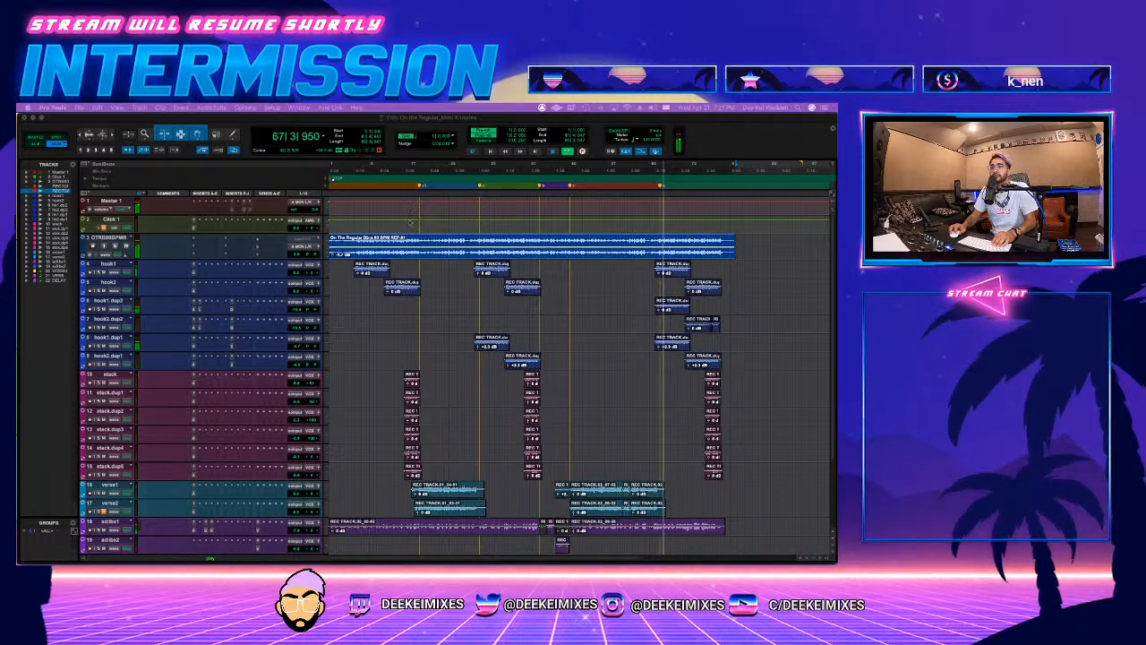
Step: Play the session from bar 9
click(369, 225)
key(space)
key(space)
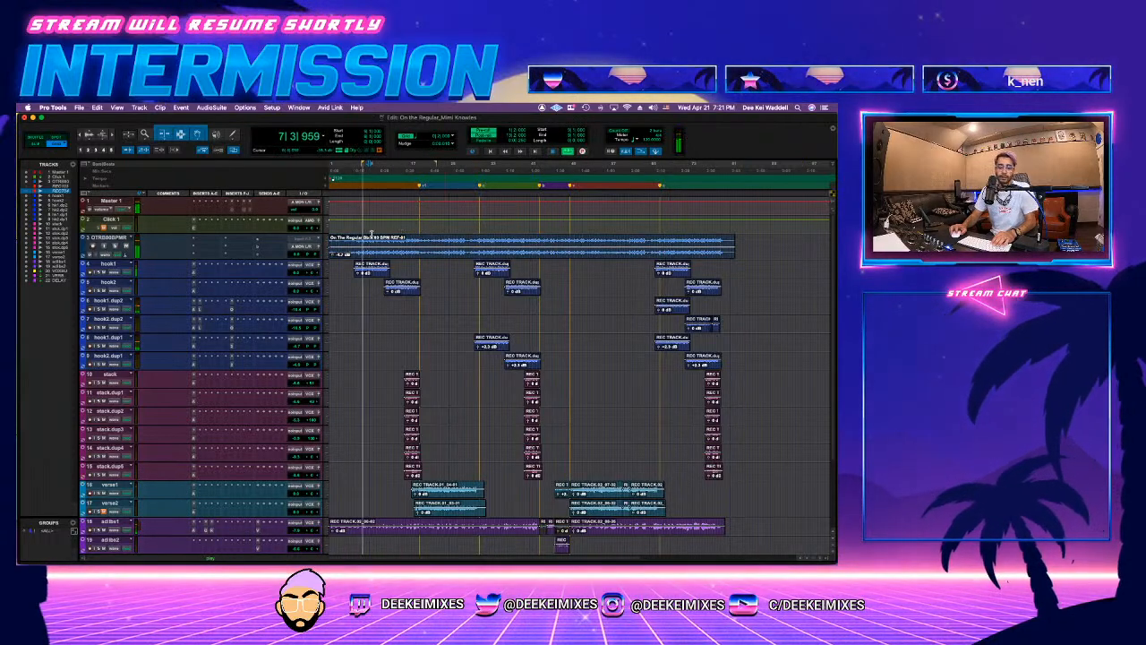
Step: Select the reference beat track and browse for audio to import in Downloads > Trap > On The Regular > On The Regular Stems
click(118, 238)
key(super+shift+i)
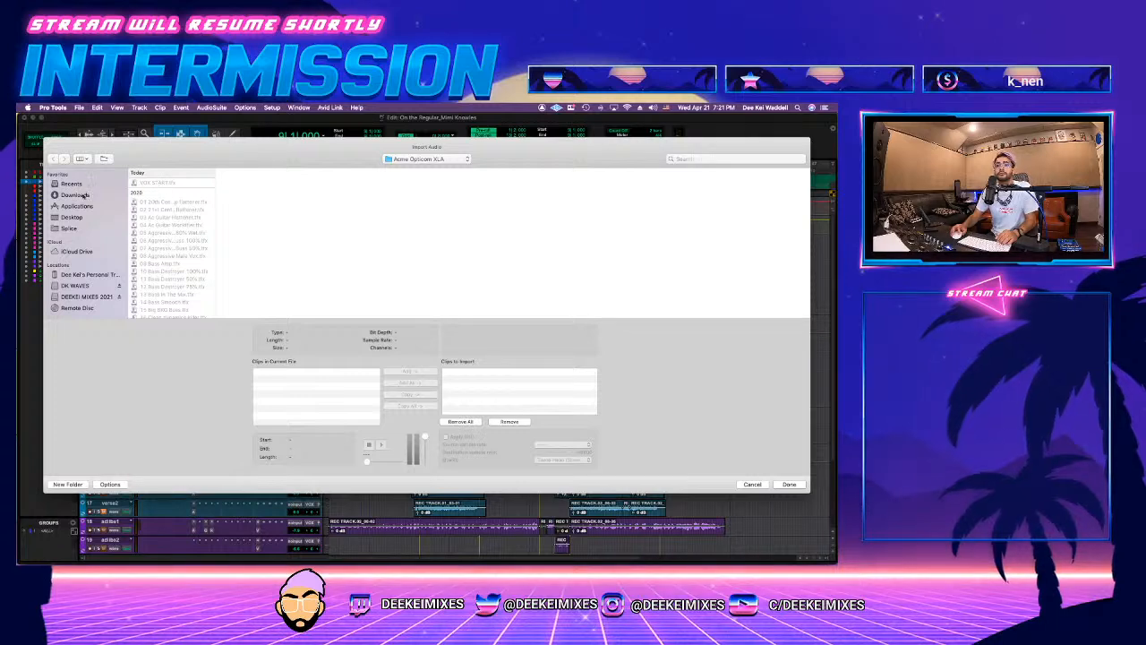
click(75, 194)
click(154, 236)
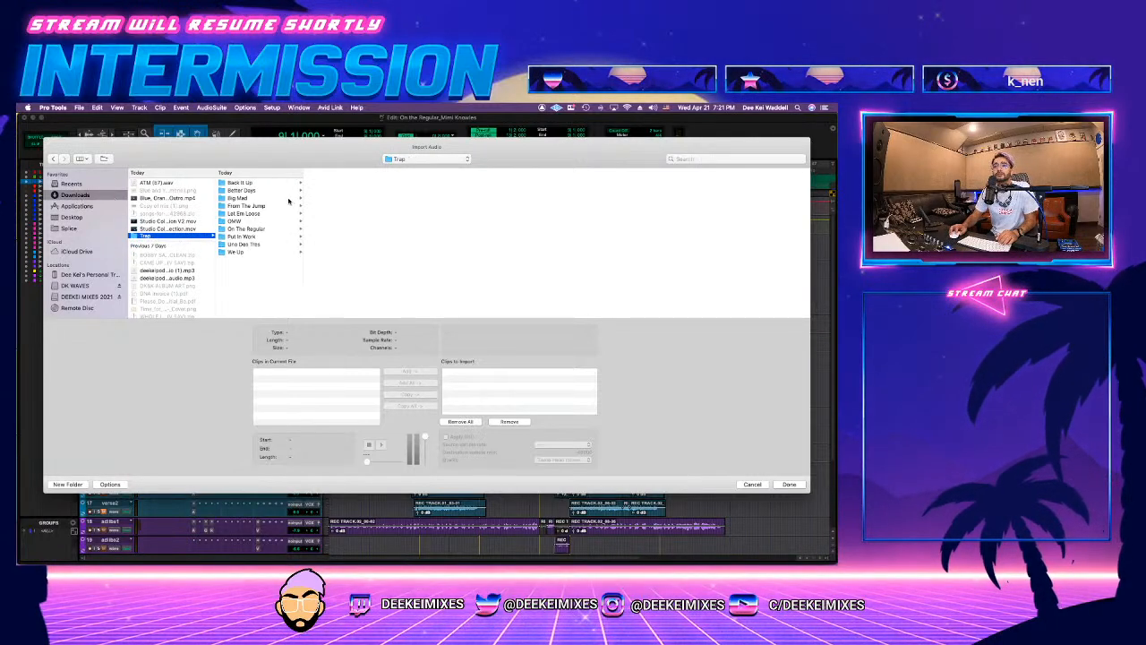
click(246, 228)
click(342, 190)
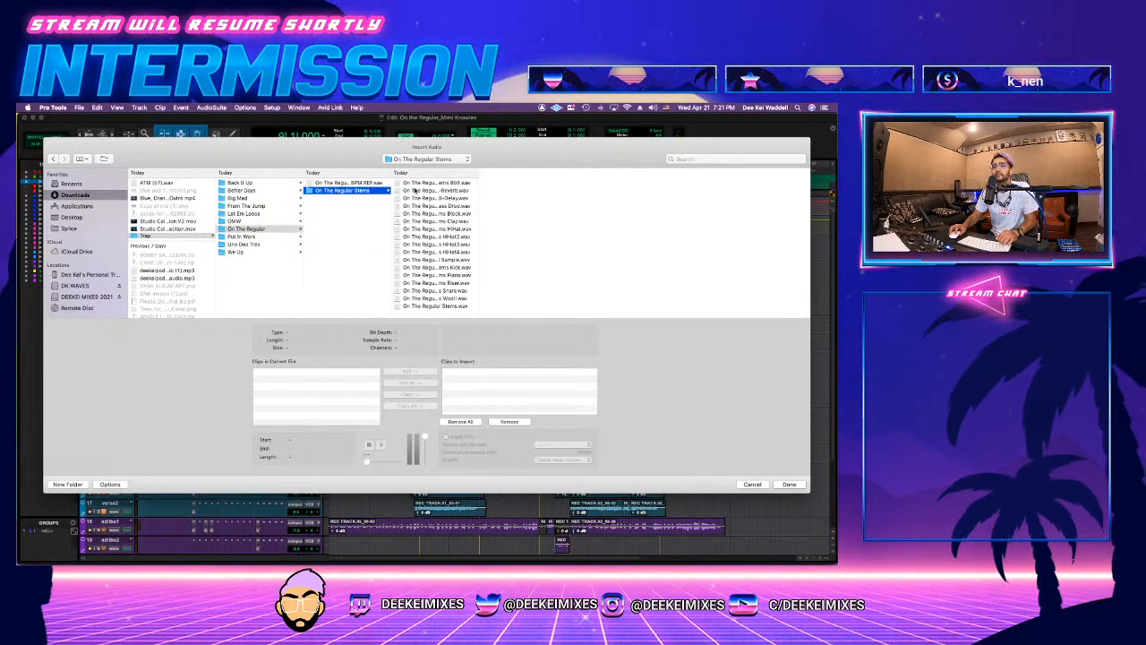
Step: Copy all the files in the stems folder into the session, importing them to new tracks at Session Start
click(435, 189)
key(super+a)
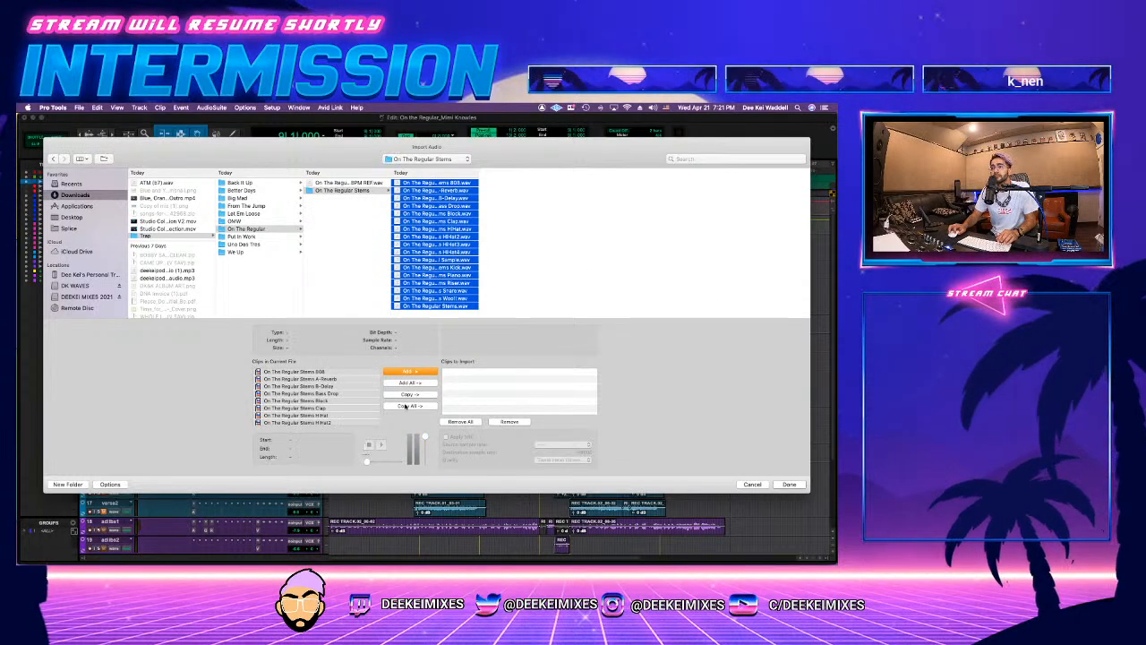
click(409, 395)
click(782, 485)
click(784, 484)
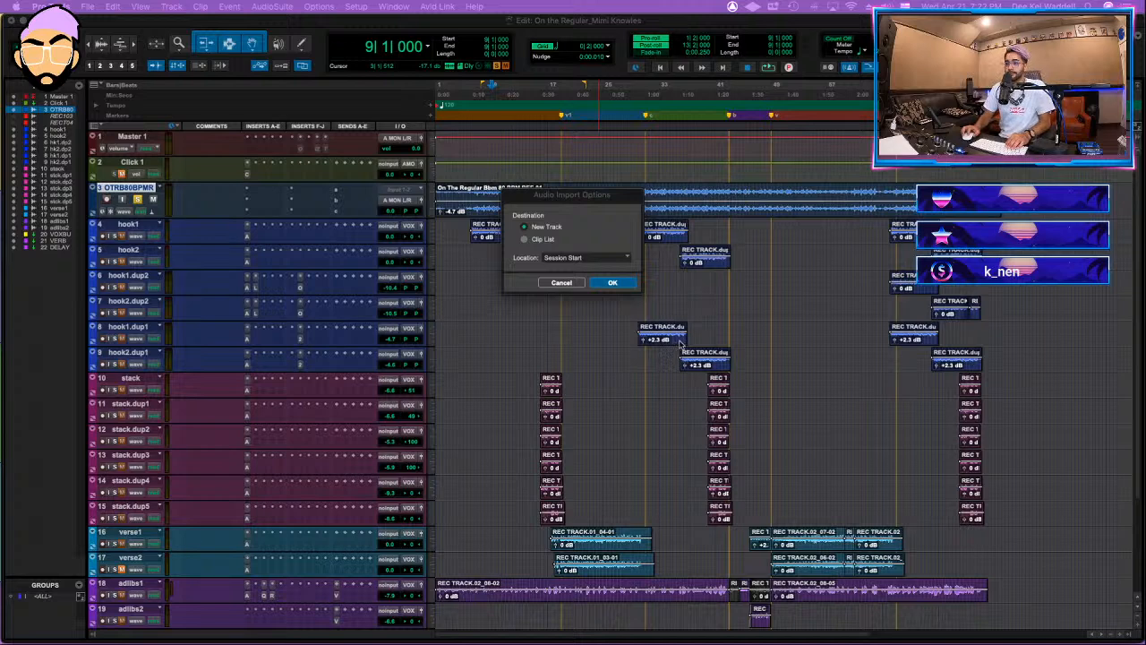
click(613, 283)
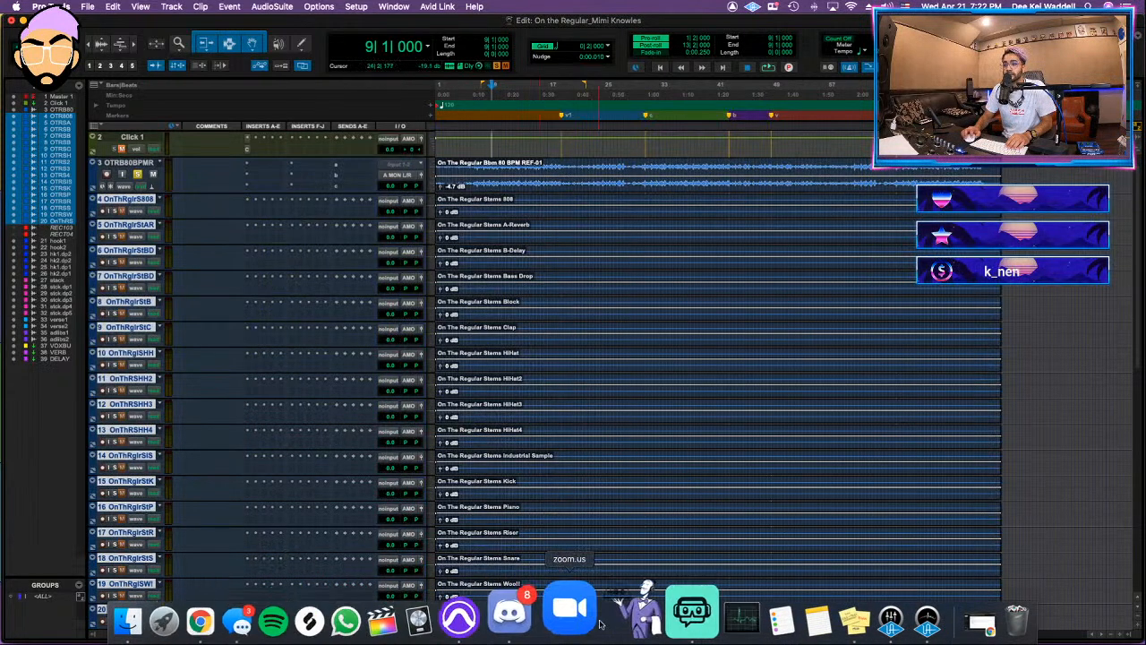
click(540, 618)
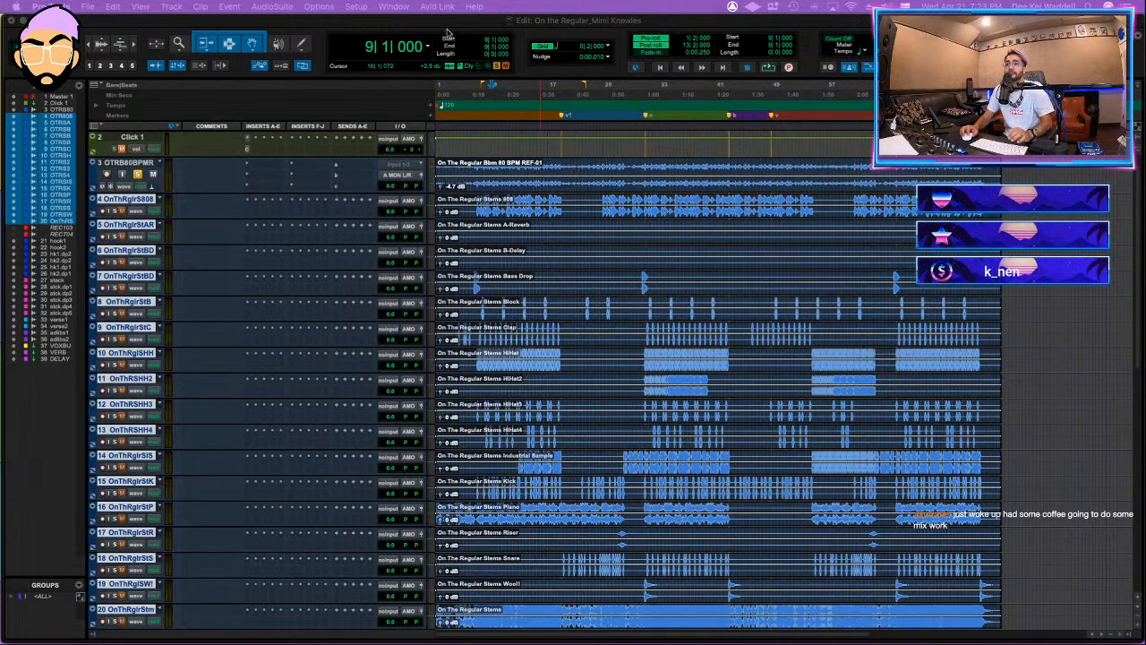
Step: Move the full On The Regular Stems track from below the individual stems to directly above the reference beat track
scroll(520, 186, down, 5)
scroll(516, 233, up, 5)
scroll(512, 283, down, 7)
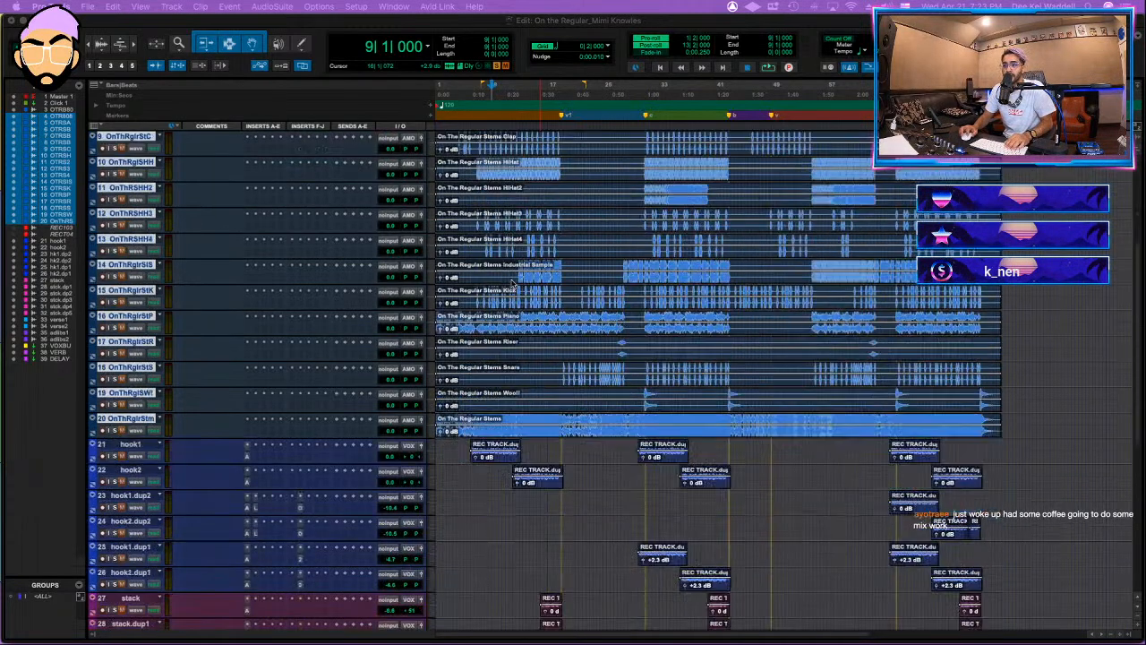
click(134, 420)
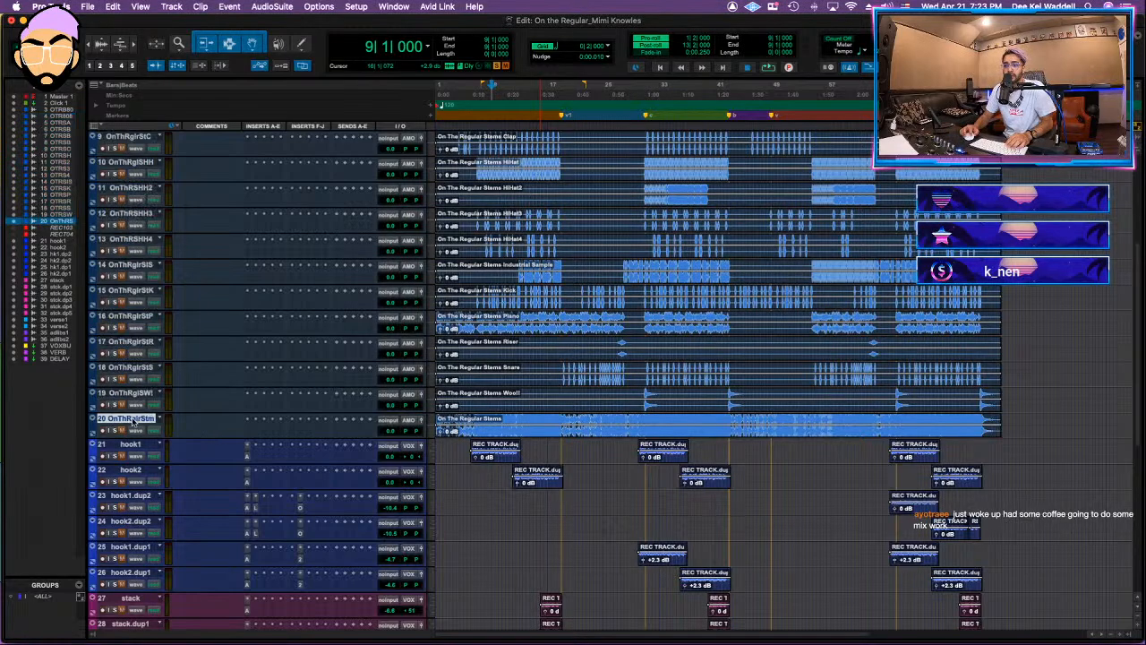
scroll(546, 338, up, 8)
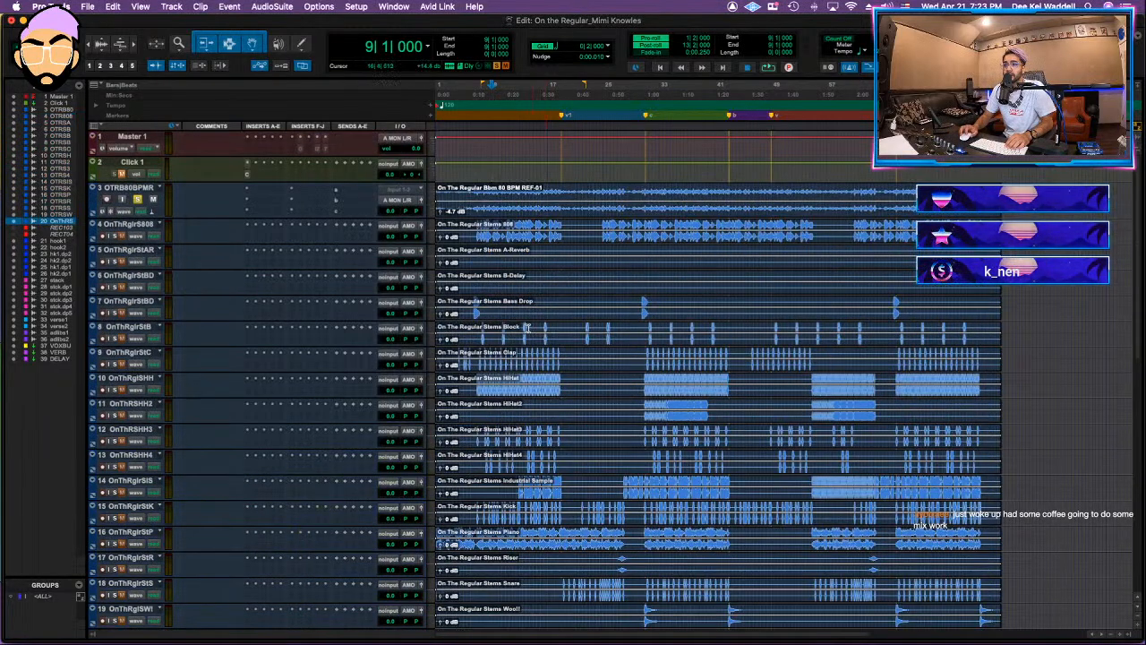
scroll(176, 394, down, 15)
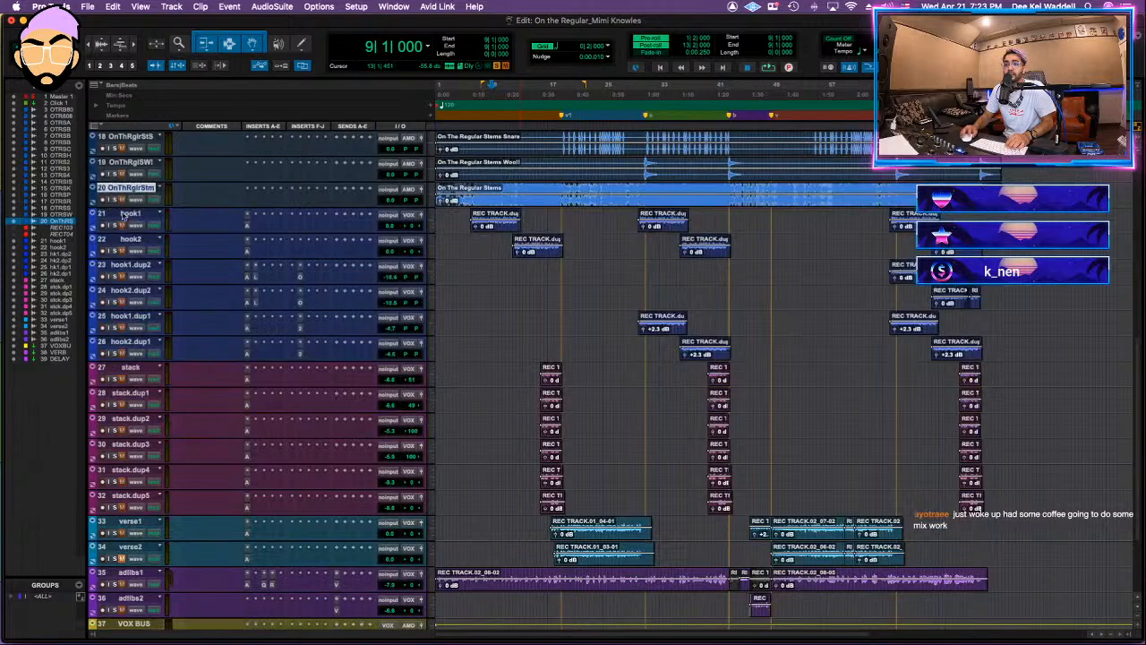
drag(126, 190, 242, 206)
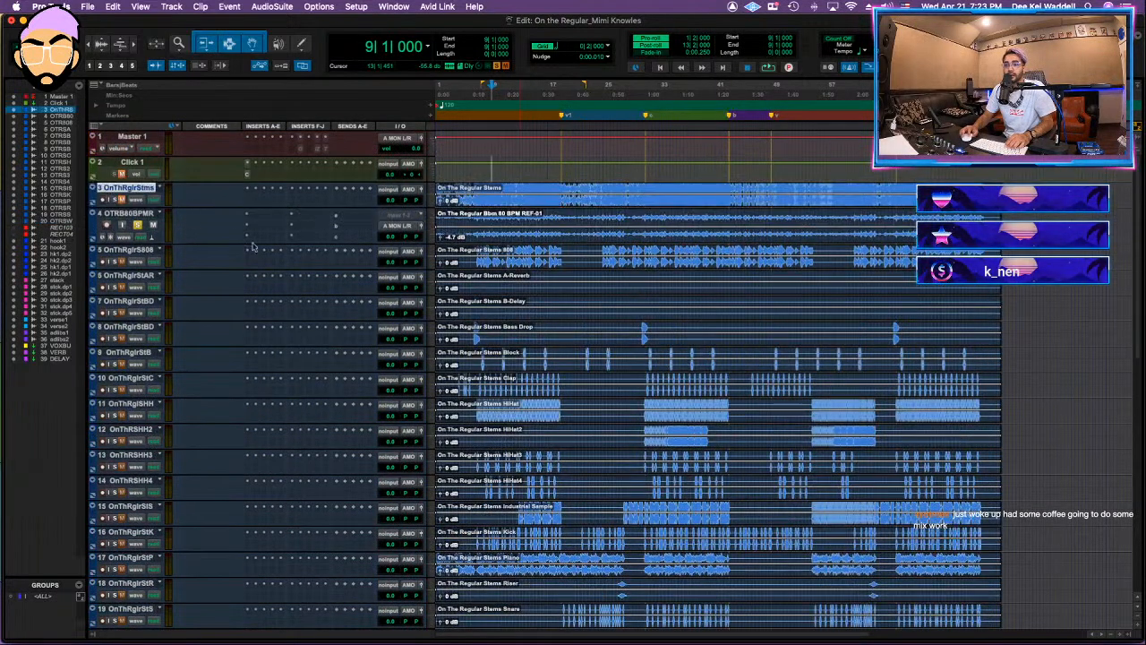
Step: Move the individual stem tracks, from the 808 through Woo!!, into a new stereo routing folder named BEAT with the tracks routed to it
key(space)
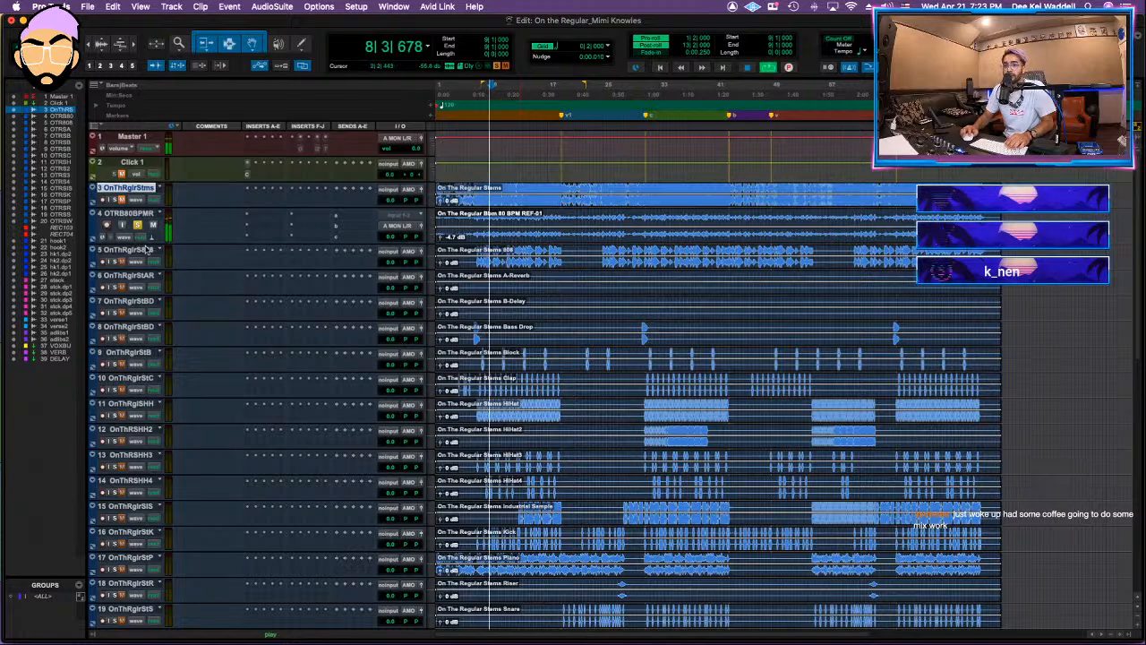
scroll(148, 254, down, 7)
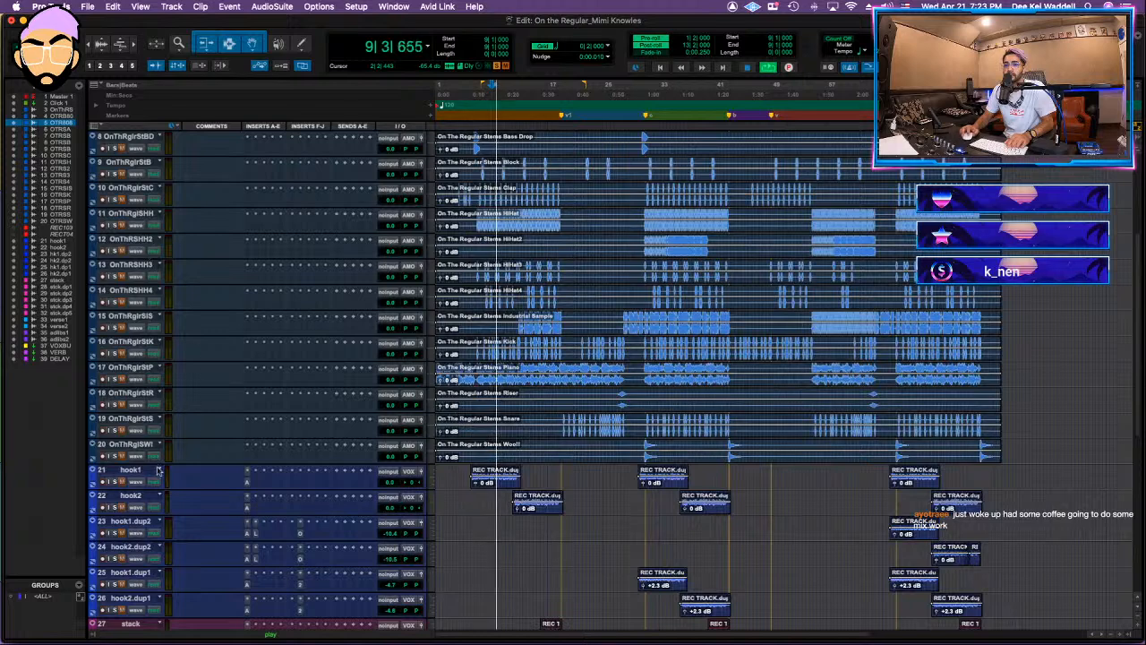
shift+click(130, 444)
right_click(151, 443)
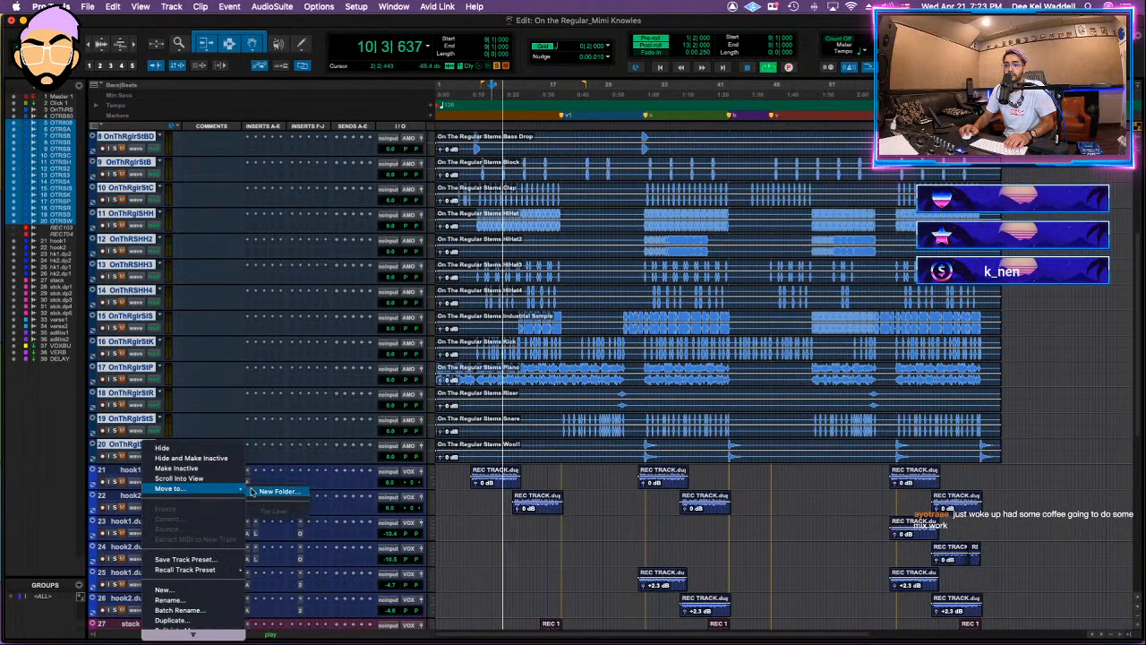
click(291, 491)
text(BEAT)
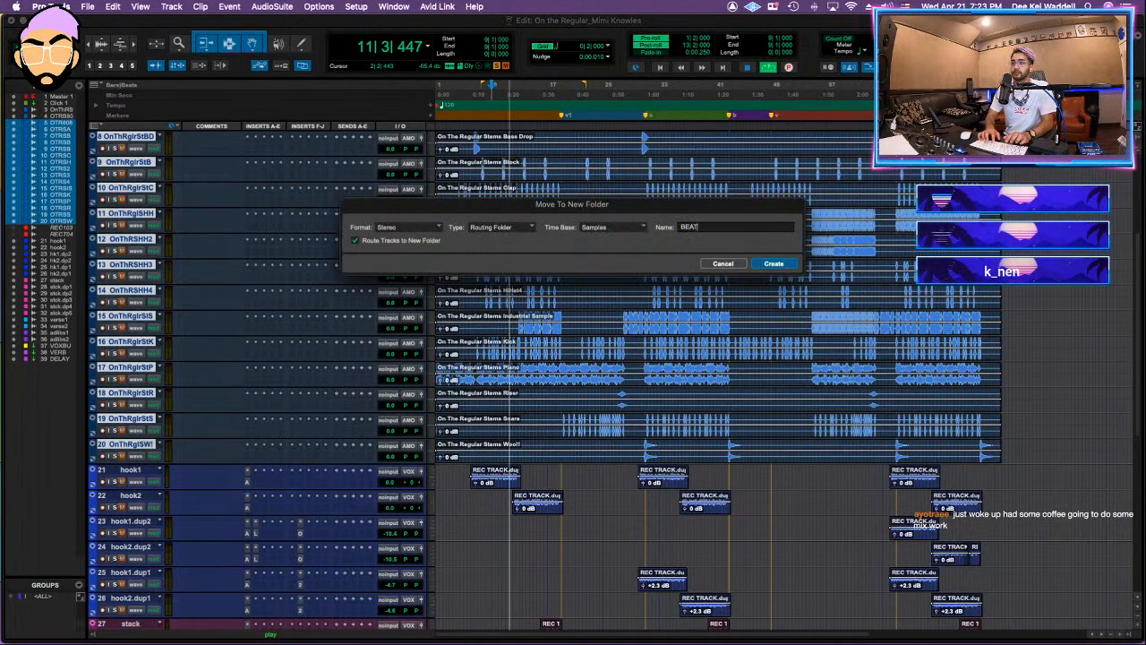
key(Return)
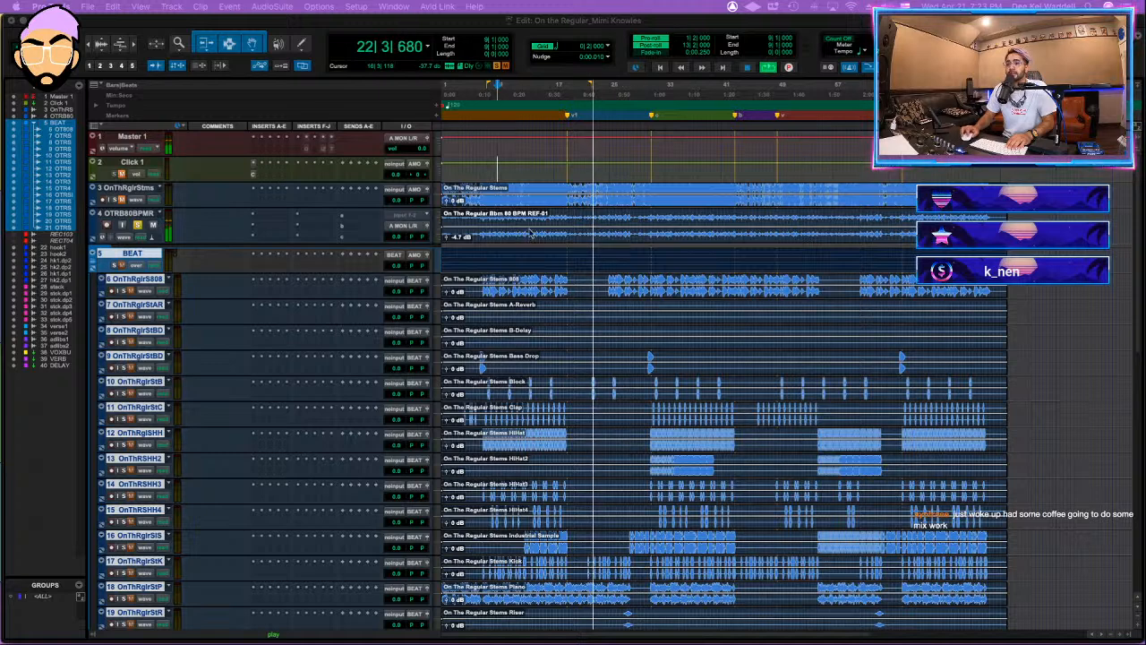
Step: Play the reference beat from bar 10 and again from bar 13
click(505, 188)
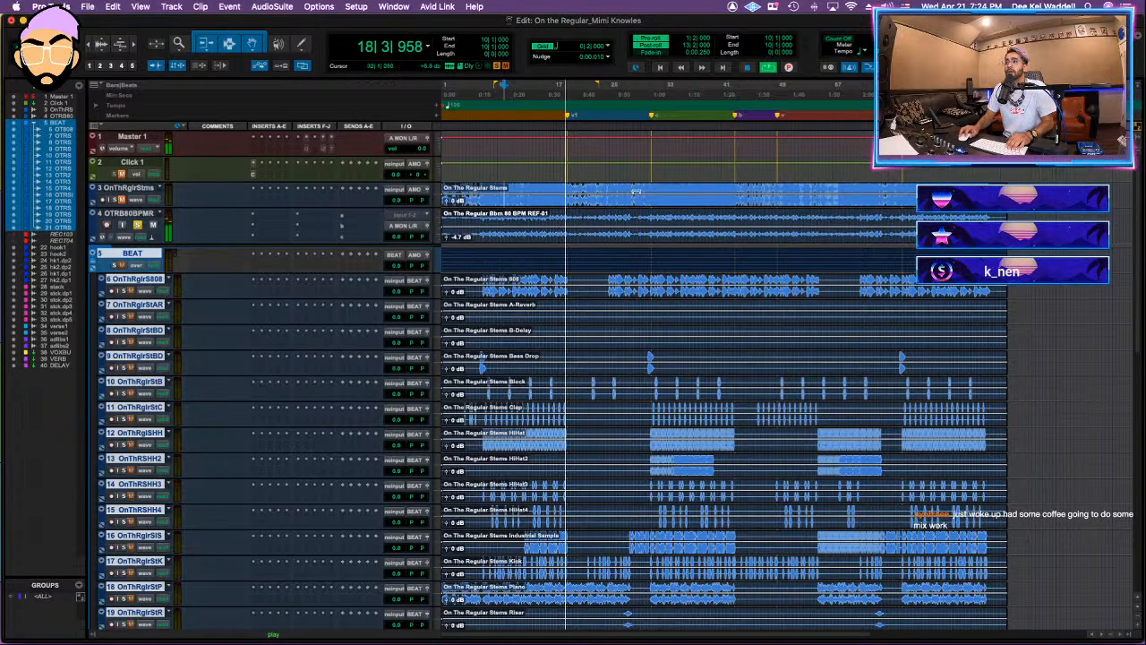
key(space)
click(527, 191)
key(space)
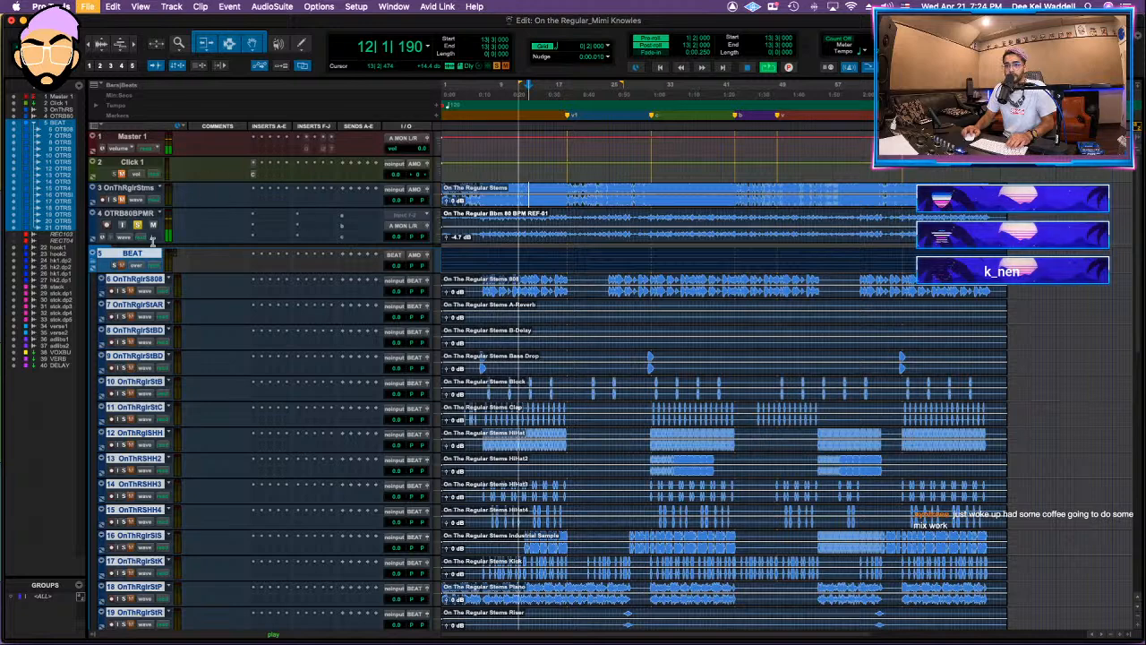
Step: Insert FabFilter Pro-Q 3 on the reference track with a 24 dB/oct low cut at about 20 Hz and a 1.15 dB dip around 165 Hz
click(277, 218)
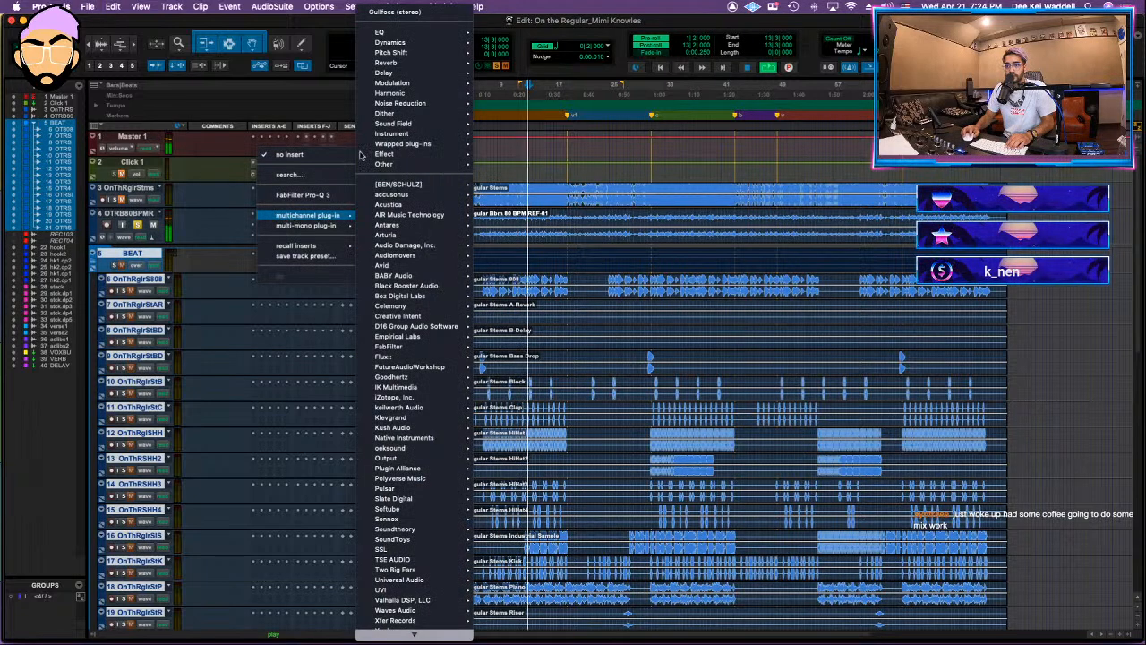
click(316, 198)
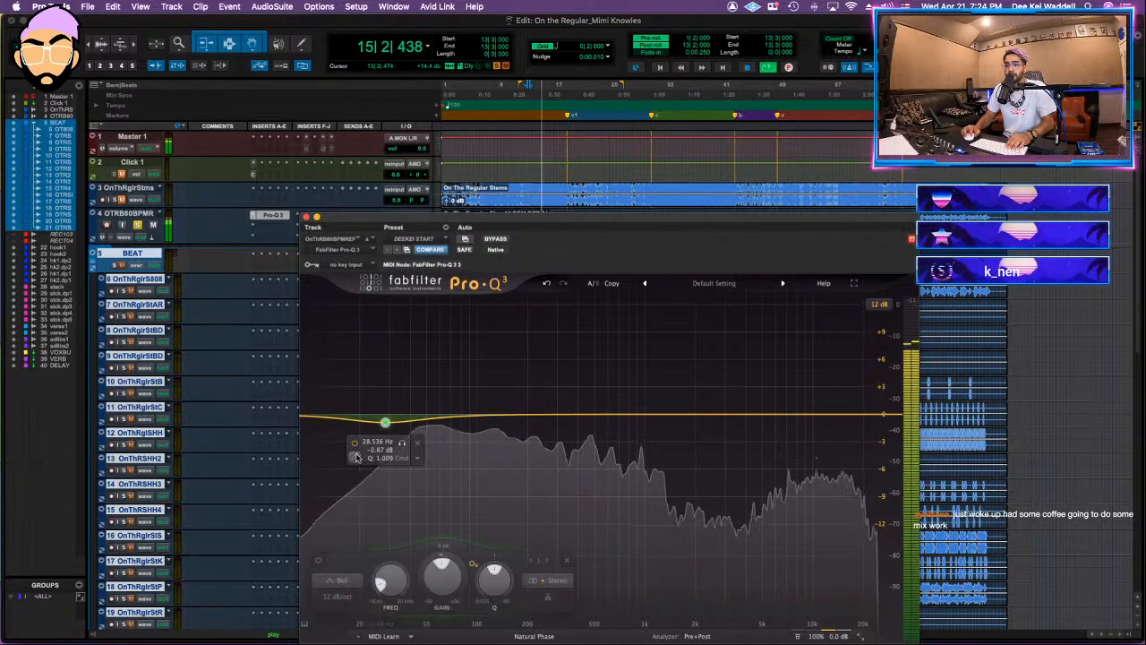
click(385, 421)
click(387, 395)
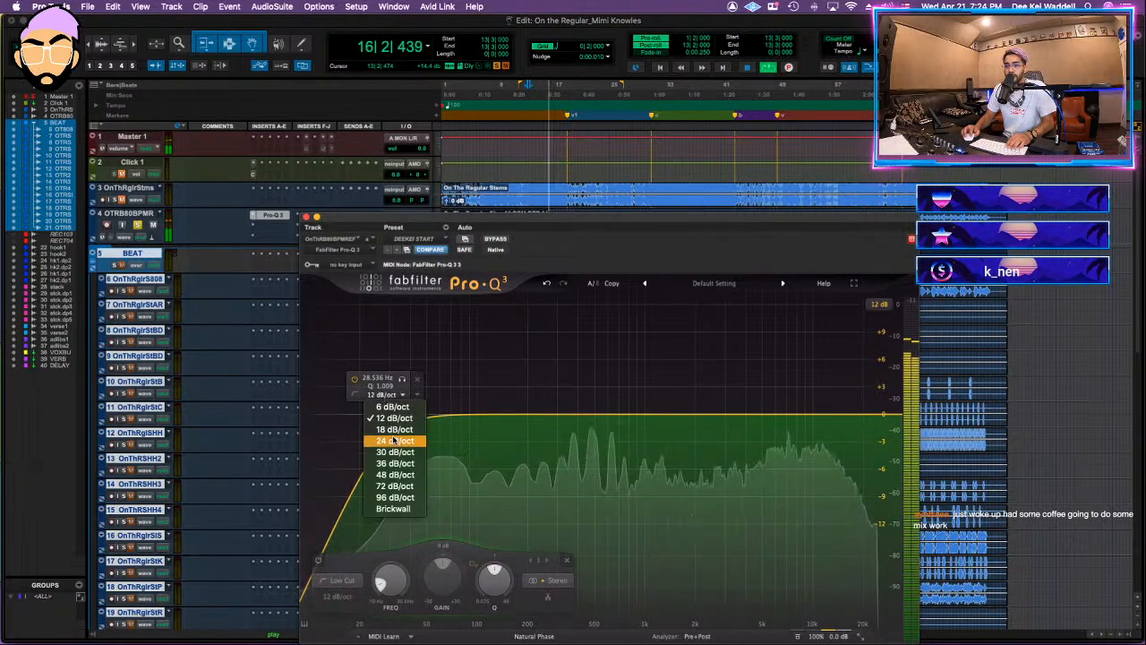
click(394, 440)
drag(385, 417, 362, 412)
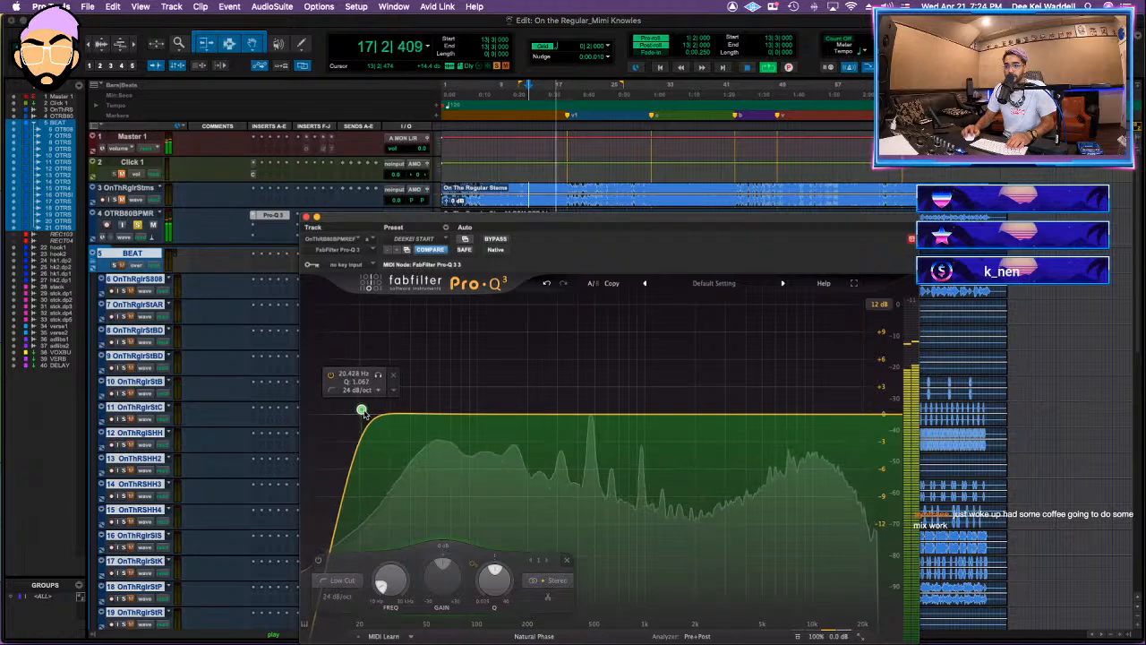
click(514, 422)
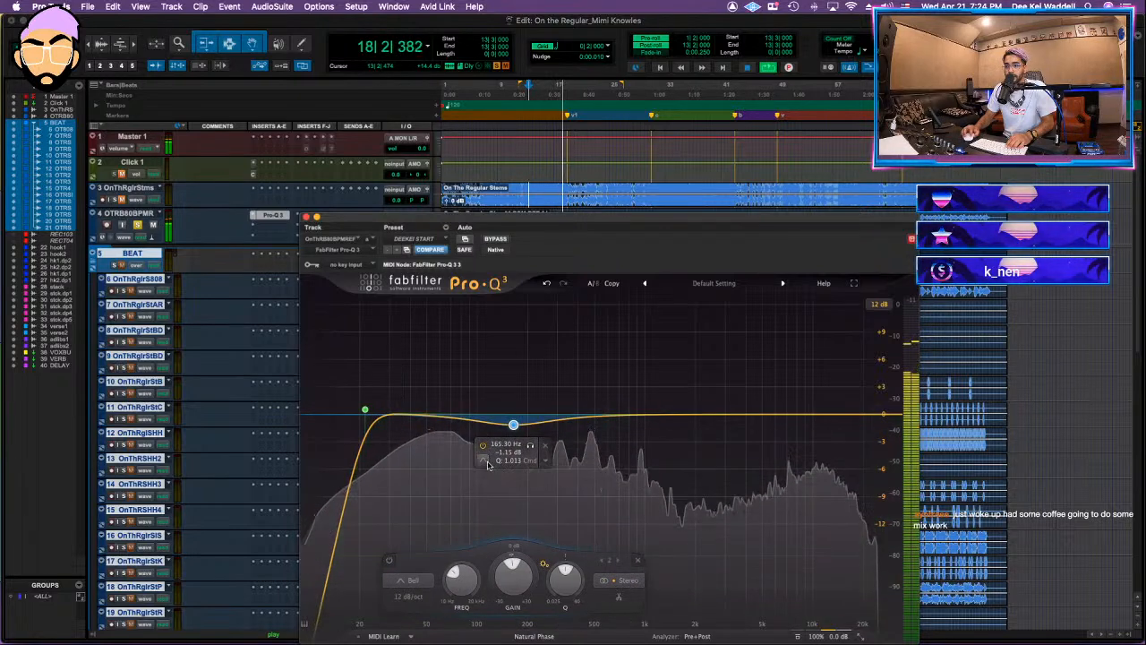
Step: Try a broad boost of about 2.56 dB near 1528 Hz in the equalizer, with a Q of about 0.4
click(657, 389)
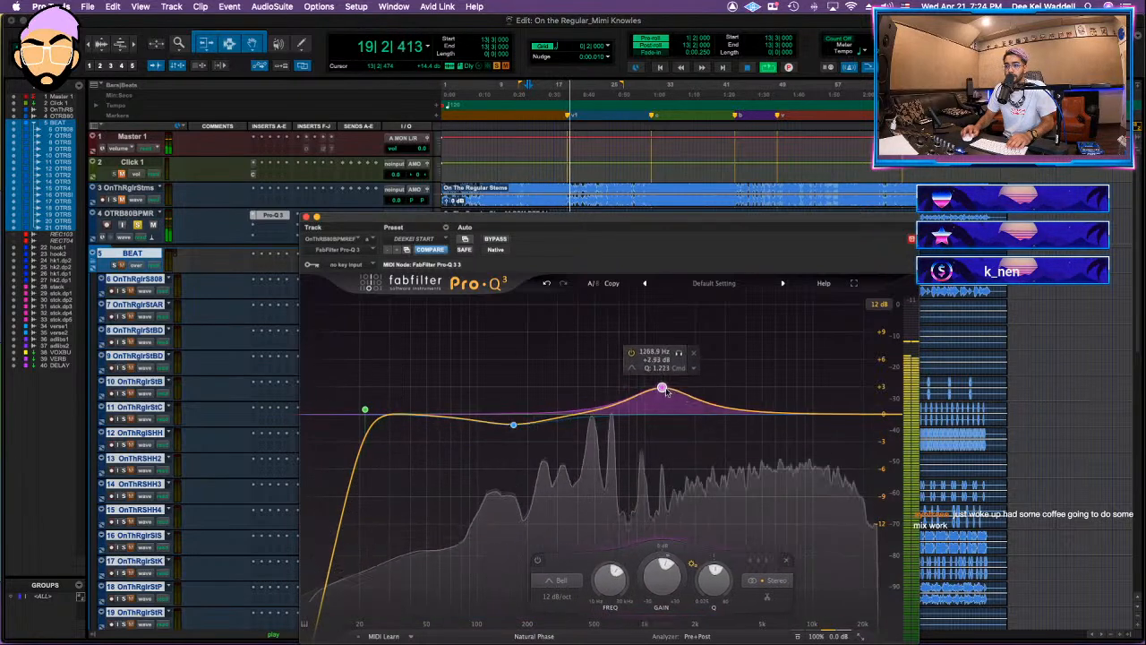
drag(659, 390, 677, 394)
scroll(678, 394, down, 5)
click(707, 358)
key(space)
key(space)
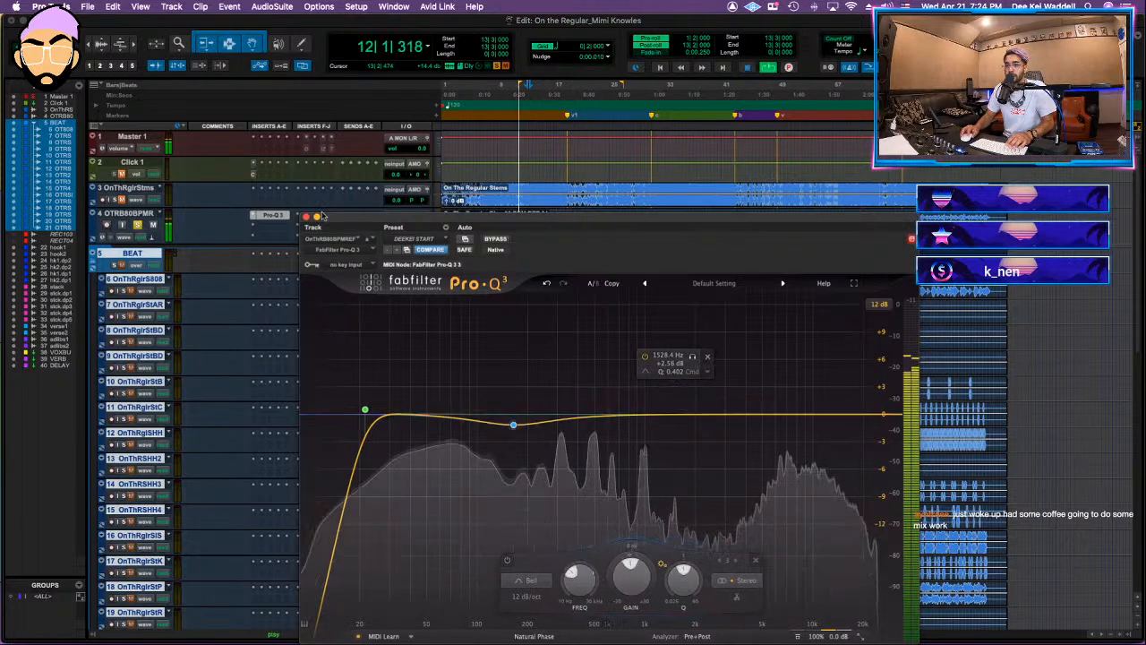
Step: Insert the Clariphonic DSP MKII equalizer after Pro-Q 3 on the reference track
click(271, 216)
mouse_move(276, 229)
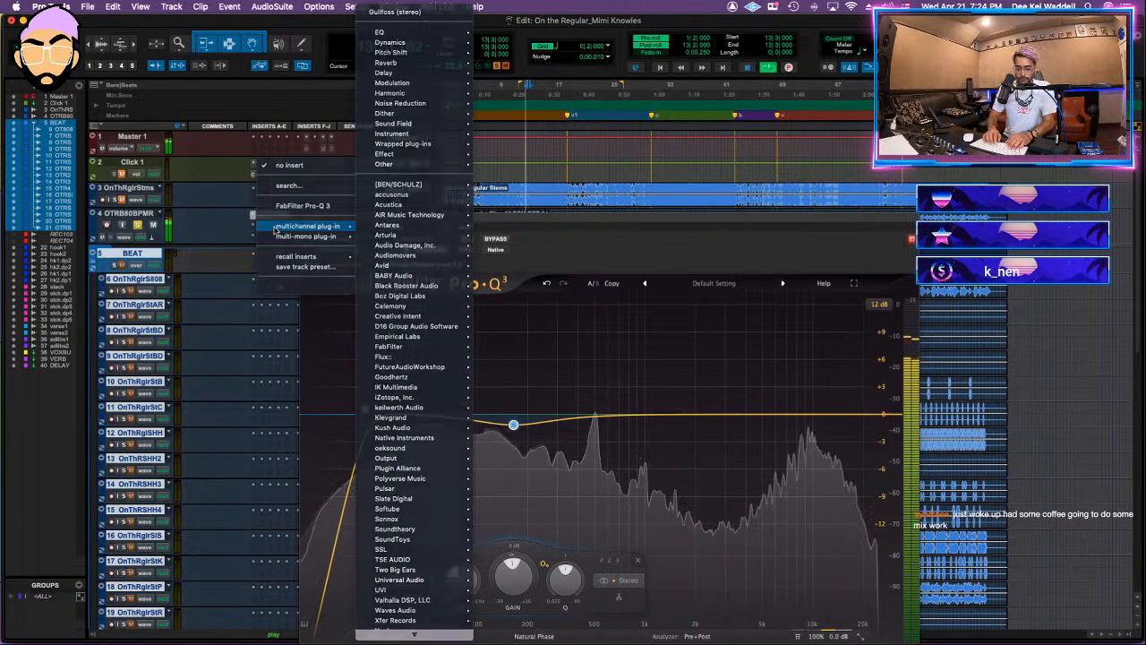
text(clari)
key(Return)
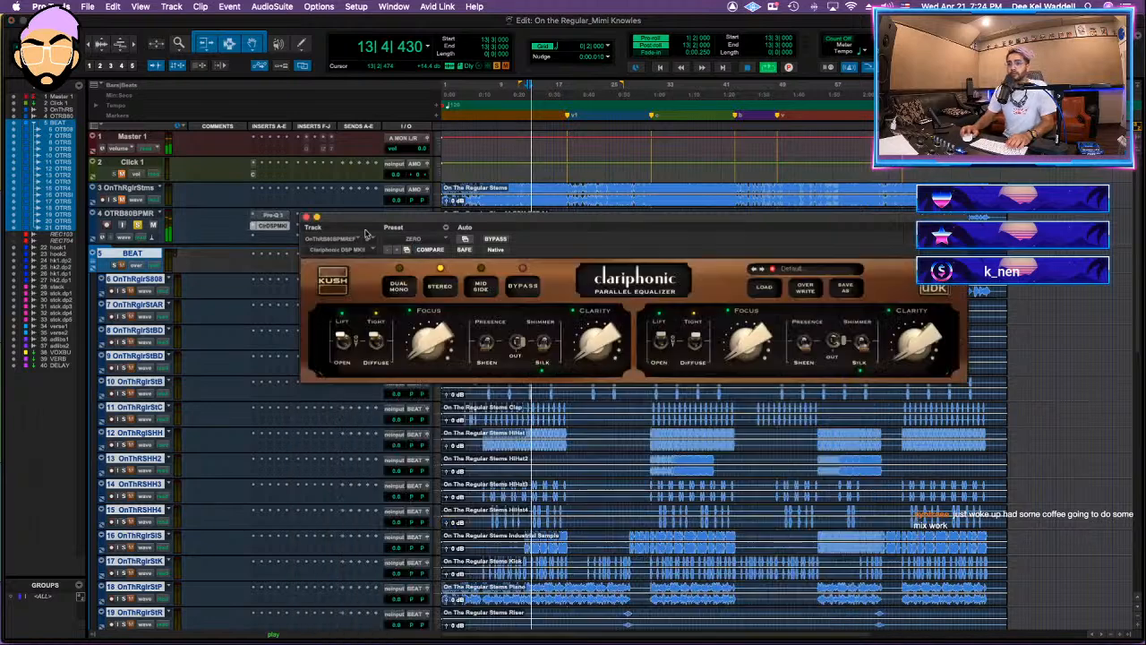
Step: Engage Presence with Silk switched out on the Clariphonic, choose Open and Diffuse, and turn up the Clarity and Focus controls
click(542, 347)
click(514, 344)
drag(598, 346, 603, 306)
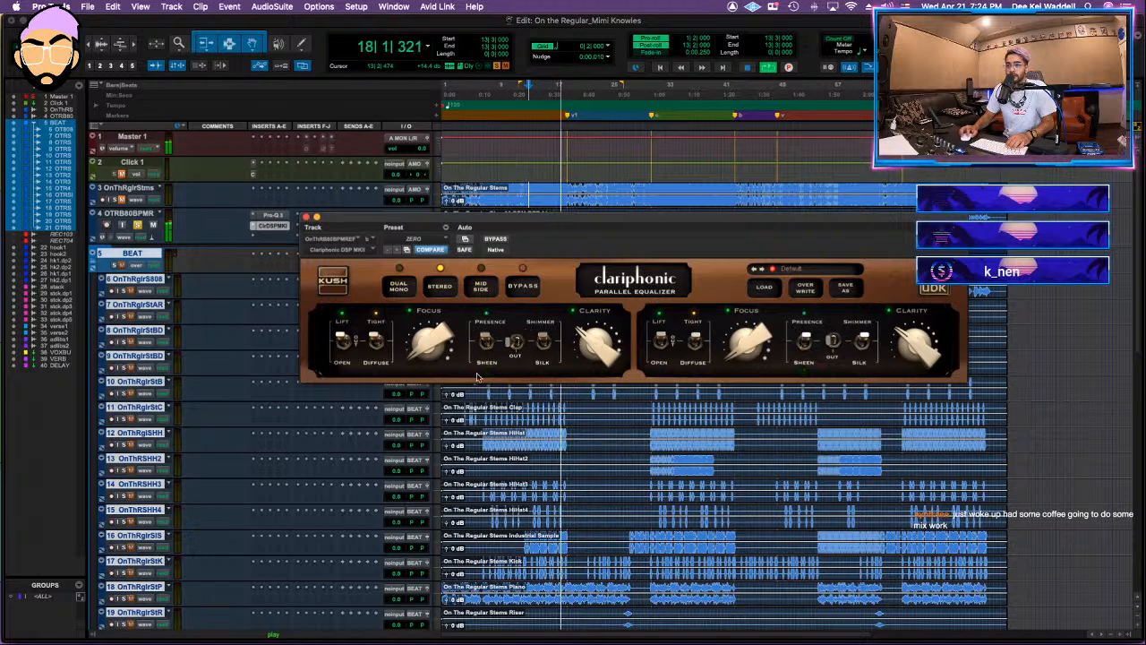
click(375, 344)
click(342, 348)
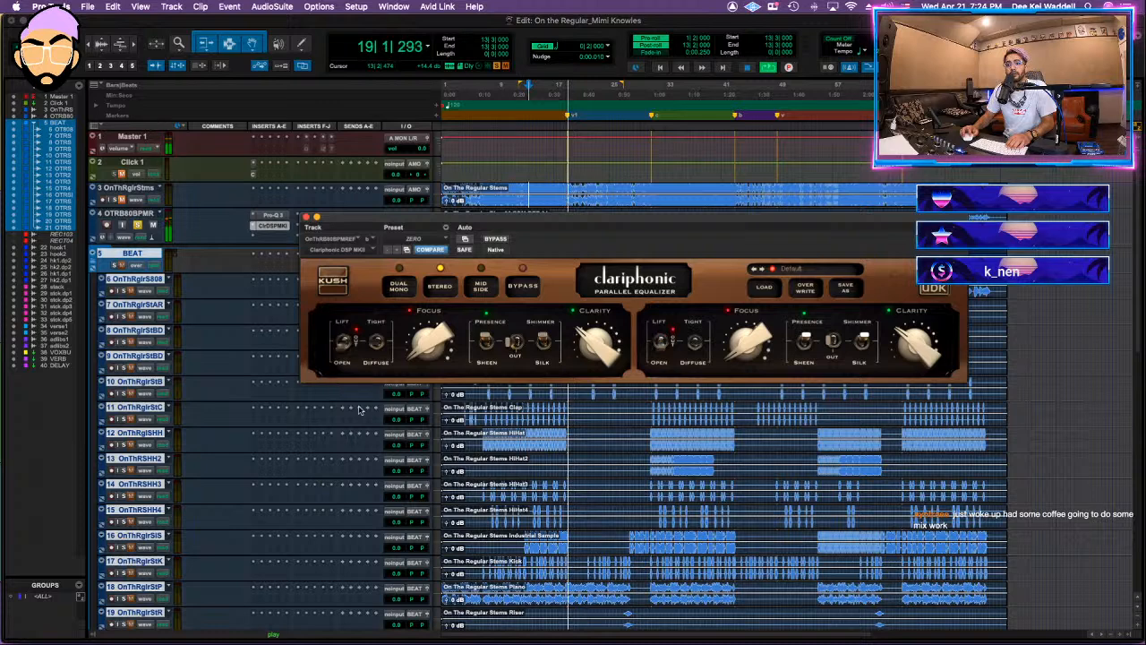
drag(422, 343, 421, 326)
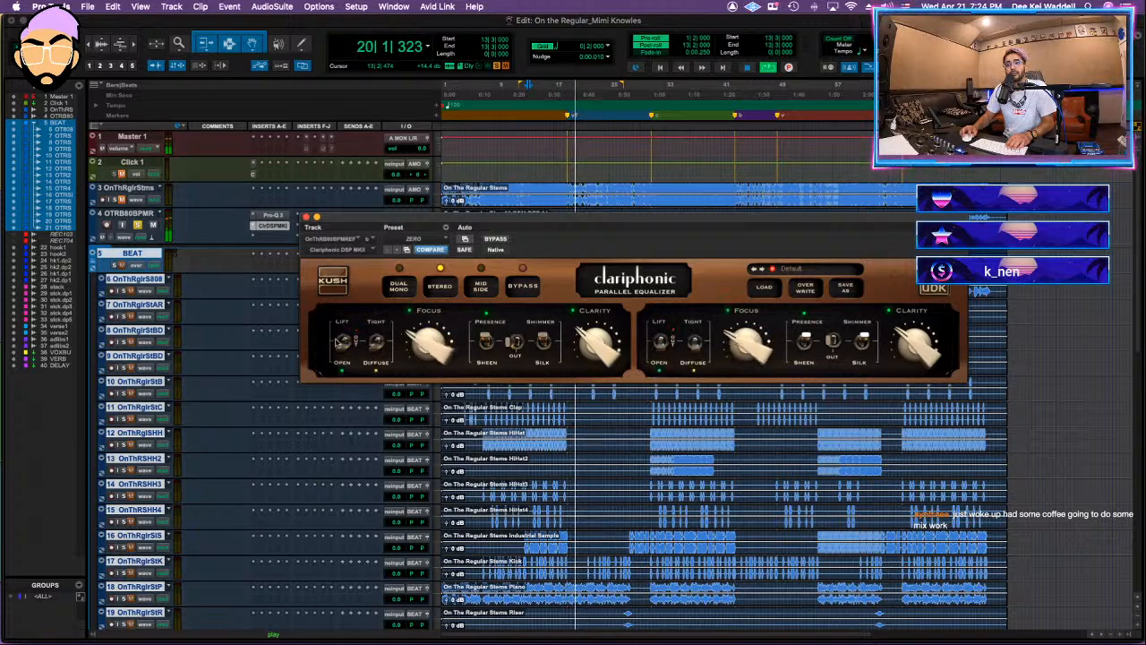
Step: Save the session, compare the beat with and without the Clariphonic, and close the plug-in window
key(super+s)
key(space)
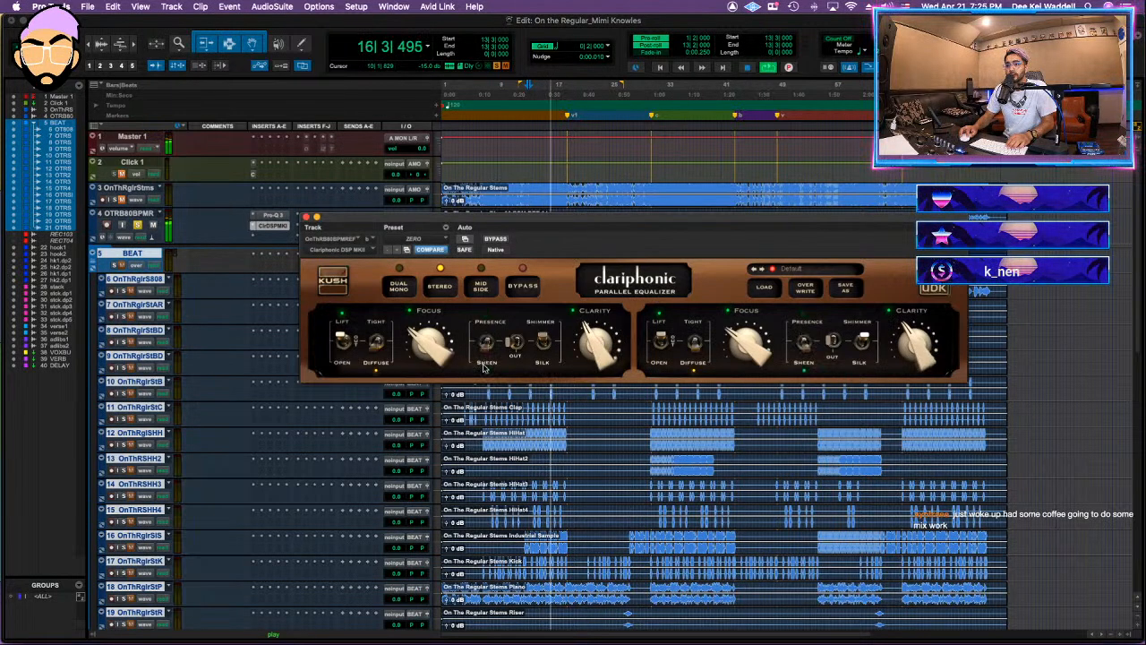
click(499, 240)
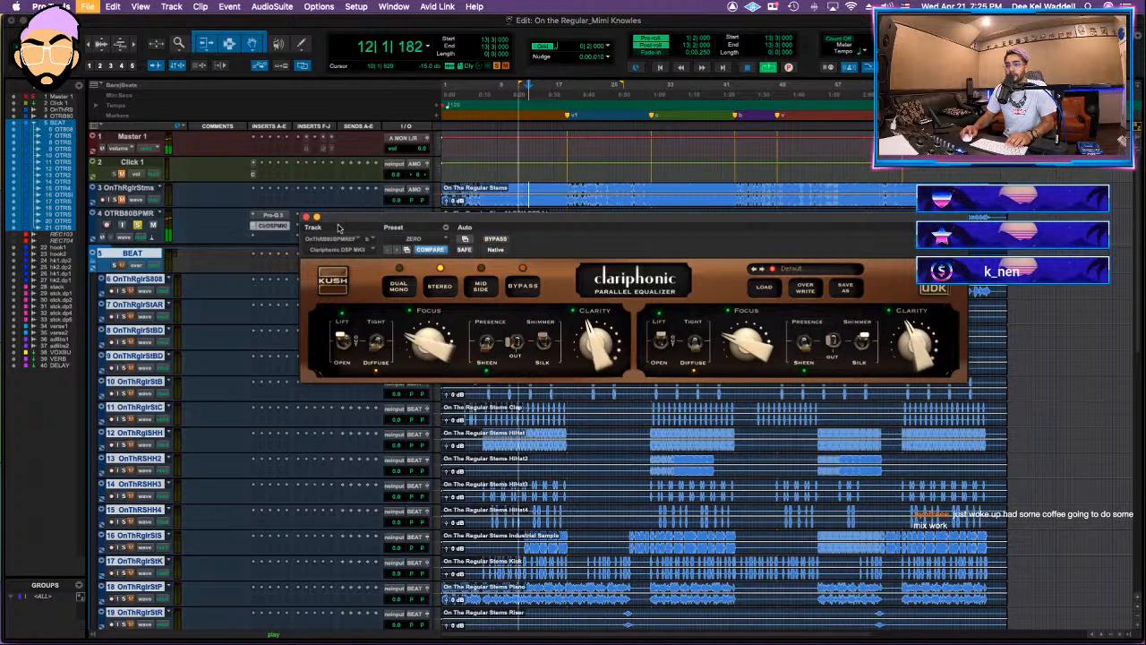
click(307, 218)
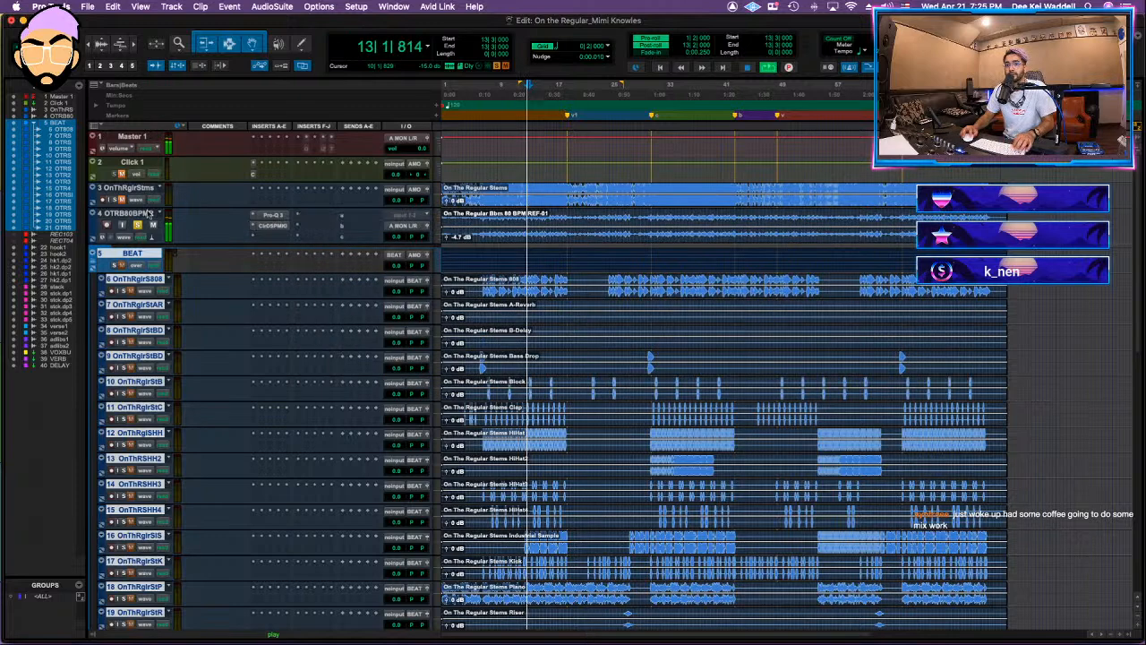
Step: Insert Gullfoss after the Clariphonic on the reference track, set Brighten to -35% and Boost to 0.7 dB, and close it after listening
click(274, 225)
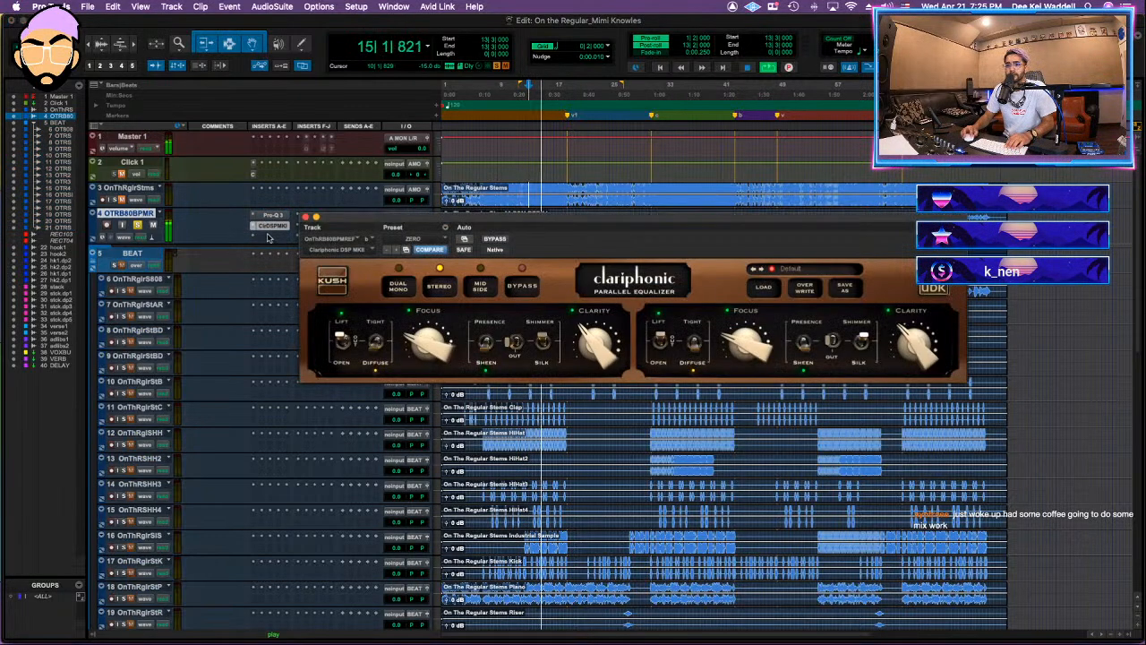
click(267, 237)
key(super+shift+f)
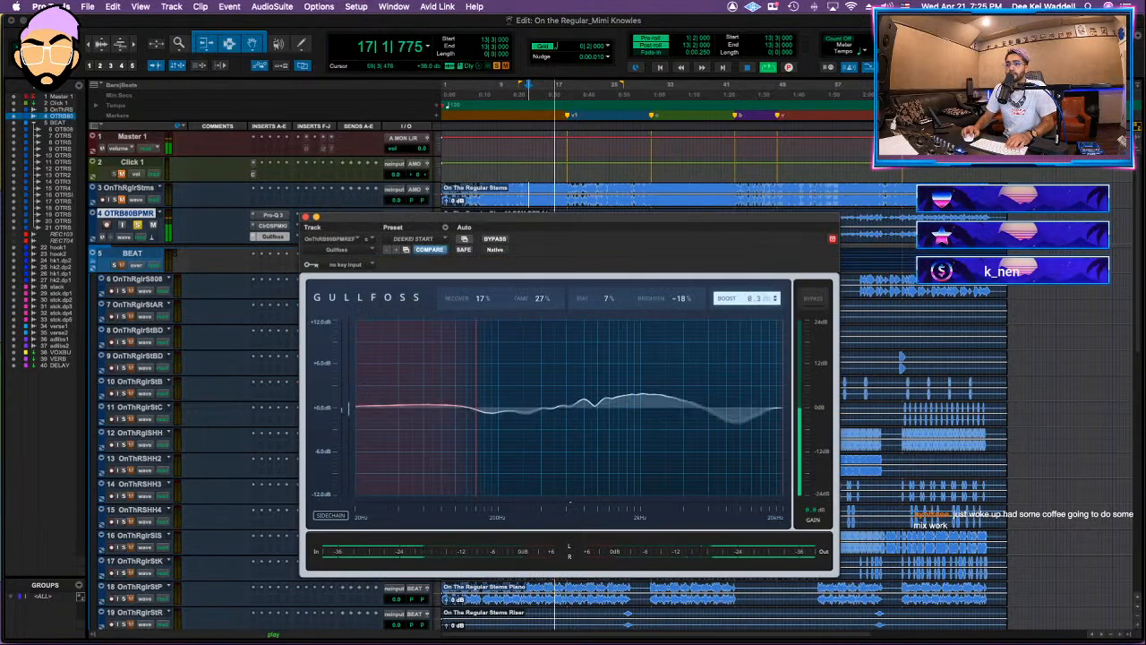
drag(688, 299, 688, 317)
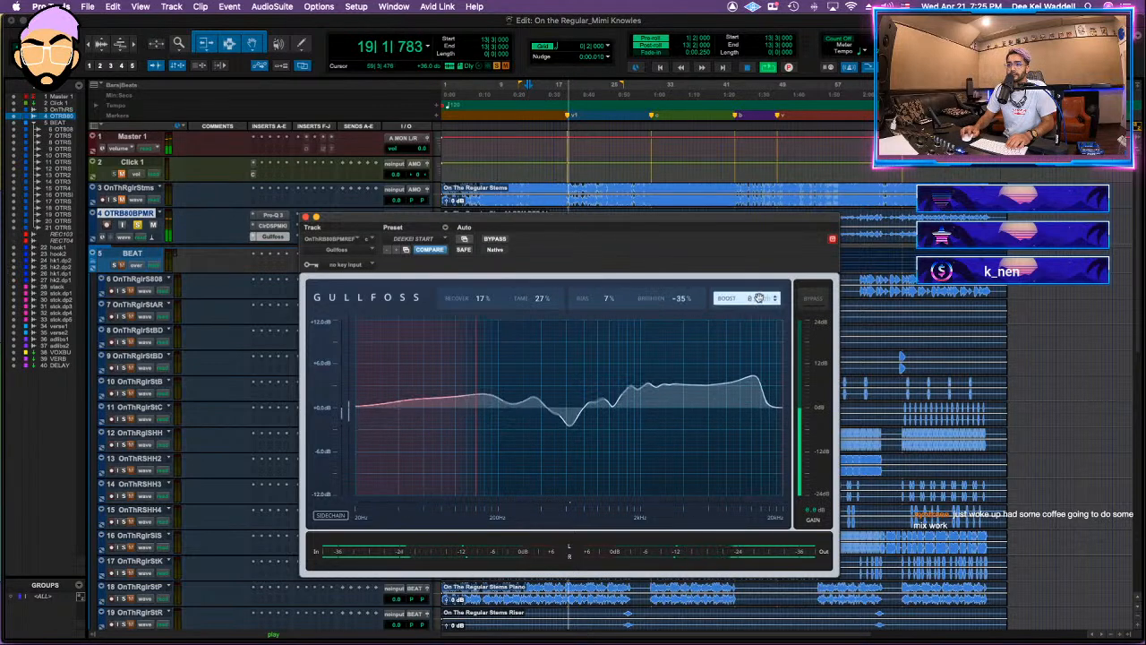
key(space)
key(shift+a)
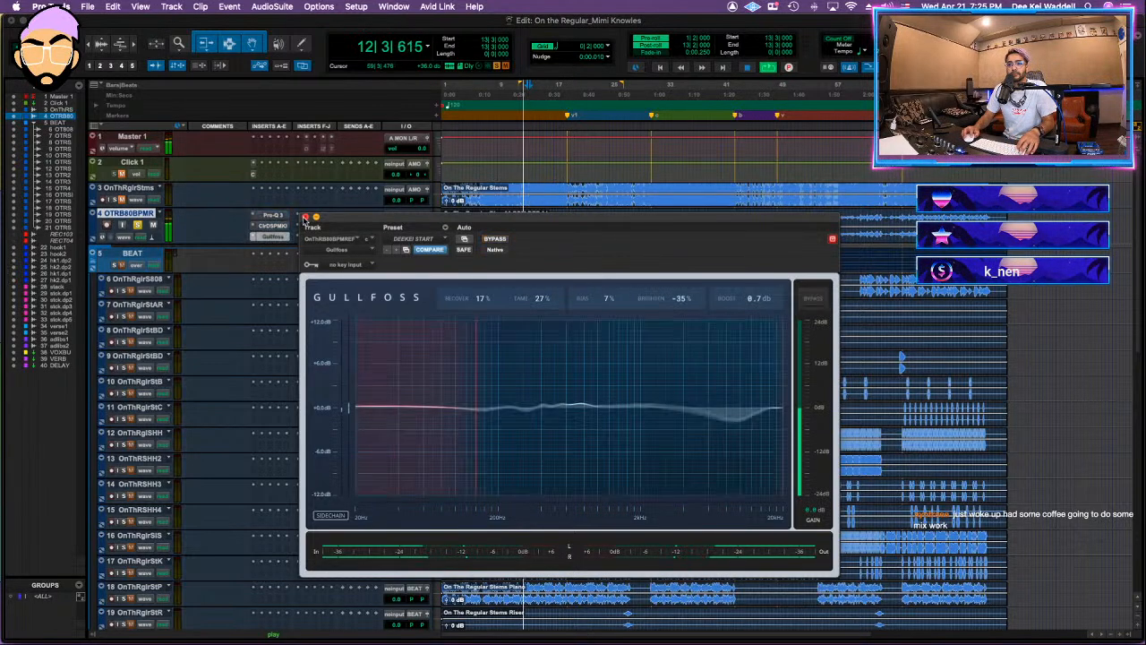
key(shift+a)
click(306, 217)
Step: Insert the Sonnox Oxford Inflator after Gullfoss on the reference track, raise its Effect to 23.9%, close it, and replay the section
click(311, 219)
mouse_move(311, 218)
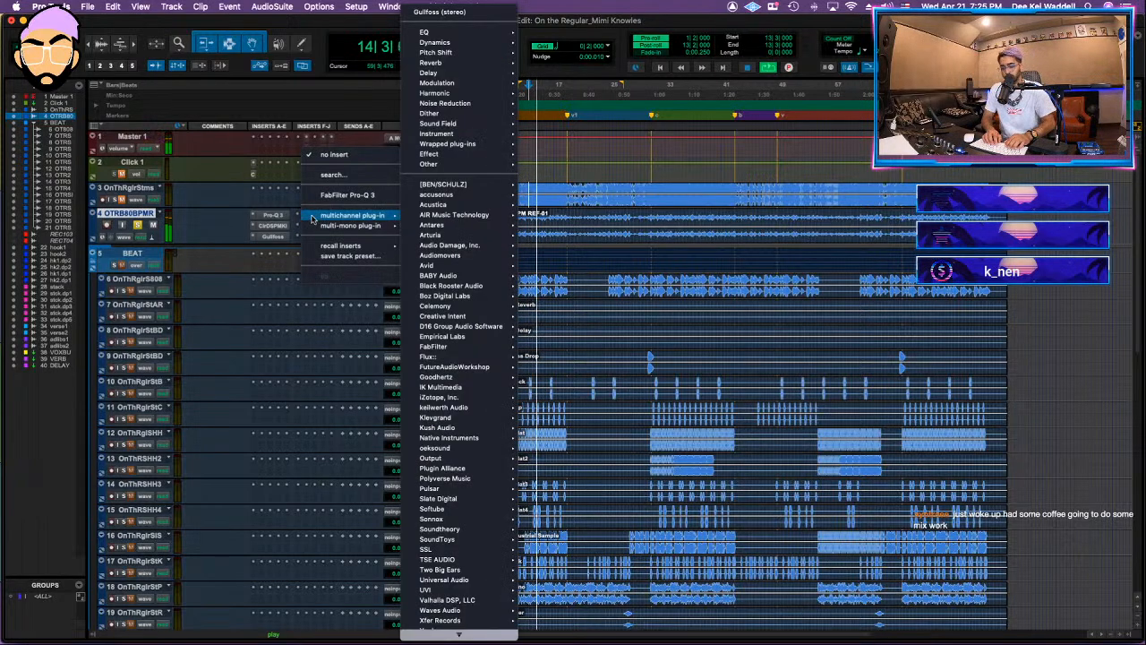
key(s)
key(Return)
text(inflato)
key(Return)
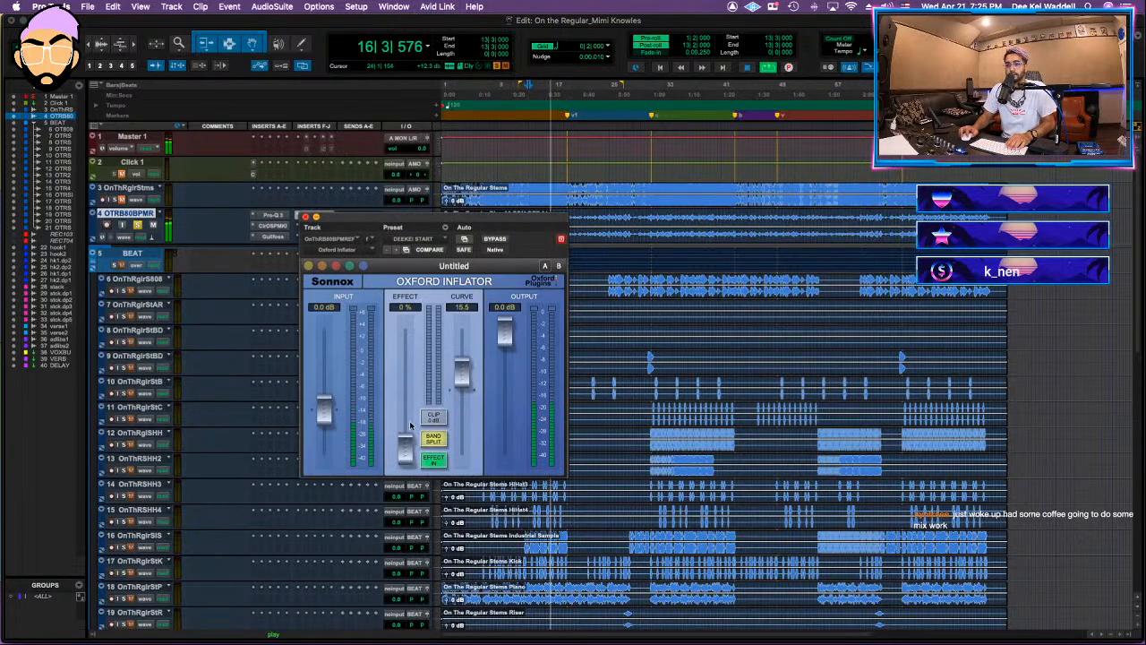
drag(408, 436, 409, 421)
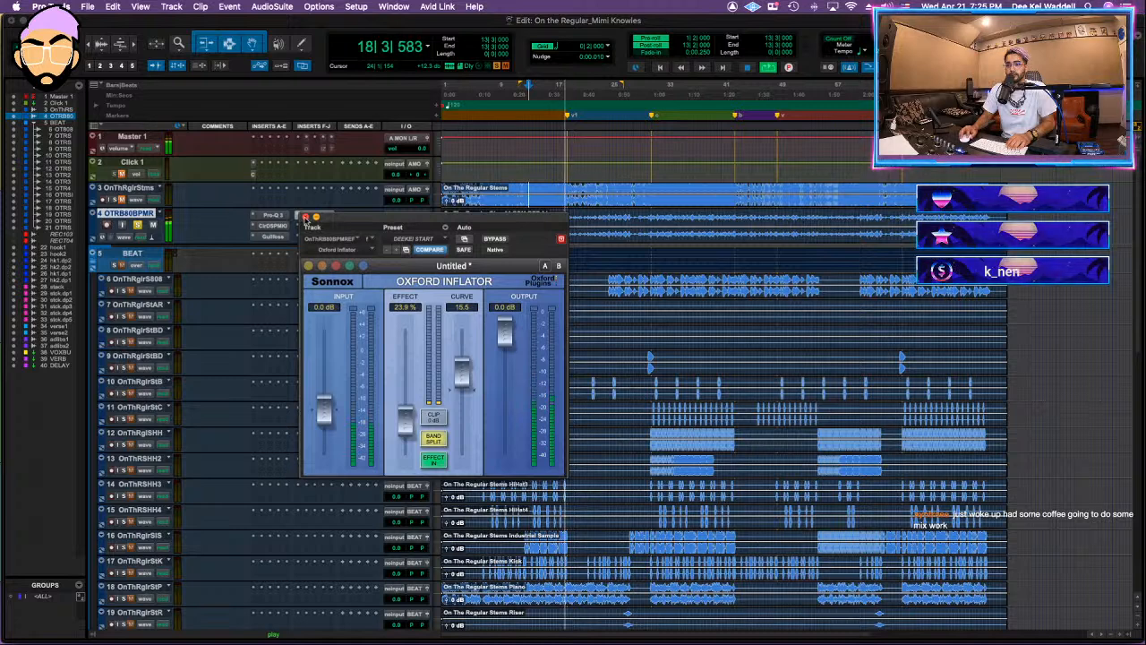
click(305, 218)
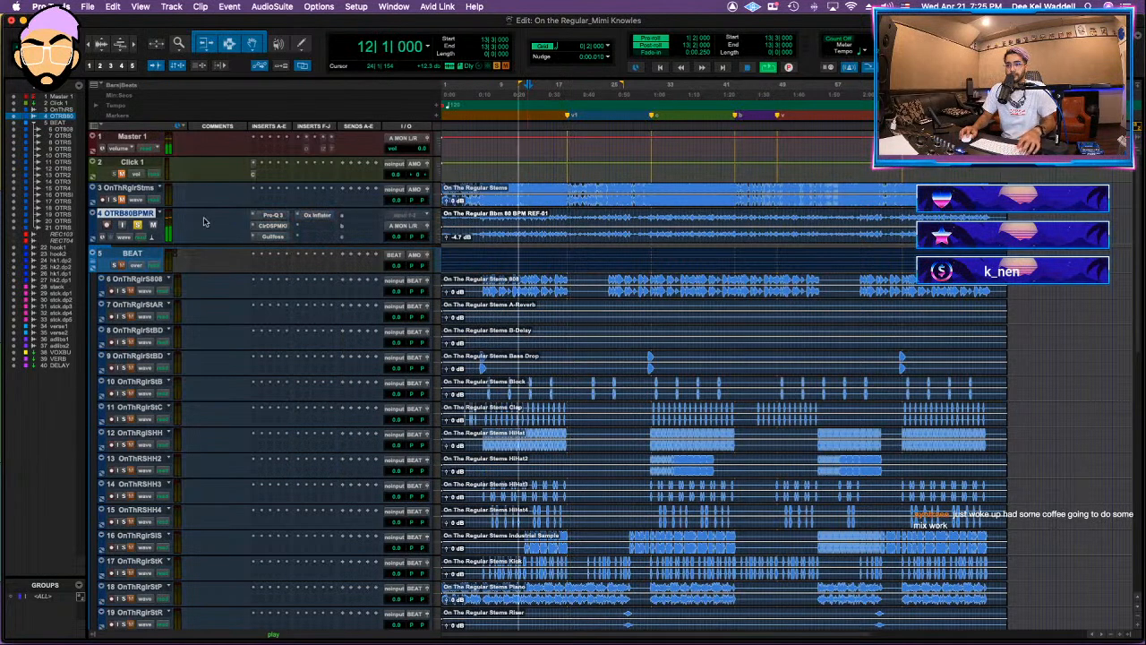
key(space)
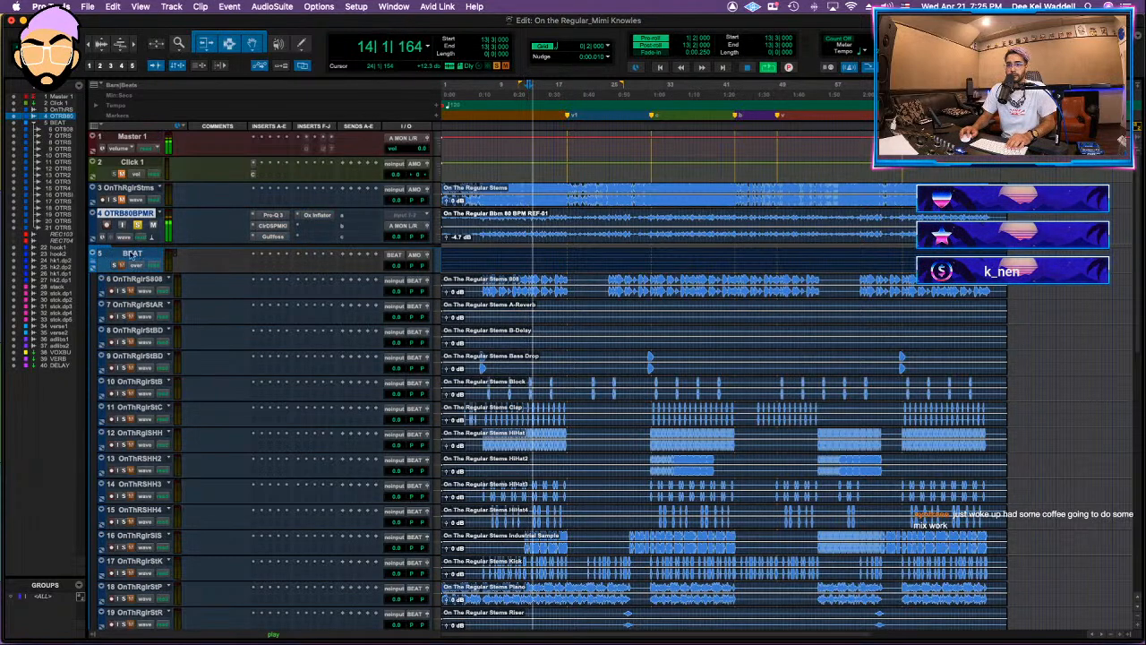
Step: Collapse the BEAT routing folder and move it above the OTRB80BPMR reference track
click(101, 264)
key(shift+f)
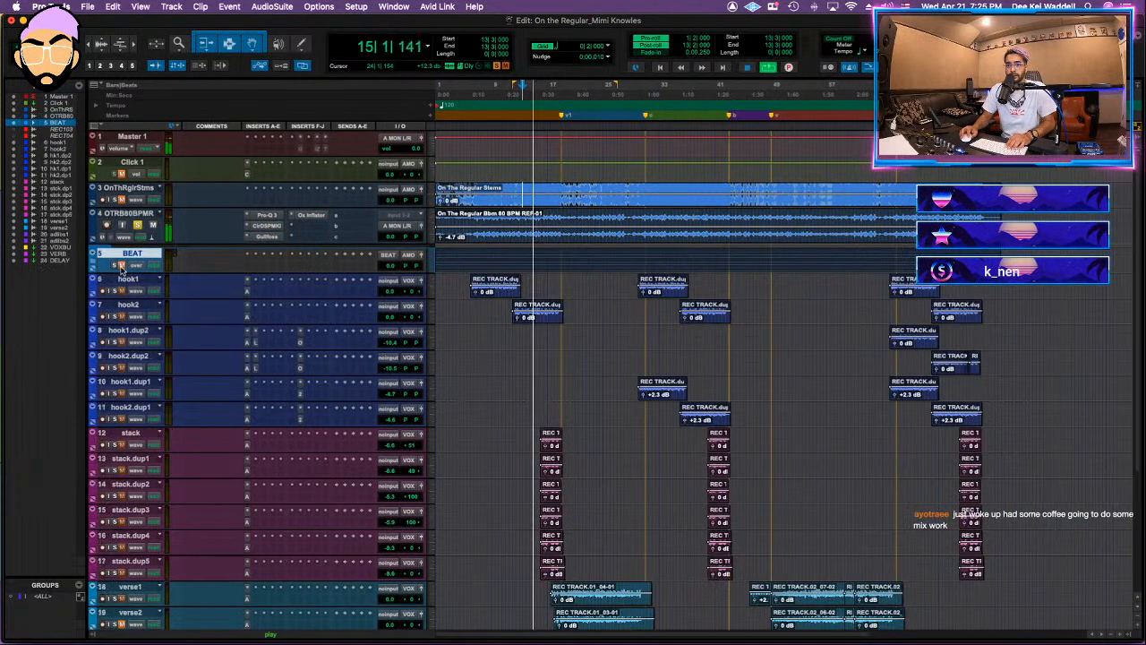
drag(122, 254, 127, 216)
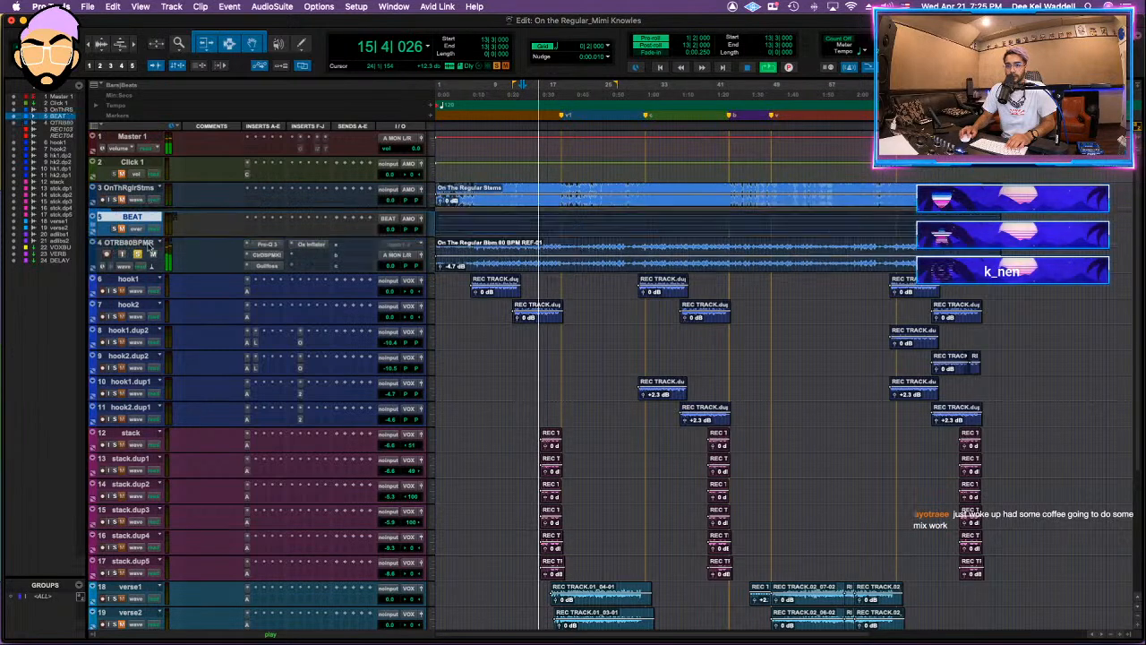
Step: Convert the VOX BUS aux track to a routing folder and move it directly above the hook1 track
scroll(134, 394, down, 5)
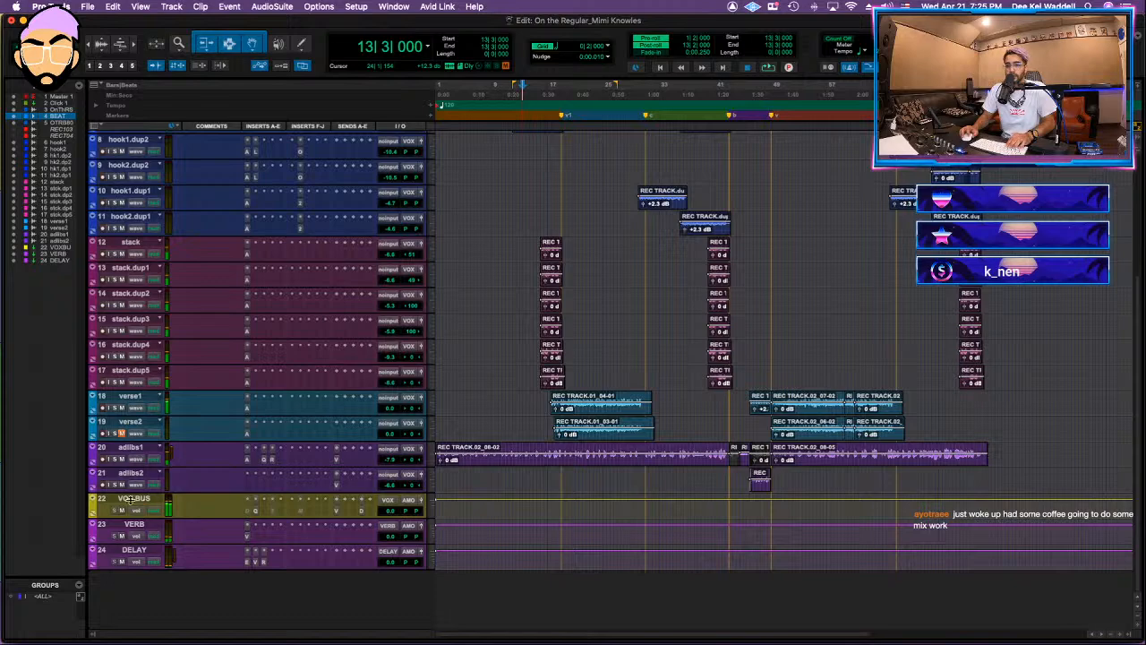
click(139, 502)
scroll(147, 502, up, 5)
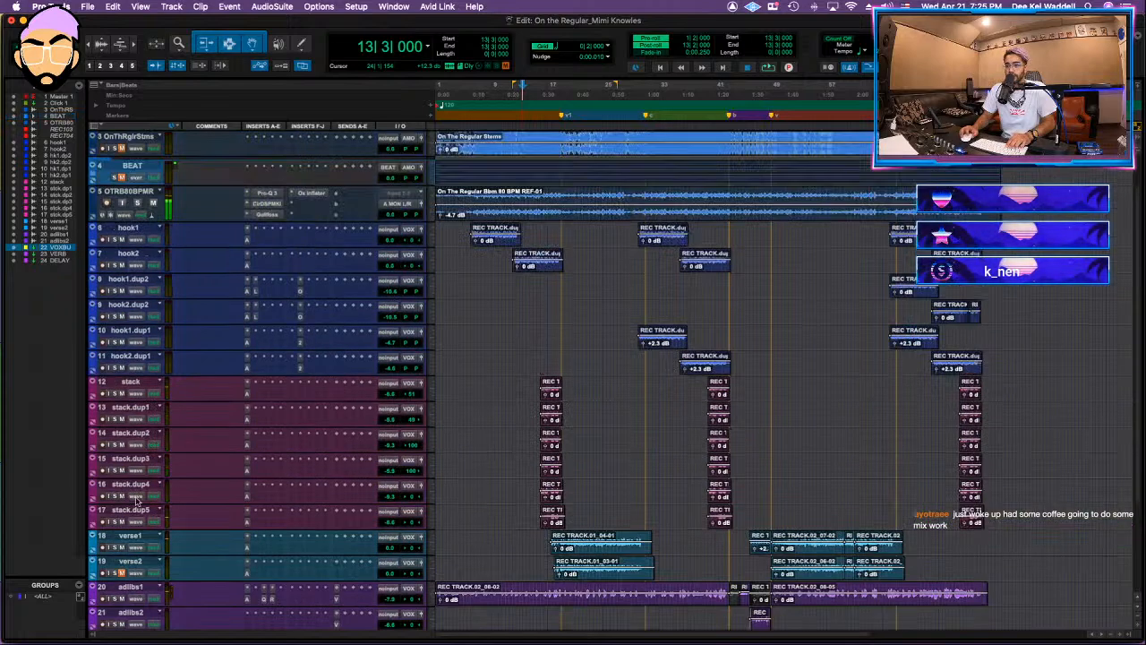
scroll(148, 442, down, 5)
scroll(179, 429, up, 5)
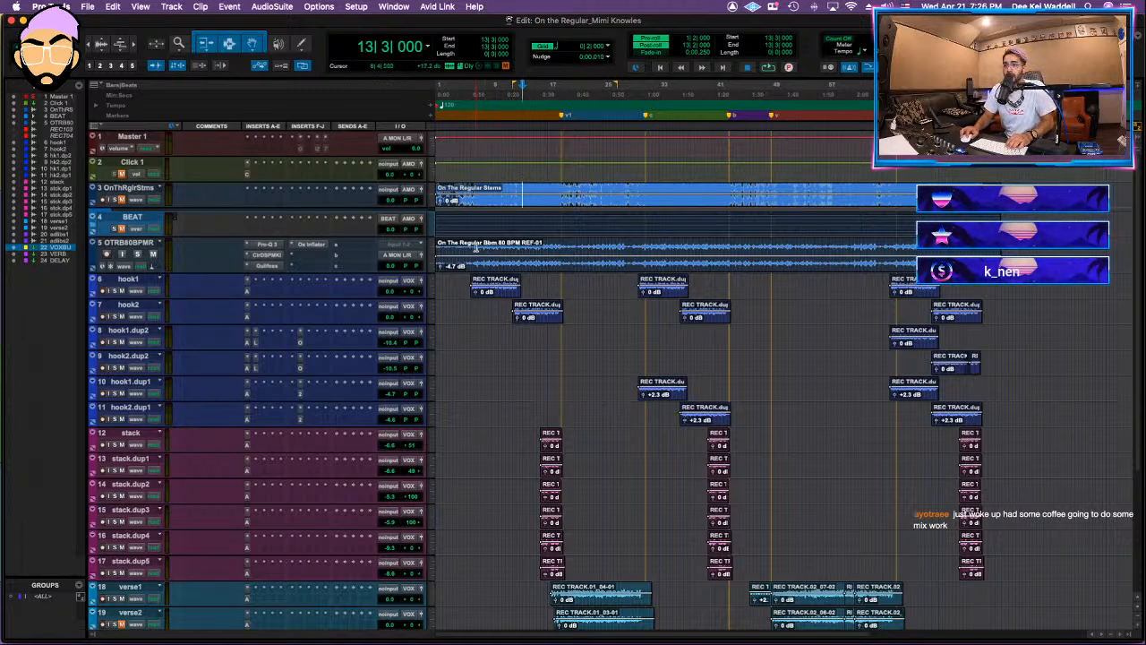
scroll(476, 247, down, 7)
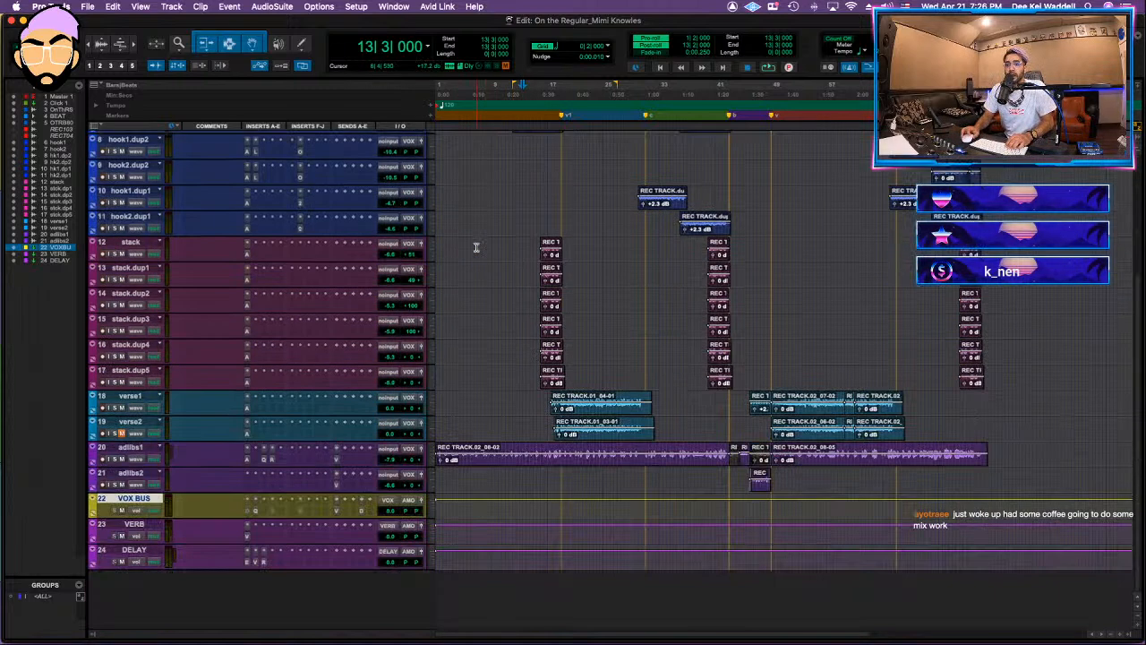
right_click(147, 503)
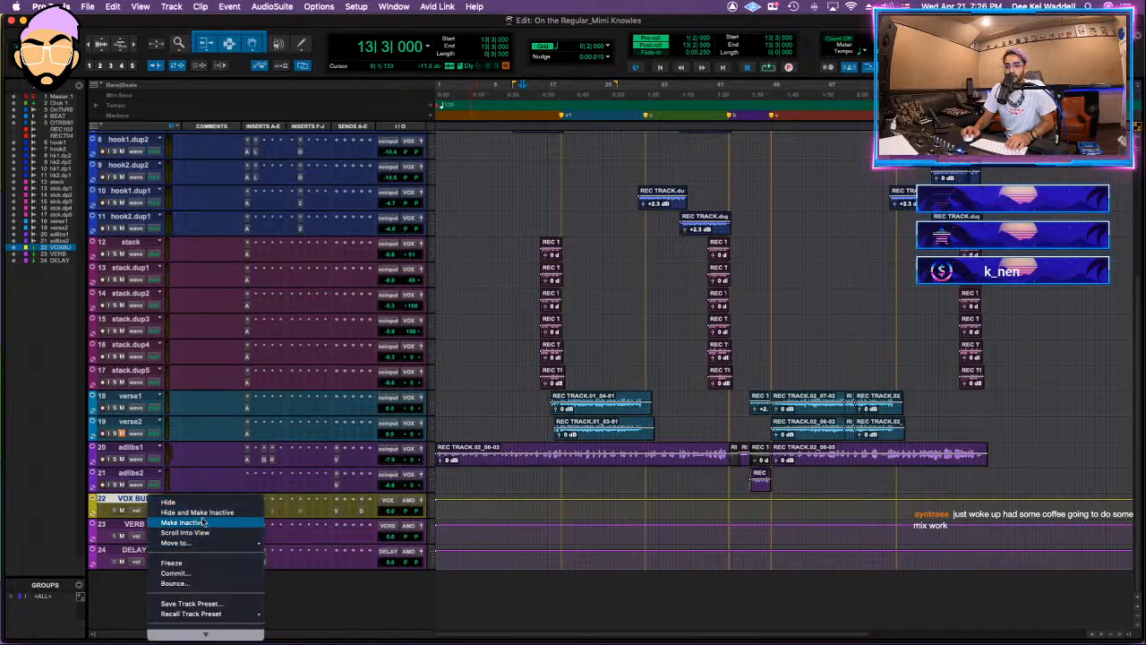
mouse_move(201, 632)
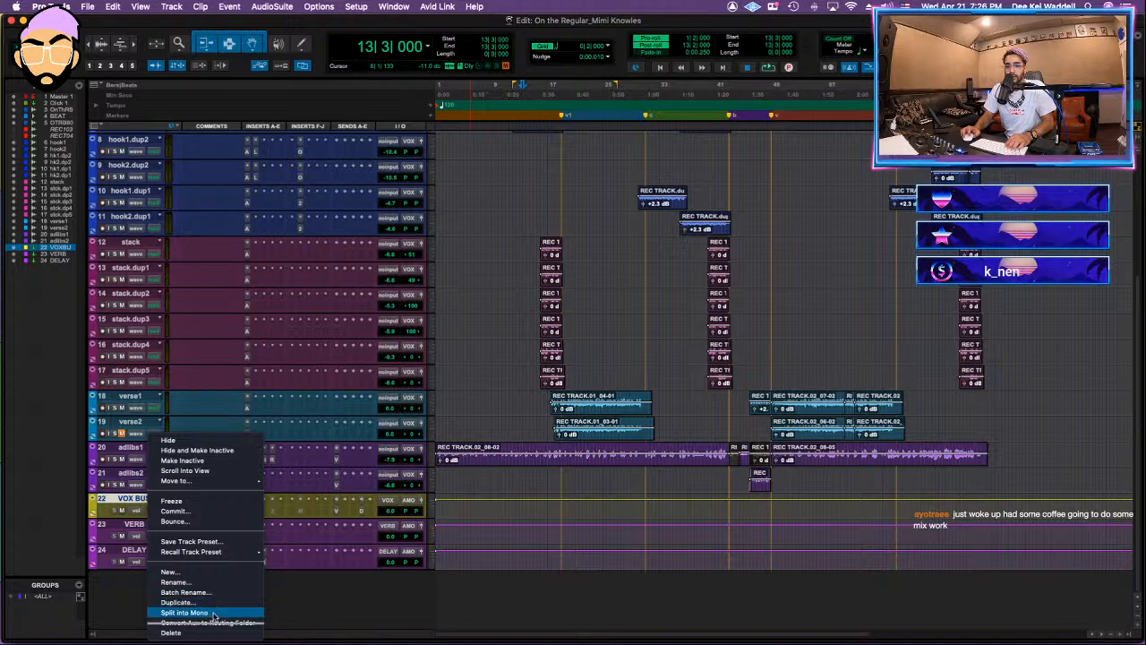
click(188, 632)
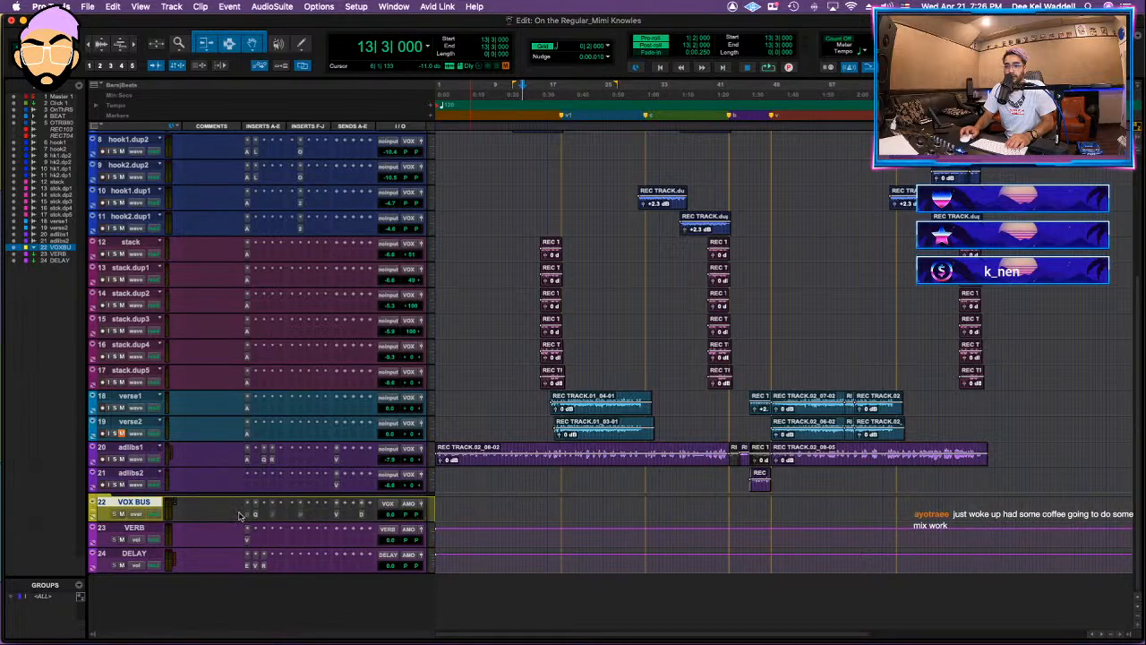
drag(126, 504, 165, 286)
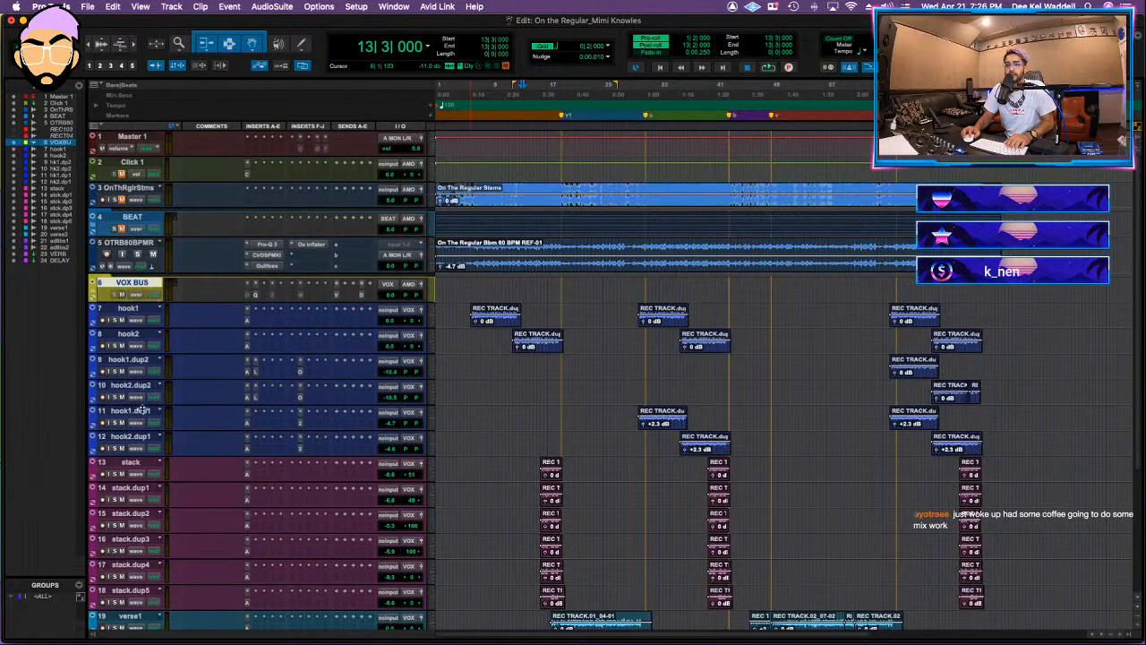
Step: Move all the vocal tracks from hook1 through adlibs2 into the VOX BUS folder and show its contents
scroll(148, 405, down, 5)
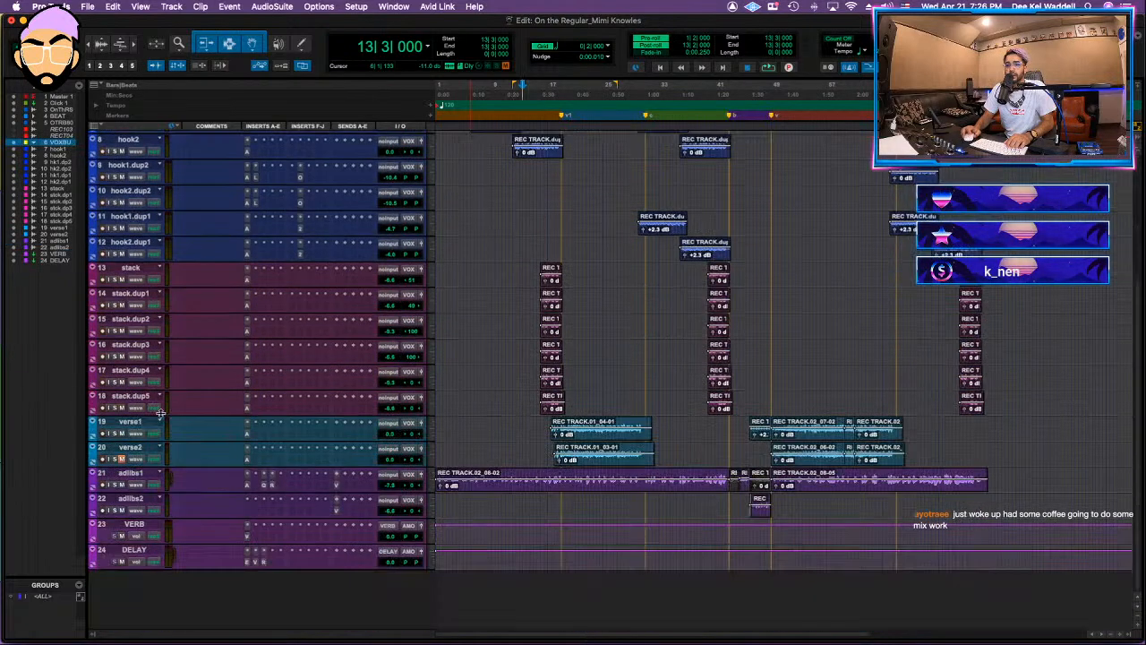
click(145, 501)
scroll(145, 502, up, 5)
shift+click(138, 310)
drag(138, 311, 138, 295)
click(92, 285)
click(92, 285)
Step: Move the verse1 and verse2 tracks together above the stack tracks, directly below hook2.dup1
scroll(121, 294, down, 4)
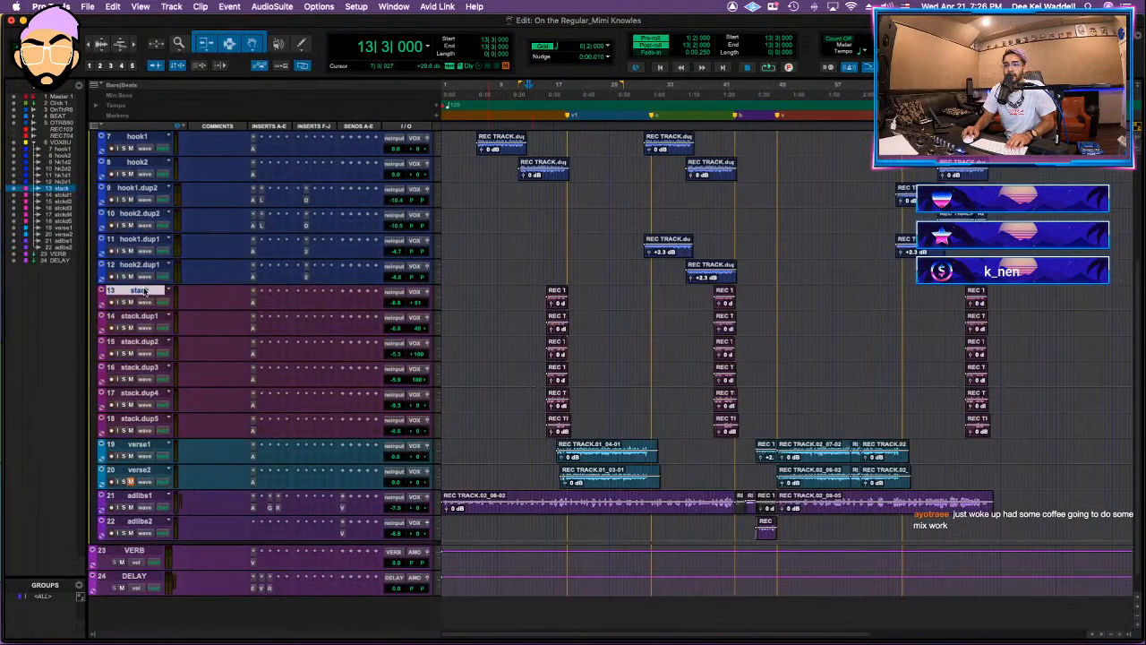
scroll(143, 291, down, 1)
scroll(454, 367, up, 5)
scroll(269, 385, down, 5)
click(143, 418)
click(145, 455)
click(149, 452)
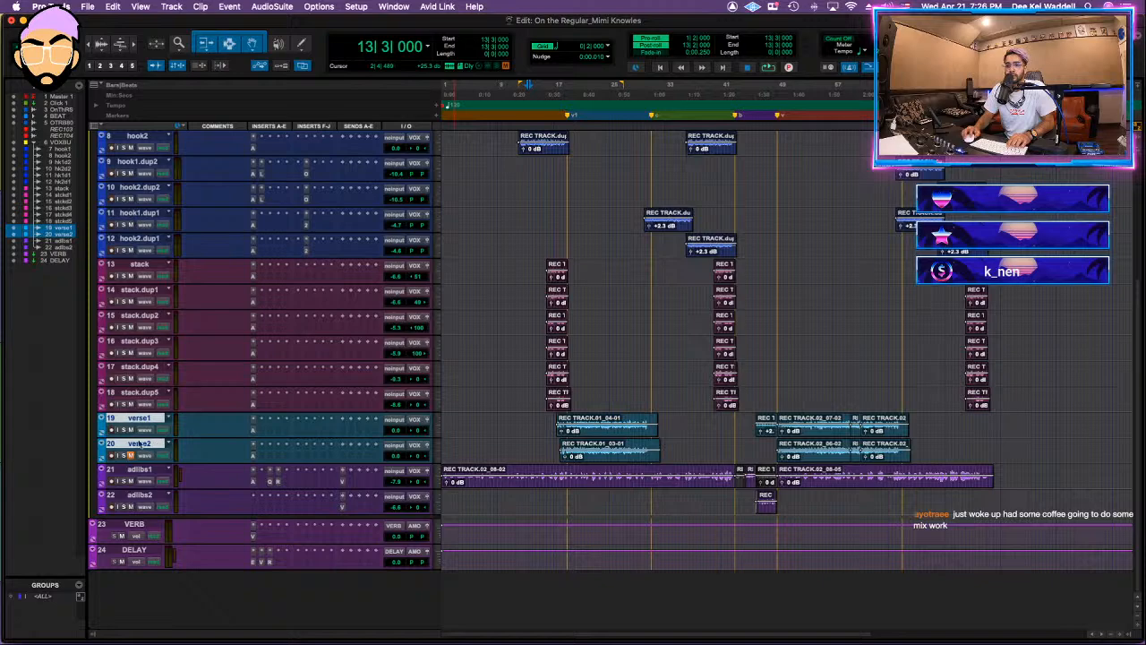
drag(143, 421, 183, 459)
scroll(243, 446, down, 5)
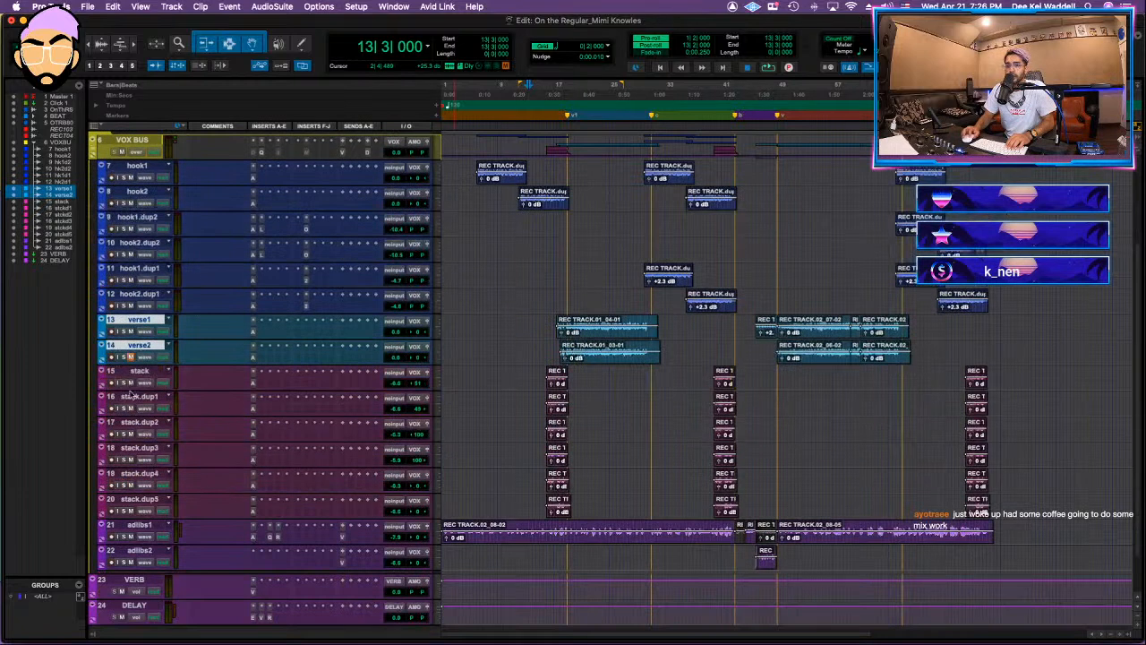
Step: Move the stack and adlibs tracks into a new stereo routing folder named BGVS, with the tracks routed to it
click(146, 370)
shift+click(142, 549)
right_click(143, 549)
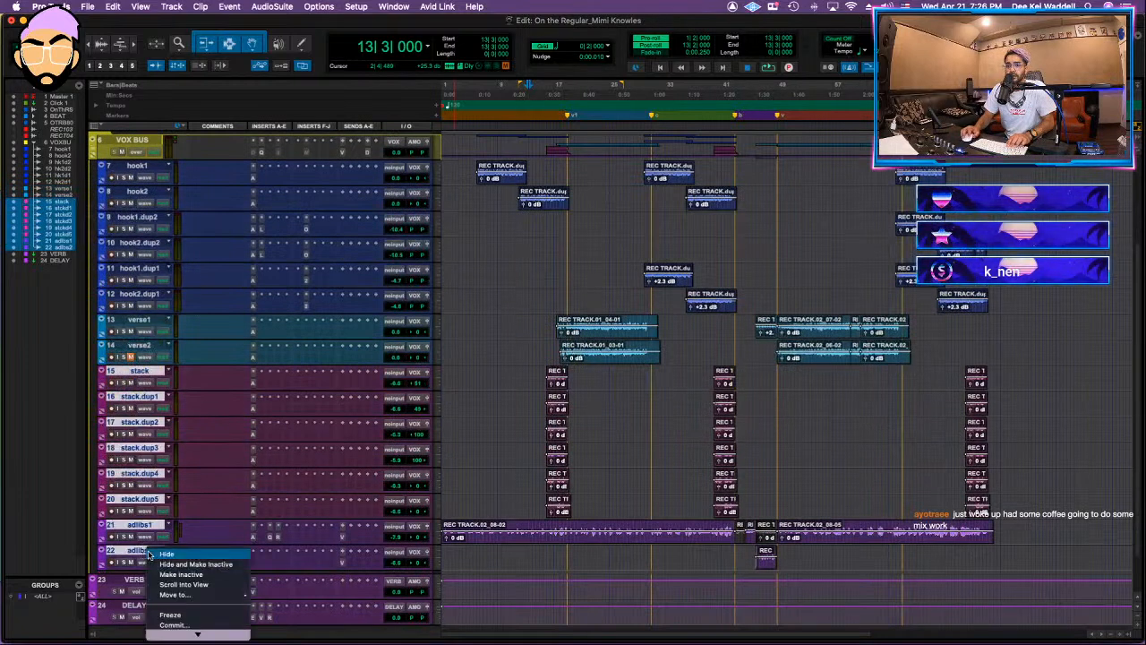
scroll(218, 573, down, 3)
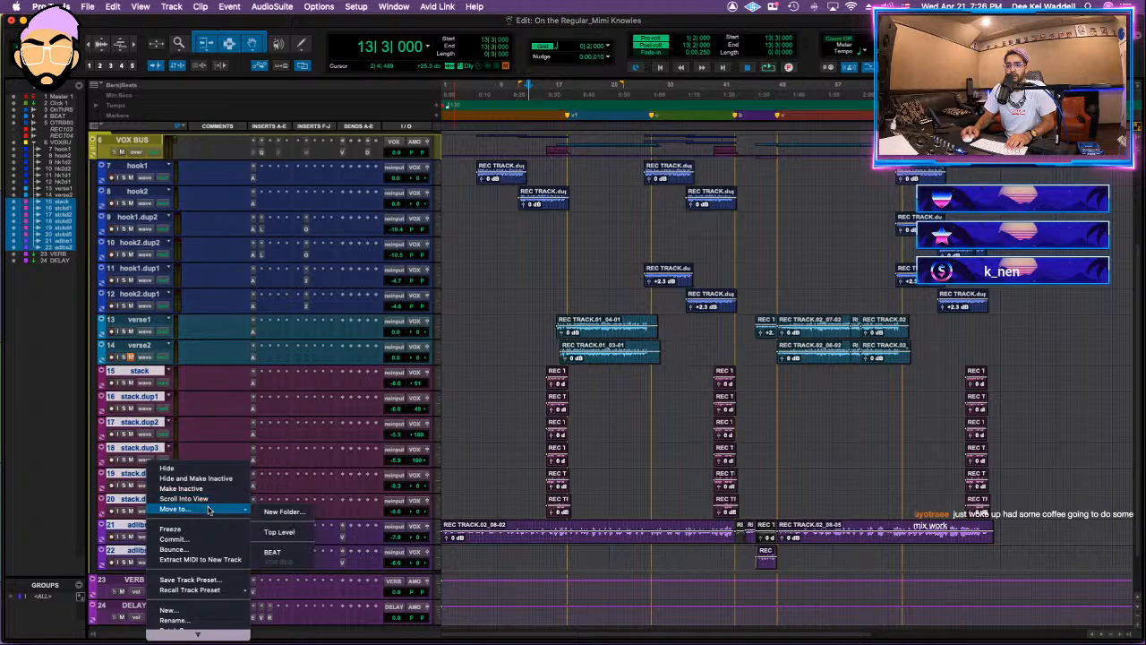
click(285, 512)
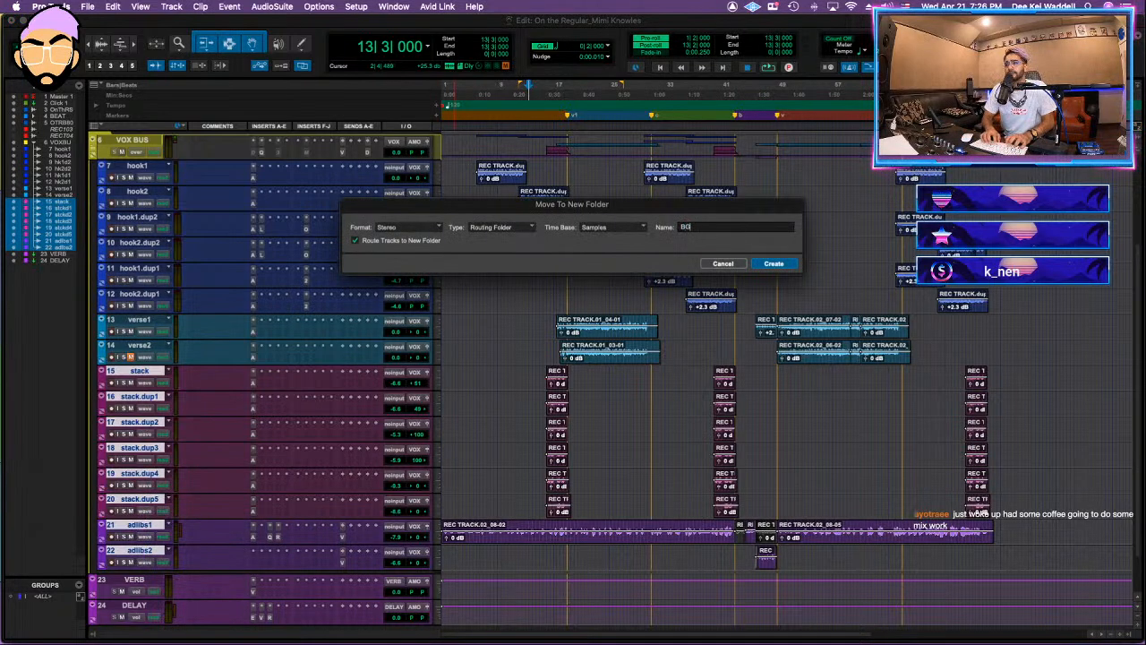
key(Return)
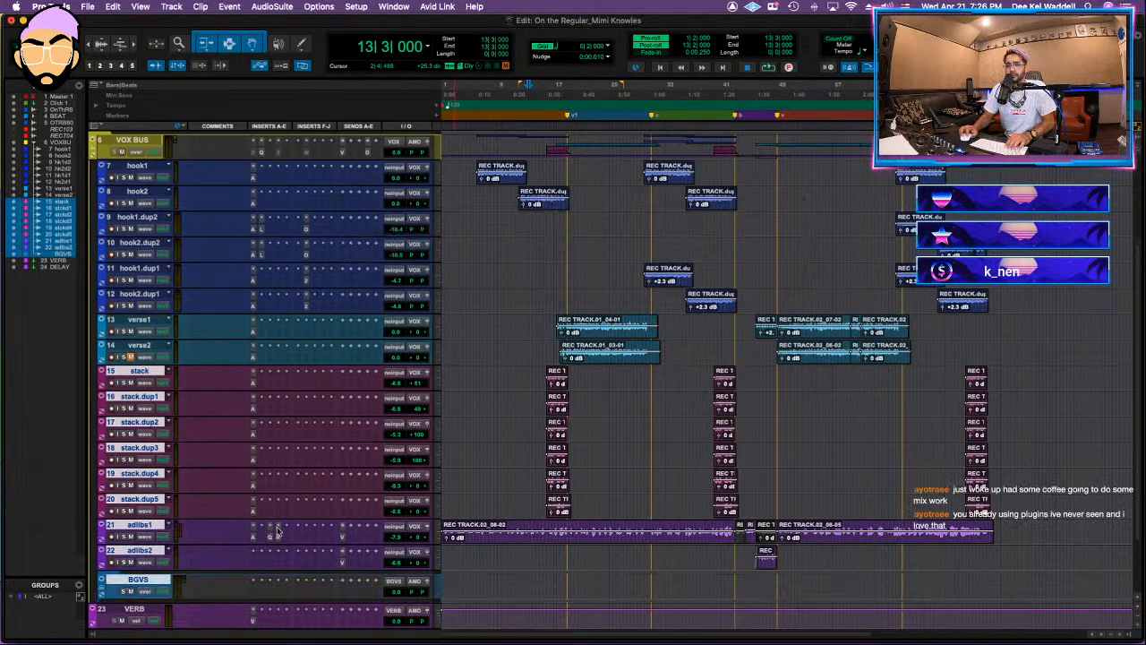
Step: Move the tracks from hook1 through verse2 into a new stereo routing folder named MIMI LEAD, with the tracks routed to it
click(143, 345)
shift+click(139, 166)
right_click(154, 166)
mouse_move(220, 212)
click(279, 214)
text(Mi)
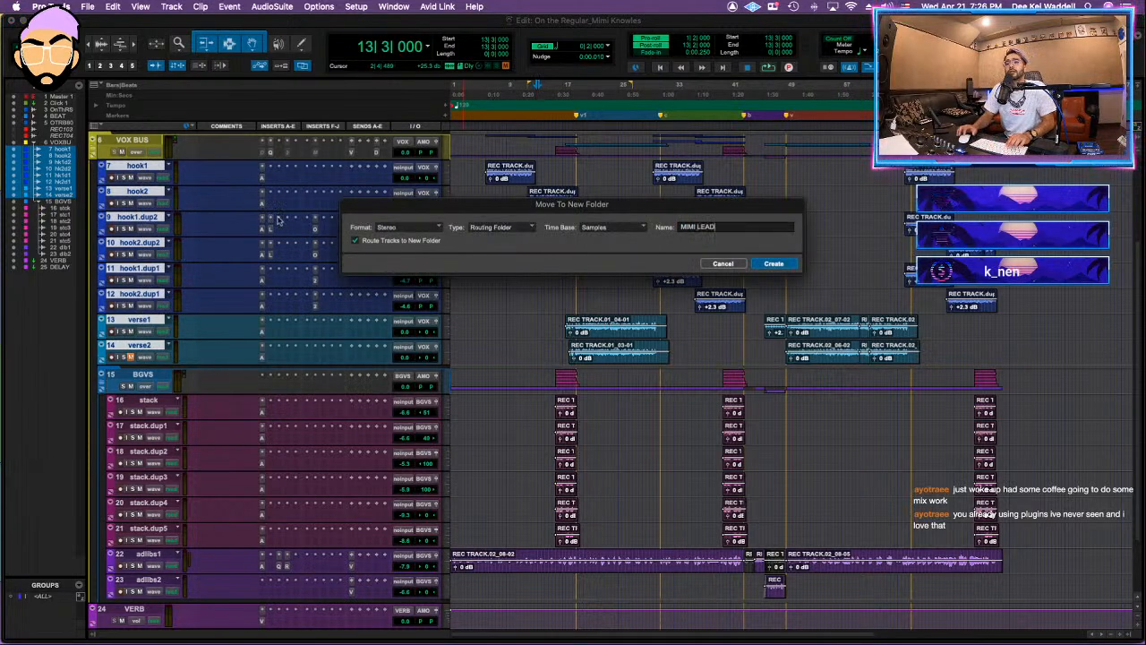
key(Return)
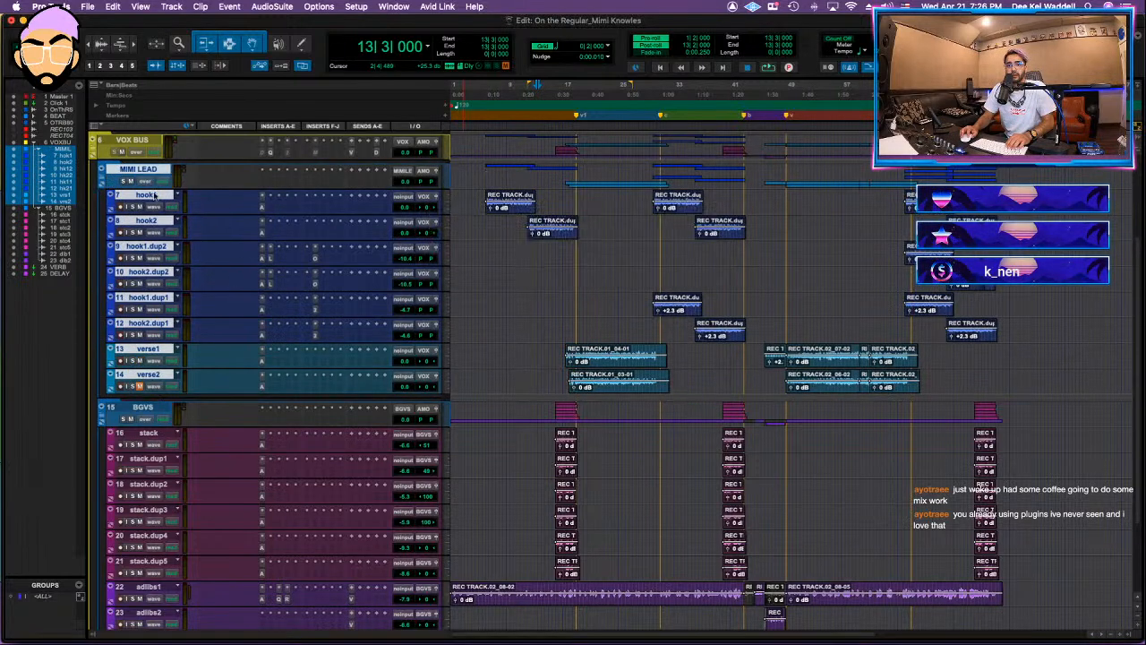
Step: Collapse the BGVS folder, play from the first hook, and lower the reference track's volume to about -23 dB
click(102, 418)
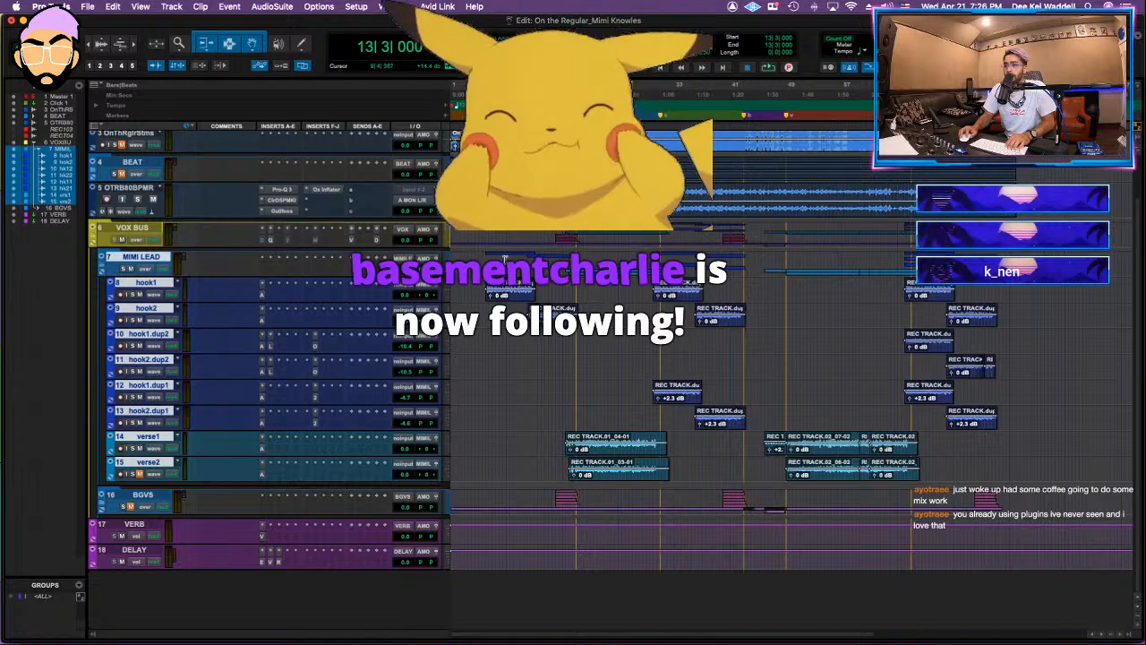
click(483, 259)
click(495, 259)
key(space)
drag(404, 211, 403, 235)
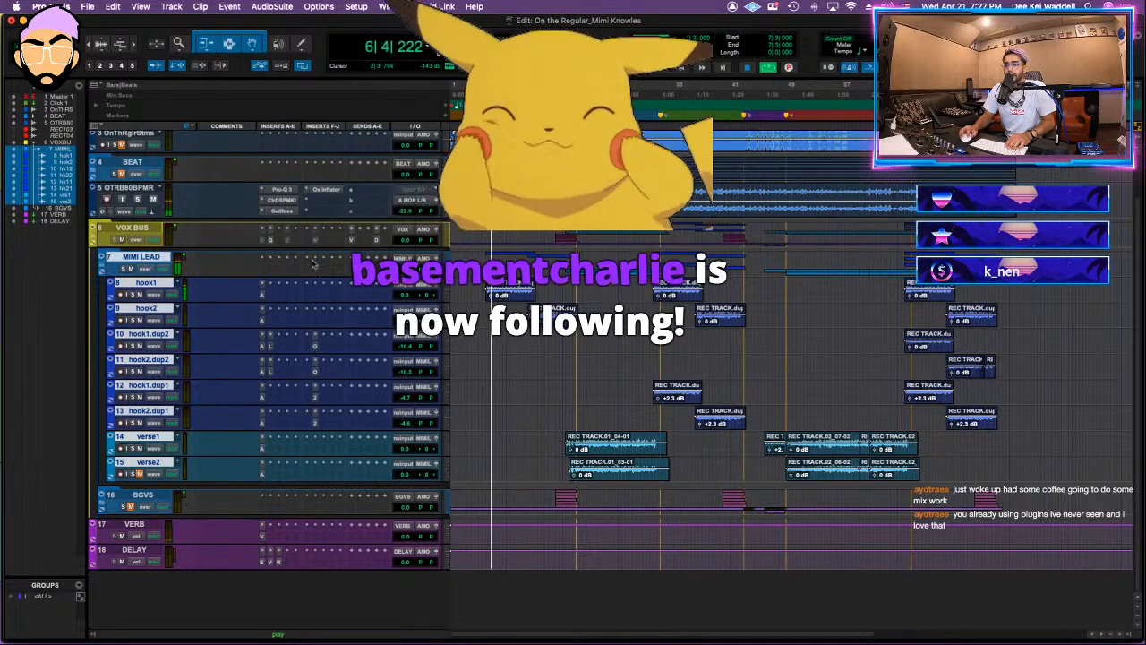
Step: Insert FabFilter Pro-Q 3 on MIMI LEAD, with a slight cut near 50 Hz and a cut of about 5.5 dB near 520 Hz
click(265, 259)
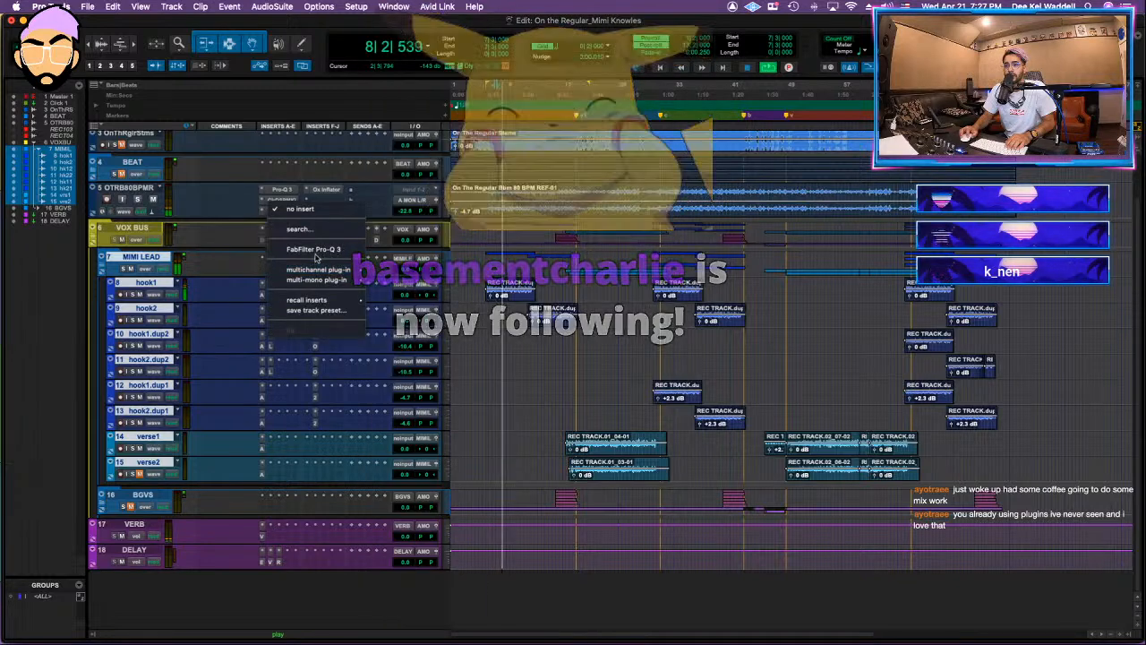
click(311, 251)
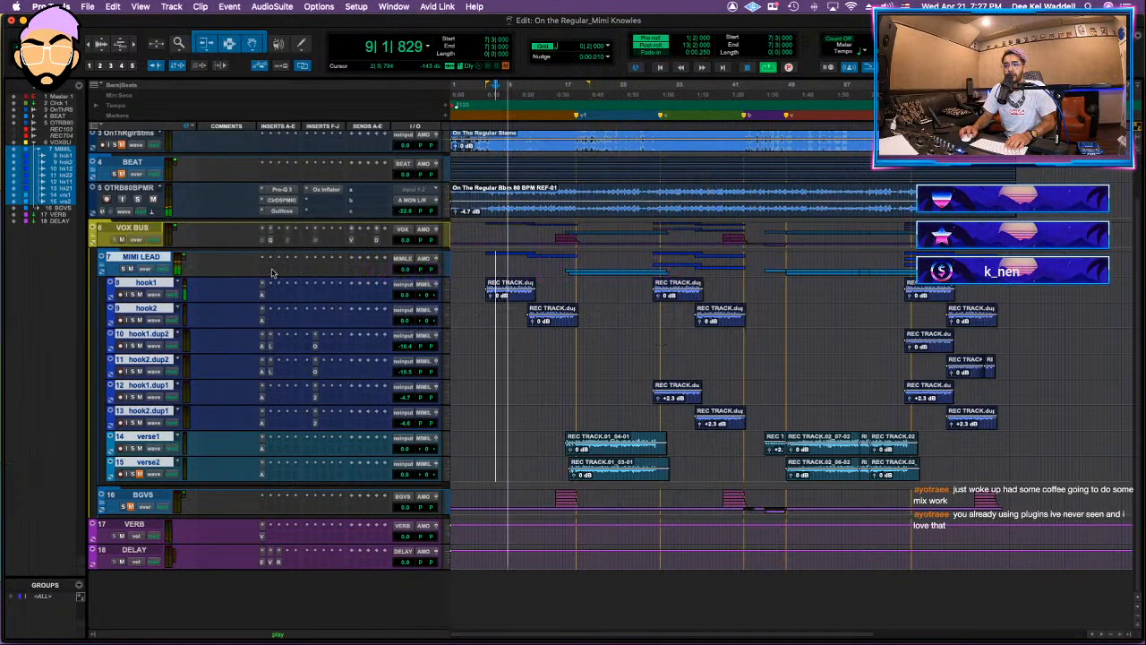
click(273, 272)
click(311, 248)
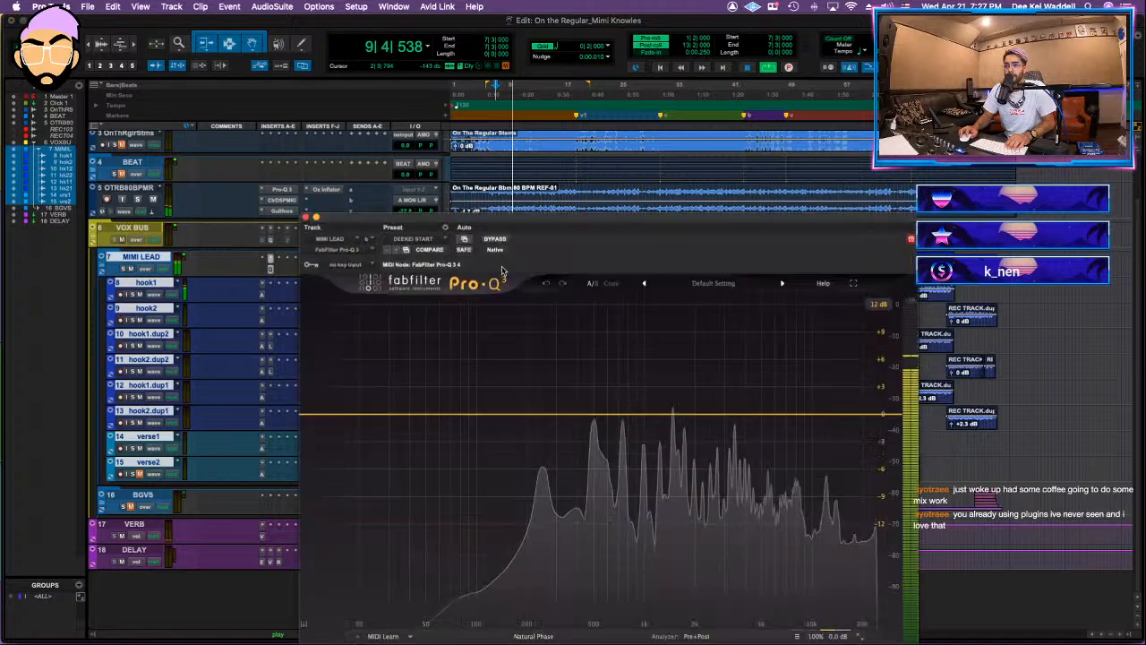
click(430, 417)
drag(604, 417, 597, 468)
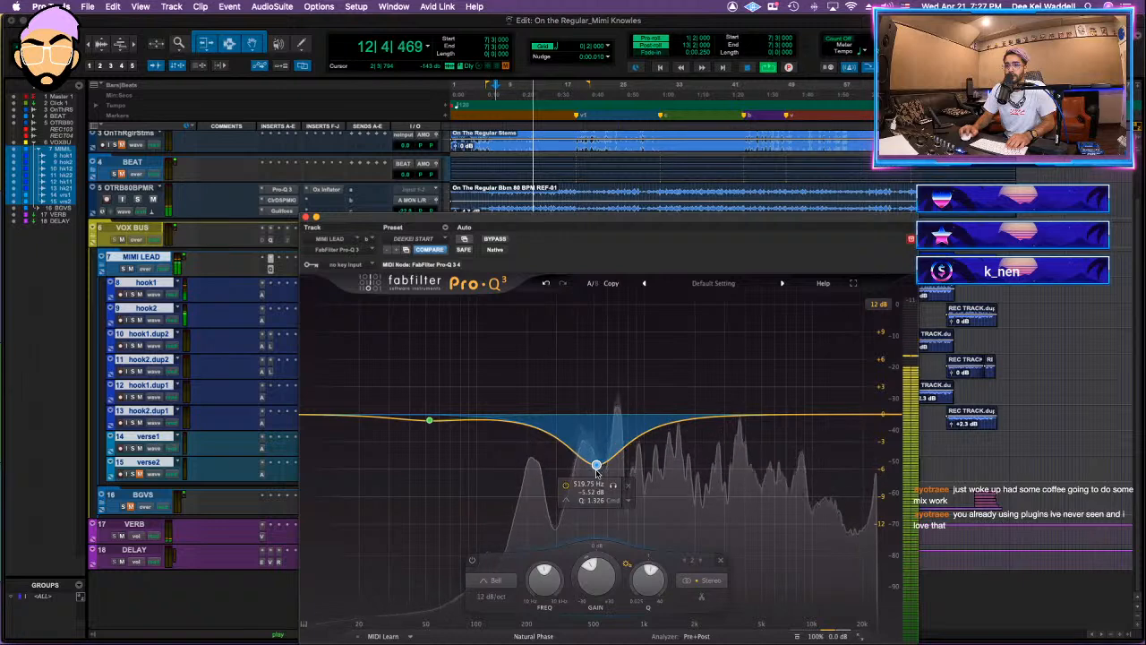
Step: Replay the lead vocals from the start of the first hook and reopen Pro-Q 3 on MIMI LEAD
click(270, 240)
click(304, 216)
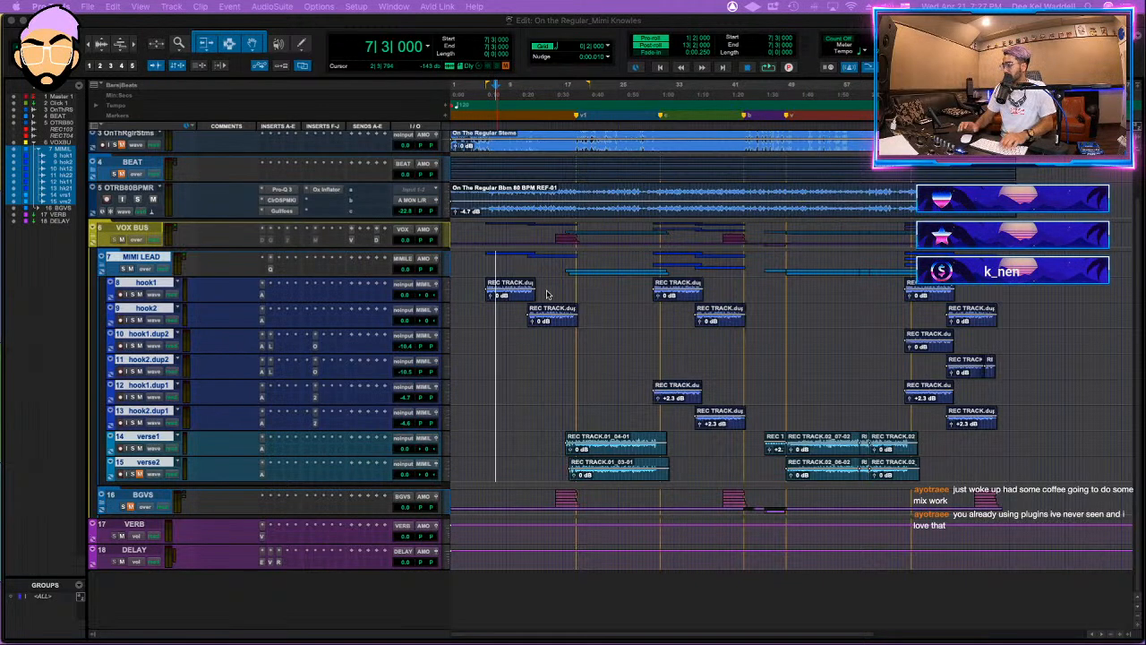
click(492, 260)
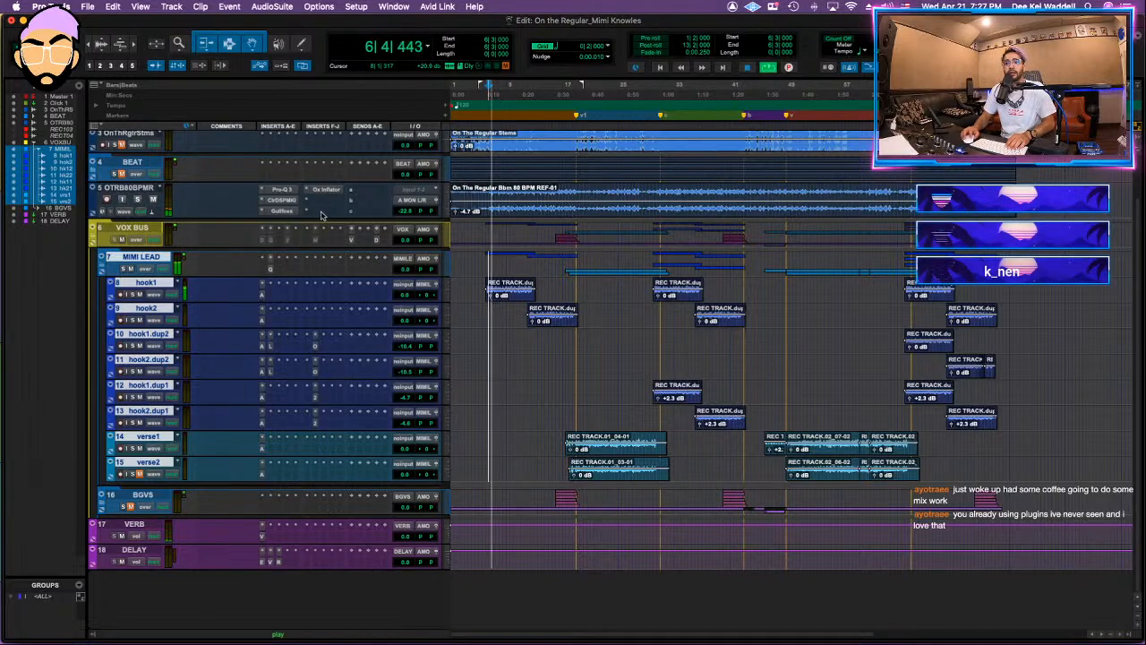
click(268, 268)
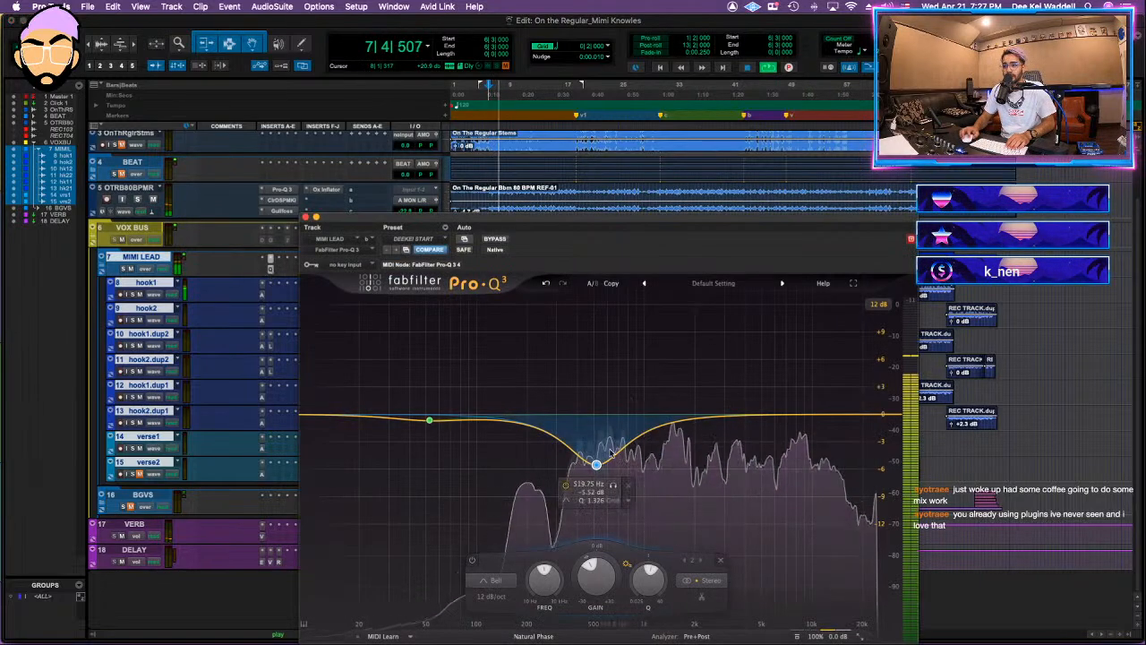
key(ctrl+Up)
key(ctrl+Up)
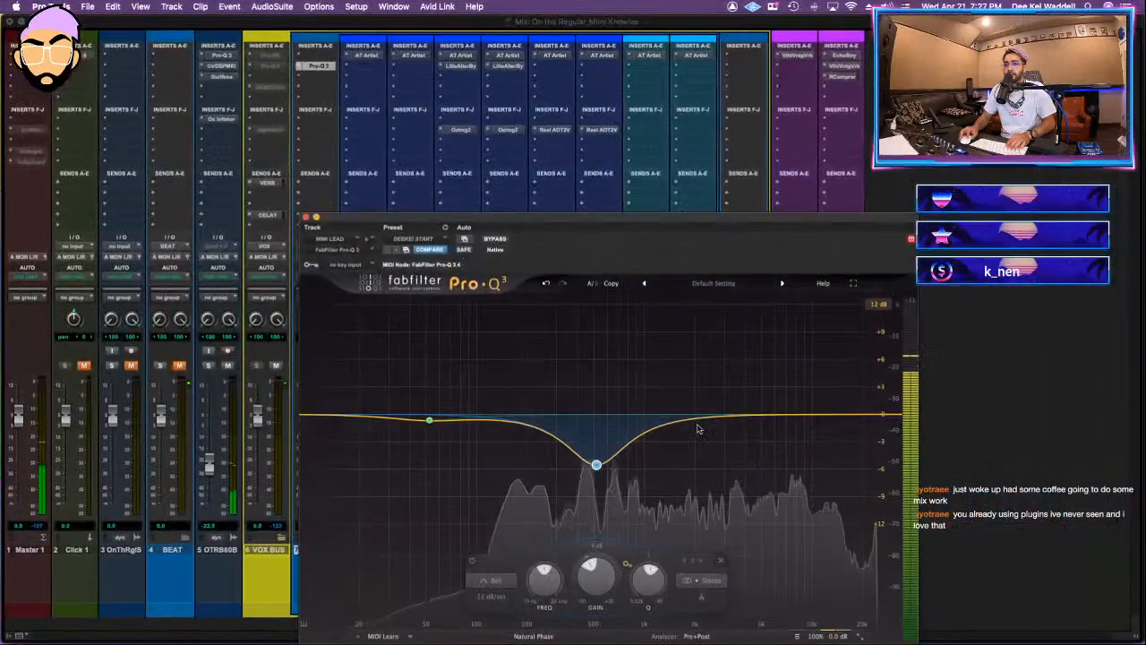
key(super+Tab)
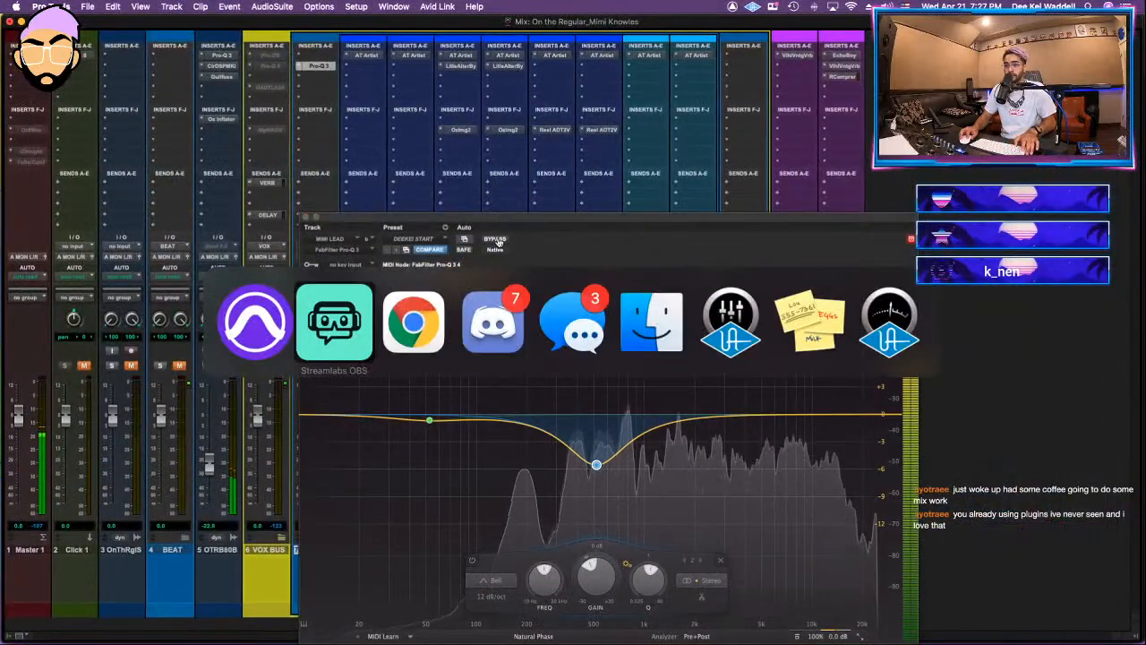
key(super+Tab)
key(super+Tab)
key(super+Tab)
key(super+Tab)
key(super+Tab)
key(super+Tab)
key(super+Tab)
key(super+Tab)
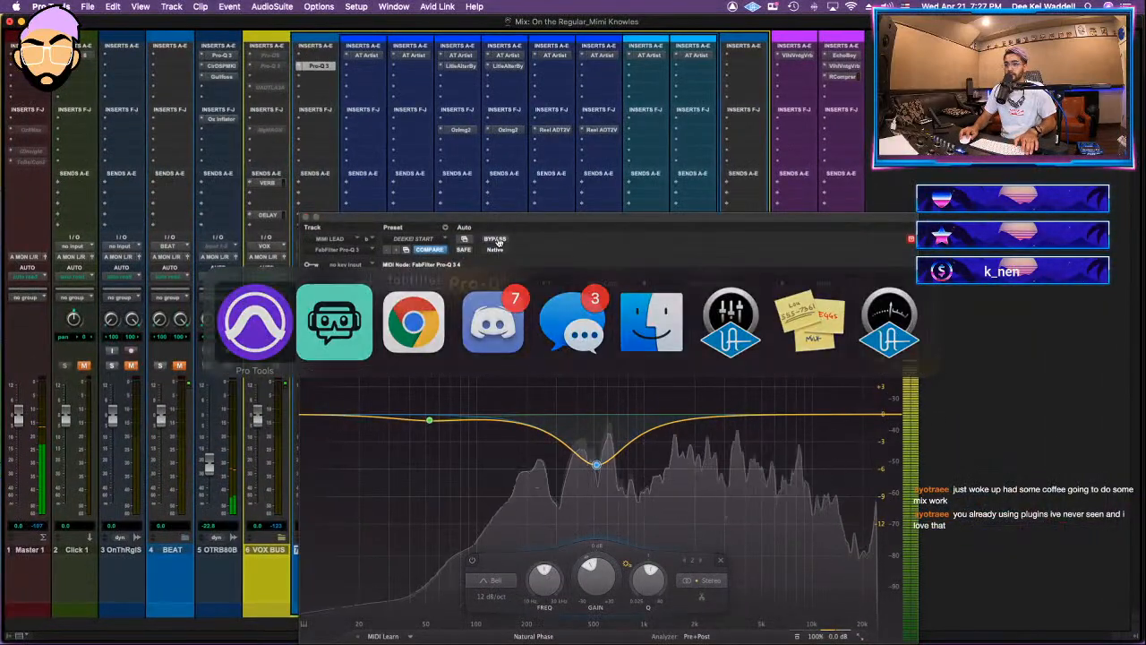
key(super+equal)
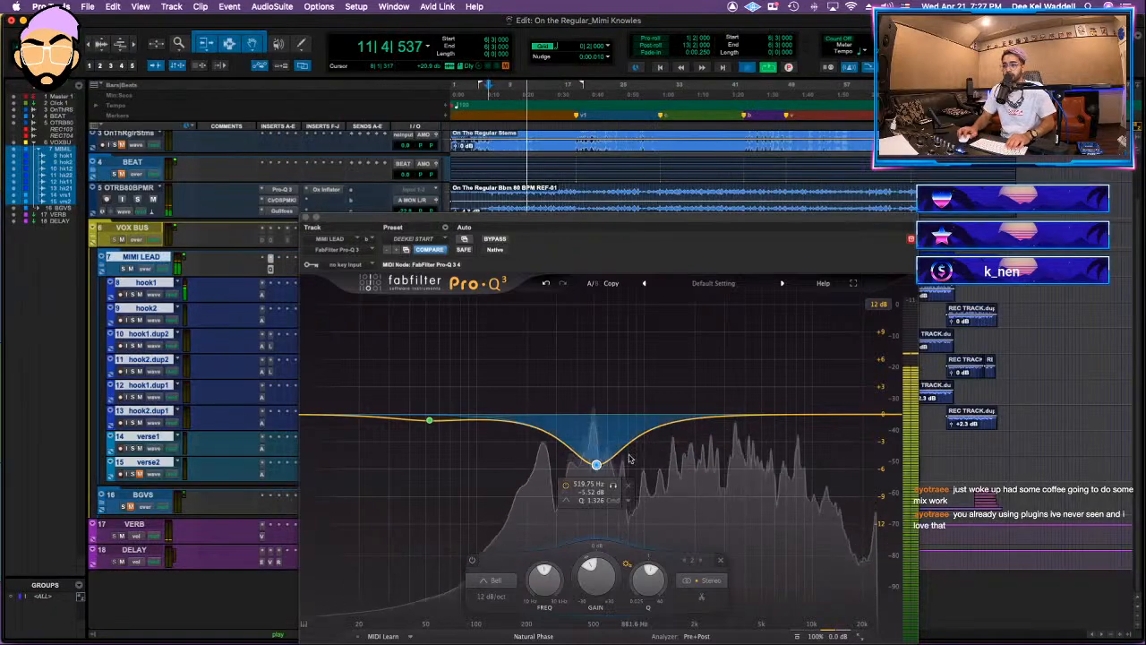
Step: Move the 520 Hz EQ band up to about 3 kHz and add a dynamic cut of 3.5 dB near 630 Hz
key(space)
drag(597, 465, 731, 431)
drag(609, 414, 610, 445)
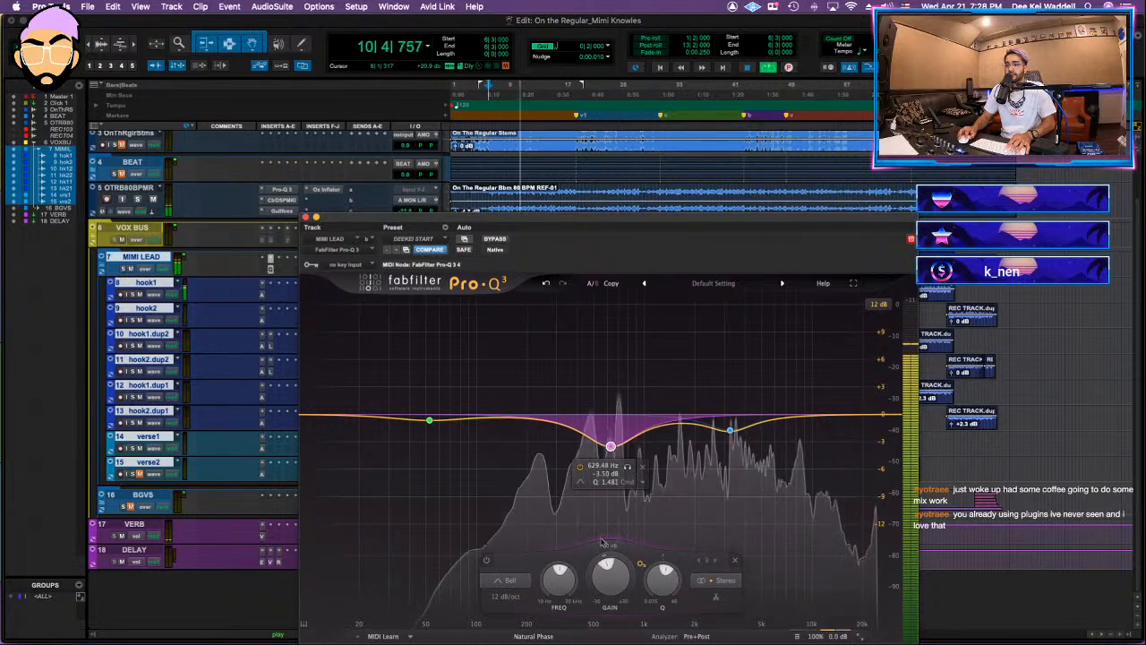
drag(605, 557, 605, 573)
Step: Add a dynamic cut of about 1.7 dB near 1.7 kHz and a gentle high-shelf boost above 10 kHz
drag(684, 424, 685, 454)
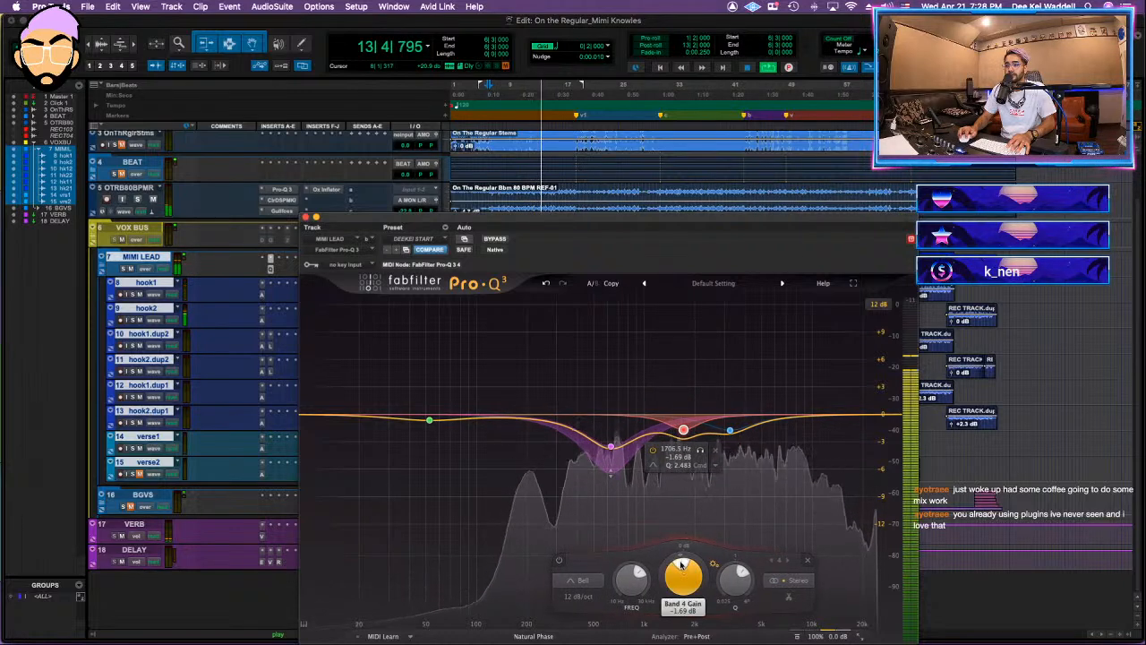
drag(681, 559, 681, 571)
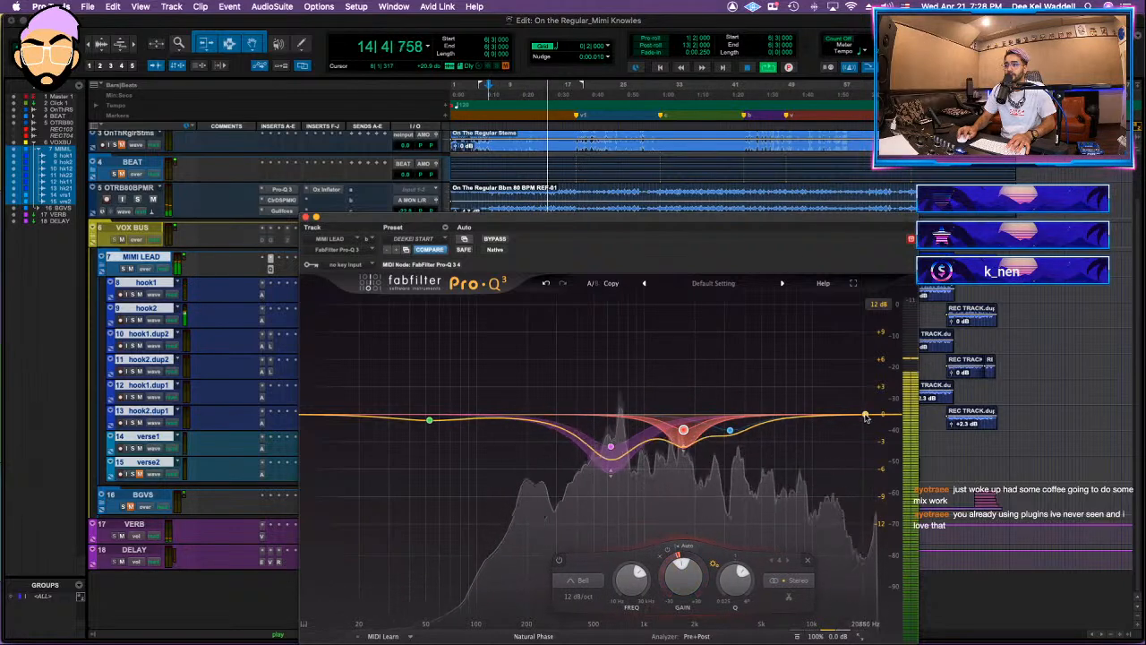
click(842, 376)
drag(843, 377, 840, 385)
Step: Change the 52 Hz EQ band to a low cut at about 58 Hz with a 24 dB/oct slope
mouse_move(430, 421)
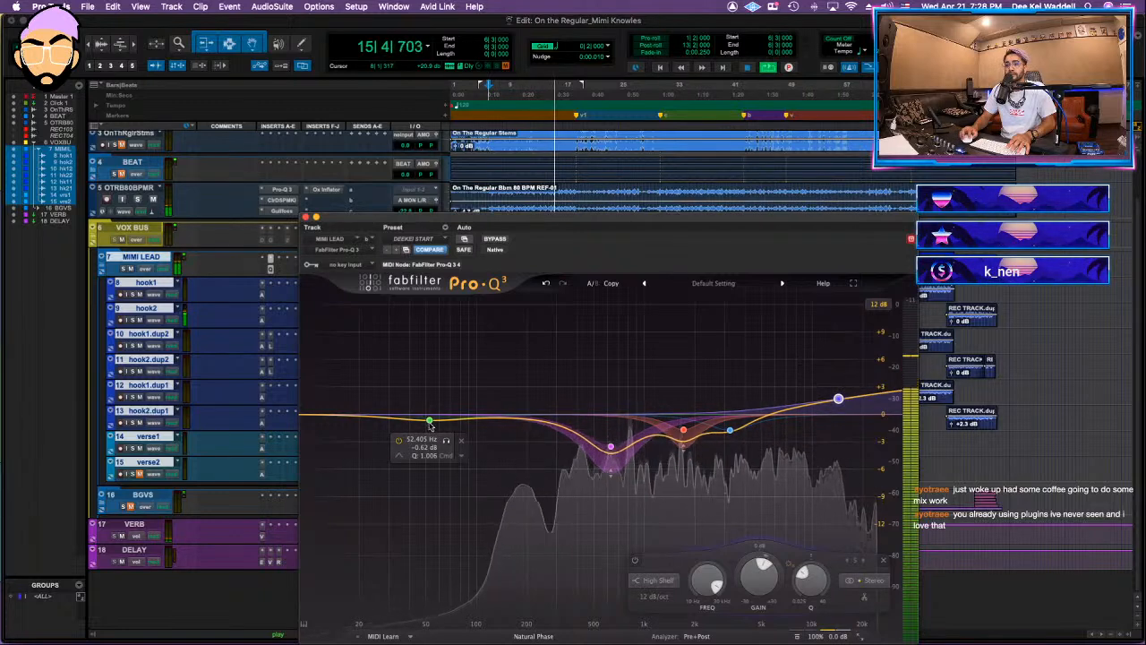
click(398, 457)
click(429, 474)
click(431, 396)
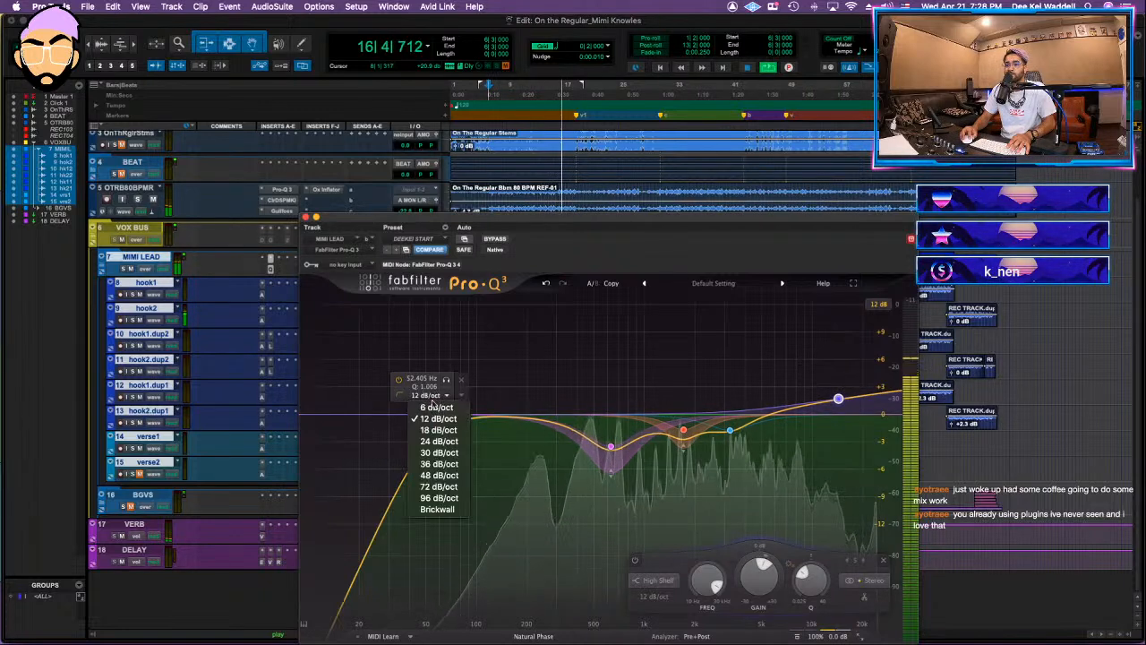
click(435, 441)
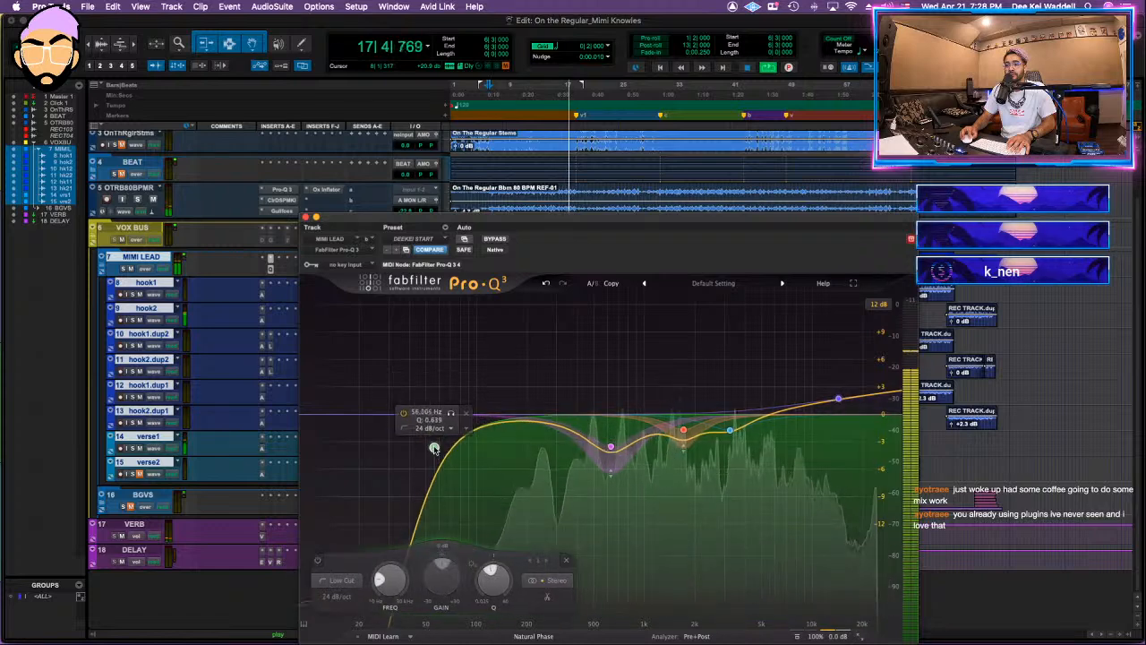
Step: Make the 3 kHz band a dynamic cut of about 4 dB near 2.9 kHz and ease the 630 Hz cut to about 3 dB
mouse_move(732, 431)
mouse_down()
mouse_move(740, 314)
mouse_move(725, 354)
mouse_move(724, 441)
mouse_up()
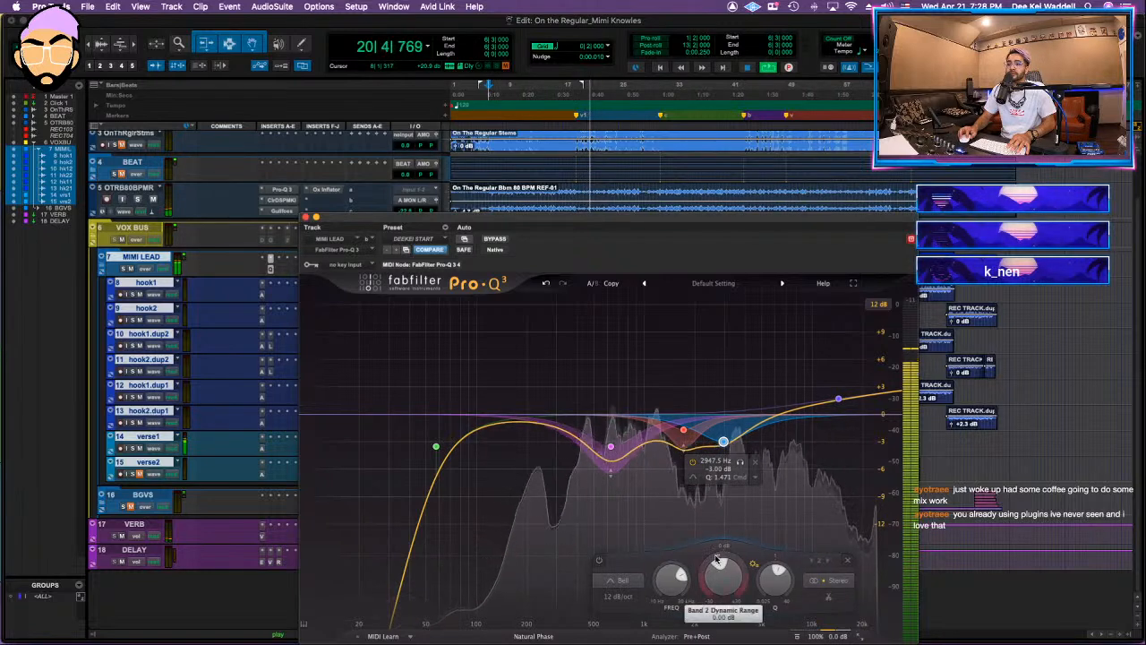
drag(719, 557, 717, 595)
drag(724, 442, 723, 452)
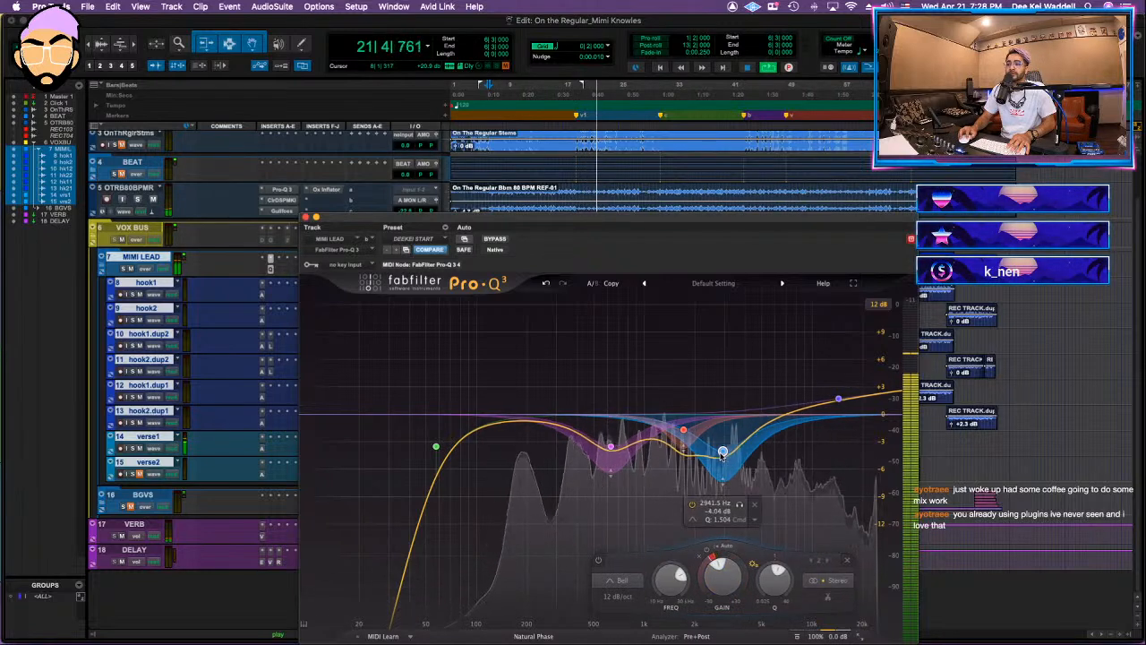
scroll(600, 445, down, 3)
drag(611, 447, 605, 442)
scroll(602, 449, up, 2)
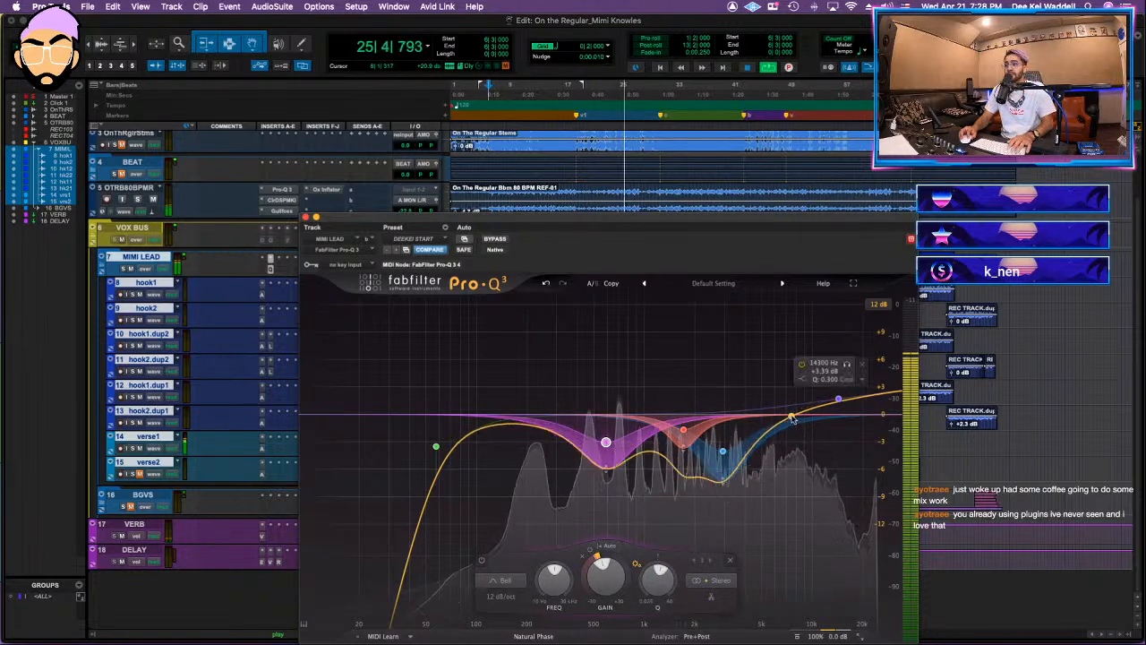
Step: Insert FabFilter Pro-DS ahead of the EQ on MIMI LEAD, lower its threshold, and close it
click(265, 270)
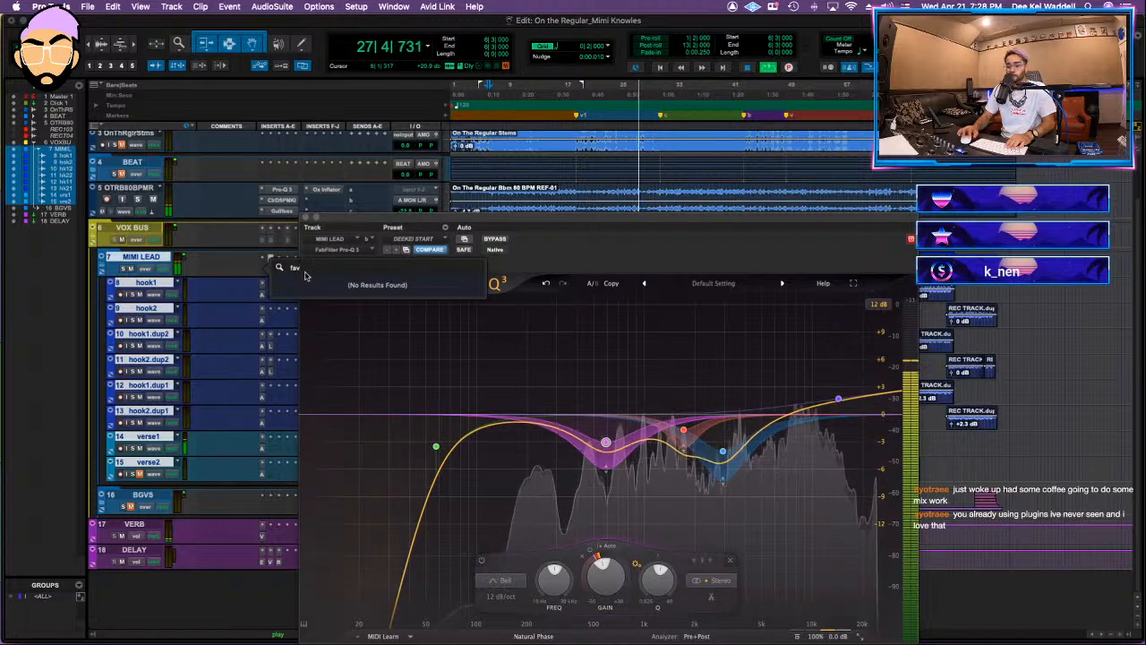
text(fab)
click(346, 286)
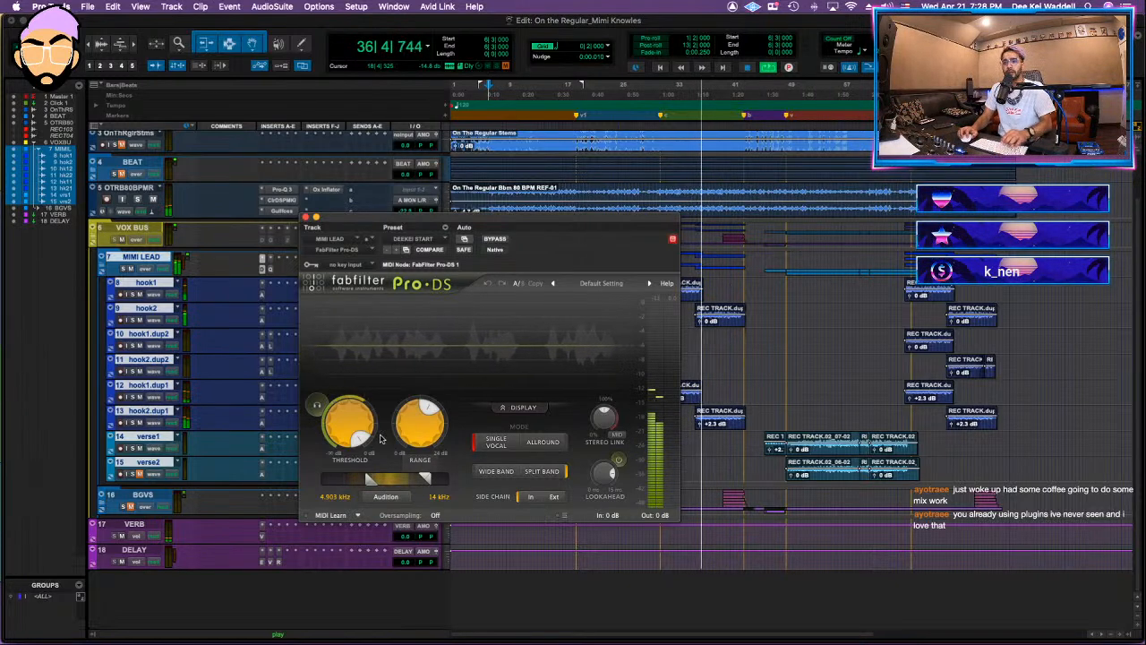
drag(382, 438, 365, 421)
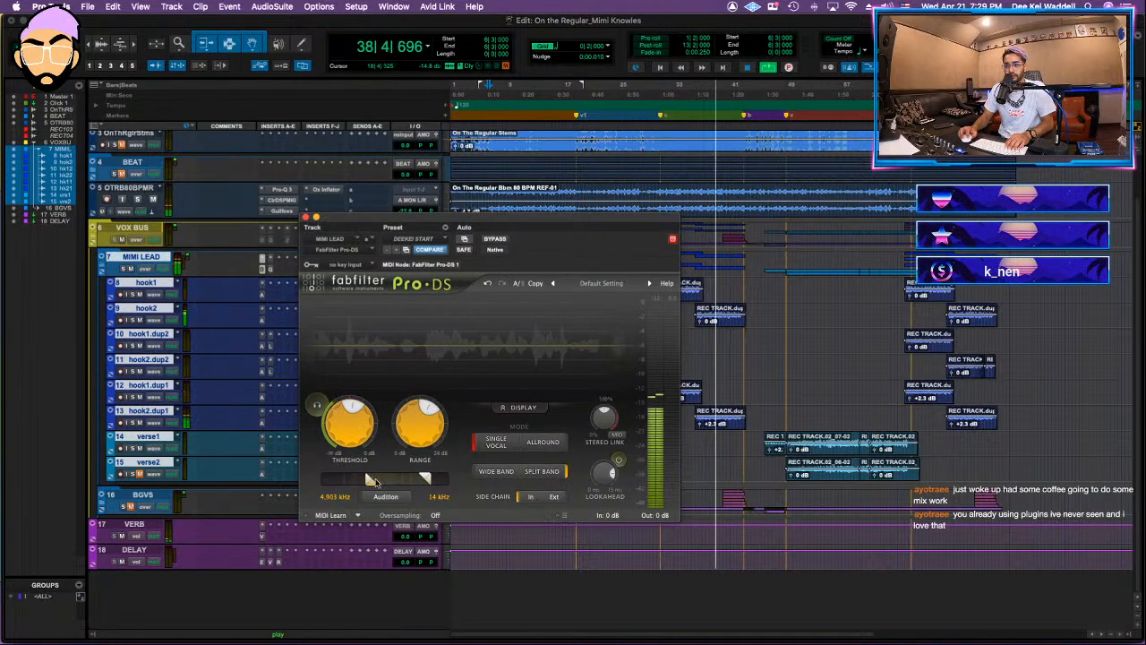
click(306, 218)
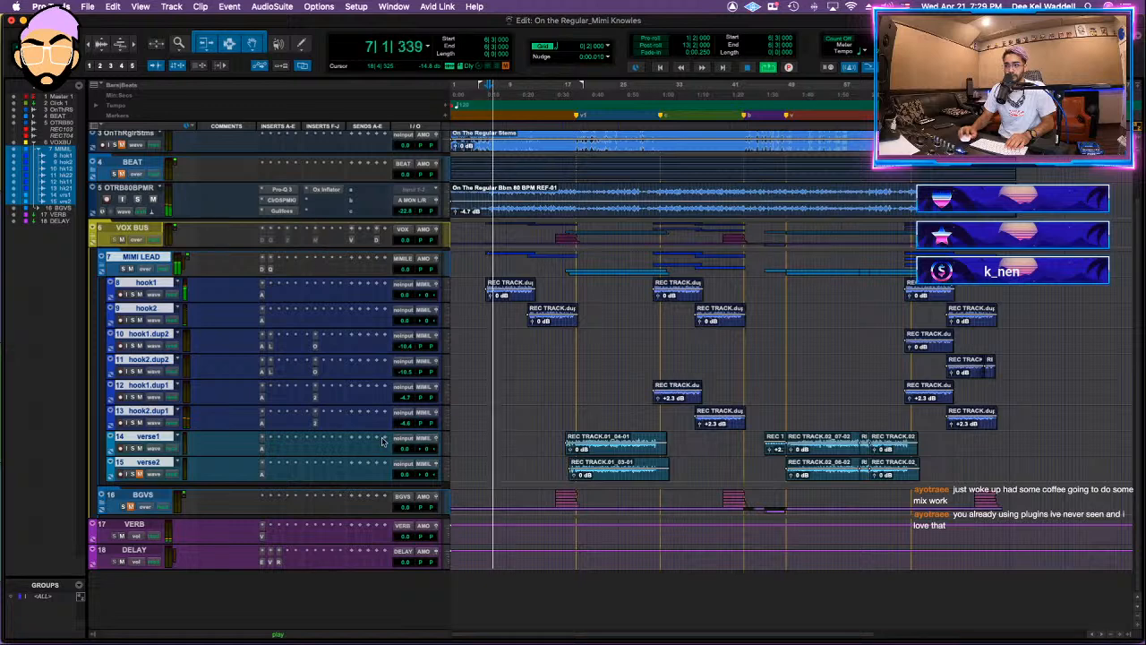
Step: In the MIMI LEAD EQ, add a narrow cut of nearly 6 dB near 8 kHz and ease the 3 kHz cut to about 2 dB
click(271, 271)
drag(781, 426, 794, 464)
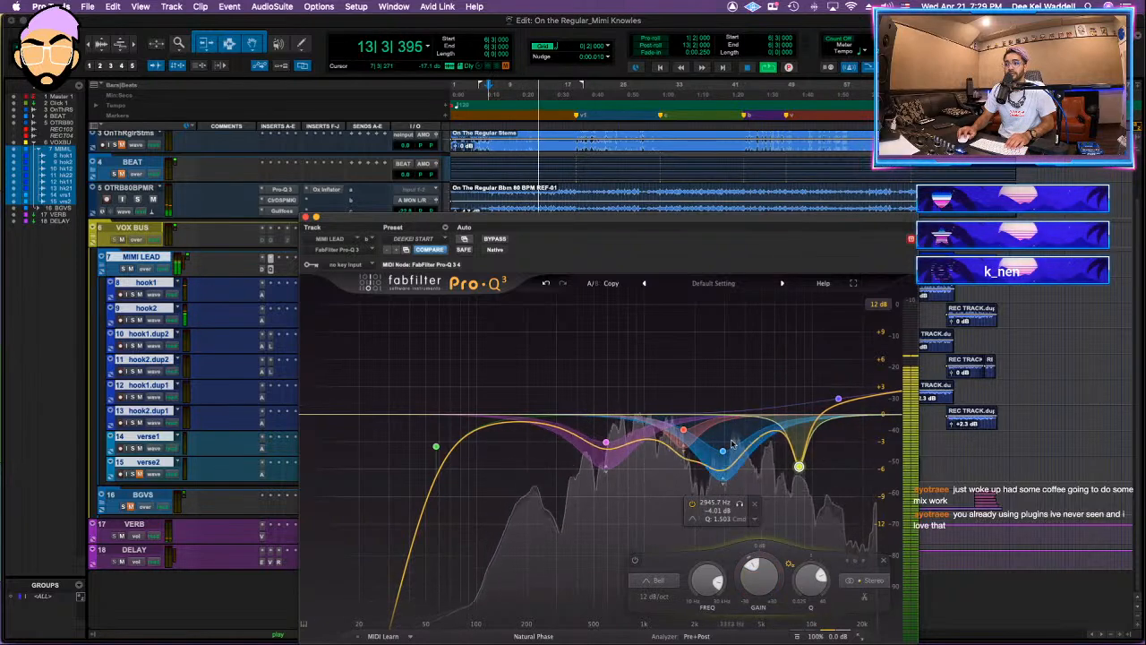
drag(724, 453, 728, 424)
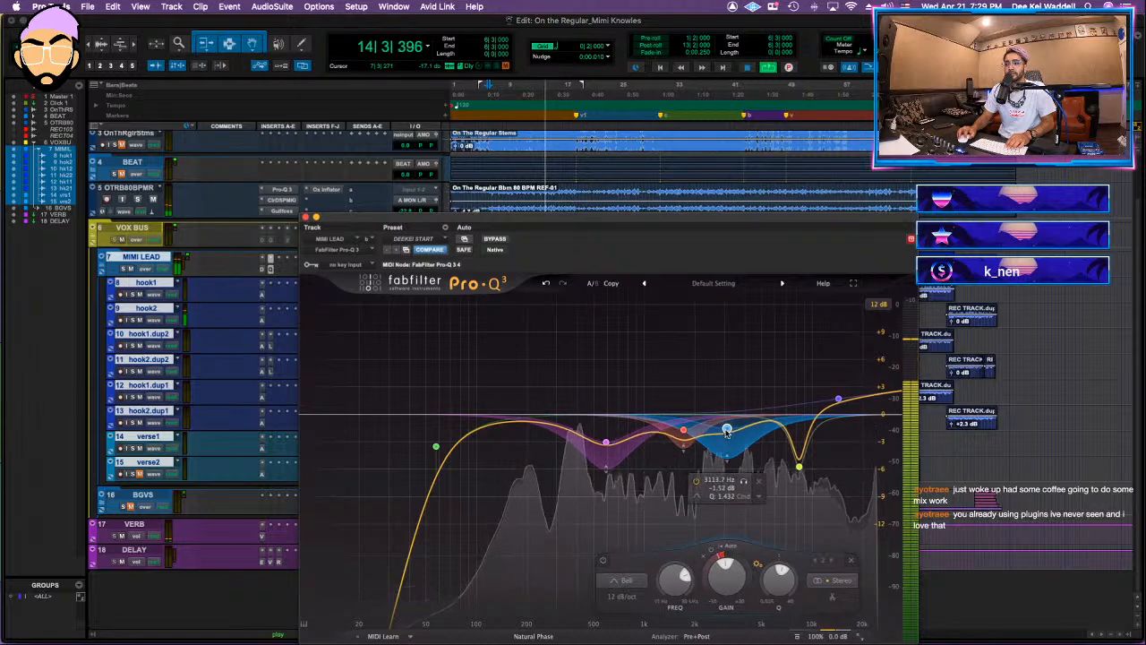
Step: Set the low-mid EQ band to a 24 dB/oct slope and widen it into a cut of about 5.5 dB near 540 Hz
mouse_move(616, 449)
mouse_down()
mouse_move(614, 366)
mouse_move(597, 368)
mouse_move(599, 461)
mouse_up()
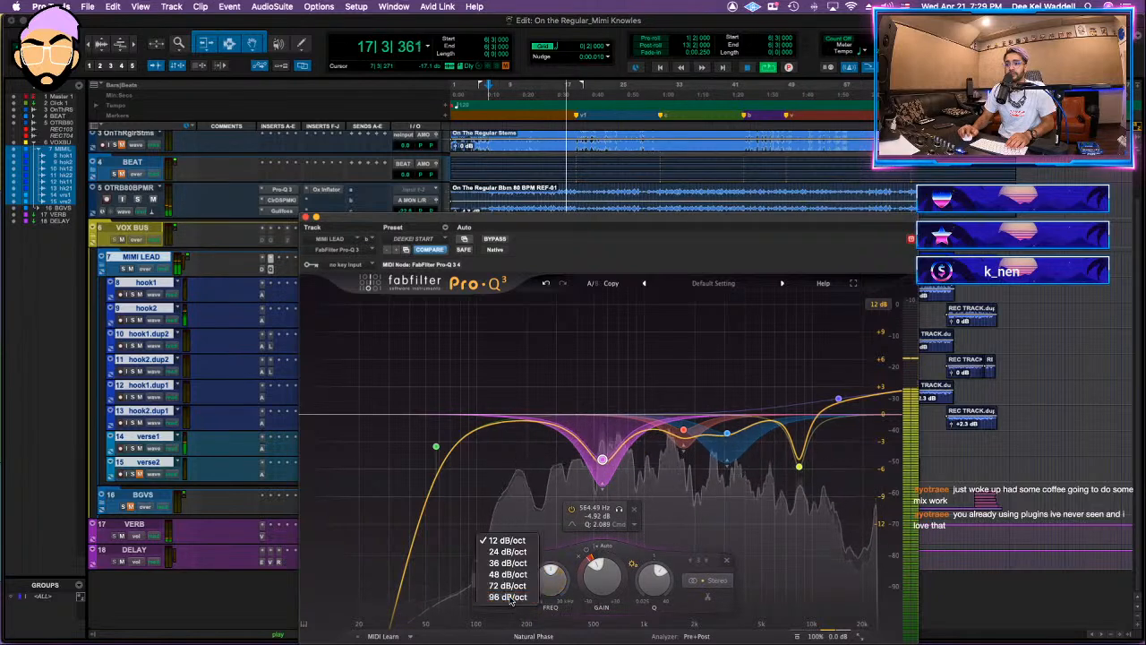
click(508, 552)
scroll(604, 464, down, 3)
drag(606, 468, 604, 481)
scroll(606, 474, down, 1)
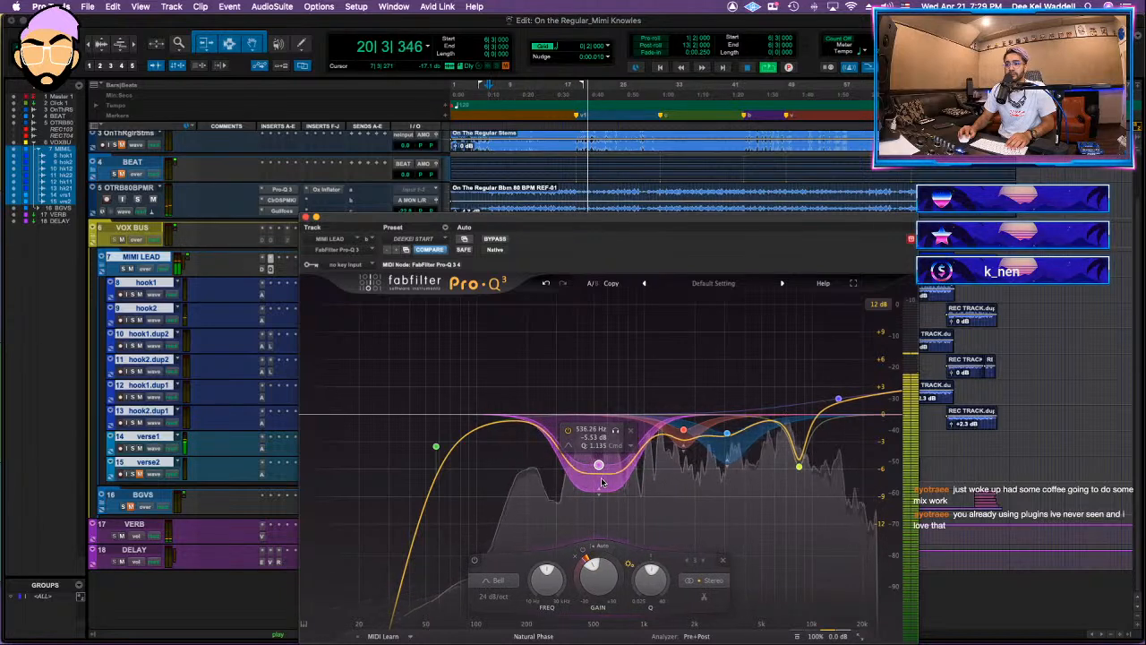
Step: Shift the 1.7 kHz cut down to about 1.1 kHz at 2.4 dB and ease the 3 kHz cut to about 1 dB
drag(684, 430, 653, 447)
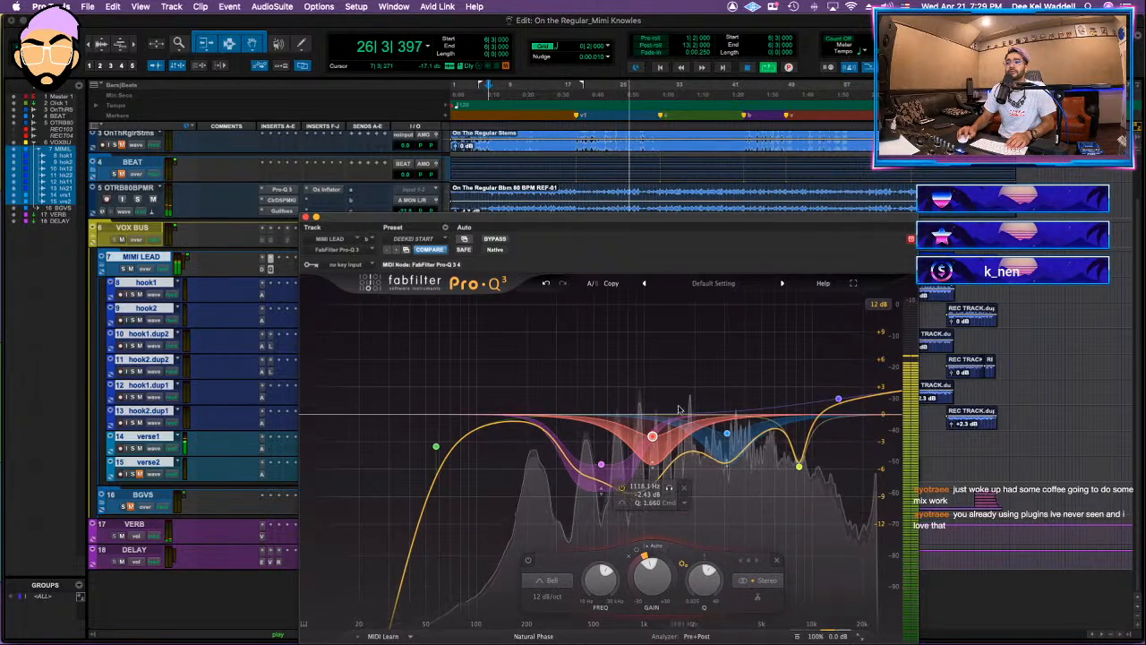
click(799, 467)
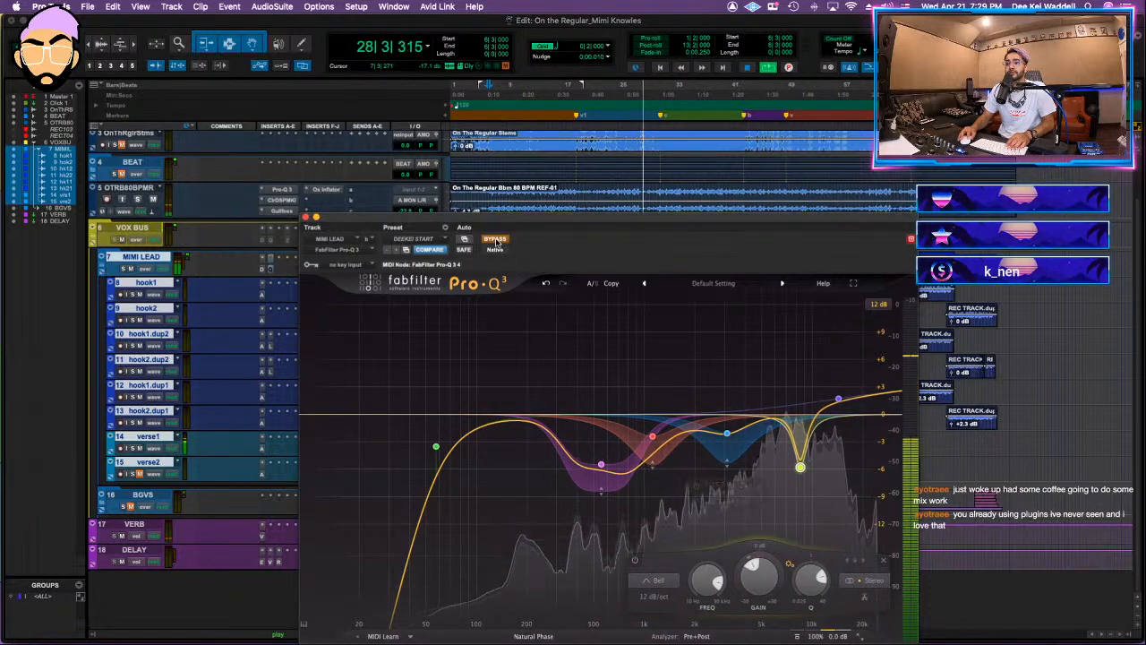
drag(728, 428, 728, 425)
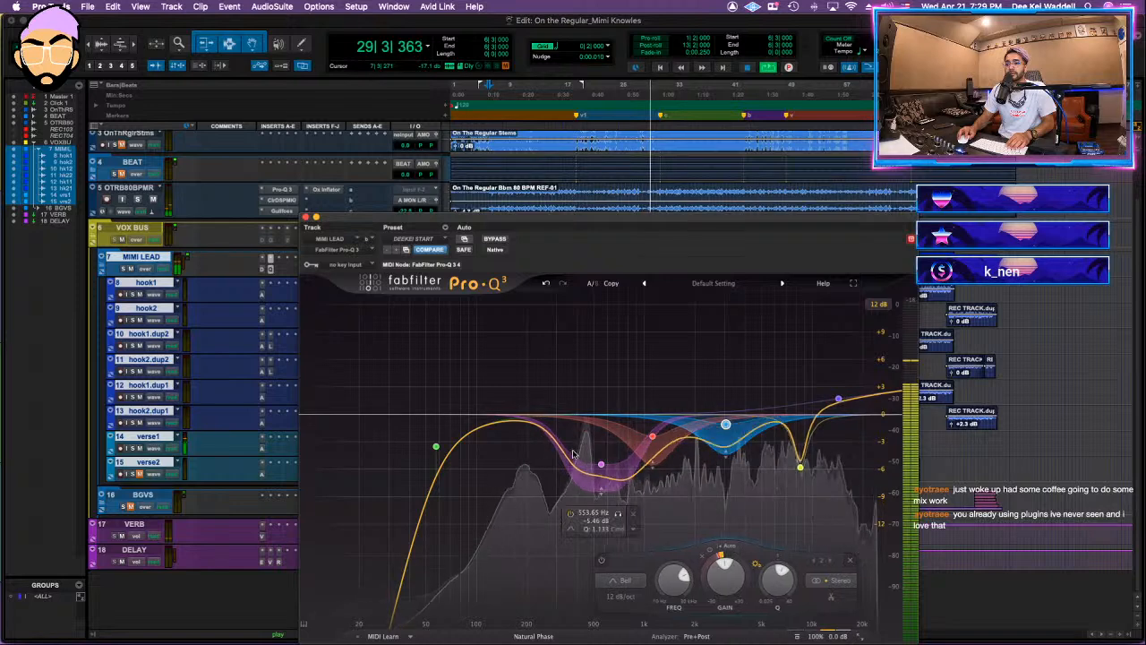
Step: Move the 1.1 kHz cut to about 1.7 kHz with a narrower Q and ease the low-mid cut to about 4.6 dB near 520 Hz
drag(601, 464, 685, 459)
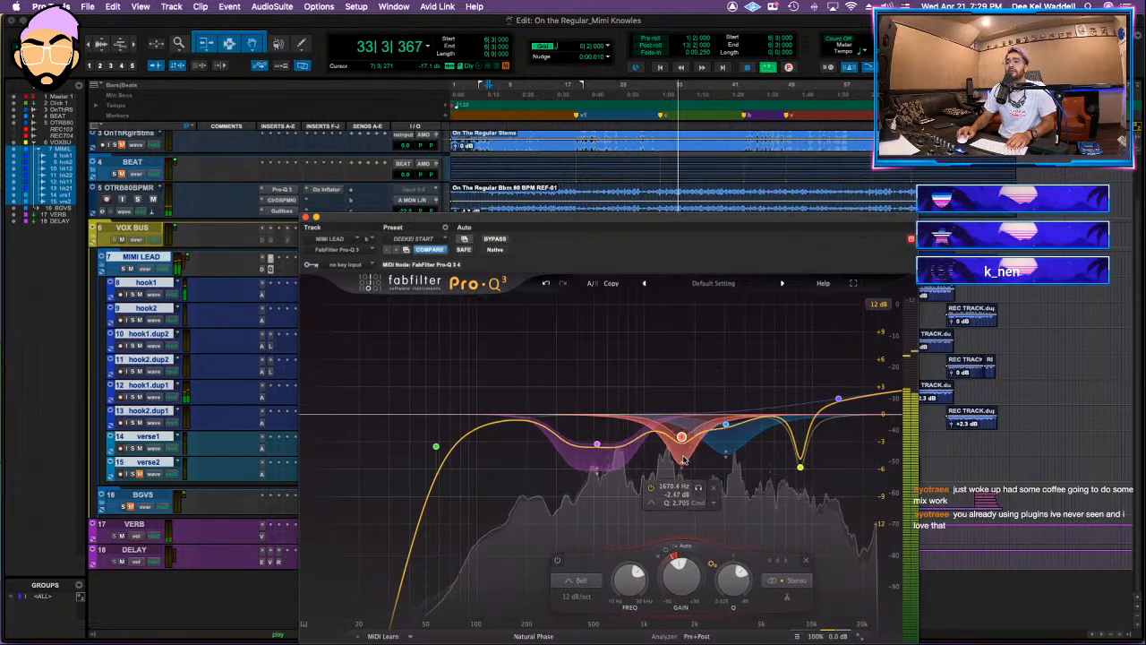
drag(598, 446, 599, 457)
scroll(601, 455, up, 2)
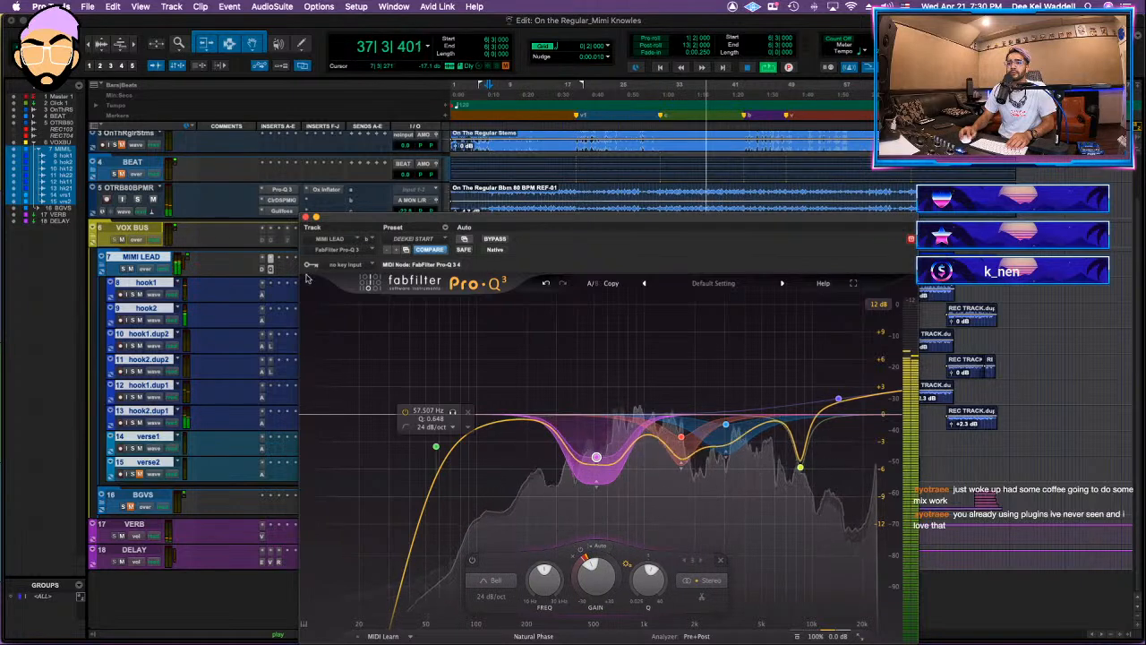
Step: Insert Gullfoss at the end of the MIMI LEAD chain and Waves MV2 between the EQ and Gullfoss
click(271, 259)
text(gull)
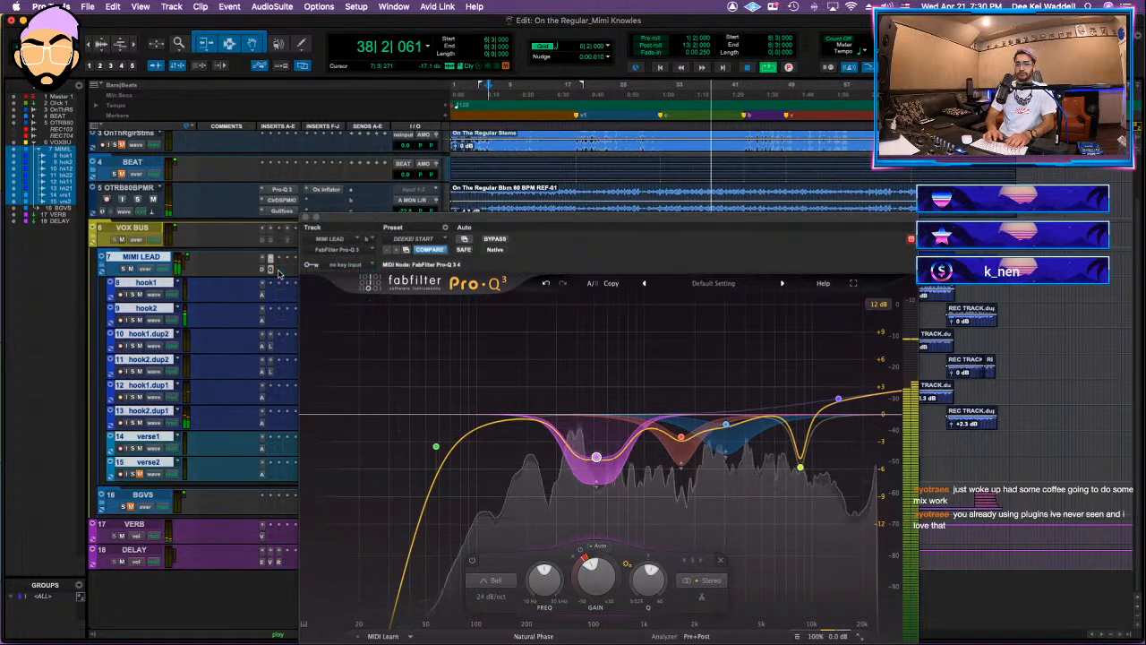
key(Return)
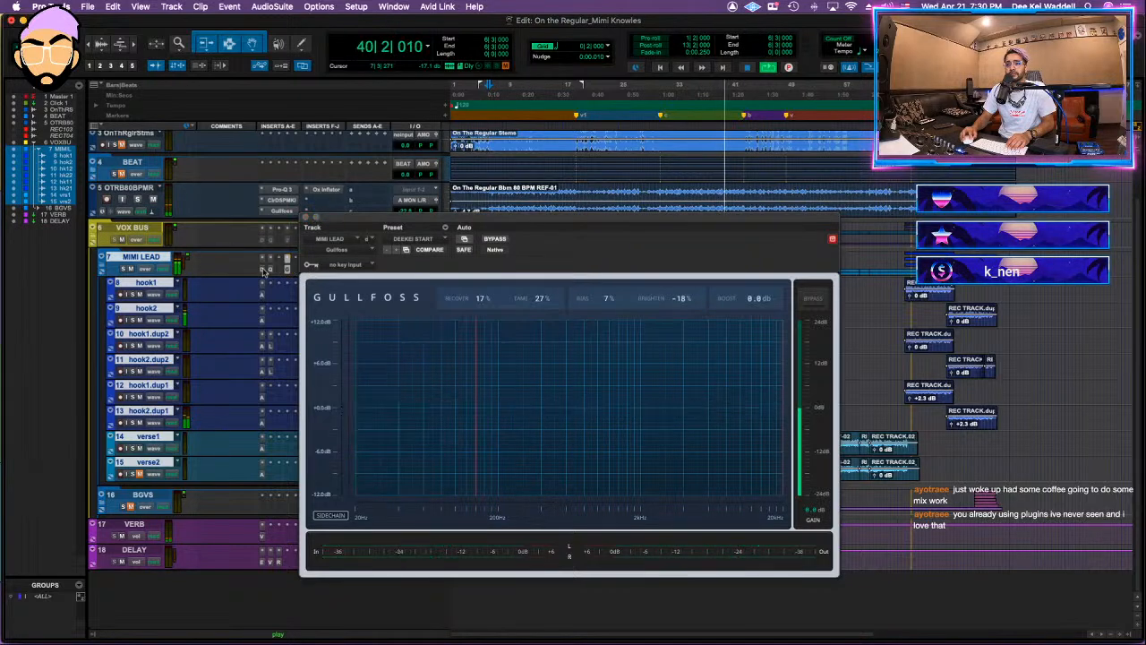
click(285, 262)
text(mv2)
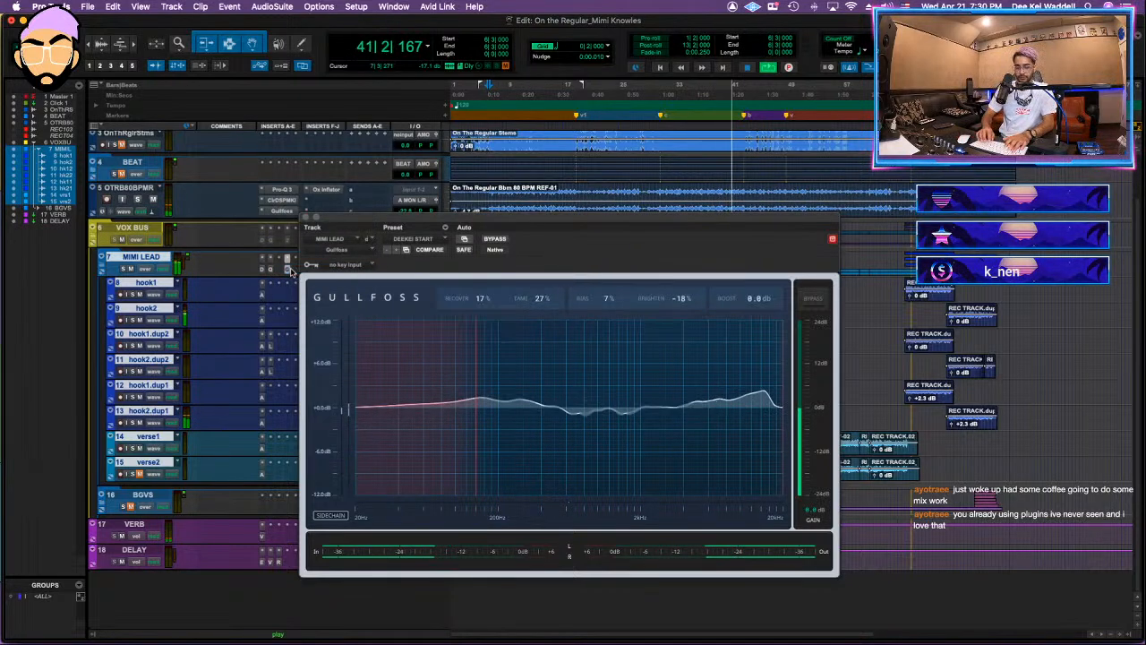
key(Return)
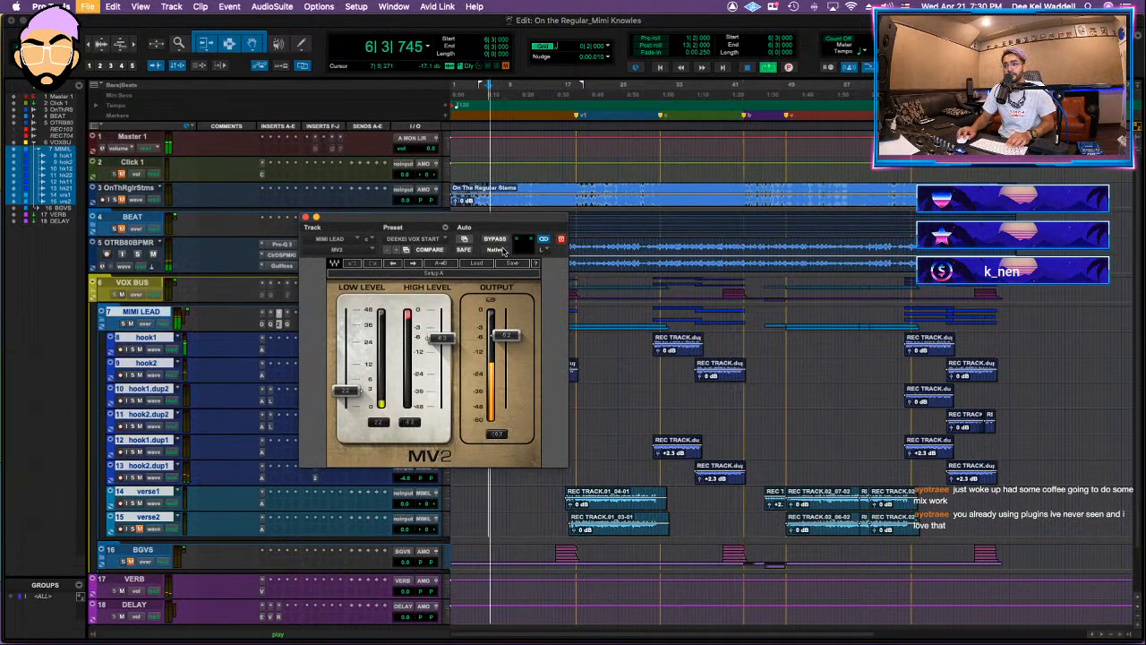
Step: Raise MV2's high-level threshold to about -4, compare the vocal with MV2 bypassed, and close the plug-in
drag(441, 334, 442, 326)
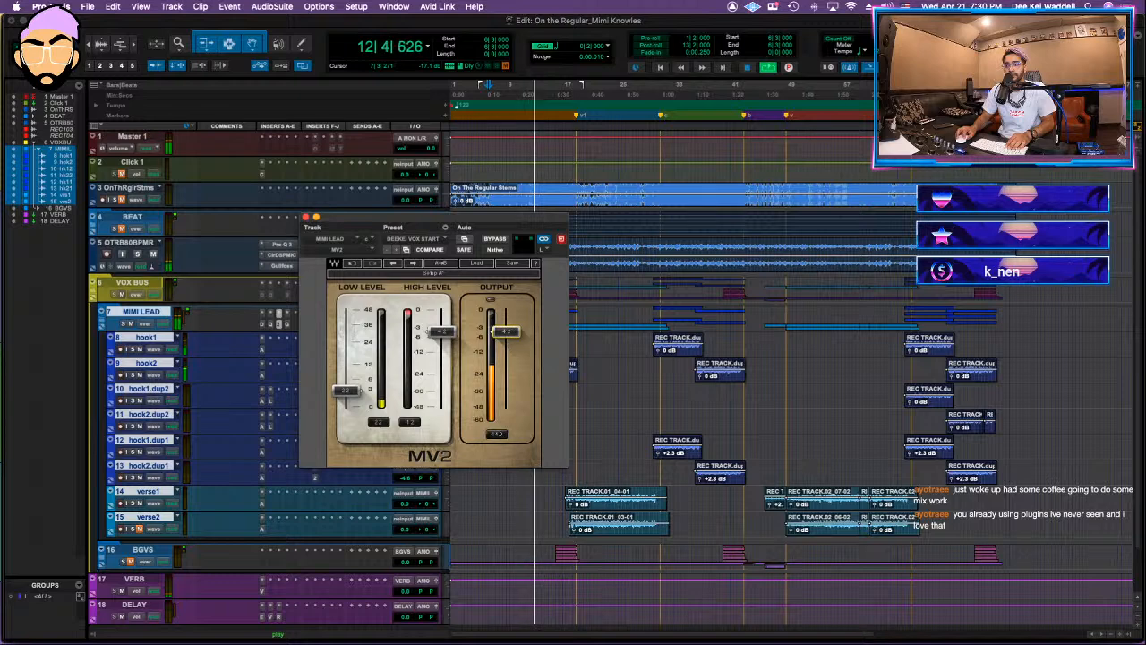
click(495, 239)
click(445, 228)
click(457, 232)
click(305, 217)
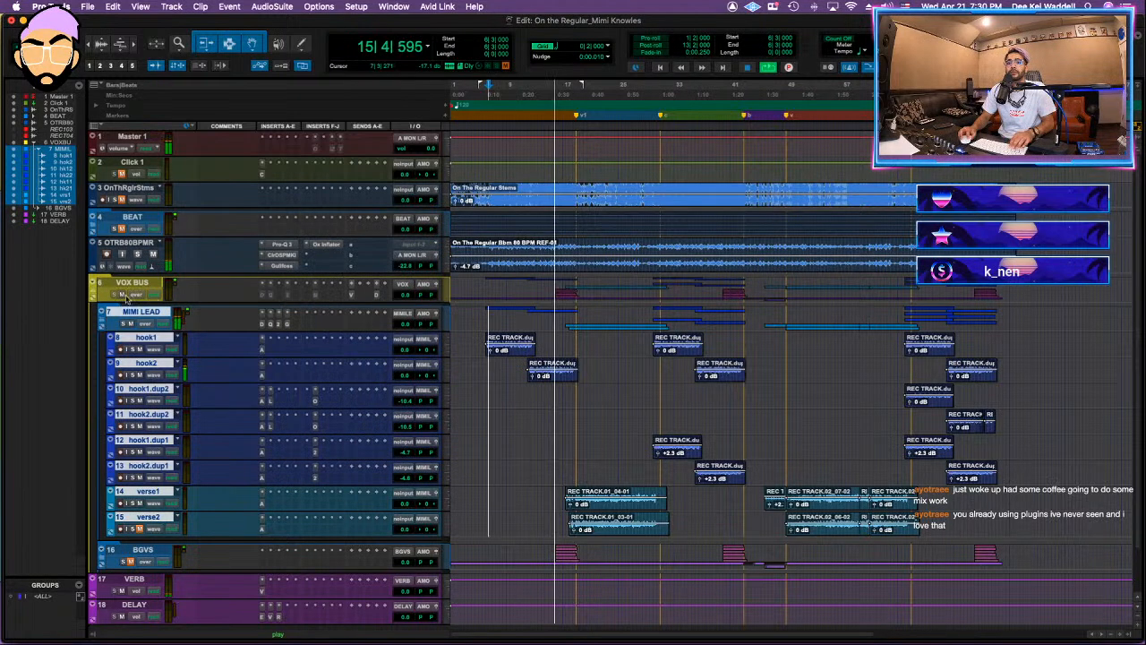
Step: Lower Gullfoss's upper frequency limit on MIMI LEAD to about 6 kHz and close the plug-in
click(144, 314)
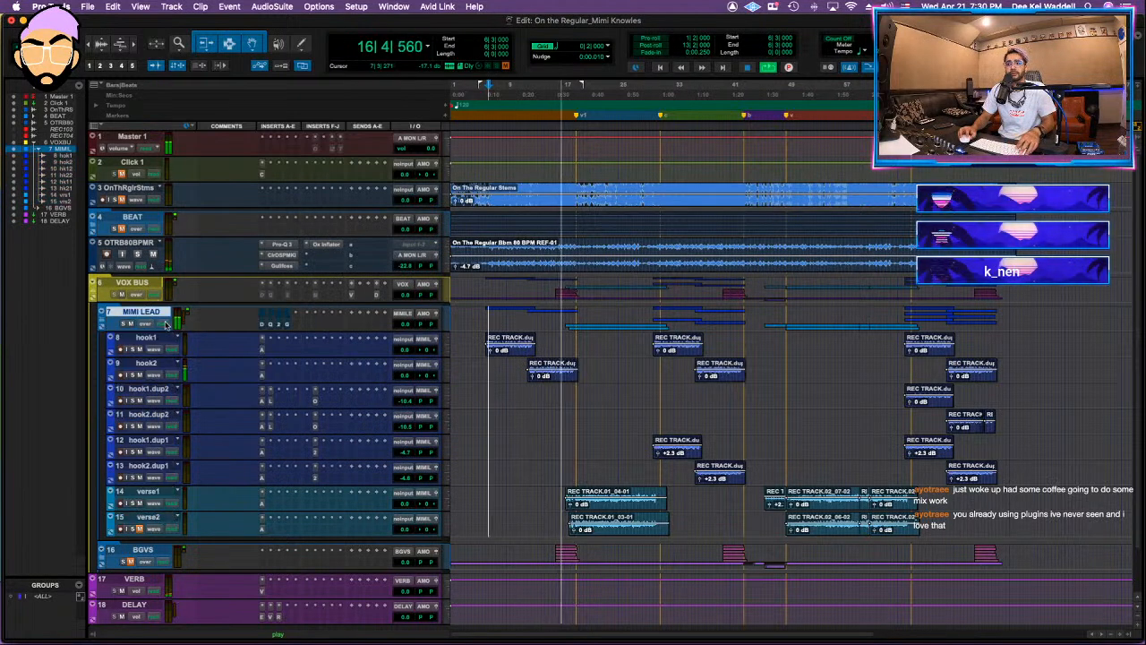
click(287, 328)
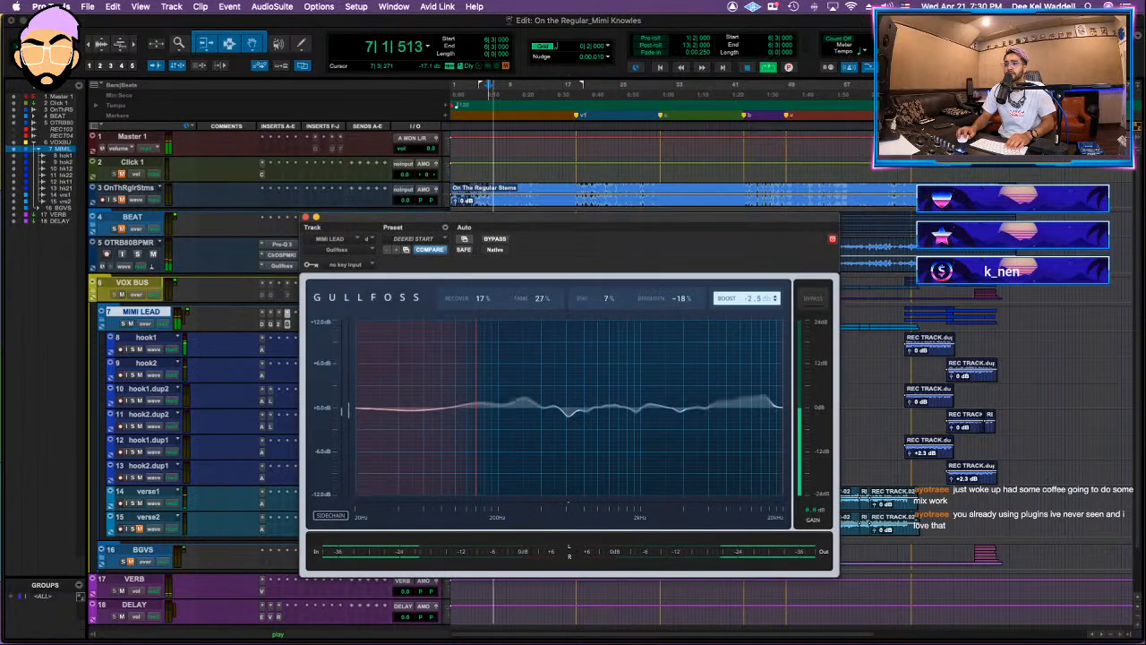
drag(781, 371, 712, 371)
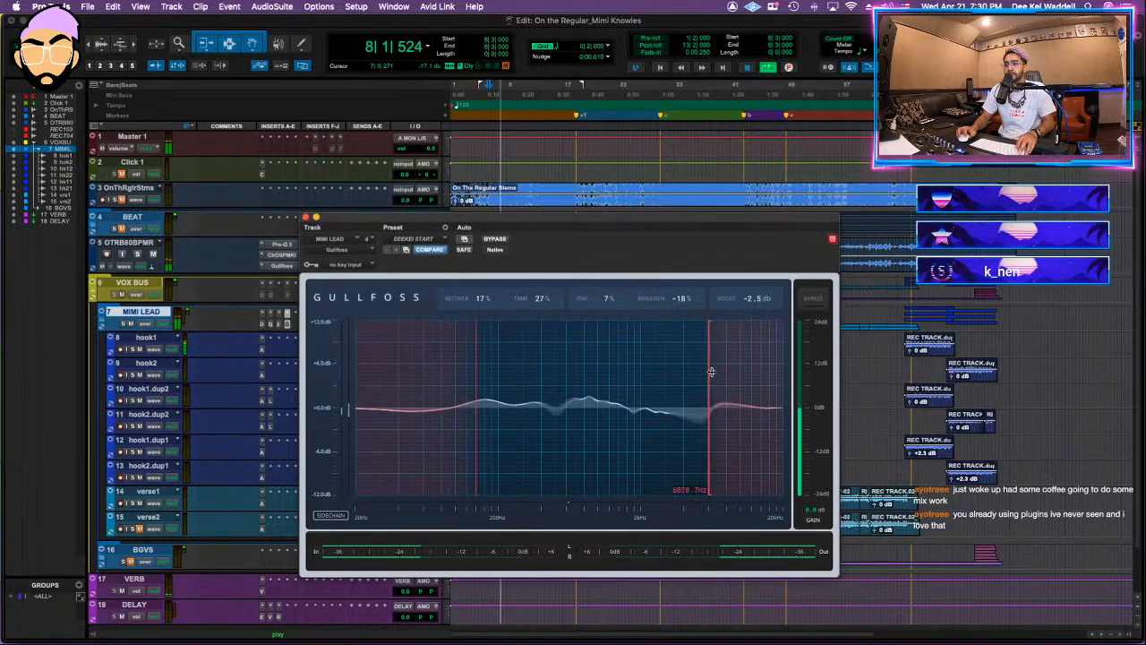
key(shift+e)
key(shift+e)
click(307, 218)
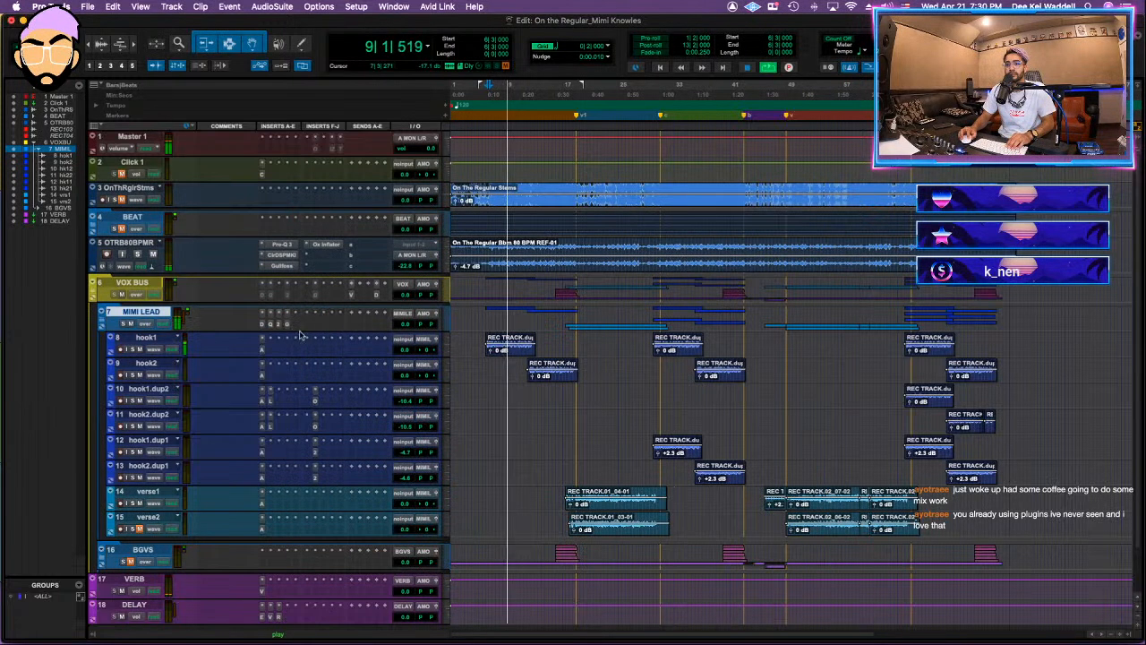
Step: Insert Waves C6 on MIMI LEAD, setting the high floating band's threshold to about -25 and the 220 Hz band's to about -22
click(298, 326)
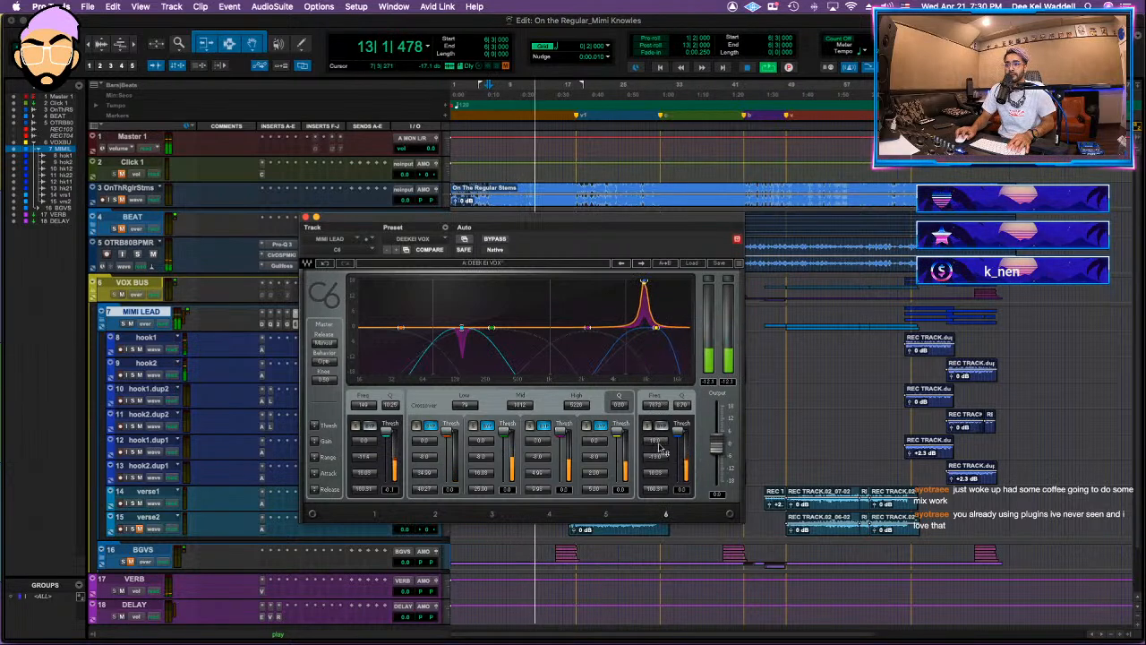
drag(678, 430, 678, 445)
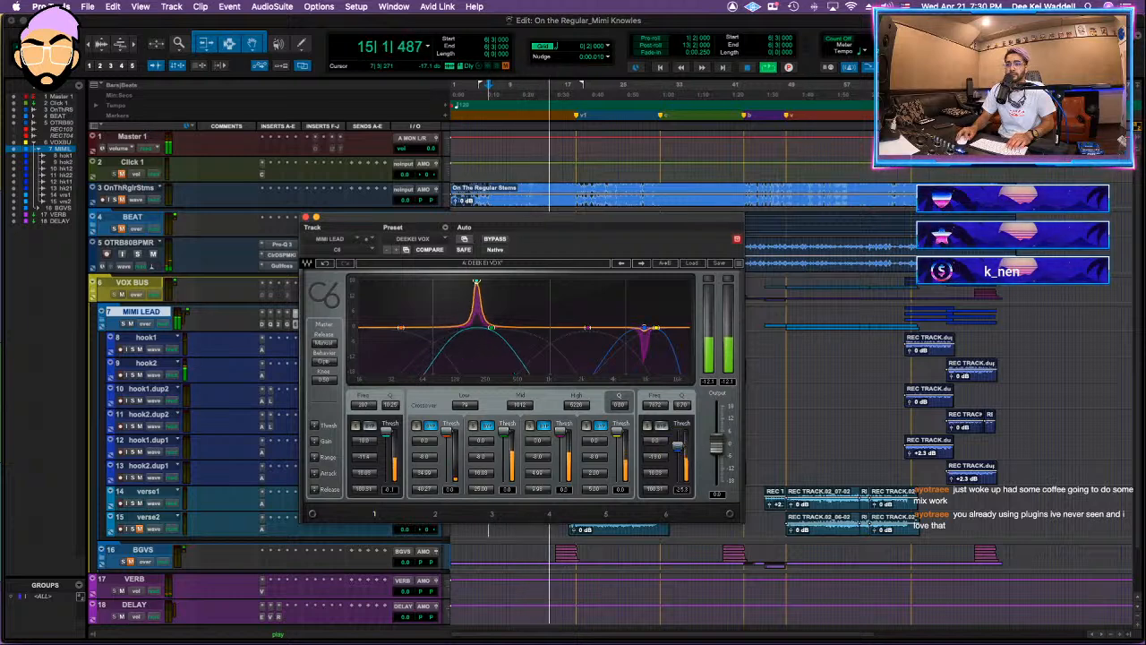
mouse_move(489, 283)
mouse_down()
mouse_move(439, 283)
mouse_move(480, 283)
mouse_up()
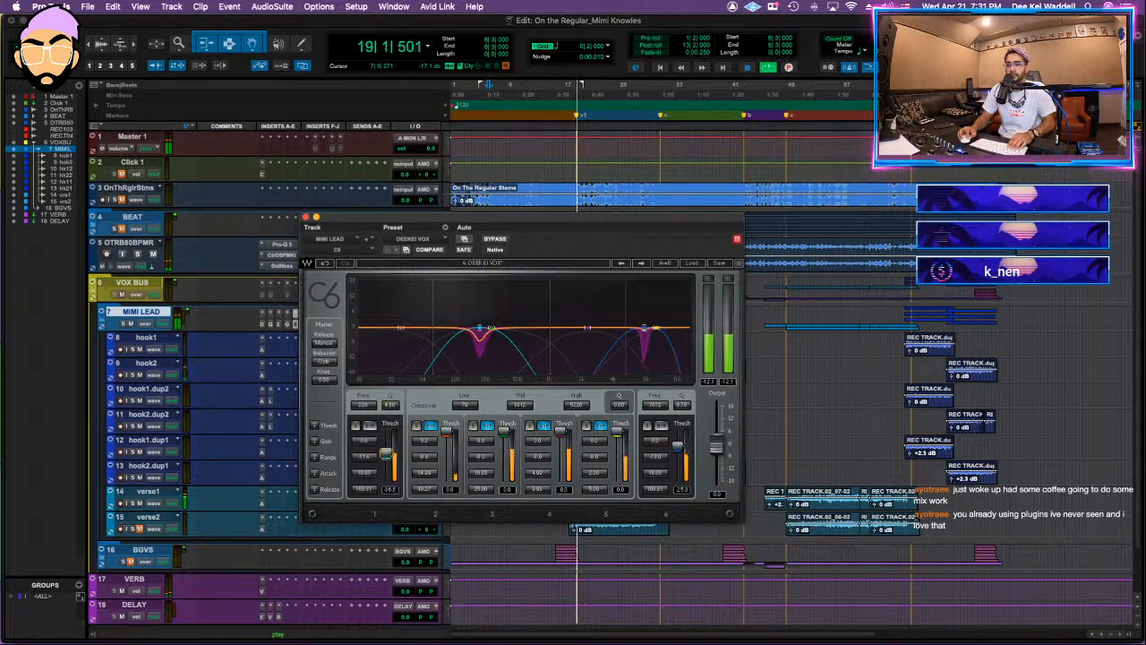
drag(391, 399, 390, 406)
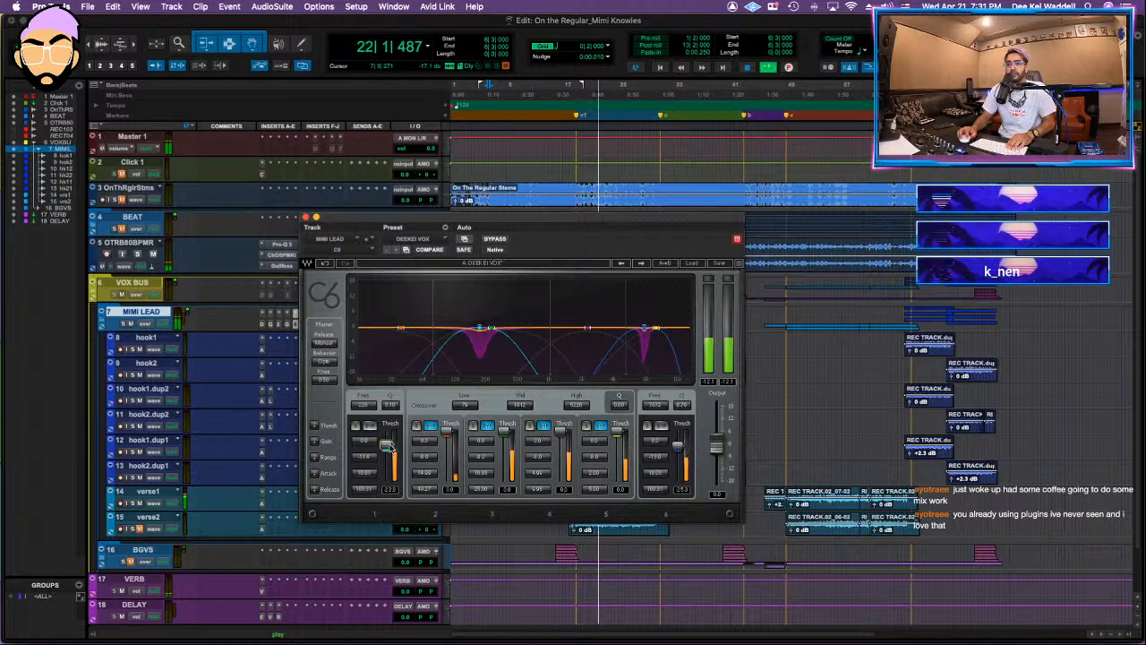
click(305, 217)
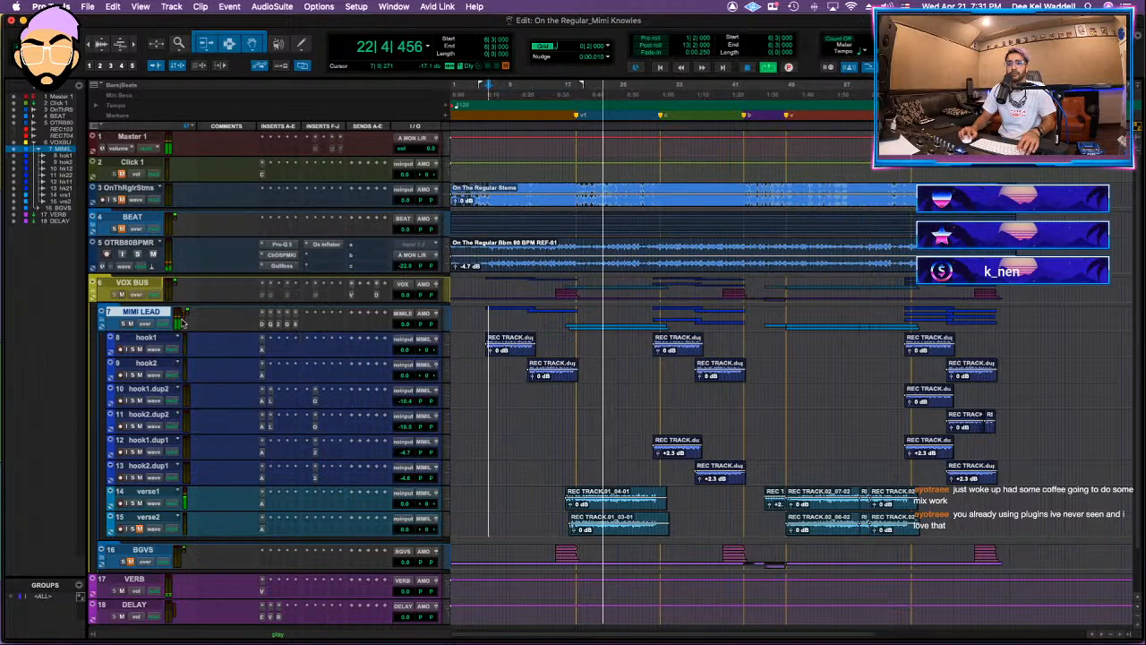
Step: Insert Maag MAGNUM-K after C6 on MIMI LEAD and adjust the threshold of its second compressor
click(318, 327)
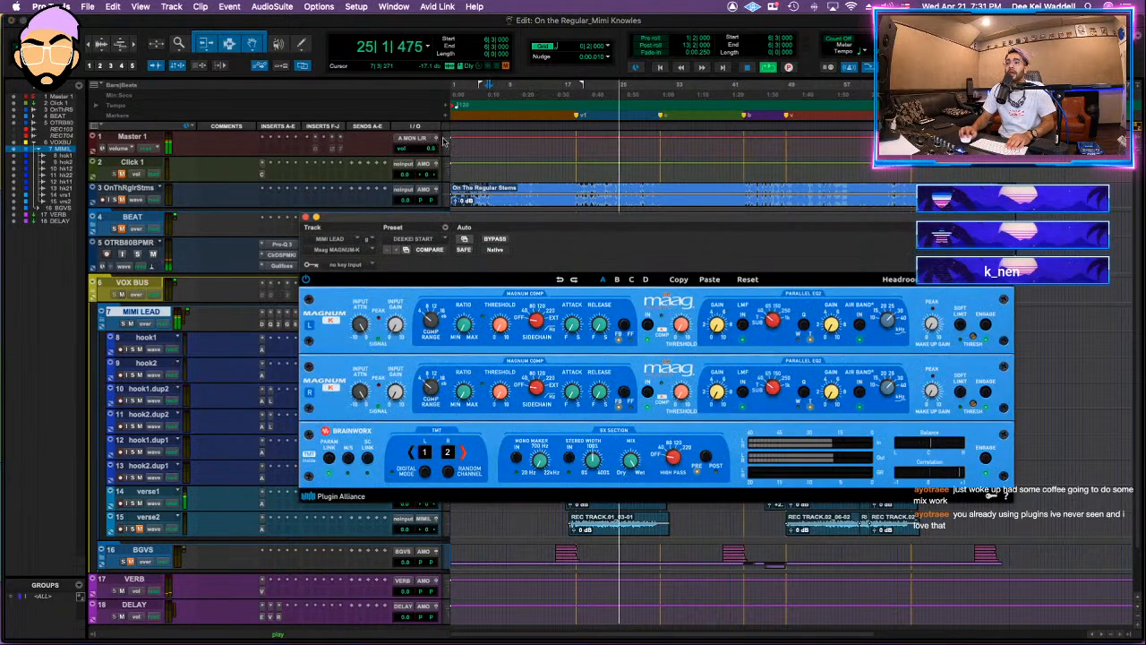
drag(681, 328, 692, 308)
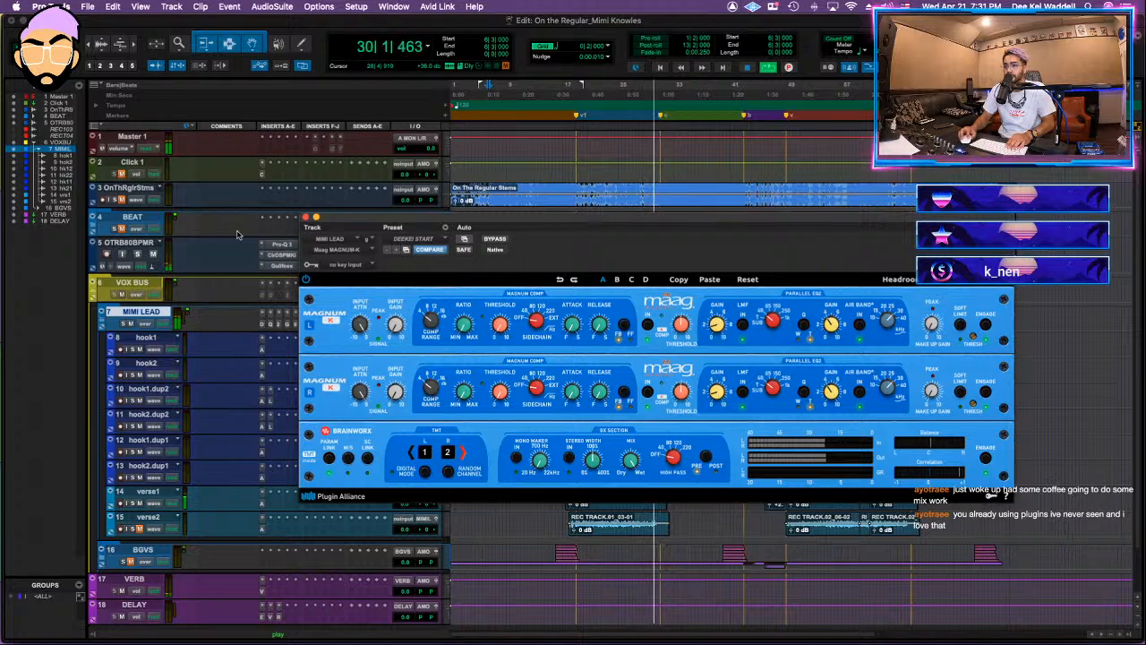
click(306, 218)
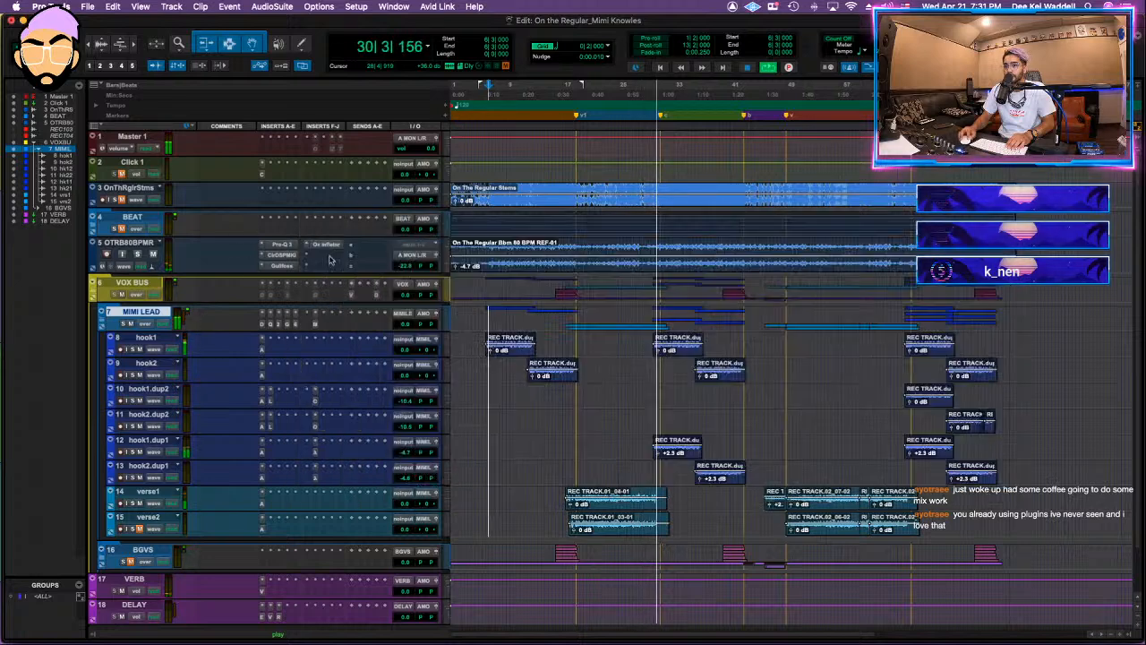
Step: Insert the Purple Audio MC77 limiting amplifier after MAGNUM-K on MIMI LEAD and close its window
click(321, 324)
click(352, 284)
text(purpl)
key(Return)
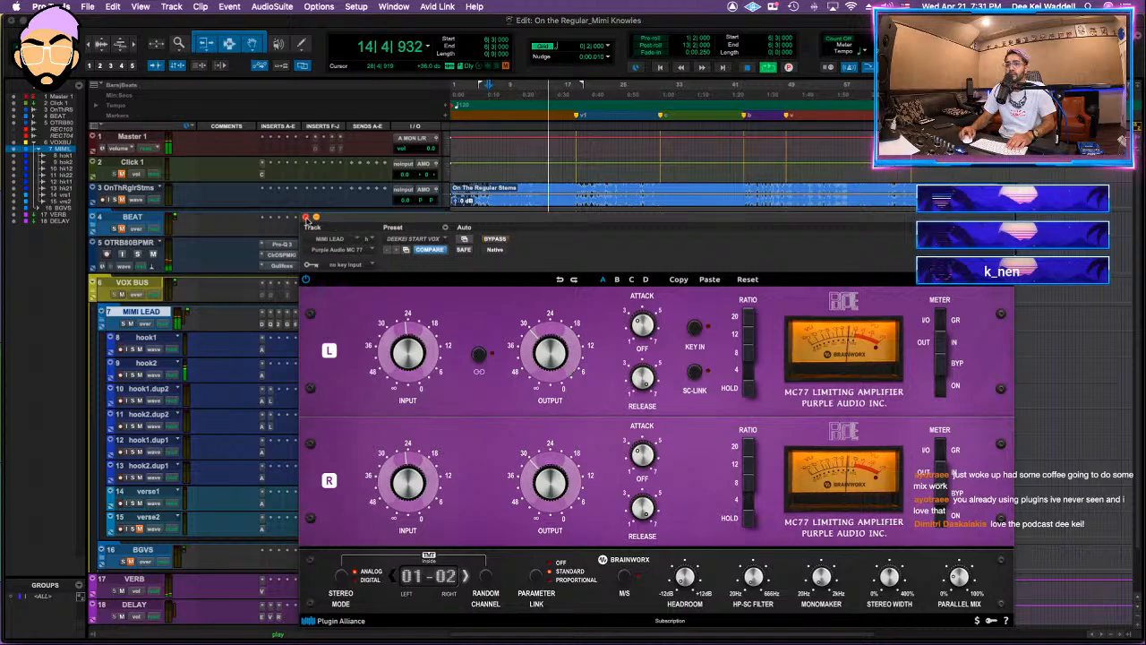
click(306, 218)
Step: Add the AMEK EQ 200 after the MC77 on MIMI LEAD and close its window
click(332, 327)
text(o)
click(463, 359)
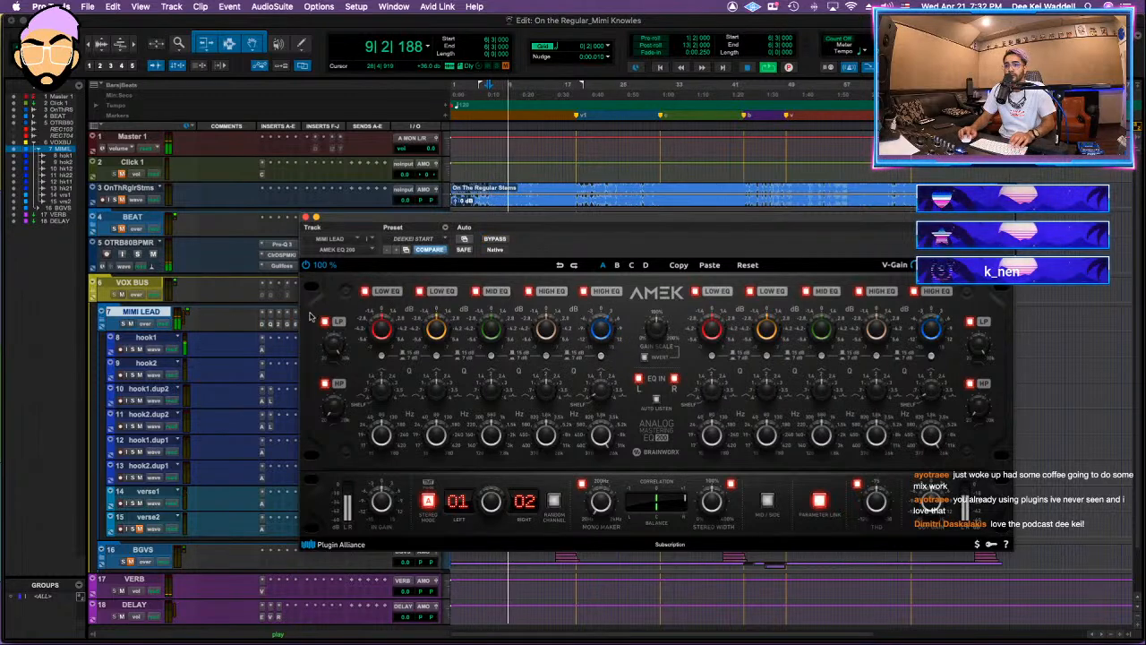
click(305, 218)
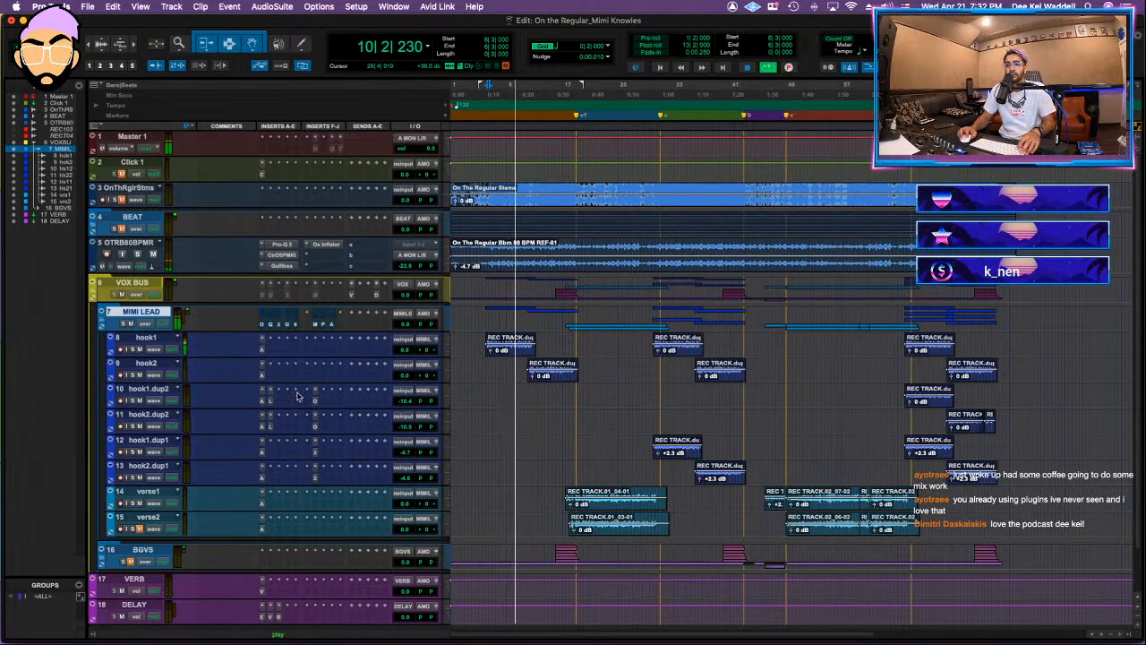
Step: Set the low-mid cut near 520 Hz in MIMI LEAD's Pro-Q 3 to about 4.8 dB and close the EQ
click(271, 324)
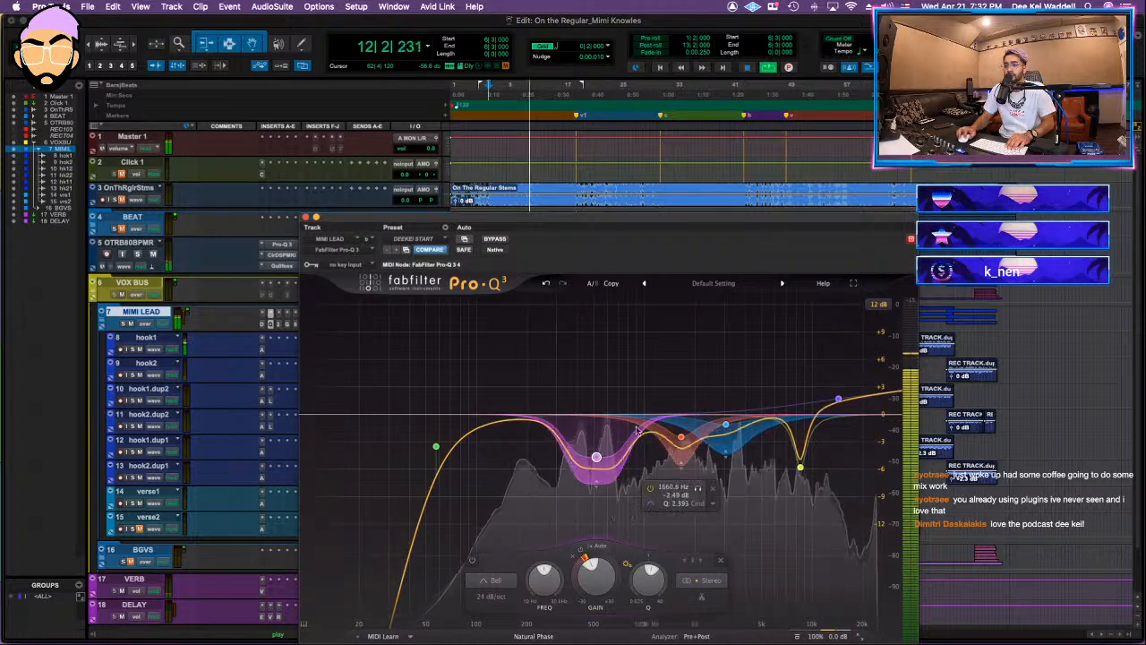
drag(597, 458, 598, 458)
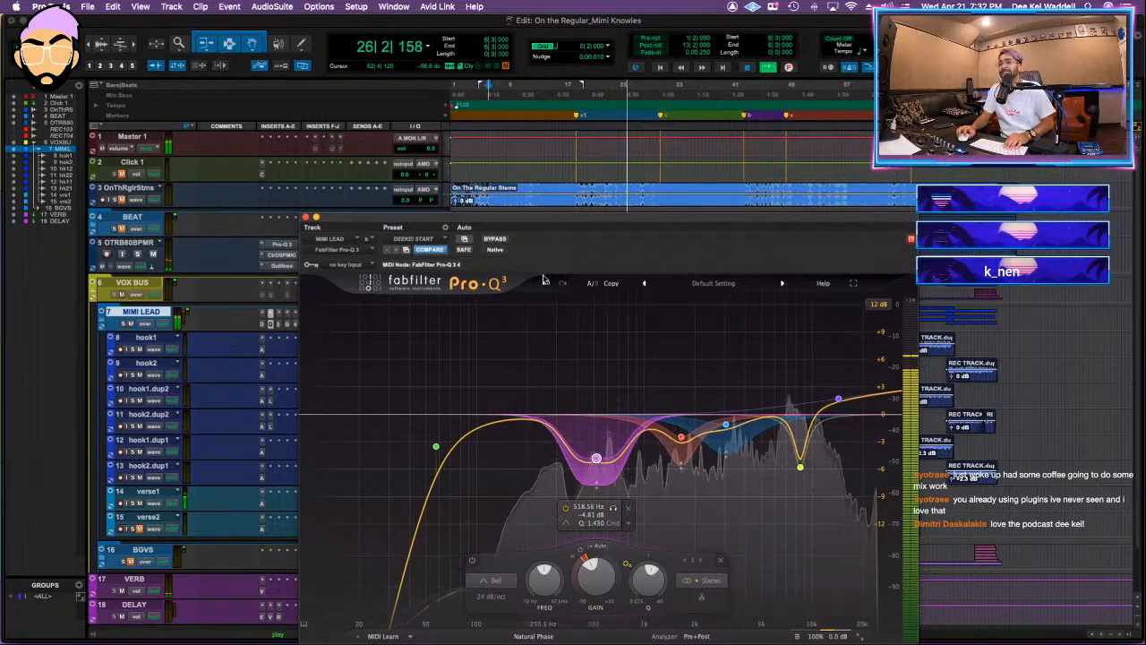
drag(563, 223, 668, 176)
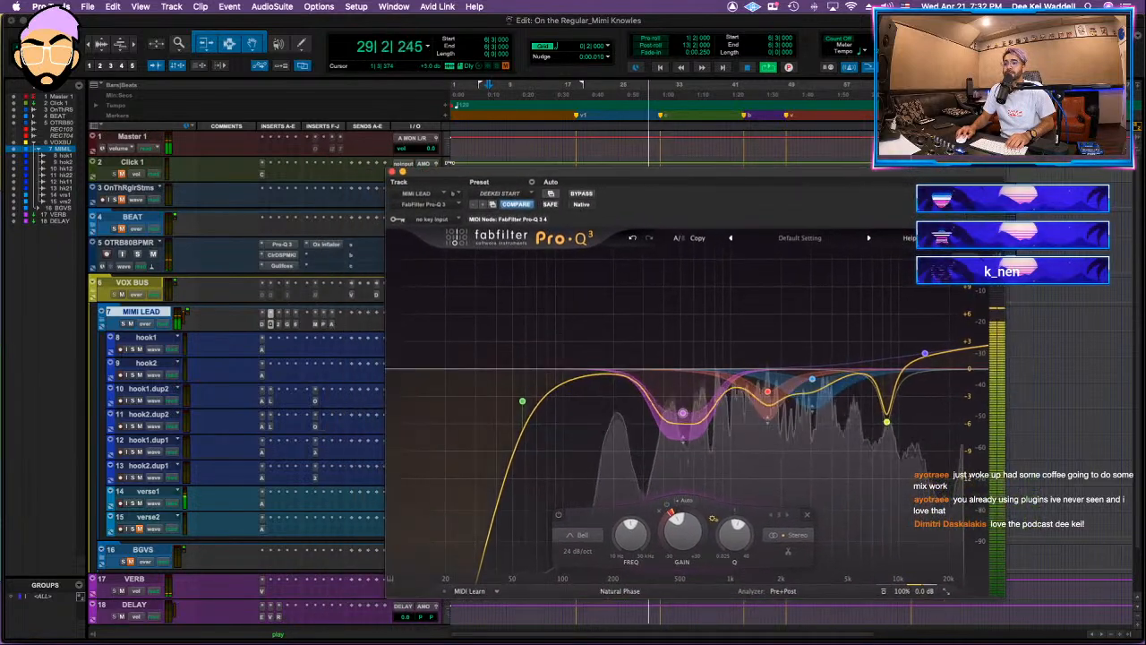
click(399, 170)
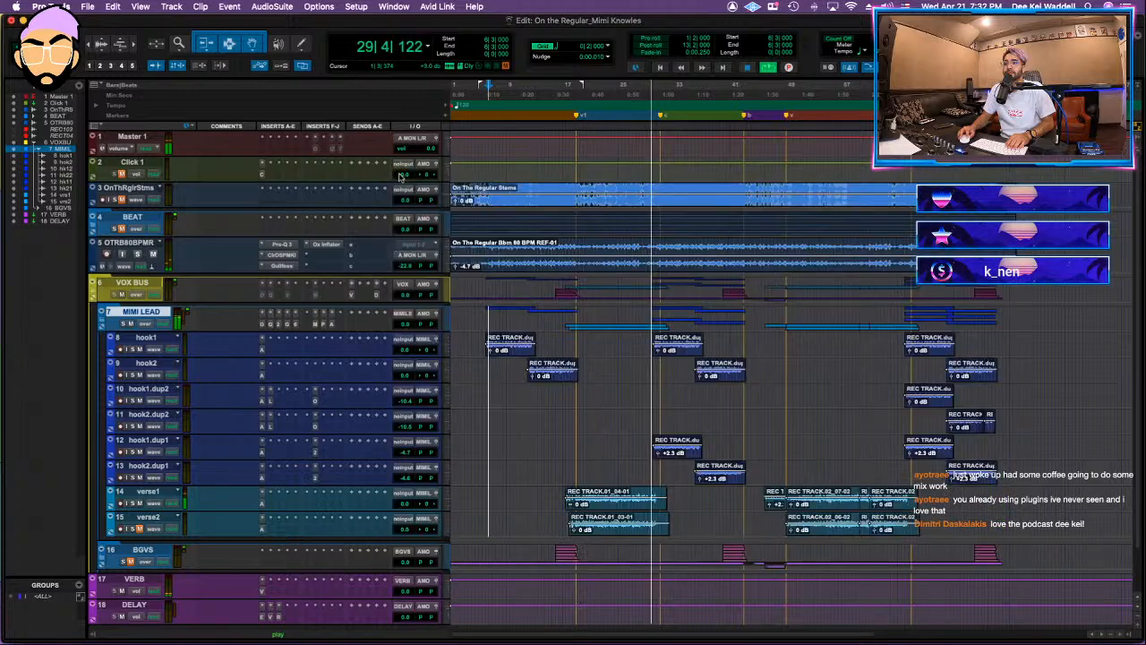
Step: Add a VOX BUS send to a new stereo aux input track named SLAP and colour the track purple
click(352, 295)
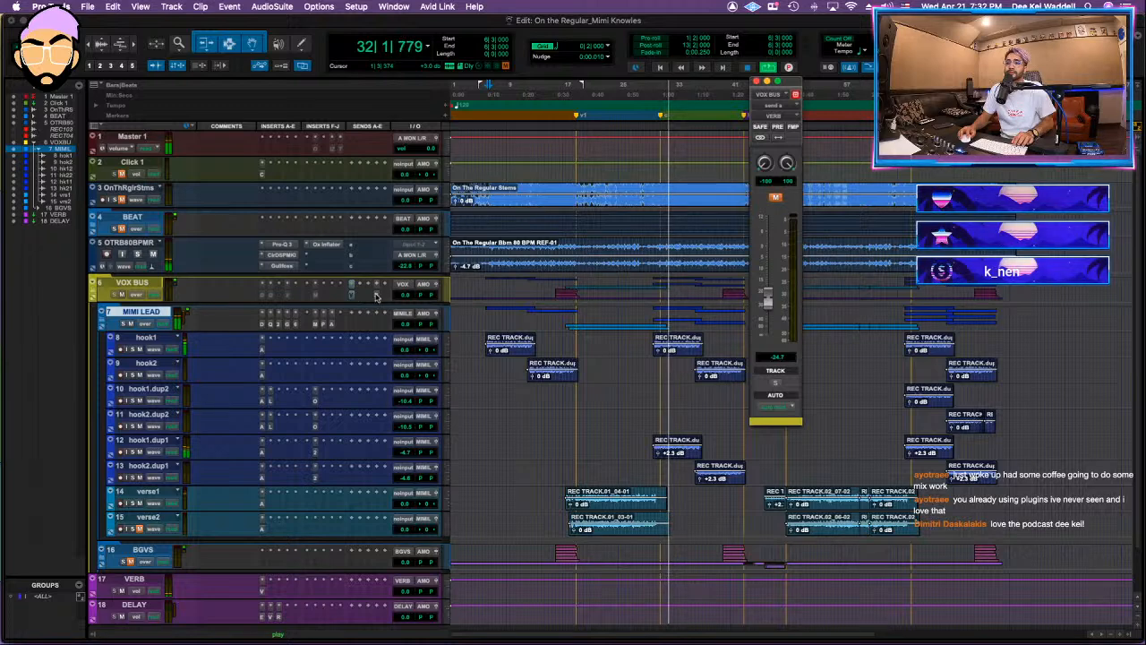
scroll(352, 385, down, 2)
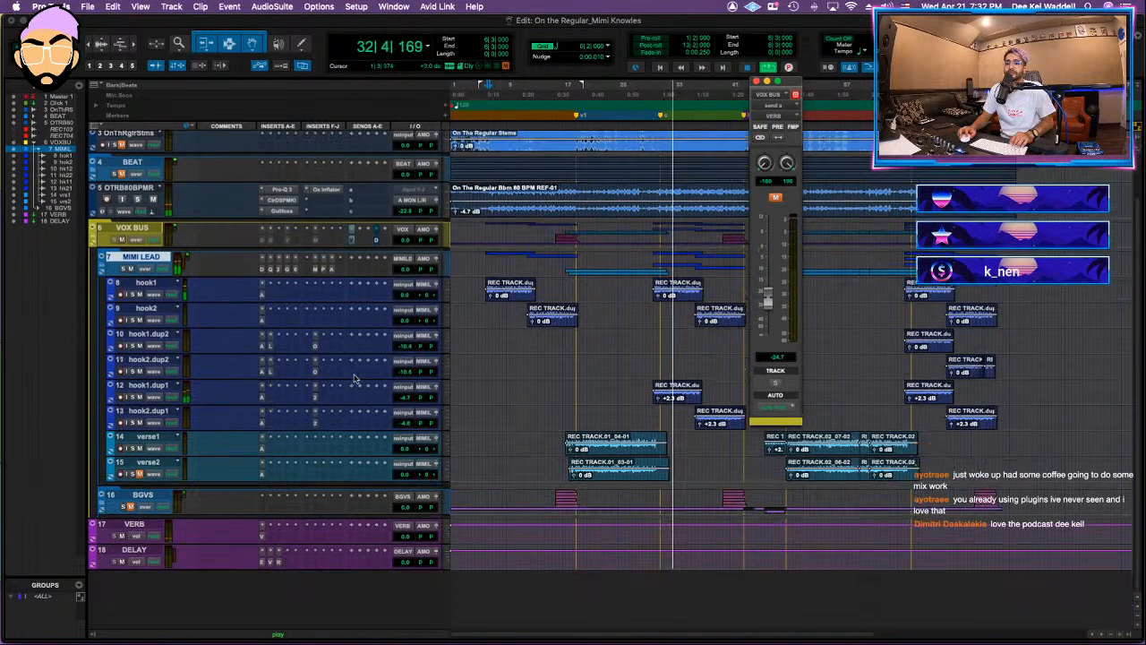
click(368, 242)
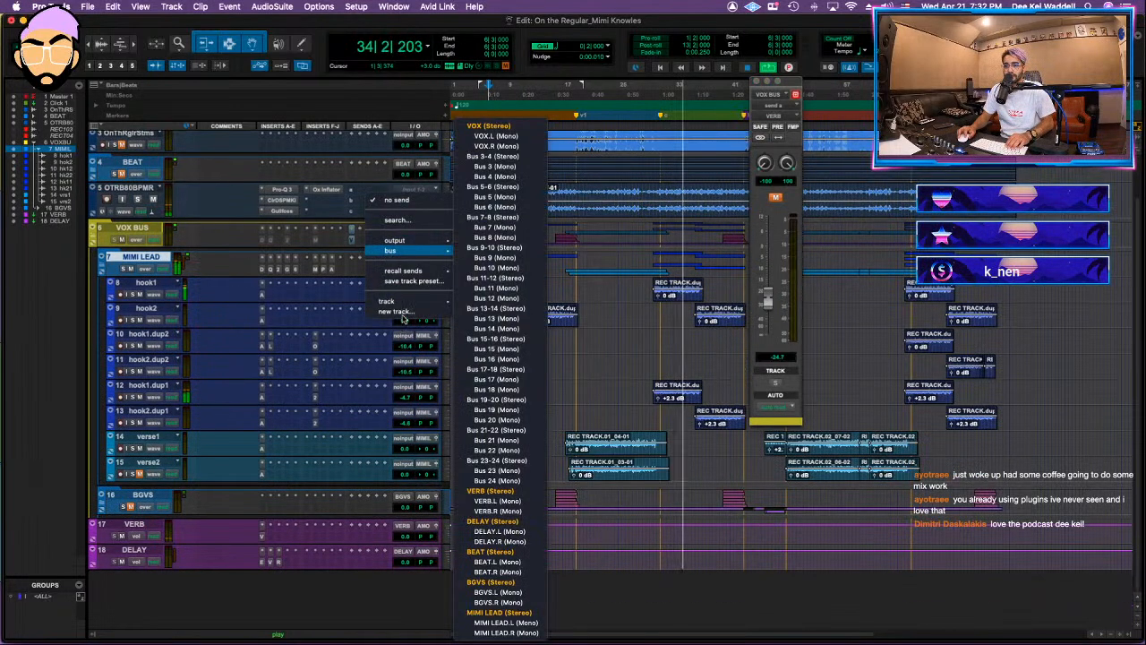
click(402, 315)
text(SLAP)
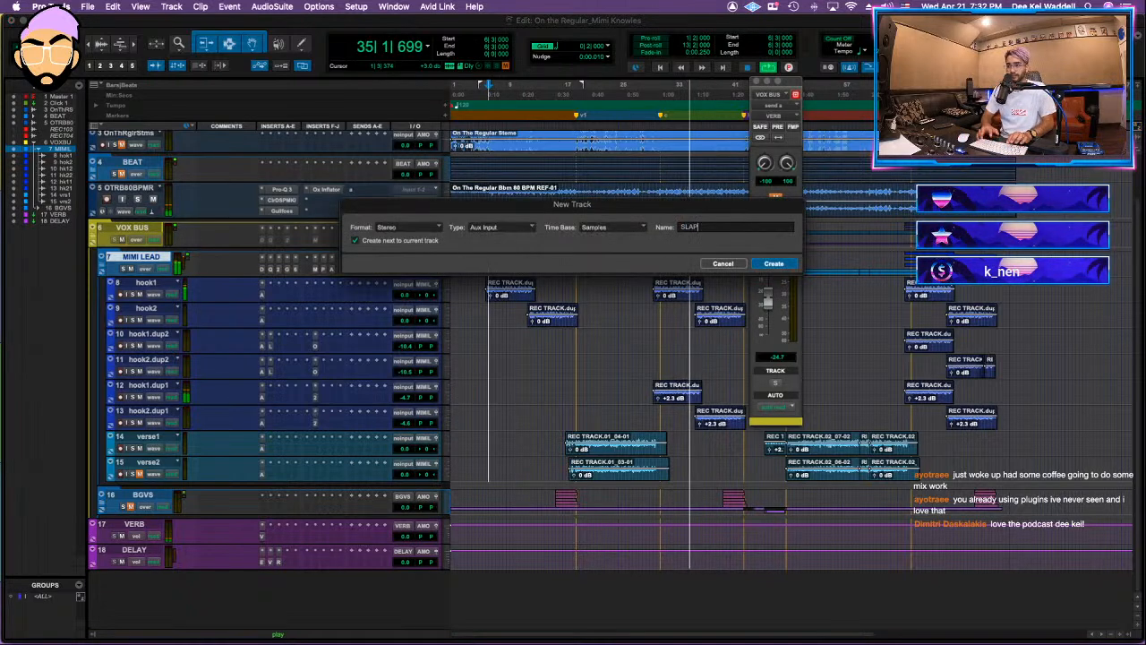
key(Return)
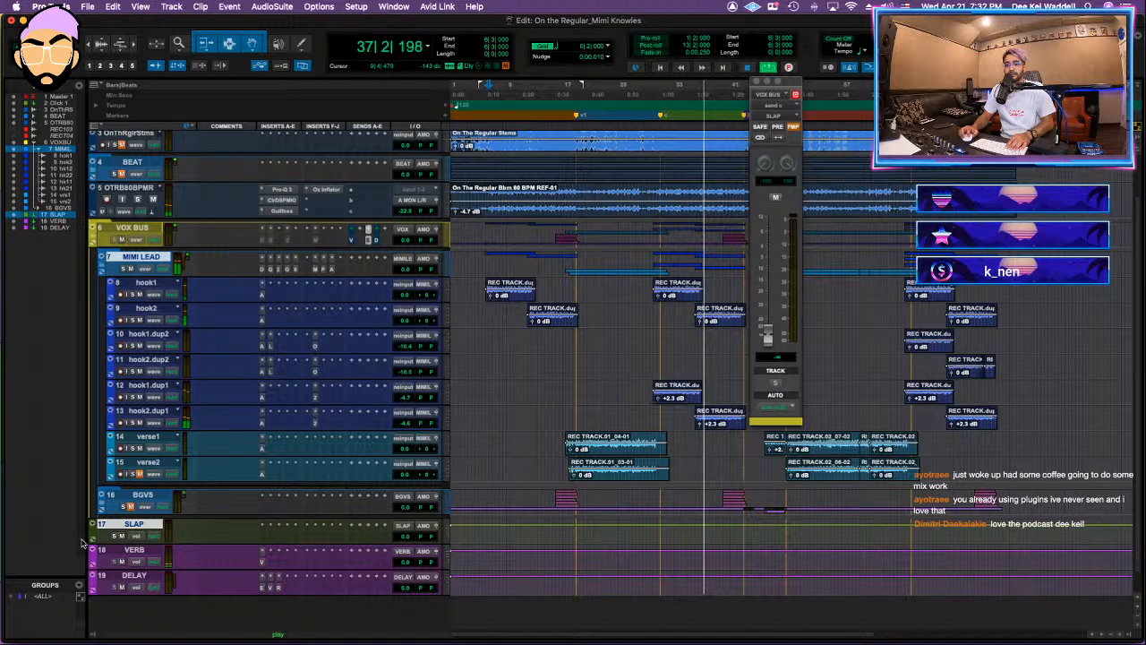
double_click(90, 539)
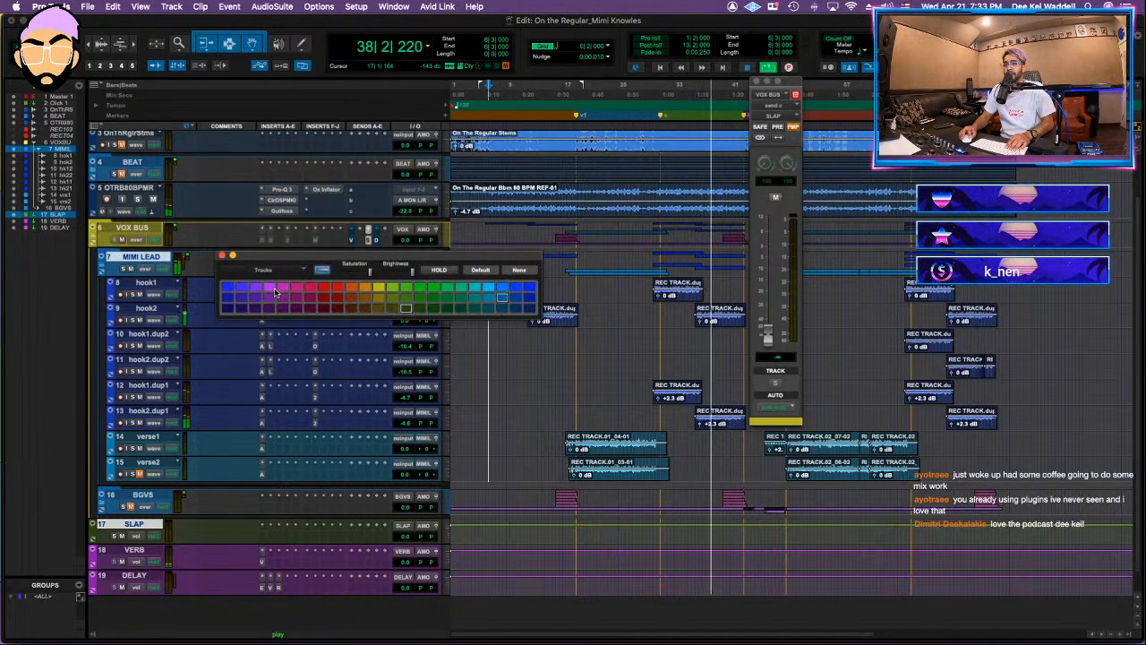
click(223, 257)
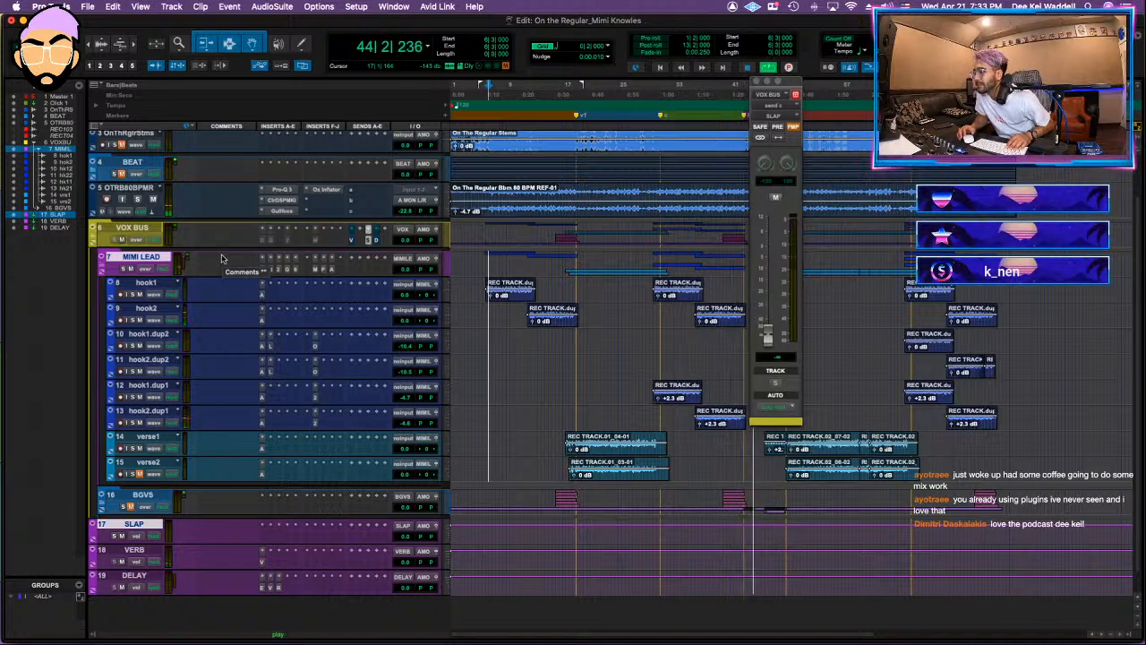
Step: Insert Comeback Kid on SLAP with the Rich Vocal Slap preset at 122 ms and pull the VOX BUS slap send fully down
scroll(345, 300, down, 1)
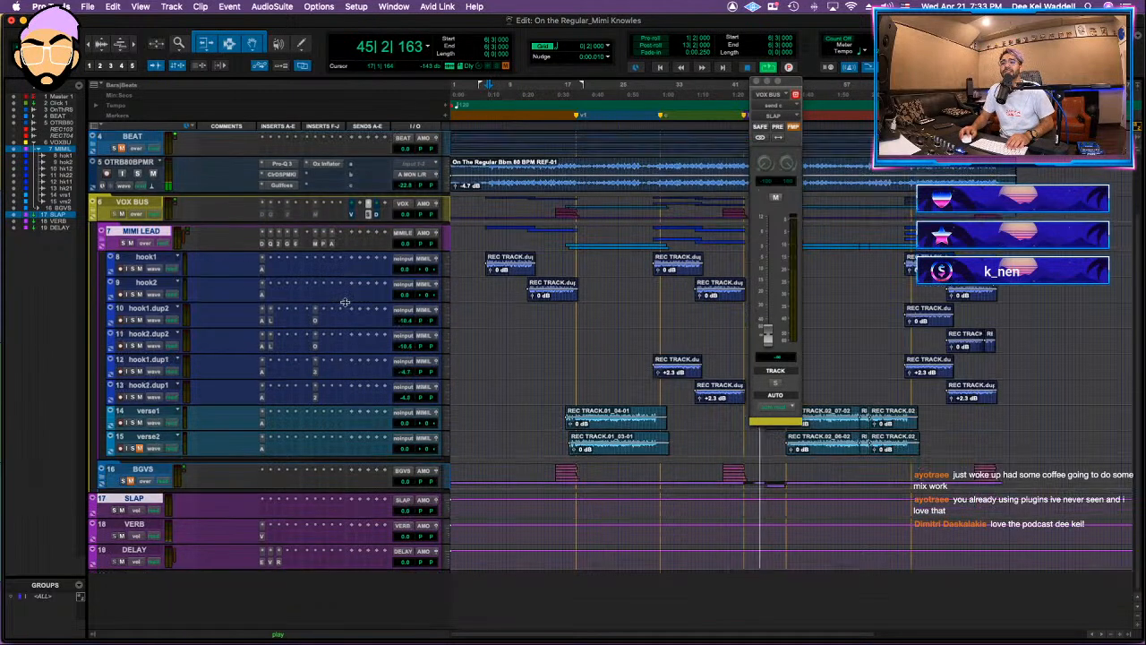
click(259, 509)
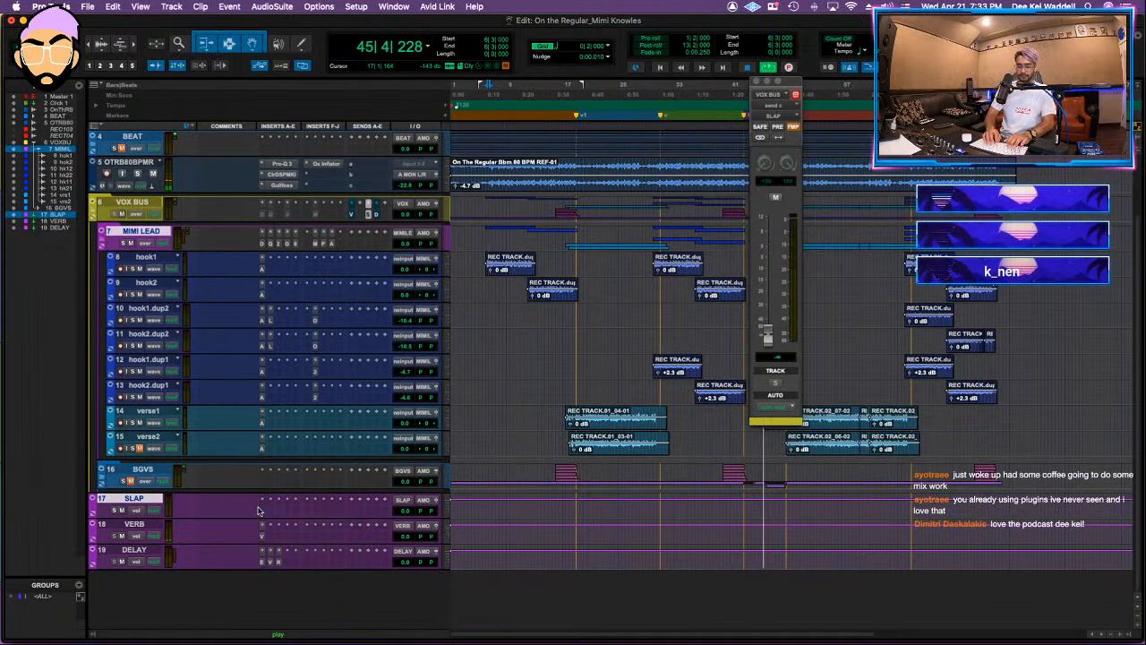
text(c)
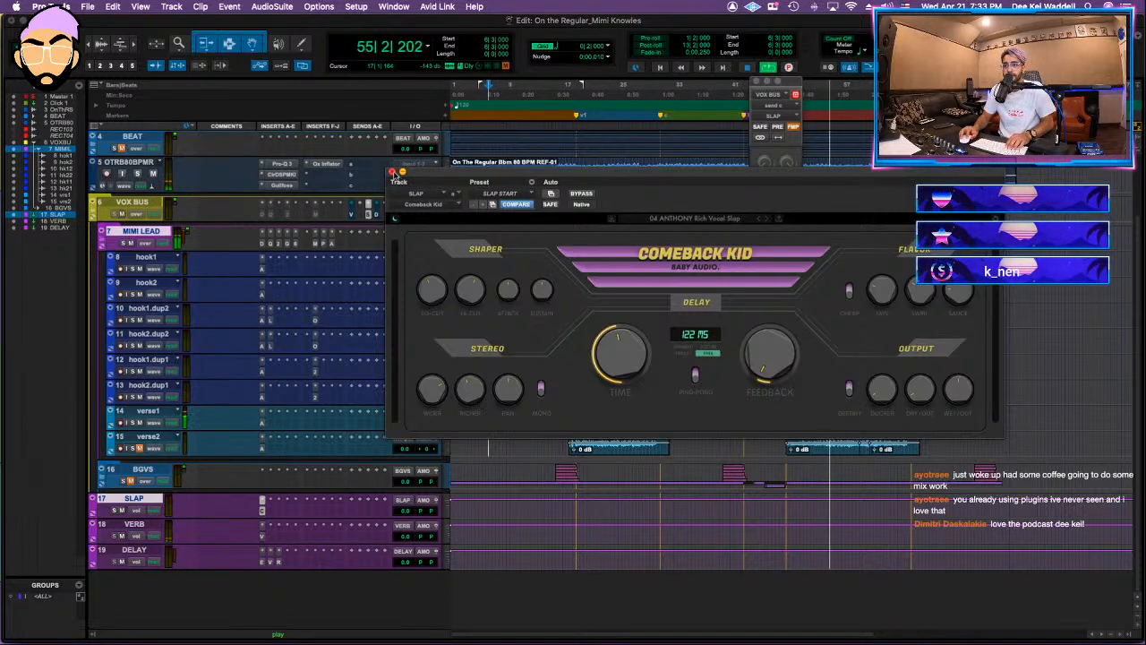
click(393, 172)
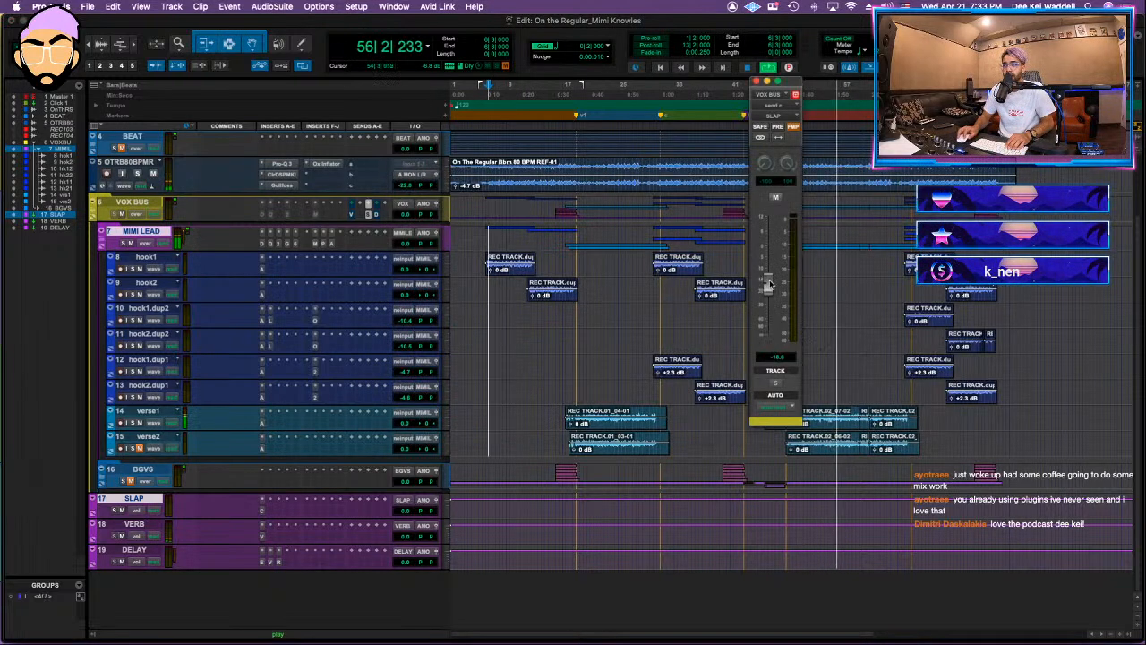
drag(771, 276, 766, 342)
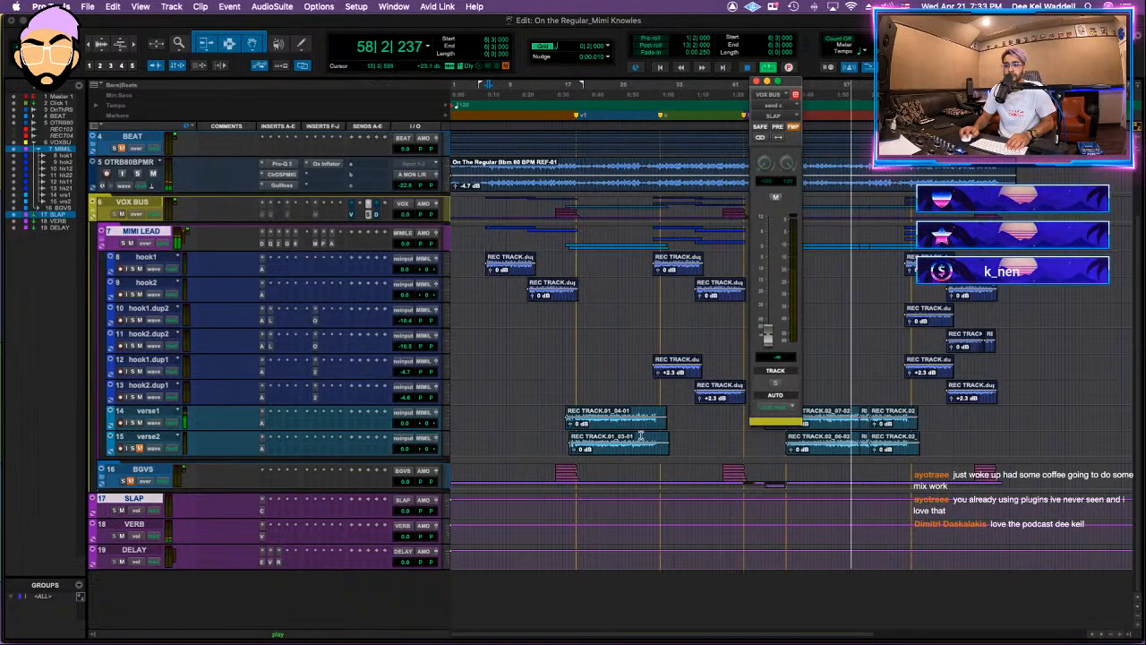
mouse_move(768, 332)
mouse_down()
mouse_move(769, 258)
mouse_move(768, 340)
mouse_up()
Step: Route the outputs of the MIMI LEAD and BGVS folders to the VOX stereo bus
scroll(375, 297, up, 1)
scroll(375, 298, up, 2)
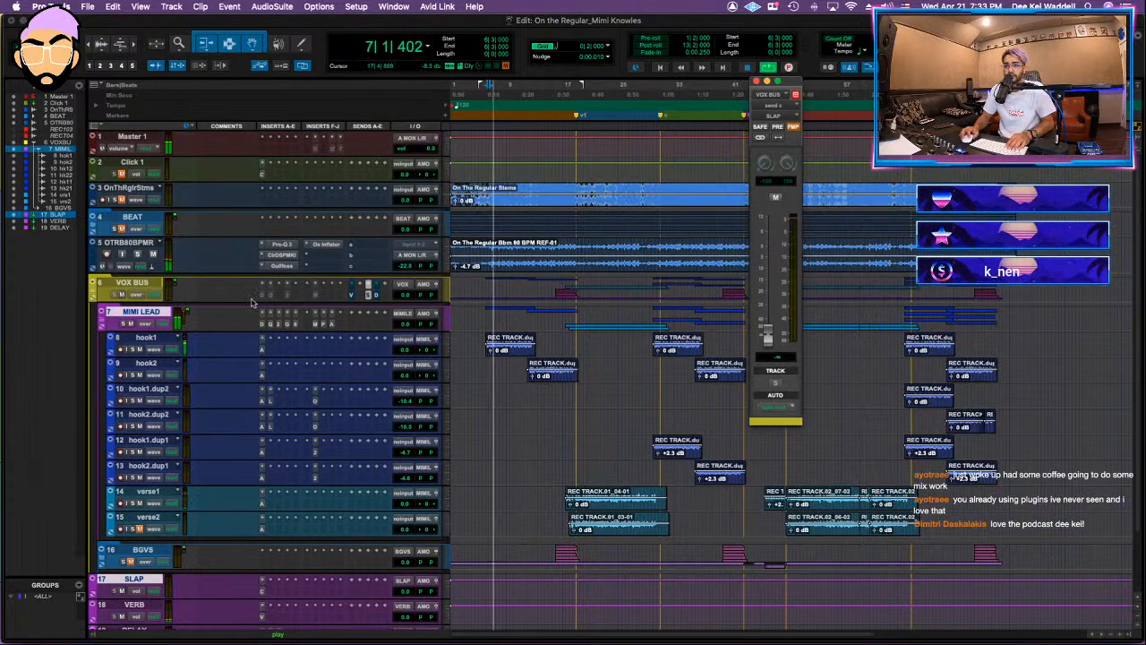
click(423, 316)
mouse_move(440, 323)
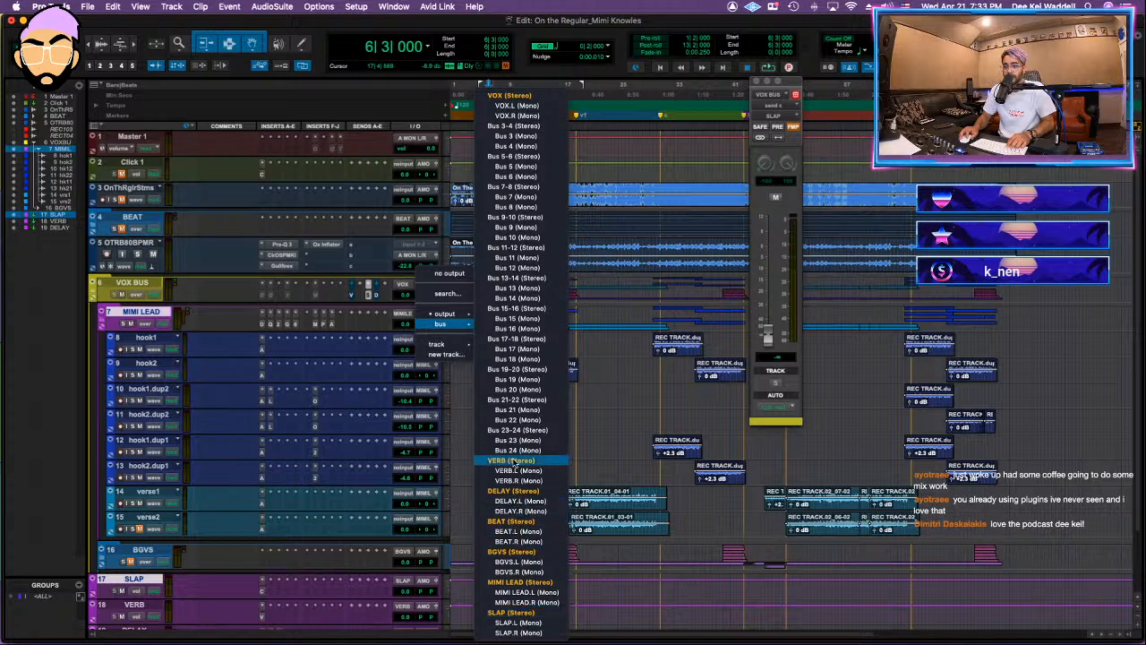
click(509, 96)
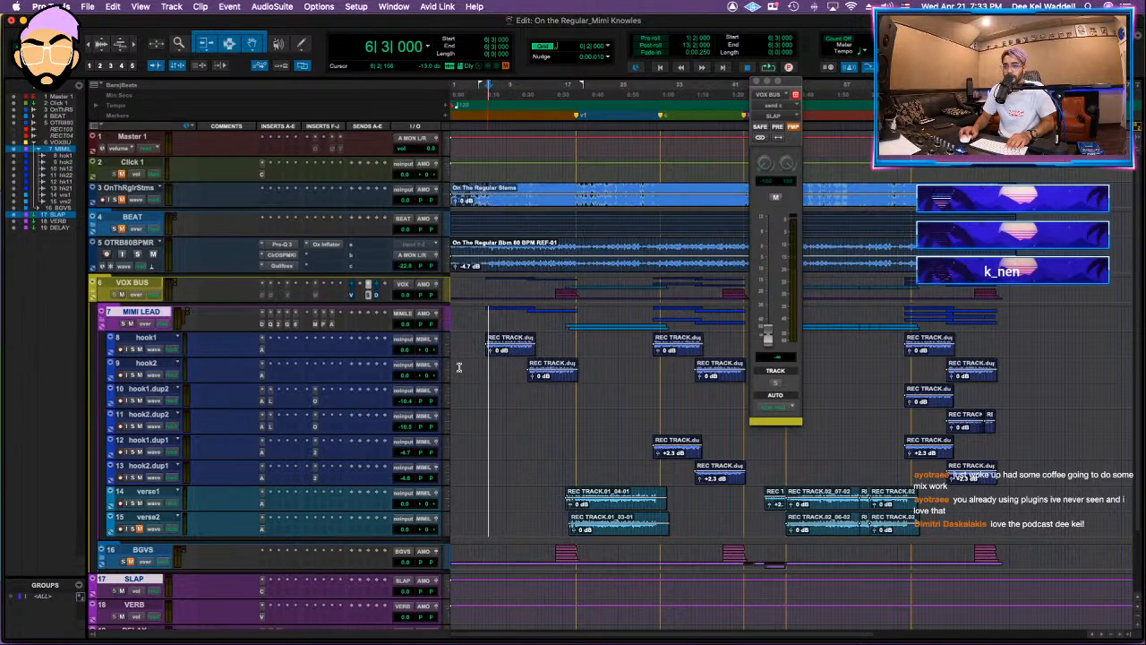
click(425, 553)
mouse_move(439, 562)
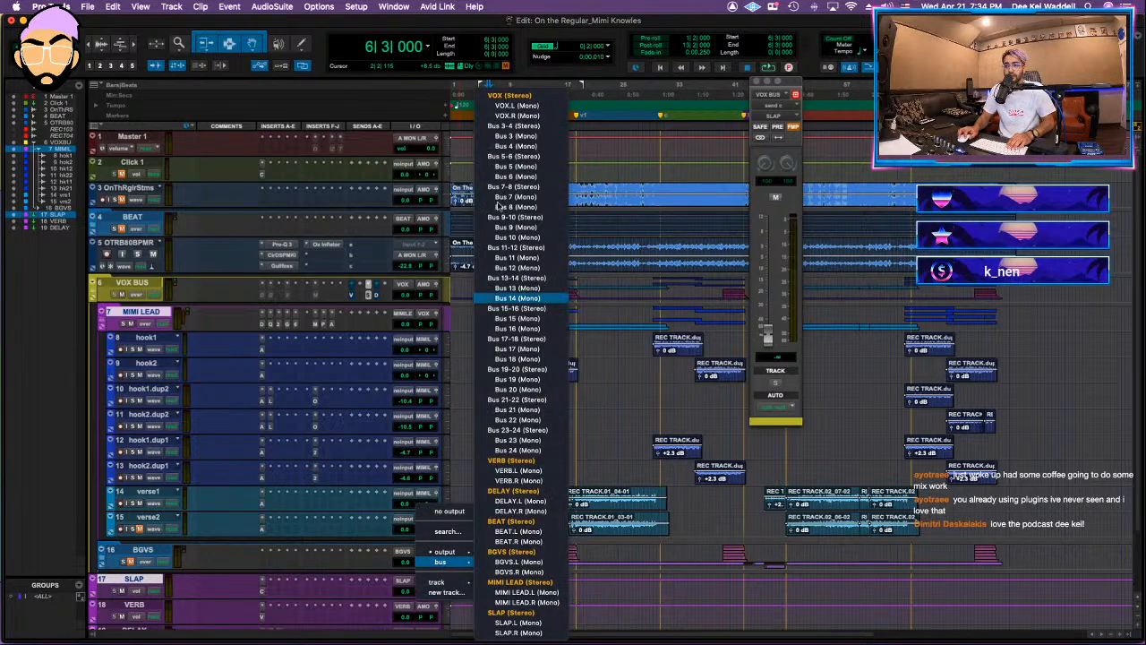
click(498, 96)
Step: Play the session and set the VOX BUS slap send to about -24.7 dB and the delay send to about -27.7 dB
key(space)
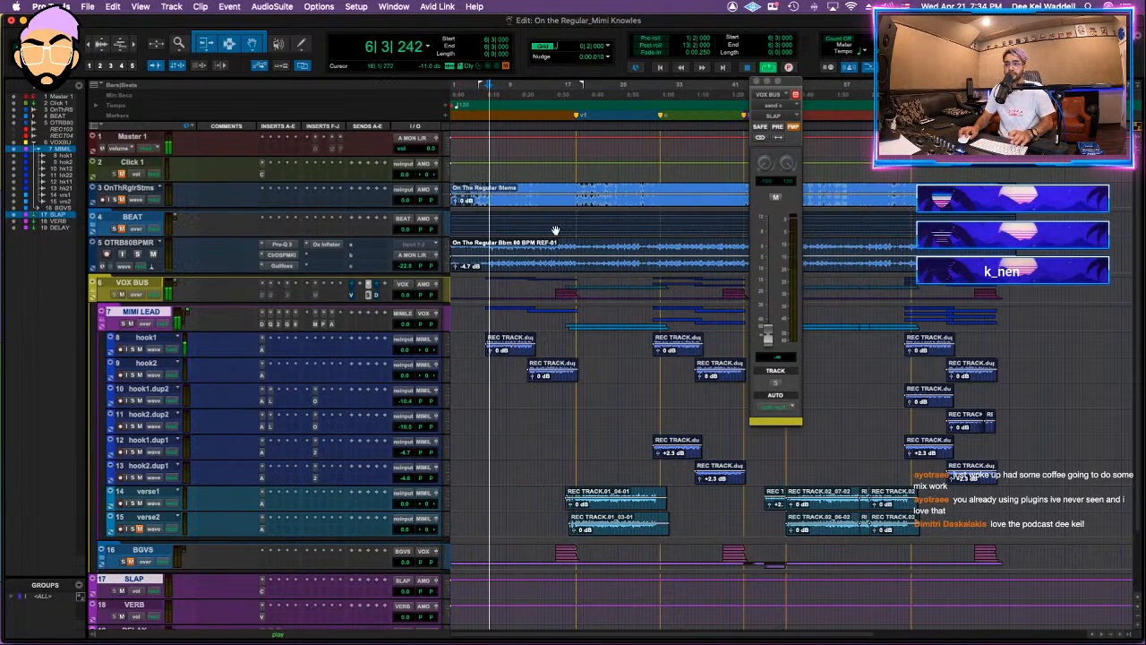
drag(769, 336, 777, 274)
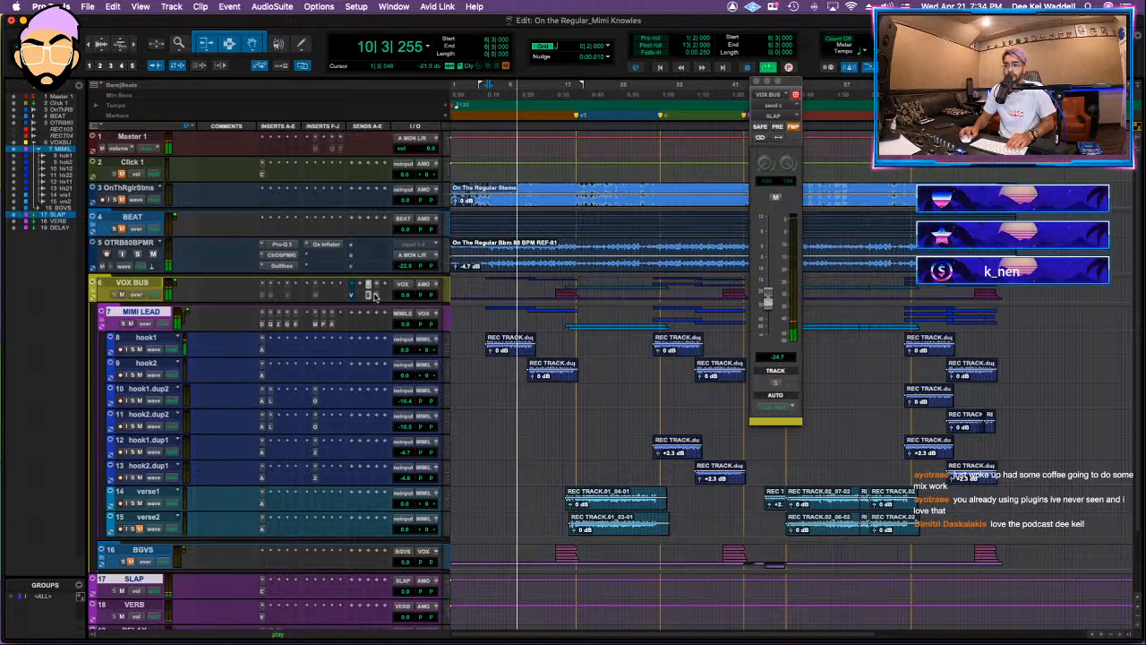
drag(772, 328, 775, 315)
Step: Load the DEEKEI1 preset in ValhallaVintageVerb on VERB and close the plug-in and send windows
scroll(302, 367, down, 3)
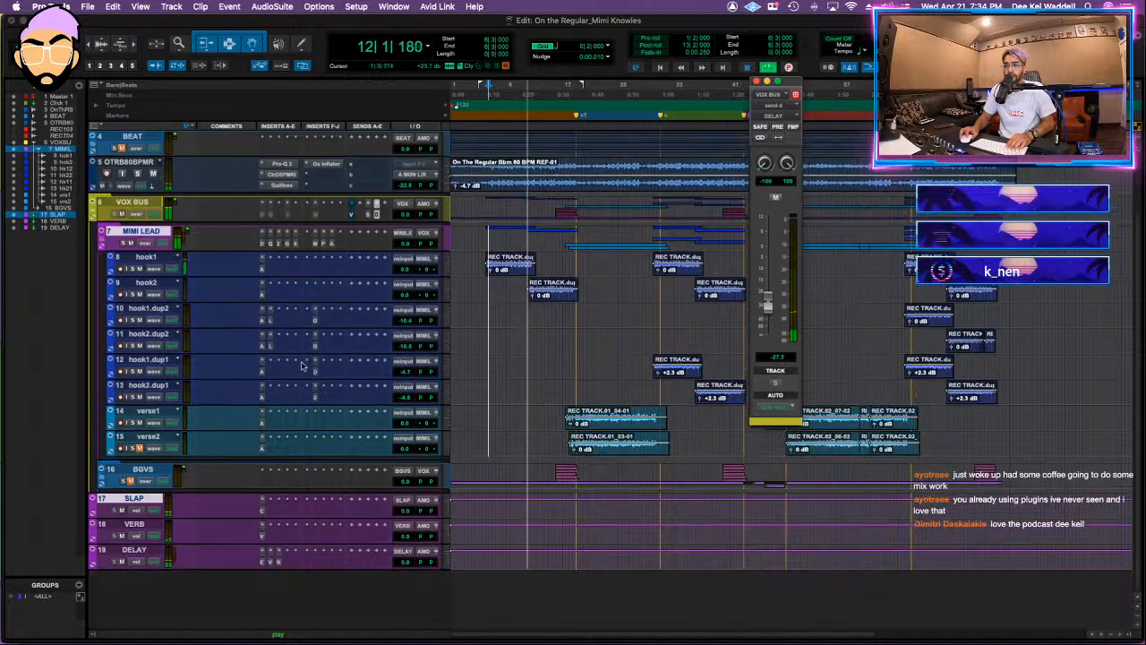
click(261, 535)
click(263, 561)
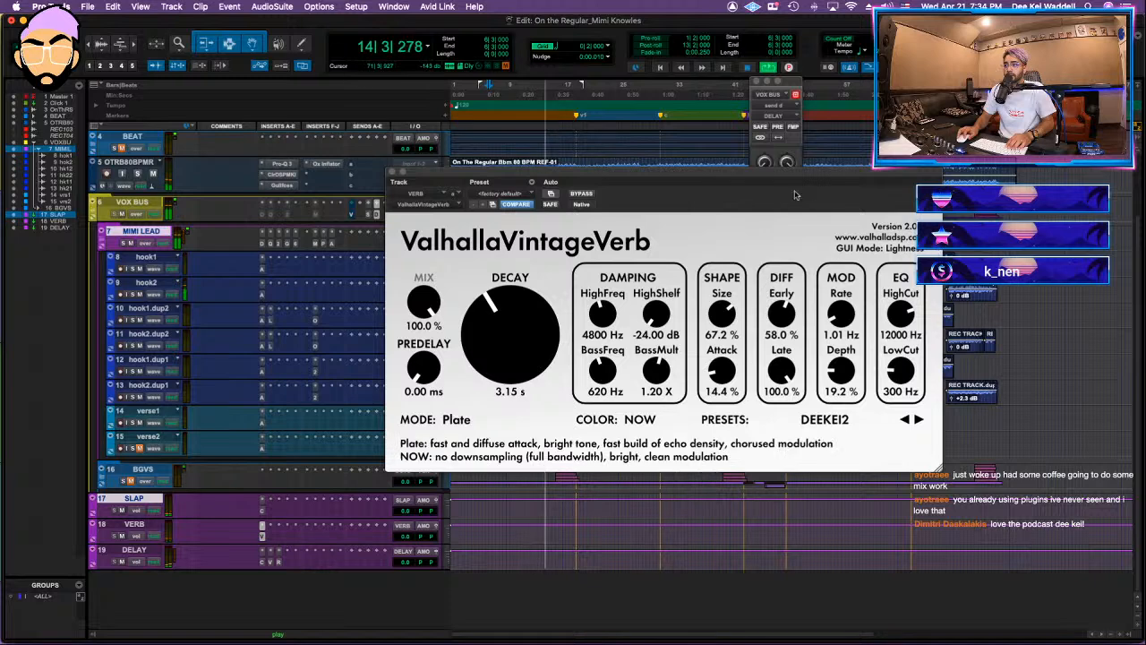
click(824, 419)
click(787, 159)
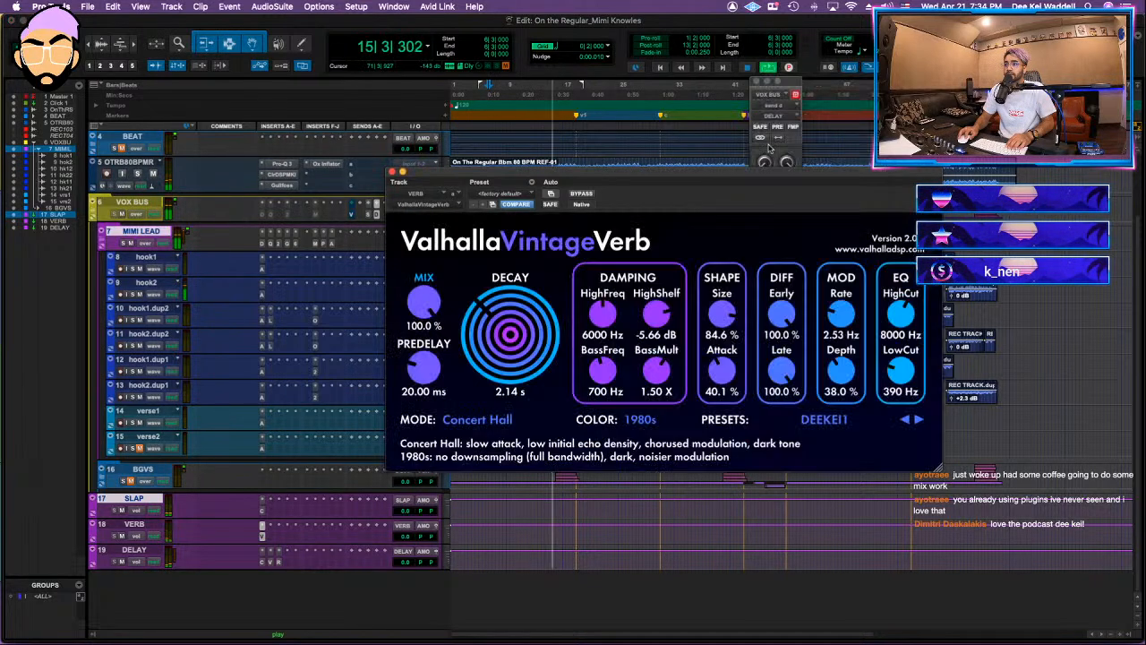
click(756, 82)
click(391, 171)
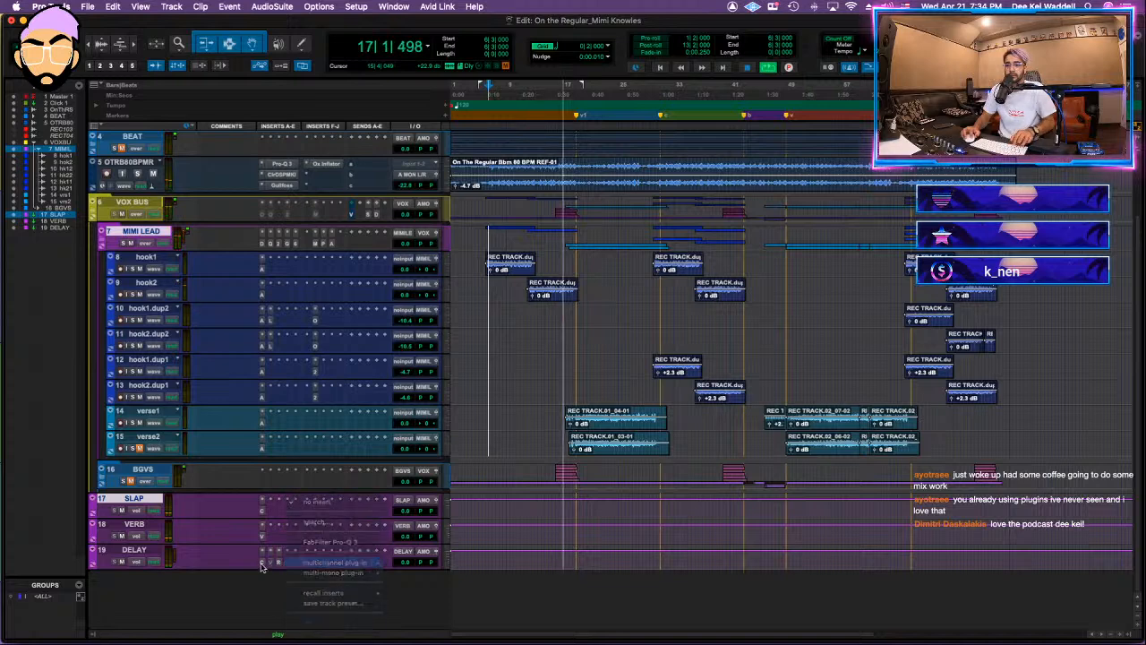
Step: Set up Comeback Kid with a 1/4 delay on DELAY, close it, and lower the VOX BUS delay send to about -30 dB
click(269, 566)
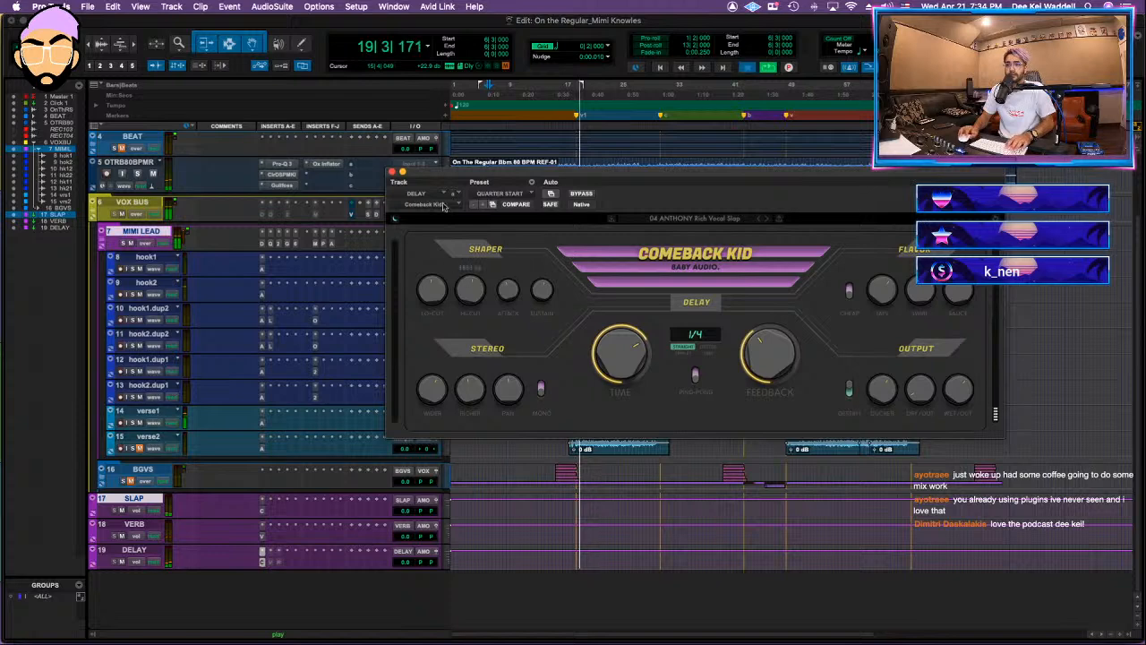
click(391, 172)
click(374, 216)
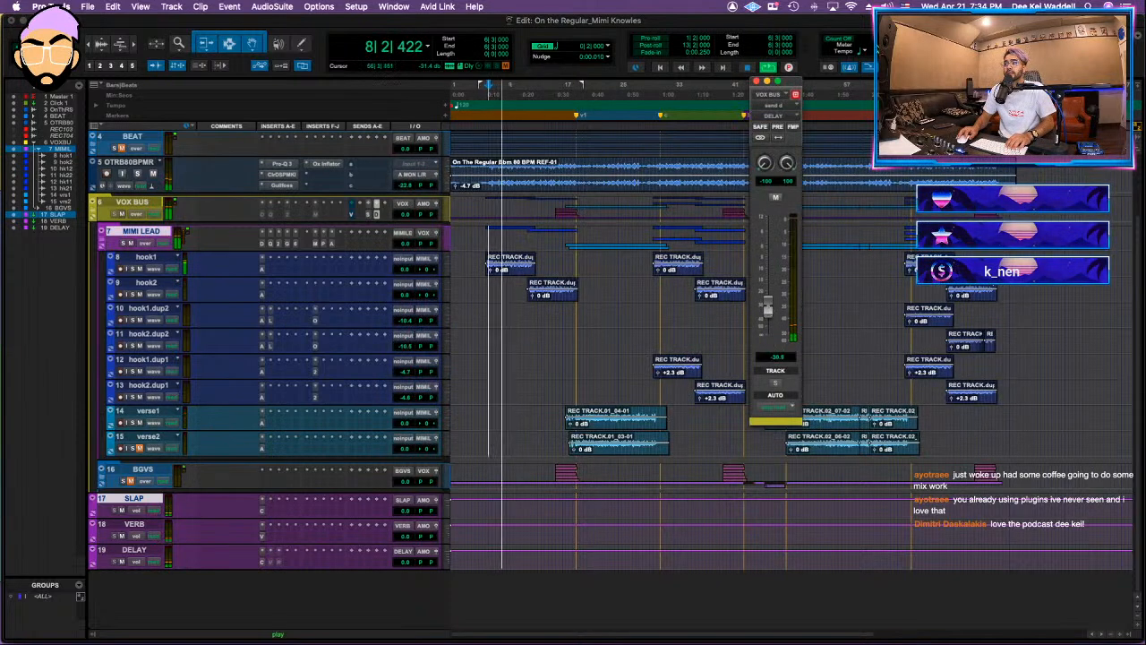
Step: Set the session tempo to 80 BPM, close the delay send window, and try 160 BPM as the tempo
key(Return)
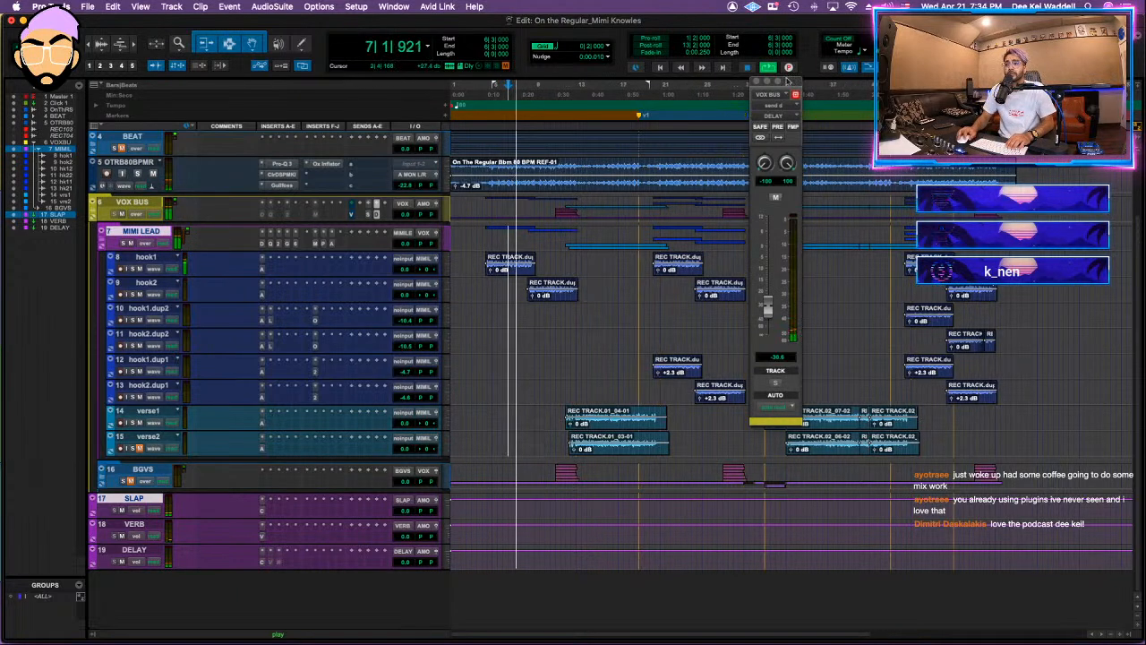
click(756, 82)
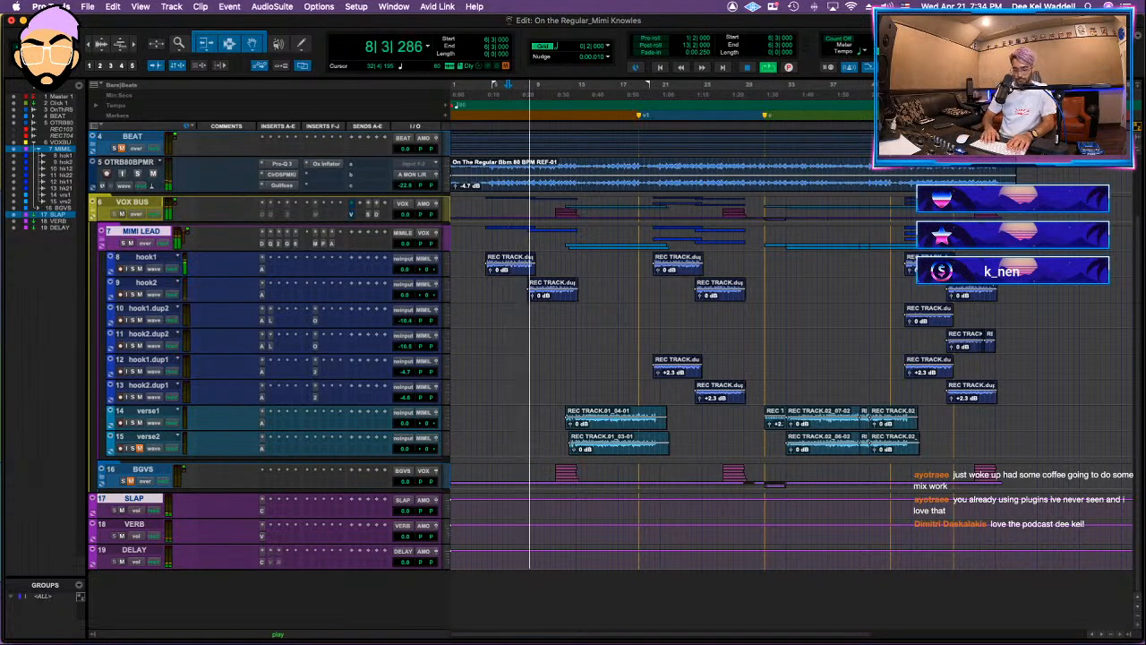
key(Return)
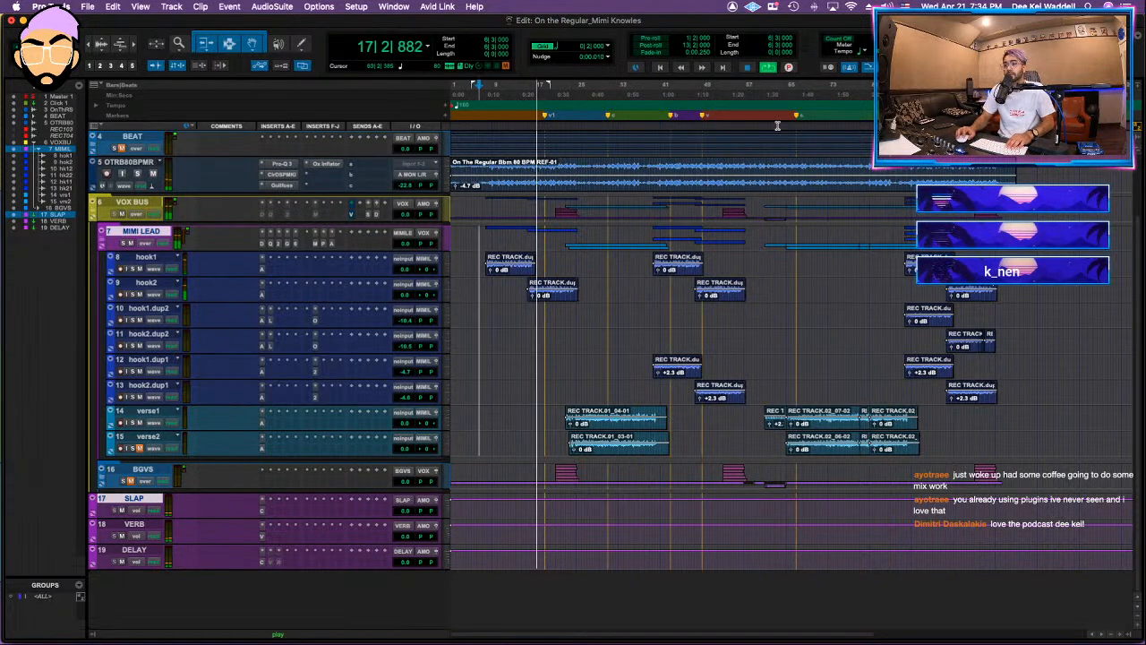
Step: Delete all the song-section markers from the markers ruler
scroll(779, 125, right, 2)
scroll(782, 221, left, 2)
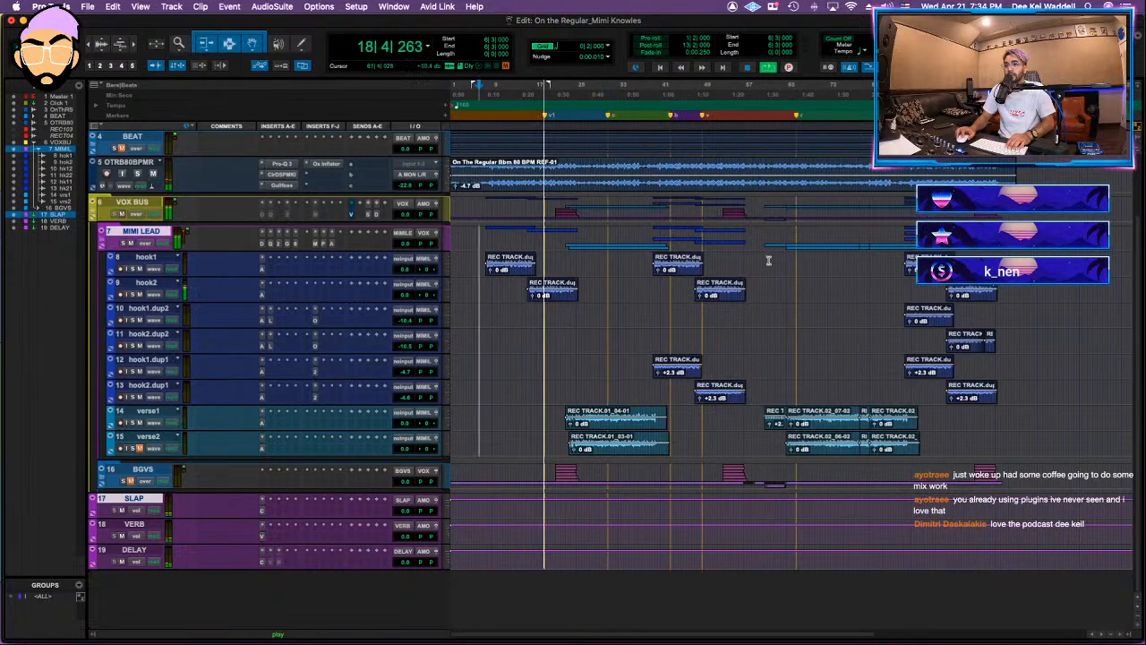
alt+click(559, 118)
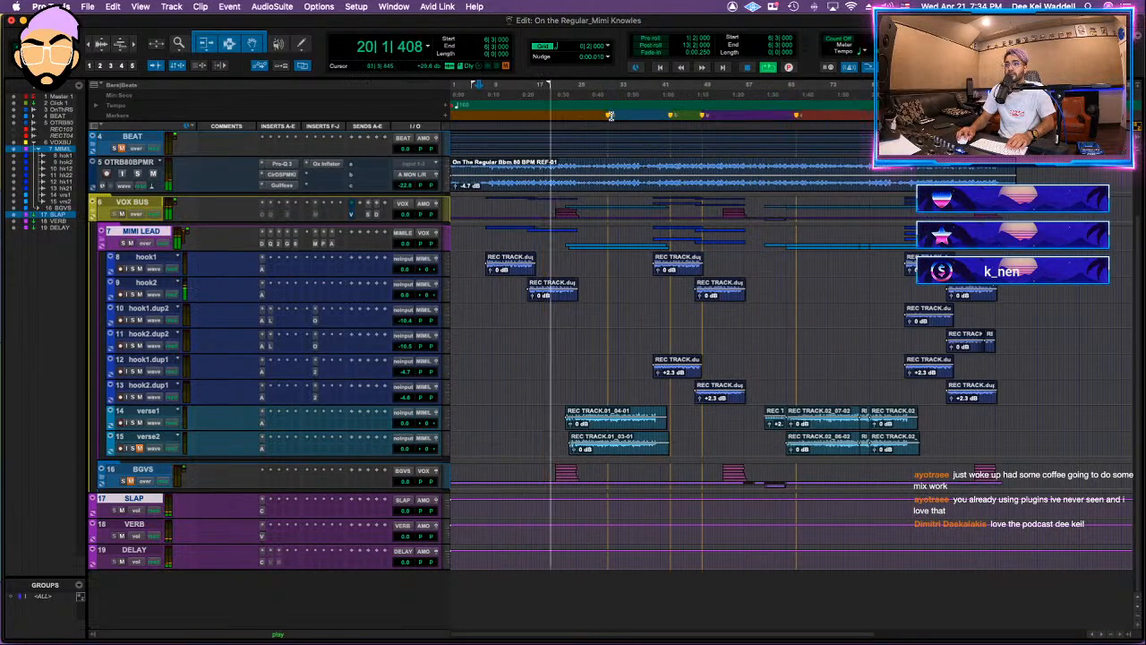
alt+click(610, 118)
alt+click(671, 116)
alt+click(703, 117)
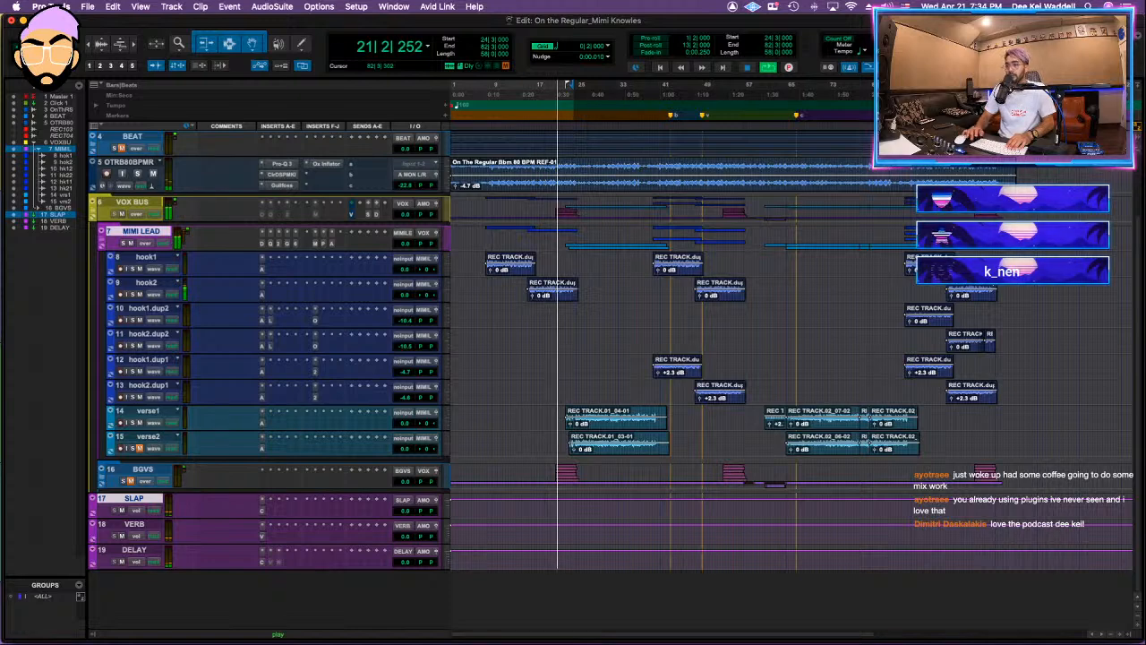
alt+click(797, 117)
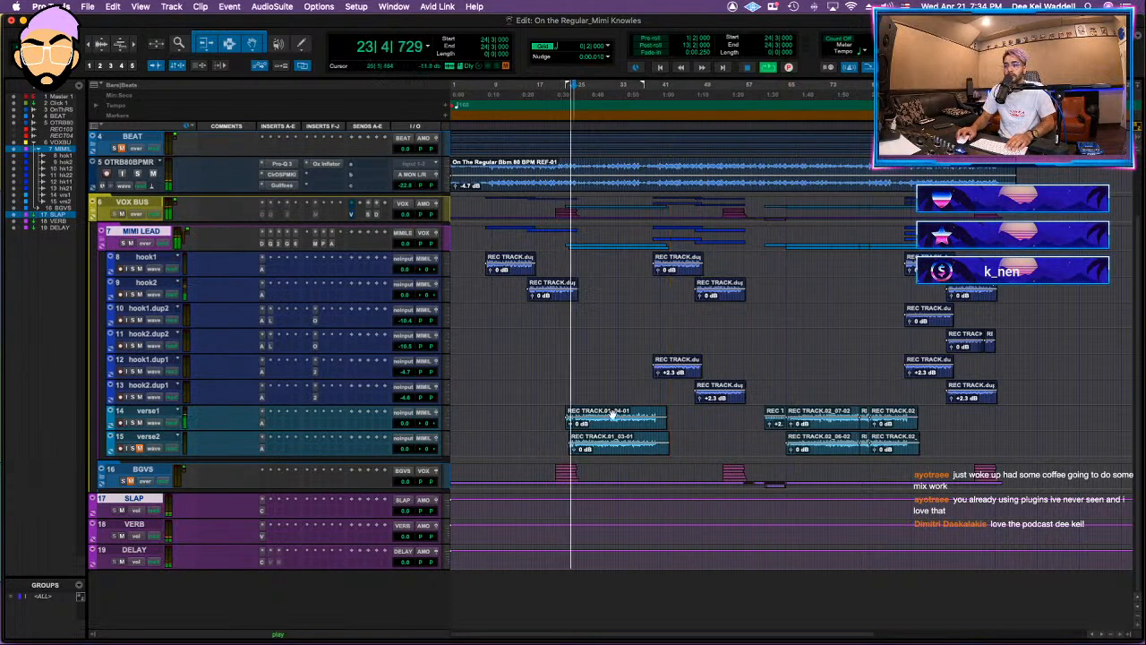
Step: Trim the empty start of the first verse1 clip closer to the vocal and add a short fade-in
click(562, 391)
key(t)
key(t)
key(t)
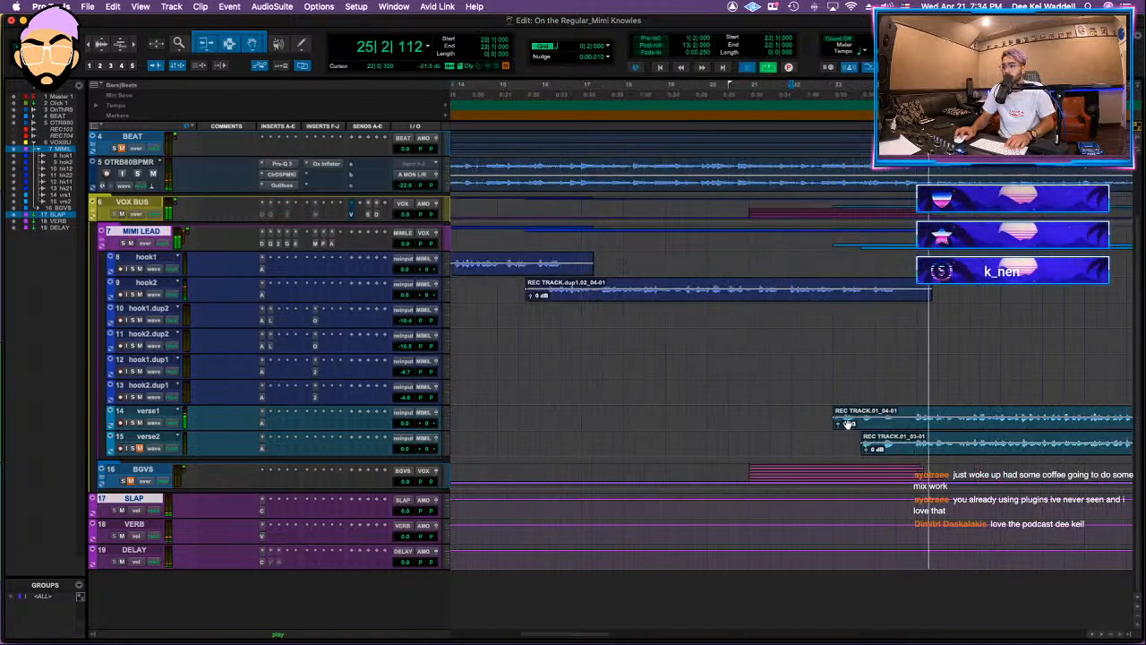
key(space)
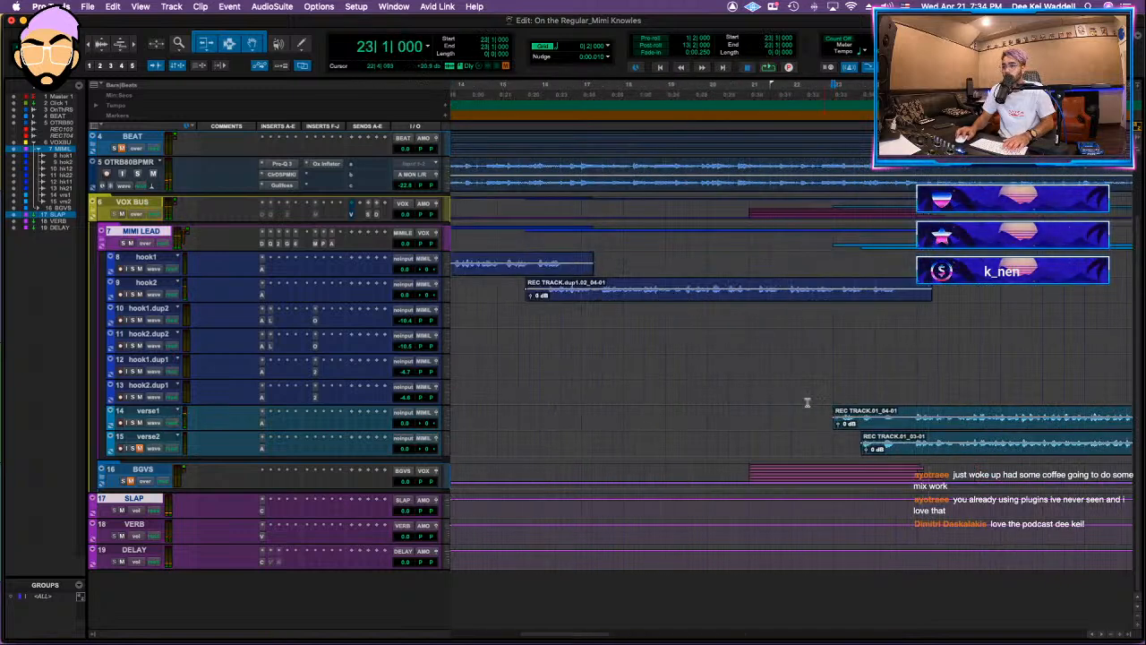
key(t)
key(t)
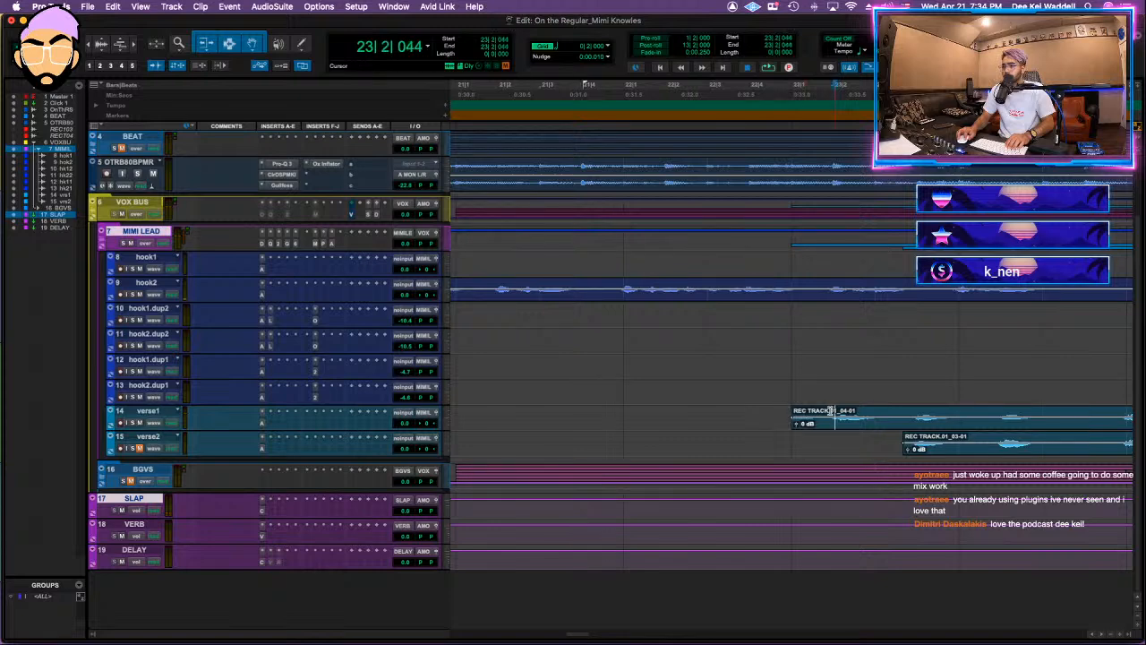
key(a)
click(829, 411)
key(d)
Step: Start playback just before the first verse1 clip at 22|4|899 and show more of the timeline
click(788, 392)
key(space)
key(r)
key(r)
key(r)
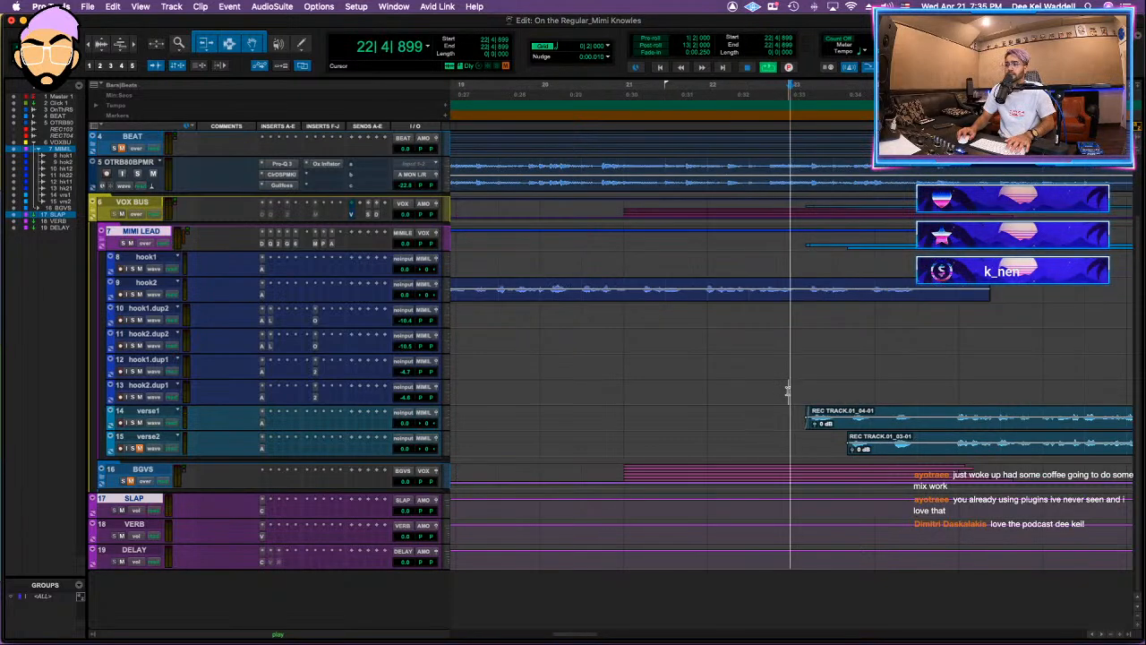
key(r)
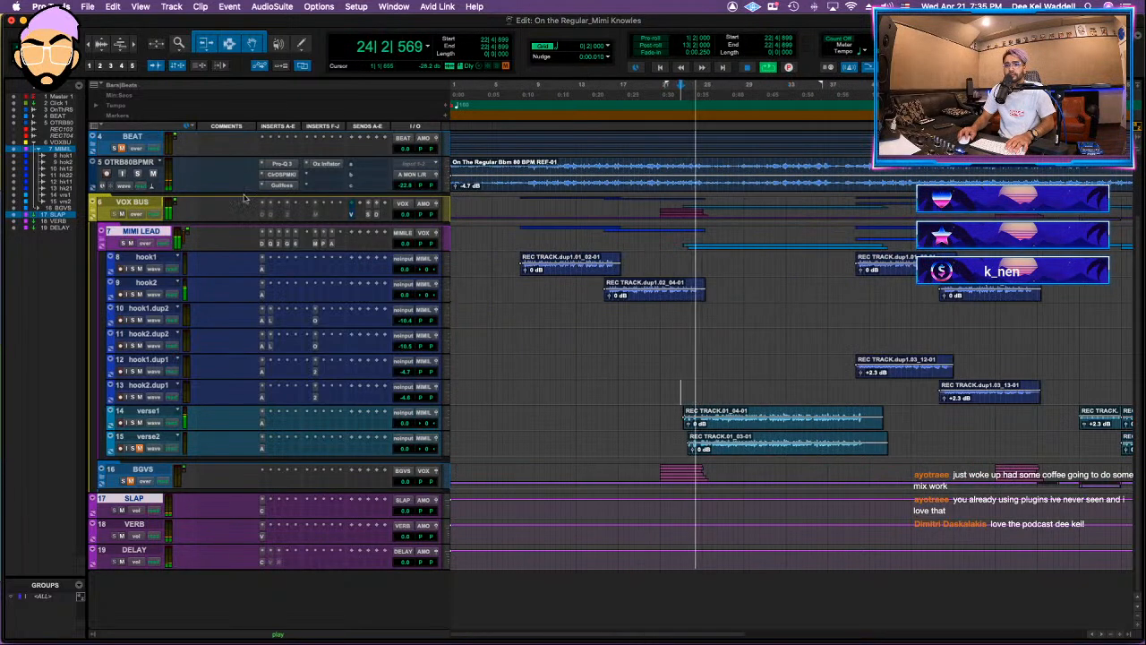
Step: Unmute the VOX BUS verb send, rebalance the verb and slap sends, lower the delay send to about -30 dB, and close the send window
click(363, 213)
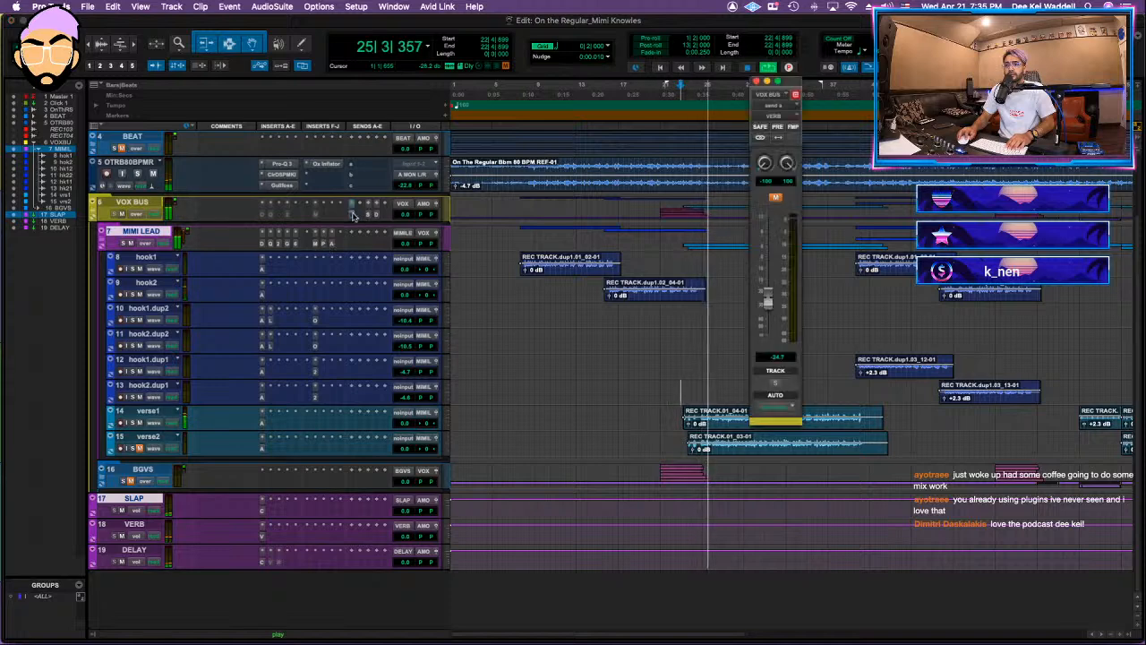
drag(772, 305, 762, 358)
click(376, 215)
click(368, 214)
drag(769, 305, 768, 312)
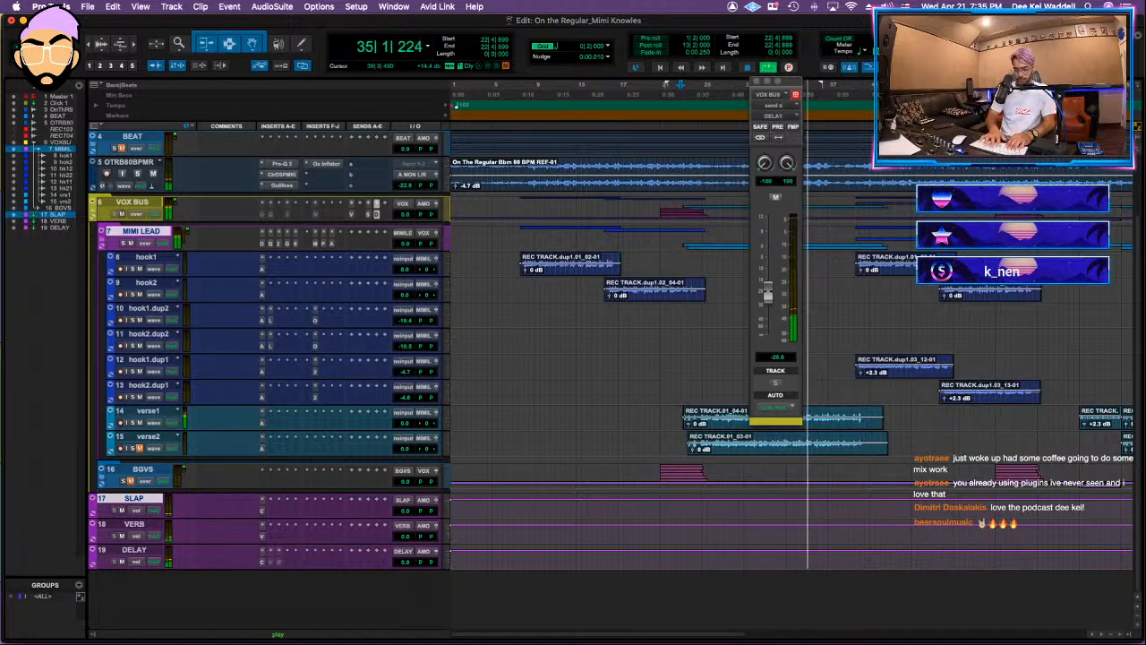
drag(767, 294, 768, 313)
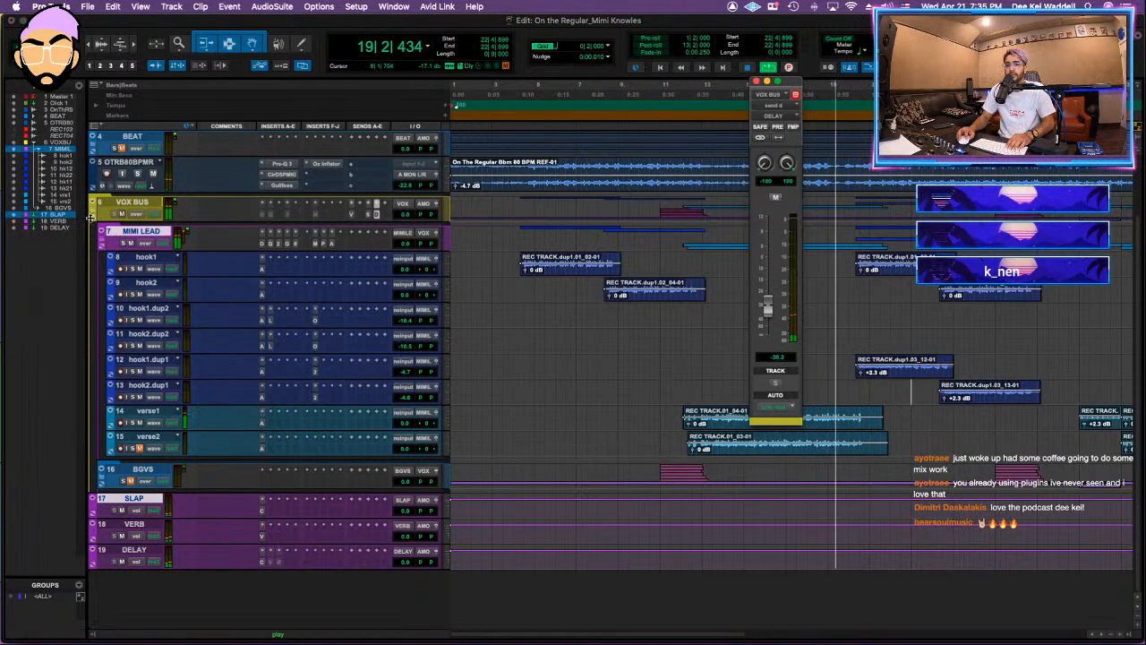
click(757, 81)
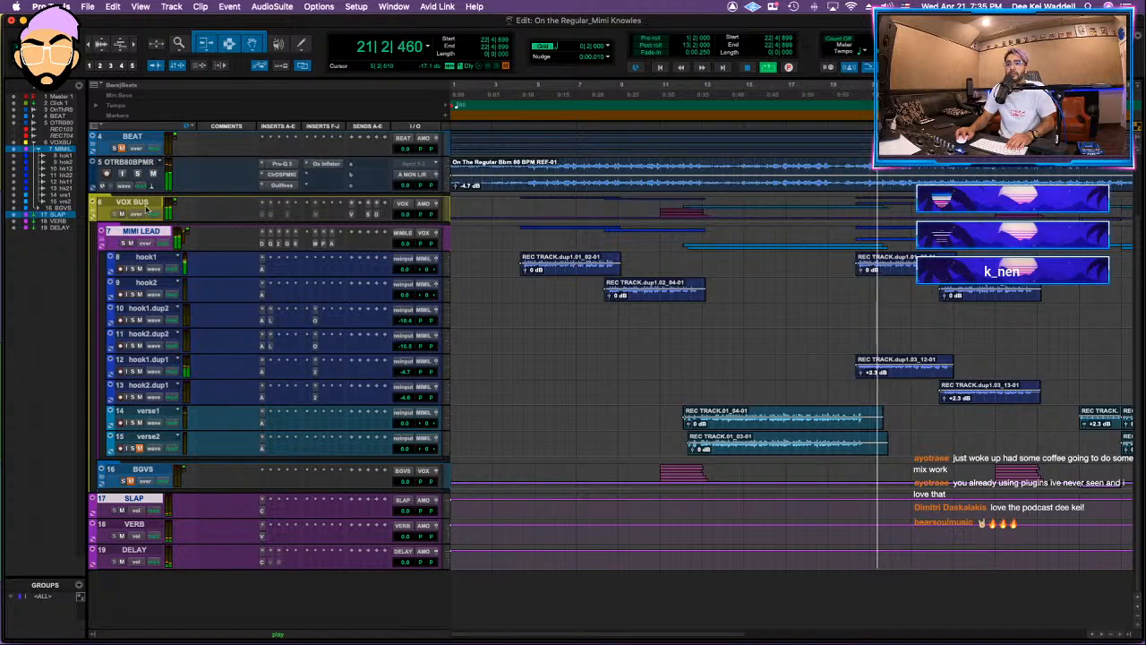
Step: Collapse the VOX BUS folder and set its slap send to about -30 dB
click(91, 206)
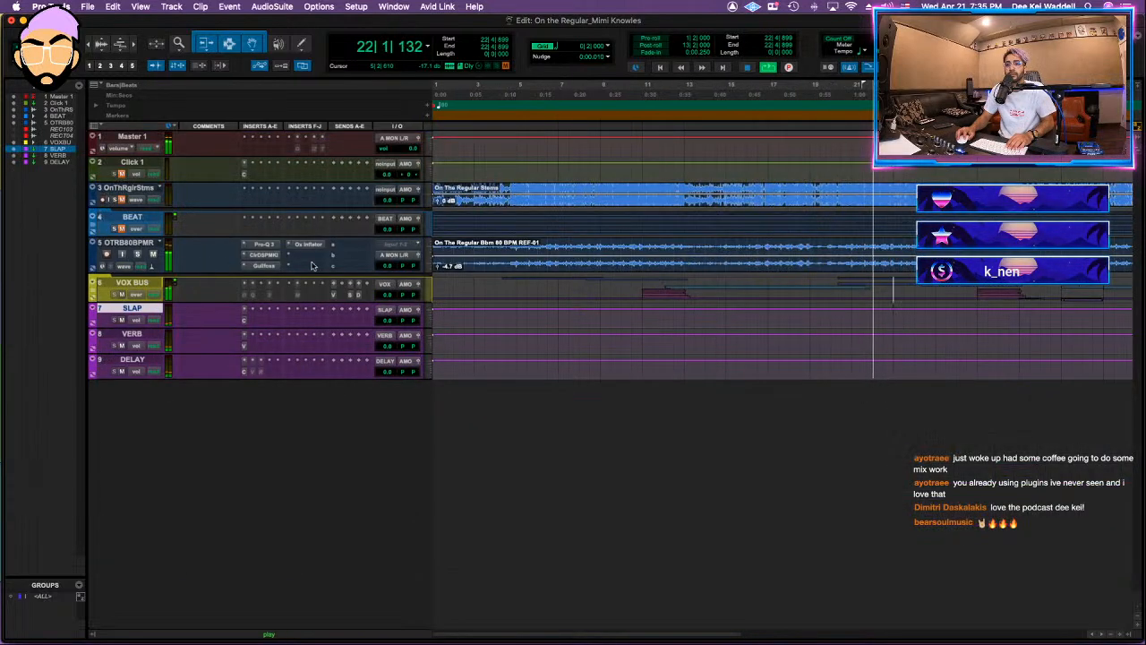
click(342, 297)
click(317, 300)
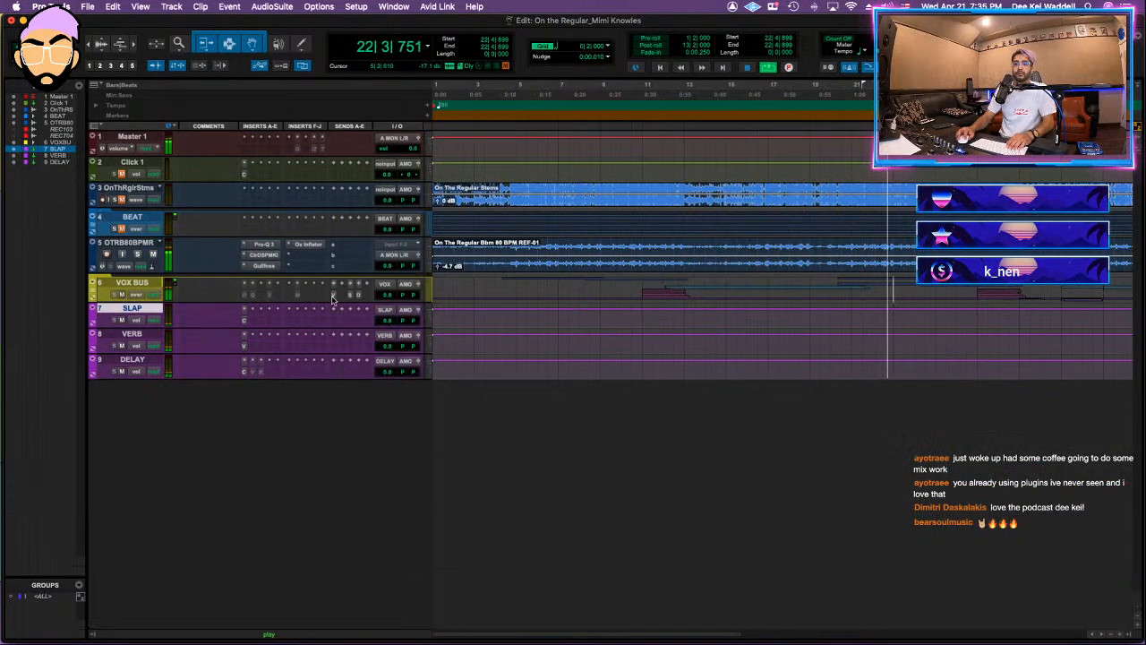
click(333, 297)
drag(767, 308, 768, 301)
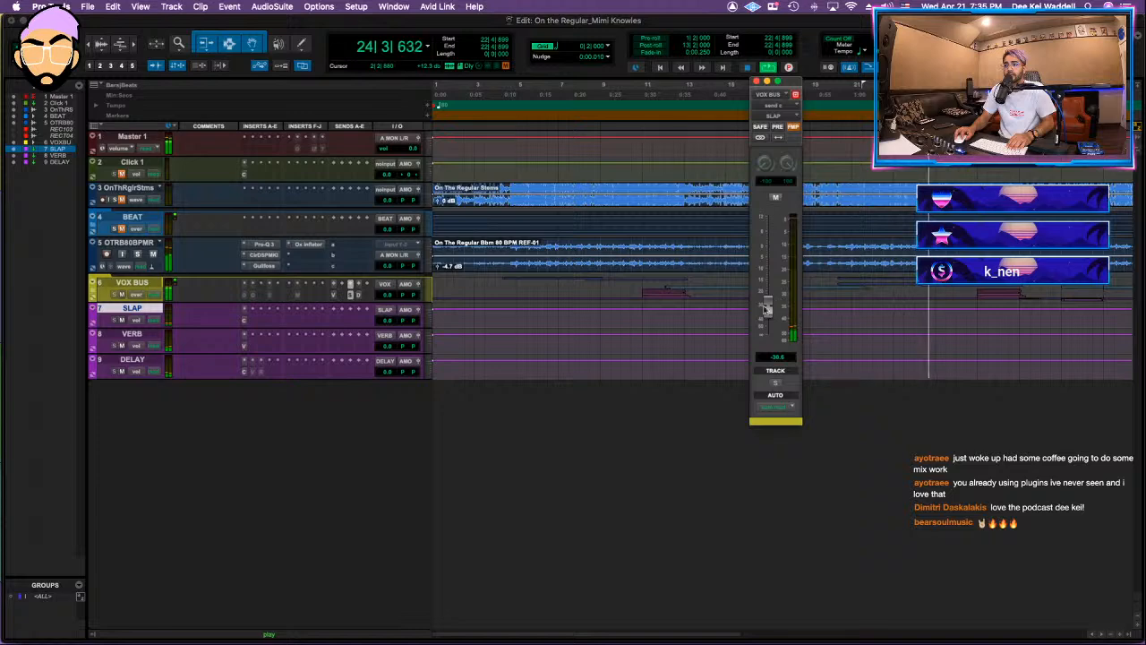
Step: Expand the VOX BUS folder and add a send from MIMI LEAD to a new stereo aux input track named ROOM
click(93, 290)
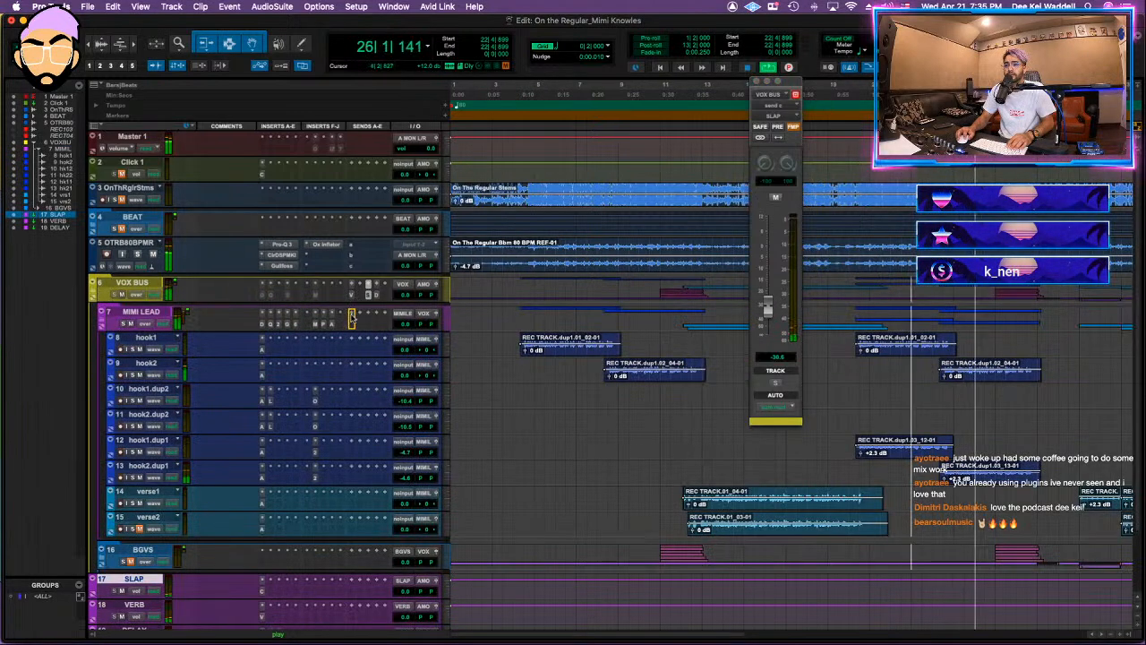
click(360, 315)
click(405, 381)
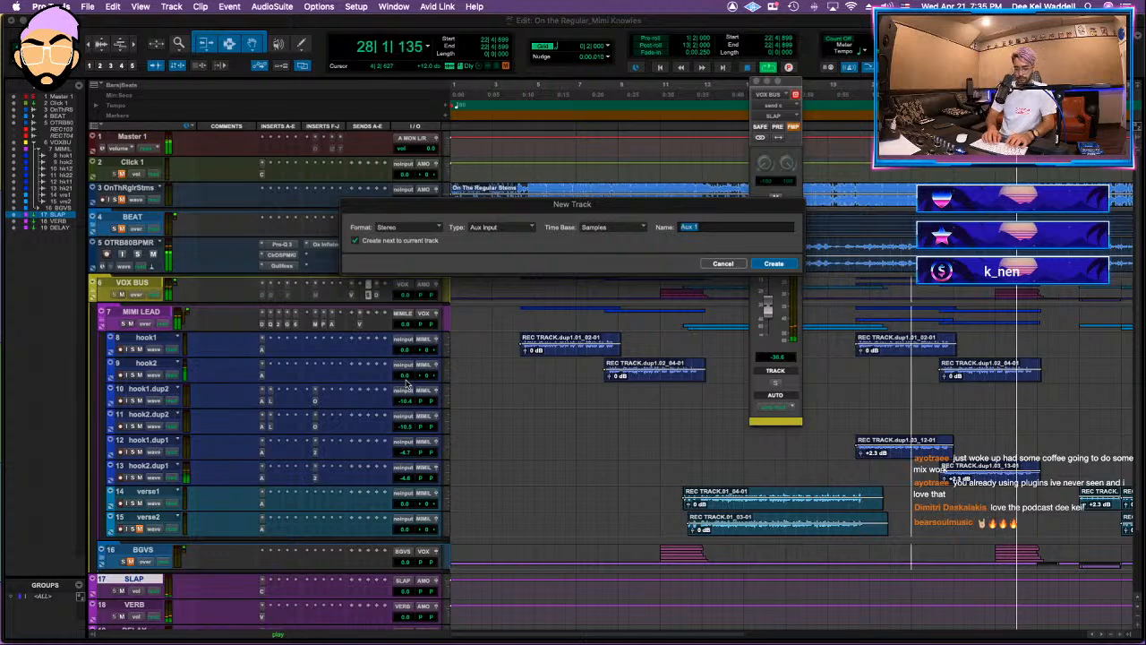
text(ROOM)
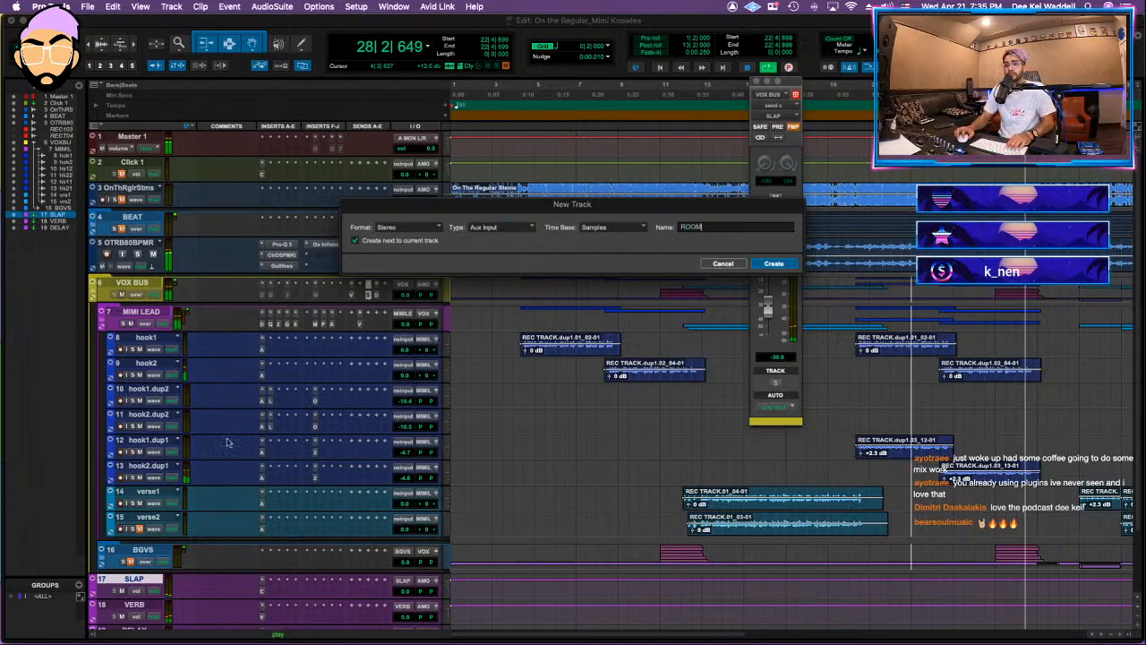
key(Return)
Step: Move the ROOM track directly above SLAP with the other effects tracks and colour it purple
drag(134, 547, 84, 601)
double_click(93, 588)
click(266, 290)
scroll(274, 477, down, 3)
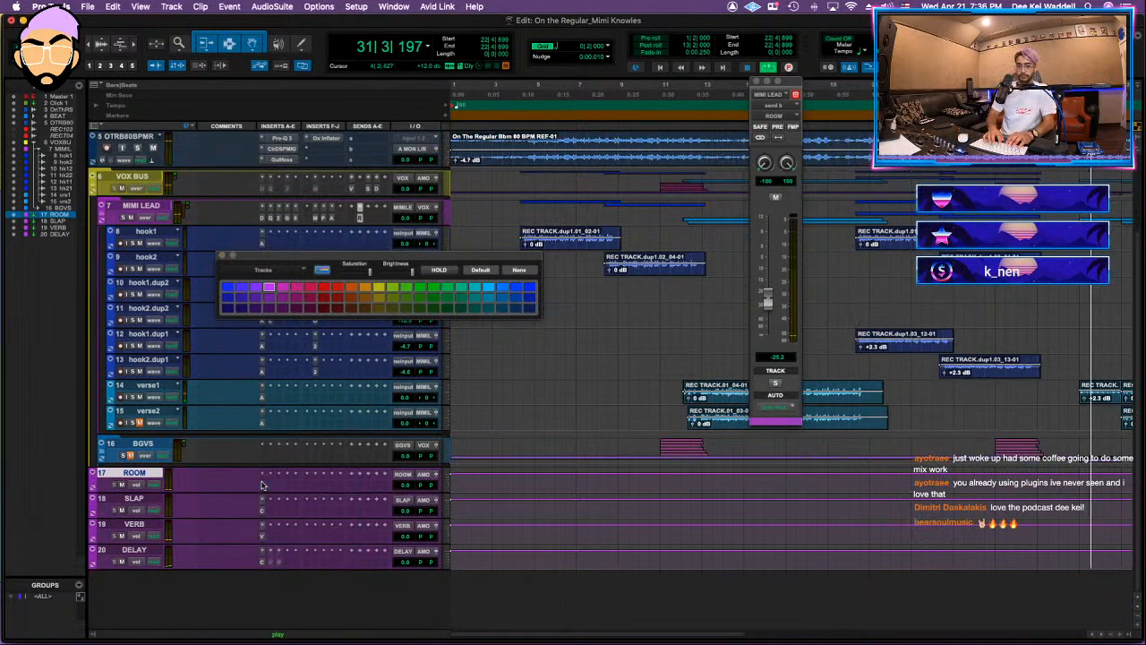
Step: Insert the Manny Marroquin Reverb on the ROOM track with the Room type, a slightly shorter time and a predelay of 74
click(263, 485)
text(manny)
click(320, 491)
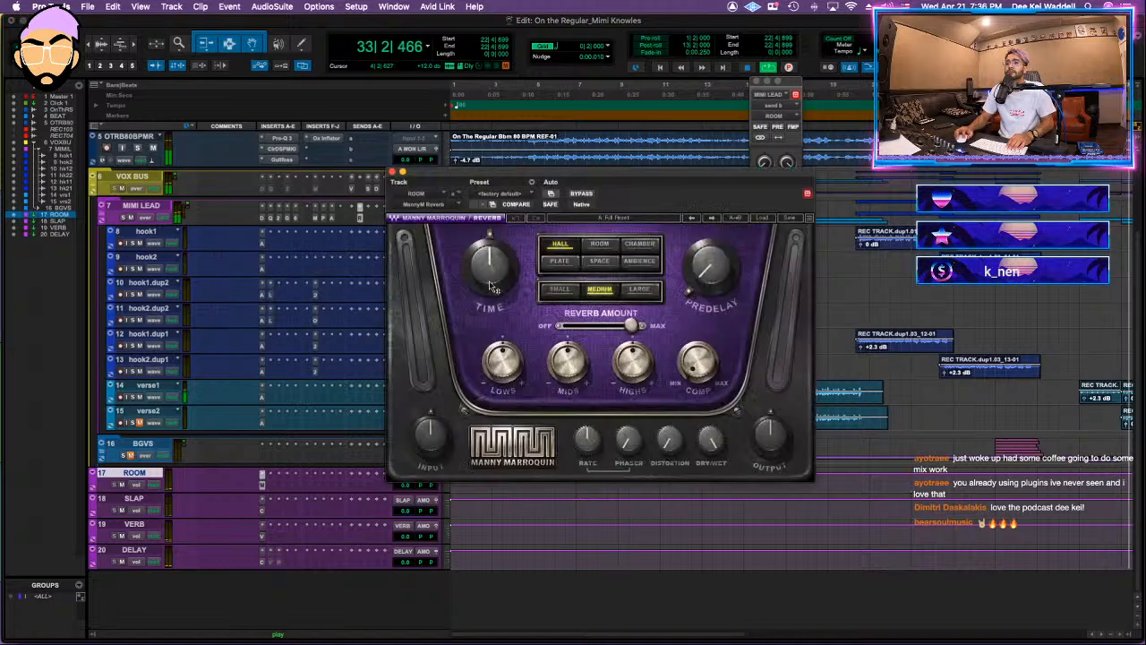
click(599, 243)
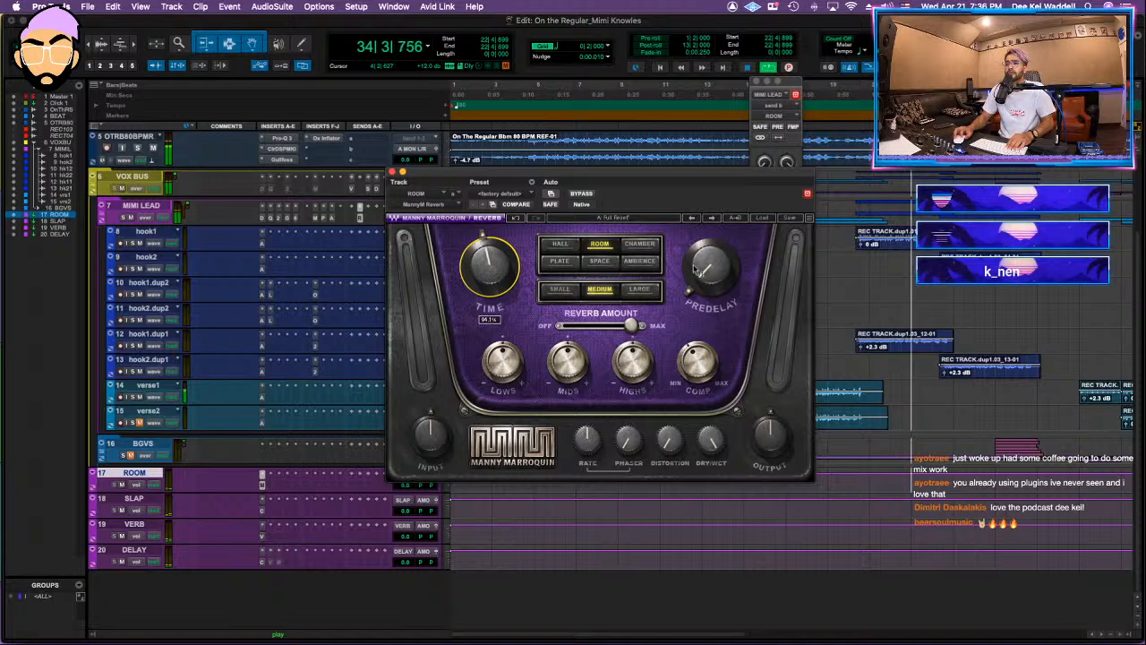
mouse_move(710, 266)
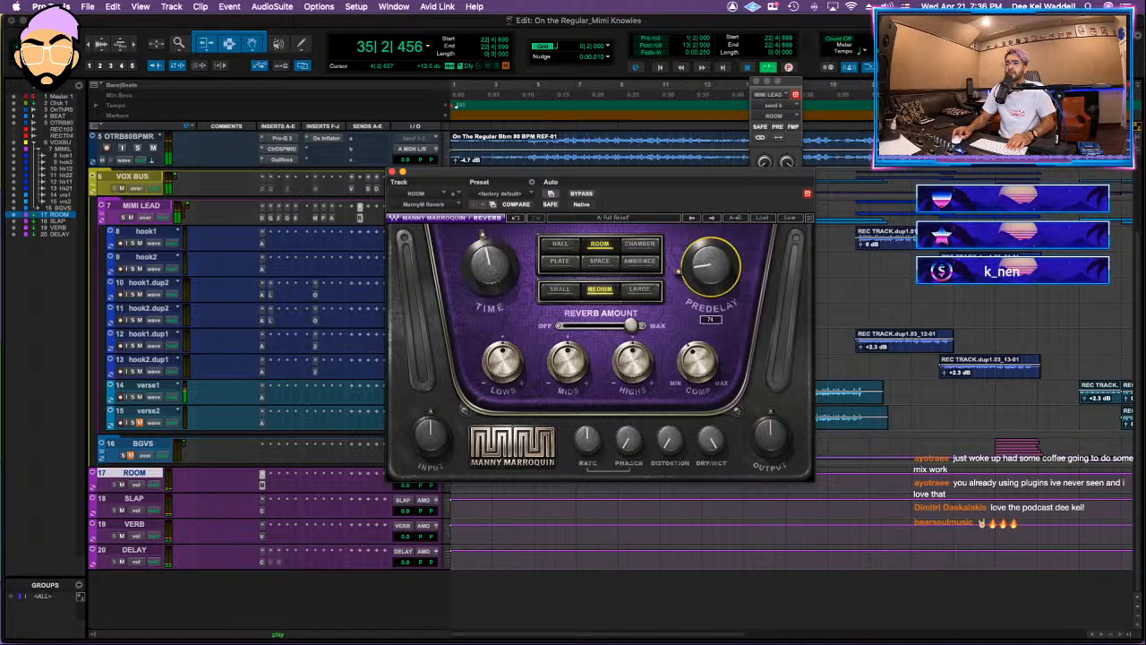
click(391, 170)
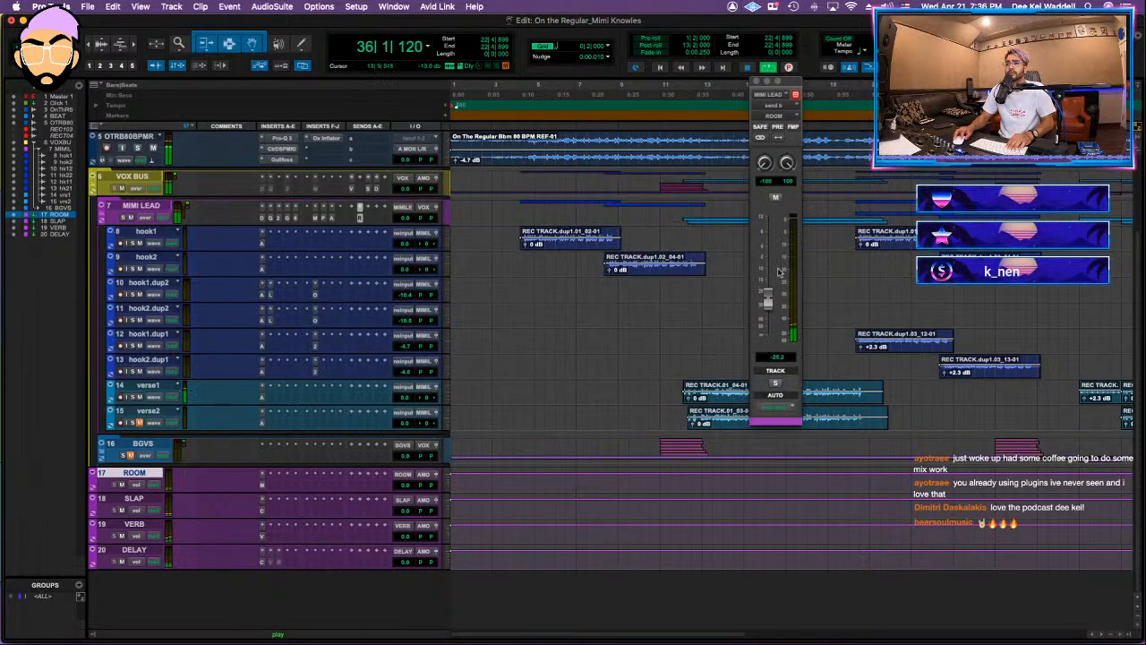
Step: Raise the ROOM send, move it from MIMI LEAD to hook1 at about -20.6 dB, and copy it to hook2
drag(768, 300, 767, 279)
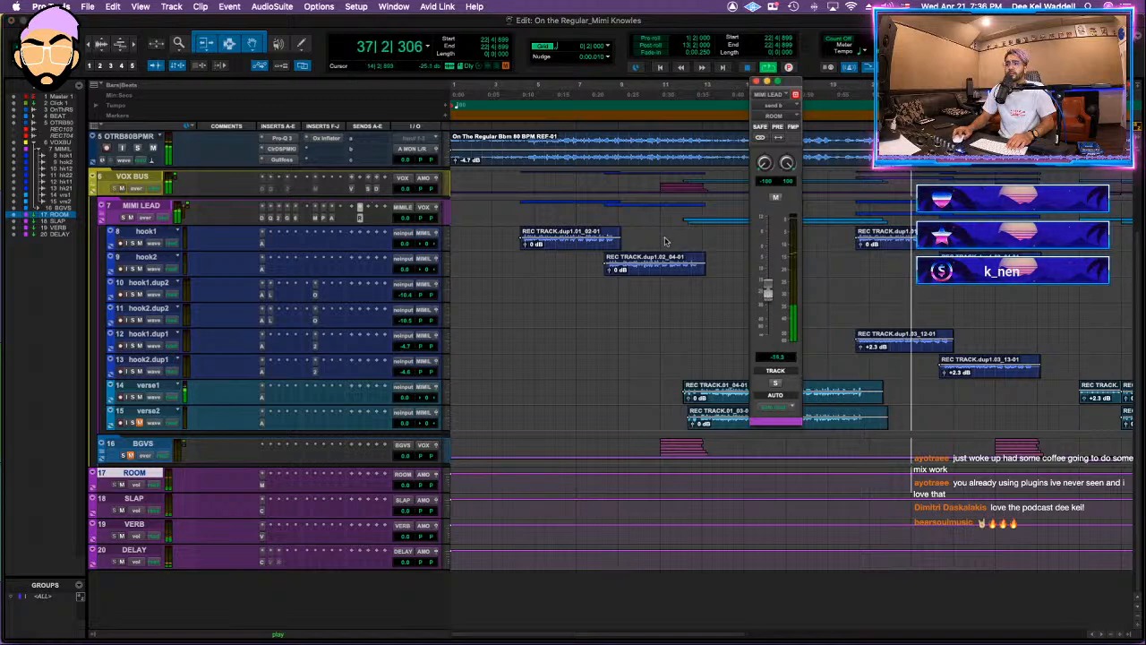
click(558, 203)
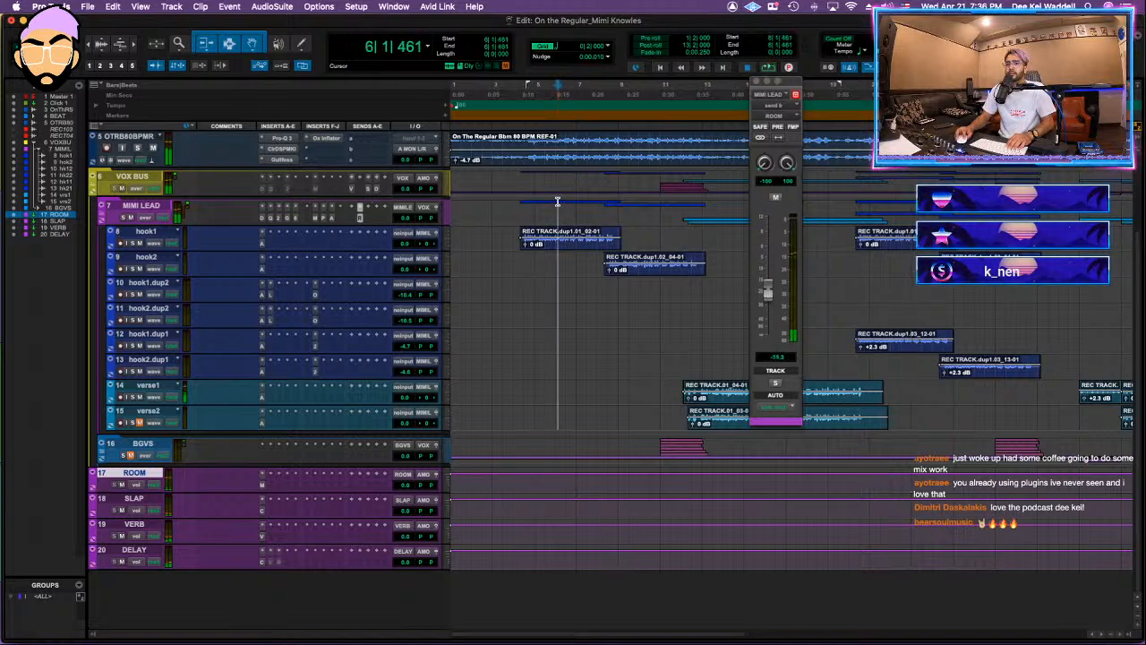
click(360, 233)
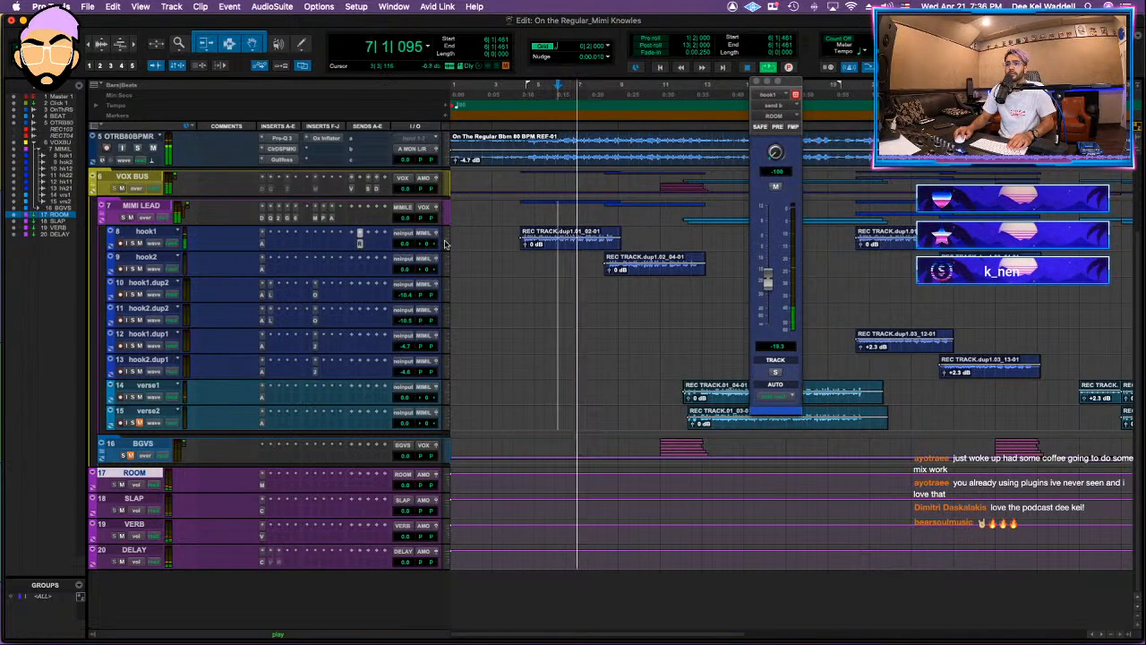
mouse_move(767, 279)
mouse_down()
mouse_move(768, 263)
mouse_move(768, 282)
mouse_up()
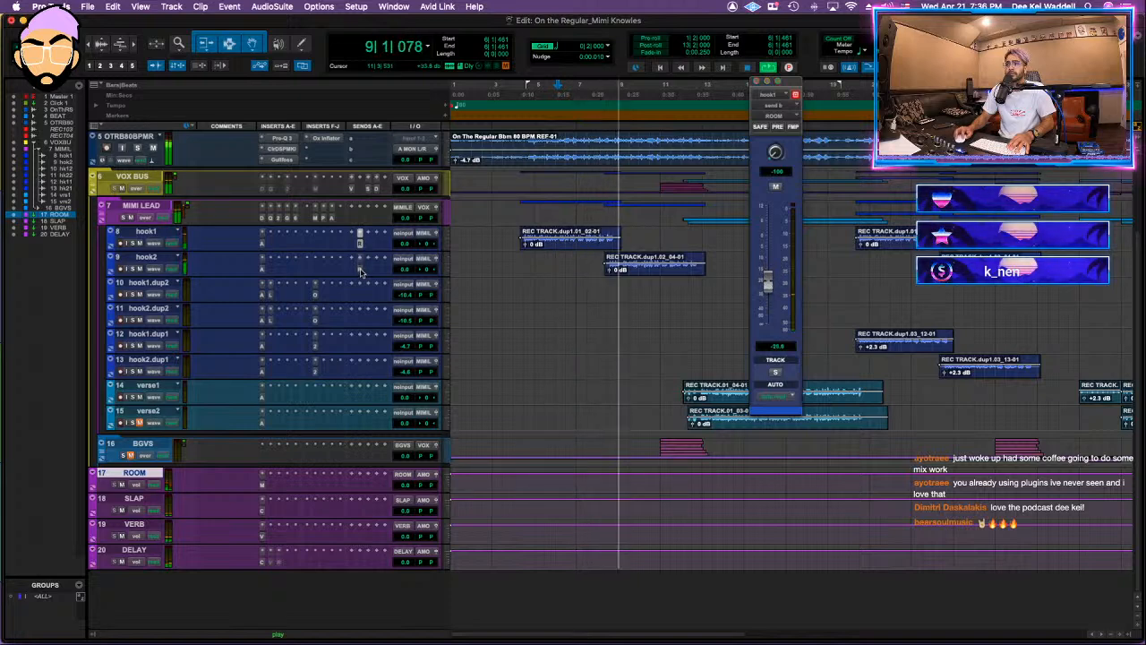
Step: Check the VOX BUS verb send, lower its delay send to about -39.8 dB, and close the send window
click(354, 191)
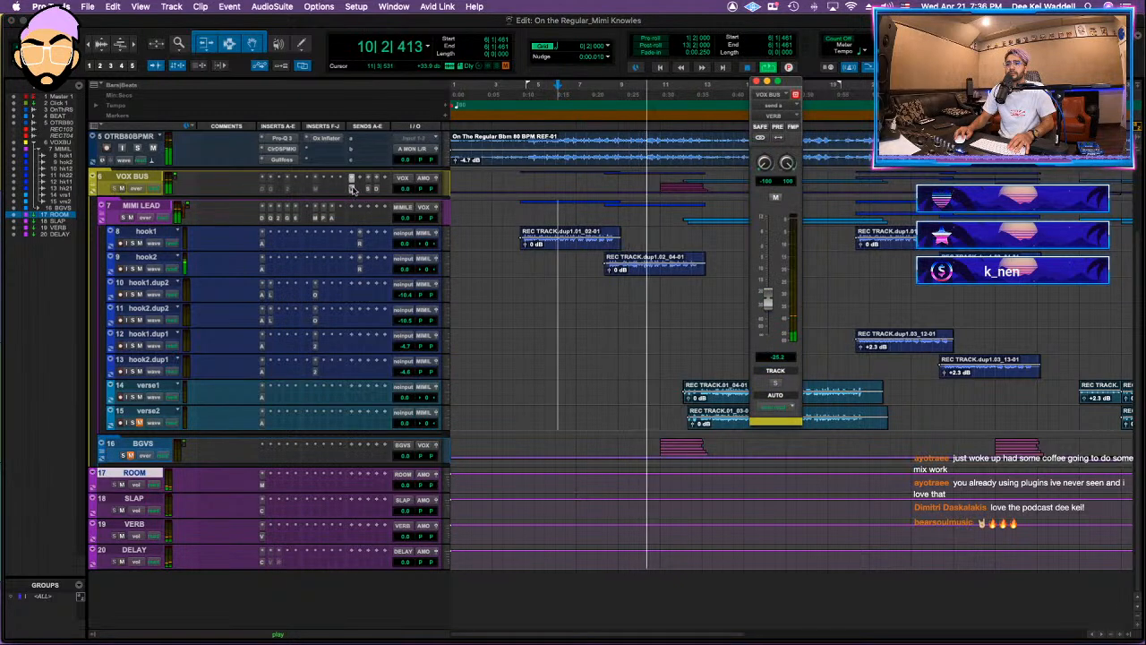
click(755, 81)
click(376, 189)
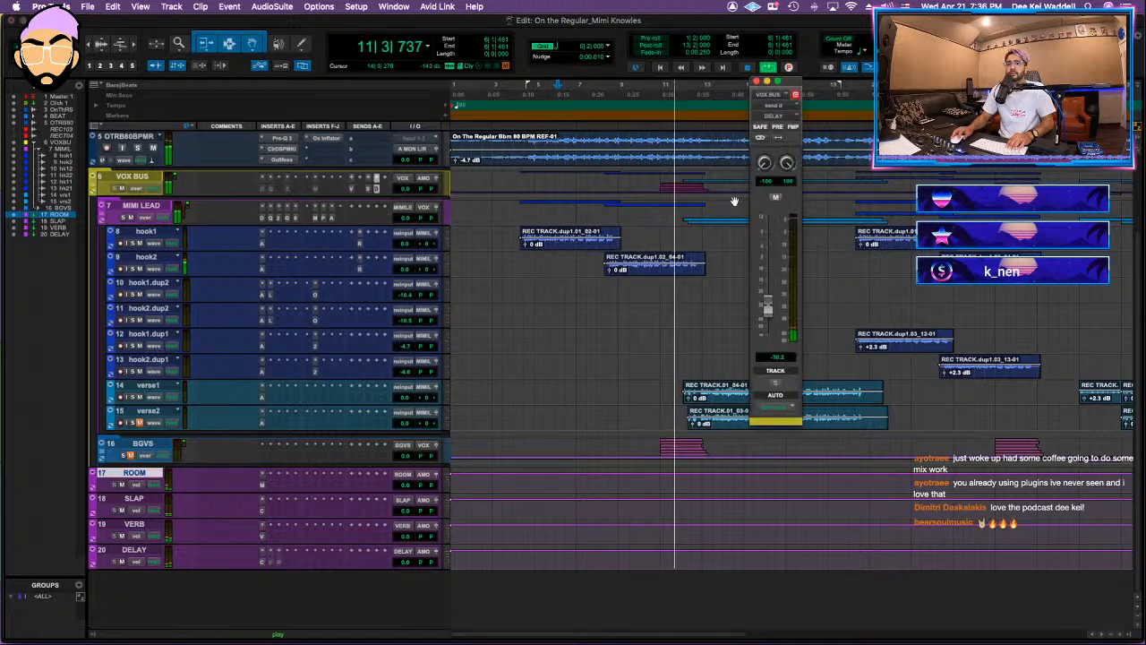
drag(768, 306, 767, 321)
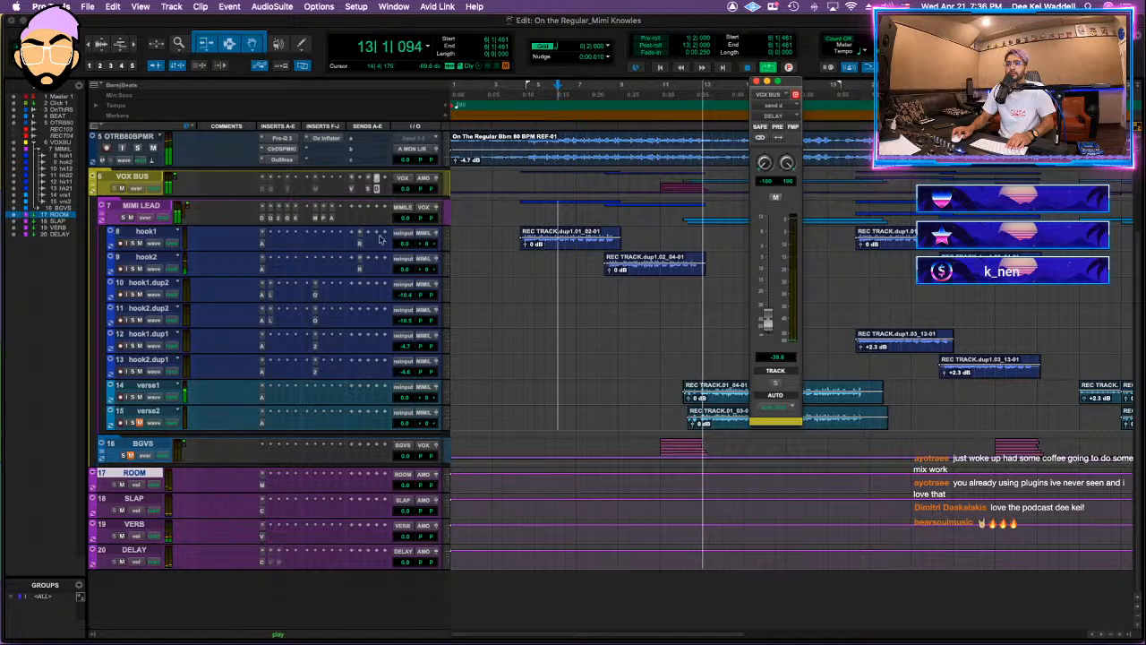
click(757, 82)
Step: Expand the BGVS folder to show its stack and adlib tracks, with the timeline zoomed out to fit more of the song
scroll(94, 294, up, 3)
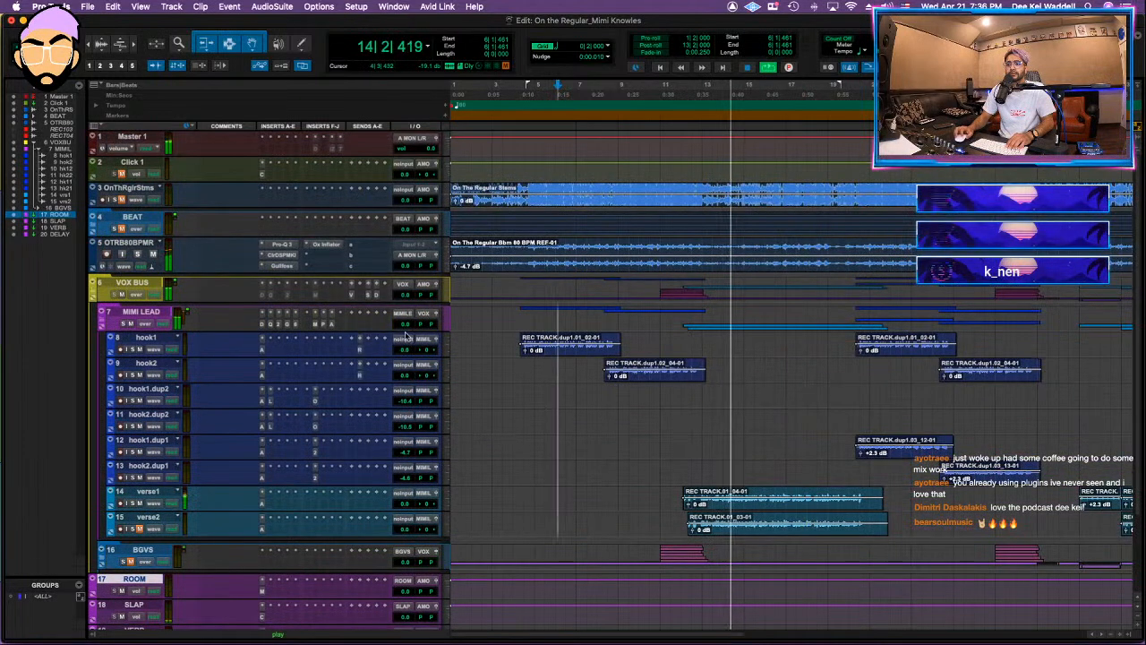
click(102, 562)
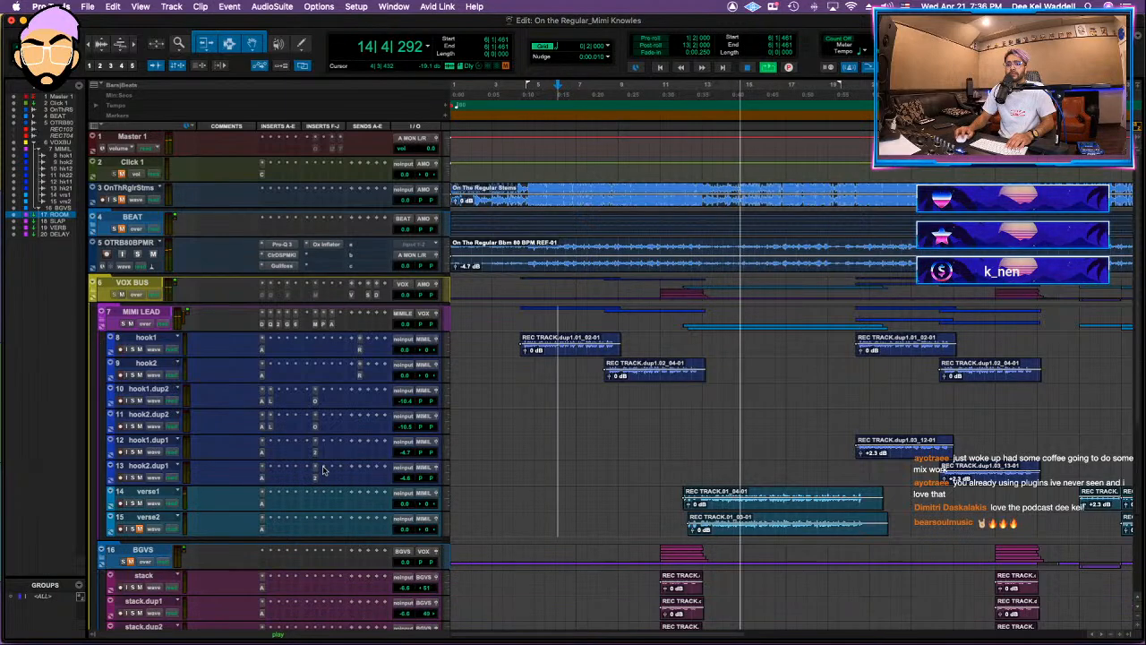
scroll(330, 471, down, 5)
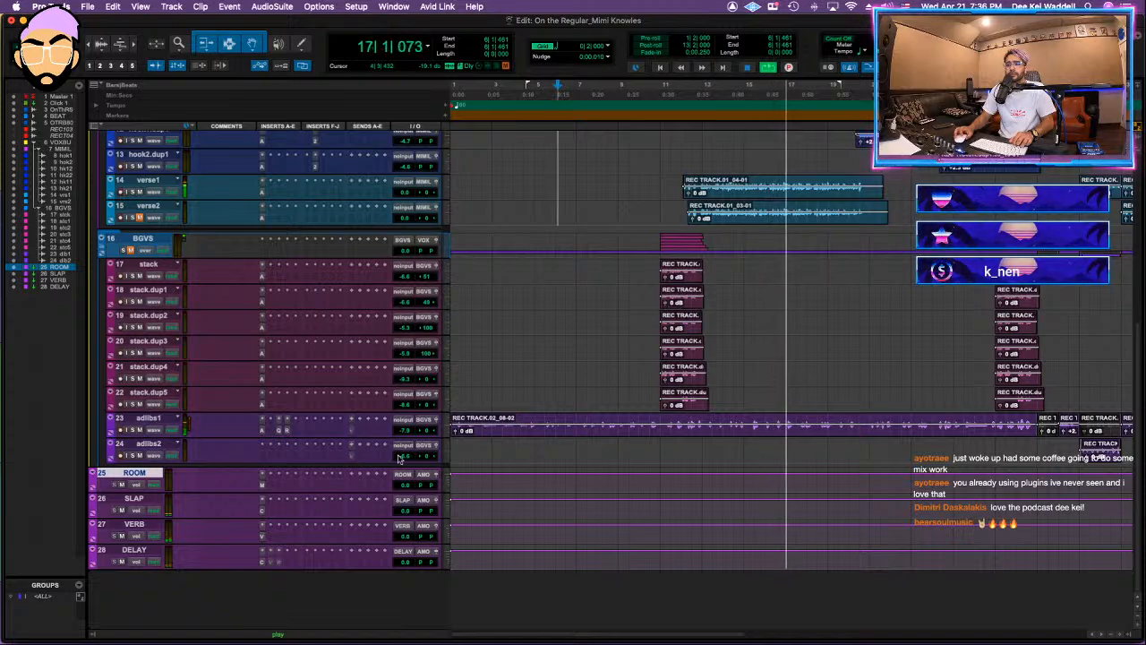
scroll(202, 352, up, 5)
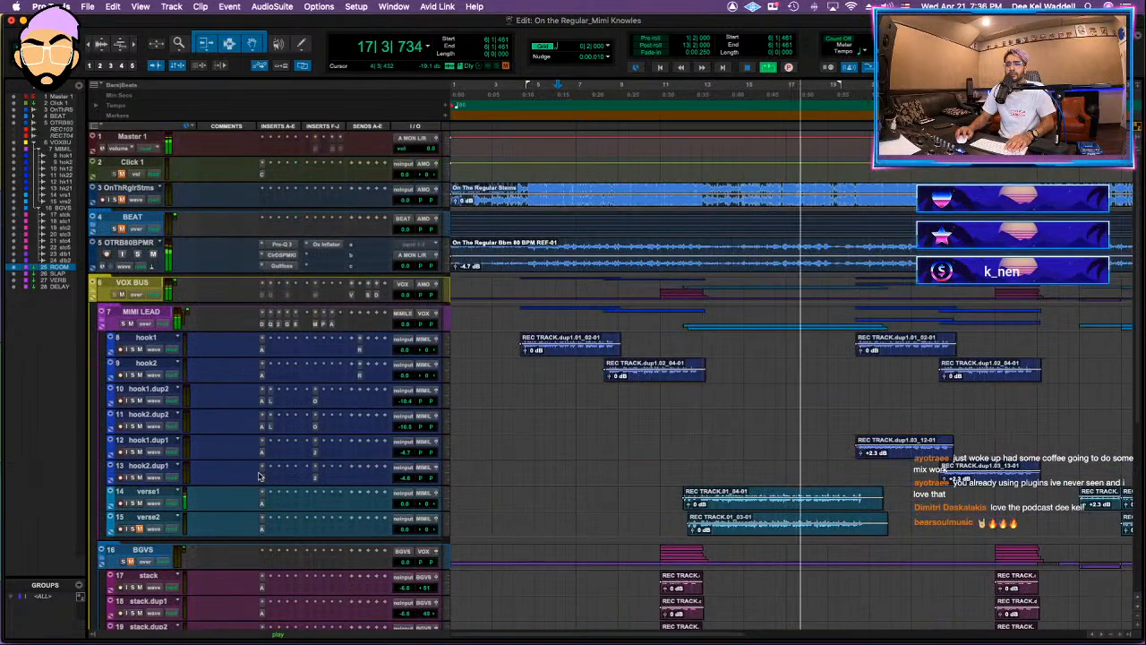
scroll(203, 353, down, 5)
key(r)
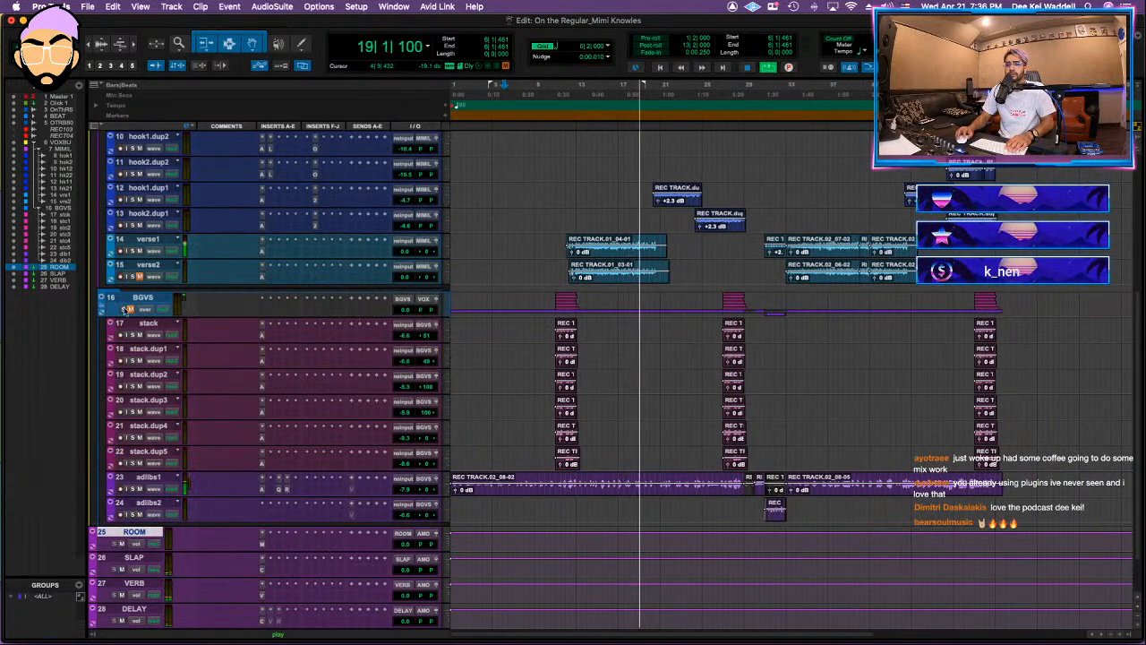
scroll(130, 311, up, 5)
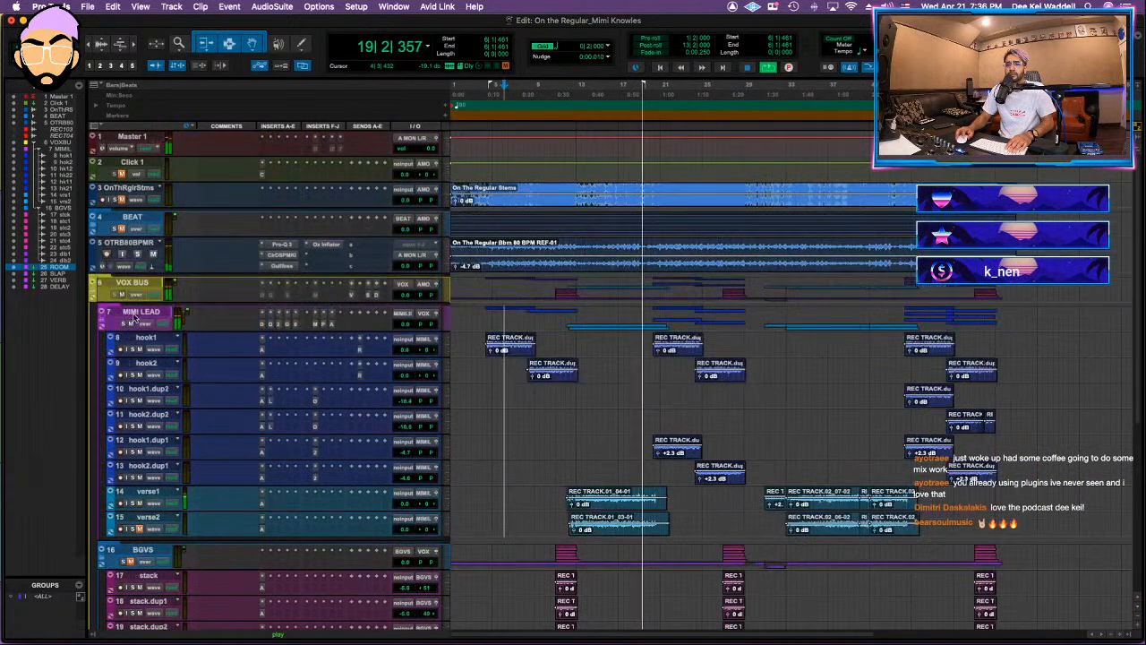
Step: Collapse the VOX BUS folder and insert the Clariphonic DSP MKII parallel equalizer on VOX BUS
click(105, 296)
click(291, 287)
key(Escape)
click(291, 287)
click(358, 289)
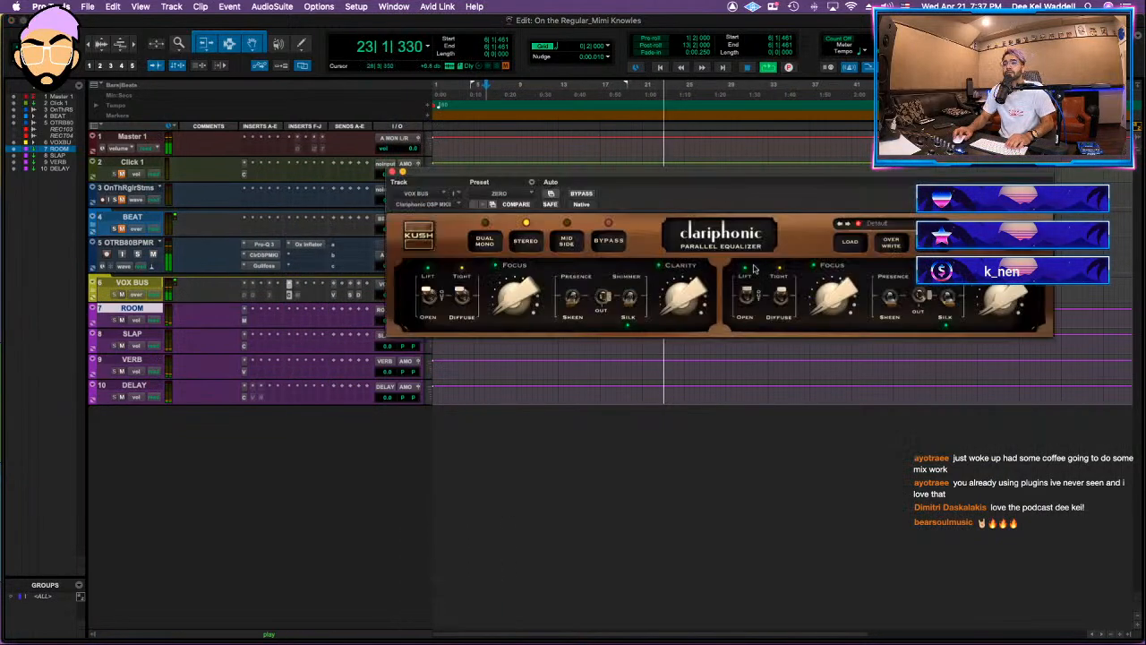
Step: Raise the Clariphonic's clarity and focus with Open and Diffuse engaged, close the plug-in, and expand the VOX BUS folder
drag(678, 325, 691, 237)
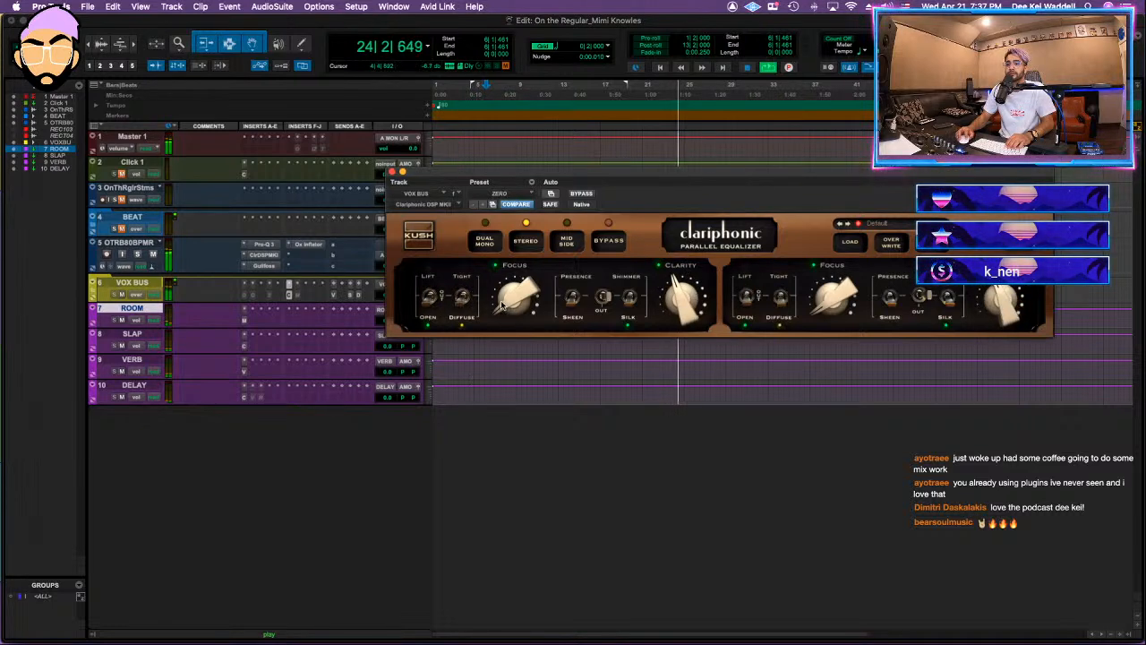
drag(535, 307, 510, 280)
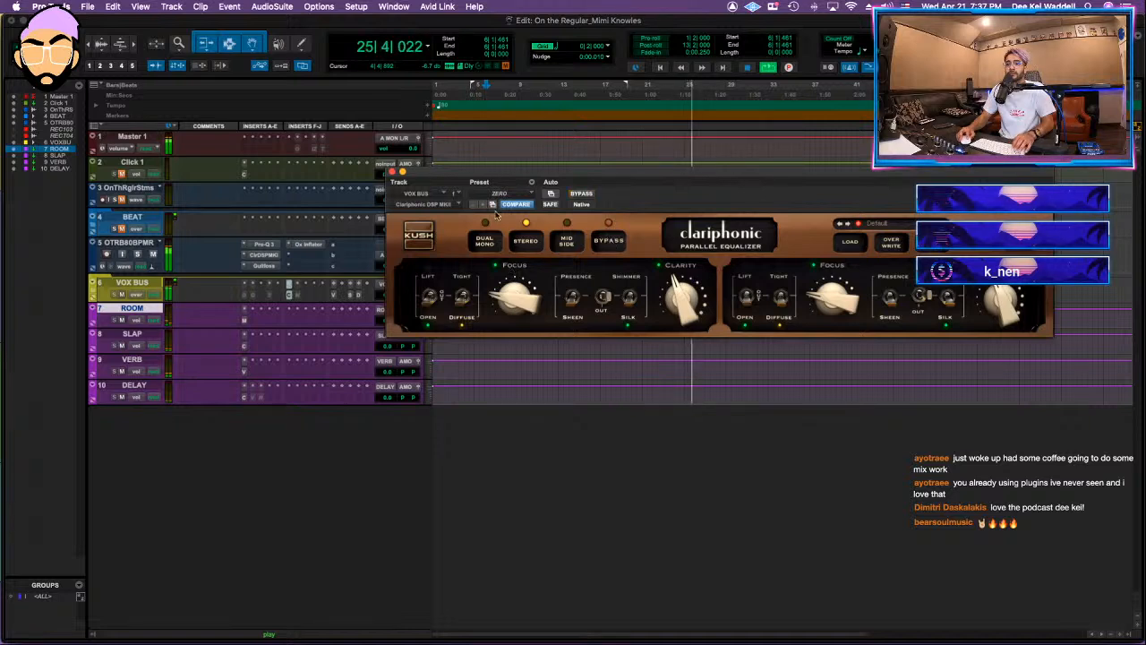
click(363, 287)
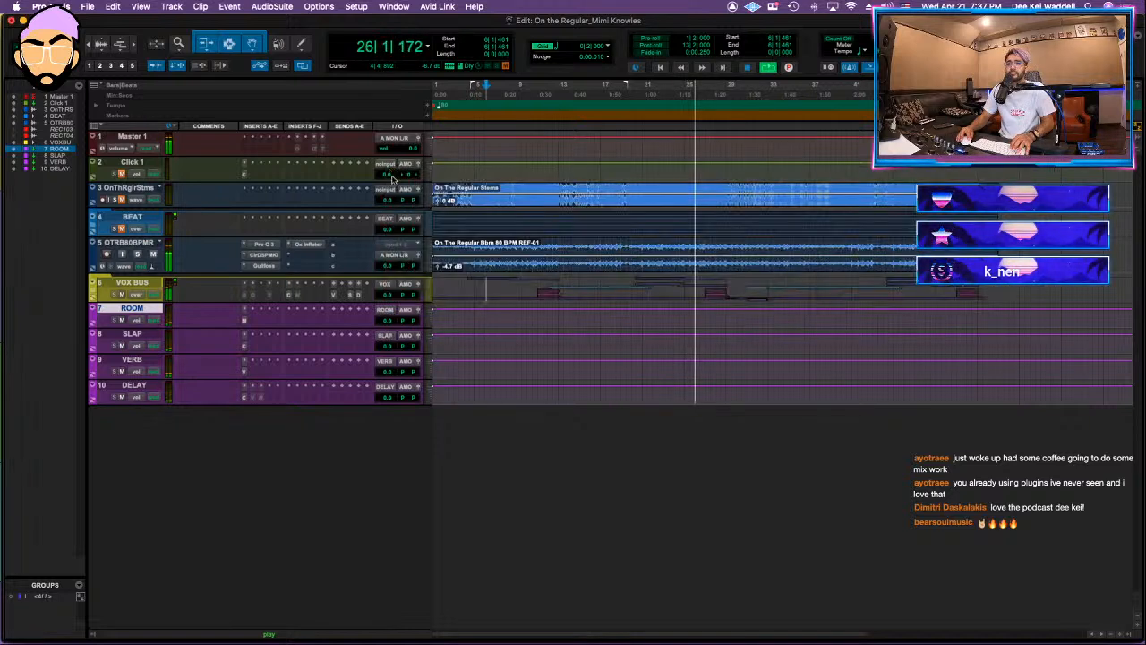
click(93, 289)
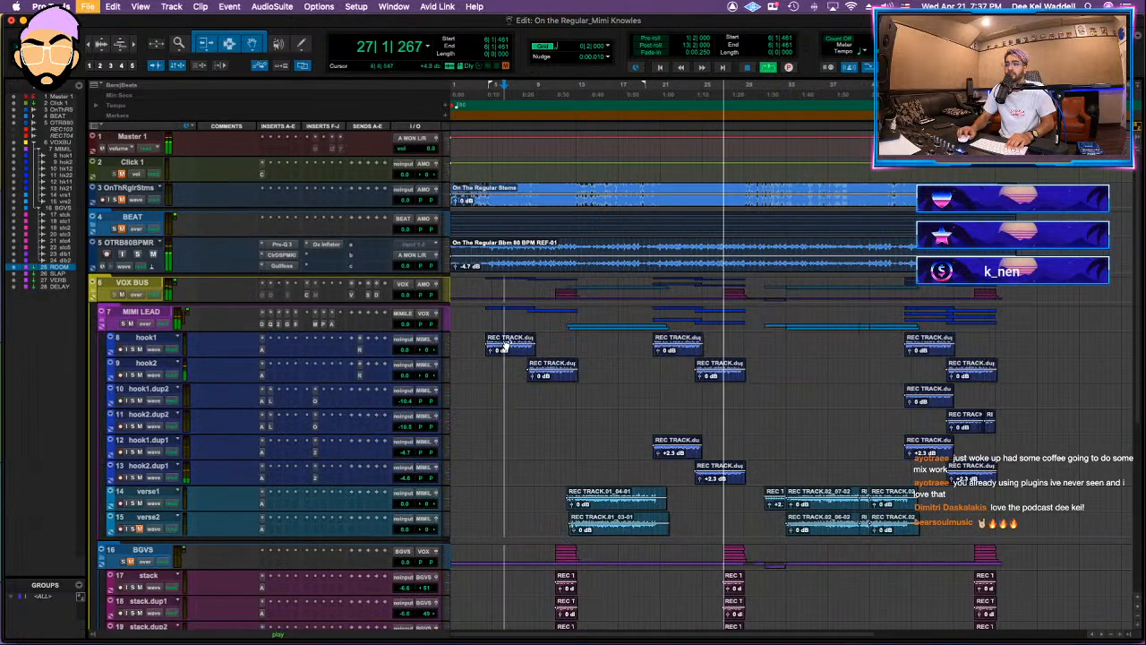
Step: Play the mix from the first hook and from the start of the first verse, and save the session
click(498, 317)
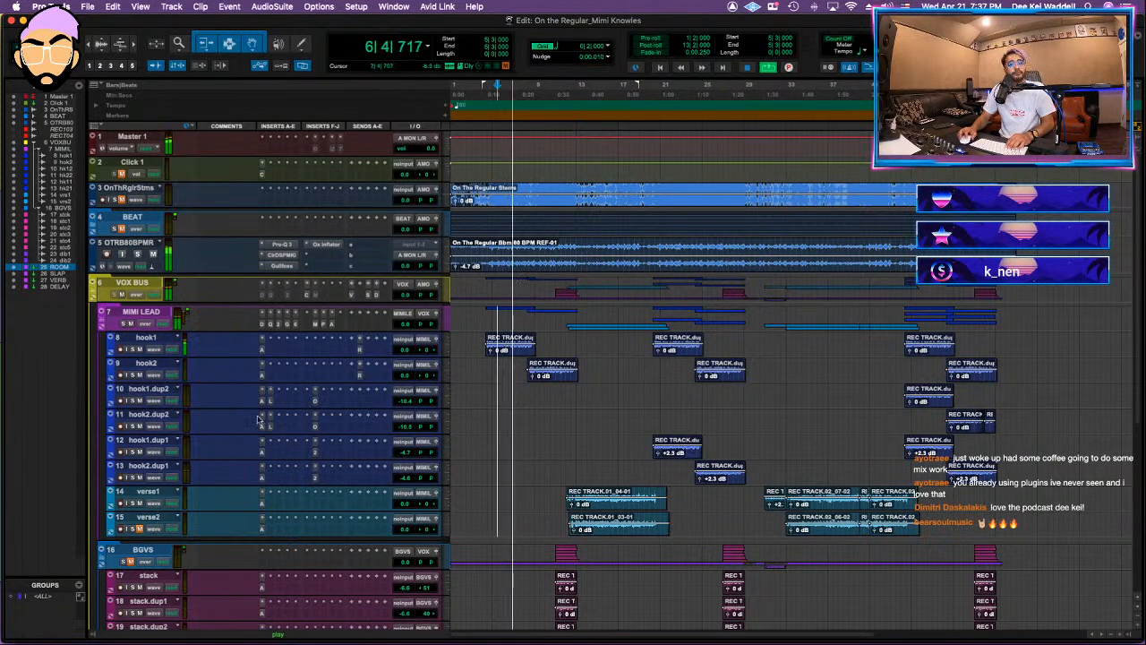
scroll(253, 412, down, 4)
key(space)
key(space)
click(579, 363)
key(super+s)
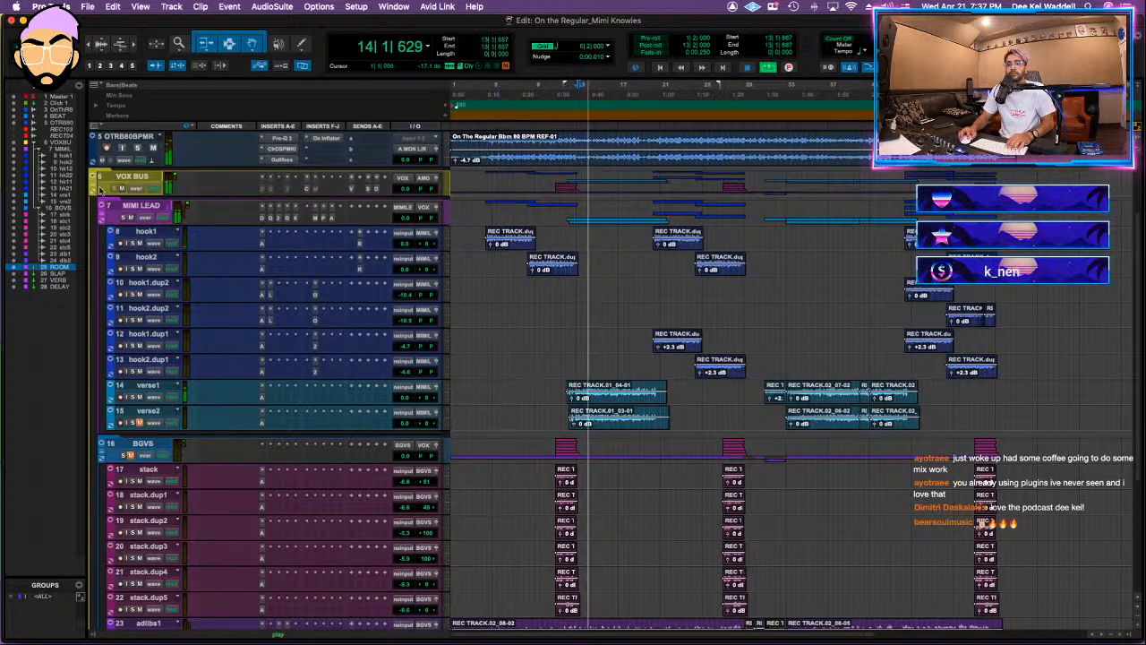
Step: Unmute the BGVS folder and move the MIMI LEAD plug-in chain to VOX BUS, keeping only MV2 on MIMI LEAD
scroll(105, 469, down, 5)
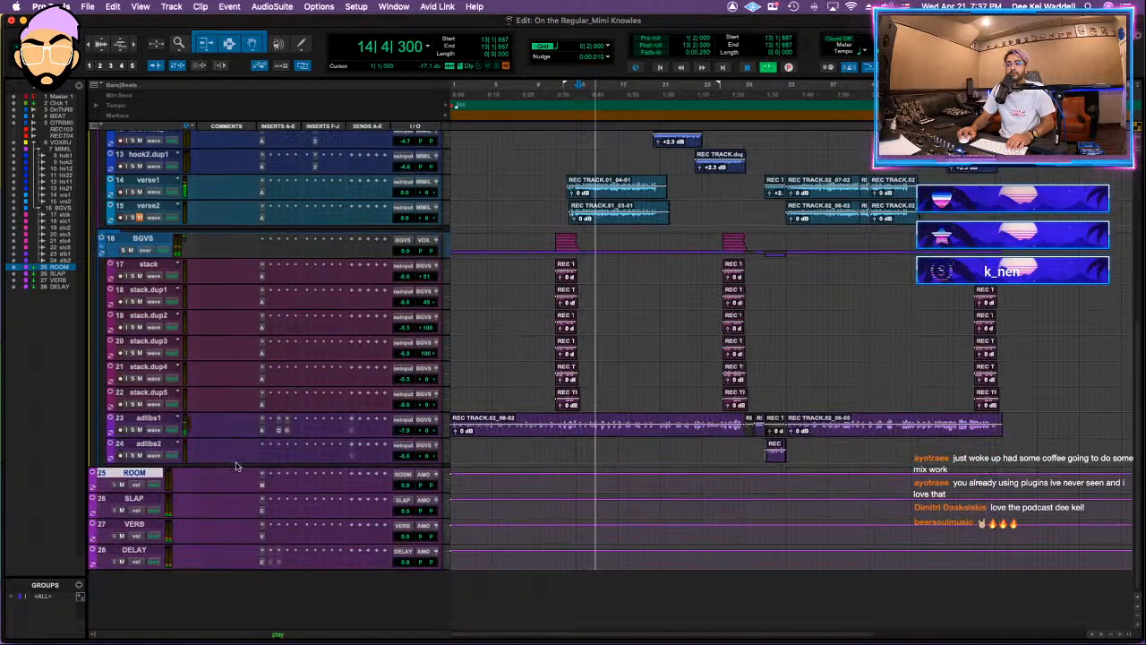
click(553, 238)
scroll(274, 295, up, 5)
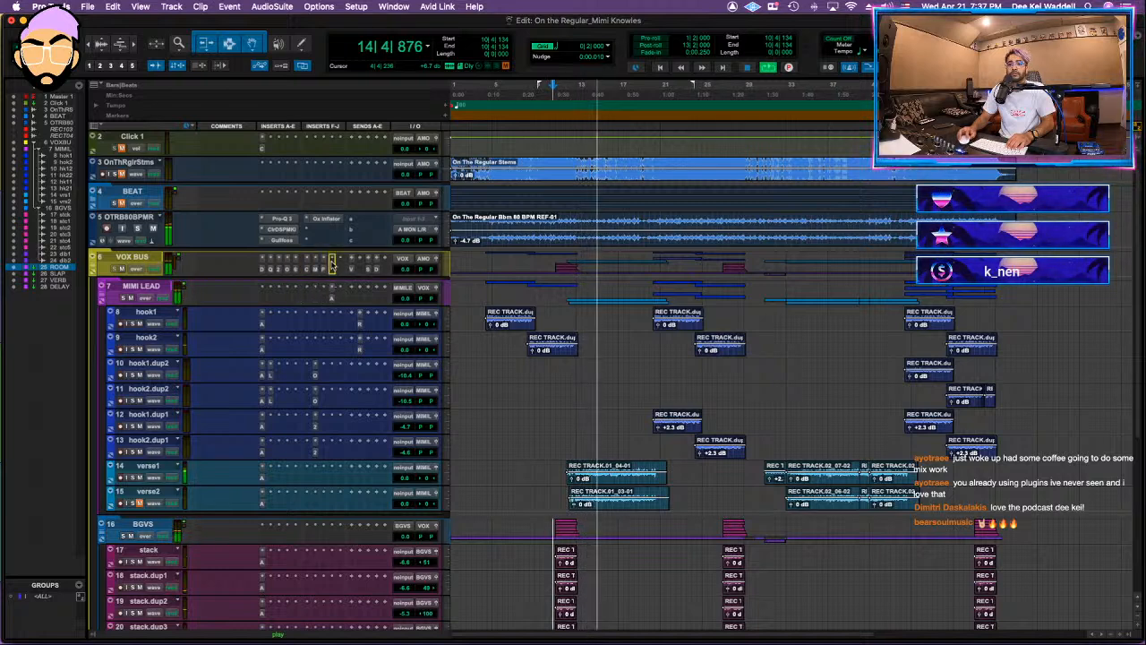
click(279, 296)
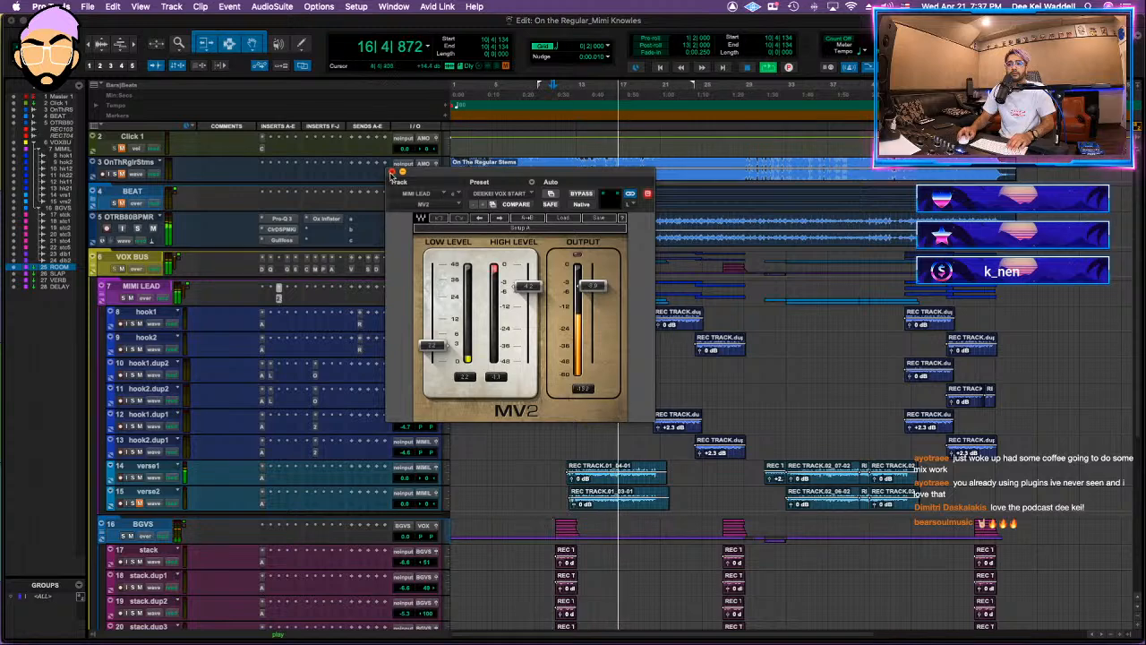
click(391, 173)
Step: Insert RCompressor on the BGVS folder with a threshold of -29.8 and a gain of 0.9, and close the plug-in
scroll(282, 358, down, 5)
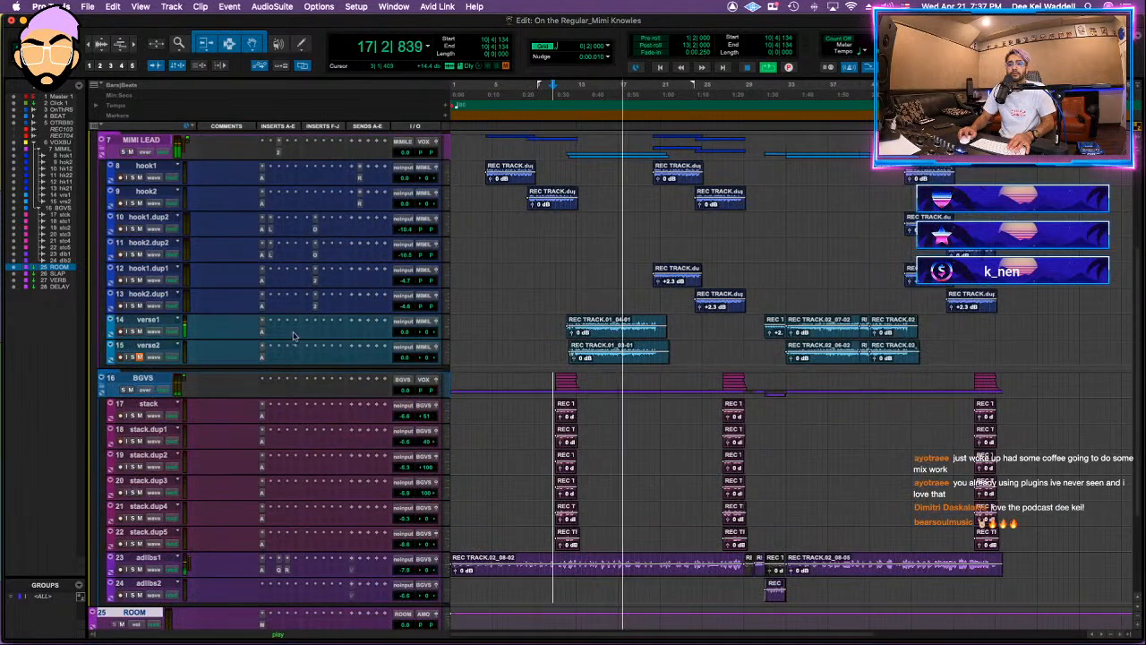
click(278, 392)
key(Escape)
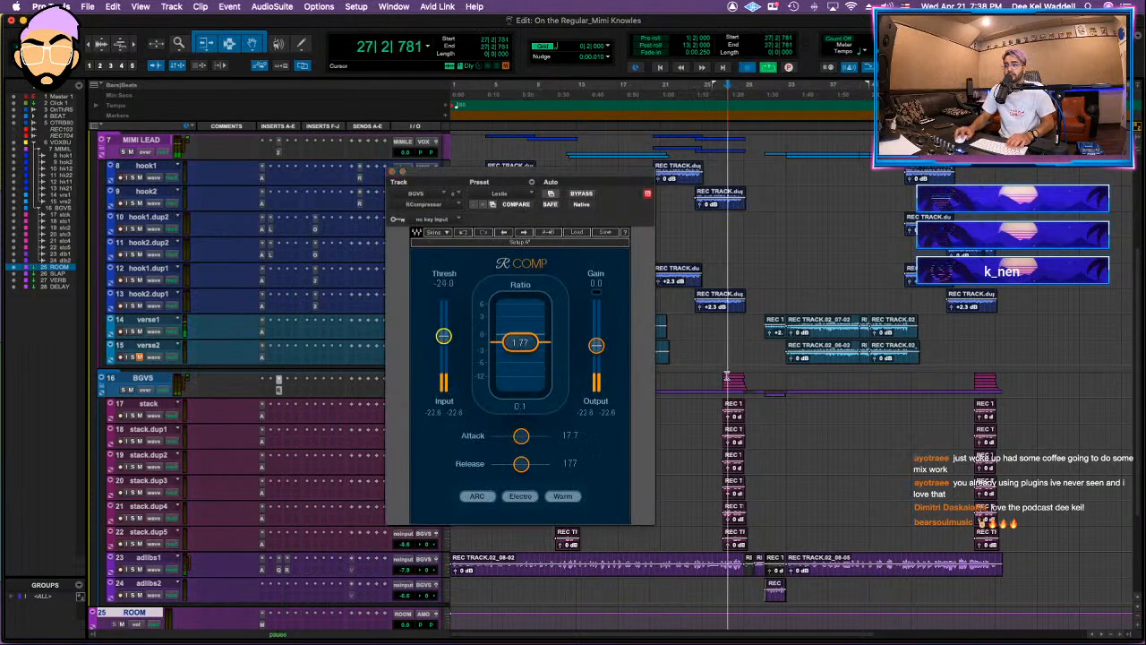
drag(444, 337, 443, 347)
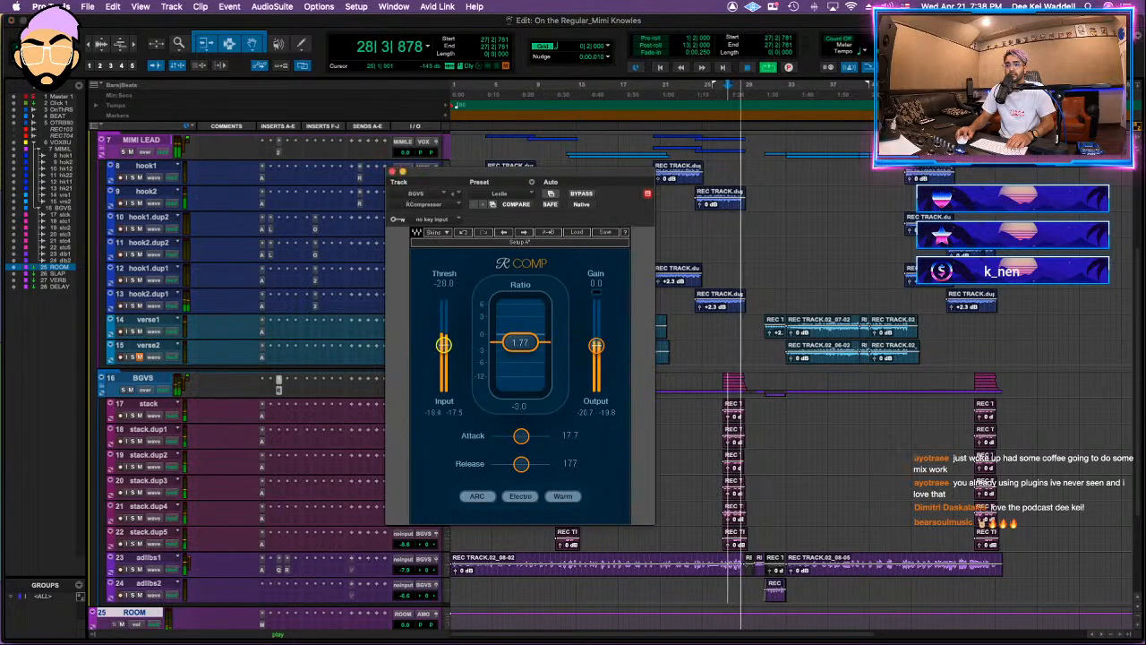
drag(597, 346, 597, 343)
key(space)
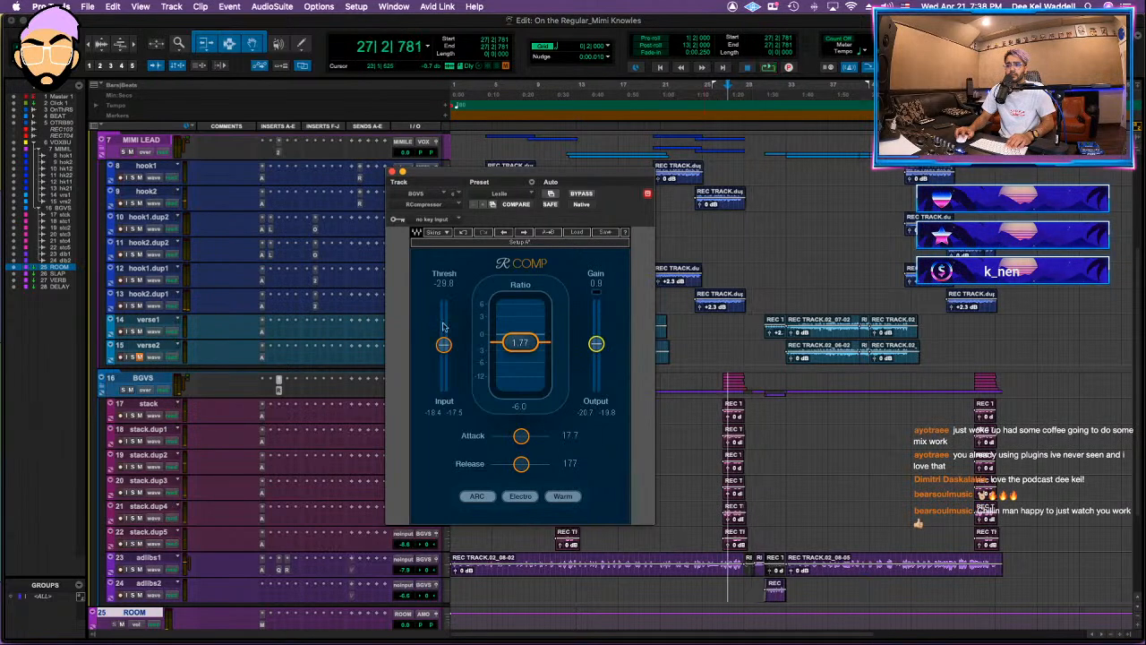
key(space)
click(392, 171)
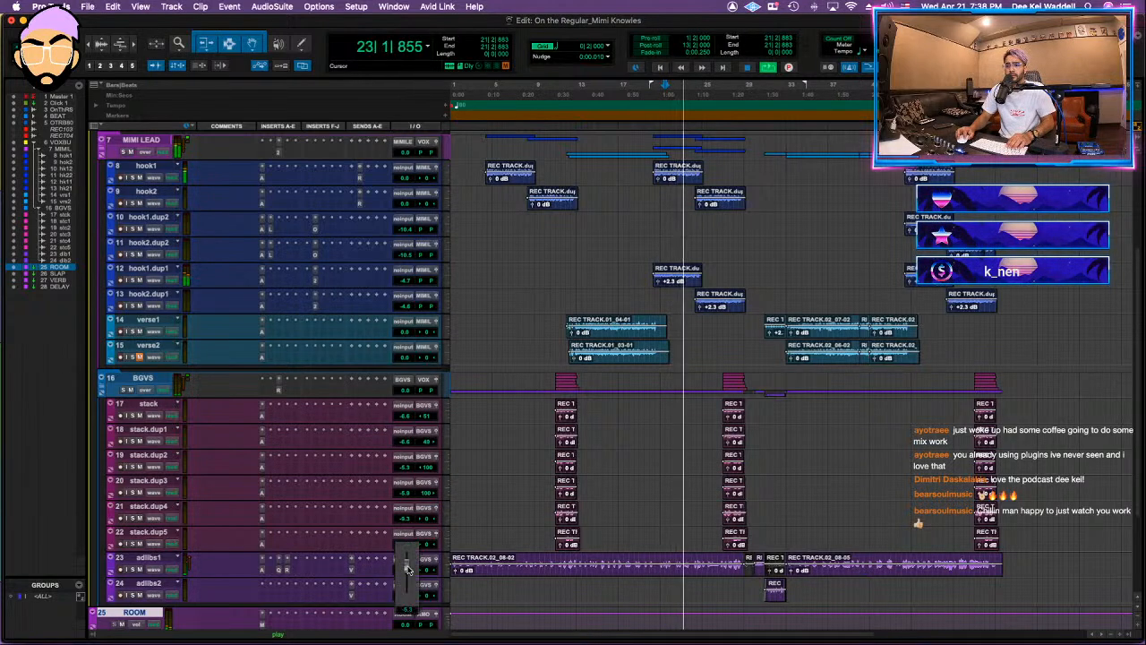
Step: Check the Pro-Q 3 on adlibs1, and insert ValhallaVintageVerb there with the DEEKEI ADLIBS preset
click(286, 571)
click(279, 569)
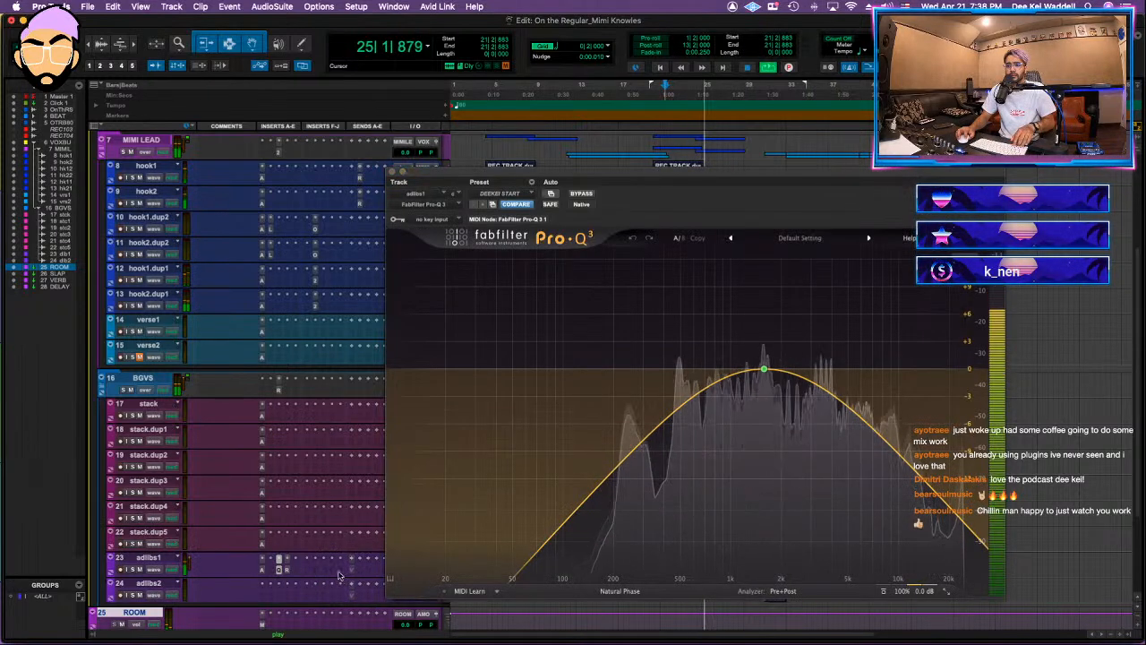
click(336, 571)
key(Return)
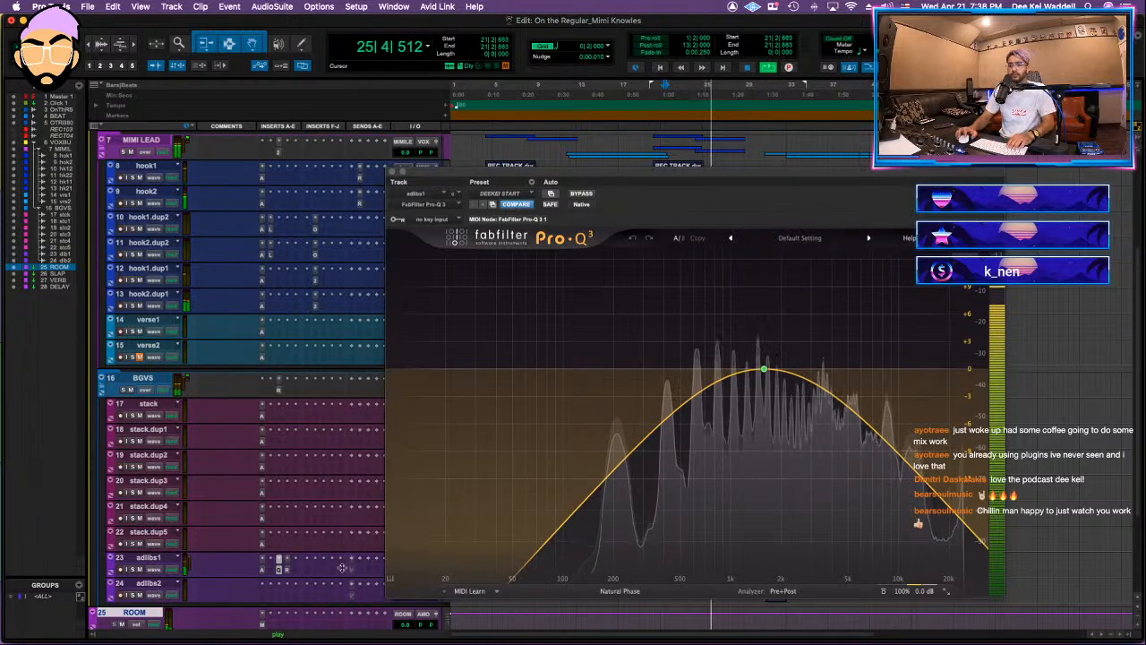
click(824, 419)
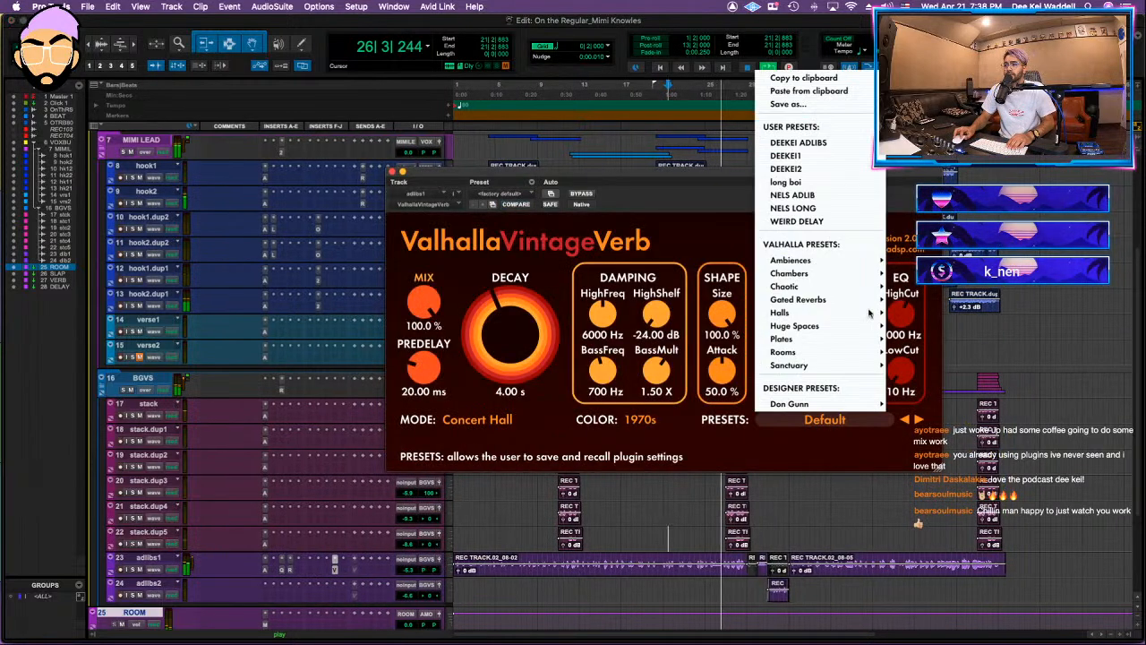
click(797, 143)
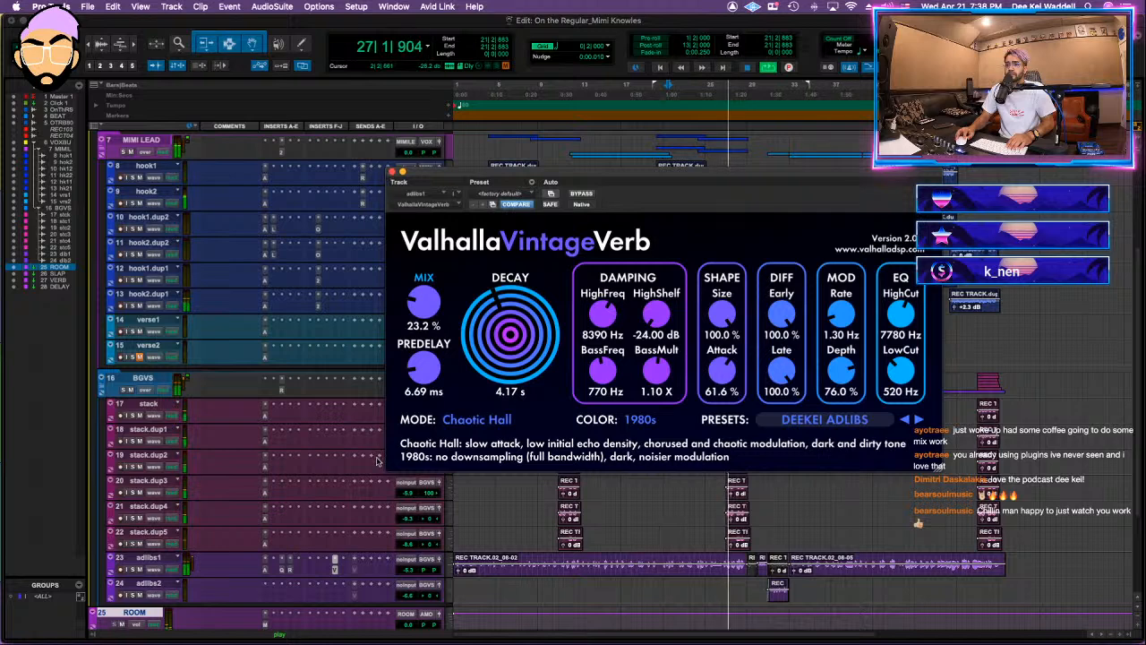
Step: Lower the adlibs1 reverb's mix to 18.5% and decay to 3.28 s, close the plug-in, and restart playback
drag(425, 331, 424, 328)
drag(506, 324, 505, 329)
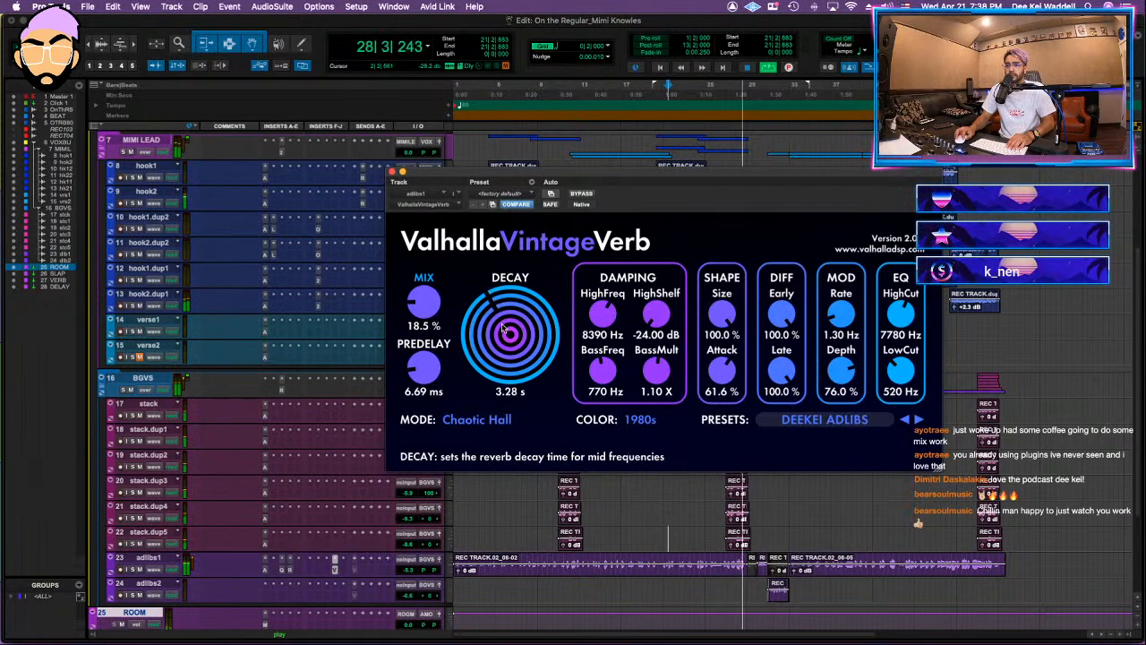
click(392, 171)
key(space)
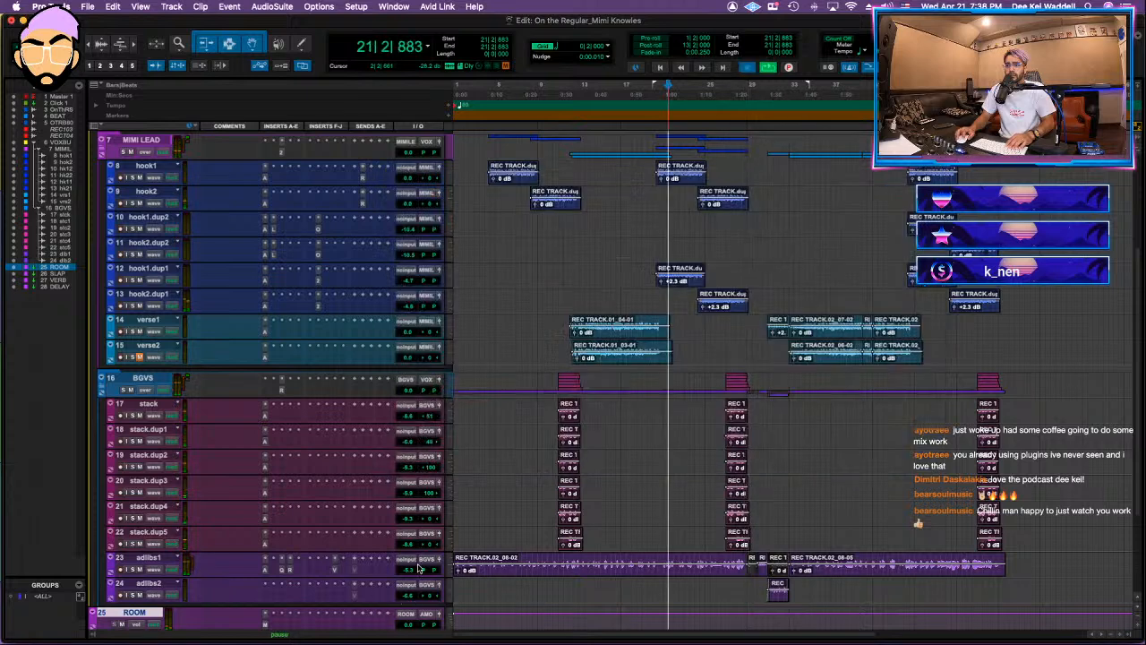
Step: Rebalance the adlibs1 volume and set its ValhallaVintageVerb to 13.1% mix and 15.50 ms predelay
click(408, 573)
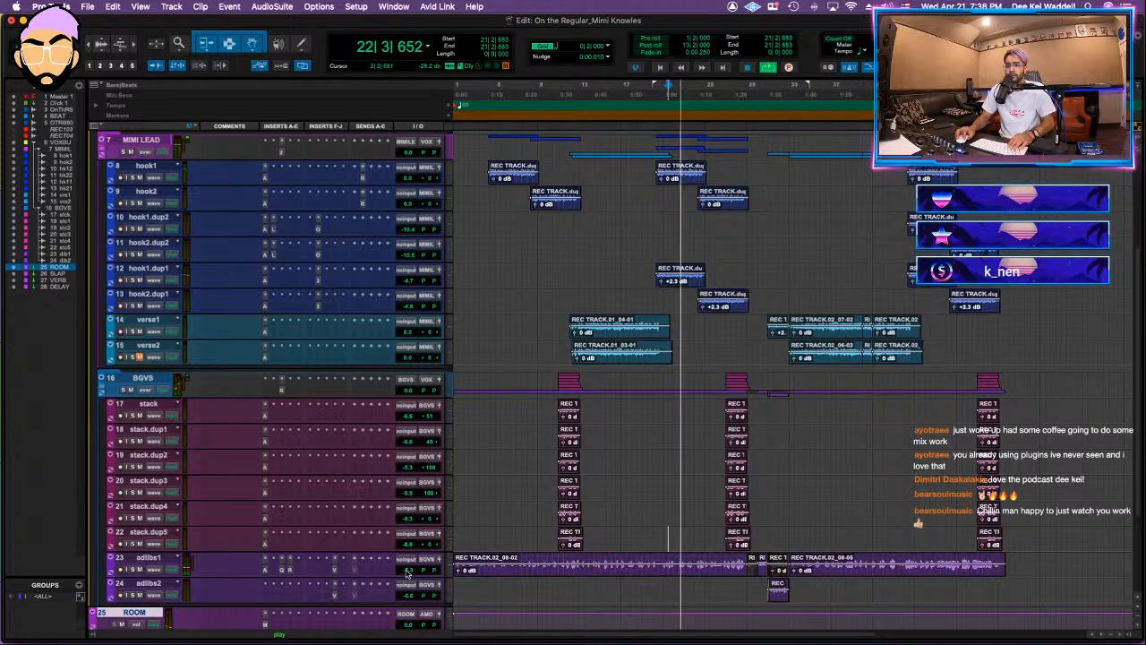
click(334, 560)
drag(533, 336, 407, 571)
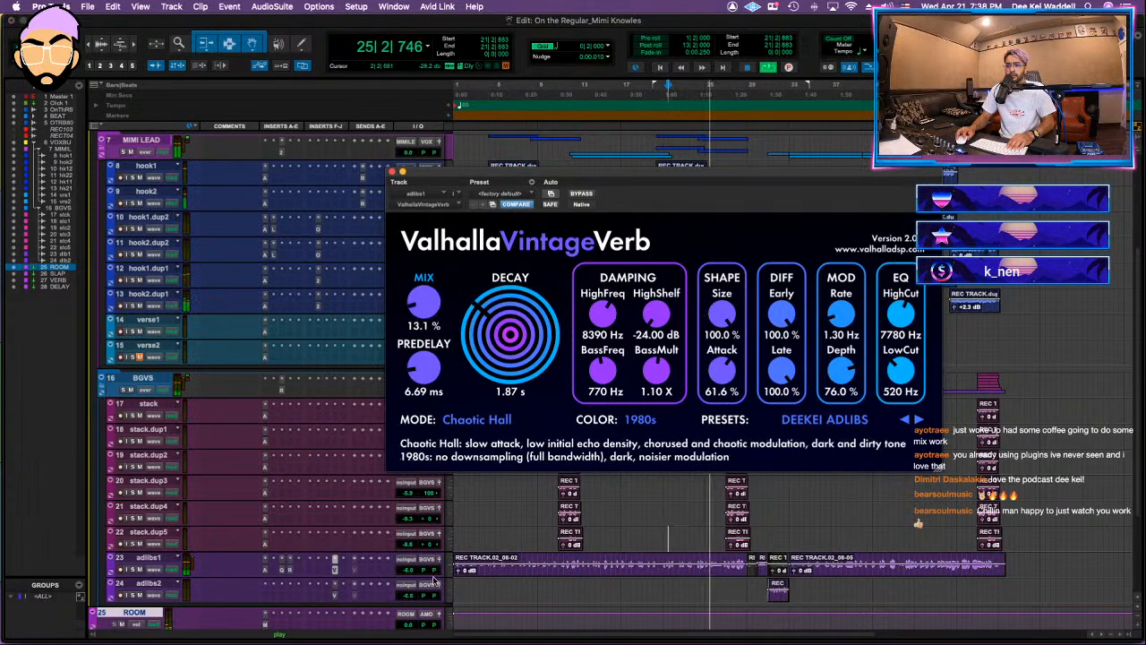
drag(423, 367, 423, 351)
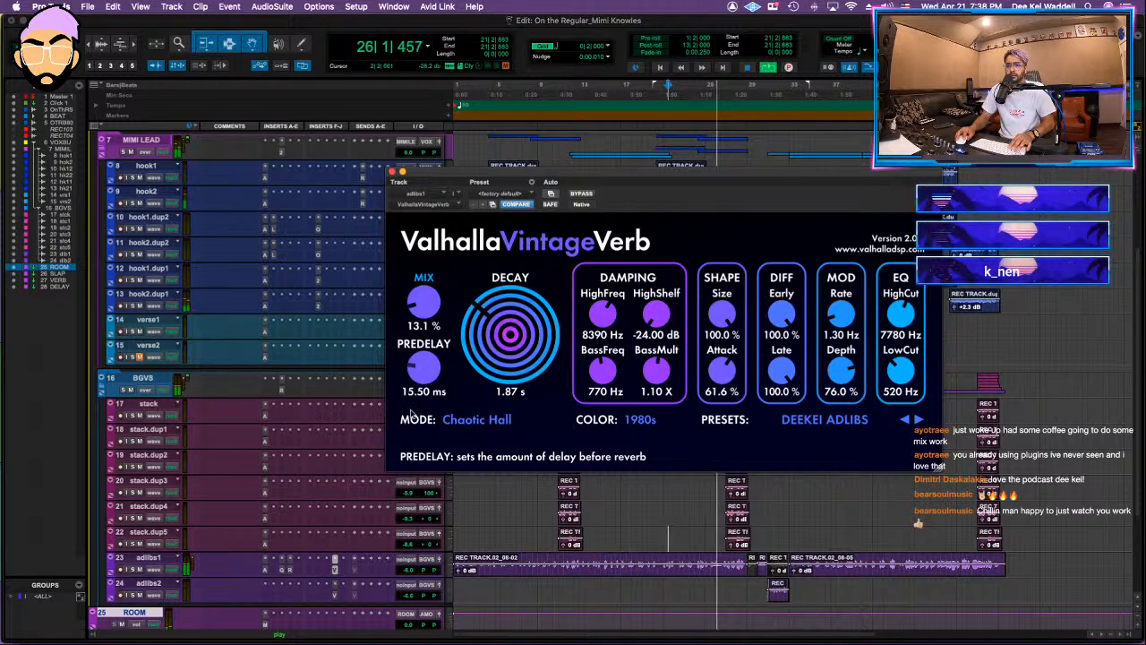
drag(407, 572, 406, 569)
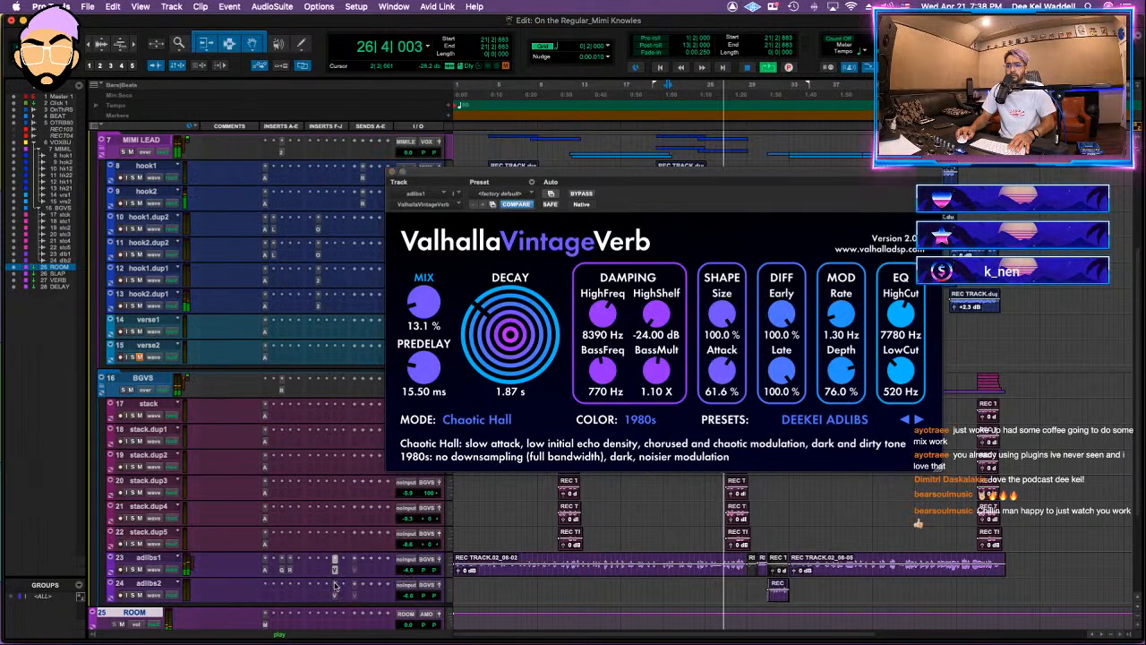
Step: Set the adlibs1 reverb's decay to 2.50 s, copy the reverb to adlibs2, and close the plug-in
drag(498, 339, 493, 329)
drag(335, 569, 334, 591)
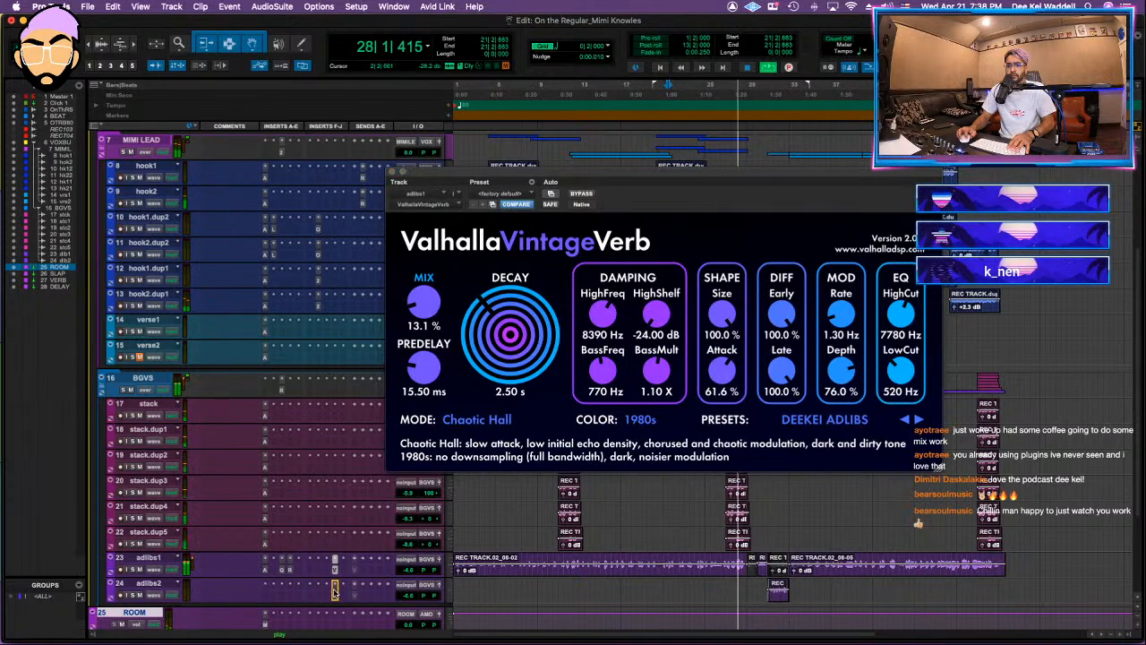
click(392, 171)
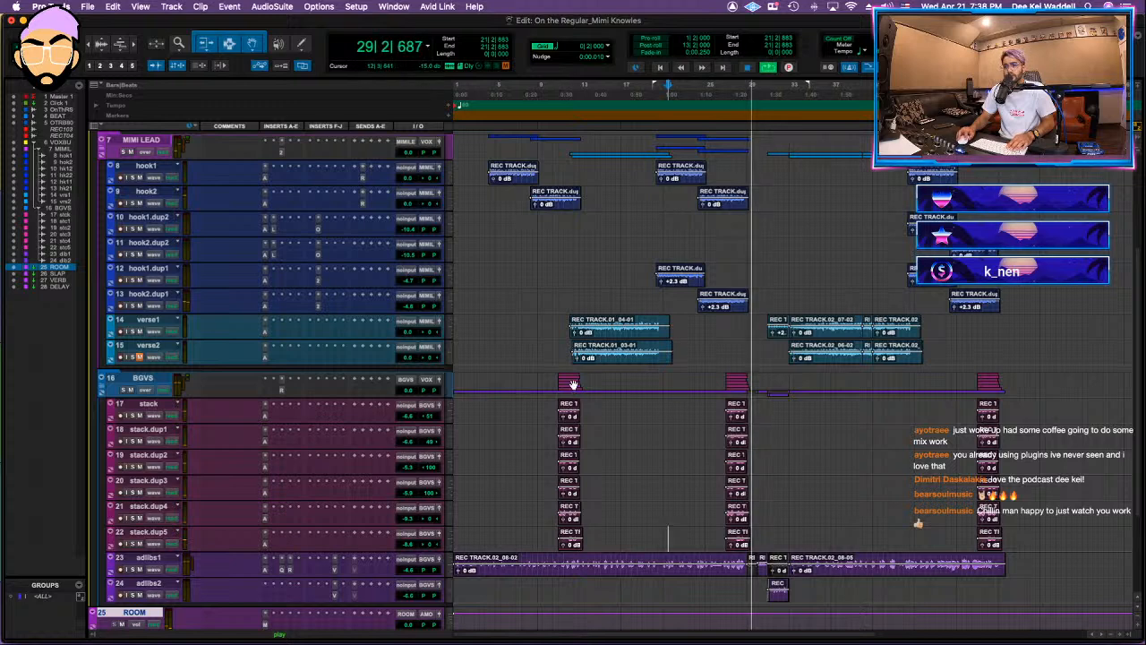
Step: Play from the first stacked backgrounds, raise the BGVS folder volume to +2.4 dB, and collapse the BGVS and VOX BUS folders
key(space)
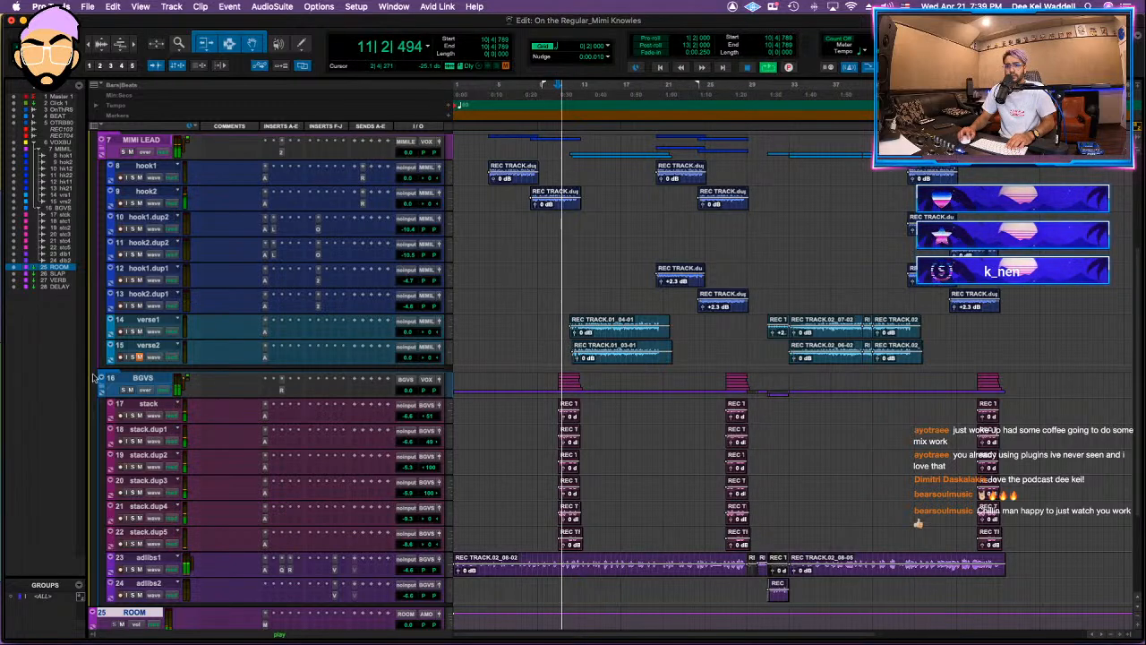
click(105, 391)
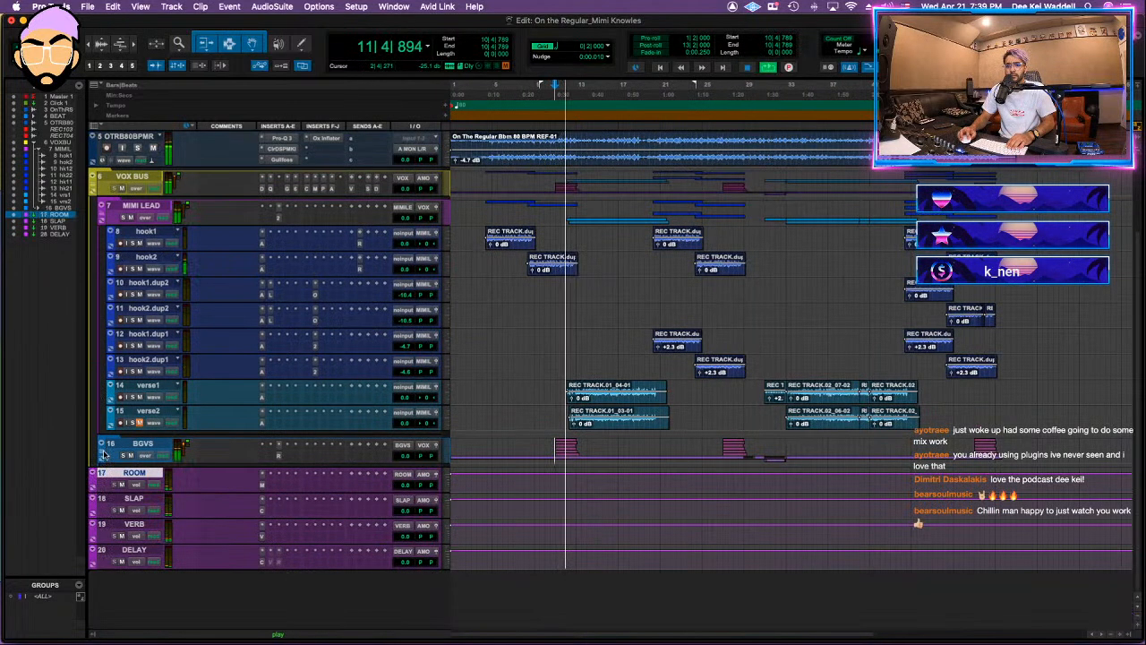
click(406, 455)
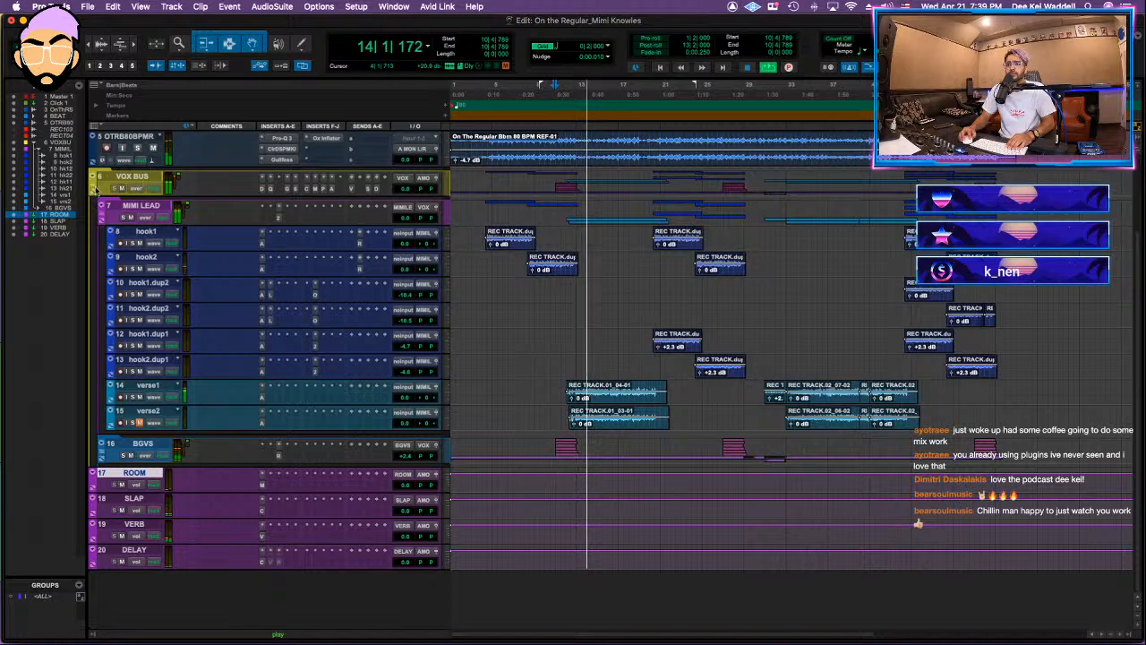
click(97, 189)
click(94, 187)
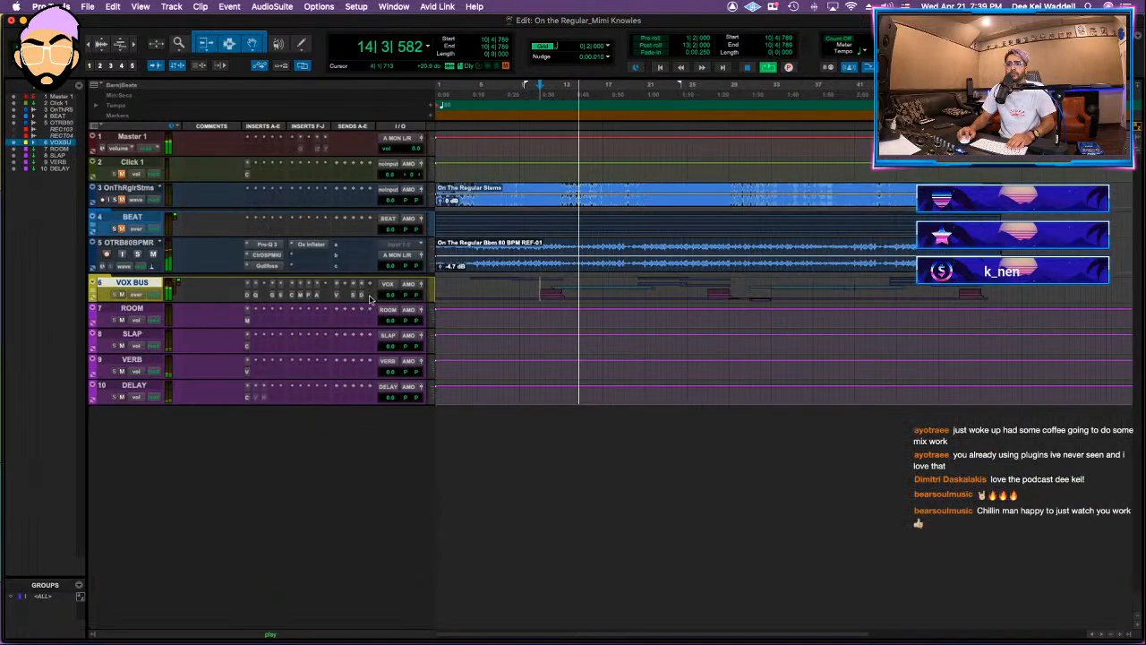
Step: Review the Purple Audio MC 77 on VOX BUS, close it, and save the session
click(369, 297)
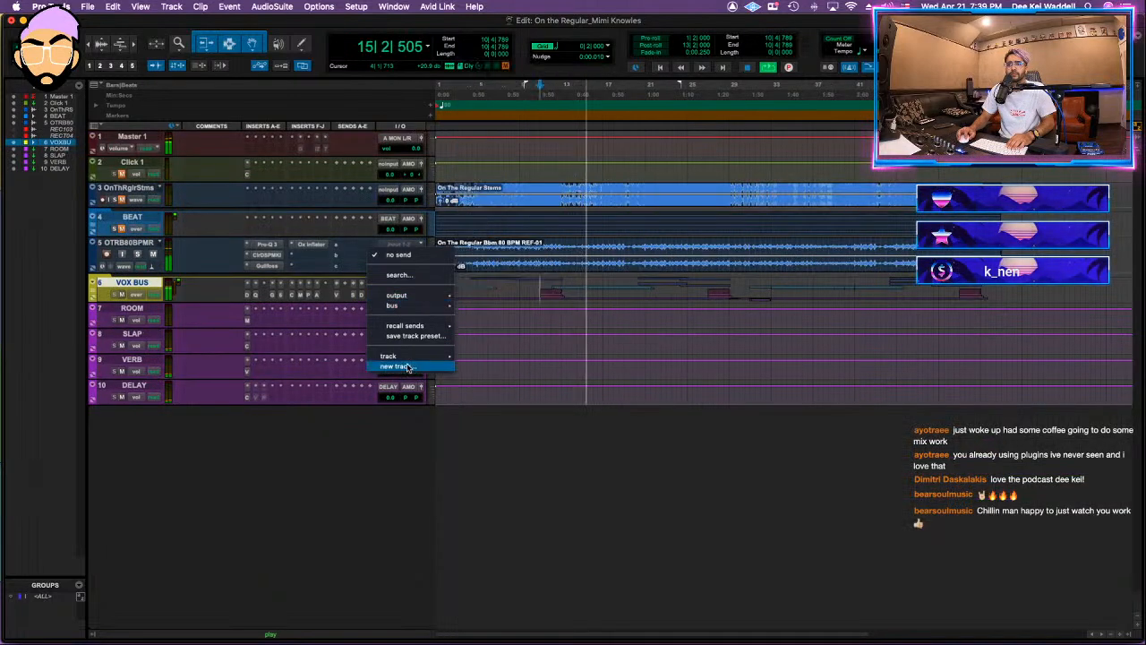
click(233, 283)
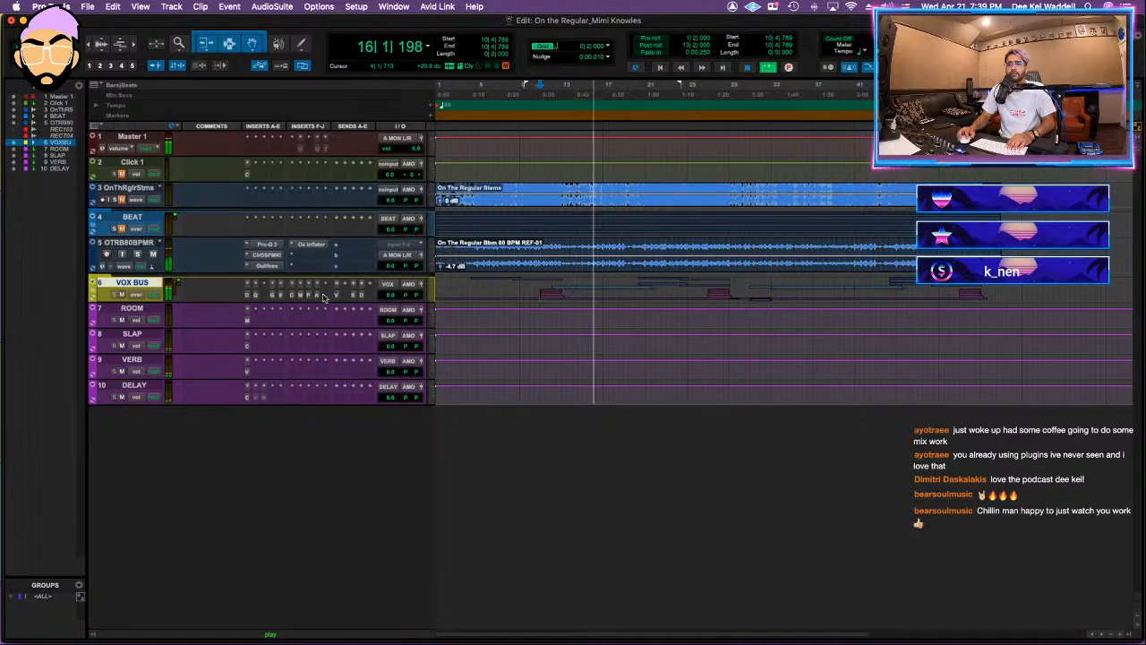
click(310, 295)
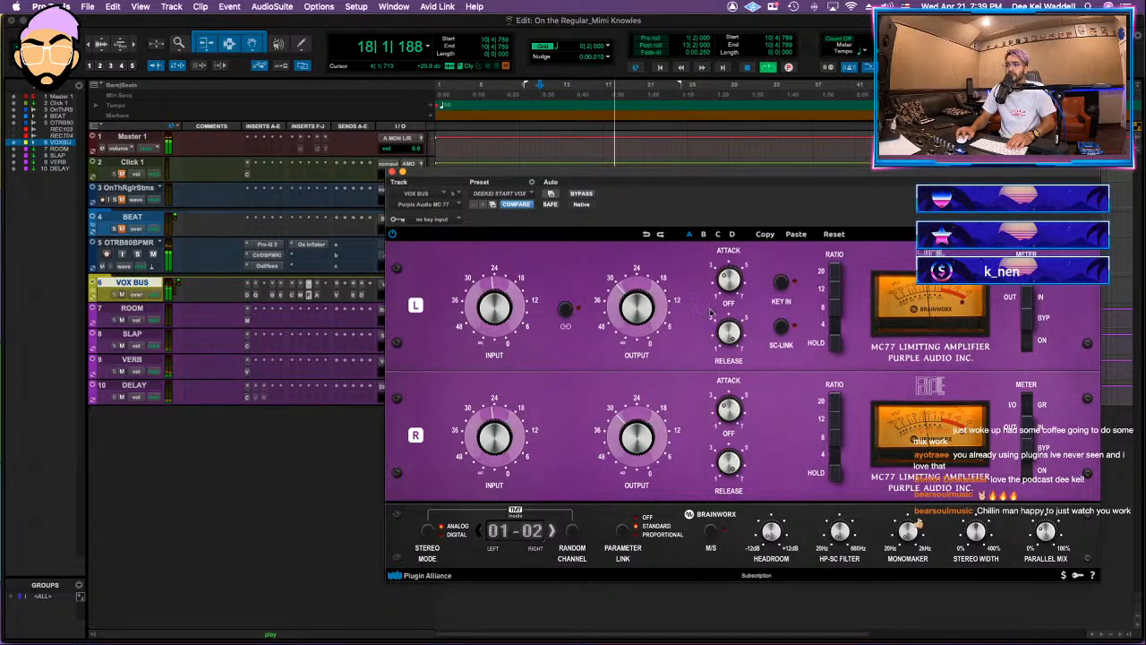
click(391, 171)
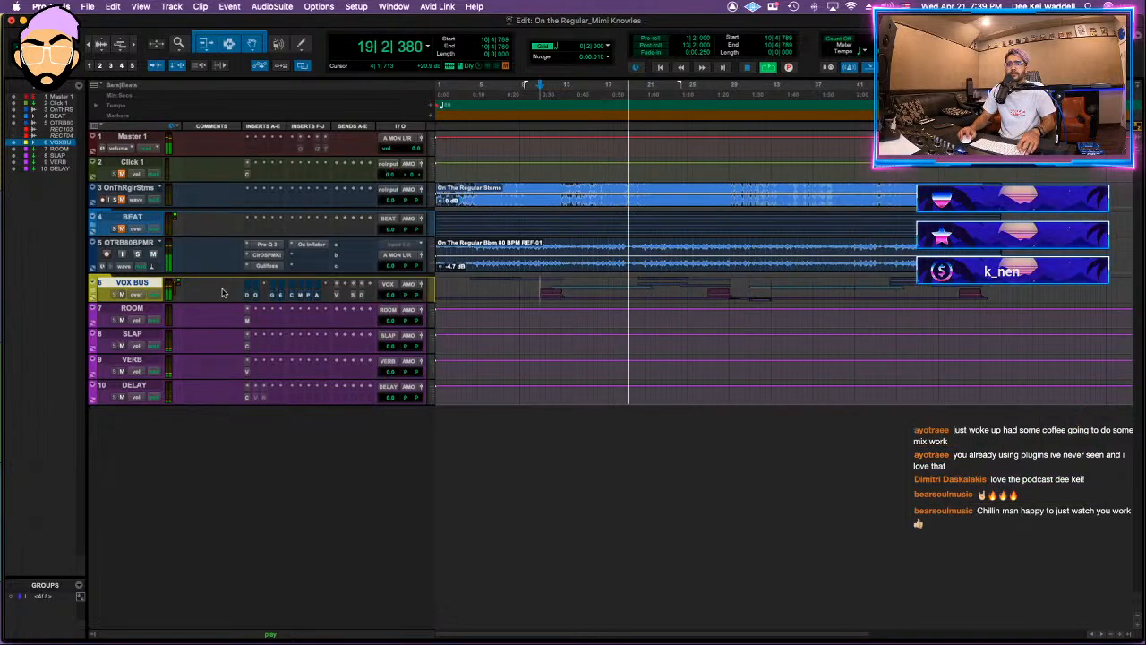
key(super+s)
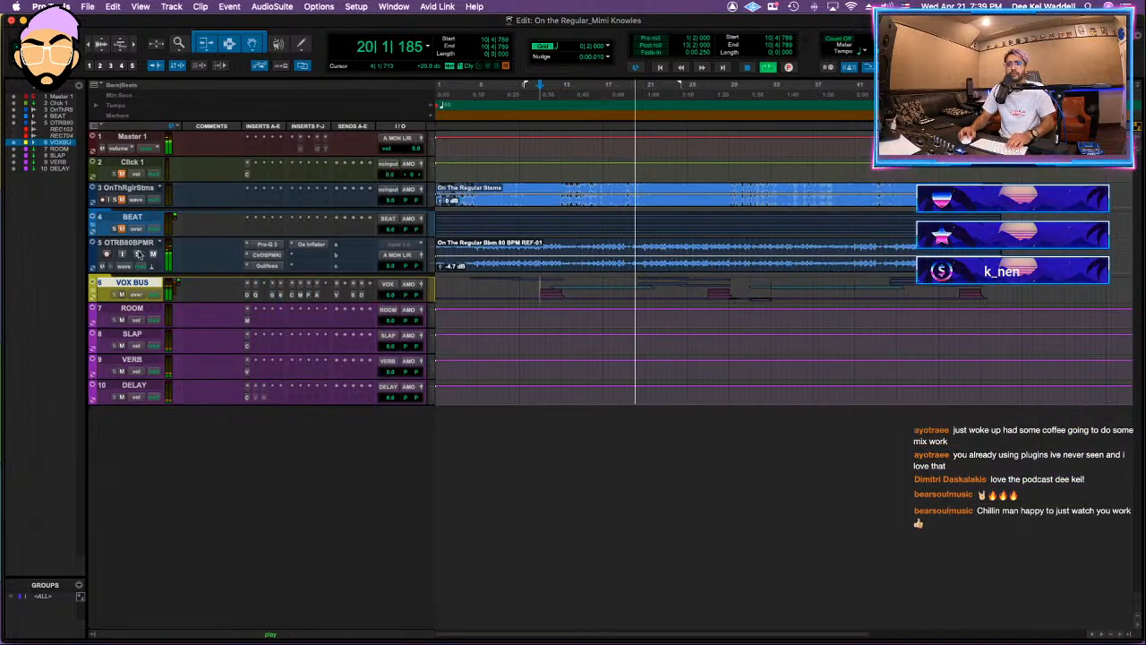
Step: Color the OTRB80BPMR beat track teal green and lower the VOX BUS volume slightly
click(109, 244)
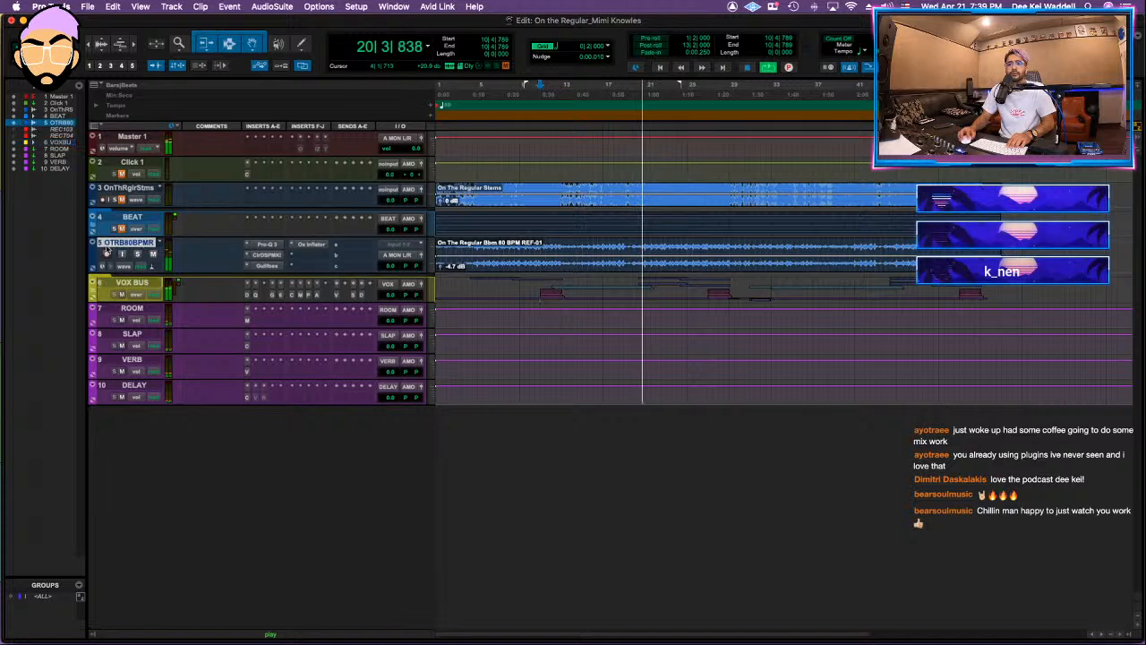
double_click(91, 257)
click(462, 288)
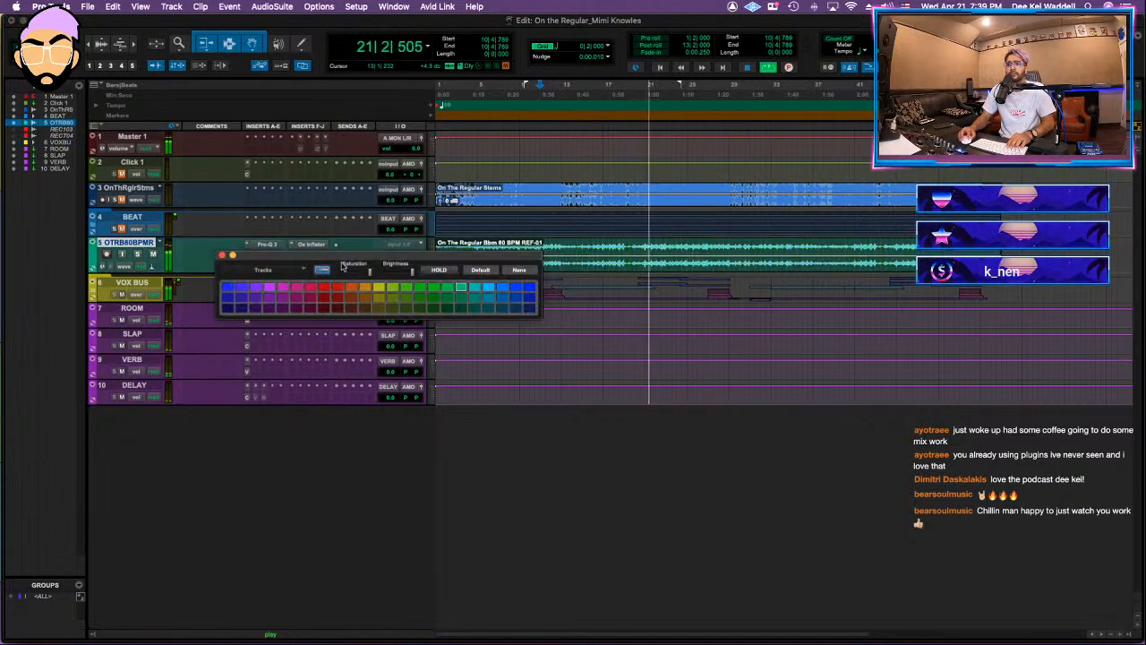
click(223, 256)
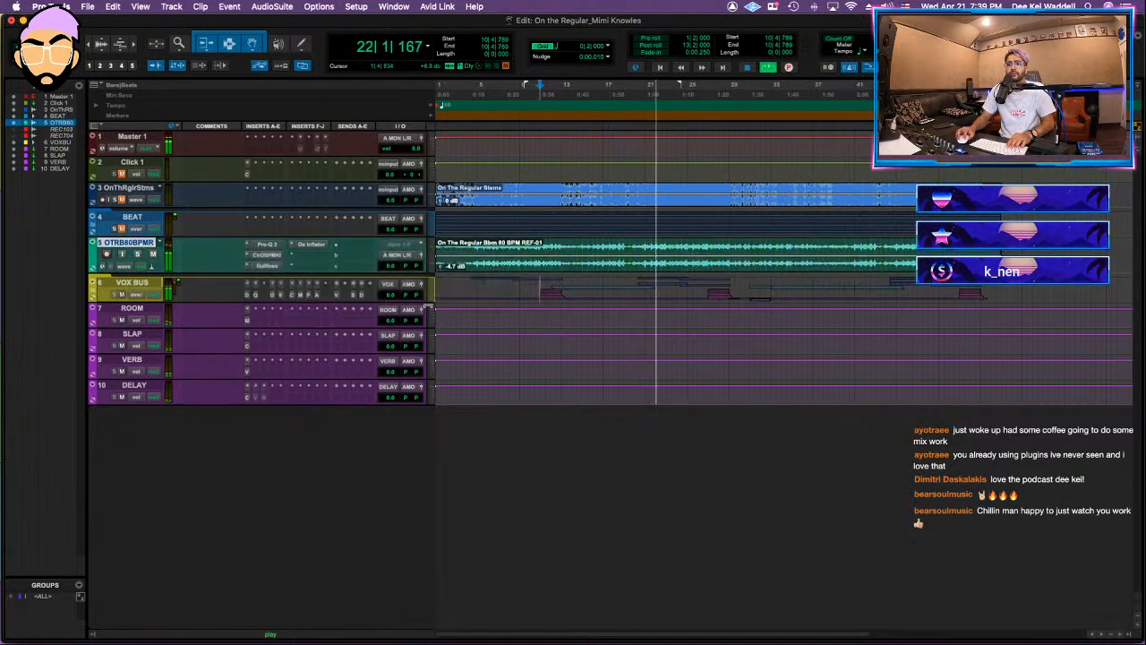
drag(386, 300, 390, 295)
Step: Route the outputs of OTRB80BPMR, VOX BUS, ROOM, SLAP, VERB and DELAY to a new stereo aux input track named MIXBUS
shift+click(136, 387)
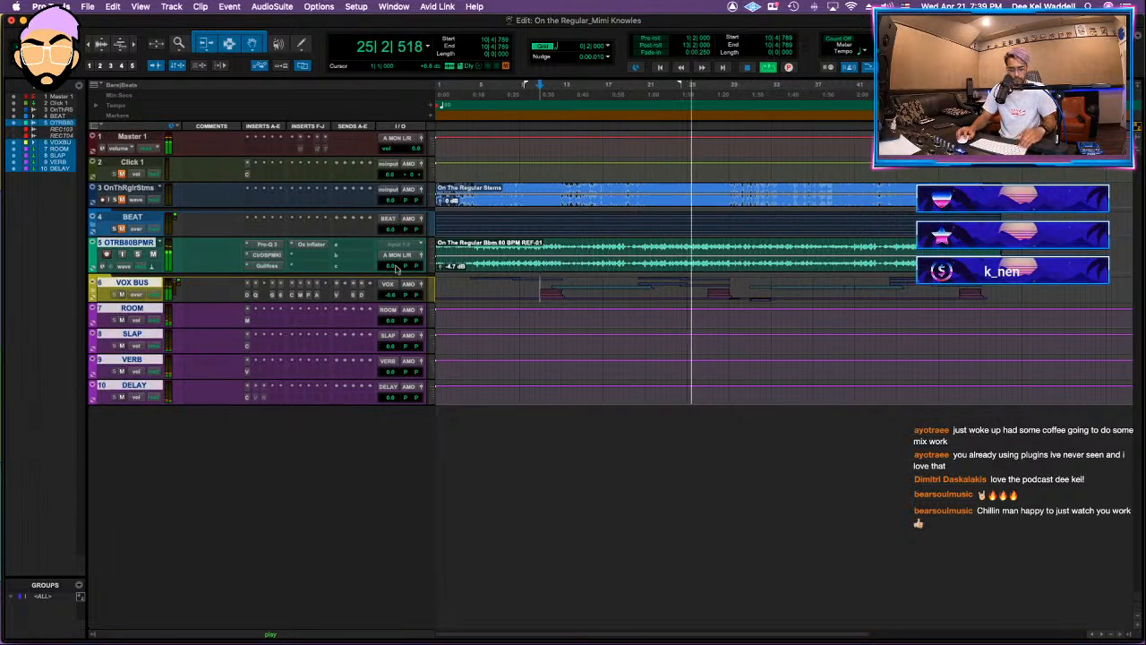
click(399, 263)
click(407, 296)
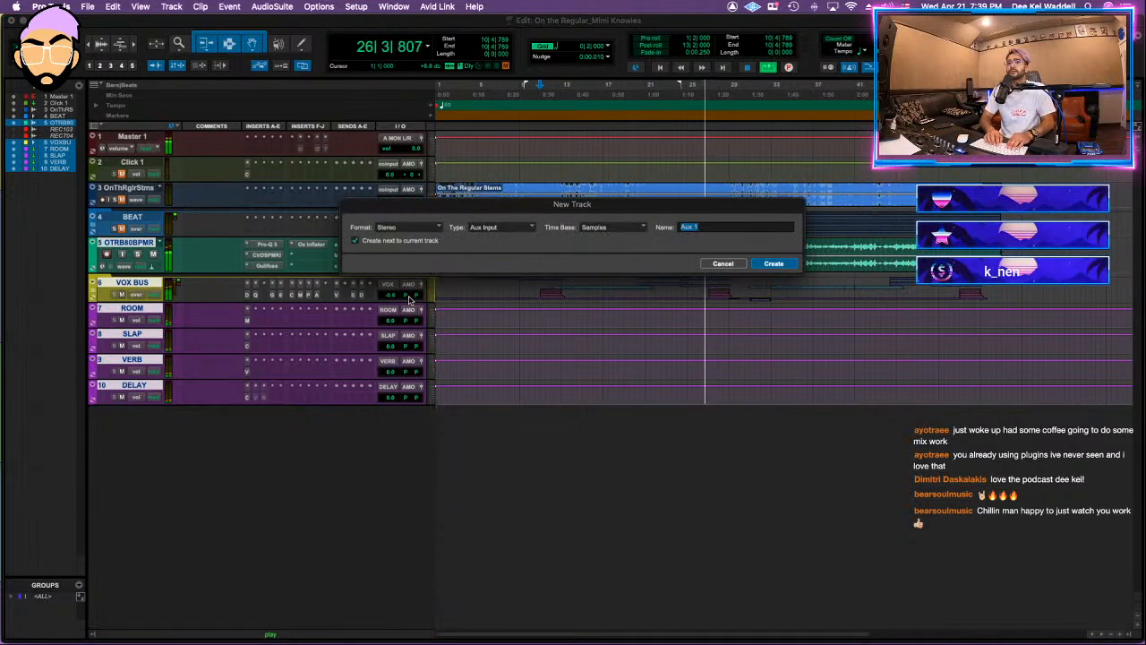
text(Mi)
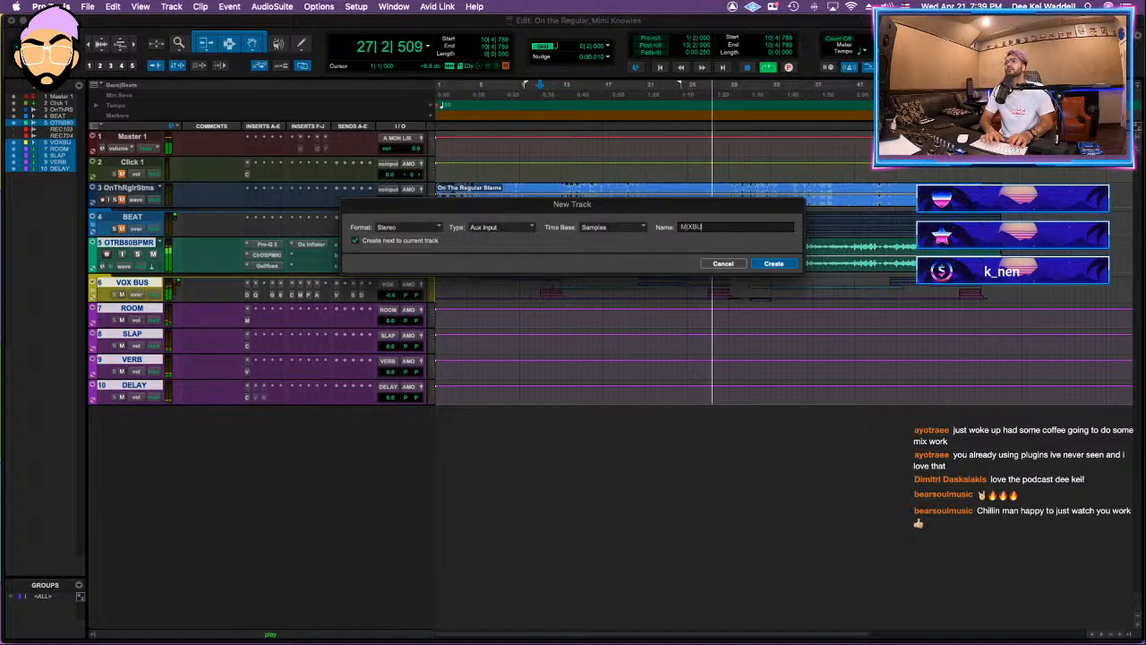
text(XBUS)
key(Return)
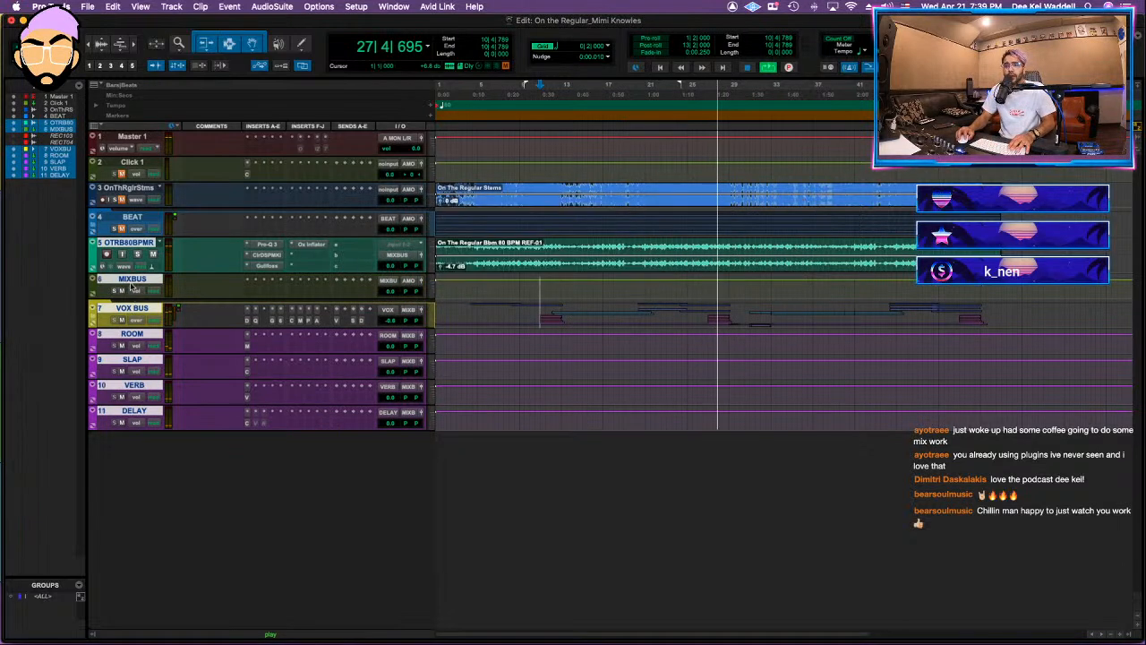
Step: Move the MIXBUS track between BEAT and OTRB80BPMR and color it yellow
drag(132, 281, 187, 228)
drag(140, 245, 134, 218)
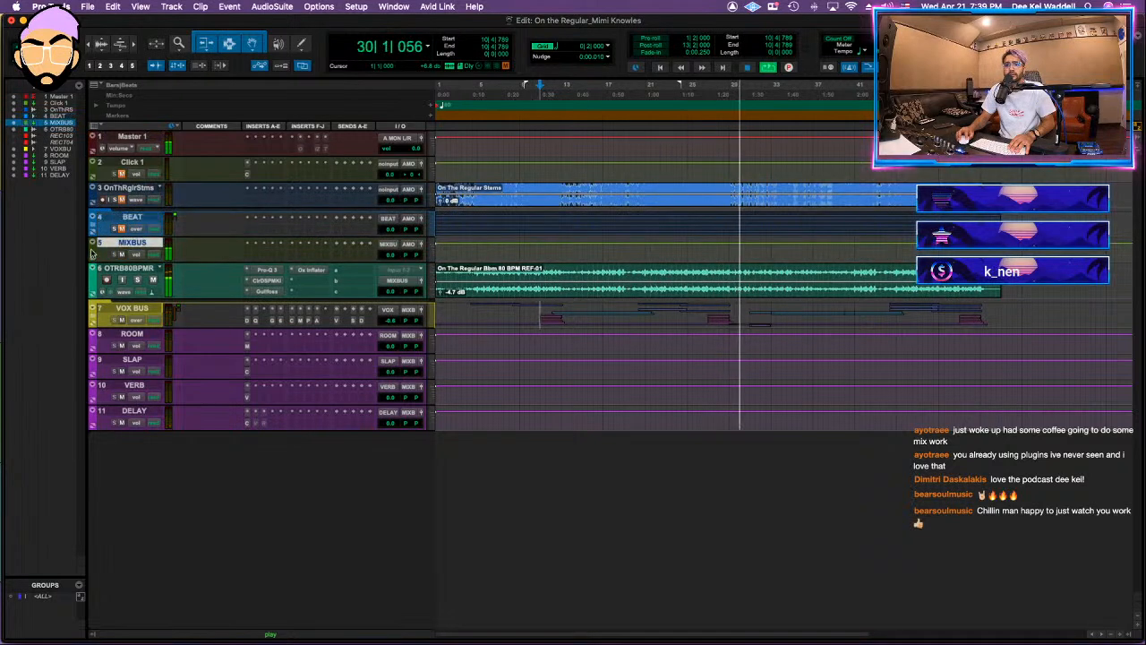
double_click(94, 250)
click(378, 286)
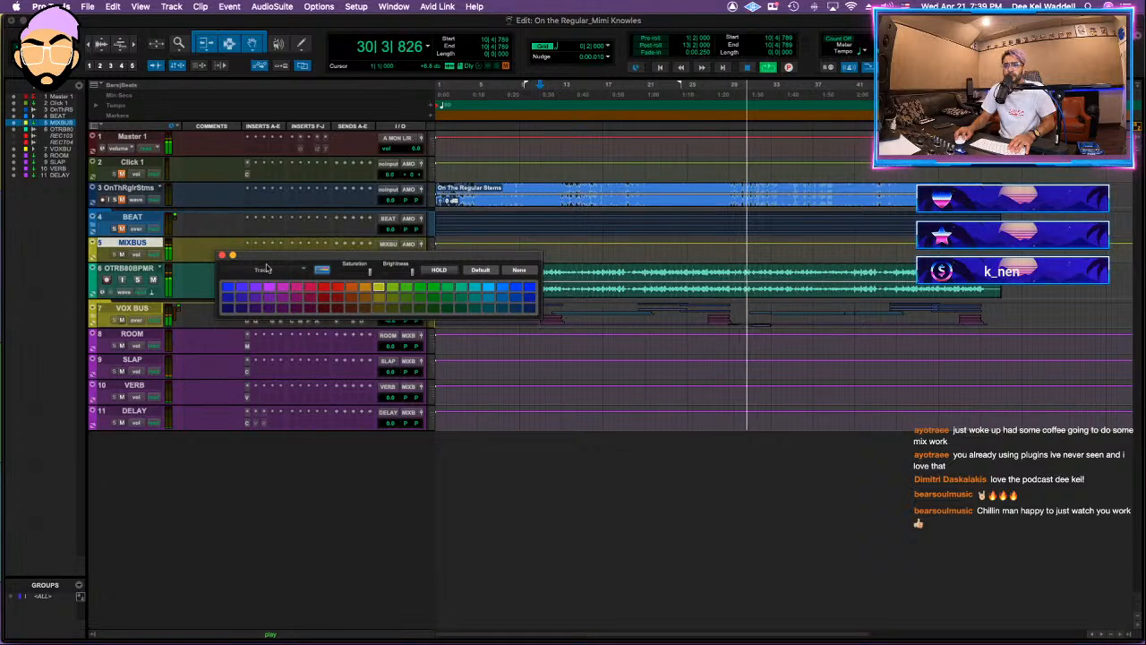
click(222, 256)
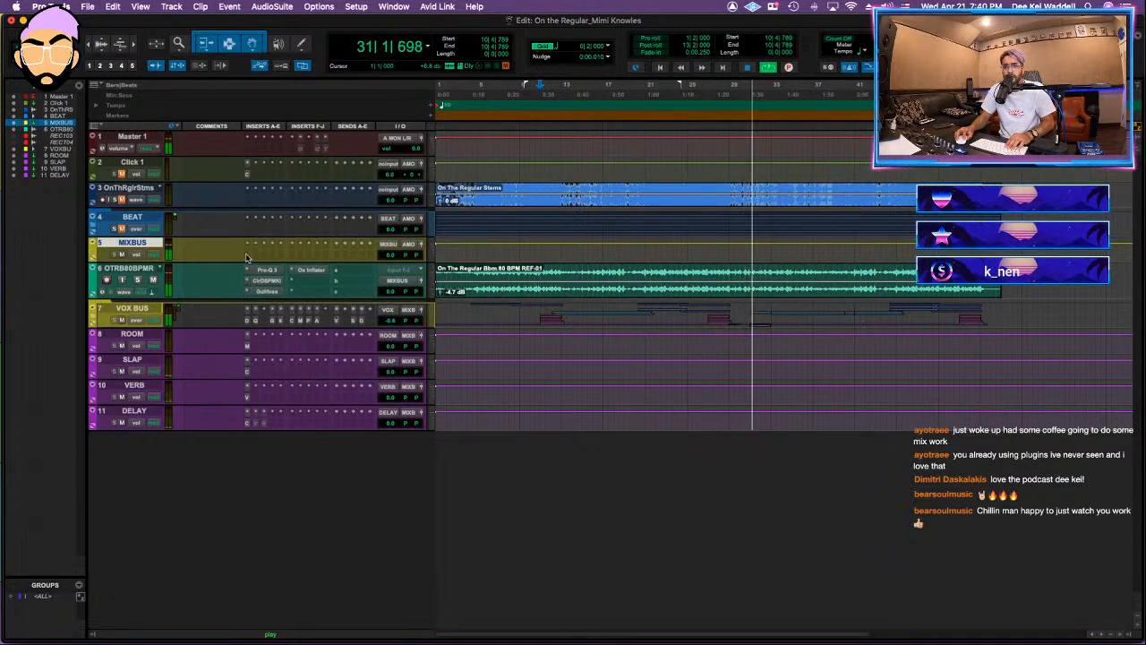
Step: Recall the MIXBUS START 2021 insert chain from the DEE KEI presets onto the MIXBUS track
click(247, 258)
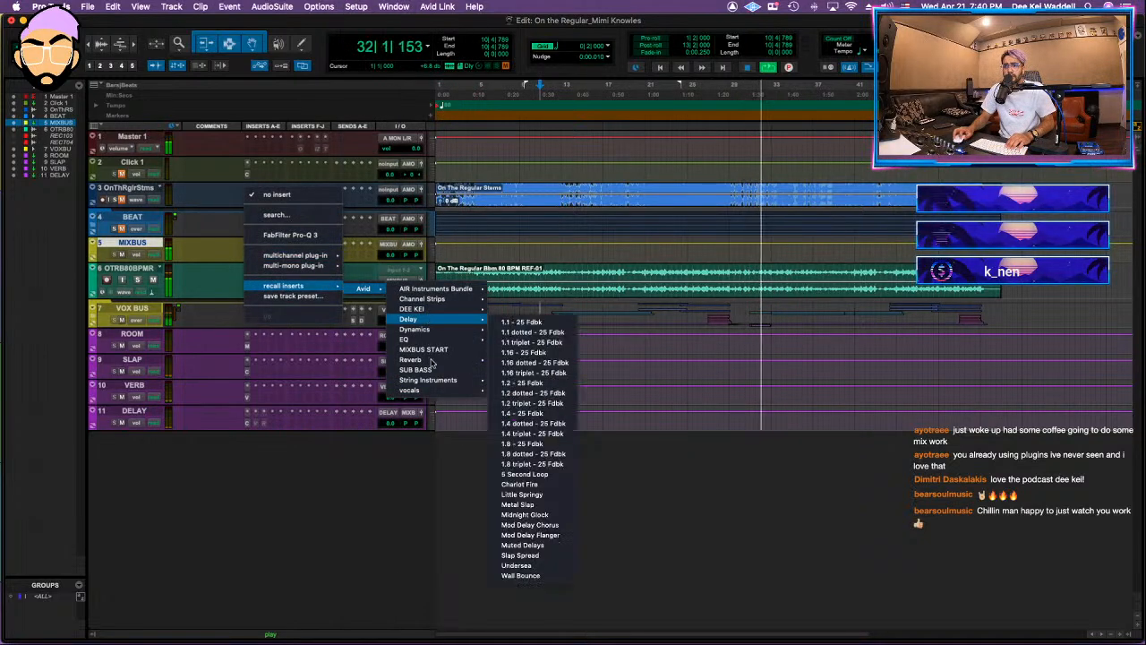
mouse_move(429, 308)
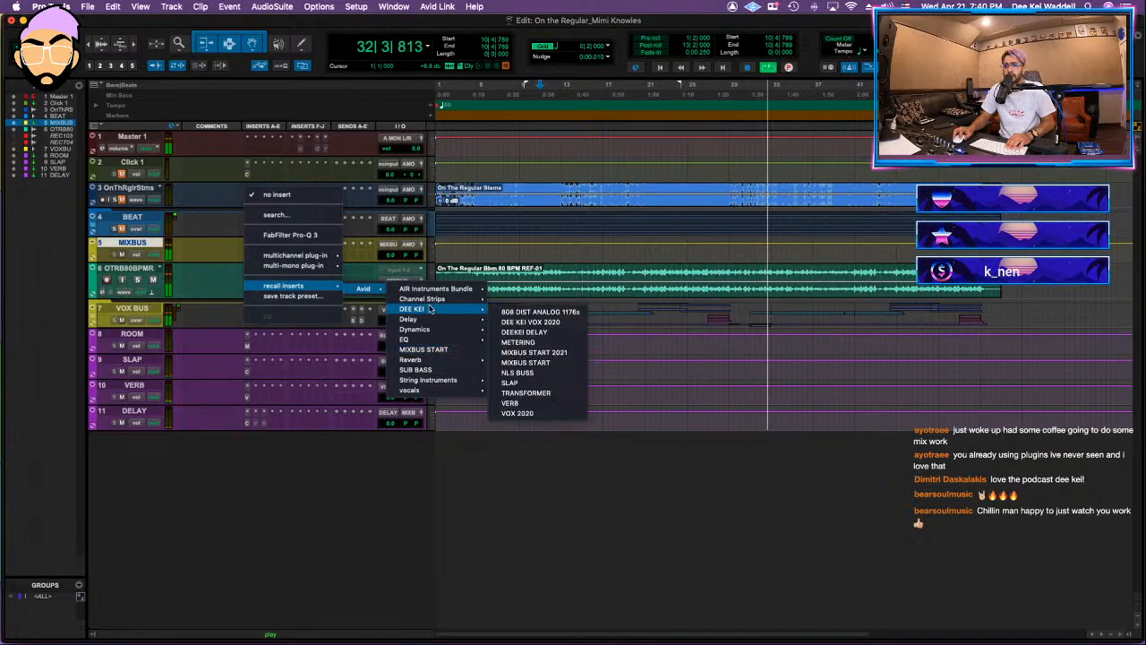
click(542, 354)
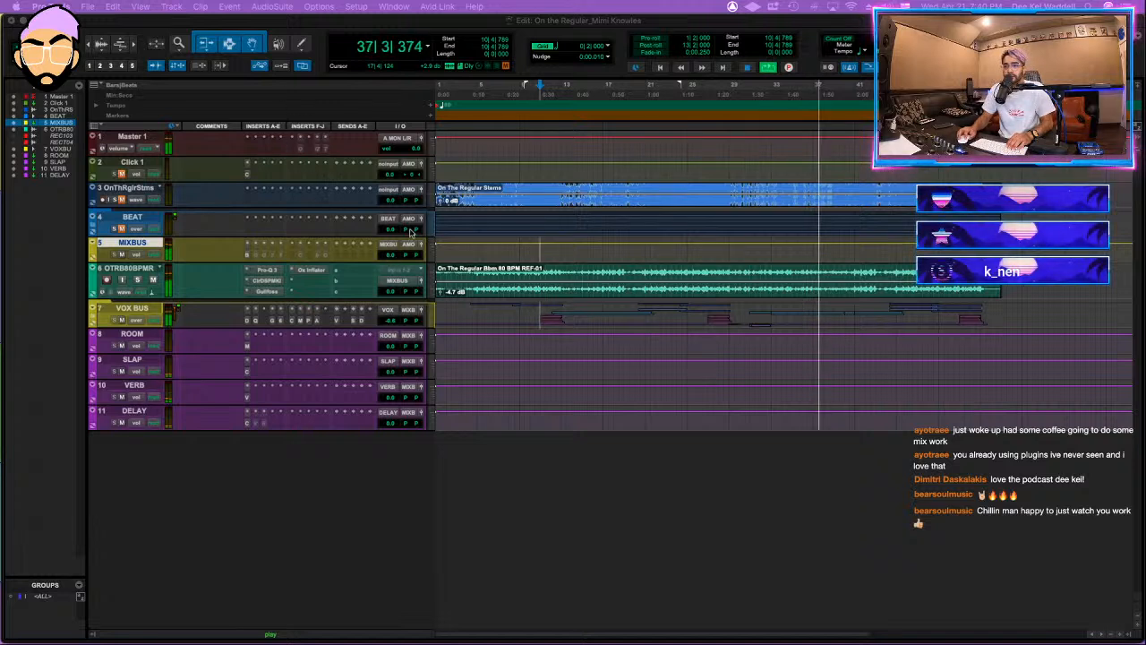
Step: Place the playback position at bar 10 and play the mix through the MIXBUS chain
click(592, 187)
click(533, 176)
key(space)
key(space)
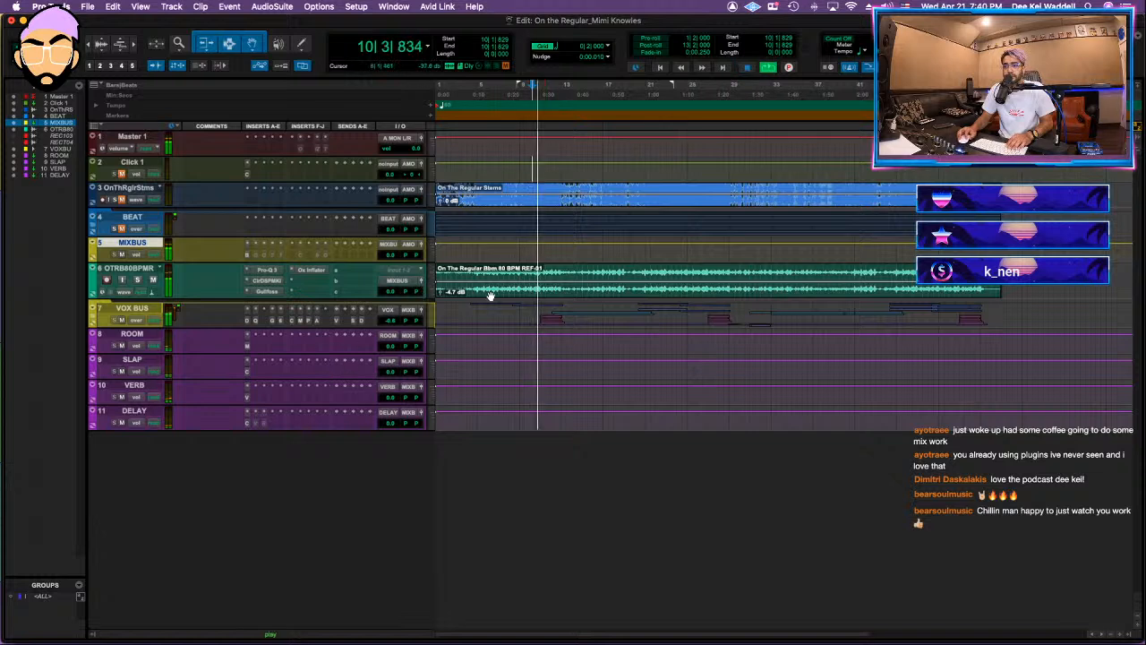
Step: Raise the OTRB80BPMR volume, then trim it back after activating the Black Box HG-2MS on the MIXBUS track
click(385, 292)
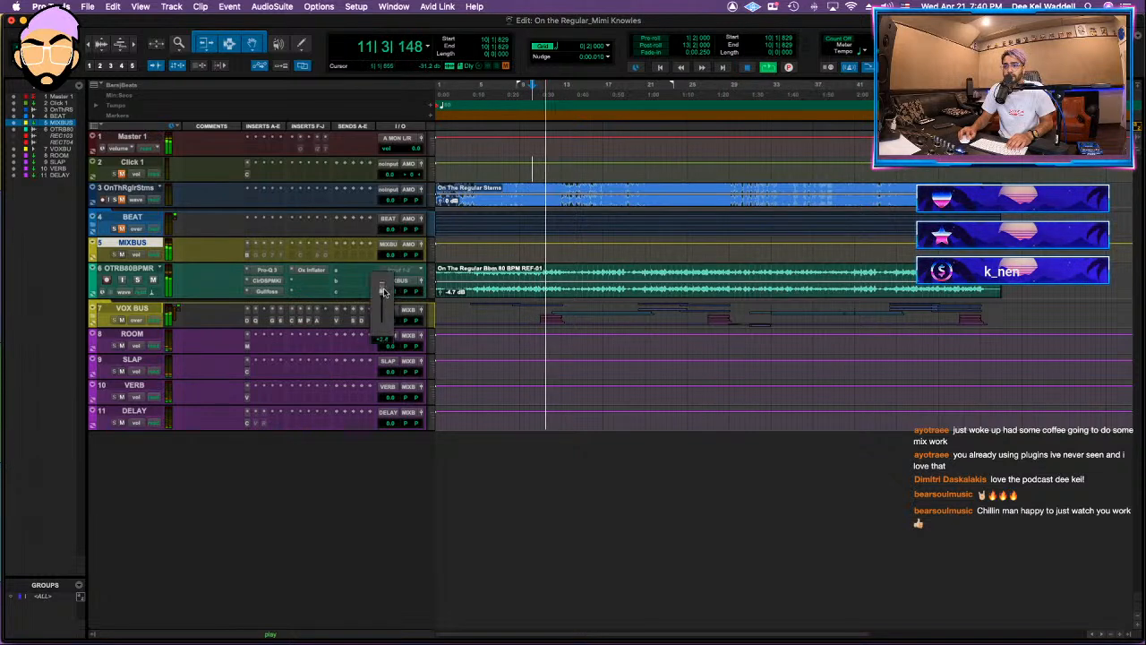
click(248, 257)
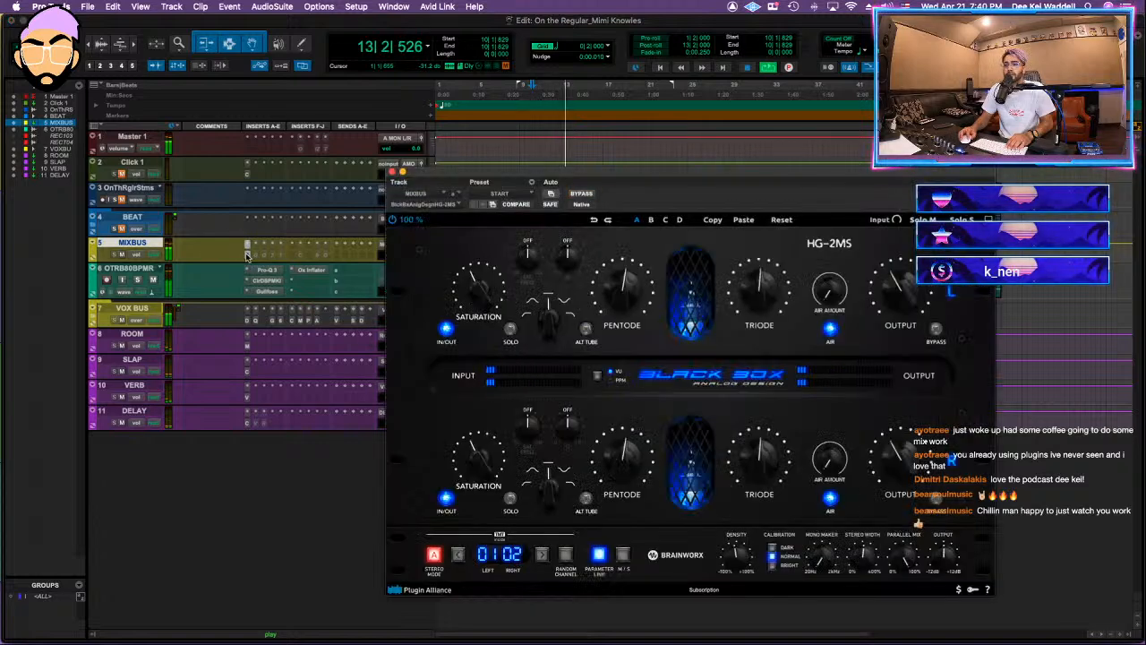
super+click(248, 256)
click(392, 172)
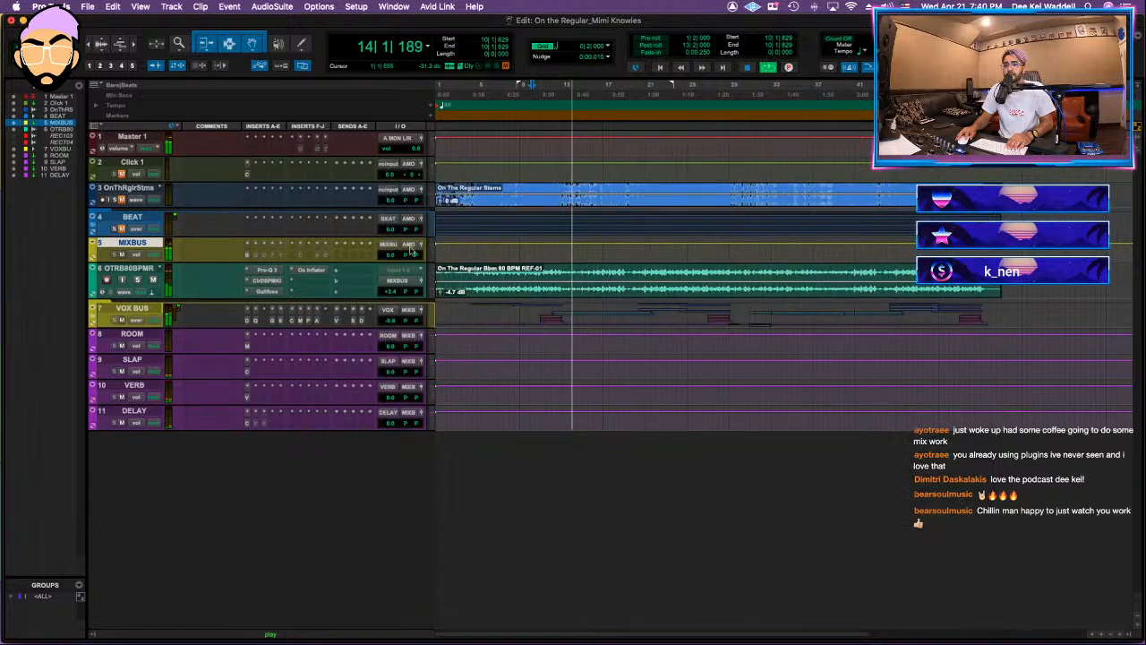
click(392, 296)
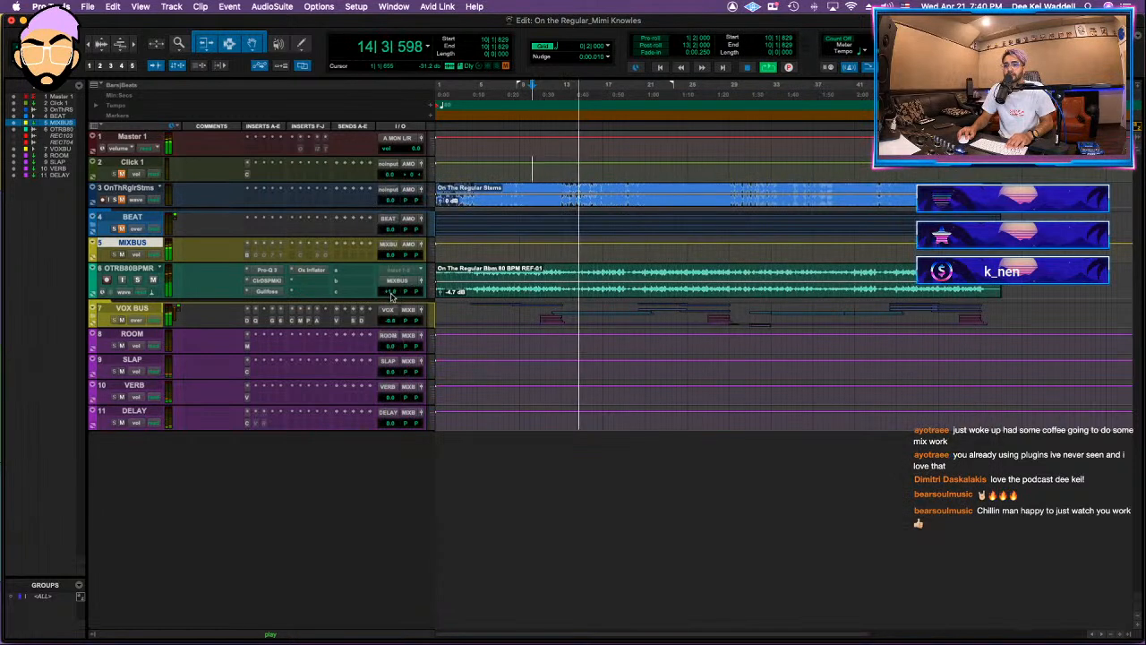
Step: Activate Gullfoss and the Oxford Inflator on MIXBUS, setting the Inflator's effect to about 20.3%
click(256, 256)
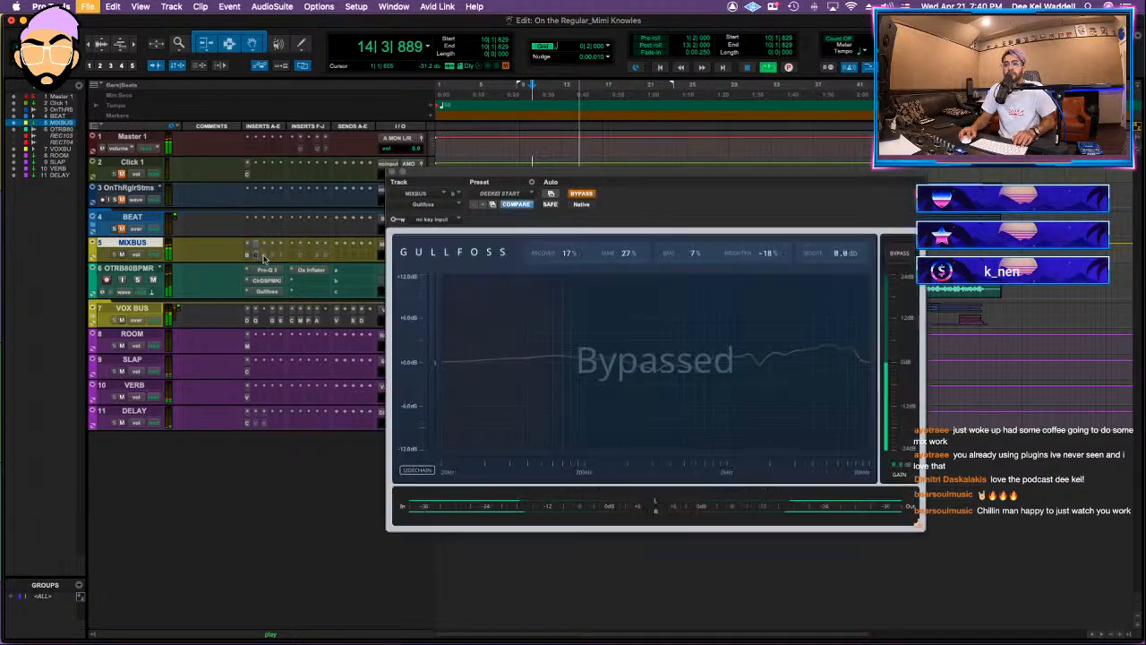
super+click(261, 256)
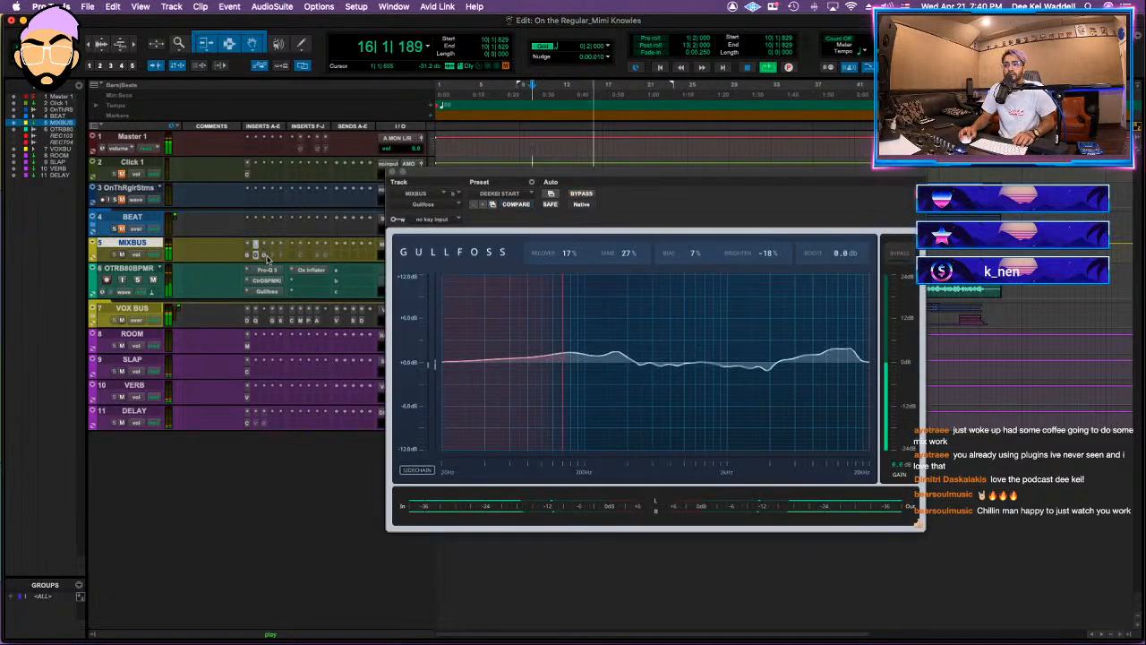
click(284, 259)
drag(485, 408, 491, 383)
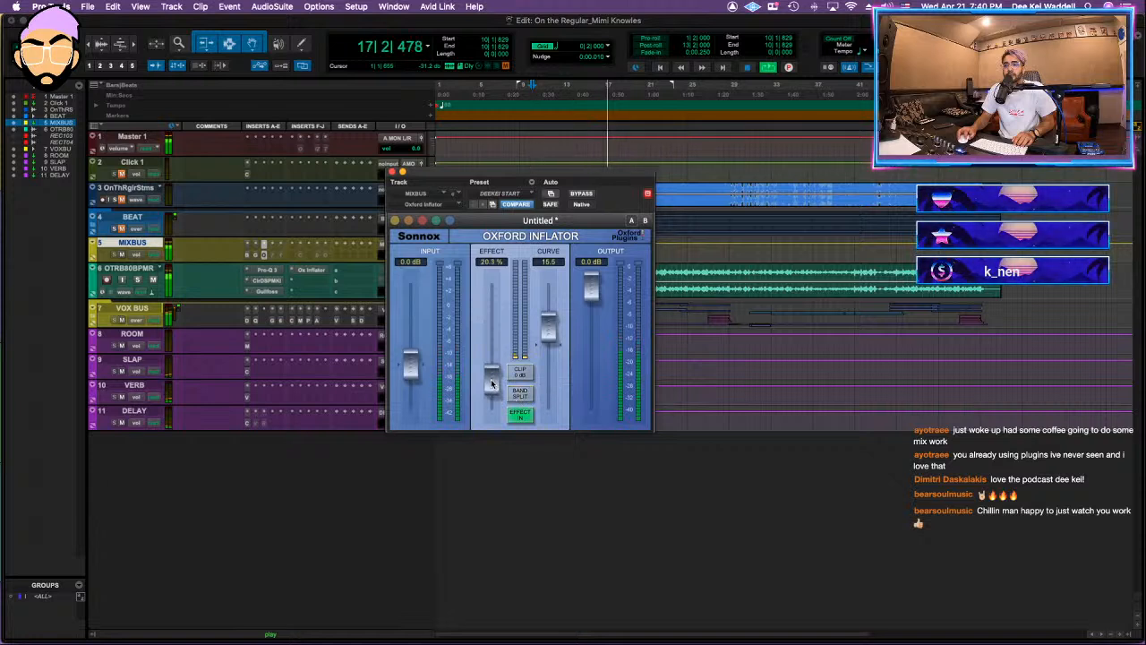
Step: Activate the Insight meter and Tonal Balance Control on the Master 1 track
click(318, 150)
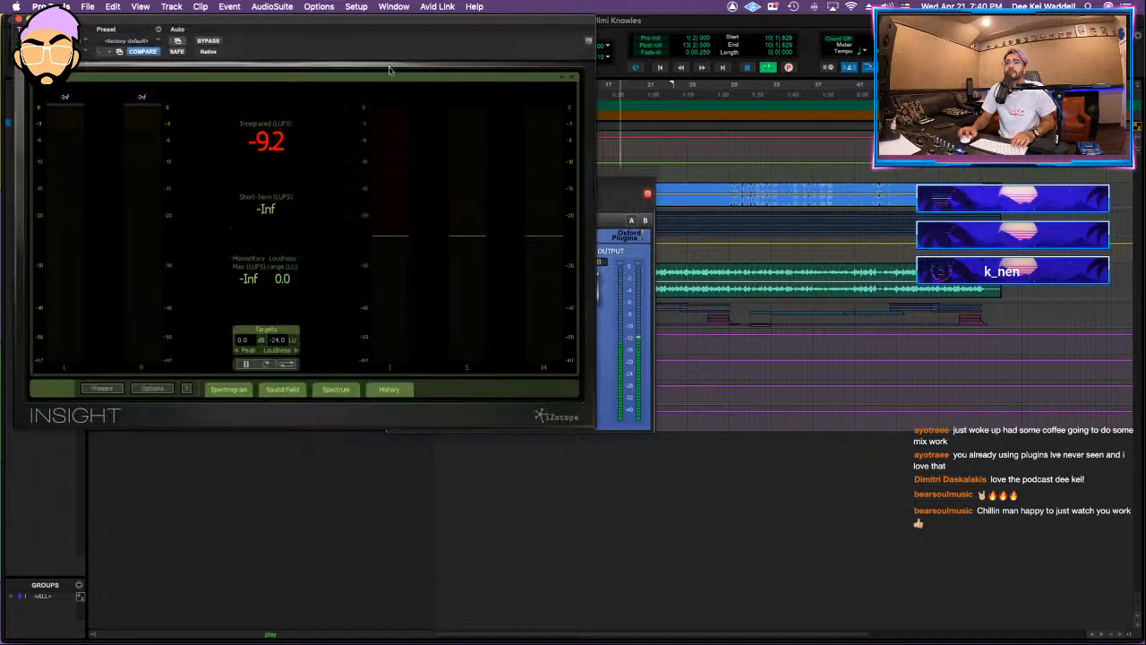
click(318, 151)
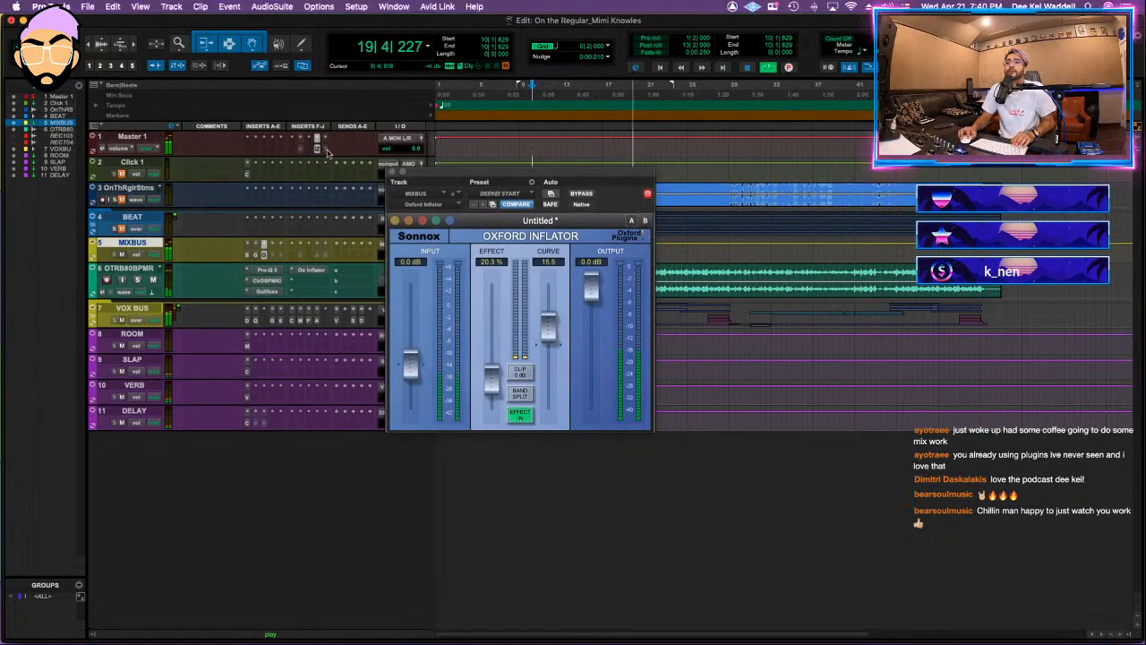
click(322, 145)
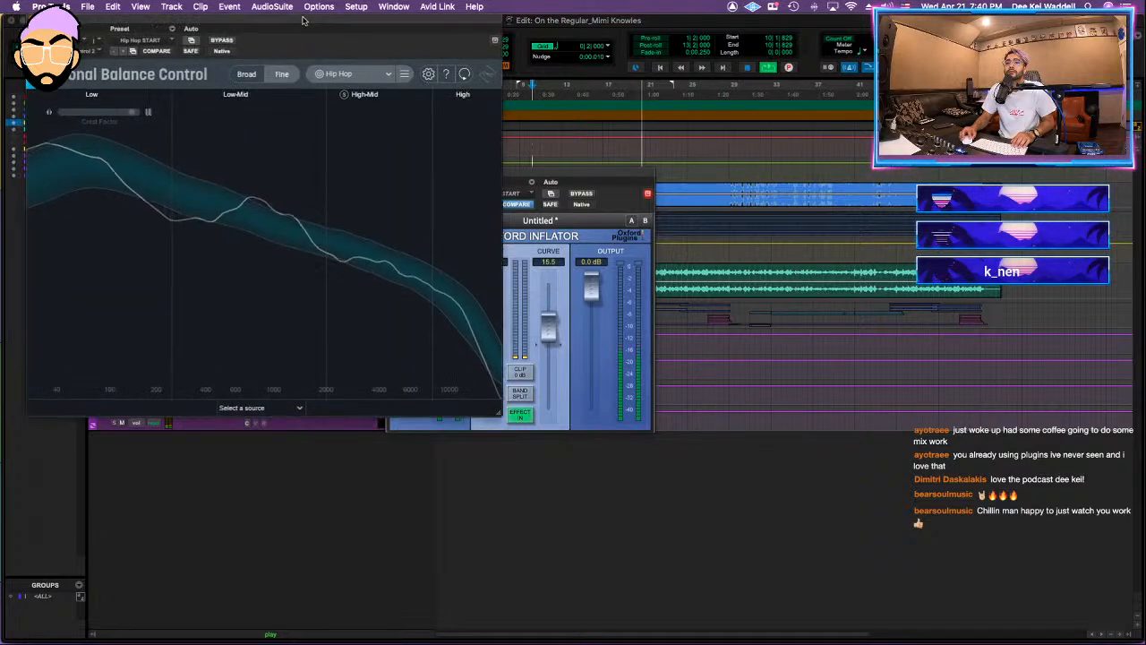
click(323, 145)
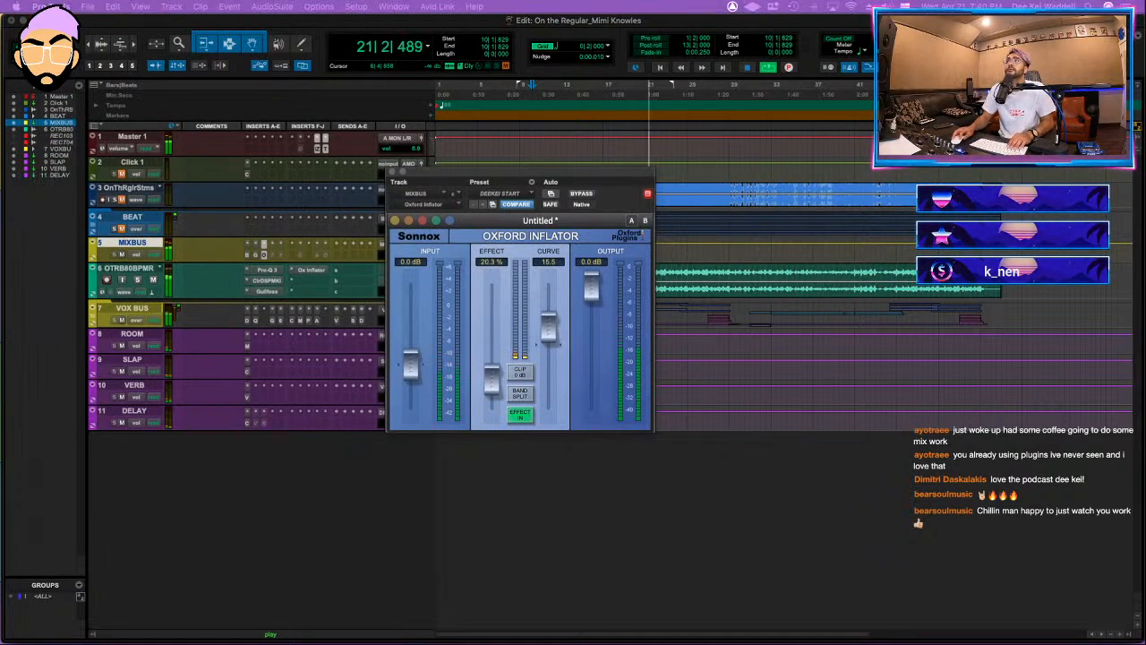
Step: Close the Oxford Inflator and fine-tune the OTRB80BPMR track volume against the vocals
click(393, 171)
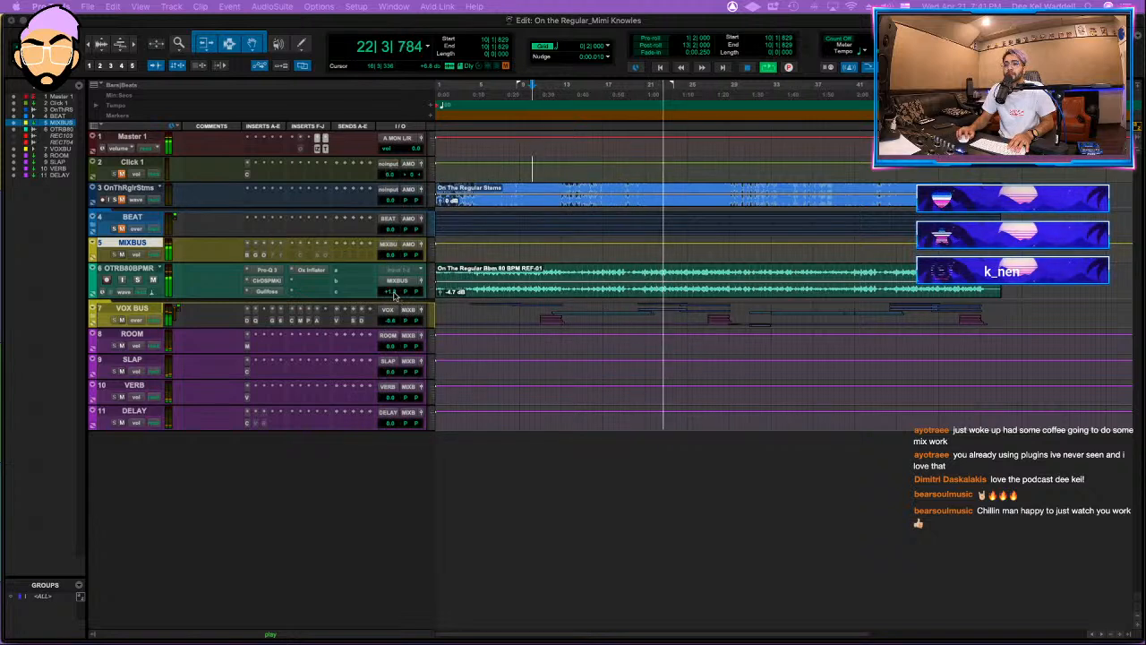
click(394, 292)
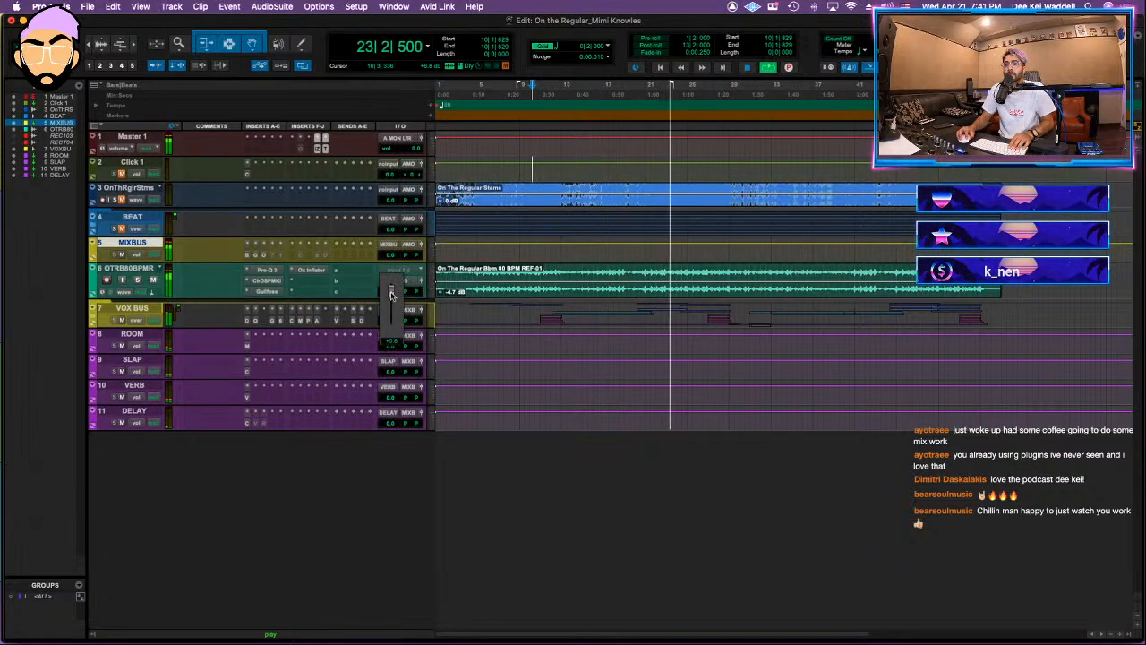
drag(391, 295, 393, 291)
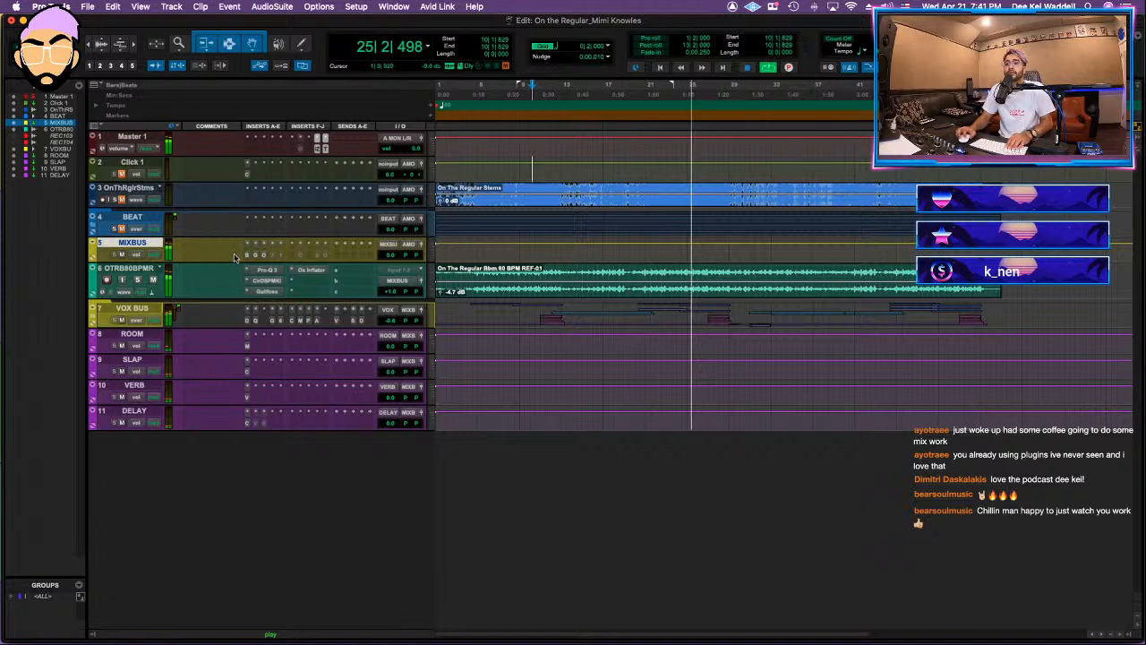
Step: Activate the Vertigo VSC-2 compressor after the Inflator on MIXBUS and adjust it while replaying the mix
click(262, 256)
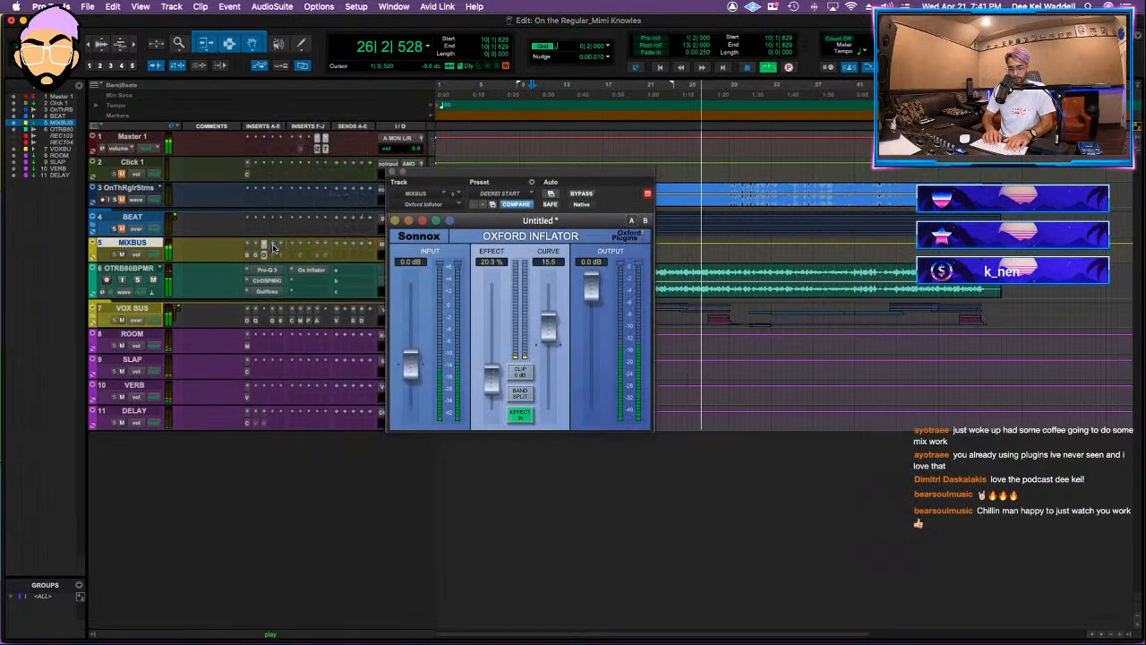
shift+super+click(273, 247)
text(ver)
key(Return)
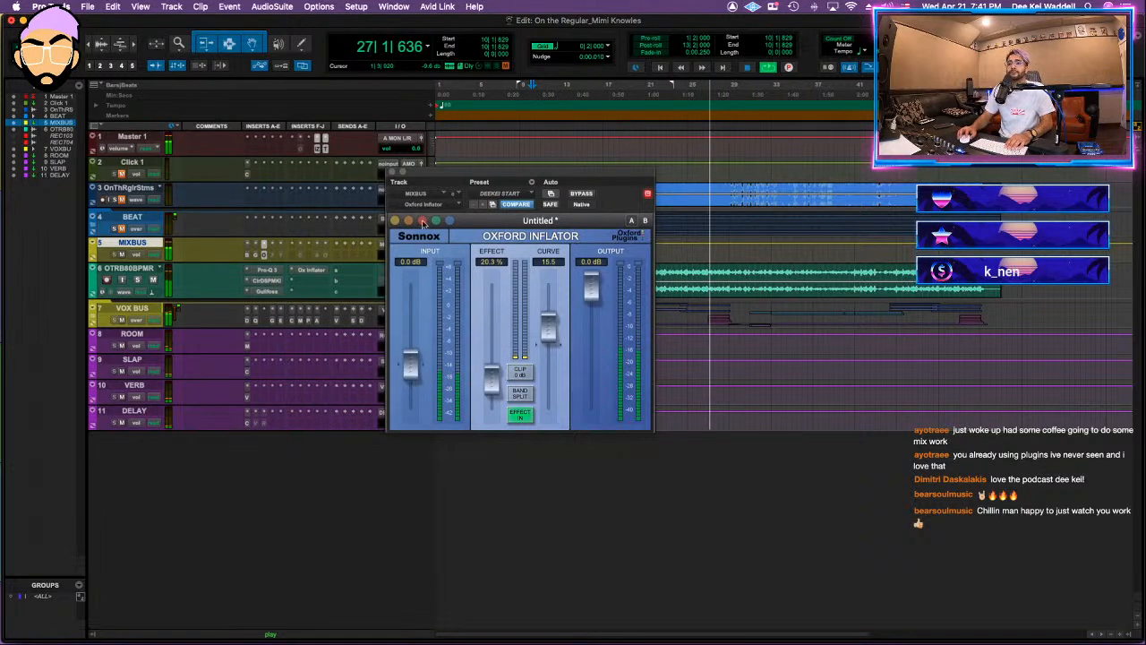
key(space)
key(space)
mouse_move(467, 271)
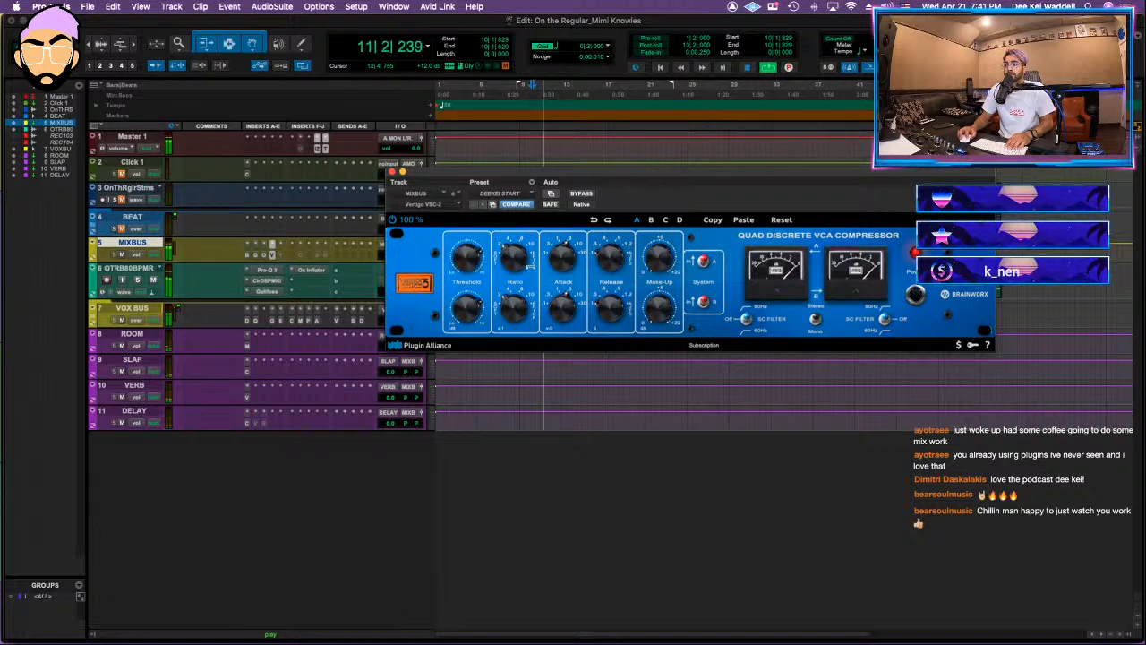
Step: Activate the AMEK EQ 200 on MIXBUS with its lowest band at about +0.8 dB, comparing the EQ against bypass
click(300, 249)
text(cran)
key(Return)
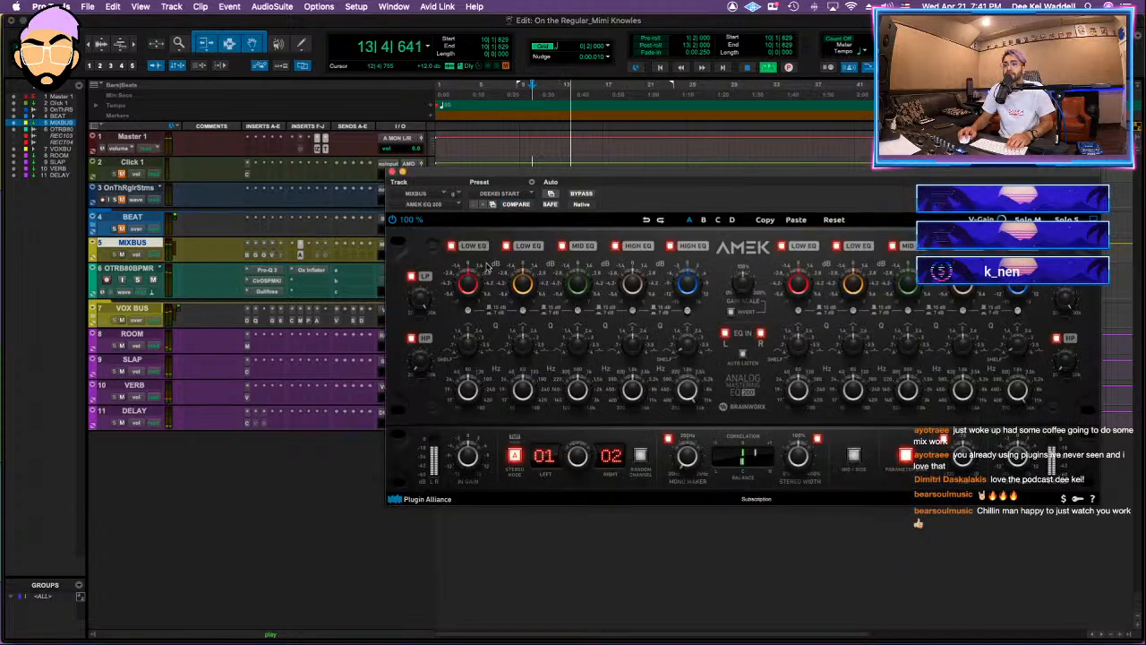
mouse_move(687, 285)
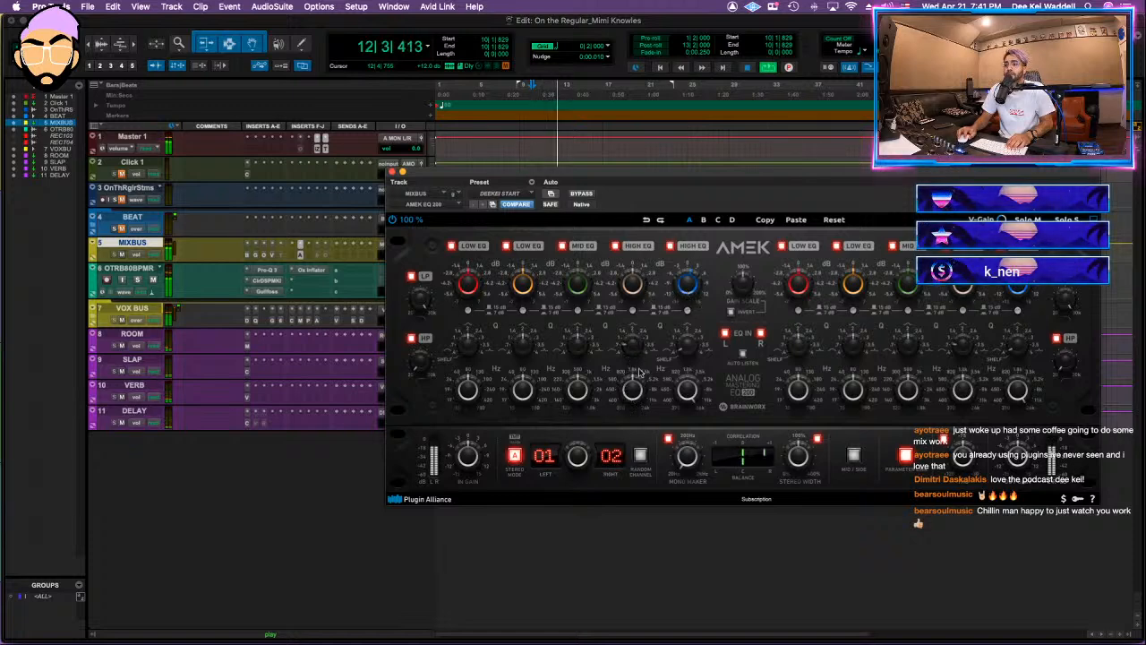
mouse_move(635, 284)
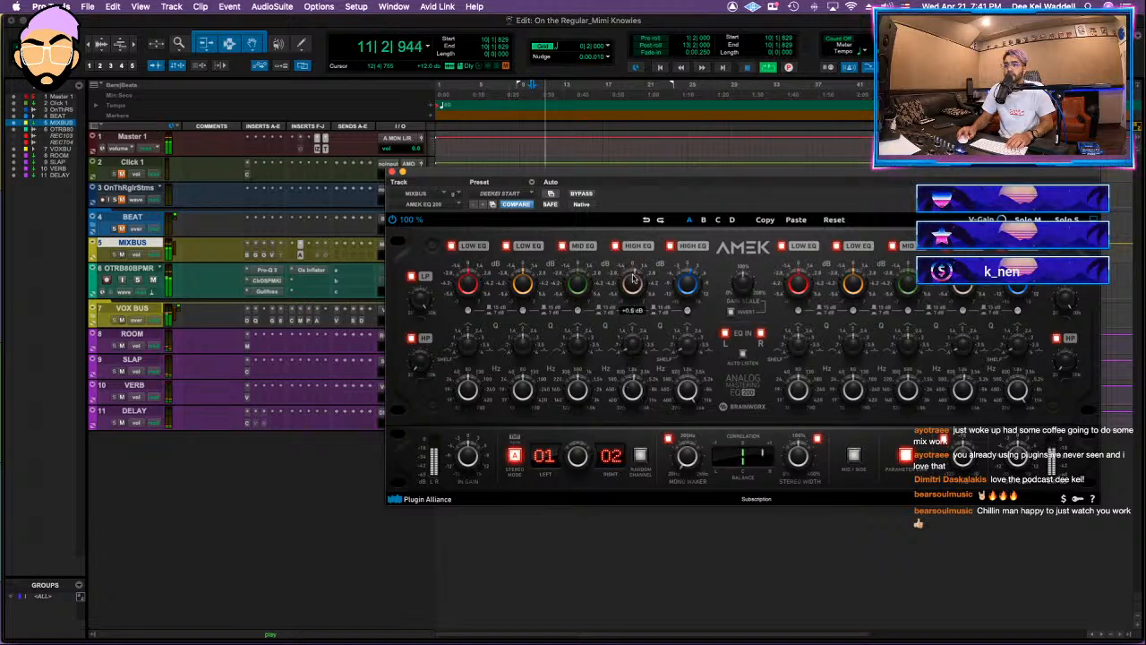
click(583, 195)
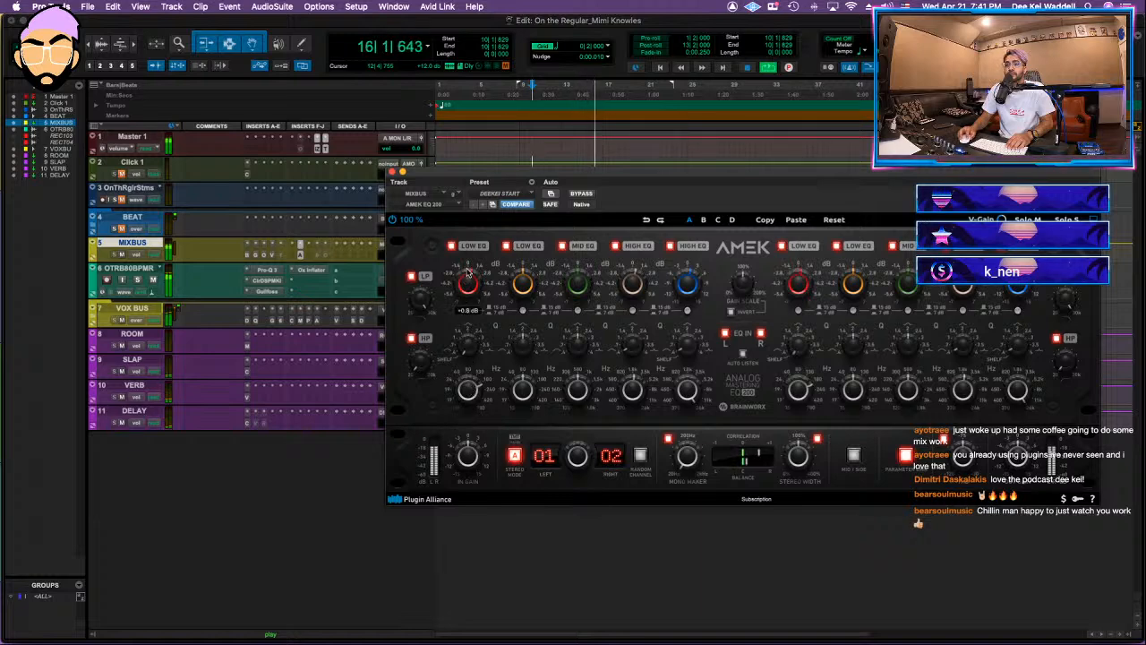
key(shift+a)
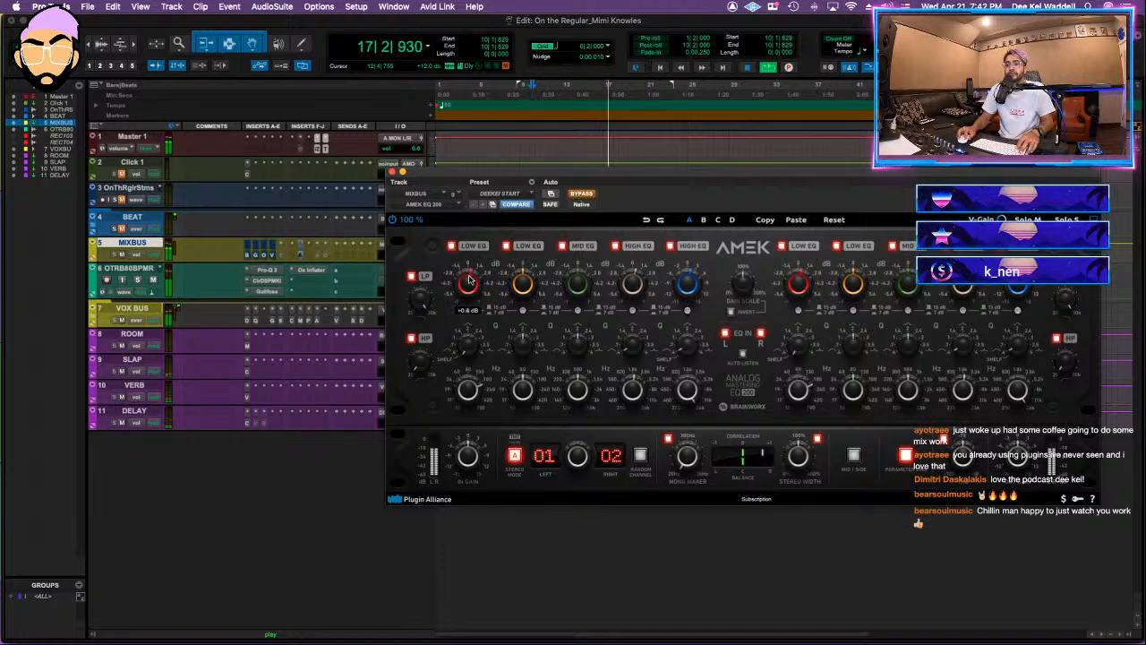
Step: Activate bx_limiter True Peak on MIXBUS and set its ceiling to about -8.48 dB and XL to 9%
click(315, 256)
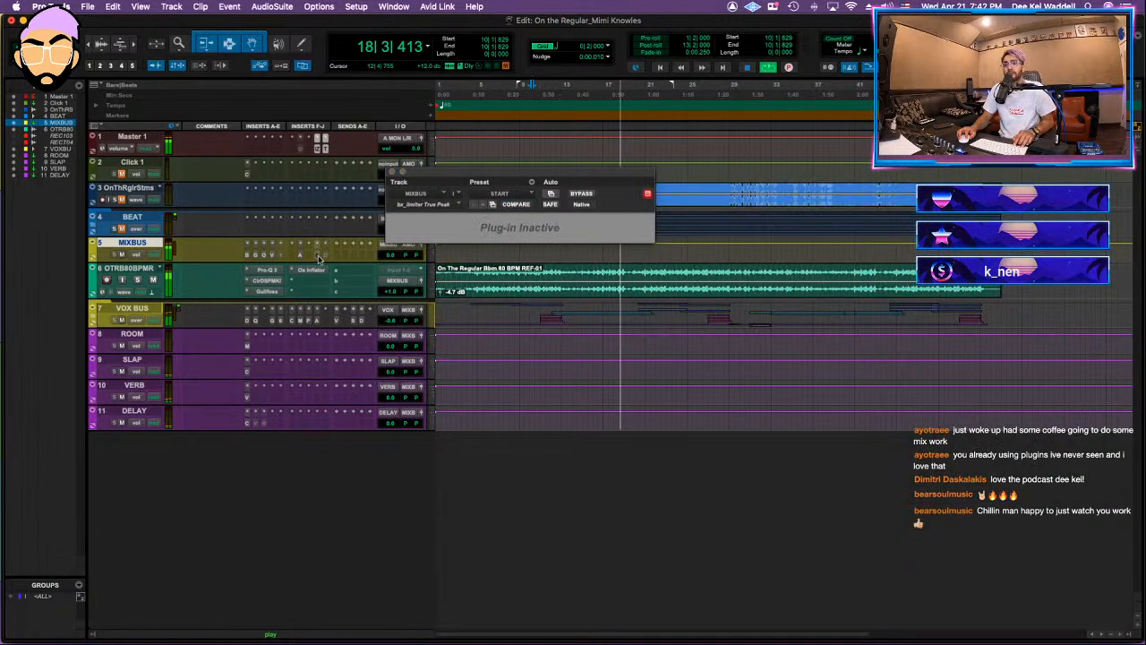
ctrl+super+click(318, 257)
key(ctrl+Up)
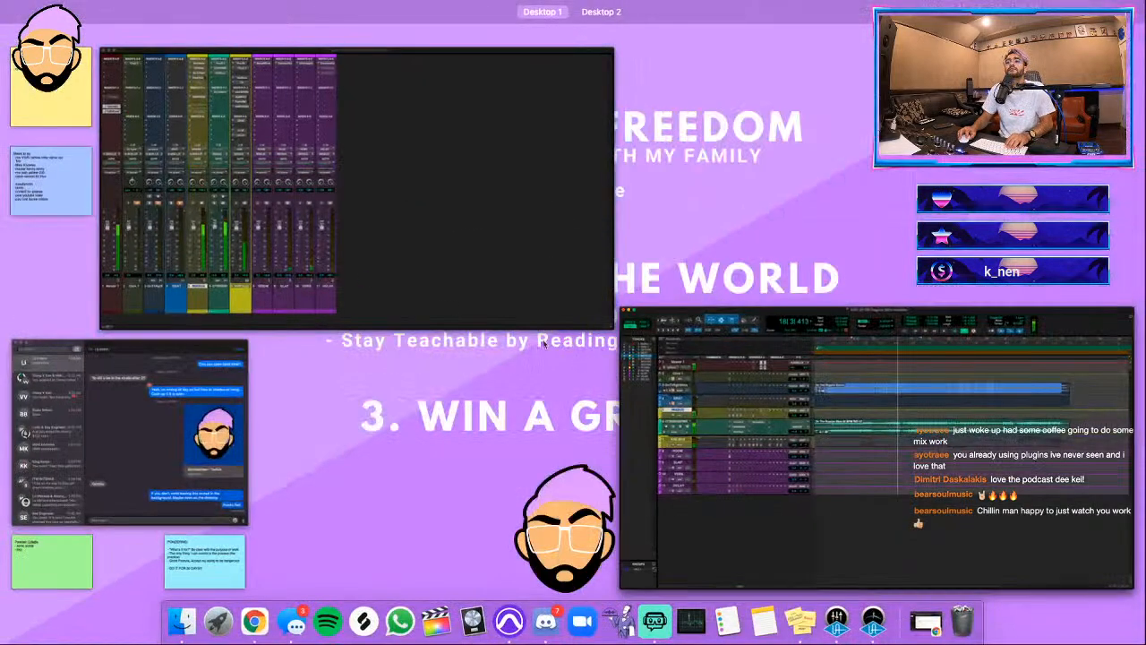
click(634, 355)
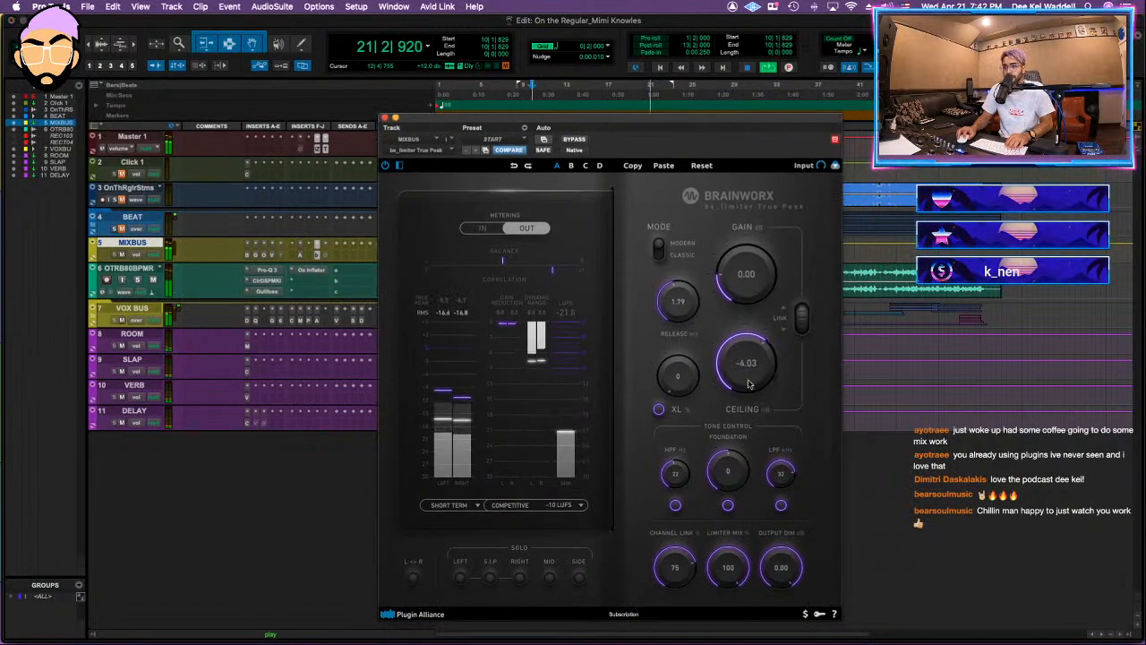
drag(747, 372, 746, 382)
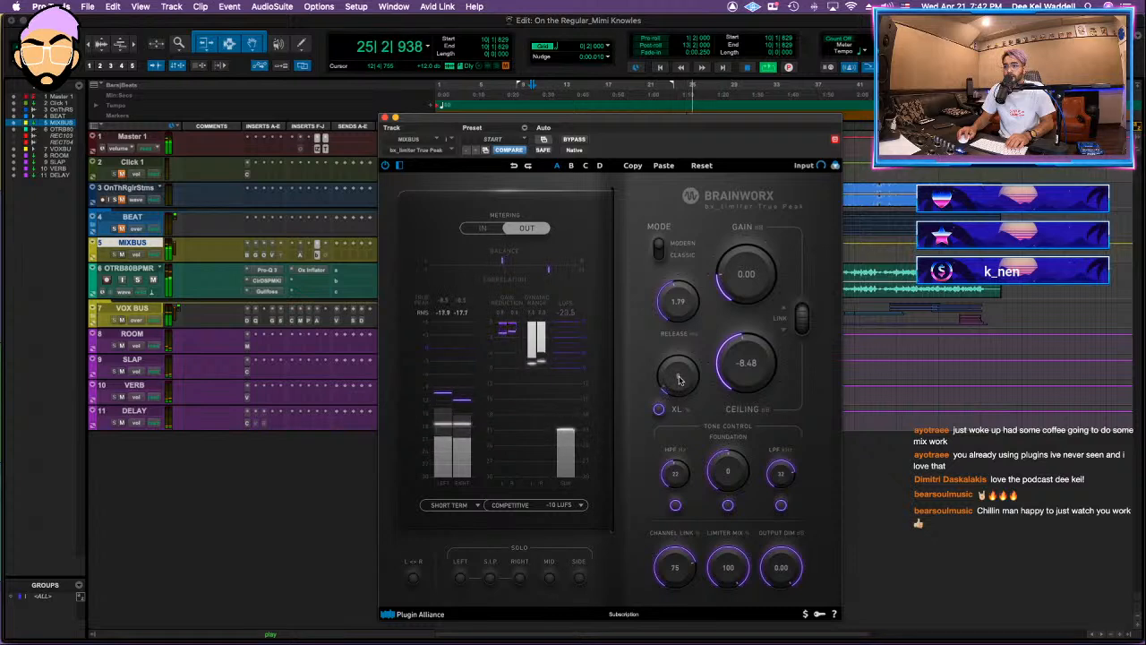
Step: Activate the Oxford Limiter on MIXBUS and set the playback engine's hardware buffer size to 512 samples
click(325, 256)
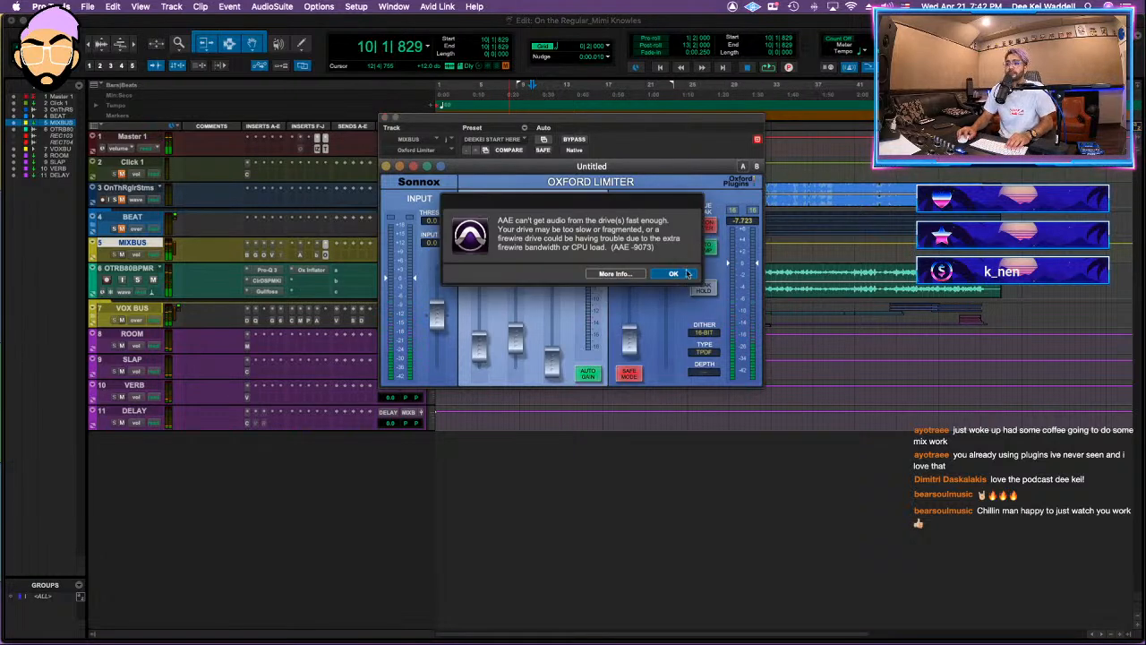
click(687, 273)
click(354, 7)
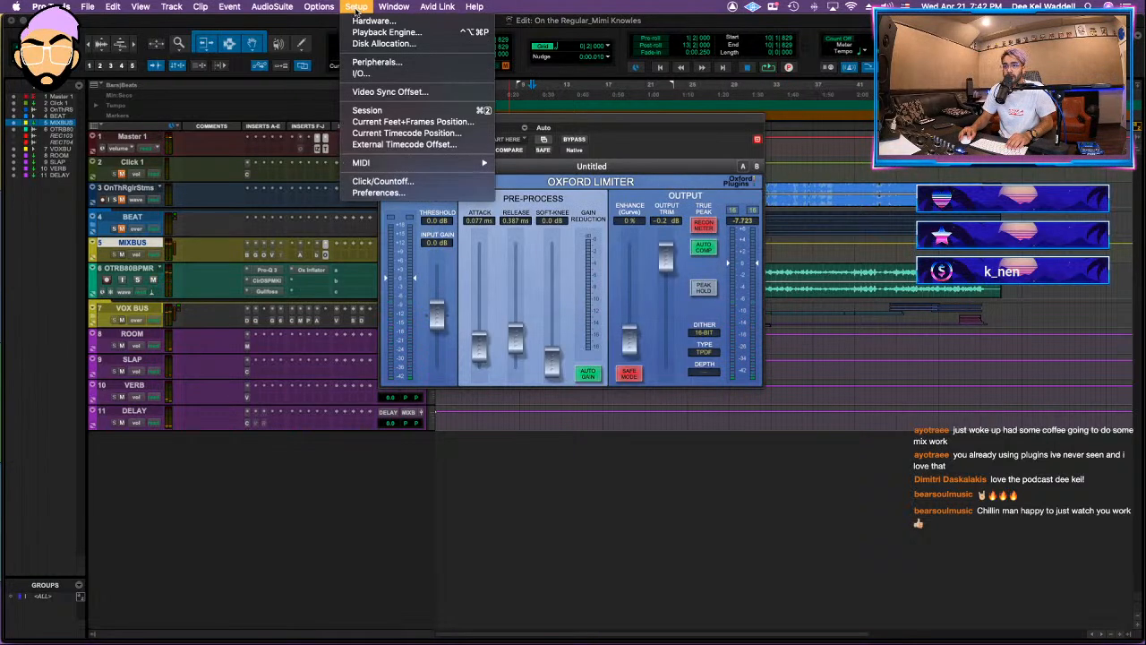
click(381, 24)
click(582, 217)
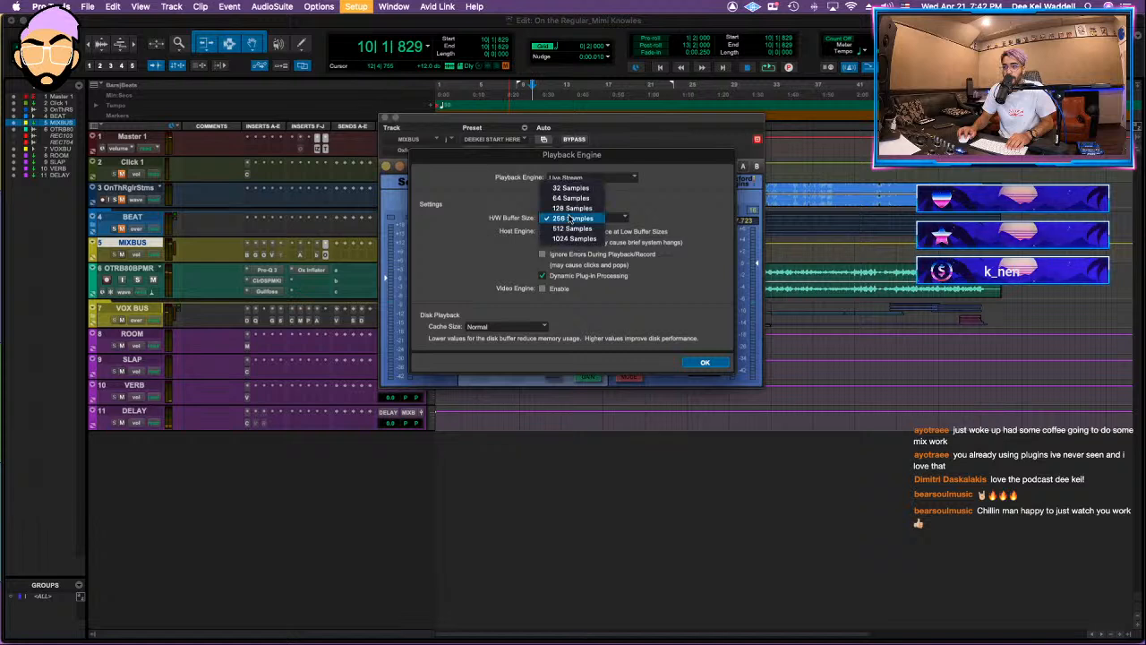
click(573, 230)
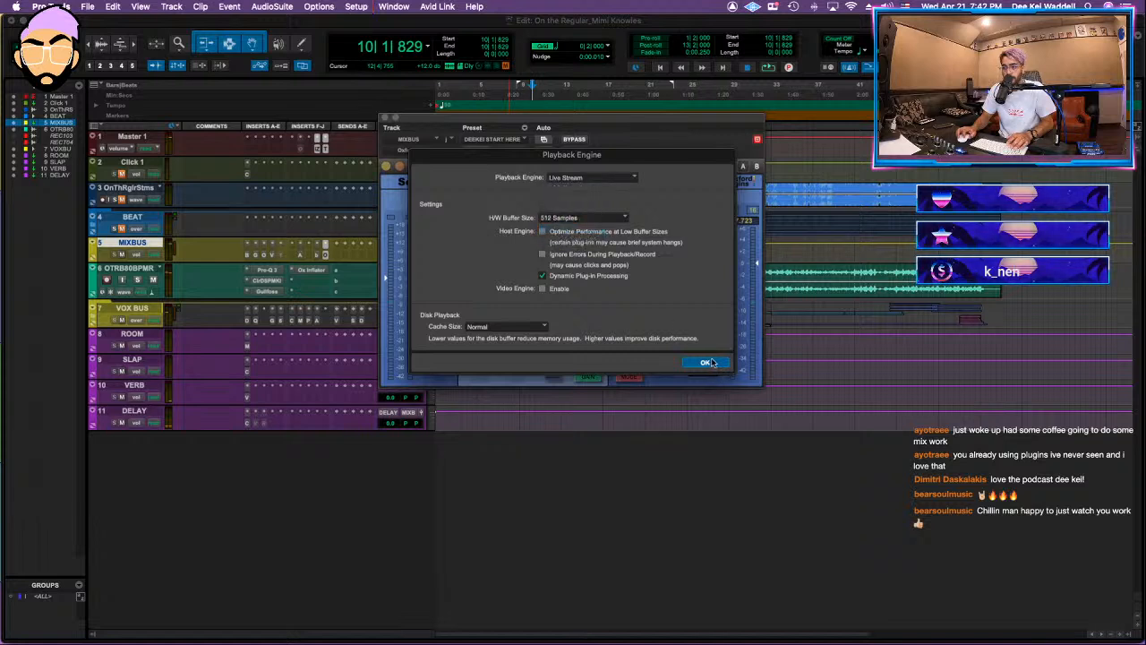
click(708, 363)
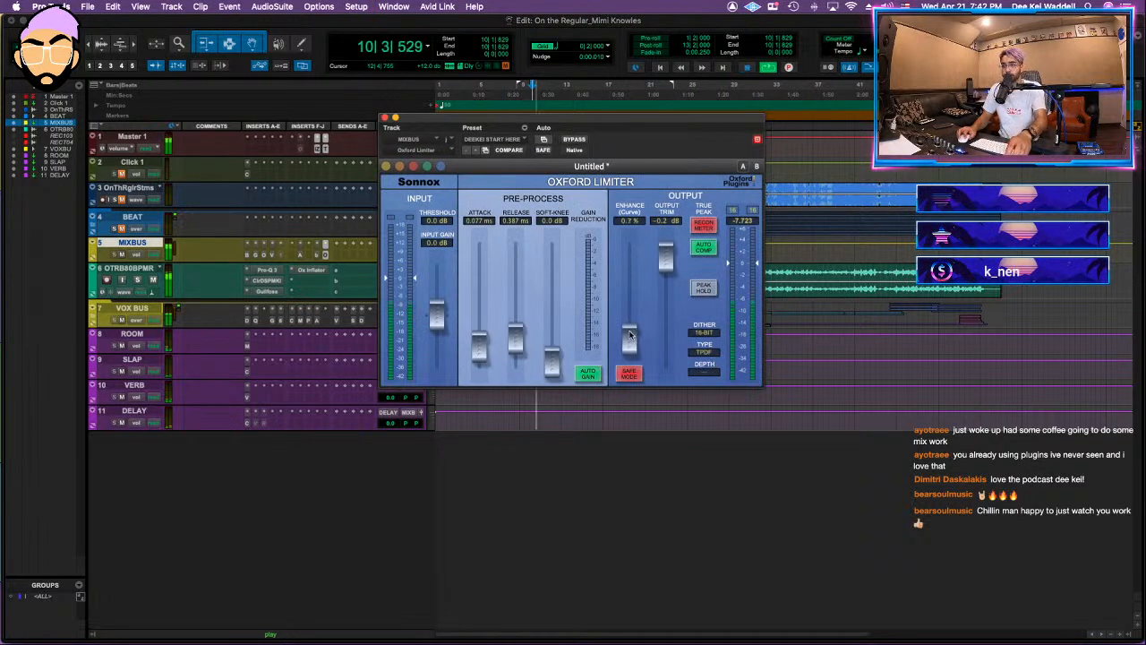
Step: Set the Oxford Limiter's enhance to 6.2% and input gain to +9.73 dB, replaying the mix and saving the session
drag(629, 341, 630, 335)
drag(436, 327, 443, 298)
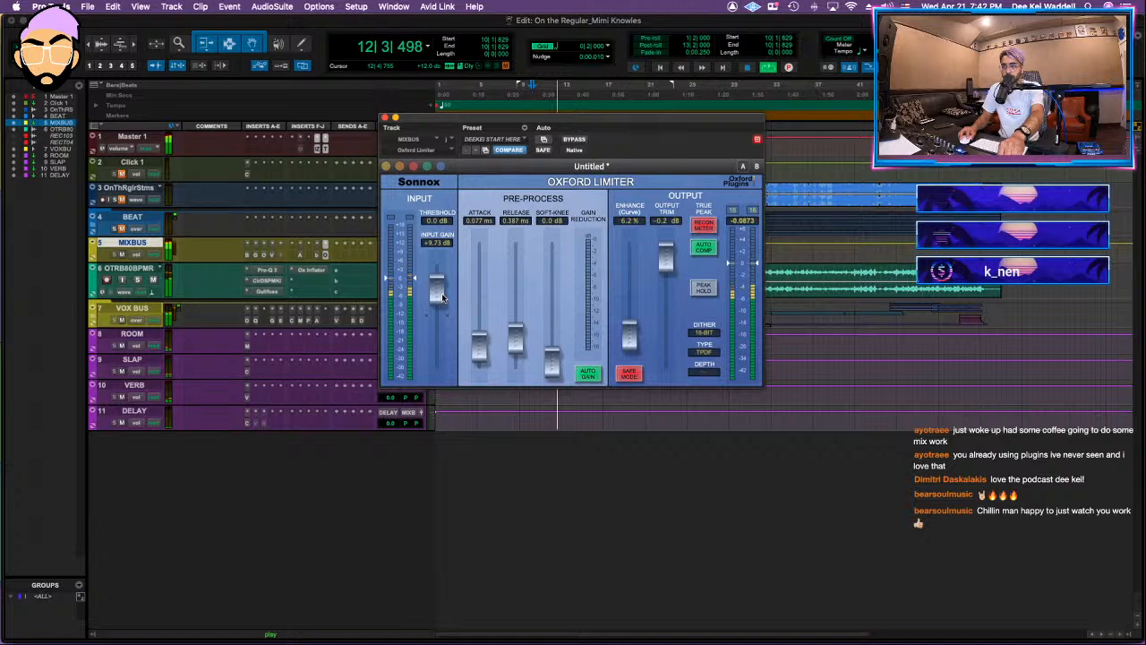
key(space)
key(space)
key(super+s)
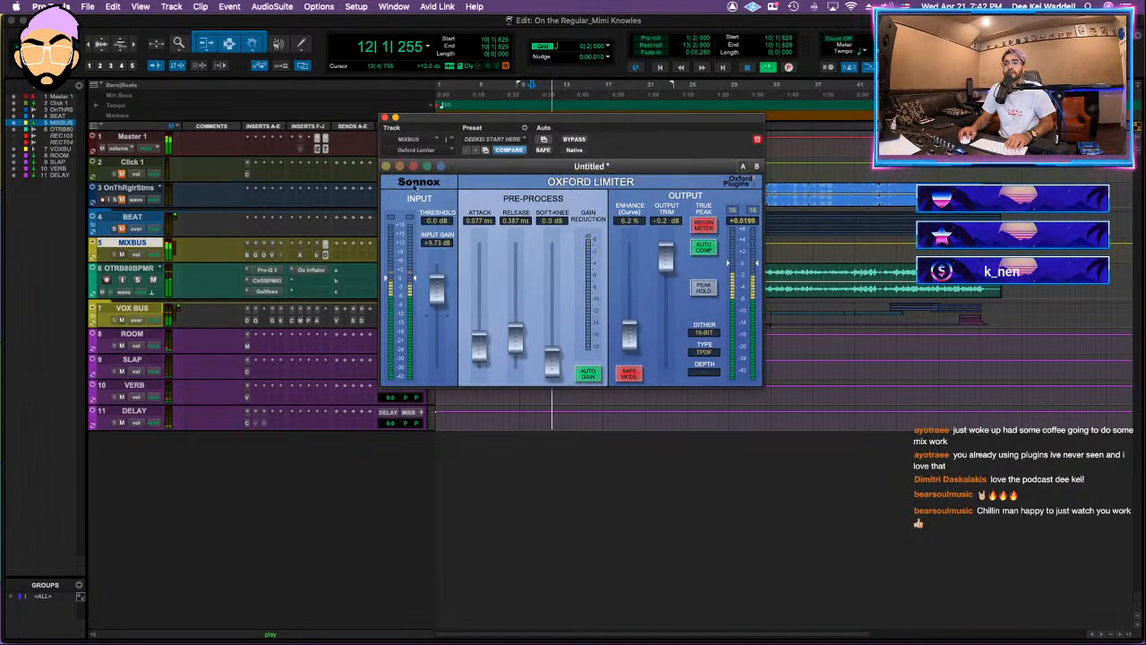
Step: Set the Oxford Inflator's effect to 21.1% on the OTRB80BPMR beat reference track, after viewing the HG-2MS on MIXBUS
click(385, 117)
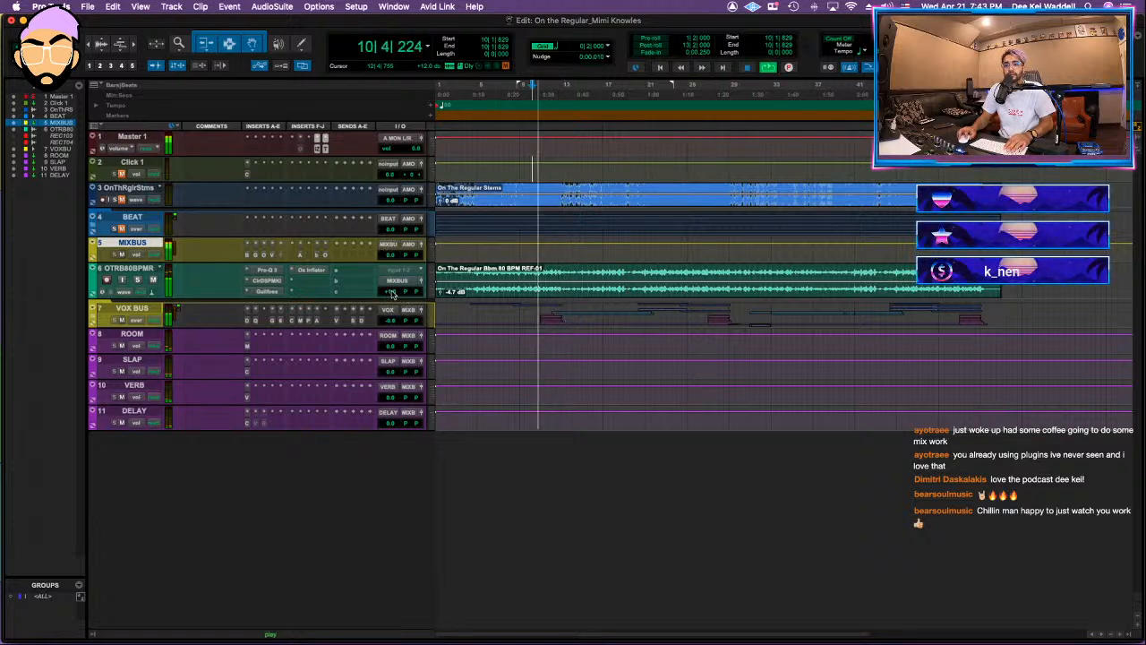
click(249, 254)
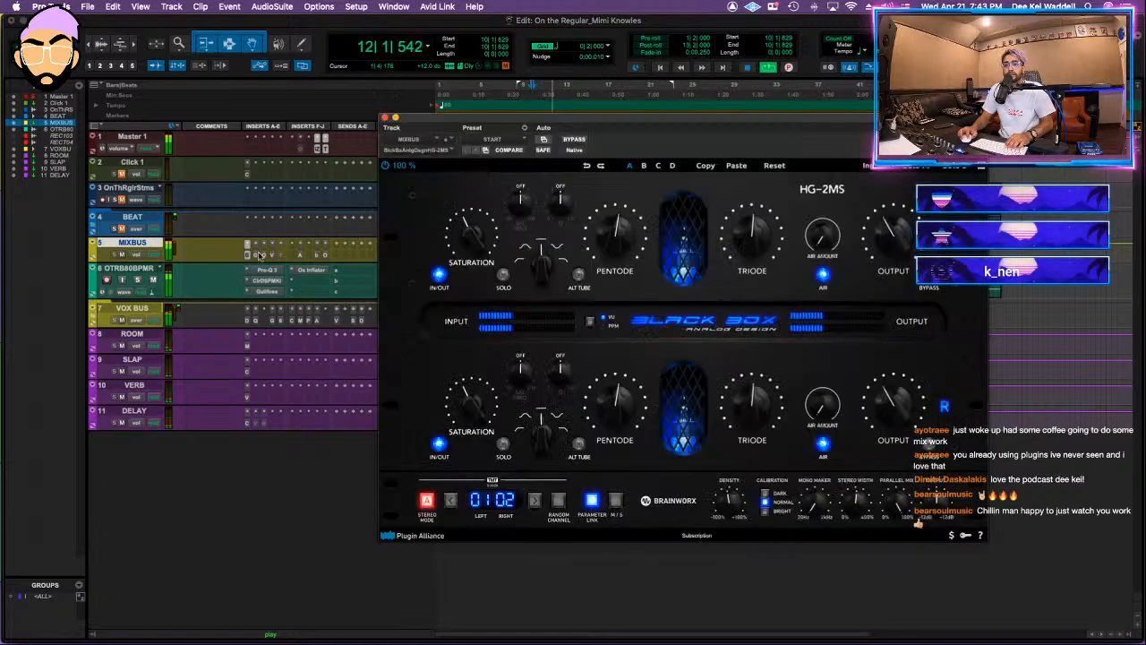
click(256, 255)
click(313, 270)
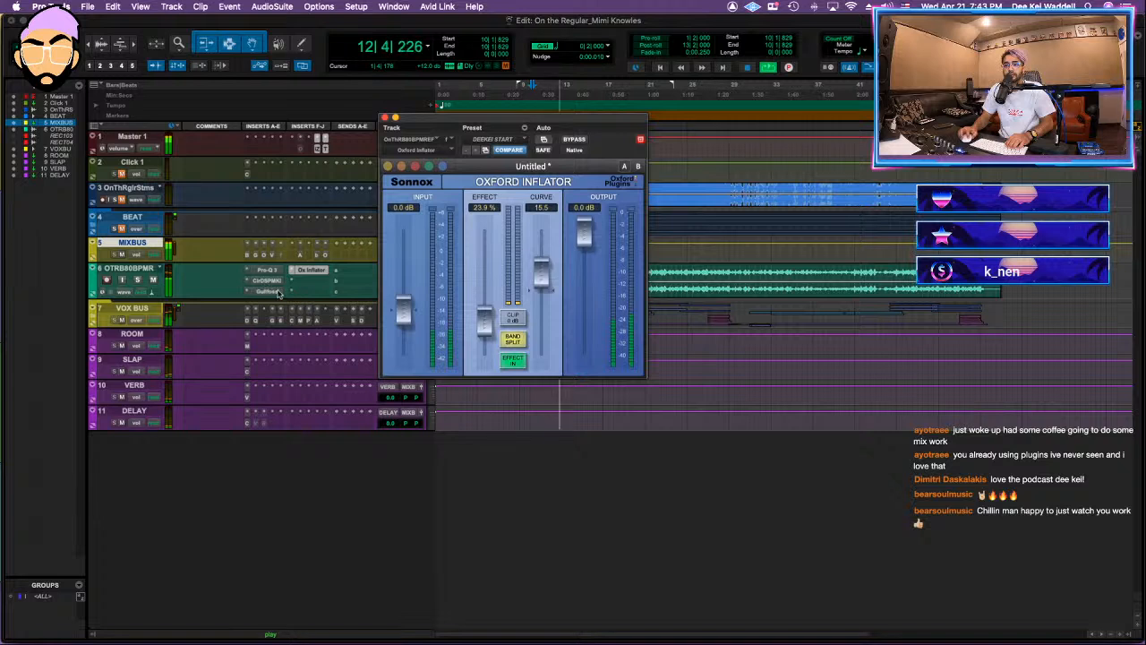
drag(482, 318, 483, 320)
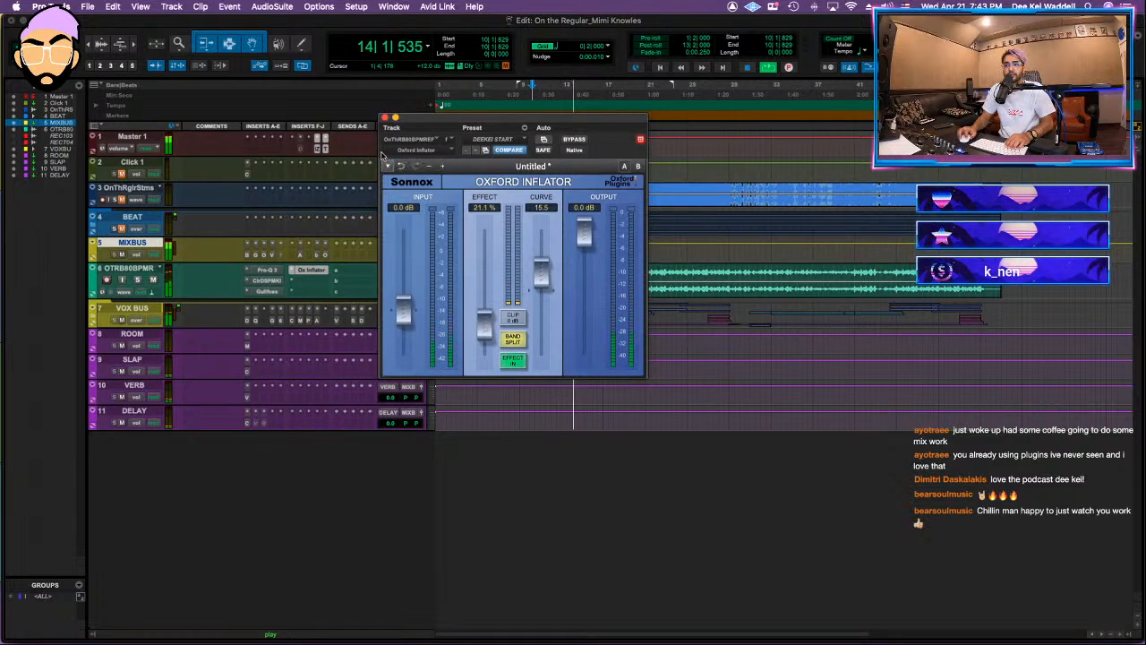
click(388, 167)
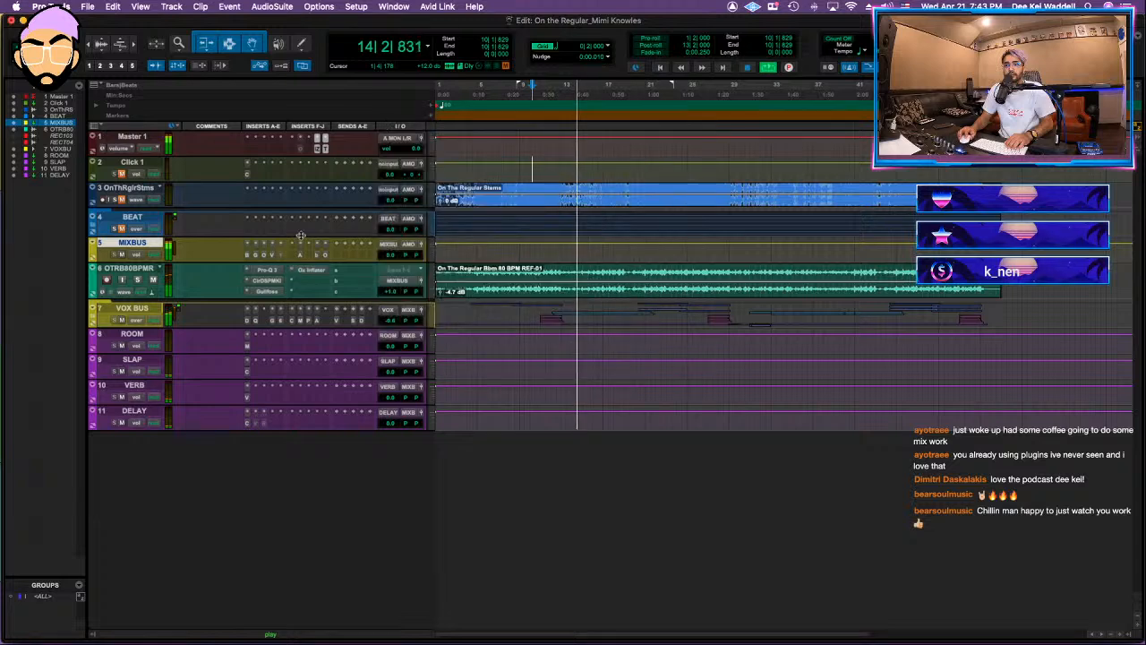
Step: Enlarge the OTRB80BPMR track's height and replay the mix from about bar 7
click(432, 285)
click(453, 297)
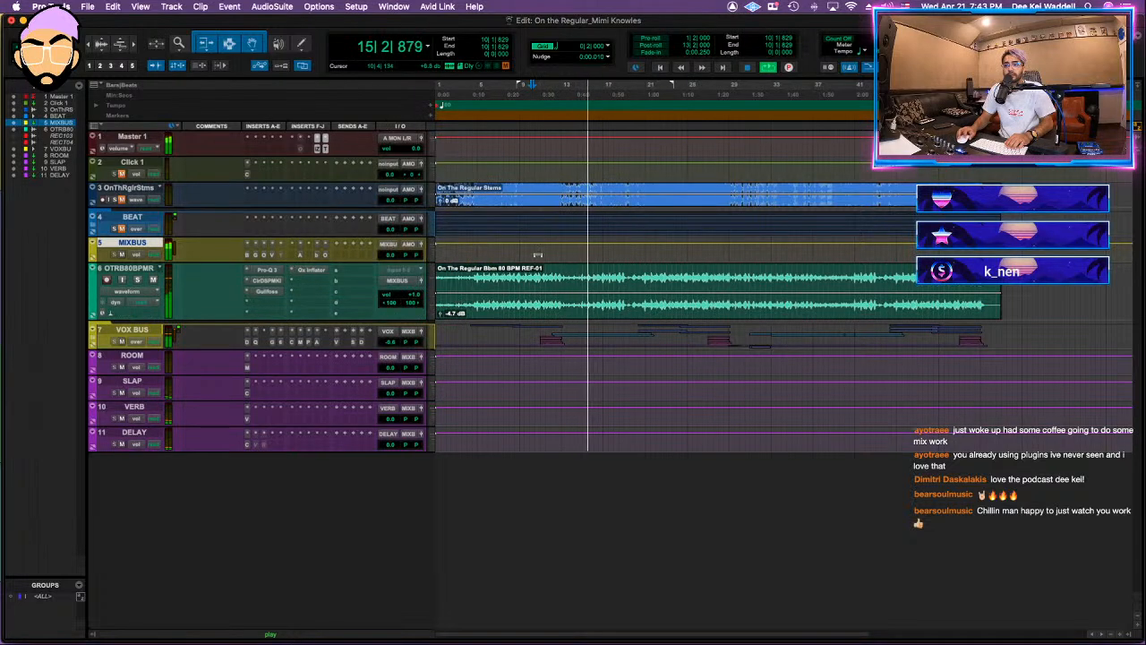
key(space)
click(502, 285)
key(space)
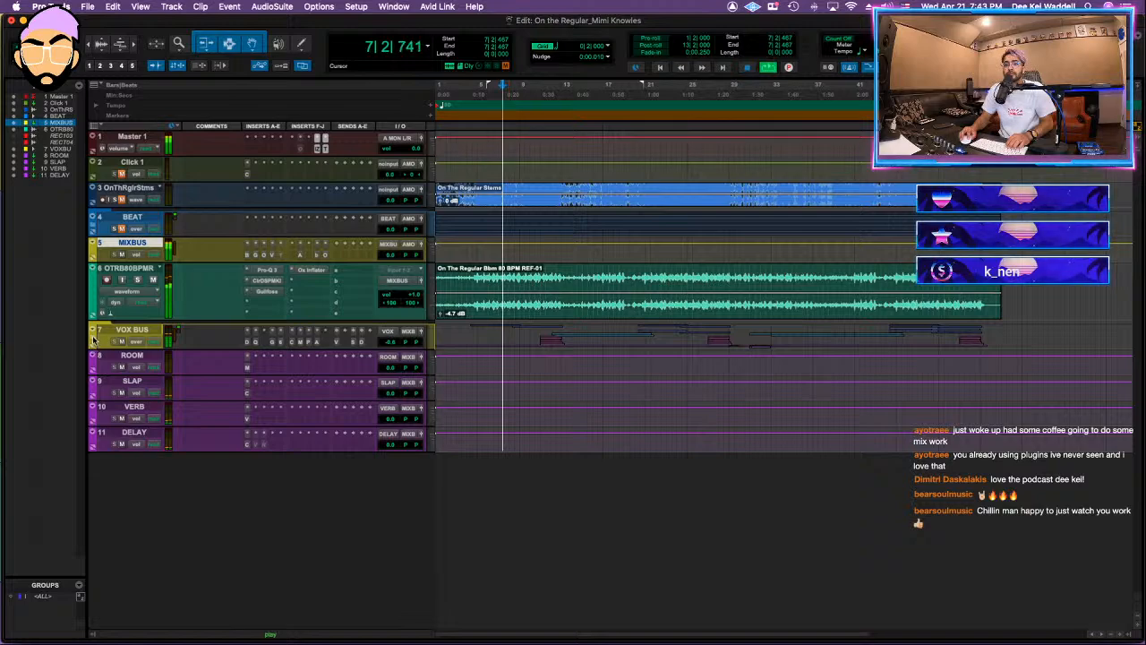
Step: Expand the VOX BUS folder and its nested lead and BGVS folders, and save the session
click(103, 342)
scroll(392, 365, down, 5)
click(112, 456)
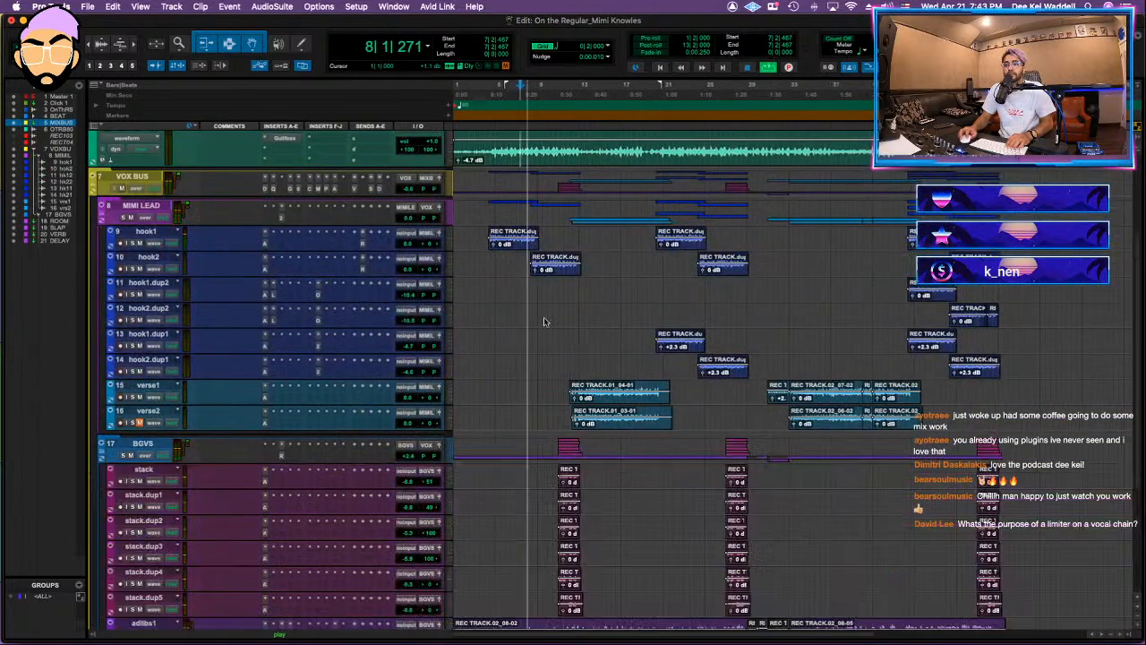
key(super+s)
scroll(608, 237, up, 4)
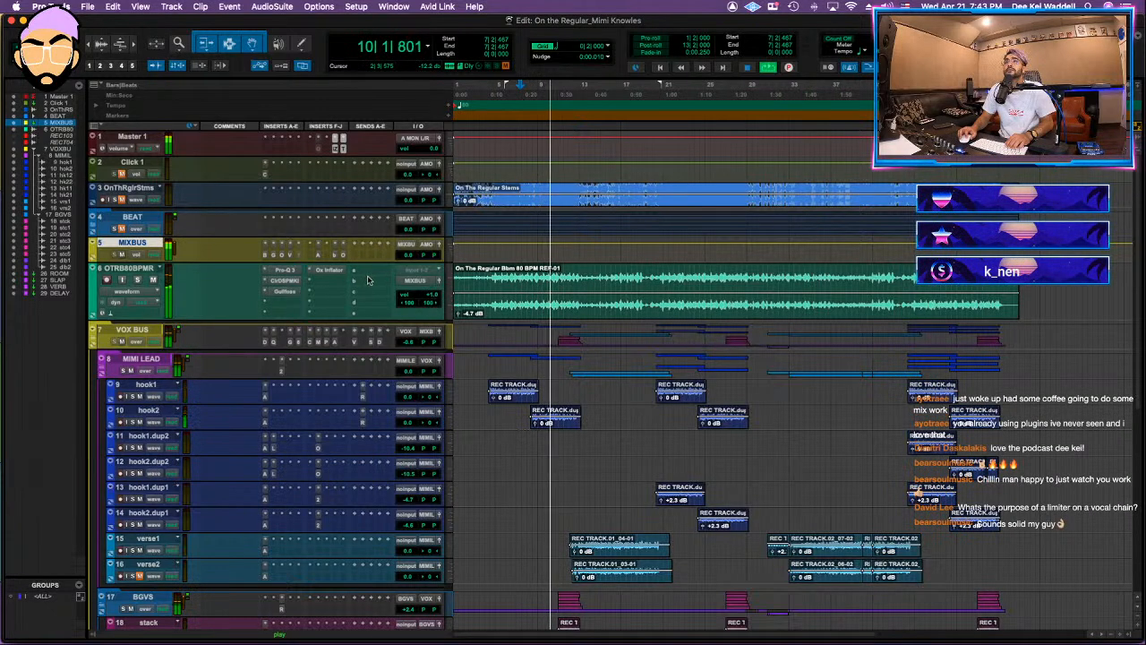
Step: Review the first MIXBUS plug-ins, and delete the bell cut near 165 Hz from the Pro-Q 3 on OTRB80BPMR
click(294, 256)
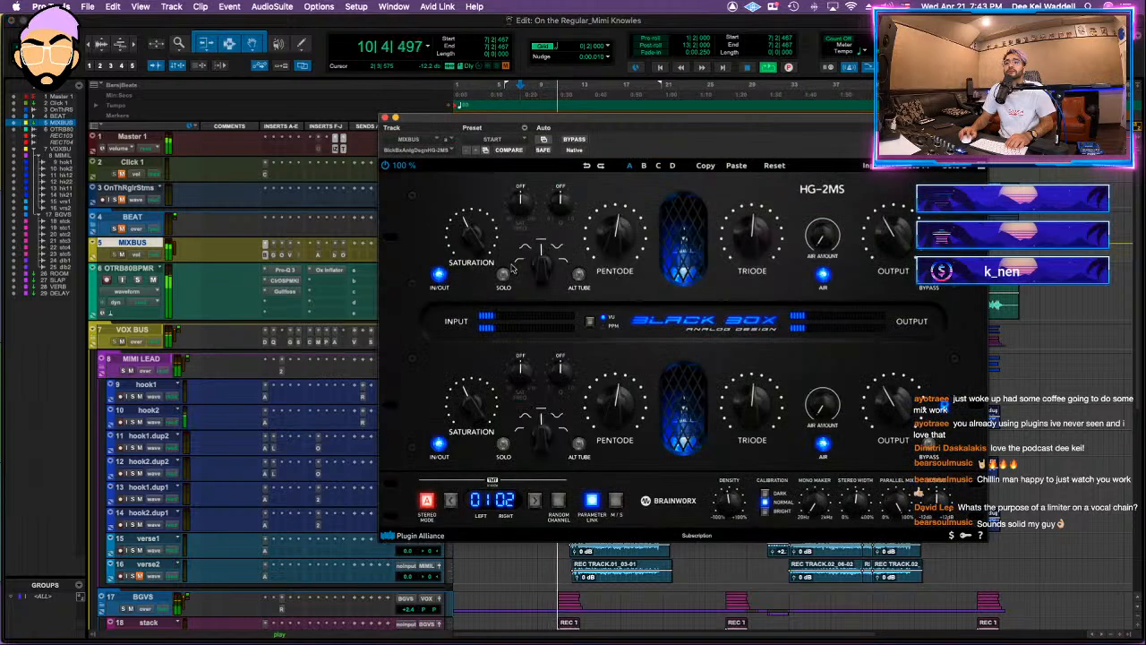
click(274, 256)
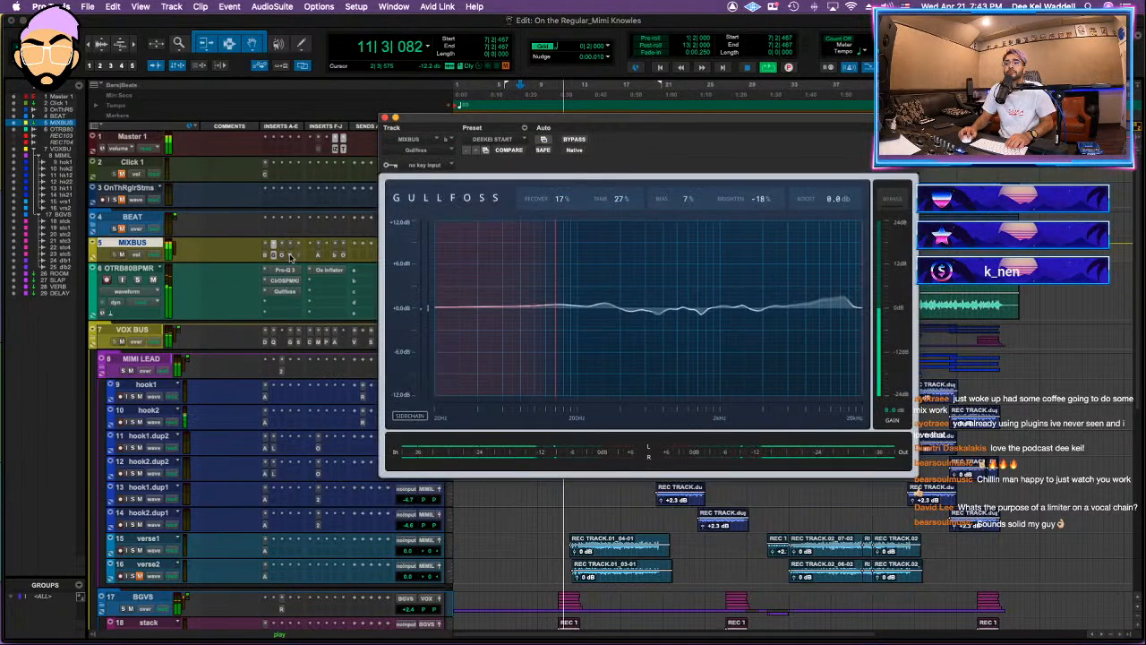
click(290, 255)
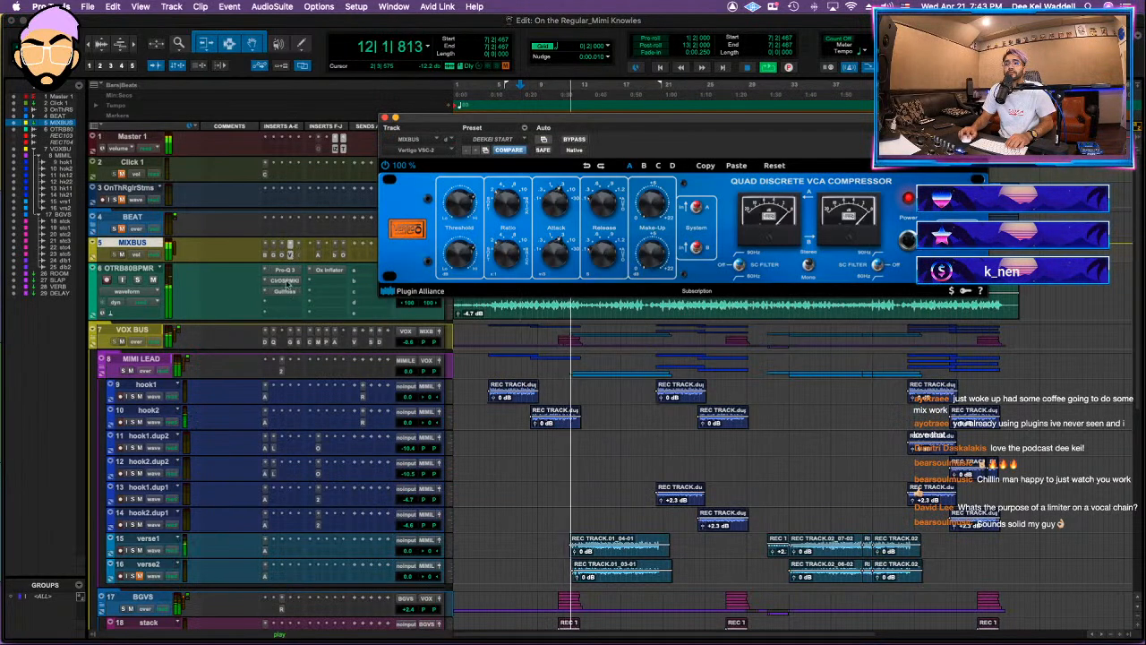
click(285, 270)
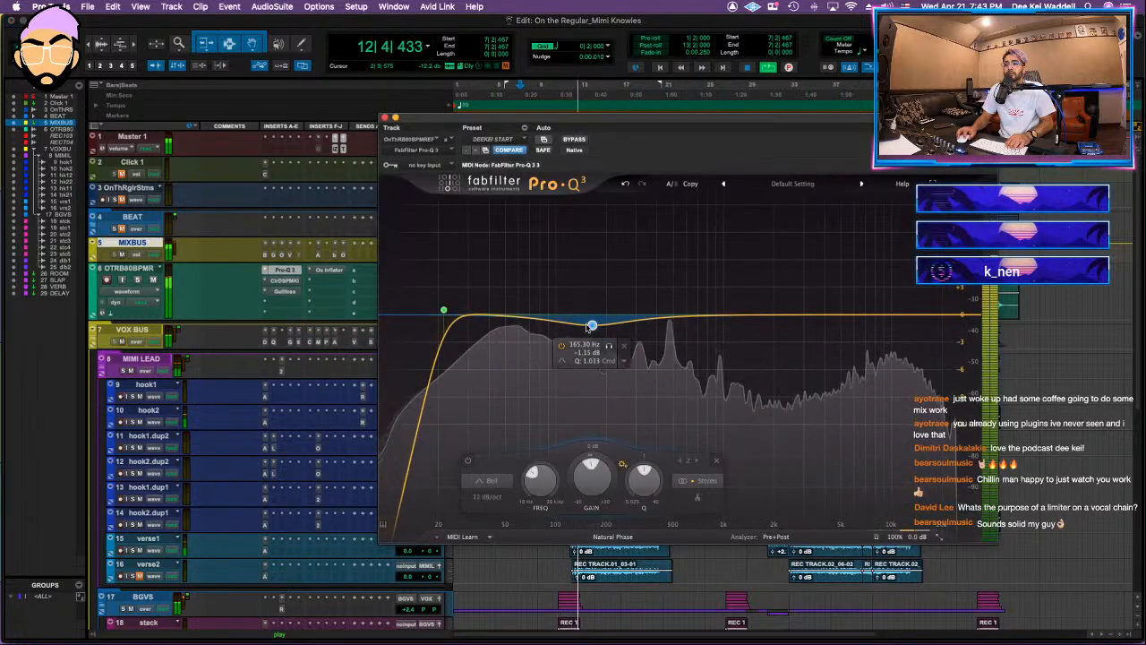
drag(591, 325, 593, 317)
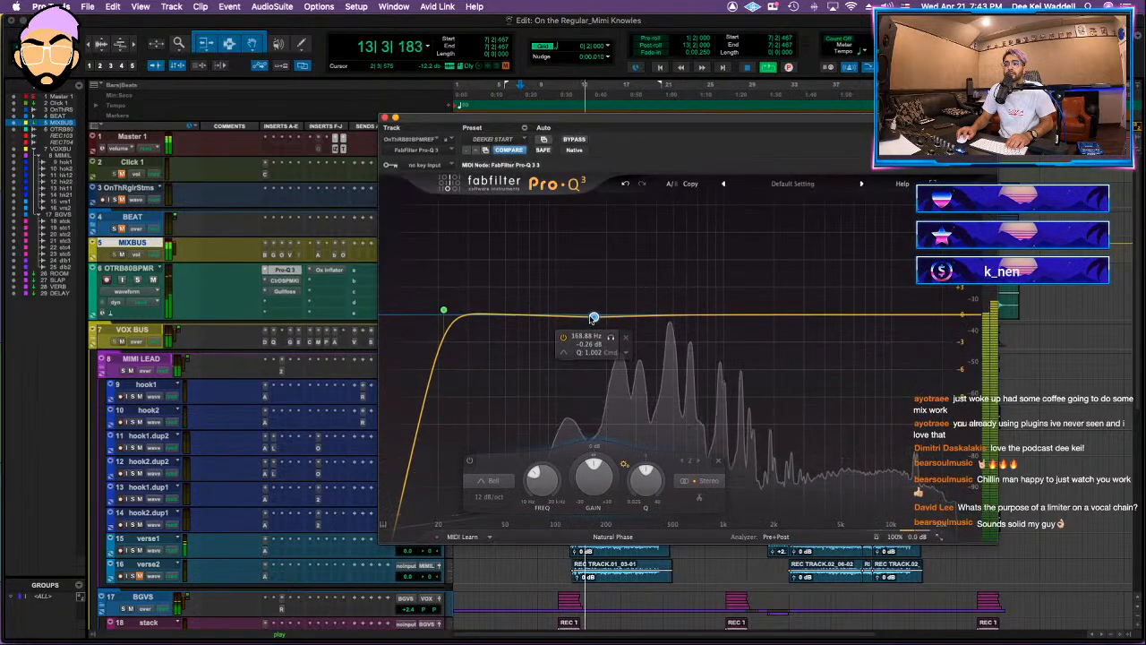
click(624, 337)
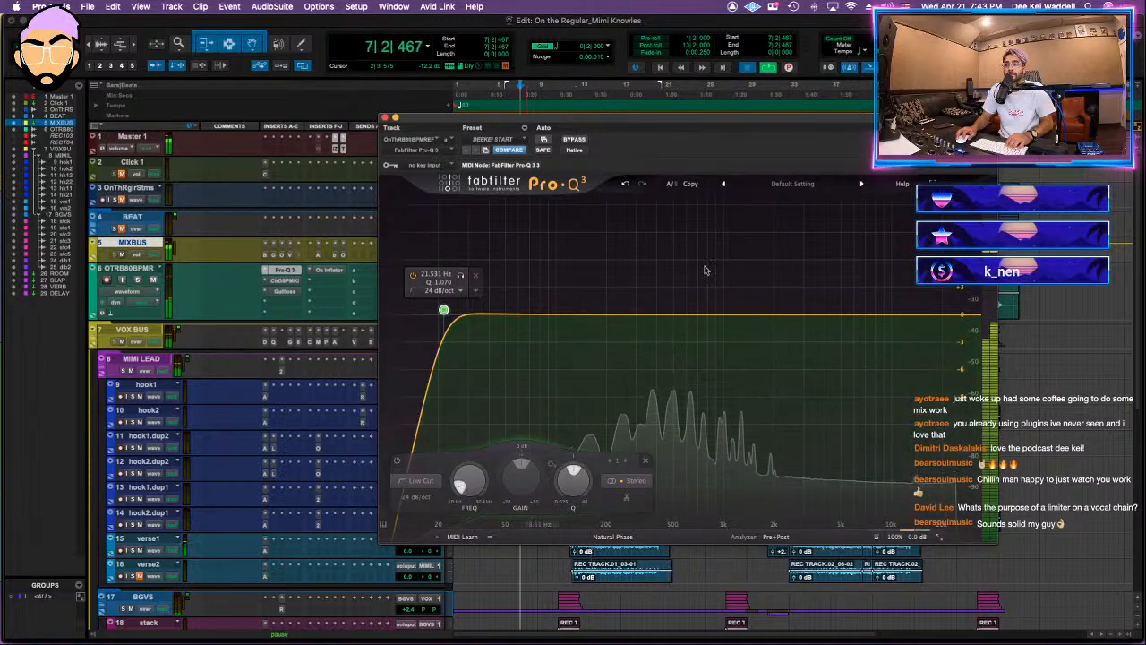
click(383, 118)
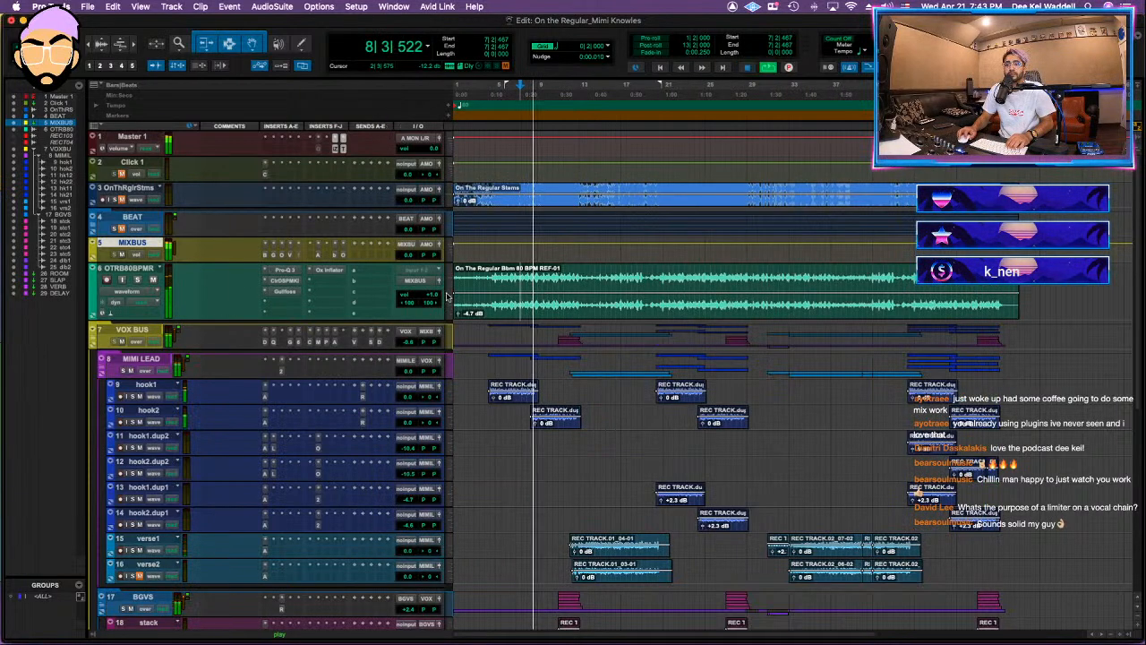
Step: Insert the Shadow Hills Class A mastering compressor after Gullfoss on the OTRB80BPMR track and replay the mix
click(273, 303)
text(shadow)
key(Return)
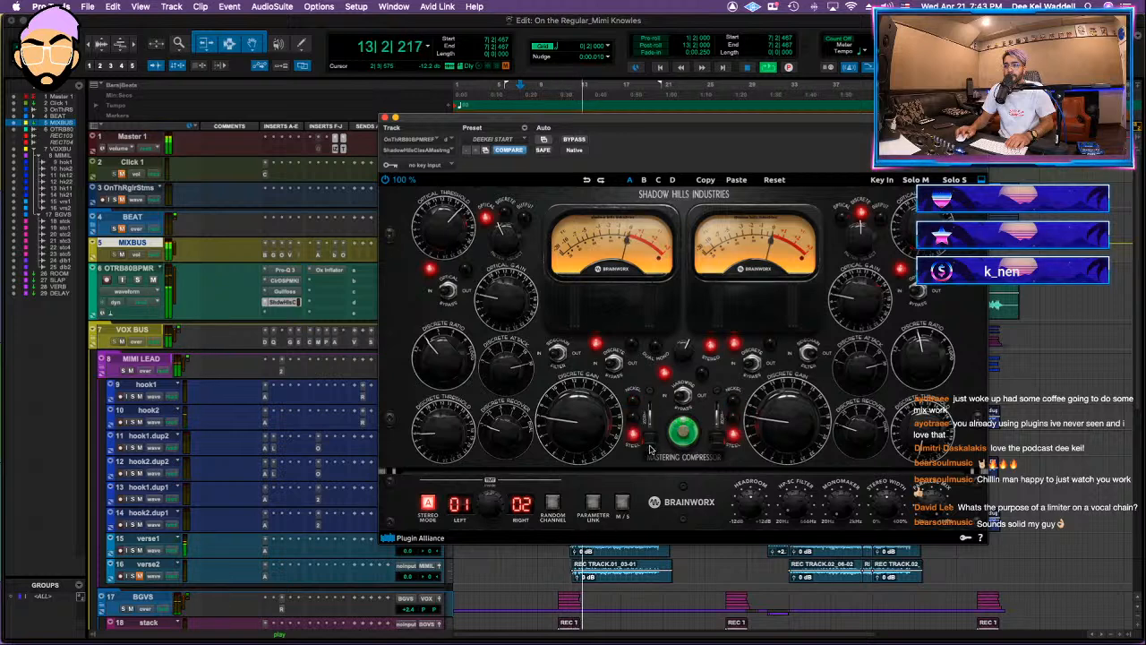
key(space)
key(space)
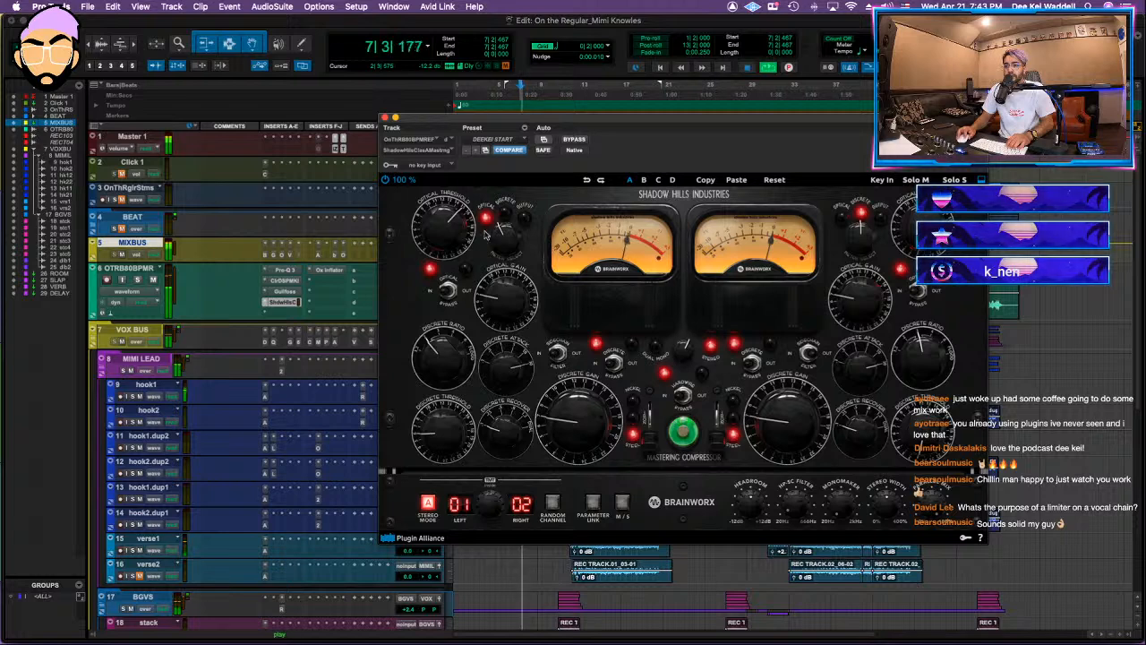
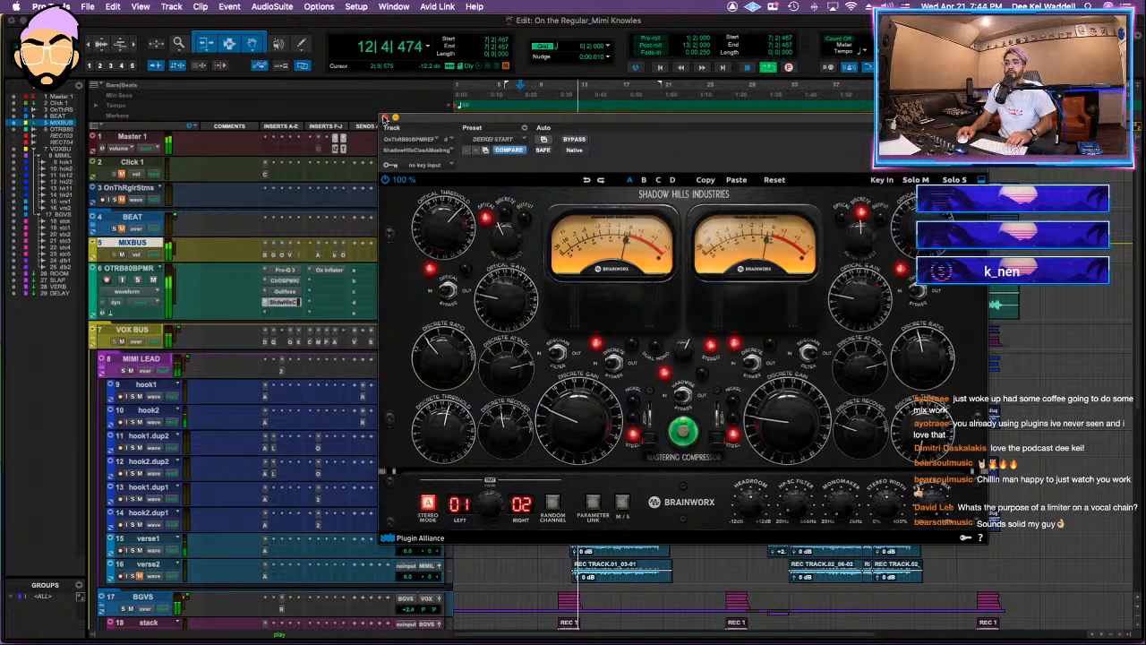
Step: Close the Shadow Hills compressor, save the session and replay the mix from about bar 7
click(385, 117)
key(shift+a)
key(shift+a)
key(super+s)
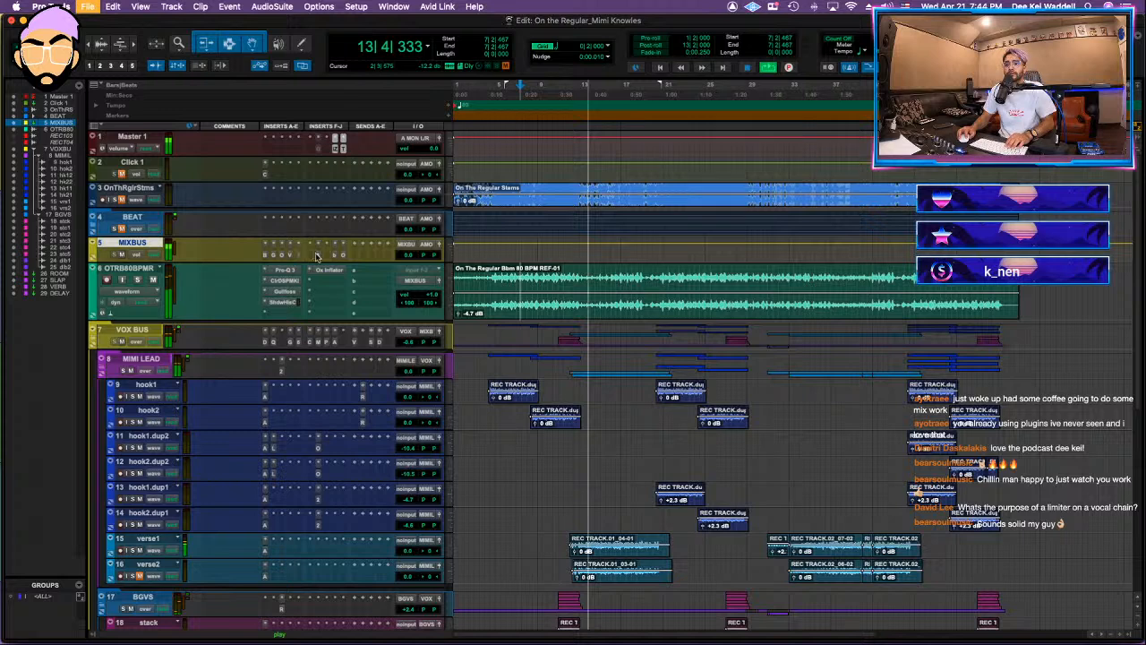
click(316, 256)
key(Escape)
key(space)
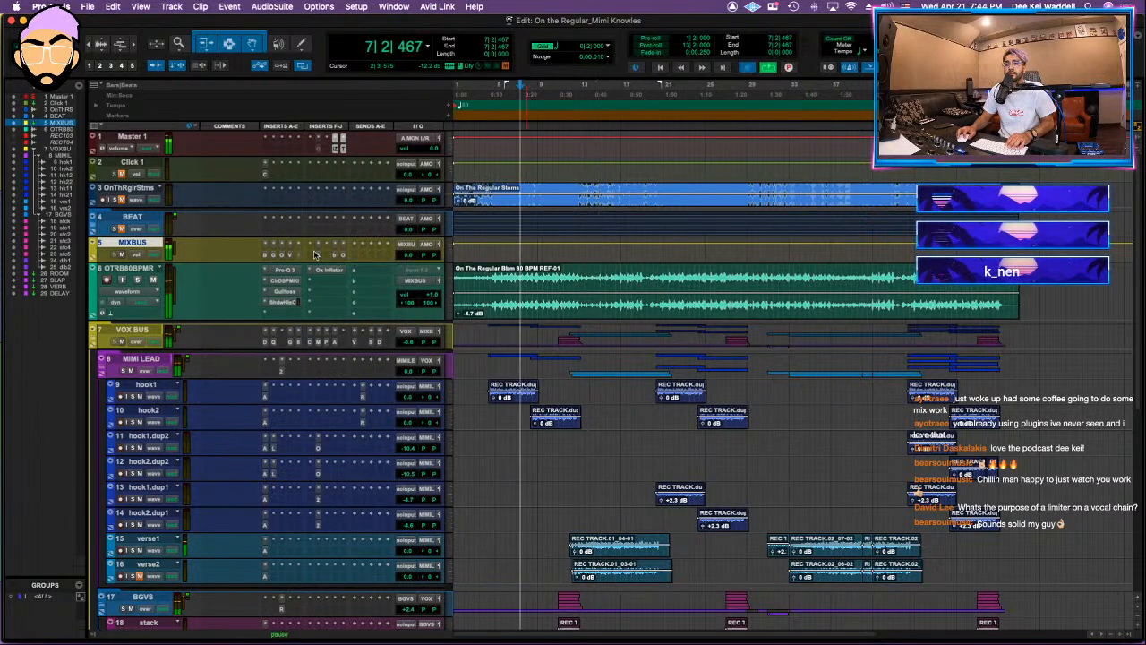
key(space)
Step: On the MIXBUS AR-1 compressor, set the threshold to -29.2 dB, output to -5.1 dB and release to 175 ms
click(300, 256)
mouse_move(793, 267)
mouse_down()
mouse_move(786, 300)
mouse_move(793, 280)
mouse_up()
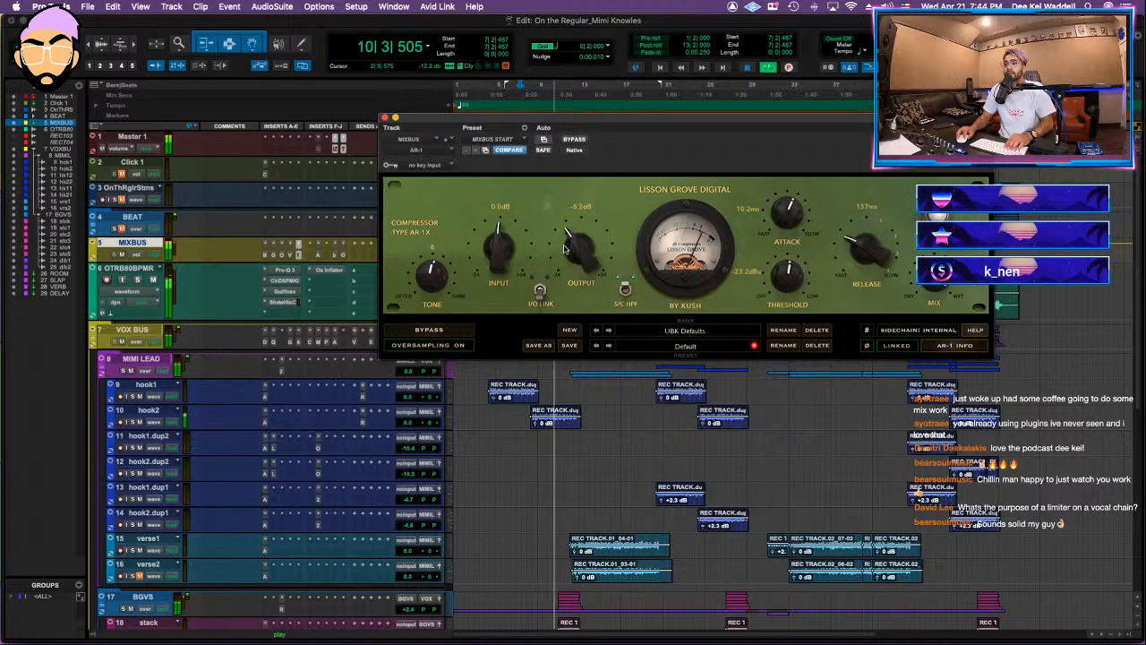
drag(566, 246, 566, 243)
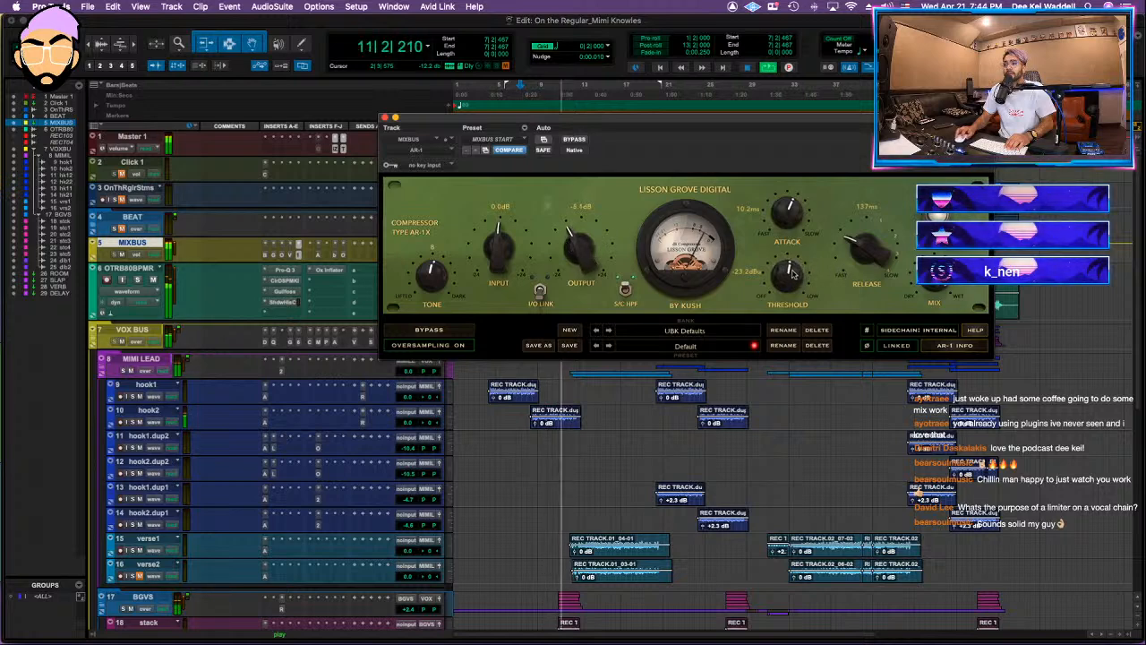
drag(872, 247, 895, 240)
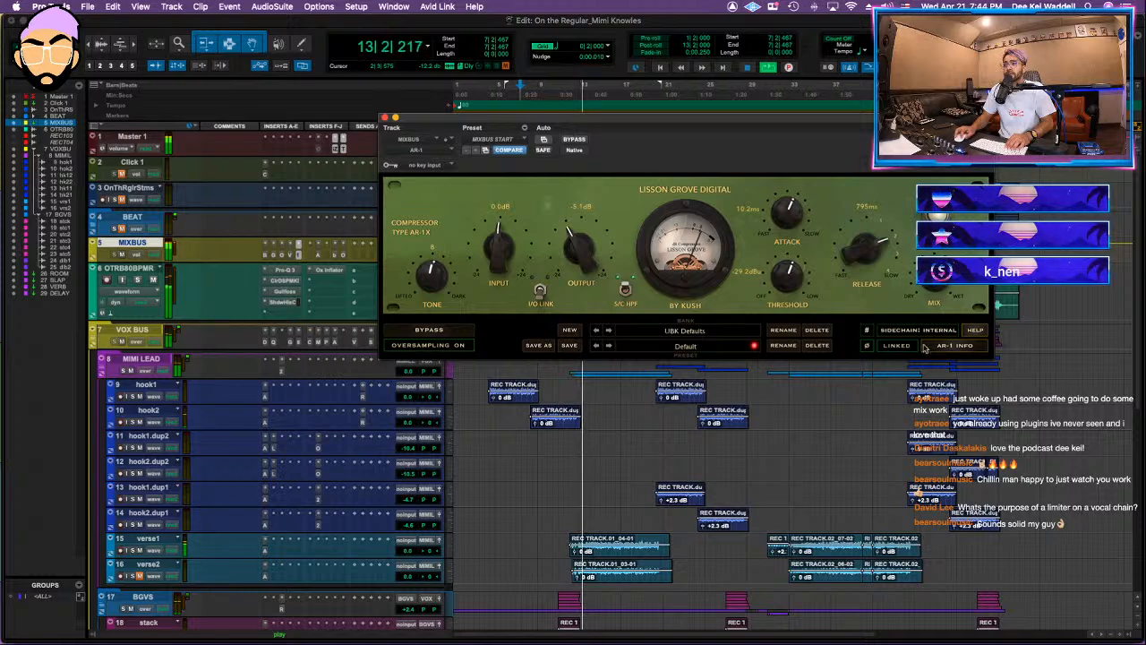
drag(869, 248, 885, 224)
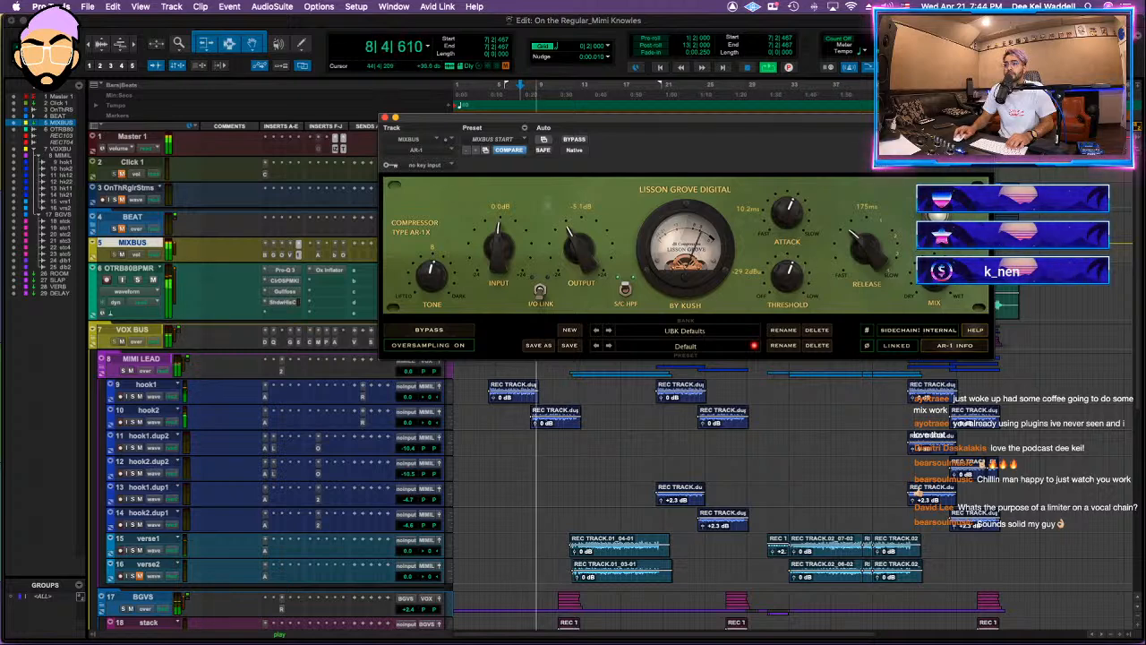
Step: Compare the mix with the MIXBUS AR-1 compressor bypassed and active, leaving it active
click(574, 139)
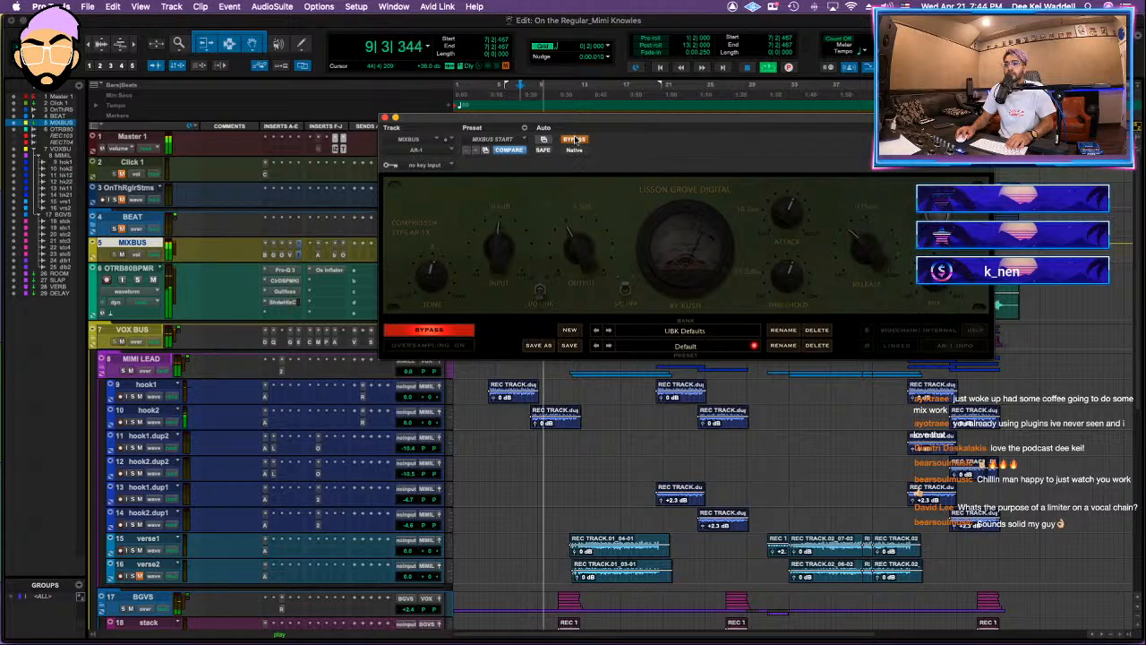
click(575, 139)
click(574, 140)
click(574, 139)
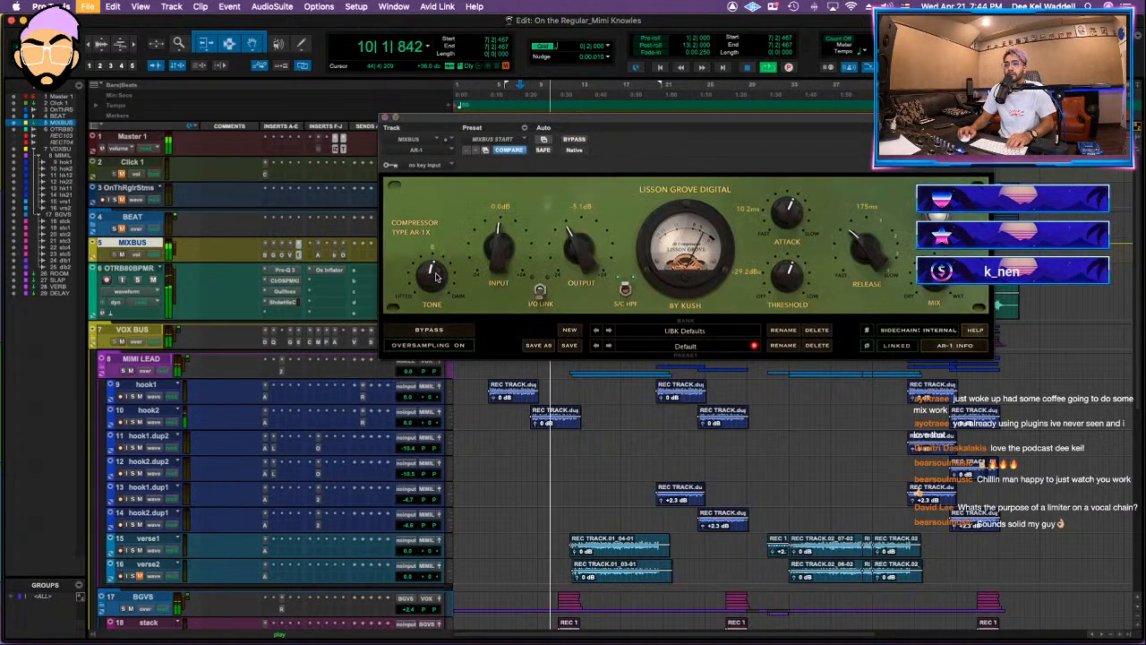
Step: Adjust the MIXBUS bx_limiter True Peak's XL to 14 % and the Oxford Limiter's input gain to +10.3 dB
click(335, 255)
drag(696, 390, 698, 384)
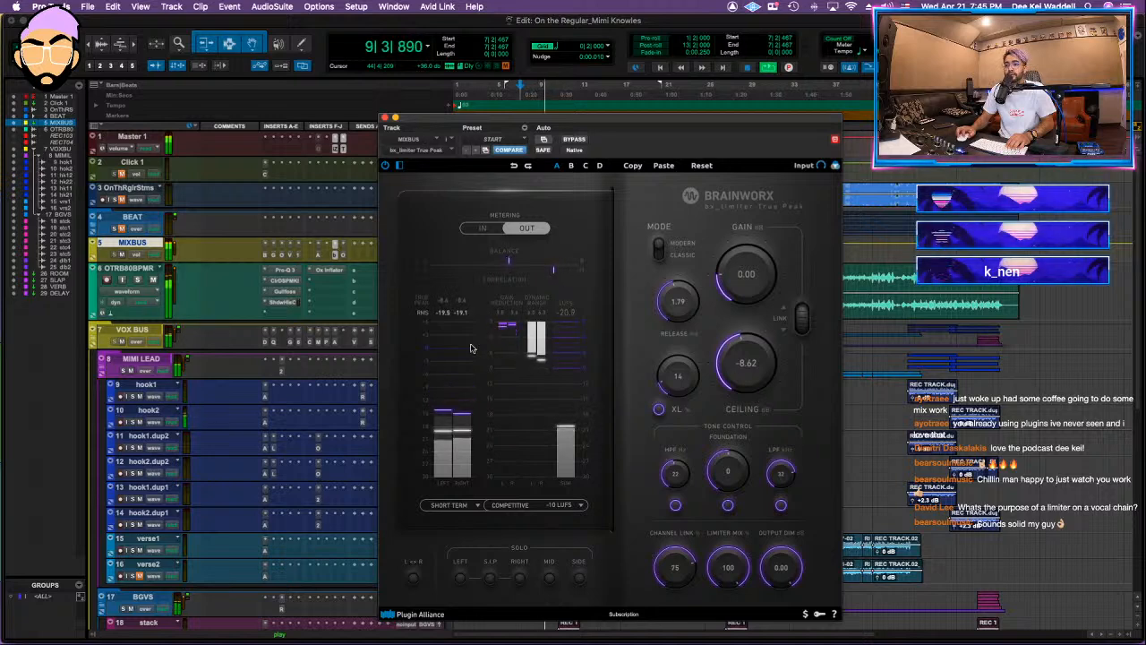
click(343, 255)
drag(447, 290, 447, 288)
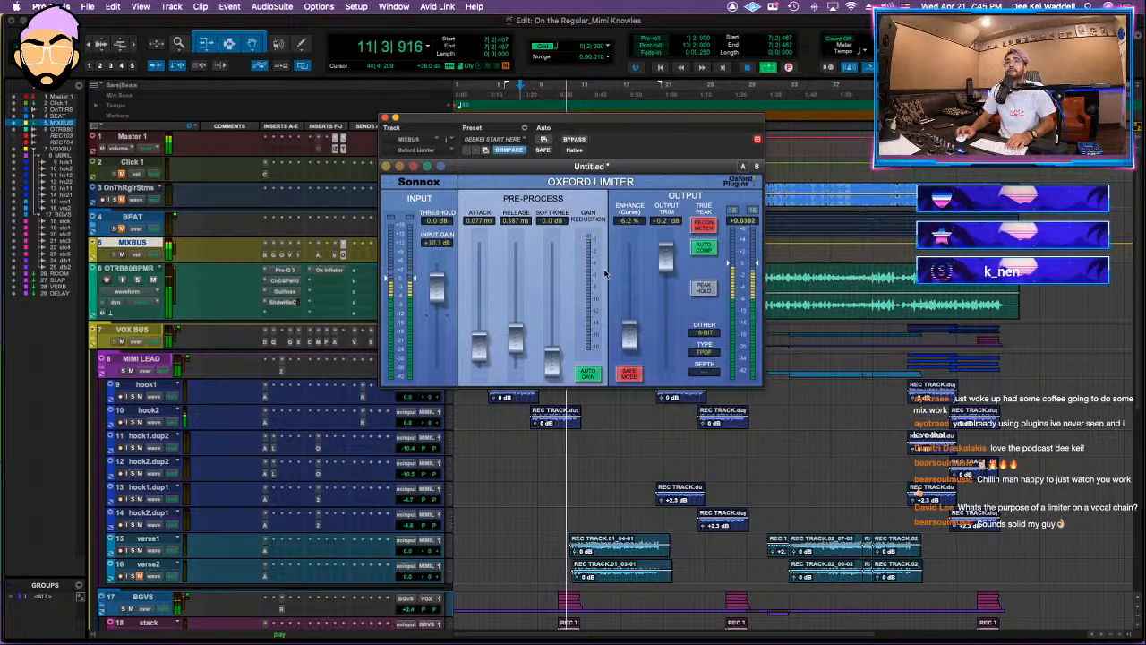
click(385, 117)
Step: Expand and unmute the BEAT folder, and mute all of the stem tracks inside it
click(123, 229)
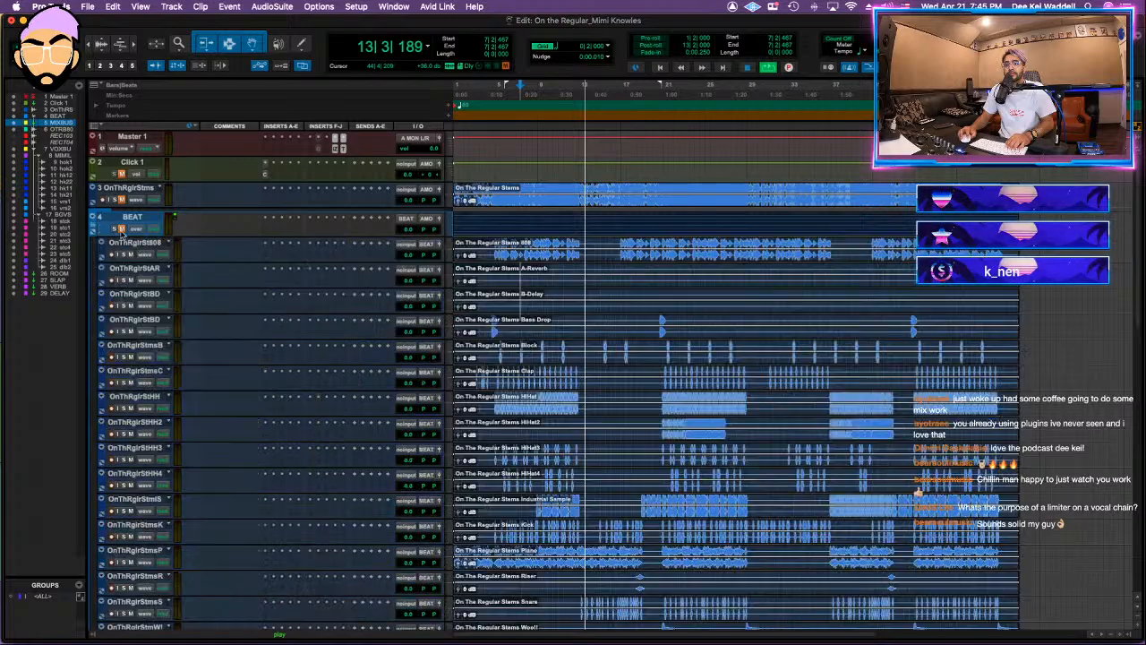
scroll(164, 224, down, 10)
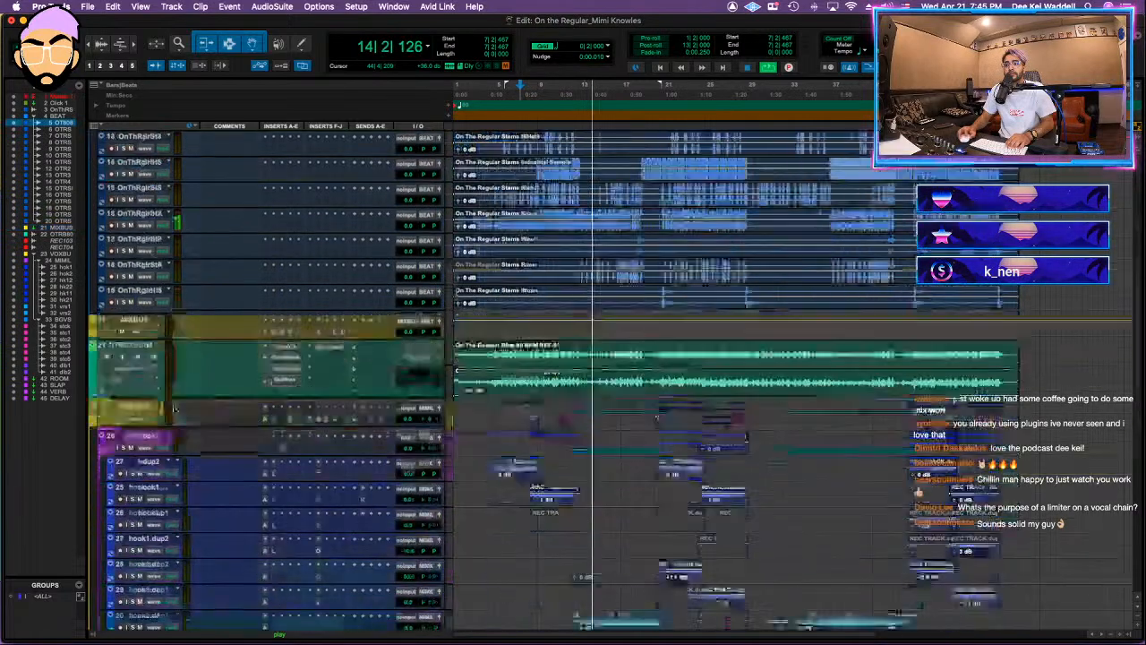
scroll(164, 224, up, 6)
key(space)
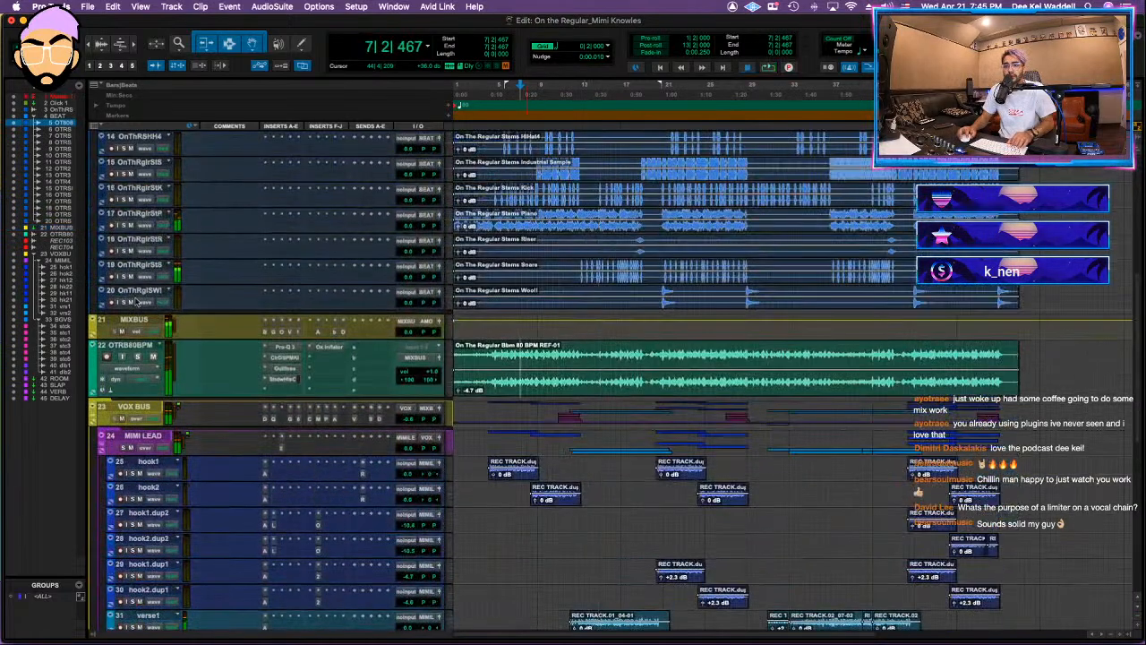
scroll(269, 268, up, 6)
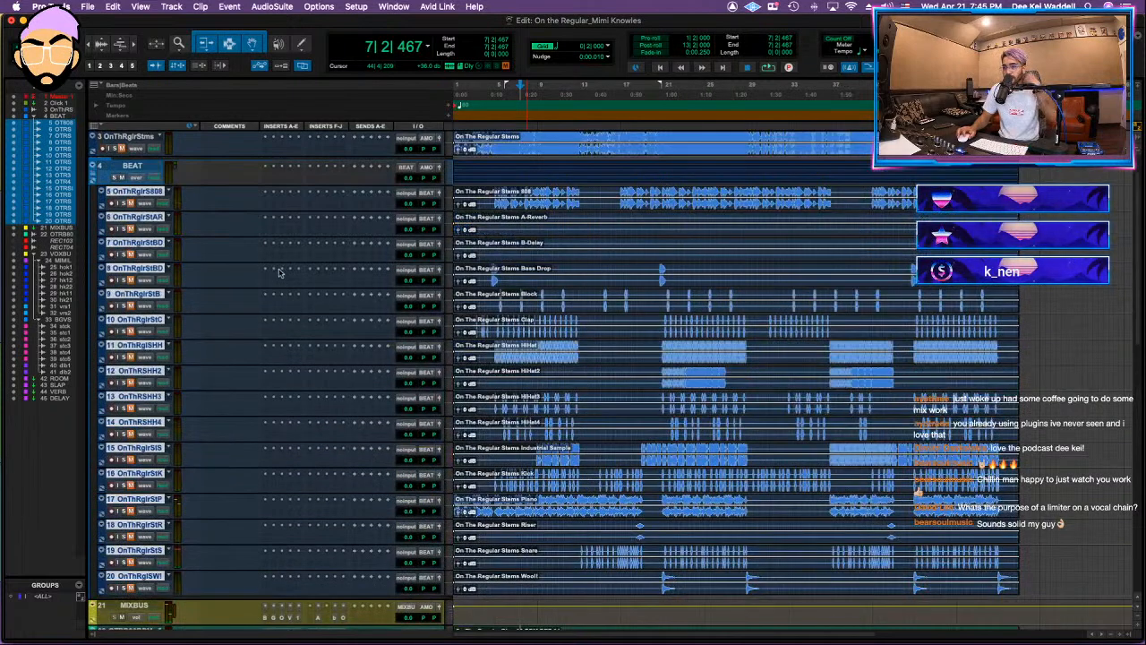
key(space)
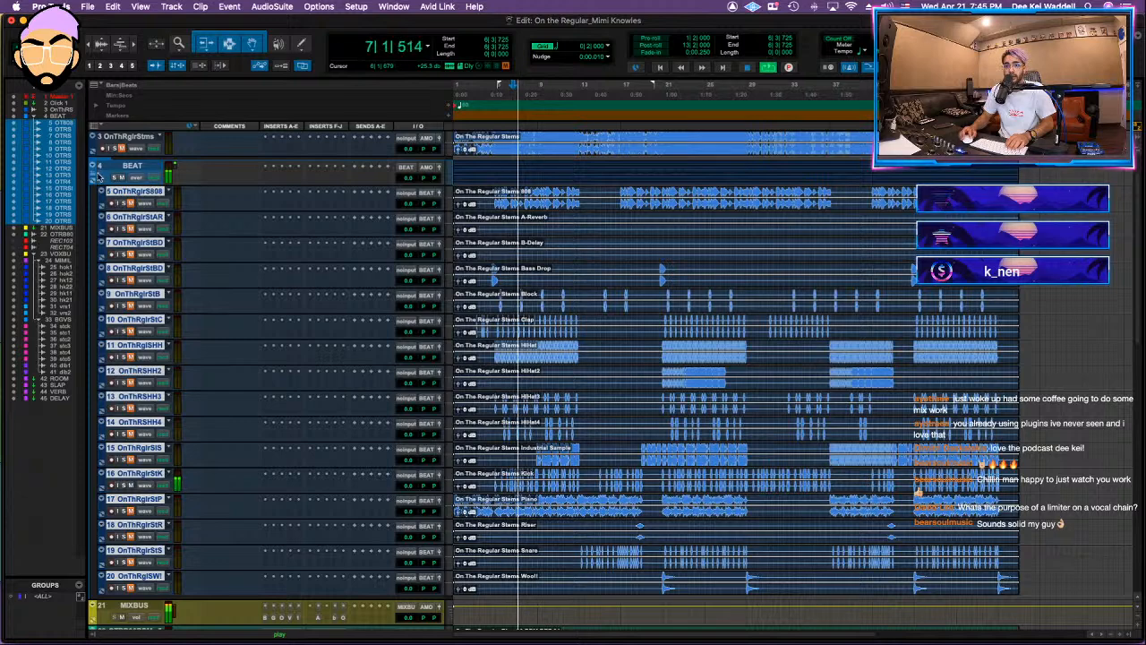
Step: Unmute and solo the Kick stem track inside the BEAT folder
click(93, 176)
click(93, 175)
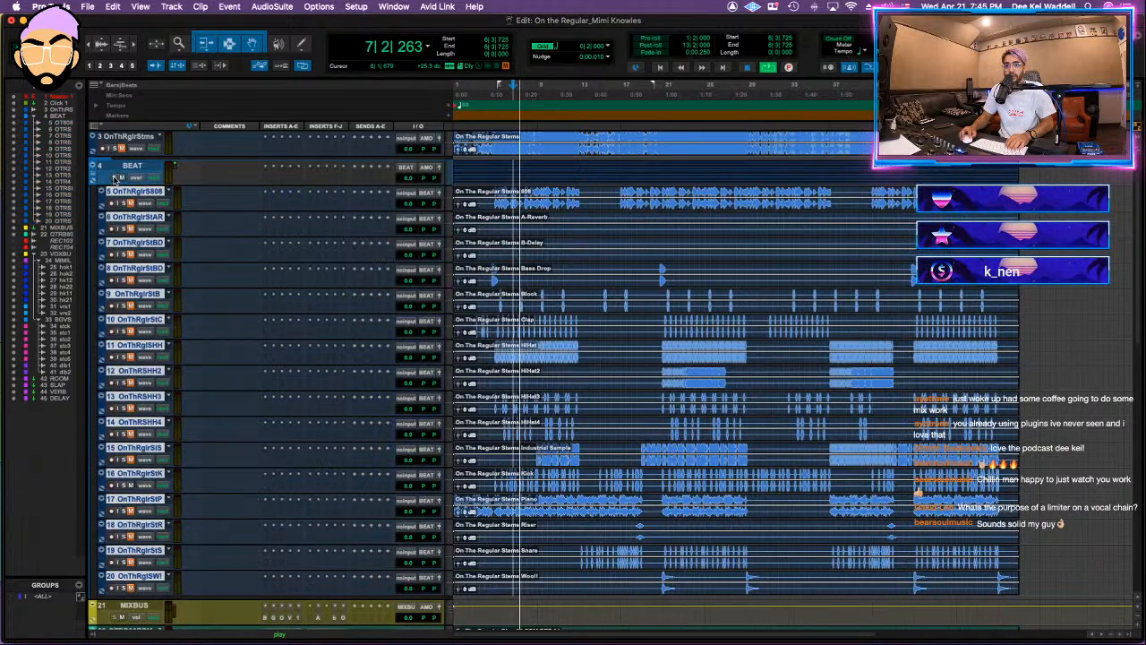
click(129, 486)
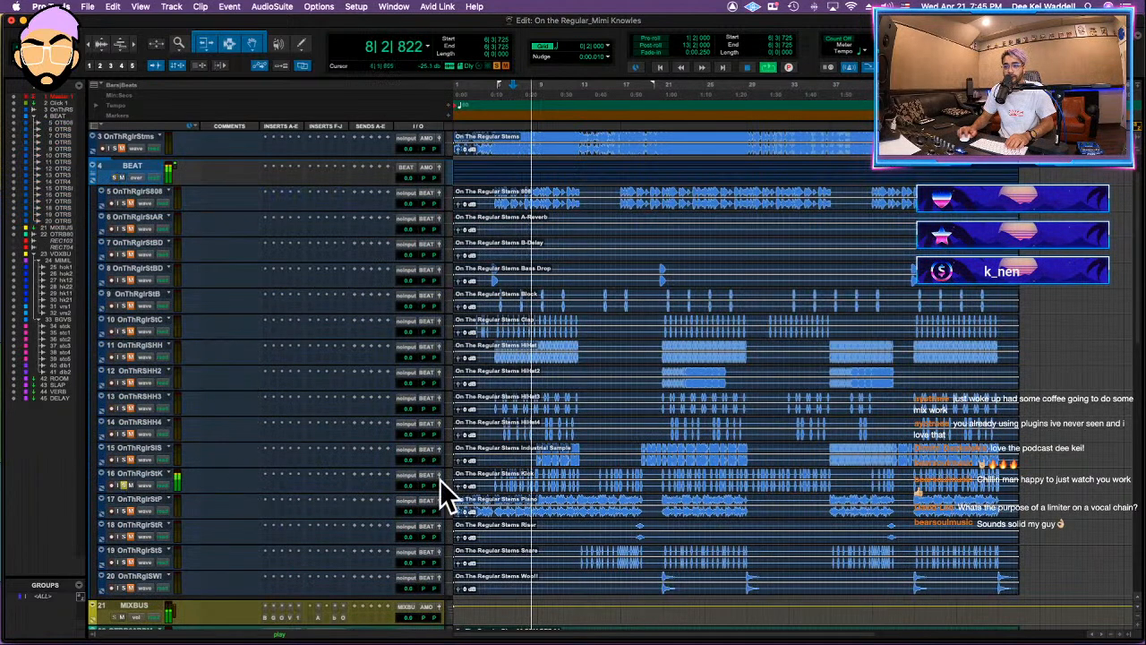
Step: Route the BEAT folder's output to the MIXBUS stereo bus
scroll(197, 428, down, 10)
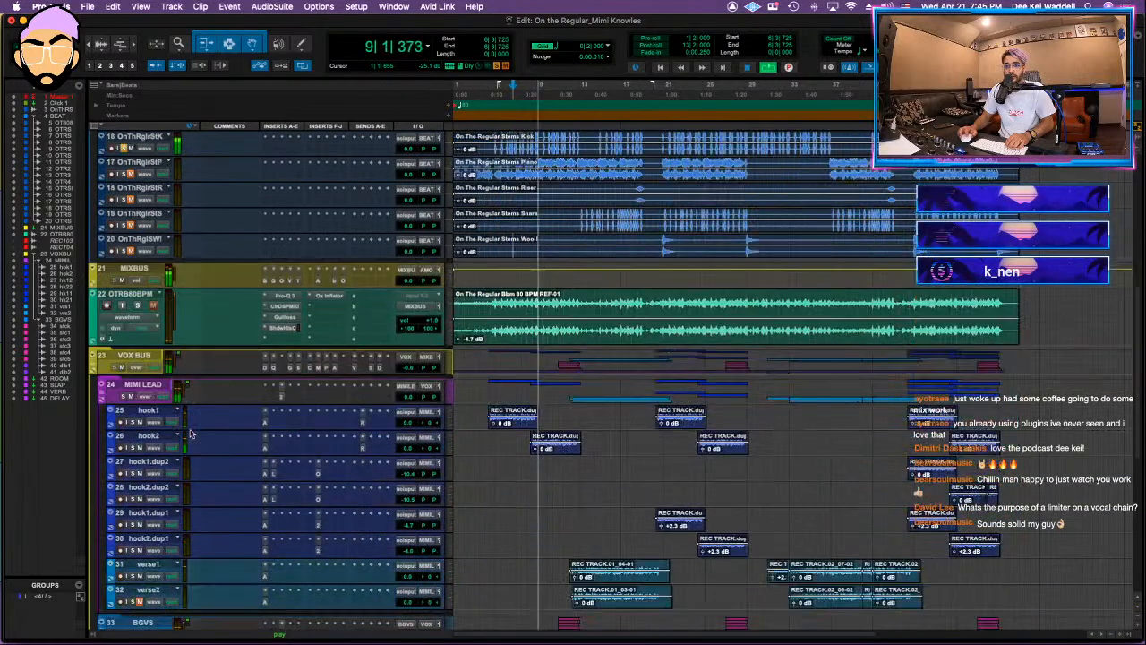
scroll(125, 381, up, 10)
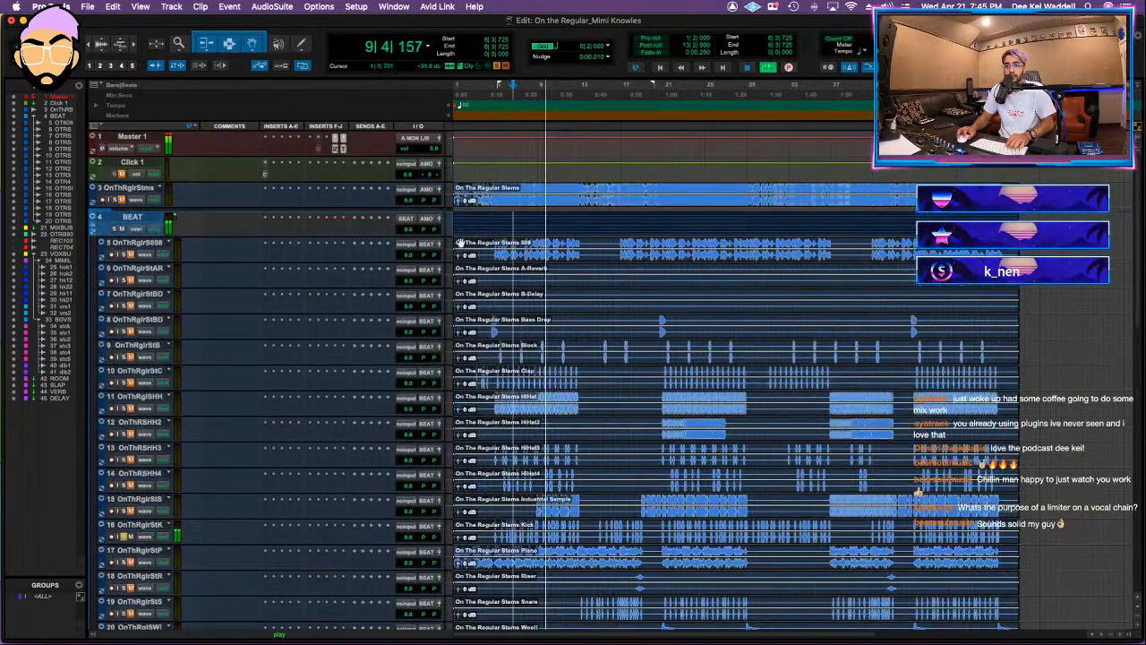
click(434, 218)
mouse_move(443, 230)
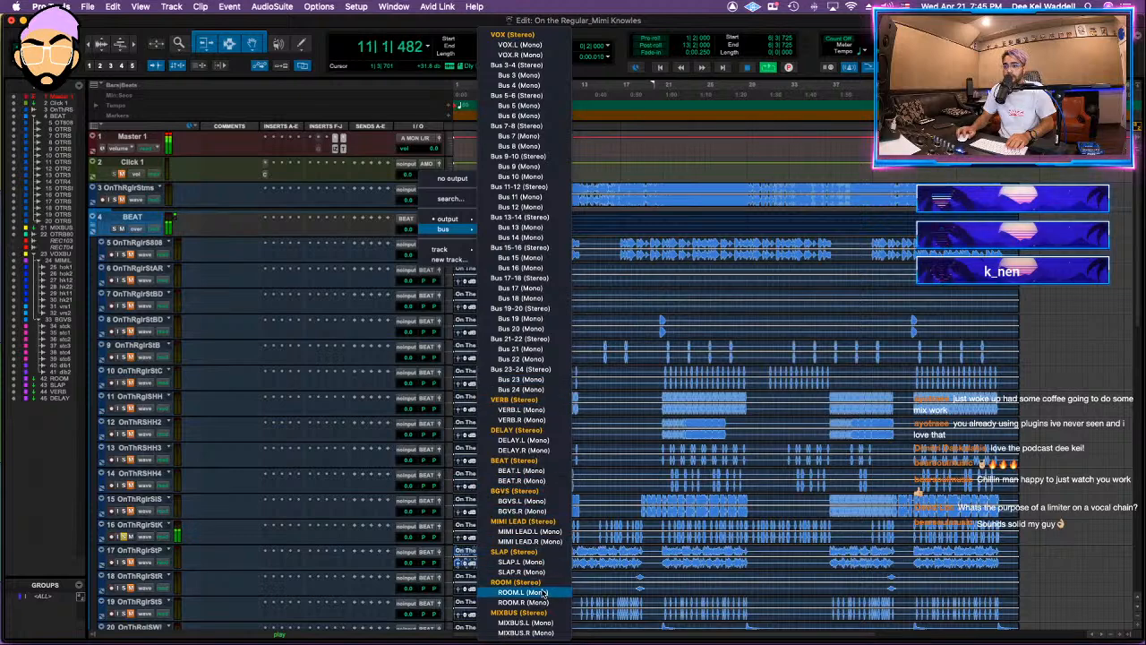
click(529, 613)
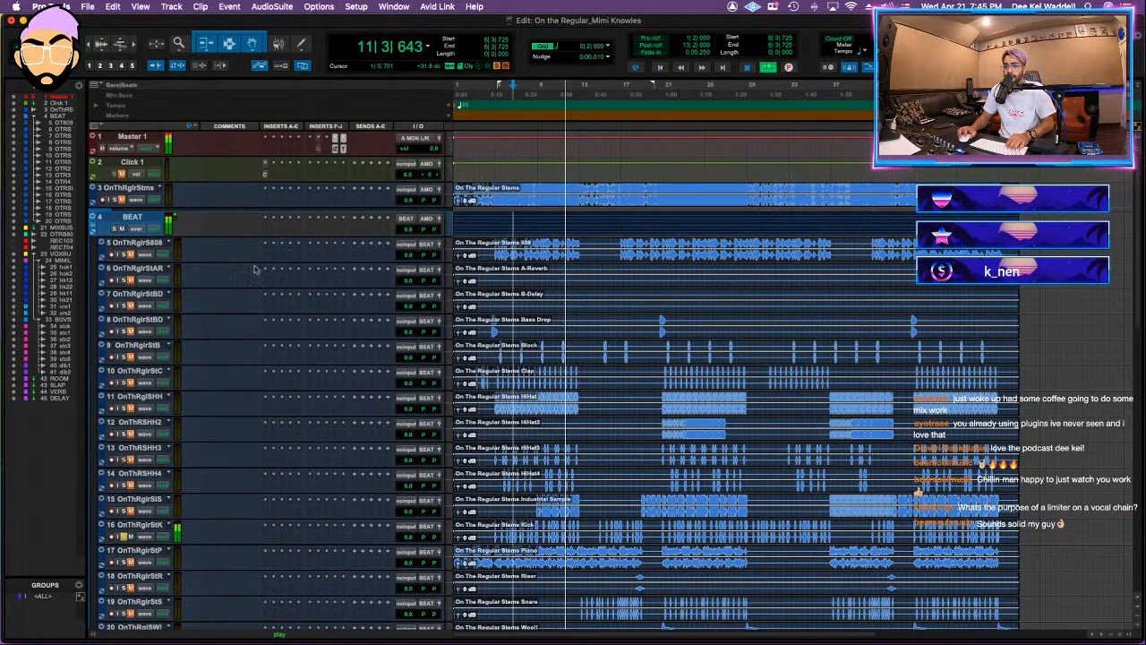
Step: Collapse the BEAT folder, move it directly below the MIXBUS track and solo it
click(95, 217)
drag(143, 260, 90, 253)
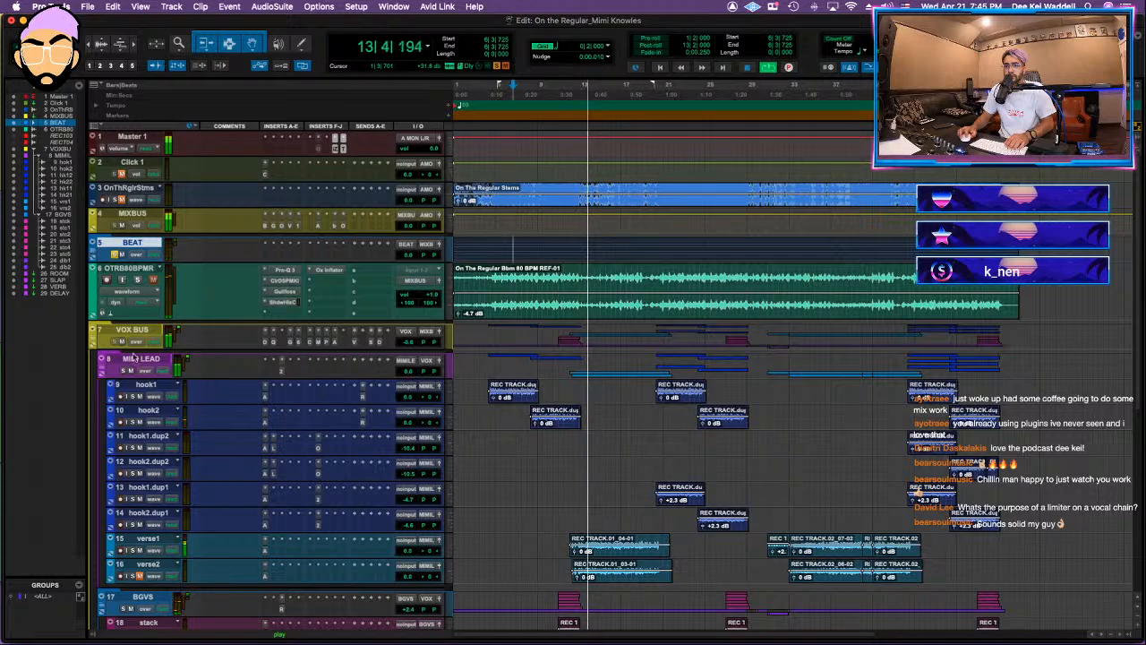
Step: Expand the BEAT folder, replay from about bar 6 and lower the Kick stem's volume
click(93, 253)
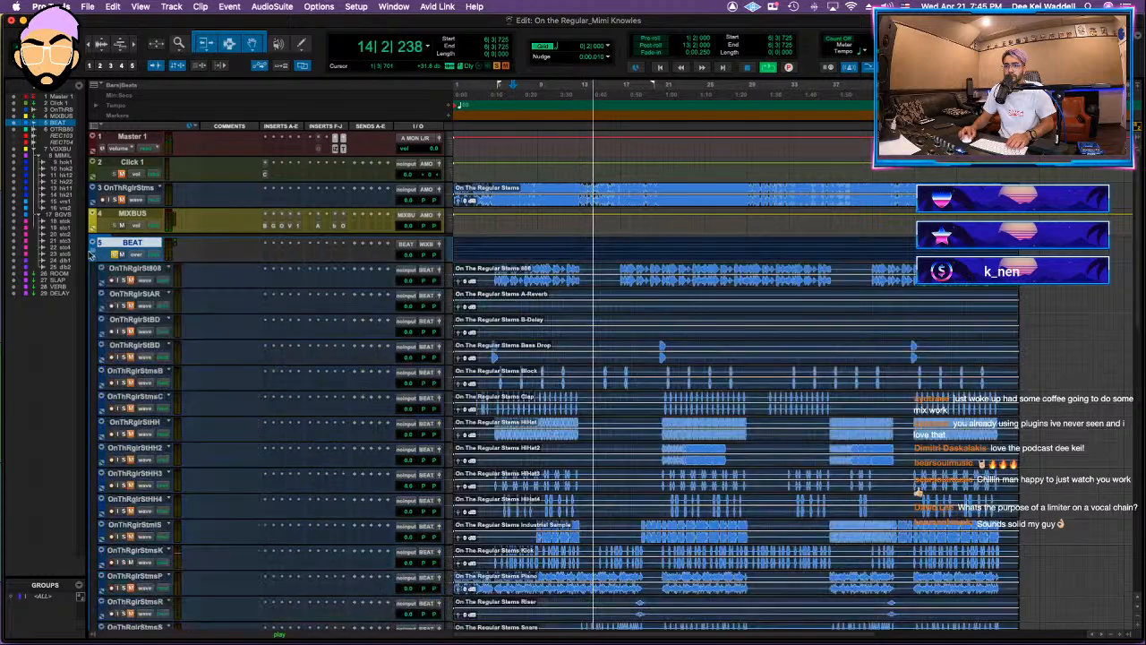
scroll(517, 393, down, 5)
key(space)
key(space)
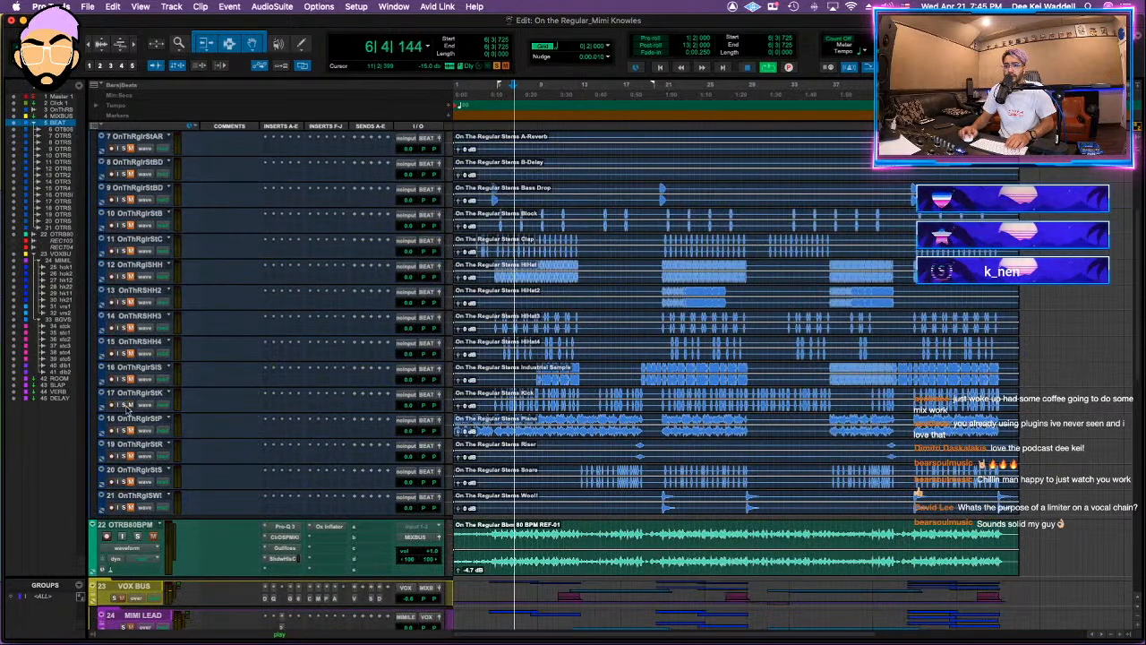
scroll(395, 360, up, 3)
scroll(395, 359, up, 2)
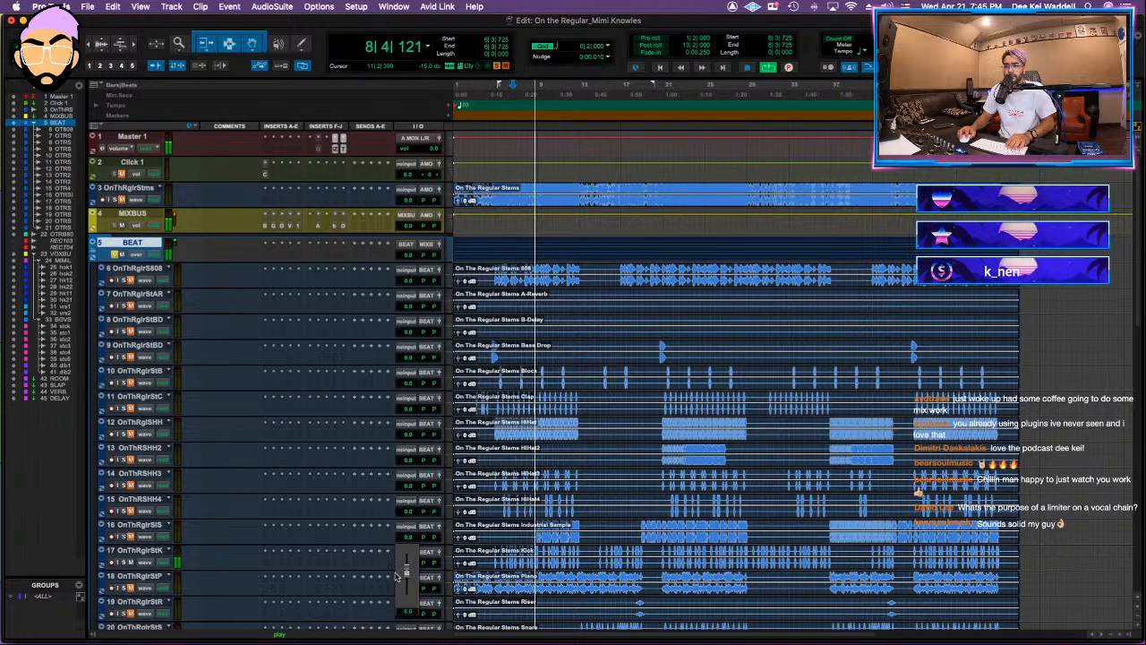
Step: Insert FabFilter Pro-Q 3 on the Kick stem and add a 24 dB/oct low cut at about 58 Hz
click(266, 551)
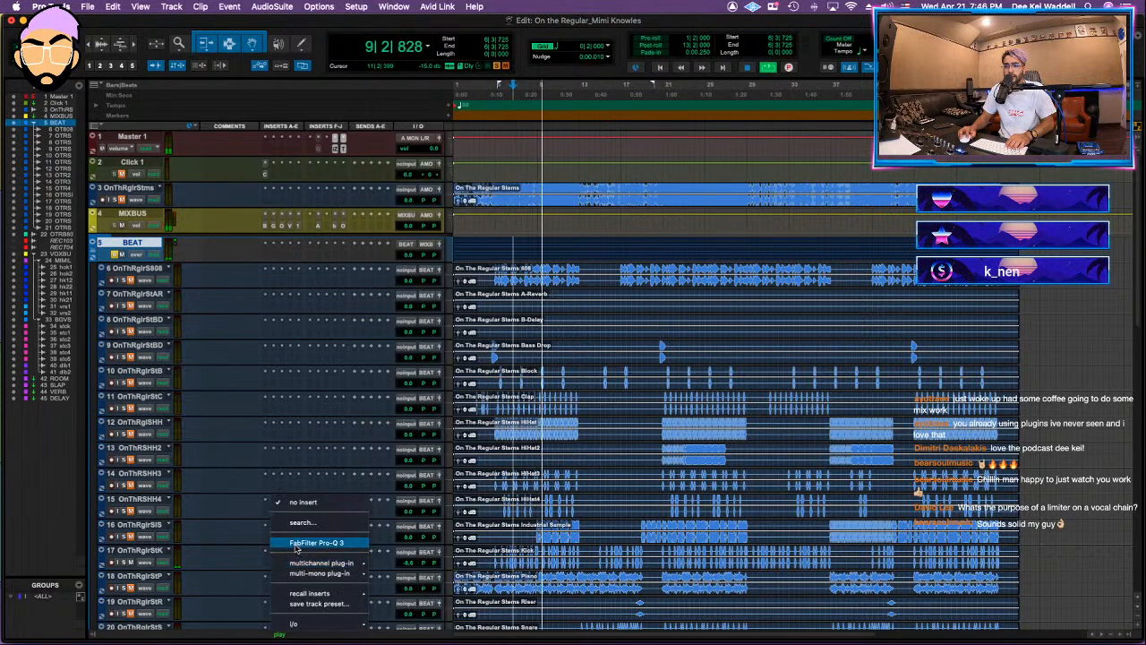
click(294, 545)
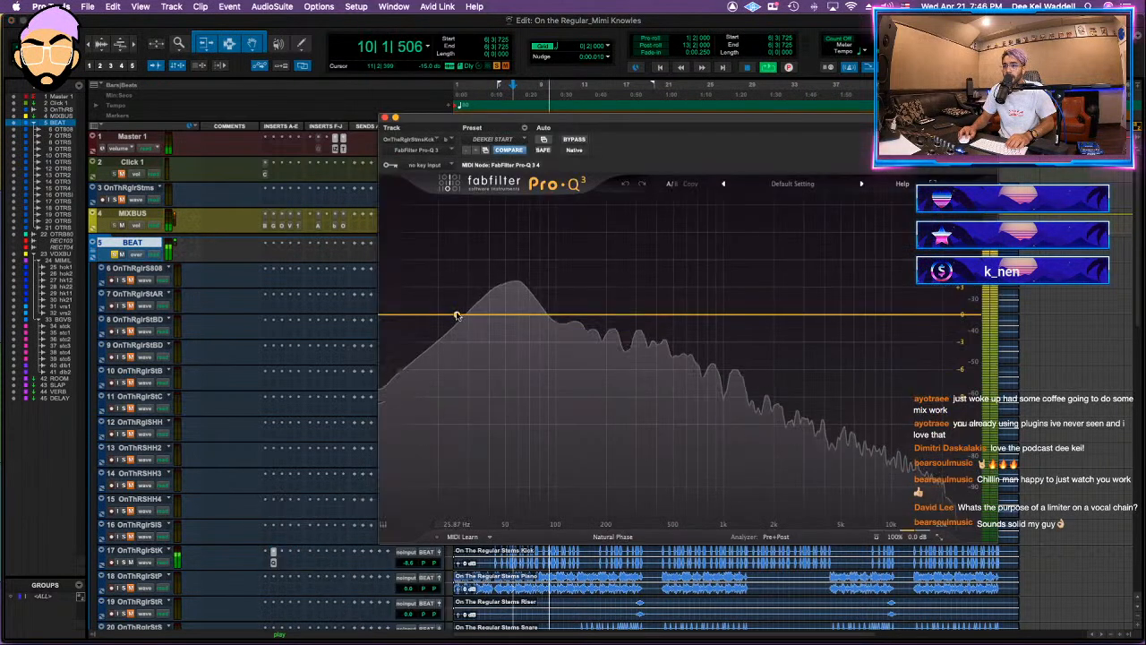
click(428, 369)
click(428, 383)
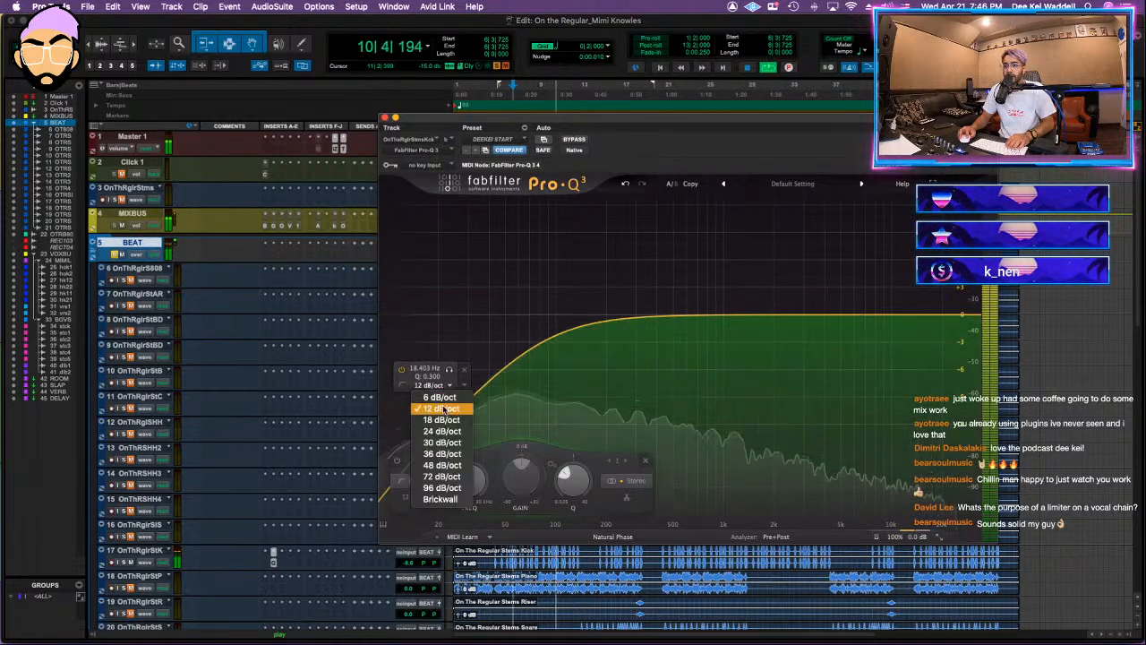
click(428, 410)
drag(431, 410, 515, 327)
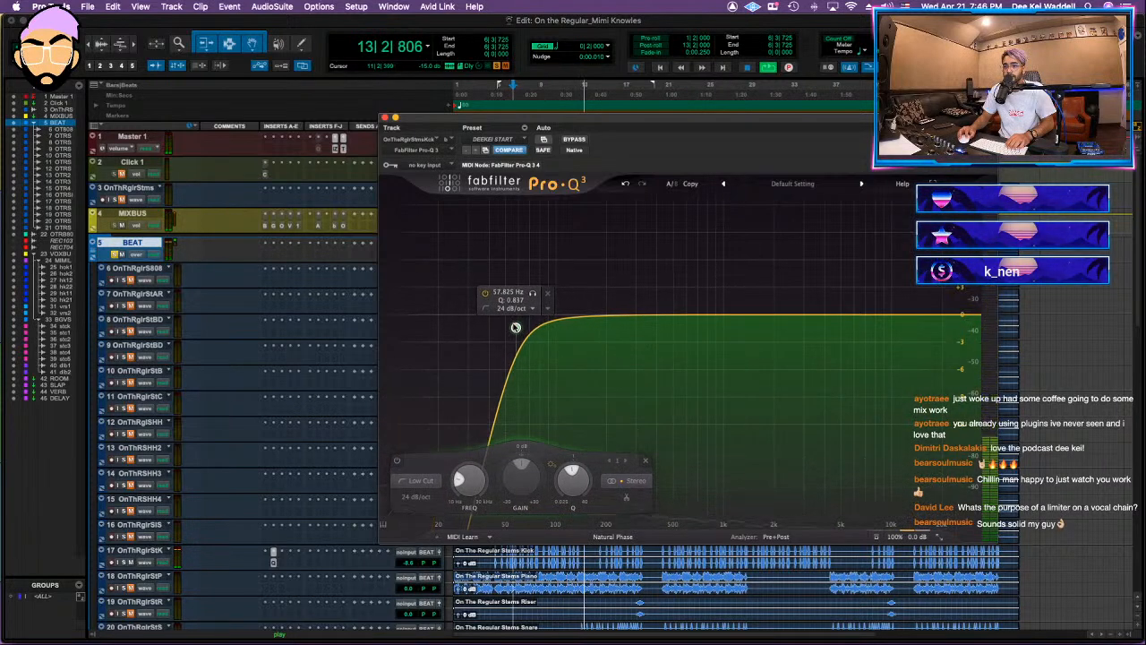
Step: Save the session, unsolo the BEAT folder and replay the full mix with the Kick's Pro-Q 3 closed
key(space)
key(super+s)
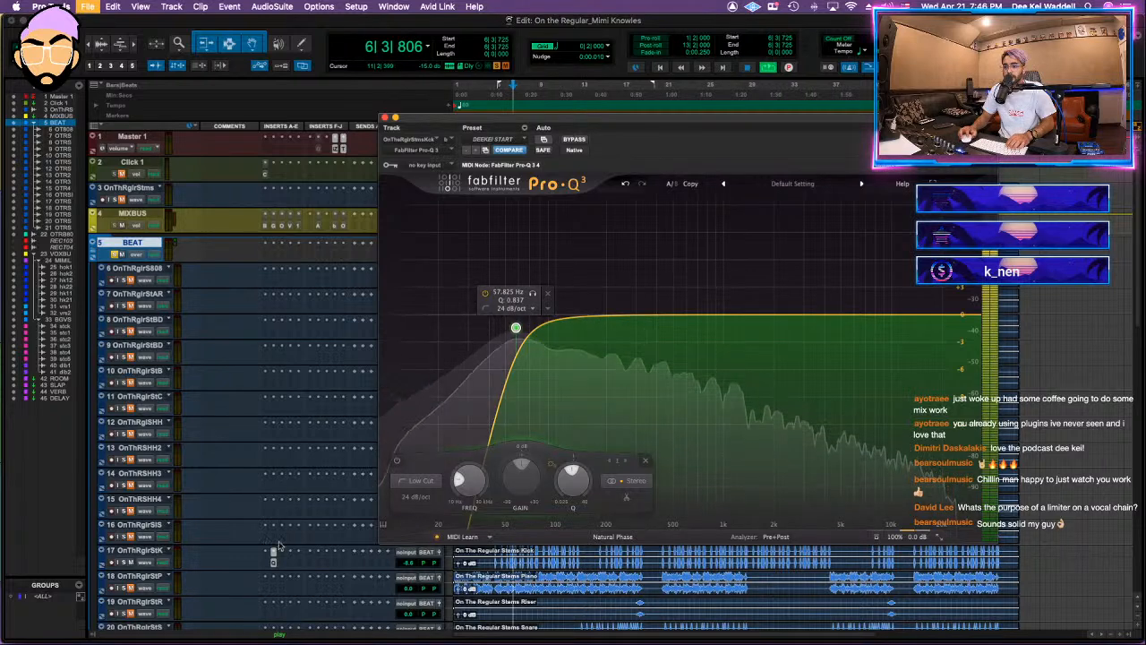
click(103, 256)
click(385, 118)
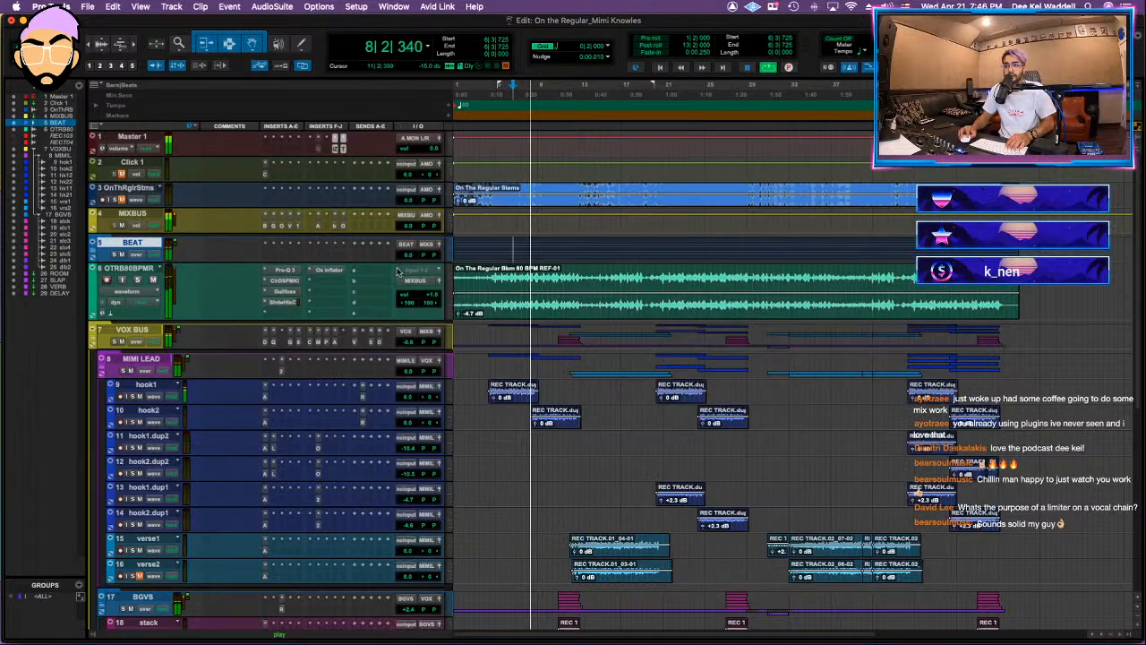
Step: Expand the BEAT folder and review the low cut in the Kick stem's Pro-Q 3 while the mix plays
click(103, 257)
click(274, 562)
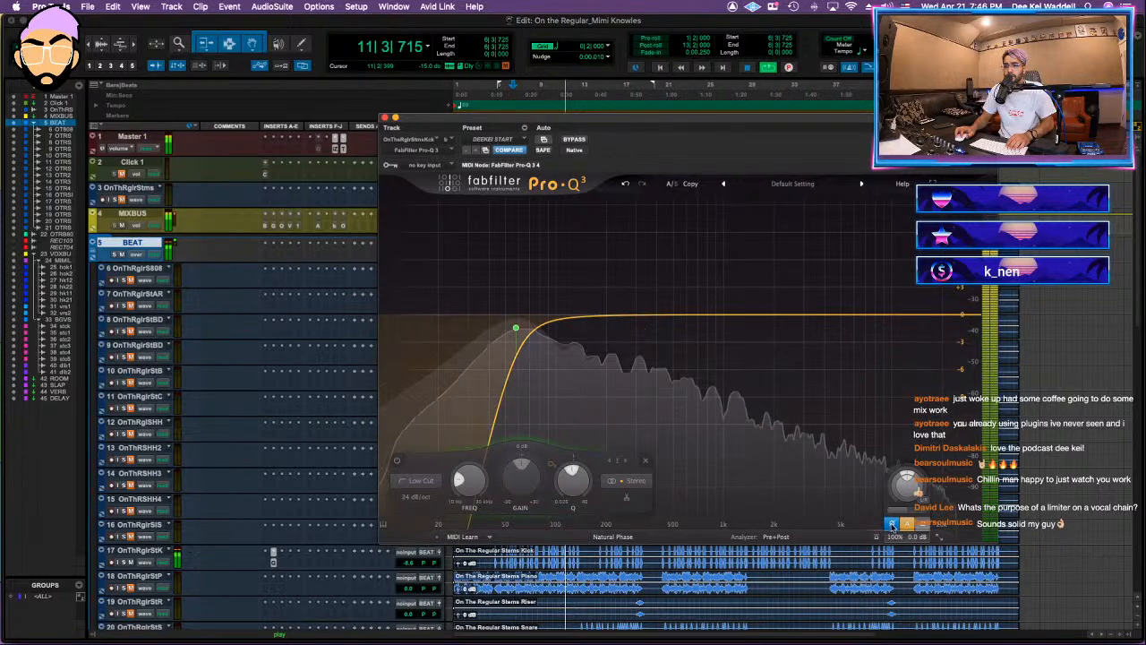
click(384, 118)
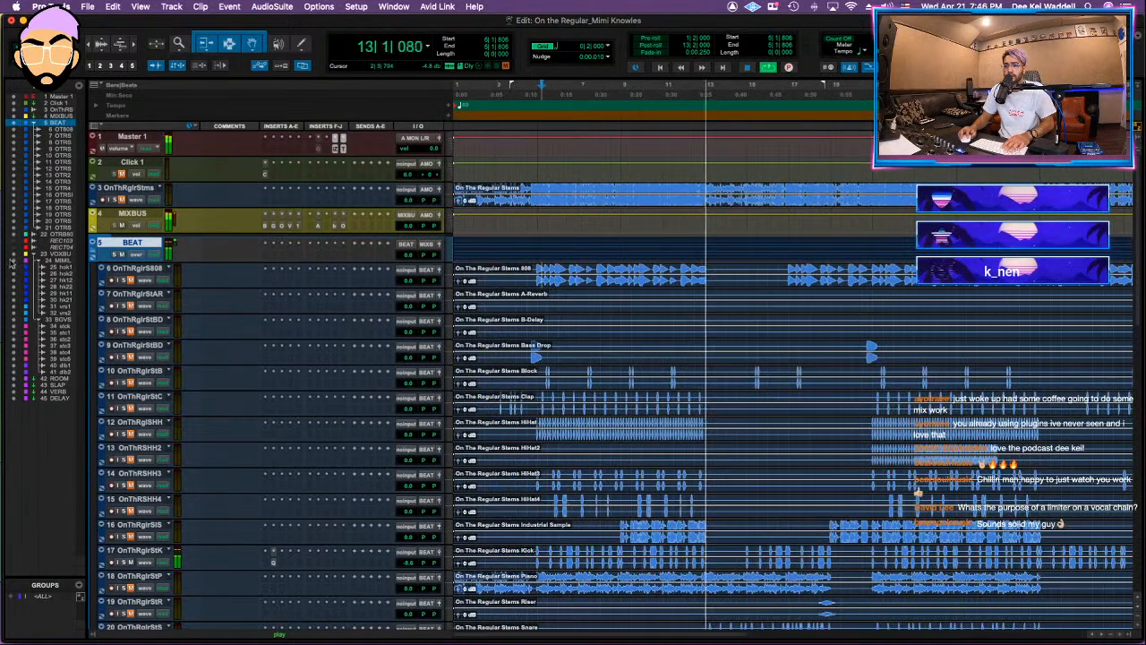
Step: Zoom in around bar 5 to compare the Kick stem's waveform alignment with the stereo beat track
scroll(562, 394, down, 5)
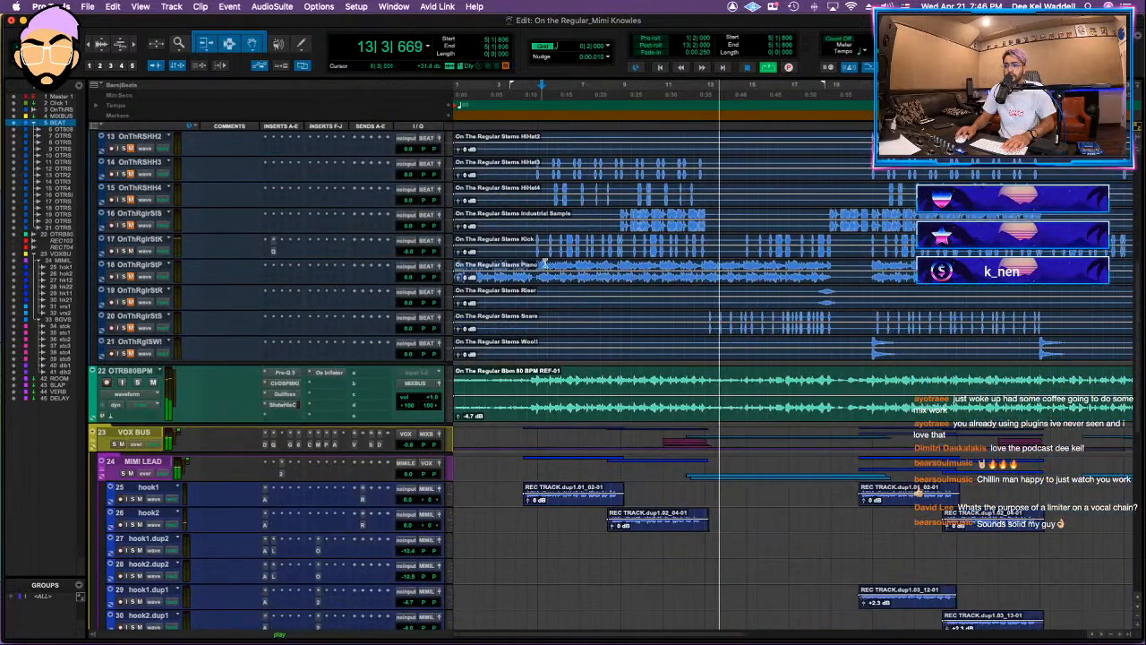
click(537, 239)
key(t)
key(t)
key(t)
key(t)
key(t)
key(t)
key(t)
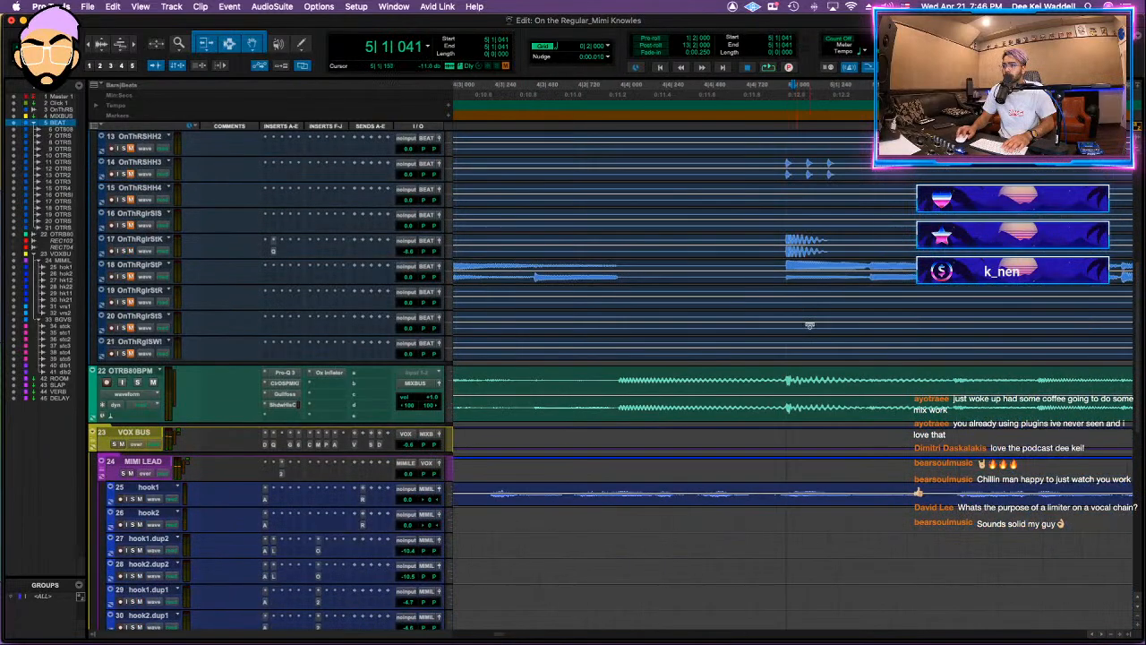
key(t)
key(t)
key(t)
key(t)
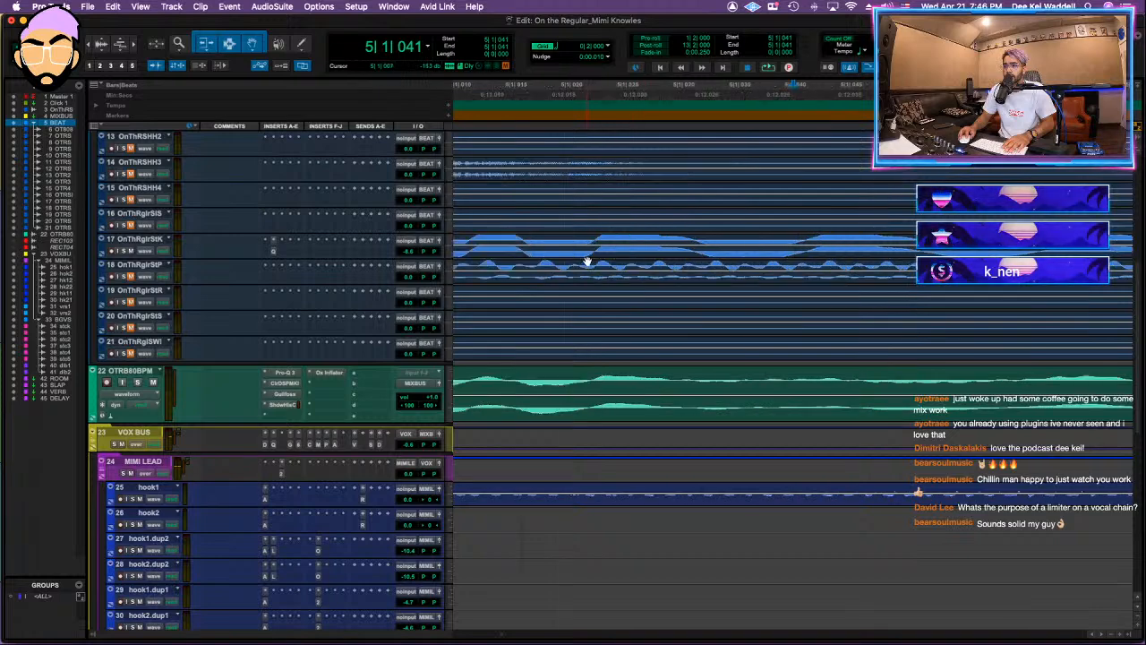
scroll(587, 261, left, 2)
key(t)
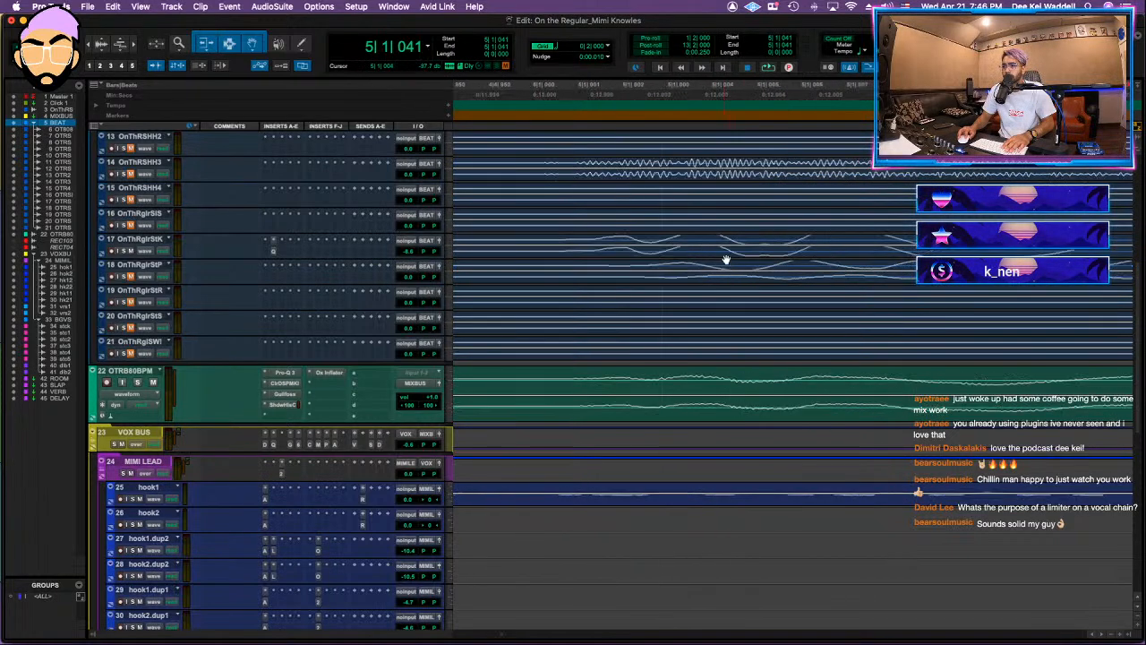
key(super+alt+bracketright)
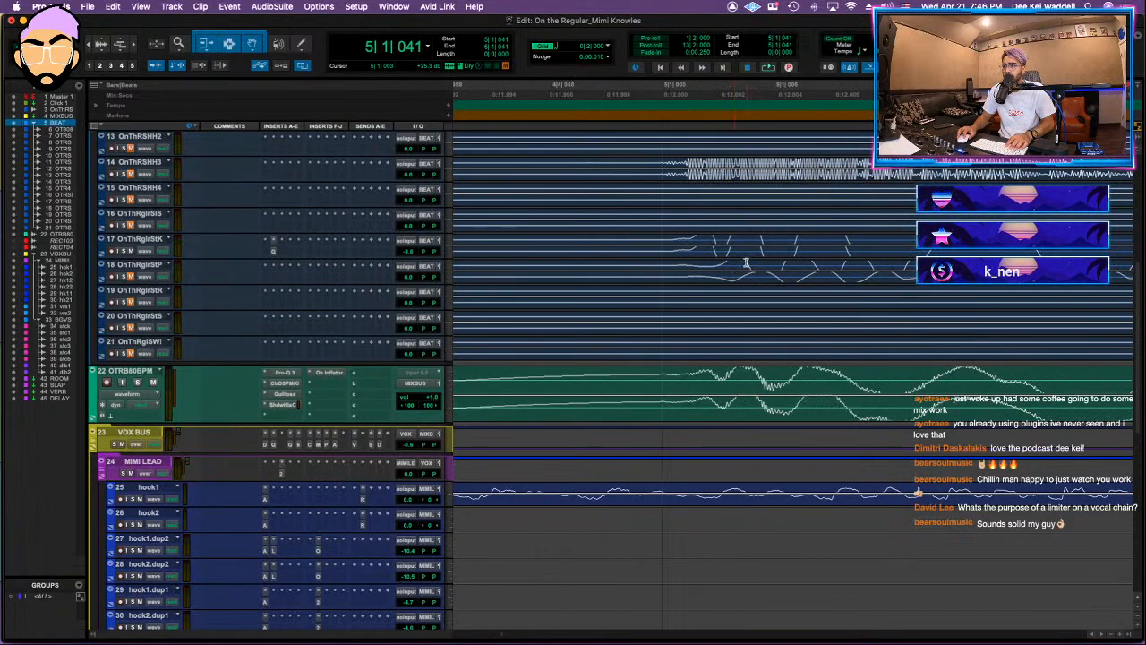
key(t)
Step: Return to the full timeline view, collapse the BEAT folder and play the mix from bar 5
click(646, 124)
key(r)
key(r)
key(r)
key(r)
key(r)
key(r)
key(r)
key(r)
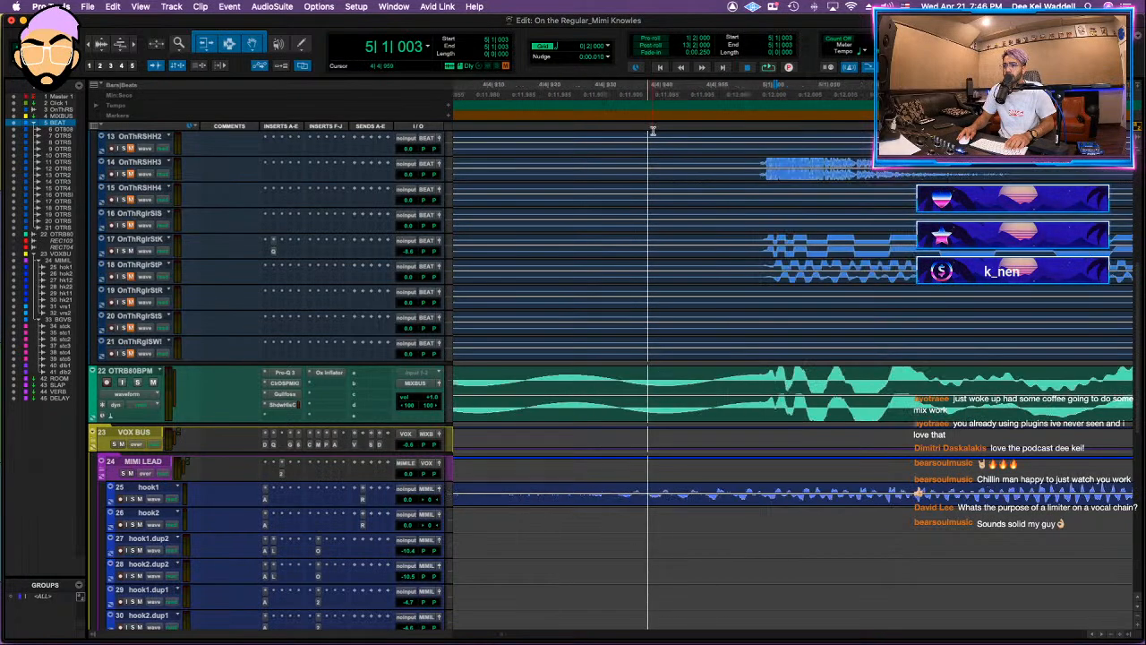
key(r)
scroll(274, 281, up, 10)
key(r)
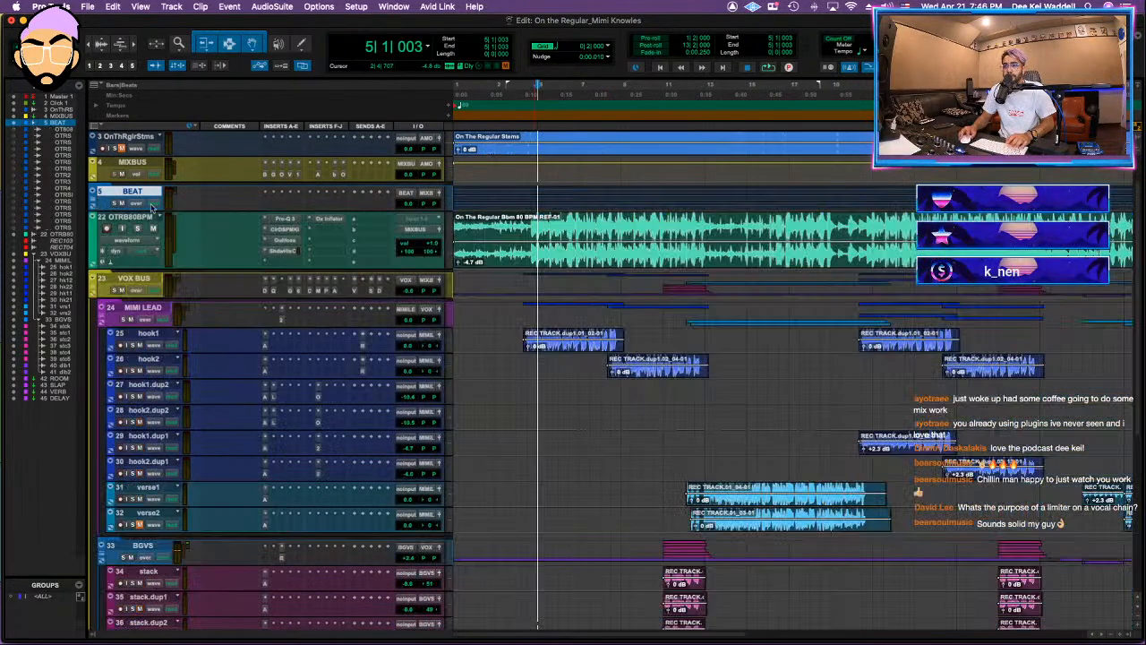
click(101, 204)
key(space)
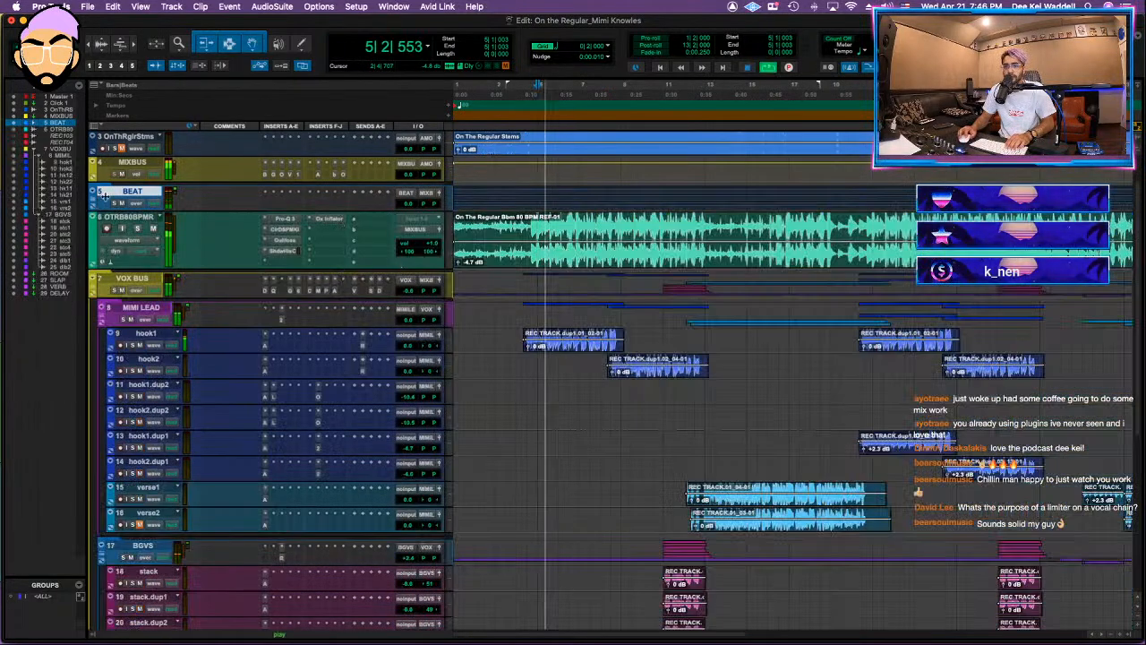
Step: Solo the BEAT folder with the stereo beat track and set the BEAT folder's volume to -7.3 dB
click(407, 205)
drag(408, 204, 408, 232)
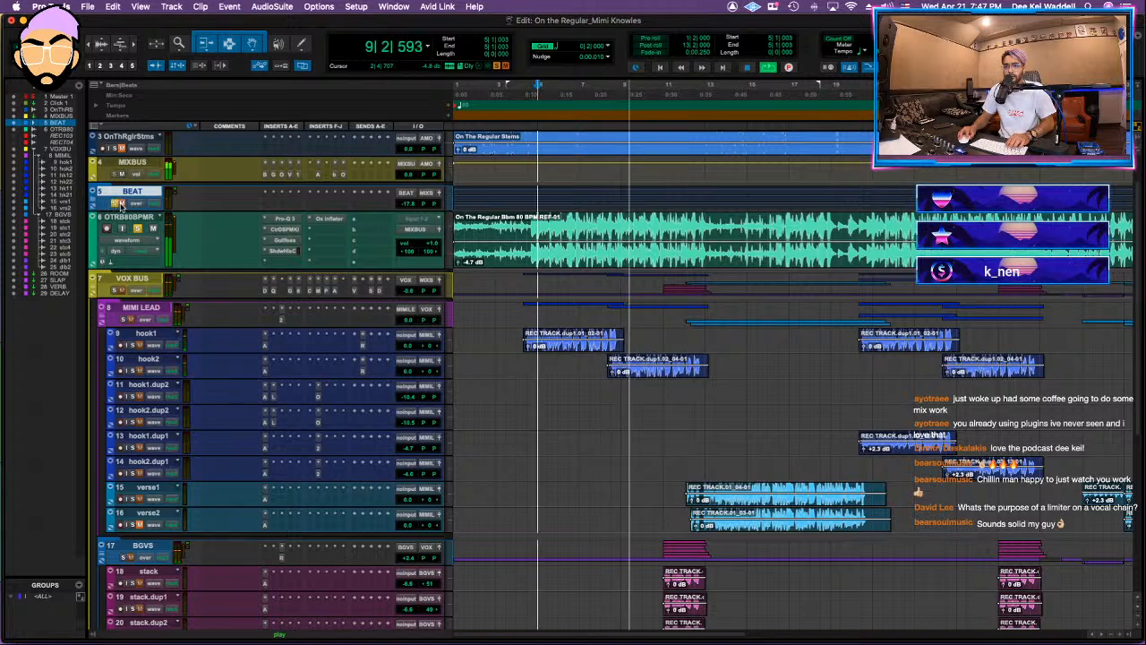
drag(408, 203, 409, 195)
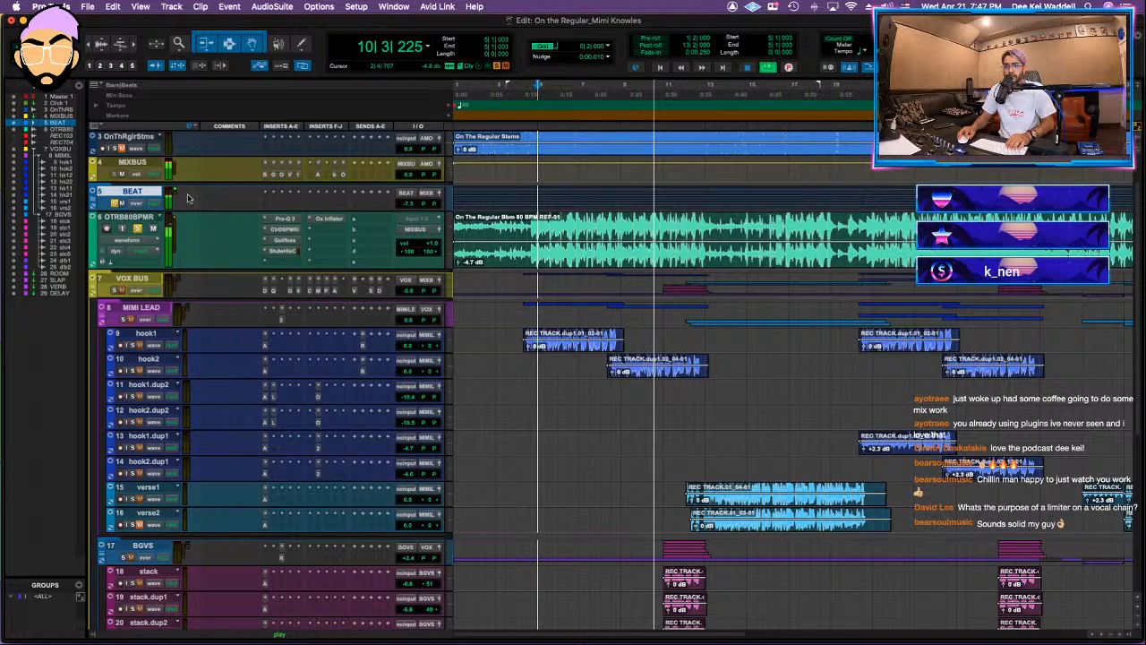
Step: Switch the Kick stem's Pro-Q 3 to Linear Phase and lower its low cut to about 41 Hz
click(92, 199)
click(273, 503)
mouse_move(894, 528)
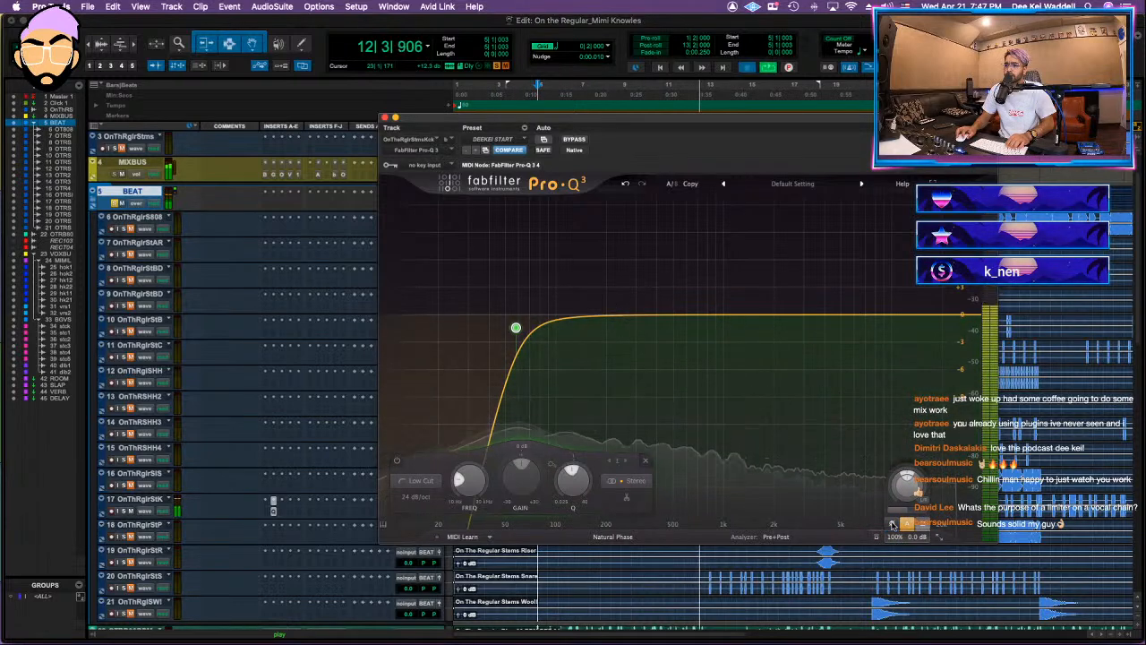
click(614, 538)
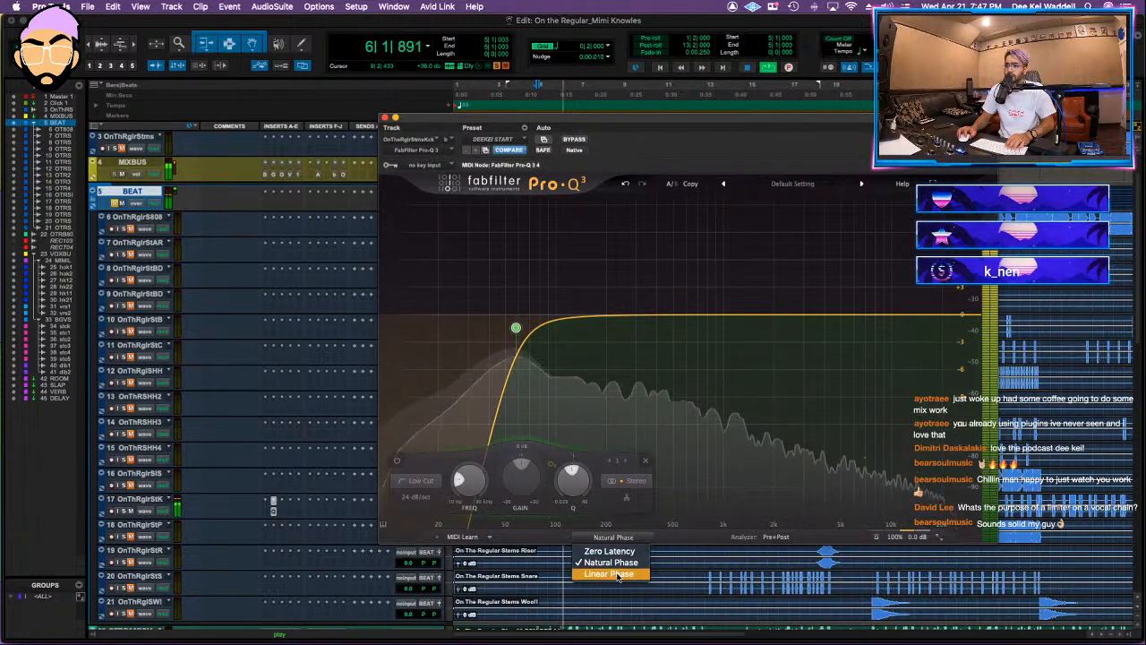
click(616, 574)
drag(516, 328, 491, 321)
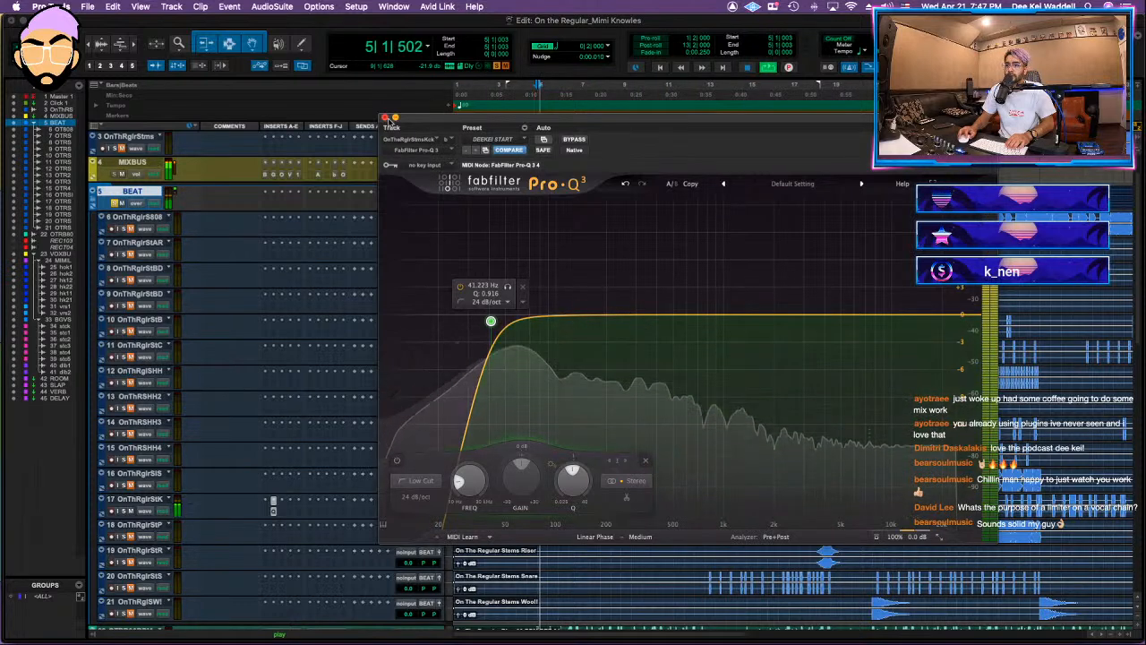
click(385, 117)
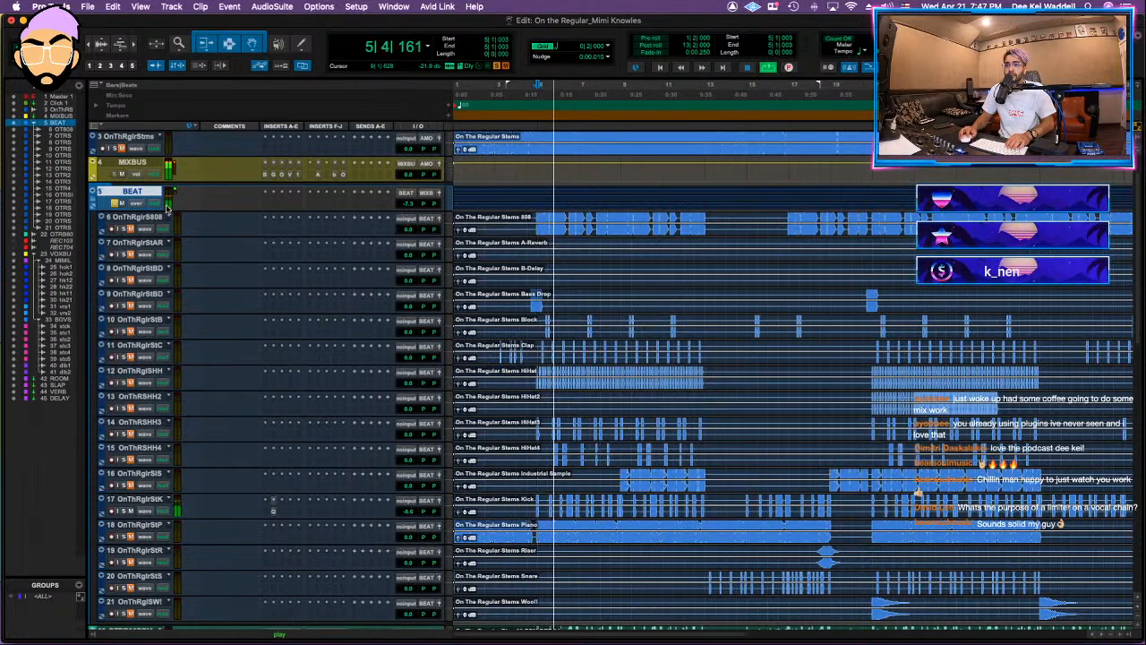
Step: Unsolo and collapse the BEAT folder, pull its volume down to -57.8 dB and save the session
click(112, 202)
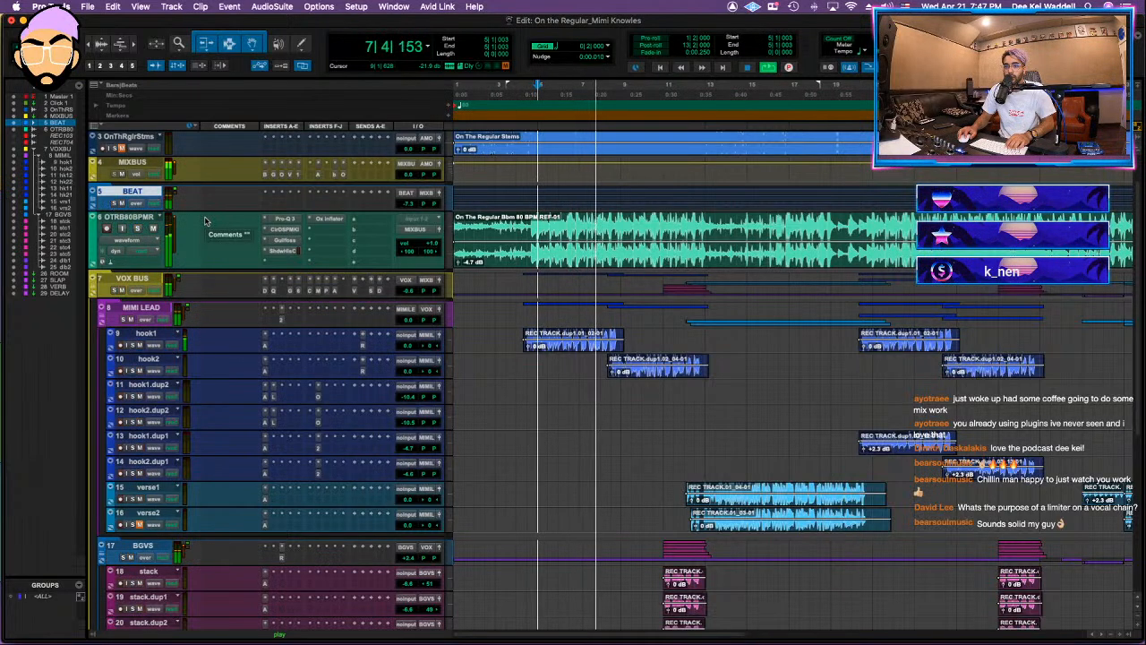
drag(406, 204, 400, 230)
key(space)
key(super+s)
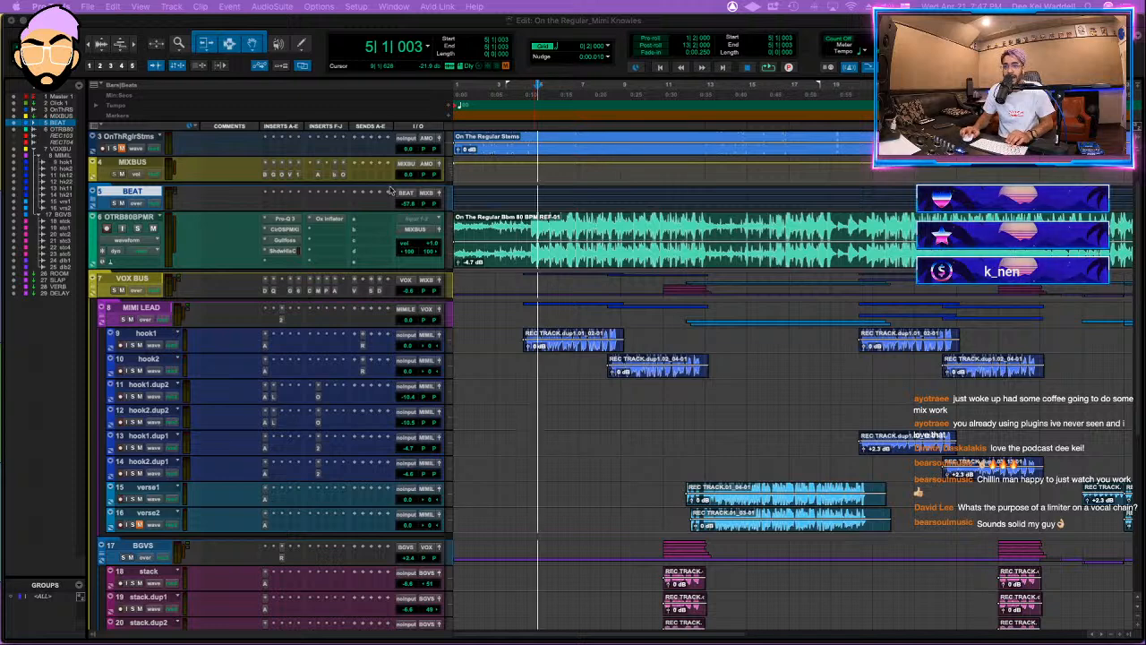
Step: Review the Purple Audio MC77 on the VOX BUS and the MV2 on the MIMI LEAD folder
click(535, 220)
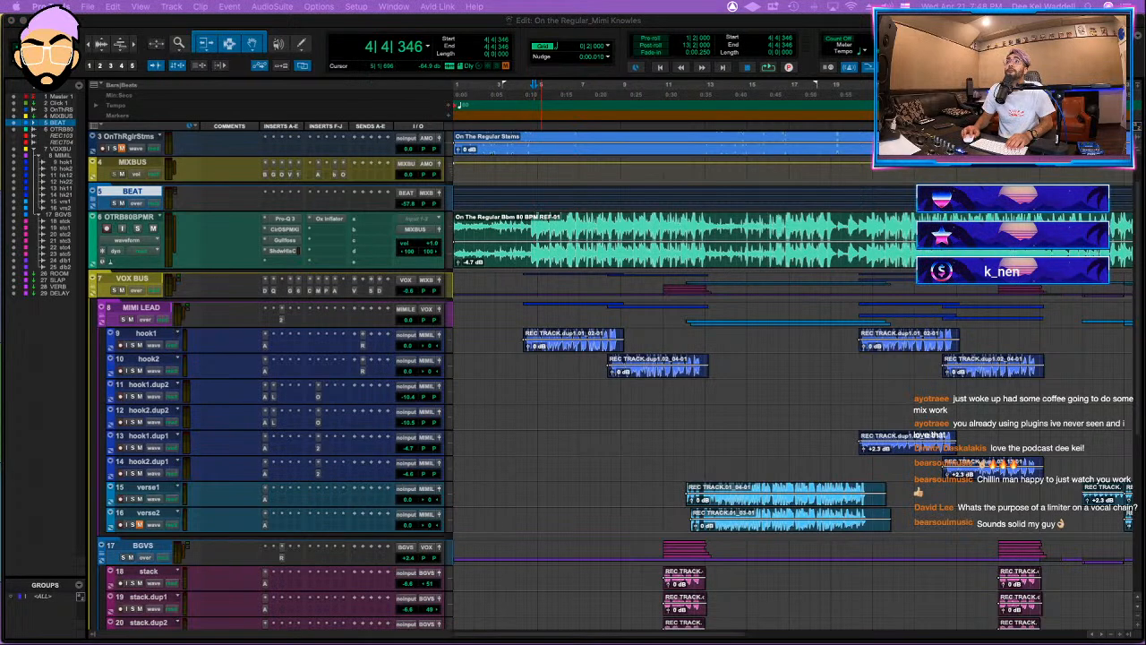
click(328, 291)
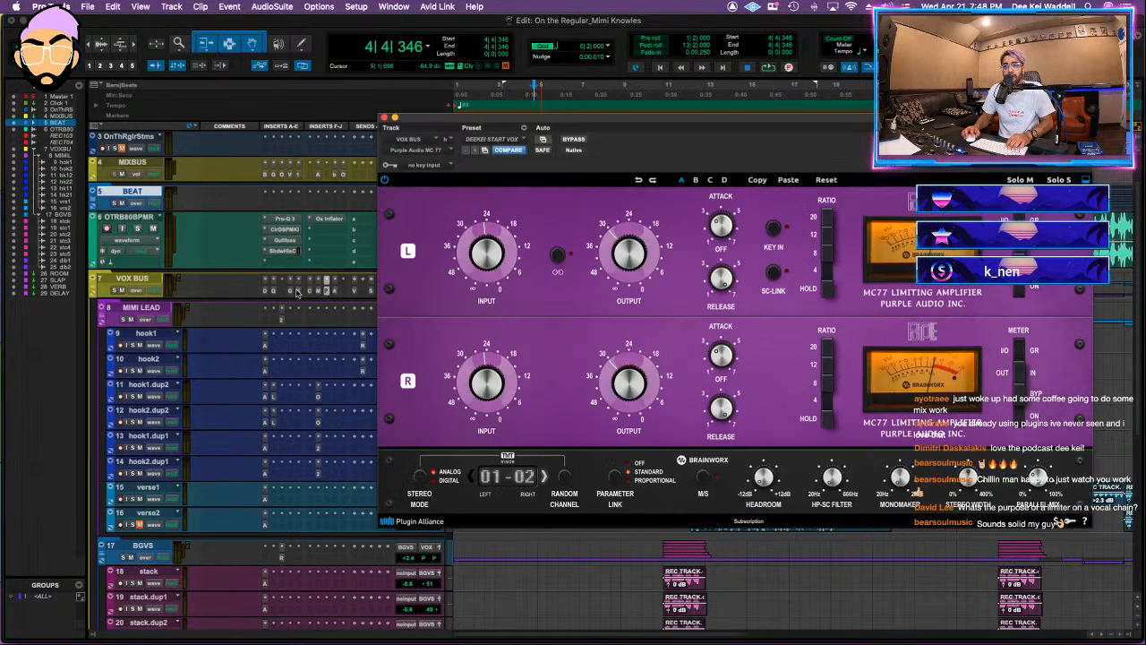
click(282, 321)
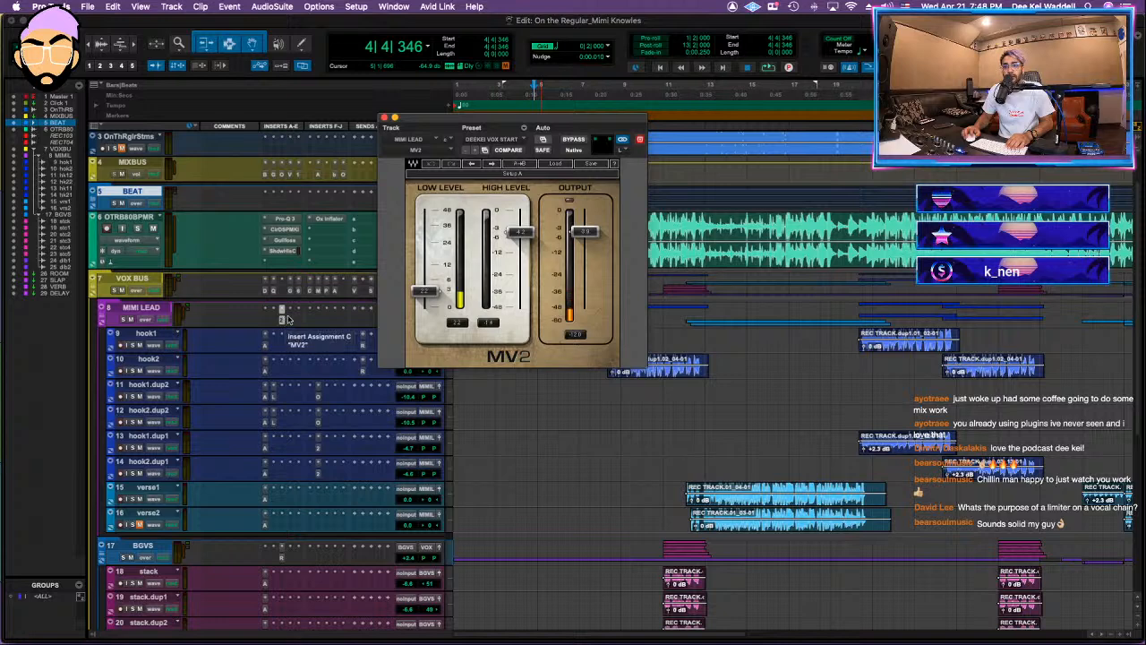
click(328, 291)
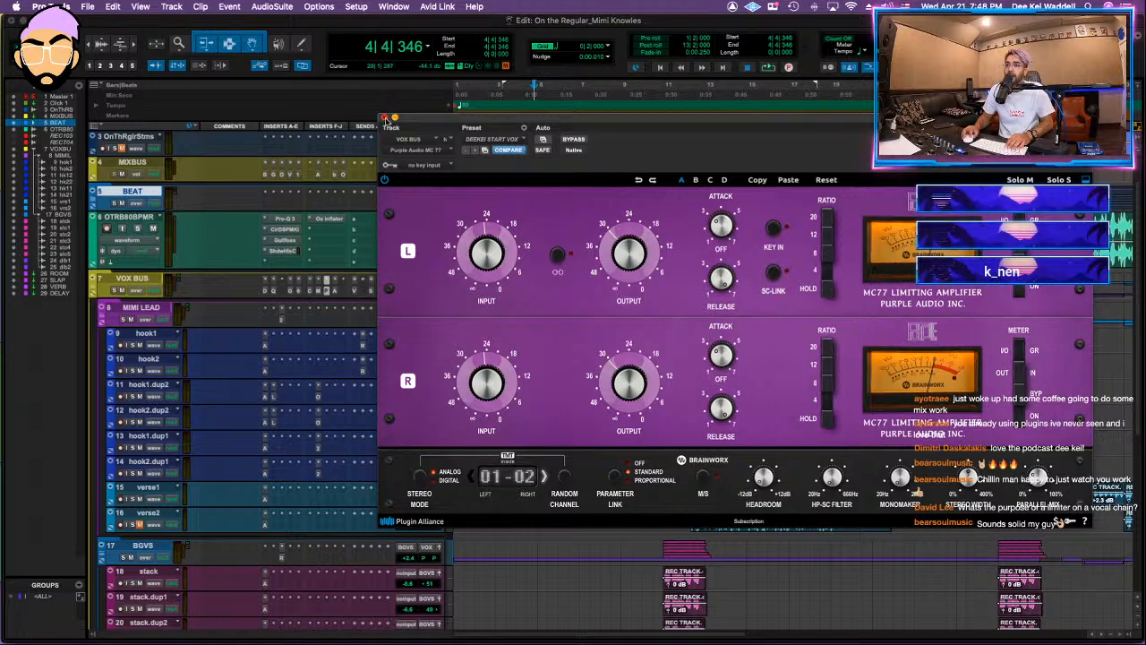
click(384, 117)
Step: Replay from about bar 6, save with the VOX BUS folder collapsed, and check the MIXBUS's bx_limiter True Peak
click(563, 224)
key(space)
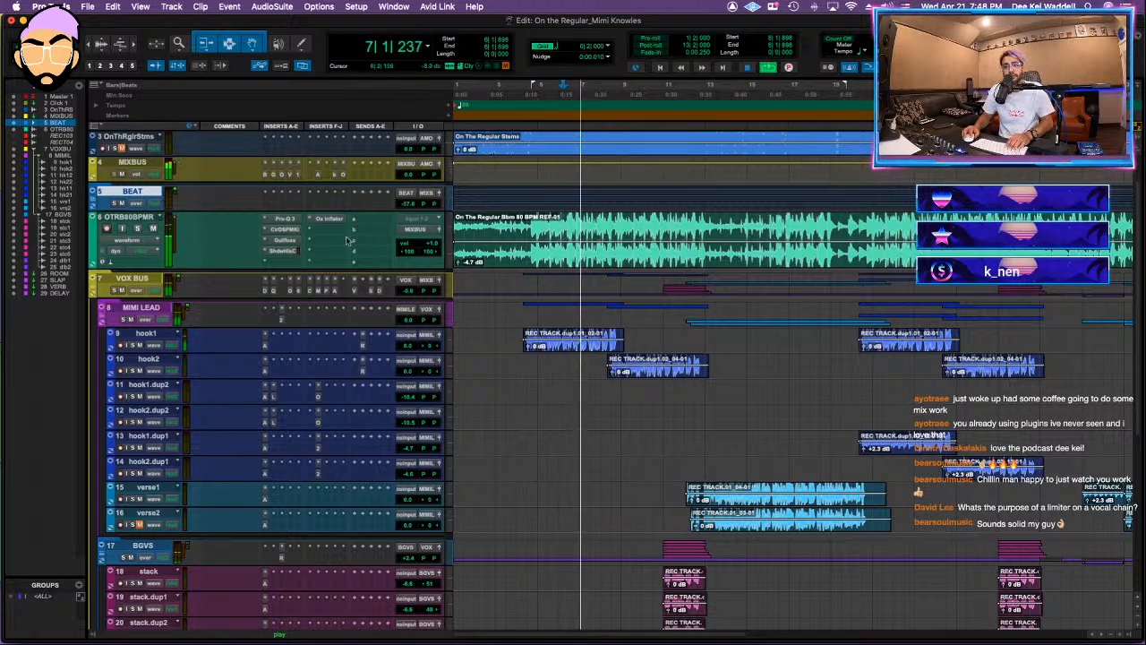
click(92, 290)
key(super+s)
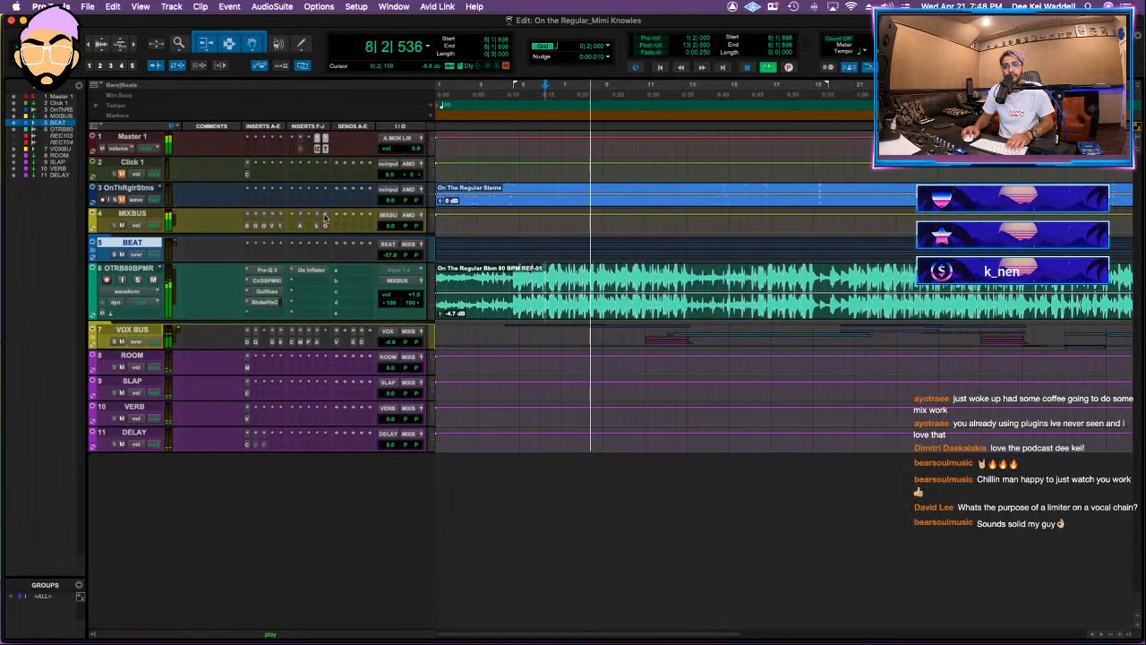
click(326, 229)
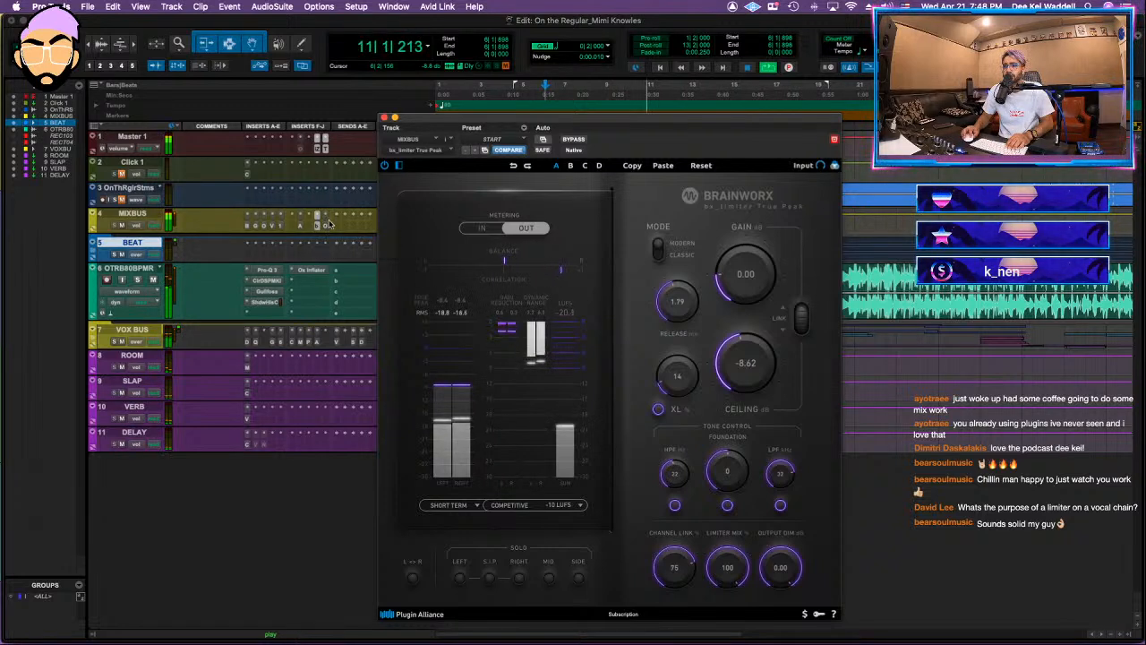
click(384, 118)
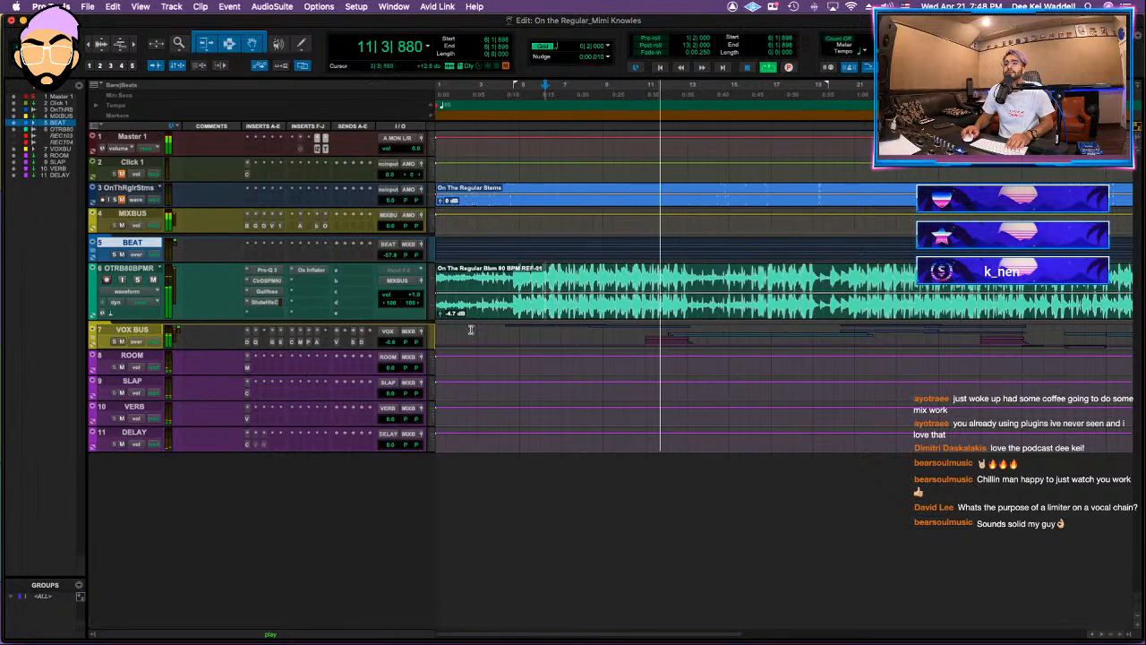
Step: Raise the stereo beat track's volume to +1.4 dB, save the session and play from bar 22
drag(412, 296, 412, 294)
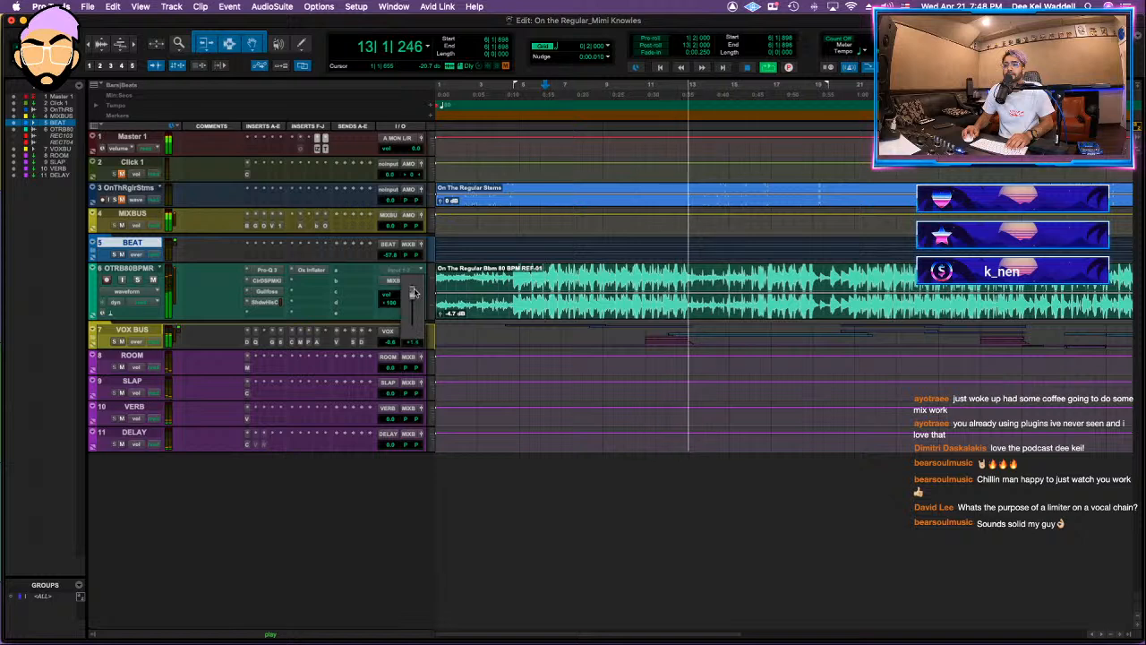
click(877, 273)
key(super+s)
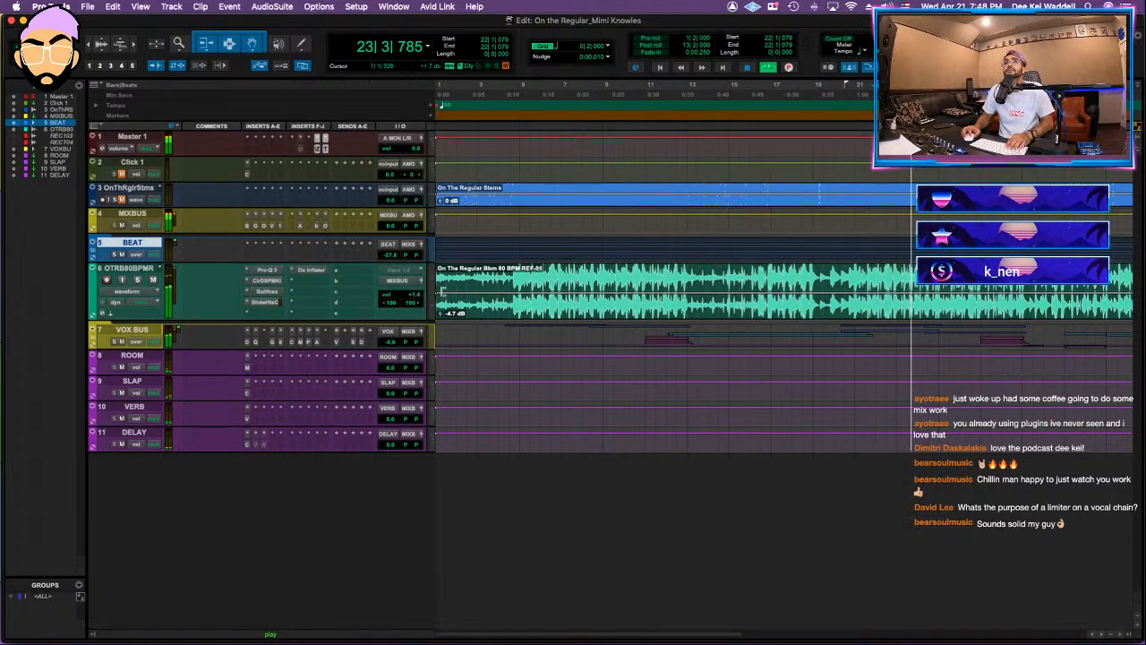
Step: Adjust the first low band's gain in the MIXBUS's AMEK EQ 200 while the mix plays
key(r)
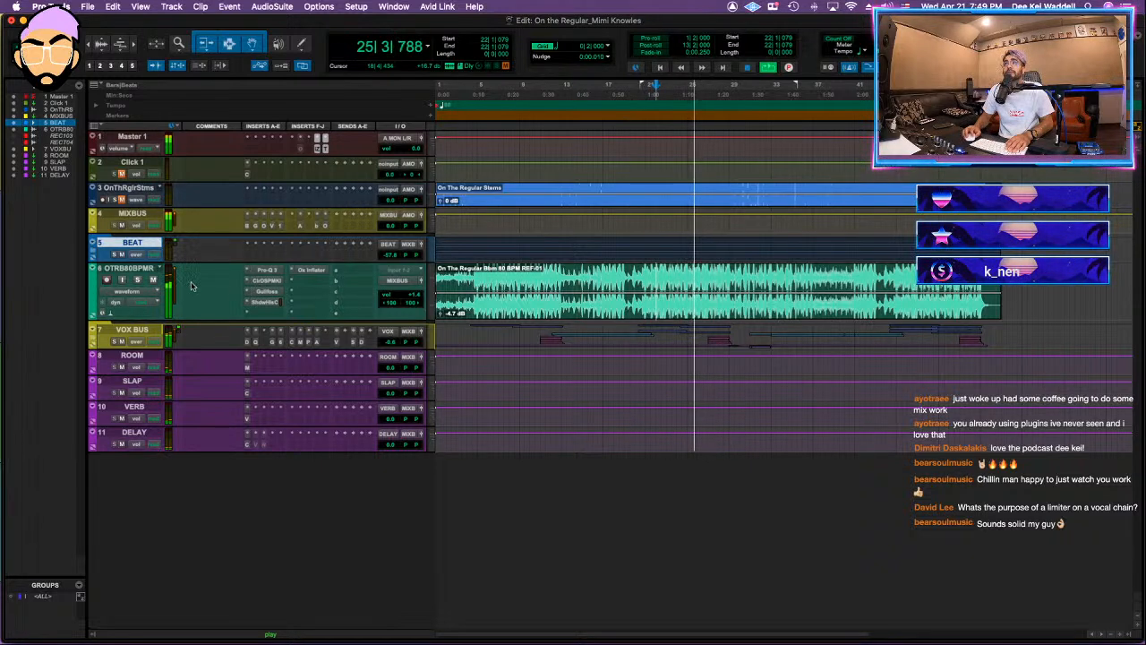
click(314, 228)
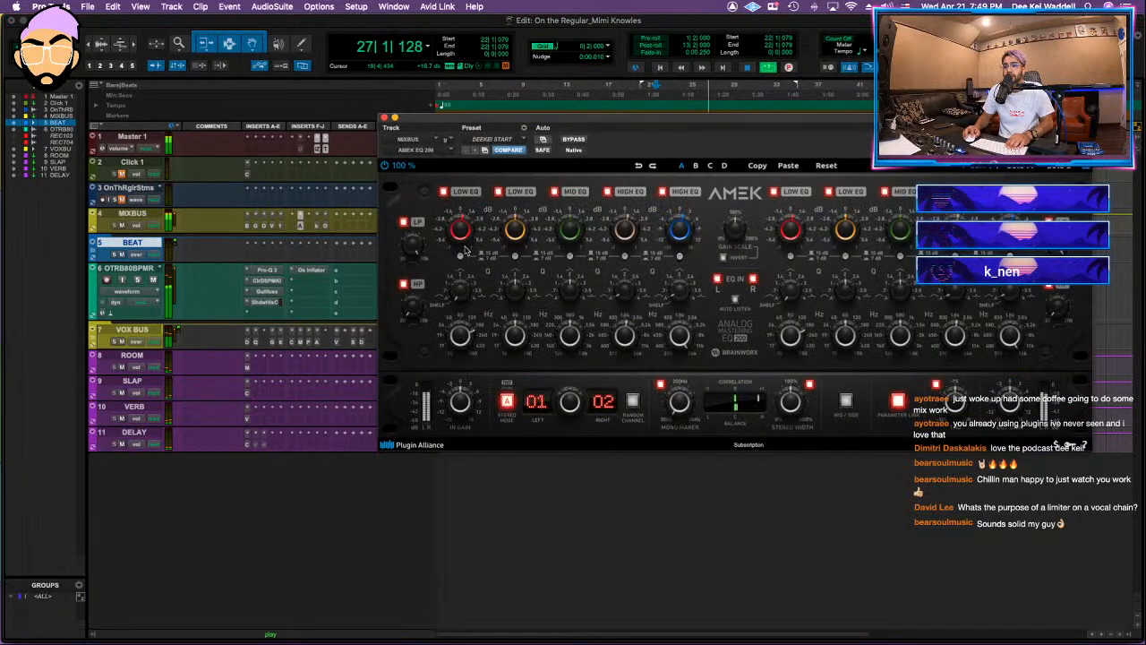
drag(464, 242, 464, 238)
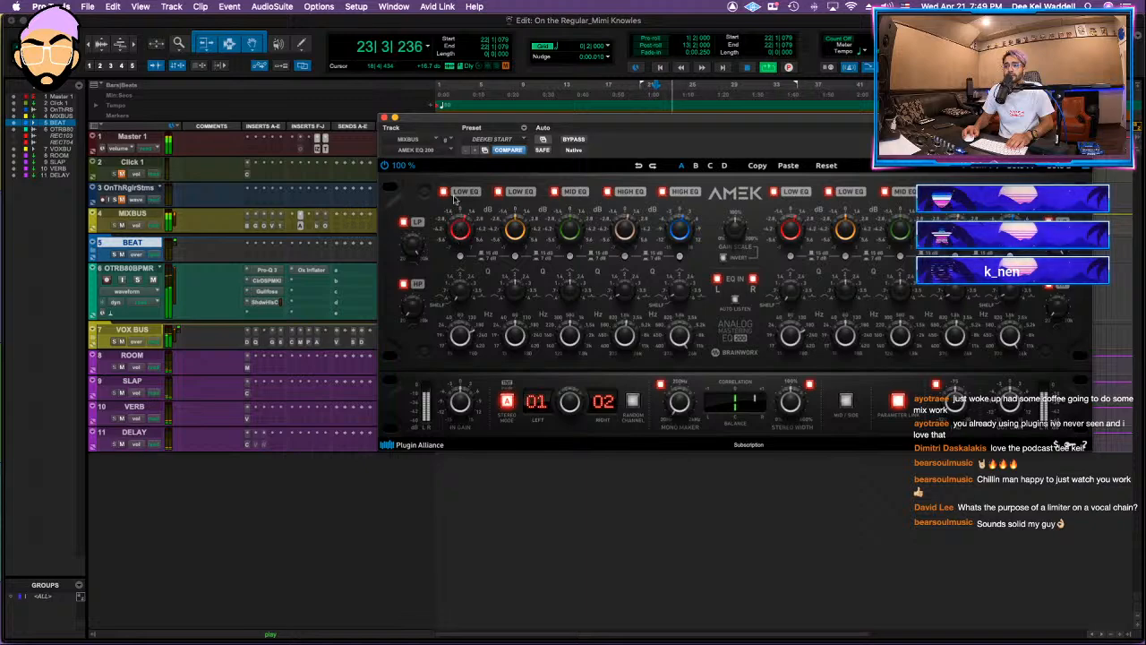
click(383, 117)
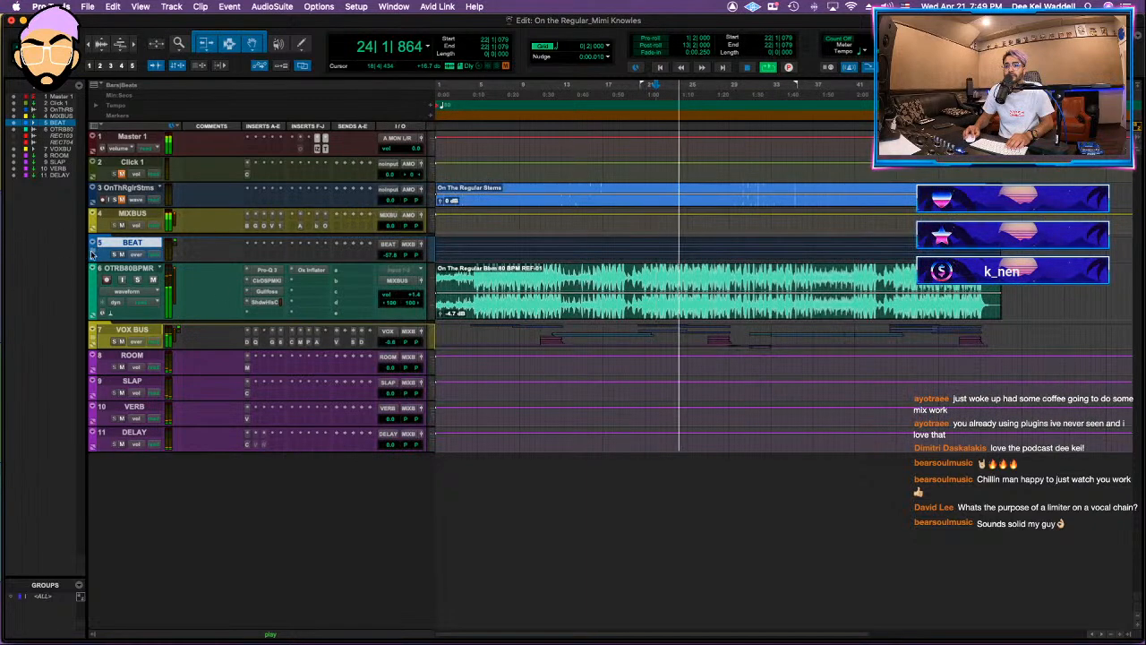
Step: Expand the BEAT folder, reset its volume to 0 dB, and unmute and solo the 808 stem
click(93, 253)
scroll(388, 311, down, 1)
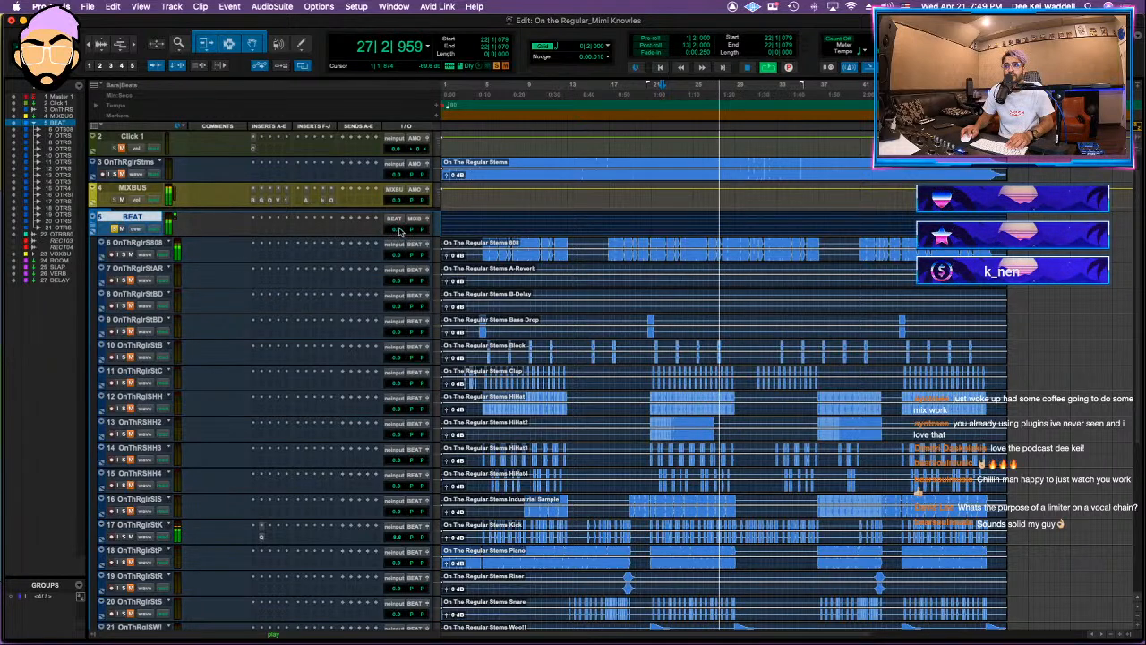
key(space)
key(space)
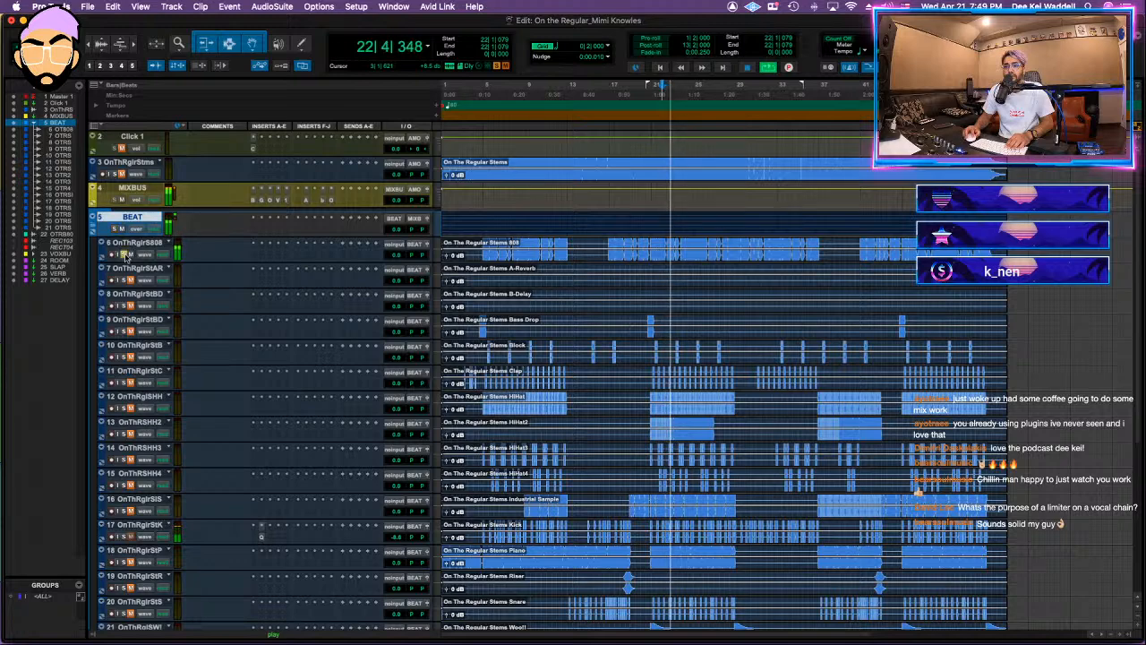
Step: Insert FabFilter Pro-Q 3 on the 808 stem and add a 12 dB/oct high cut
click(295, 258)
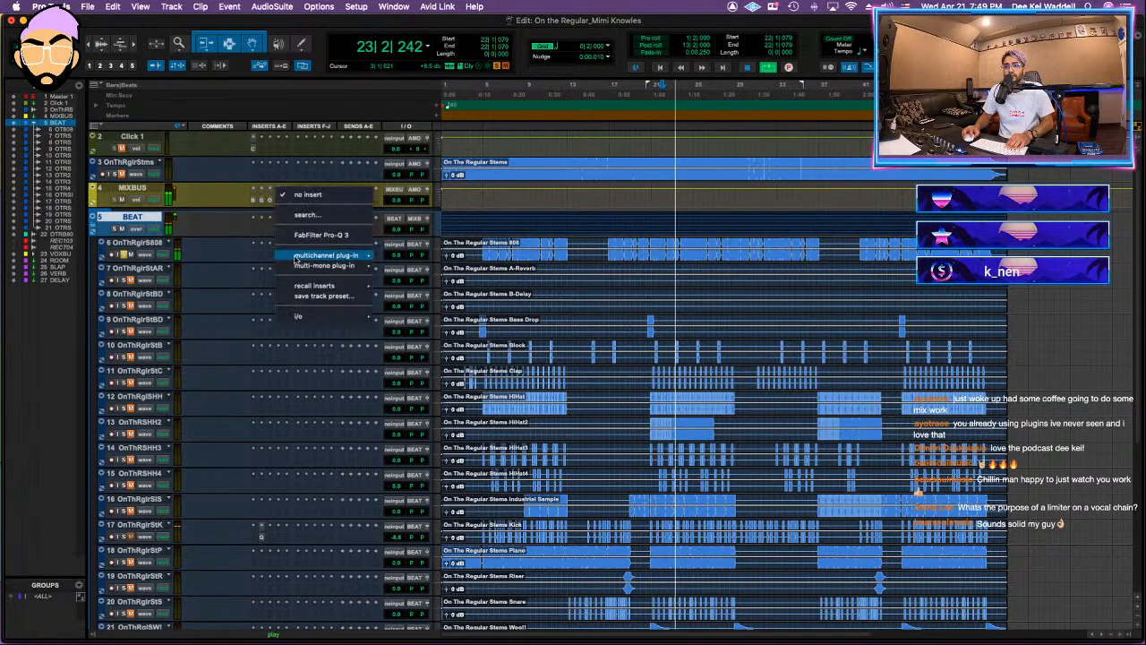
click(320, 235)
drag(660, 315, 696, 326)
click(672, 384)
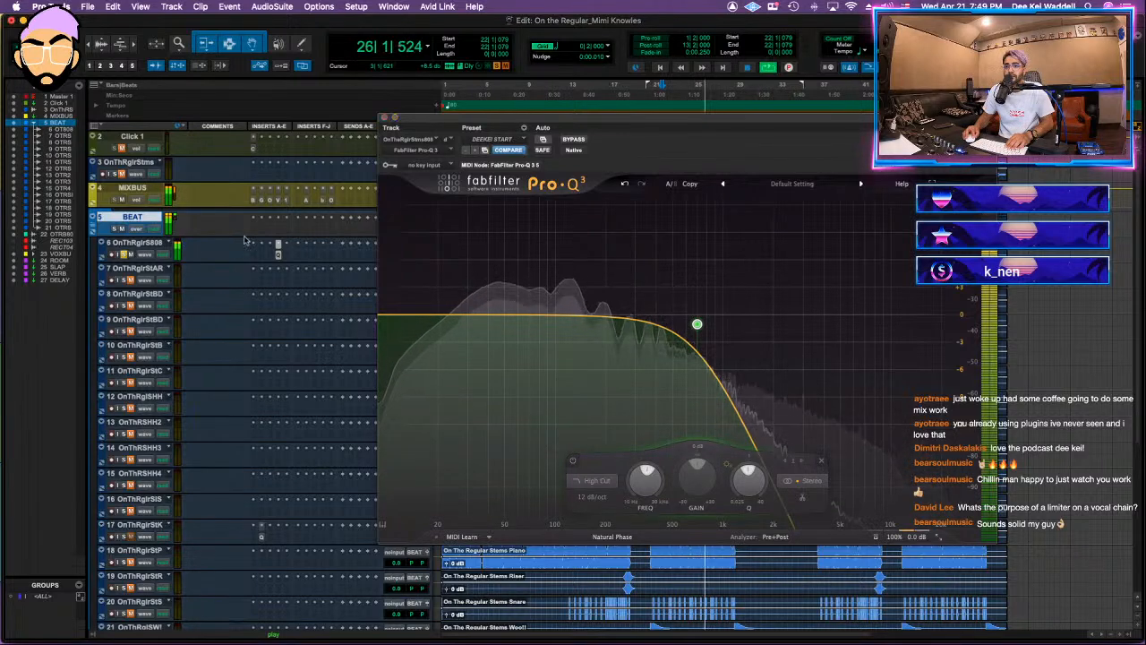
click(385, 117)
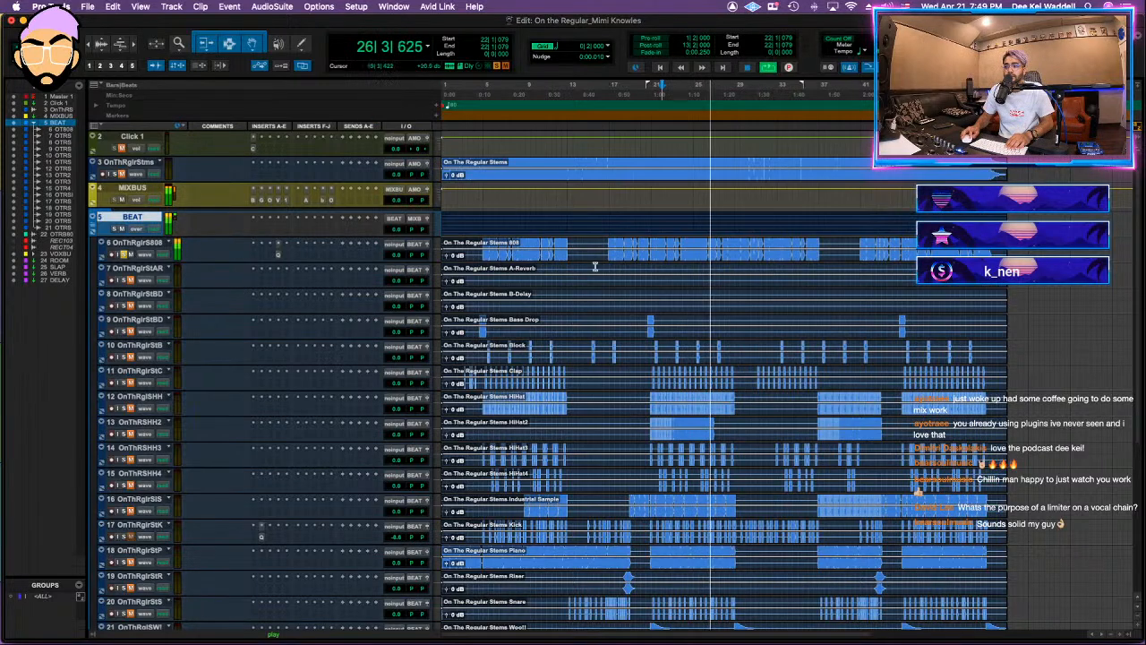
Step: Check the 808 stem's Pro-Q 3 curve, then set its clip gain to -4.8 dB and lower the stem's volume
click(278, 243)
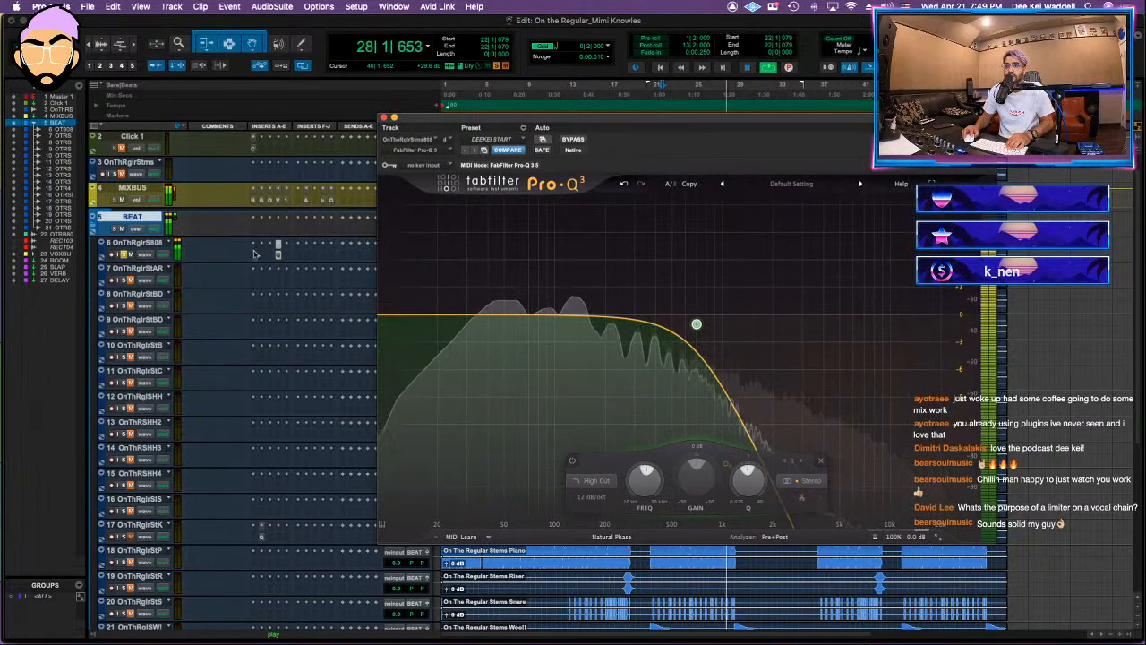
click(384, 117)
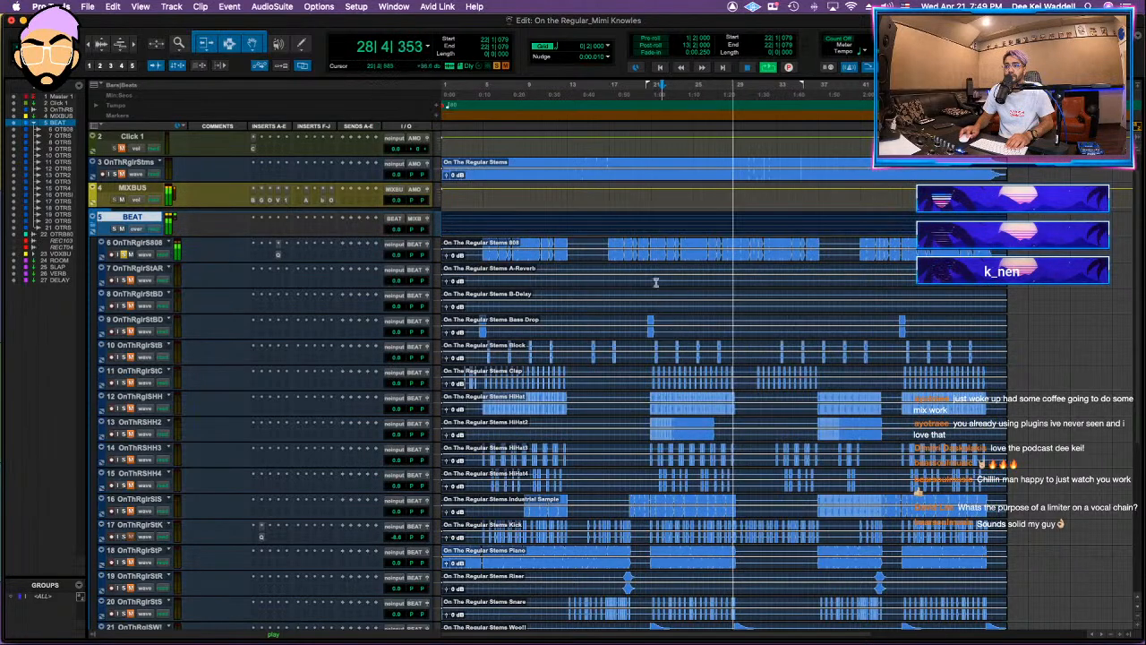
key(space)
drag(649, 247, 649, 243)
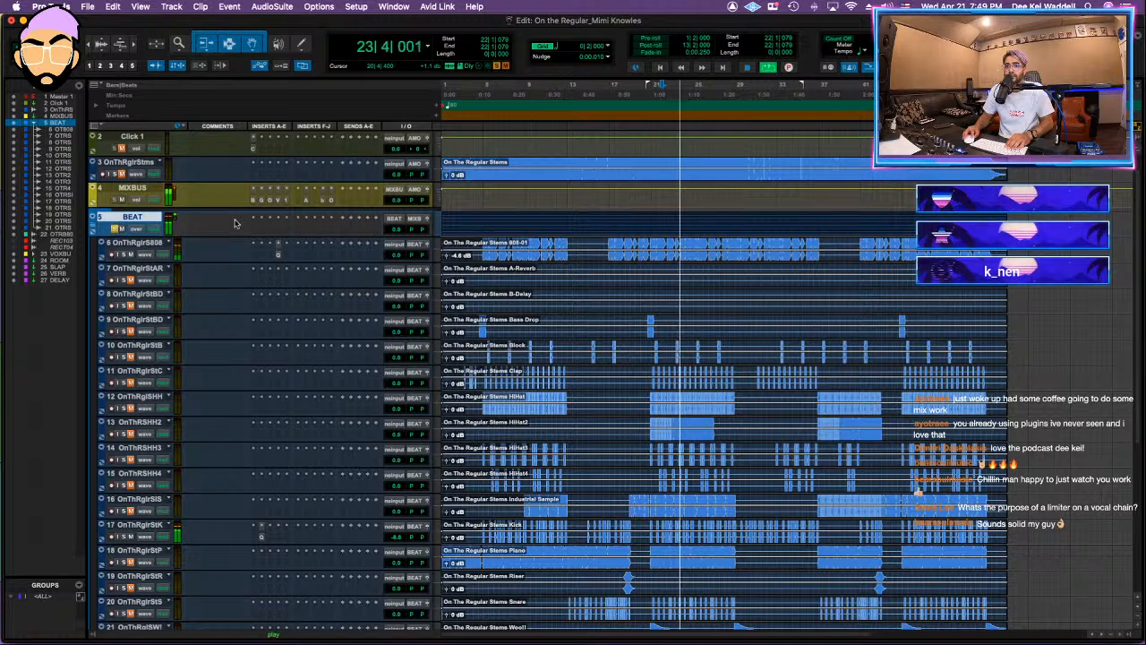
drag(398, 255, 400, 261)
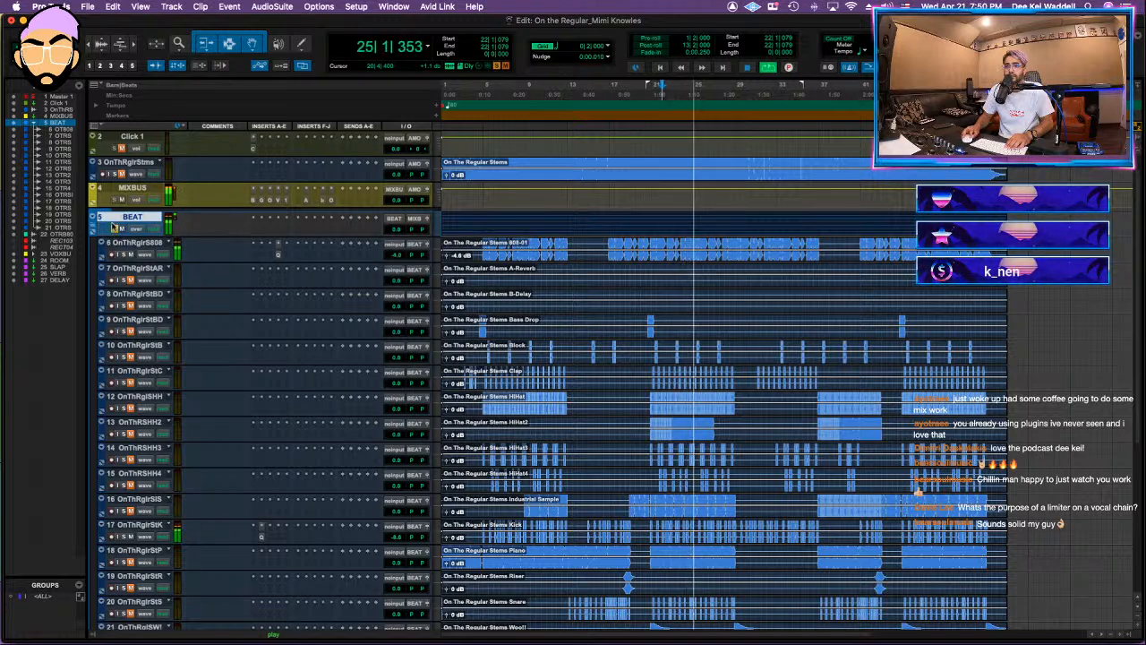
Step: Collapse the BEAT folder, blend it under the stereo beat at about -18.5 dB, and save the session
click(96, 228)
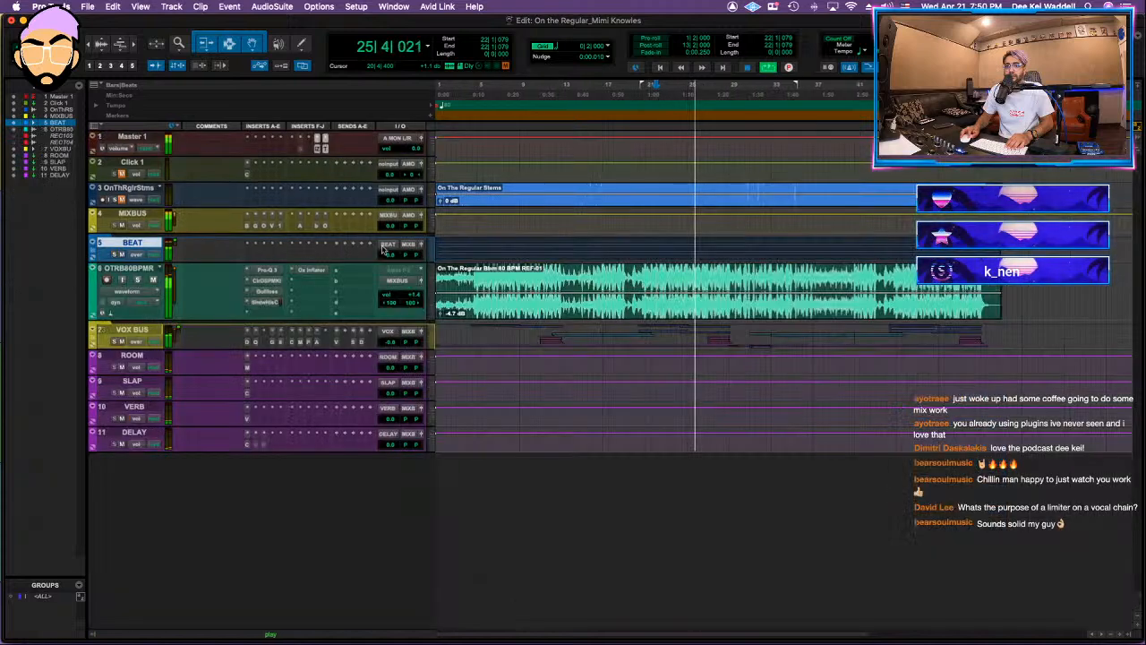
drag(389, 318, 390, 318)
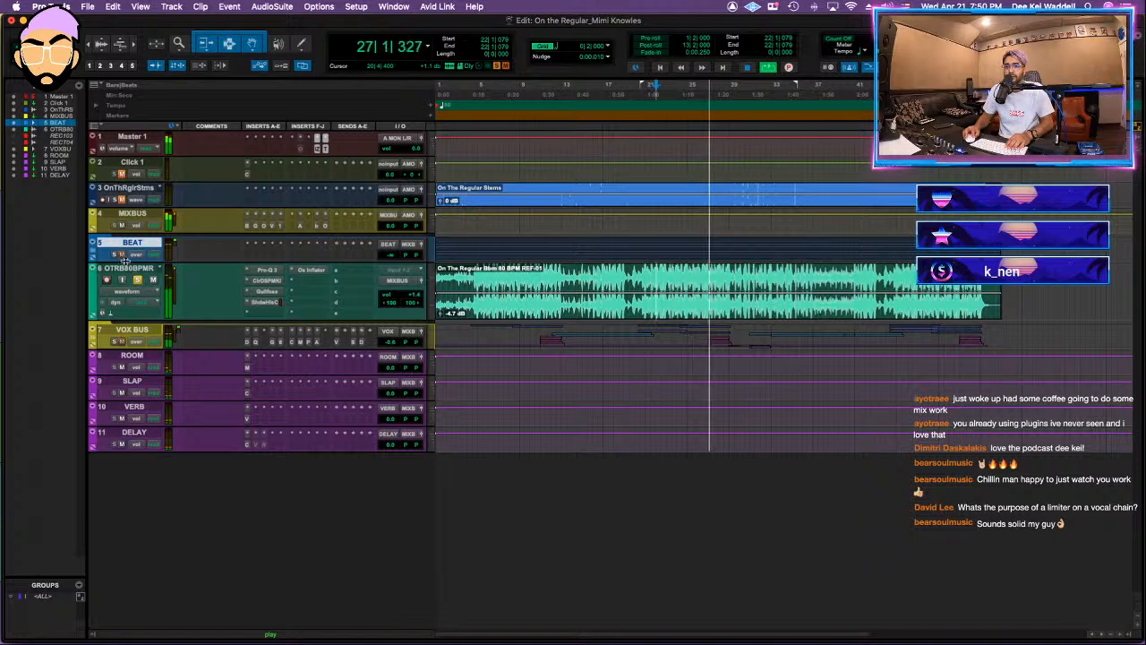
drag(390, 255, 394, 240)
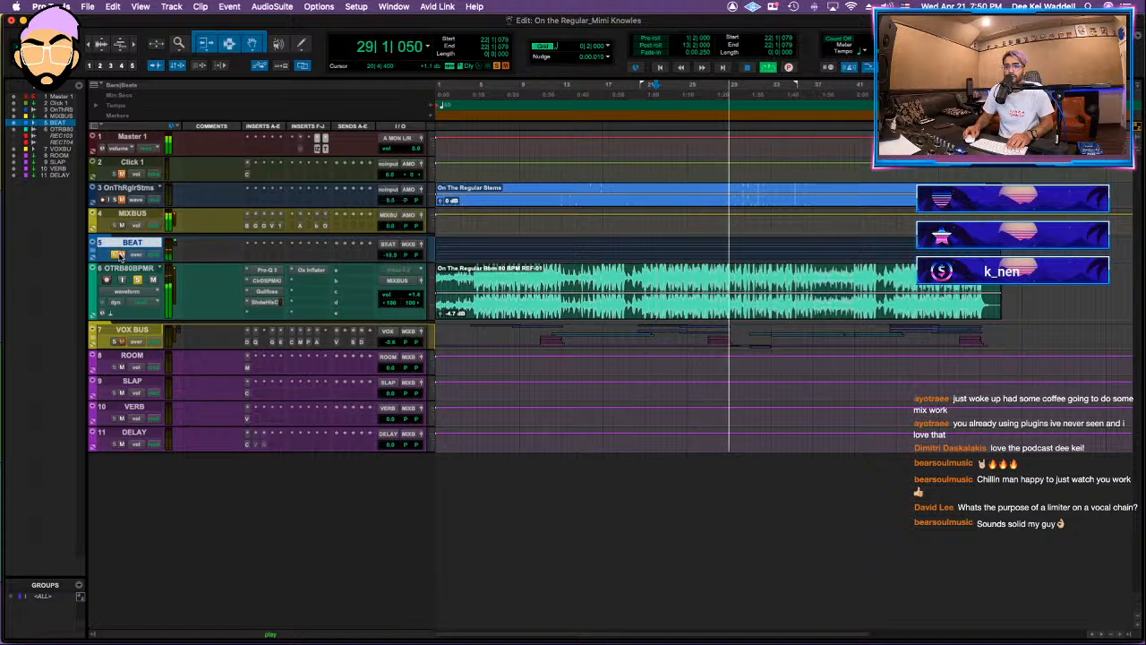
key(space)
key(space)
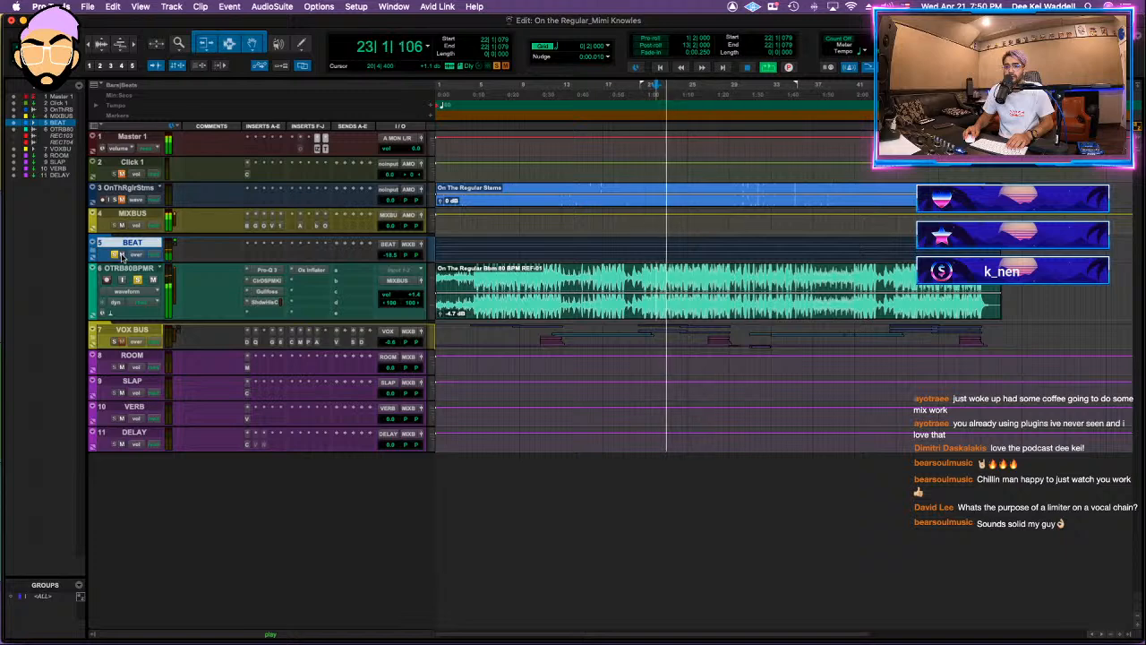
click(117, 255)
key(super+s)
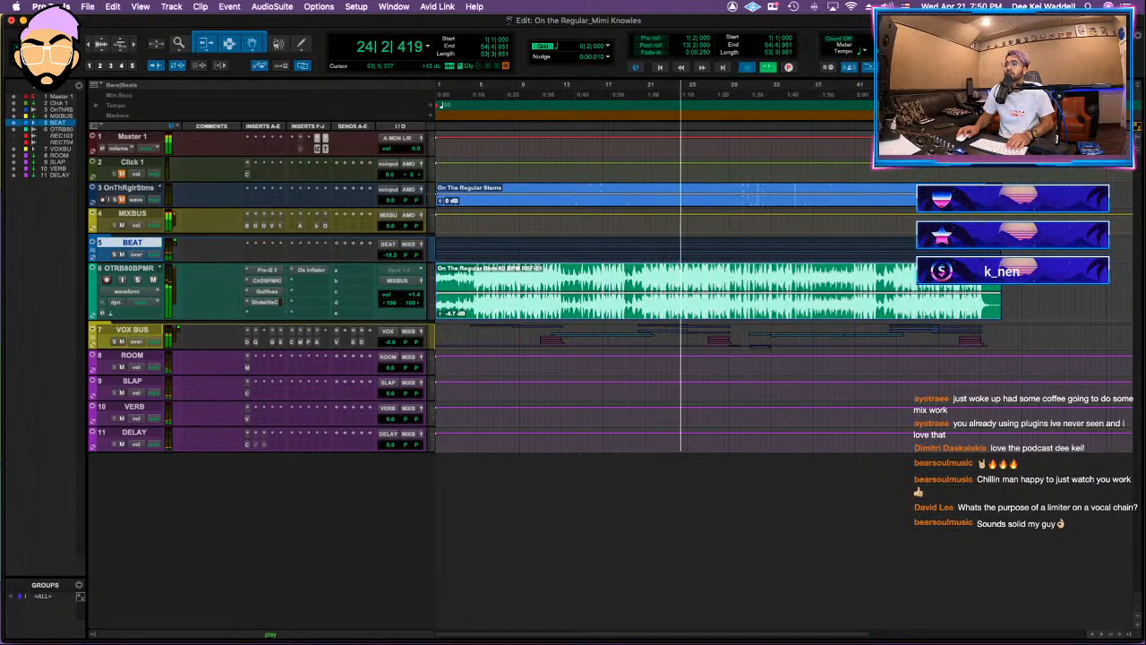
Step: Fade out the tail of the stereo beat clip from about 54|1|679 to the clip's end
key(Return)
click(974, 243)
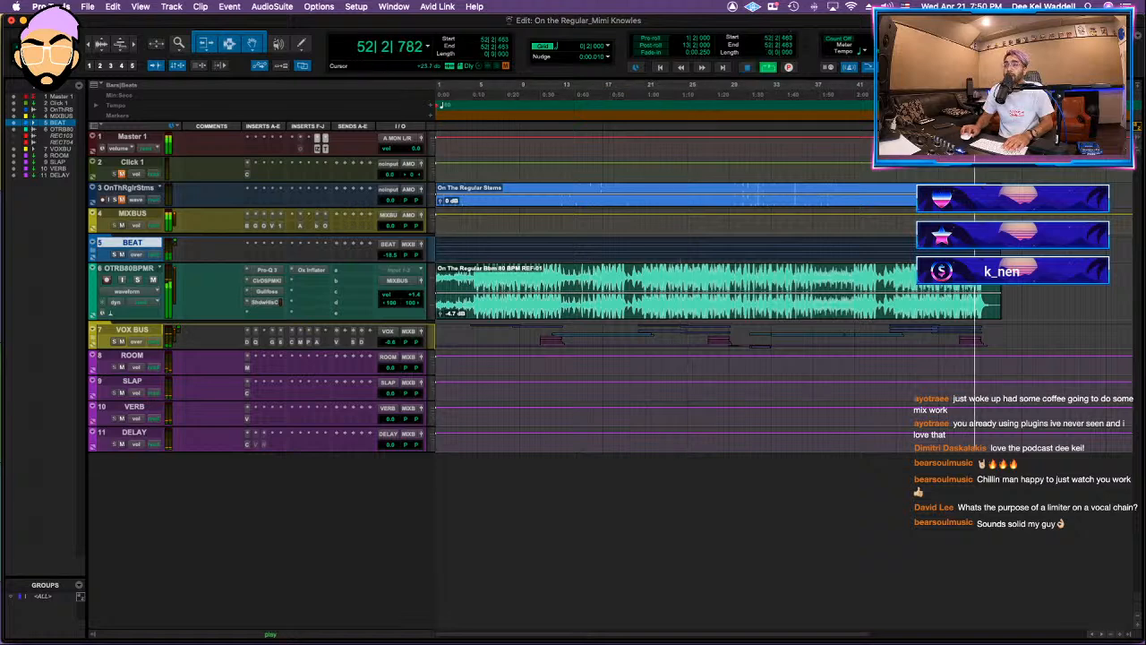
key(t)
key(super+a)
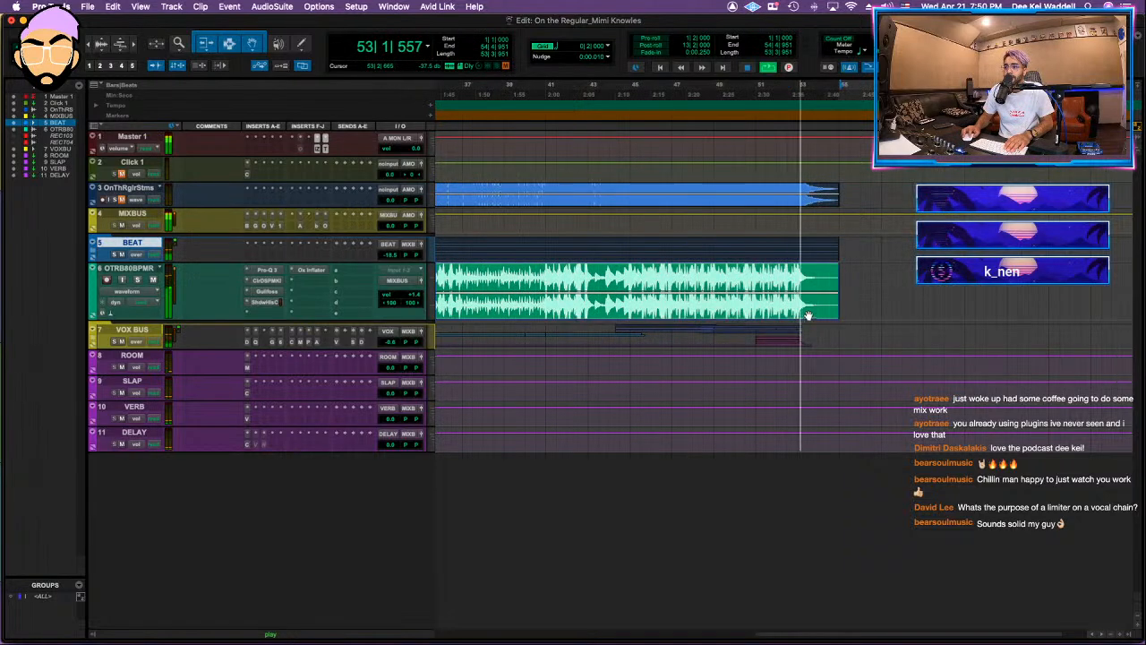
key(t)
drag(782, 267, 780, 267)
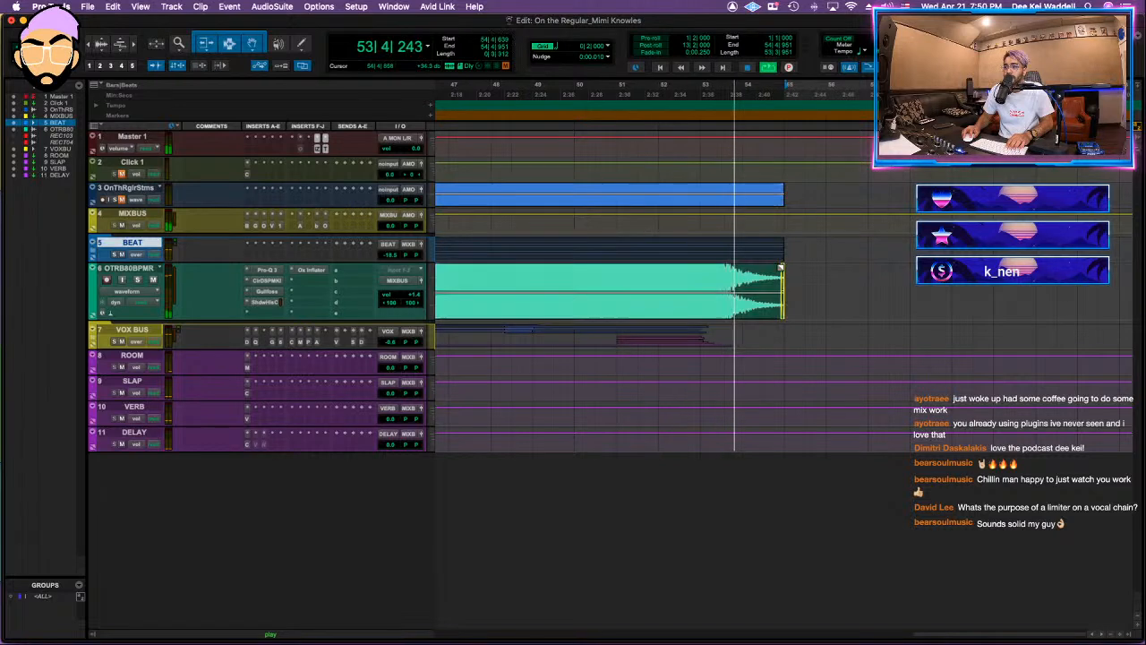
click(750, 267)
key(g)
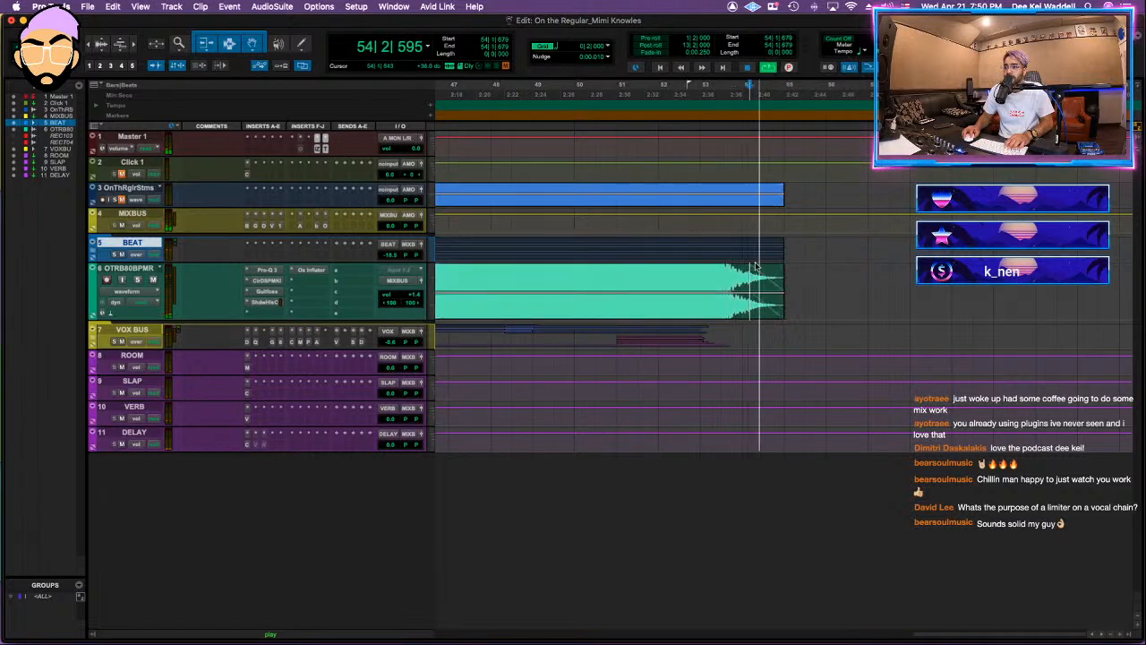
Step: Select the whole stereo beat clip as the export range, stop playback and start a mix bounce
key(super+a)
key(r)
key(r)
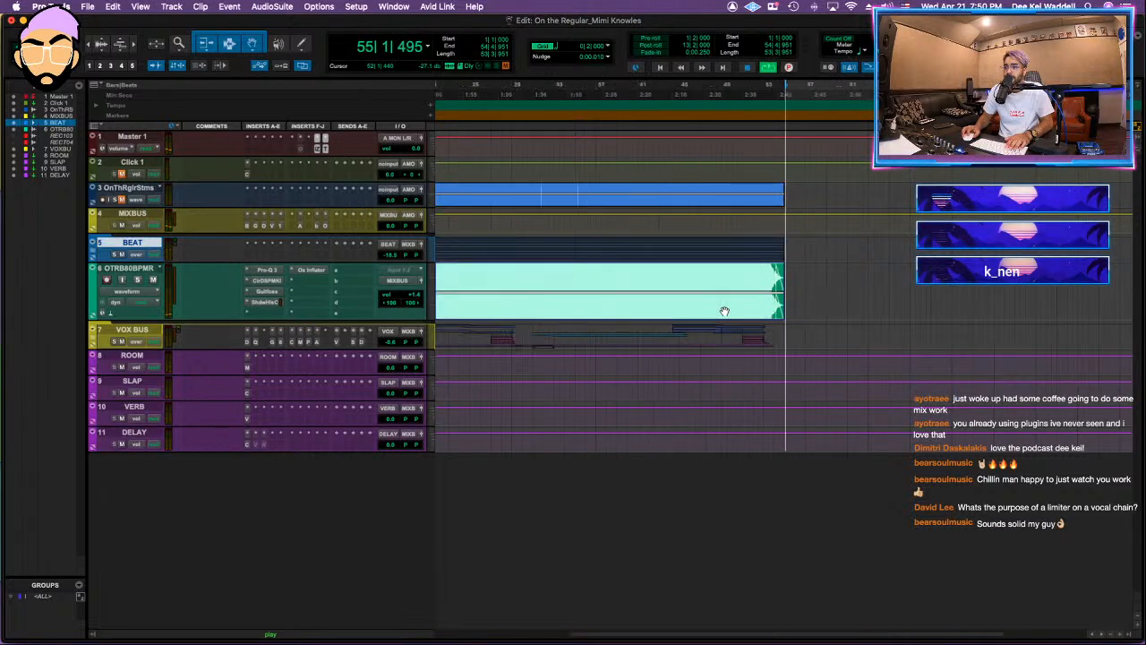
key(space)
key(super+alt+b)
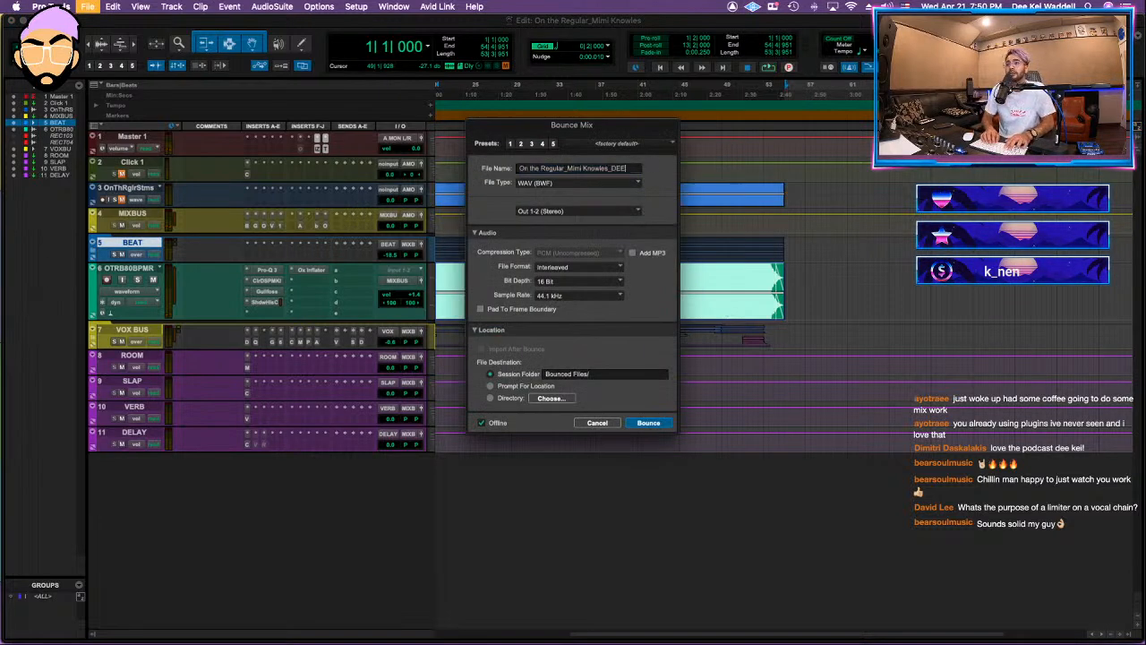
Step: Append "_DEEKEI MIX1" to the bounce's file name and bounce the 16-bit, 44.1 kHz WAV with Offline turned off
text(_DEEKEI MIX1)
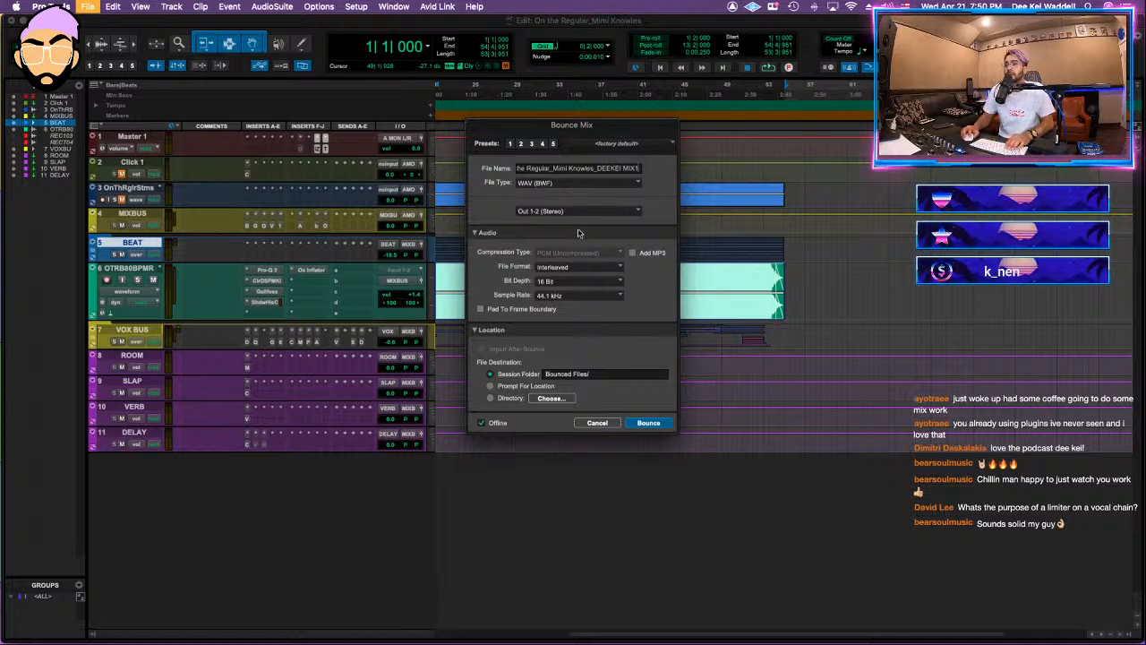
drag(592, 167, 554, 169)
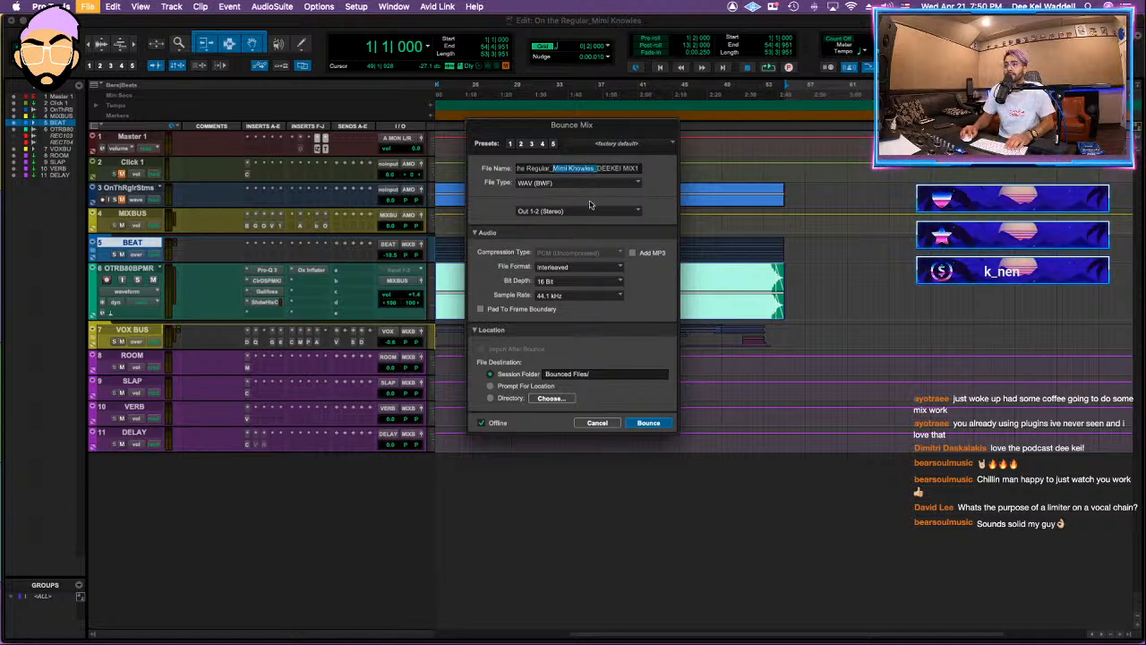
key(BackSpace)
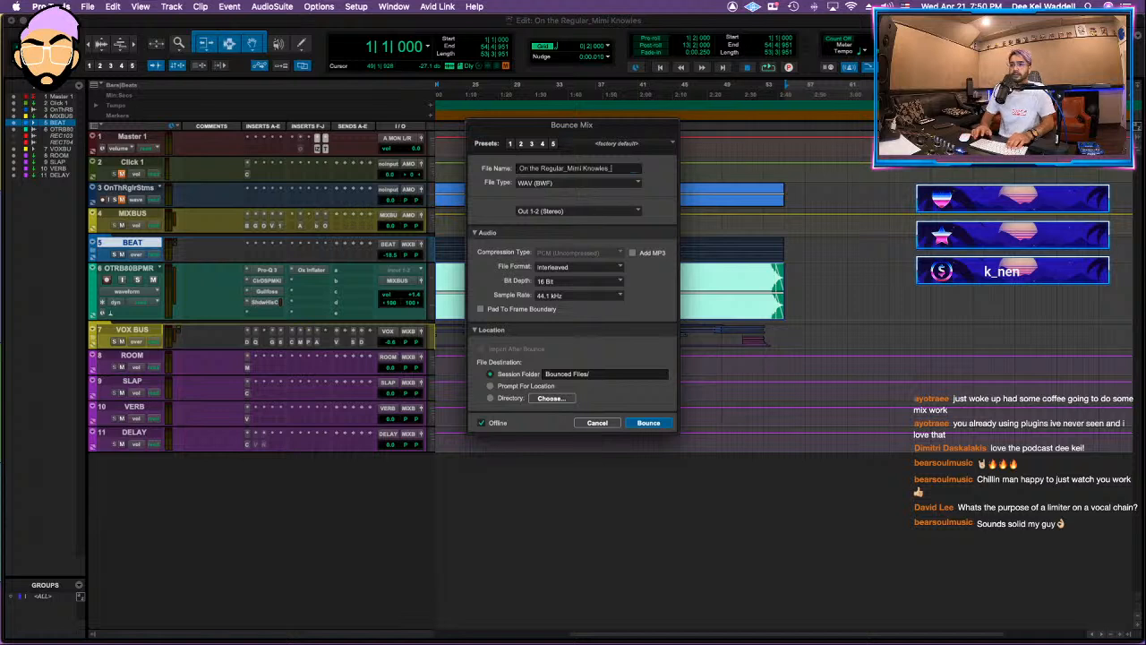
text(MIX1)
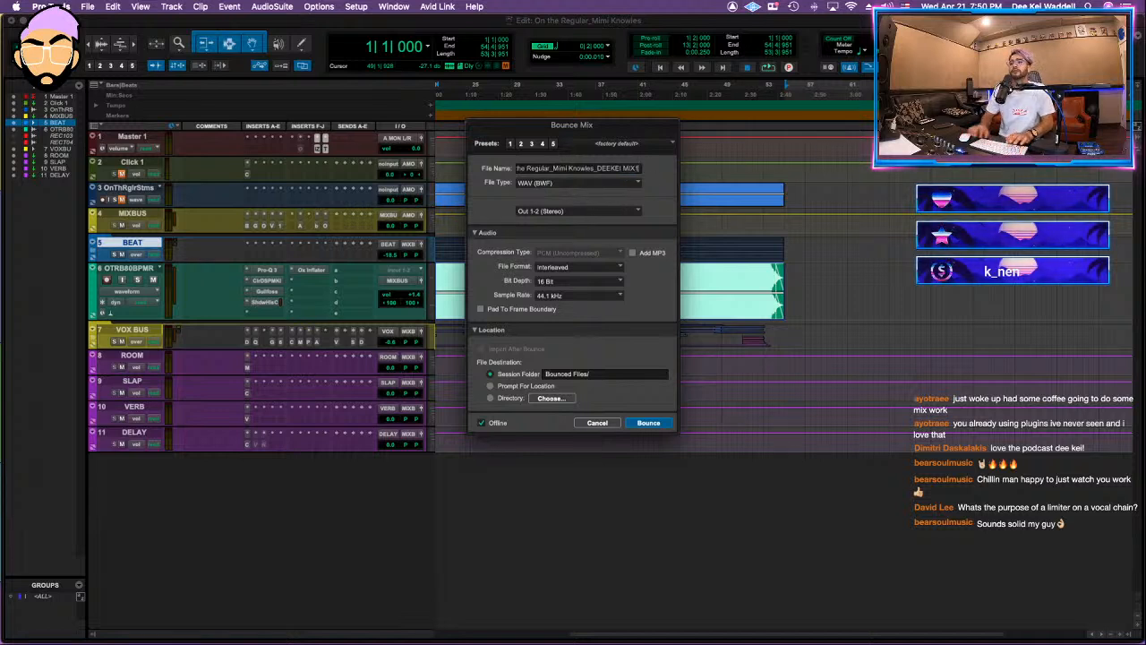
click(649, 422)
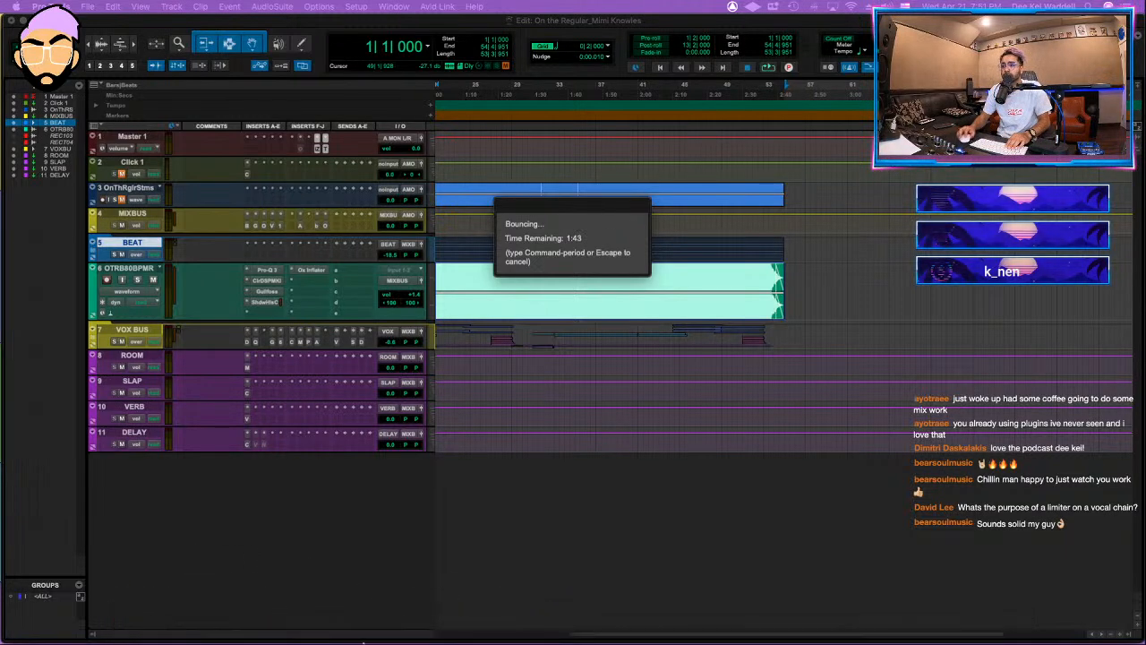
Step: Switch to Finder, shrink and reposition its window, and browse the DEEKEI MIXES 2021 drive's TRACKING and MIXING folders
drag(707, 644, 696, 253)
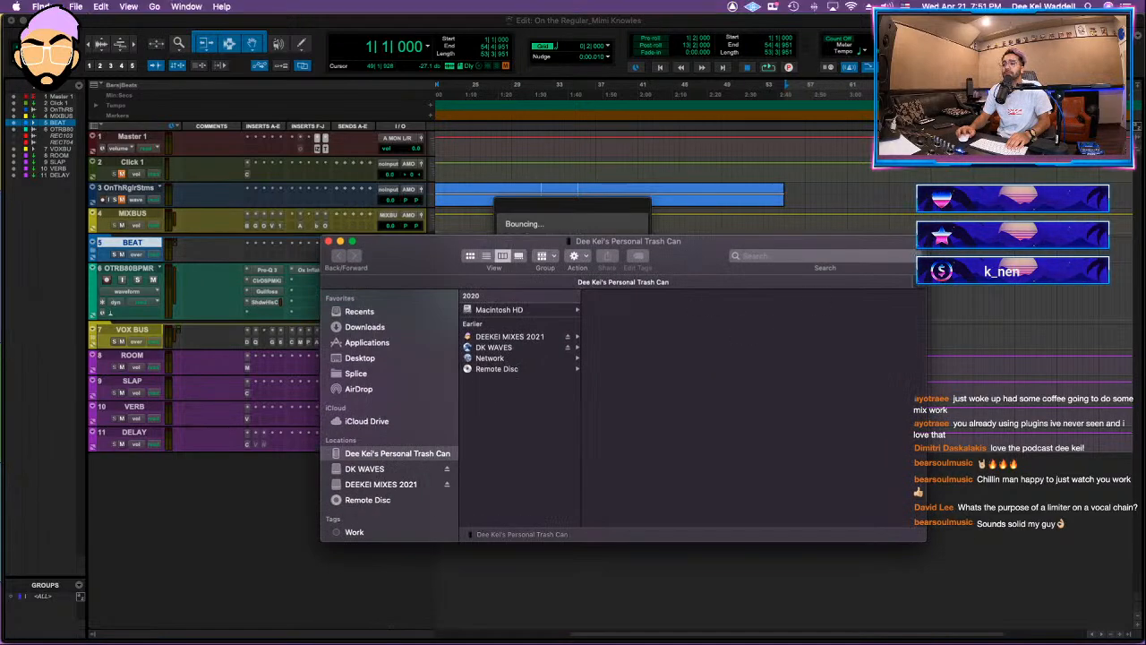
drag(925, 235, 847, 257)
drag(741, 265, 721, 238)
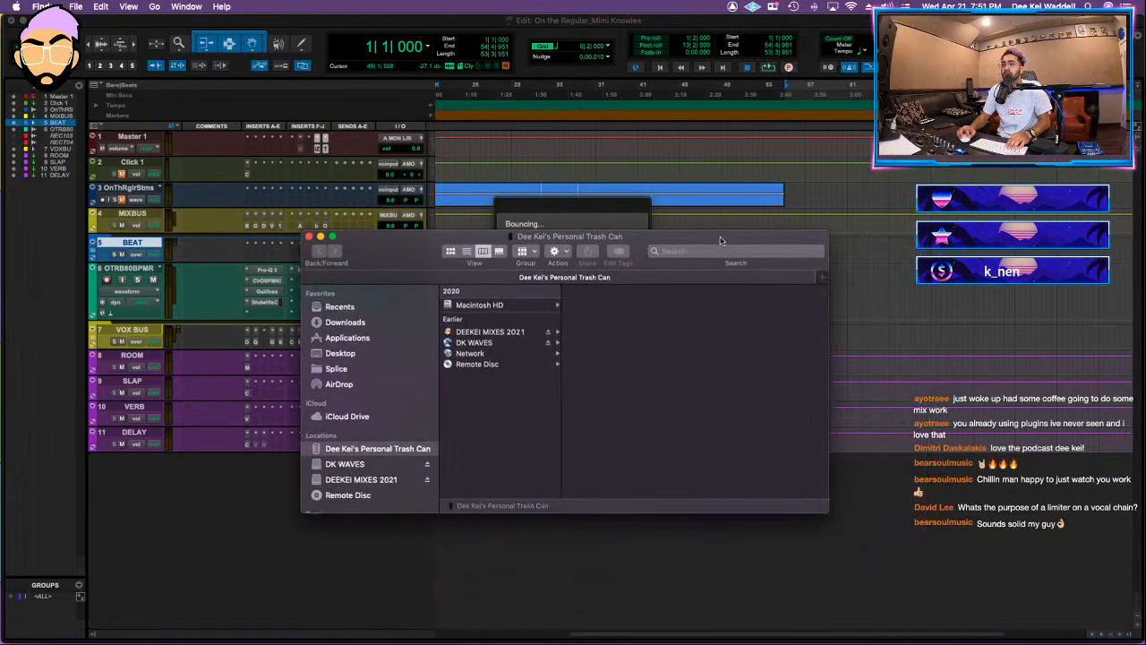
click(490, 331)
drag(600, 469, 599, 481)
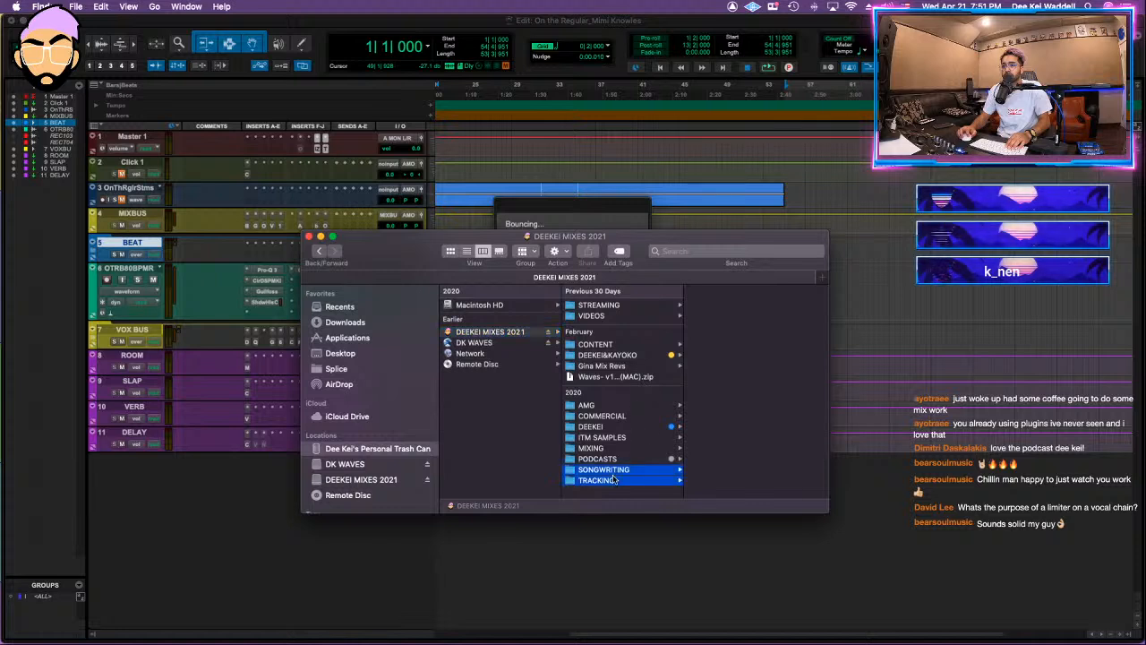
click(599, 481)
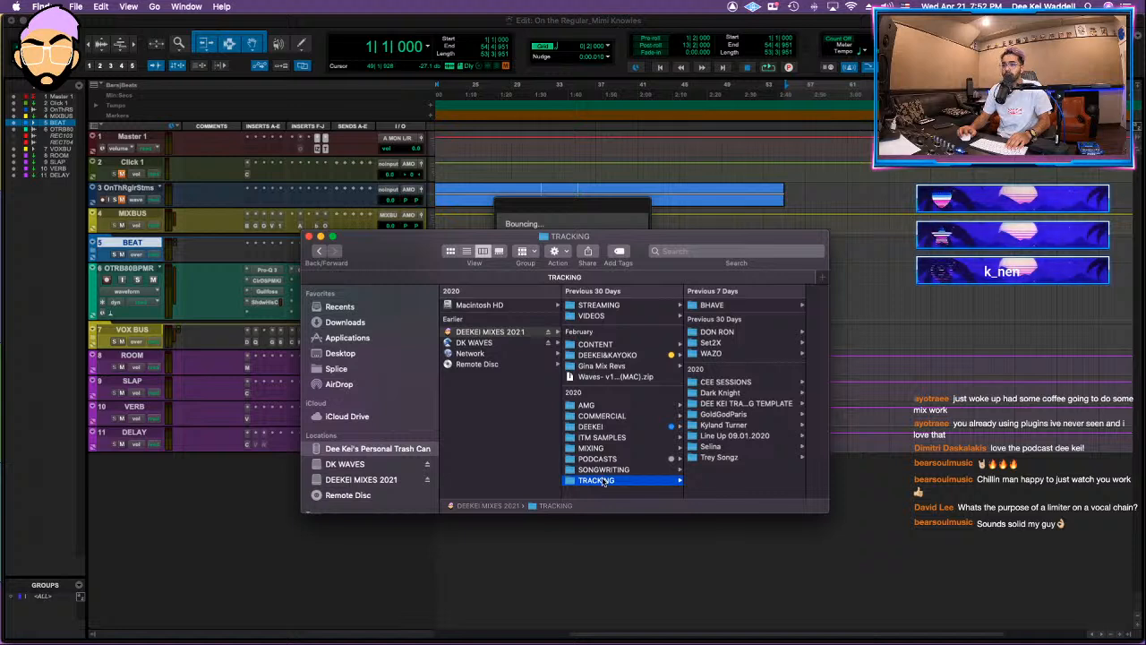
click(593, 449)
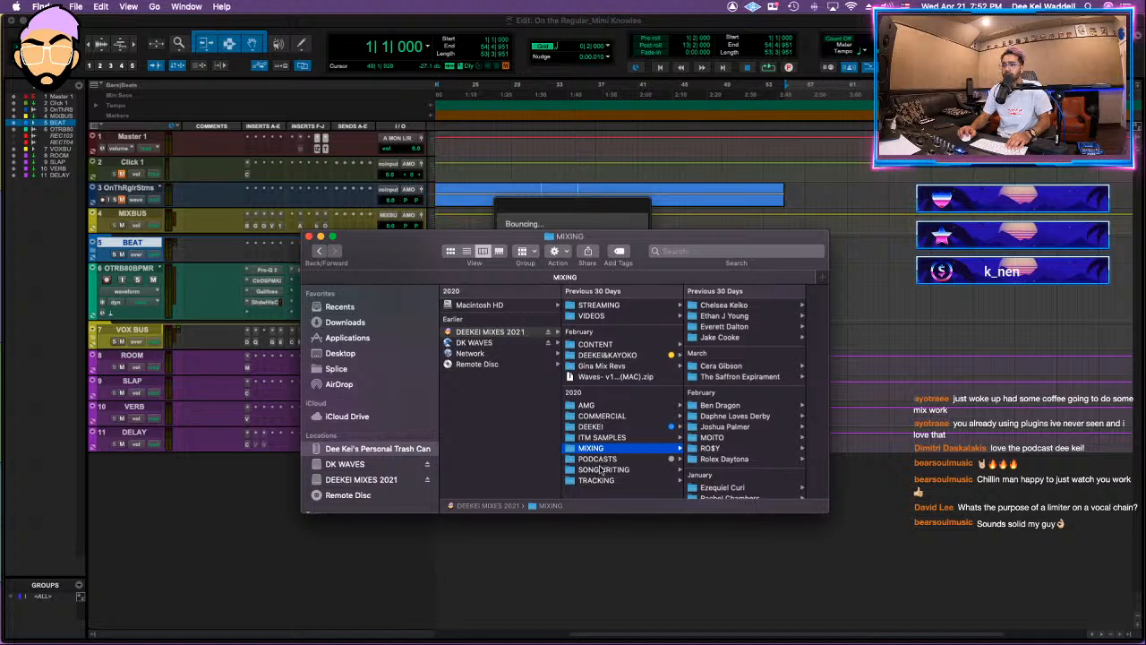
Step: Find the On the Regular session folder in the artist's SONGWRITING folder and tag it green
click(601, 468)
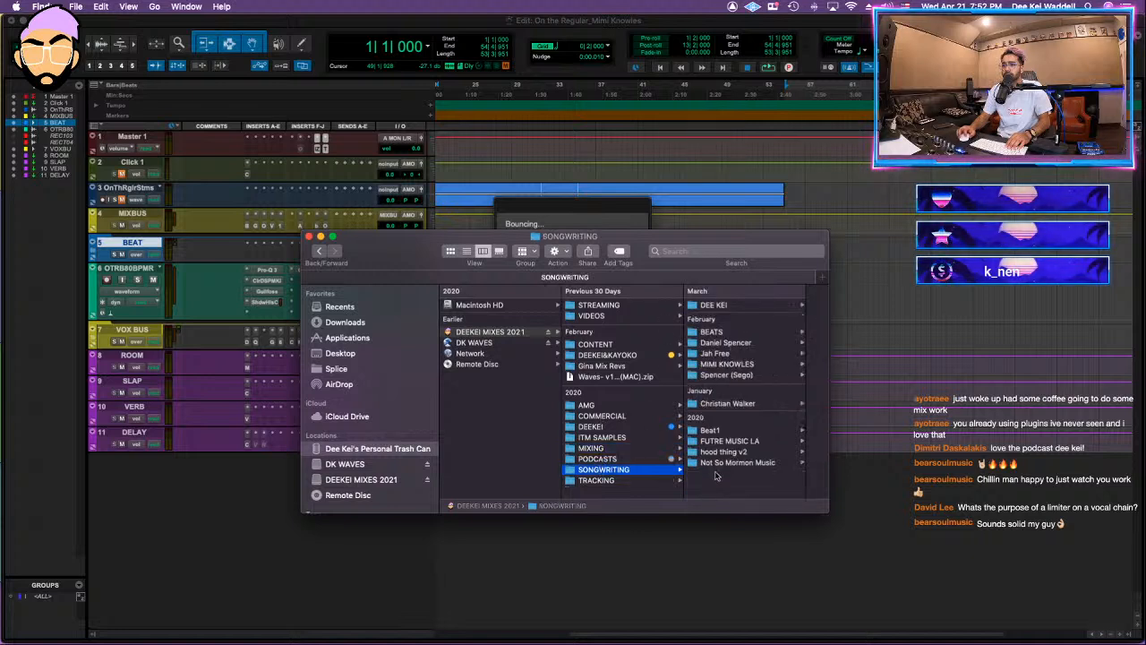
click(722, 366)
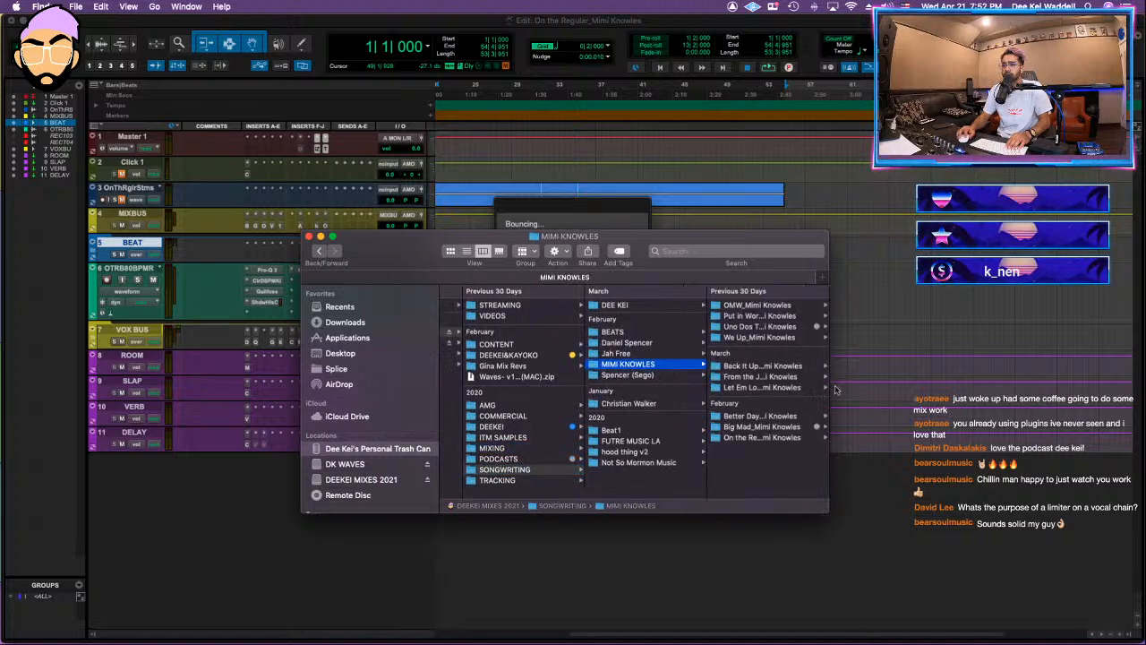
click(762, 437)
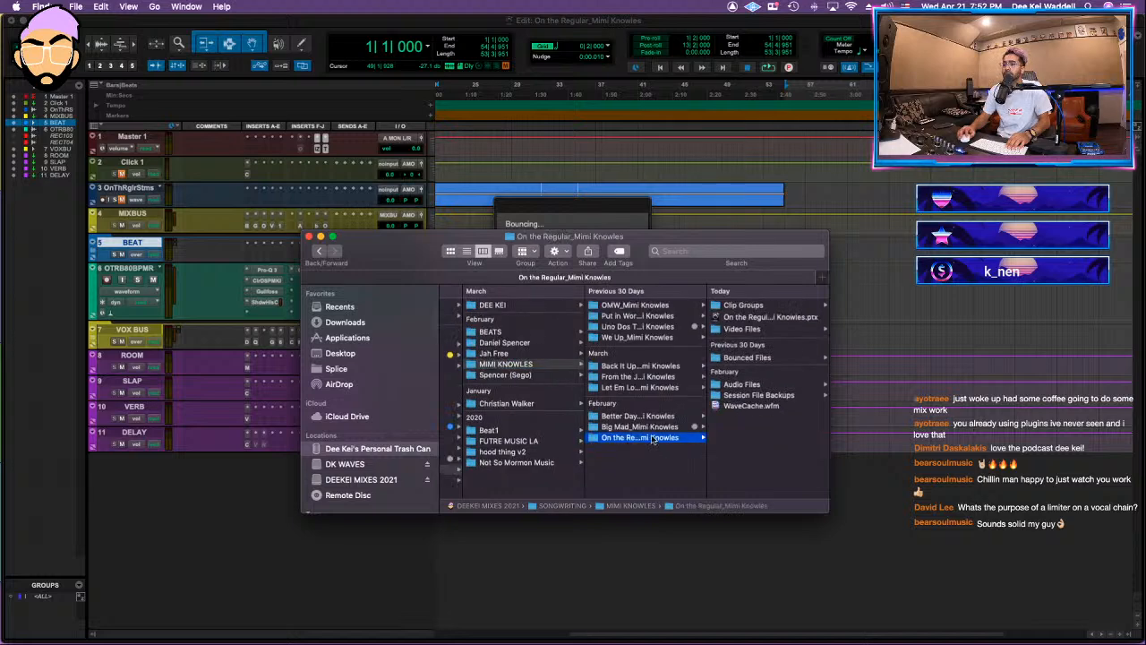
right_click(659, 437)
click(714, 588)
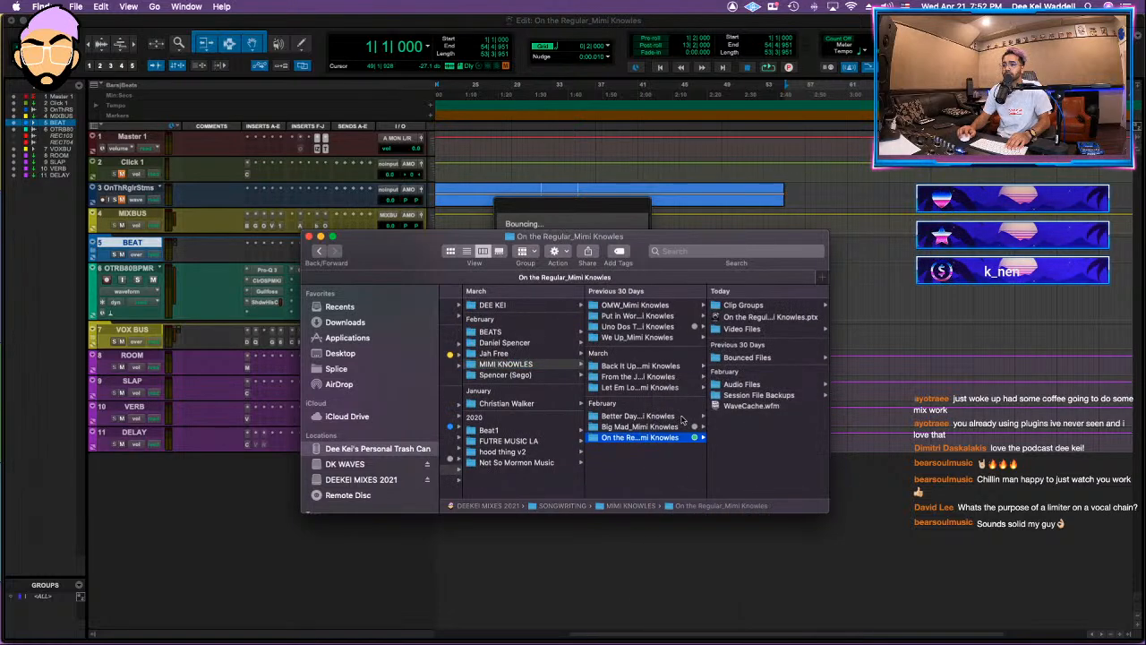
Step: Look through the contents of the Big Mad and Better Days session folders
click(635, 427)
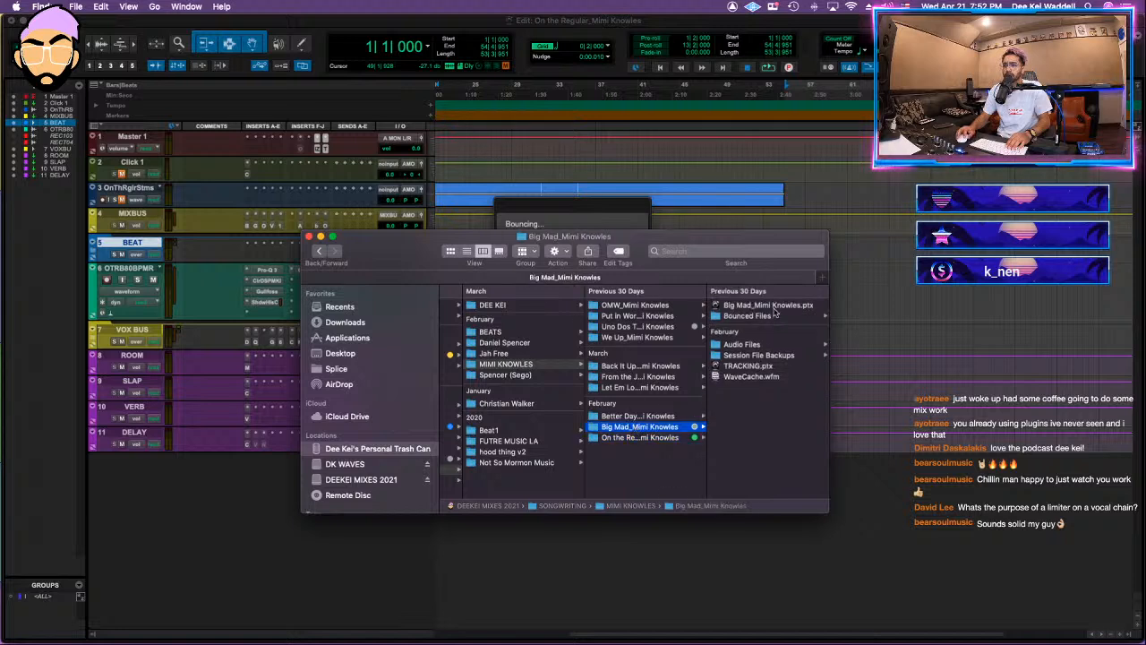
click(638, 417)
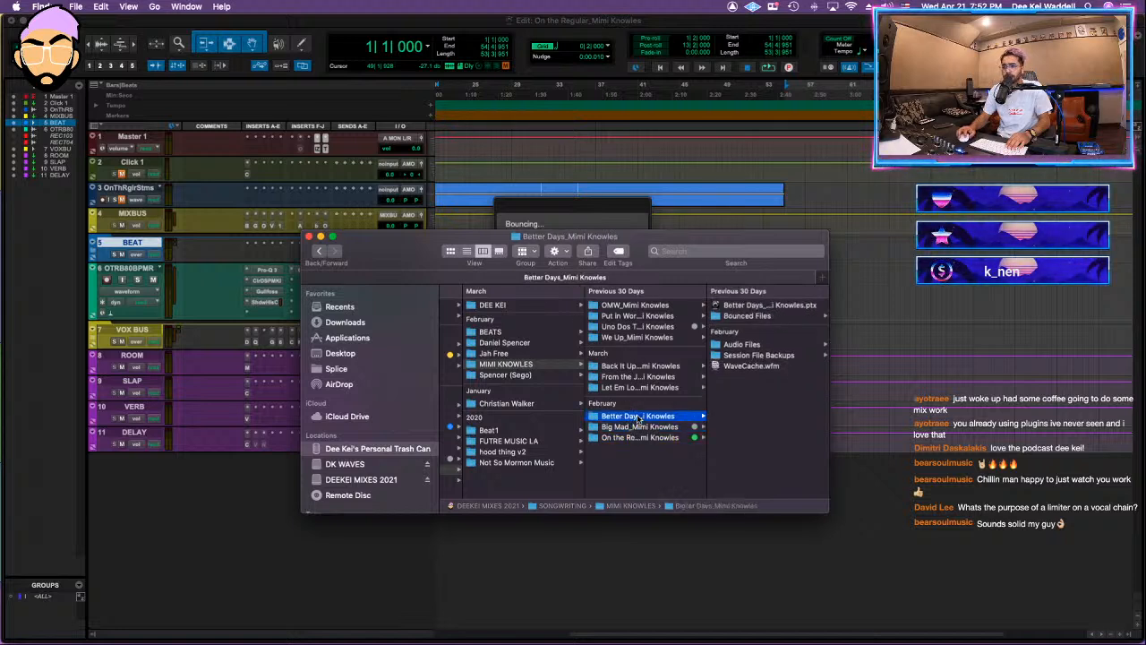
click(634, 428)
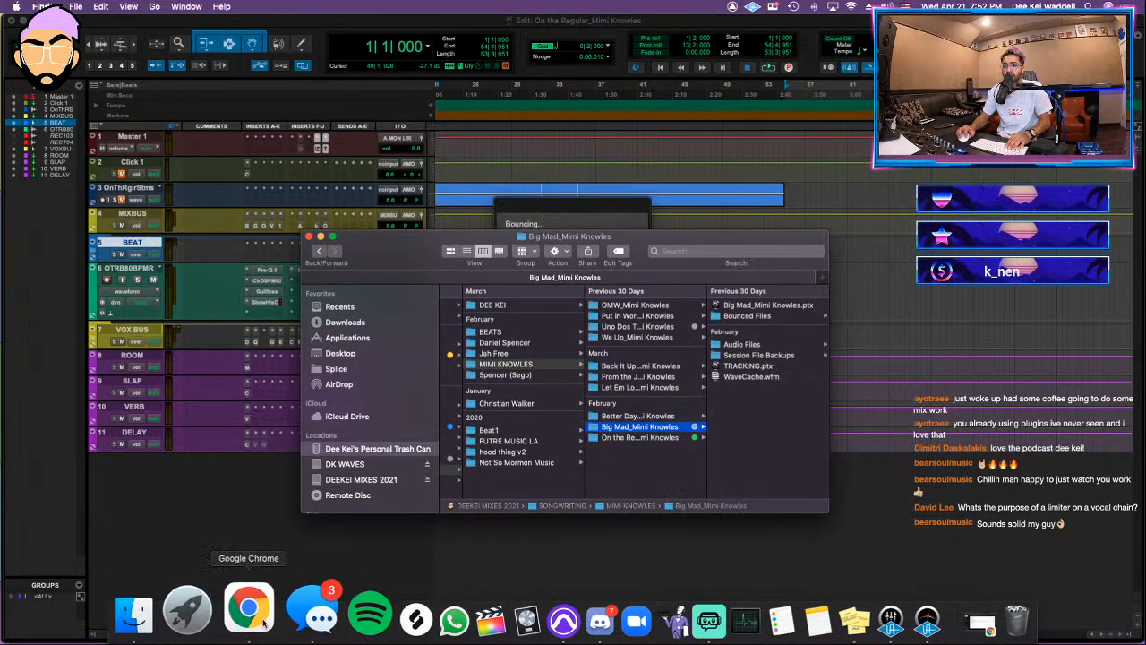
Step: Switch to Chrome to read the client's mixing edits e-mail in Gmail, then return to Pro Tools
click(261, 618)
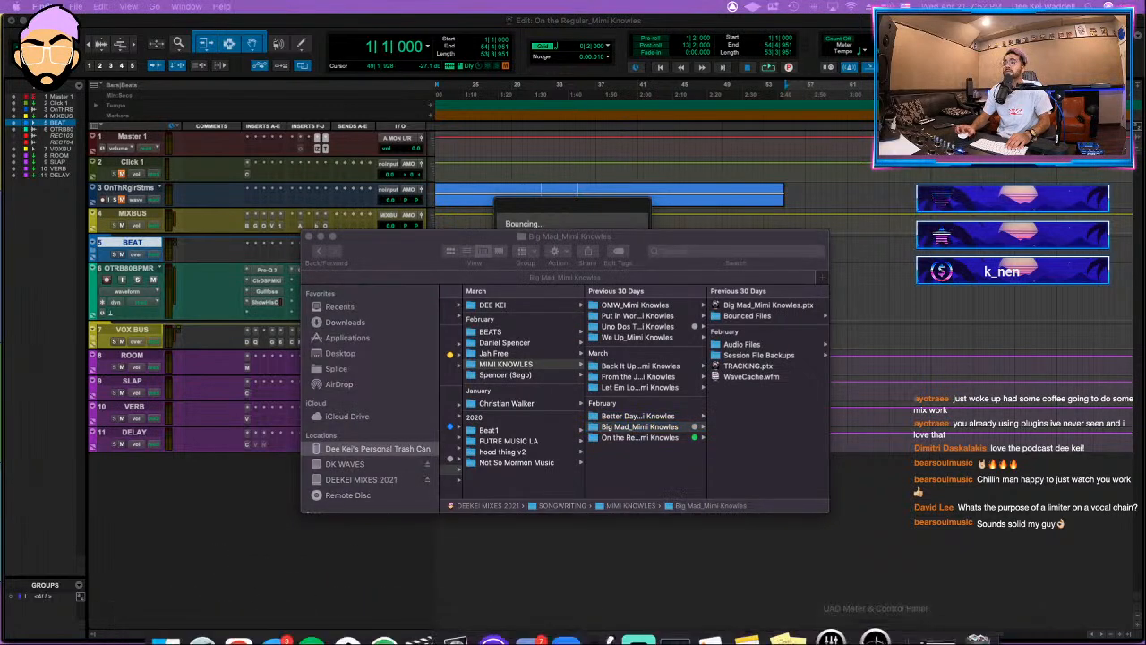
click(936, 623)
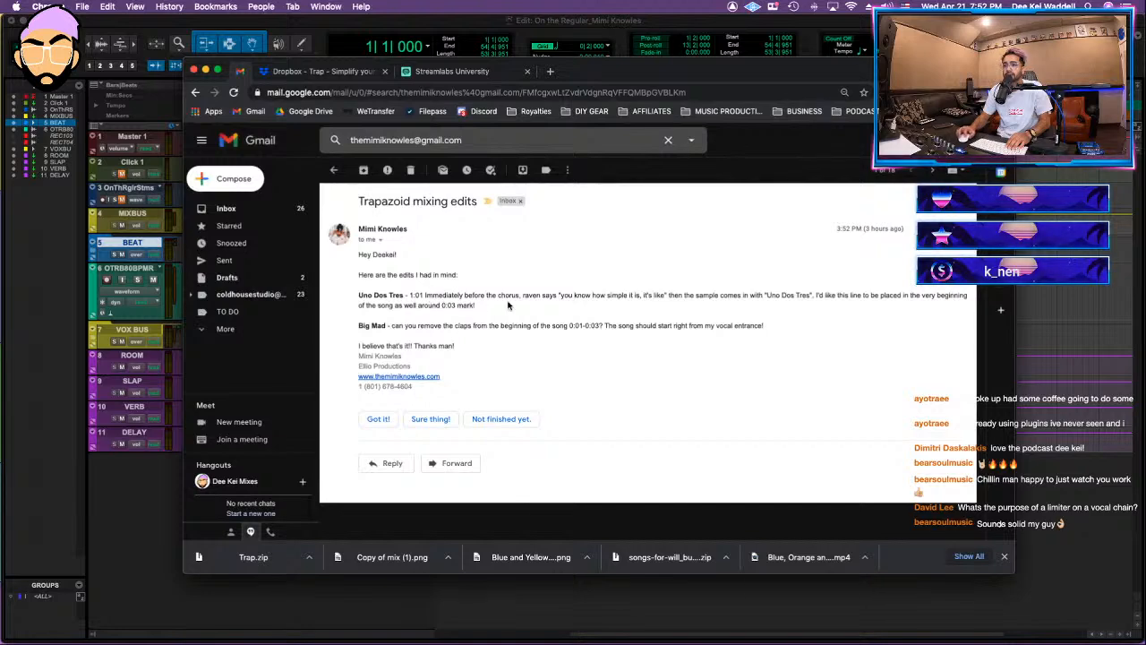
drag(706, 75, 680, 277)
click(676, 274)
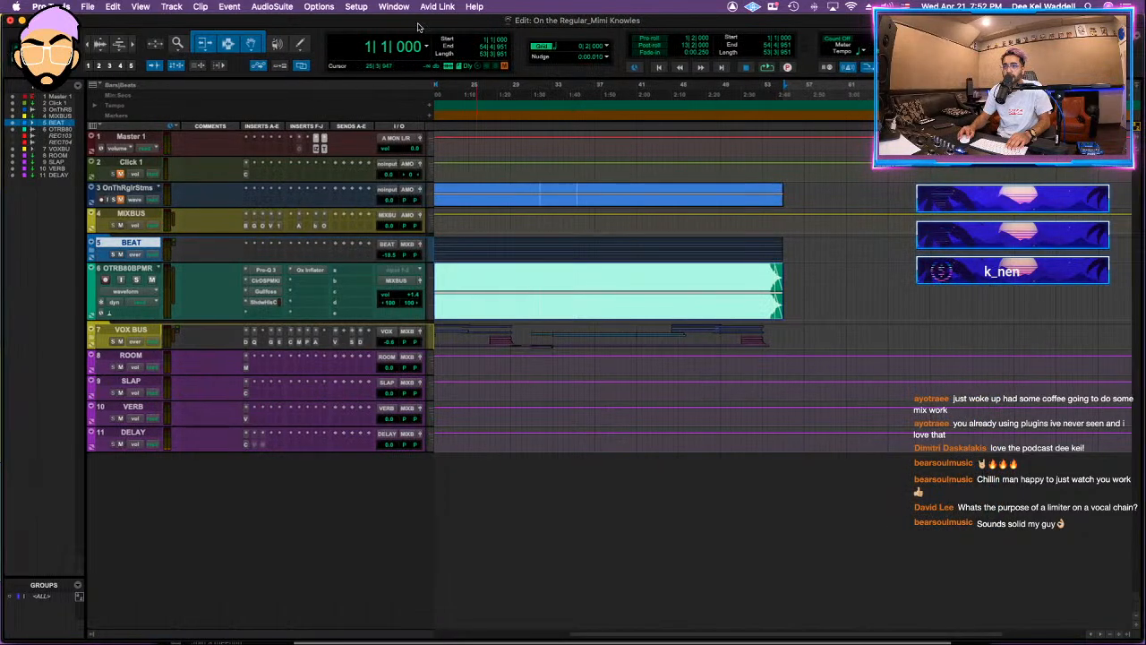
Step: Set the playback engine's hardware buffer size to 1024 samples
click(356, 6)
click(367, 32)
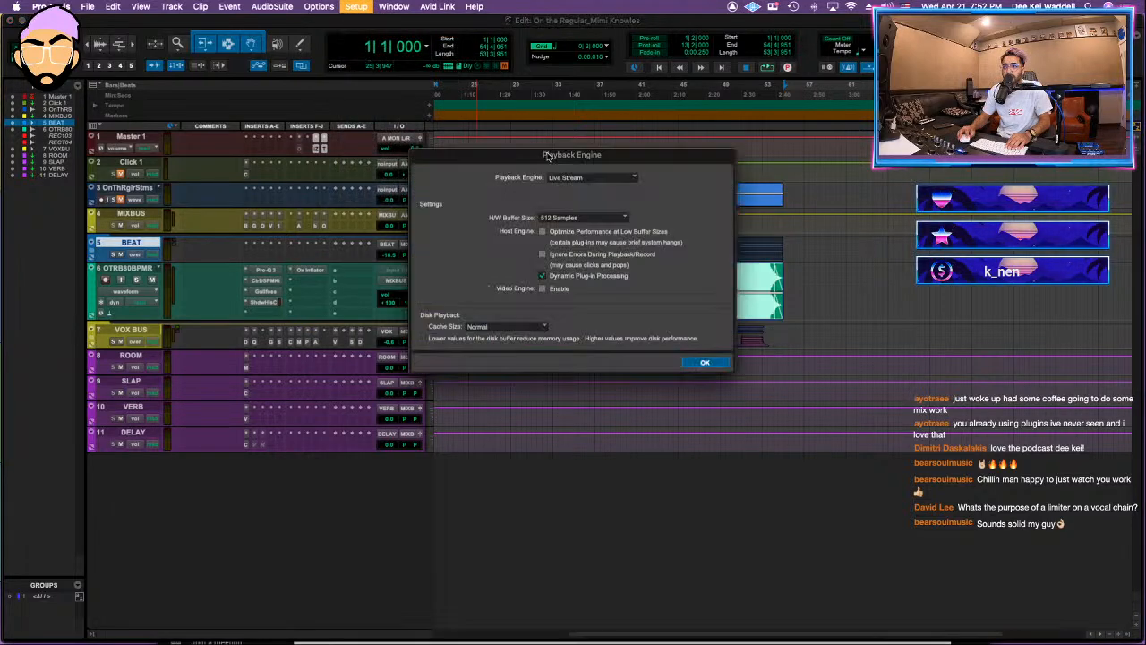
click(591, 177)
click(512, 204)
click(582, 218)
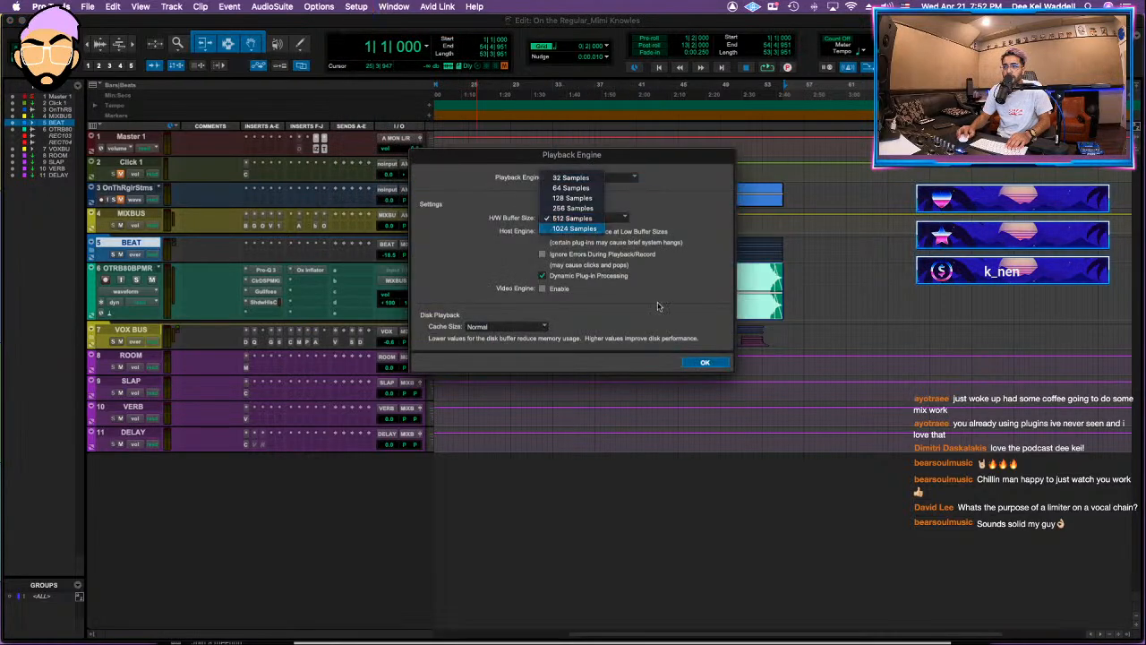
click(573, 231)
click(705, 362)
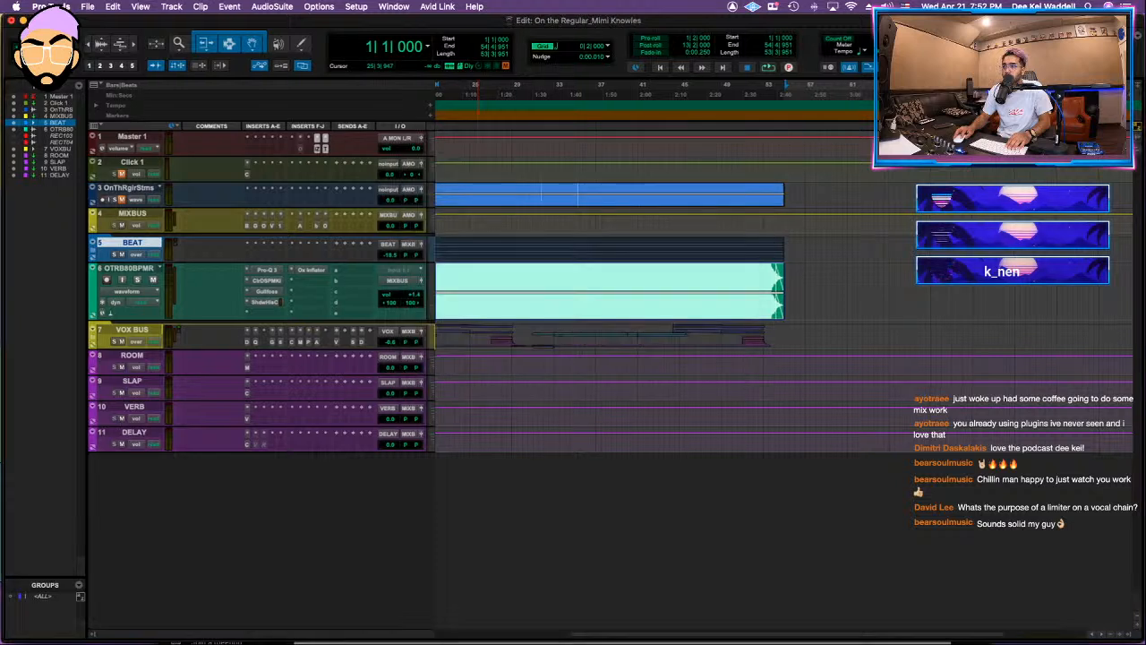
Step: Audition the On the Regular mix from about bar 27
click(498, 206)
key(space)
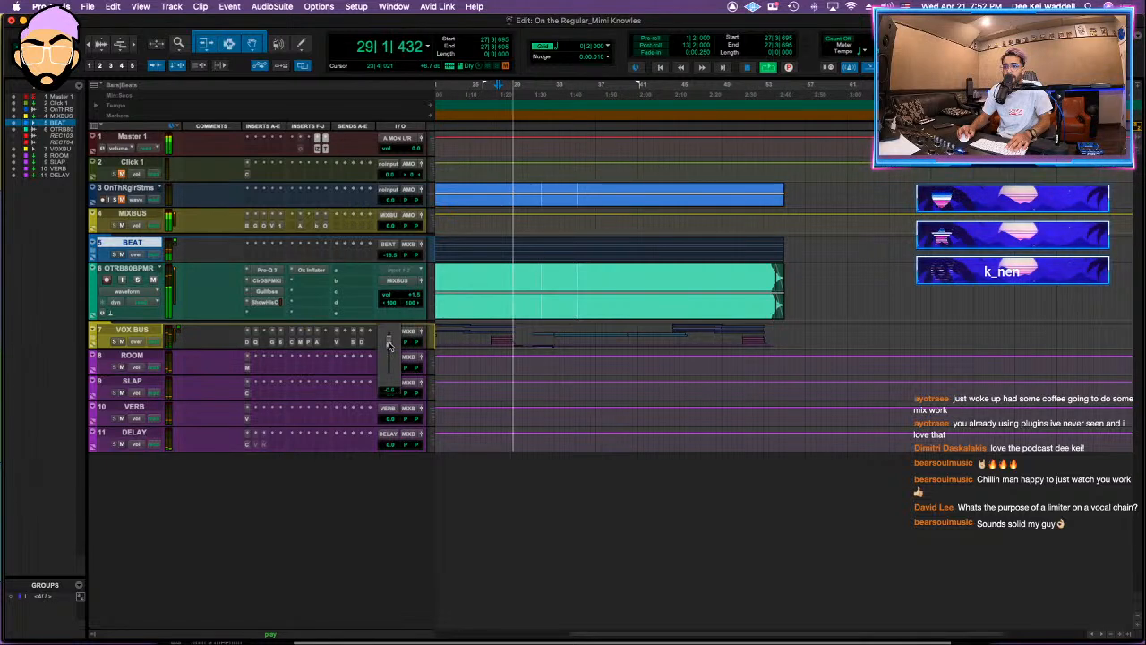
click(563, 308)
key(space)
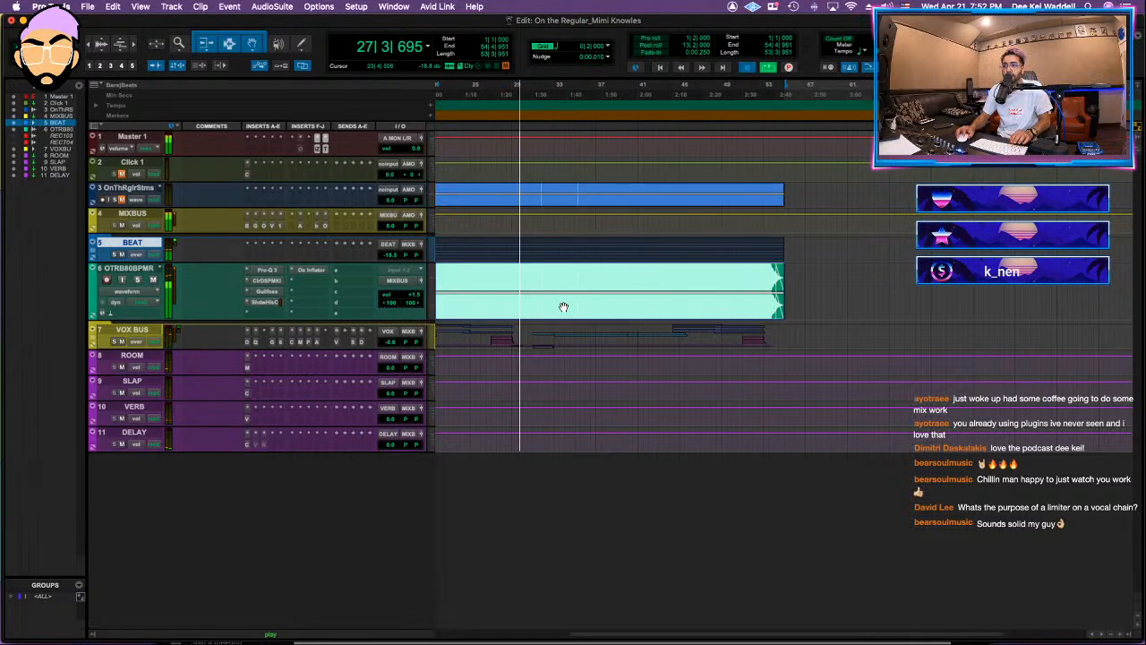
Step: Bounce the full On the Regular mix in real time as a 16-bit, 44.1 kHz interleaved WAV into the session's Bounced Files folder
key(super+alt+b)
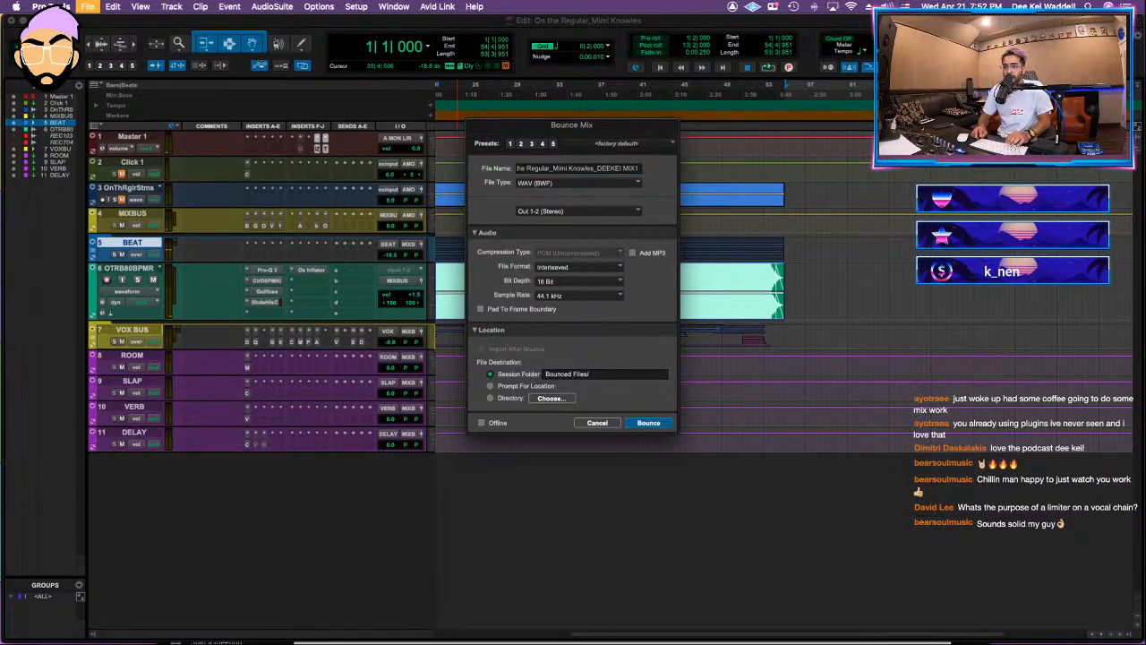
key(Return)
mouse_move(180, 641)
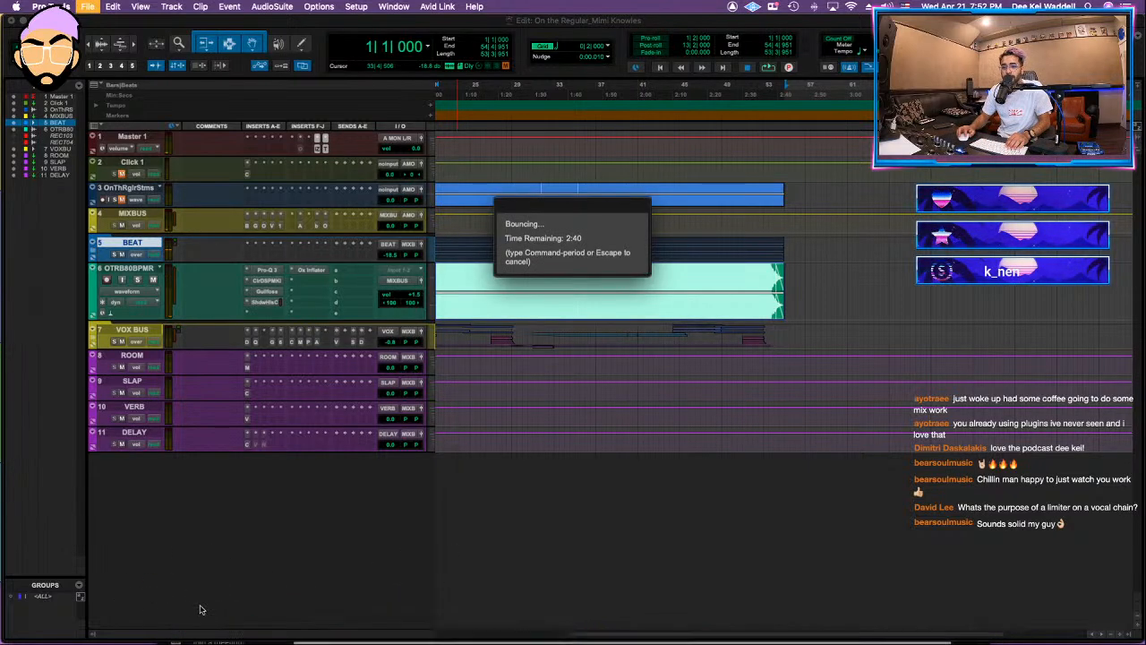
Step: Switch to Finder, arrange its window beside Chrome, and highlight the Big Mad request to remove claps at 0:01-0:03 in the e-mail
click(271, 636)
click(156, 613)
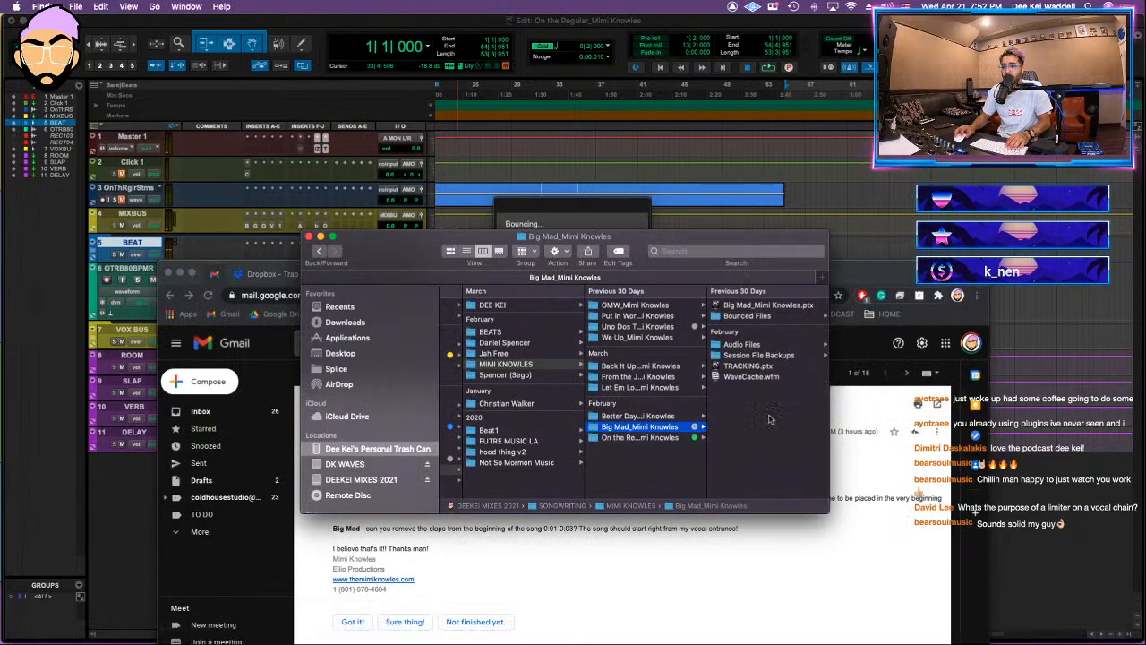
drag(781, 252, 585, 119)
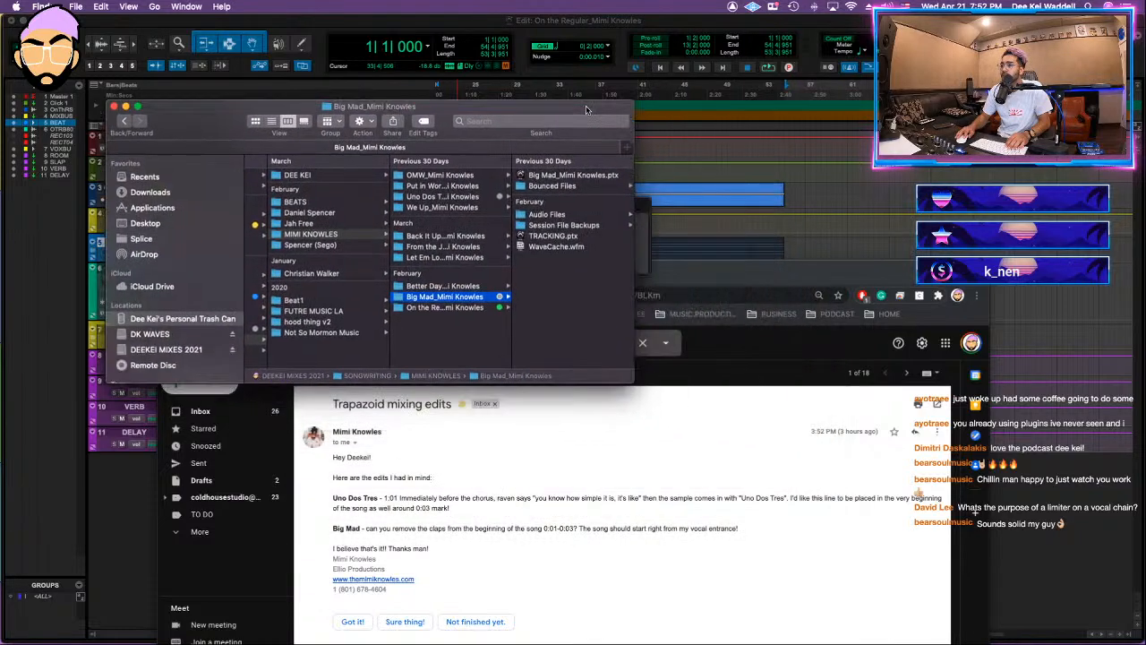
drag(852, 273, 902, 92)
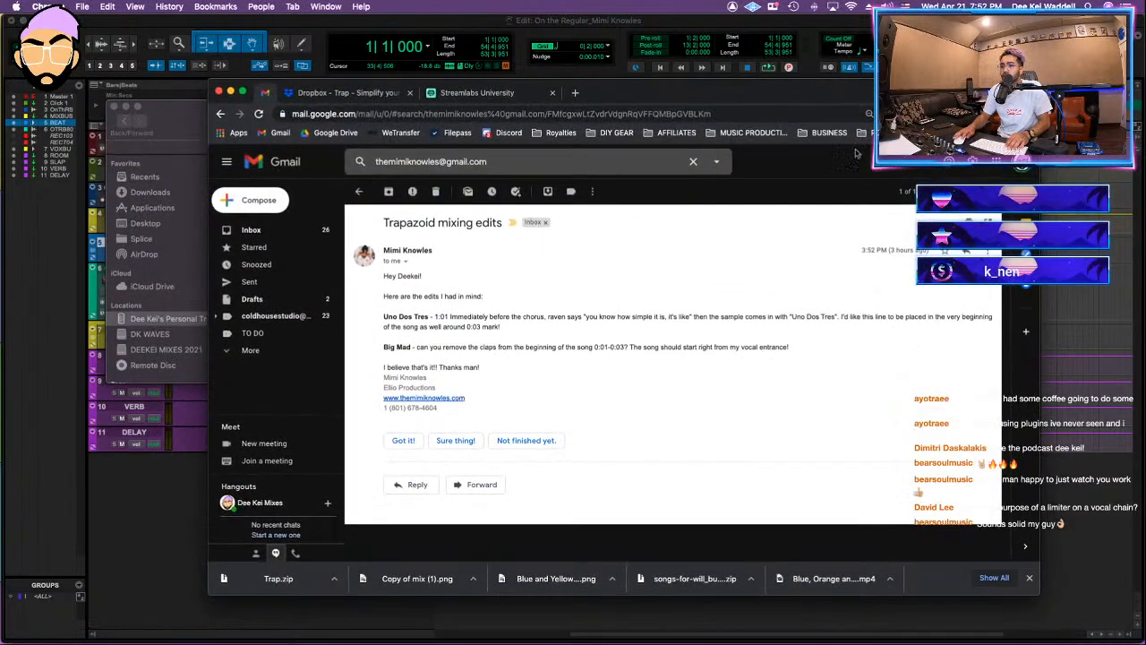
drag(477, 349, 625, 350)
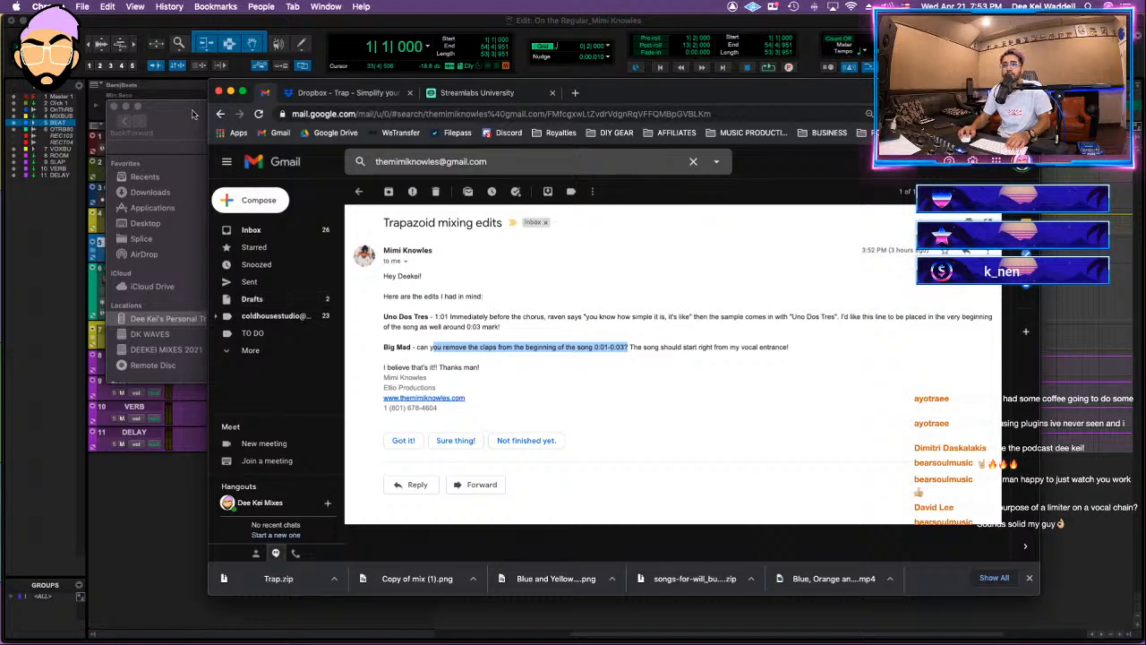
Step: Check the Big Mad session folder against the client's edit e-mail and return to Pro Tools
click(193, 112)
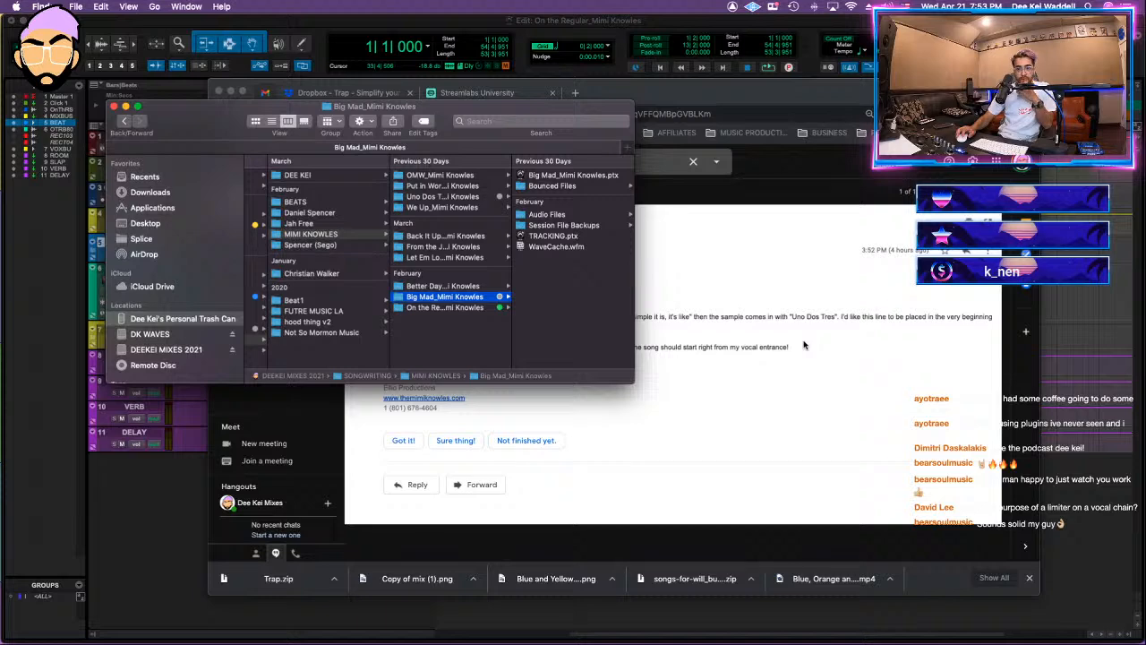
click(781, 291)
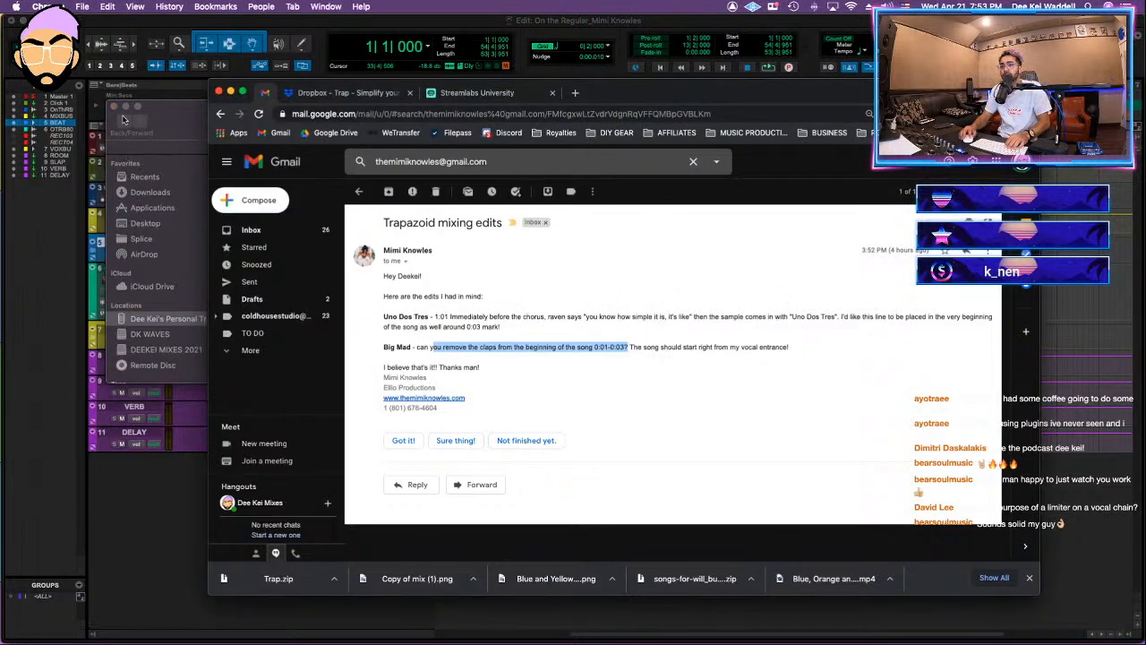
click(126, 122)
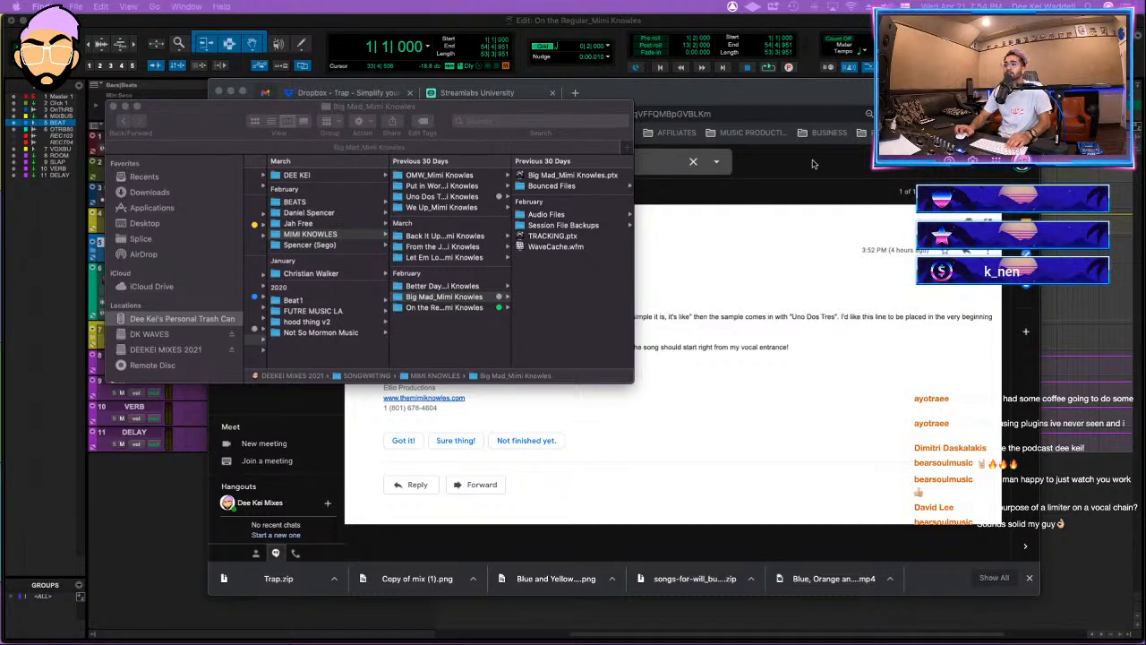
click(710, 102)
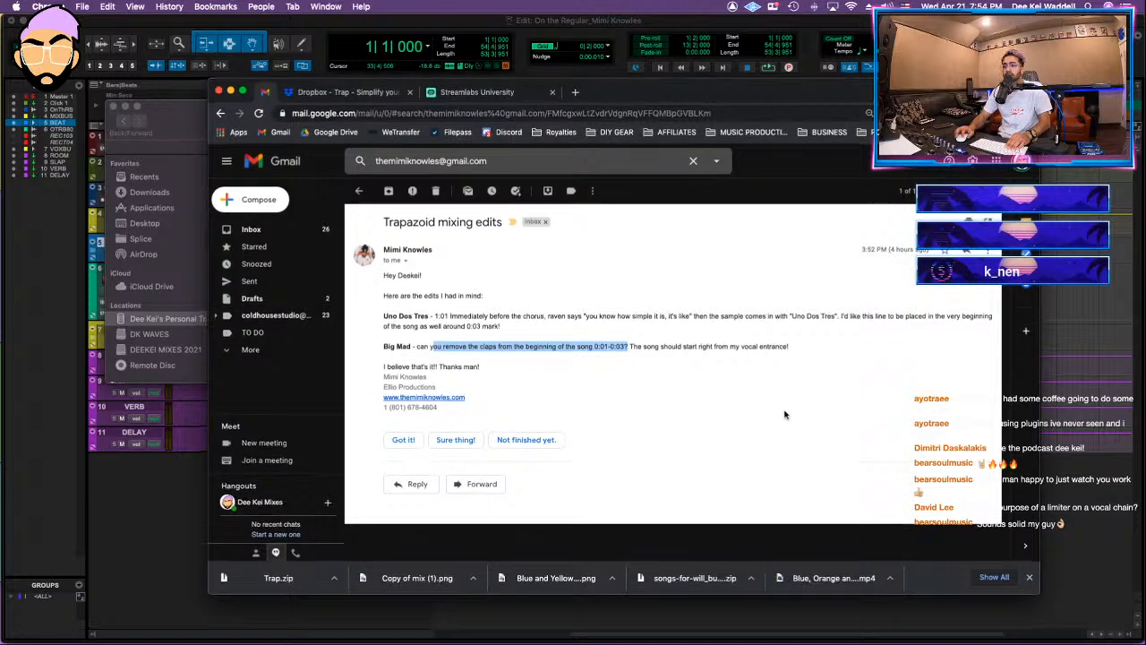
key(super+Tab)
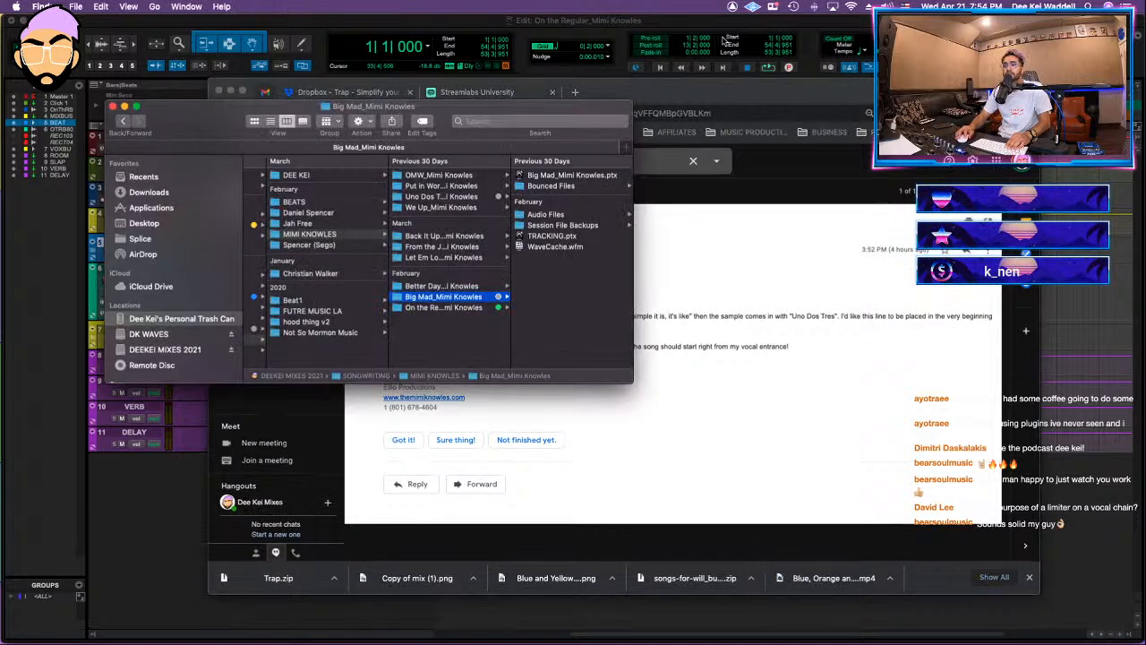
click(717, 32)
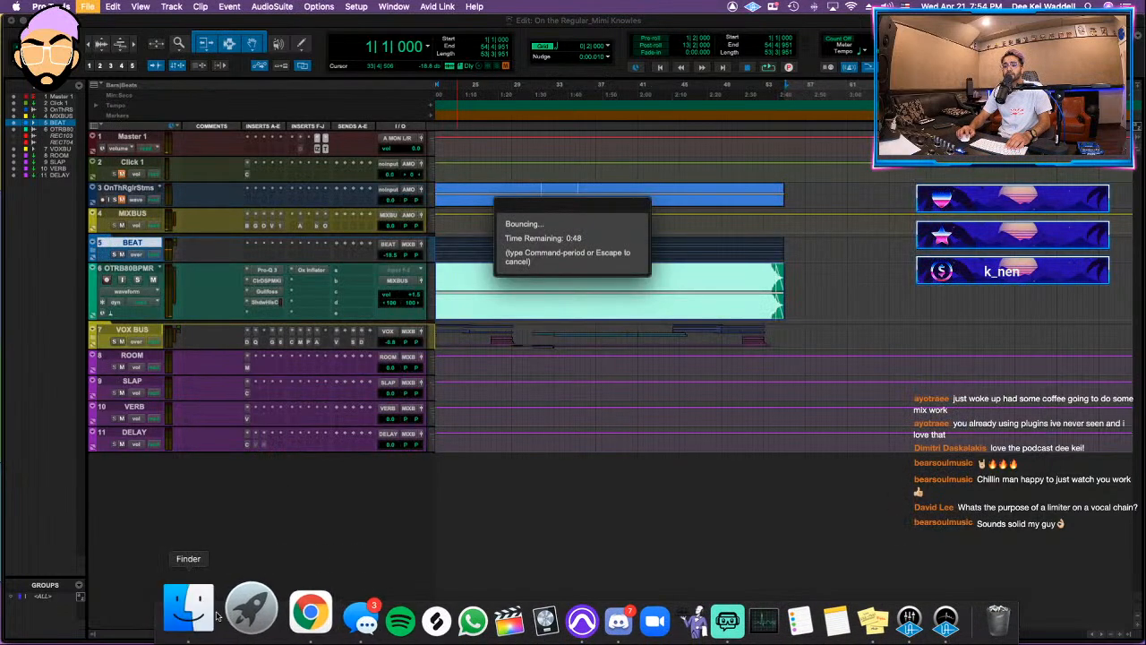
Step: Switch to Finder and reposition the Big Mad folder window over the Pro Tools session
click(189, 609)
drag(437, 109, 457, 246)
click(583, 205)
drag(540, 262, 631, 148)
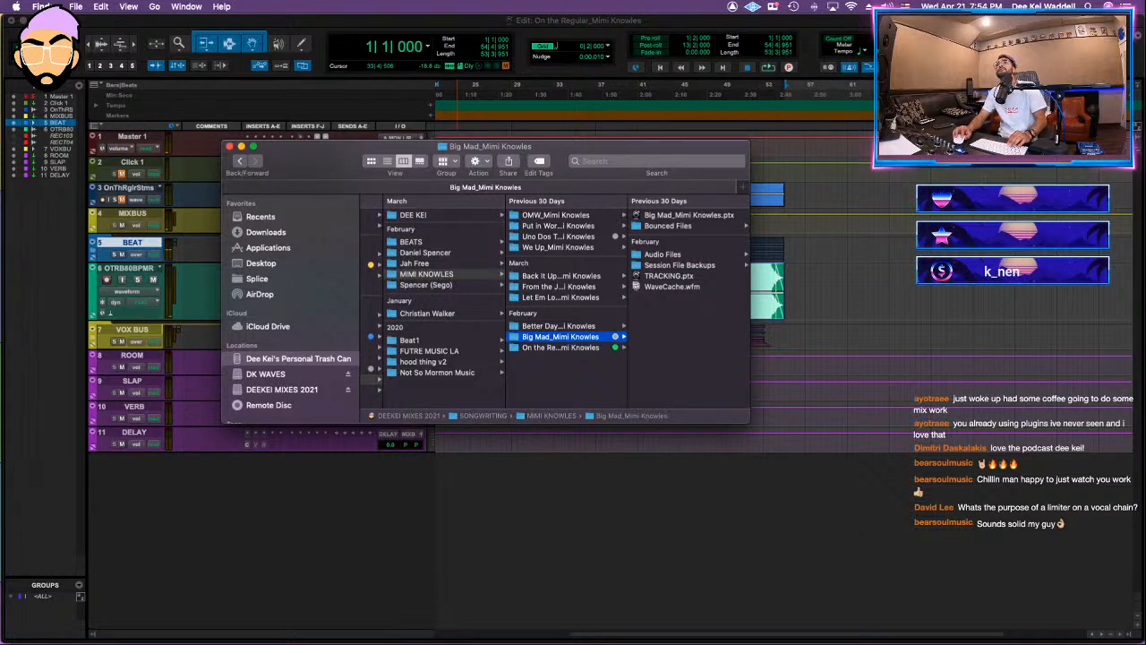
key(super+Tab)
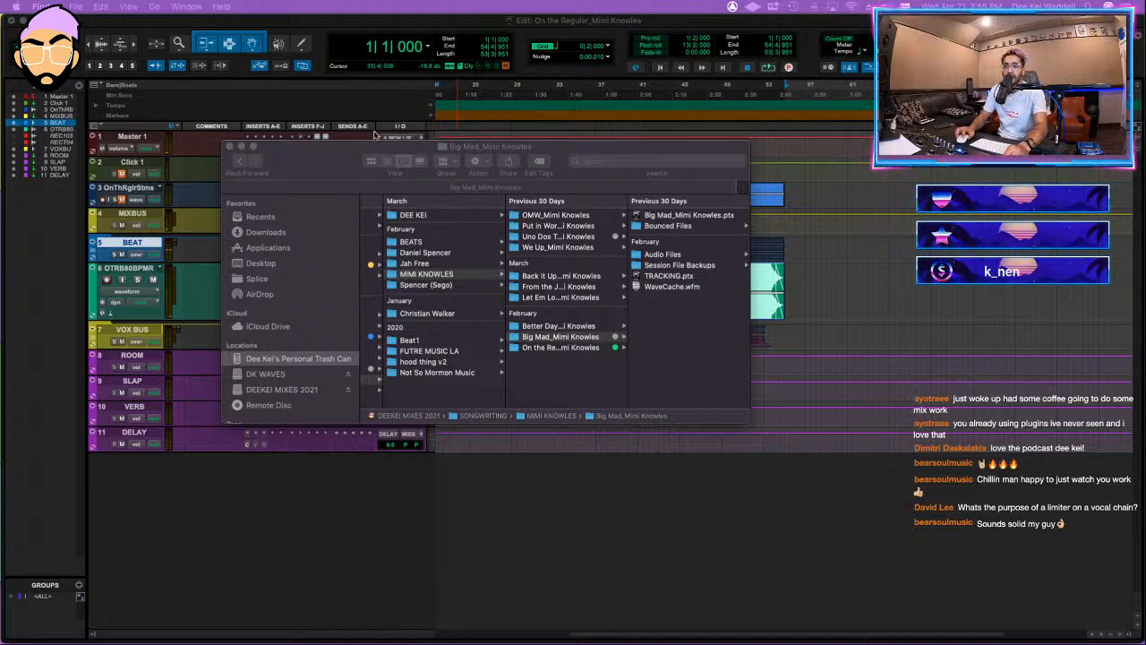
drag(331, 162, 395, 195)
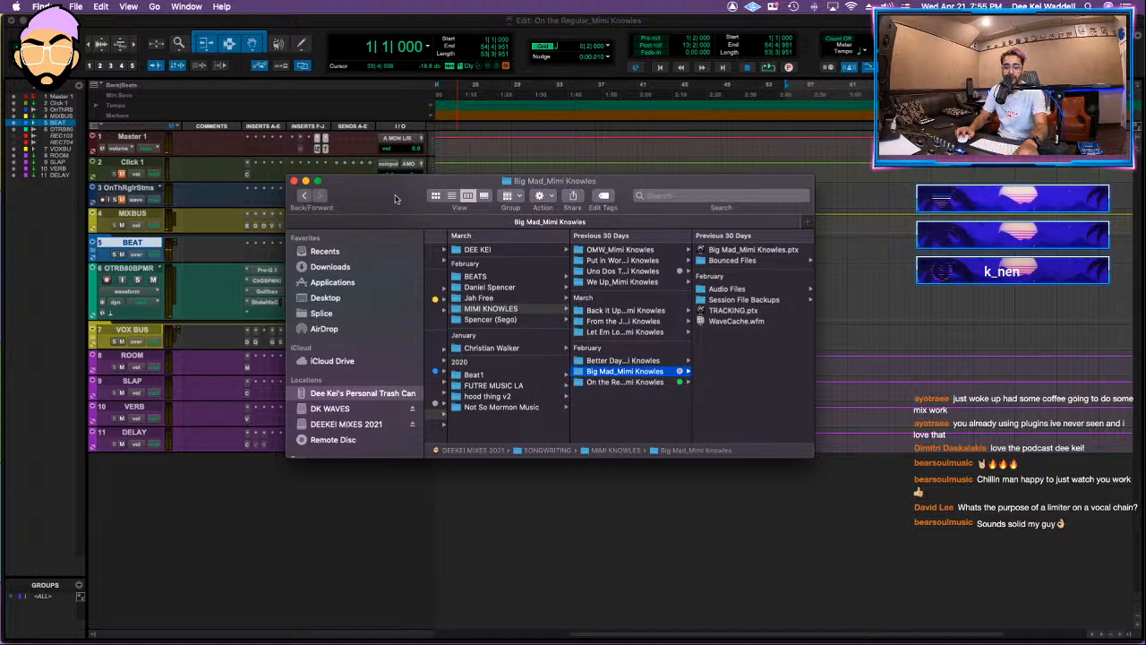
drag(371, 192, 412, 226)
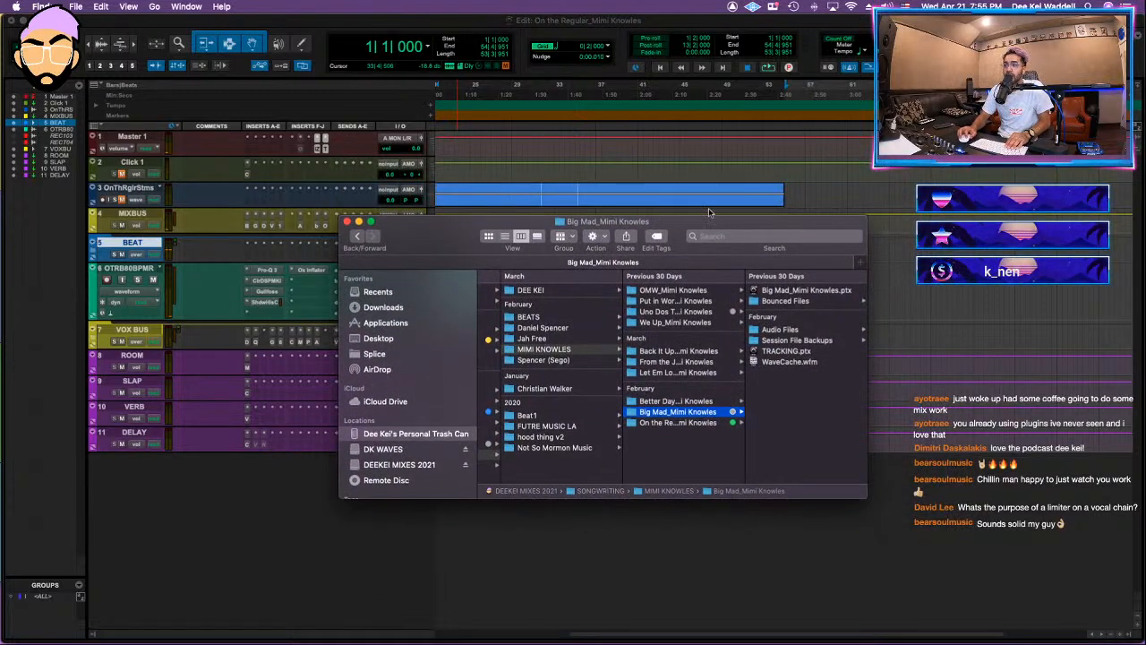
drag(724, 221, 769, 161)
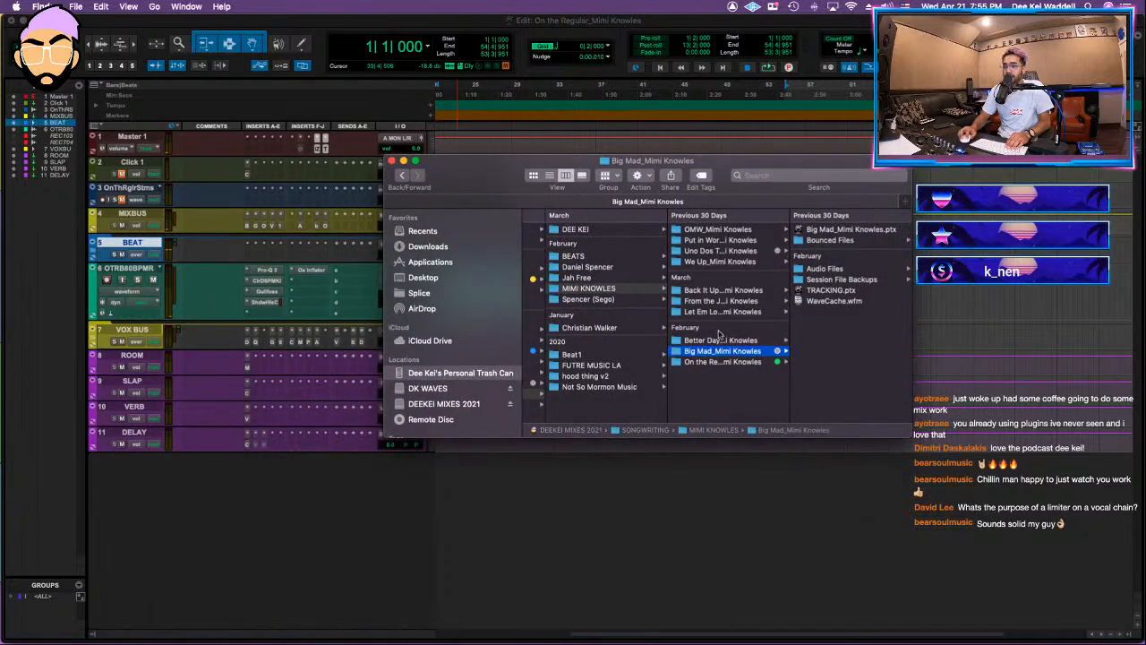
Step: Open the Big Mad session from Finder, saving changes to On the Regular and declining the detailed session notes report
click(849, 229)
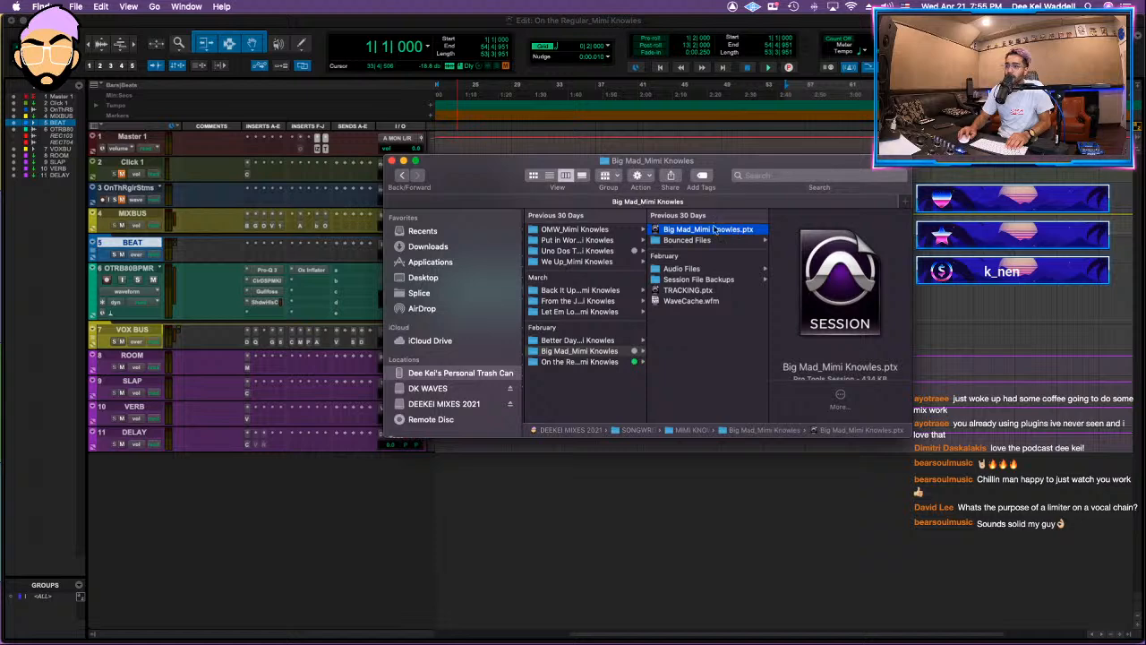
double_click(715, 231)
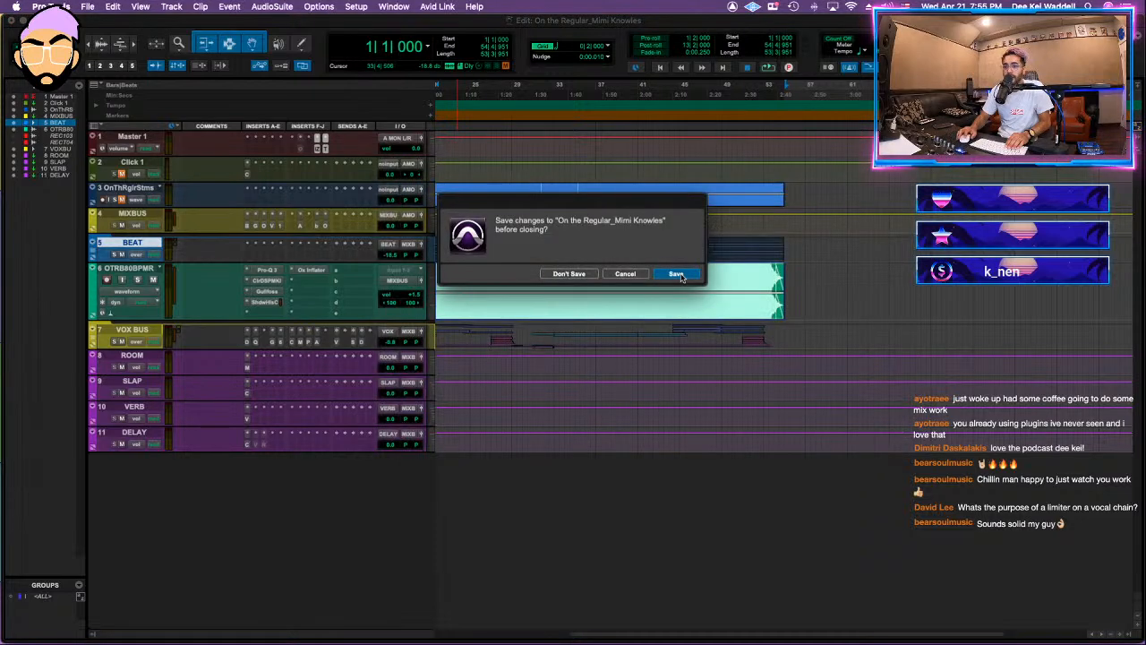
click(676, 274)
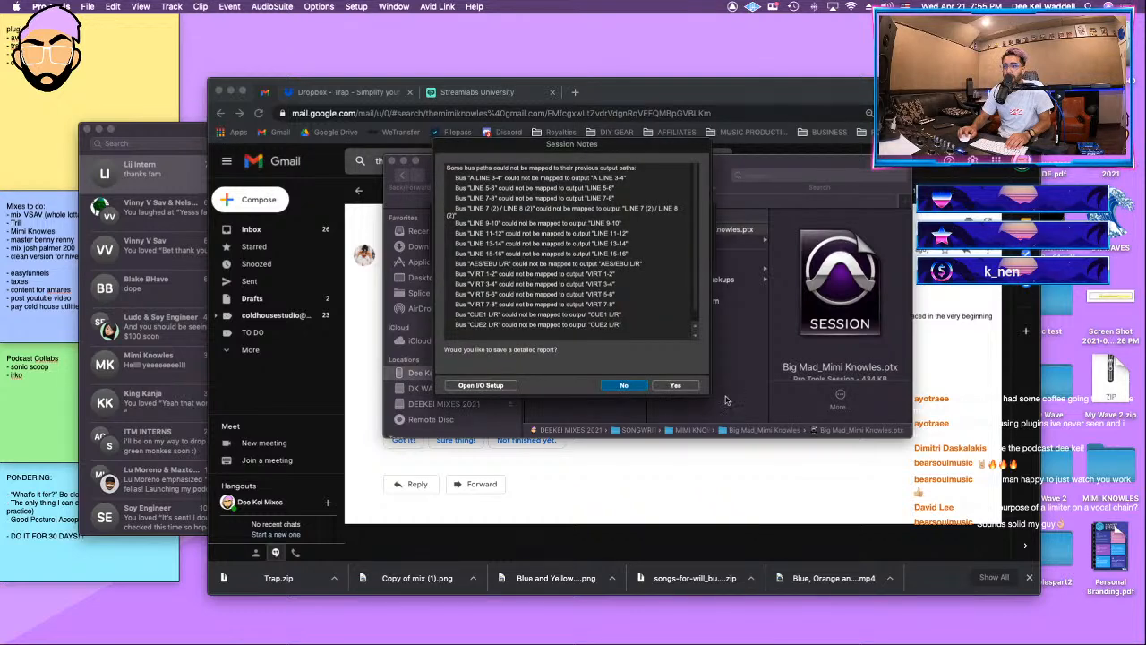
click(625, 386)
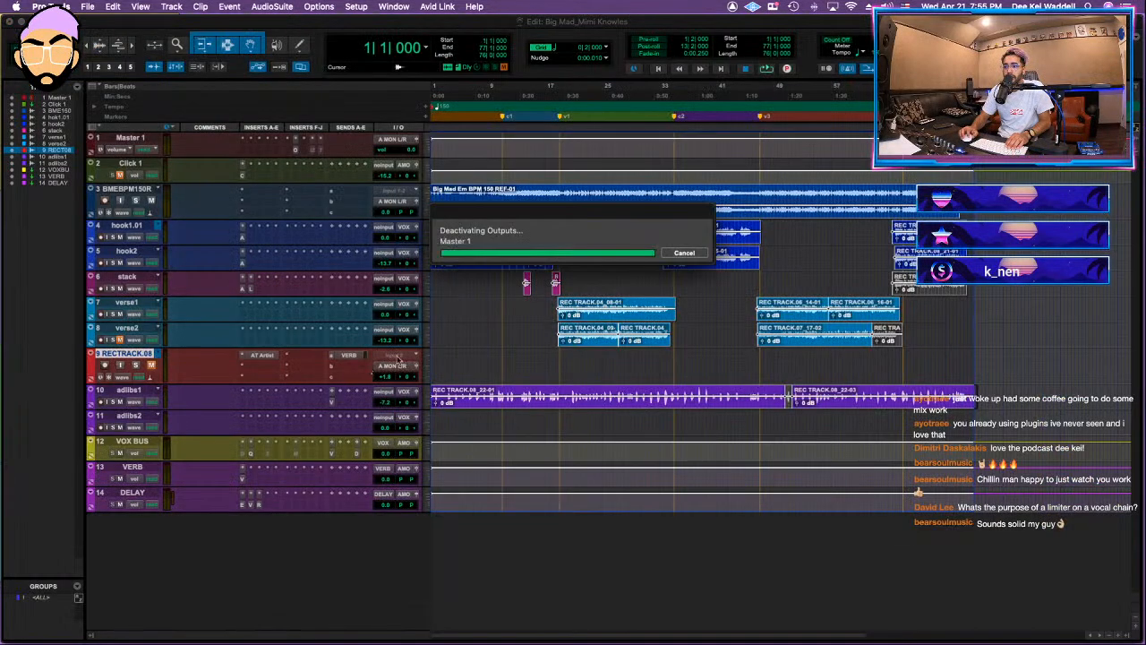
Step: Play the Big Mad session from the beginning to hear the opening claps
click(478, 303)
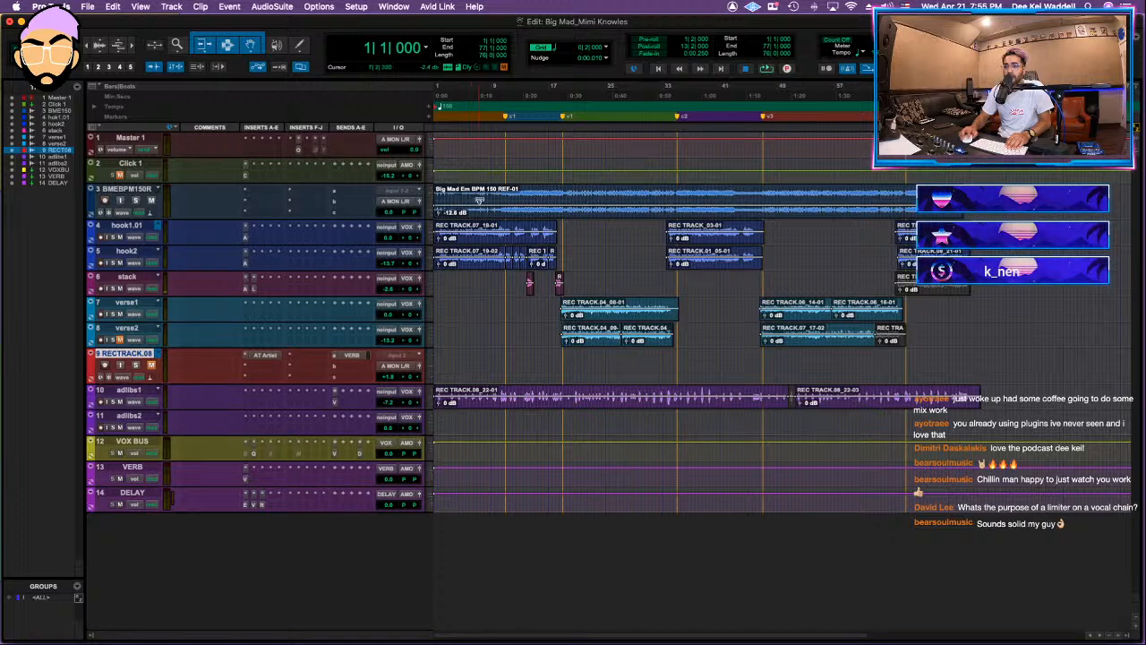
click(459, 186)
key(Return)
key(space)
Step: Trim the start of the beat clip on track 3 to about 2|4|000 to remove the opening claps
key(t)
key(t)
key(t)
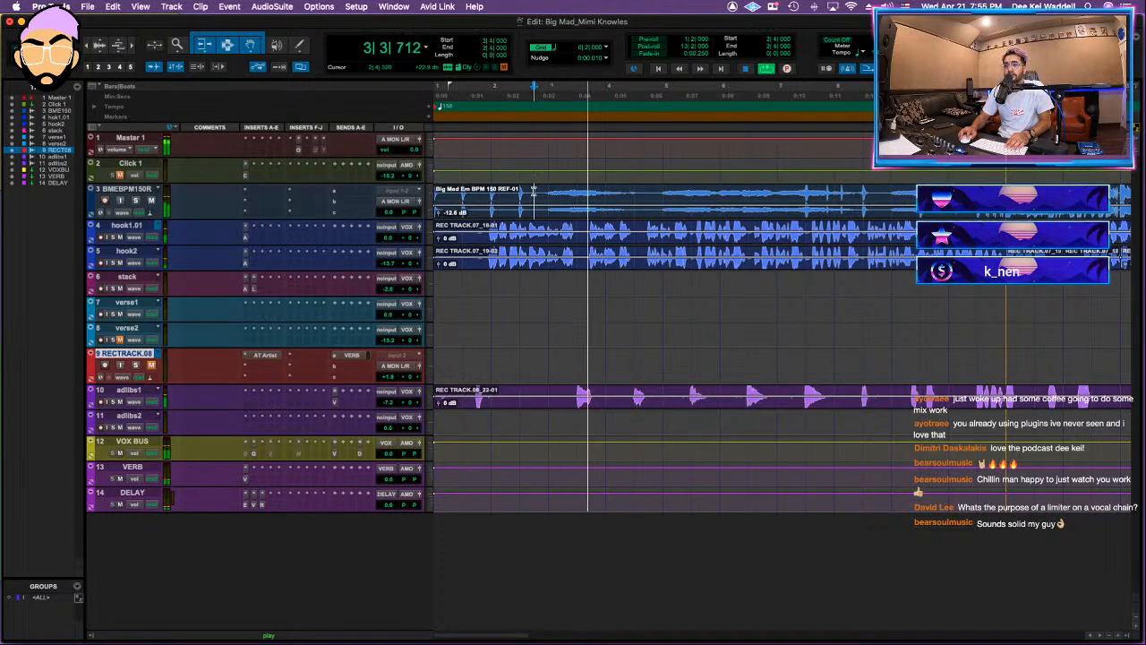
click(538, 191)
key(a)
key(r)
key(r)
key(r)
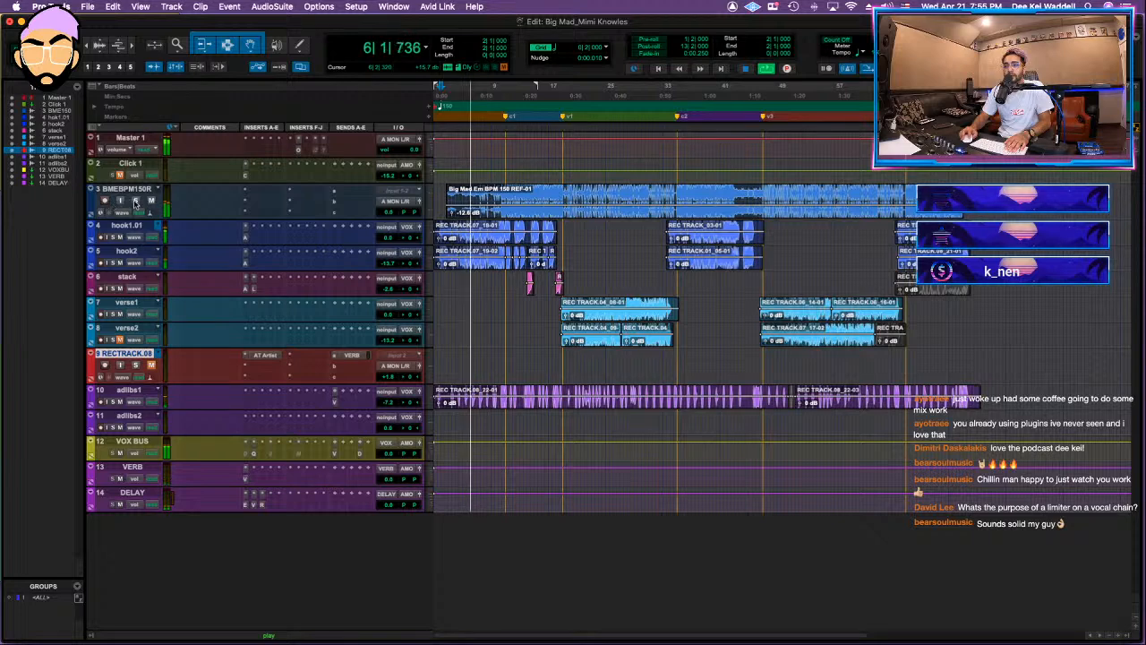
key(t)
key(r)
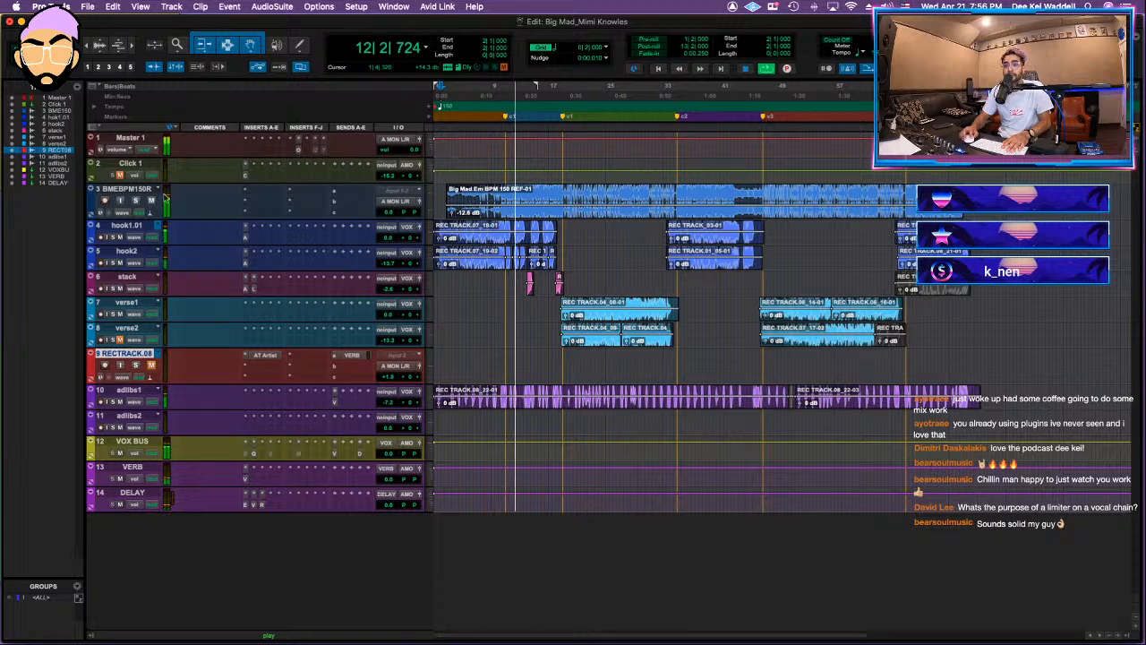
Step: Solo the beat track and insert FabFilter Pro-Q 3 on it with a low-cut filter
click(136, 202)
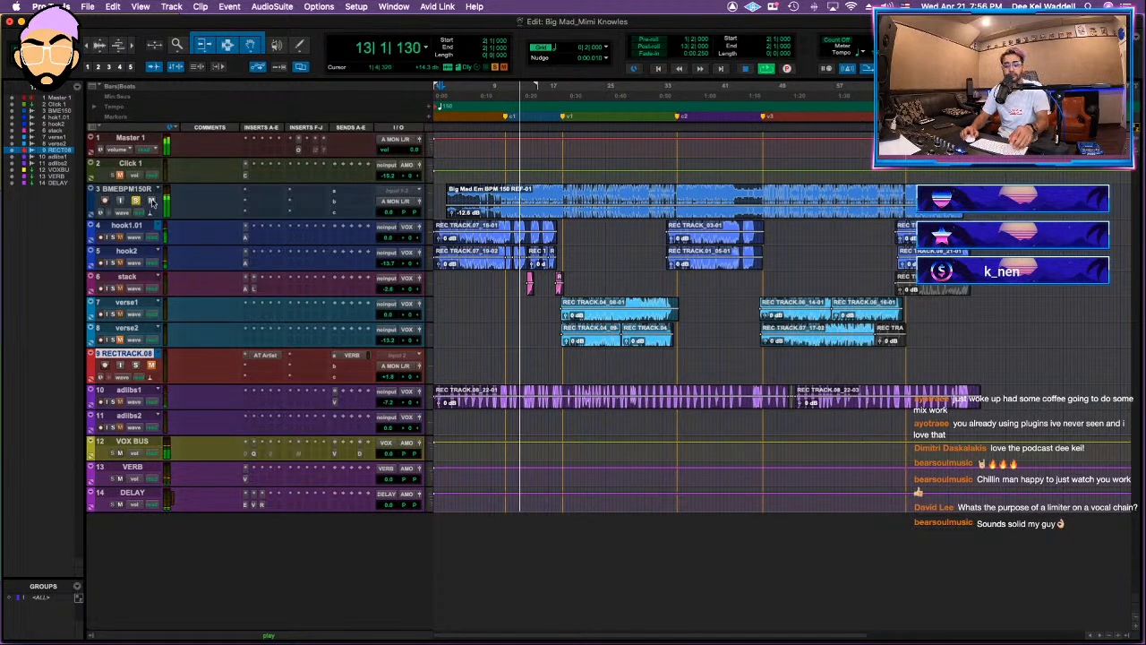
click(269, 201)
click(277, 181)
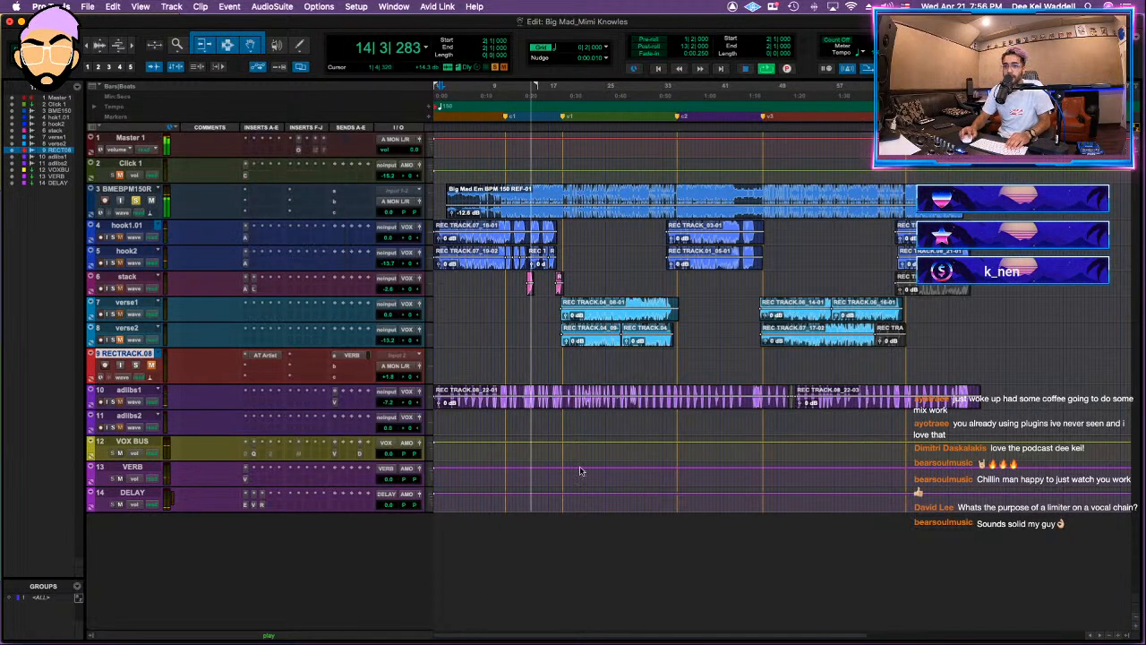
mouse_move(273, 414)
mouse_down()
mouse_move(261, 417)
mouse_move(261, 504)
mouse_move(281, 413)
mouse_up()
click(255, 484)
click(258, 511)
Step: Add a low-shelf band at about 192 Hz with about +0.19 dB gain in Pro-Q 3 while playing from bar 11
click(376, 416)
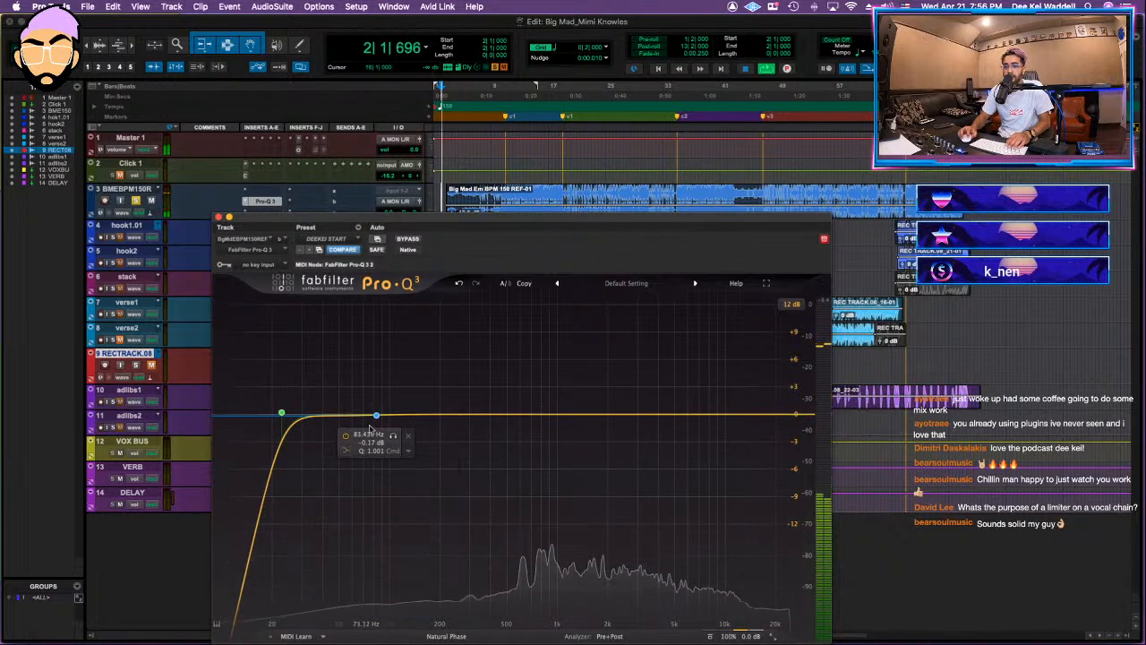
drag(376, 415, 438, 409)
drag(439, 556, 457, 535)
click(505, 116)
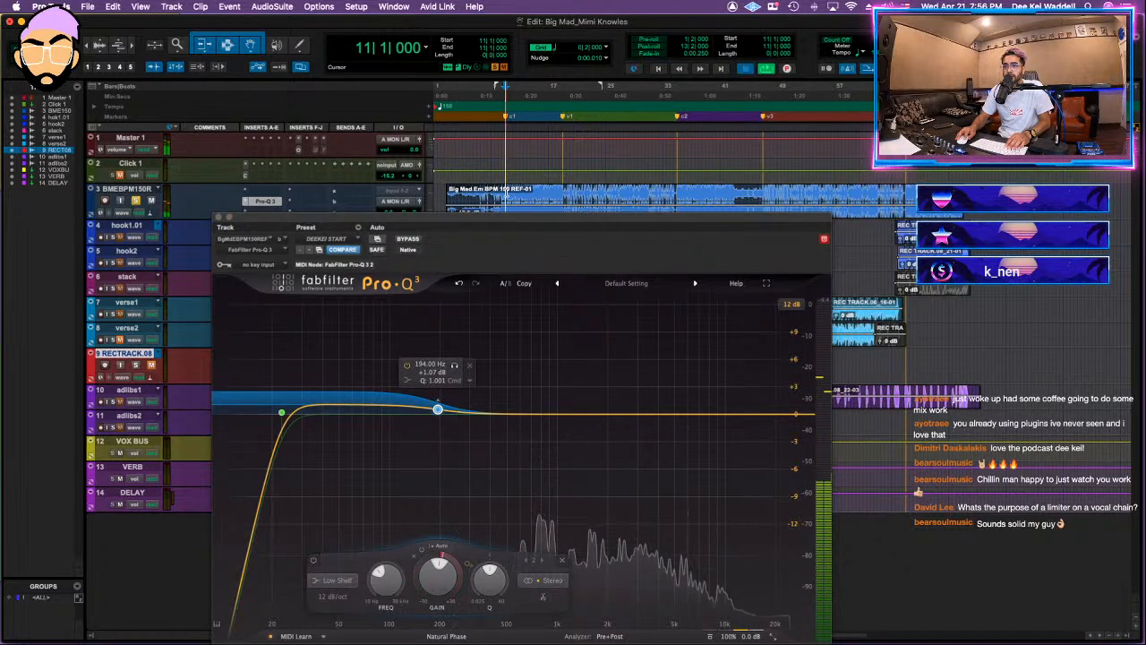
drag(438, 410, 438, 415)
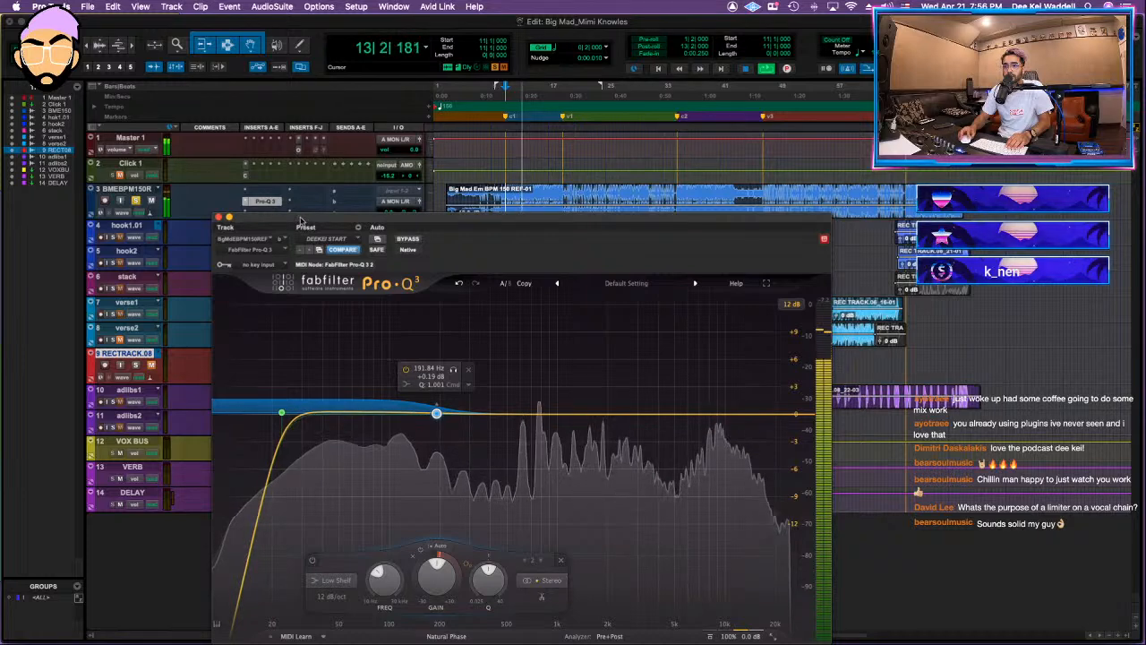
Step: Insert the Ozone 9 Low End Focus plug-in on the beat track, in the slot below Pro-Q 3
drag(301, 221, 285, 244)
click(266, 215)
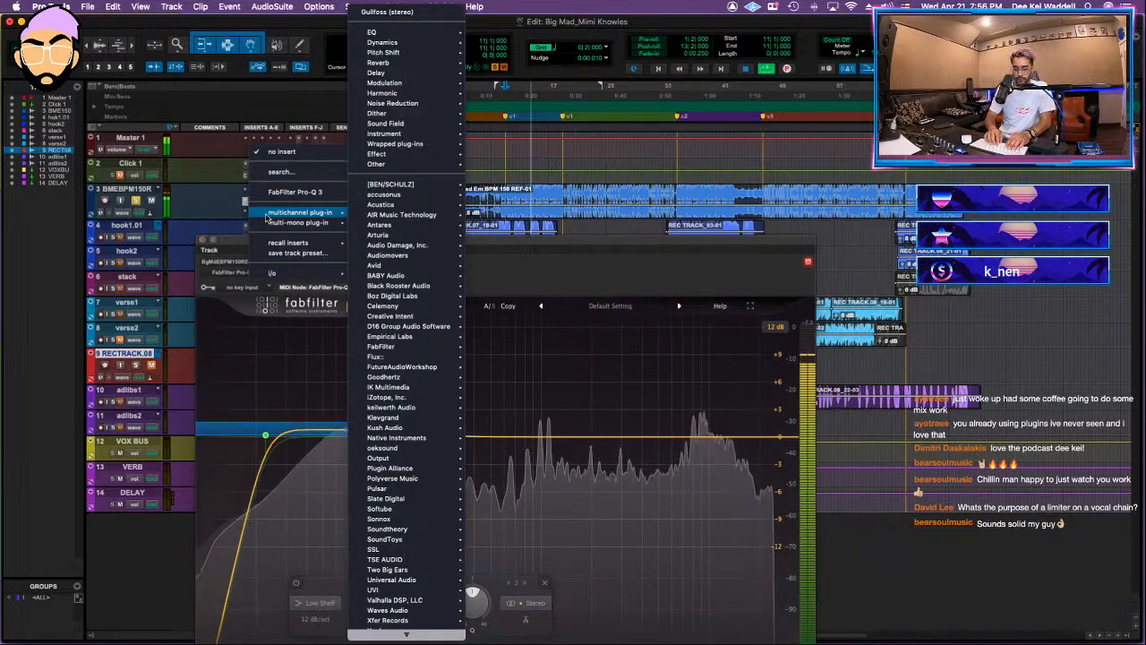
key(Escape)
click(266, 218)
text(low)
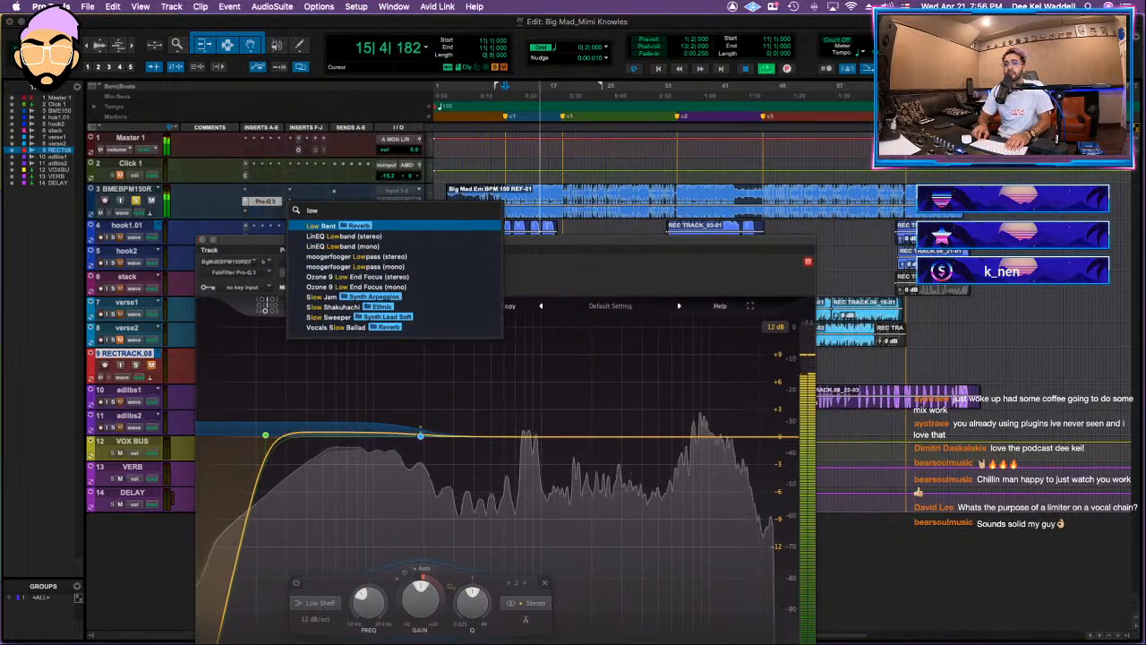
key(Down)
key(Down)
key(Down)
key(Down)
key(Escape)
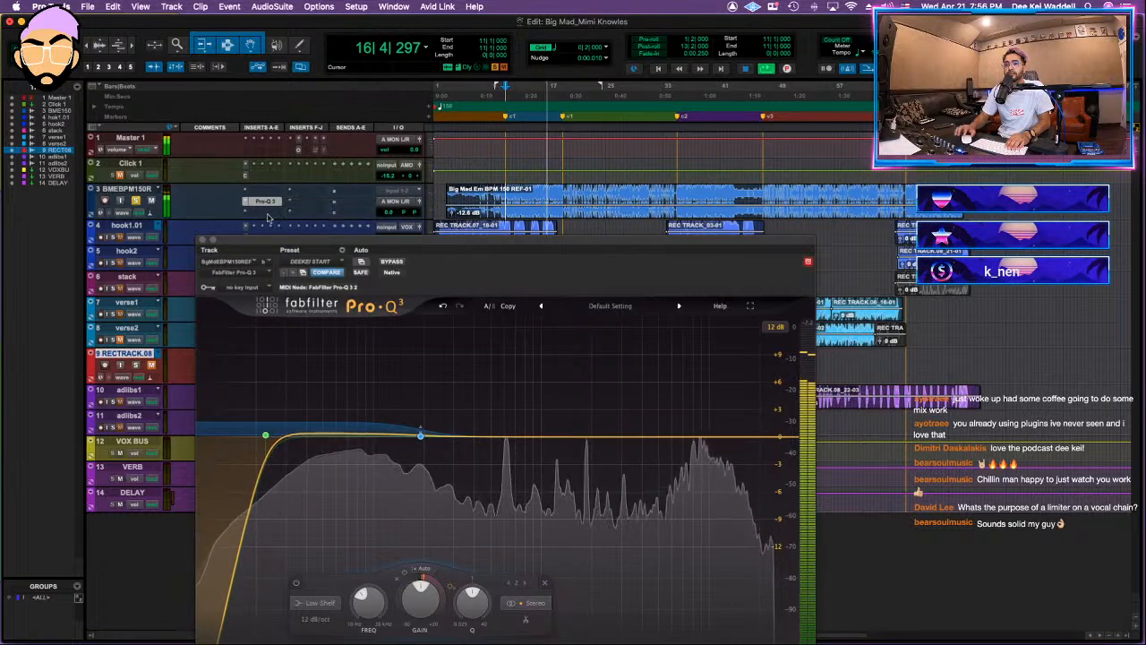
Step: Set the Low End Focus range to about 84–300 Hz and its Contrast to 20.2% during playback
drag(196, 341, 282, 343)
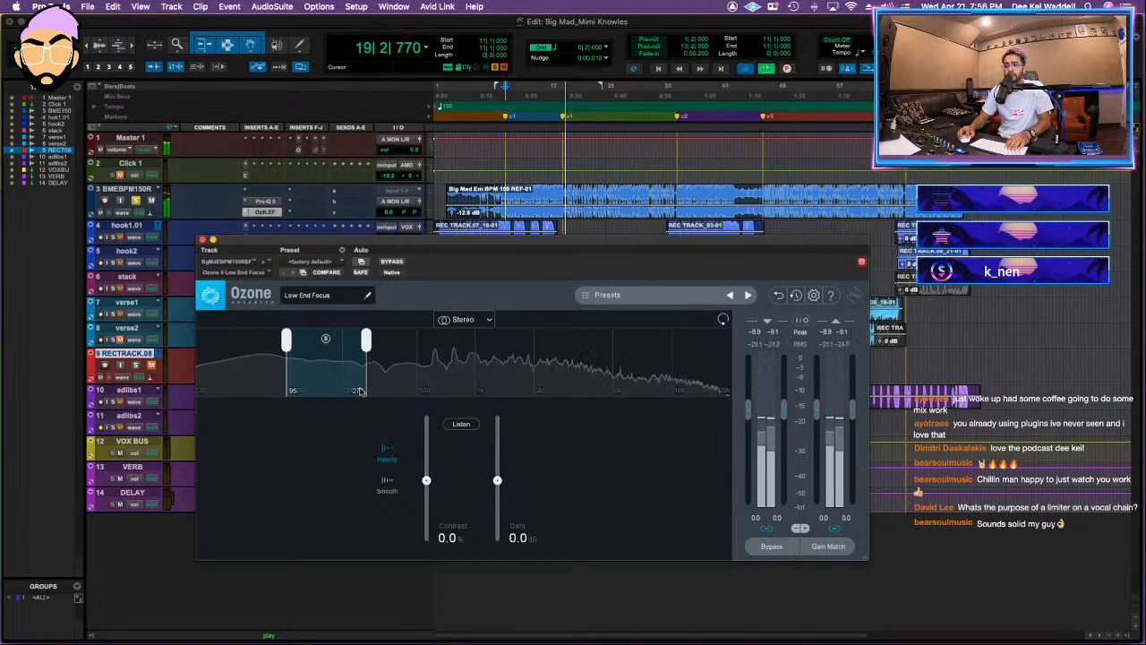
drag(426, 480, 427, 469)
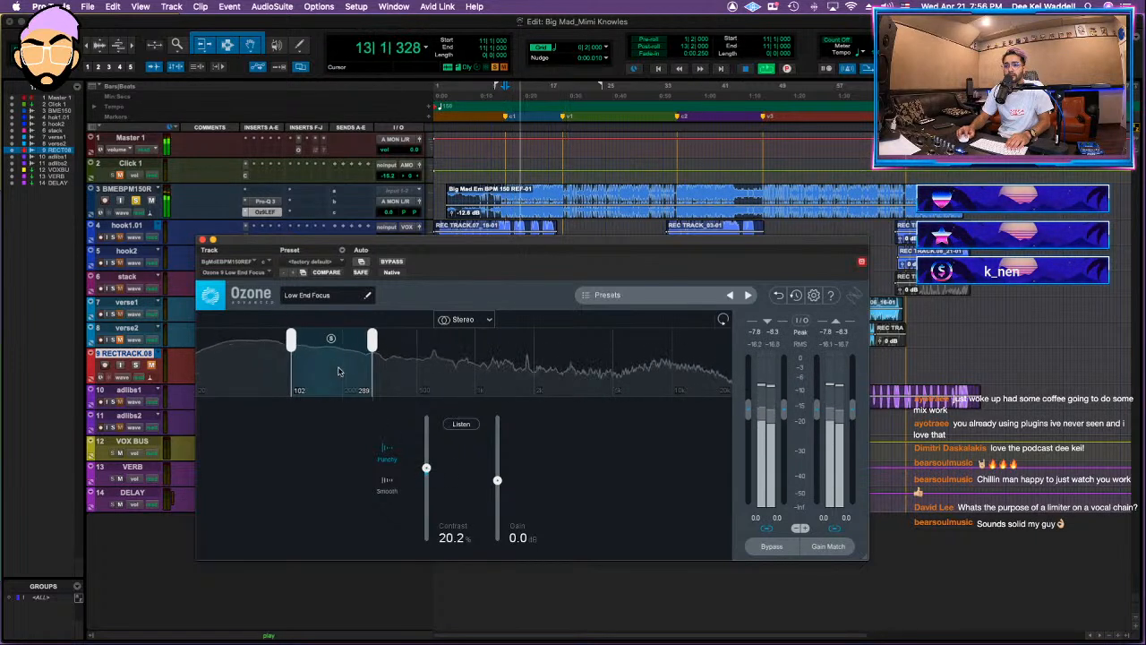
drag(368, 341, 374, 341)
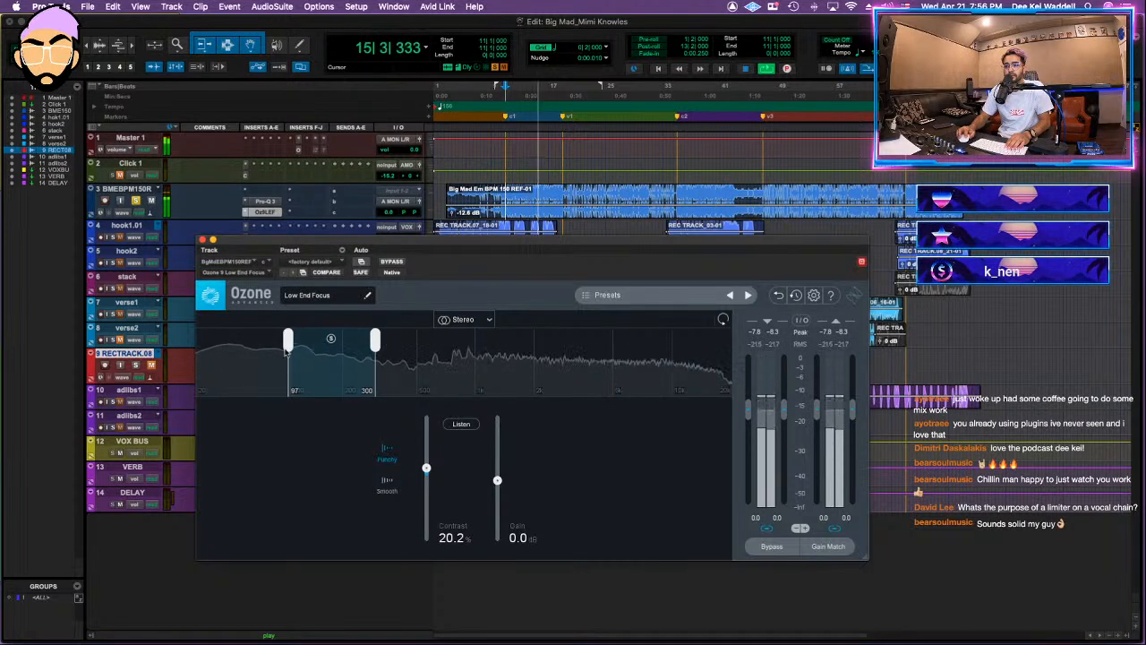
drag(275, 343, 279, 343)
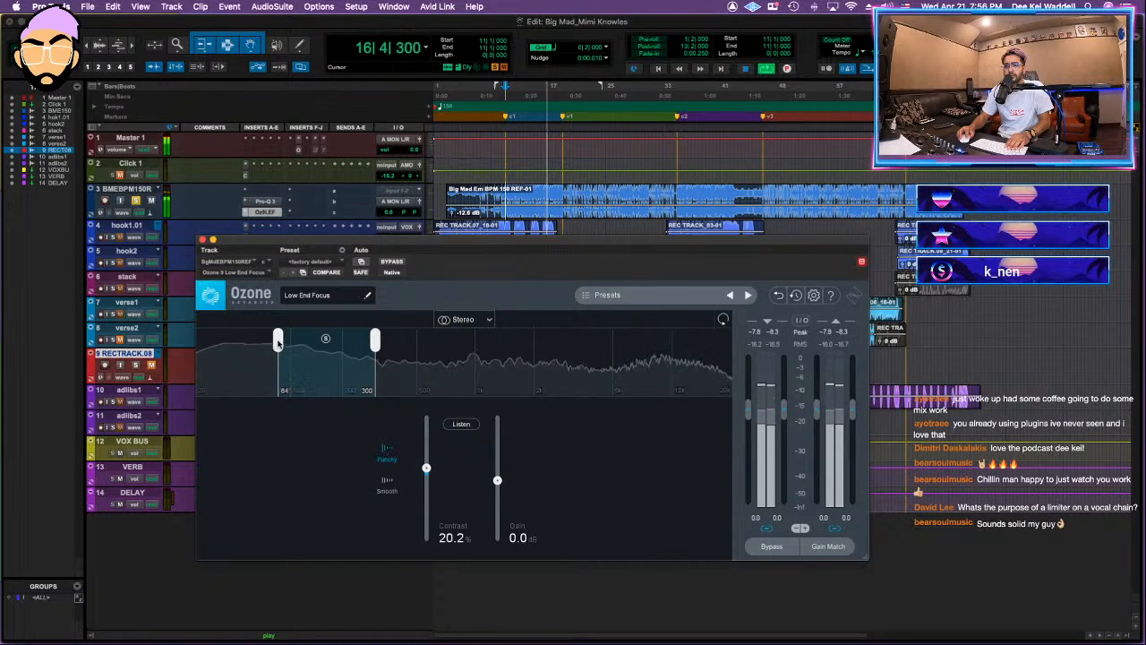
click(202, 240)
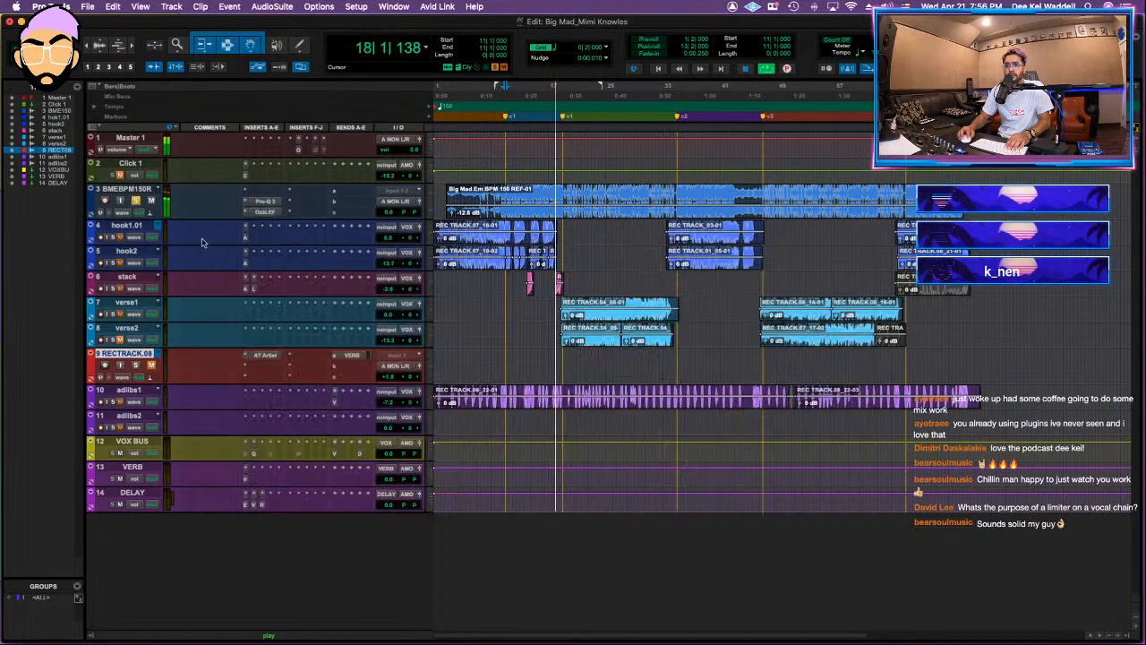
Step: Enlarge the beat track's height and insert the stereo Vertigo VSM-3 below Low End Focus
click(131, 191)
key(space)
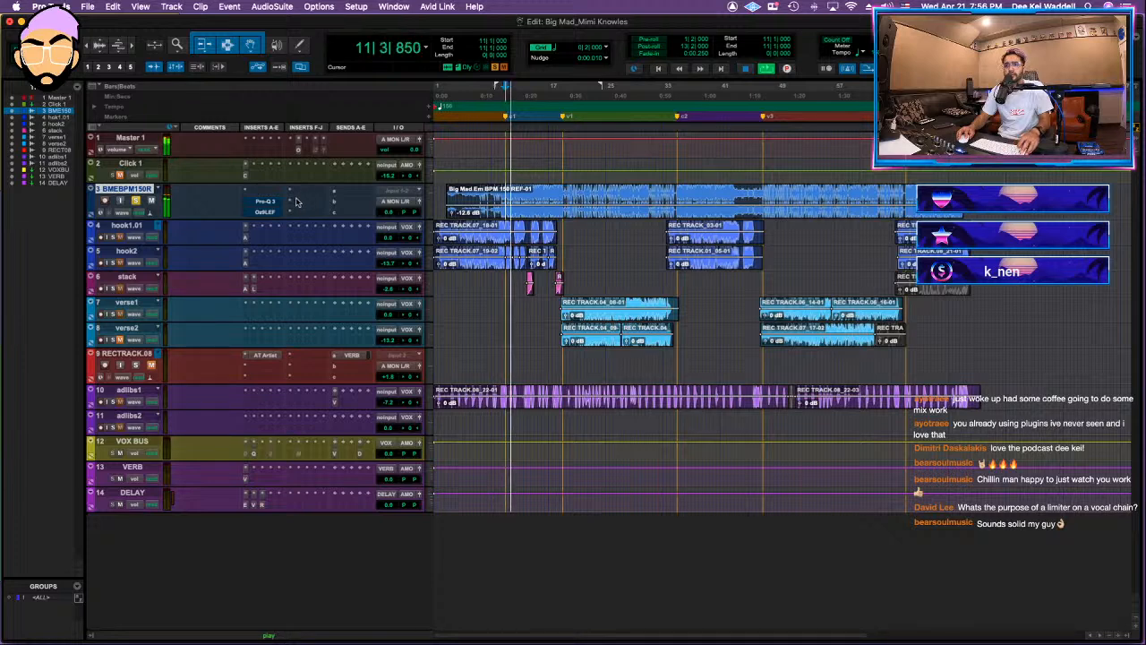
click(428, 201)
click(452, 229)
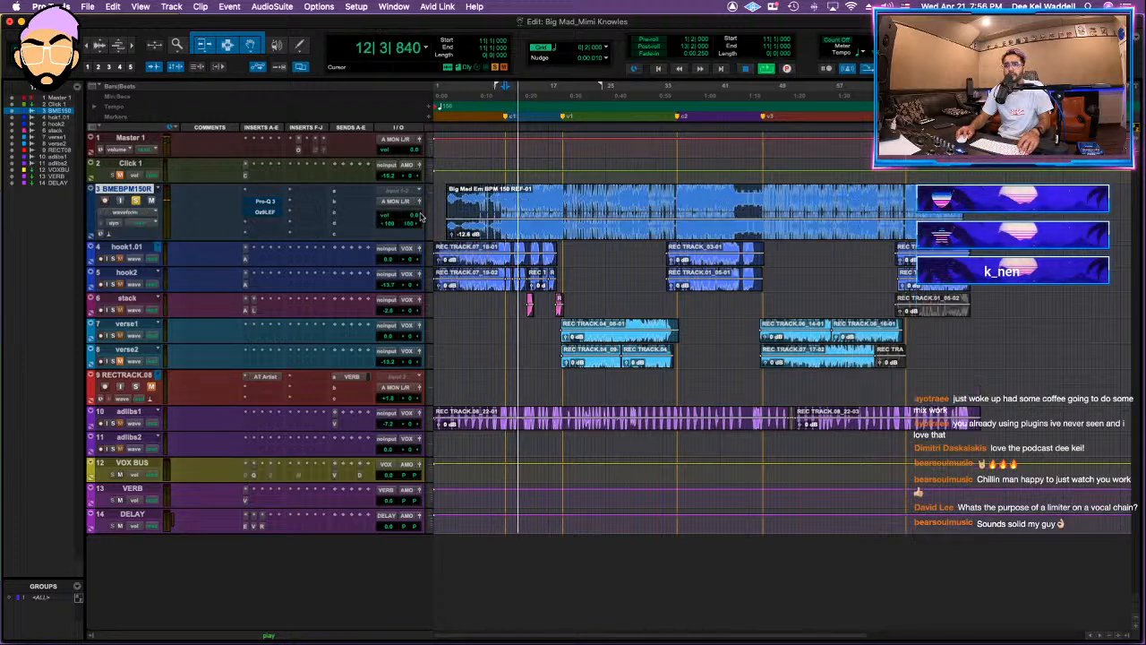
click(289, 226)
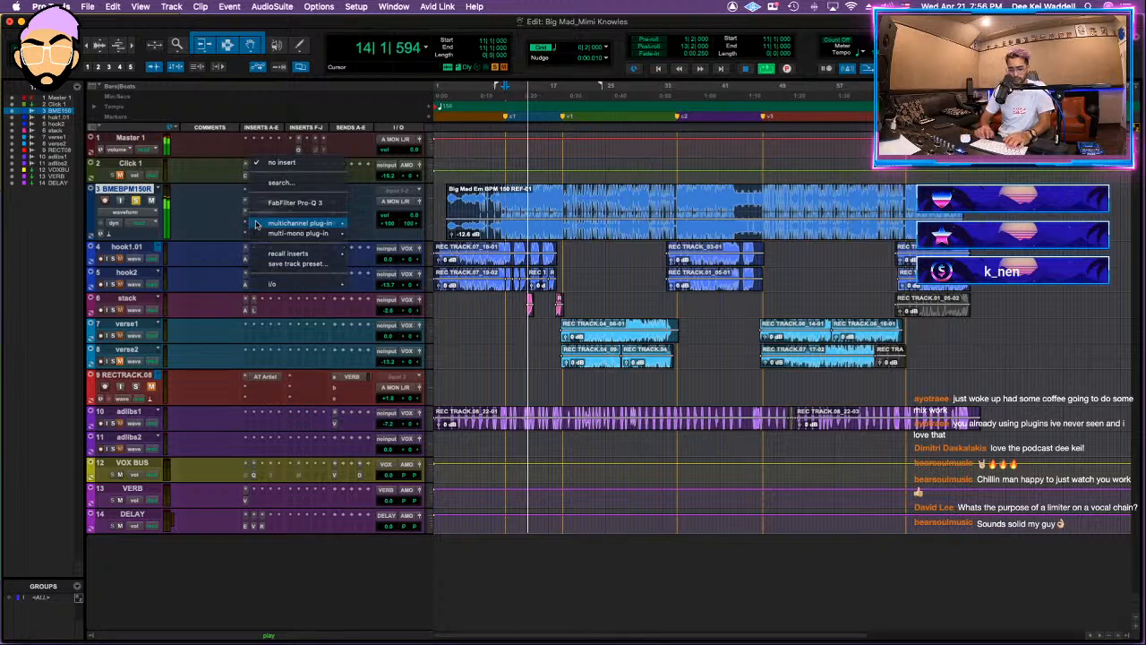
text(vertigo)
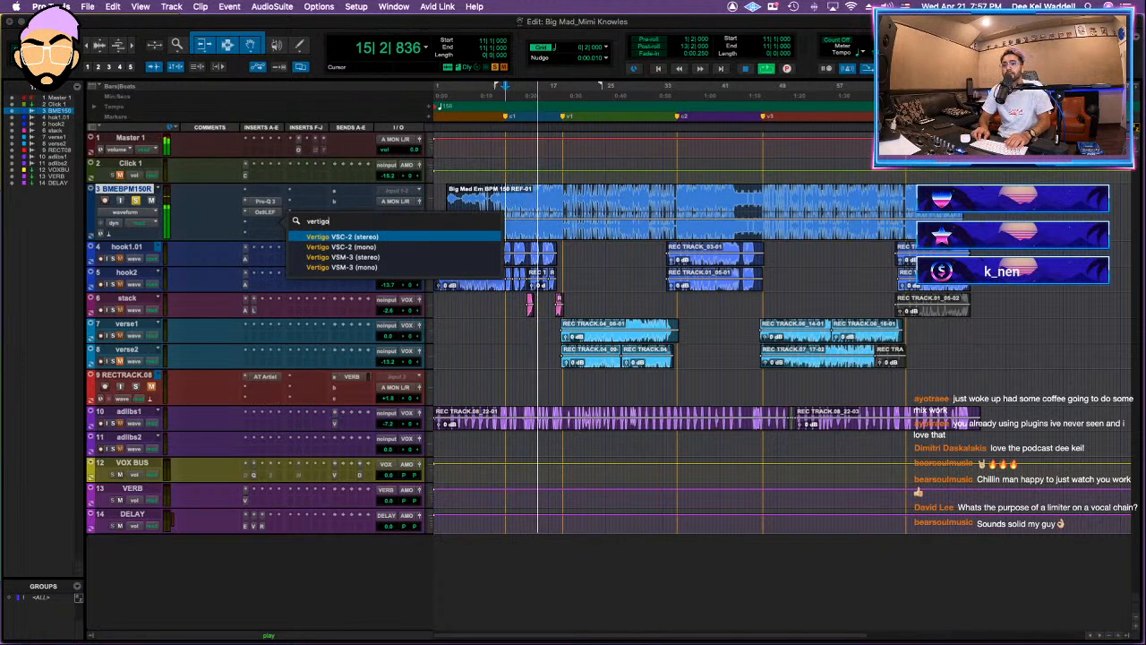
click(385, 257)
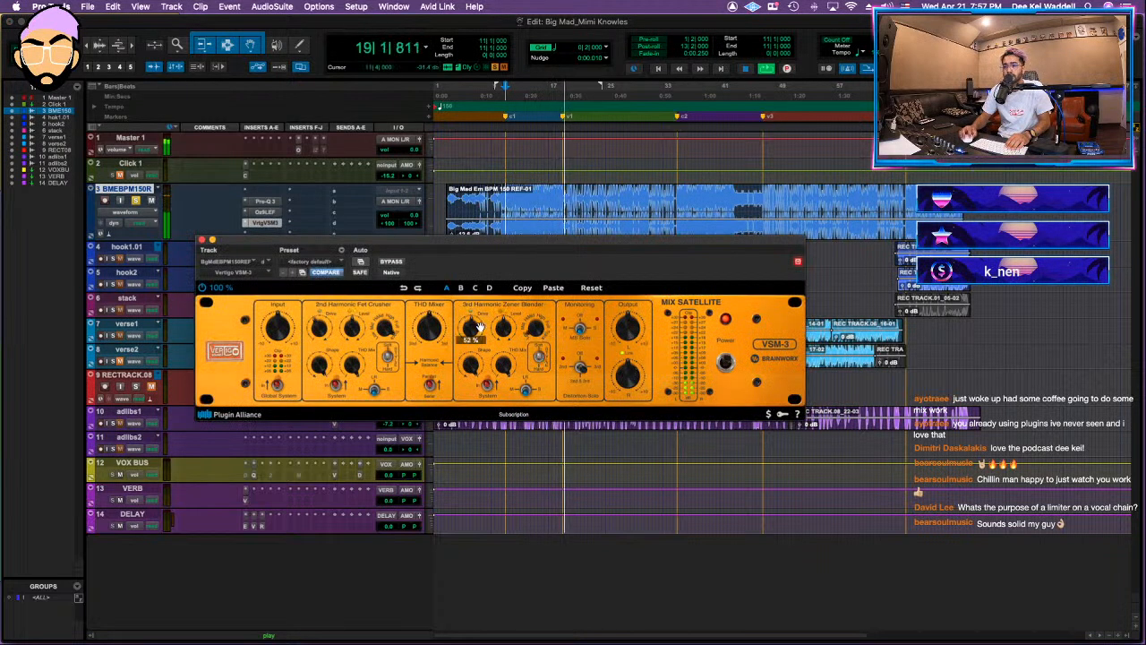
Step: Adjust the VSM-3's 3rd Harmonic Zener Blender from bar 11 and compare the beat with the effect bypassed and active
key(space)
key(space)
drag(480, 328, 483, 316)
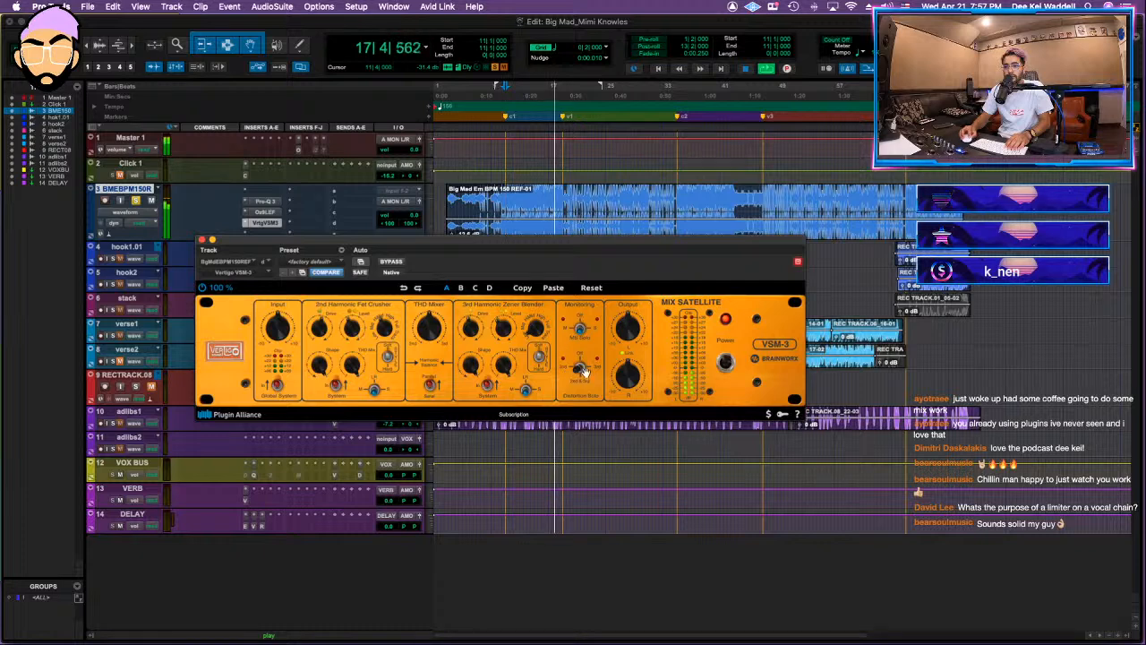
key(space)
click(391, 261)
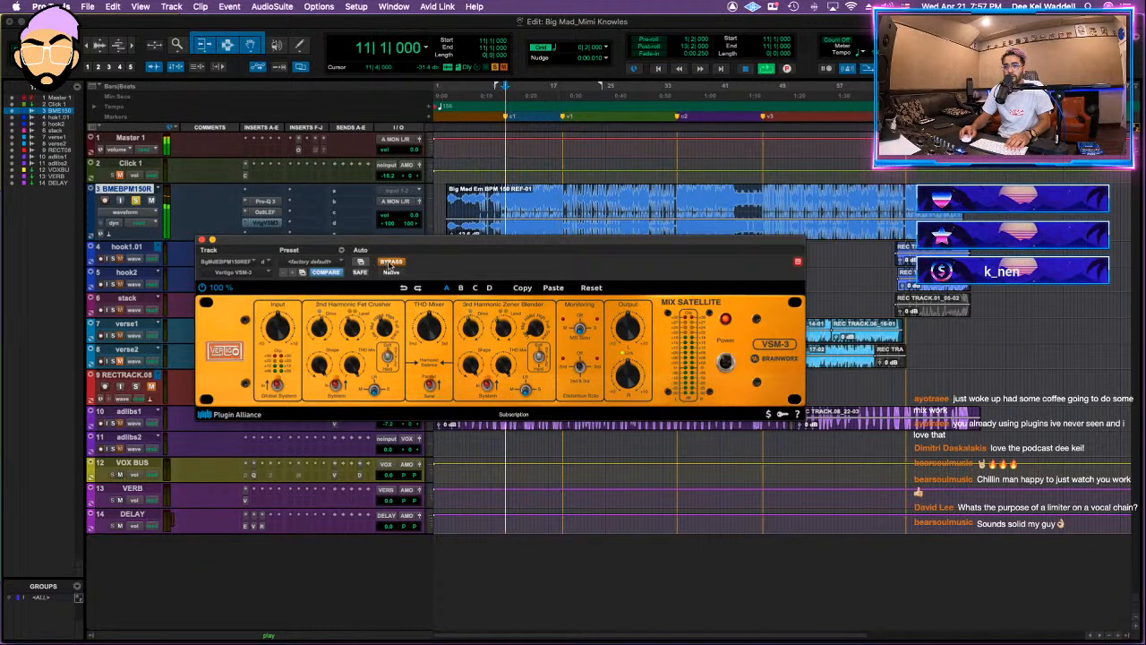
click(392, 263)
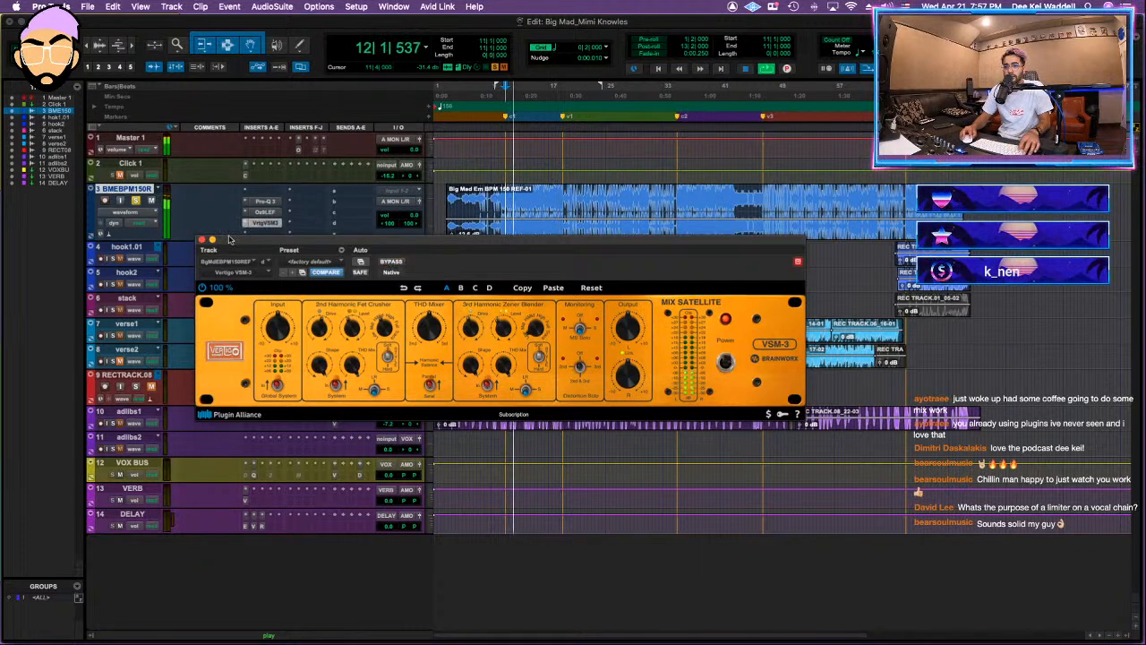
key(shift+a)
key(shift+a)
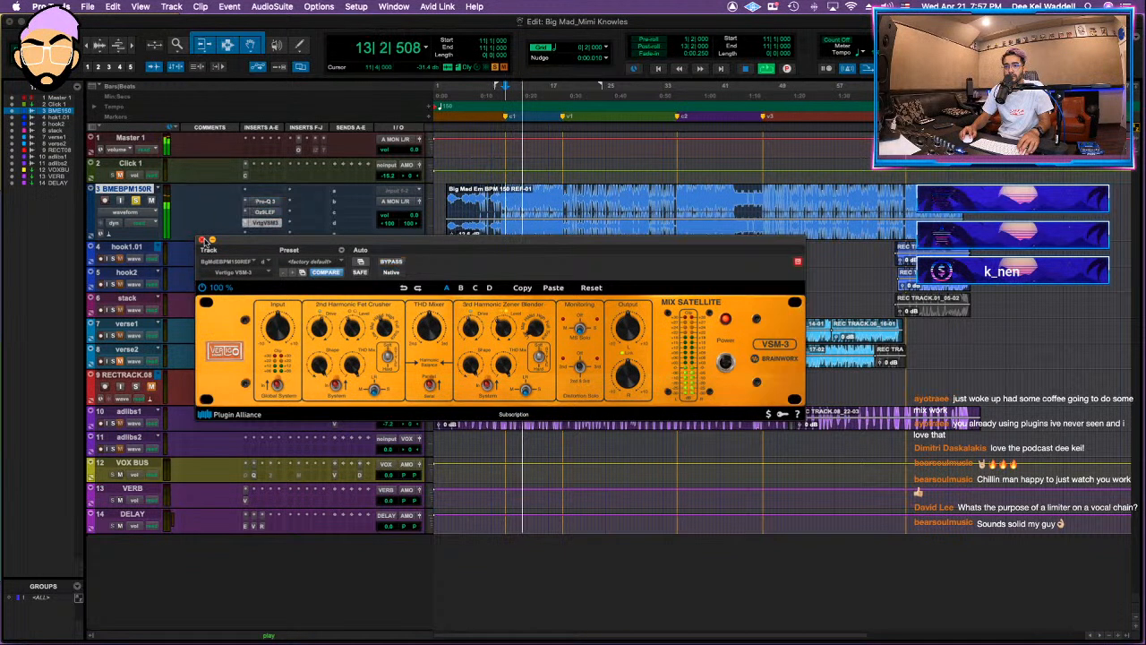
click(203, 240)
Step: Insert Gullfoss on the beat track in the slot below the VSM-3
click(268, 235)
click(268, 233)
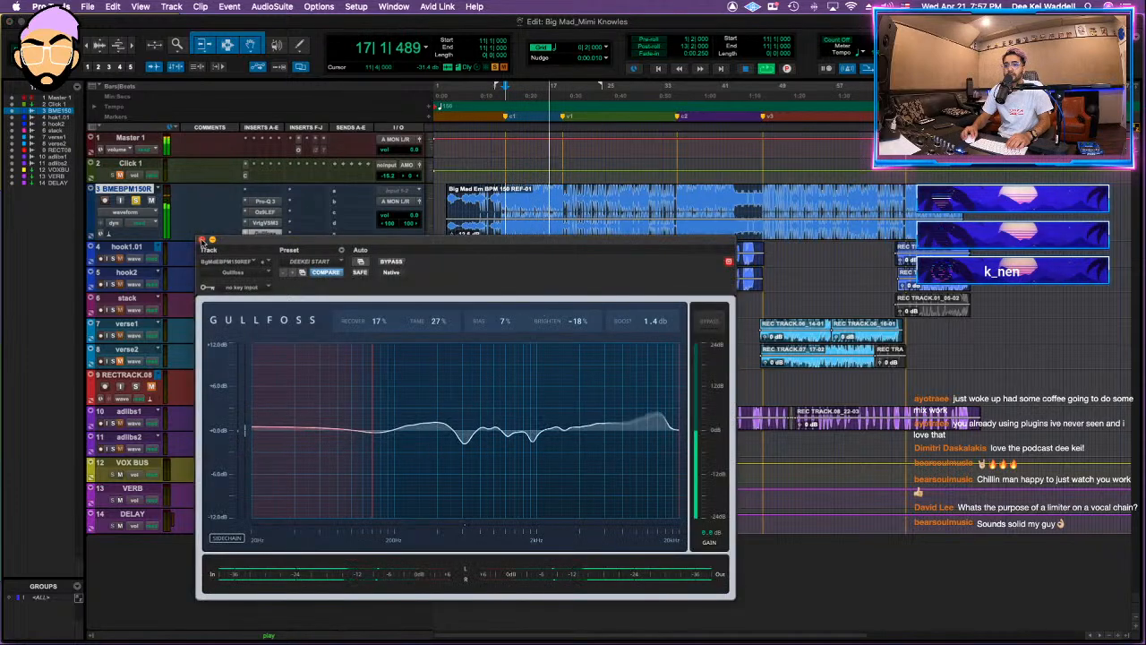
click(202, 240)
Step: Insert the Shadow Hills mastering compressor after Gullfoss on the beat track and adjust its optical threshold
click(309, 192)
text(s)
click(386, 219)
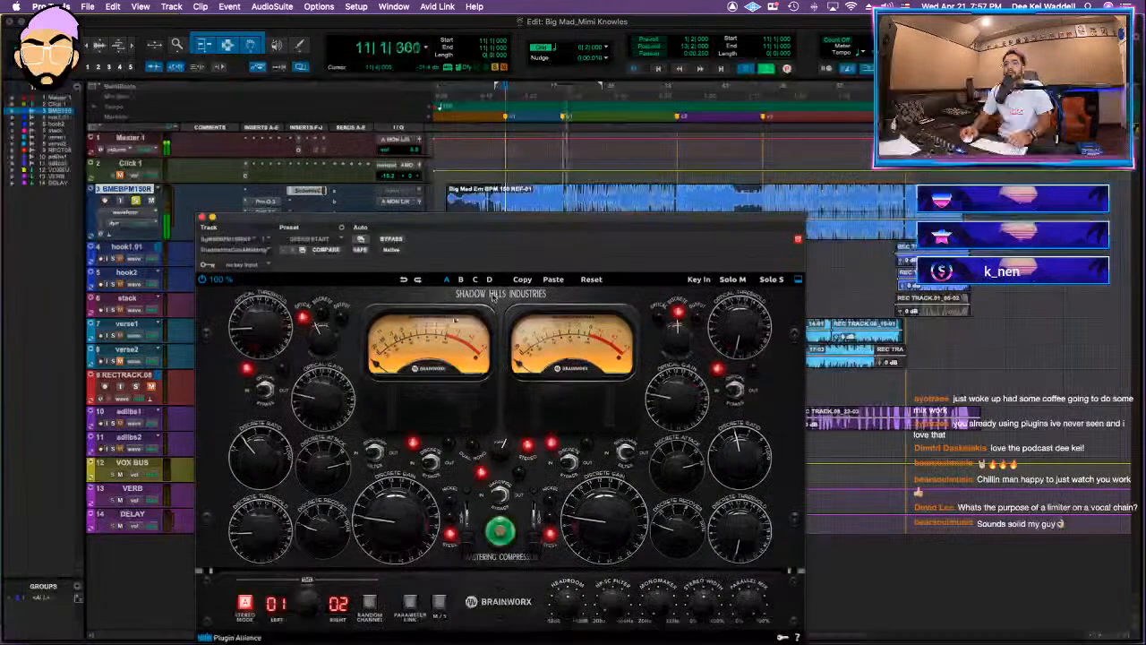
drag(260, 328, 260, 300)
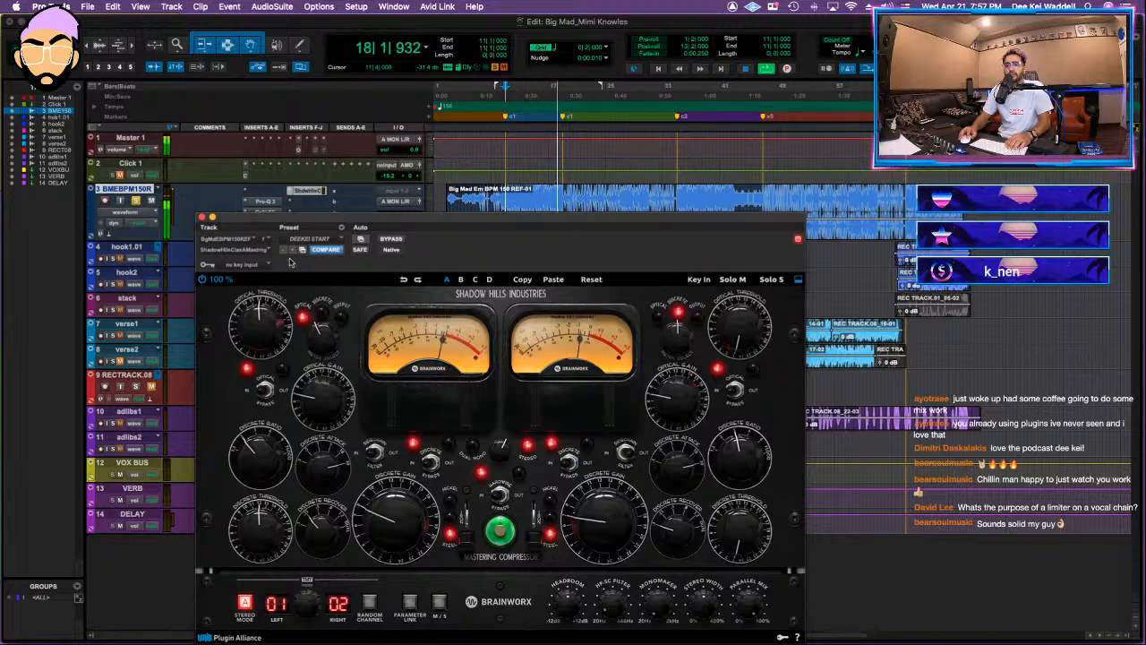
click(203, 217)
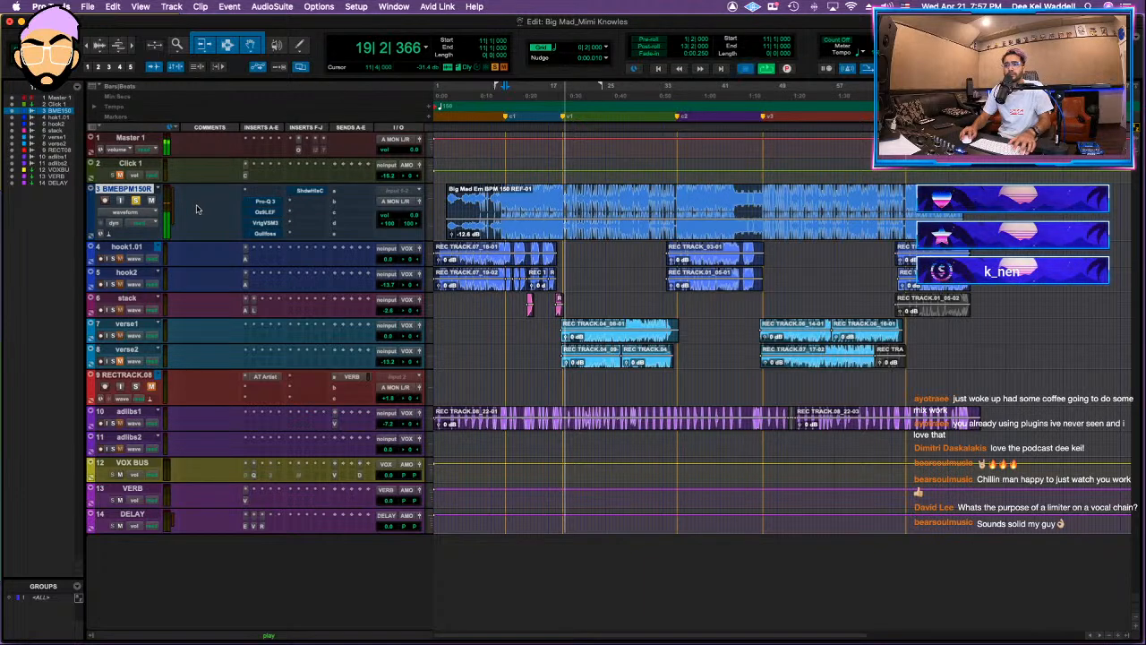
Step: Replay from bar 11 and insert bx_limiter True Peak after the Shadow Hills compressor on the beat track
key(space)
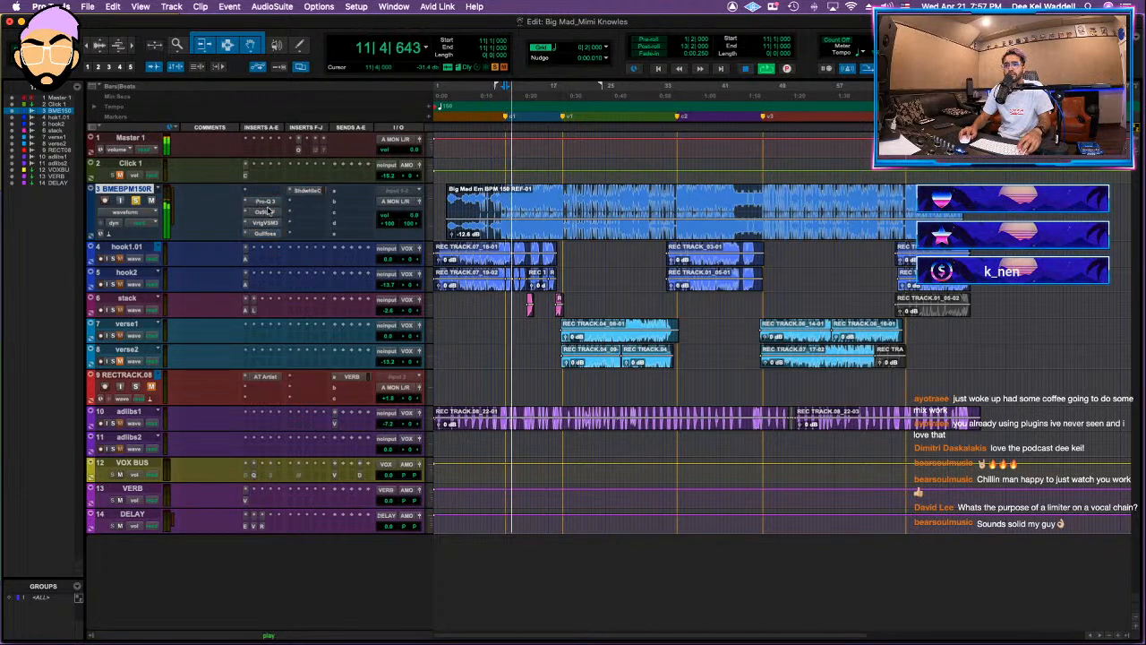
click(315, 204)
text(true)
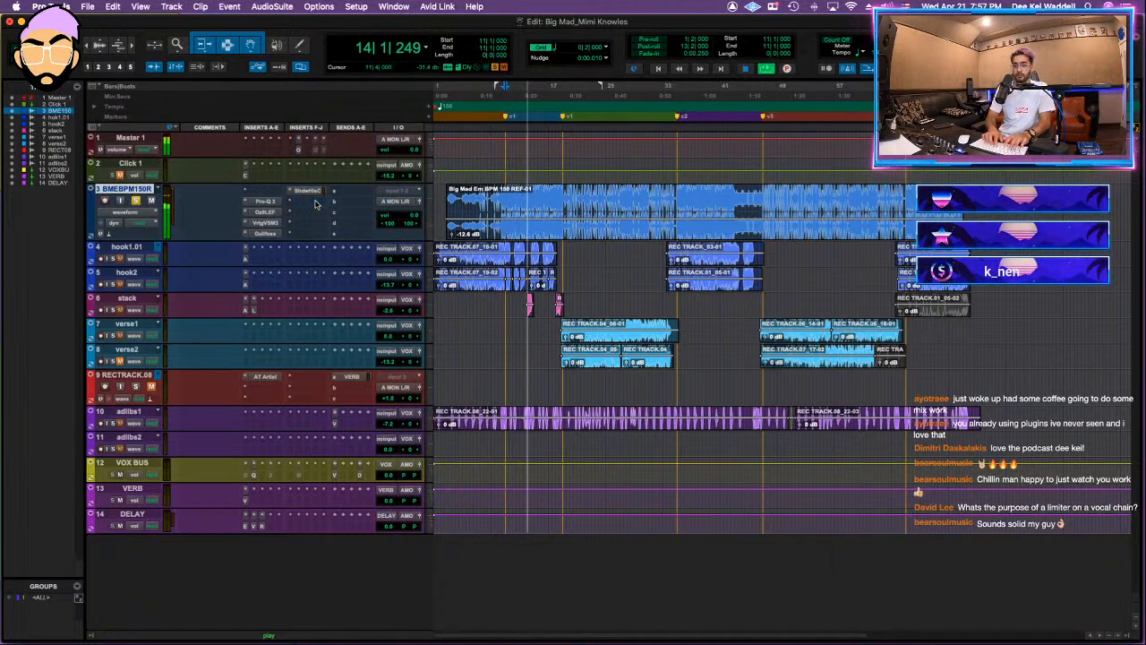
click(444, 235)
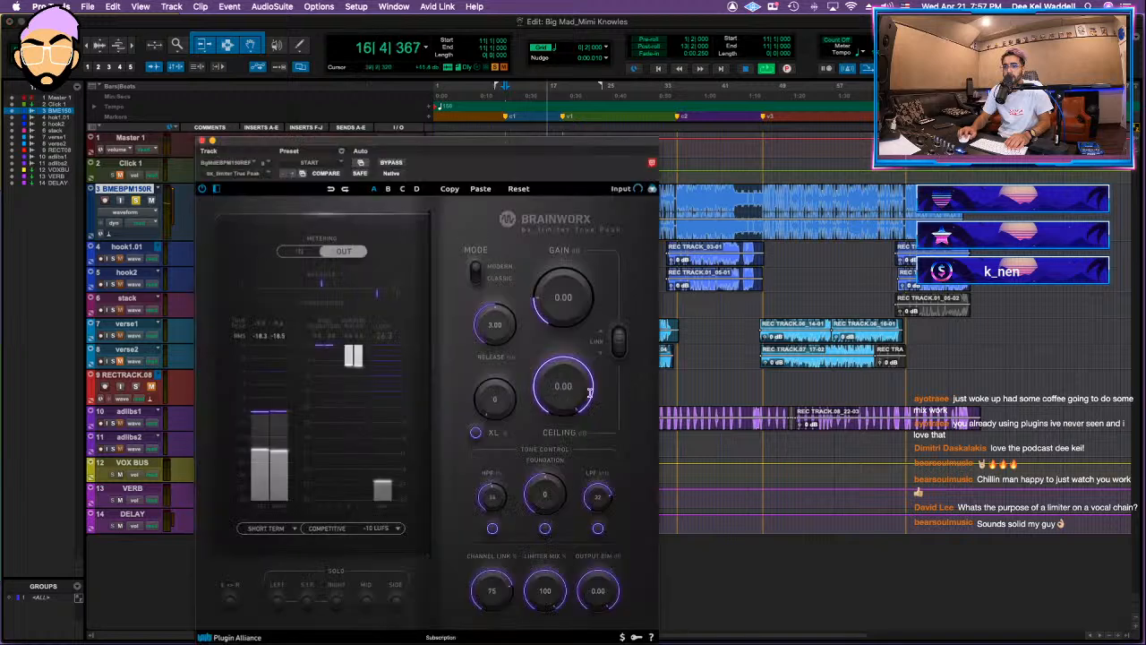
Step: Set the limiter's Ceiling to -10.15 dB, XL to 20% and Release to 0.22
drag(561, 443, 562, 437)
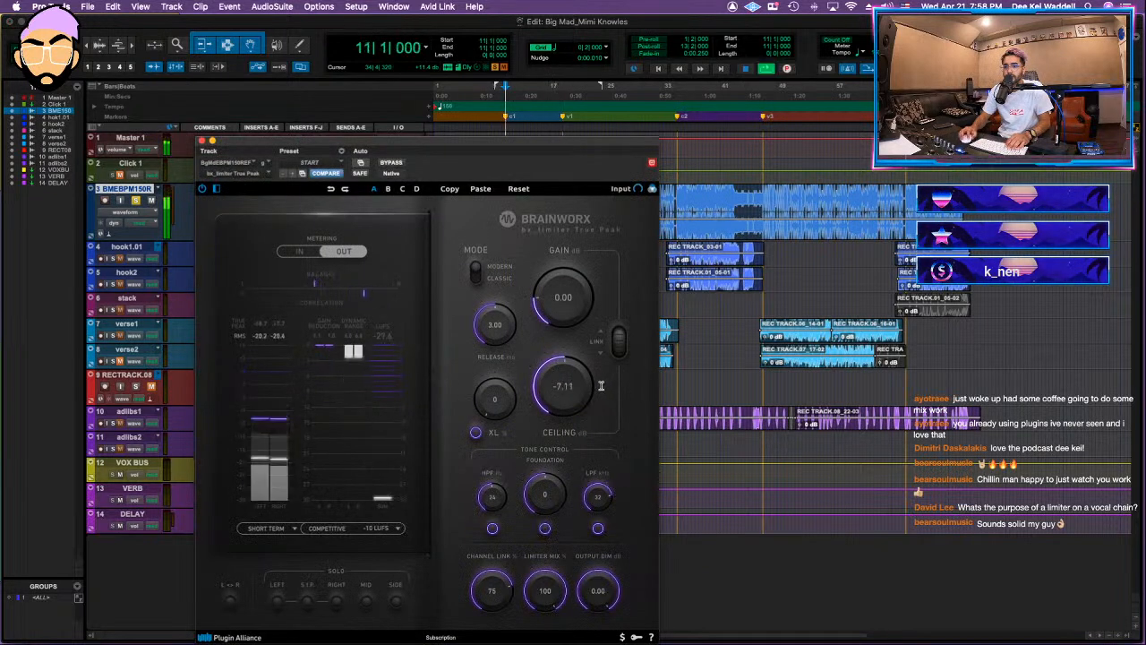
drag(571, 385, 565, 391)
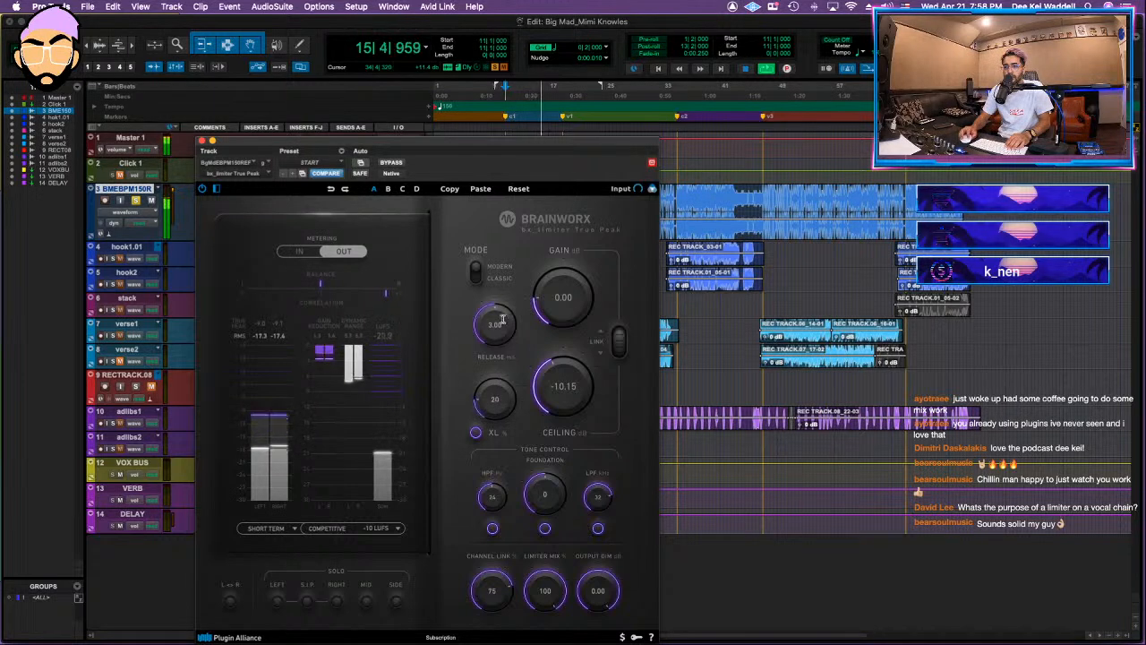
drag(494, 326, 488, 347)
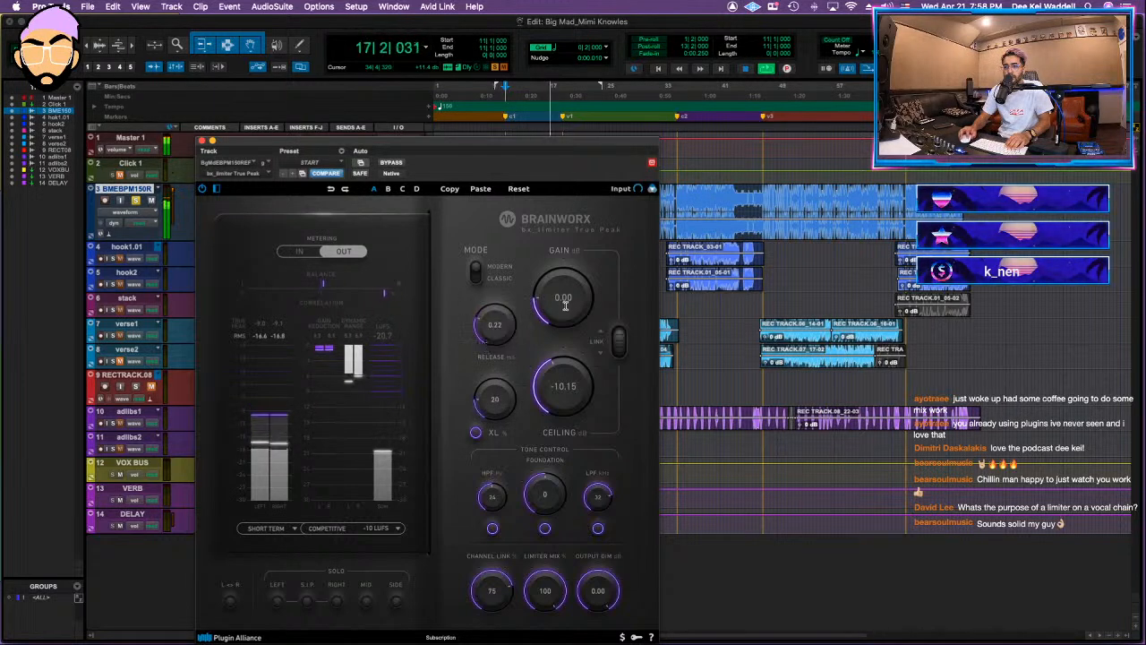
click(203, 142)
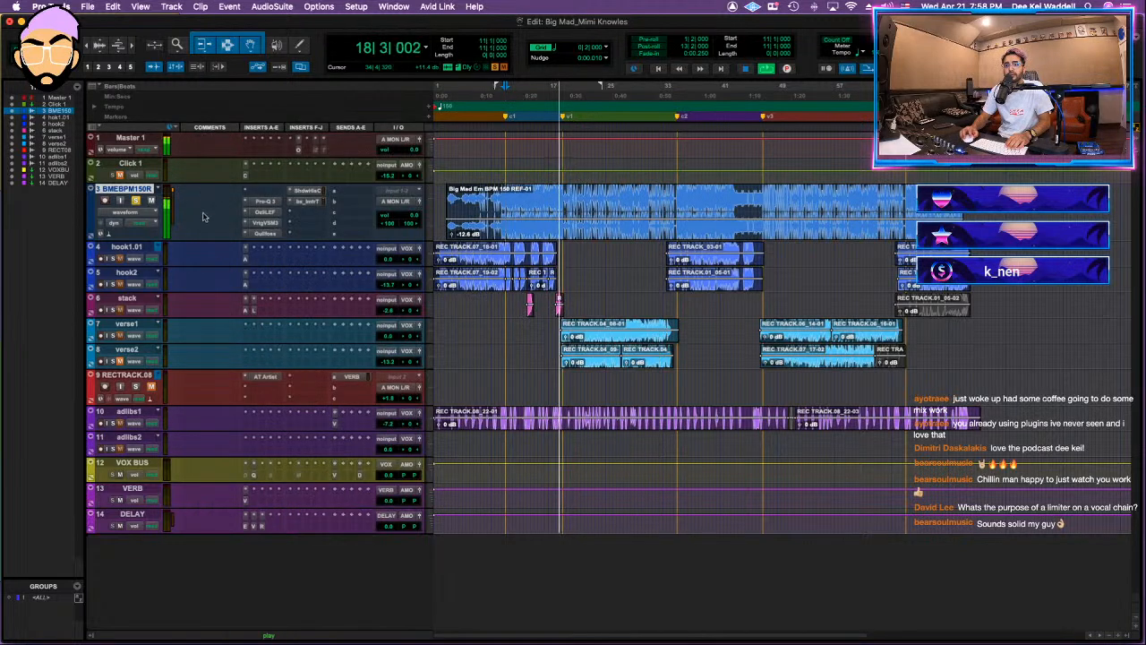
Step: Unsolo the beat track and lower its volume to about -15.8 dB against the vocals
key(space)
key(space)
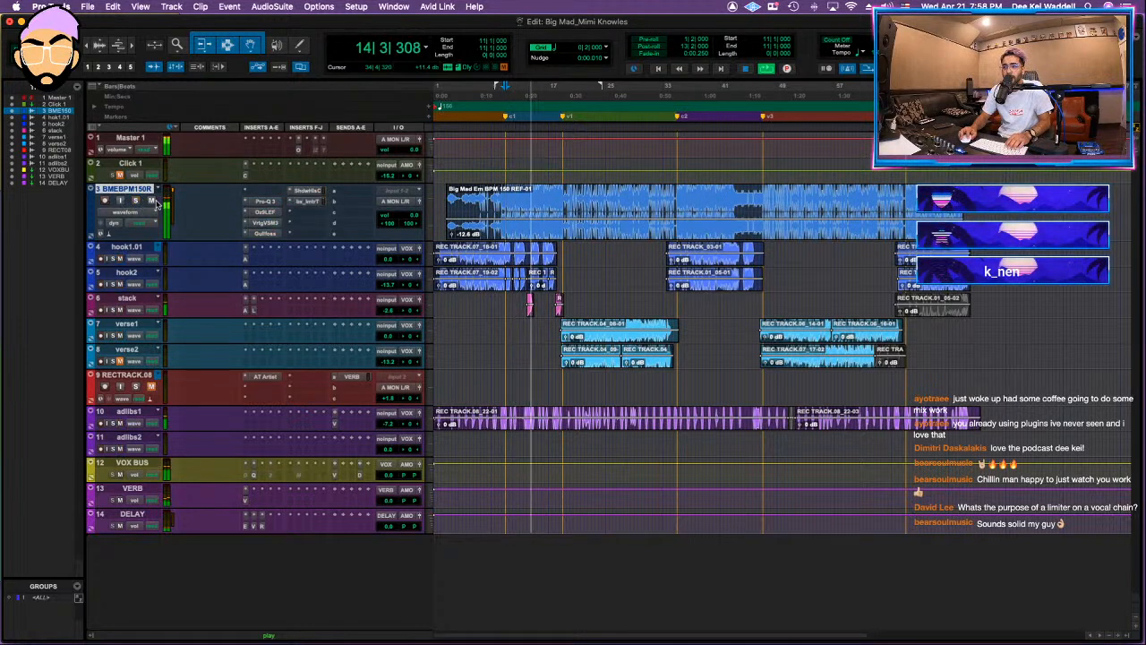
drag(413, 216, 413, 233)
key(space)
Step: Convert the VOX BUS track to a routing folder track
click(141, 464)
right_click(141, 464)
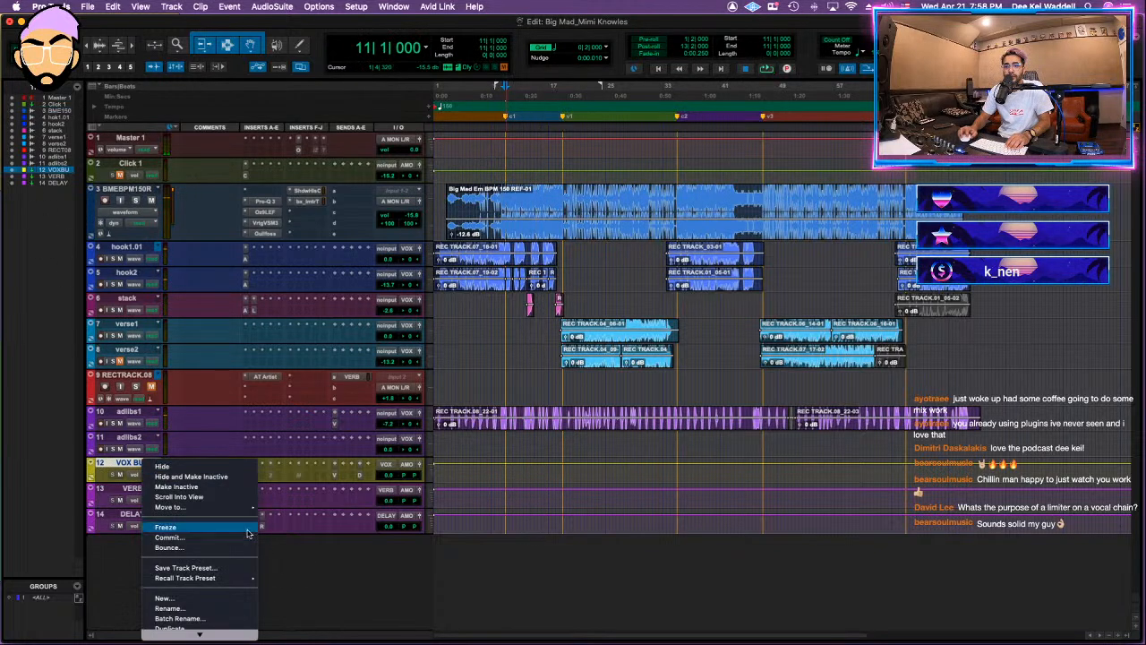
click(224, 623)
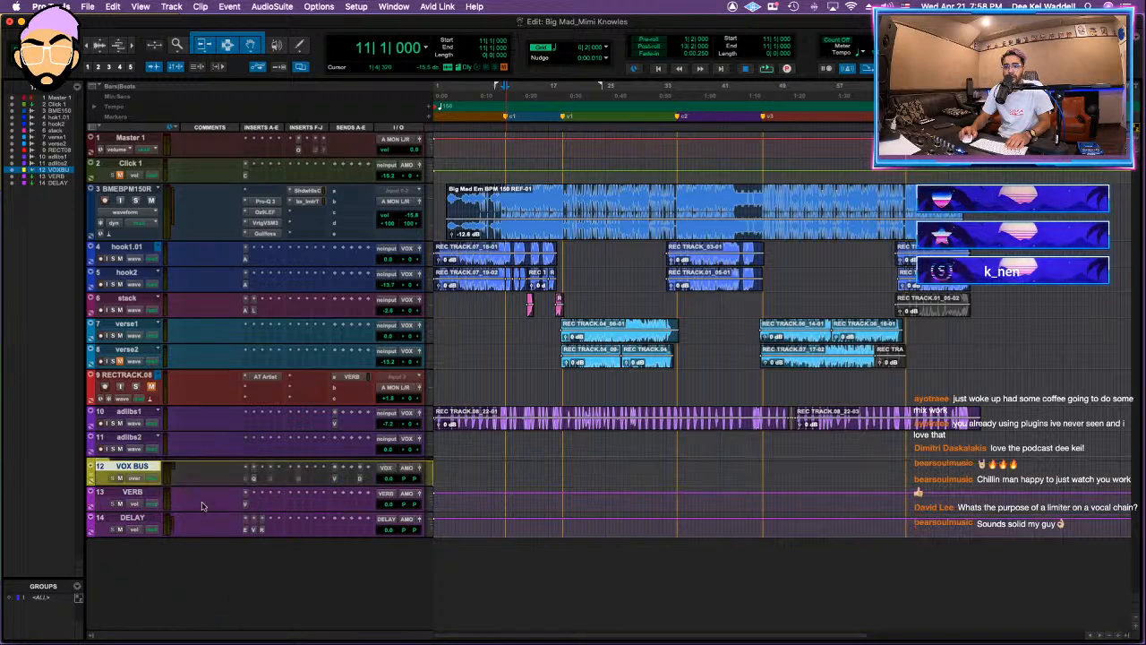
Step: Move VOX BUS directly above hook1.01 and set its track height to medium
drag(141, 299, 139, 262)
click(431, 261)
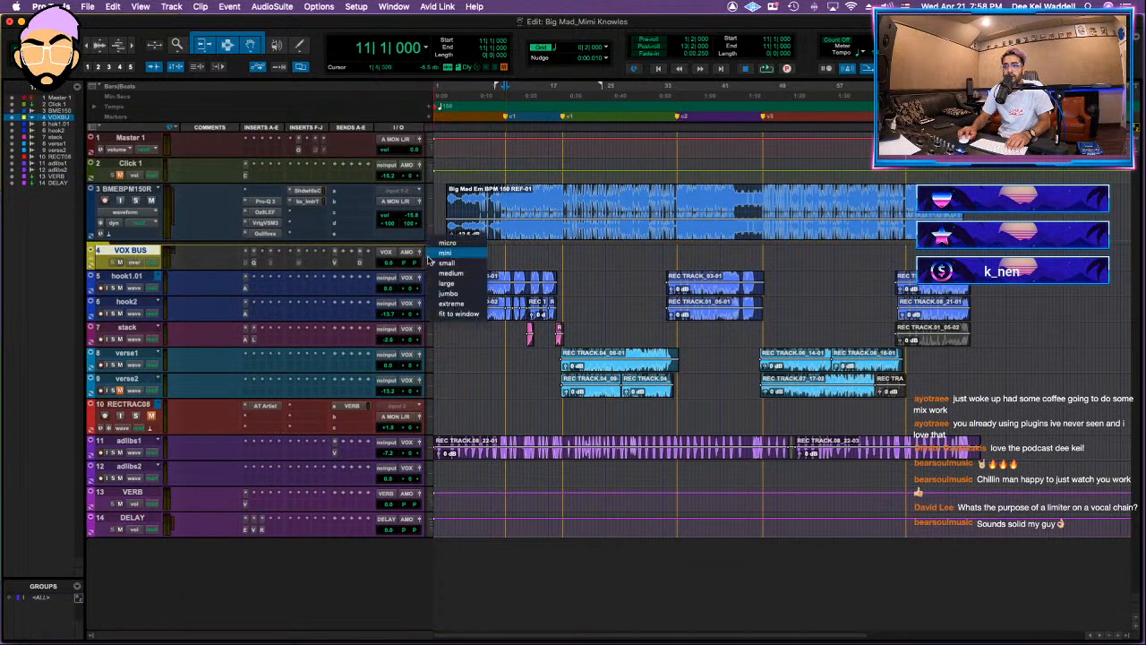
click(449, 273)
Step: Hide and make inactive the RECTRAC08 and adlibs2 tracks
click(126, 307)
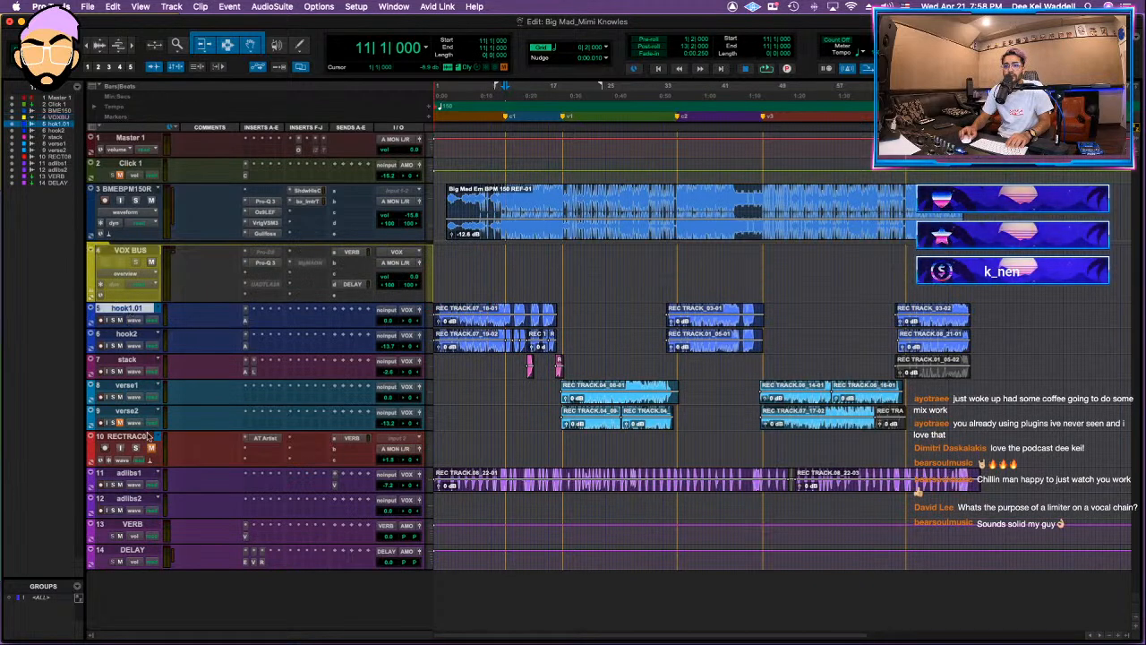
click(126, 436)
right_click(143, 437)
click(151, 455)
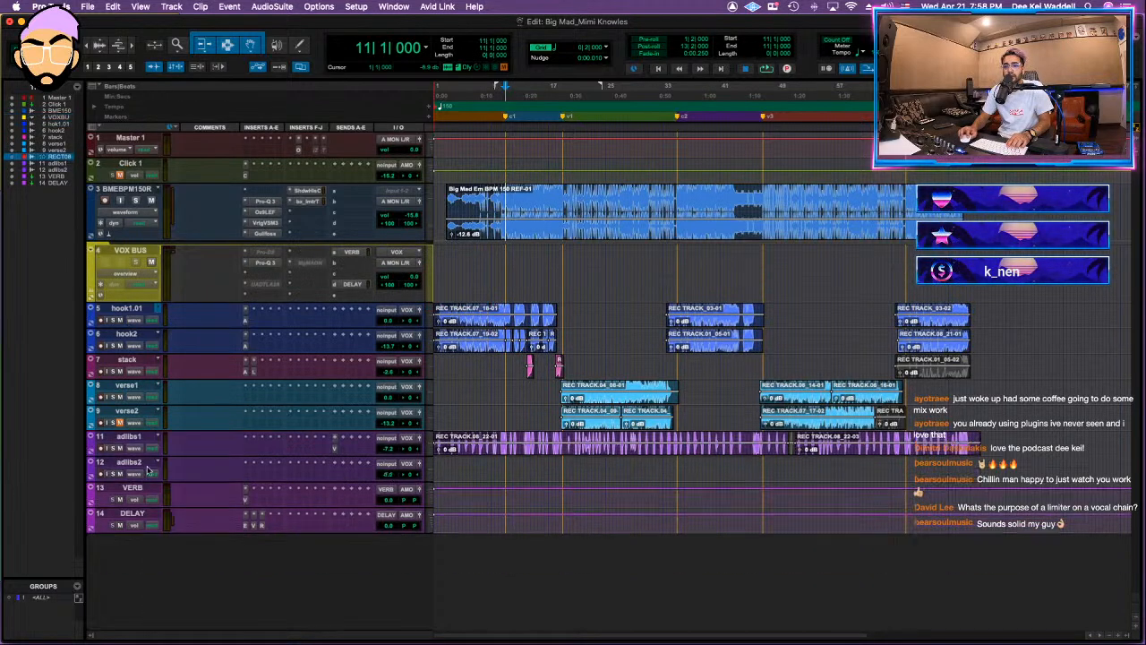
right_click(148, 463)
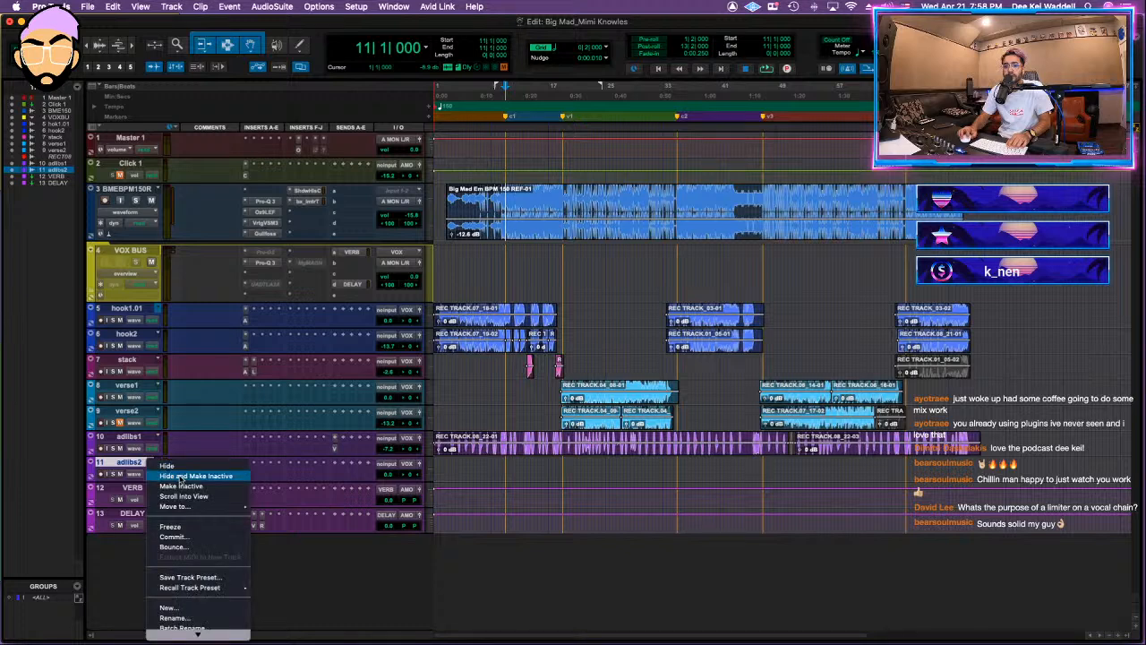
click(155, 475)
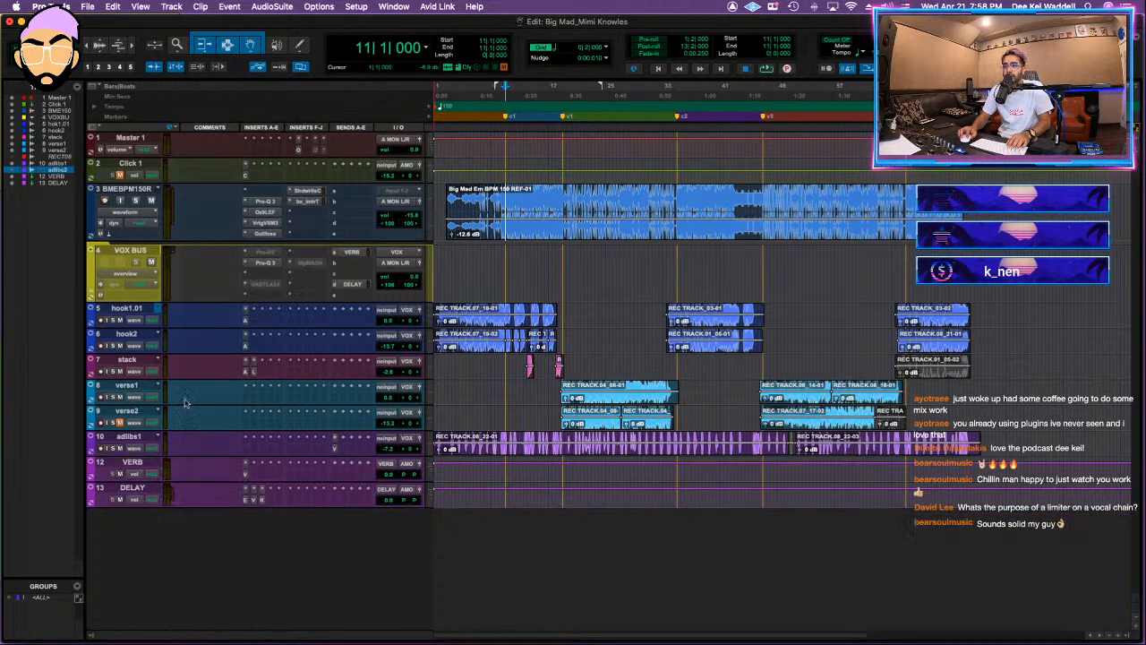
Step: Move all vocal tracks from hook1.01 through adlibs1 into the VOX BUS folder
click(131, 437)
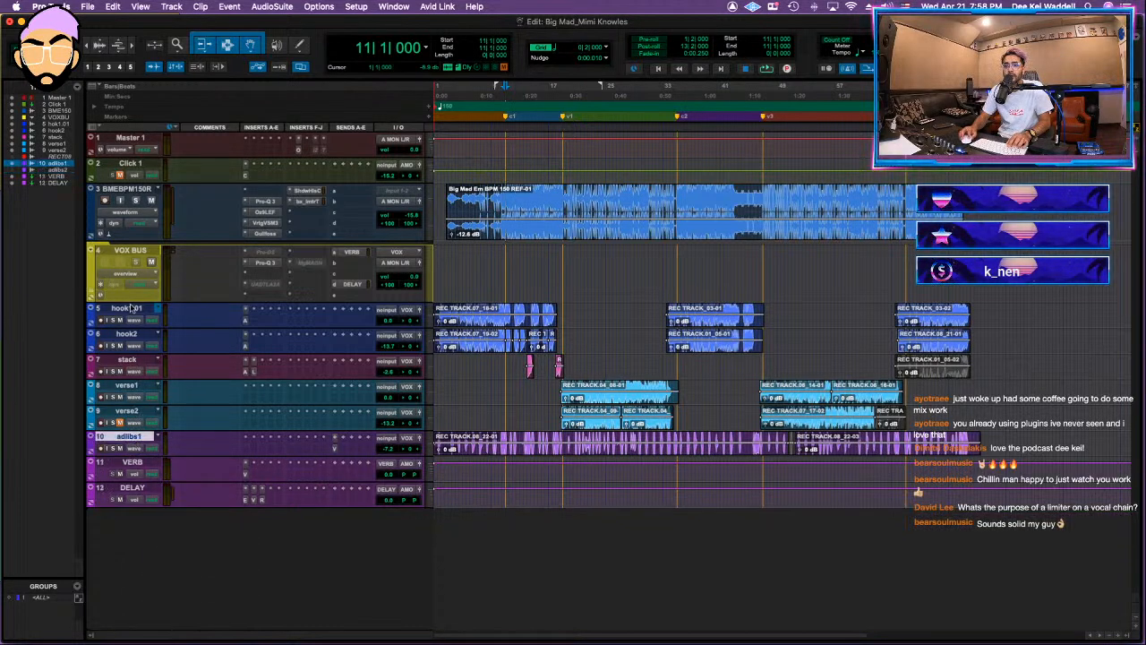
shift+click(132, 307)
right_click(129, 306)
click(110, 311)
drag(128, 310, 128, 271)
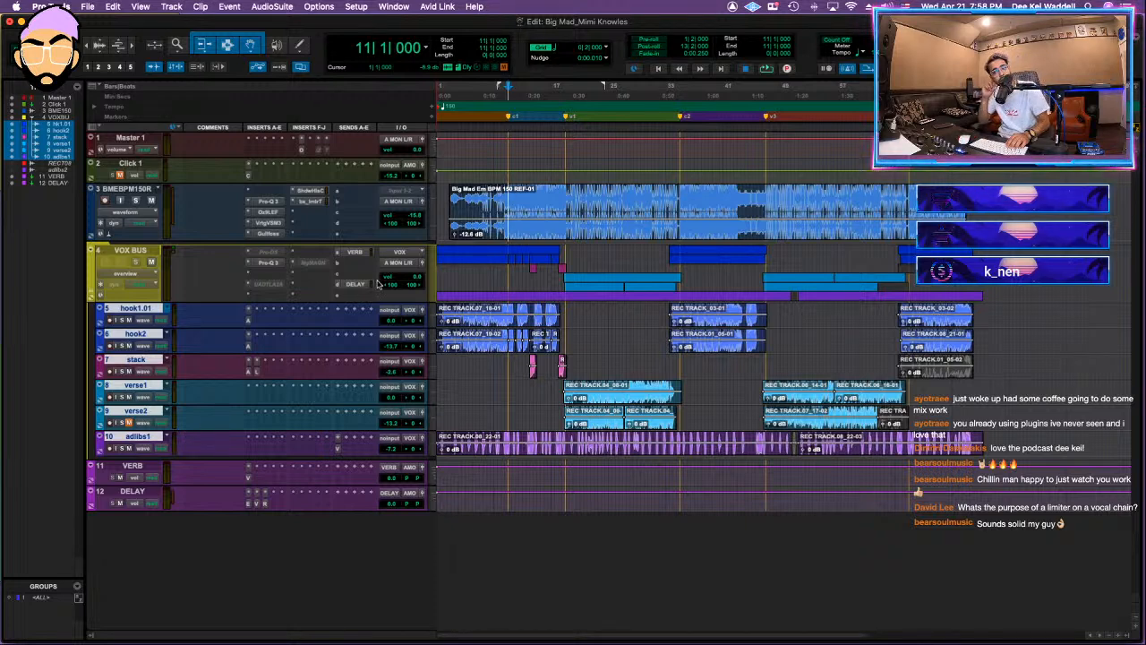
Step: Start a session data import from the On the Regular session file in the artist's folder under SONGWRITING on the DEEKEI MIXES 2021 drive
click(88, 6)
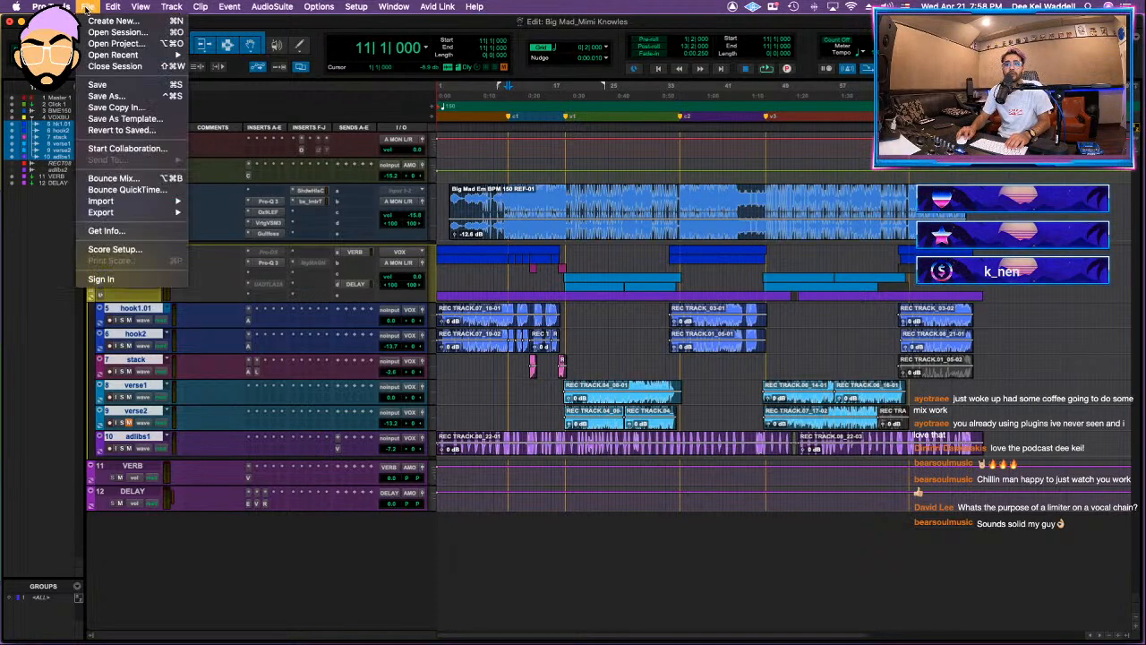
mouse_move(144, 201)
click(236, 205)
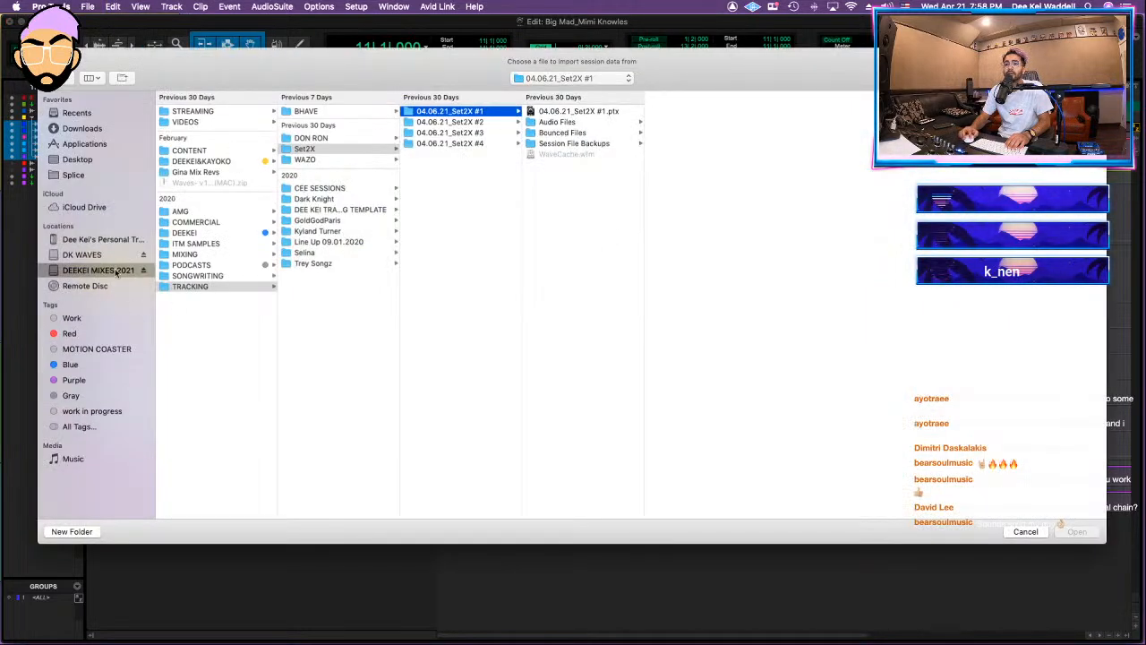
click(239, 280)
click(197, 244)
click(206, 266)
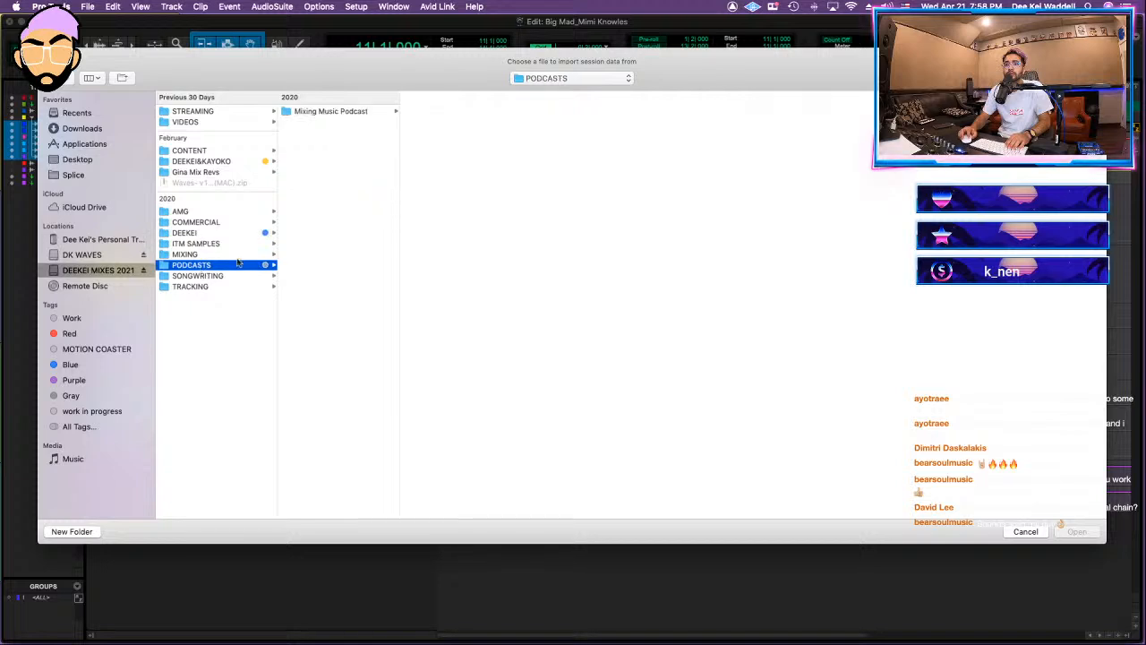
click(222, 276)
click(323, 111)
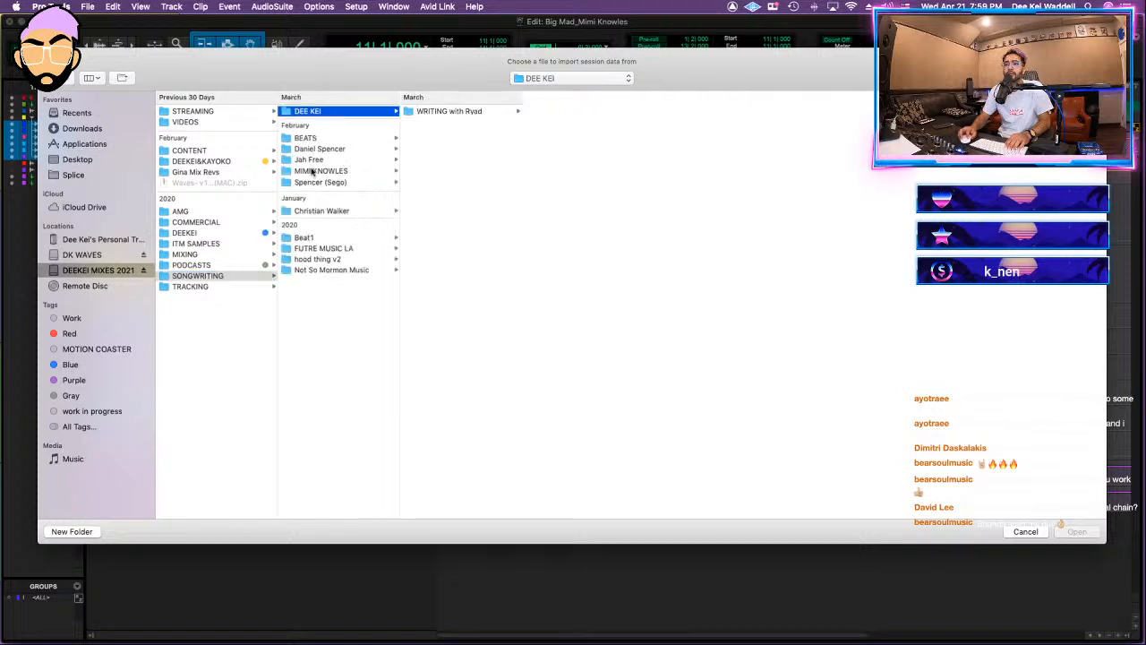
click(312, 171)
click(455, 244)
click(586, 111)
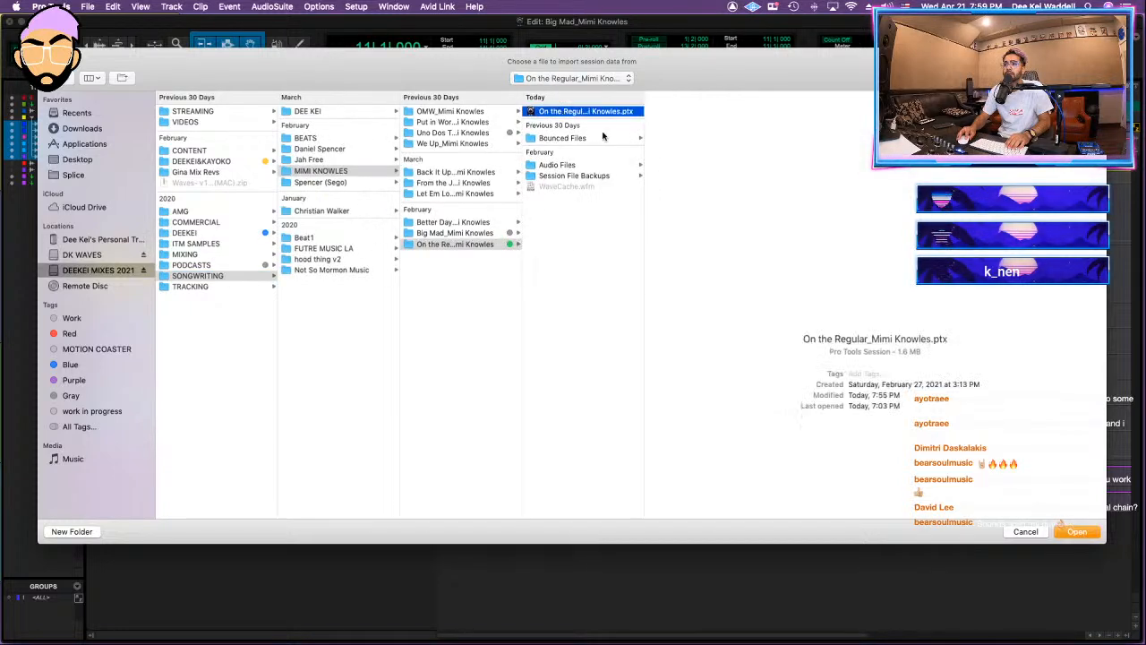
key(Return)
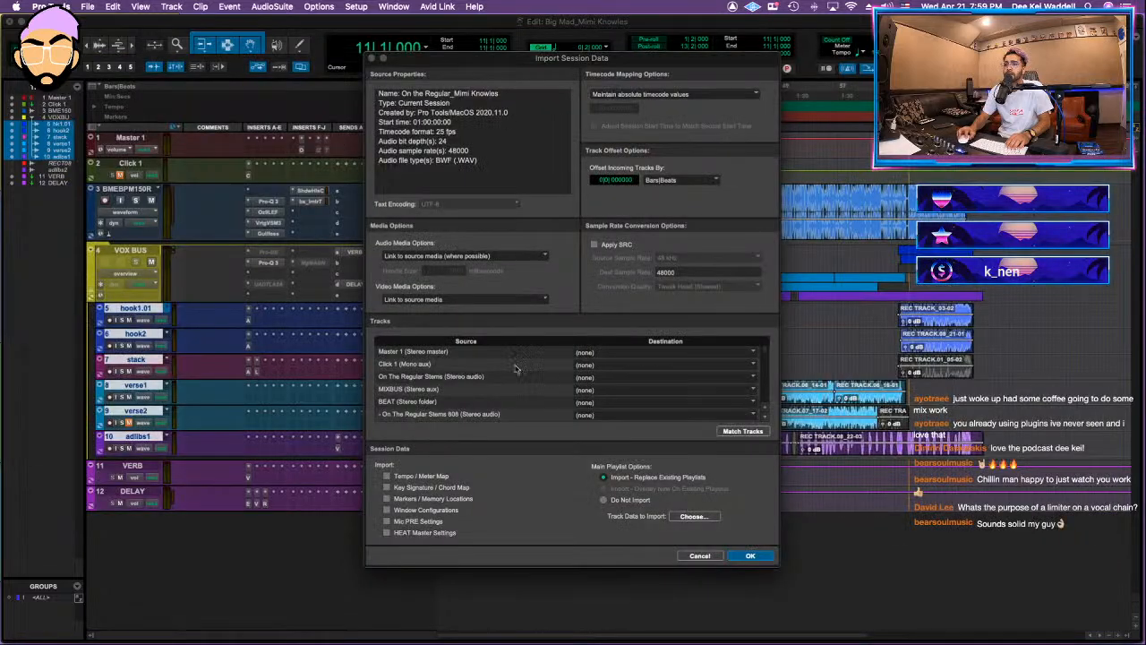
click(460, 392)
click(603, 391)
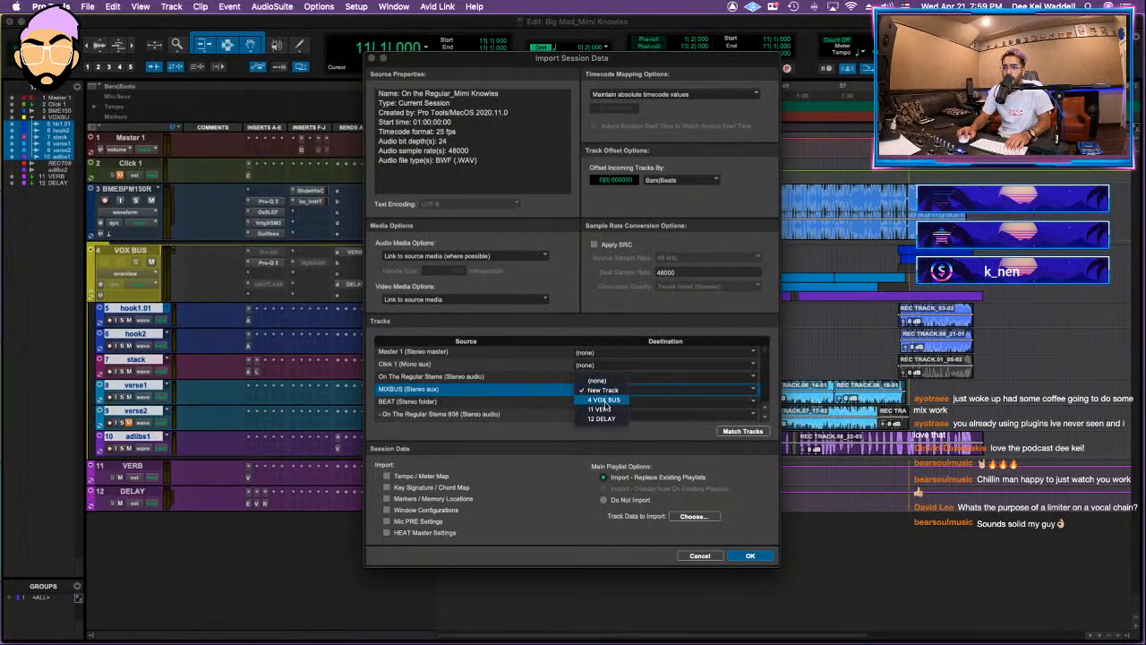
click(518, 388)
scroll(502, 391, down, 5)
scroll(501, 391, up, 5)
click(590, 377)
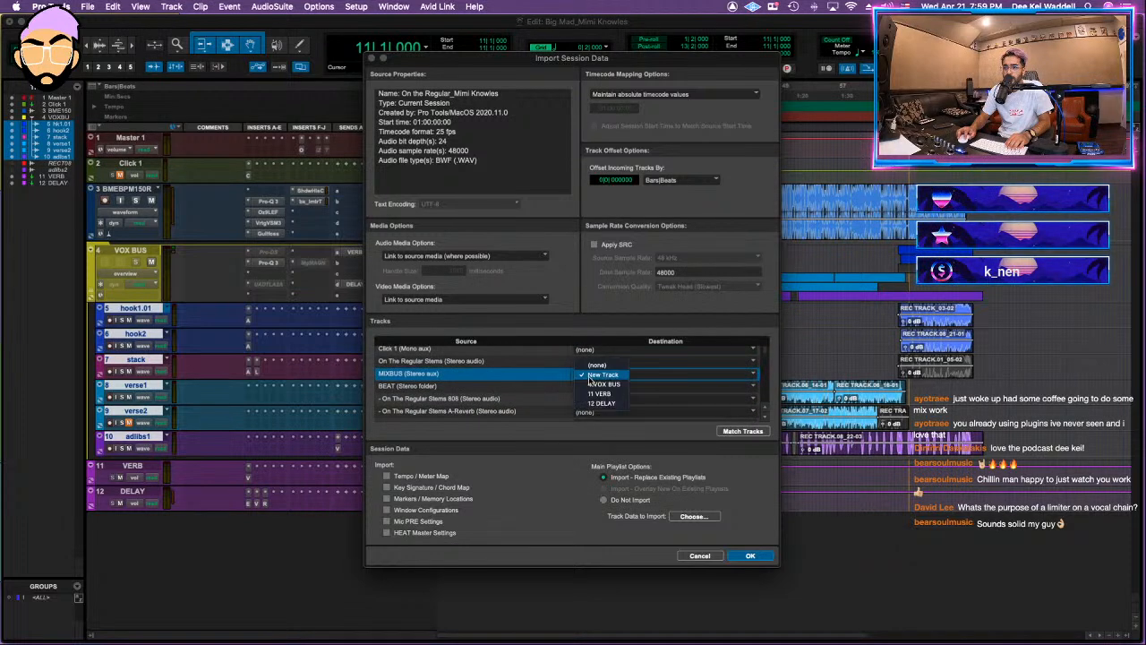
click(597, 366)
Step: Assign the source VOX BUS folder to the existing VOX BUS track and the source DELAY to the existing DELAY track
scroll(502, 391, down, 10)
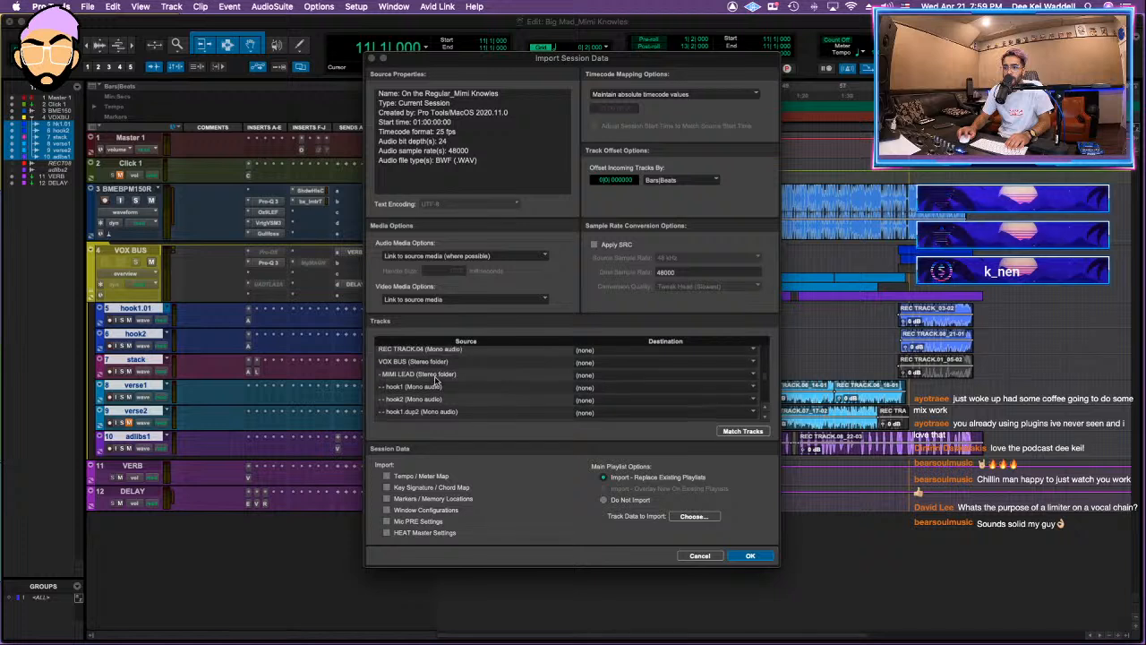
click(616, 363)
click(616, 386)
scroll(484, 381, down, 8)
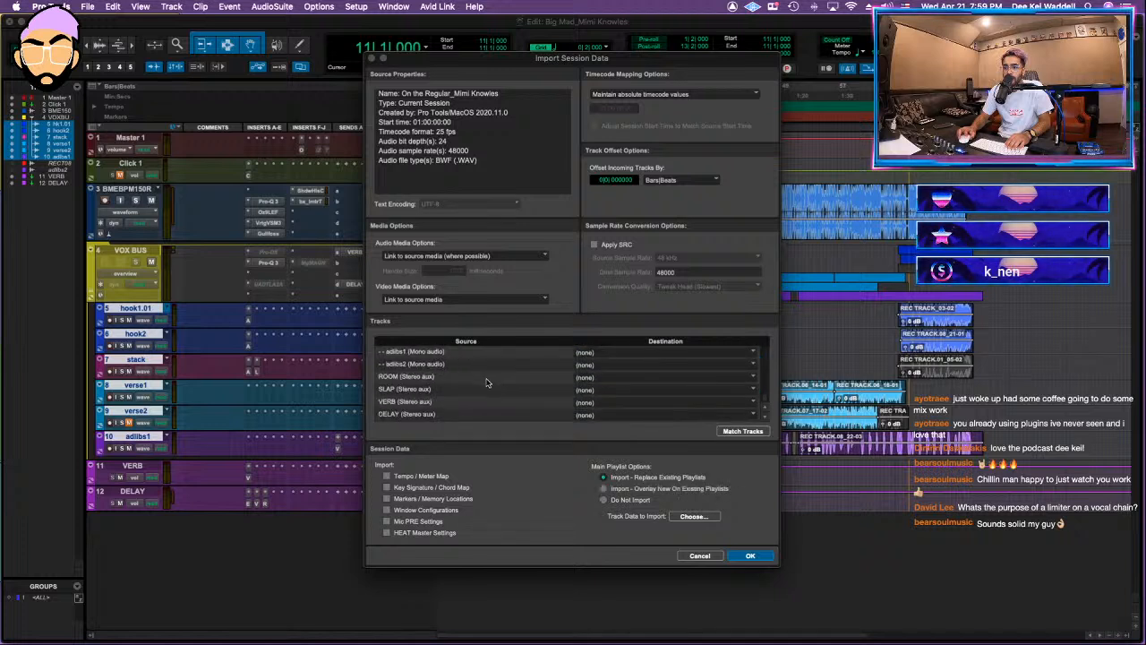
click(582, 415)
click(613, 457)
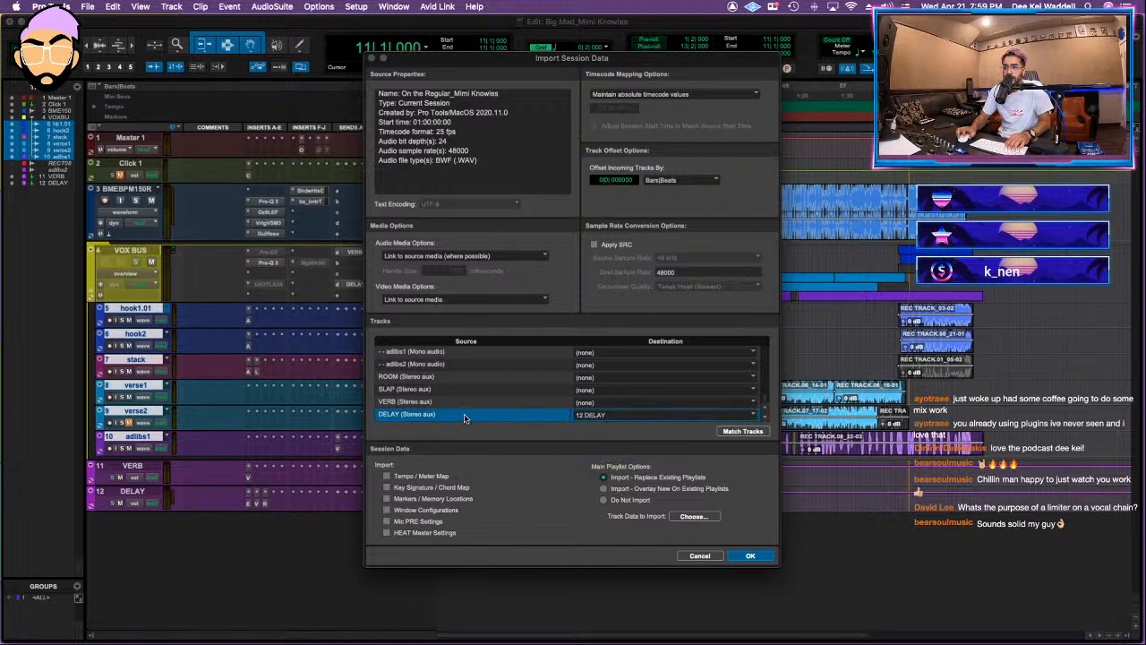
Step: Set the source SLAP, ROOM and MIXBUS tracks to import as new tracks and run the import
super+click(543, 388)
super+click(542, 378)
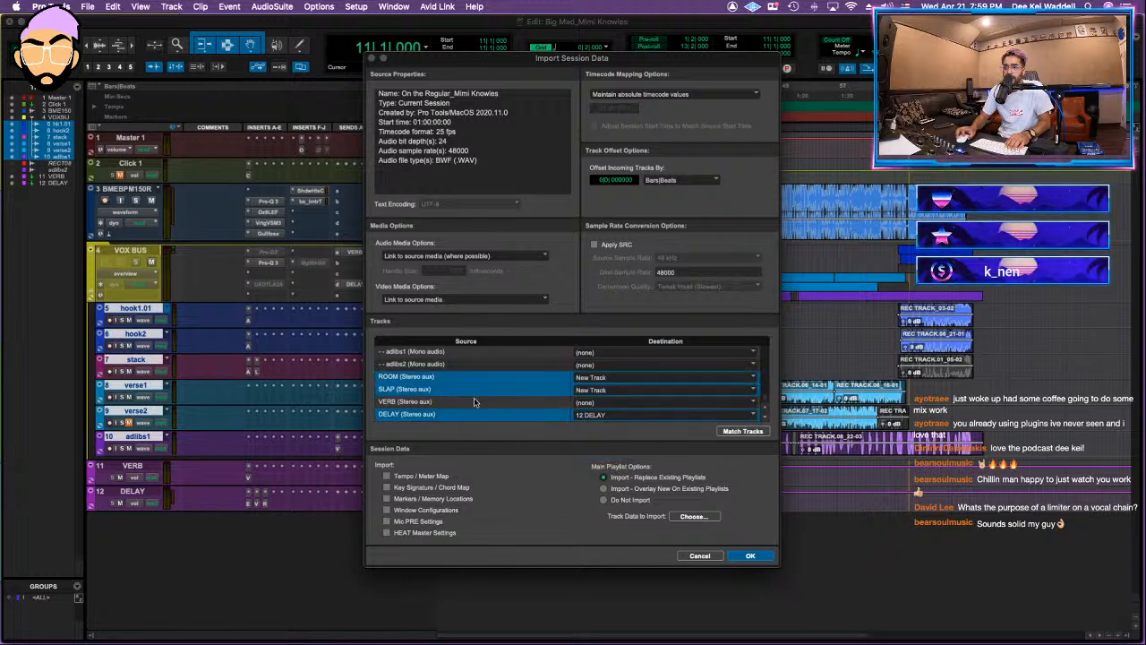
scroll(488, 402, up, 5)
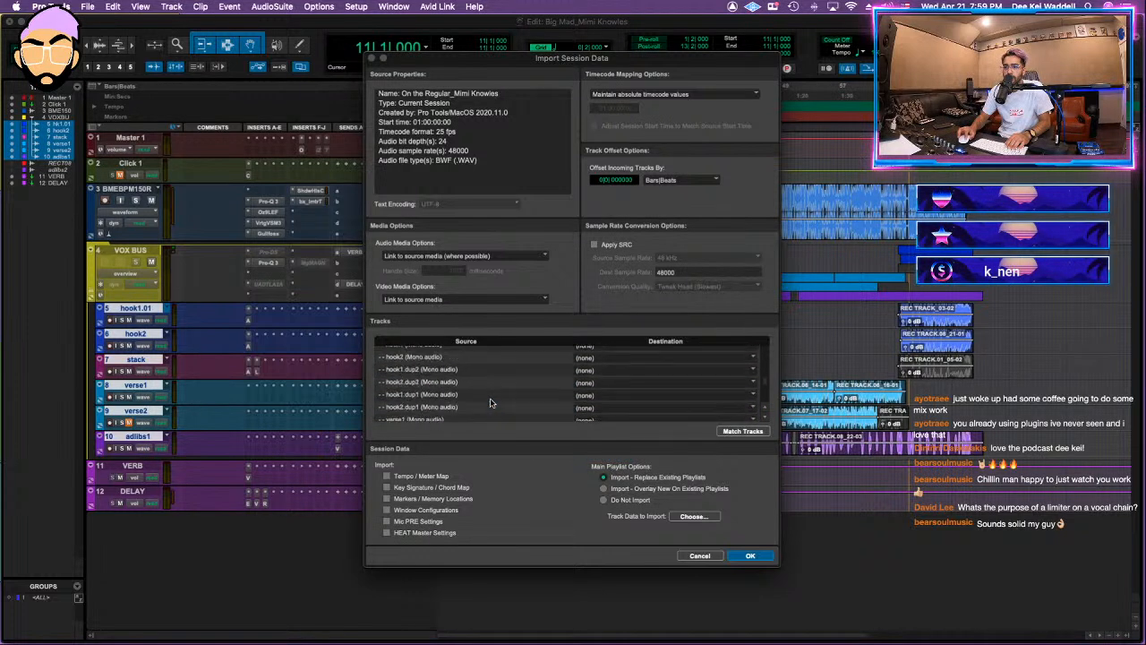
scroll(489, 402, down, 3)
scroll(489, 402, up, 10)
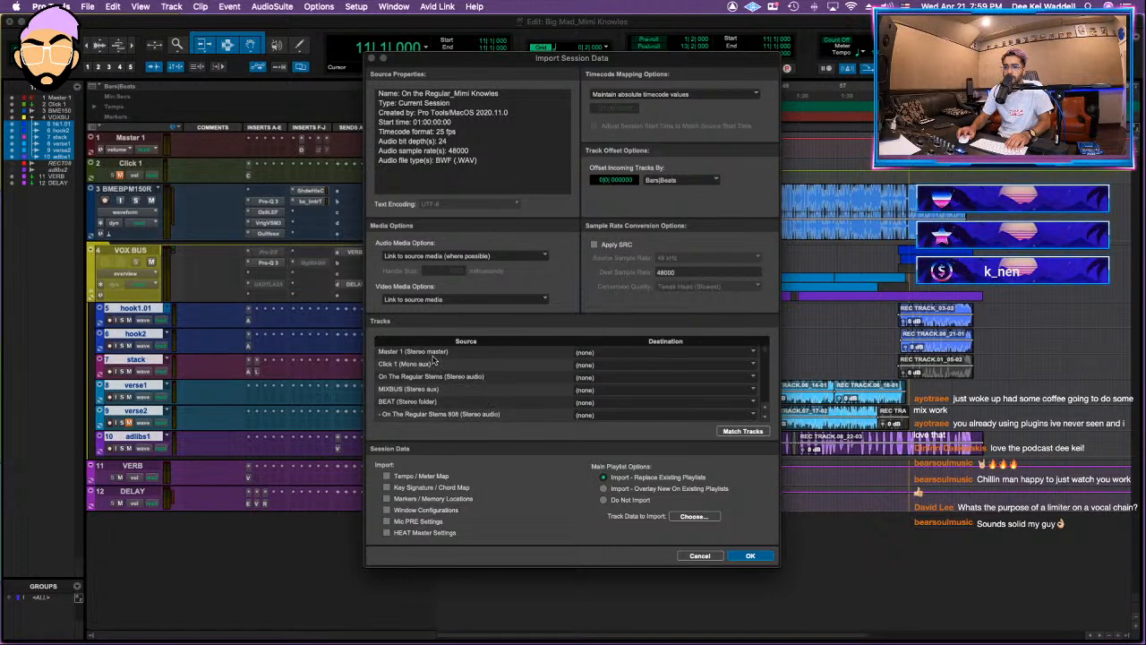
click(602, 391)
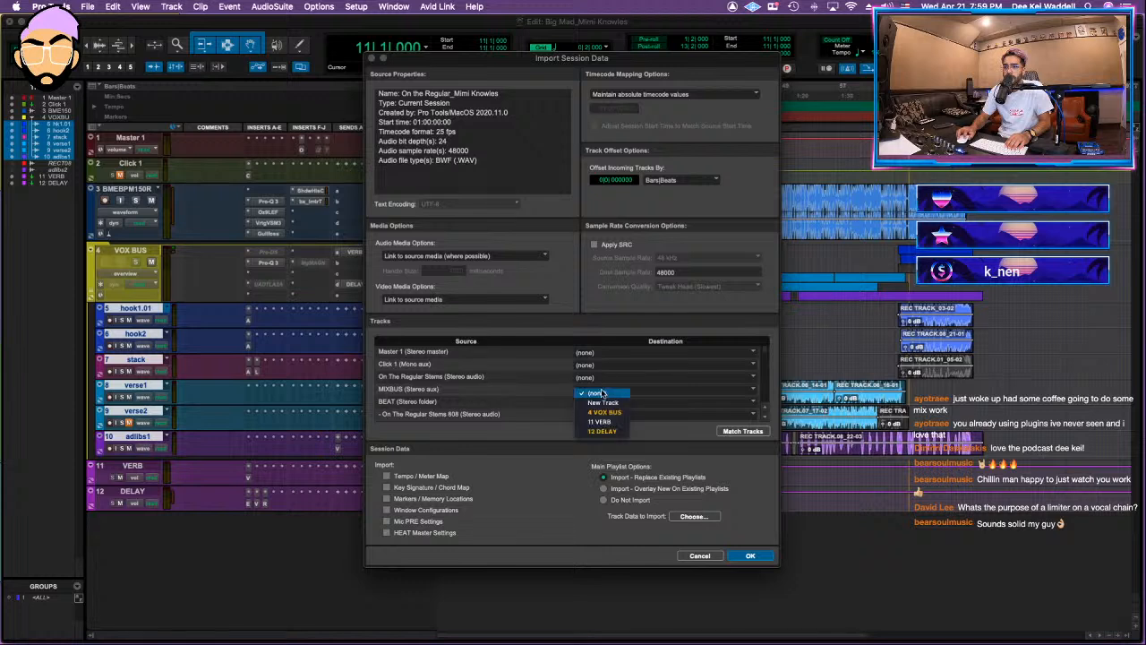
click(508, 374)
click(596, 353)
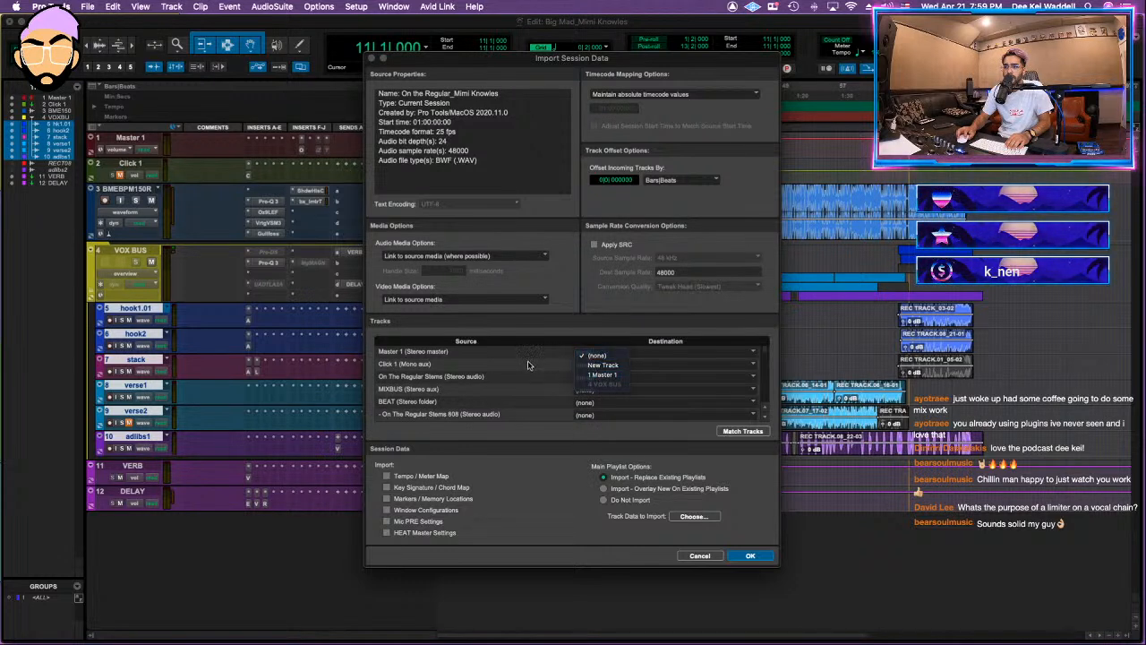
click(410, 391)
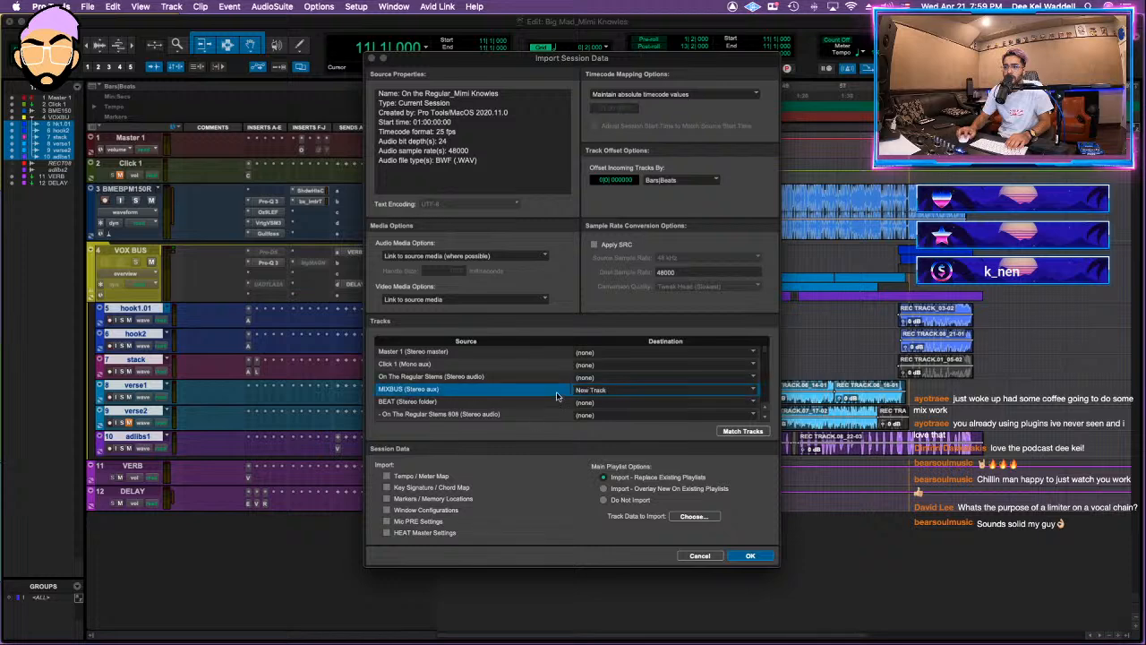
click(750, 556)
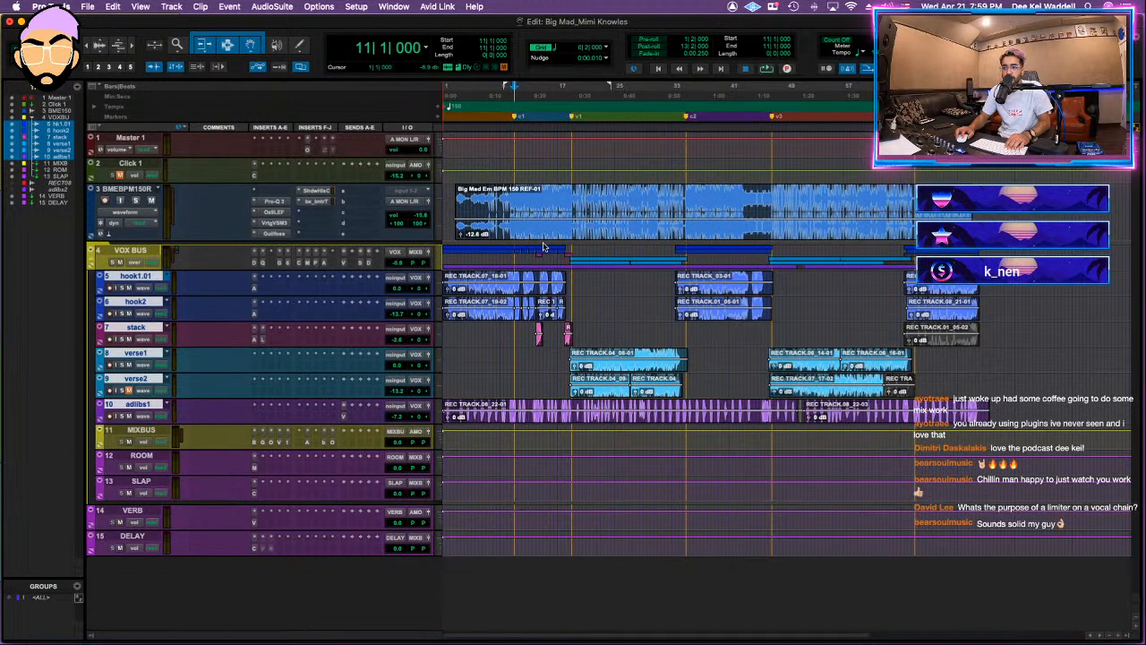
Step: Move MIXBUS directly above the BMEBPM150R beat track, and move ROOM and SLAP out of the VOX BUS folder to just above VERB
key(KP_1)
drag(141, 435, 139, 224)
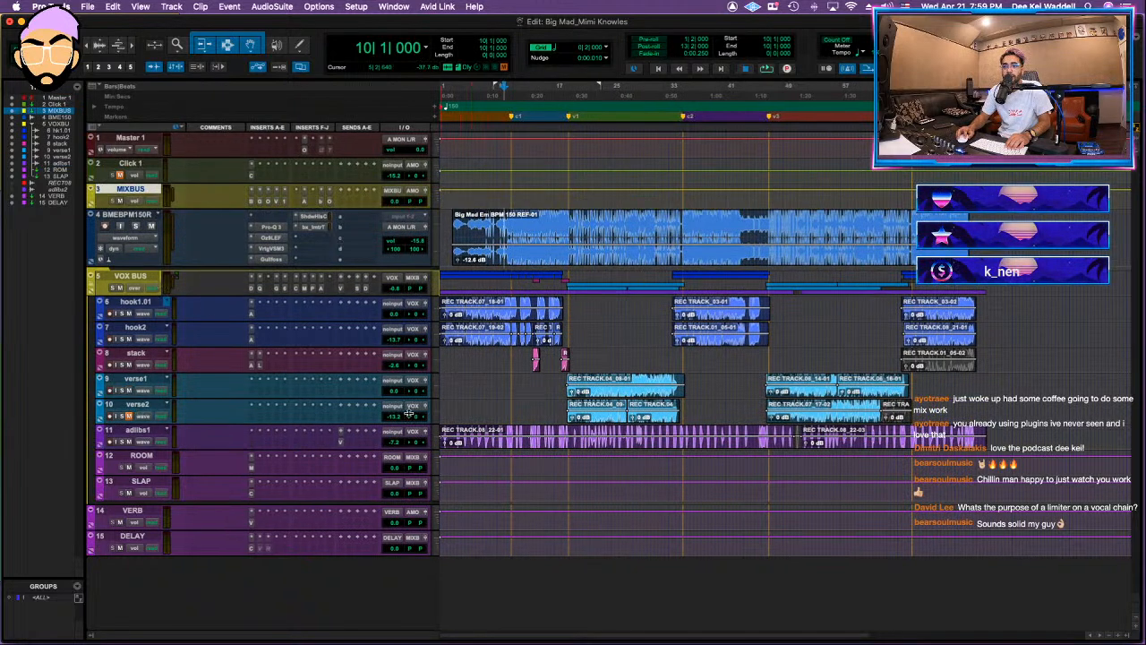
click(144, 457)
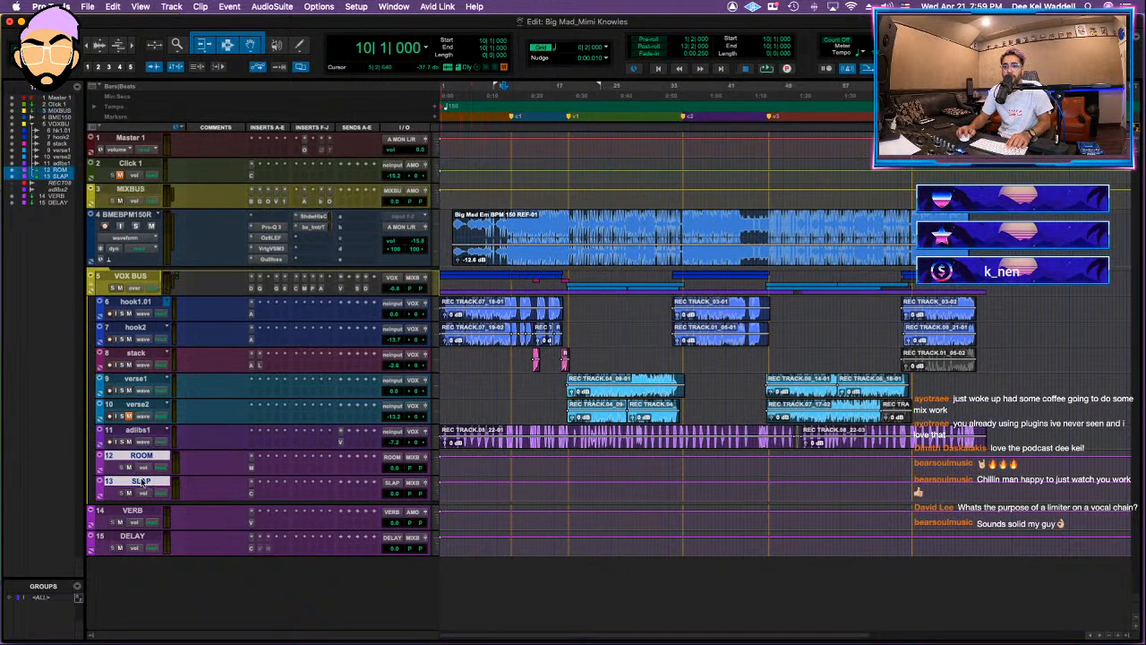
drag(141, 482, 81, 518)
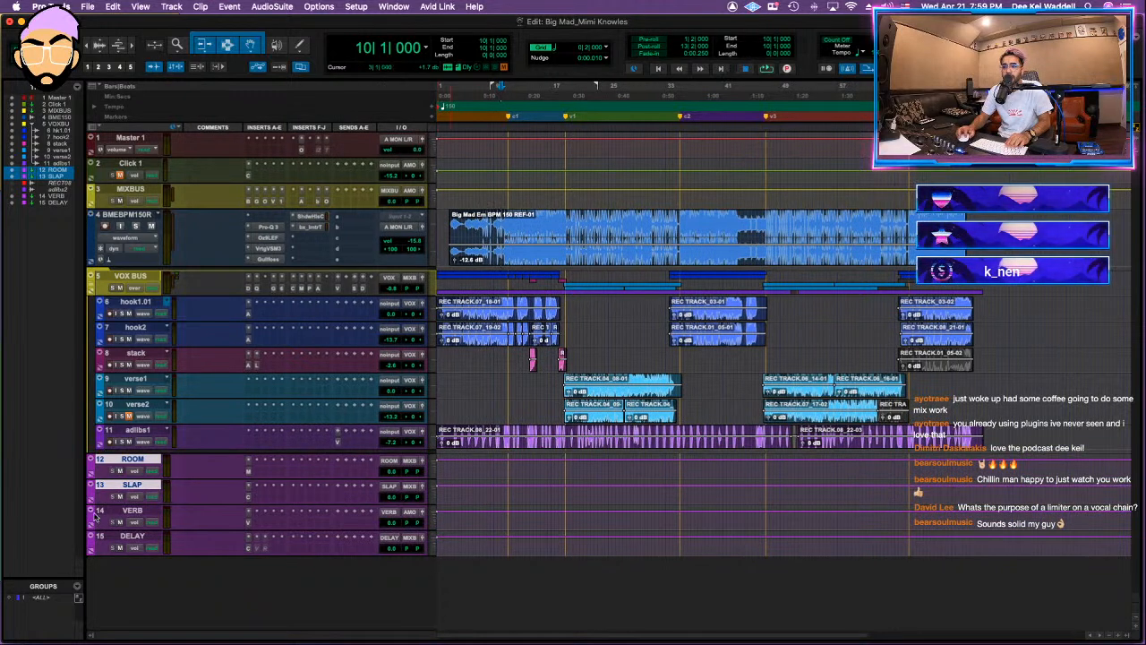
Step: Route the outputs of VERB, DELAY and the BMEBPM150R beat track to the MIXBUS stereo bus
click(132, 509)
shift+click(133, 536)
click(399, 537)
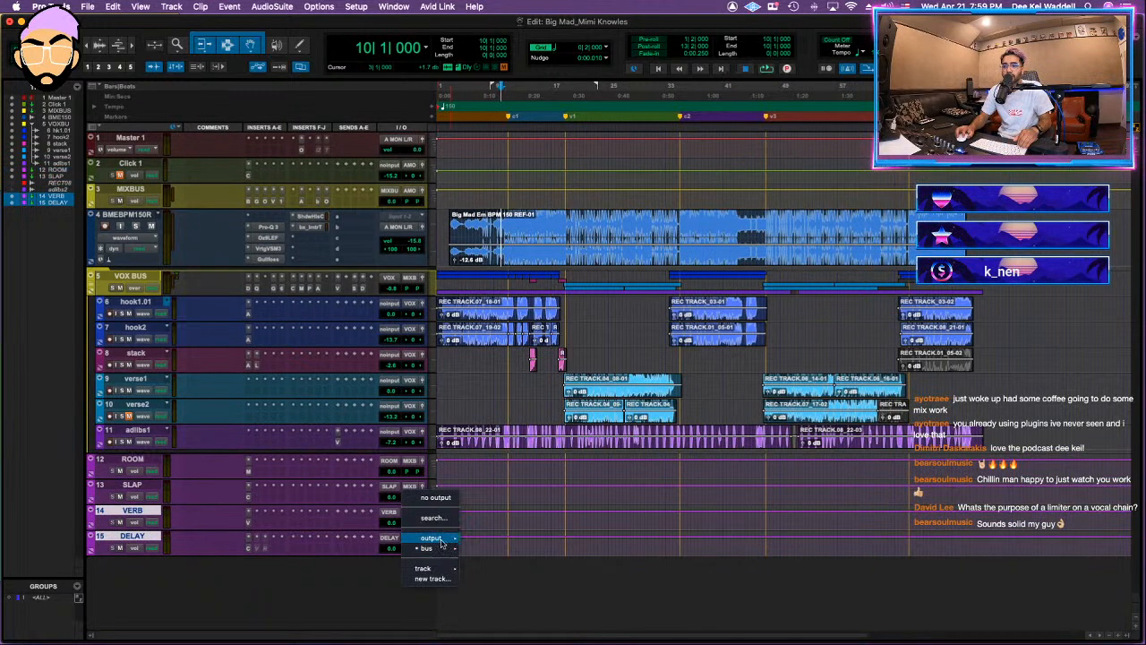
mouse_move(440, 549)
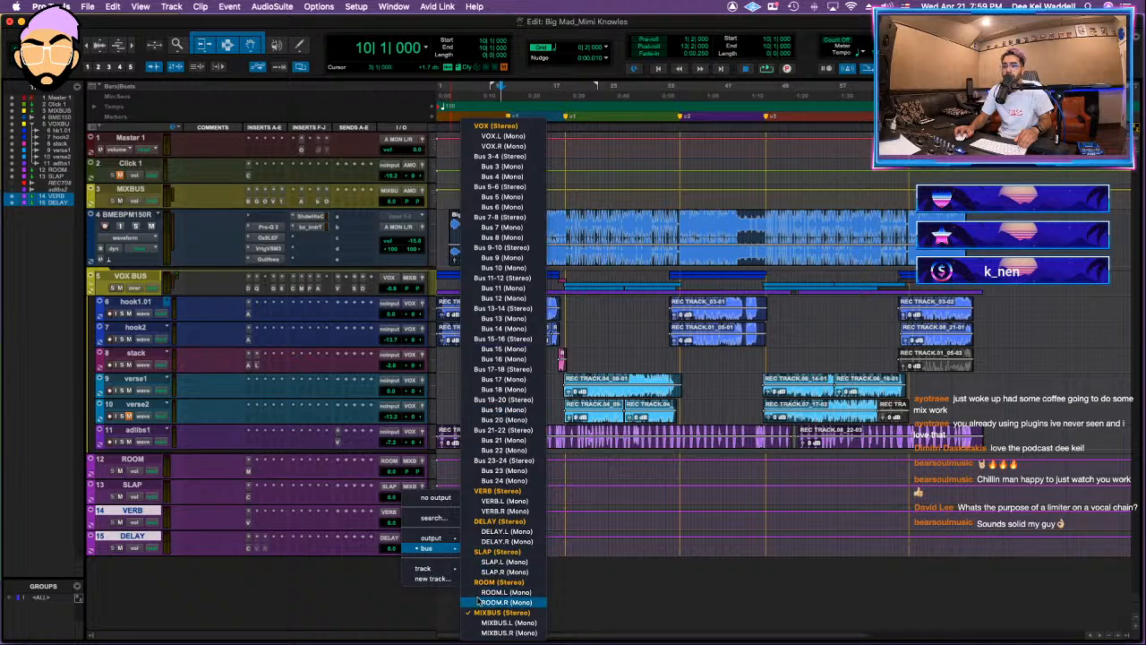
alt+shift+click(501, 614)
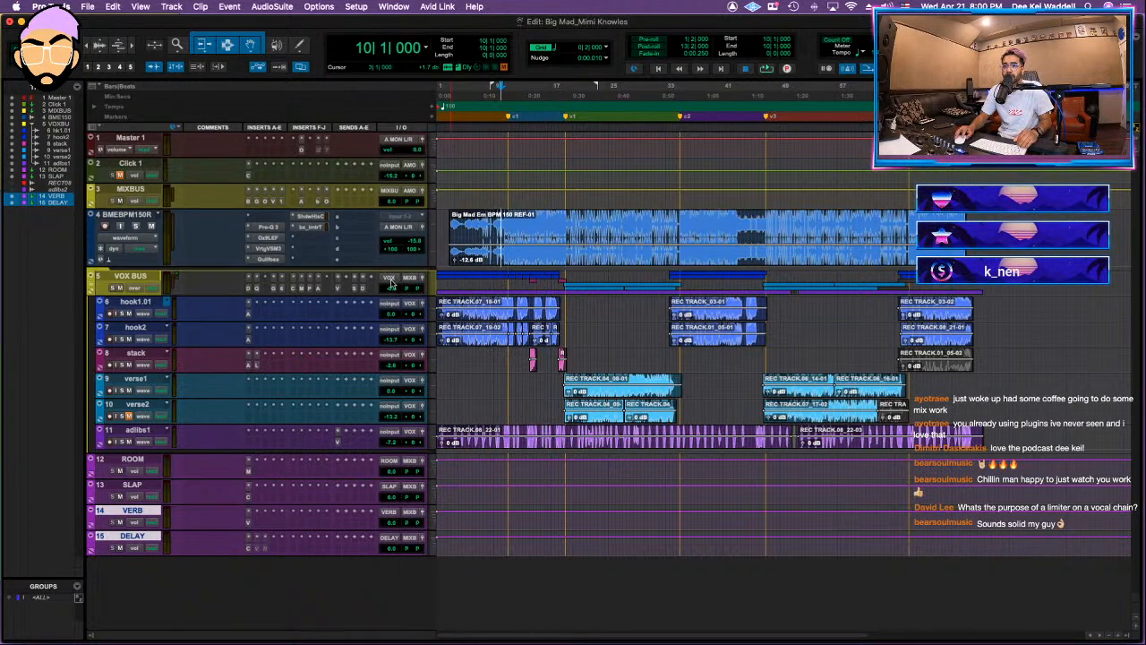
click(397, 233)
mouse_move(405, 237)
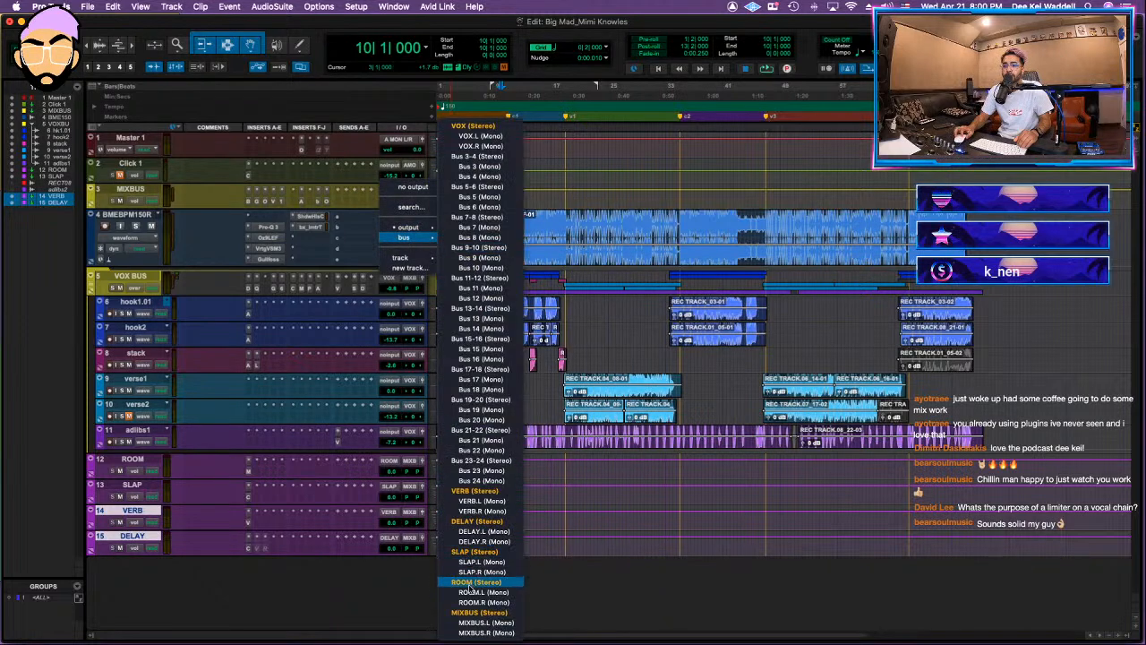
click(474, 613)
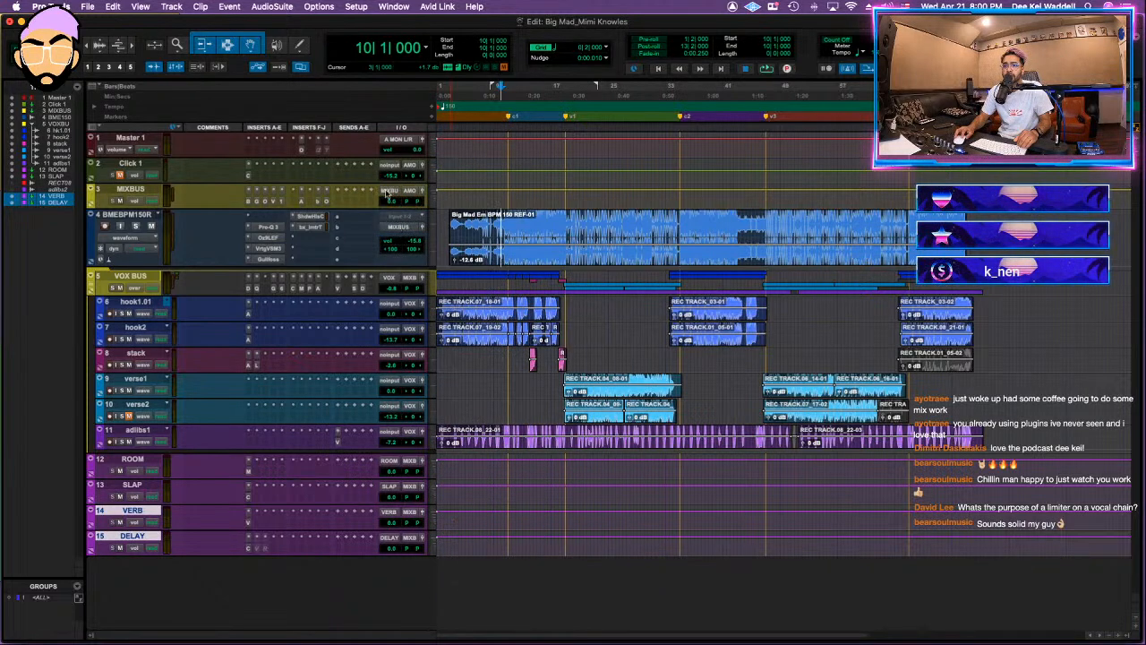
Step: Play the mix from bar 7 beat 3 and toggle the VOX BUS inserts' bypass to compare the vocal processing
click(309, 204)
click(301, 205)
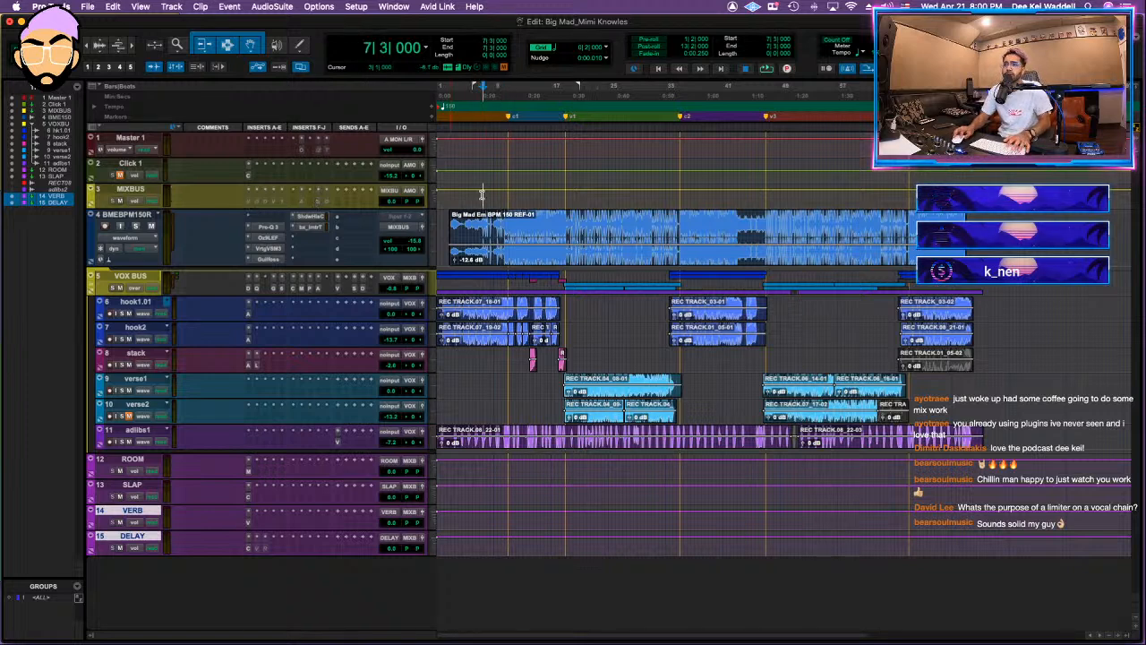
key(space)
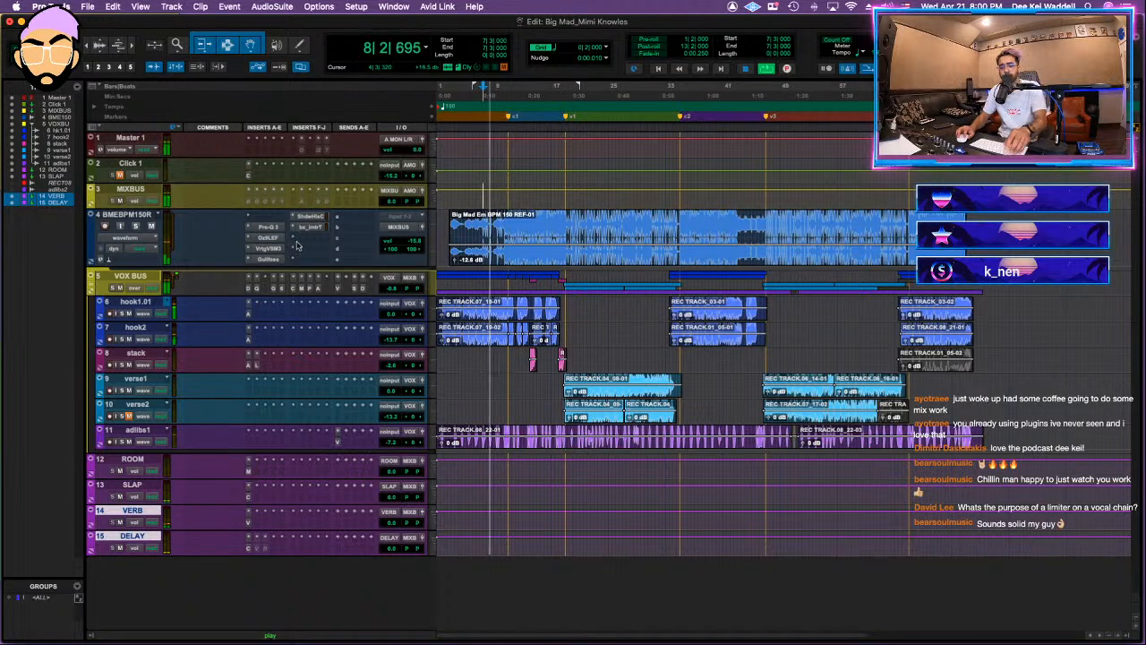
click(130, 276)
key(shift+a)
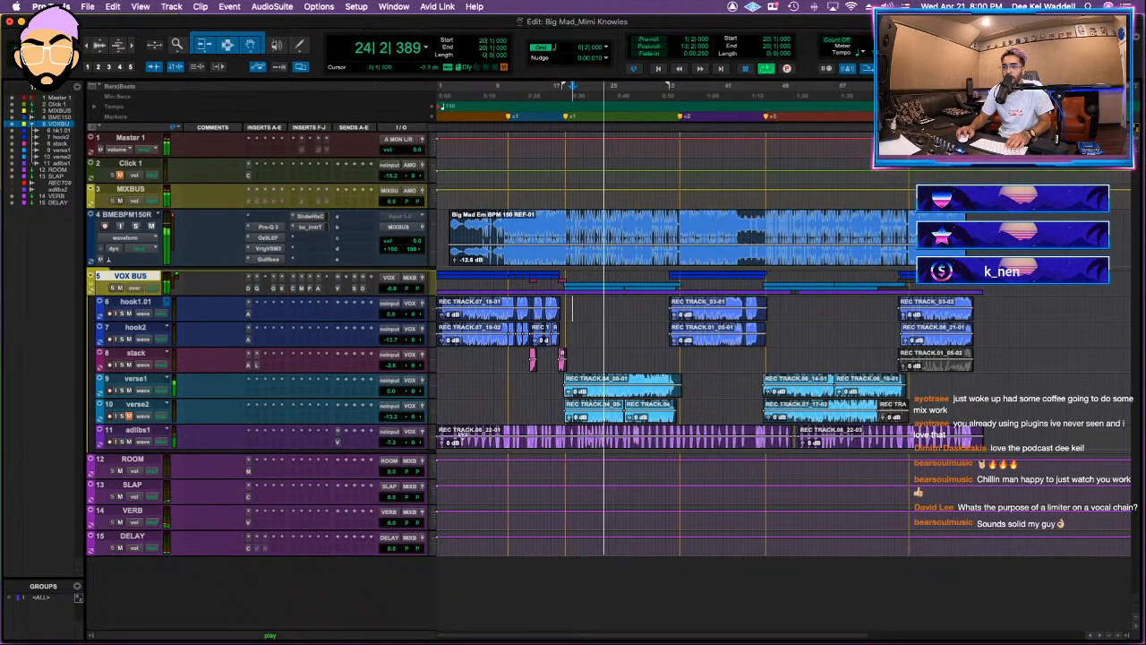
Step: Insert ValhallaVintageVerb on the adlibs1 track and load the DEEKEI ADLIBS preset
click(89, 283)
click(89, 283)
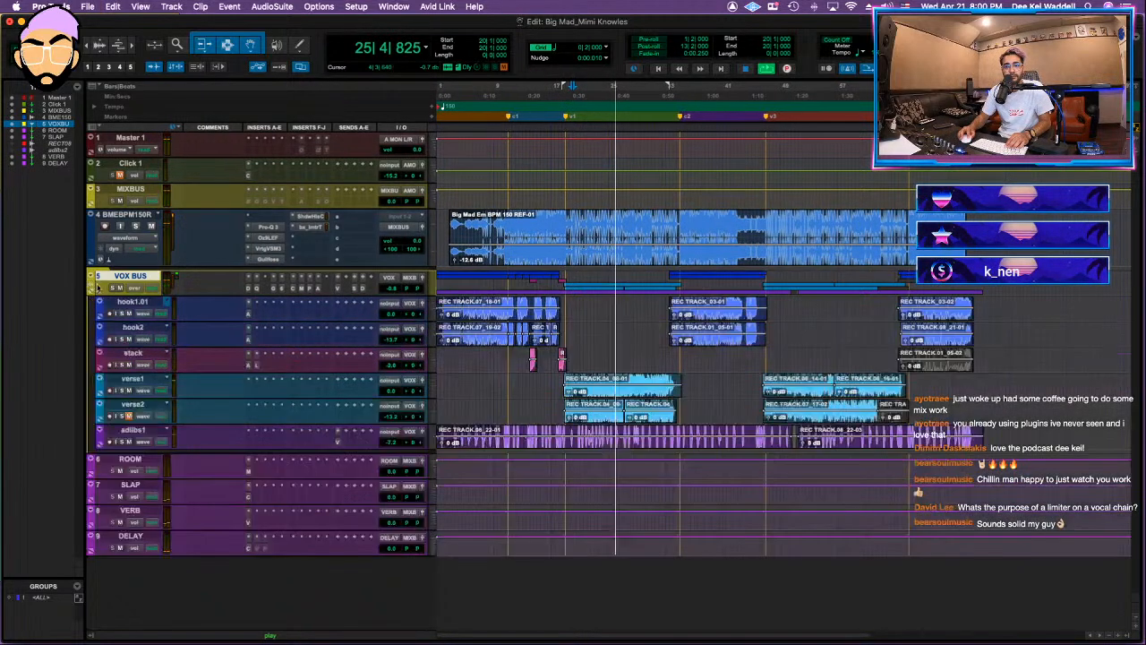
click(325, 441)
key(Escape)
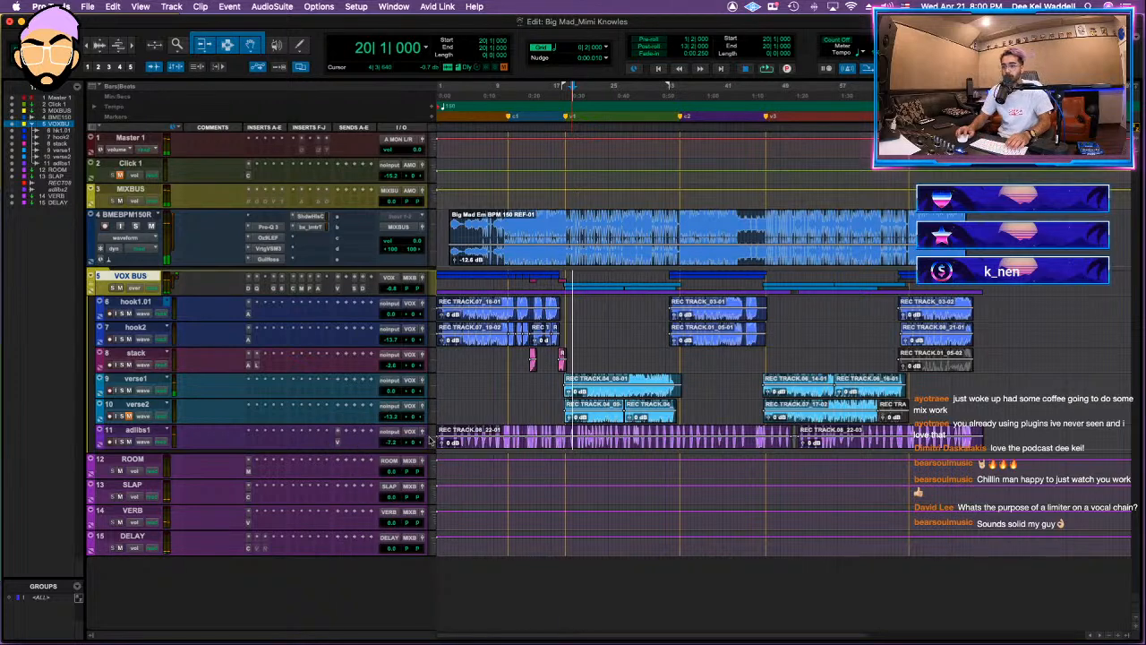
click(634, 387)
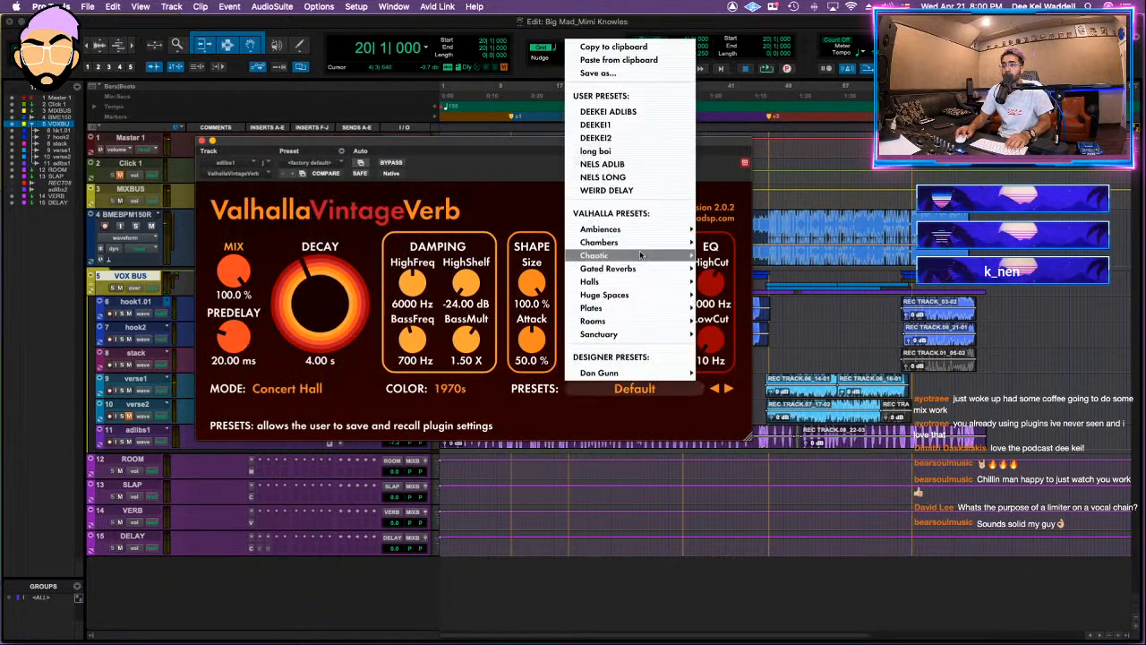
click(609, 112)
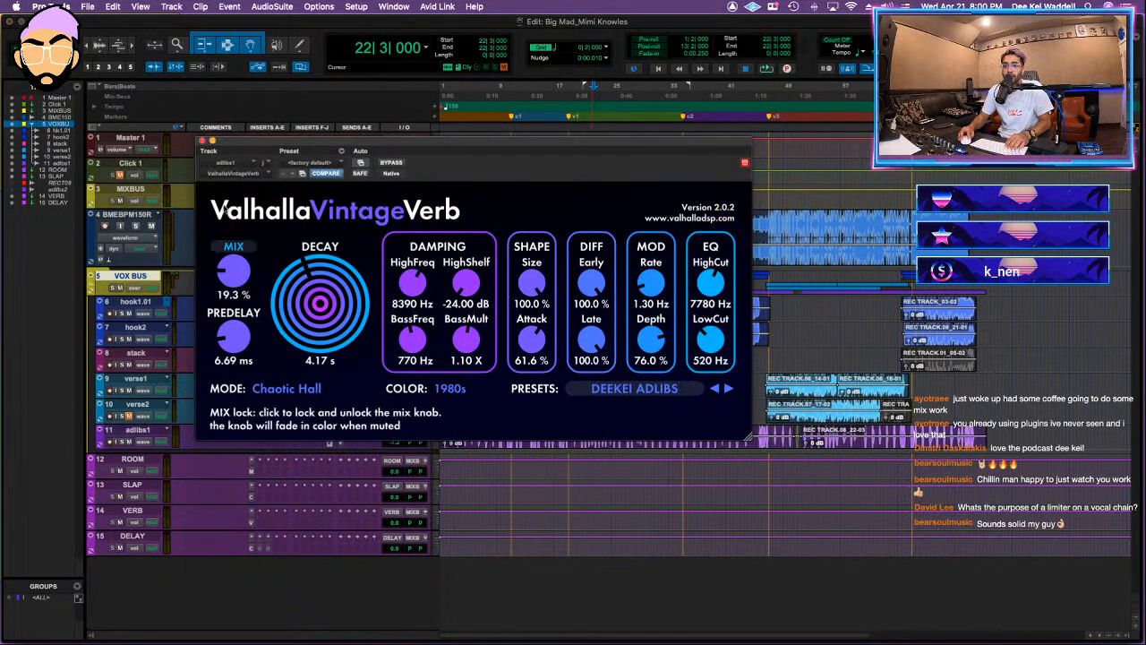
key(super+w)
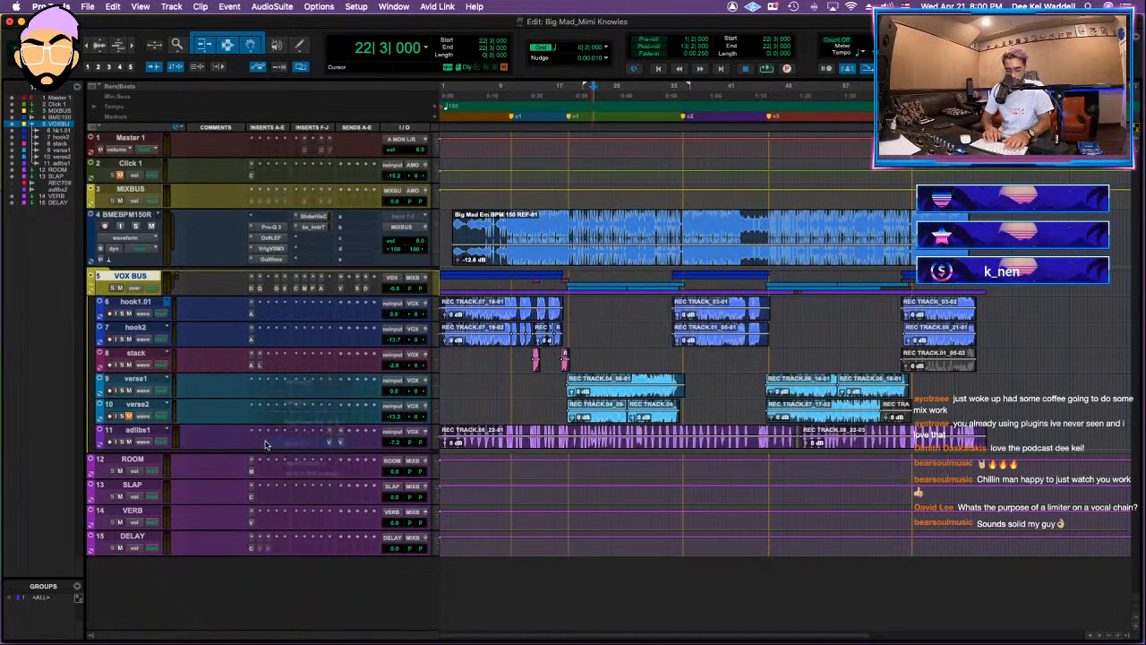
Step: Insert RCompressor on adlibs1 and set its ratio to 3.69 and threshold to -19.0 while auditioning
click(265, 445)
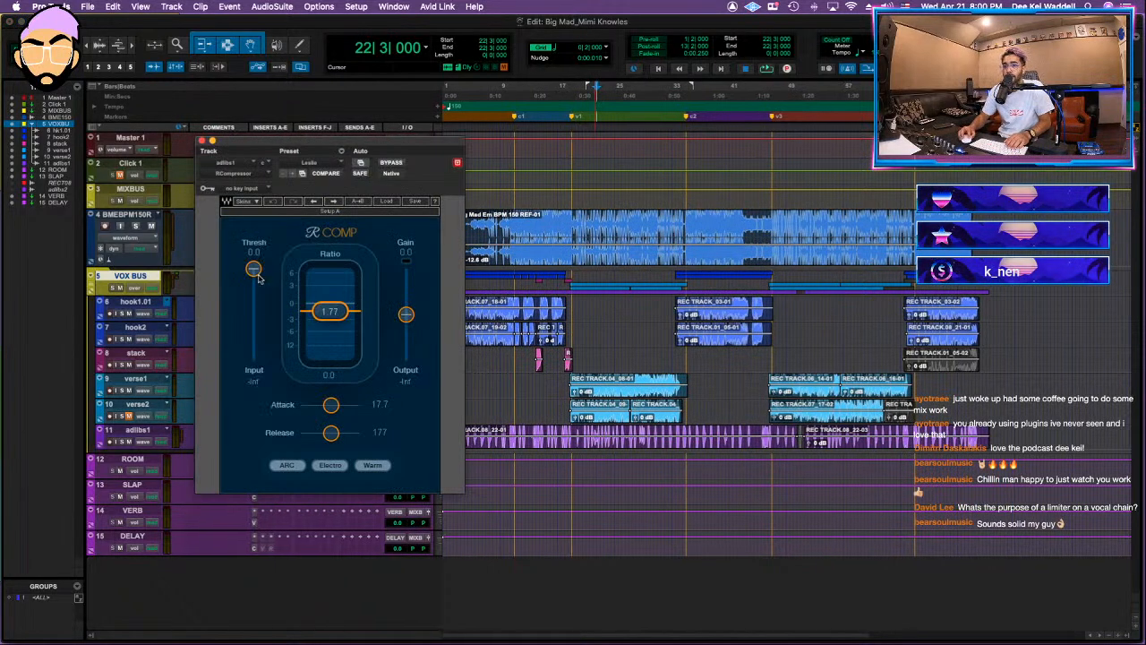
drag(330, 311, 329, 322)
drag(254, 269, 253, 298)
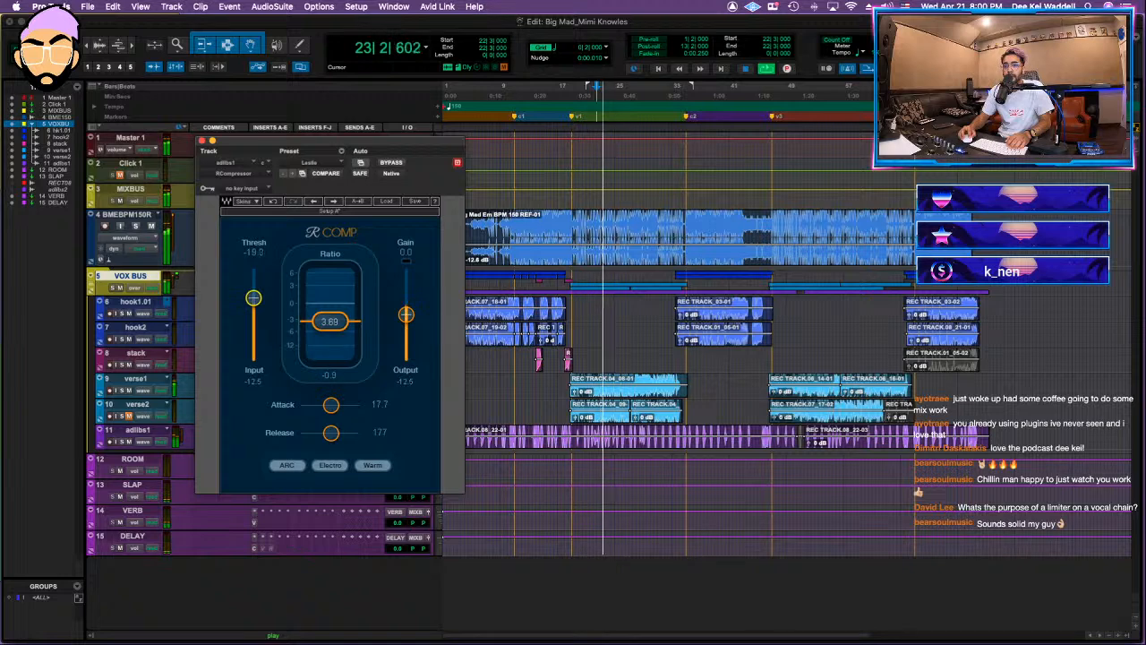
click(202, 141)
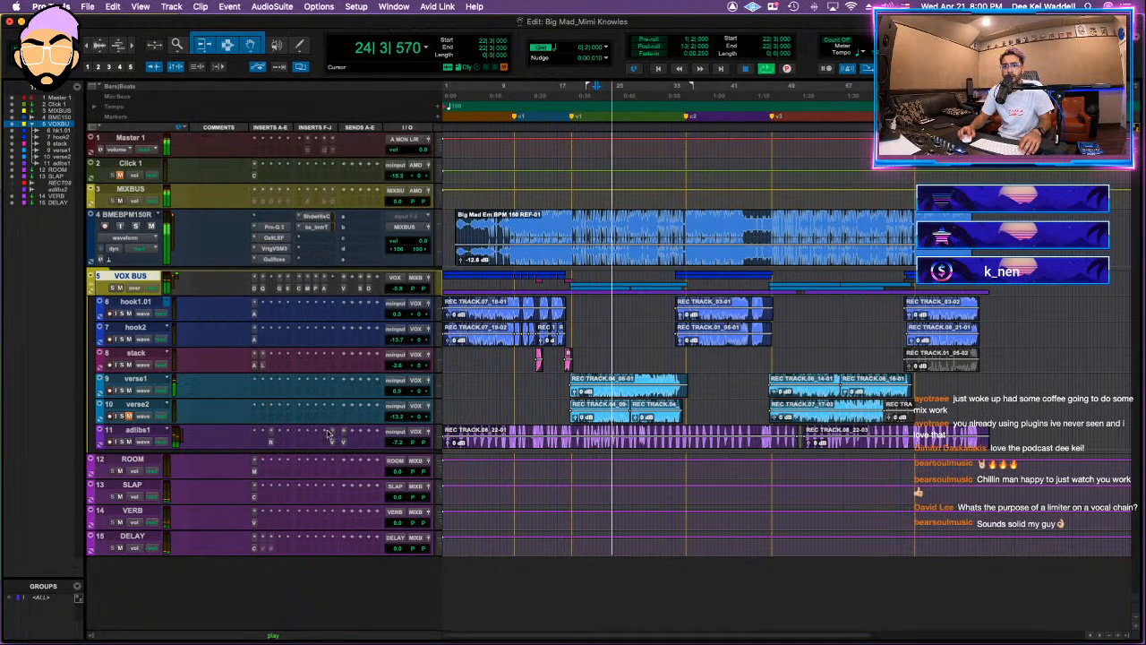
key(space)
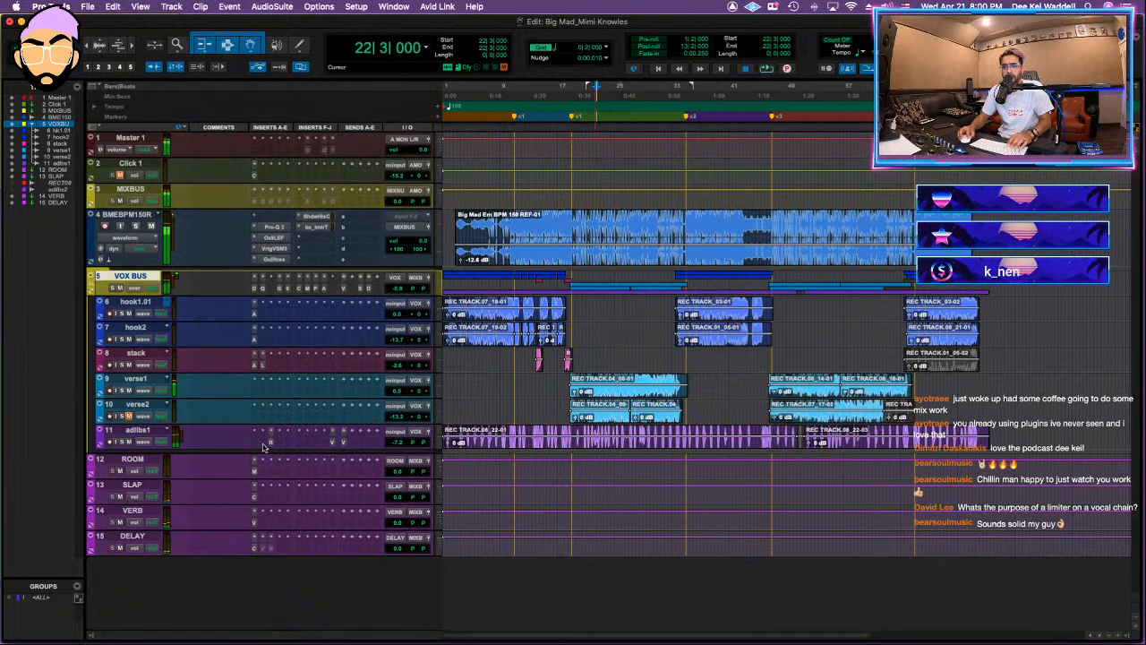
Step: Insert the Black Rooster VHL-3C filter on adlibs1 ahead of the compressor and adjust its high cut-off during playback
click(263, 444)
text(vlh)
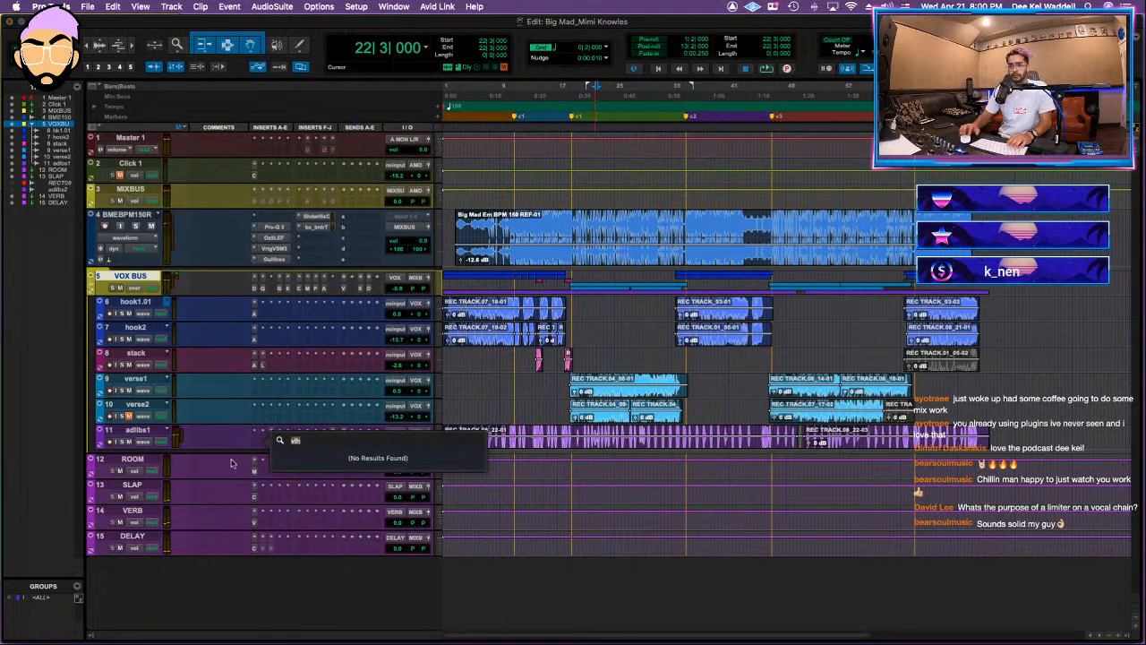
key(BackSpace)
key(BackSpace)
key(BackSpace)
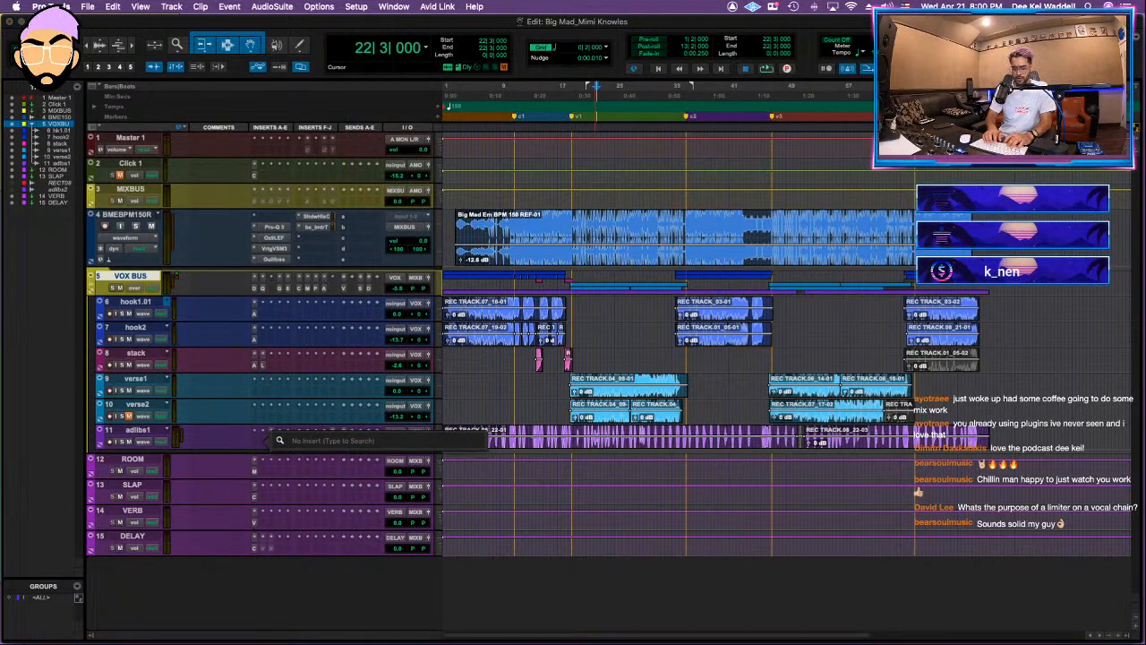
key(Escape)
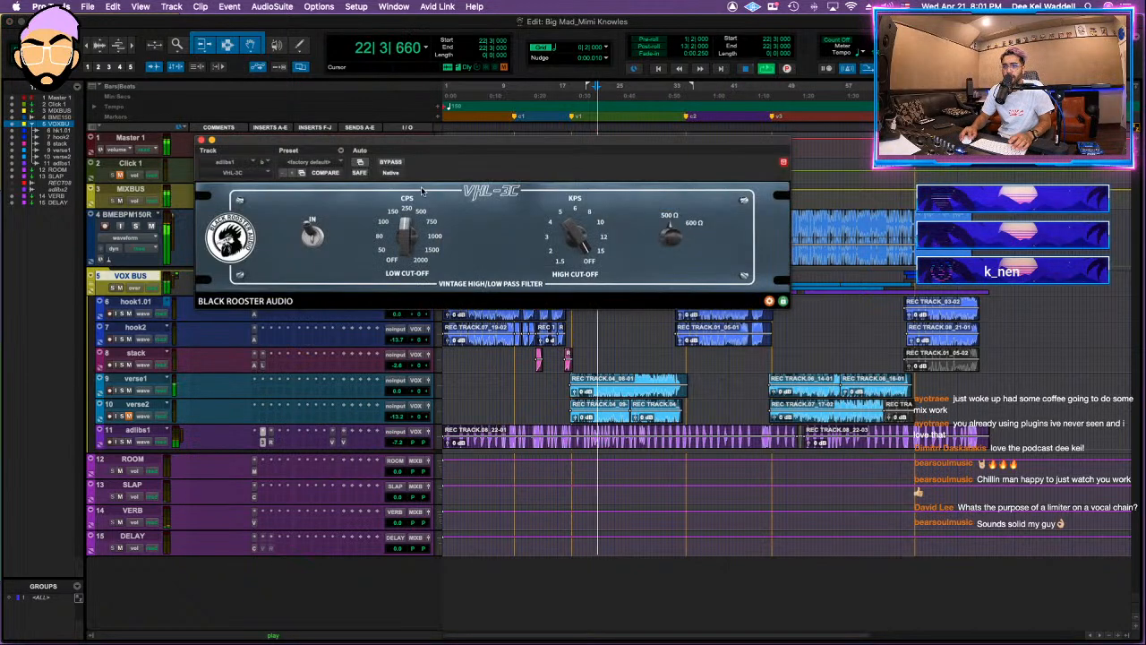
drag(576, 239, 551, 329)
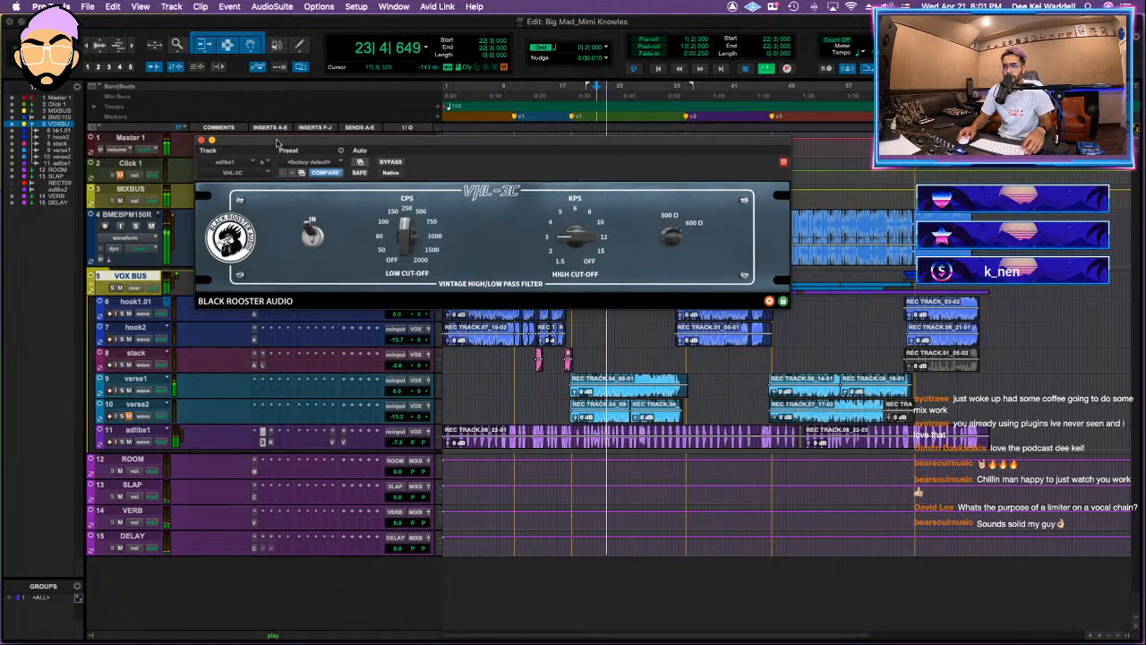
click(202, 142)
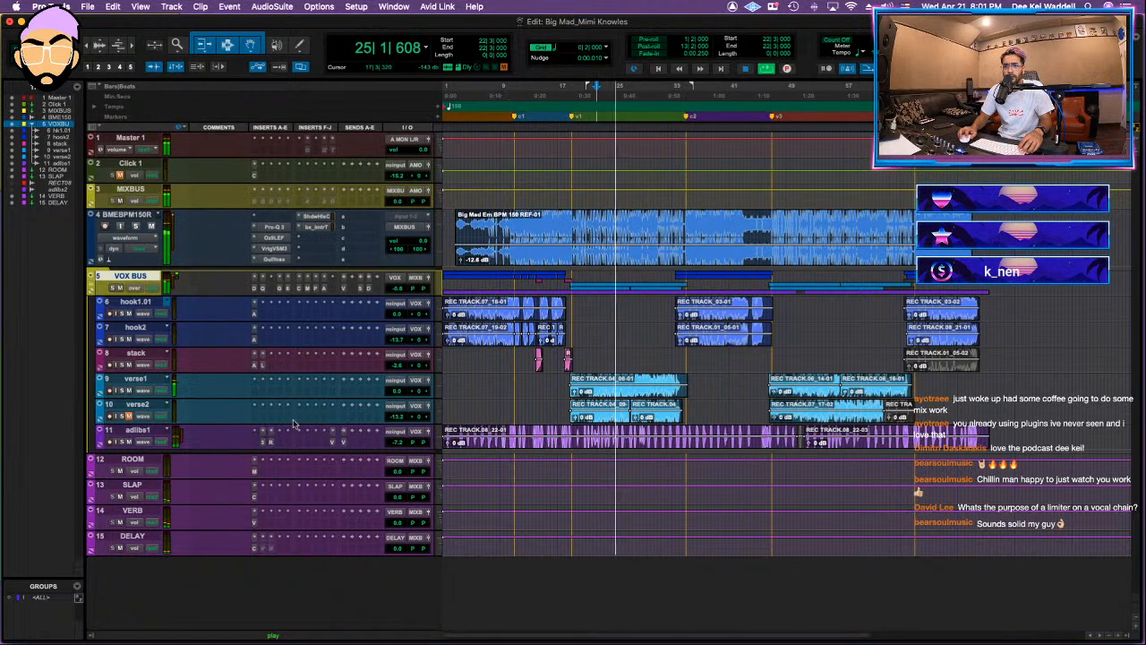
click(263, 439)
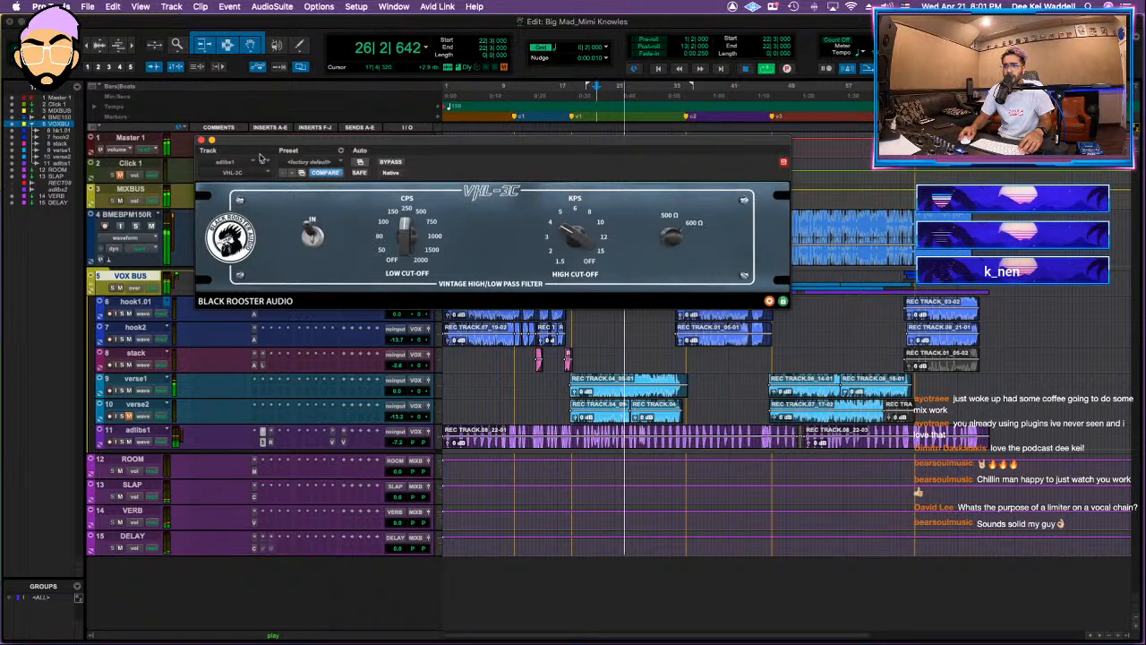
click(202, 142)
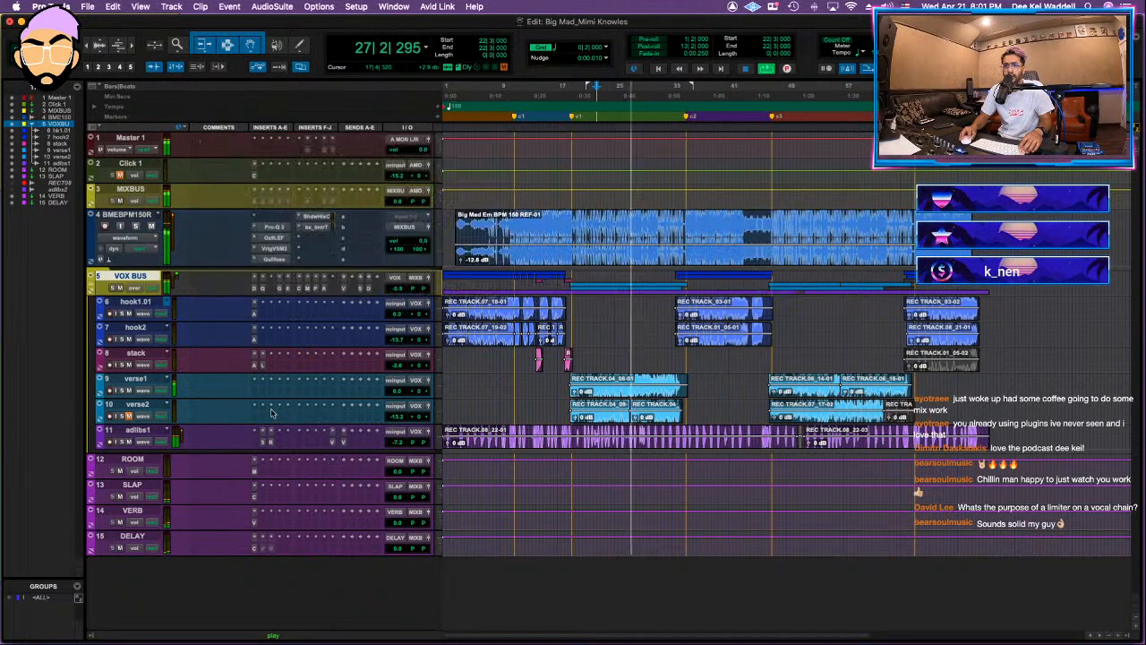
Step: Insert a mono/stereo Ozone Imager 2 on adlibs1 before the reverb, accepting the plug-in changes, and set its width to 50%
click(308, 448)
click(336, 401)
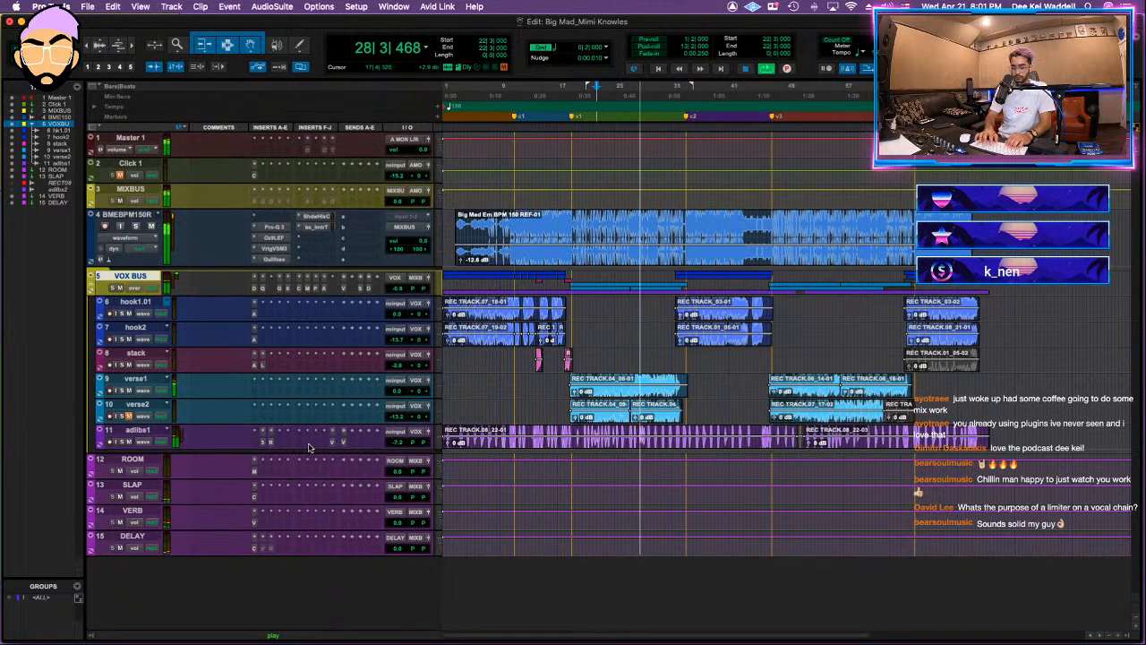
text(imager)
key(Down)
key(Down)
key(Down)
key(Down)
key(Down)
key(Down)
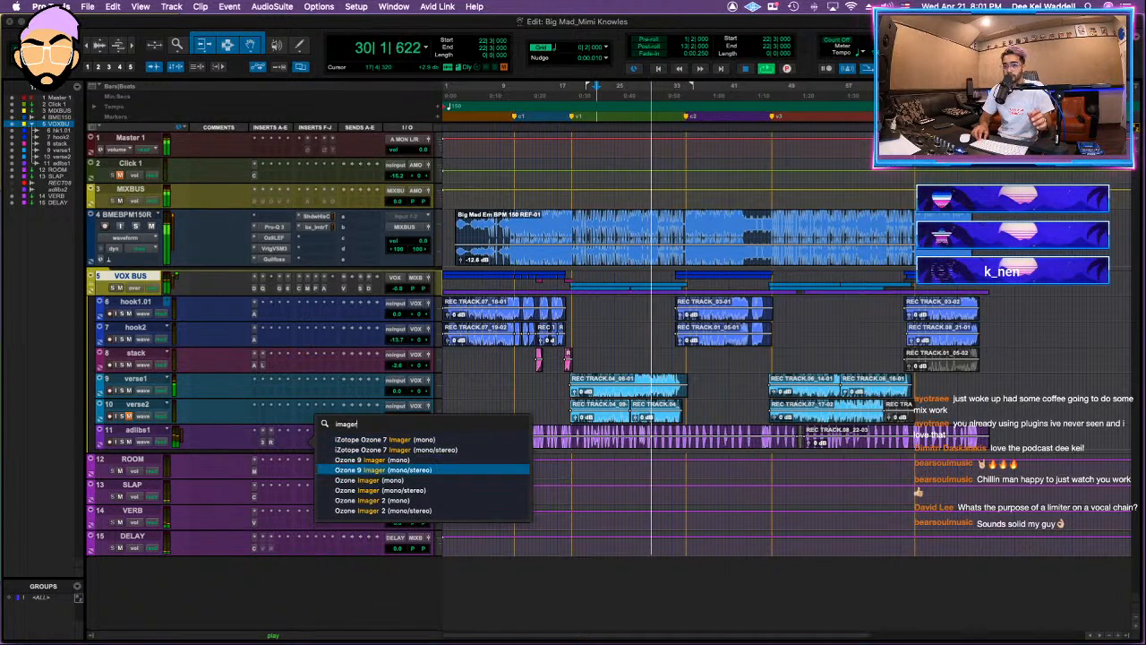
key(Up)
key(Down)
key(Return)
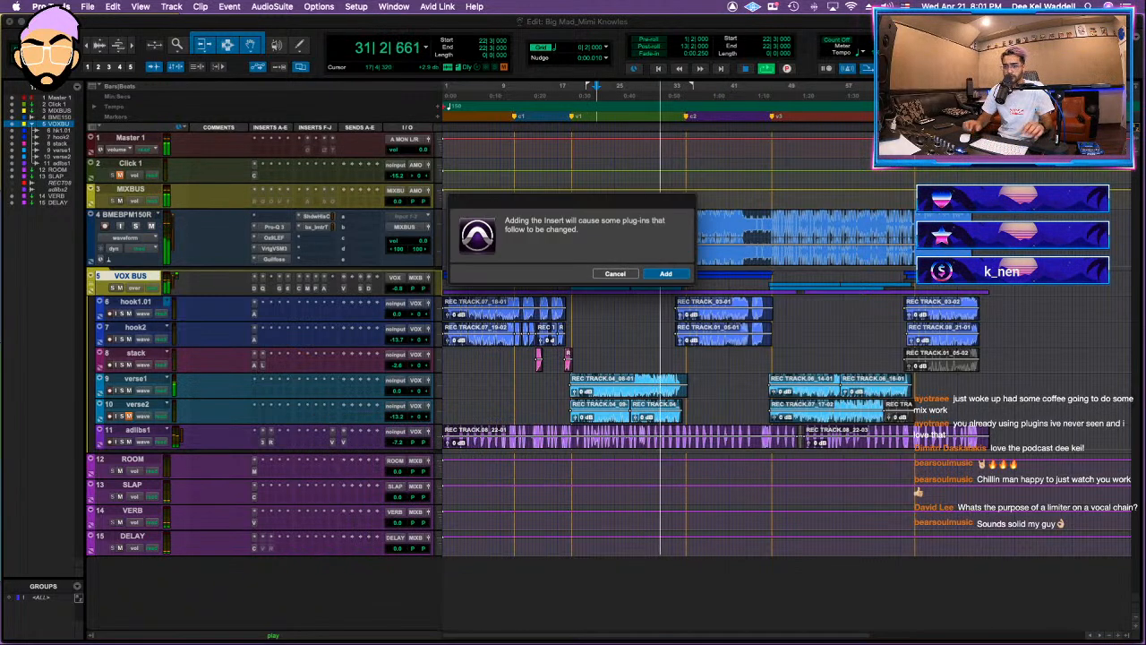
click(678, 274)
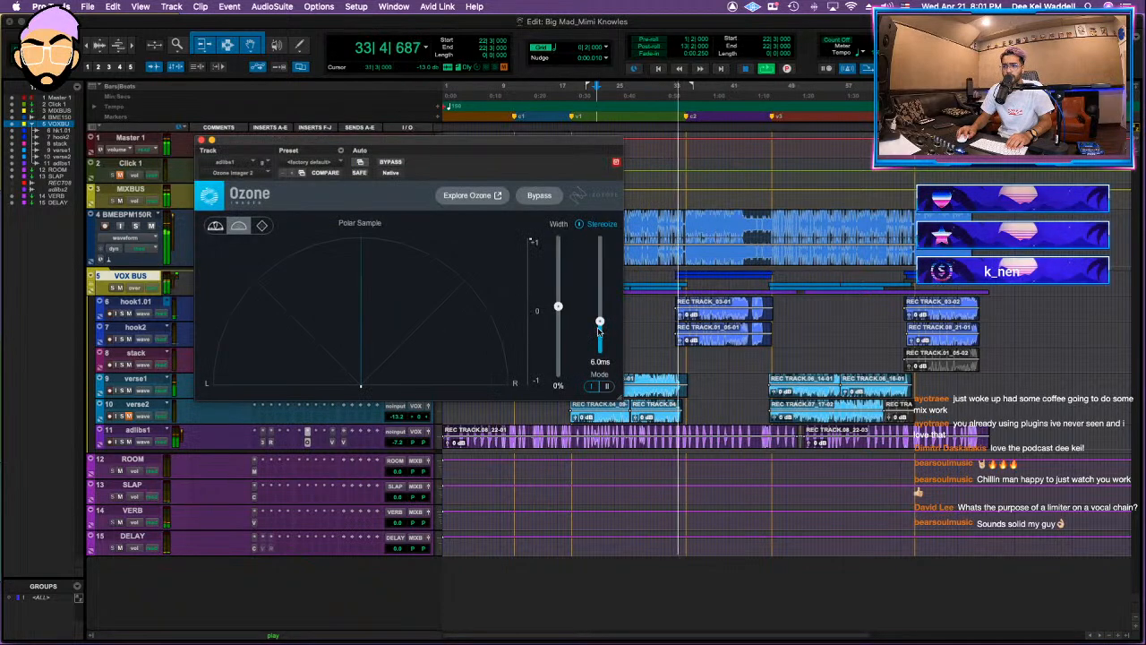
drag(558, 306, 559, 271)
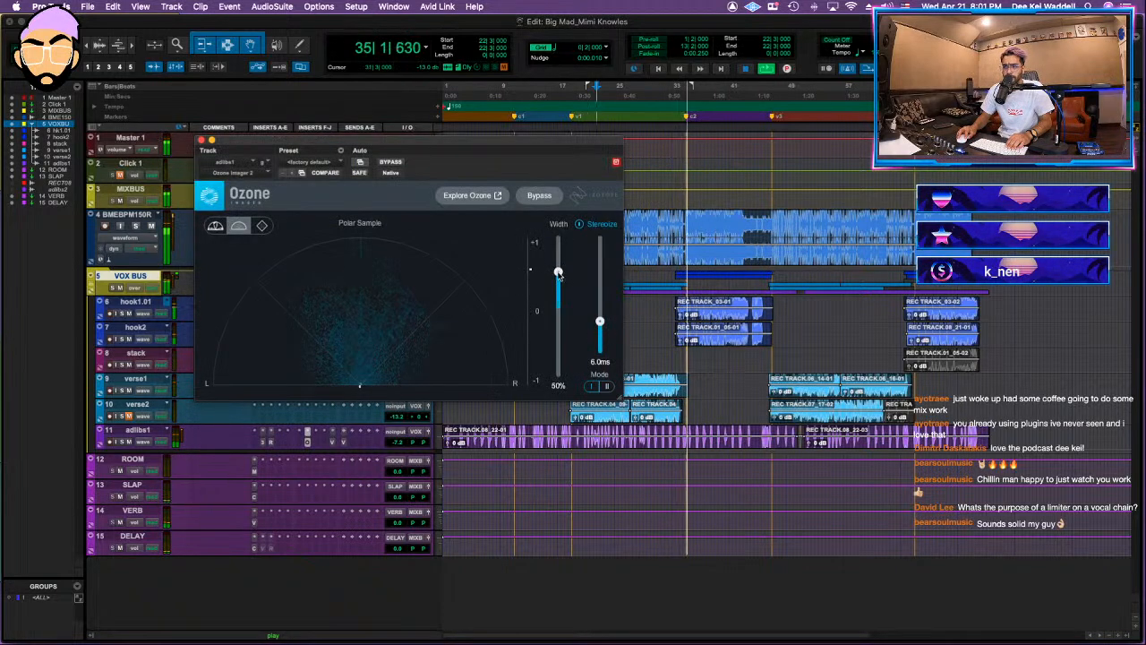
click(202, 140)
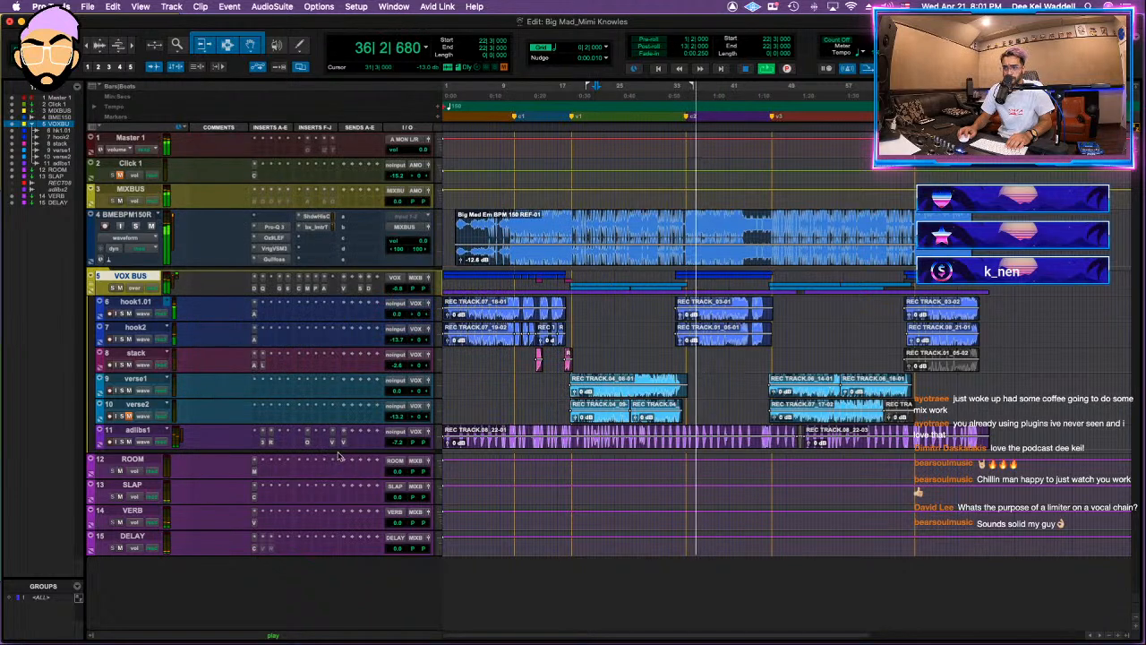
Step: Lower the adlibs1 track volume to -9.2 dB and collapse the VOX BUS folder
drag(399, 441, 400, 446)
key(shift+f)
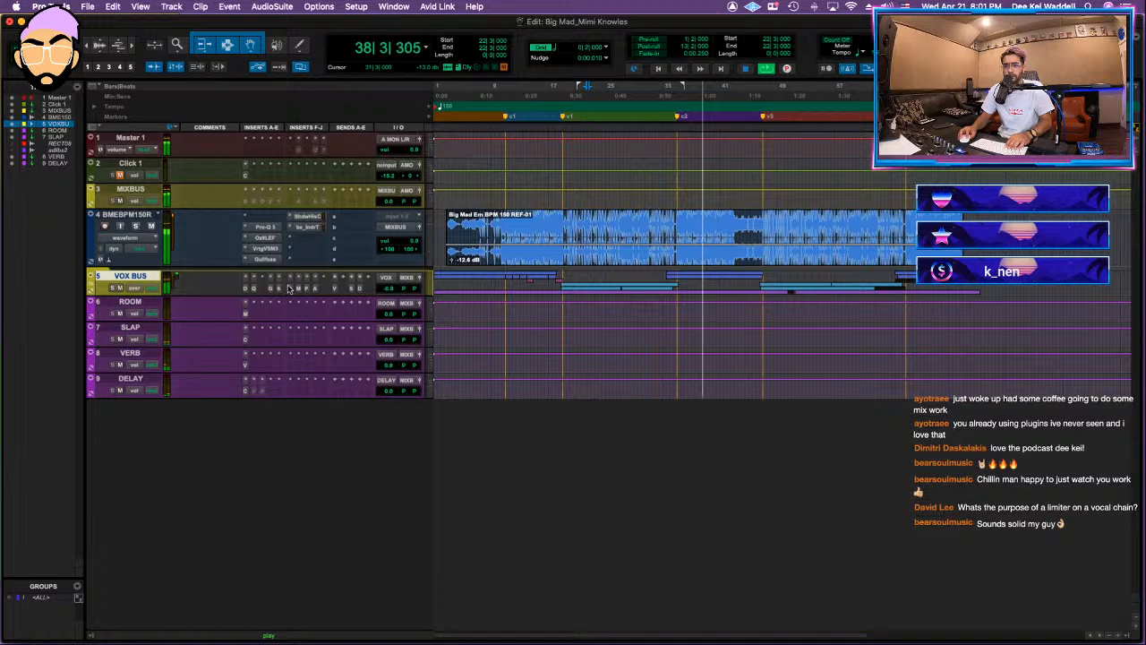
Step: Enable the Oxford Inflator and Vertigo VSC-2 inserts on MIXBUS and review their settings during playback
click(259, 205)
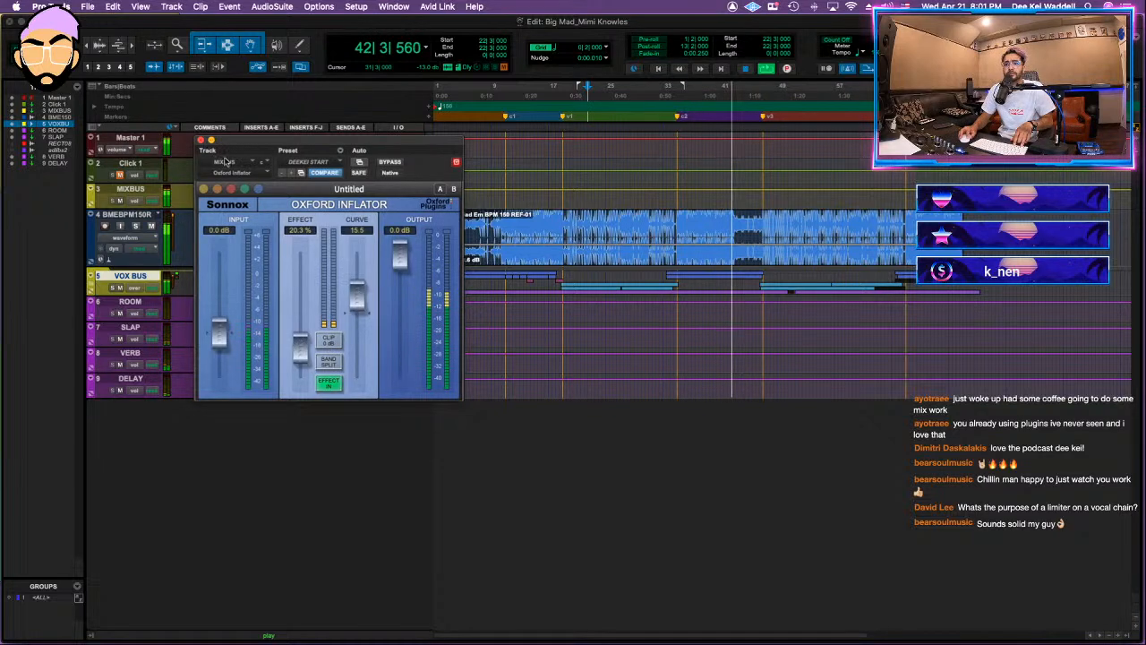
click(201, 141)
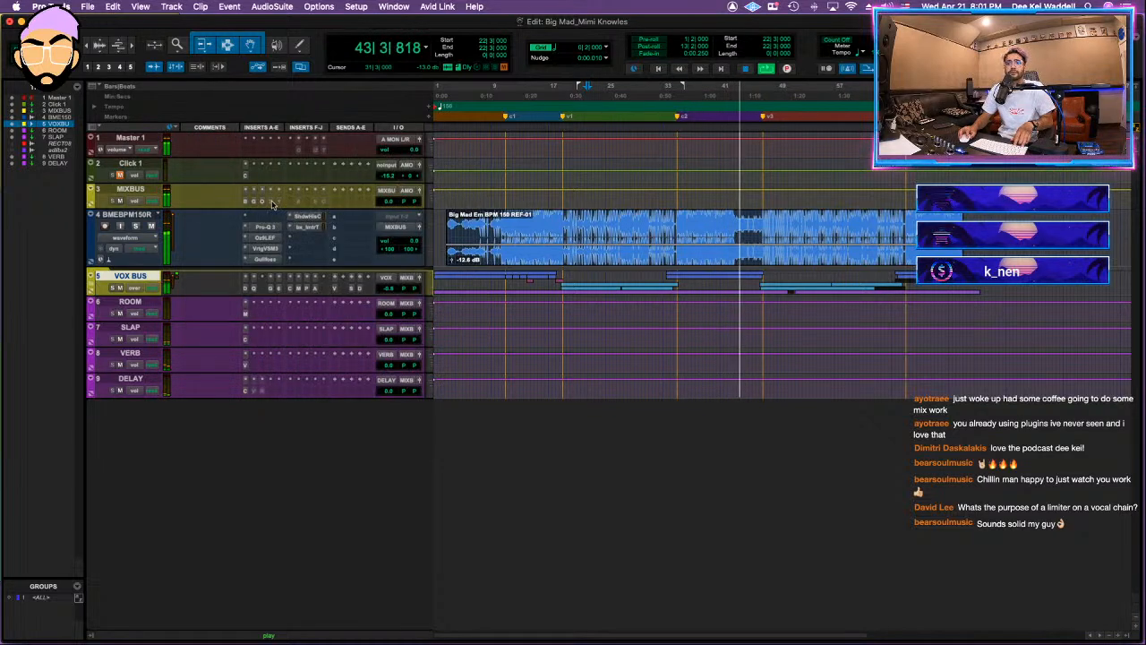
click(273, 202)
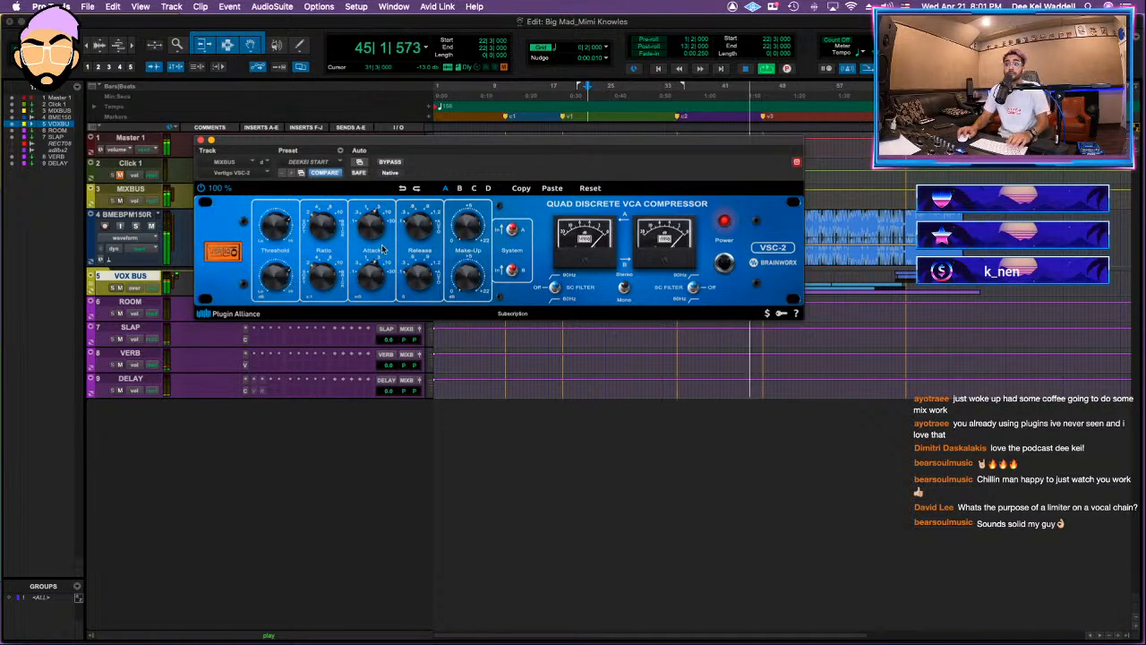
drag(739, 153, 733, 314)
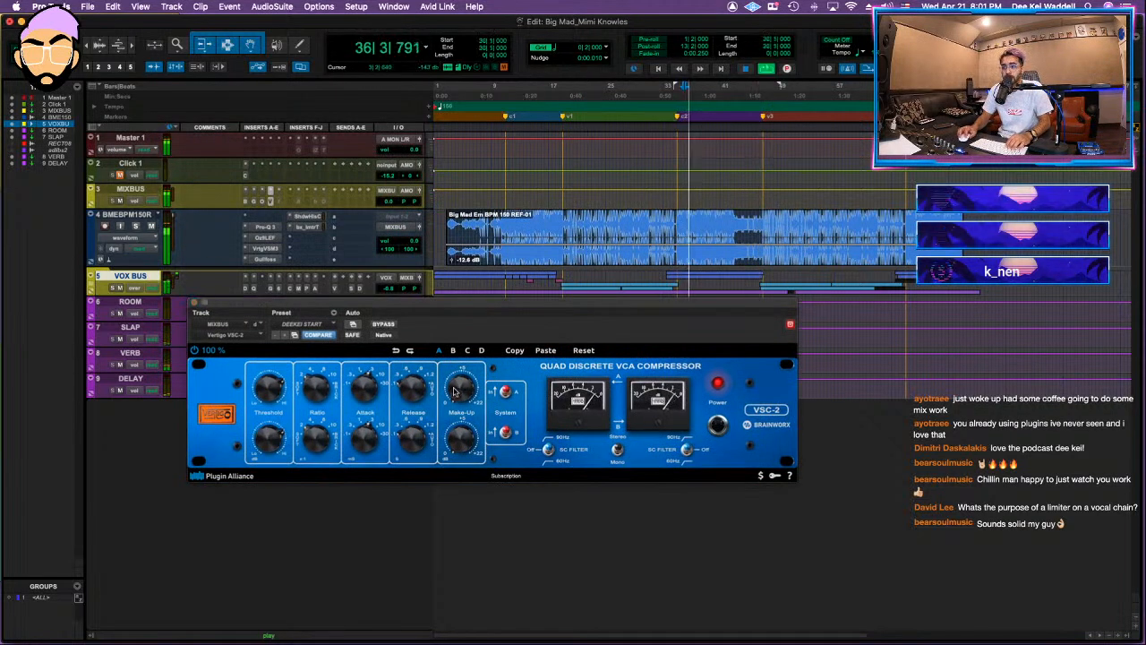
mouse_move(281, 382)
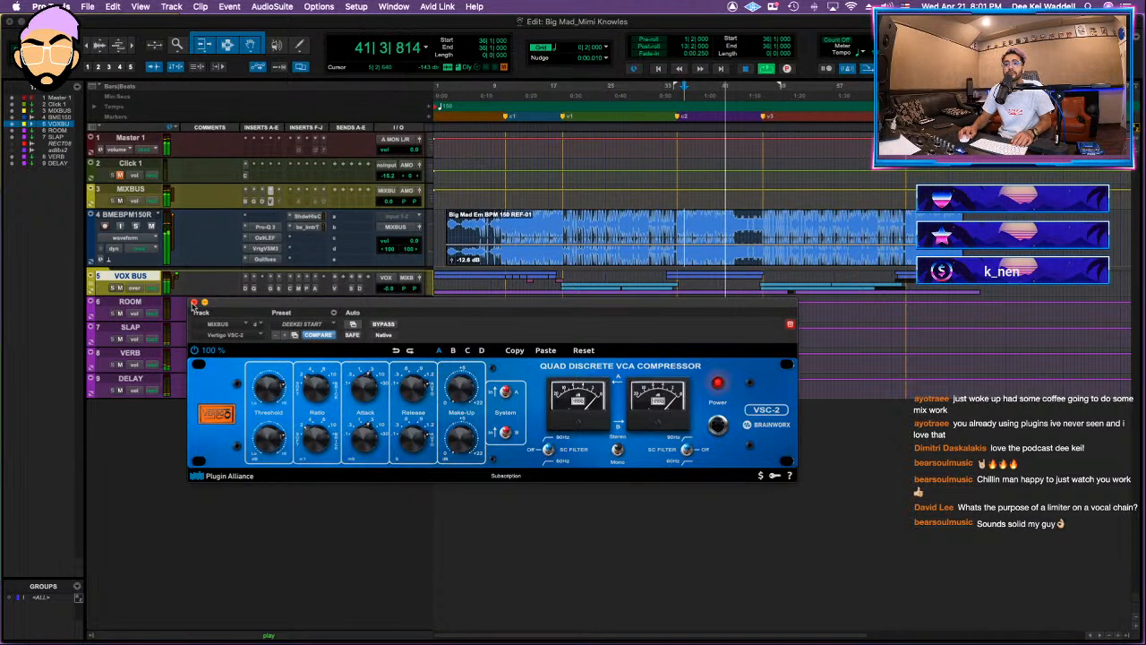
click(193, 303)
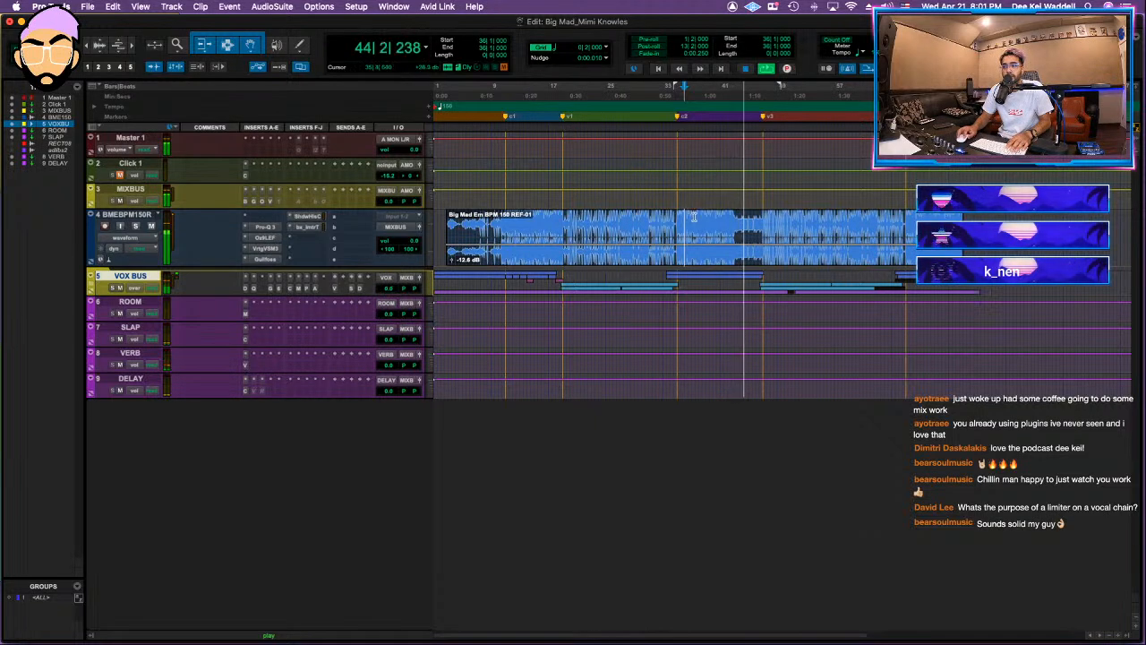
Step: Restart playback, expand the VOX BUS folder, and check the MV2 levels on its insert chain
key(space)
key(space)
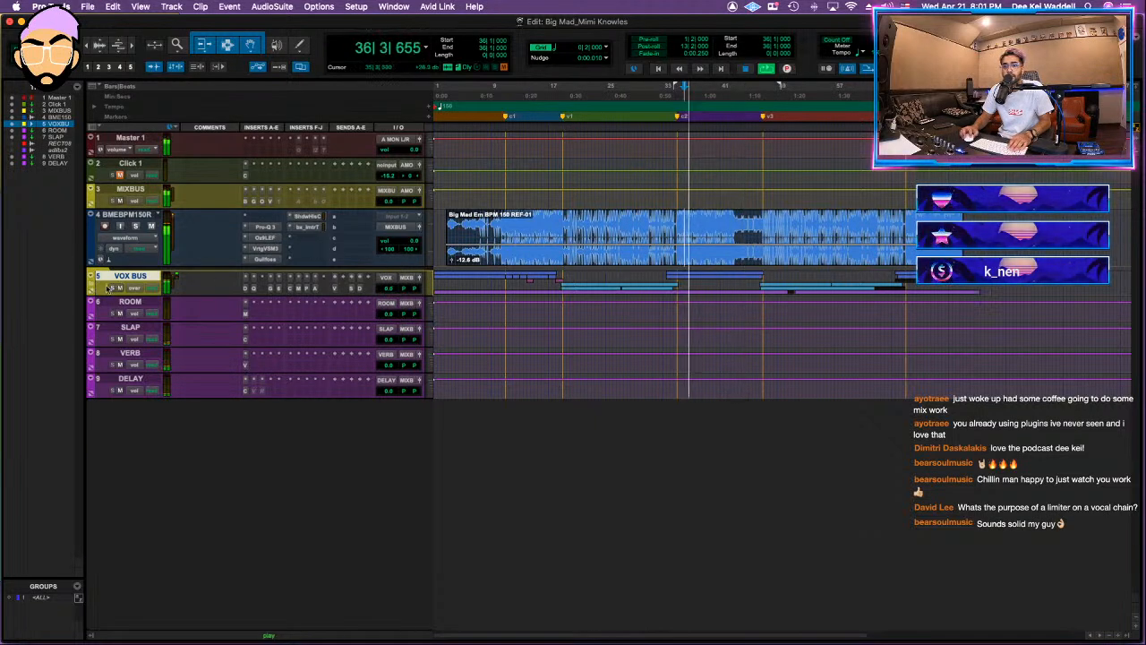
click(107, 287)
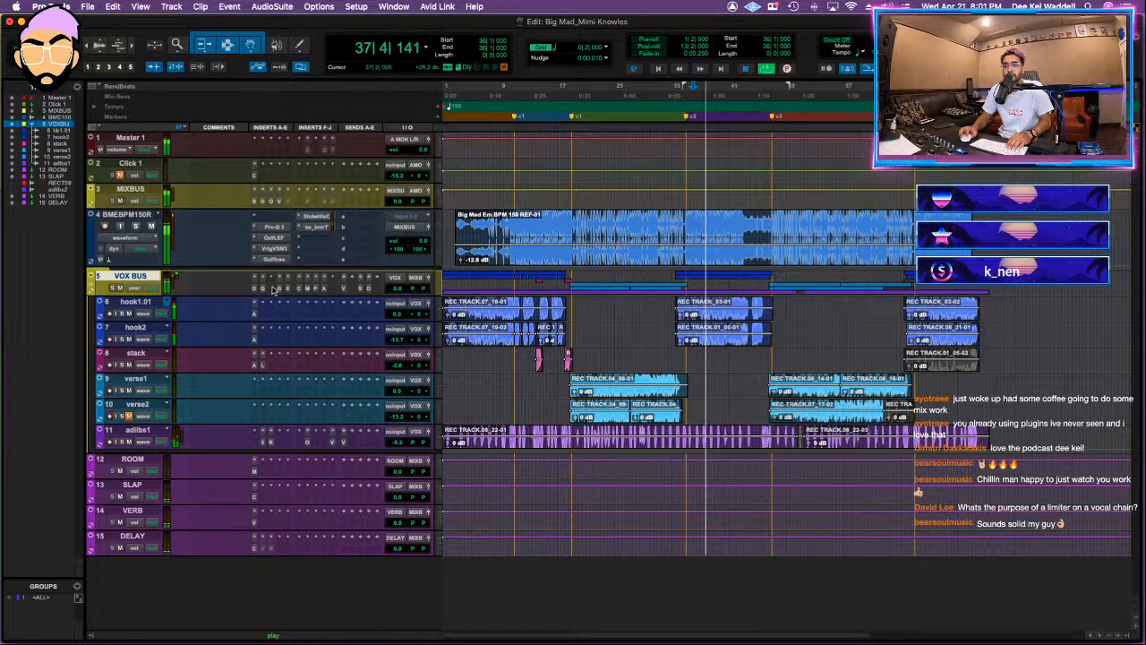
click(273, 288)
click(273, 289)
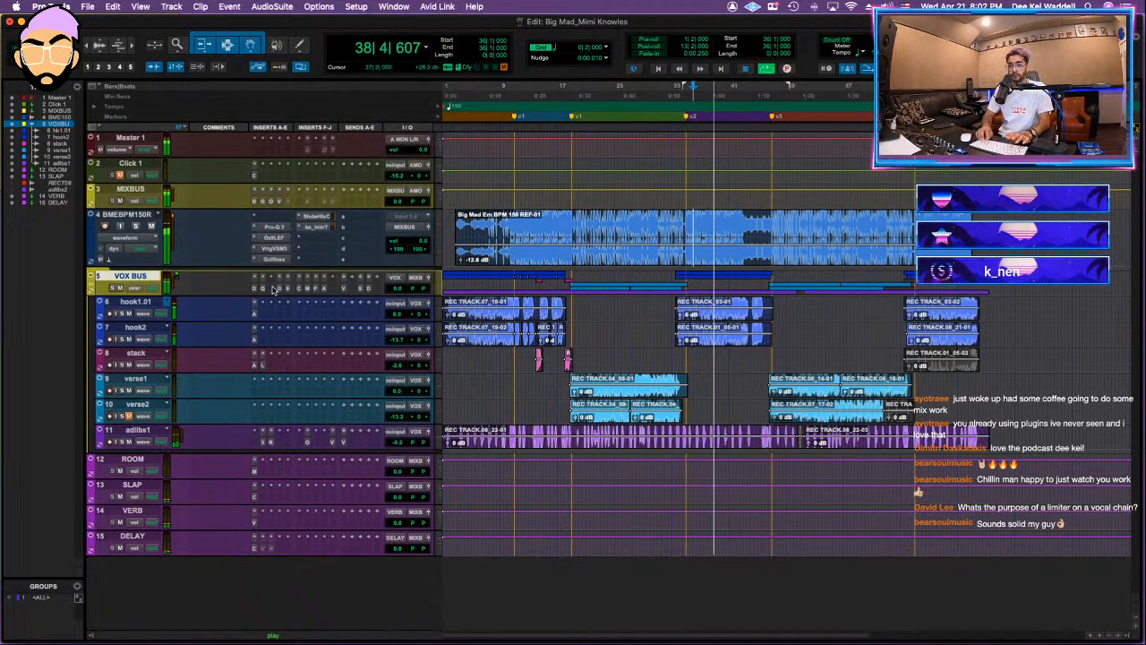
click(273, 289)
click(394, 319)
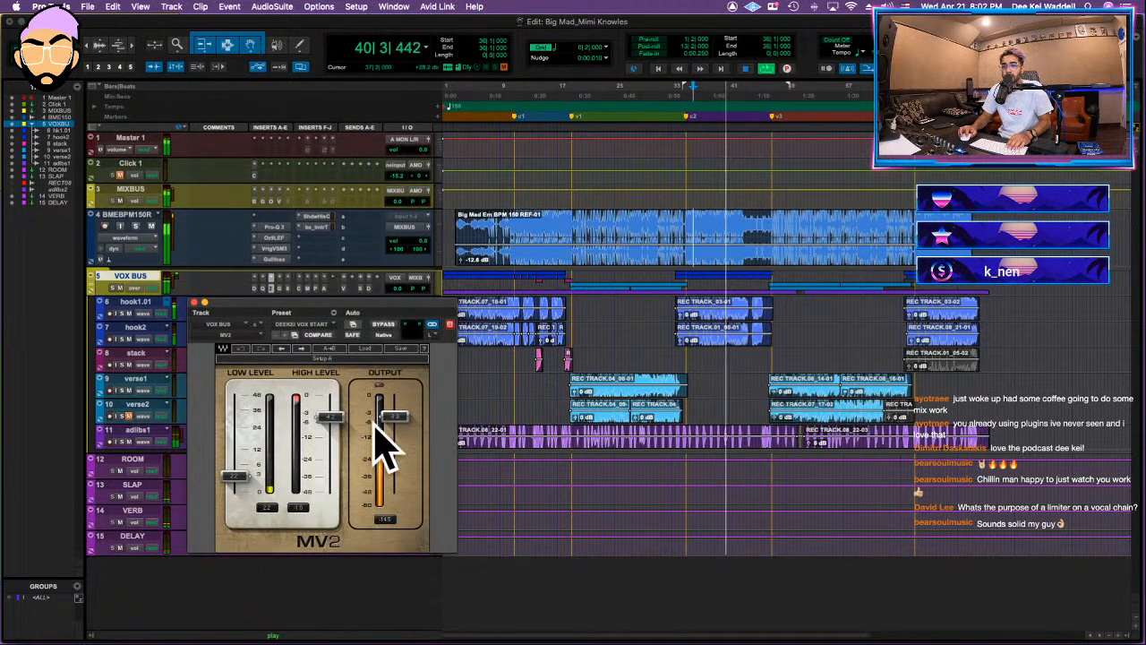
click(195, 302)
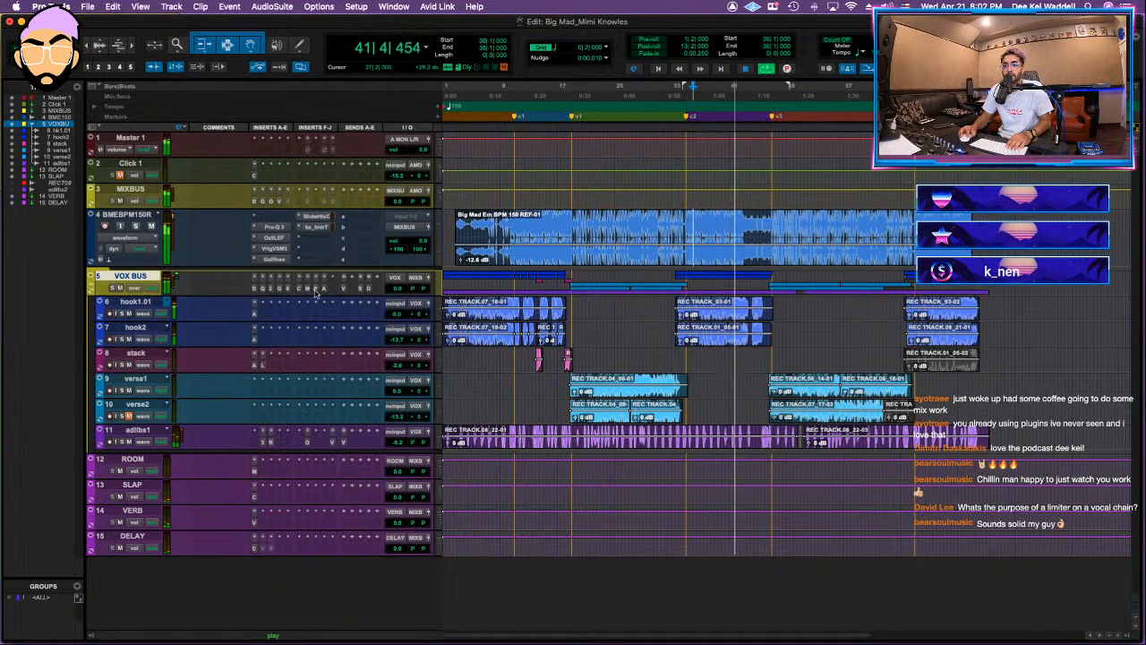
Step: Examine the Purple Audio MC77, Maag MAGNUM-K and AMEK EQ 200 settings on the VOX BUS during playback
click(320, 288)
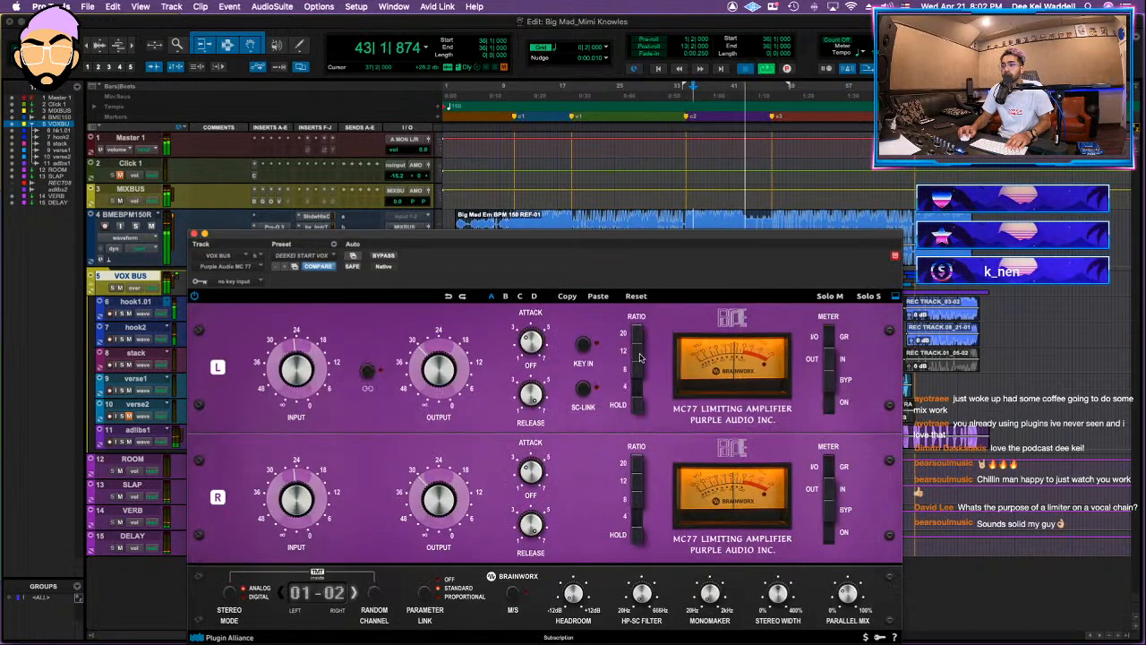
key(space)
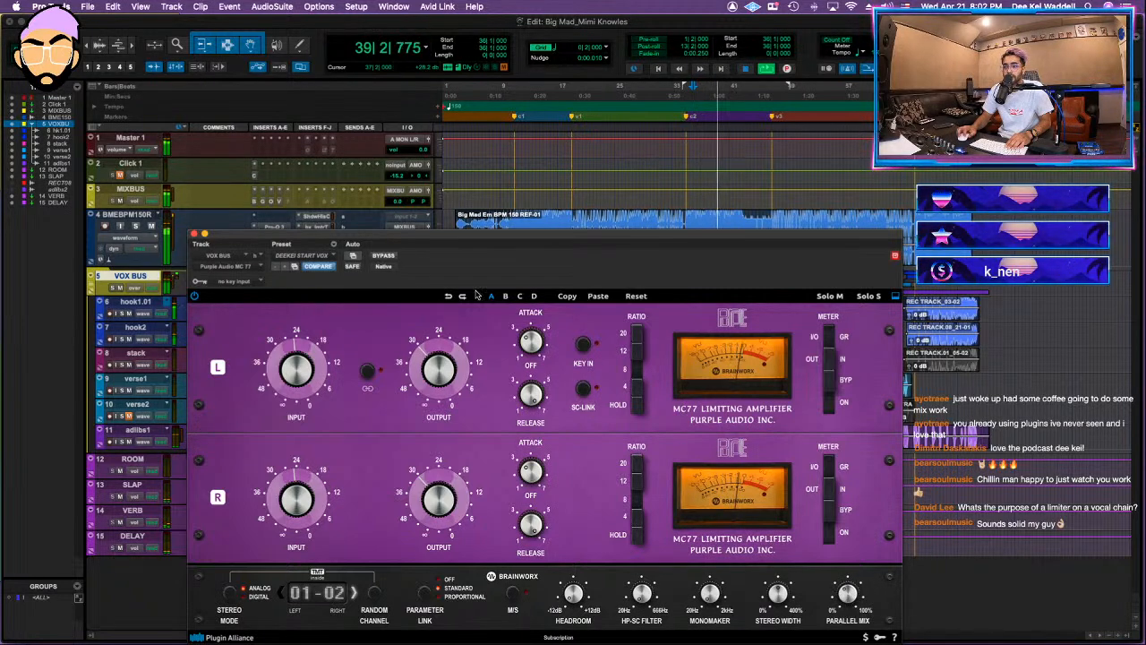
click(195, 234)
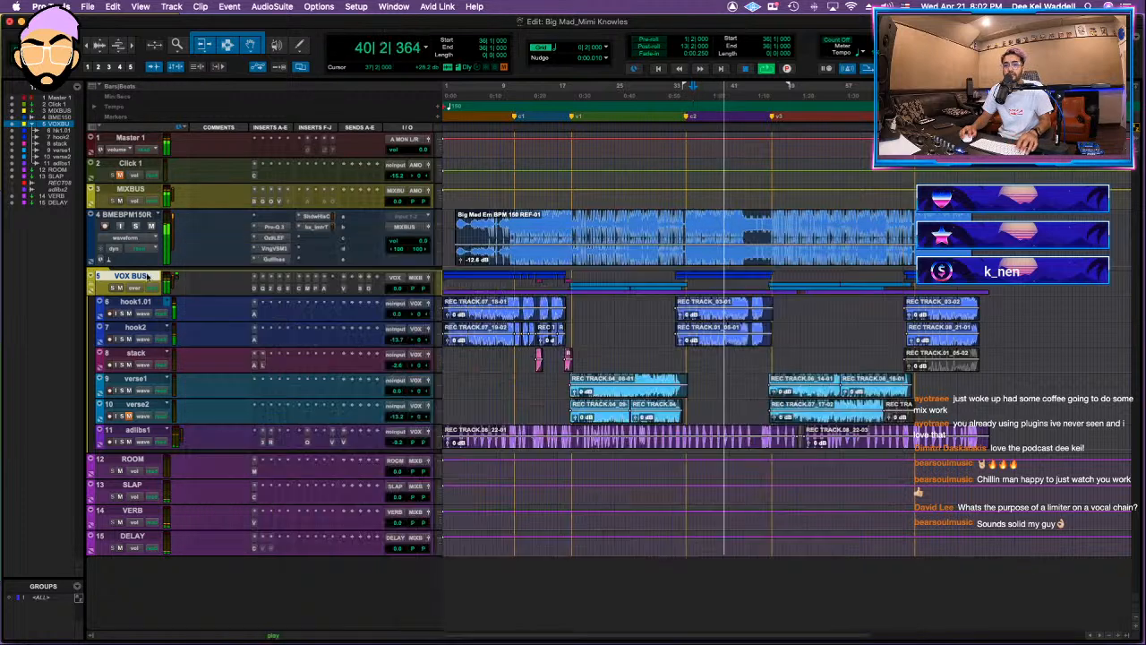
click(309, 288)
click(192, 232)
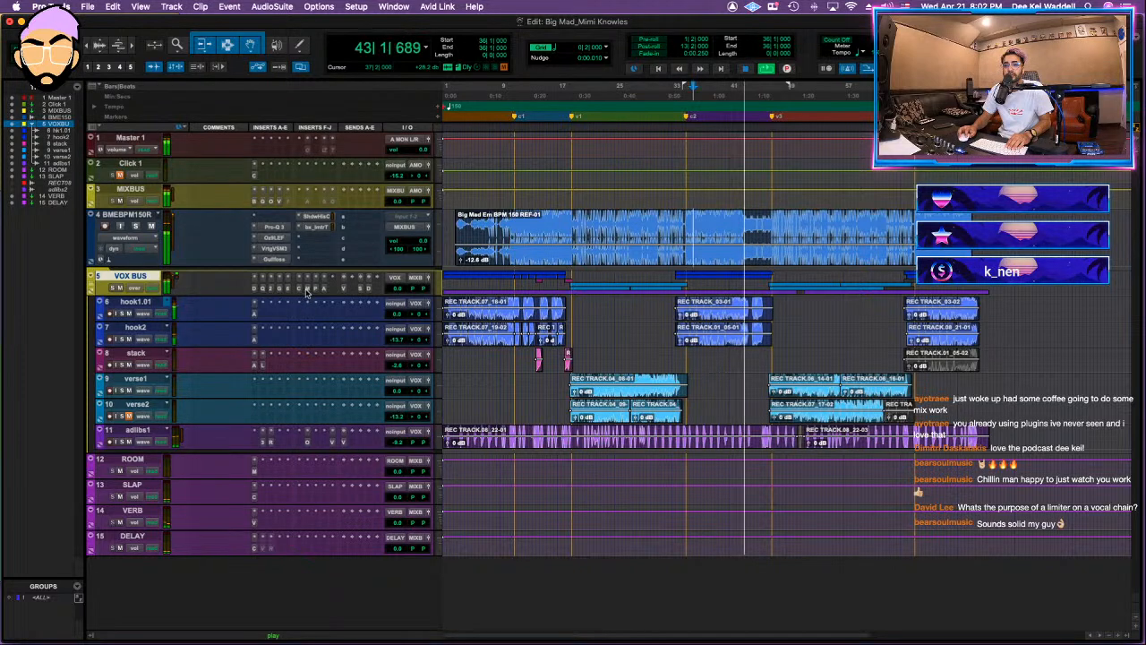
click(306, 289)
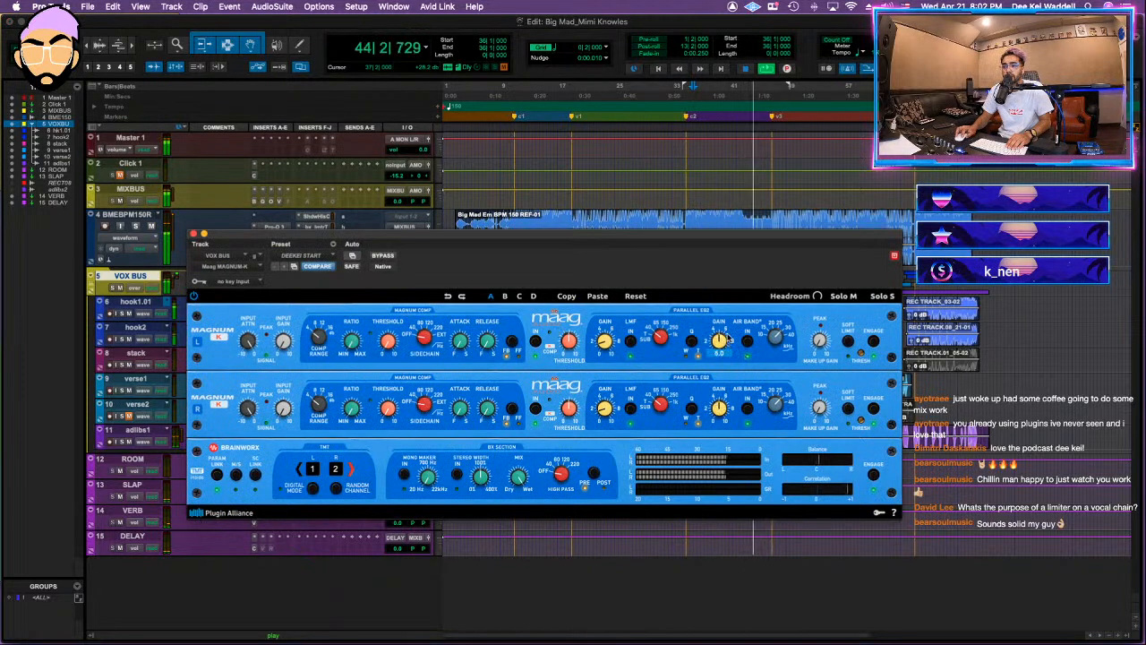
click(193, 235)
click(324, 288)
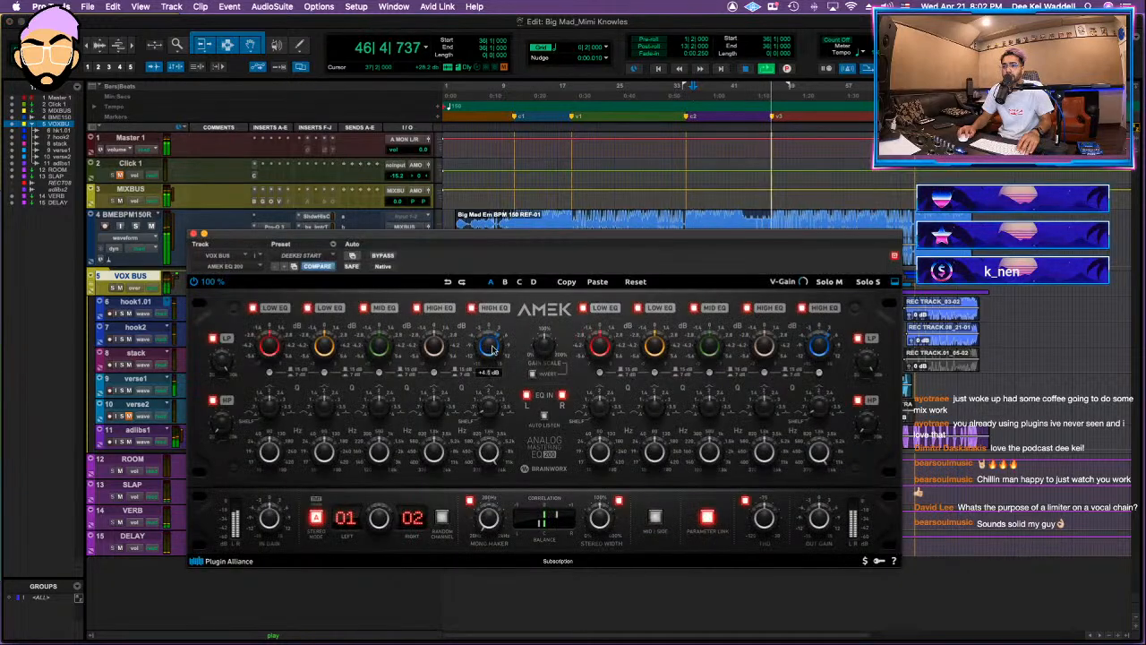
click(194, 234)
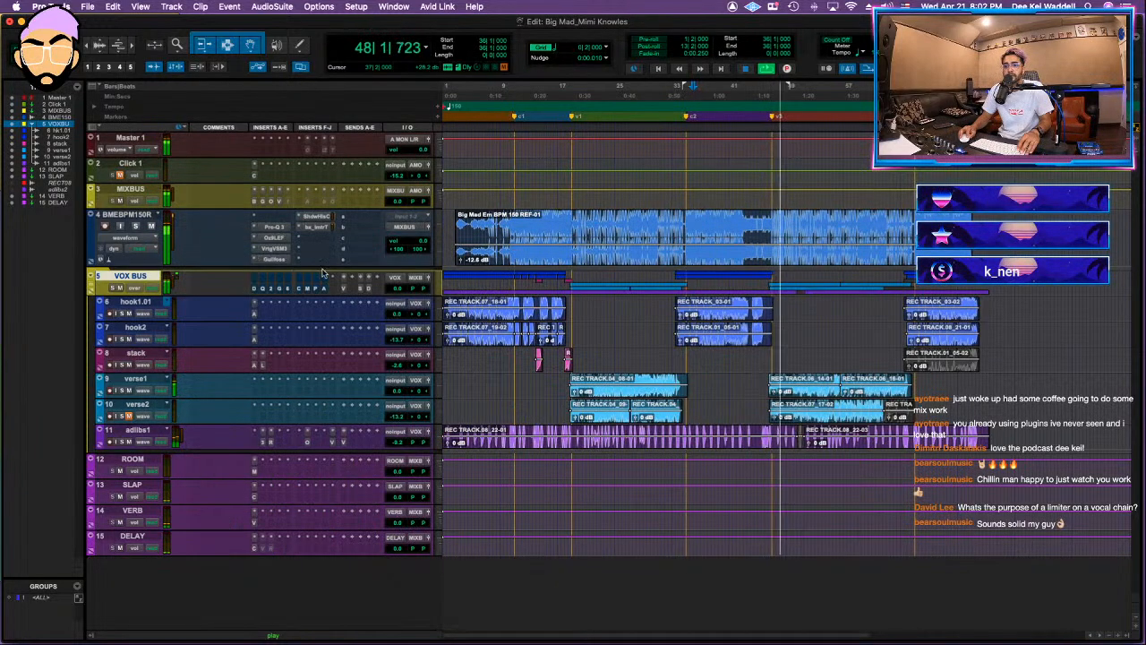
Step: Shift the low-mid cut in the VOX BUS FabFilter Pro-Q 3 slightly lower in frequency
click(278, 286)
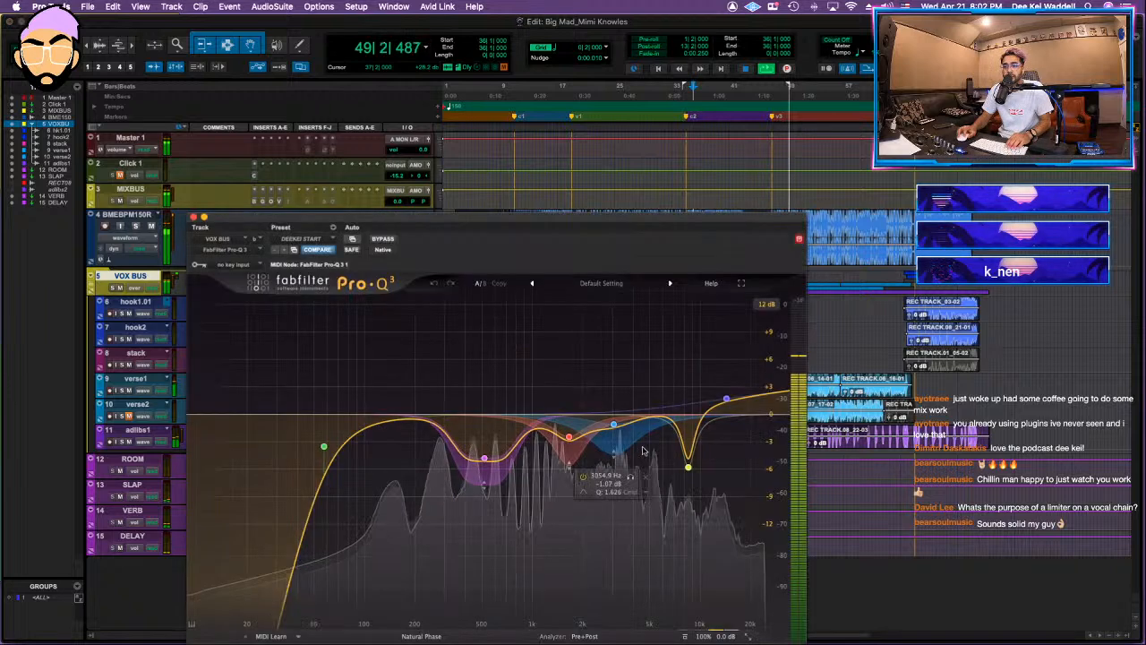
drag(485, 458, 474, 457)
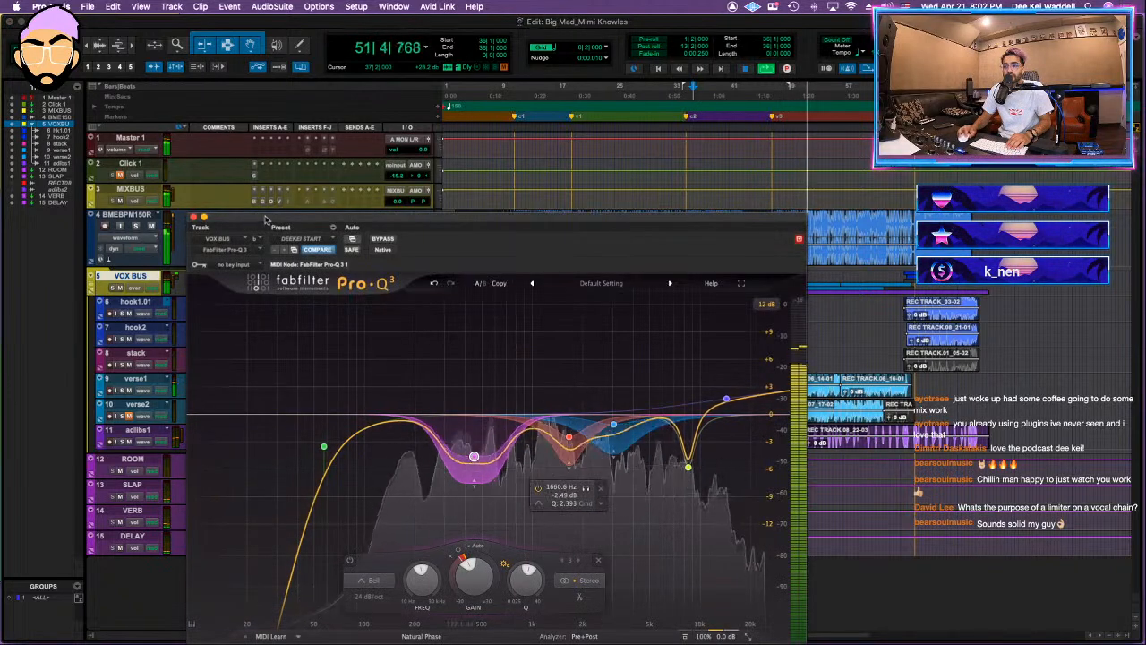
click(193, 216)
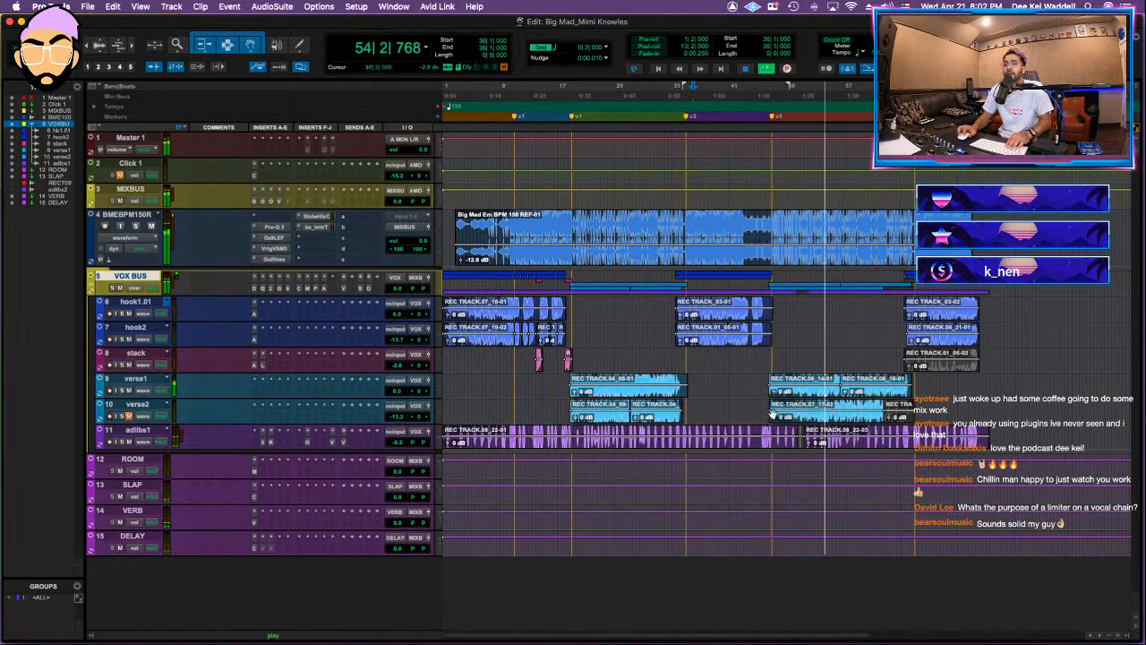
Step: Save the session and raise the VOX BUS DELAY send to about -27 dB while playing from the first hook
key(space)
click(526, 236)
key(space)
key(super+s)
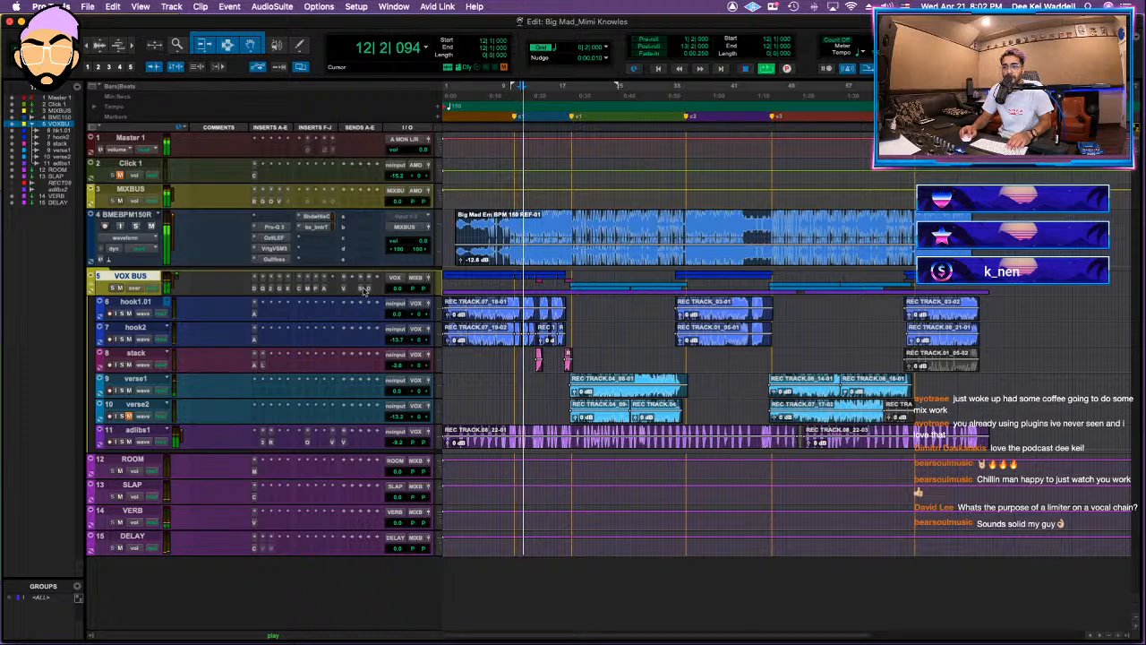
click(368, 288)
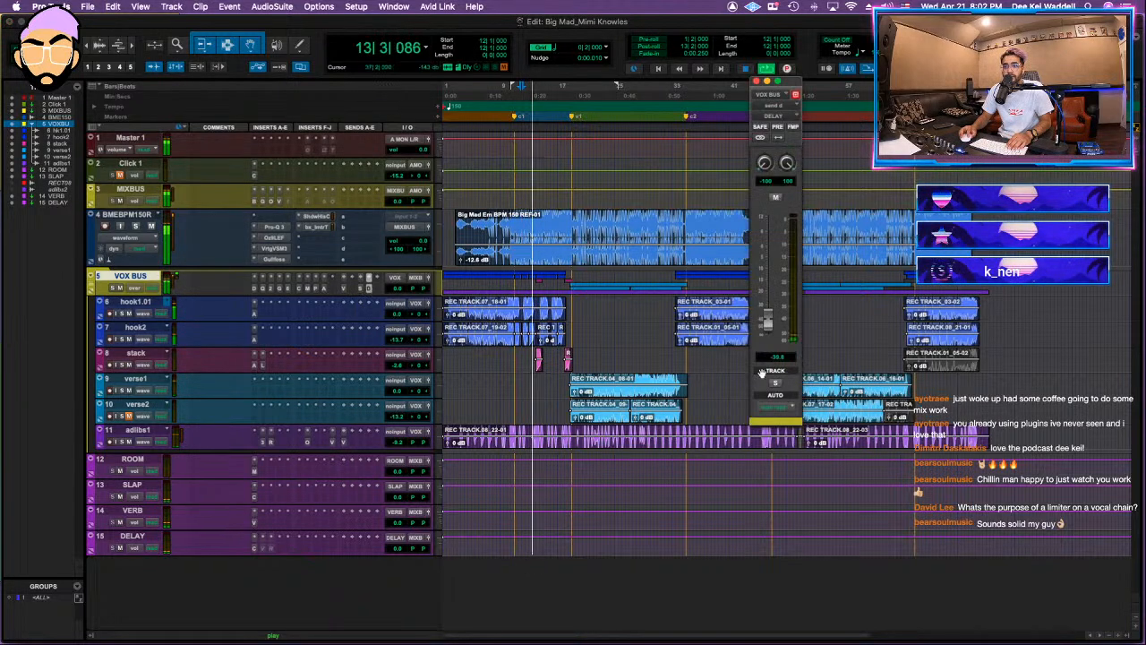
mouse_move(767, 321)
mouse_down()
mouse_move(769, 275)
mouse_move(767, 304)
mouse_up()
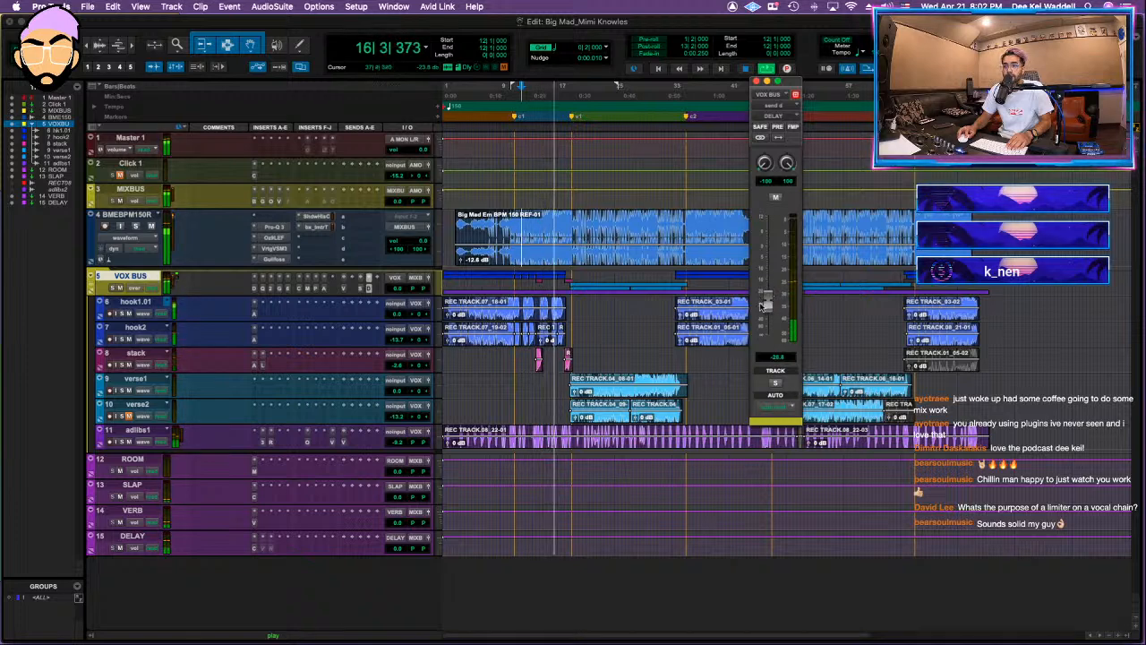
Step: Assign the SLAP bus to a VOX BUS send and set its level to about -29.7 dB, checking it against the VERB send
click(367, 288)
mouse_move(419, 300)
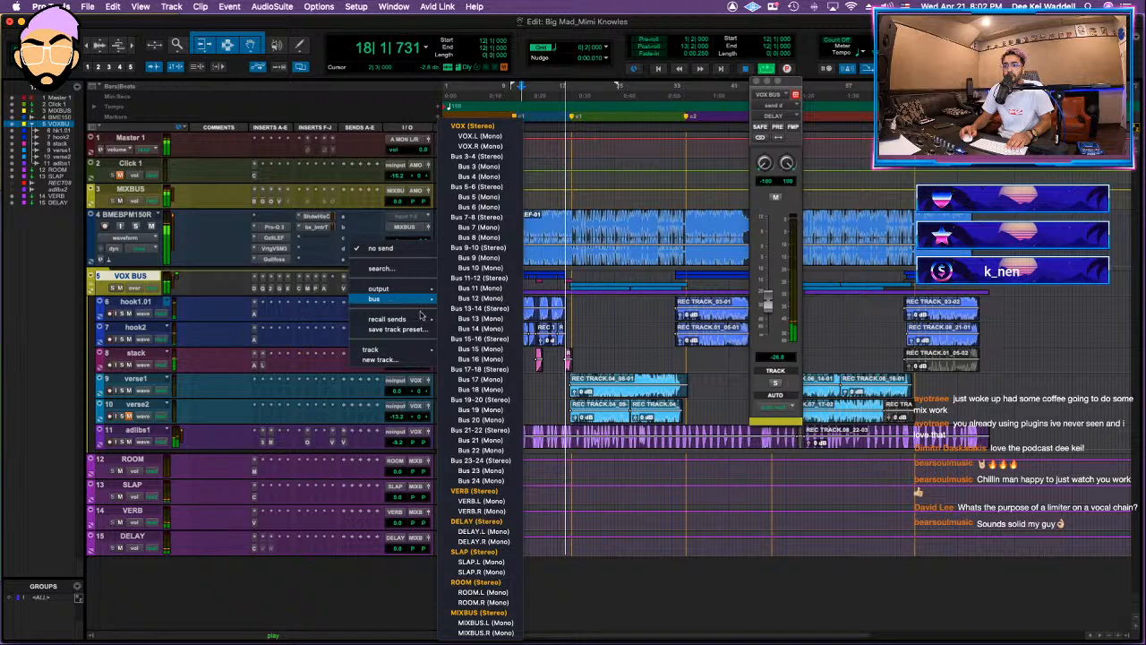
click(475, 551)
drag(768, 333, 775, 301)
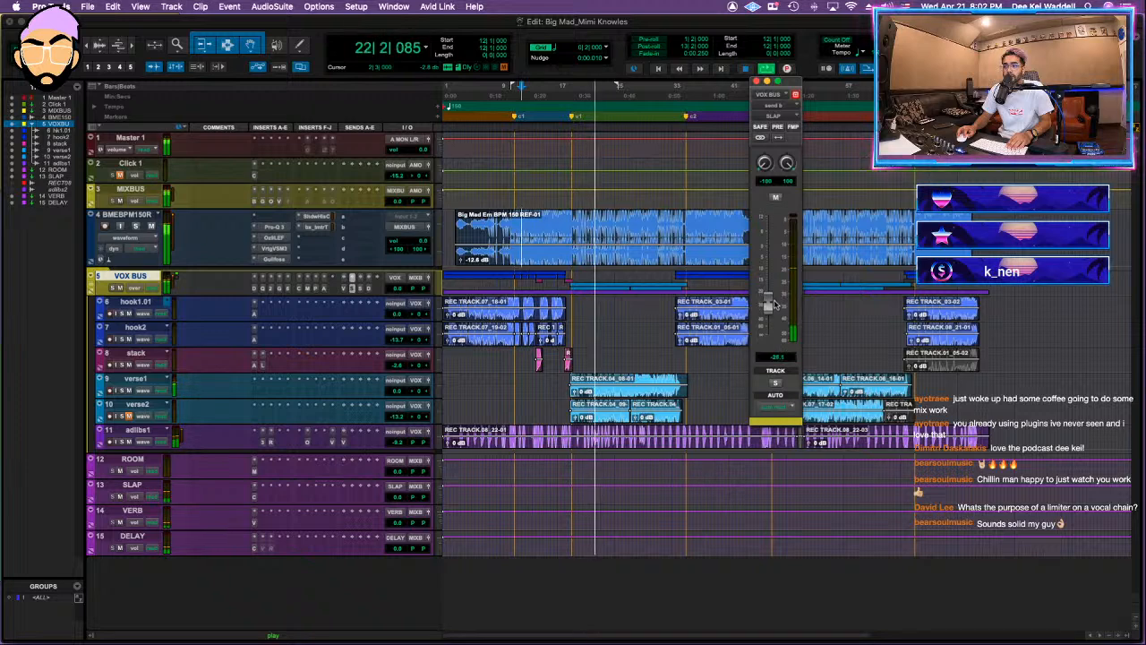
click(363, 289)
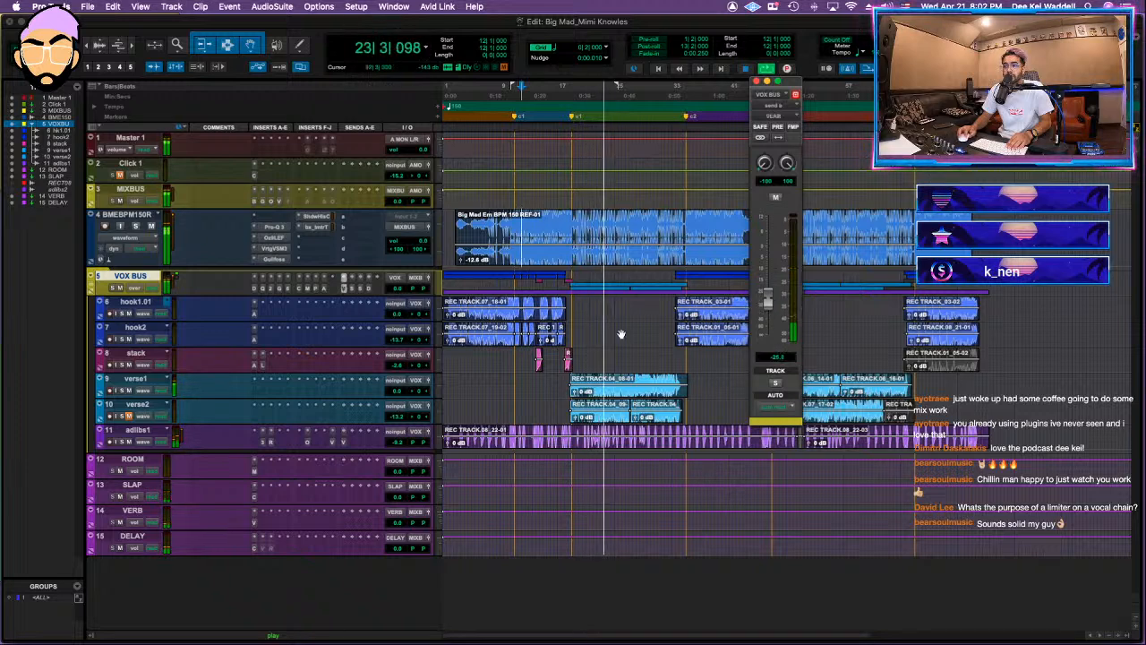
click(354, 290)
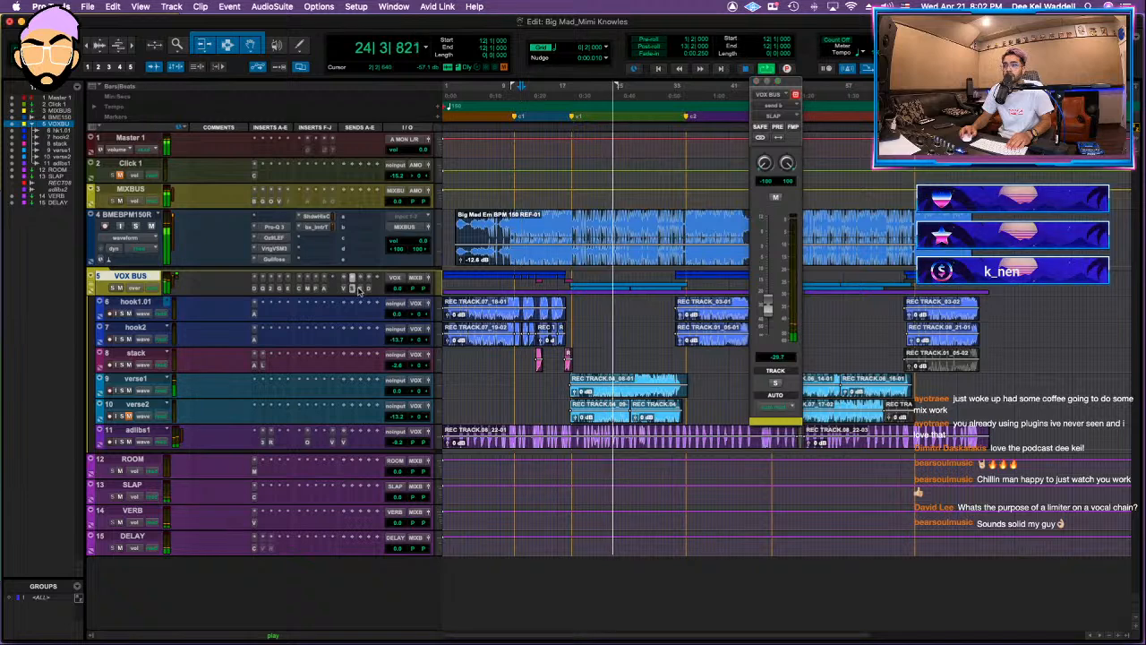
Step: Add a ROOM send to the VOX BUS at about -23 dB, checking the Manny Marroquin reverb on the ROOM track
click(363, 289)
mouse_move(387, 298)
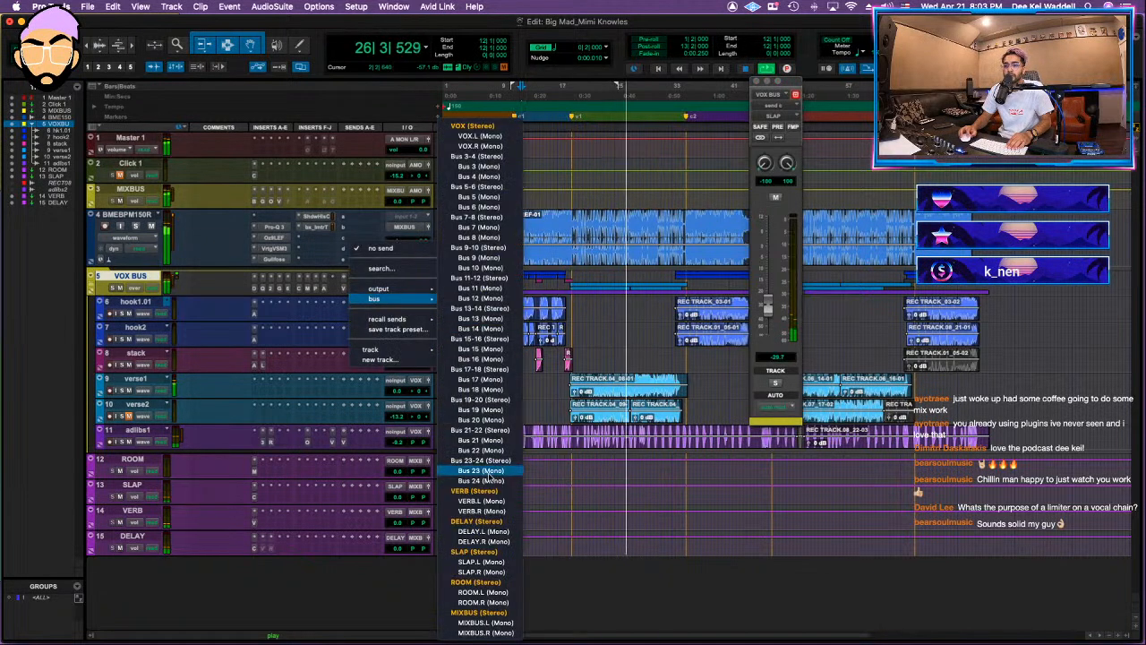
click(482, 583)
alt+click(771, 338)
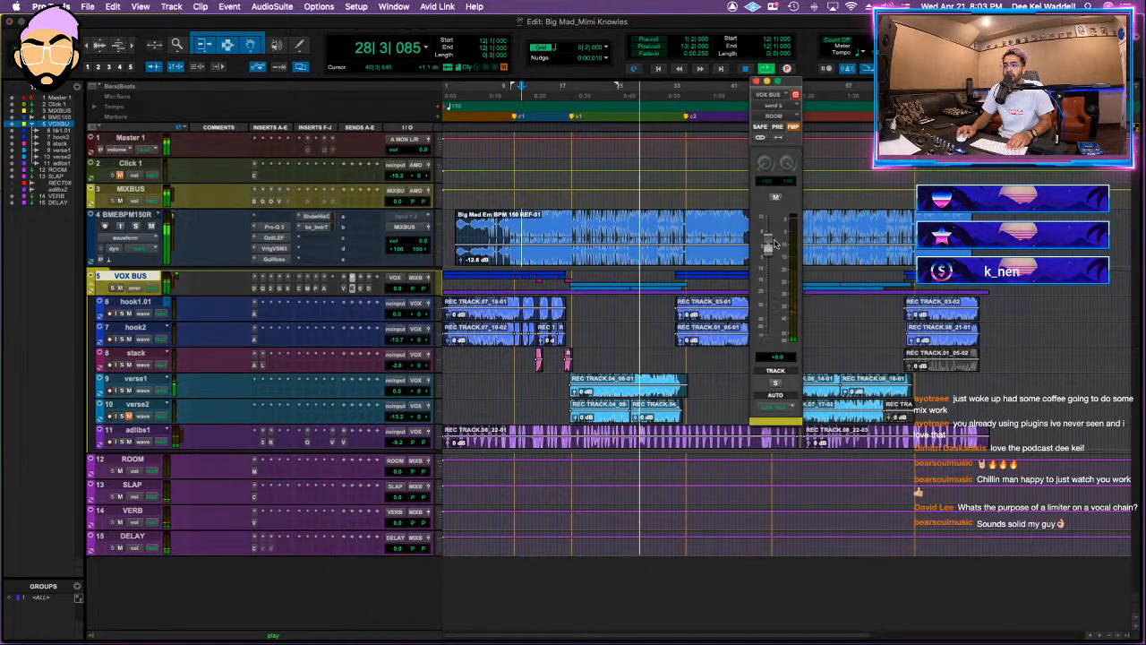
drag(775, 245, 778, 297)
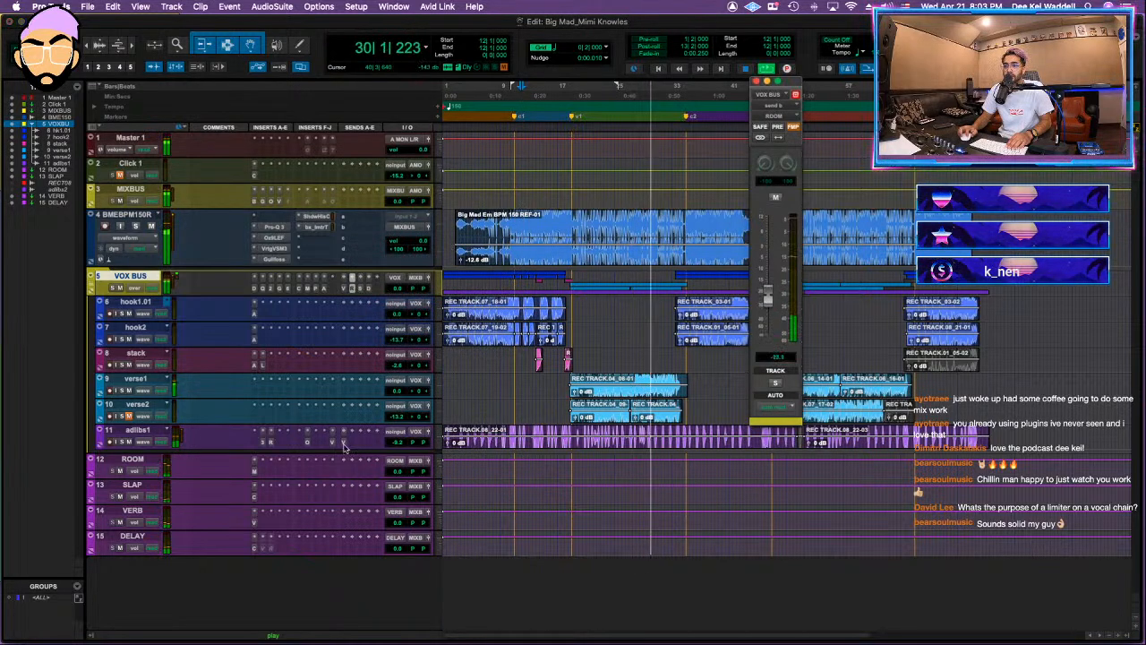
click(255, 470)
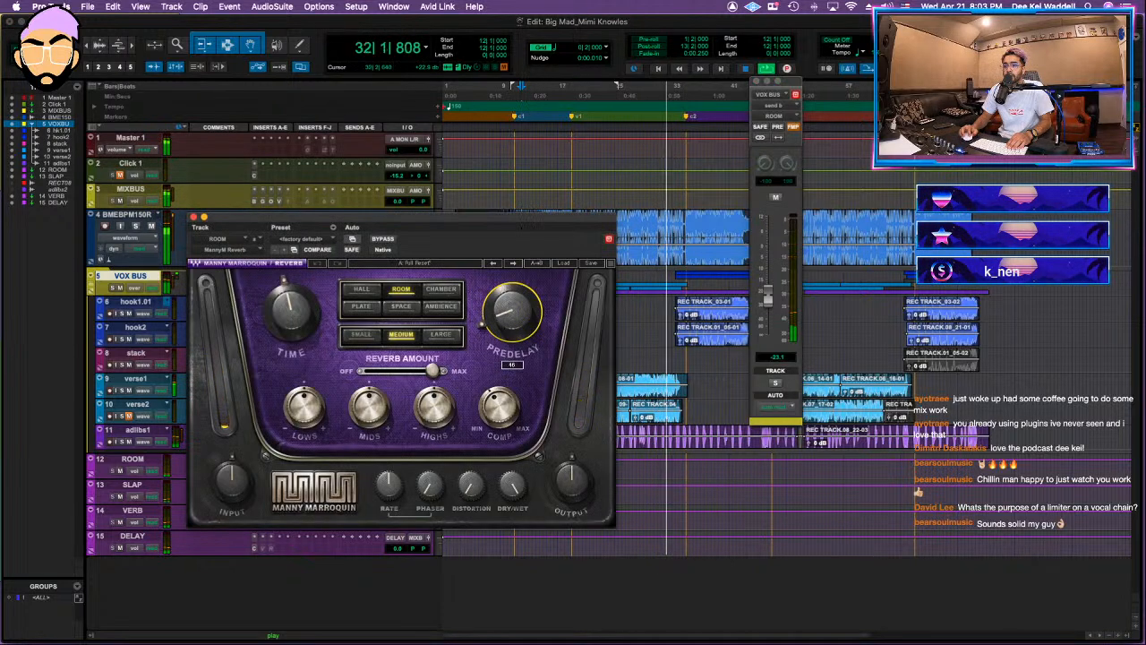
click(193, 217)
mouse_move(771, 298)
mouse_down()
mouse_move(770, 267)
mouse_move(773, 295)
mouse_up()
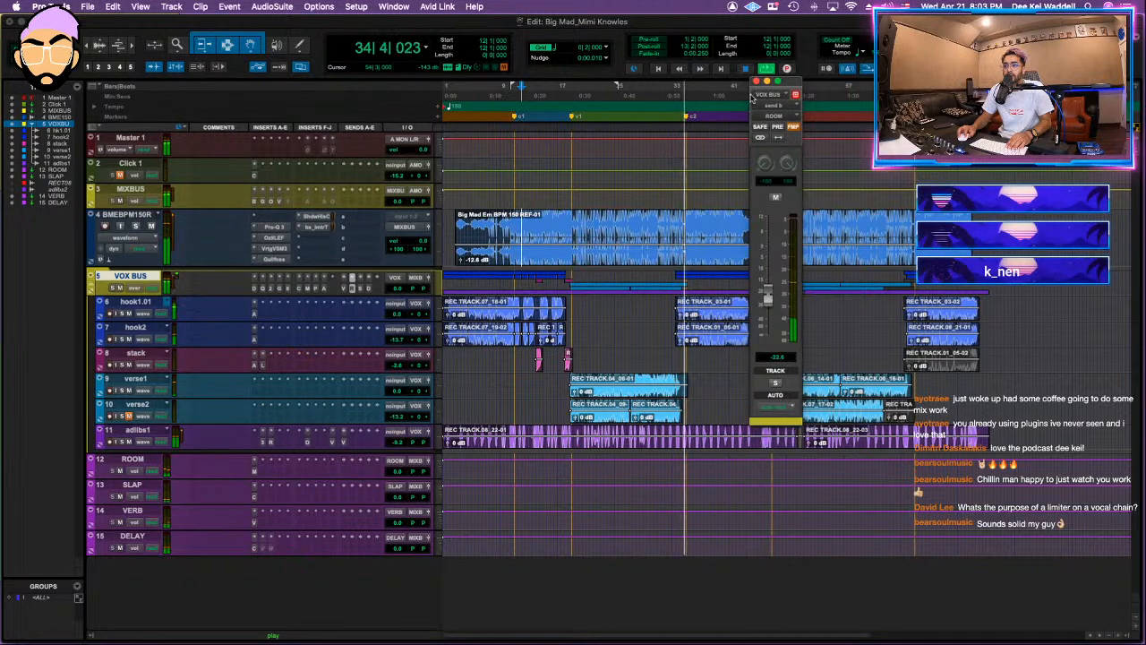
key(super+w)
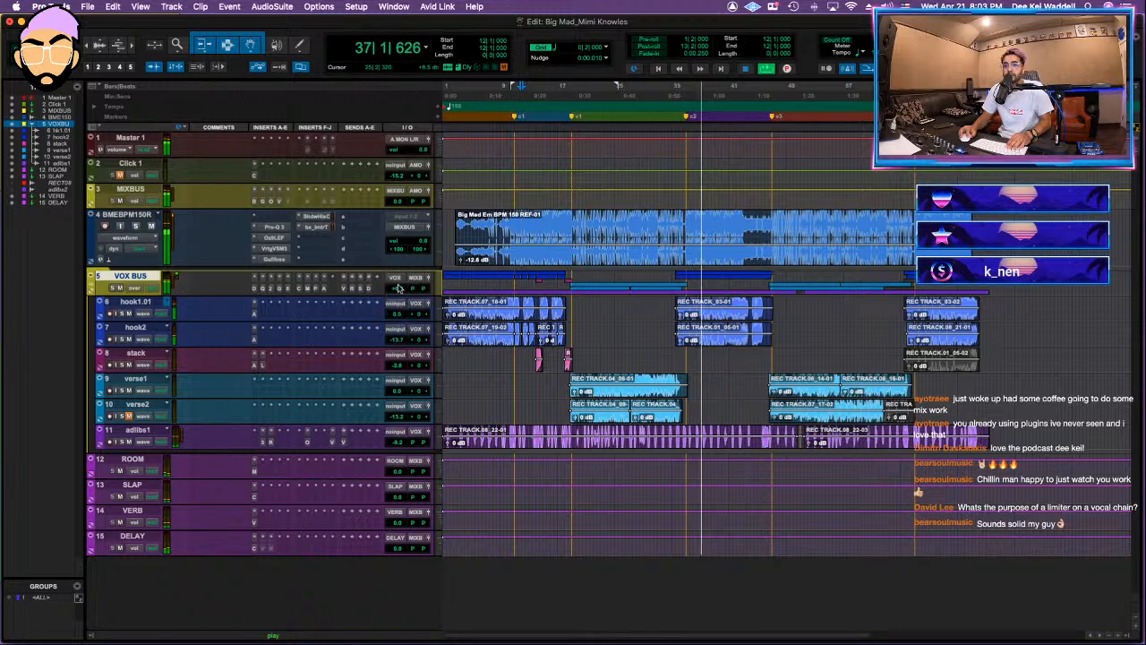
Step: Enable the AMEK EQ 200 insert on MIXBUS and load its DEEKEI START preset
click(309, 203)
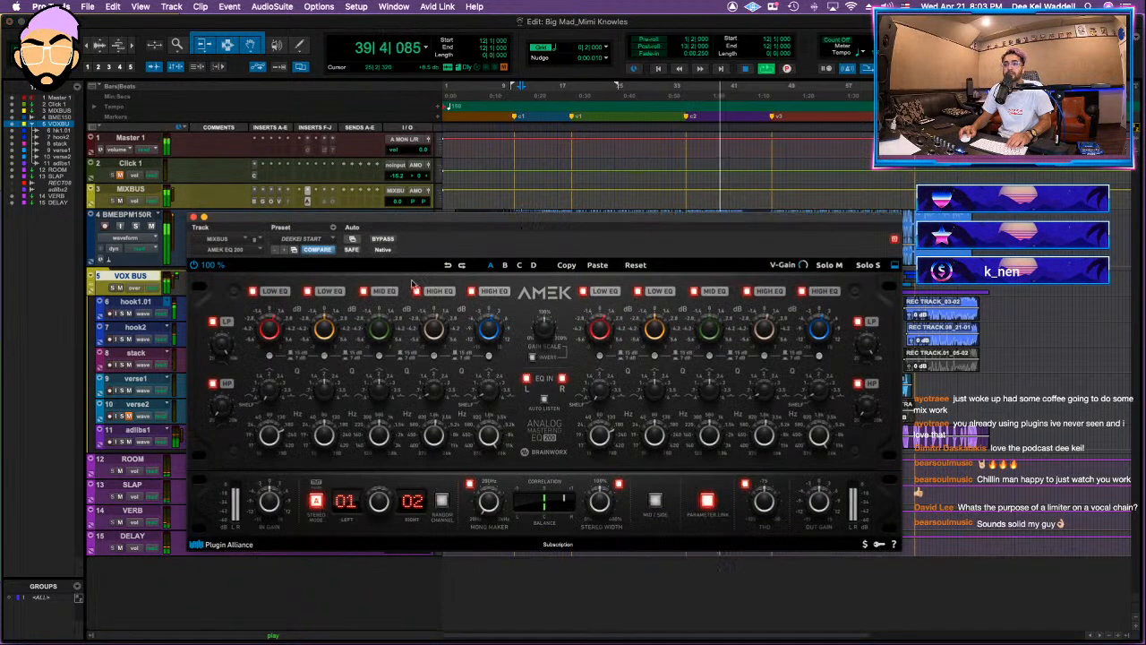
click(192, 217)
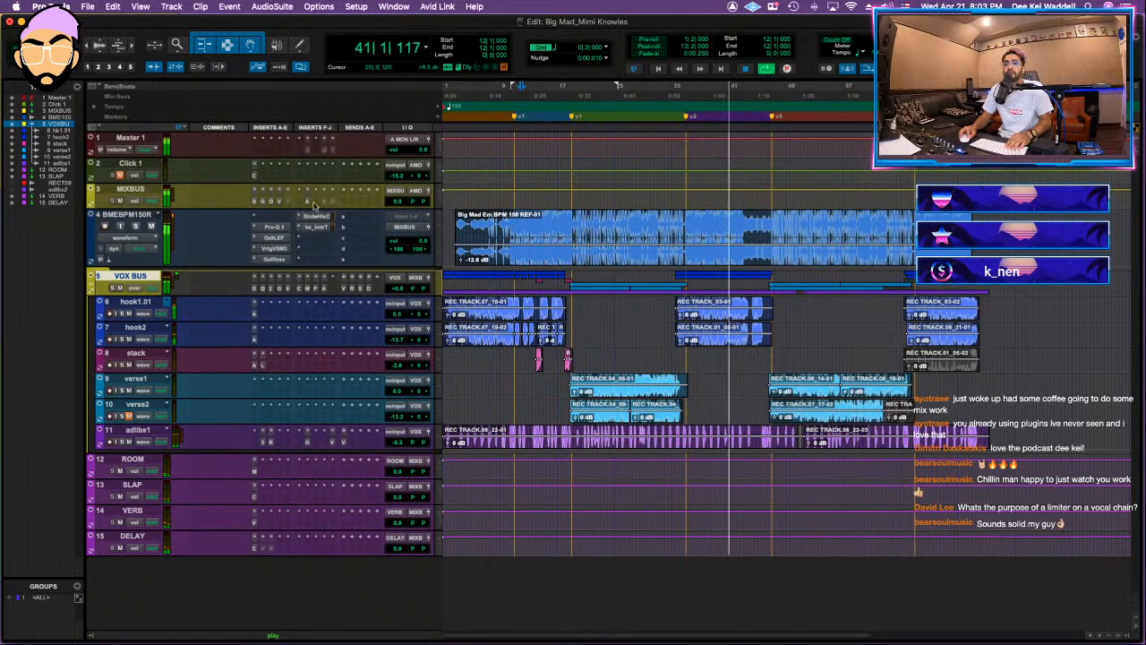
click(307, 204)
click(306, 239)
click(439, 251)
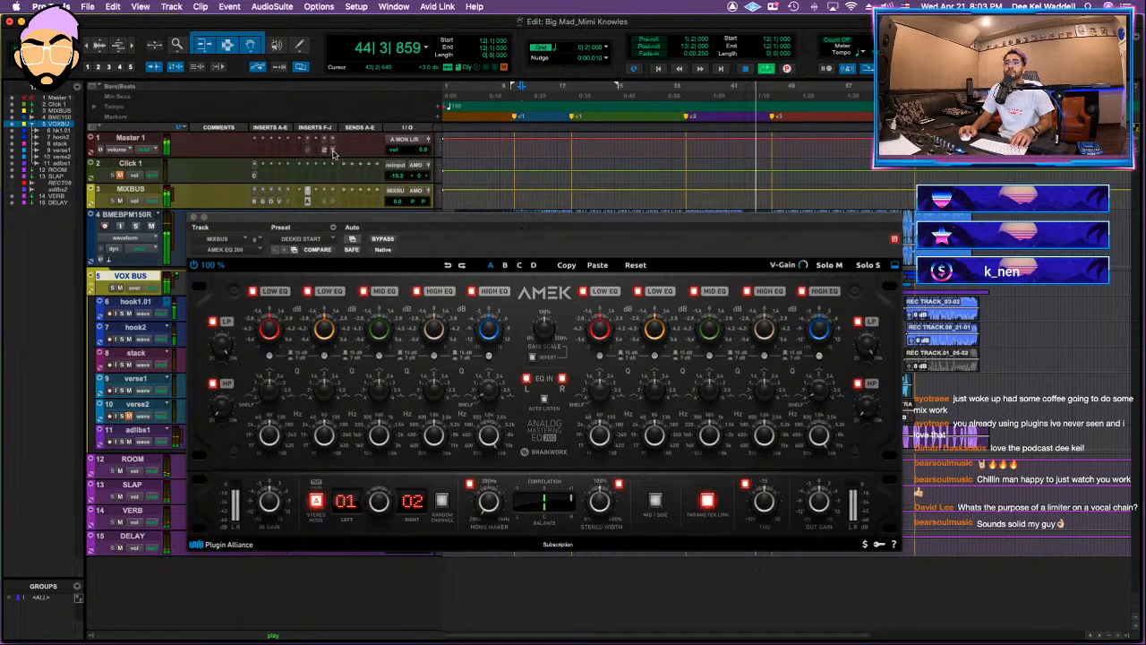
Step: Open the last two Master 1 inserts, including the iZotope Insight meter, and move their windows clear of the session view
click(332, 151)
drag(350, 38, 351, 1)
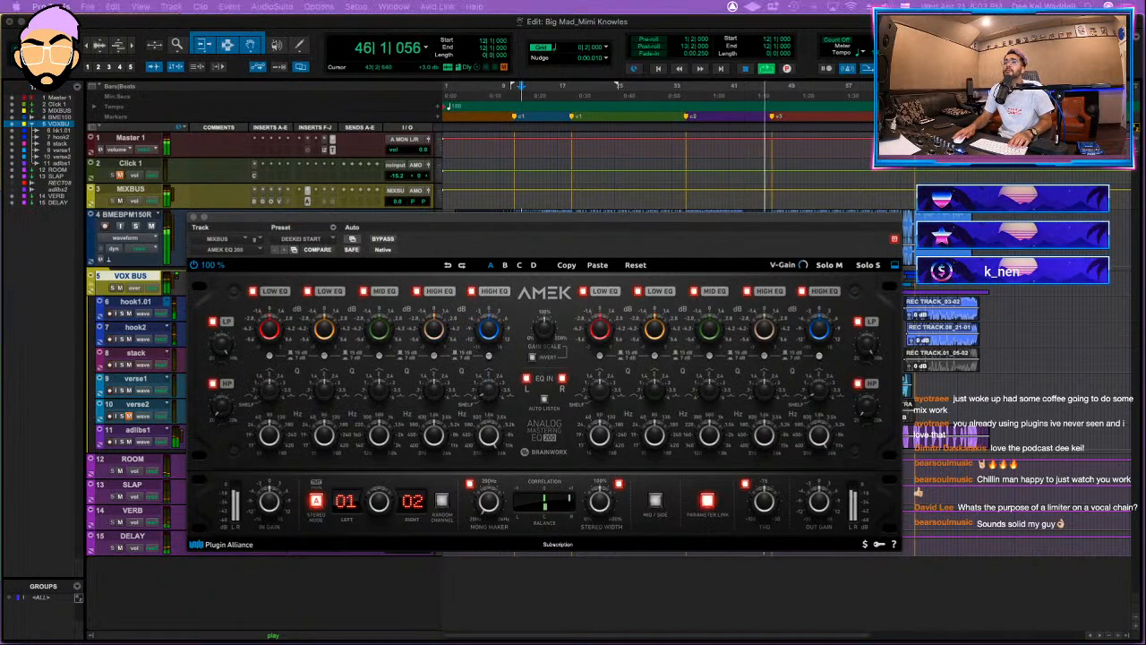
click(325, 151)
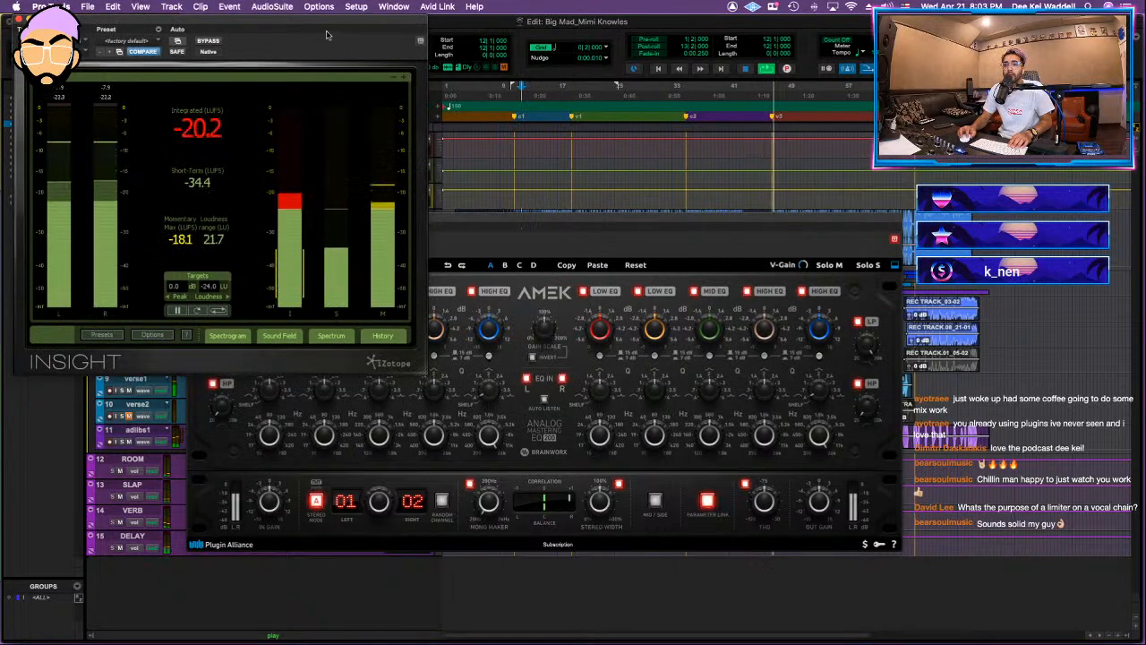
drag(330, 35, 330, 1)
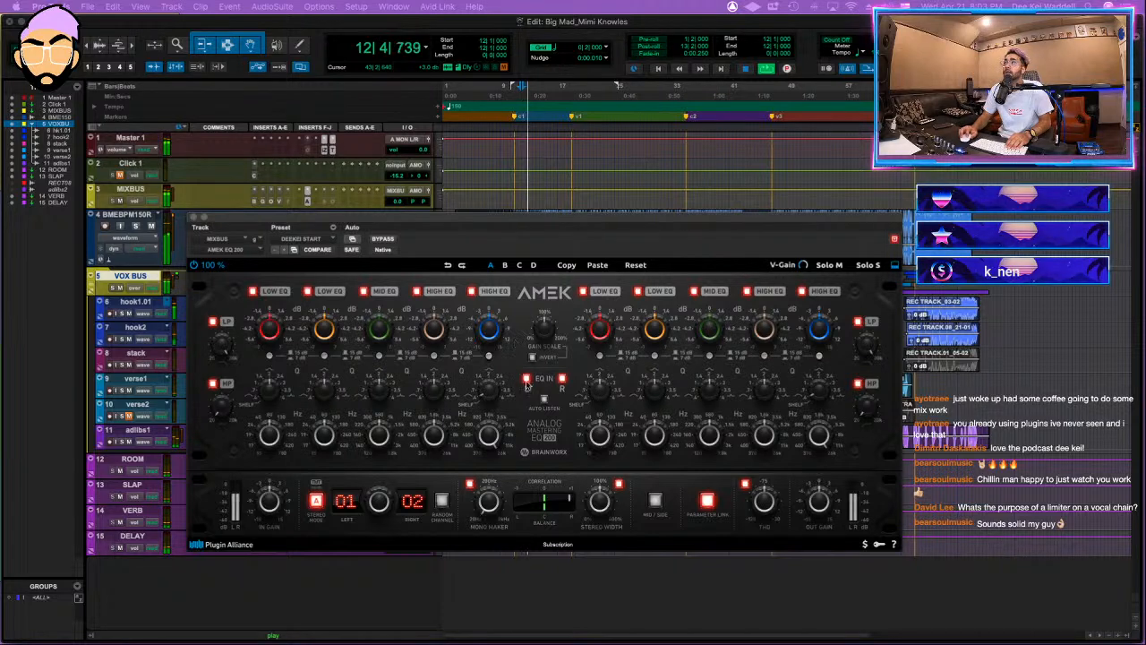
Step: Raise the high EQ gain on the MIXBUS AMEK EQ 200 to about +2.8 dB
drag(491, 352, 492, 342)
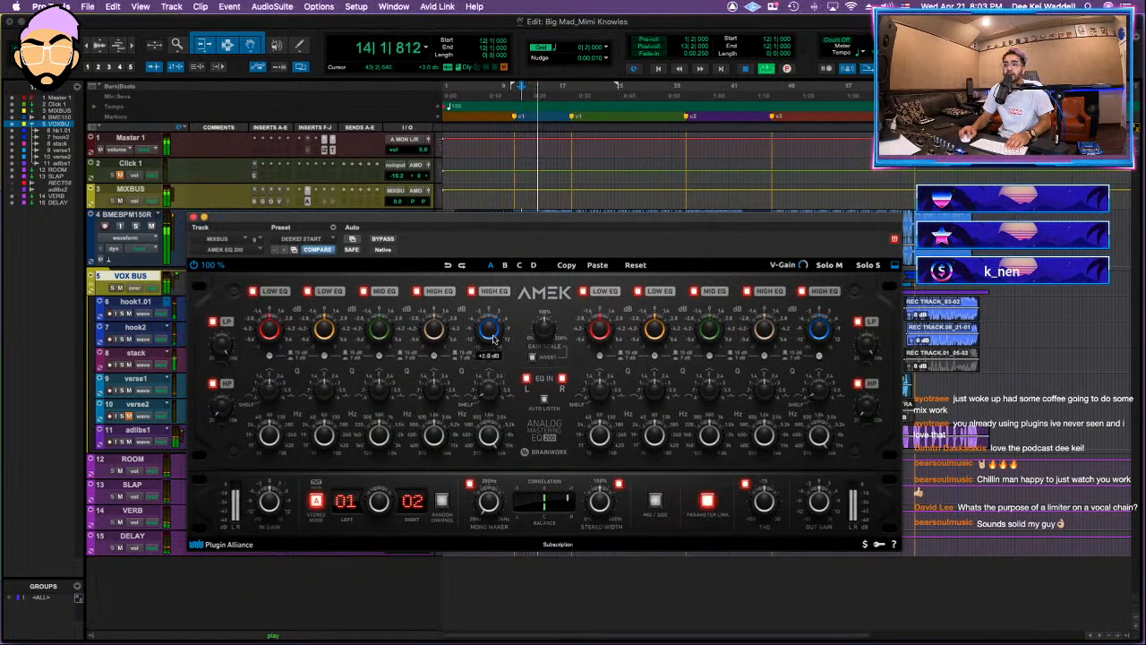
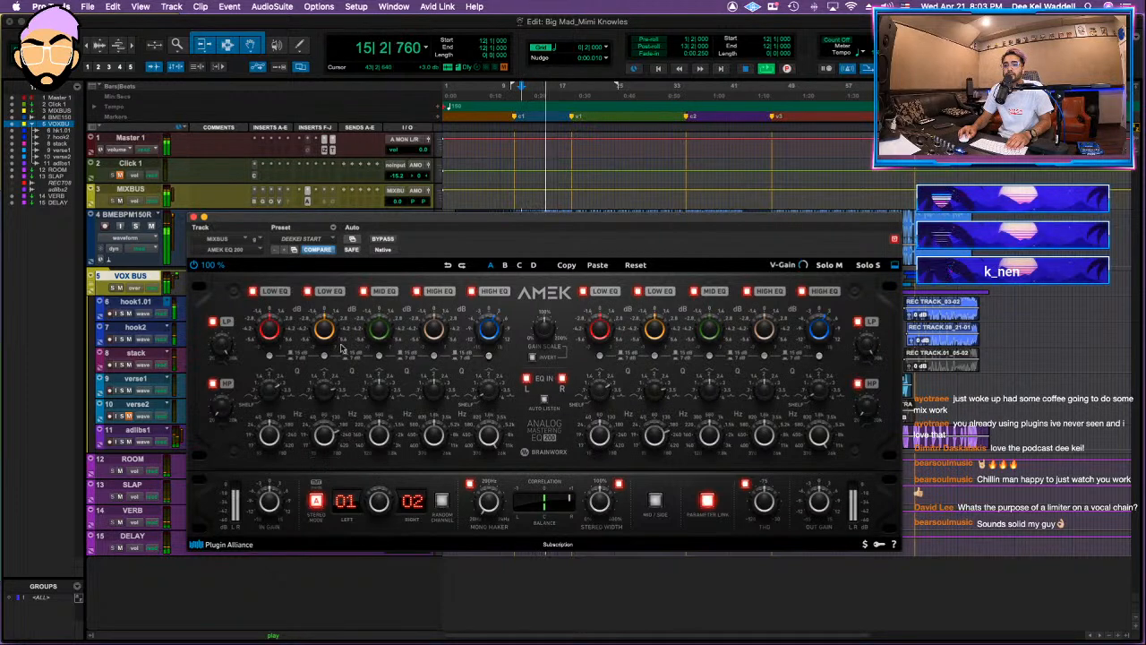
Step: Add Clariphonic DSP MKII (stereo) to MIXBUS, adjust its clarity amount and switch its Shimmer/Silk selection to Shimmer
mouse_move(332, 330)
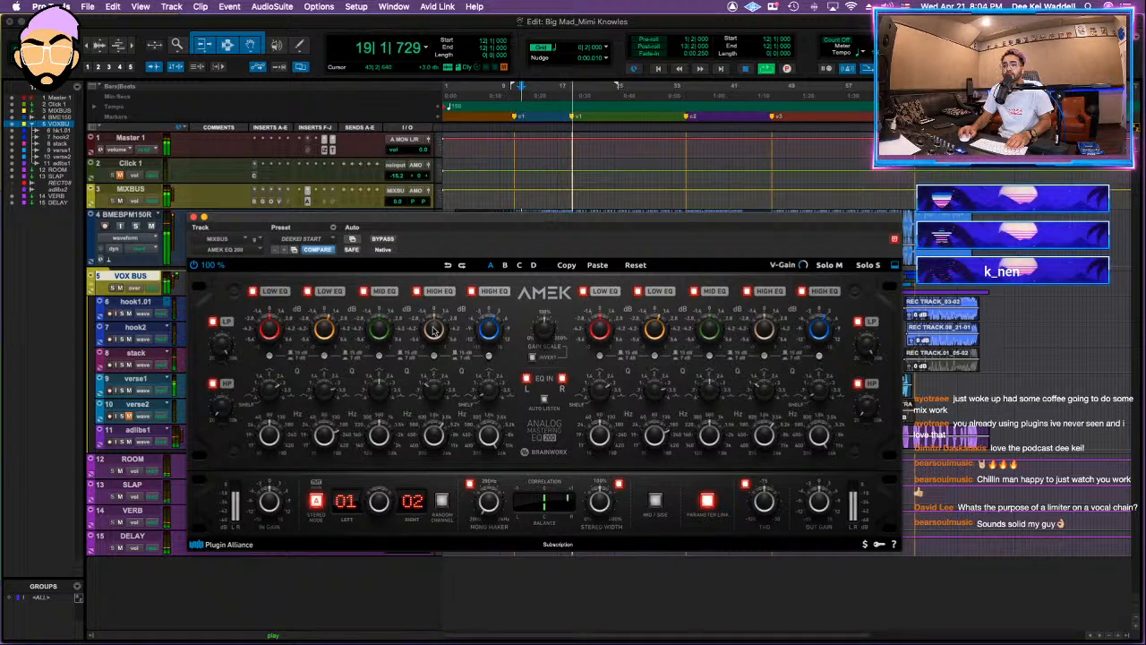
mouse_move(437, 329)
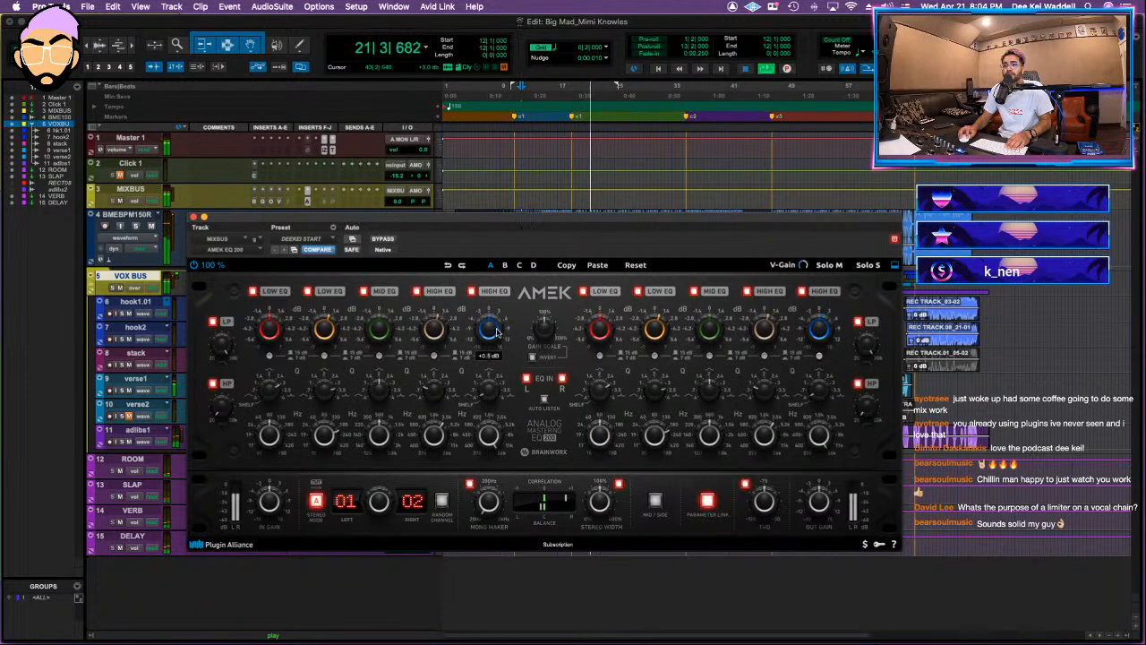
click(316, 204)
text(claripho)
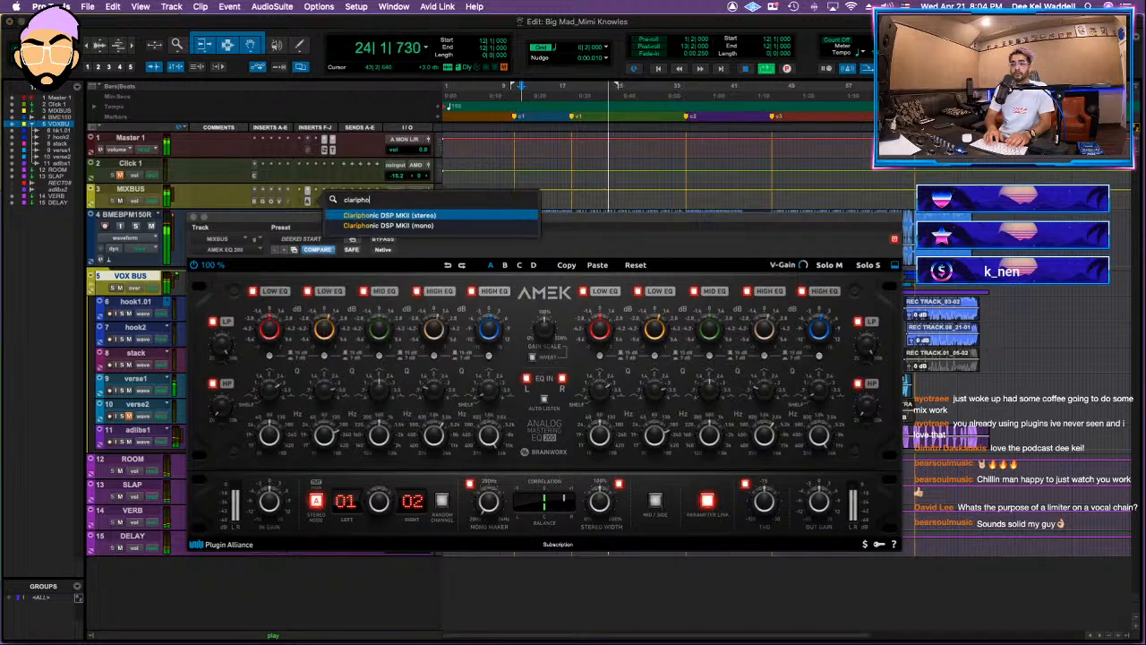
key(Return)
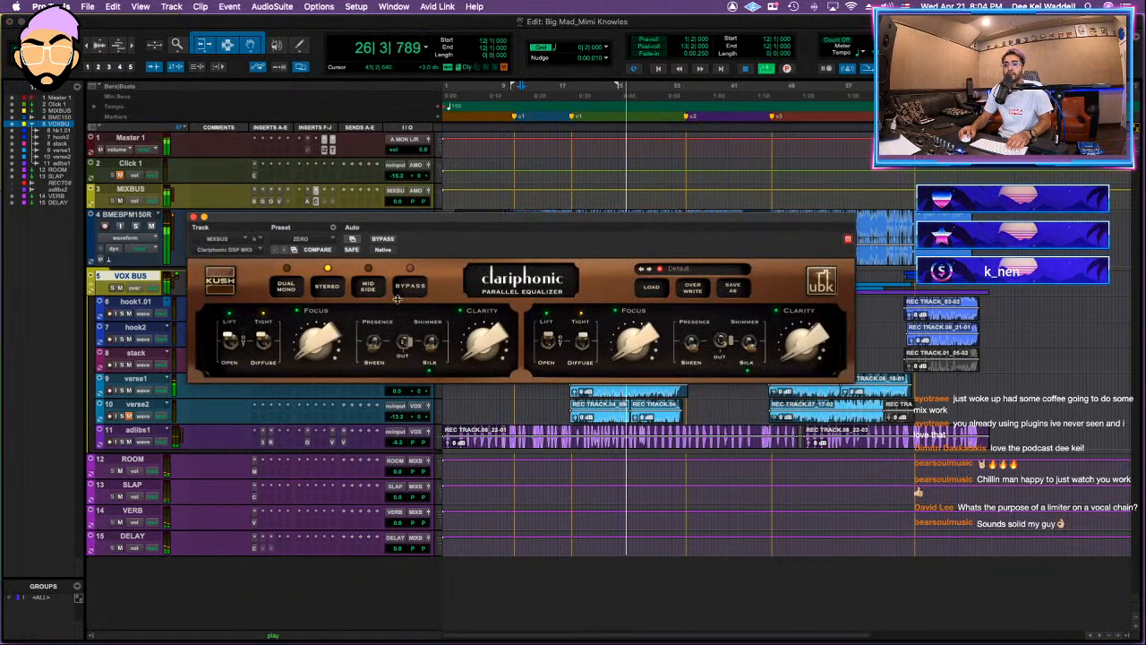
drag(485, 350, 490, 316)
click(434, 333)
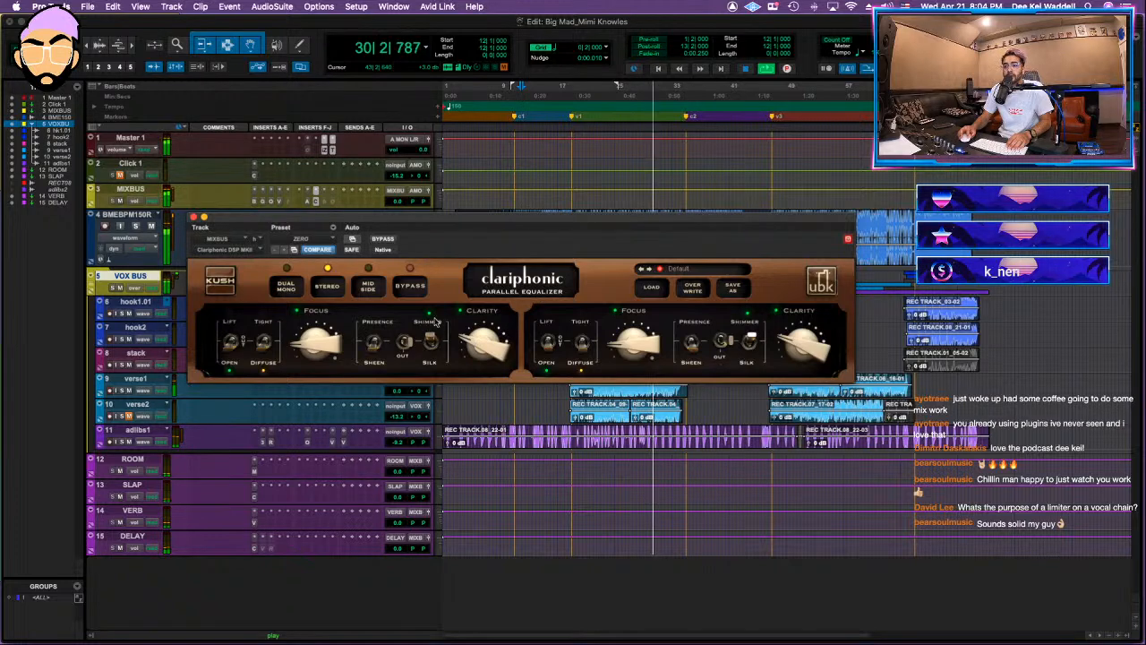
Step: Add bx_limiter True Peak to MIXBUS with its ceiling at about -7.57 dB and XL at 17%
click(130, 189)
click(326, 203)
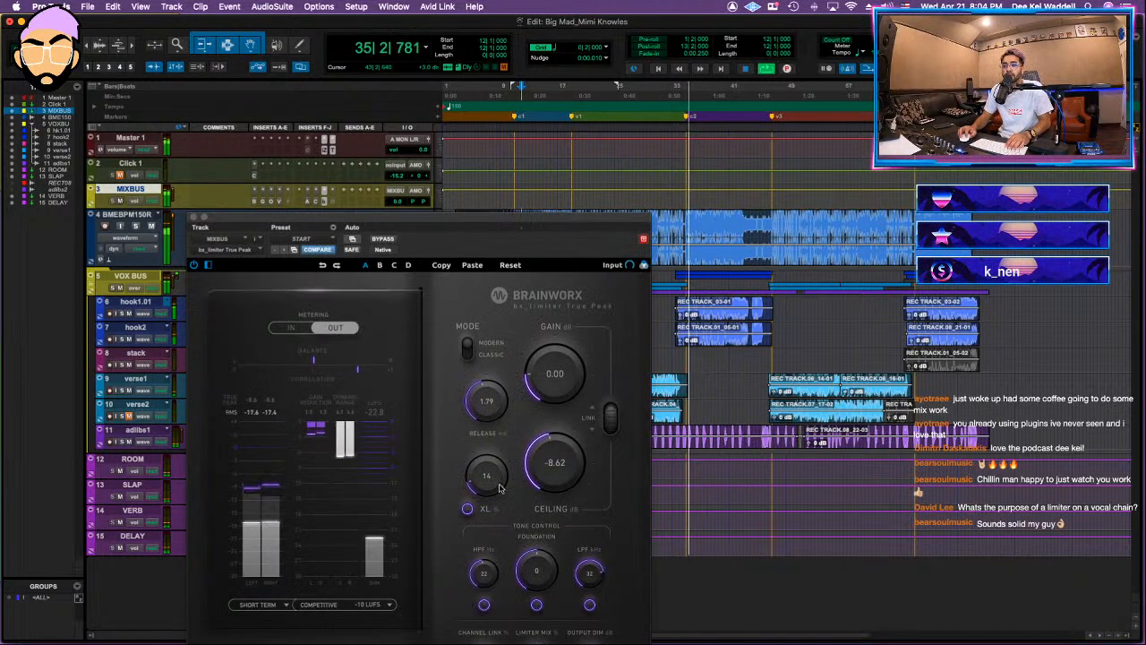
drag(549, 464, 553, 464)
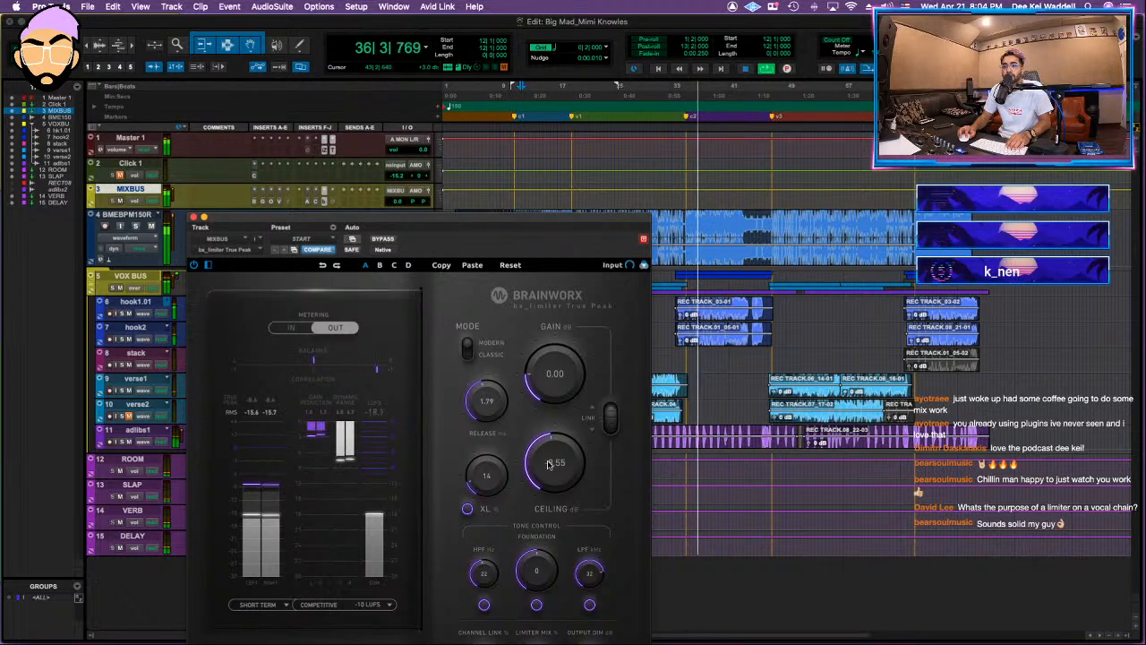
drag(503, 479, 504, 474)
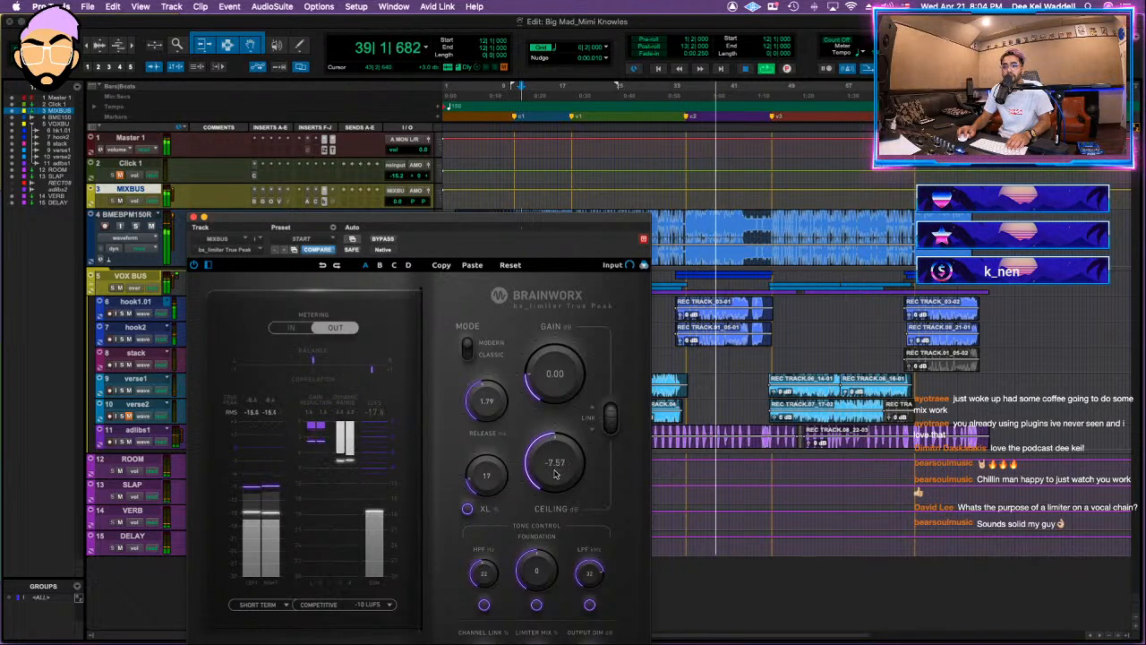
click(194, 217)
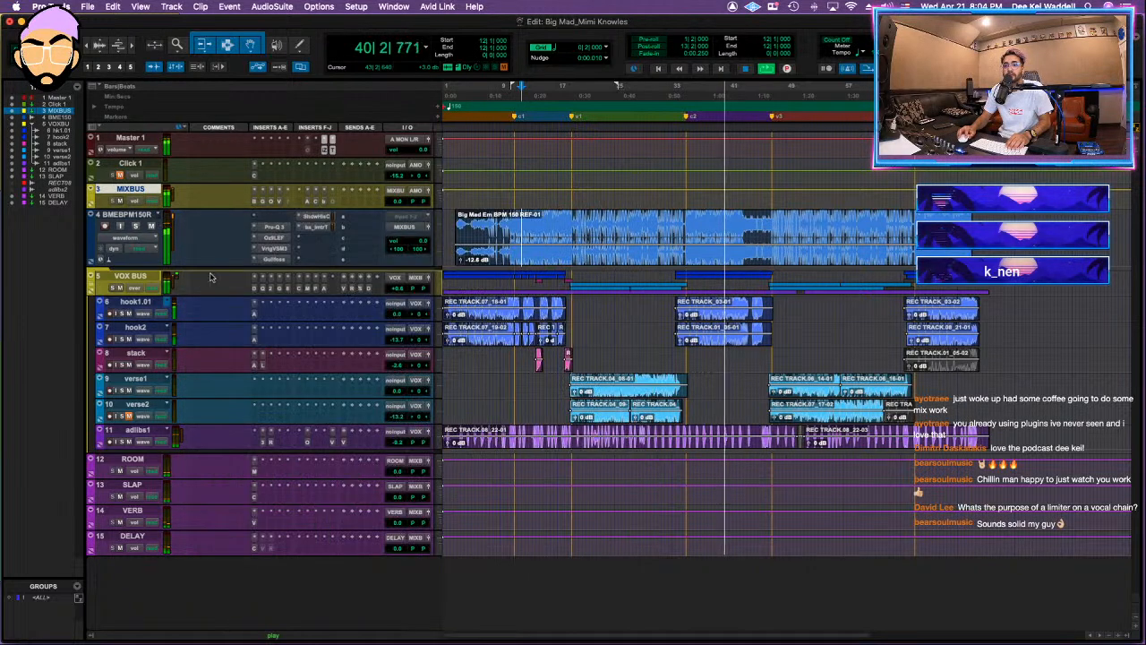
Step: Collapse the VOX BUS folder and try a boost near 2422 Hz in its Pro-Q 3, removing the trial band
click(102, 287)
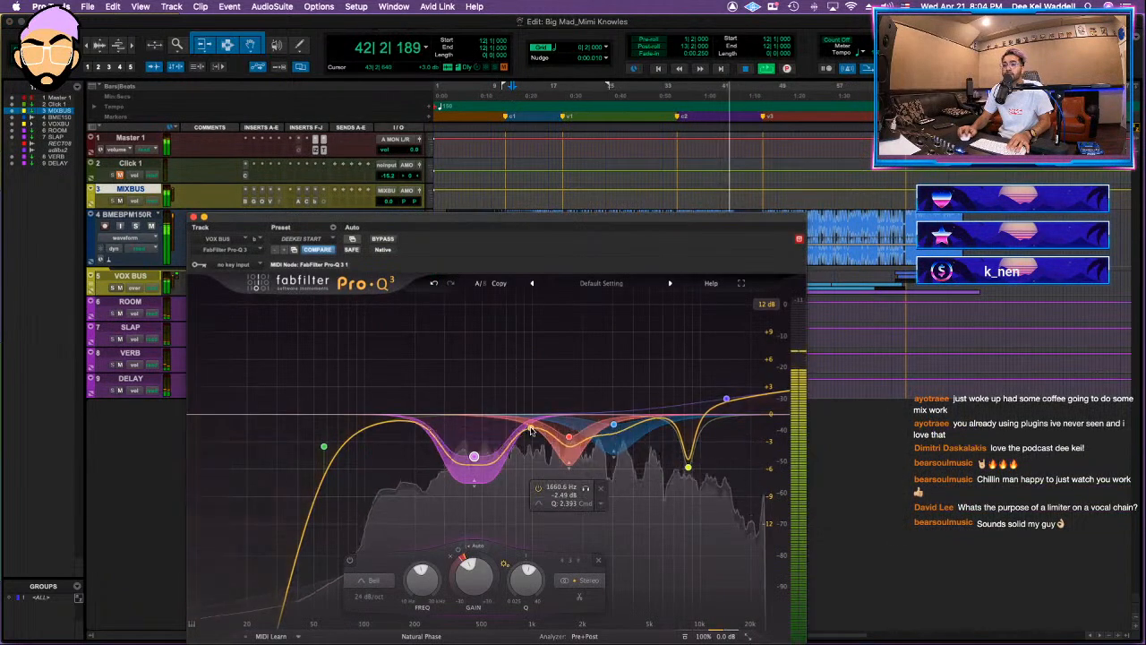
drag(532, 429, 531, 318)
drag(532, 360, 597, 387)
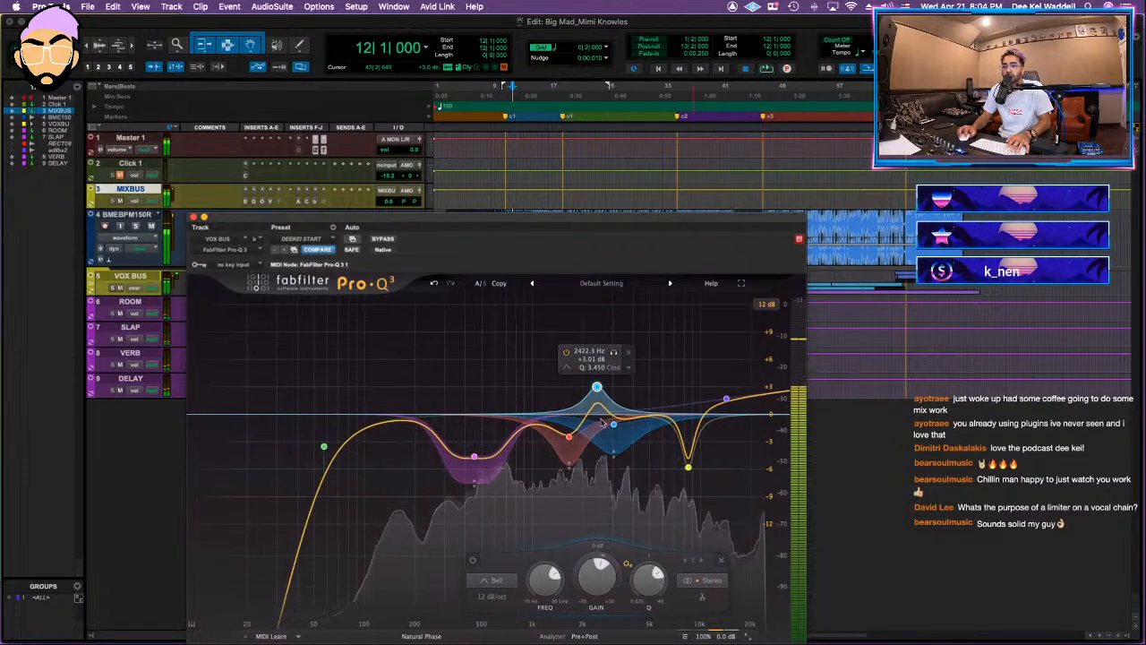
click(629, 357)
Step: Audition the VOX BUS EQ during playback from bars 46, 49 and 35, moving the Pro-Q 3 window to reach the timeline
key(space)
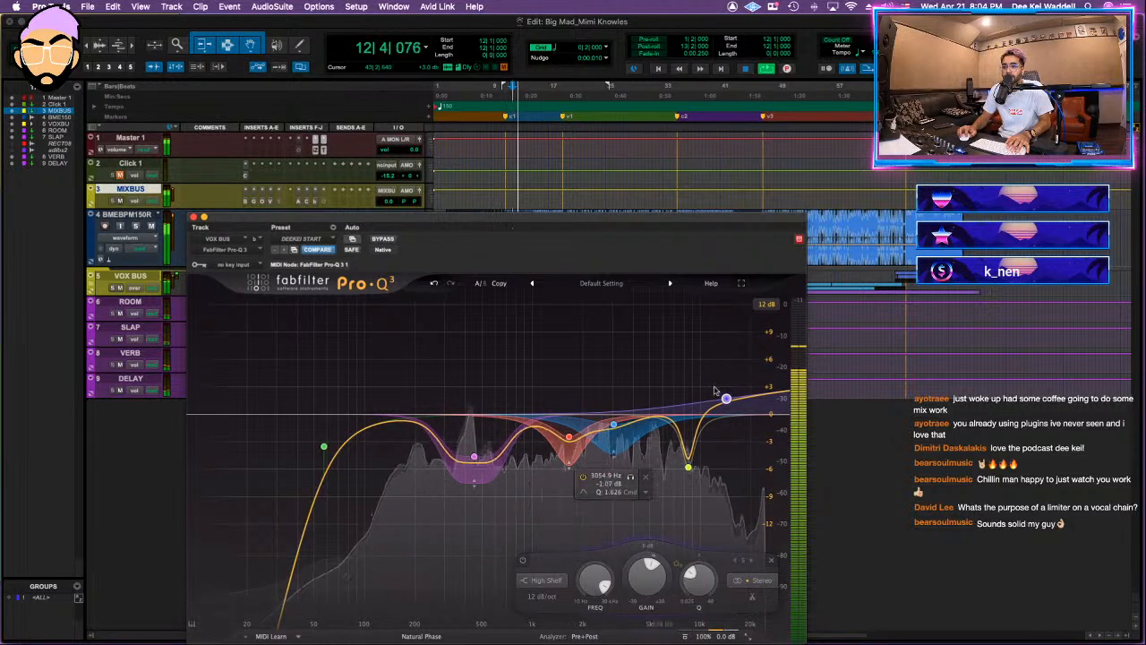
key(space)
click(757, 195)
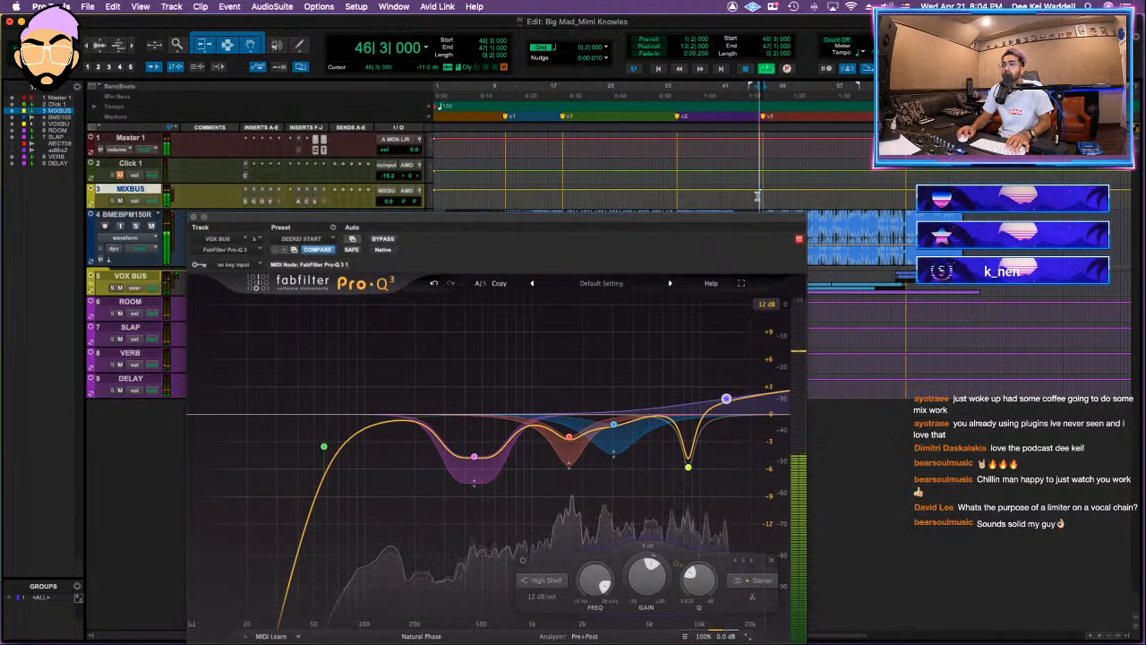
key(space)
click(778, 195)
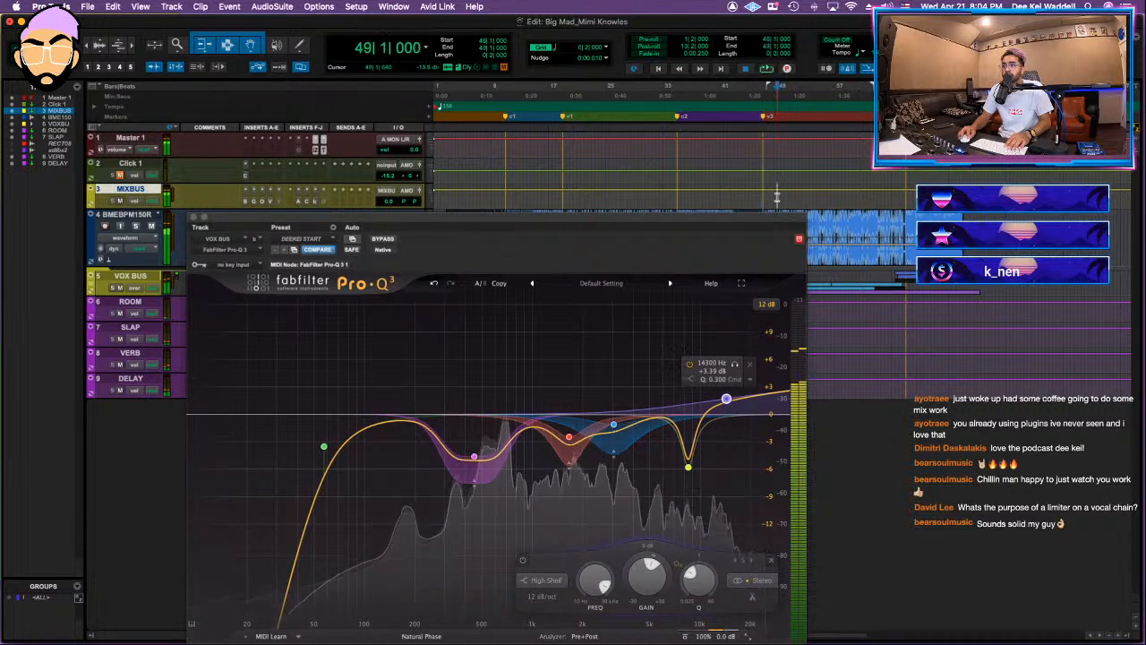
key(space)
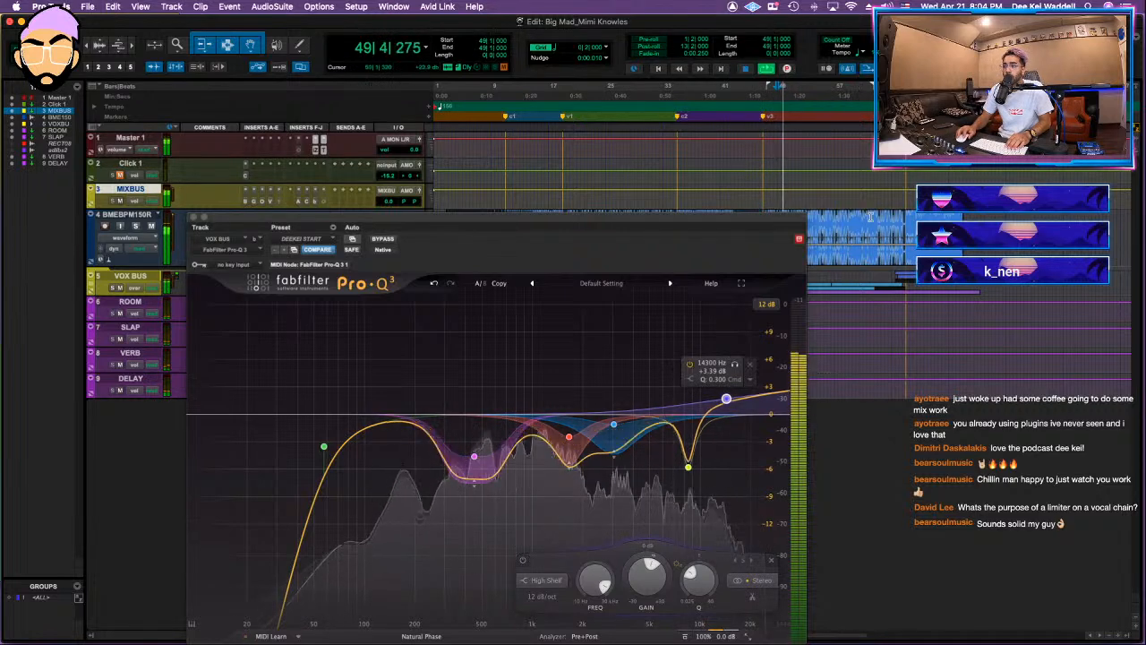
key(space)
drag(762, 218, 754, 302)
click(676, 197)
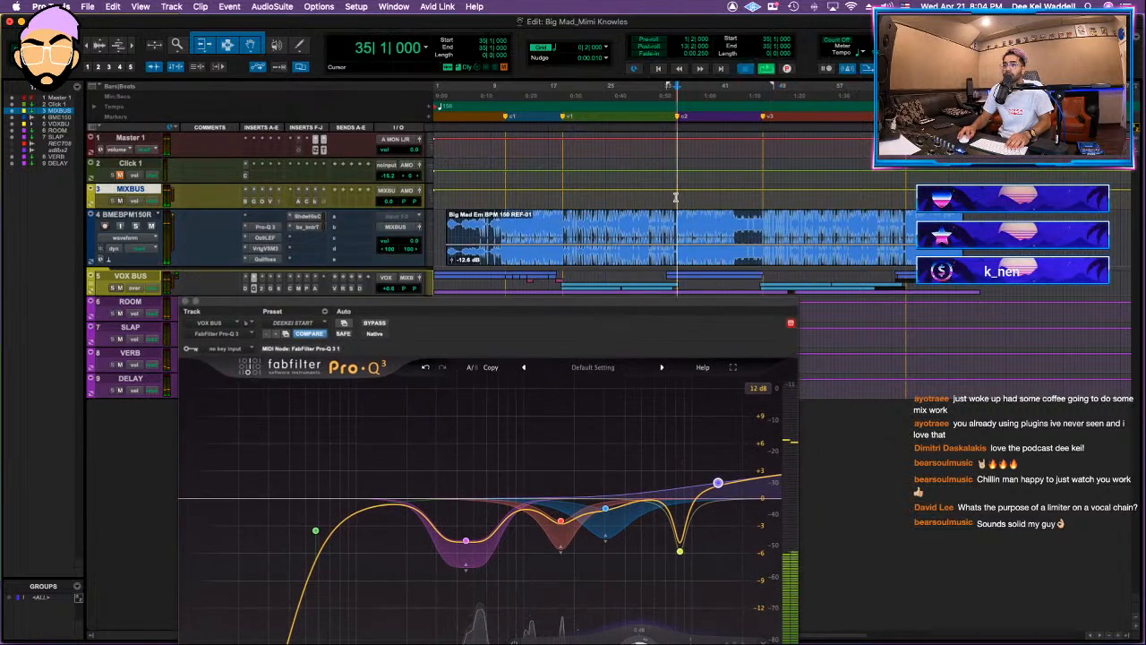
key(space)
drag(612, 328, 697, 241)
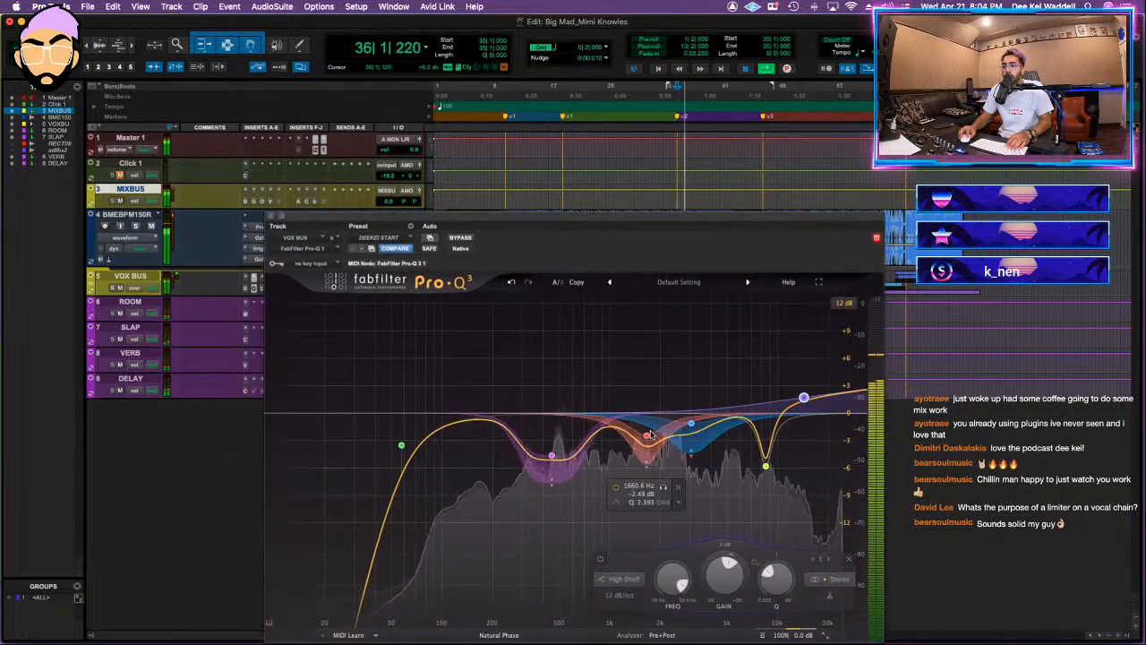
Step: Widen the VOX BUS Pro-Q 3 cut near 1660 Hz, shift it slightly lower in frequency and deepen it to about -4 dB
mouse_move(665, 488)
mouse_down()
mouse_move(634, 488)
mouse_move(655, 489)
mouse_up()
scroll(635, 439, down, 3)
drag(634, 439, 635, 458)
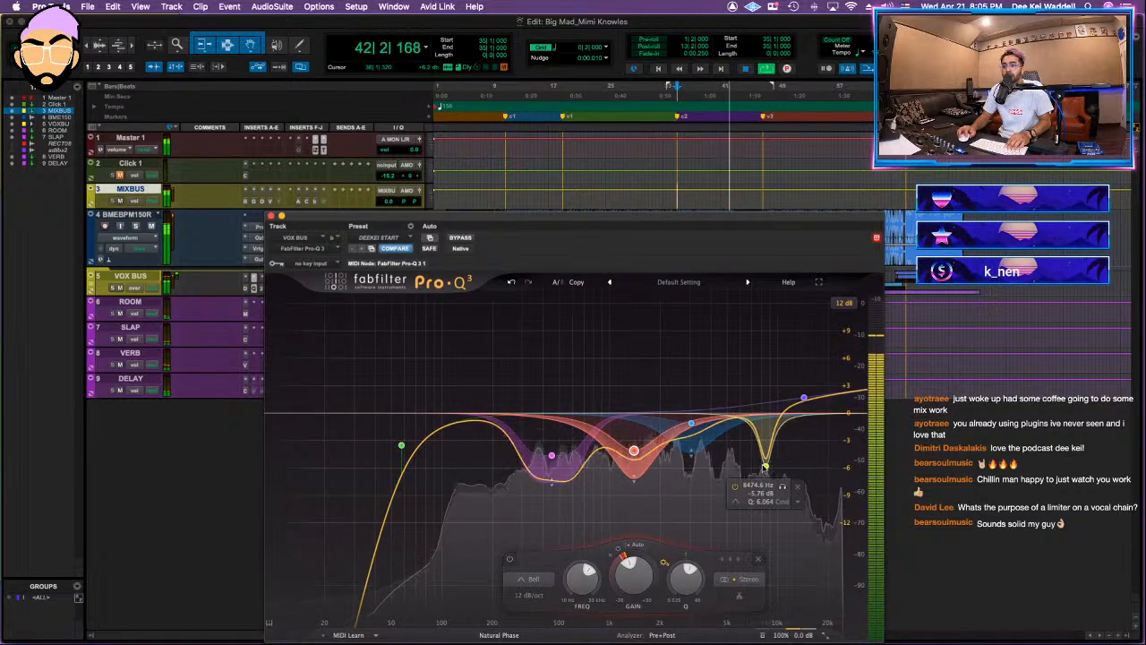
click(767, 466)
click(271, 215)
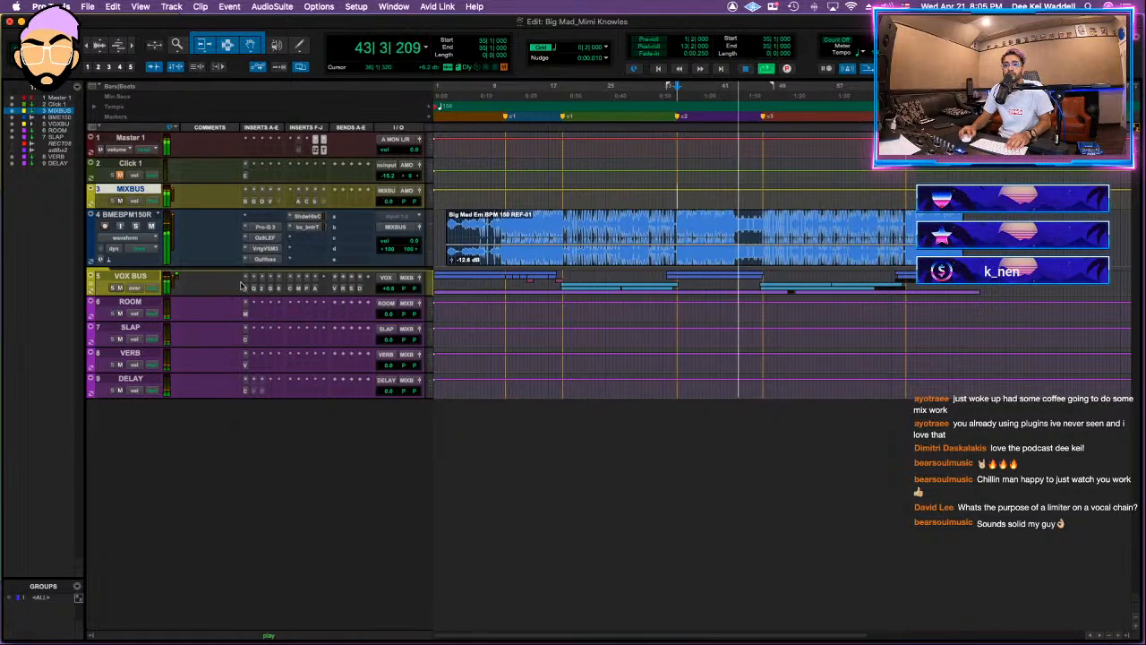
Step: Set the VOX BUS Pro-DS detection band to about 5.66–13.41 kHz and its range to about 6.85 dB
click(246, 287)
key(space)
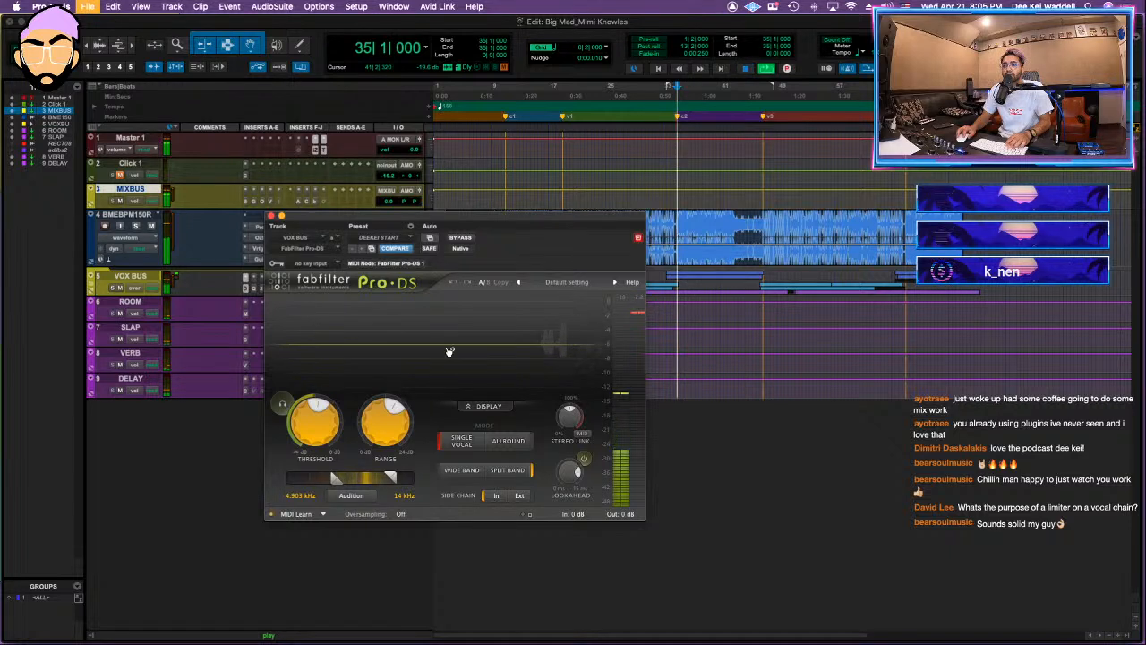
key(space)
drag(333, 478, 361, 481)
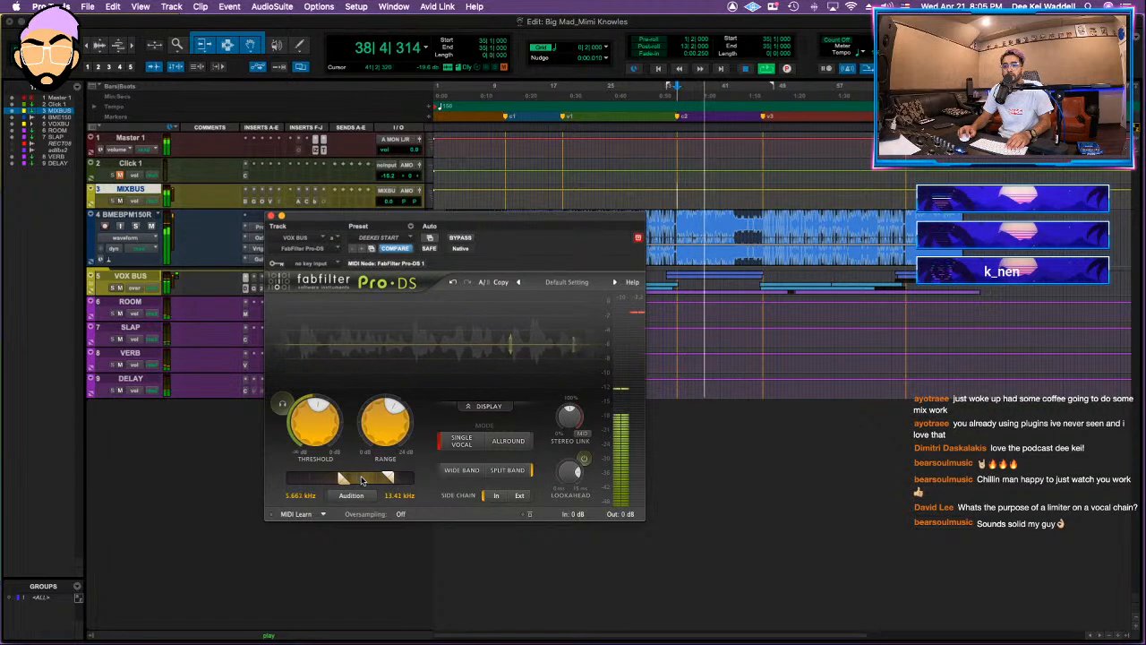
drag(394, 418, 394, 413)
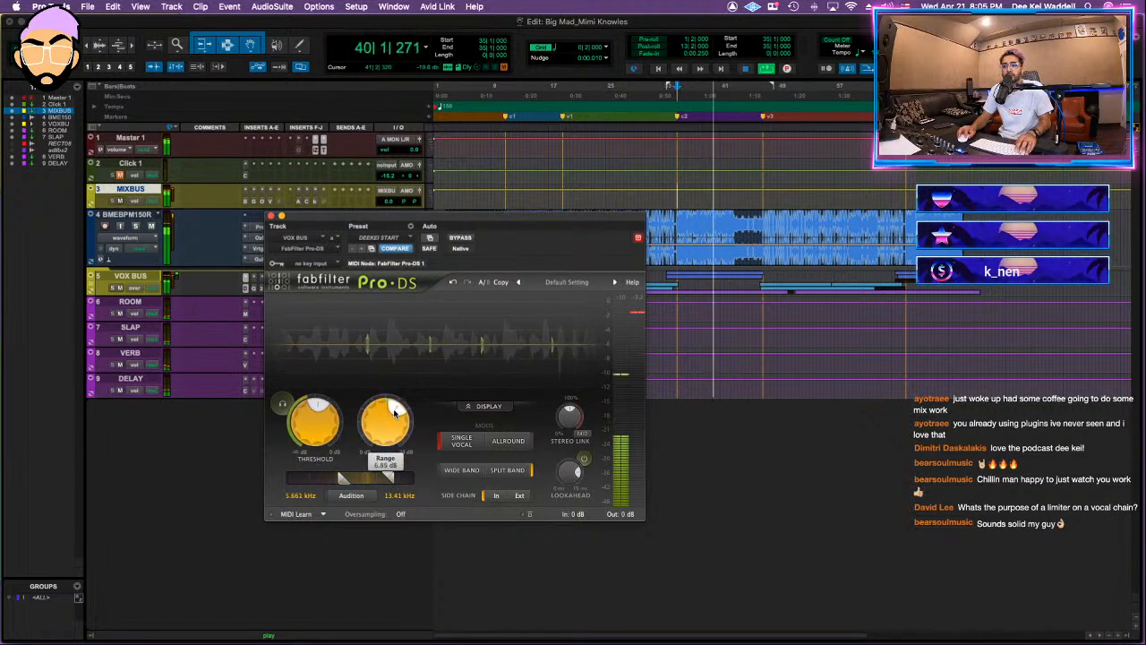
click(272, 216)
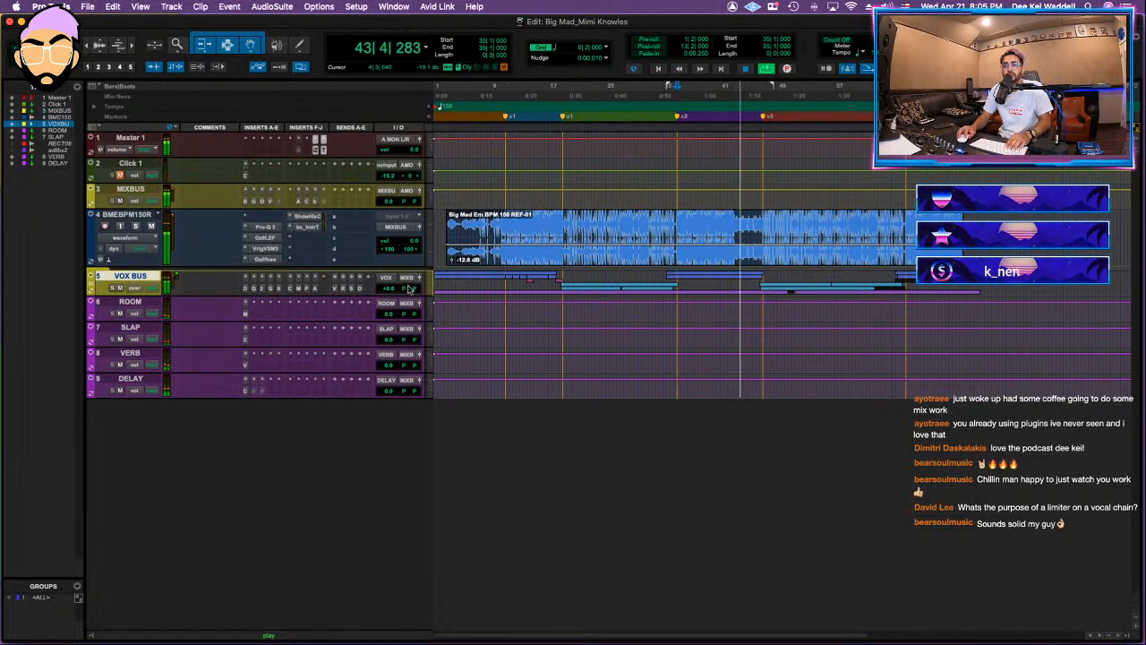
Step: Check the Purple Audio MC77 on VOX BUS and compare the mix with the MIXBUS inserts bypassed
click(308, 290)
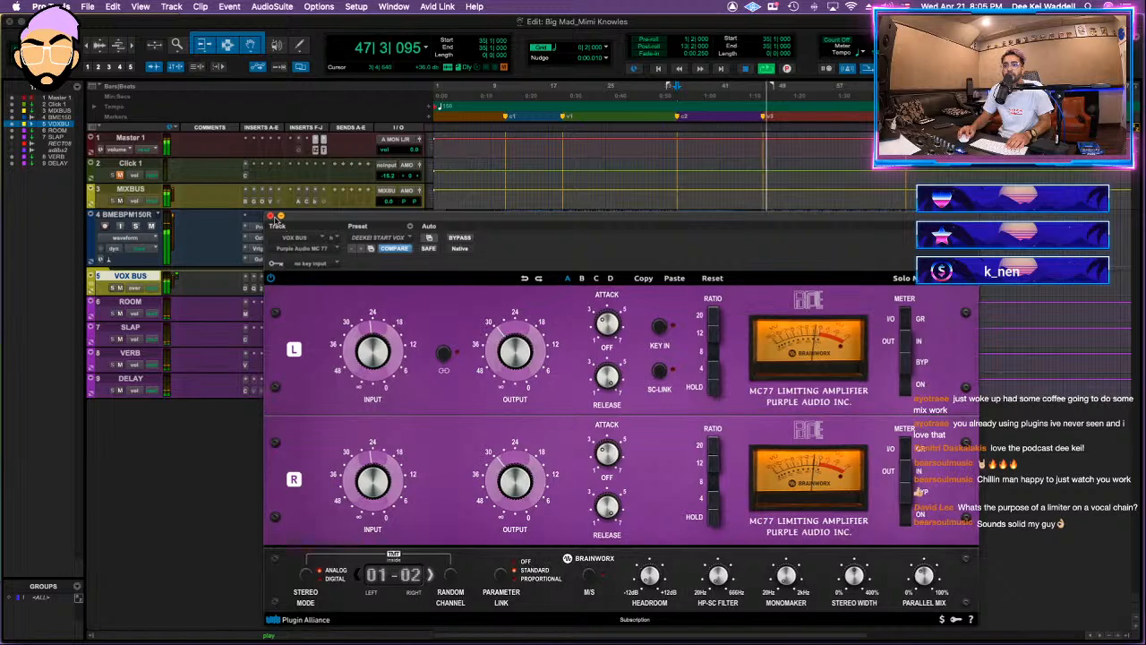
click(271, 216)
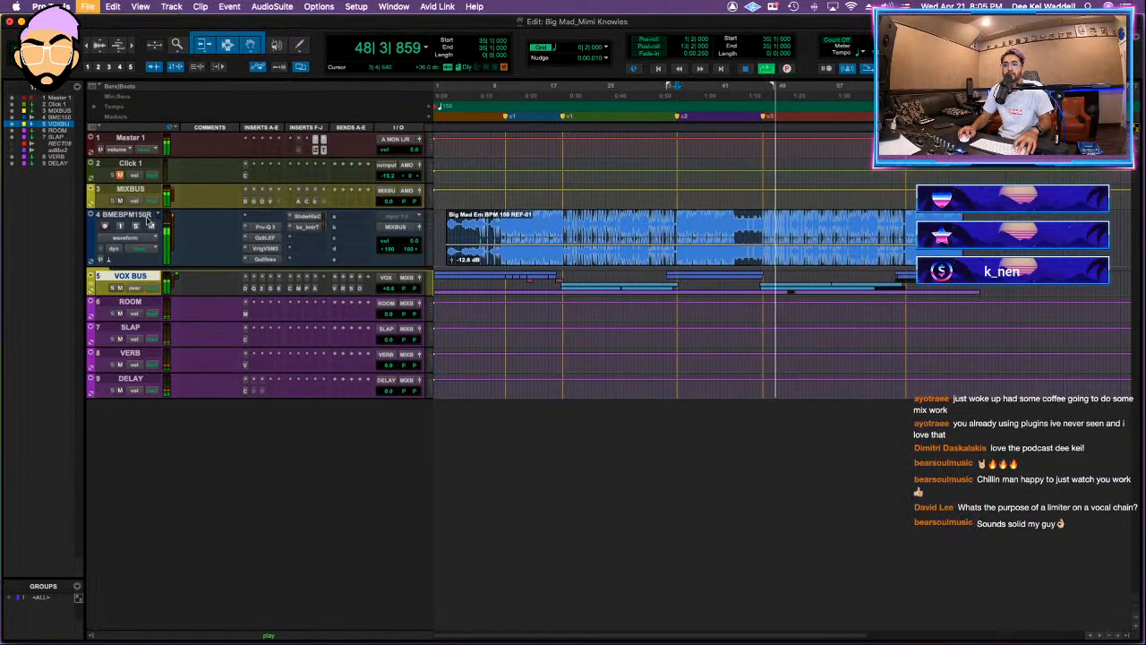
click(141, 190)
key(shift+a)
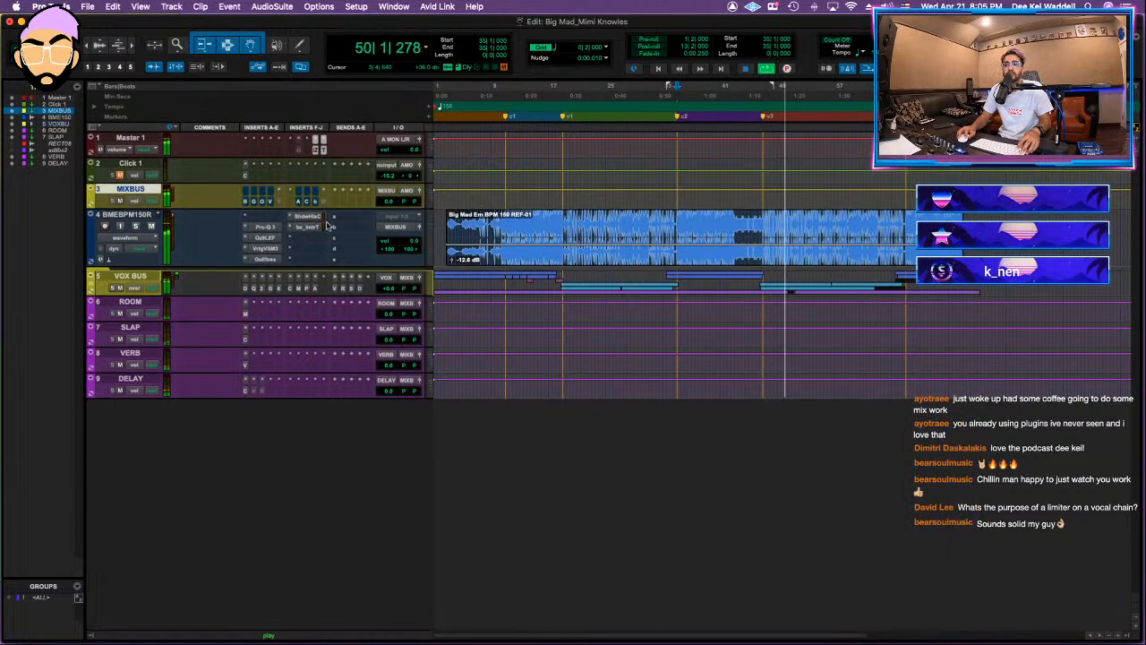
Step: Add the Oxford Limiter after bx_limiter on MIXBUS and set its input gain to about +8.51 dB, auditioning the result
click(325, 203)
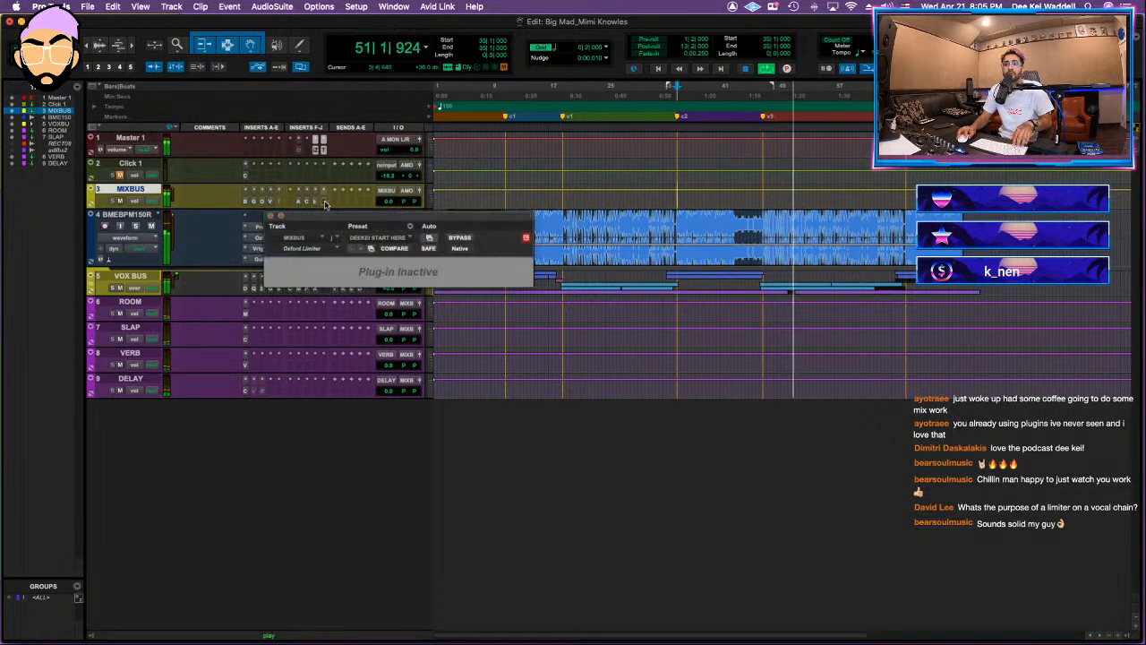
ctrl+super+click(325, 203)
drag(313, 403, 313, 428)
key(space)
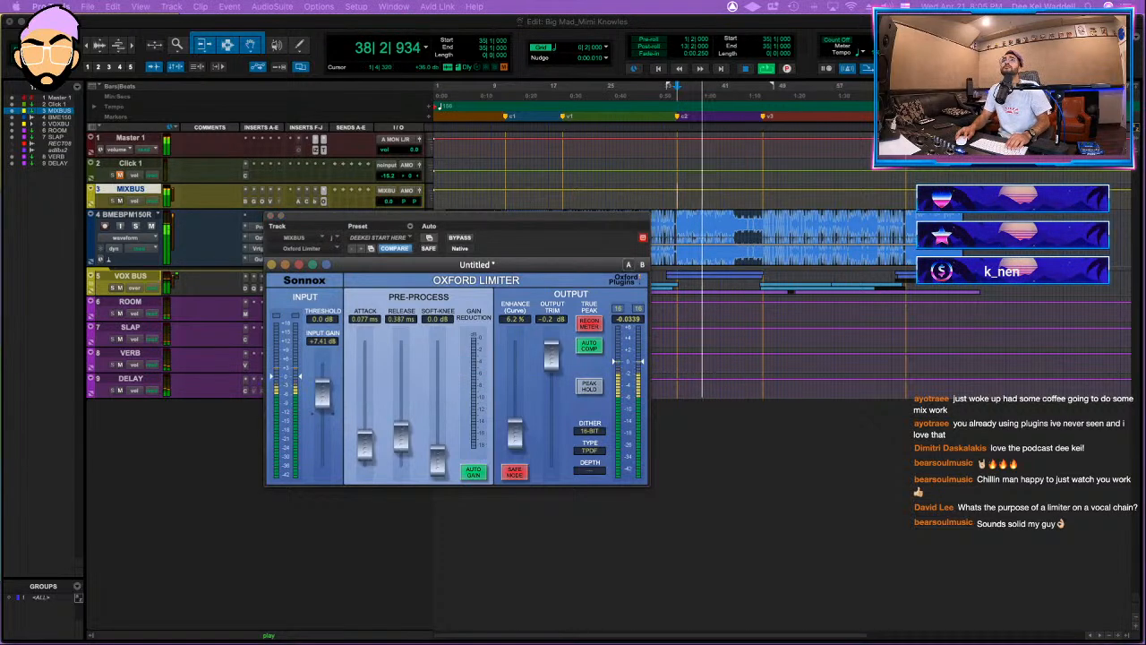
drag(324, 396, 325, 392)
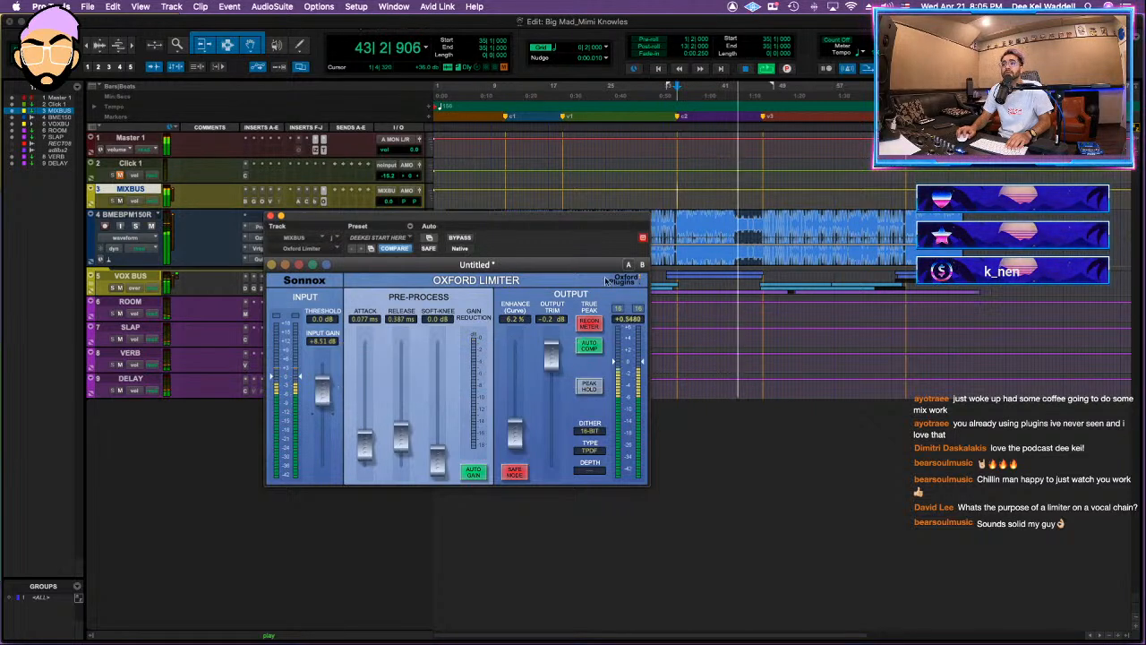
key(space)
key(space)
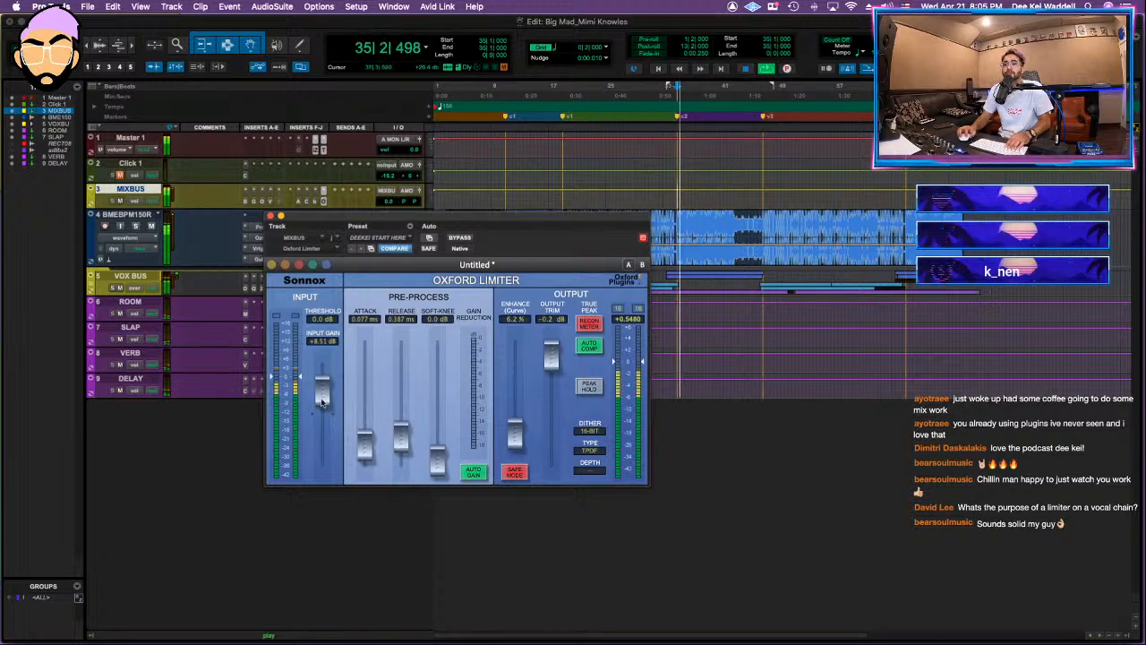
Step: Shorten the MIXBUS bx_limiter True Peak release to 0.06 ms and return to the Oxford Limiter
drag(320, 221, 327, 236)
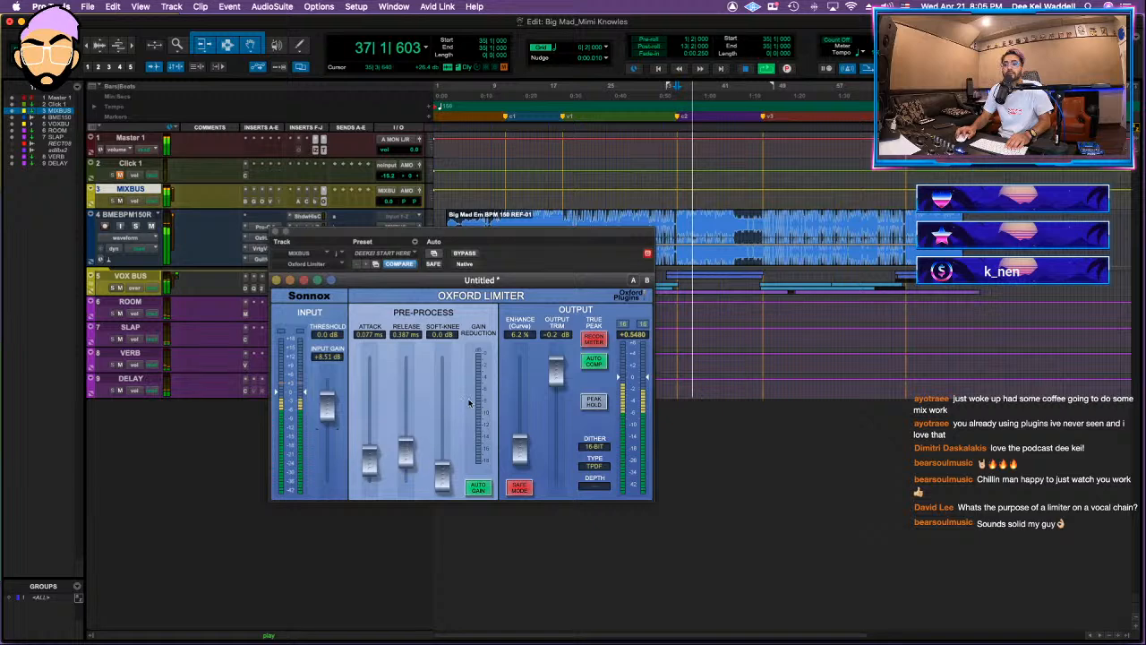
drag(571, 418, 571, 502)
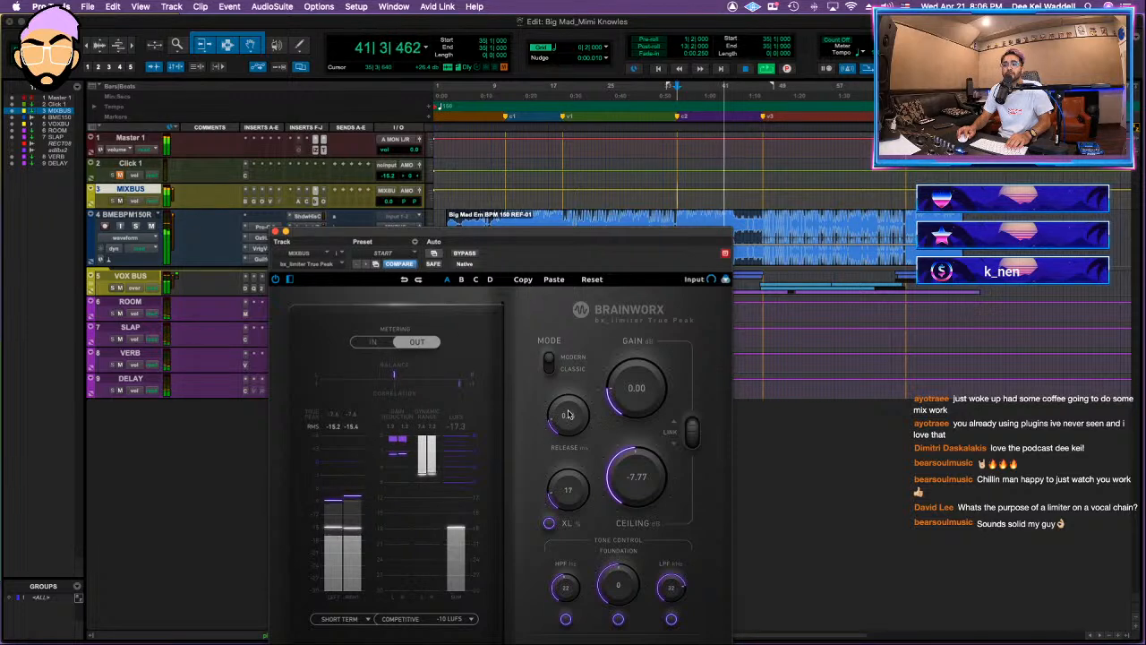
click(325, 200)
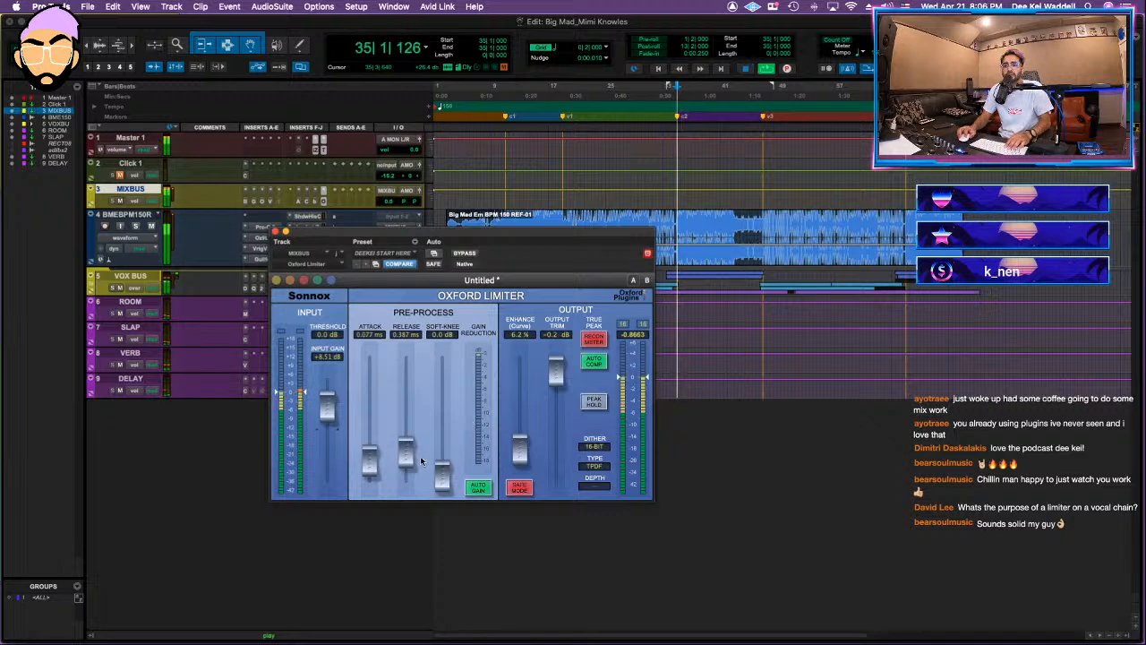
Step: Insert Ozone 9 (stereo) before the Oxford Limiter on MIXBUS and load the DEE KEI MASTERING HIP HOP preset
key(space)
click(315, 191)
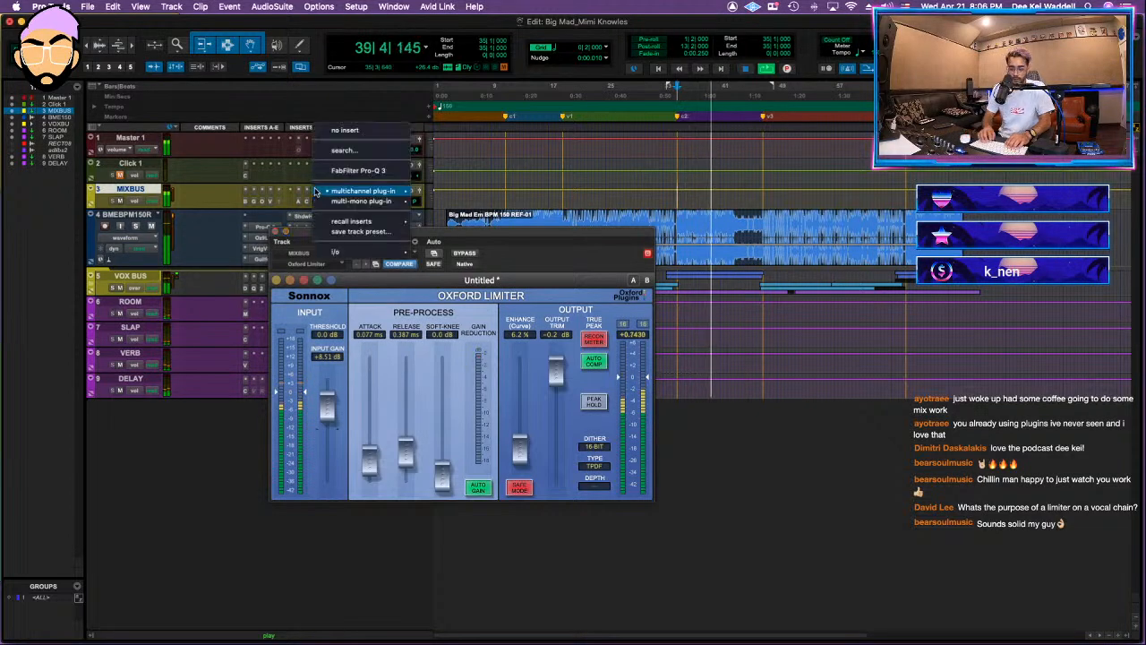
text(ozone)
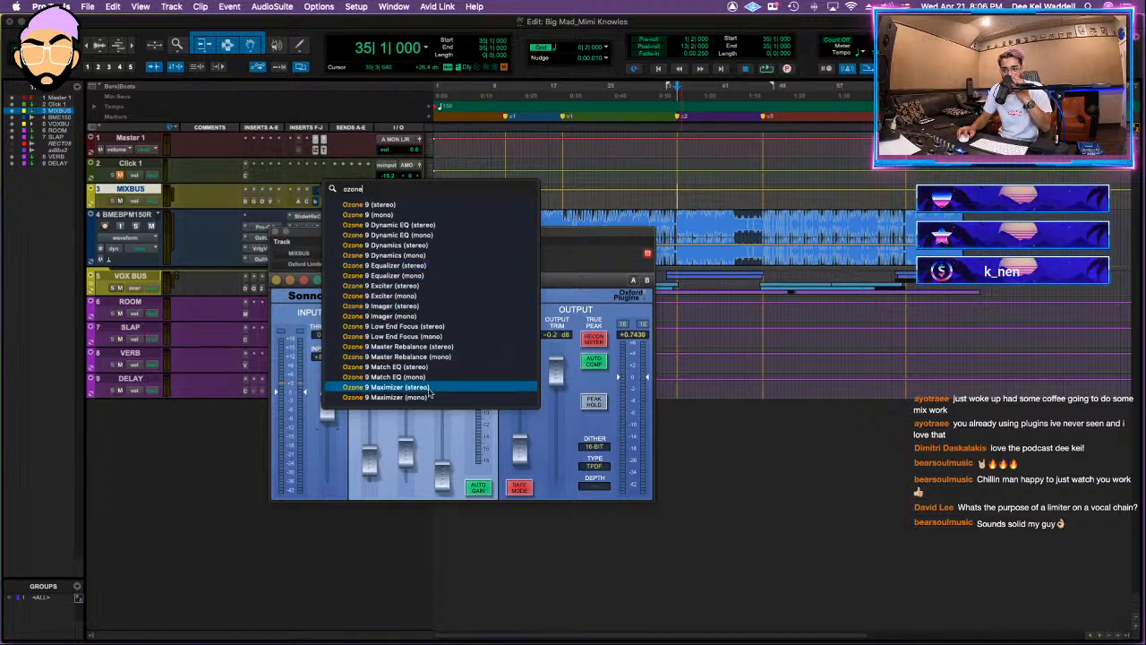
click(394, 205)
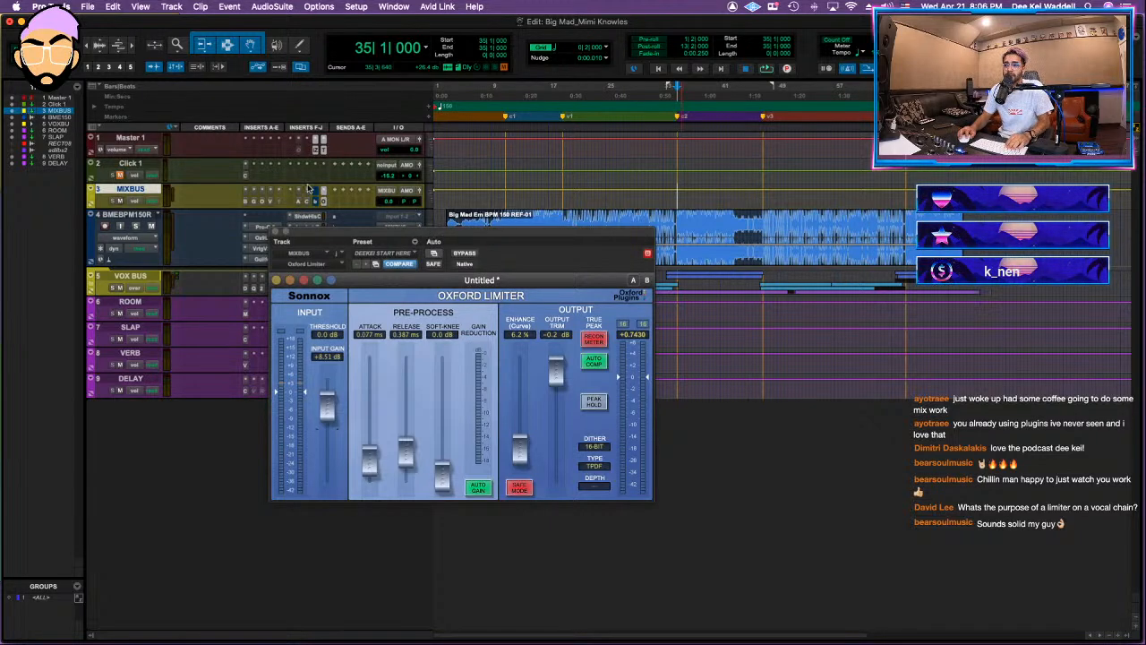
click(681, 286)
click(685, 271)
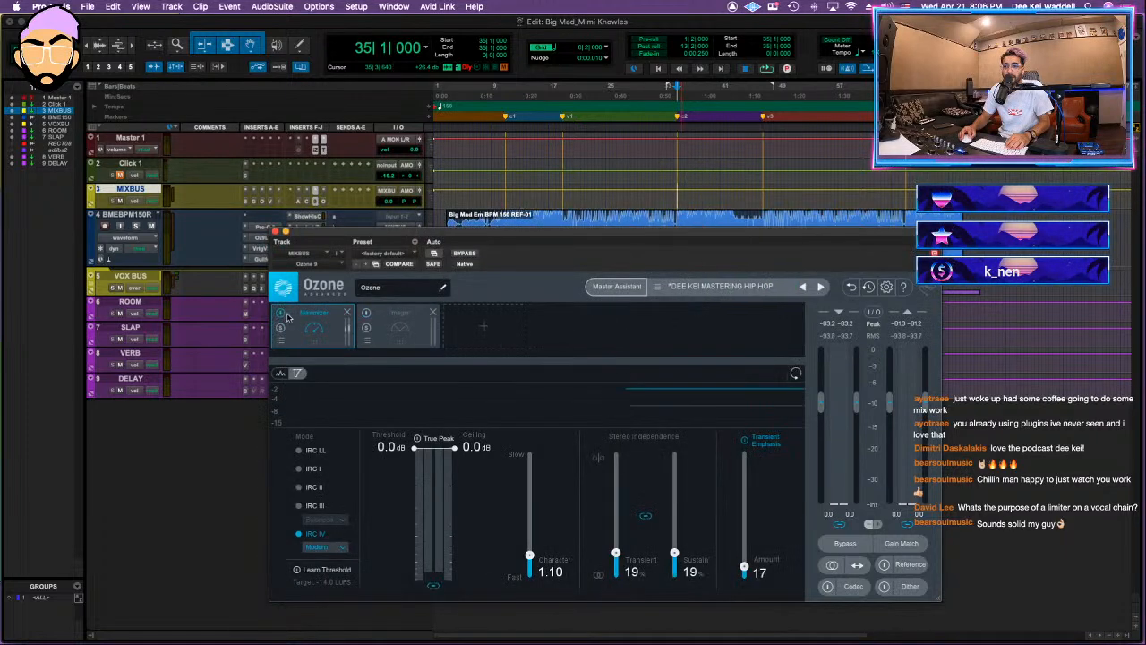
Step: Set the Ozone Maximizer threshold to about -8.1 dB and the Imager's Band 2 width to 13.9 during playback
key(space)
drag(414, 447, 415, 541)
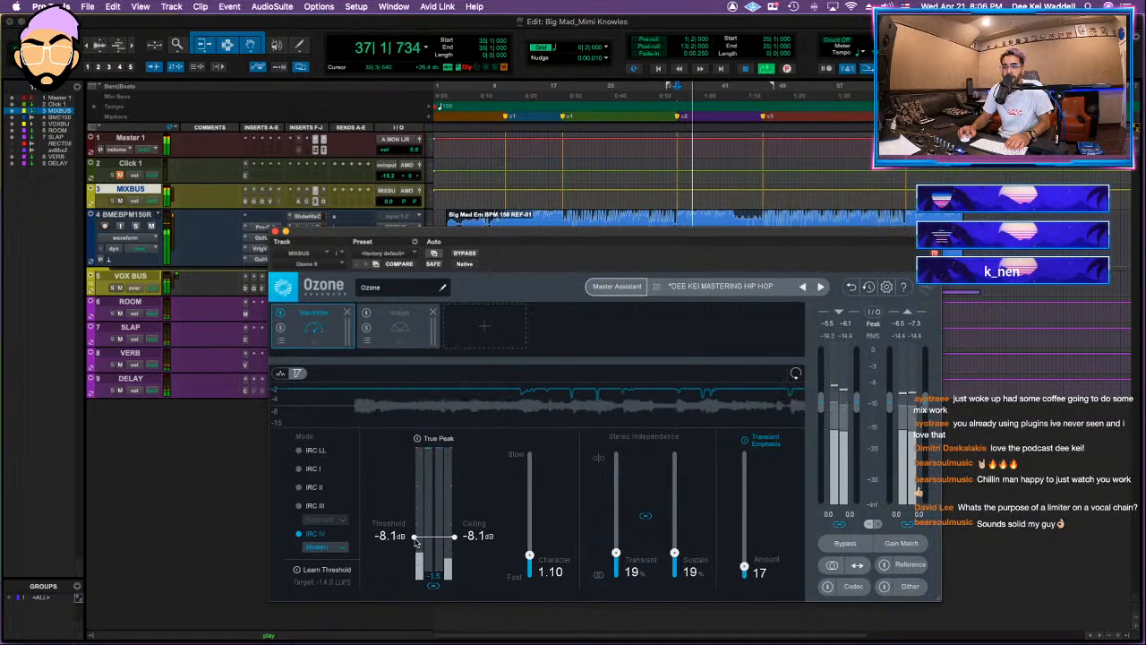
click(399, 325)
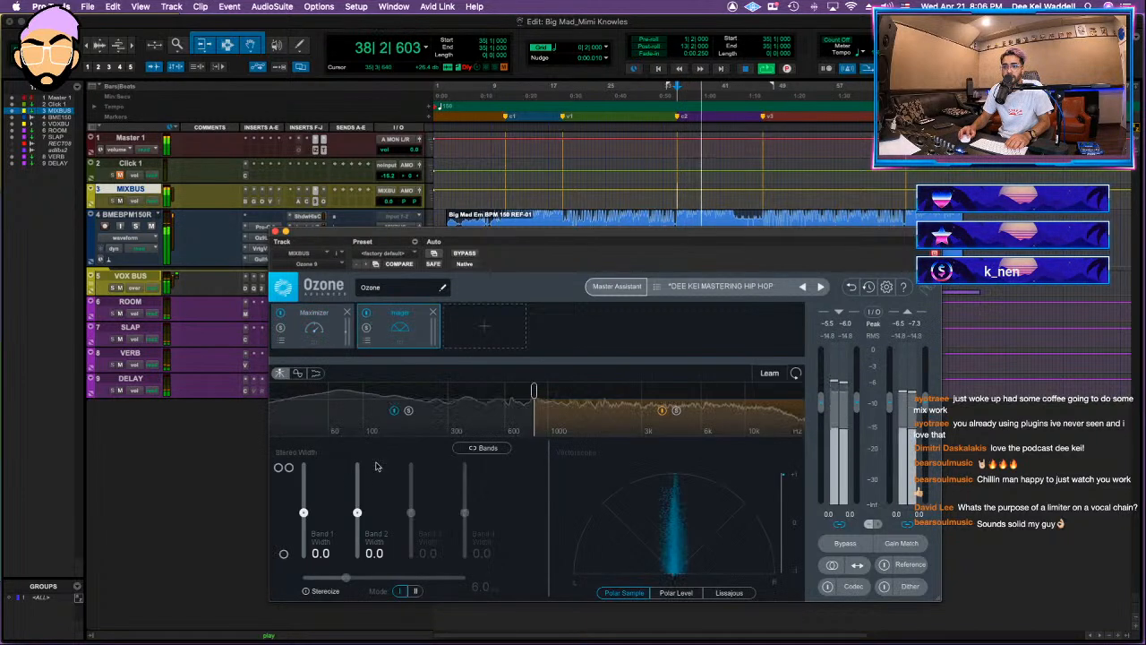
drag(357, 512, 357, 506)
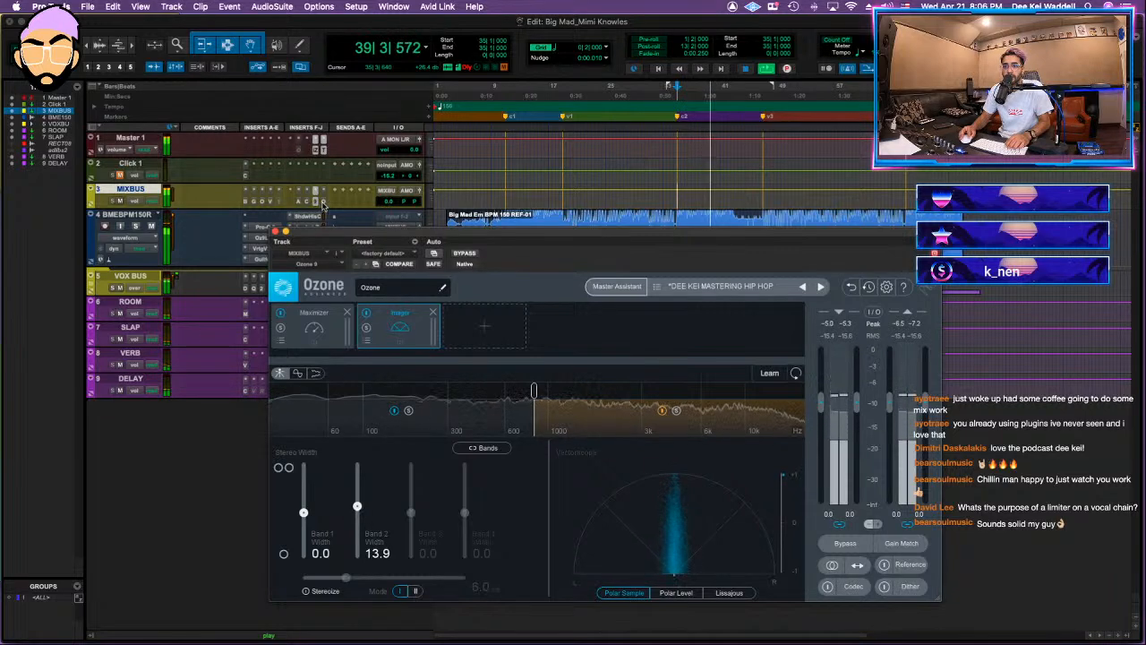
Step: Set the MIXBUS Oxford Limiter input gain to about +8.89 dB during playback and save the session
click(320, 228)
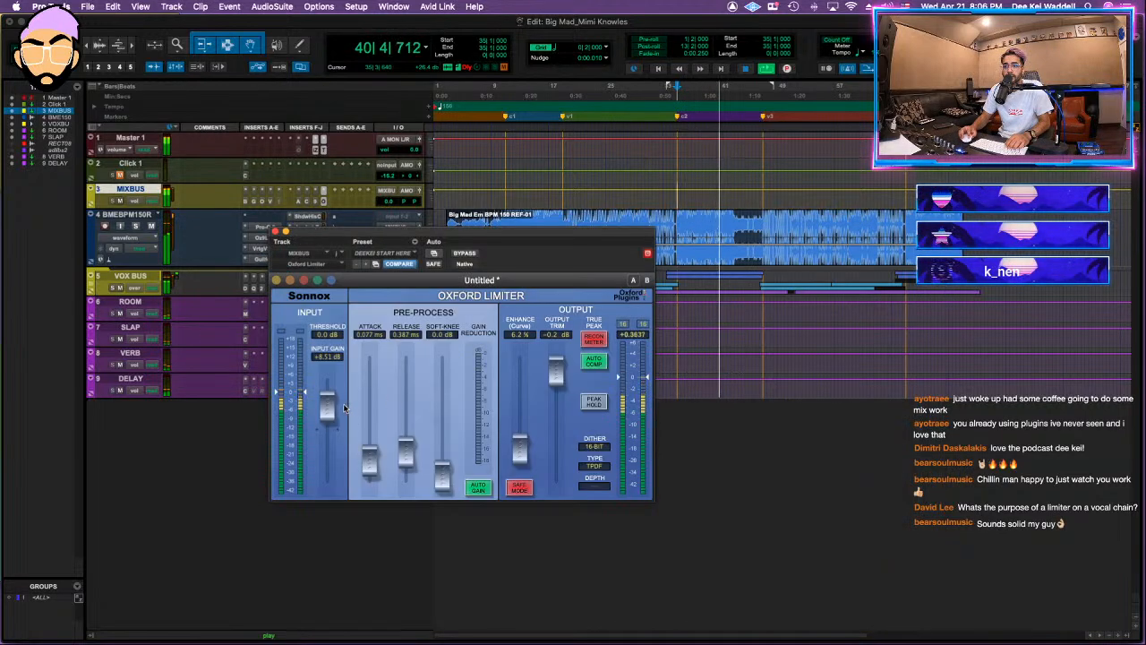
drag(333, 405, 333, 404)
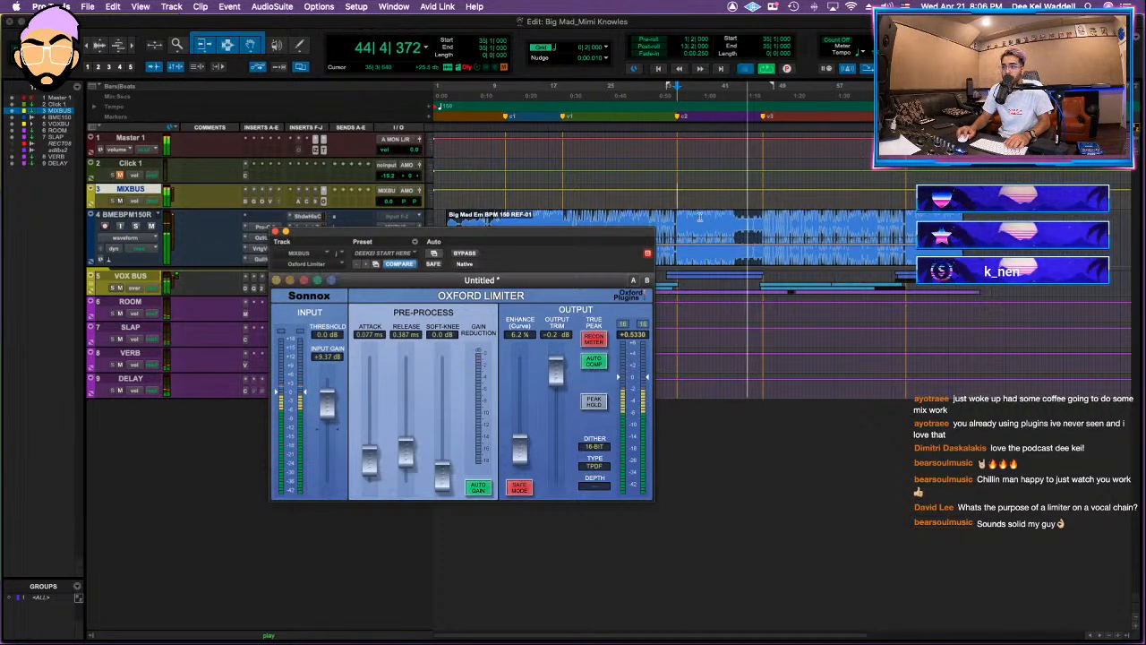
key(space)
click(831, 213)
key(space)
key(super+s)
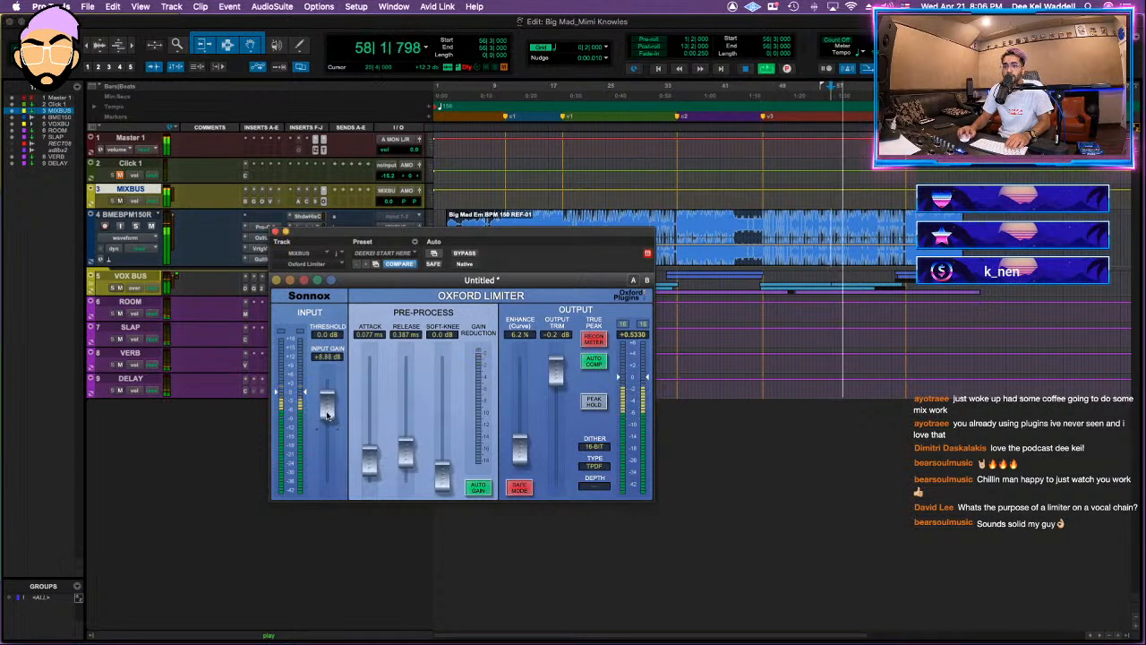
drag(327, 415, 327, 413)
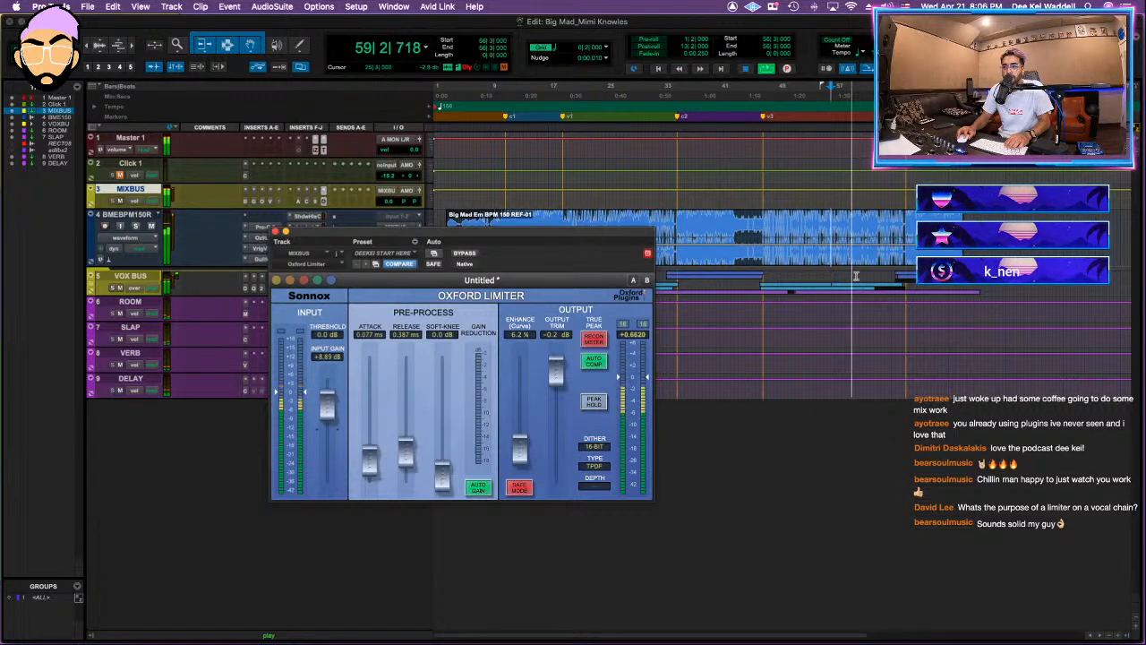
click(276, 231)
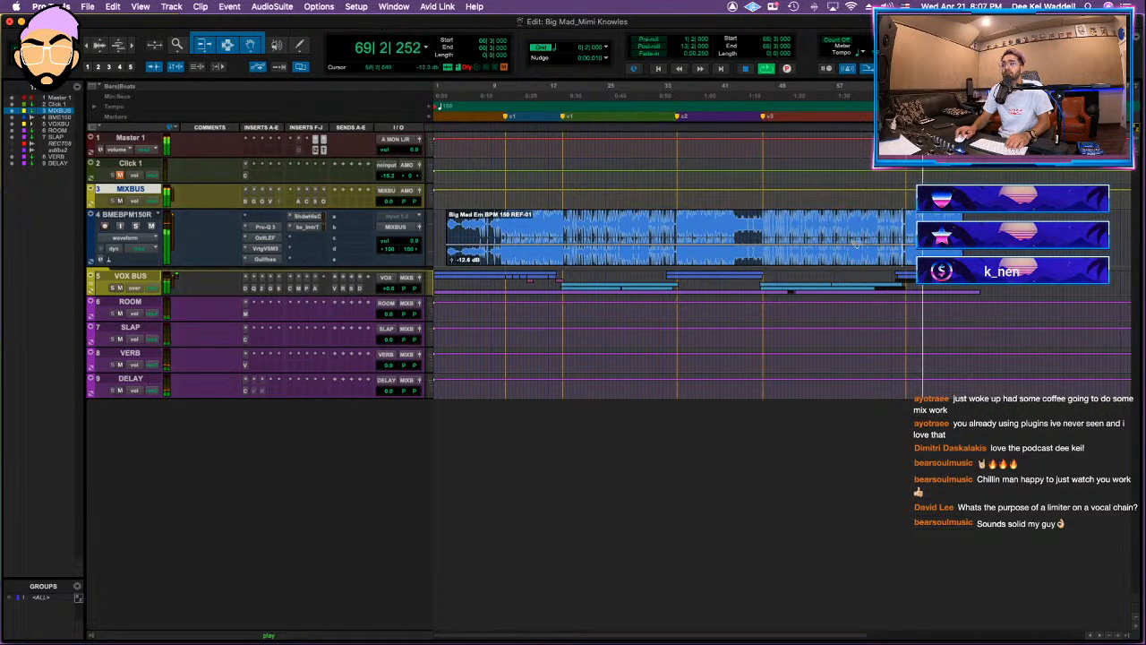
Step: Audition the end of the BMEBPM150R beat clip around bar 75 with a reduced waveform display height
key(space)
key(t)
key(t)
key(t)
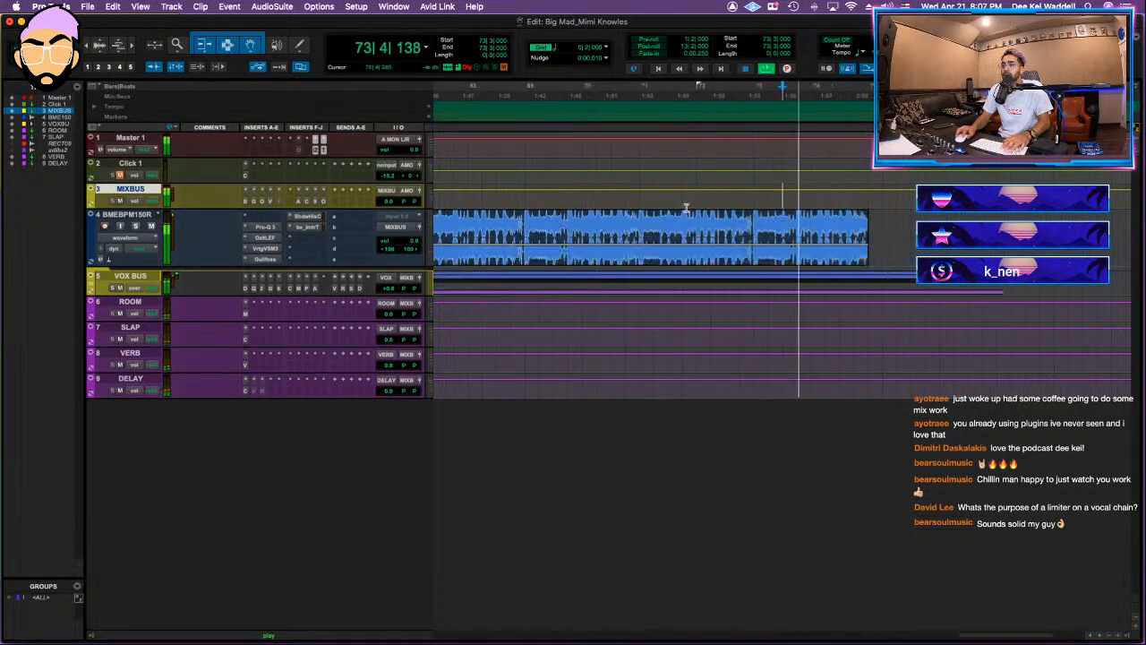
key(alt+super+[)
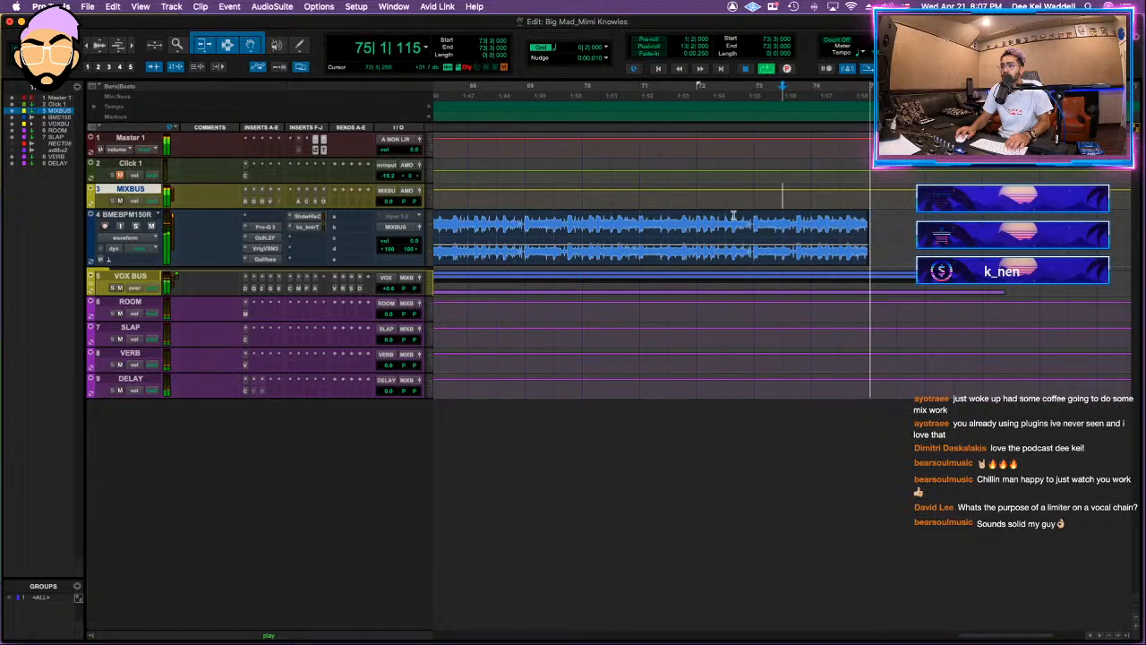
key(space)
click(862, 197)
key(t)
key(t)
key(t)
key(space)
key(space)
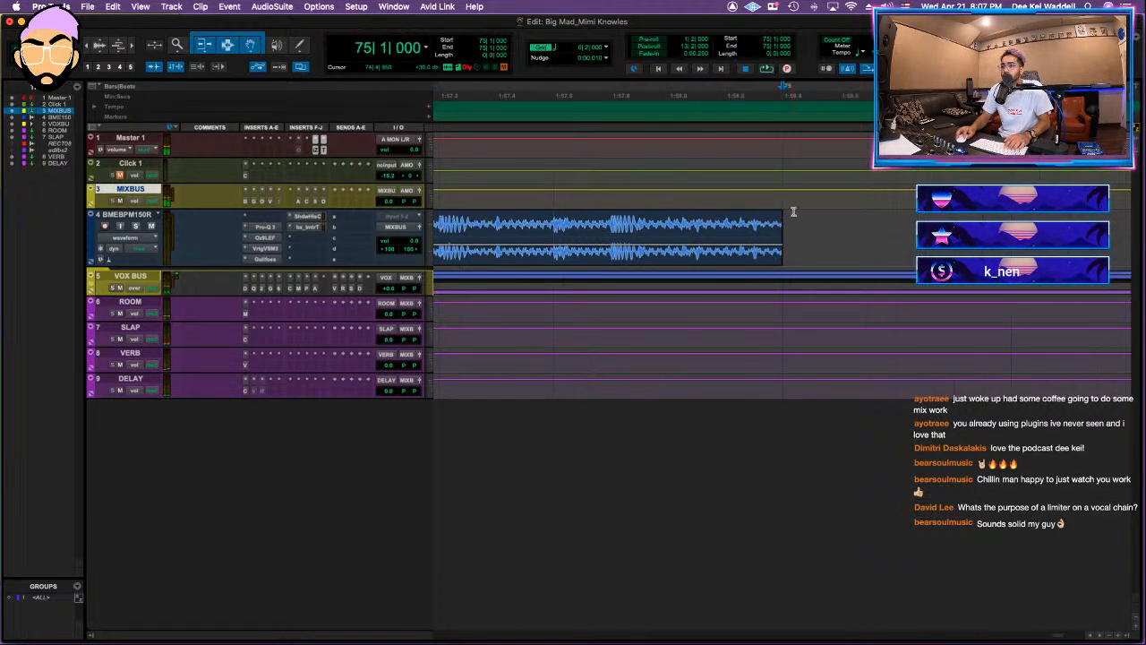
Step: Fade out the end of the BMEBPM150R clip just before bar 75 with the Smart Tool and audition the song's ending
key(F9)
key(F10)
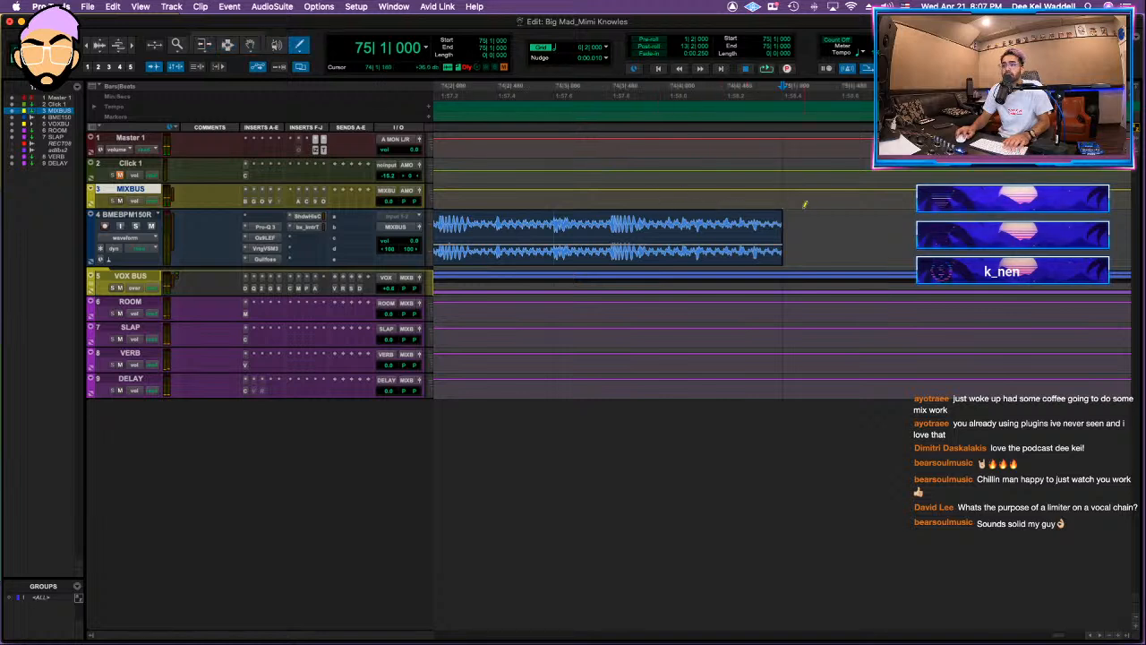
key(F8)
key(F7)
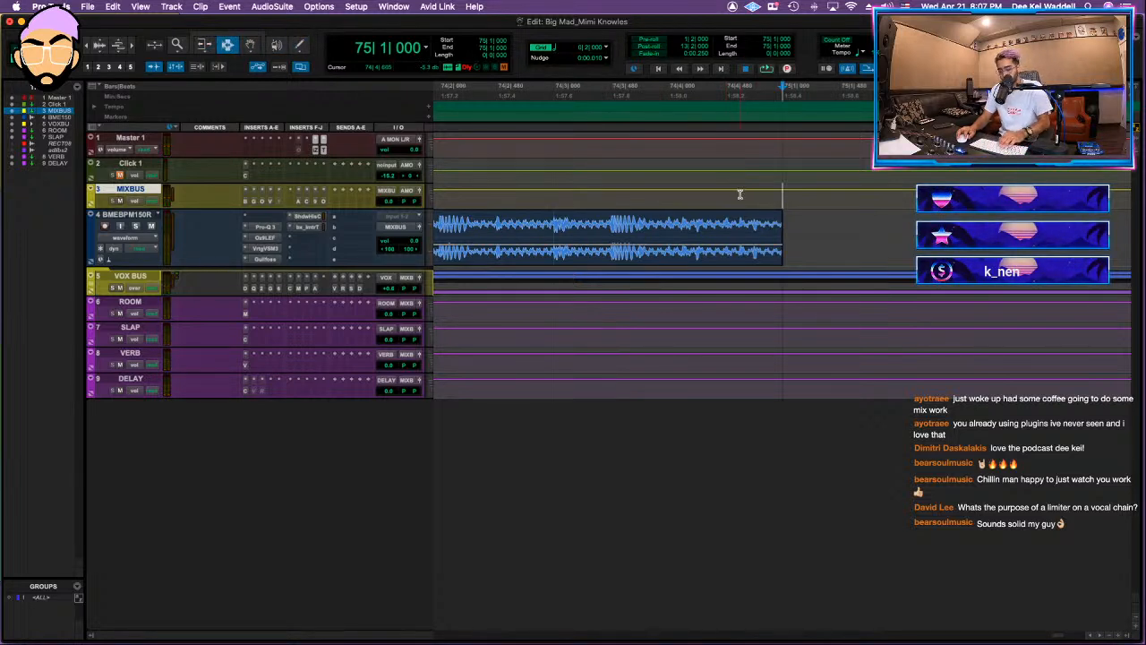
key(F7+F8)
click(740, 201)
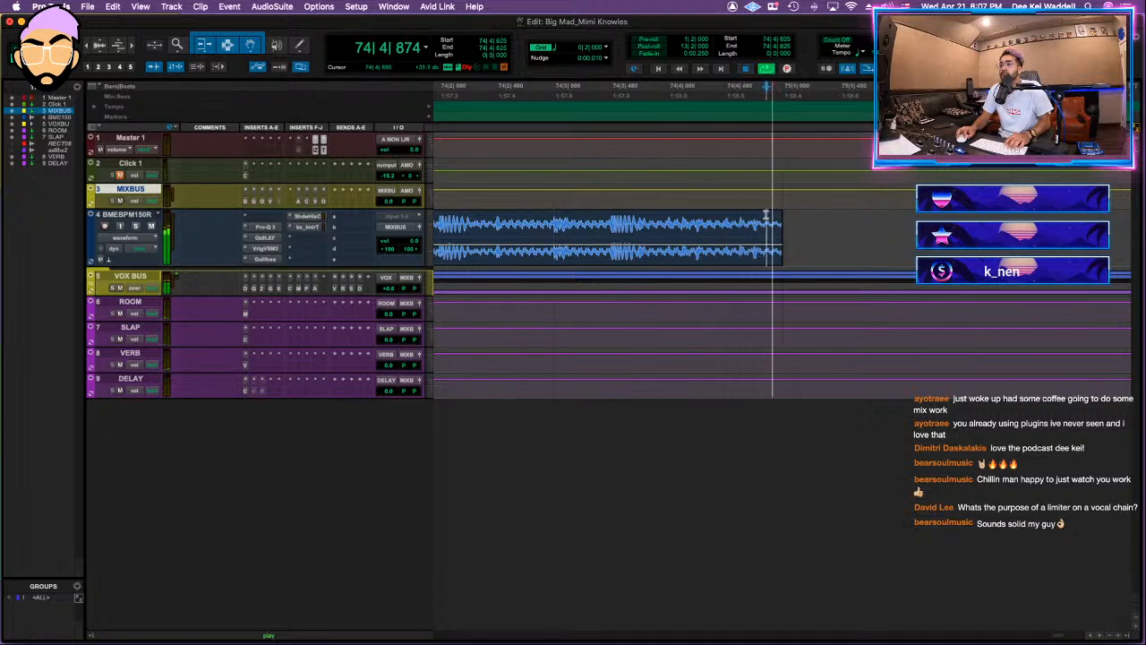
key(space)
click(601, 194)
key(space)
key(r)
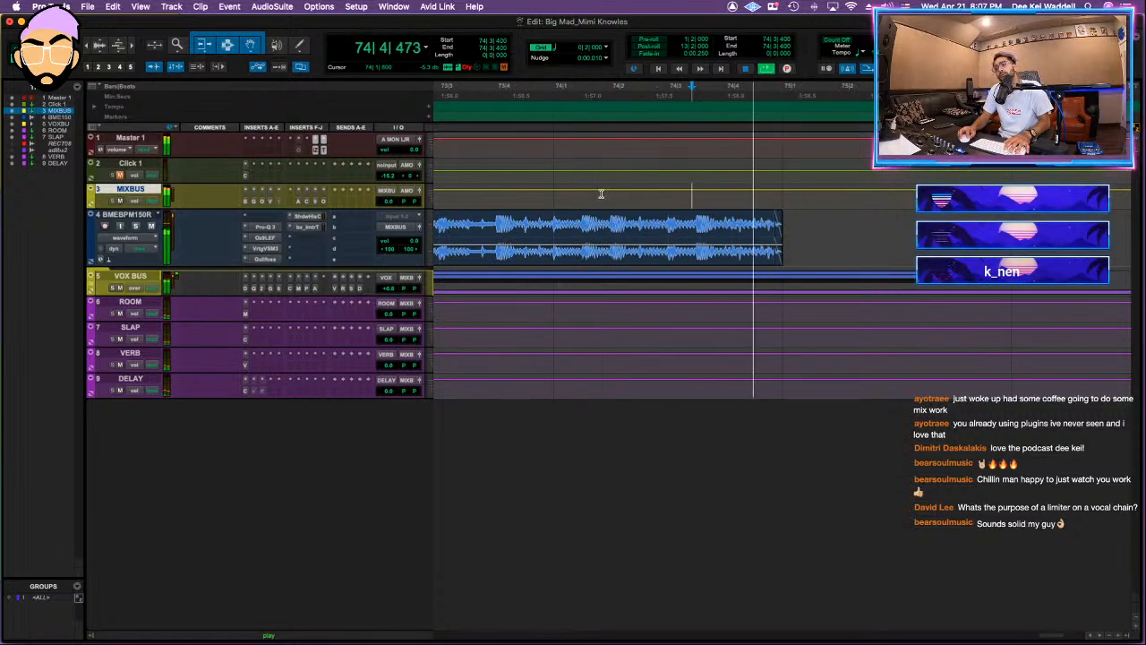
key(r)
key(r)
key(r)
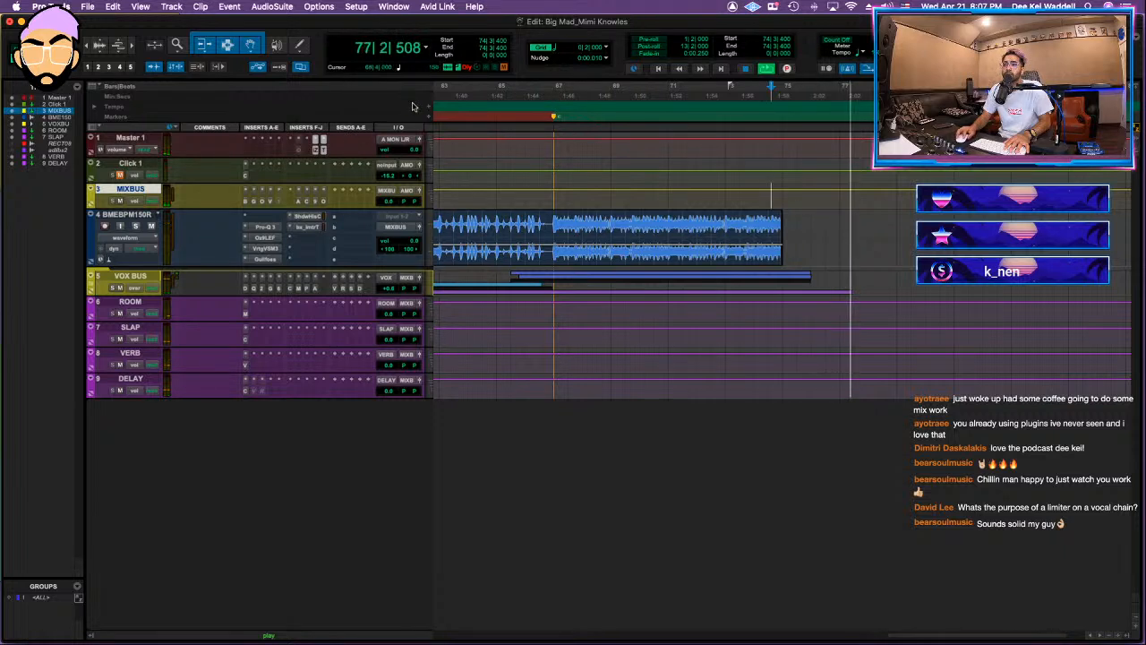
key(space)
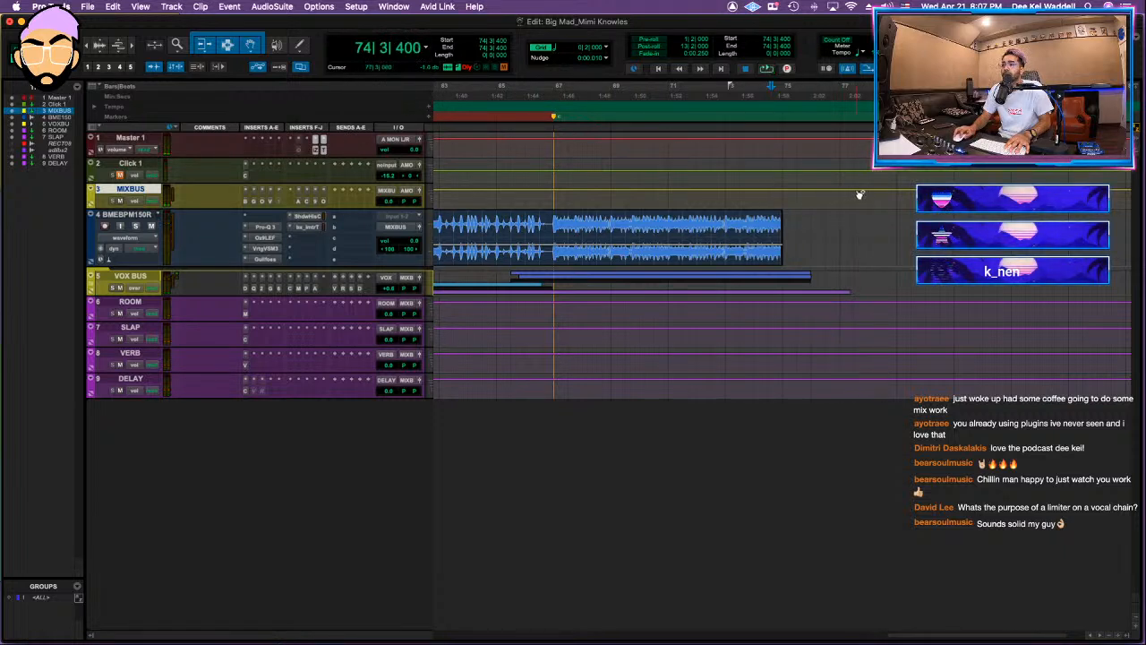
Step: Play the song from the start and expand the VOX BUS folder to show its vocal tracks
drag(870, 146, 1, 77)
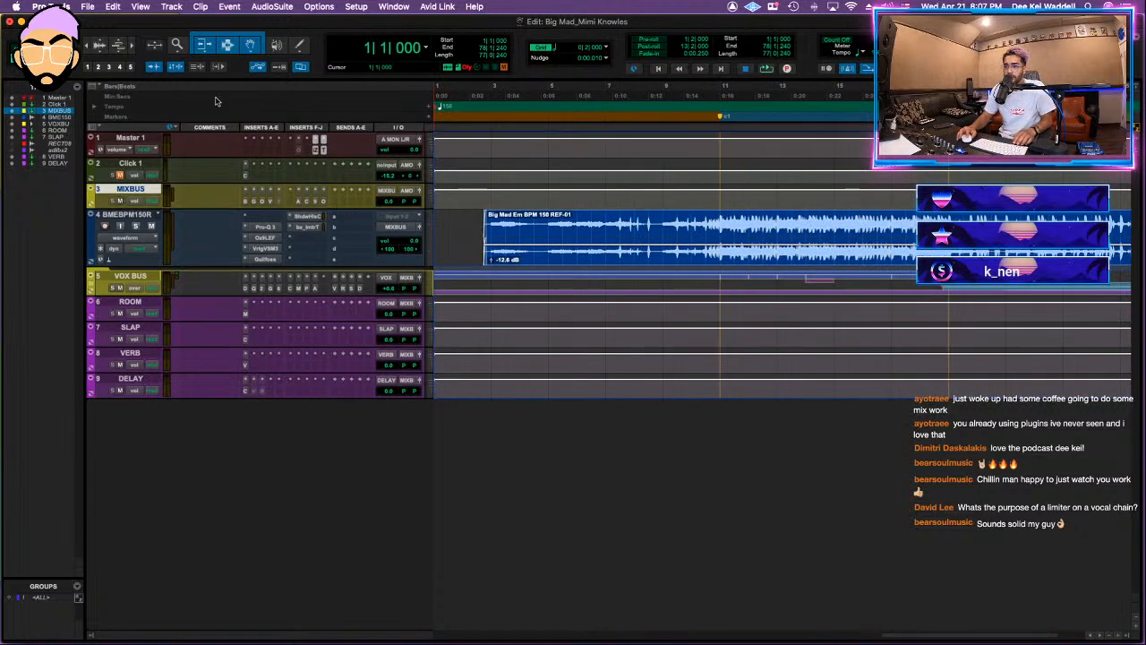
key(space)
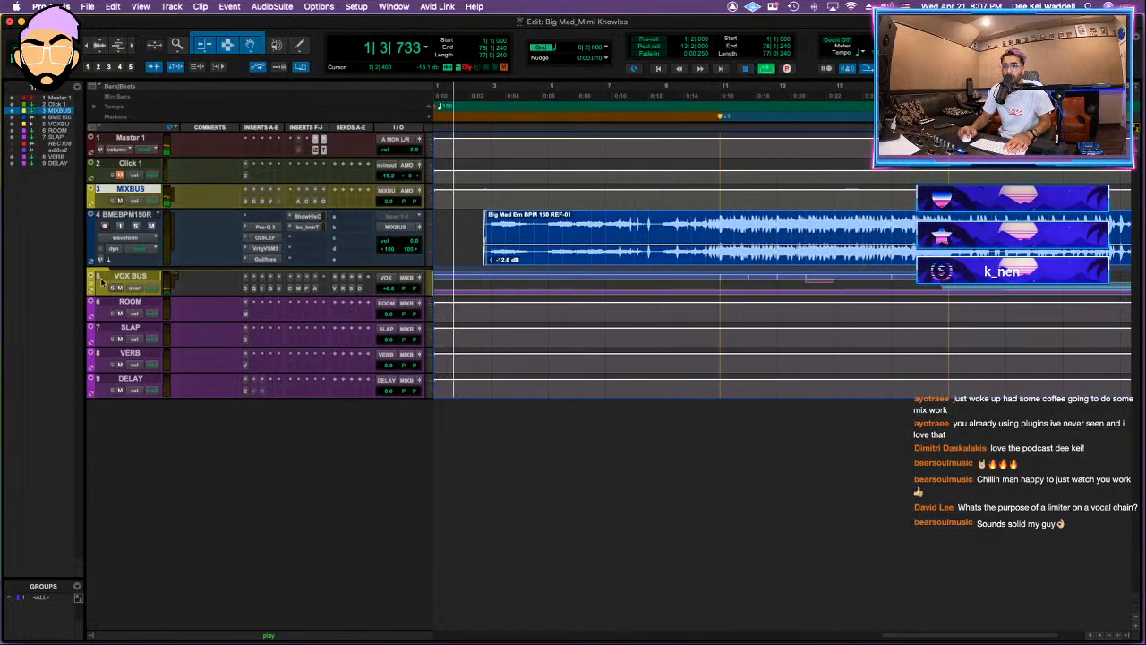
click(109, 277)
key(t)
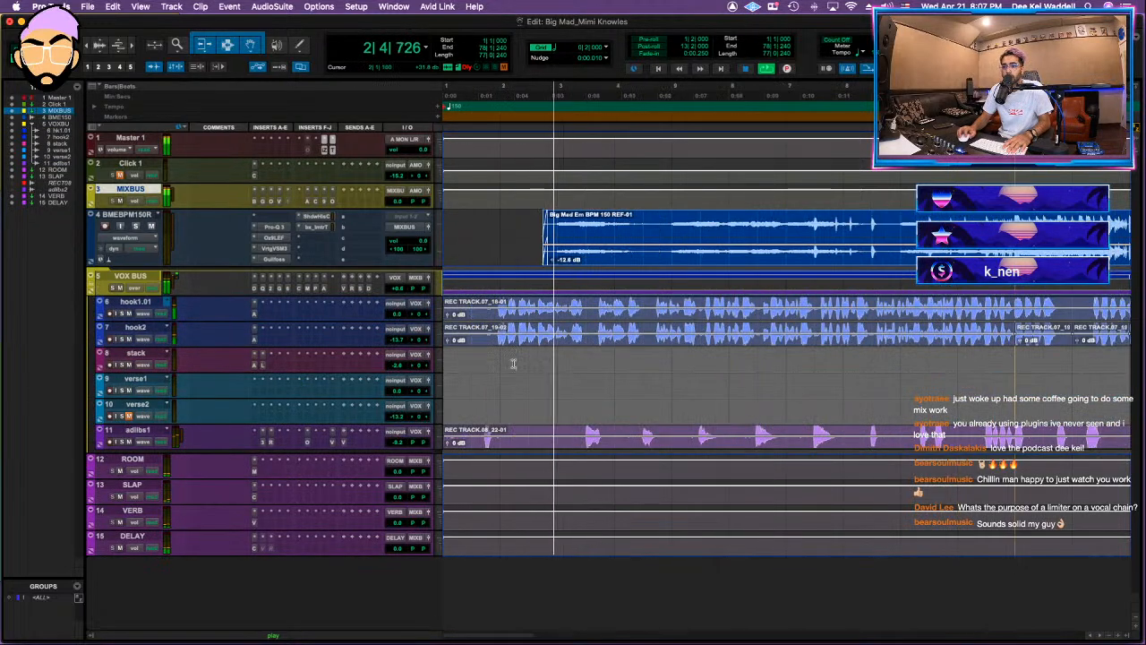
key(t)
key(space)
Step: Trim the start of the first adlibs1 clip to early in bar 3 and fade it in up to 3|2|540
click(565, 432)
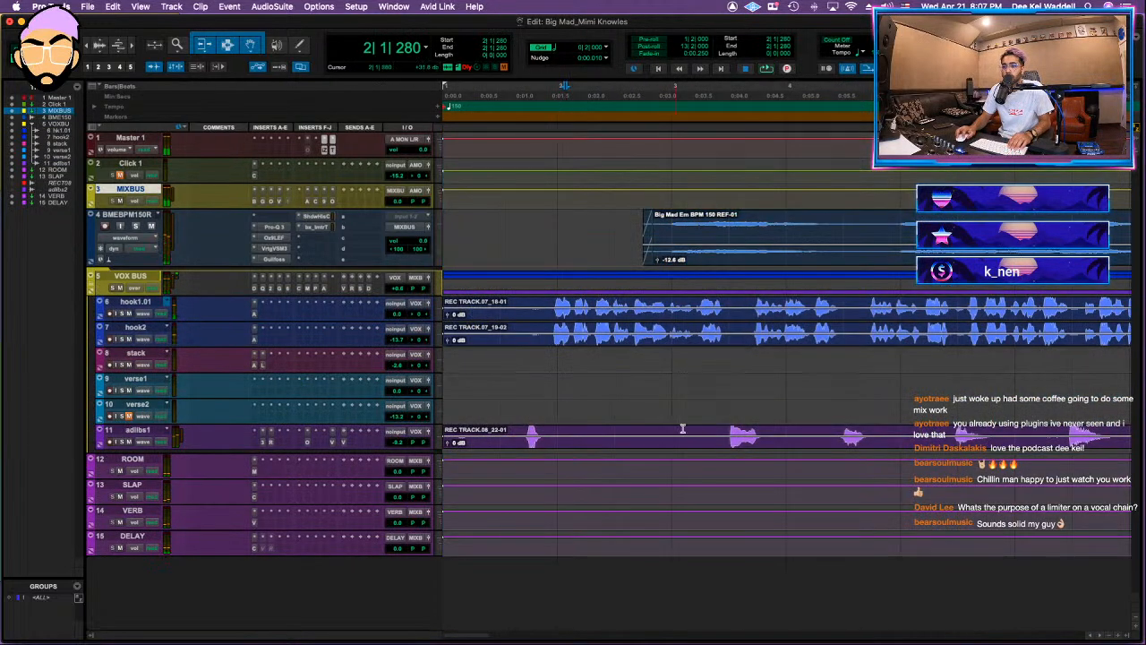
key(a)
click(716, 431)
key(d)
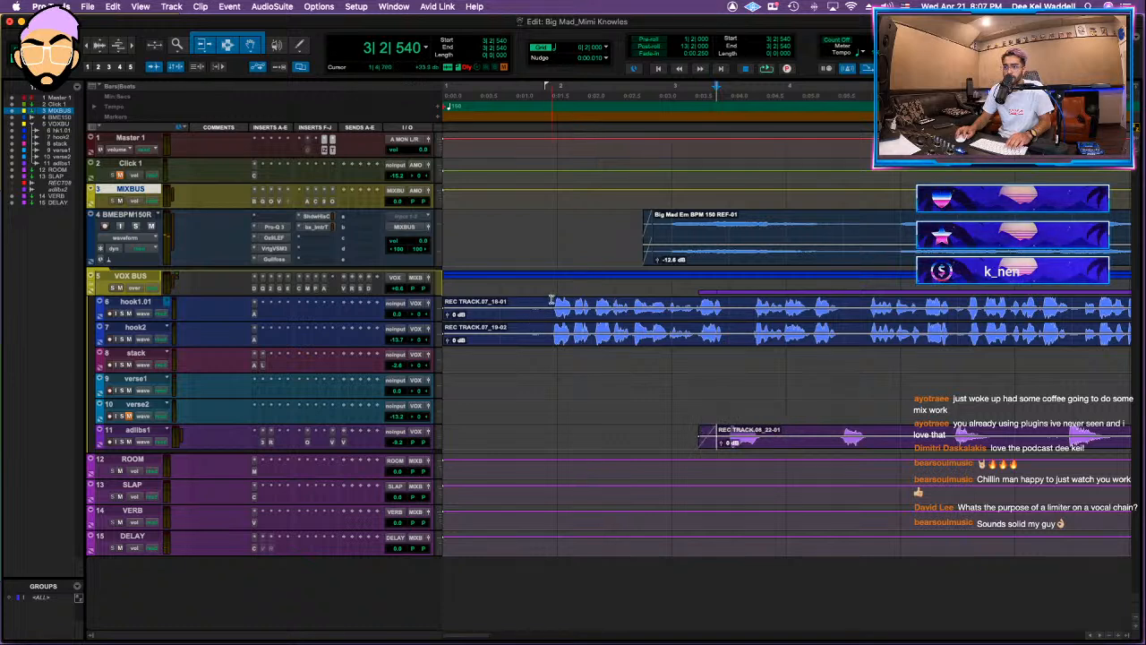
Step: Delete the empty audio before the first vocal on hook1.01 and hook2, fade the new clip starts, and audition the intro
drag(551, 301, 298, 350)
key(Delete)
drag(552, 302, 556, 342)
key(f)
key(space)
key(r)
key(space)
key(r)
key(r)
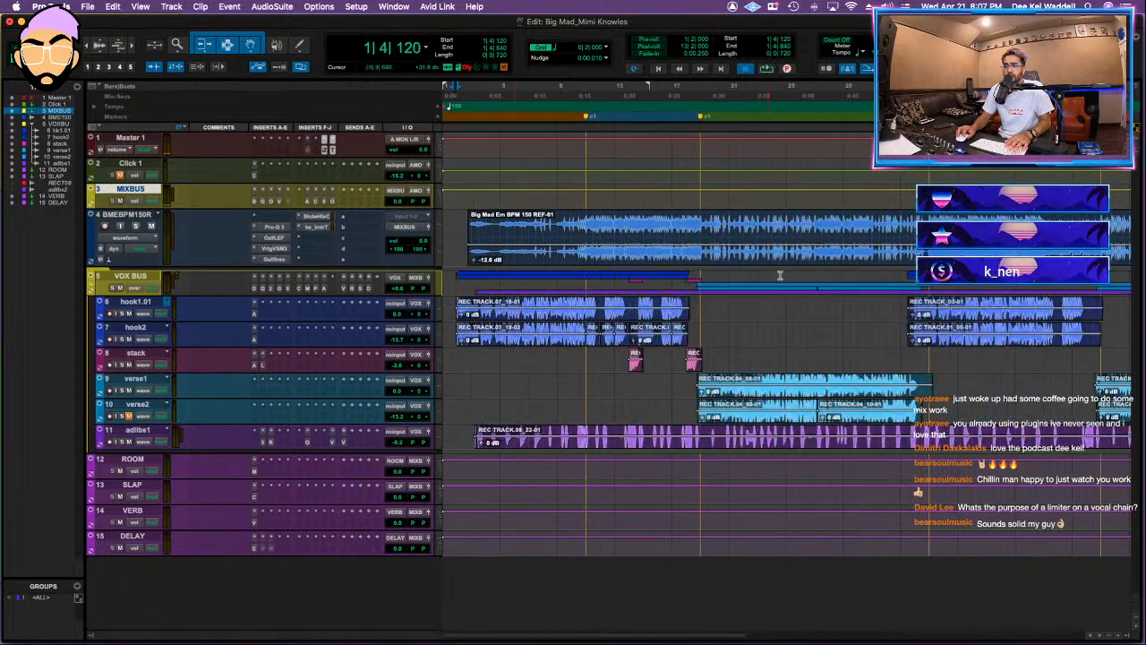
key(space)
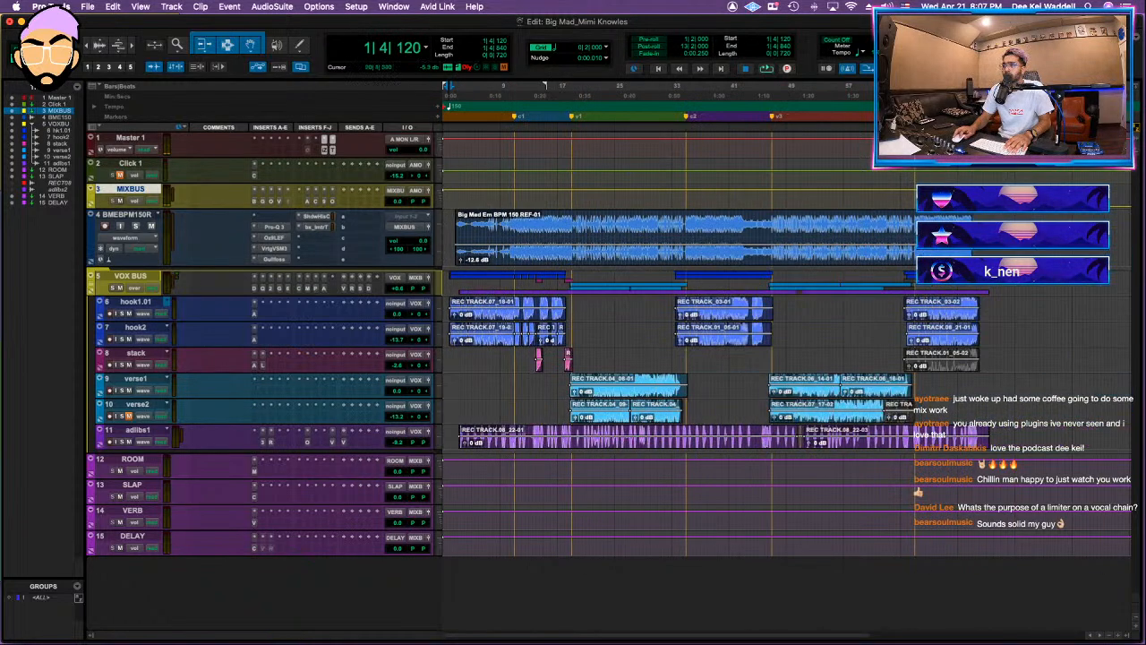
Step: Select the full song across all tracks from 1|4|600 to about bar 76 and check the starting point by playback
drag(994, 166, 447, 180)
key(t)
key(t)
key(t)
key(space)
drag(491, 90, 496, 90)
key(space)
key(space)
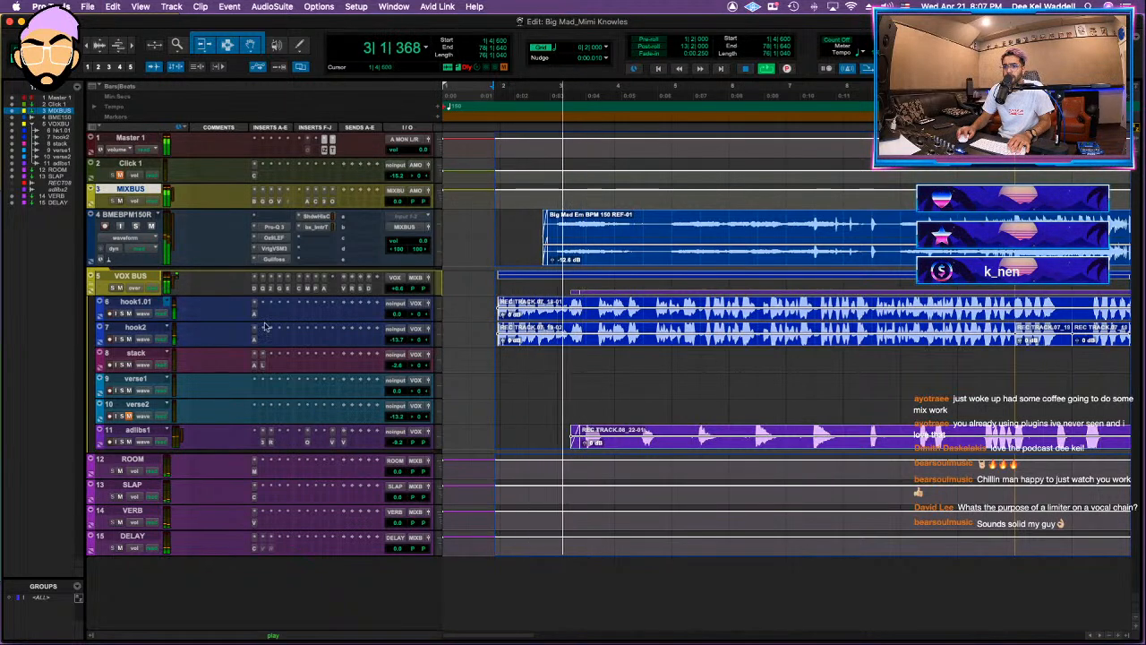
key(space)
Step: Set up a mix bounce whose file name ends in "DEEKEI MIX1", with offline bouncing turned off
key(super+alt+b)
key(Right)
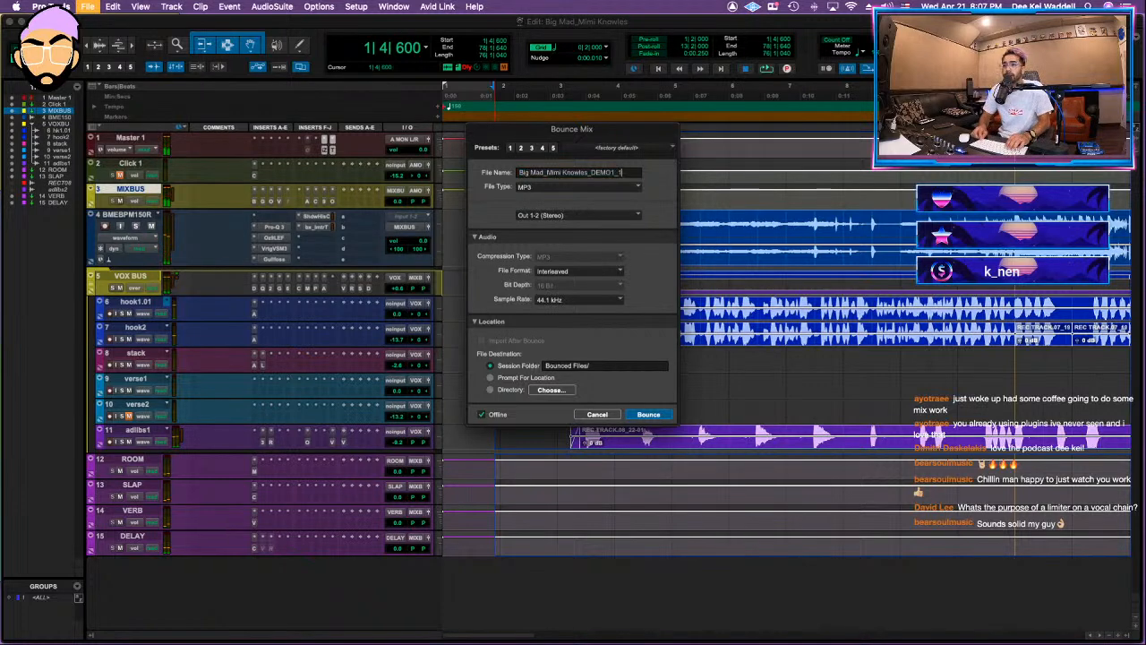
text(DEEKEI)
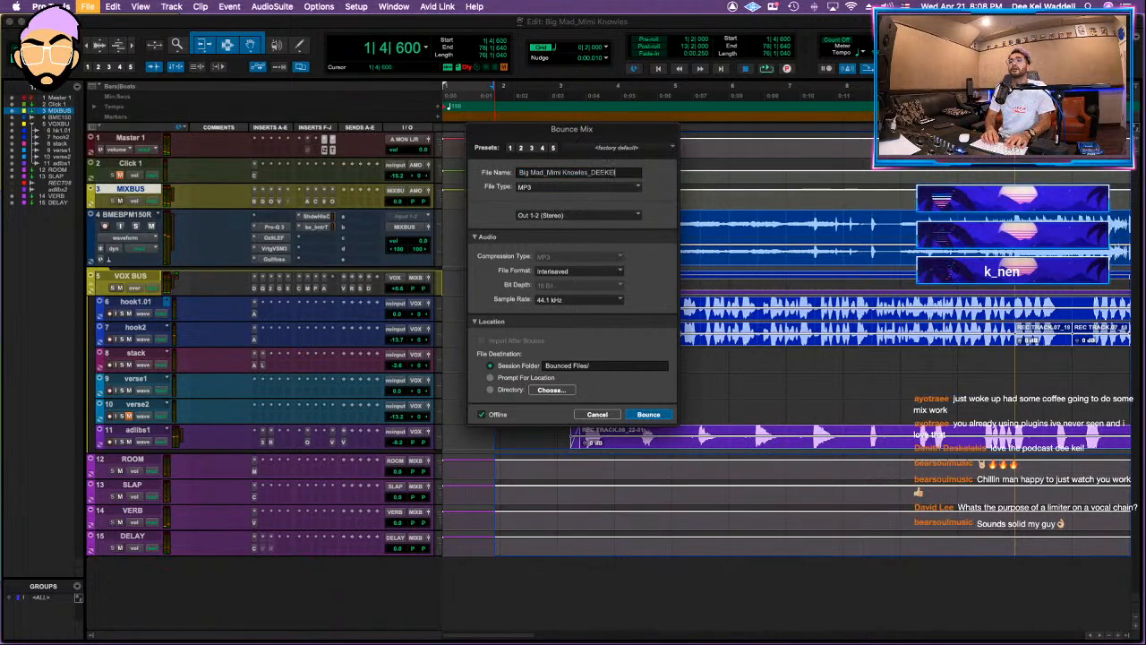
text( MIX1)
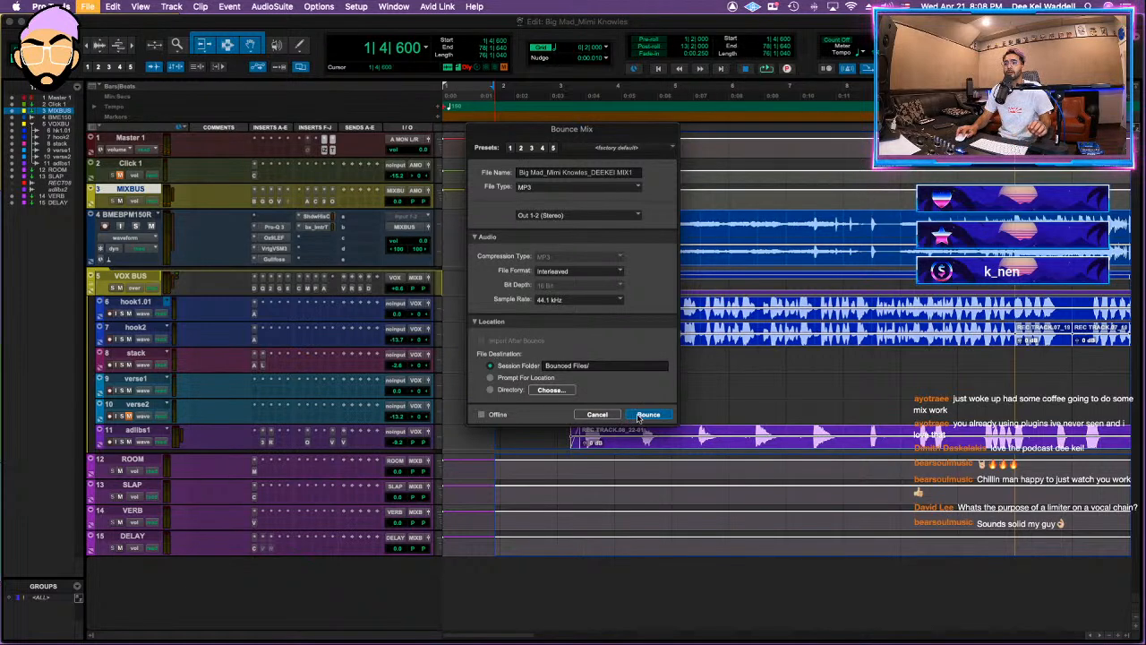
Step: Bounce the mix as a WAV (BWF) file and switch to Finder to view the session folder
click(574, 186)
click(542, 197)
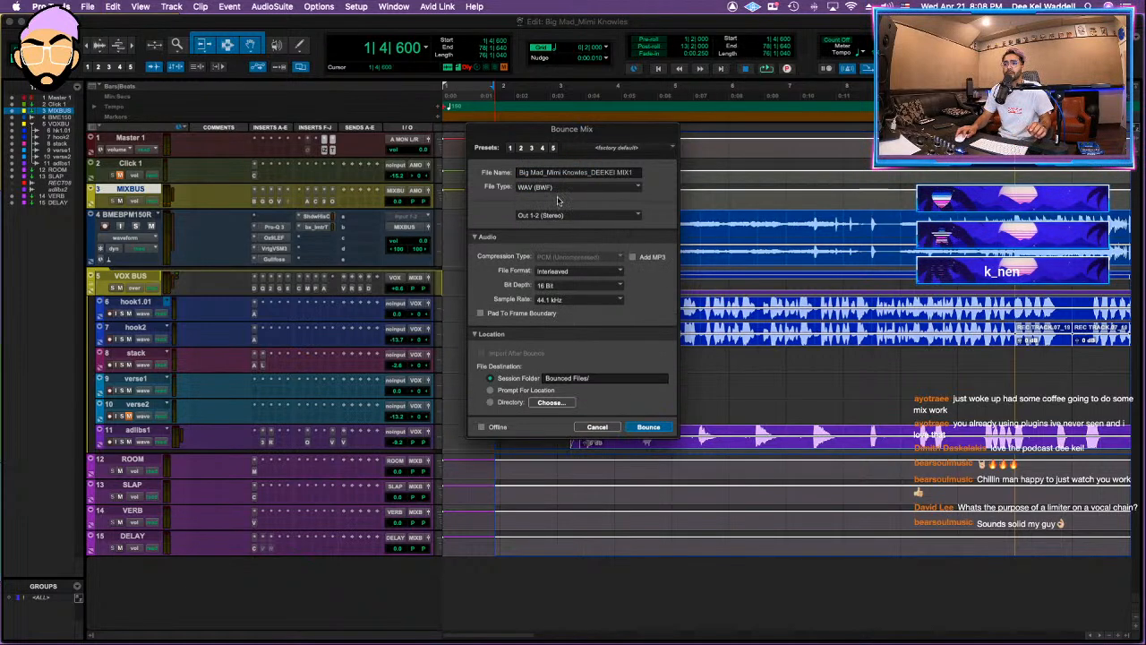
click(648, 427)
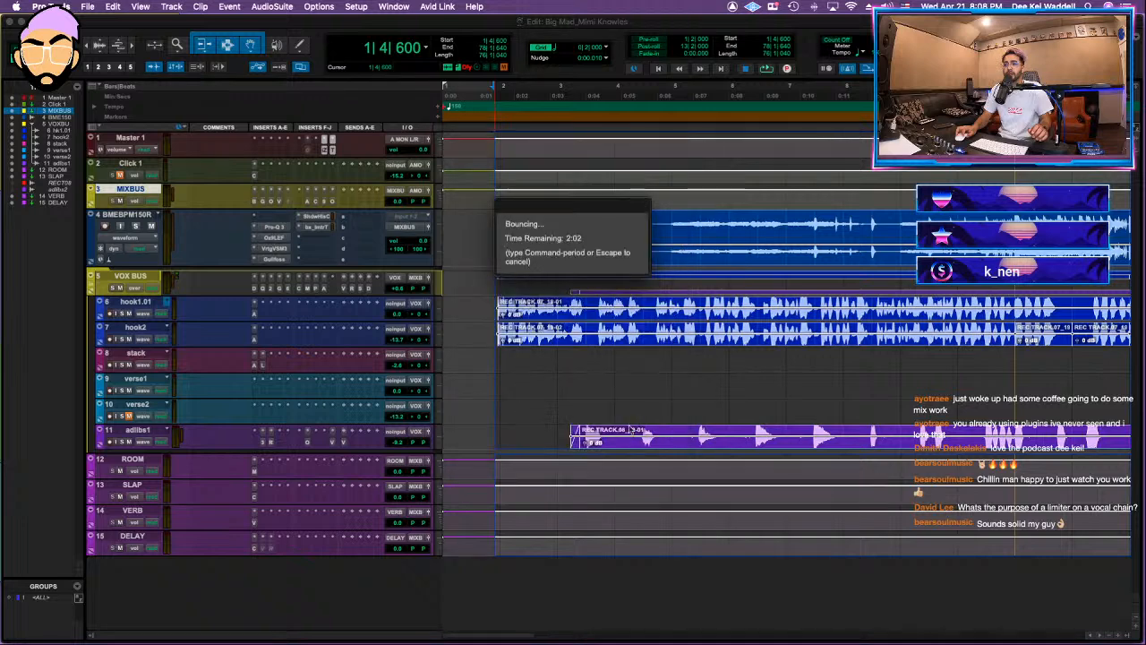
click(174, 636)
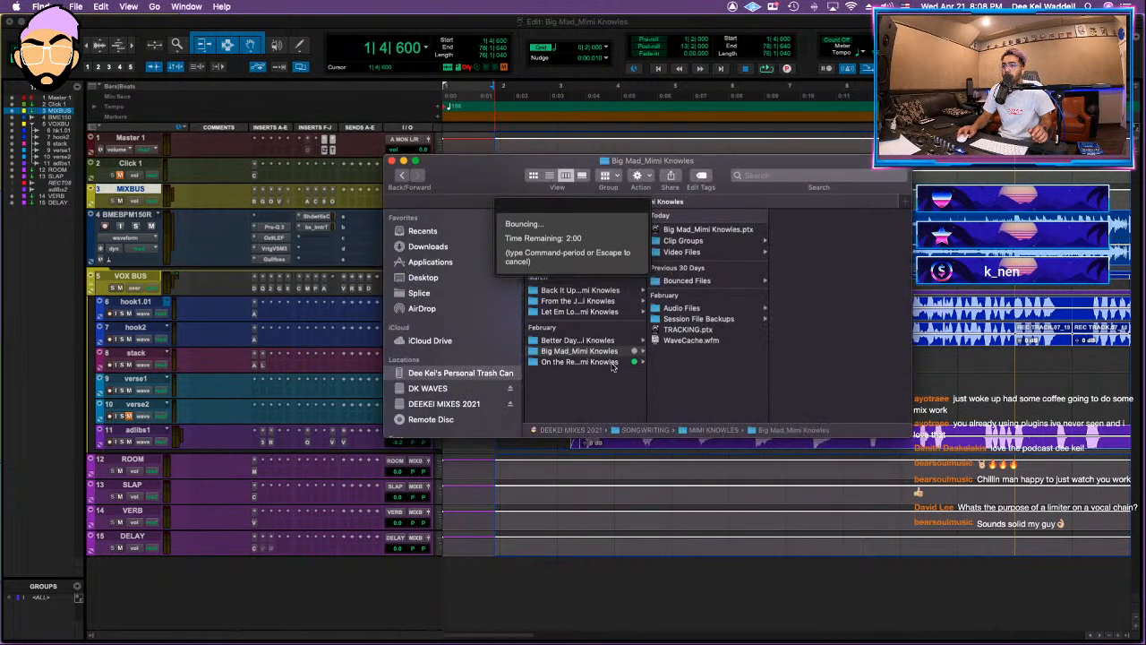
Step: Tag the Big Mad session folder with the green label
click(583, 352)
right_click(612, 351)
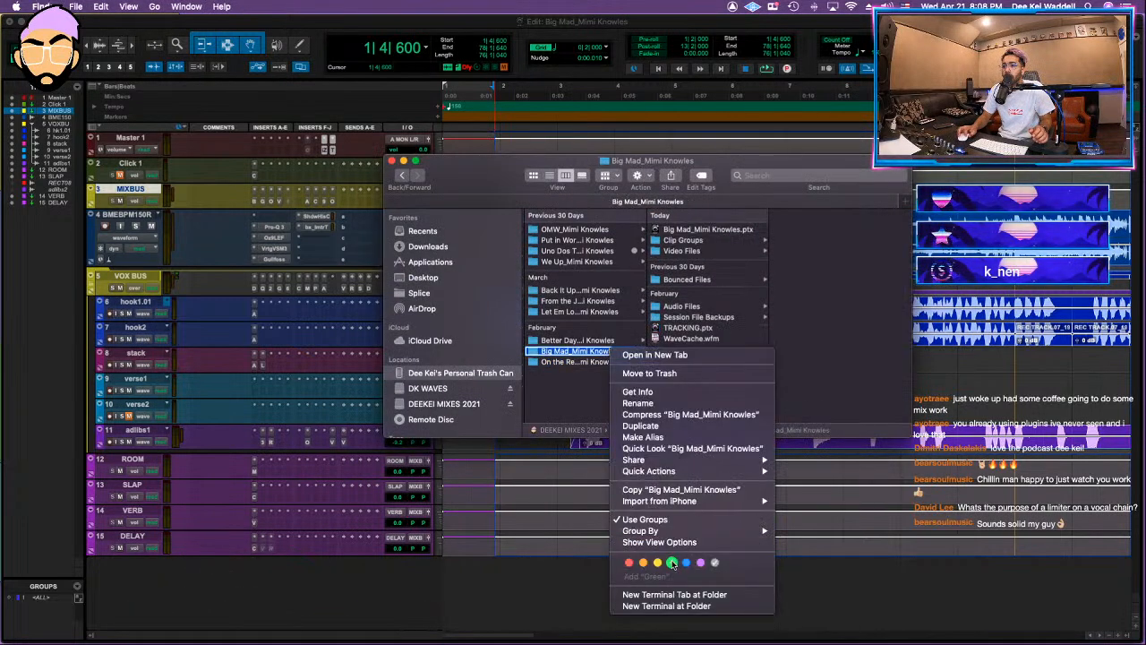
click(671, 562)
Step: Check the bounced files in the On the Regular folder, return to the Big Mad folder, and show the Better Days folder's contents
click(579, 362)
click(698, 231)
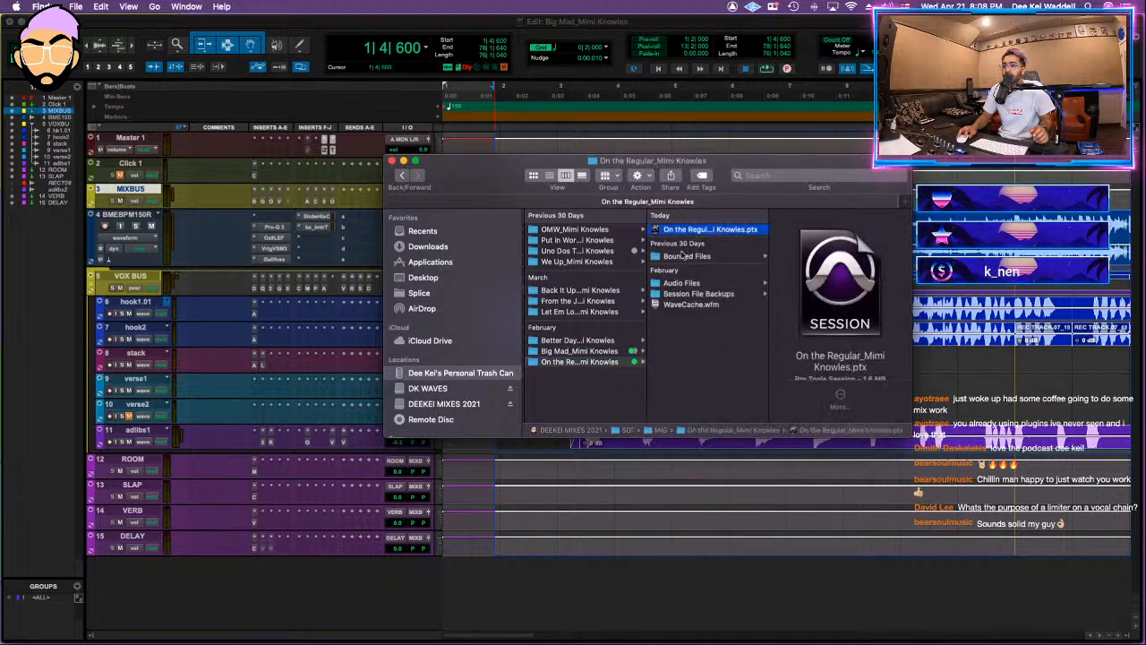
click(688, 256)
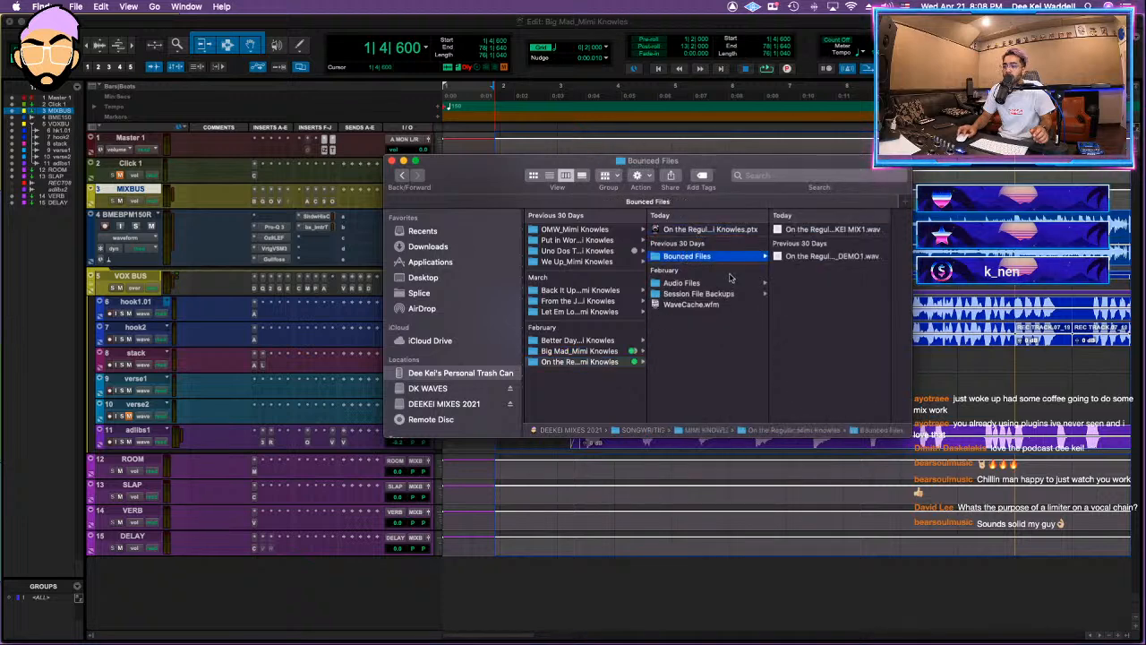
click(609, 351)
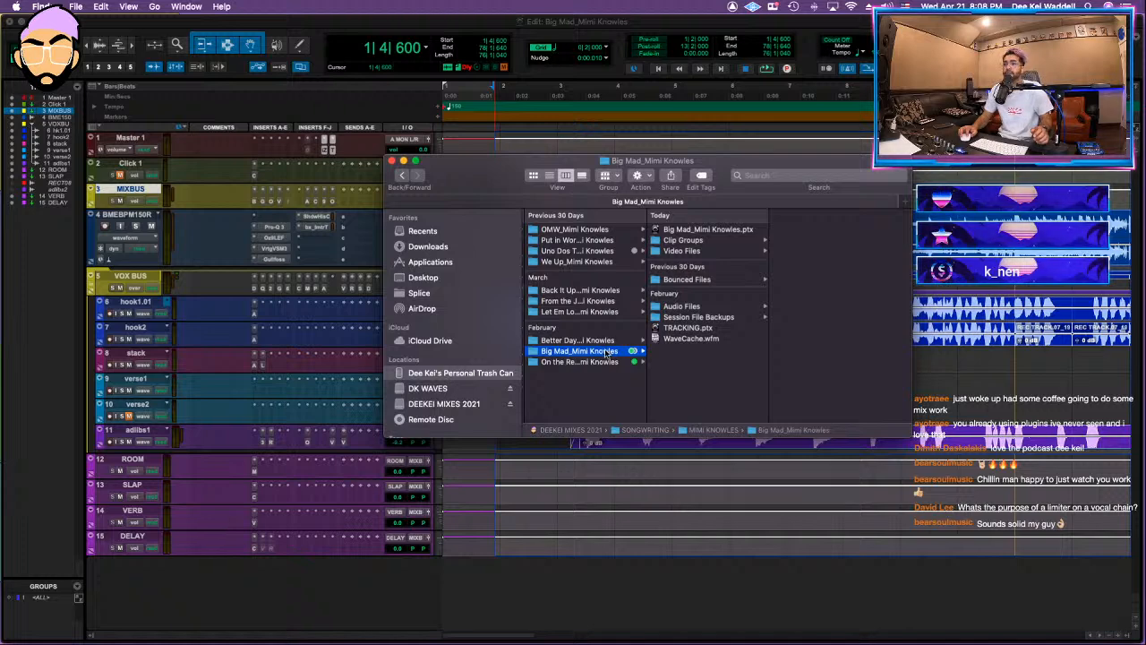
right_click(608, 352)
click(582, 352)
click(580, 339)
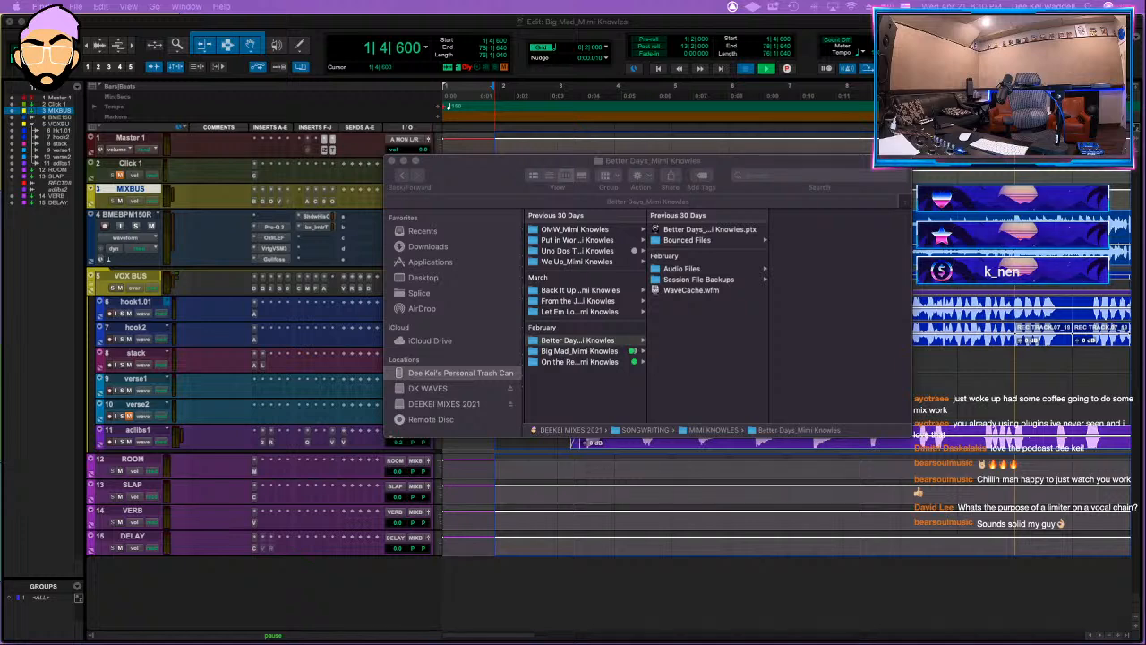
Step: Open the Better Days session from Finder, saving changes to Big Mad and declining the detailed session notes report
key(super+w)
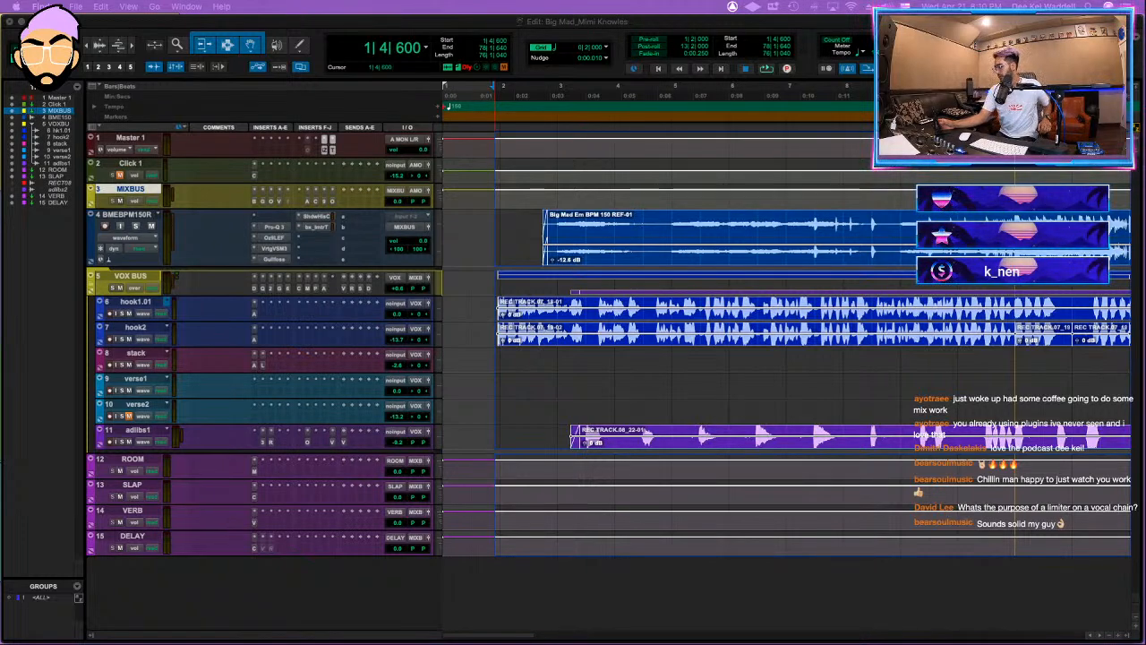
mouse_move(235, 624)
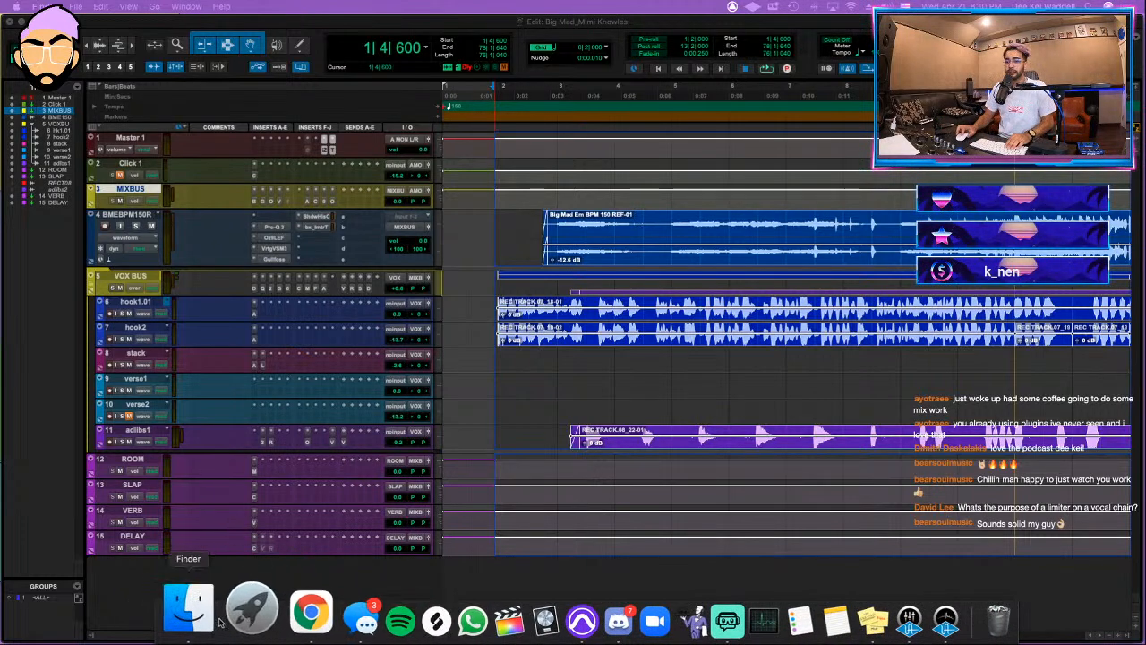
click(176, 609)
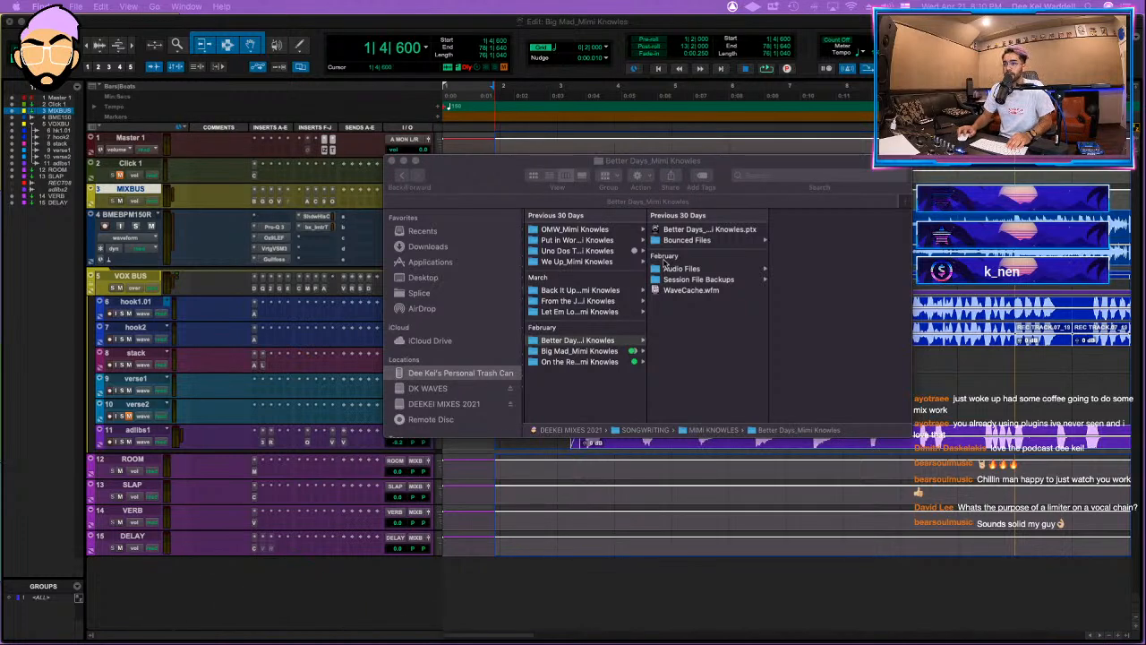
double_click(703, 229)
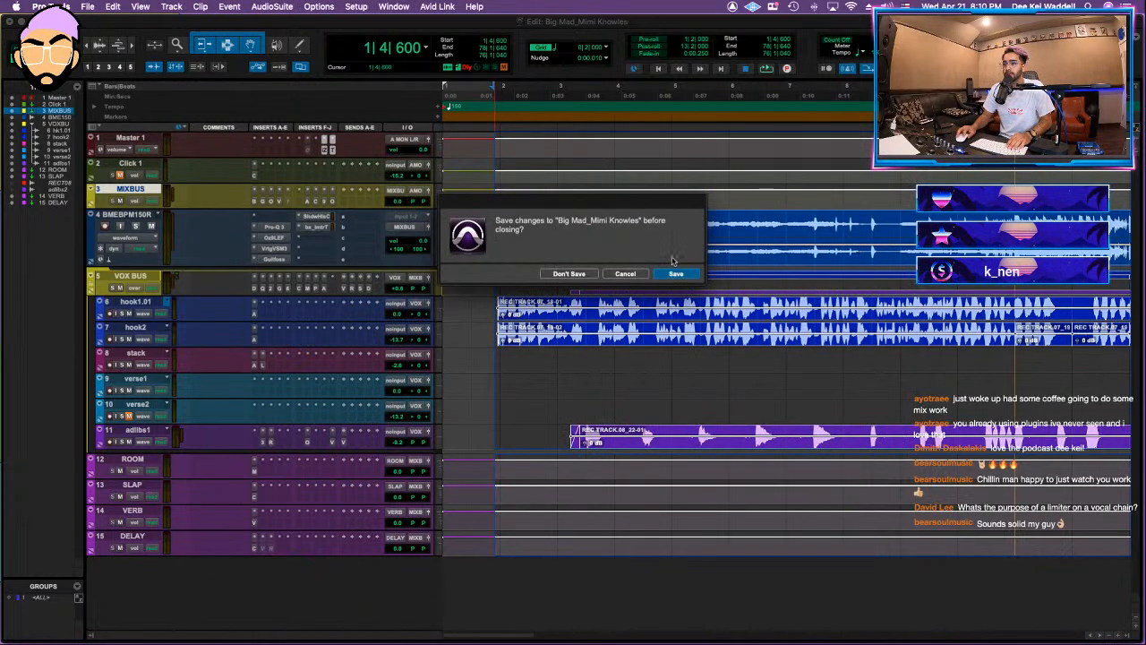
click(675, 274)
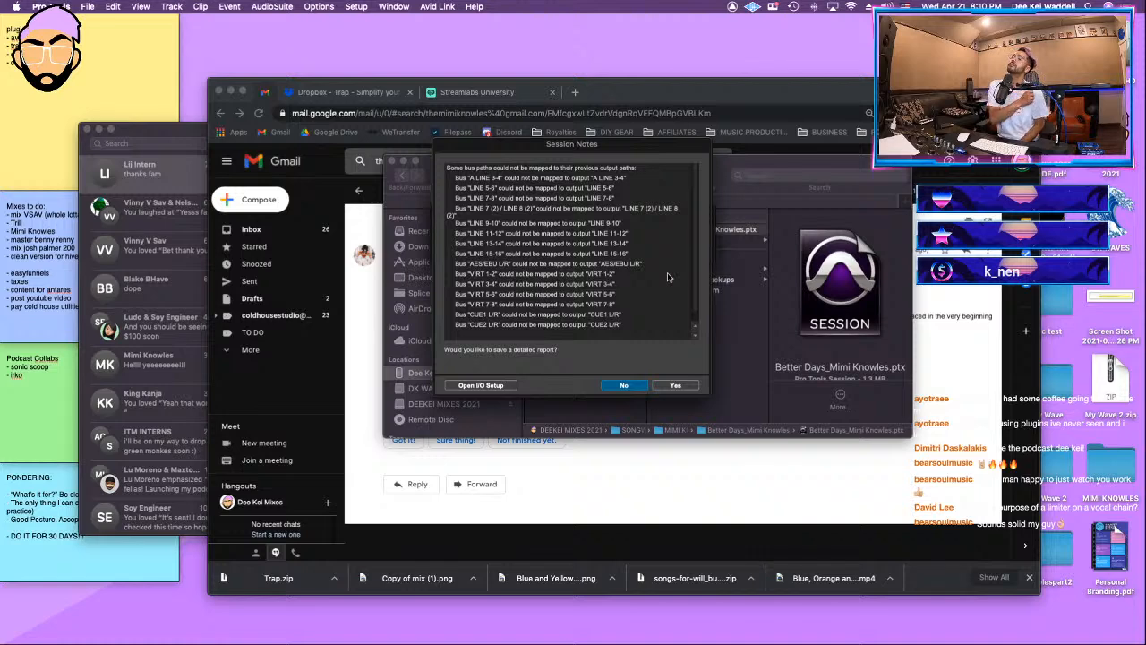
click(624, 387)
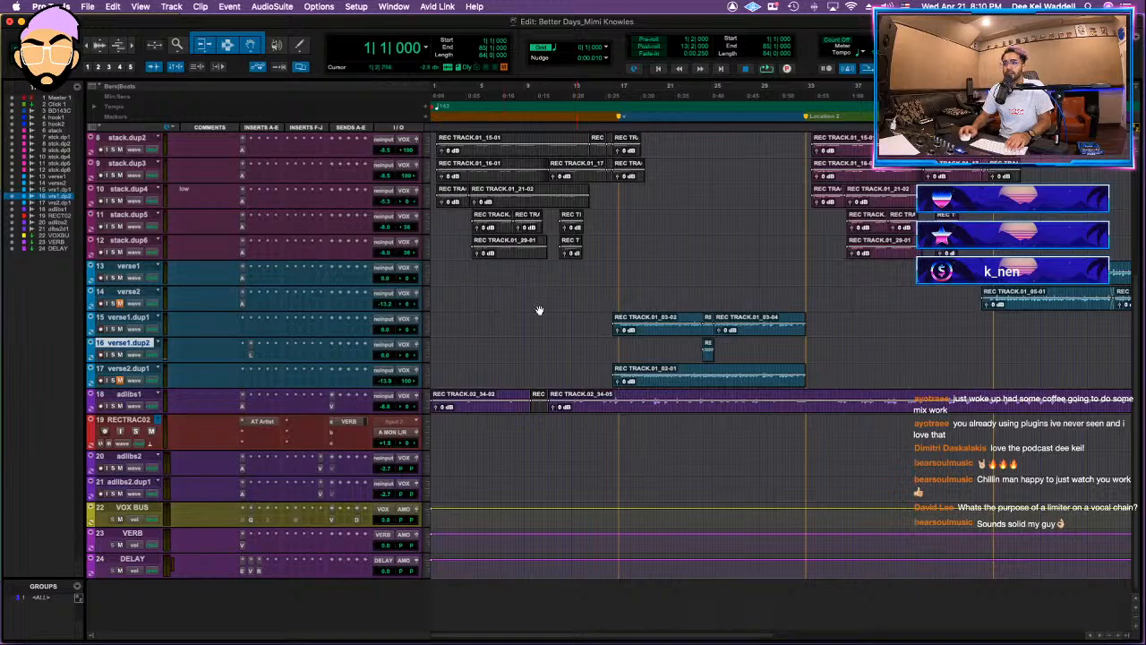
Step: Delete the stack clips in the first hook across the stack to stack.dup6 tracks
scroll(539, 310, up, 6)
key(r)
scroll(515, 332, down, 1)
scroll(510, 332, down, 4)
scroll(546, 269, up, 4)
drag(574, 261, 395, 418)
key(BackSpace)
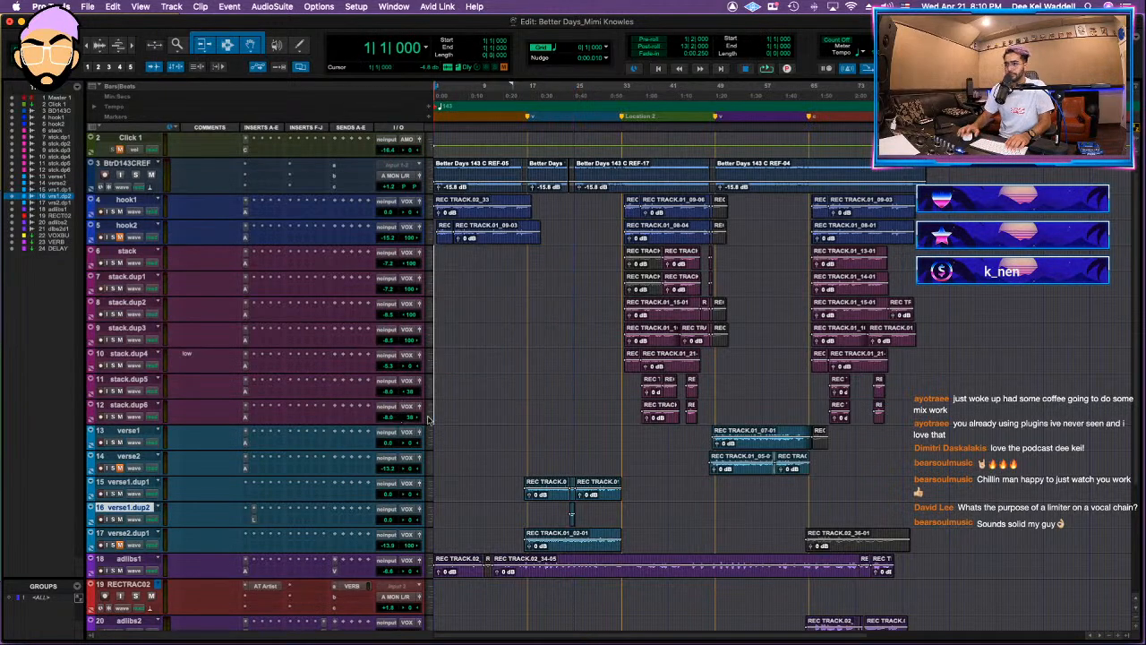
key(ctrl+Up)
click(489, 421)
Step: Hide the red RECTRAC02 track and make it inactive, and convert the VOX BUS aux to a routing folder
scroll(491, 423, down, 5)
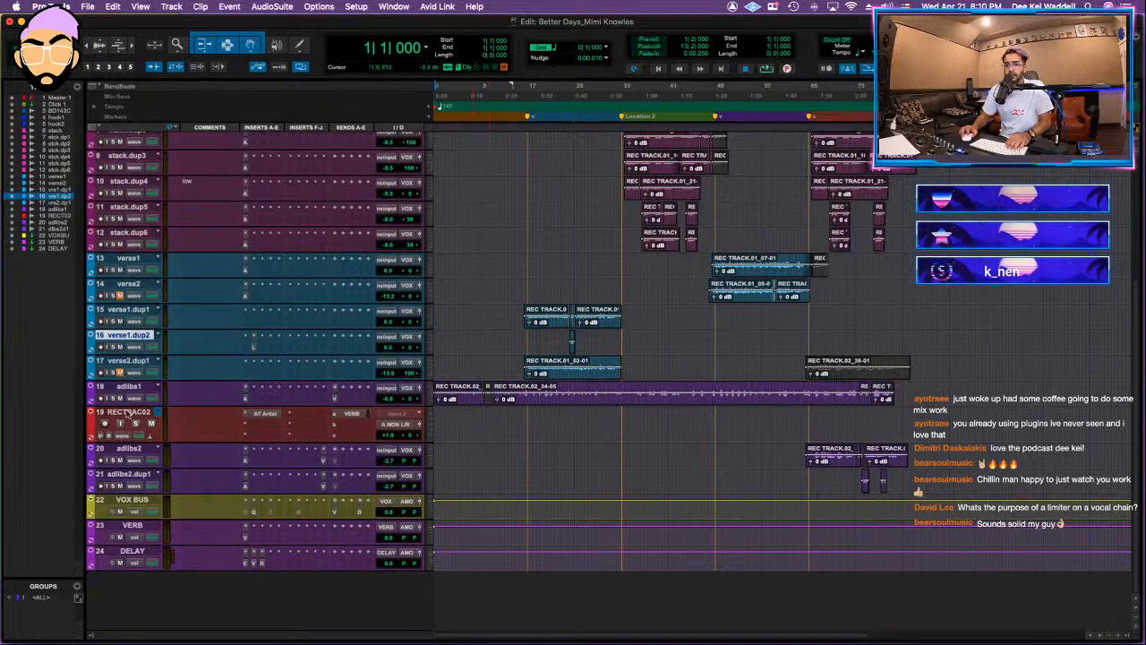
right_click(143, 415)
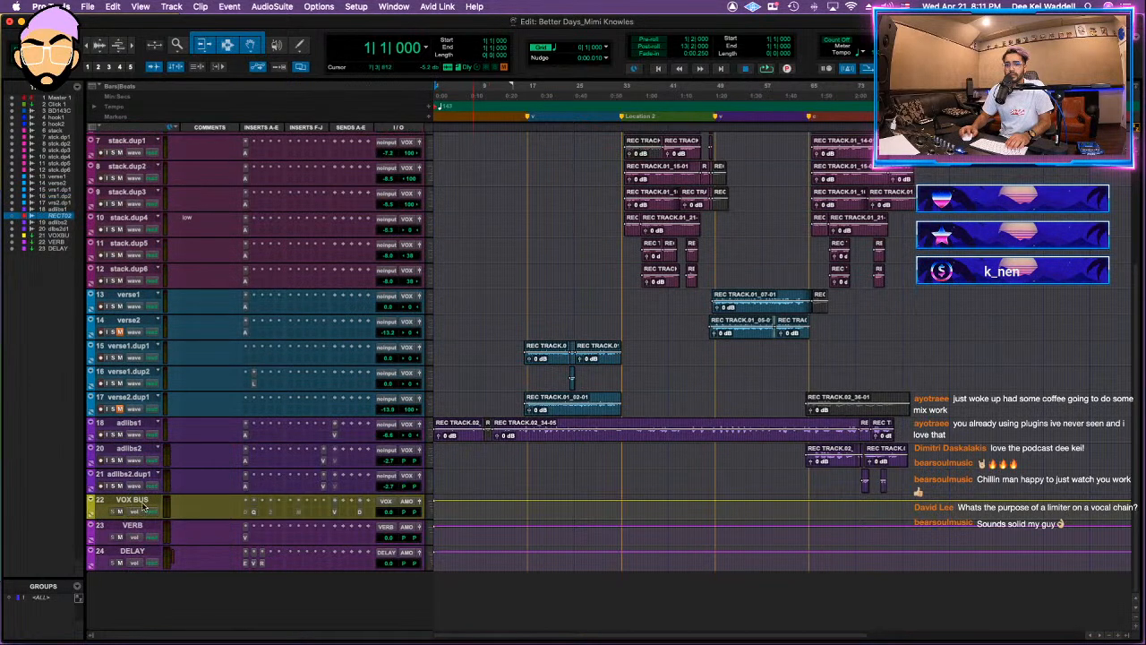
click(143, 507)
right_click(145, 507)
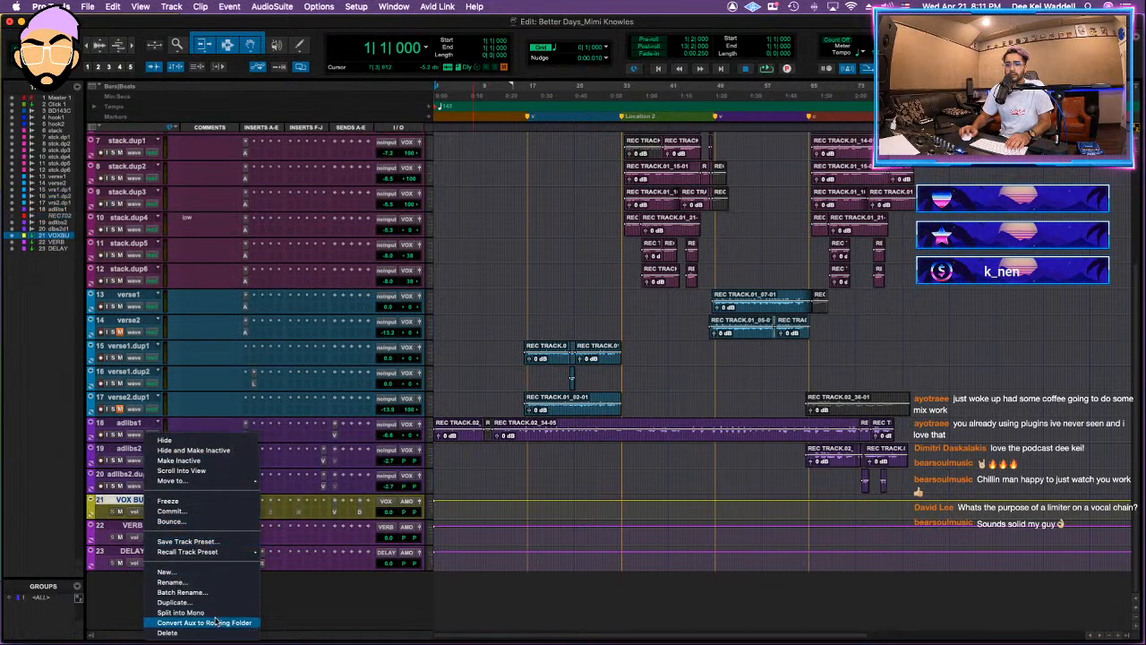
click(204, 622)
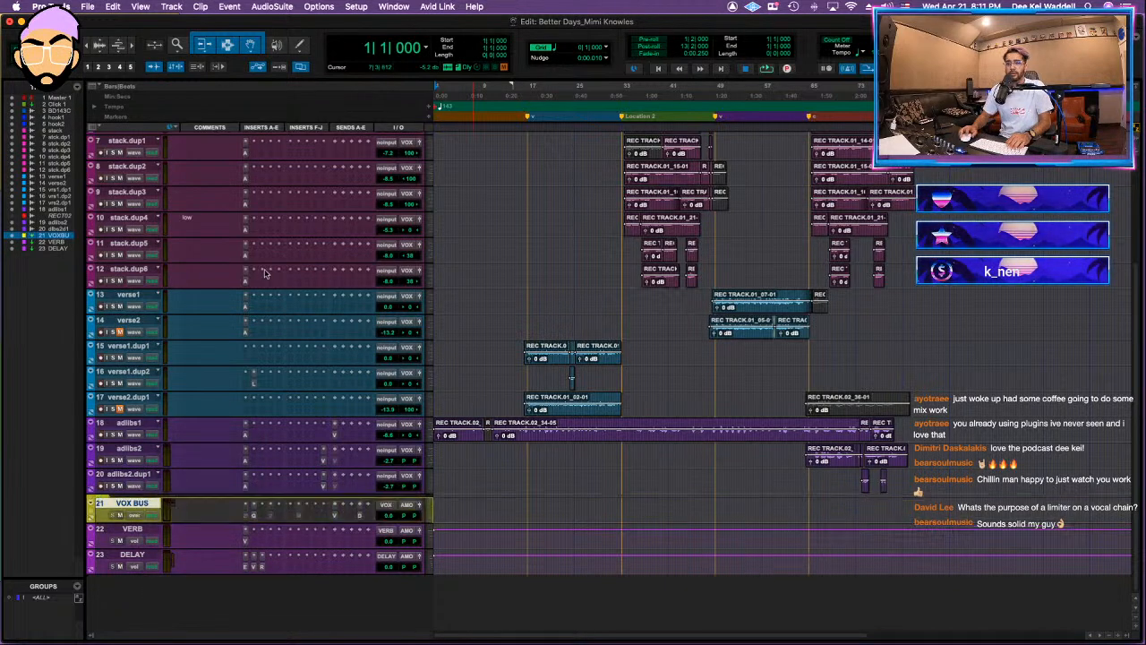
Step: Save the session as a new version by adding "_DEEKEI MIX1" to its existing name
key(super+shift+s)
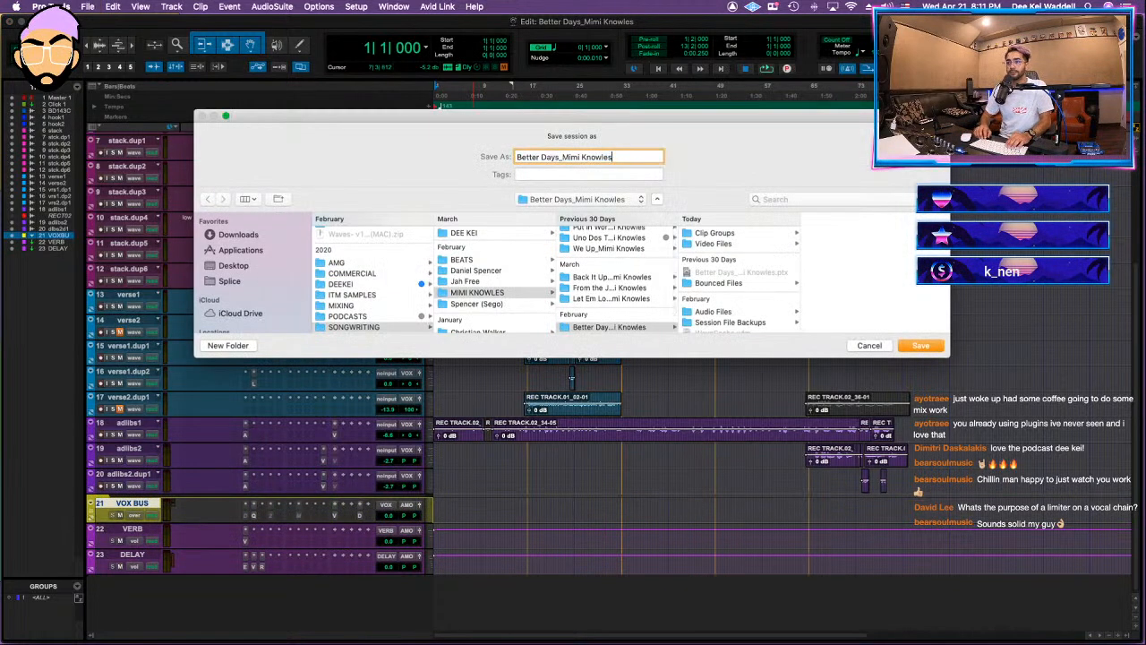
text(_DEEKEI MIX1)
key(Return)
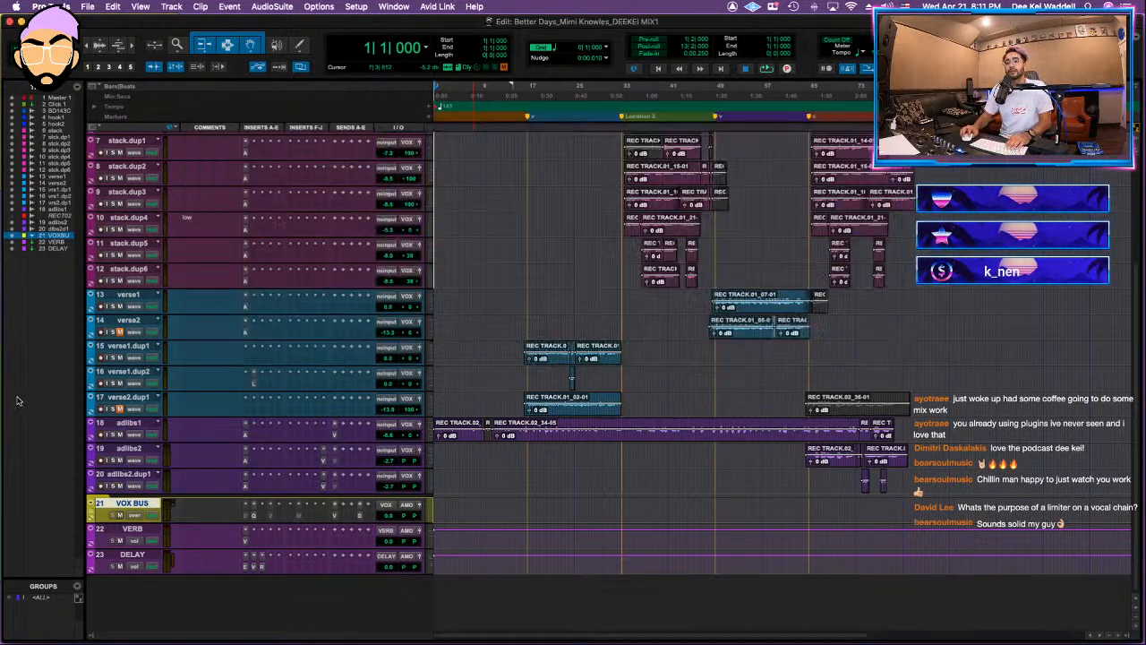
Step: Reorder VOX BUS to sit above hook1 and move all vocal tracks from hook1 to adlibs2.dup1 into the folder
right_click(132, 507)
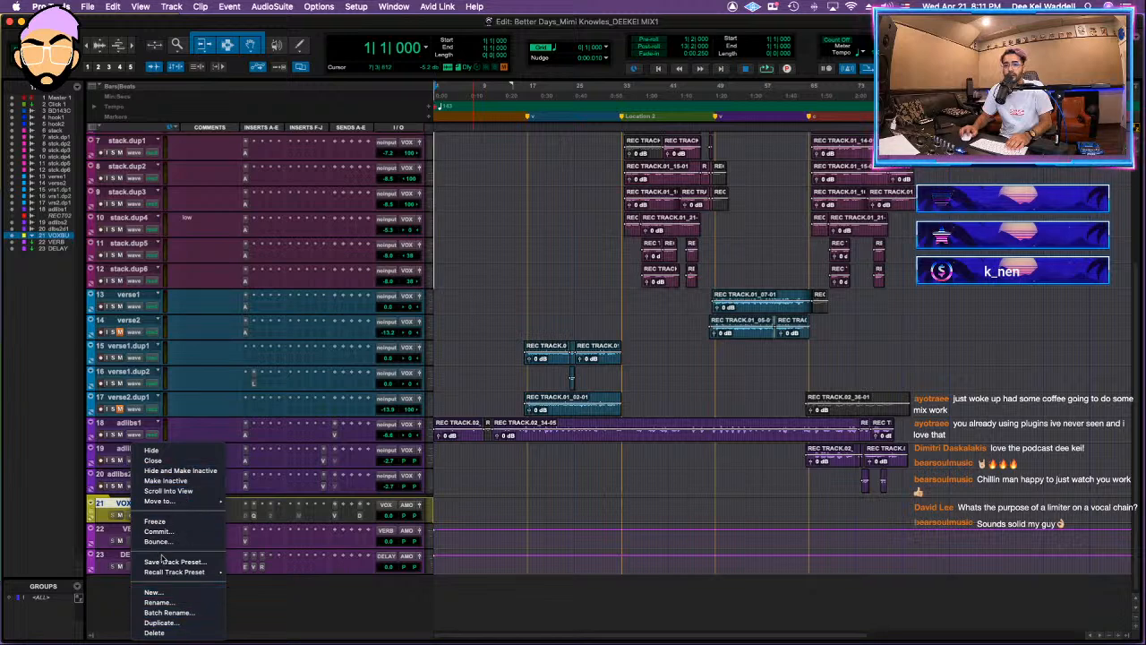
click(118, 507)
drag(117, 504, 180, 257)
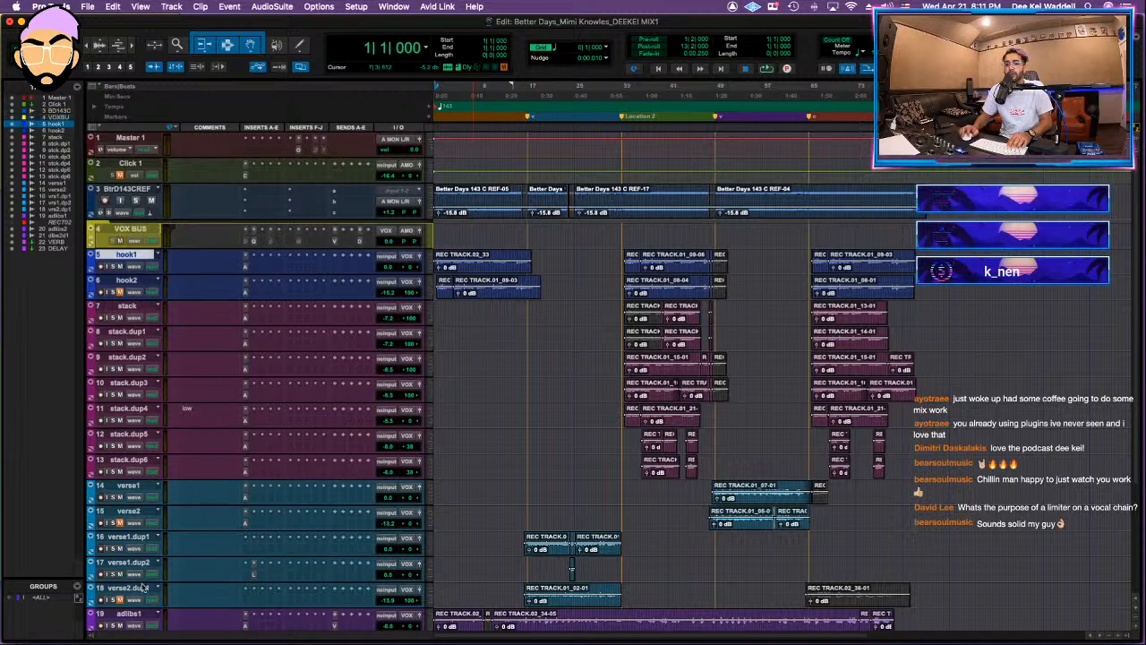
scroll(164, 582, down, 5)
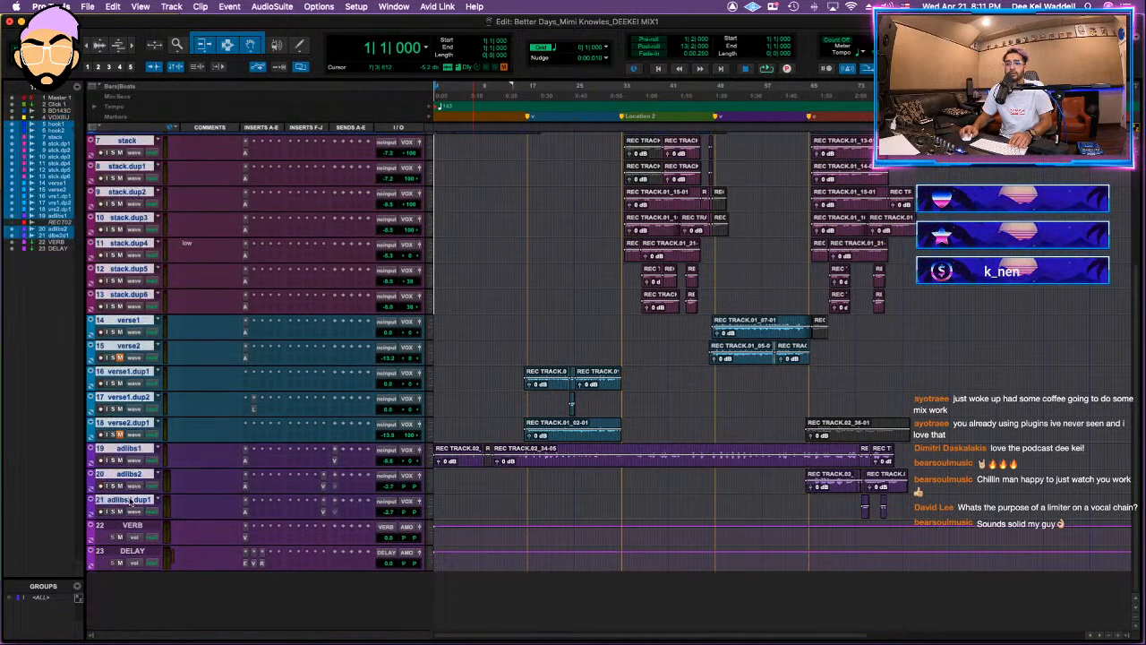
scroll(148, 466, up, 5)
drag(121, 235, 119, 236)
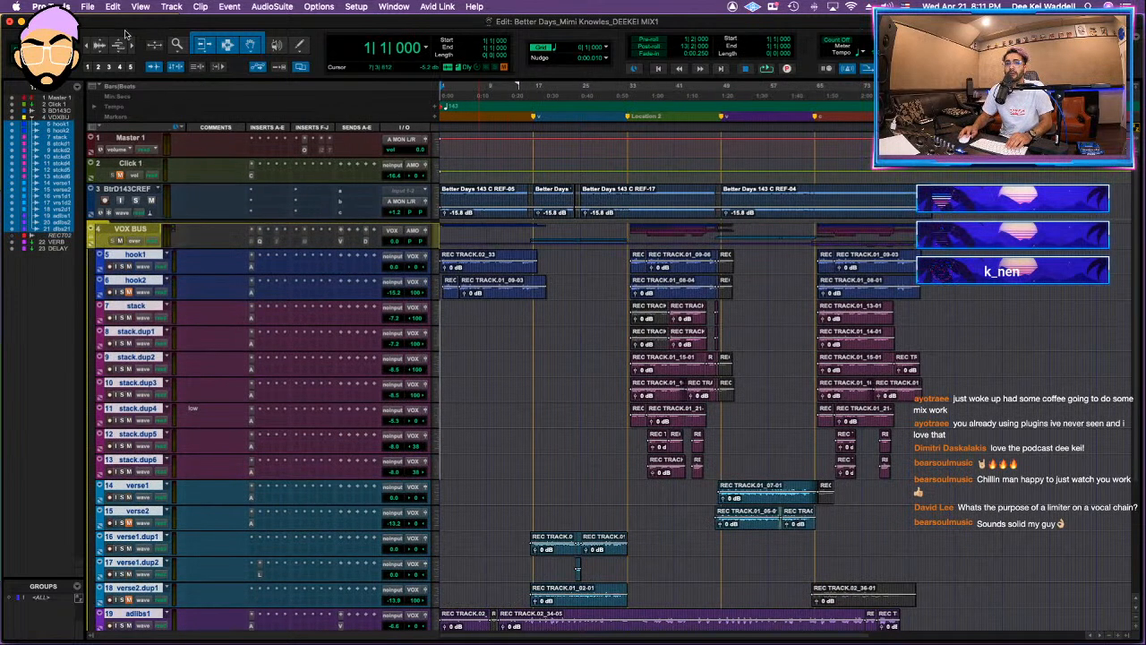
Step: Start a session data import from the Big Mad .ptx file in its session folder
click(88, 6)
mouse_move(116, 201)
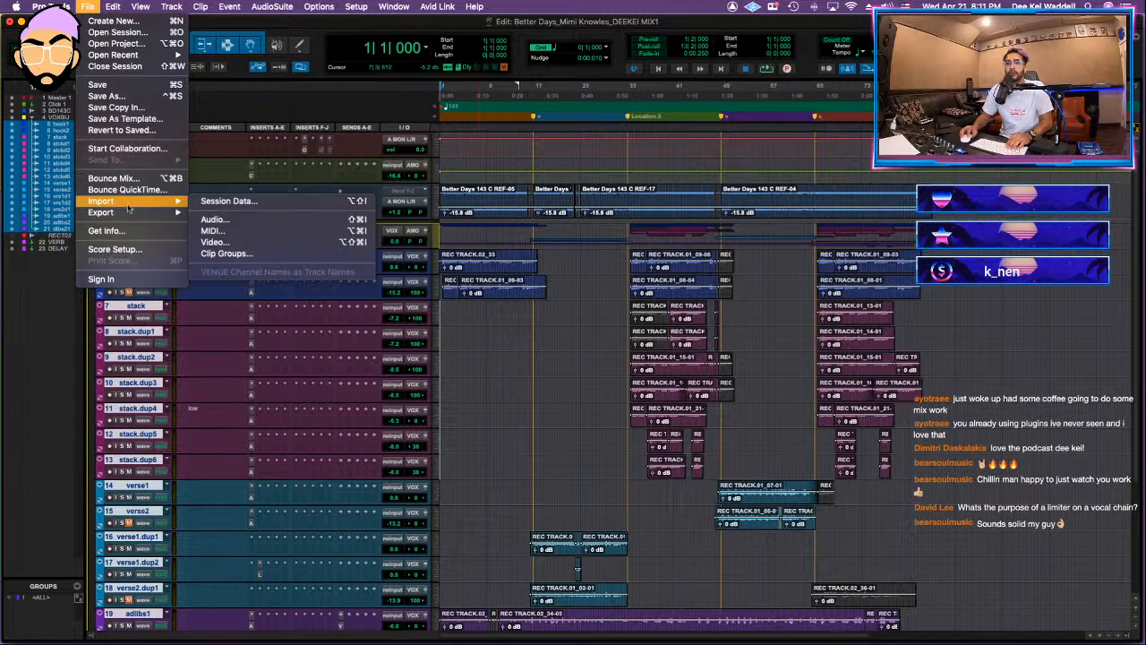
click(224, 197)
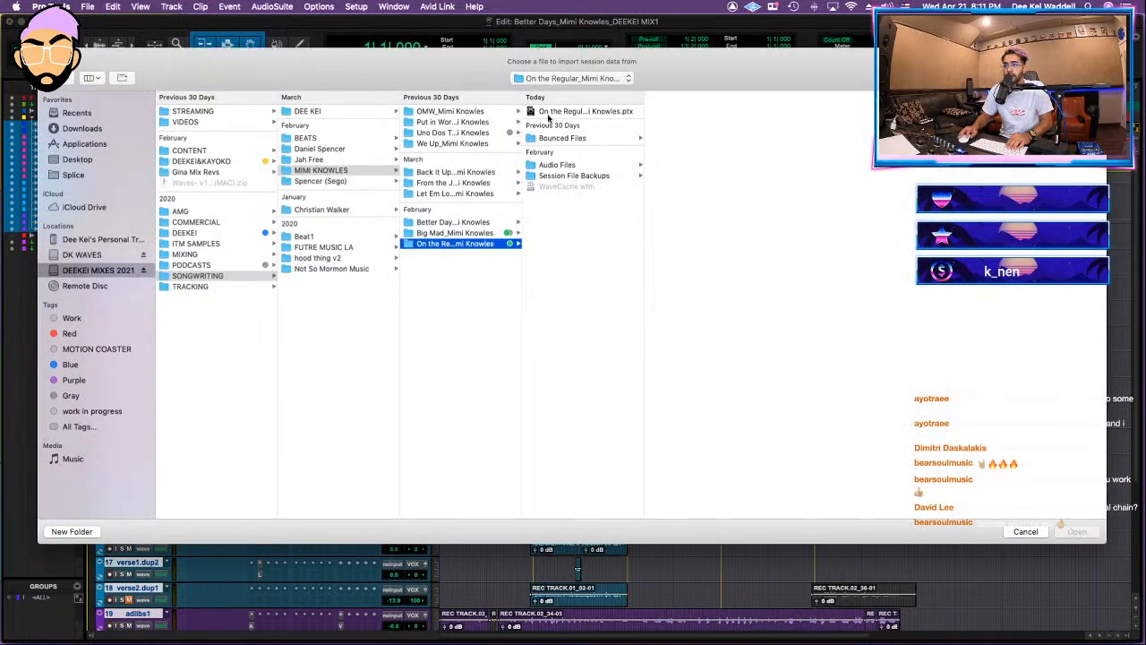
click(470, 232)
click(582, 111)
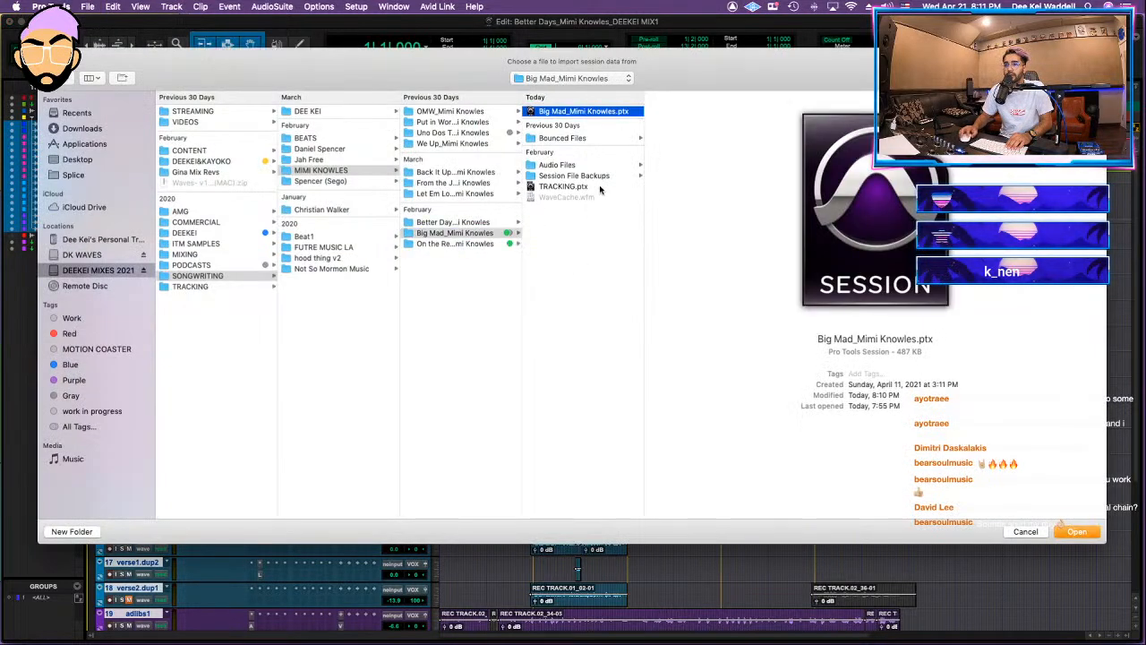
click(1078, 531)
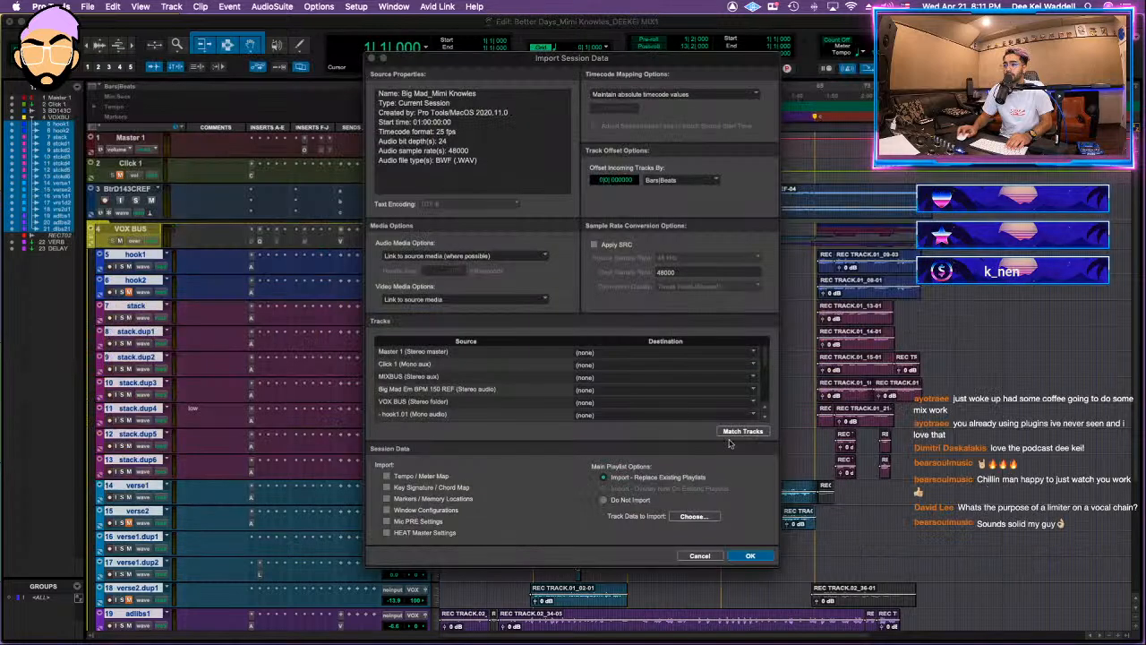
Step: Set the main playlists to Do Not Import, MIXBUS to New Track, and VOX BUS to the existing 4 VOX BUS
click(604, 500)
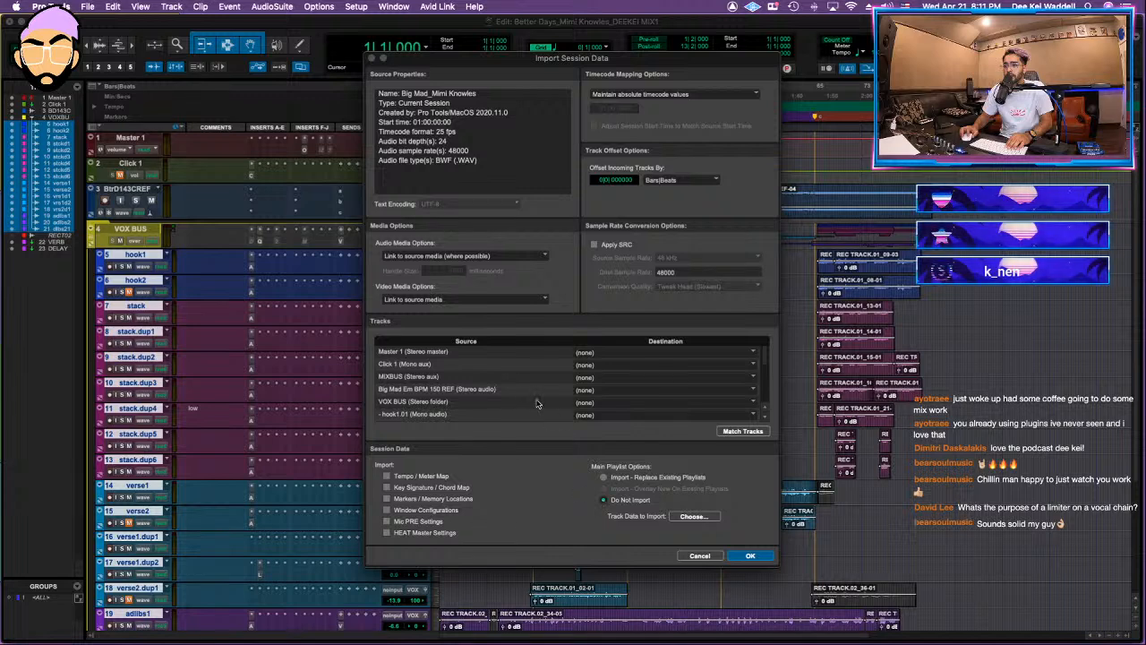
click(596, 377)
click(602, 390)
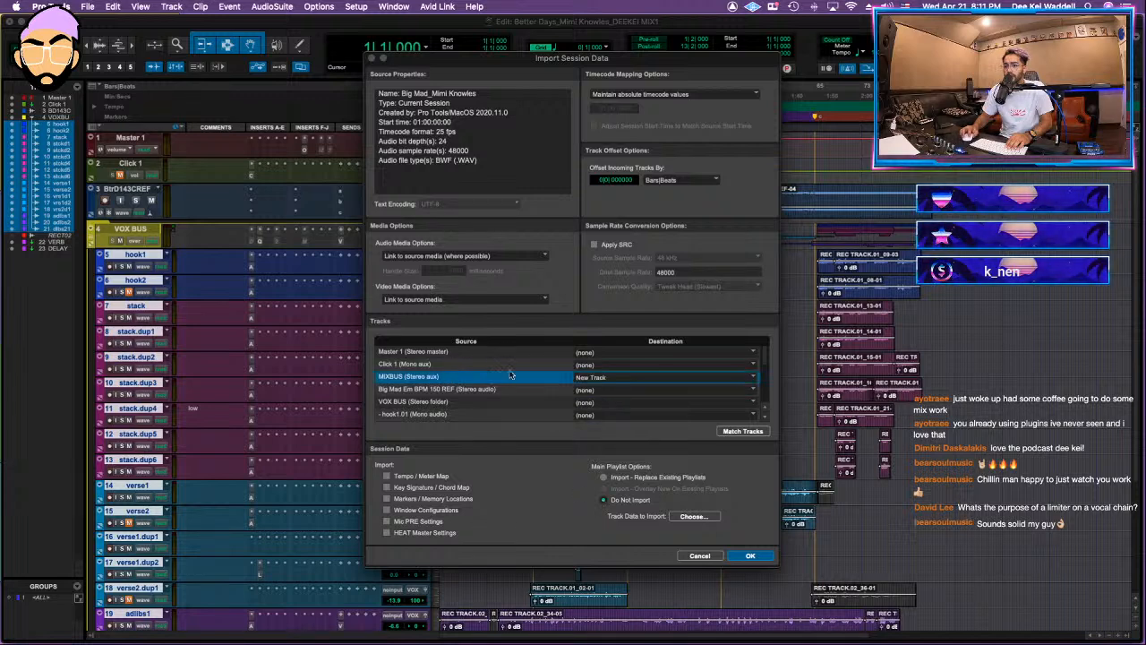
scroll(509, 367, down, 1)
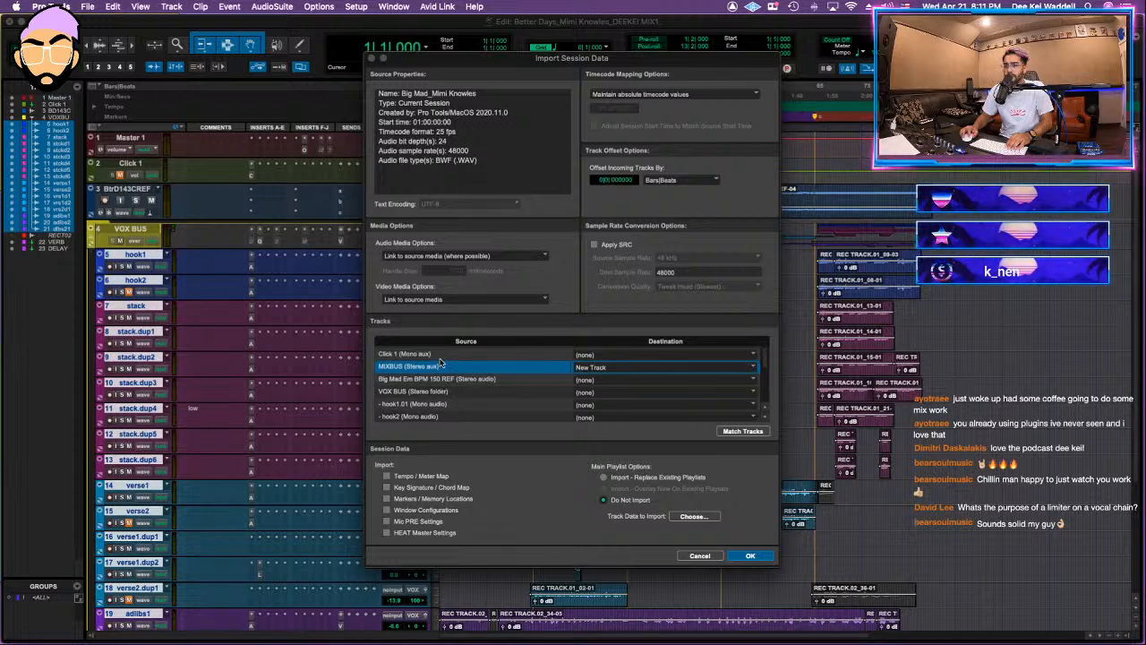
scroll(439, 364, up, 1)
click(602, 376)
click(605, 376)
scroll(506, 383, down, 3)
click(595, 371)
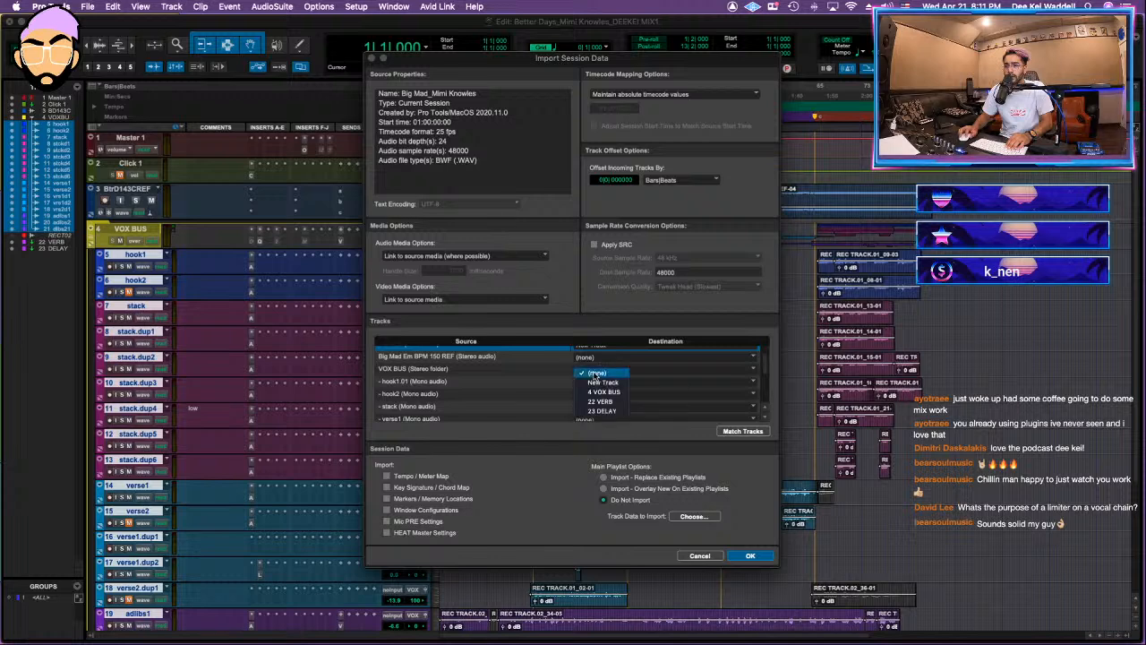
click(457, 383)
Step: Map DELAY to 23 DELAY and VERB to 22 VERB, and set SLAP and ROOM to import as new tracks
scroll(459, 384, down, 10)
click(586, 415)
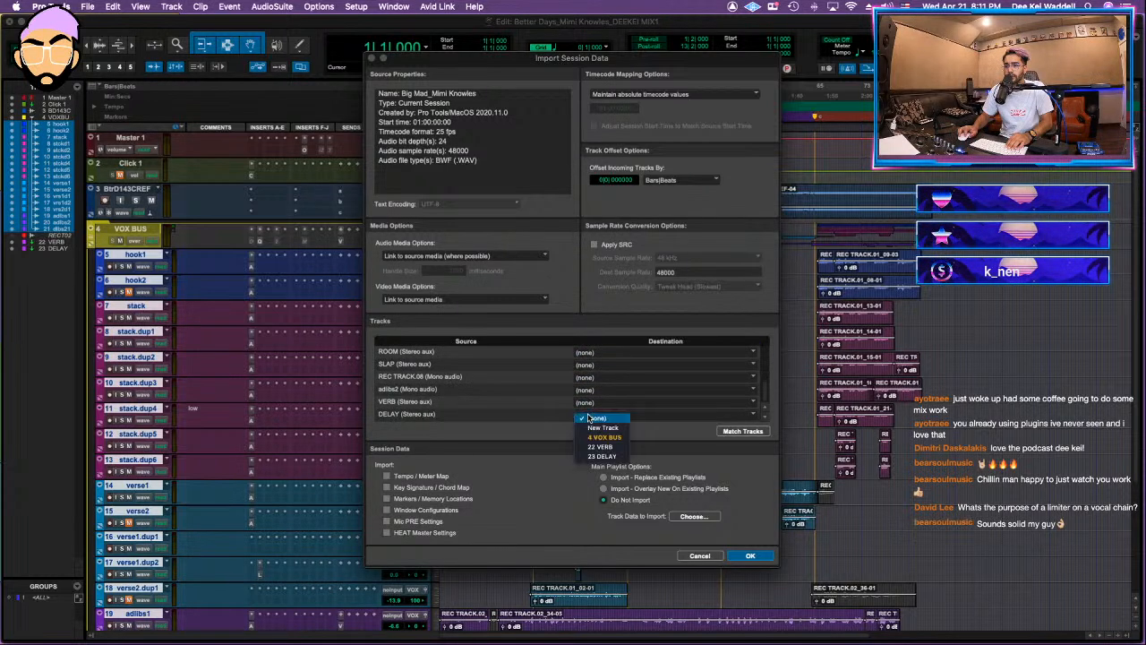
click(603, 456)
click(597, 403)
click(606, 436)
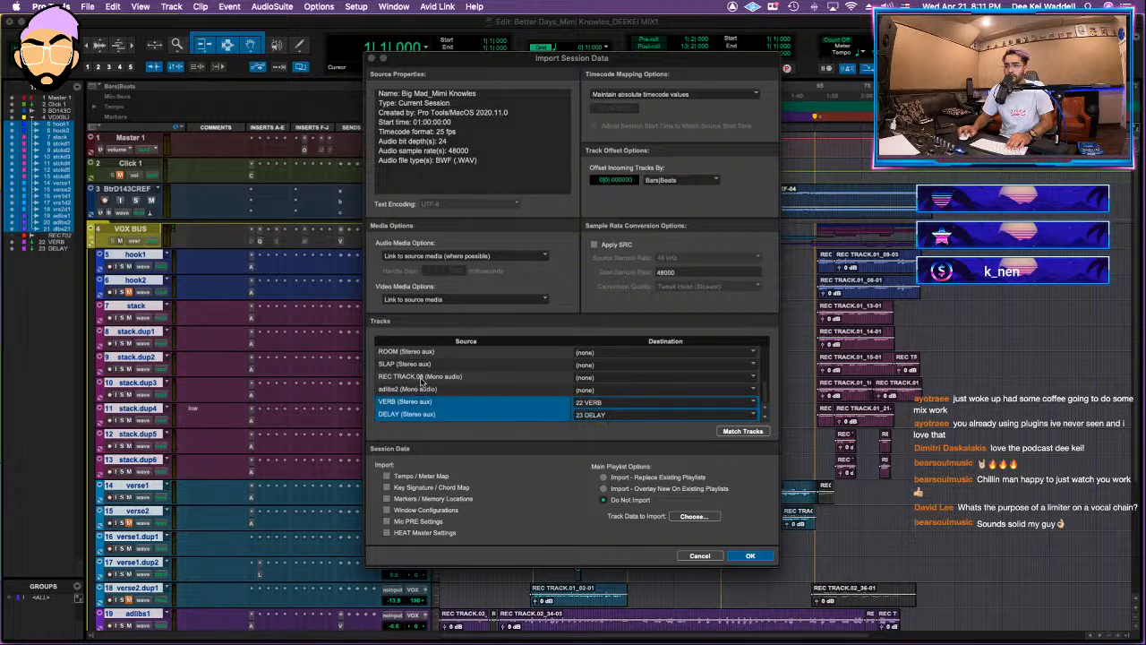
click(420, 365)
click(419, 353)
scroll(418, 373, up, 2)
scroll(418, 391, up, 5)
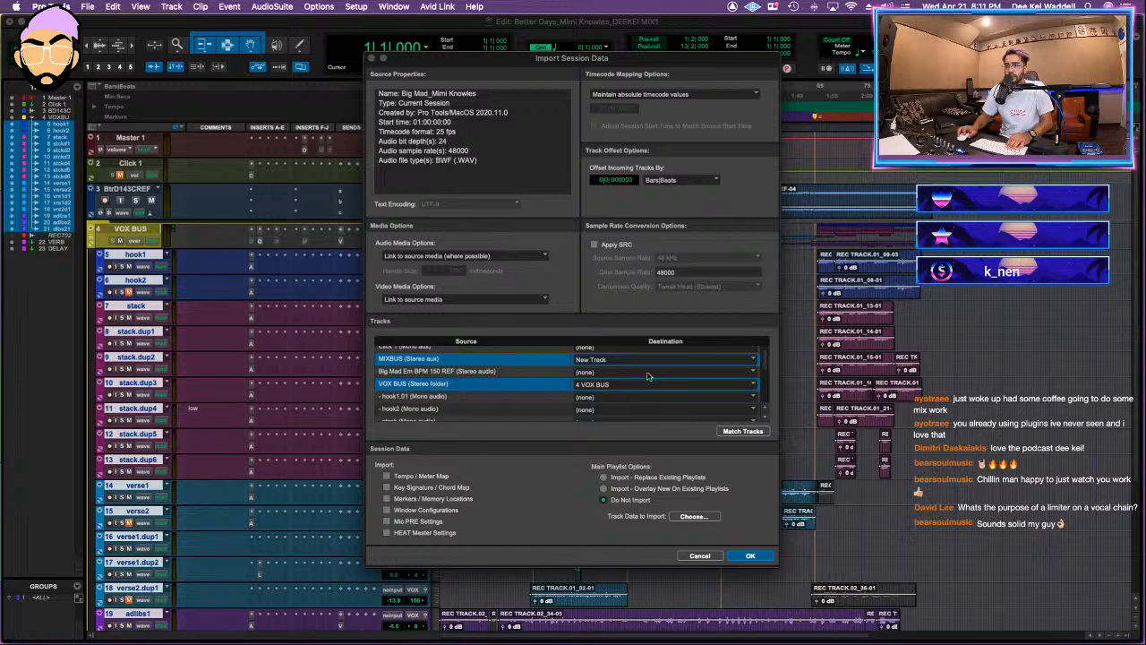
scroll(497, 375, down, 5)
scroll(438, 392, up, 3)
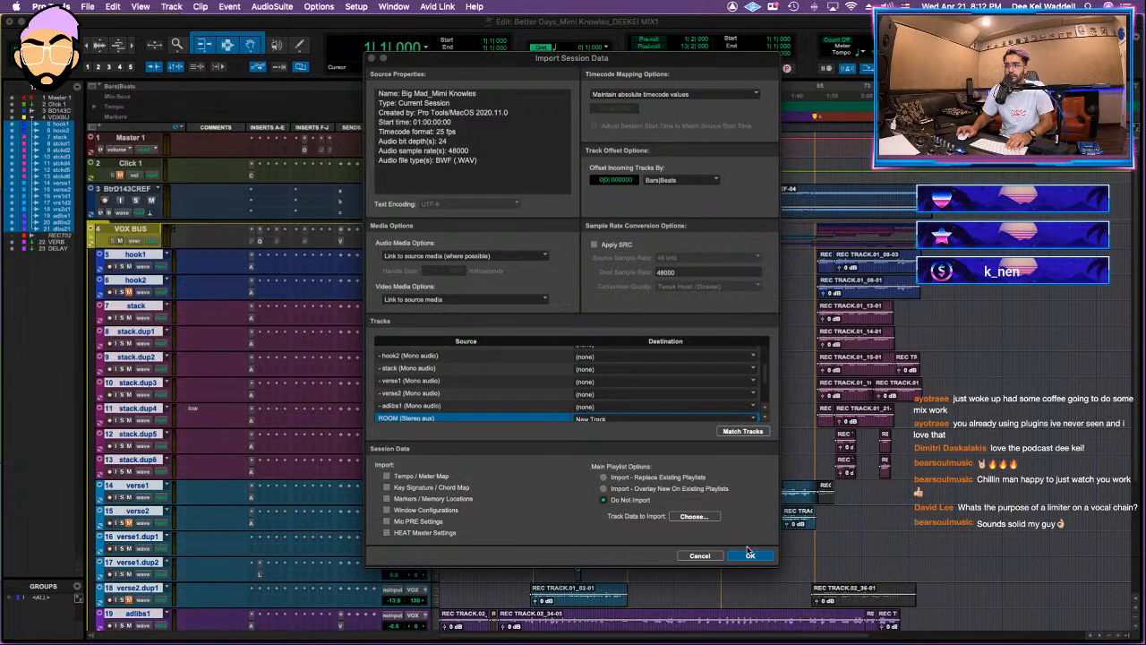
Step: Import the configured session data into Better Days and switch to Finder
click(747, 557)
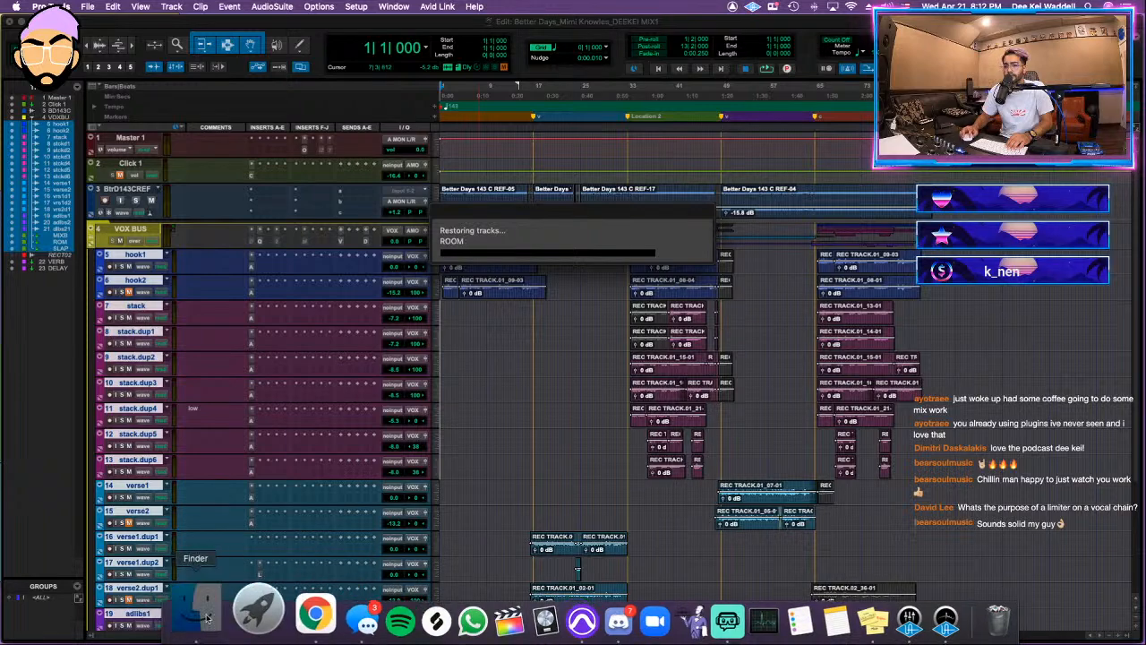
click(196, 612)
click(979, 351)
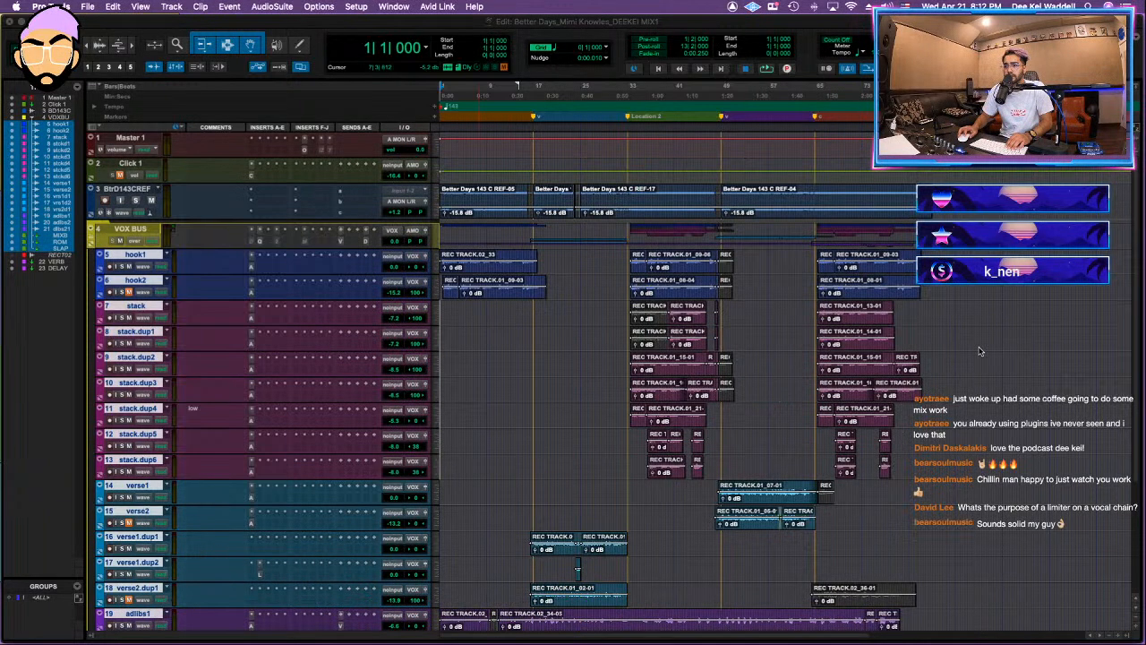
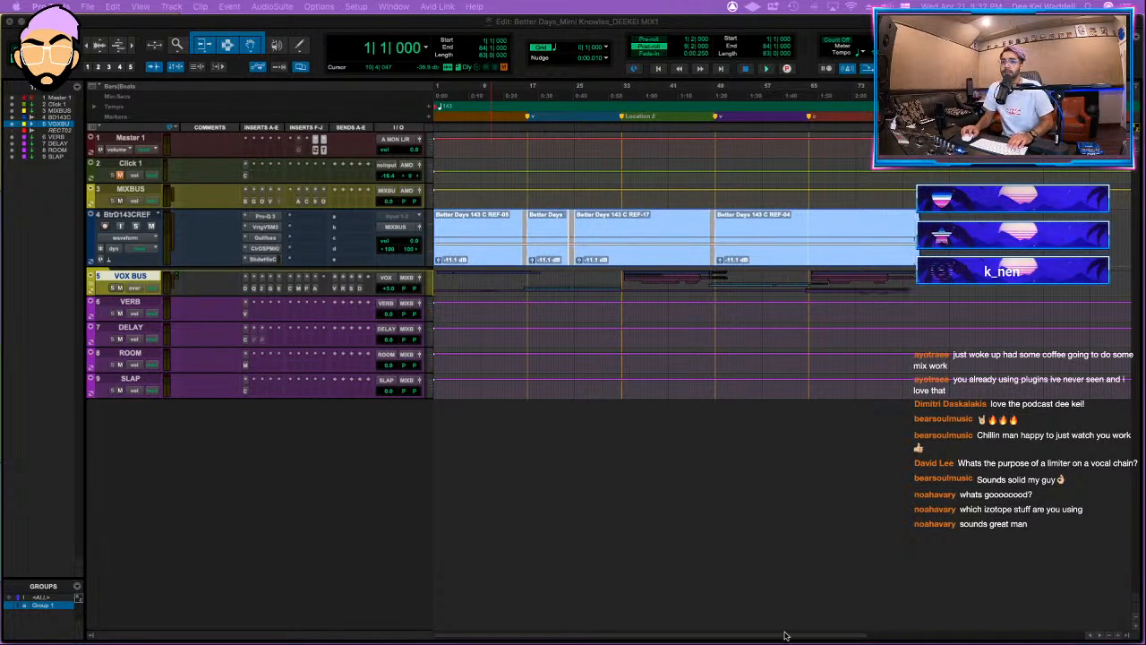
Step: Tag the Better Days session folder green in Finder
mouse_move(419, 631)
click(193, 626)
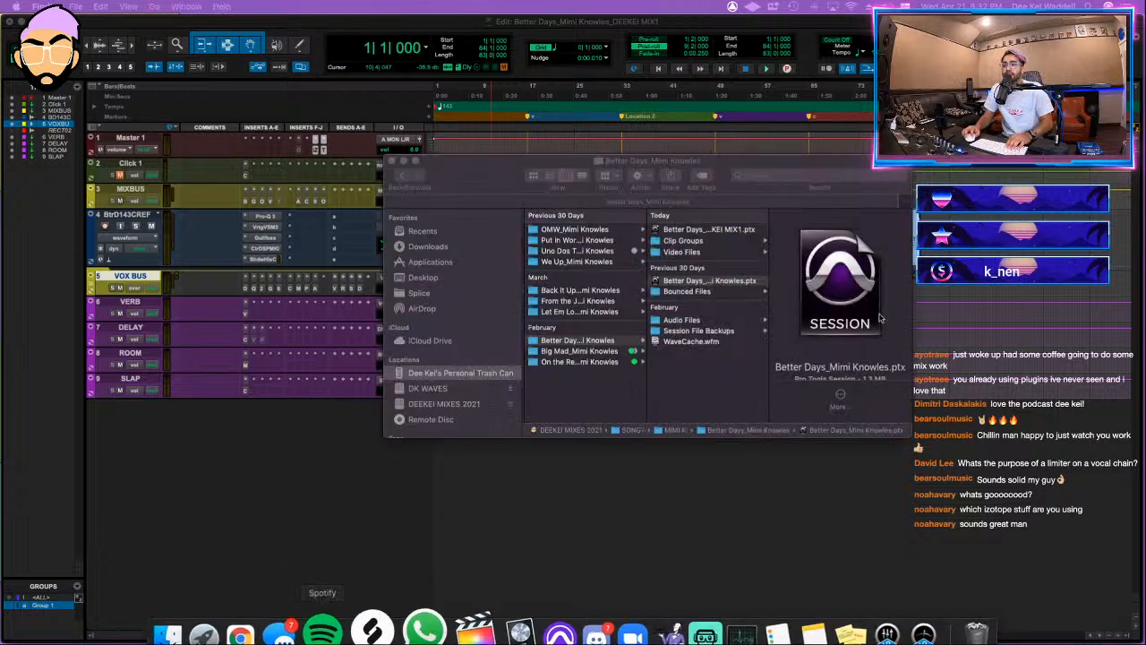
right_click(631, 341)
click(695, 563)
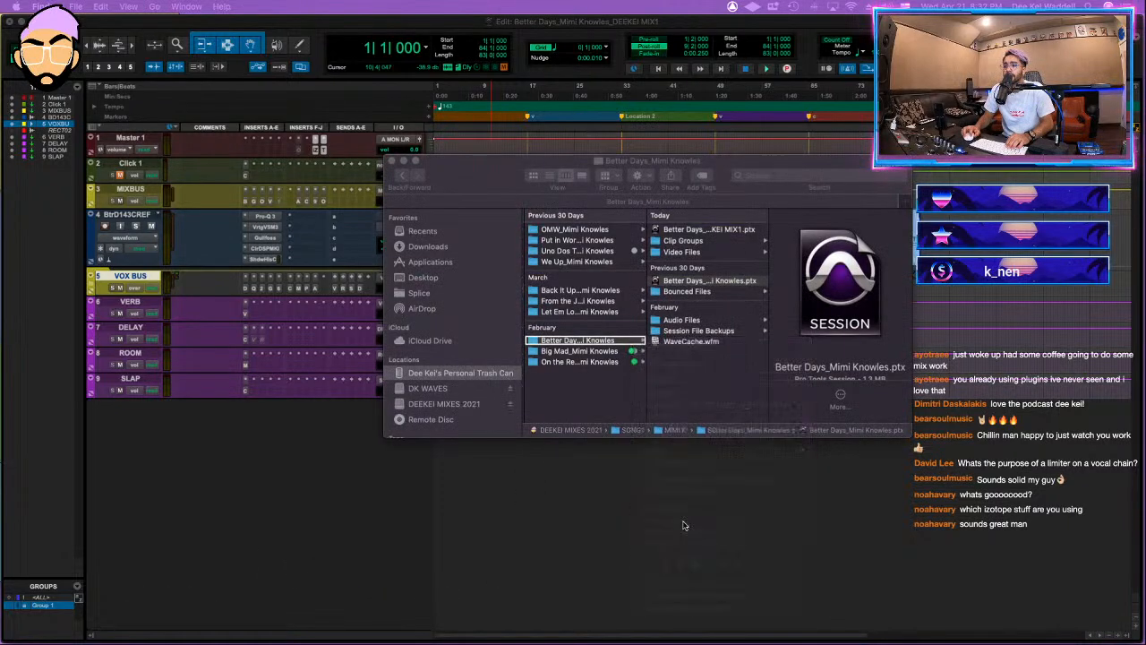
Step: Open the Let Em Loose .ptx session from its folder, saving the changes to Better Days
click(603, 312)
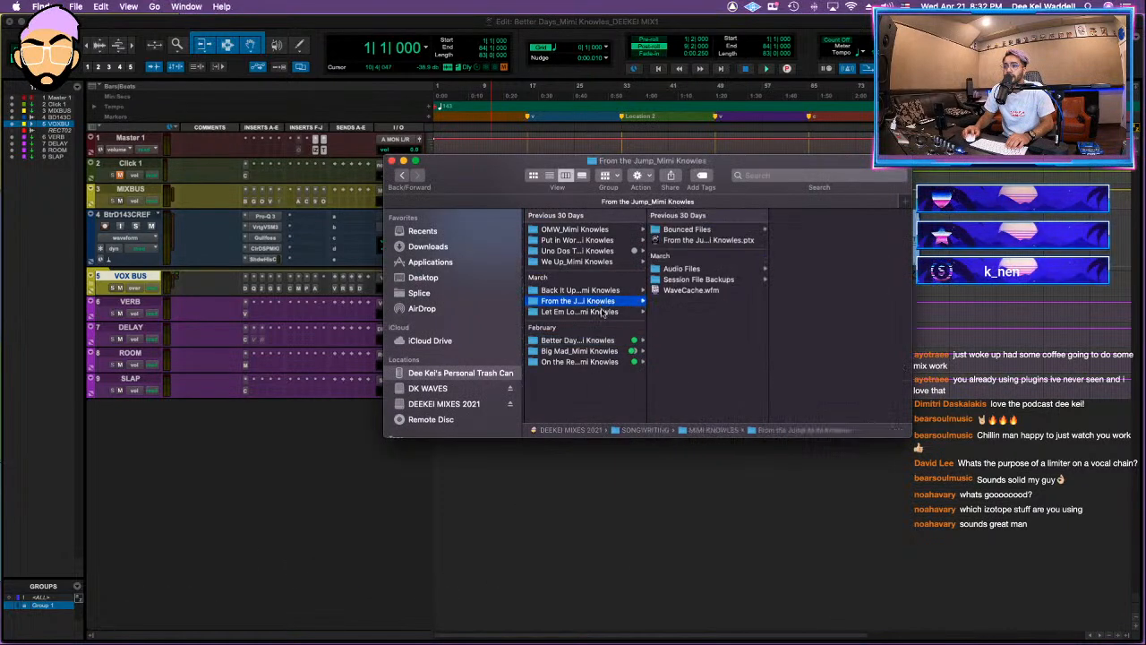
click(707, 231)
click(705, 240)
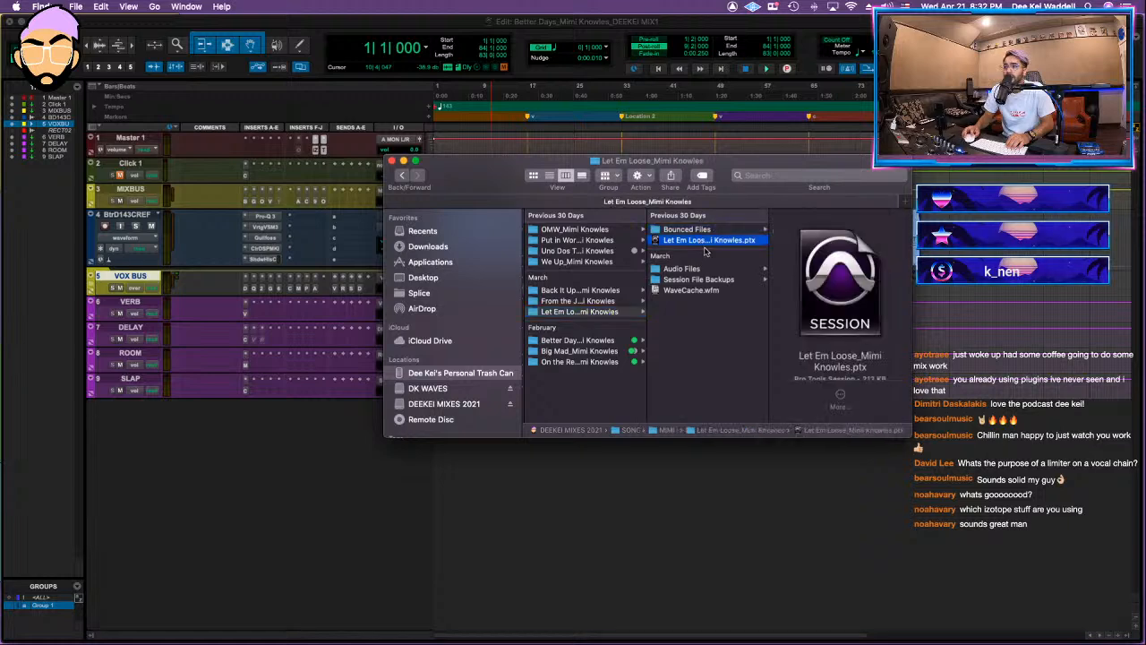
double_click(697, 250)
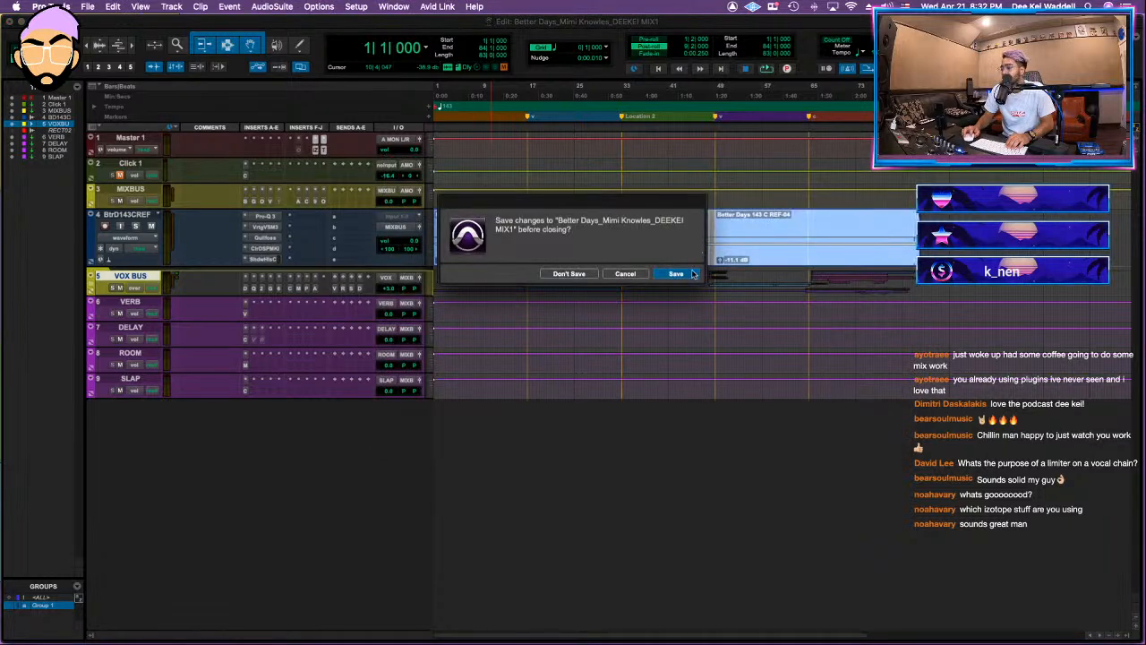
click(676, 273)
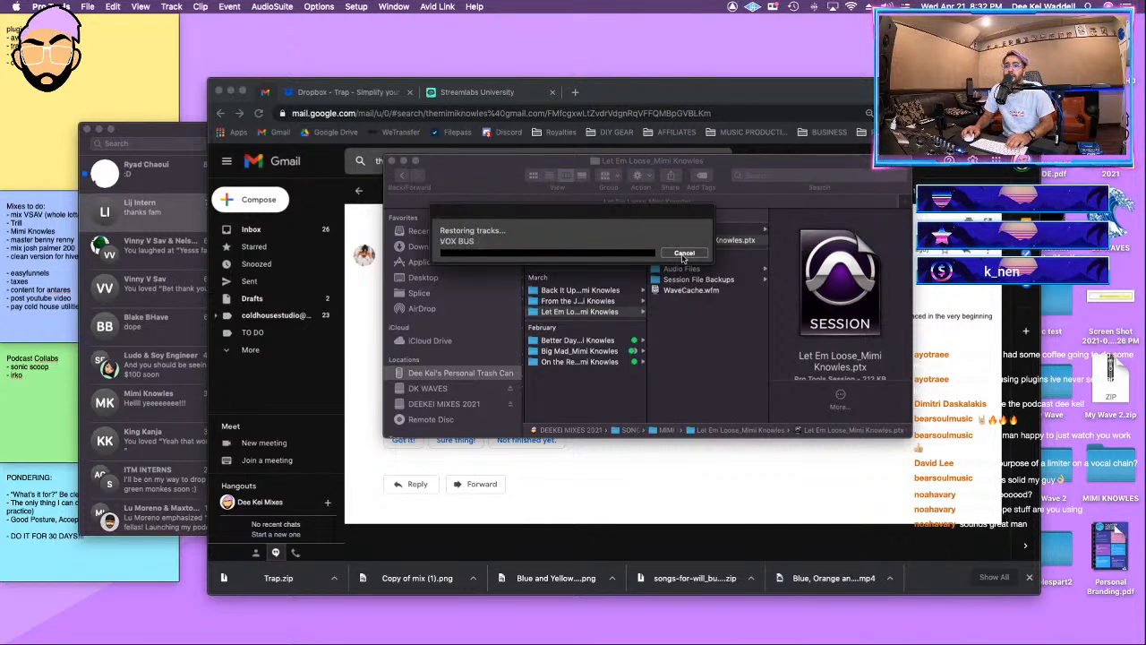
Step: Move the Messages window out of view and dismiss the session notes without saving a detailed report
click(174, 174)
drag(318, 135, 394, 644)
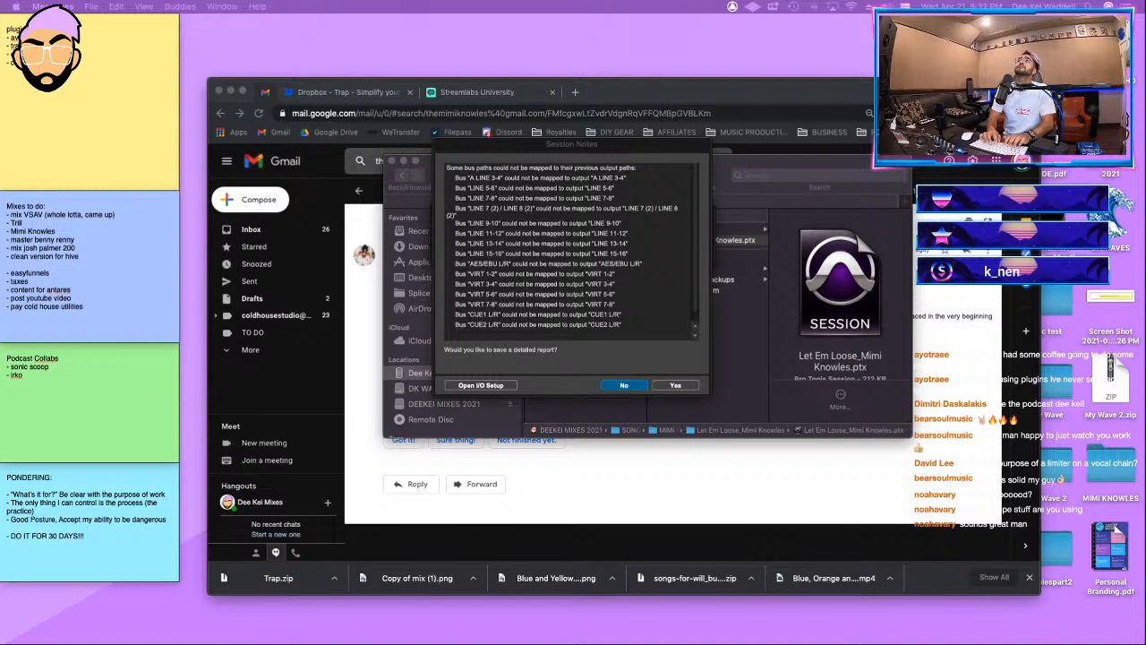
click(599, 272)
click(627, 385)
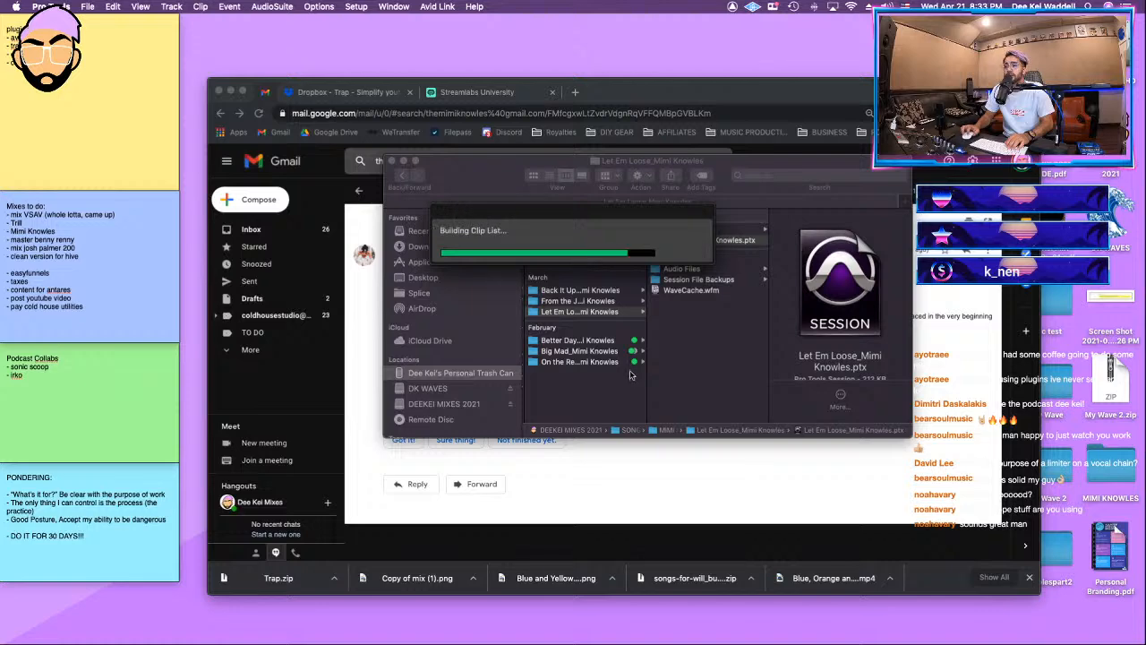
Step: Play a moment of the song, stop it, and hide and make inactive the RECTRACK.04 track
key(space)
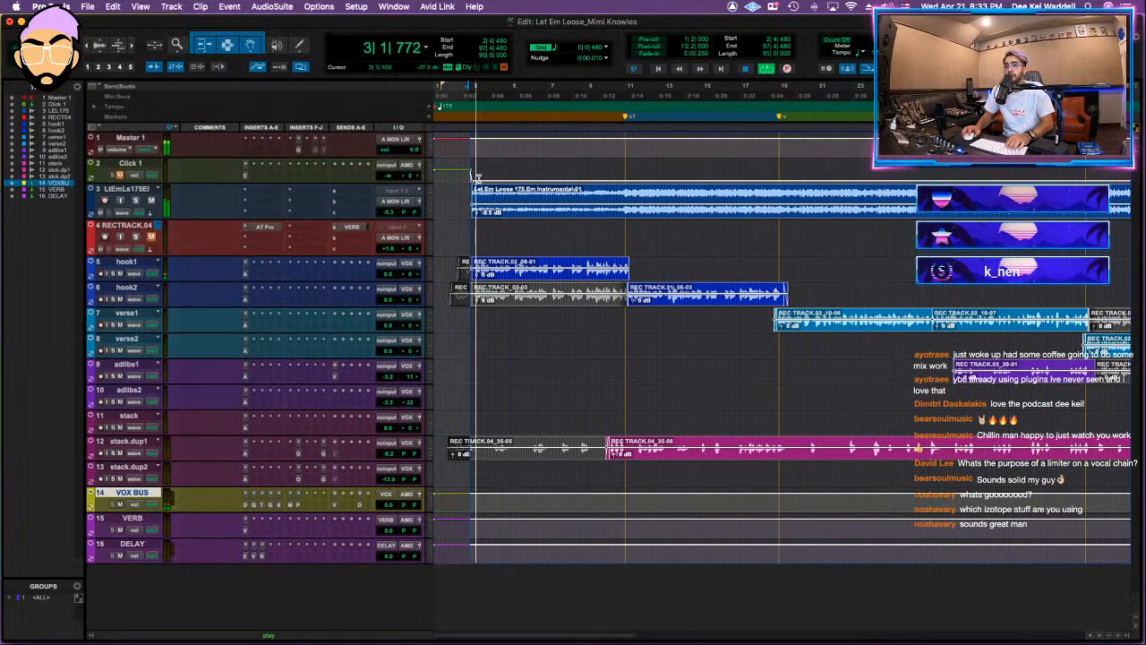
key(space)
click(139, 228)
right_click(139, 227)
click(179, 354)
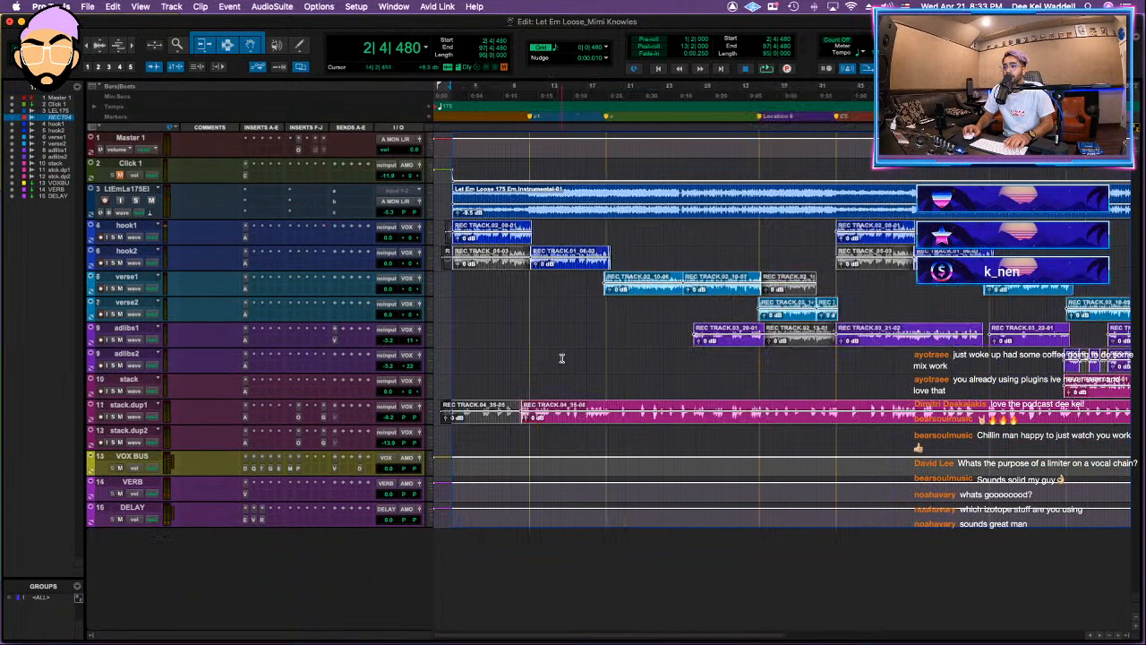
Step: Save the Let Em Loose session as a new version with the suffix _DEEKEI MIX1
click(499, 314)
click(484, 268)
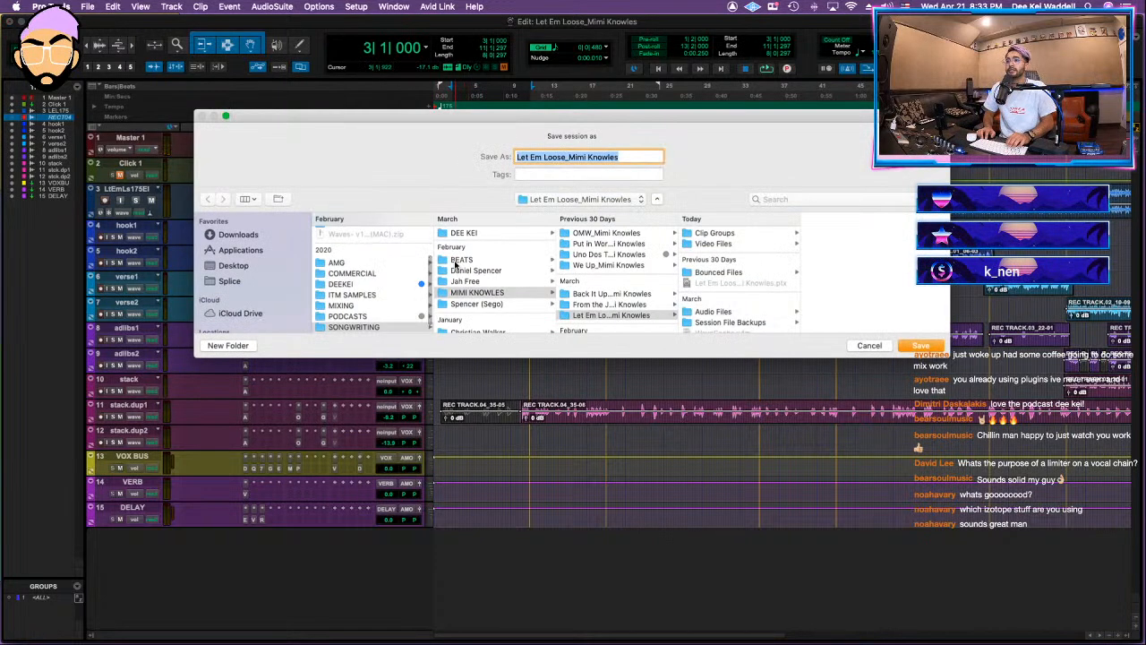
text(EI MIX1)
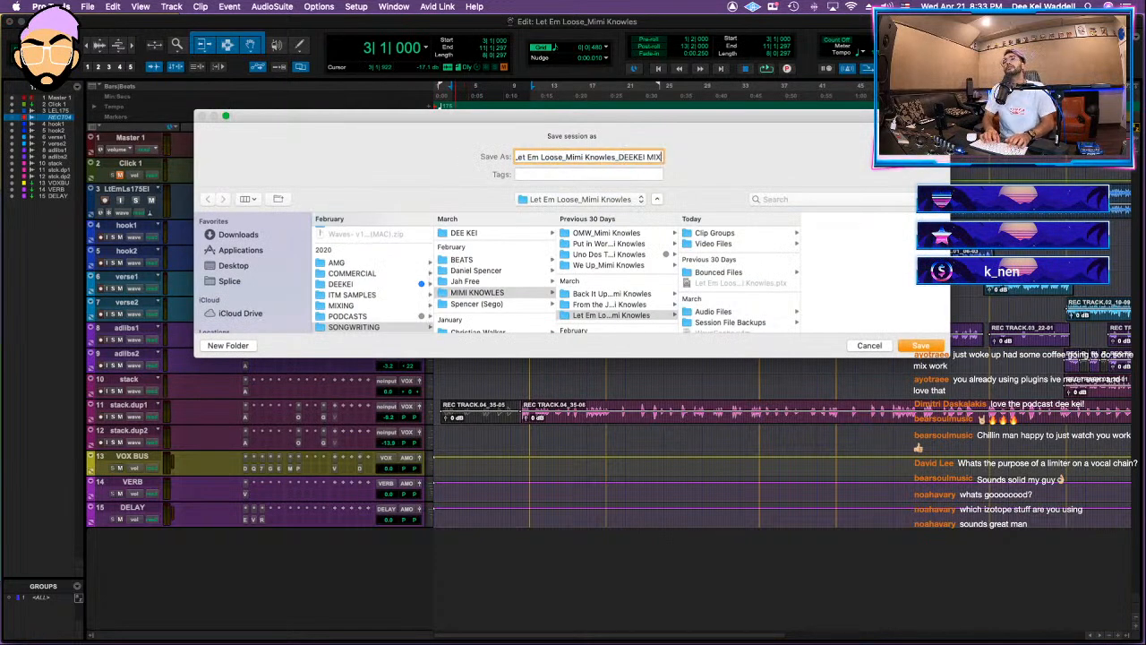
key(Return)
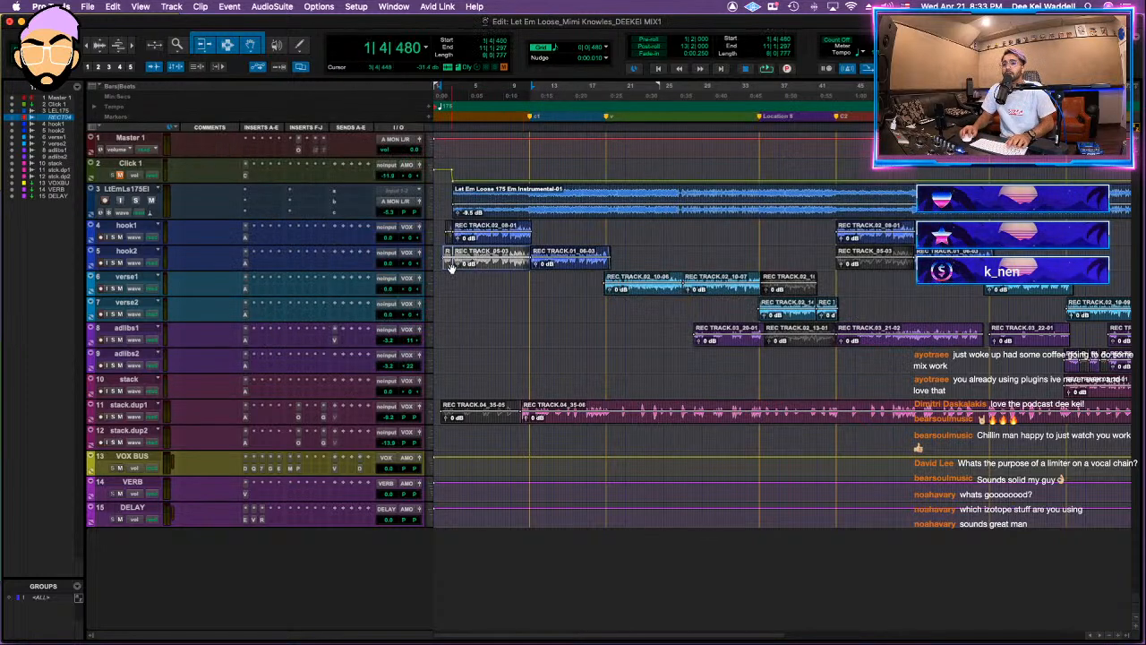
Step: Delete the leftover clips at the beginning of the hook1, hook2 and stack.dup1 tracks
key(Delete)
click(449, 240)
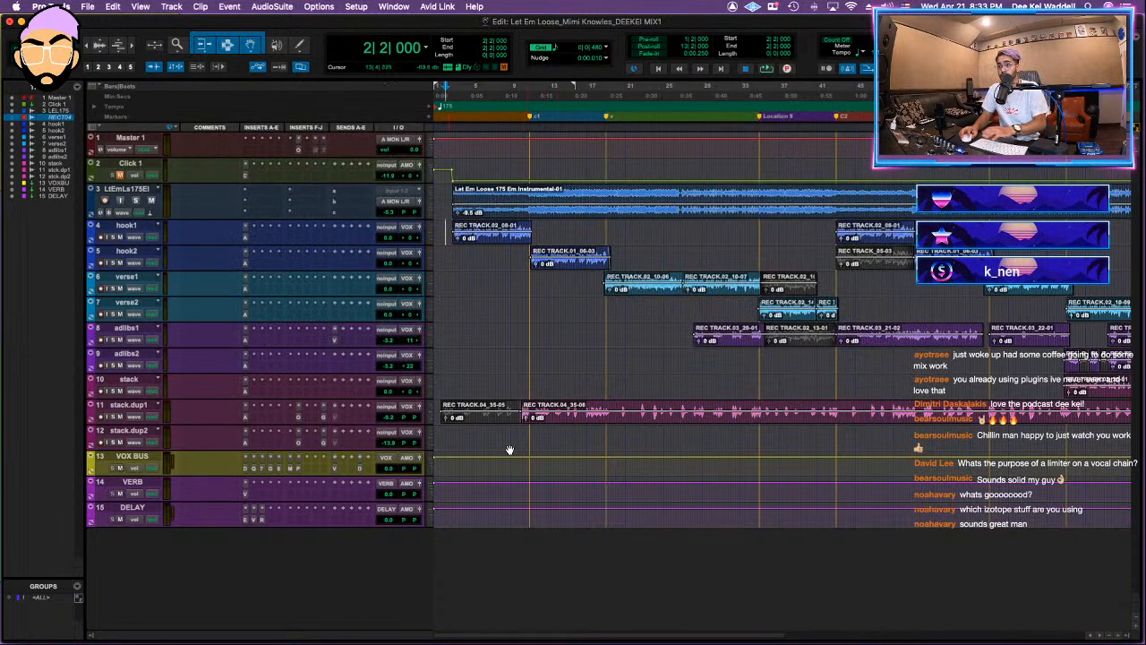
click(488, 417)
Step: Delete the leftover clips beyond the end of the instrumental on hook2 and adlibs1
scroll(540, 403, right, 5)
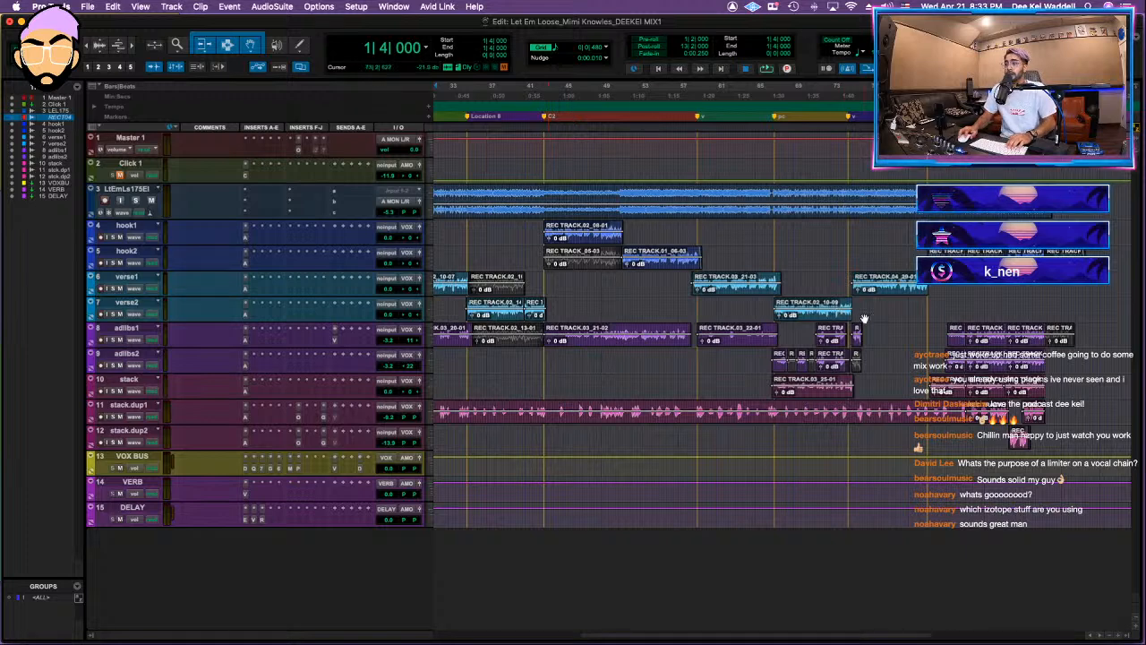
scroll(865, 320, right, 5)
click(797, 267)
drag(796, 269, 817, 345)
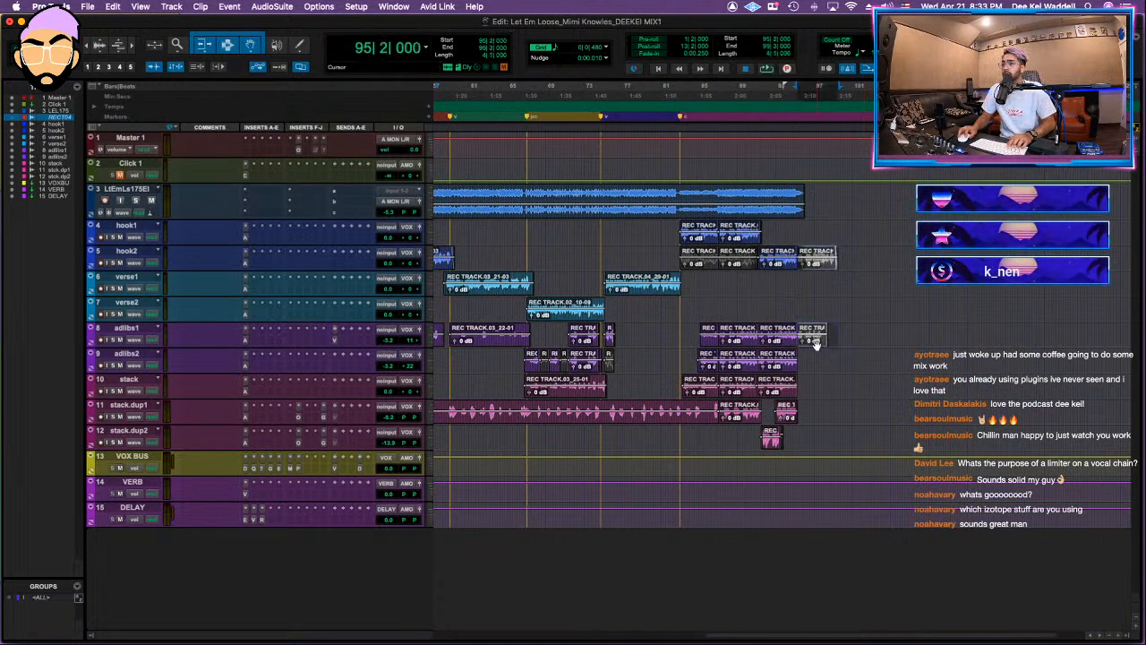
key(Delete)
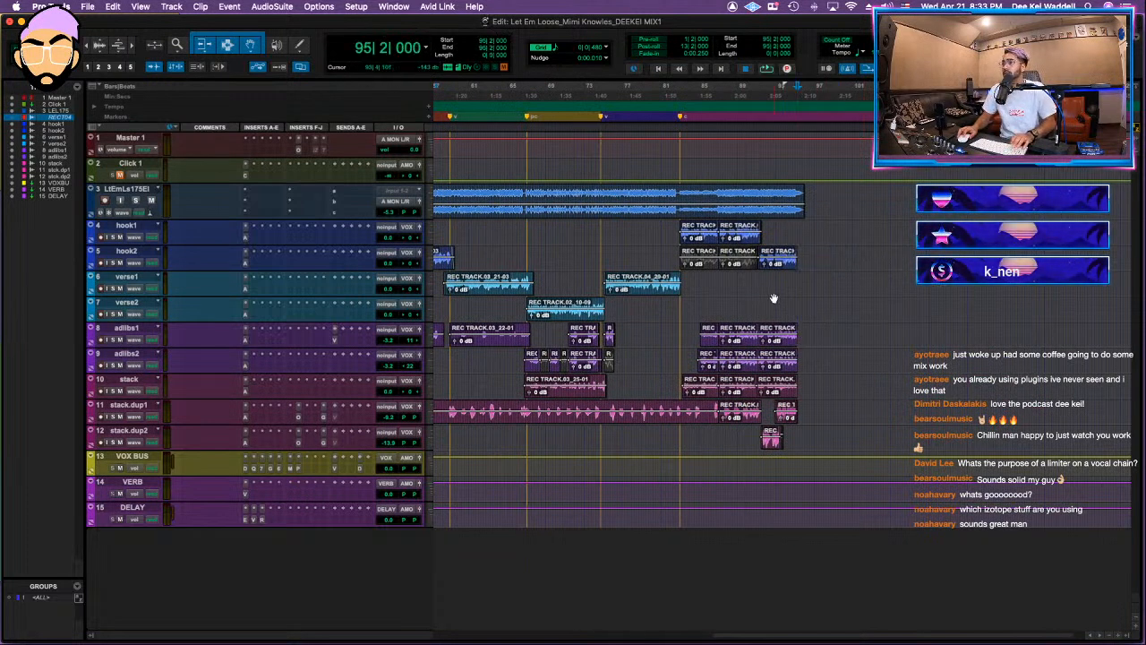
Step: Play the song from bar 12 with the instrumental soloed and convert the VOX BUS aux to a routing folder
scroll(774, 298, left, 5)
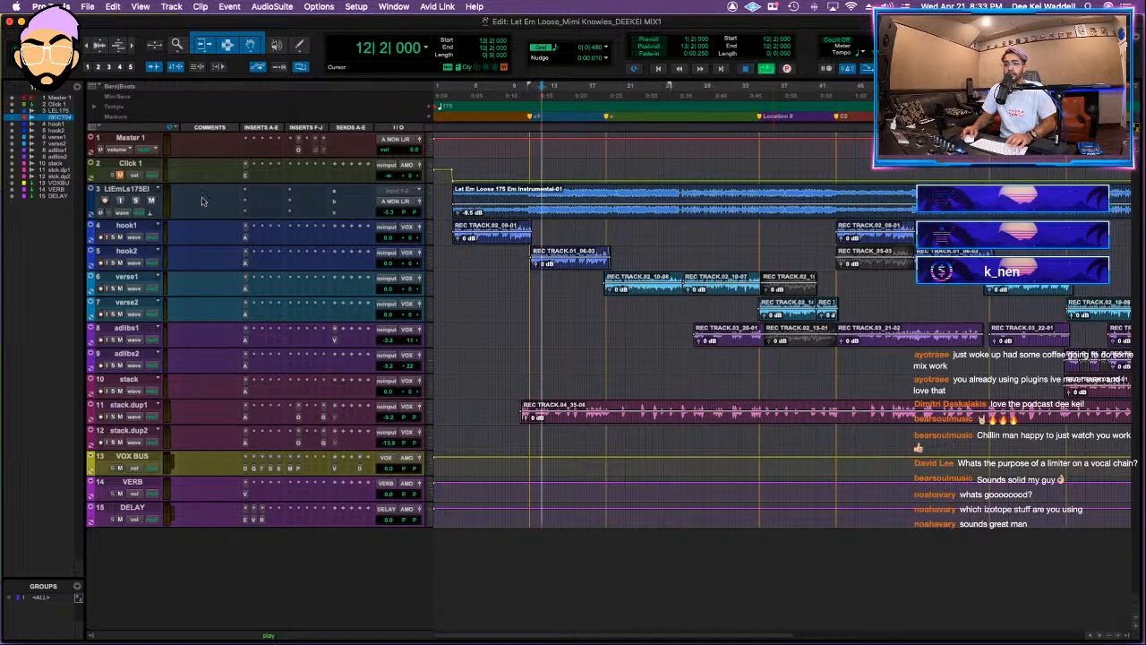
key(space)
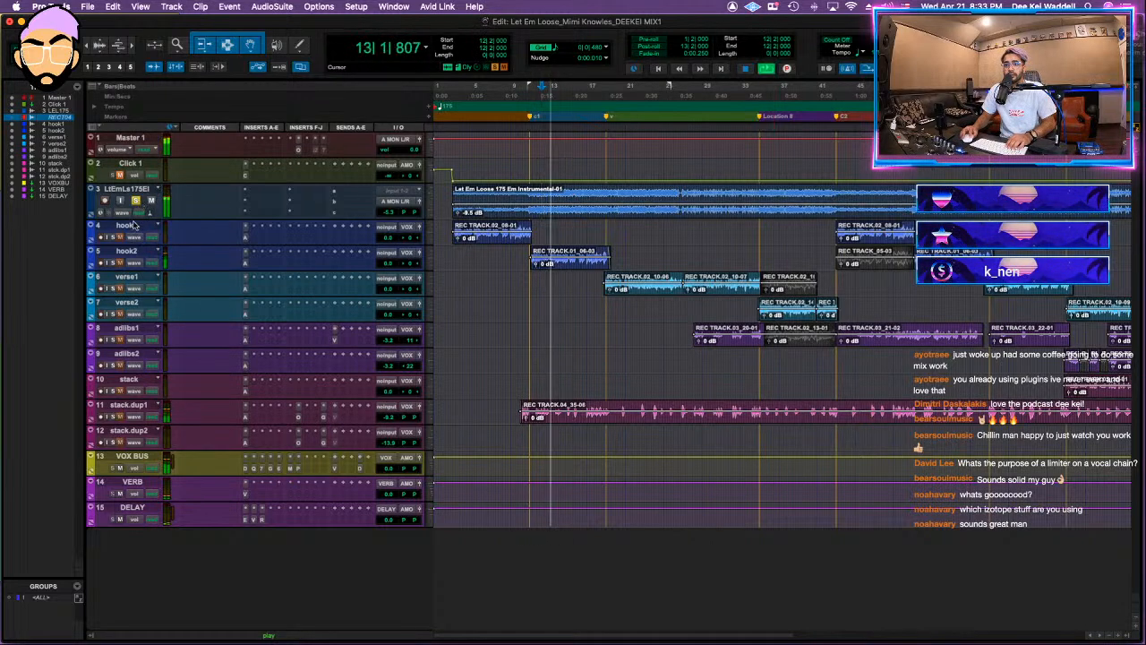
right_click(146, 458)
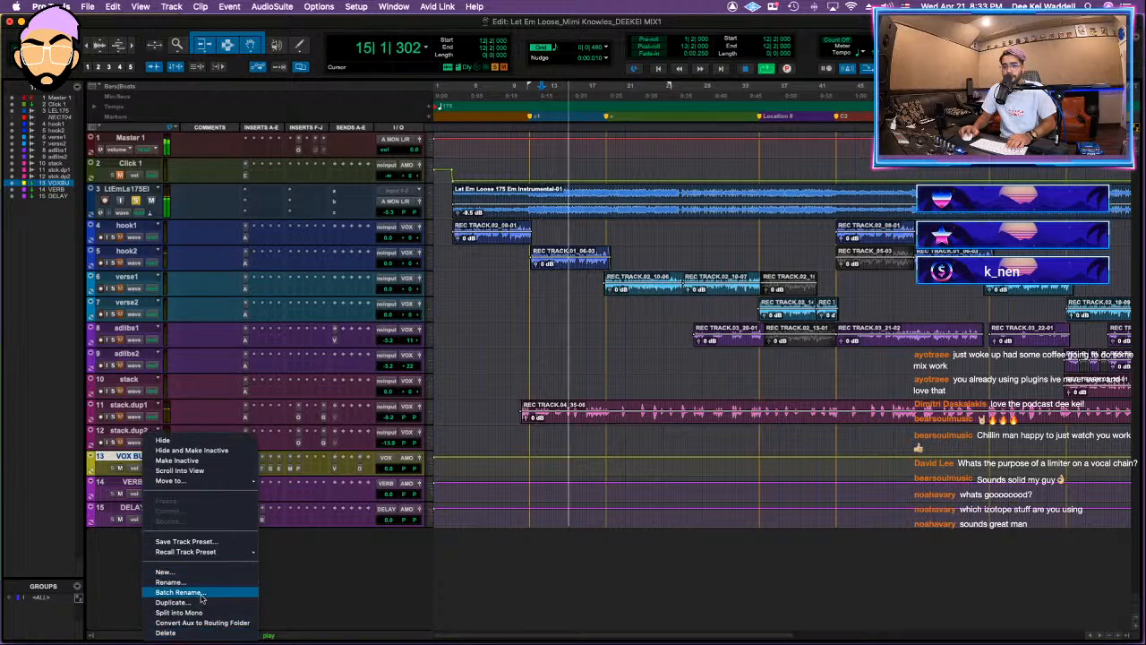
click(202, 623)
Step: Place VOX BUS above hook1, nest the tracks hook1 through stack.dup2 inside it, and stop playback
drag(141, 463, 152, 255)
click(144, 255)
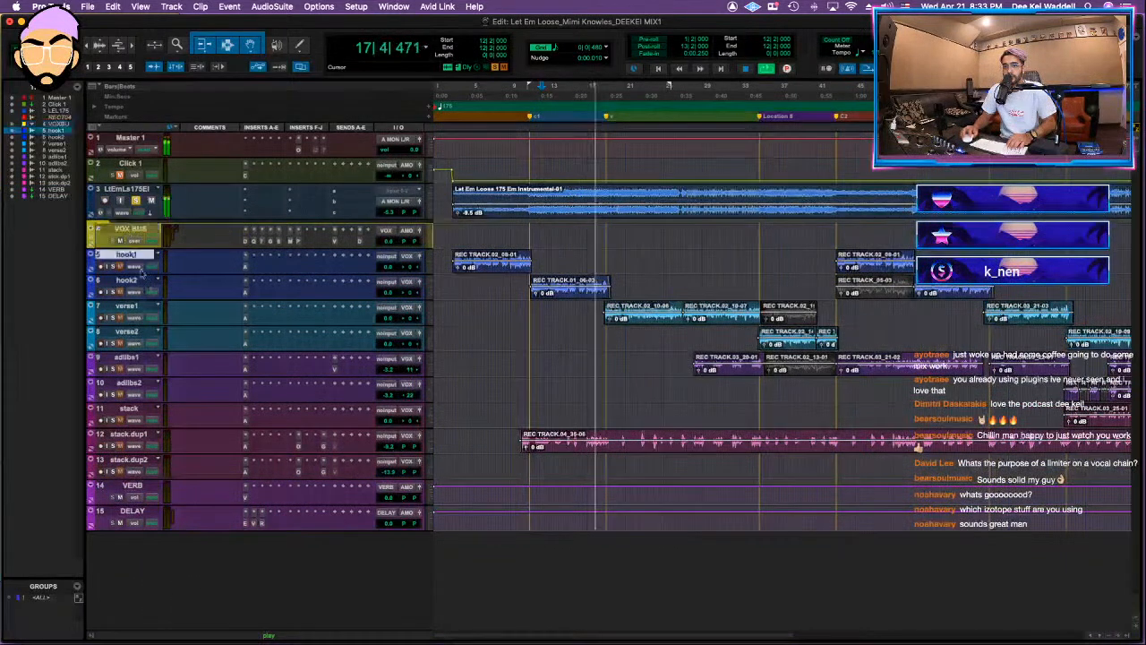
shift+click(145, 461)
drag(131, 256, 131, 231)
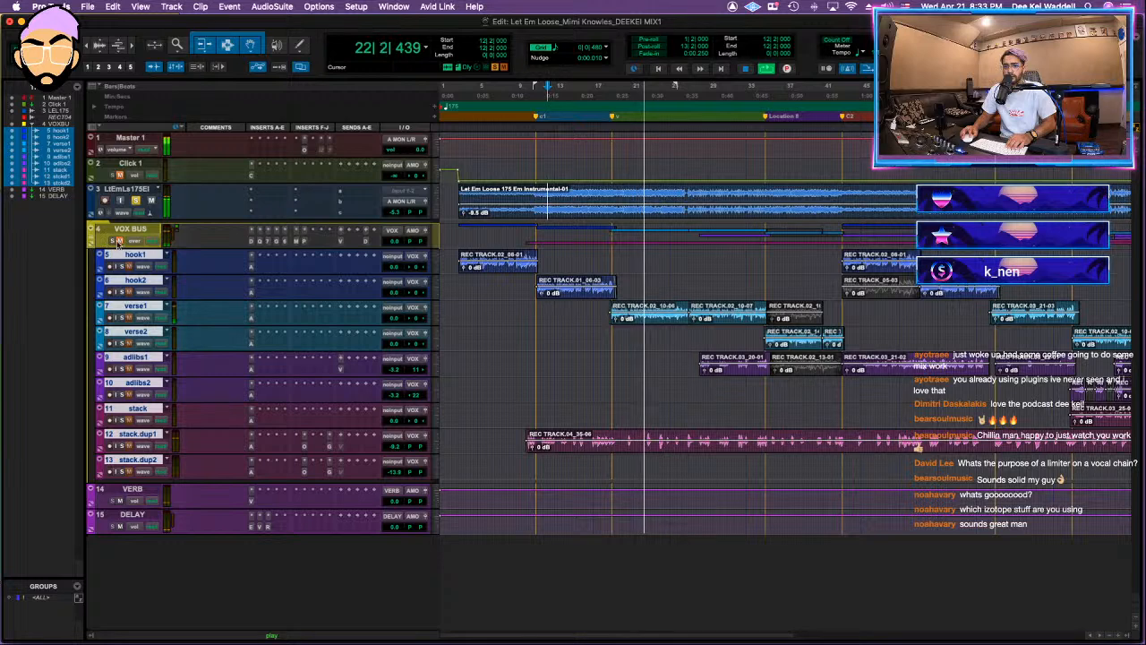
key(space)
Step: Start a session data import from the Better Days DEEKEI MIX1 .ptx file in its session folder
click(90, 8)
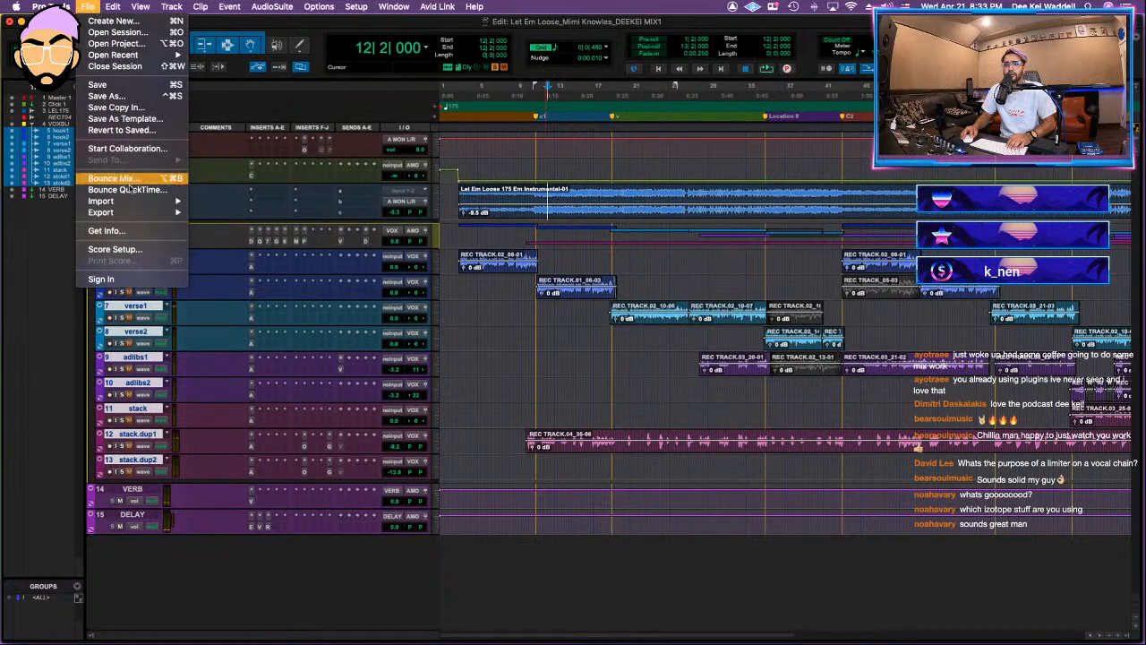
mouse_move(121, 200)
click(229, 201)
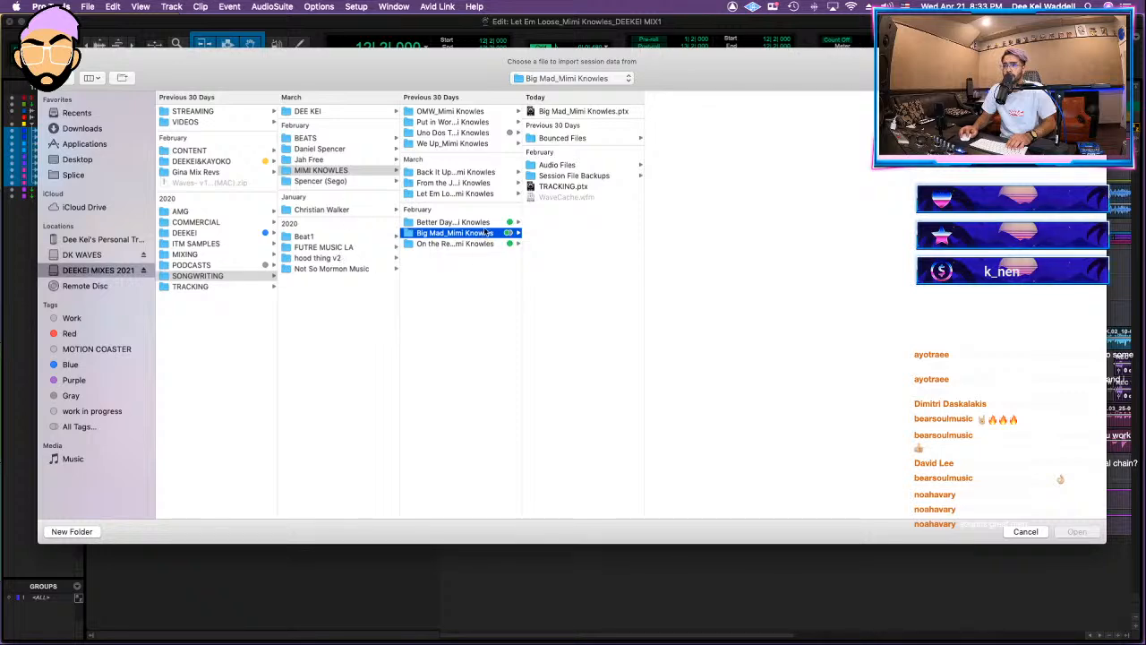
click(484, 222)
click(566, 111)
click(1078, 532)
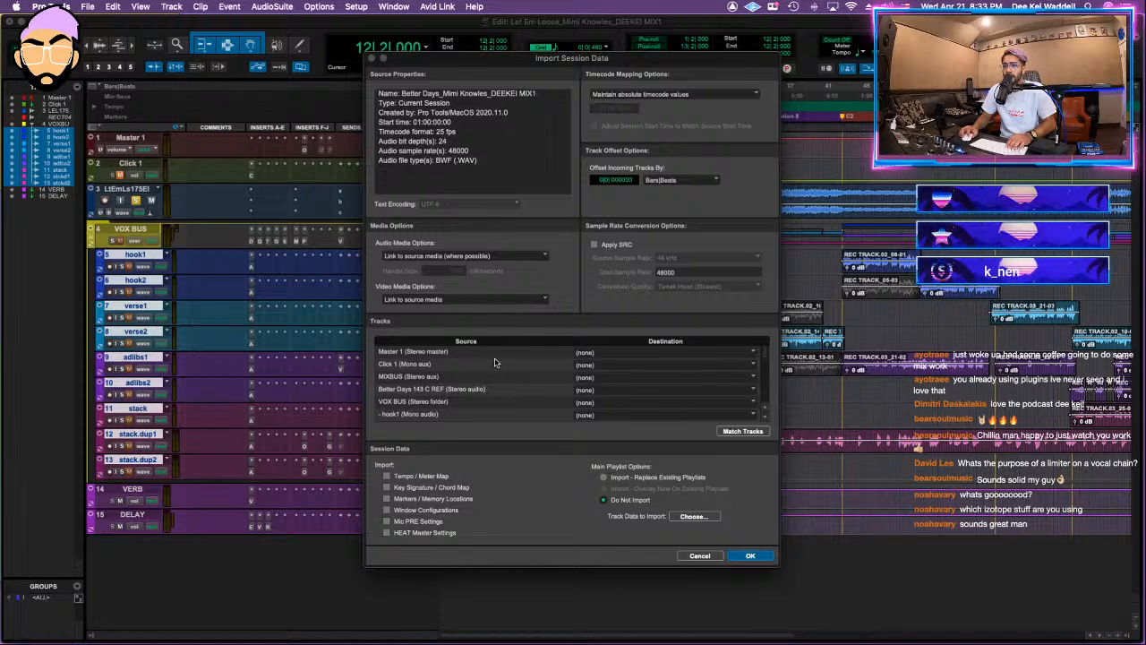
Step: Map Master 1 to 1 Master 1, MIXBUS to New Track, and VOX BUS to the existing 4 VOX BUS
click(616, 353)
click(615, 375)
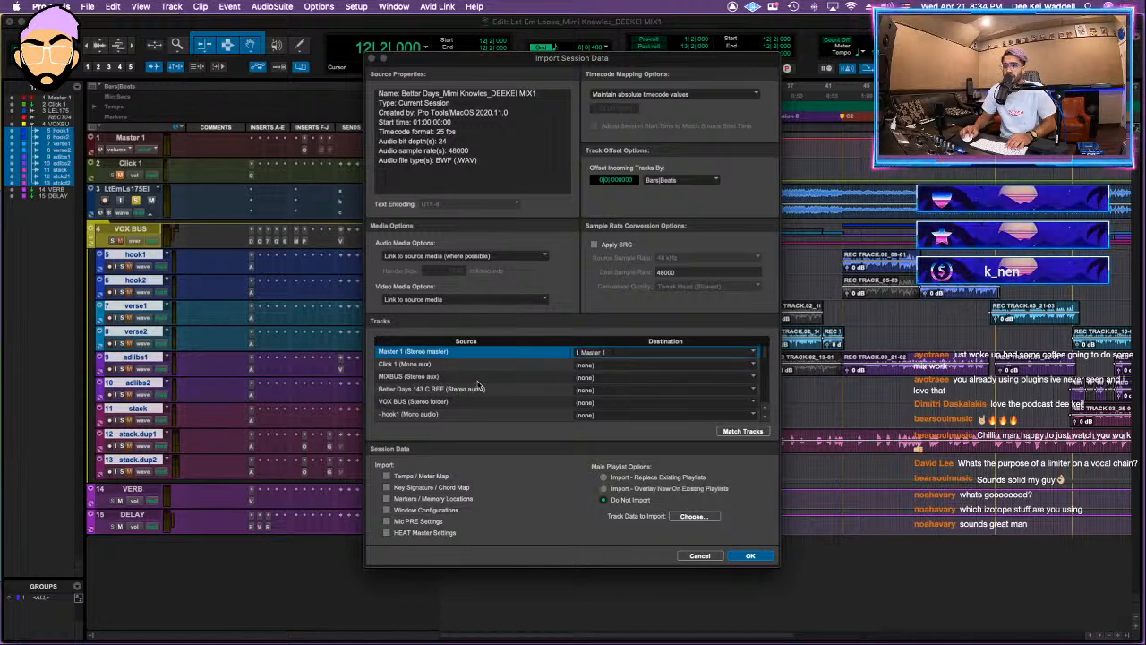
click(591, 378)
click(507, 383)
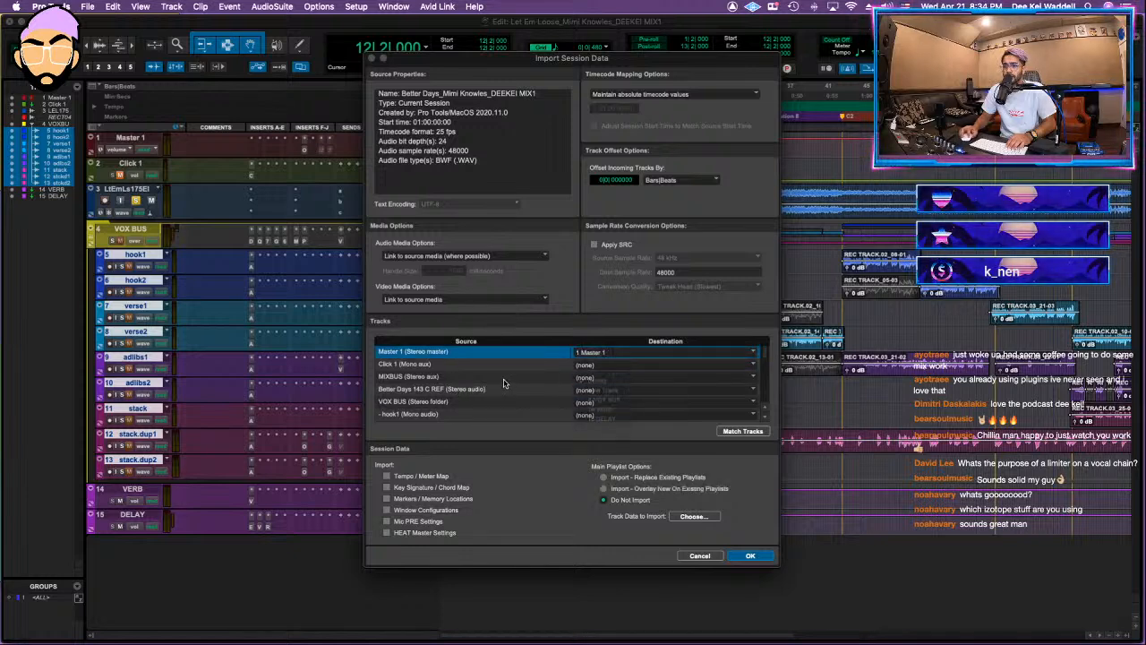
scroll(483, 401, down, 2)
click(589, 384)
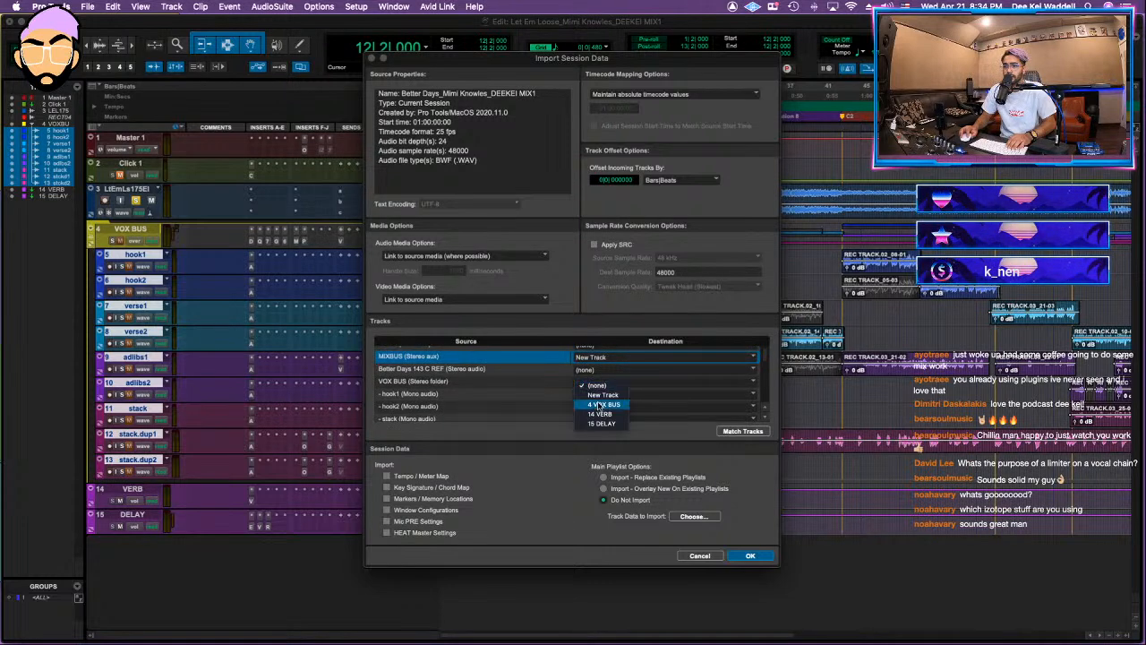
click(604, 405)
Step: Map VERB to 14 VERB and DELAY to 15 DELAY, and set ROOM and SLAP to import as new tracks
scroll(484, 383, down, 8)
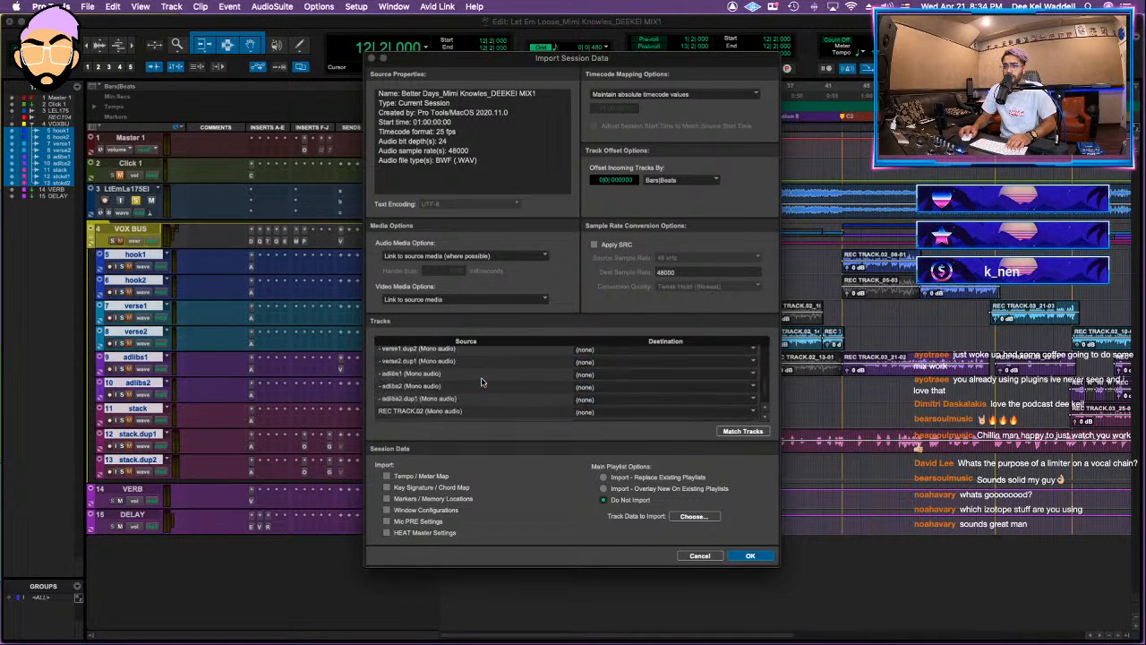
click(602, 380)
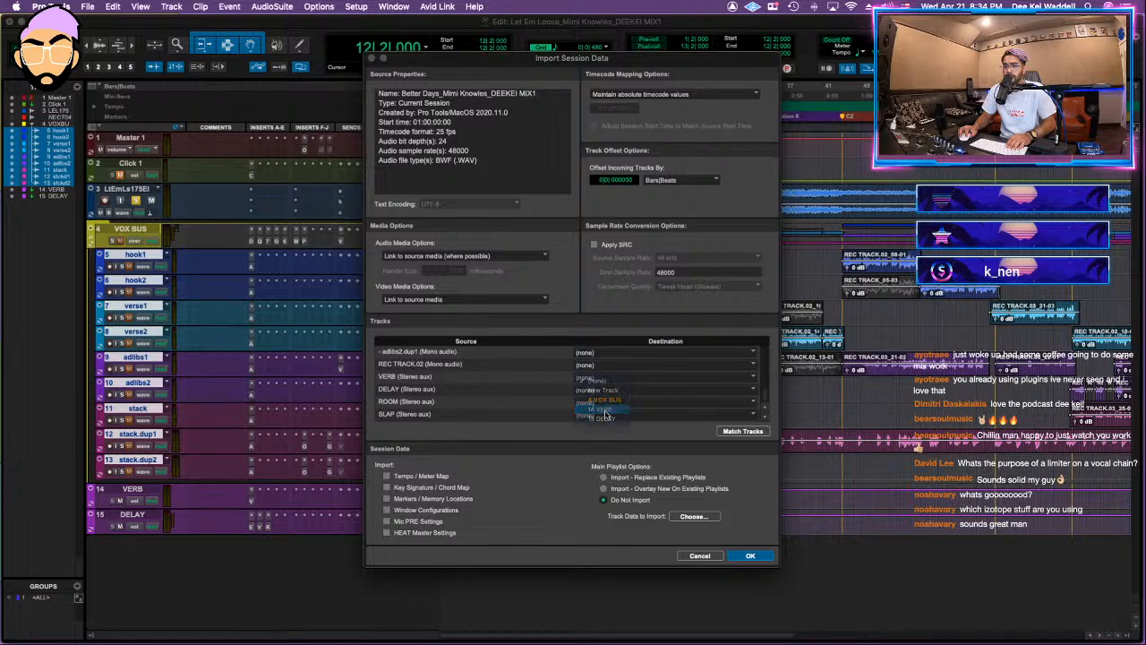
click(592, 395)
click(592, 395)
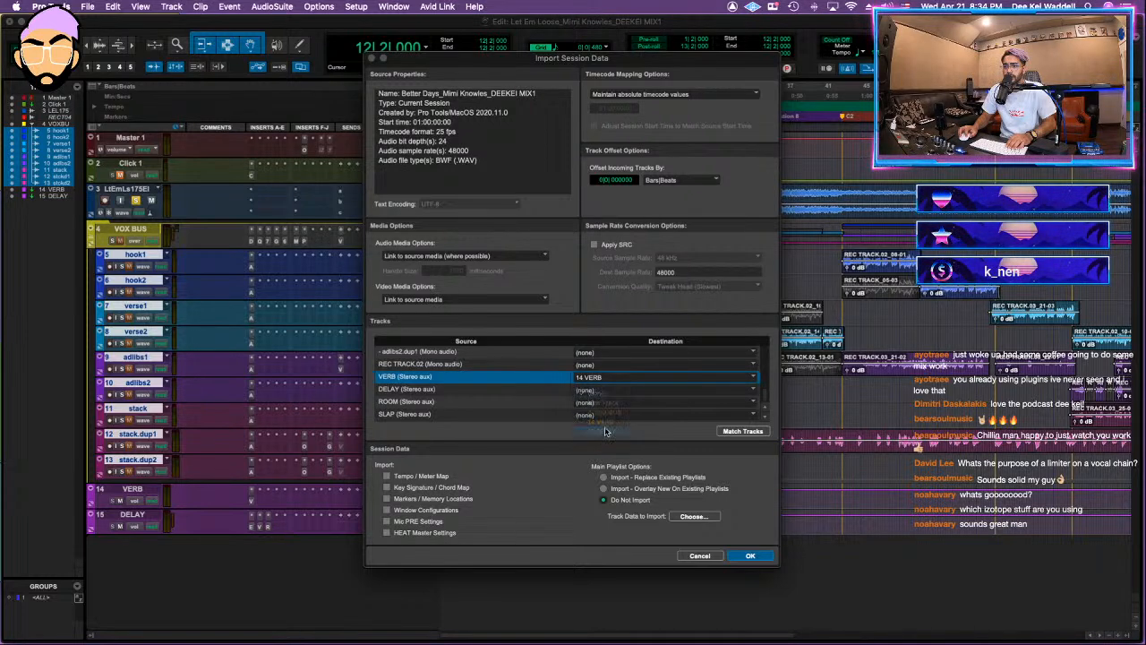
click(598, 421)
Step: Check the track mappings, import the session data into Let Em Loose, and play the song from bar 13
scroll(536, 406, up, 10)
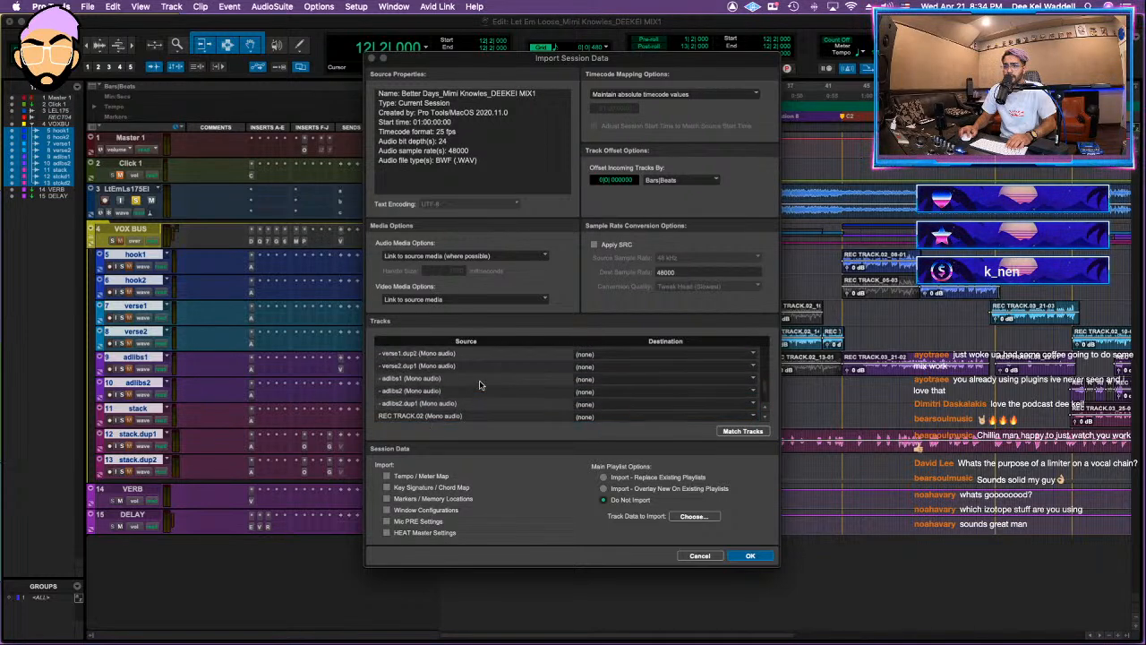
scroll(480, 385, up, 5)
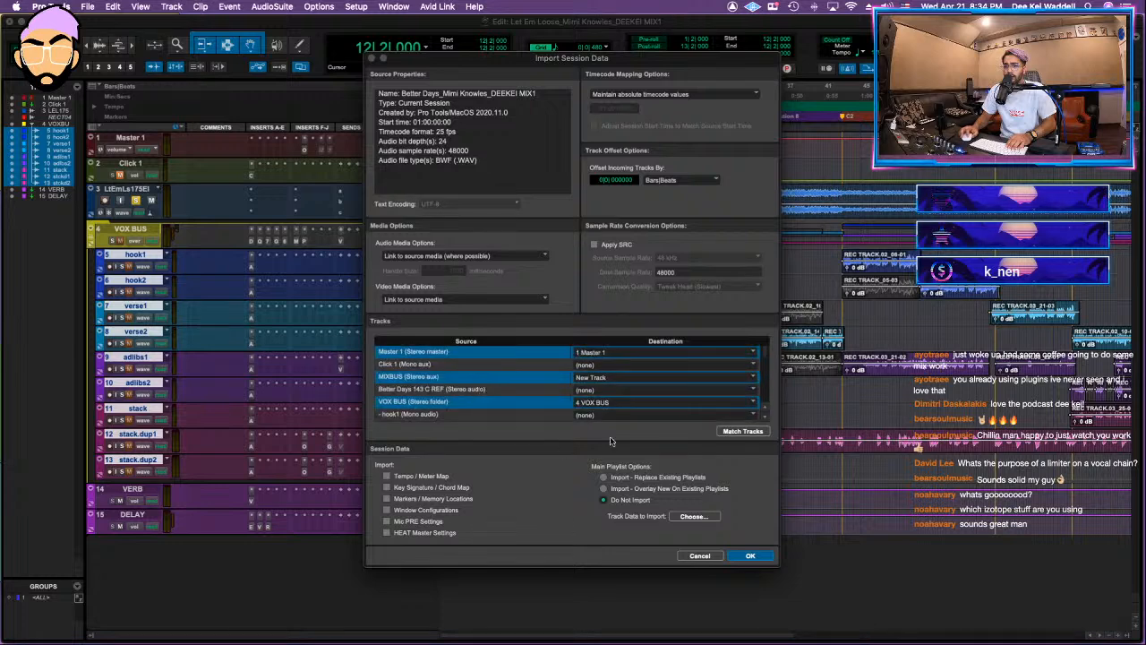
click(750, 557)
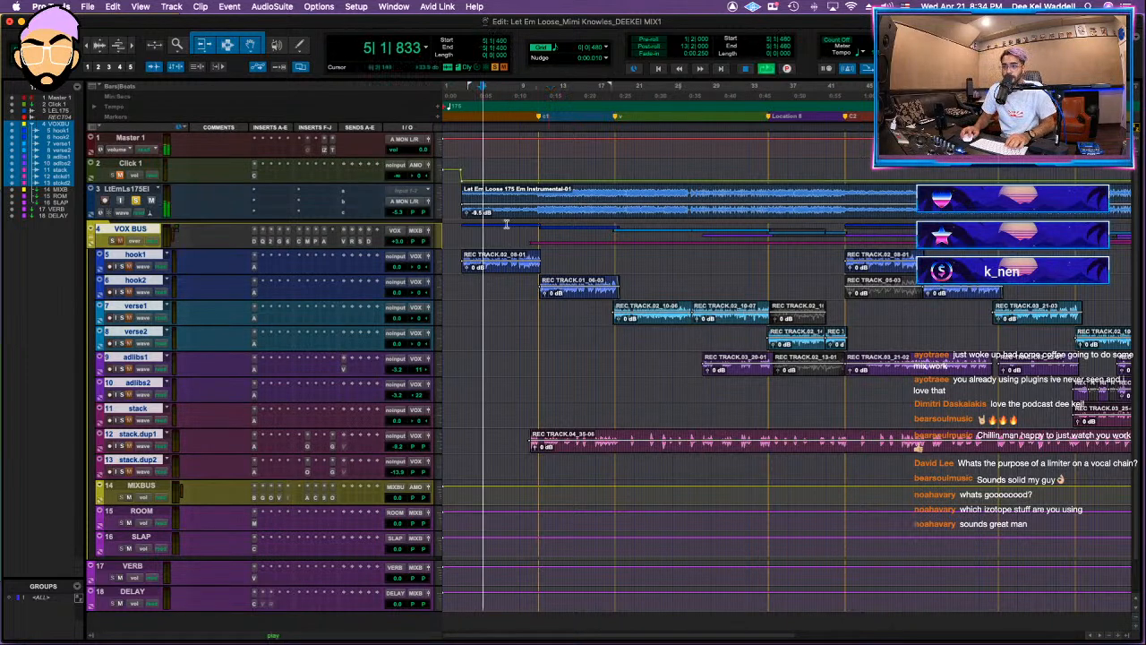
click(561, 189)
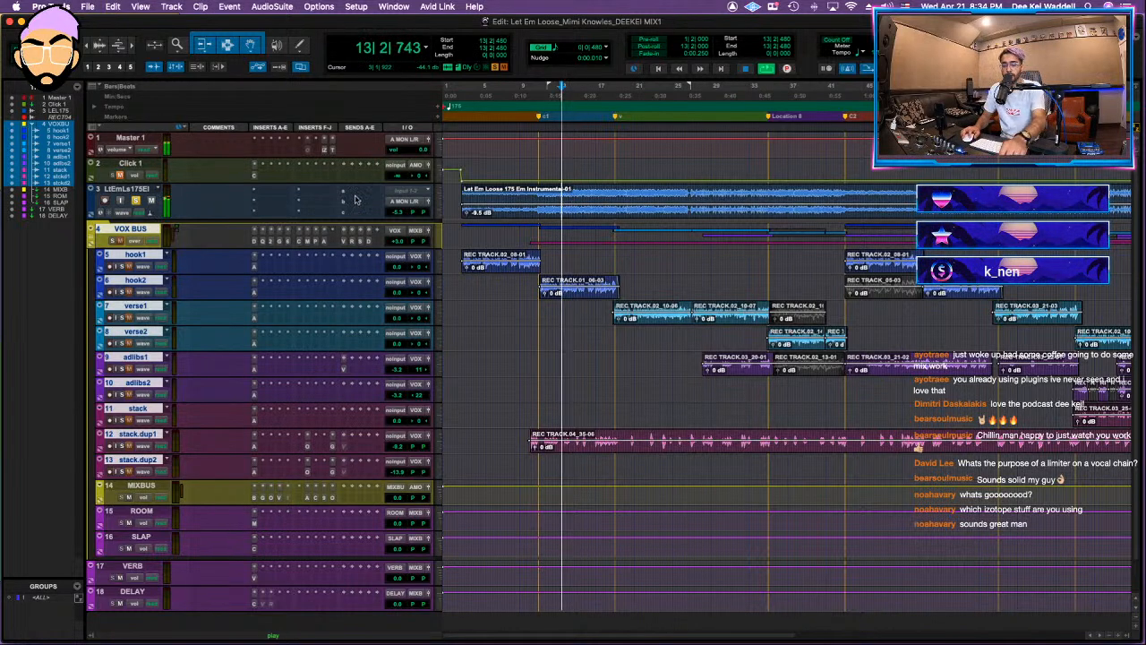
Step: Insert FabFilter Pro-Q 3 on the instrumental track and add a 24 dB/oct low cut at about 22 Hz
click(271, 191)
click(324, 171)
key(space)
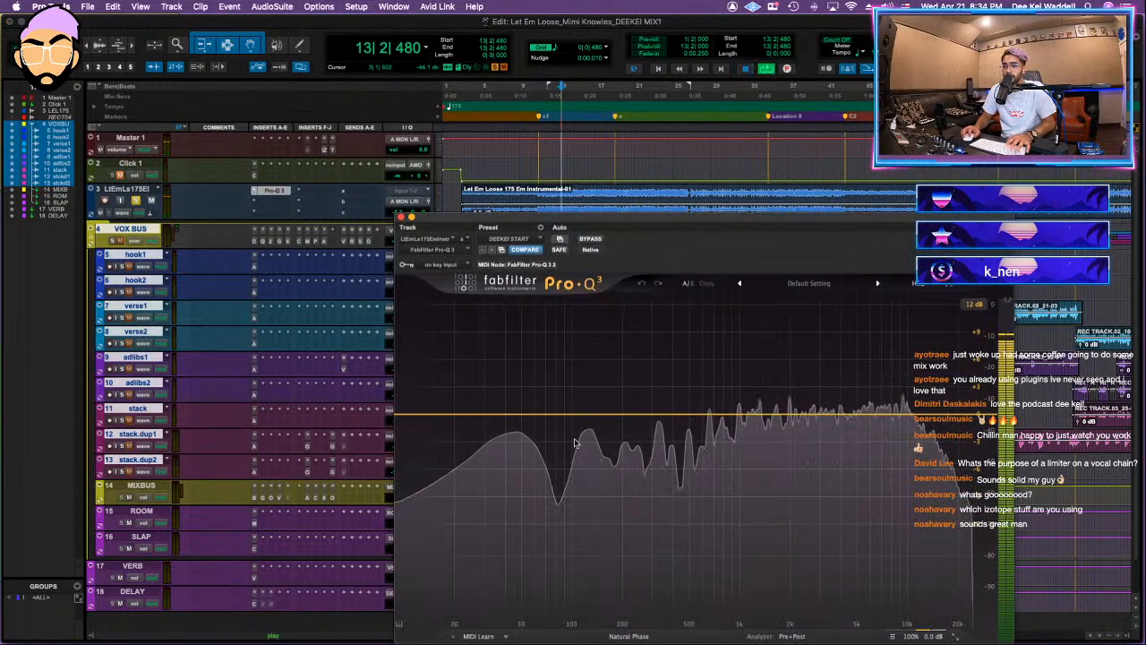
click(409, 460)
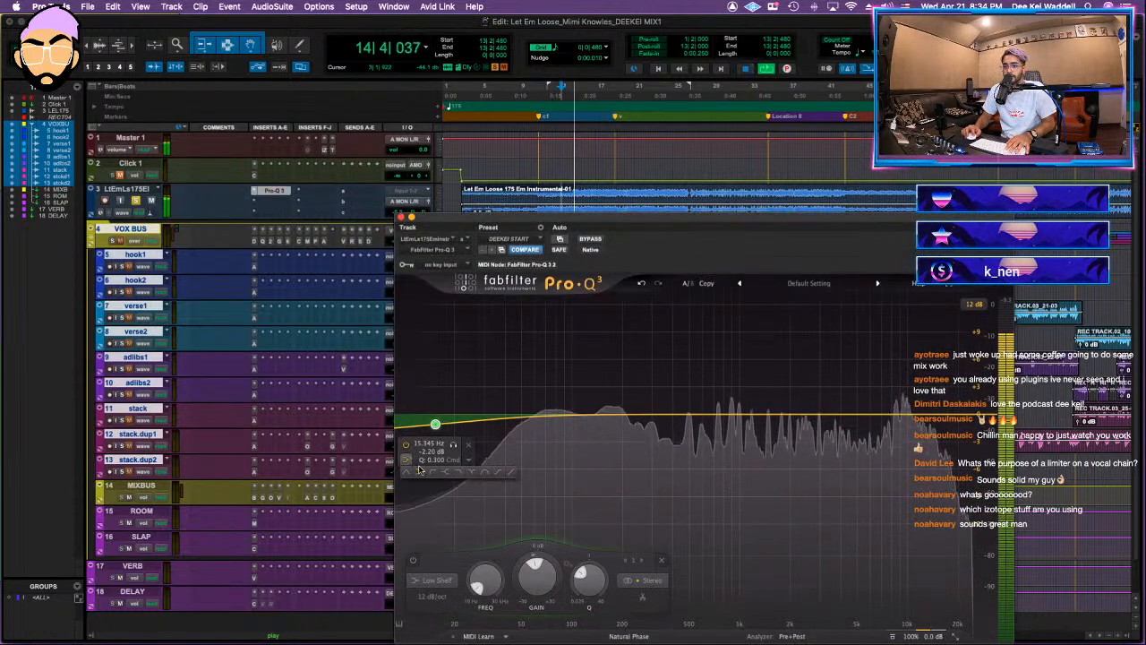
click(416, 475)
click(437, 485)
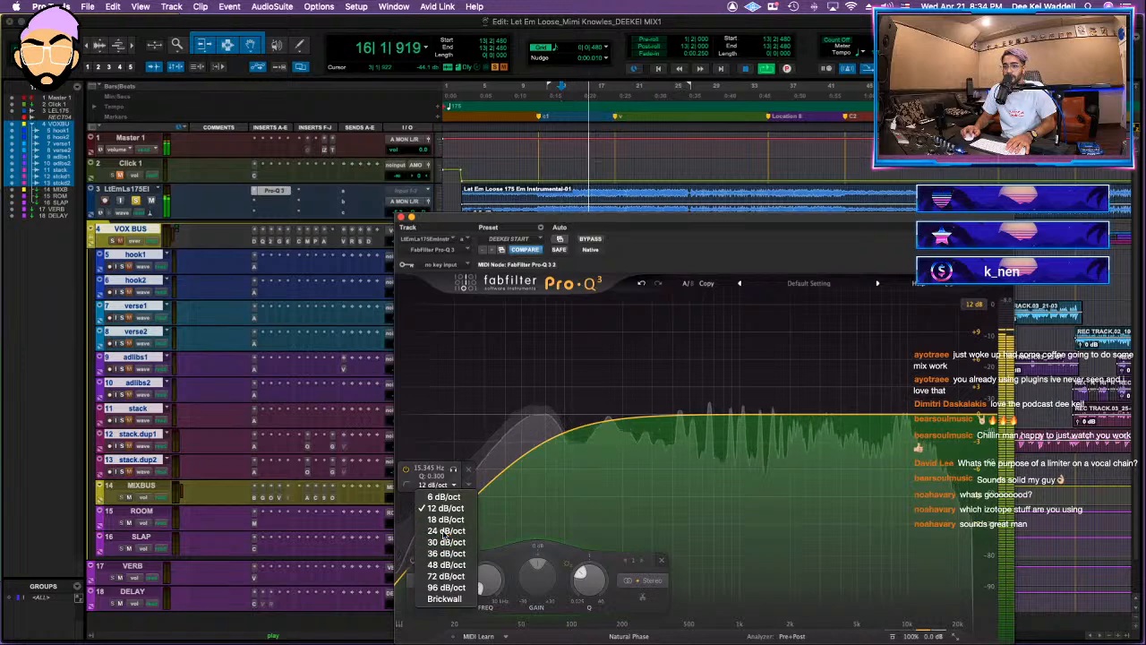
click(444, 533)
drag(436, 504, 462, 412)
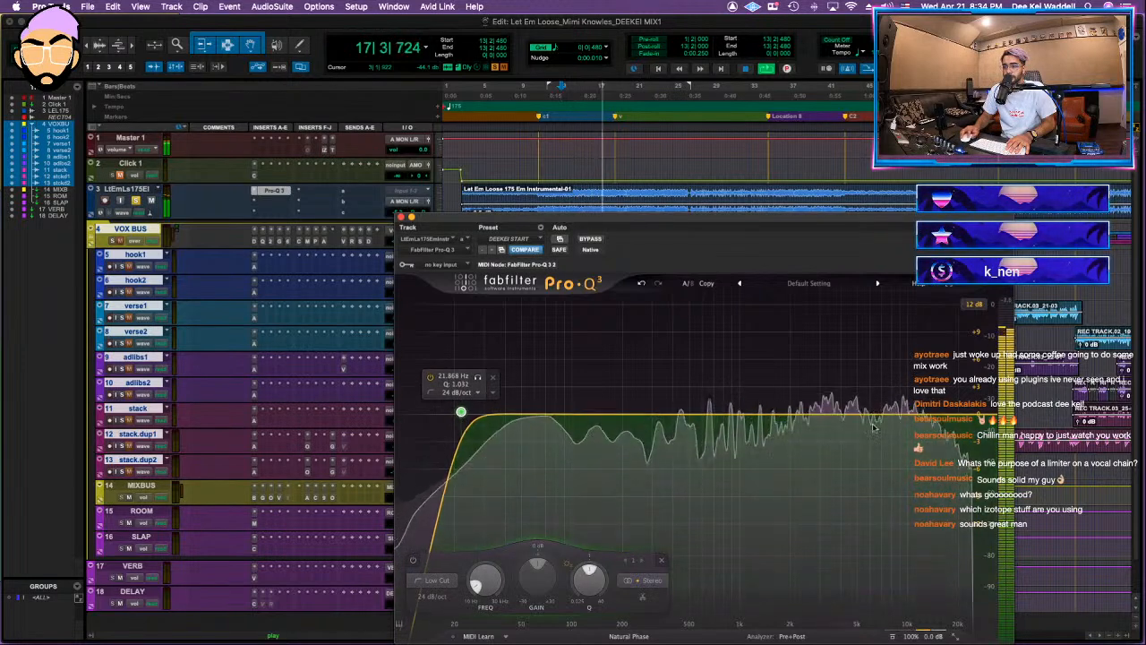
Step: Add a cut of about -3.8 dB near 9.1 kHz, an upper-mid bell boost, and a dynamic cut near 890 Hz
click(879, 426)
drag(883, 414, 901, 451)
scroll(906, 334, up, 5)
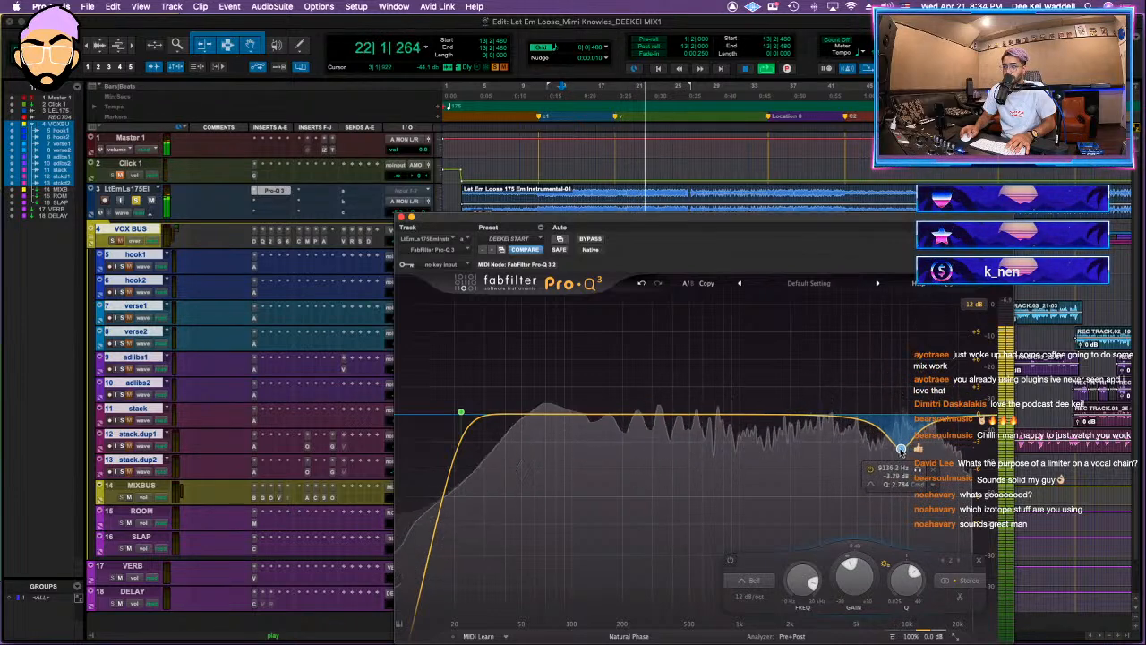
click(838, 397)
drag(737, 421, 733, 466)
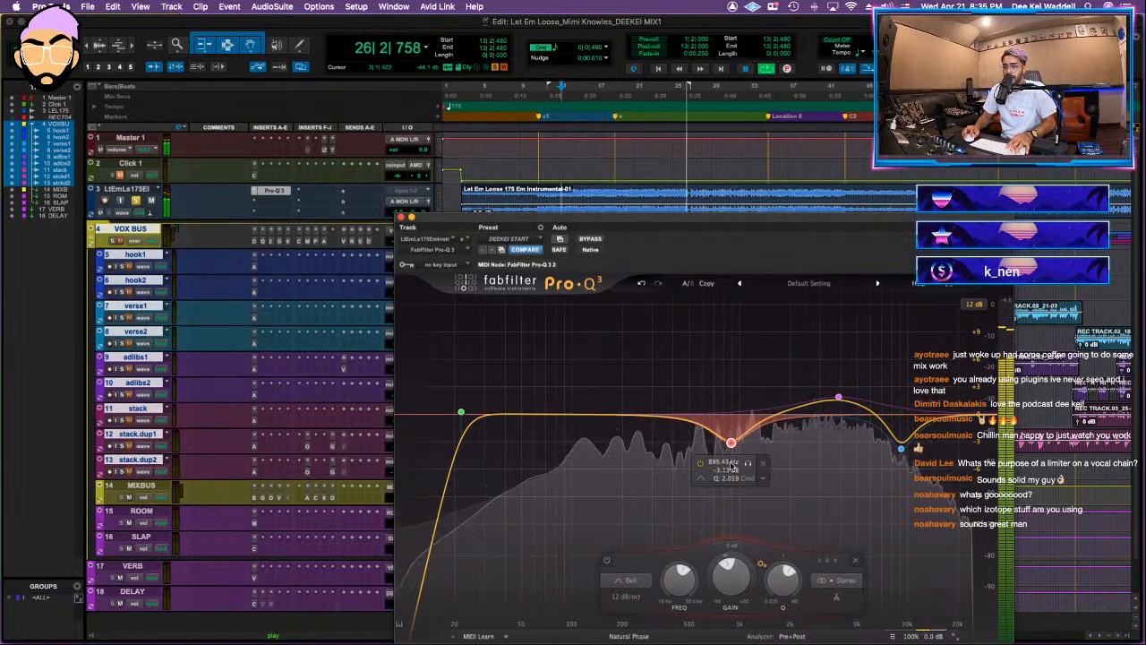
drag(724, 571, 722, 581)
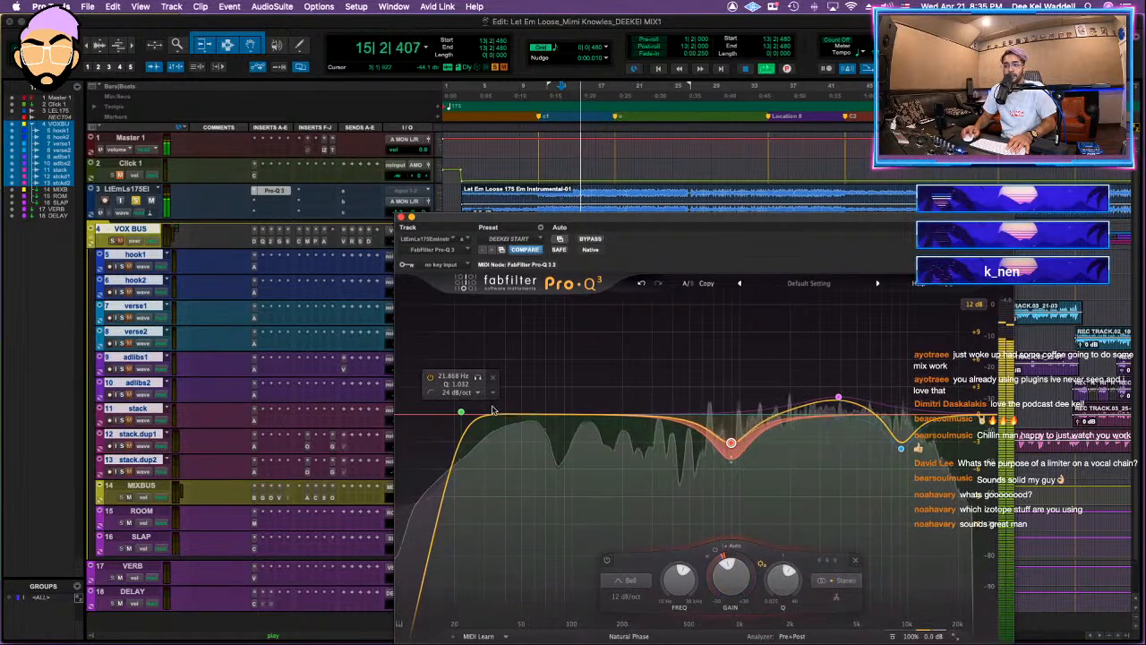
Step: Add a low shelf of about -2.6 dB at 129 Hz and a bell cut of about -2.3 dB at 481 Hz
click(577, 420)
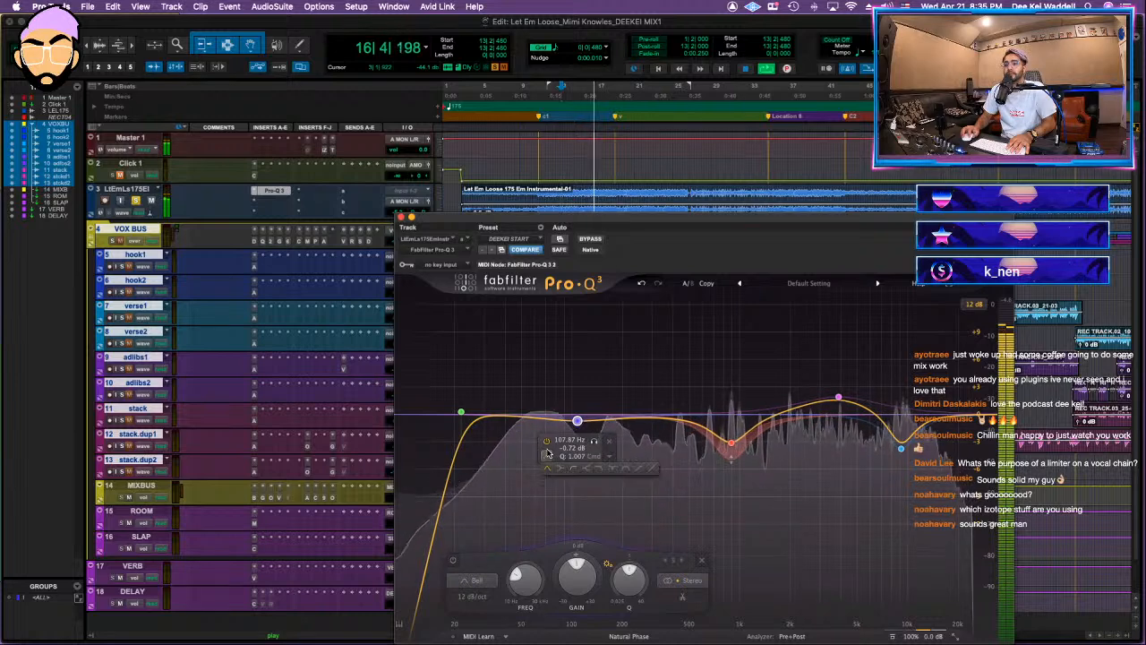
drag(578, 419, 590, 442)
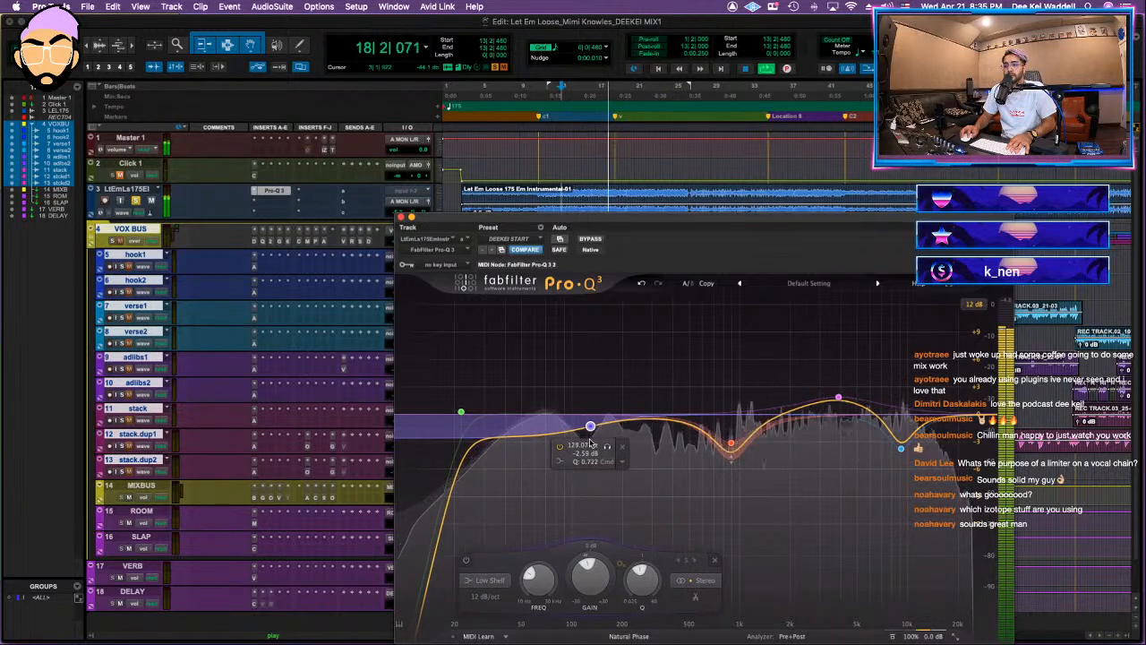
drag(697, 419, 686, 442)
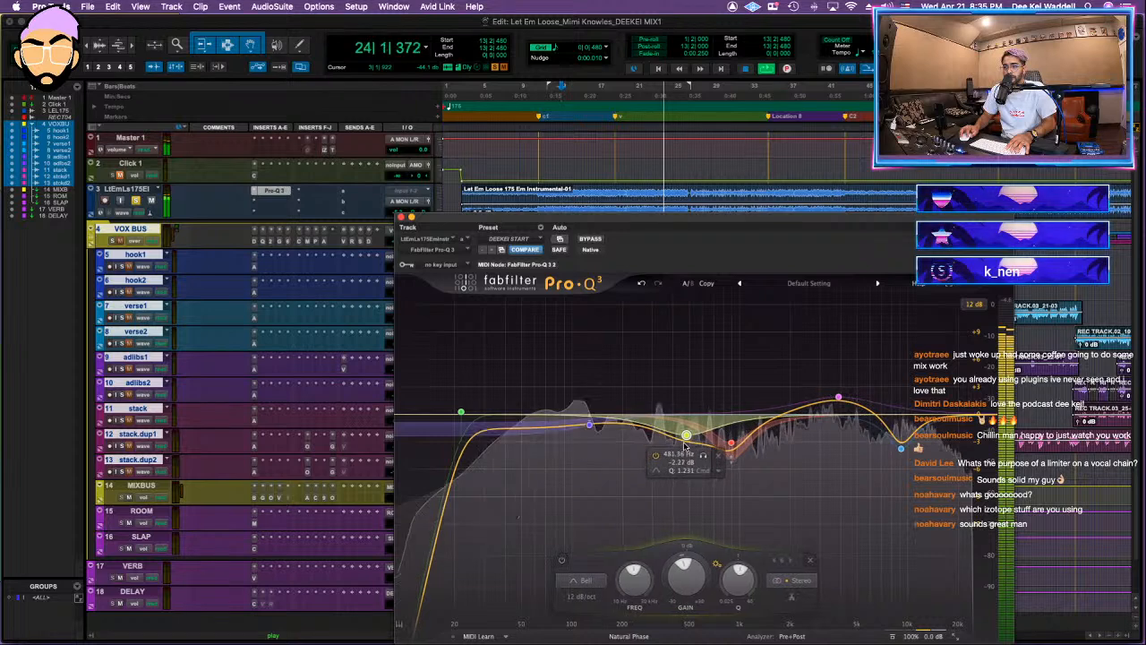
Step: Lower the upper-mid boost to about -2 dB at 3.5 kHz, add a bell cut just above 1 kHz, and compare with the EQ bypassed
mouse_move(835, 398)
mouse_down()
mouse_move(856, 412)
mouse_move(837, 415)
mouse_up()
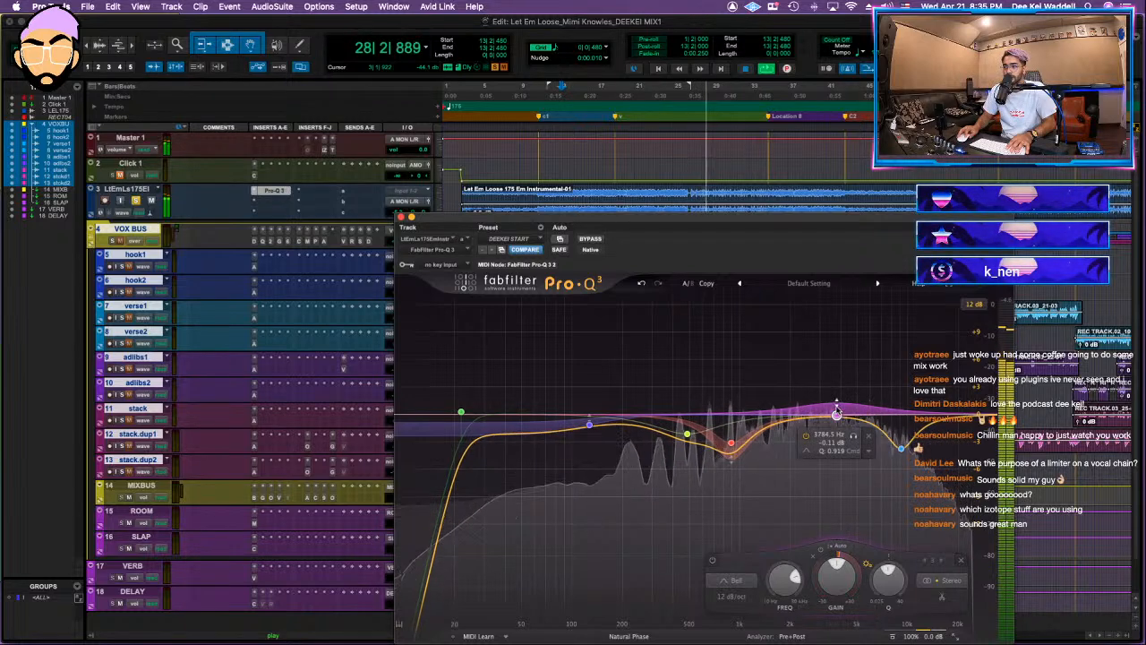
drag(836, 414, 832, 432)
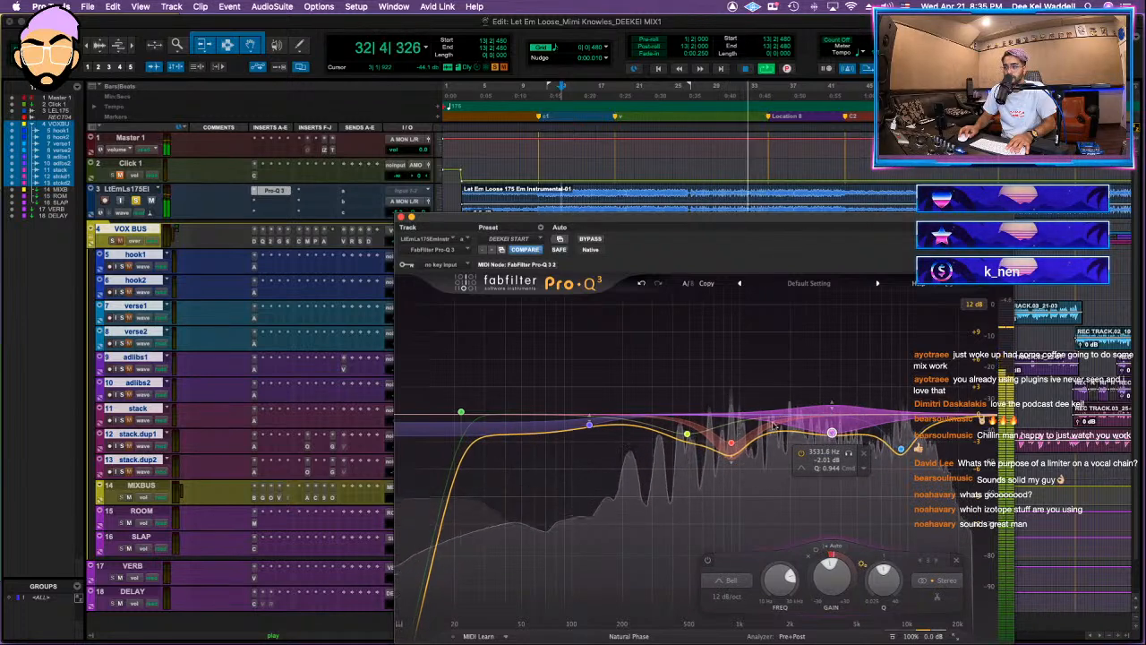
mouse_move(765, 434)
mouse_down()
mouse_move(760, 304)
mouse_move(762, 458)
mouse_move(755, 449)
mouse_up()
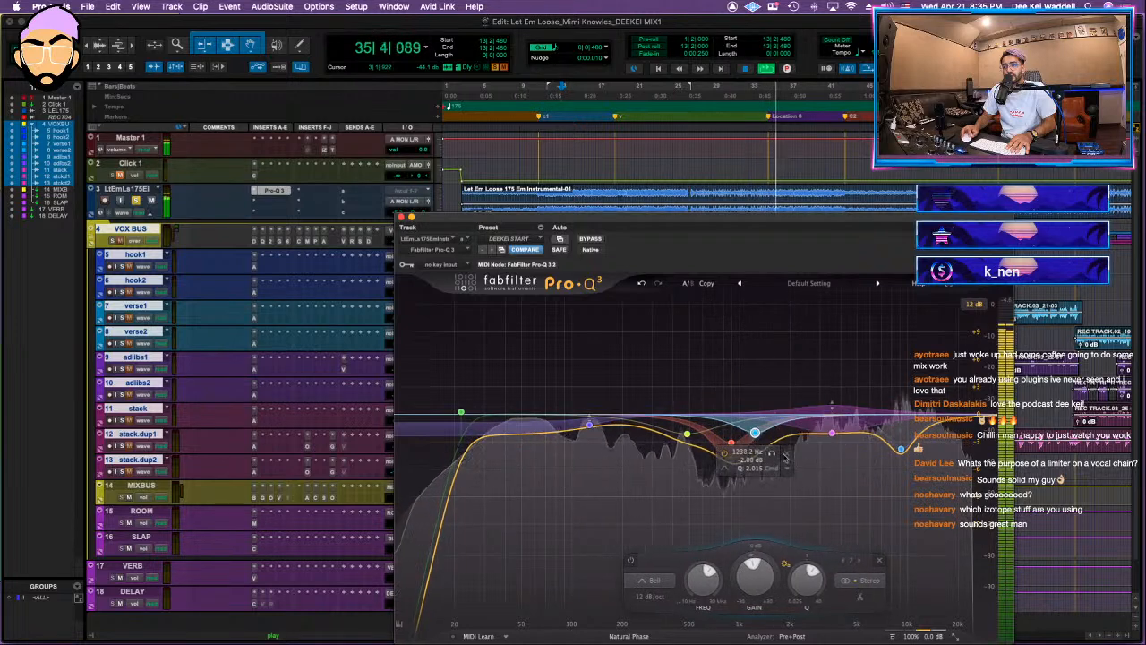
click(592, 240)
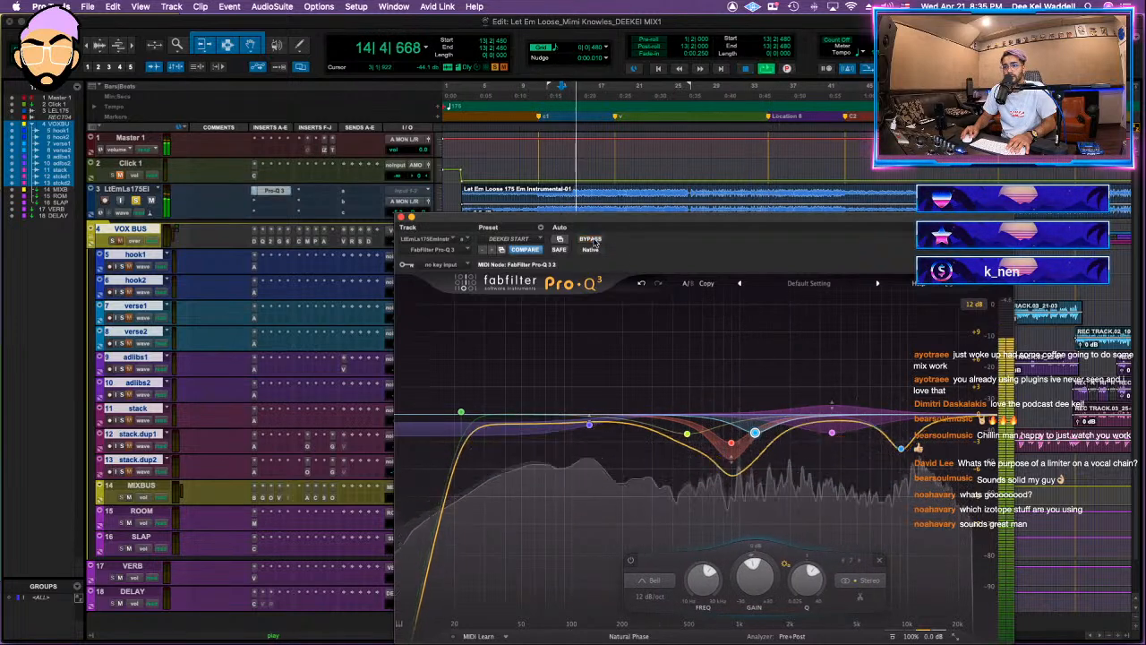
Step: Insert Gullfoss in the instrumental track's third insert slot, leaving the slot below Pro-Q 3 empty
click(277, 203)
click(223, 205)
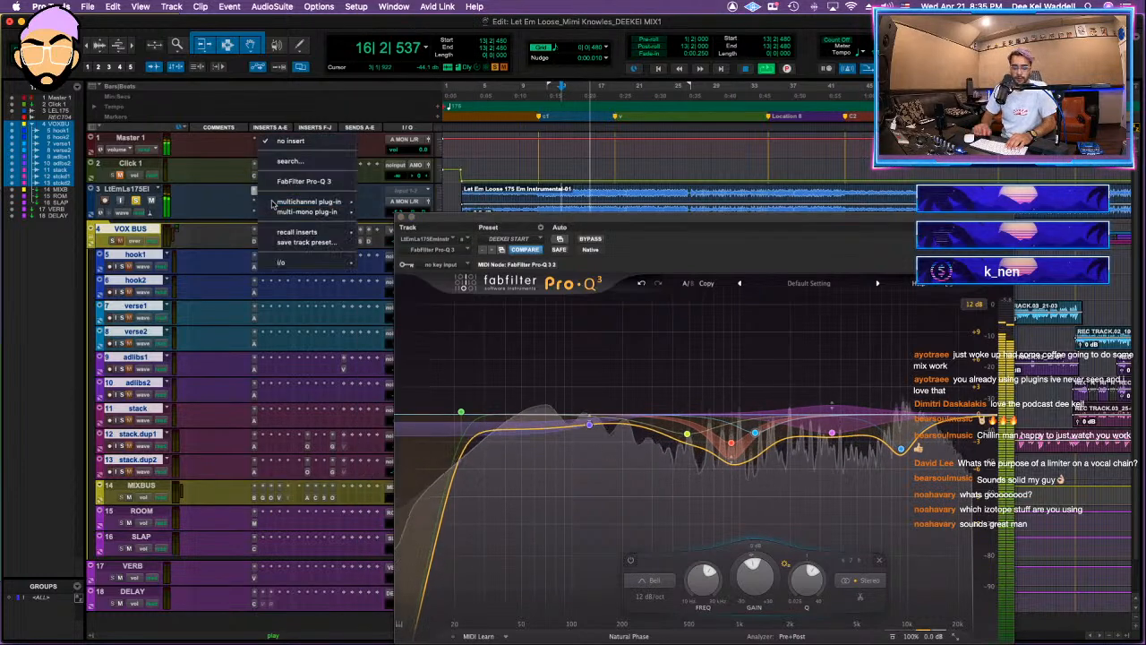
click(274, 204)
click(246, 204)
click(299, 203)
click(290, 204)
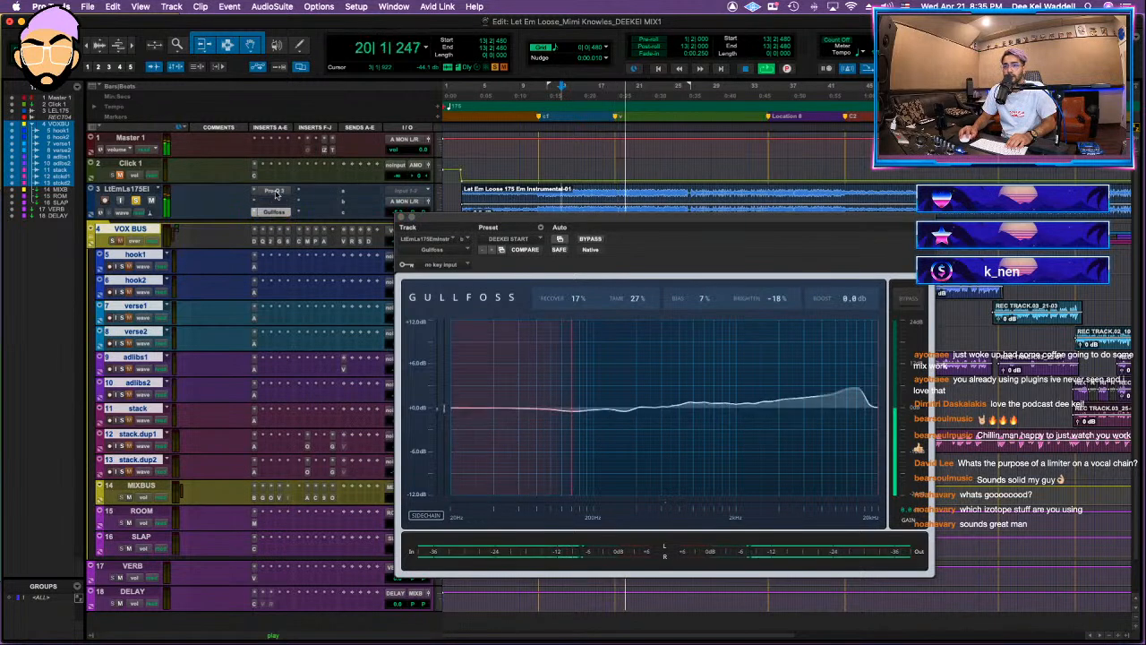
Step: Insert Vertigo VSM-3 between Pro-Q 3 and Gullfoss on the instrumental track
click(272, 204)
text(vertigo)
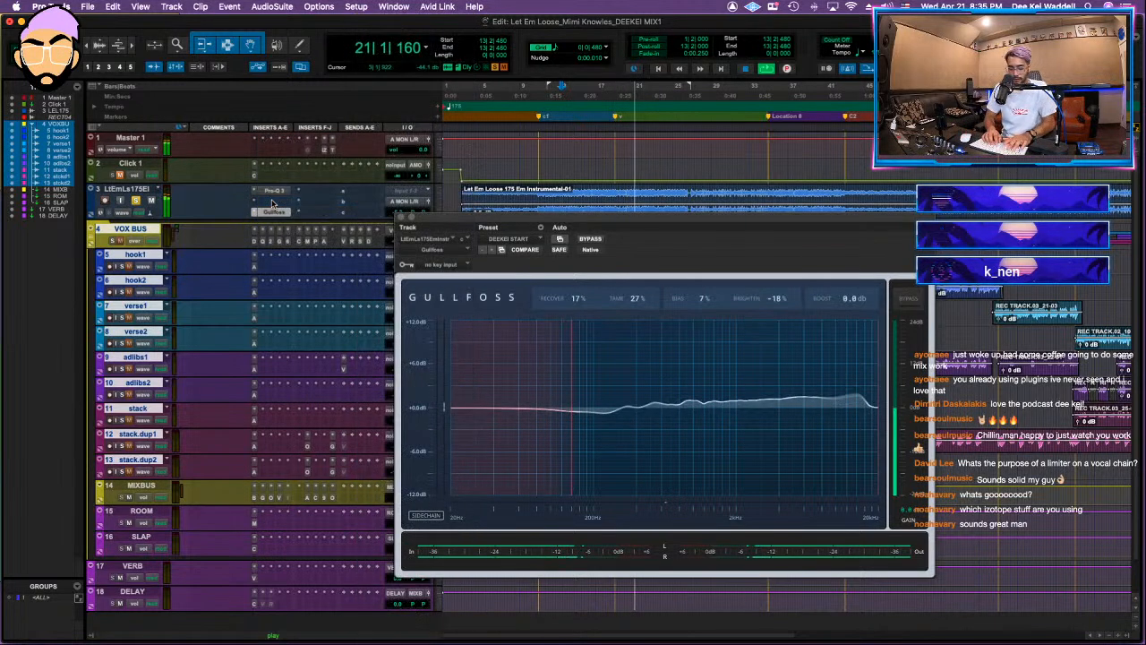
click(337, 234)
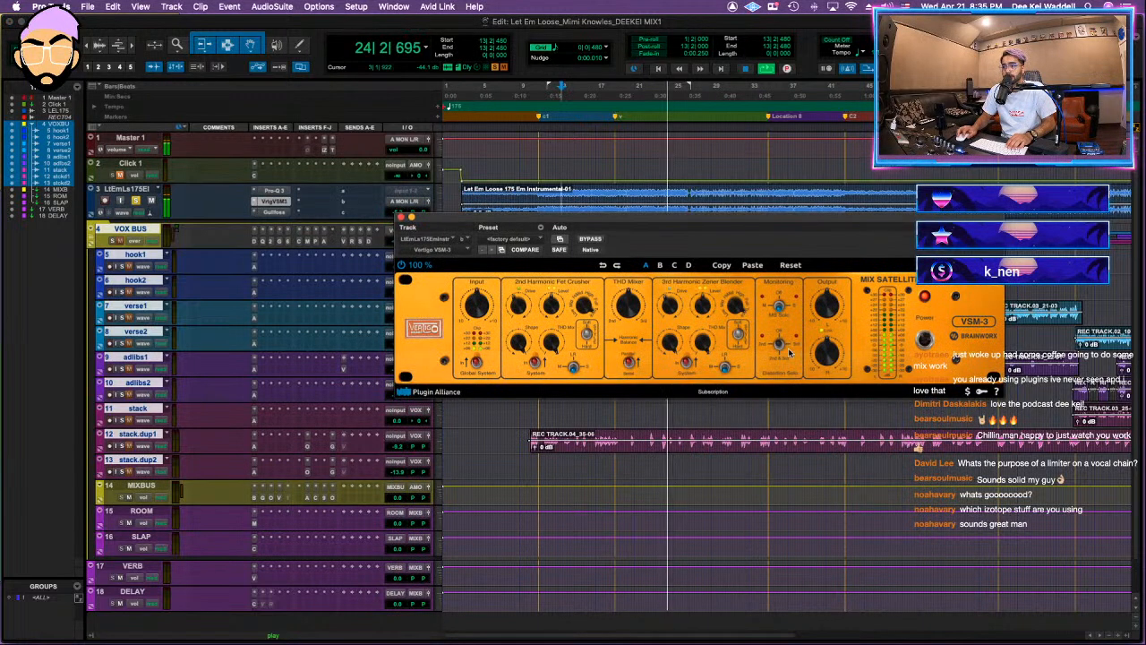
Step: Adjust the VSM-3's 2nd Harmonic Fet Crusher controls during playback, compare with it bypassed, and check Gullfoss's settings
mouse_move(676, 306)
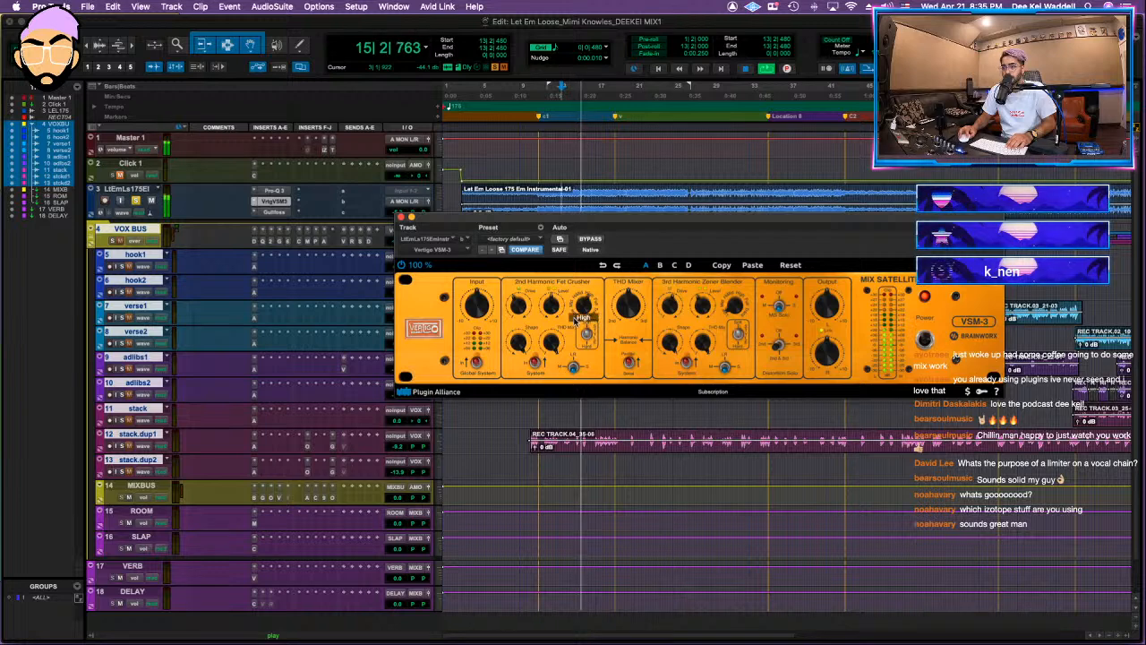
mouse_move(570, 335)
drag(574, 329, 569, 341)
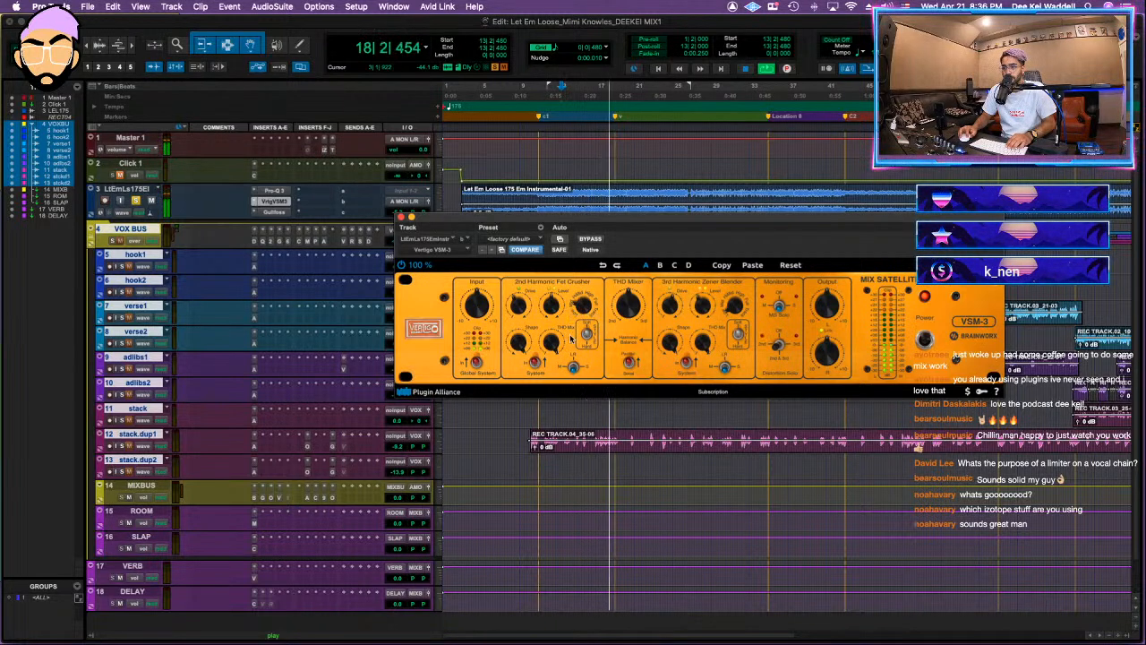
drag(524, 308, 525, 317)
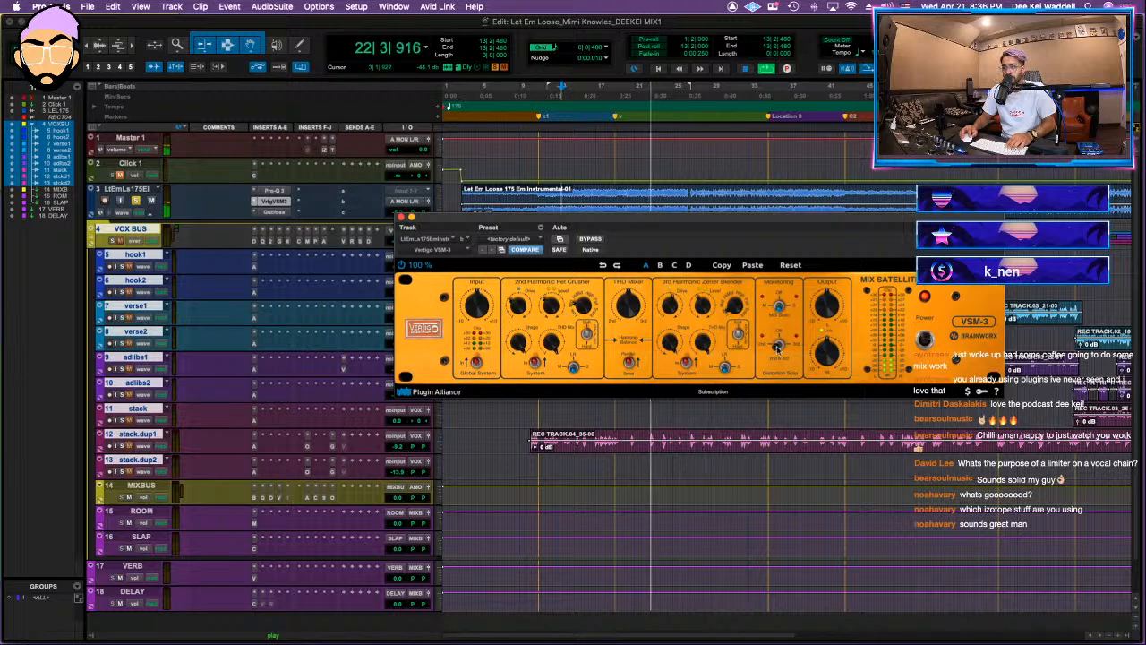
click(586, 239)
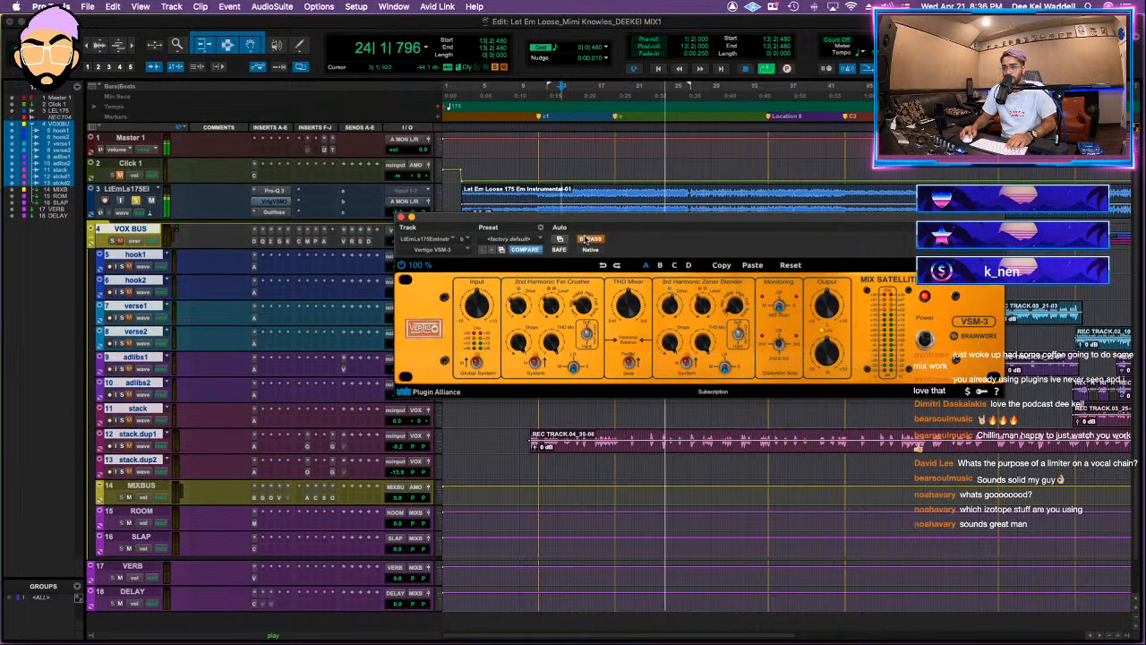
click(274, 212)
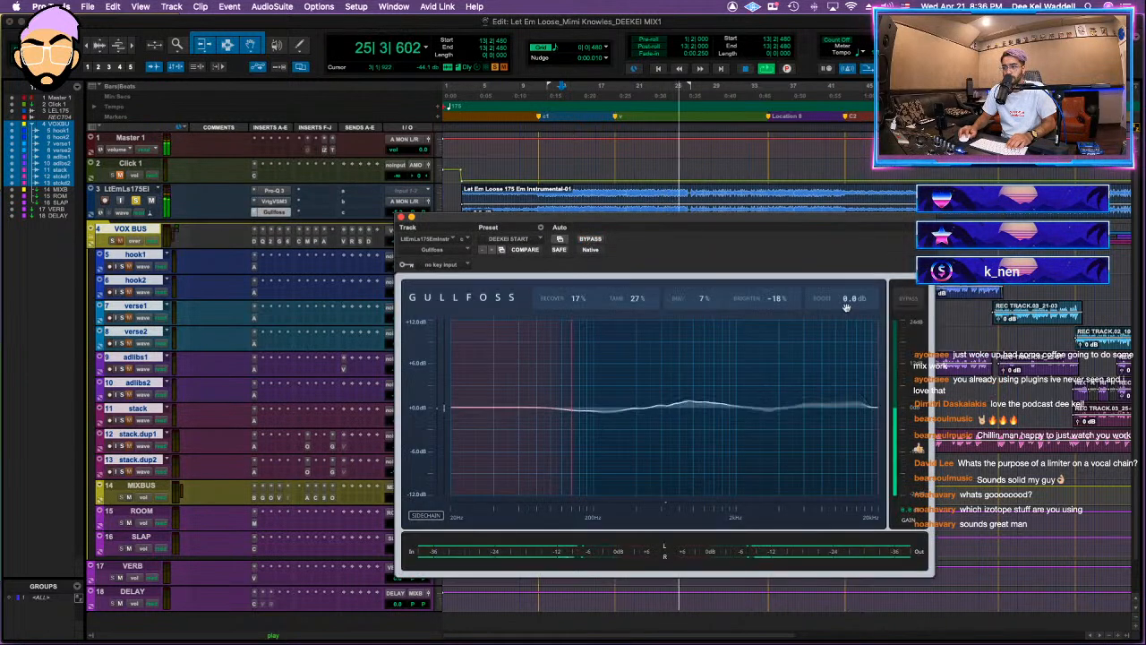
click(400, 218)
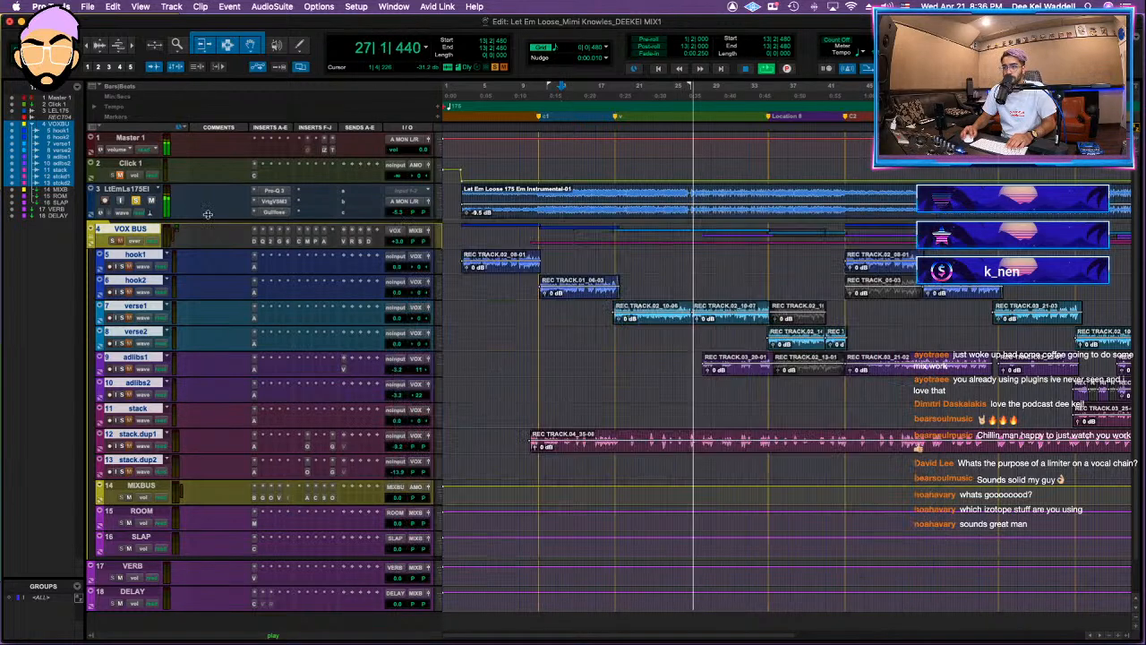
Step: Enlarge the instrumental track to reveal more inserts, and add the Shadow Hills Class A mastering compressor below Gullfoss
click(444, 222)
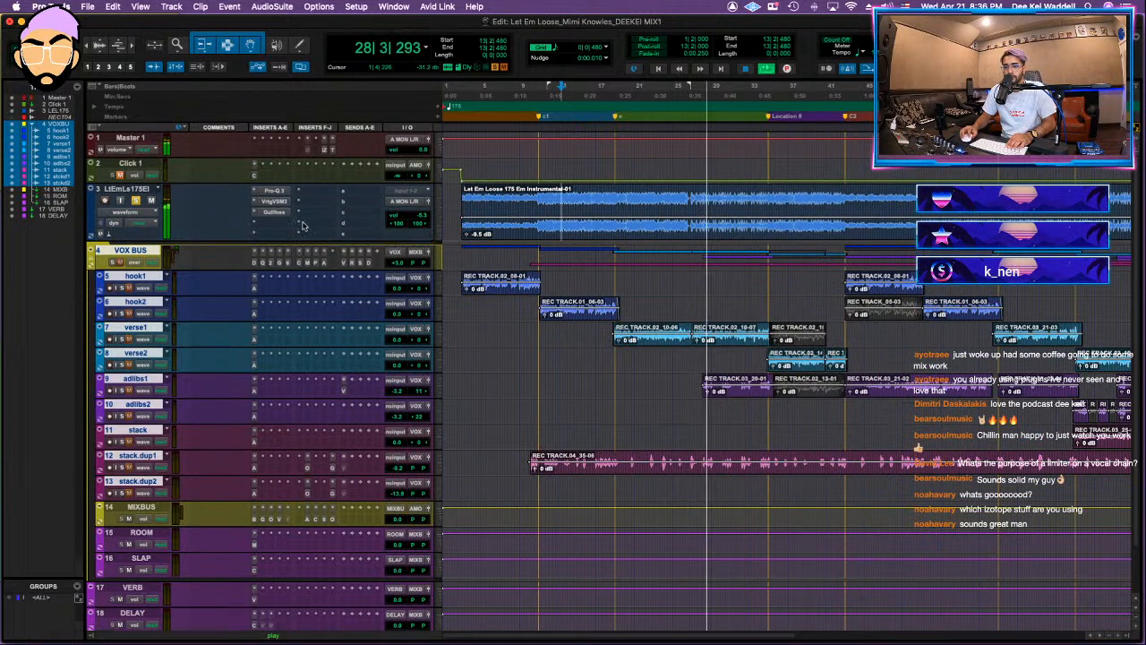
click(279, 226)
click(290, 182)
text(sh)
key(Return)
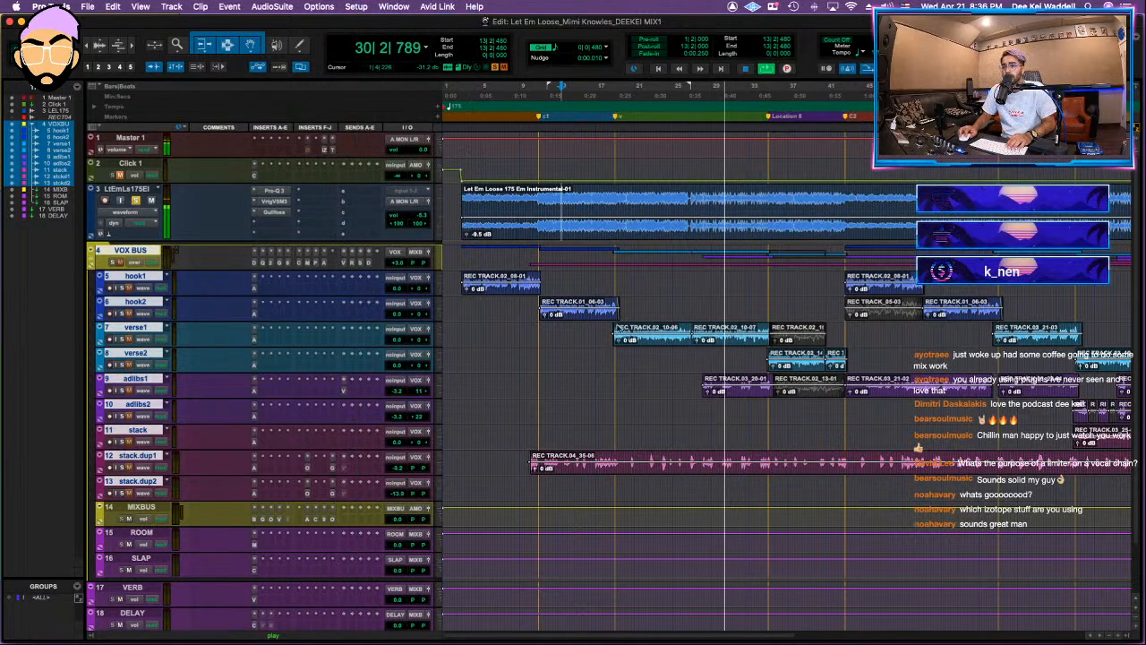
key(space)
key(space)
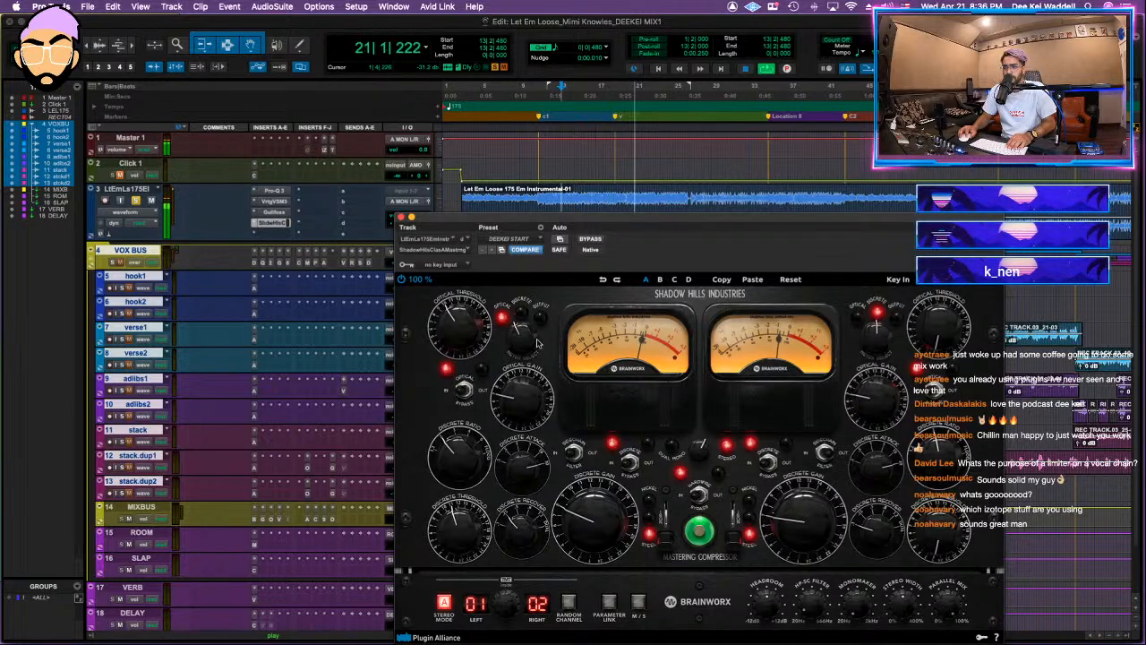
click(401, 217)
Step: Select the instrumental track and compare its sound with its inserts bypassed and active
click(135, 191)
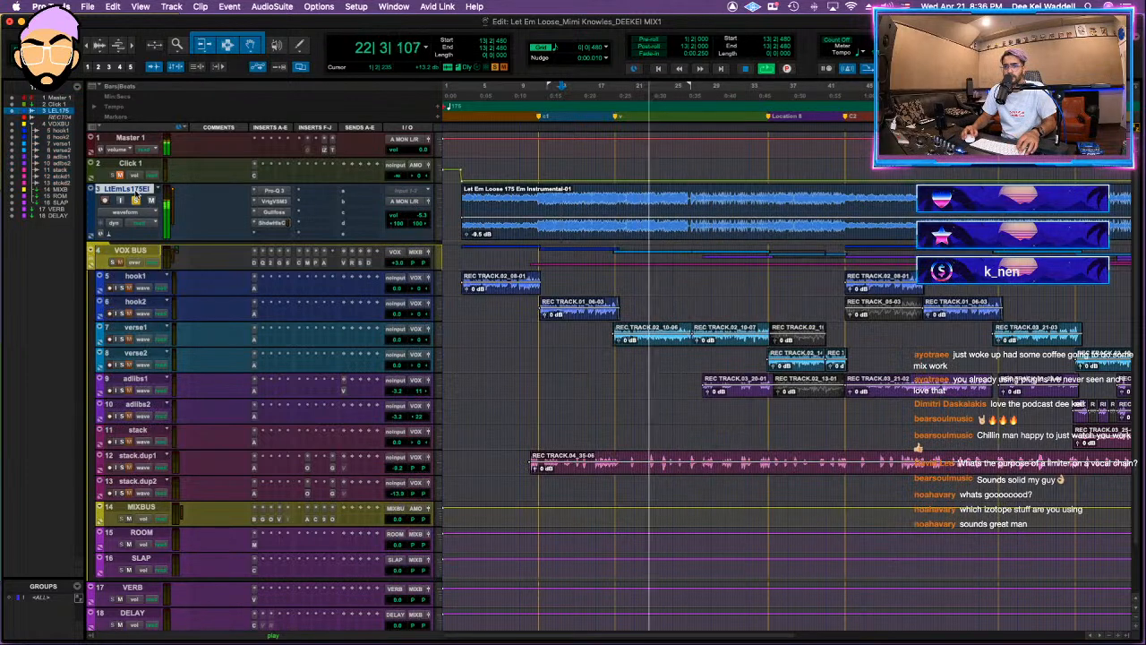
key(shift+a)
key(shift+a)
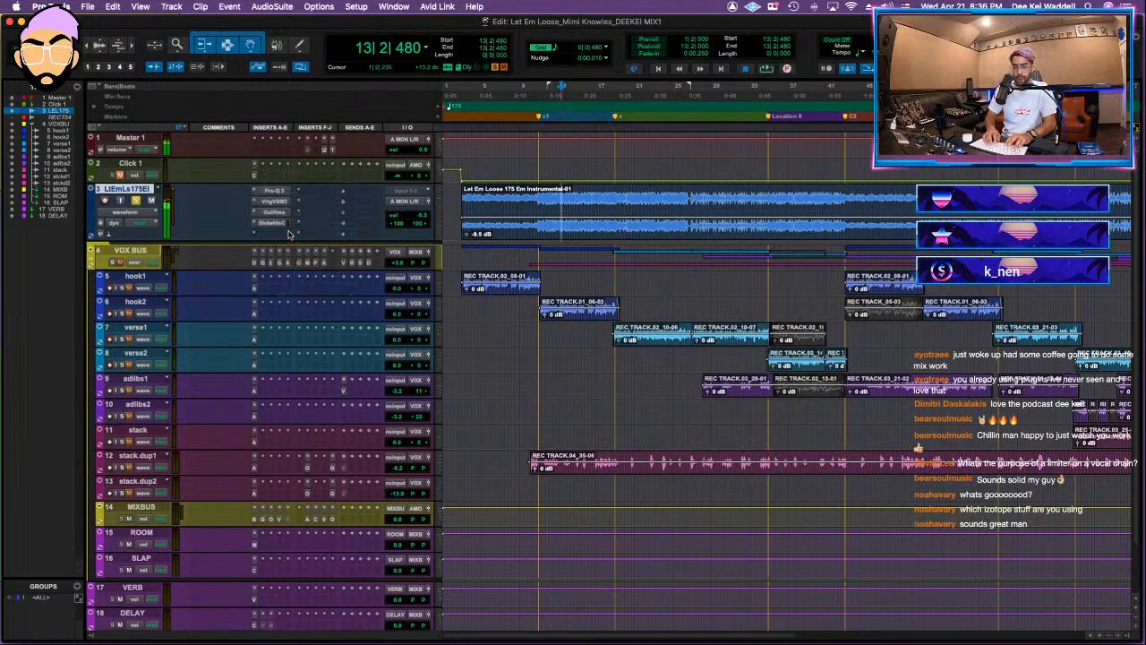
Step: Insert Ozone 9 Low End Focus in the instrumental track's fifth insert slot
click(289, 234)
text(lwo)
key(BackSpace)
key(BackSpace)
text(ow)
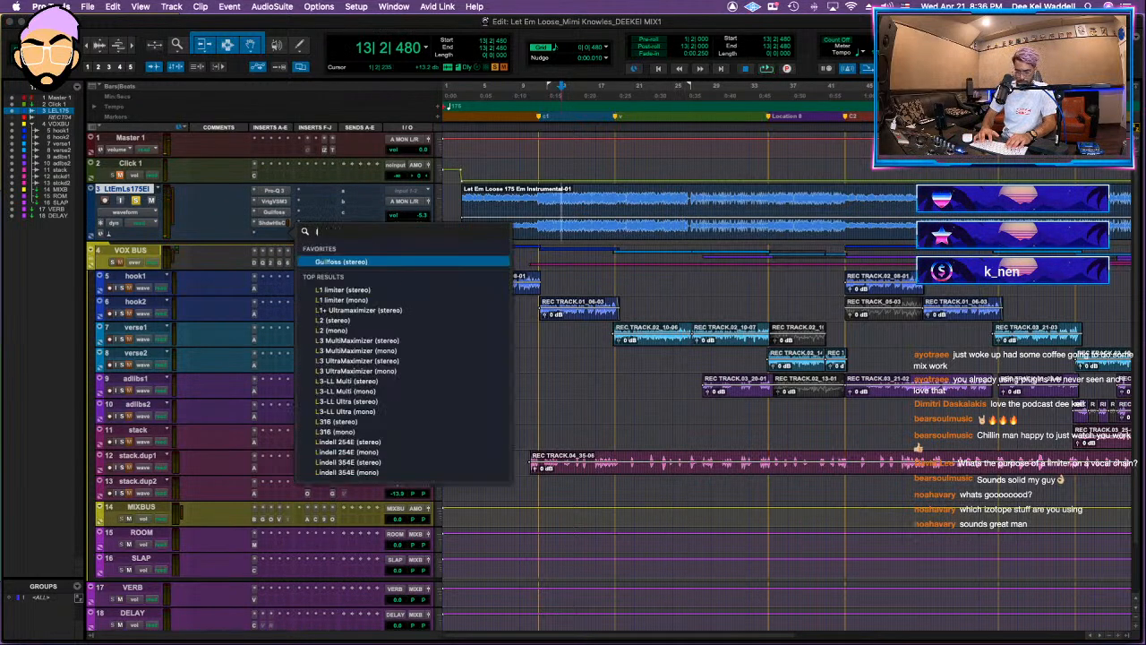
click(427, 300)
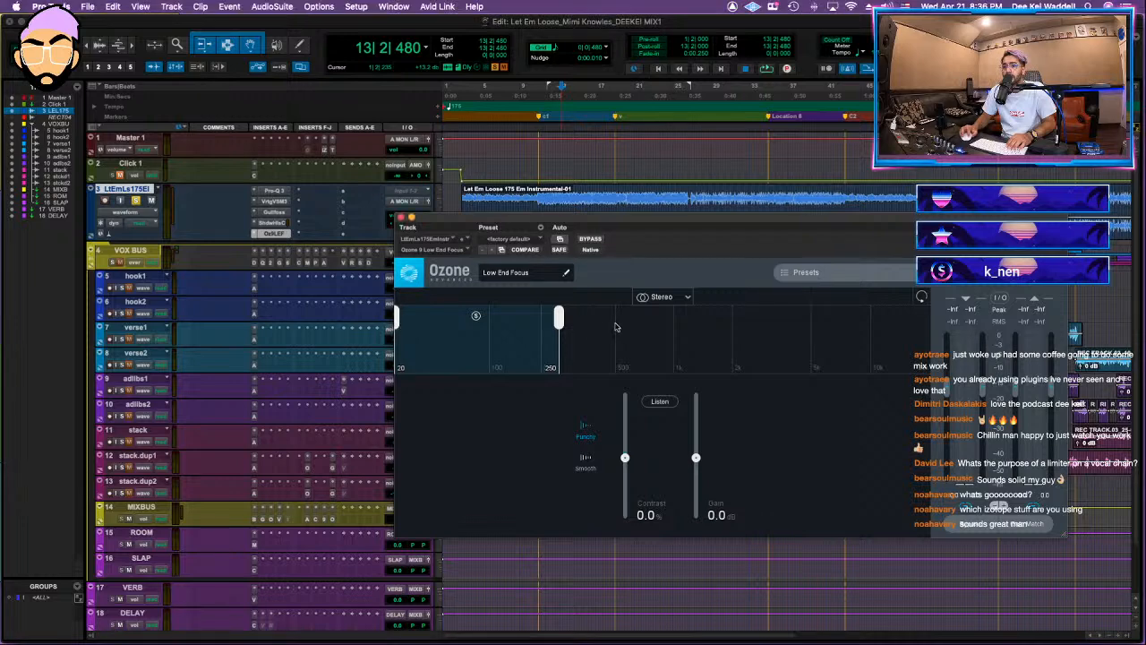
Step: Set Low End Focus to the 93 to 242 Hz range with 24% contrast while the instrumental plays
drag(398, 319, 487, 321)
key(space)
drag(627, 460, 630, 450)
drag(540, 361, 534, 361)
drag(625, 448, 625, 445)
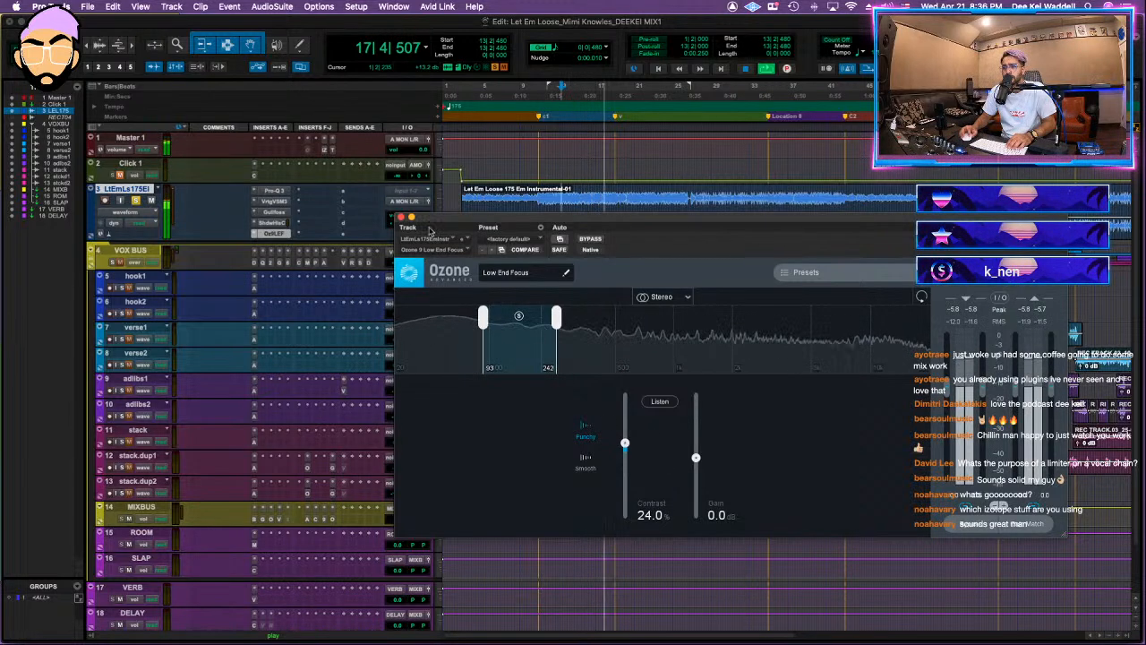
click(401, 218)
Step: Mute the instrumental instead of soloing it, and move the MIXBUS track directly above it for playback
key(ctrl+Up)
key(ctrl+Up)
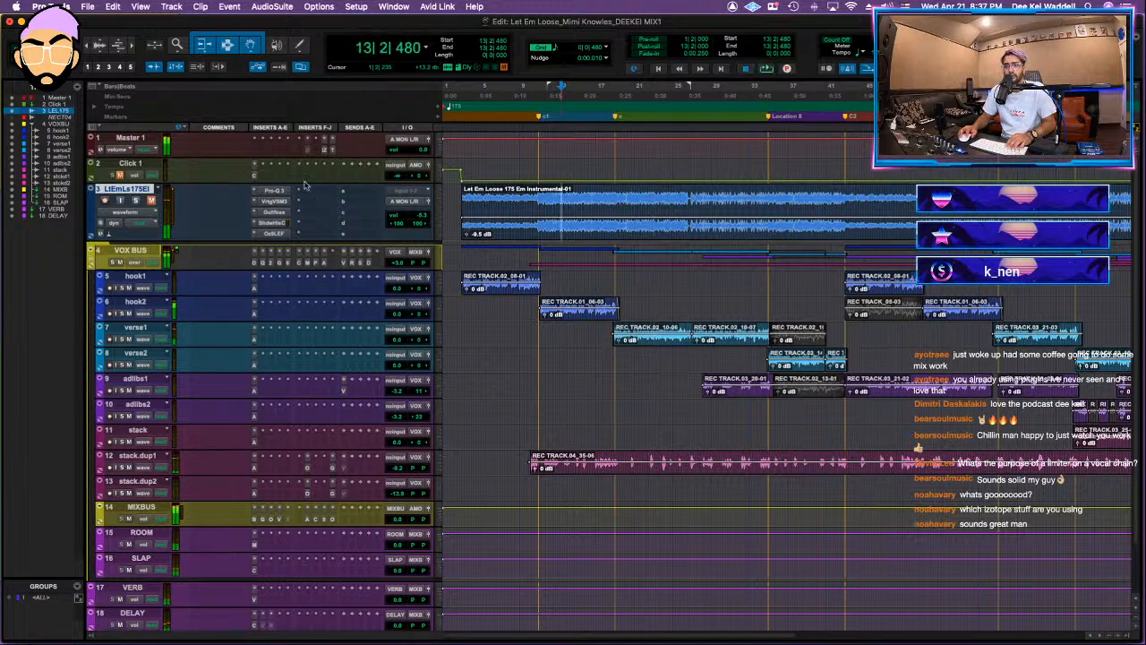
drag(142, 507, 135, 190)
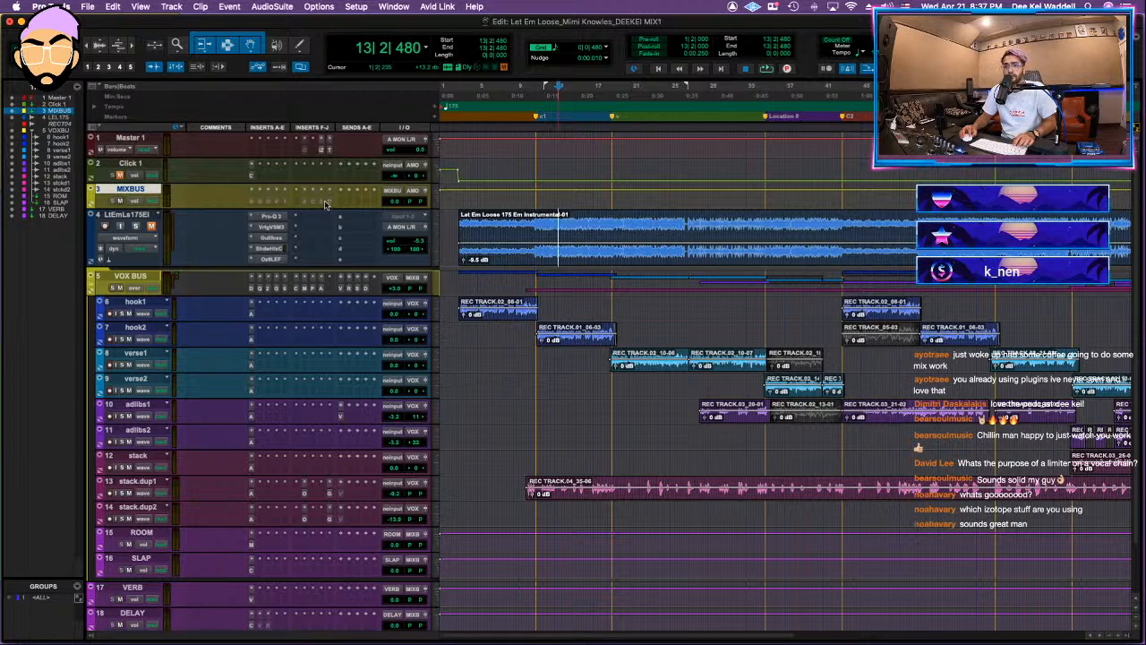
key(space)
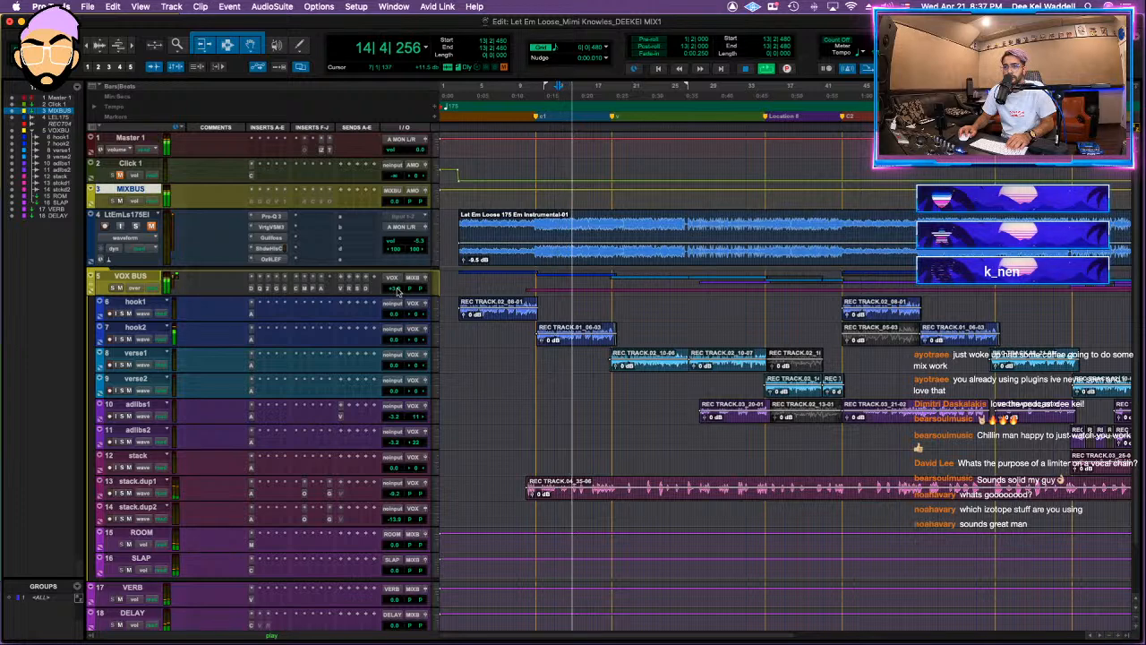
Step: Deepen the low-mid cut in the VOX BUS Pro-Q 3 and set the upper-mid cut to about 3440 Hz and -3.6 dB
click(315, 289)
click(311, 288)
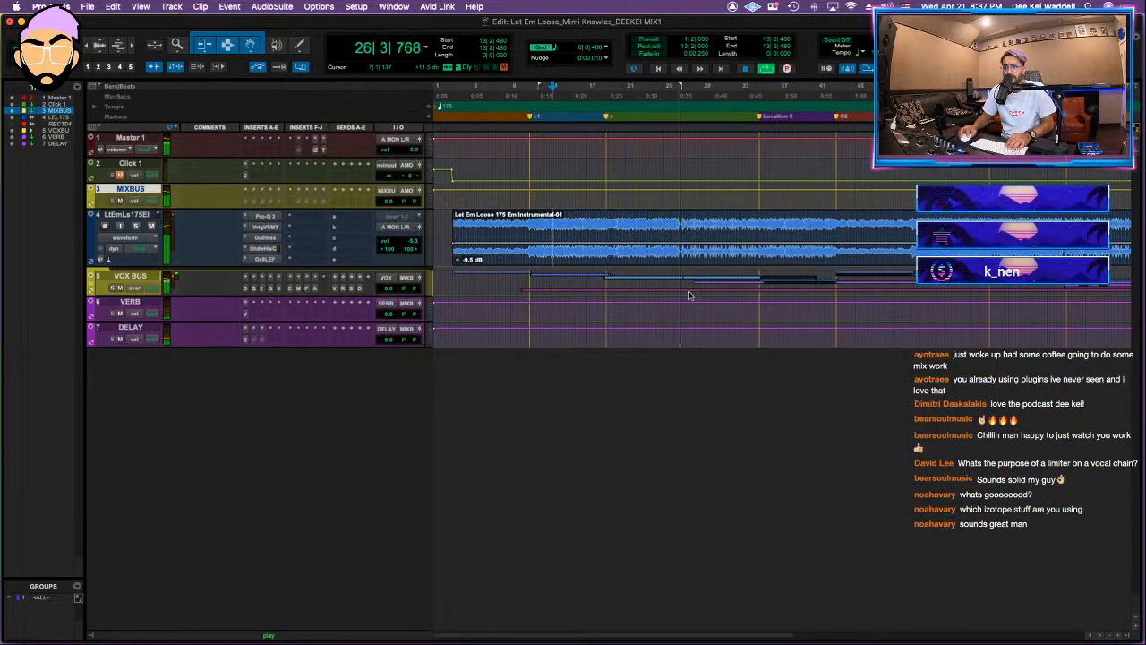
click(254, 288)
drag(682, 458, 697, 475)
drag(826, 428, 830, 463)
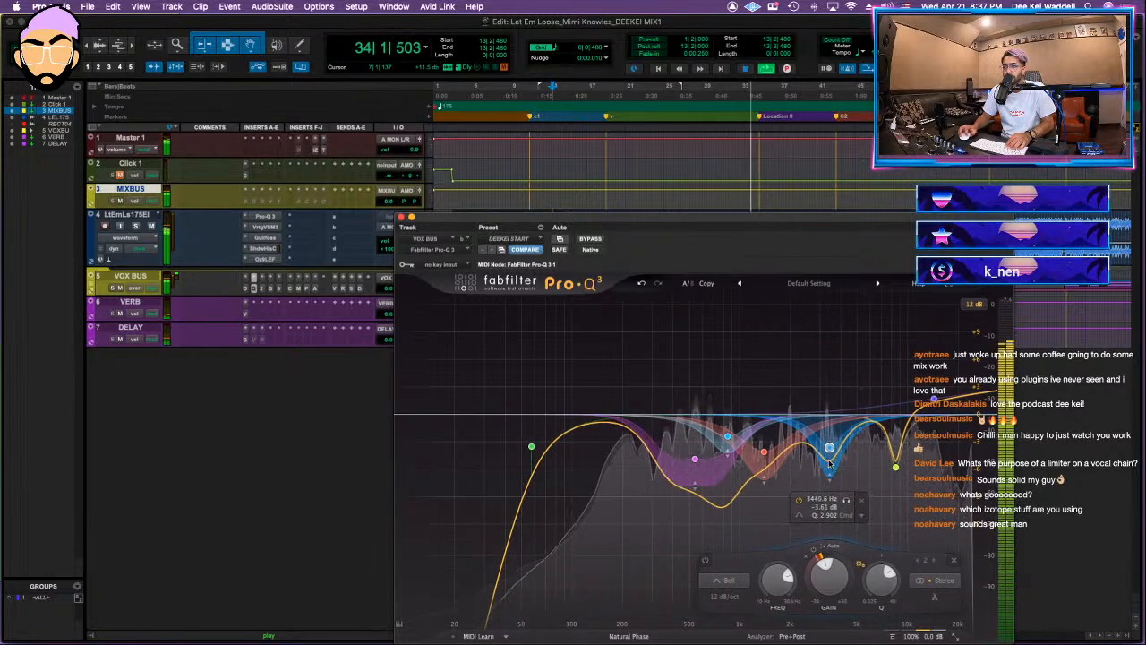
Step: Move the red midrange cut in the VOX BUS Pro-Q 3 up to about 1976 Hz and fine-tune its depth
scroll(785, 369, up, 5)
drag(764, 454, 788, 475)
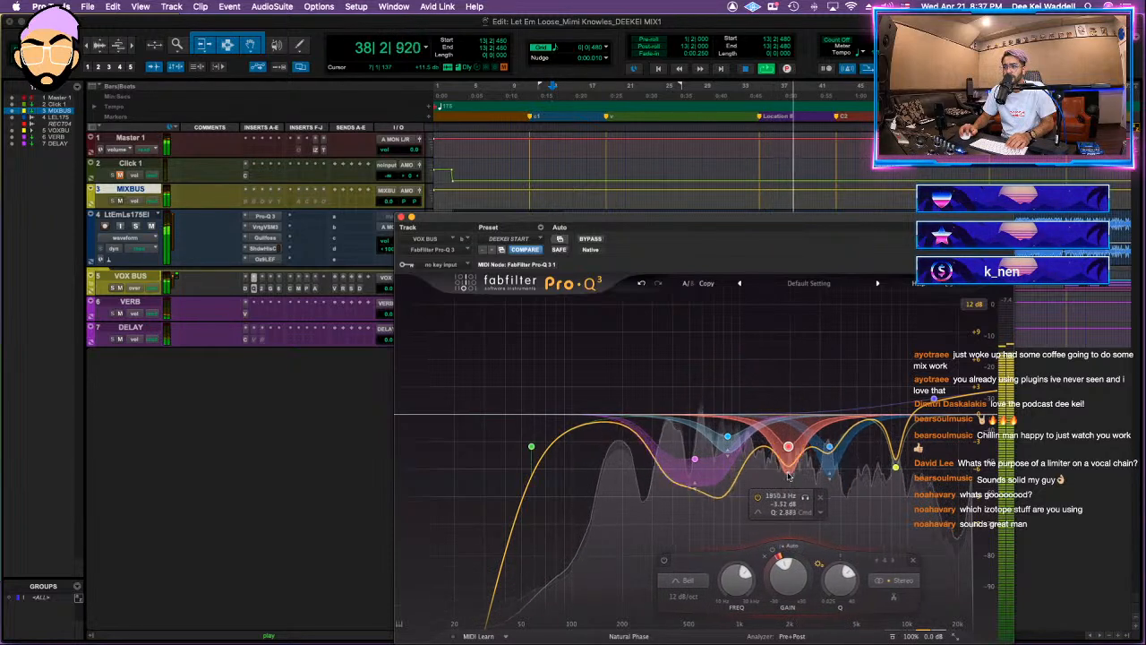
scroll(789, 452, down, 5)
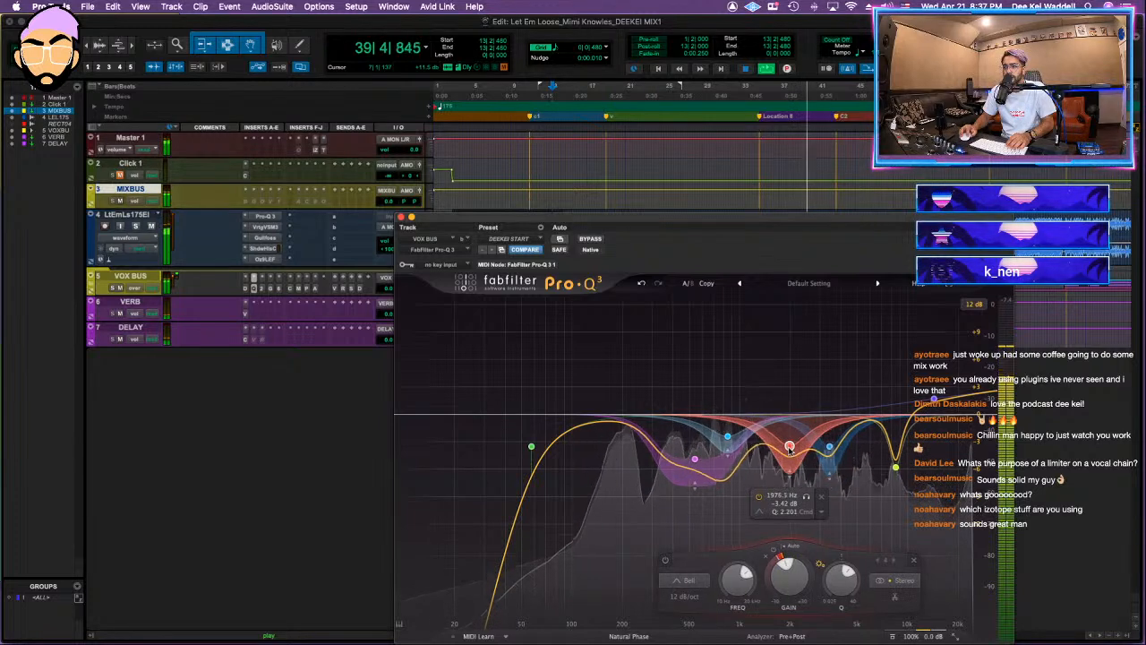
drag(790, 453, 789, 458)
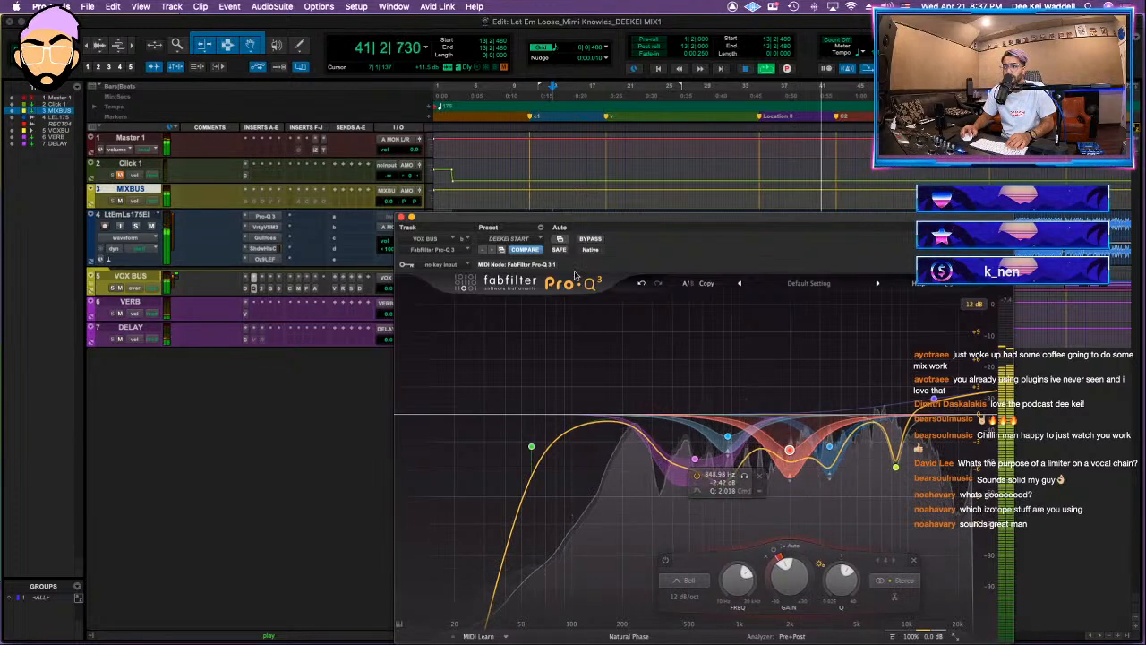
Step: Solo the VOX BUS and compare its sound with the inserts bypassed and active
click(109, 287)
key(shift+a)
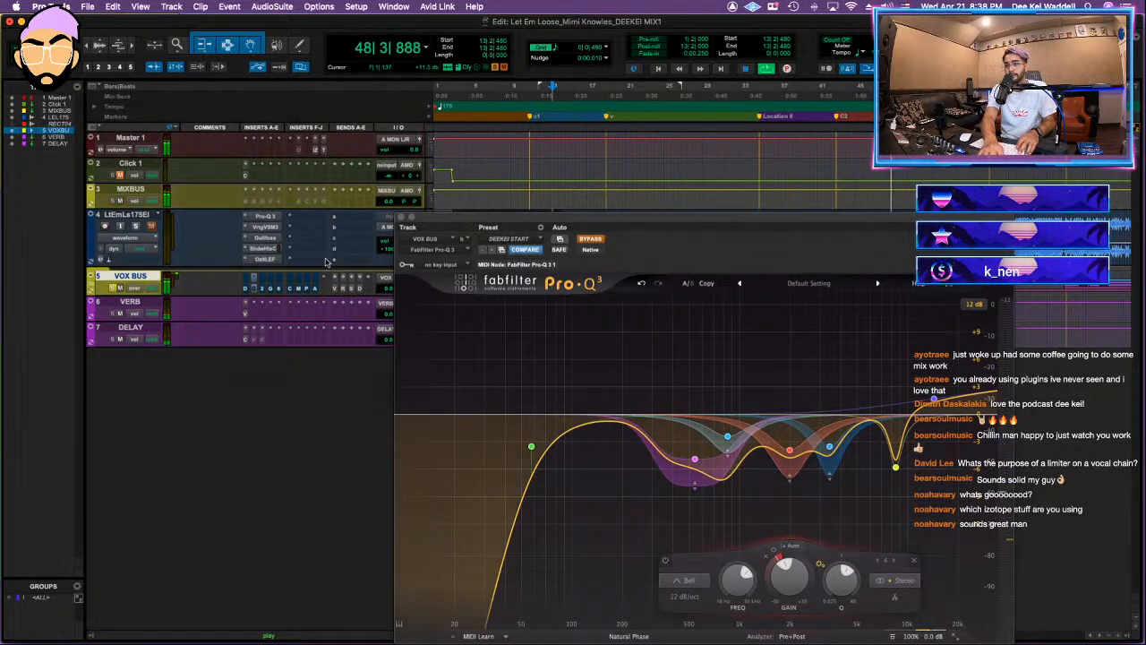
key(shift+a)
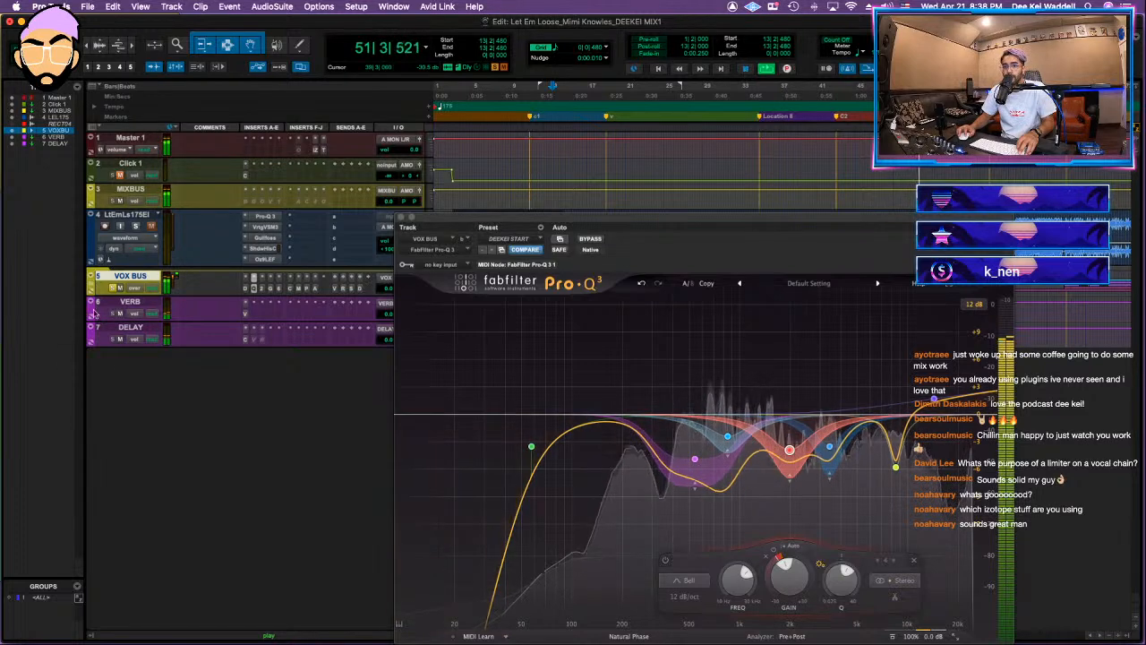
Step: Set the VOX BUS Pro-DS threshold to -31.72 dB, audition the de-essing, and close the plug-in
click(245, 288)
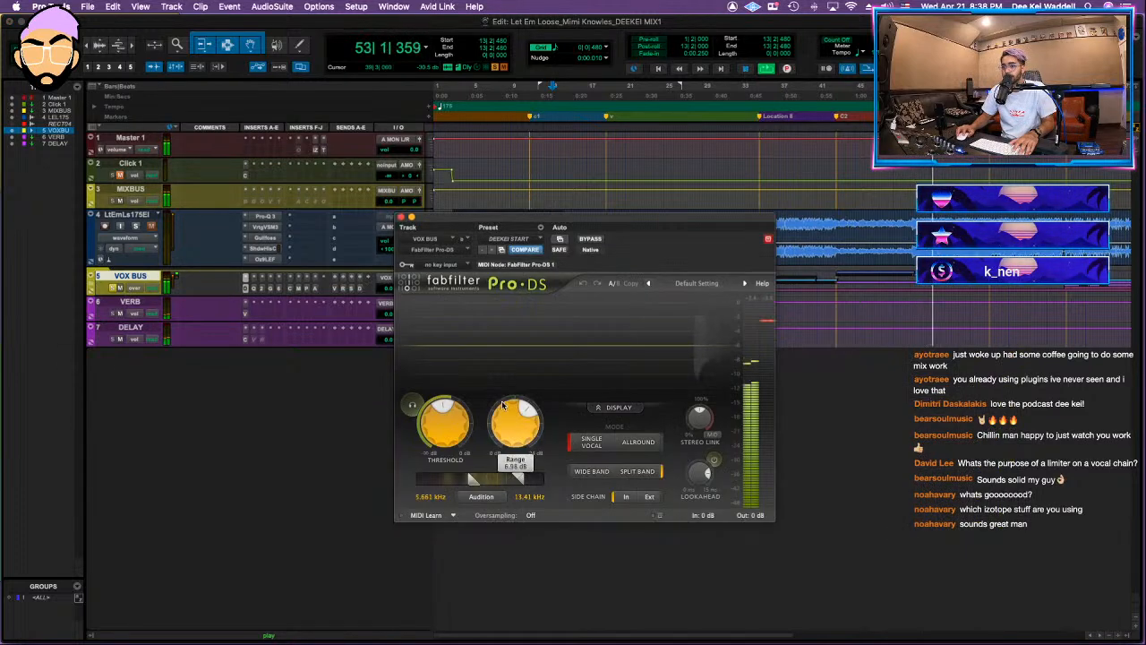
key(space)
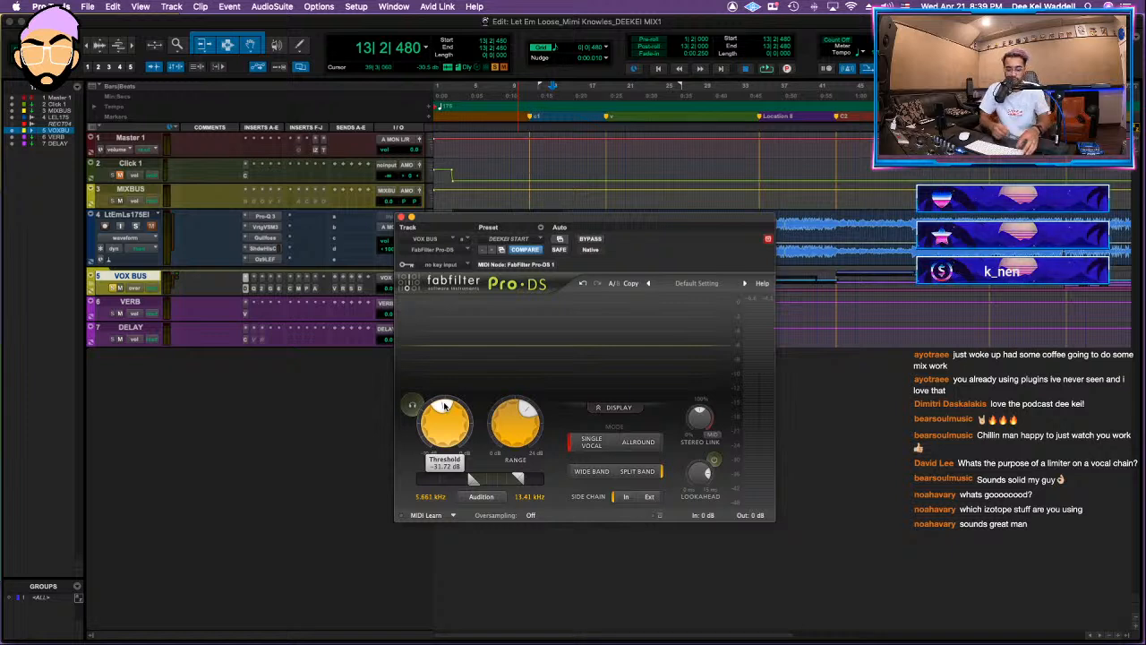
key(space)
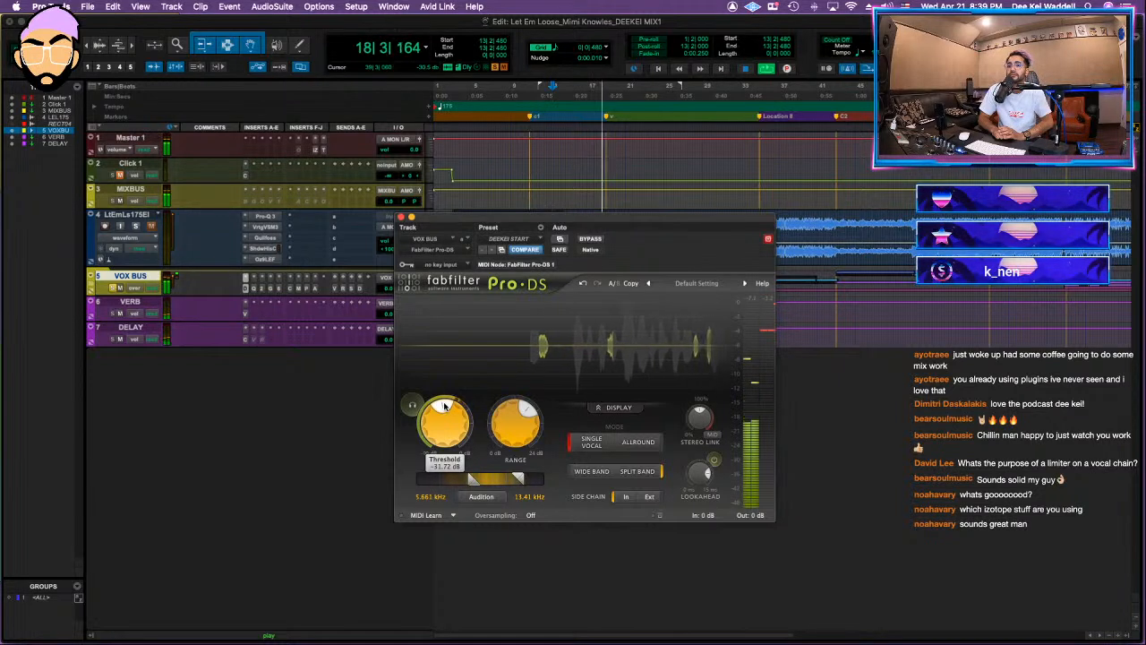
key(space)
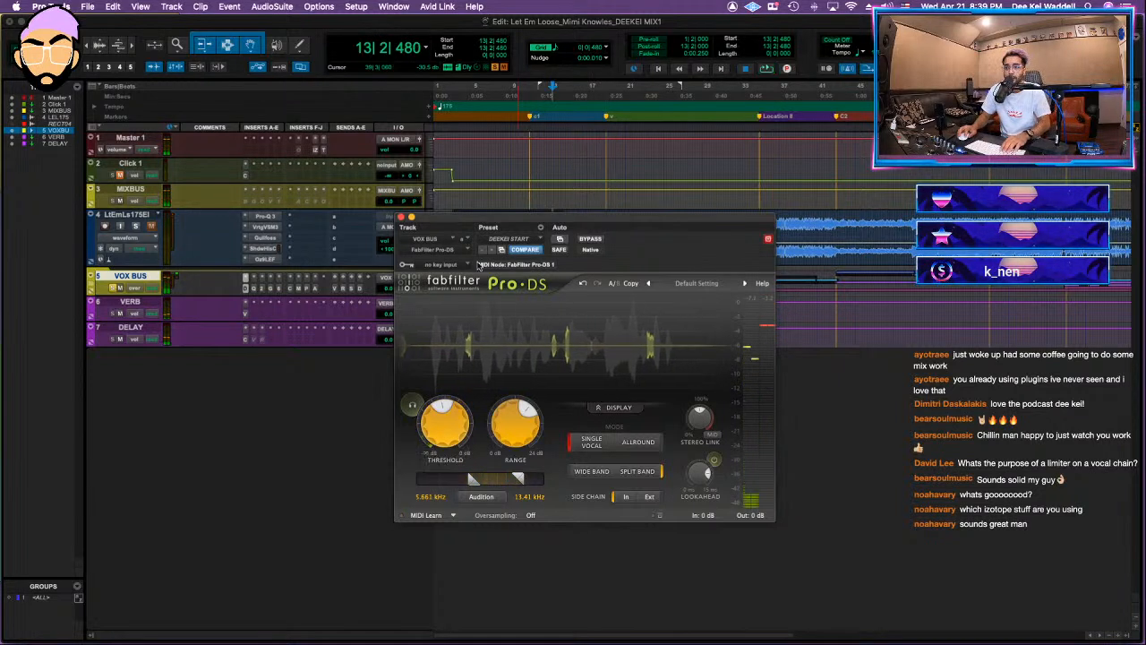
key(super+w)
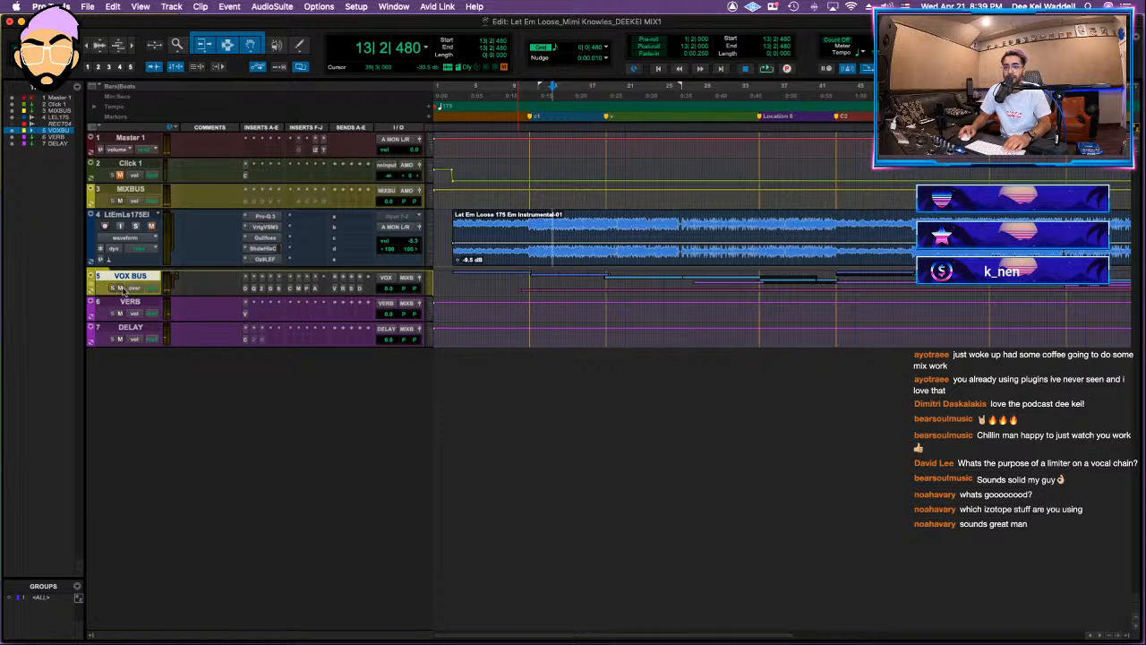
Step: Play from bar 11 and move the ROOM and SLAP tracks out of the VOX BUS folder to sit above VERB
click(533, 216)
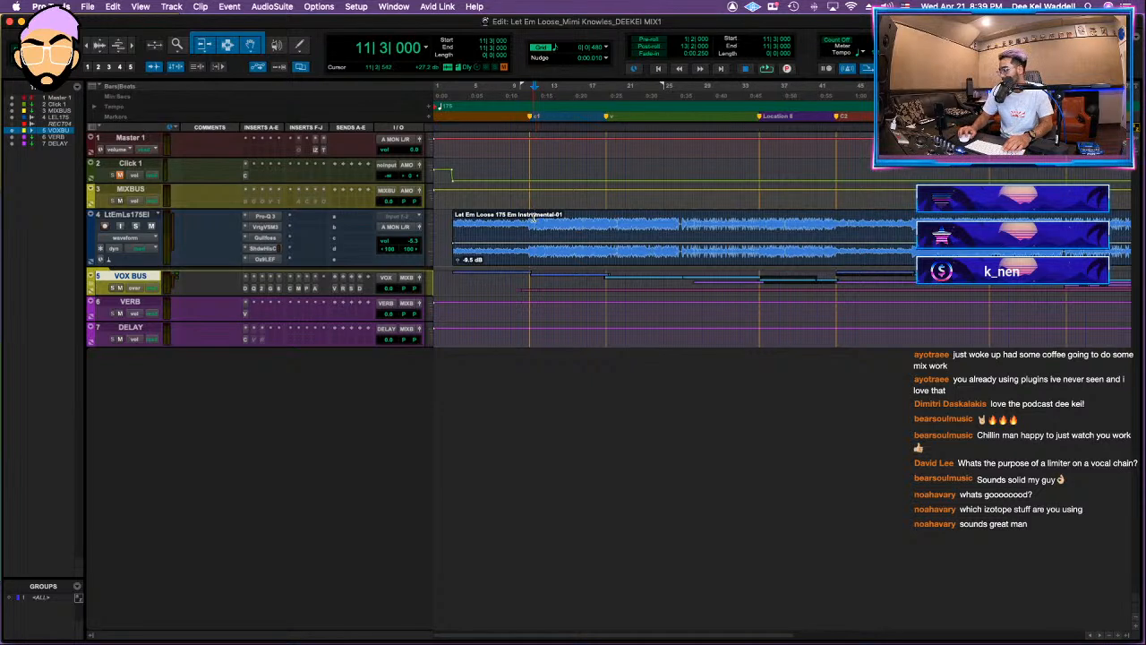
key(space)
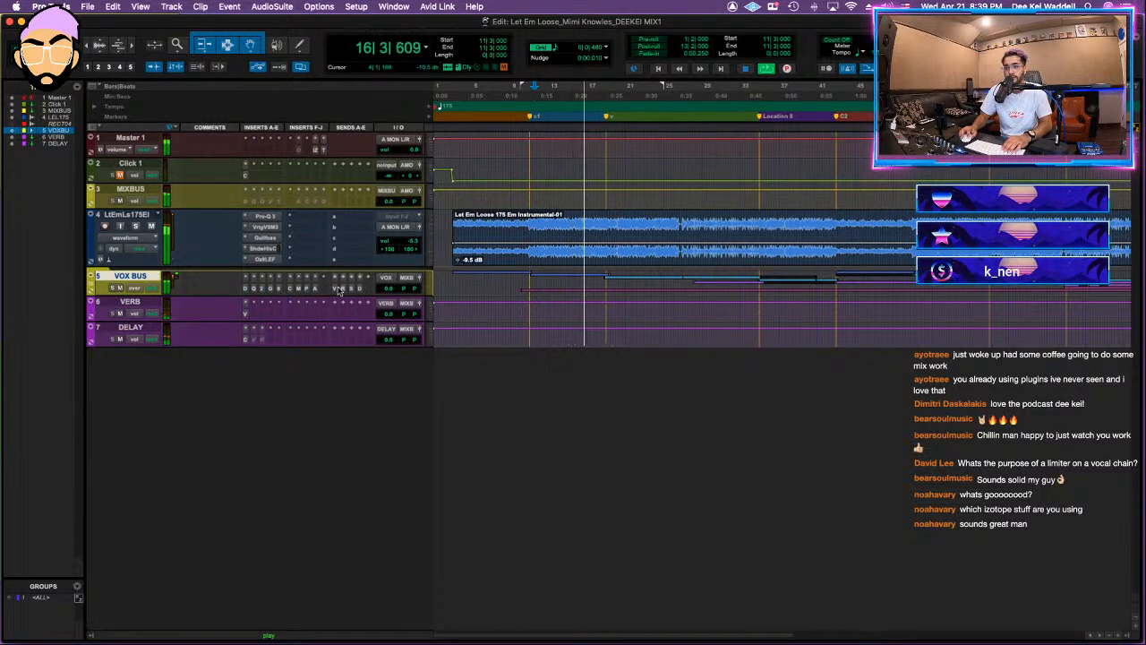
click(94, 283)
scroll(143, 478, down, 2)
click(143, 472)
shift+click(142, 497)
drag(141, 498, 135, 523)
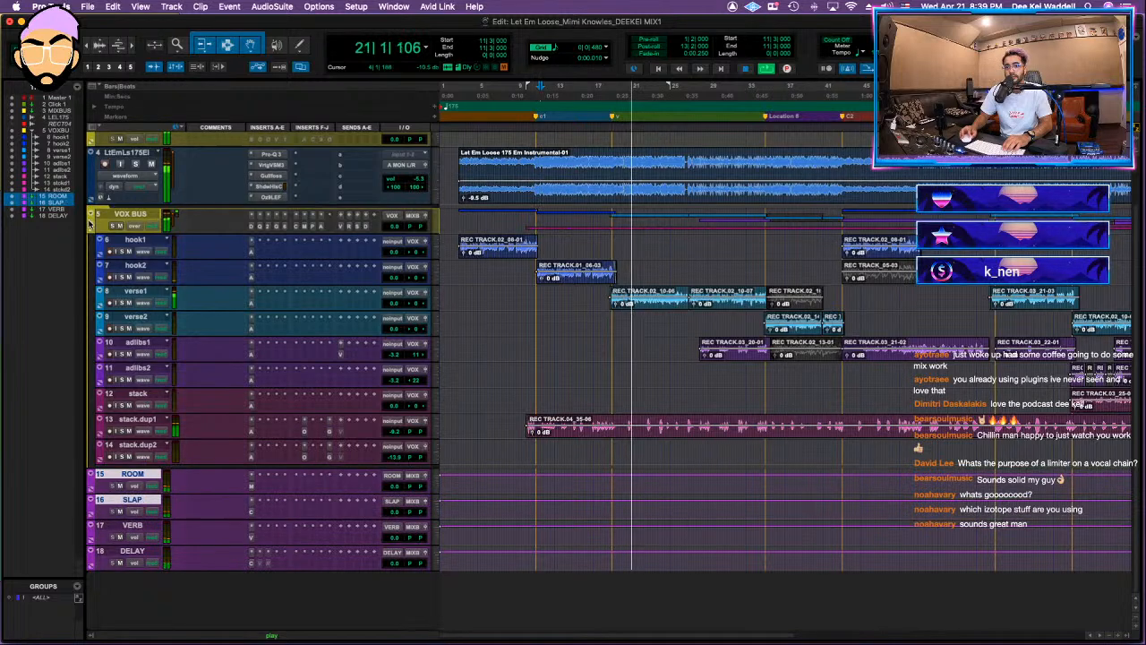
click(94, 214)
Step: Set the VOX BUS sends to about -23.1 dB for VERB and -23.9 dB for DELAY during playback
click(336, 288)
drag(775, 292, 773, 288)
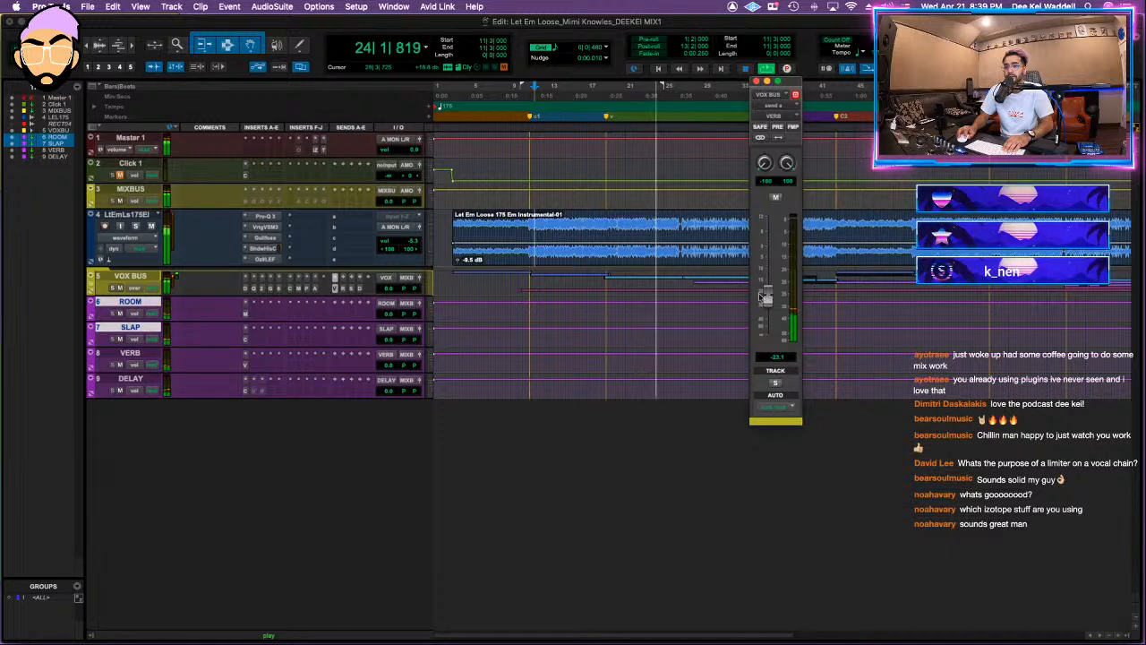
click(343, 288)
click(359, 287)
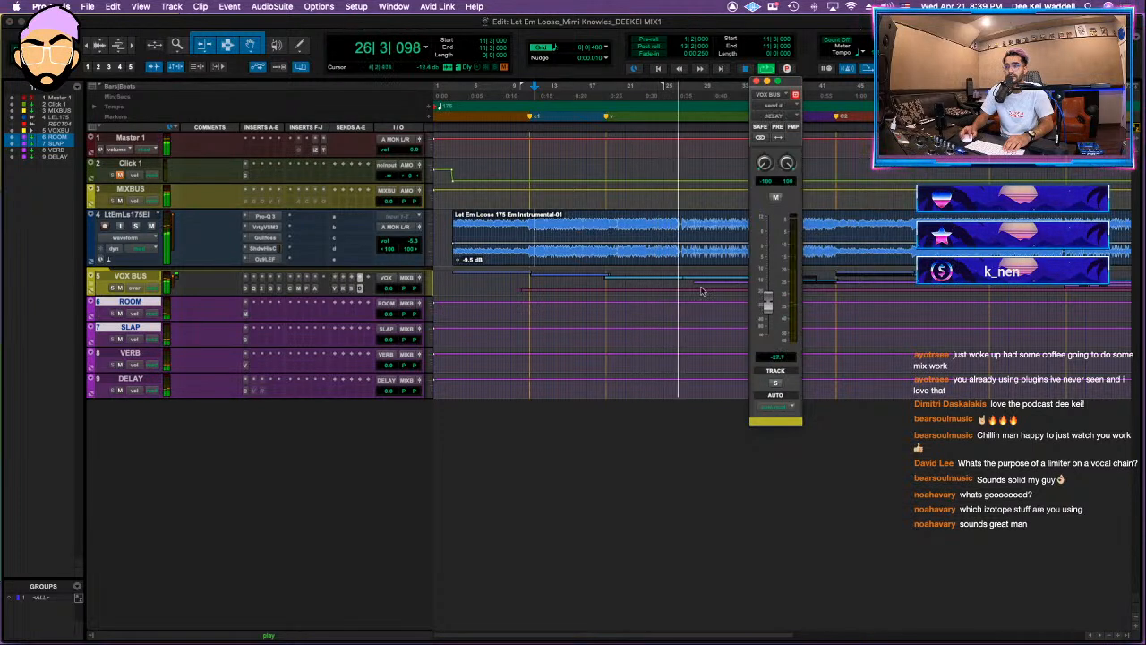
drag(768, 302, 769, 305)
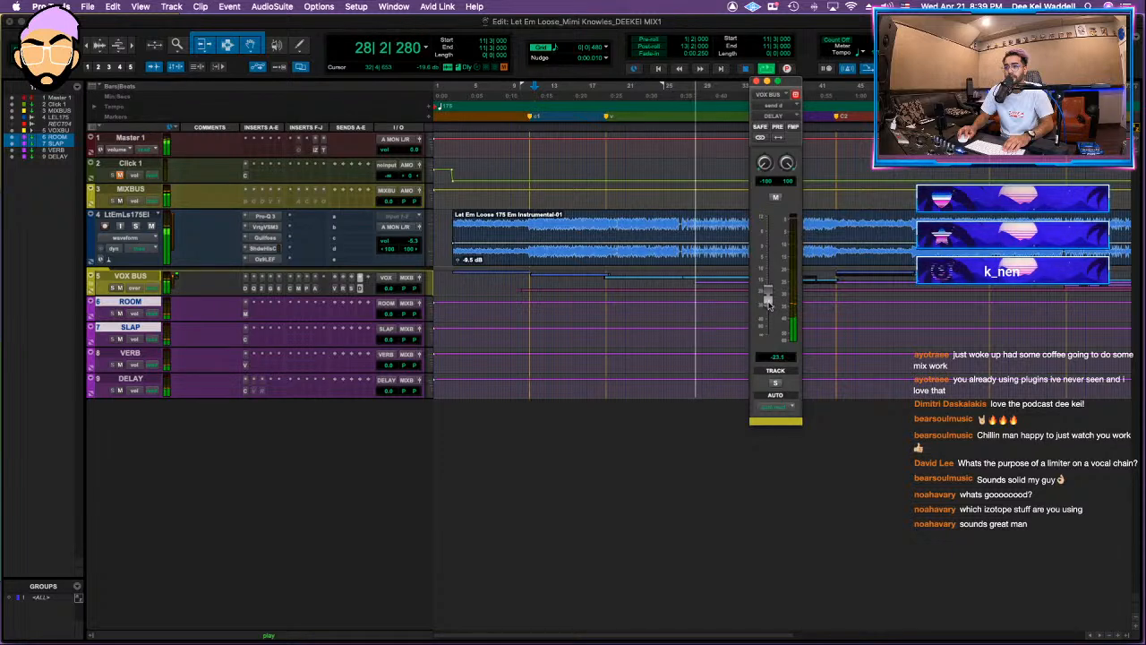
Step: Insert the VHL-3C filter in the second slot of the stack.dup1 track and set its low cut-off to 250
click(98, 279)
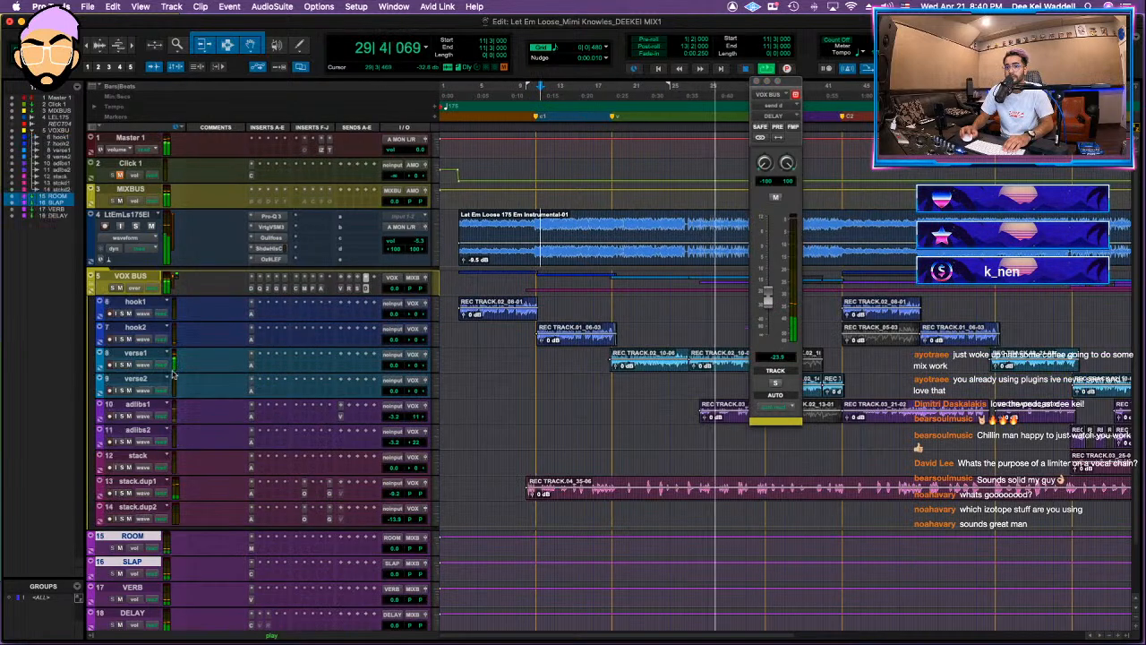
click(262, 494)
key(Escape)
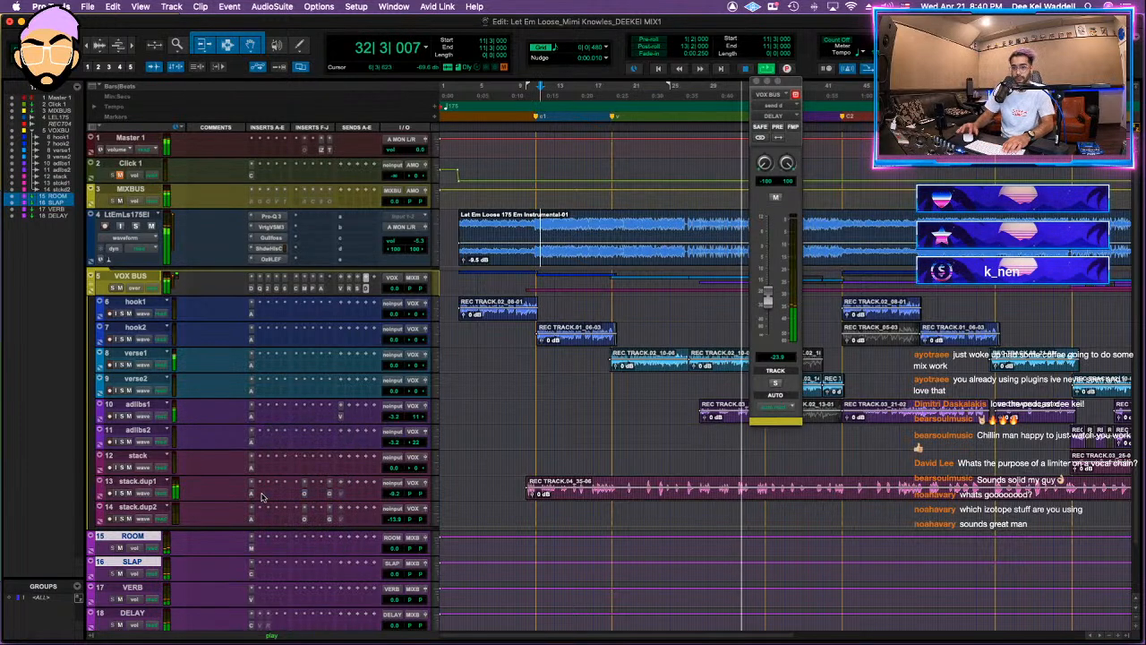
click(261, 495)
key(Escape)
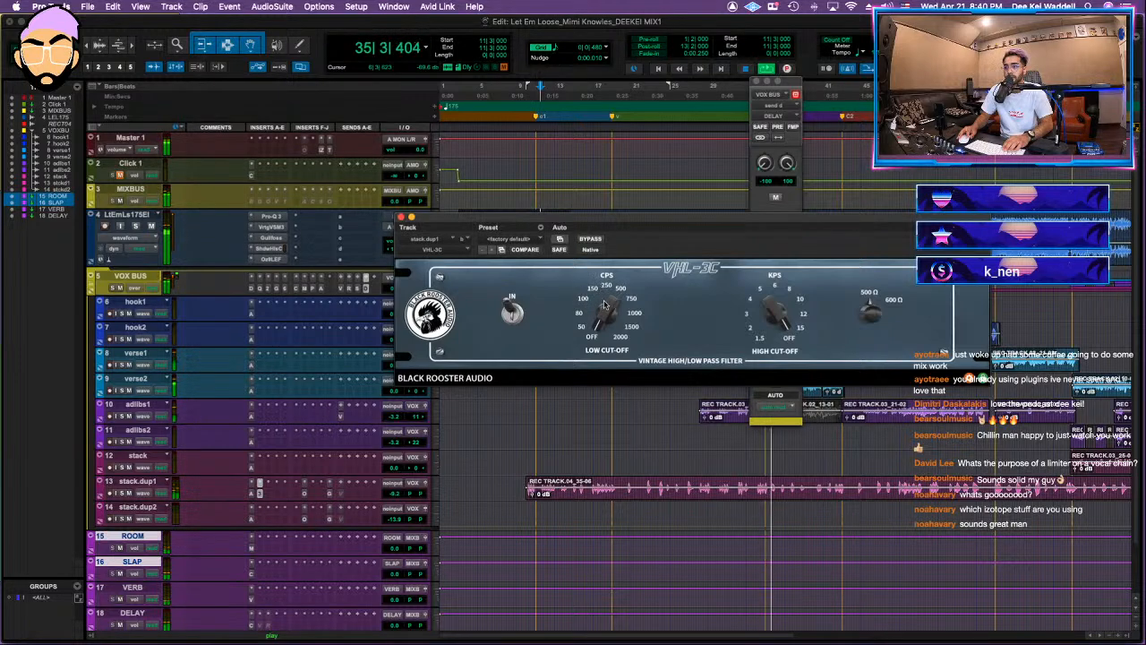
drag(602, 293, 602, 279)
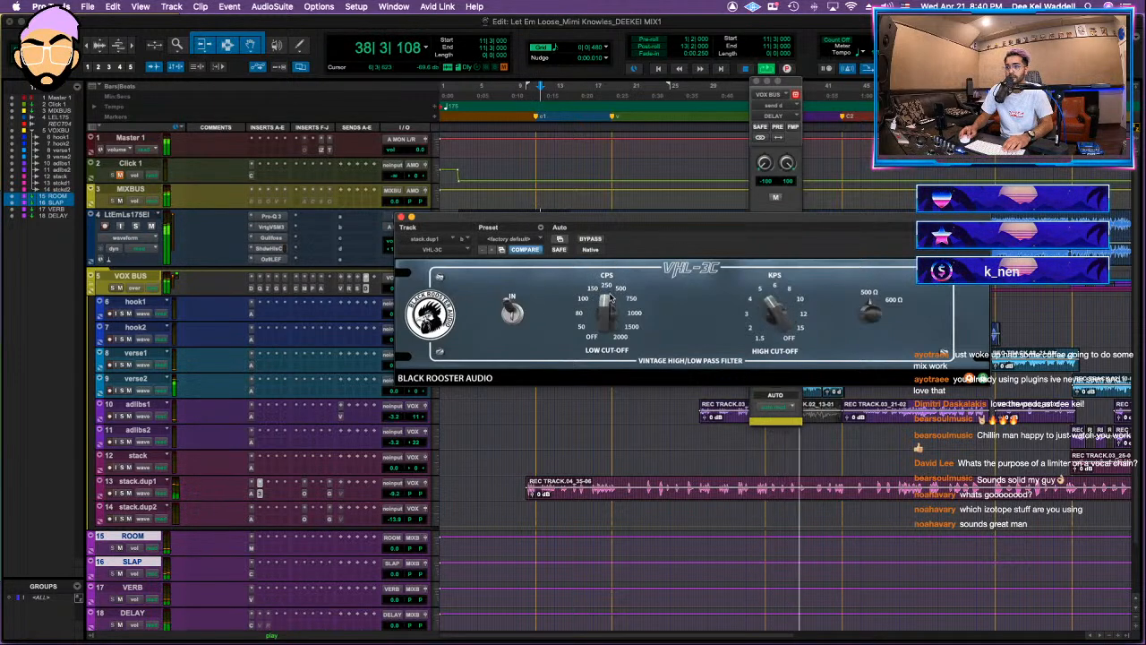
click(412, 221)
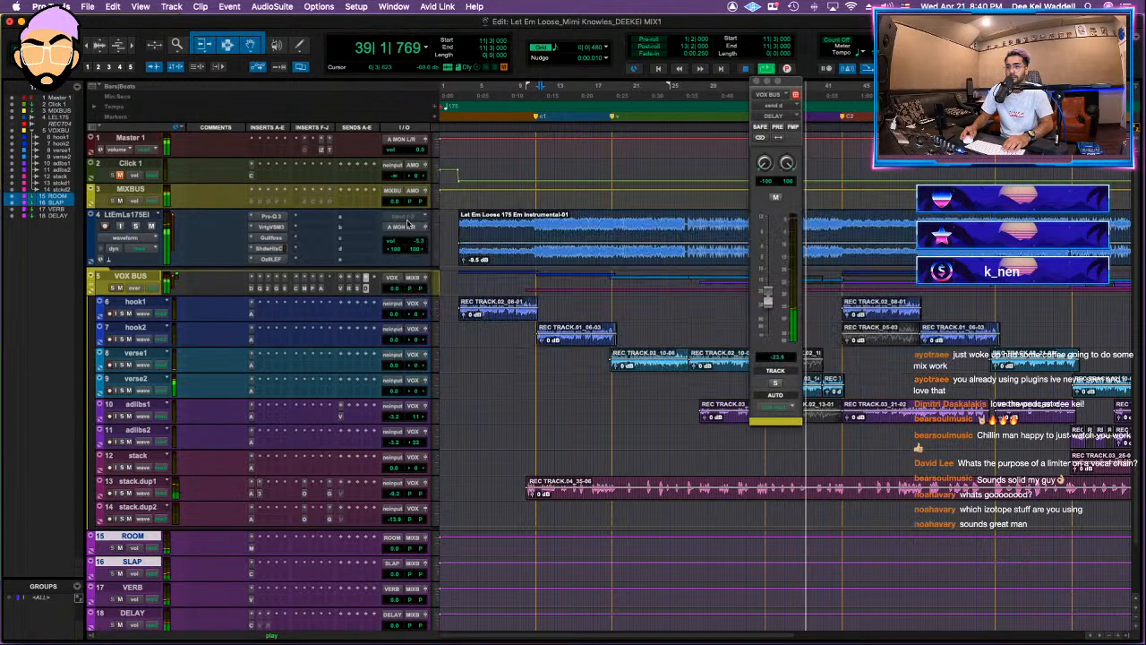
Step: Insert the mono RCompressor in the third slot of the stack.dup1 track
click(268, 494)
click(299, 453)
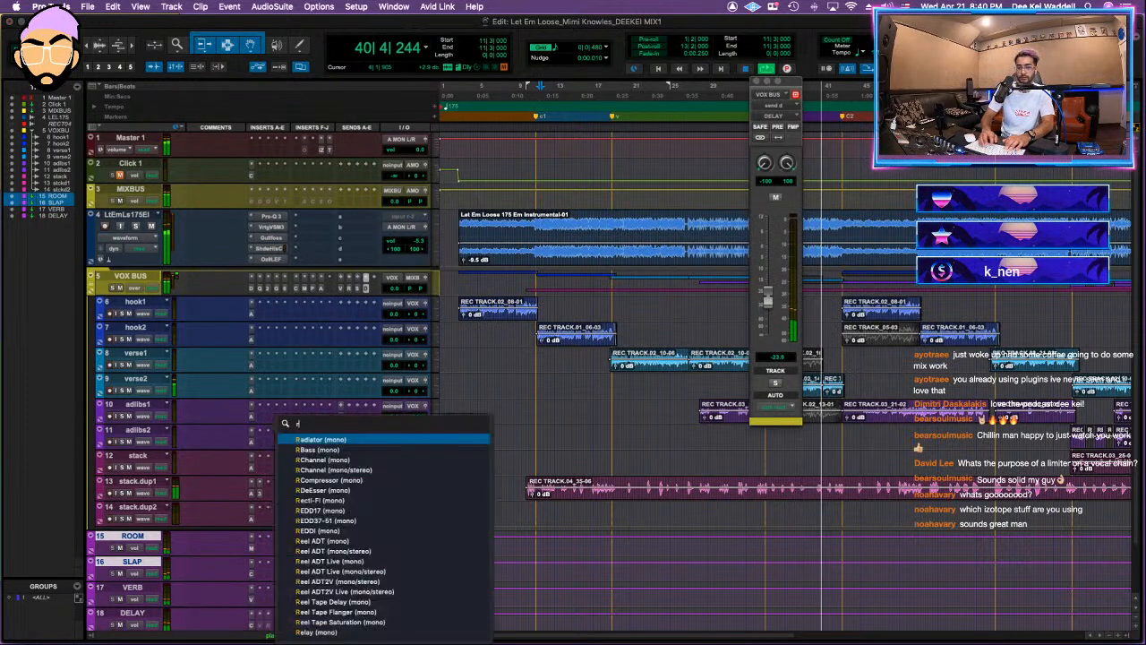
text(rc)
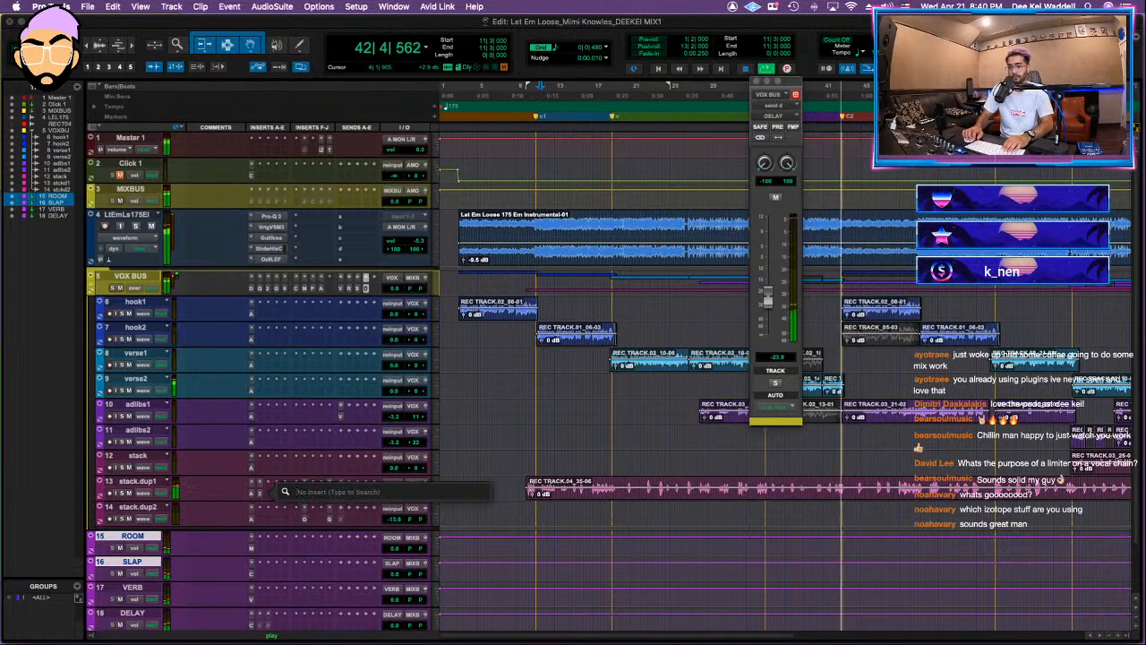
text(omp)
key(Return)
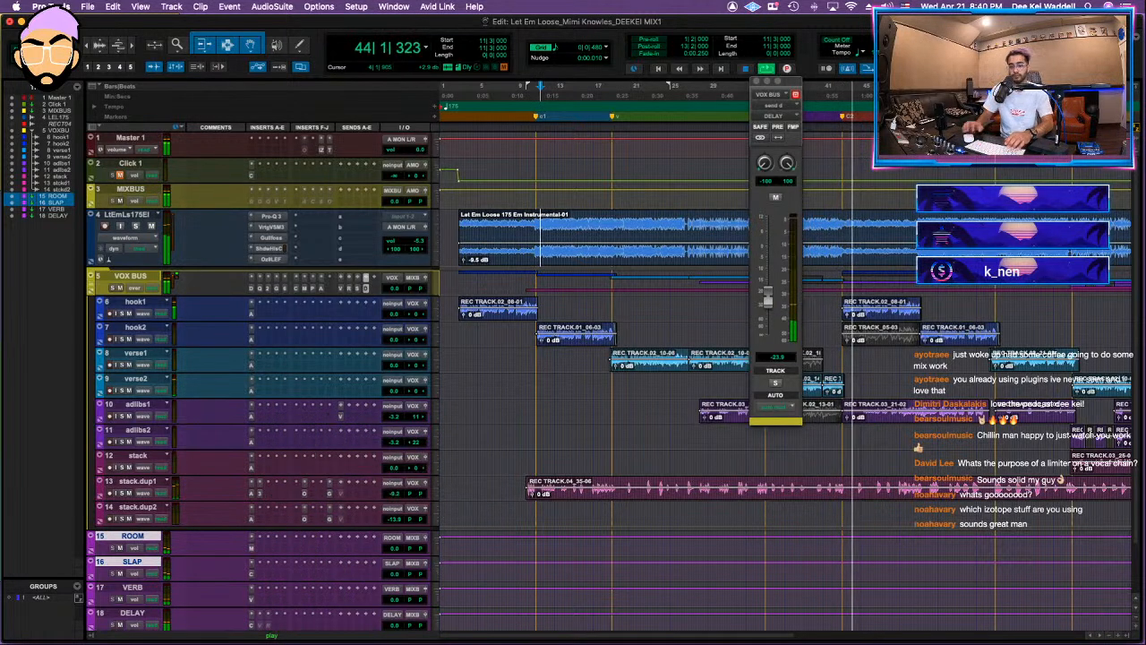
Step: Set the stack.dup1 RCompressor to a threshold of -19.2, ratio of 3.67 and gain of 2.8, and close it
drag(454, 346, 454, 389)
drag(530, 388, 529, 399)
drag(455, 388, 454, 375)
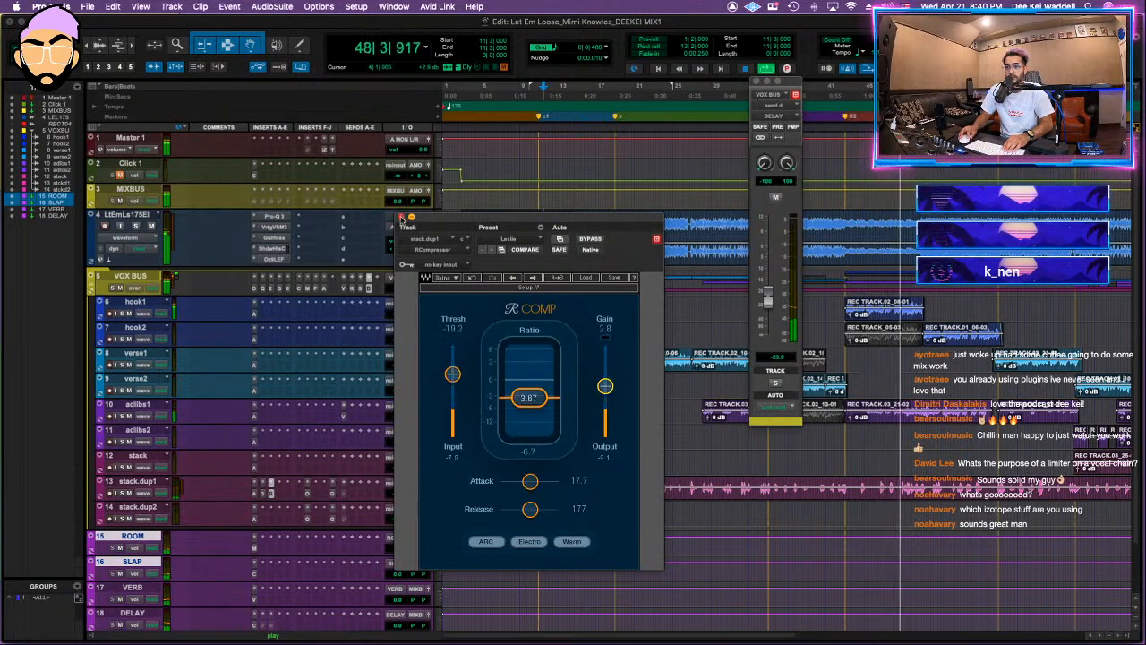
click(401, 218)
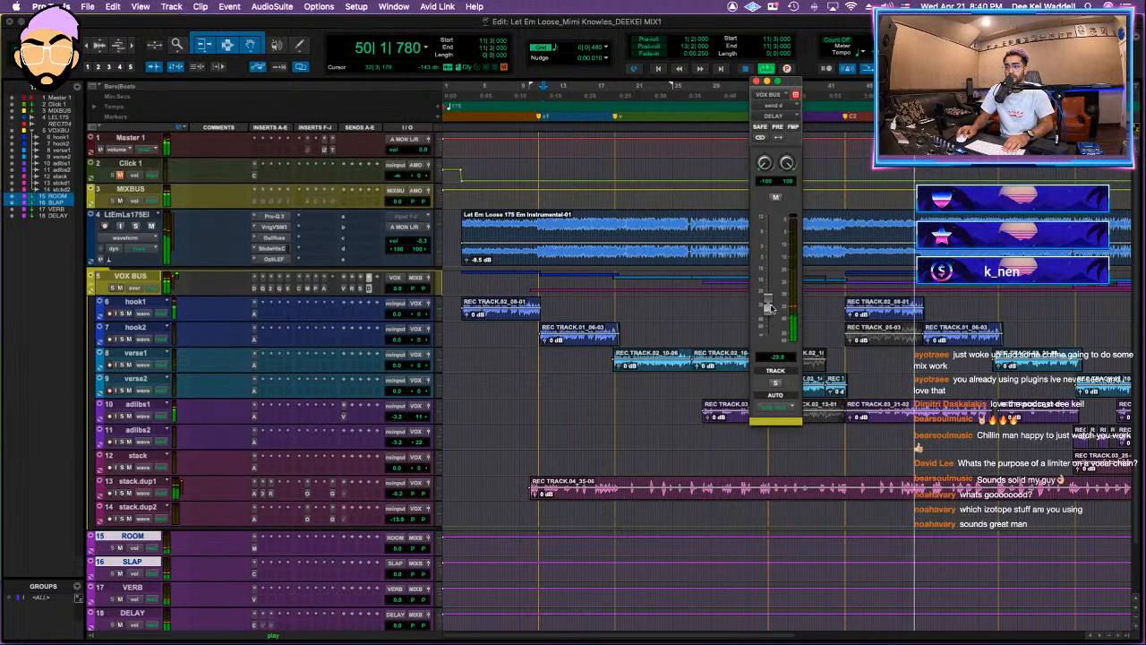
Step: Lower the VOX BUS delay send to about -29 dB and check the first insert on the DELAY track
scroll(266, 527, down, 3)
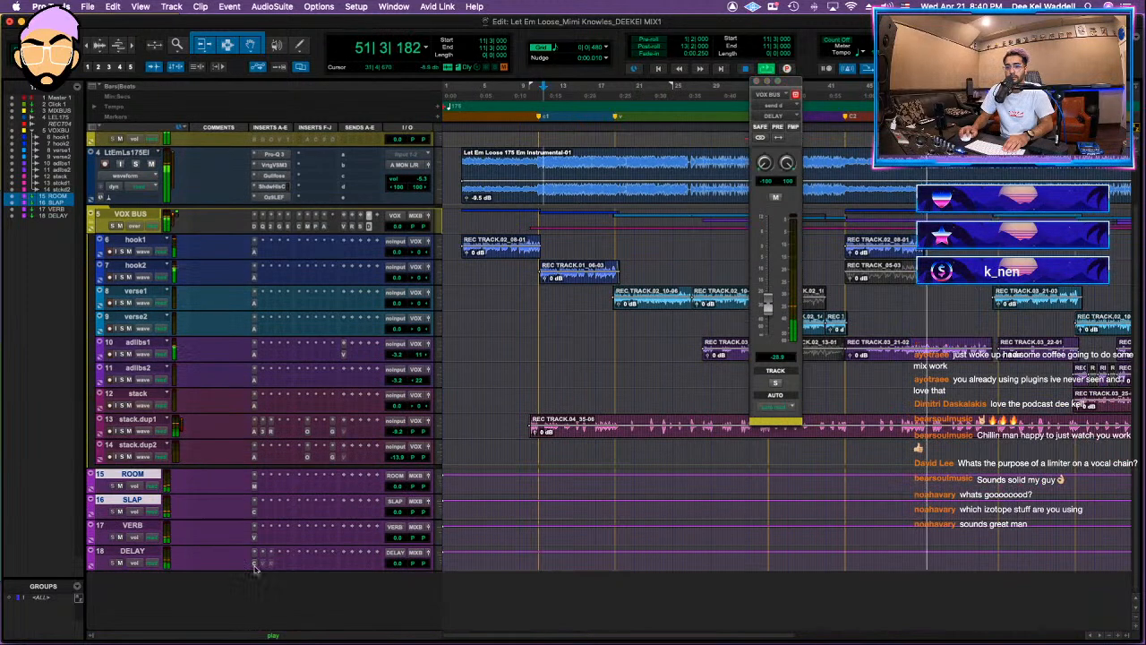
click(254, 564)
click(410, 218)
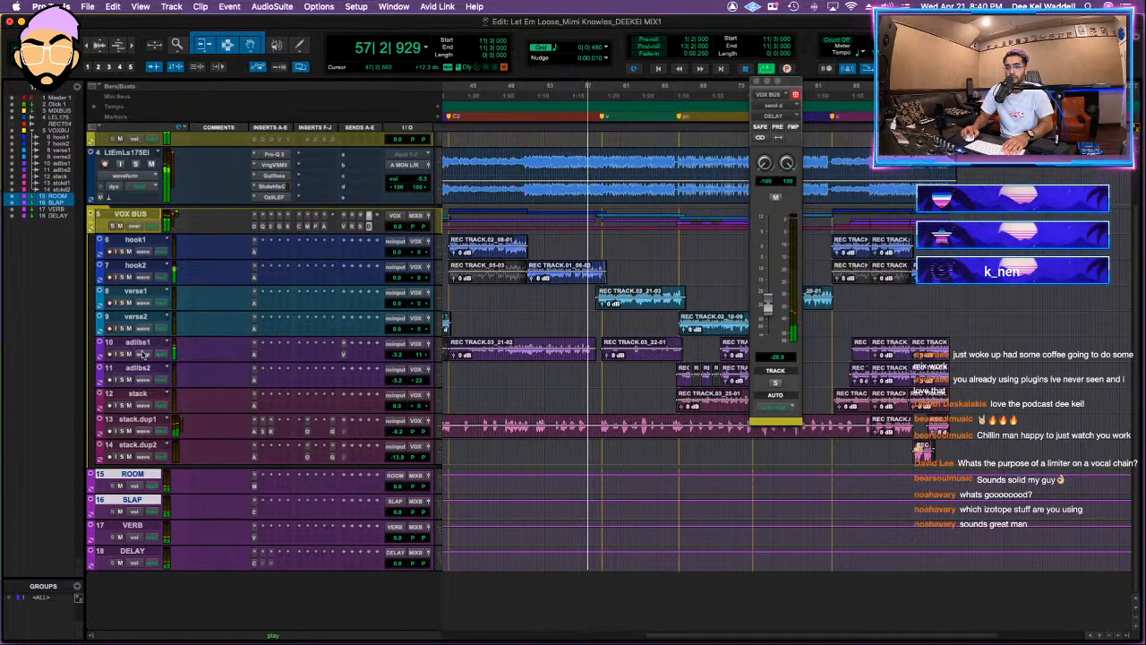
Step: Lower the adlibs1 track to -6.3 dB, solo it, and insert Antares AVOX DUO (mono/stereo) in its third slot
key(space)
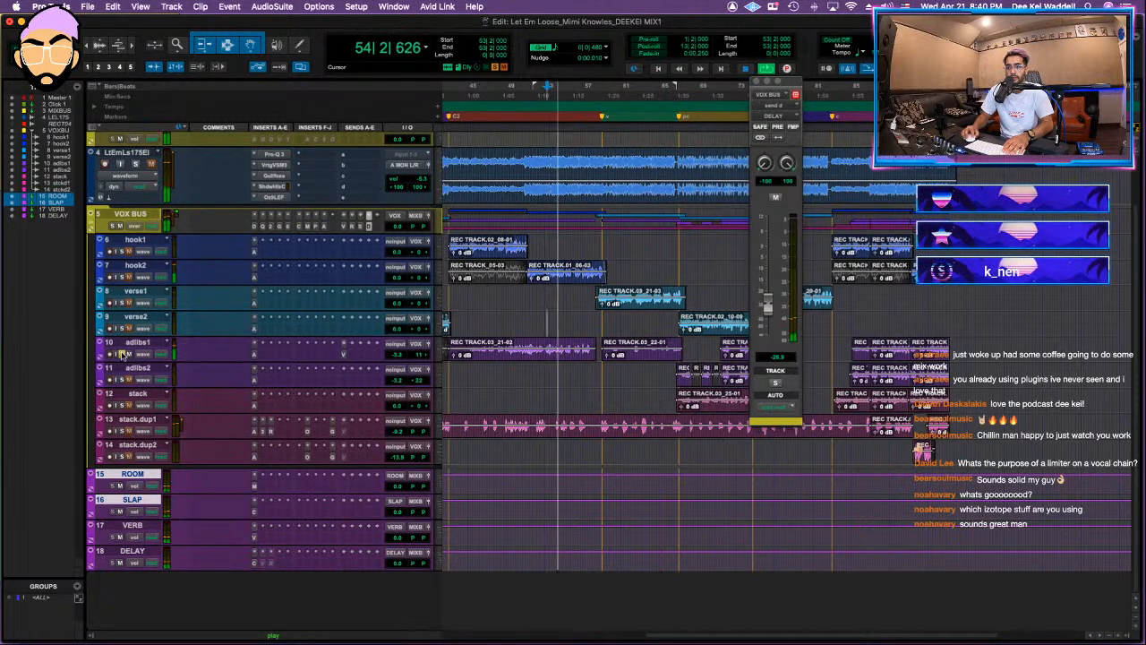
click(279, 356)
mouse_move(281, 358)
mouse_move(421, 217)
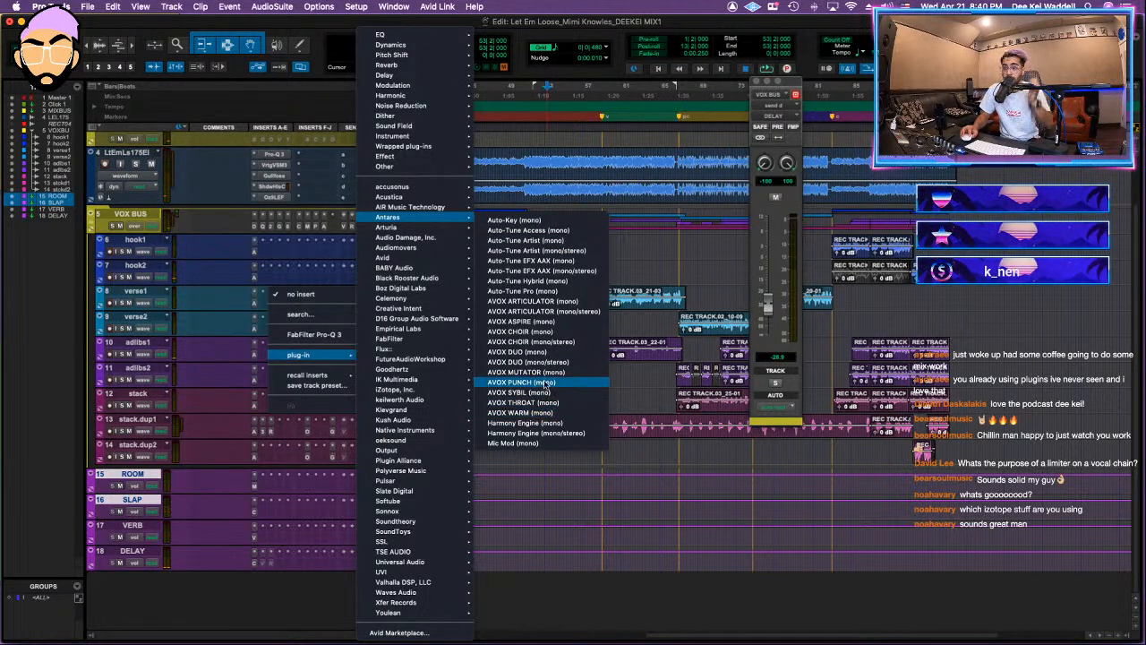
click(550, 361)
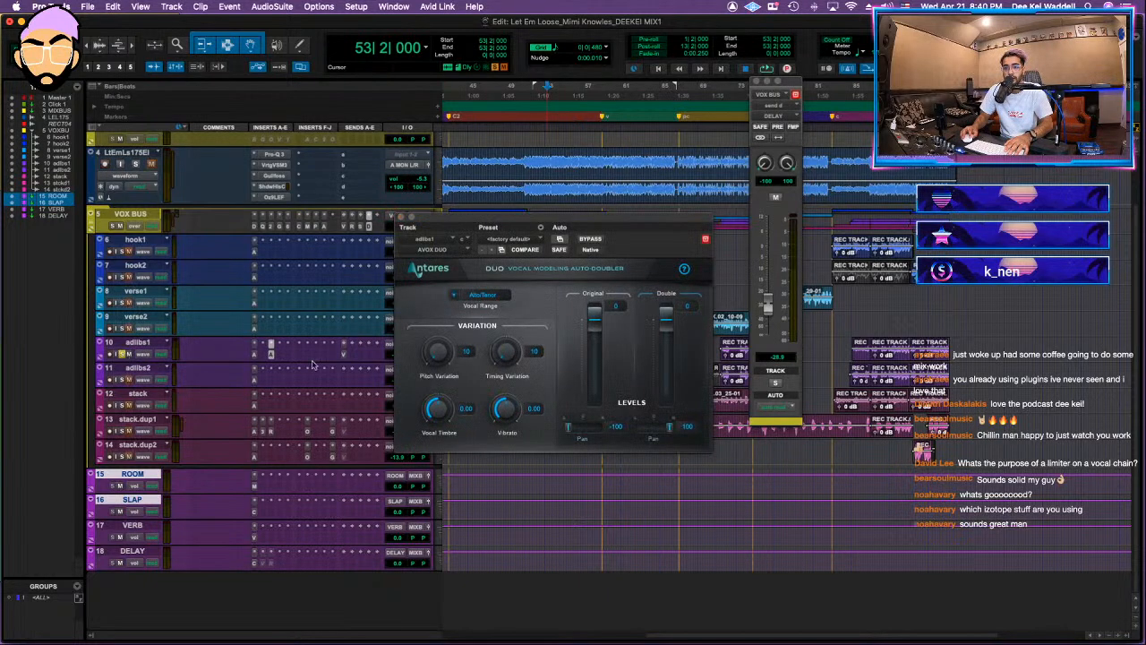
Step: Set the AVOX DUO on adlibs1 to a pitch variation of 18 and timing variation of 20, listen back, and close it
key(space)
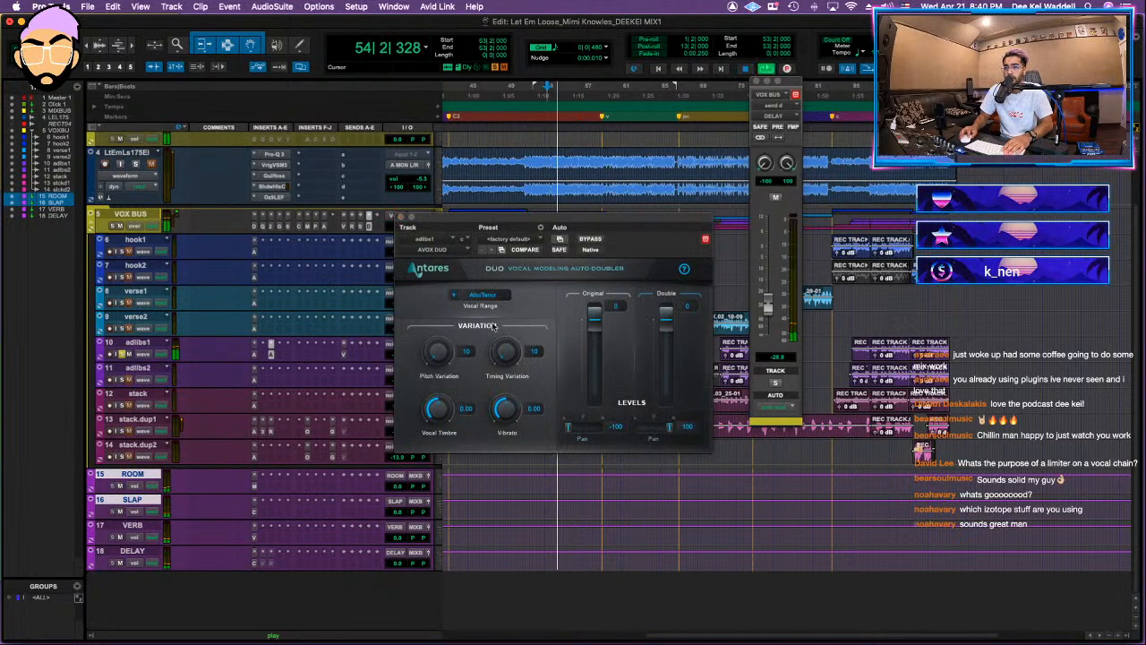
drag(438, 361, 449, 311)
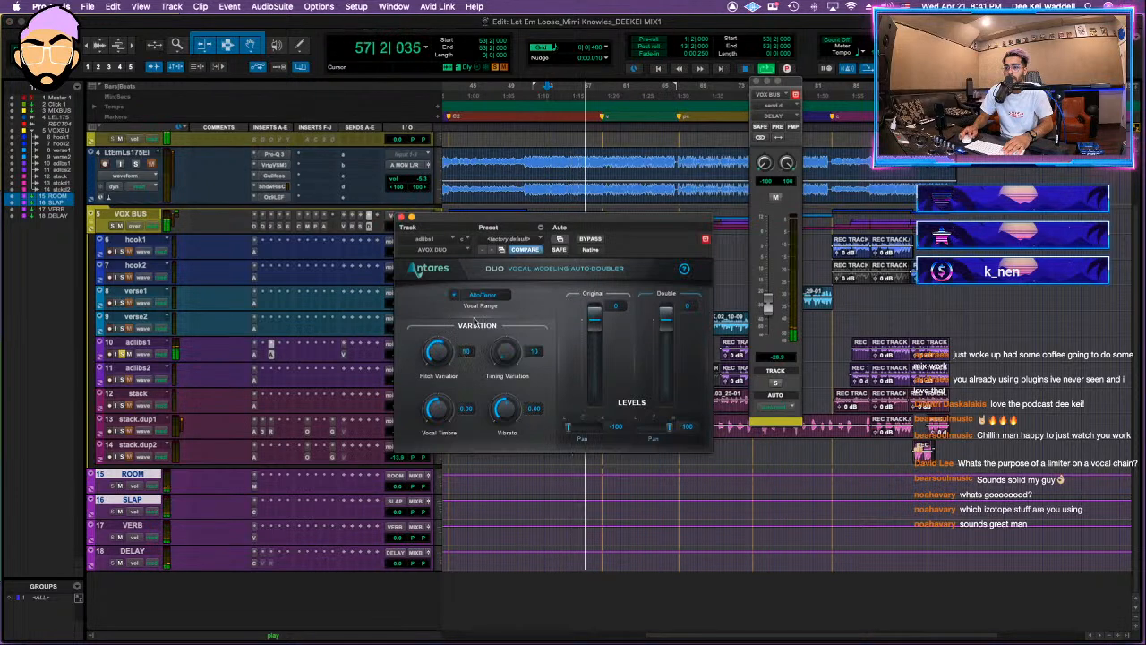
alt+click(439, 352)
key(space)
key(space)
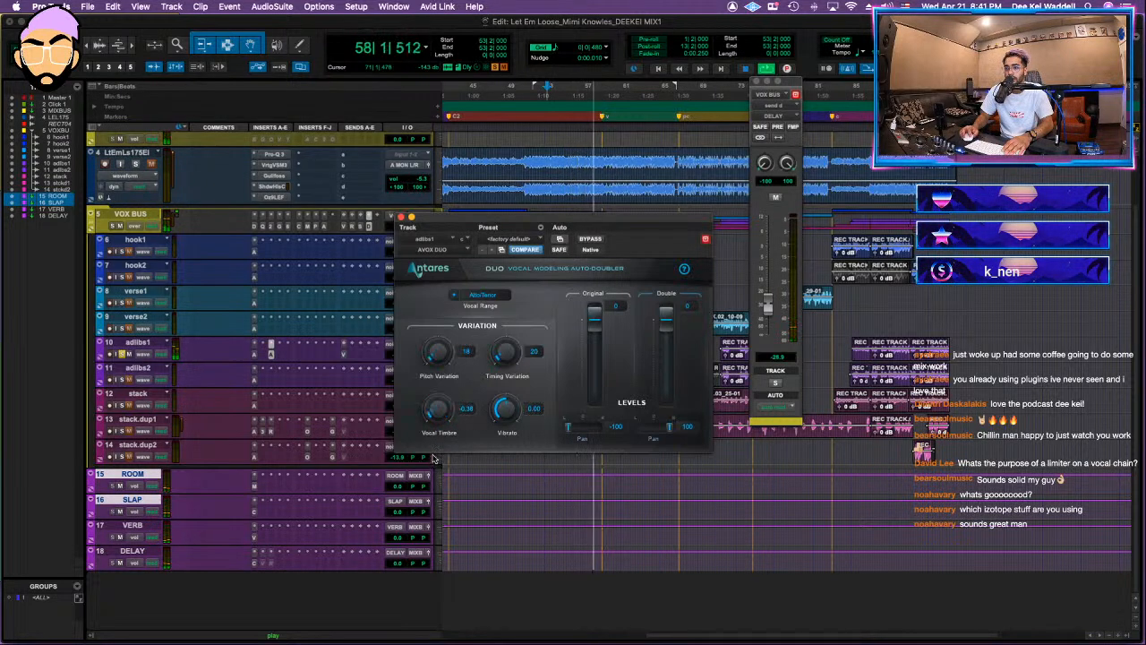
click(401, 217)
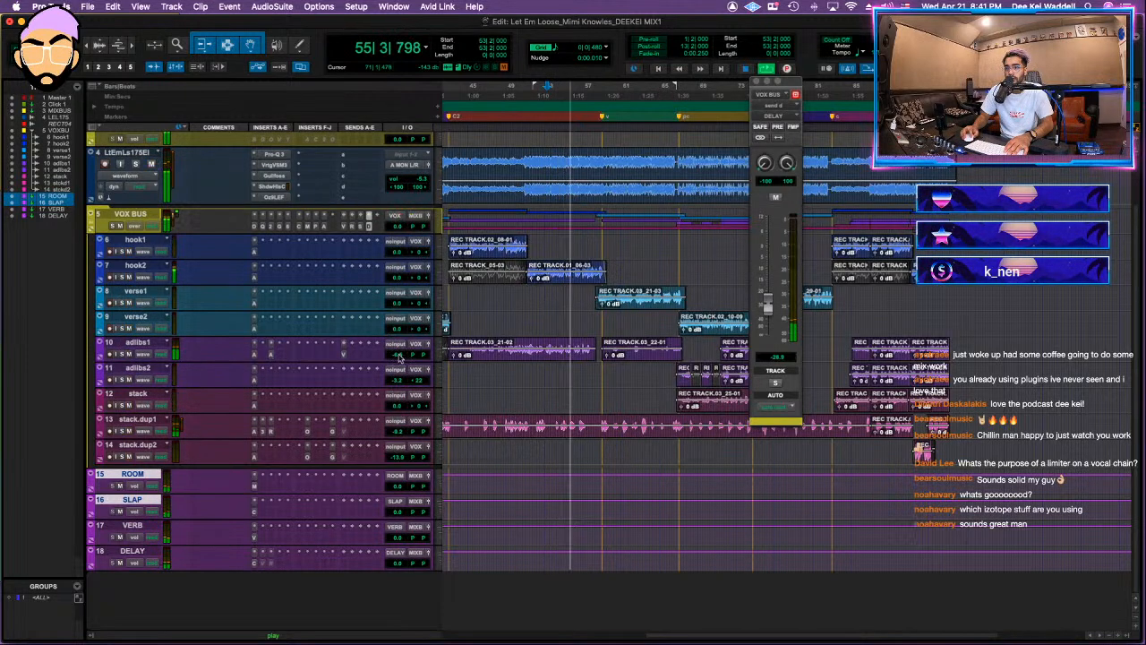
Step: Lower adlibs1 to -7.1 dB, raise the stack.dup1 level slightly, and check the VHL-3C filter on stack.dup1
click(399, 356)
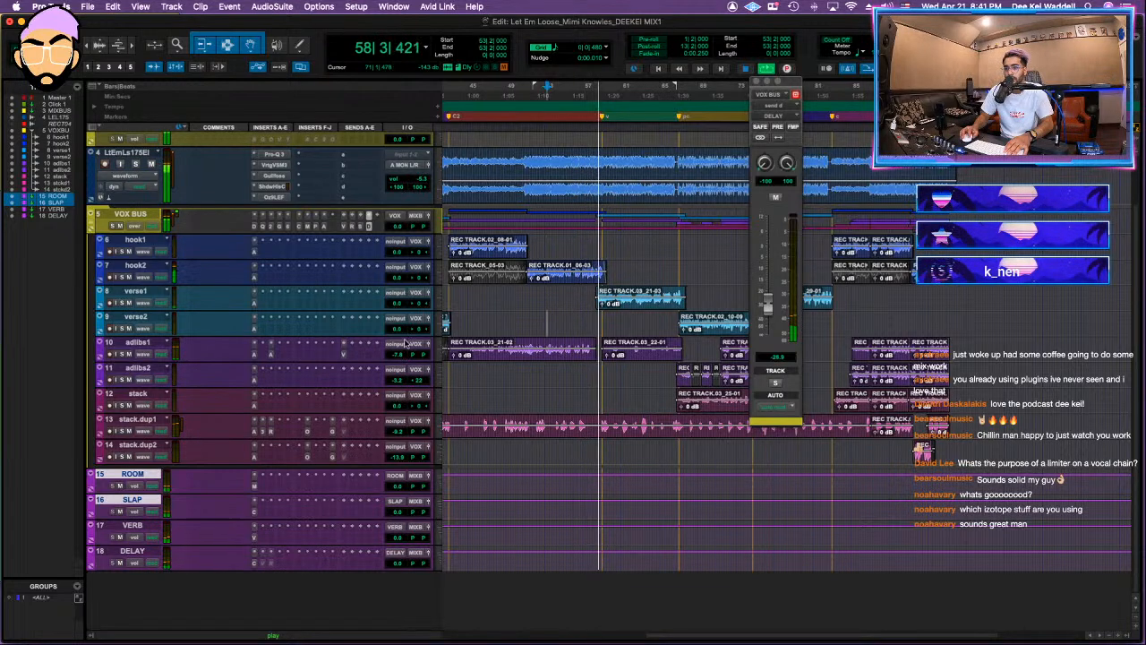
click(398, 355)
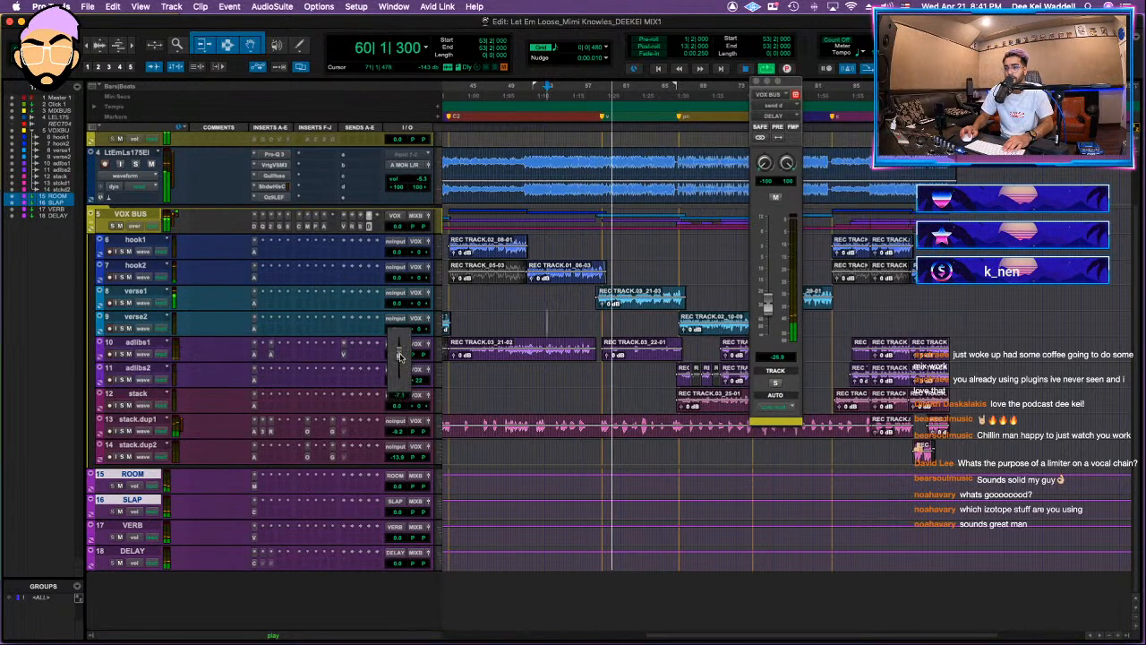
click(394, 431)
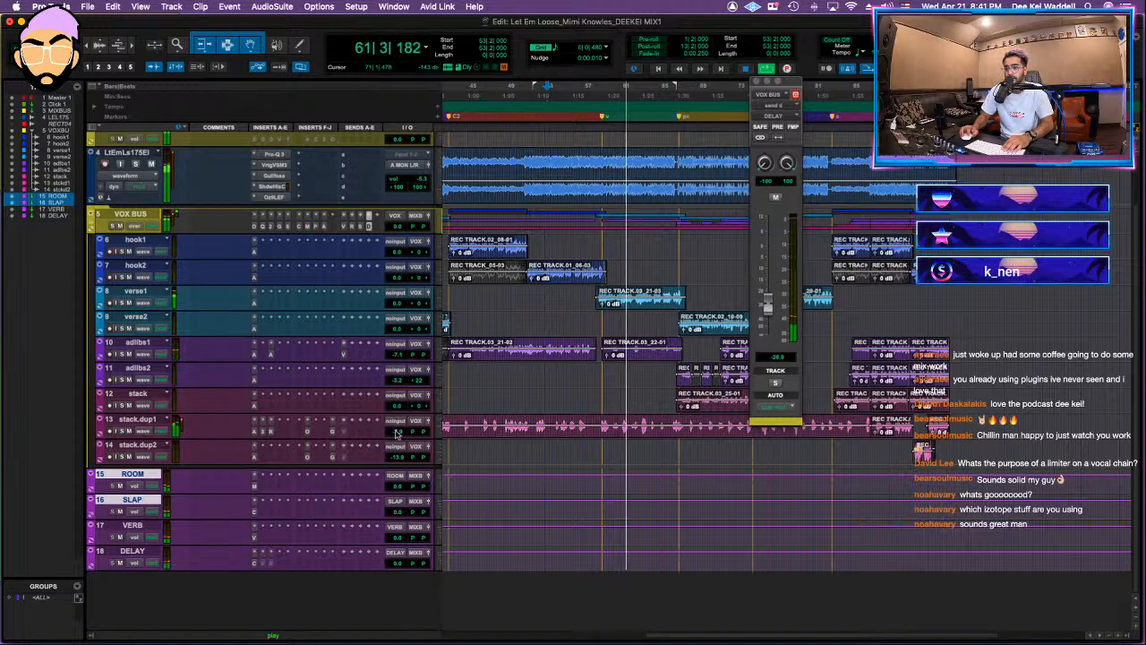
click(264, 423)
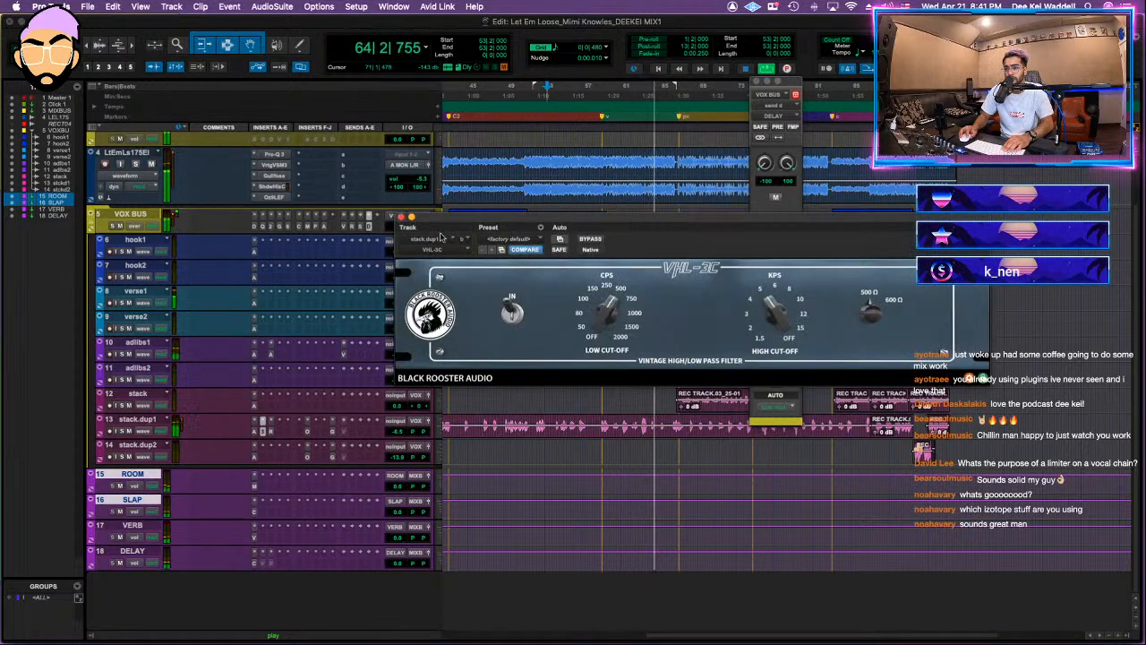
click(400, 217)
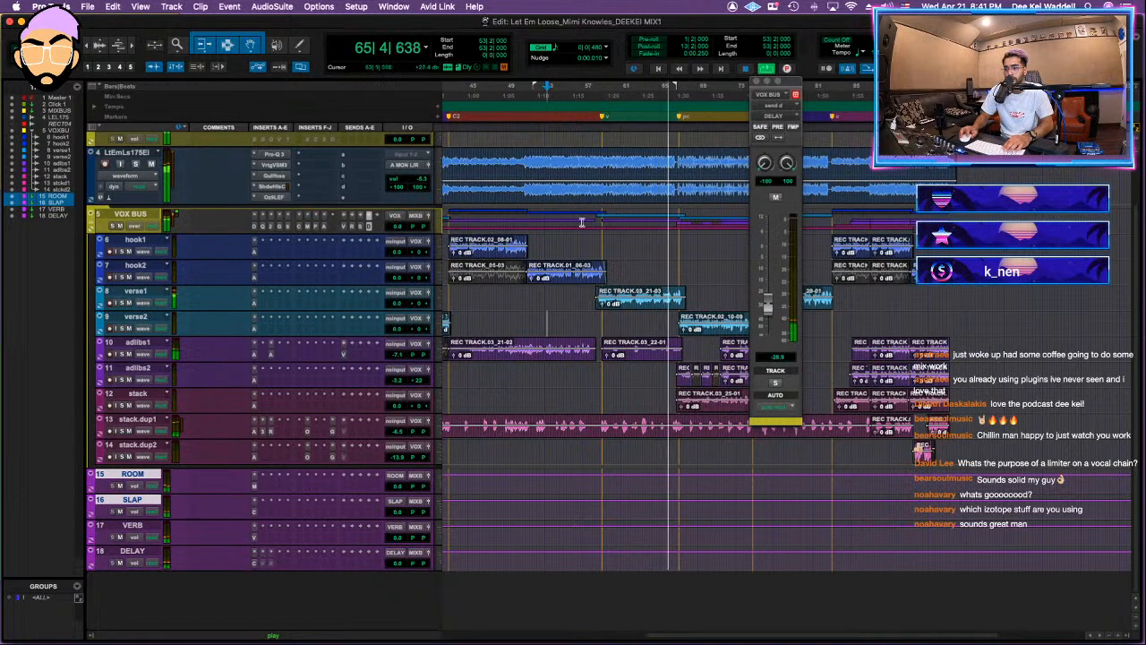
Step: Close the VOX BUS delay send window, replay the section, and collapse the VOX BUS folder
click(759, 81)
key(space)
key(space)
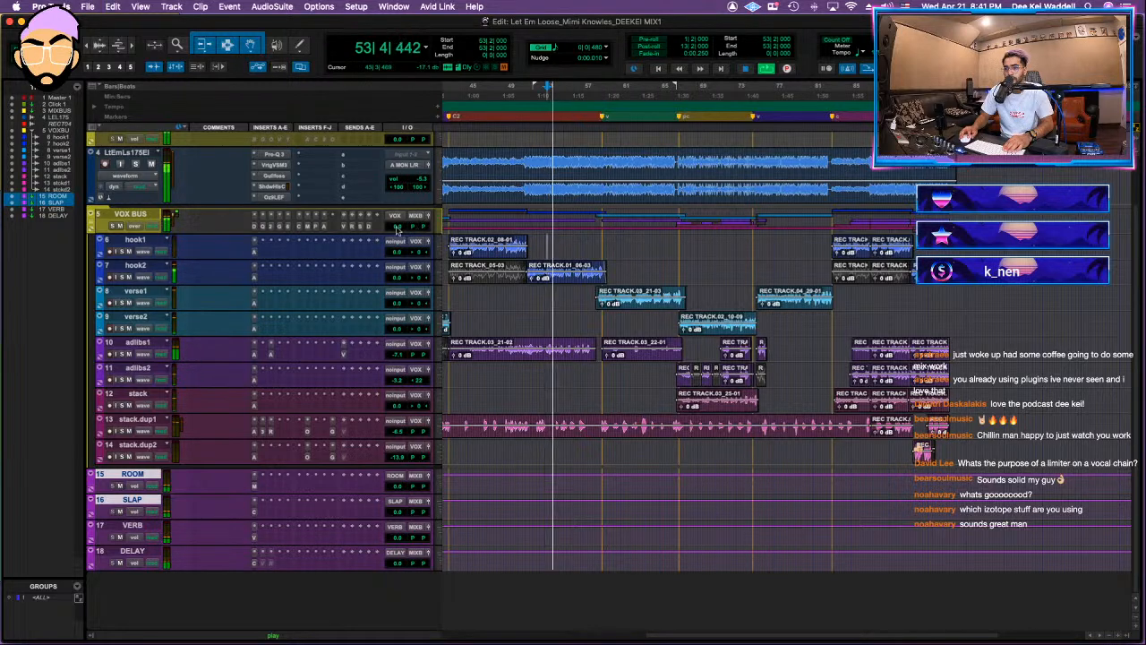
click(91, 224)
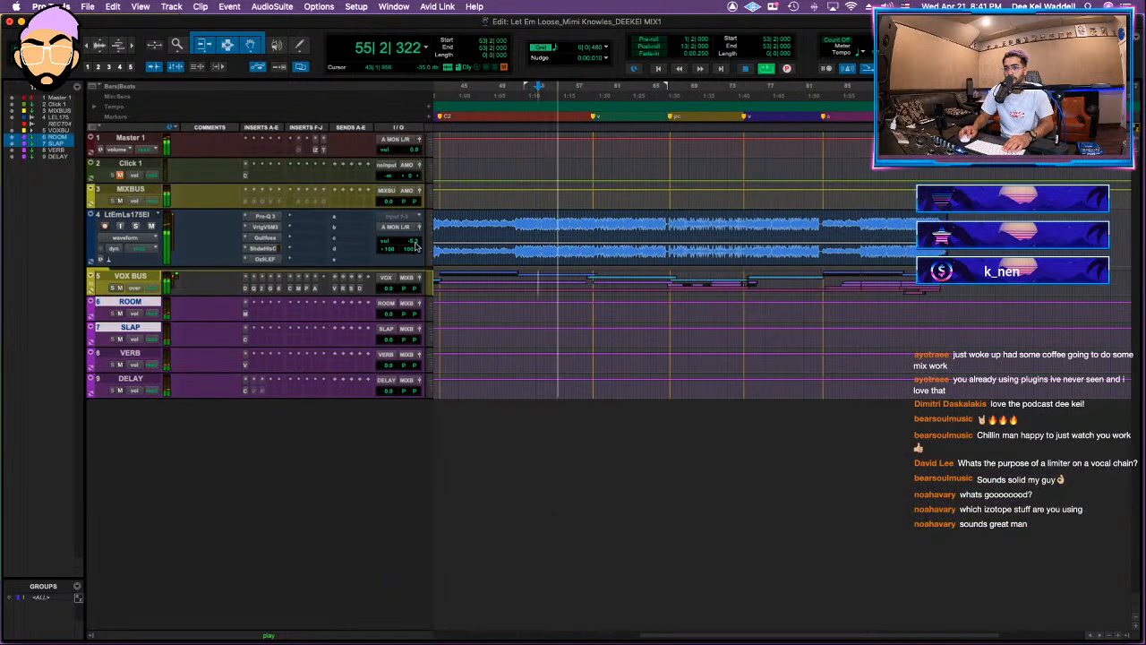
Step: Check the Oxford Inflator on MIXBUS and slightly adjust the threshold of its VSC-2 compressor
click(260, 203)
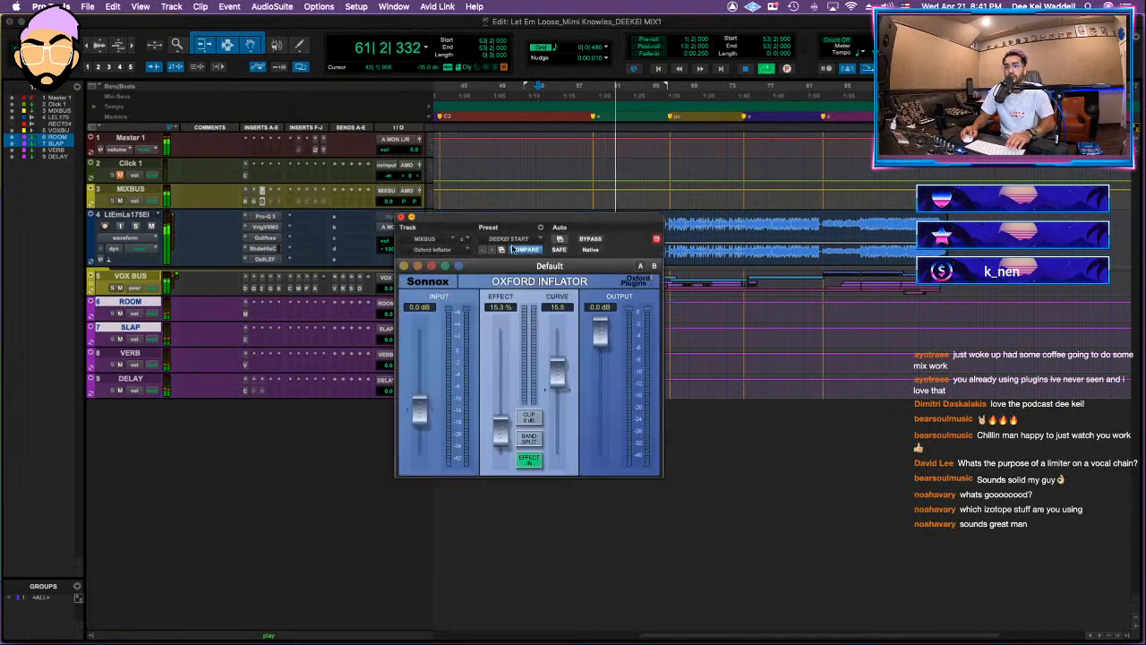
click(270, 199)
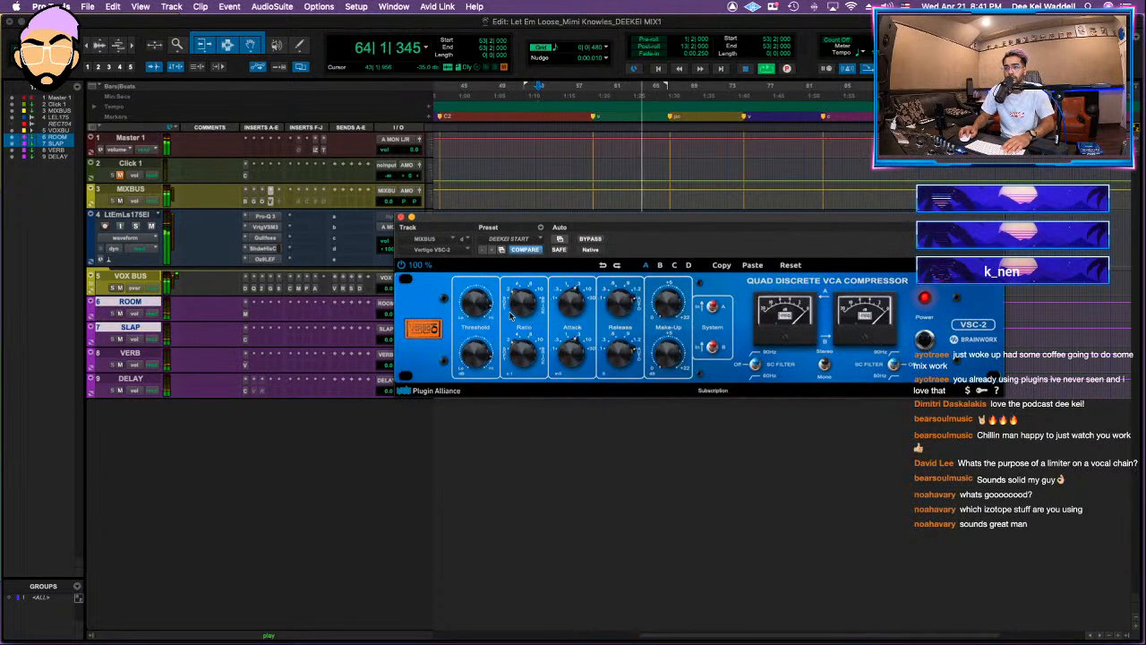
drag(464, 308, 464, 312)
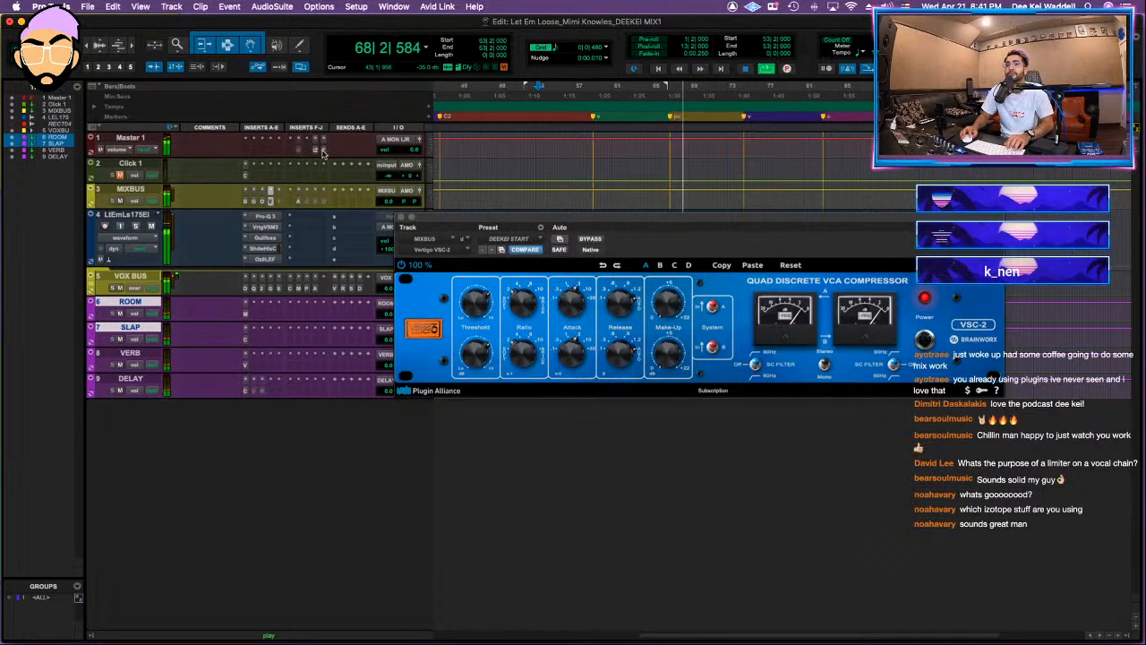
Step: Check the Master 1 metering plug-ins, including the loudness levels in Insight, during playback
click(299, 199)
click(19, 18)
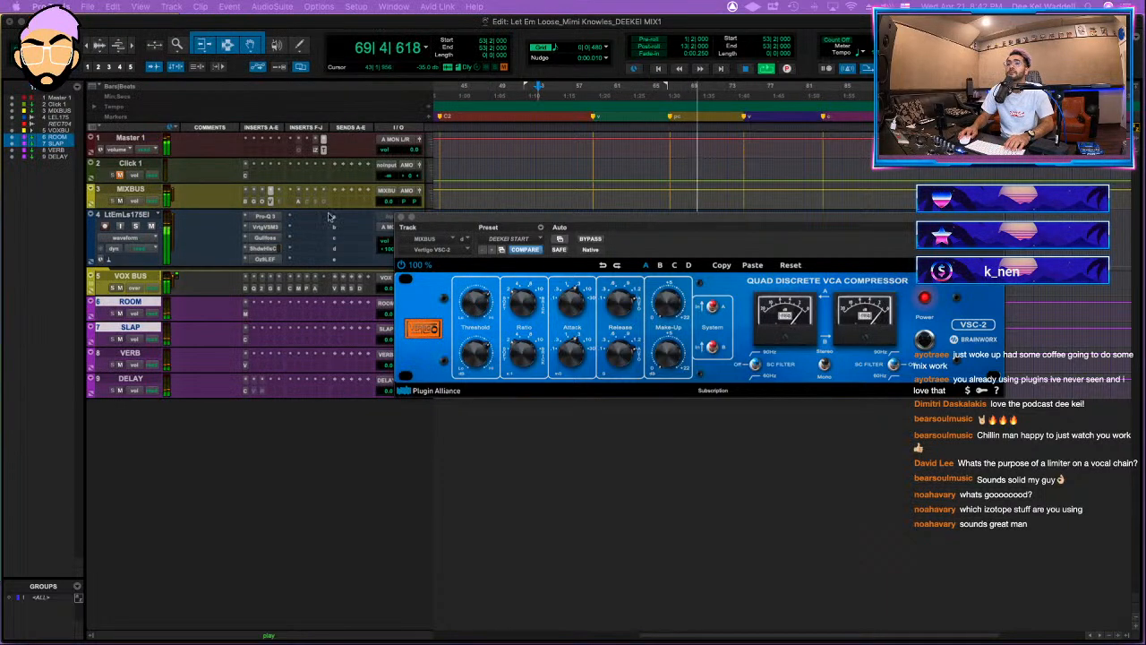
click(316, 149)
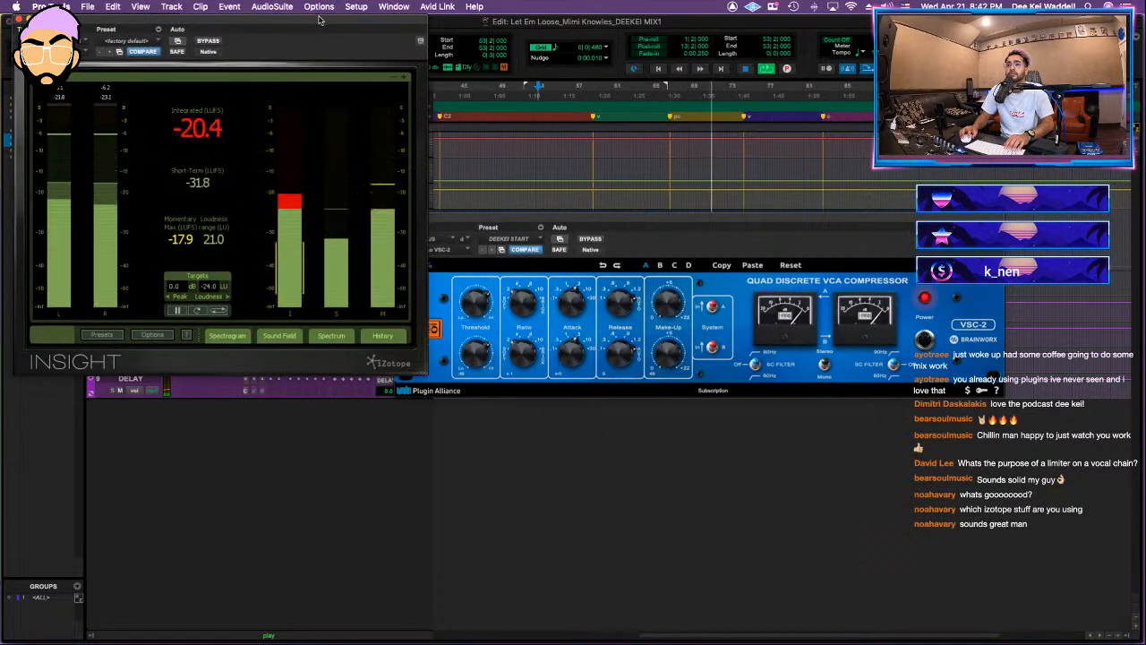
drag(331, 16, 331, 0)
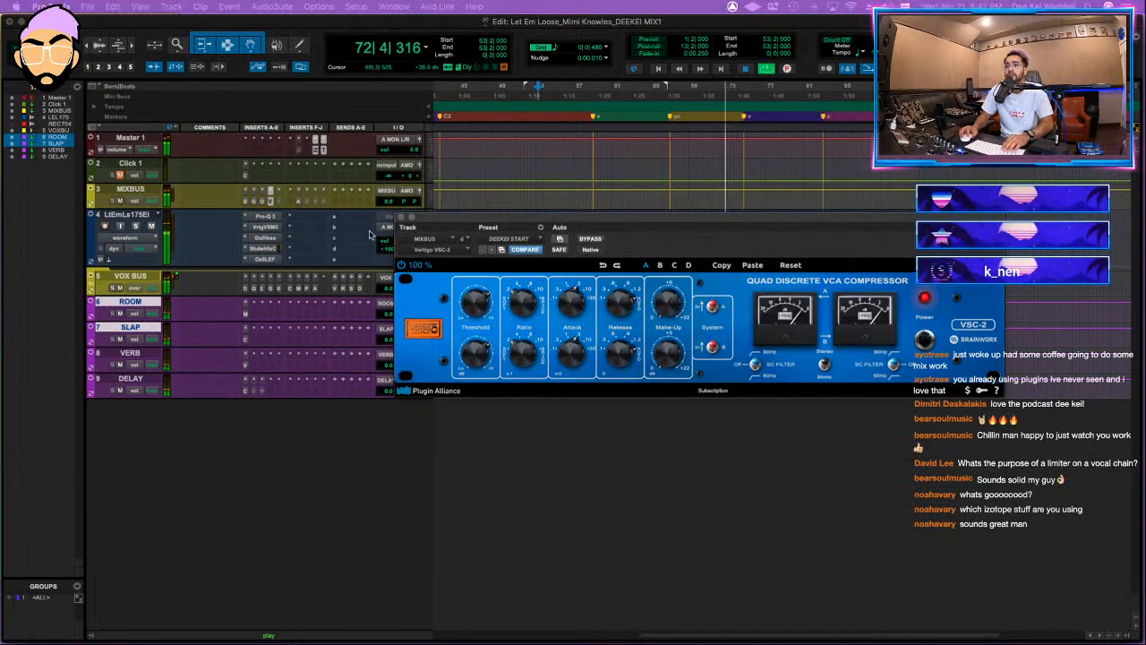
Step: Open the AMEK EQ 200 on MIXBUS with the DEEKEI START preset and inspect its mid band frequency
click(299, 203)
click(508, 239)
click(509, 239)
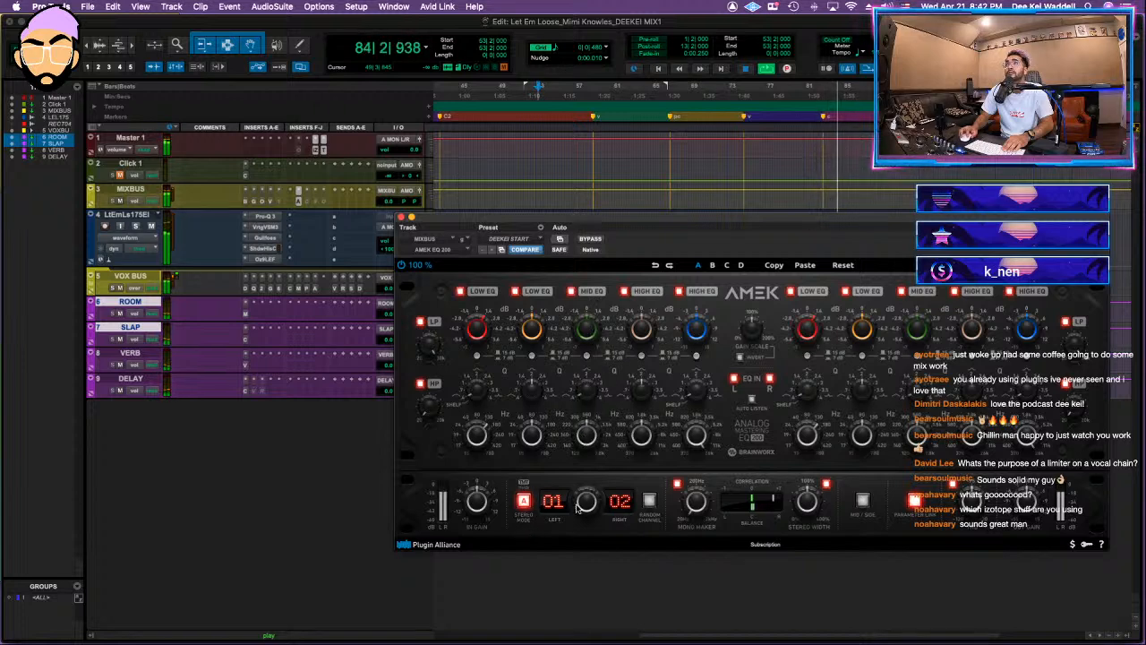
mouse_move(594, 437)
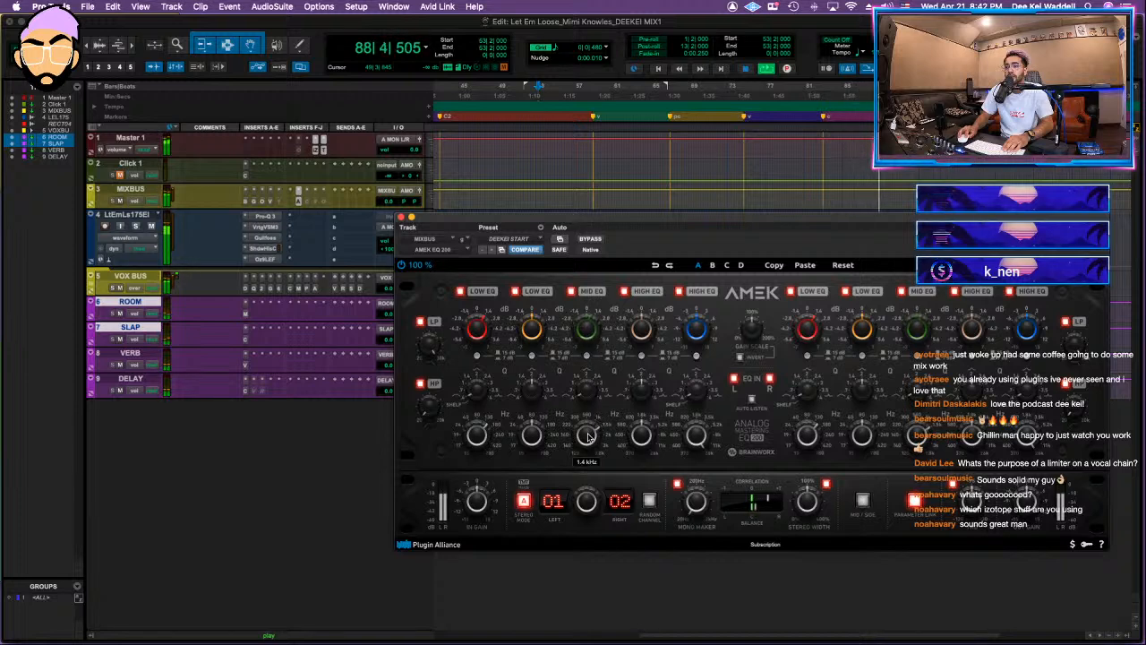
Step: Try reducing the two low-mid cuts in the VOX BUS Pro-Q 3, then undo the changes and close the equalizer
click(254, 289)
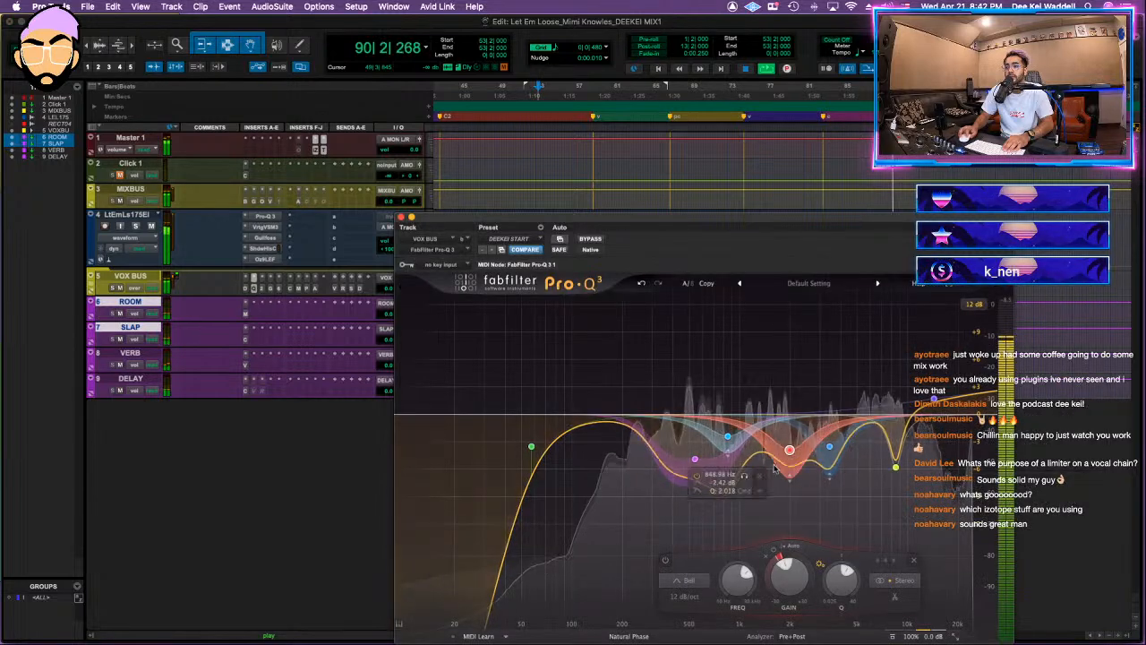
drag(727, 437, 737, 426)
drag(696, 458, 730, 434)
scroll(727, 436, up, 3)
key(space)
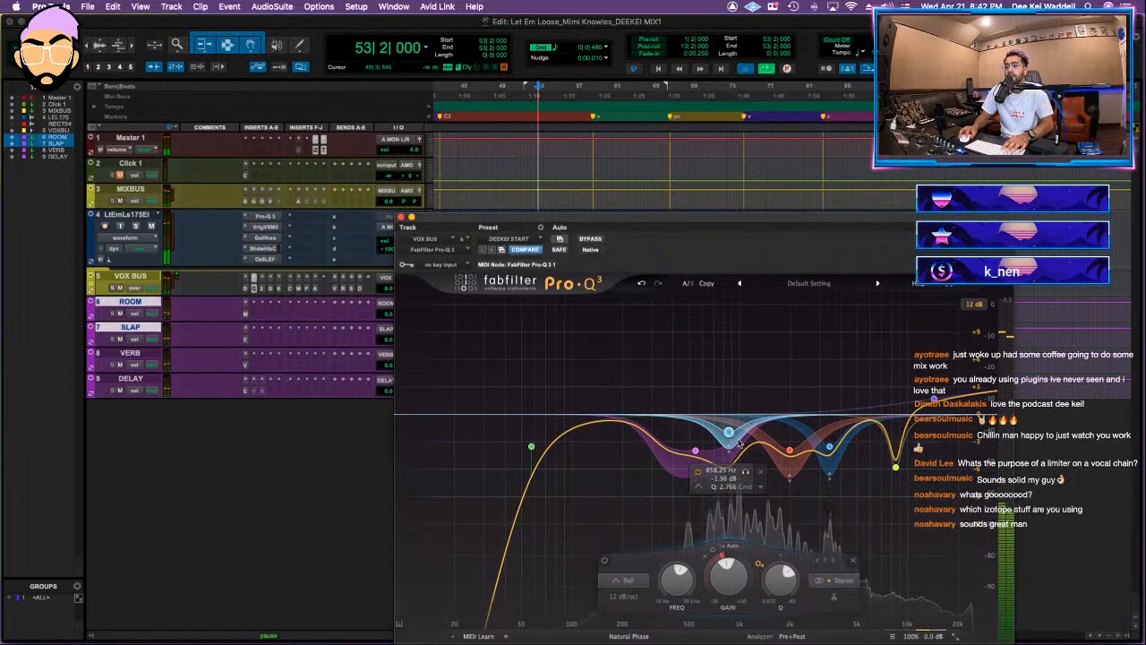
key(space)
click(642, 284)
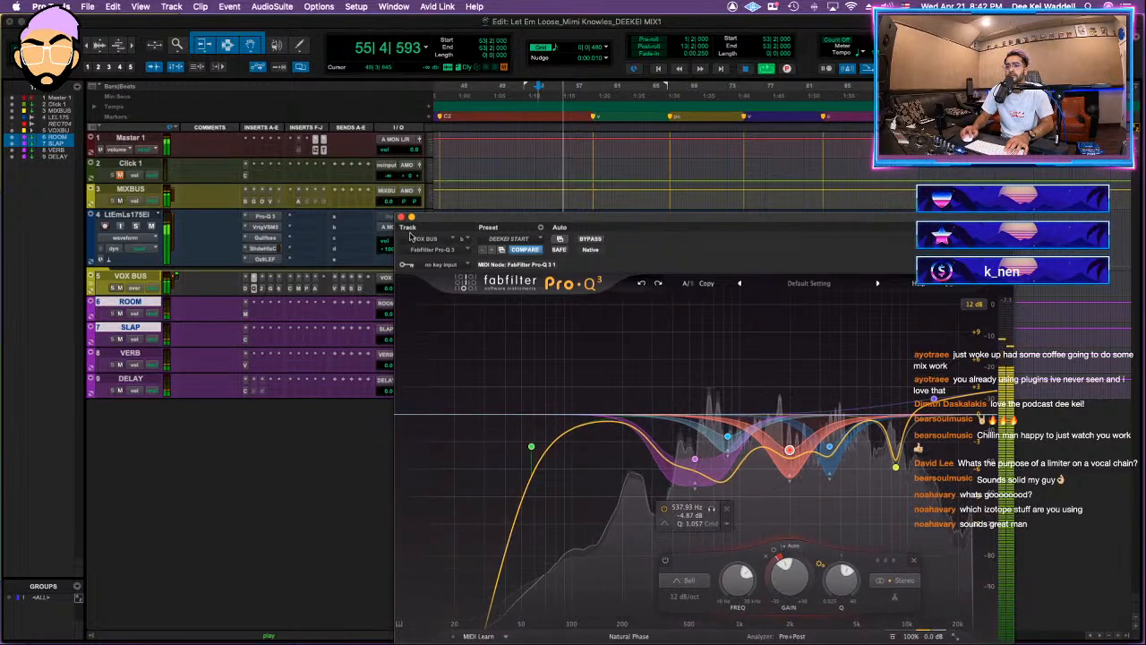
click(400, 218)
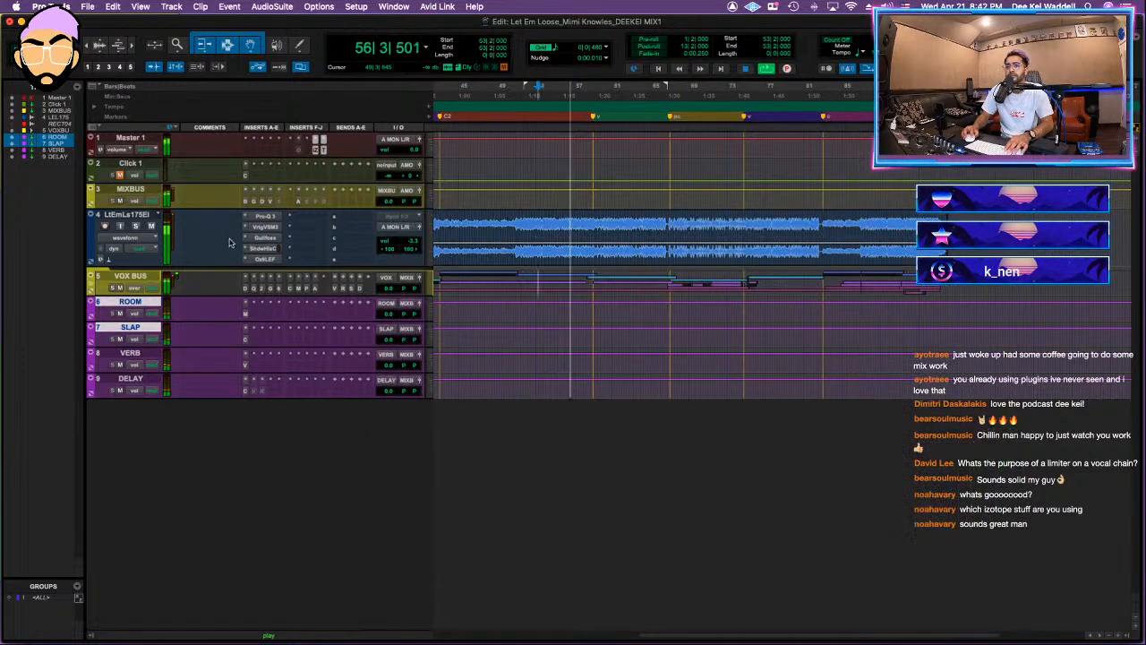
Step: Take the Clariphonic equalizer on MIXBUS out of bypass and bring up Ozone 9 in the following insert
click(300, 202)
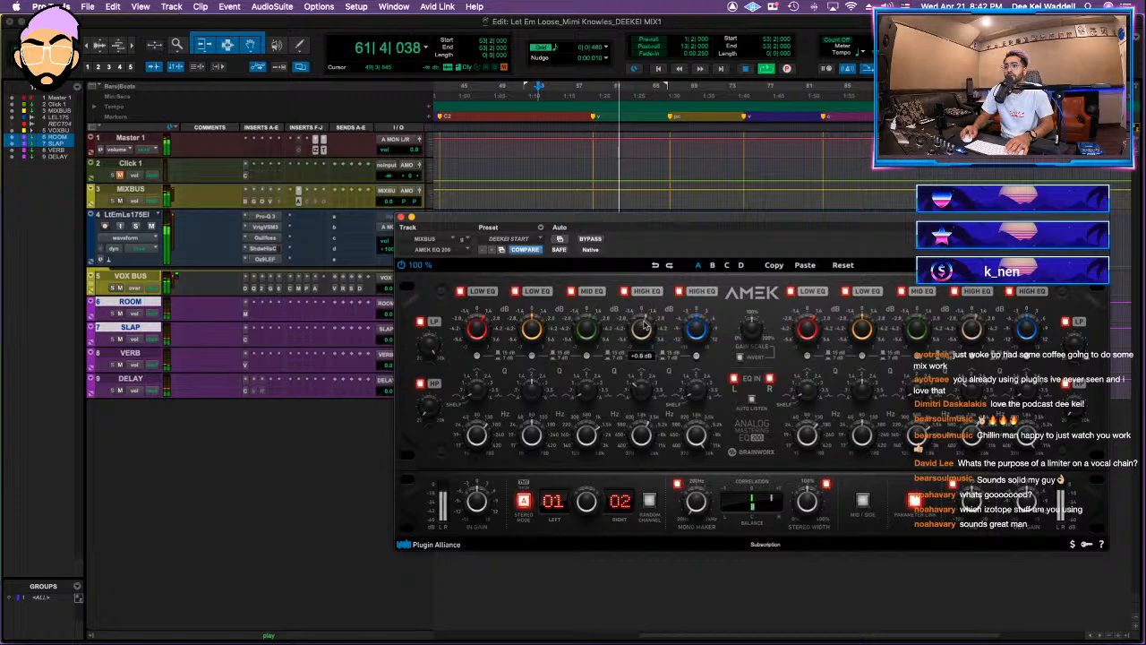
click(306, 200)
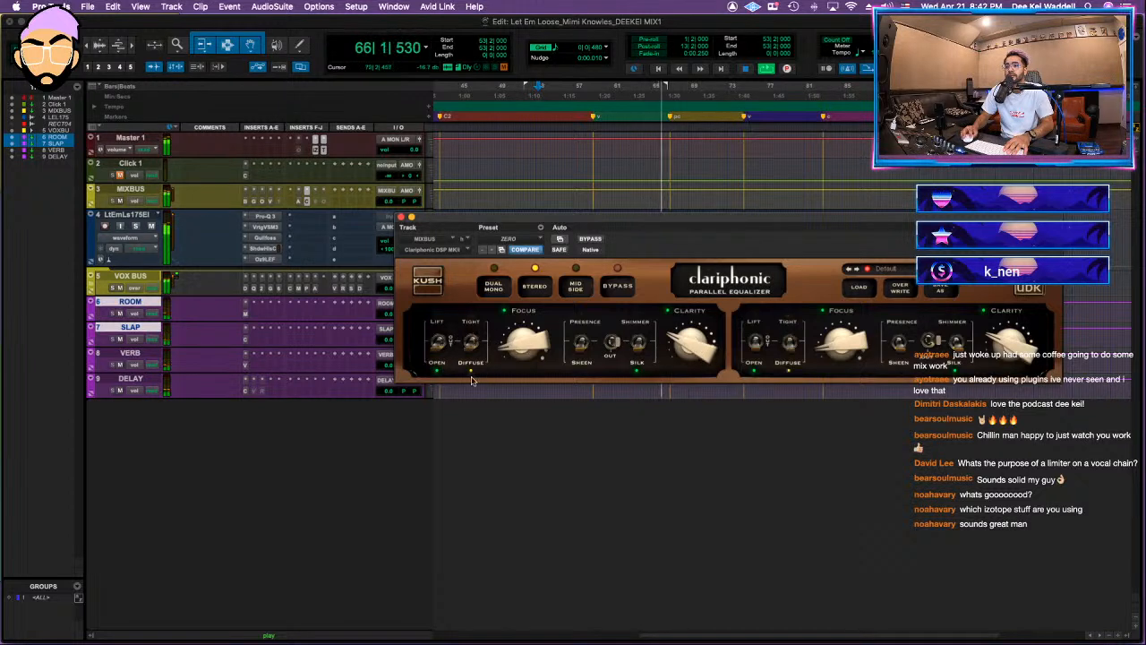
click(617, 287)
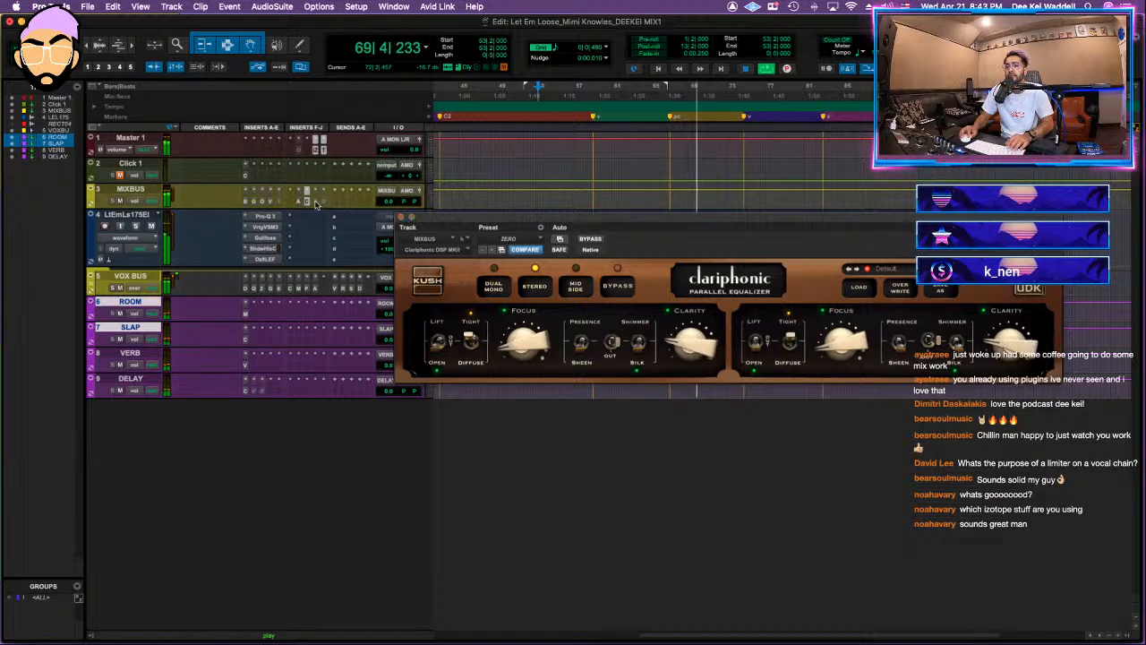
drag(427, 224, 472, 309)
key(Return)
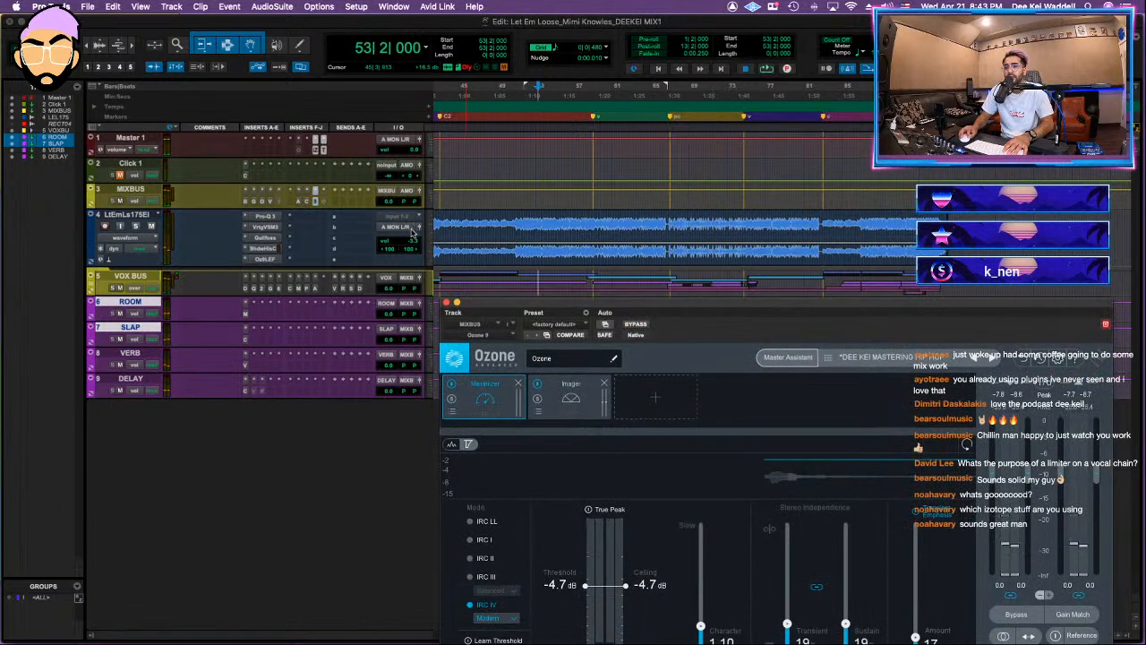
Step: Route the instrumental track's output to the MIXBUS (Stereo) bus and dismiss the CPU warning
click(398, 227)
mouse_move(404, 237)
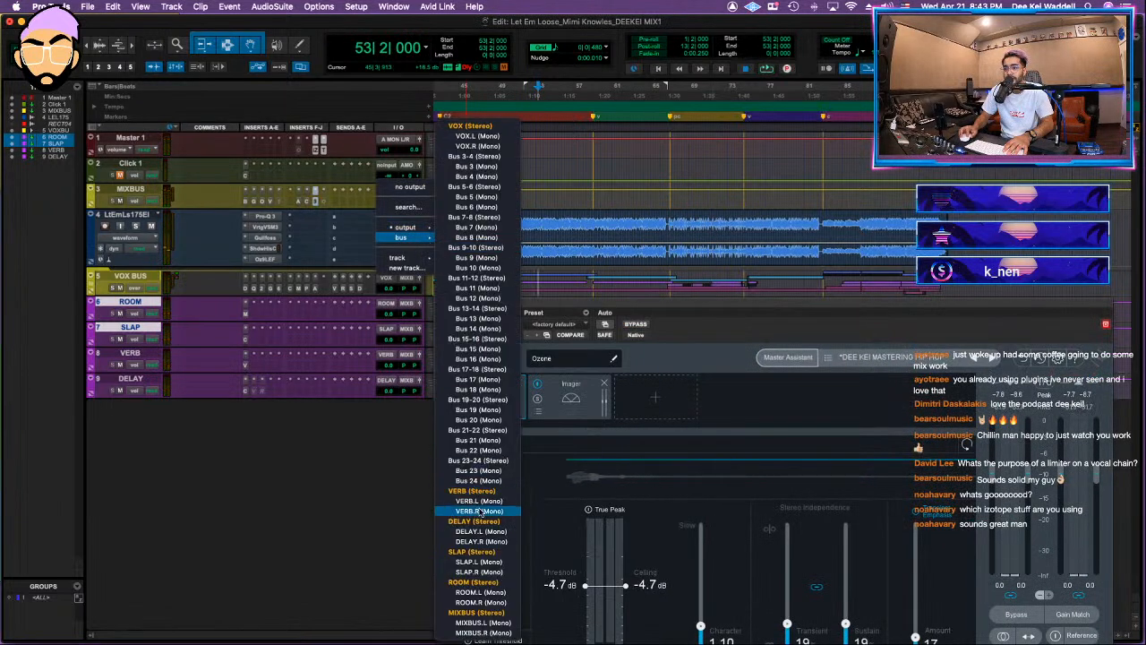
click(479, 603)
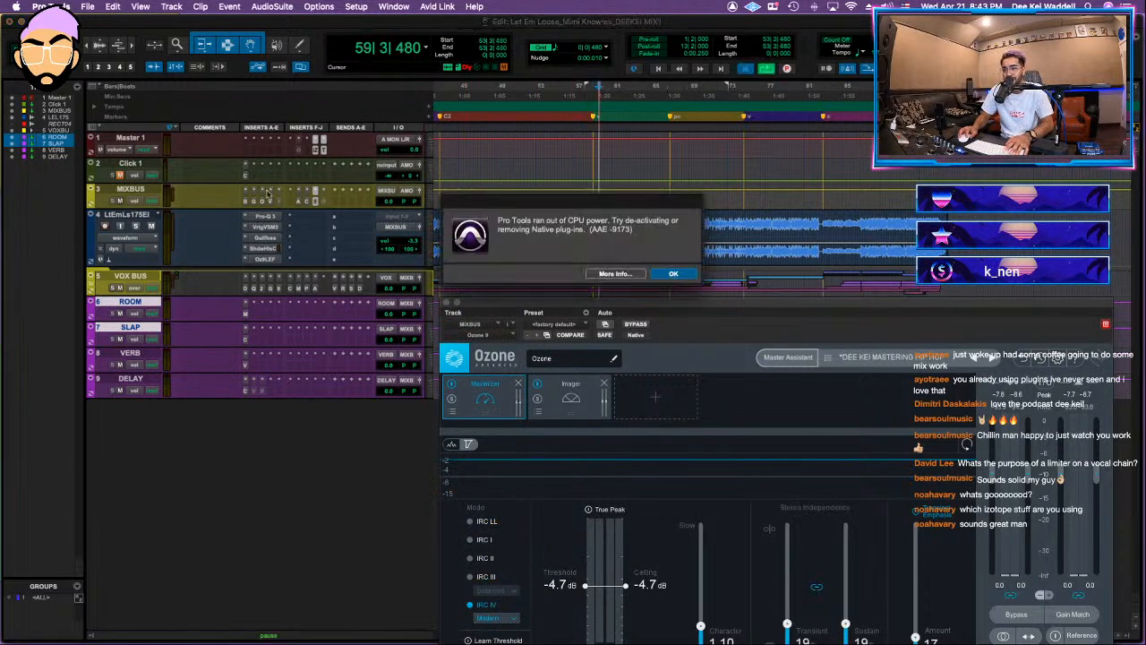
click(673, 274)
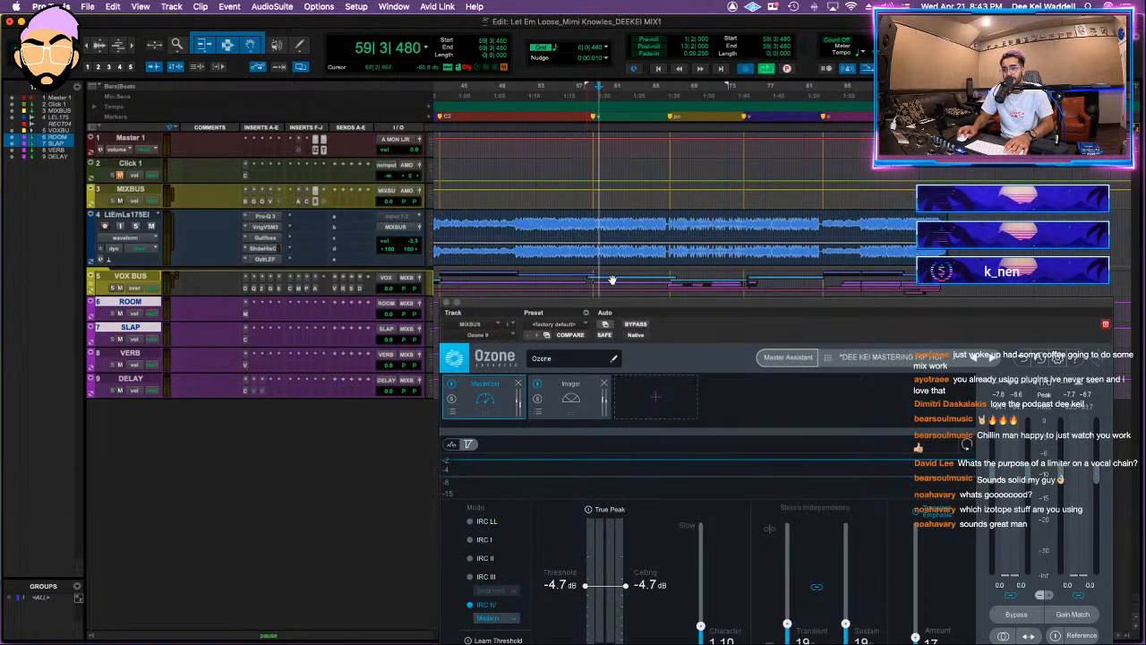
click(674, 274)
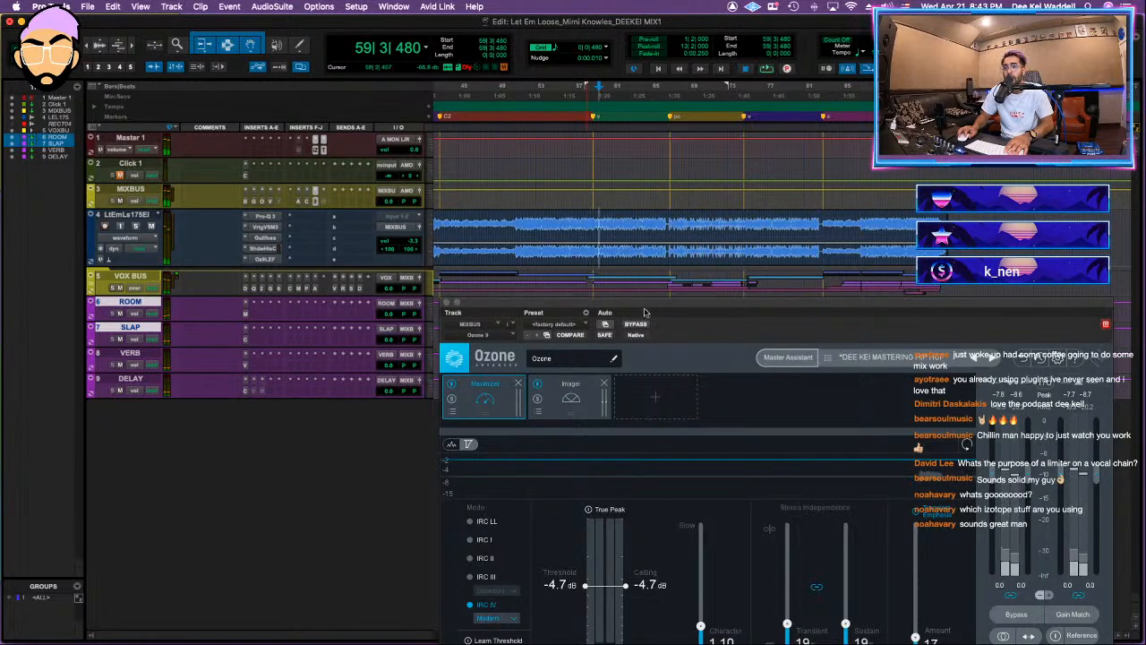
Step: Expand the VOX BUS folder and replace Ozone 9 on MIXBUS with the Ozone 9 Maximizer (stereo)
click(91, 289)
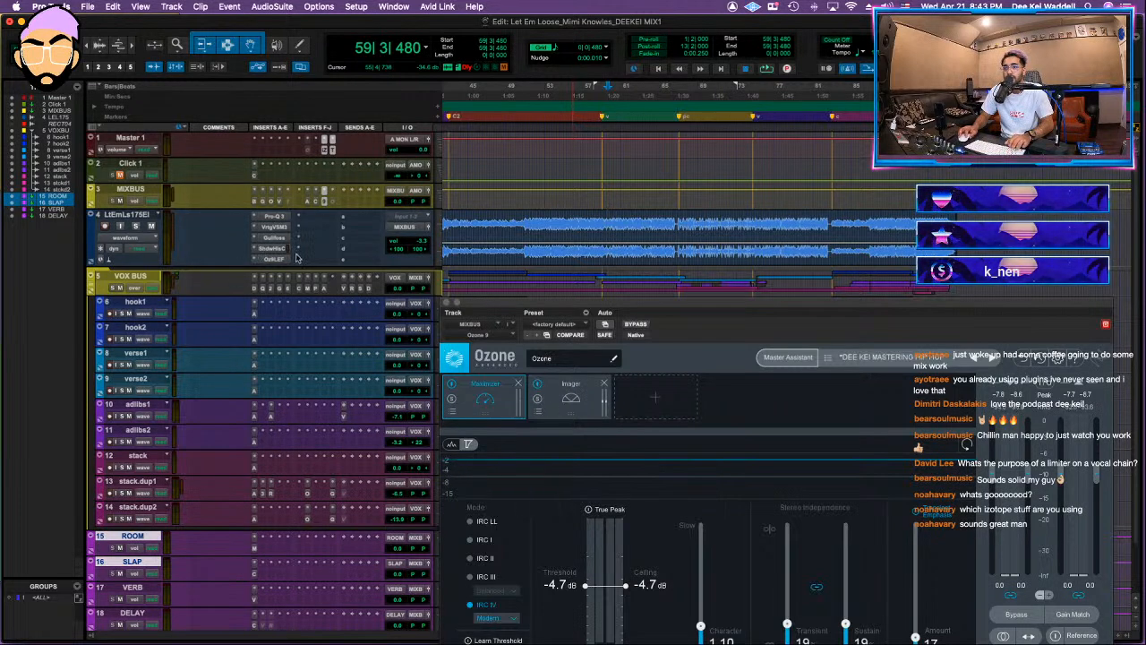
click(330, 194)
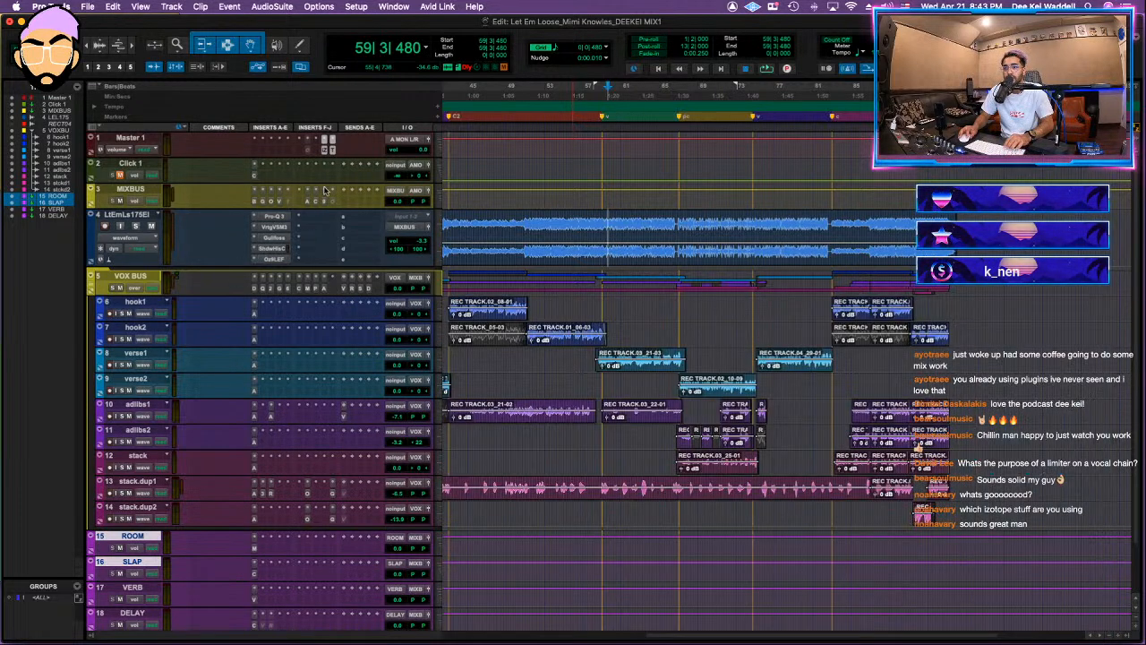
click(326, 190)
text(maxim)
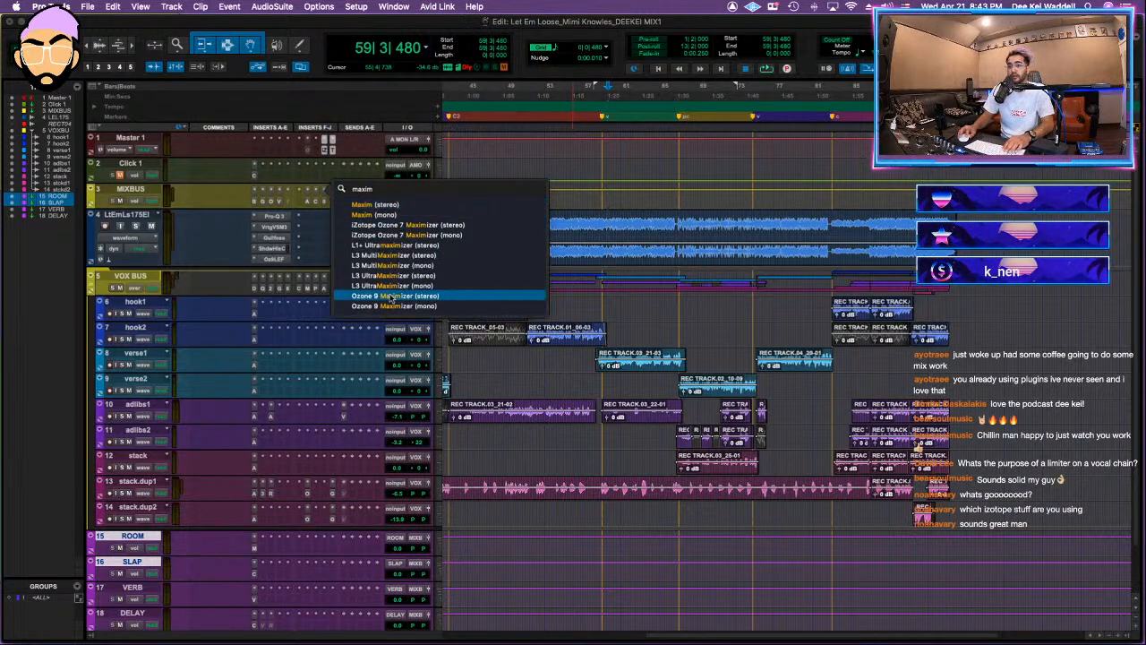
click(413, 297)
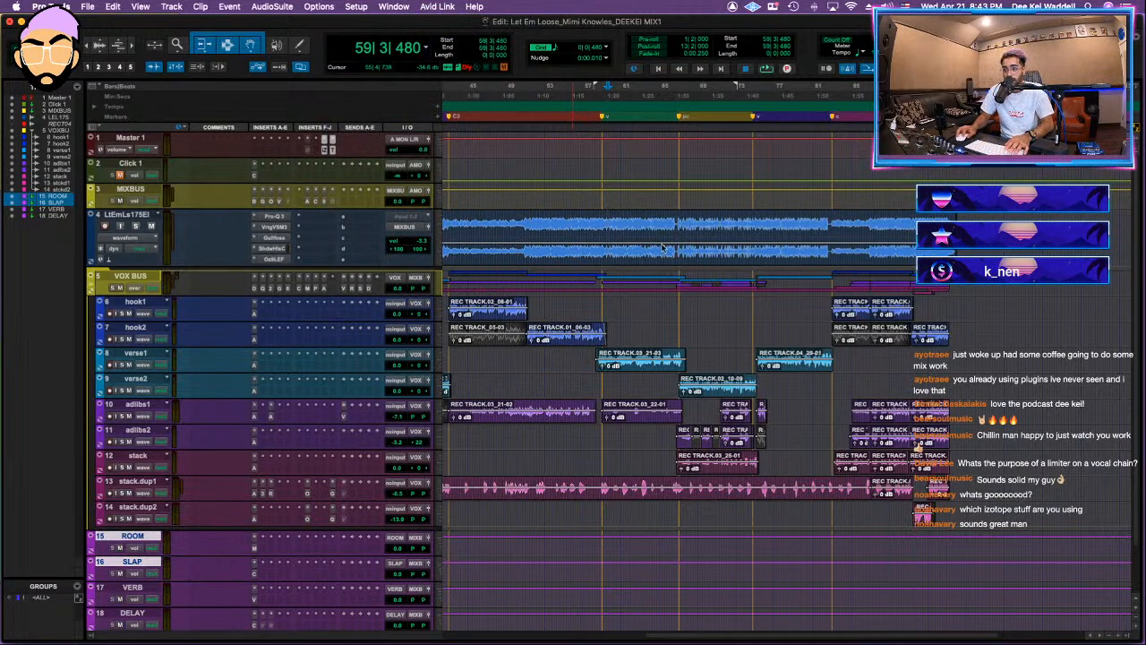
Step: Set the MIXBUS Maximizer's linked threshold and ceiling to -8.1 dB, try IRC IV, dismiss the CPU warning and return to IRC I
key(space)
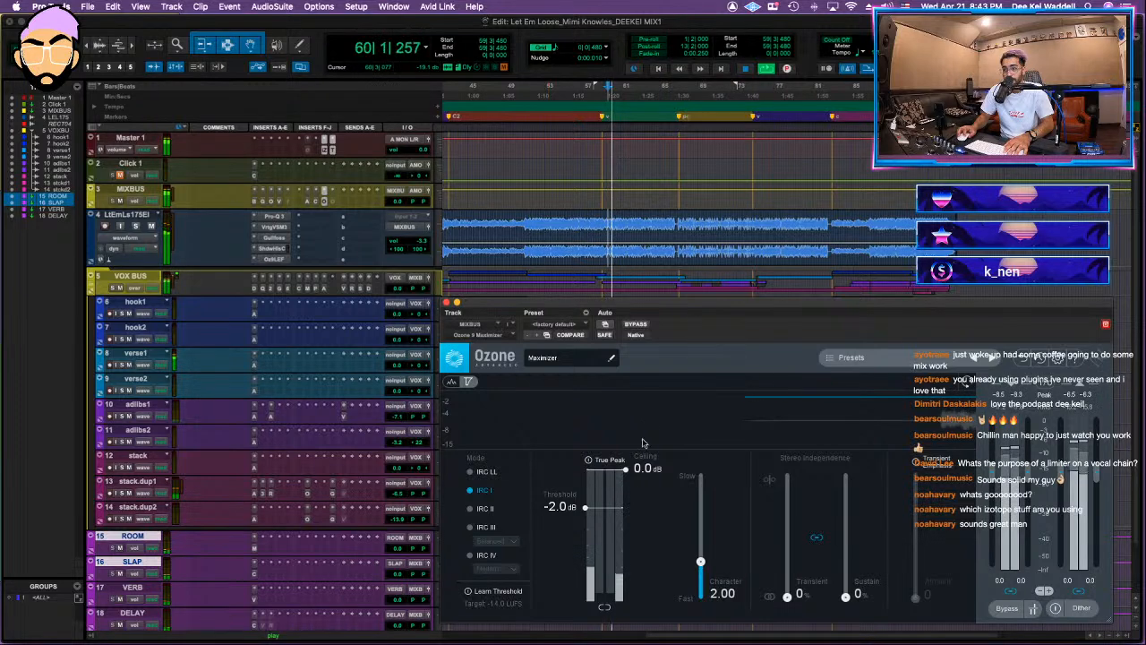
drag(585, 508, 565, 565)
click(486, 555)
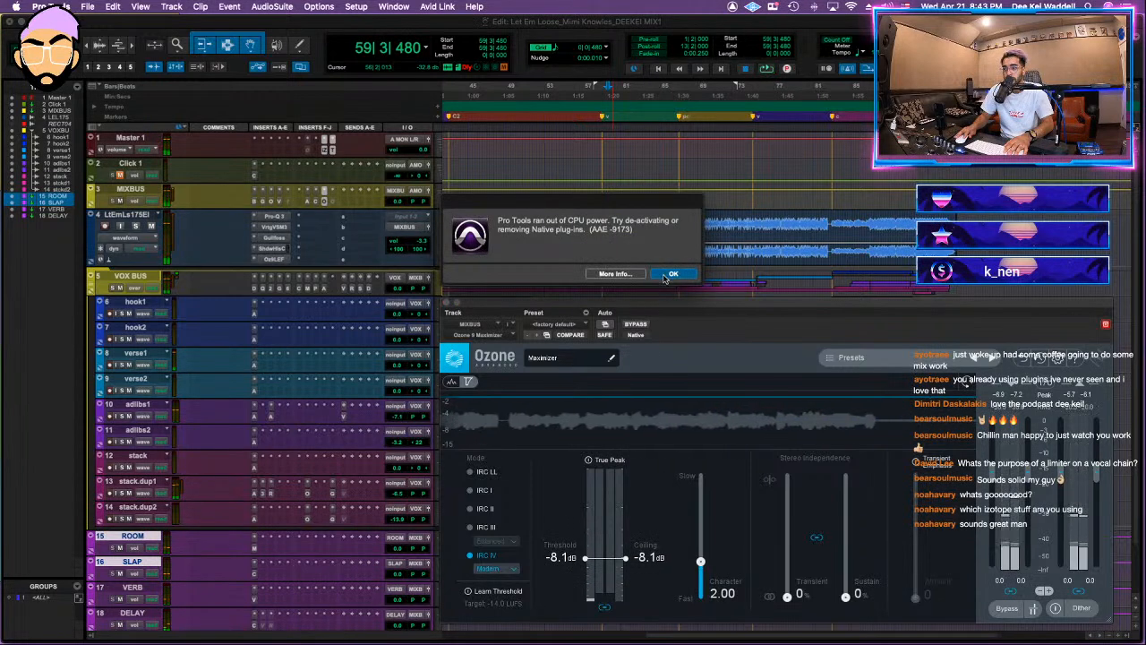
click(673, 274)
click(484, 490)
key(space)
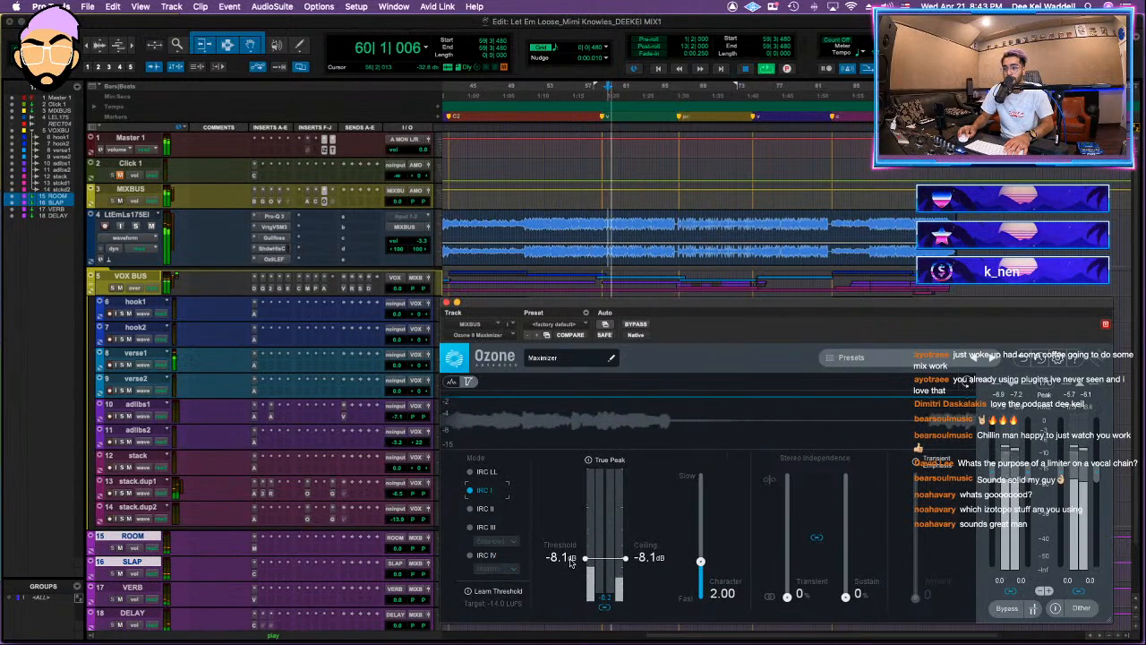
Step: Lower the Maximizer's threshold and ceiling to -8.8 dB, set linked transient and sustain stereo independence to 29%, and close the plug-in
drag(571, 561, 570, 564)
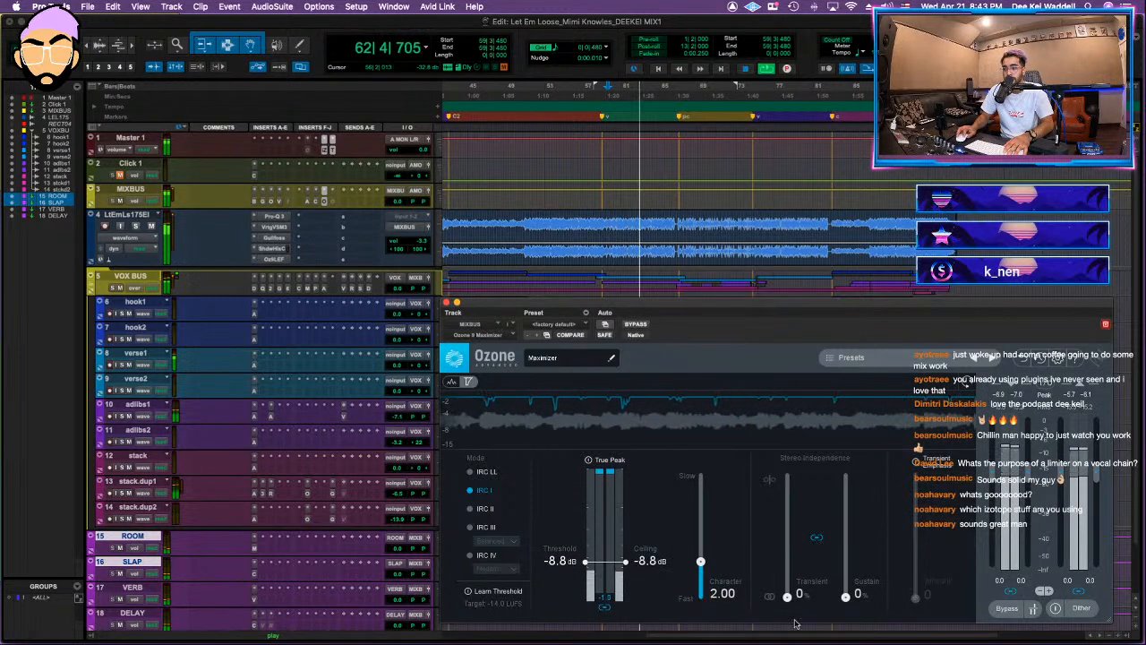
drag(788, 598, 787, 562)
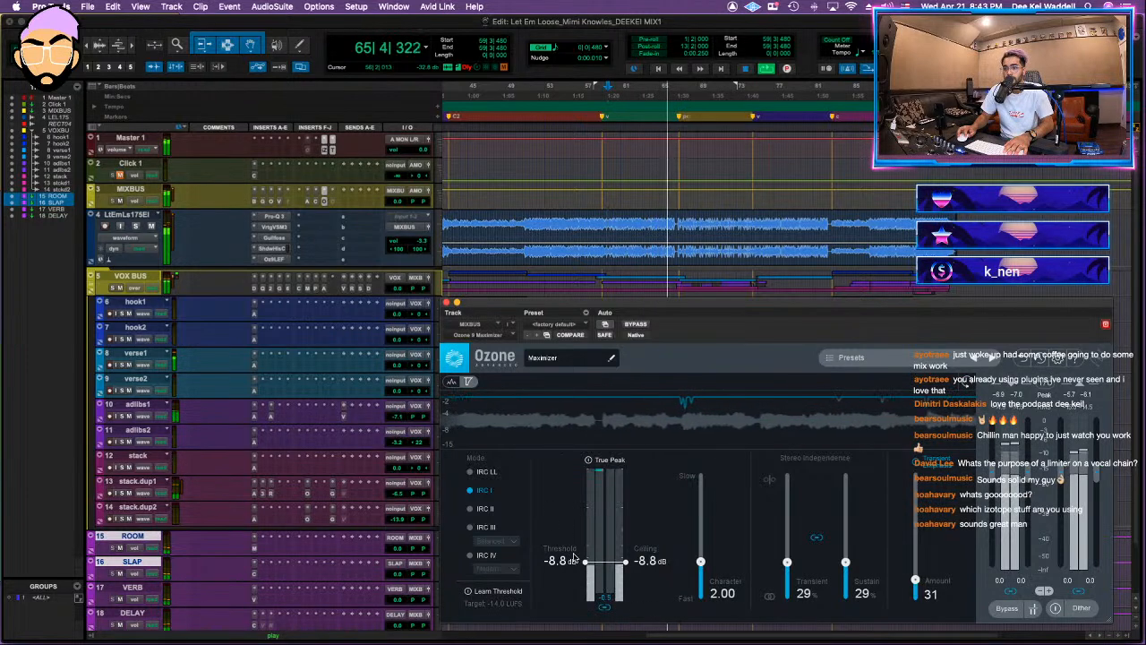
click(447, 302)
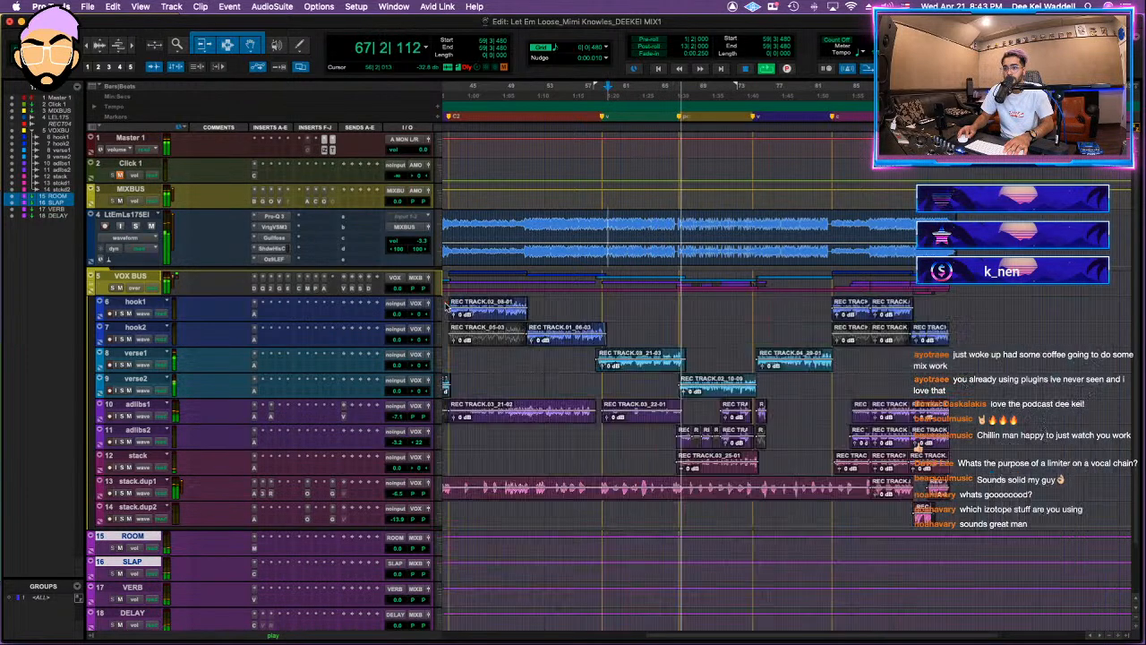
Step: Set the instrumental's volume to -2.9 dB, then enable the bypassed Oxford Limiter on MIXBUS with an input gain of +9.71 dB
click(421, 242)
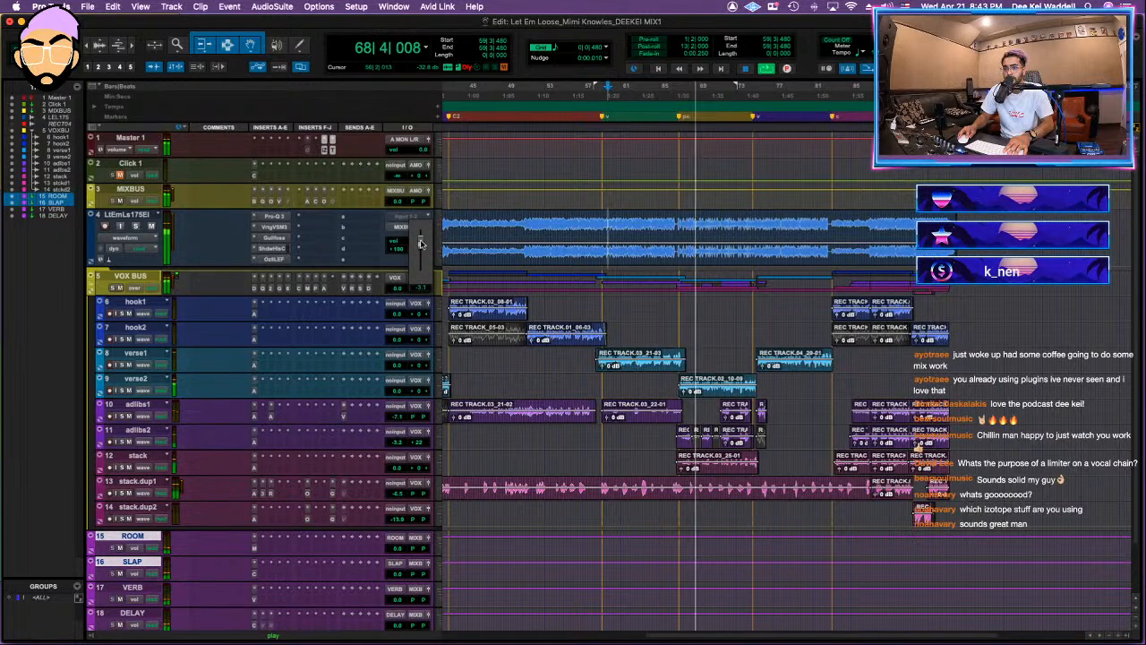
click(332, 202)
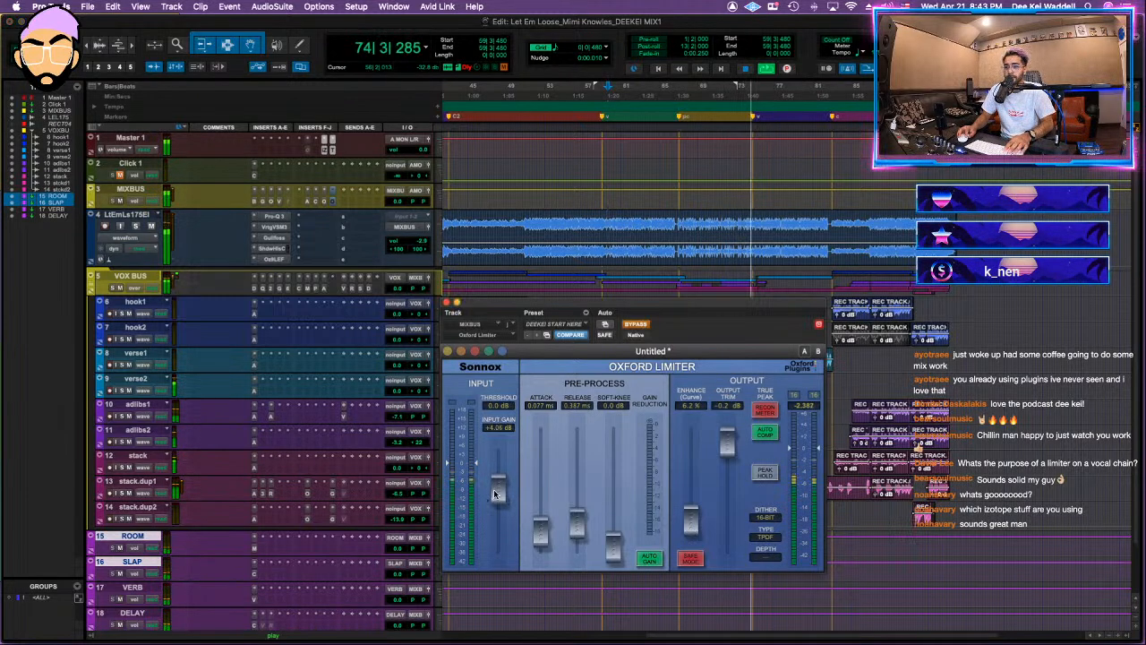
click(638, 323)
mouse_move(498, 498)
mouse_down()
mouse_move(507, 467)
mouse_move(502, 479)
mouse_up()
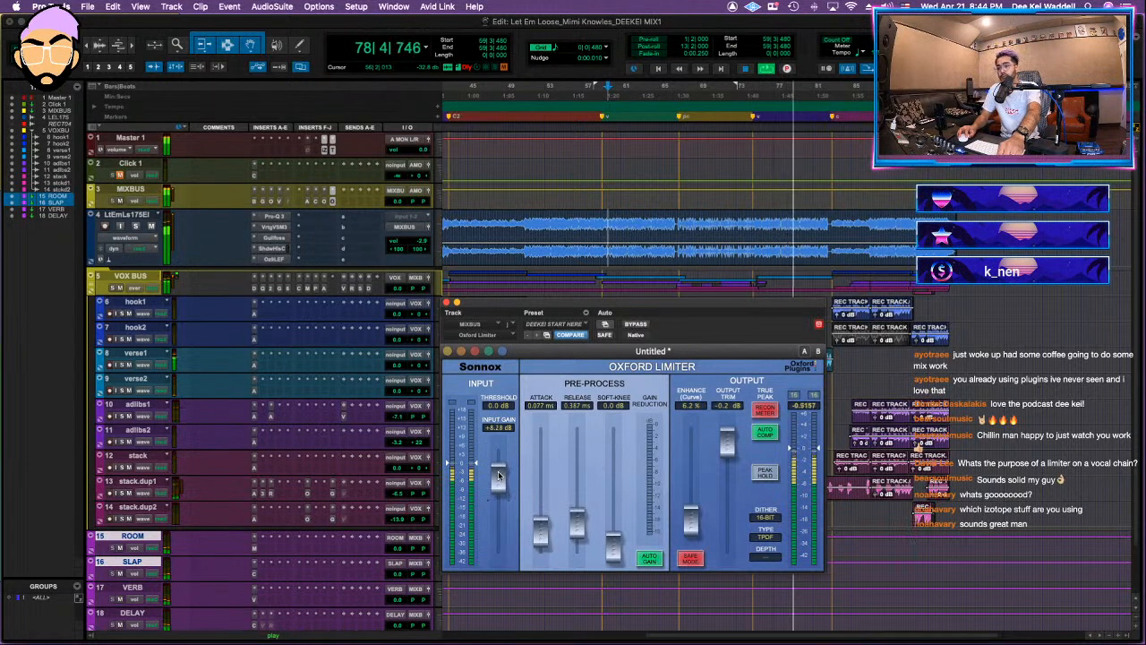
drag(500, 473, 501, 471)
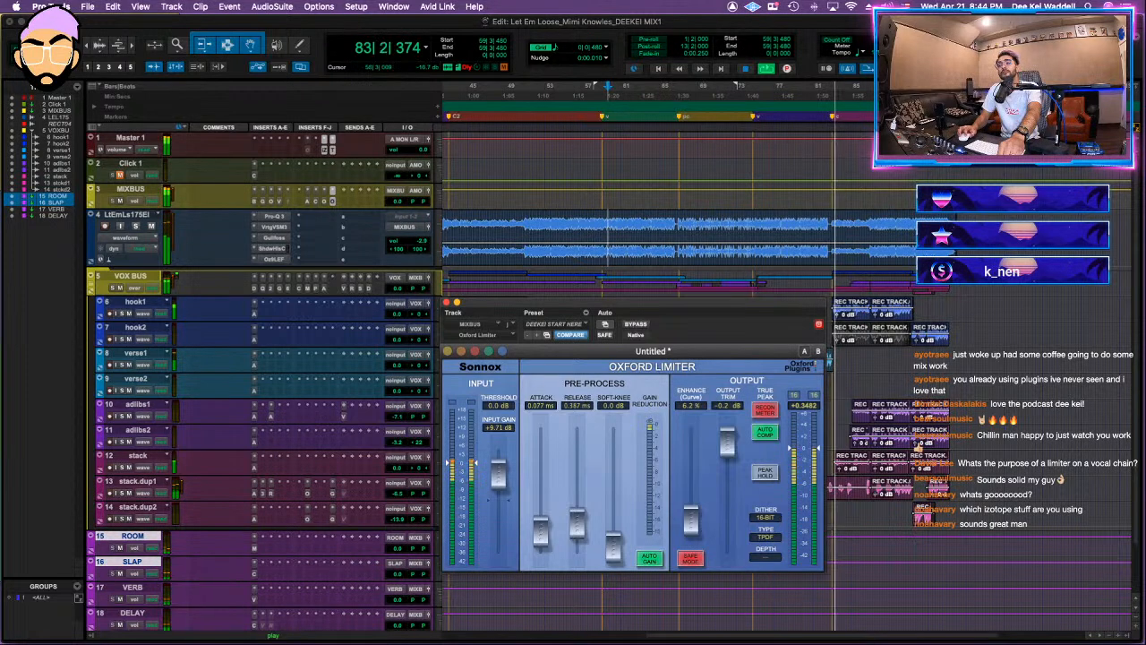
Step: Check the mix's loudness in iZotope Insight on Master 1 while playing from bar 87 and through the song's ending
click(874, 231)
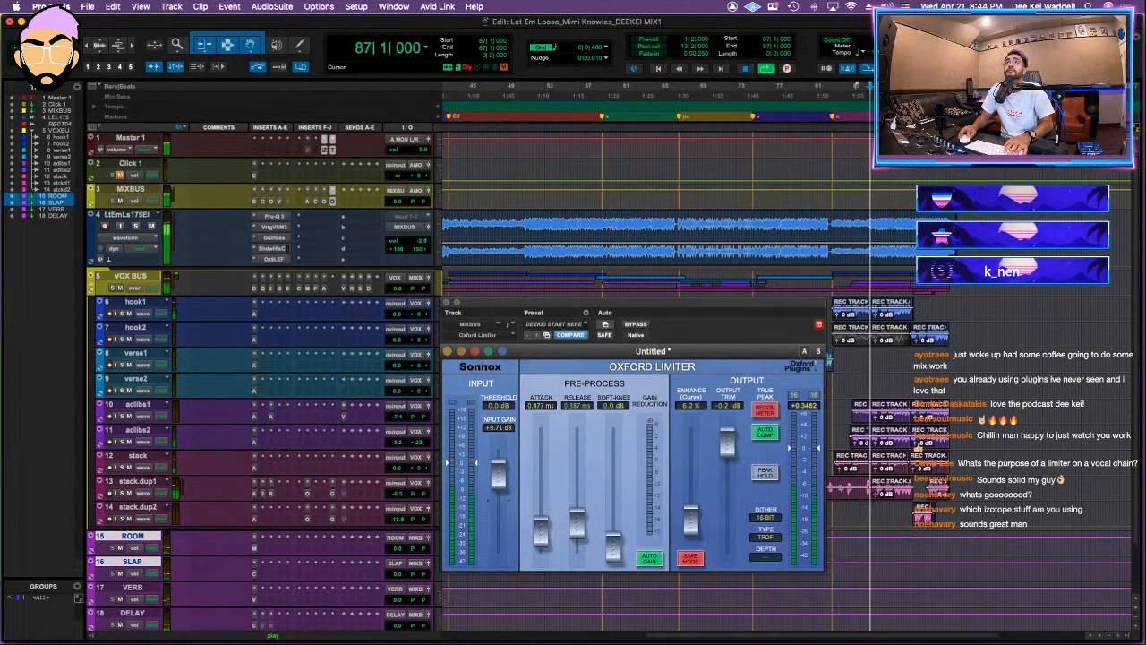
click(325, 149)
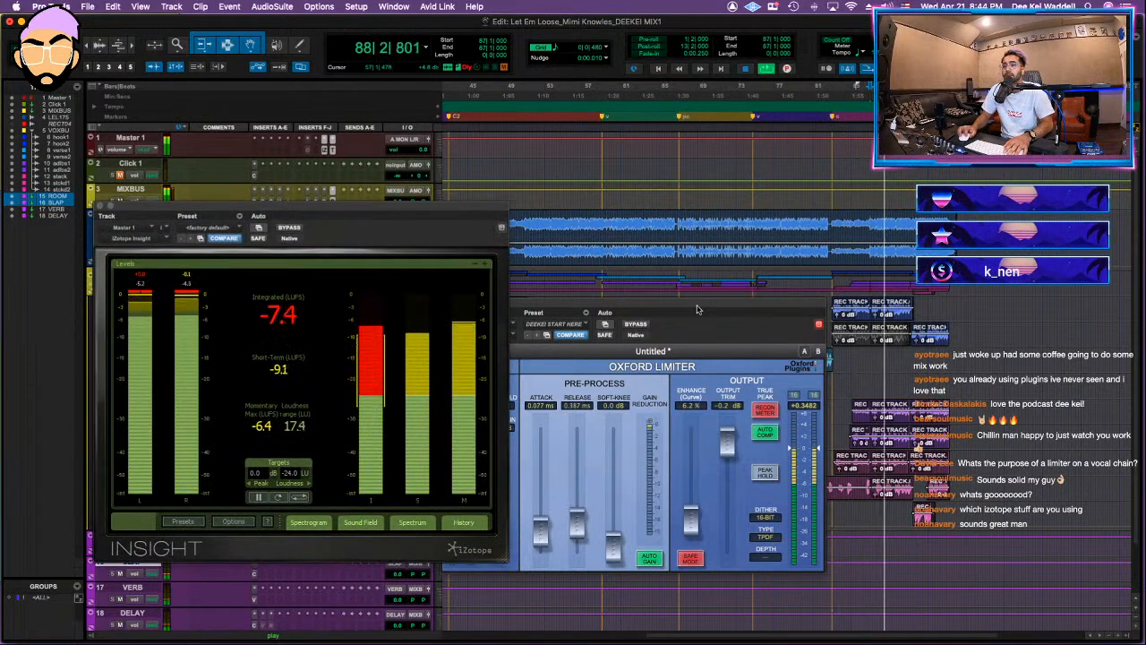
drag(561, 320, 683, 283)
click(569, 266)
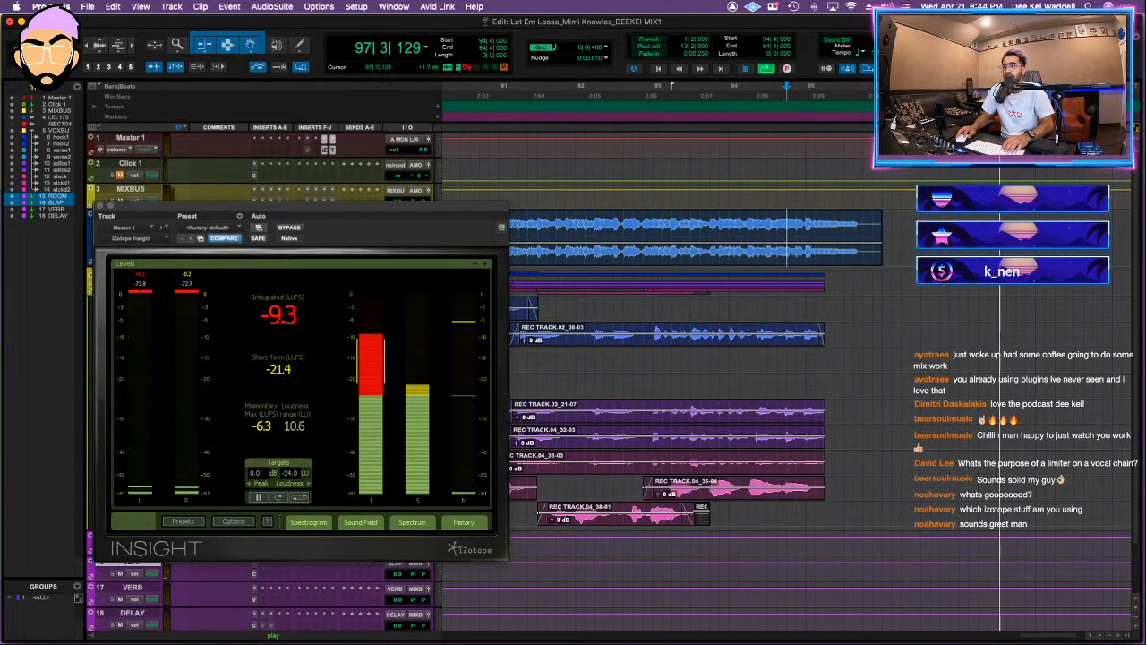
key(space)
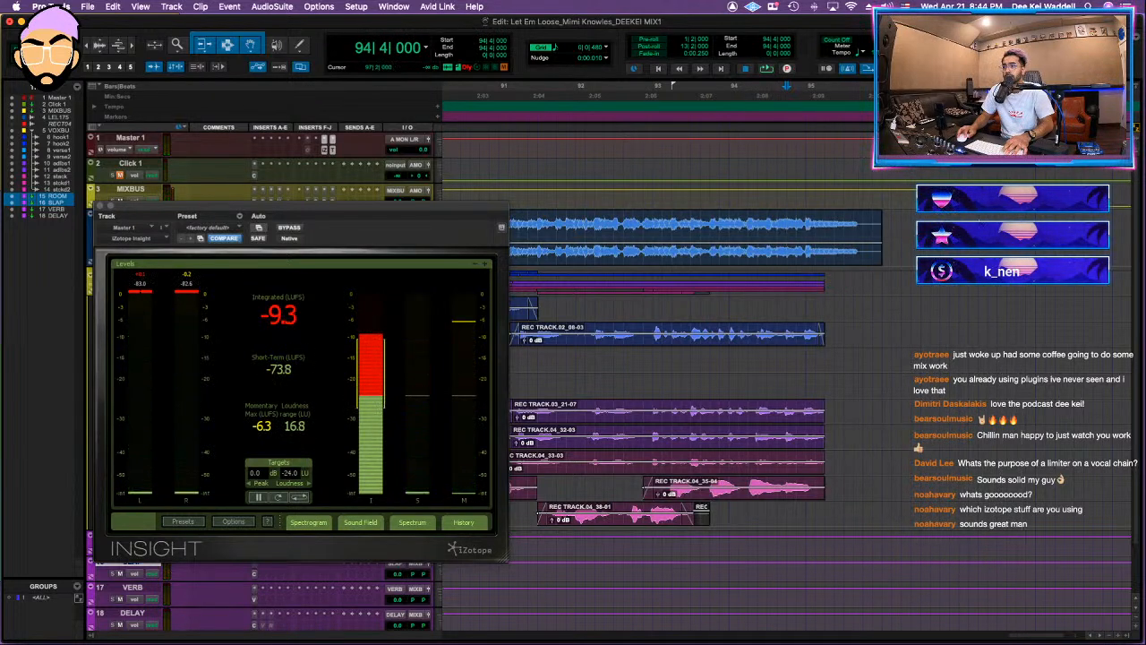
Step: Select the full song across all tracks from 2|4|480 to 97|2|480 and briefly audition the start
drag(988, 134, 462, 139)
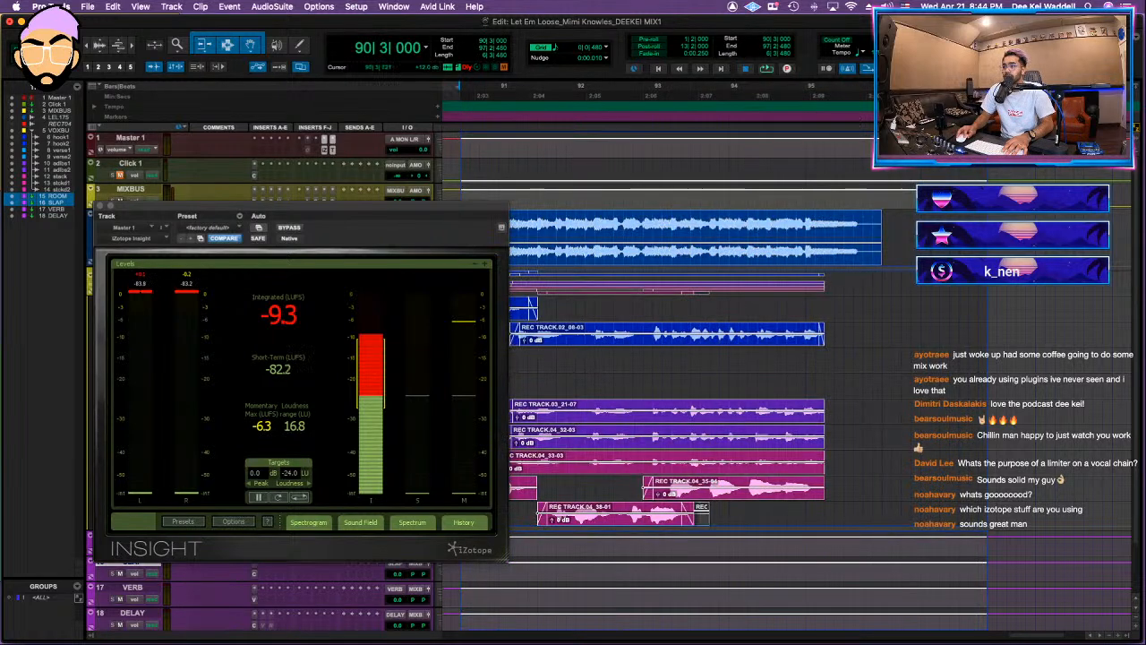
key(Return)
drag(485, 115, 587, 125)
key(space)
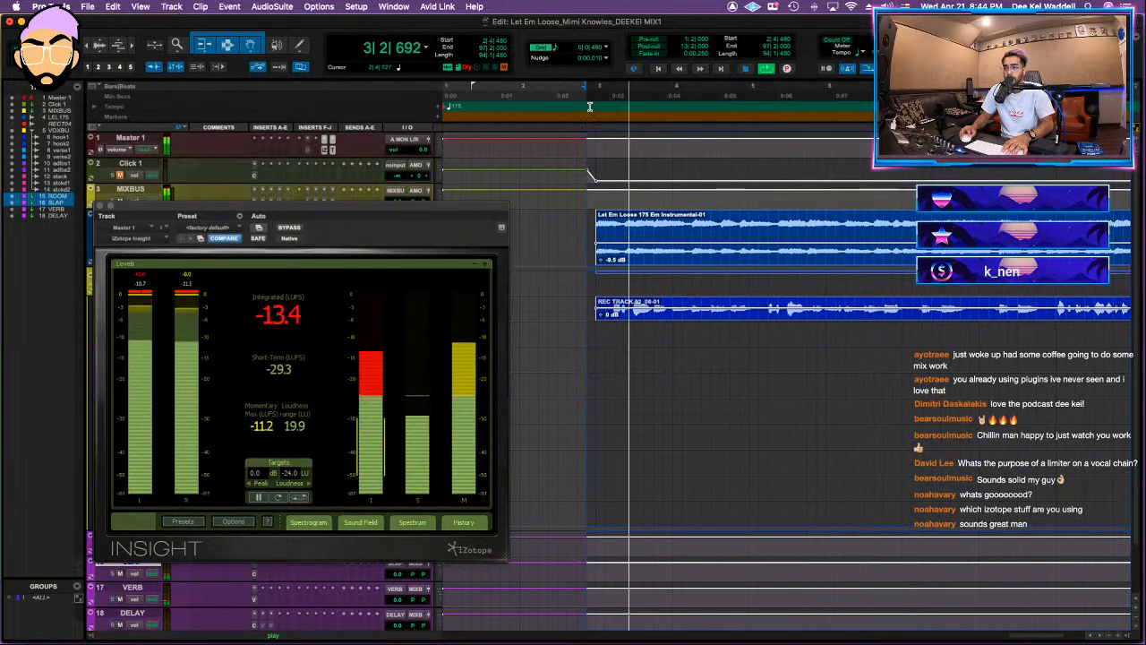
key(space)
Step: Bring up the Bounce Mix settings and end the file name with DEEKEI MIX1
key(super+alt+b)
key(Right)
key(BackSpace)
key(BackSpace)
key(BackSpace)
key(BackSpace)
key(BackSpace)
text(E)
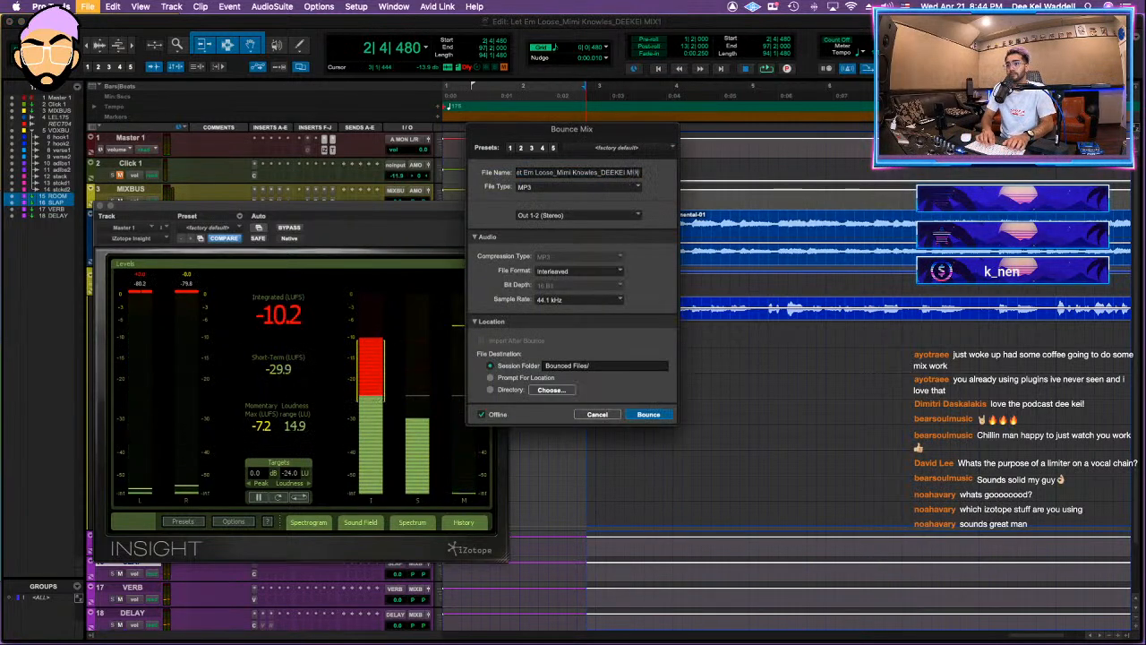
text(KEI MIX1)
key(Return)
key(Escape)
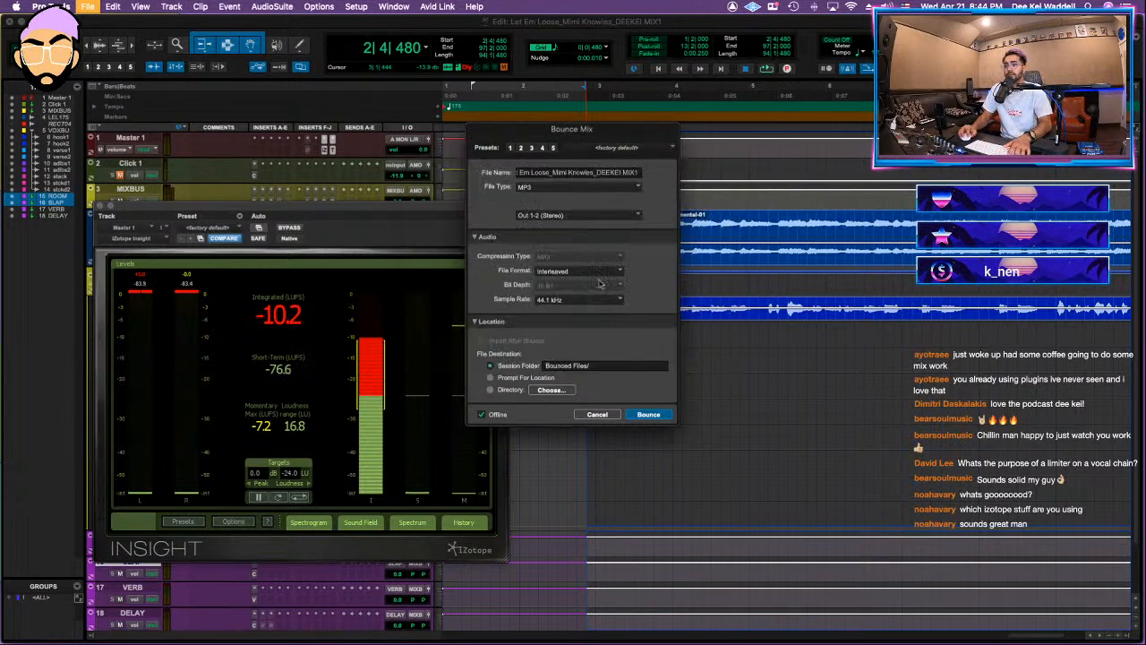
Step: Set the bounce file type to WAV (BWF), turn off offline bouncing and start the bounce
click(553, 190)
click(537, 170)
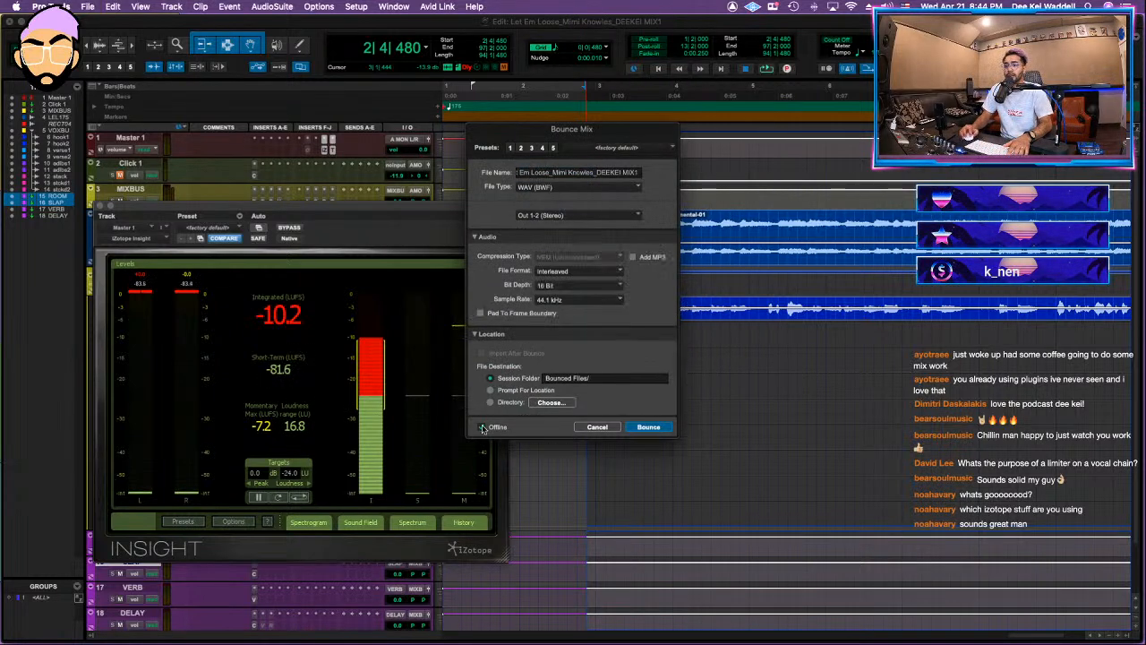
click(650, 427)
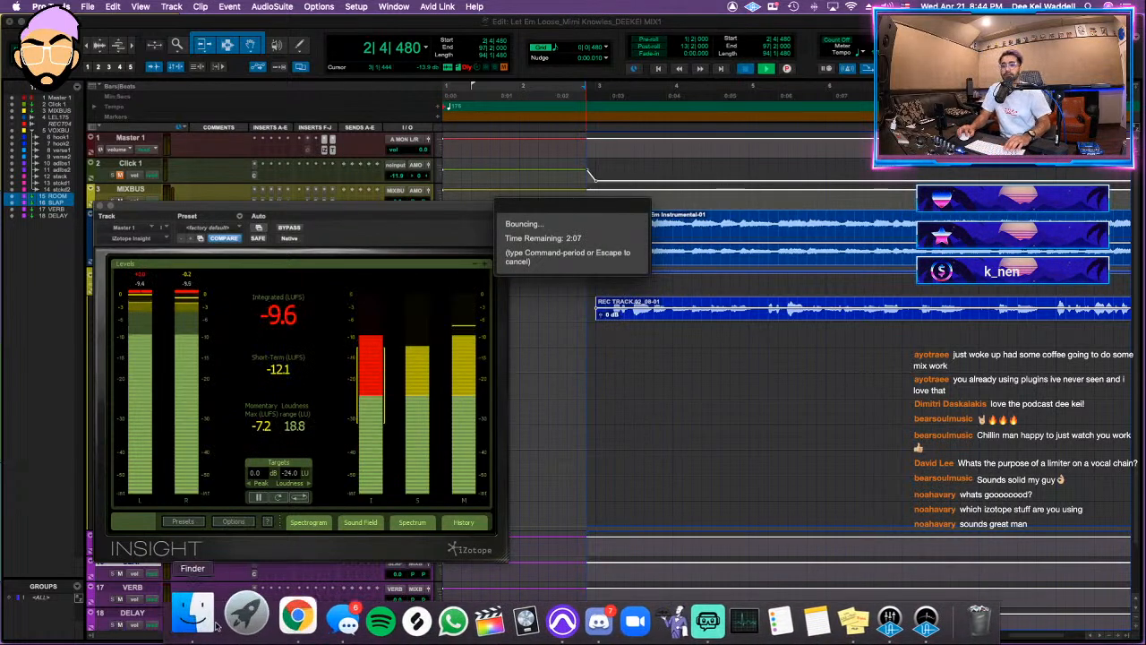
Step: Switch to Finder and give the Let Em Loose session folder a green tag
click(202, 614)
click(582, 312)
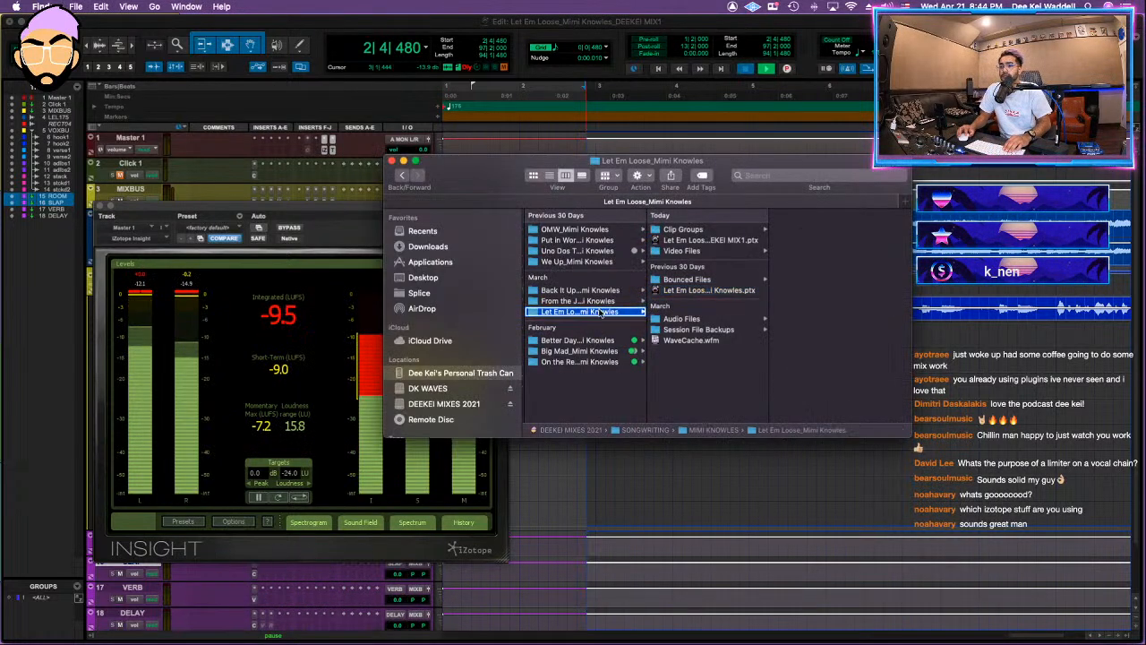
right_click(601, 311)
click(662, 522)
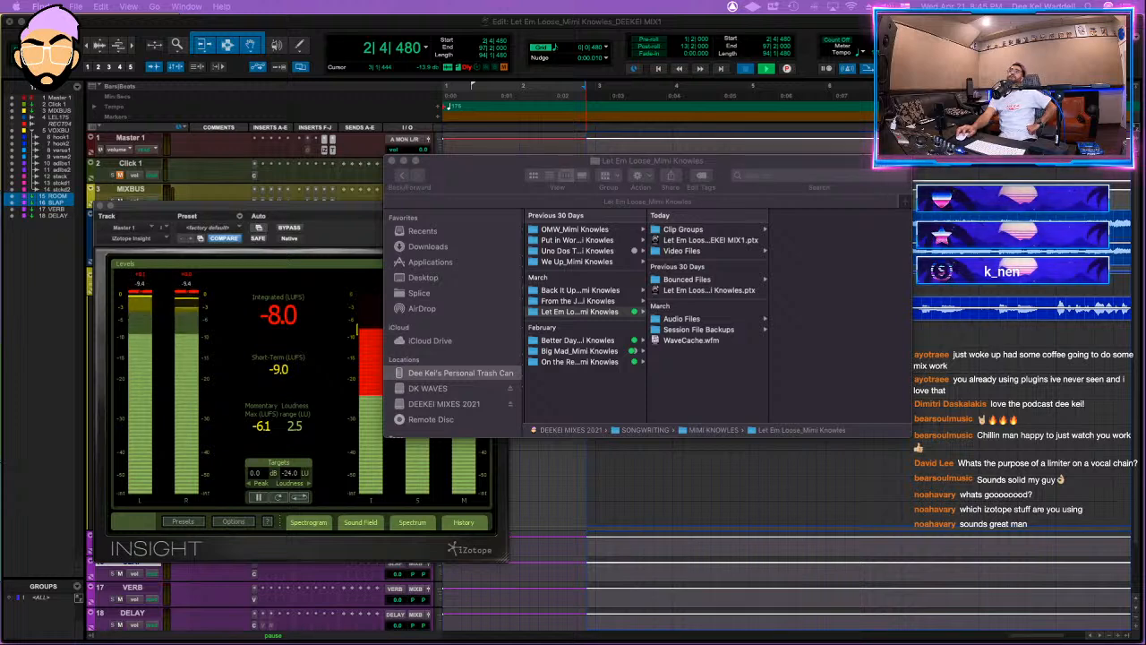
Step: Dismiss the warning, close Insight and freeze the vocal tracks from hook1 through stack.dup2 up to their first insert
click(674, 274)
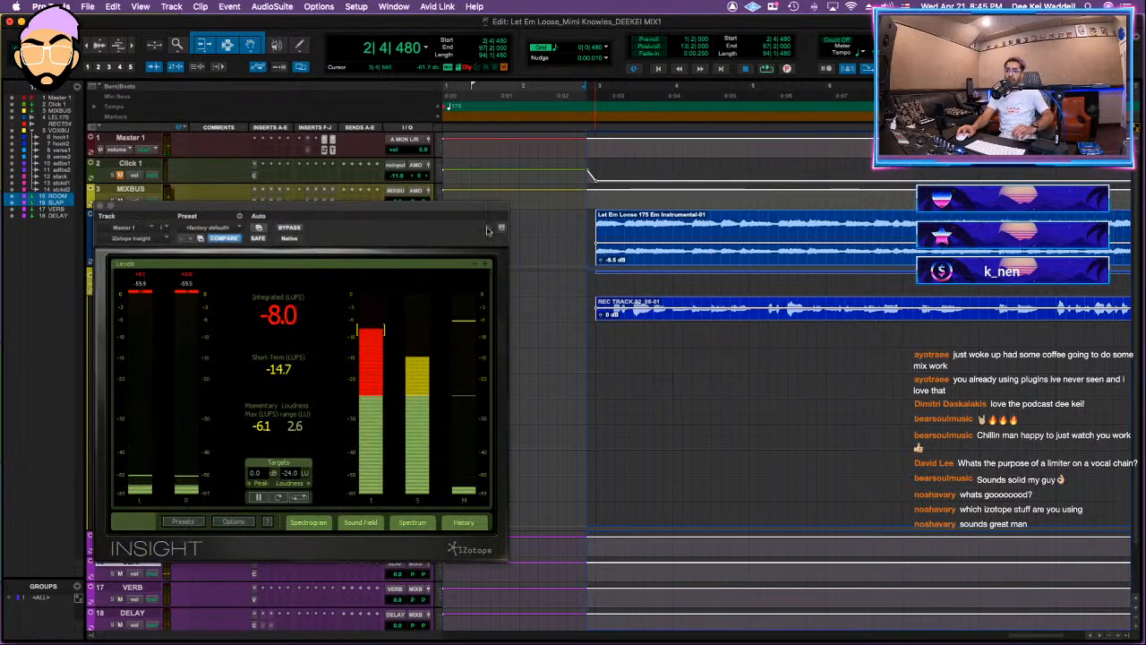
click(100, 205)
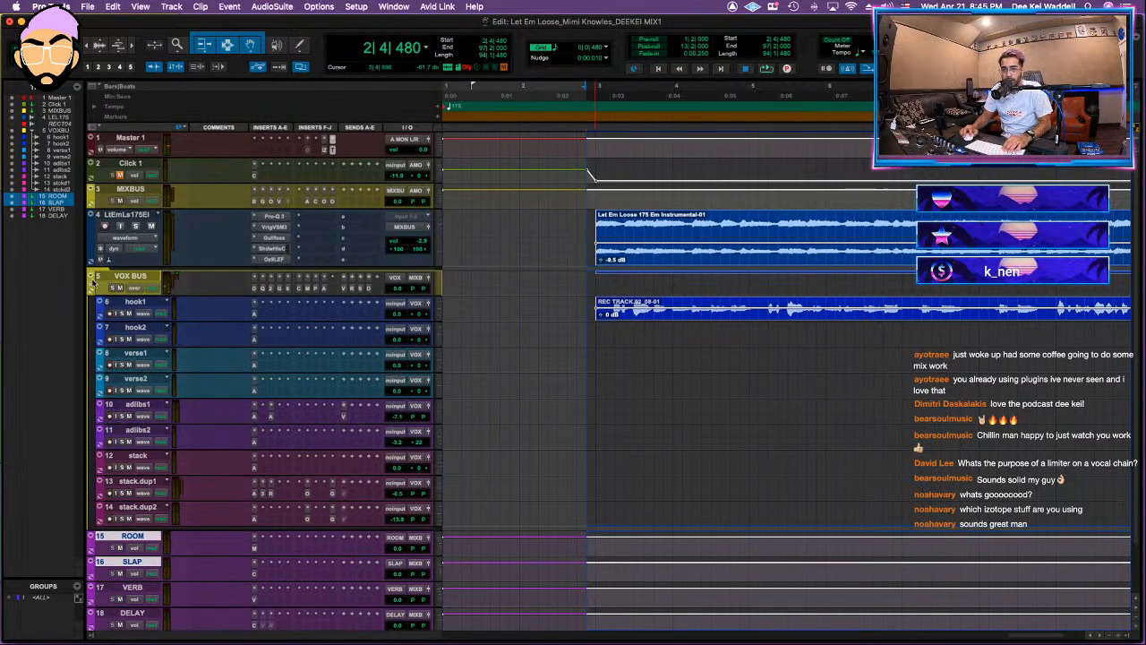
click(144, 304)
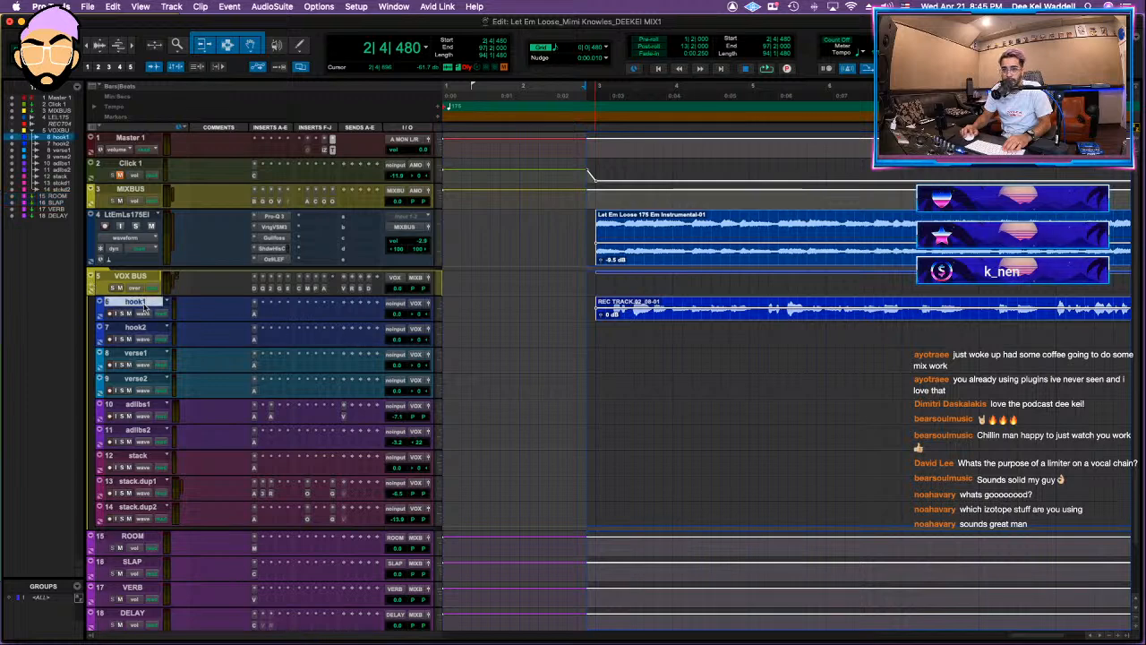
shift+click(155, 507)
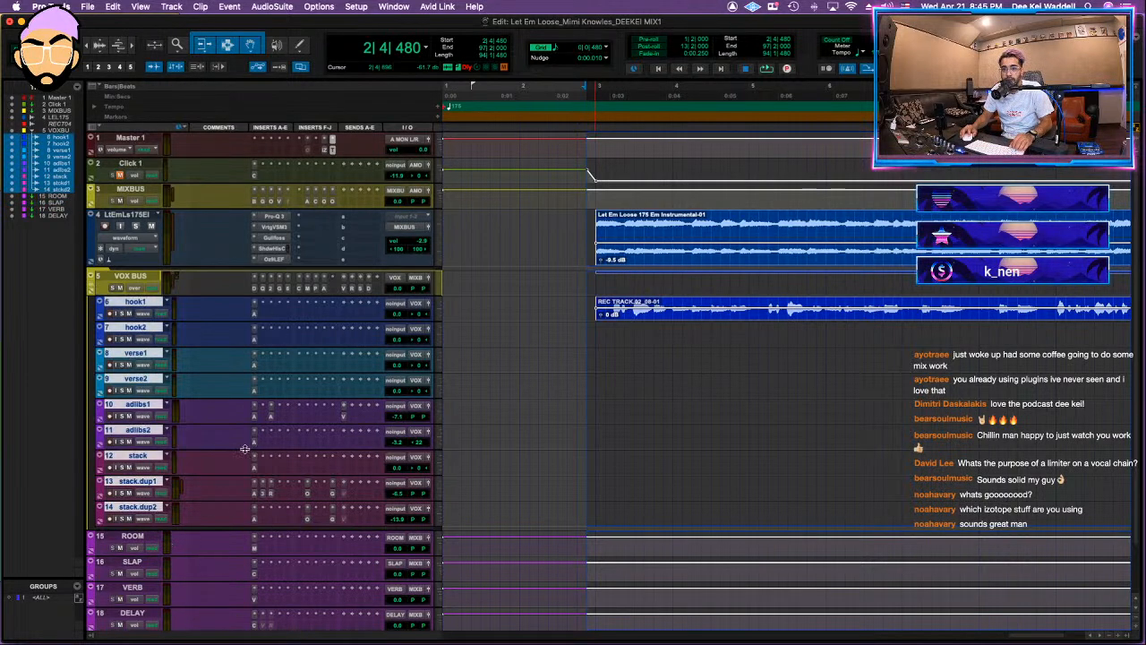
right_click(254, 494)
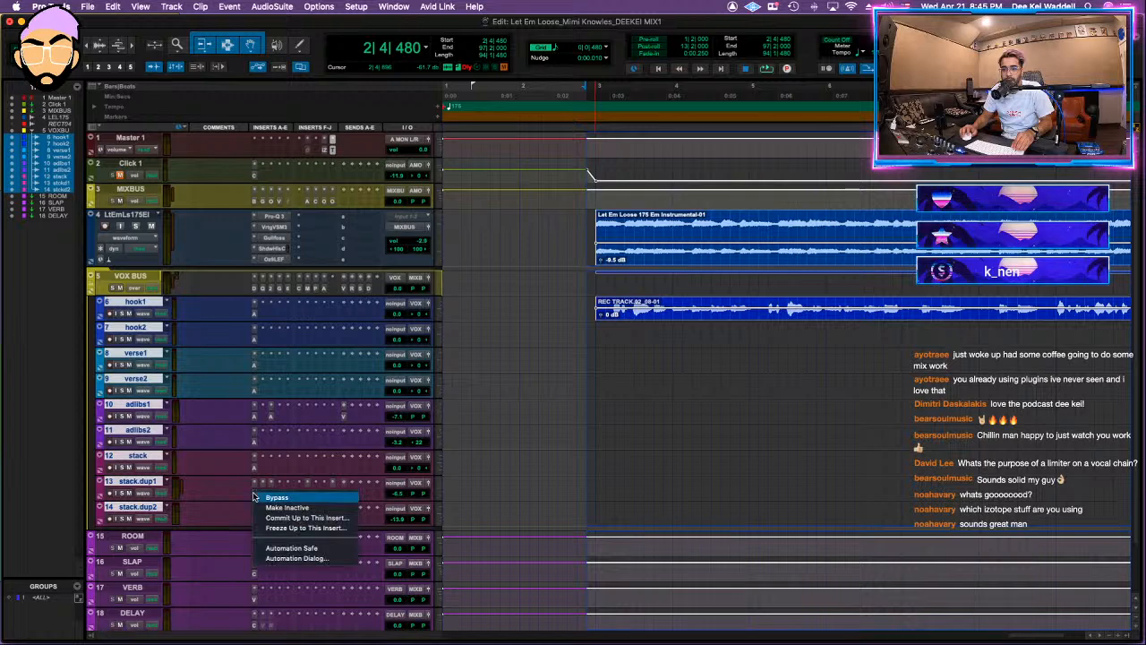
click(309, 529)
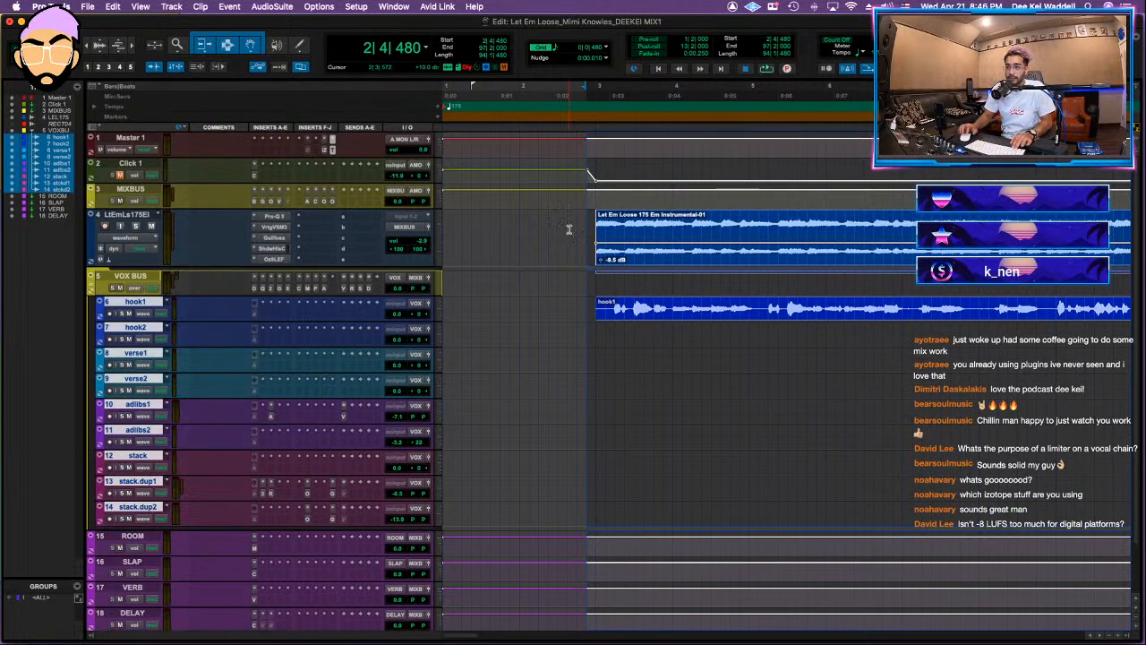
Step: Bounce the selected song again in real time as a 16-bit, 44.1 kHz interleaved WAV from Out 1-2
key(alt+super+b)
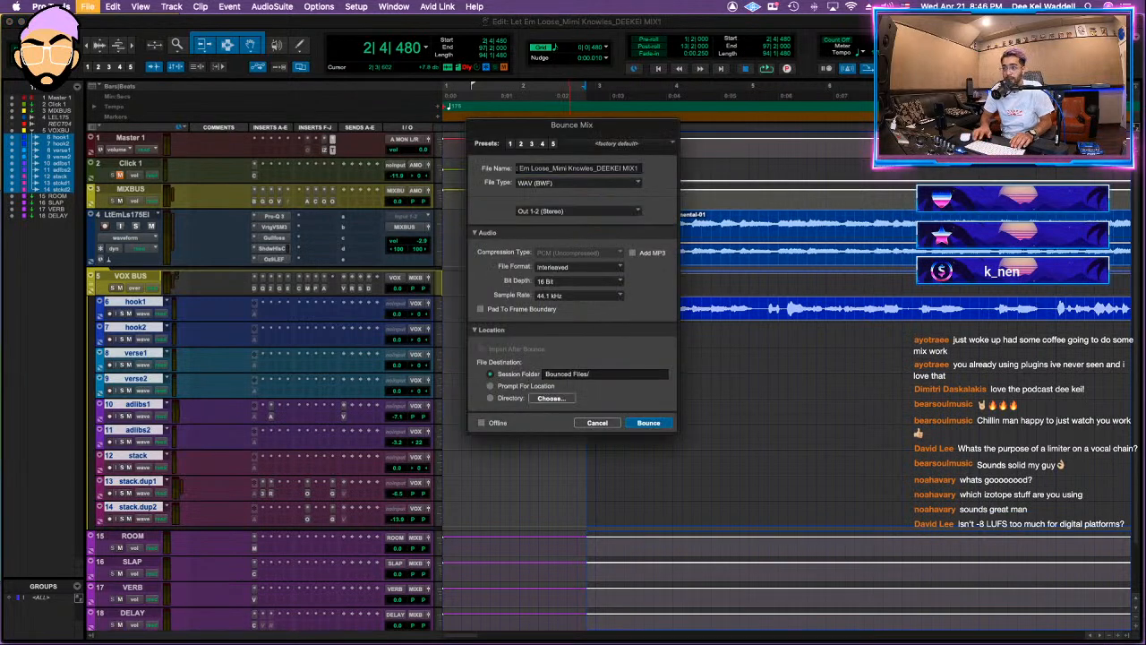
key(Return)
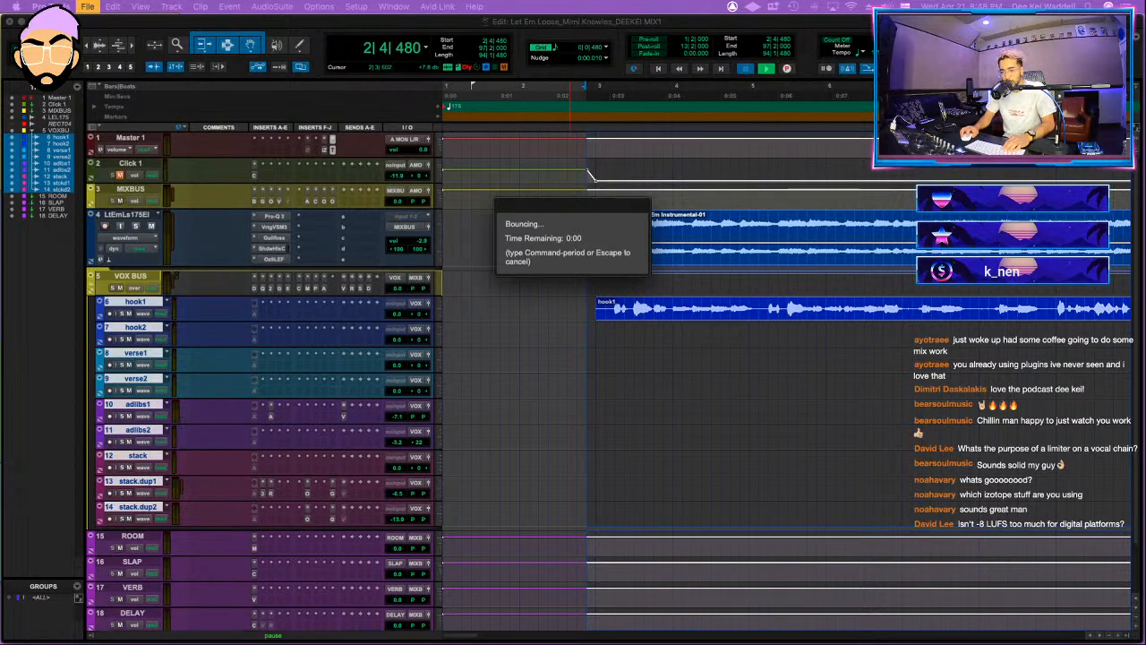
Step: Open the From the Jump session from its folder in Finder and decline saving the detailed session notes report
click(171, 607)
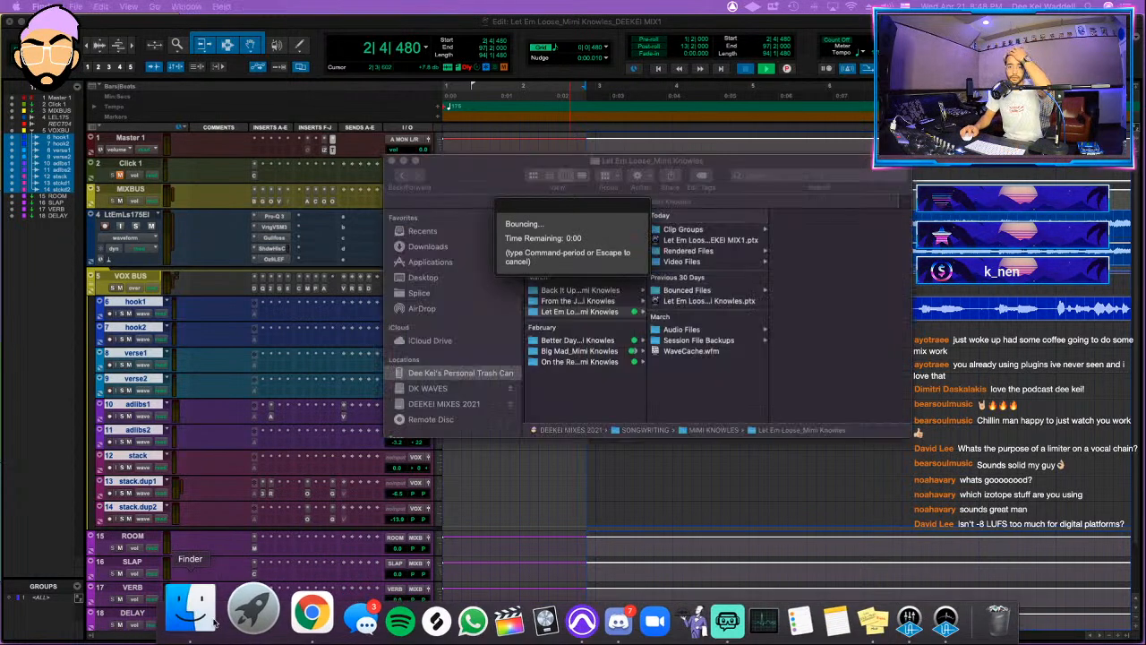
click(627, 312)
click(577, 301)
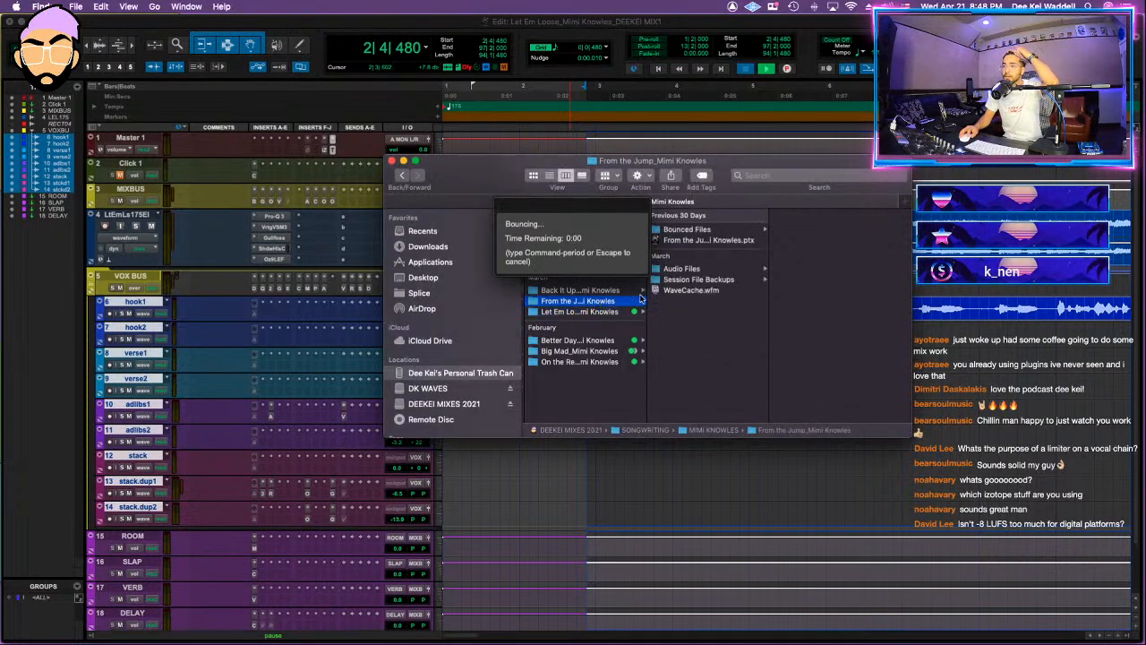
click(695, 242)
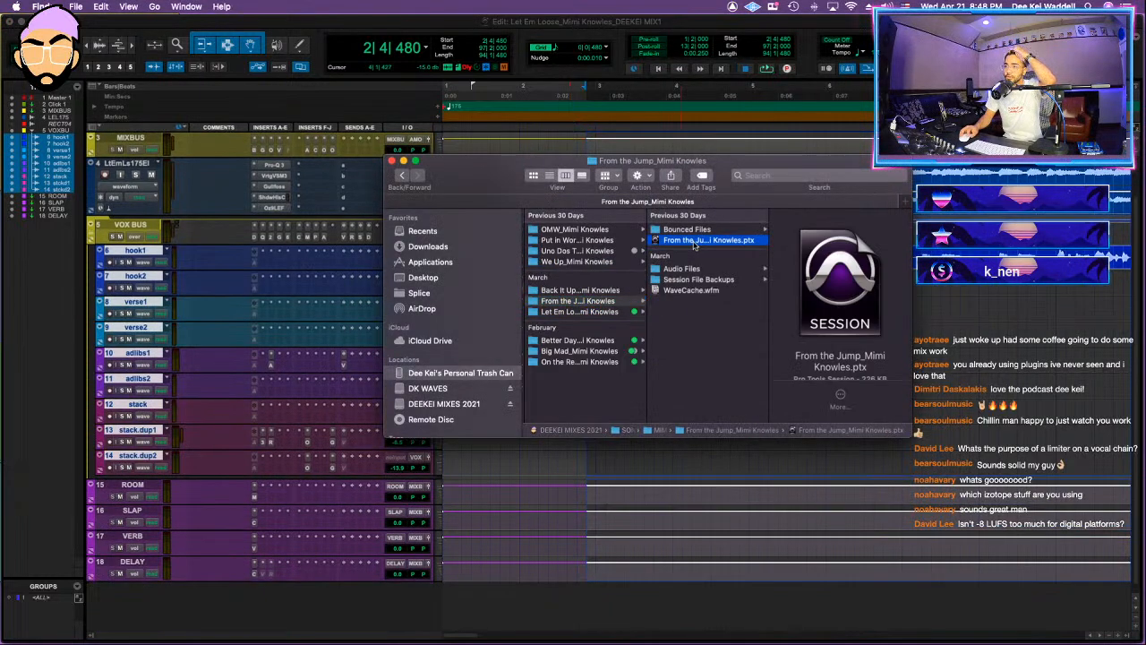
double_click(695, 244)
click(677, 274)
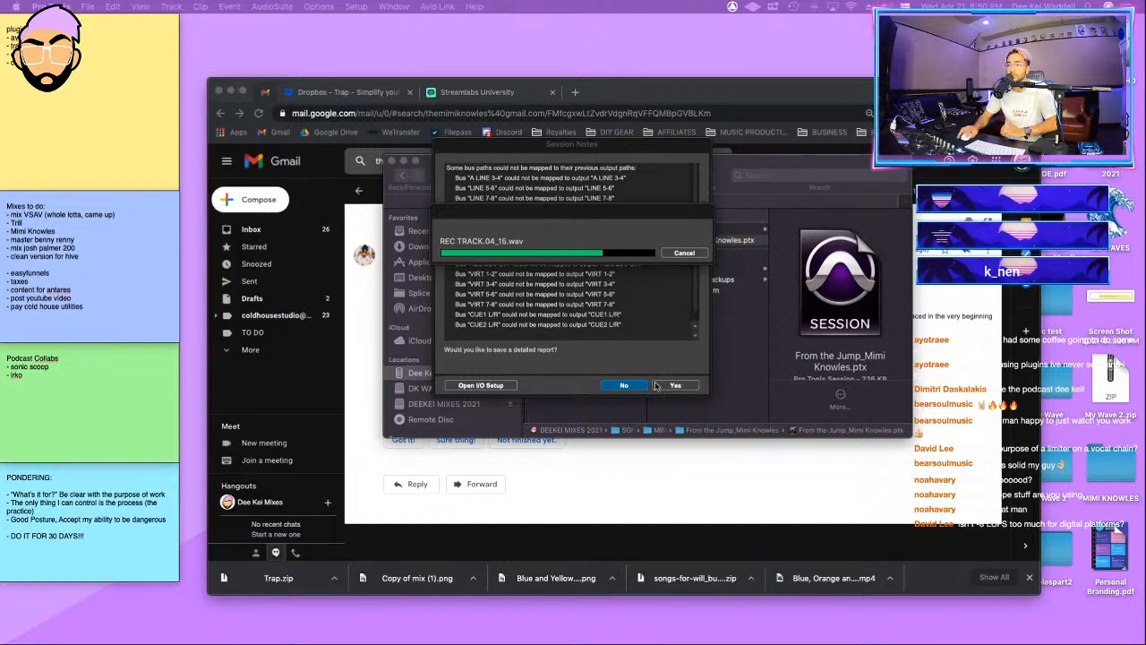
click(627, 385)
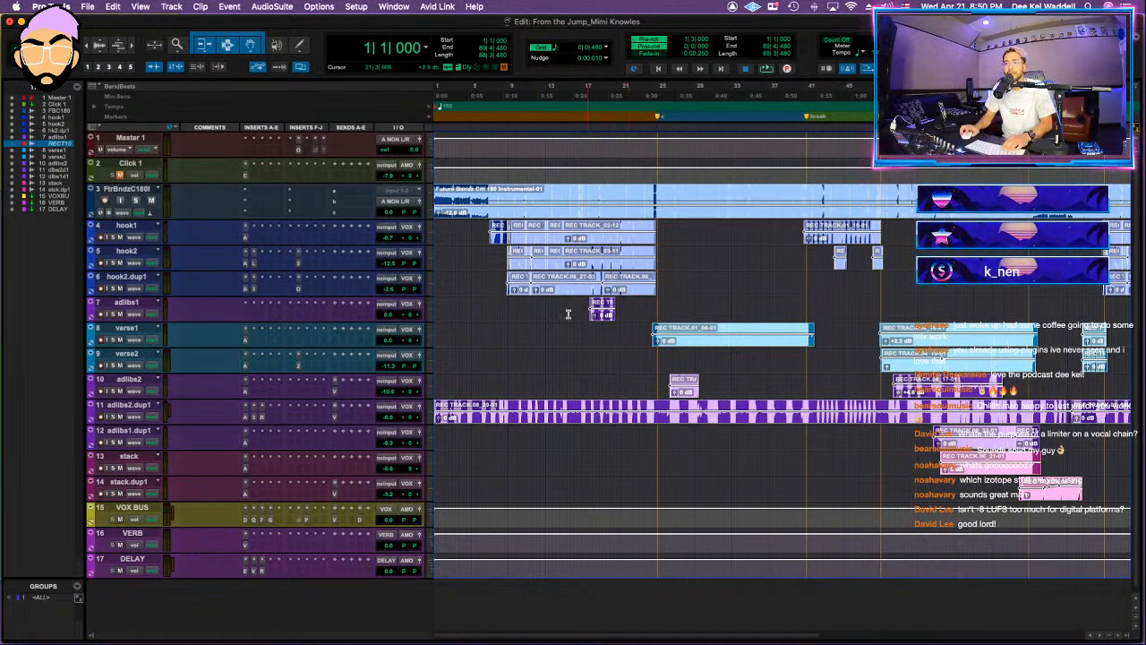
Step: Move the VOX BUS track directly below the instrumental and convert it from an aux to a routing folder
click(469, 187)
key(space)
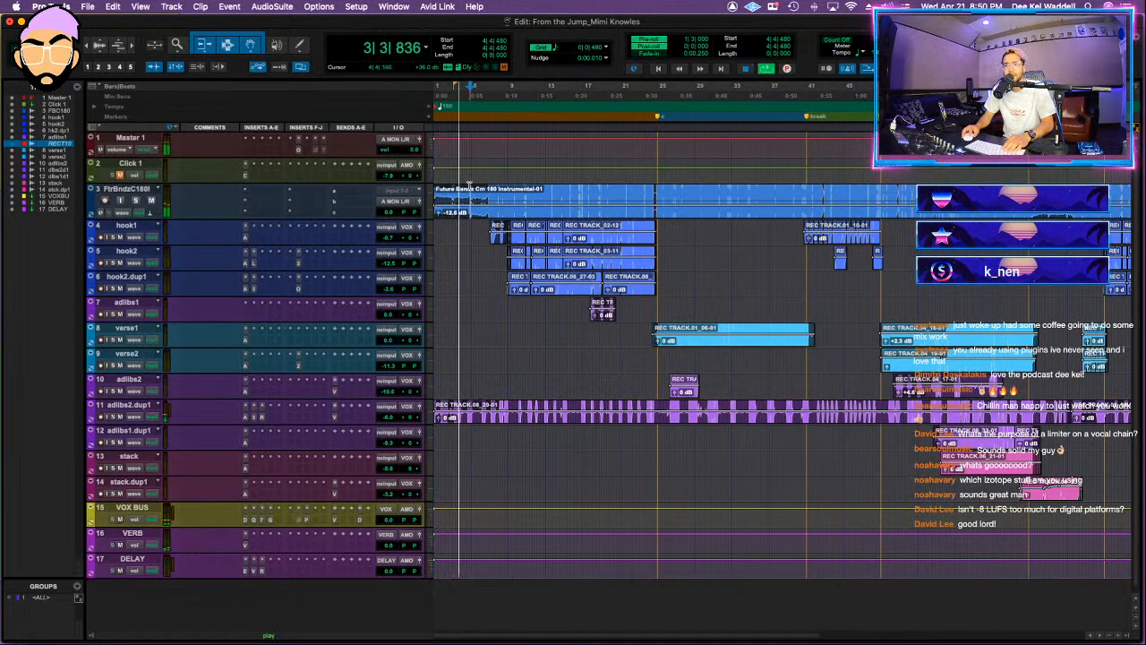
key(space)
drag(140, 507, 144, 230)
right_click(145, 230)
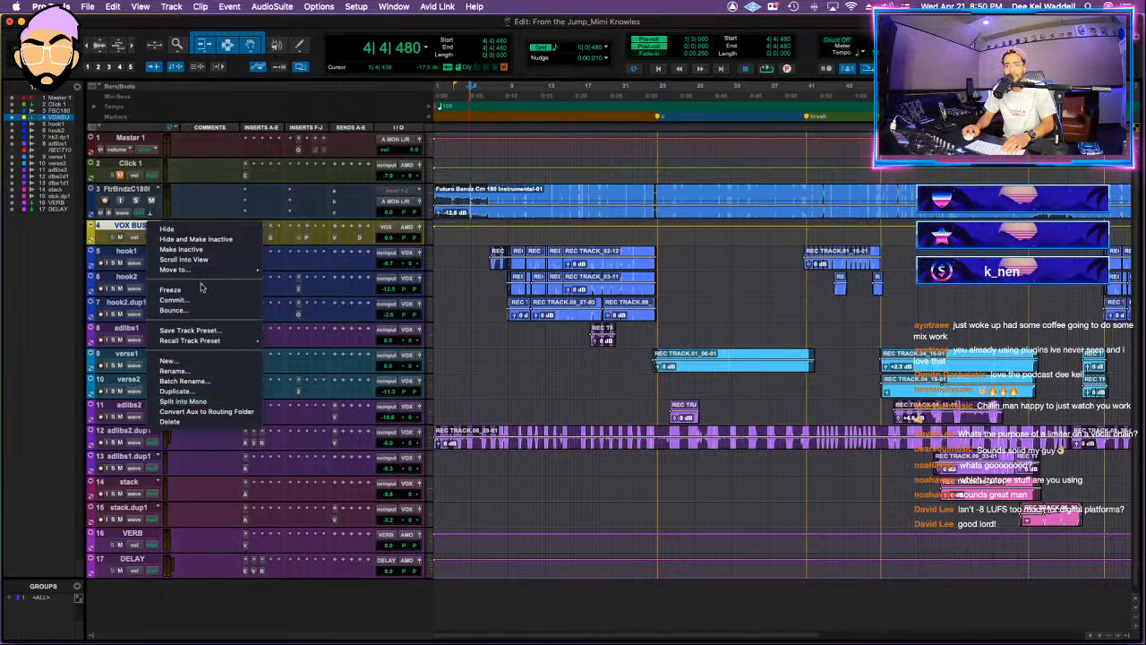
click(204, 410)
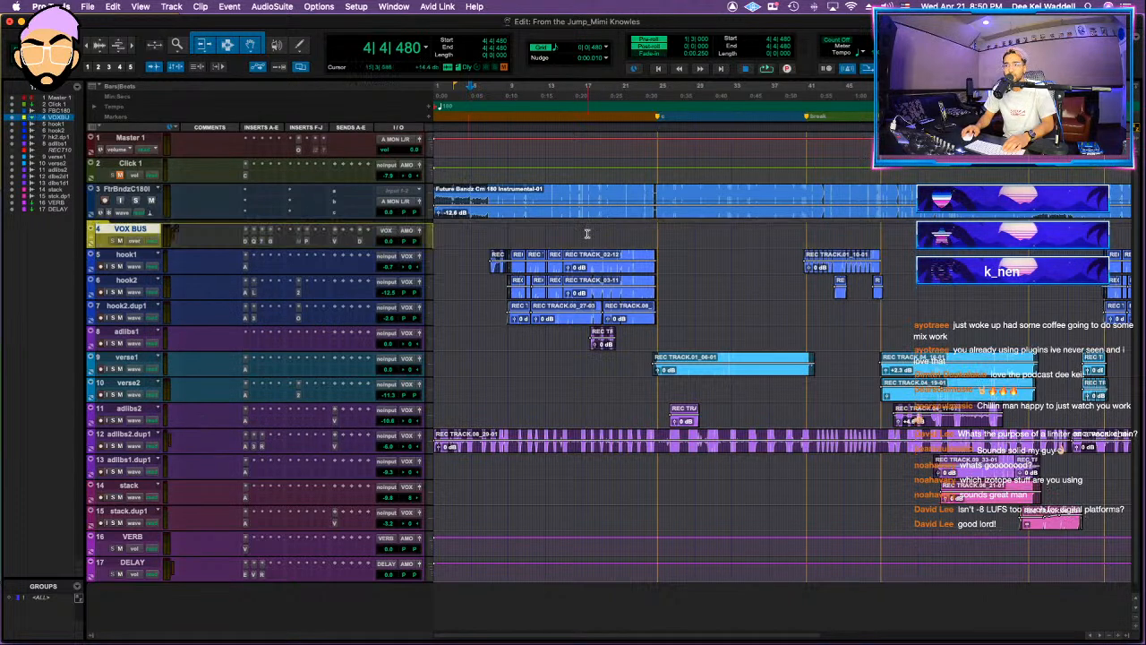
click(426, 240)
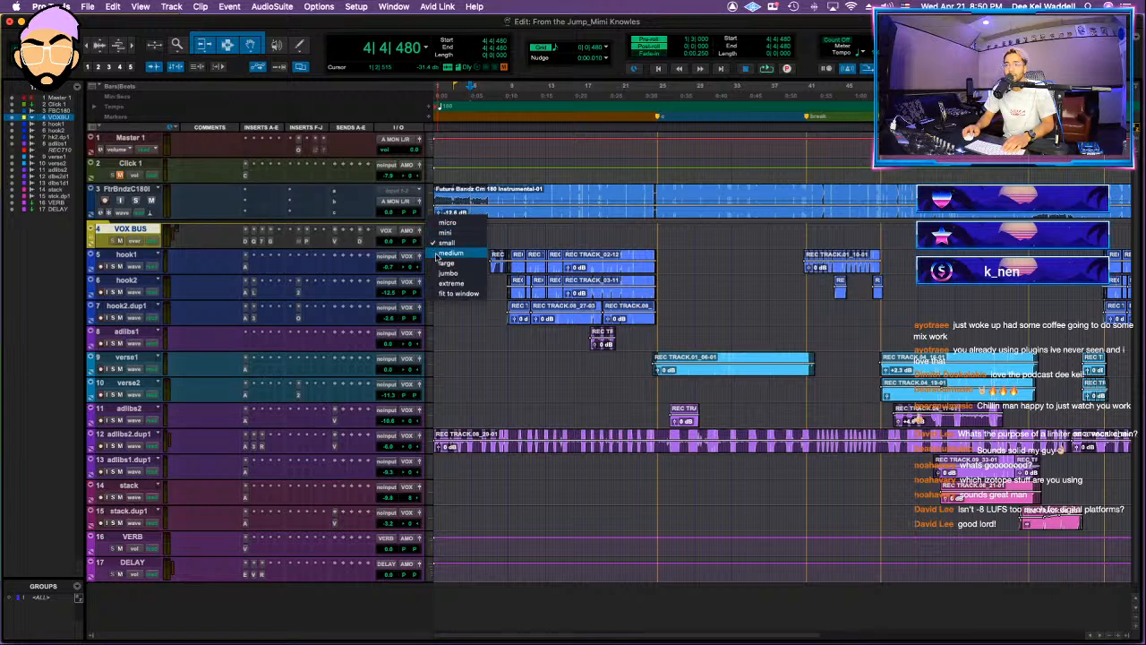
click(436, 244)
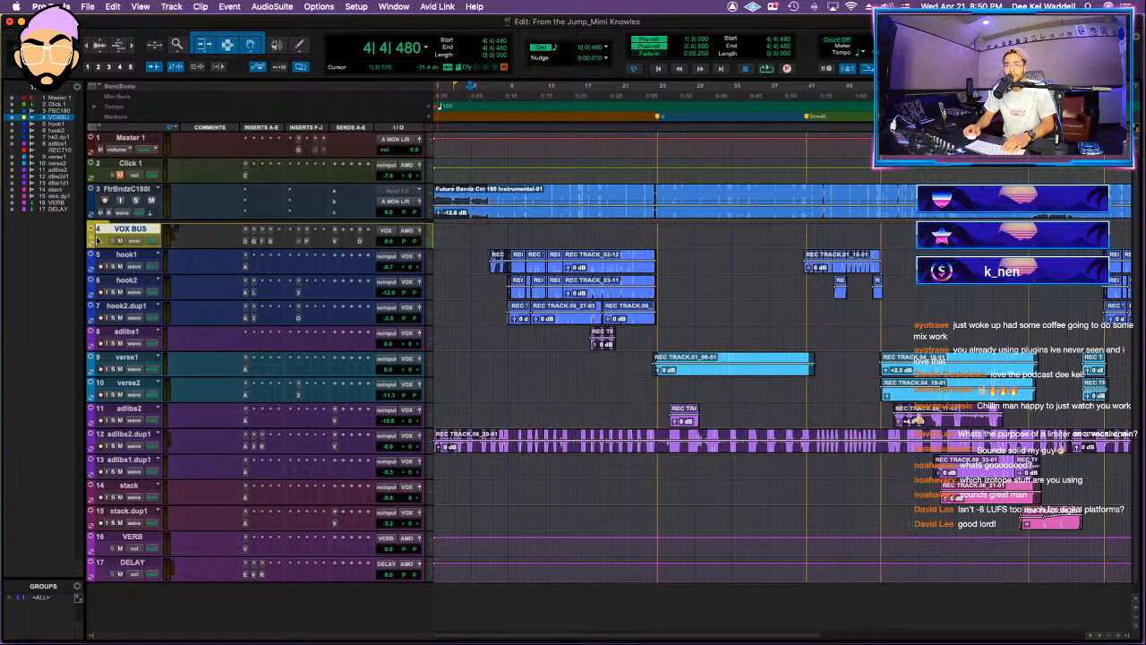
Step: Put the vocal tracks from hook1 through stack.dup1 inside the VOX BUS folder
click(126, 256)
key(super+bracketleft)
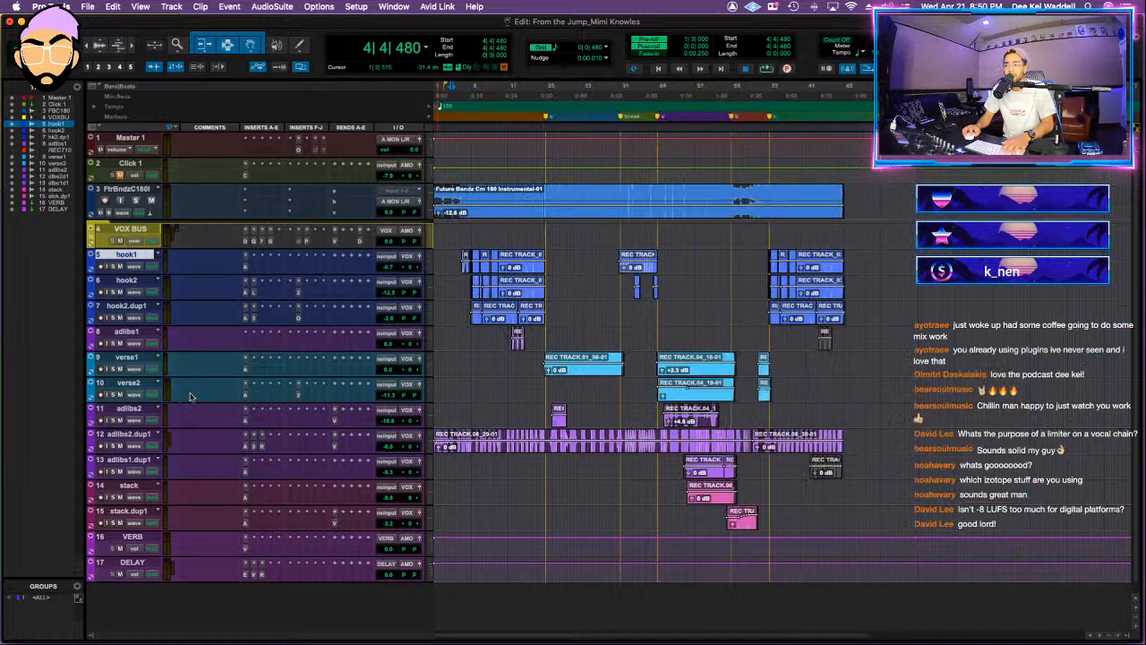
shift+click(126, 511)
drag(125, 234, 127, 233)
click(92, 240)
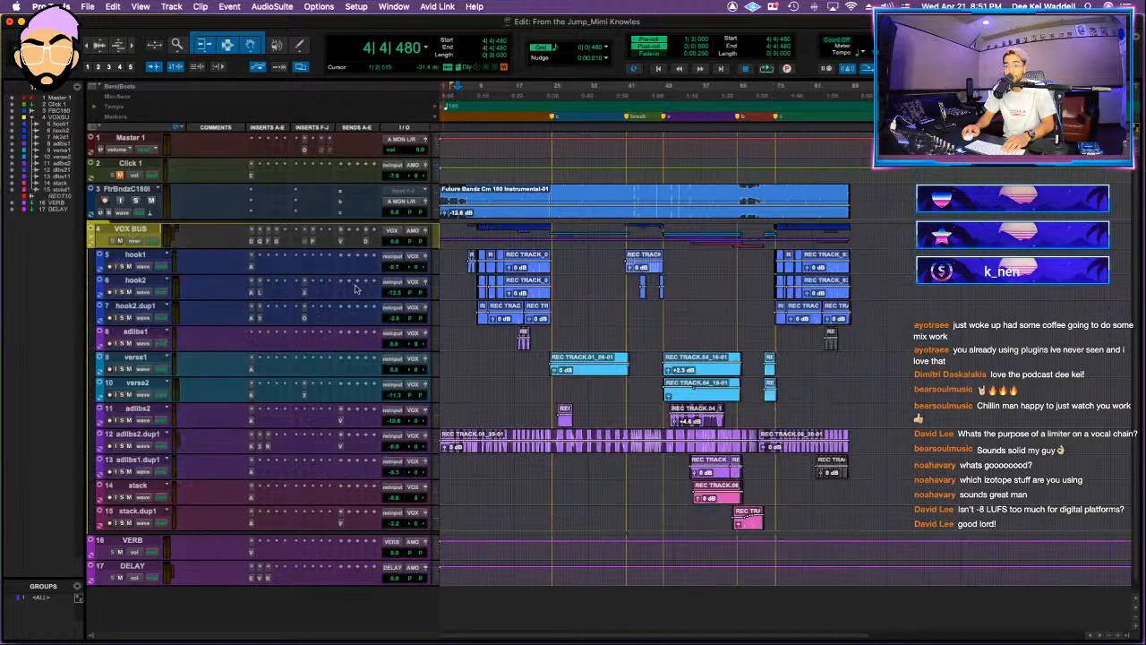
Step: Set the instrumental track's height to medium
click(442, 203)
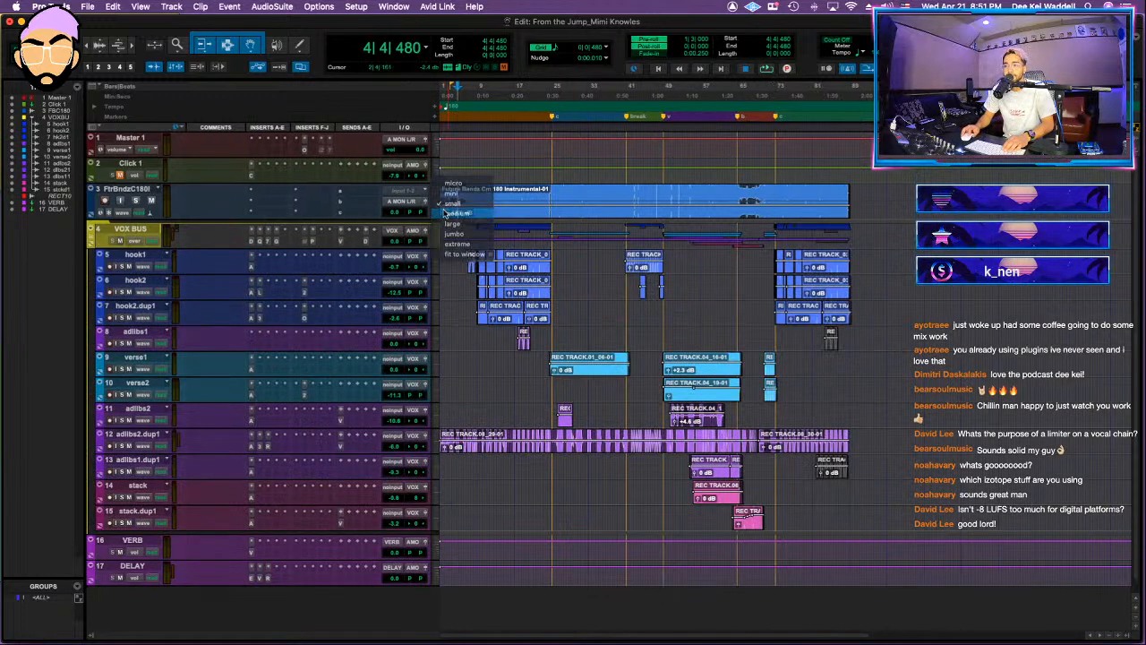
click(452, 213)
click(479, 196)
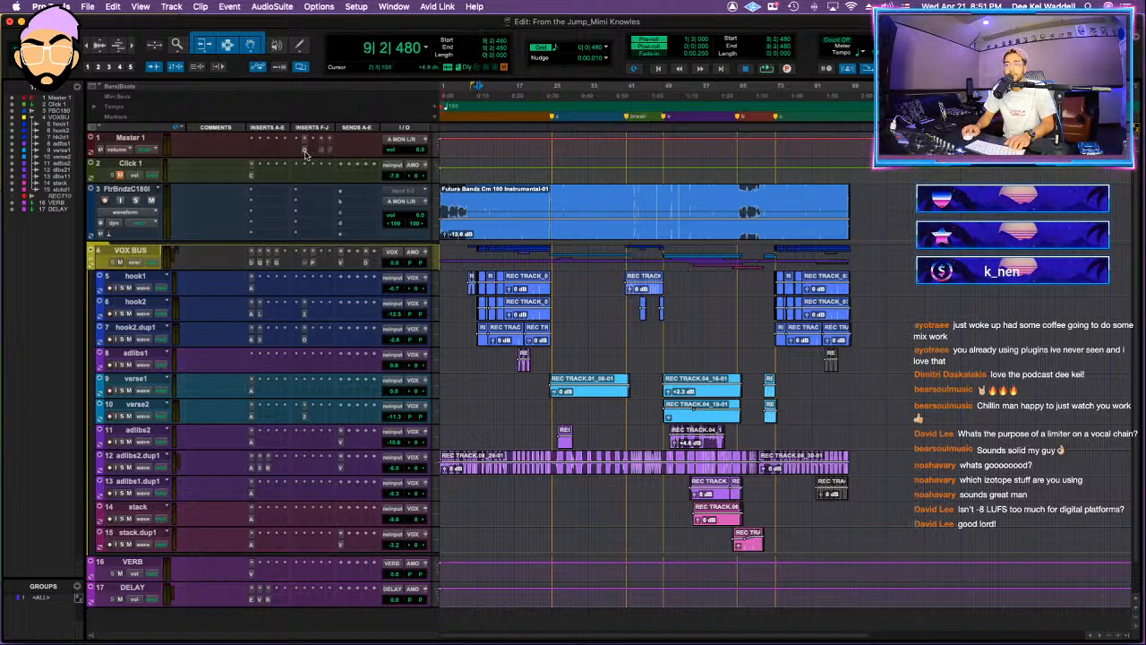
Step: Start importing session data from the Let Em Loose DEEKEI MIX1 session in the Let Em Loose folder
click(93, 7)
mouse_move(144, 202)
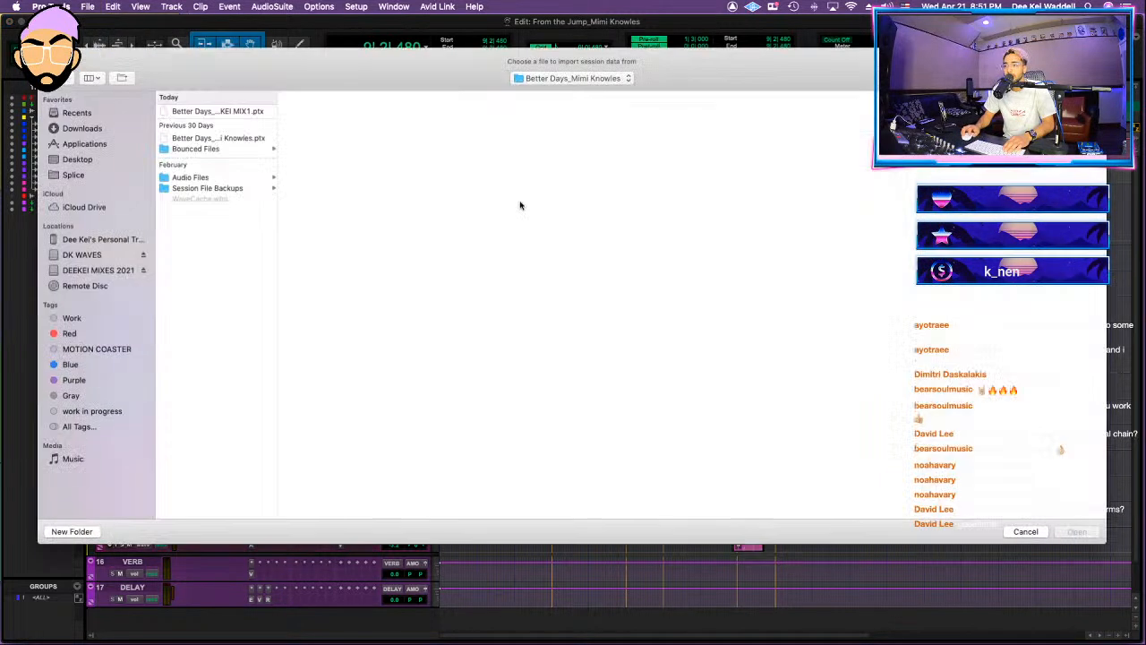
click(565, 79)
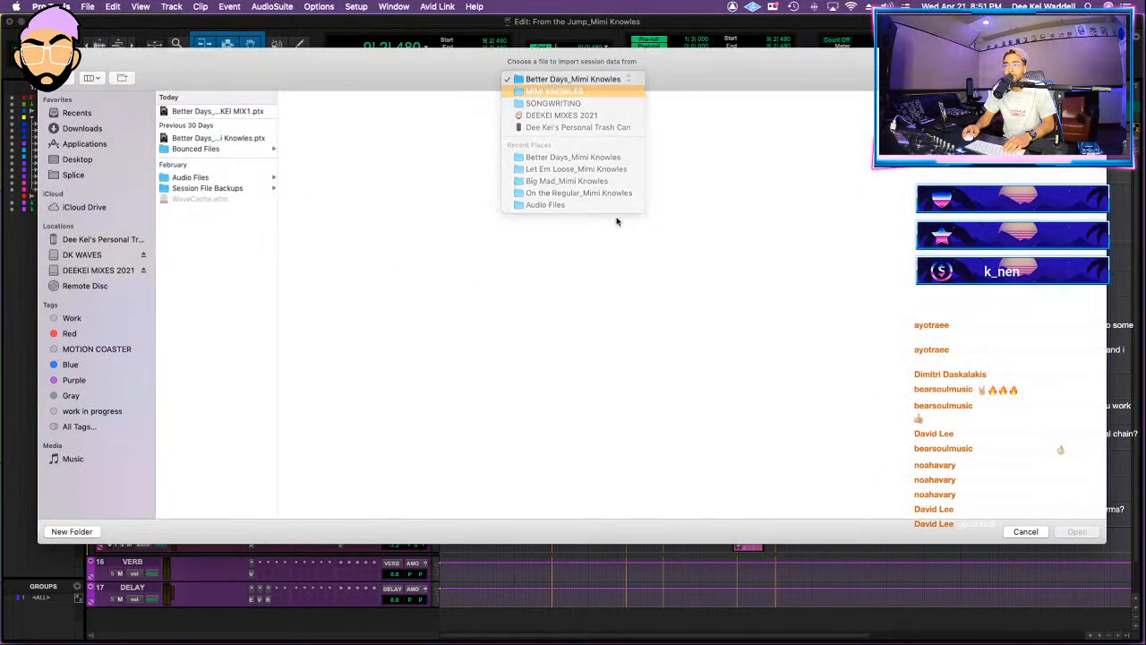
click(573, 100)
click(455, 194)
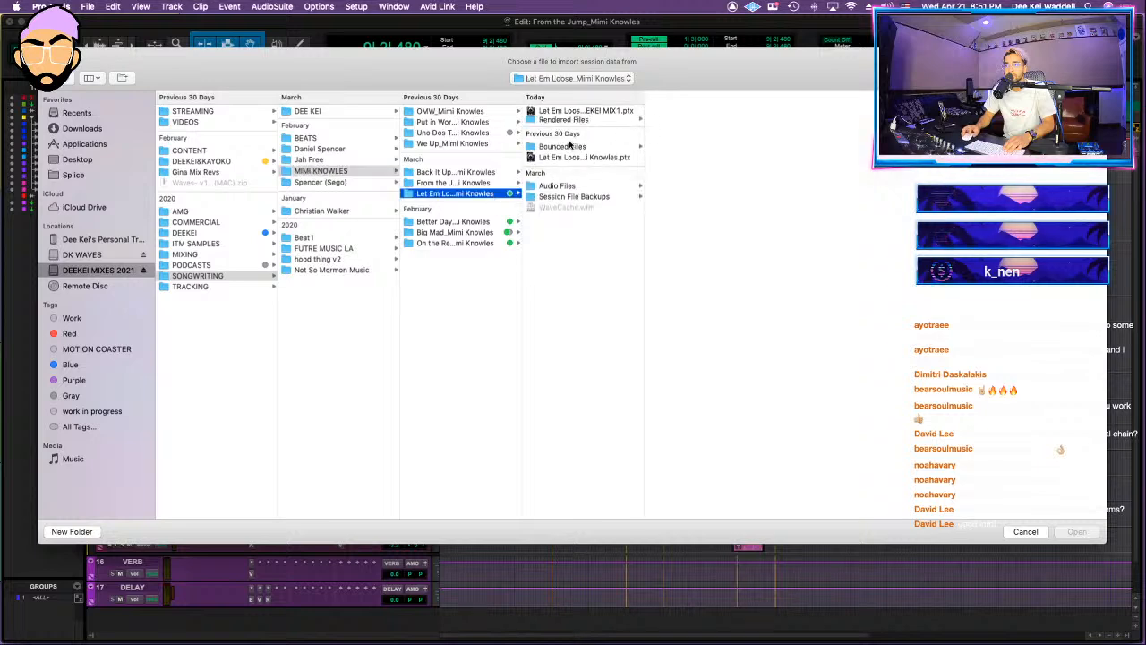
click(584, 110)
click(1077, 531)
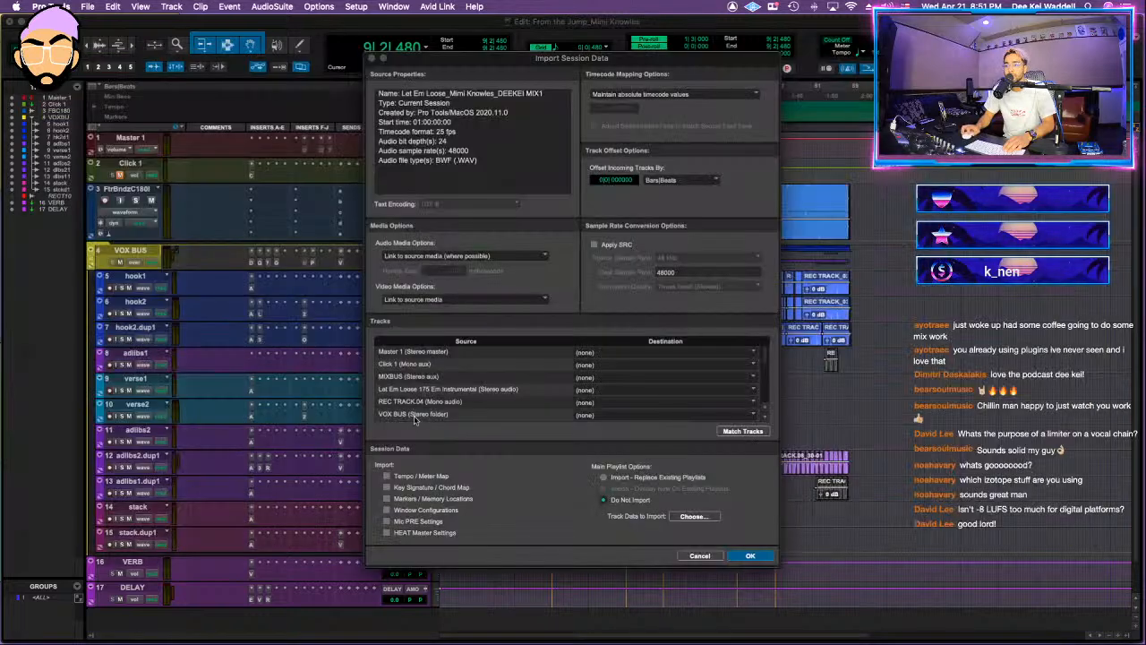
Step: Map the source Master 1 to 1 Master 1, MIXBUS to a new track and VOX BUS to 4 VOX BUS
click(596, 353)
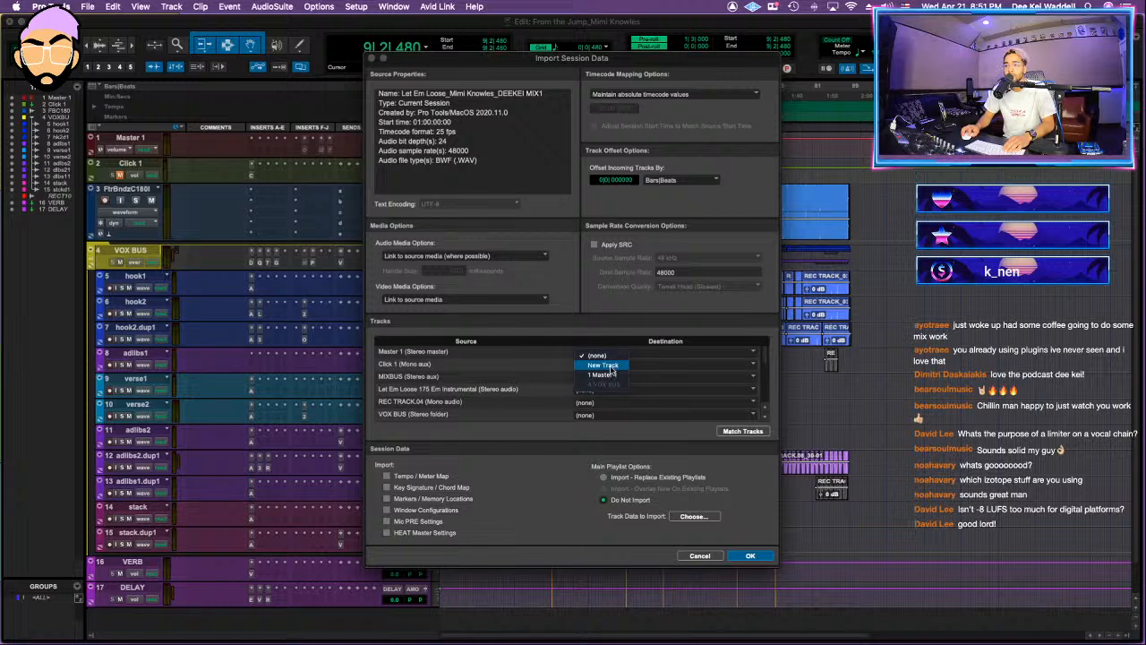
click(610, 375)
click(549, 380)
scroll(549, 383, down, 1)
scroll(502, 399, down, 3)
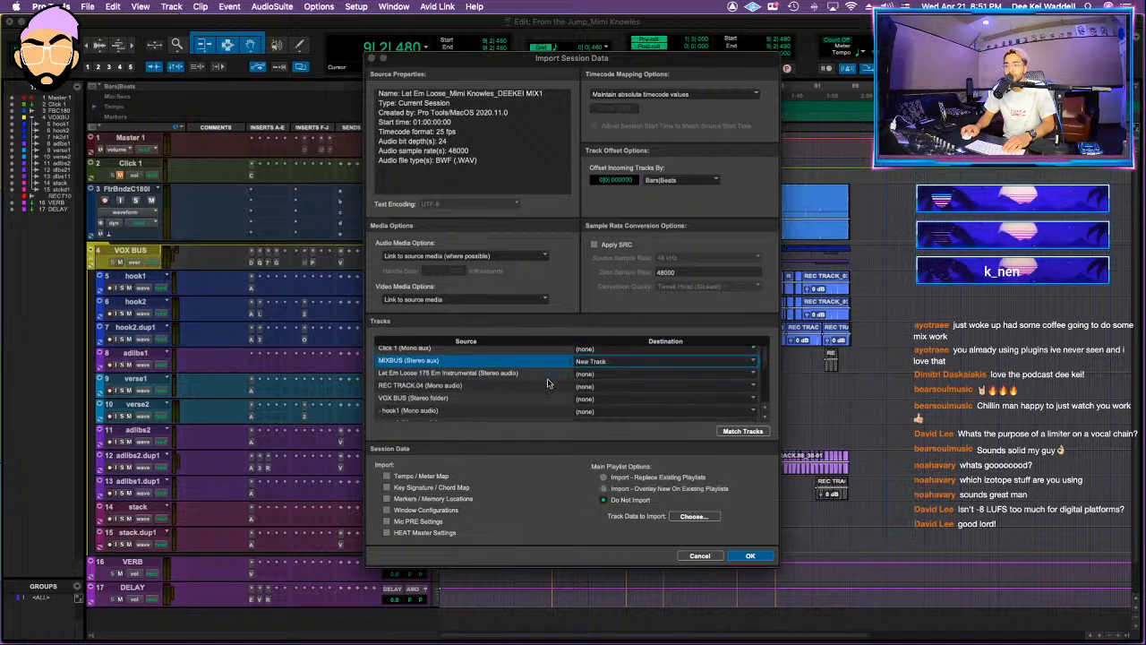
click(590, 367)
Step: Map the source VERB aux to 16 VERB and the DELAY aux to 17 DELAY
scroll(537, 394, down, 5)
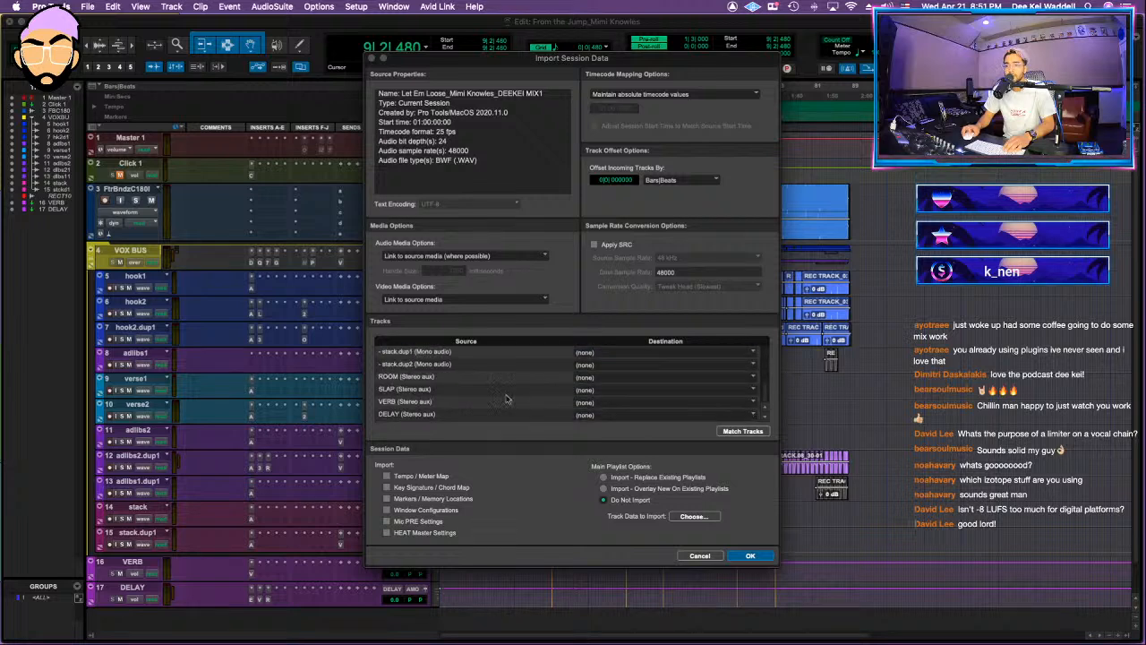
click(591, 403)
click(595, 441)
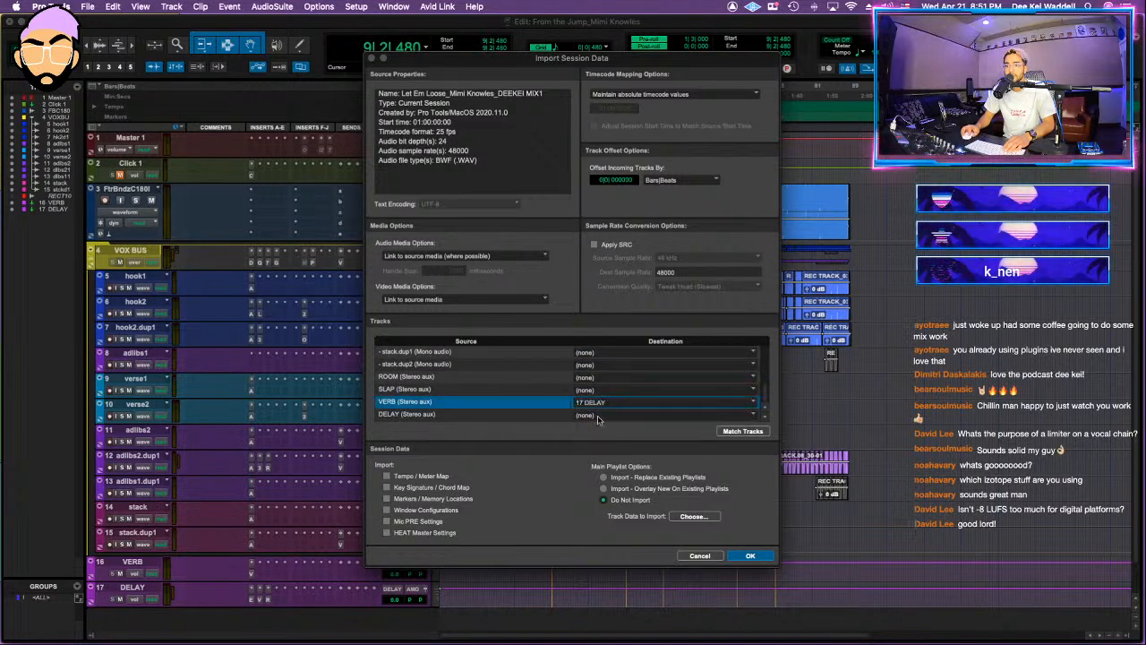
click(592, 404)
click(599, 393)
click(587, 414)
click(597, 456)
Step: Set the ROOM and SLAP auxes to import as new tracks and run the session data import
super+click(556, 380)
super+click(556, 389)
scroll(544, 409, up, 2)
scroll(545, 409, down, 3)
scroll(540, 403, up, 4)
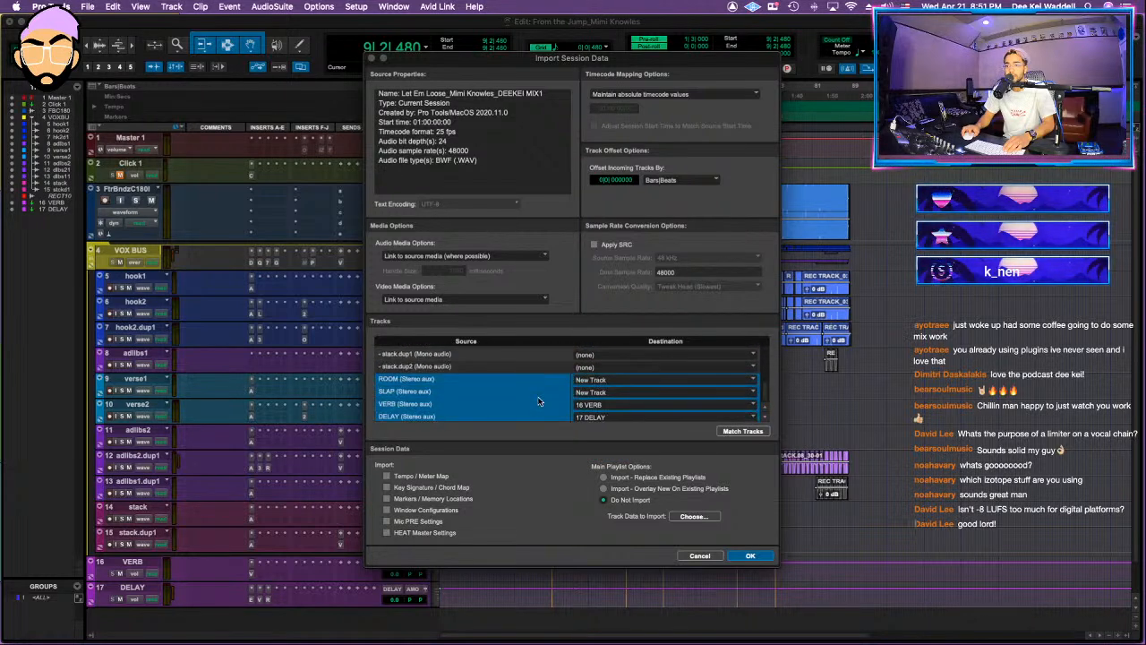
scroll(540, 401, up, 5)
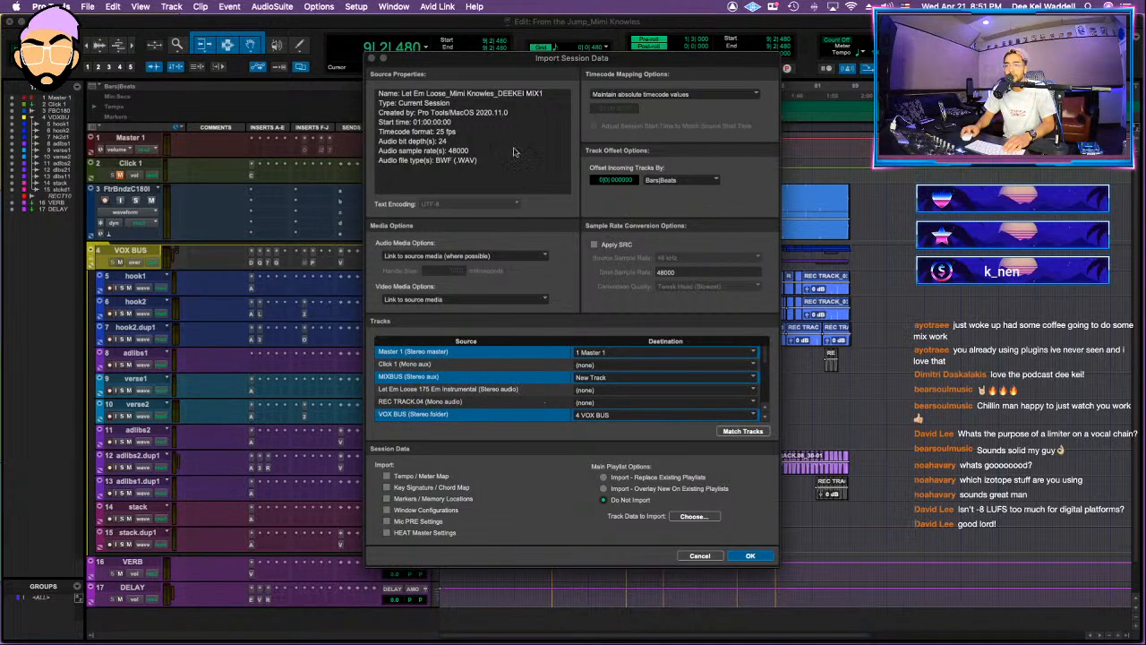
click(750, 556)
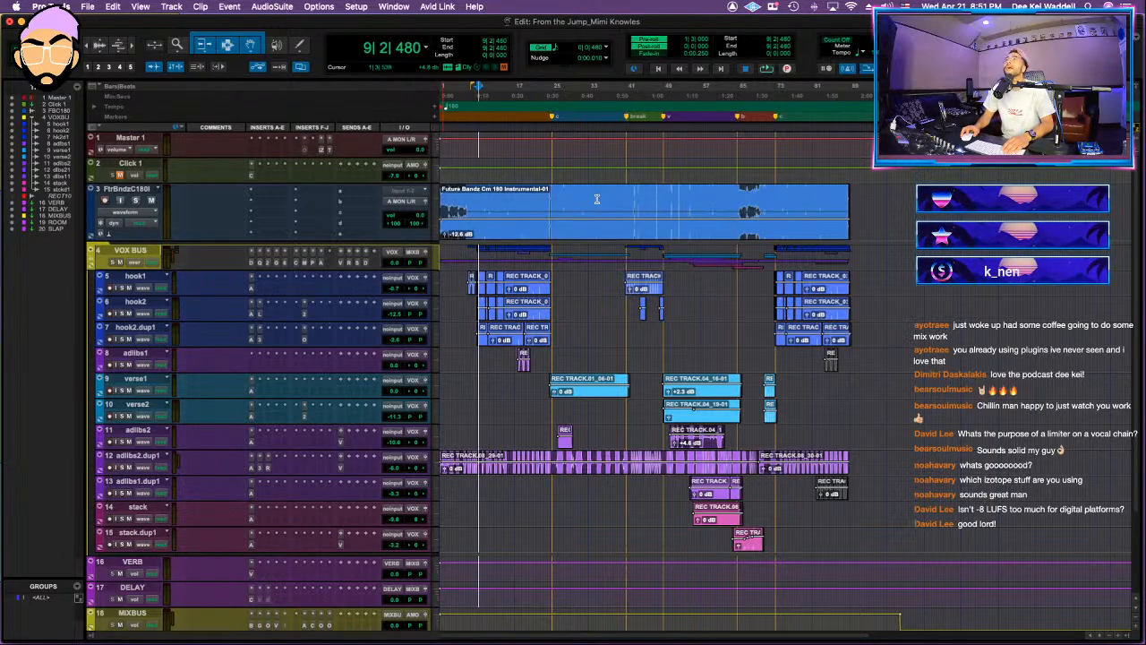
Step: Play back the opening of the song to check the imported routing
click(464, 192)
key(space)
key(space)
click(472, 191)
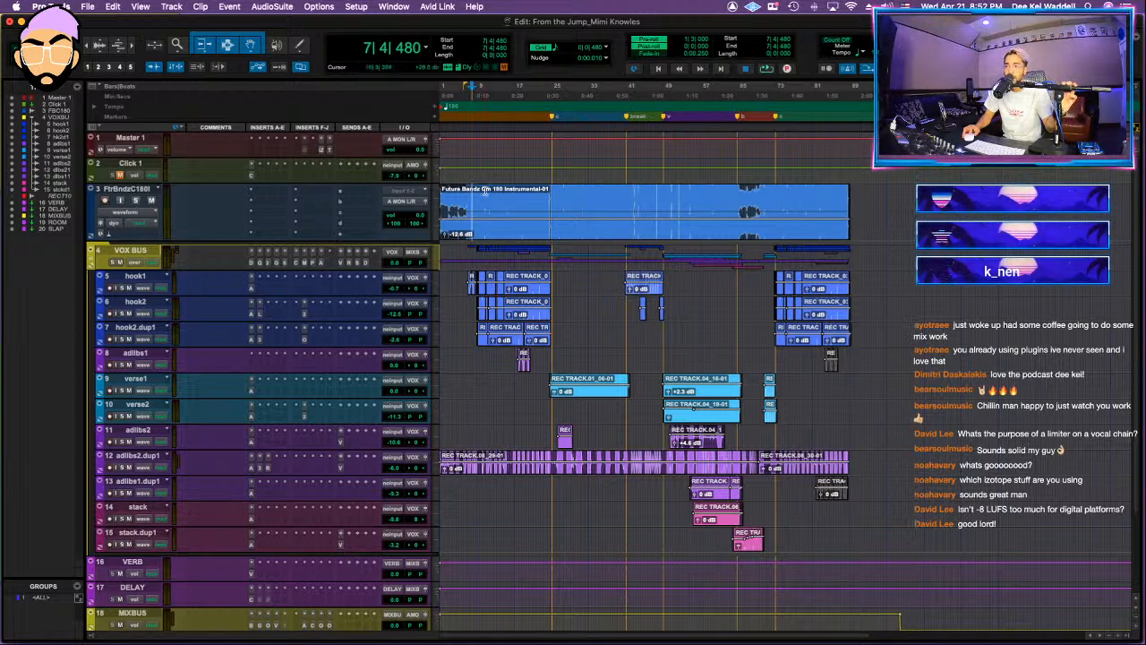
drag(469, 192, 552, 328)
drag(562, 282, 466, 348)
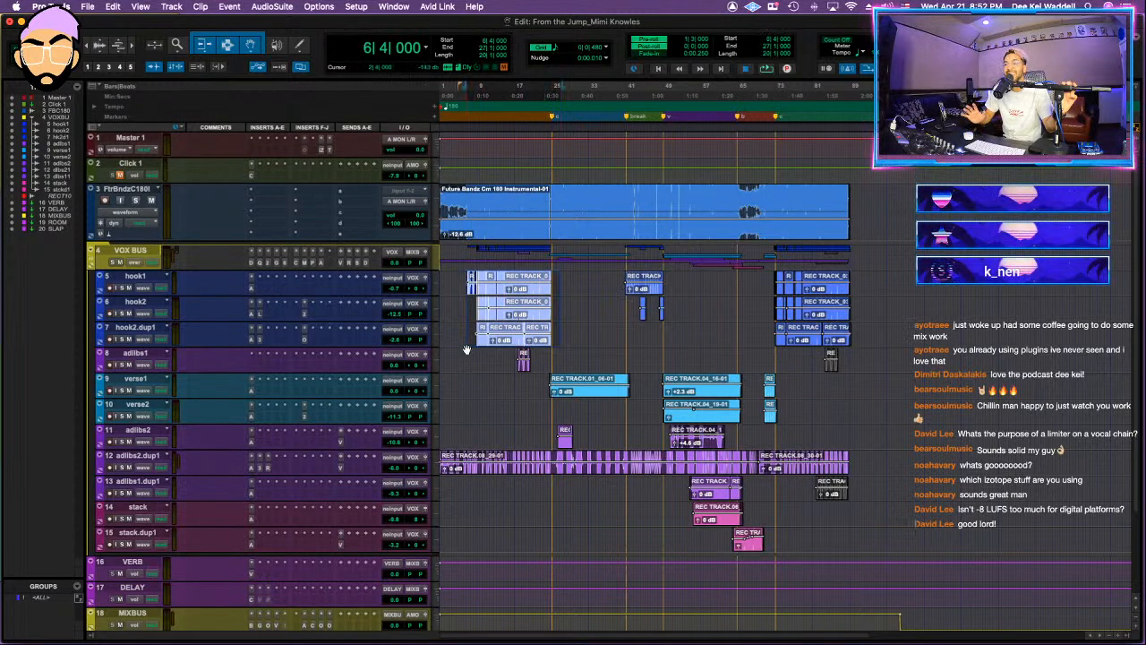
drag(458, 274, 884, 473)
click(892, 312)
drag(890, 279, 426, 547)
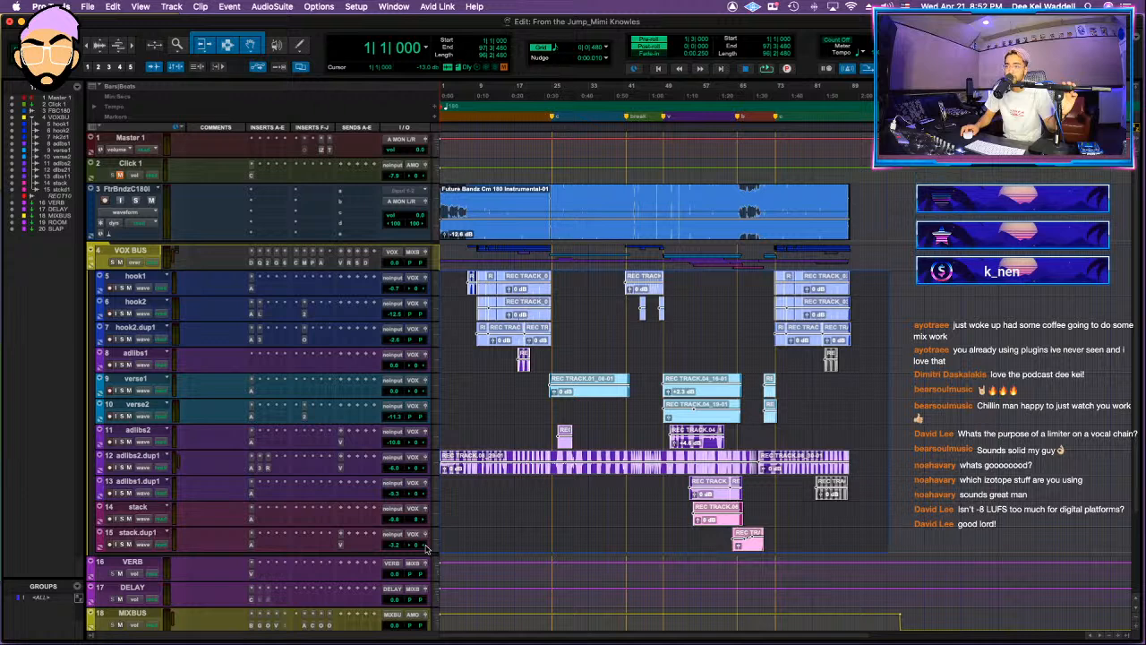
click(516, 433)
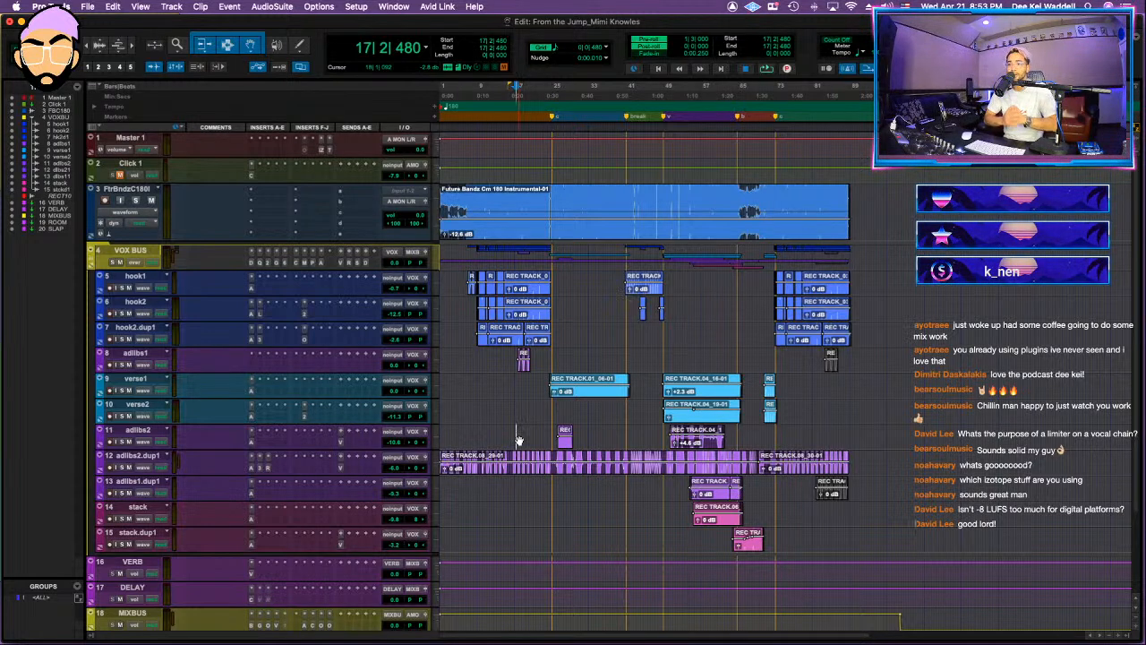
Step: Play the session briefly from bar 8 to hear the start of the hook
click(468, 349)
key(space)
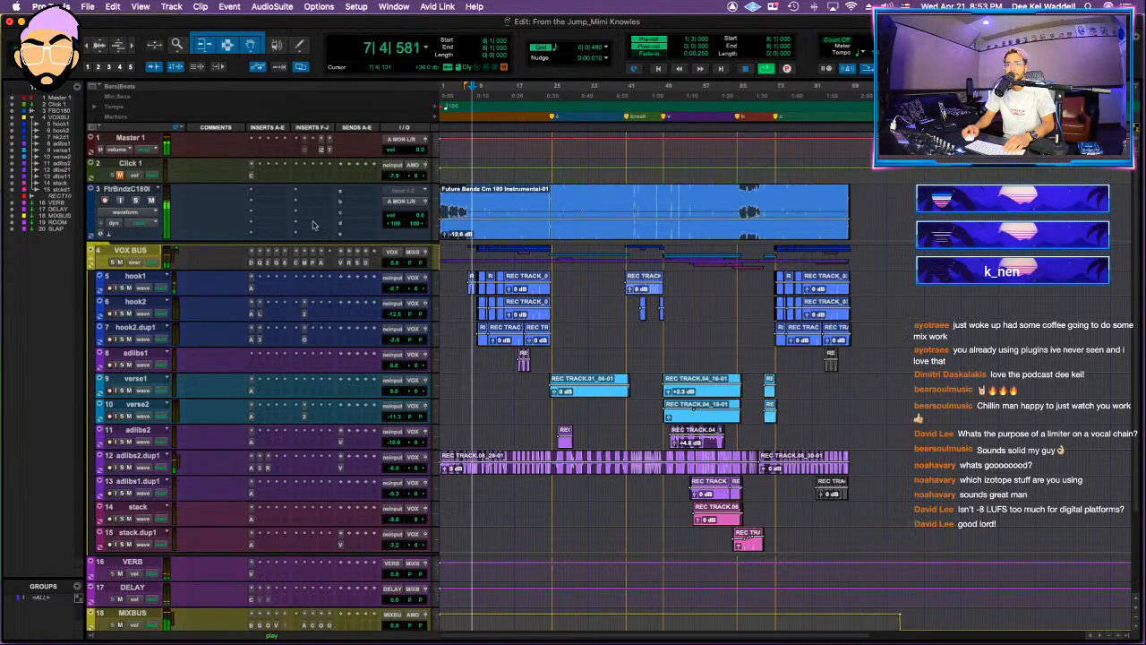
key(space)
Step: Move the MIXBUS track up between Click 1 and the instrumental track
scroll(190, 528, down, 3)
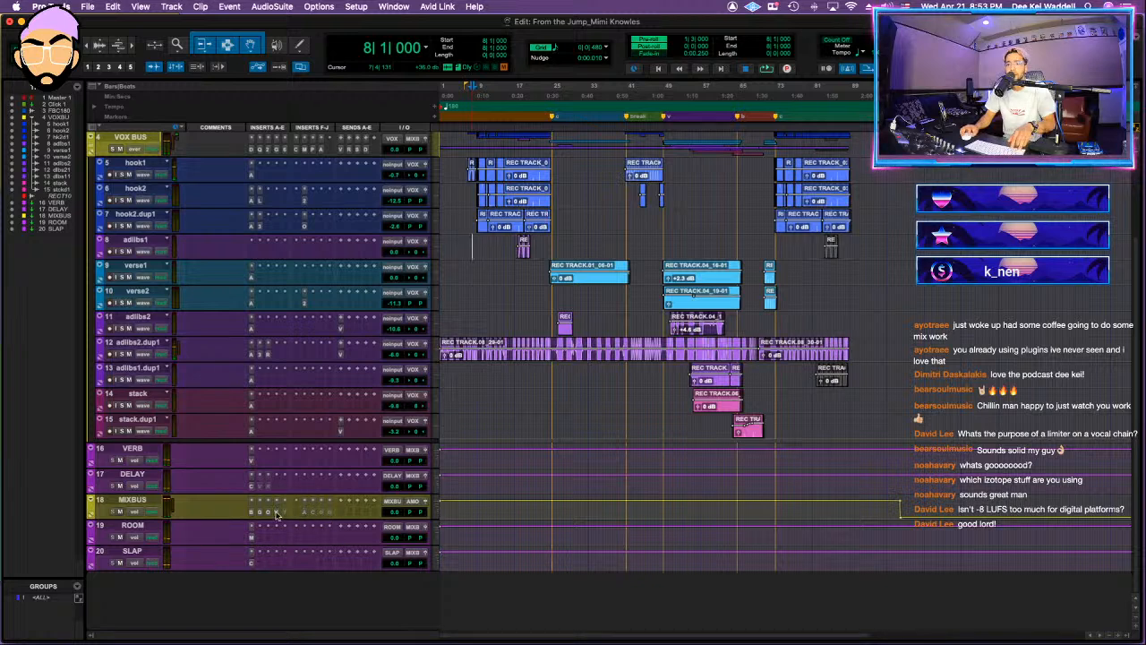
click(131, 500)
scroll(152, 313, up, 3)
drag(175, 96, 190, 183)
Step: Solo the instrumental track, reduce the waveforms' vertical zoom and play from bar 8
click(514, 228)
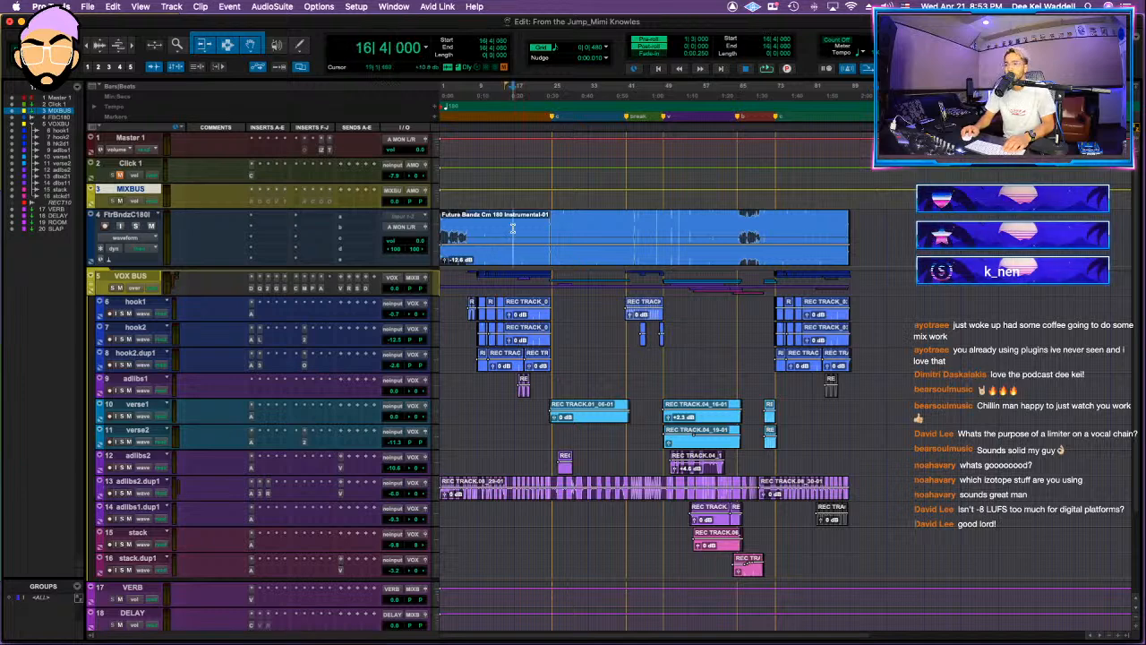
key(space)
key(space)
key(space)
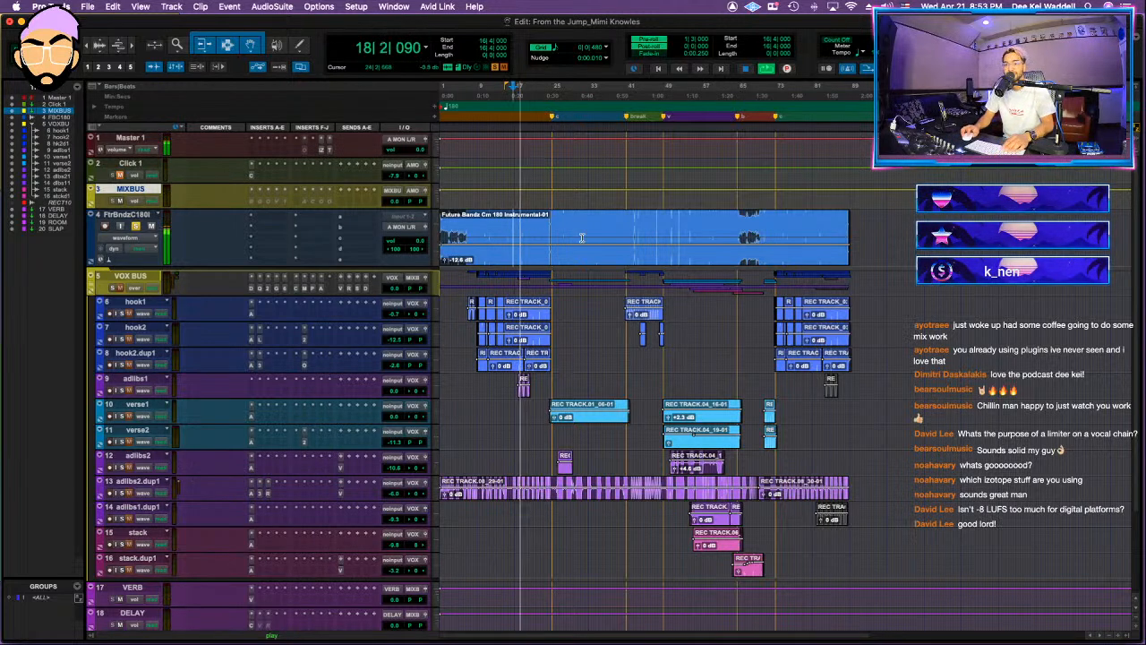
scroll(582, 236, down, 5)
key(space)
click(475, 219)
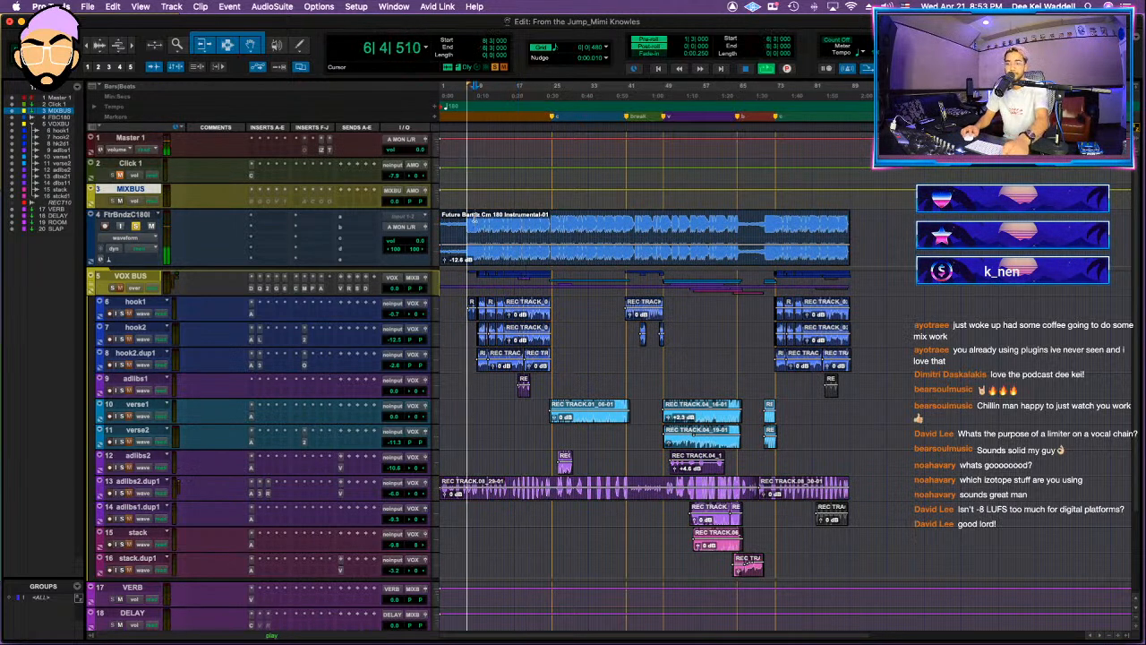
Step: Insert FabFilter Pro-Q 3 on the instrumental track and add a 24 dB/oct low cut at about 20 Hz
click(277, 235)
click(351, 210)
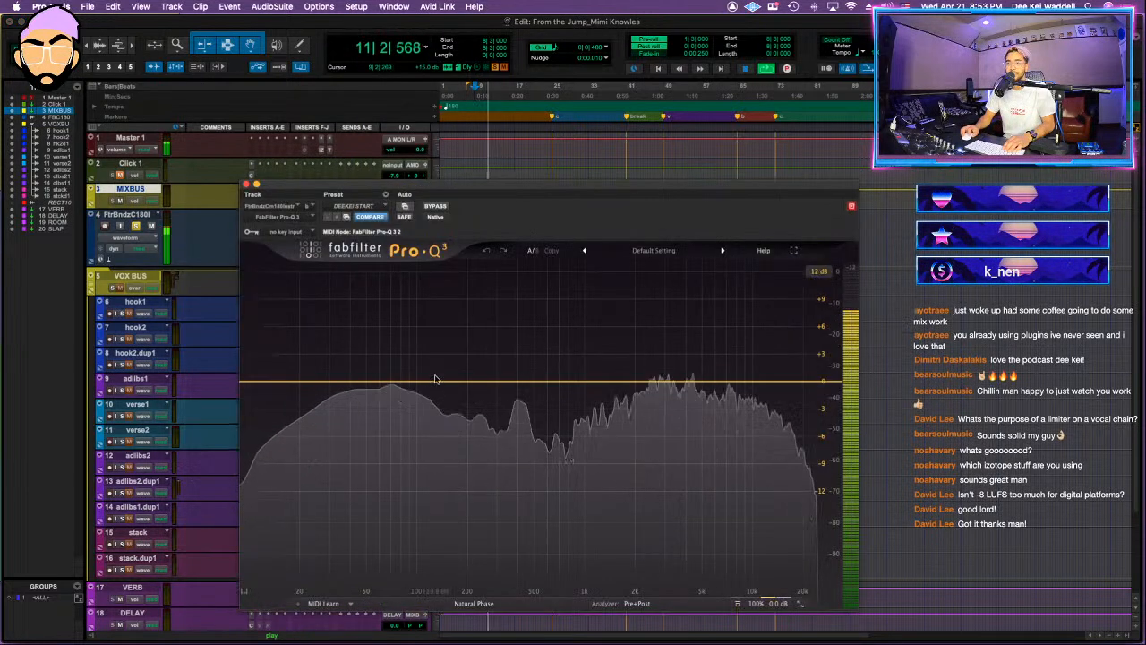
drag(422, 385, 384, 380)
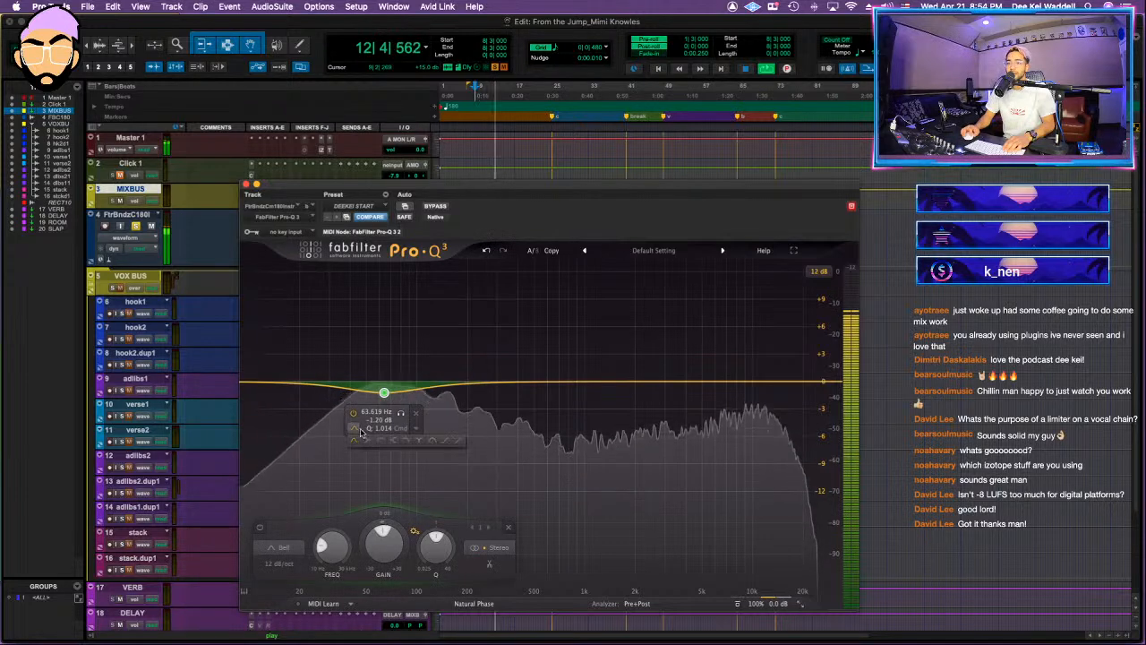
click(383, 361)
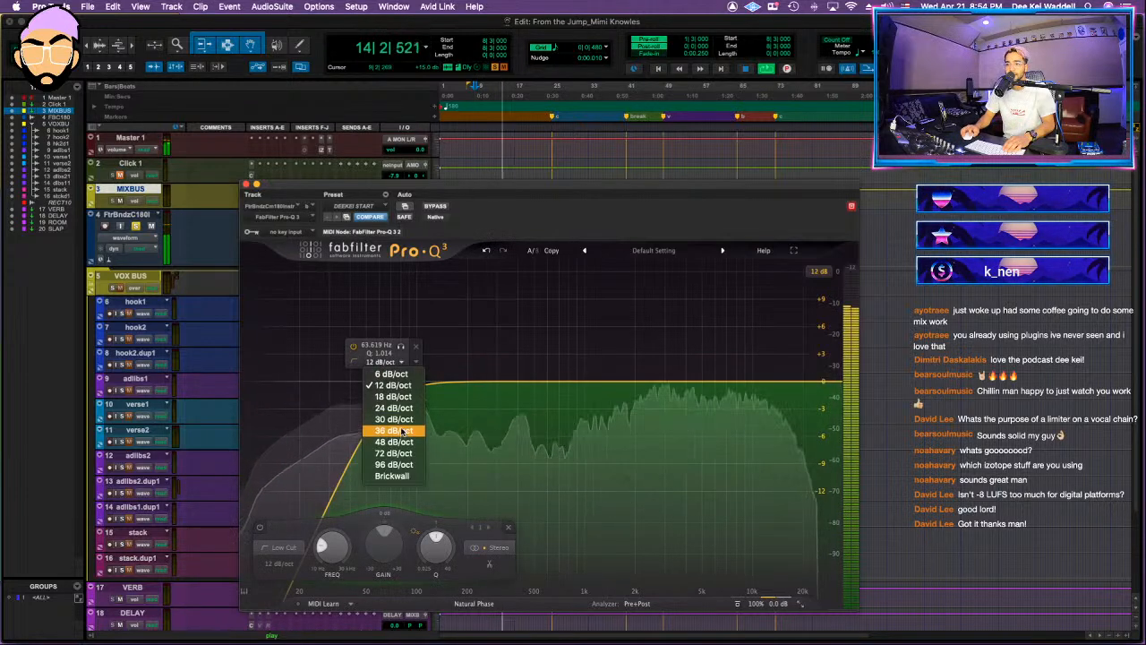
click(393, 408)
drag(384, 379, 307, 380)
Step: Add a low shelf band on the instrumental at about 105 Hz with a gain of about -2.77 dB
drag(438, 389, 402, 417)
click(385, 436)
drag(394, 525, 401, 468)
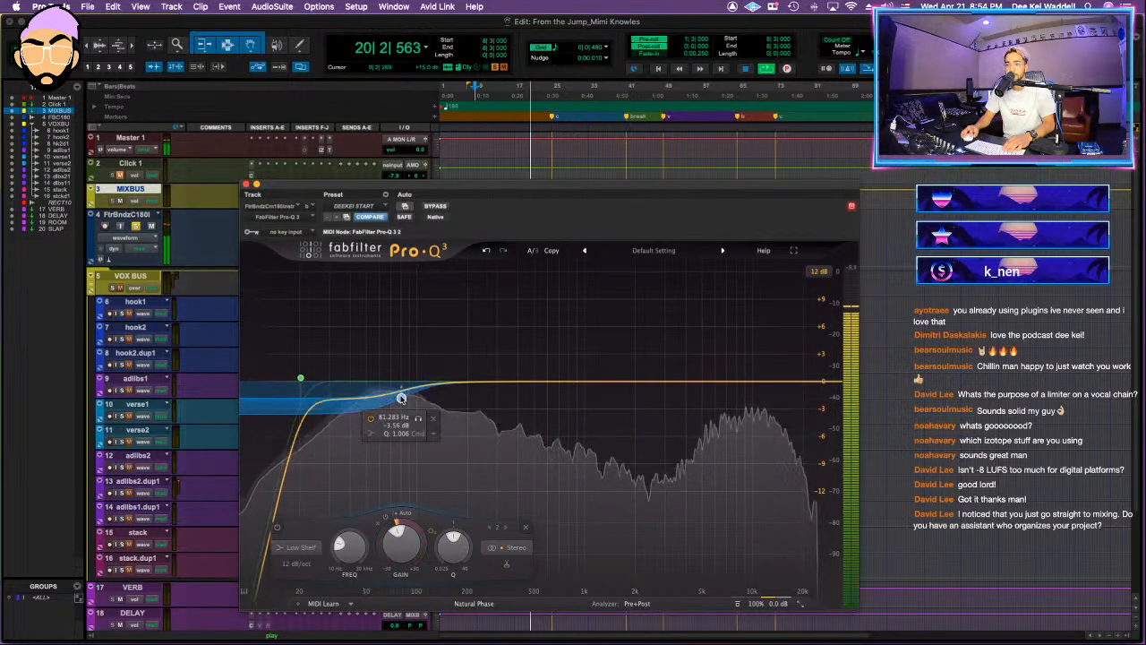
drag(401, 397, 421, 393)
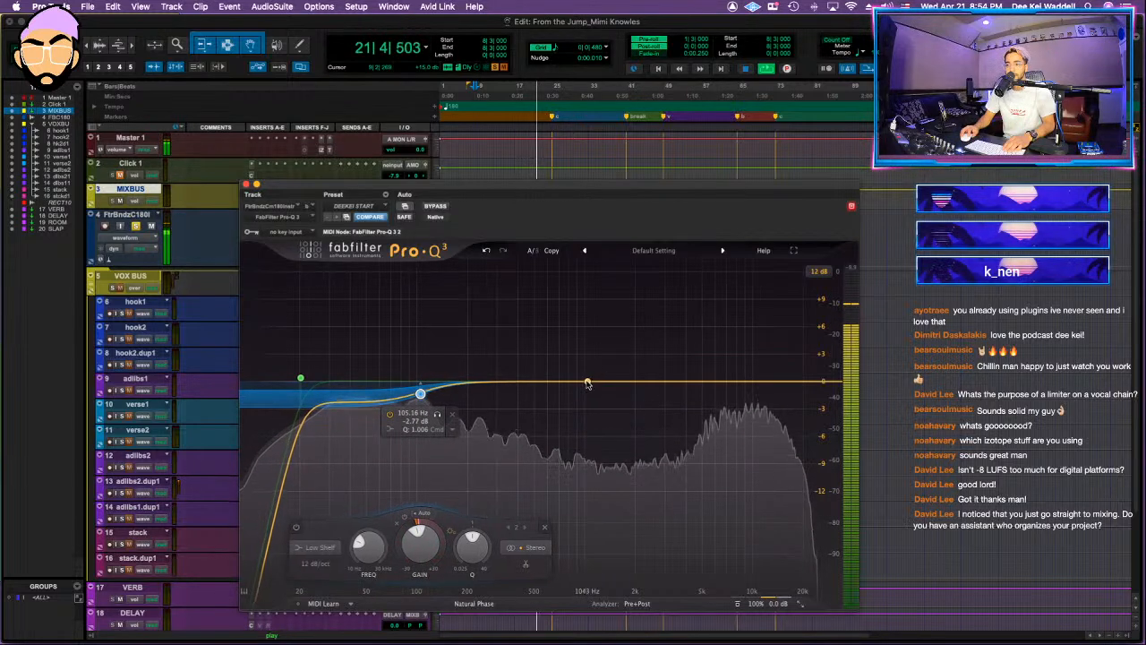
Step: Try a bell boost at about 1180 Hz in the instrumental's Pro-Q 3, remove the band and close the equalizer
drag(588, 383, 588, 345)
drag(532, 189, 577, 235)
drag(581, 394, 616, 384)
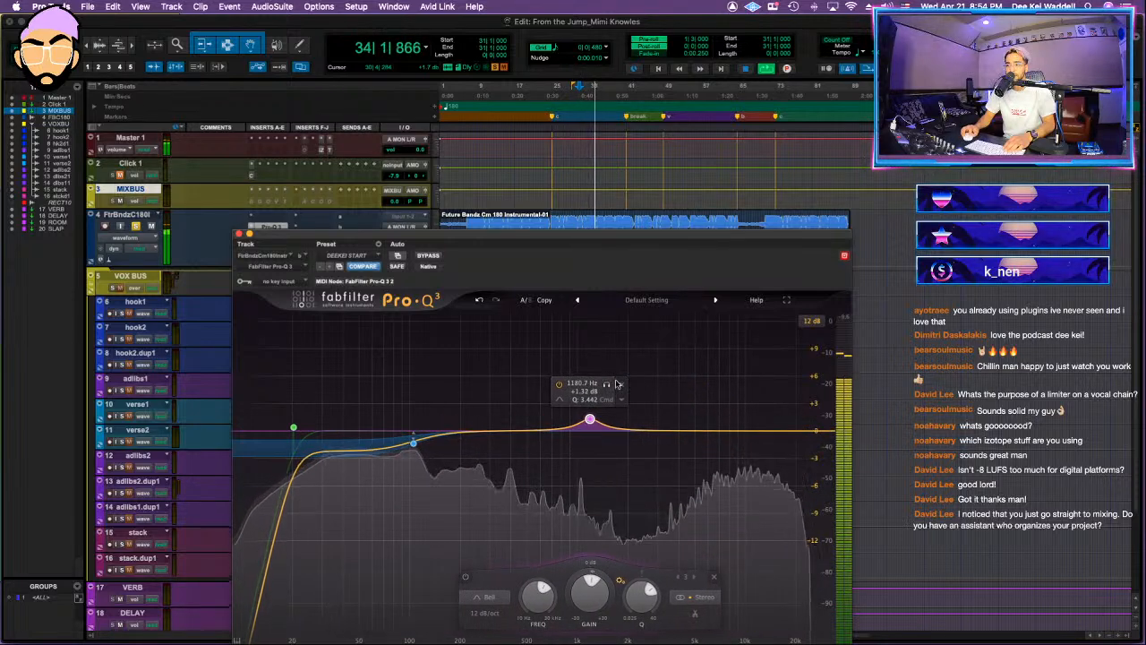
click(621, 385)
click(239, 234)
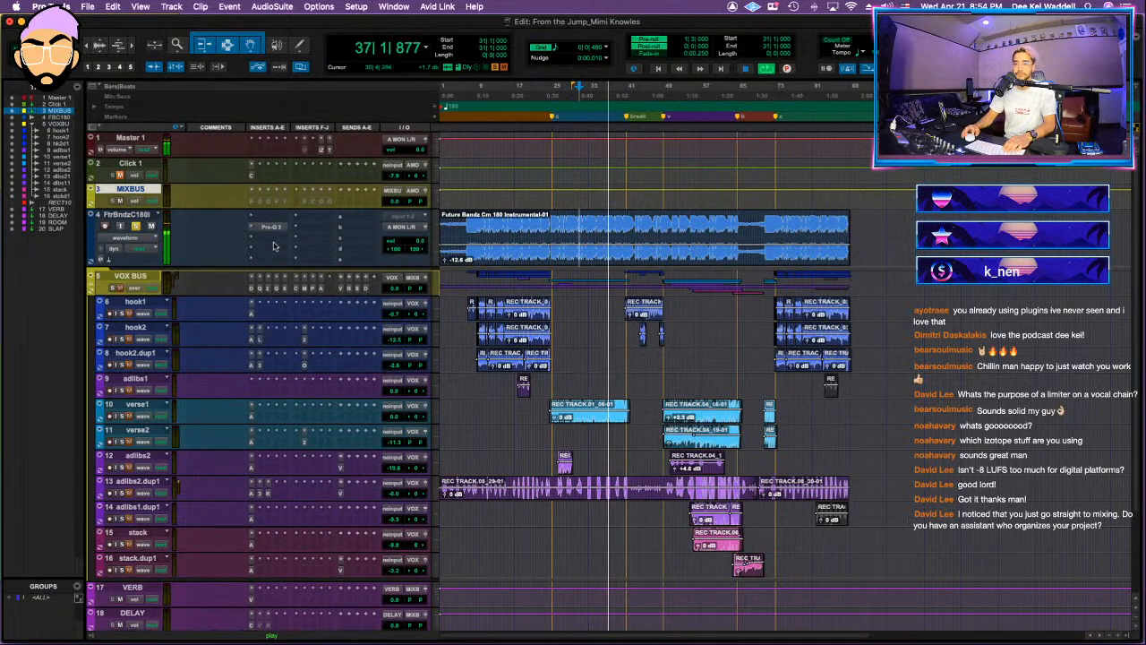
Step: Insert Clariphonic DSP MKII after Pro-Q 3 on the instrumental track and adjust its Focus and Clarity amounts
click(276, 239)
text(c)
key(Return)
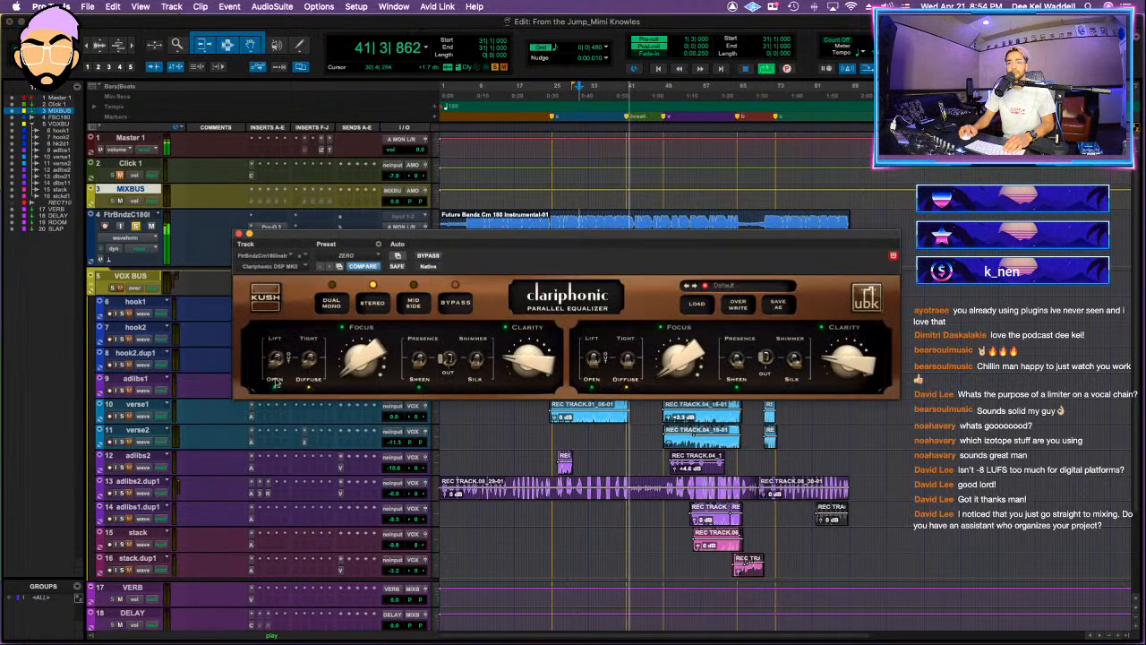
key(space)
key(space)
drag(349, 372, 365, 350)
drag(539, 360, 540, 351)
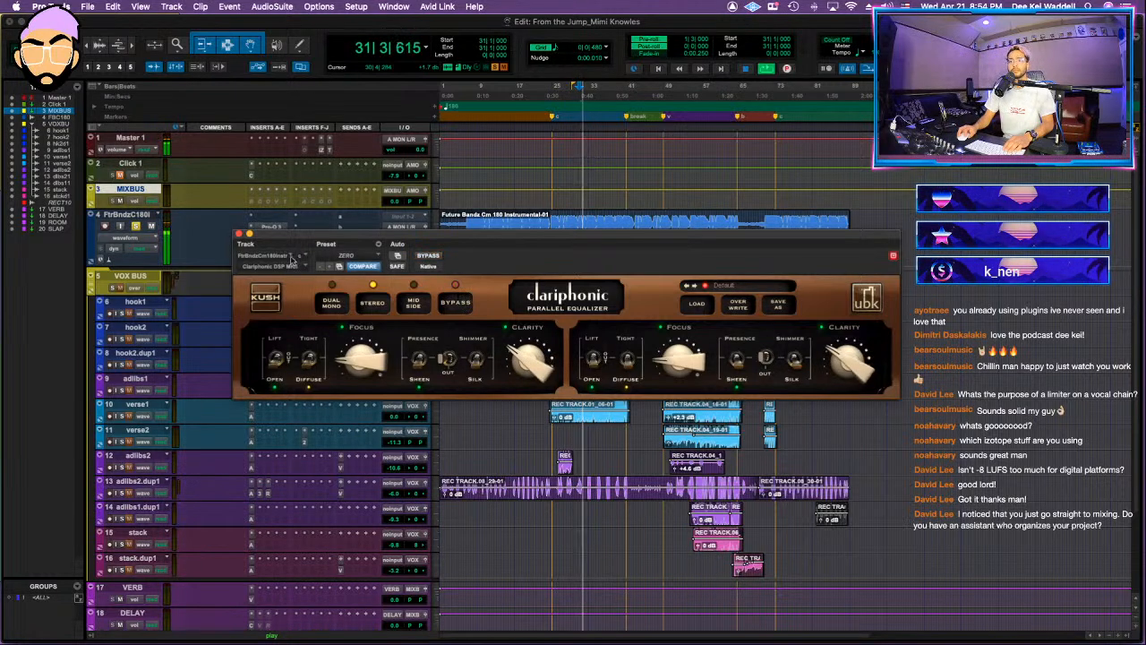
click(239, 233)
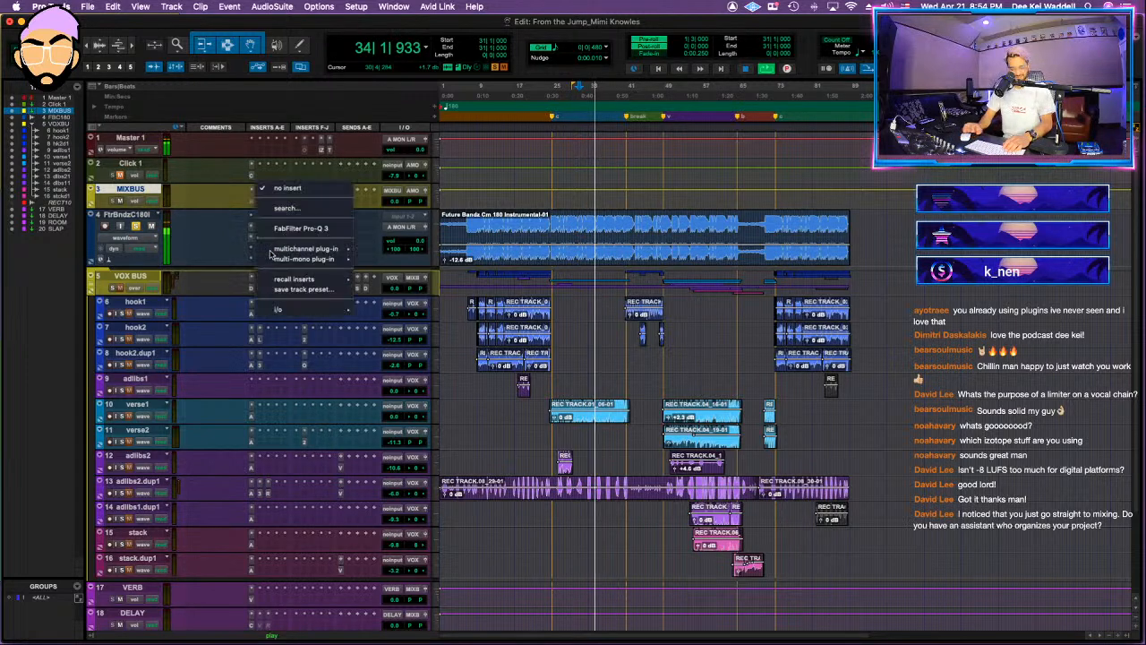
Step: Insert Vertigo VSM-3 (stereo) after the Clariphonic on the instrumental track and compare the sound with it bypassed and active
click(271, 250)
text(ver)
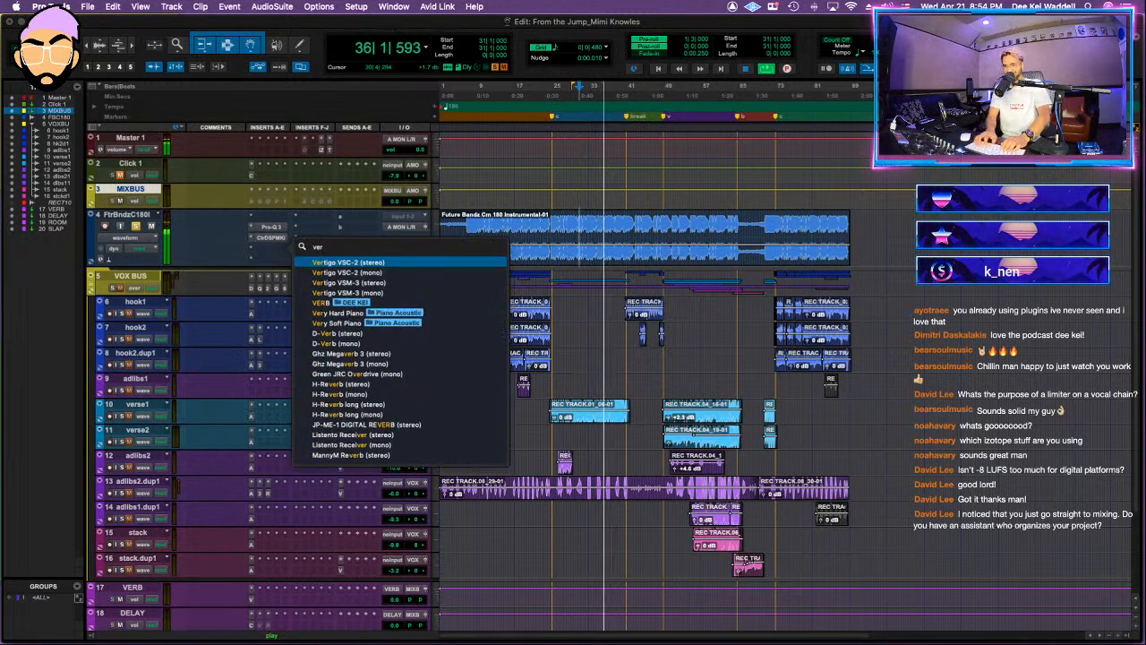
key(Down)
key(Down)
key(Return)
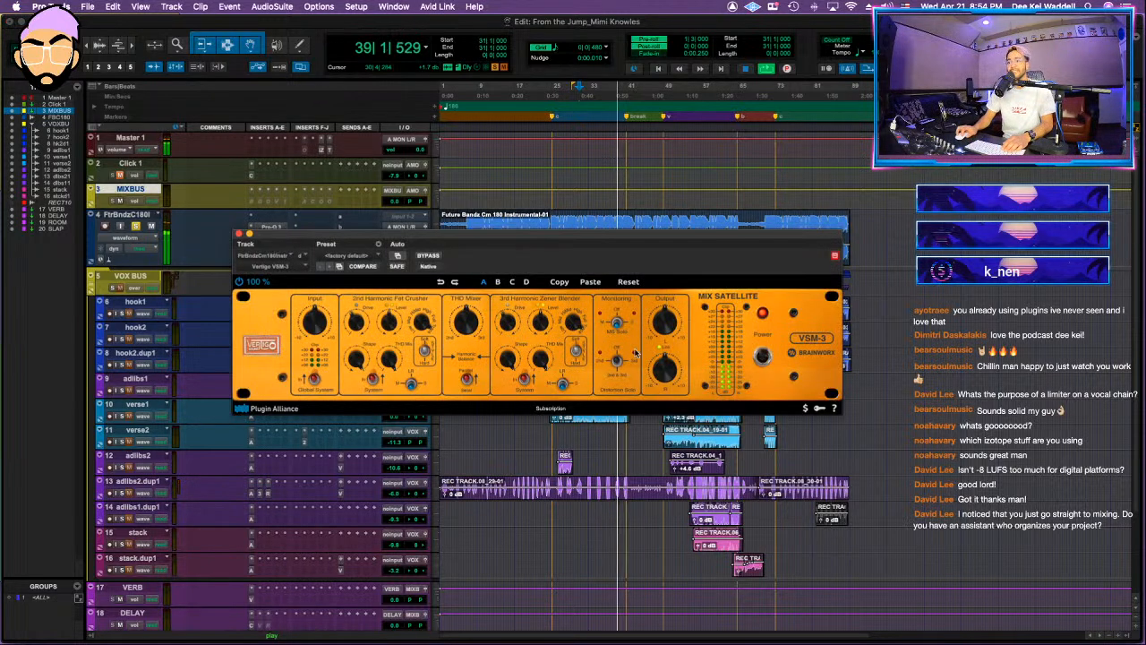
key(space)
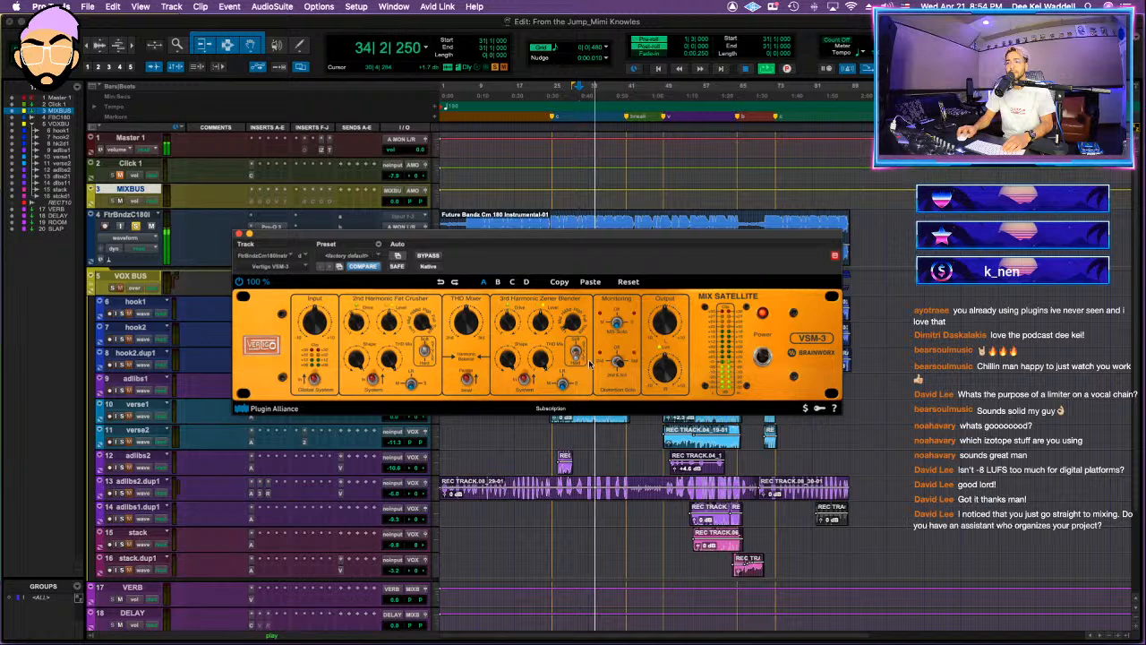
mouse_move(653, 378)
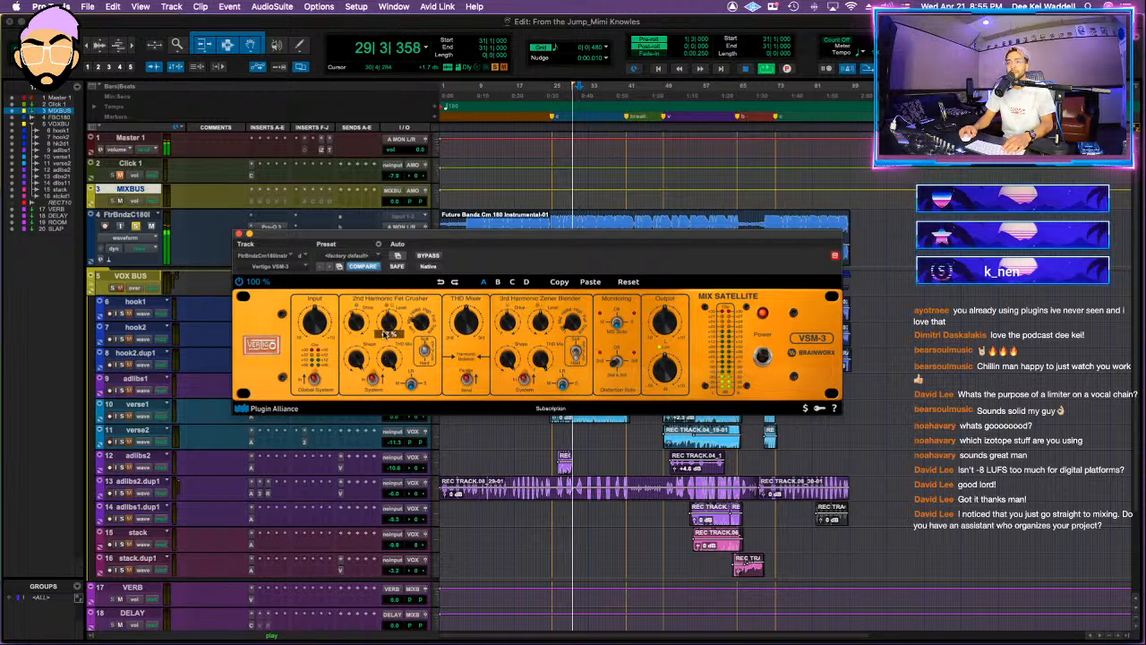
click(436, 257)
click(239, 235)
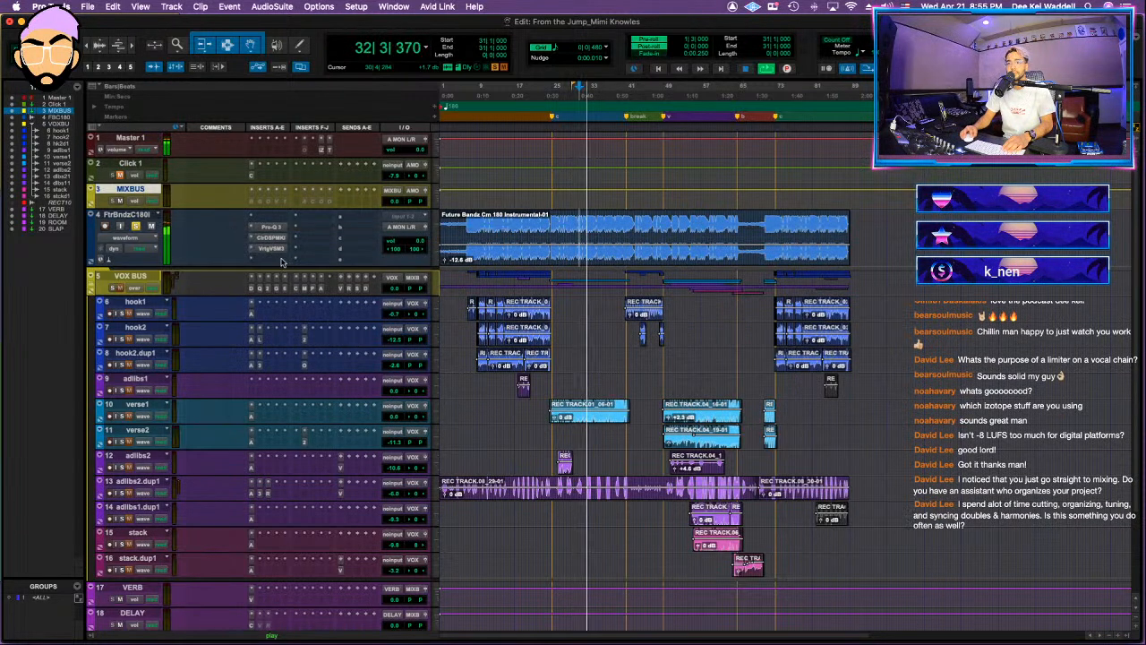
Step: Insert Gullfoss after the Vertigo VSM-3 on the instrumental track and adjust its processing
click(281, 259)
text(g)
key(Return)
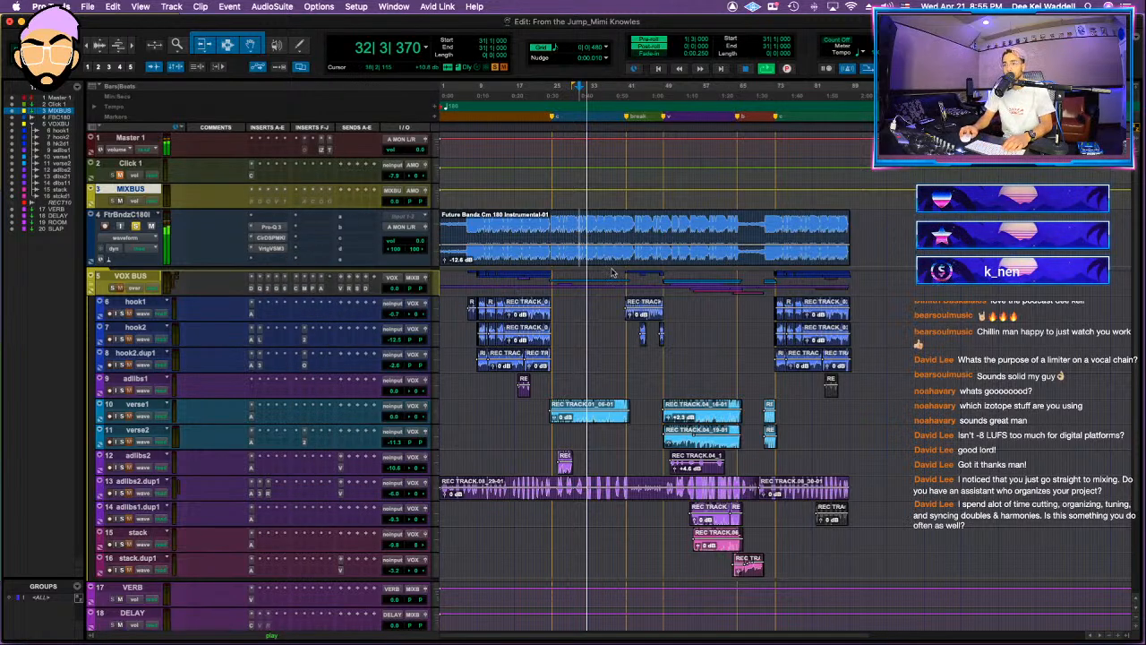
drag(690, 314, 691, 301)
click(239, 234)
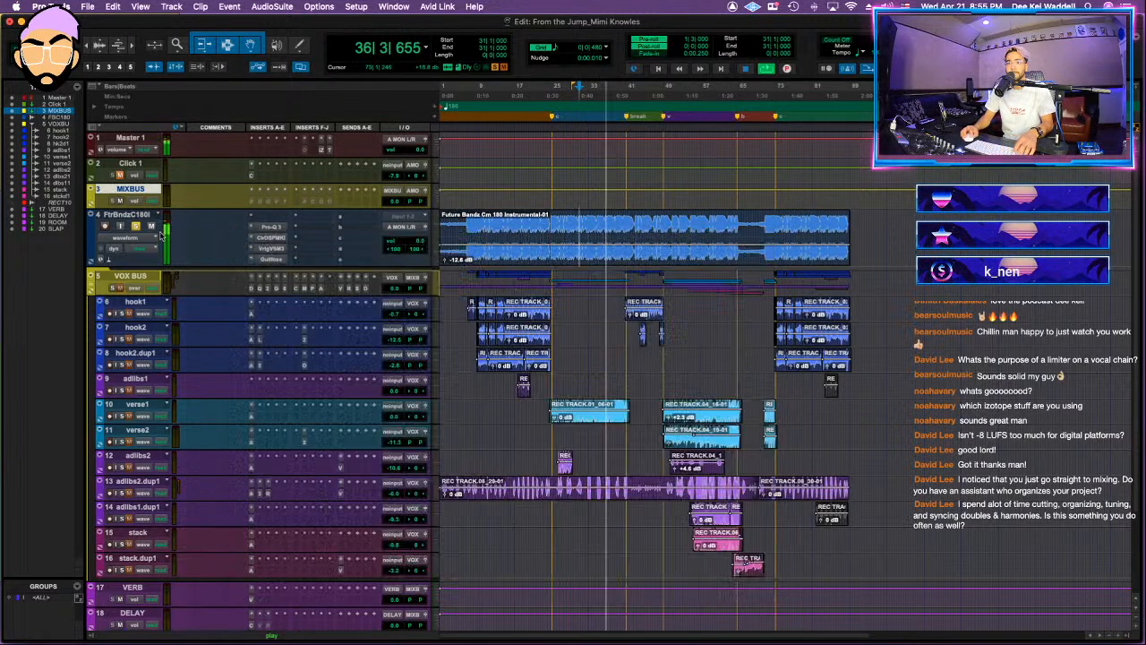
Step: Insert the Shadow Hills Class A Mastering compressor in the instrumental's insert F and adjust its optical threshold
click(326, 221)
text(s)
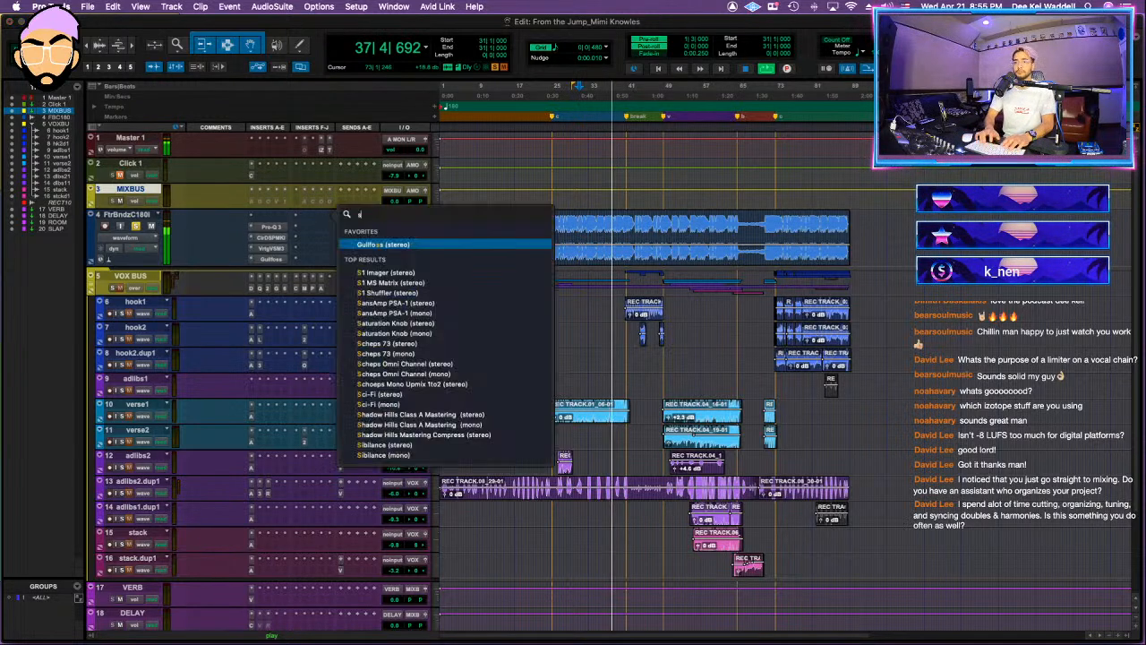
key(Return)
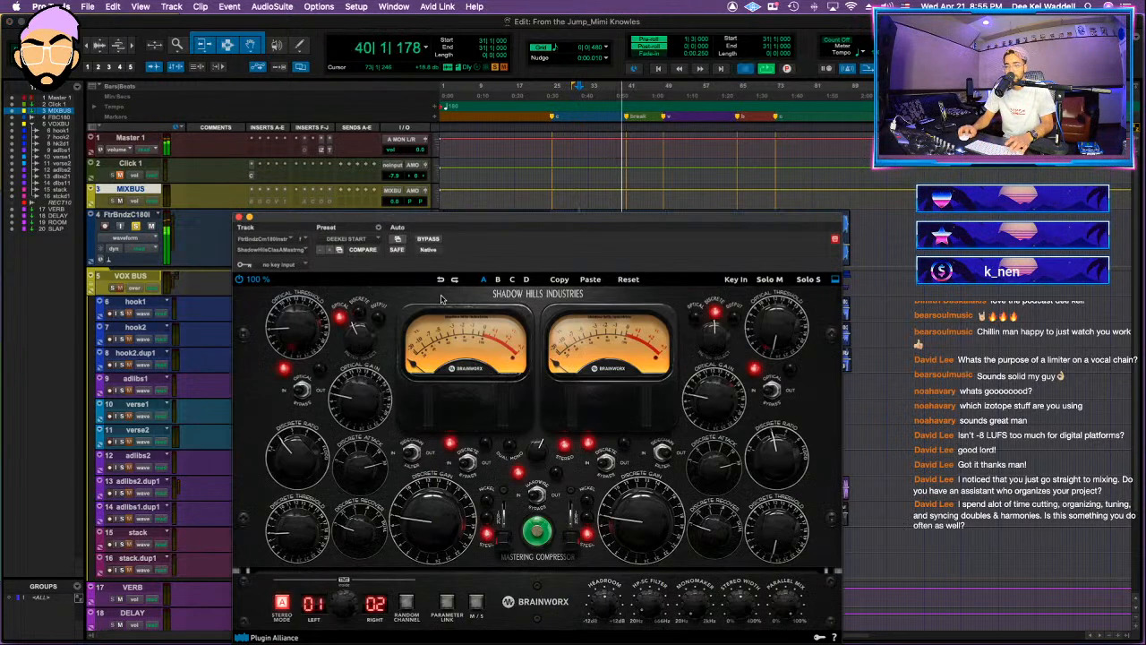
drag(300, 324, 300, 335)
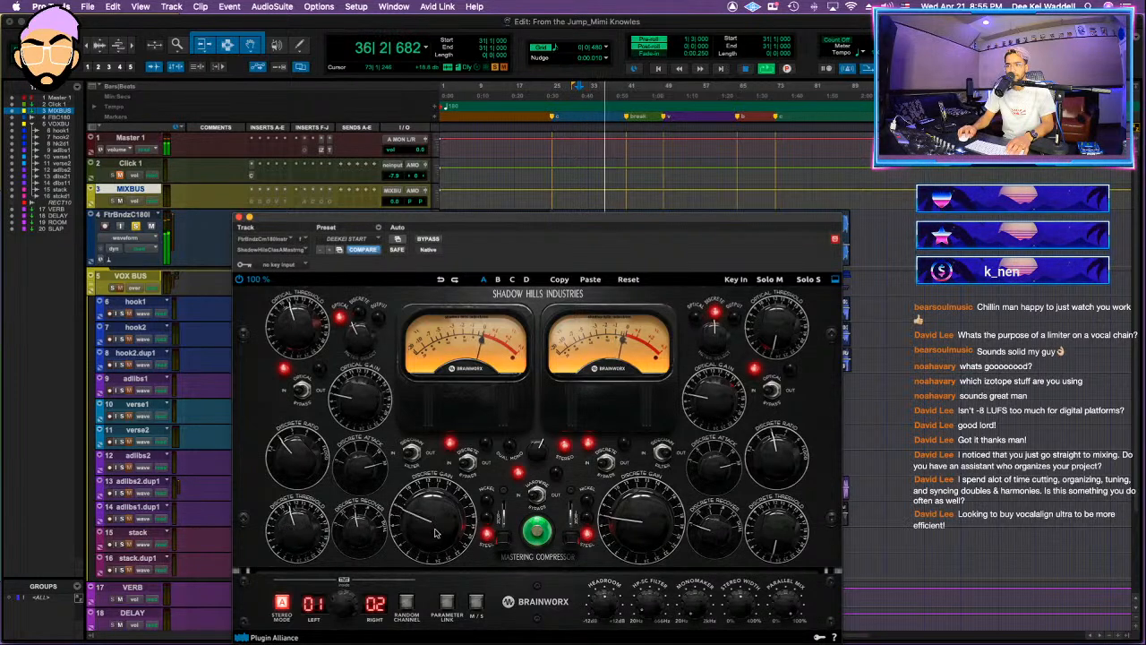
click(240, 218)
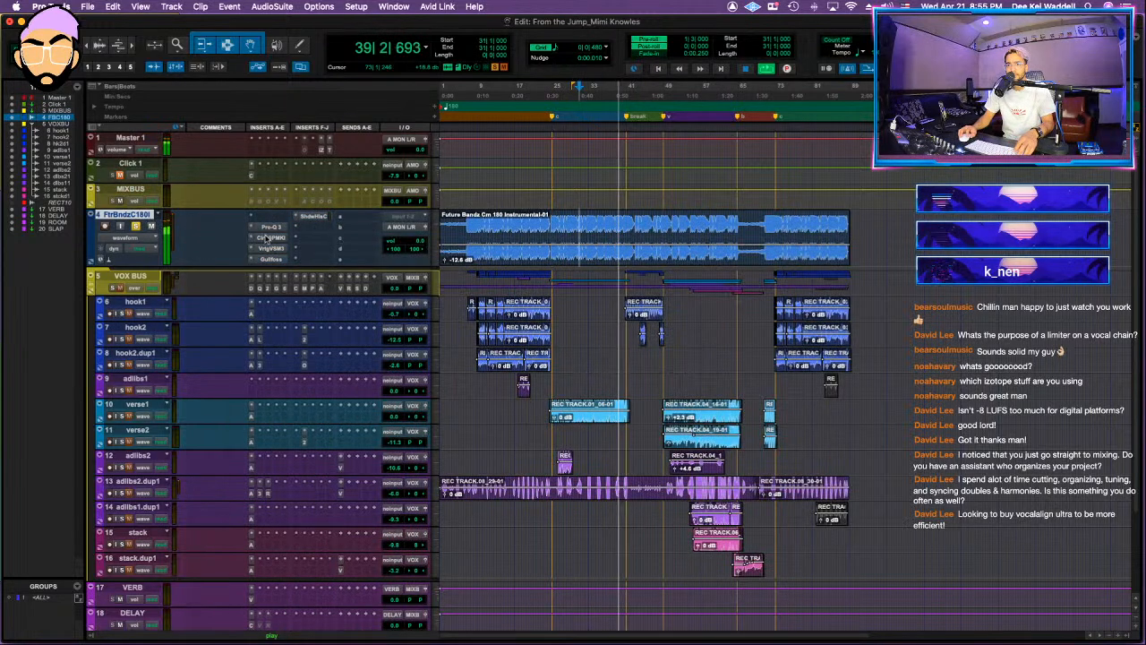
Step: Unmute the instrumental track, lower its volume to -13.8 dB and play the mix from around bar 16
click(151, 229)
drag(416, 242, 414, 256)
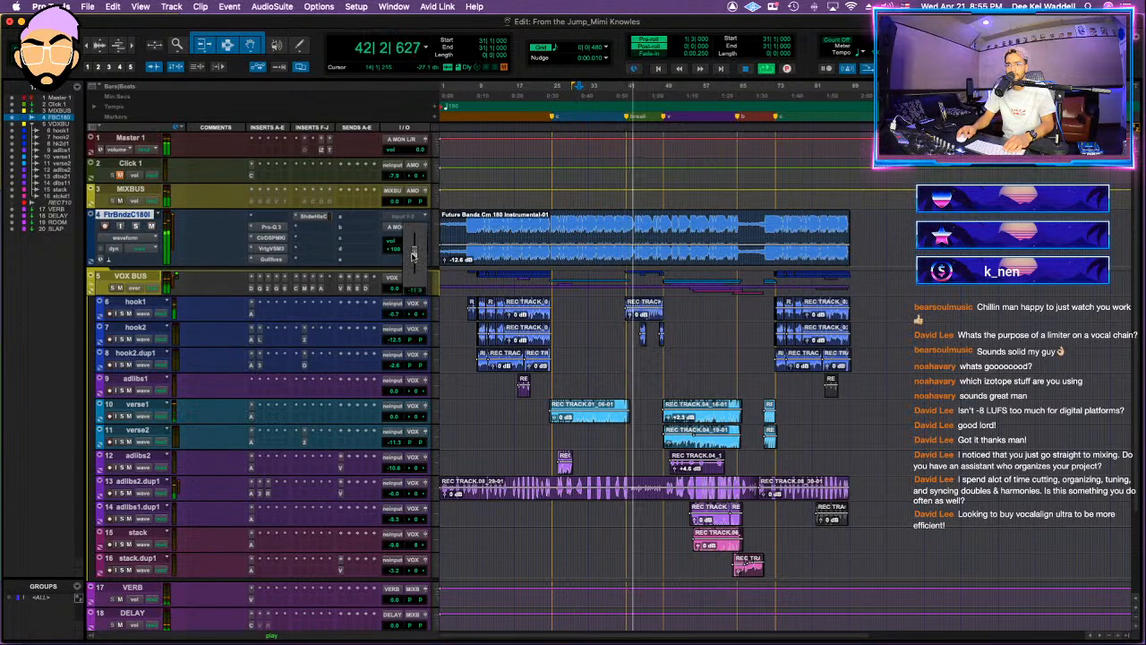
click(504, 220)
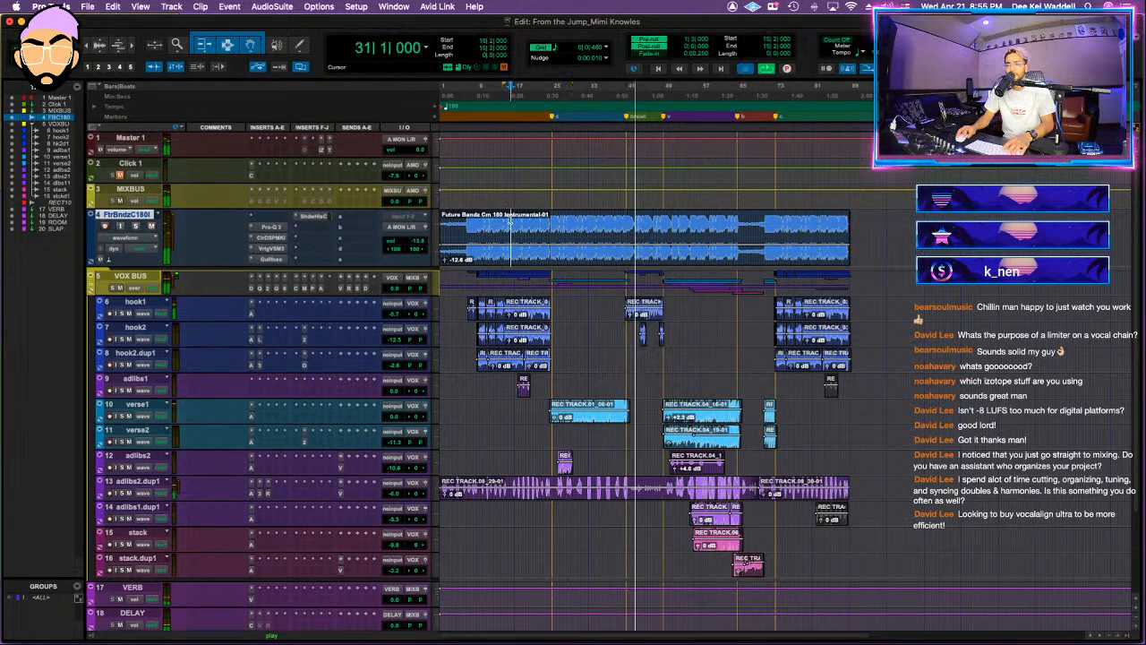
Step: Adjust the high cut-off of the VHL-3C filter on the adlibs2.dup1 track
click(121, 277)
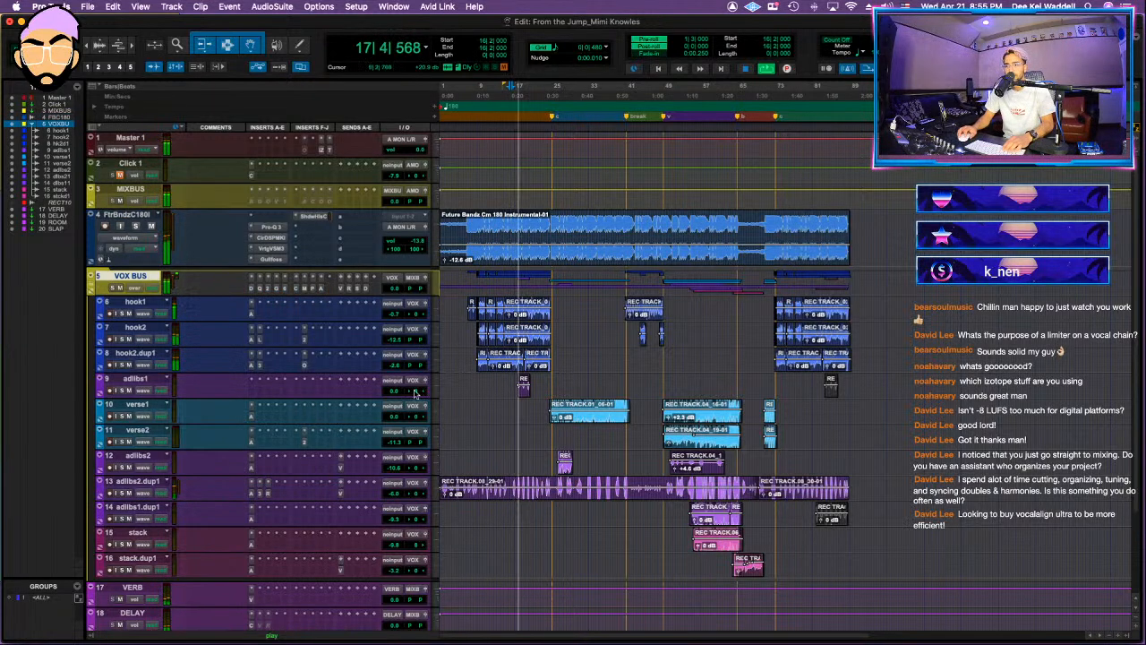
click(259, 483)
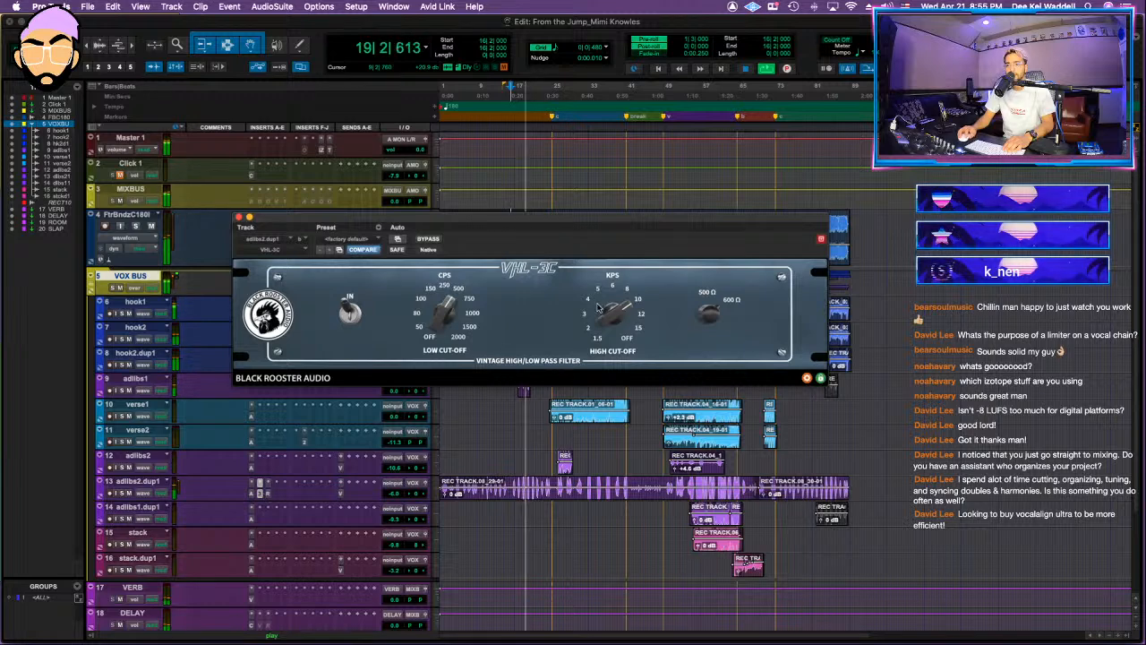
drag(600, 307, 614, 321)
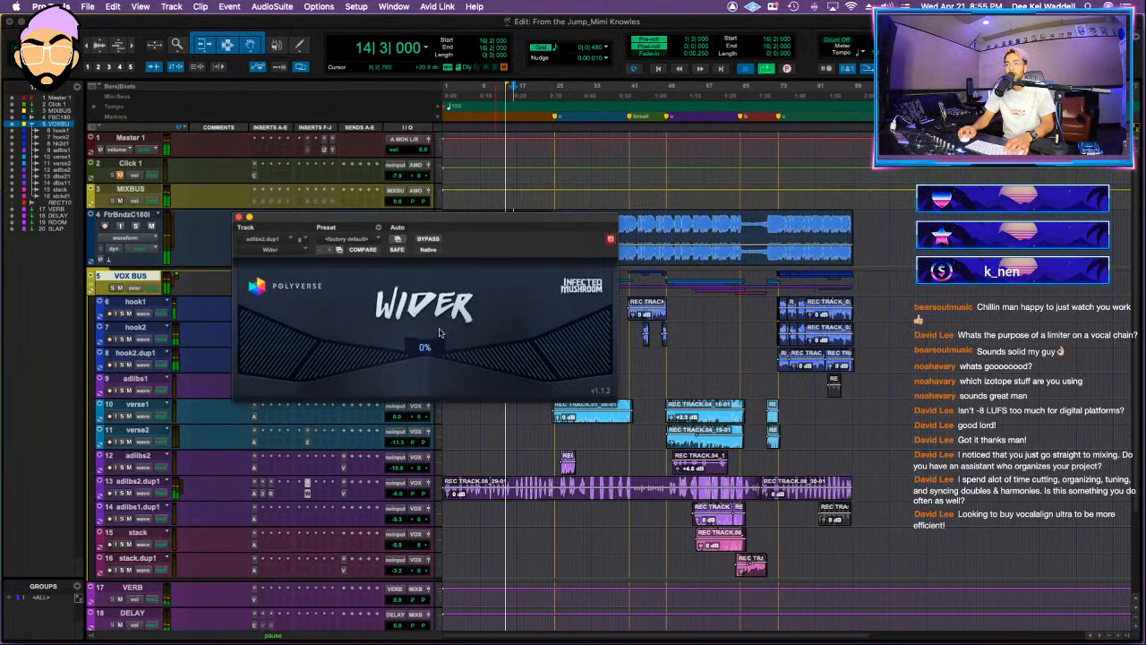
Step: Set the Wider plug-in on adlibs2.dup1 to 72% width and lower the track's volume
drag(423, 355, 420, 345)
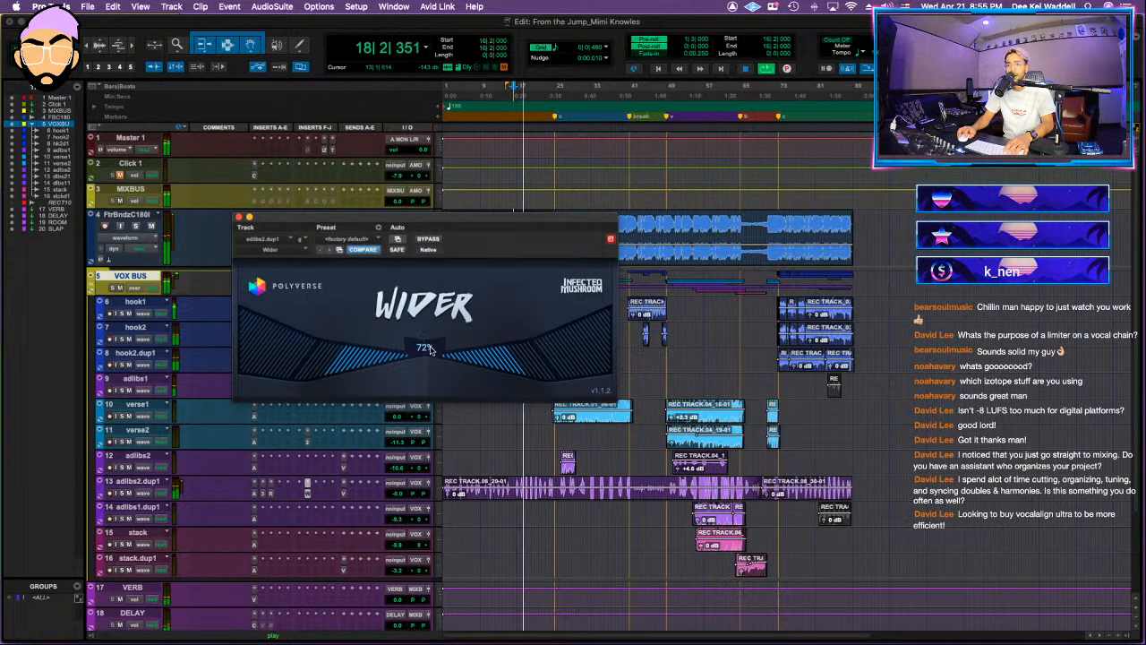
click(238, 218)
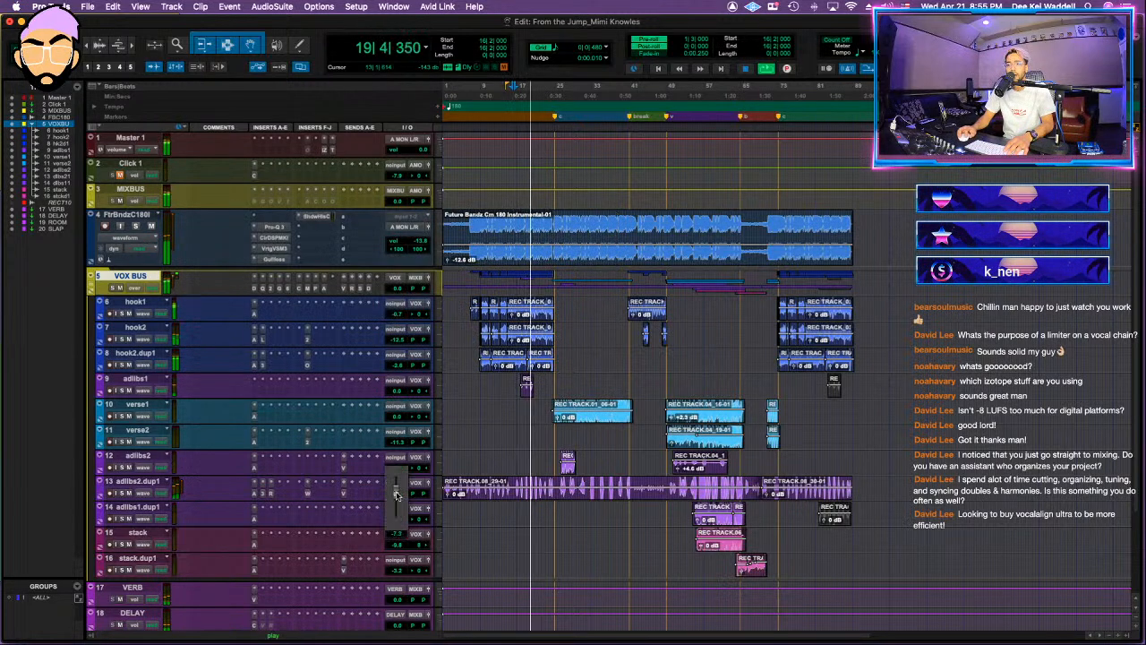
drag(395, 498, 396, 498)
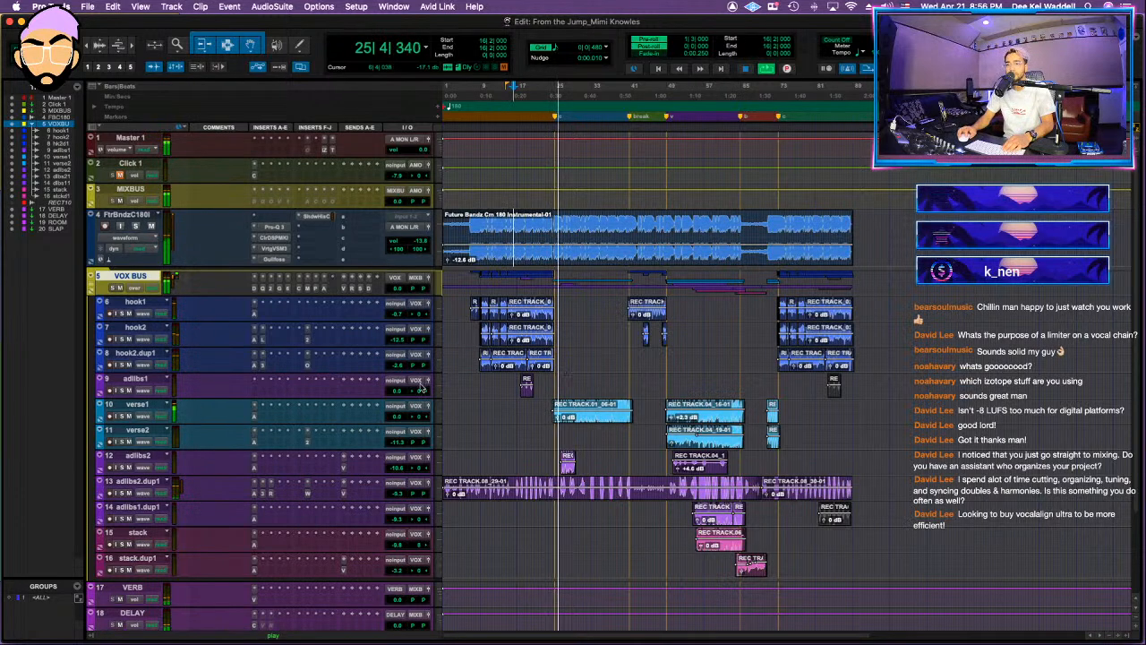
Step: Collapse the VOX BUS folder and adjust its C6 compressor's first floating band, with that band's gain at 0.0
key(shift+f)
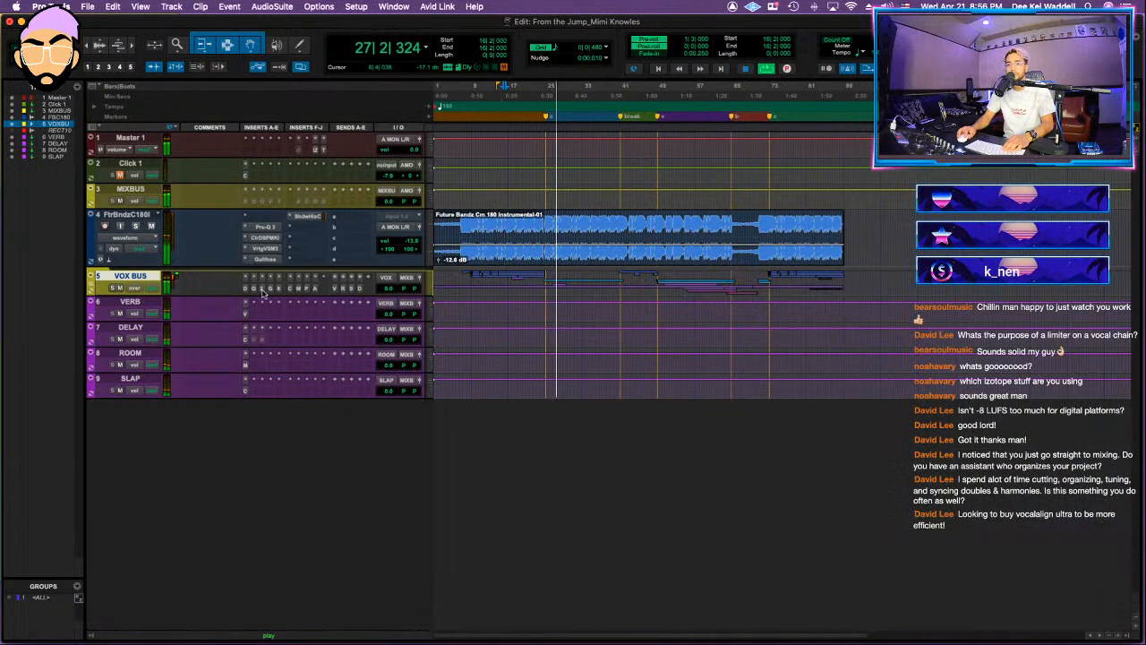
click(278, 289)
drag(415, 329, 400, 281)
alt+click(301, 445)
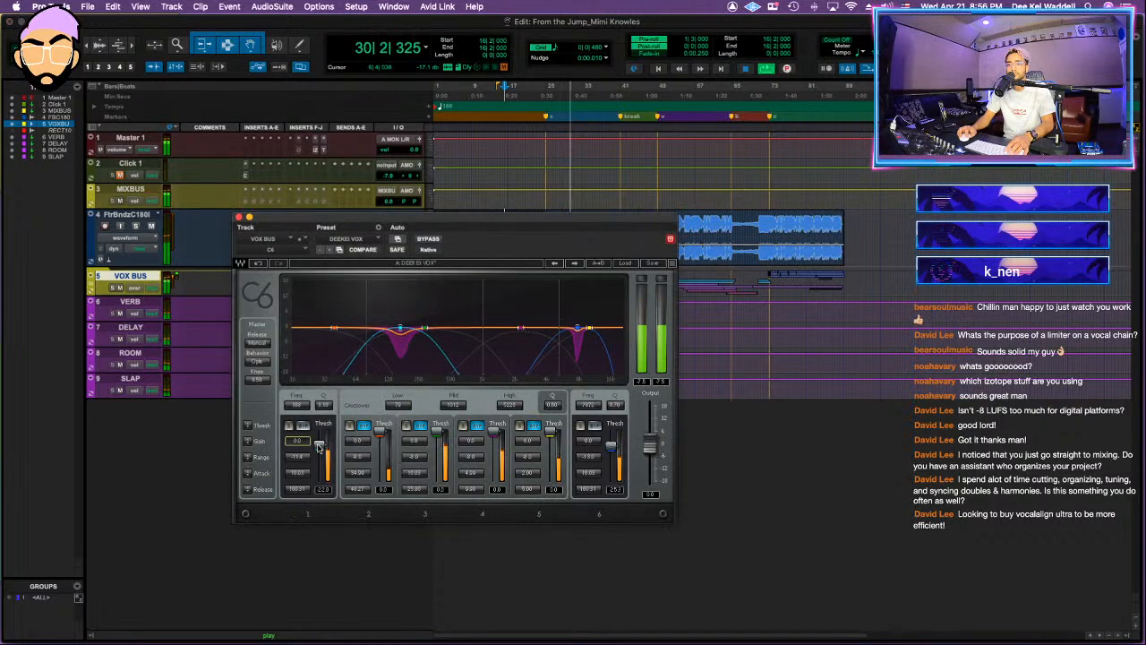
click(239, 217)
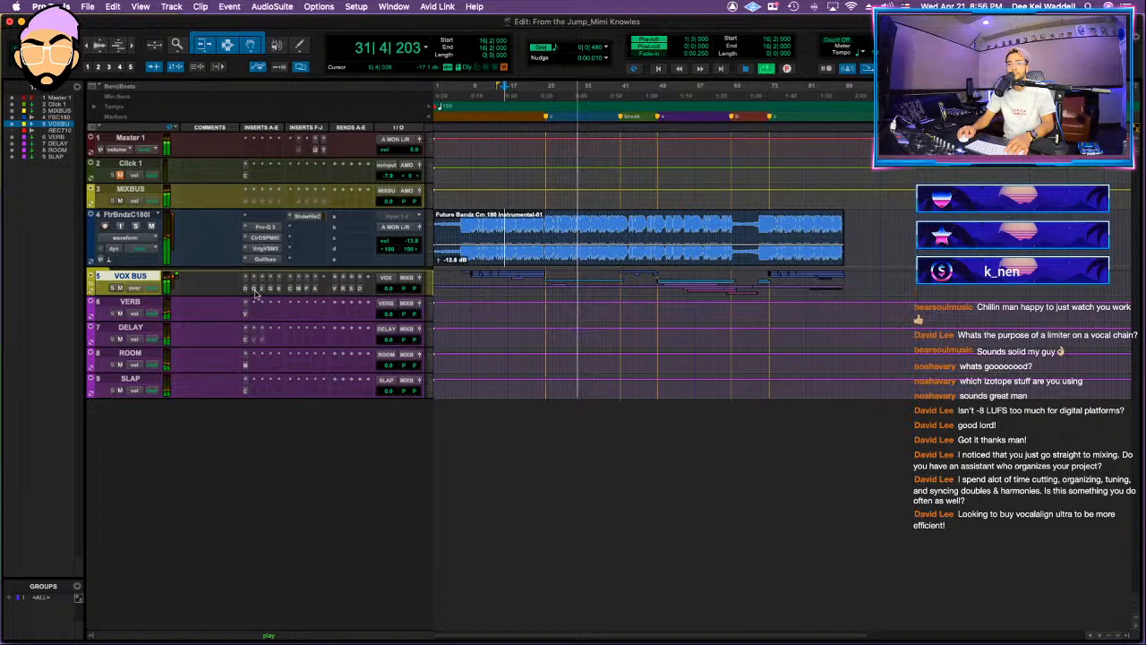
Step: In the VOX BUS Pro-Q 3, shift the low-mid cut slightly and add a dynamic bell cut at about 175 Hz and -0.87 dB
click(255, 289)
mouse_move(535, 460)
mouse_down()
mouse_move(518, 458)
mouse_move(529, 460)
mouse_up()
scroll(530, 459, up, 2)
mouse_move(457, 425)
mouse_down()
mouse_move(460, 359)
mouse_move(451, 422)
mouse_up()
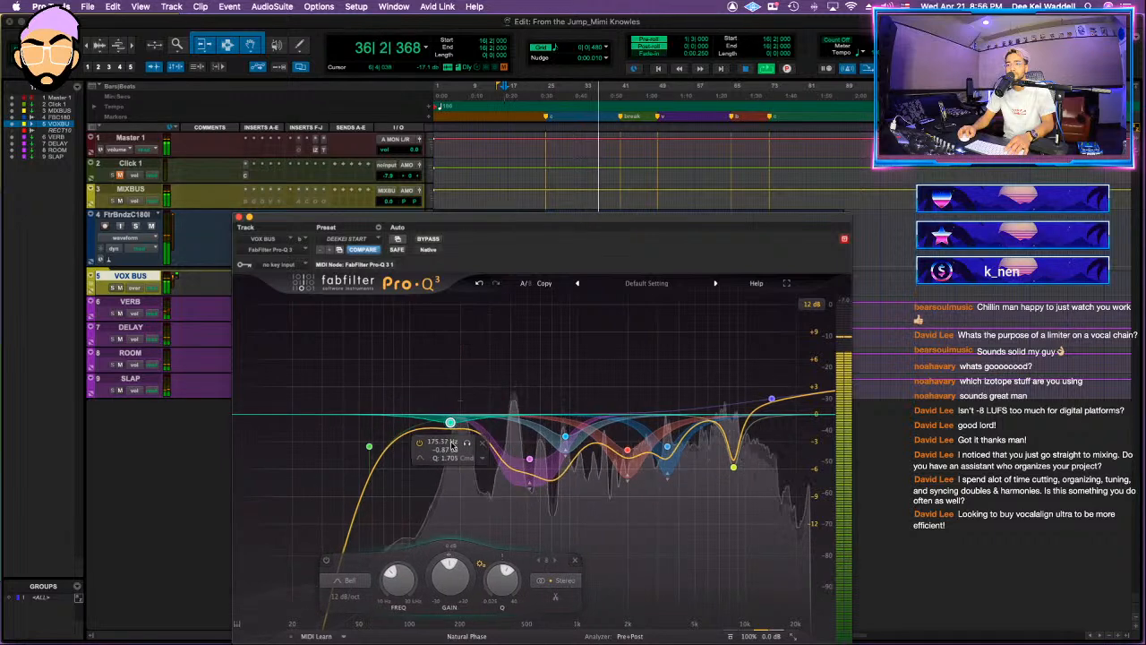
drag(448, 573, 441, 594)
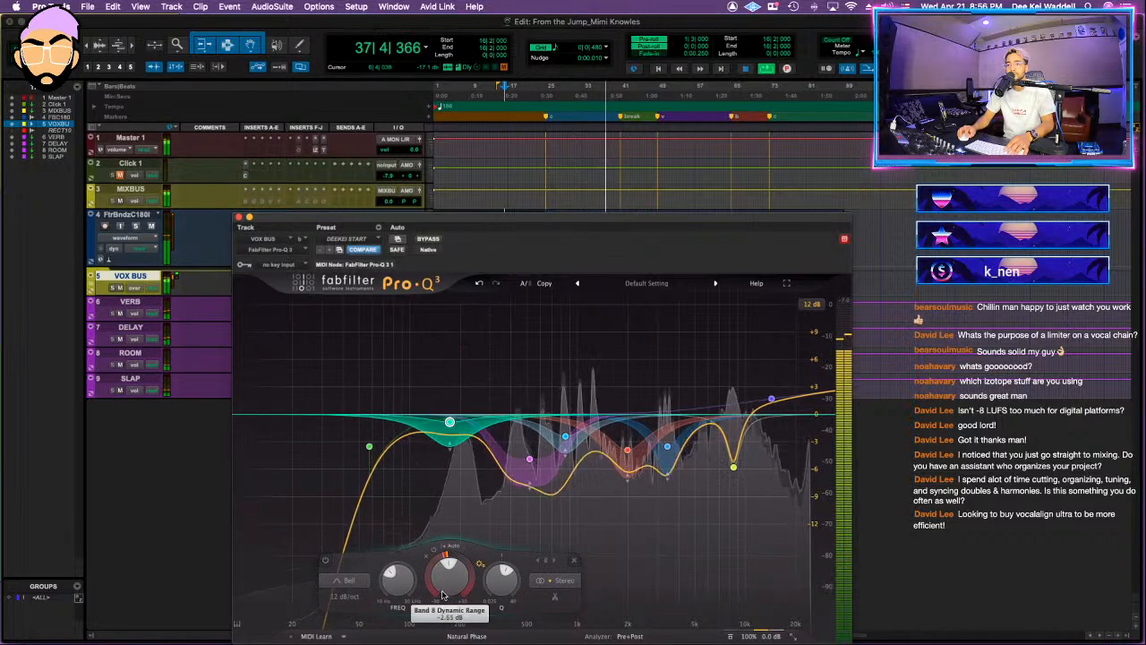
click(238, 217)
Step: Increase the range of the Pro-DS de-esser on the VOX BUS
click(247, 291)
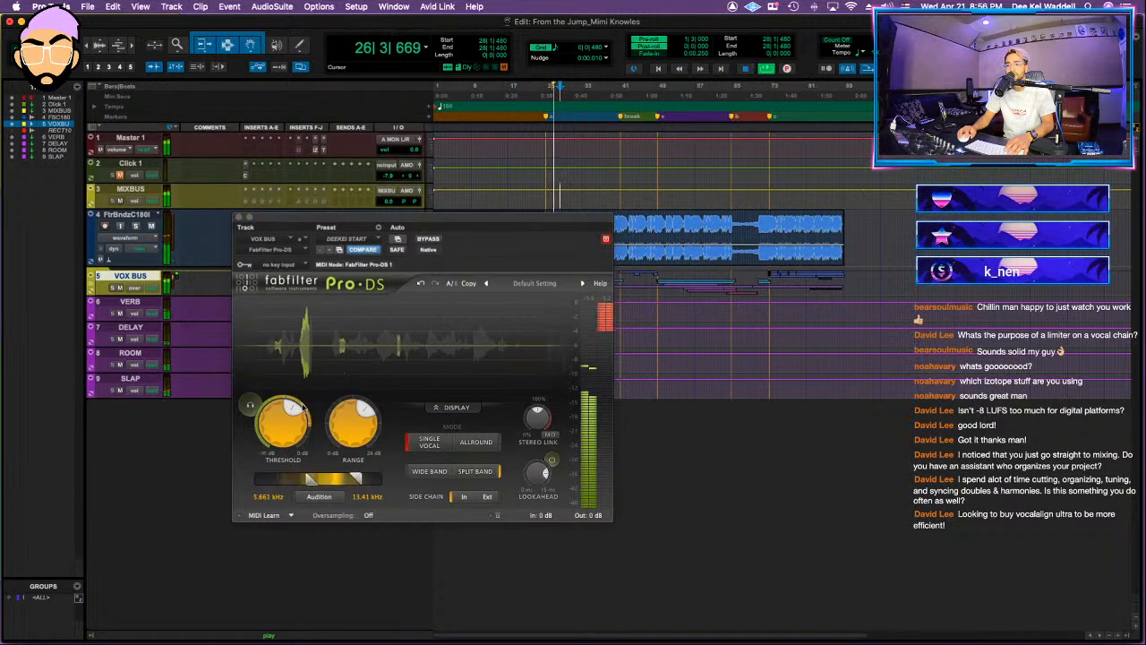
drag(362, 409, 366, 422)
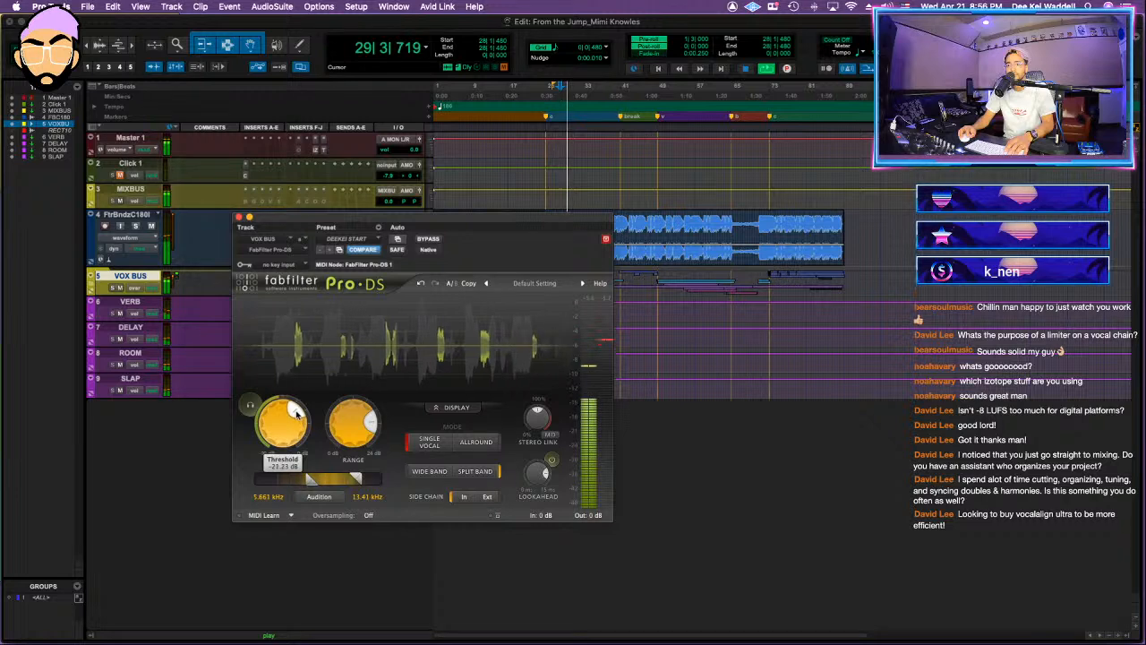
click(238, 217)
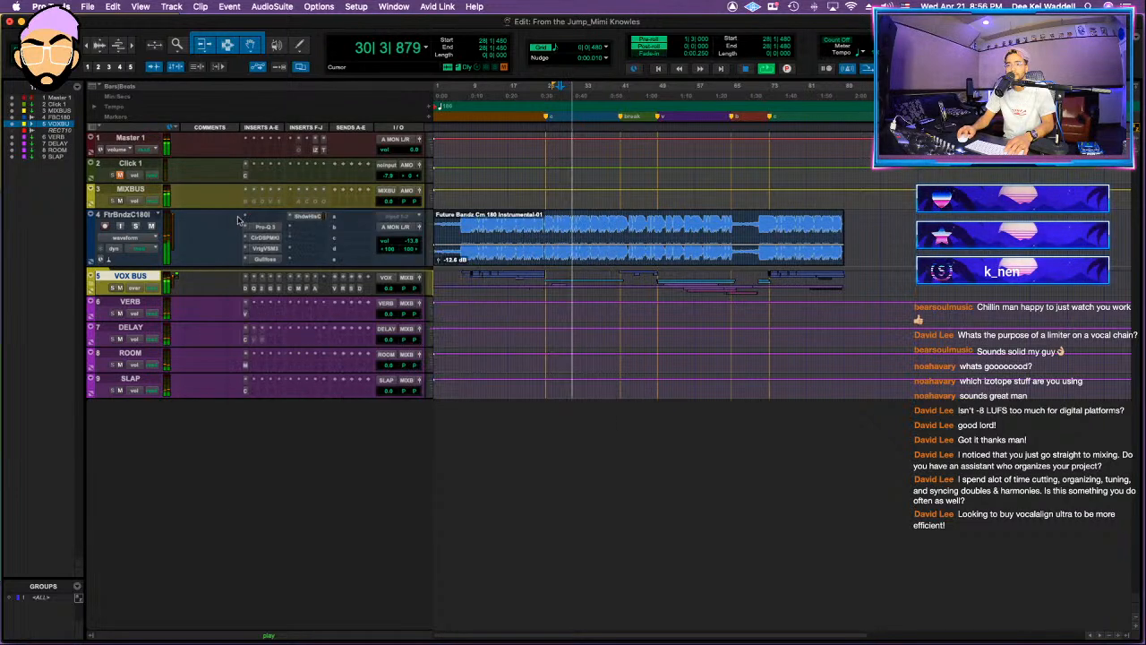
Step: Fine-tune the frequency of the narrow cut near 8.4 kHz in the VOX BUS Pro-Q 3, deleting the accidentally added band
click(261, 289)
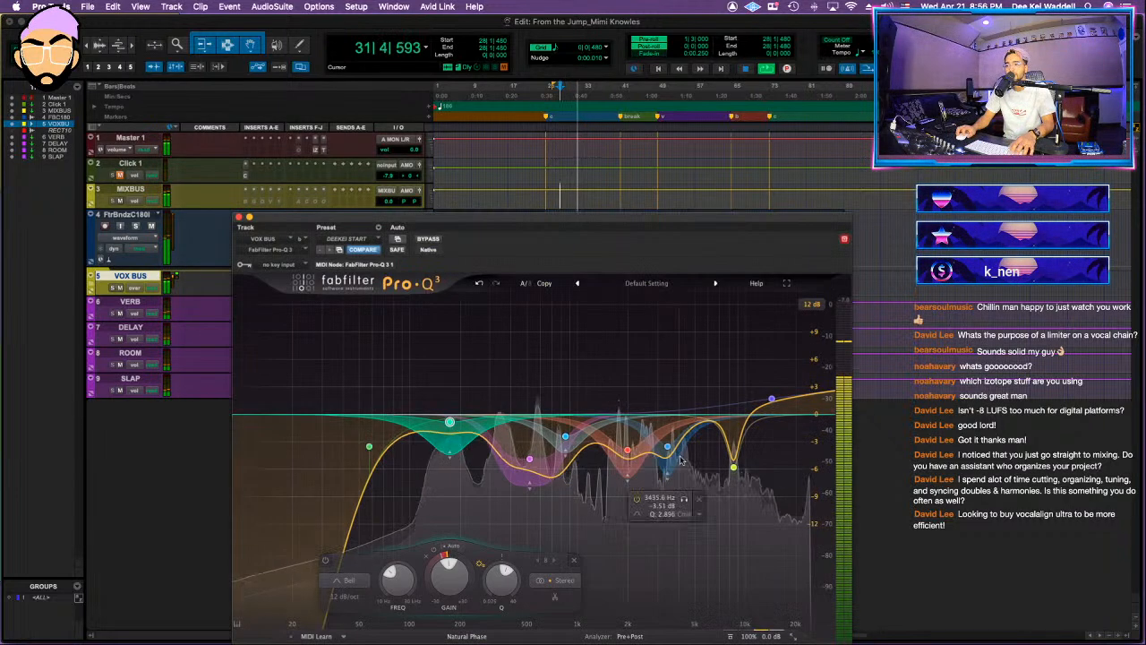
click(734, 462)
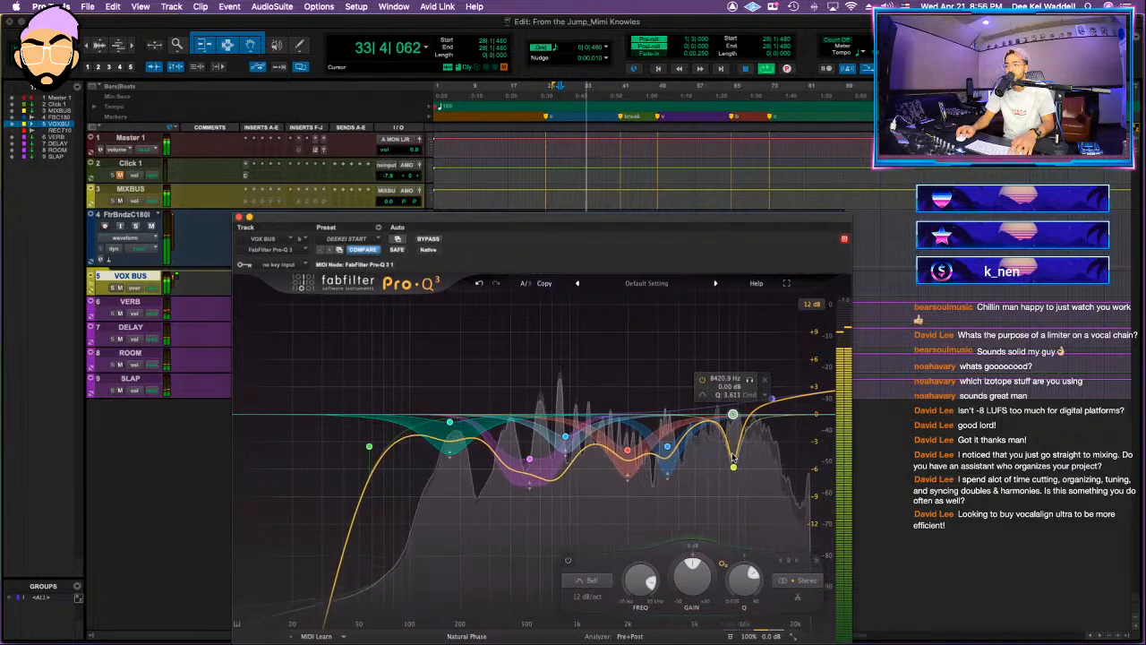
click(765, 383)
drag(733, 467, 735, 468)
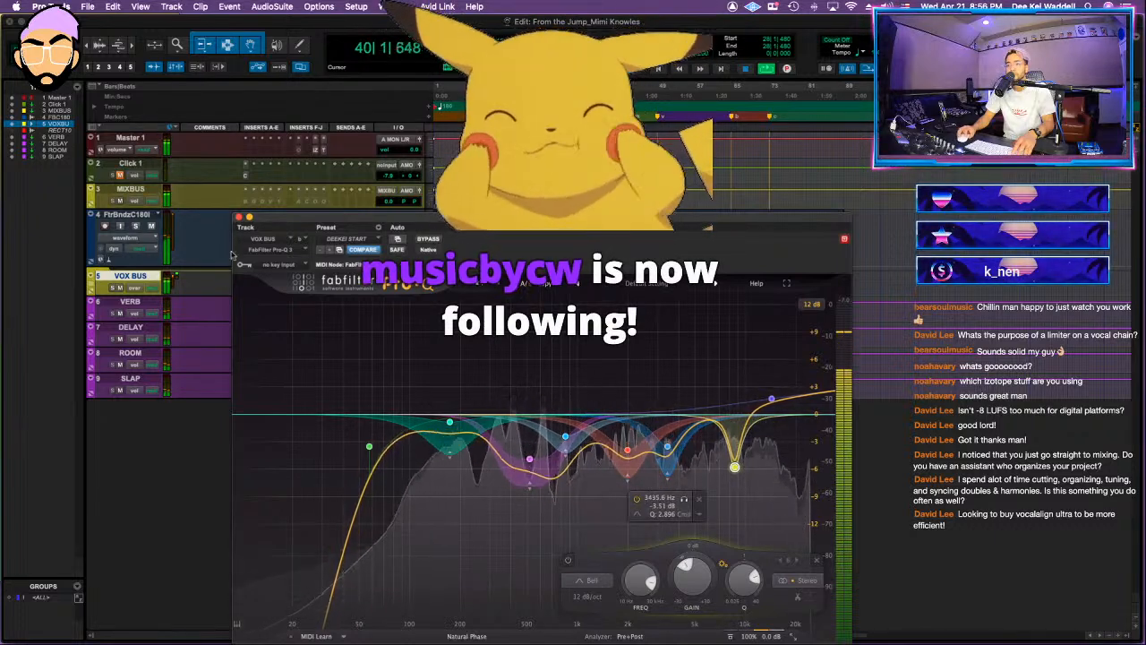
Step: Close the VOX BUS Pro-Q 3, restart playback and show Tonal Balance Control and iZotope Insight from the Master 1 track
click(239, 217)
key(space)
key(space)
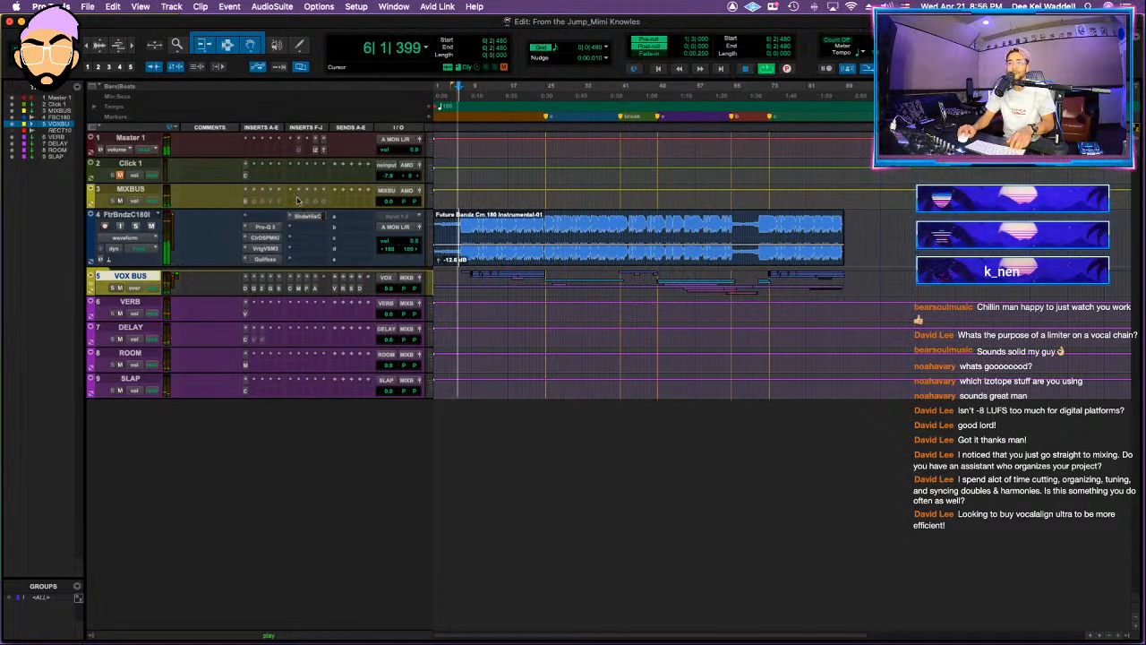
click(324, 151)
drag(318, 26, 979, 186)
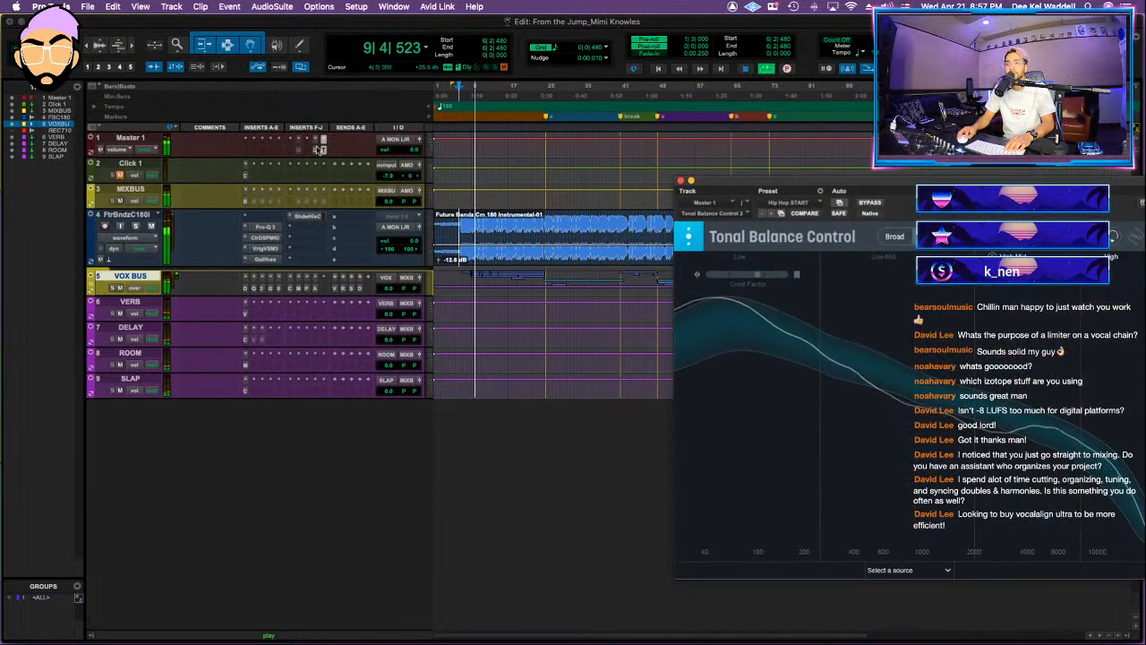
click(320, 150)
drag(53, 20, 758, 259)
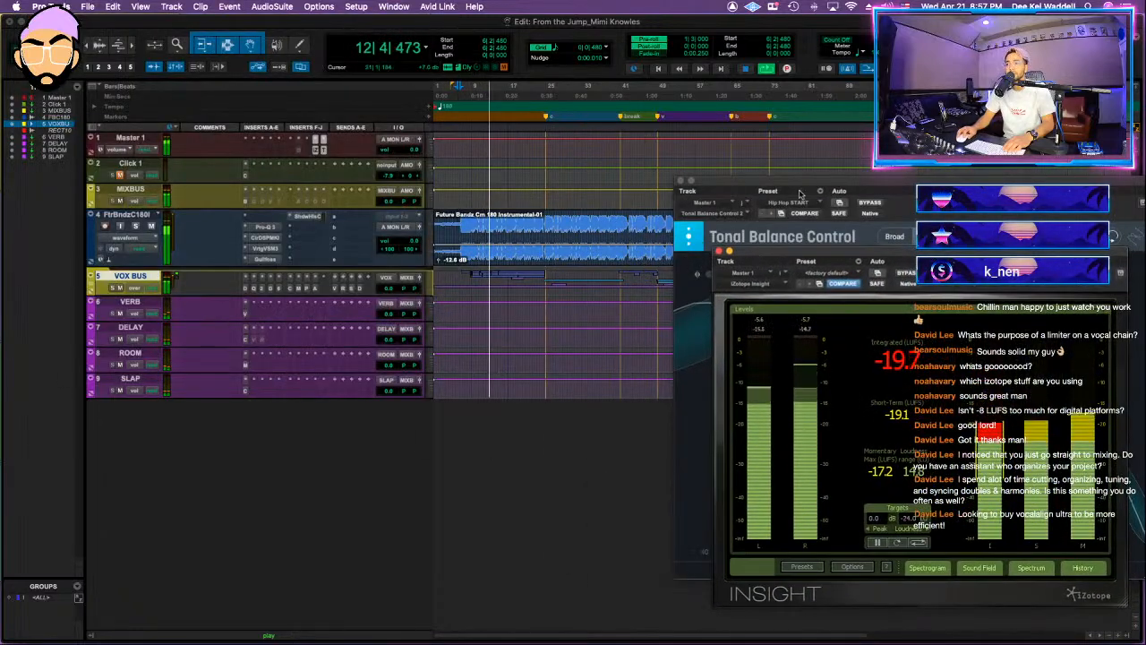
click(798, 192)
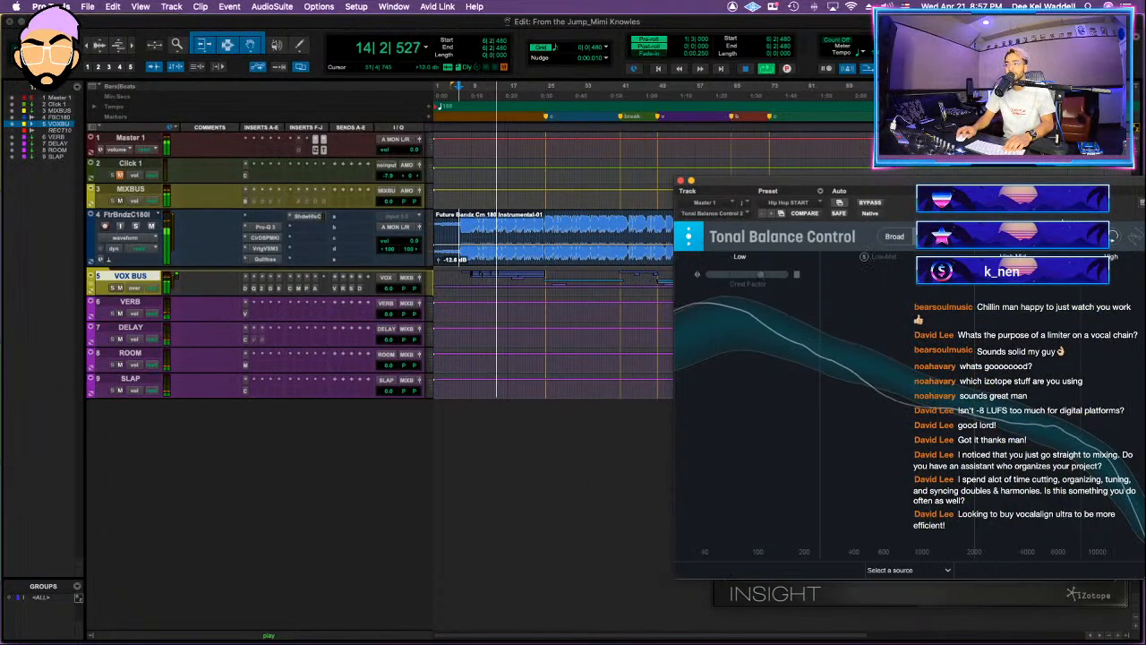
Step: Activate the Gullfoss, Oxford Inflator and Vertigo VSC-2 inserts on the MIXBUS during playback
click(254, 203)
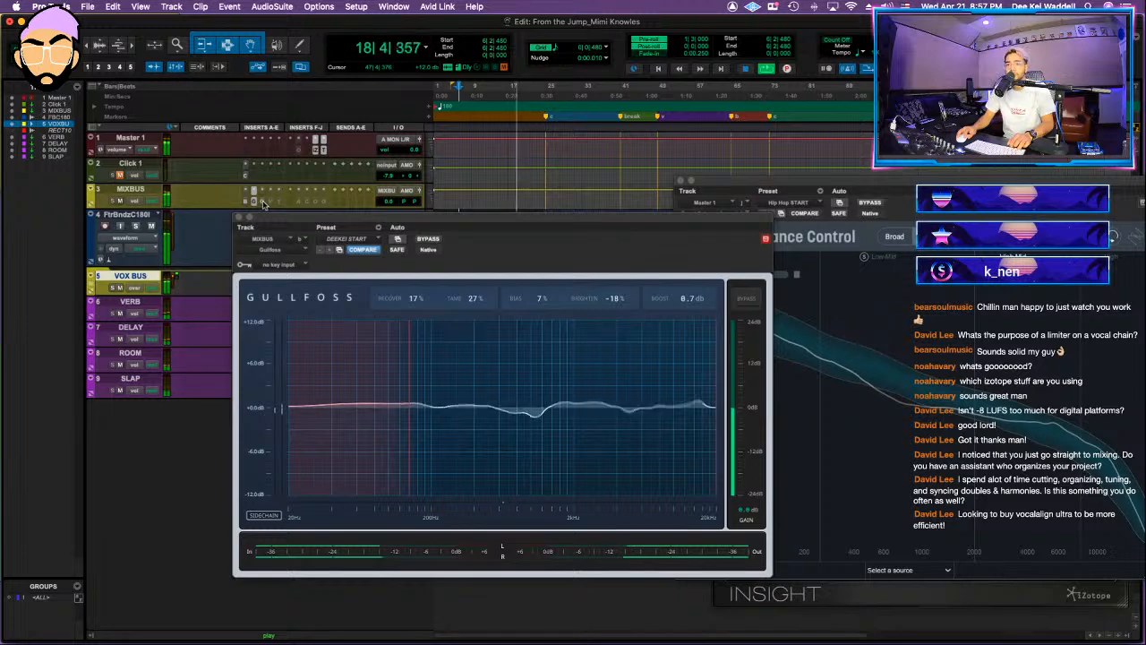
click(263, 202)
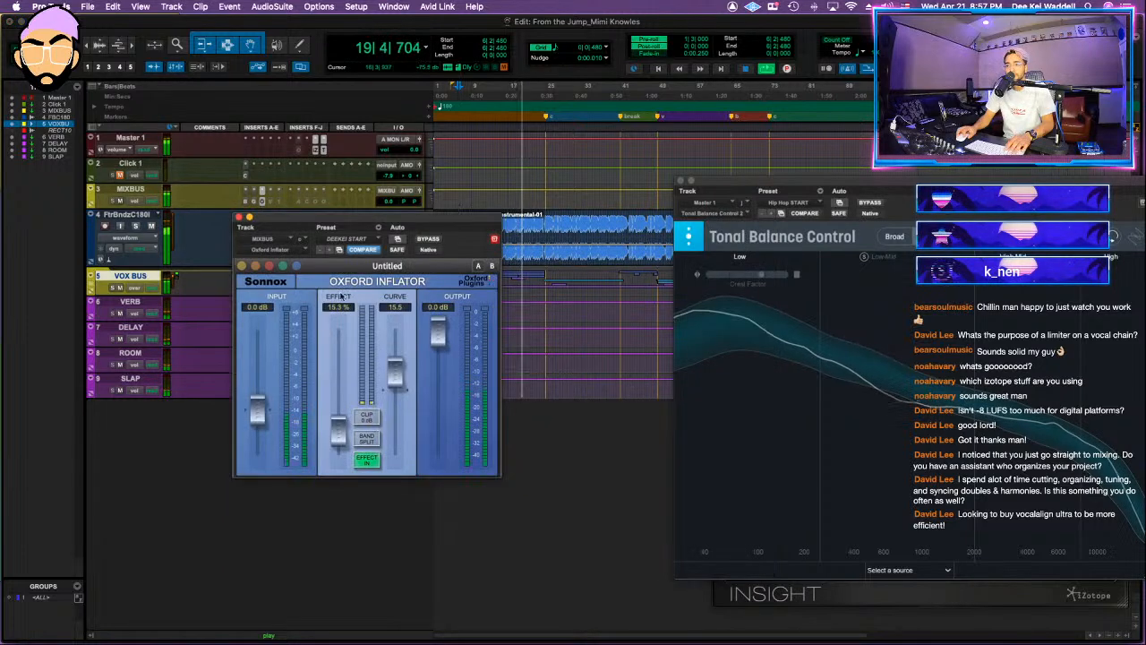
click(271, 202)
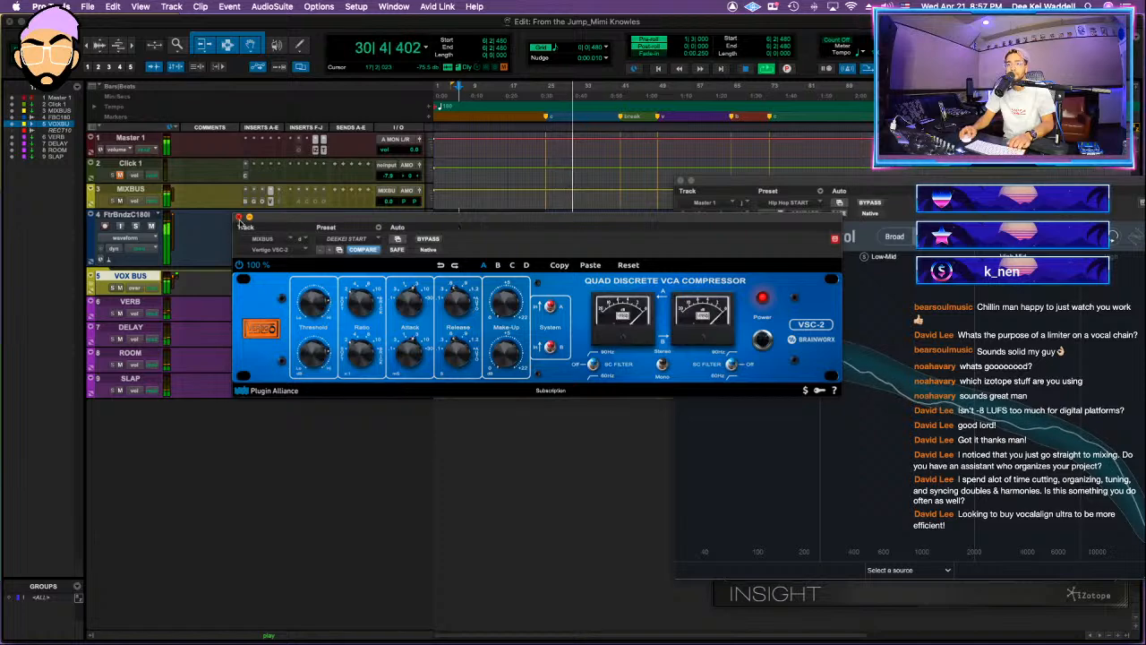
click(239, 217)
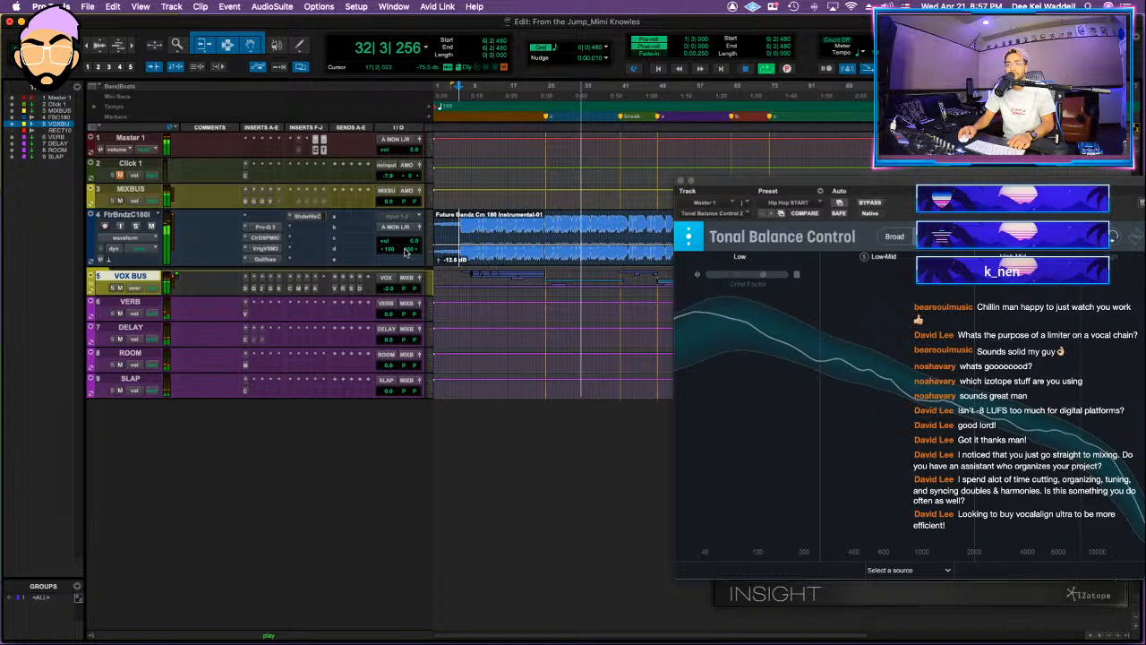
Step: Set the VOX BUS volume to -2.0 and activate the AMEK EQ 200 insert on the MIXBUS
drag(388, 288, 388, 289)
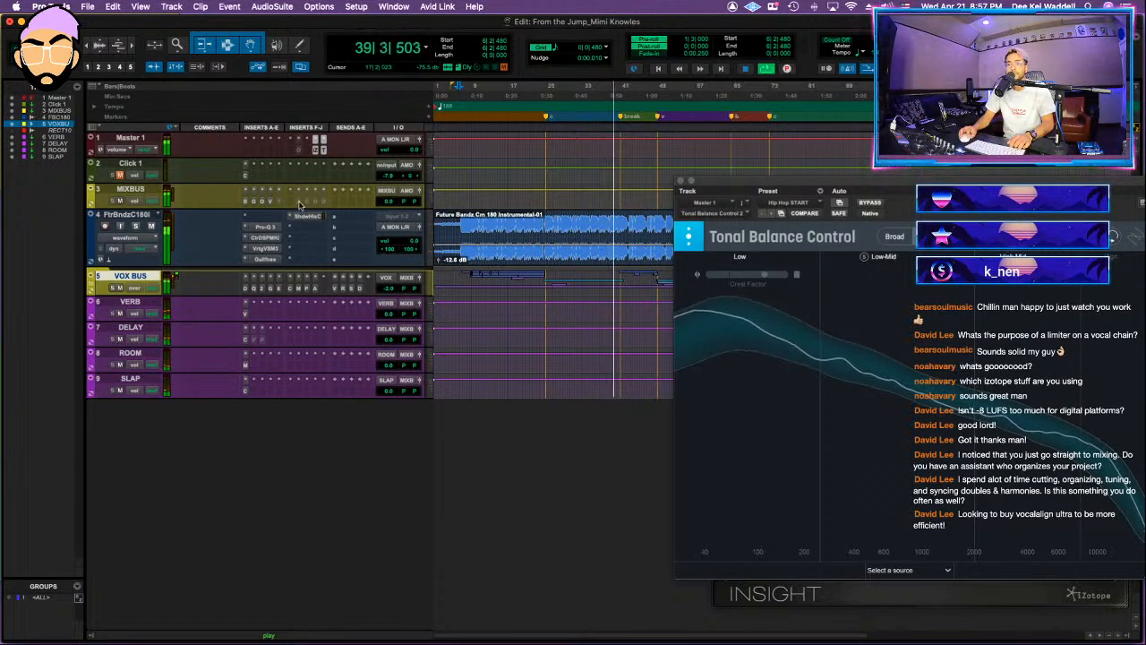
key(space)
key(space)
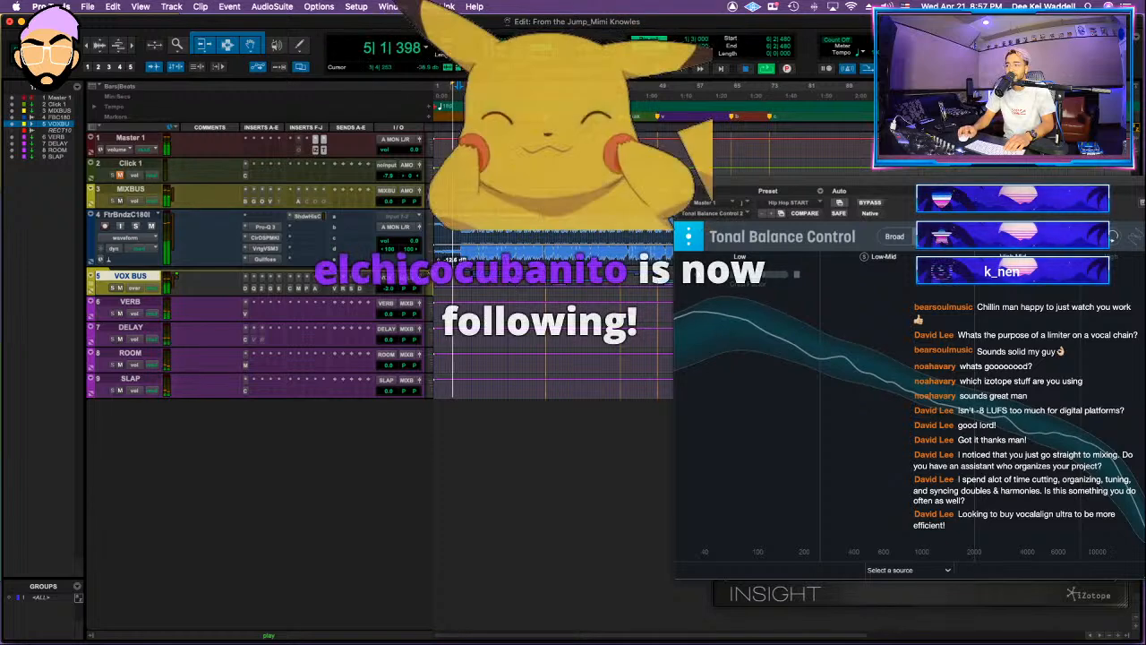
click(298, 202)
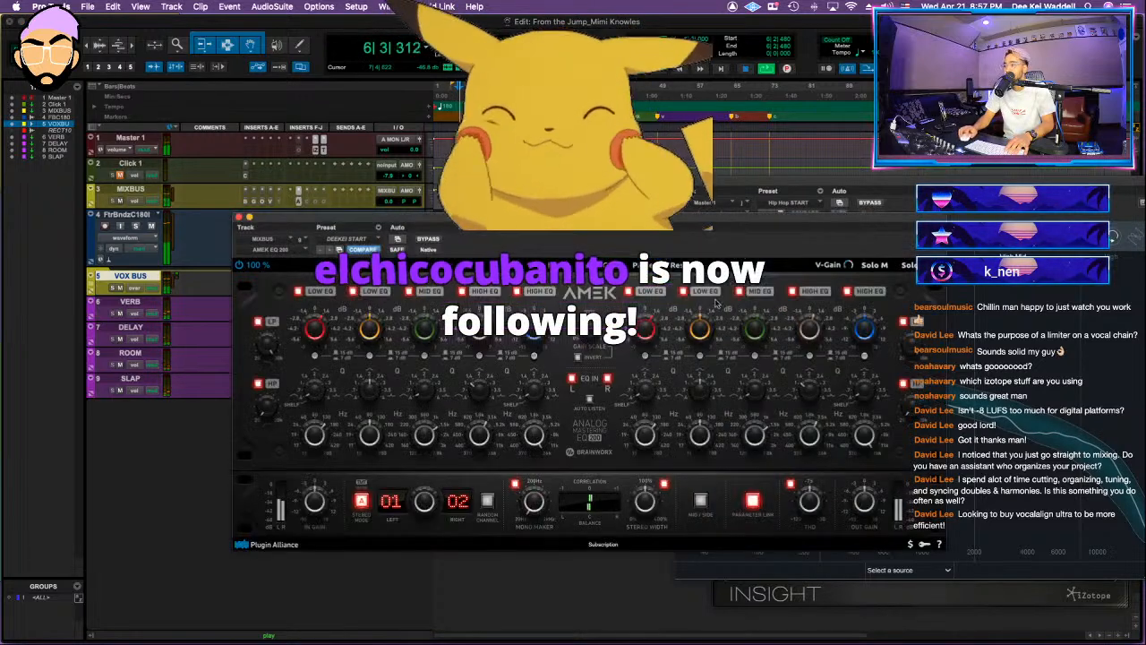
click(349, 239)
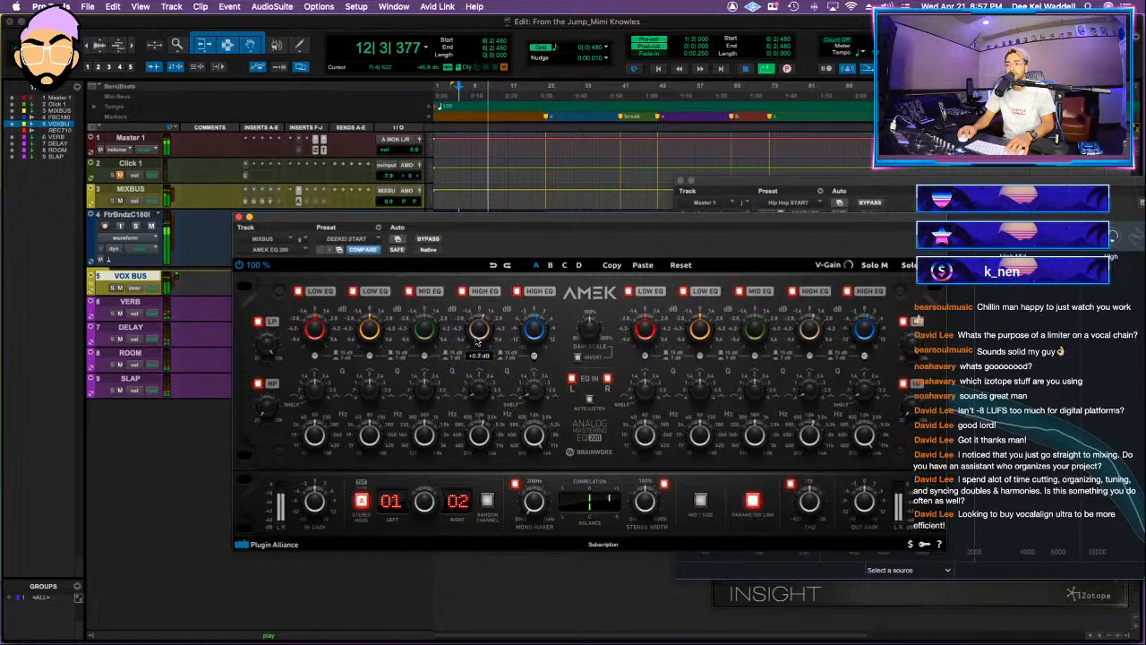
click(238, 217)
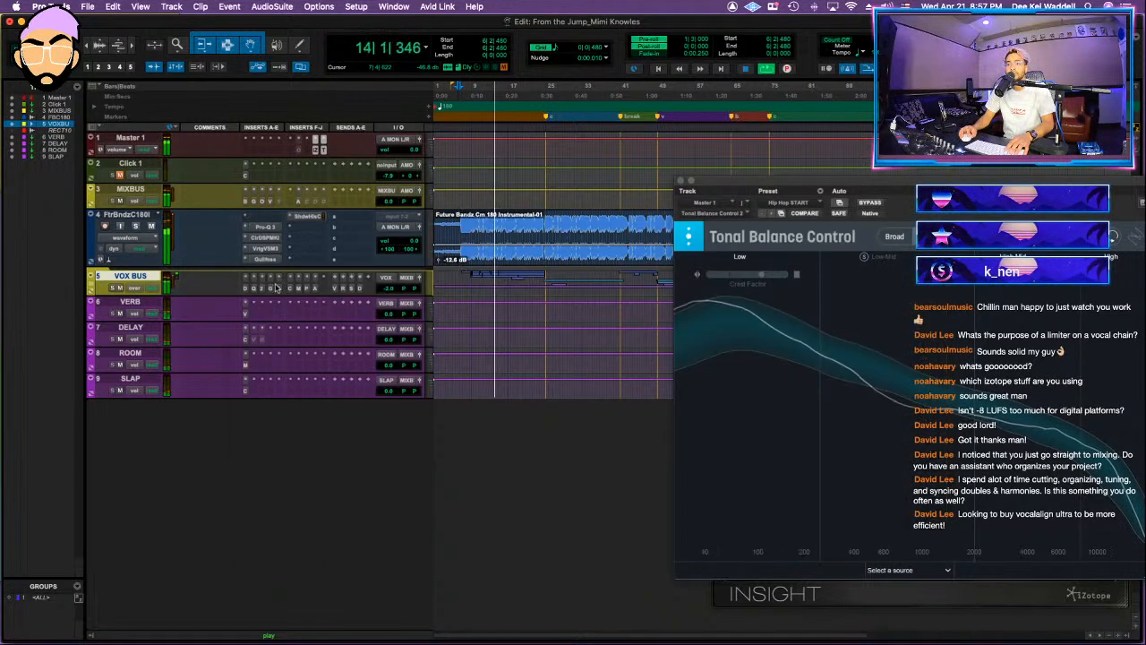
Step: Expand the VOX BUS folder and lower the volume of the hook2 track
click(92, 287)
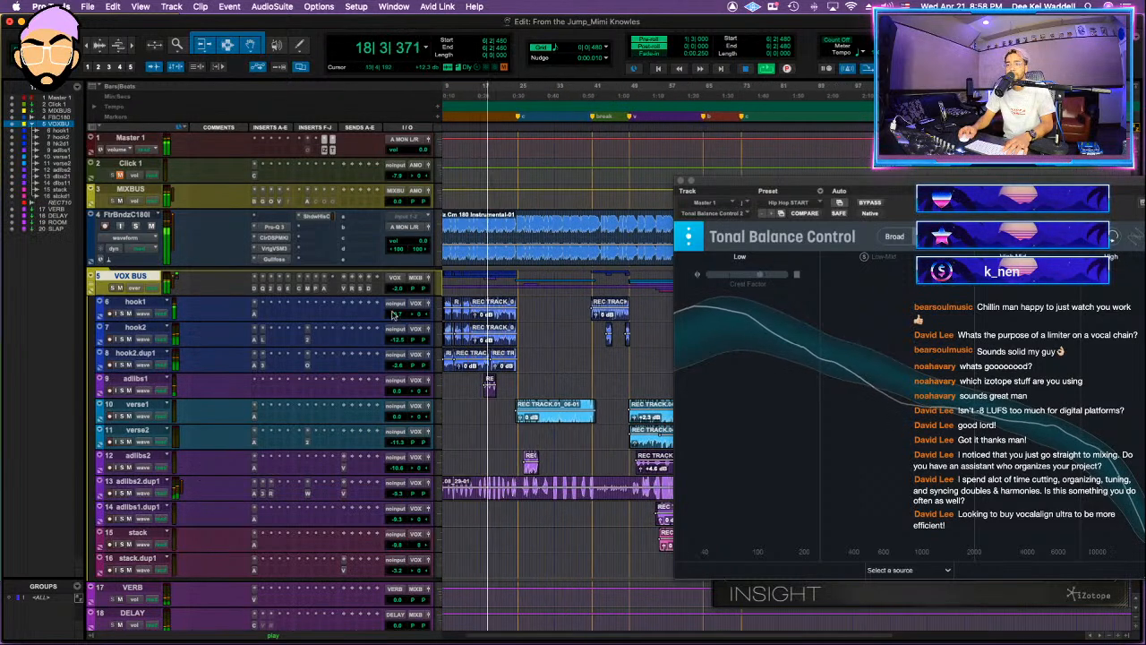
click(407, 344)
mouse_move(399, 339)
mouse_down()
mouse_move(400, 365)
mouse_move(399, 341)
mouse_up()
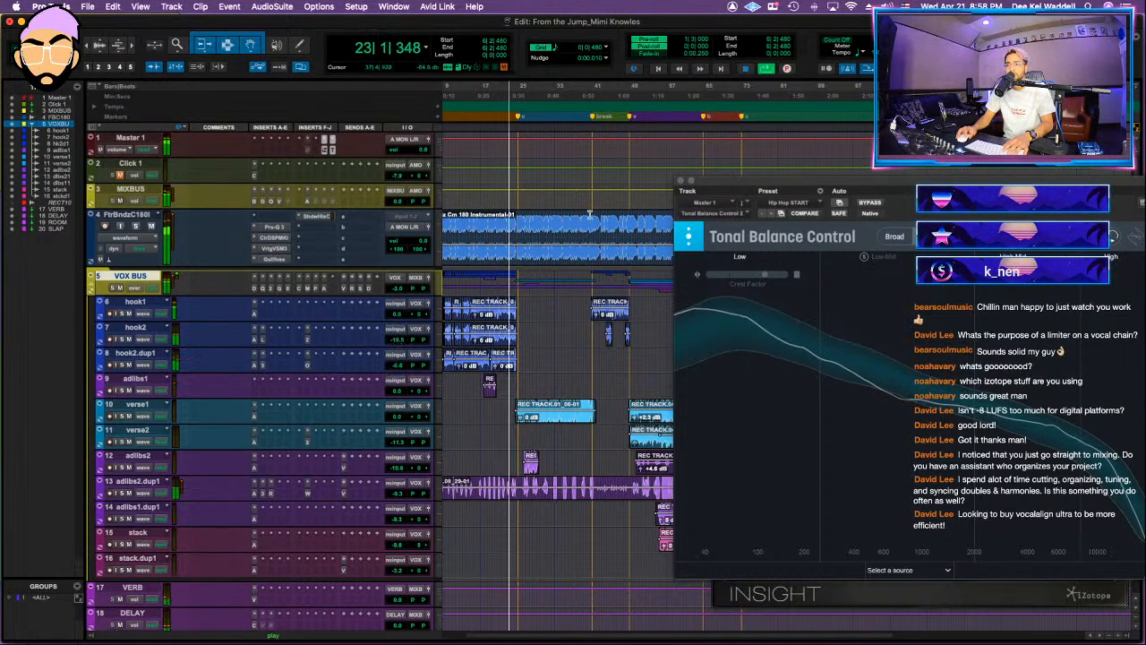
Step: Close Tonal Balance Control to uncover the Insight loudness meter and lower the VOX BUS volume to -3.4
click(681, 181)
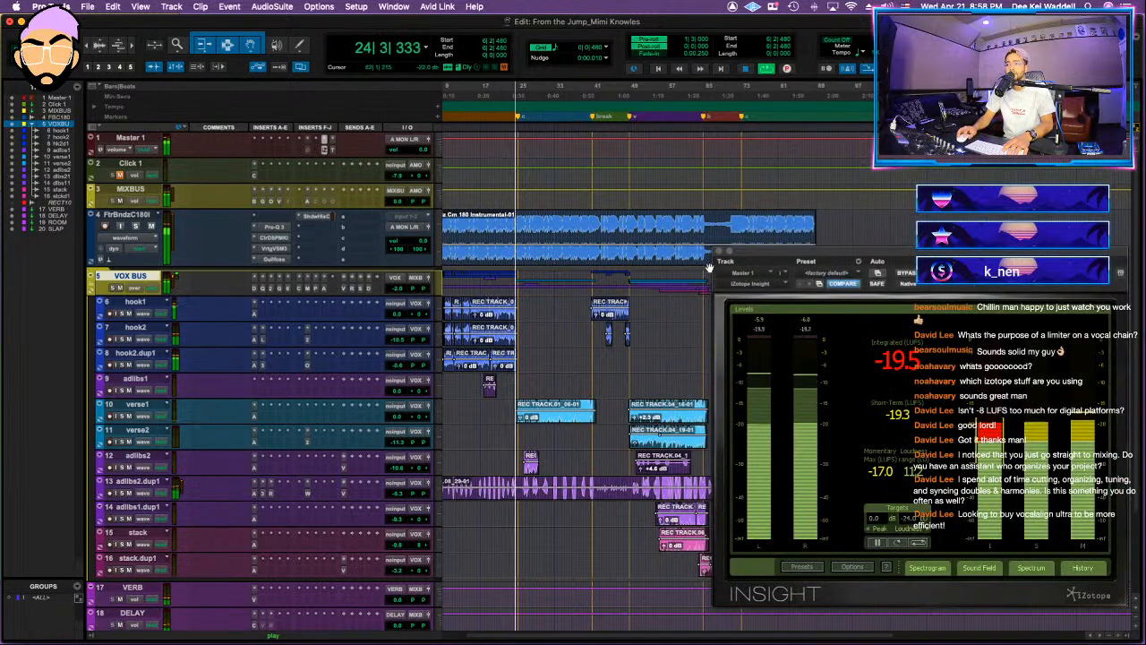
click(333, 150)
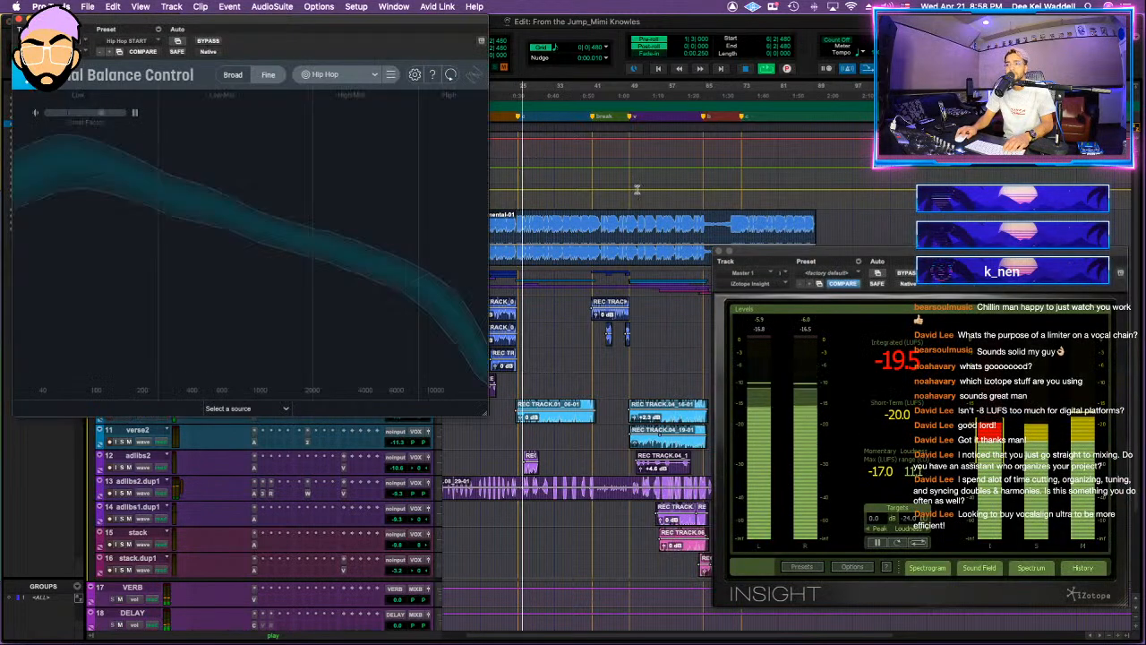
click(19, 19)
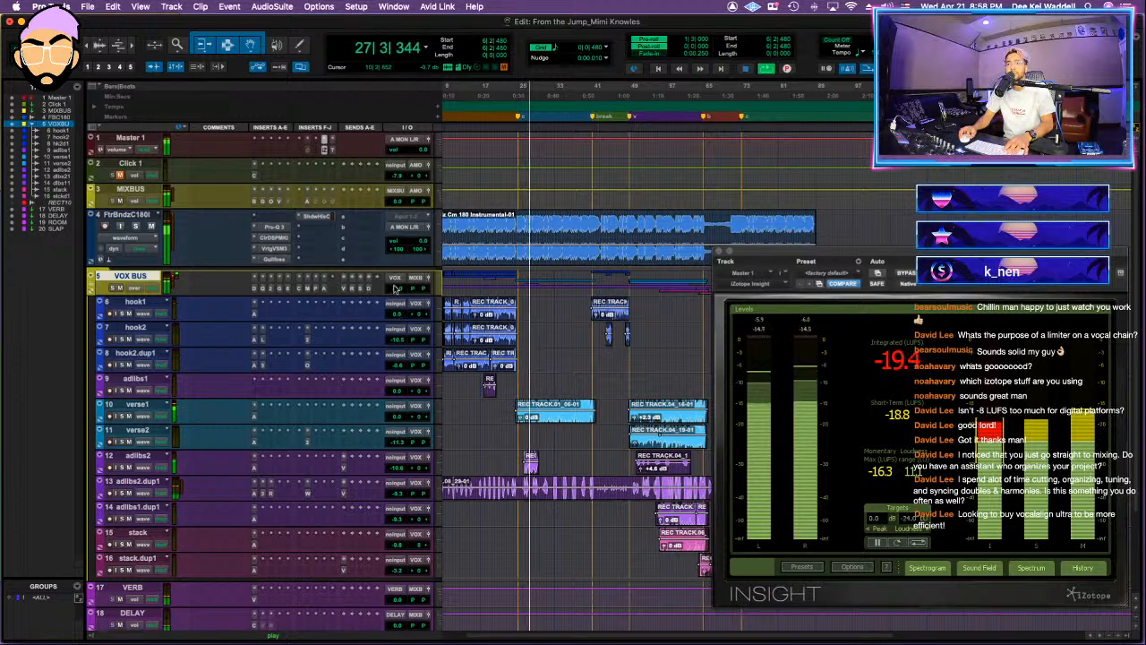
click(394, 287)
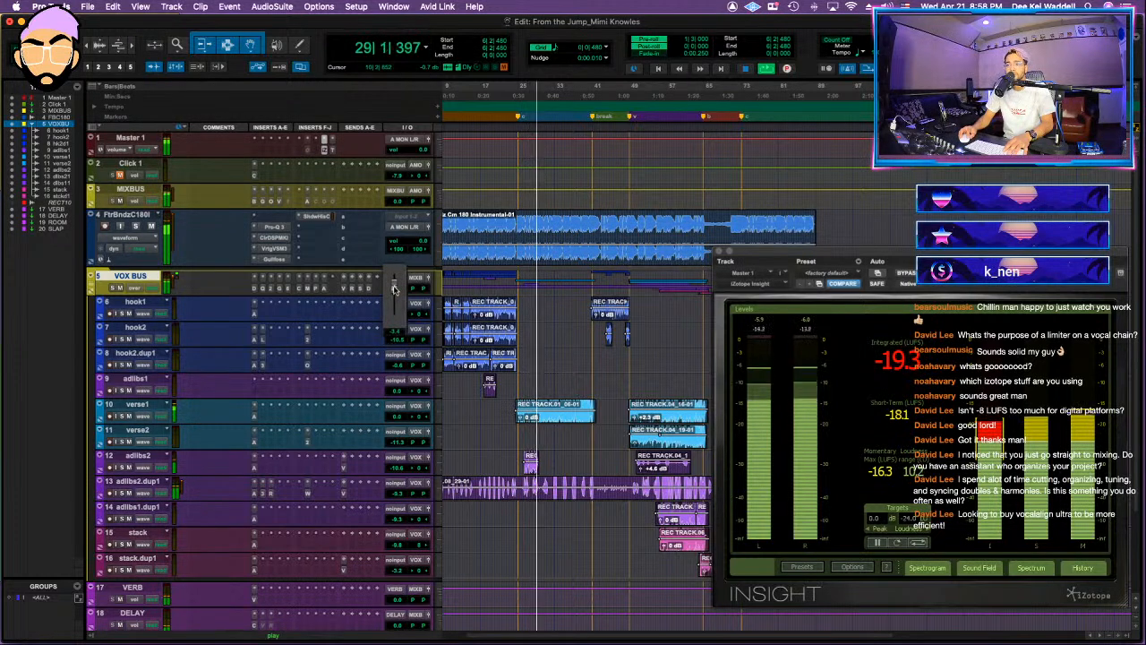
Step: Activate the Clariphonic insert on the MIXBUS, open the AMEK EQ 200 and place Tonal Balance Control beside it
click(315, 205)
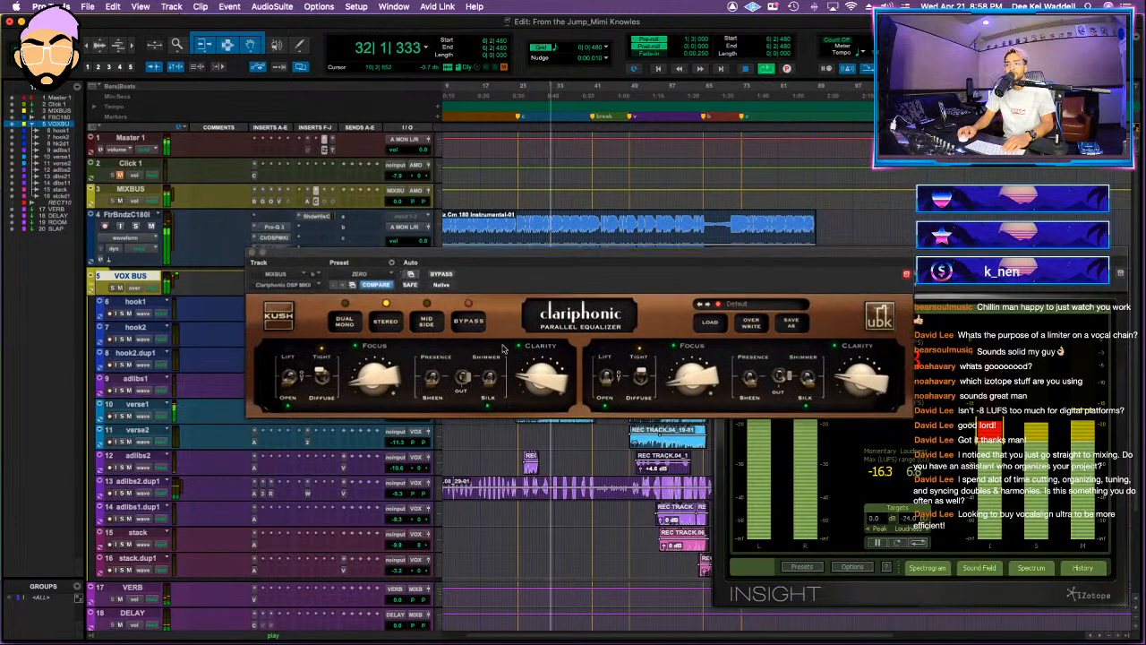
click(310, 201)
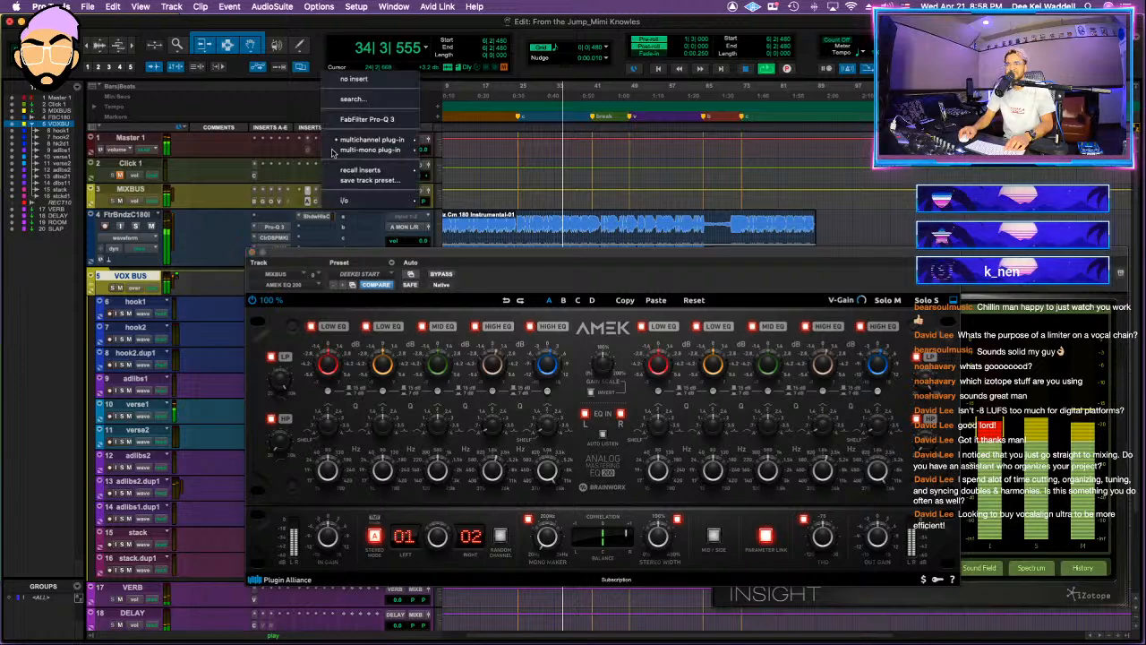
click(324, 140)
click(332, 152)
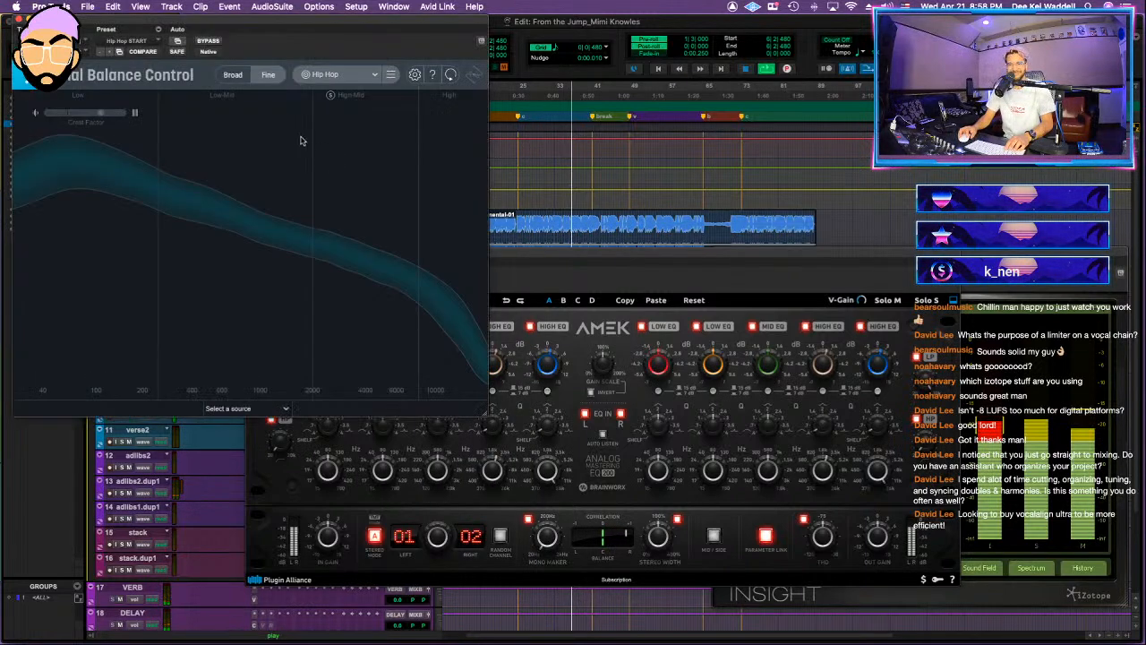
drag(253, 25, 882, 233)
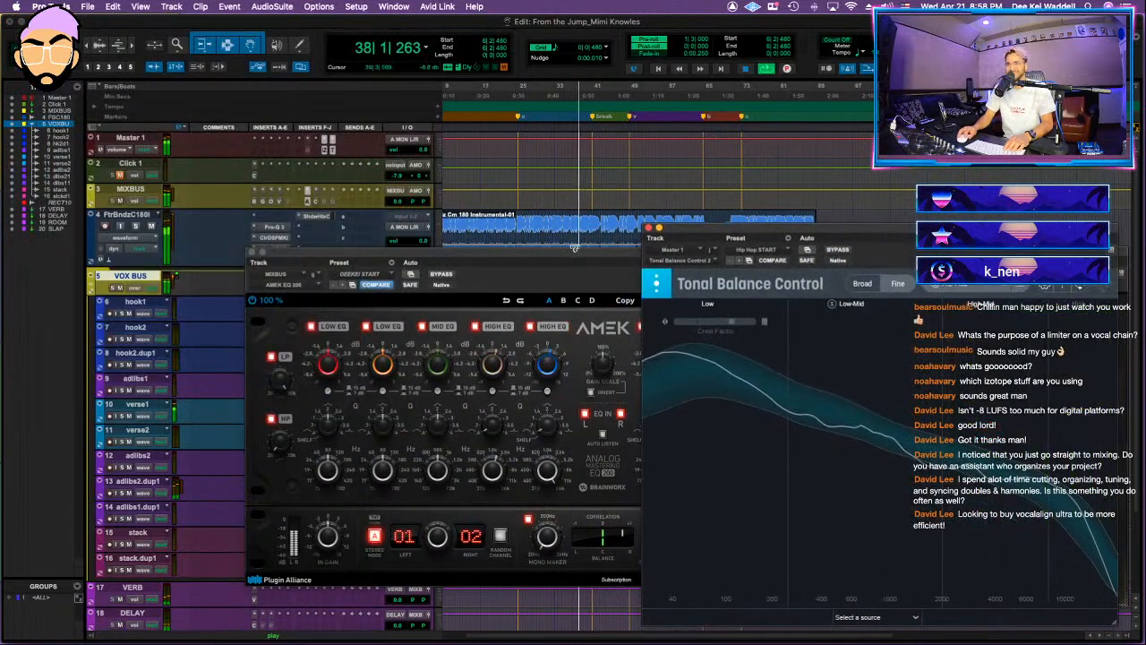
Step: Move the AMEK EQ 200 window out of the way, raise the instrumental track's volume to +1.8 and close the EQ
click(508, 249)
drag(523, 259, 503, 280)
click(418, 244)
drag(418, 292, 403, 312)
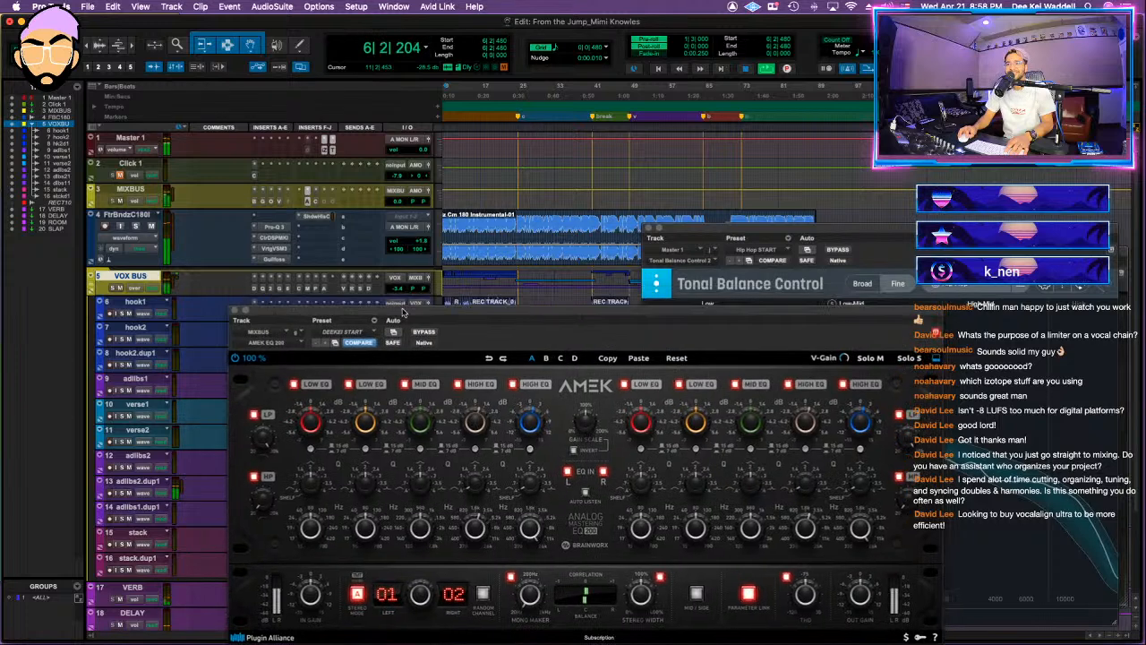
drag(492, 307, 379, 145)
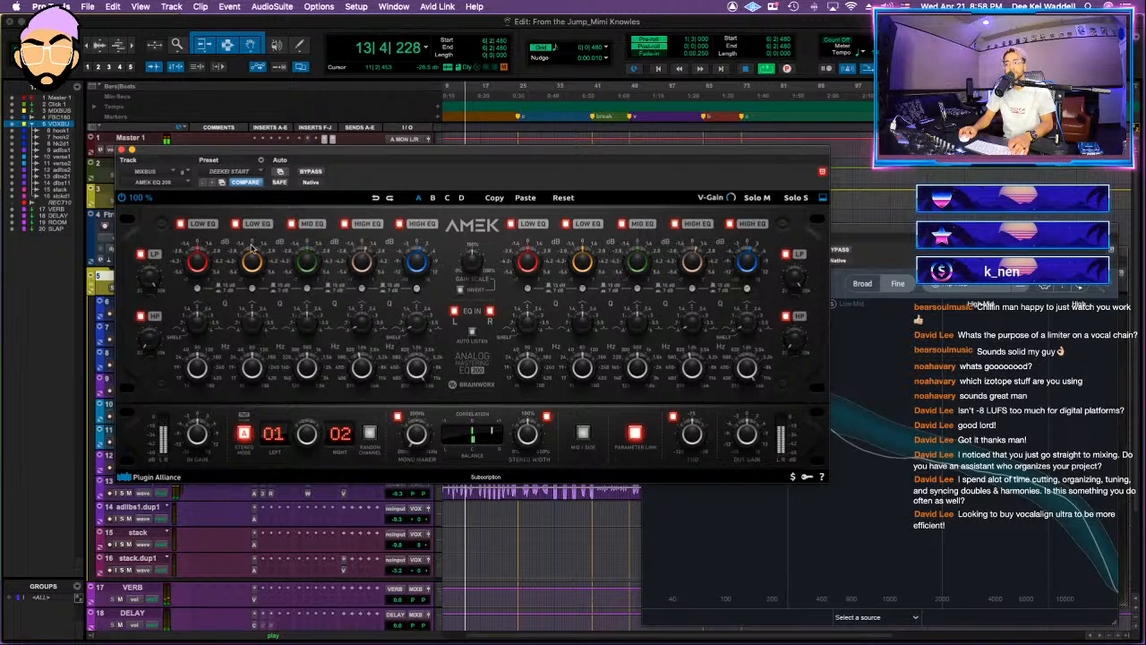
click(122, 150)
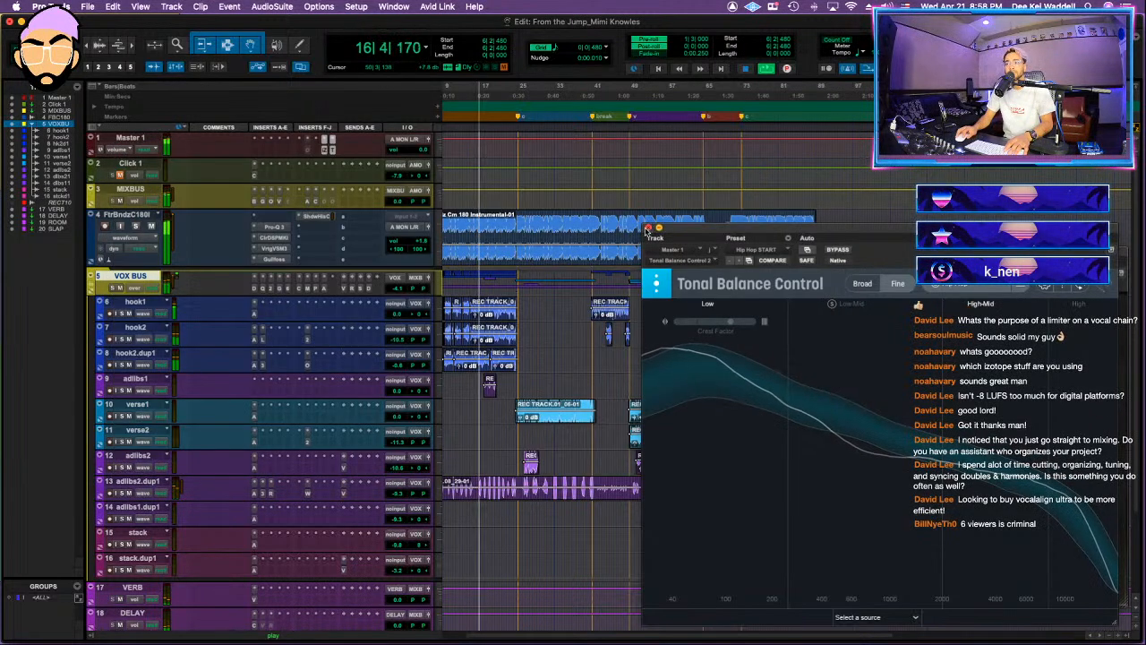
Step: Lower the VOX BUS volume to about -4.8 and check the Clariphonic settings on the MIXBUS
click(399, 288)
drag(400, 290, 399, 291)
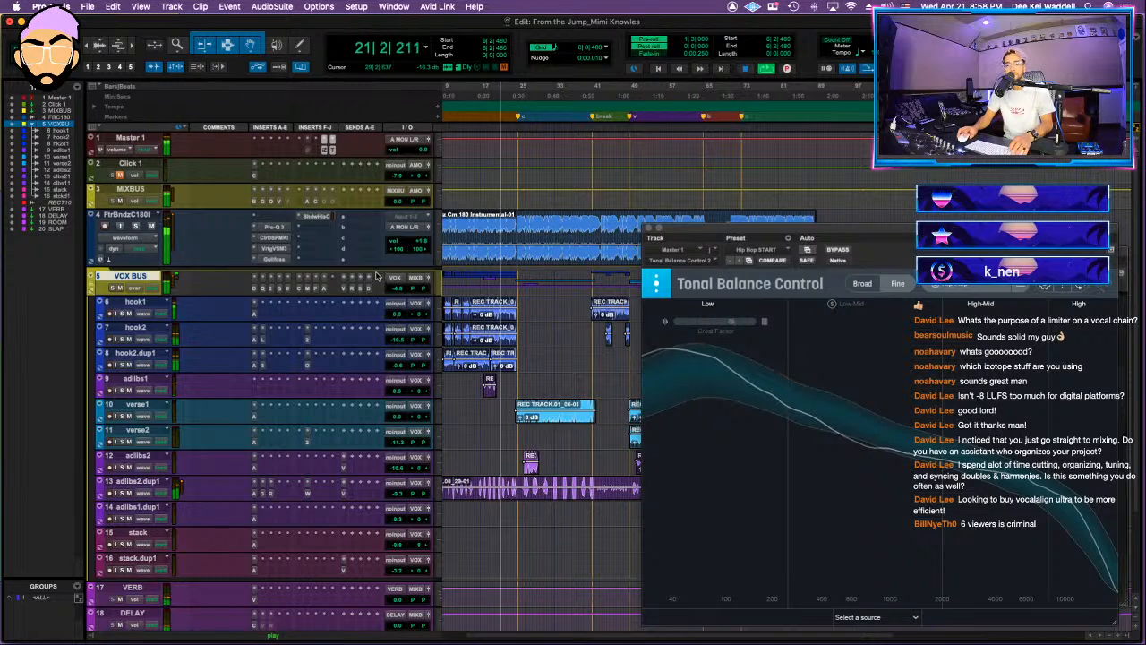
click(320, 200)
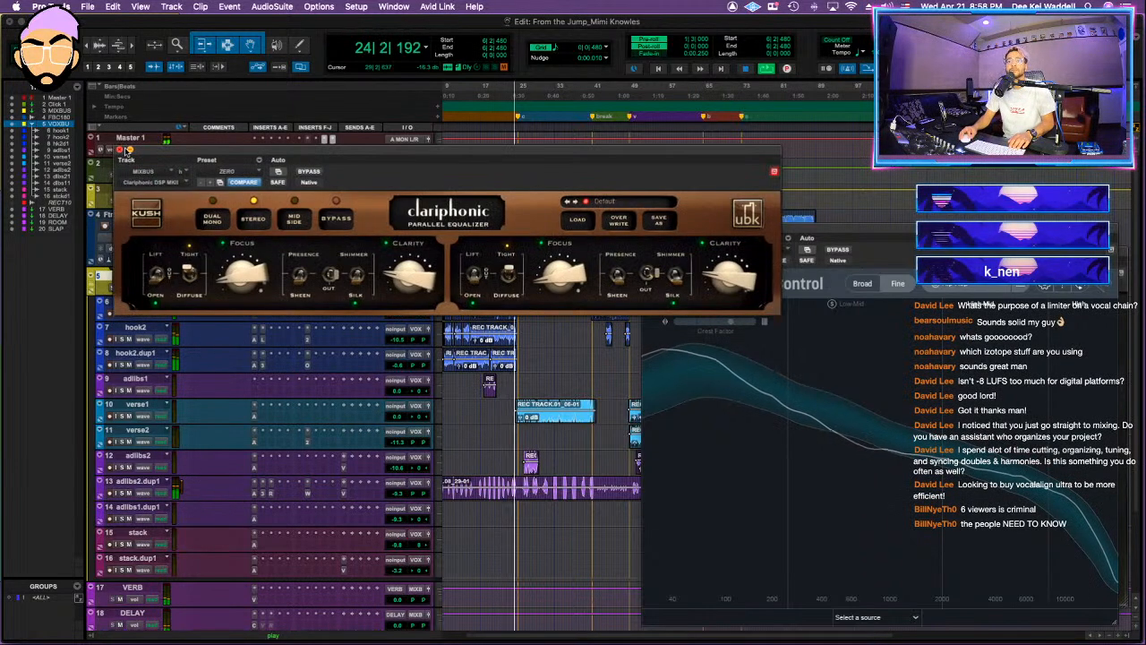
click(123, 149)
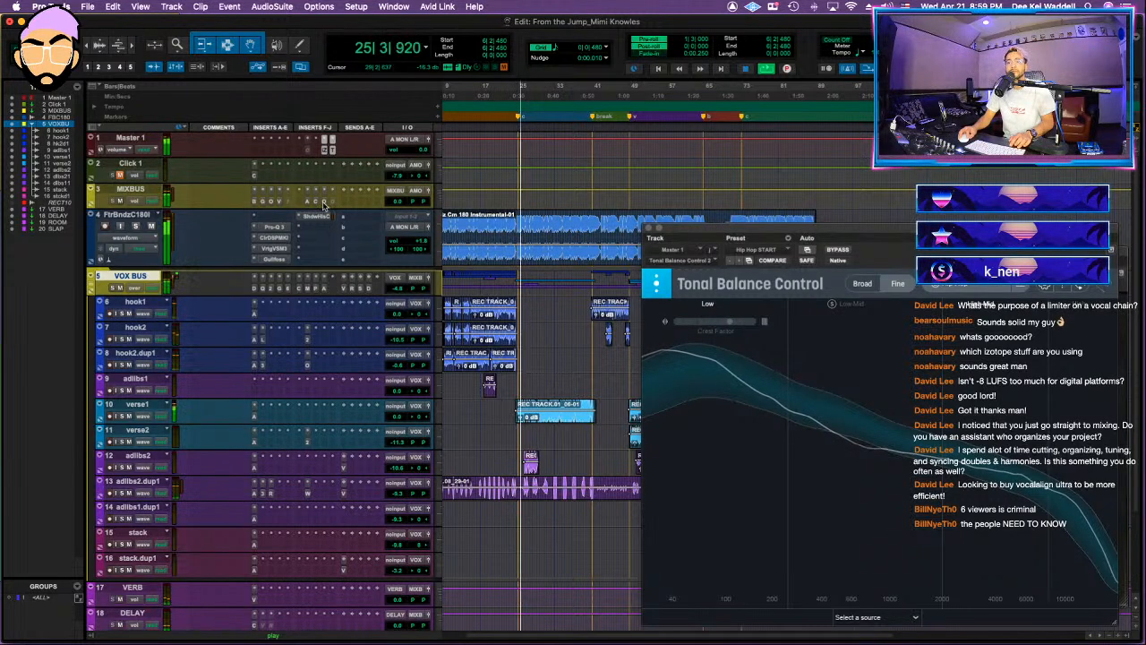
Step: Activate the Ozone 9 Maximizer on the MIXBUS with its threshold at -13.7 dB, and activate the Oxford Limiter after it
click(325, 201)
drag(236, 410, 230, 429)
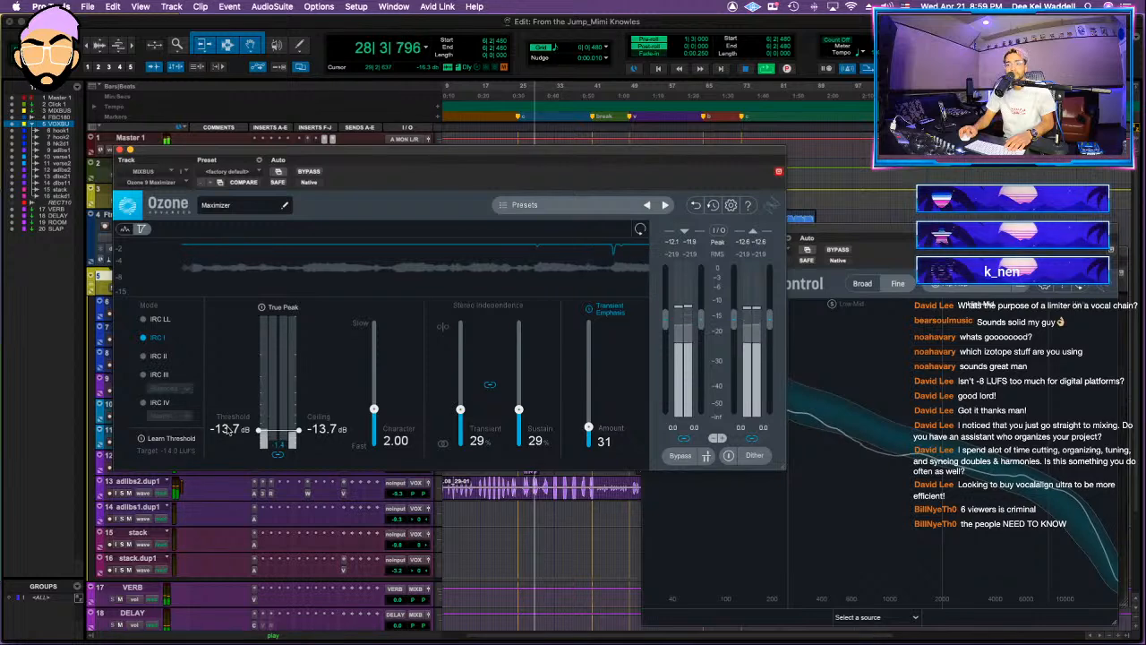
click(320, 198)
click(333, 200)
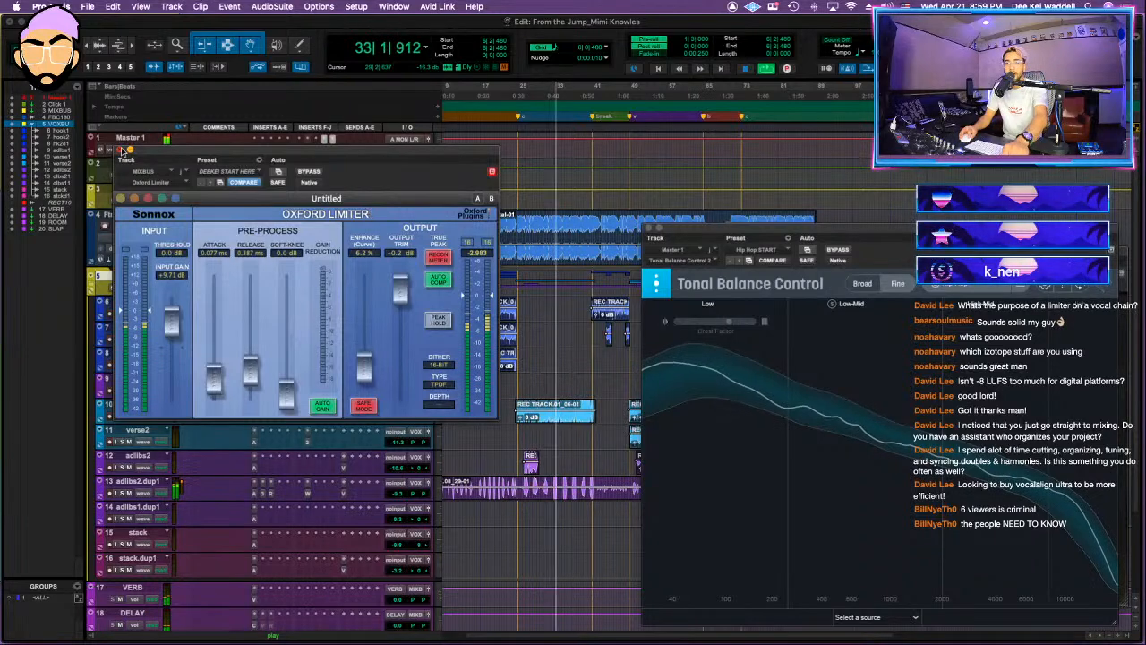
click(120, 150)
Step: Route the instrumental track's output to the MIXBUS (Stereo) bus and start playback
click(410, 228)
mouse_move(421, 238)
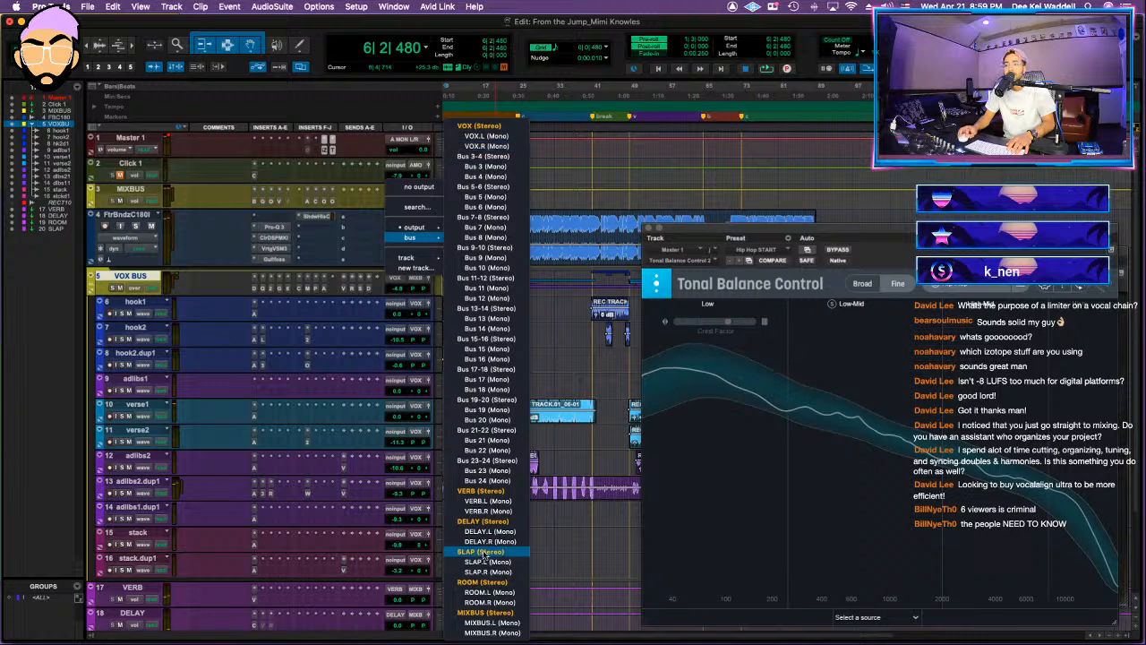
click(485, 614)
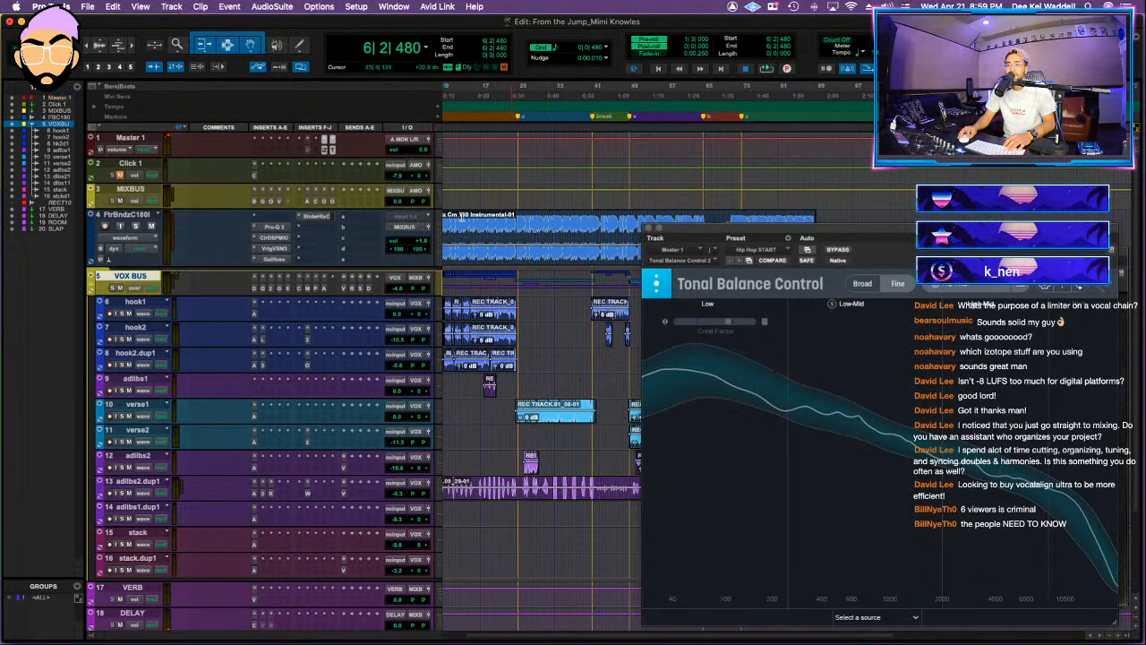
key(space)
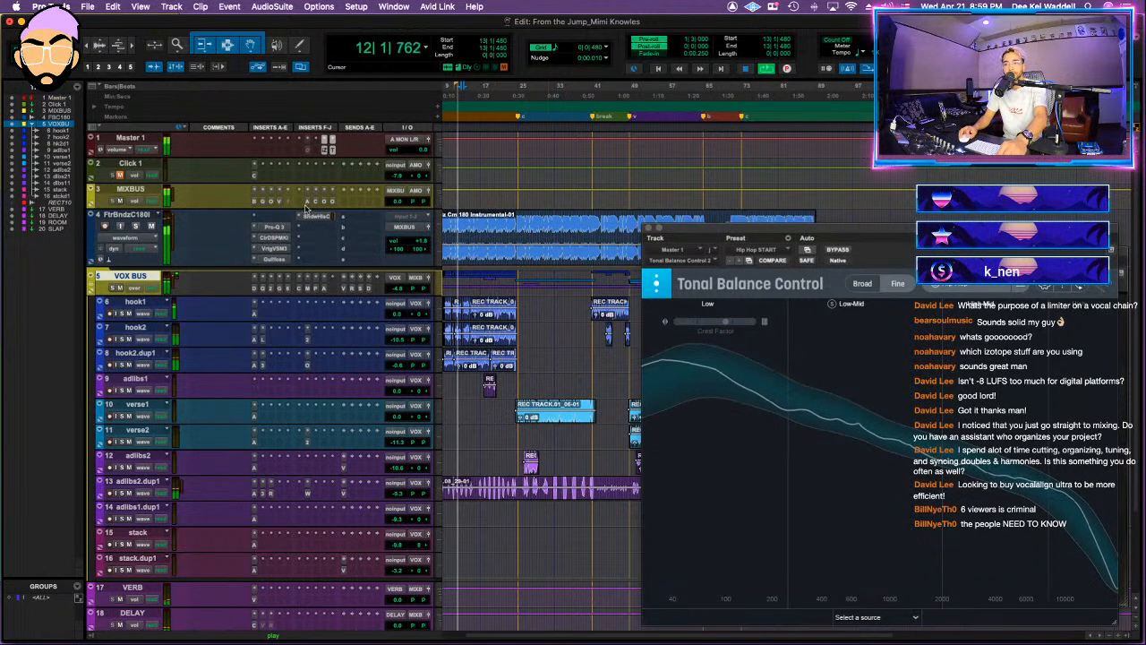
Step: Adjust the upper threshold of the VSC-2 compressor on the MIXBUS slightly and check the Oxford Inflator settings
click(278, 201)
drag(217, 190, 303, 257)
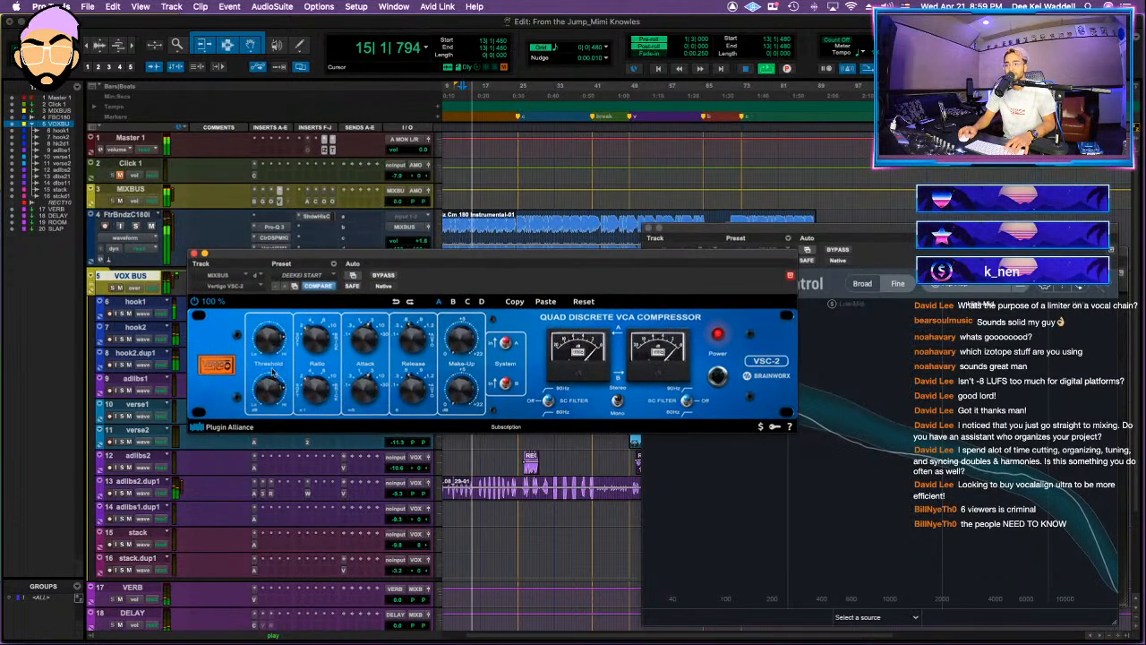
drag(274, 339, 275, 342)
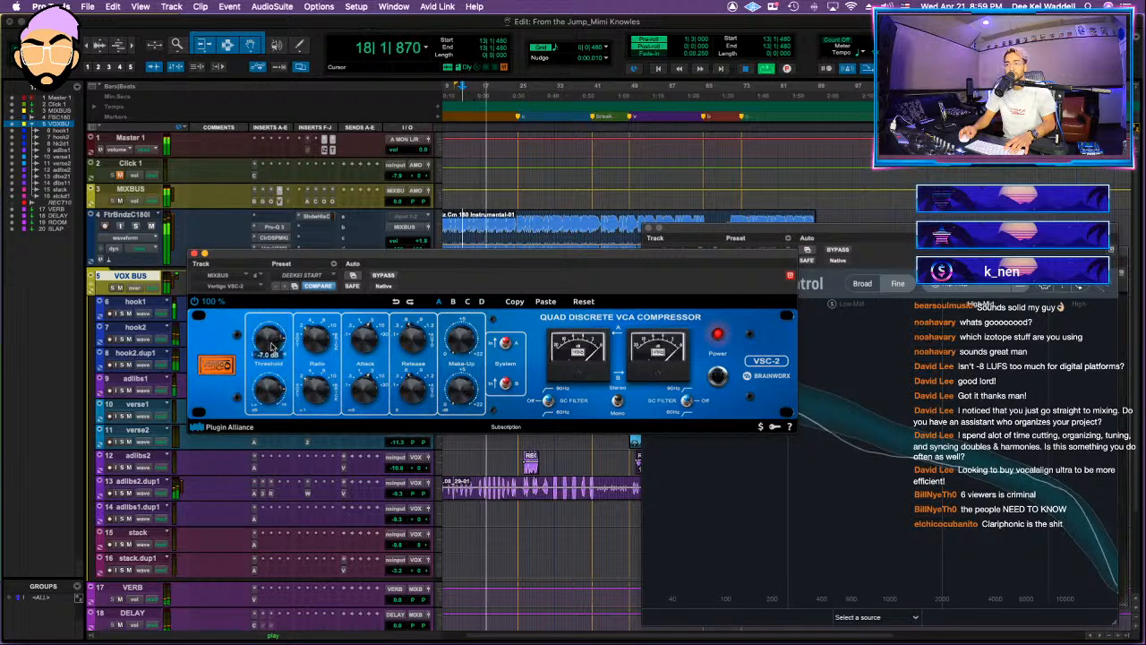
click(255, 202)
click(264, 201)
click(271, 201)
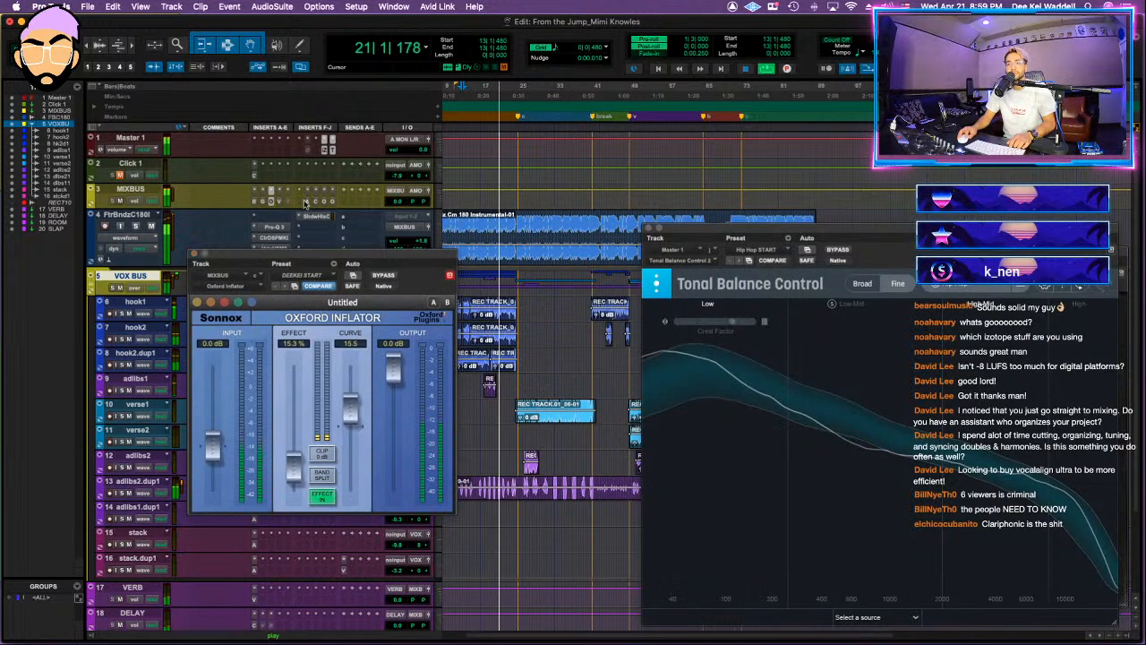
Step: Fine-tune the left mid-band gain of the AMEK EQ 200 on the MIXBUS and close the EQ
click(305, 203)
mouse_move(514, 258)
mouse_down()
mouse_move(217, 474)
mouse_move(247, 475)
mouse_move(427, 269)
mouse_move(510, 244)
mouse_up()
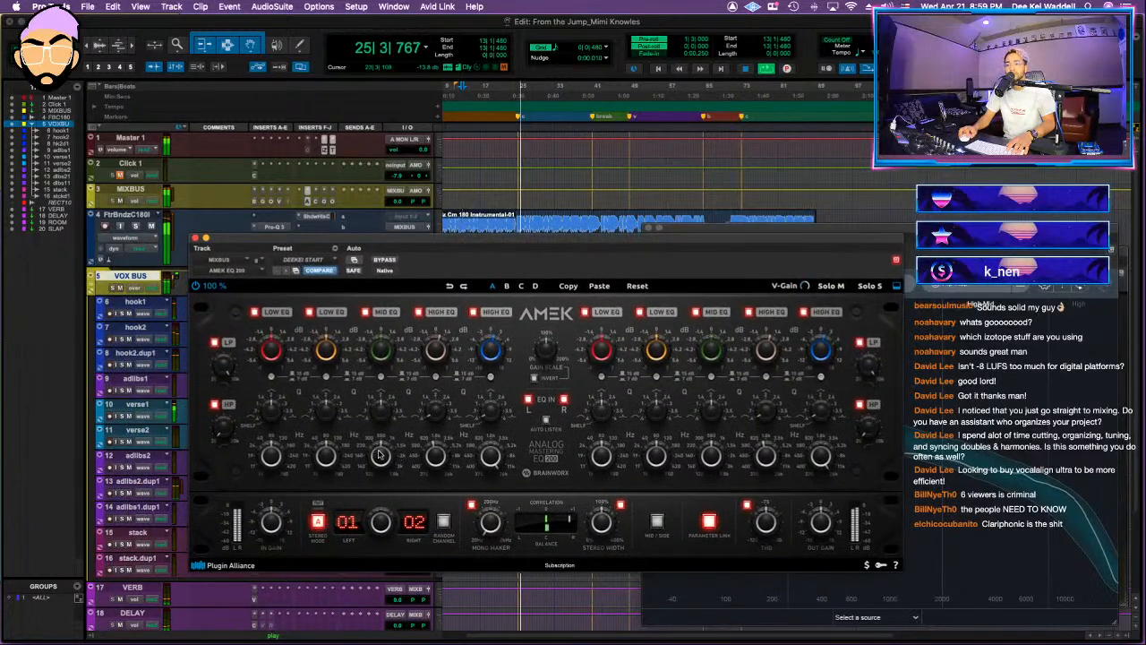
drag(380, 354, 378, 362)
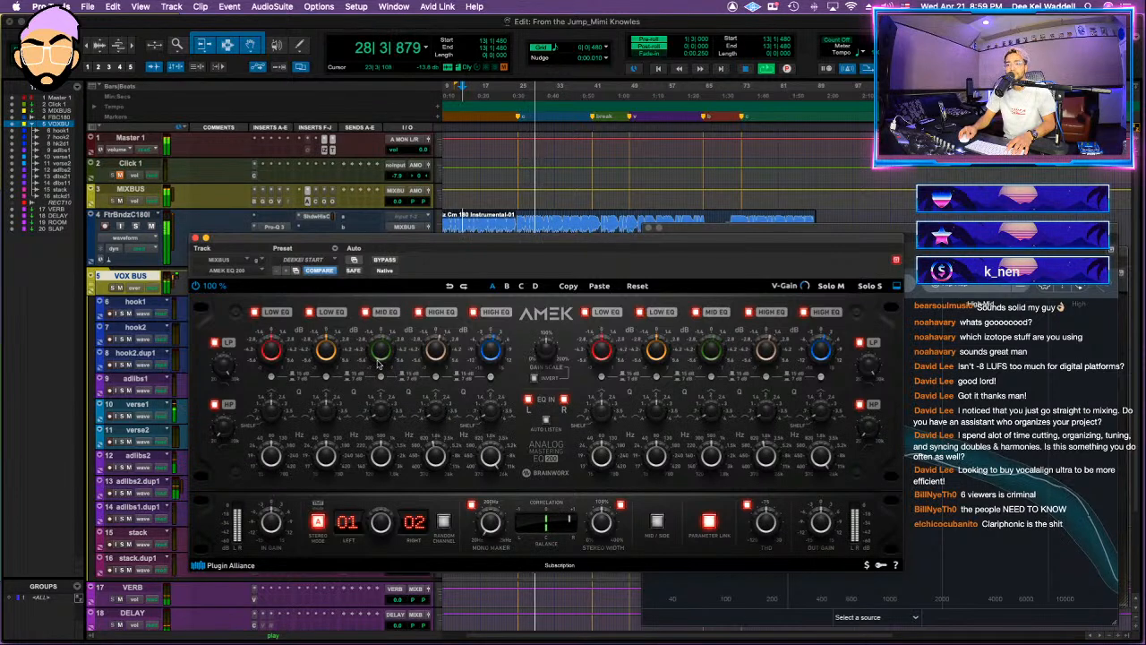
mouse_move(387, 461)
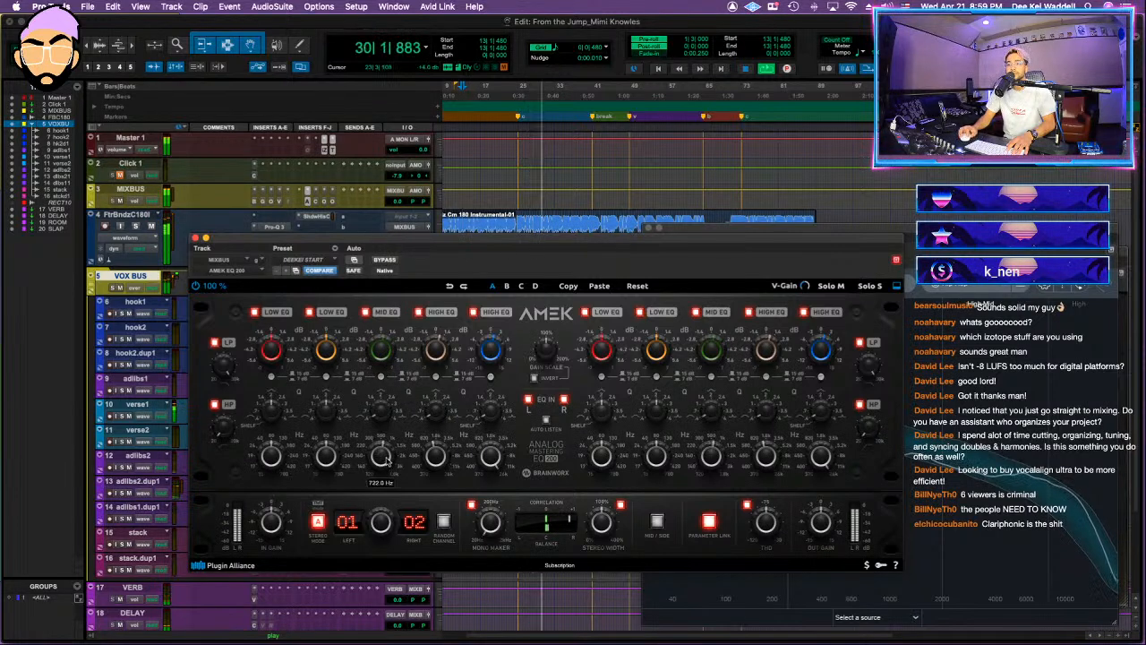
click(195, 238)
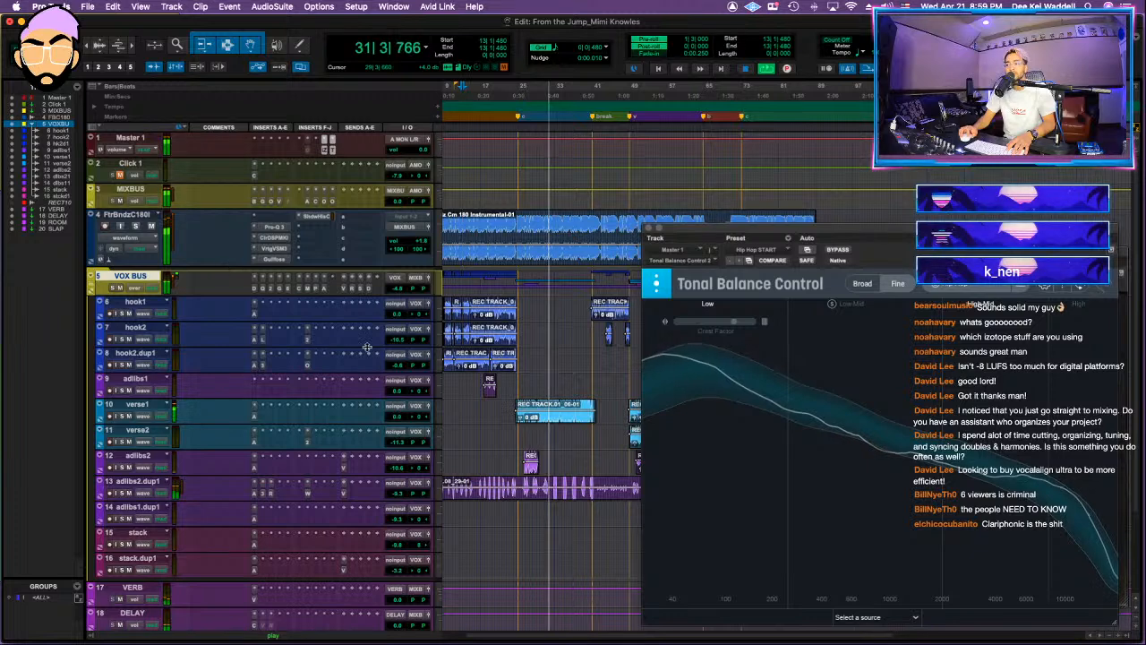
Step: Raise the low-shelf frequency in the instrumental's Pro-Q 3 and add a bell boost of about +1.26 dB near 815 Hz with a Q of 0.627
click(263, 290)
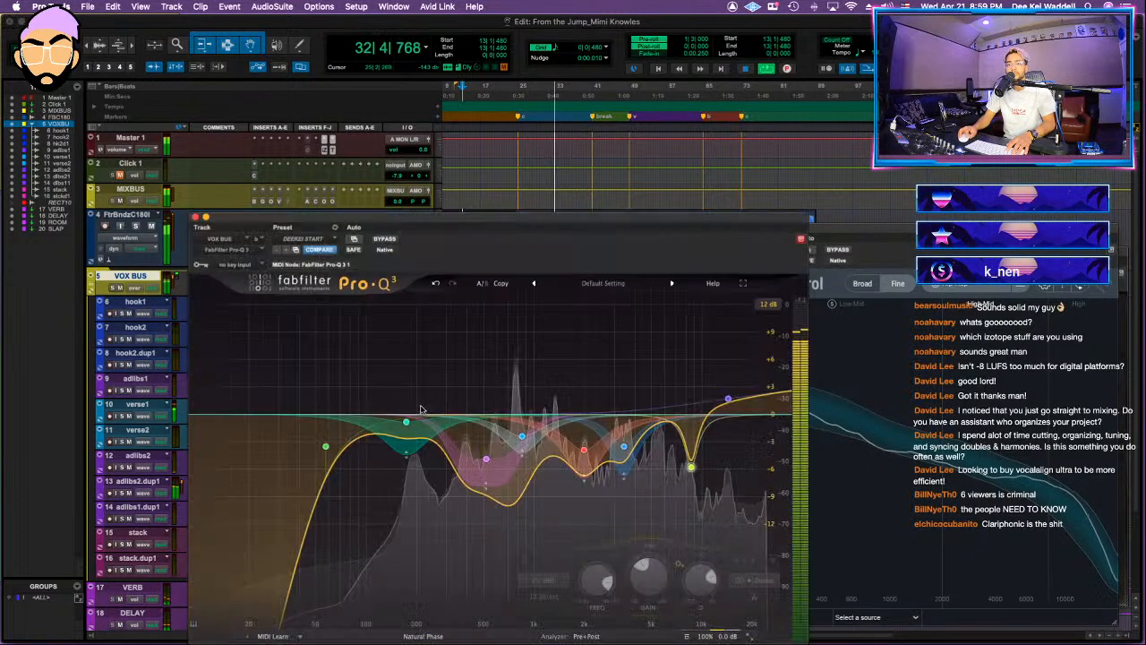
click(196, 217)
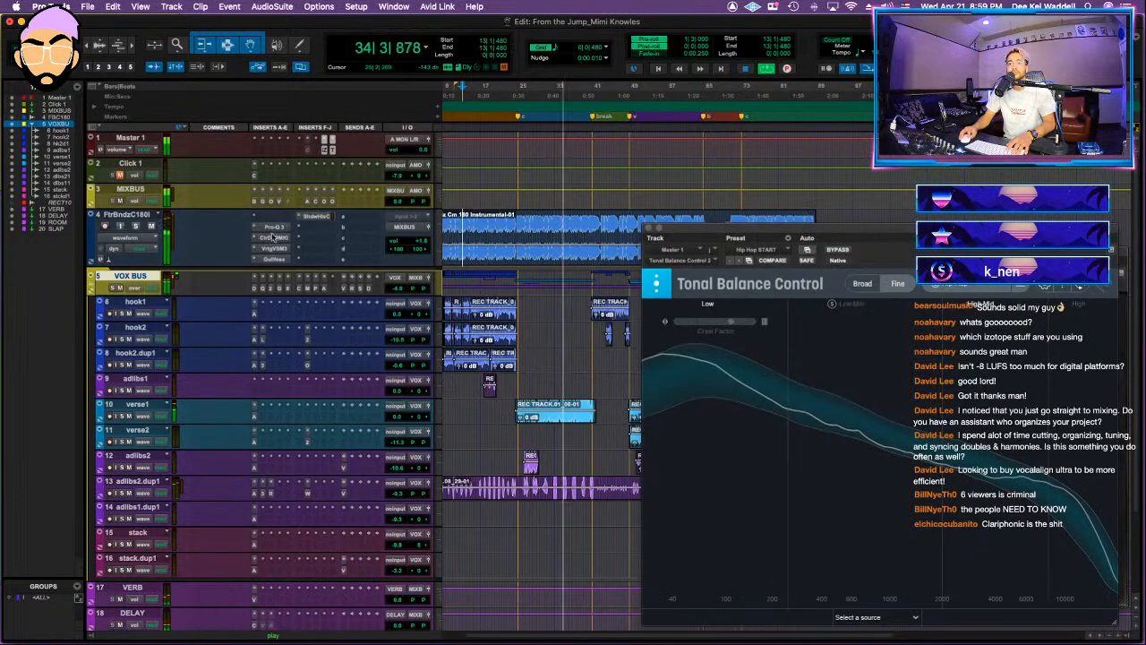
click(278, 226)
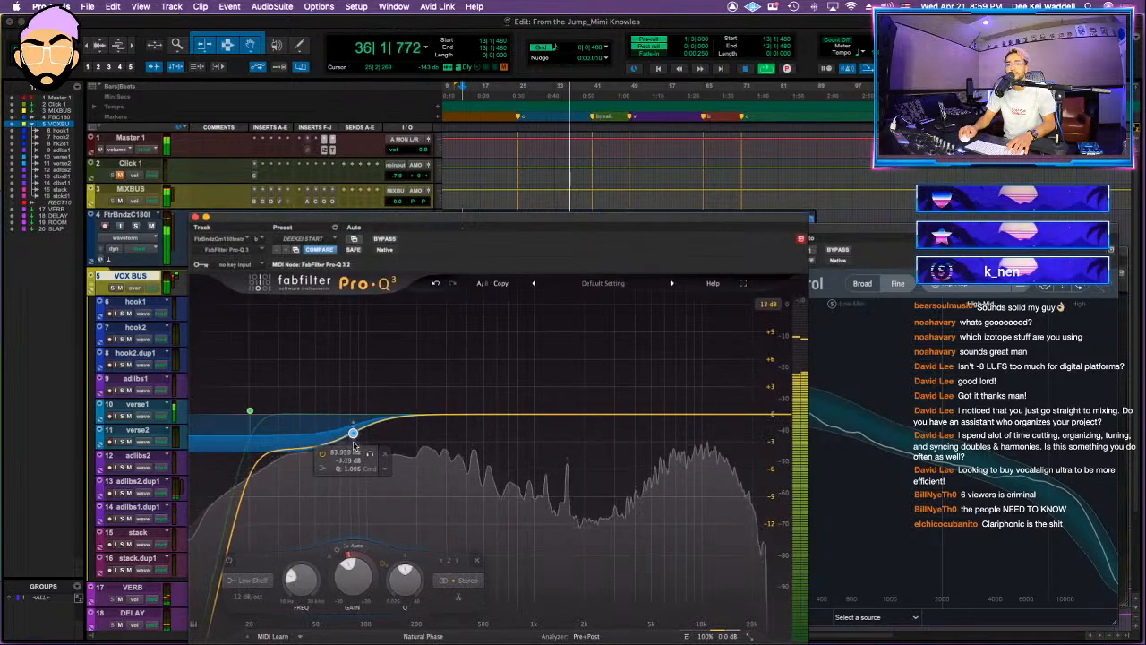
drag(397, 412, 519, 402)
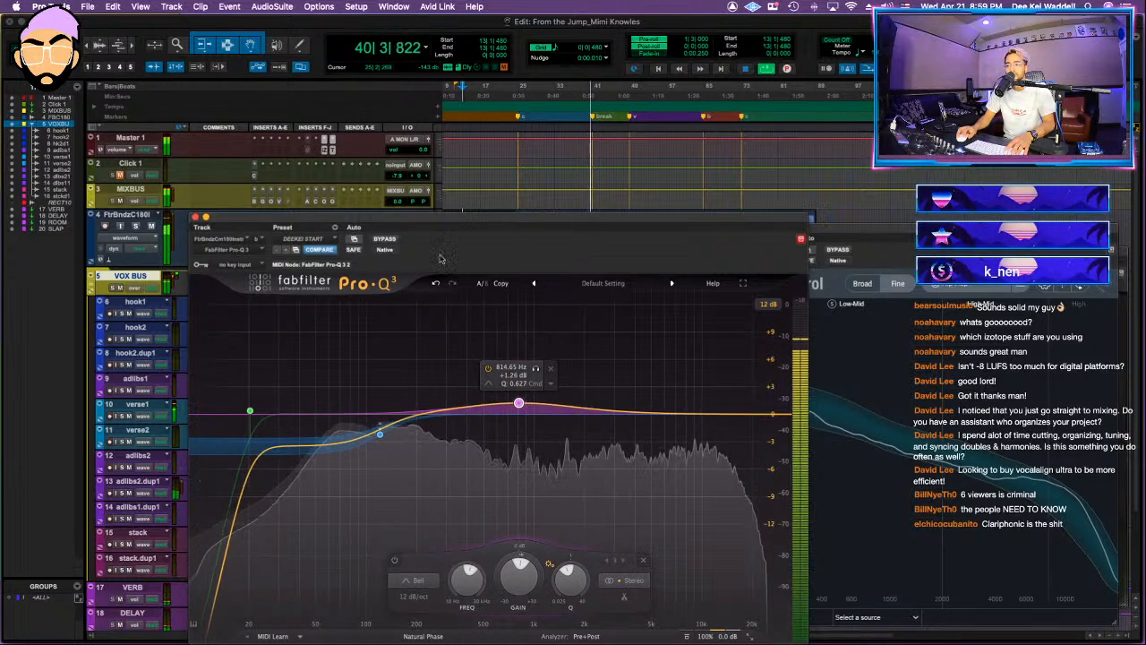
click(196, 217)
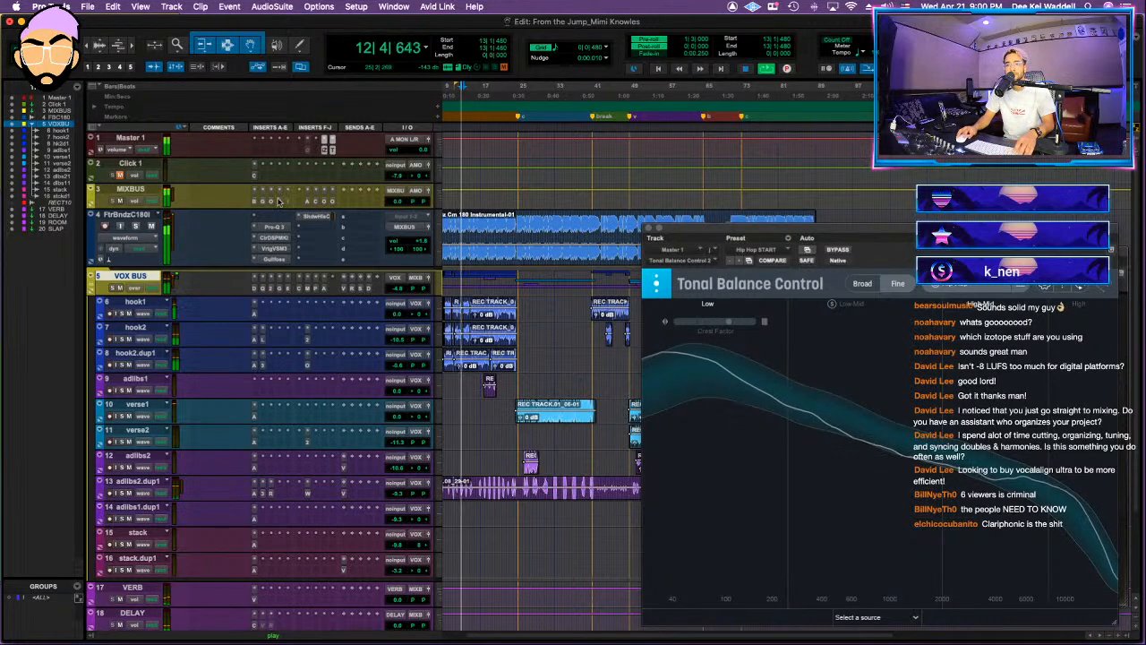
Step: Raise the input gain of the Oxford Limiter on the MIXBUS to about +13.6 dB, replacing Tonal Balance Control with the Insight loudness meter for monitoring
click(330, 204)
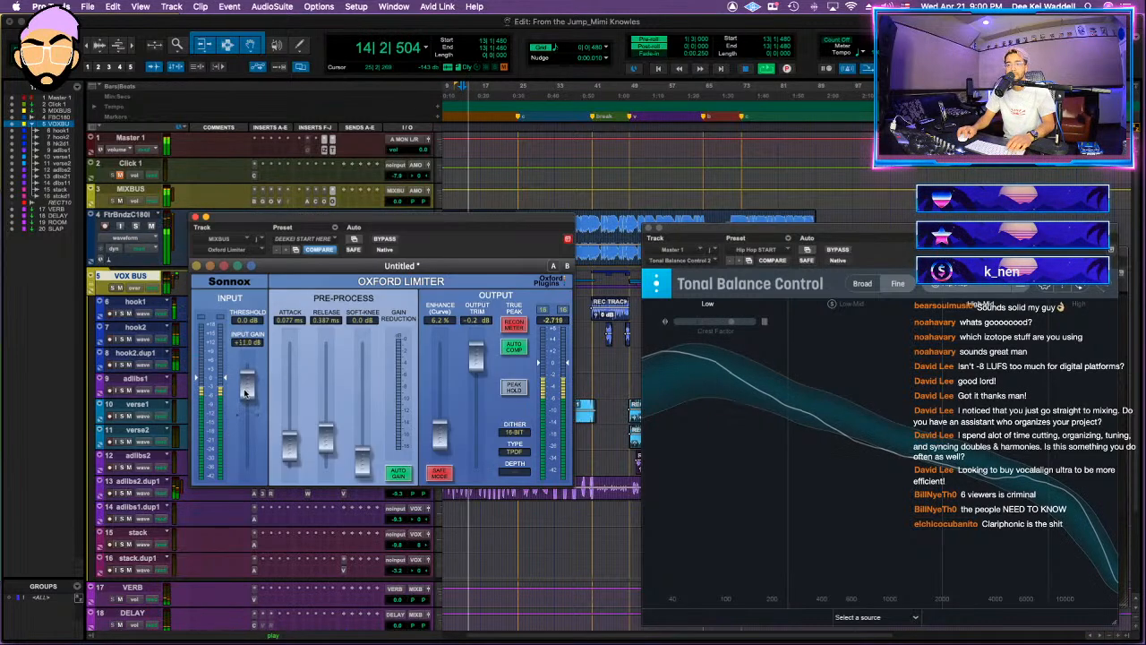
drag(247, 390, 248, 381)
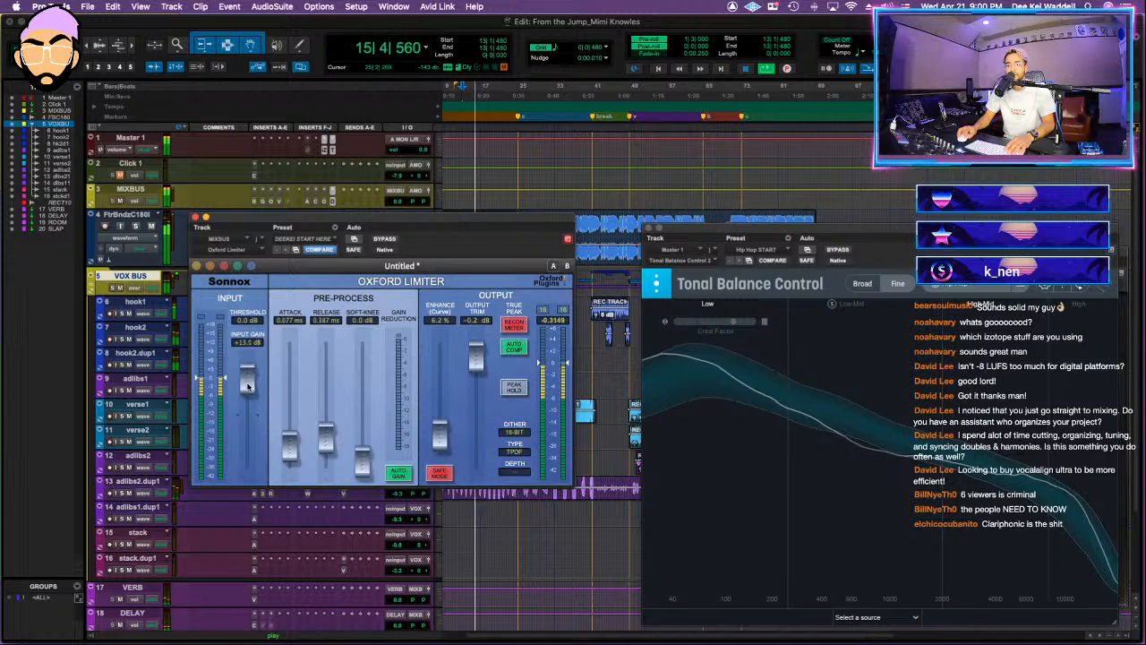
click(648, 227)
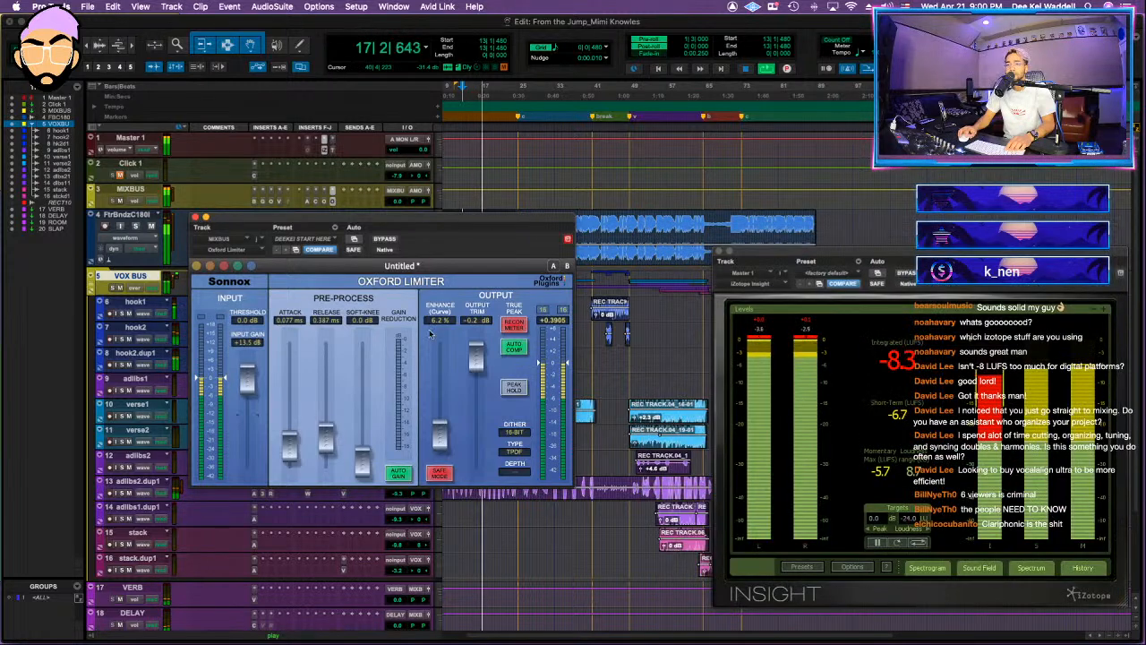
drag(253, 385, 254, 381)
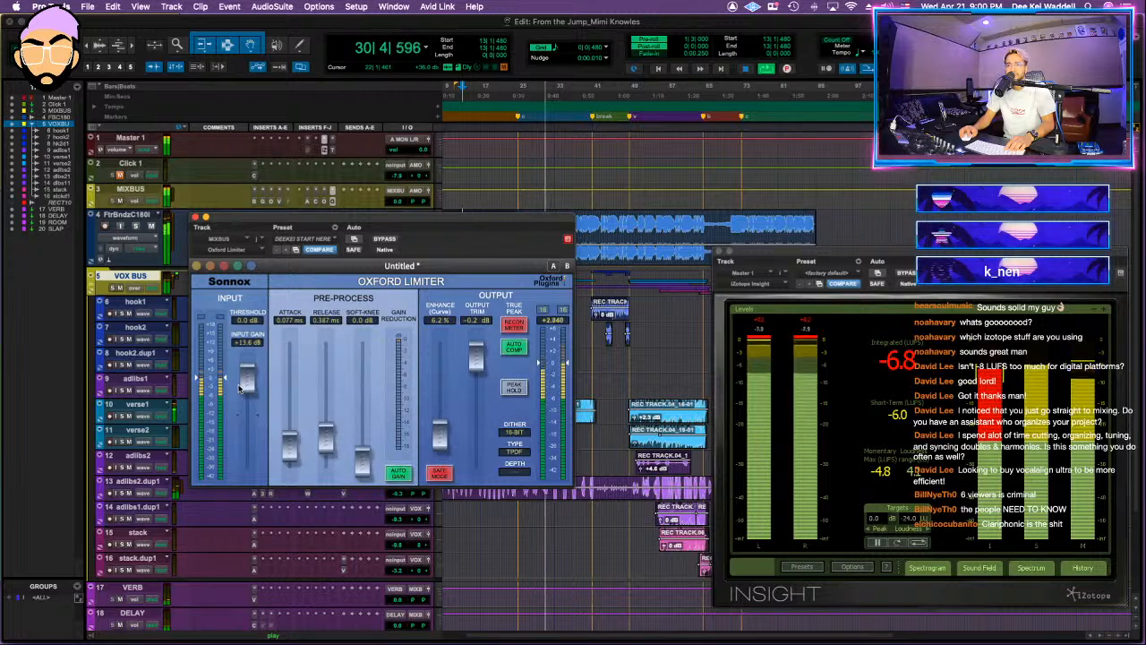
click(195, 218)
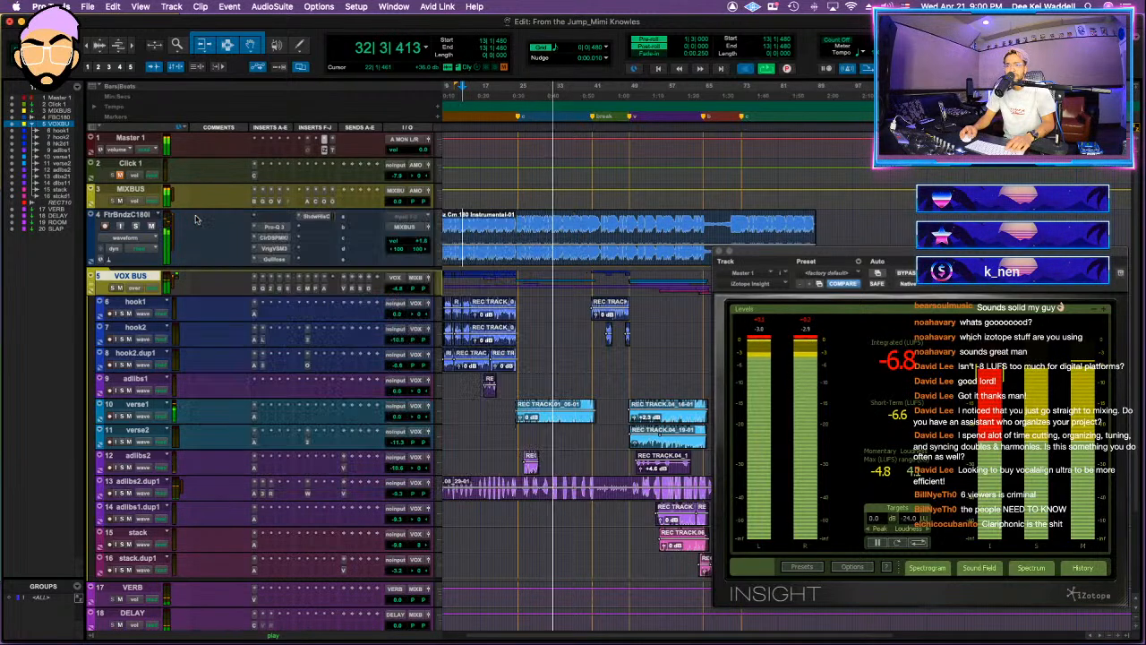
Step: Stop playback, replay the mix from bar 24 to check its loudness in Insight, and stop it again
key(space)
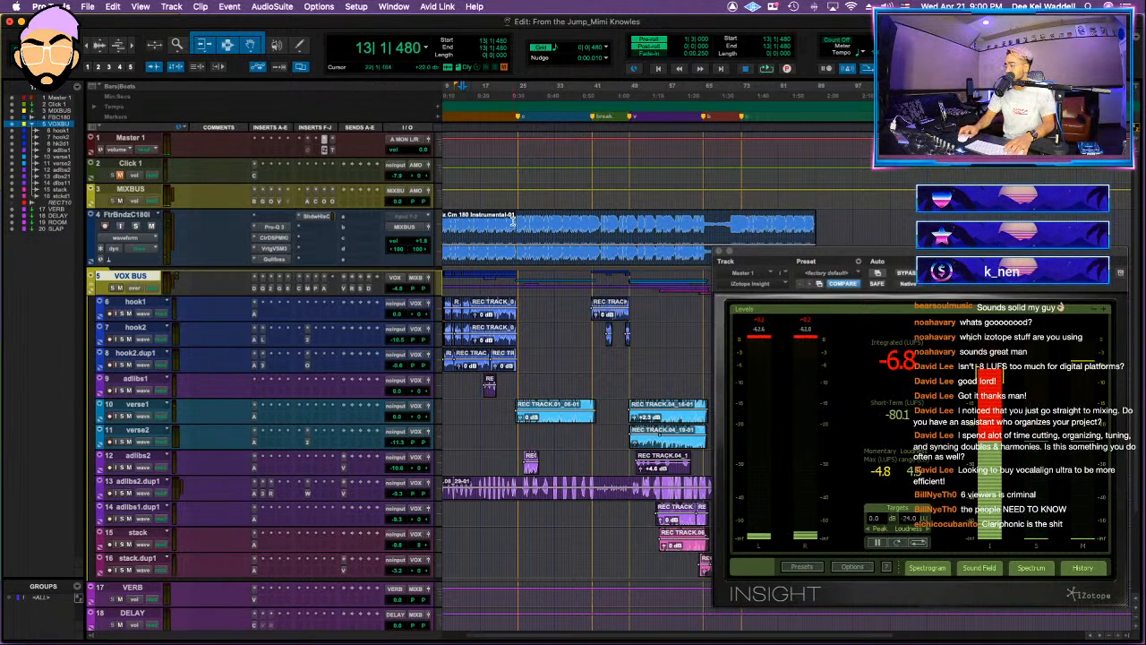
key(space)
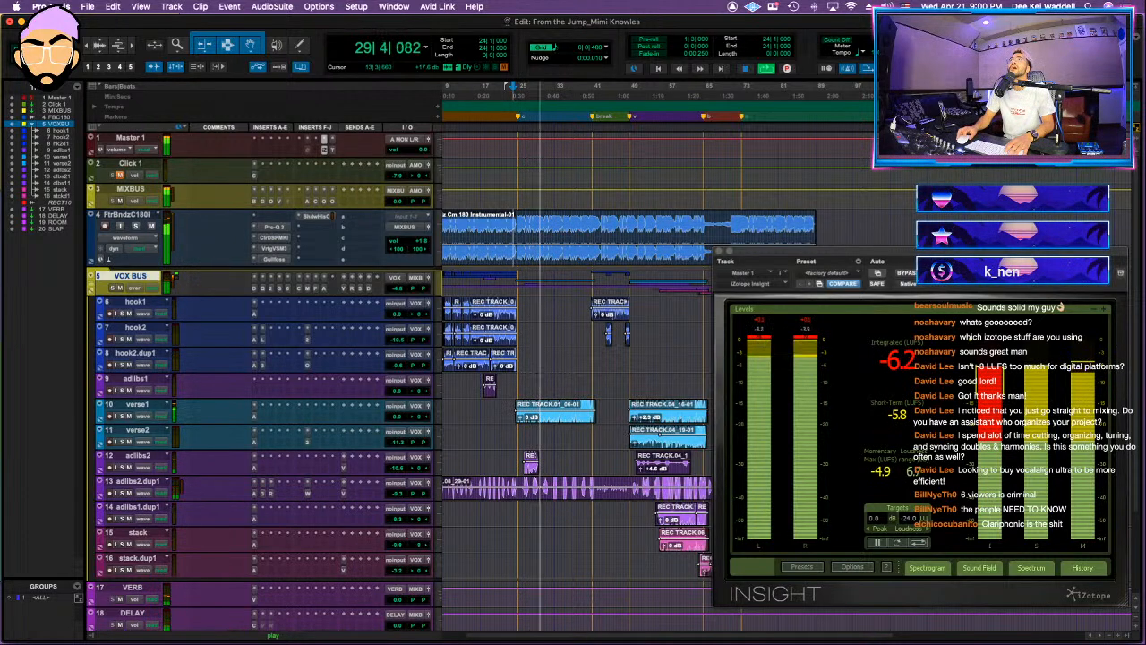
key(space)
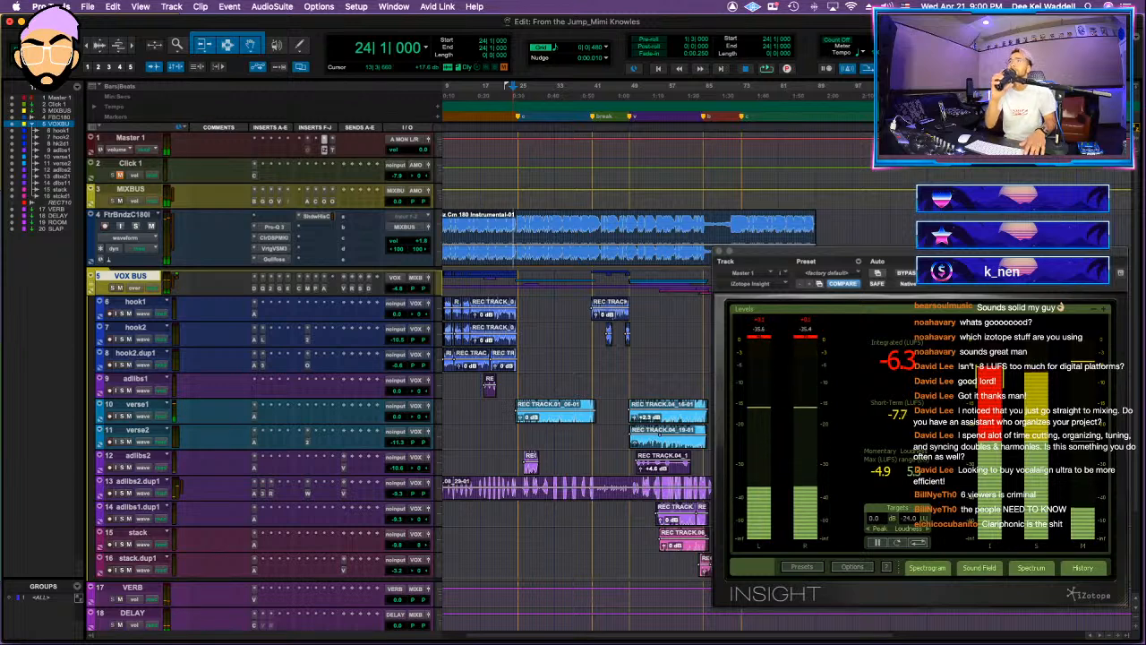
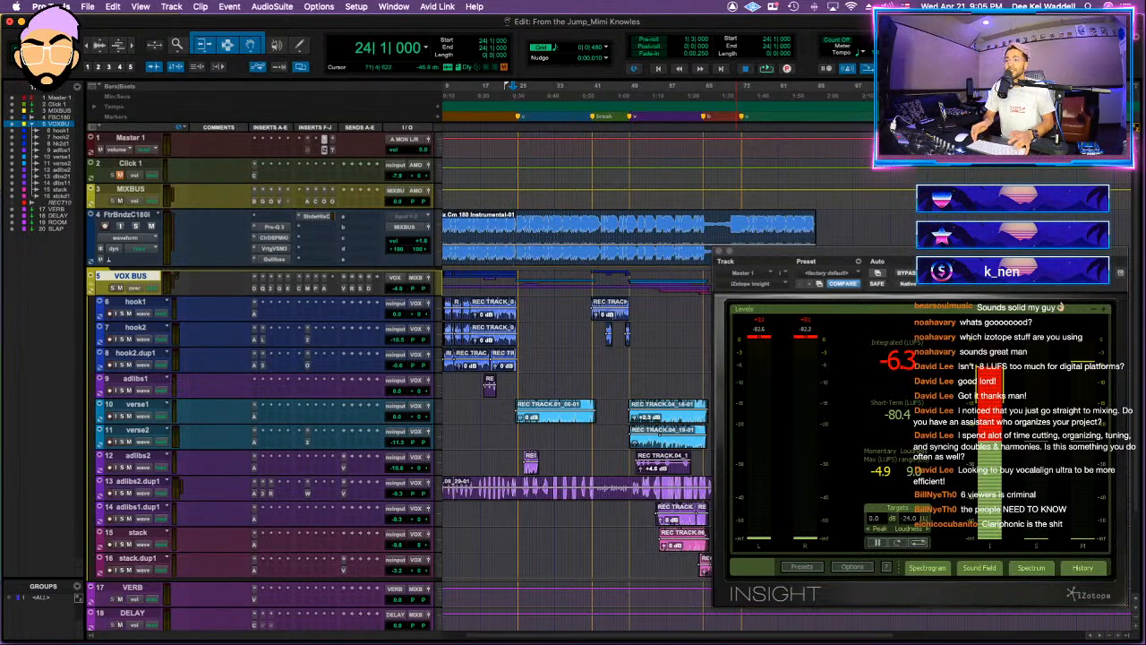
Step: Close the Insight meter and play the song from about bar 29
scroll(787, 174, right, 5)
scroll(641, 204, left, 5)
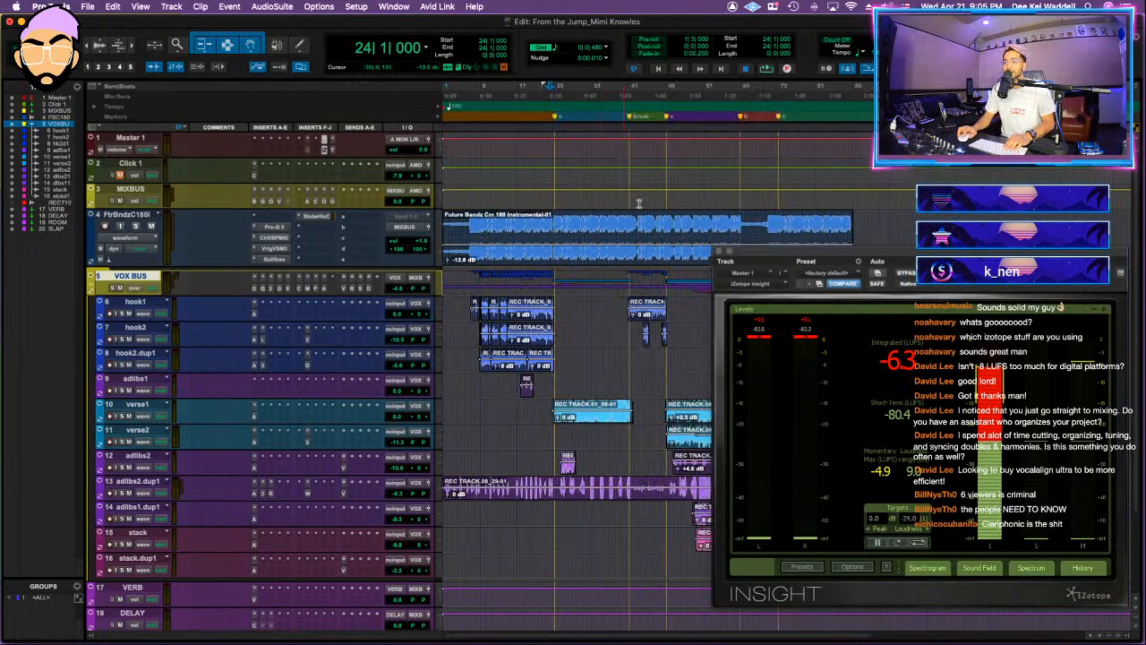
click(719, 253)
click(579, 226)
key(space)
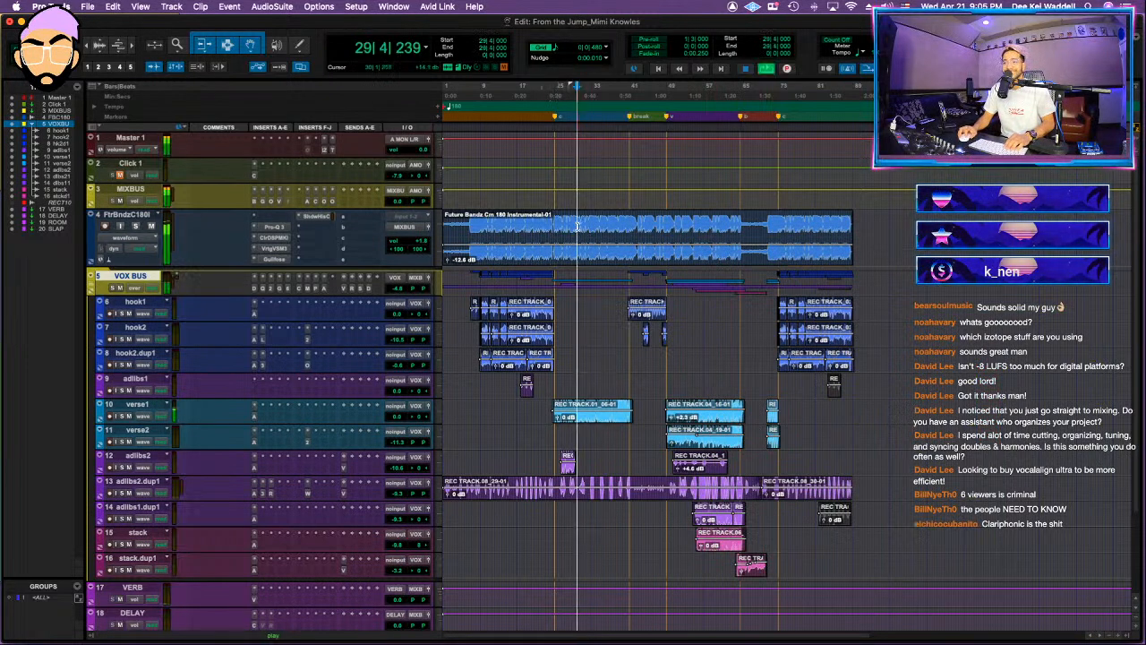
Step: Save the session and replay the verse several times from about bar 25
key(space)
key(super+s)
key(space)
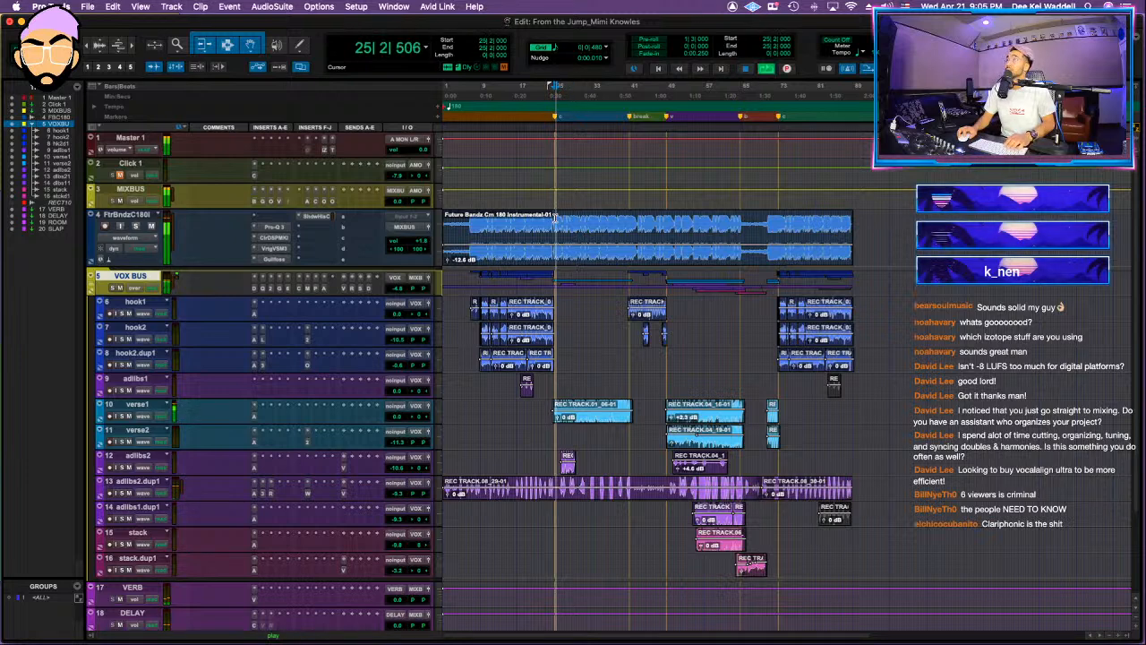
key(space)
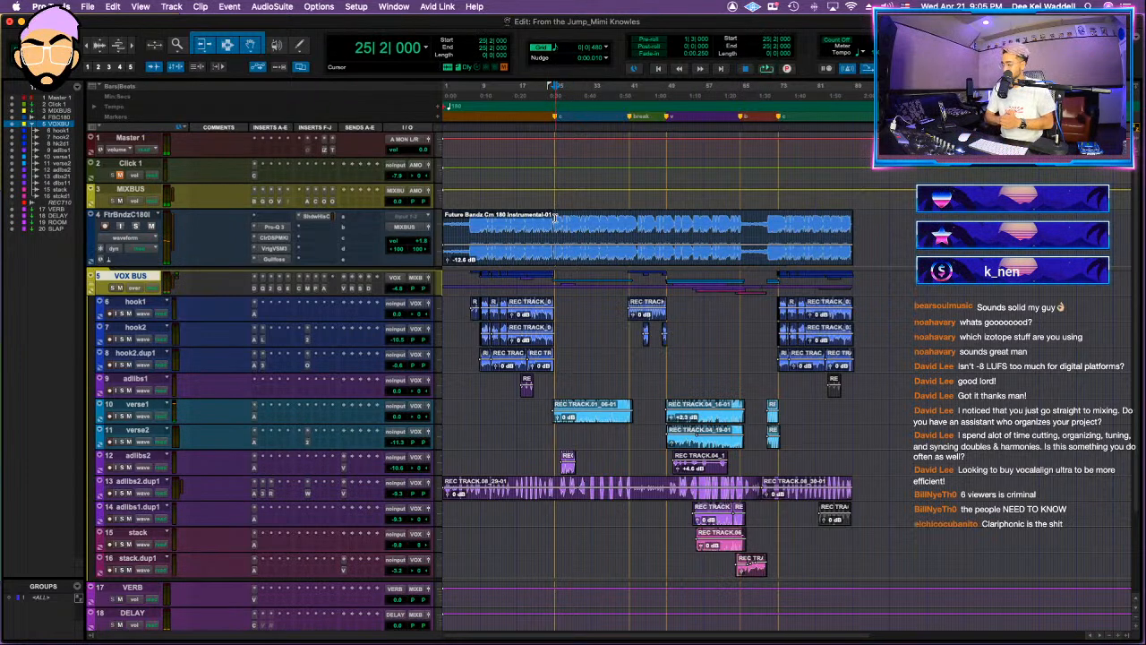
key(space)
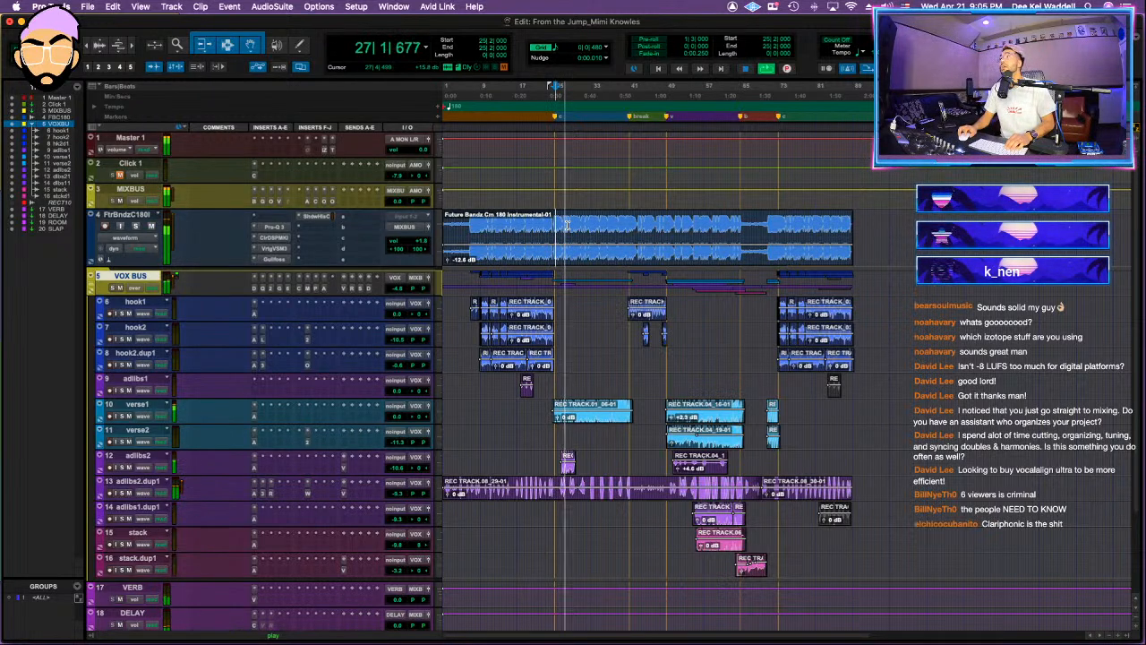
key(space)
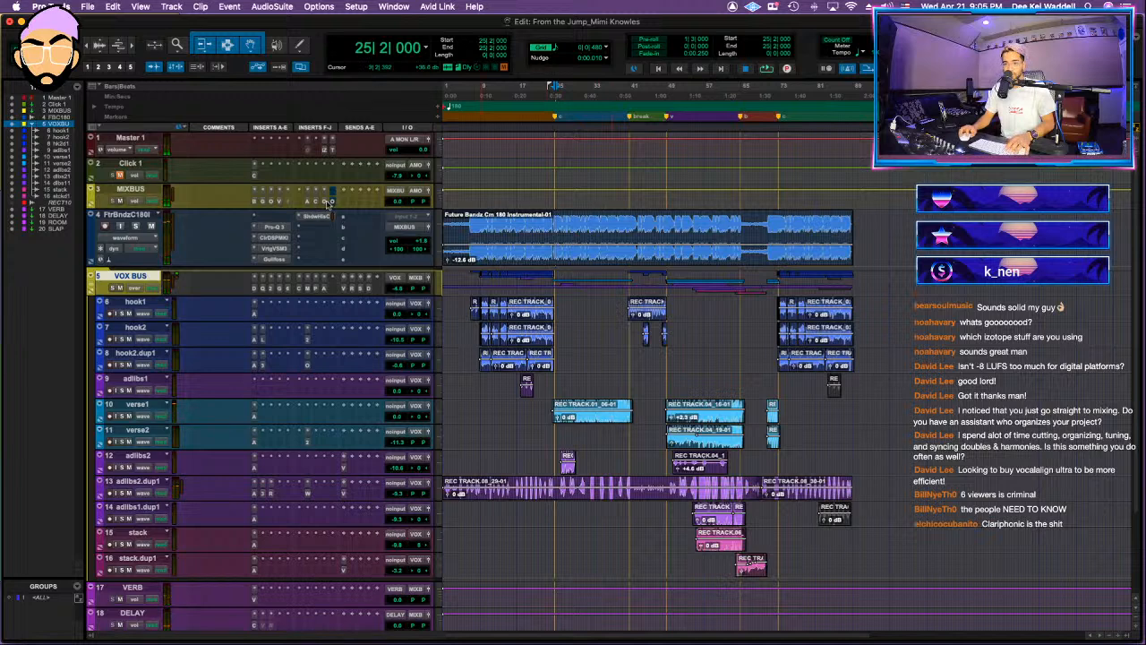
key(space)
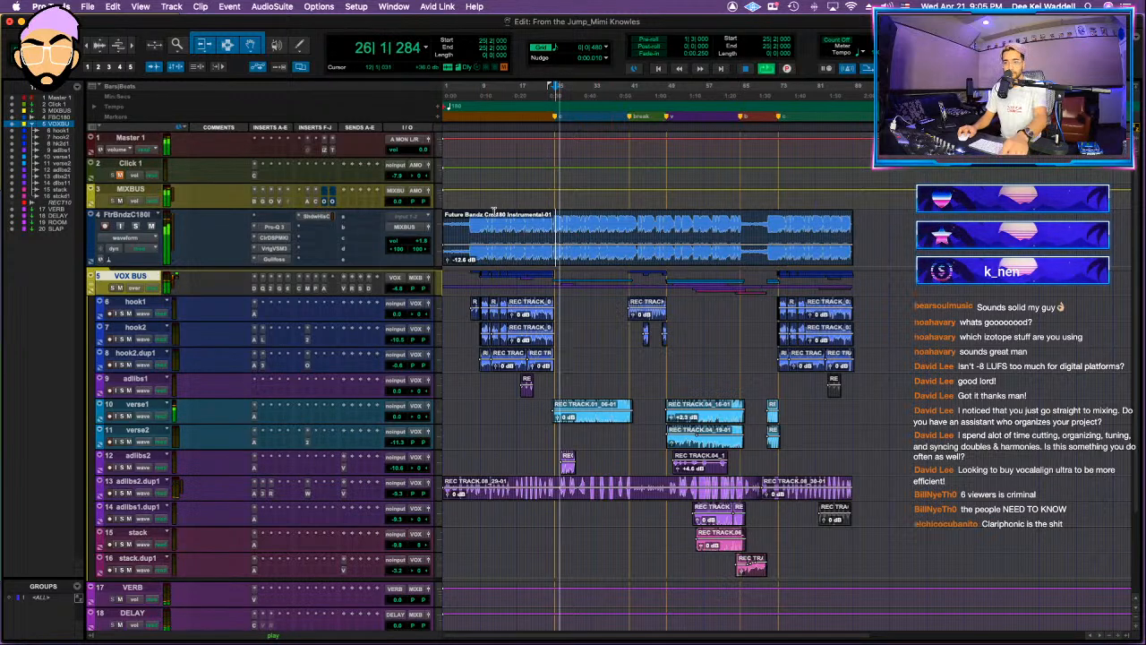
Step: Set the linked threshold and ceiling of the Ozone Maximizer on MIXBUS to -6.6 dB, and close the plug-in
click(325, 203)
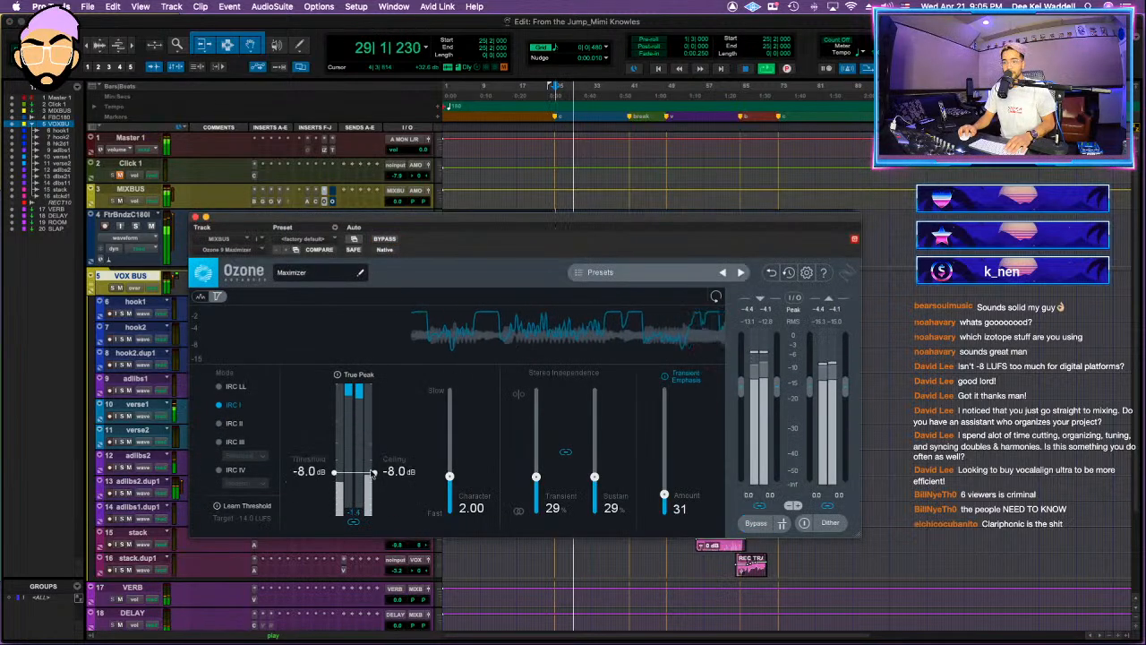
drag(372, 474, 383, 464)
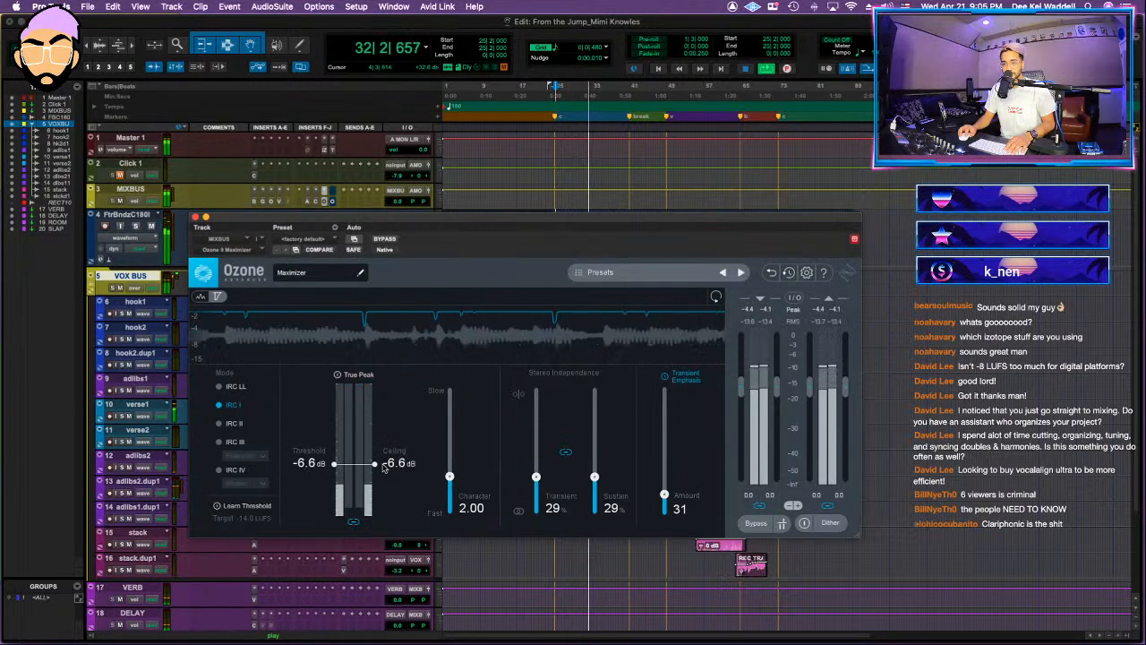
click(195, 217)
Step: Set the input gain of the Oxford Limiter on MIXBUS to +7.43 dB while replaying the verse
key(space)
super+click(332, 201)
click(332, 202)
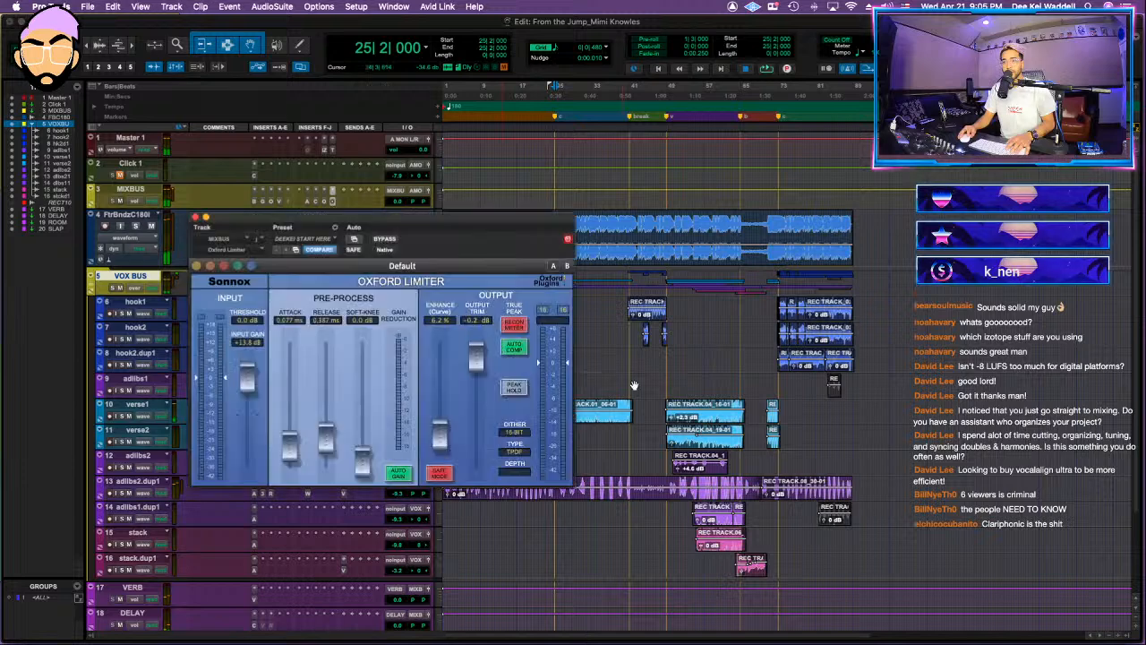
key(space)
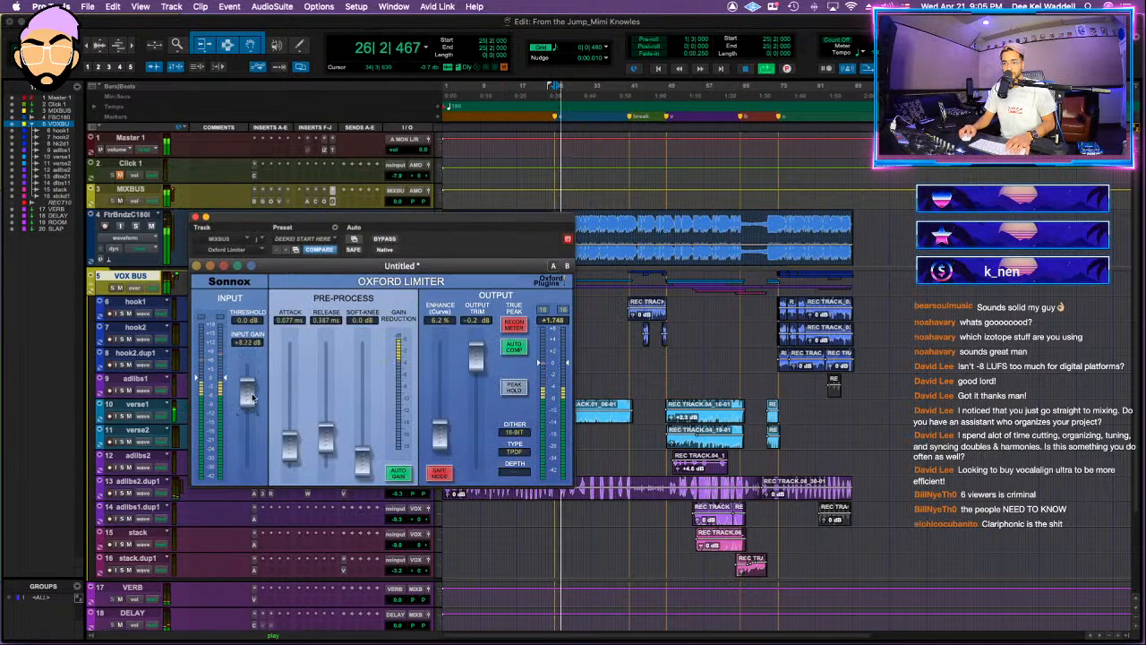
drag(242, 400, 249, 391)
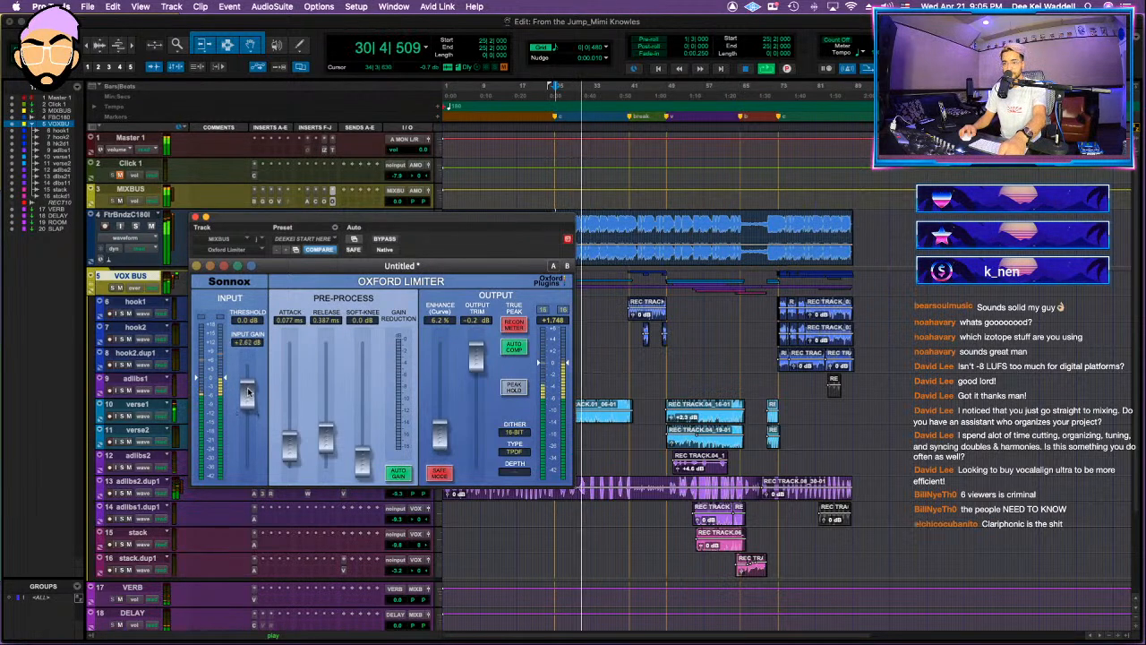
Step: Check the loudness on the Master 1 Insight meter and review the VSC-2, Amek EQ 200 and Maximizer on MIXBUS
click(327, 155)
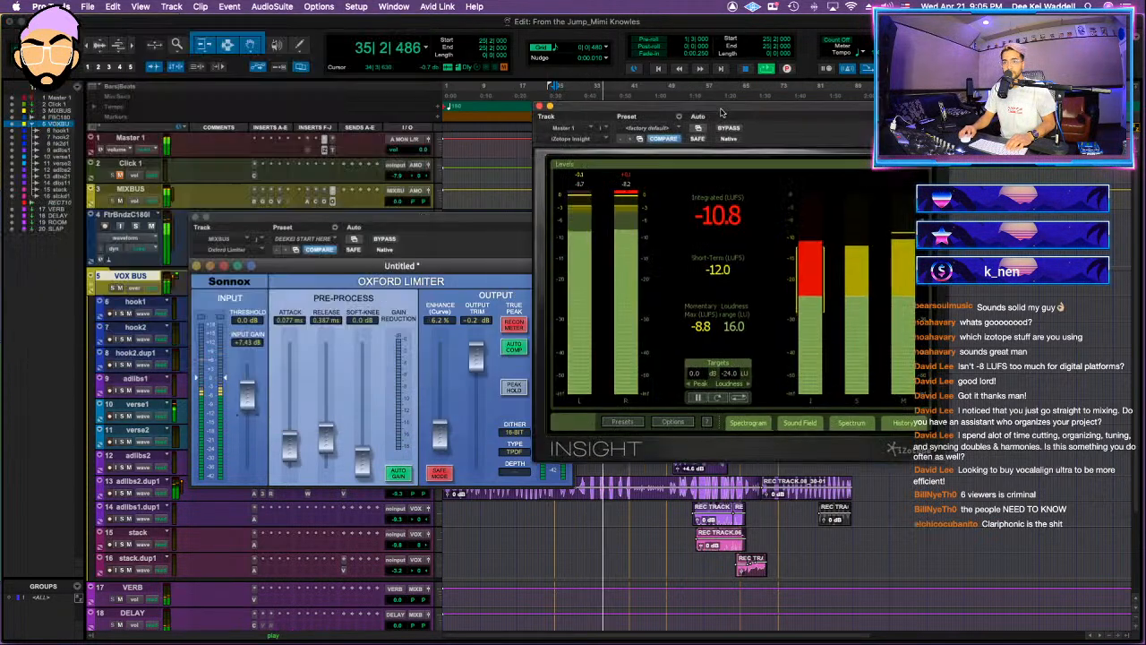
click(277, 191)
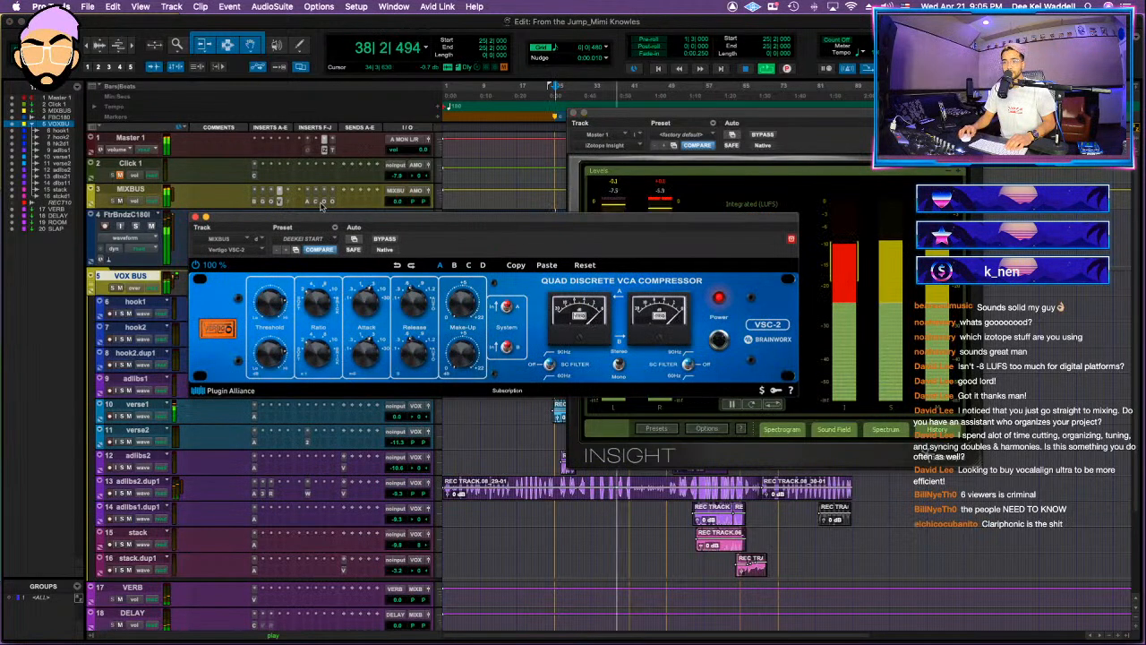
click(317, 203)
click(326, 204)
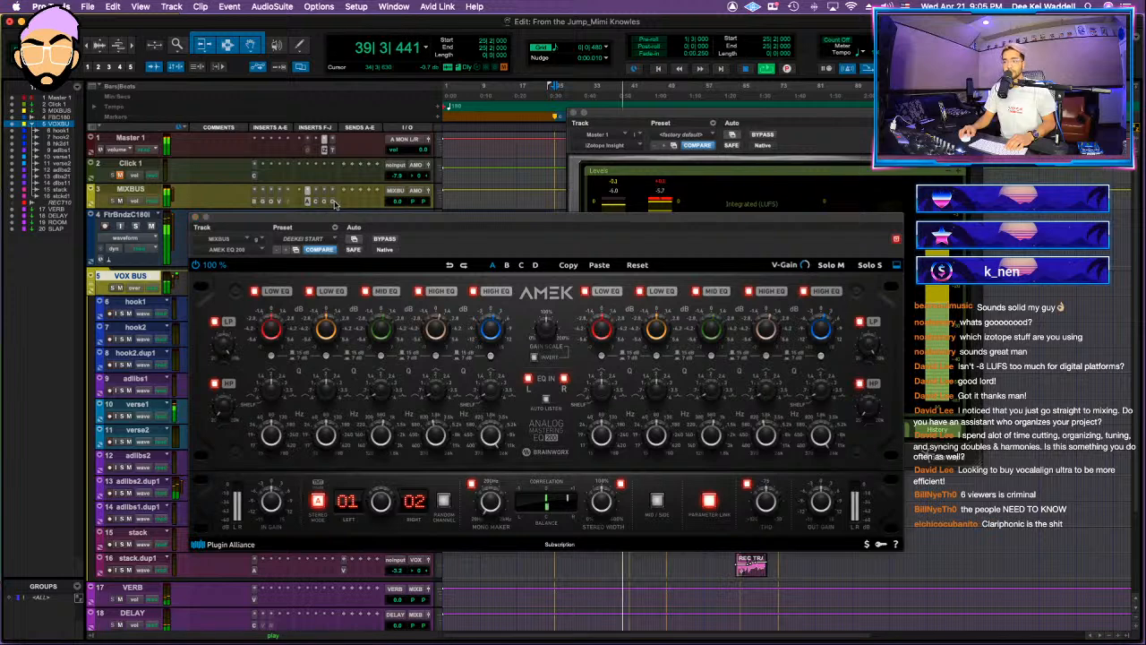
click(334, 203)
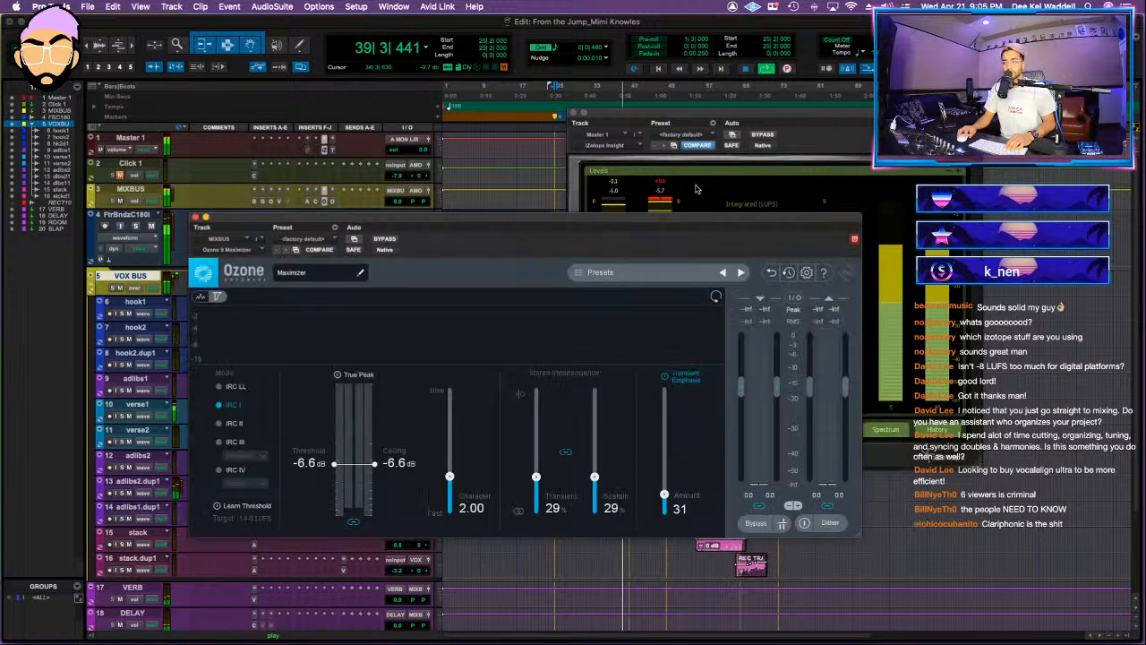
Step: Set the Oxford Limiter's input gain to +7.88 dB and move its window clear of the MIXBUS inserts
click(343, 202)
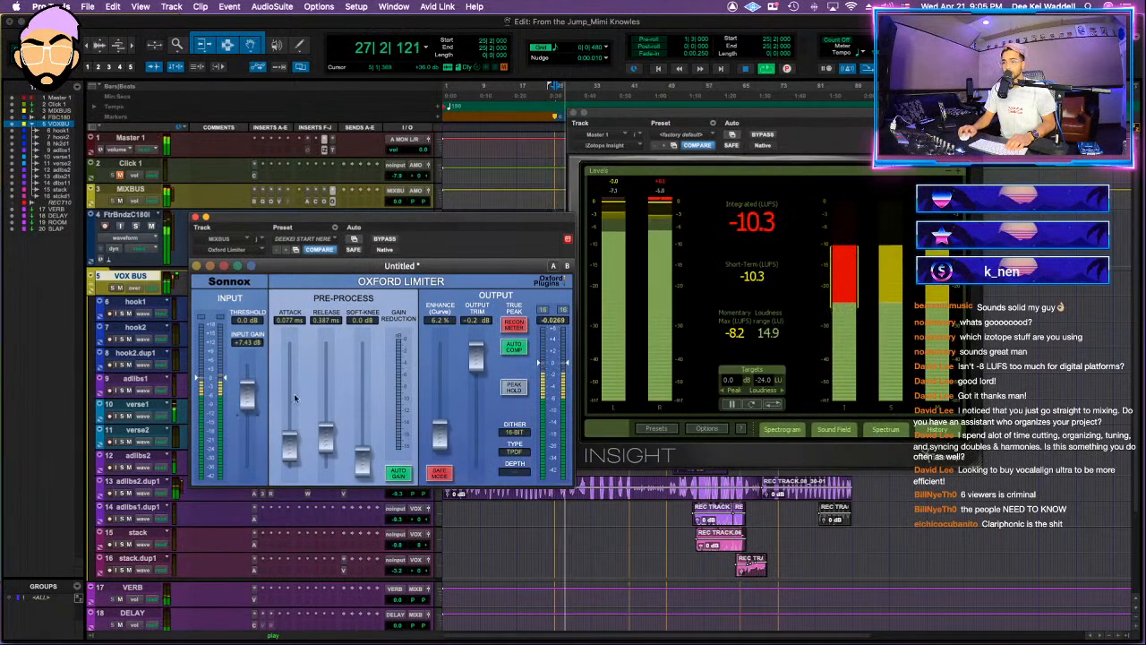
drag(248, 398, 247, 396)
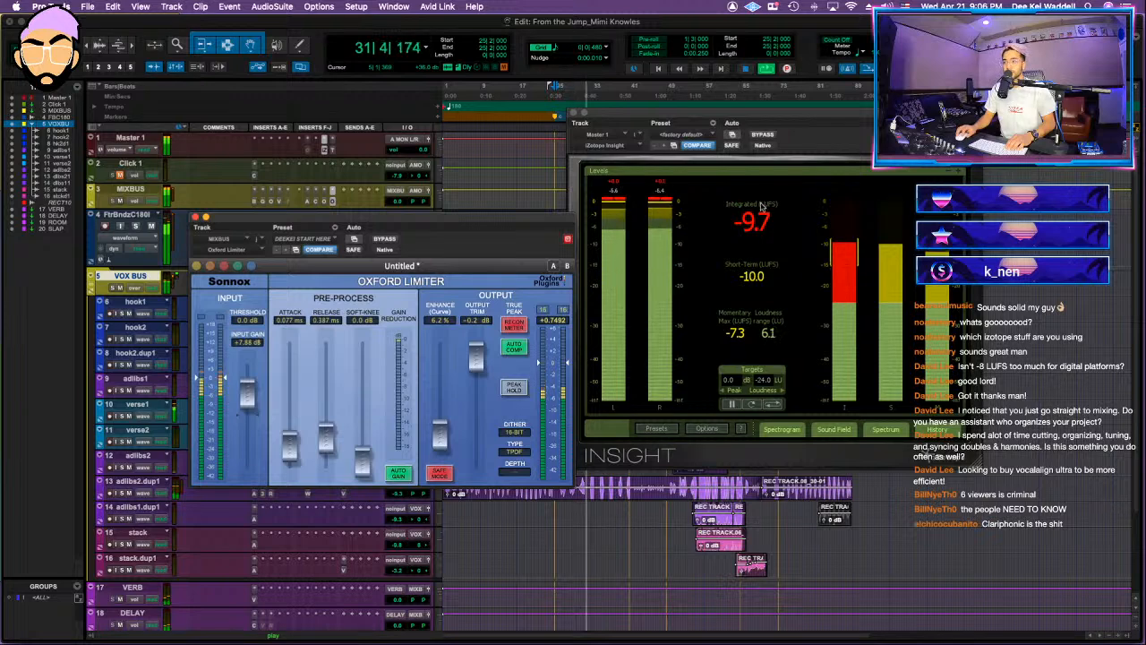
drag(448, 230, 475, 320)
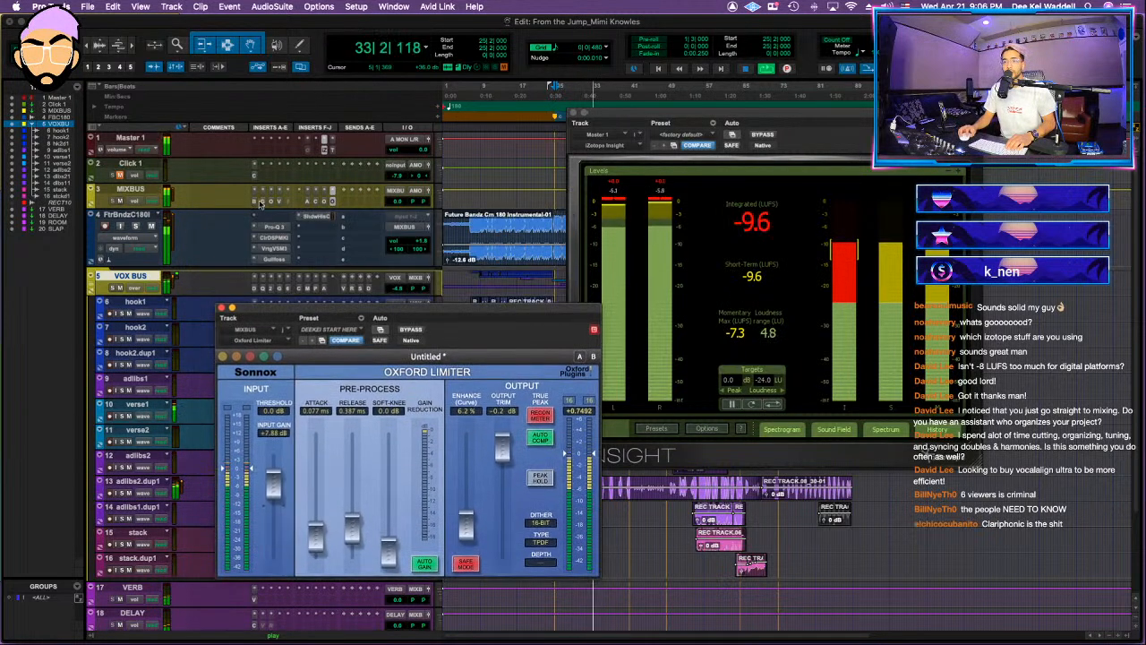
Step: Inspect the gain and frequency of the second low band in the MIXBUS Amek EQ 200 while replaying the verse
click(316, 204)
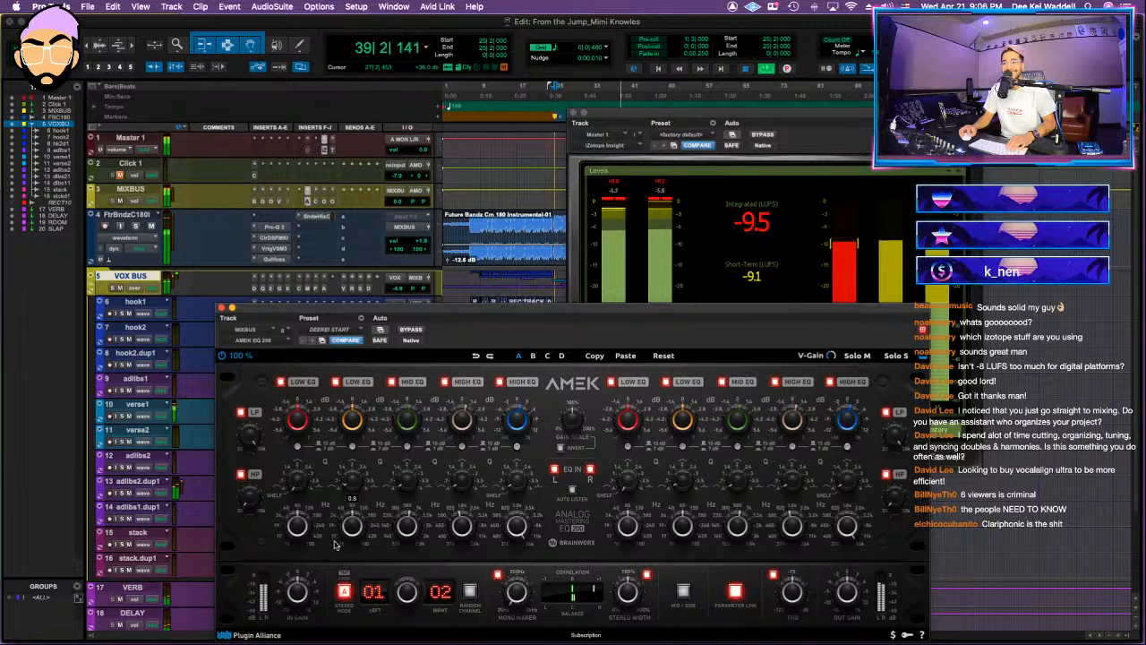
key(space)
key(space)
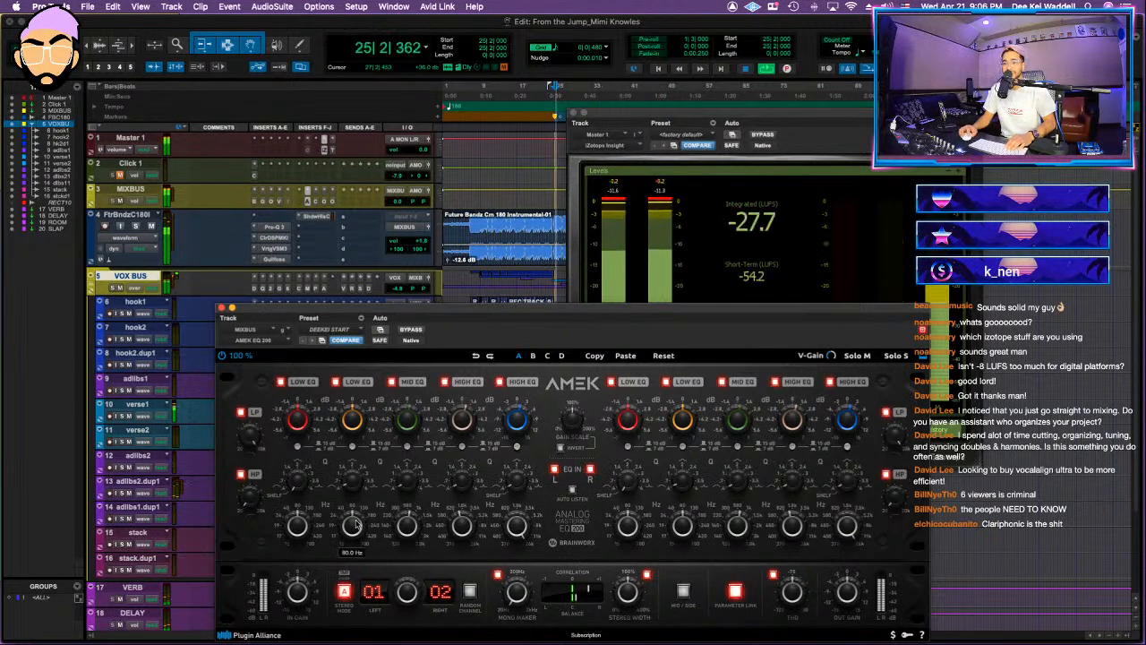
mouse_move(350, 431)
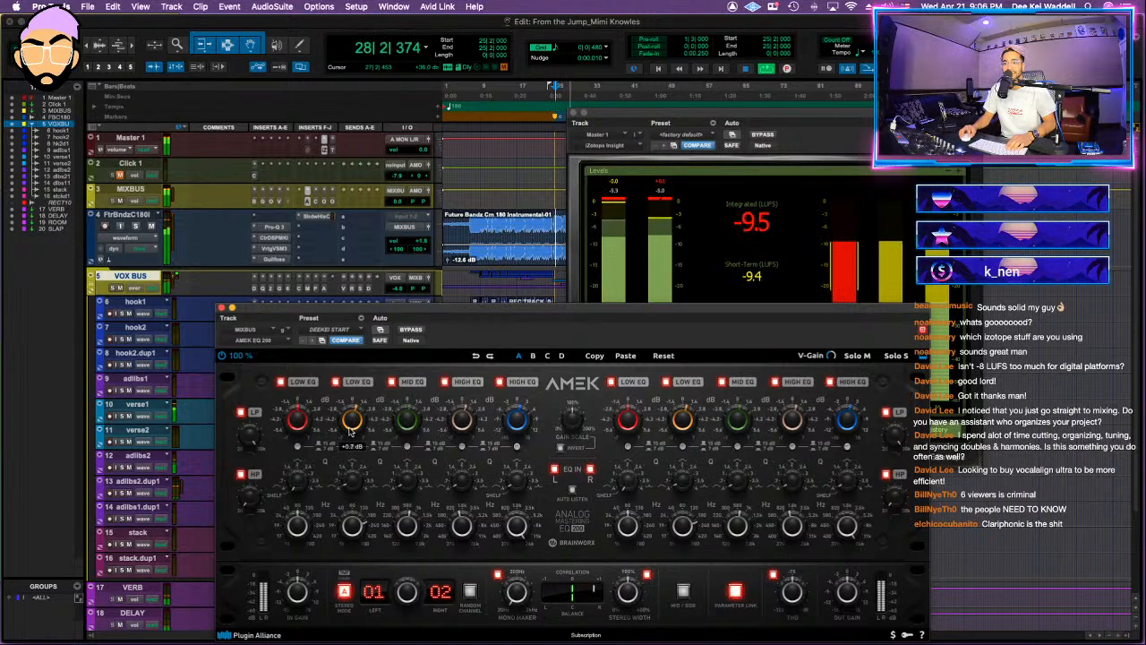
mouse_move(358, 525)
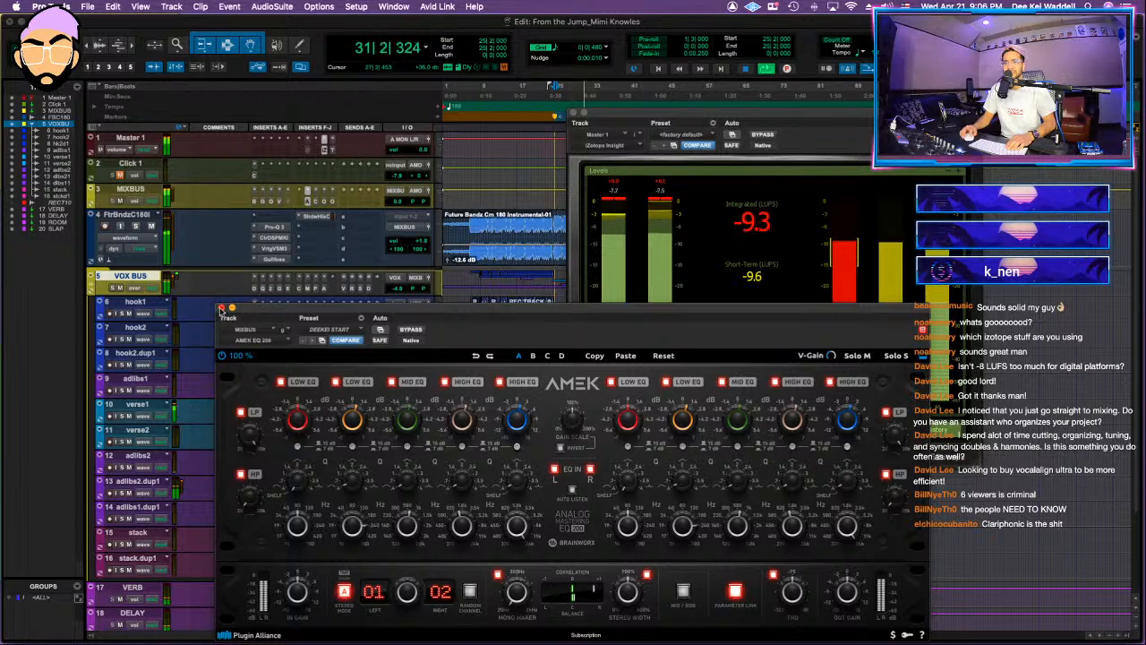
Step: Close the Amek EQ 200 and review the VSC-2 compressor and the Oxford Inflator on MIXBUS
click(221, 308)
click(270, 203)
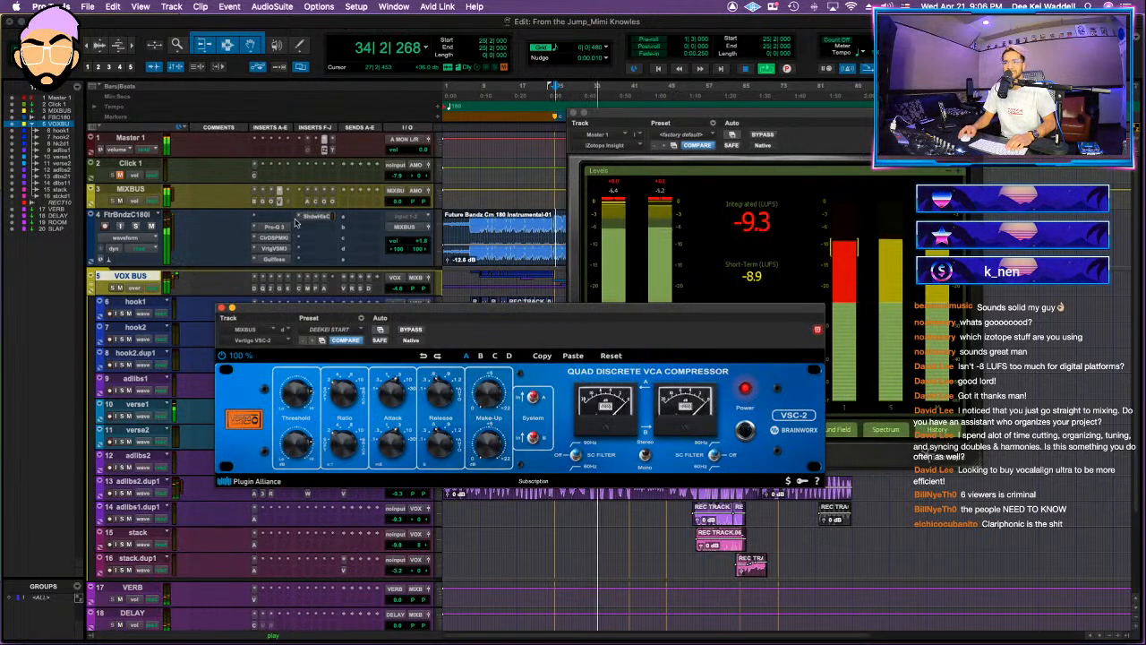
click(271, 204)
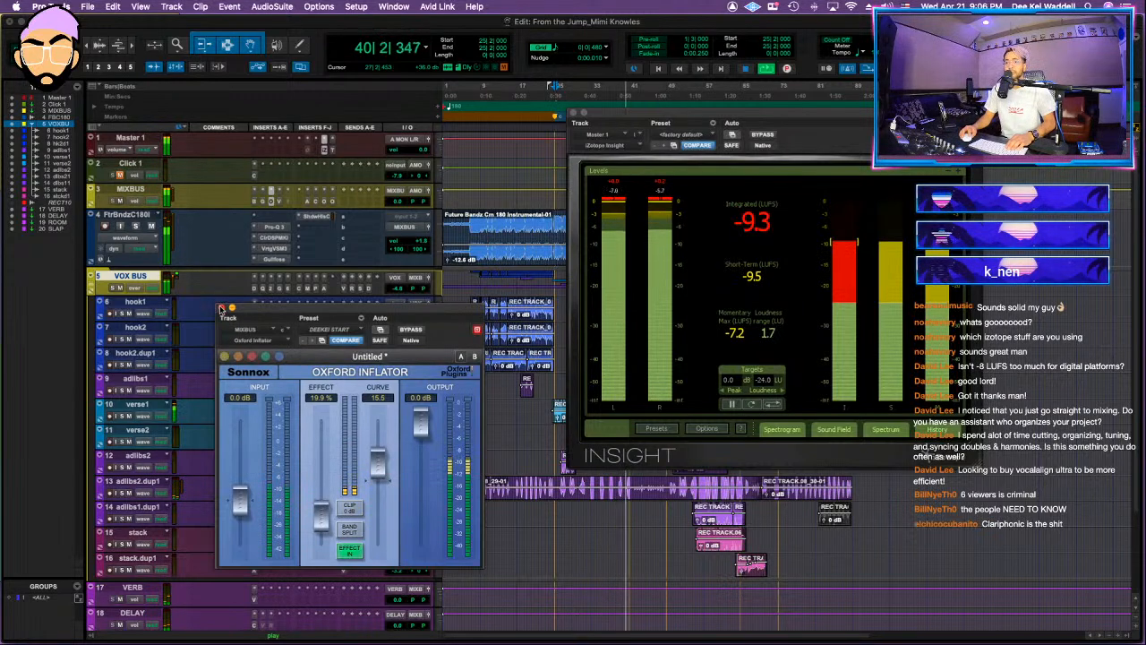
click(221, 308)
Step: Set the MIXBUS Maximizer's threshold and ceiling to -7.0 dB and the Oxford Limiter's input gain to +8.15 dB
click(326, 202)
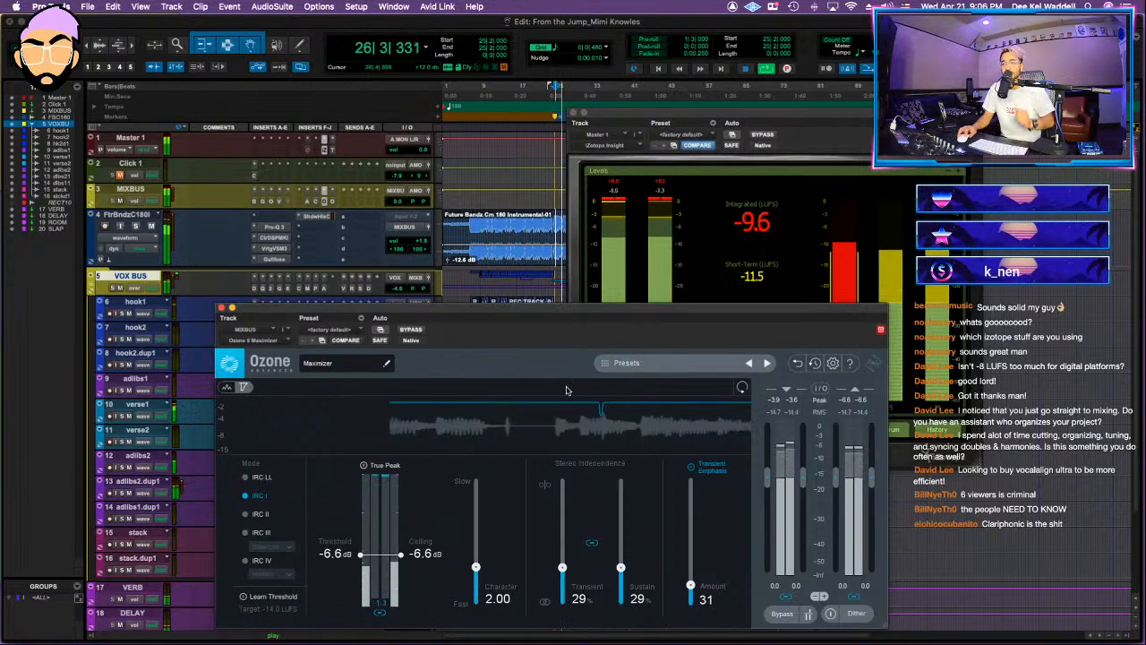
drag(429, 554, 432, 557)
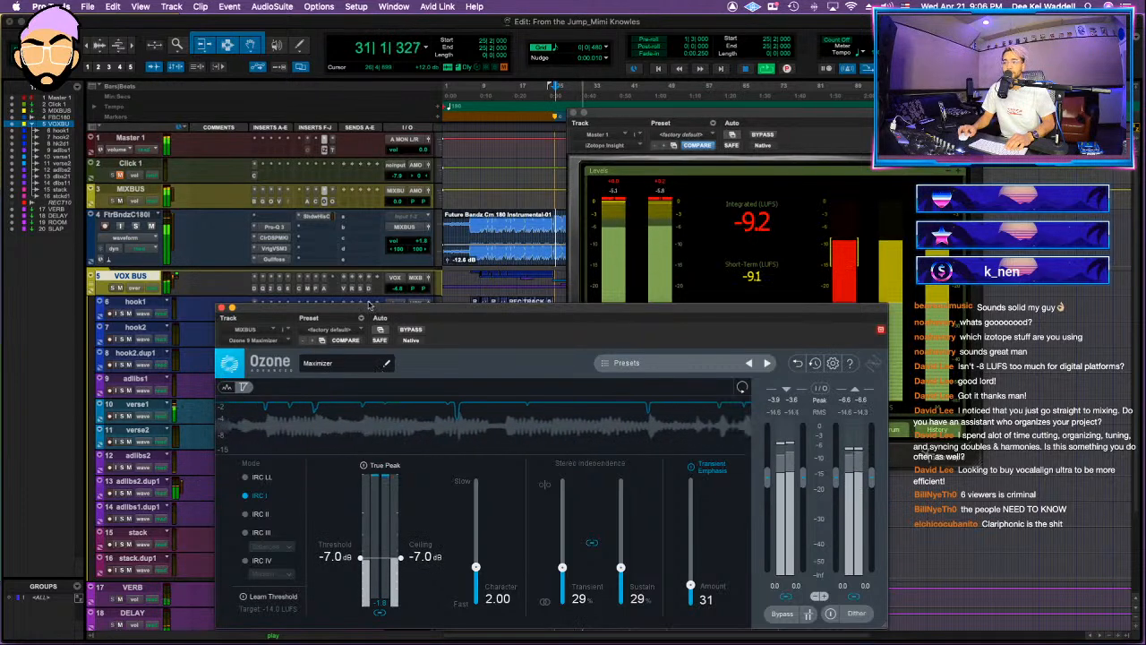
click(330, 204)
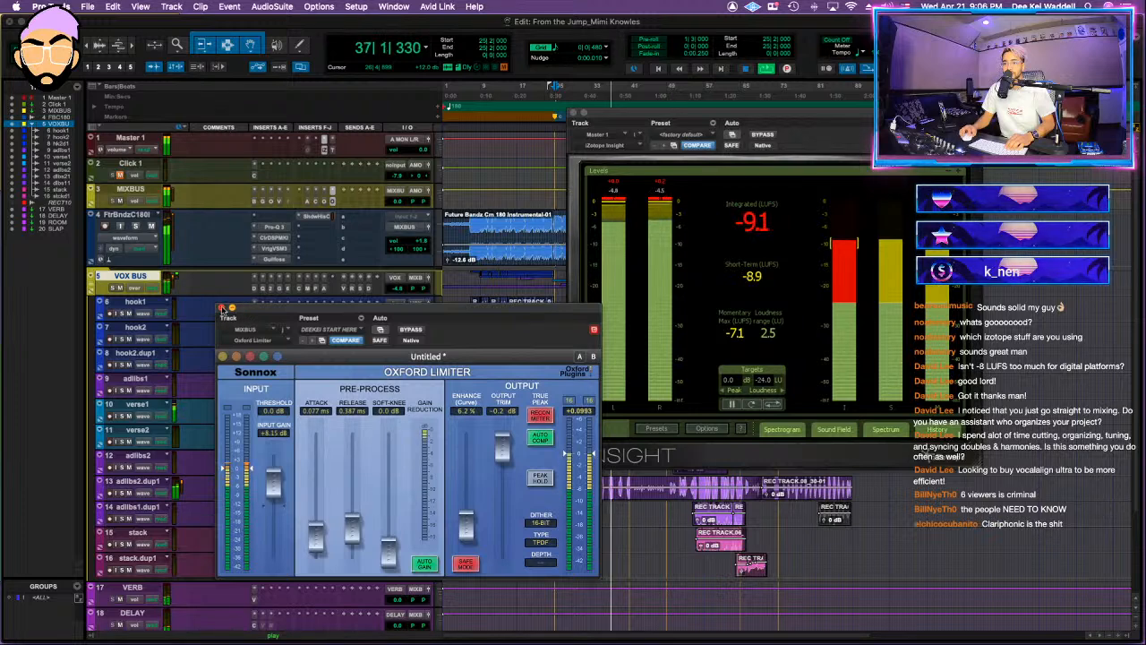
click(222, 307)
click(574, 114)
key(space)
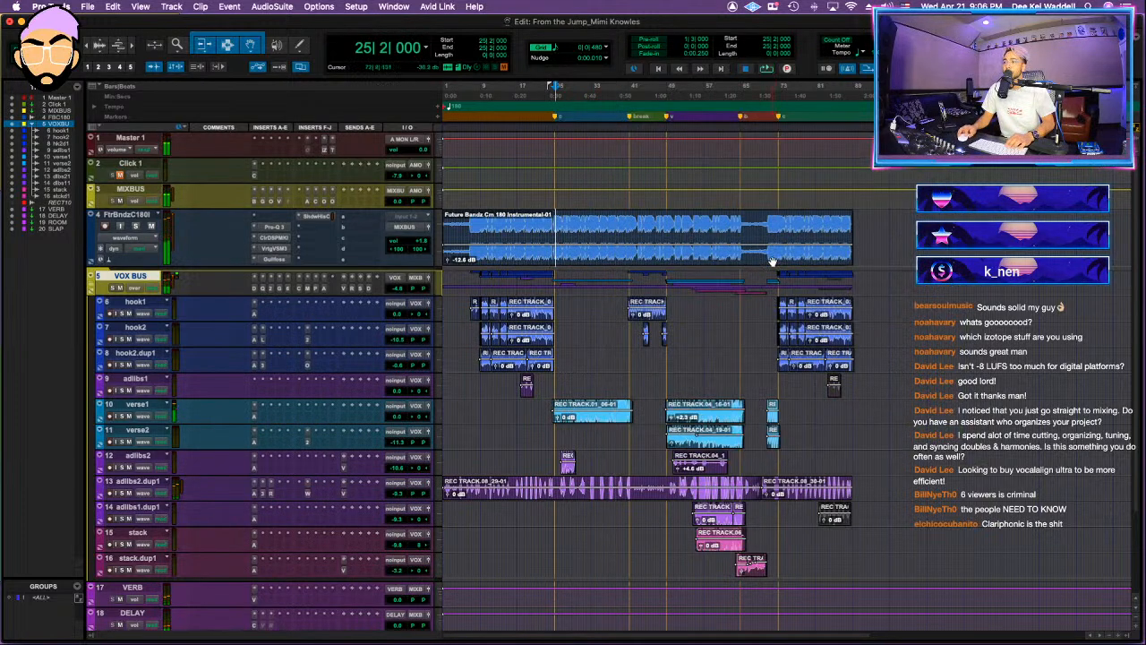
click(808, 242)
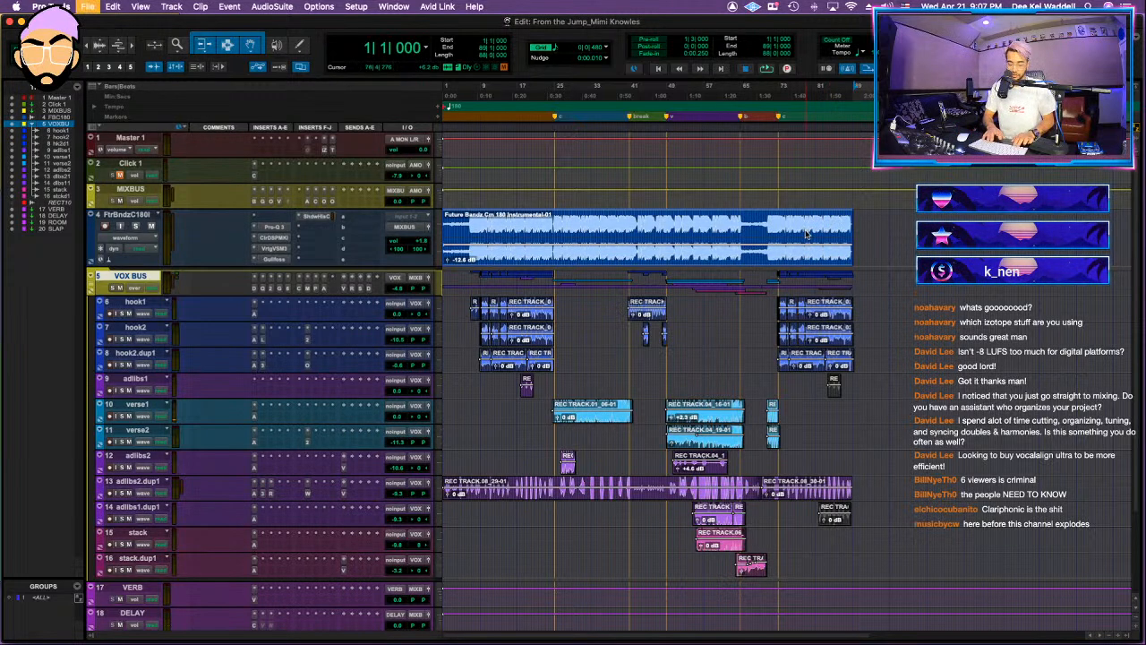
key(super+alt+b)
key(Right)
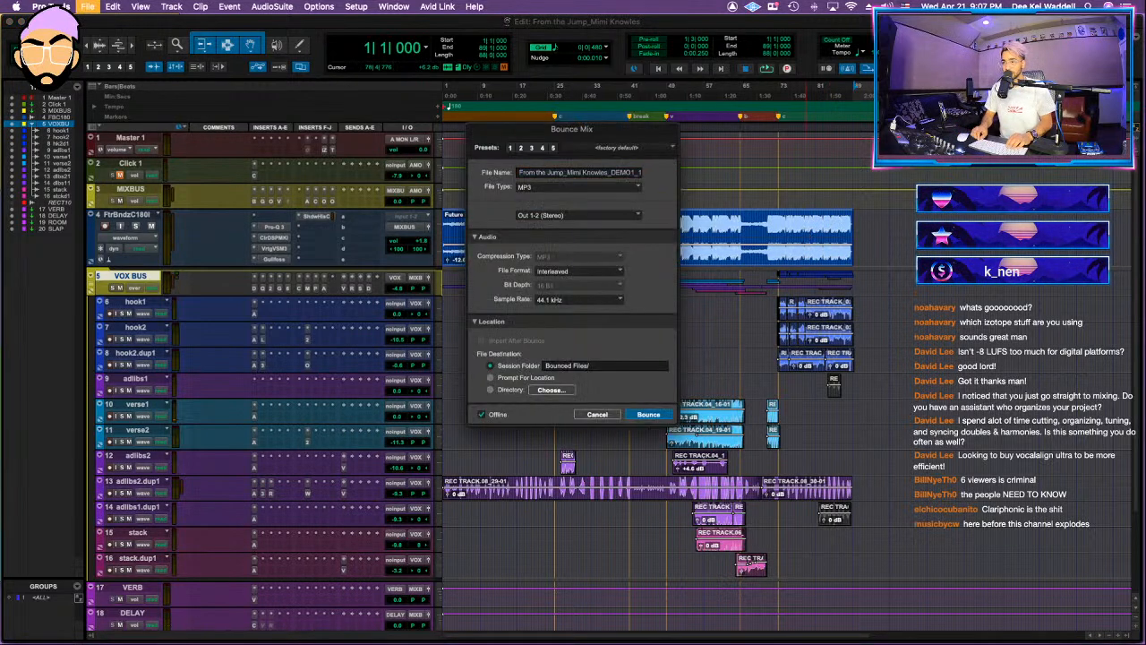
click(609, 416)
Step: Collapse the VOX BUS folder and set its volume to -2.4 dB while playing from about bar 53
click(687, 228)
key(space)
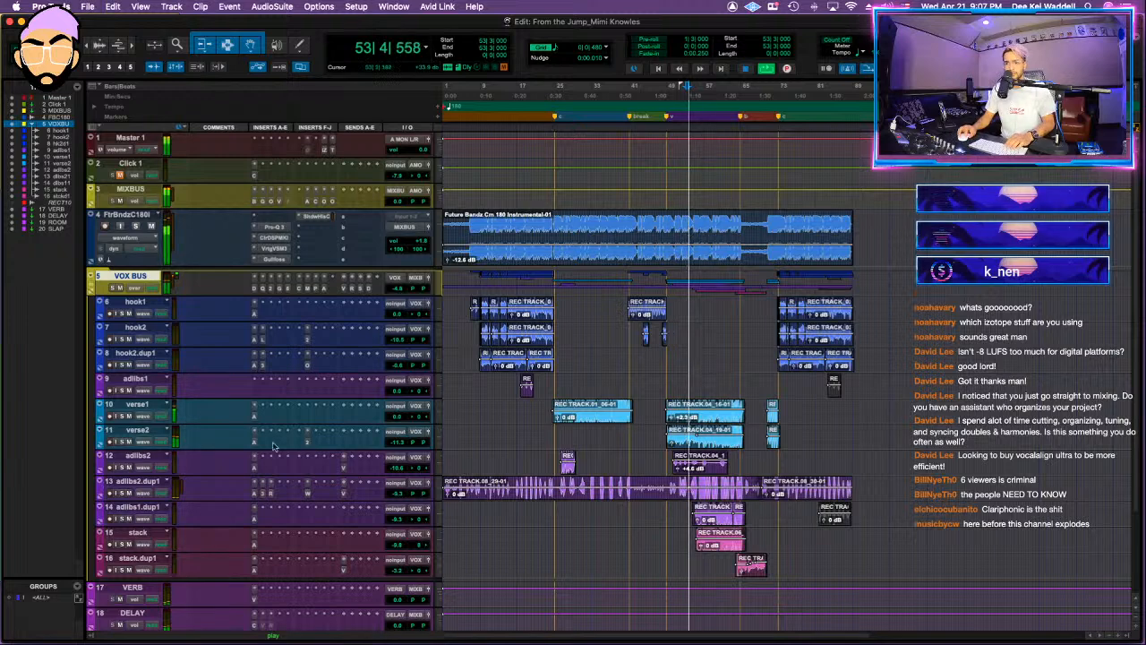
click(94, 279)
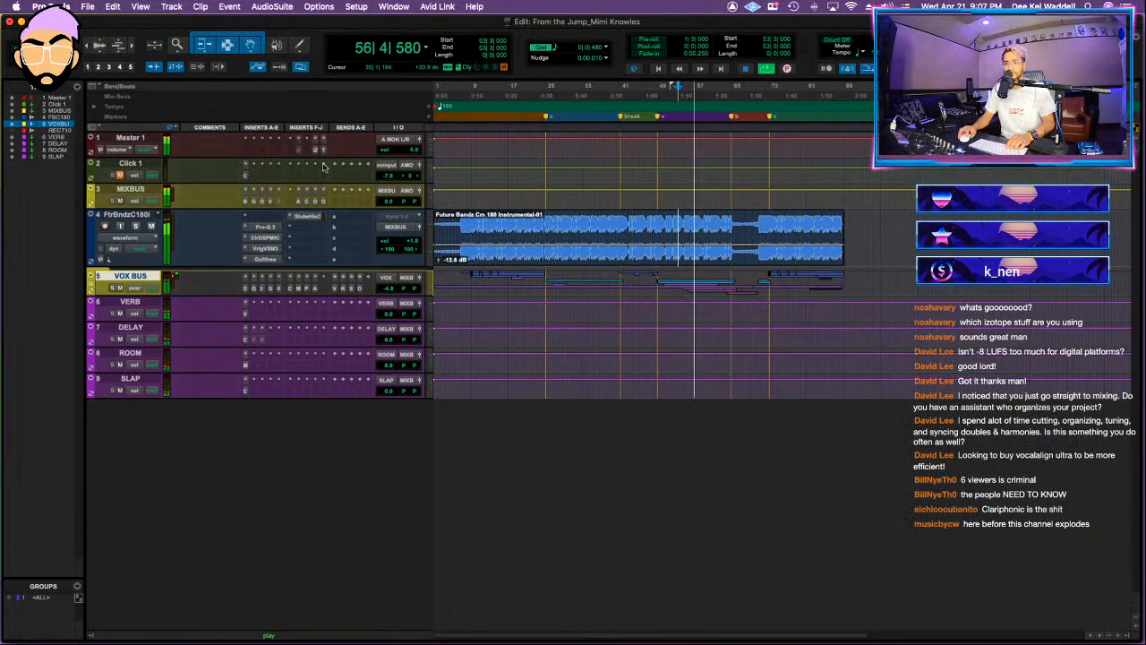
drag(389, 286, 387, 290)
Step: Play the song's ending from about bar 86 and examine the last bars of the instrumental up close
key(space)
key(space)
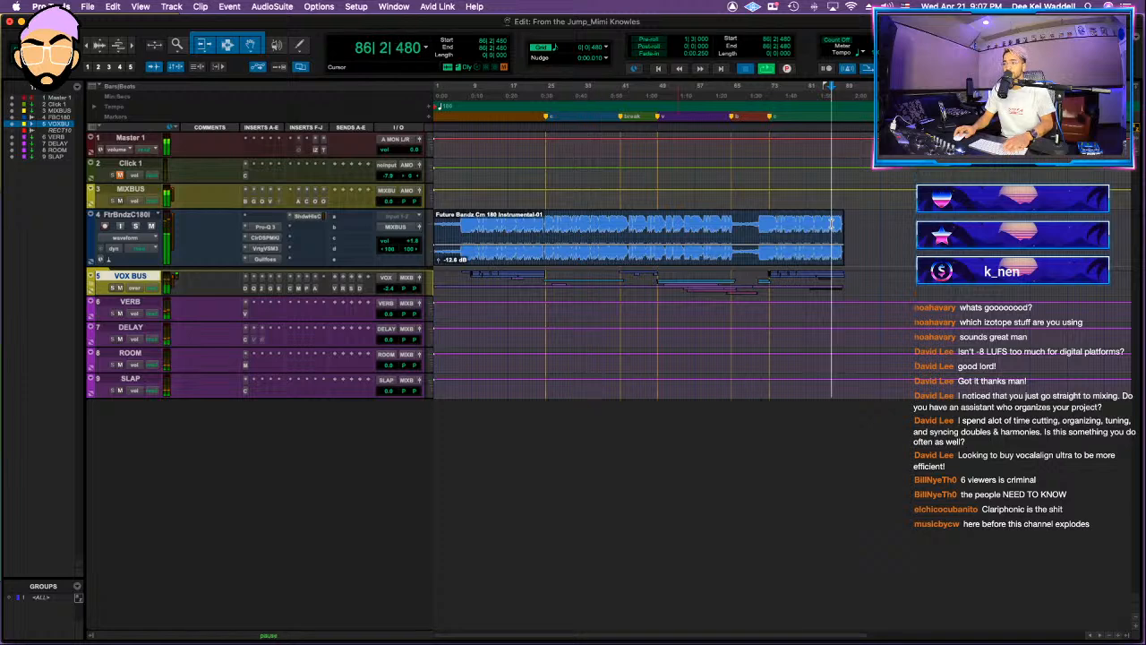
key(t)
key(t)
key(t)
scroll(765, 238, right, 2)
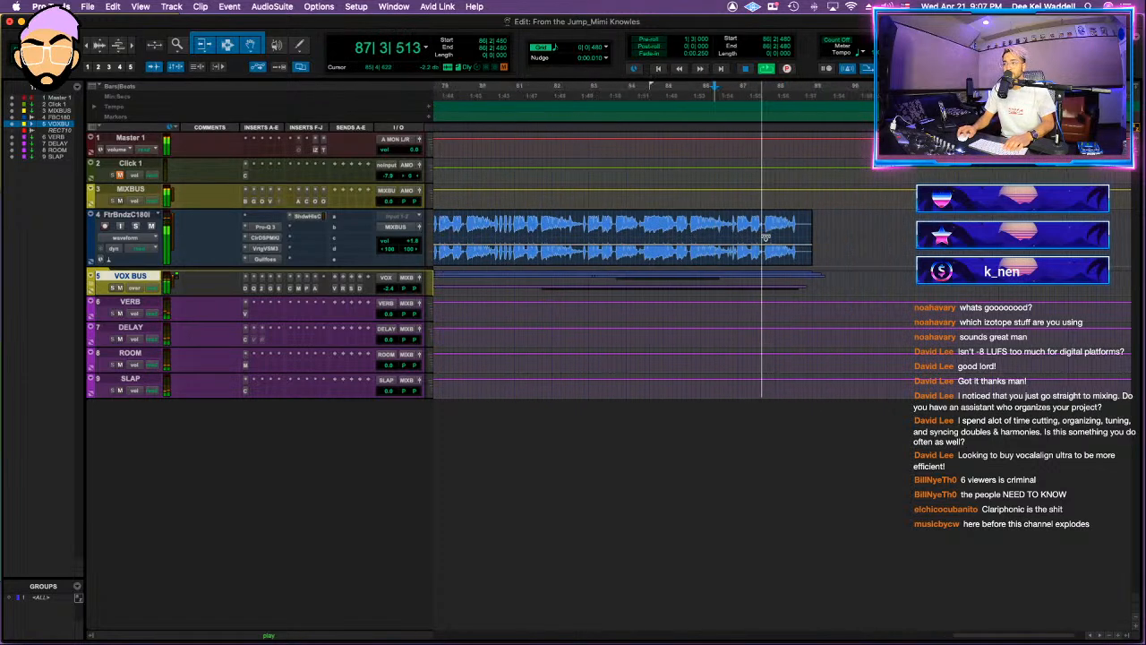
Step: Play up to the song's end near bar 89 and select the full song from bar 1 to 90|2|000 for bouncing
key(t)
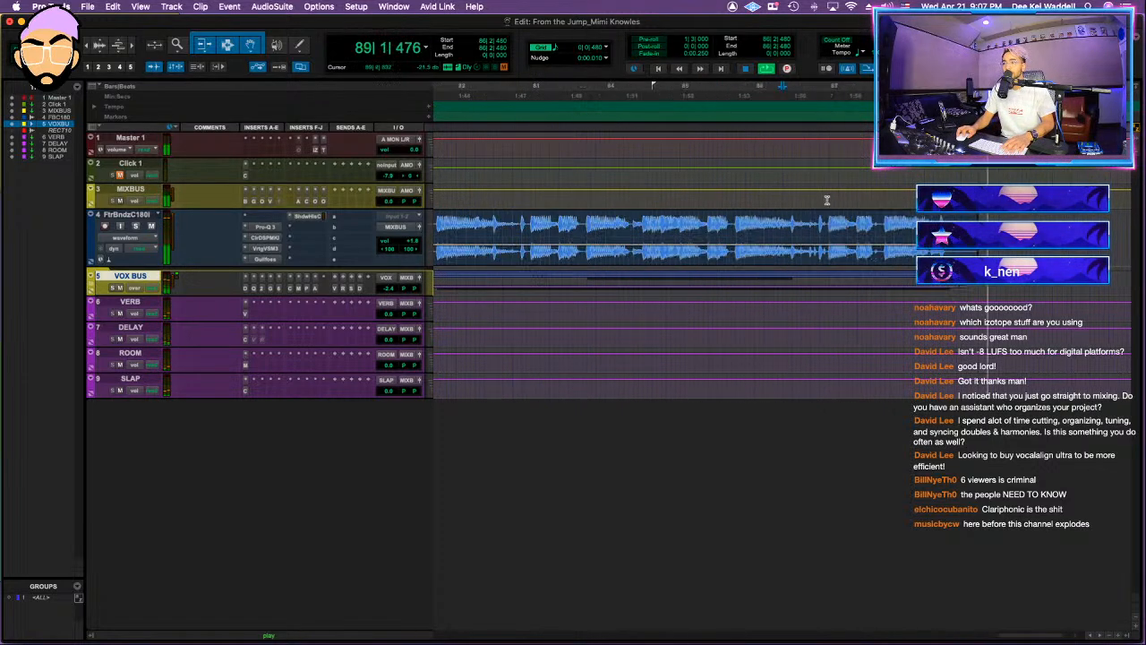
key(space)
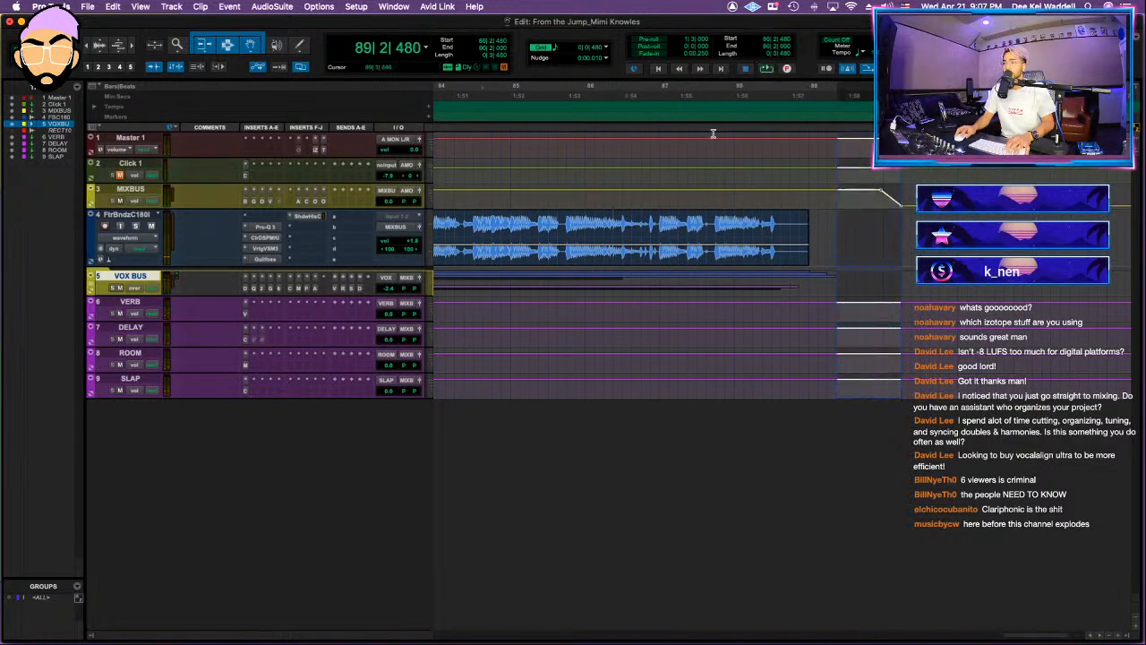
key(Return)
key(space)
key(space)
Step: Bounce the mix in real time as a WAV (BWF) into the session's Bounced Files folder, ending the file name with DEEKEI MIX1
key(super+alt+b)
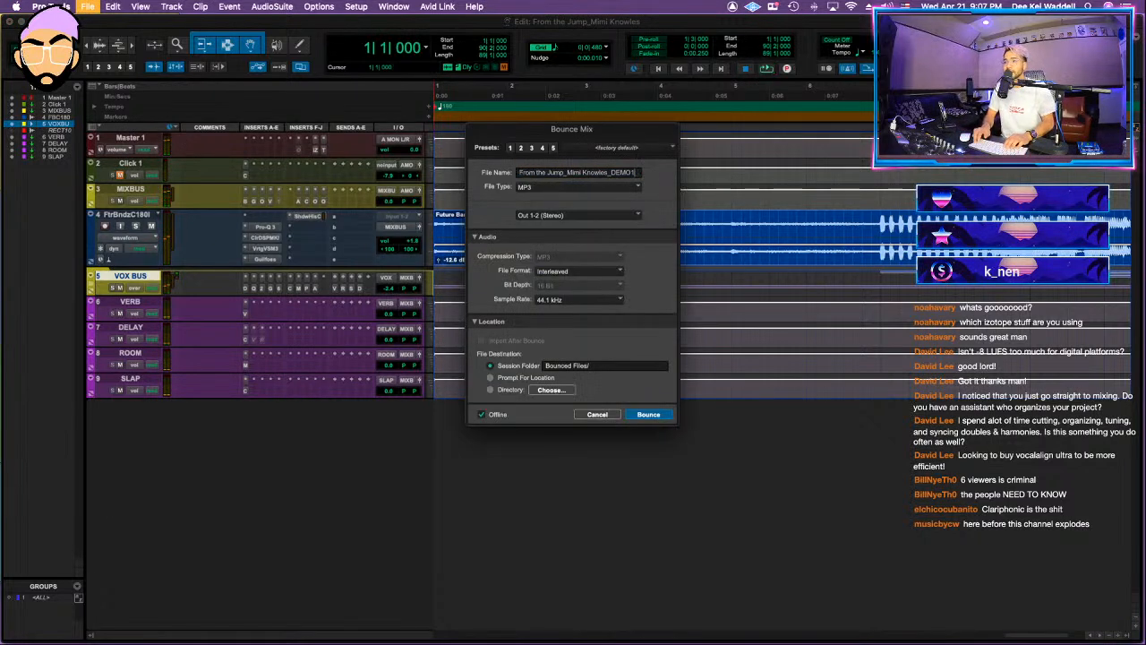
text(_DEEKEI MI)
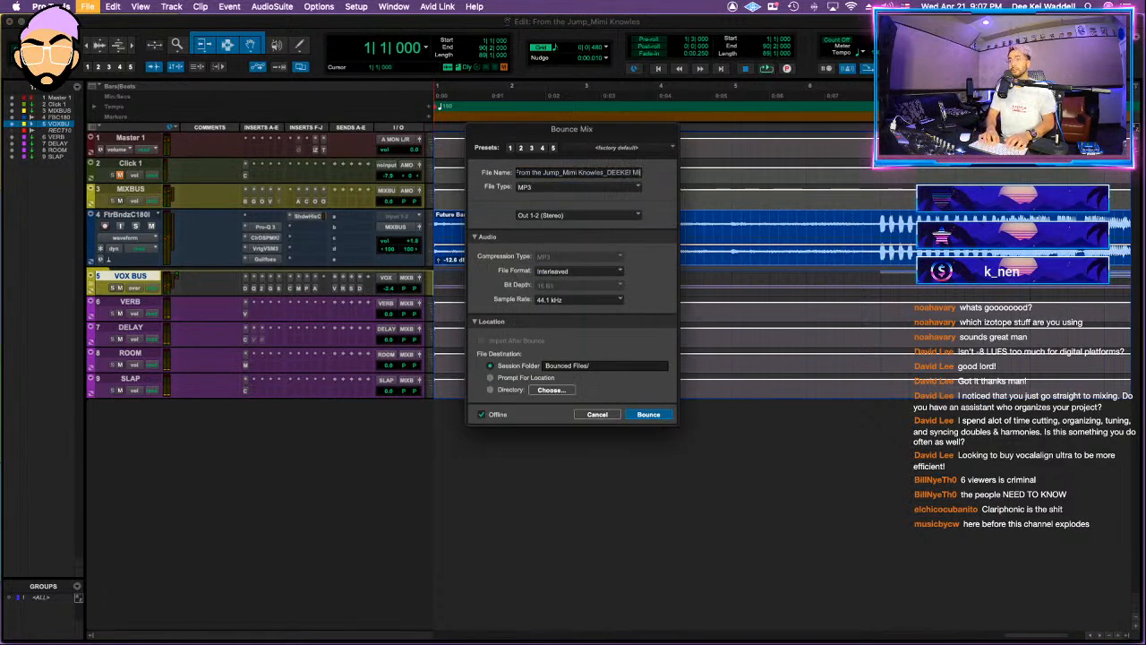
text(X1)
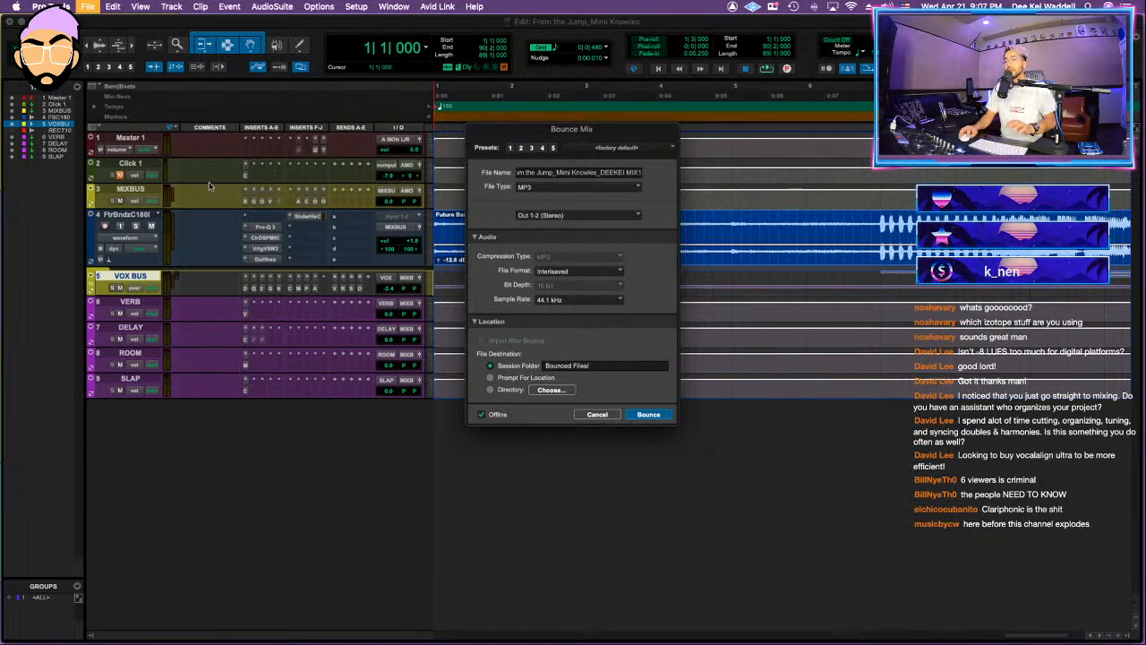
click(573, 188)
click(548, 168)
click(491, 403)
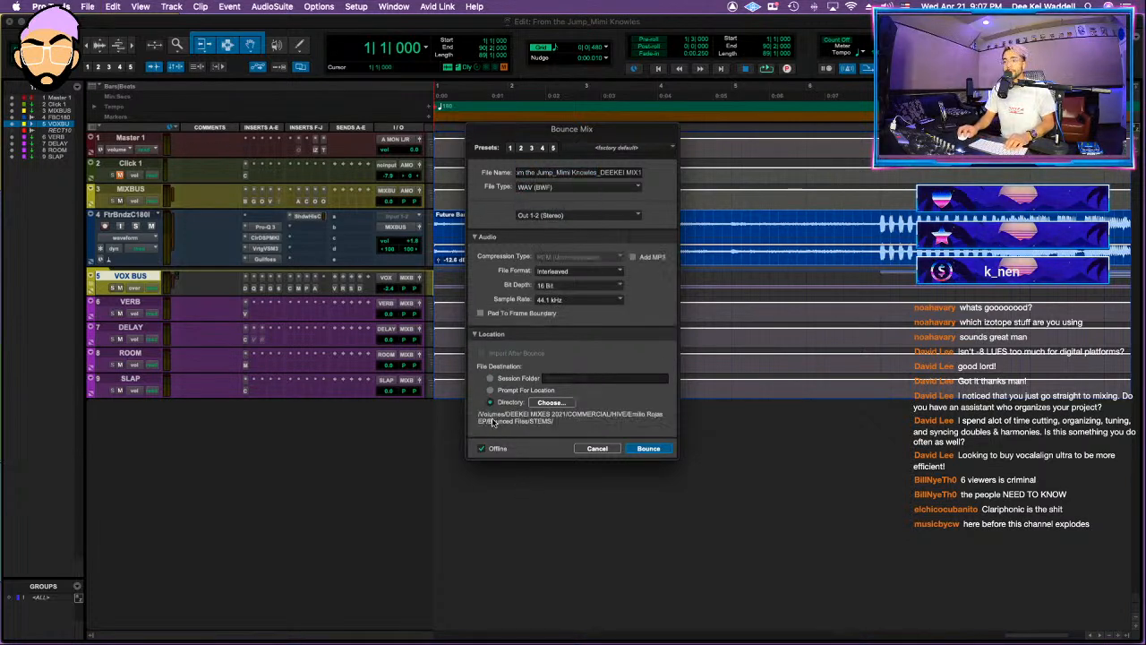
click(491, 378)
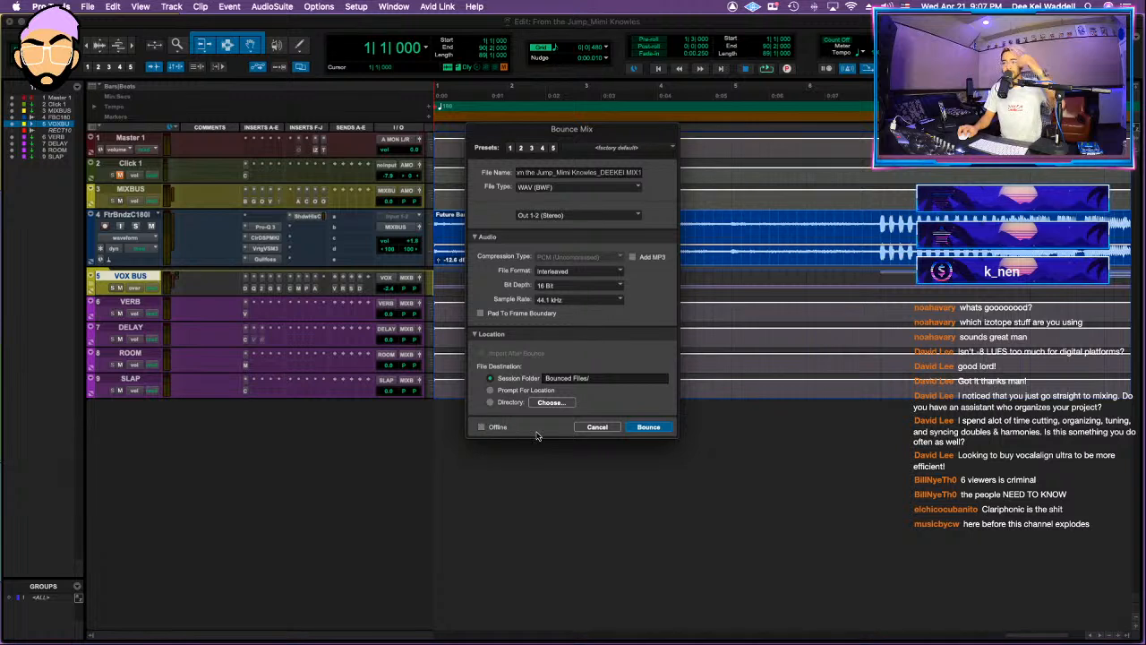
click(649, 428)
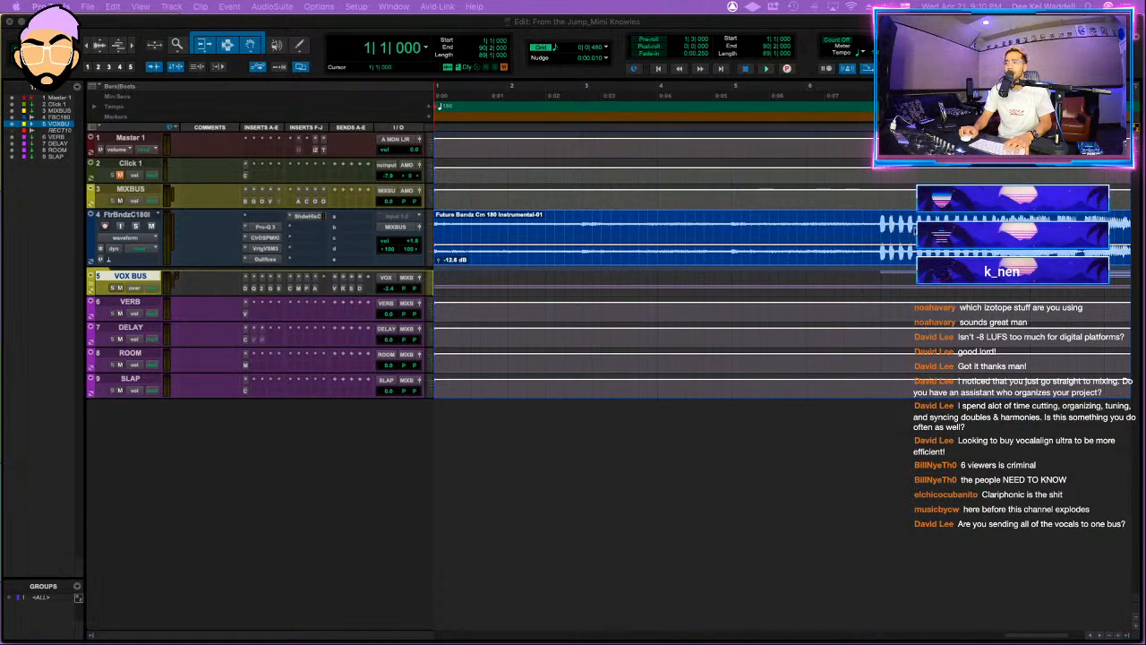
Step: Play the song's sparse bridge from about bar 68
click(894, 221)
key(r)
key(r)
key(r)
key(r)
click(760, 221)
click(749, 219)
key(t)
key(space)
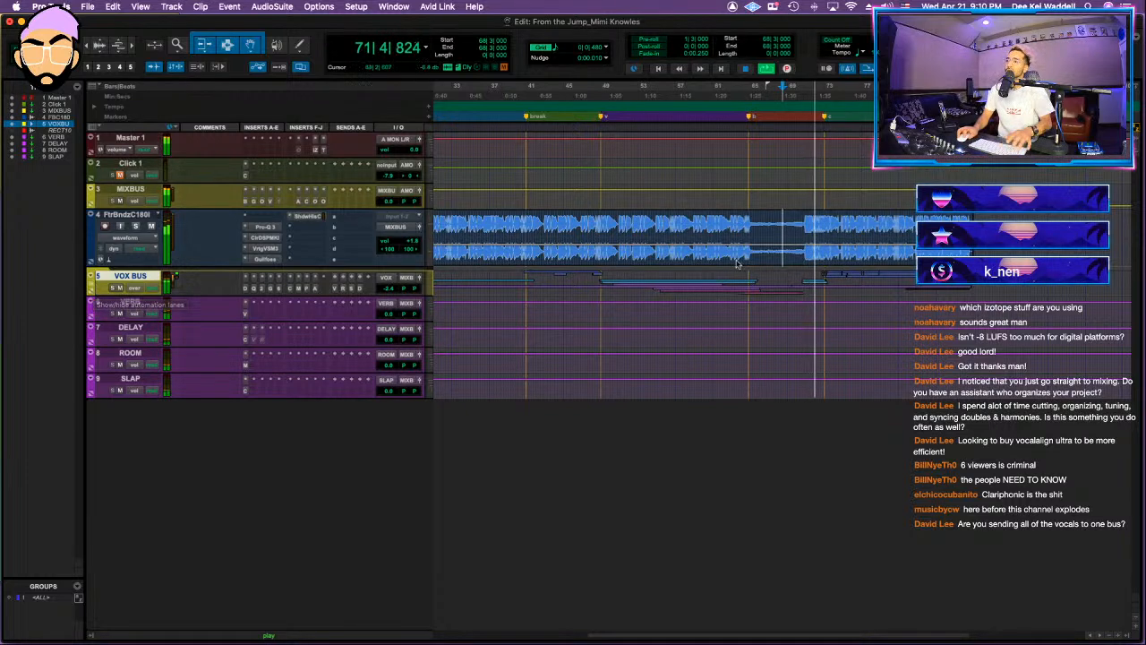
Step: Replay the transition into the bridge from about bar 66 and again from 63|4|000
click(755, 220)
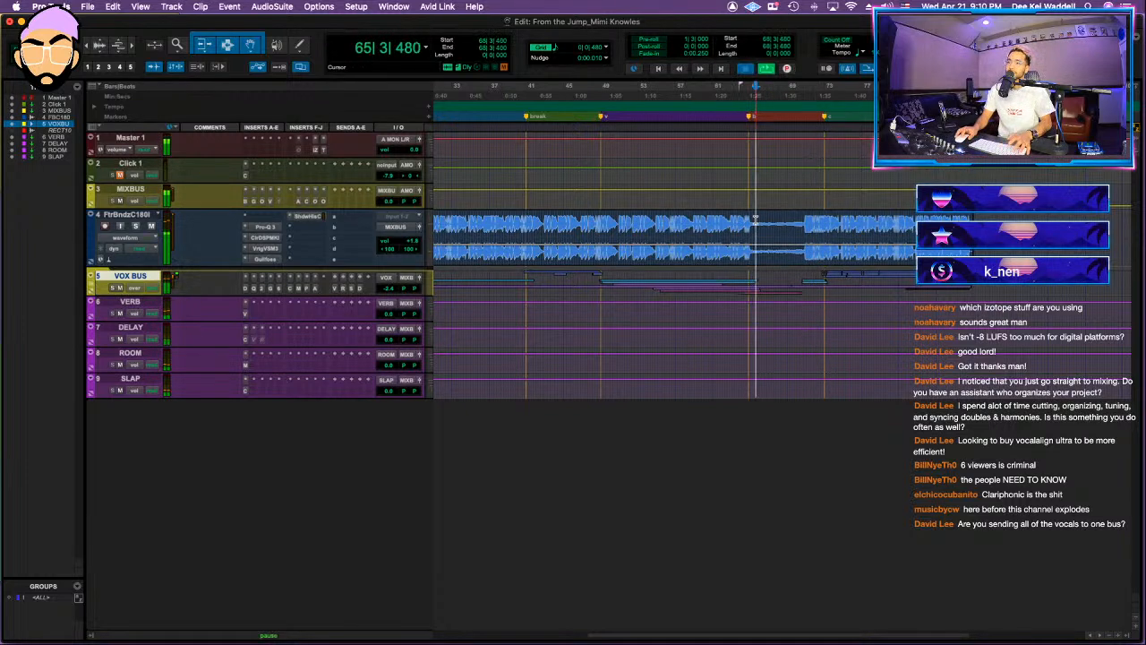
key(space)
click(737, 219)
key(space)
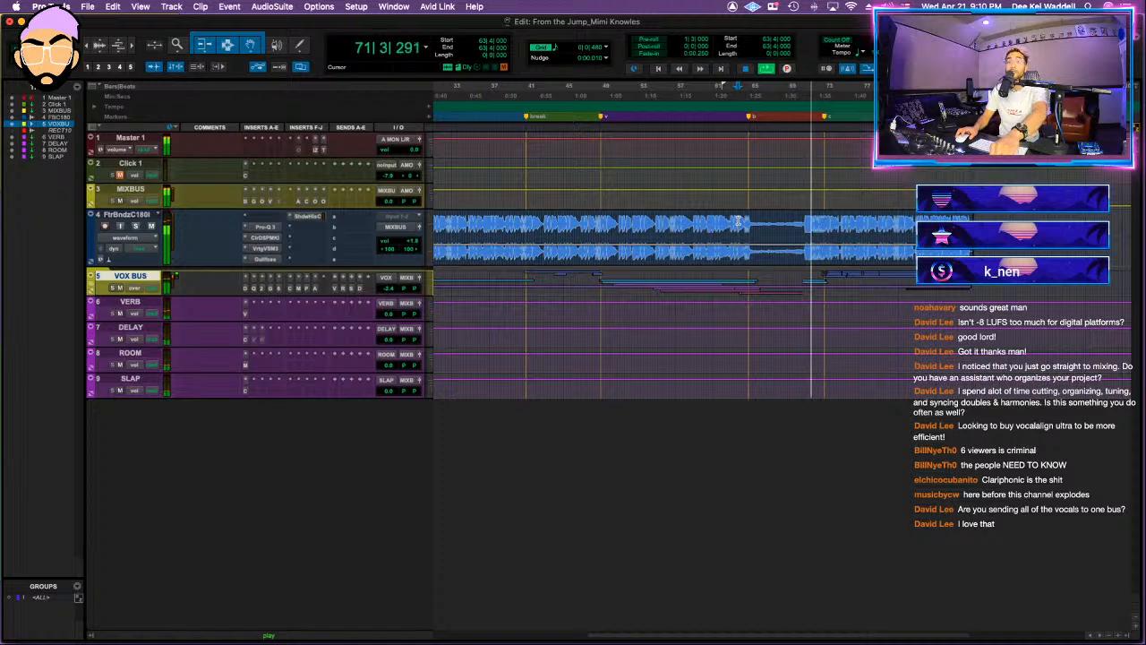
key(space)
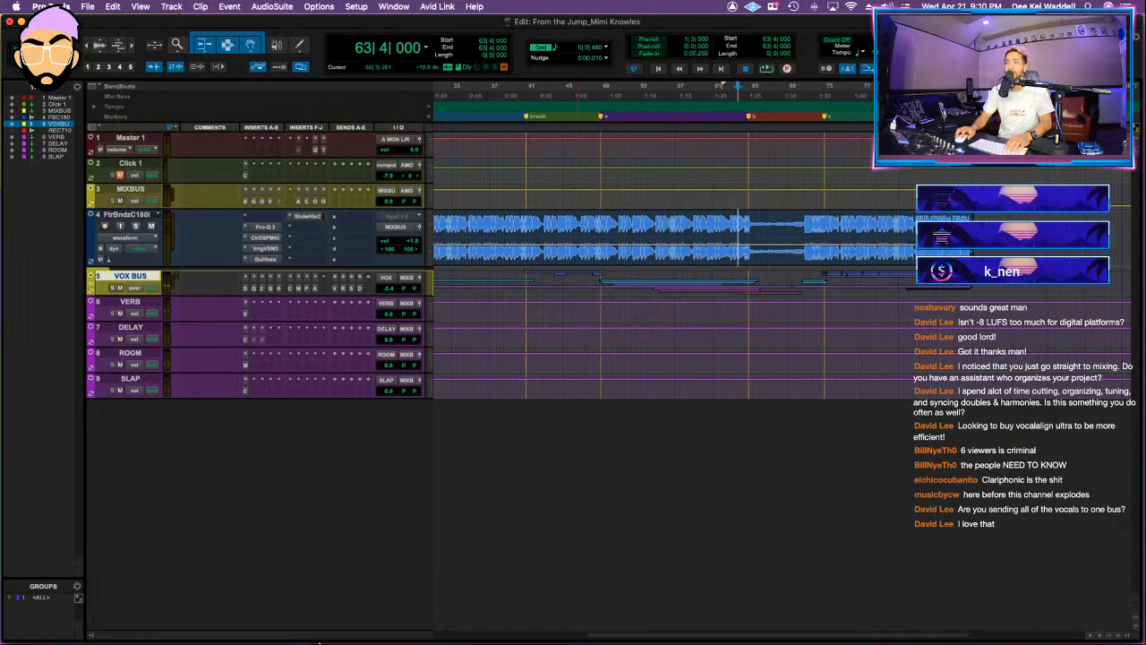
Step: Switch to Finder and tag the From the Jump session folder green
click(188, 621)
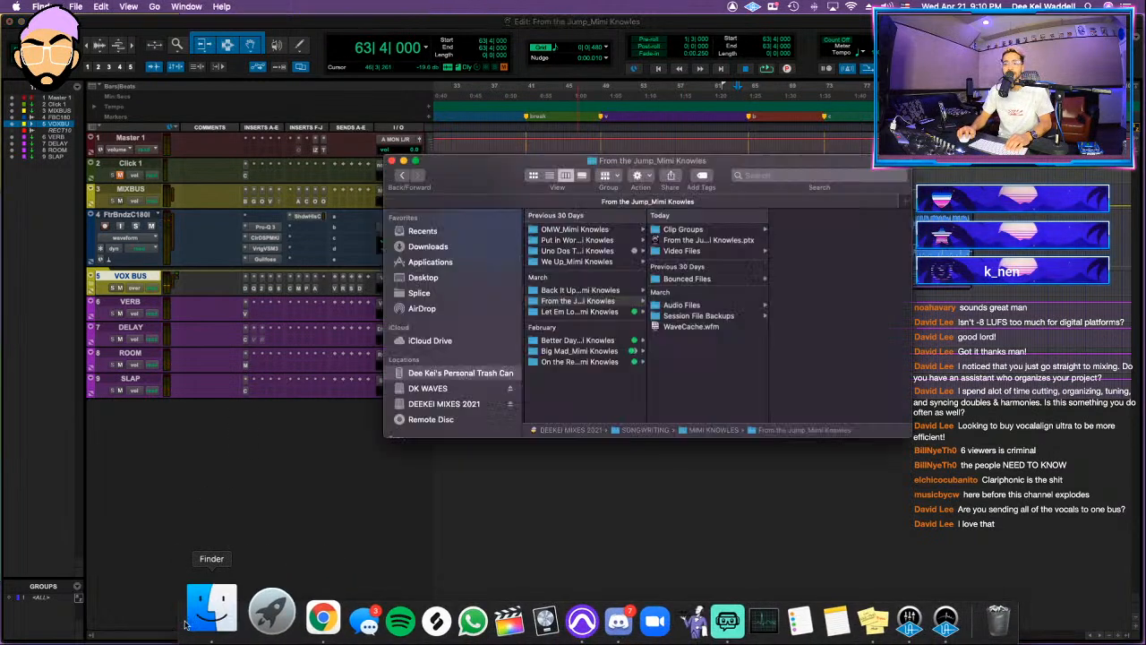
right_click(601, 302)
click(662, 516)
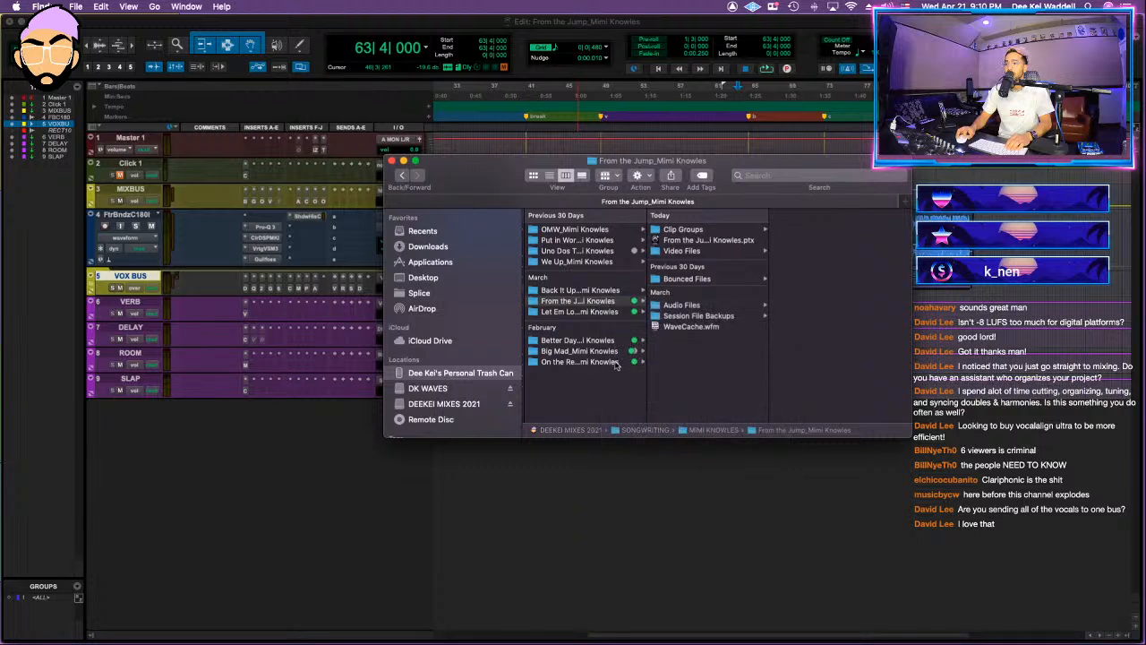
Step: Open the We Up session file, saving the From the Jump session and declining the detailed session notes report
click(578, 261)
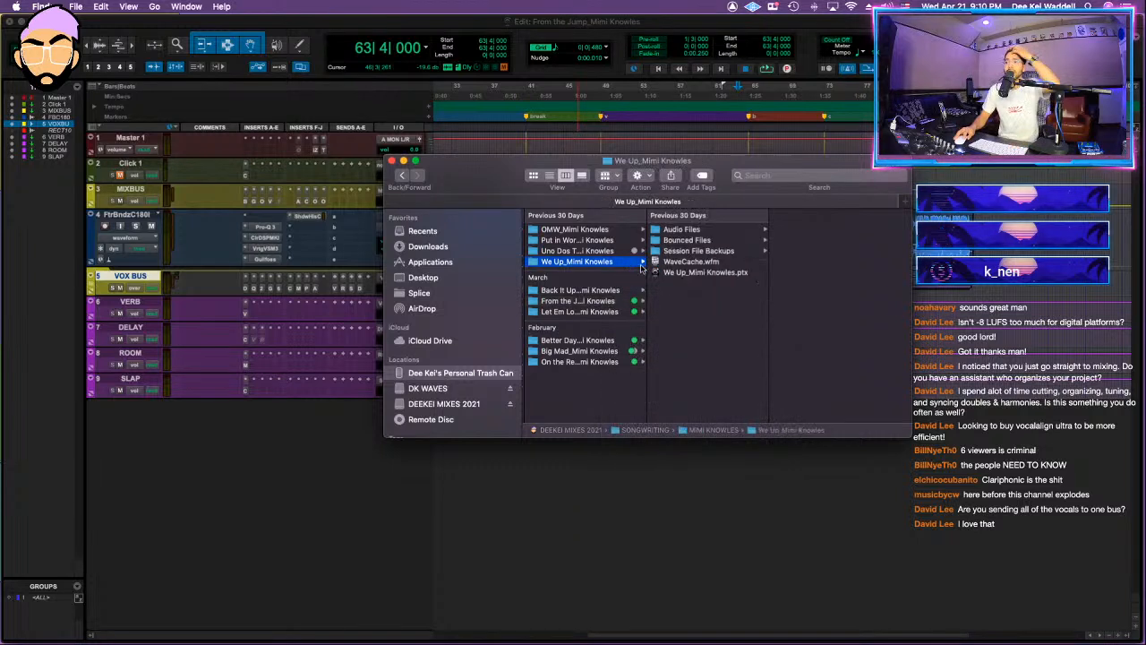
click(697, 274)
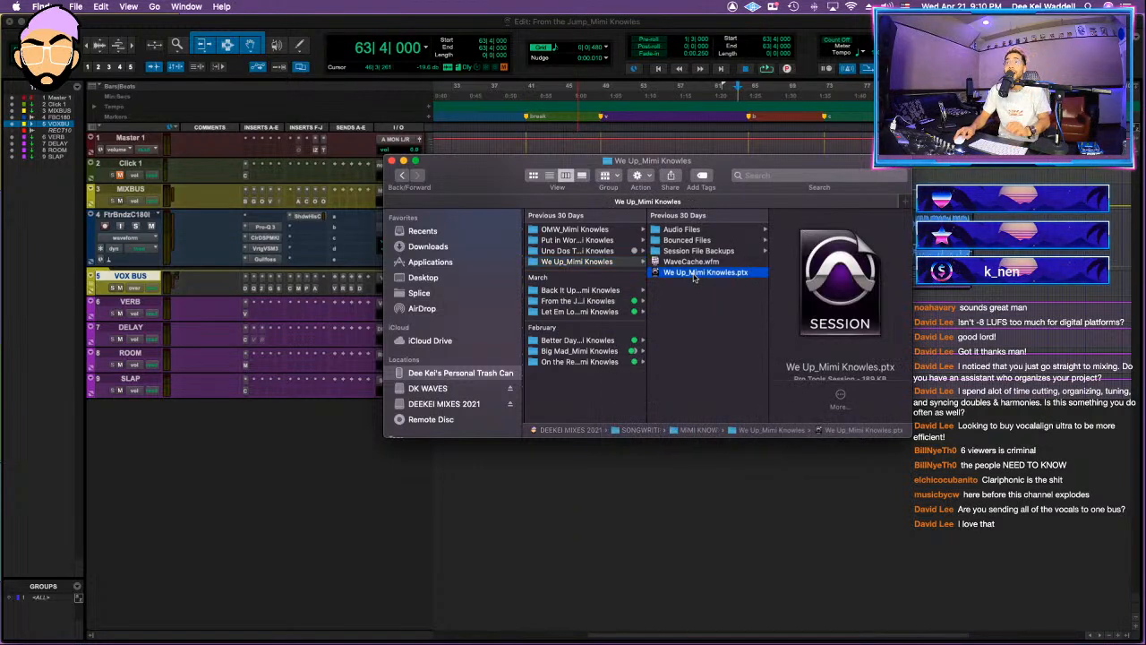
click(691, 274)
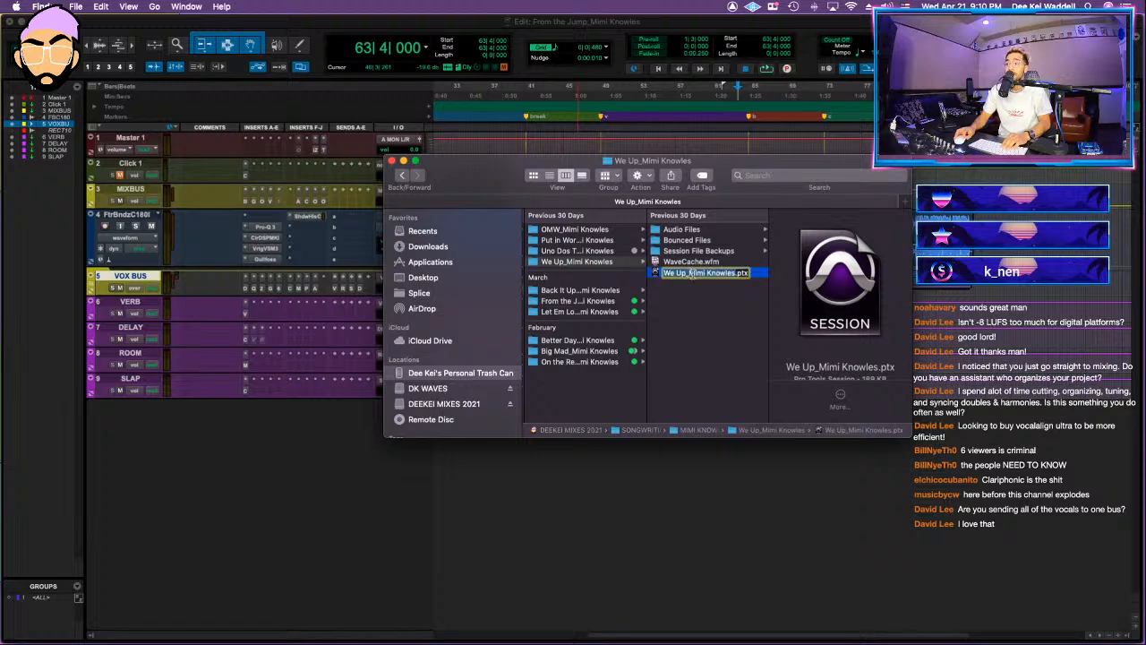
double_click(667, 276)
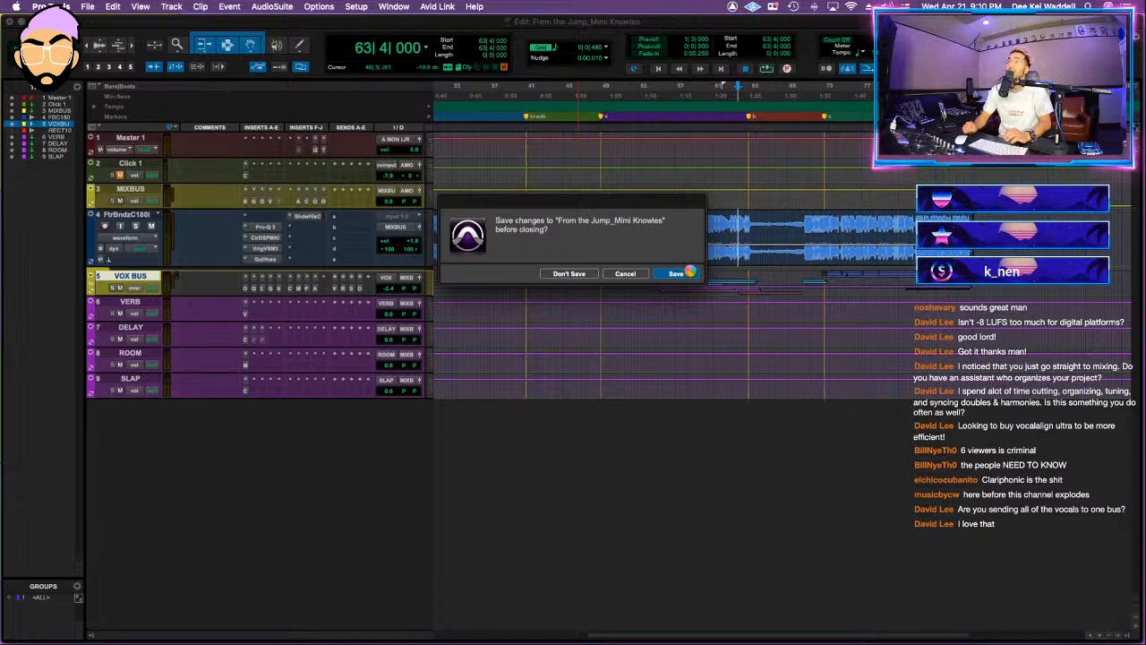
click(690, 272)
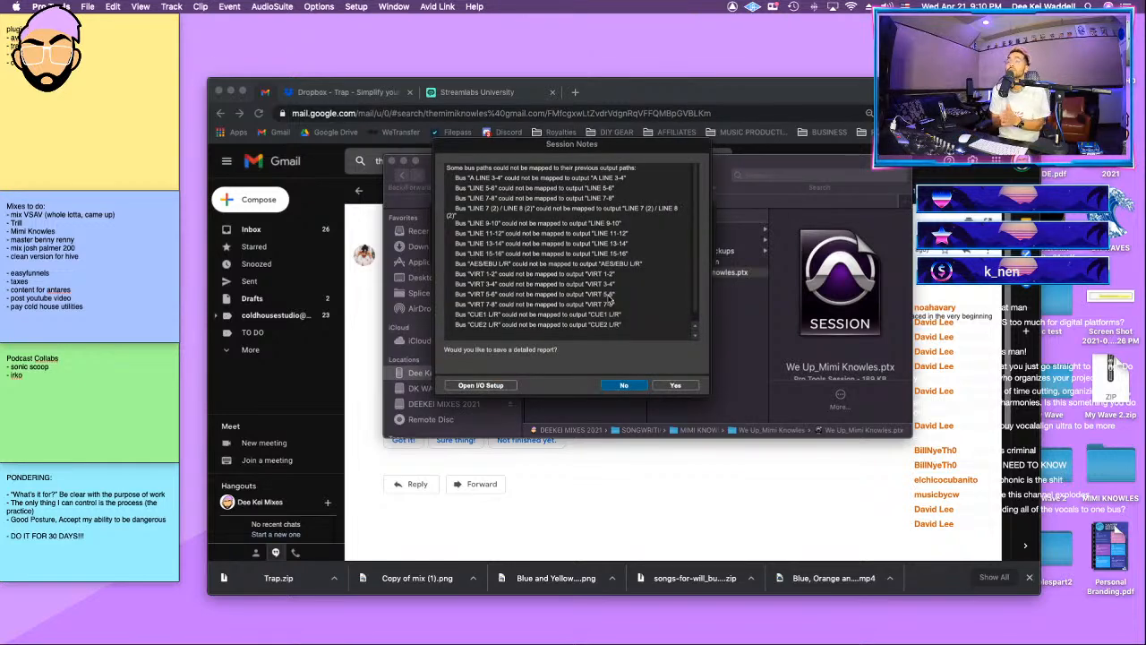
click(625, 385)
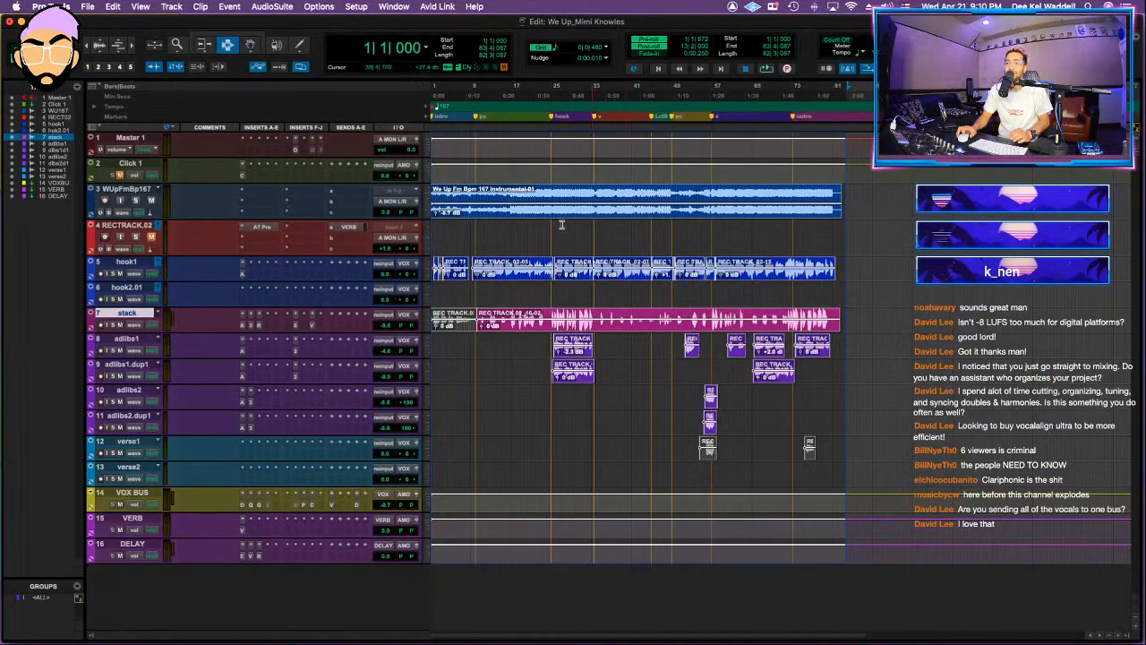
Step: Hide and make inactive the unused RECTRACK.02, hook2.01, verse1 and verse2 tracks
click(525, 203)
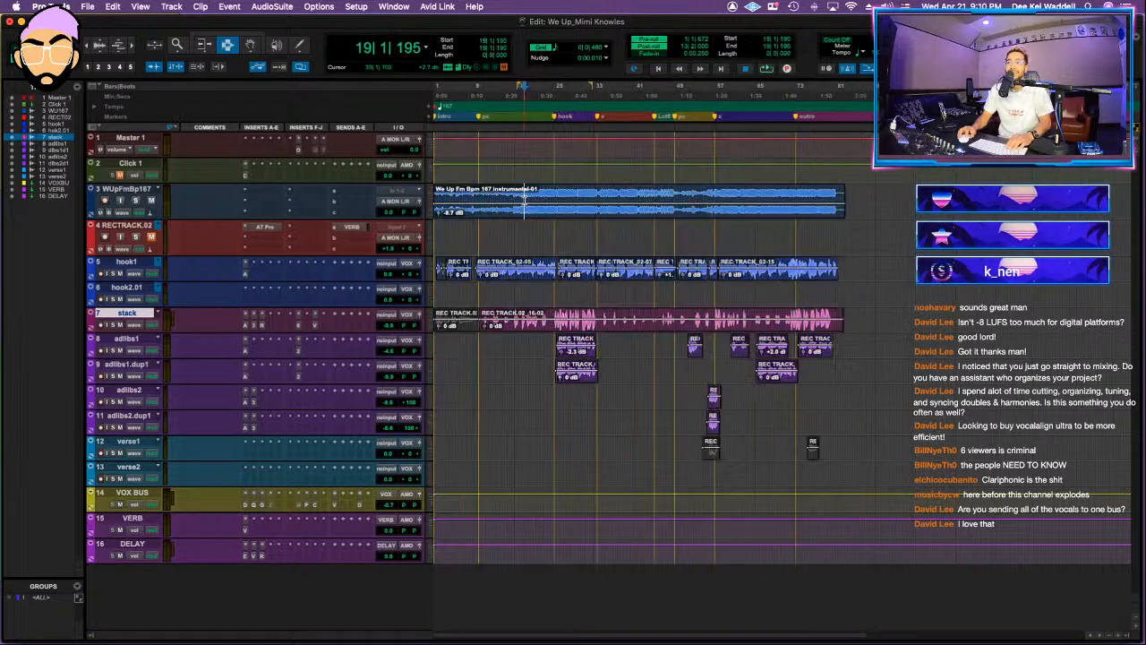
click(504, 194)
click(551, 195)
right_click(146, 226)
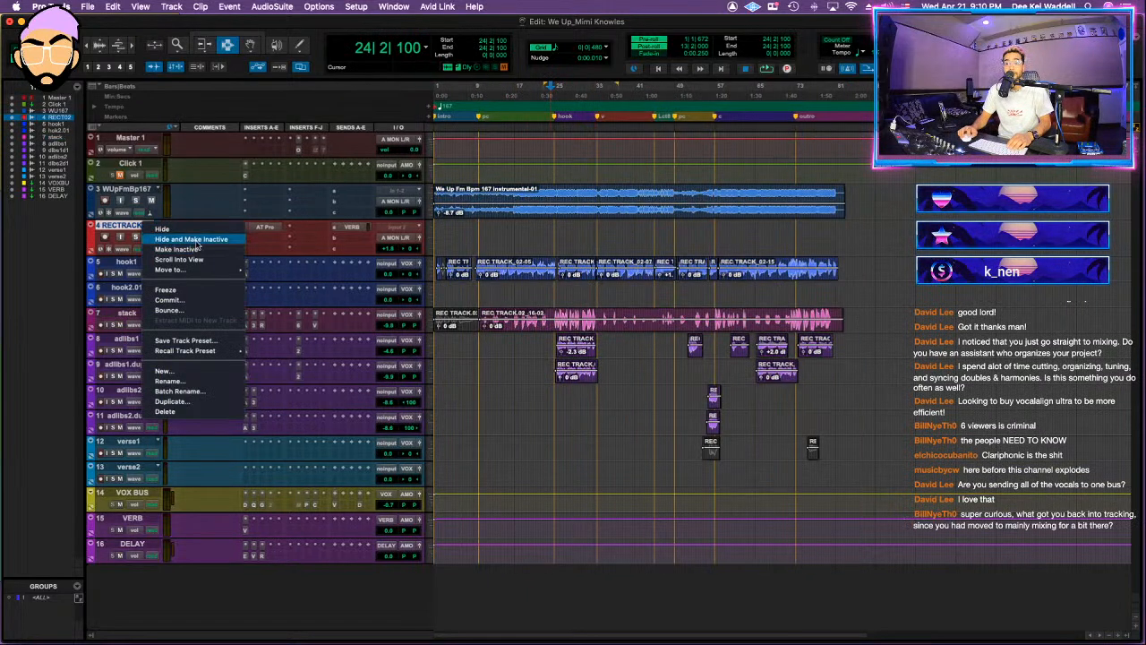
click(158, 230)
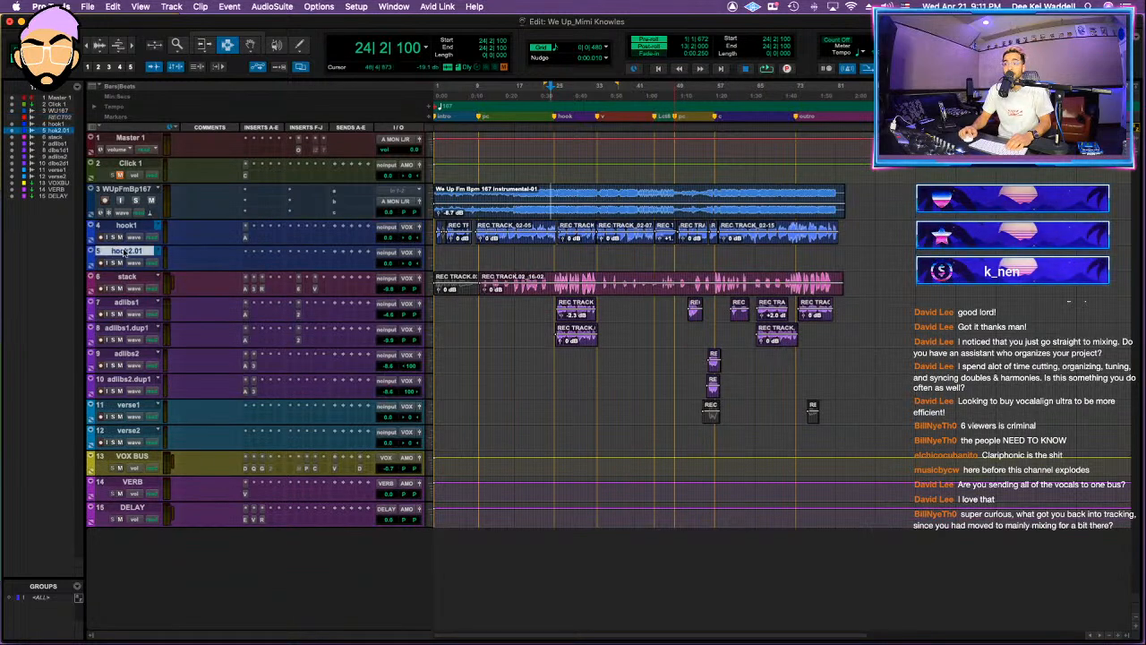
right_click(126, 249)
click(157, 255)
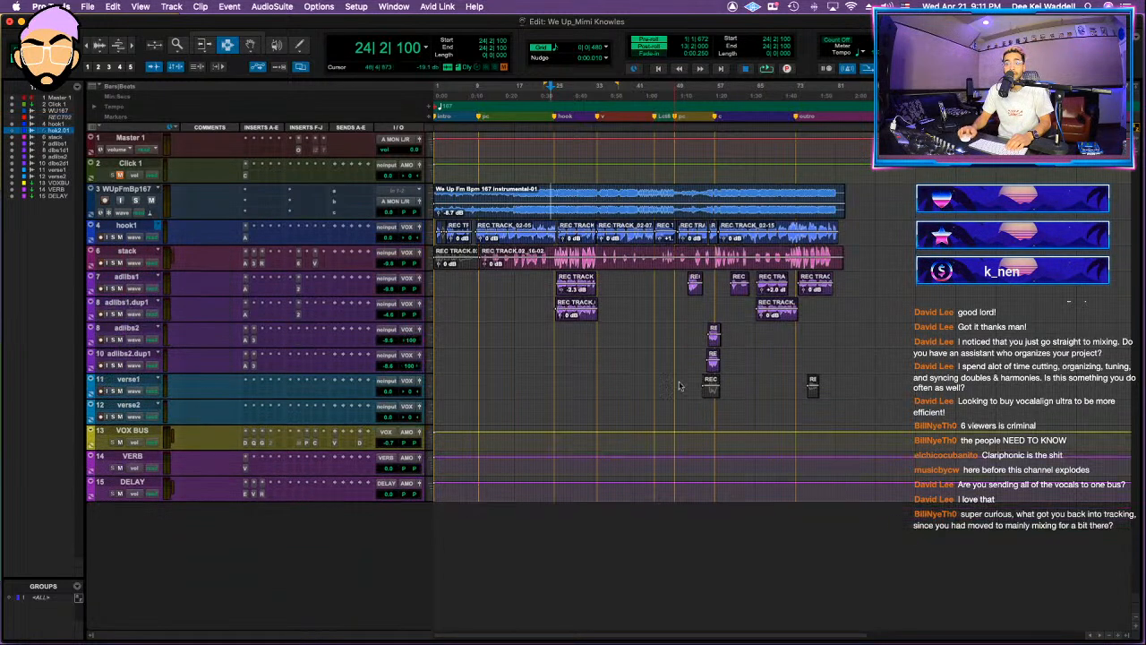
click(126, 378)
shift+click(125, 405)
right_click(146, 406)
click(195, 419)
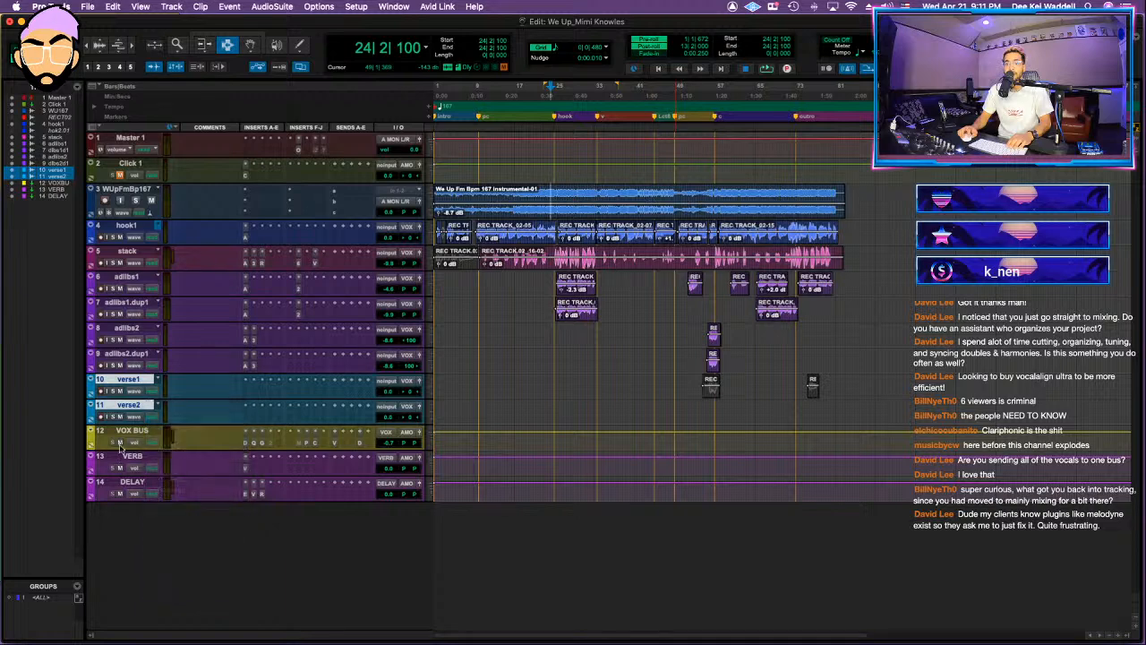
Step: Move VOX BUS directly above the hook1 track and convert it to a routing folder
drag(131, 379, 125, 228)
right_click(125, 229)
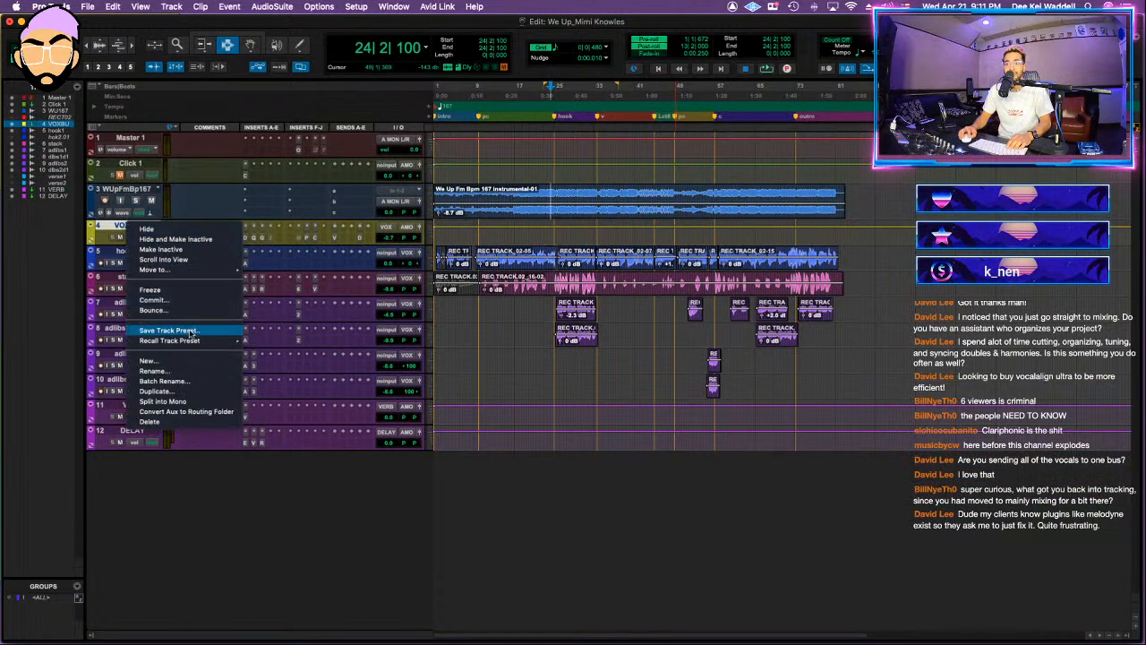
click(192, 412)
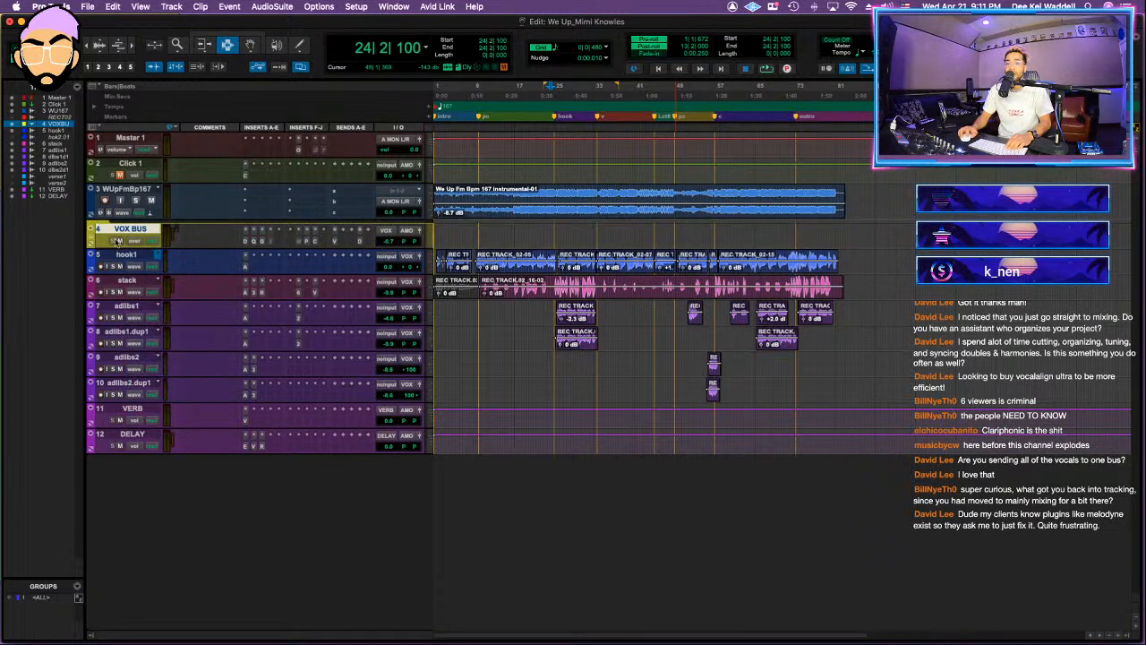
Step: Move the tracks hook1 through adlibs2.dup1 into the VOX BUS folder and enlarge the instrumental track's height
click(126, 255)
shift+click(129, 383)
drag(130, 384, 128, 231)
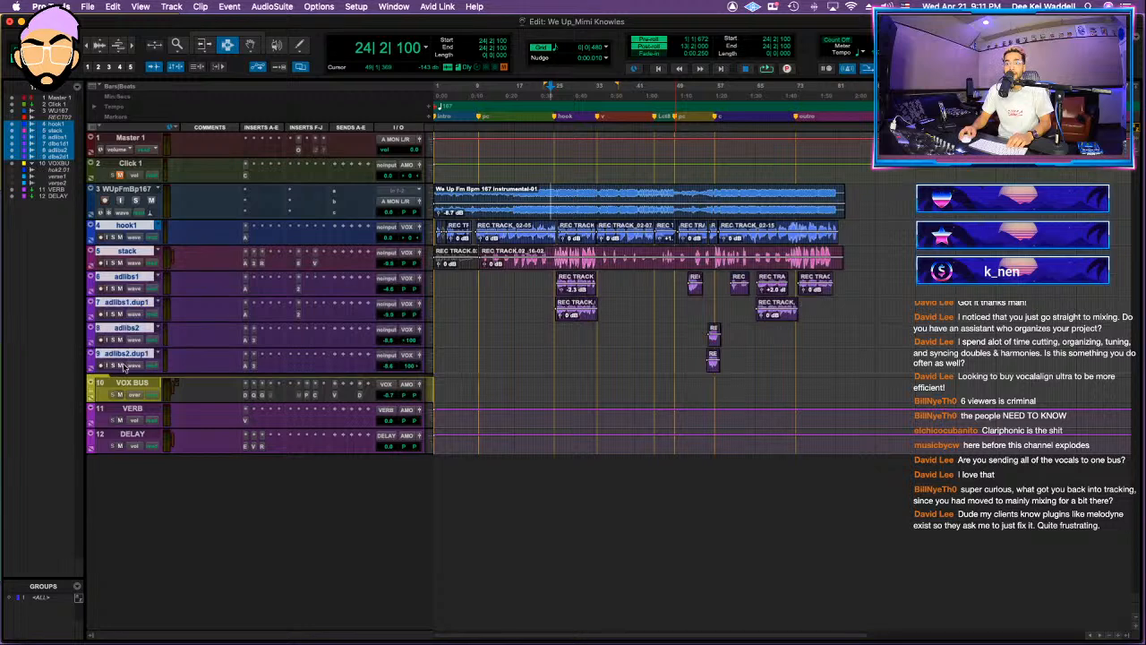
drag(128, 382, 128, 391)
drag(132, 391, 98, 229)
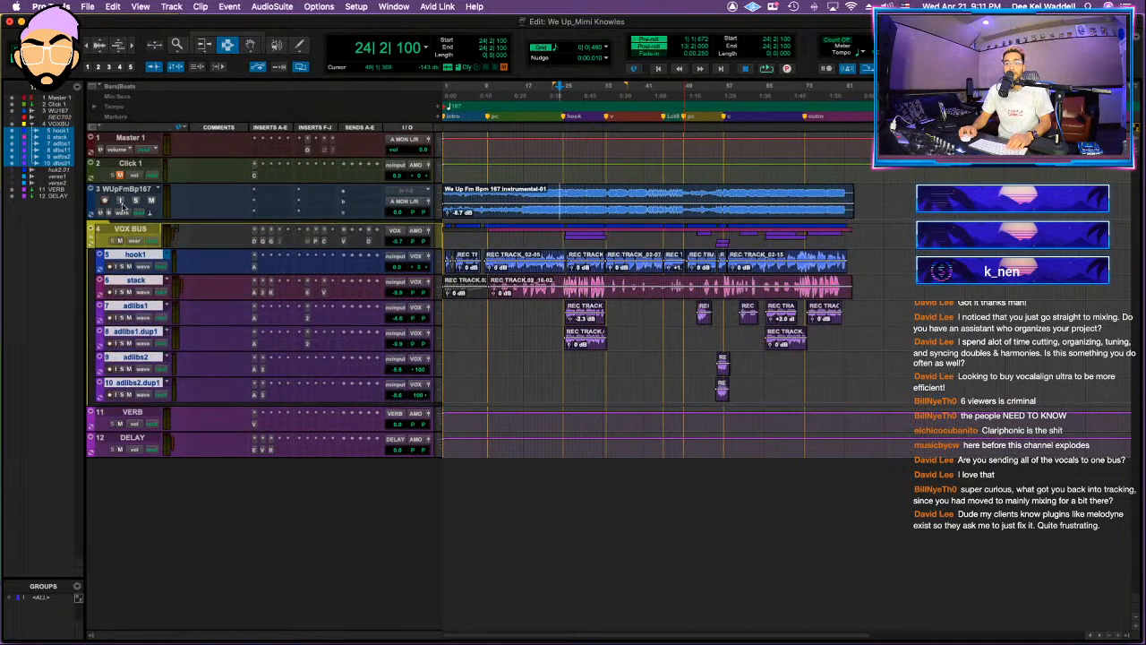
click(94, 238)
click(93, 238)
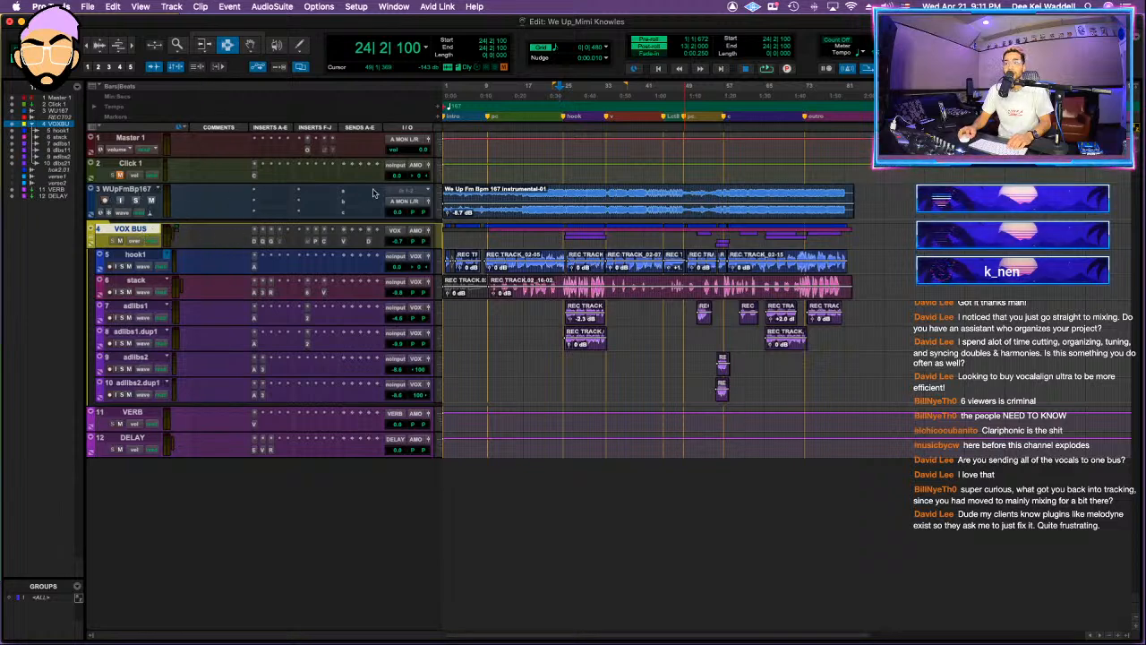
click(438, 203)
click(263, 192)
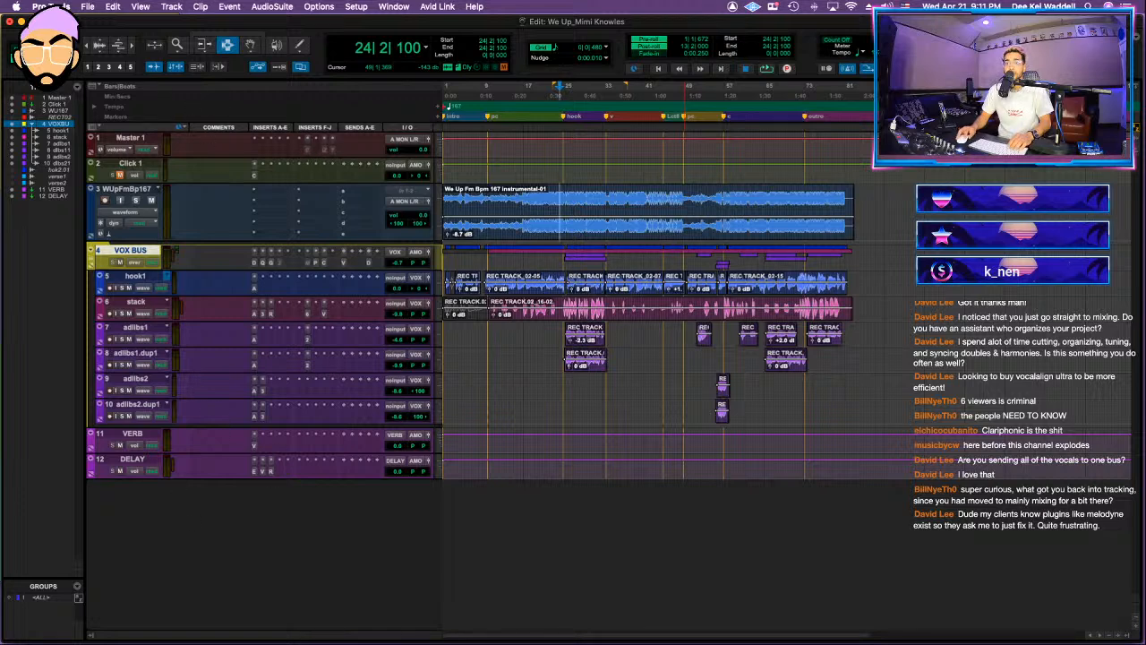
Step: Start a session data import using the Let Em Loose DEEKEI MIX1 session as the source
click(87, 6)
mouse_move(99, 211)
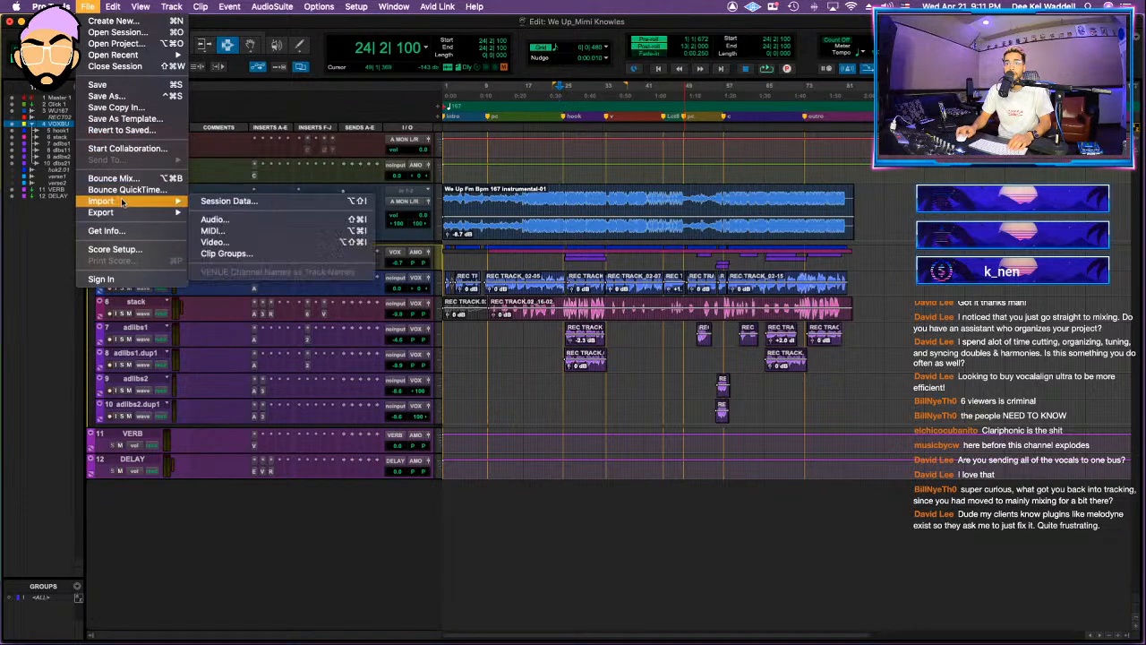
click(262, 205)
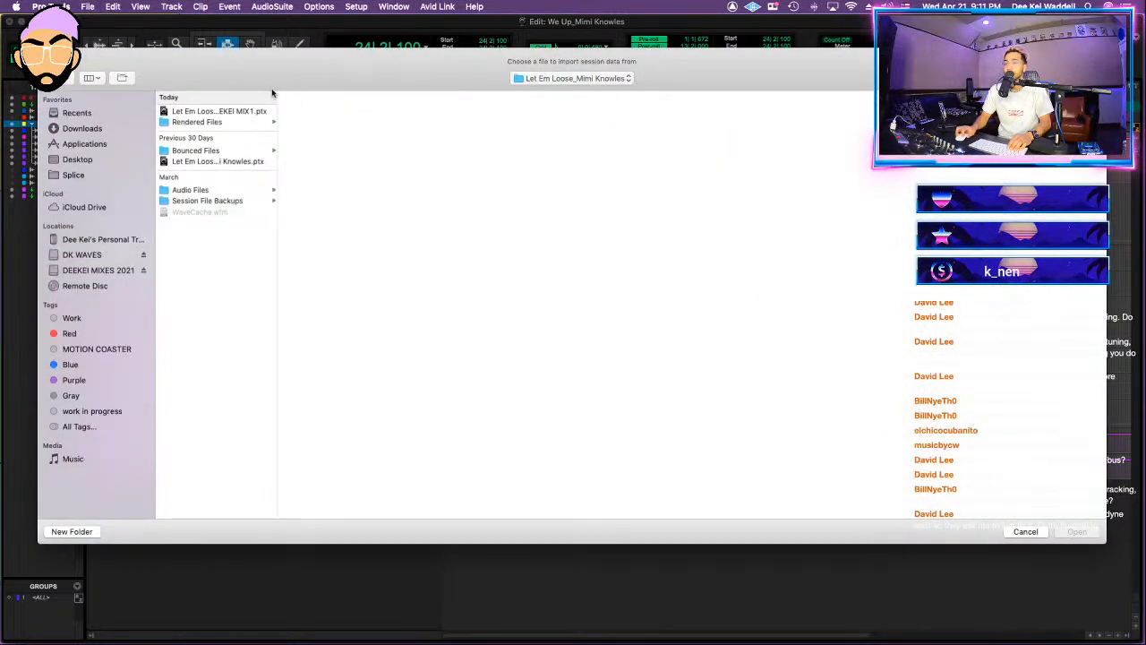
click(229, 111)
click(1076, 532)
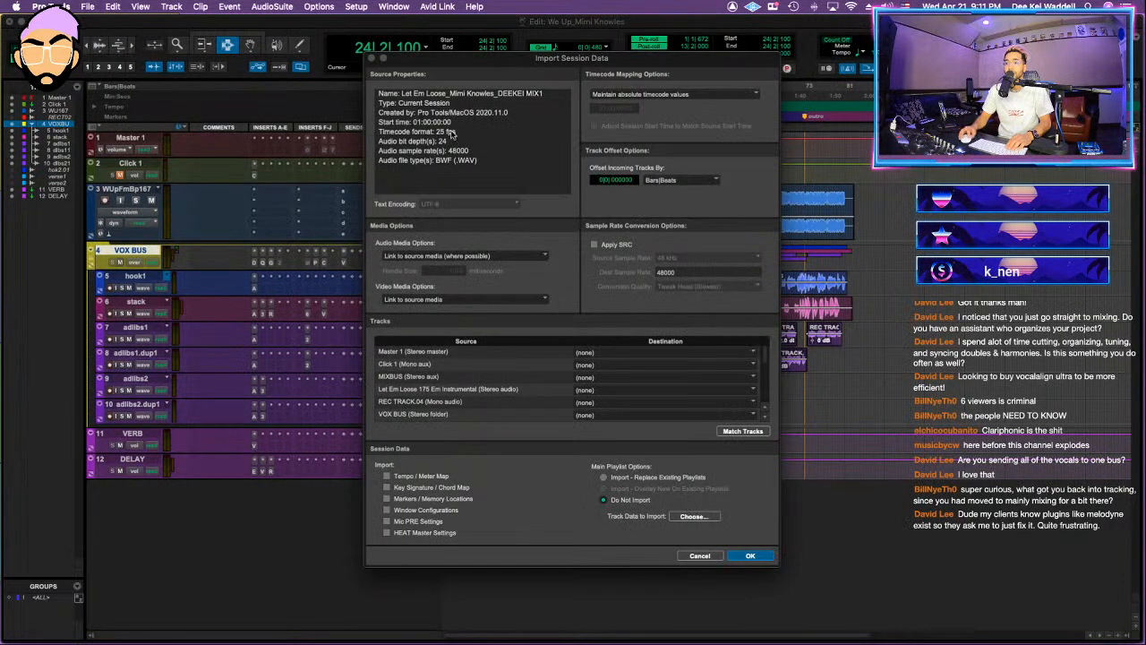
Step: Map the source Master 1 to the existing Master 1 and MIXBUS to a new track, leaving the Let Em Loose instrumental set to none
click(584, 352)
click(599, 374)
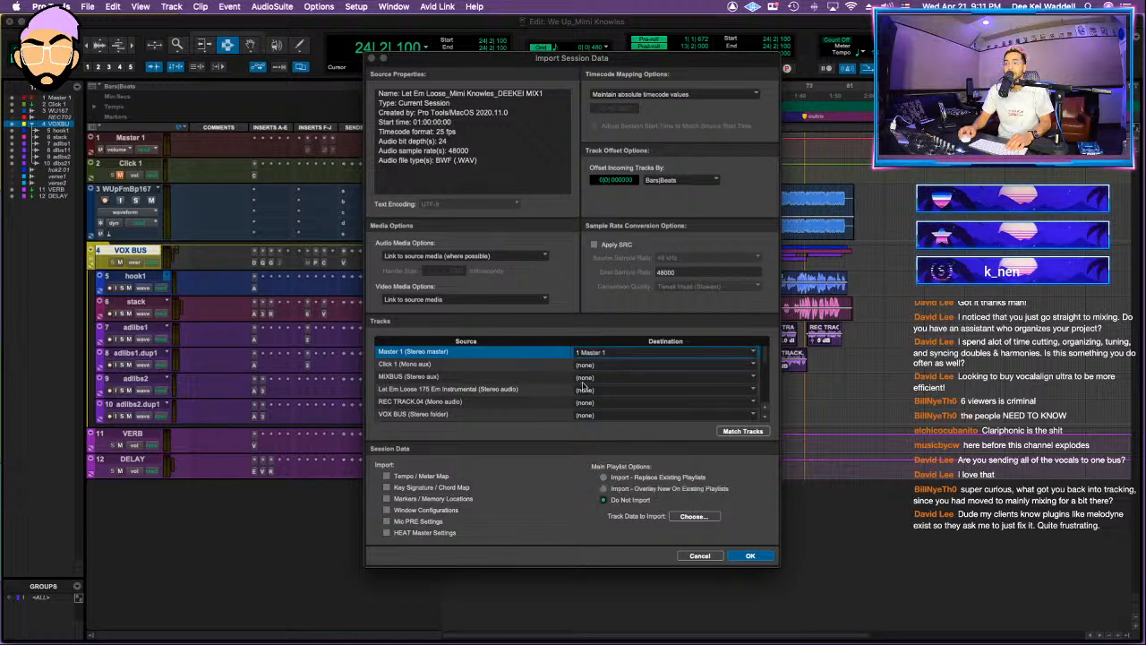
click(591, 379)
click(598, 389)
scroll(524, 371, down, 2)
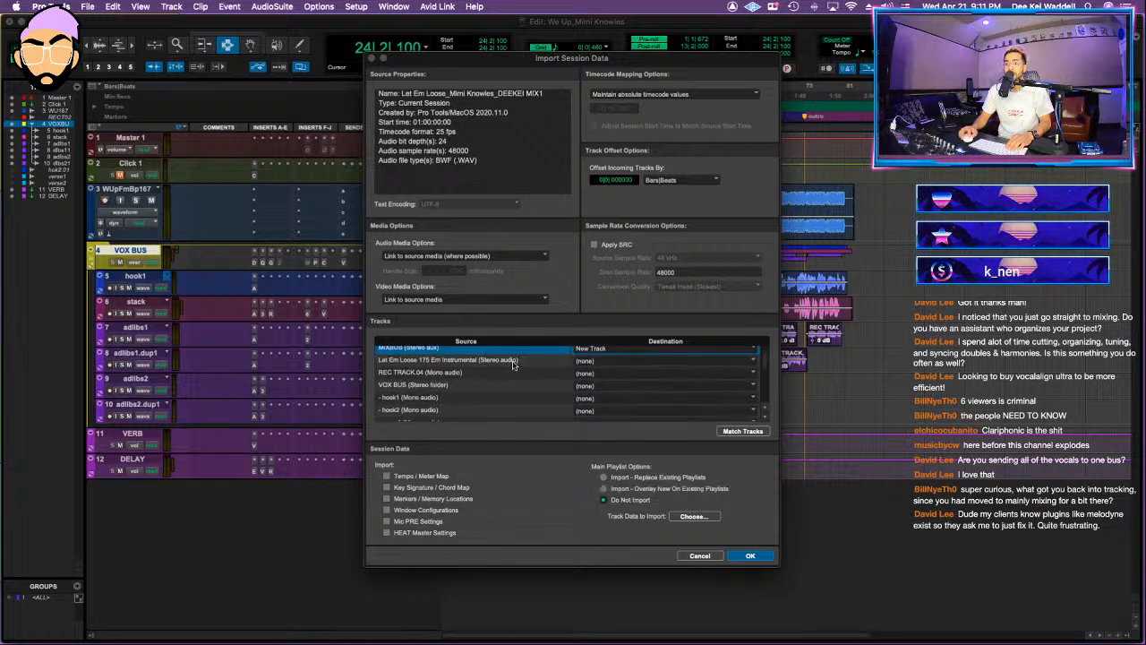
click(610, 363)
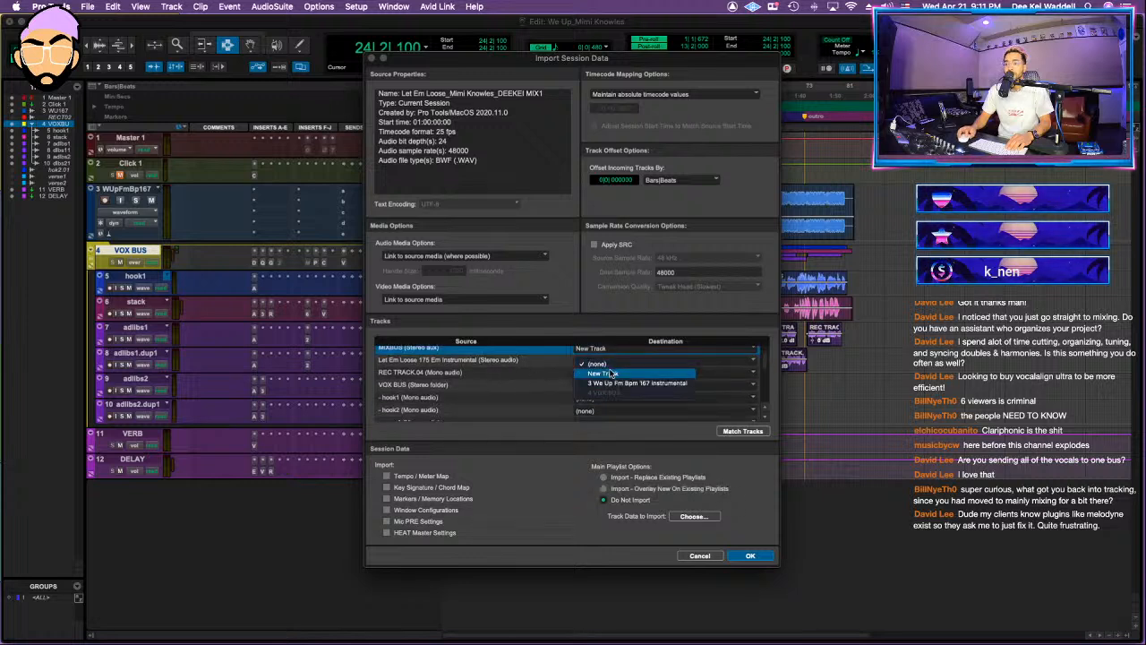
click(451, 361)
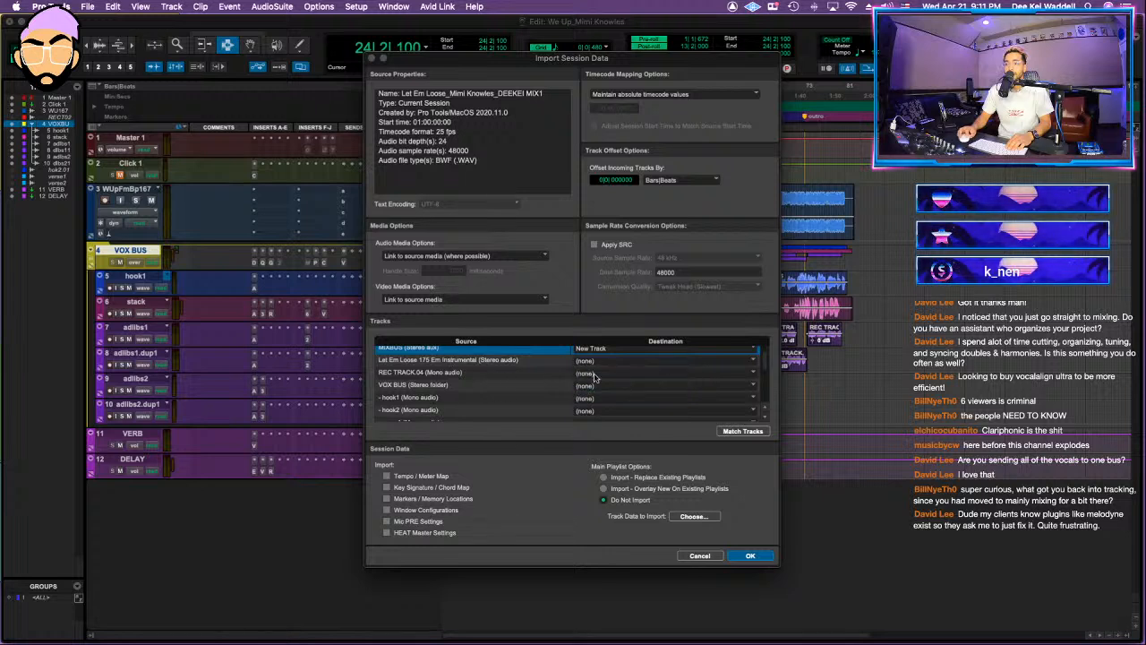
Step: Match VOX BUS, VERB and DELAY to their existing tracks, bring in ROOM and SLAP as new tracks, and import without playlists
scroll(461, 366, down, 2)
click(609, 367)
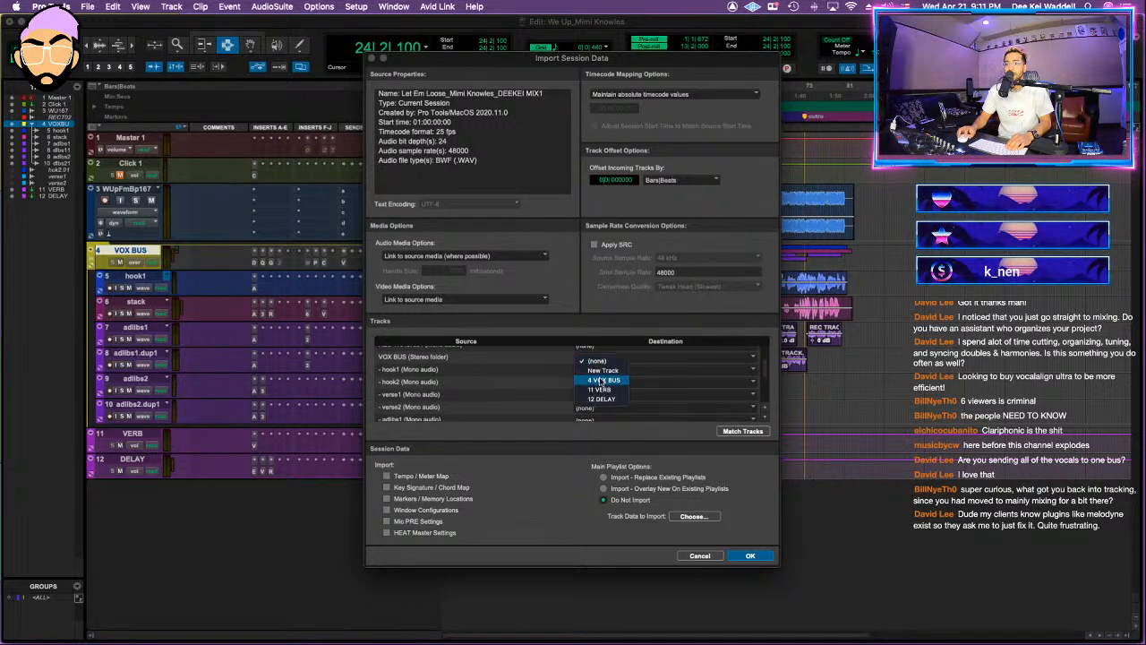
click(484, 384)
scroll(481, 385, down, 5)
click(610, 403)
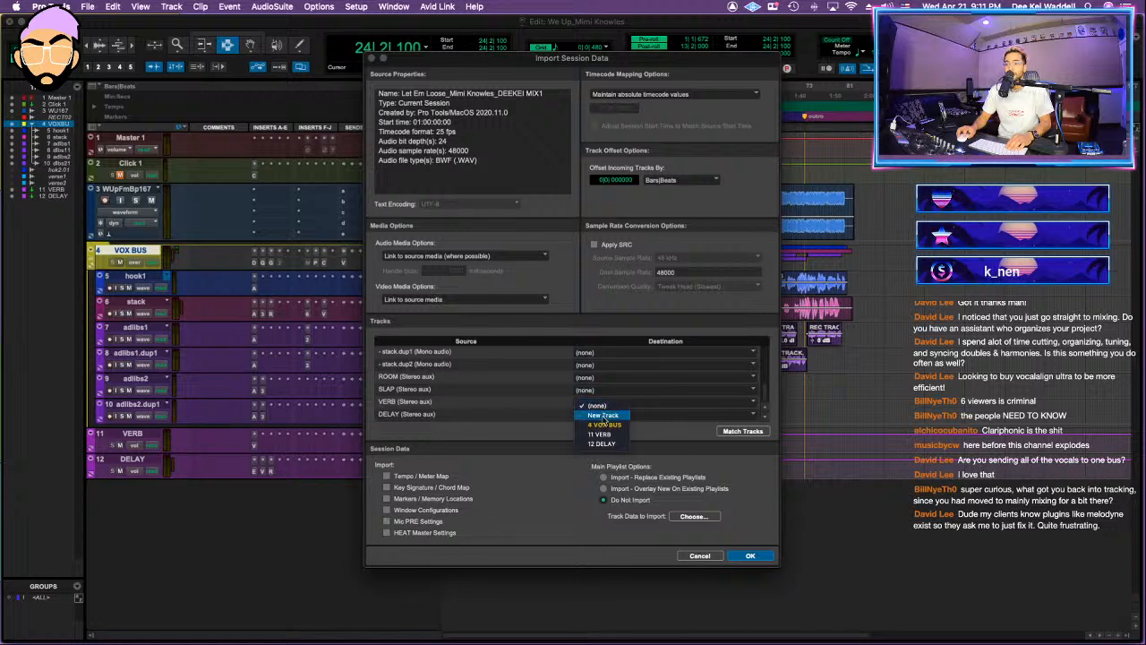
click(600, 433)
click(610, 415)
click(600, 456)
scroll(465, 385, up, 10)
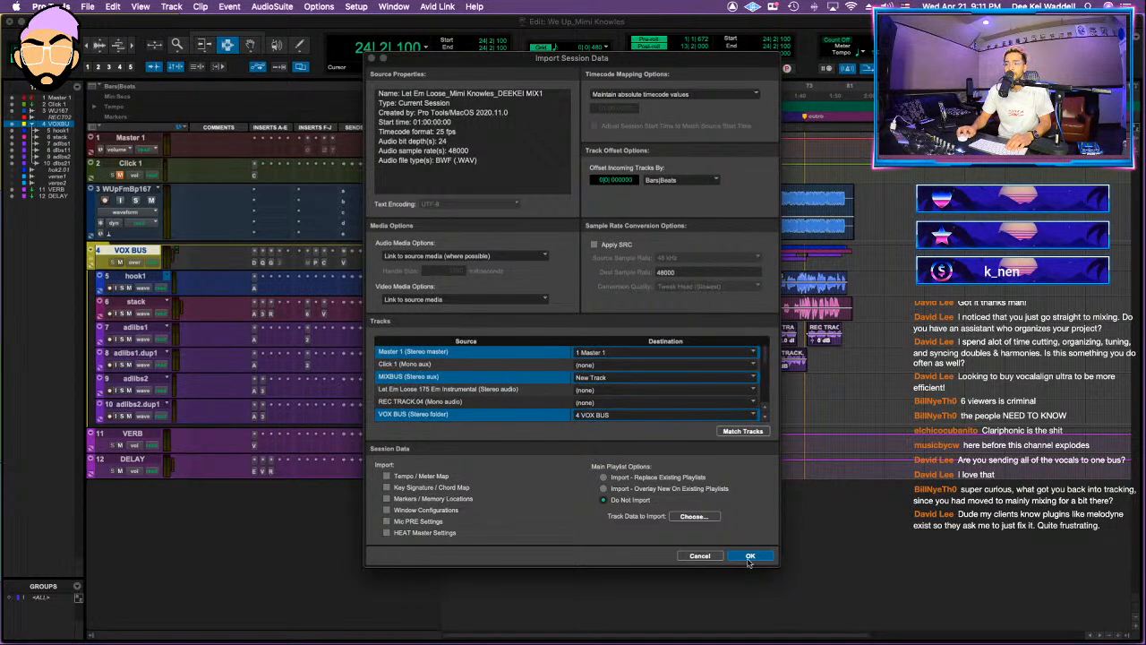
click(751, 557)
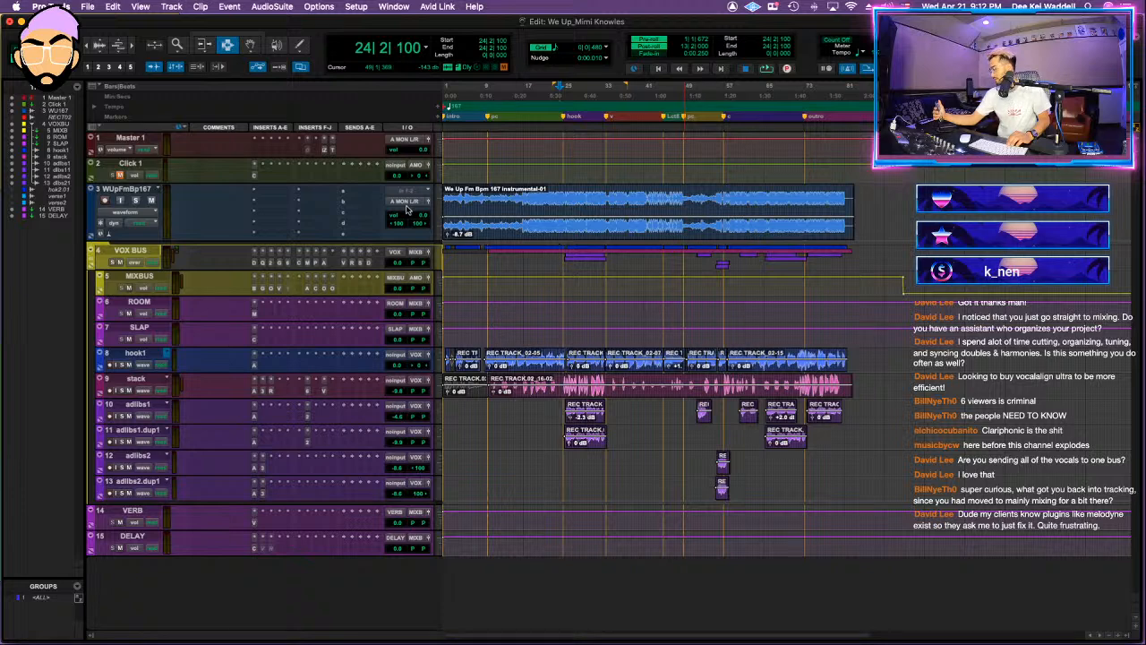
Step: Play the session around the hook, then route the instrumental track's output to the stereo MIXBUS bus
click(557, 201)
key(space)
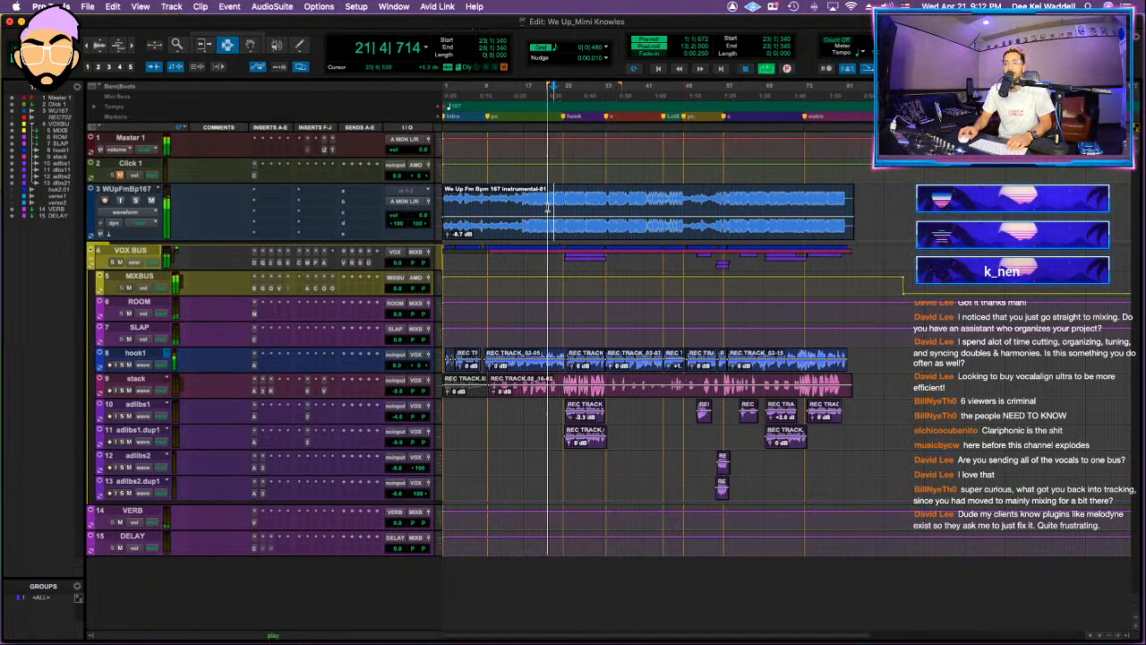
click(581, 233)
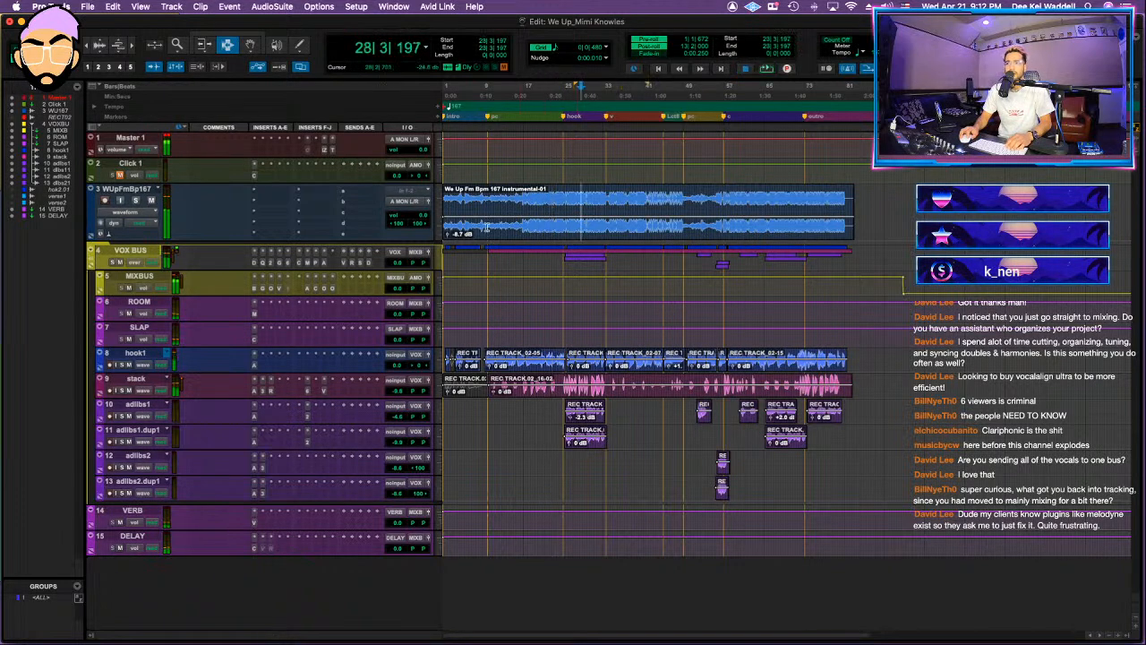
click(402, 200)
mouse_move(414, 212)
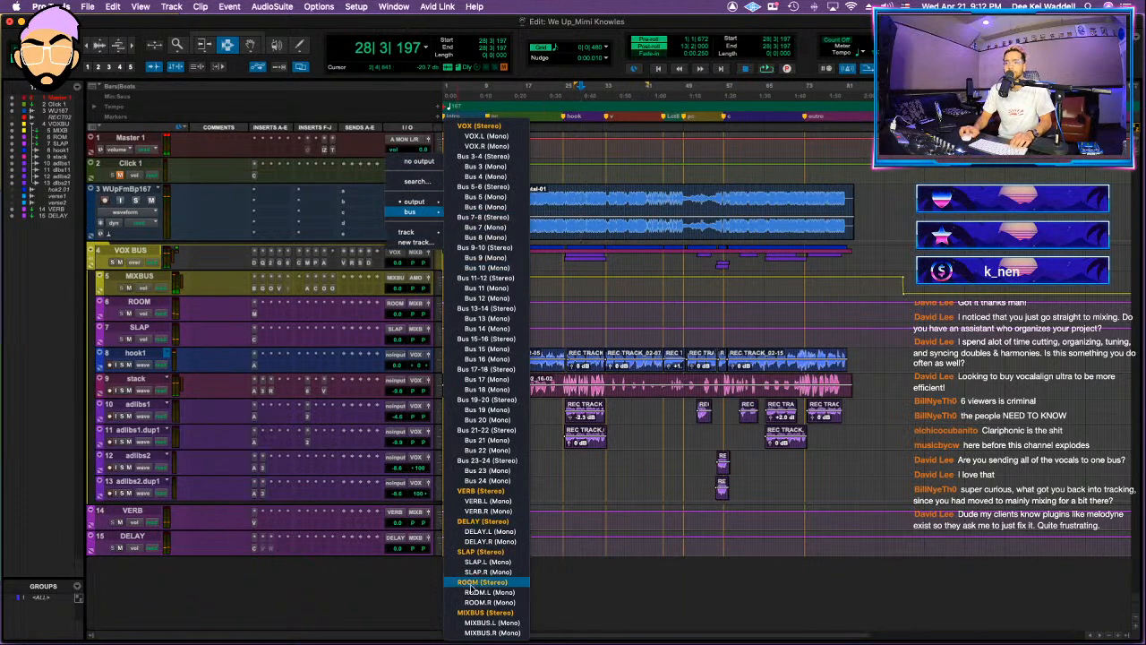
click(475, 613)
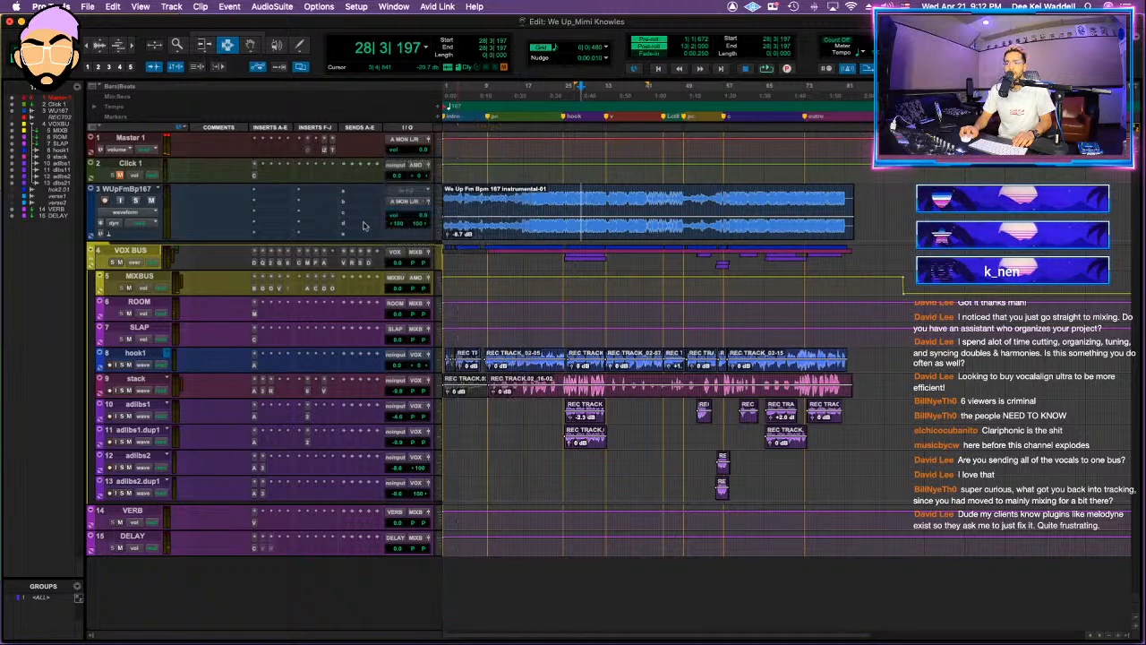
Step: Move MIXBUS directly above the instrumental track, and move ROOM and SLAP out of the VOX BUS folder to below DELAY
drag(139, 277, 133, 189)
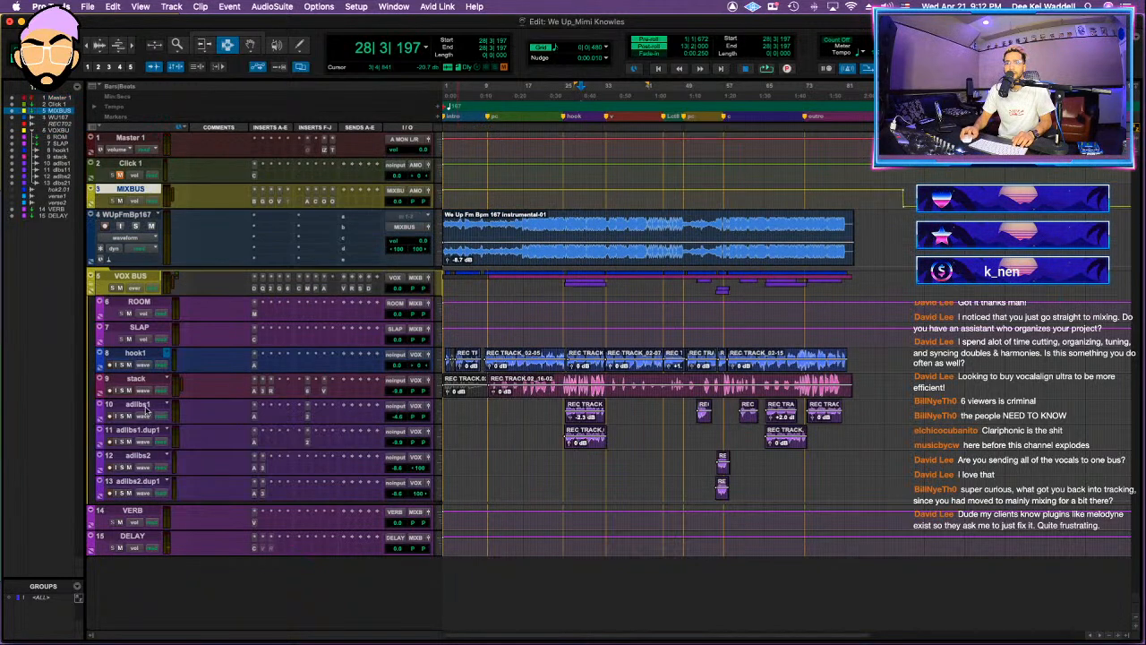
click(140, 303)
shift+click(140, 327)
drag(140, 328, 135, 609)
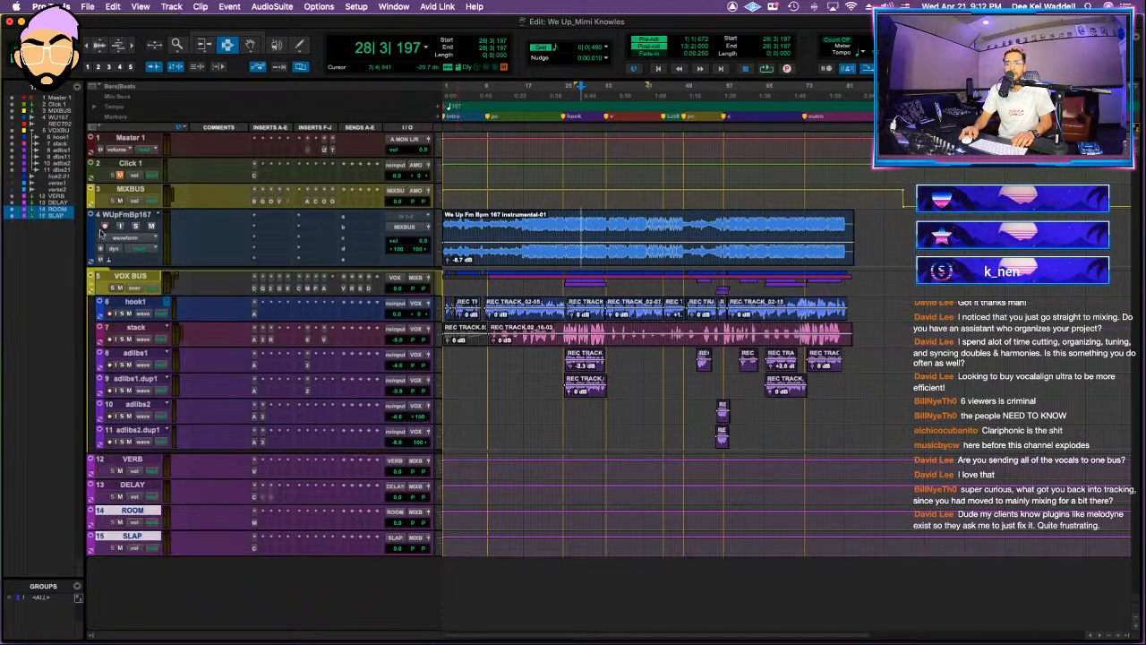
Step: Solo the instrumental track and play it back from around bar 19
click(119, 217)
key(space)
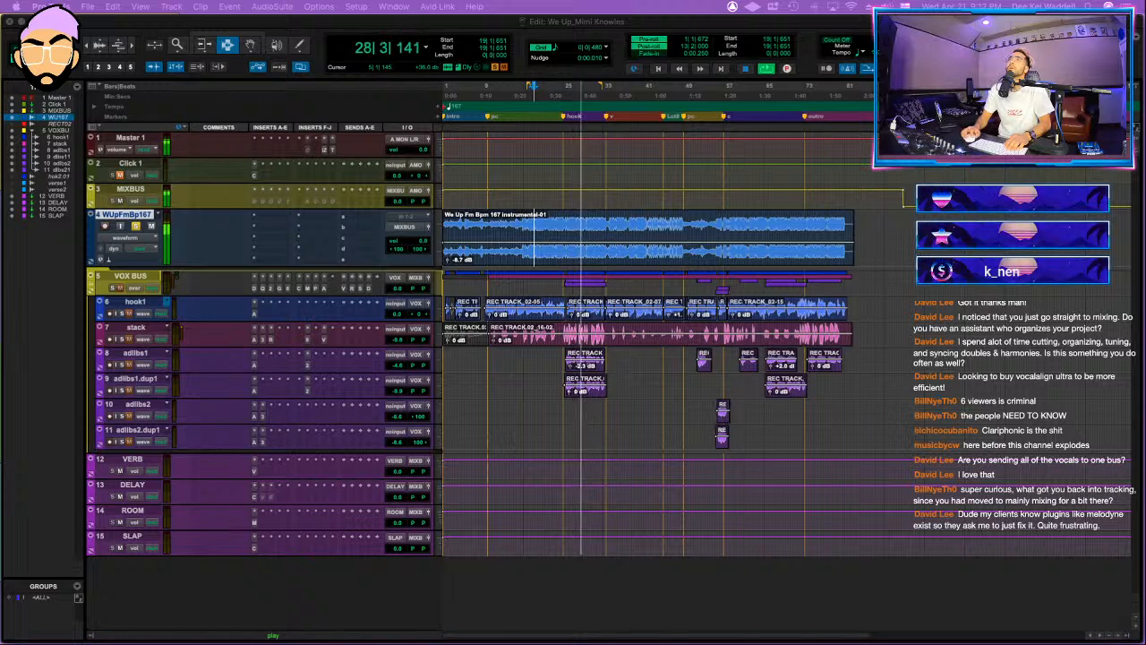
key(space)
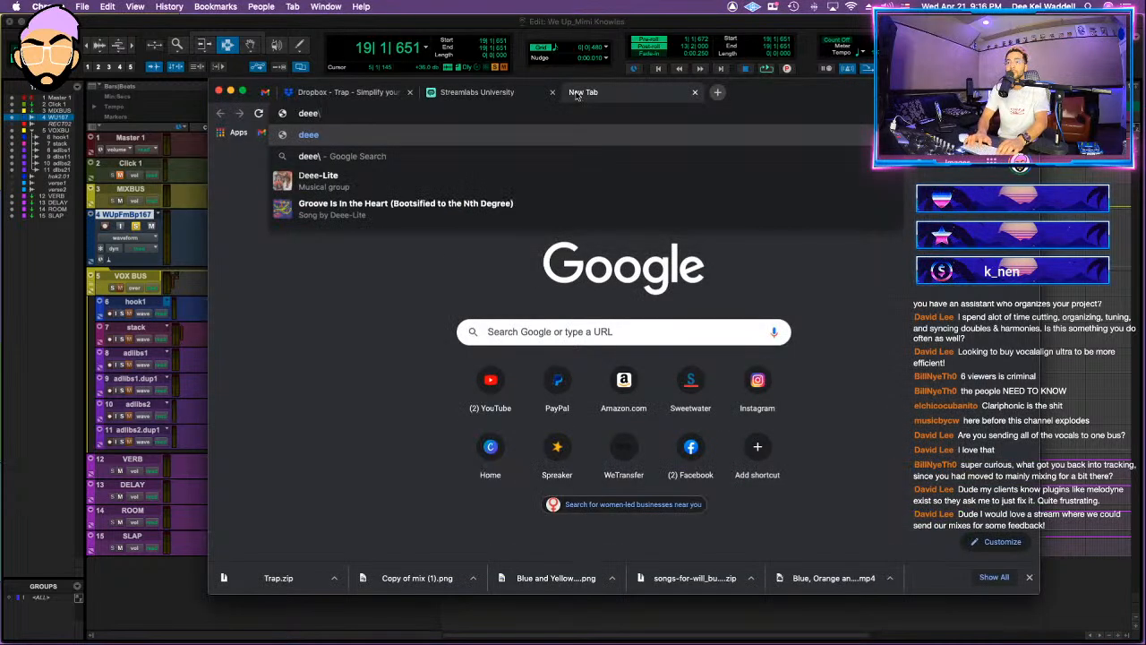
Step: Switch to Chrome and open the deekeimixes.com website
key(BackSpace)
key(BackSpace)
key(BackSpace)
text(ek)
key(Return)
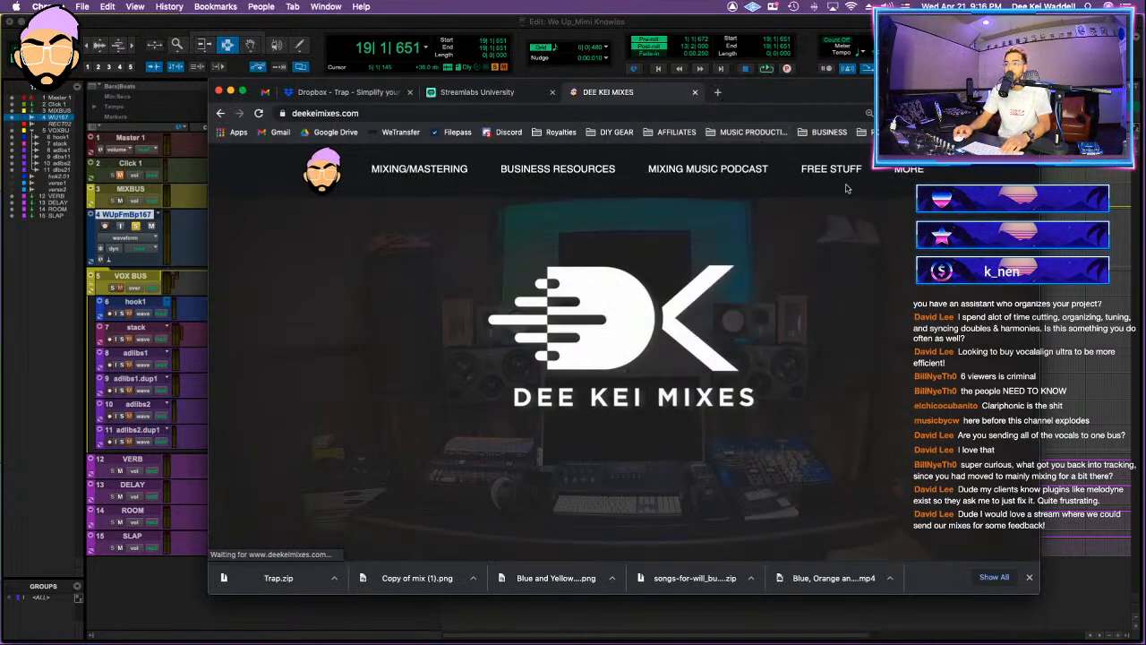
Step: Examine the clients, credits, sponsors and services sections of the Dee Kei Mixes home page
scroll(568, 220, down, 6)
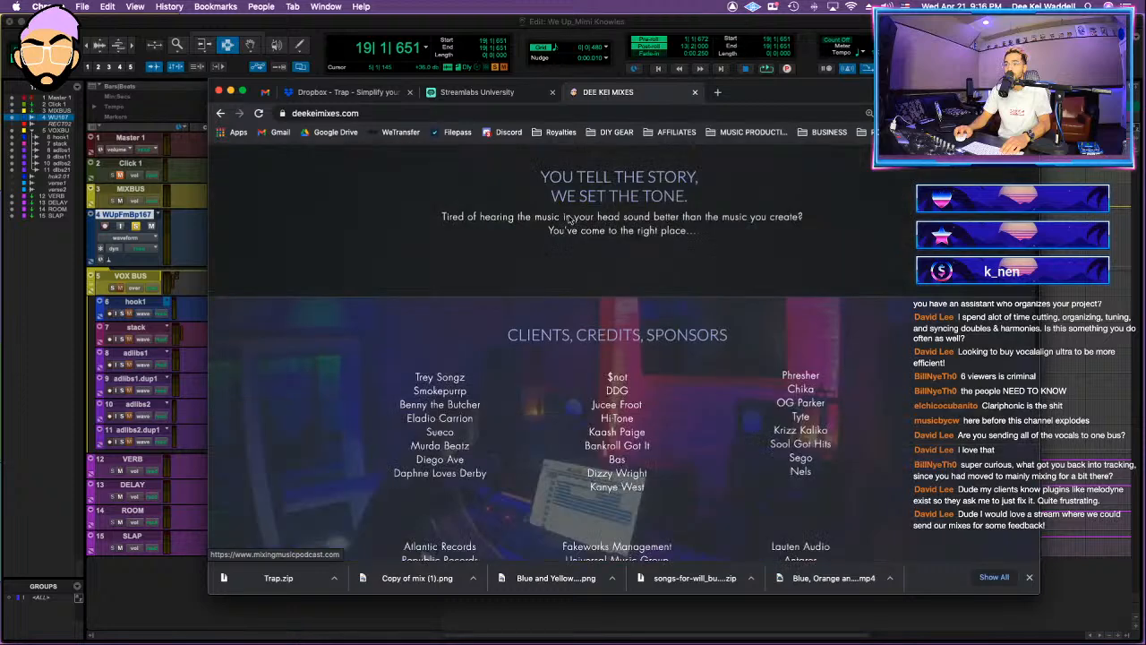
scroll(568, 220, down, 3)
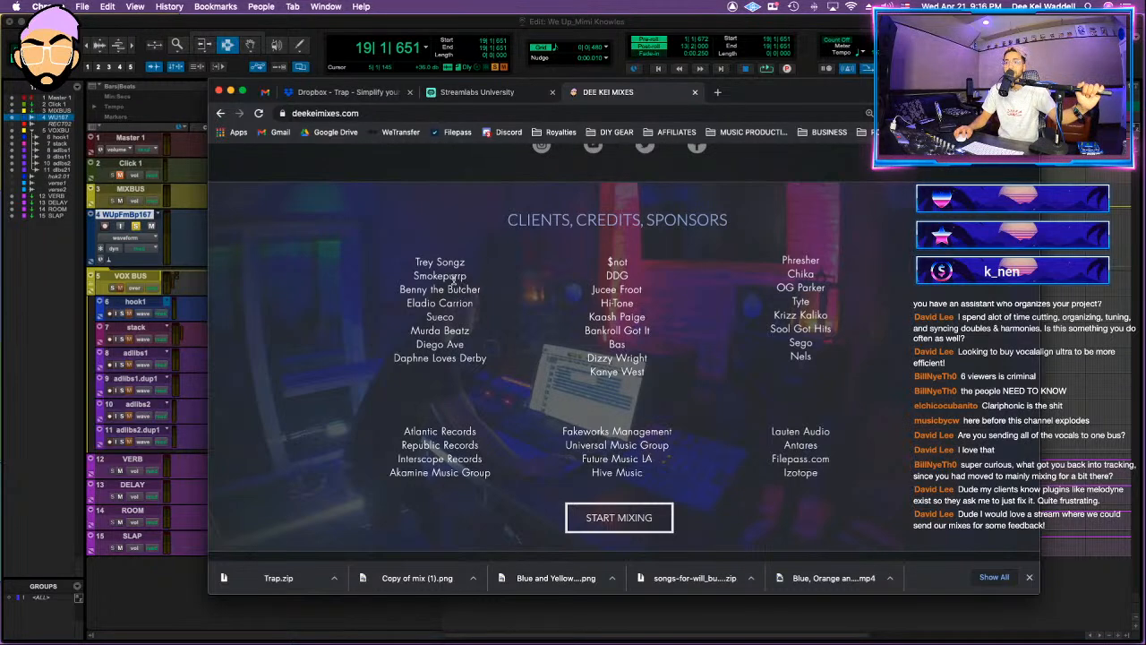
double_click(412, 276)
click(412, 276)
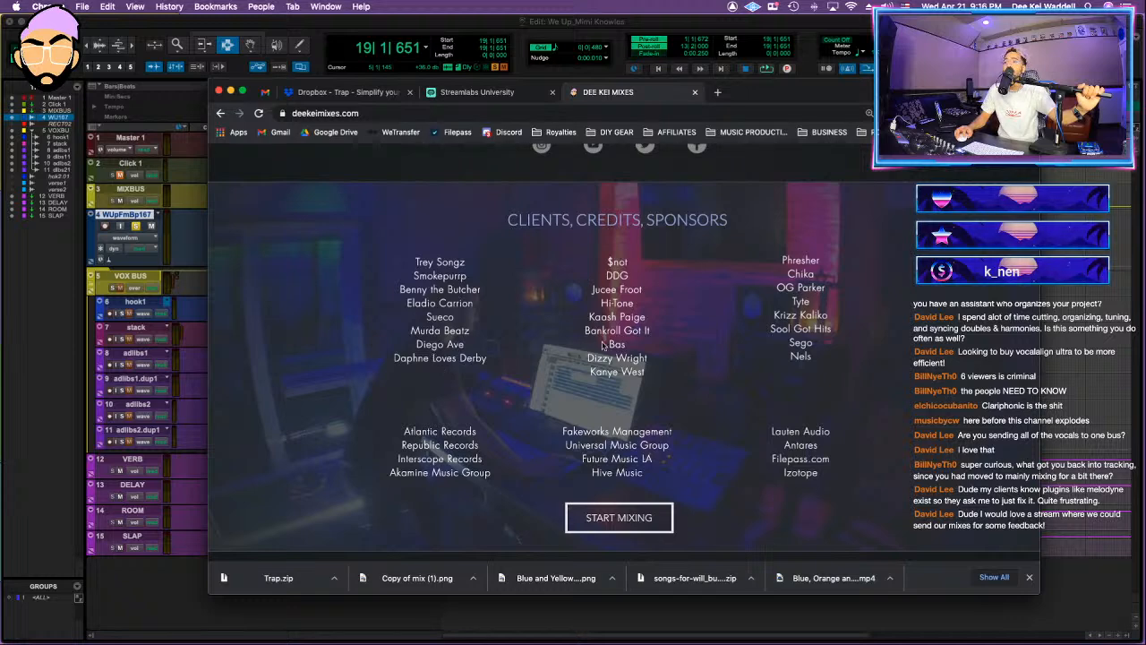
drag(602, 304, 608, 293)
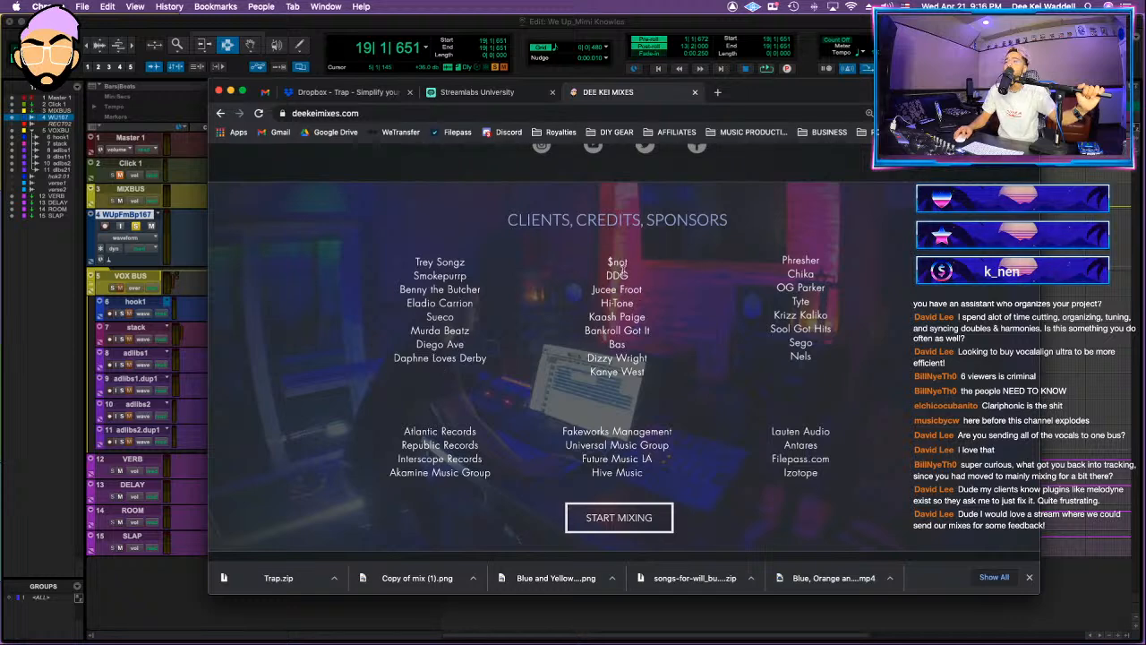
click(638, 277)
scroll(658, 303, down, 1)
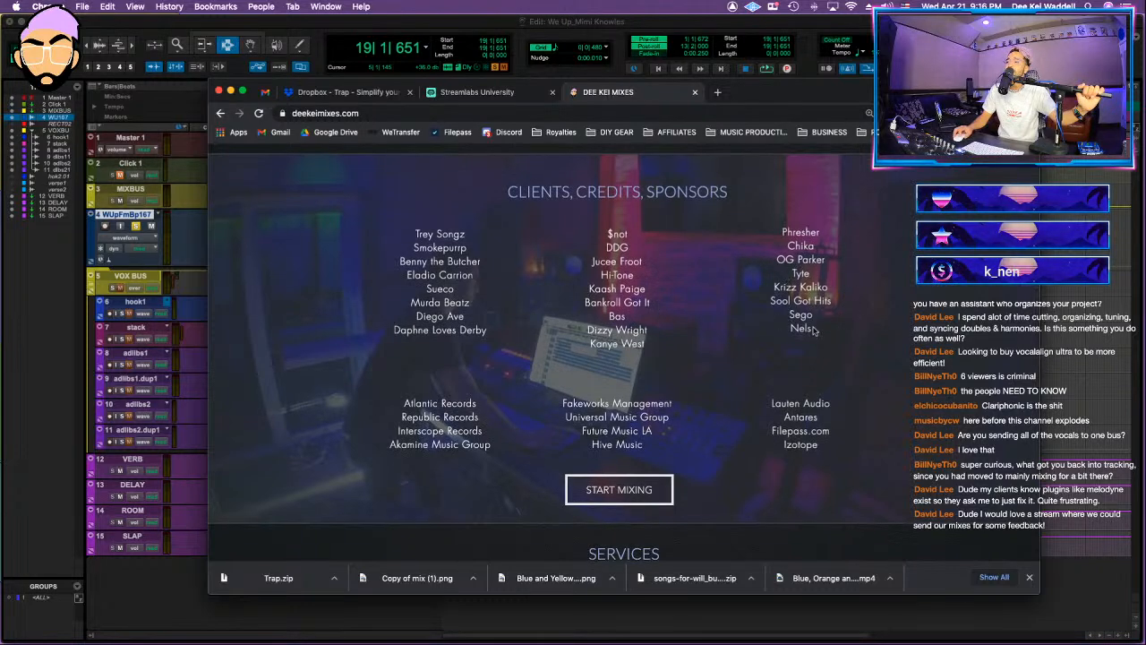
drag(582, 350, 647, 348)
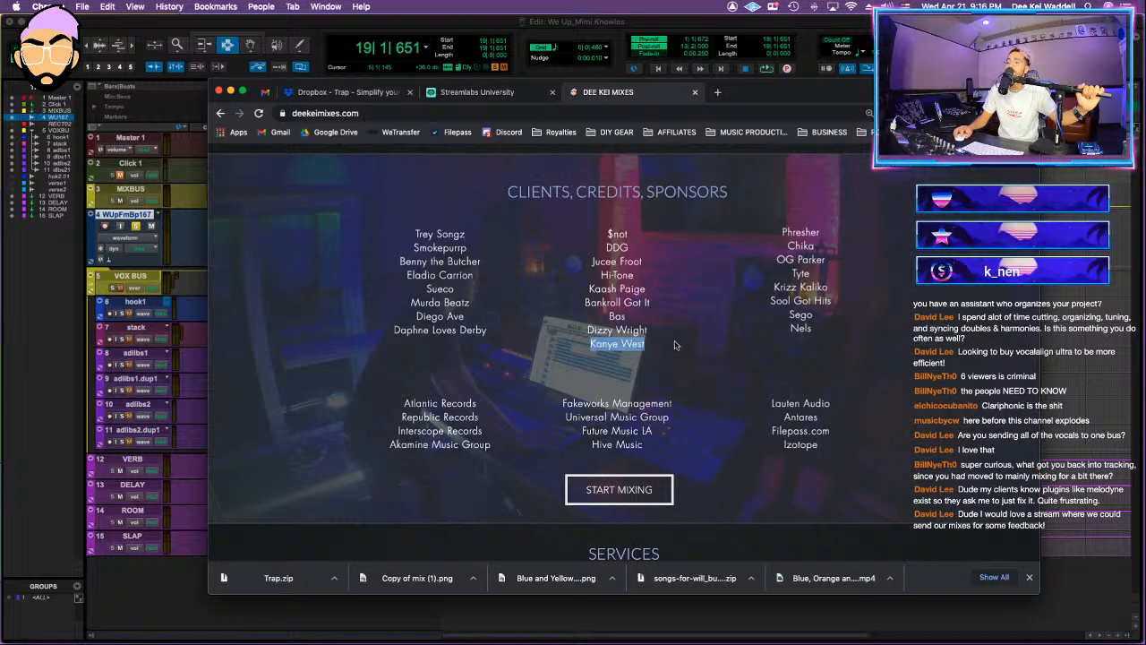
click(617, 318)
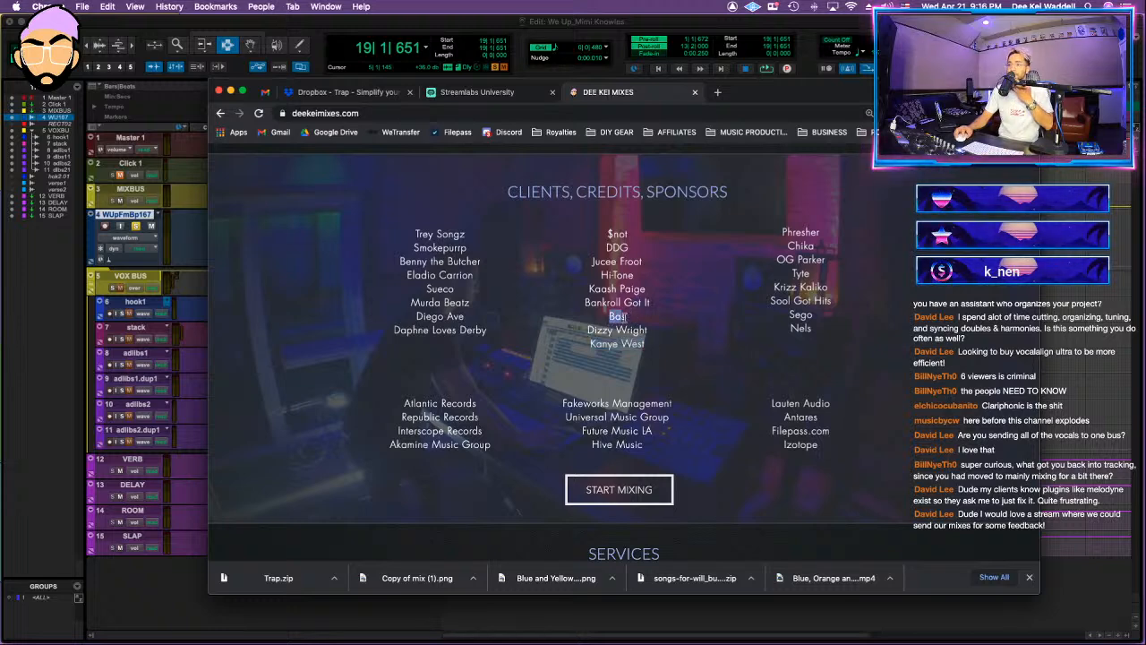
scroll(646, 279, up, 3)
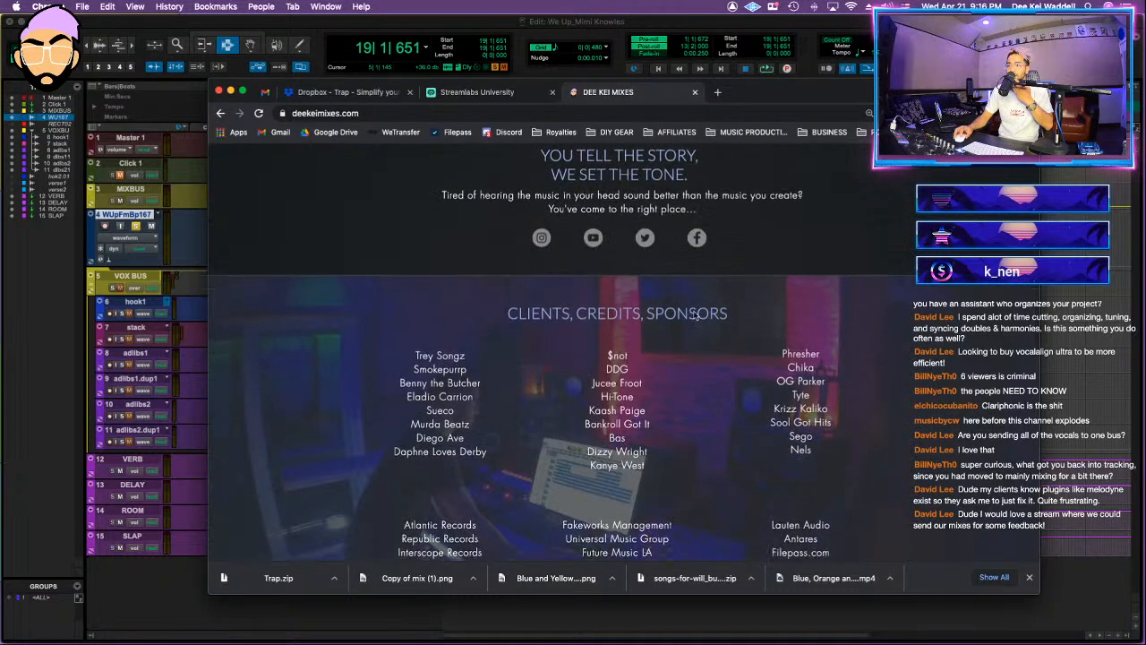
scroll(688, 517, down, 3)
scroll(688, 517, down, 2)
scroll(699, 466, up, 1)
drag(721, 474, 849, 484)
click(849, 484)
scroll(460, 347, up, 1)
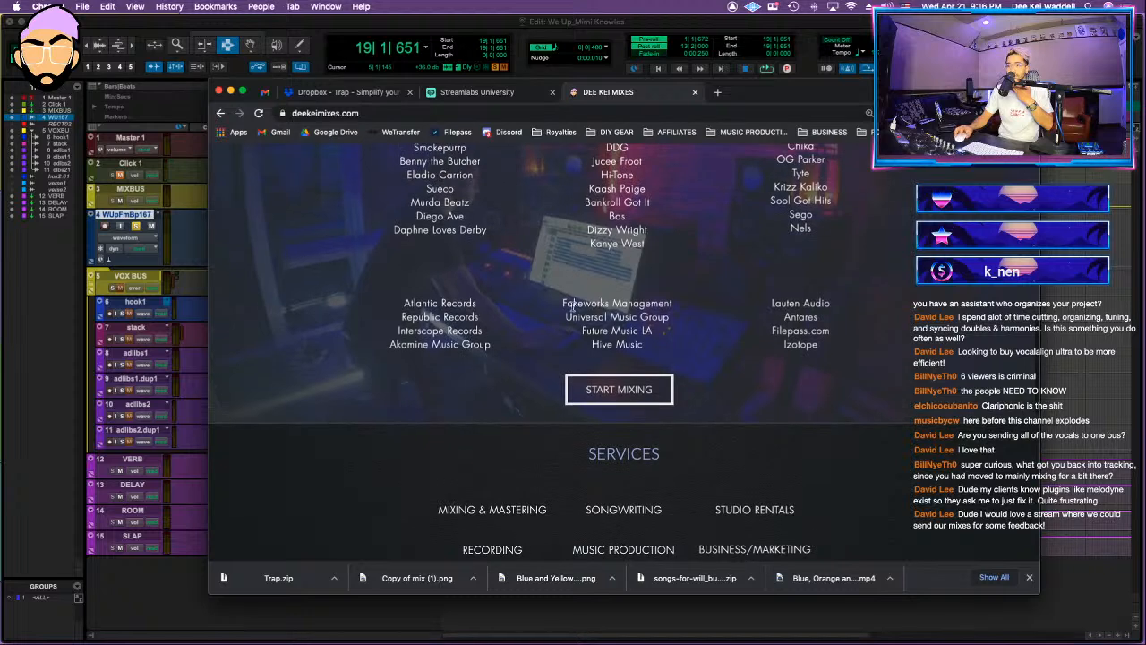
scroll(816, 354, up, 2)
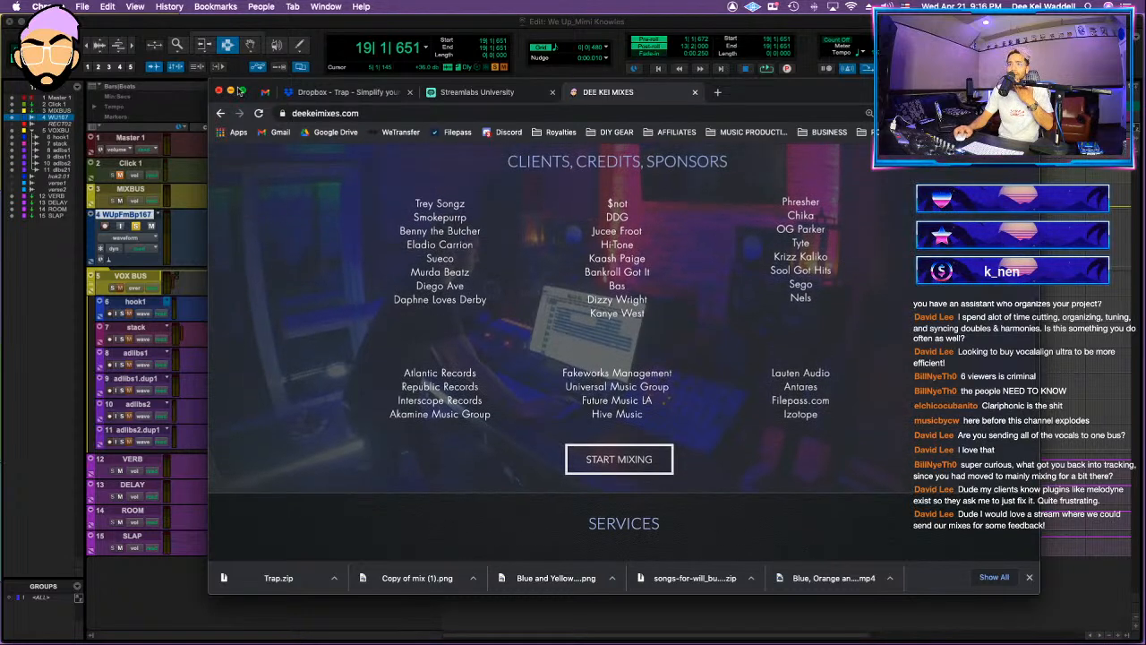
Step: Return to Pro Tools and play the soloed instrumental from around bar 18
click(809, 45)
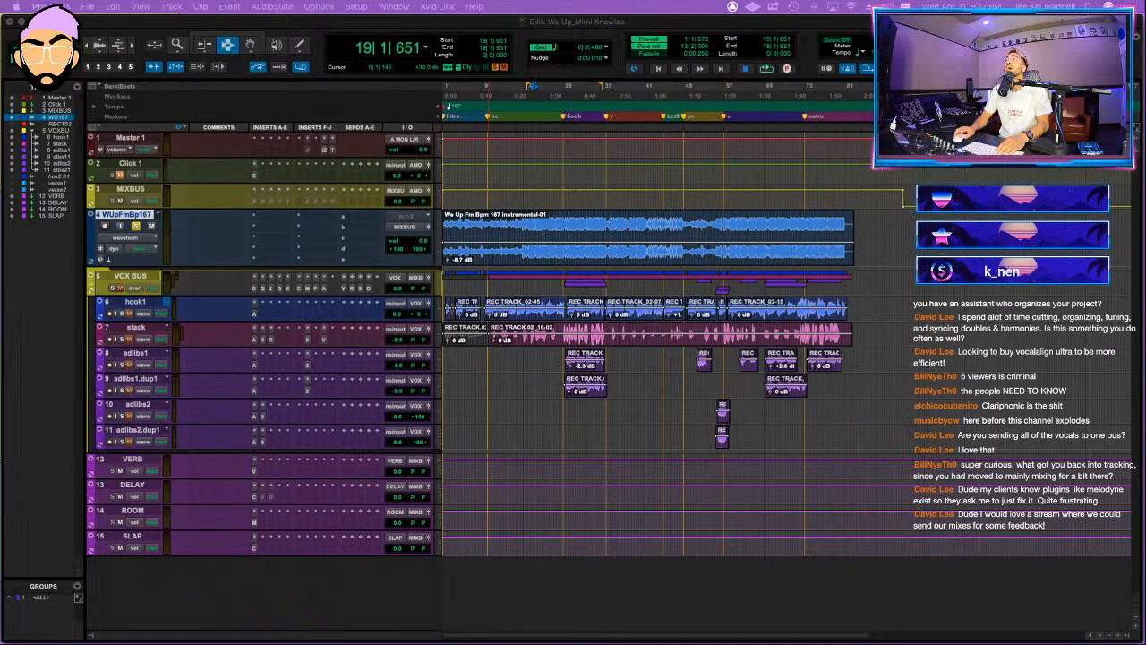
click(1005, 235)
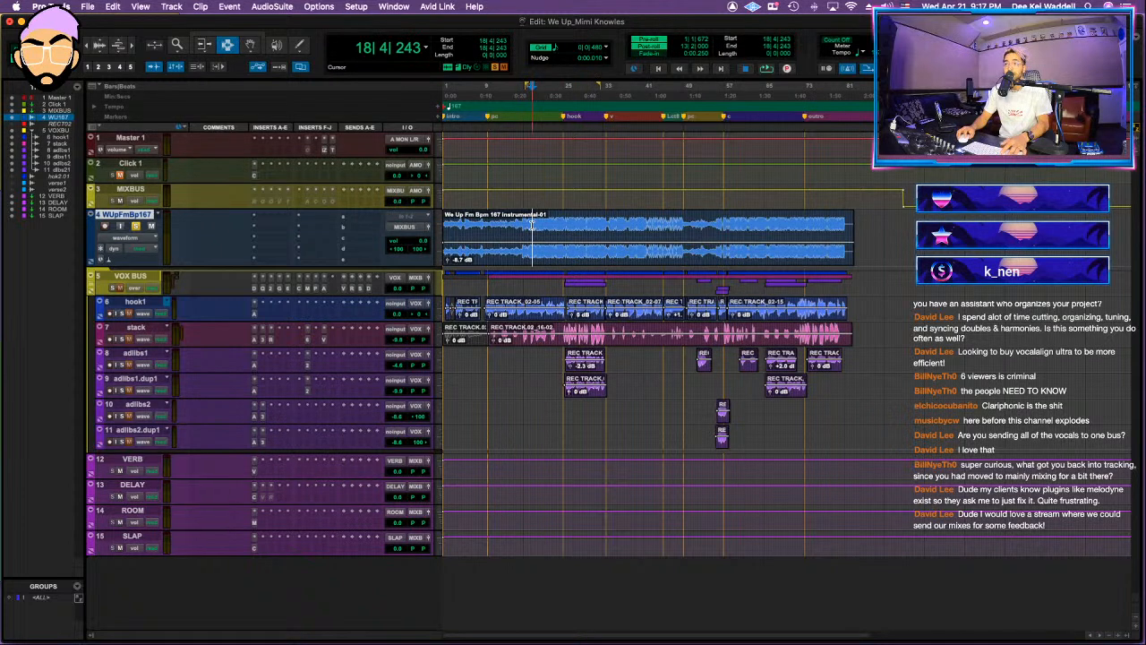
key(space)
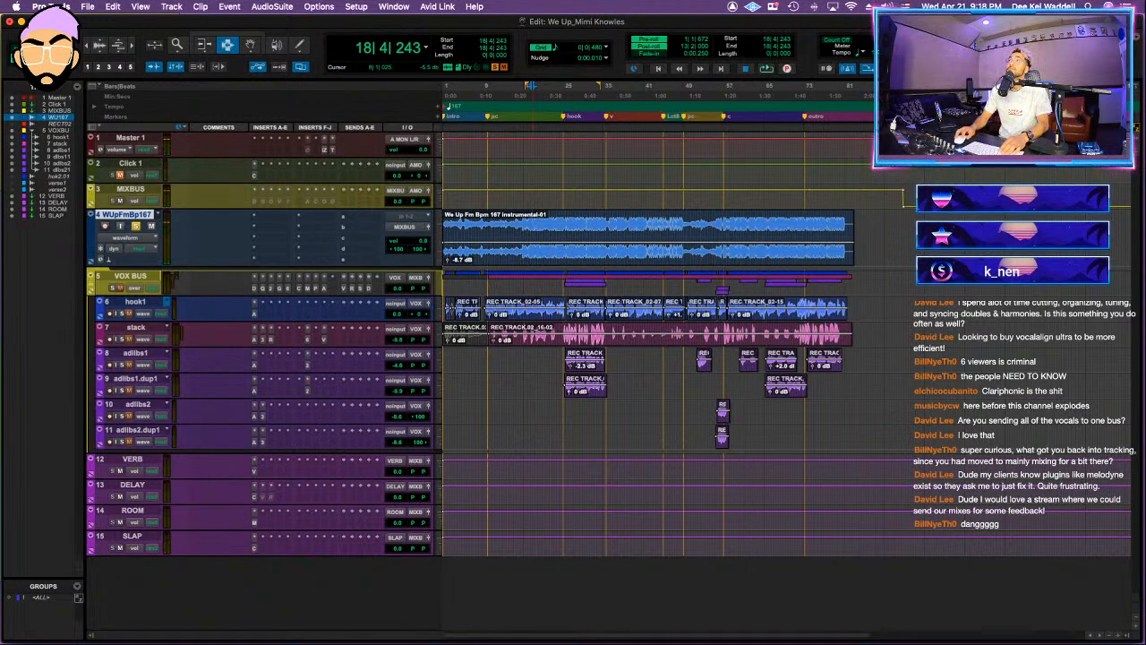
key(super+shift+i)
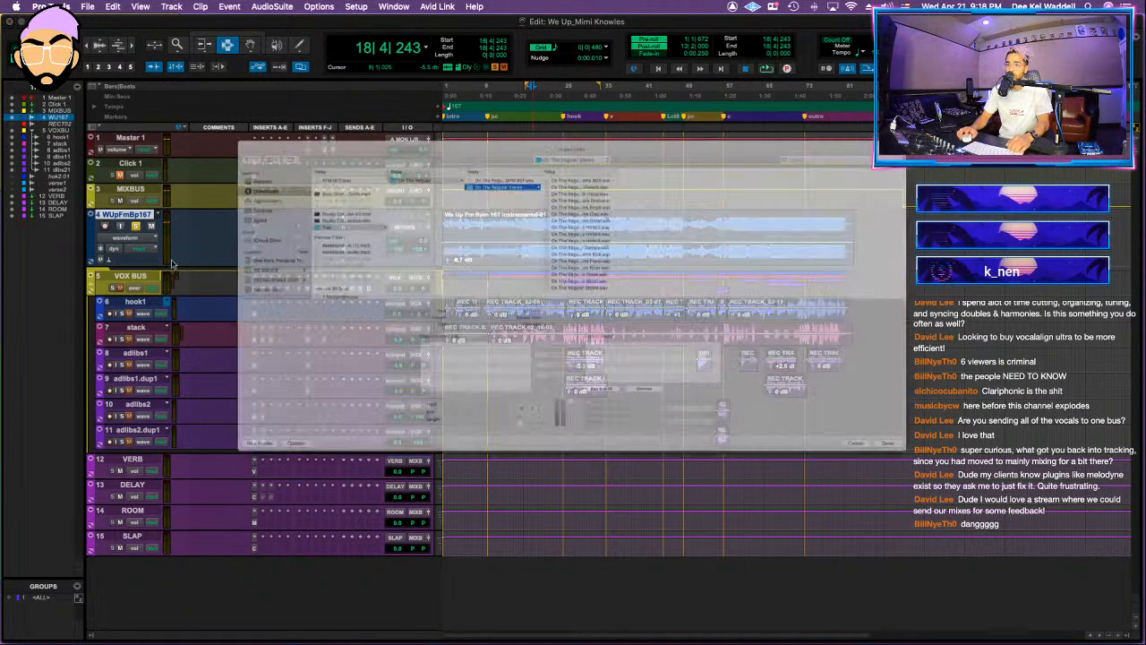
click(305, 209)
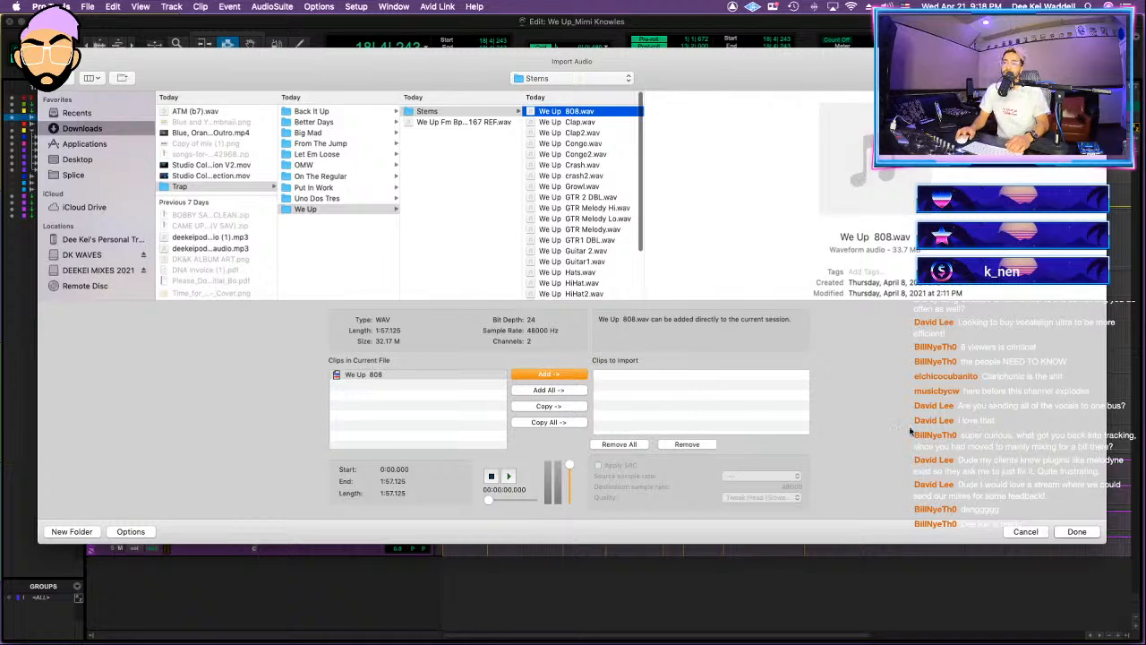
click(1027, 532)
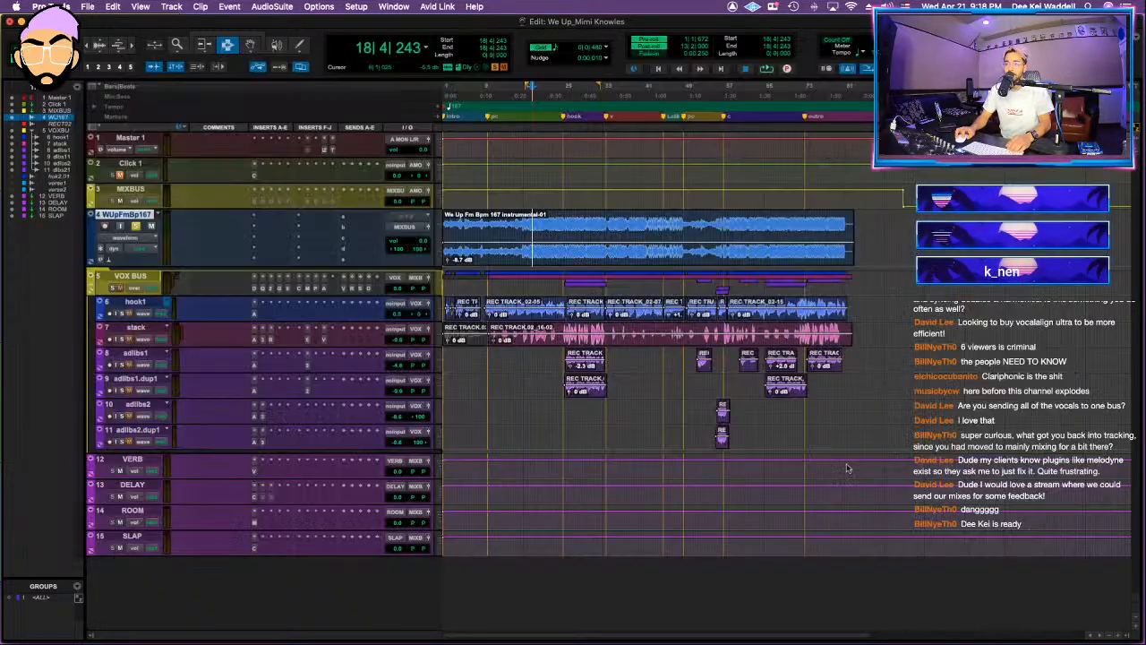
Step: Insert FabFilter Pro-Q 3 on the instrumental track and add a 24 dB/oct low cut at about 21 Hz
key(space)
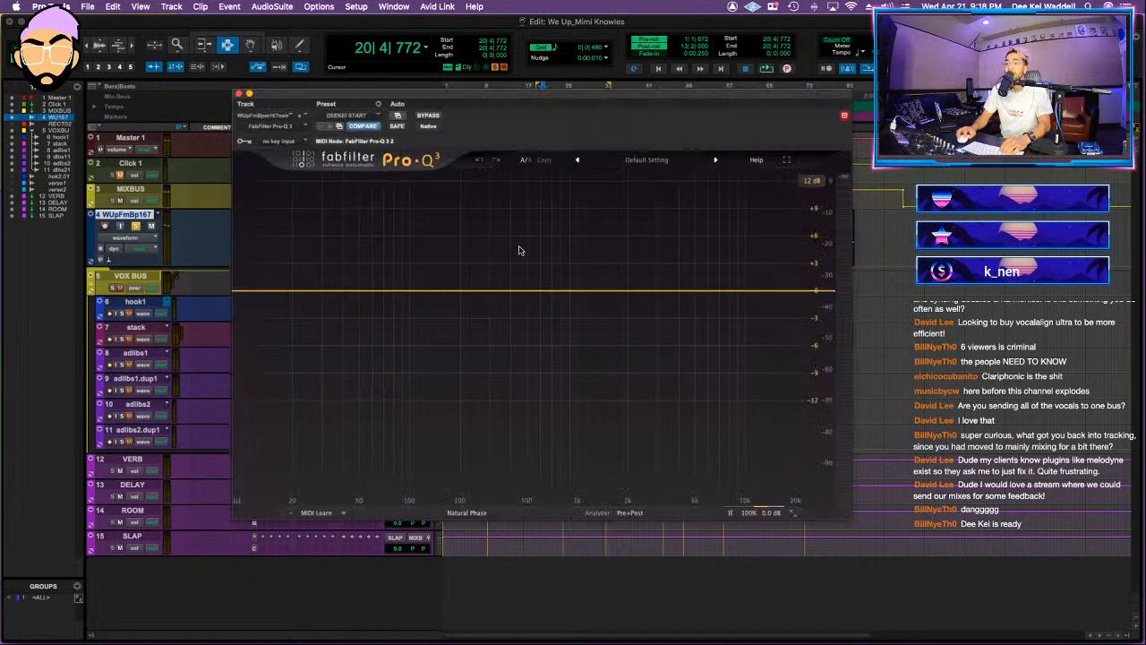
key(space)
drag(310, 291, 272, 318)
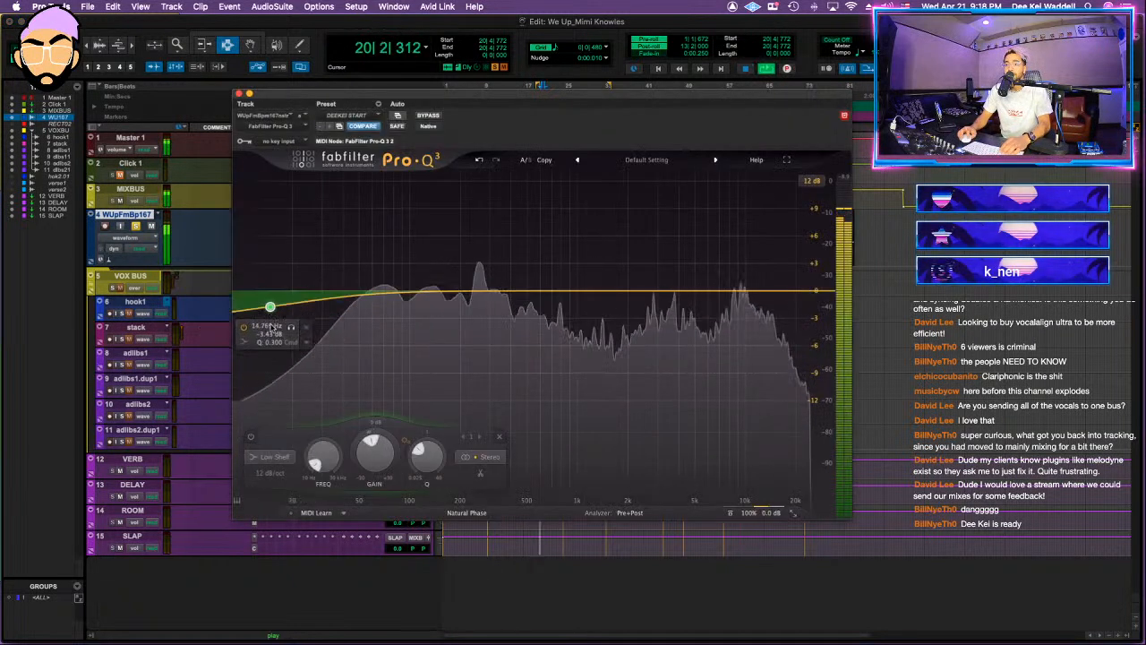
alt+super+click(271, 307)
click(276, 362)
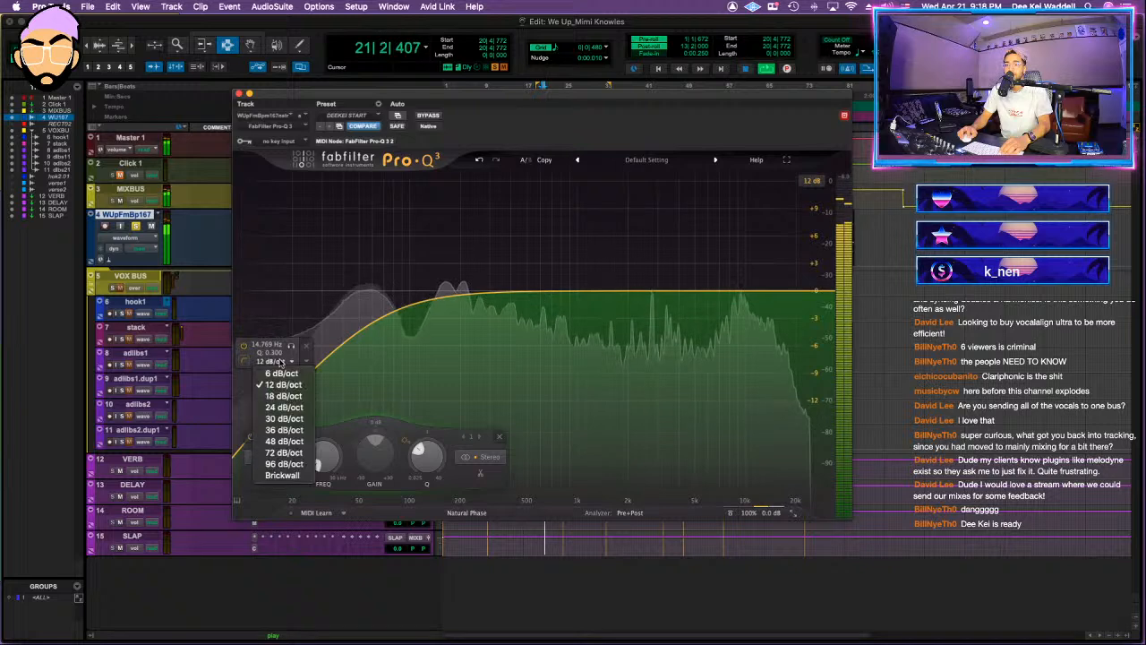
click(281, 407)
drag(270, 383, 297, 291)
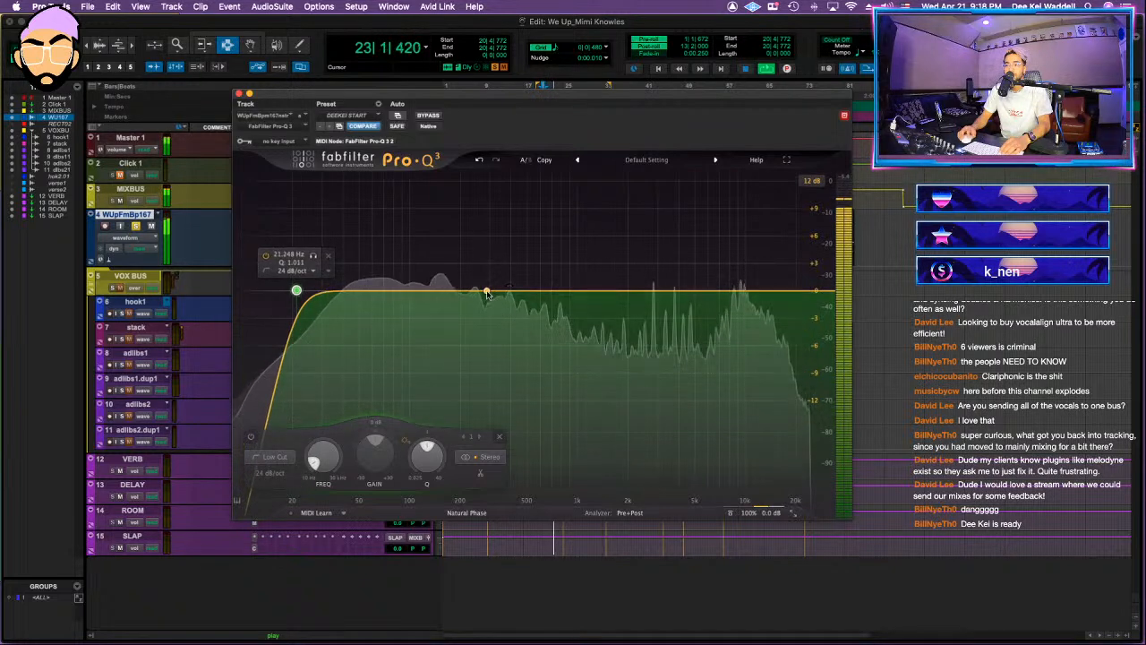
Step: Add a dynamic bell cut of about 1.3 dB at about 275 Hz to the instrumental's EQ
drag(485, 292, 482, 324)
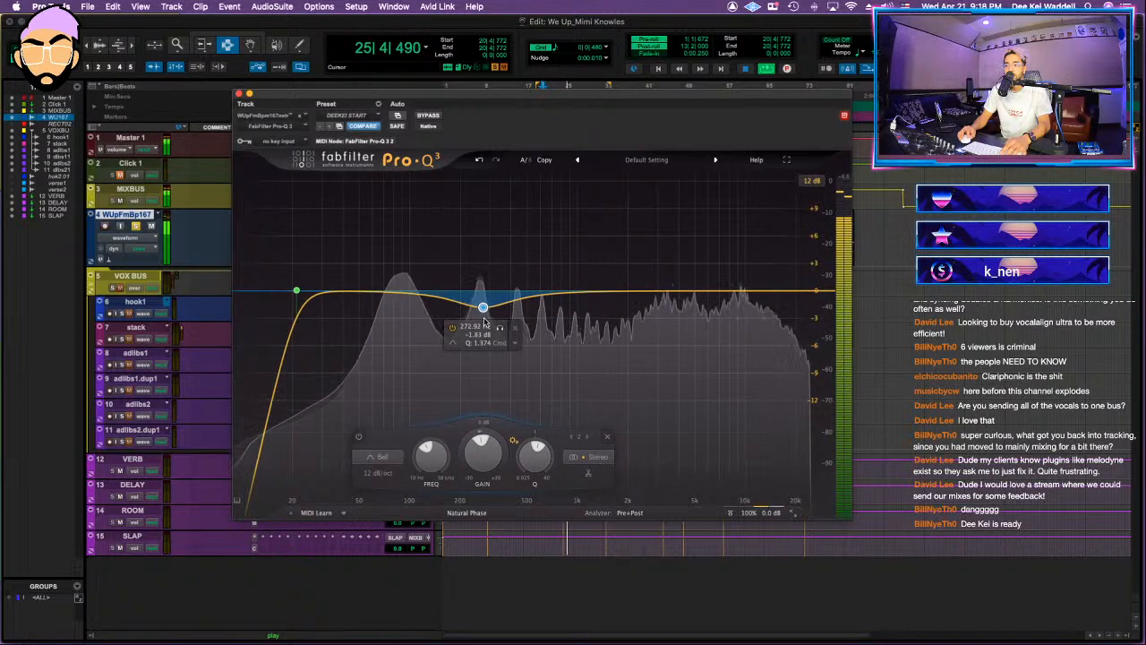
drag(483, 432, 481, 450)
drag(483, 310, 484, 307)
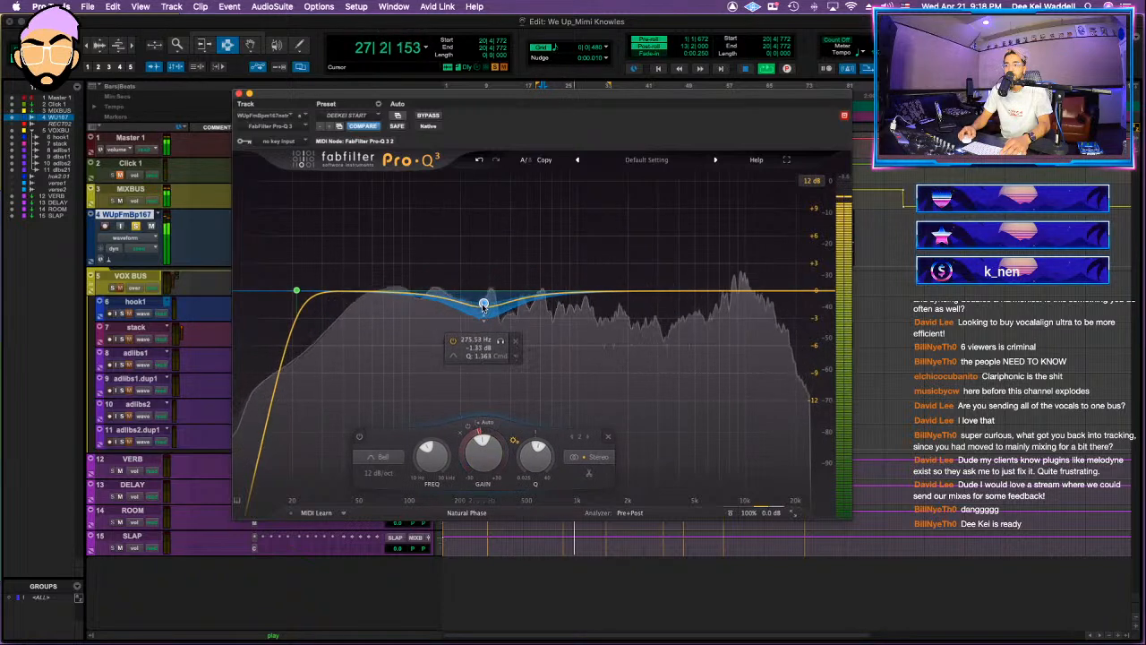
Step: Add a wide dynamic bell cut of about 3.4 dB at about 2.6 kHz to the instrumental's EQ during playback
drag(638, 292, 650, 330)
scroll(643, 330, down, 3)
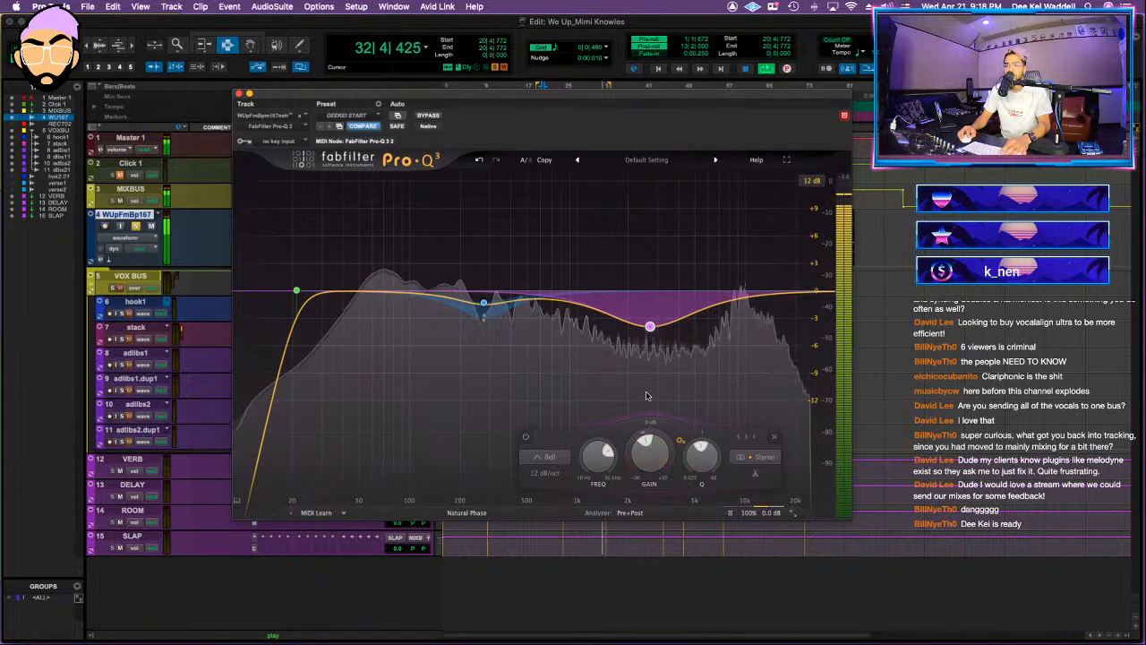
key(space)
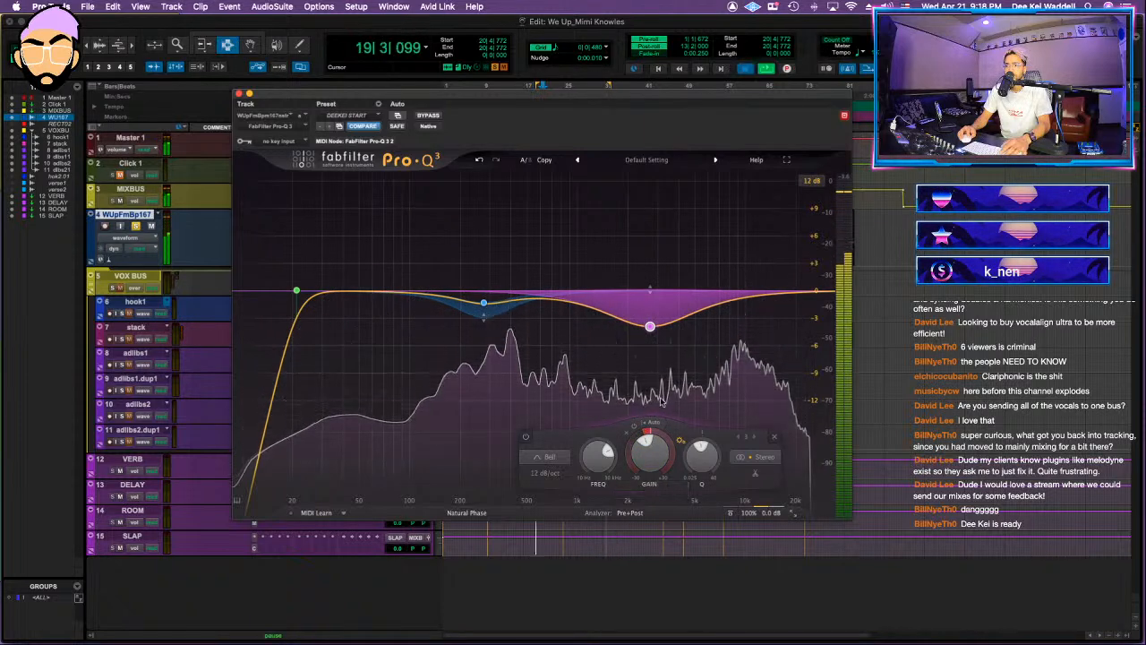
key(space)
drag(651, 327, 647, 322)
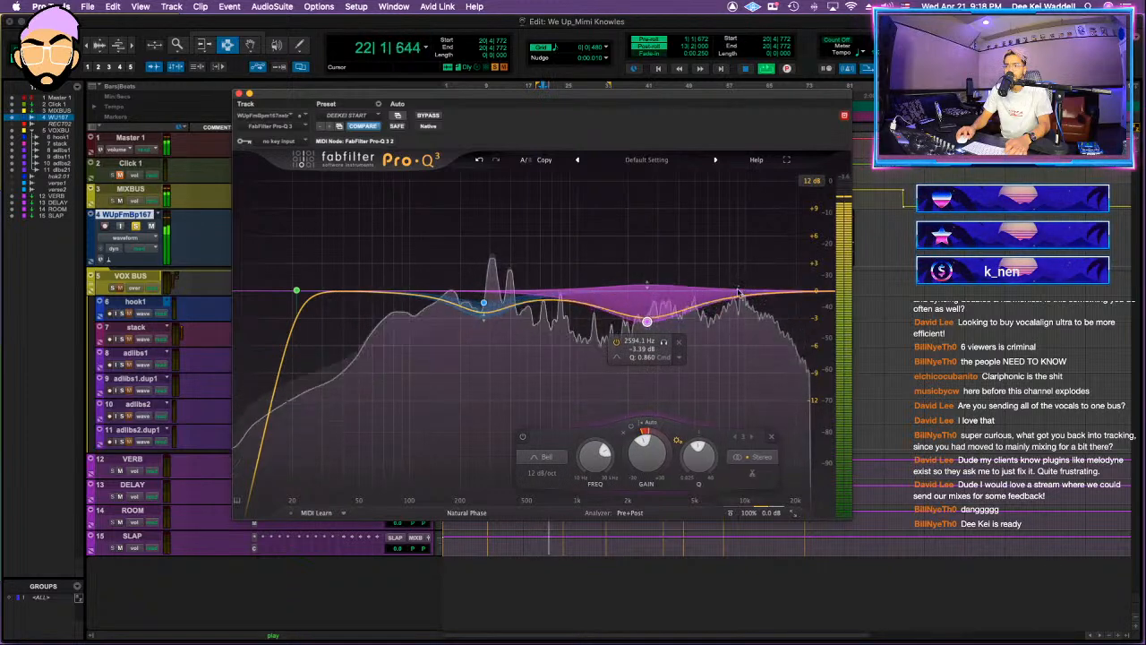
Step: Add a dynamic low-shelf cut around 160 Hz to the instrumental's EQ and close the plug-in
drag(400, 294, 446, 330)
scroll(446, 331, down, 3)
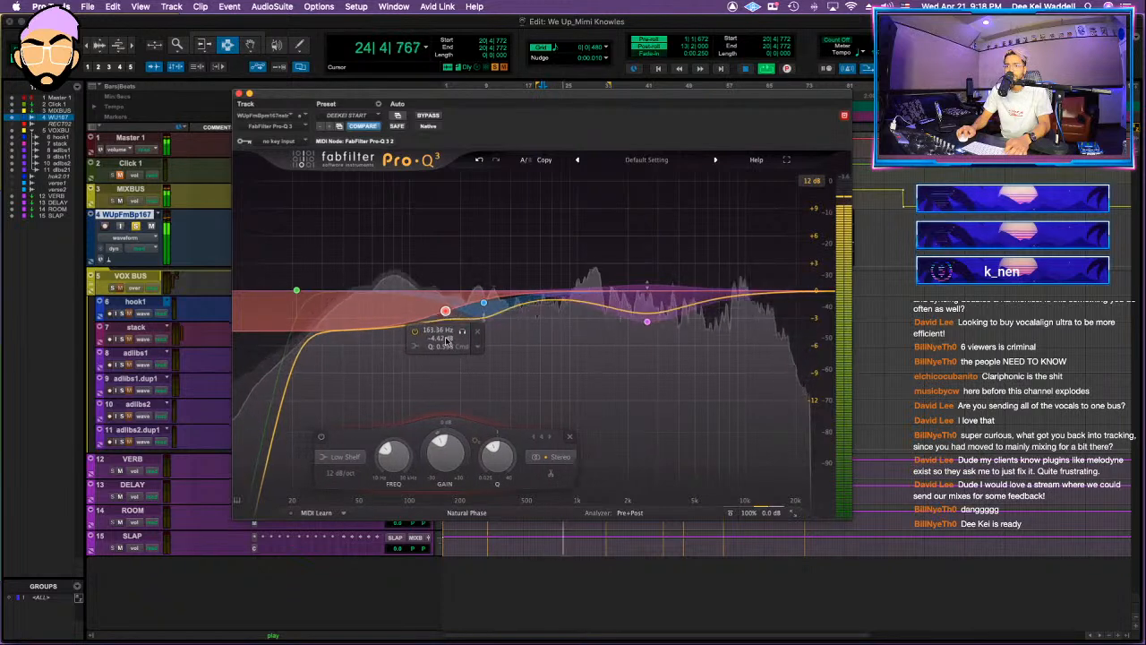
click(239, 93)
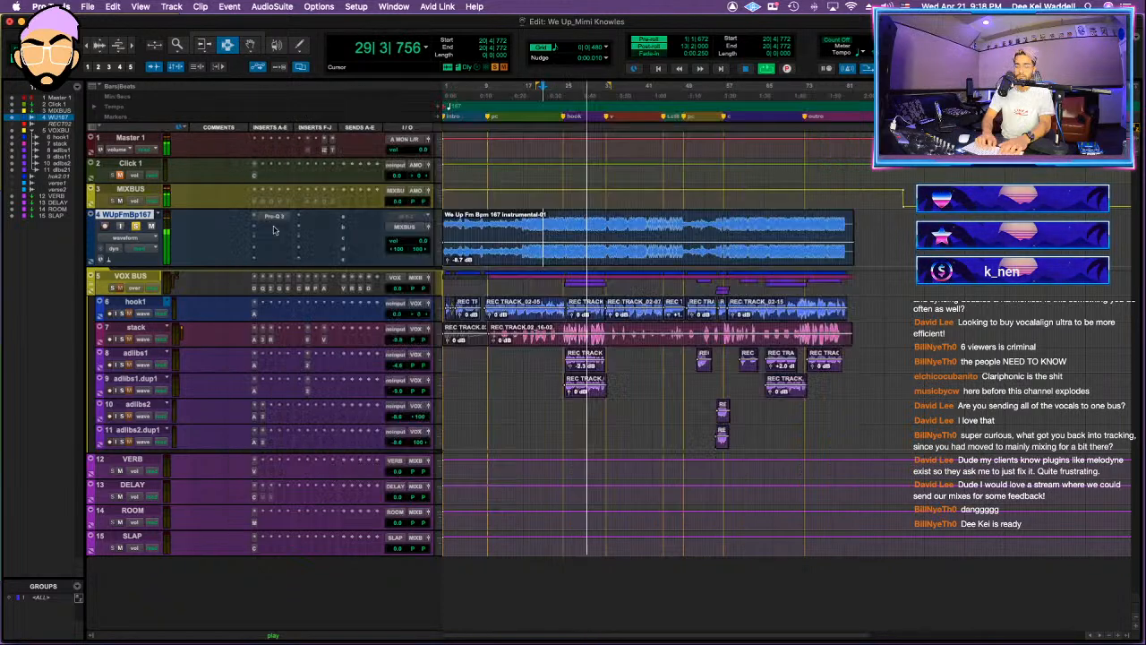
Step: Insert the Clariphonic DSP MkII parallel equalizer after Pro-Q 3 on the instrumental track
click(285, 233)
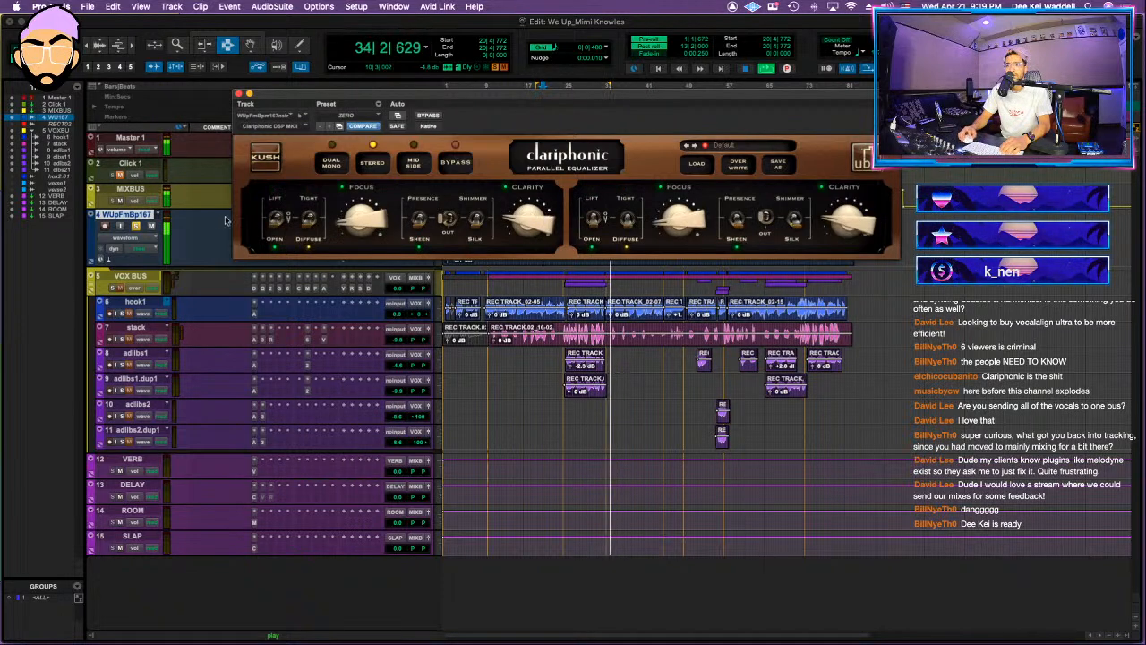
click(240, 94)
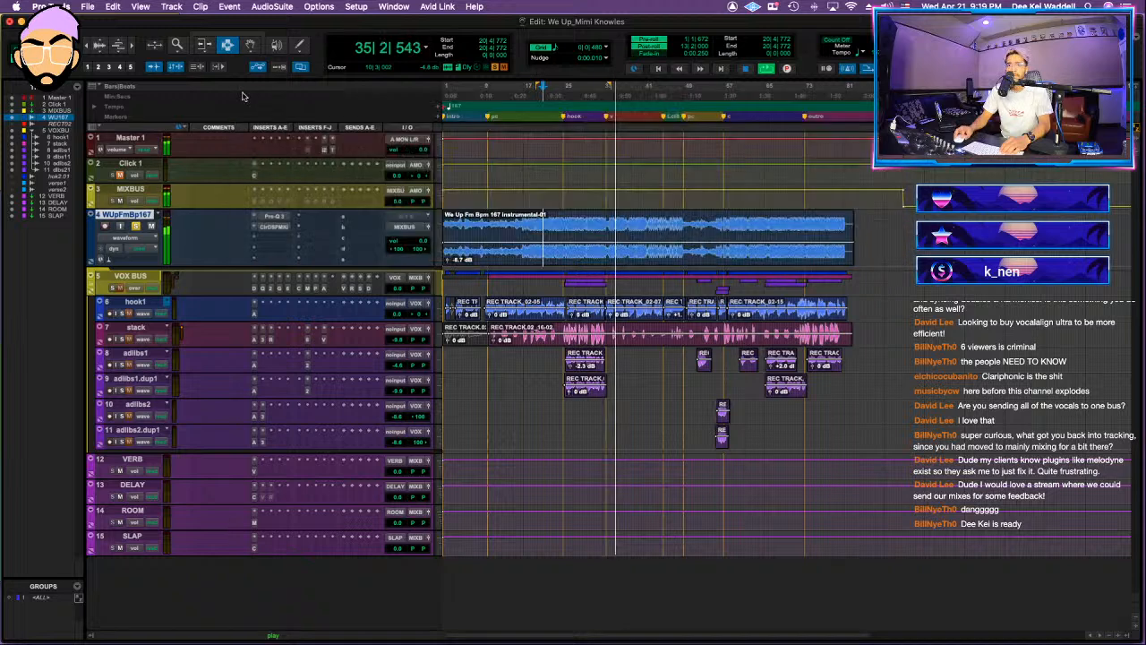
click(275, 217)
click(241, 96)
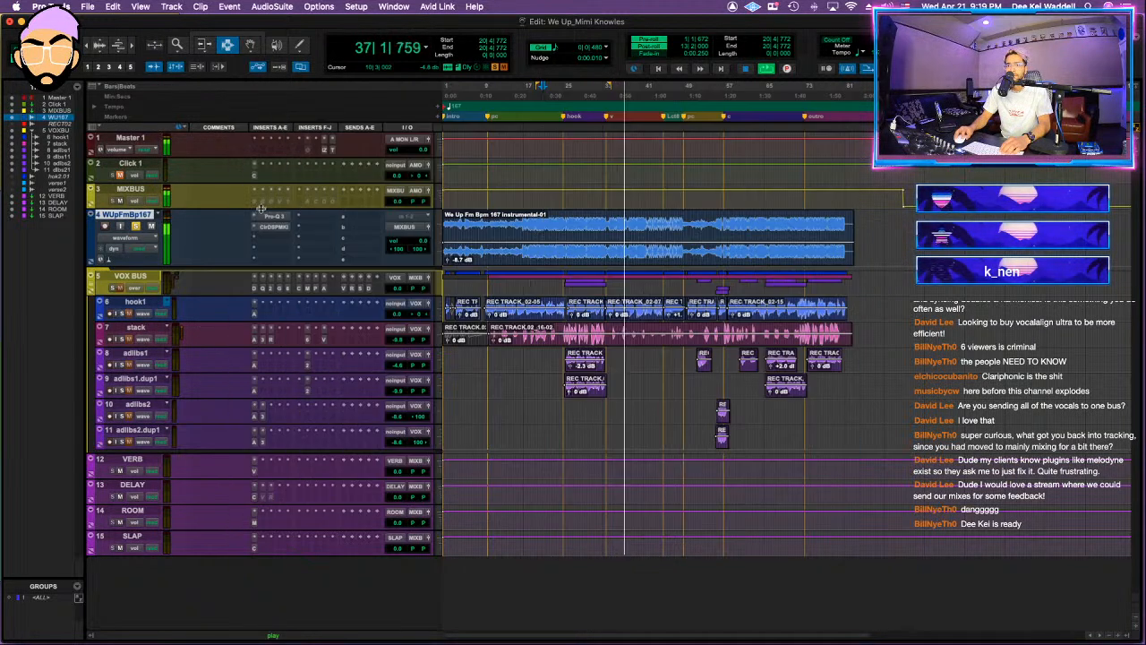
Step: Add a high-frequency cut around 9 kHz to the instrumental's Pro-Q 3 and close the plug-in
click(276, 217)
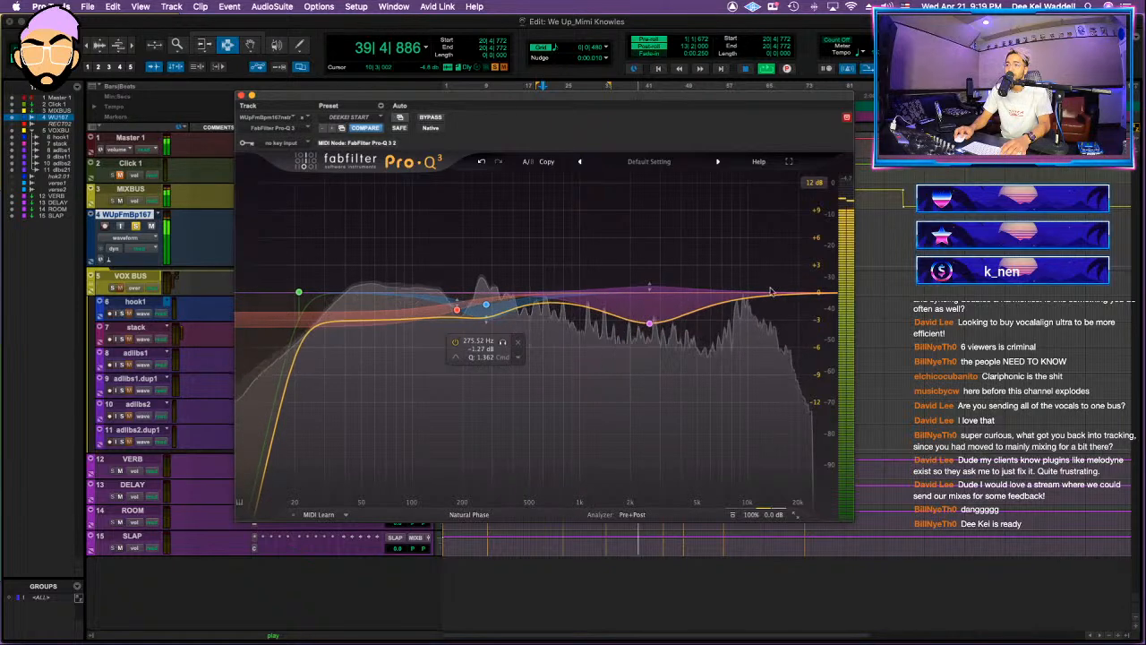
drag(740, 300, 742, 348)
drag(741, 415, 738, 404)
drag(737, 335, 743, 336)
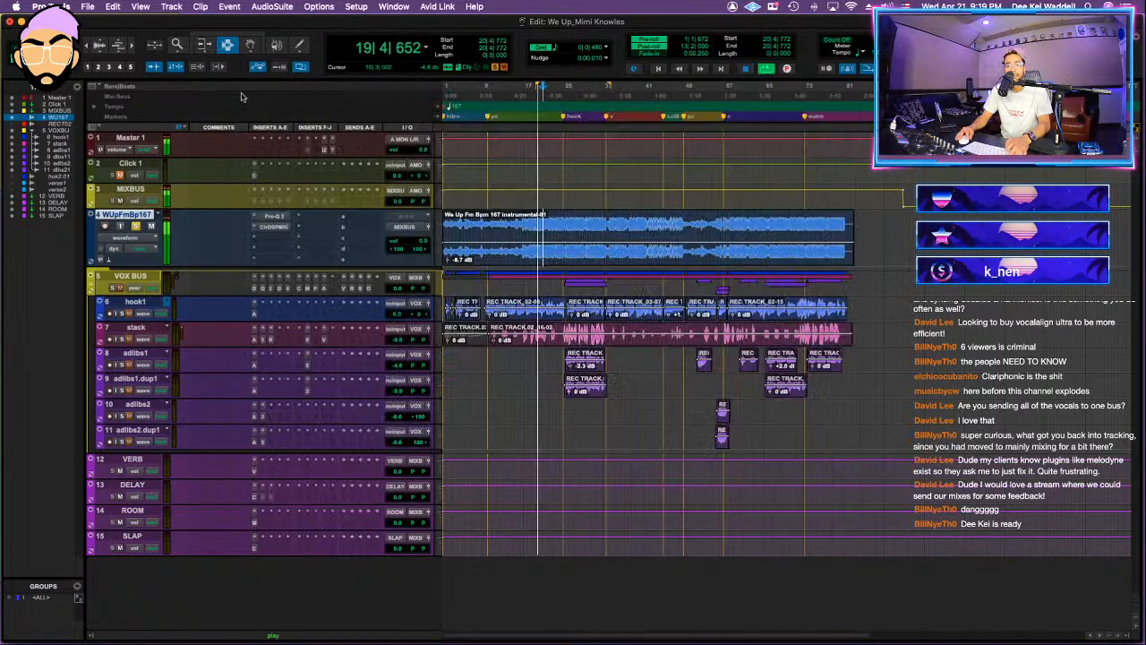
click(241, 95)
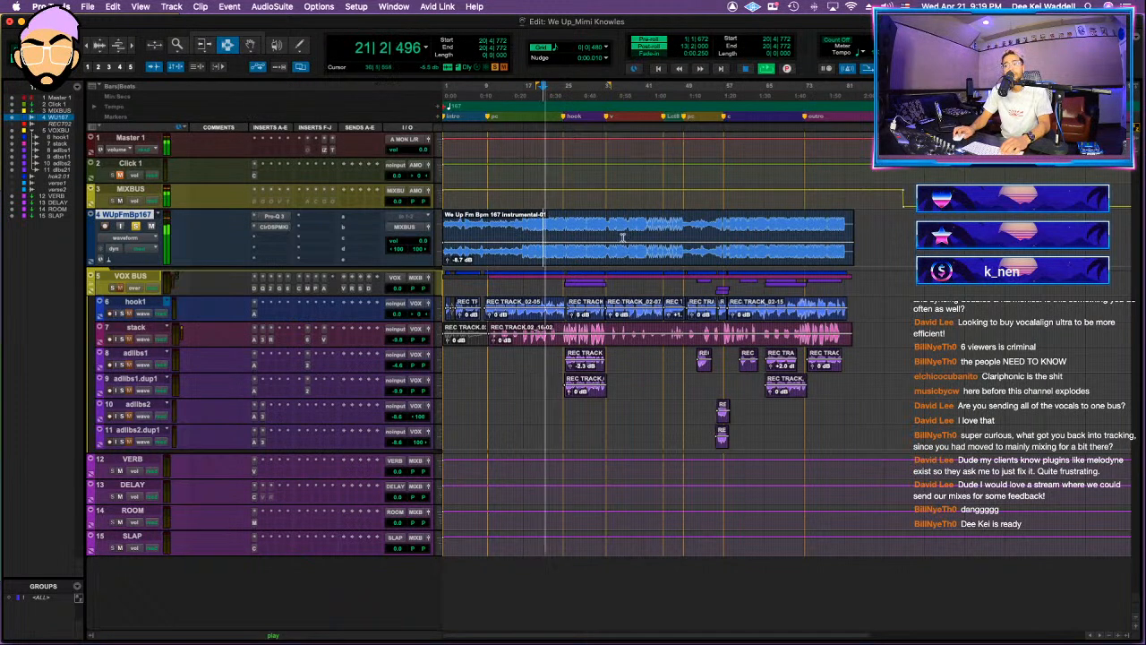
Step: Insert Gullfoss on the instrumental track and set its Boost to 1.1 dB
click(276, 238)
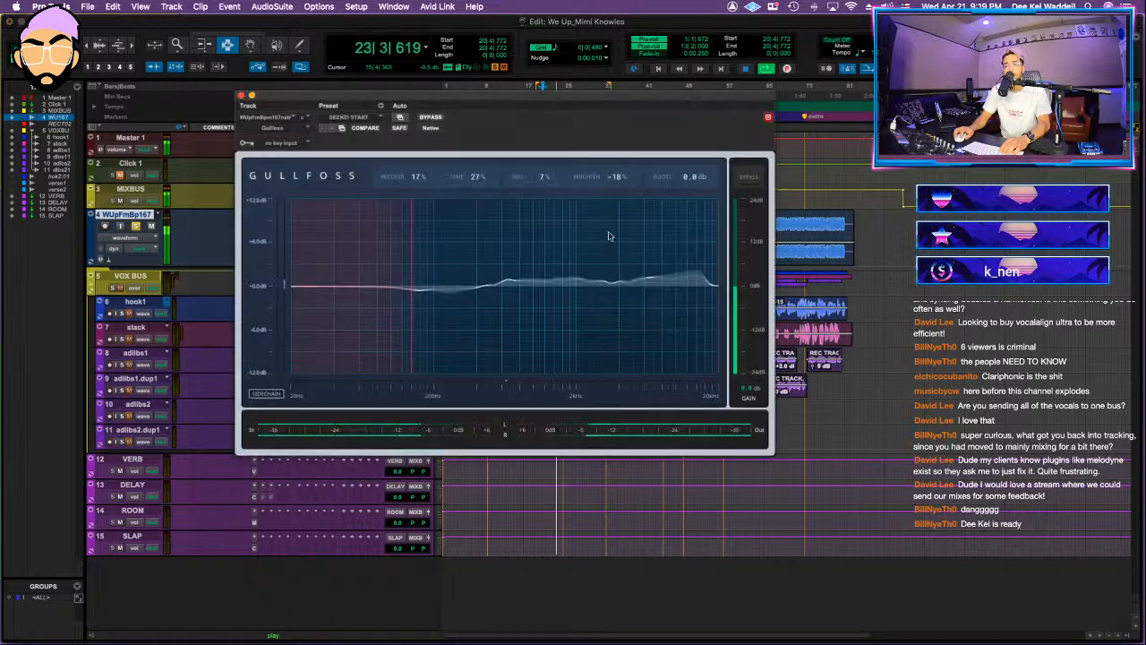
drag(694, 177, 694, 166)
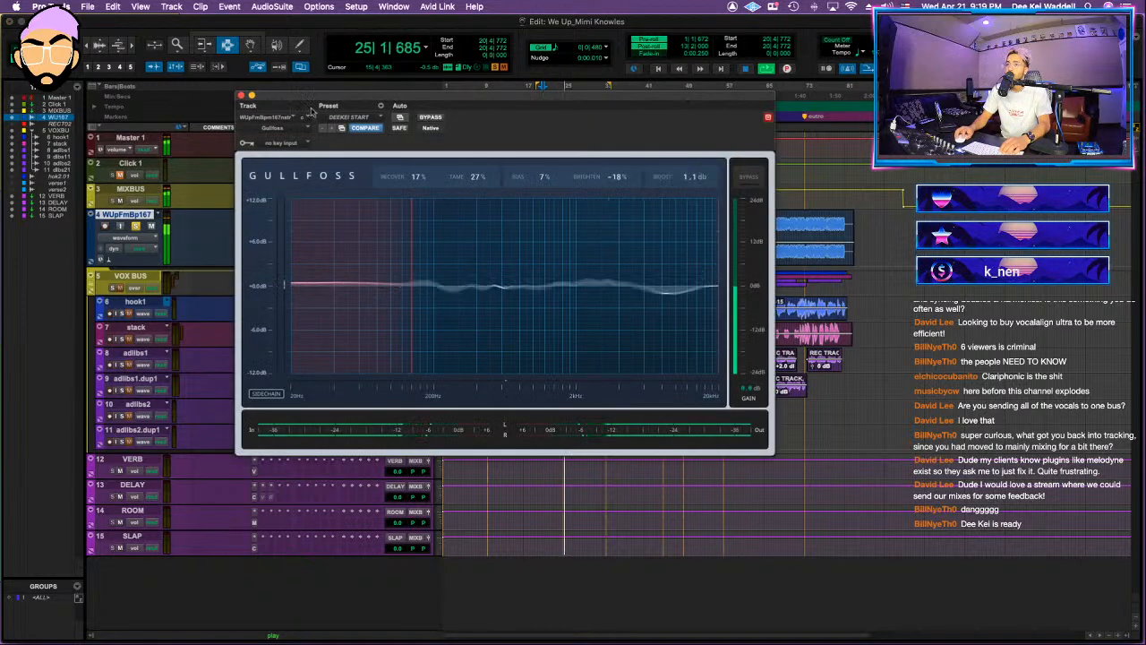
click(240, 95)
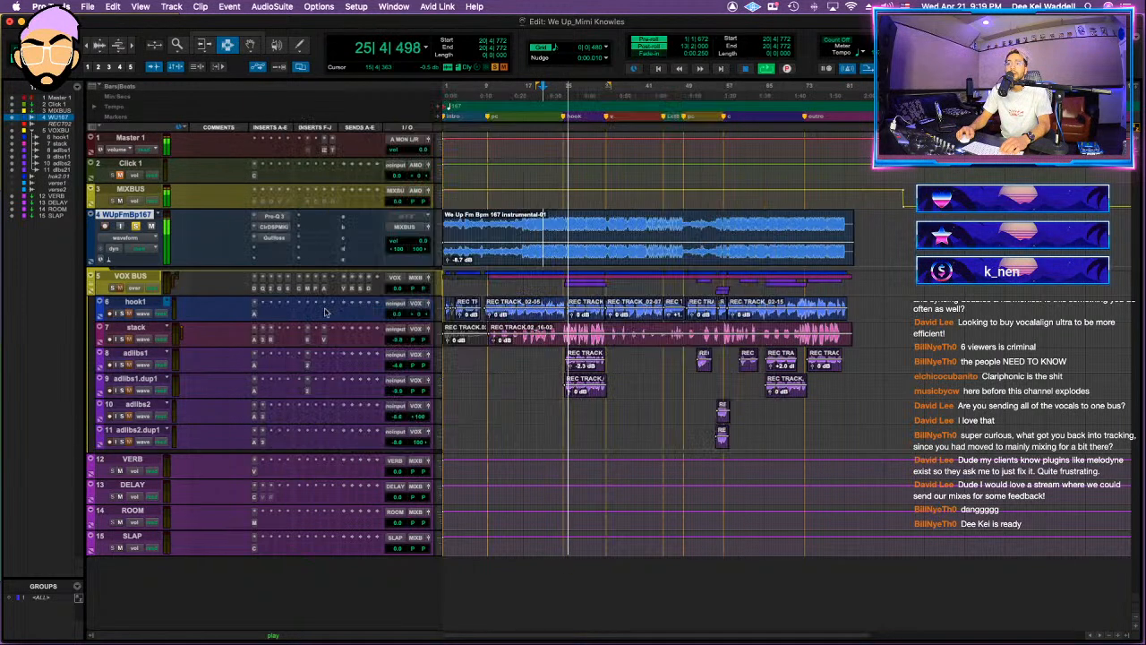
Step: Insert the Shadow Hills Class A mastering compressor after Gullfoss on the instrumental track
click(271, 254)
text(shadown)
key(BackSpace)
key(Return)
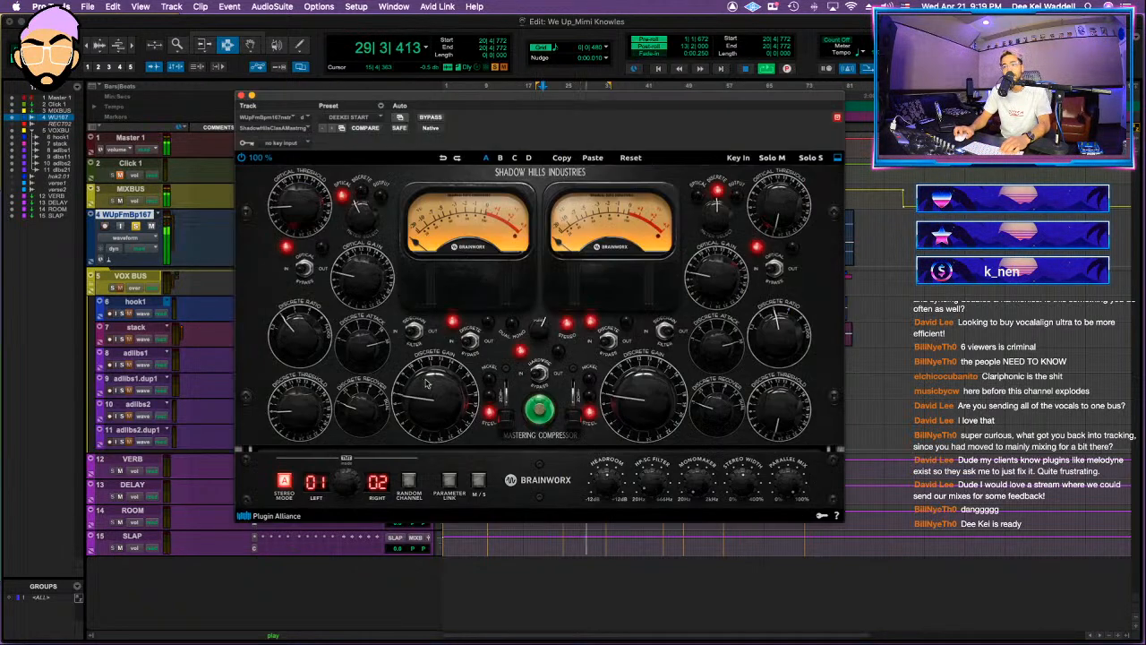
Step: Adjust the Shadow Hills compressor's optical threshold and discrete recovery, and compare the instrumental with the compressor bypassed
drag(302, 178, 292, 208)
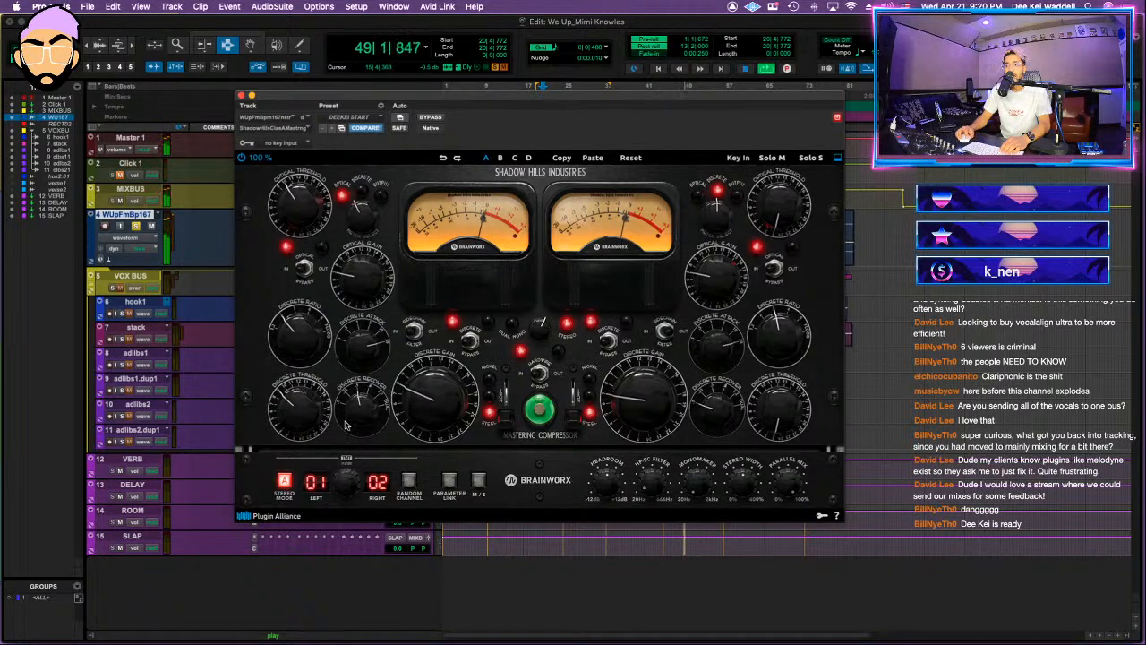
drag(359, 414, 360, 403)
key(space)
key(space)
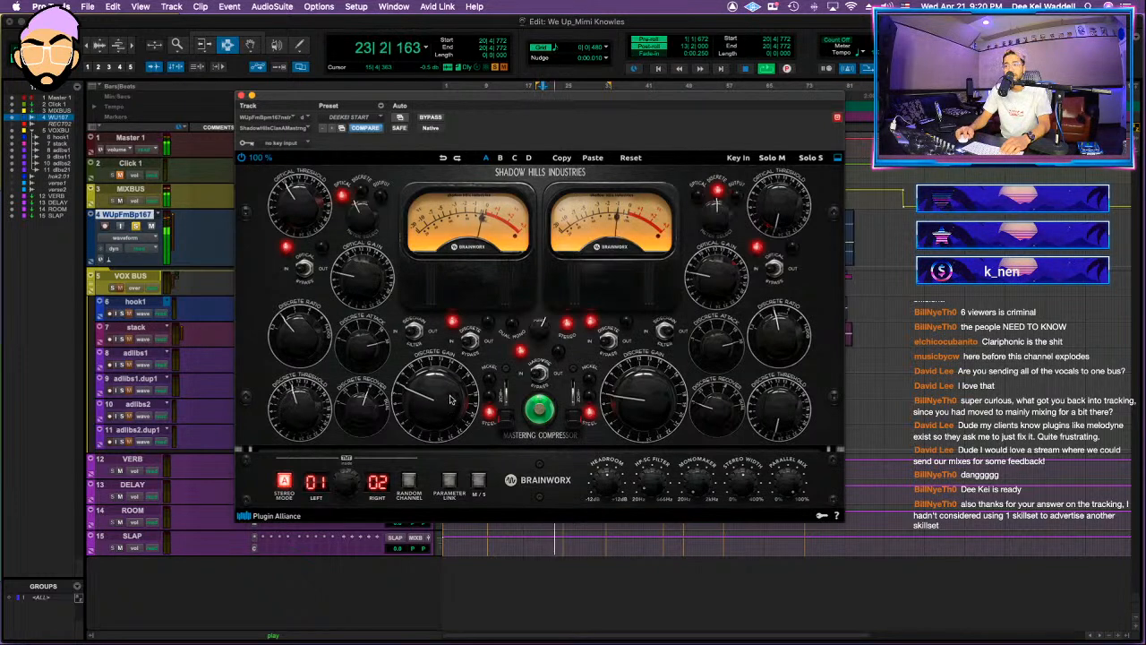
click(431, 118)
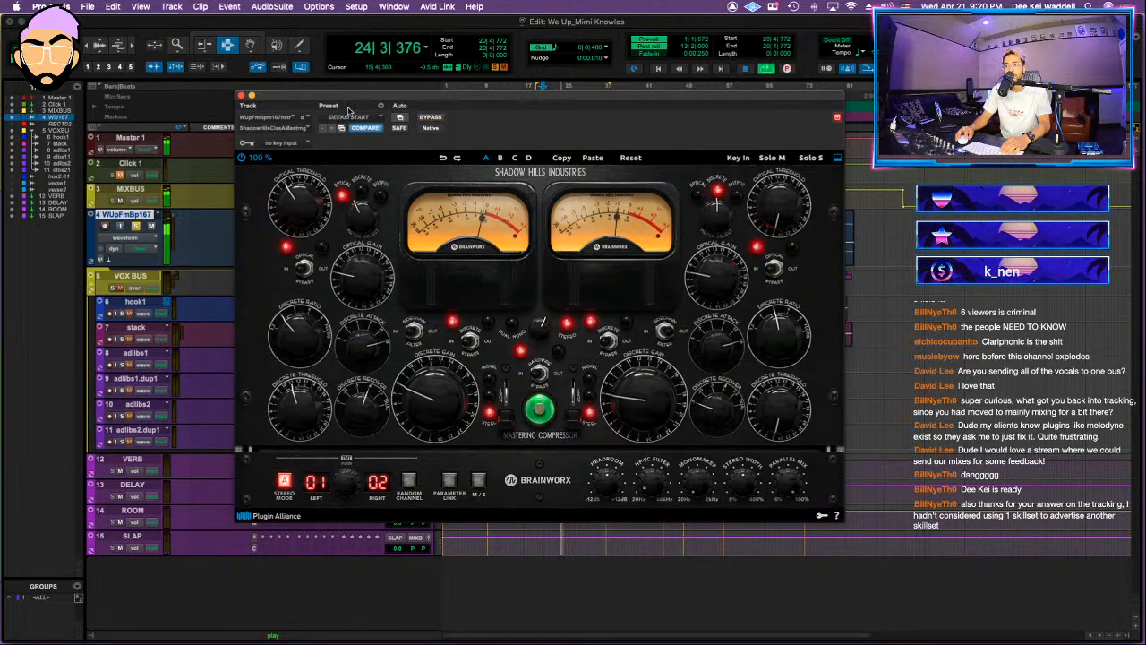
click(242, 95)
key(space)
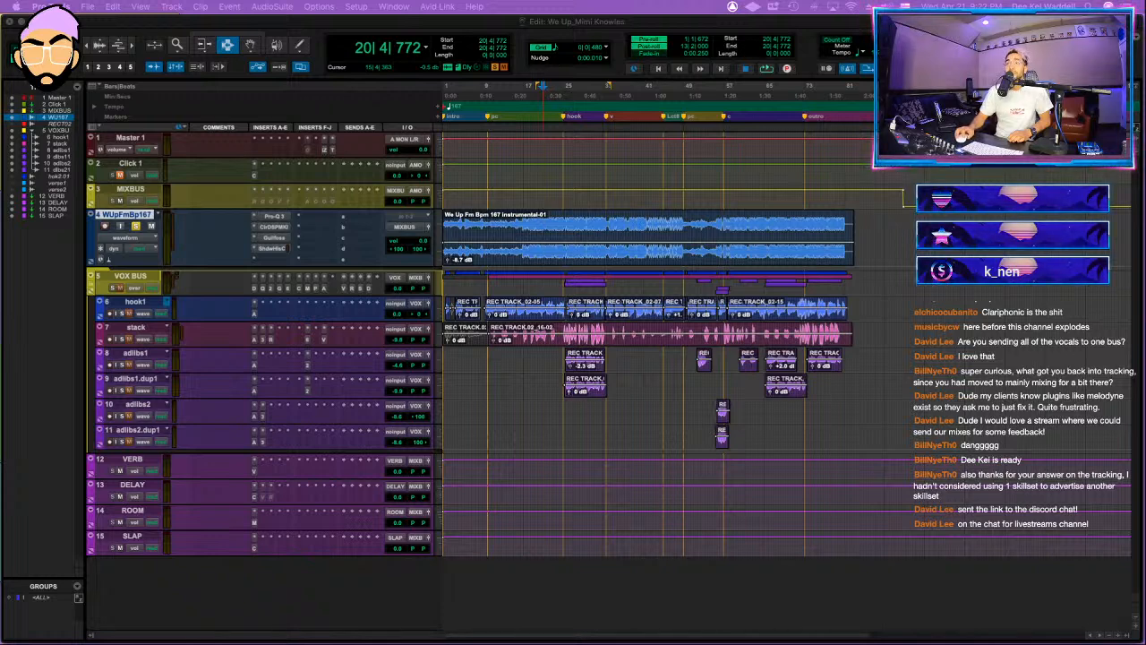
Step: Switch to Discord and open the What's The Move? link from the chat-for-livestreams channel in the Spotify app
drag(699, 0, 672, 103)
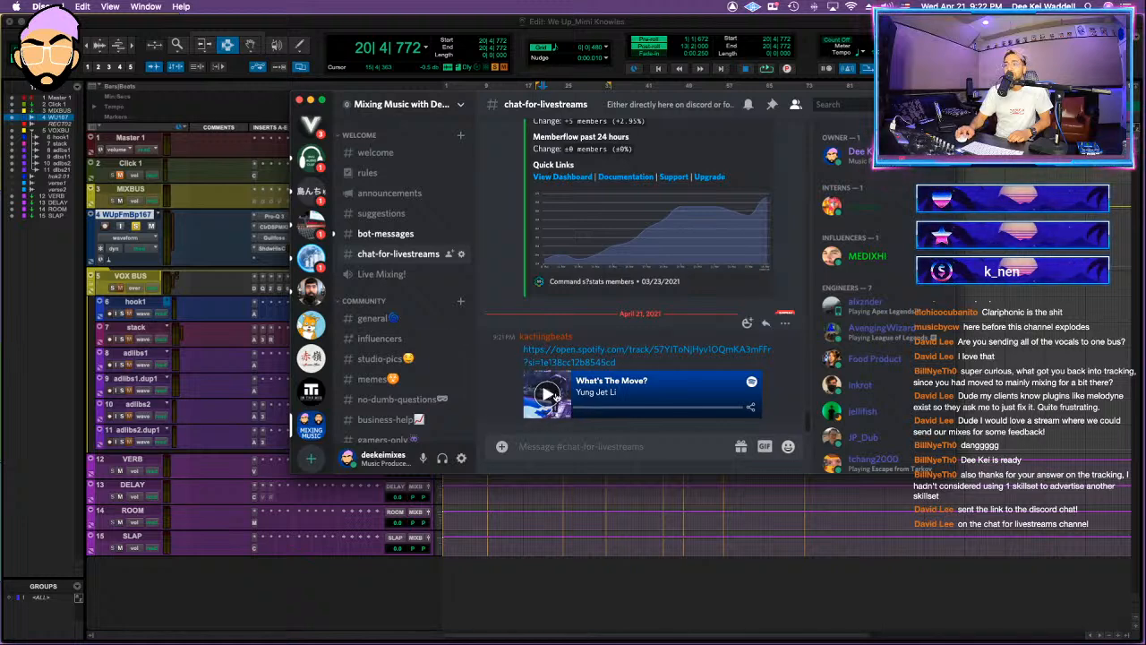
click(548, 394)
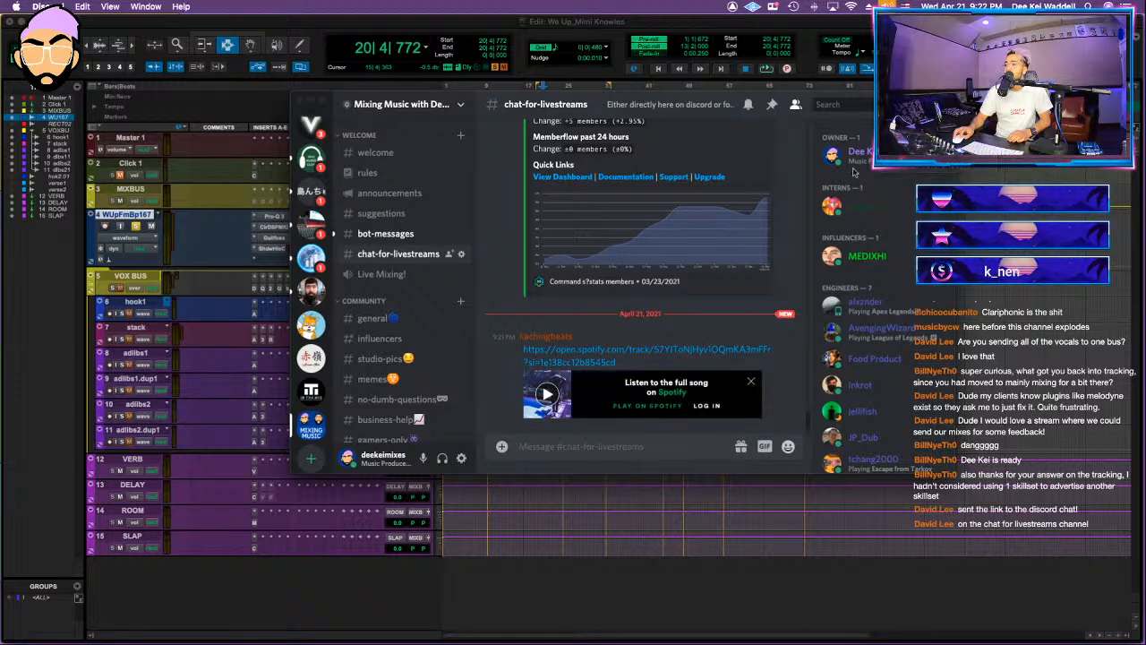
click(670, 410)
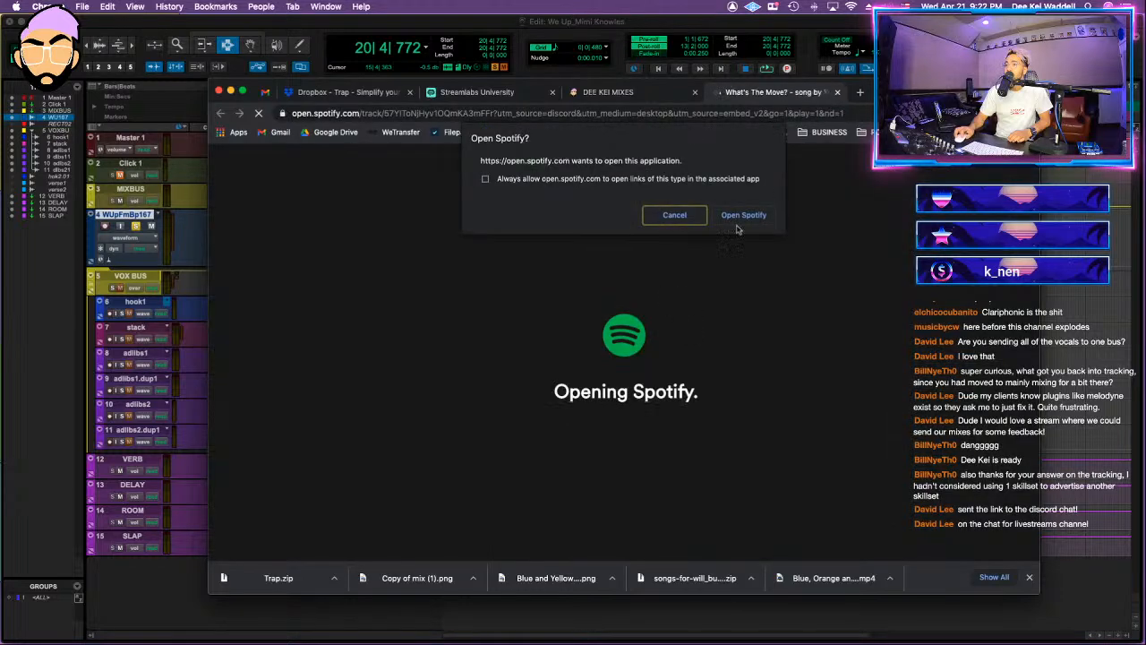
click(744, 215)
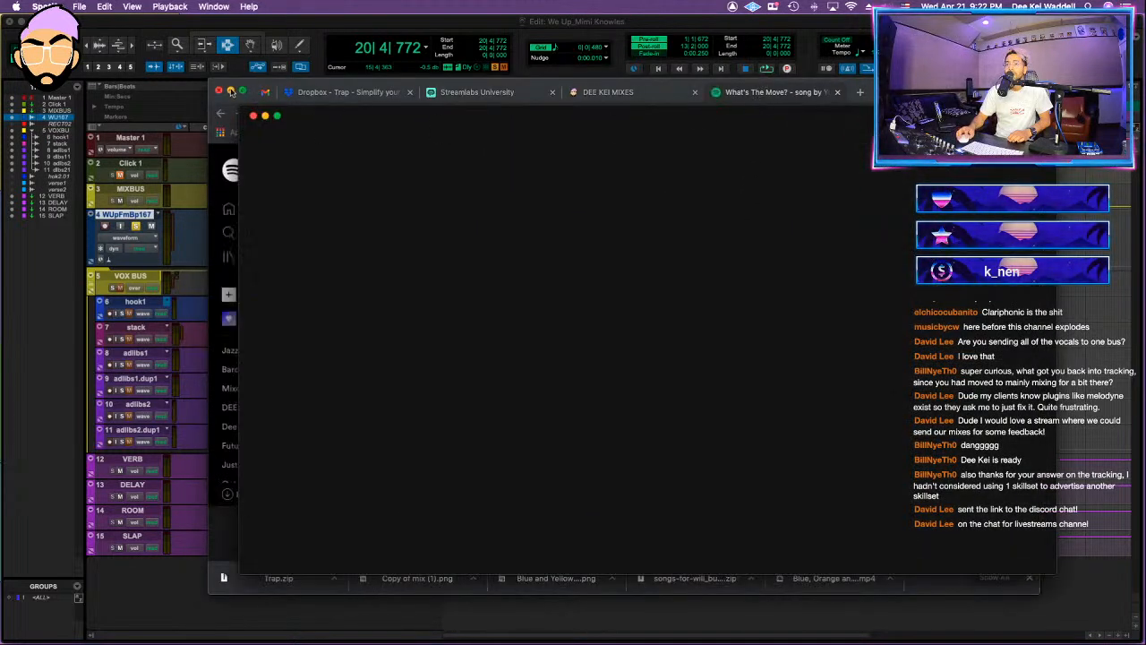
Step: Close the song's browser tab and the Chrome window, and play What's The Move? in Spotify
click(832, 93)
click(833, 92)
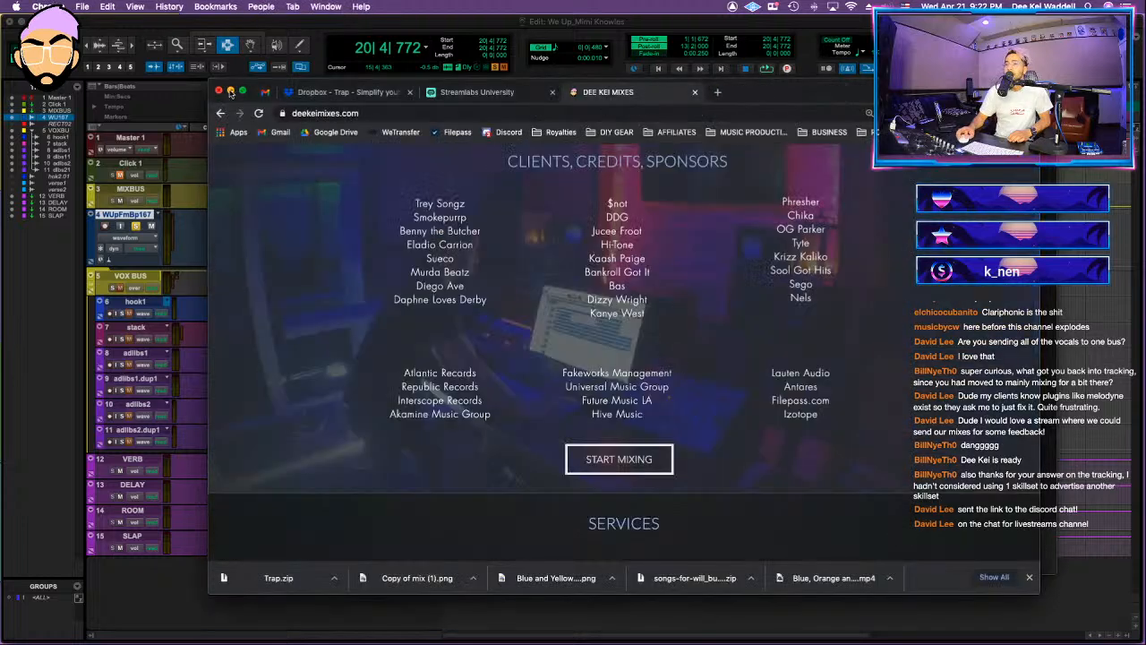
click(218, 91)
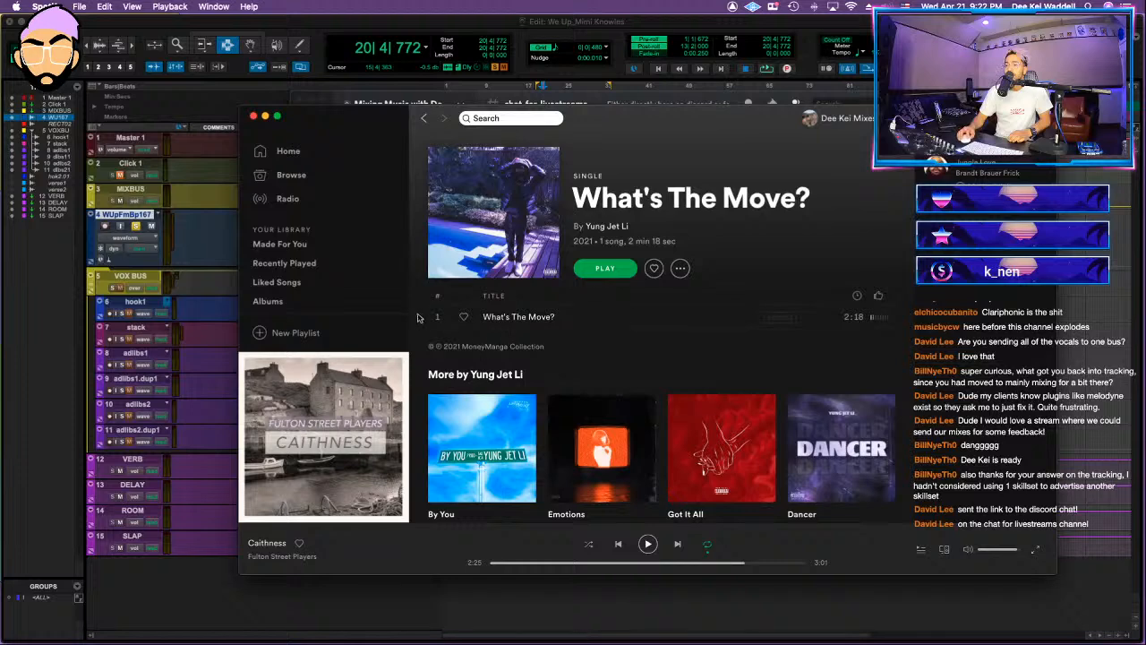
click(437, 316)
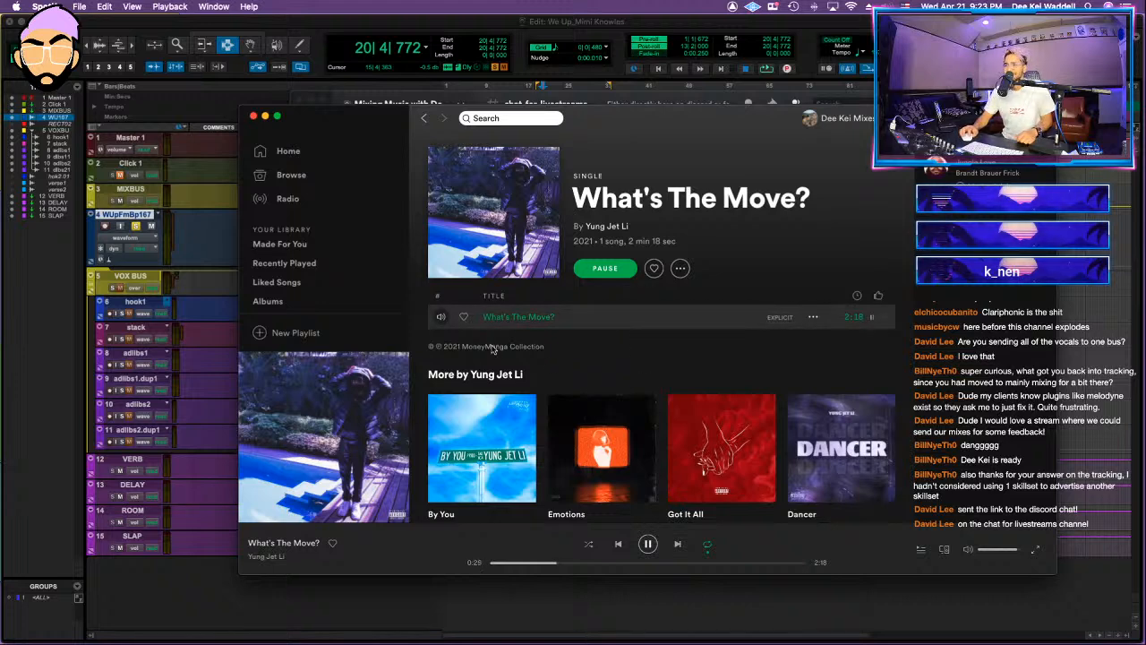
Step: Listen to short passages of What's The Move?, pausing playback between them
key(space)
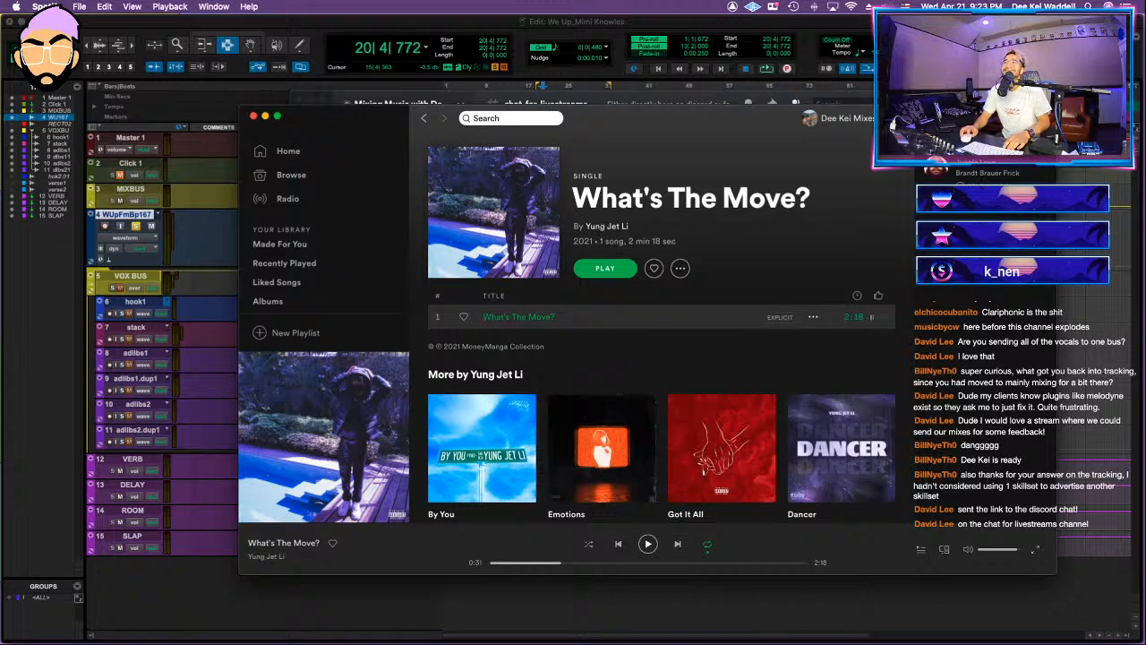
key(space)
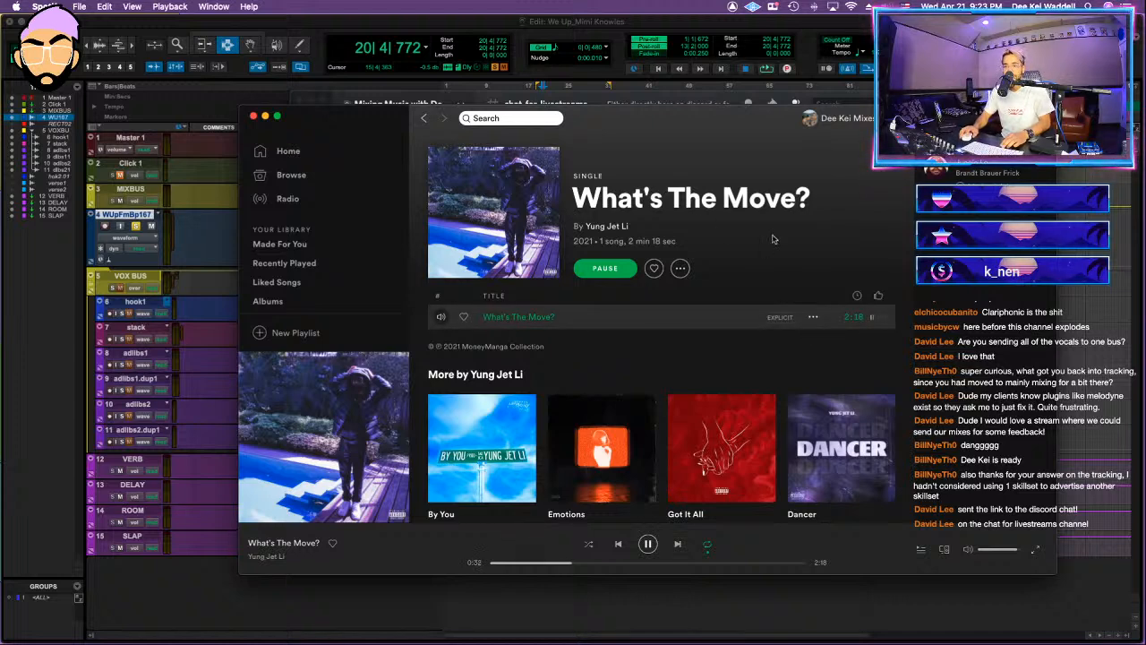
key(space)
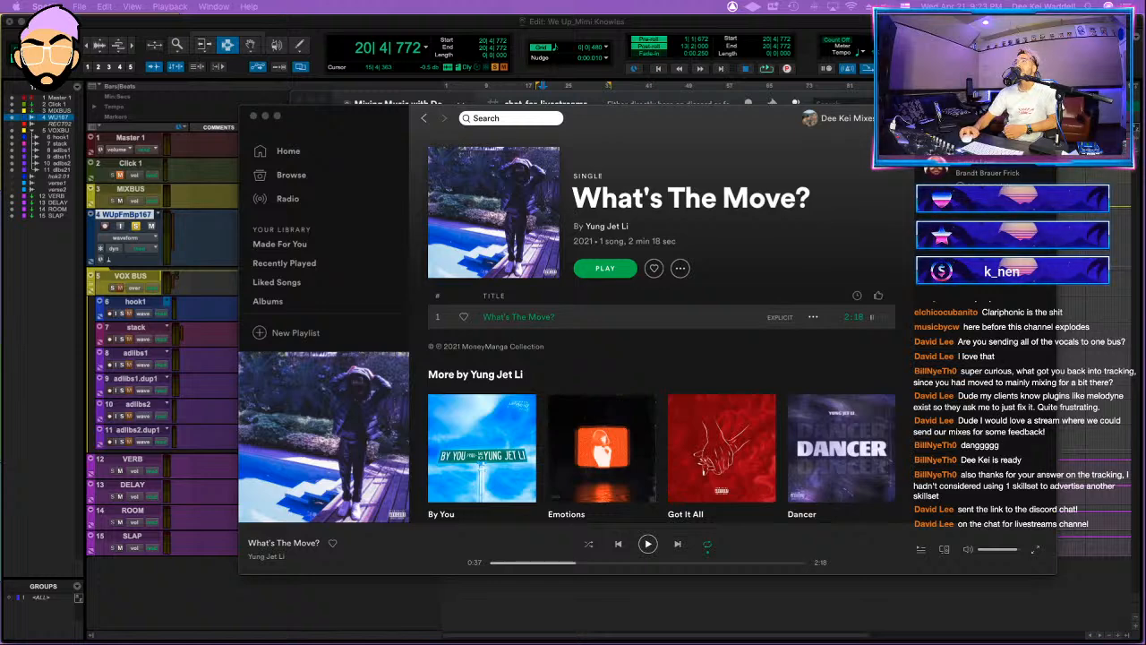
drag(693, 126, 683, 120)
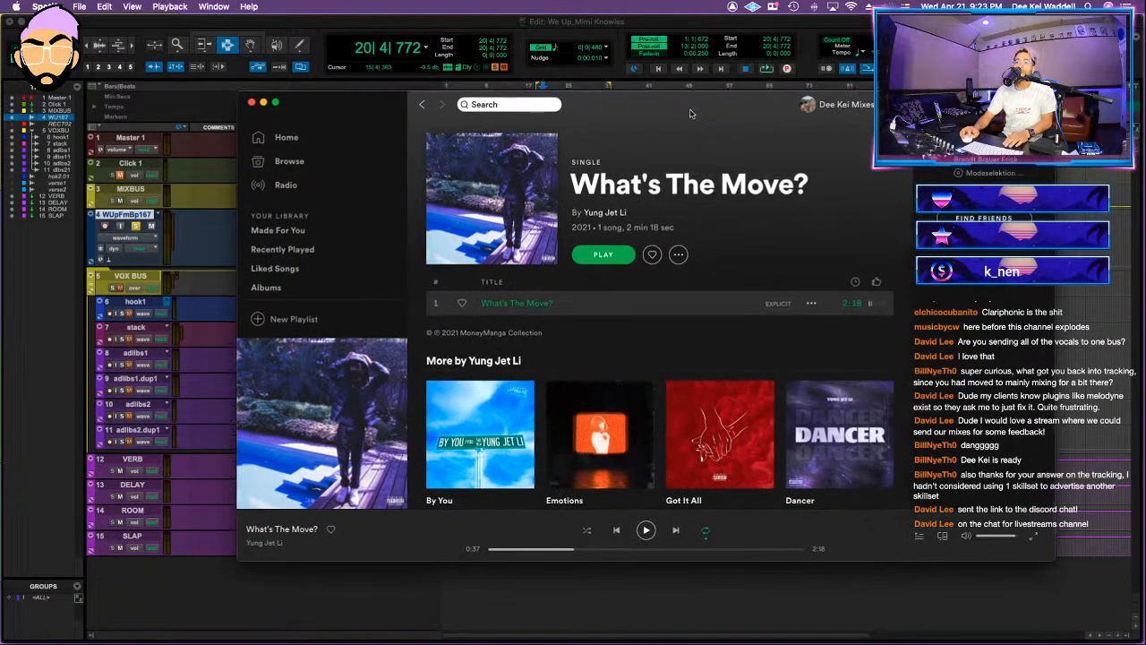
Step: Switch to Discord and close its window so that Spotify is unobstructed
key(super+Tab)
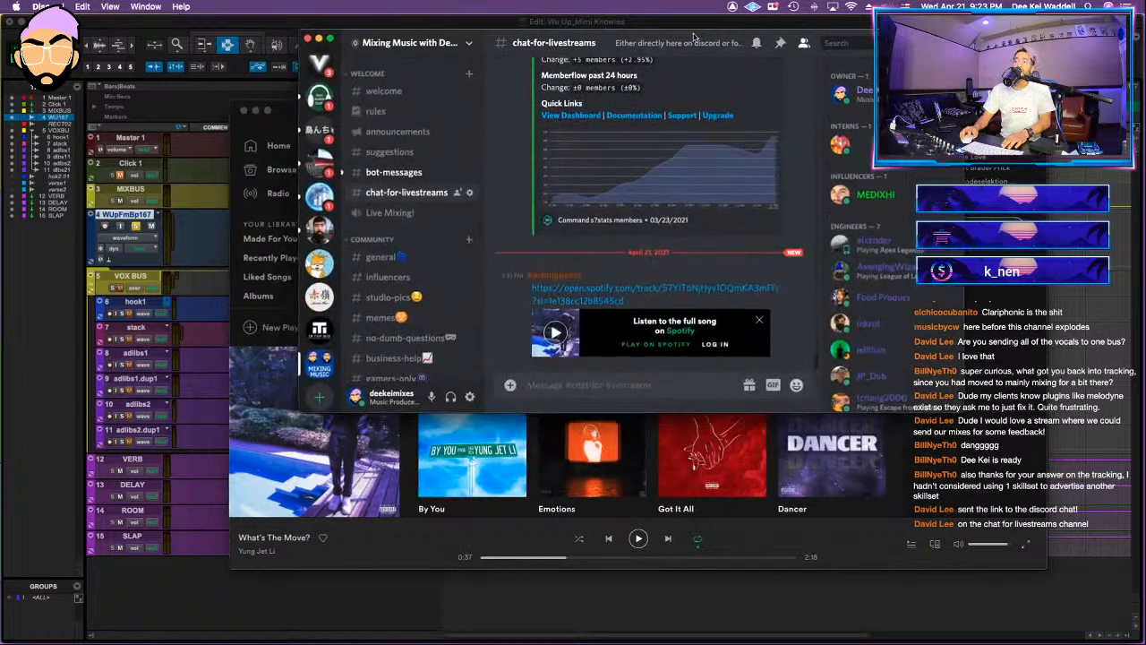
key(super+Tab)
click(320, 40)
click(320, 38)
Step: Return to the What's The Move? single page and continue listening to the song with a pause in between
click(368, 153)
key(space)
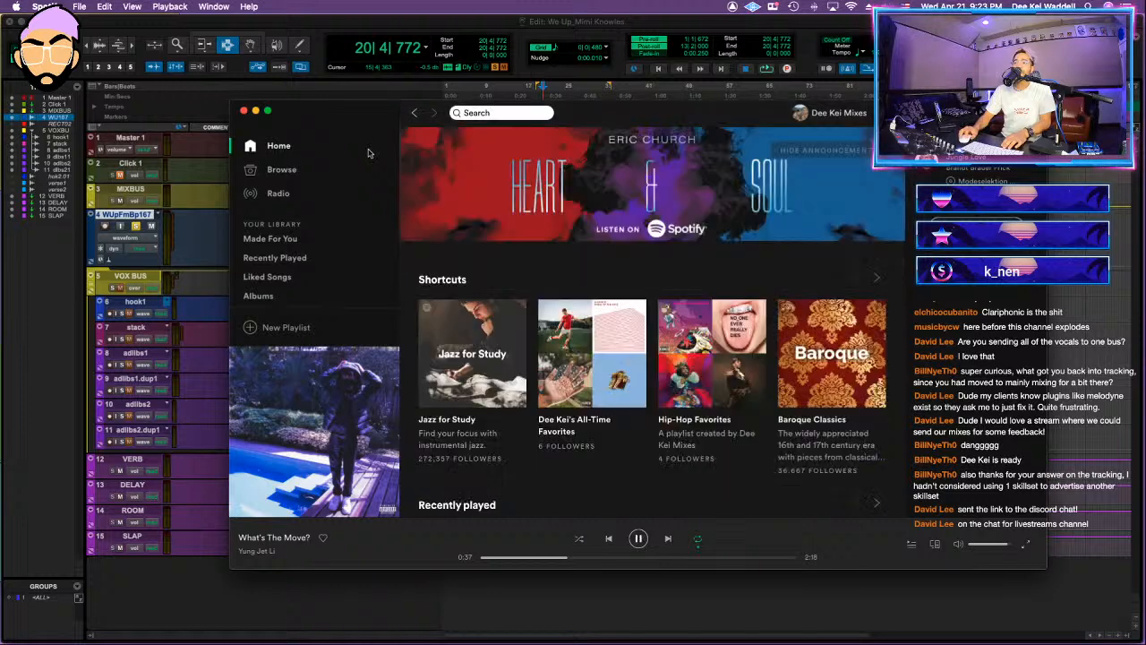
click(434, 112)
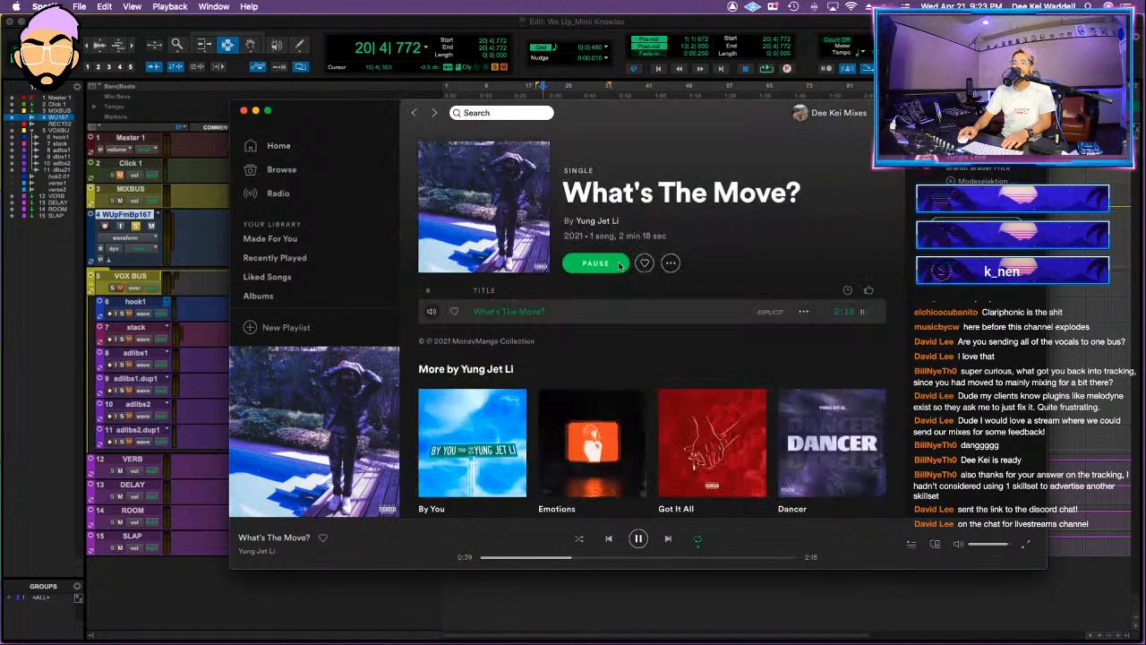
key(space)
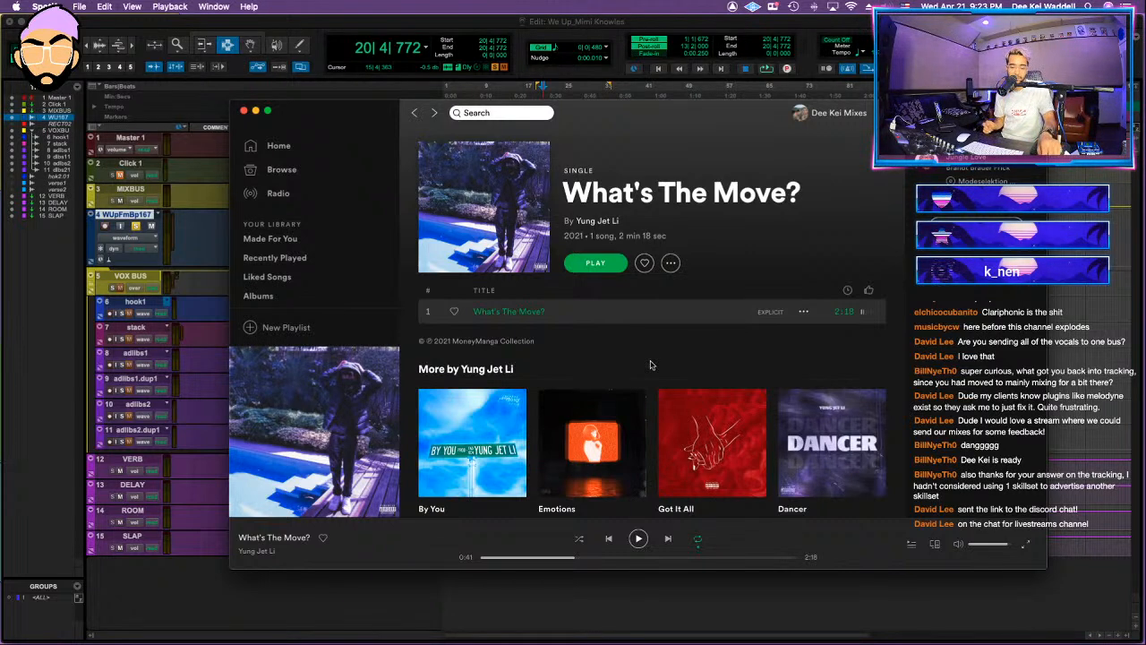
key(space)
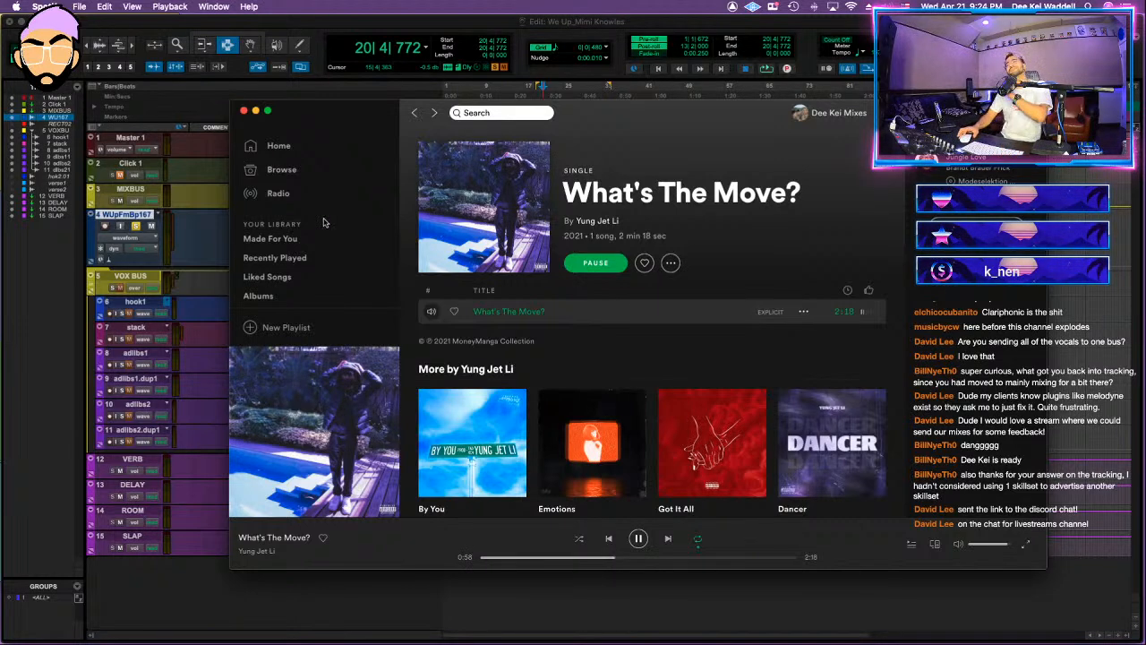
Step: Follow Yung Jet Li from the artist page and return to the What's The Move? single
click(594, 223)
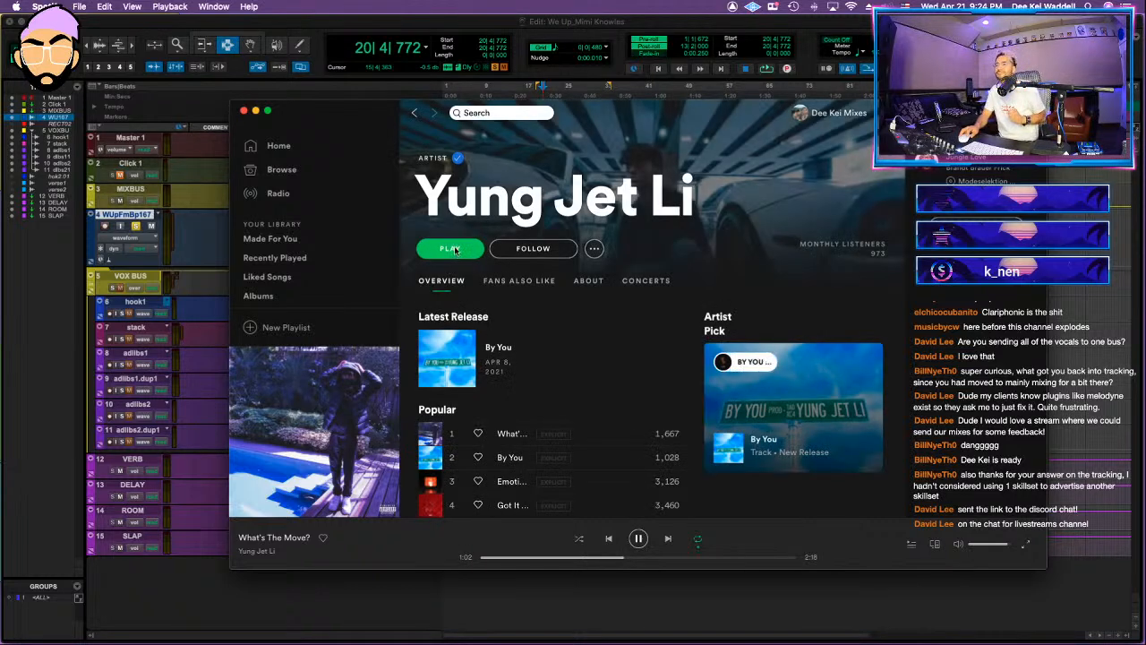
click(533, 248)
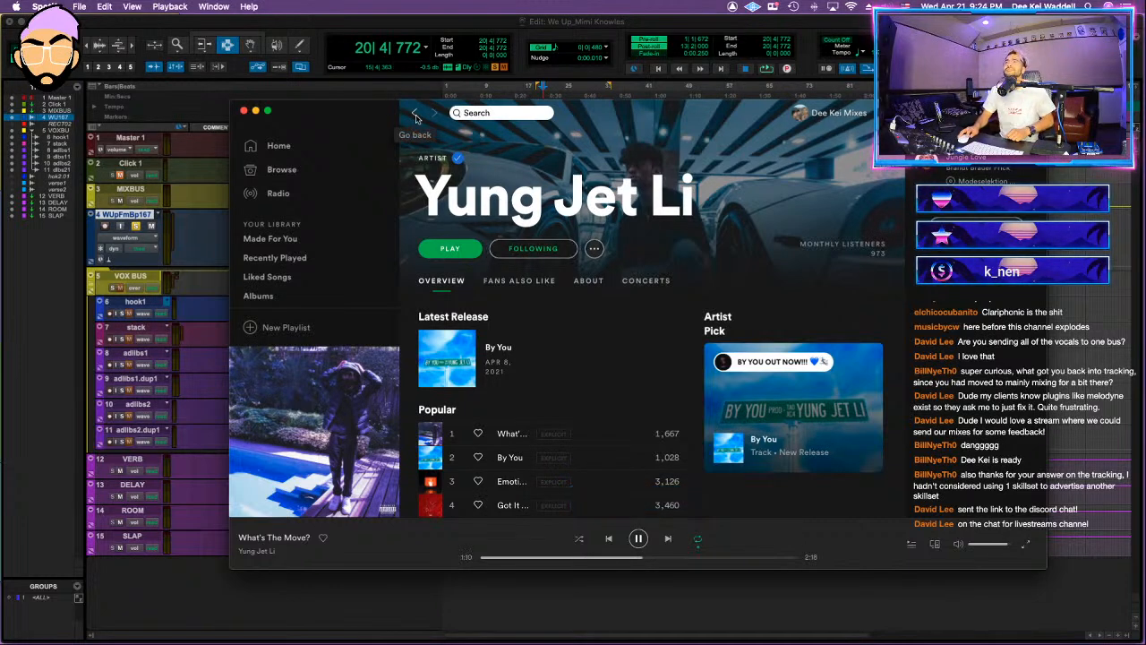
click(415, 115)
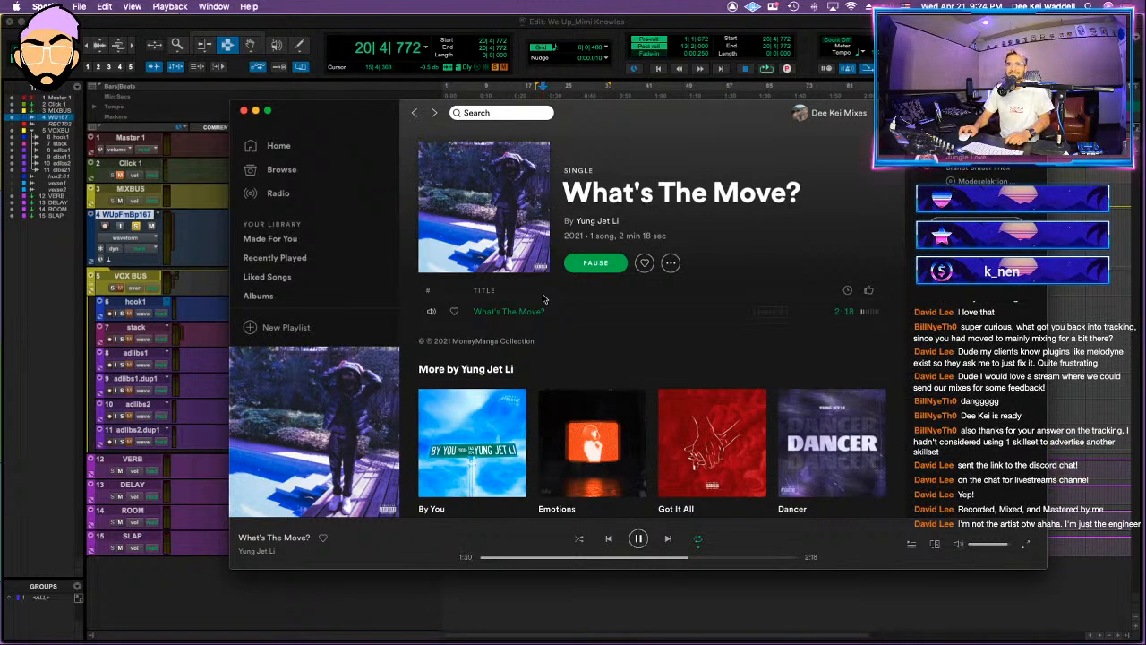
Step: Pause the song and look over Yung Jet Li's artist page and the What's The Move? single page
click(638, 538)
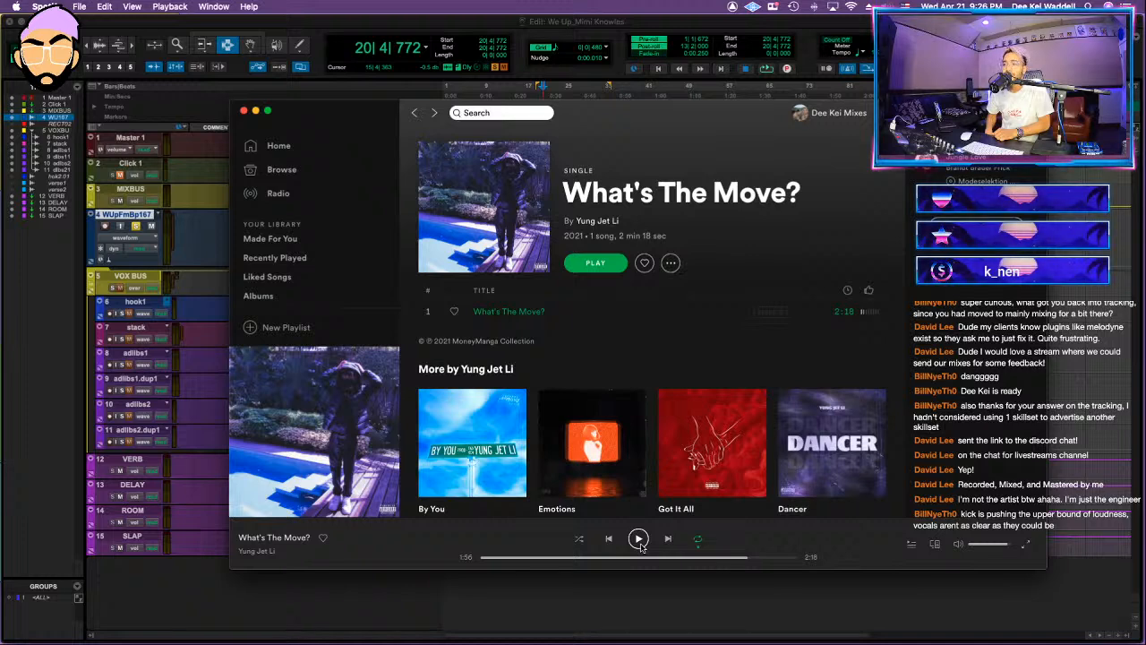
click(608, 224)
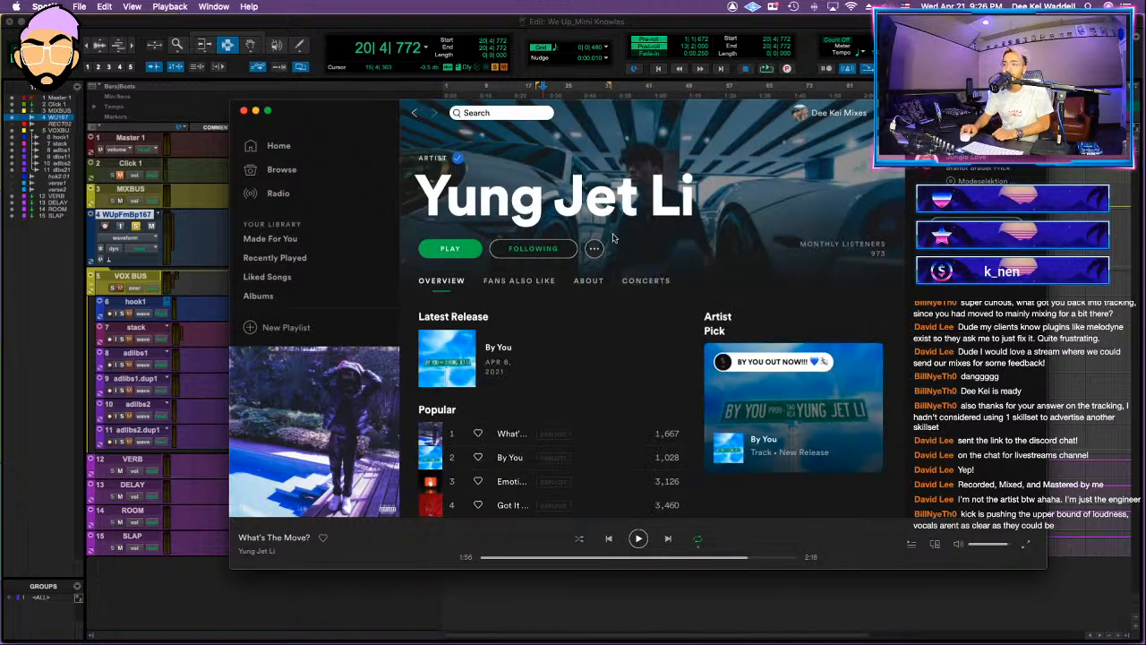
scroll(672, 303, down, 10)
scroll(673, 303, up, 10)
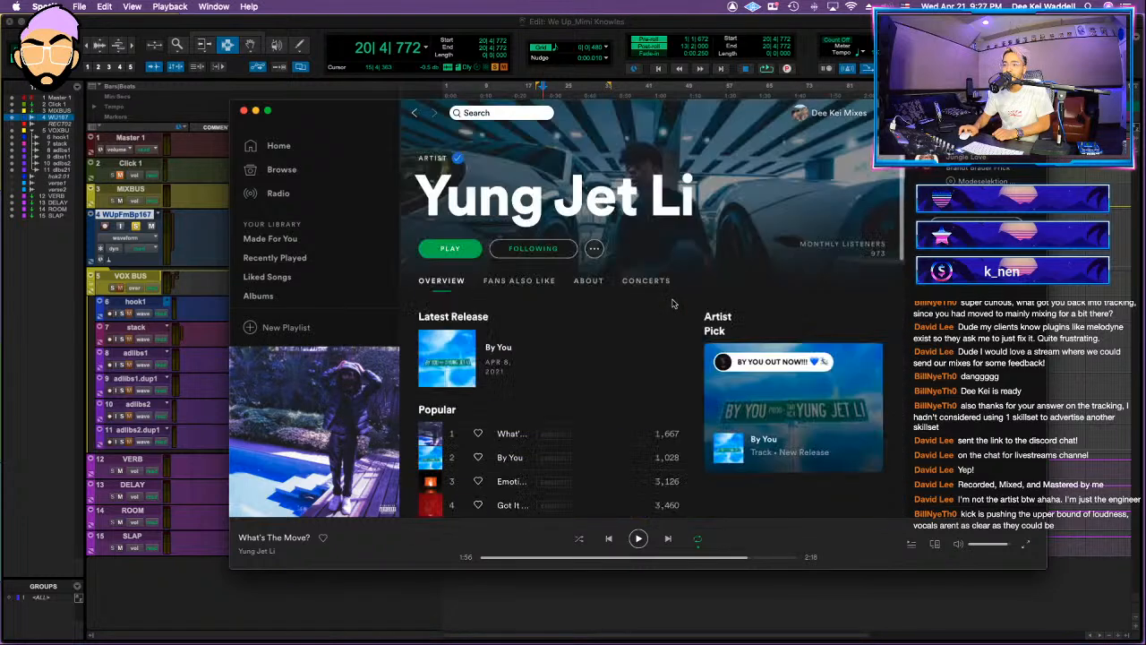
click(415, 113)
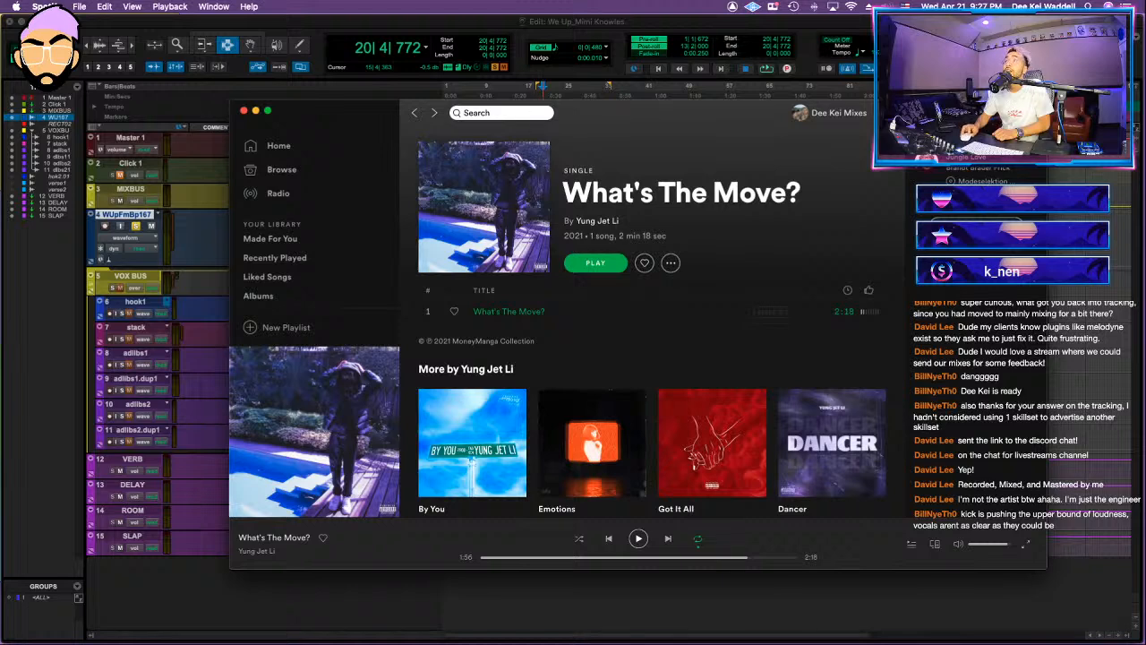
scroll(391, 281, down, 5)
scroll(409, 282, down, 6)
scroll(350, 289, up, 10)
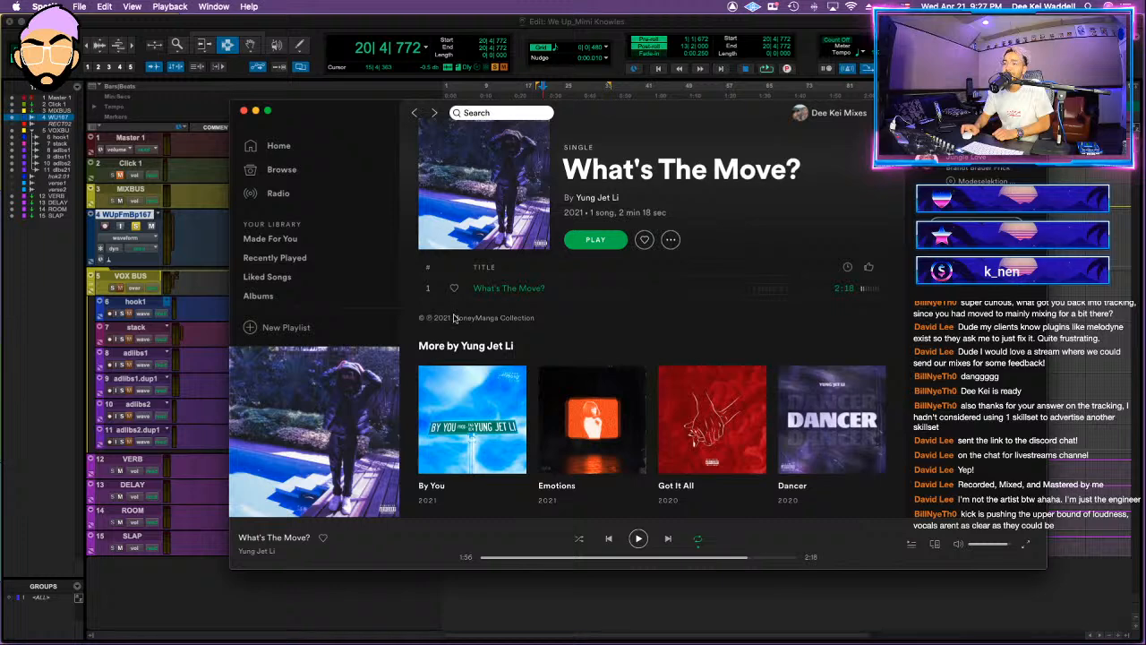
scroll(448, 317, up, 1)
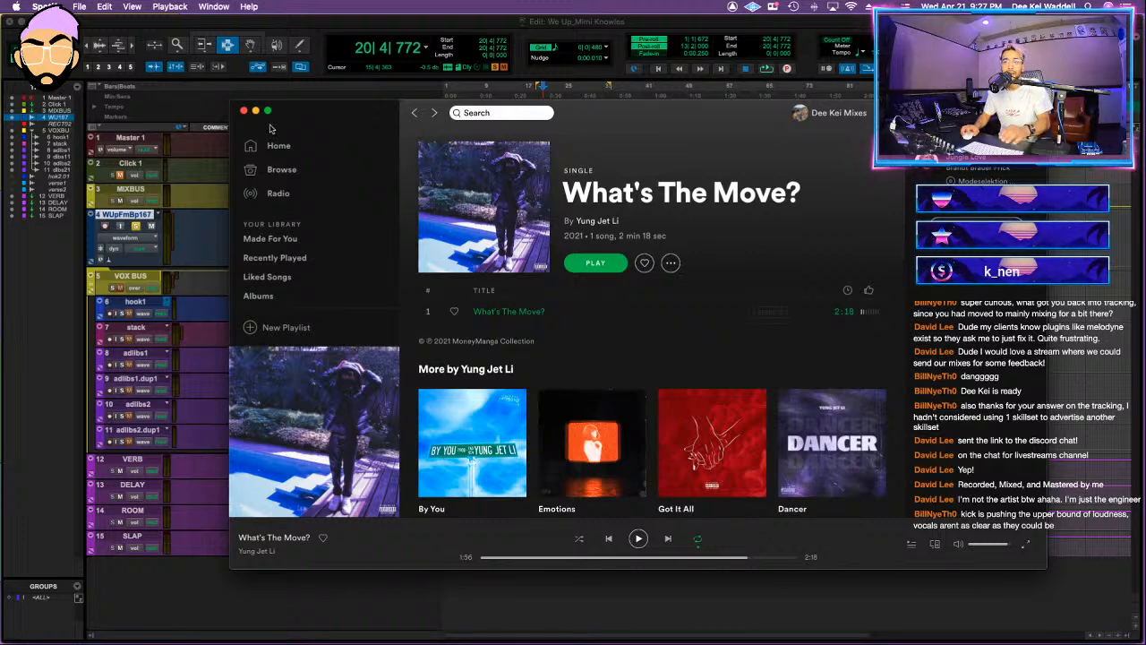
Step: Close the Spotify window and return to the We Up session in Pro Tools
click(242, 110)
click(564, 235)
click(546, 224)
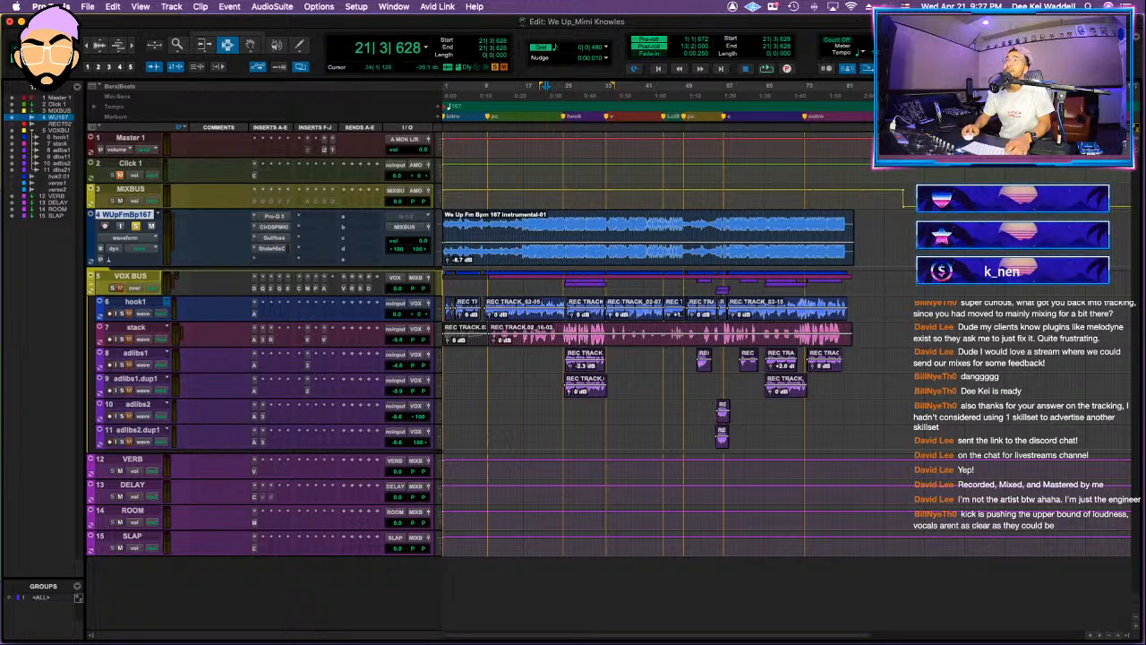
key(super+Tab)
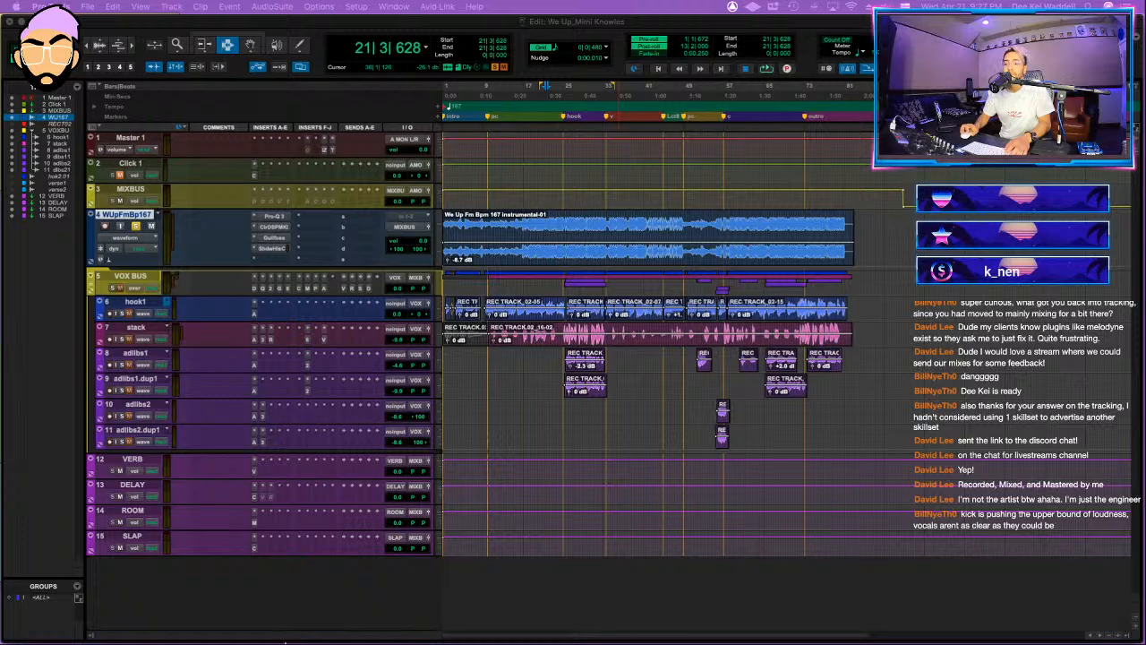
click(302, 610)
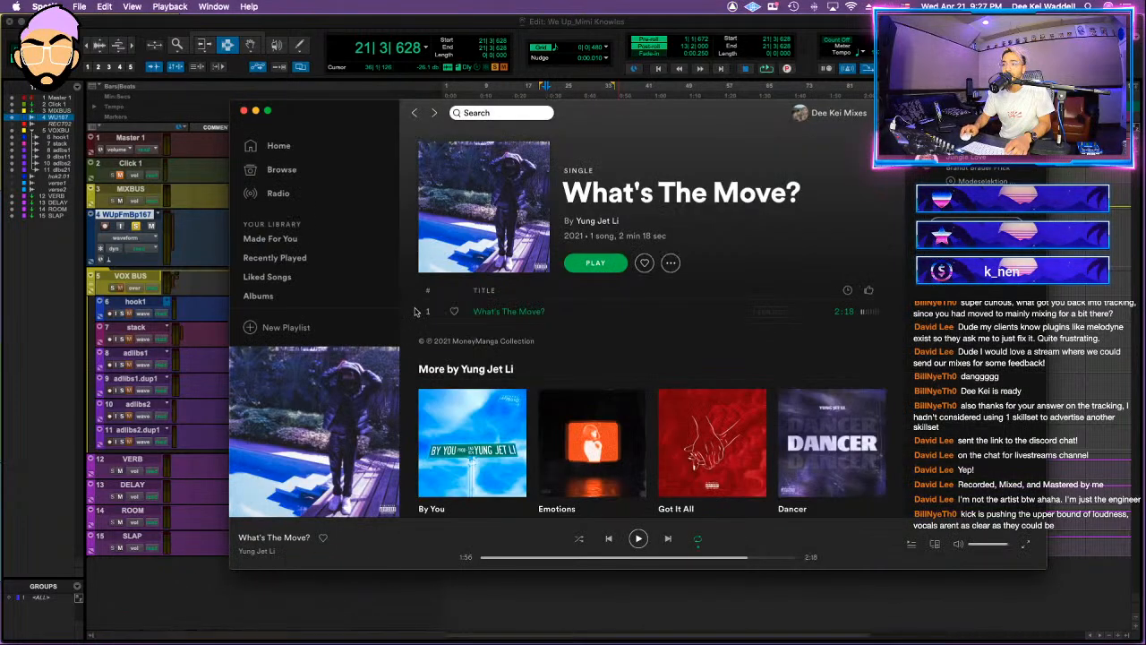
key(super+Tab)
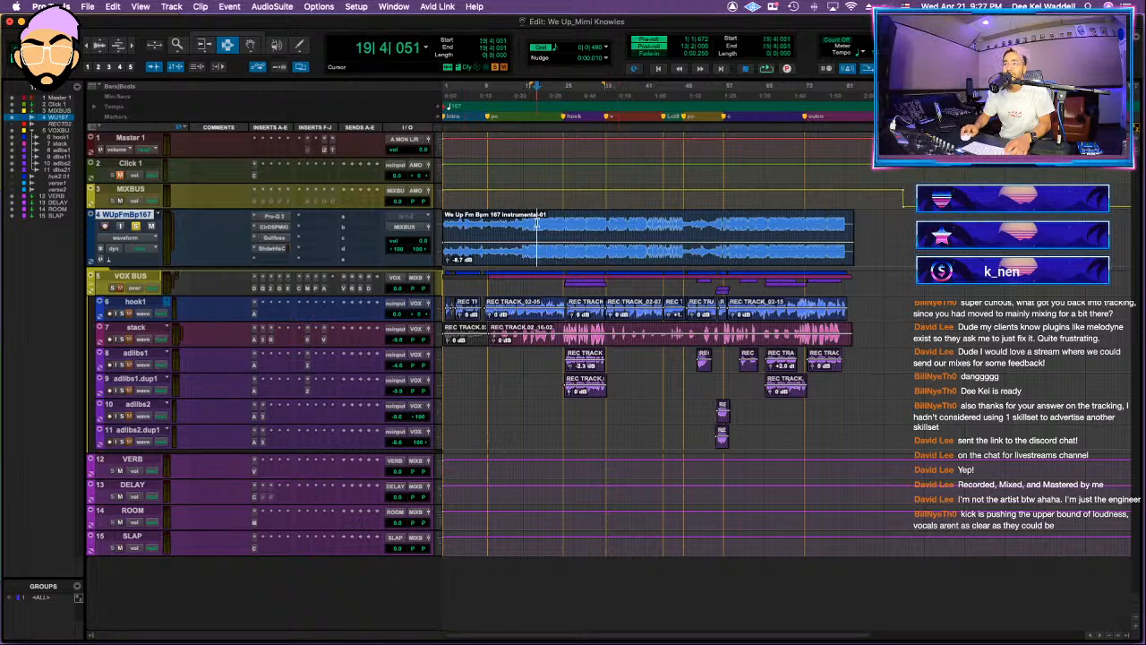
Step: Audition the soloed instrumental from about bar 13 and from about bar 21
click(549, 221)
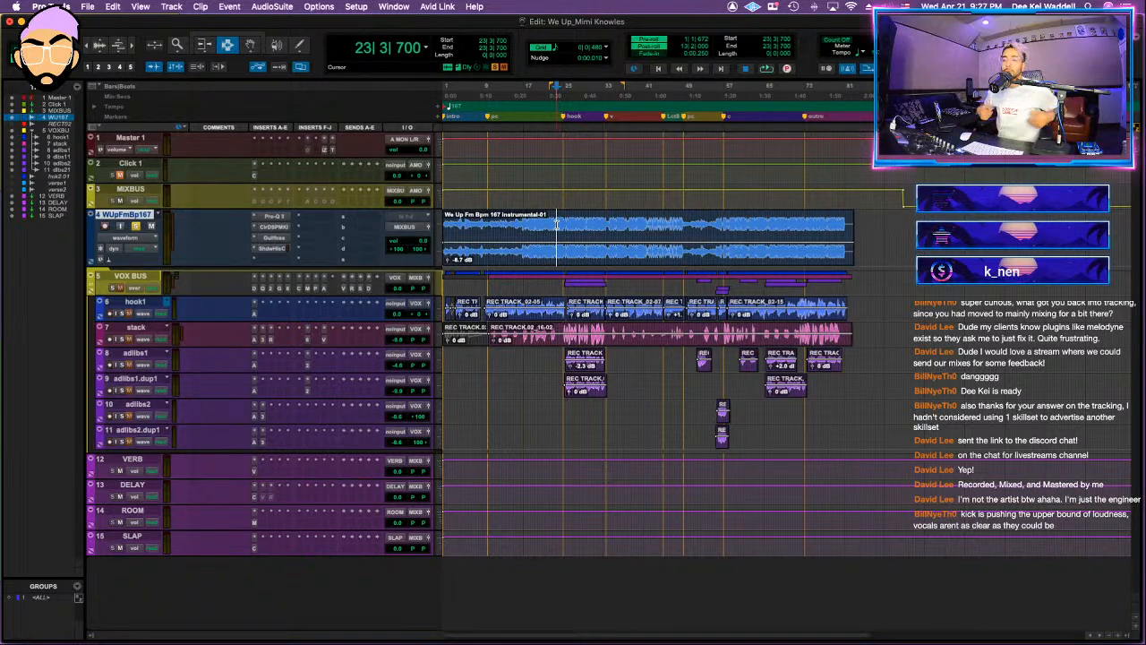
click(550, 224)
click(537, 222)
click(548, 223)
click(532, 224)
click(530, 224)
click(505, 225)
key(space)
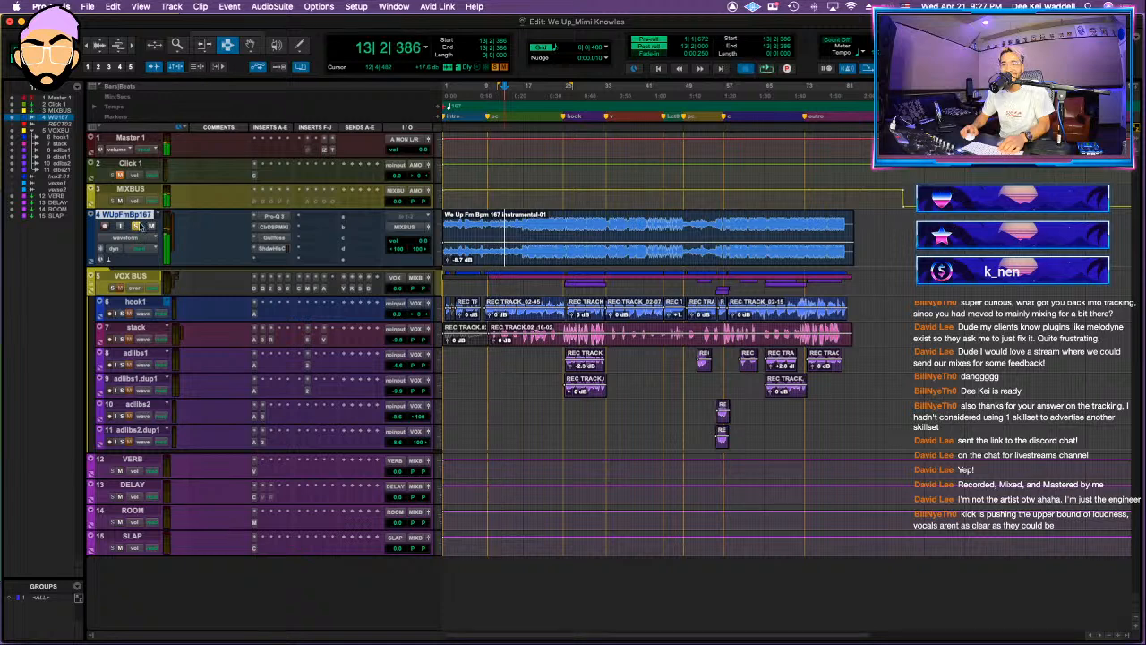
key(space)
key(space)
click(545, 222)
key(space)
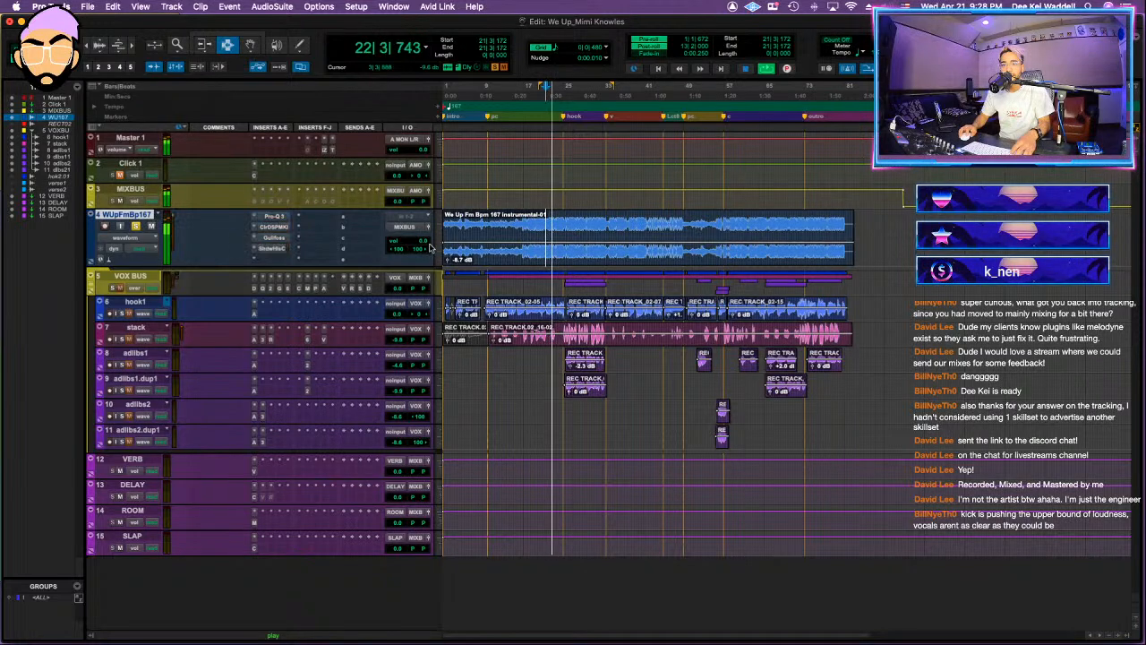
Step: Play the instrumental unsoloed together with the vocals and lower the instrumental track's volume to -2.0 dB
key(space)
key(space)
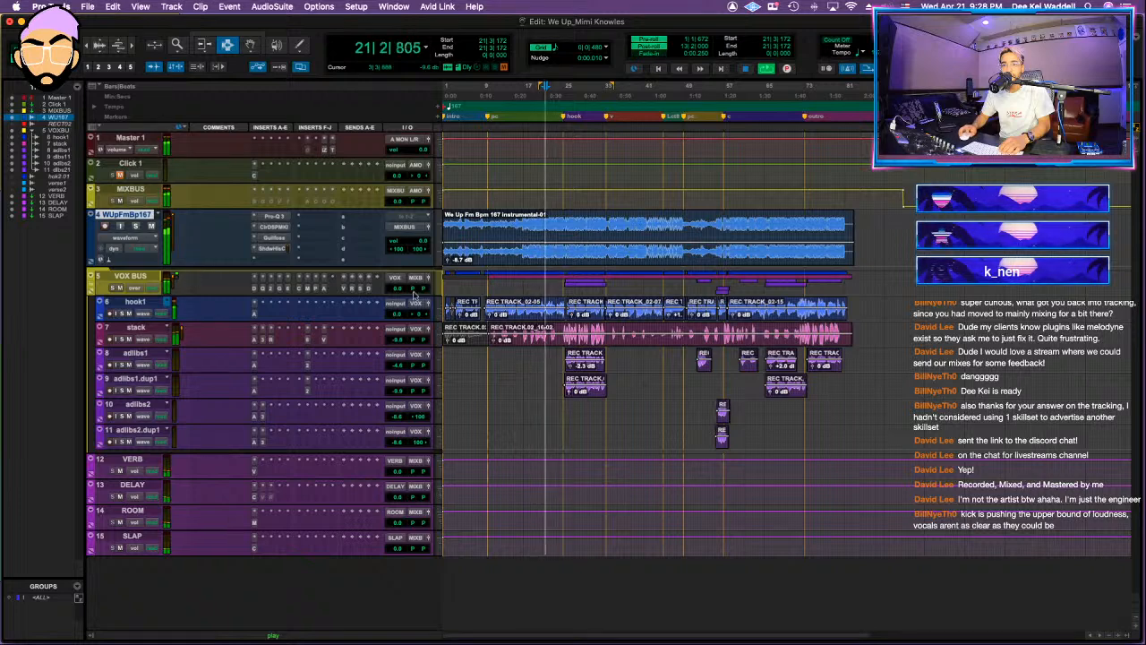
drag(418, 241, 419, 247)
Step: Solo the VOX BUS track and play the vocals from about bar 11
click(113, 288)
key(space)
click(496, 276)
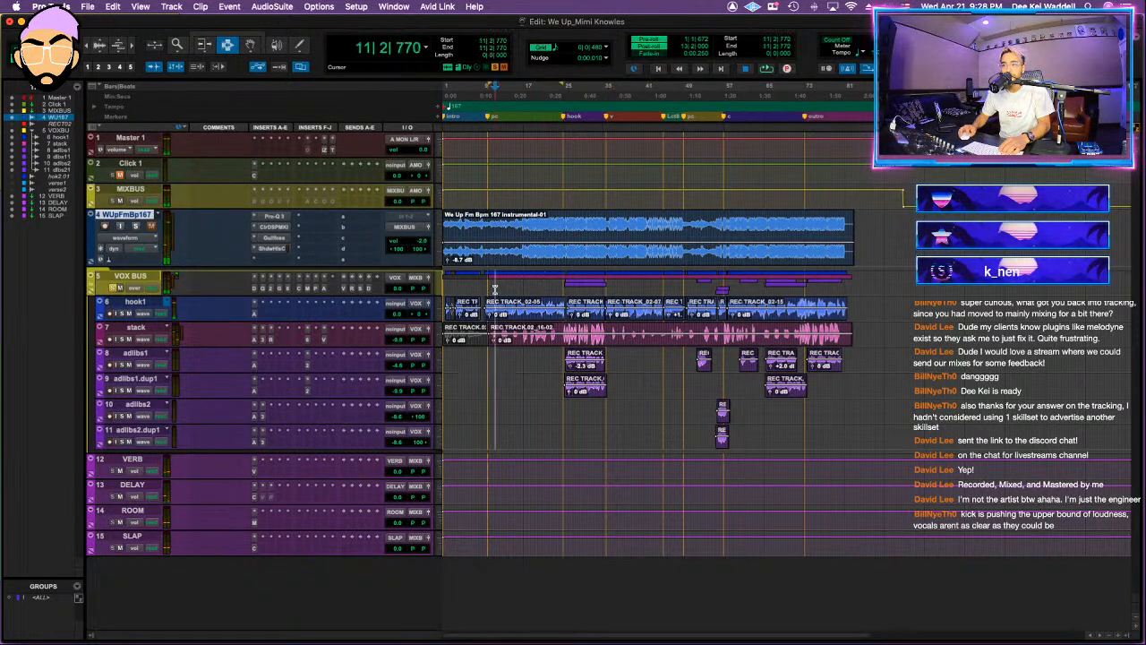
key(space)
Step: In the VOX BUS Pro-Q 3, add bell cuts at about 200 Hz and 7 kHz and nudge the low-mid cut slightly lower
click(275, 288)
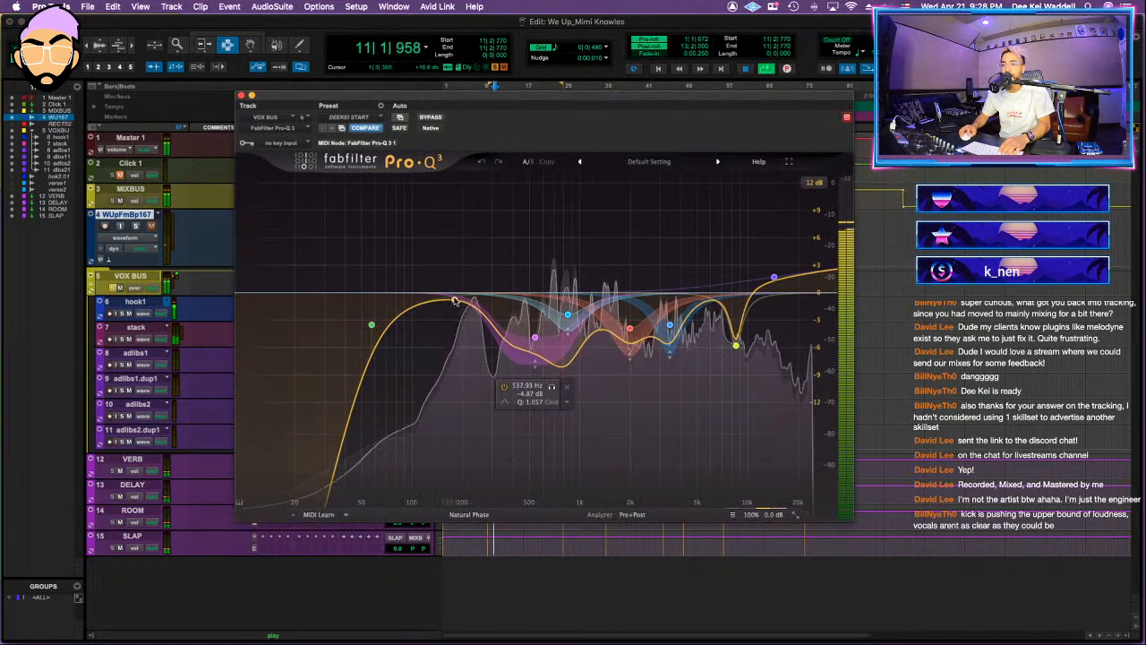
drag(458, 242, 460, 318)
drag(460, 436, 456, 442)
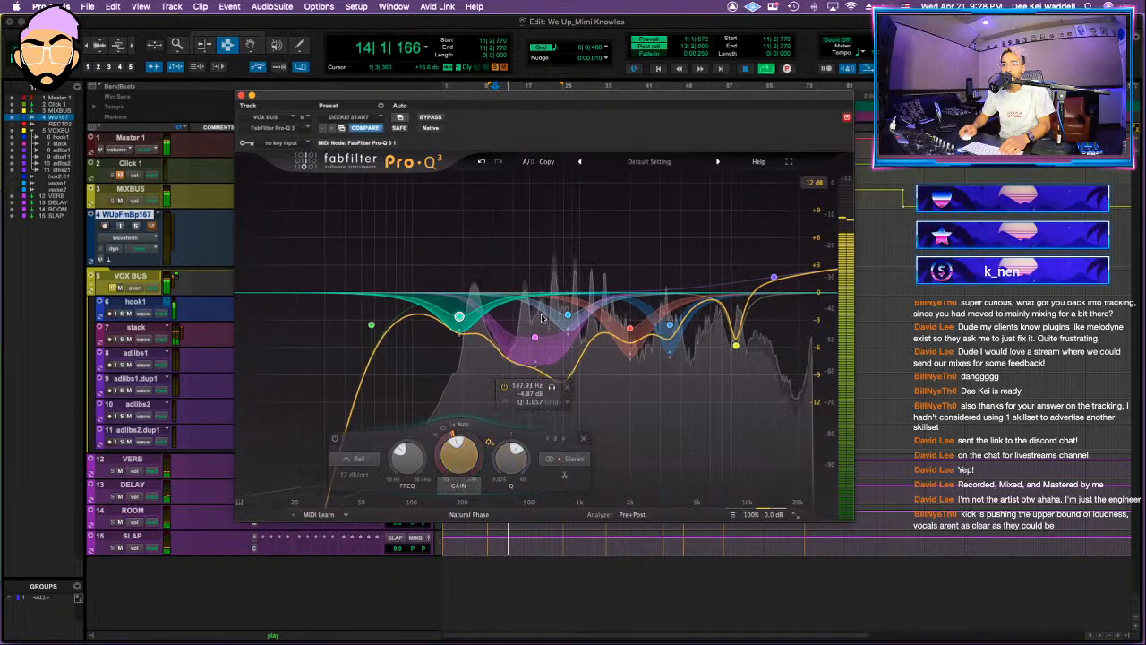
mouse_move(533, 338)
mouse_down()
mouse_move(535, 305)
mouse_move(530, 320)
mouse_move(519, 311)
mouse_move(531, 337)
mouse_up()
drag(722, 301, 720, 337)
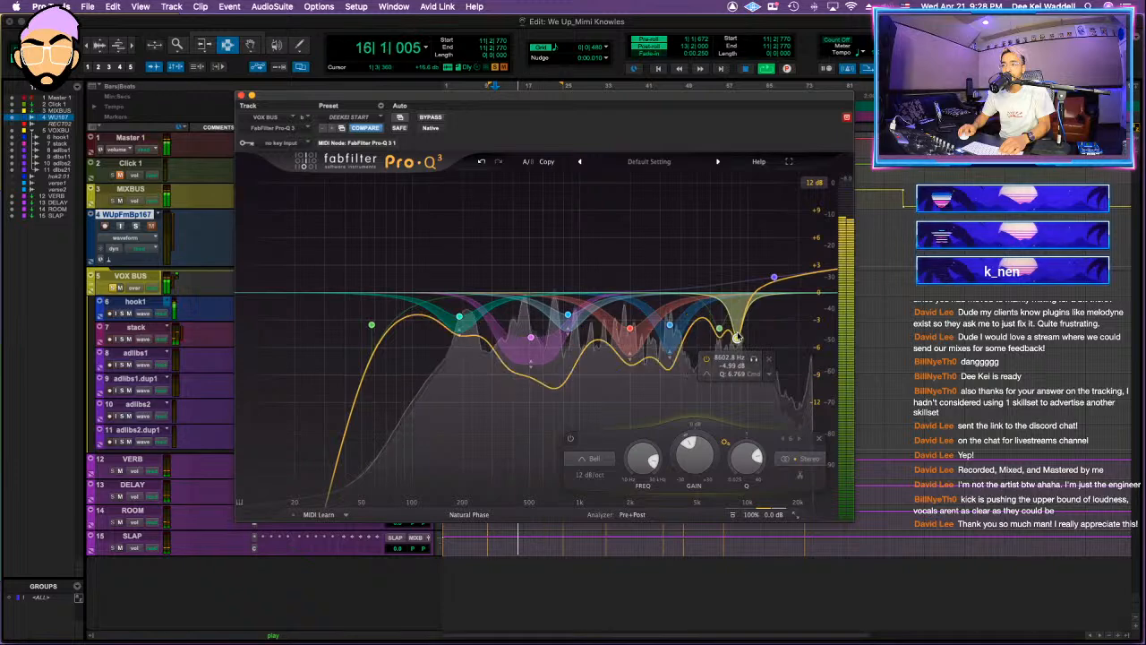
Step: Make the mid-band cuts in the VOX BUS Pro-Q 3 shallower, with the 843.79 Hz band at -1.47 dB, and close the EQ
drag(669, 324, 566, 308)
click(629, 326)
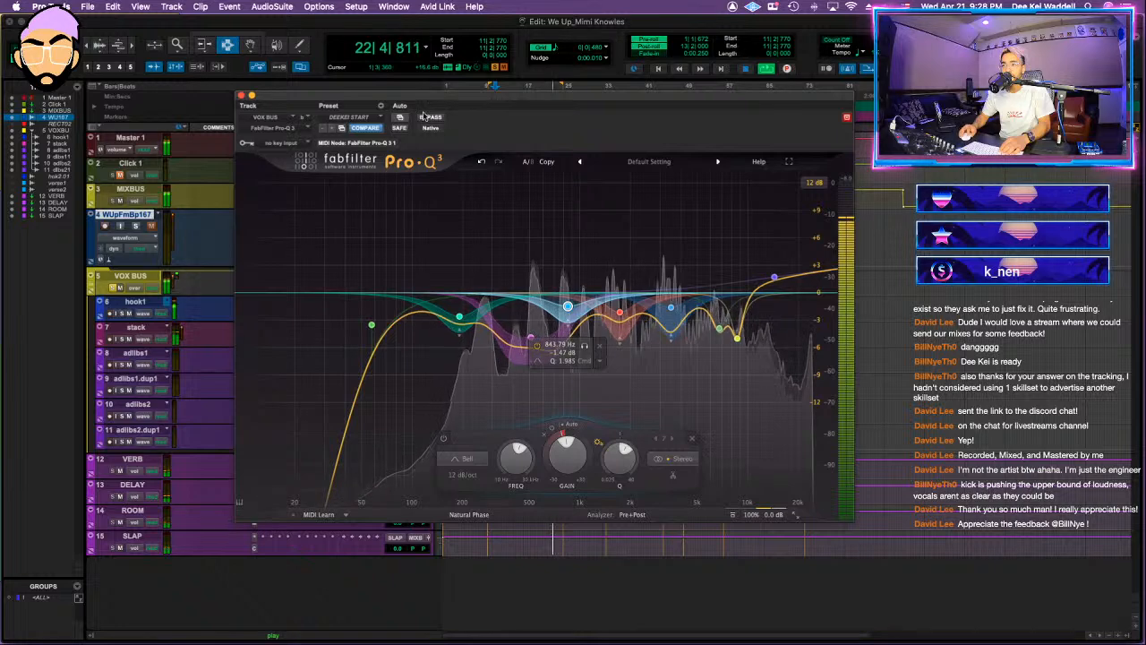
click(242, 96)
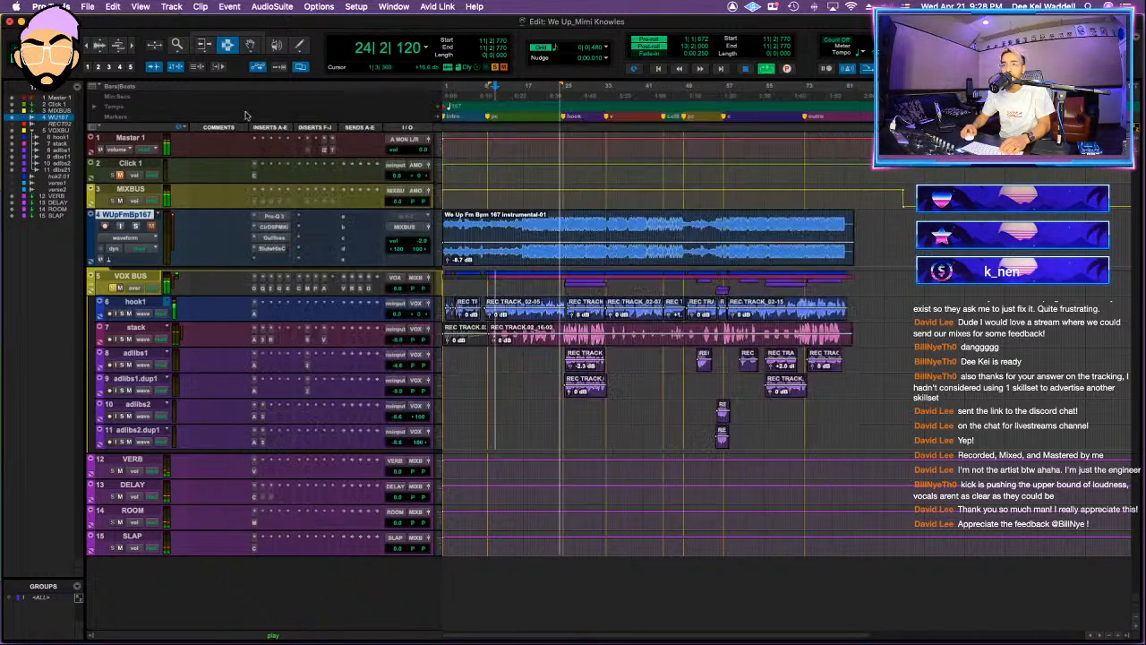
Step: Play the soloed vocals from about bar 19 and open the Gullfoss insert on VOX BUS
key(space)
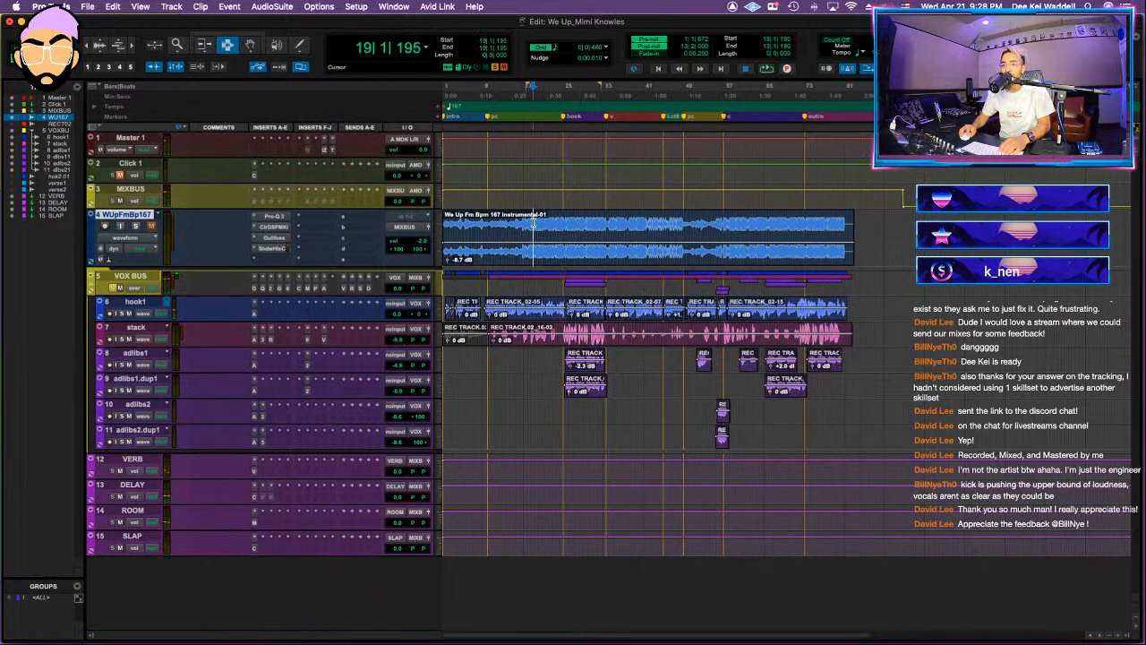
key(space)
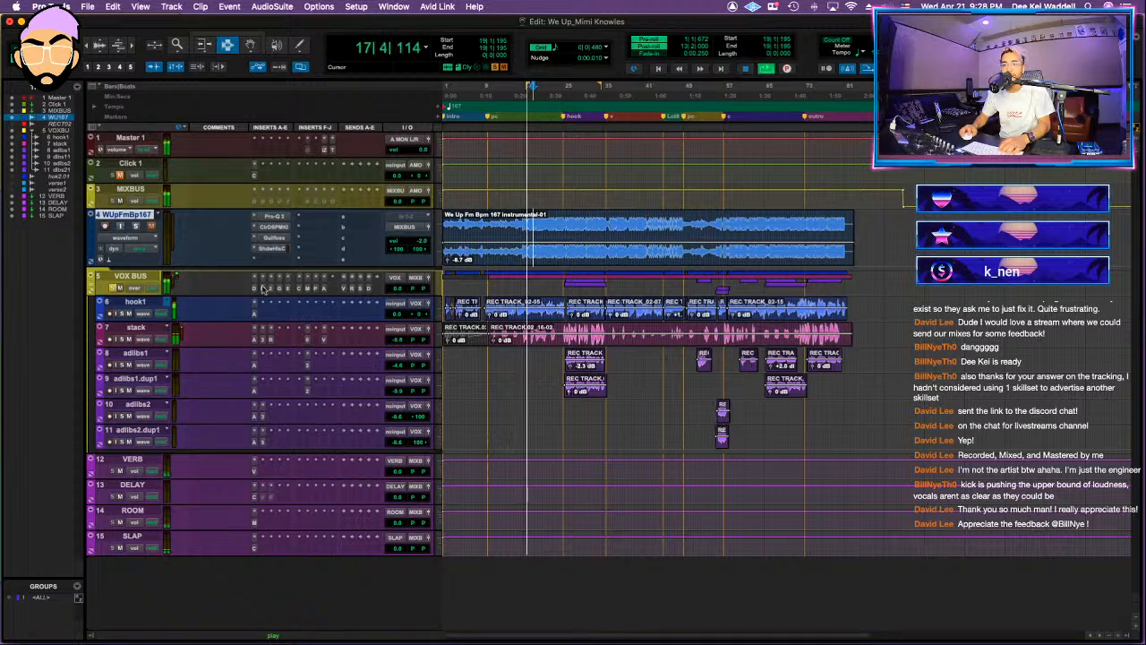
click(279, 290)
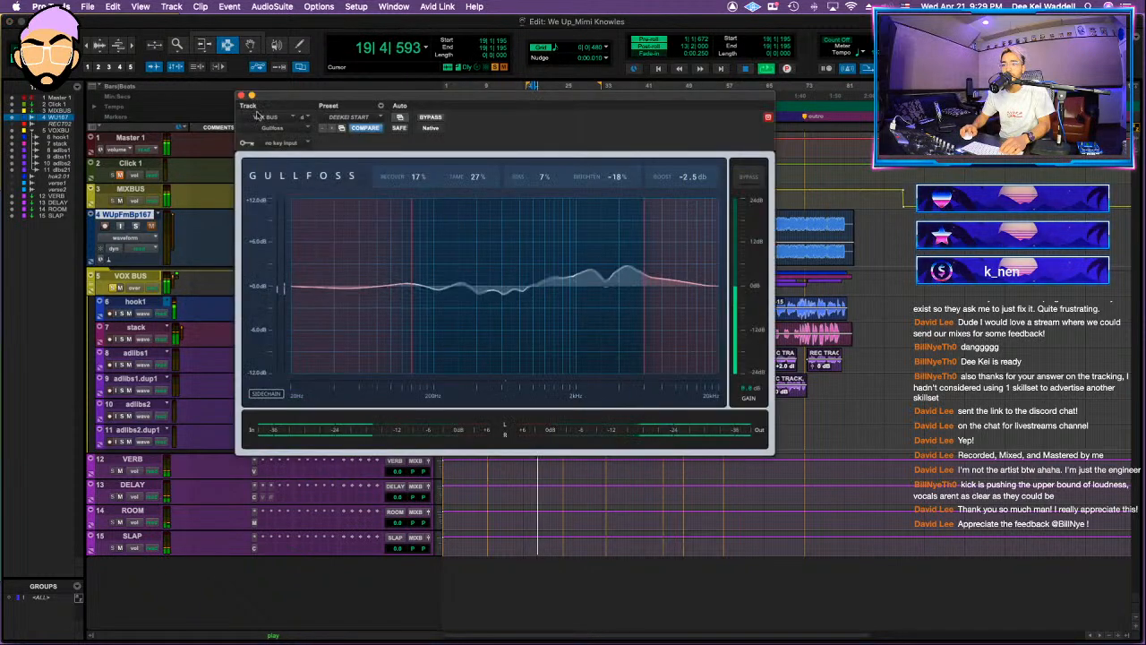
Step: Close Gullfoss, open the C6 on VOX BUS, reset the boosted gain of band 1 to 0, and close it
drag(291, 103, 378, 140)
click(279, 290)
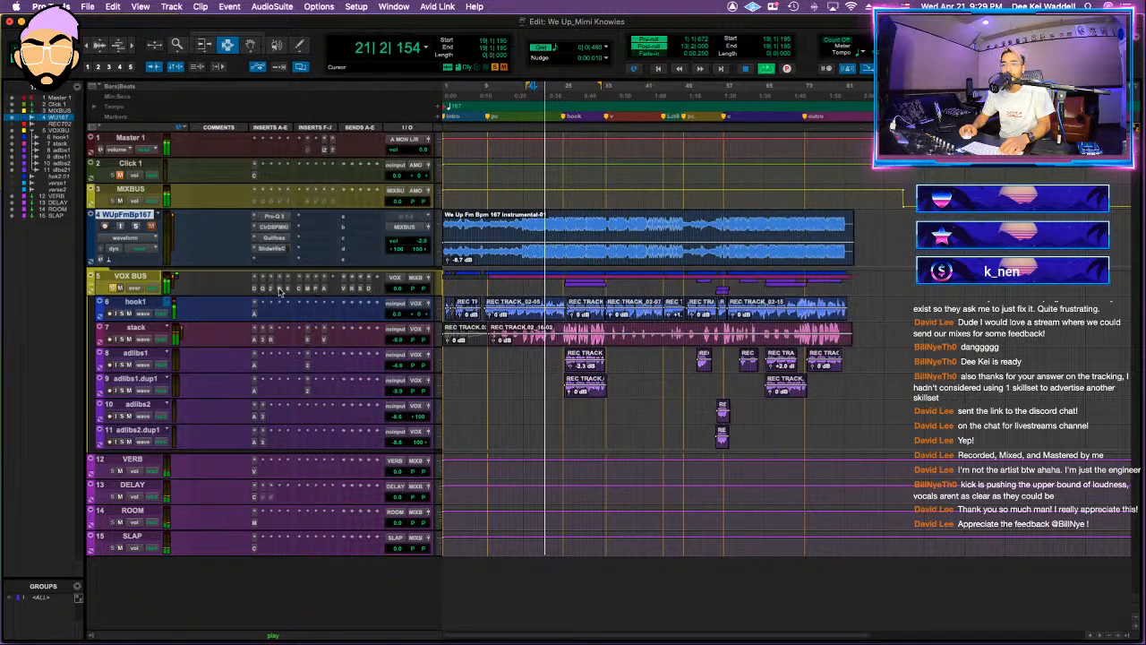
click(288, 289)
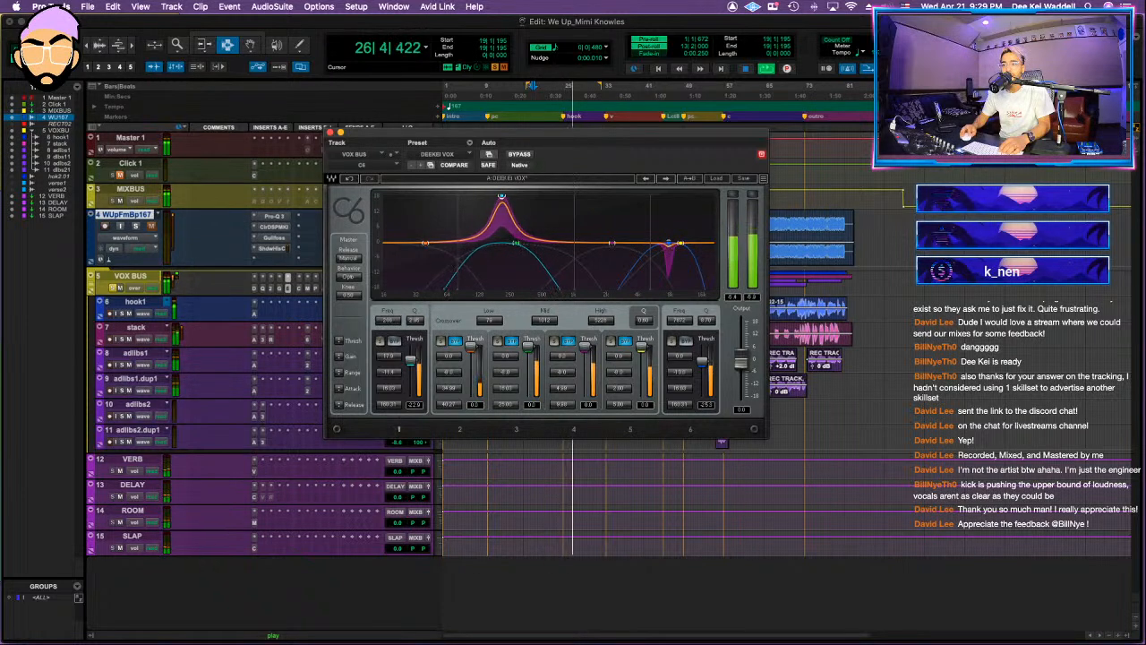
drag(494, 195, 503, 245)
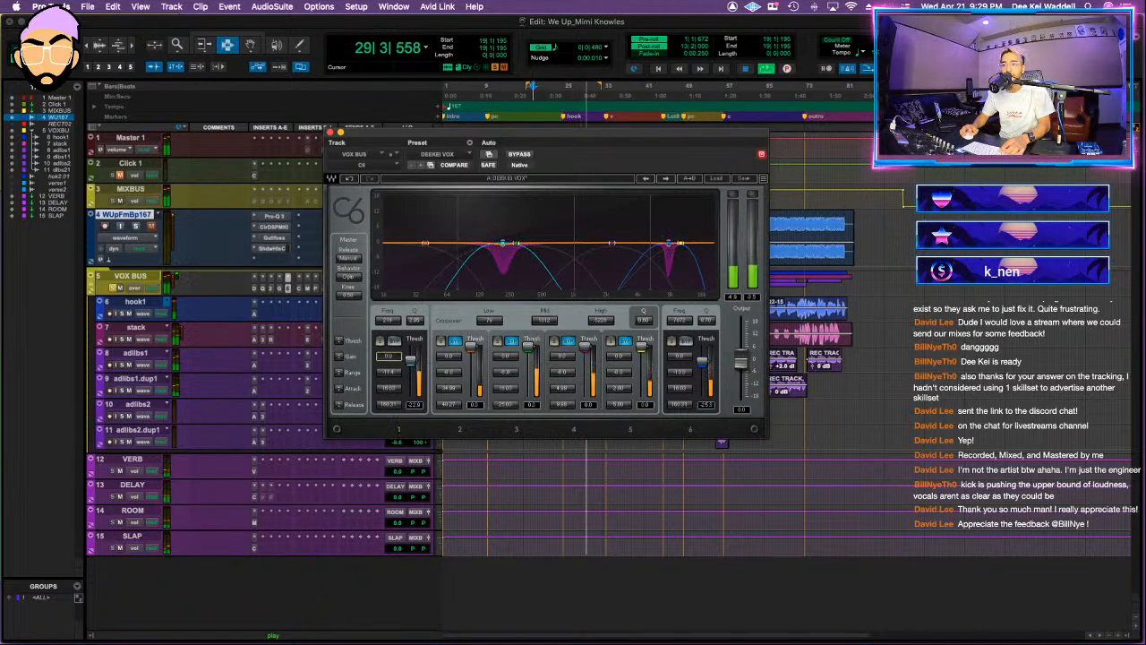
click(330, 132)
Step: Unsolo VOX BUS, replay the full mix from bar 19, and raise the stack track's volume to -7.8 dB
click(155, 273)
key(space)
key(space)
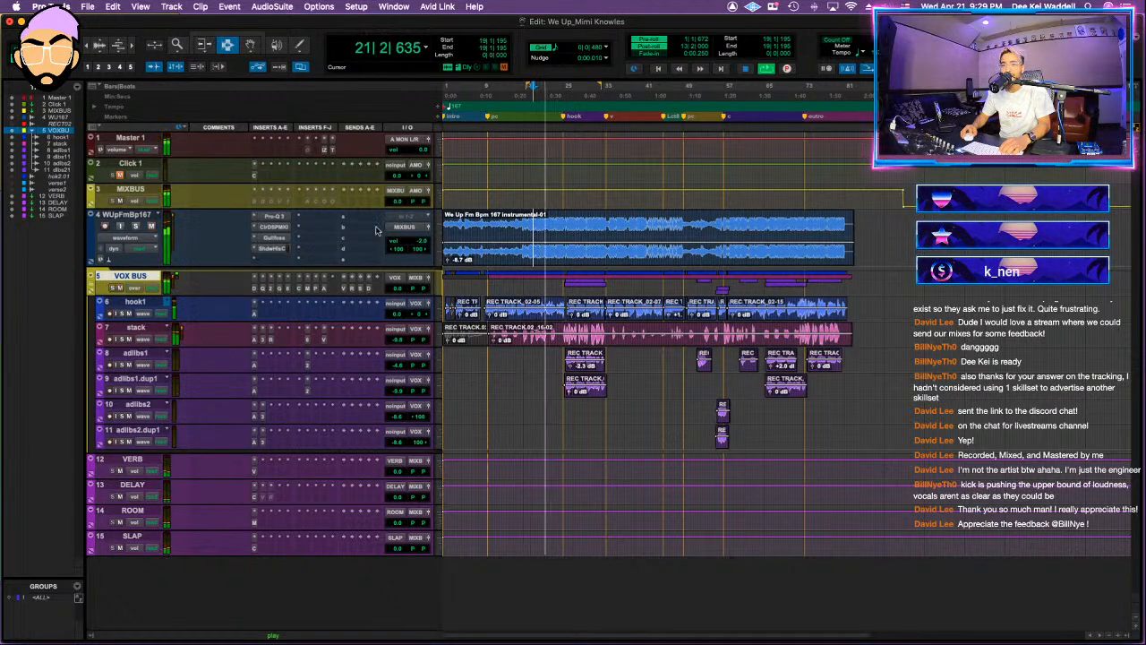
drag(399, 342, 400, 339)
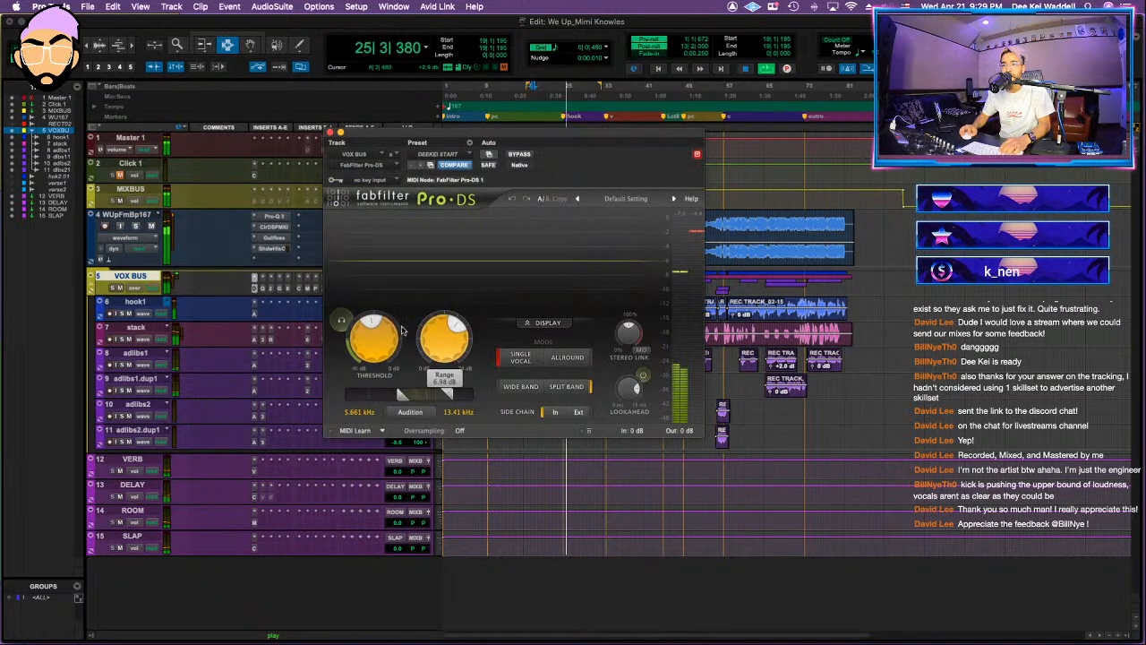
Step: In the VOX BUS Pro-DS, adjust the threshold and range, narrow the detection band to 5.996–12.76 kHz, and close it
drag(383, 324, 385, 325)
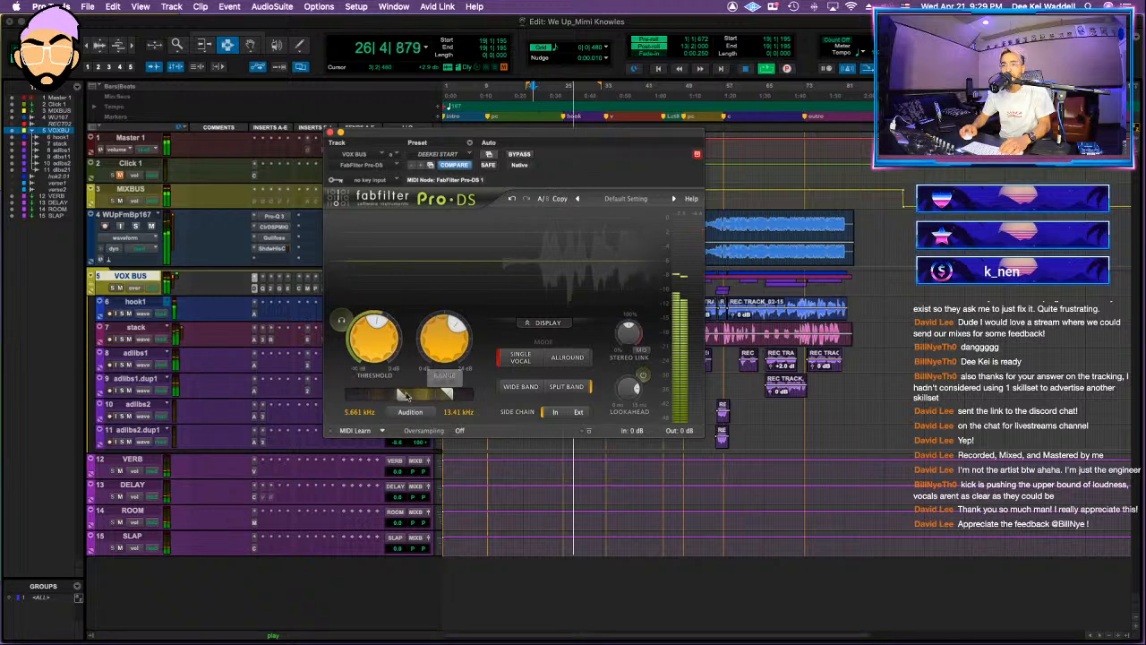
drag(457, 330, 460, 333)
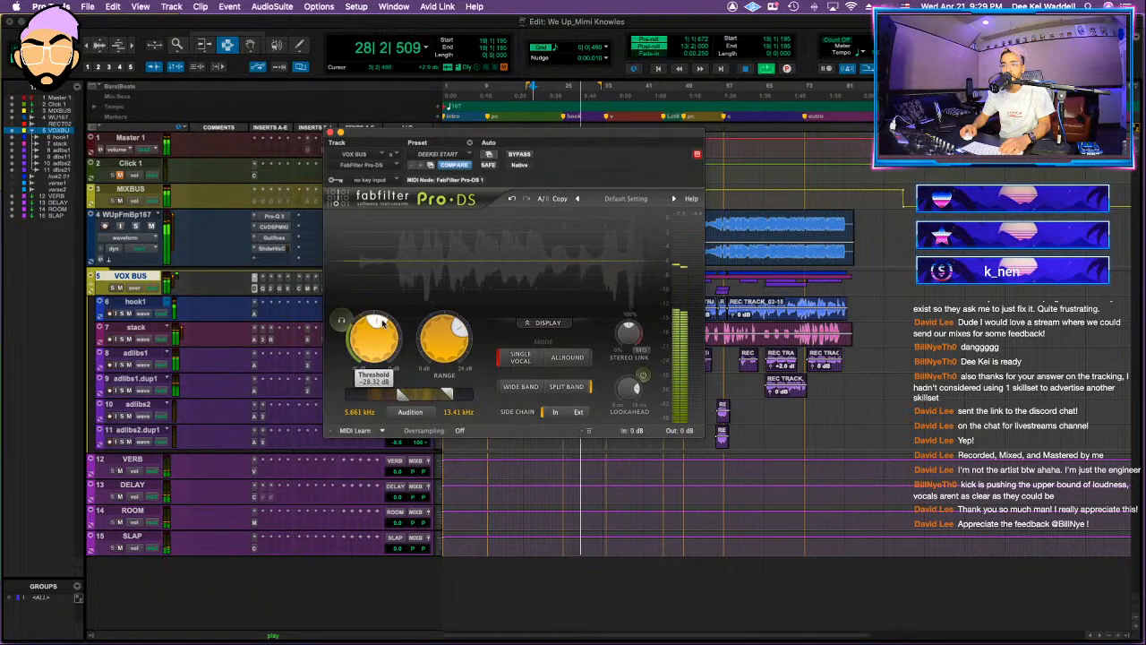
drag(403, 397, 420, 395)
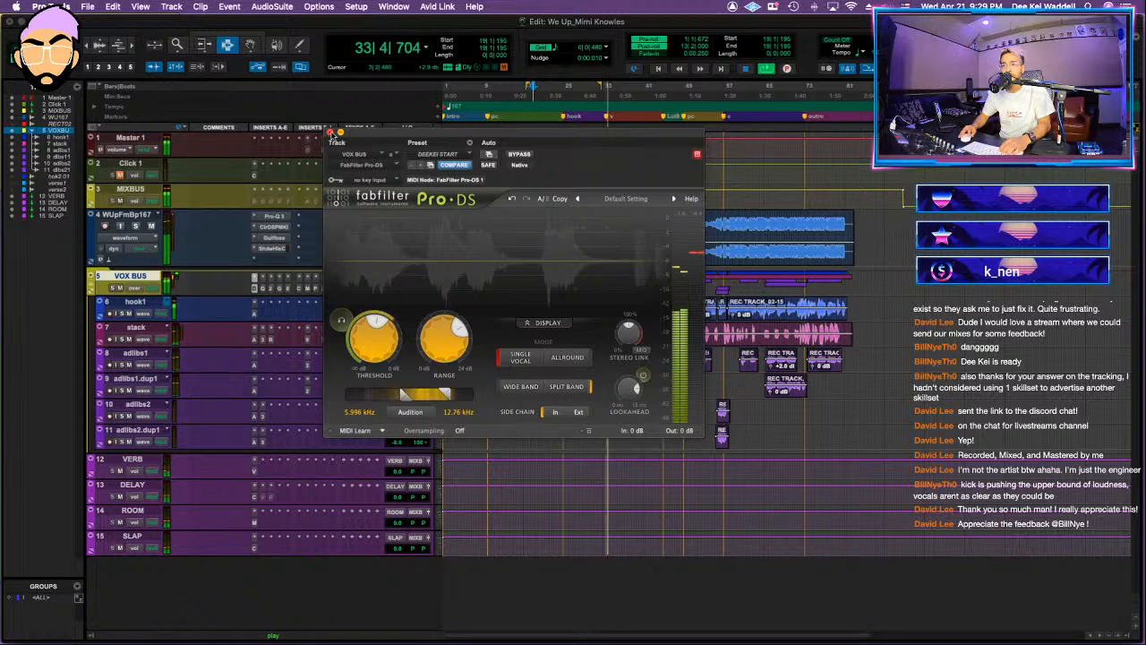
click(330, 133)
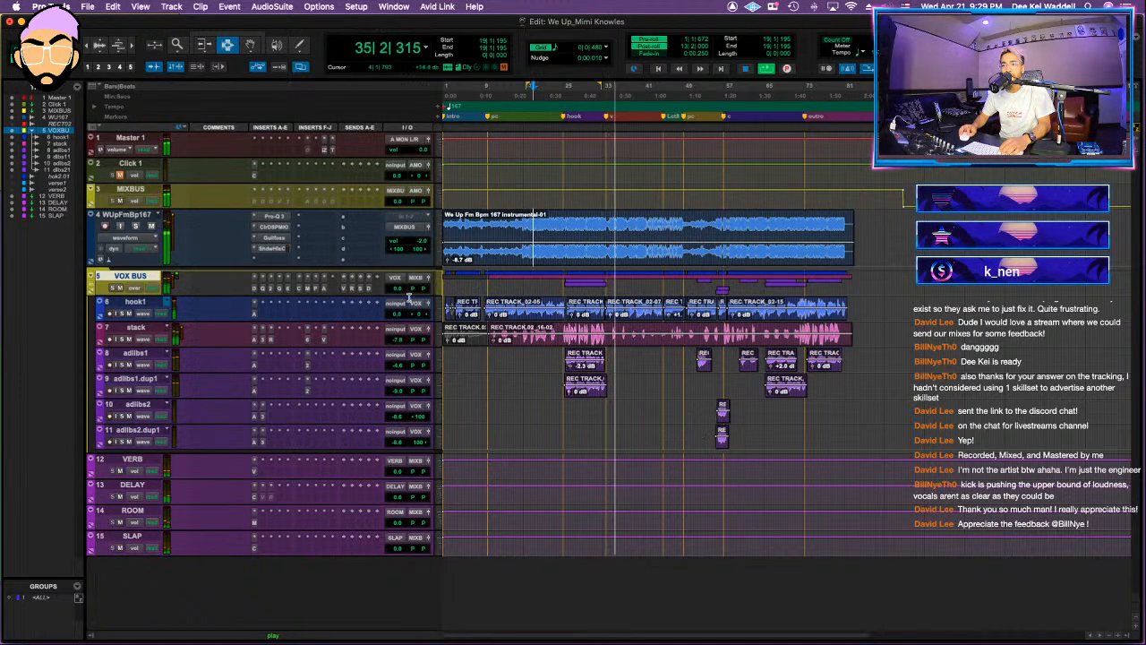
Step: Reopen the C6 on VOX BUS, adjust band 6's frequency, reset its gain to 0, and close the plug-in
click(280, 289)
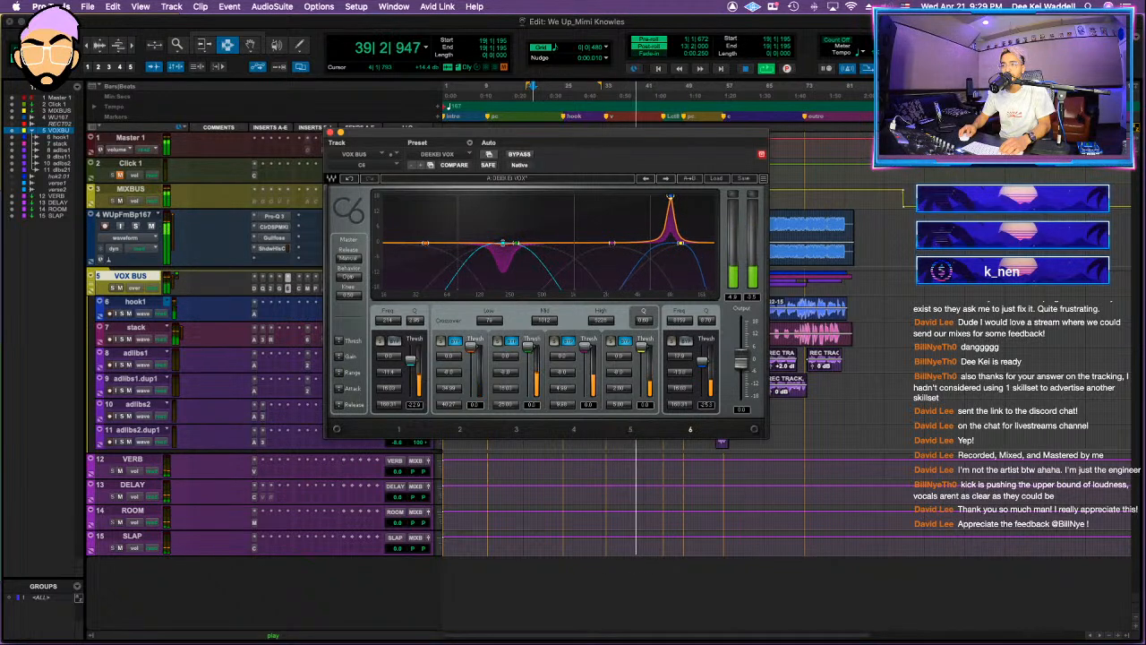
alt+click(680, 357)
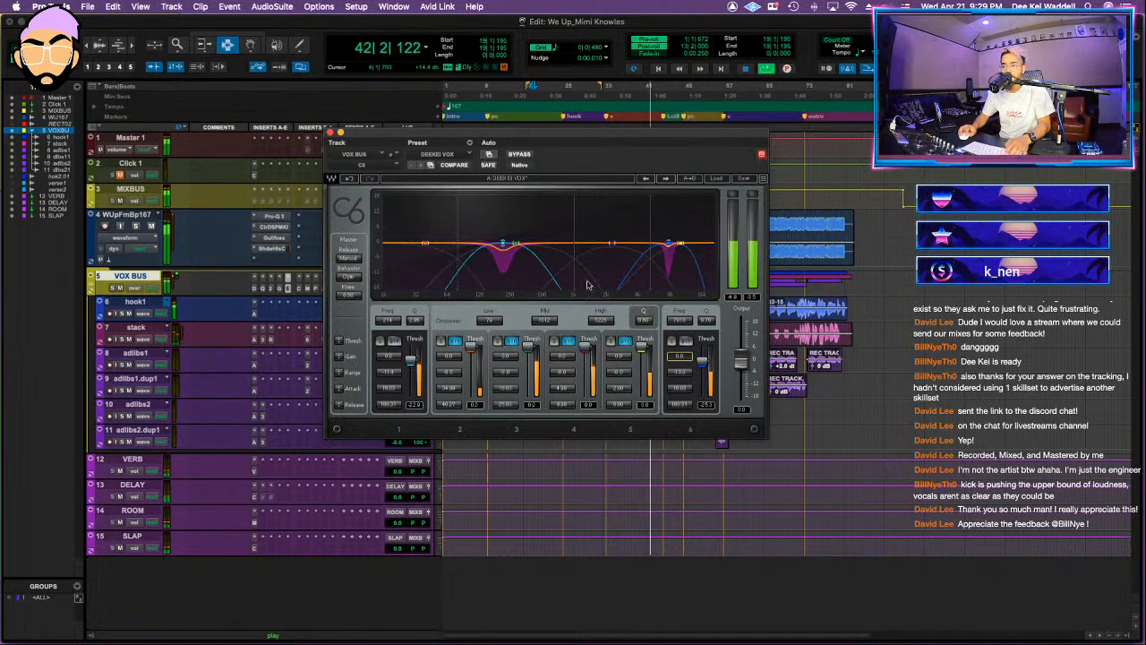
click(329, 133)
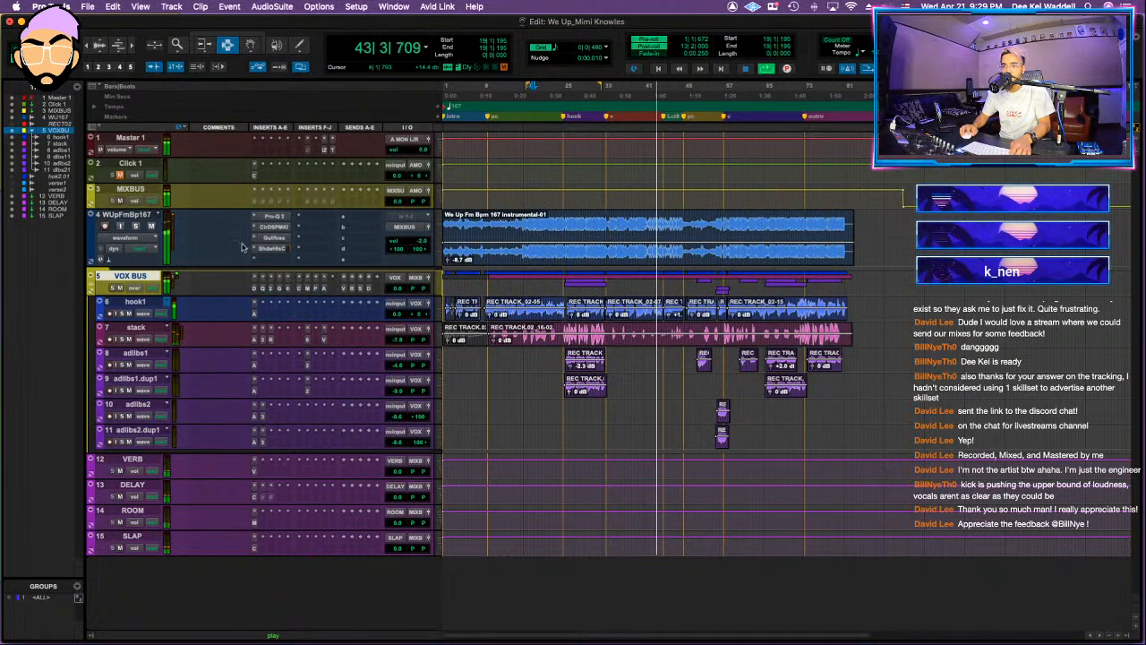
Step: Check the Black Box HG-2MS insert on MIXBUS, close it, and open the Oxford Inflator insert
click(254, 202)
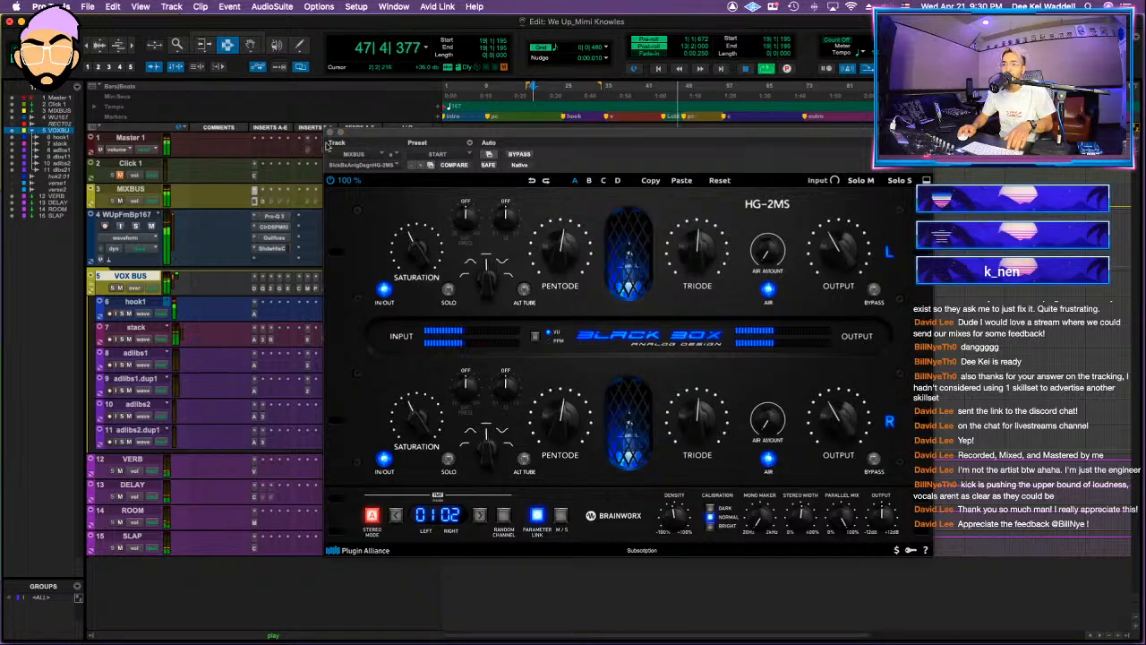
click(330, 133)
click(271, 201)
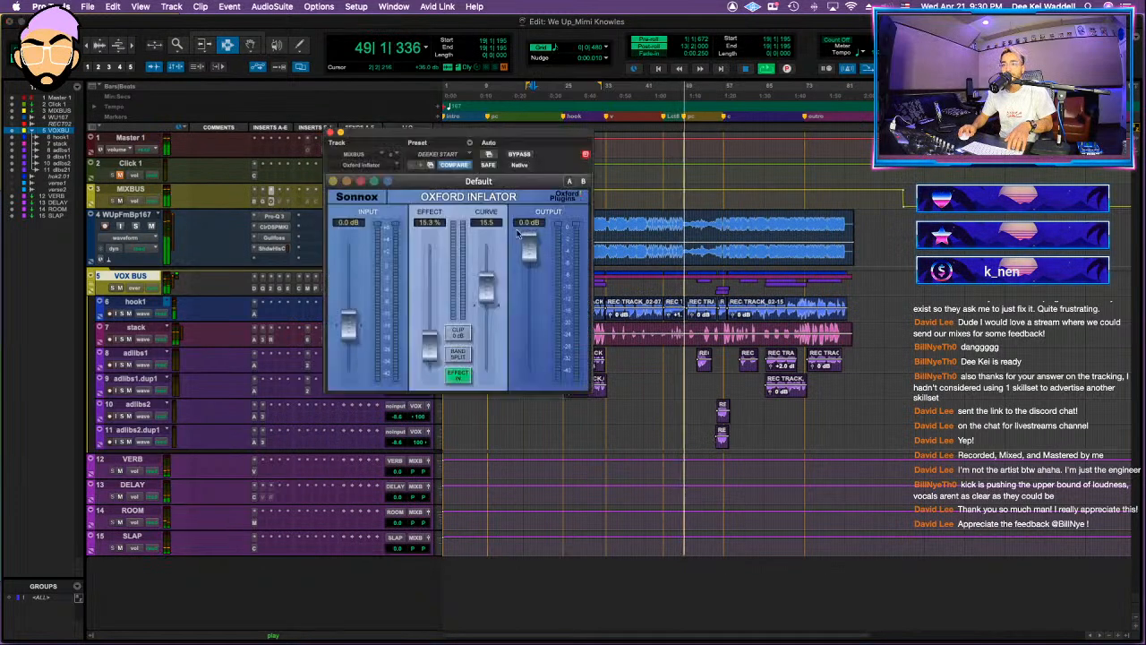
Step: Play the mix from about bar 59 and raise the instrumental track's volume to -1.3 dB, keeping the Inflator clear of the track controls
key(space)
key(space)
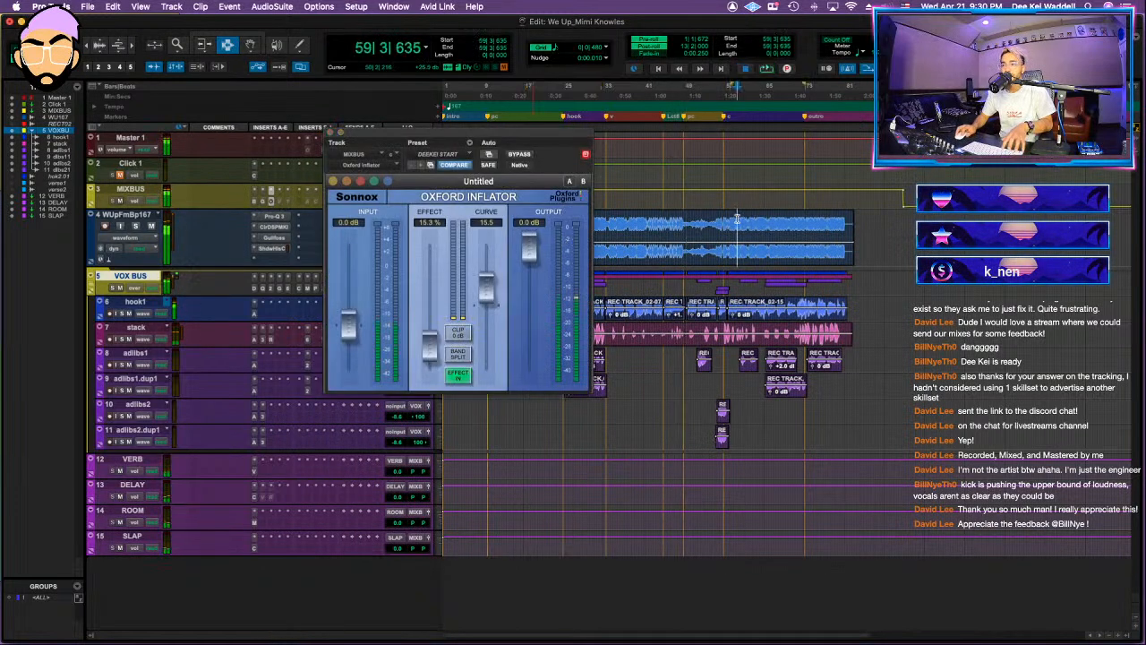
drag(361, 134, 456, 272)
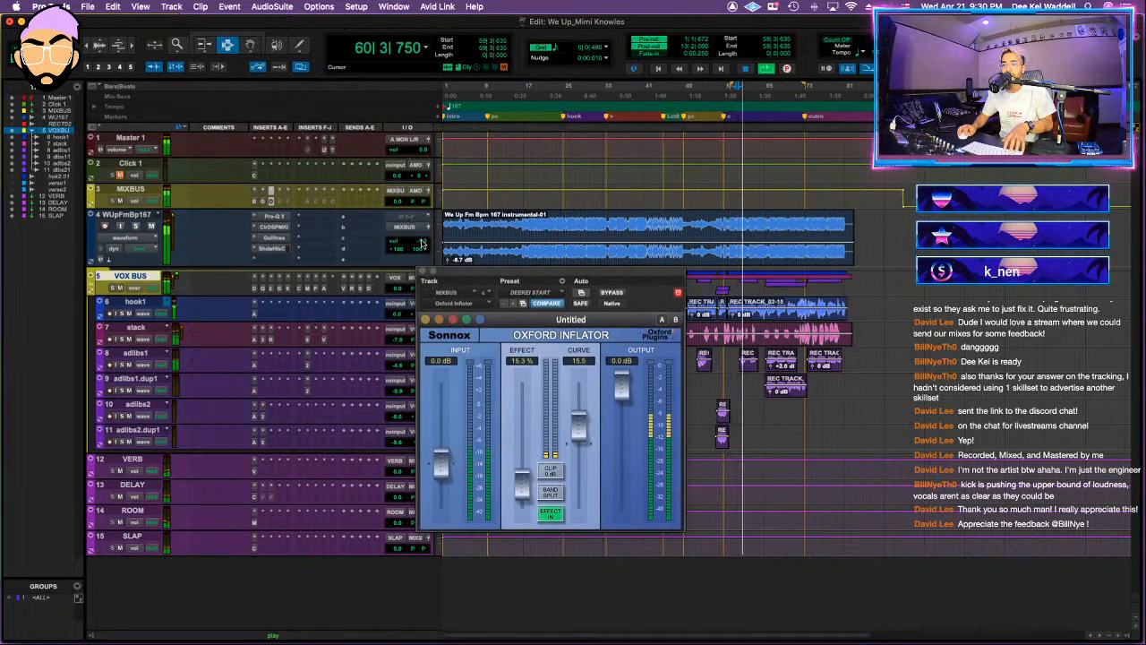
drag(497, 275, 506, 252)
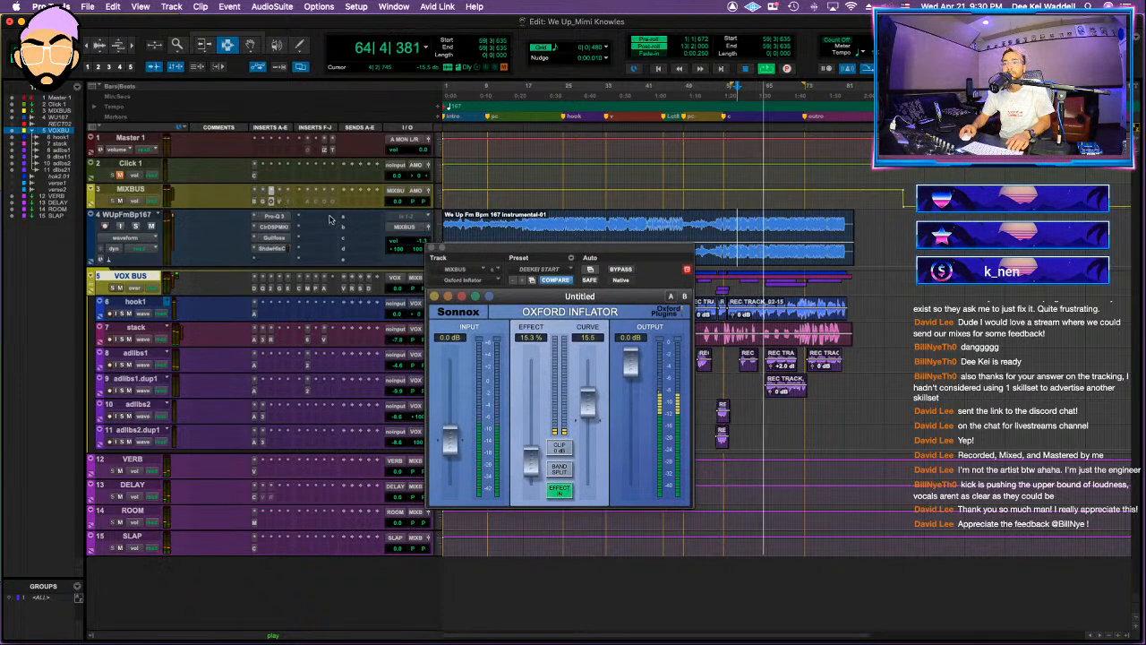
Step: Open the Vertigo VSC-2 insert on MIXBUS, check its compression during playback, and close it
click(279, 201)
mouse_move(513, 334)
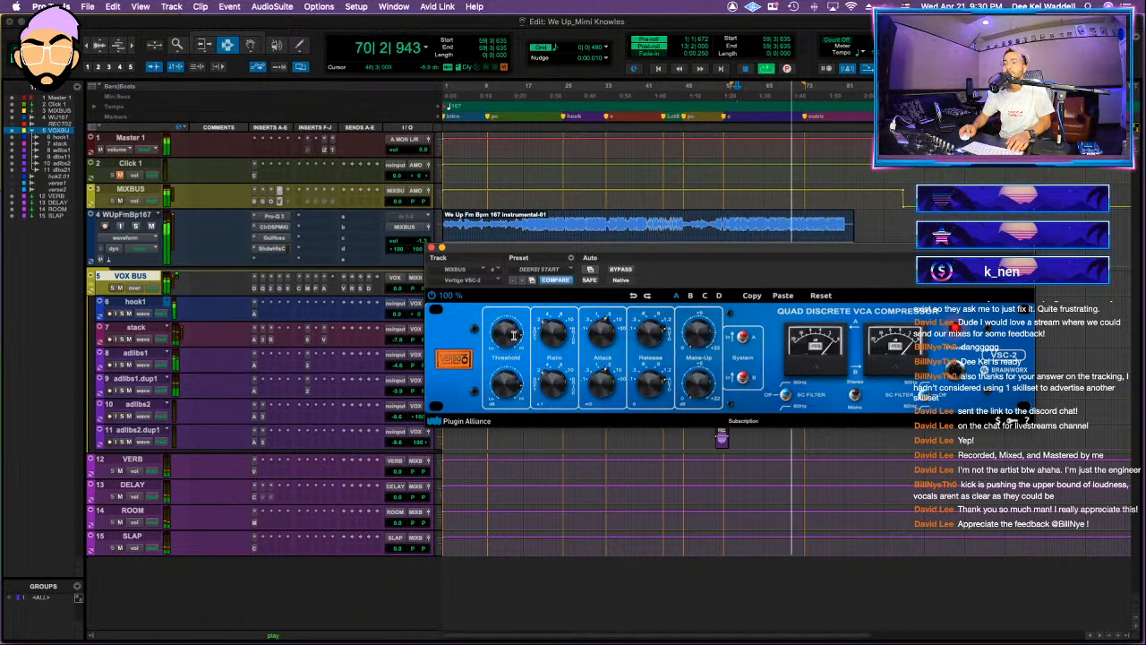
click(431, 247)
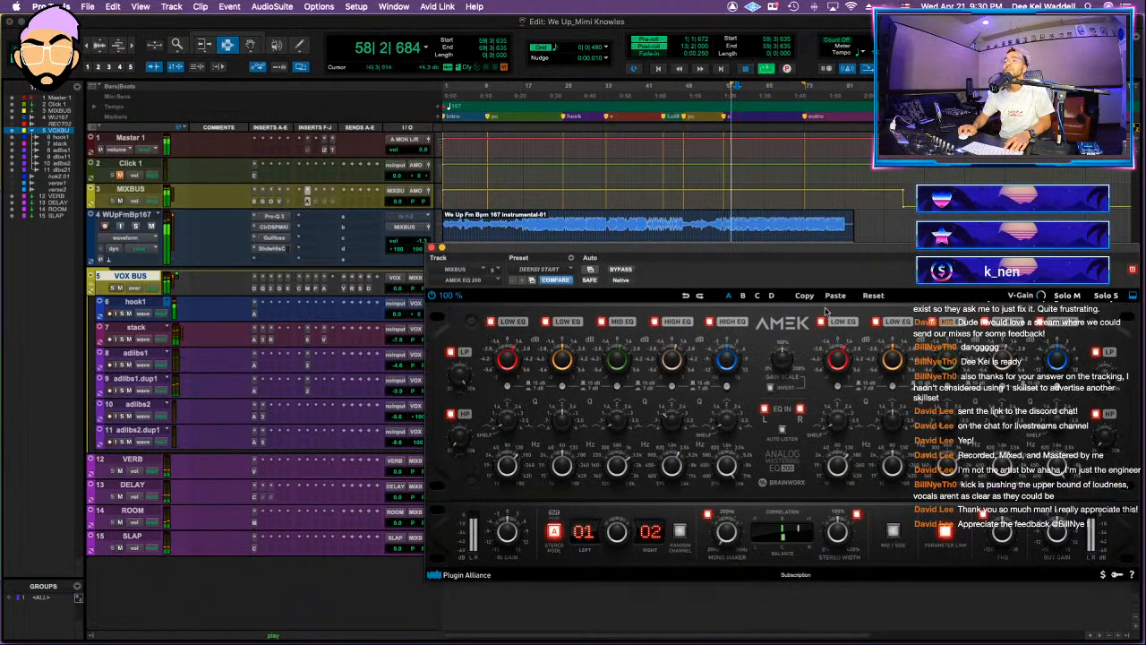
Step: Reload the DEEKEI START preset in the MIXBUS AMEK EQ 200 and stop playback
click(555, 269)
click(555, 269)
key(space)
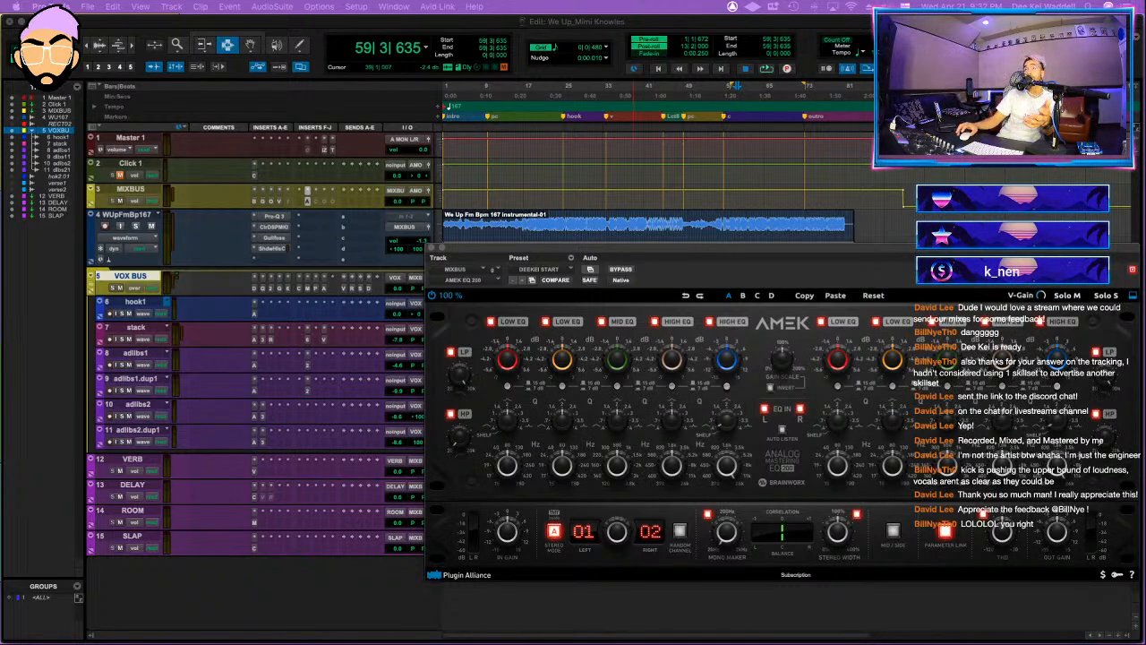
Step: Move the AMEK EQ 200 window aside and place the playback cursor at about bar 62 in the instrumental
key(super+Tab)
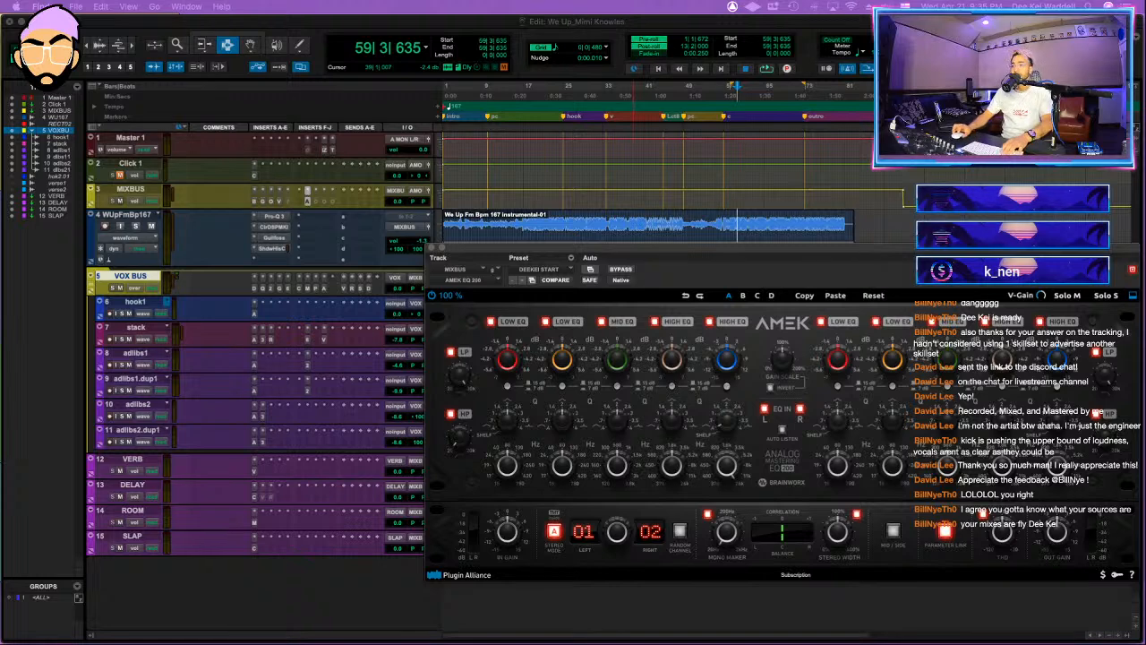
drag(644, 251, 490, 276)
click(757, 220)
click(753, 224)
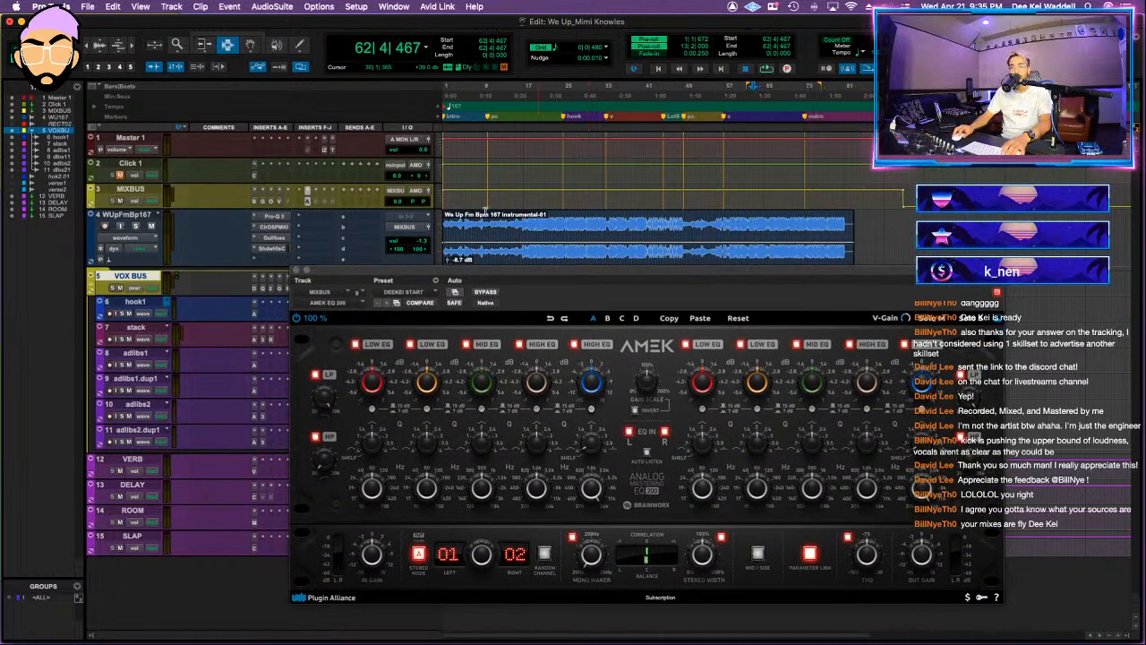
drag(515, 275, 484, 167)
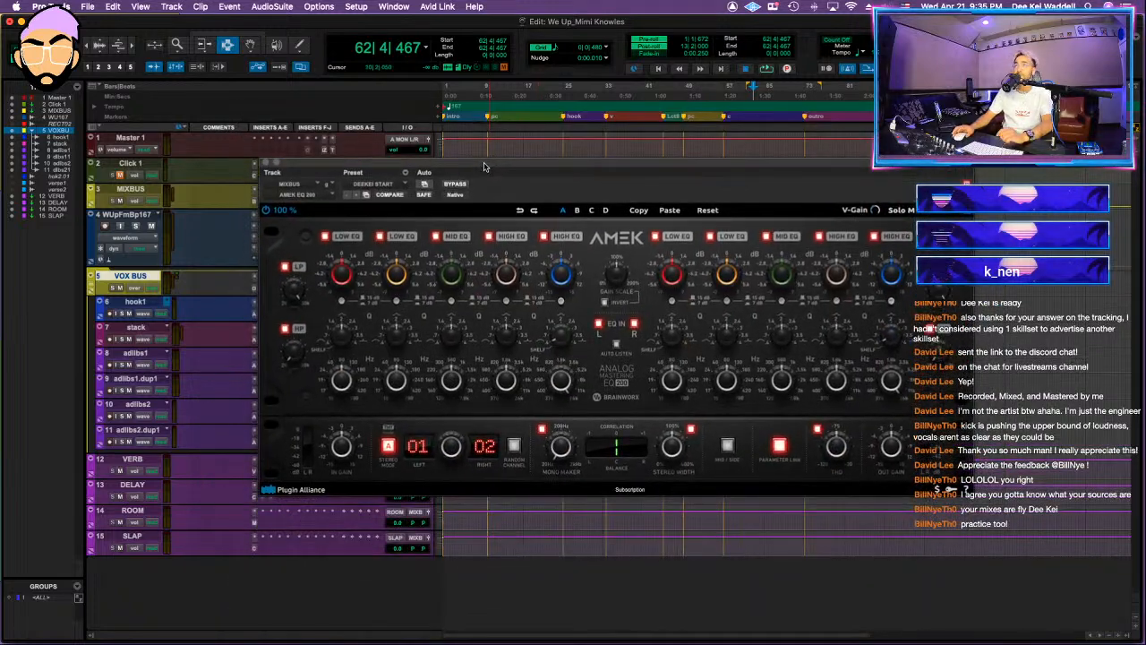
drag(632, 164, 646, 204)
mouse_move(645, 201)
mouse_down()
mouse_move(638, 223)
mouse_move(650, 214)
mouse_up()
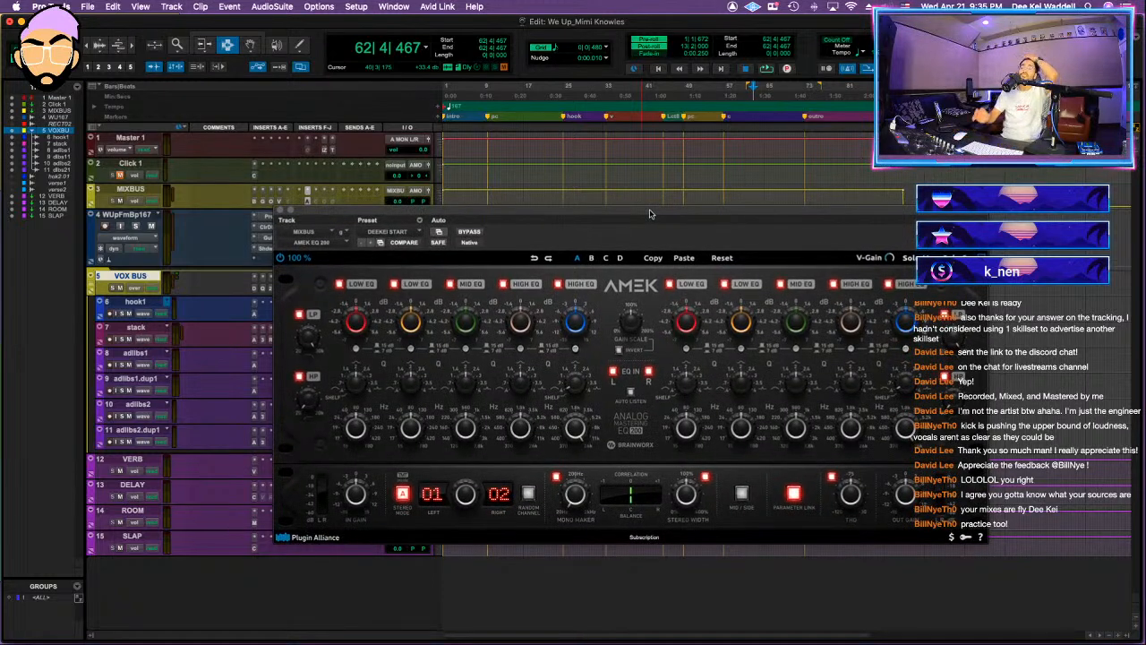
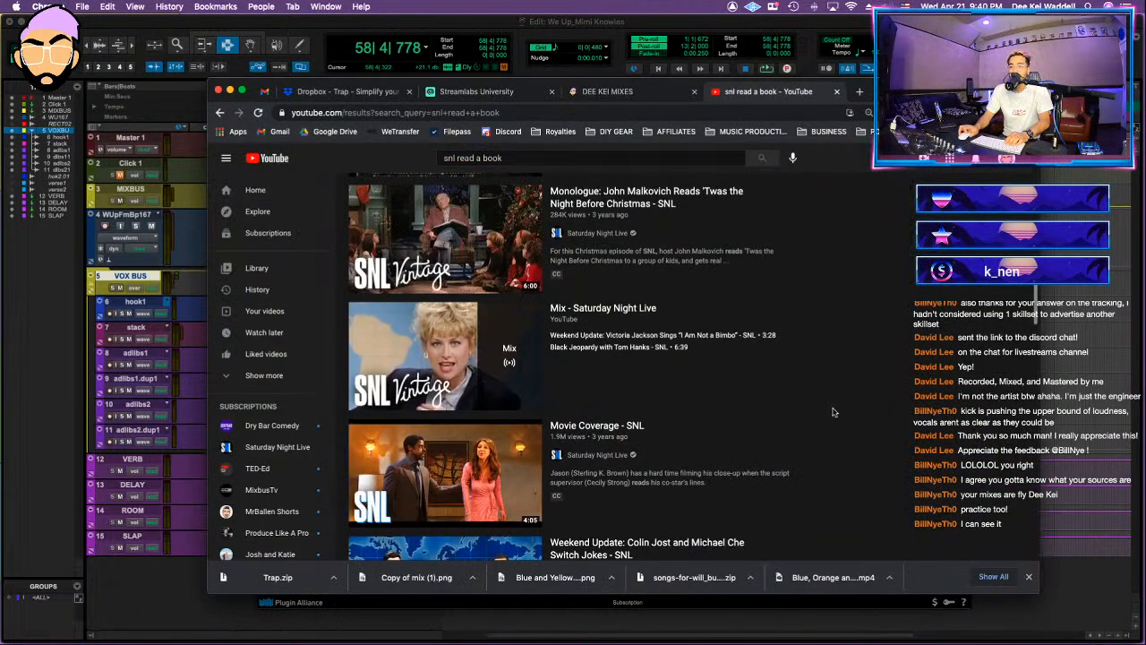
Step: Search YouTube for "whose line read a book" and open the video Whose Line Is It Anyway? Scenes From A Hat
scroll(837, 409, down, 3)
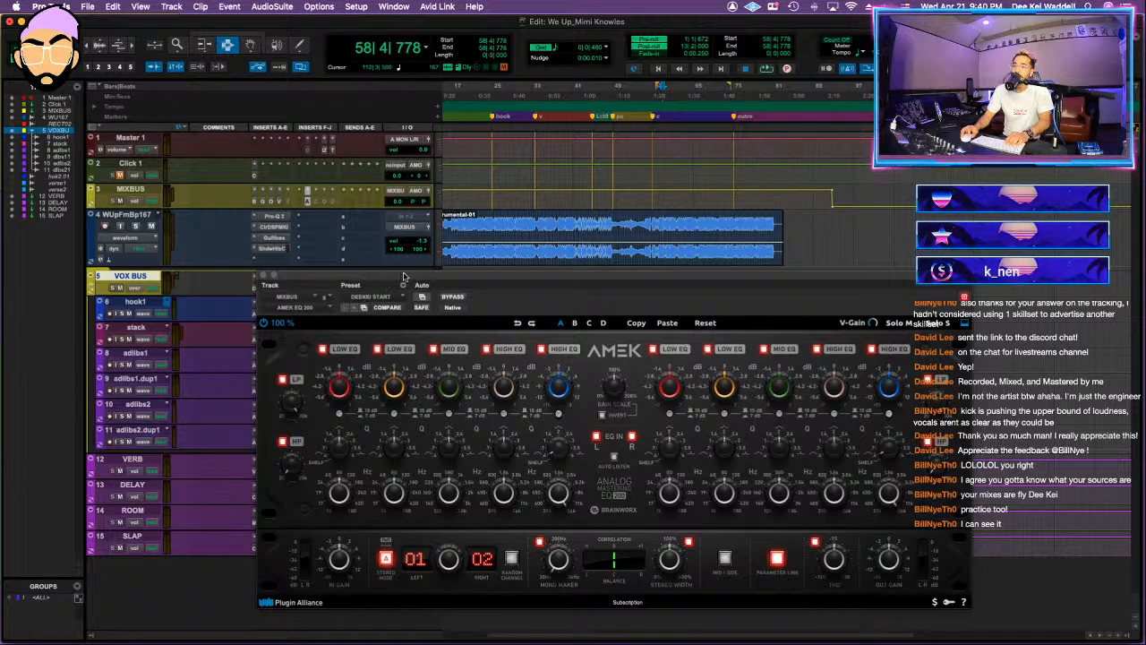
drag(403, 277, 435, 260)
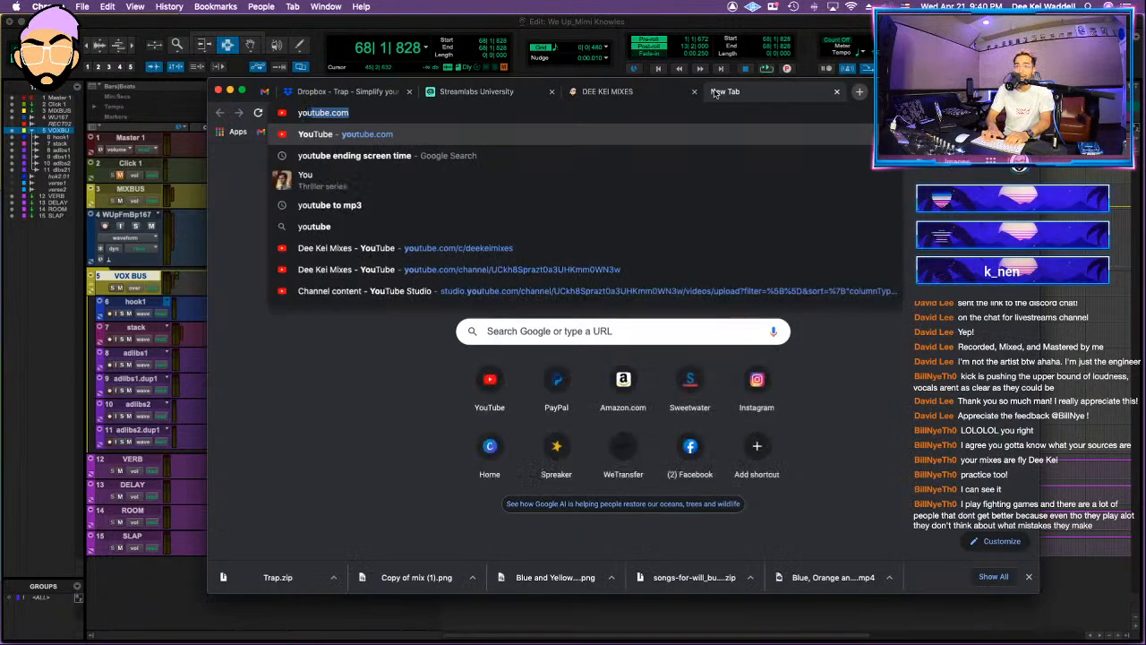
key(Return)
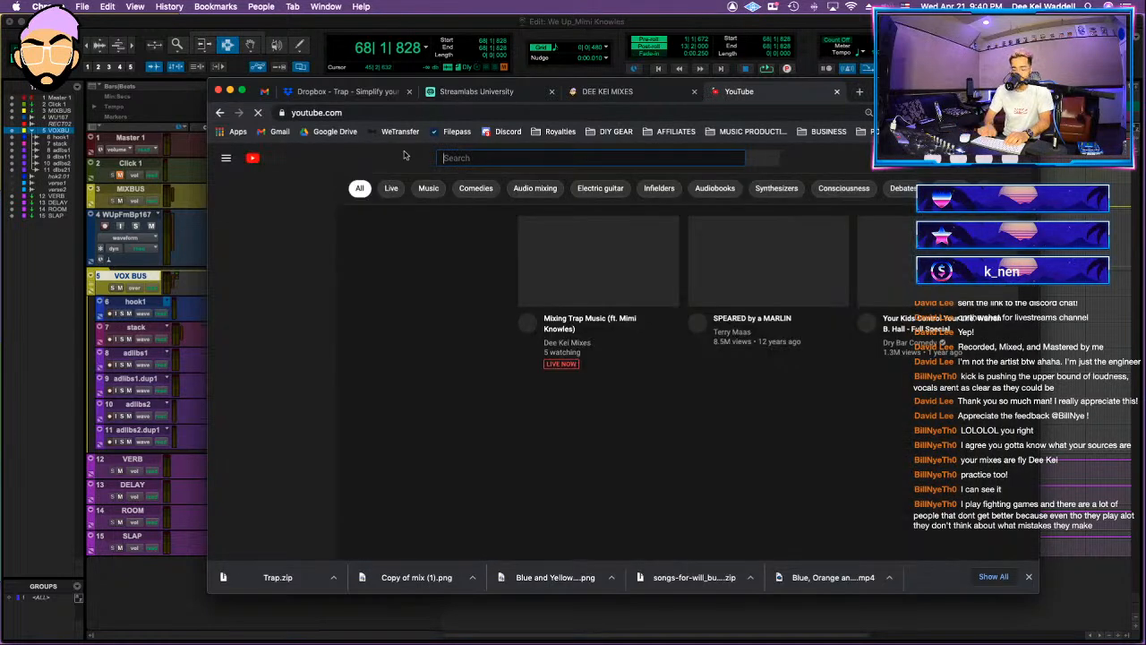
text(whose line rea)
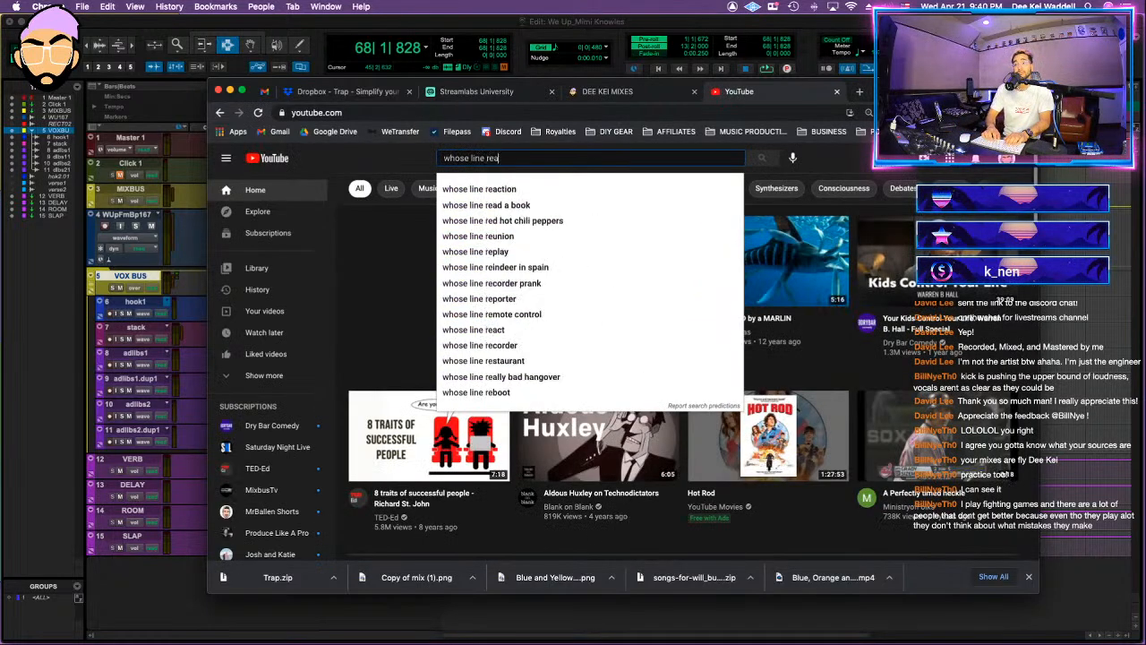
text(d a book)
key(Return)
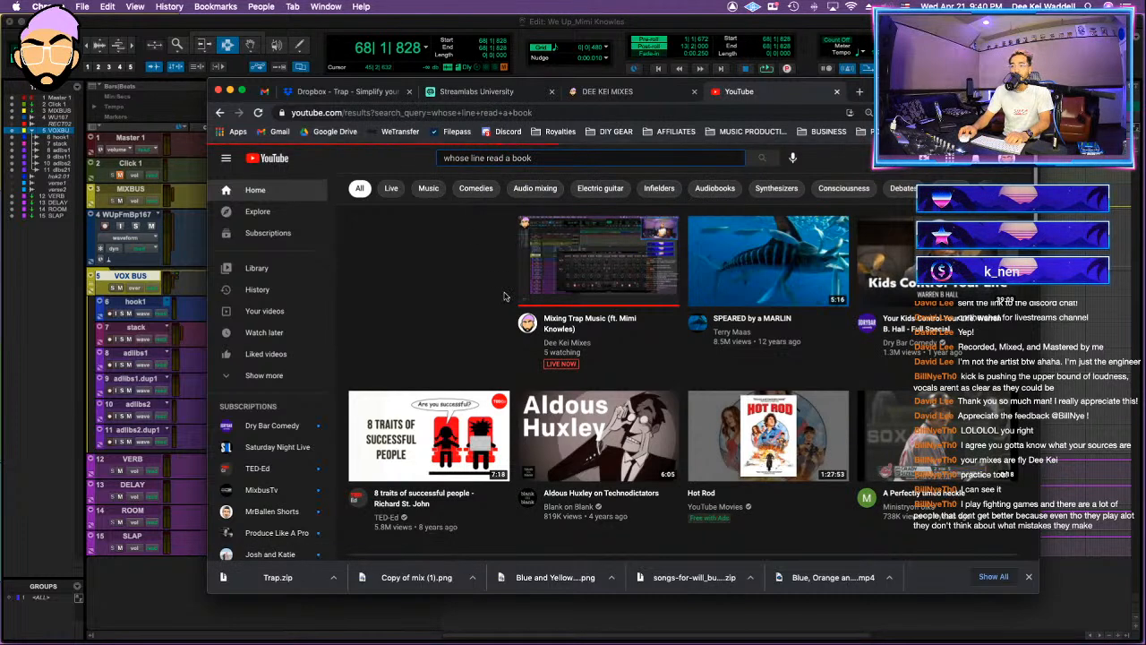
click(555, 264)
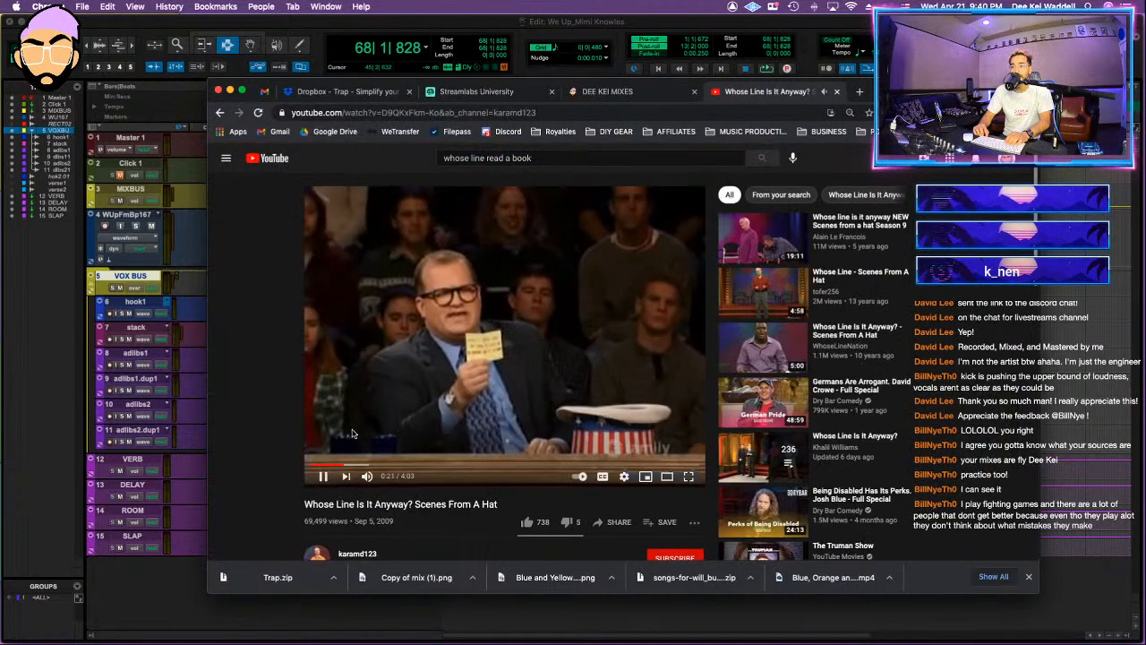
Step: Skip ahead through the Scenes From A Hat video, play the sketch to about 2:45, pause it, and switch back to Pro Tools
key(l)
key(l)
key(l)
key(l)
key(l)
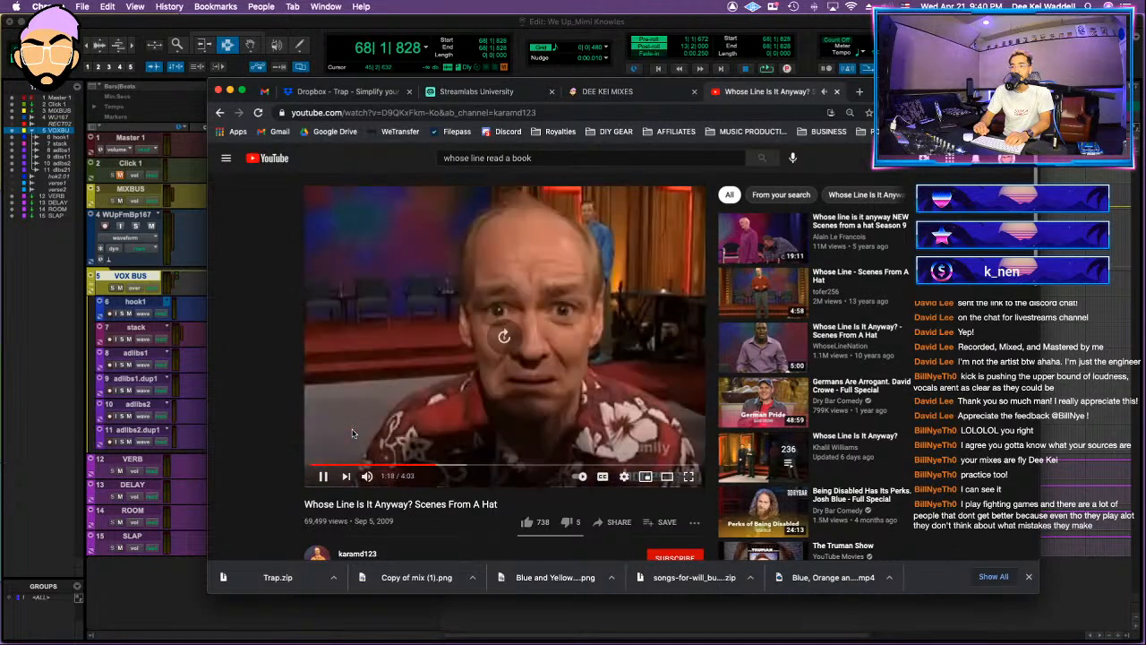
key(l)
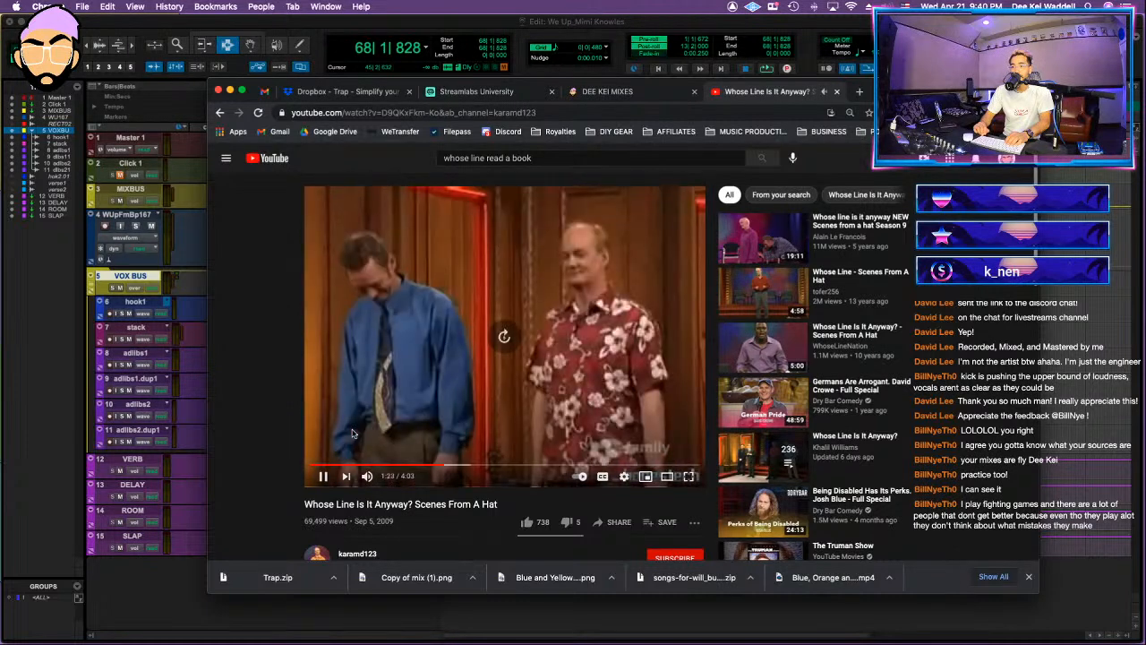
key(l)
key(l)
key(l)
key(l)
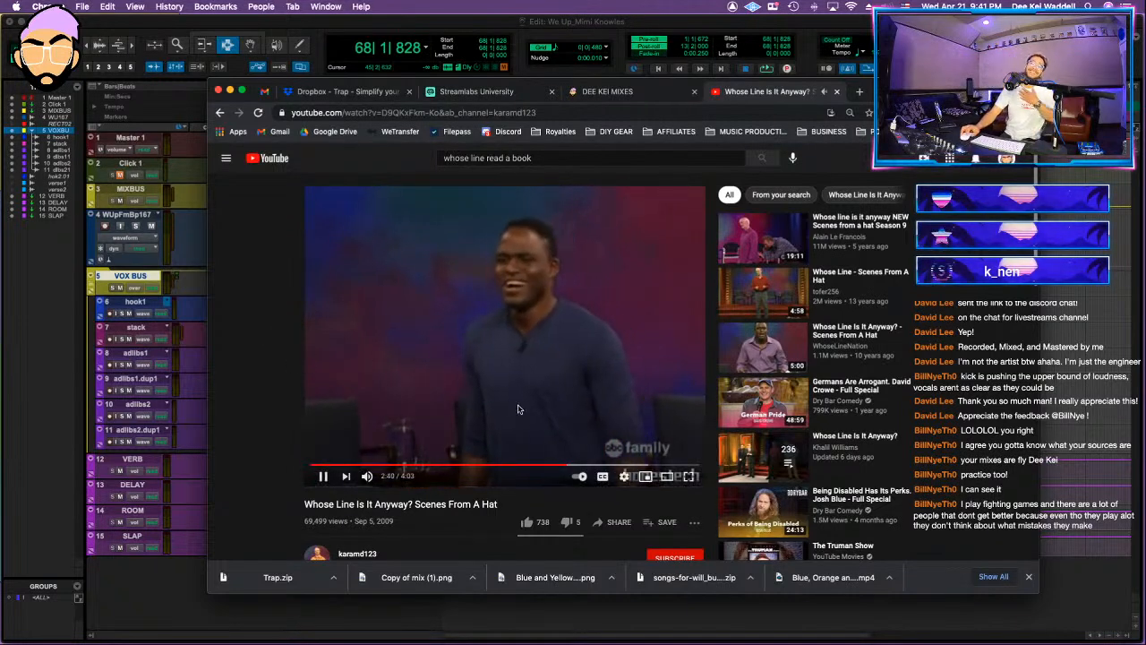
click(523, 431)
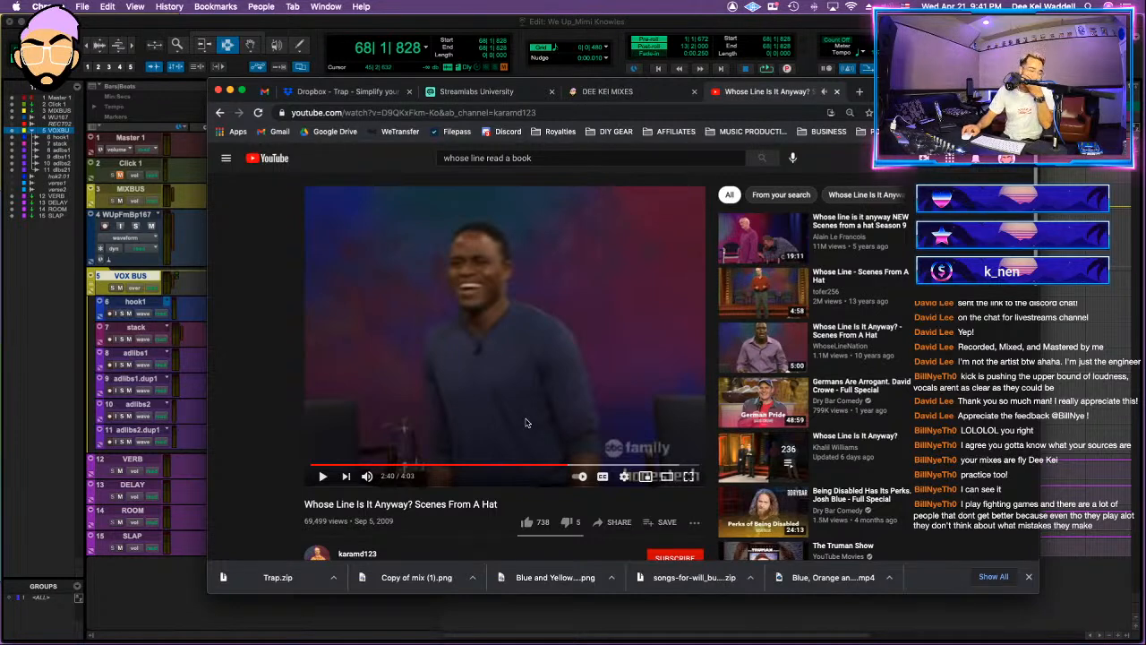
click(526, 423)
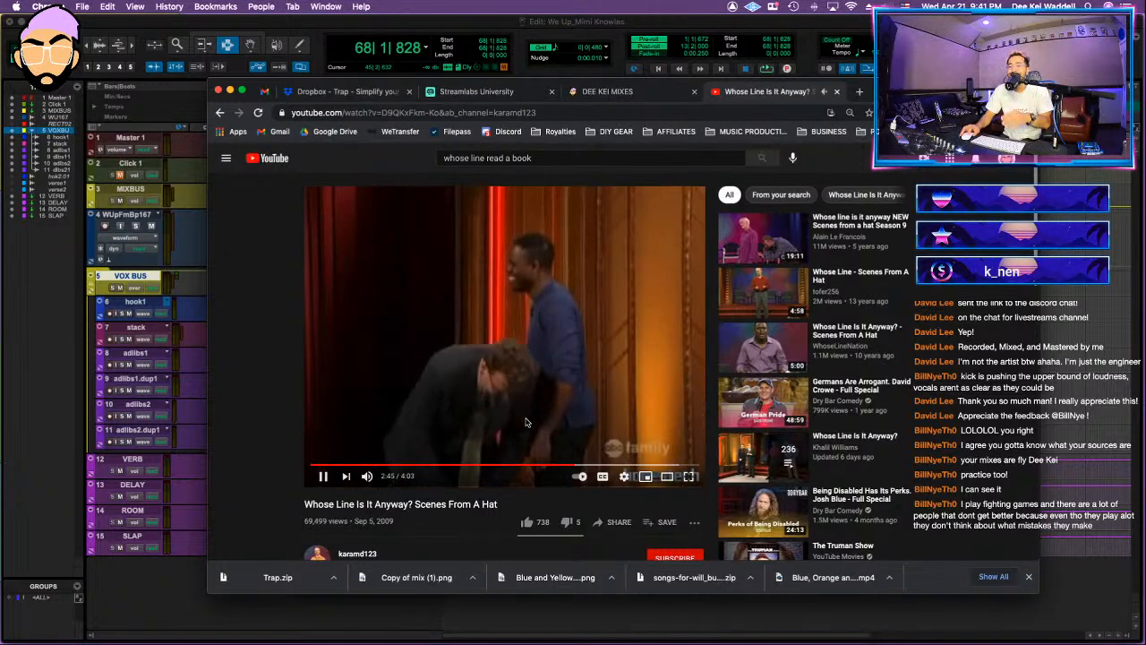
click(527, 423)
key(super+Tab)
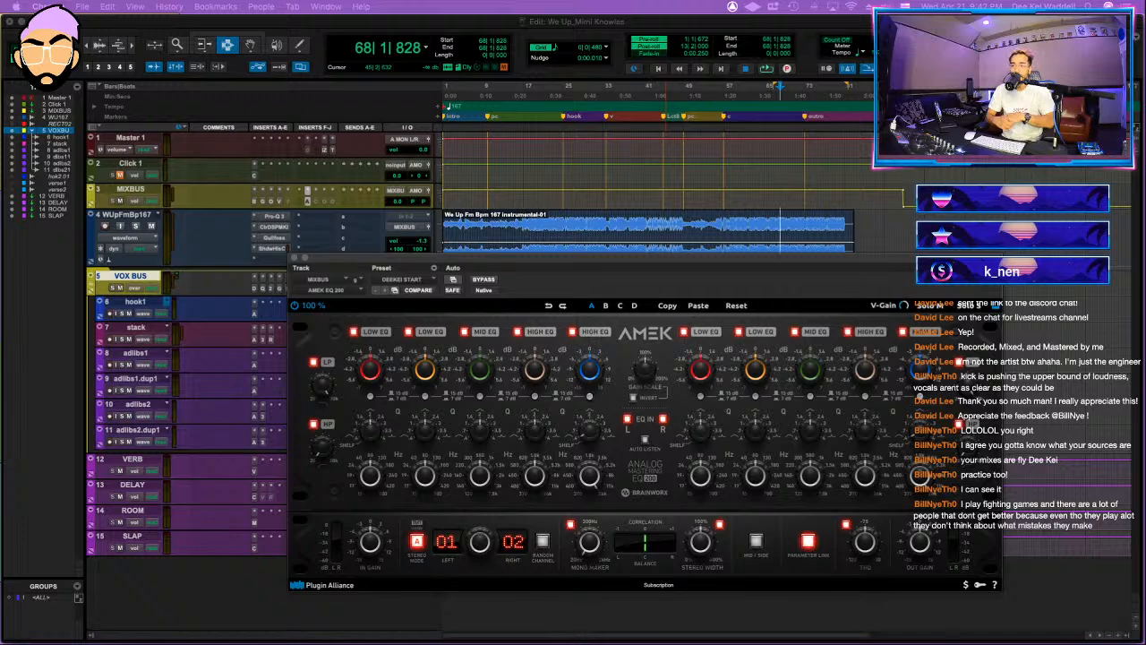
Step: Play from about bar 62, check the mix against the Hip Hop target in Tonal Balance Control, and close it and the AMEK EQ 200
click(751, 227)
key(space)
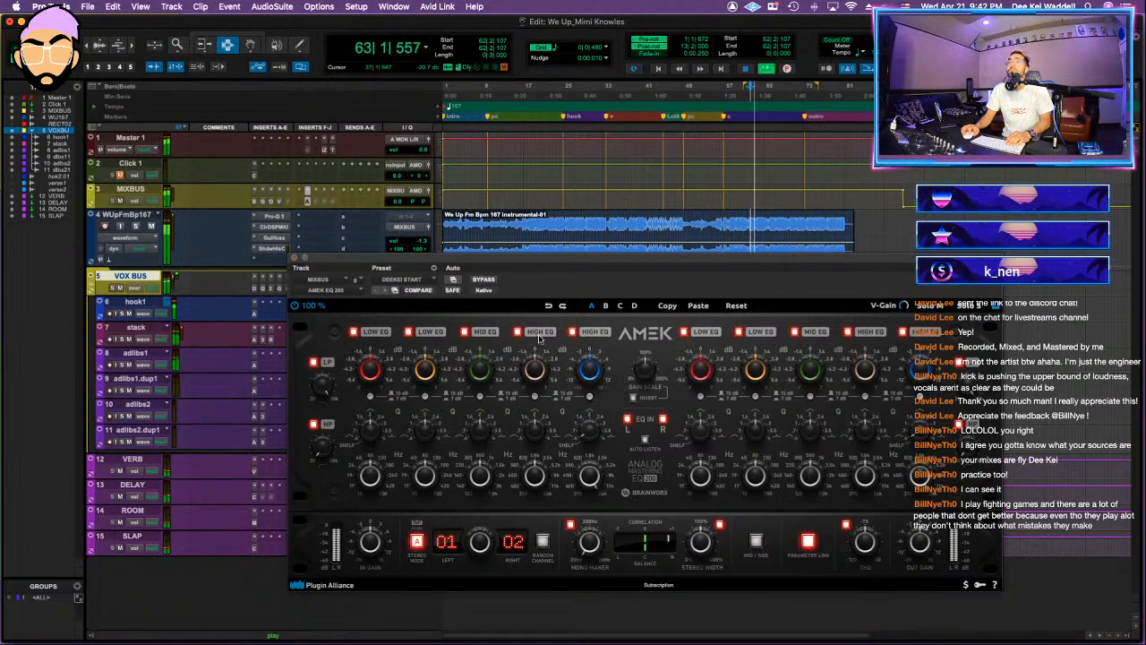
click(333, 151)
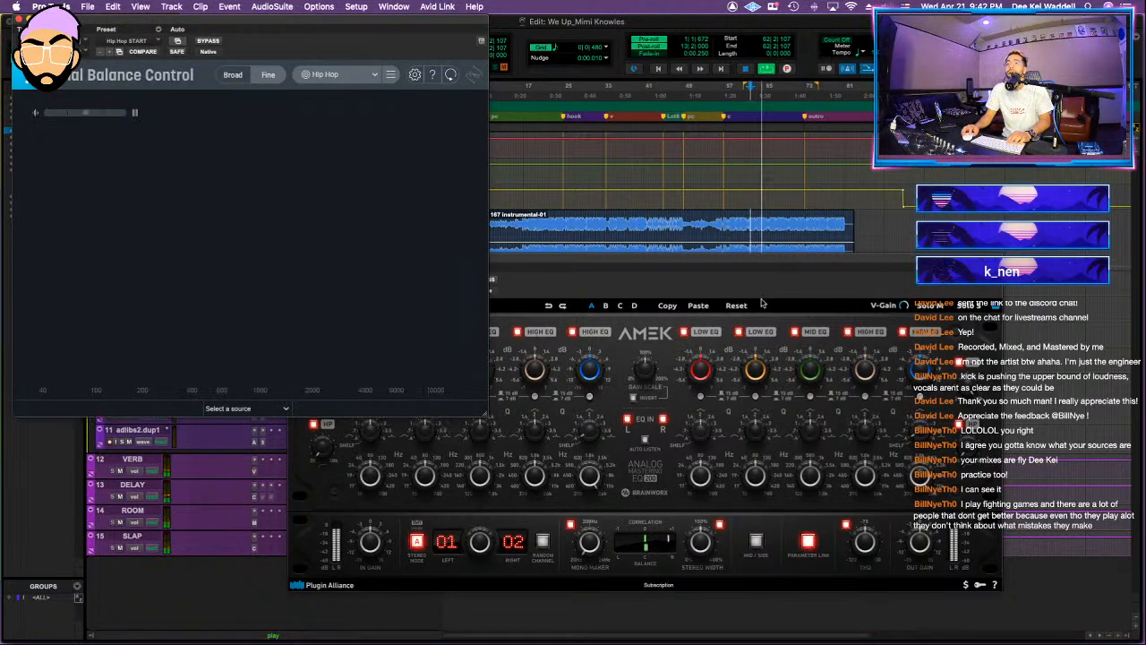
drag(756, 259, 890, 173)
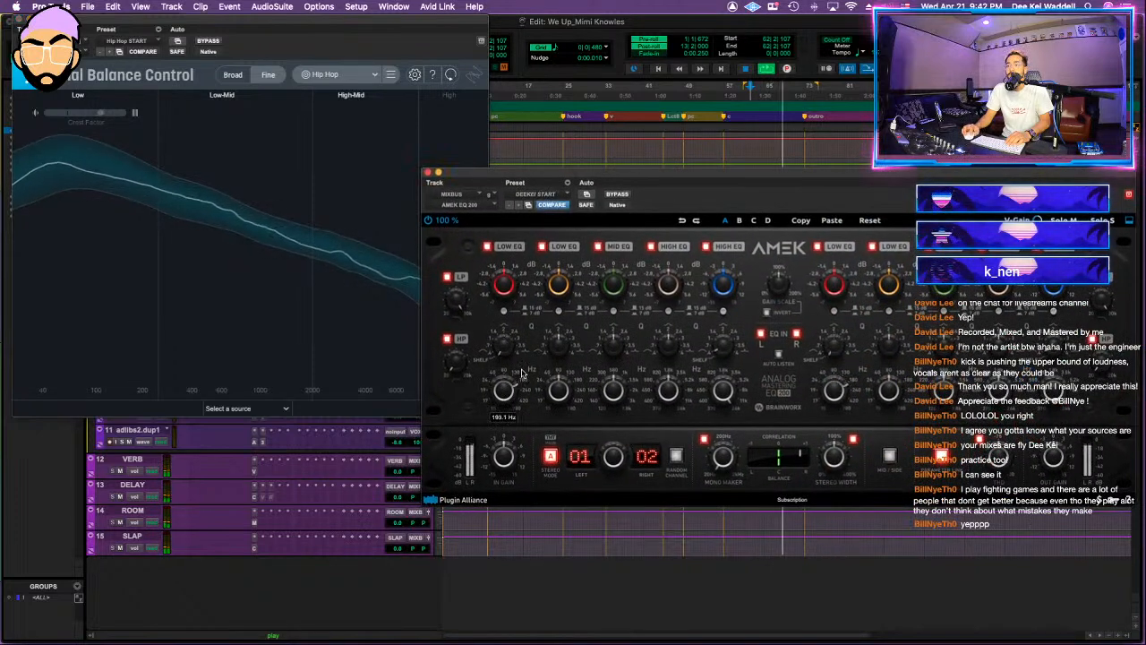
mouse_move(508, 295)
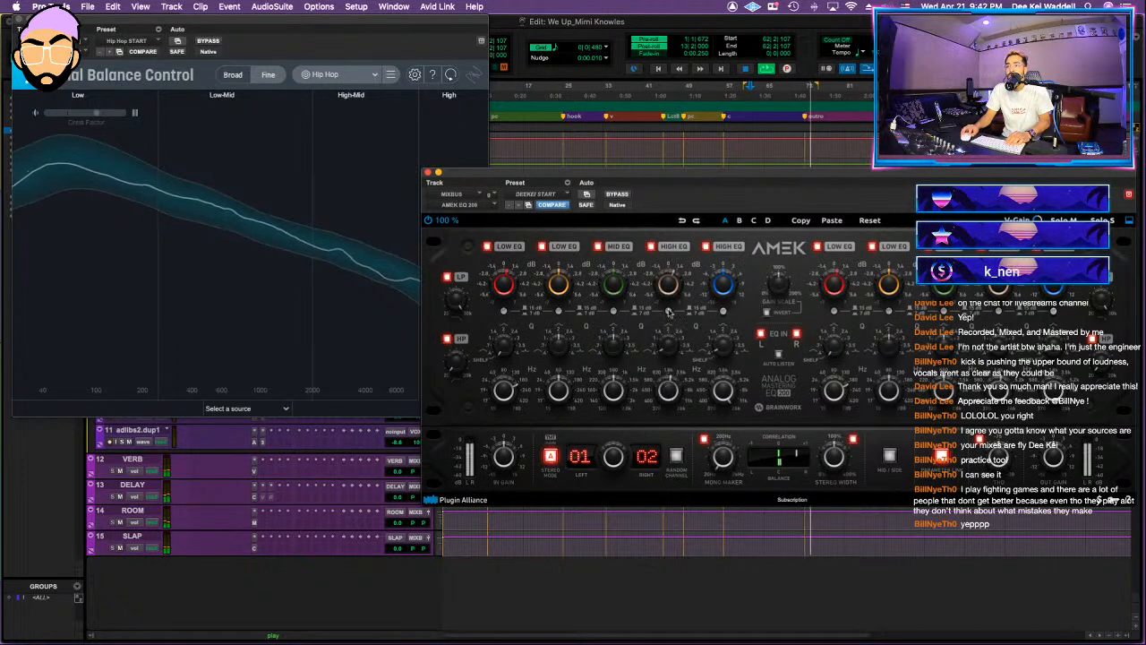
click(440, 174)
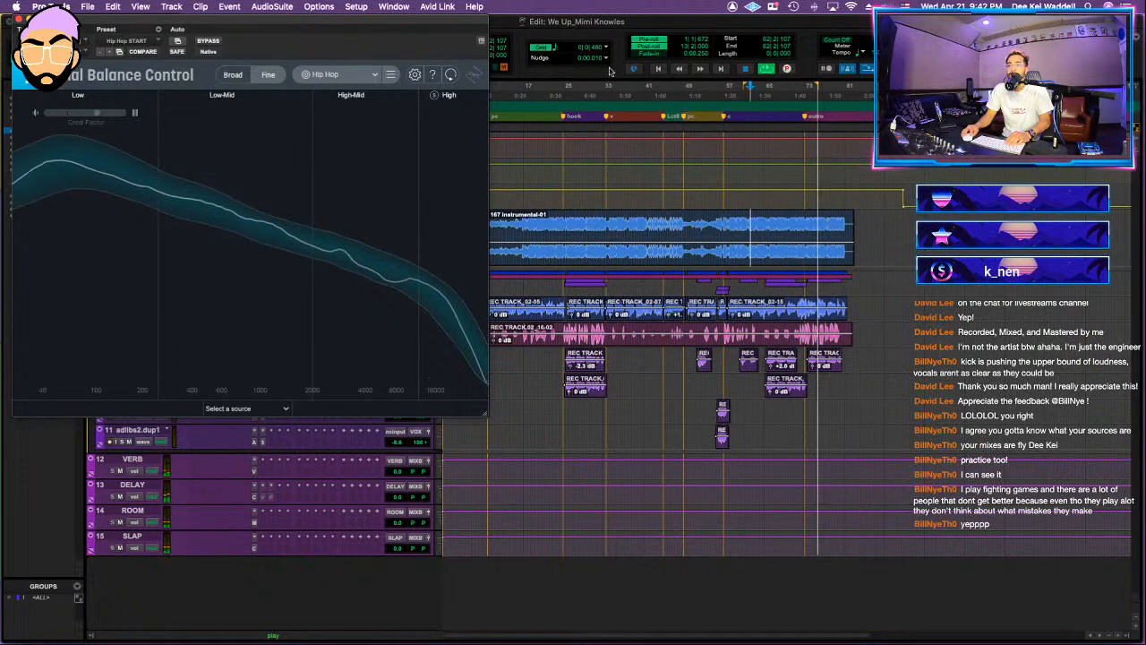
click(18, 18)
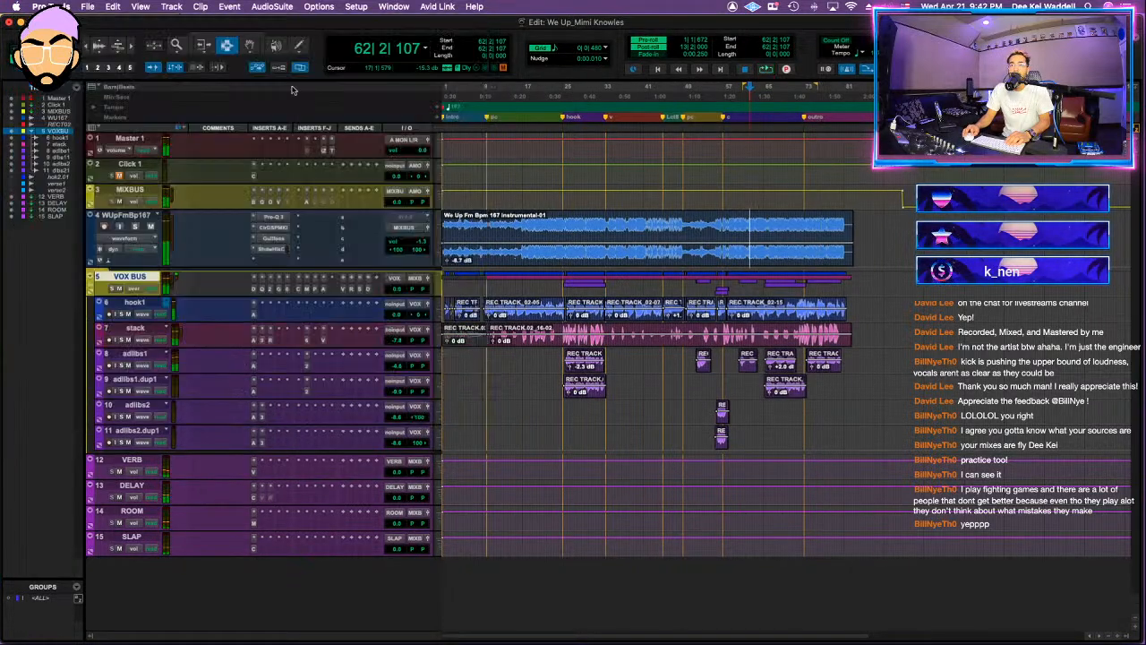
Step: Activate the inactive Clariphonic and Ozone 9 Maximizer inserts on MIXBUS and set the Maximizer's linked threshold and ceiling to -6.7 dB during playback
click(312, 204)
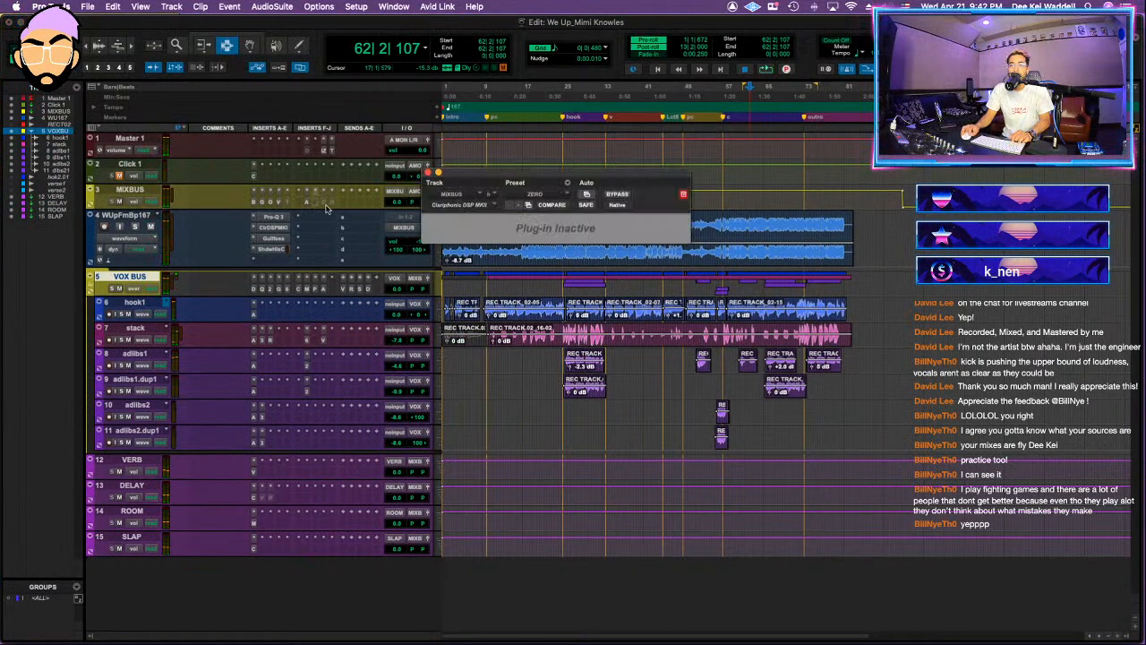
click(327, 208)
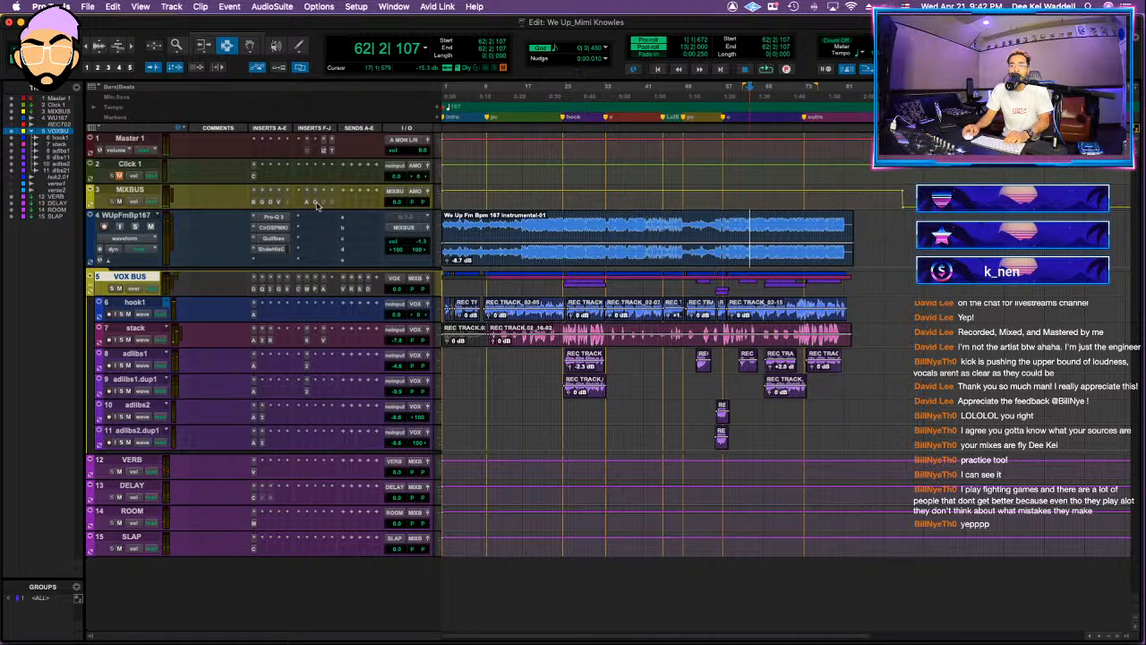
click(317, 206)
key(space)
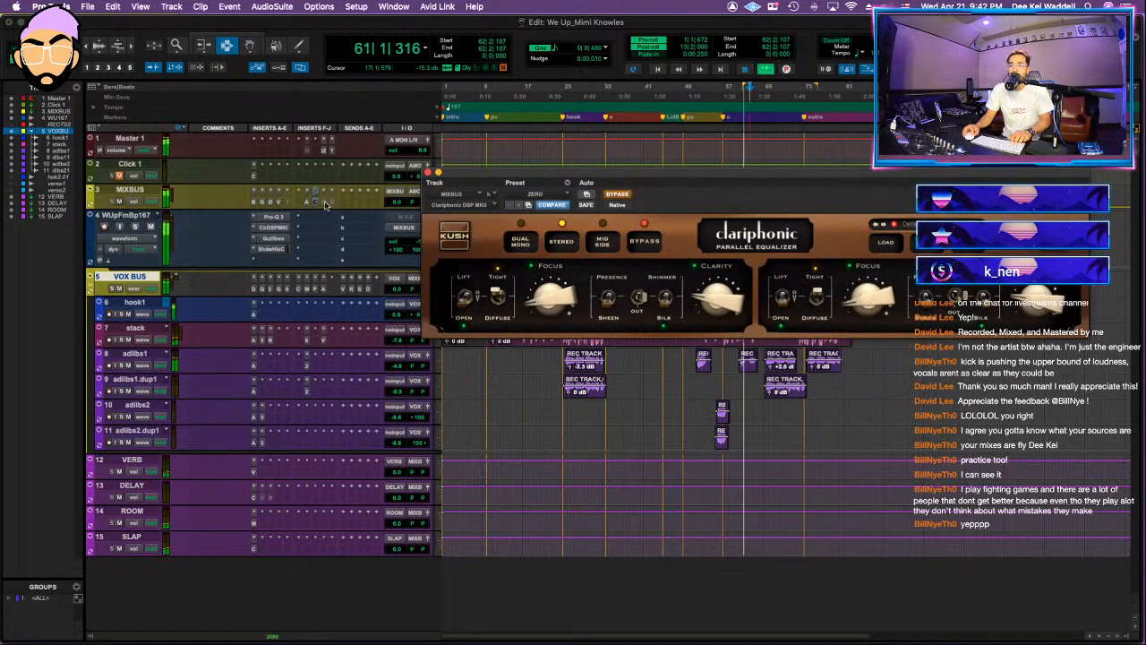
click(324, 204)
click(317, 205)
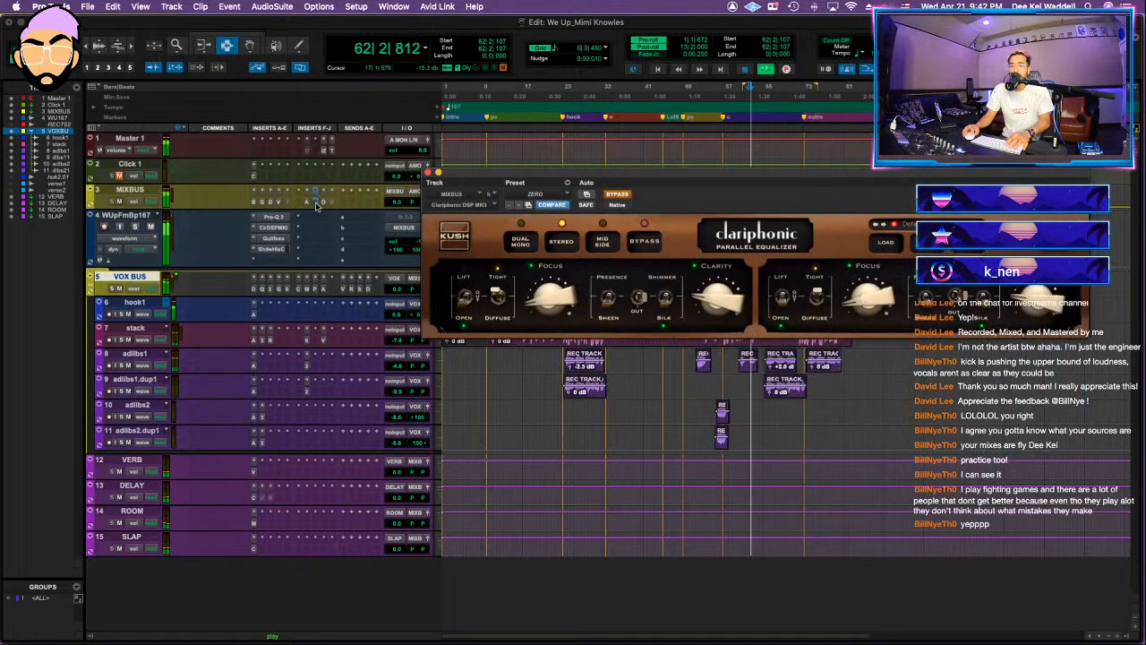
click(324, 204)
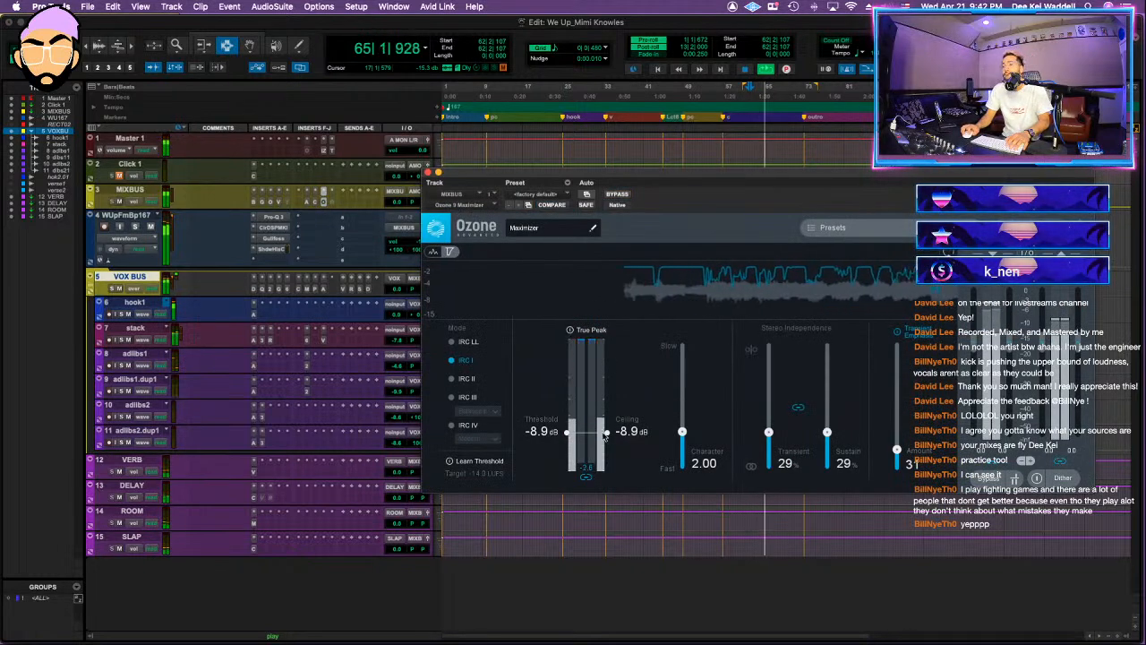
drag(607, 432, 608, 419)
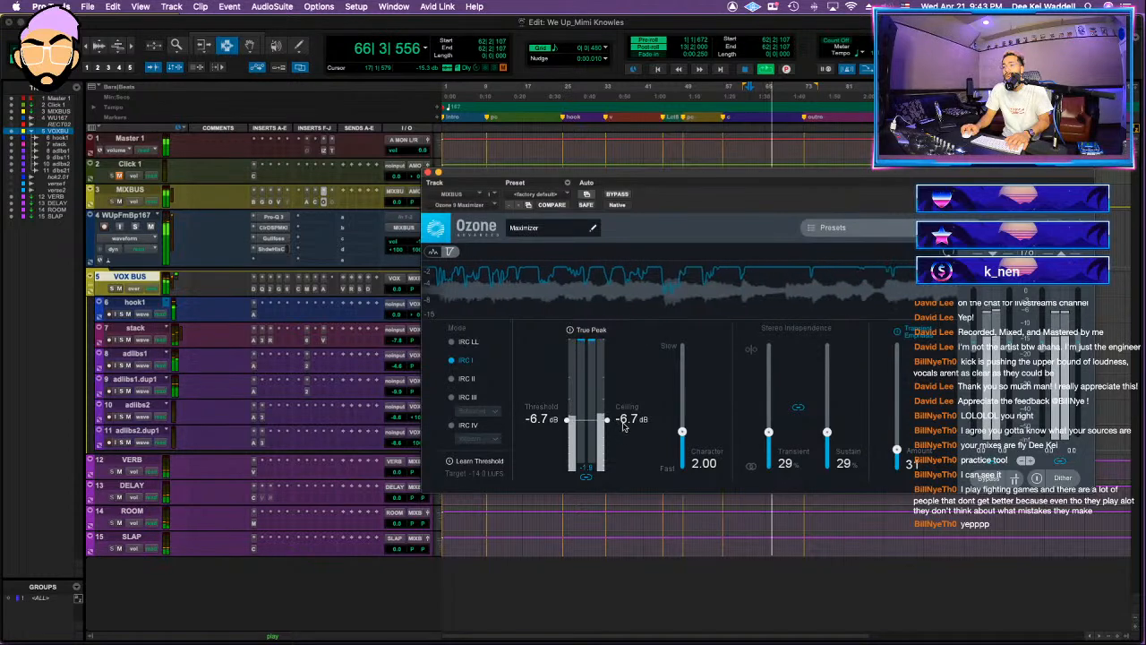
Step: Open the Oxford Limiter on MIXBUS, take it out of bypass, and raise its input gain to +7.39 dB
click(331, 204)
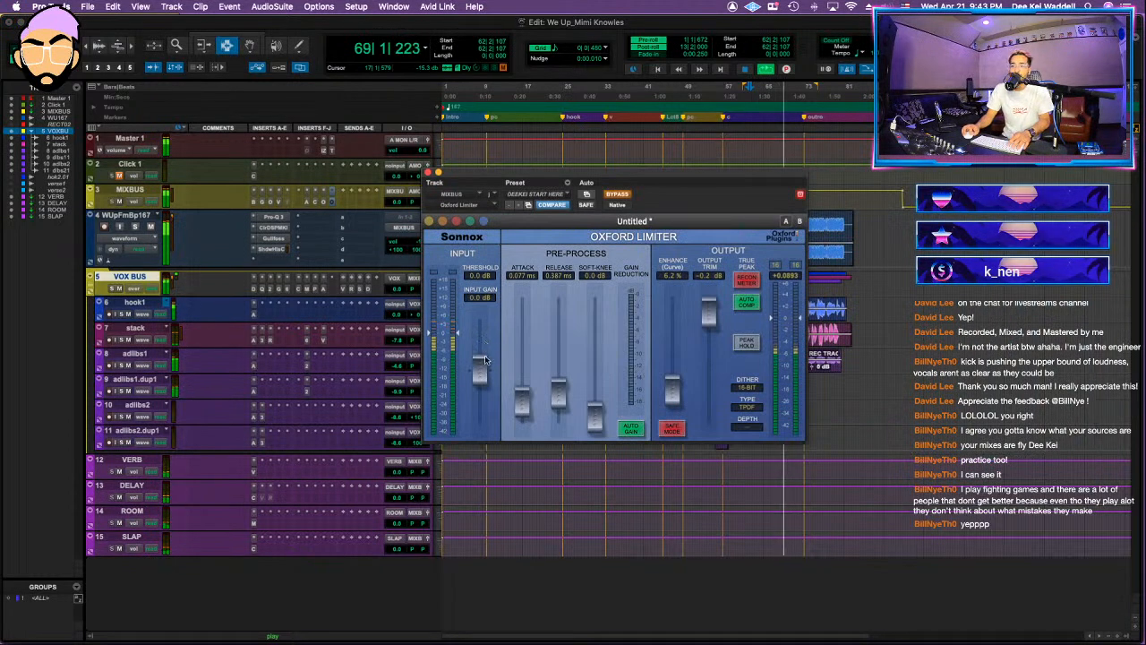
click(618, 195)
drag(485, 368, 488, 359)
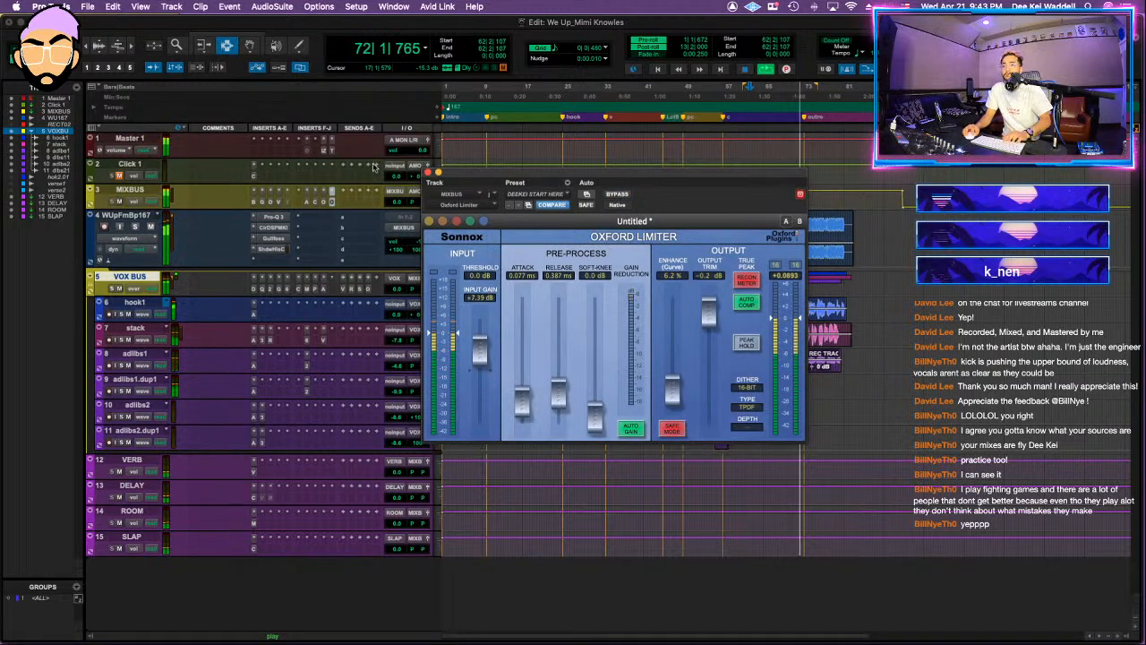
Step: Set the Oxford Limiter's input gain to +7.29 dB while checking loudness in Insight, closing both plug-ins and stopping playback
click(324, 151)
drag(645, 176, 705, 184)
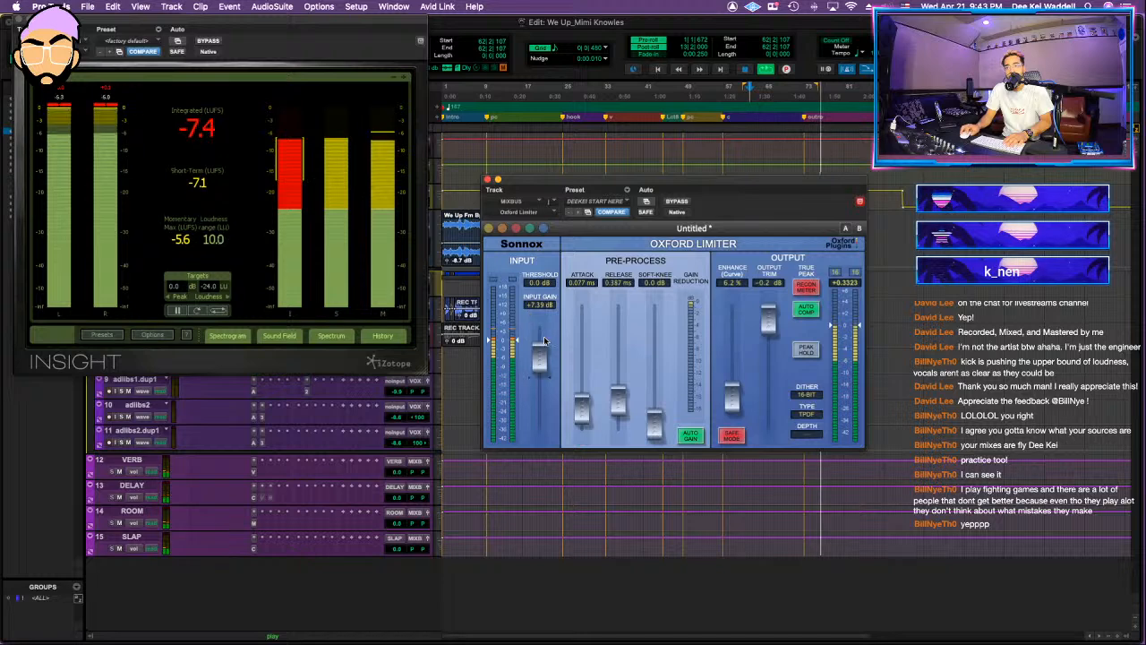
drag(547, 362, 548, 361)
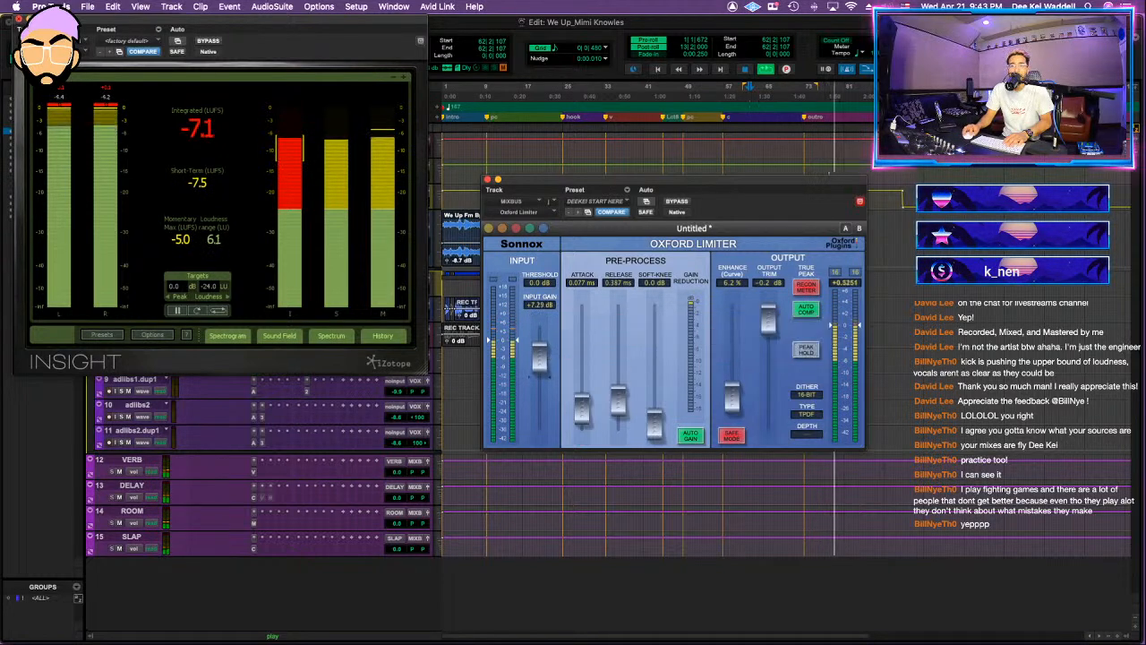
click(18, 18)
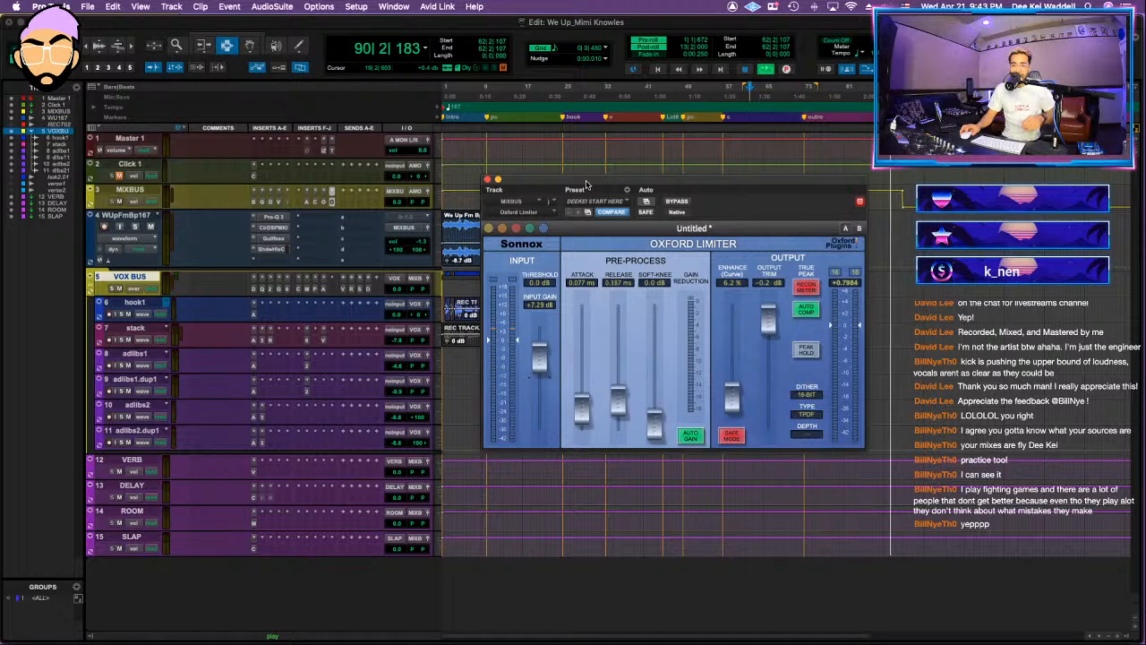
click(487, 180)
key(space)
Step: Play the outro from about bar 73 and lower the VOX BUS volume to -0.7 dB
click(813, 251)
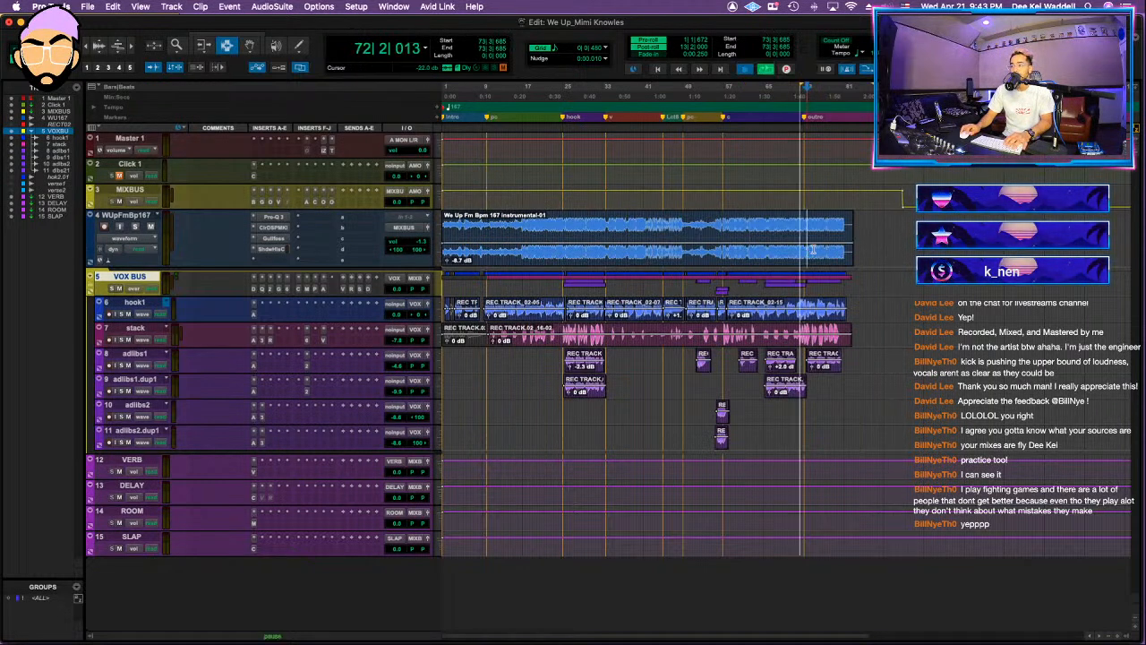
key(t)
key(space)
key(t)
key(t)
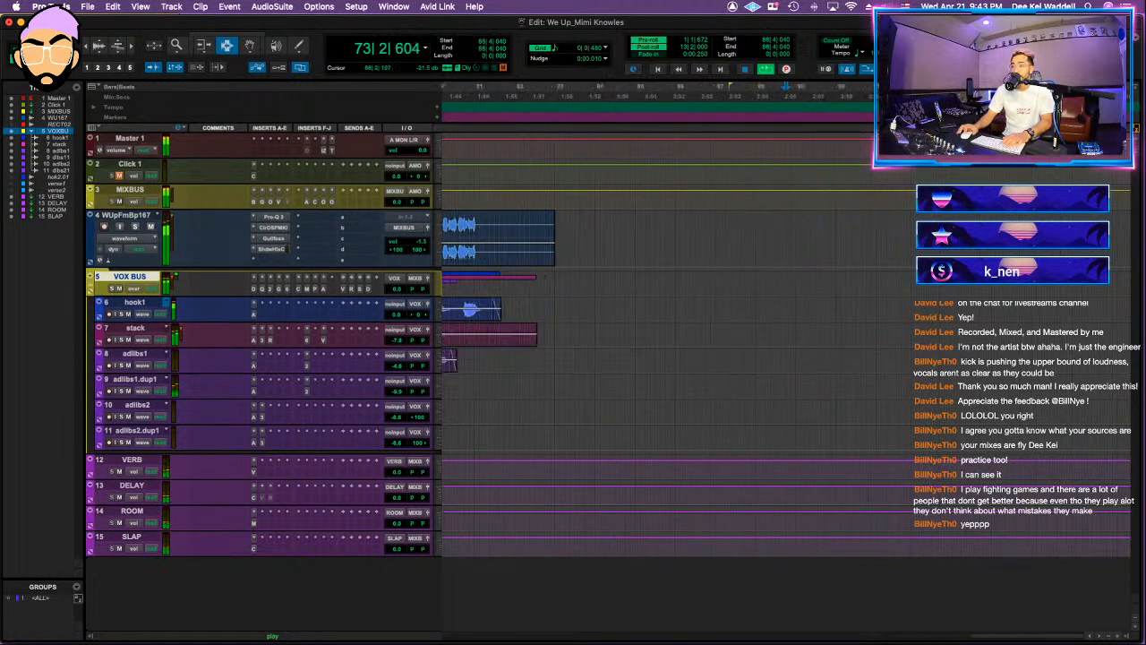
scroll(667, 226, left, 2)
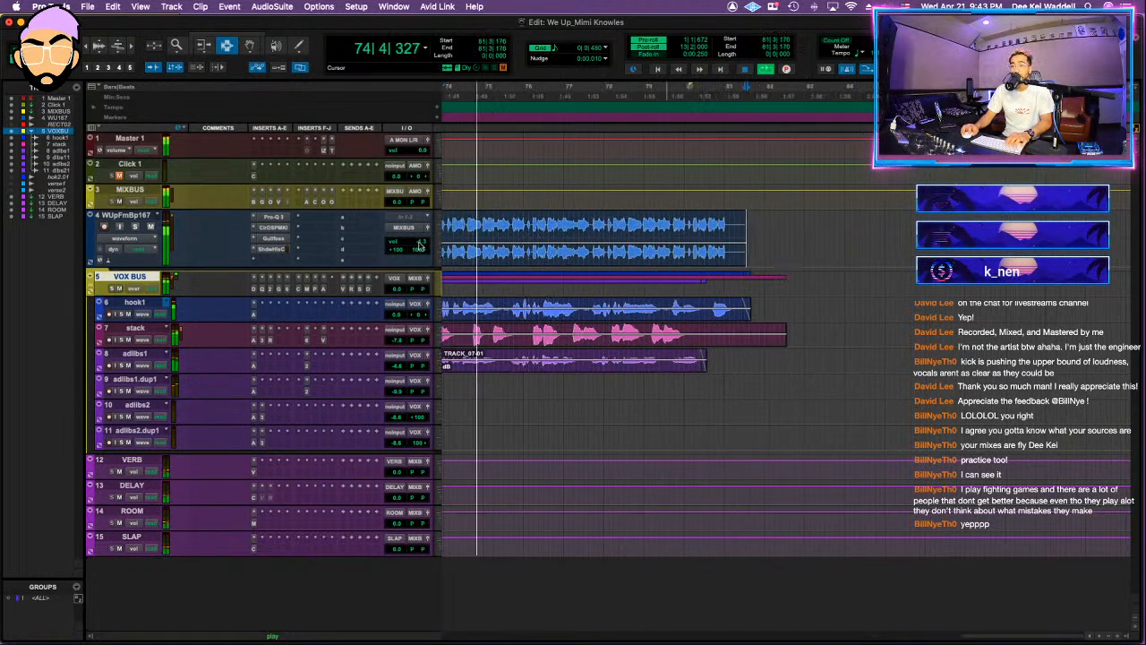
drag(396, 287, 392, 292)
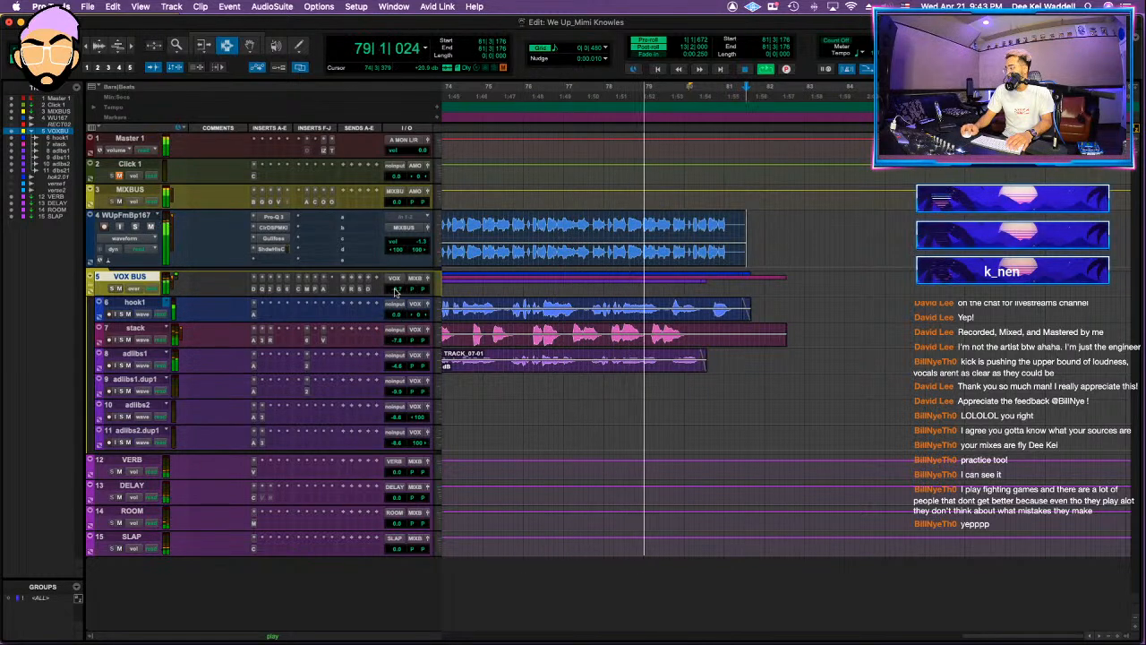
Step: Trim the end of the stack clip at about bar 80 and play the ending from about bar 79 to check it
scroll(788, 322, up, 5)
click(696, 328)
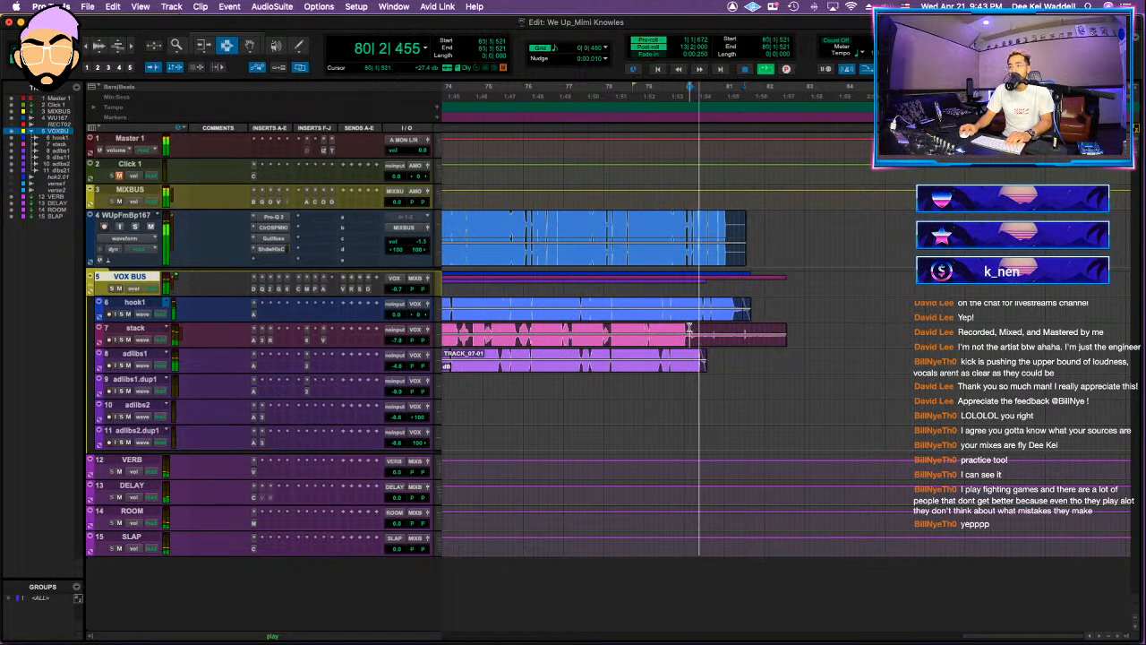
key(s)
scroll(689, 328, left, 1)
click(687, 328)
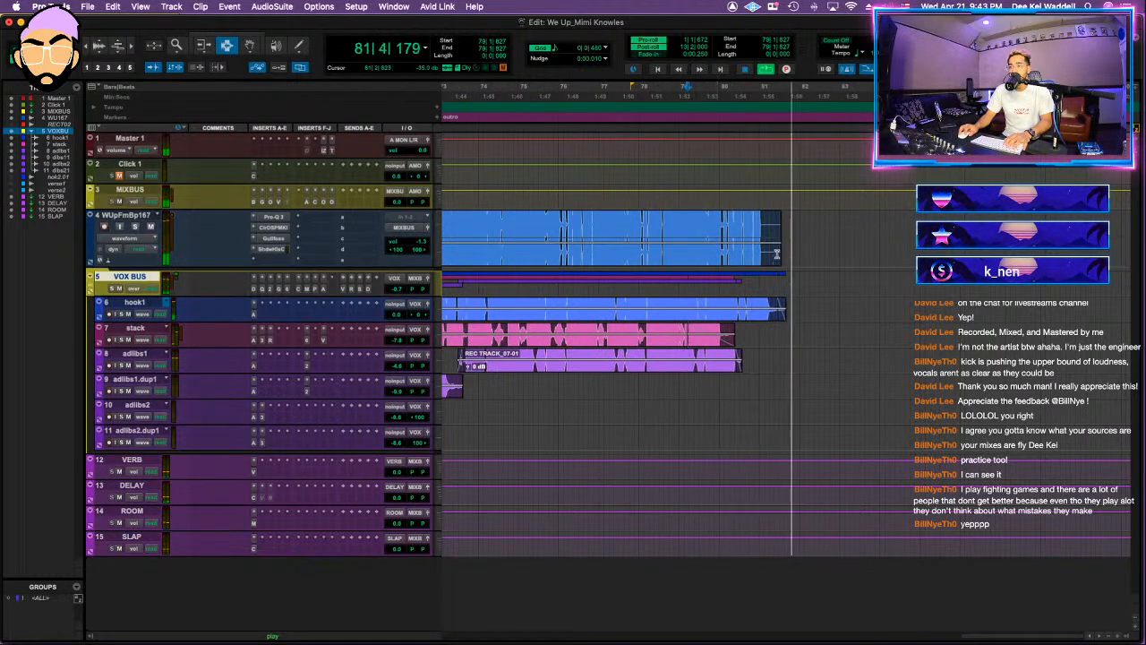
key(space)
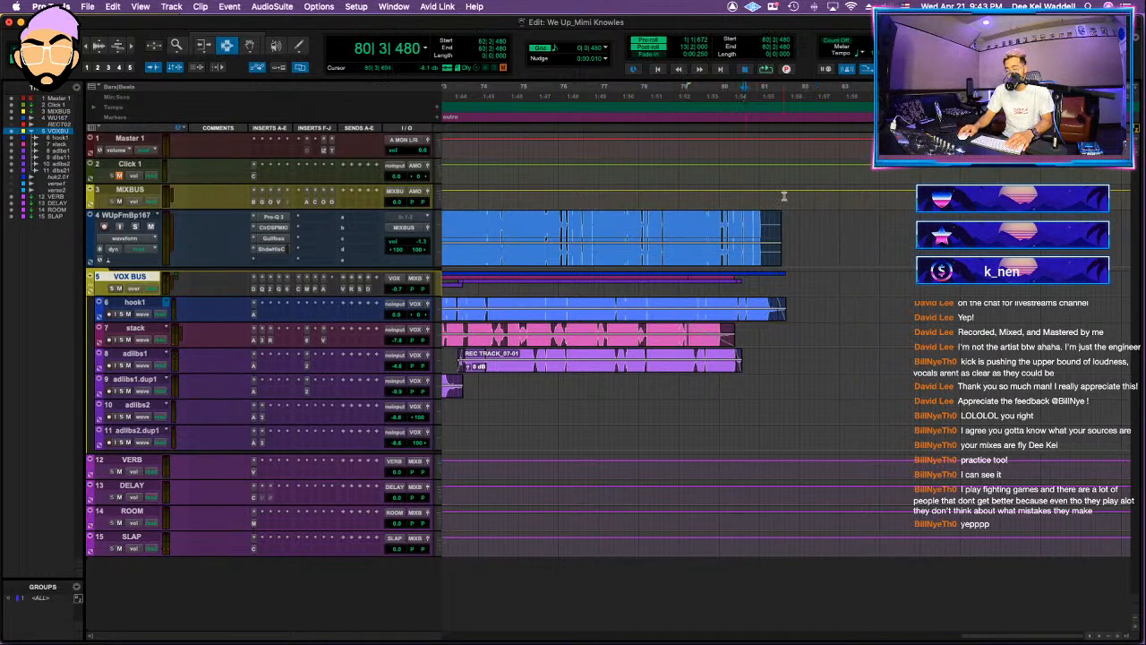
Step: Draw a volume fade-out on MIXBUS starting at about bar 81 beat 4, just after the last clips end, and play it back
key(super+7)
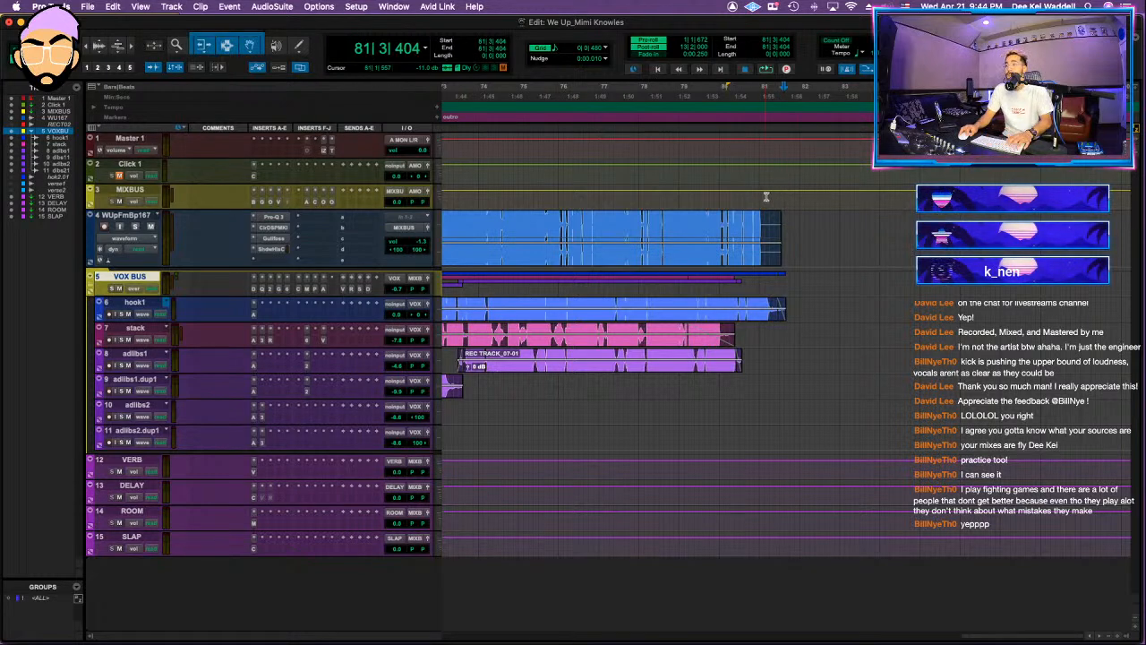
click(780, 196)
key(space)
super+click(777, 191)
drag(799, 191, 801, 225)
key(space)
key(super+z)
click(796, 195)
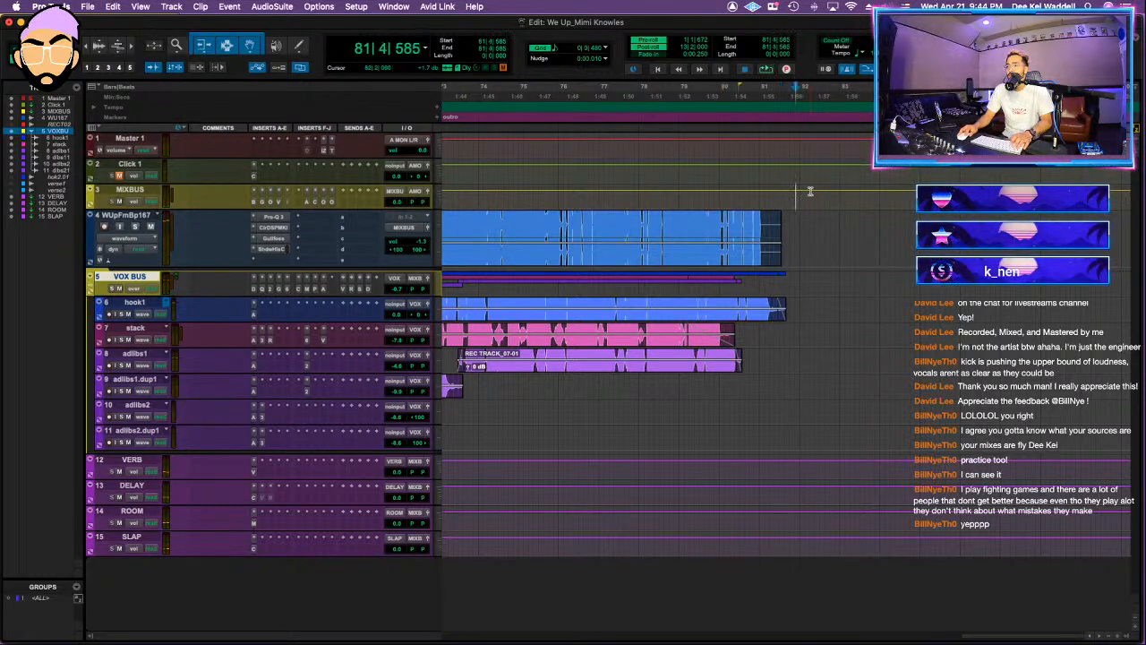
click(783, 202)
key(space)
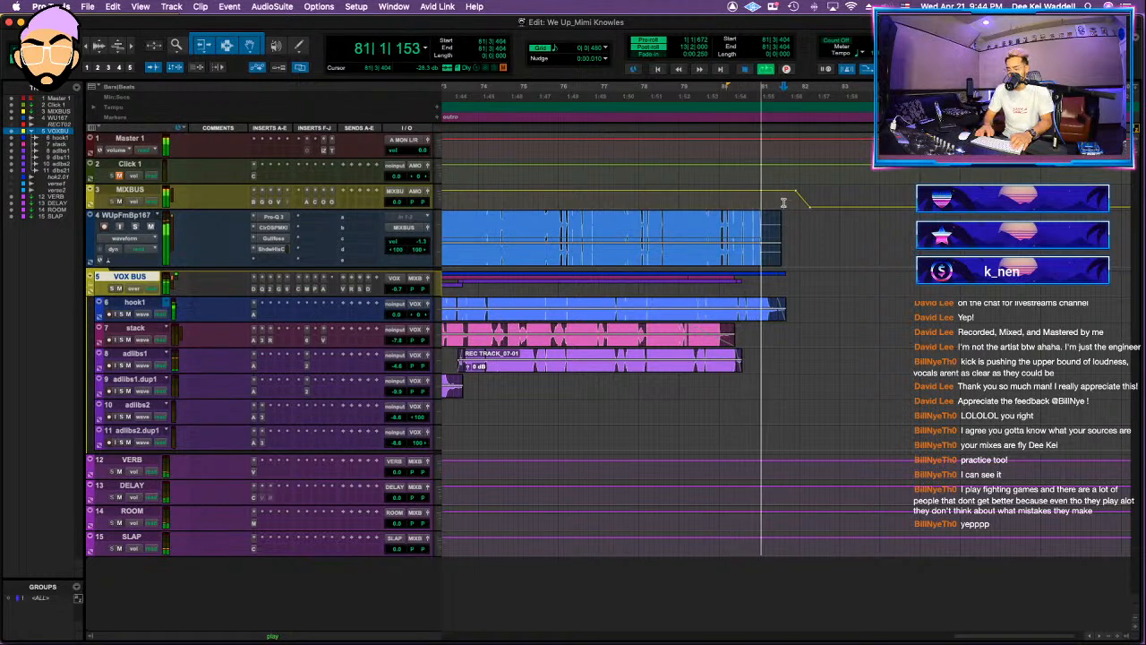
Step: Lengthen the MIXBUS fade-out so it ends at about bar 83, playing the ending from about bar 81 and bar 80
drag(812, 210, 844, 208)
key(space)
click(784, 200)
key(space)
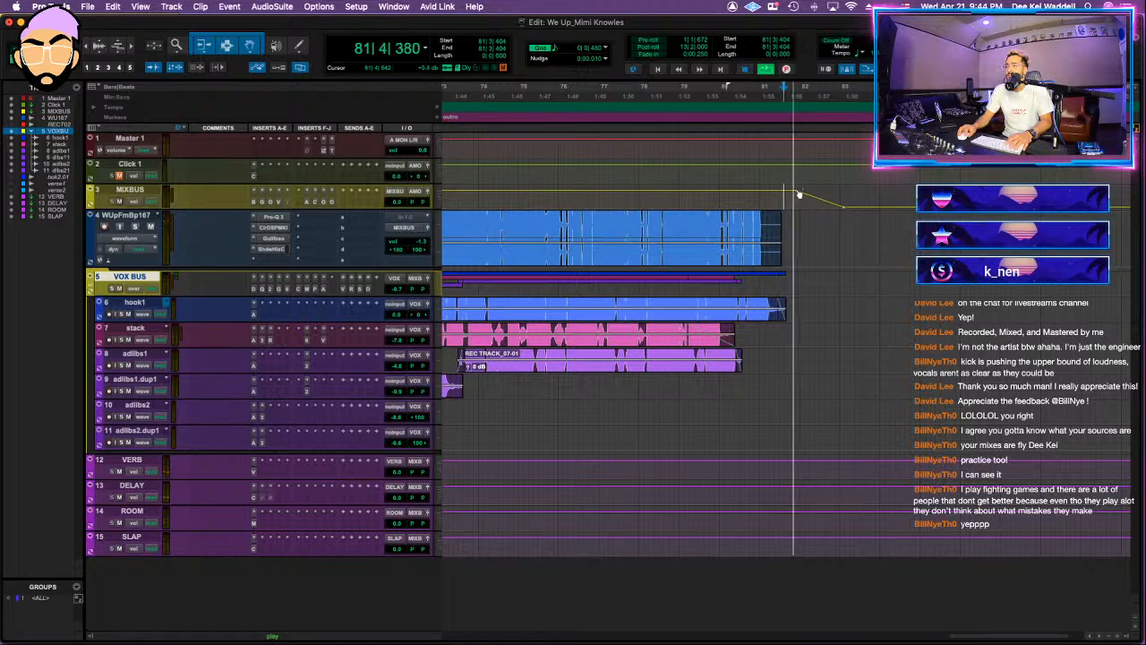
key(space)
click(732, 199)
key(space)
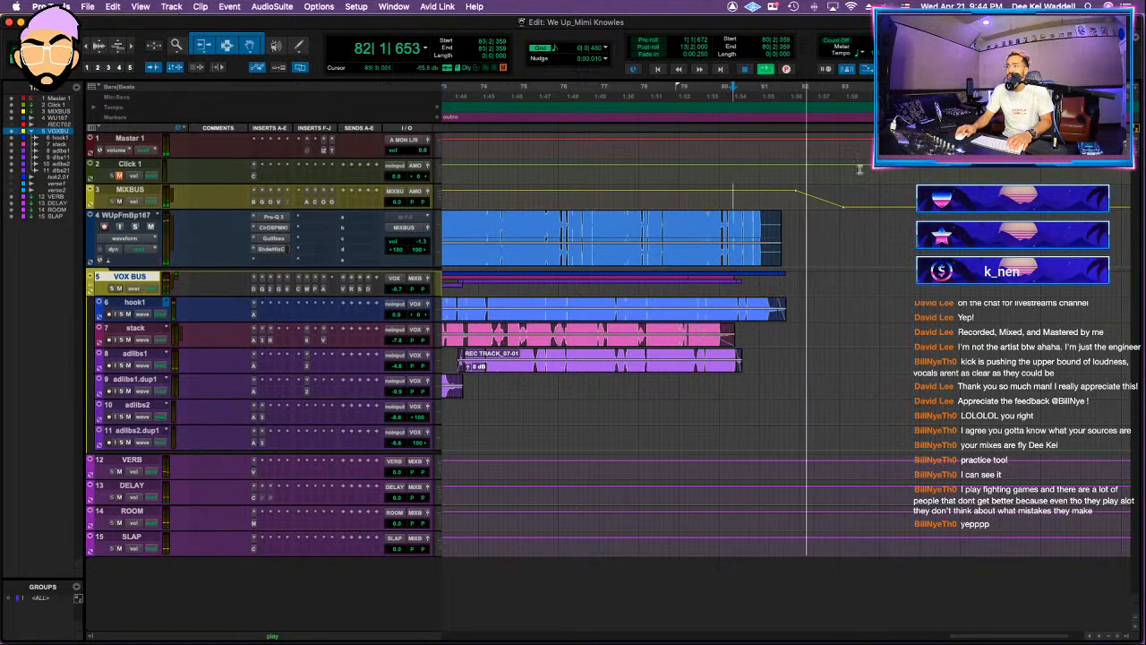
key(space)
Step: Select the whole song from the start to about bar 83 and give its mix bounce the file name suffix "_DEEKEI MIX1"
drag(844, 139, 180, 158)
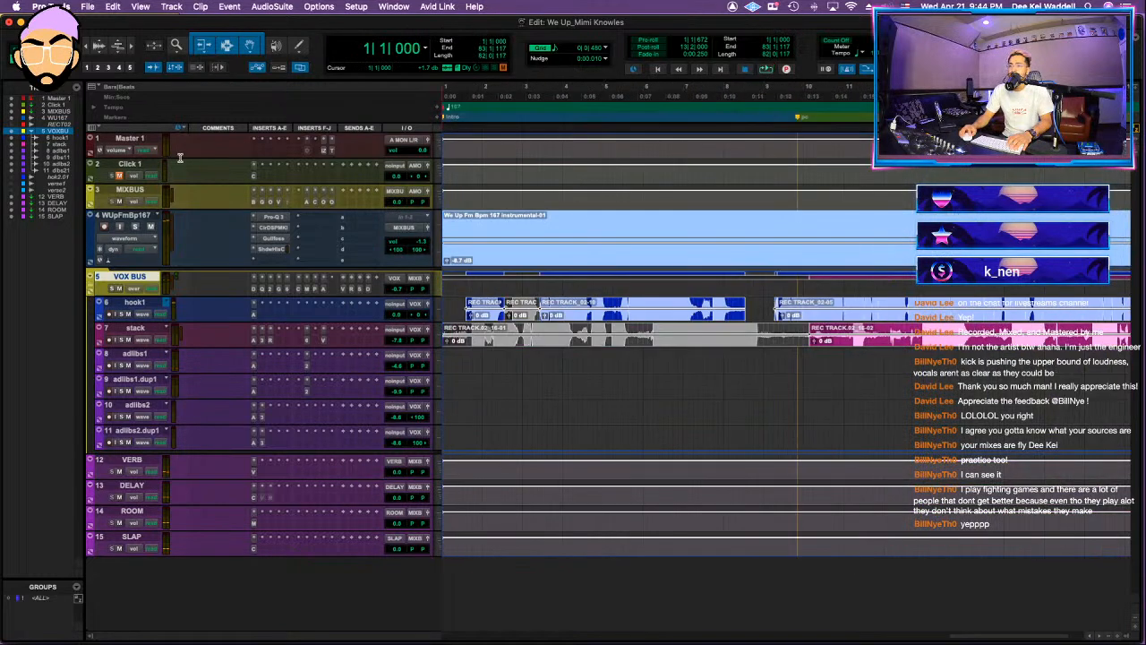
key(alt+super+b)
key(Right)
text(_D)
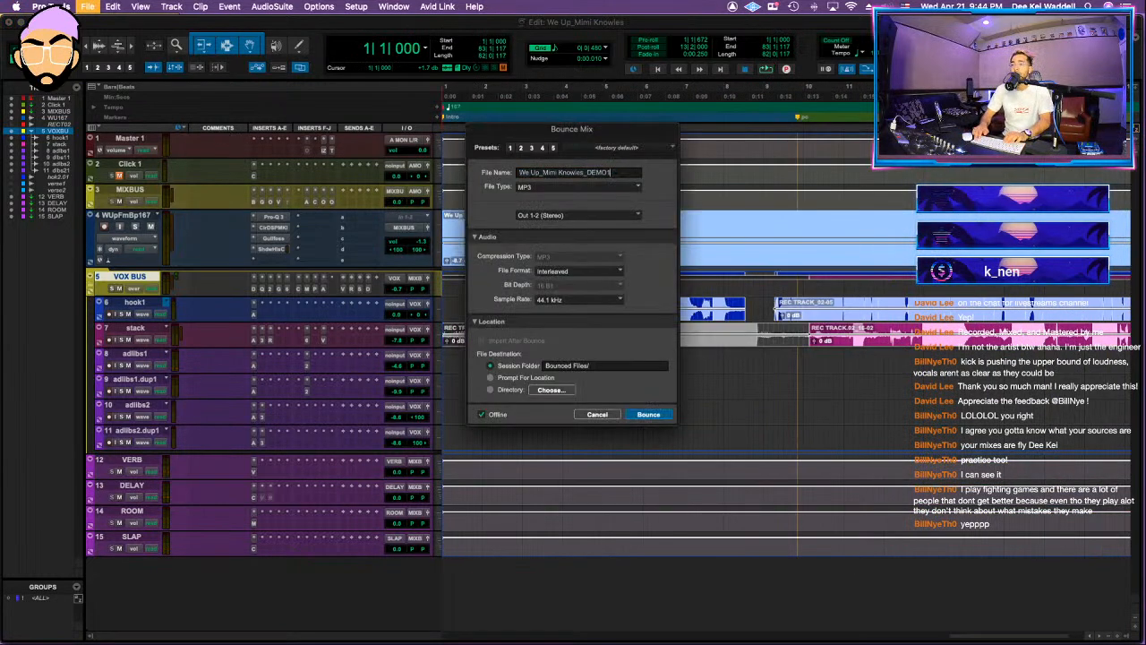
text(EEK)
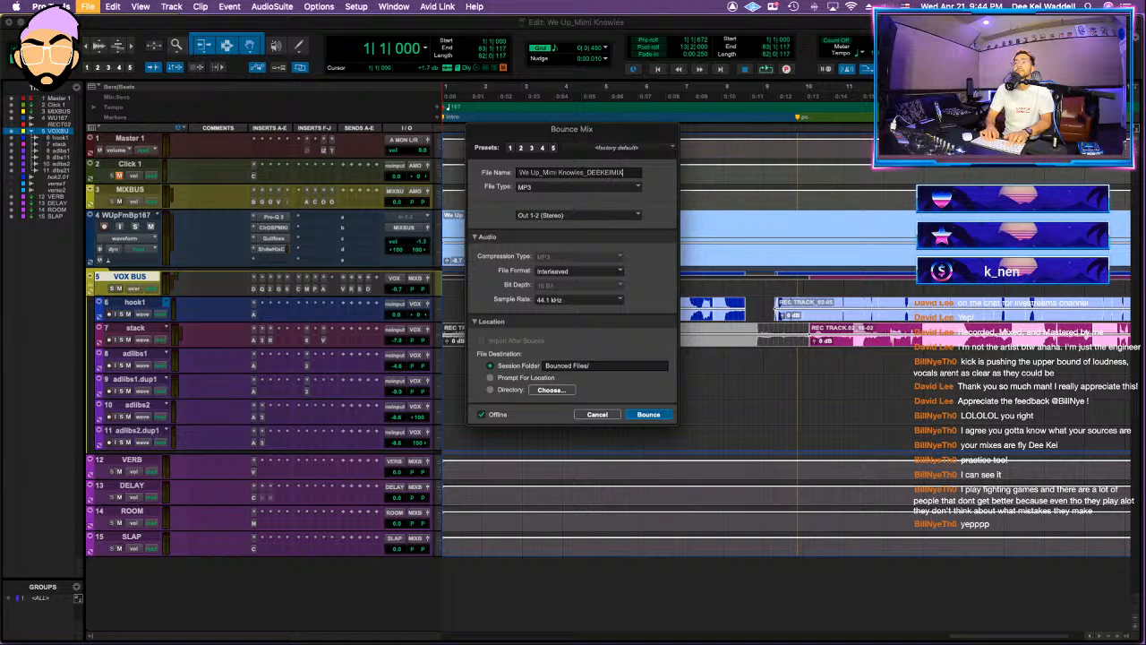
text(EI MIX1)
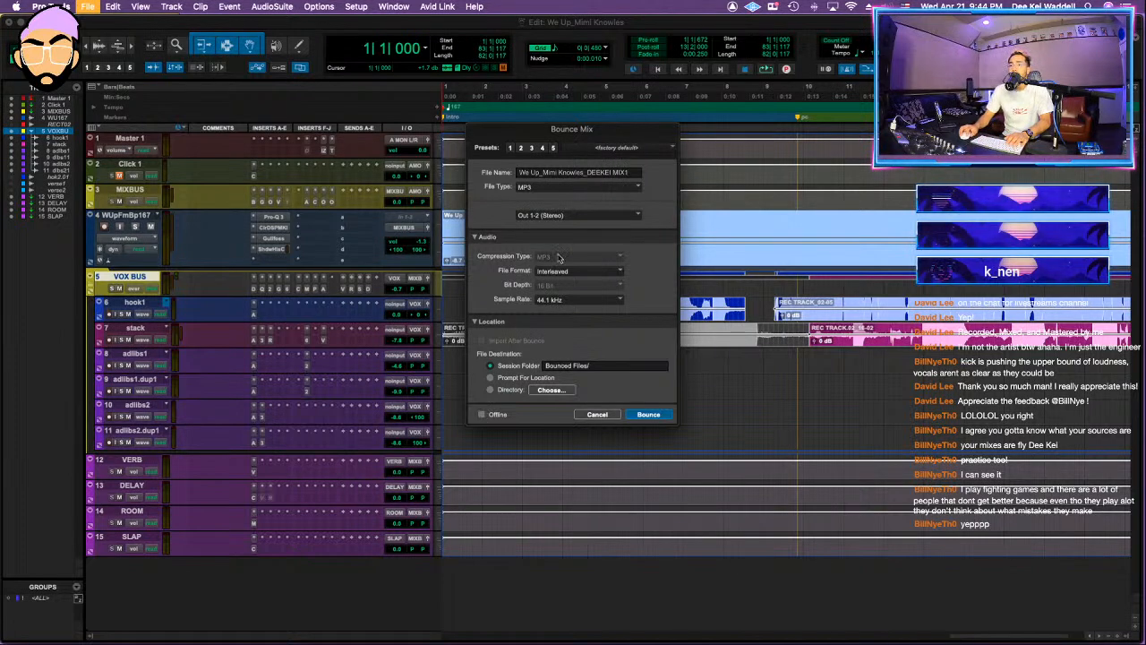
Step: Set the bounce's file type to WAV (BWF) with Offline disabled, start bouncing, and cancel the run
click(578, 186)
click(546, 174)
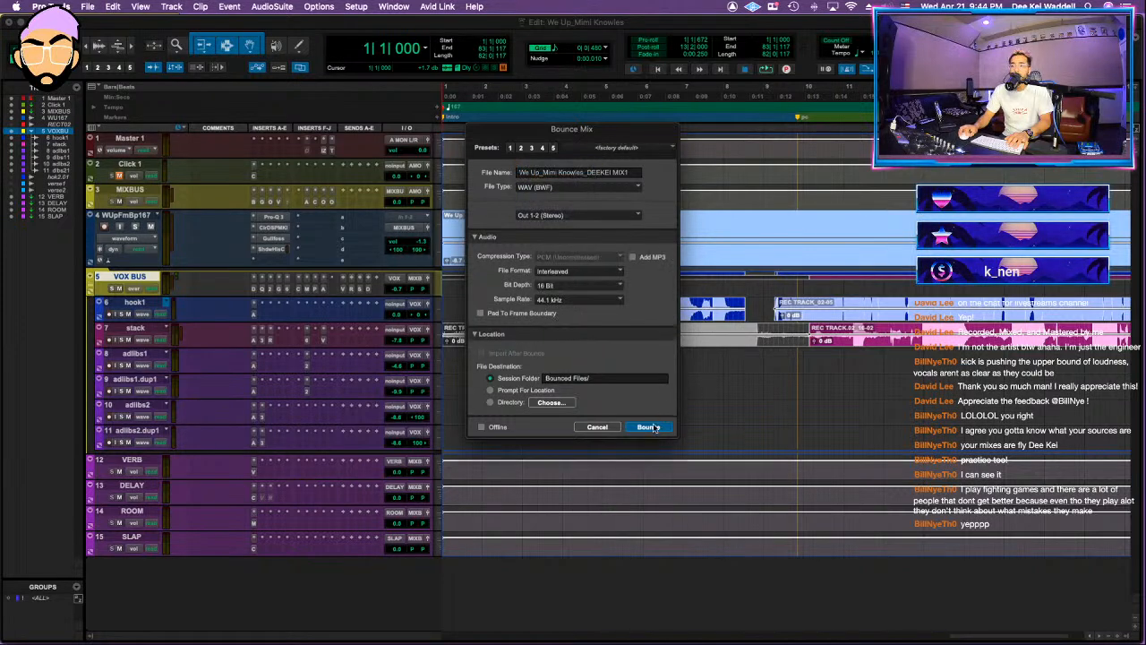
click(648, 427)
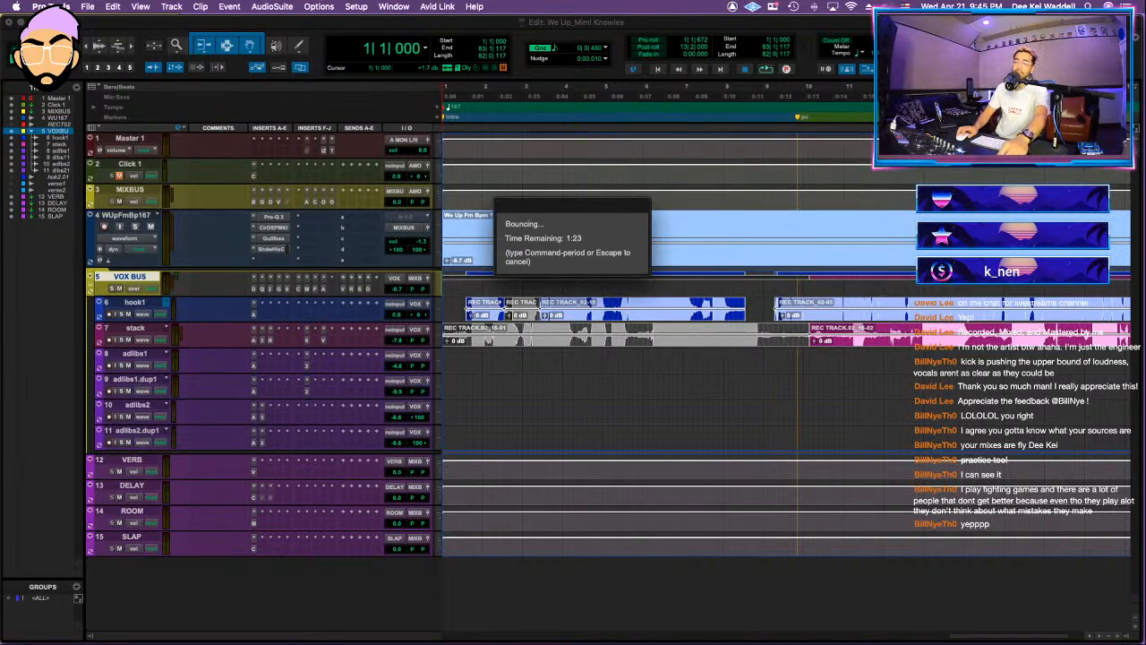
key(Escape)
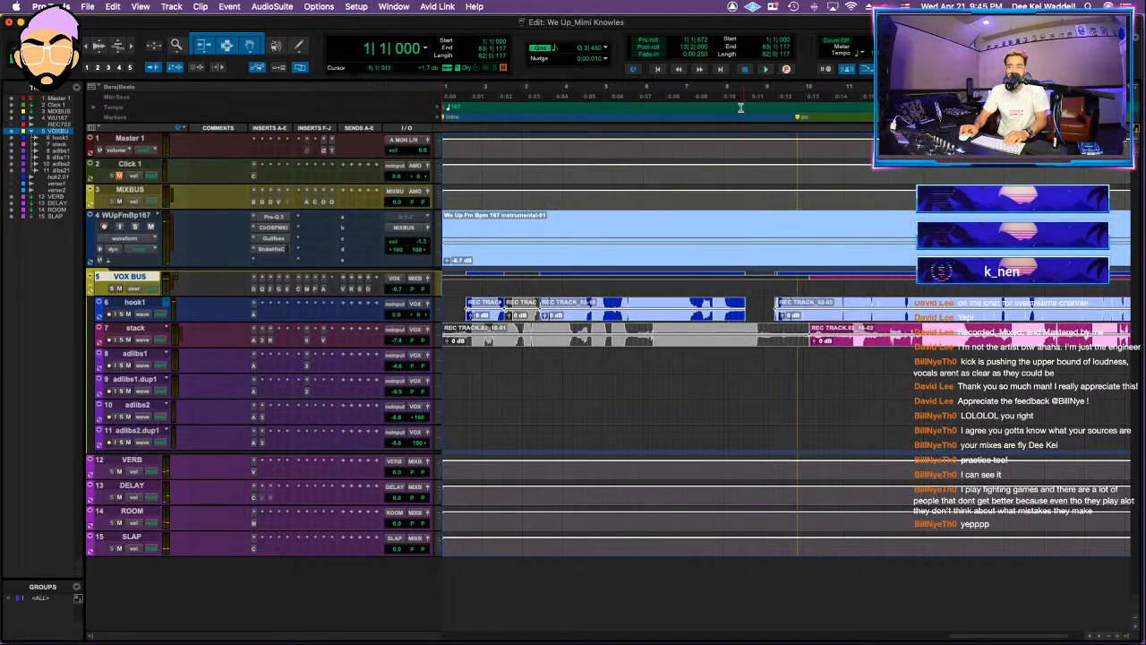
Step: Play the song from about bar 11 and continue from about bar 16 to check the mix
key(r)
click(617, 216)
click(642, 216)
key(space)
key(space)
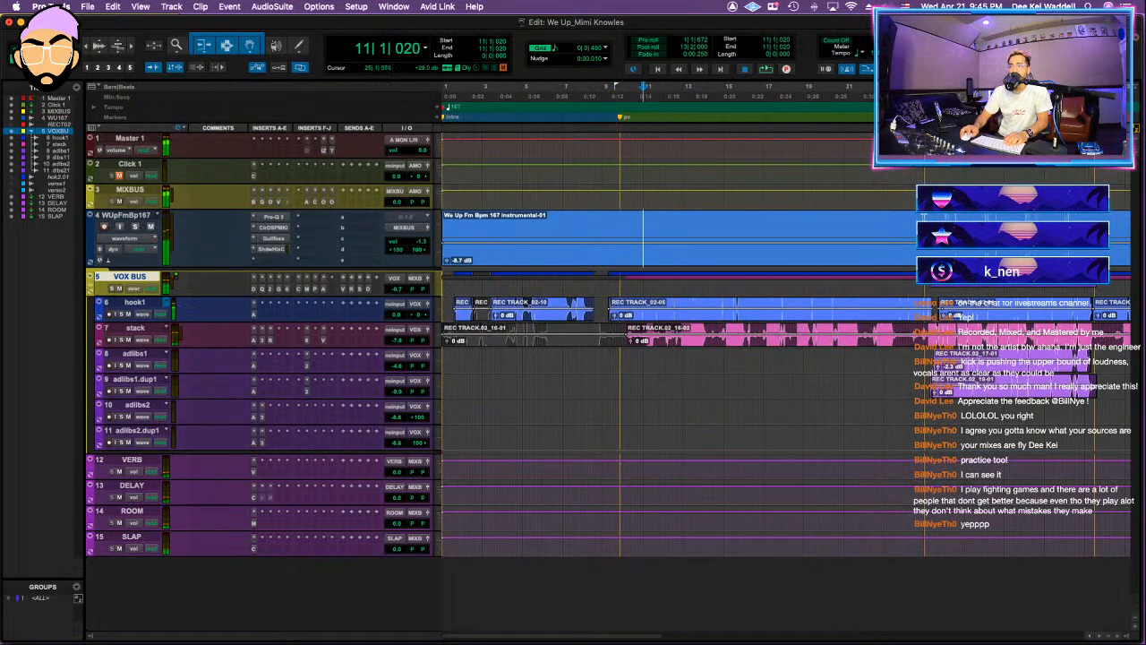
key(space)
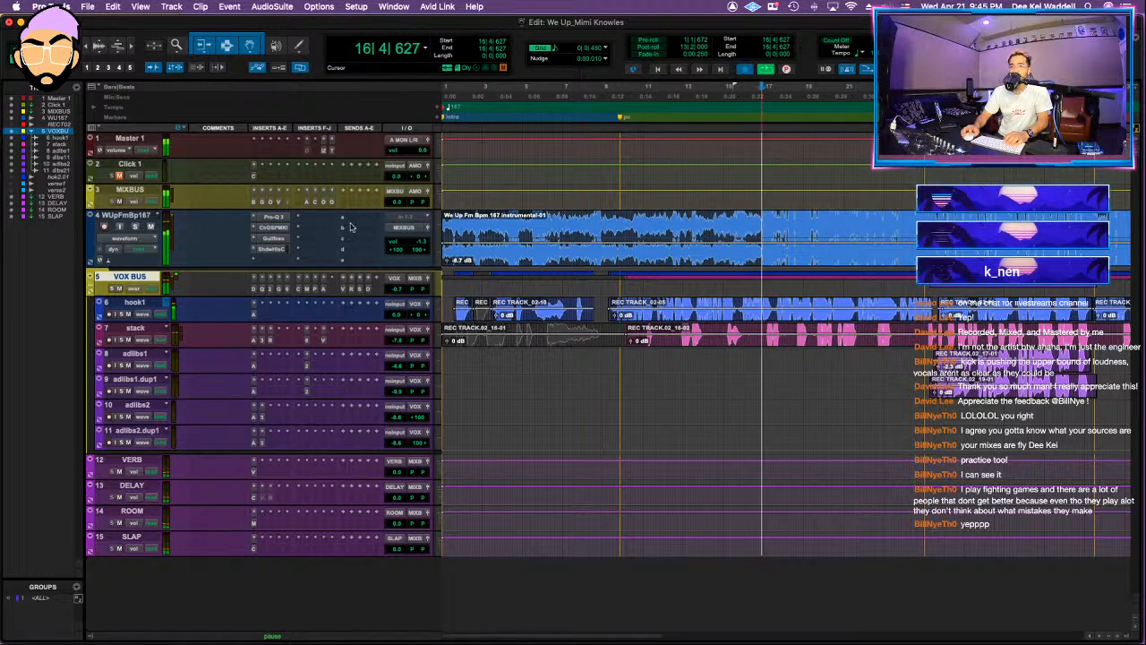
Step: Inspect the Clariphonic and Shadow Hills plug-ins on the instrumental track while playing from about bar 16, and close them
click(127, 216)
key(shift+a)
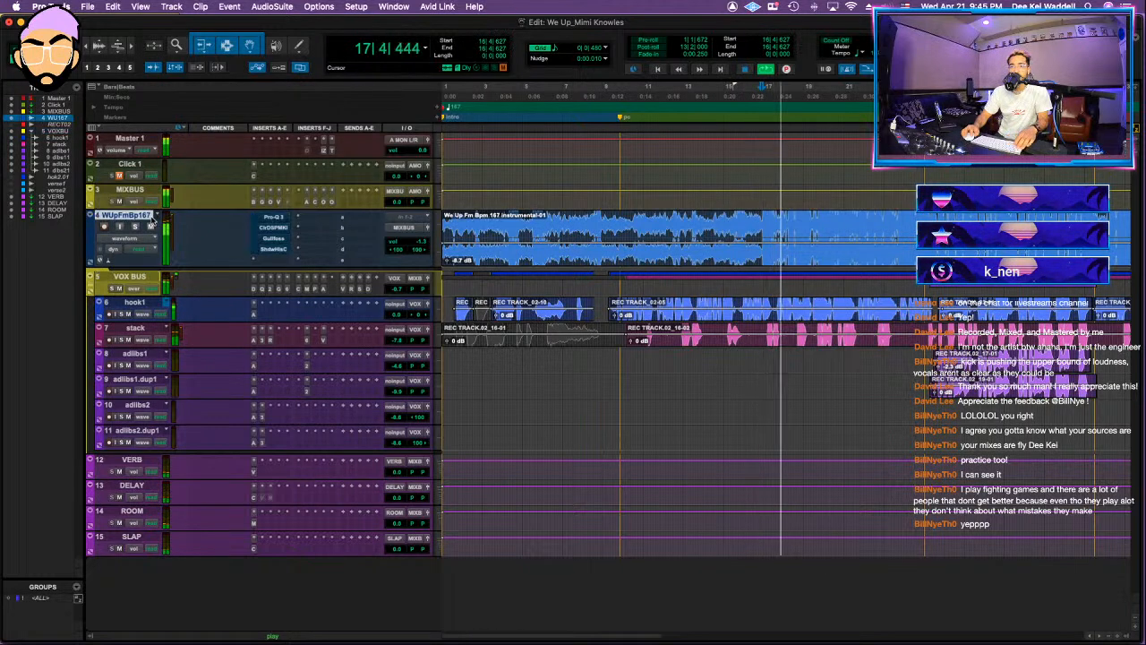
click(274, 228)
key(space)
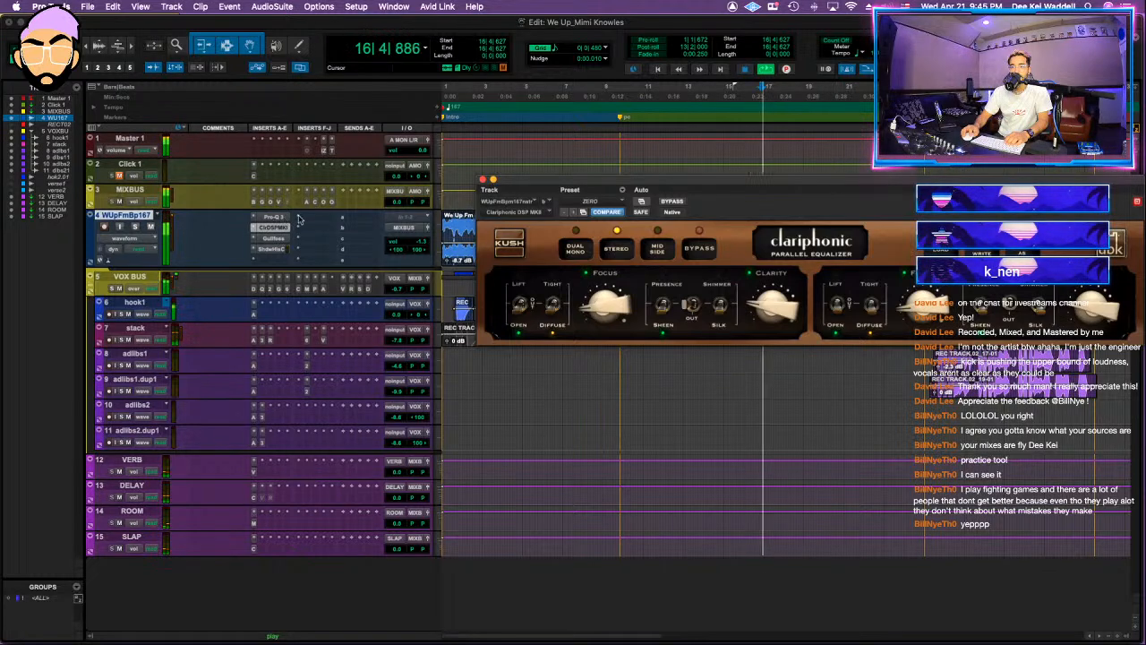
key(space)
click(273, 248)
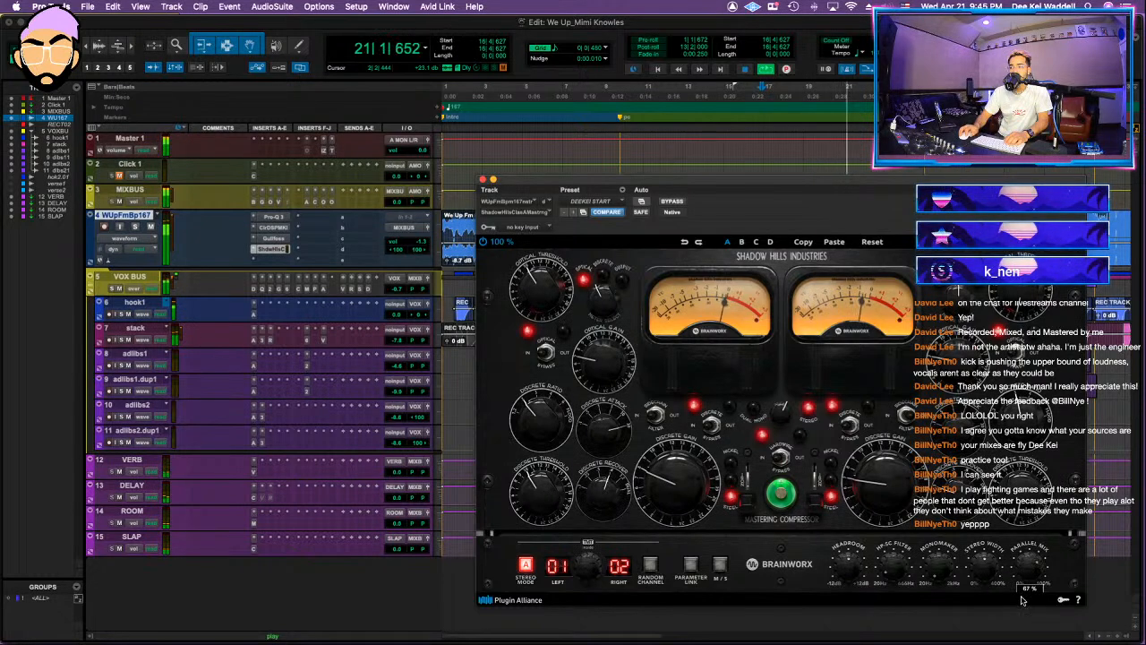
click(481, 180)
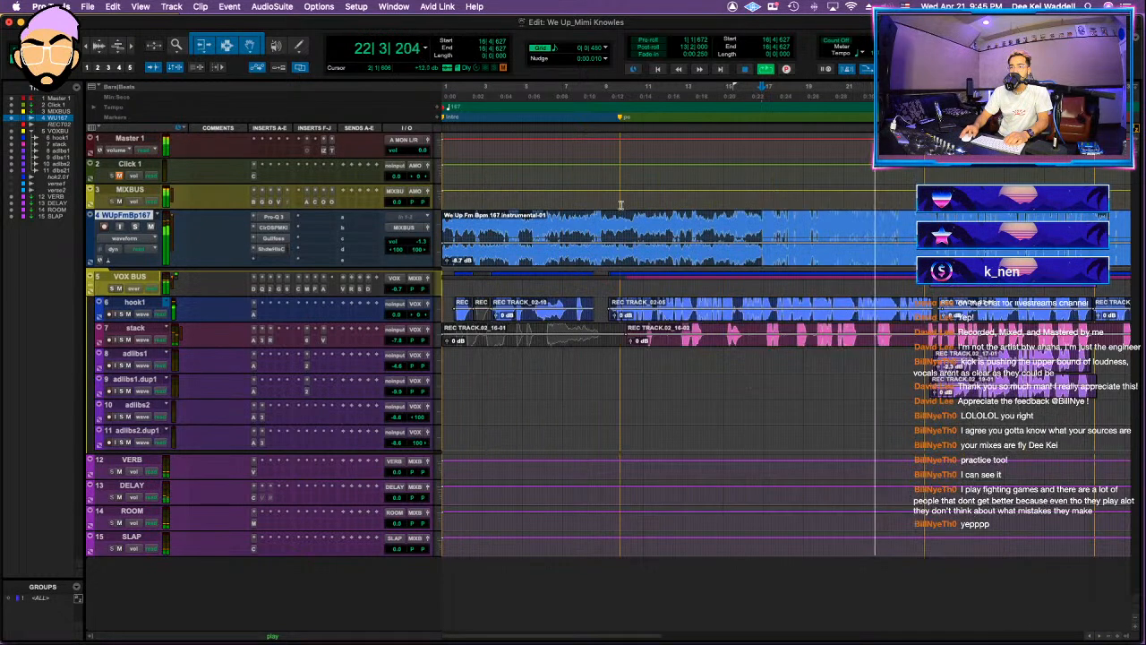
Step: Replay from about bar 16 while examining the Vertigo VSC-2, Oxford Inflator and Clariphonic plug-ins on MIXBUS
key(space)
key(space)
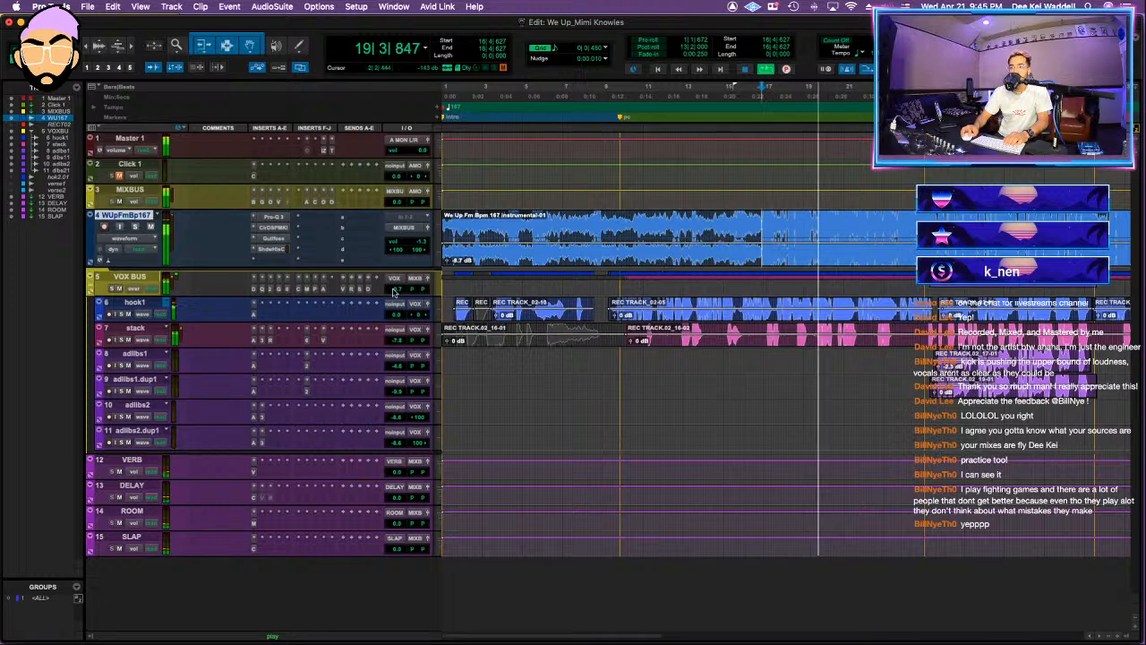
key(space)
click(282, 204)
key(space)
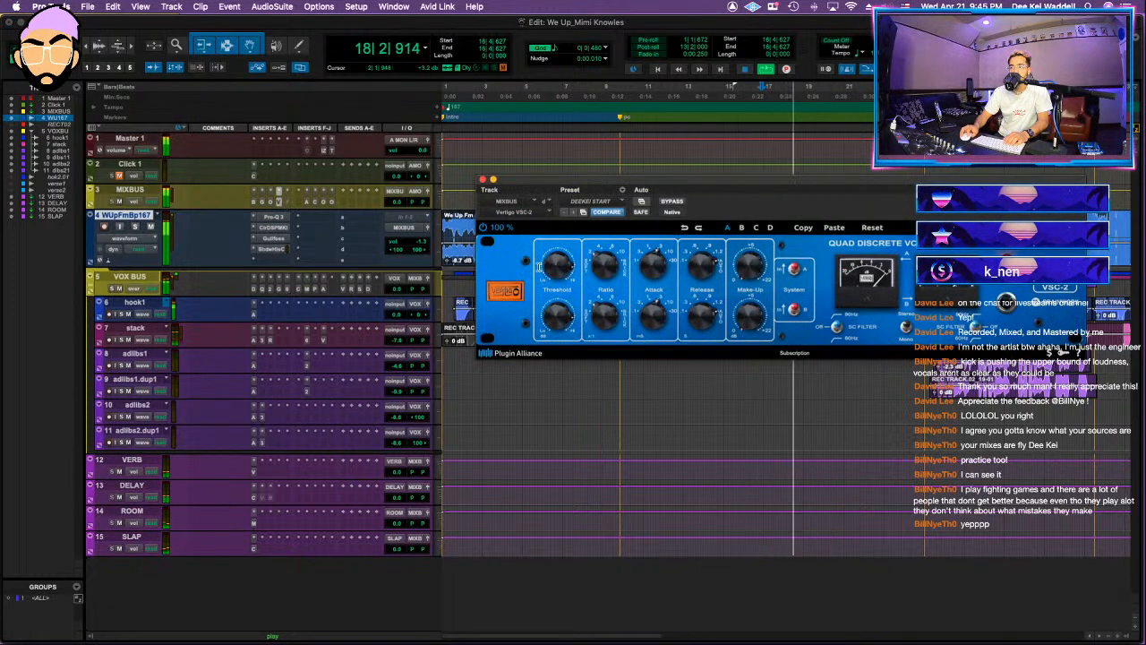
key(space)
key(space)
click(283, 203)
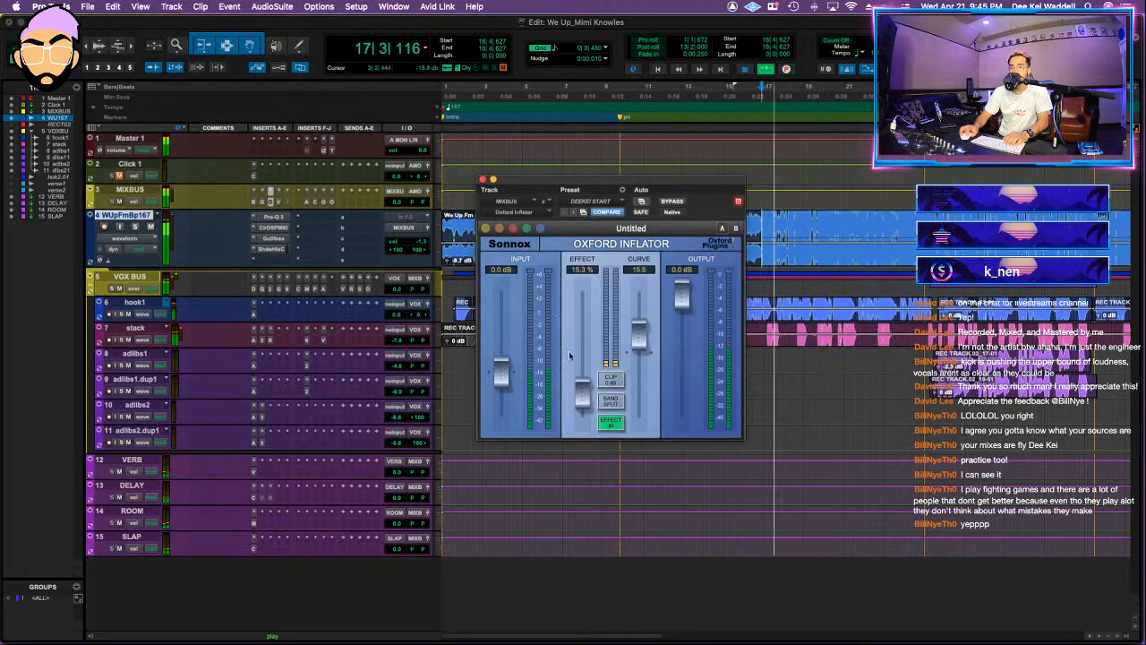
click(306, 203)
click(316, 202)
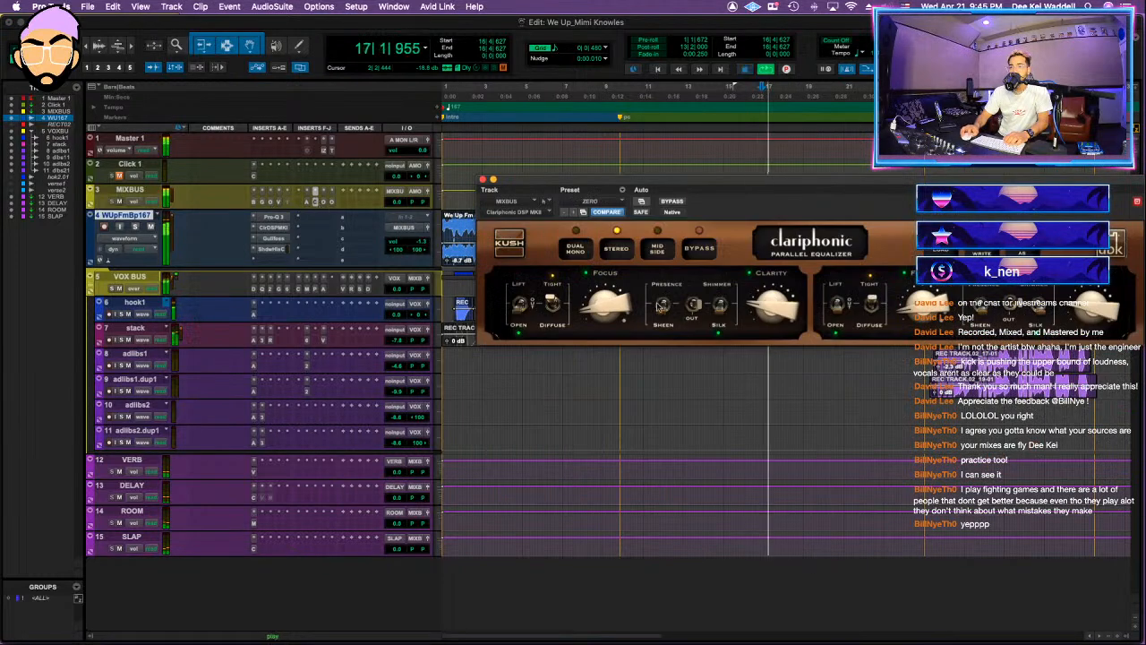
Step: Set the MIXBUS Ozone Maximizer's threshold and ceiling to -6.1 dB and the Oxford Limiter's input gain to +7.35 dB, and stop playback
click(324, 202)
drag(684, 427, 684, 422)
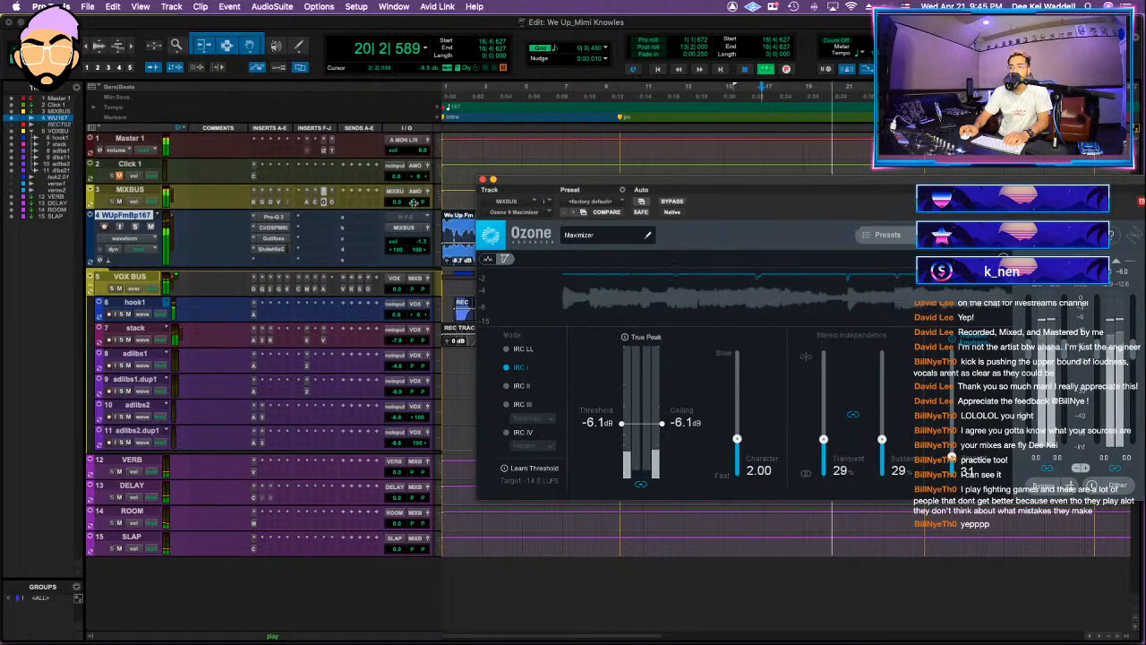
click(331, 202)
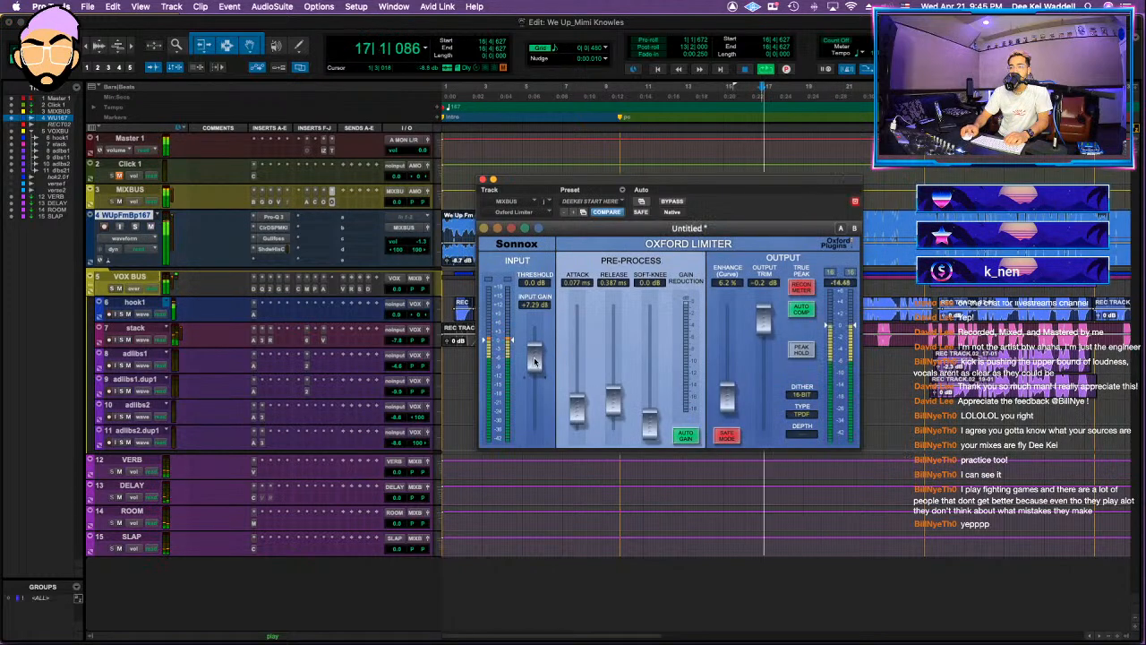
drag(534, 357, 535, 360)
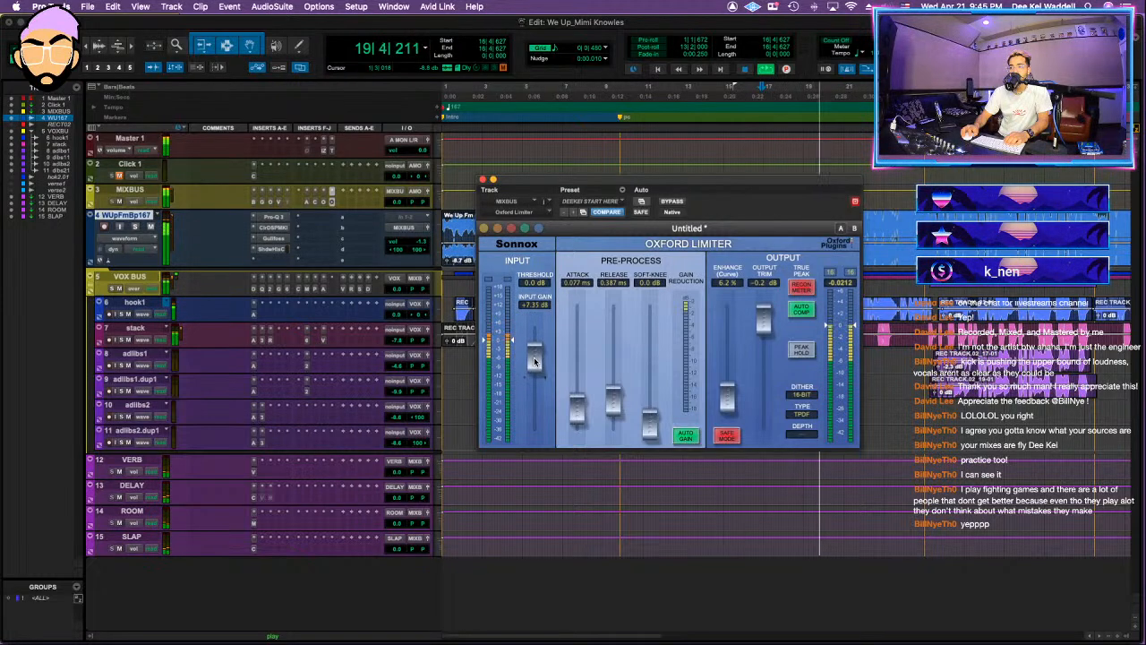
click(483, 180)
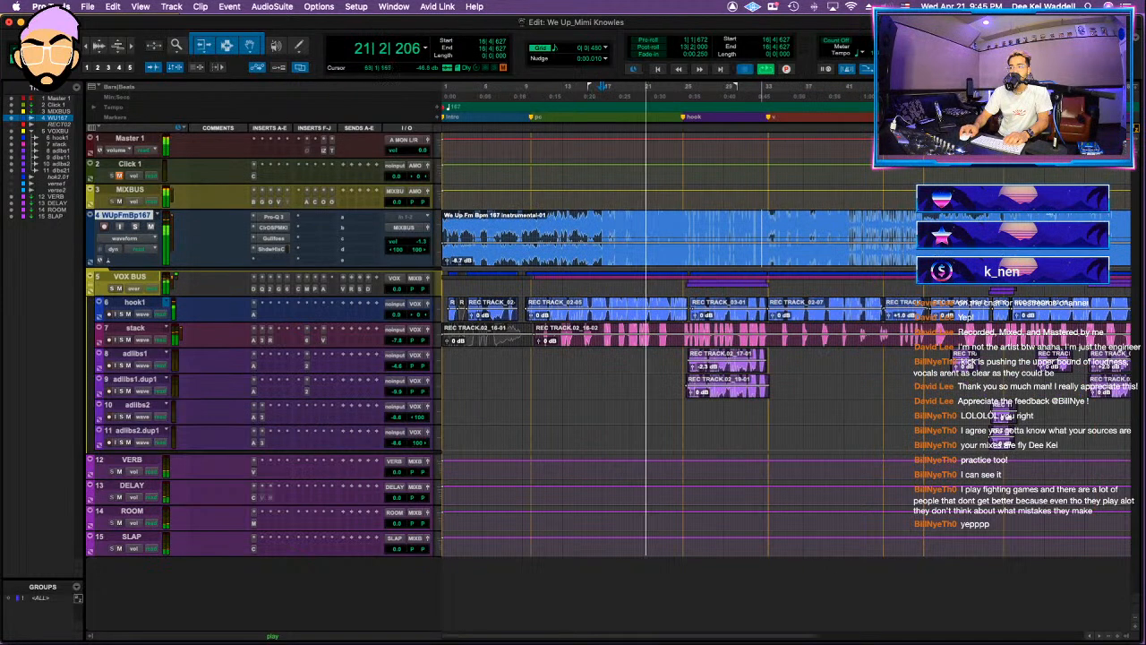
key(space)
Step: Select the whole song from the start to about bar 83 and bounce the mix with the existing bounce settings
drag(953, 95, 167, 84)
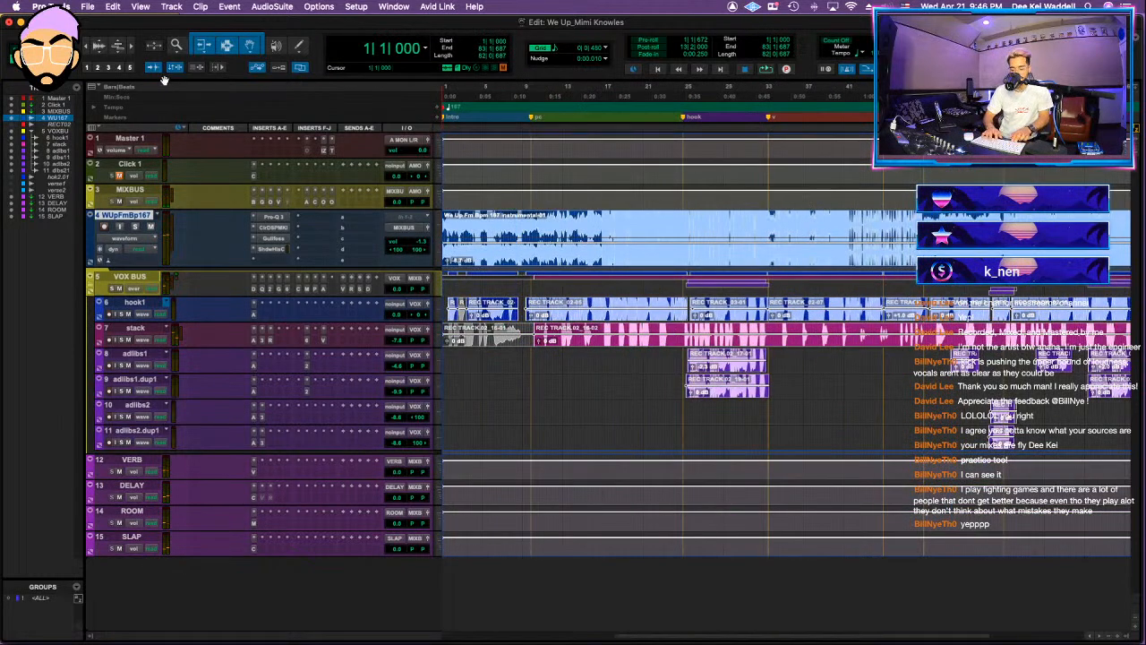
key(super+alt+b)
key(Return)
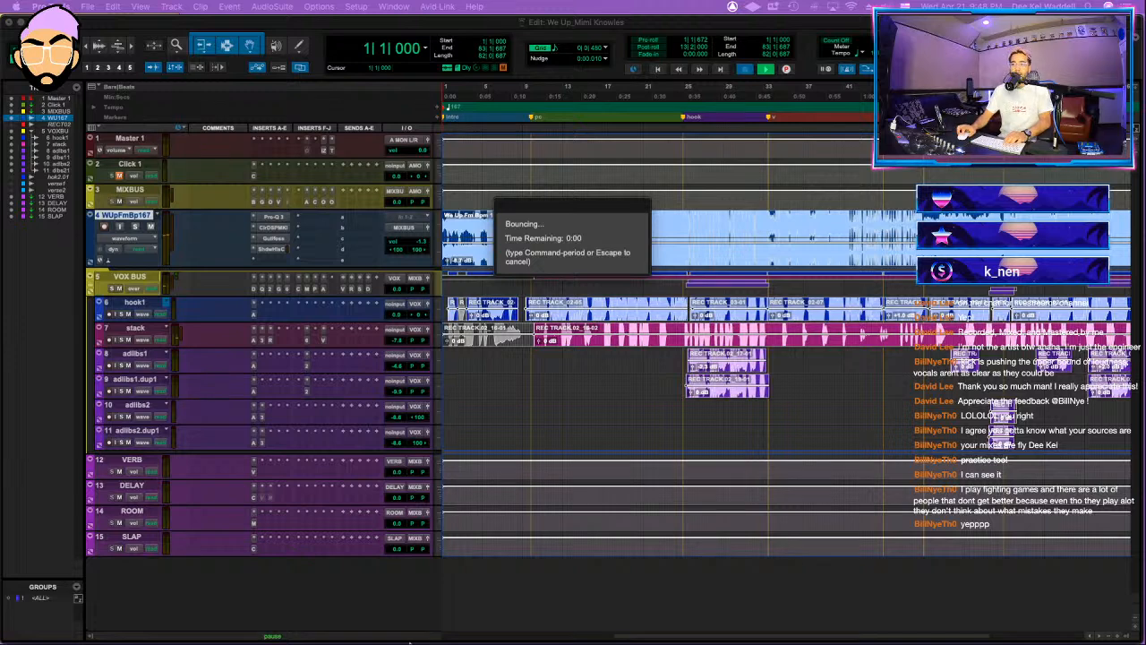
Step: Switch to Finder and tag the We Up session folder green
mouse_move(235, 634)
click(150, 621)
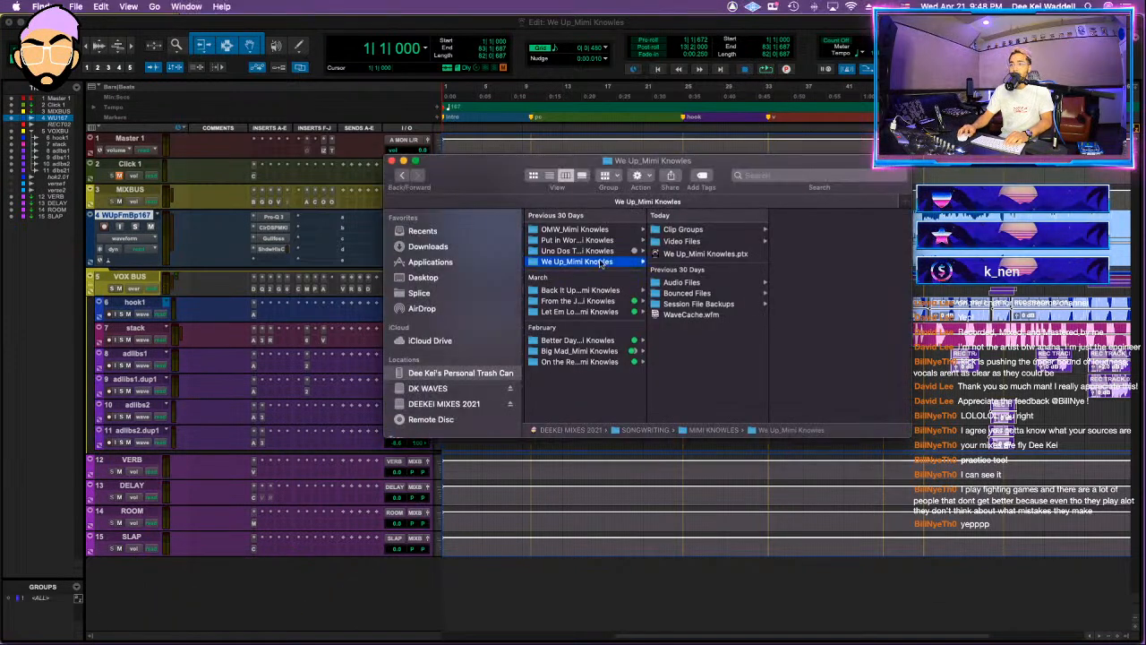
right_click(601, 262)
click(662, 471)
Step: Open the Back It Up session from its folder, saving changes to the We Up session and declining the detailed report
click(601, 289)
click(690, 239)
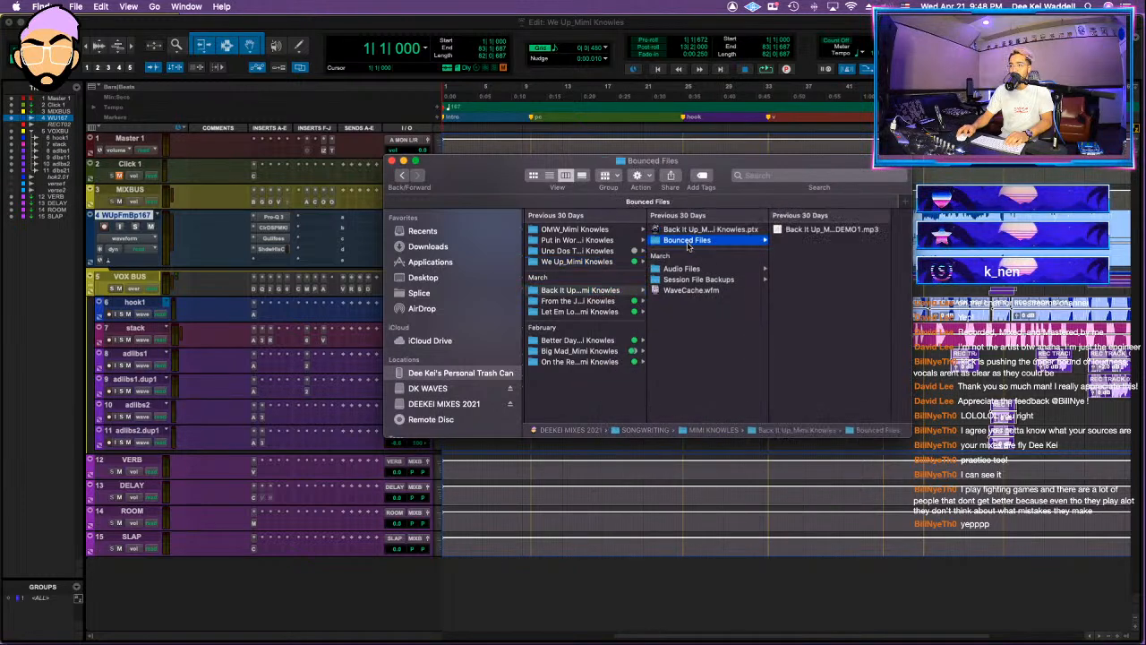
click(609, 290)
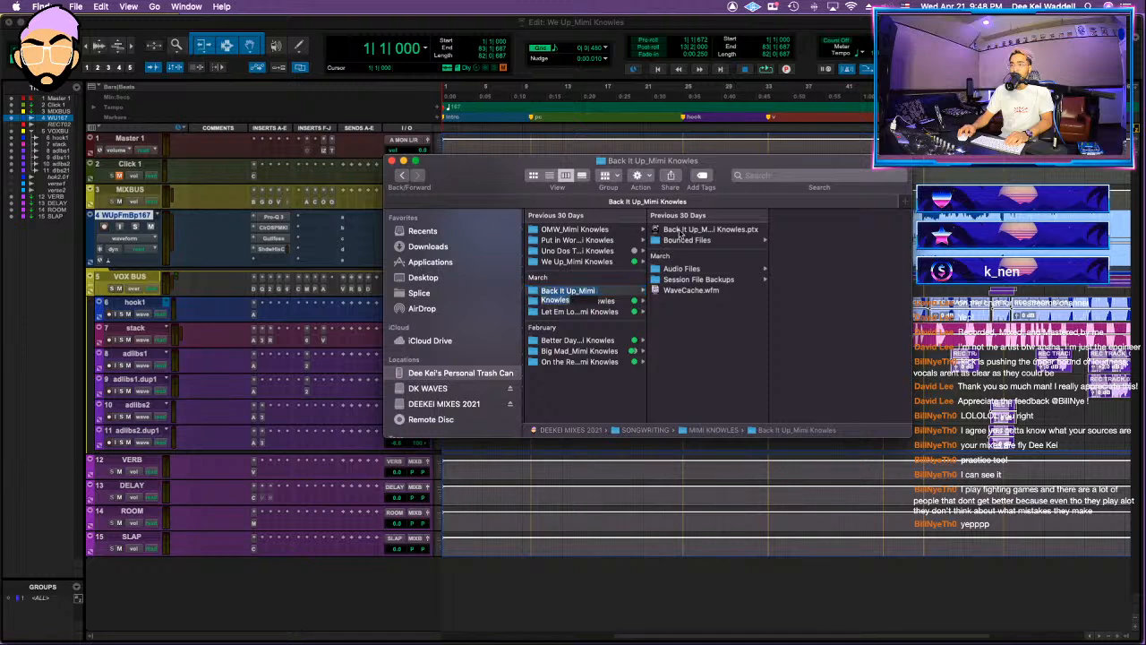
click(681, 232)
double_click(702, 230)
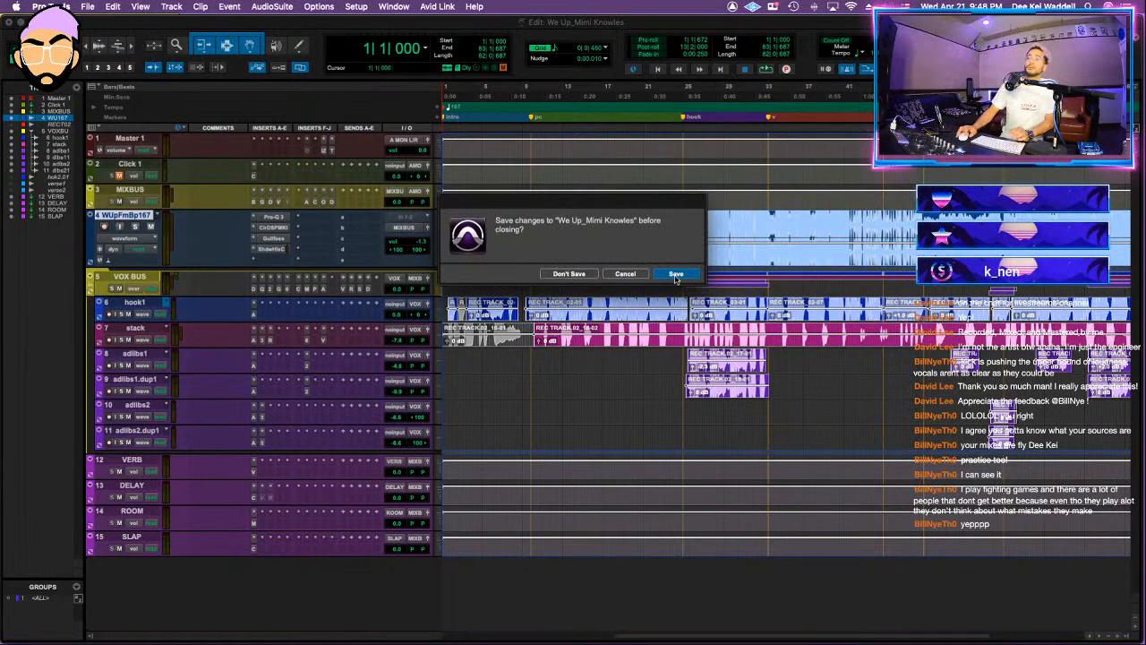
click(673, 275)
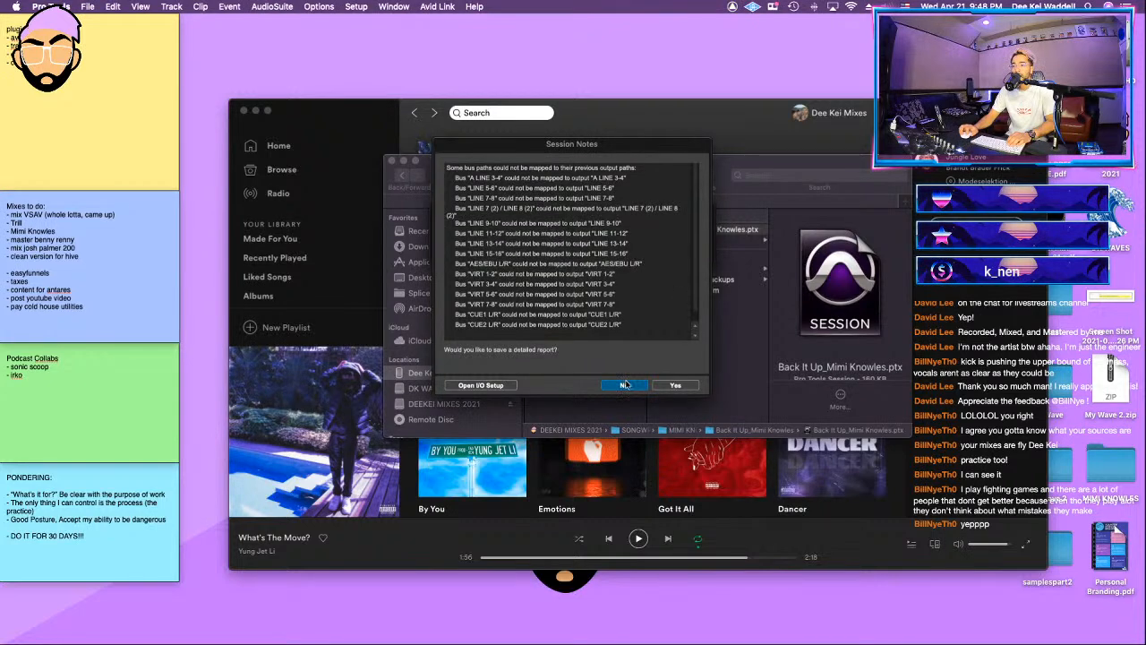
click(624, 384)
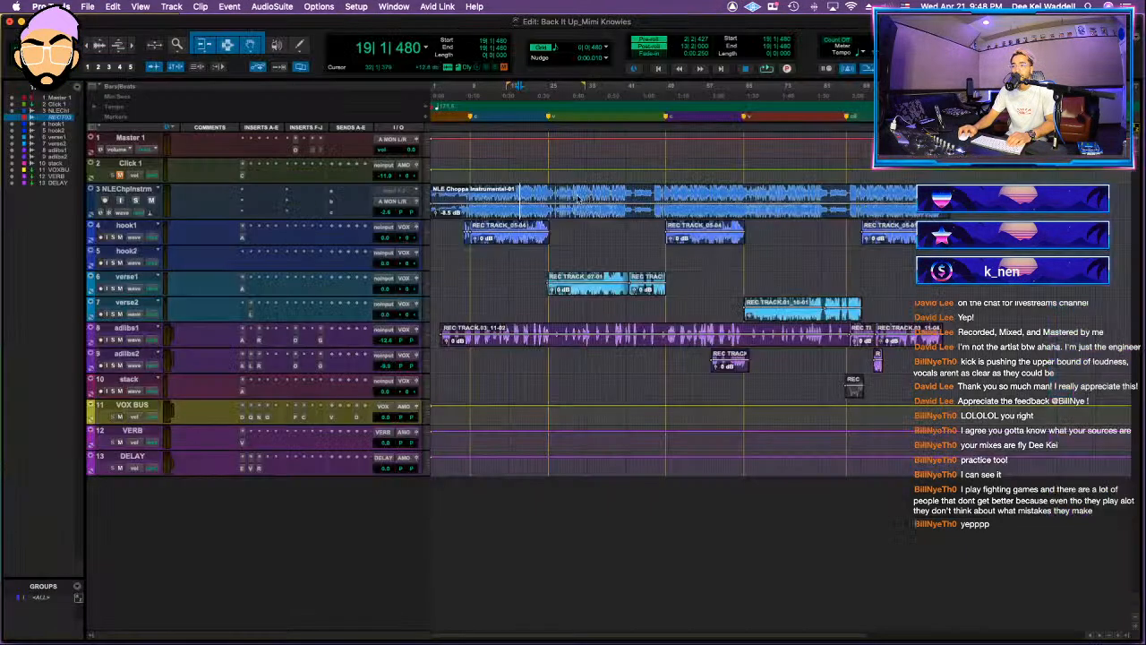
Step: Move the VOX BUS track directly above the hook1 track
click(468, 257)
drag(131, 412, 153, 259)
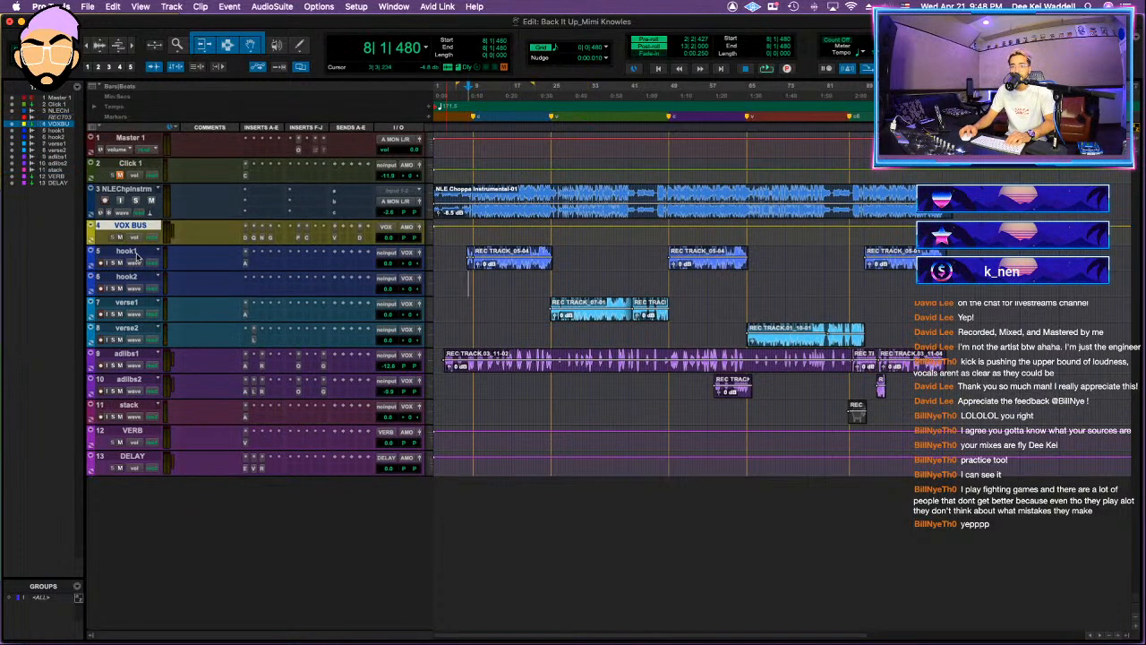
Step: Hide the stack track and make it inactive
click(134, 406)
right_click(134, 406)
click(169, 417)
Step: Convert the VOX BUS aux track into a routing folder
click(129, 379)
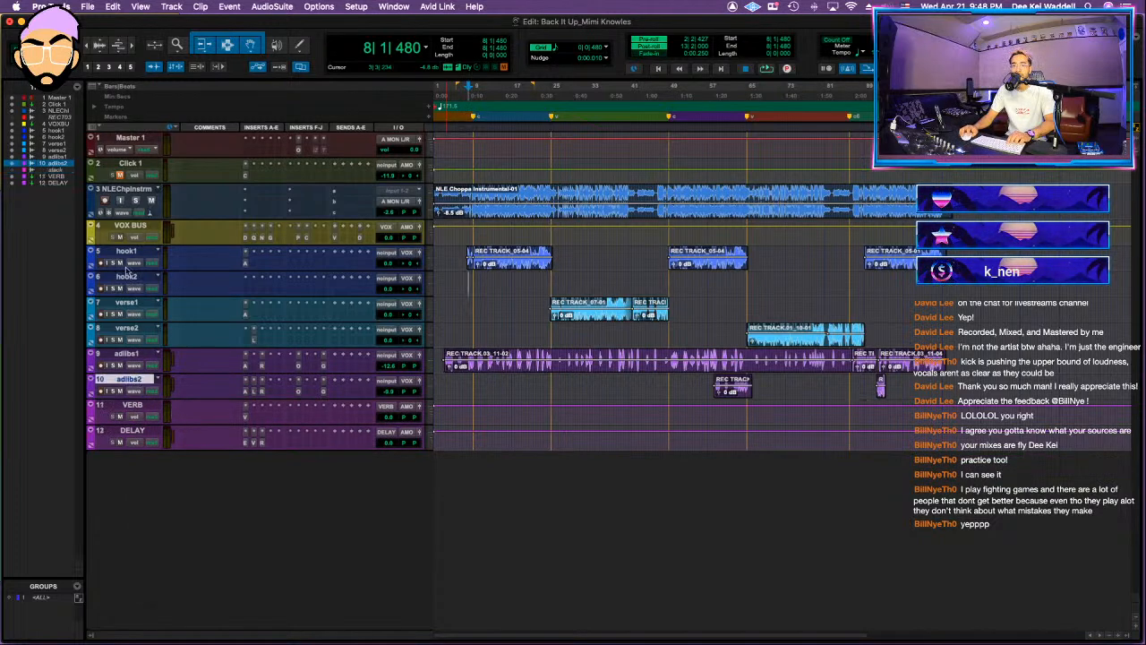
shift+click(127, 253)
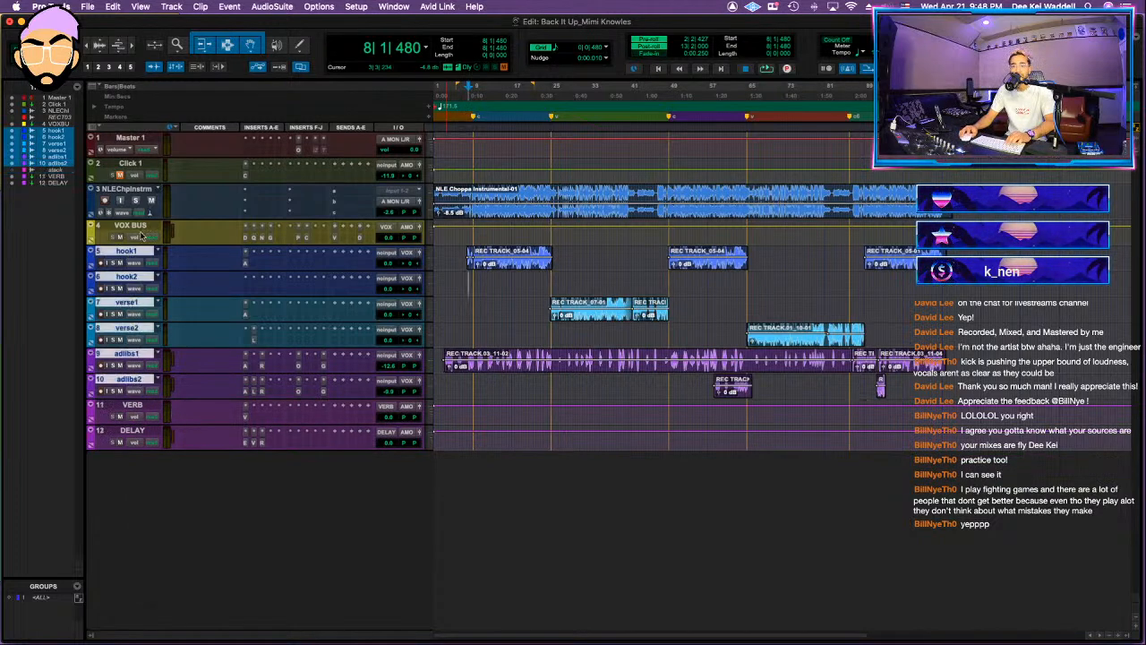
right_click(141, 229)
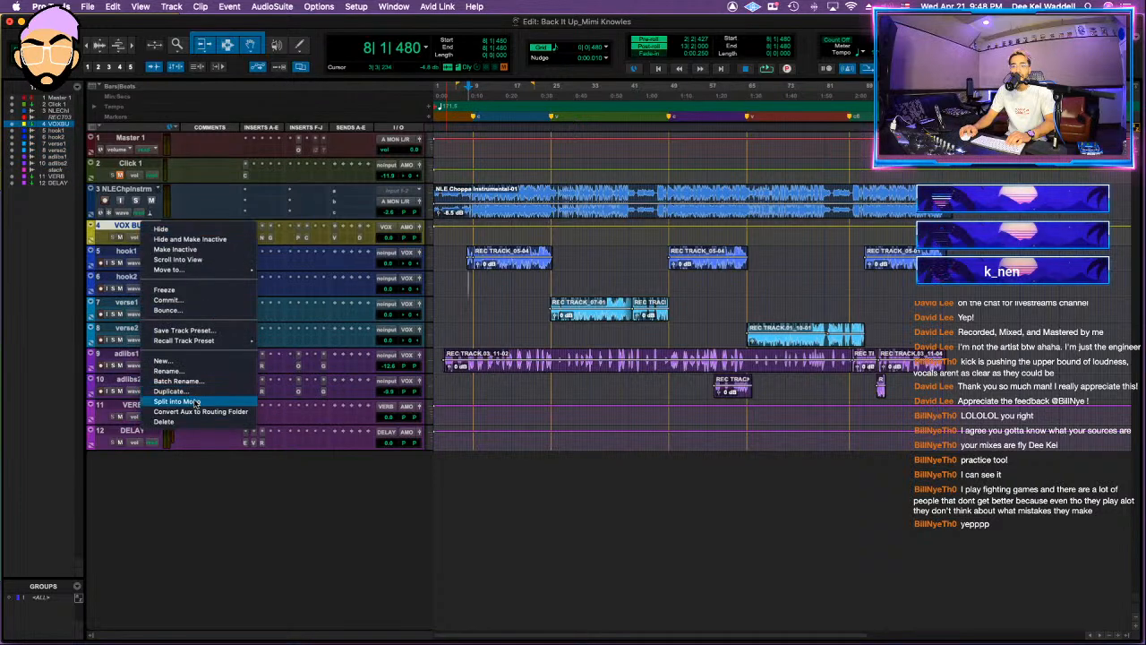
click(198, 411)
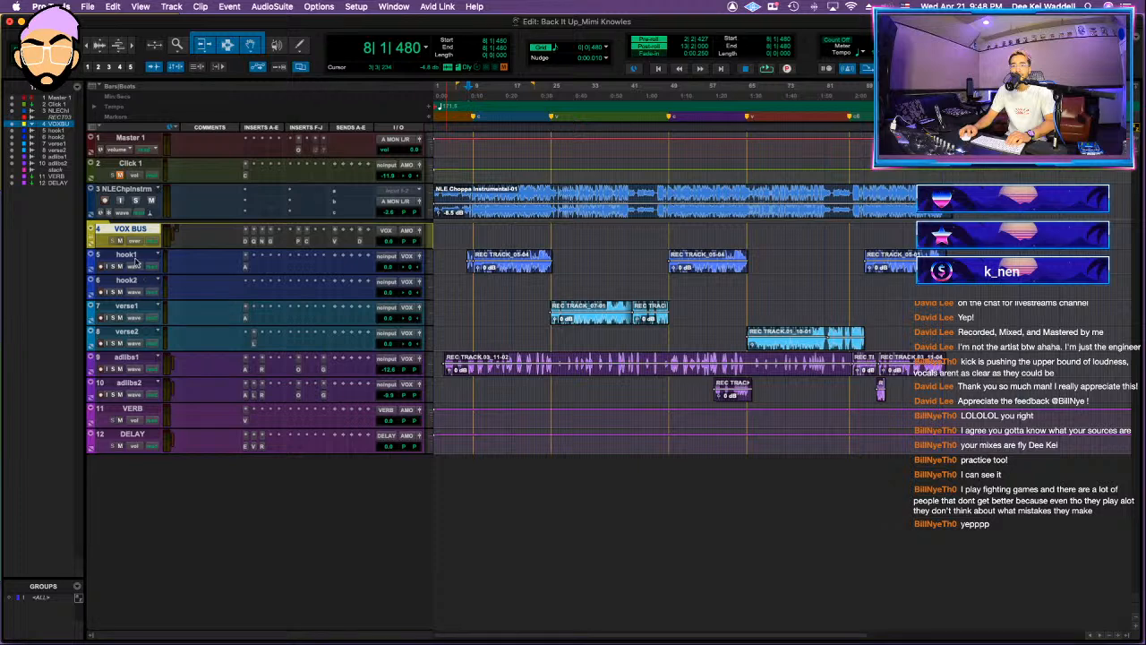
Step: Move the hook1 through adlibs2 tracks into the VOX BUS folder
click(135, 257)
shift+click(143, 385)
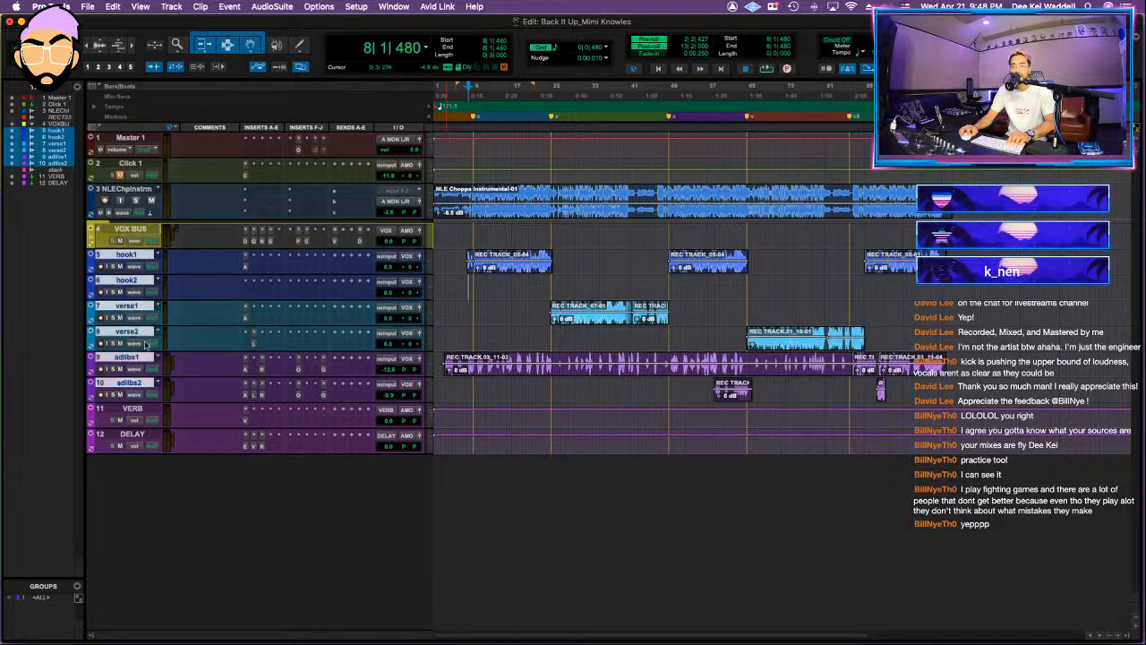
drag(143, 385, 129, 255)
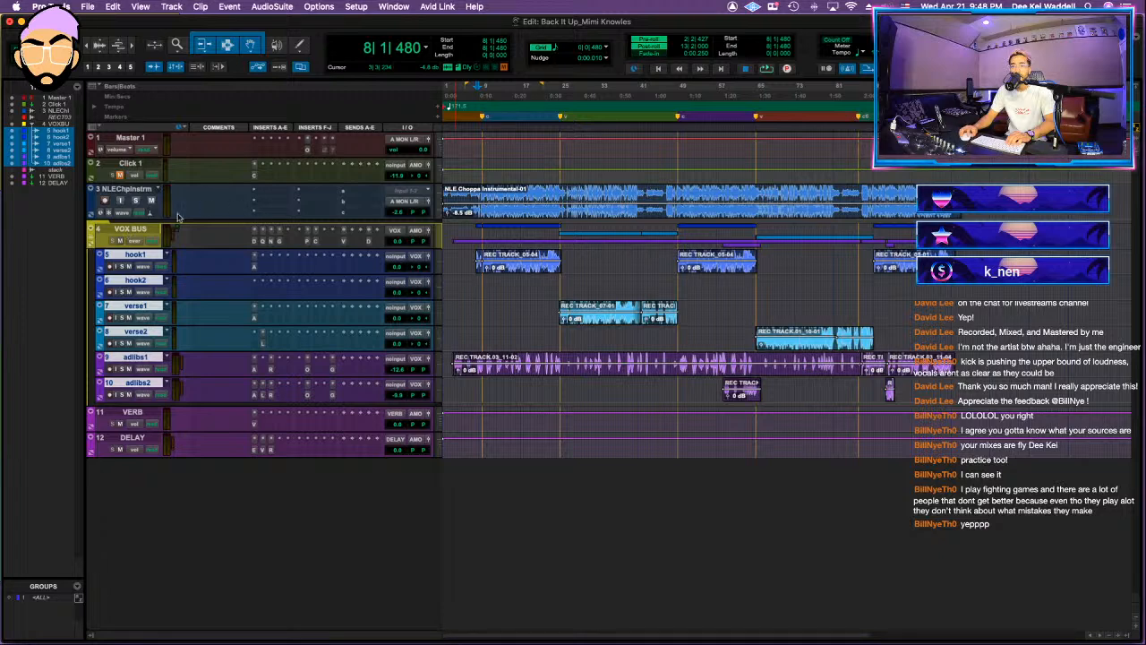
Step: Set the instrumental track's height to medium
click(443, 188)
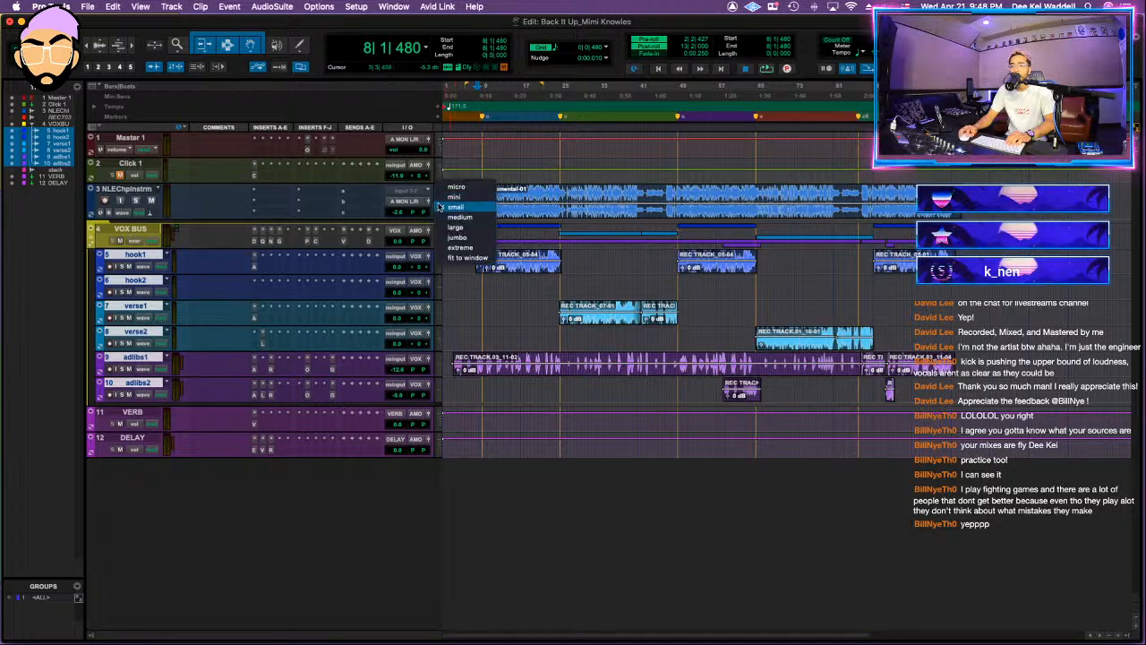
click(461, 217)
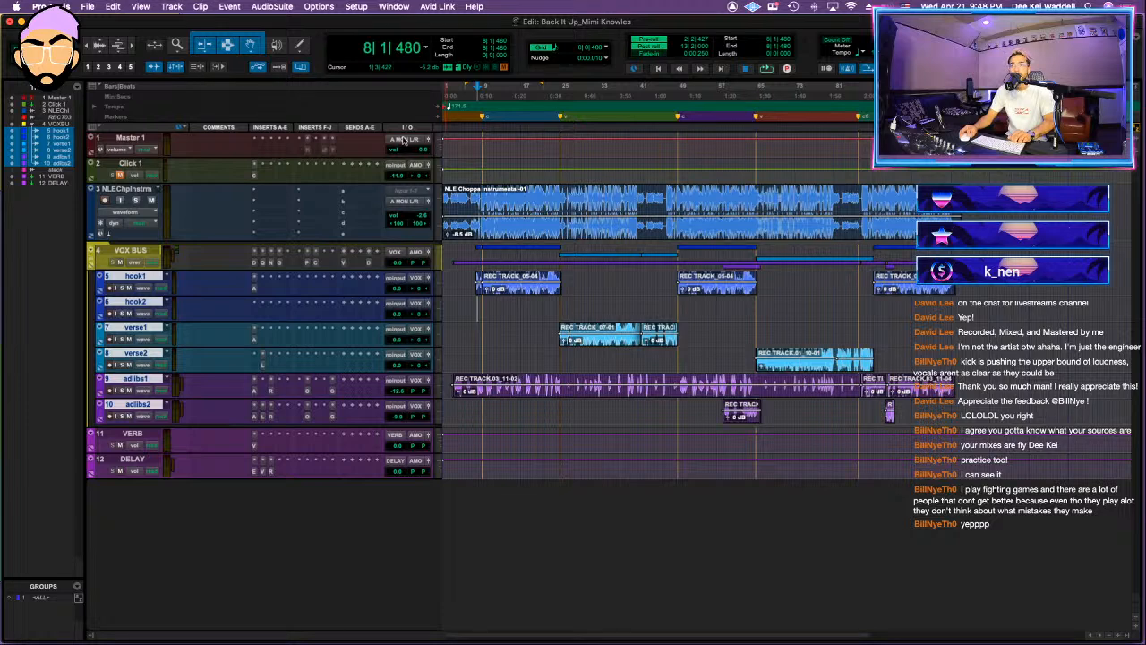
Step: Start a session data import from the MIX1 session file in the Let Em Loose folder
click(88, 6)
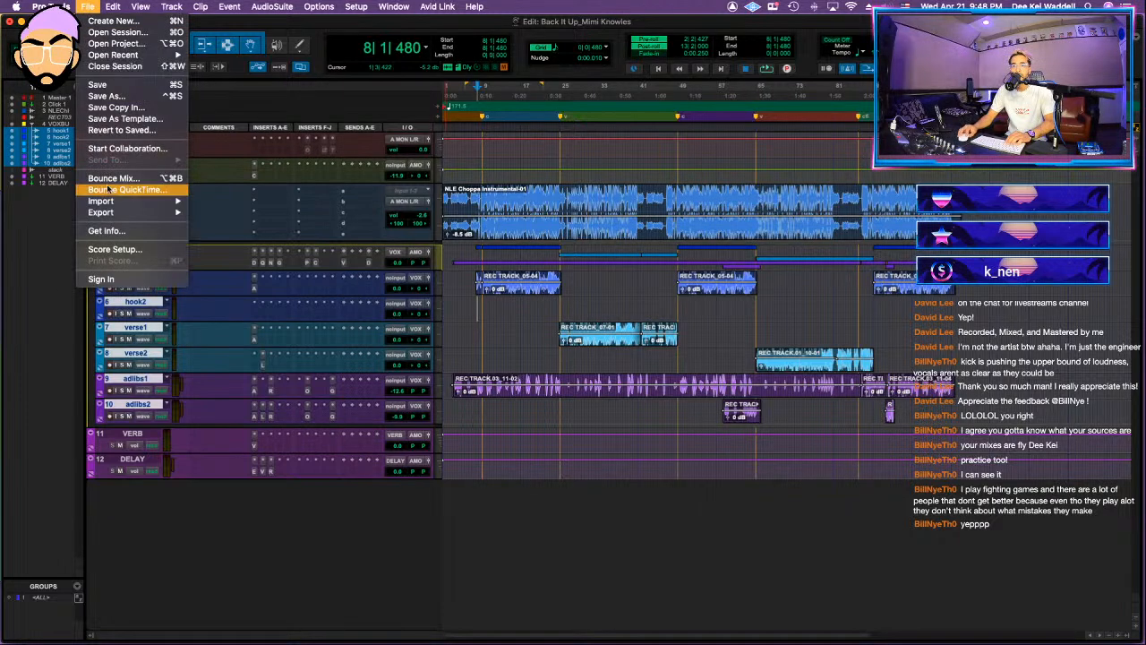
mouse_move(144, 201)
click(228, 202)
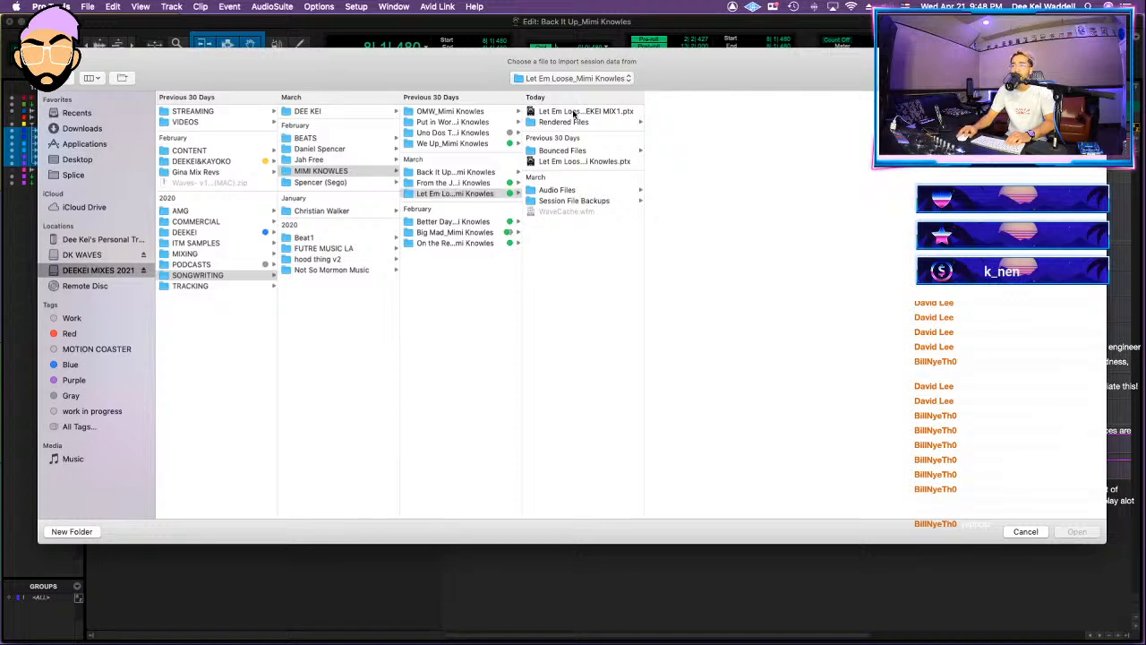
click(574, 112)
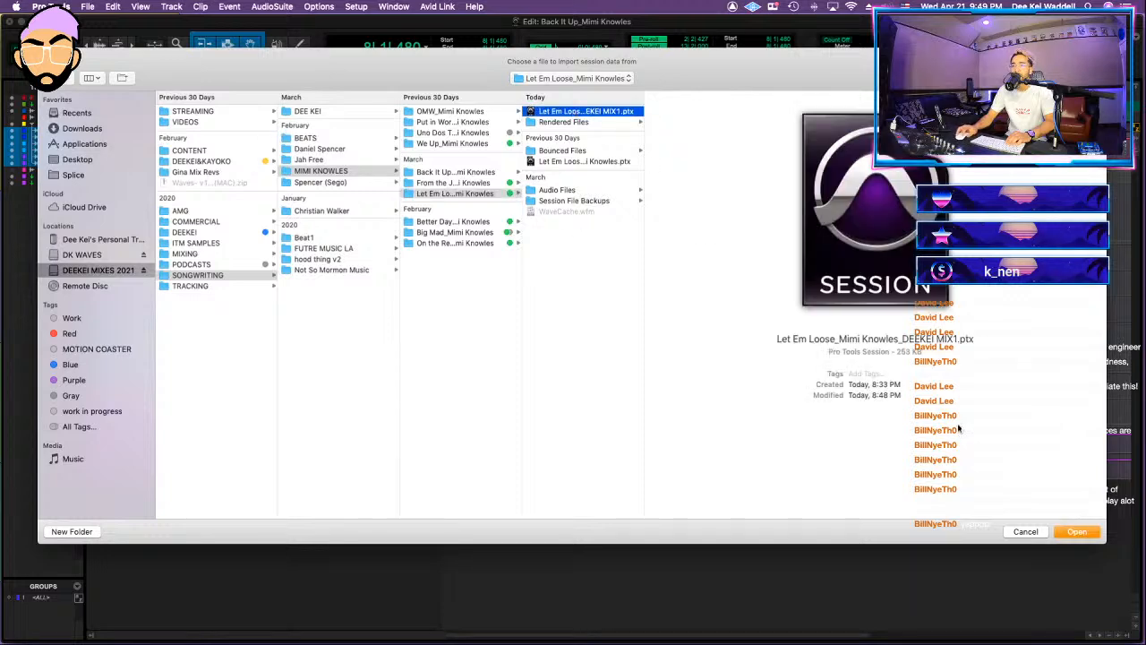
click(1078, 532)
Step: Map the source Master 1 to 1 Master 1, MIXBUS to a new track, and VOX BUS to 4 VOX BUS
click(587, 352)
click(600, 371)
super+click(529, 382)
super+click(529, 382)
super+click(529, 381)
scroll(542, 394, down, 1)
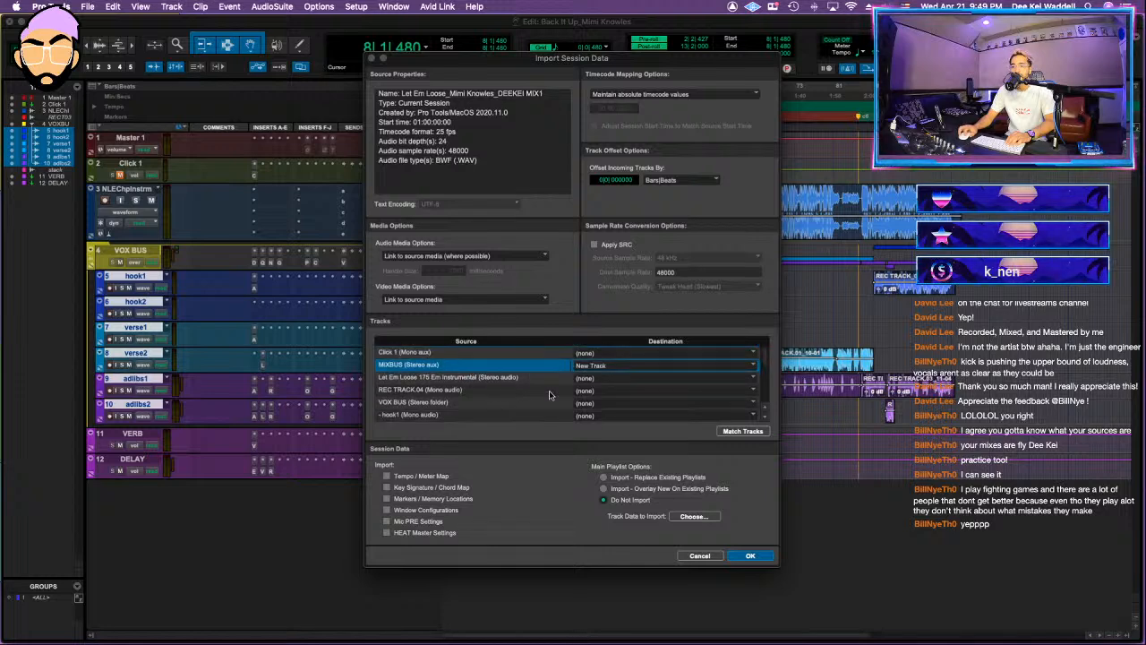
click(584, 403)
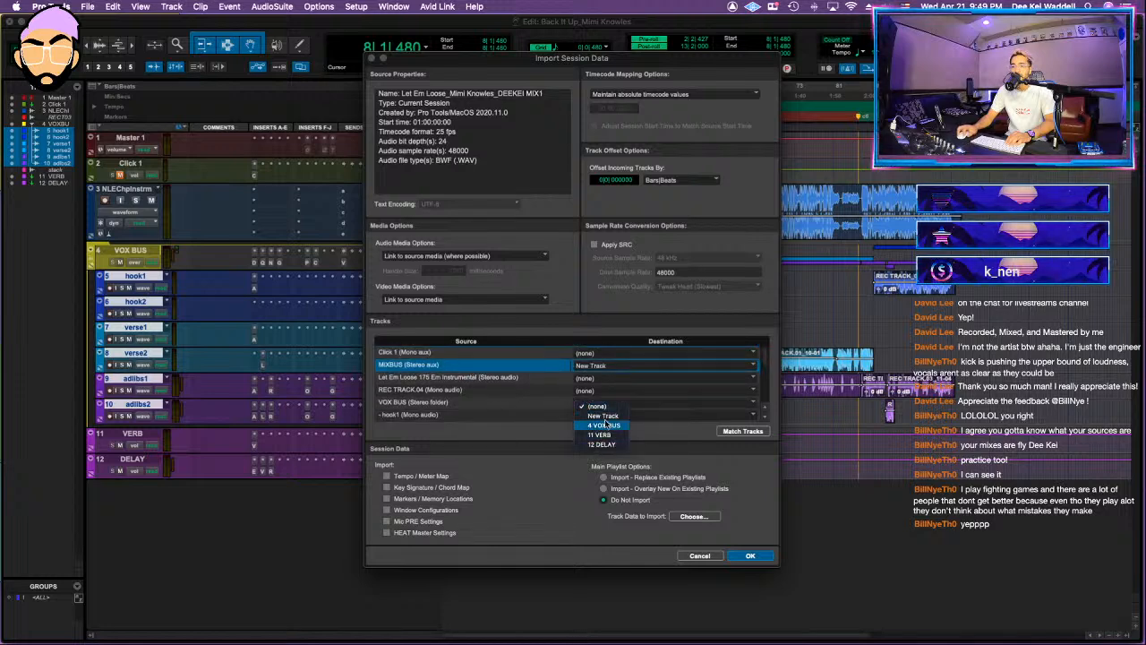
click(605, 424)
Step: Map VERB to 11 VERB and DELAY to 12 DELAY, include ROOM and SLAP as new tracks, and import the session data
scroll(504, 390, down, 10)
click(587, 405)
click(586, 417)
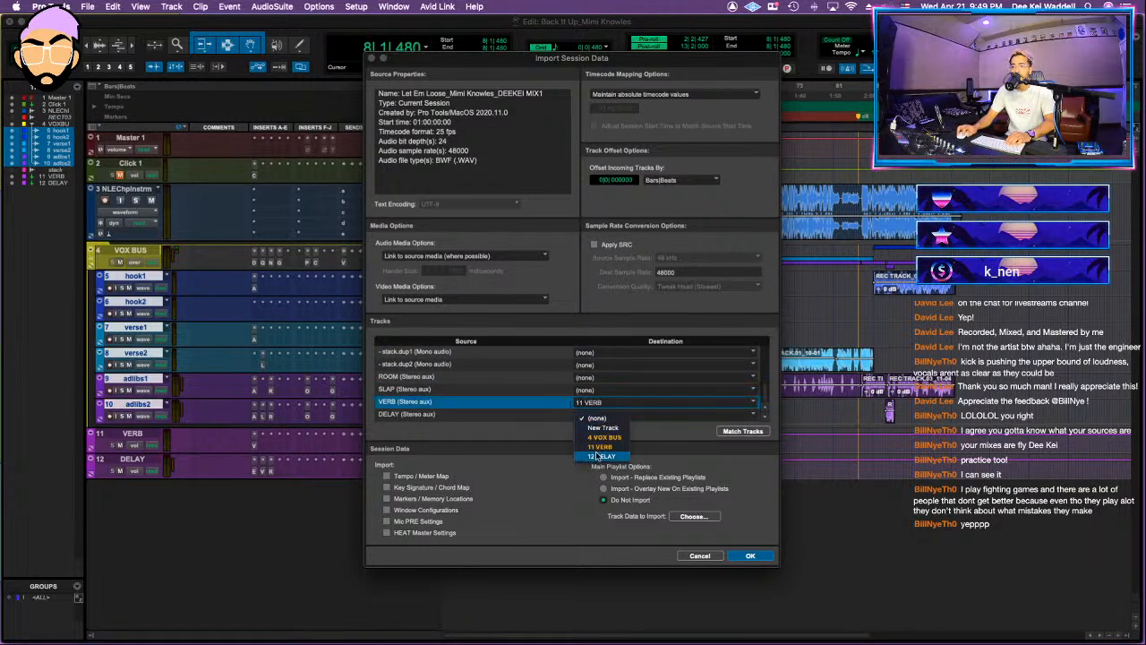
click(598, 456)
scroll(519, 382, up, 5)
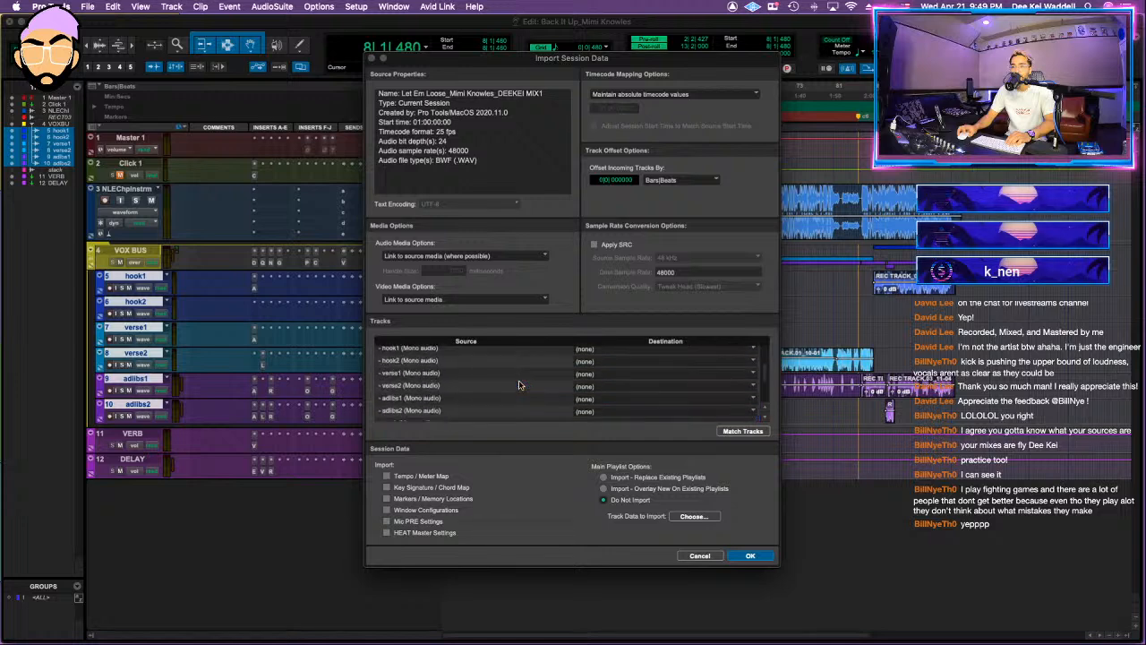
scroll(519, 383, up, 5)
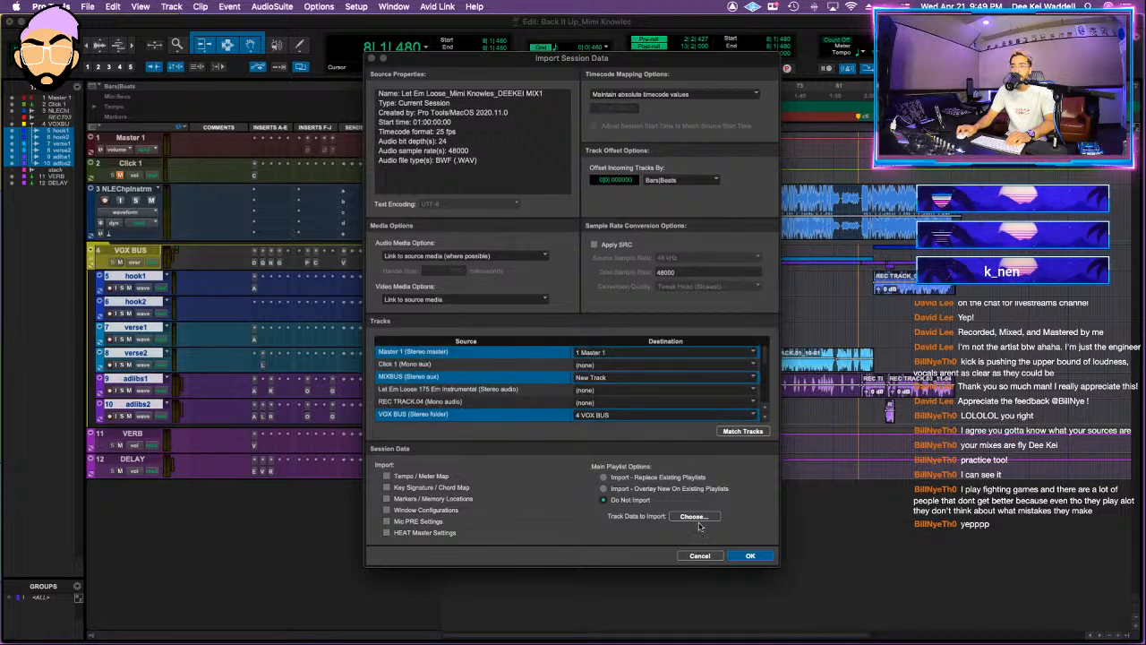
click(750, 555)
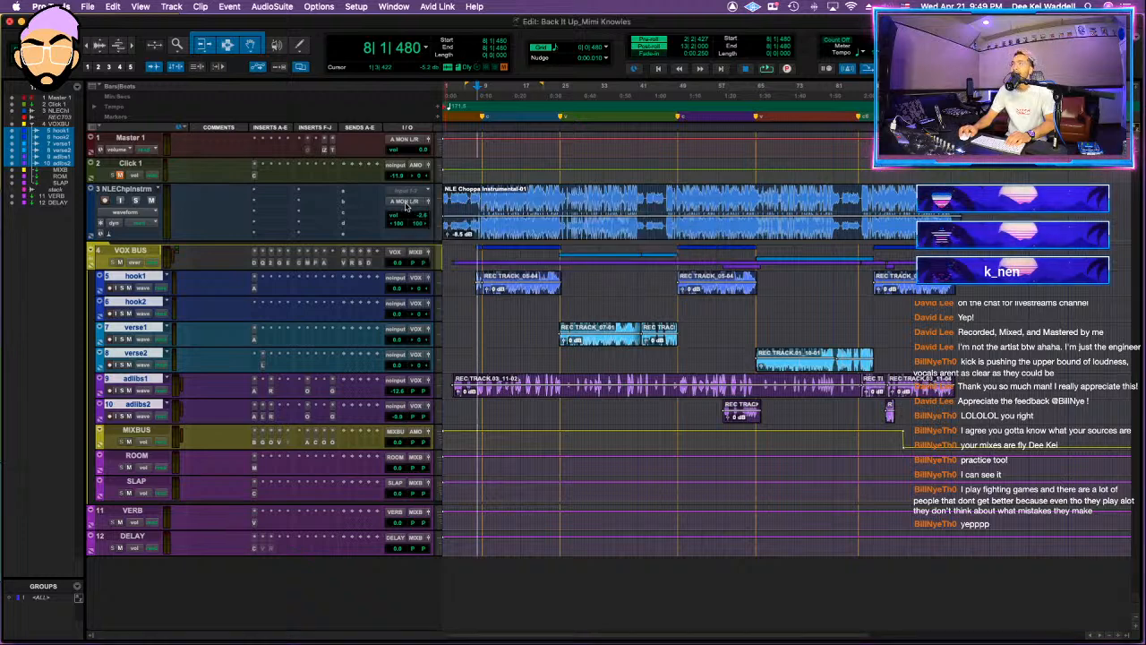
Step: Route the instrumental track's output to the stereo MIXBUS bus
click(406, 205)
mouse_move(411, 212)
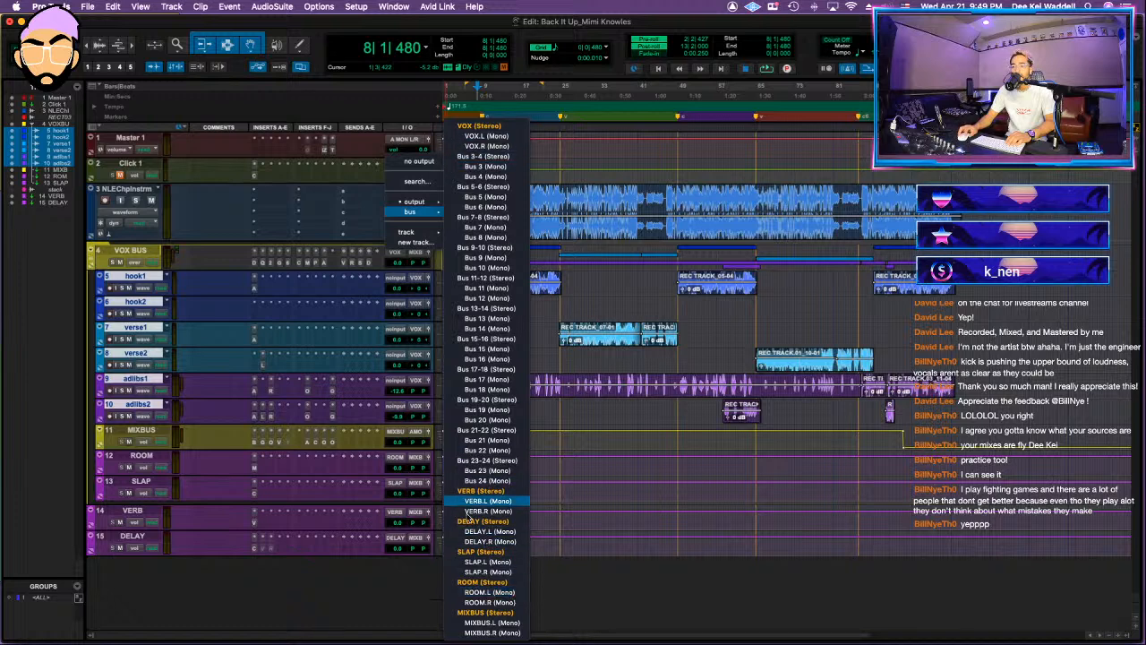
click(484, 611)
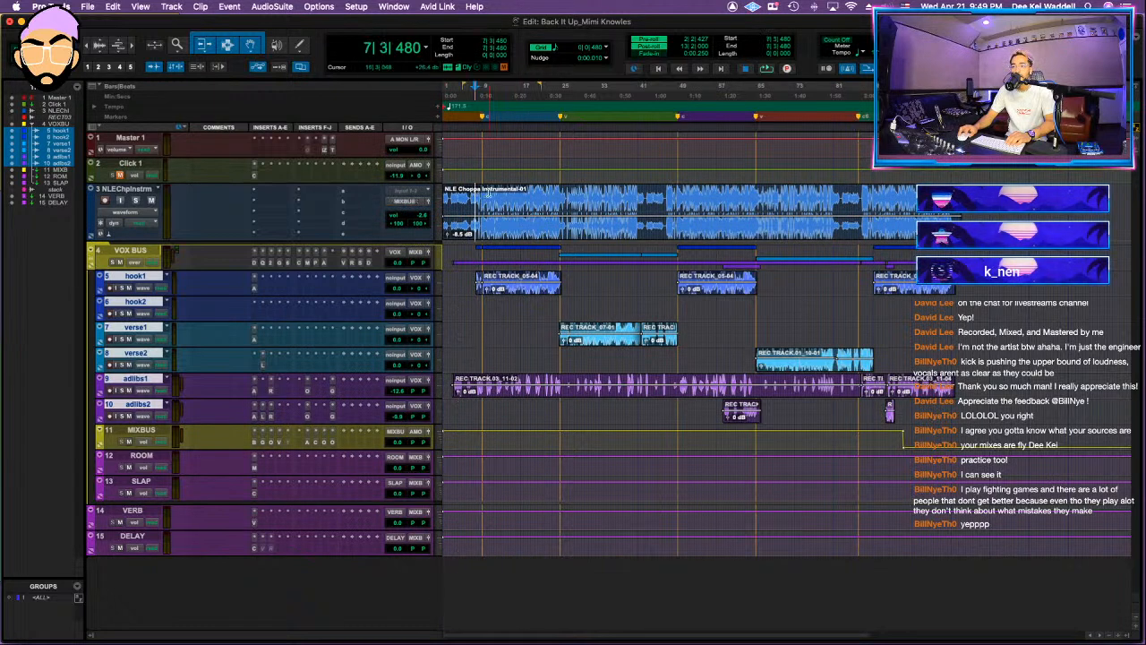
Step: Solo the instrumental track during playback and insert Pro-Q 3 in its first insert slot
key(space)
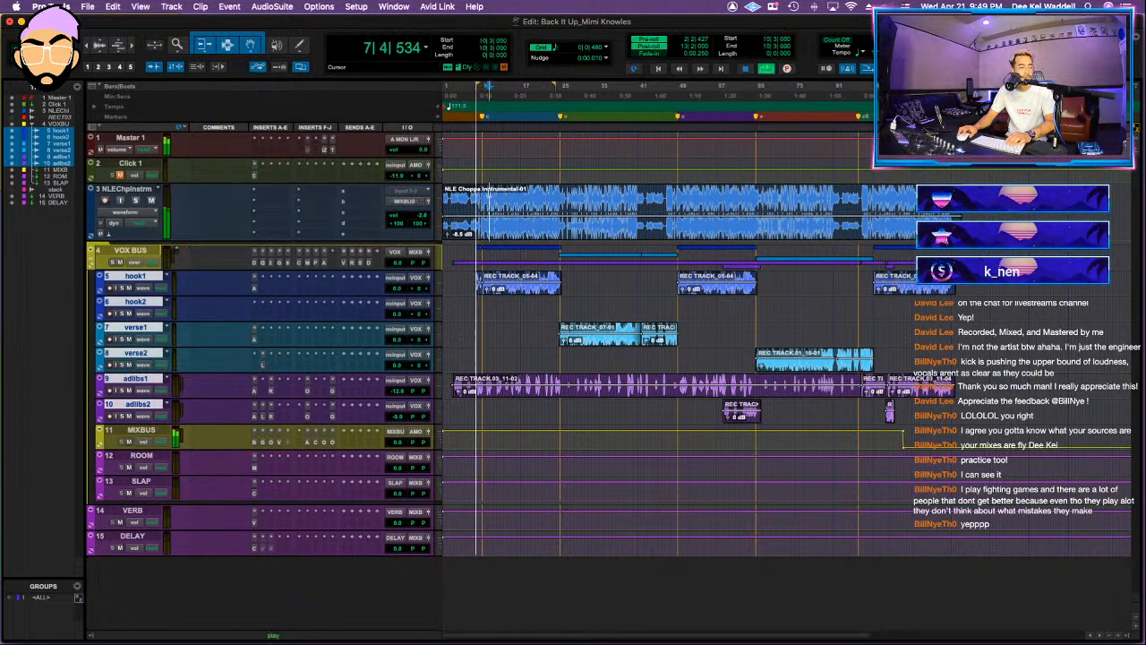
click(136, 201)
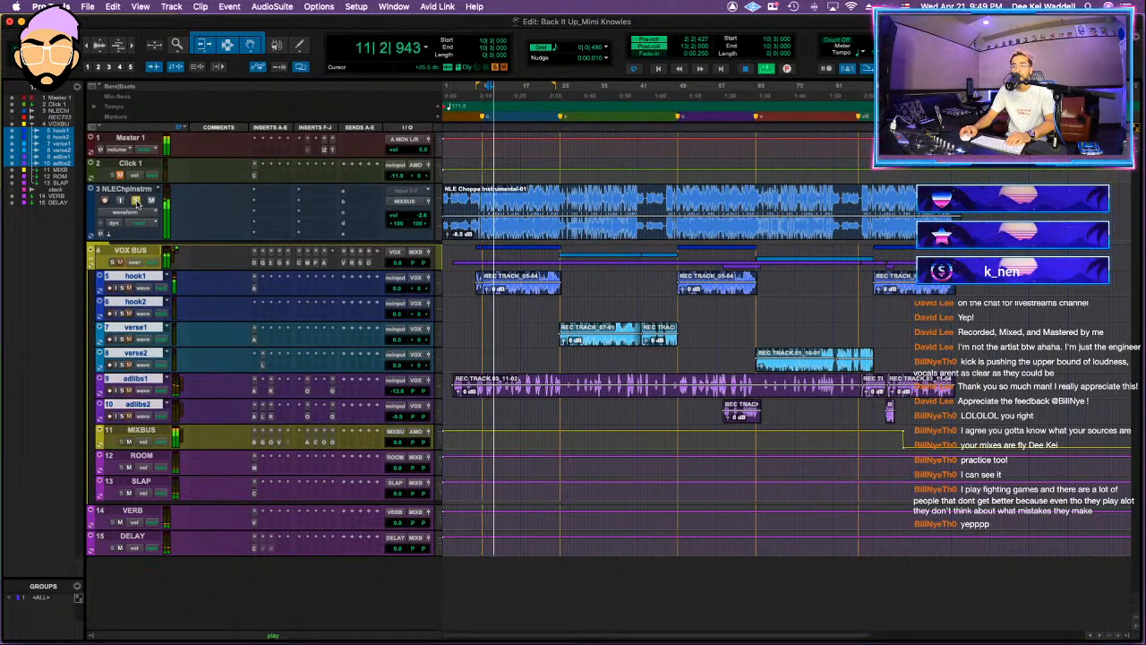
click(271, 190)
click(314, 173)
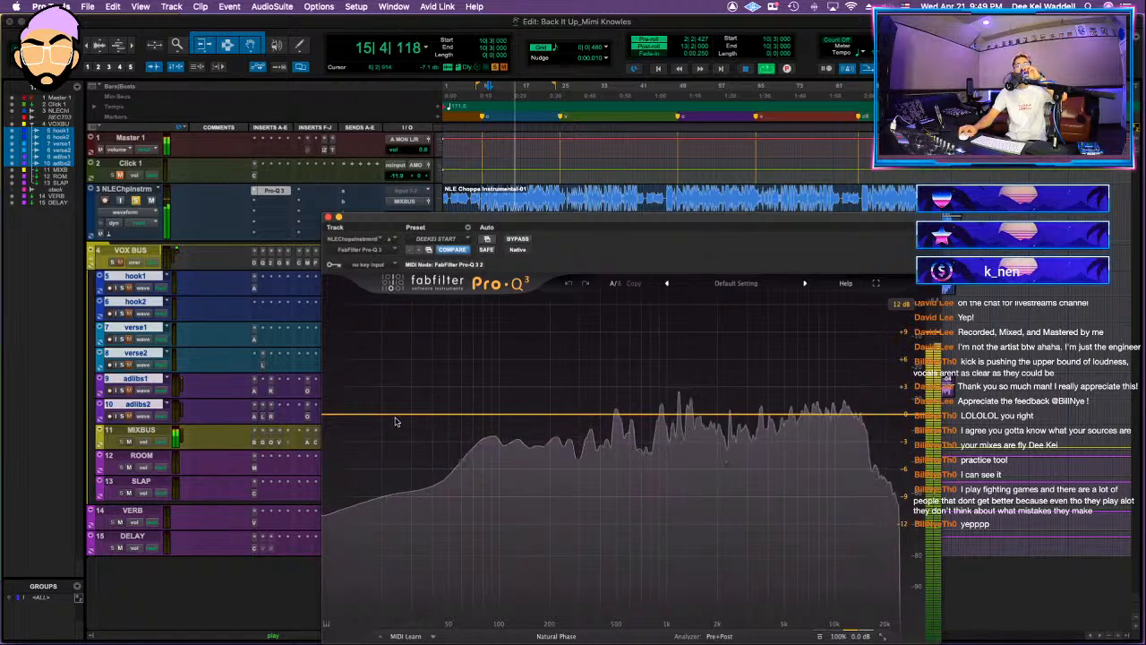
Step: Add a 24 dB/oct low cut at about 23 Hz with a Q of about 1 to the instrumental's EQ
drag(399, 421, 385, 418)
click(385, 465)
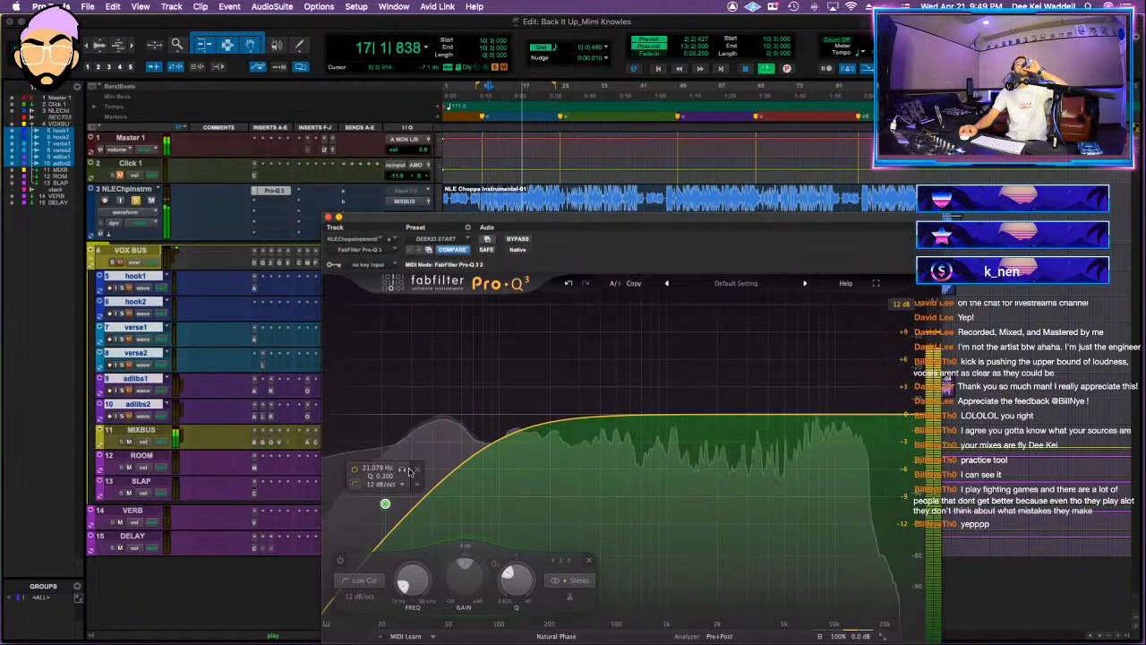
click(391, 485)
click(395, 532)
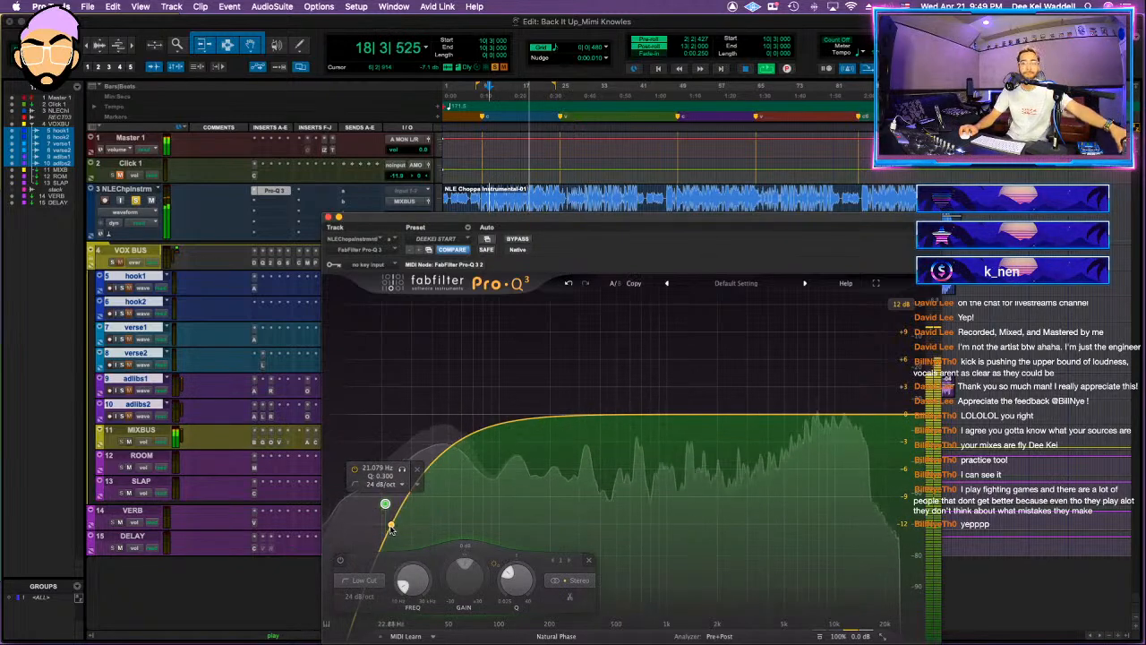
drag(381, 413, 392, 414)
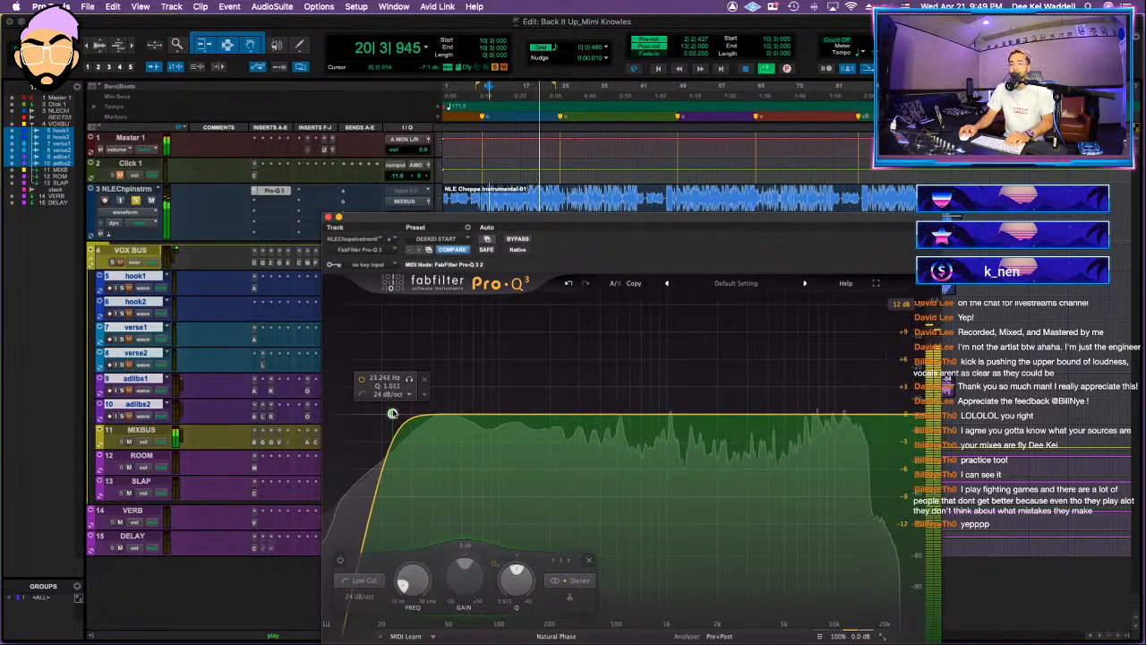
Step: Add a low shelf at about 171 Hz, lowered about 1.7 dB, to the instrumental's EQ
click(499, 422)
click(469, 457)
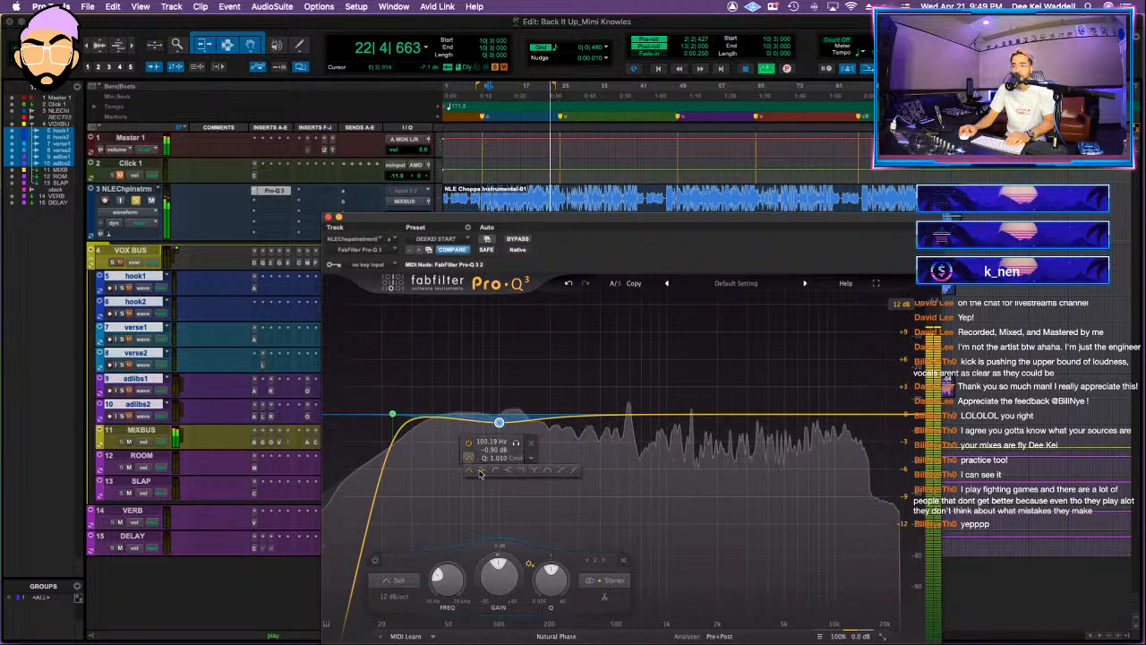
click(484, 479)
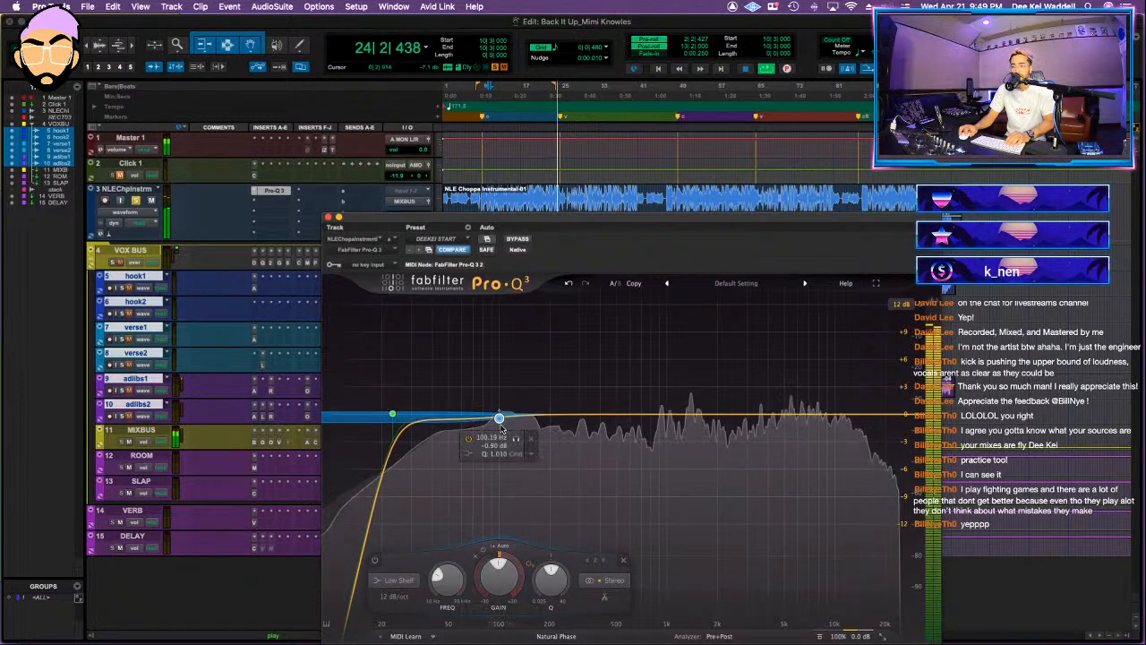
drag(499, 420, 540, 421)
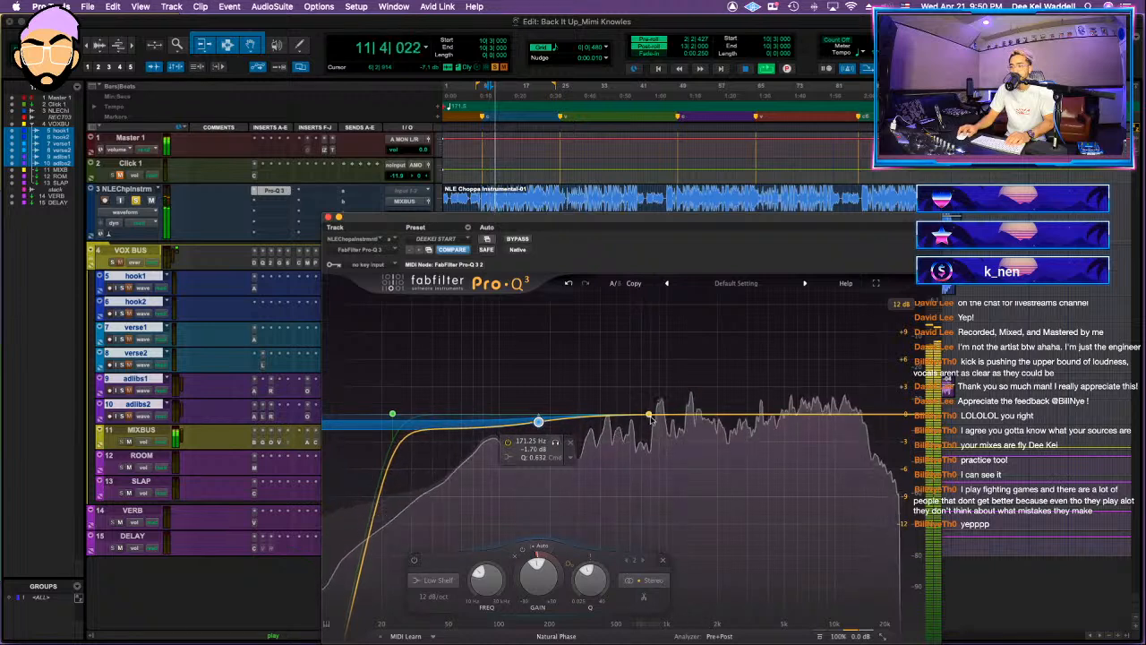
Step: Add a bell cut of about 2 dB near 1 kHz, then close the EQ and stop playback
drag(659, 416, 666, 457)
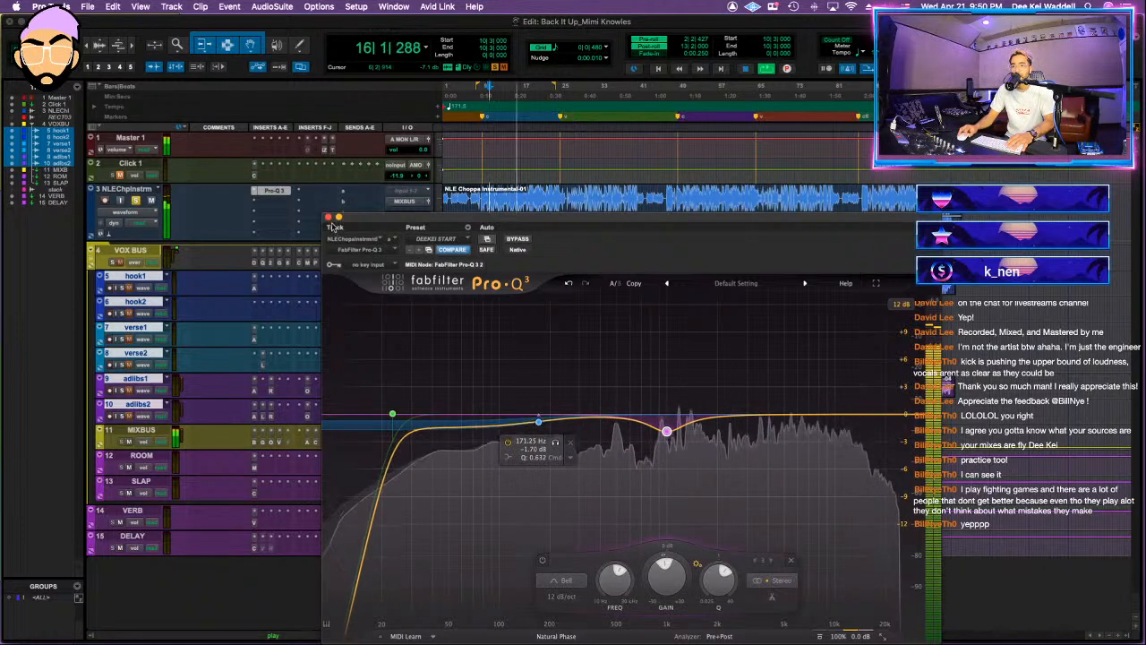
click(328, 217)
key(space)
Step: Insert the Clariphonic parallel equalizer in the instrumental track's second insert slot
click(277, 205)
click(289, 159)
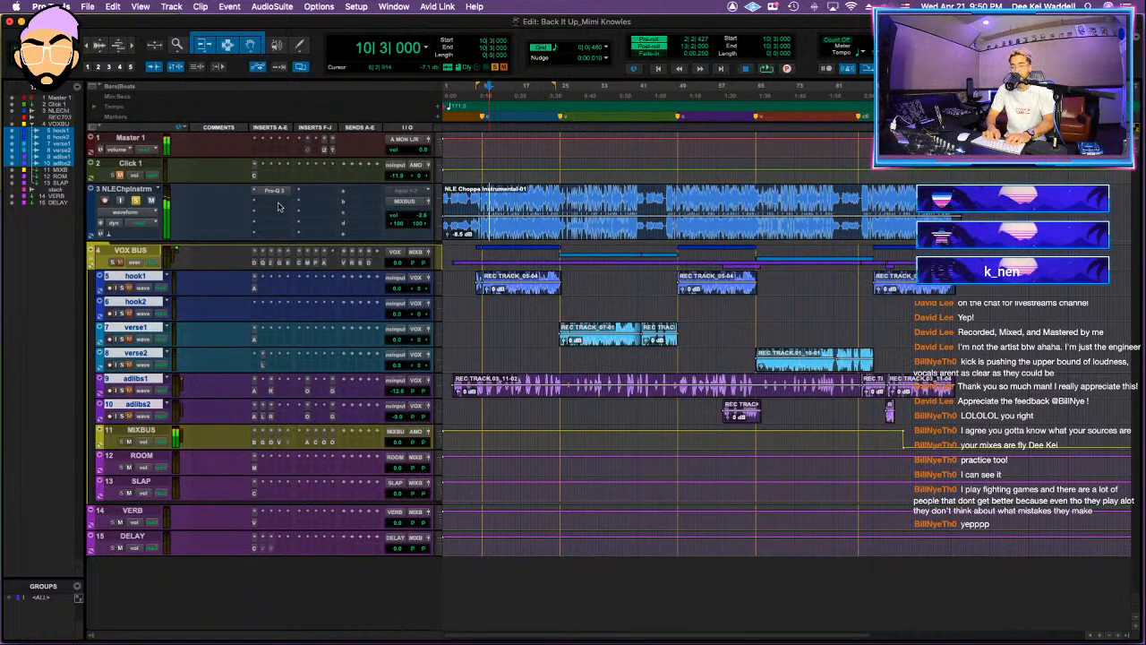
text(clari)
key(Return)
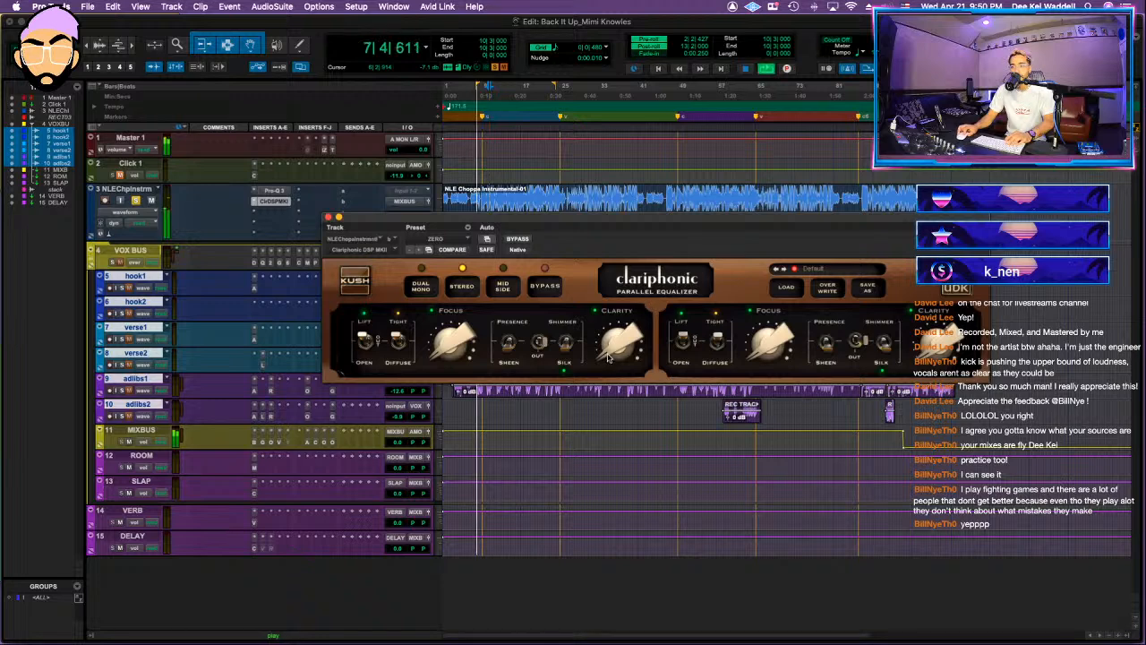
Step: Raise Clariphonic's Clarity and Focus amounts and set its switches to Open, Diffuse and Shimmer during playback
drag(609, 356, 582, 341)
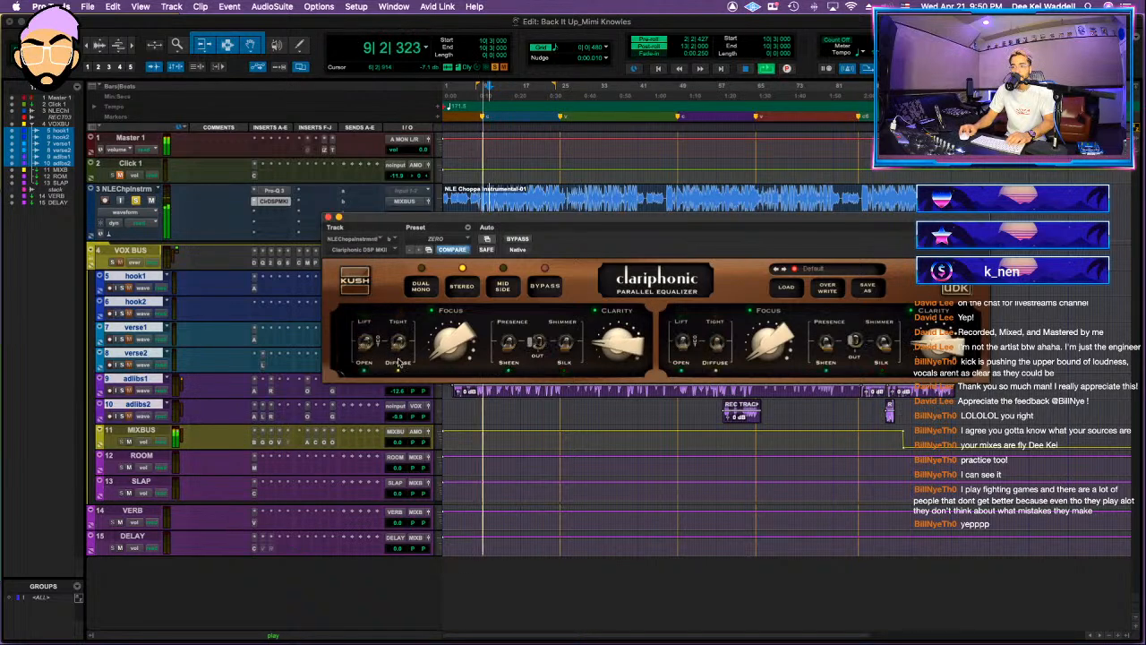
drag(435, 356, 429, 346)
click(540, 342)
click(566, 341)
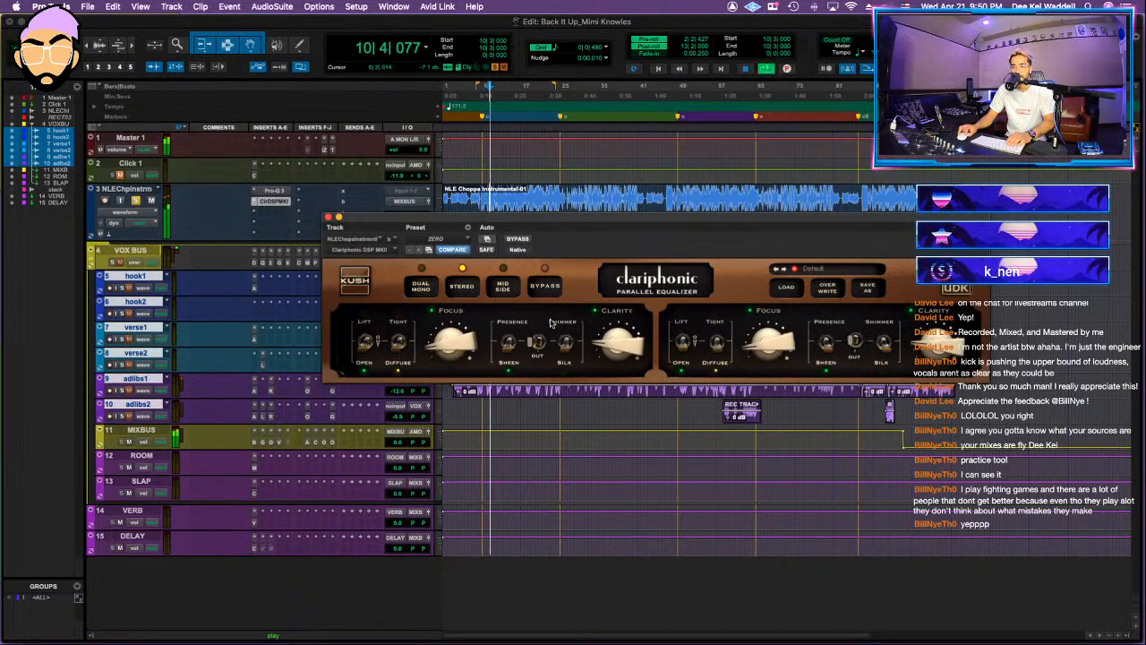
Step: Insert Gullfoss after Clariphonic on the instrumental track
click(118, 190)
key(shift+a)
click(274, 213)
key(Escape)
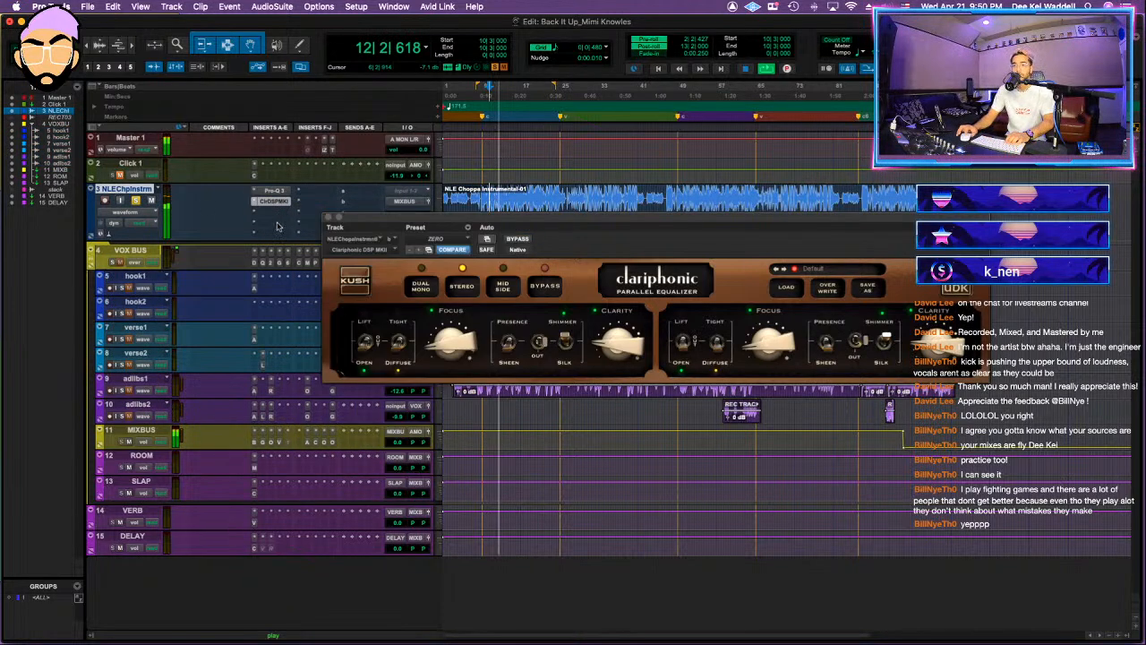
click(285, 218)
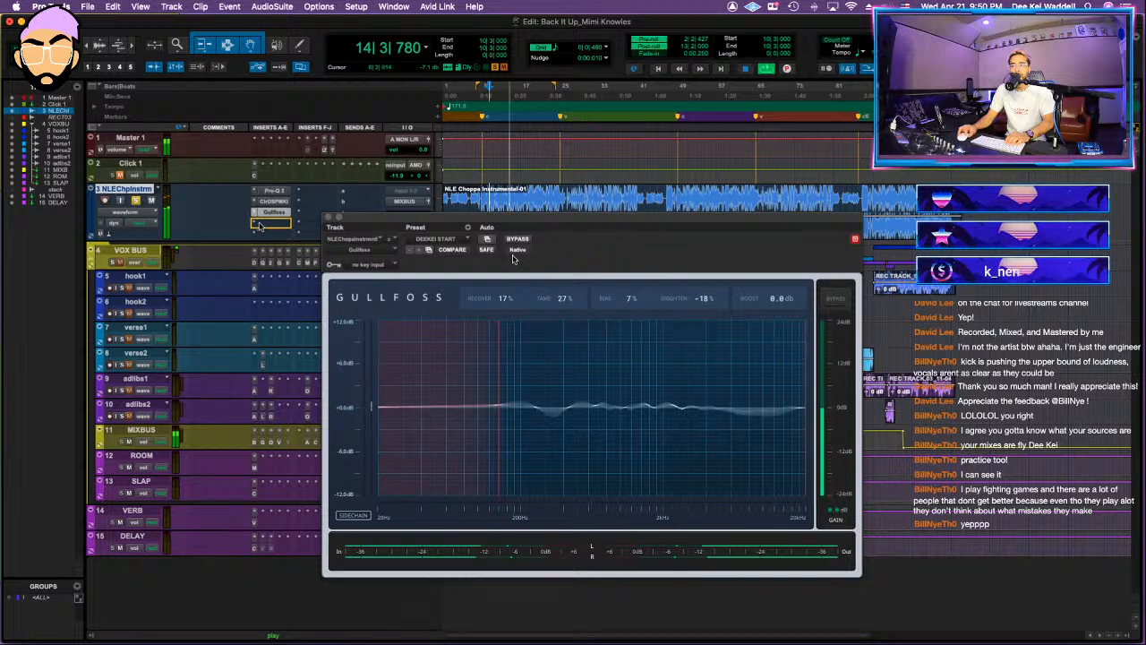
Step: Set Gullfoss's boost to about 1.4 dB and insert the Vertigo VSM-3 before it on the instrumental track
drag(777, 299, 777, 286)
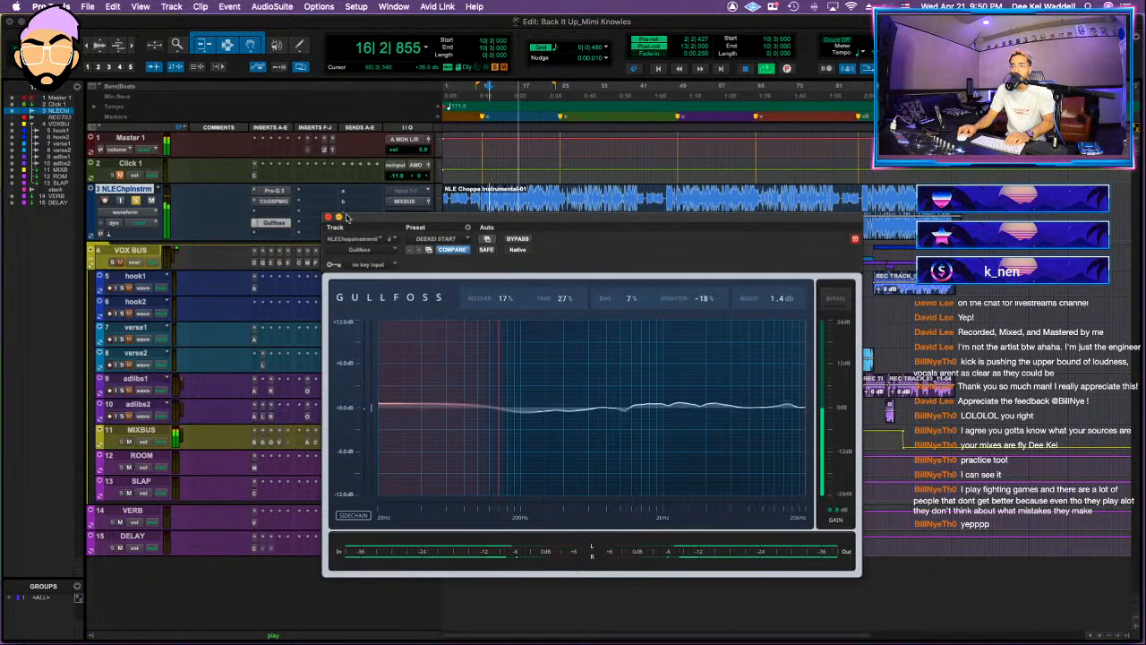
click(274, 214)
text(vertigo)
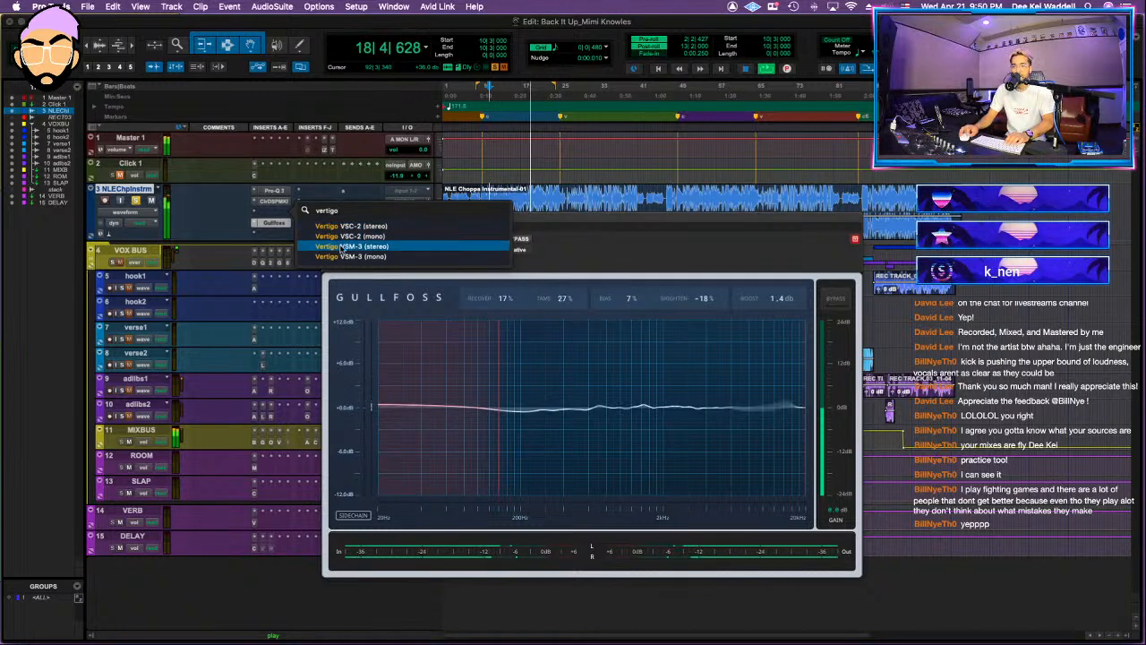
click(340, 247)
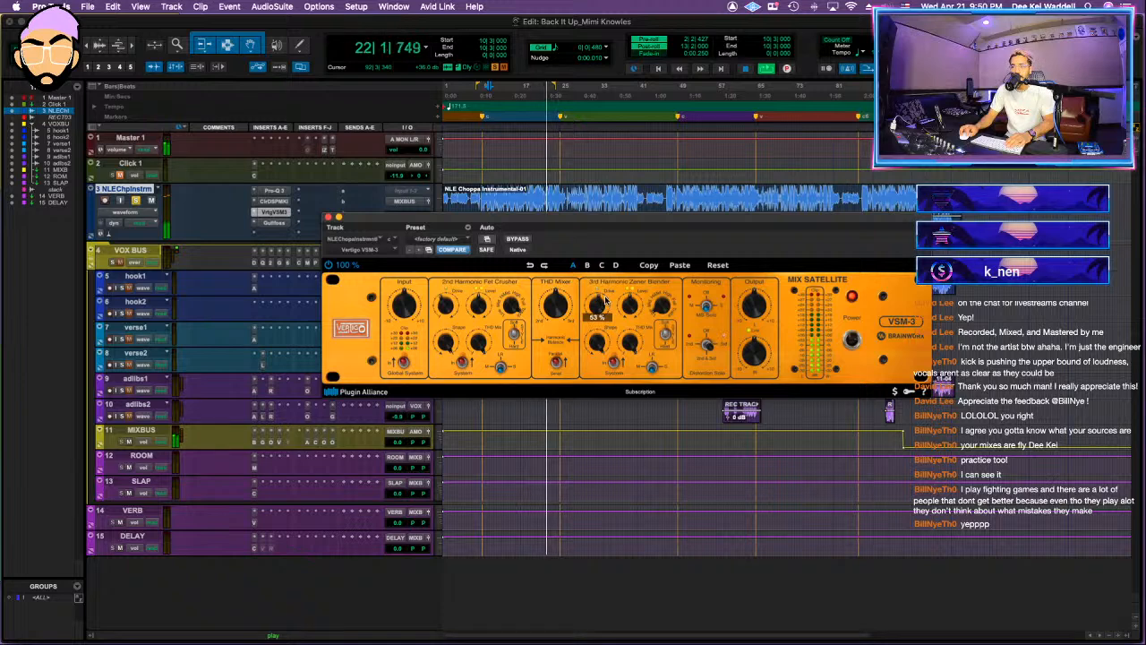
Step: Save the session and compare the instrumental with its insert effects bypassed and active during playback
mouse_move(607, 309)
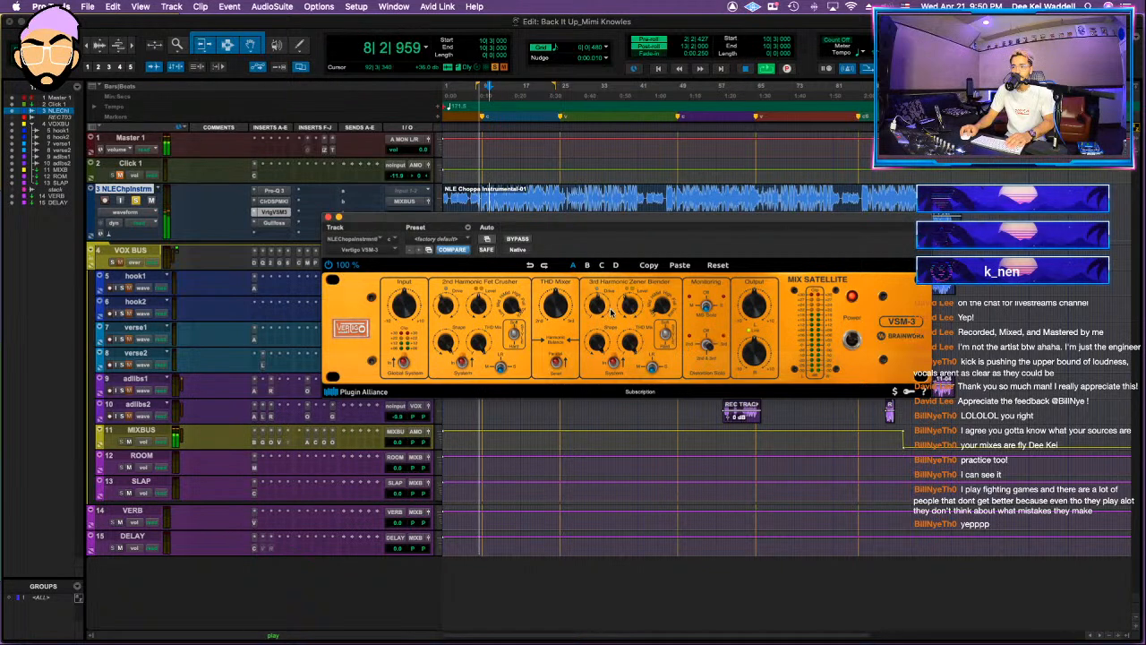
key(super+s)
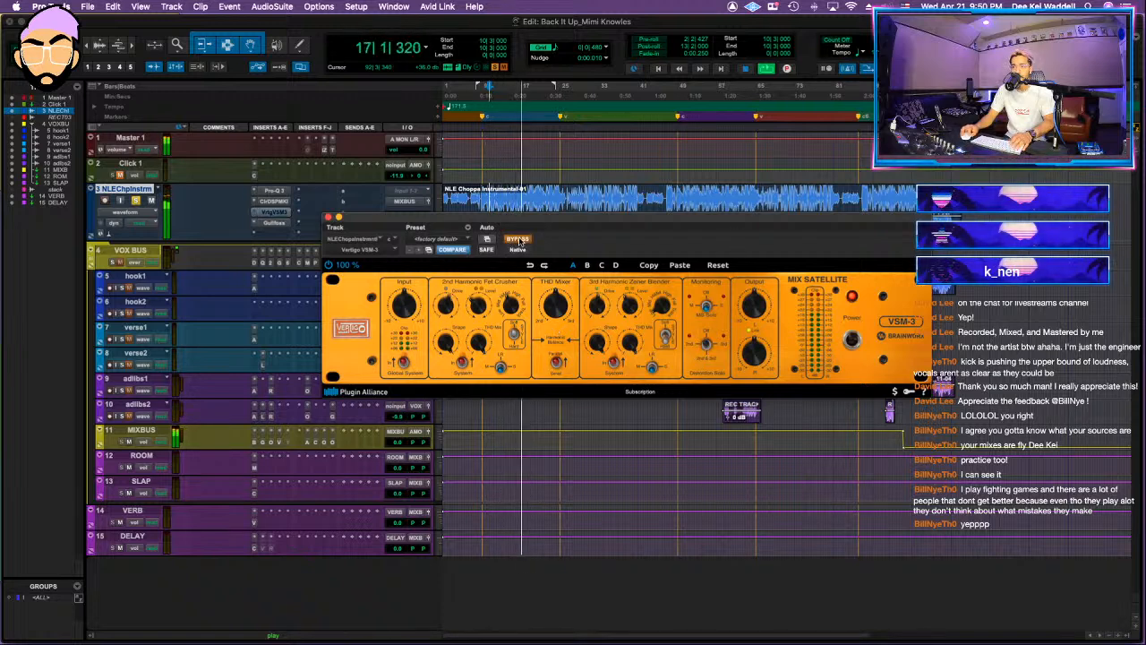
key(shift+a)
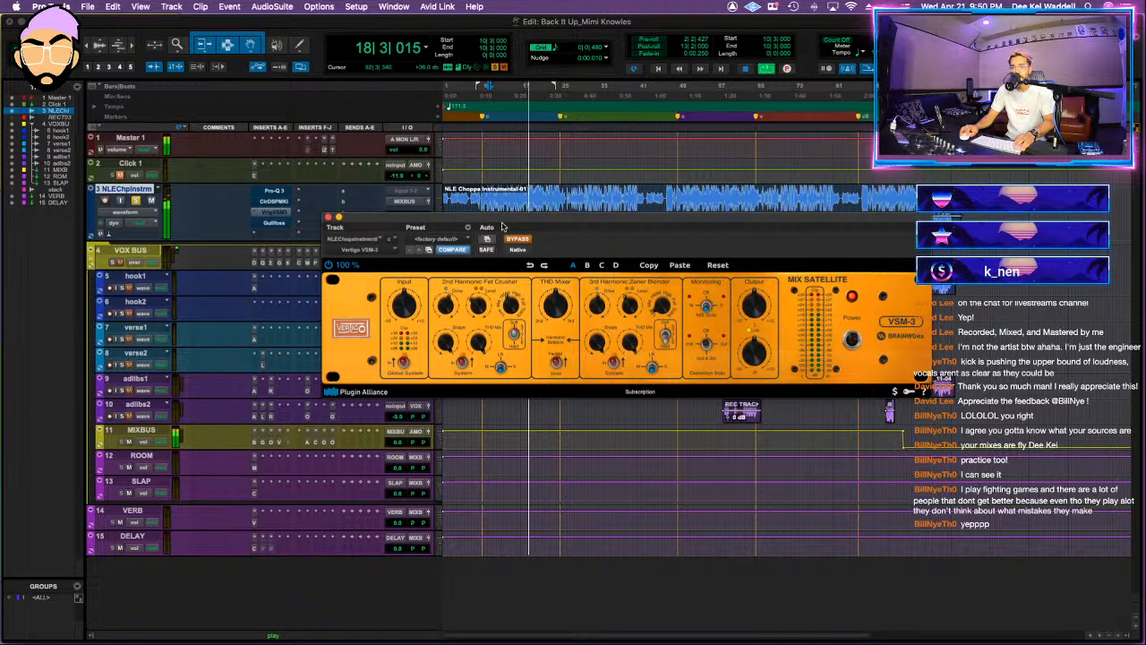
key(shift+a)
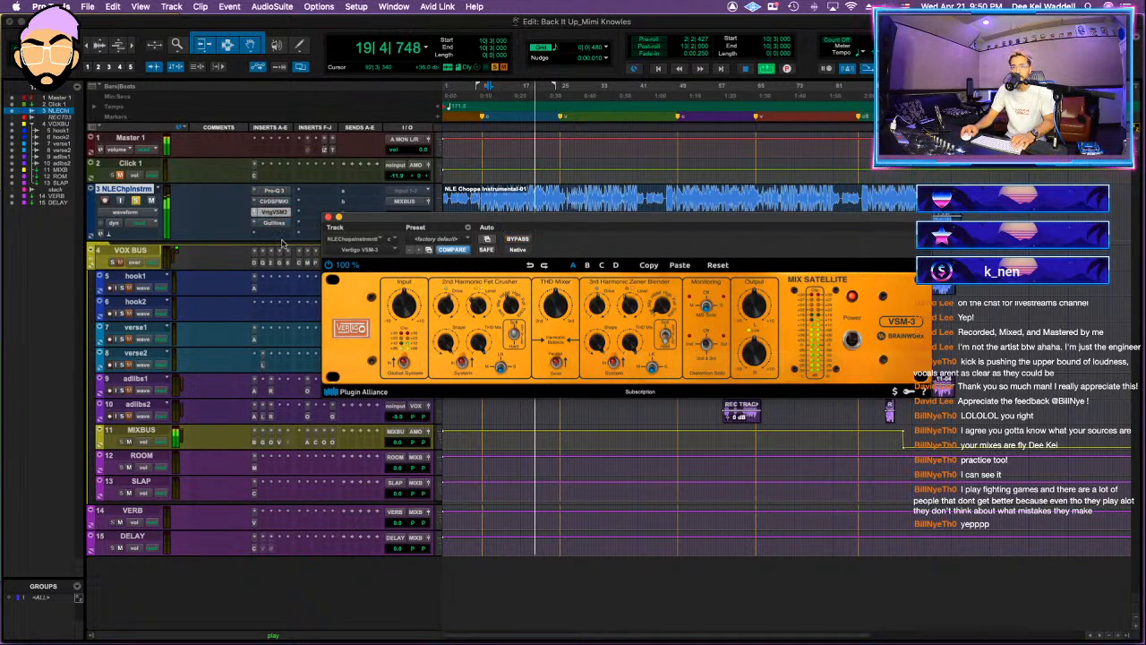
Step: Insert the L2 limiter in the instrumental track's fifth insert slot
click(275, 238)
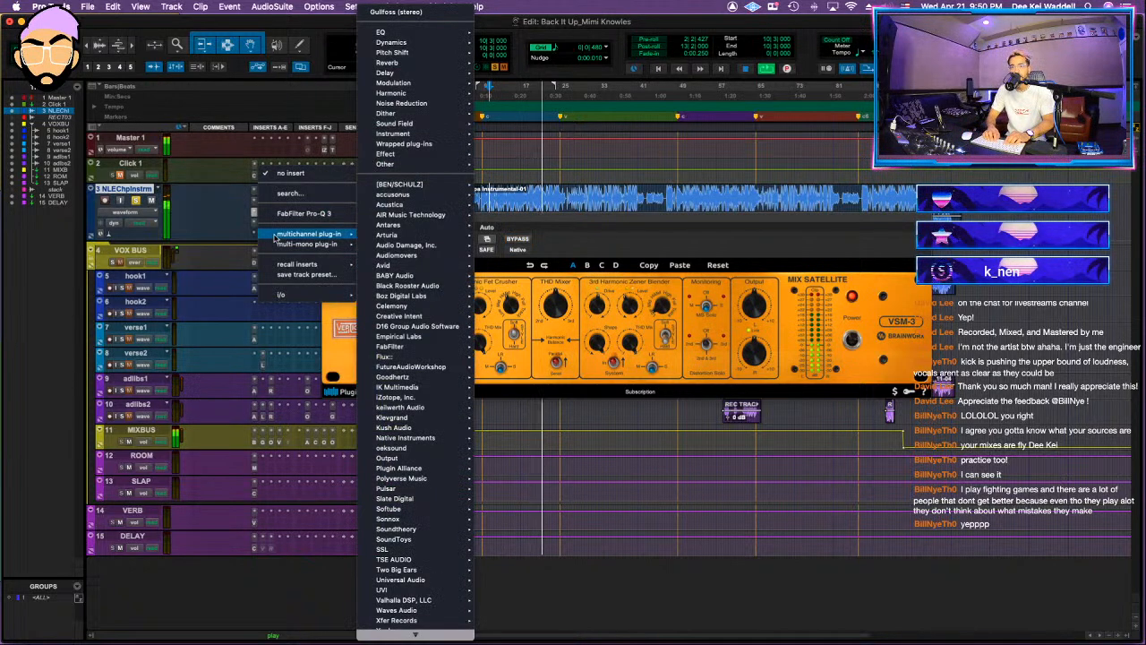
key(Escape)
click(275, 238)
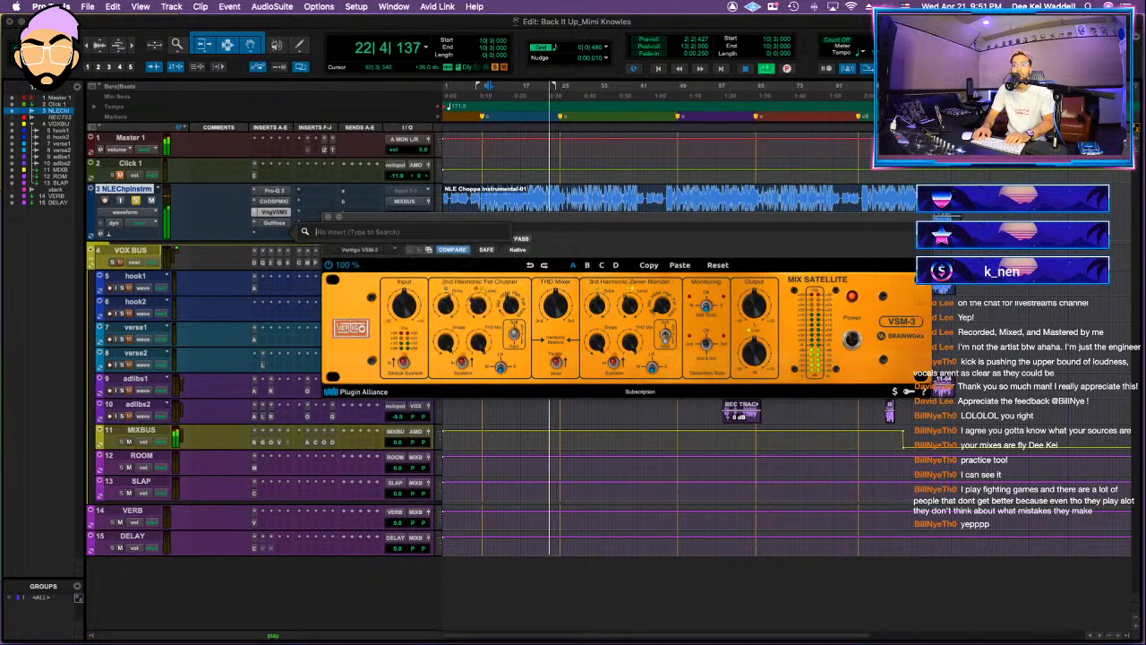
text(l2)
key(Return)
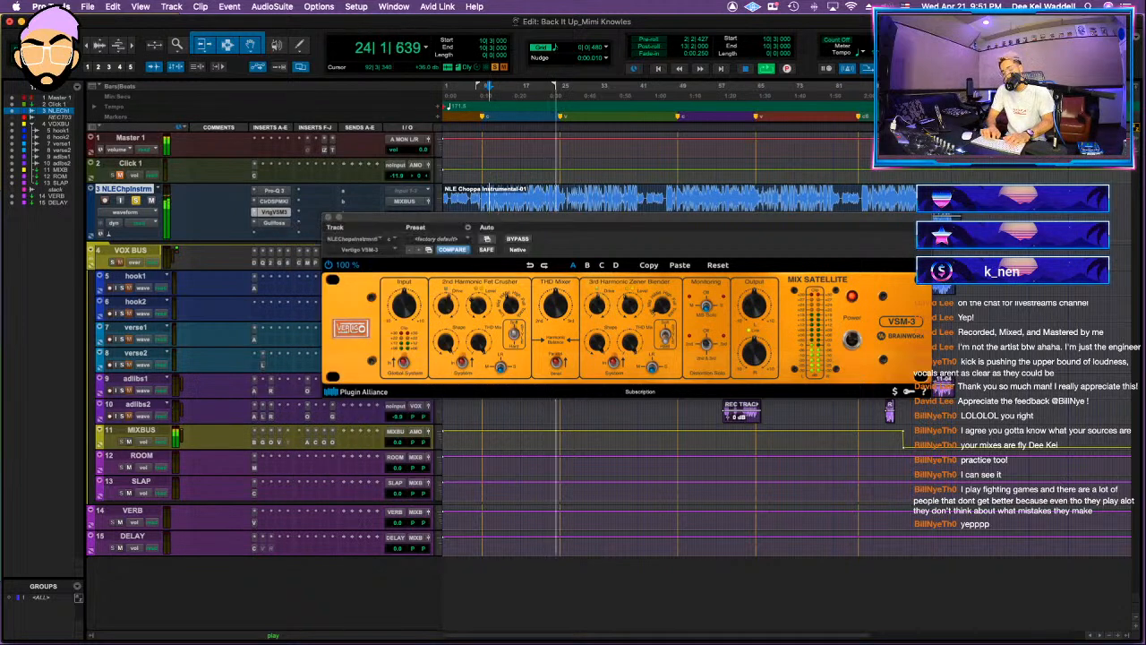
Step: Lower the L2's linked threshold and output ceiling together during playback, then close the plug-in
drag(395, 352, 395, 369)
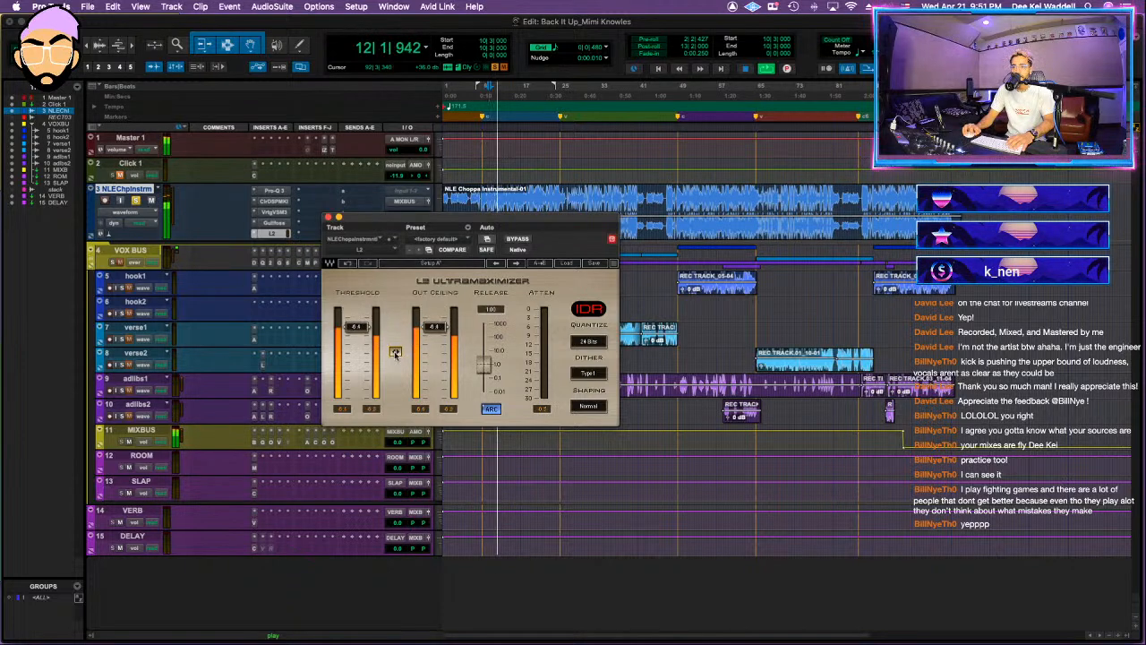
drag(395, 352, 395, 353)
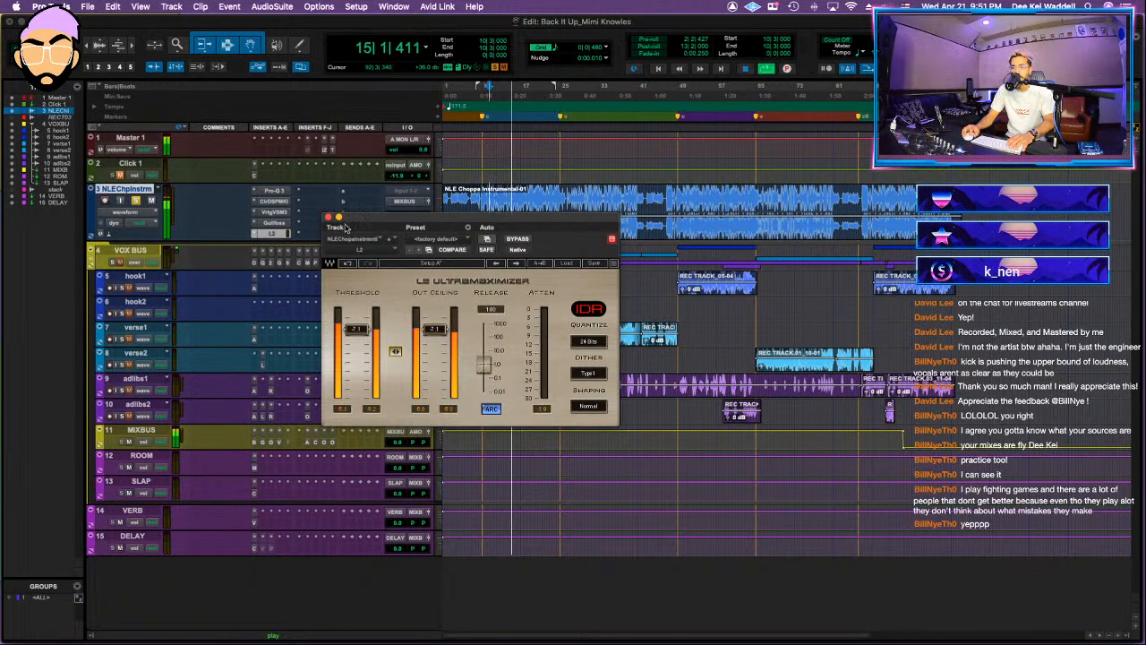
click(328, 218)
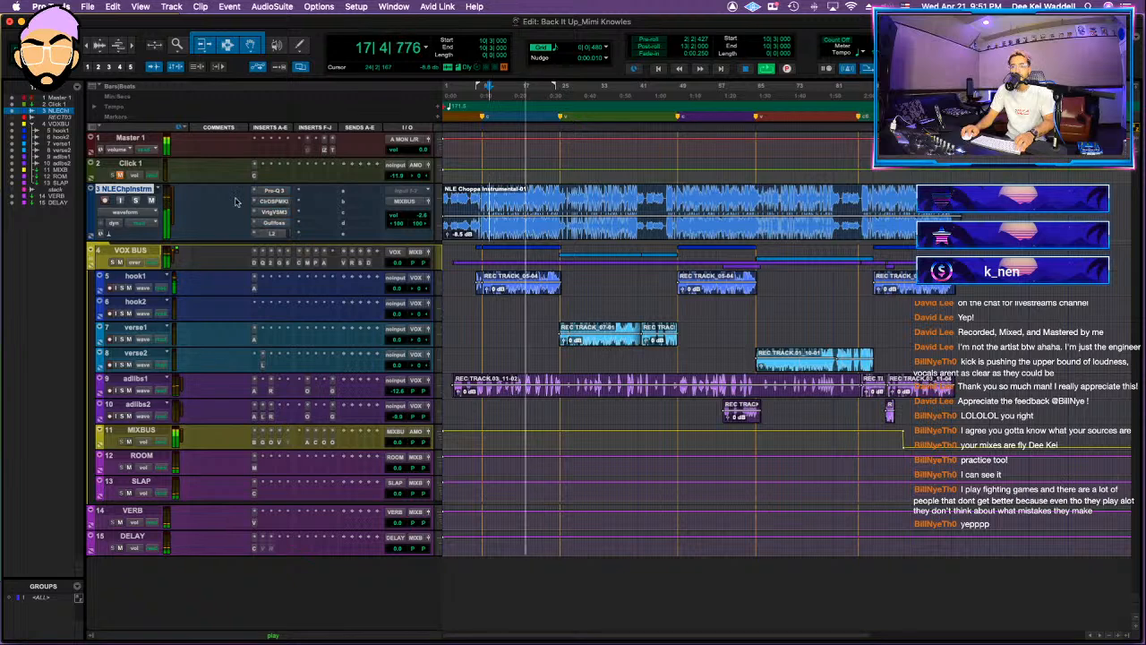
Step: Open the VOX BUS reverb send and collapse the VOX BUS folder, then restart playback
click(344, 258)
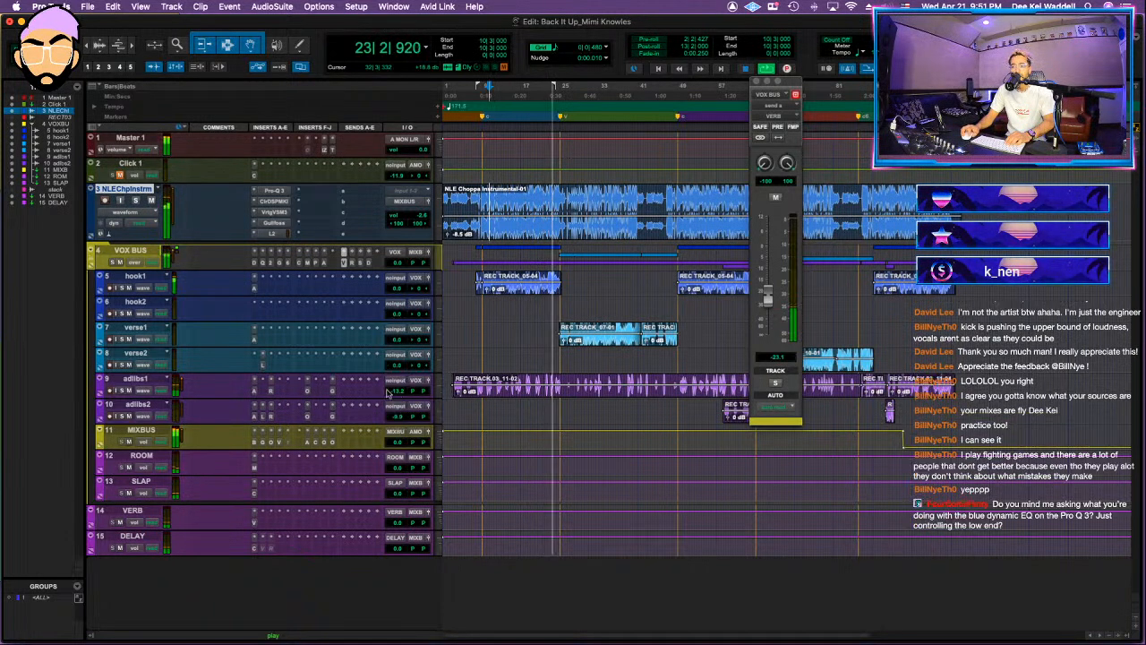
click(90, 263)
key(space)
click(100, 260)
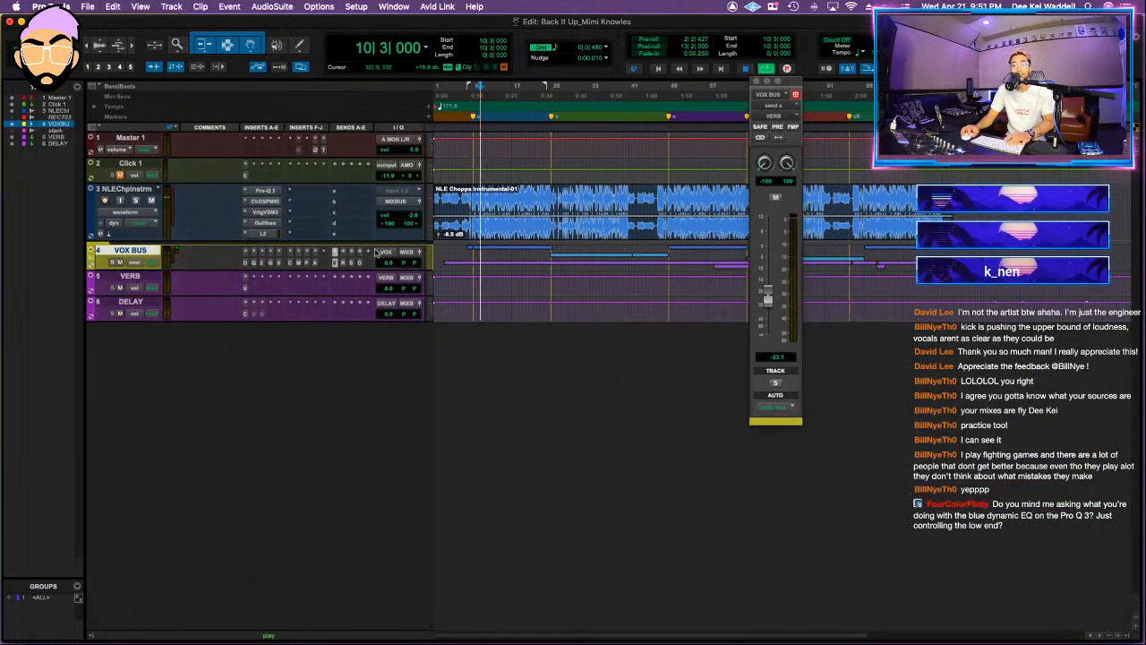
key(space)
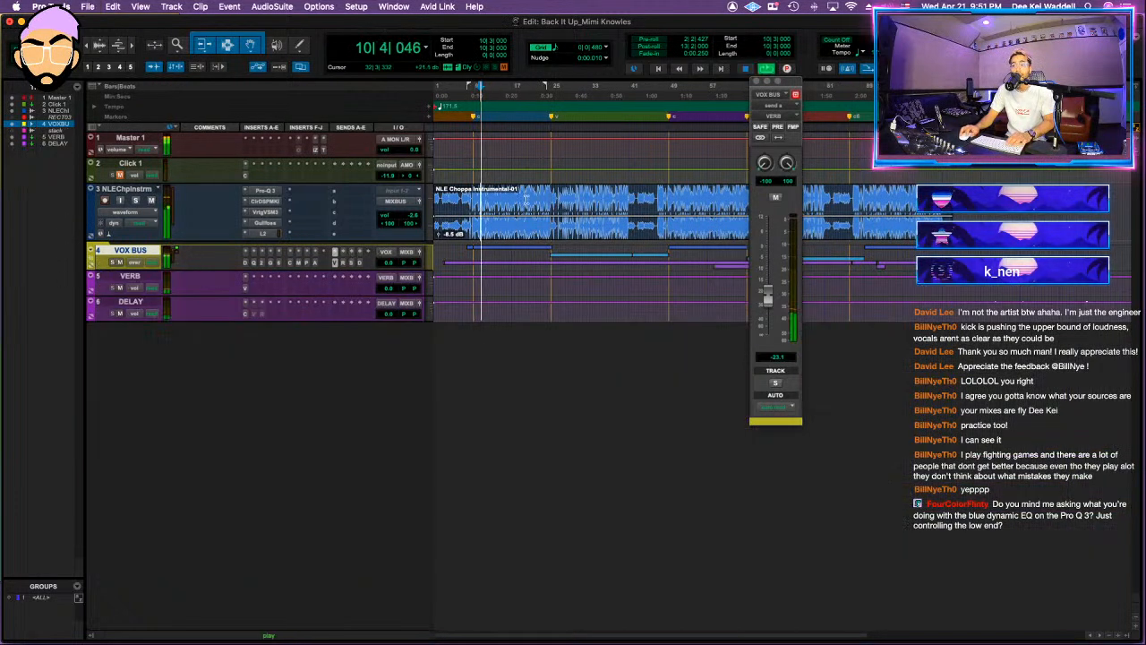
Step: In the VOX BUS Pro-Q 3, set a bell band to about 210 Hz and -0.8 dB with downward dynamic range
click(253, 264)
mouse_move(541, 422)
mouse_down()
mouse_move(557, 331)
mouse_move(554, 423)
mouse_up()
scroll(558, 332, up, 3)
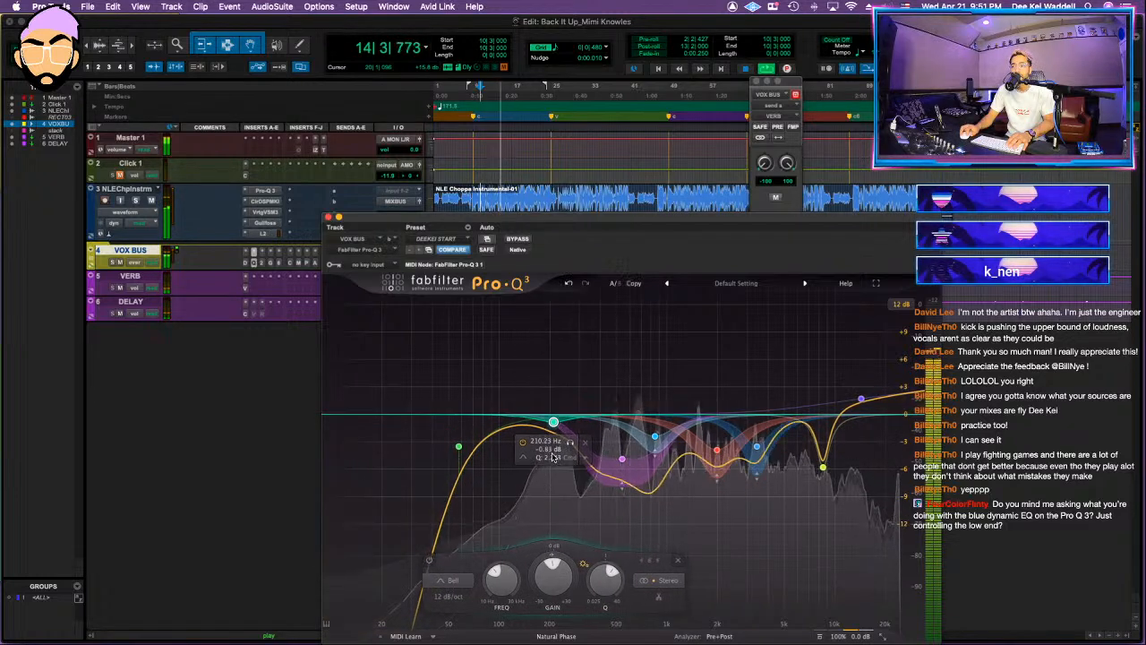
drag(552, 554, 552, 575)
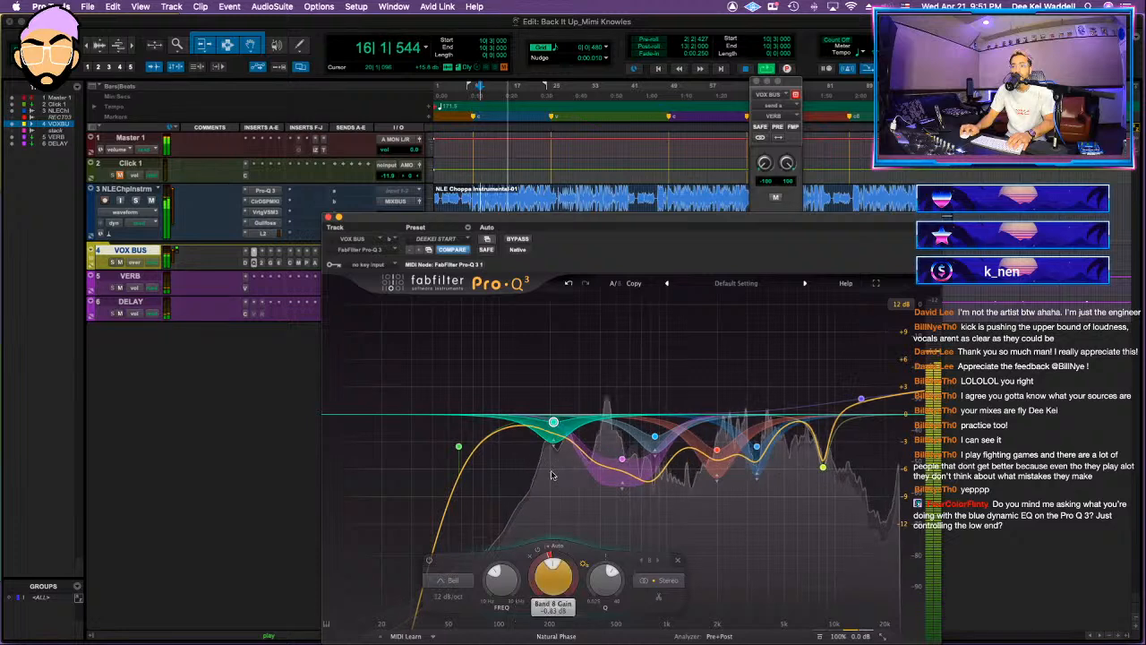
Step: Adjust the low dynamic band near 200 Hz in the VOX BUS C6 compressor with gain at 0.0, then close it
click(278, 263)
drag(503, 286, 499, 285)
alt+click(391, 443)
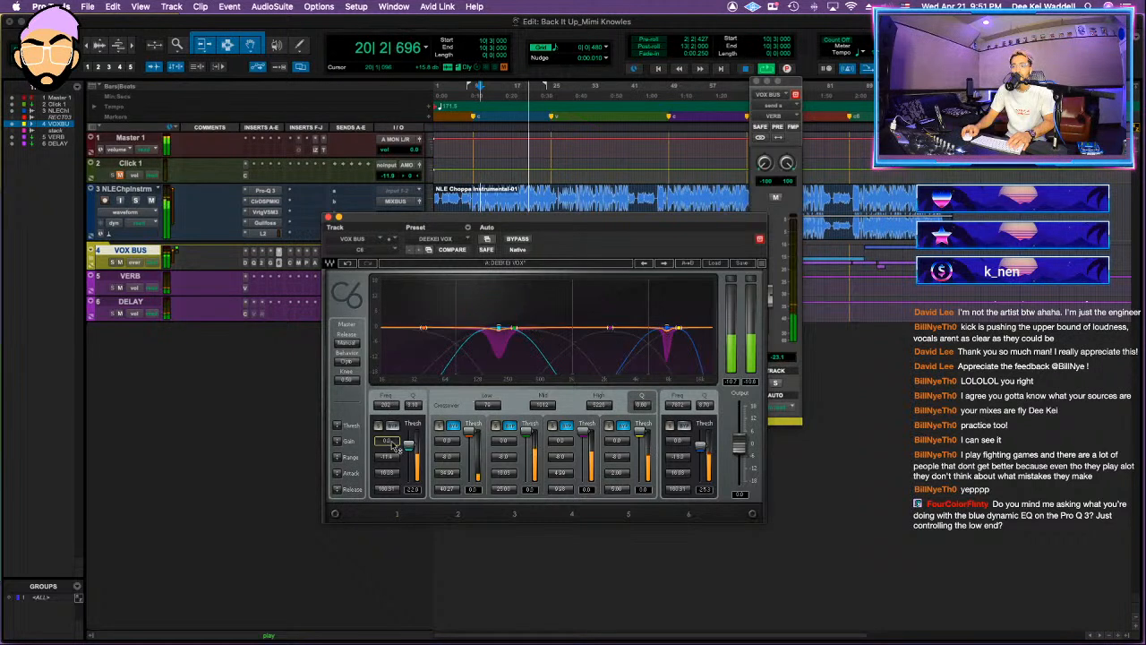
click(328, 217)
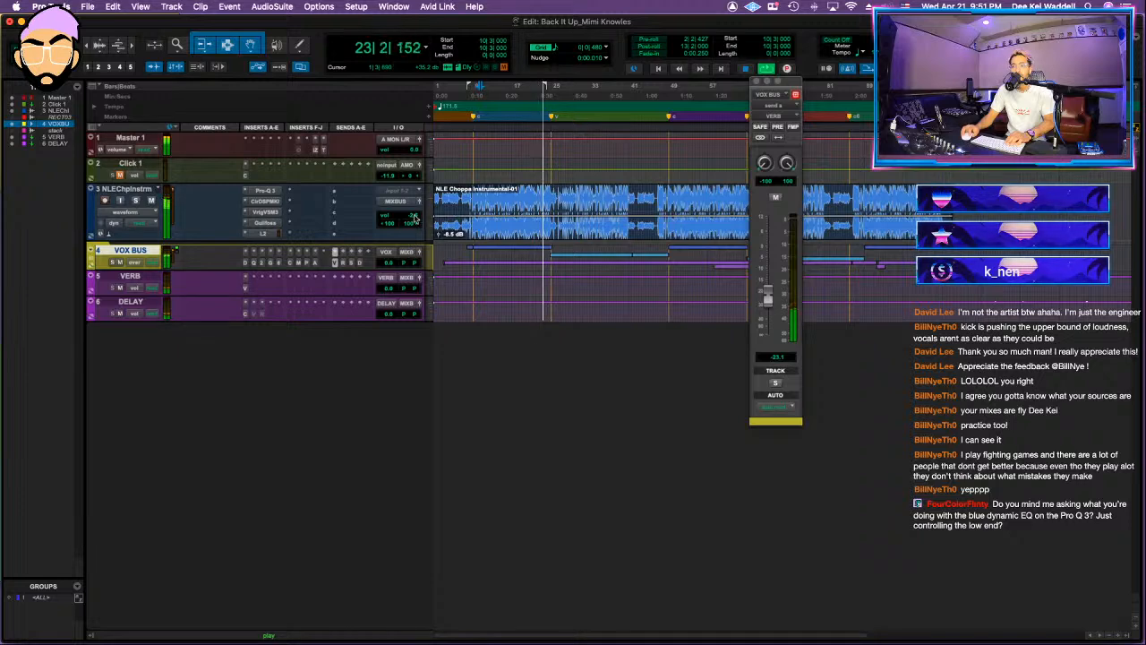
Step: Close the send window, expand the VOX BUS folder and move the MIXBUS track above the instrumental track
click(756, 80)
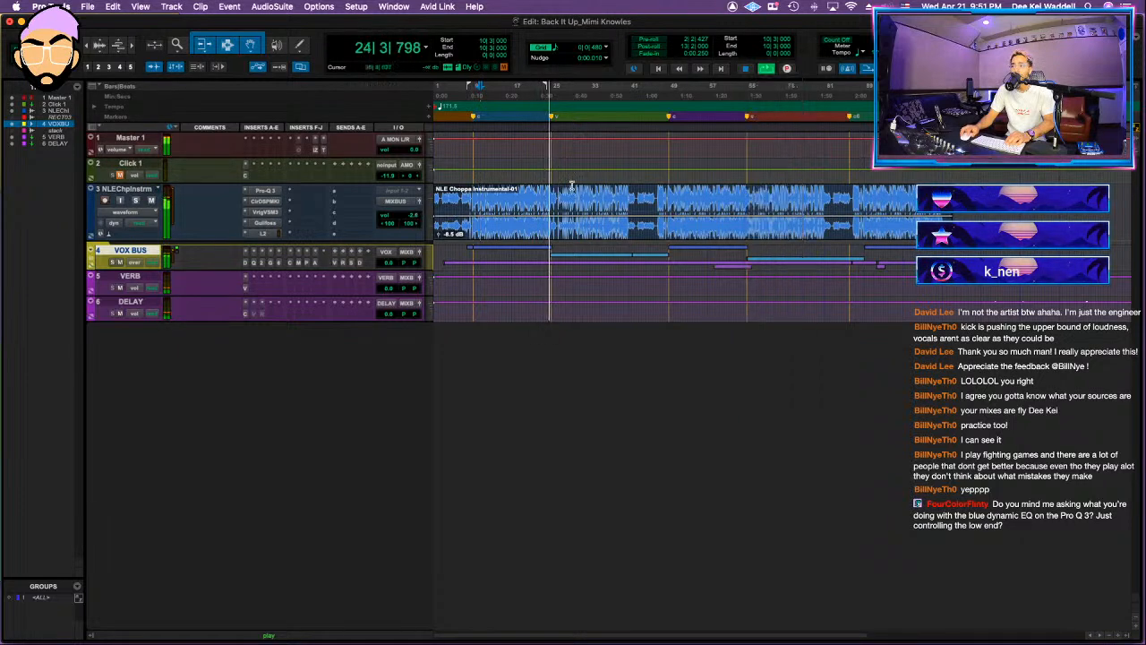
click(95, 260)
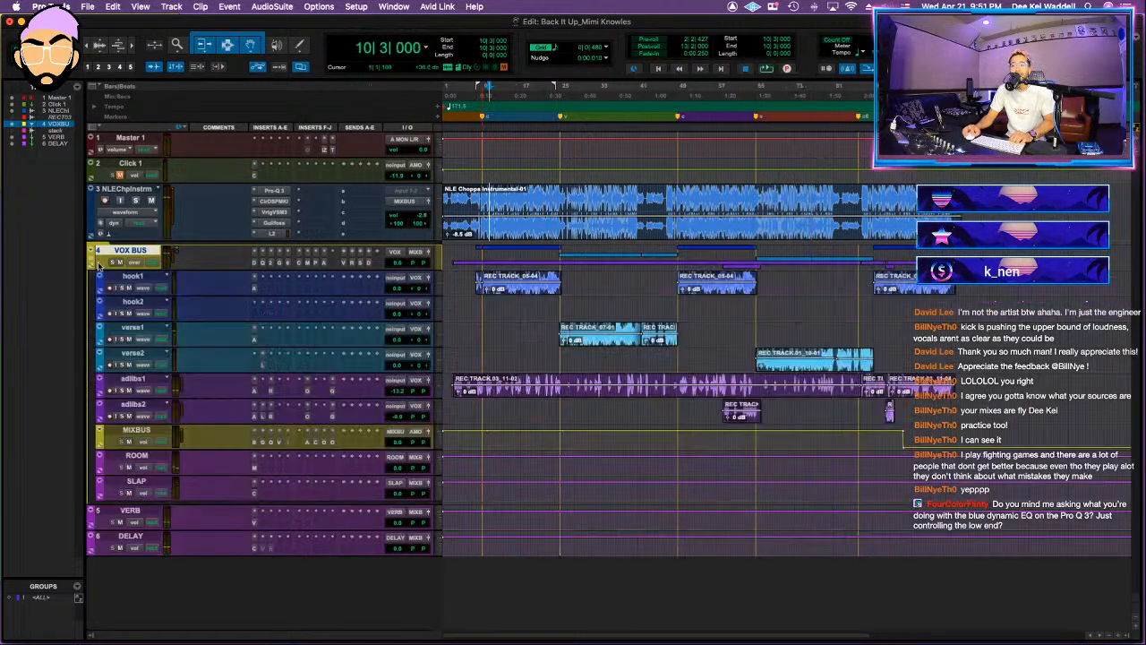
drag(300, 179, 309, 186)
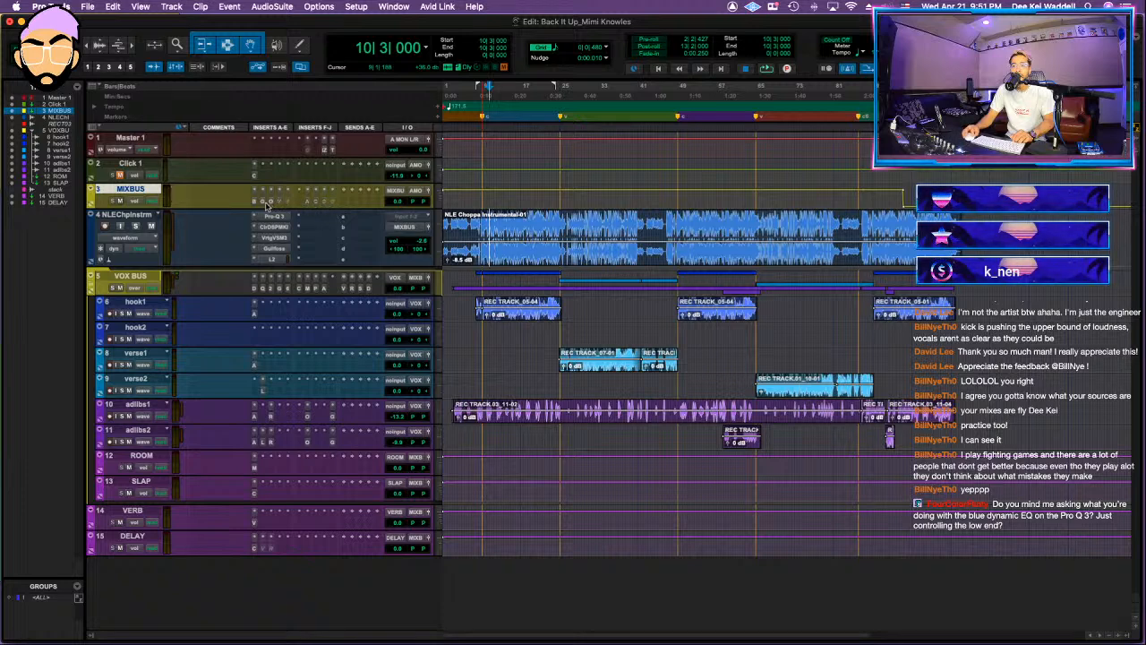
key(space)
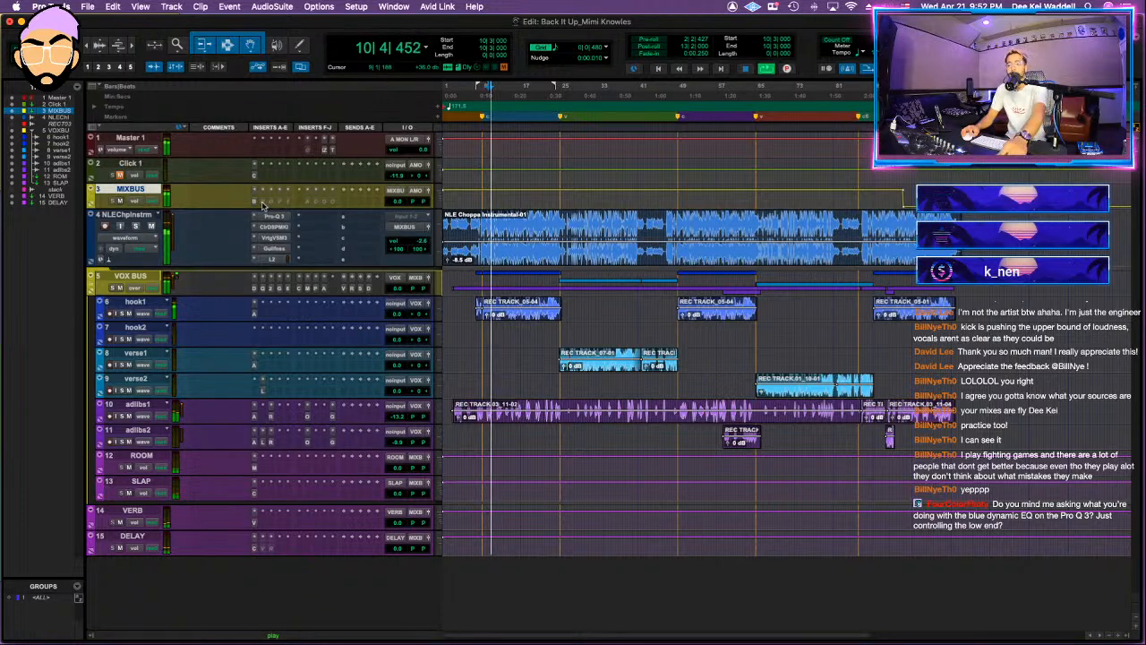
Step: Review Gullfoss on the MIXBUS and set the Oxford Inflator's effect to about 20.3 % during playback
click(262, 204)
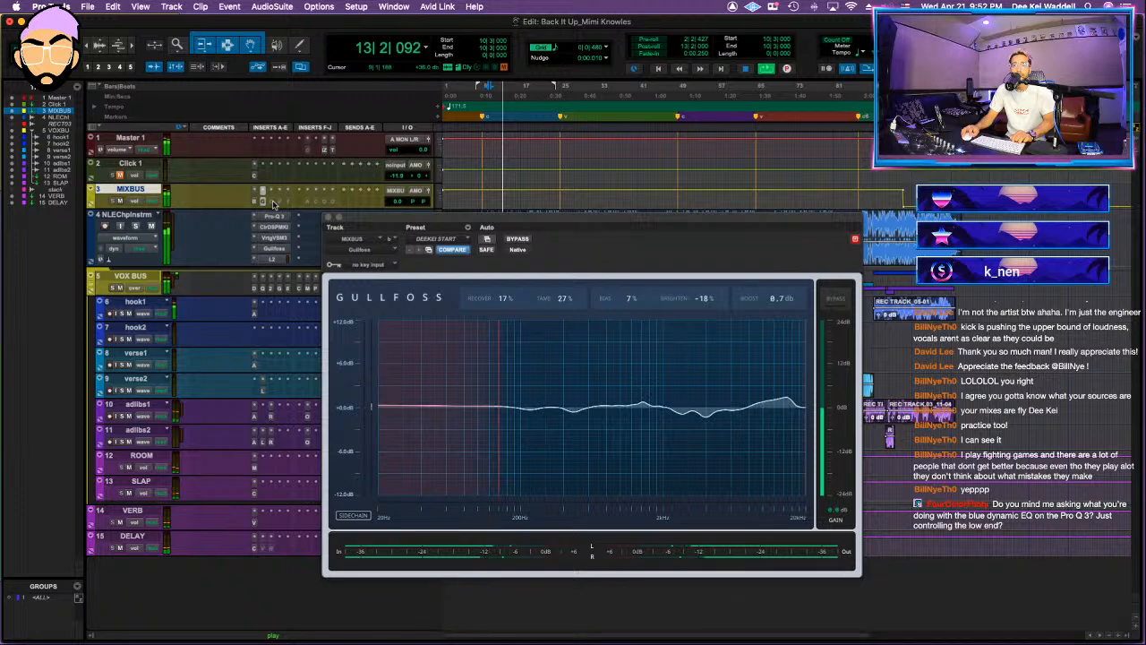
click(276, 204)
drag(427, 435, 427, 429)
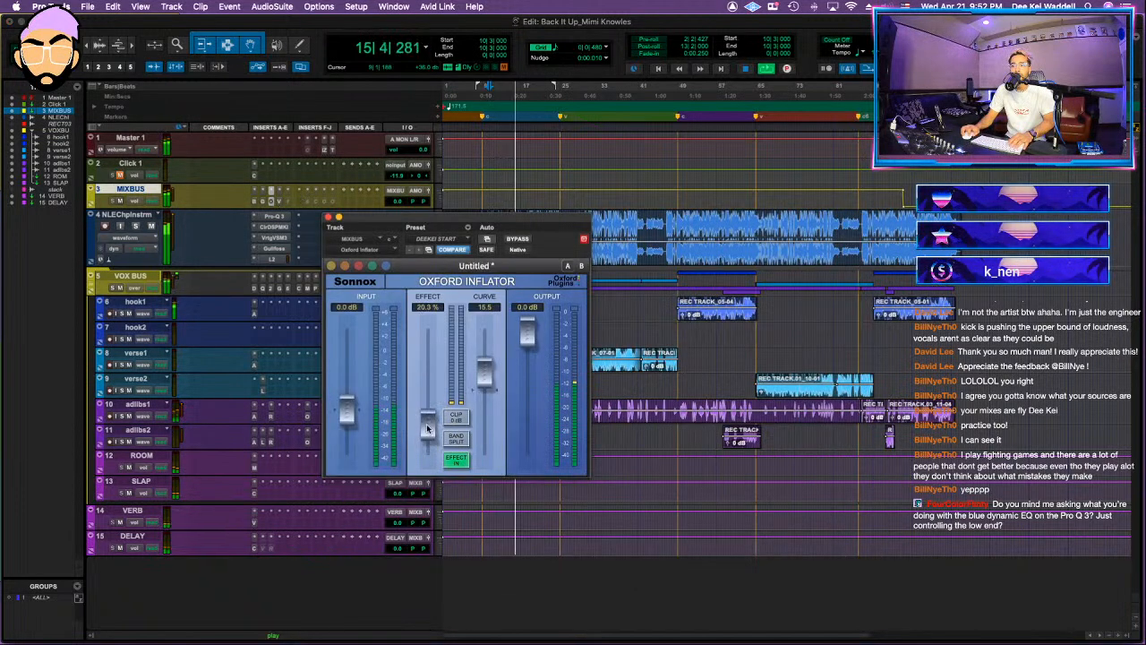
Step: Check the MIXBUS VSC-2 compressor and reload the DEEKEI START preset in the AMEK EQ 200
click(279, 201)
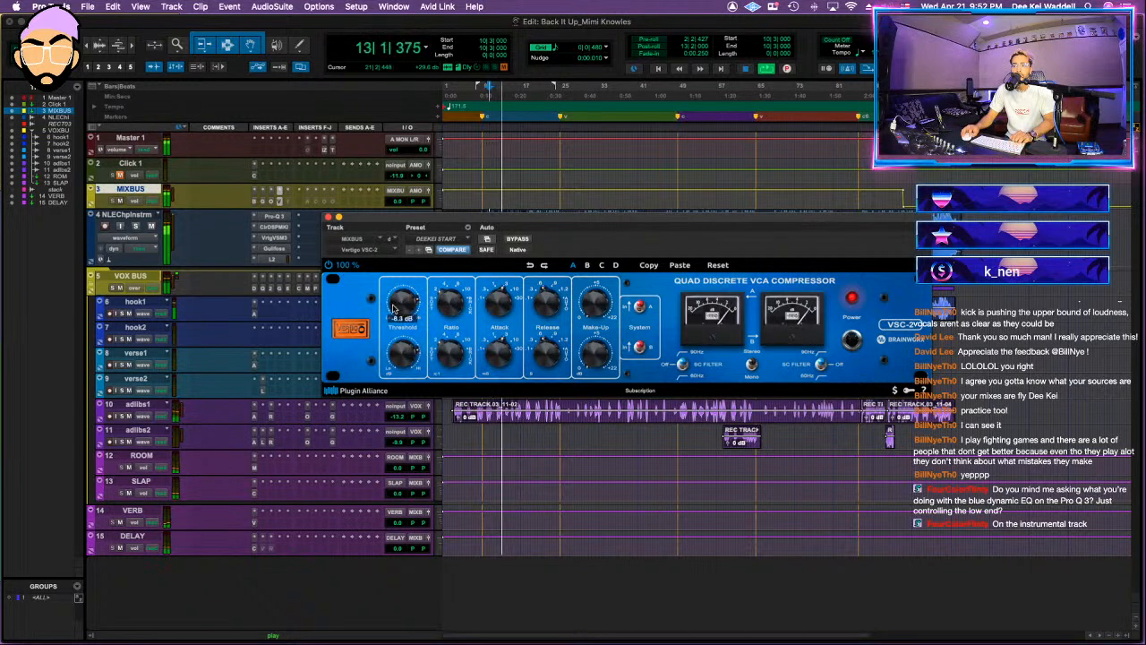
click(305, 202)
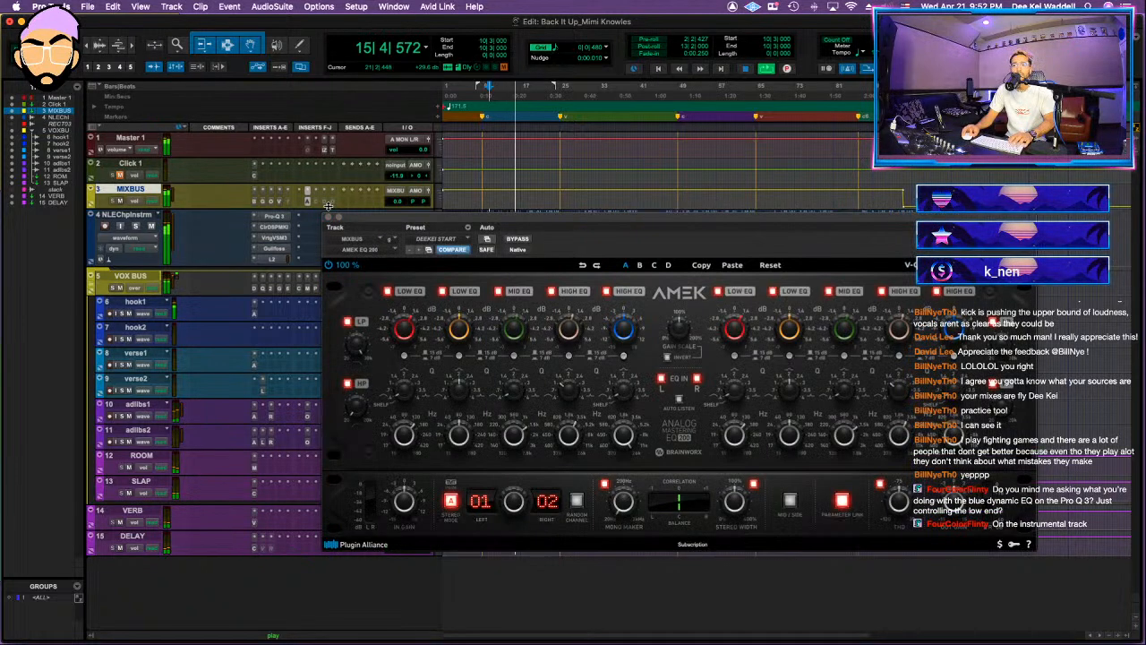
key(space)
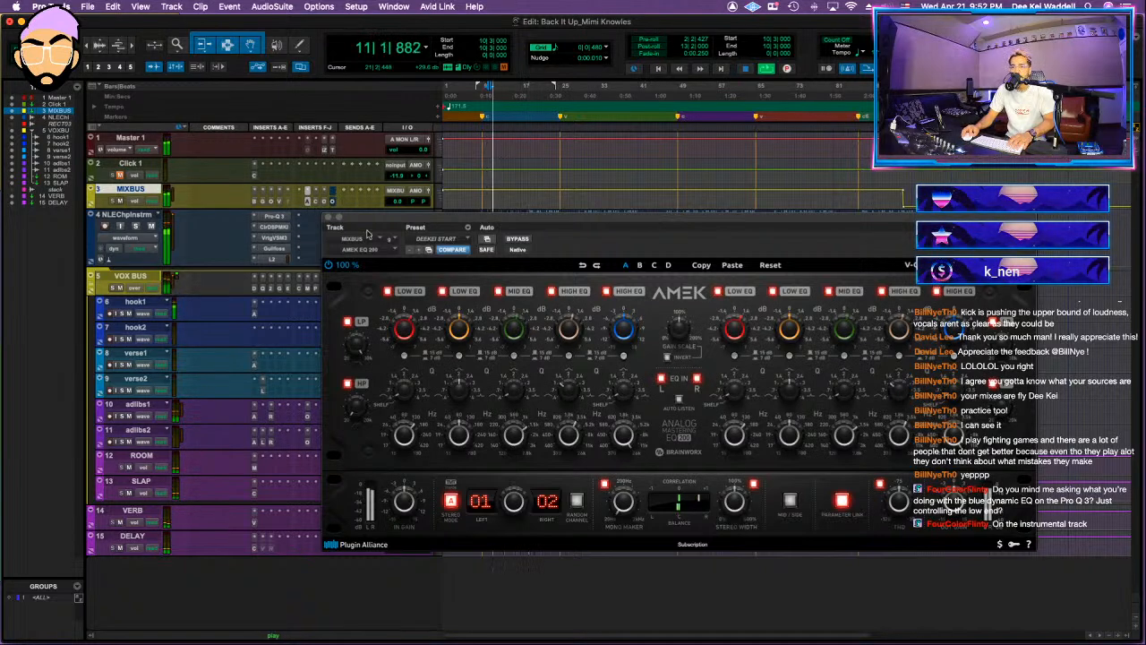
click(444, 239)
click(444, 240)
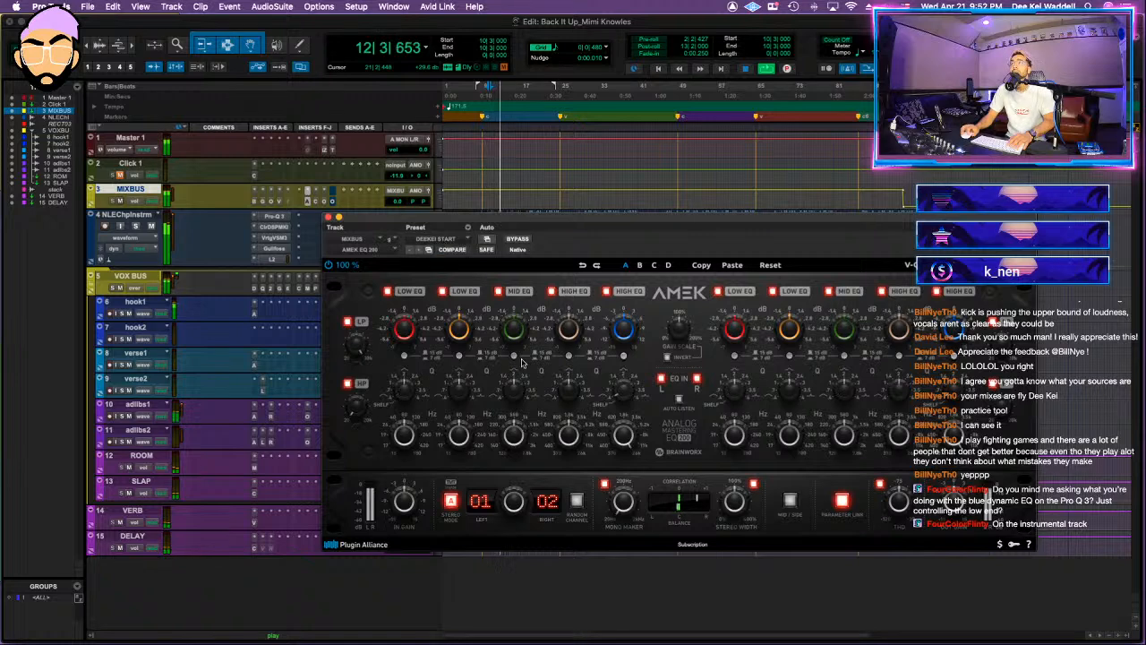
Step: Open Tonal Balance Control on Master 1 and move its window clear of the track inserts
click(333, 150)
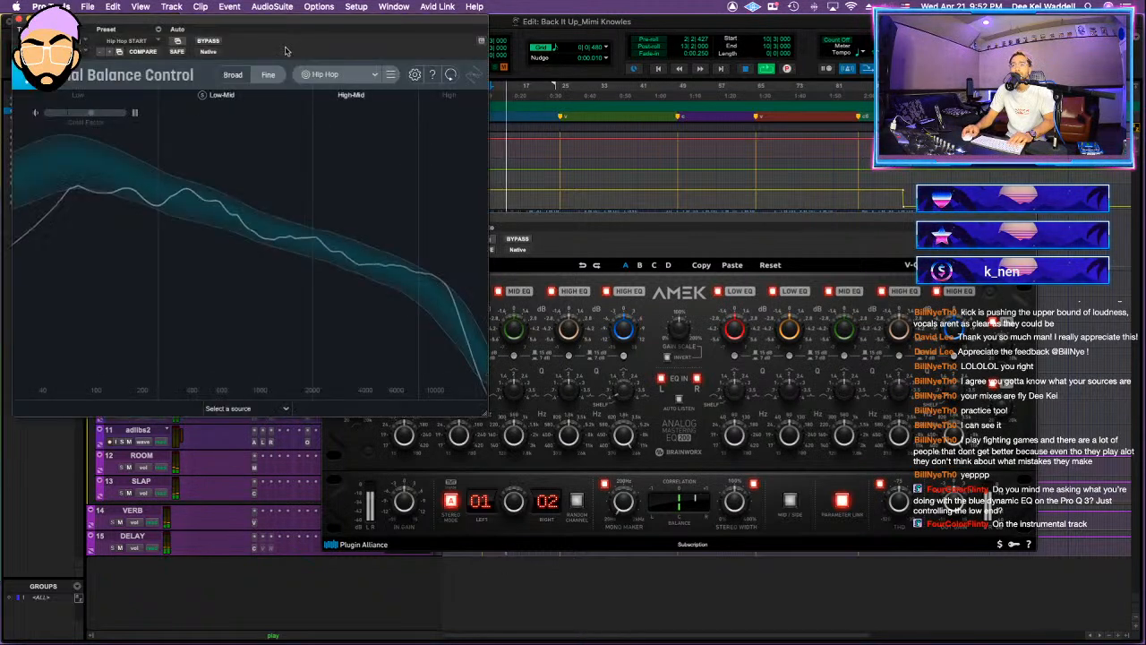
drag(285, 51, 882, 129)
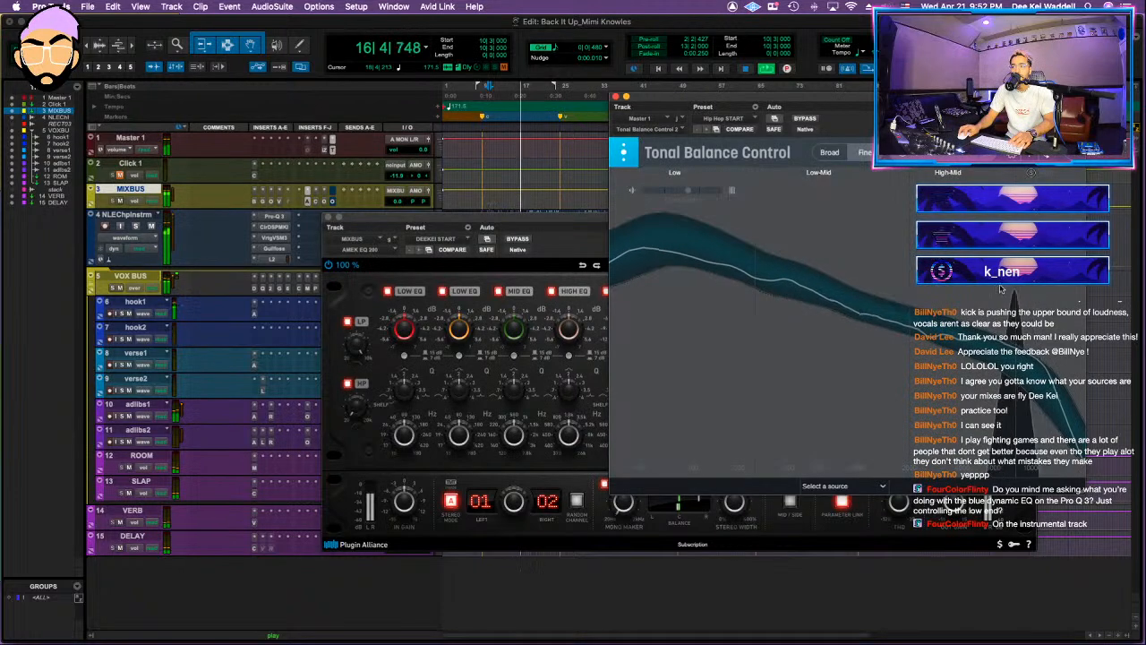
Step: Add a bell cut of about 3 dB near 6.7 kHz in the VOX BUS Pro-Q 3, then resume playback
click(262, 289)
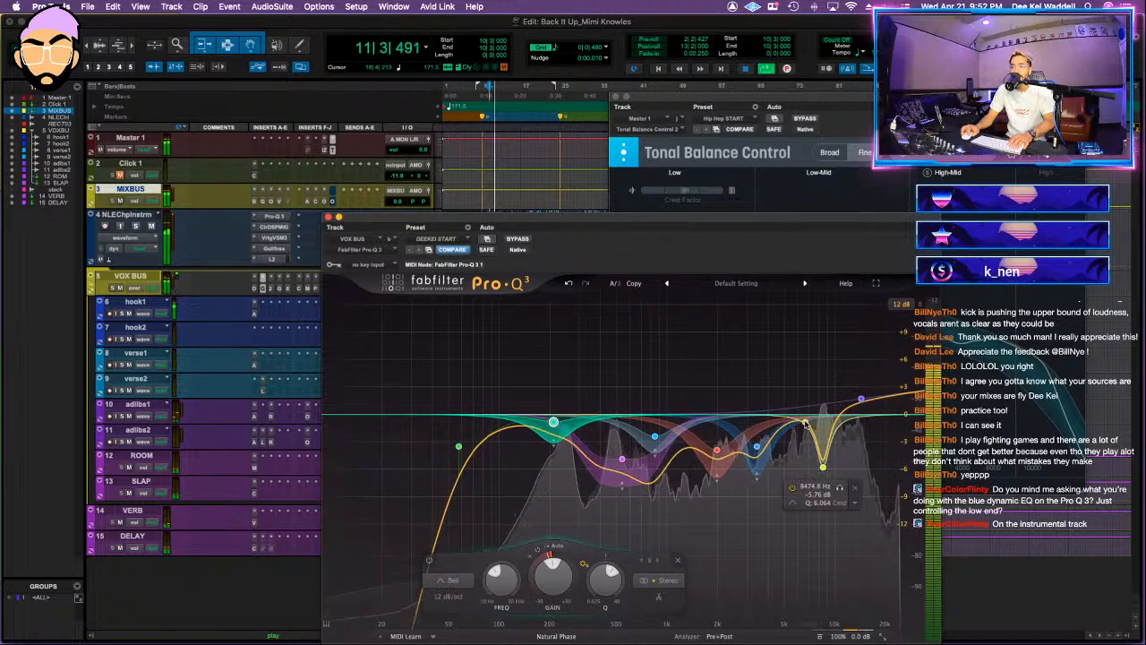
scroll(805, 344, up, 4)
drag(805, 343, 807, 455)
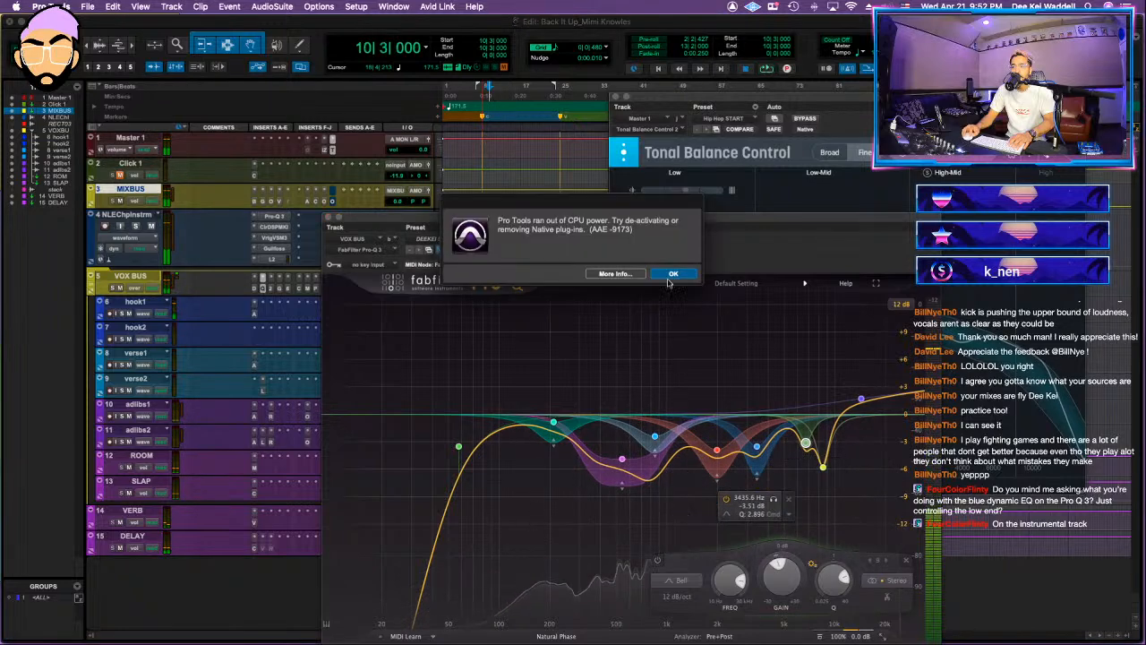
click(674, 274)
key(space)
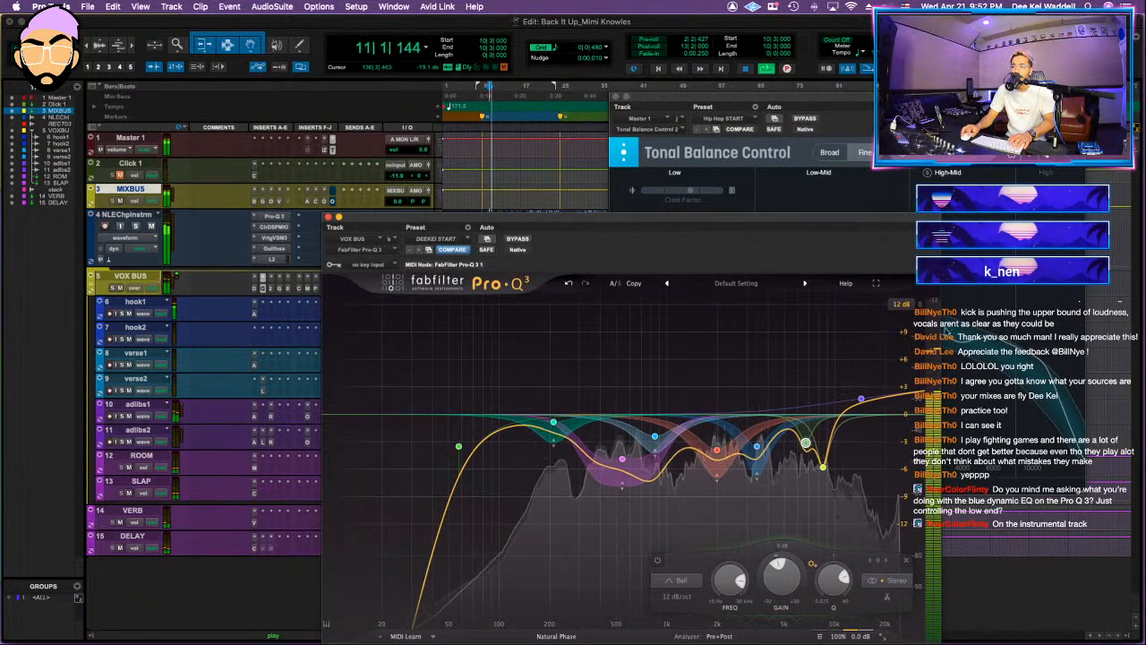
Step: Set the dynamic low shelf in the instrumental track's Pro-Q 3 to about +1.11 dB at 237 Hz, replacing the view of the VOX BUS EQ
click(328, 217)
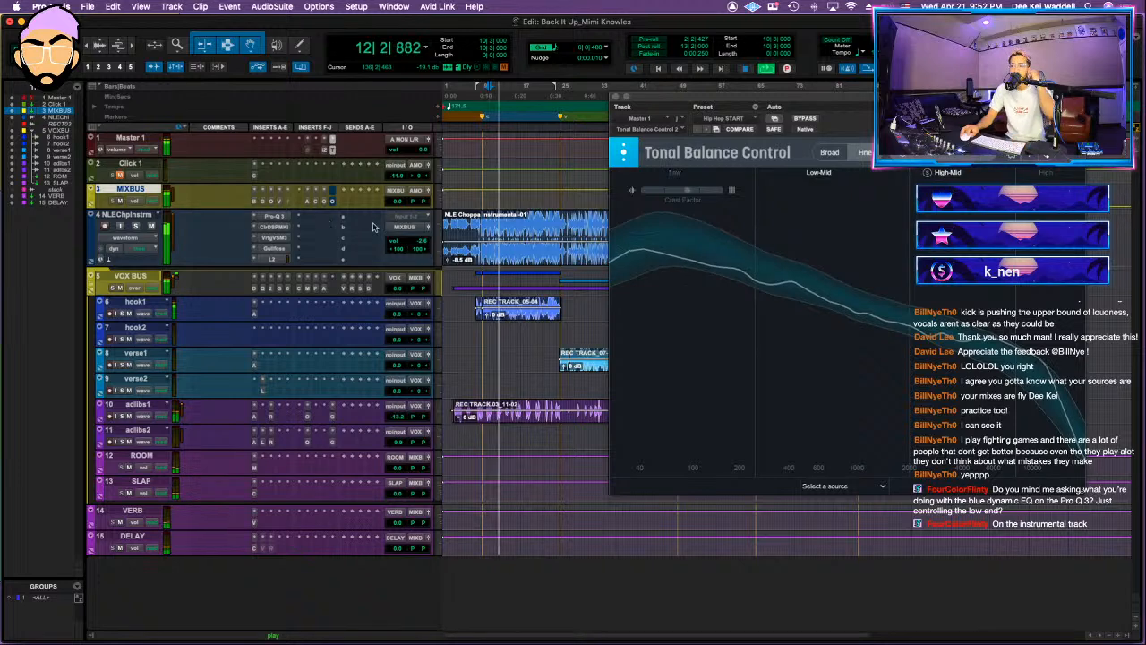
click(273, 217)
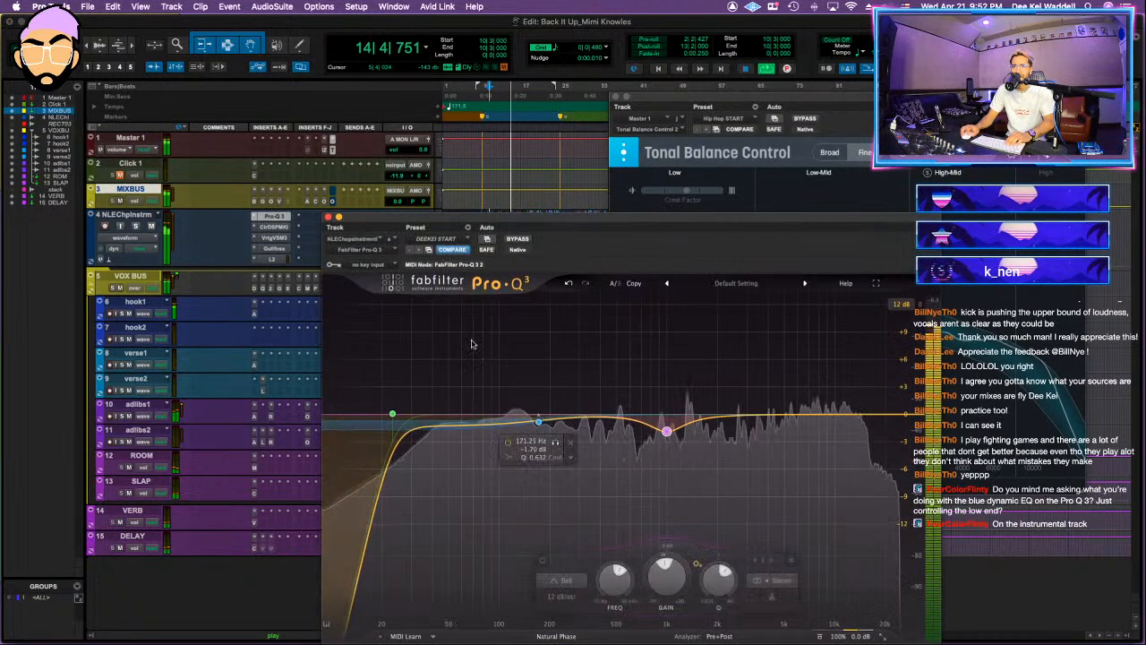
drag(538, 421, 563, 408)
mouse_move(572, 217)
mouse_down()
mouse_move(539, 307)
mouse_move(520, 263)
mouse_move(550, 135)
mouse_move(564, 212)
mouse_up()
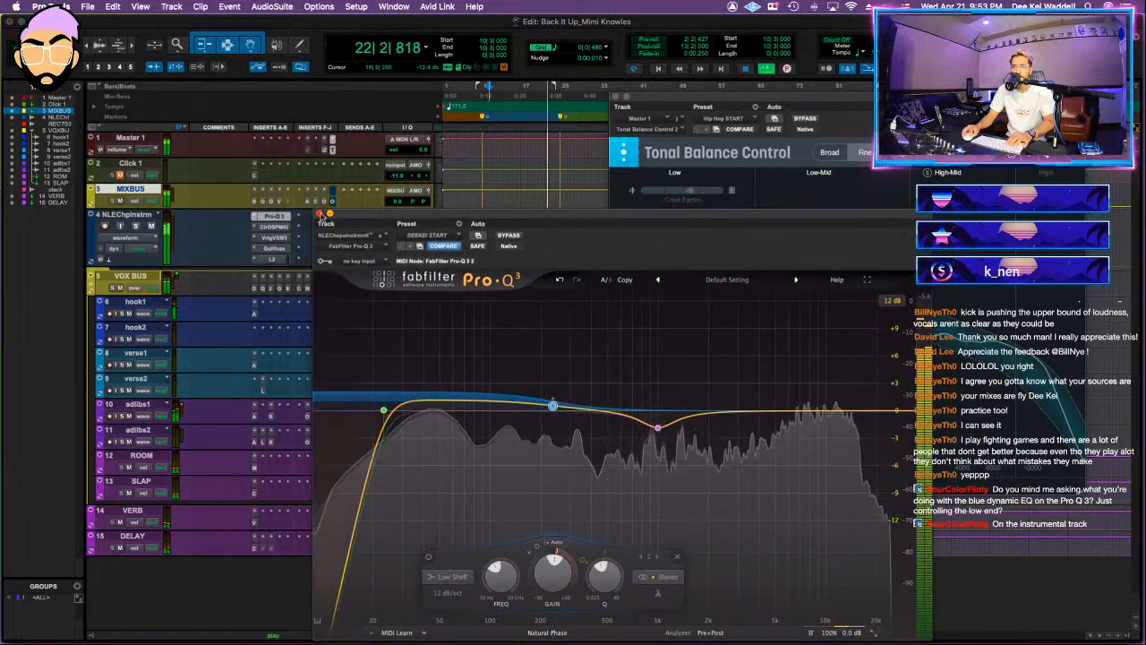
click(320, 214)
Step: Review the AMEK EQ 200 on the MIXBUS and compare the Clariphonic equalizer bypassed and active during playback
click(307, 201)
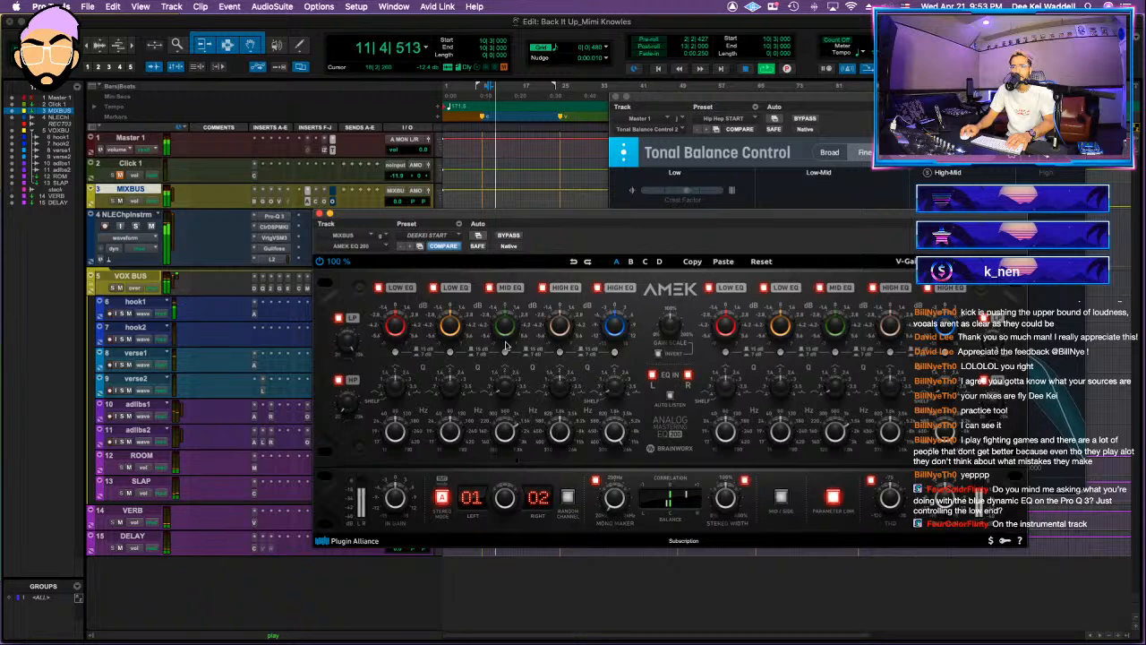
scroll(509, 332, down, 3)
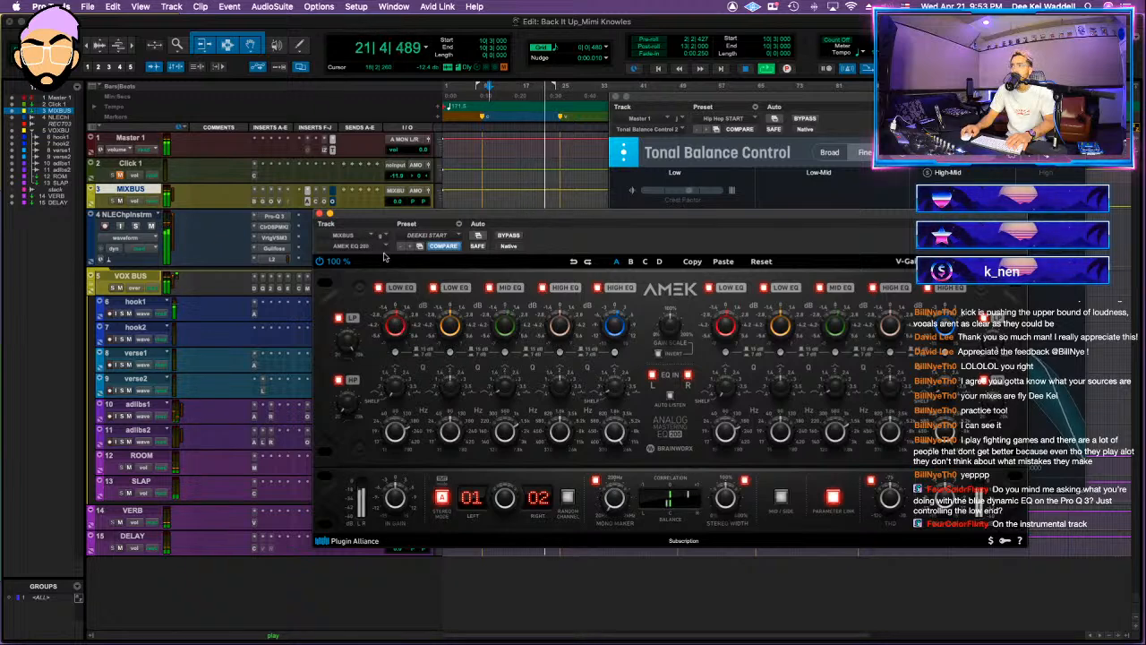
click(319, 214)
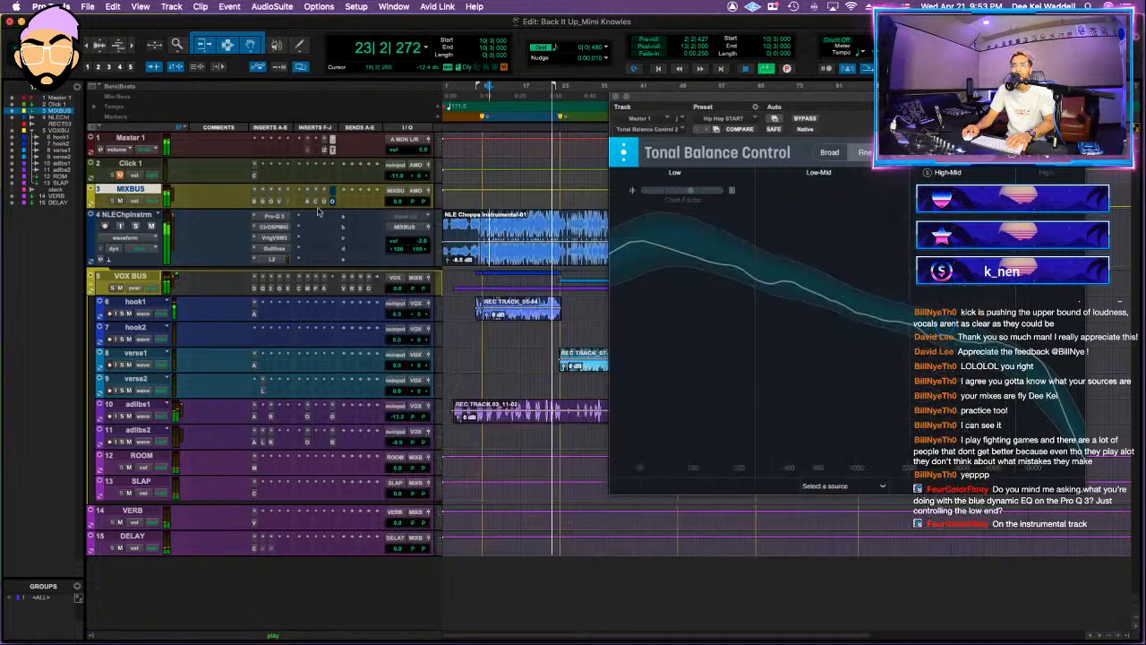
click(308, 201)
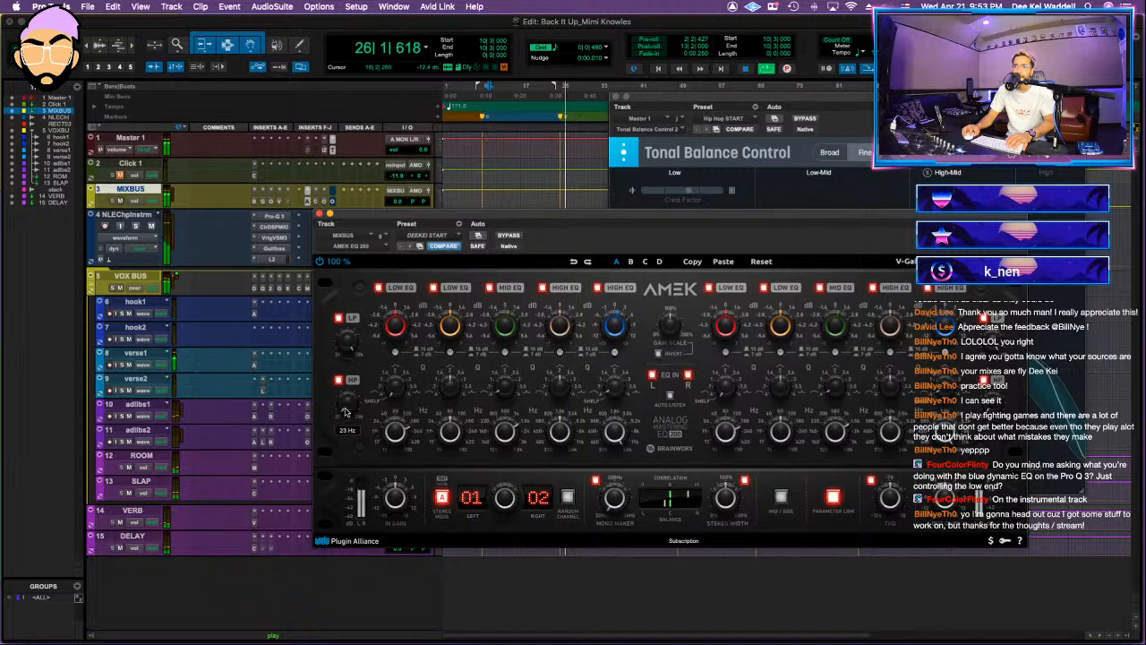
click(317, 201)
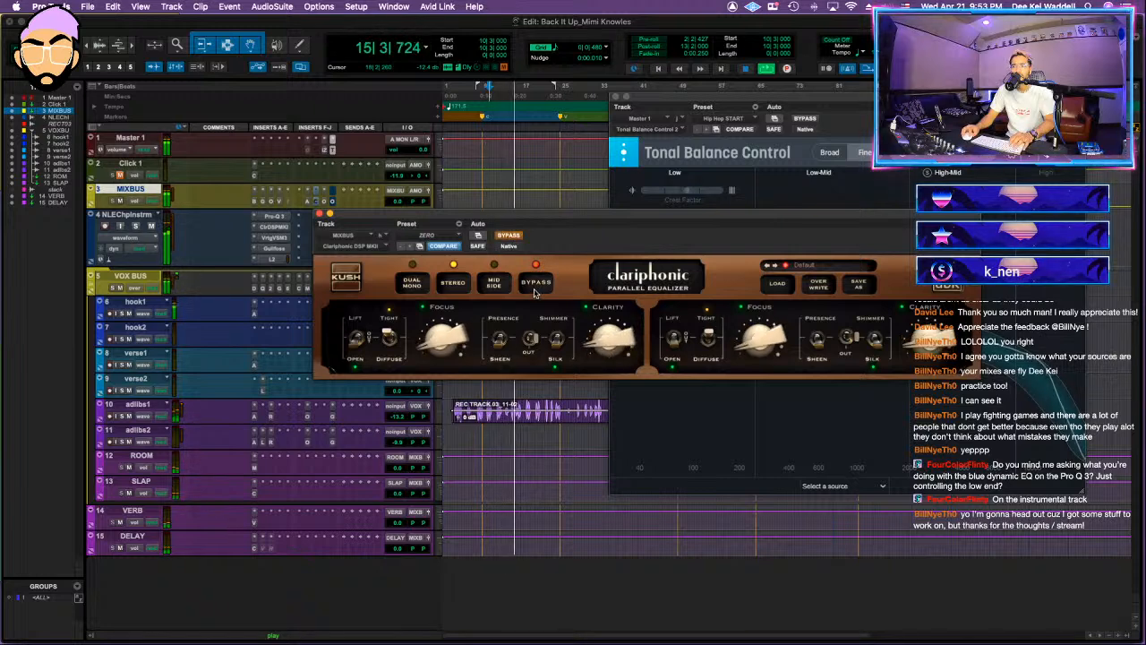
key(space)
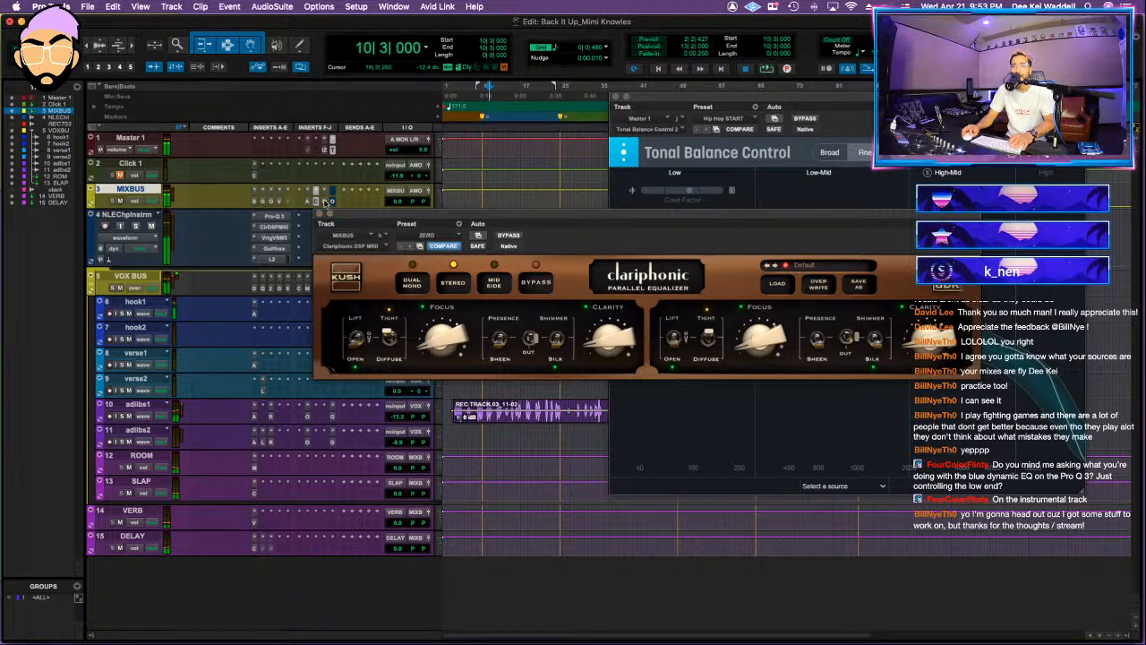
Step: Set the threshold of the MIXBUS Ozone Maximizer to -8.5 dB during playback
click(324, 201)
key(space)
drag(446, 478, 448, 474)
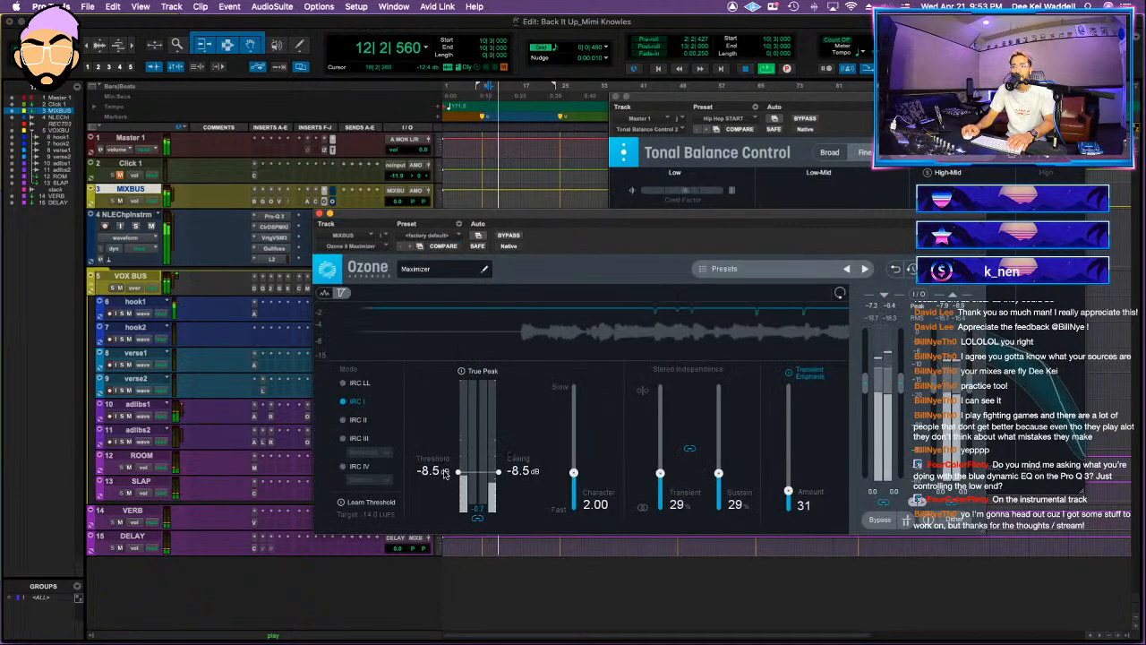
Step: Set the input gain of the MIXBUS Oxford Limiter to about +9.43 dB during playback
click(331, 204)
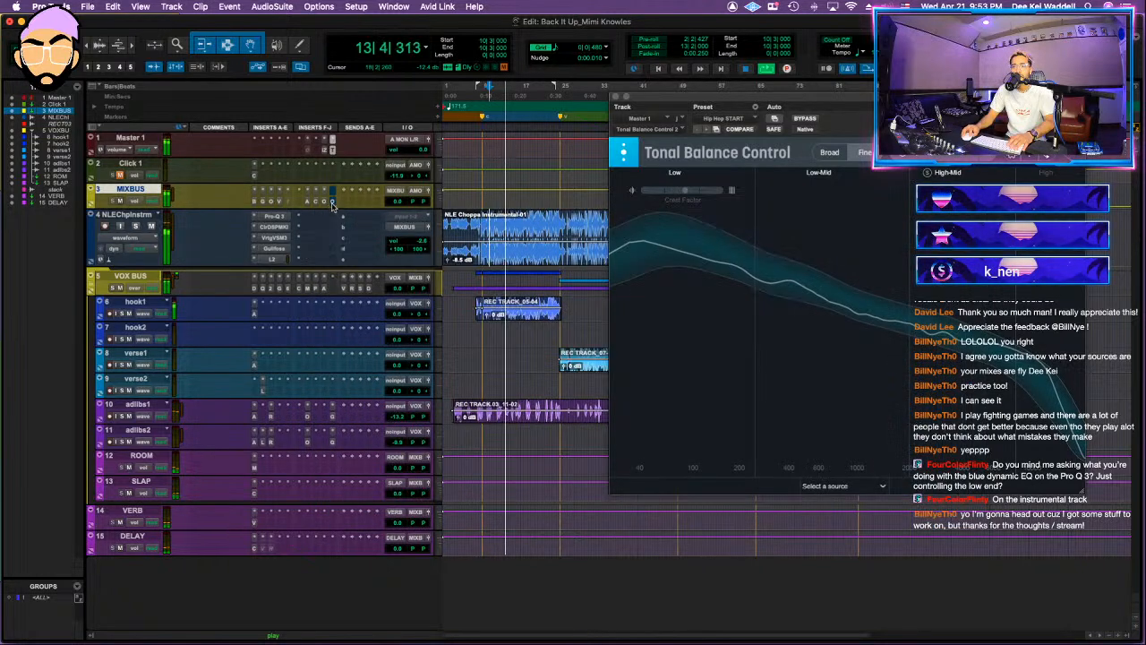
click(331, 203)
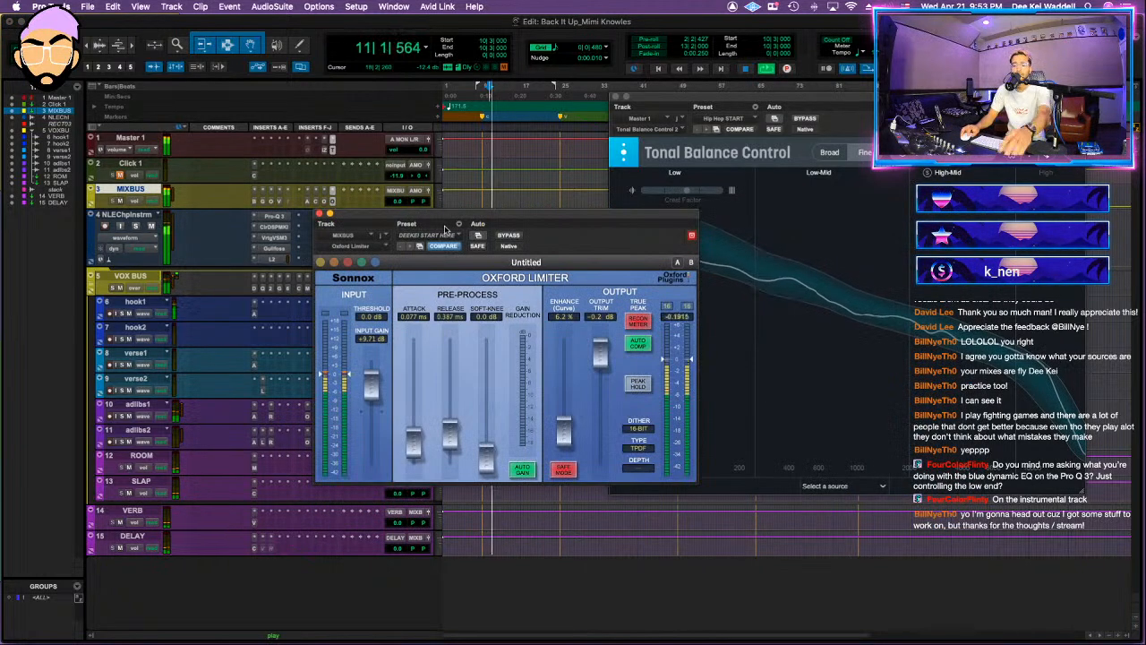
drag(369, 388, 370, 386)
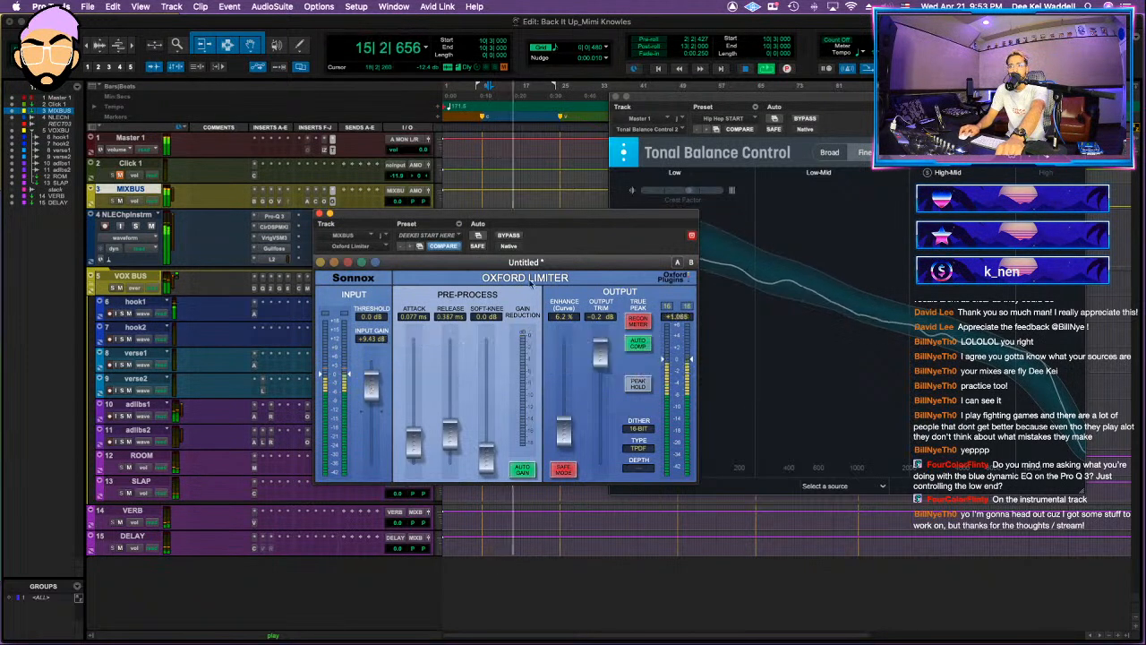
Step: Check loudness in Insight on Master 1 with its window moved clear of the tracks, and close the Oxford Limiter
click(325, 149)
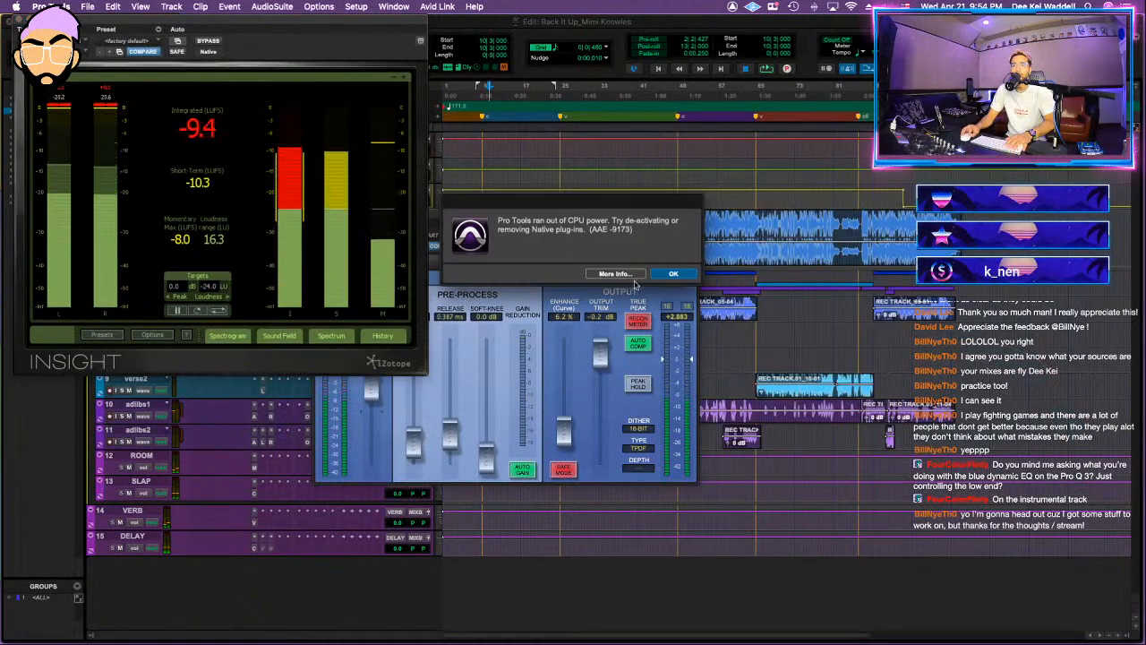
drag(308, 23, 900, 144)
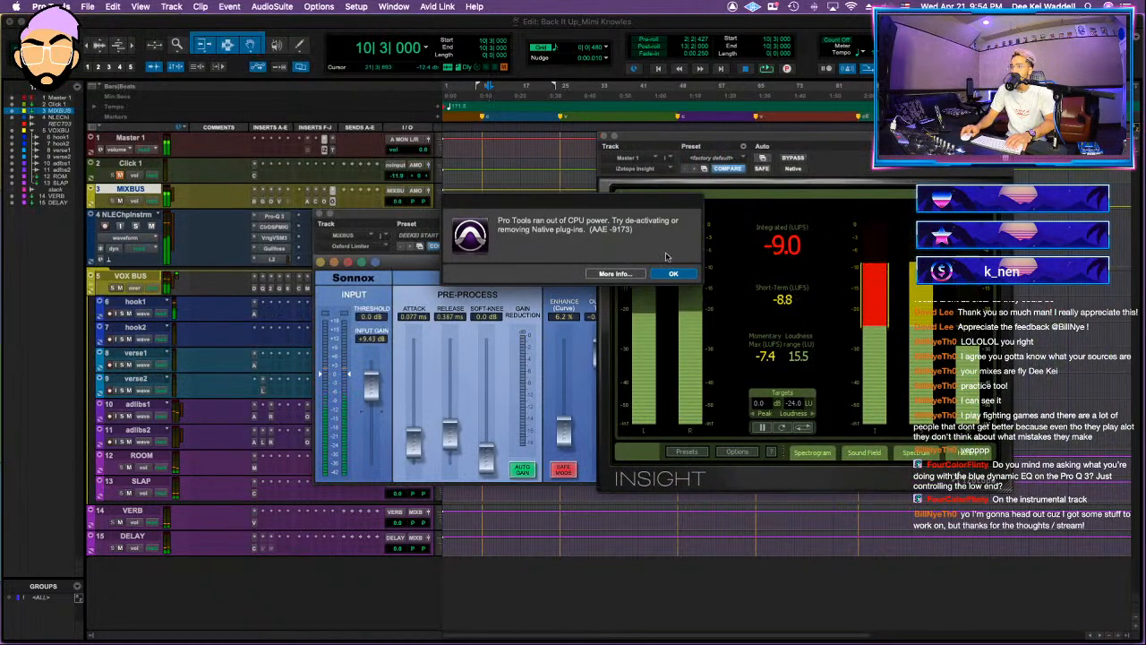
click(321, 214)
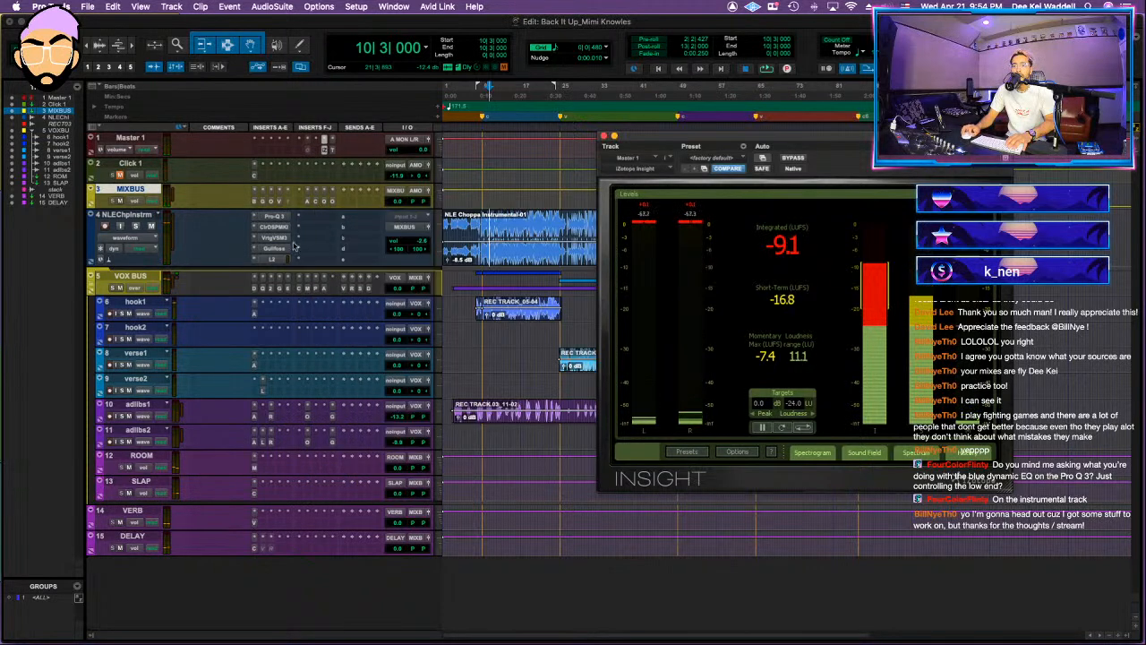
Step: Freeze the NLE Choppa instrumental track
click(127, 217)
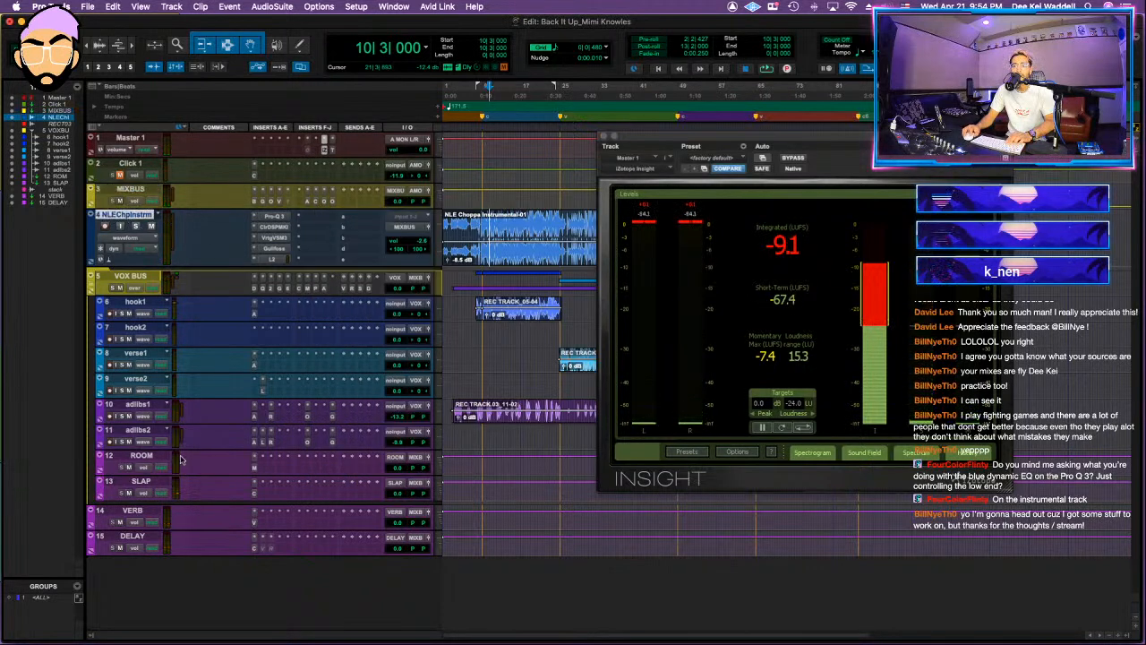
click(135, 303)
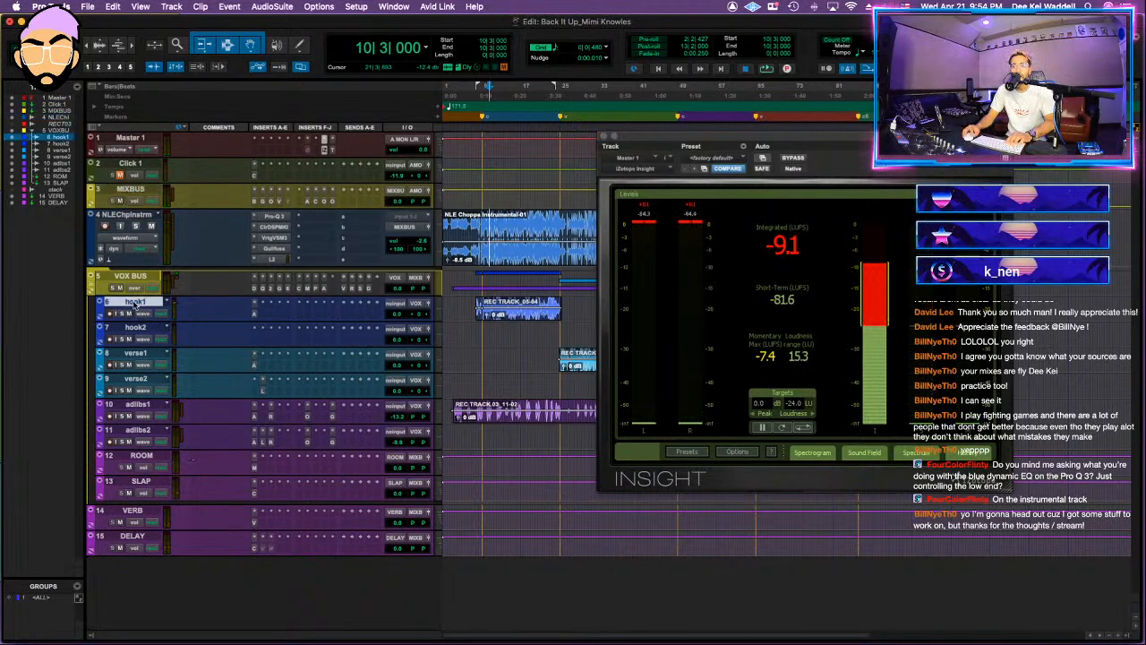
shift+click(139, 481)
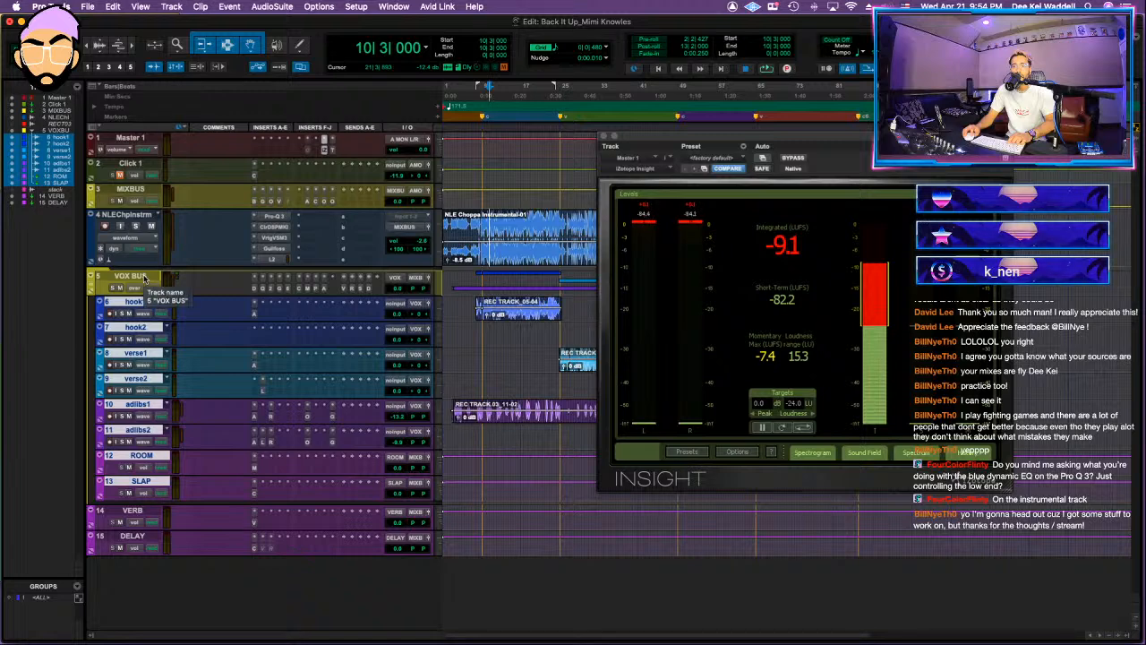
click(140, 219)
right_click(144, 217)
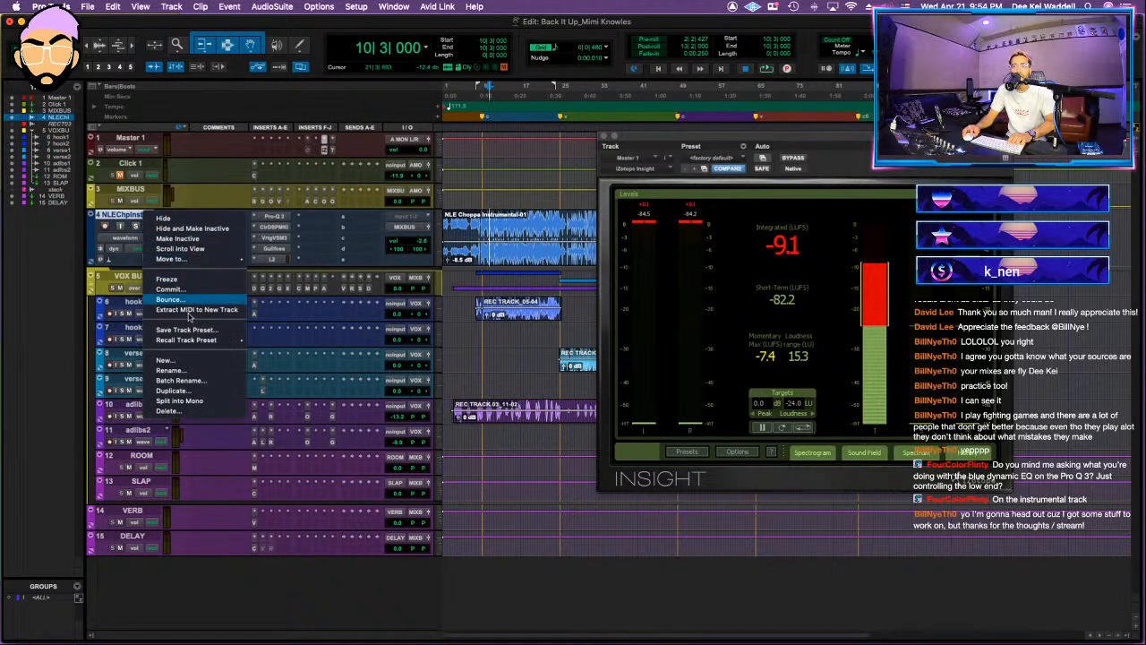
click(170, 280)
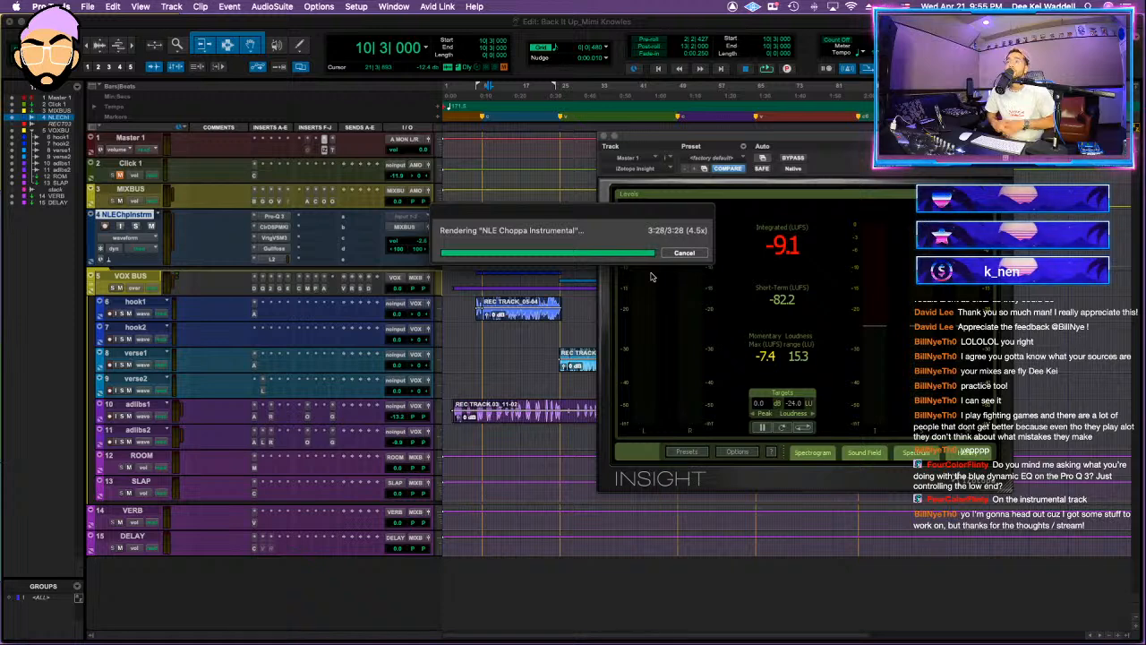
Step: Open the frozen instrumental track's Pro-Q 3 and unfreeze the track
click(280, 218)
right_click(274, 219)
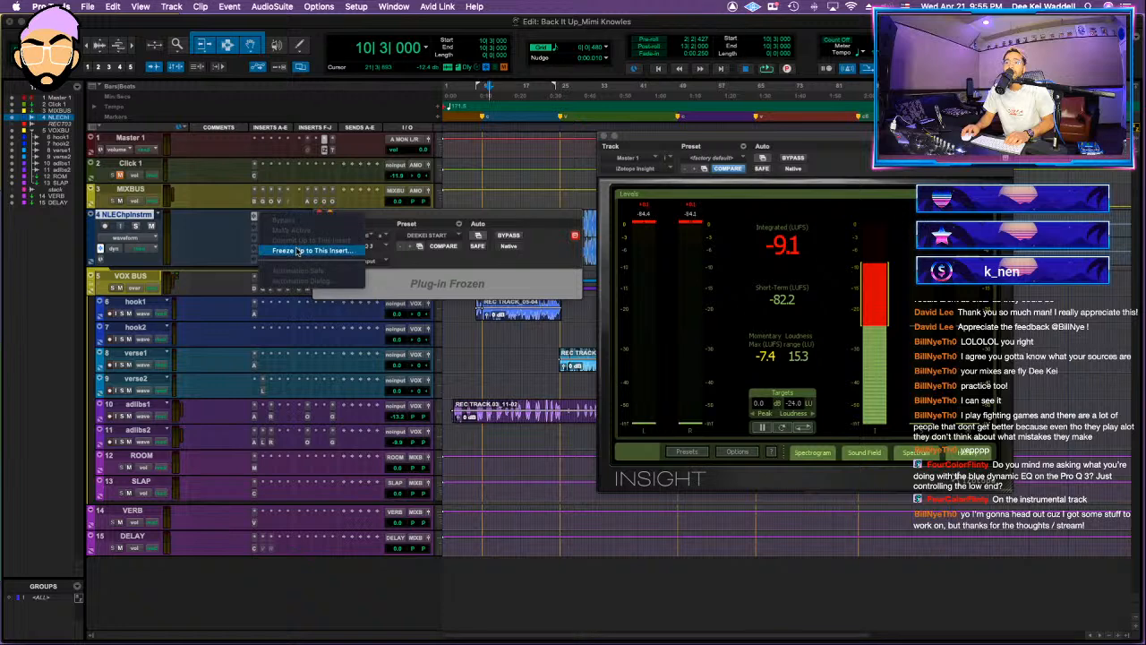
click(205, 223)
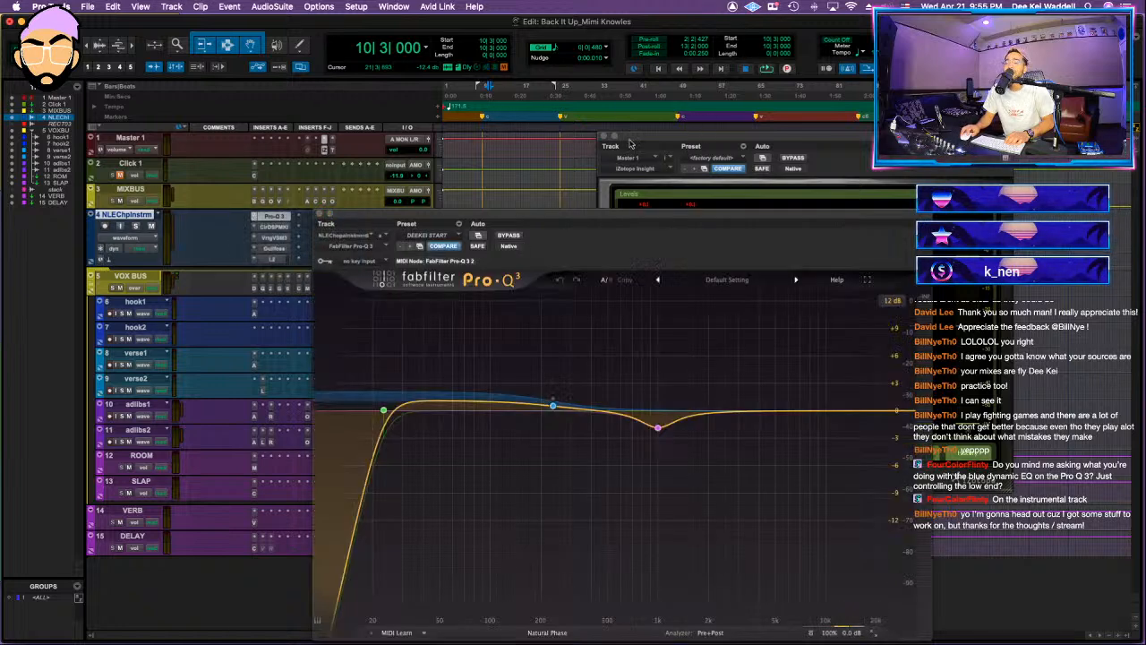
Step: Play the session to examine the dynamic low shelf in the instrumental's Pro-Q 3, dismissing the CPU warnings
mouse_move(541, 398)
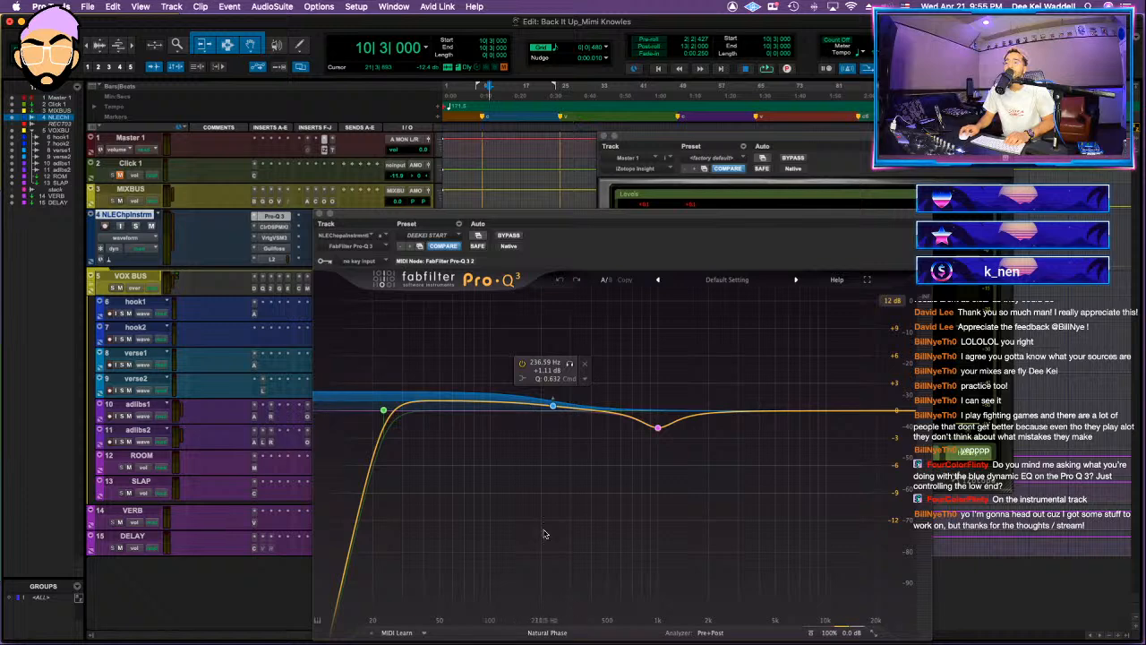
key(space)
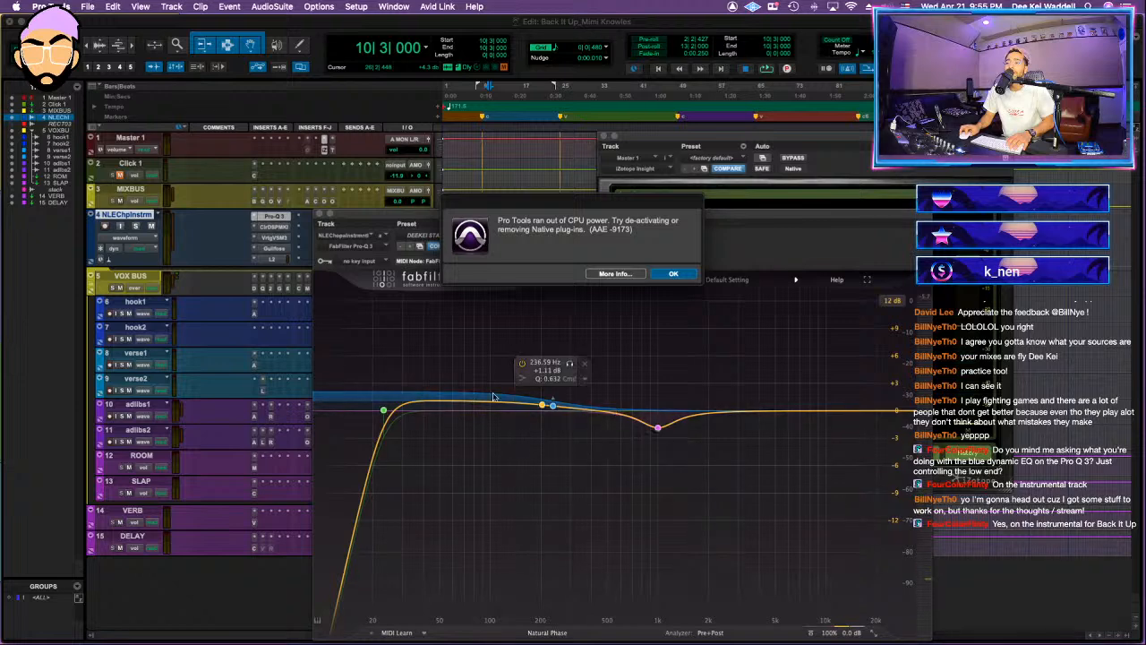
click(674, 273)
drag(662, 222, 661, 186)
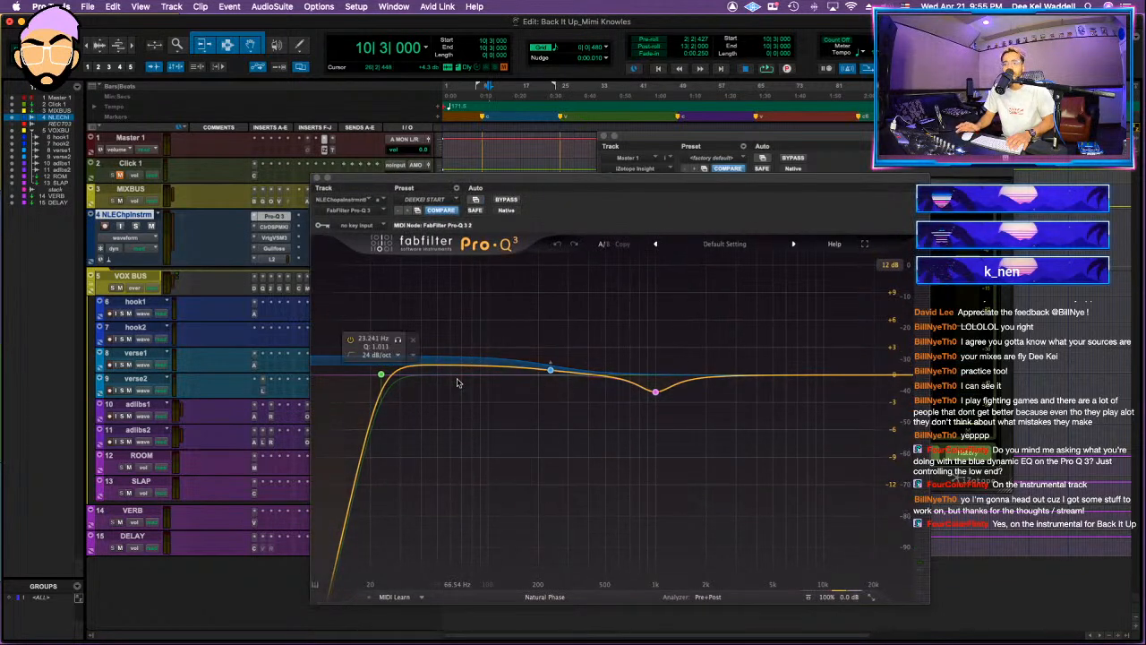
key(space)
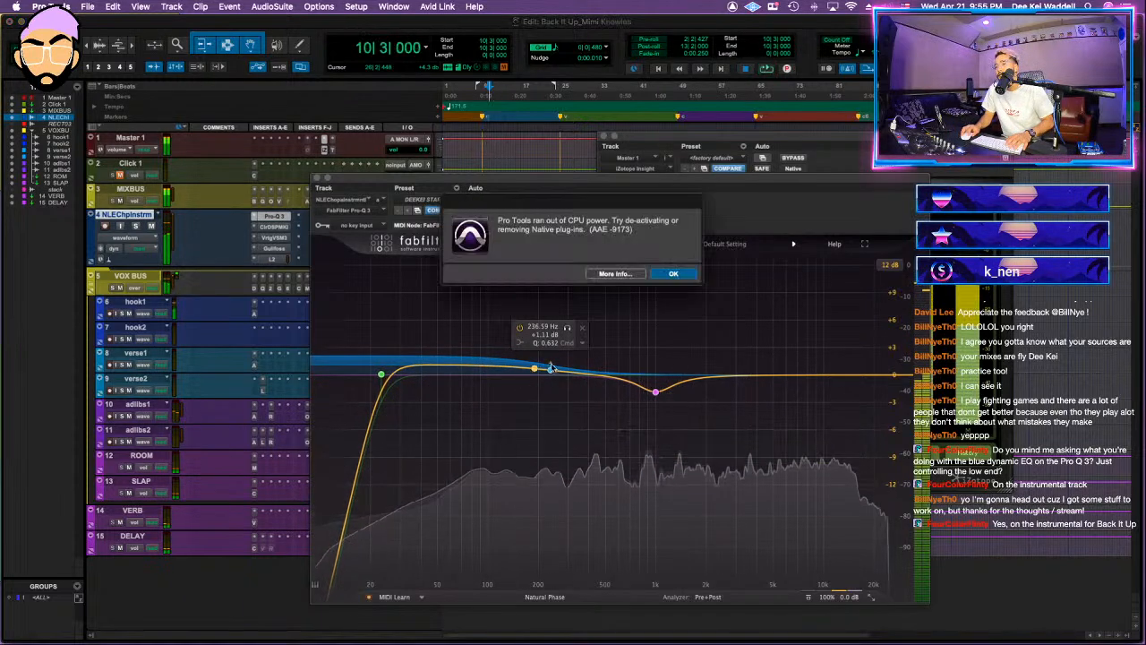
click(673, 274)
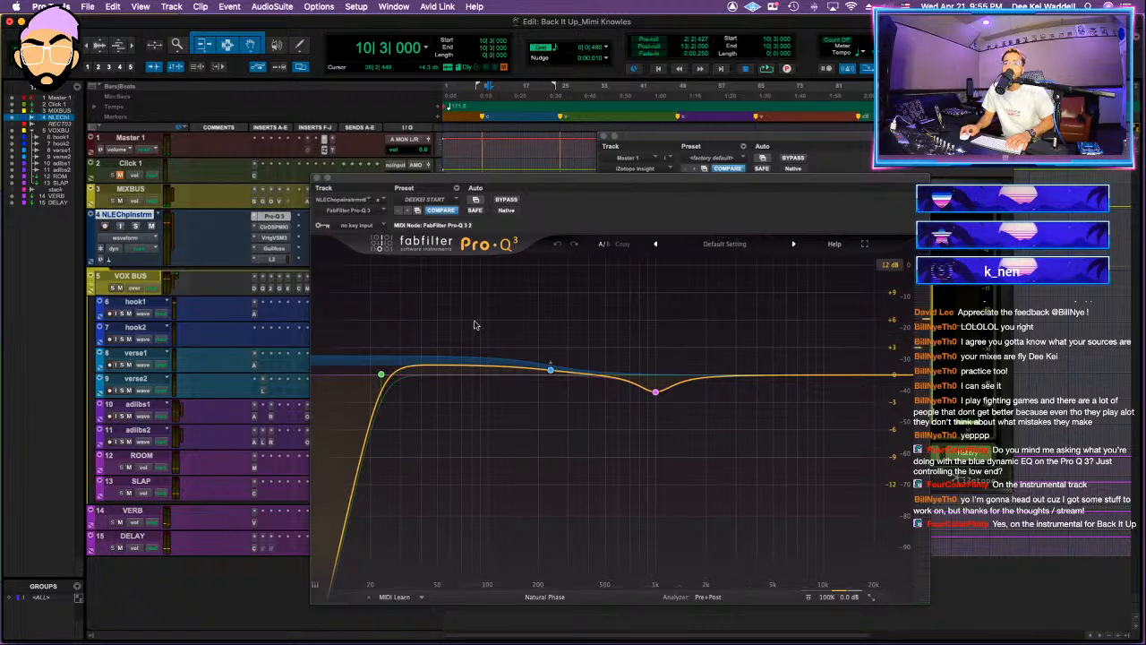
Step: Close Insight, restart playback and watch the low shelf's response in the instrumental's Pro-Q 3, then stop
click(316, 181)
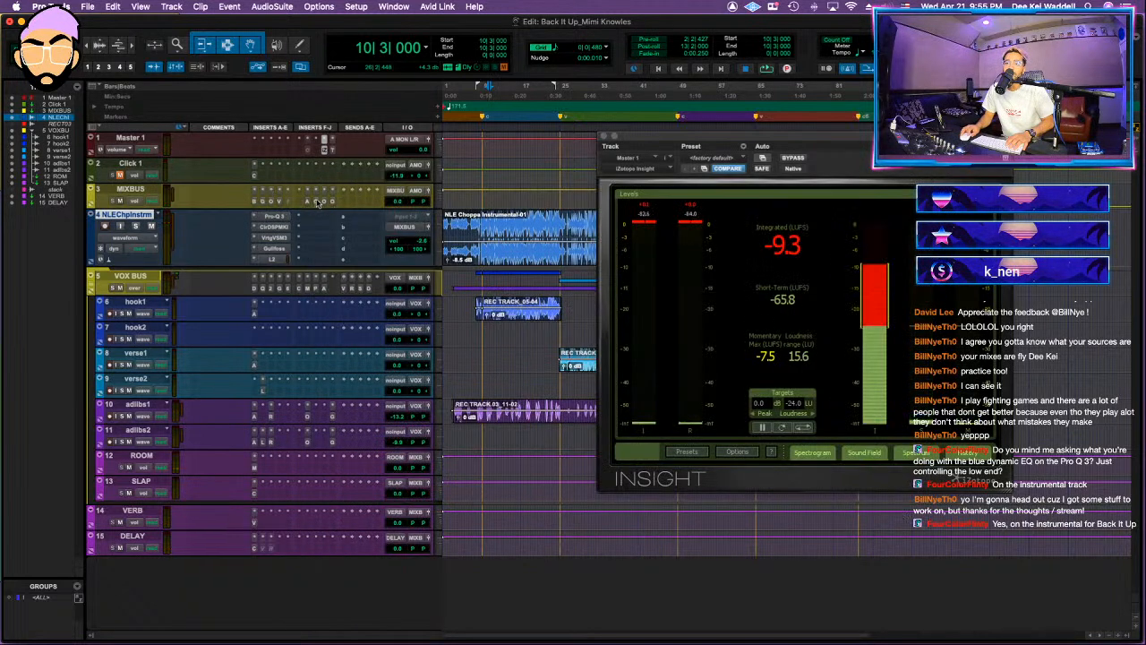
click(605, 134)
key(space)
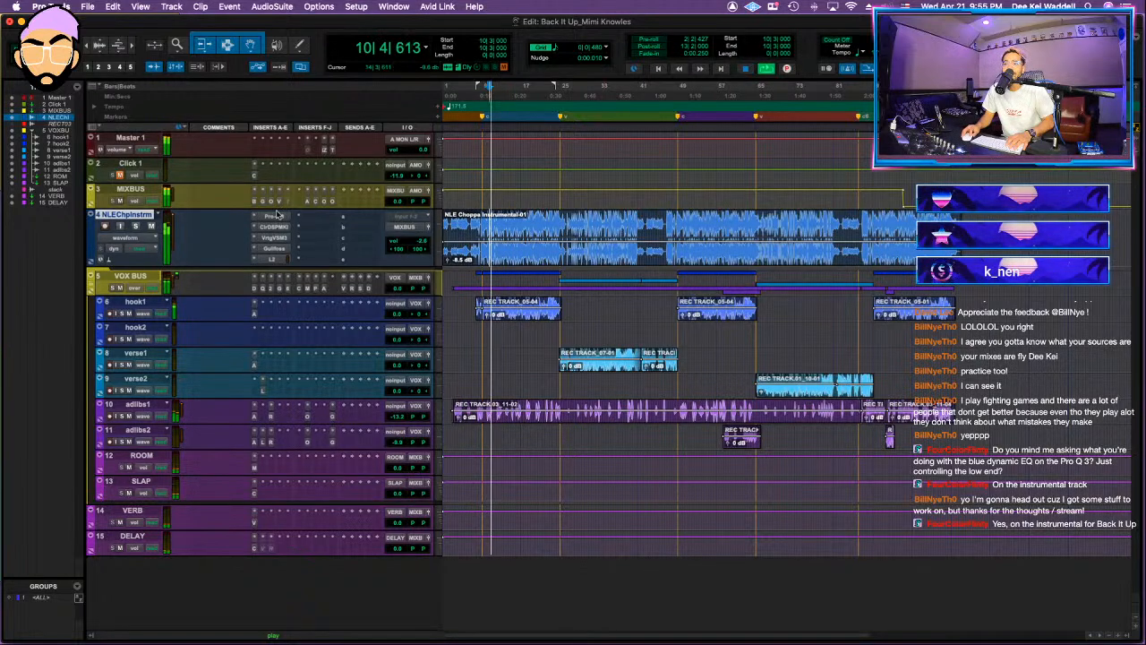
click(277, 216)
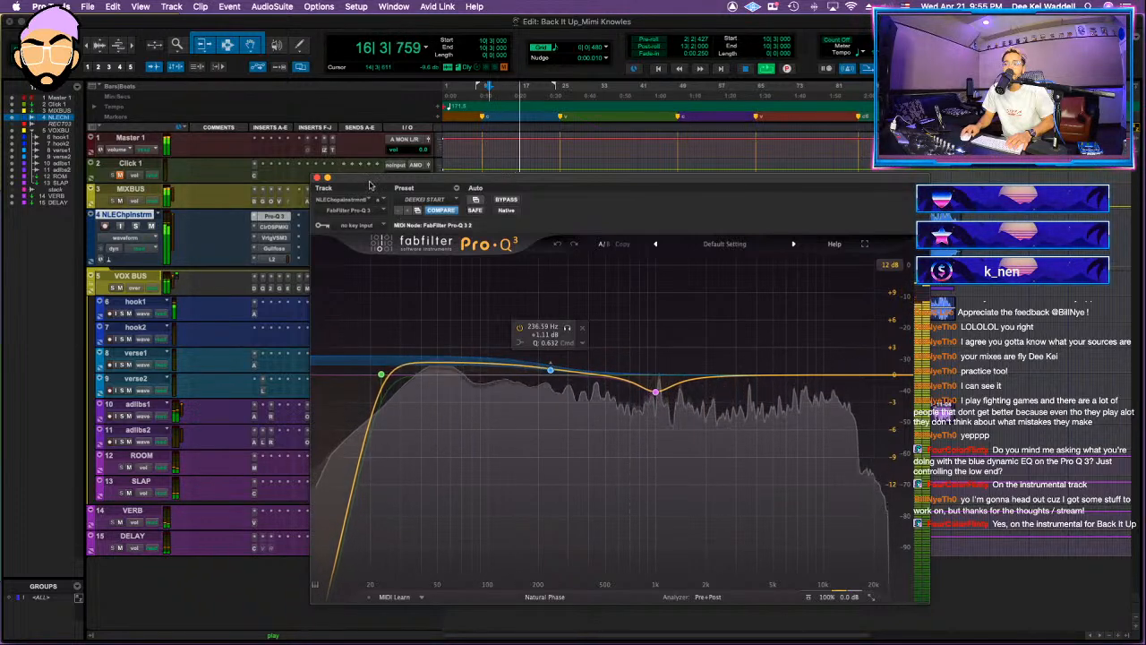
key(space)
Step: Close the Pro-Q 3 window and freeze the NLE Choppa instrumental track again
click(316, 177)
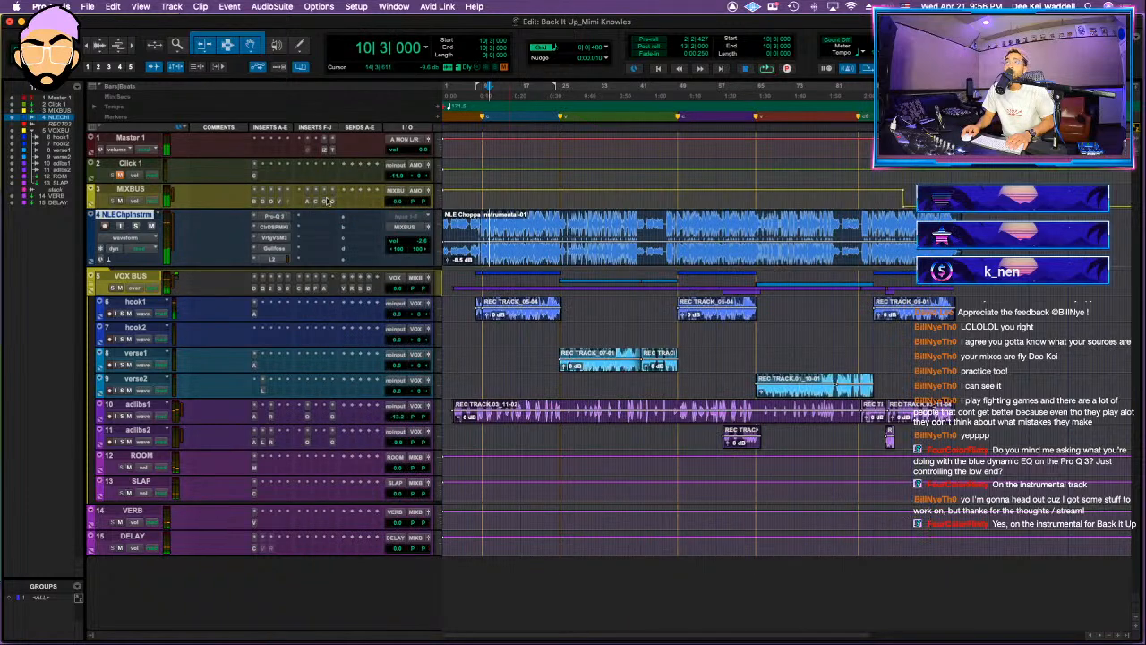
right_click(144, 224)
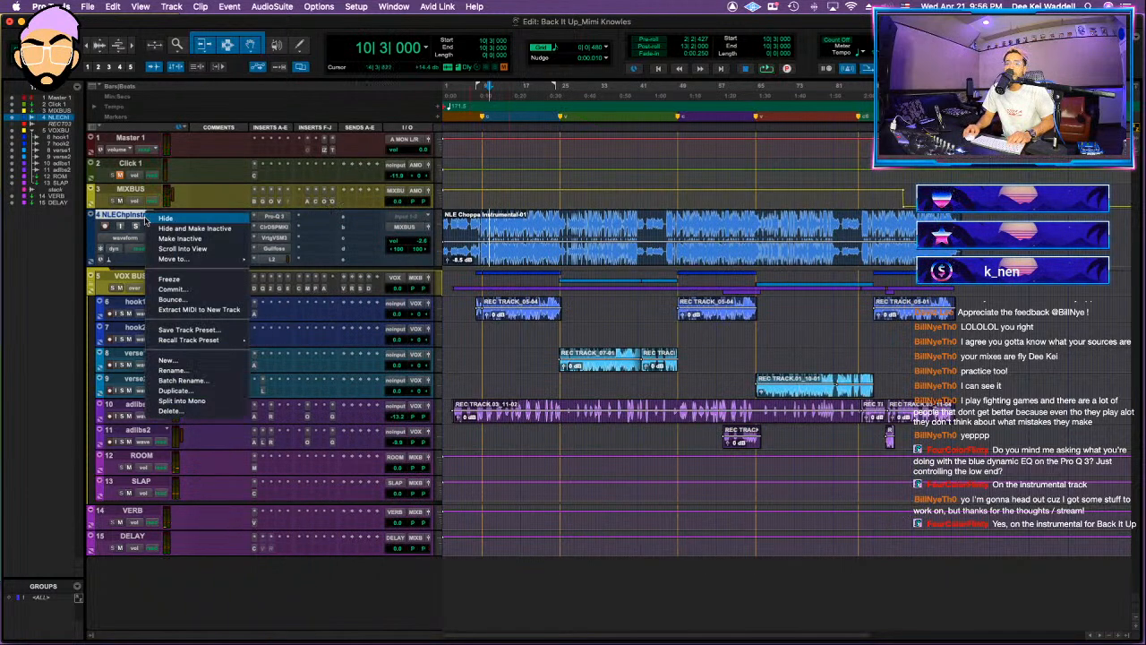
click(193, 279)
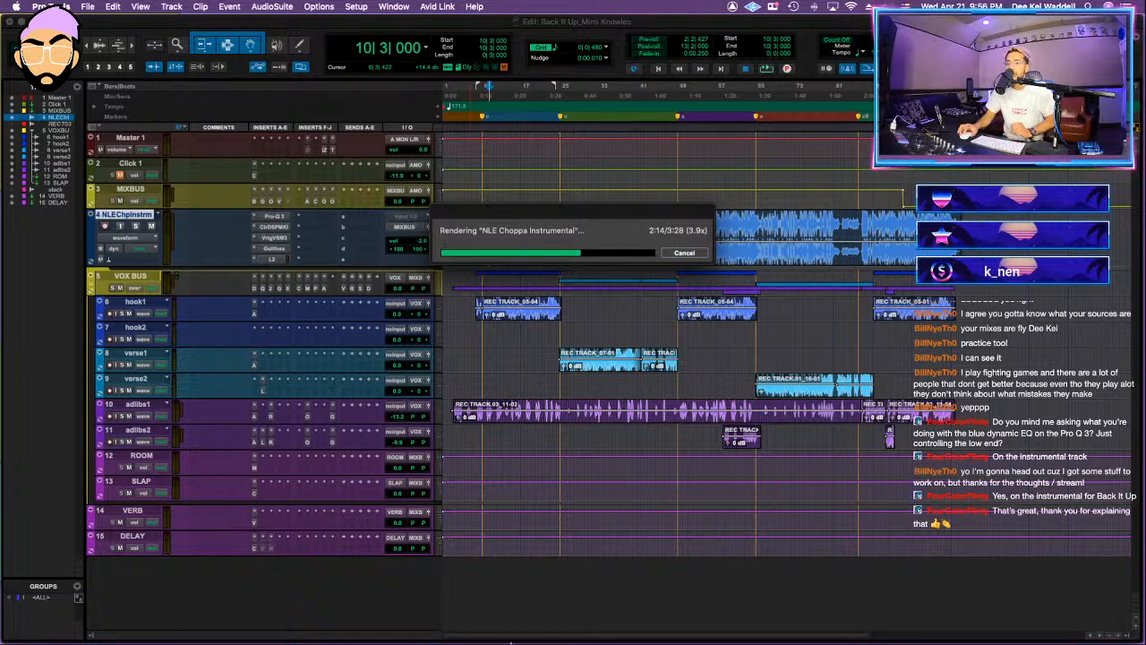
mouse_move(511, 642)
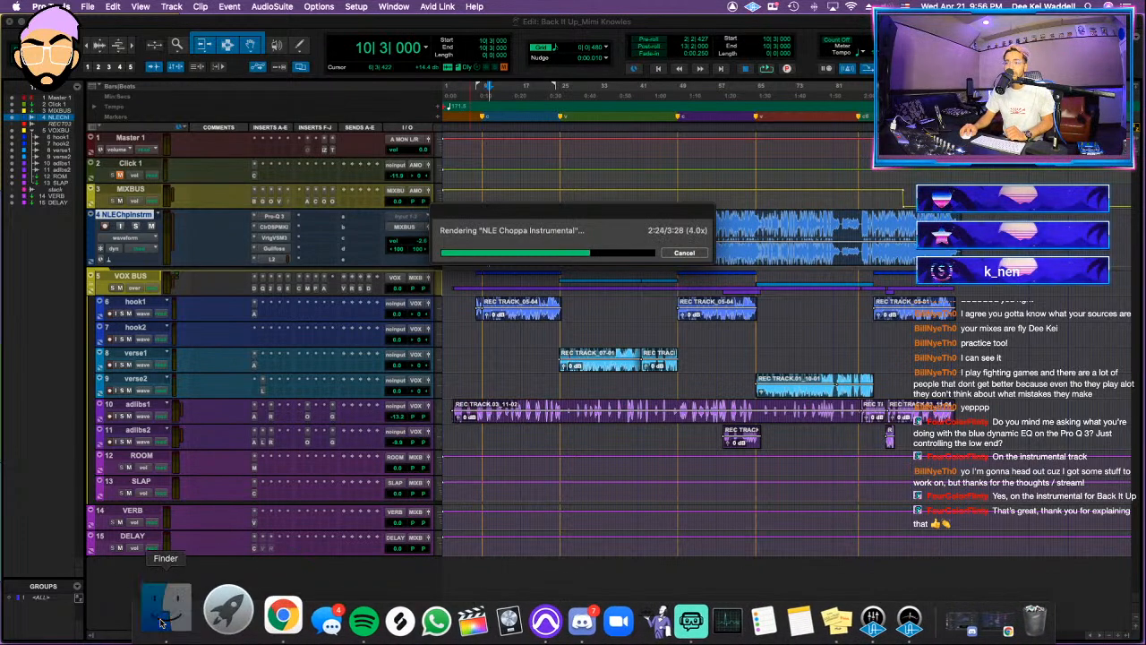
click(162, 622)
mouse_move(627, 215)
mouse_down()
mouse_move(718, 312)
mouse_move(683, 183)
mouse_move(630, 212)
mouse_up()
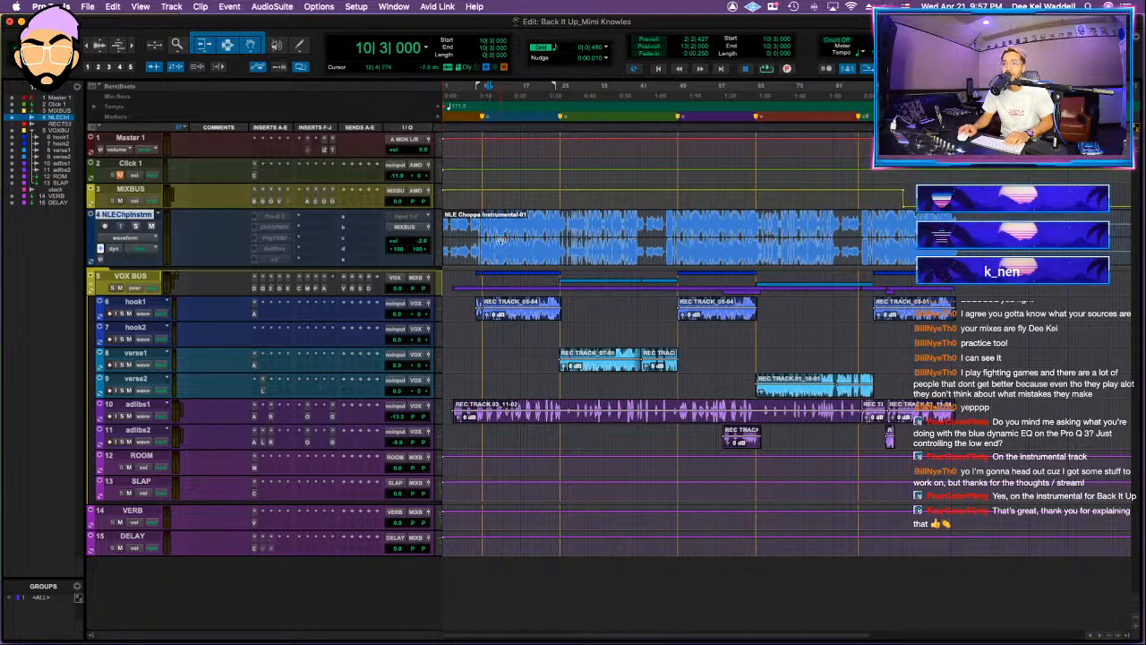
Step: Play the session from bar 8 and look over the MIXBUS Gullfoss plug-in, then close its window
click(481, 221)
key(space)
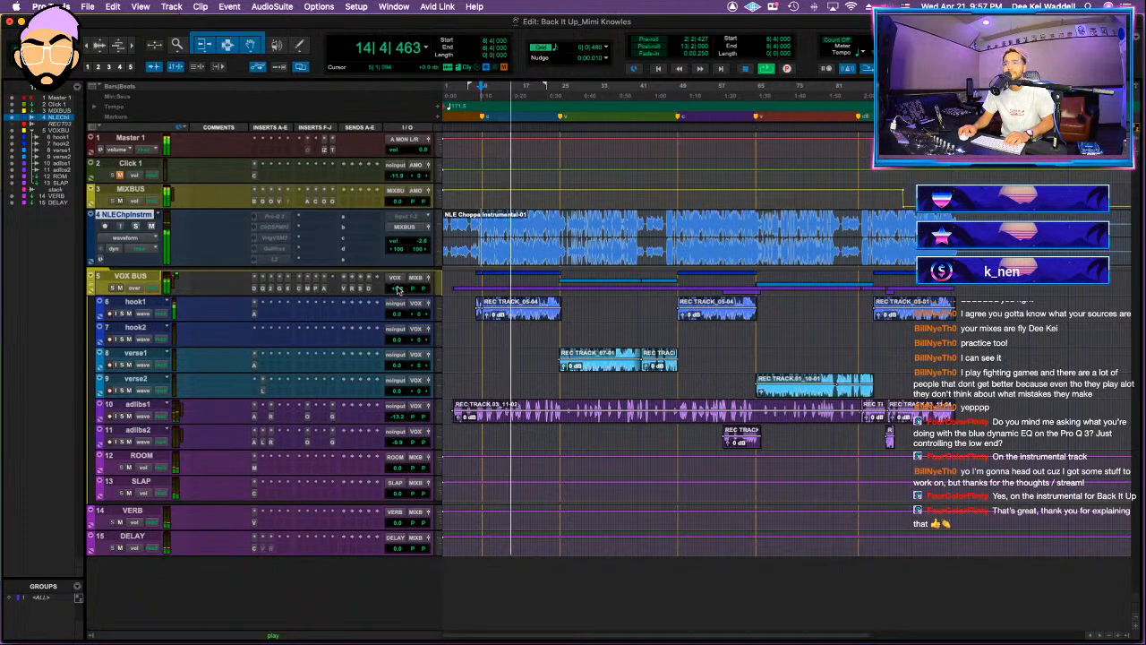
click(332, 202)
click(271, 202)
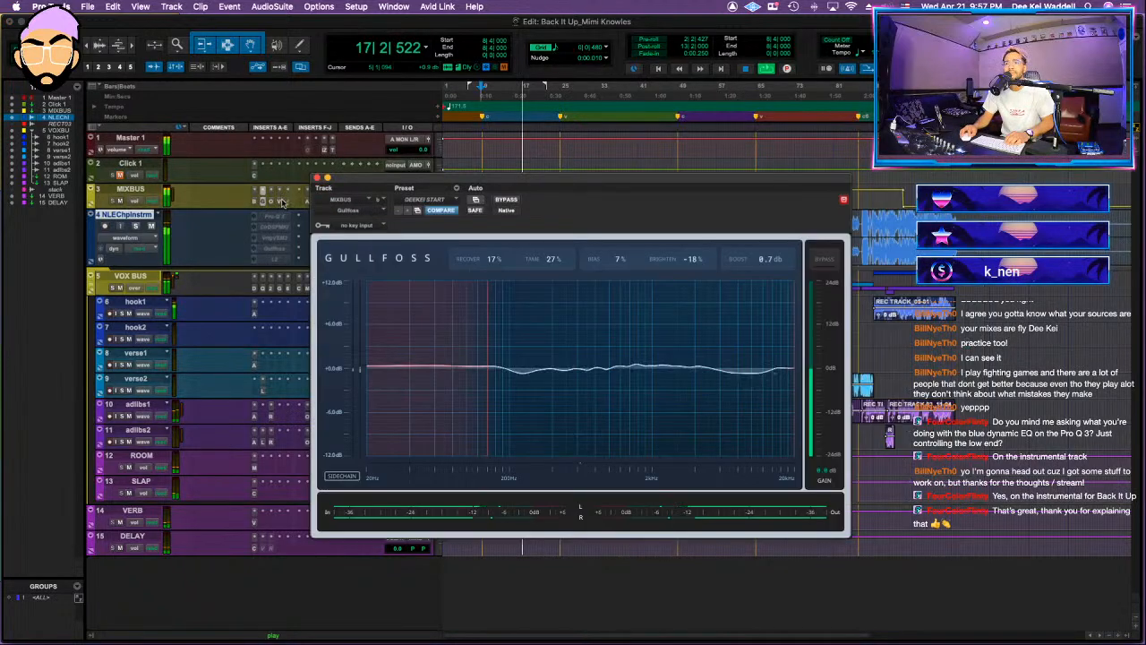
click(280, 202)
click(317, 178)
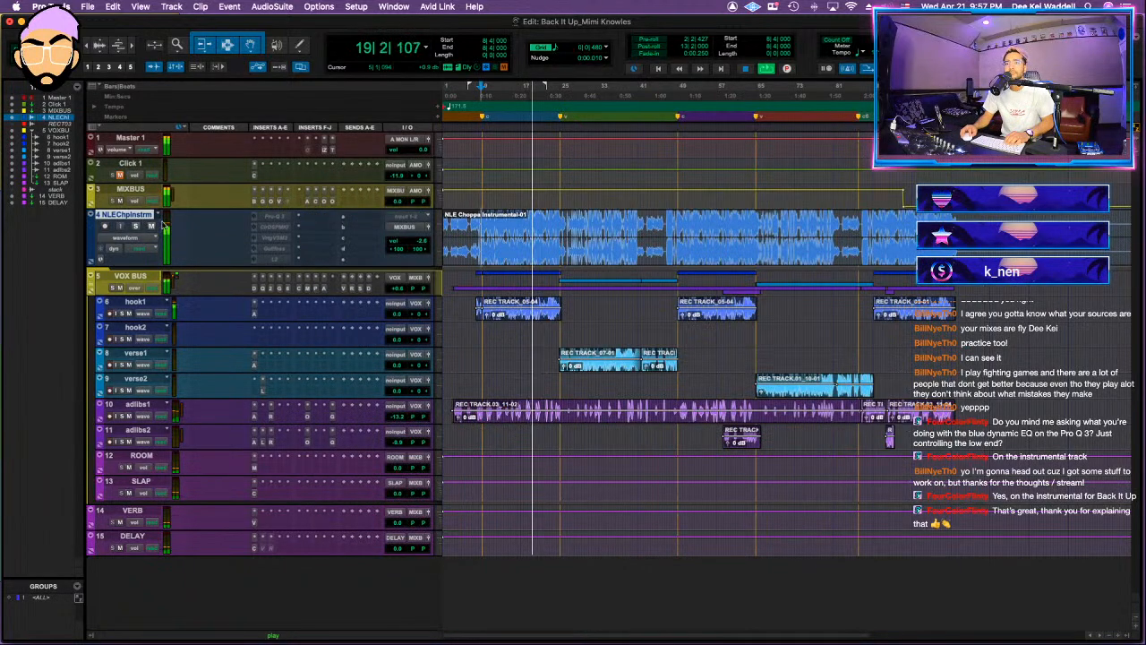
click(303, 206)
click(316, 209)
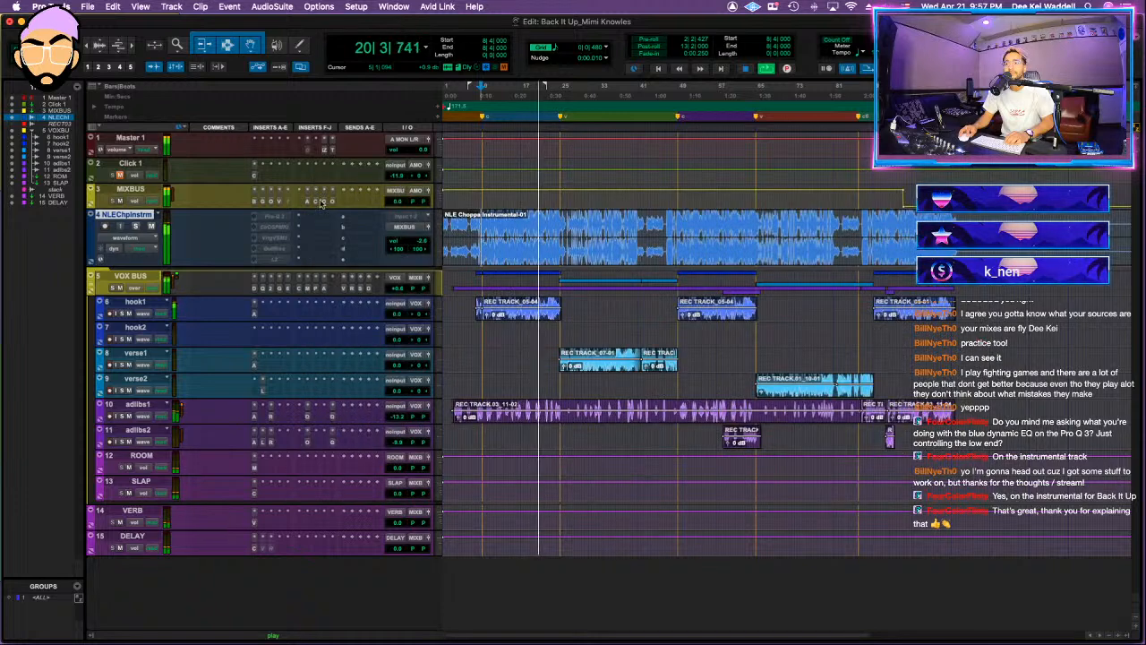
Step: In the MIXBUS Ozone 9 Maximizer, set threshold and ceiling to -7.9 dB and character to 1.15, save the session and restart playback
click(333, 202)
scroll(516, 438, up, 4)
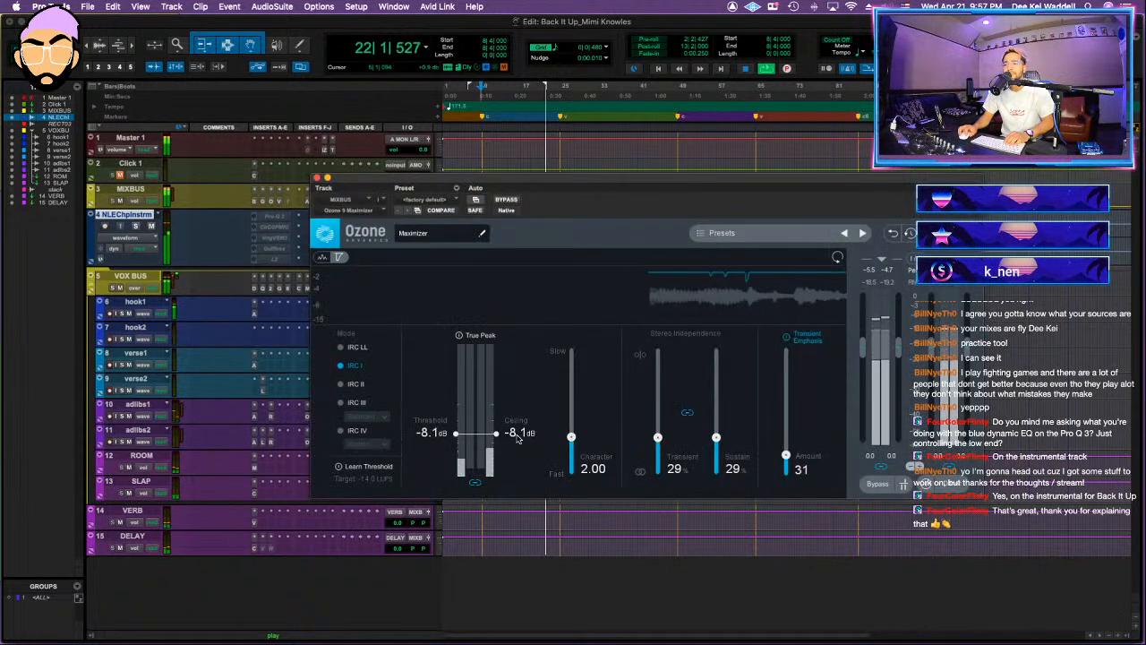
scroll(516, 438, up, 2)
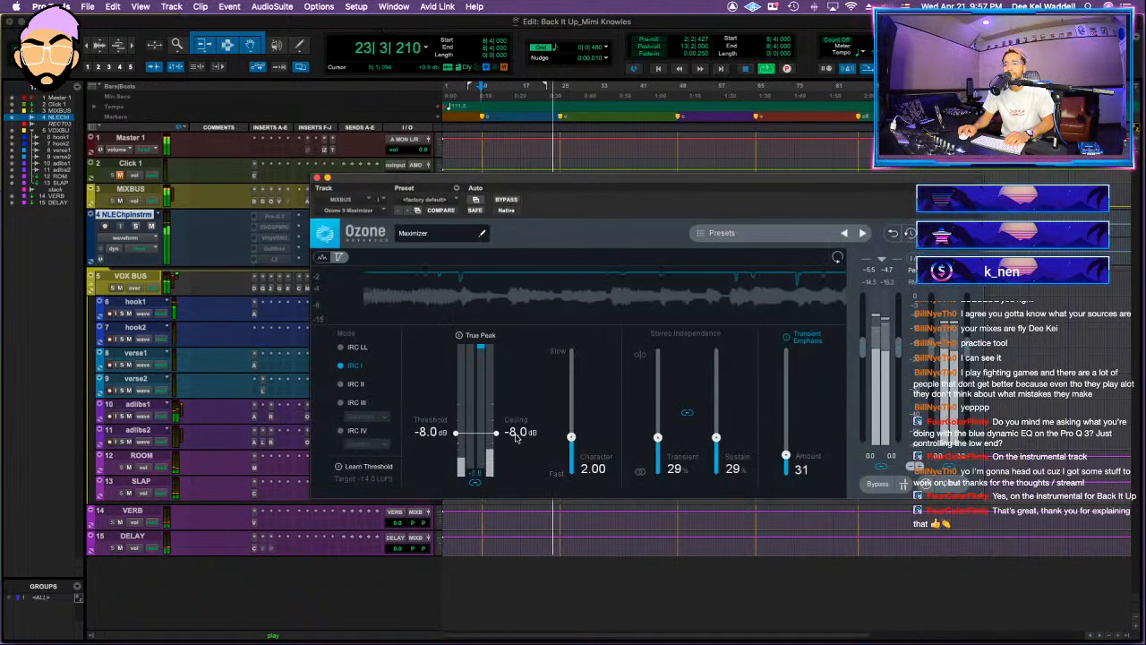
drag(572, 438, 572, 450)
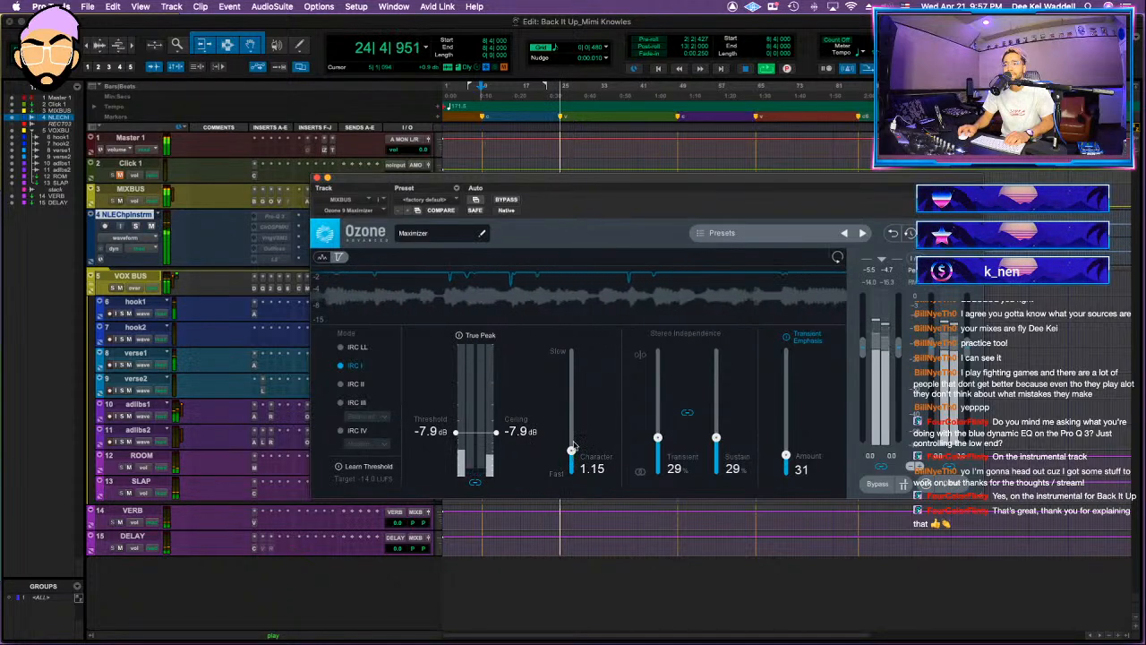
key(space)
key(super+s)
key(space)
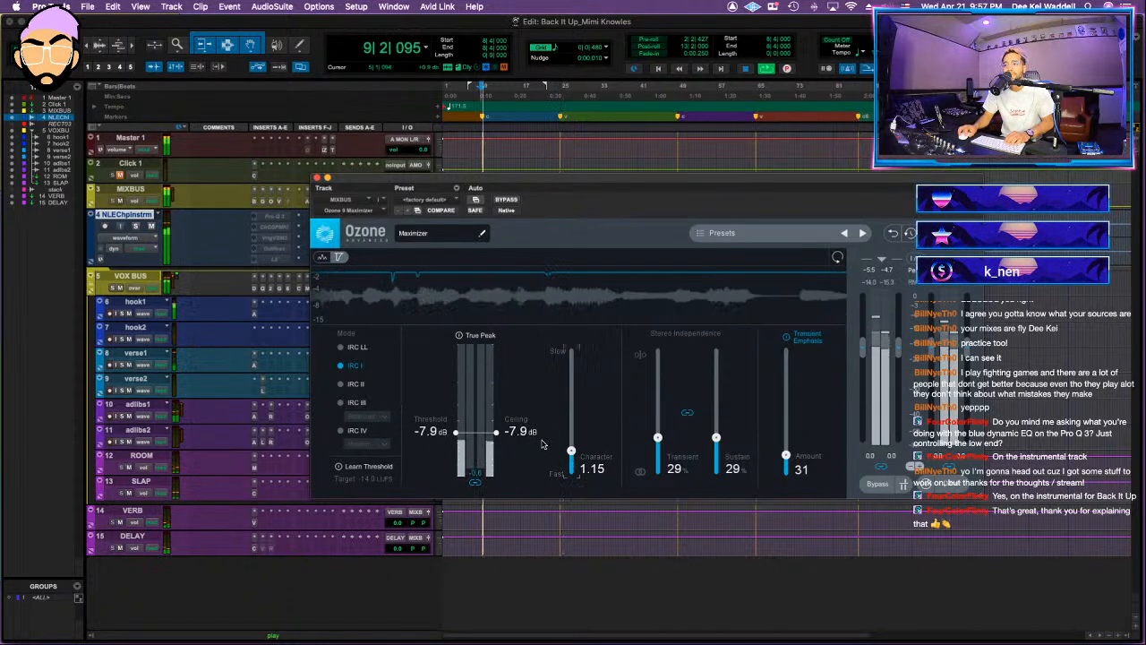
Step: Close the Maximizer, view the MIXBUS Oxford Limiter alongside the master's Insight meter, dismiss the CPU warning and close the limiter
click(332, 202)
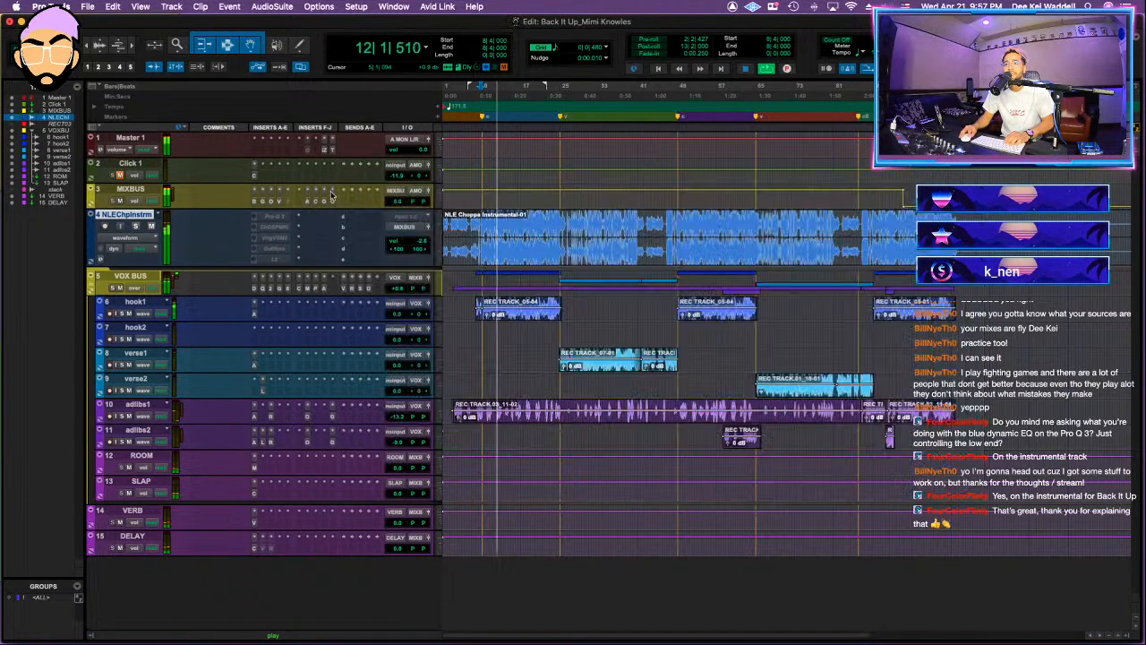
click(326, 201)
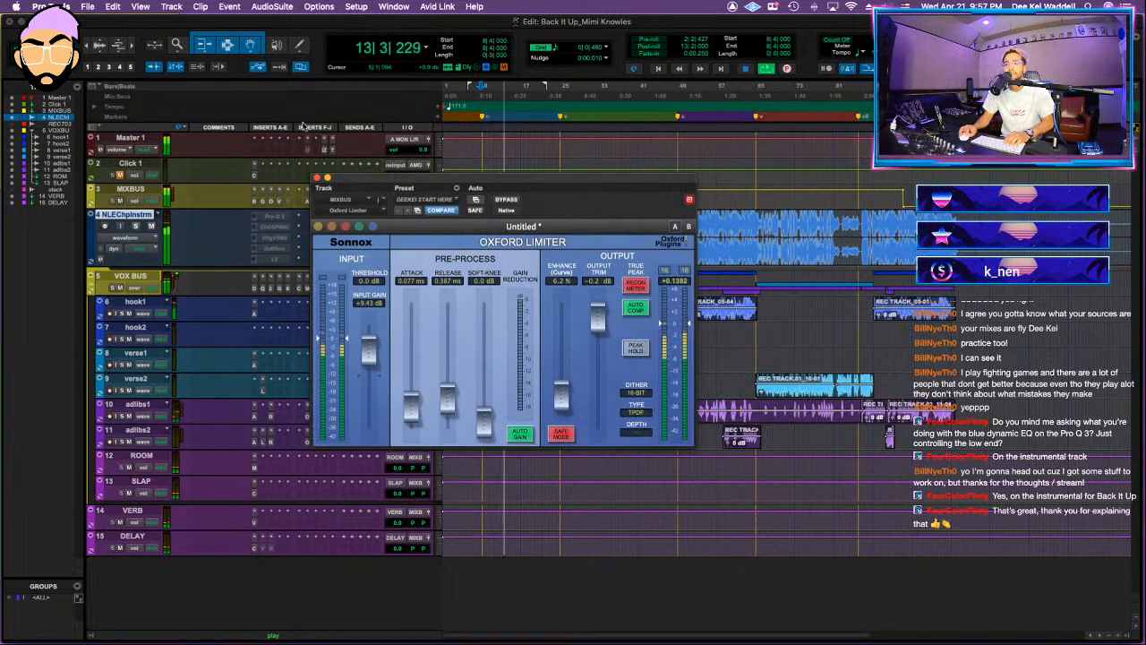
click(325, 151)
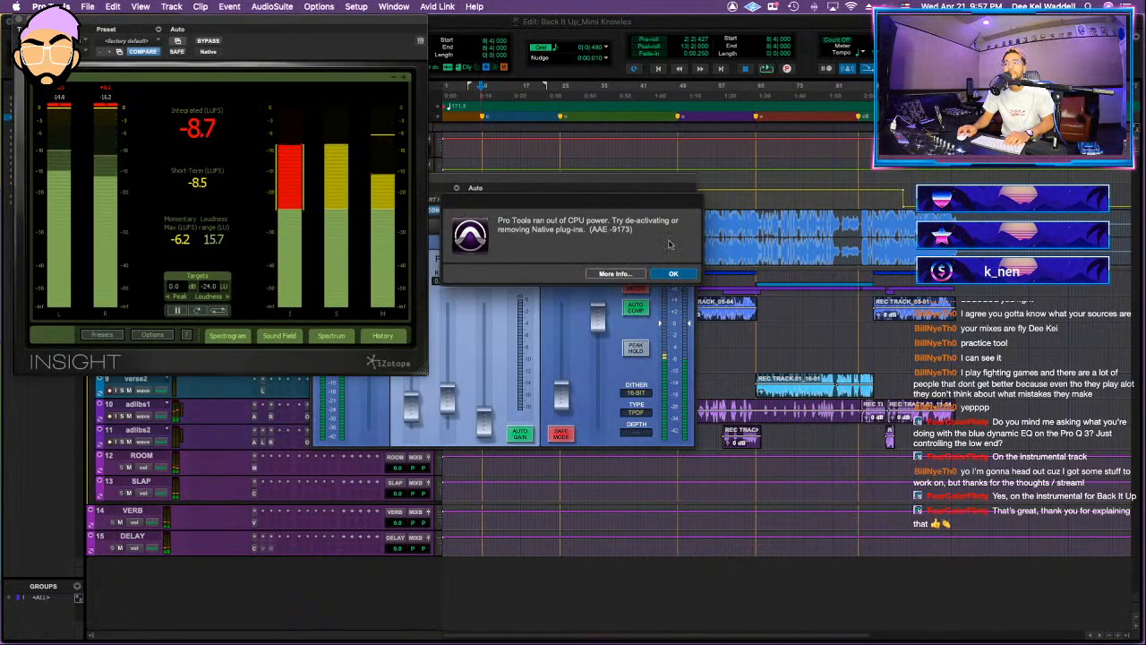
click(678, 274)
drag(523, 178, 689, 212)
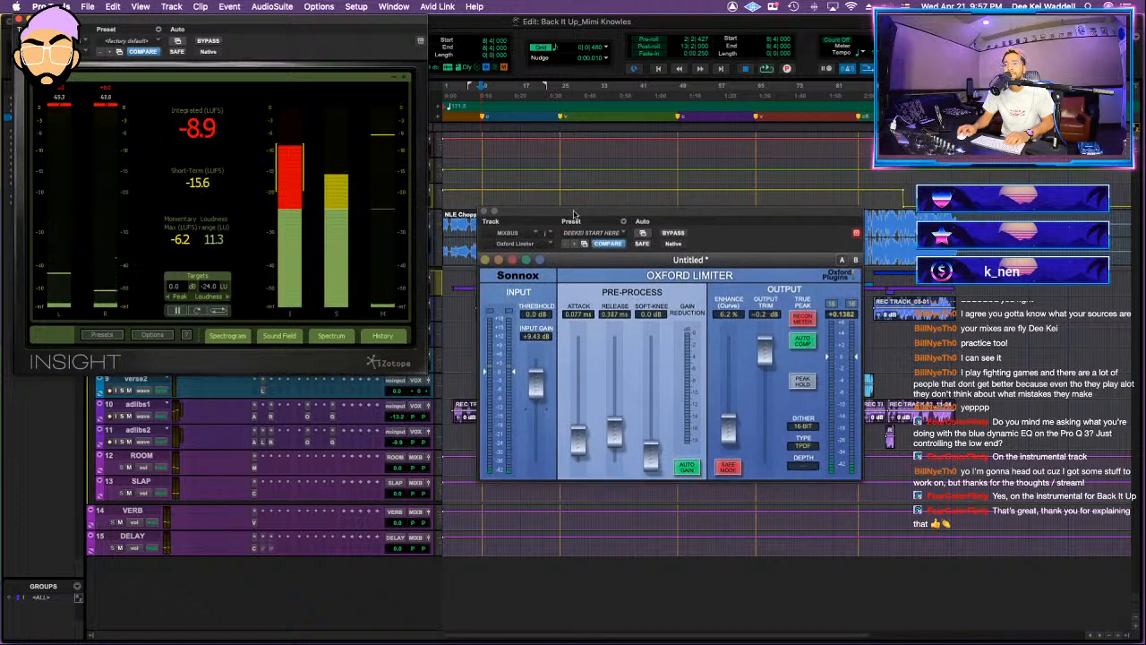
click(486, 212)
Step: Replay the section to read the loudness in Insight, dismiss any CPU warning and close the meter
key(space)
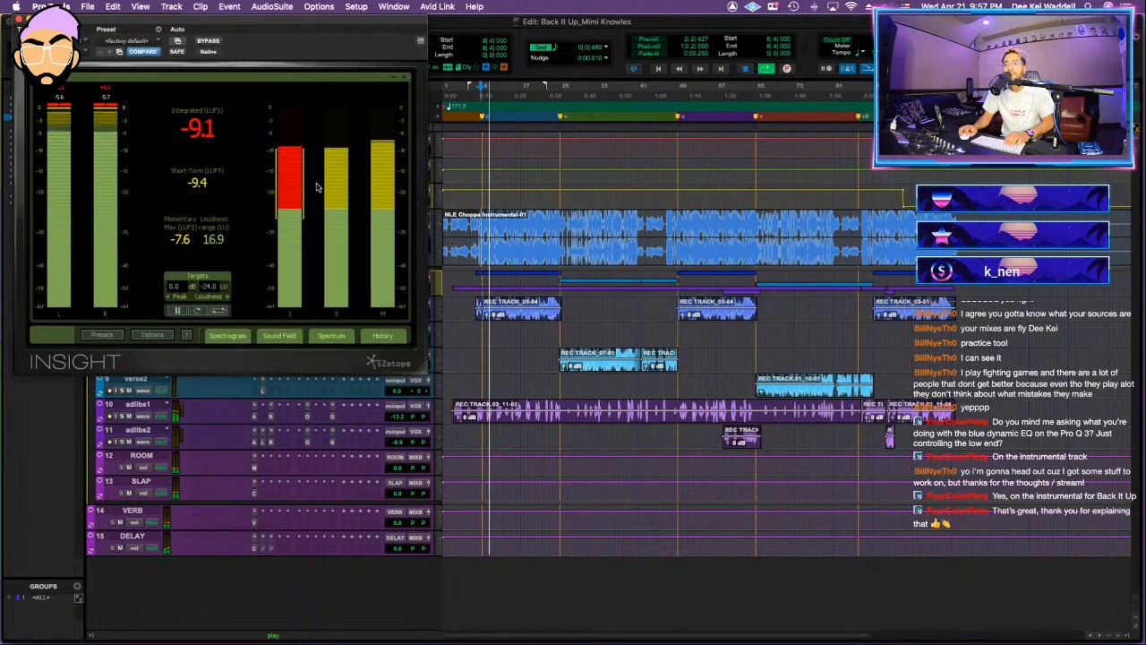
click(673, 274)
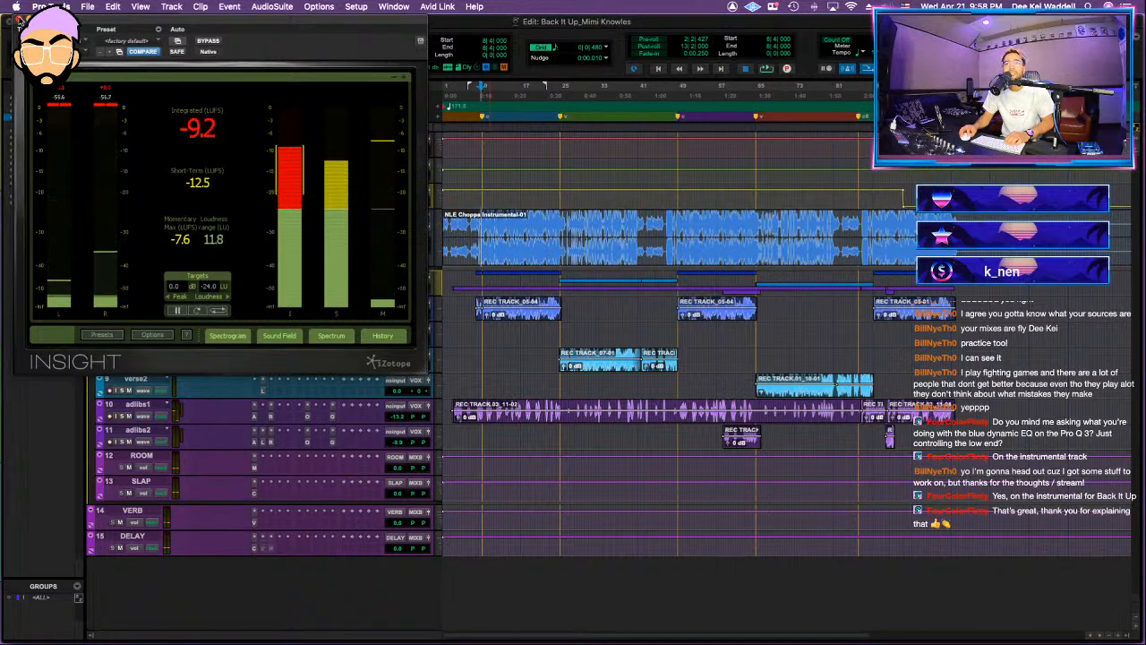
key(super+w)
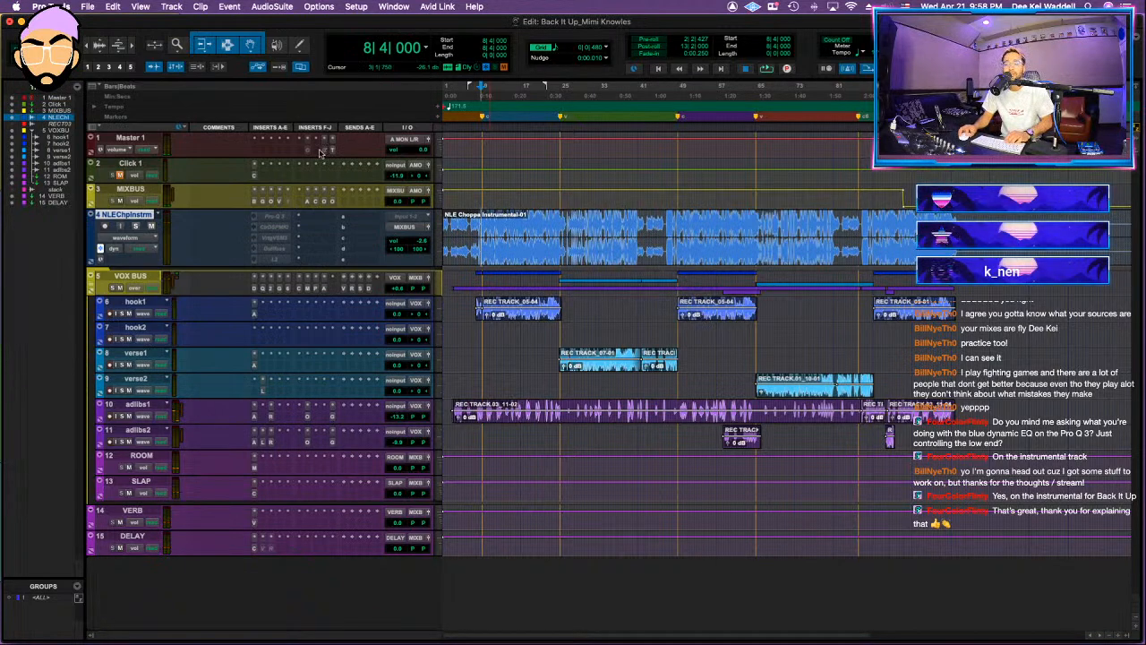
Step: Return to the session start and load Youlean Loudness Meter 2 on the Master 1 track
key(Return)
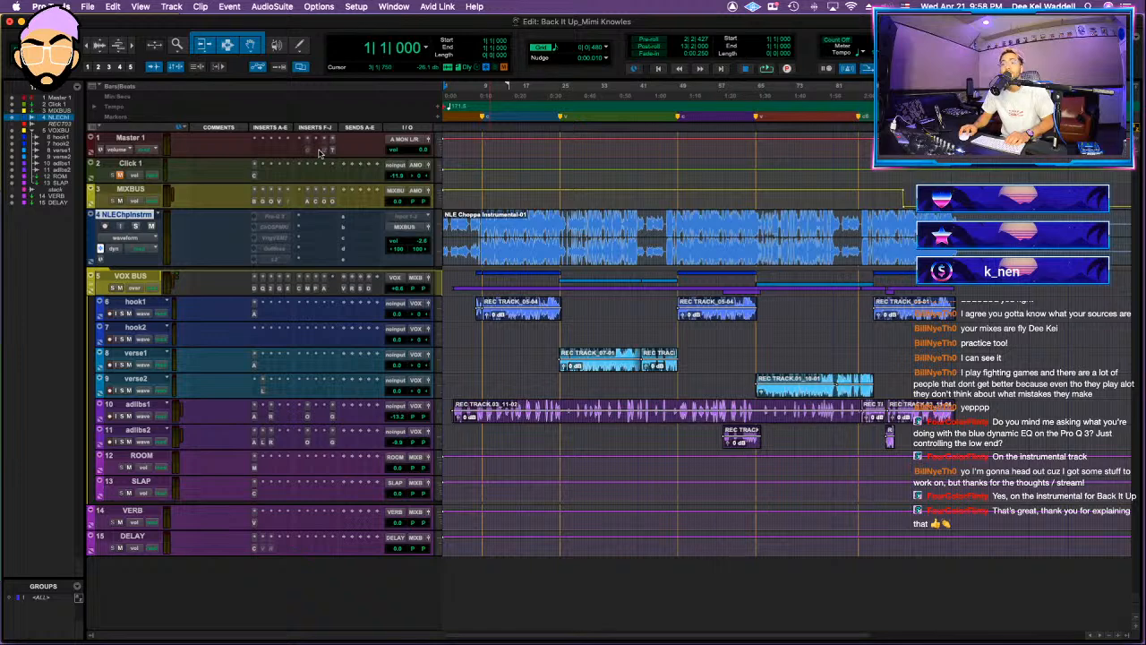
click(317, 154)
mouse_move(320, 153)
text(you)
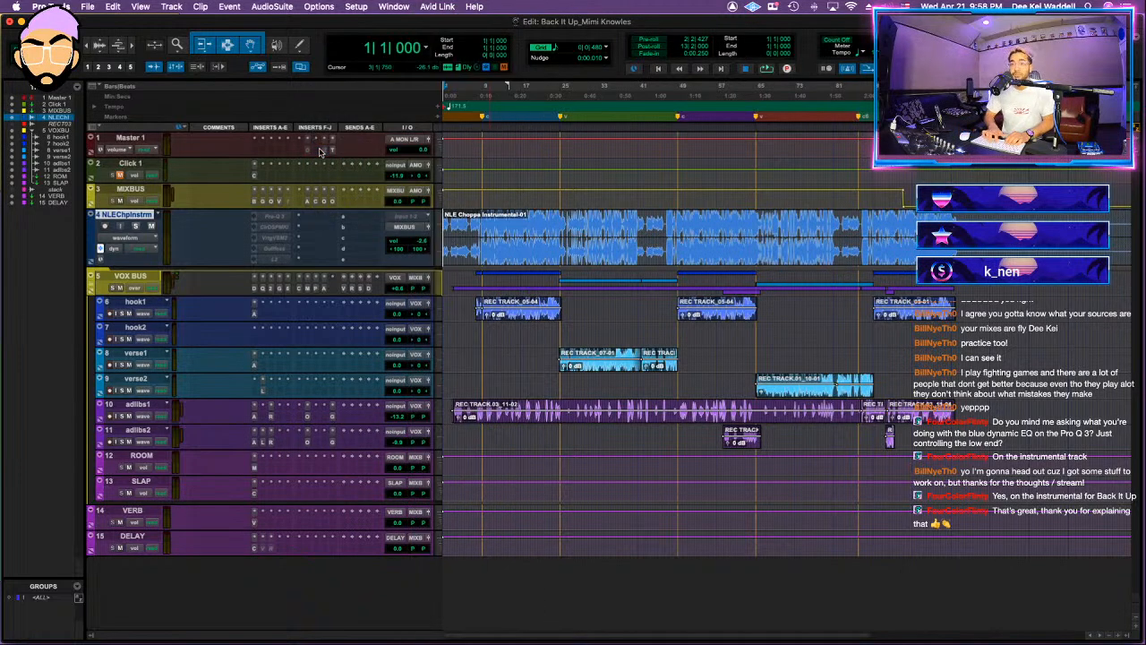
key(Return)
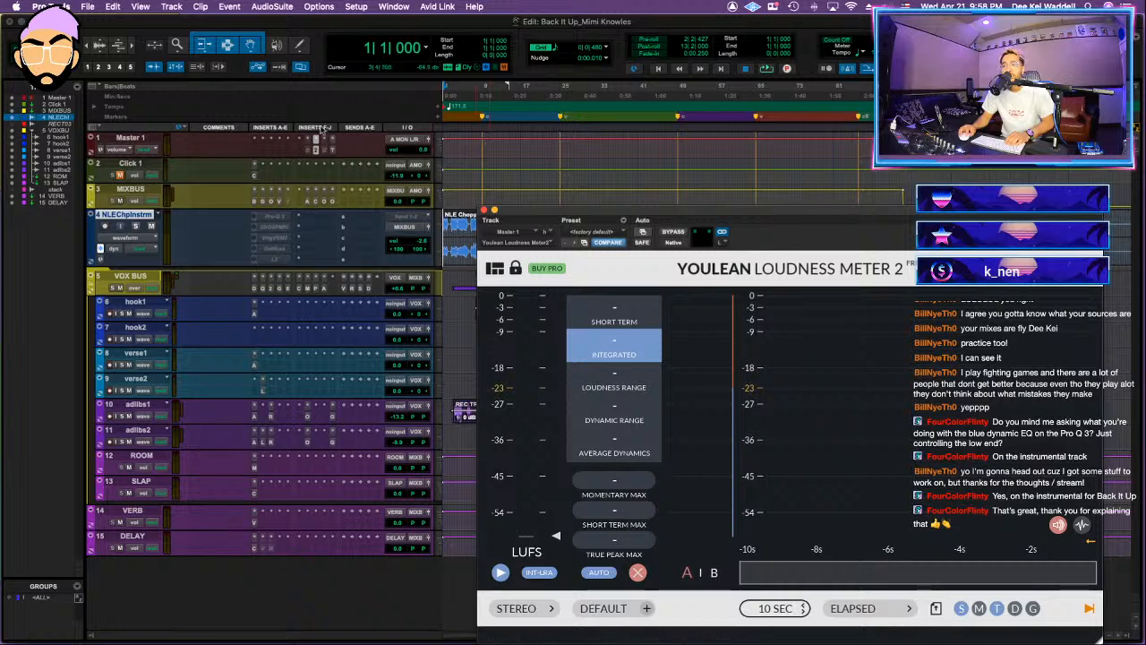
click(319, 139)
text(you)
key(Return)
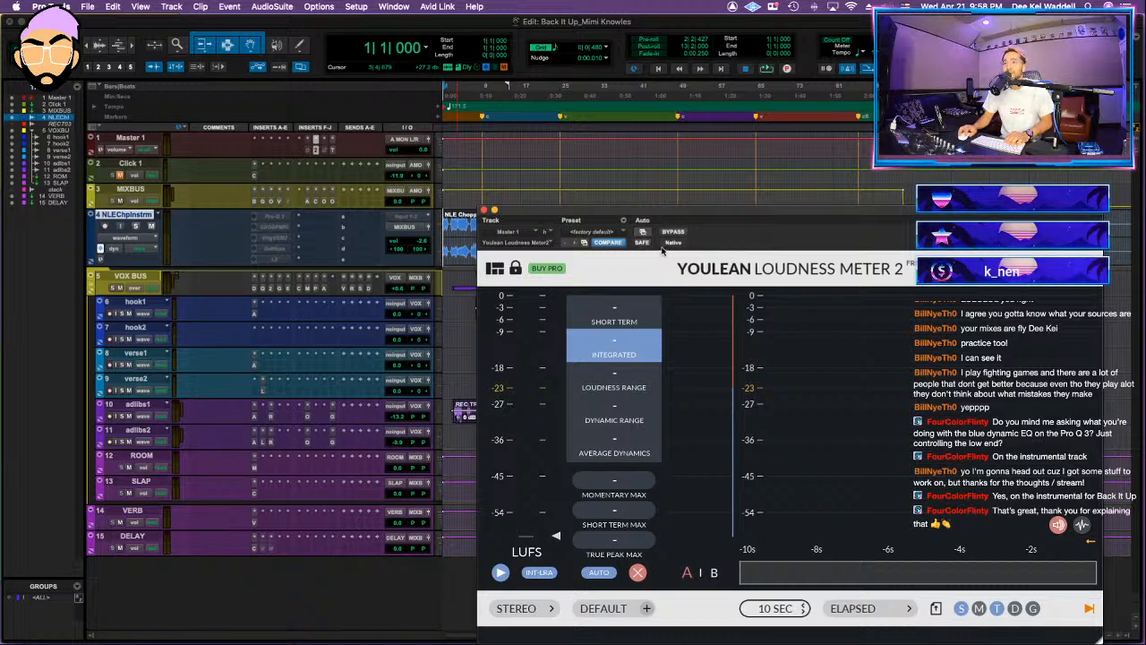
Step: Play the intro and then the section from bar 13 to measure loudness in the Youlean meter, then stop and close it
drag(677, 217, 531, 139)
key(space)
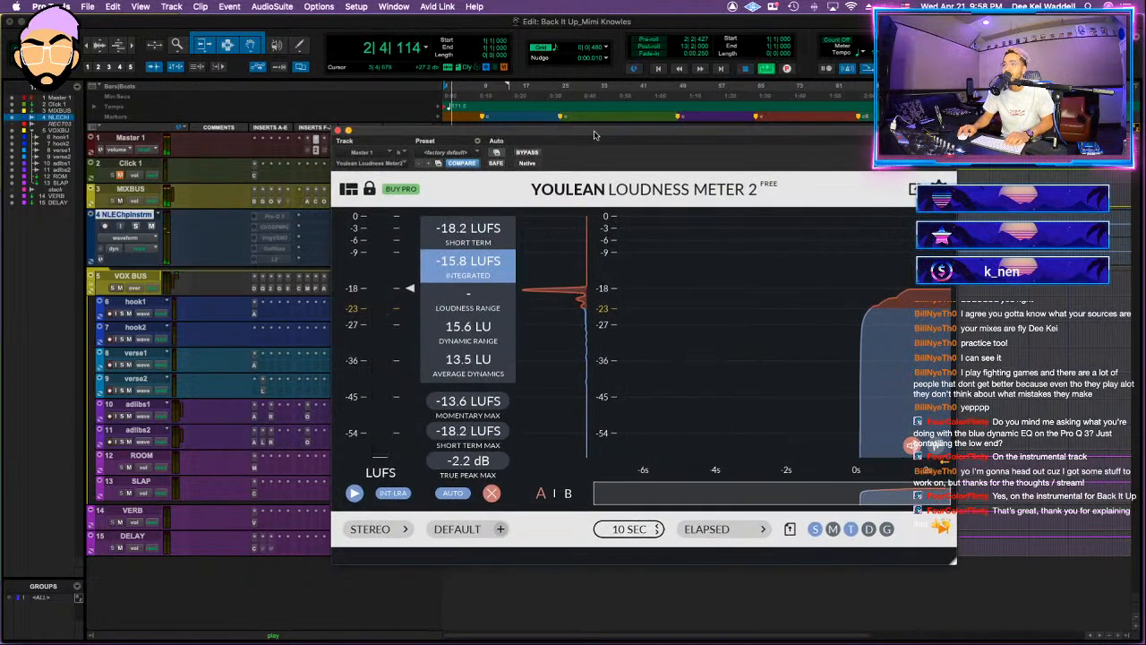
drag(596, 131, 580, 177)
key(space)
click(507, 130)
key(space)
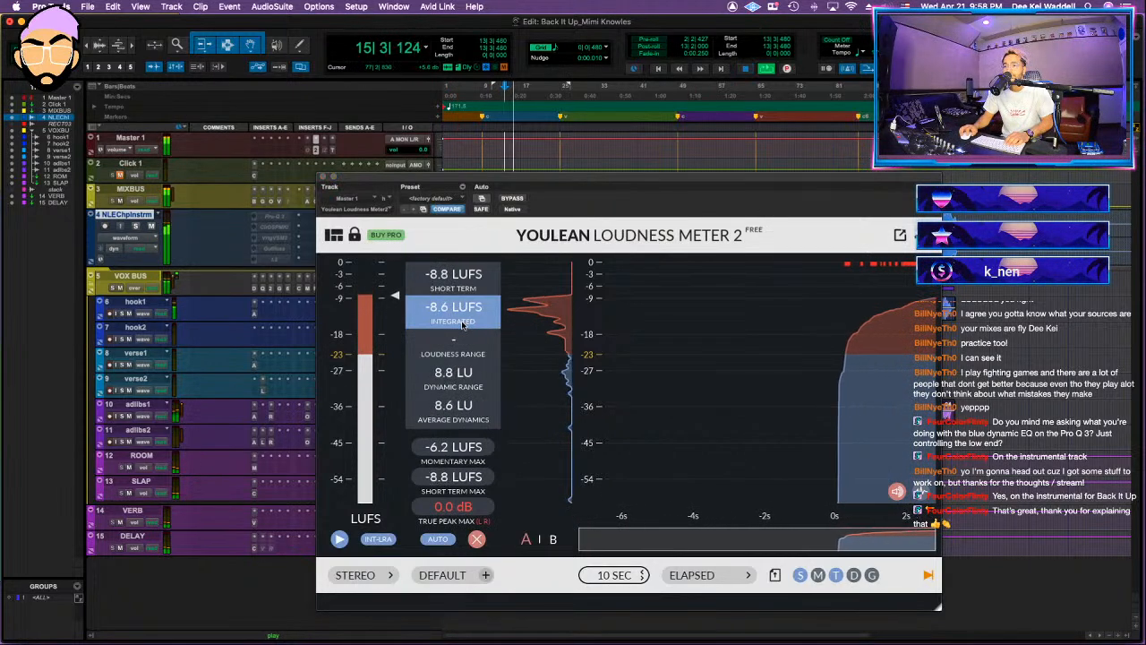
key(space)
click(323, 176)
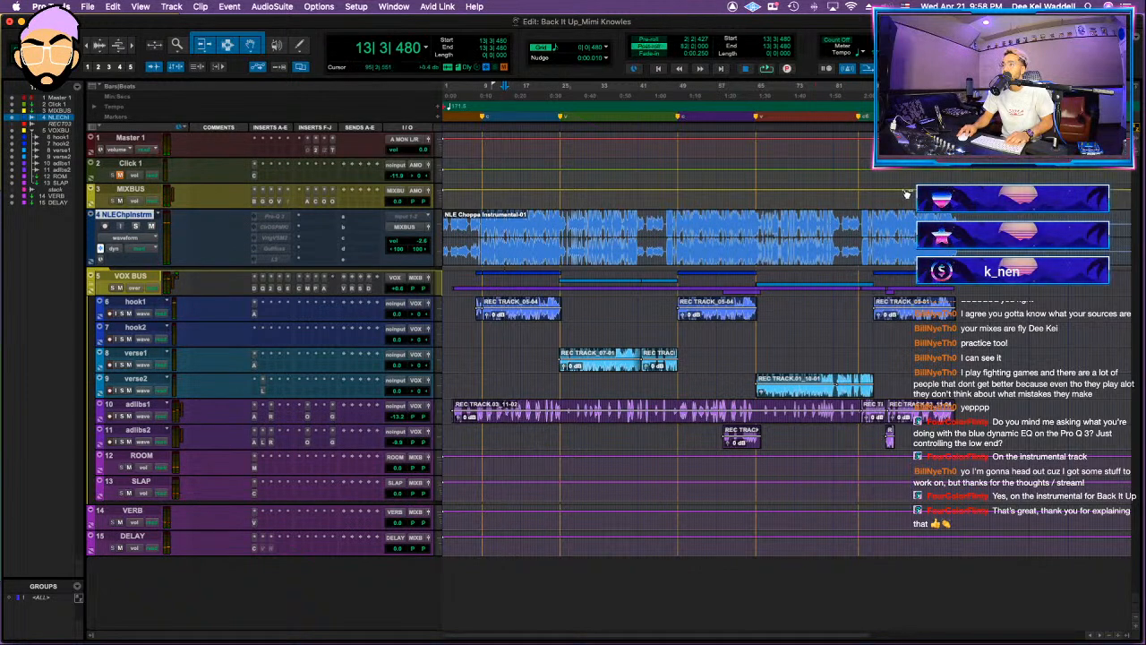
Step: Audition the song's ending from bar 104 and select the full song from its start to just past bar 107
key(space)
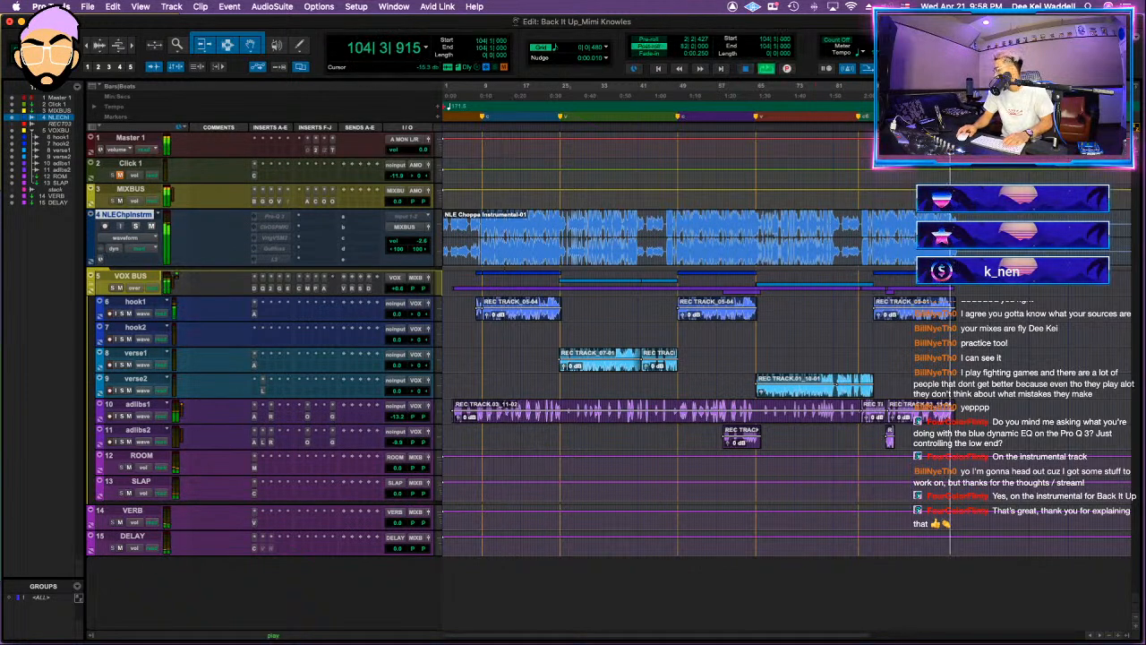
key(t)
scroll(878, 230, up, 5)
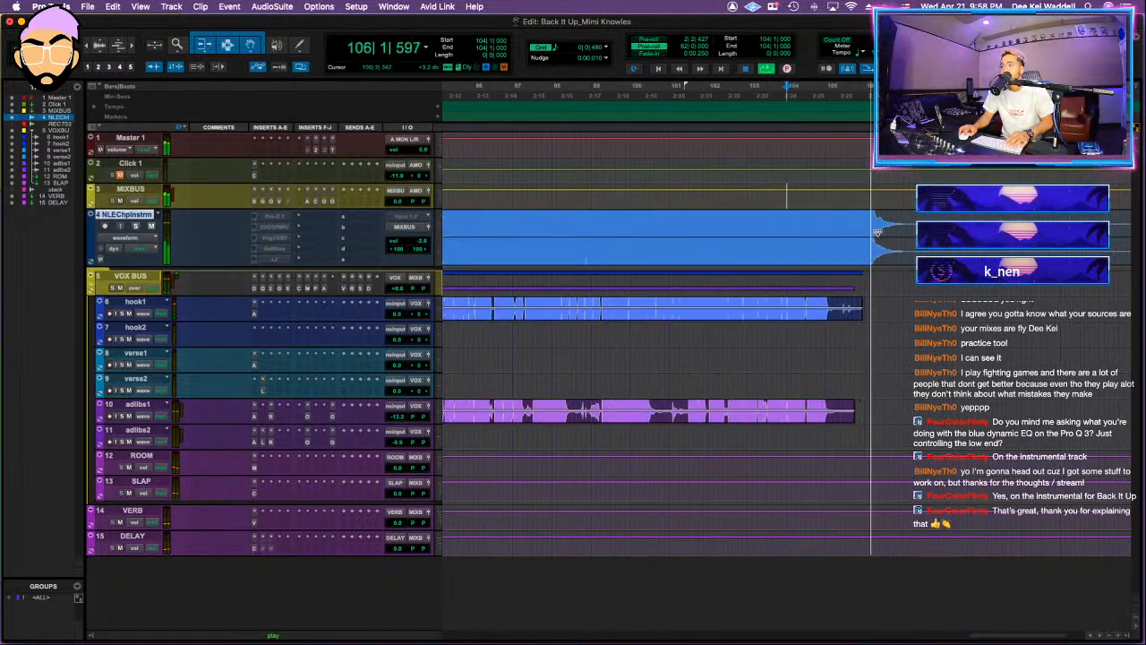
key(space)
click(910, 187)
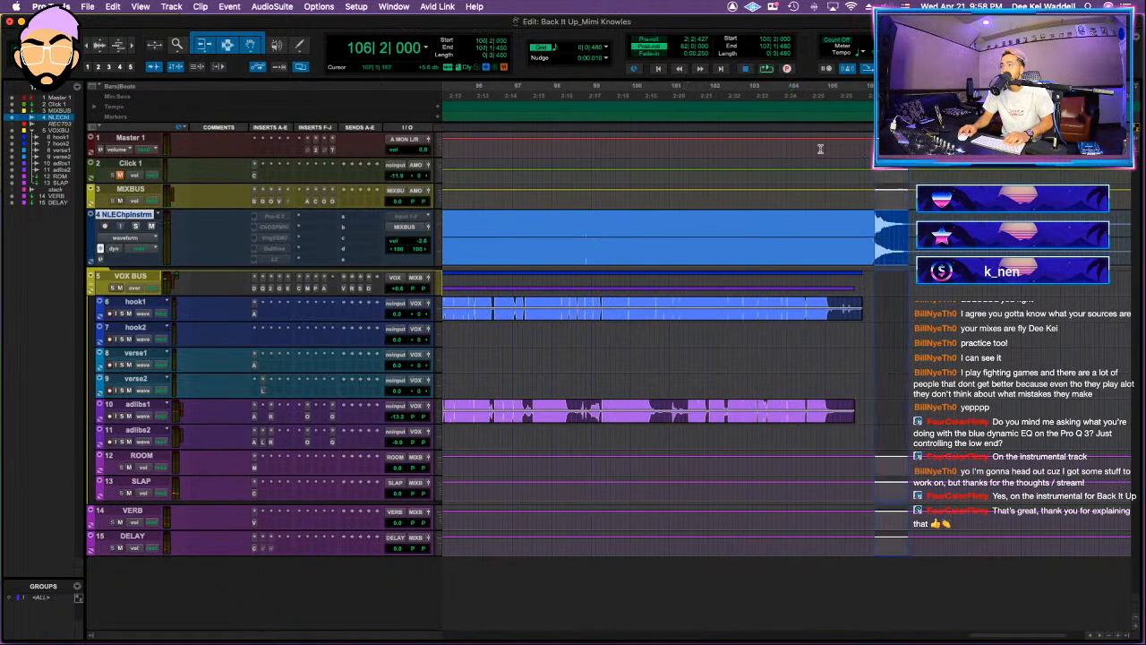
key(shift+Return)
Step: Bounce the selection offline as an MP3, replacing the file name's DEMO1_1 ending with DEEKEI MIX
key(super+alt+b)
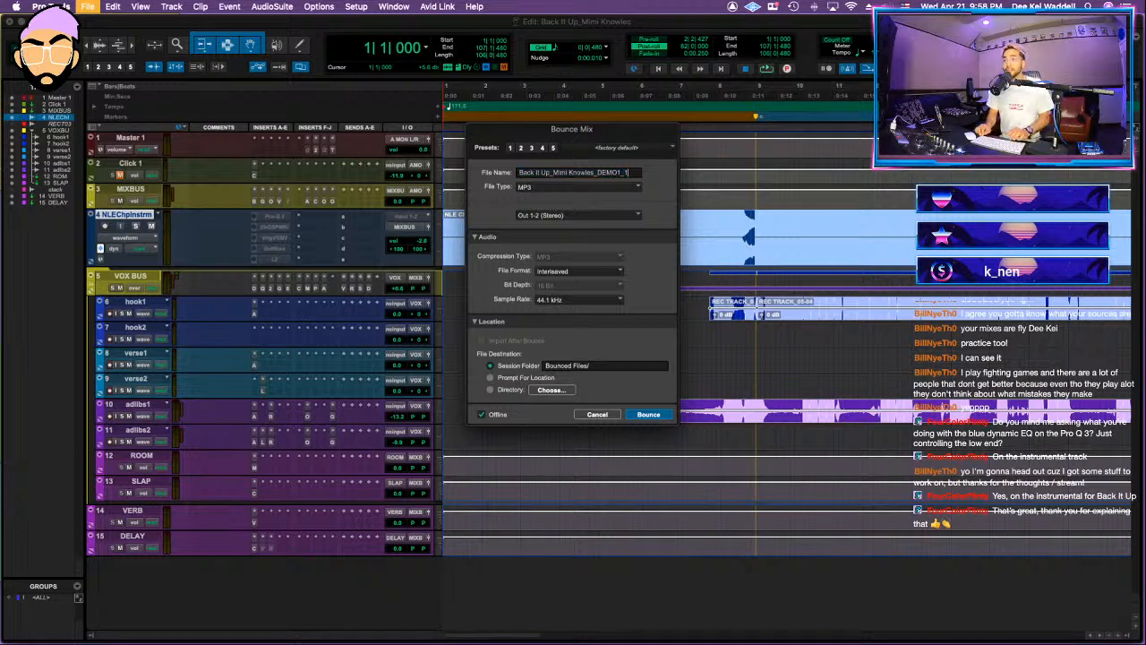
text(_DEE)
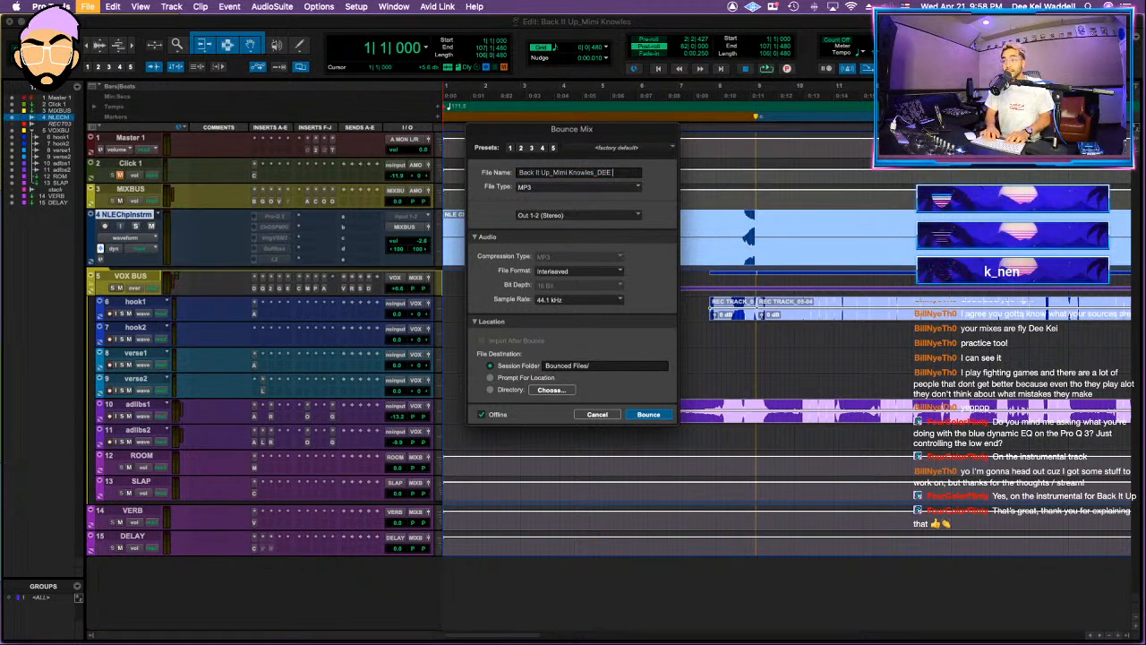
text(KEI MIX)
key(Return)
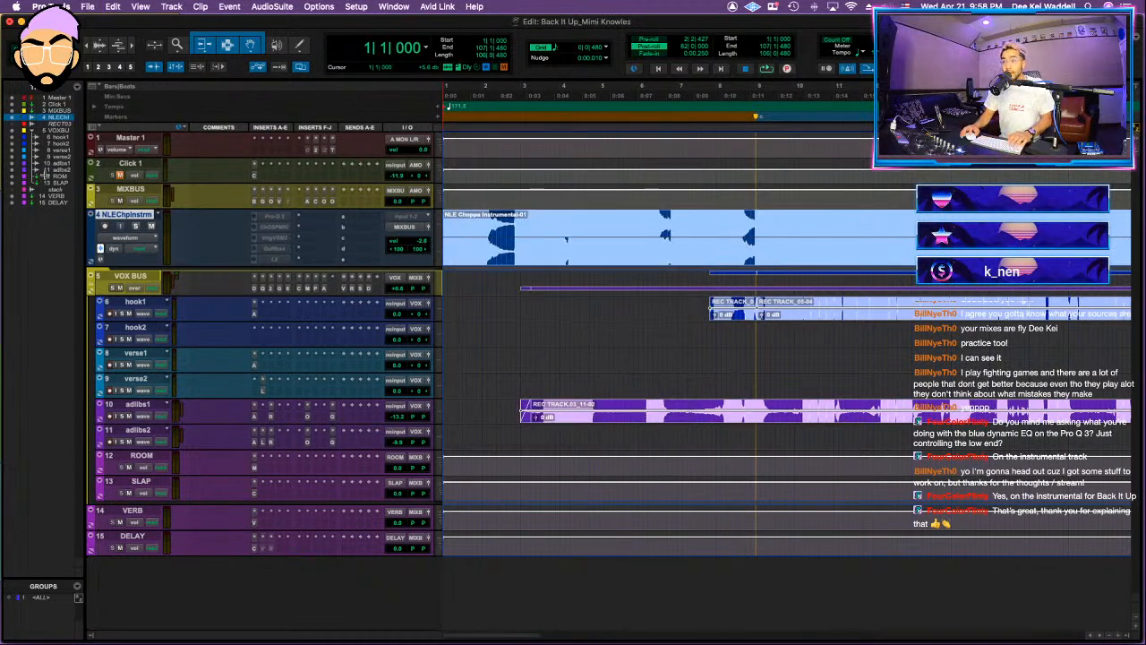
Step: Bounce the selection in real time as a 16-bit, 44.1 kHz WAV (BWF) with a file name ending in DEEKEI MIX1
key(super+alt+b)
key(Right)
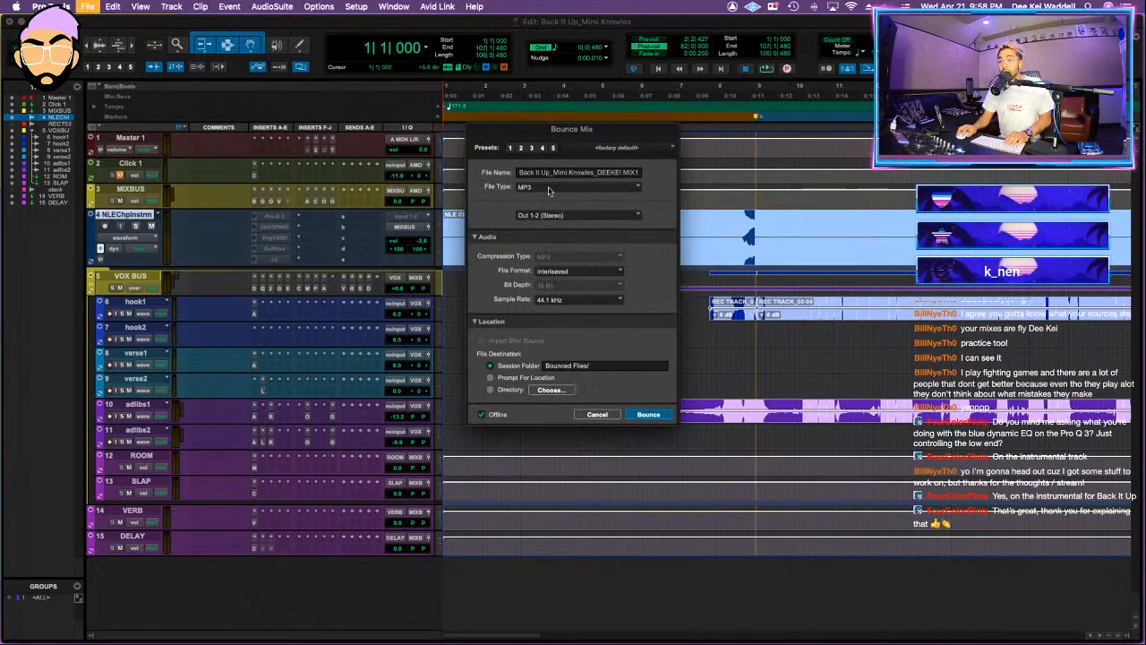
click(578, 187)
click(538, 198)
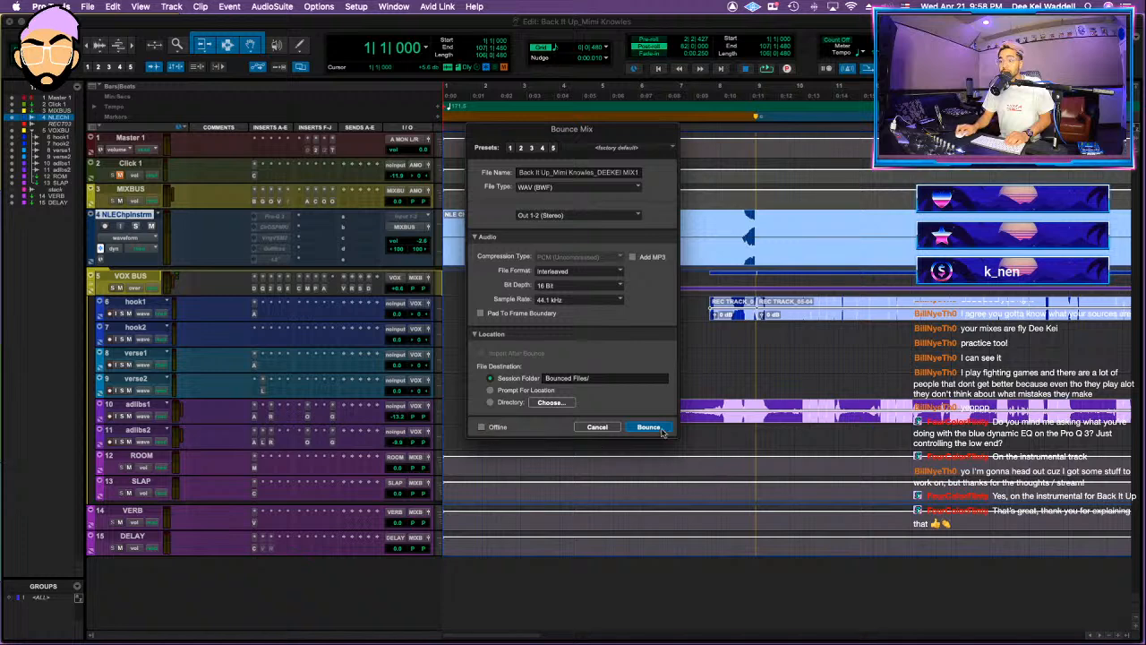
click(649, 427)
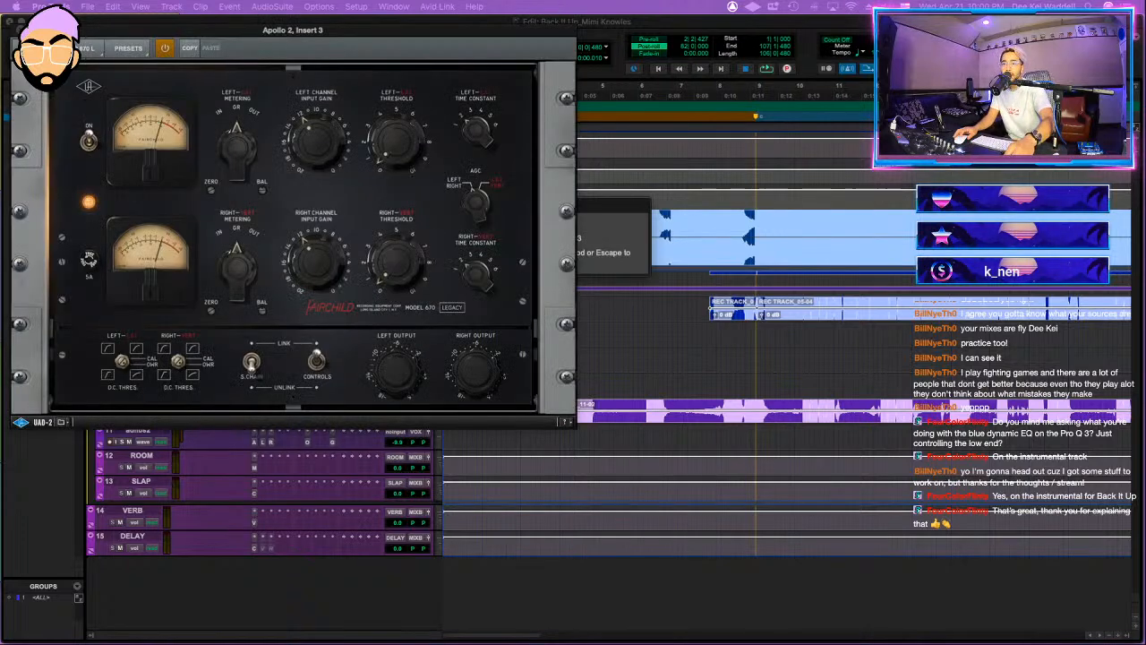
Step: Close the Fairchild plug-in window, switch to Finder and open the Uno Dos Tres session in place of Back It Up
click(19, 31)
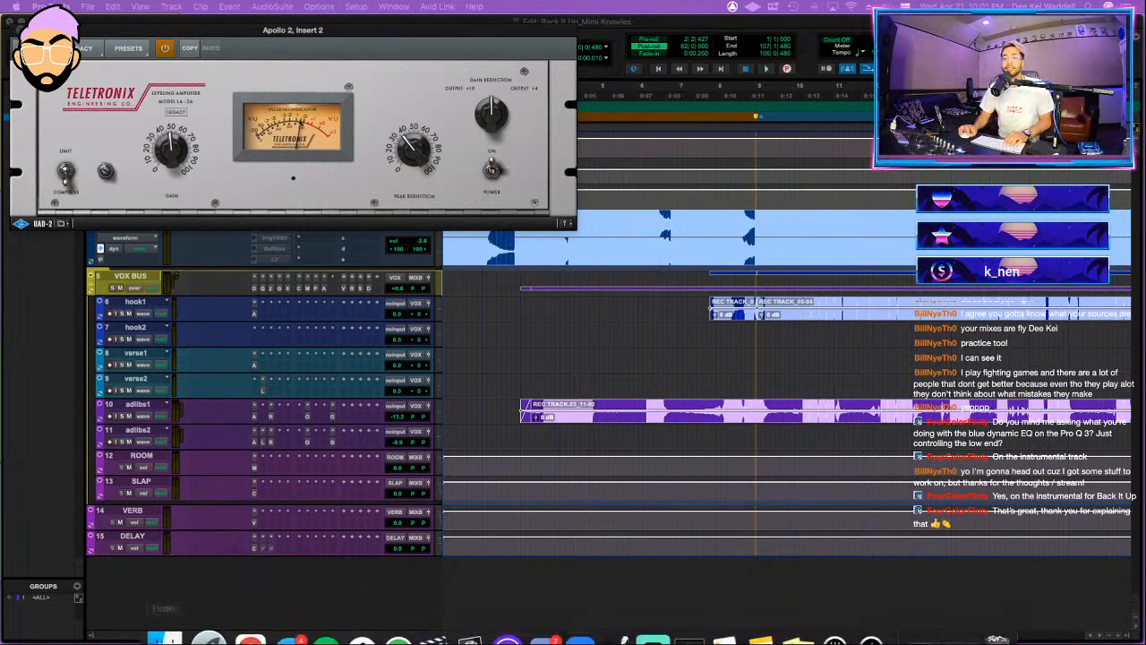
click(169, 615)
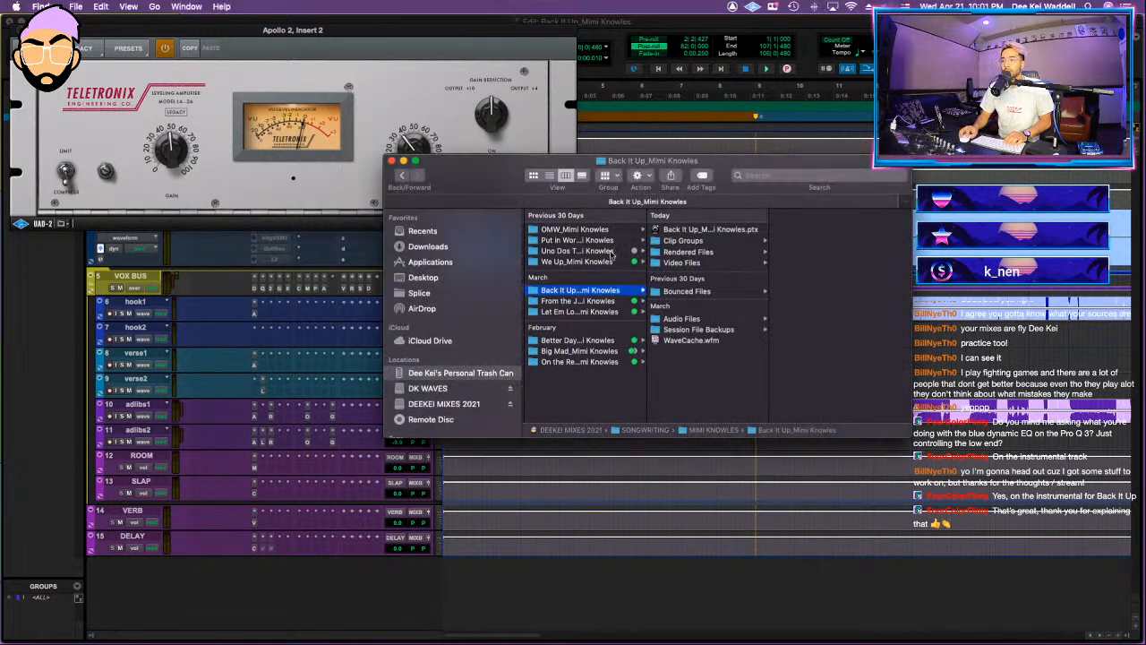
click(613, 252)
double_click(680, 262)
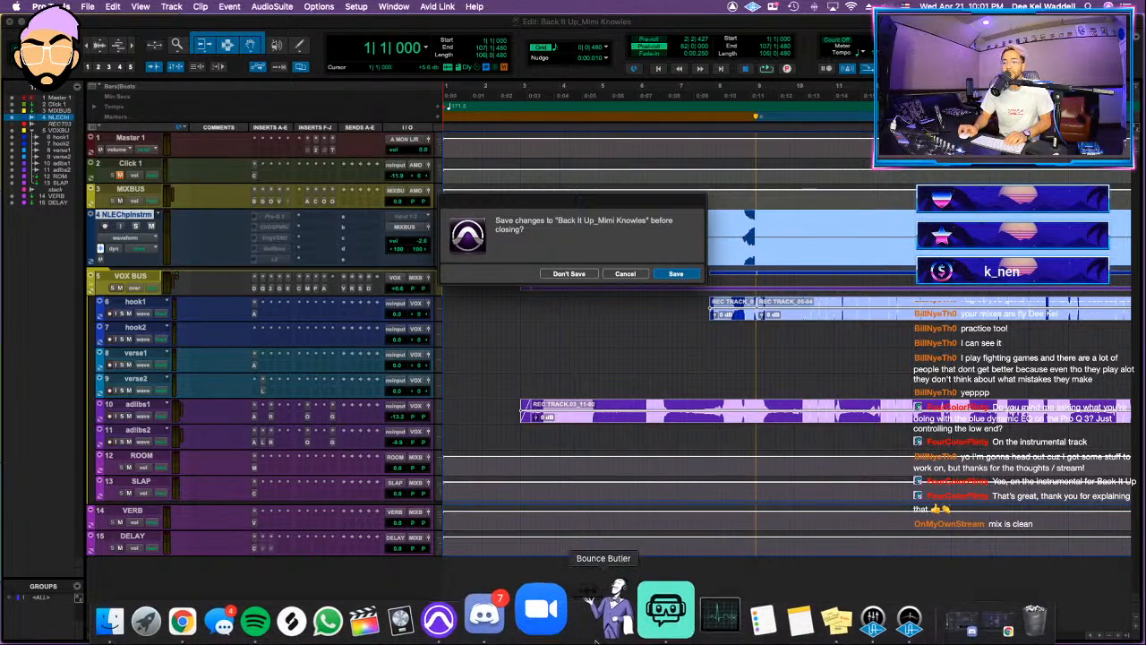
Step: Switch to Chrome, close the Dropbox page, and highlight the Uno Dos Tres edit notes in the "Trapazoid mixing edits" email
click(932, 617)
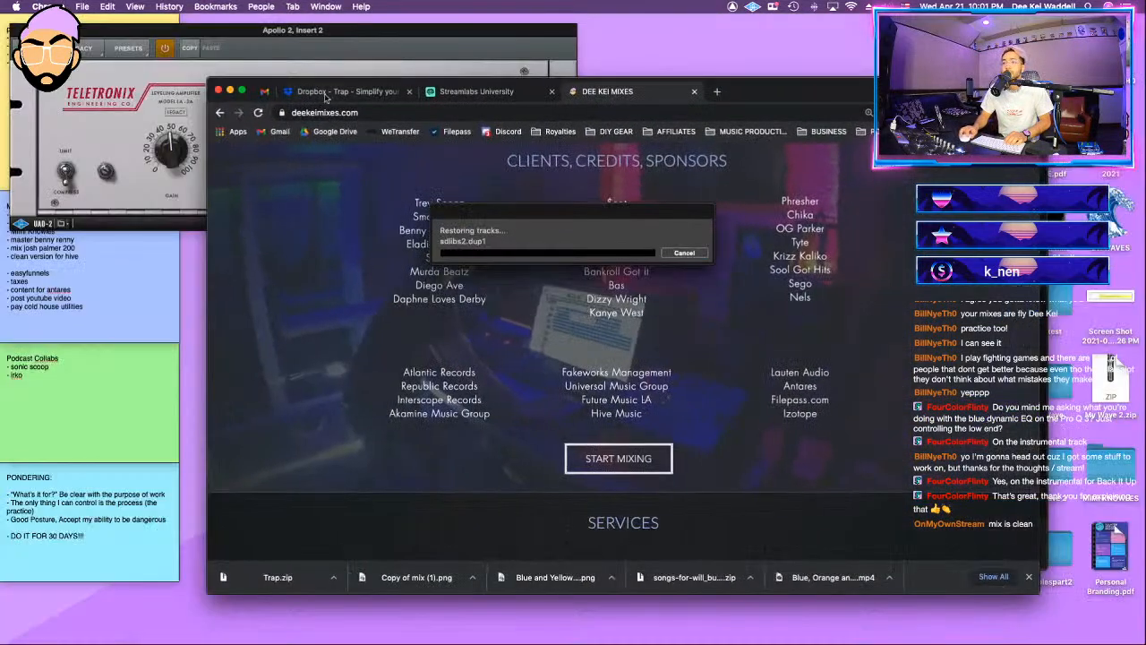
click(265, 93)
click(371, 92)
click(409, 91)
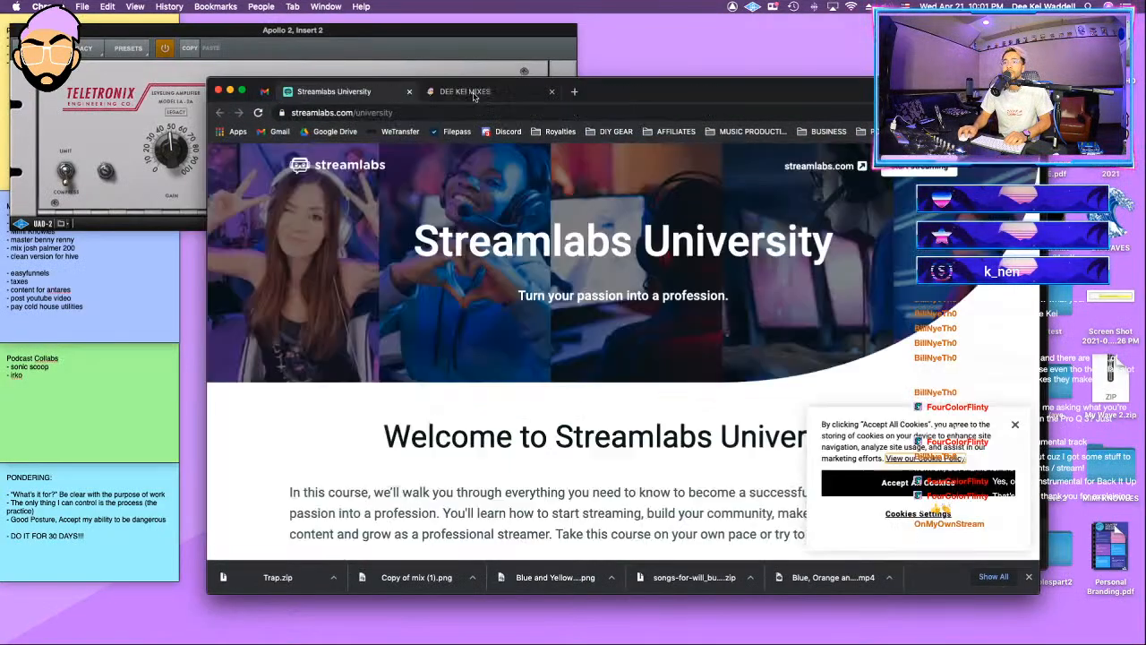
click(266, 93)
click(625, 396)
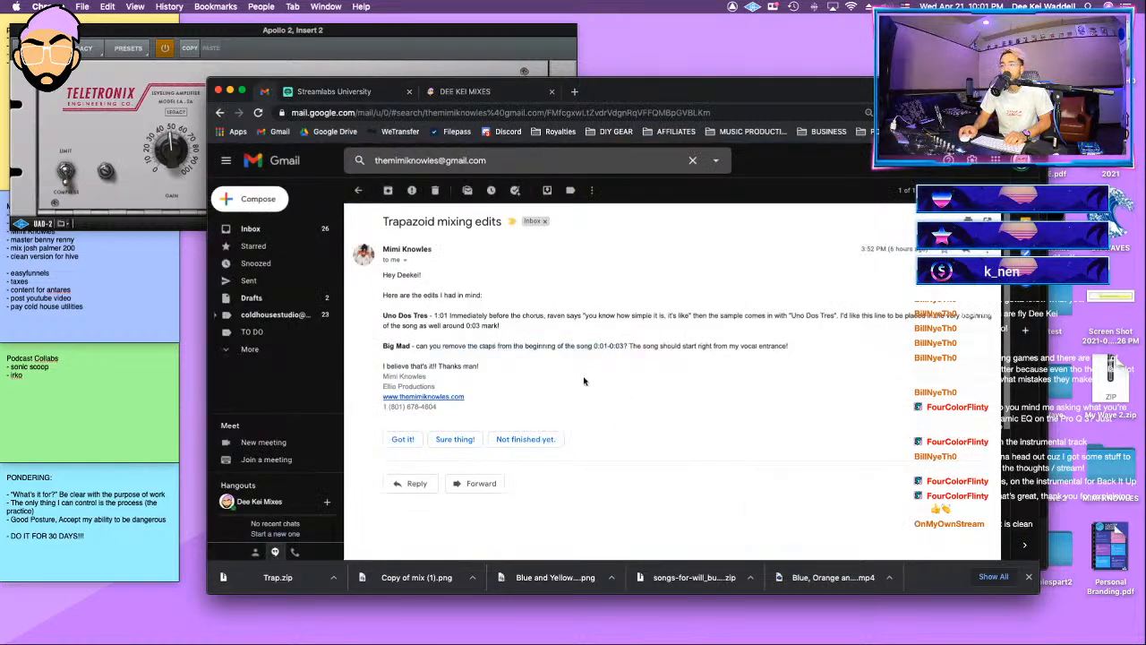
drag(434, 315, 642, 328)
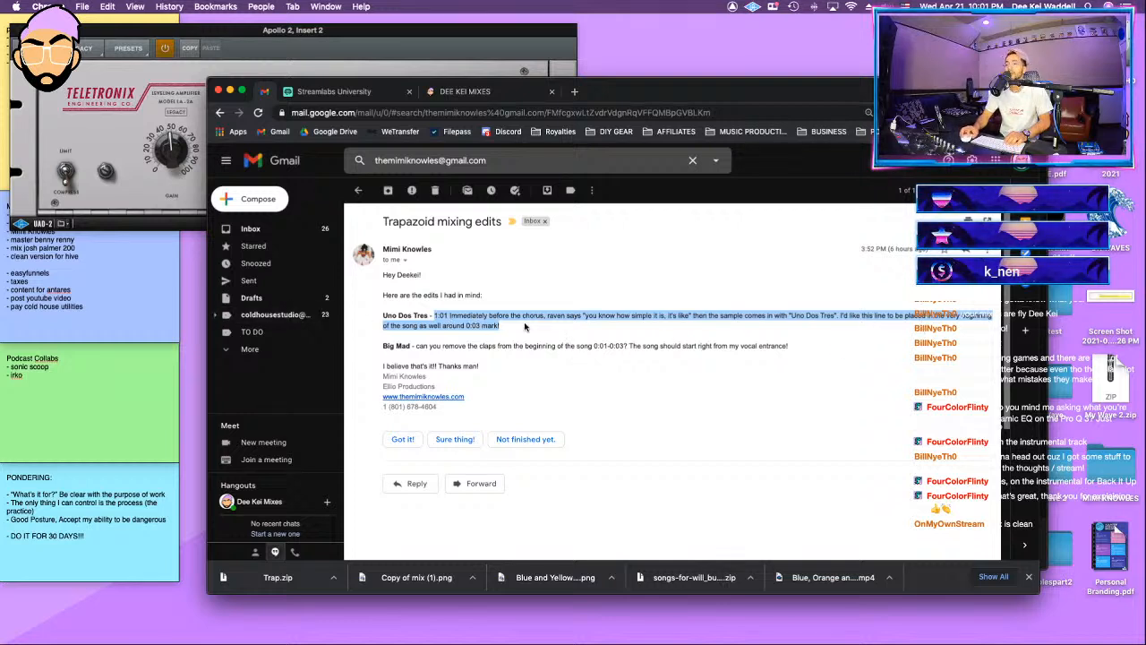
Step: Switch back to Pro Tools and dismiss the session notes without saving a detailed report
mouse_move(294, 639)
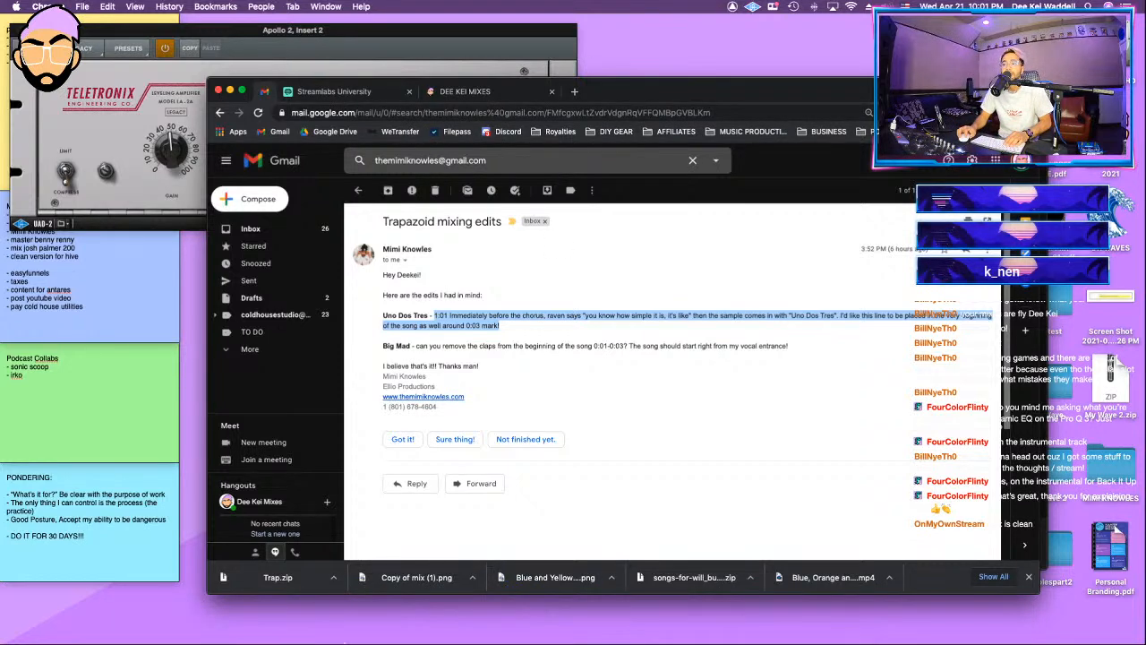
click(513, 618)
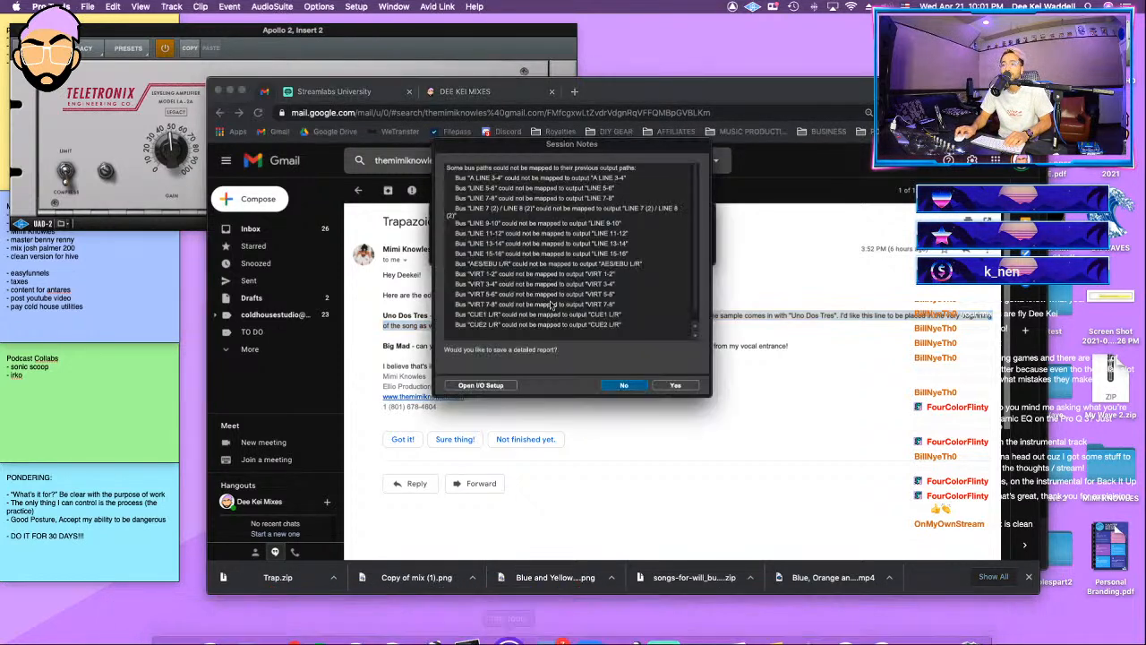
click(618, 385)
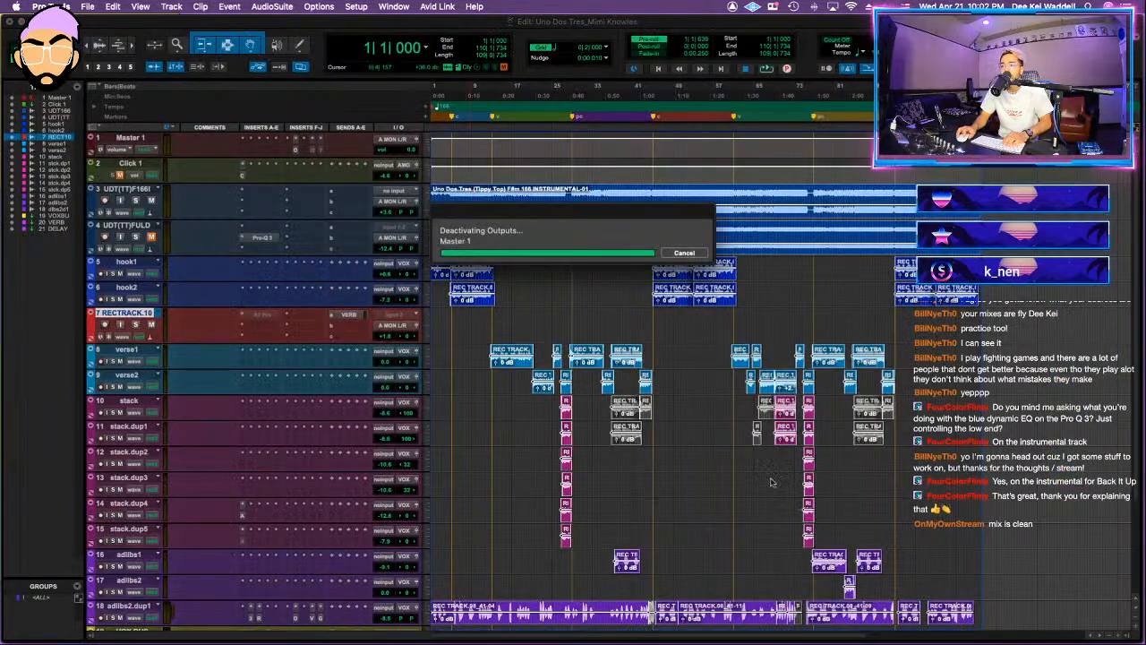
Step: Locate the vocal line just before the chorus by playing from around bar 42
click(699, 326)
click(646, 318)
key(t)
key(space)
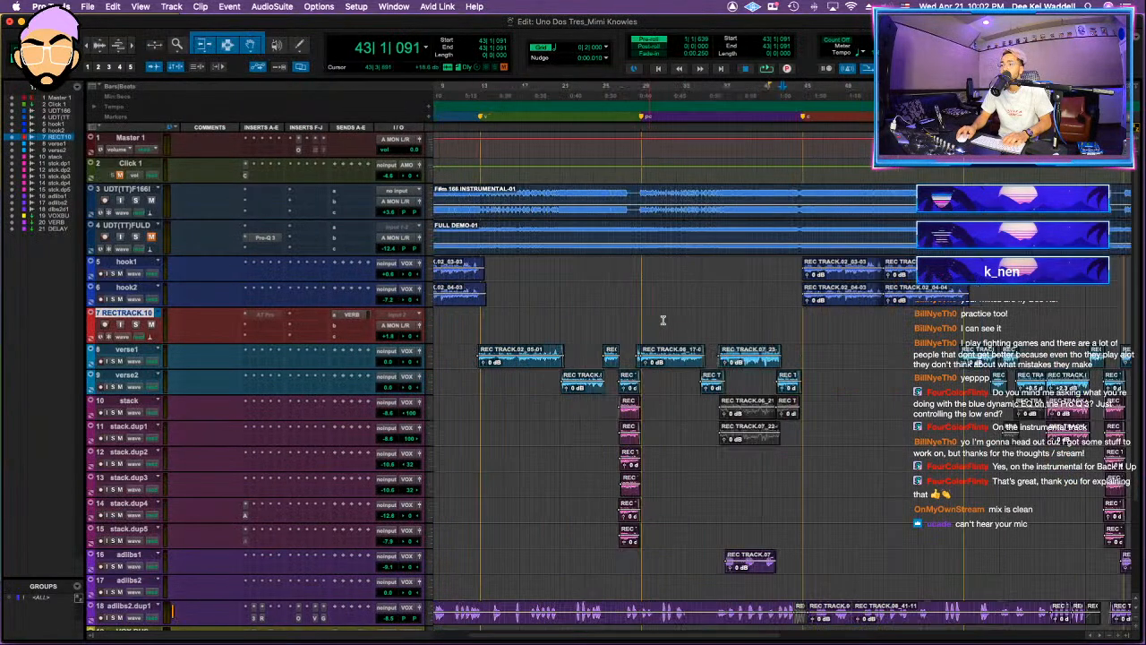
key(t)
key(space)
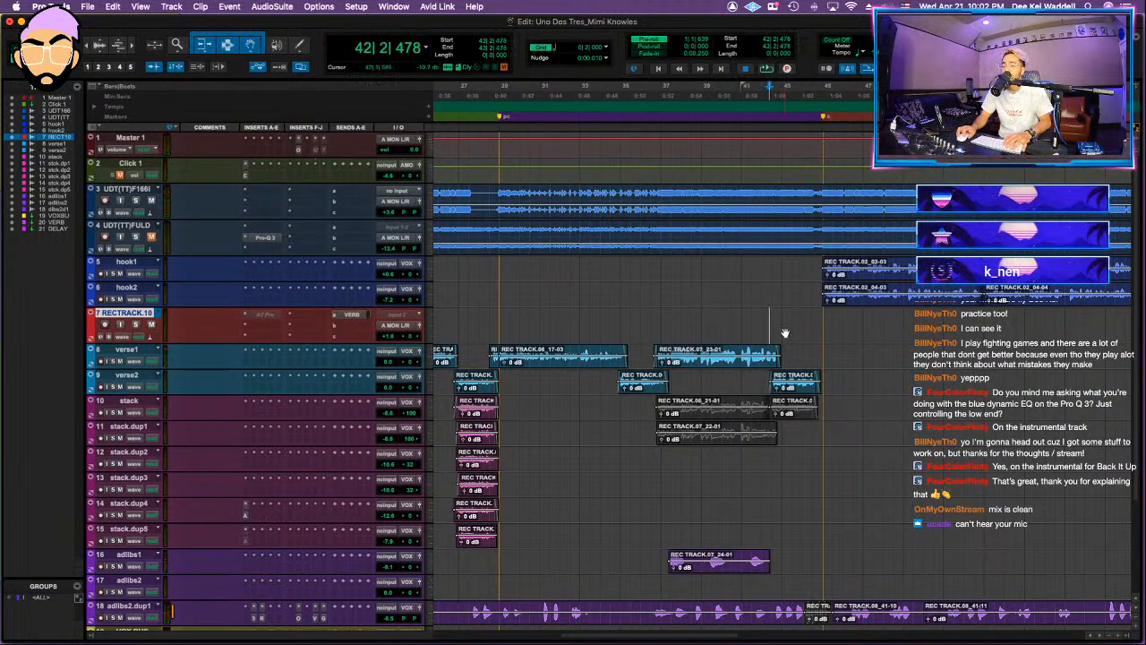
key(space)
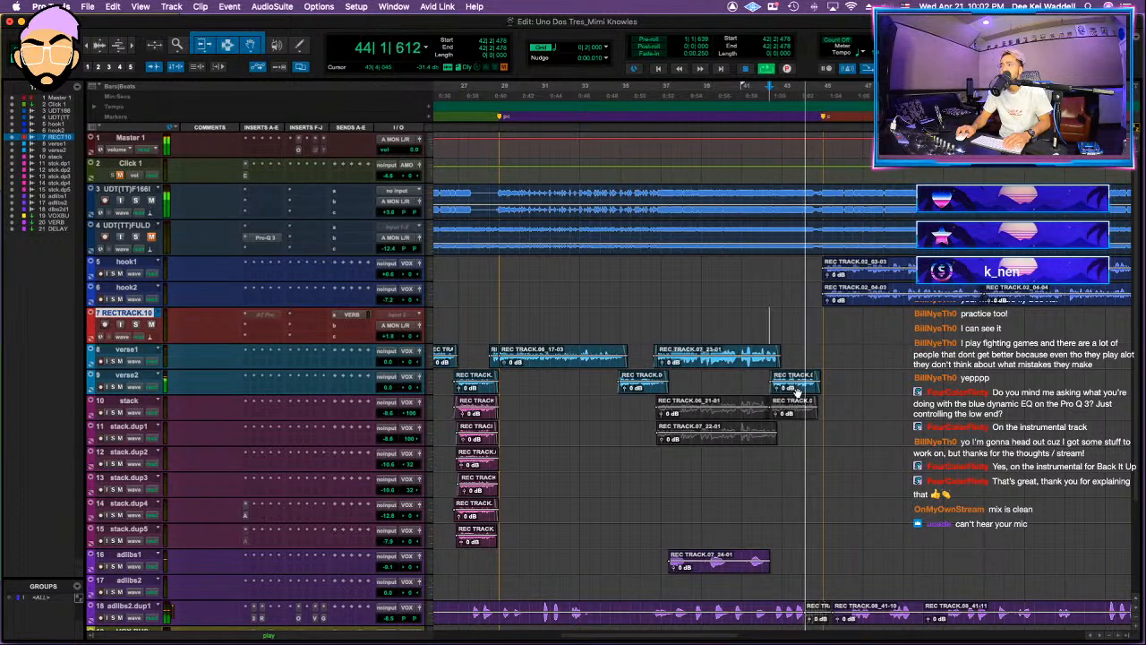
key(space)
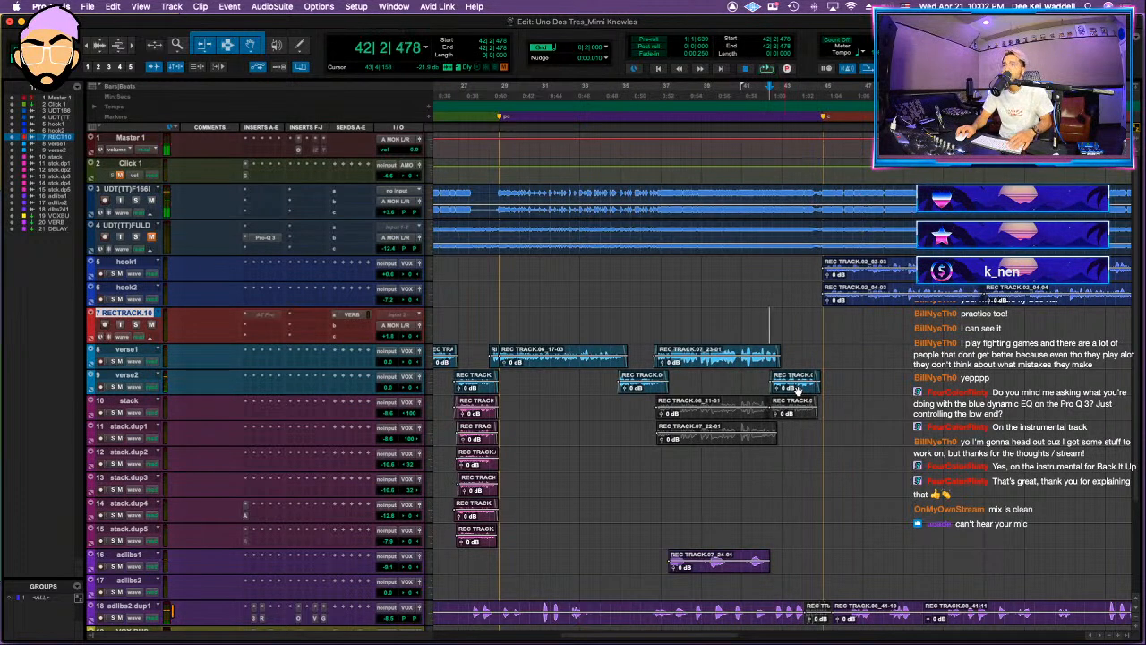
Step: Copy the verse2 clip just before the chorus to around bar 2 on the same track and audition the intro
key(F9)
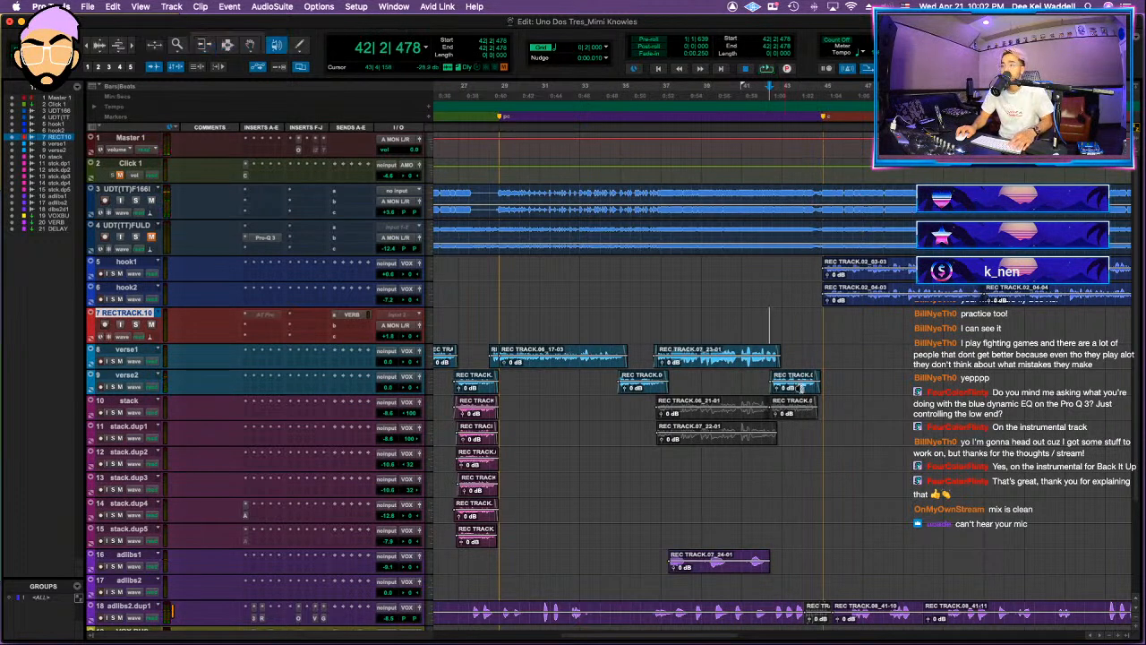
key(super+7)
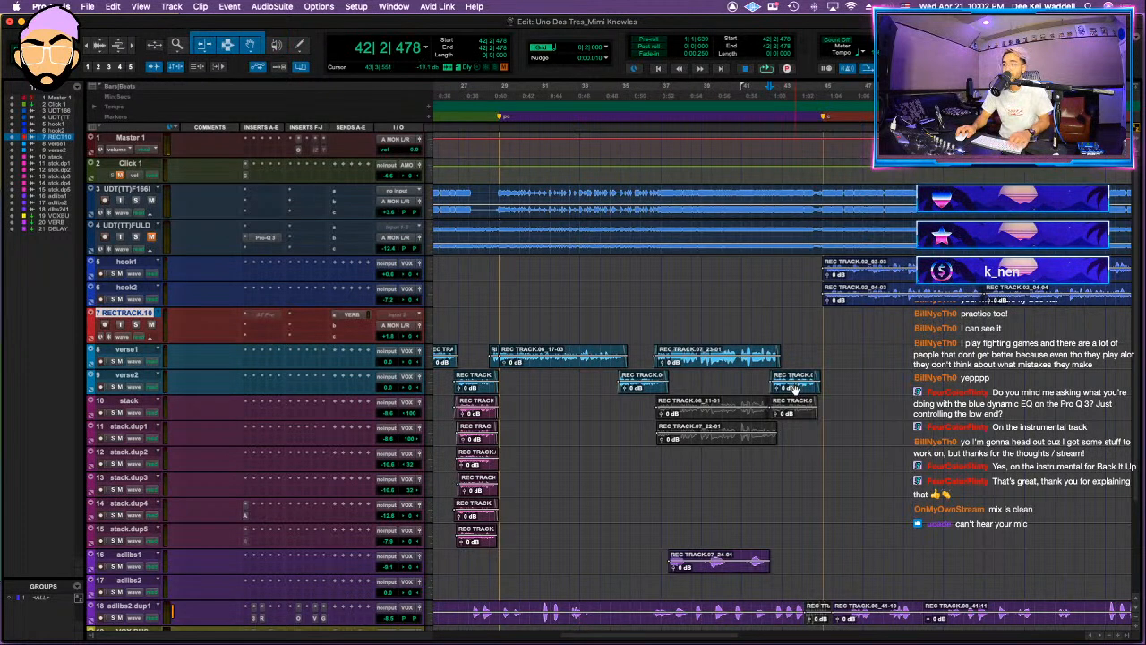
drag(795, 389, 484, 383)
key(space)
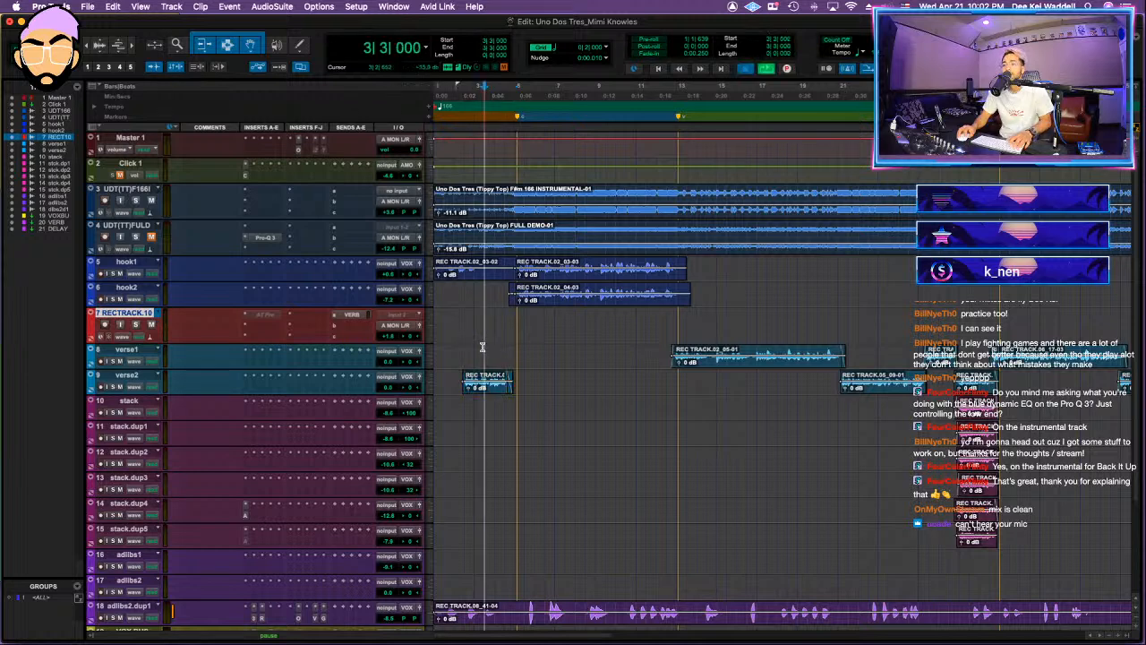
key(space)
key(space)
key(t)
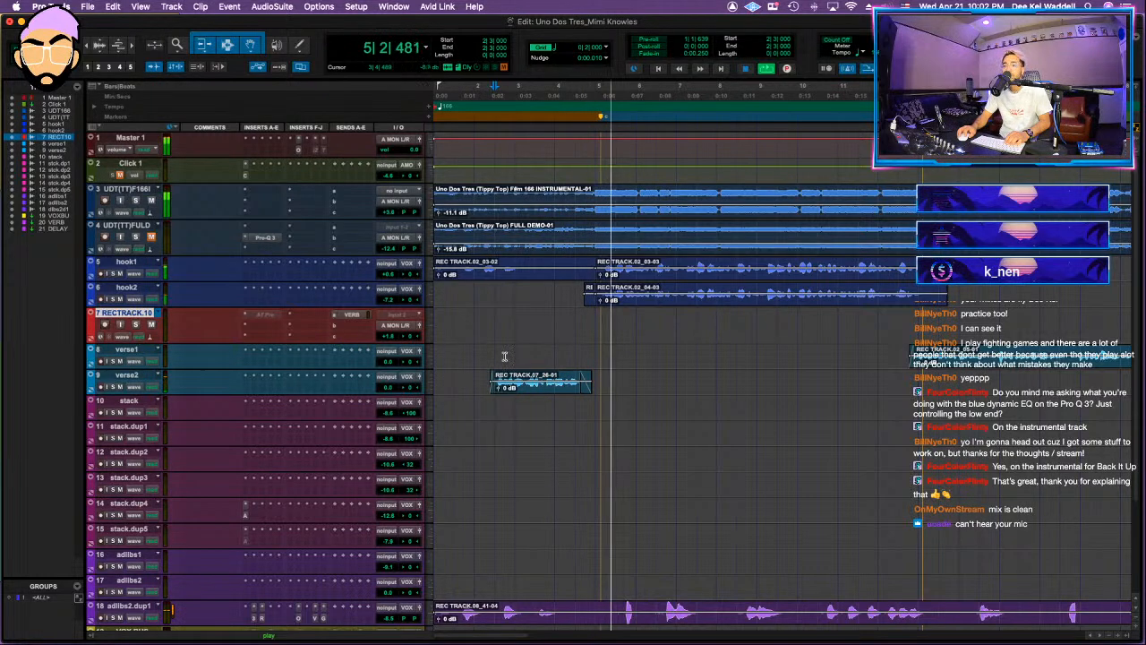
key(space)
key(space)
Step: Recheck the Uno Dos Tres request in the client's email in Chrome, and return to Pro Tools
click(250, 614)
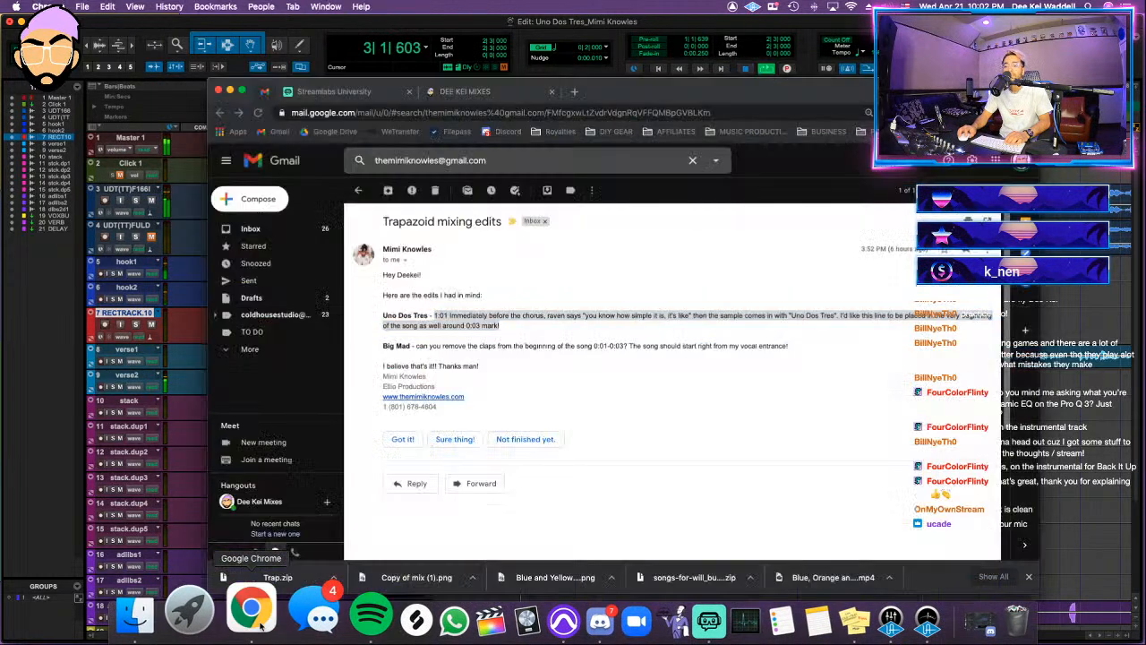
scroll(524, 383, down, 5)
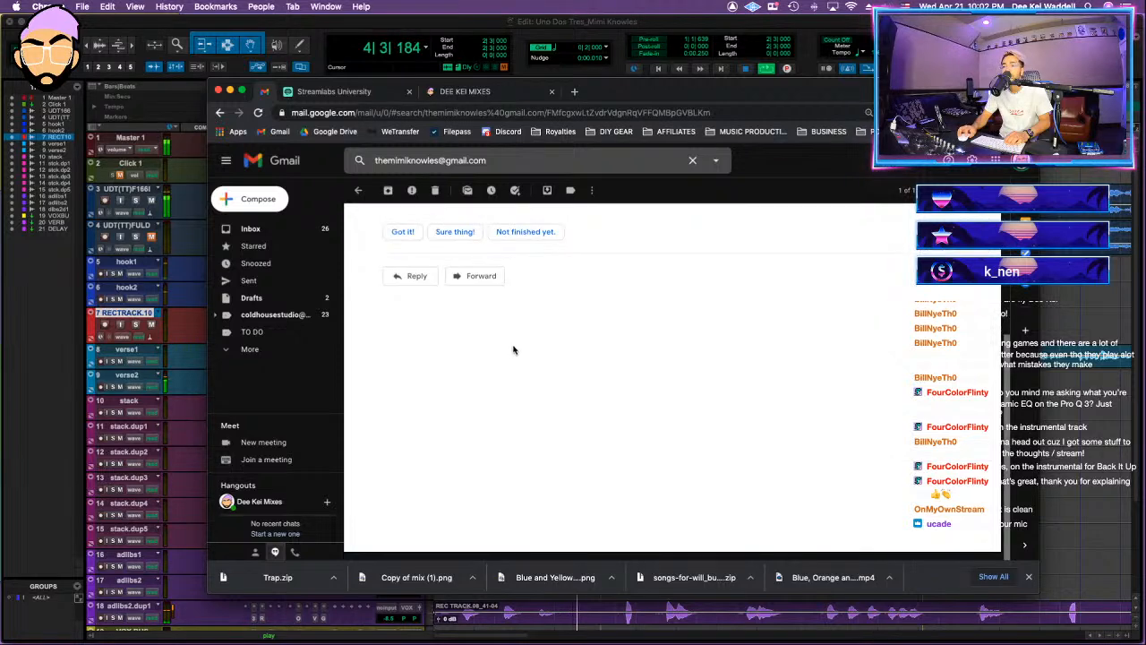
scroll(513, 349, up, 5)
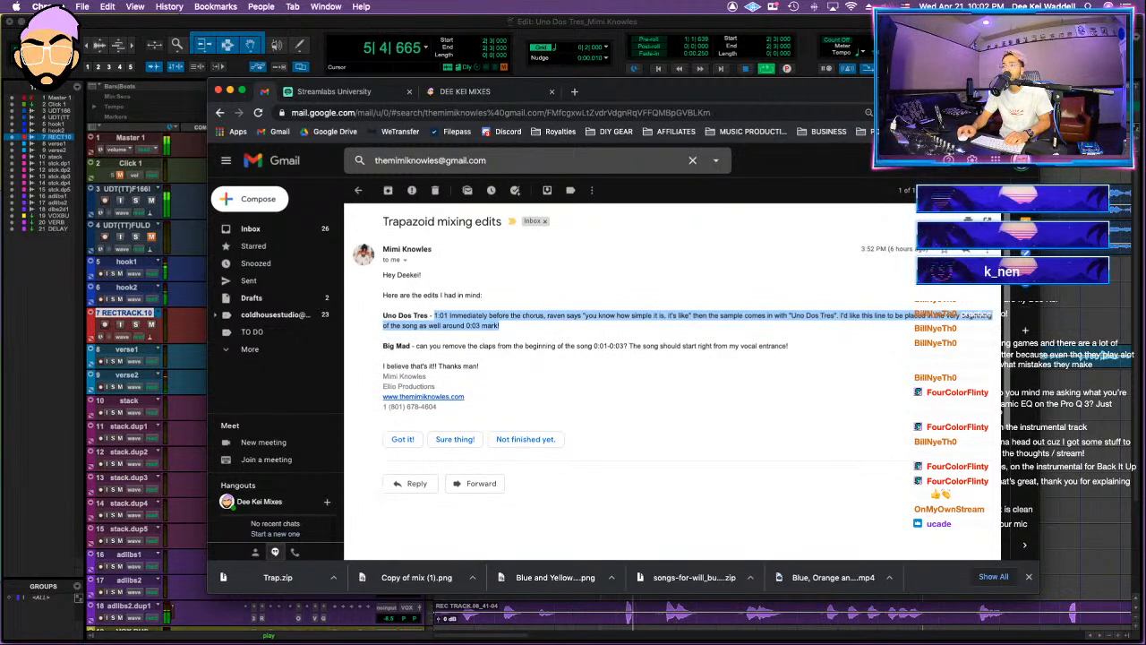
key(super+Tab)
Step: Trim the start of the copied verse2 clip in the intro to about bar 3 beat 2 and audition it
key(space)
key(space)
key(super+bracketright)
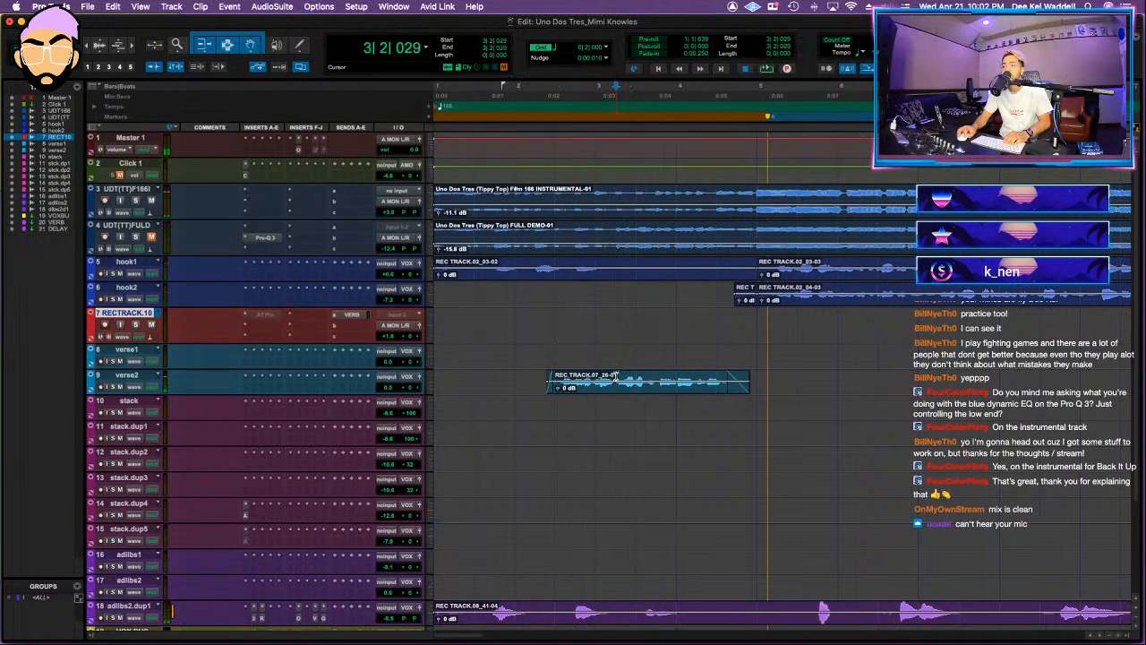
click(615, 376)
click(596, 380)
key(space)
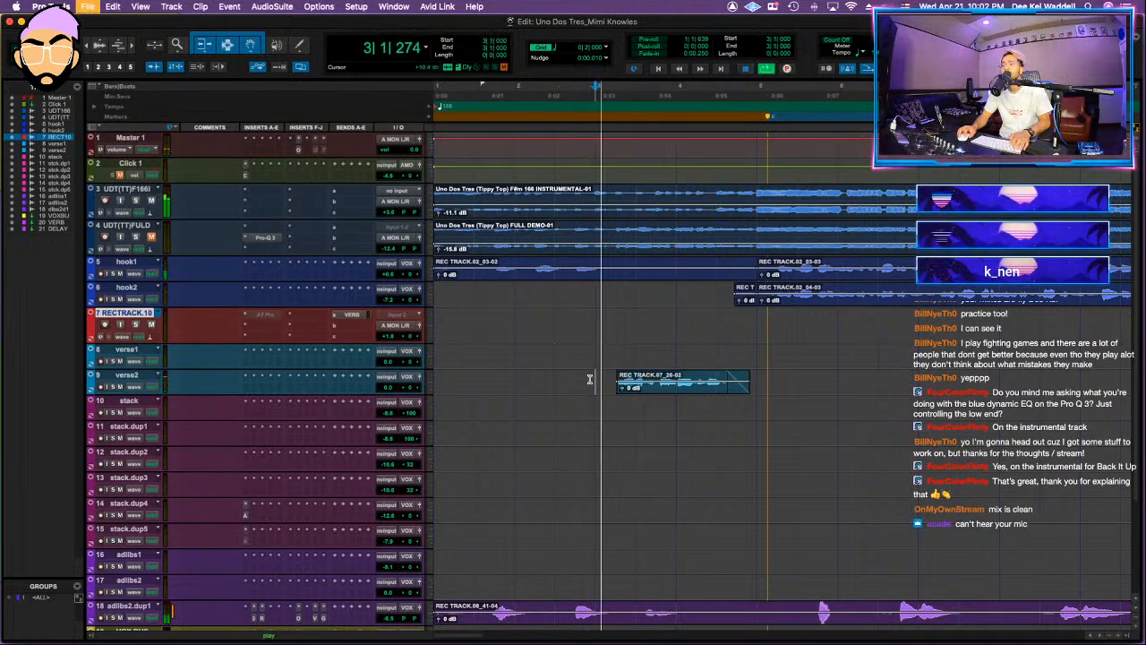
key(space)
key(space)
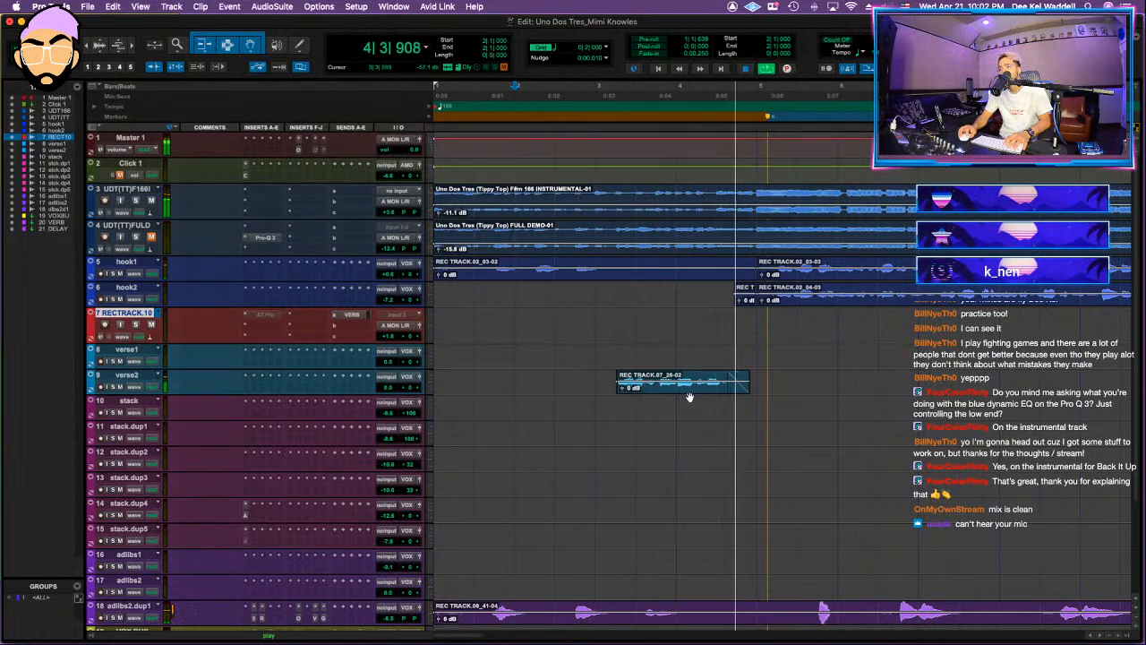
key(space)
Step: Play the intro from the start and trim the beginning of the adlibs2.dup1 clip to about bar 5
drag(716, 609, 525, 608)
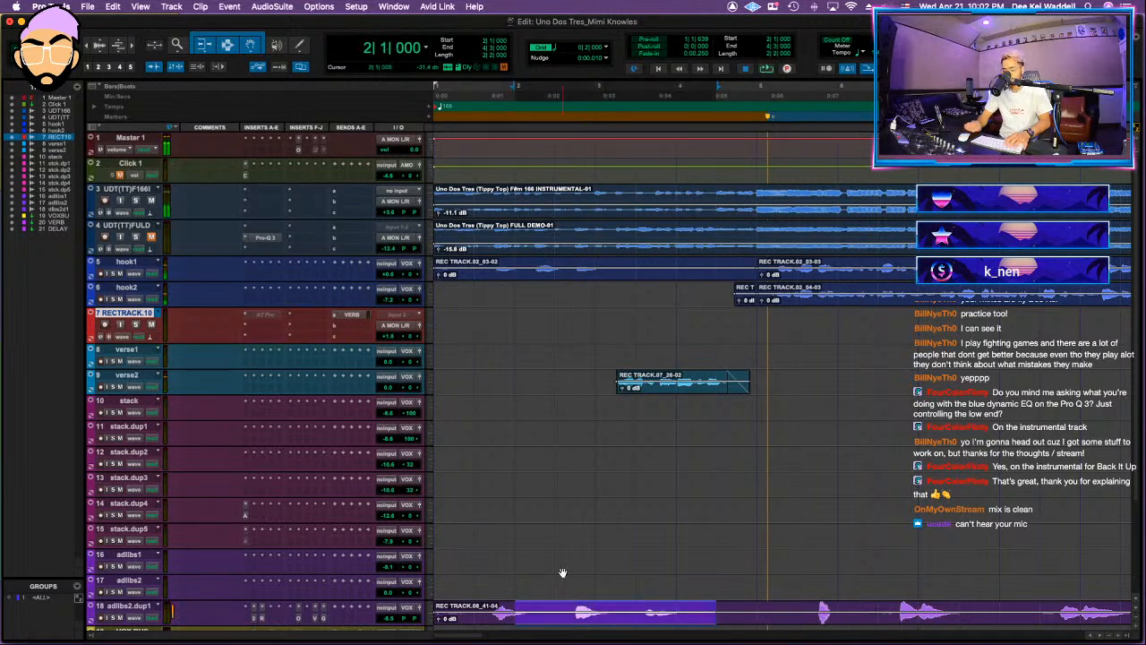
key(Return)
key(space)
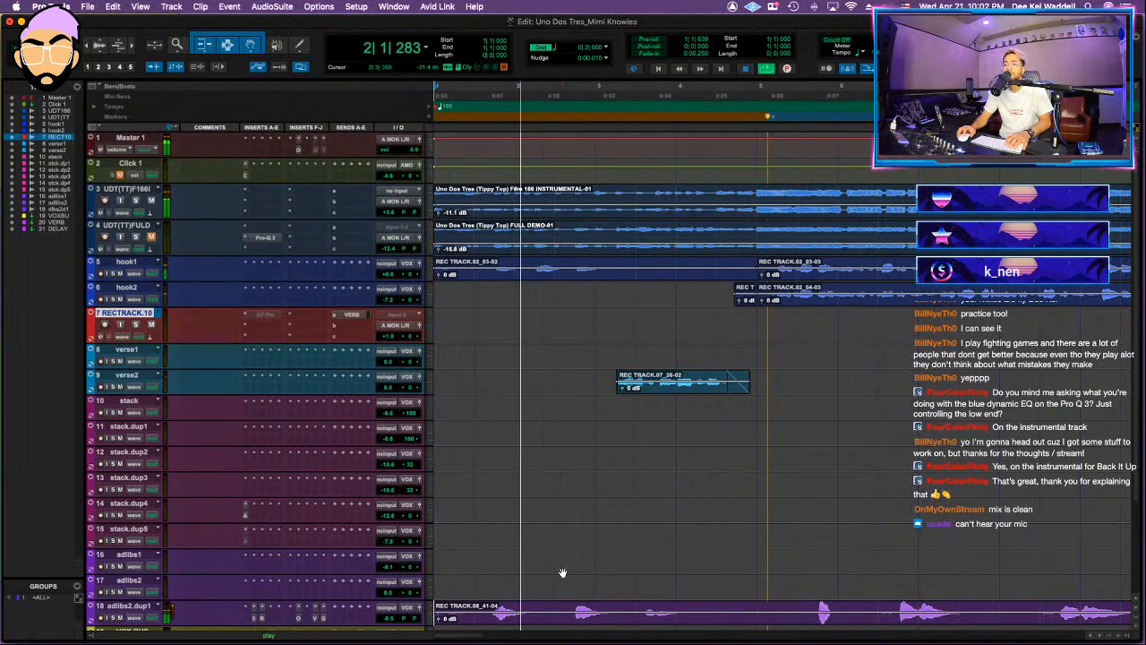
scroll(621, 591, down, 5)
scroll(622, 591, up, 5)
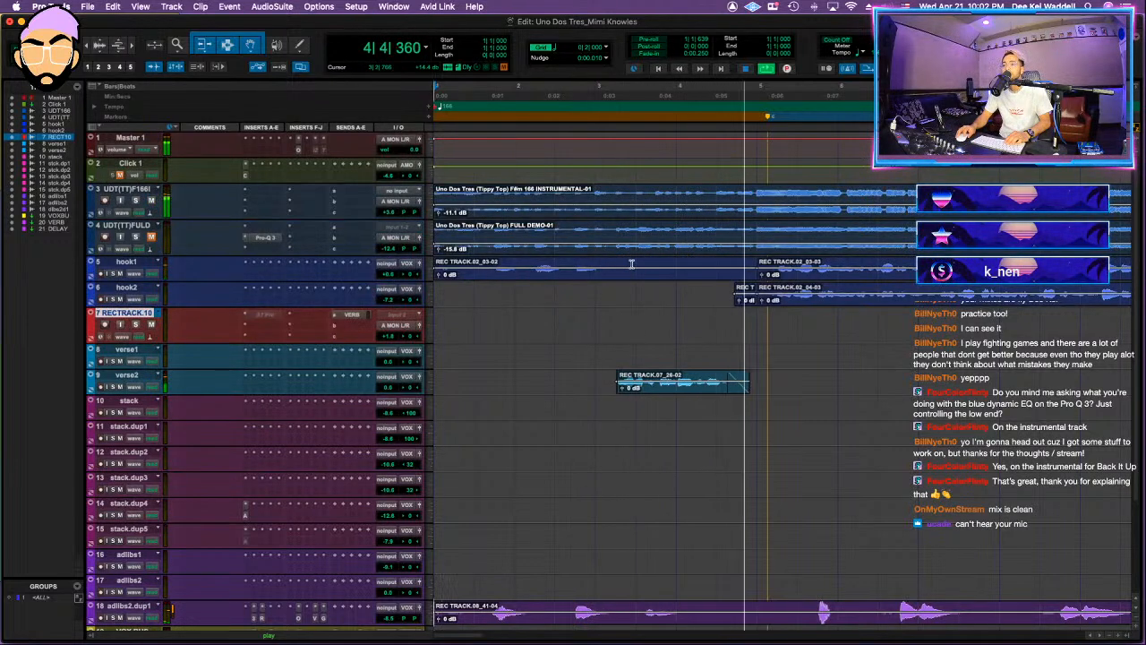
click(766, 607)
key(a)
key(space)
Step: Separate the hook1 clip from bar 1 to bar 4, mute that portion, and play the intro from the start
drag(636, 253, 383, 257)
drag(670, 264, 354, 264)
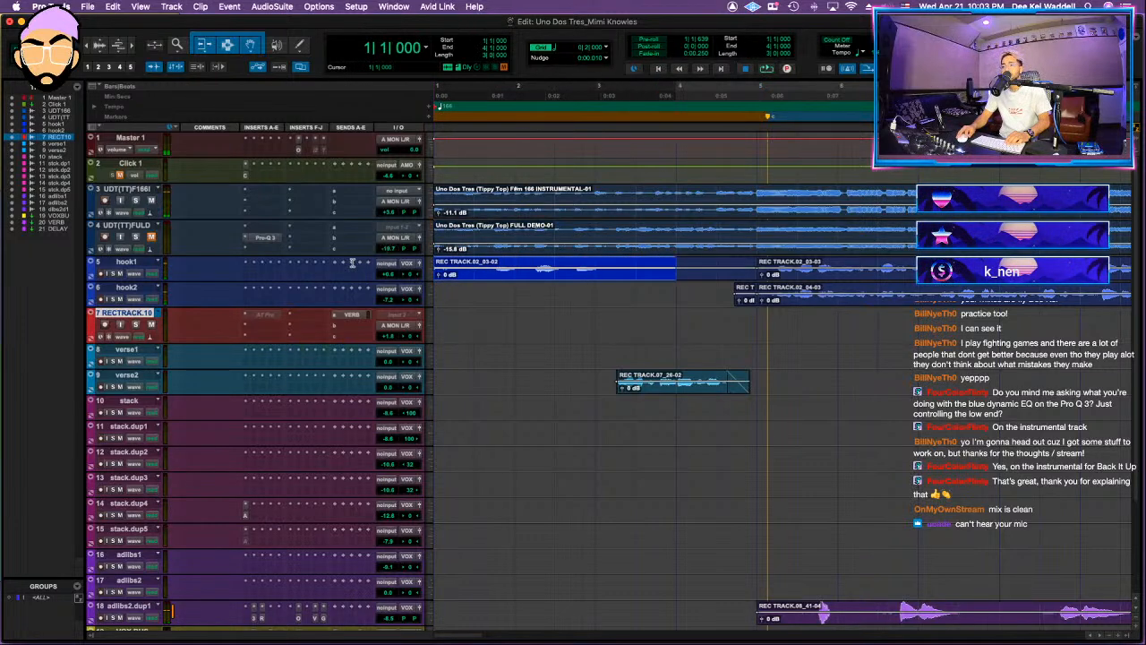
key(super+e)
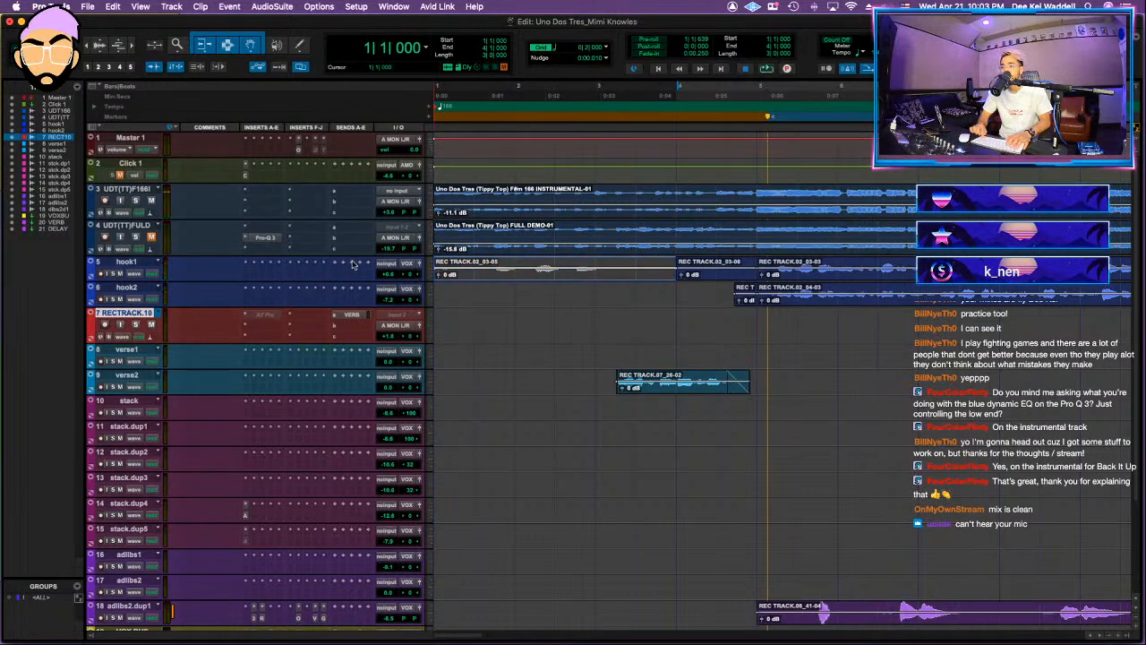
key(space)
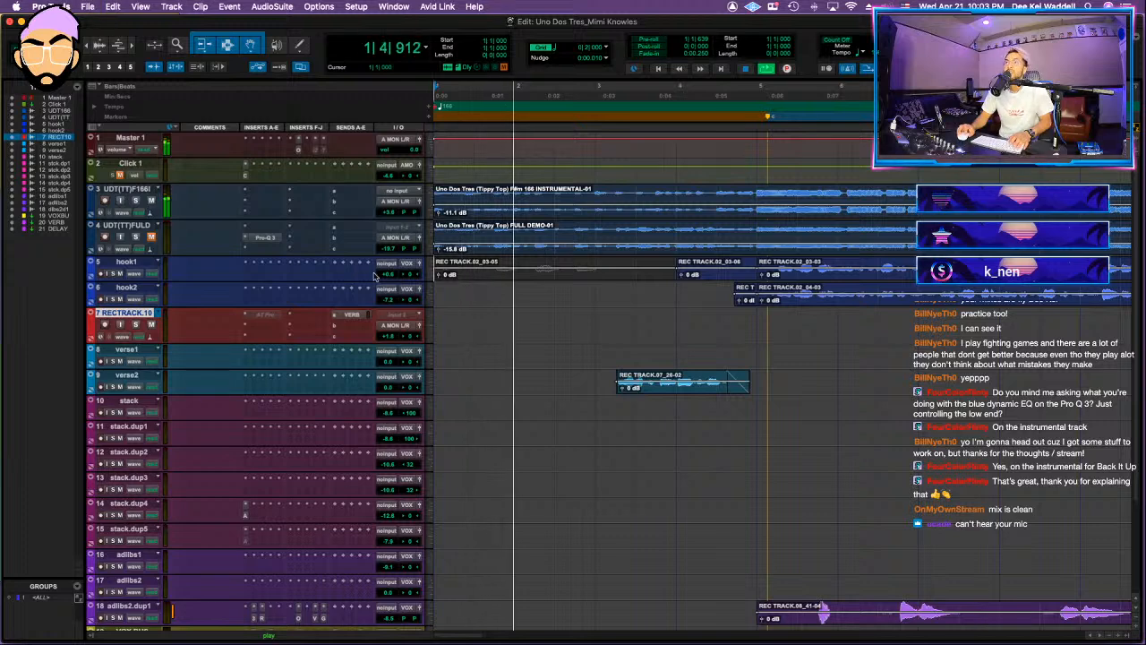
key(space)
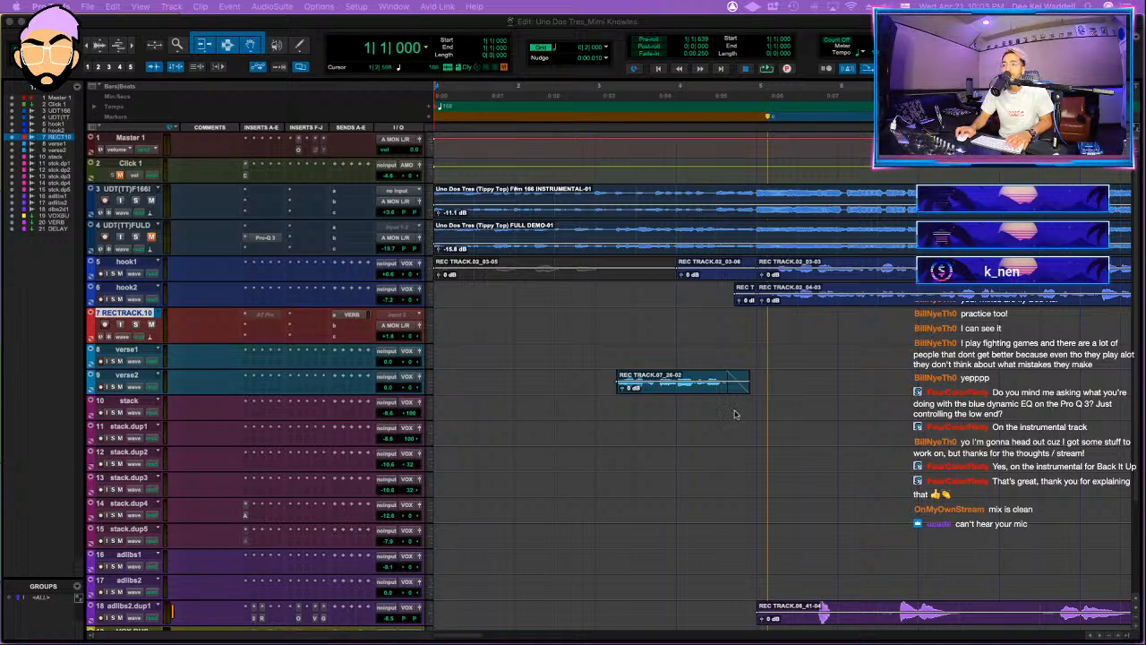
Step: Hide the RECTRACK.10 track from the Edit window
click(845, 361)
key(r)
key(r)
key(t)
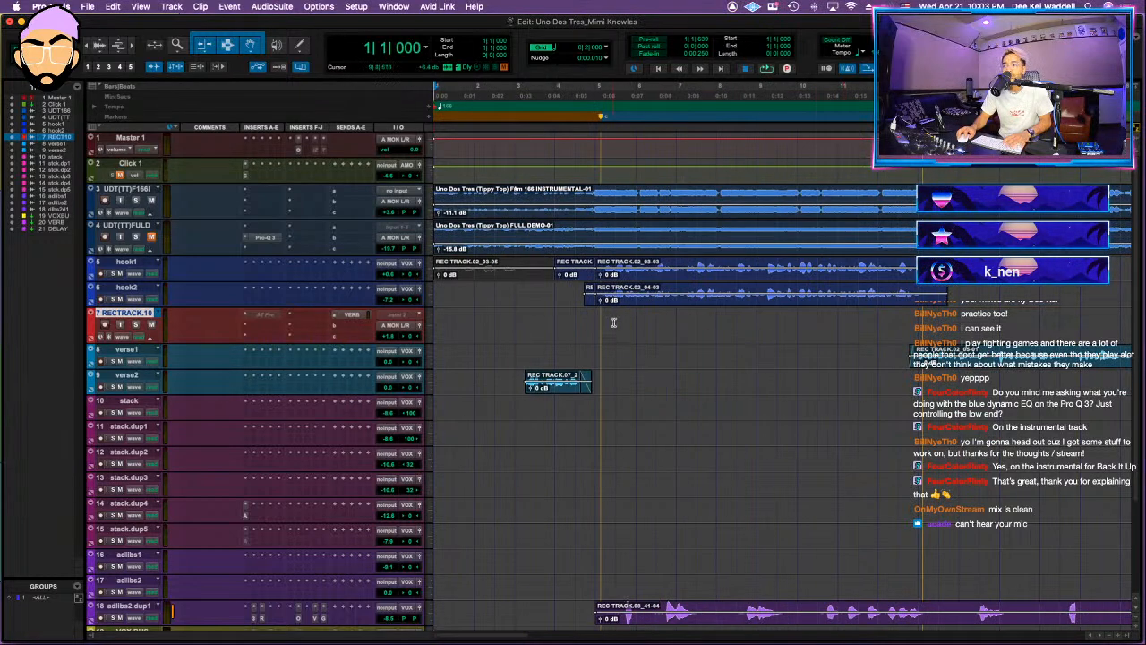
right_click(104, 313)
click(135, 461)
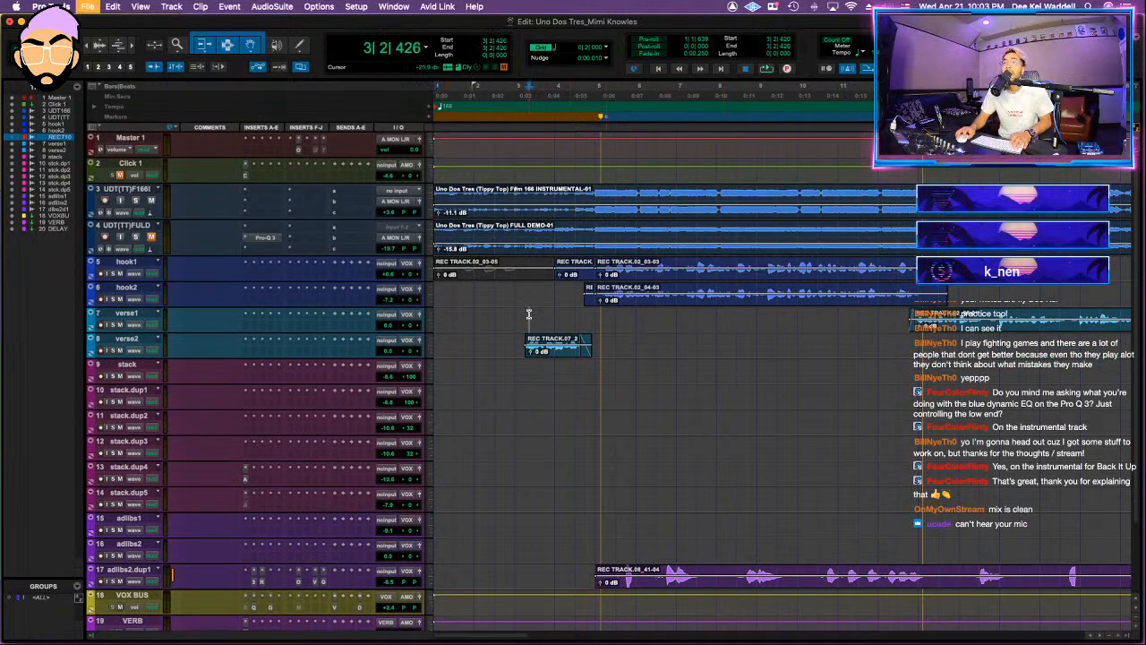
Step: Audition the edited intro from bar 3 into the first hook
key(space)
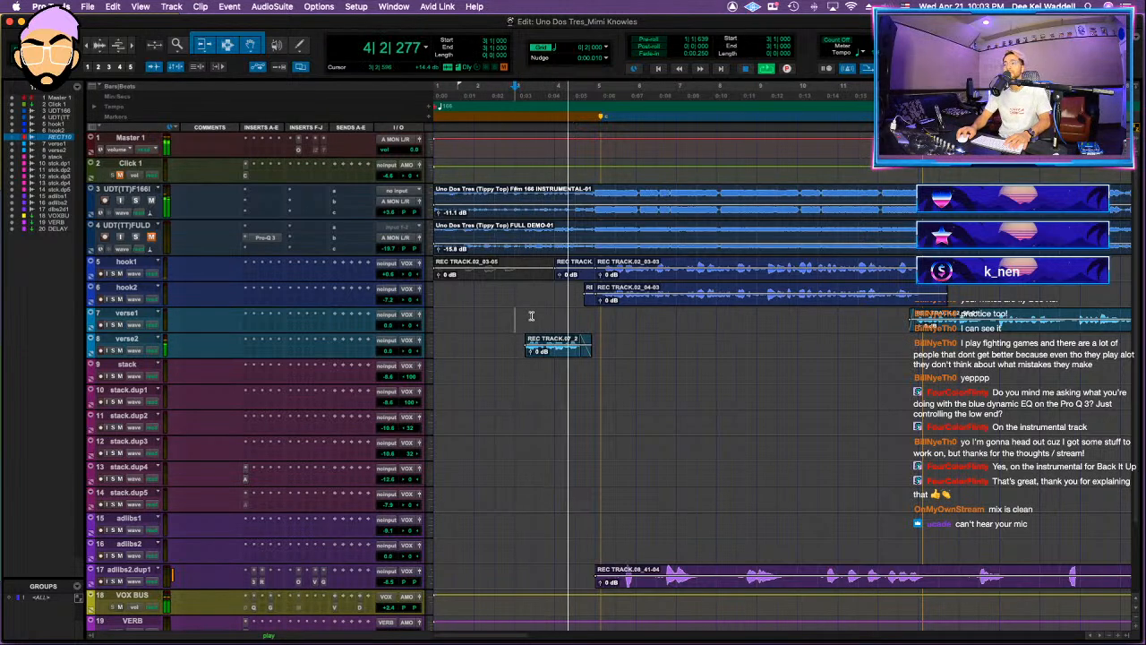
key(r)
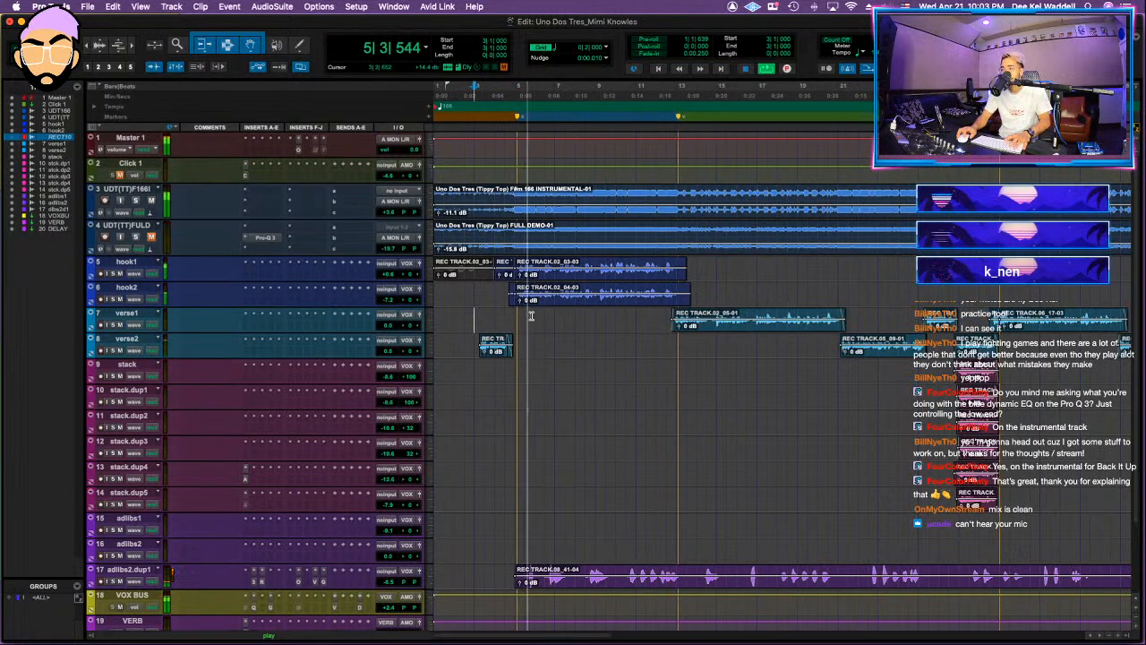
key(r)
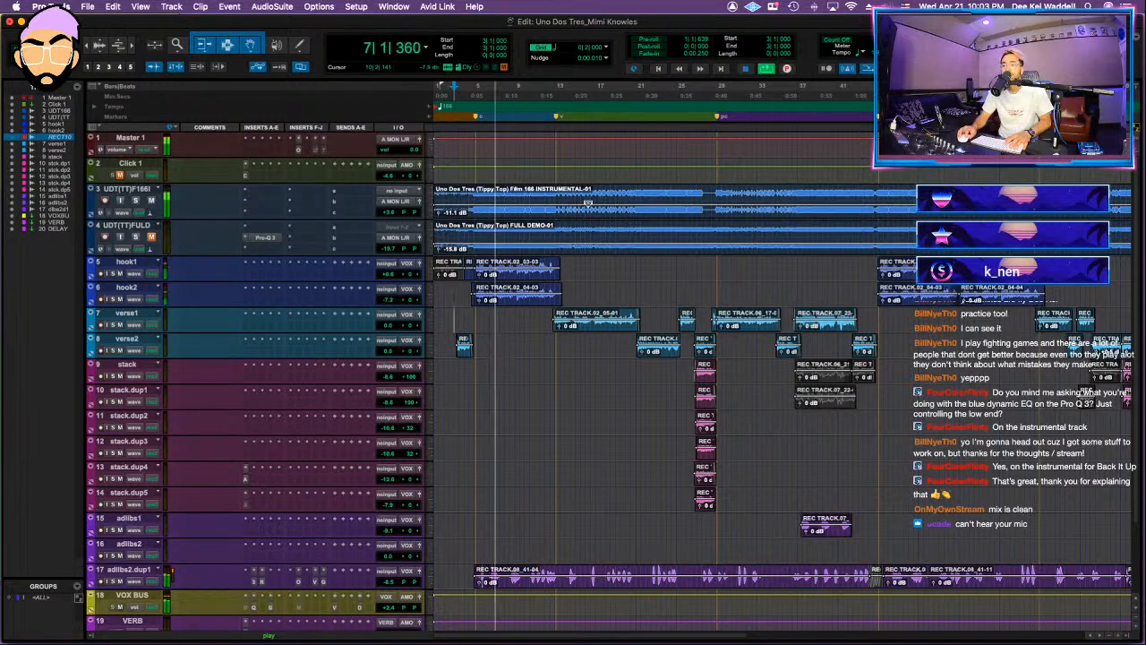
Step: Move the UDT(TT)FULD demo track above the Click track and play the song from the start
click(141, 225)
drag(150, 211, 149, 164)
key(r)
click(704, 250)
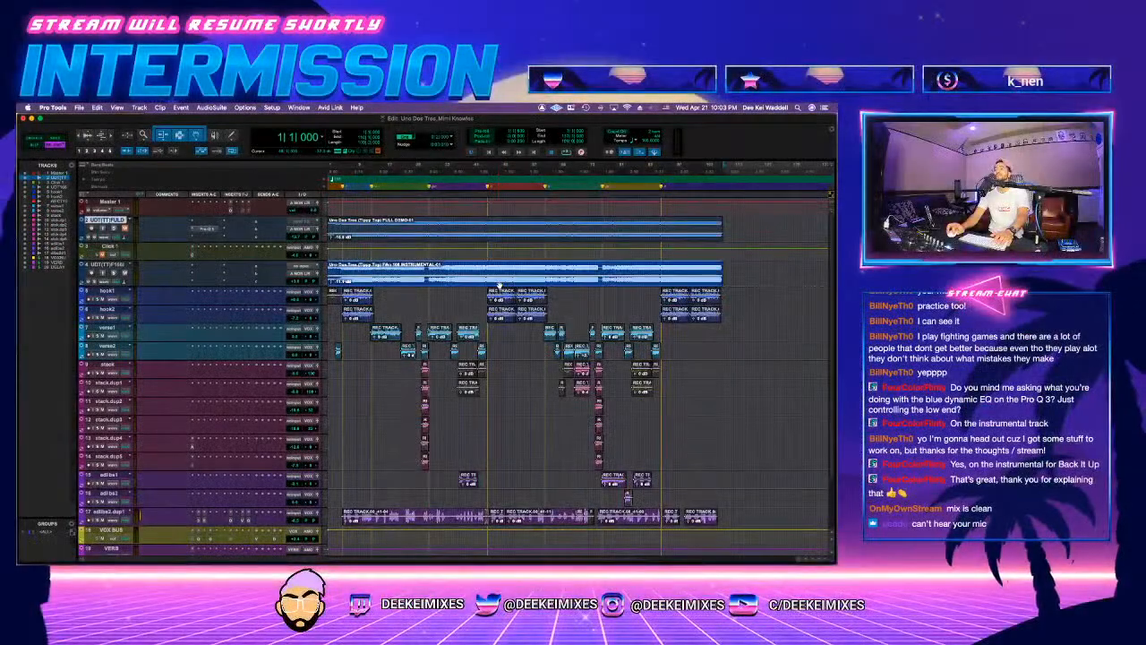
key(space)
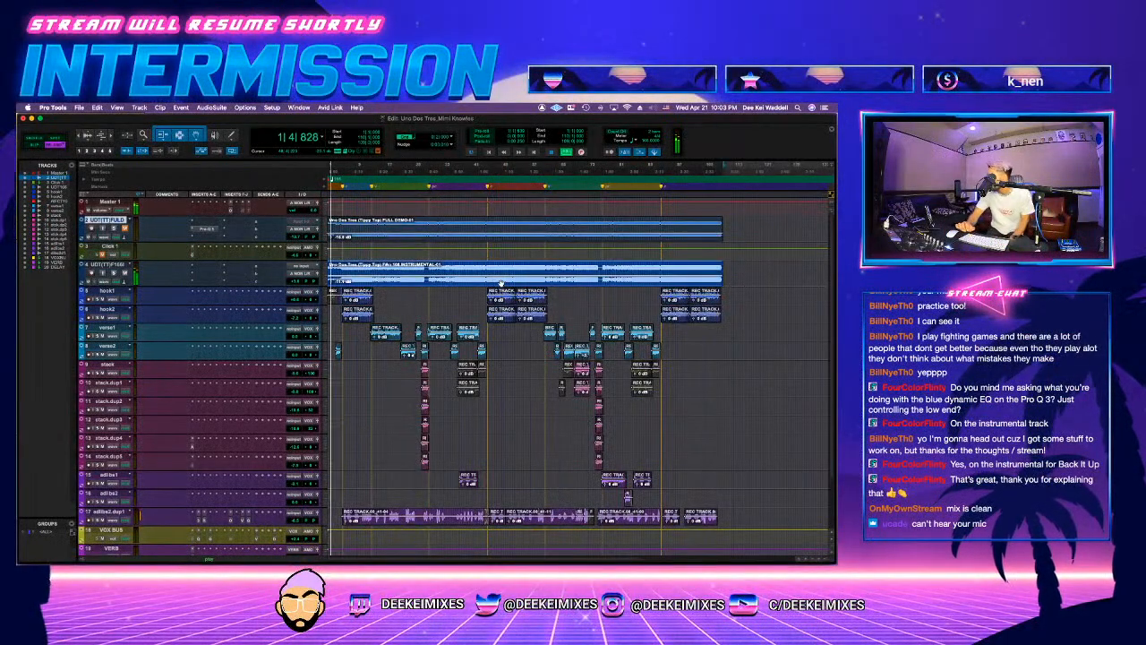
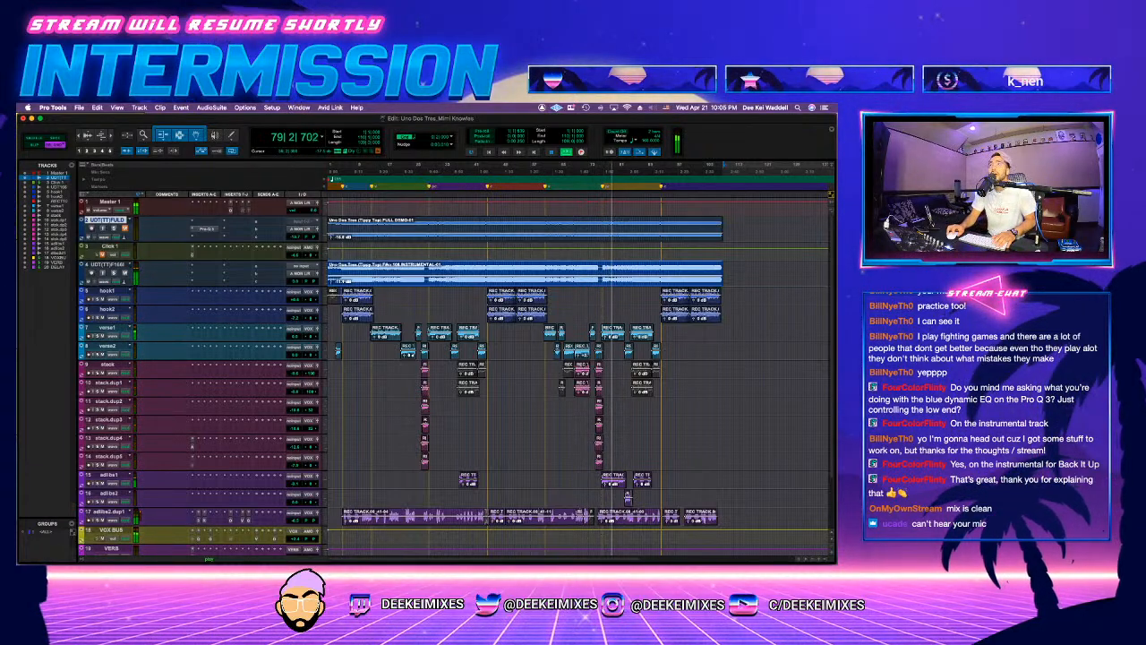
Step: Audition the song from the start of the final hook
click(666, 268)
key(space)
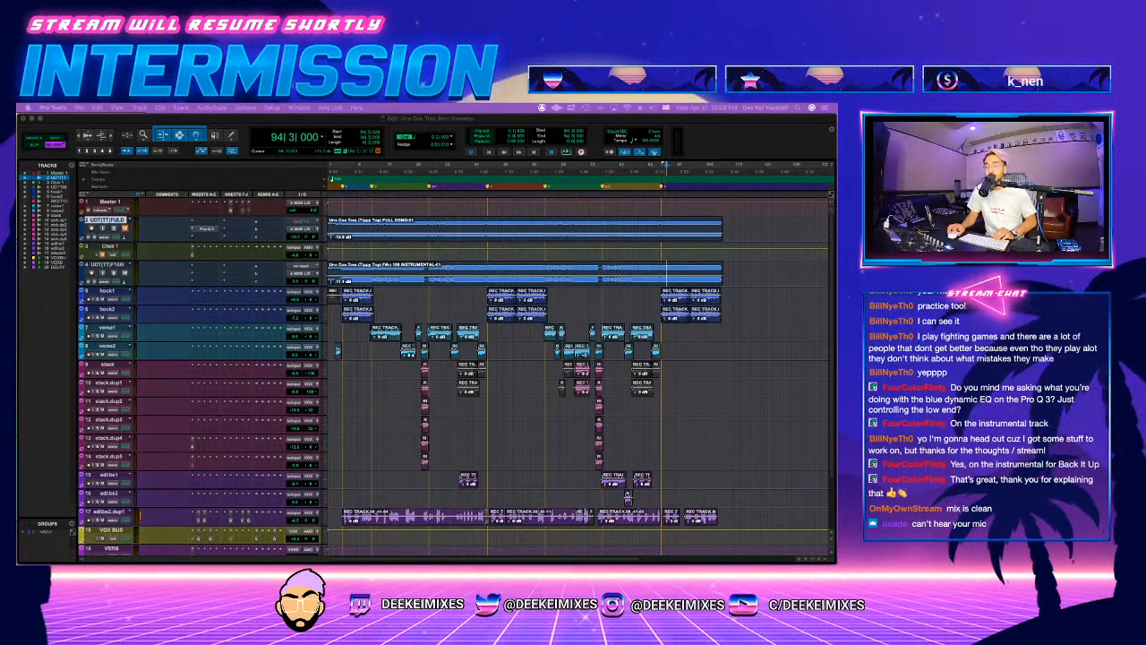
click(408, 300)
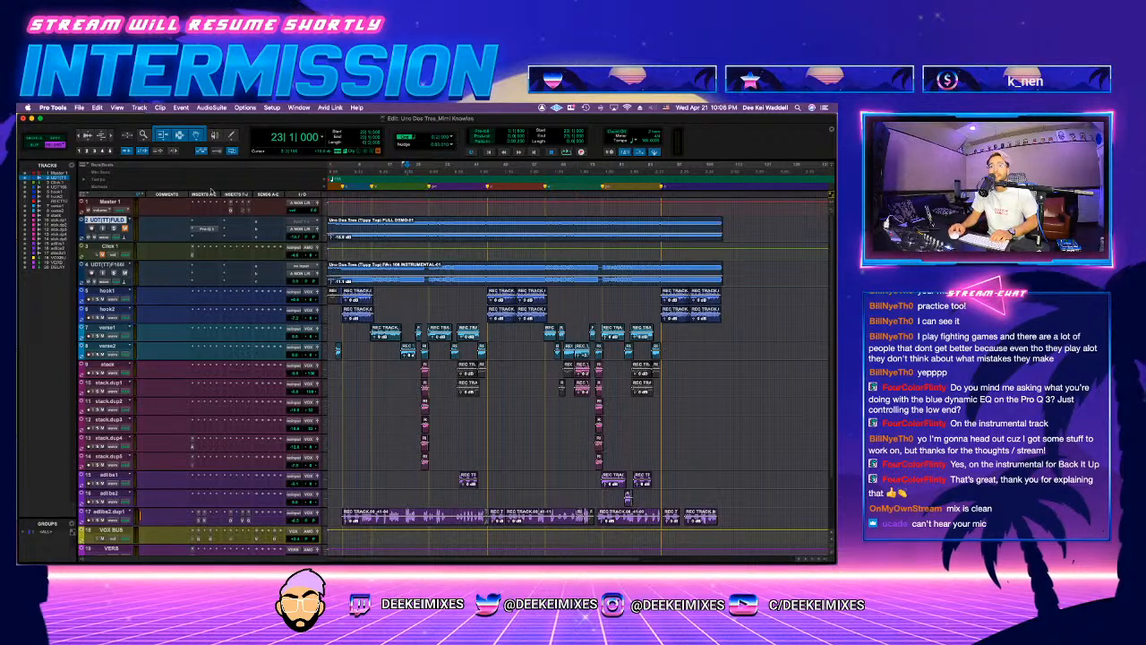
Step: Move the VOX BUS track above hook1 and convert it from an aux track to a routing folder
drag(134, 528, 134, 280)
click(107, 309)
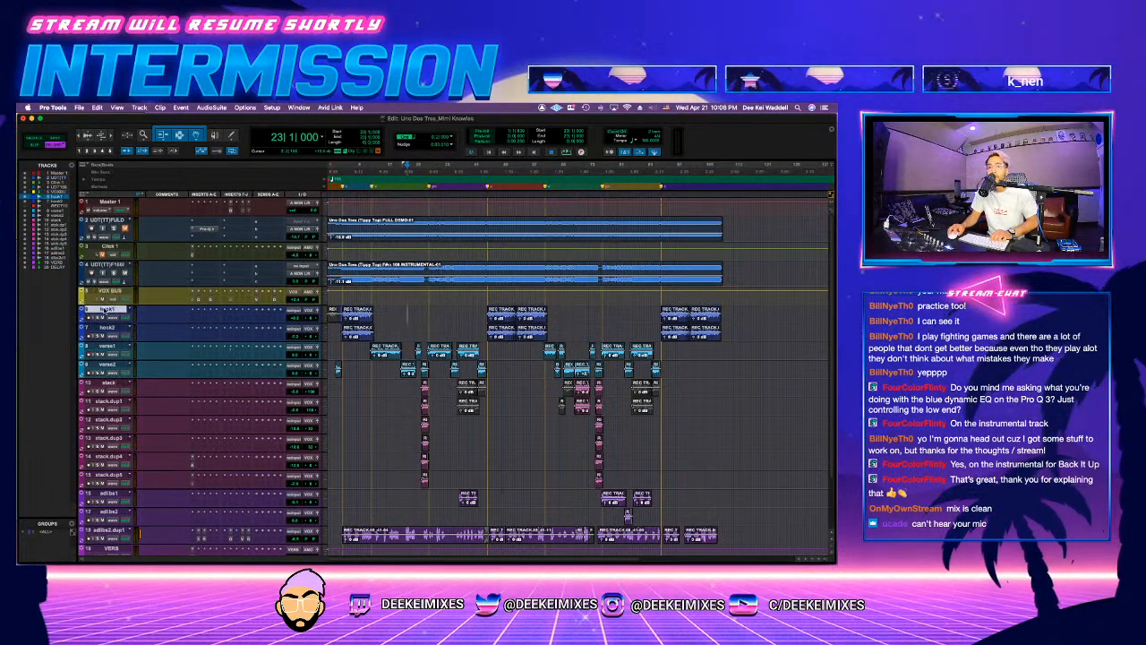
scroll(187, 421, down, 3)
scroll(187, 420, up, 3)
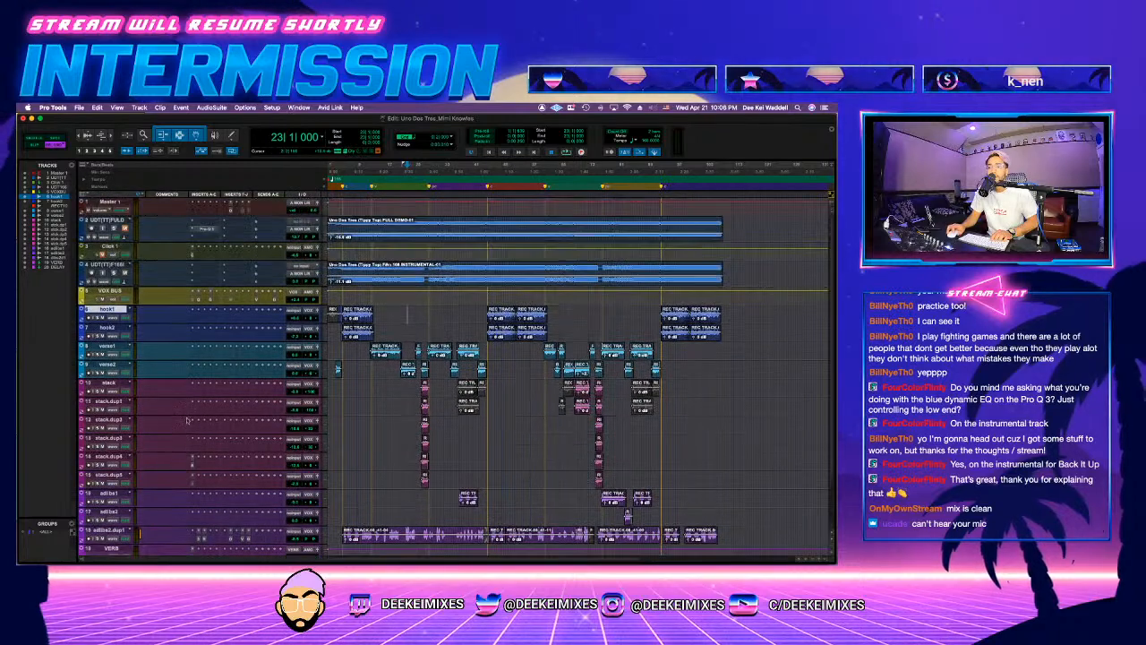
right_click(103, 291)
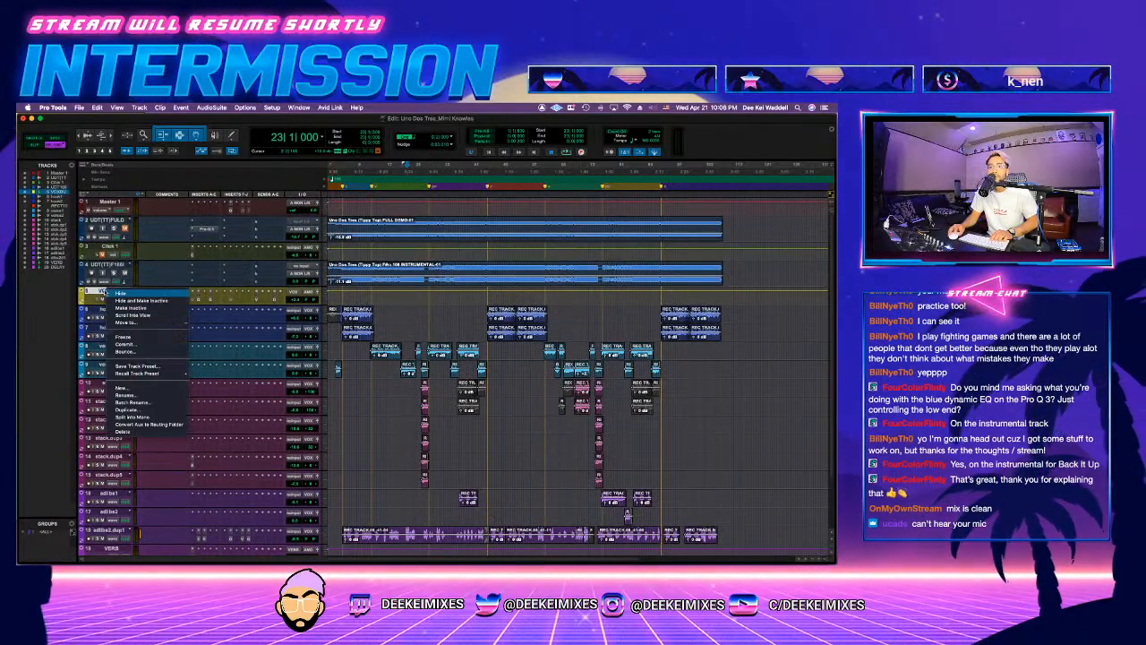
click(151, 425)
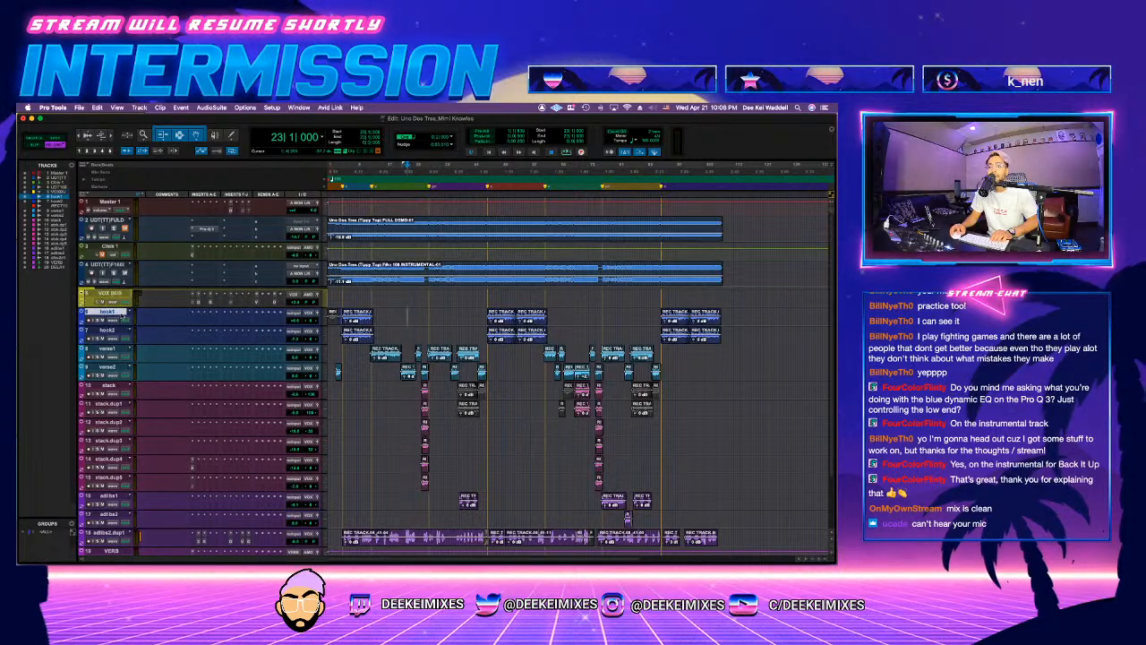
Step: Move all the vocal tracks from hook1 through adlibs2.dup1 into the VOX BUS folder and collapse it
scroll(146, 484, down, 3)
shift+click(115, 462)
drag(106, 240, 106, 225)
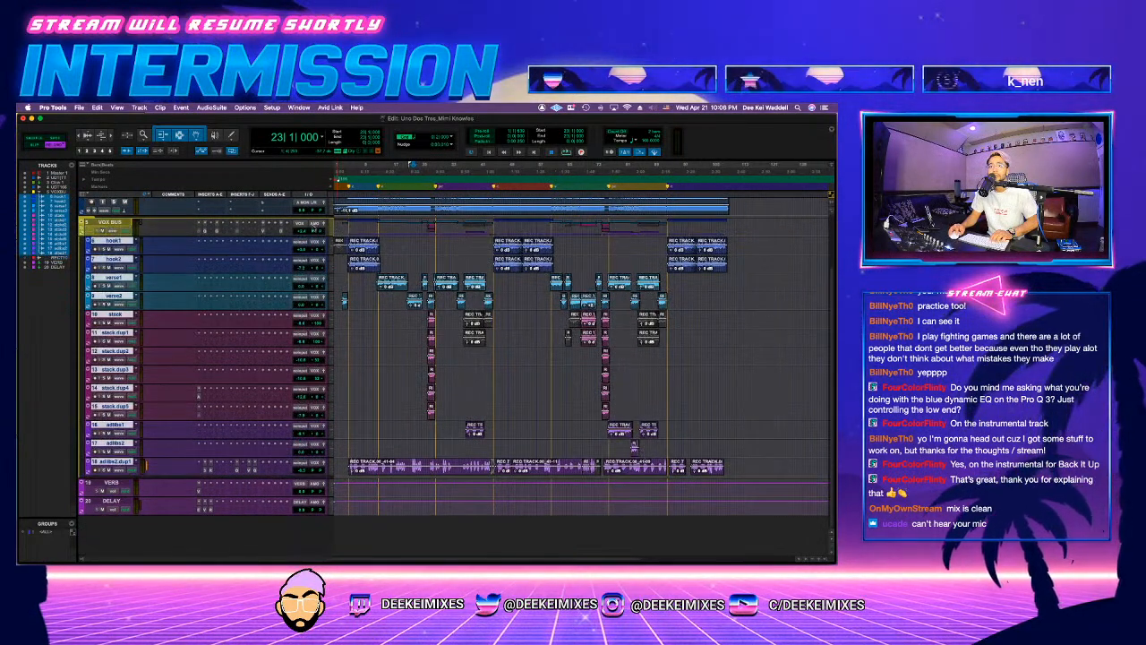
scroll(163, 248, up, 3)
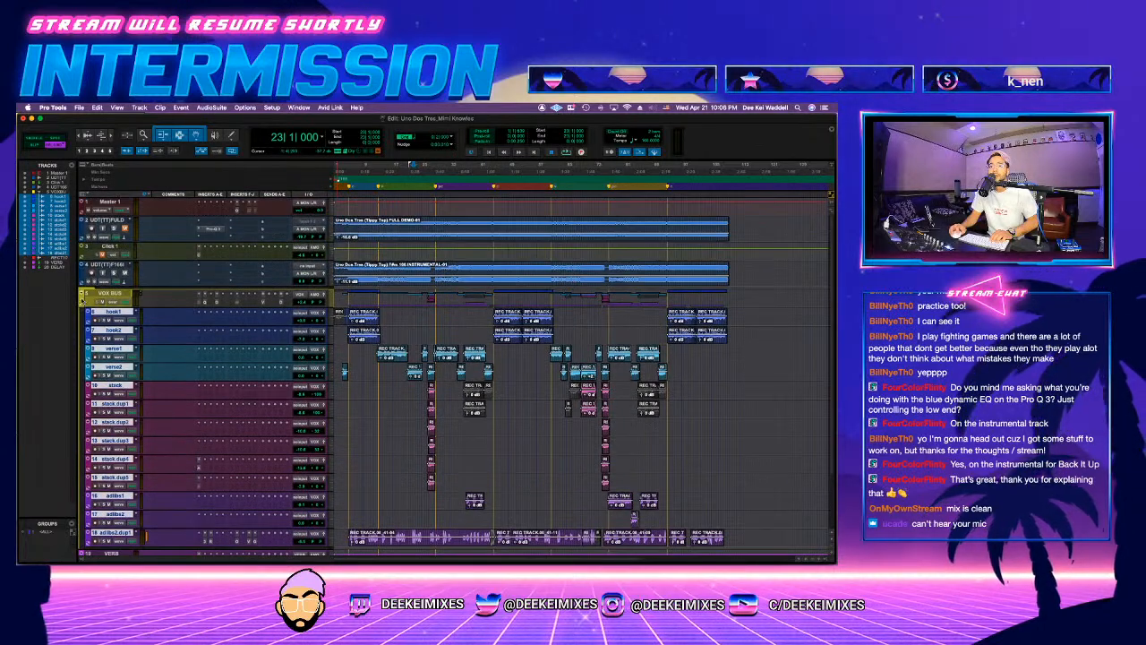
click(83, 300)
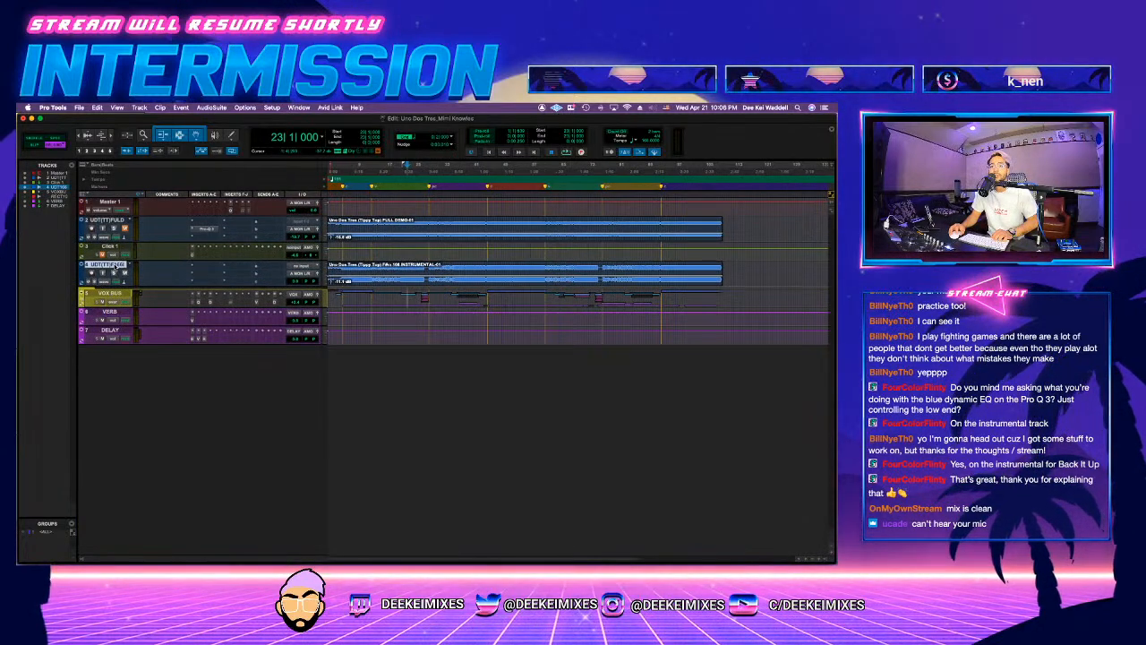
Step: Open the We Up session from the MIMI KNOWLES project folder for session data import
click(79, 107)
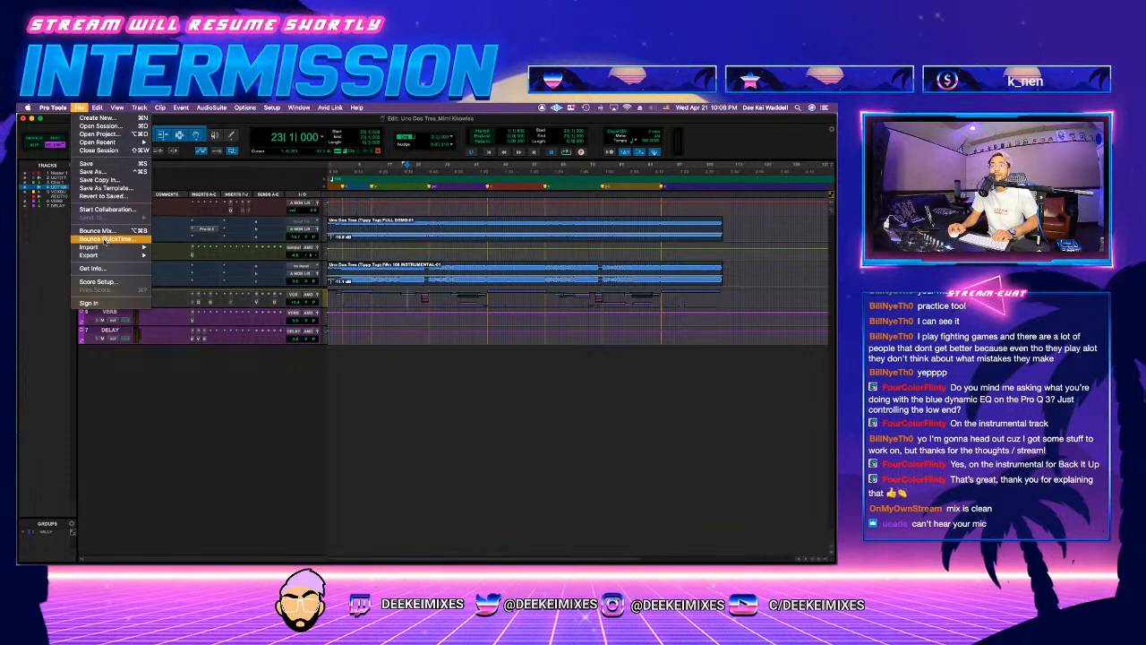
mouse_move(116, 246)
click(219, 249)
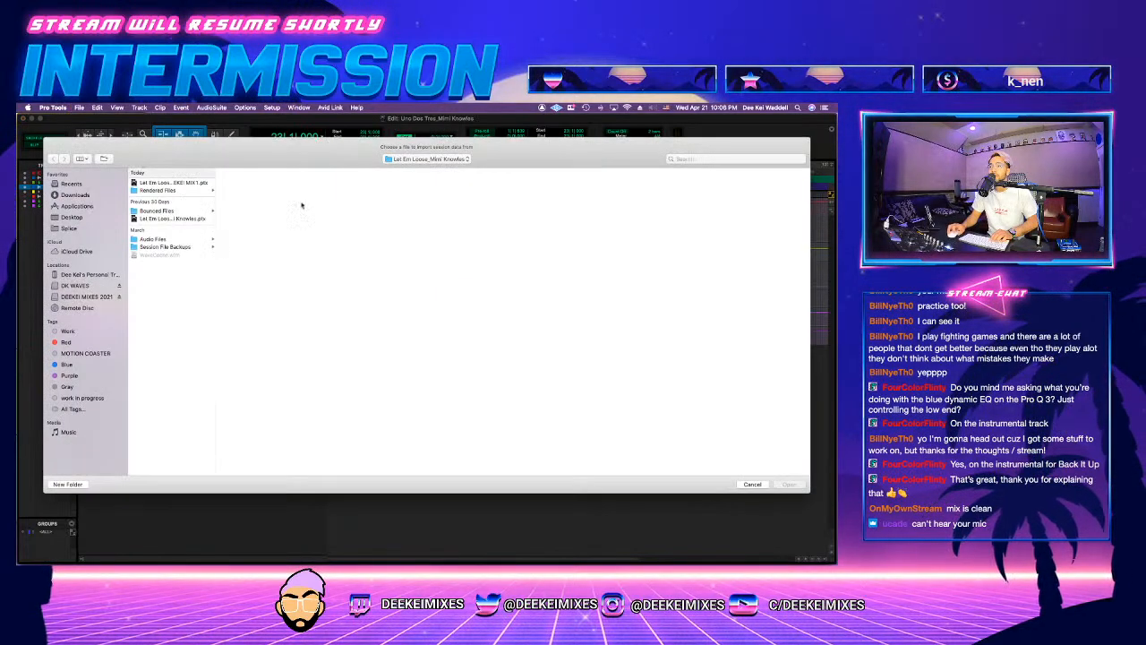
click(428, 159)
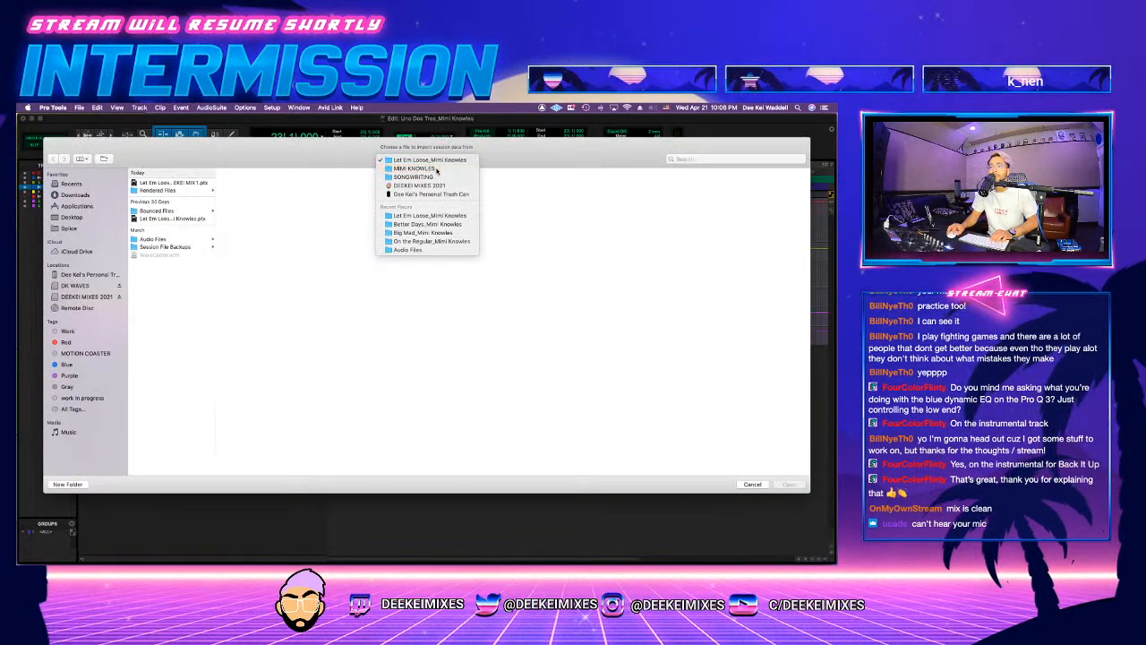
click(421, 170)
click(371, 206)
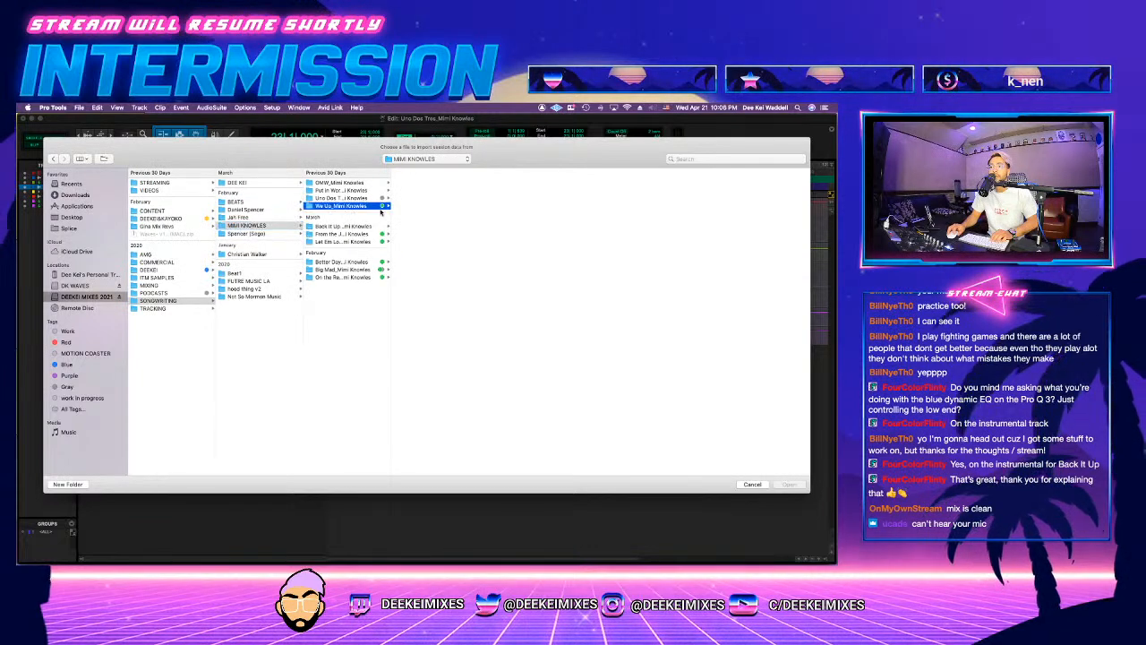
double_click(433, 182)
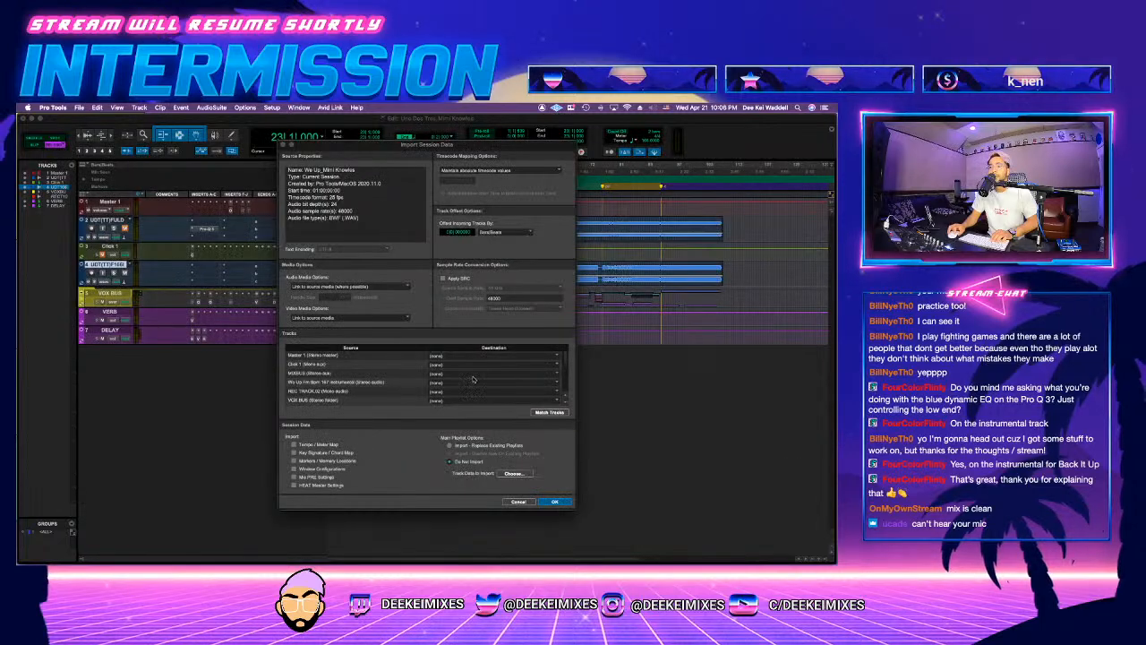
Step: Map the source Master 1 to the existing Master 1, MIXBUS to a new track, and the VOX BUS folder to VOX BUS
click(448, 371)
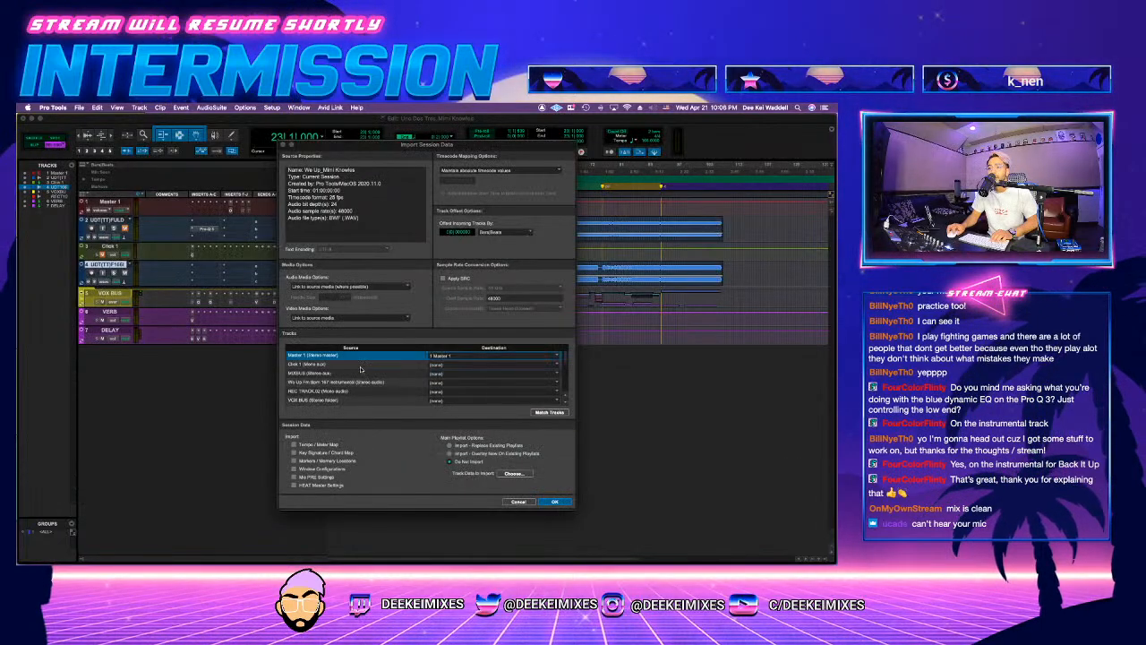
click(448, 373)
click(448, 382)
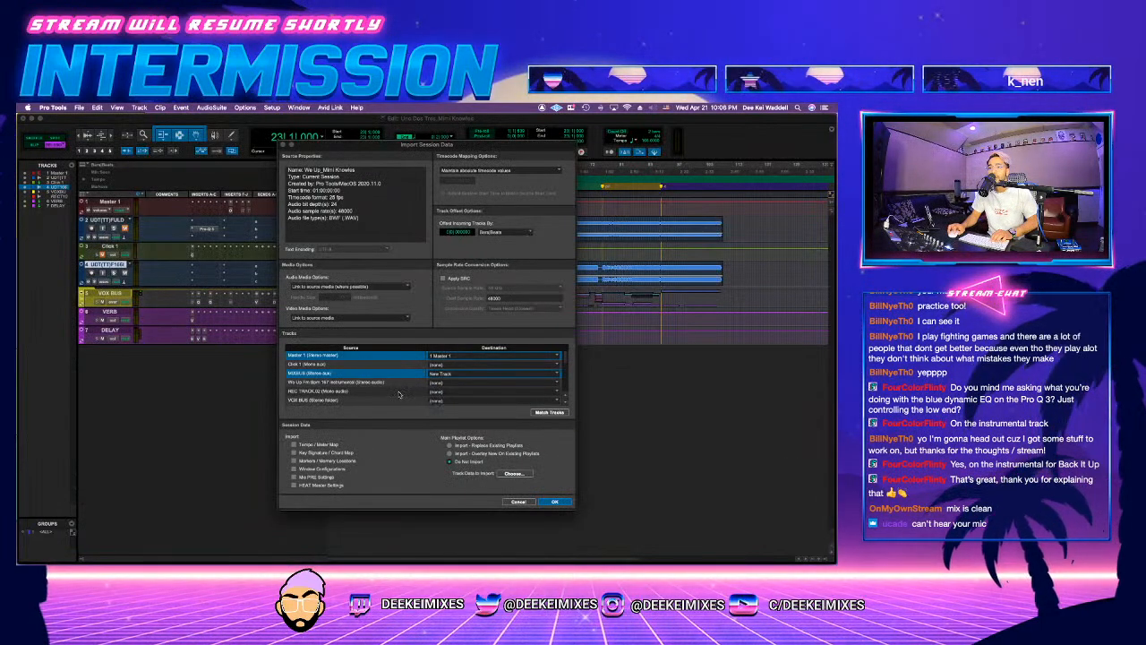
scroll(389, 378, down, 1)
scroll(407, 382, down, 1)
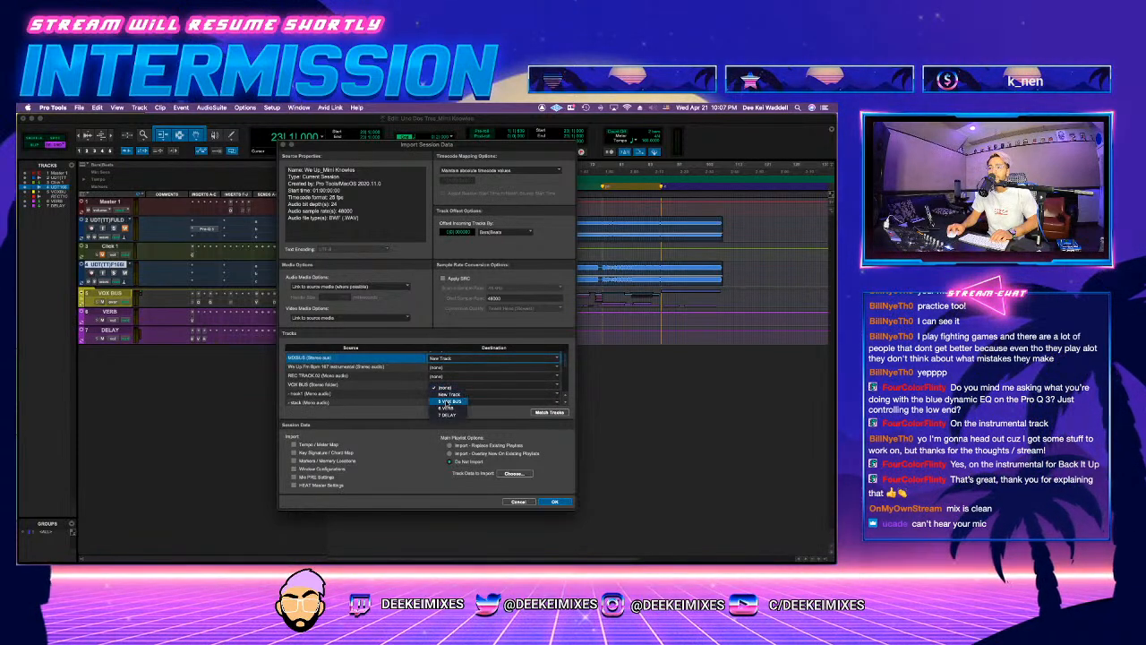
click(439, 386)
Step: Map VERB and DELAY to their existing tracks, set ROOM and SLAP as new tracks, and import the session data
scroll(450, 379, down, 5)
click(449, 374)
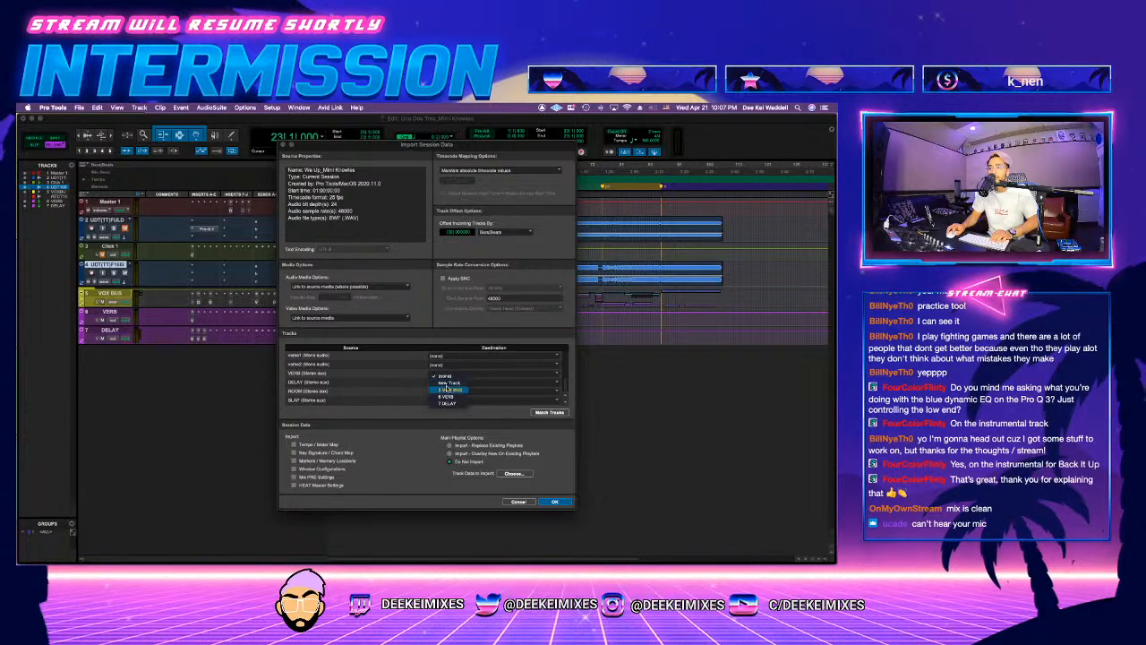
click(447, 397)
click(446, 384)
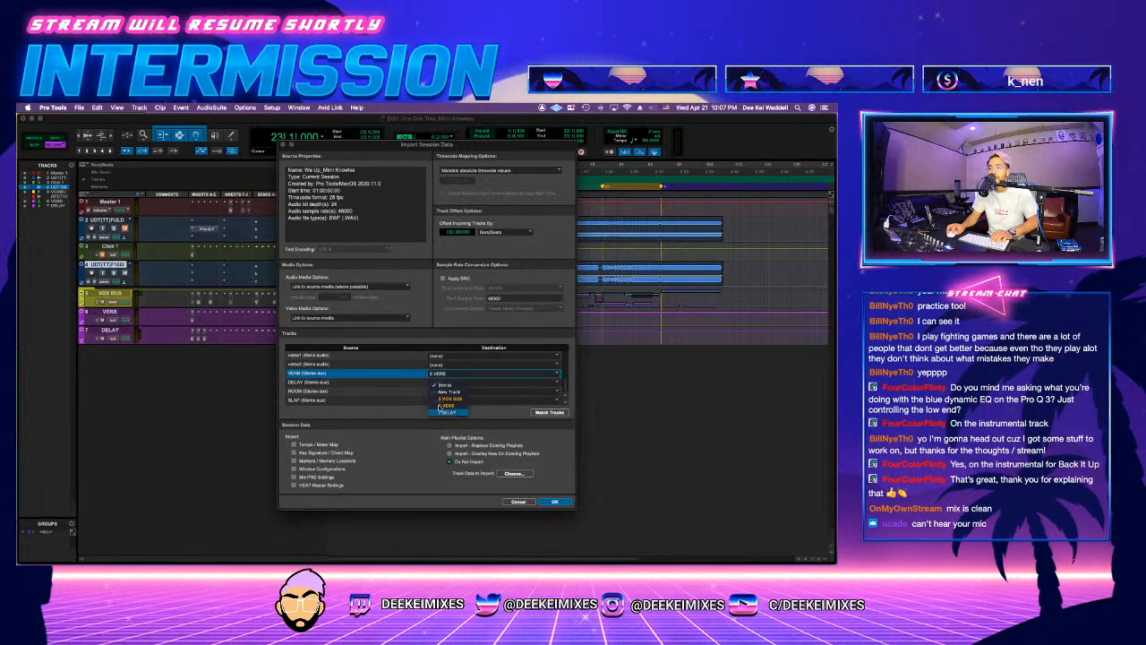
click(448, 413)
click(387, 392)
click(372, 400)
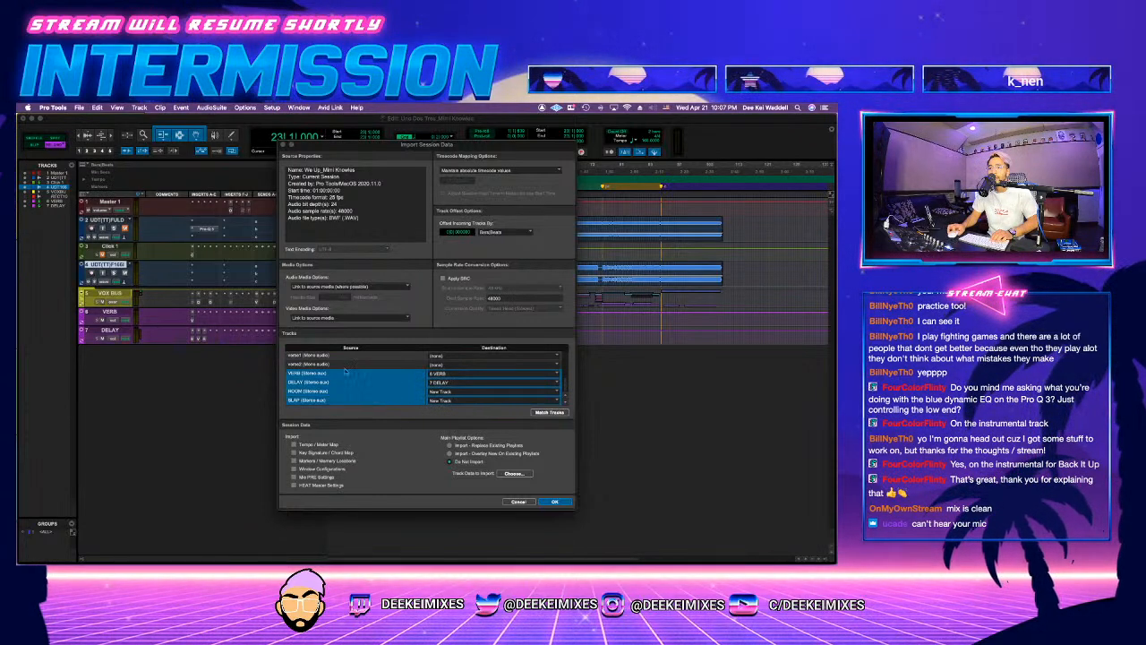
scroll(380, 392, up, 5)
click(555, 503)
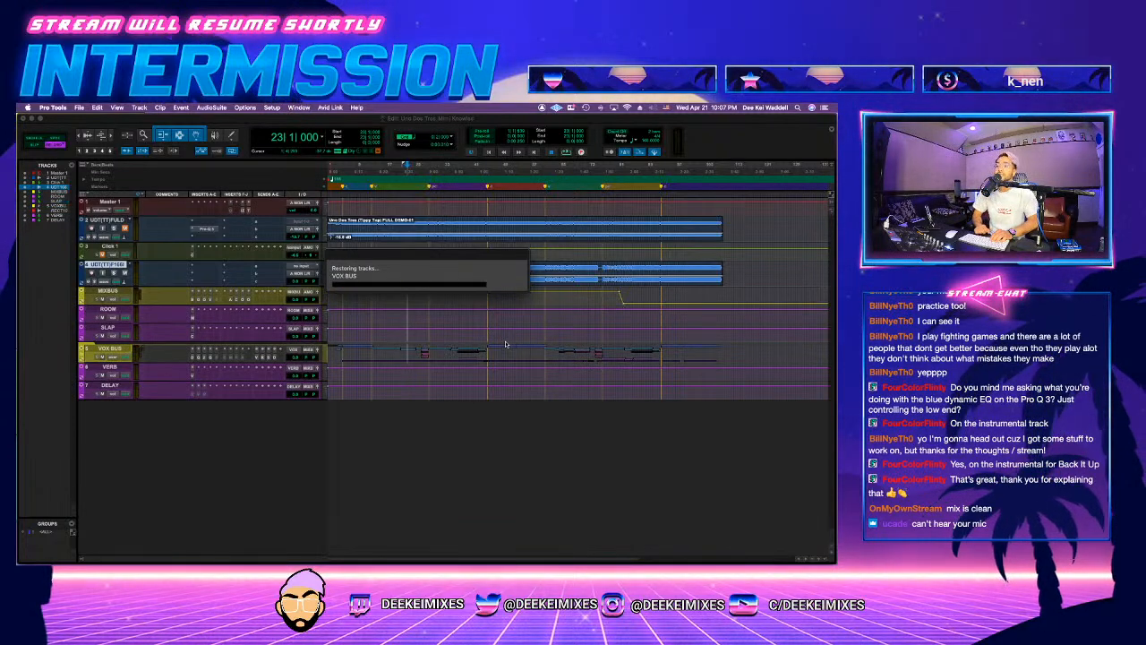
Step: Clear the imported automation on the MIXBUS track and play the song from near the first hook
click(599, 296)
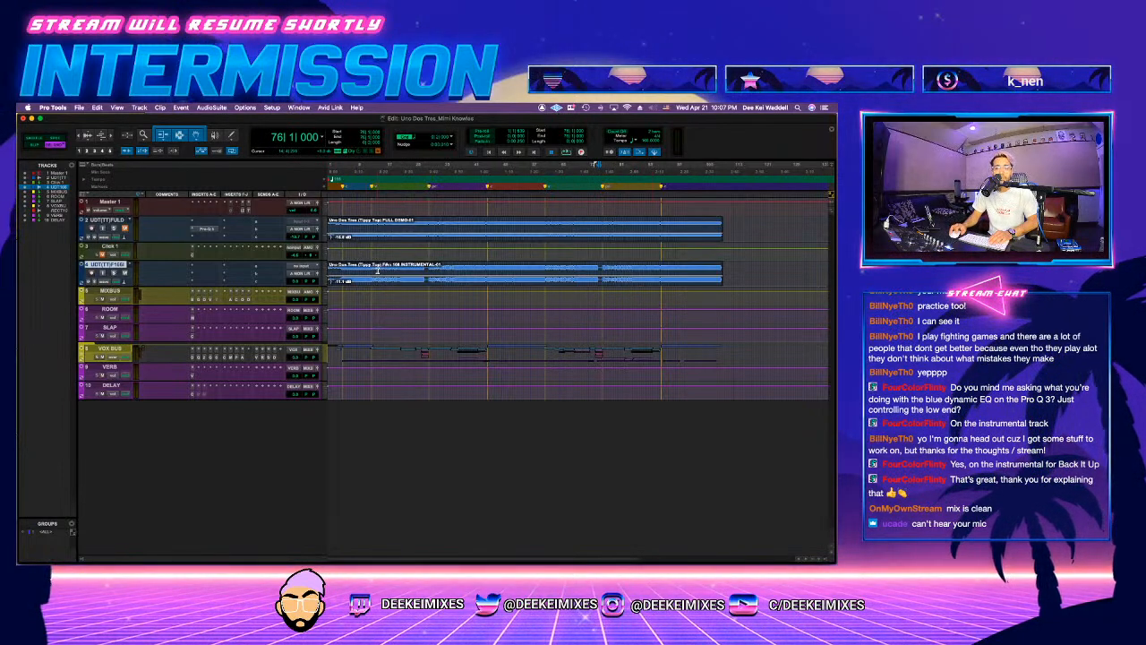
click(349, 295)
key(space)
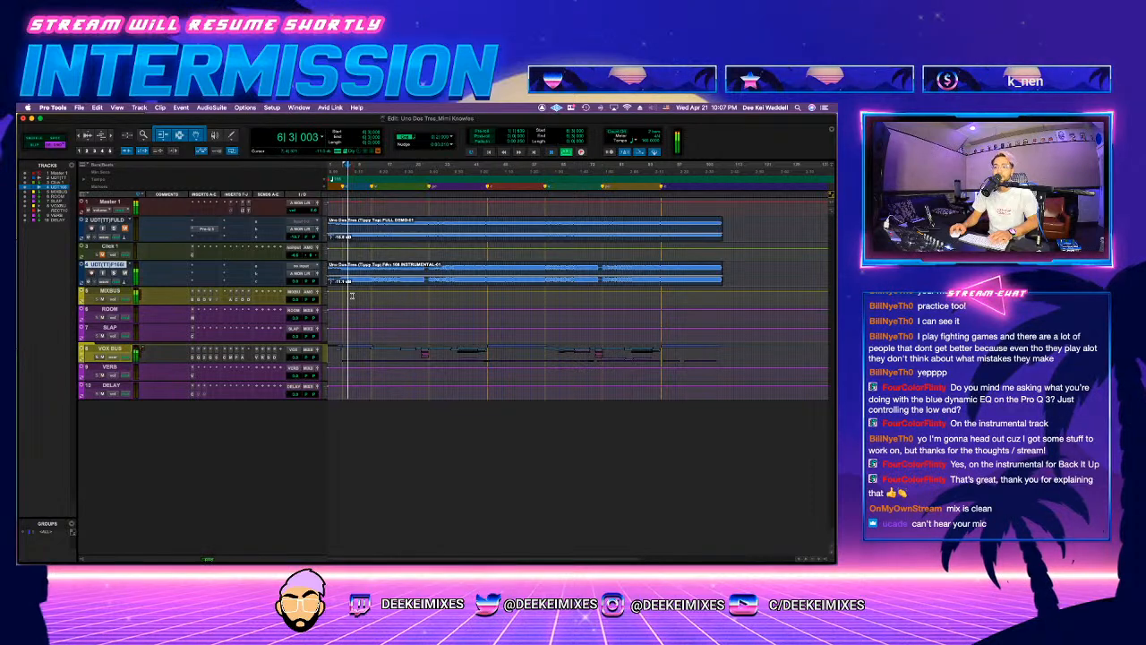
Step: Move MIXBUS above the instrumental track and route the instrumental's output to the stereo MIXBUS bus
key(t)
drag(111, 291, 113, 263)
click(298, 291)
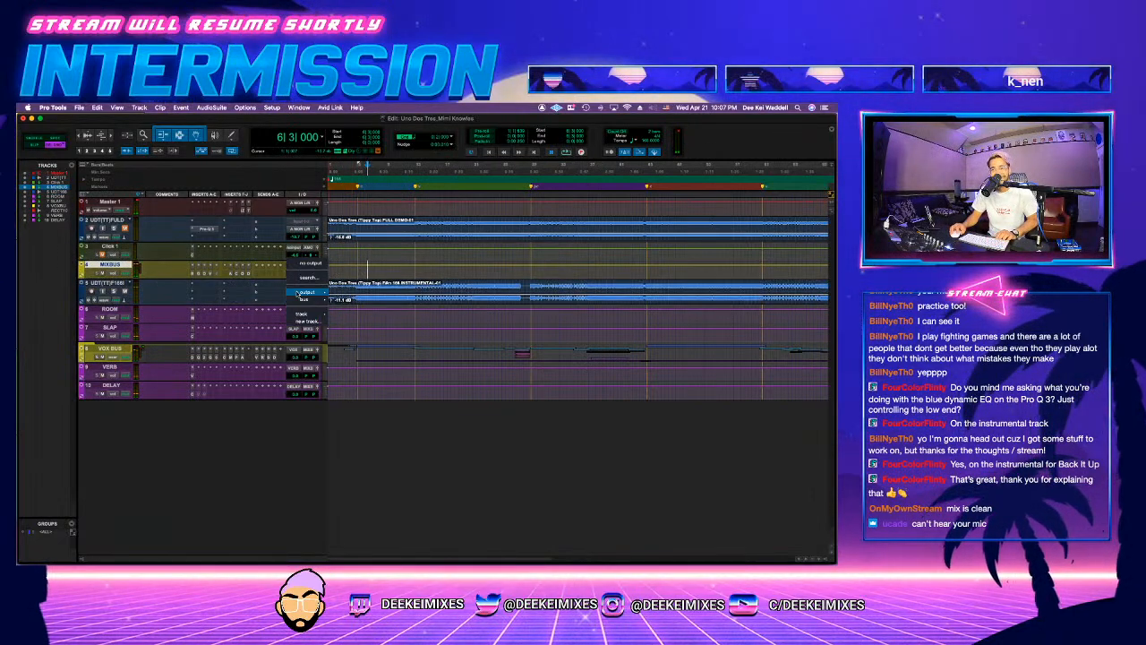
mouse_move(304, 299)
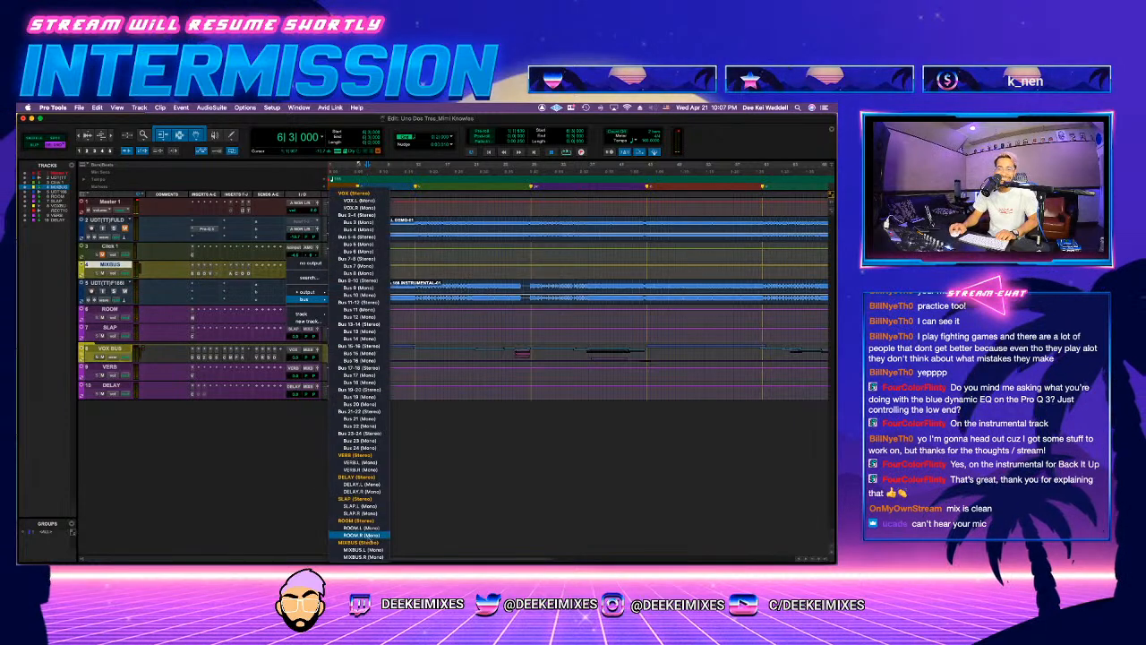
click(358, 541)
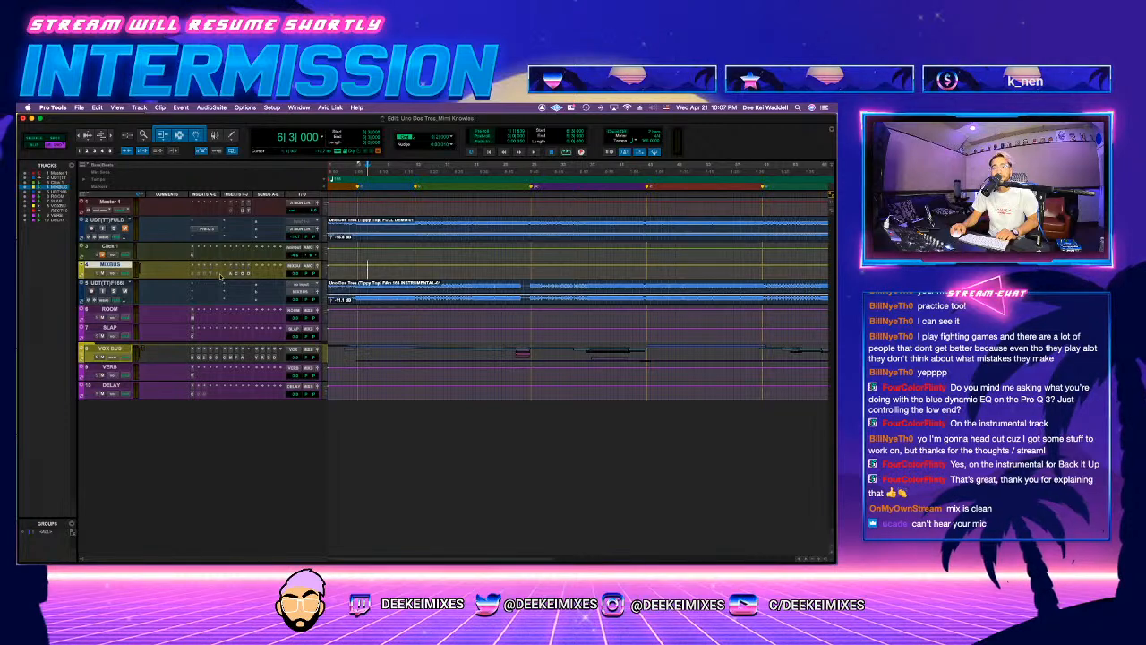
Step: Play the first hook and insert FabFilter Pro-Q 3 on the instrumental track
key(space)
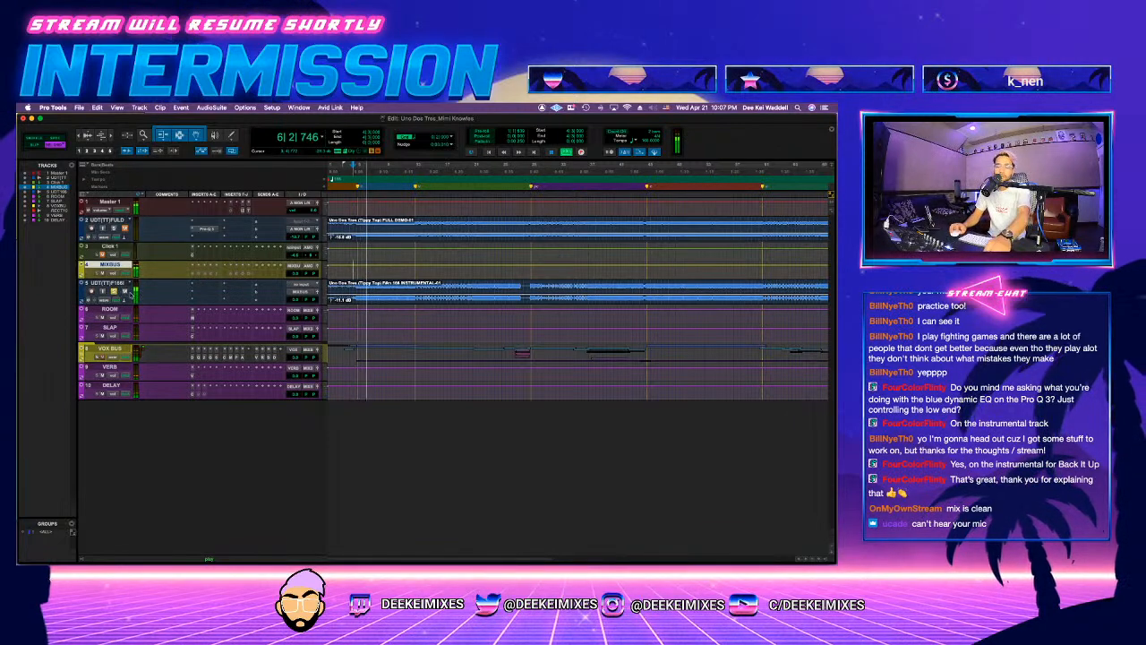
click(197, 284)
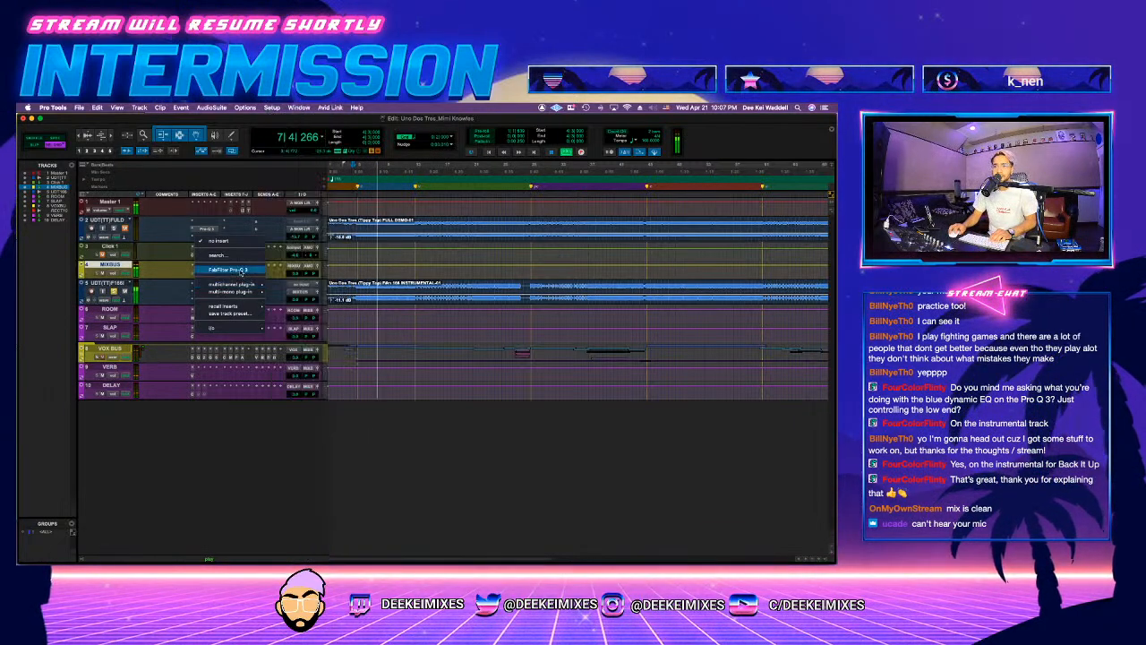
click(231, 268)
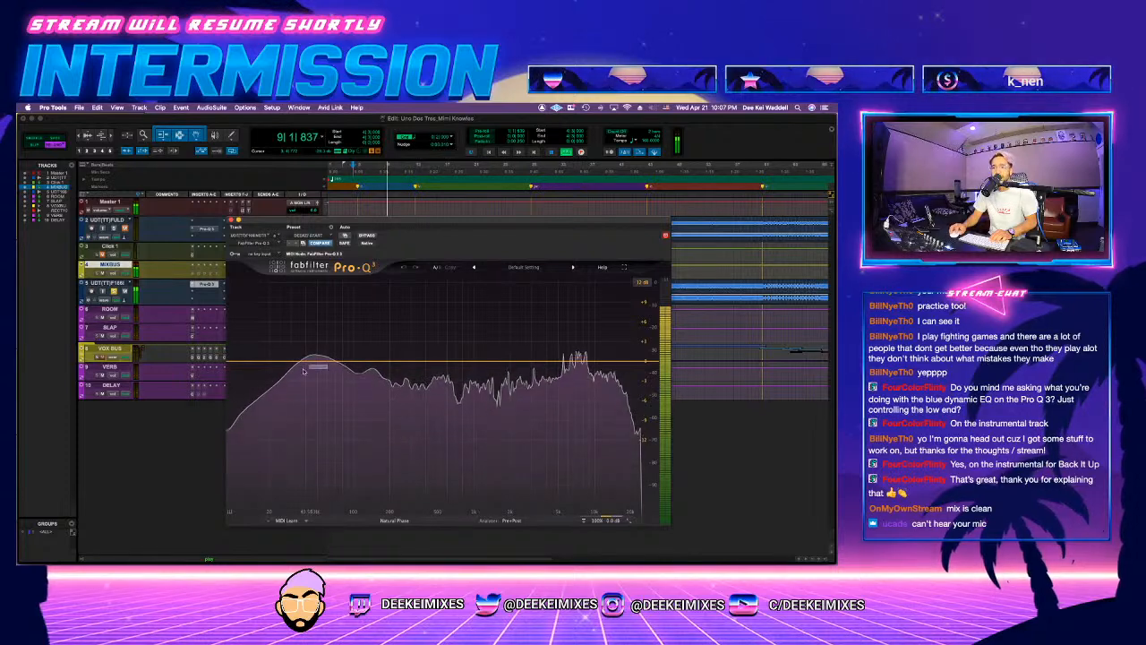
Step: Add a 24 dB/oct low cut around 20 Hz to the instrumental's EQ
drag(279, 362, 280, 376)
click(275, 412)
click(280, 346)
click(281, 378)
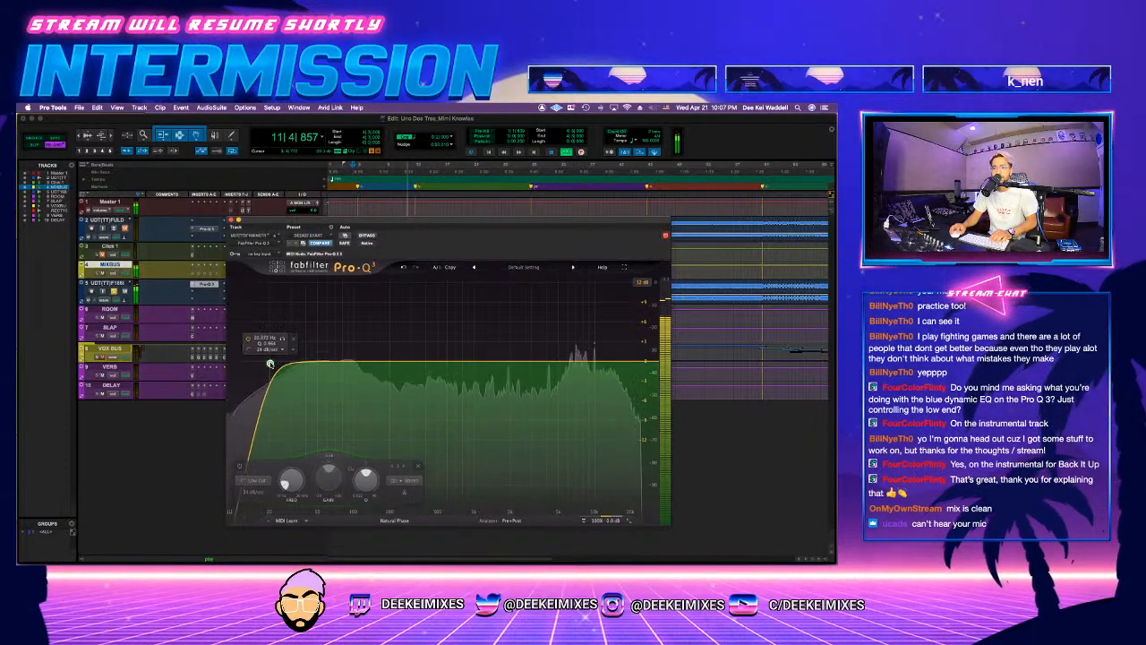
Step: Add a low-shelf cut around 65 Hz to the instrumental's EQ and give it a positive dynamic range
click(346, 362)
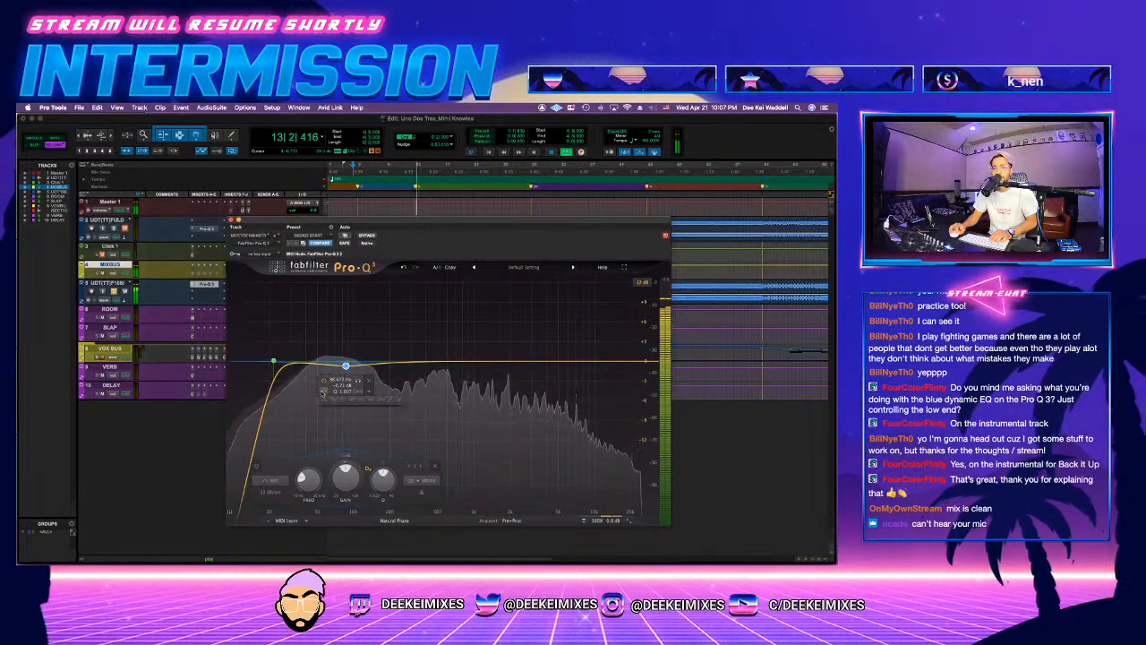
mouse_move(345, 376)
mouse_down()
mouse_move(356, 383)
mouse_move(333, 378)
mouse_up()
drag(328, 460, 326, 445)
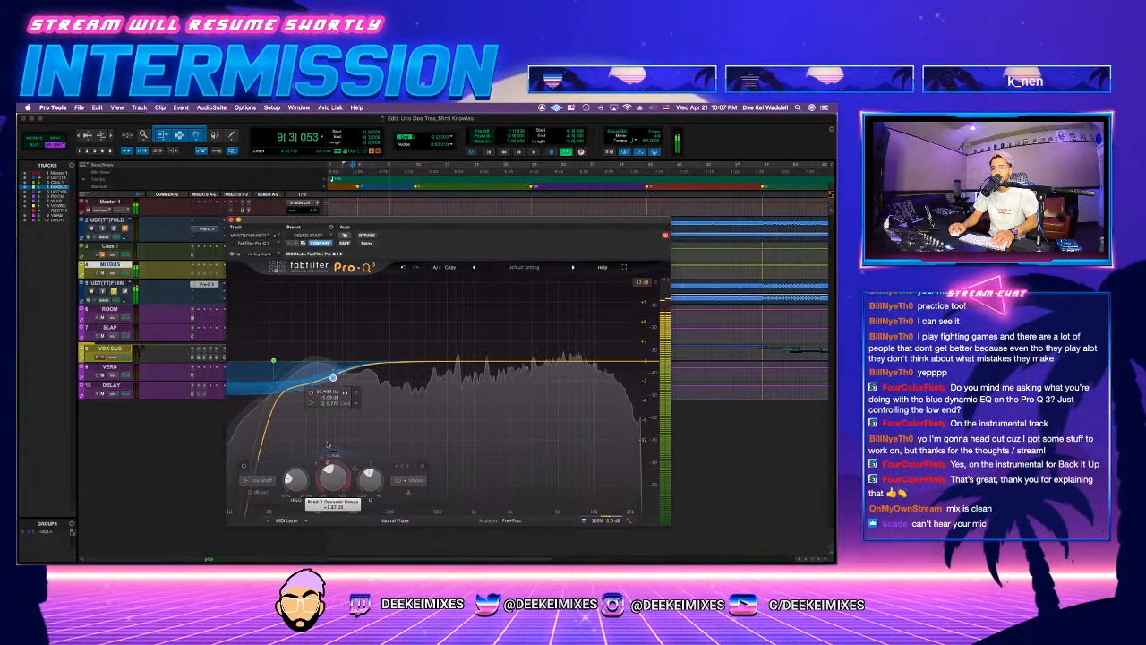
Step: Add a bell band around 90 Hz at 0 dB gain, give it a positive dynamic range, and widen its Q
double_click(352, 355)
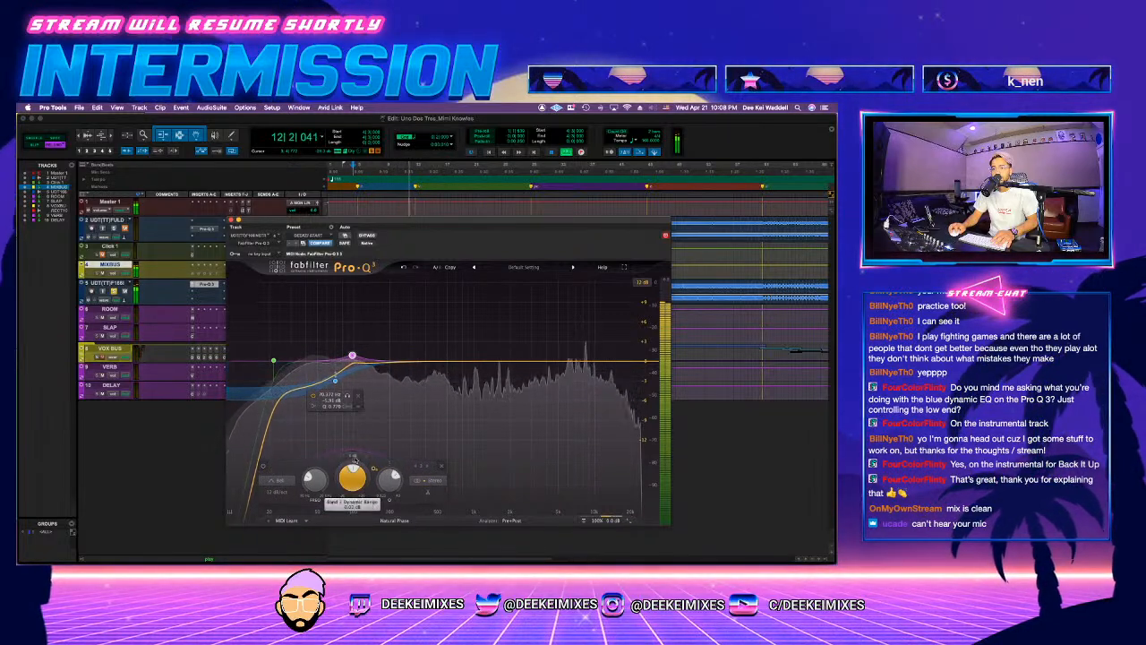
drag(352, 461, 353, 439)
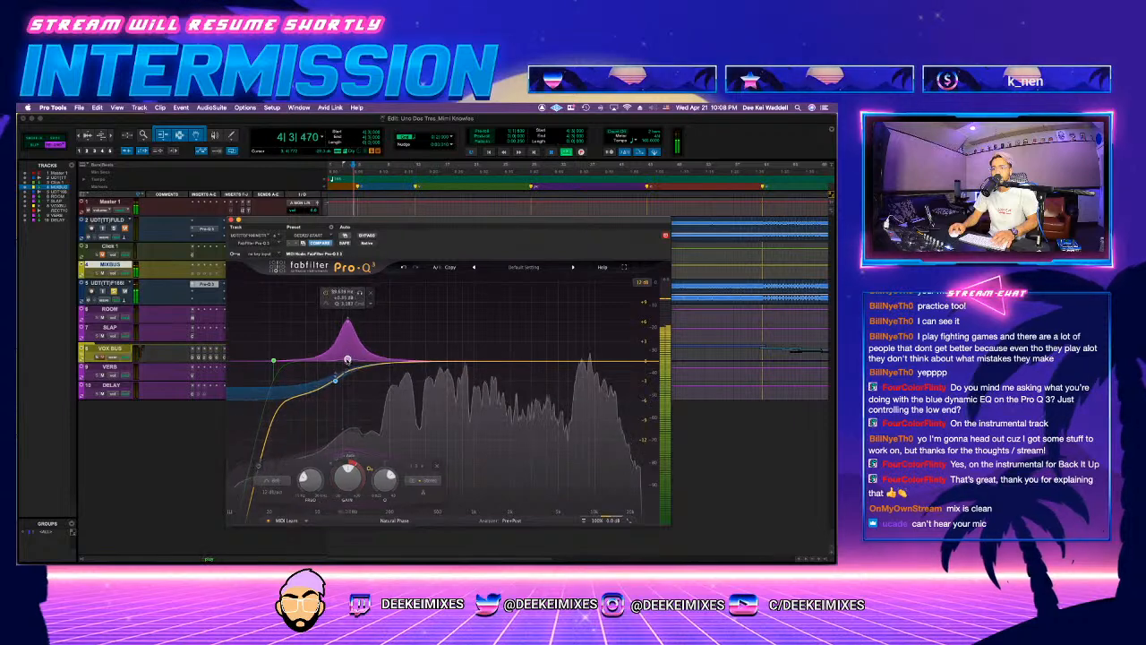
drag(350, 358, 347, 360)
scroll(347, 360, down, 3)
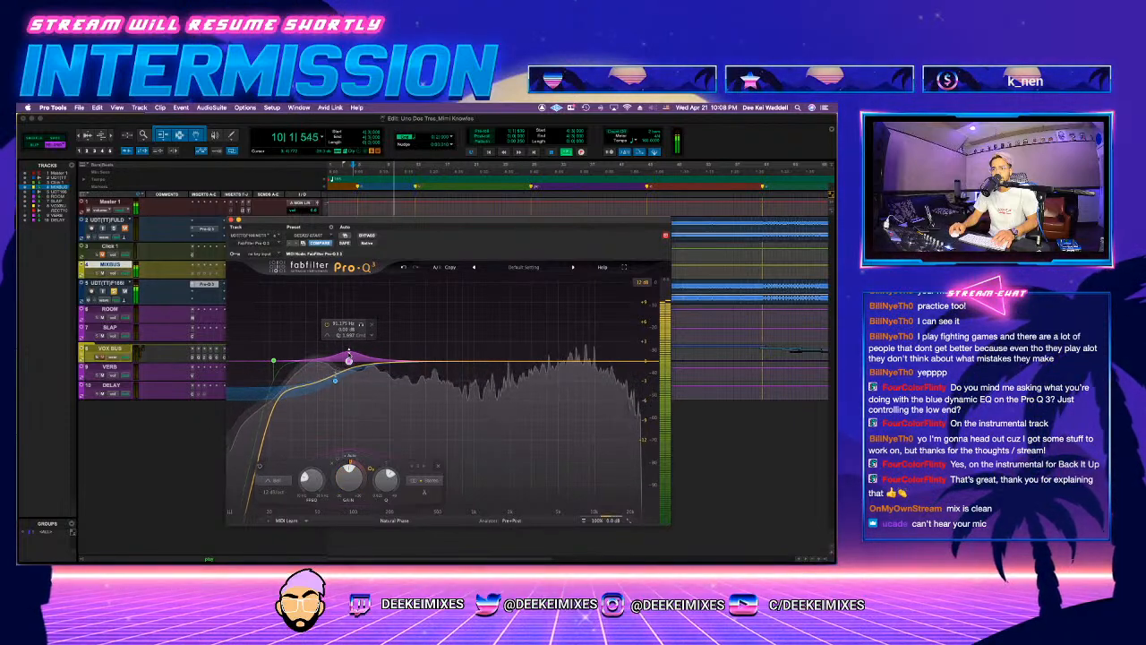
Step: Add a bell cut of about 2 dB around 7 kHz to the instrumental's EQ and audition it from the hook
mouse_move(570, 362)
mouse_down()
mouse_move(569, 324)
mouse_move(573, 387)
mouse_move(576, 378)
mouse_up()
key(space)
key(space)
scroll(576, 382, up, 2)
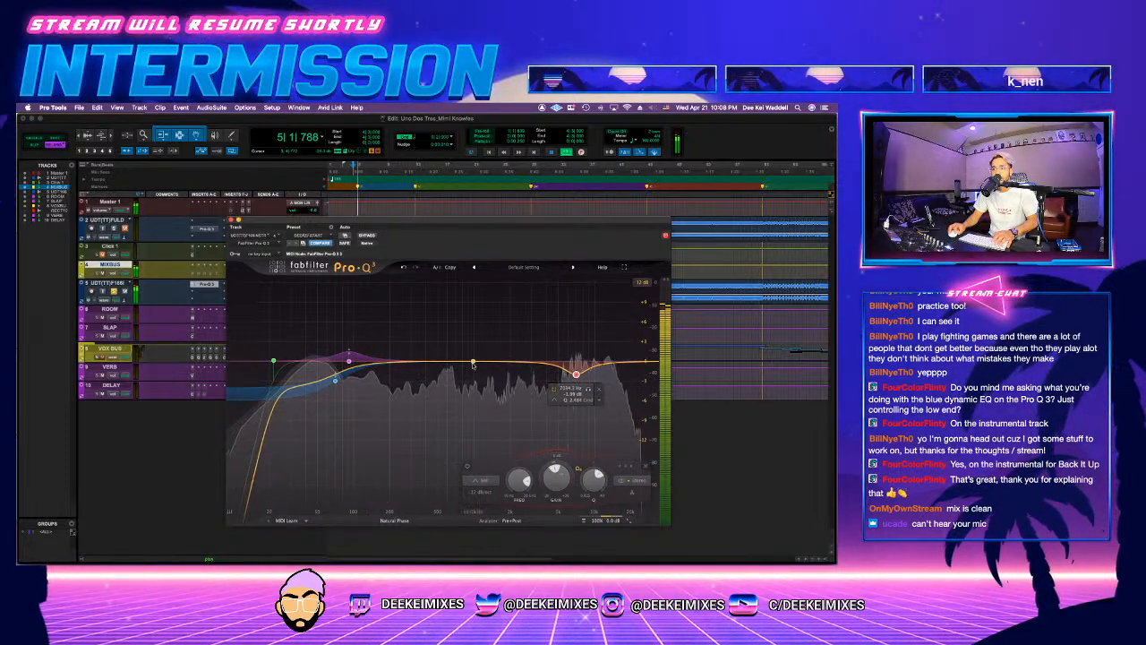
Step: Add a gentle bell boost a little above 1 kHz, and move the low shelf up to around 140 Hz with more dynamic range
mouse_move(484, 362)
mouse_down()
mouse_move(484, 344)
mouse_move(436, 338)
mouse_move(491, 347)
mouse_up()
drag(335, 380, 374, 378)
drag(376, 461, 376, 440)
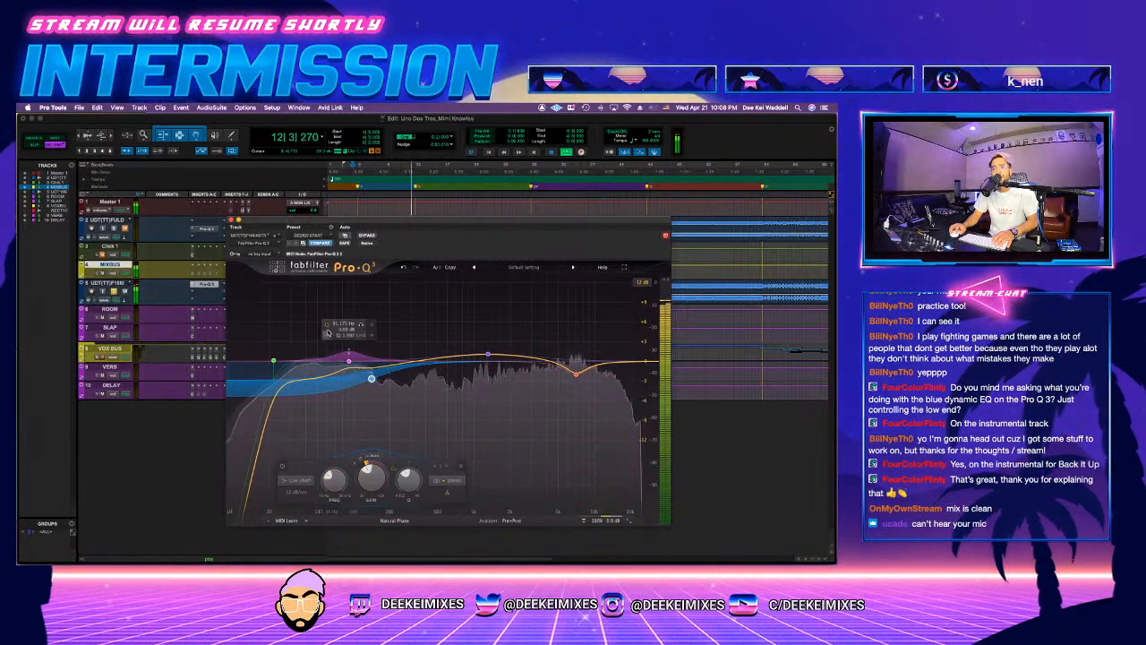
Step: Play the hook and compare the instrumental with its EQ active and bypassed
click(231, 220)
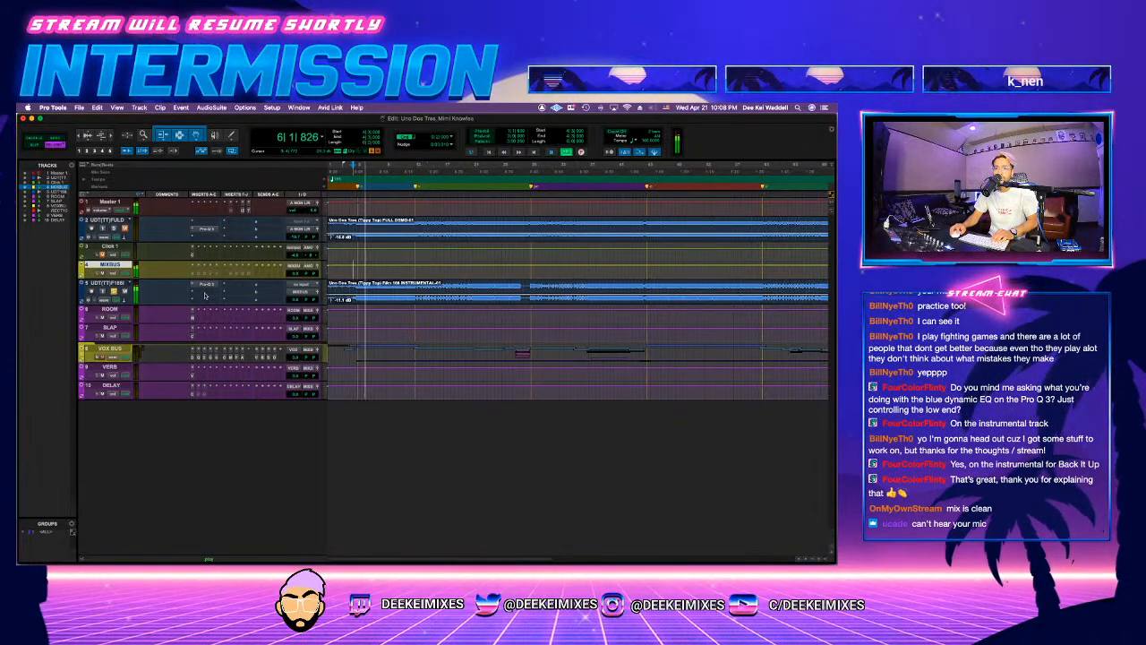
key(space)
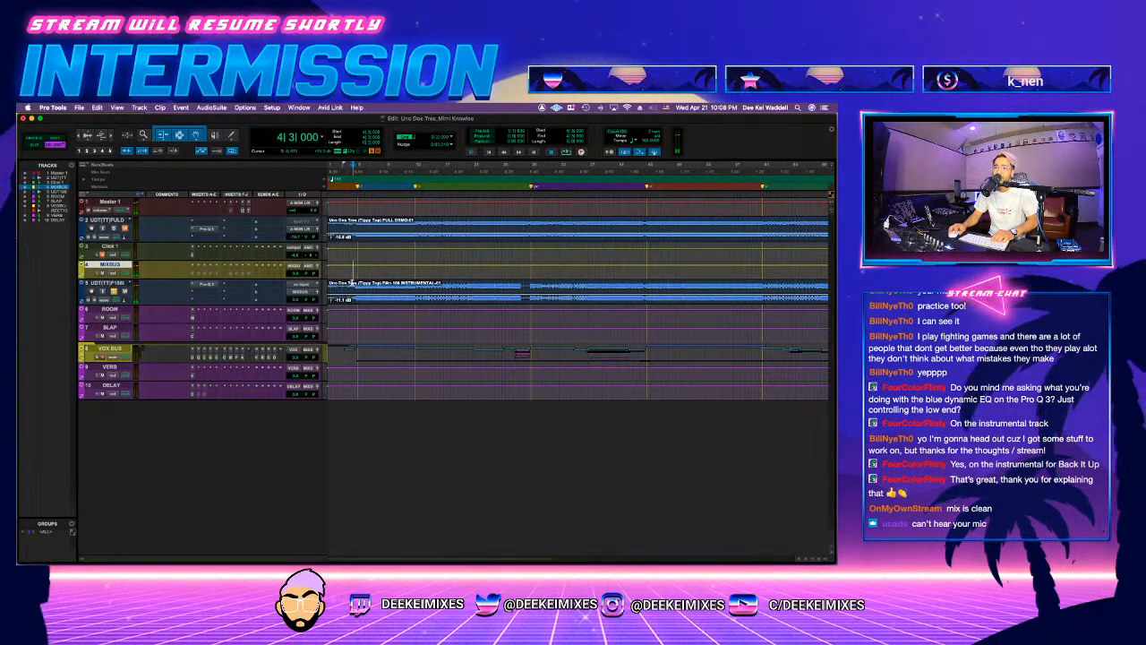
click(207, 285)
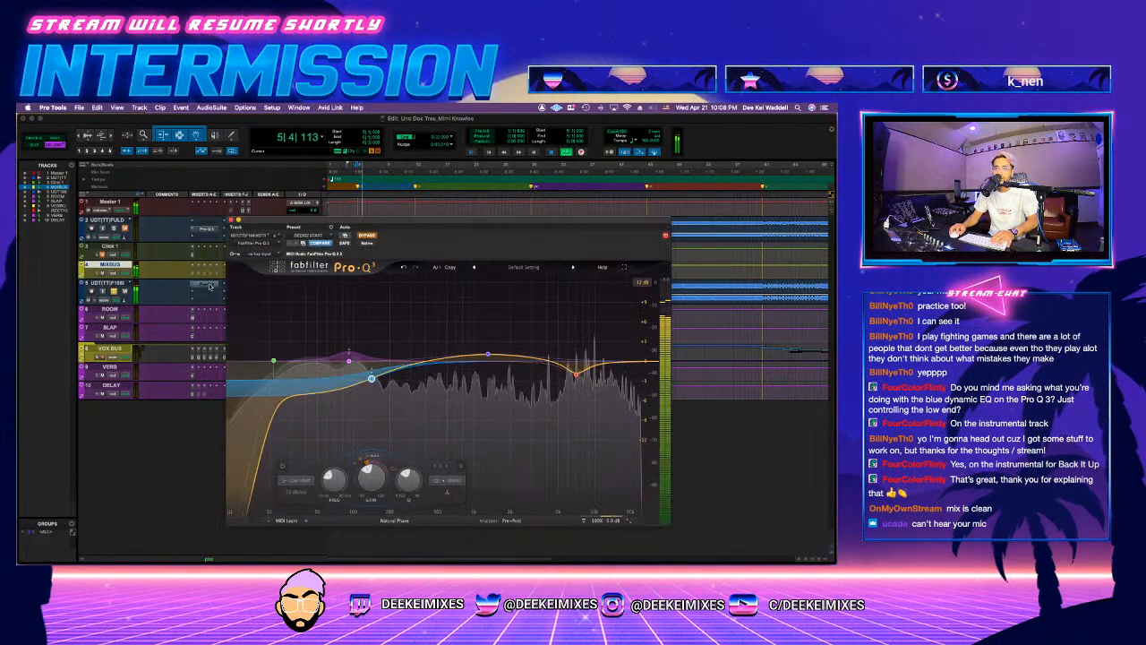
Step: Insert Gullfoss after the EQ on the instrumental track and set its Boost to about 1.8 dB during playback
click(206, 293)
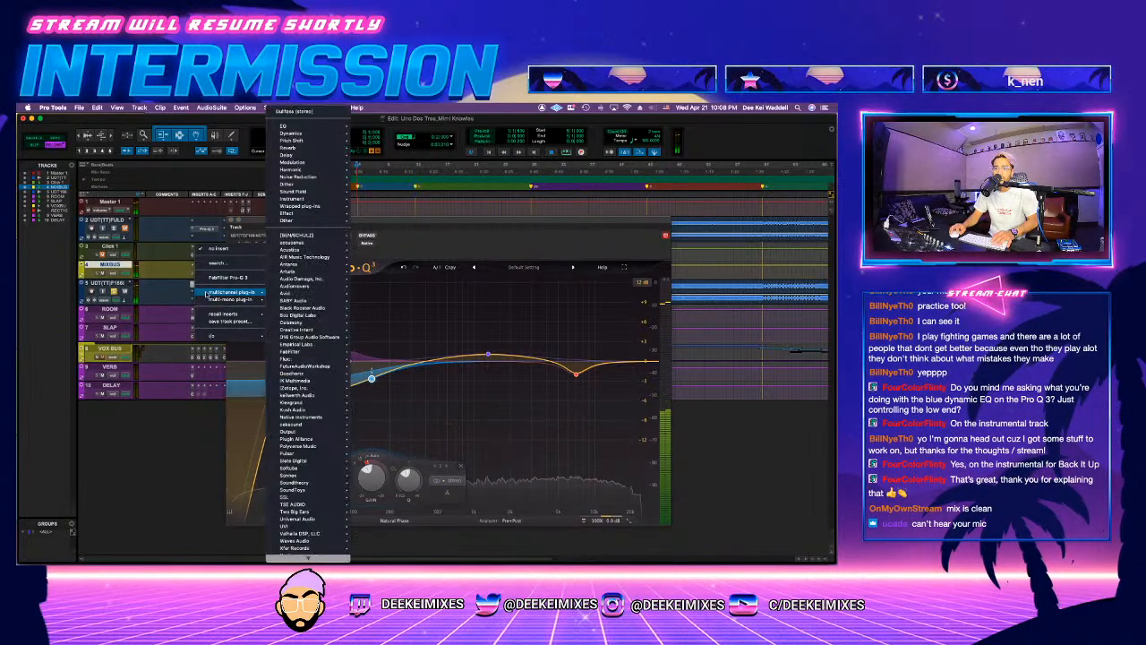
click(173, 294)
click(206, 293)
click(267, 292)
key(space)
drag(556, 278, 556, 260)
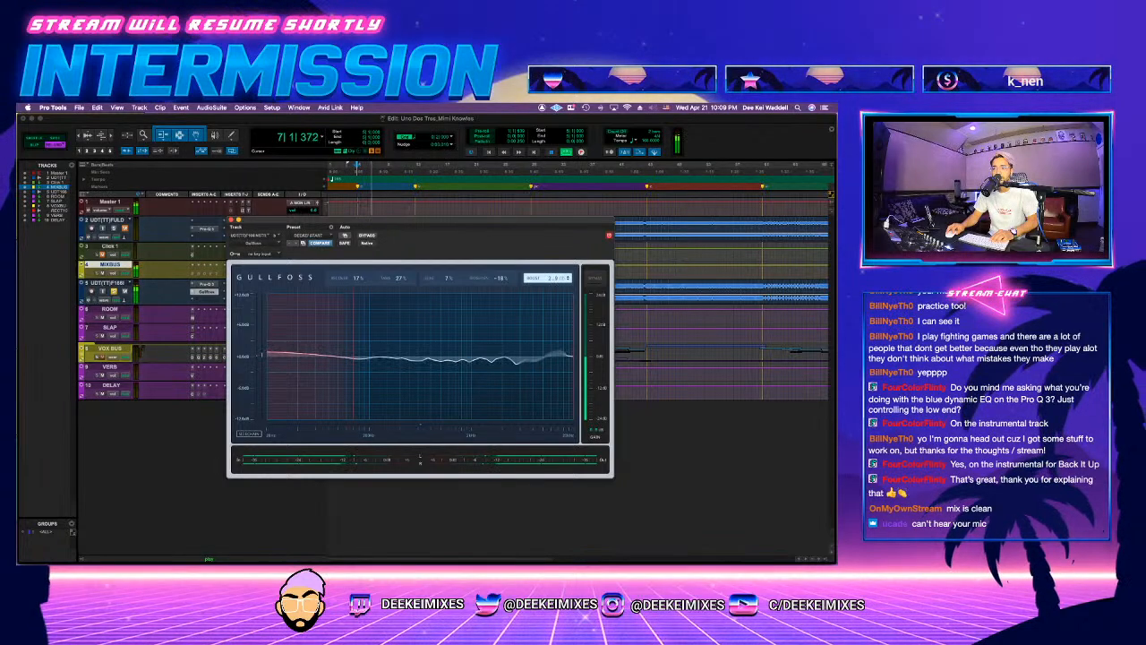
Step: Fine-tune the low shelf in the instrumental's EQ to about 133 Hz and -3 dB, then check Gullfoss during playback
click(207, 283)
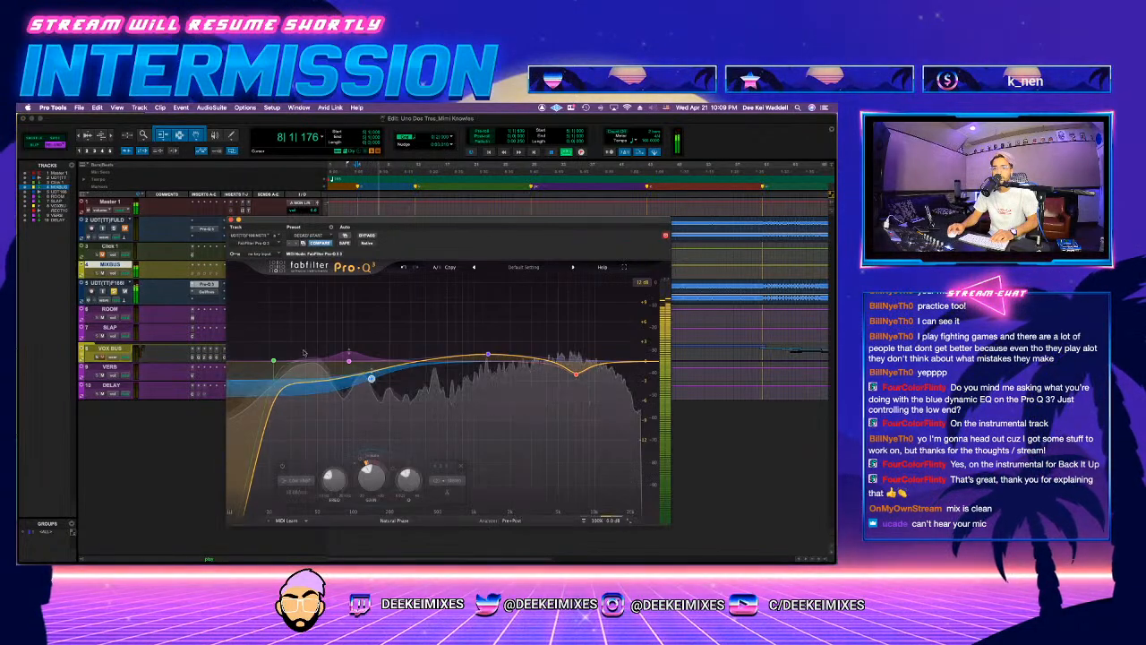
mouse_move(368, 382)
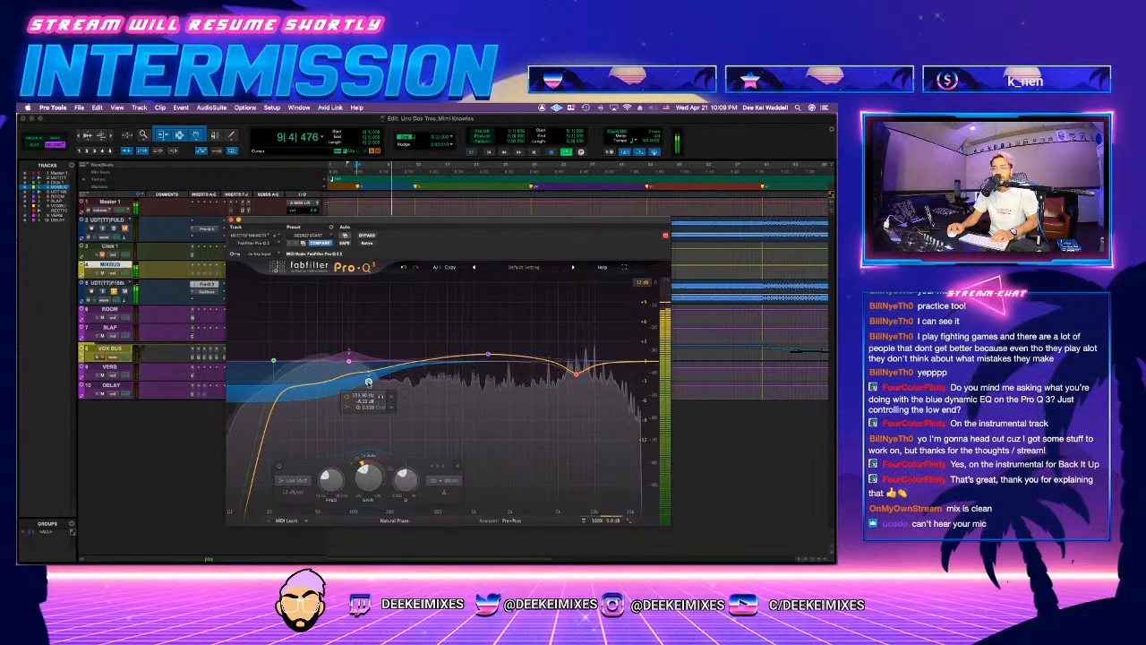
key(space)
click(229, 220)
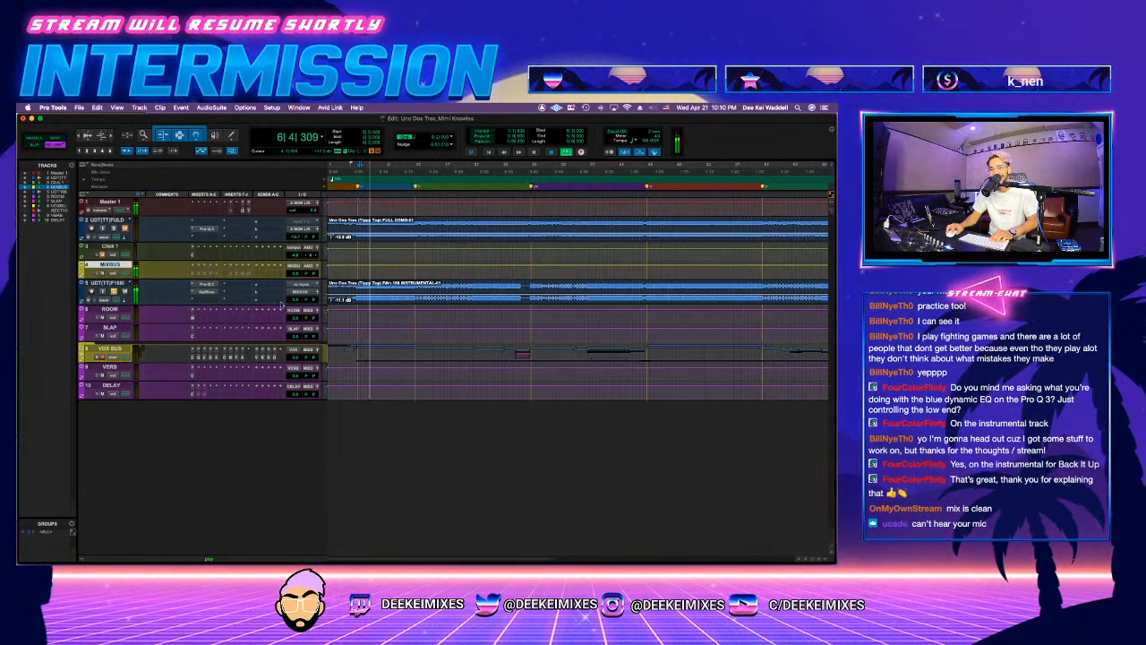
click(207, 292)
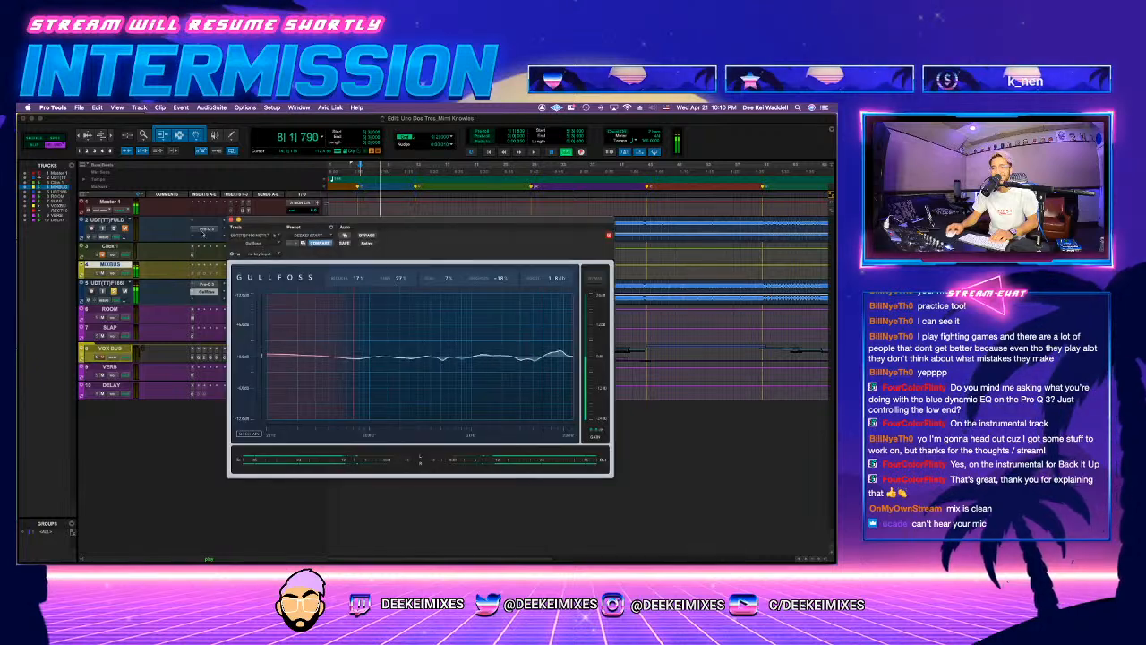
click(229, 220)
click(201, 301)
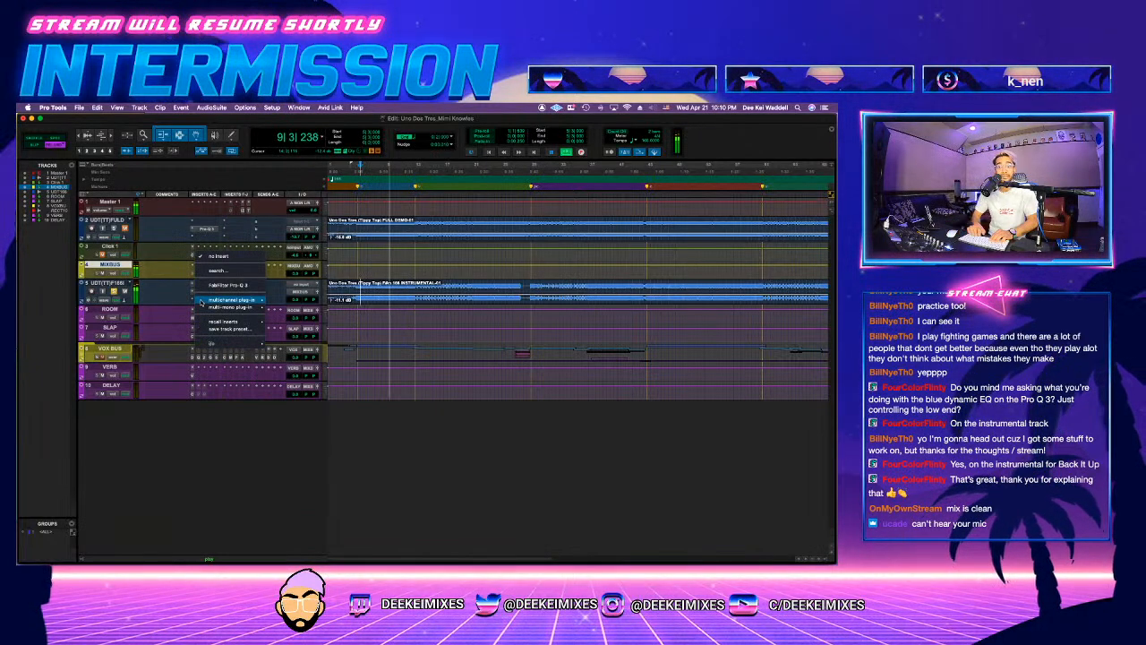
mouse_move(201, 302)
key(Escape)
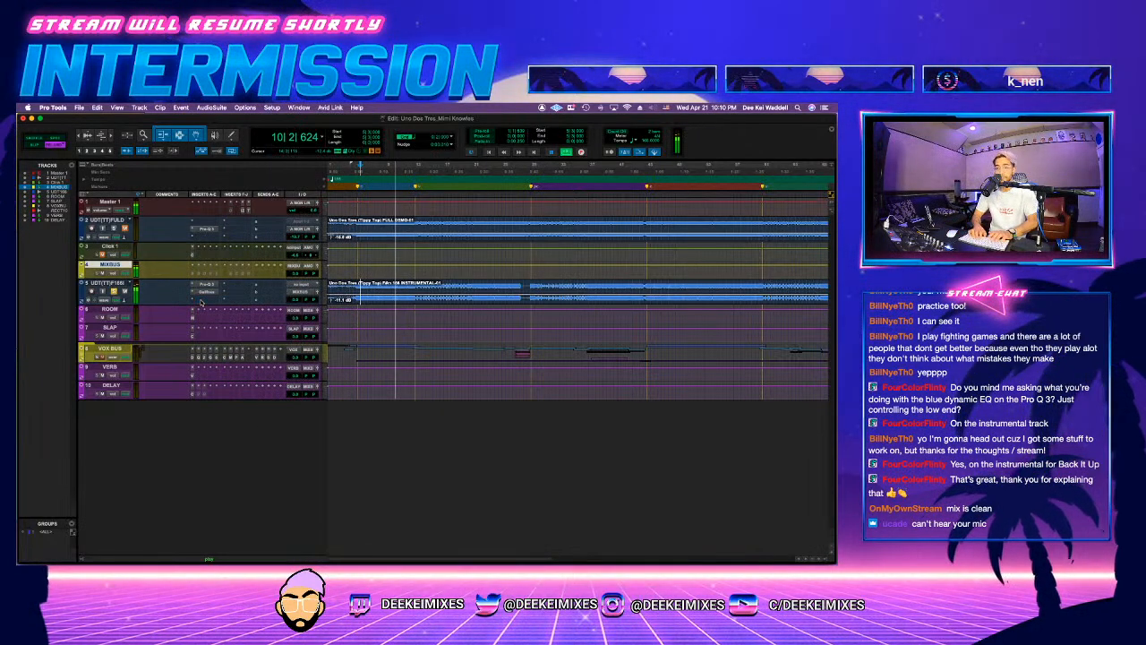
click(202, 302)
text(vert)
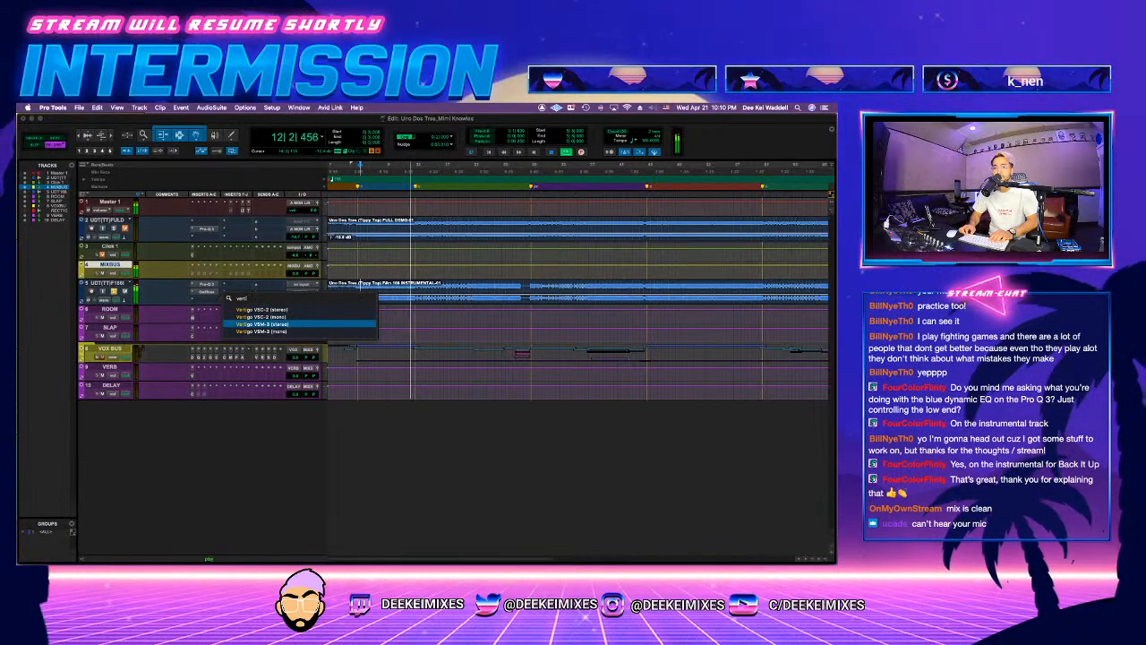
key(Escape)
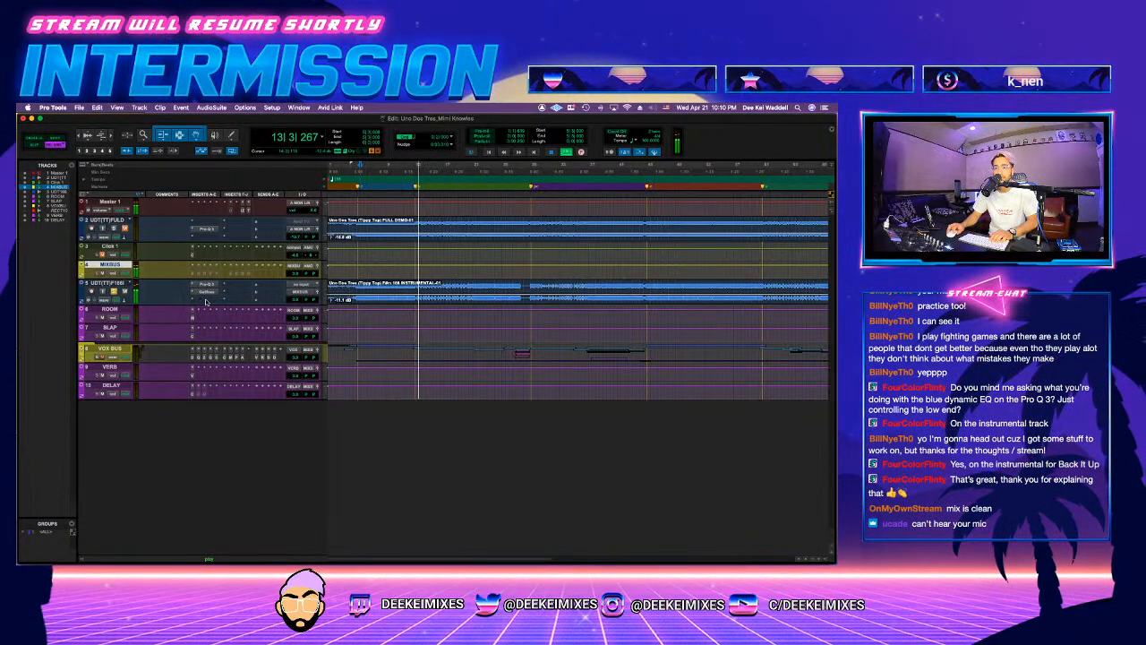
click(204, 301)
mouse_move(207, 302)
key(Escape)
click(204, 301)
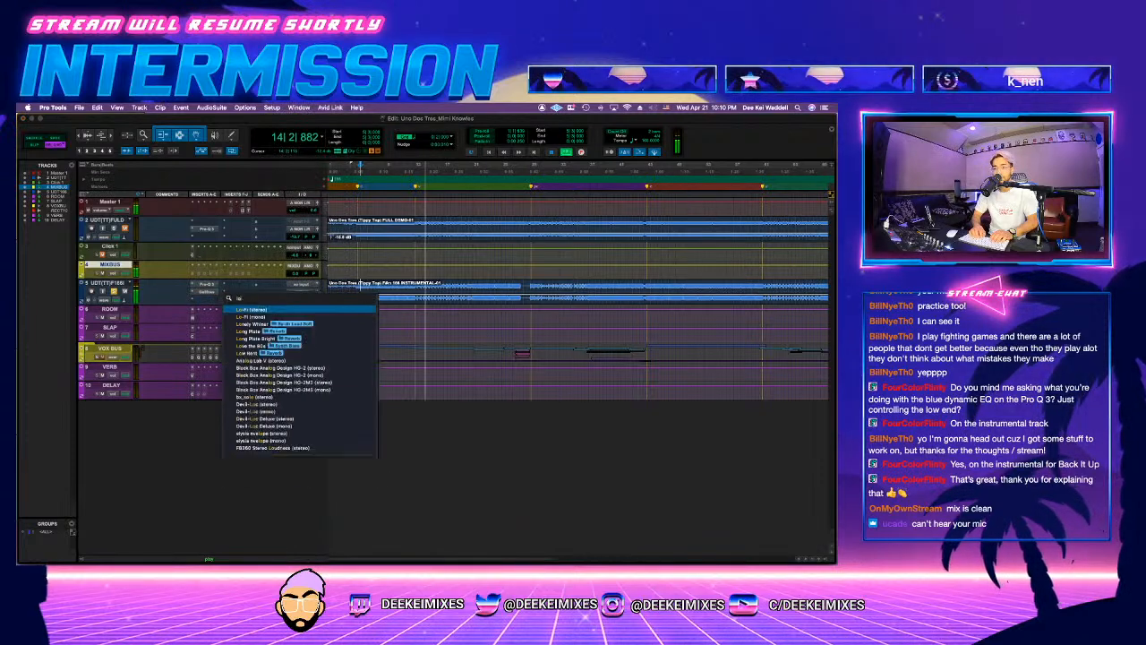
text(low)
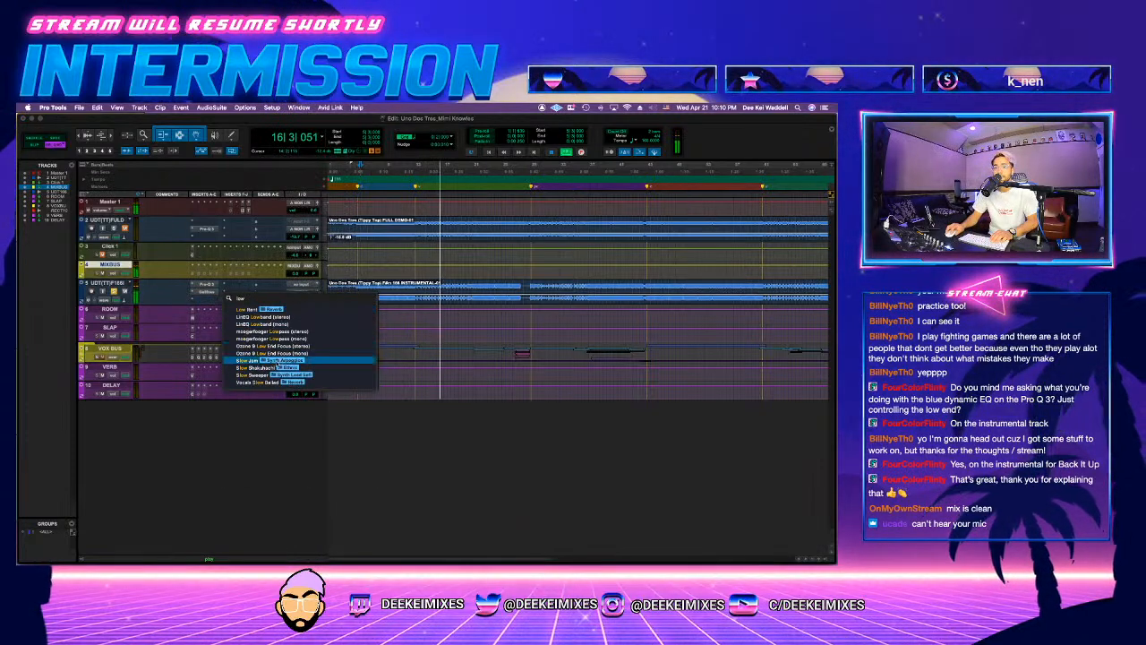
key(Escape)
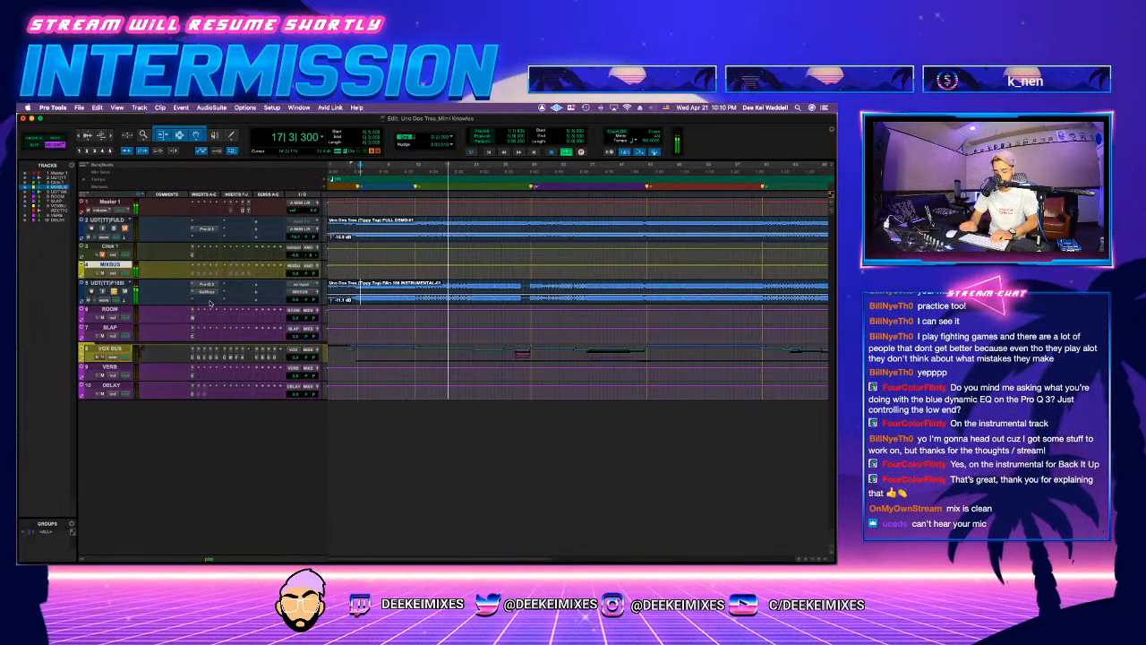
Step: Insert the stereo Ozone 9 Master Rebalance after Gullfoss on the instrumental track
click(205, 301)
text(master)
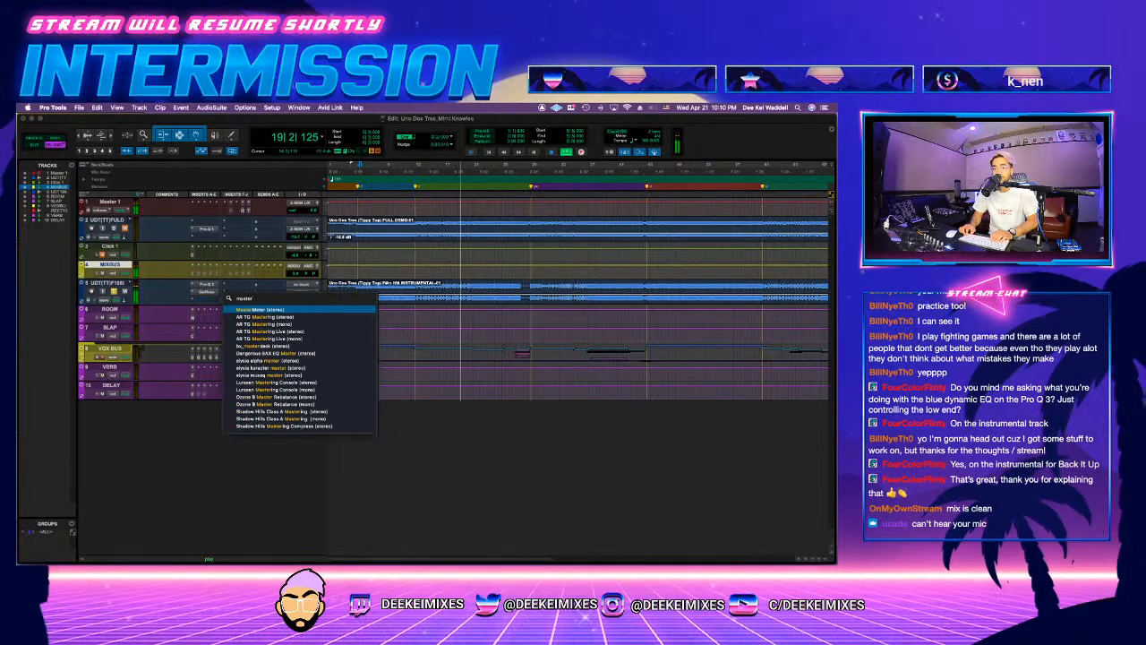
key(Down)
key(Down)
text(re)
key(Return)
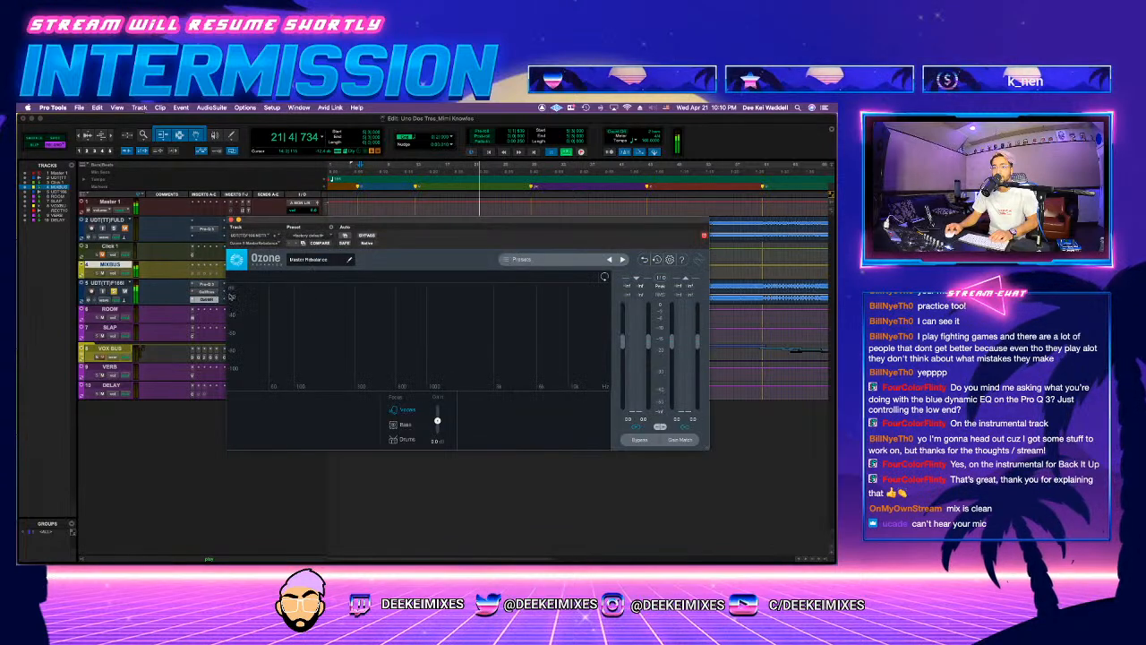
Step: Focus Master Rebalance on Bass and lower its gain during playback, then enlarge the instrumental track's height
key(space)
key(space)
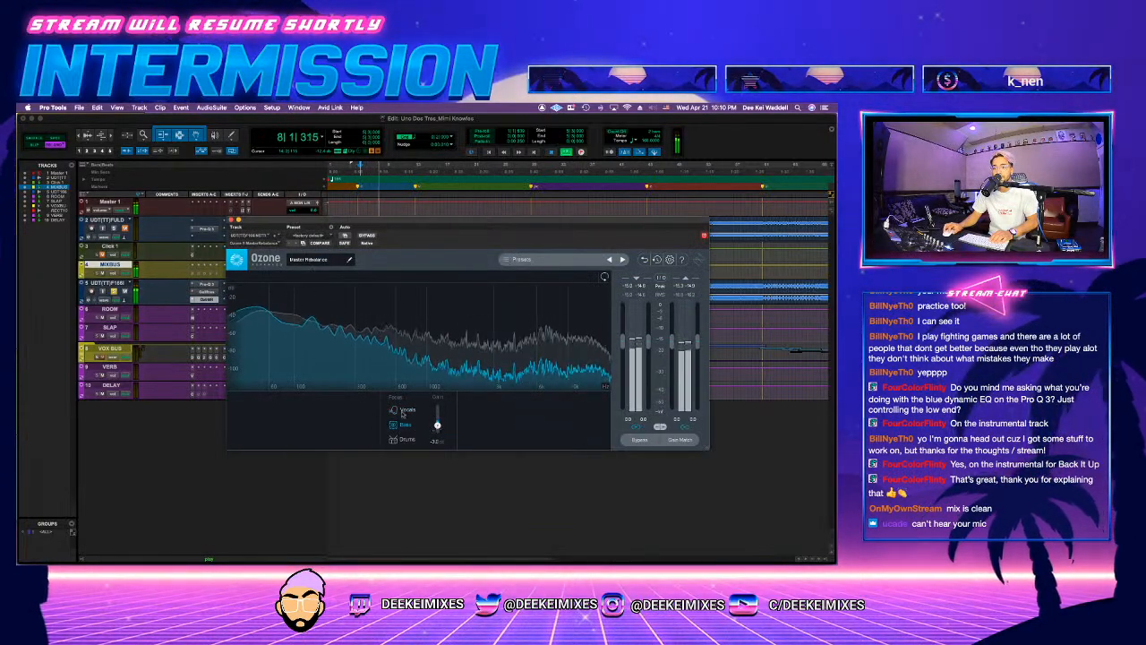
click(231, 220)
click(324, 294)
click(333, 302)
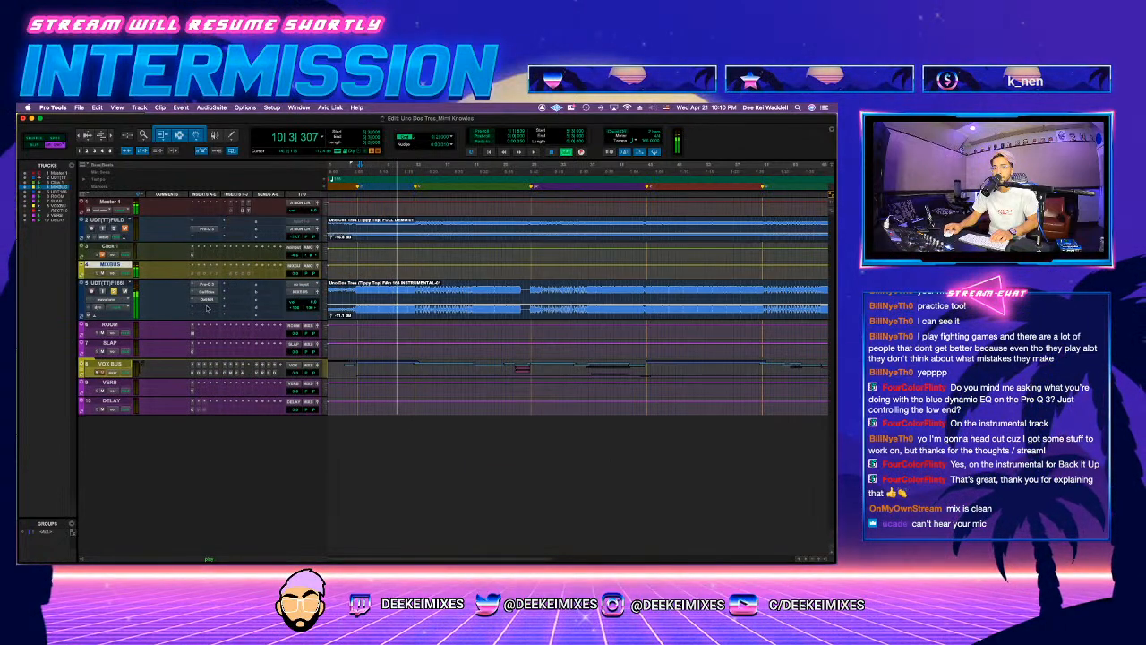
Step: Insert the stereo Ozone 9 Low End Focus after Master Rebalance on the instrumental track
click(207, 307)
text(low)
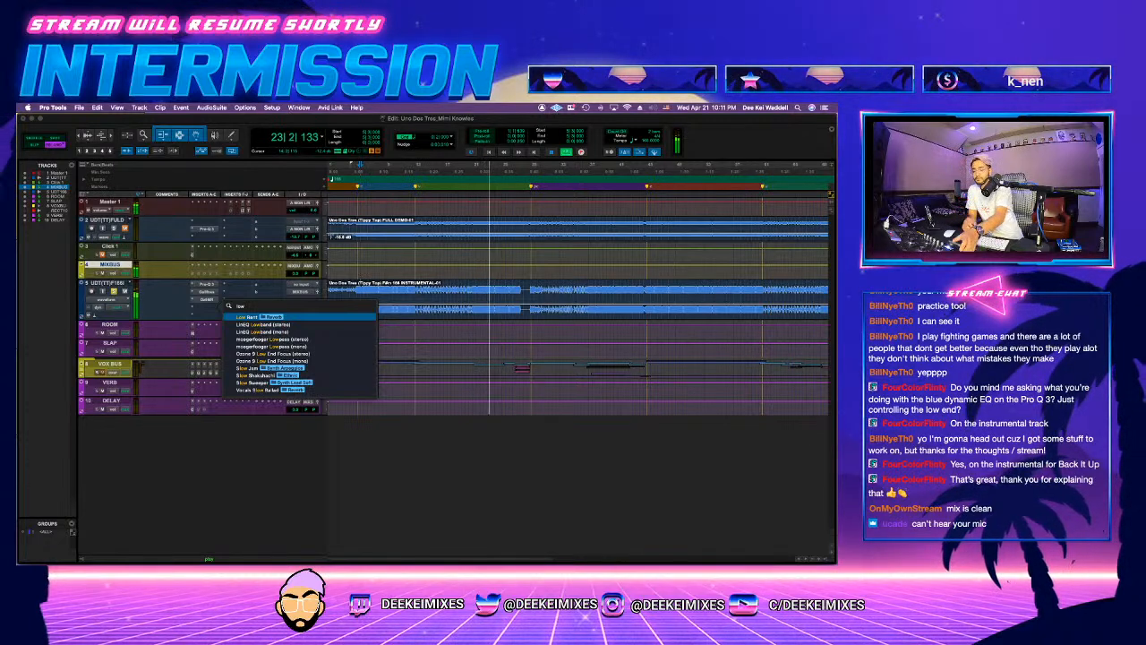
click(281, 355)
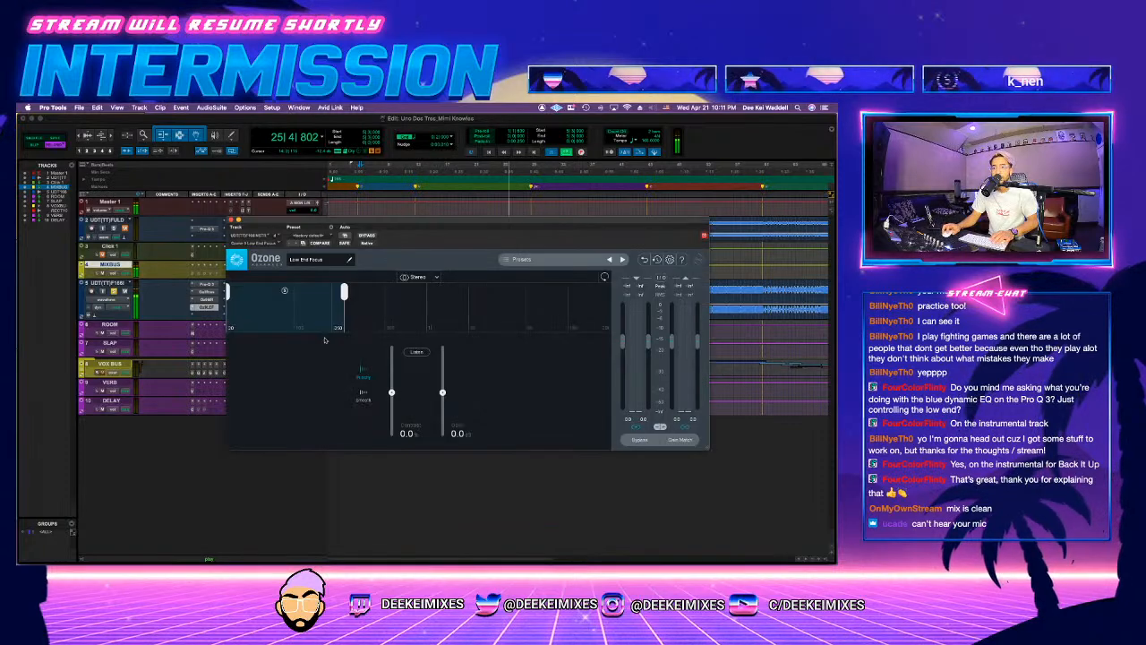
Step: Narrow the Low End Focus range with its upper limit around 210 Hz, and set Contrast to 21.2 and Gain to 0.0 dB
key(space)
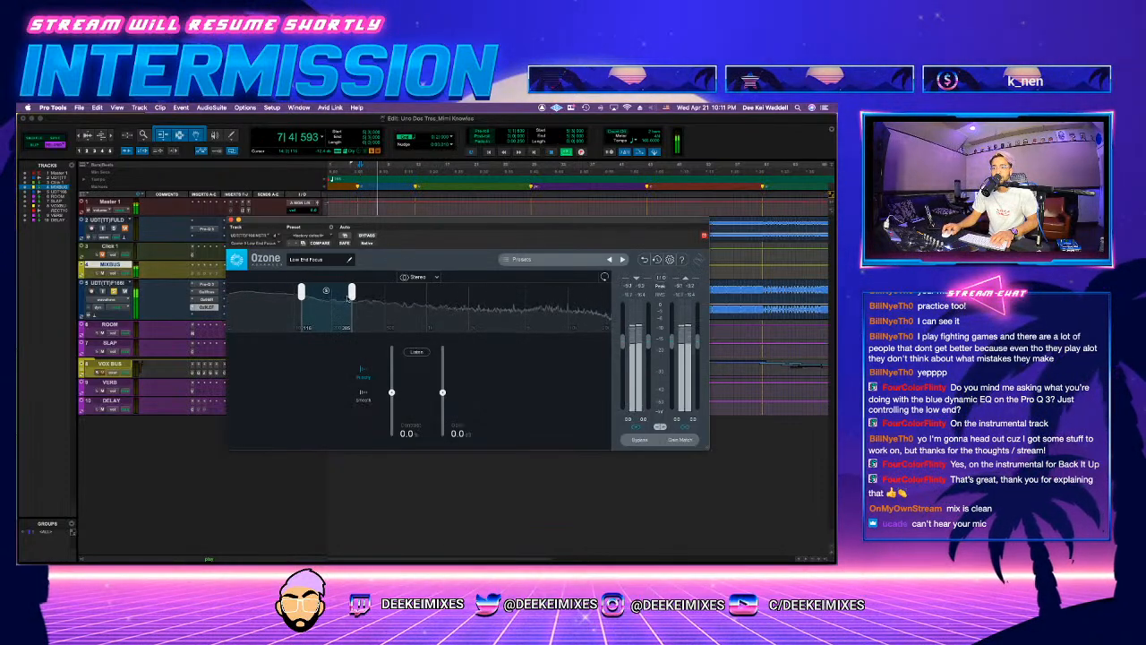
drag(348, 298, 340, 300)
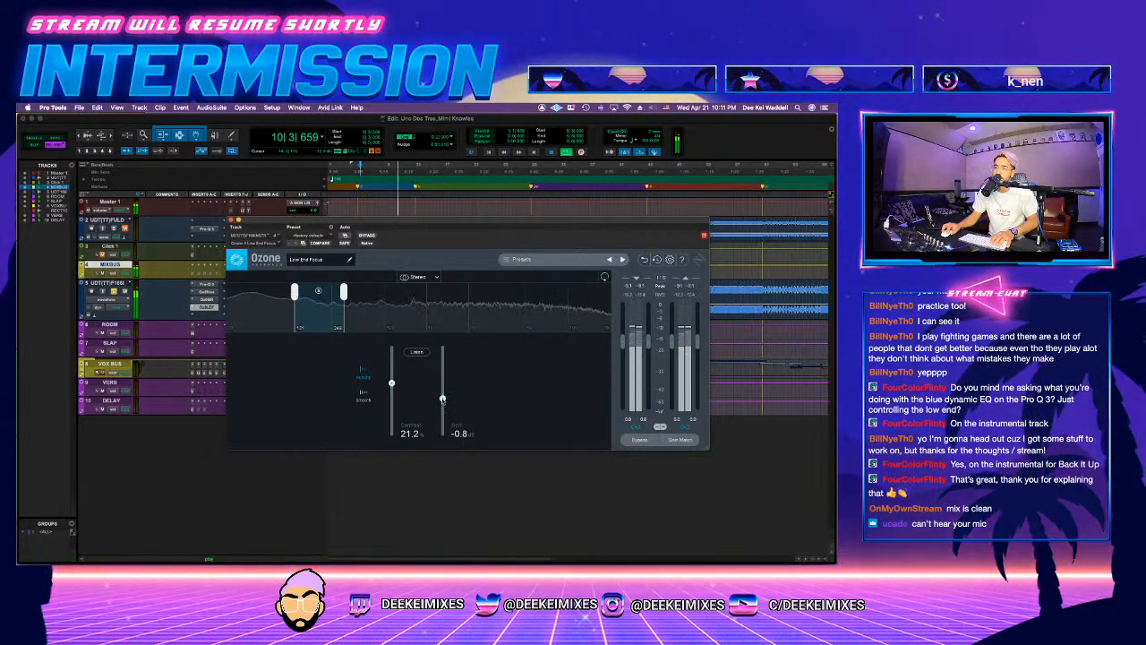
drag(443, 399, 442, 393)
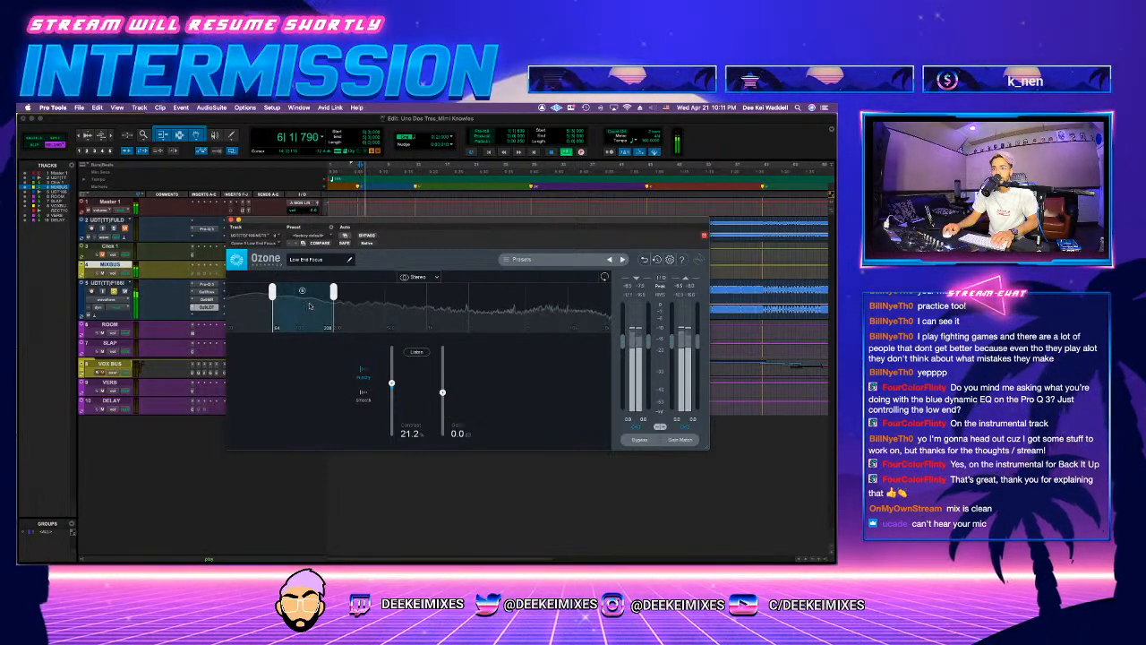
click(231, 222)
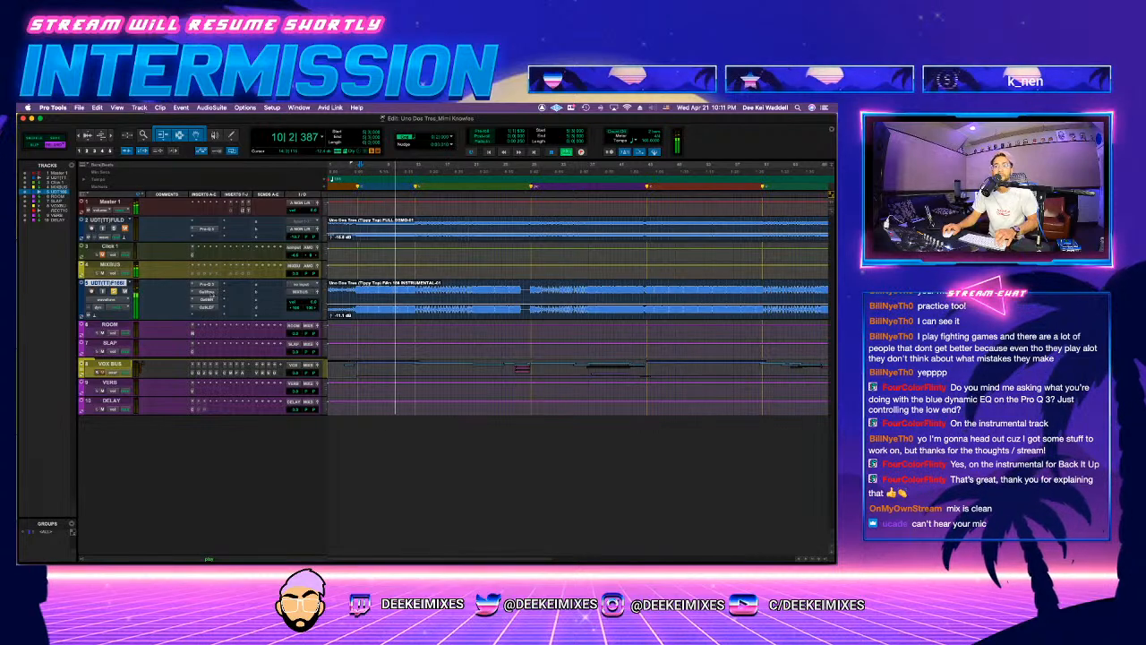
Step: Review the bass reduction in the instrumental's Master Rebalance during playback
click(207, 299)
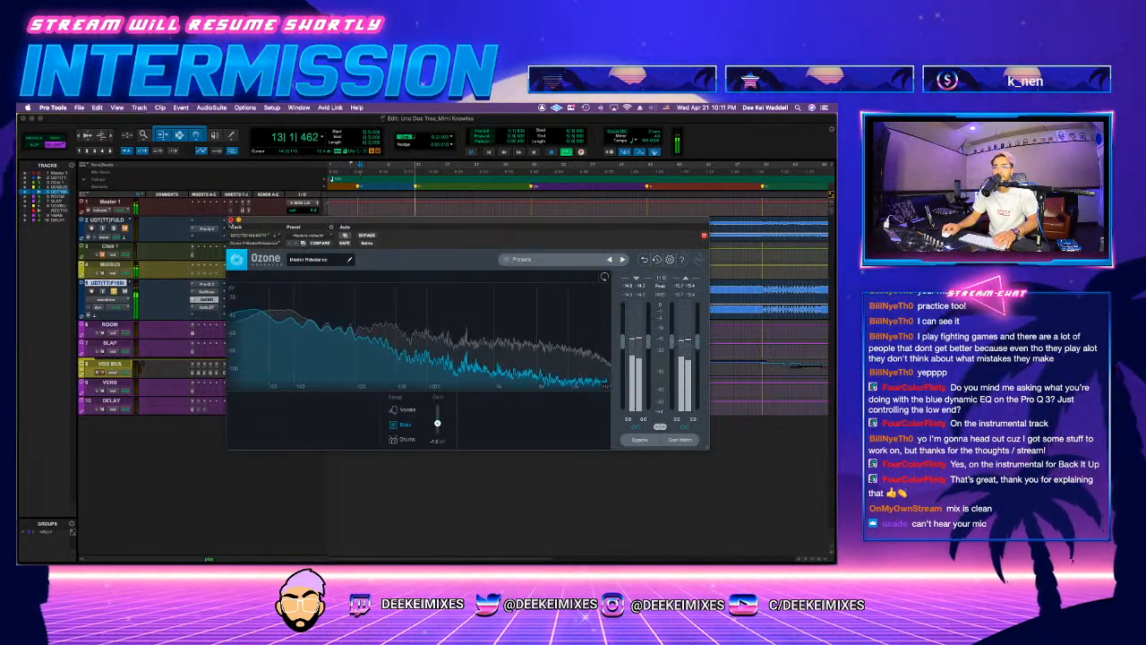
click(230, 221)
key(space)
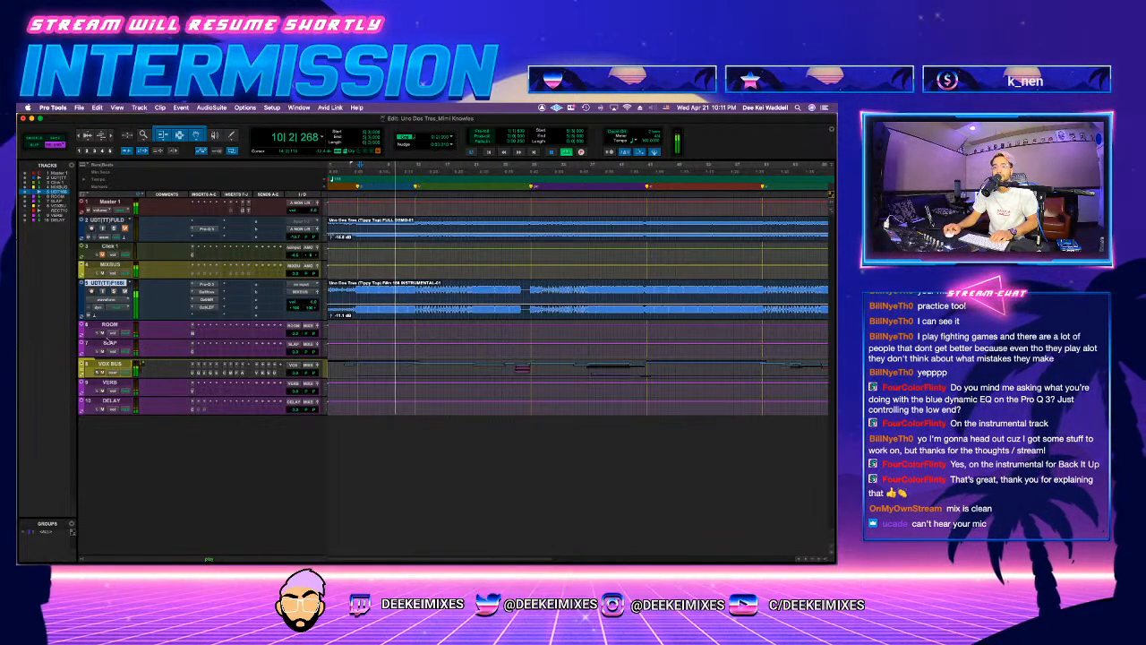
Step: Expand the VOX BUS folder, move the ROOM and SLAP tracks below the vocals near VERB and DELAY, and play the hook
click(84, 366)
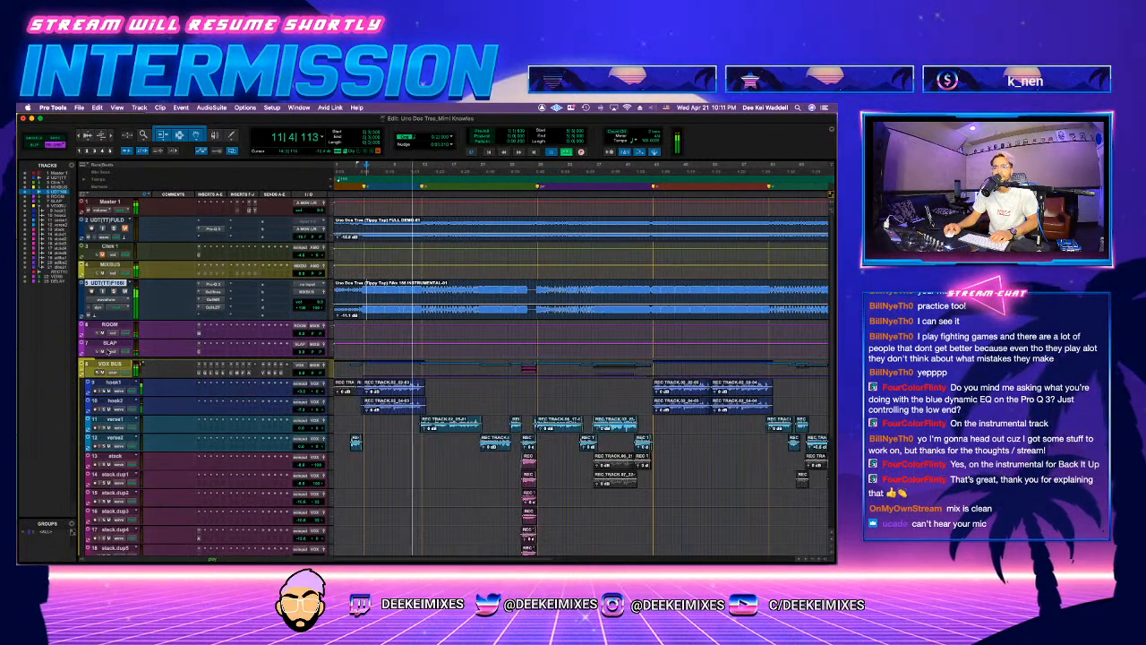
key(space)
scroll(115, 329, down, 5)
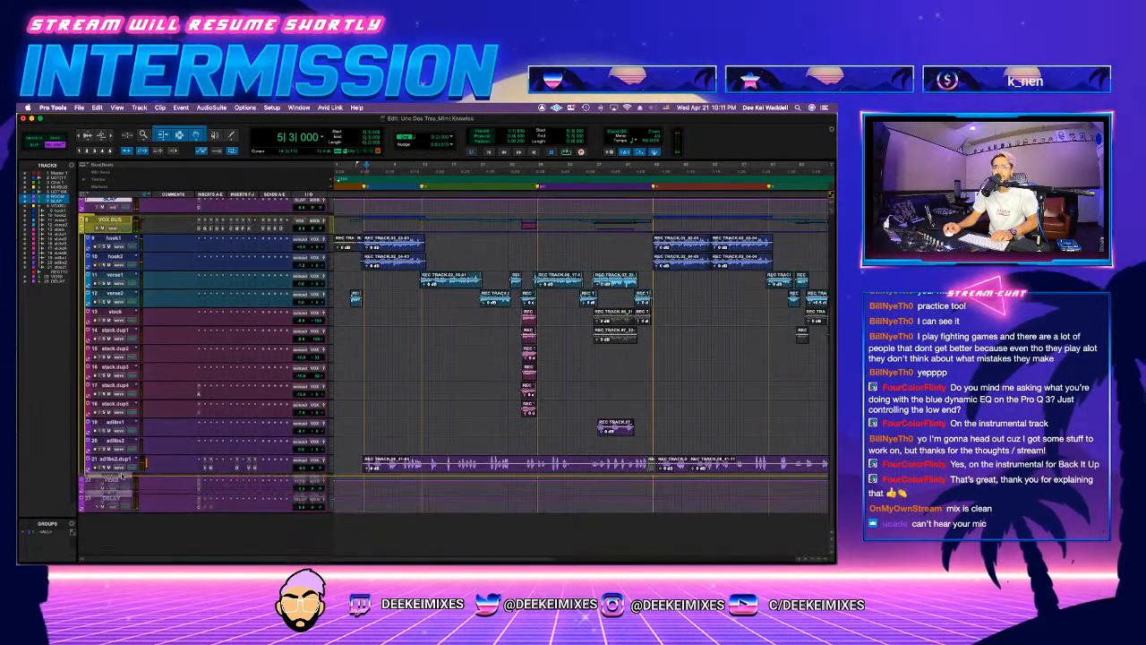
scroll(229, 283, up, 4)
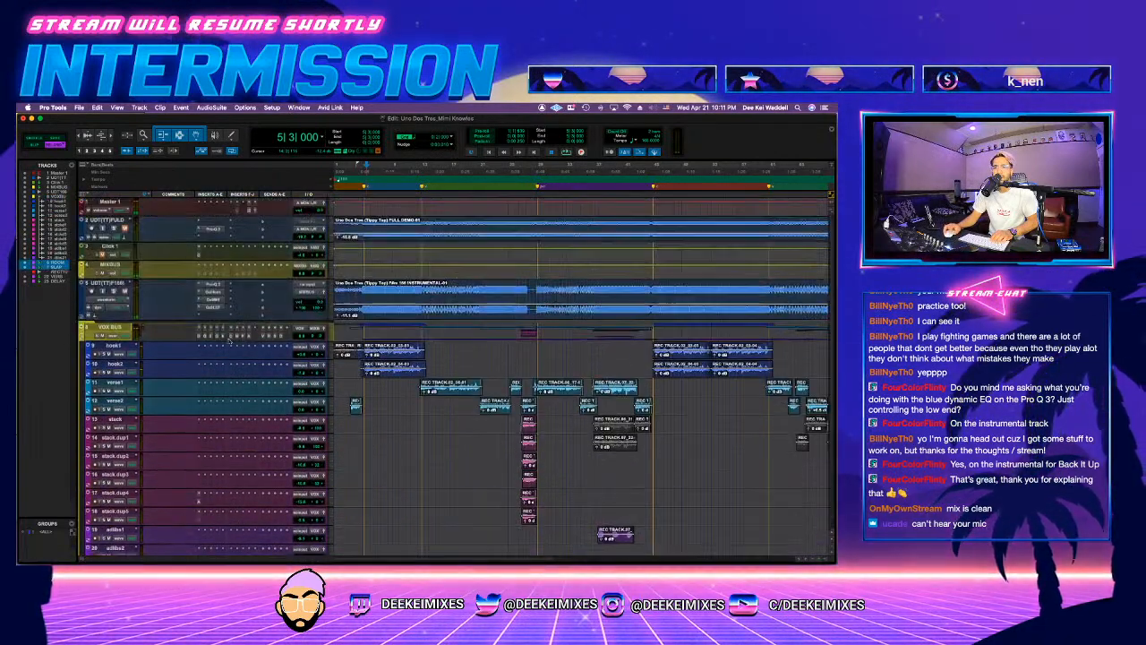
click(109, 266)
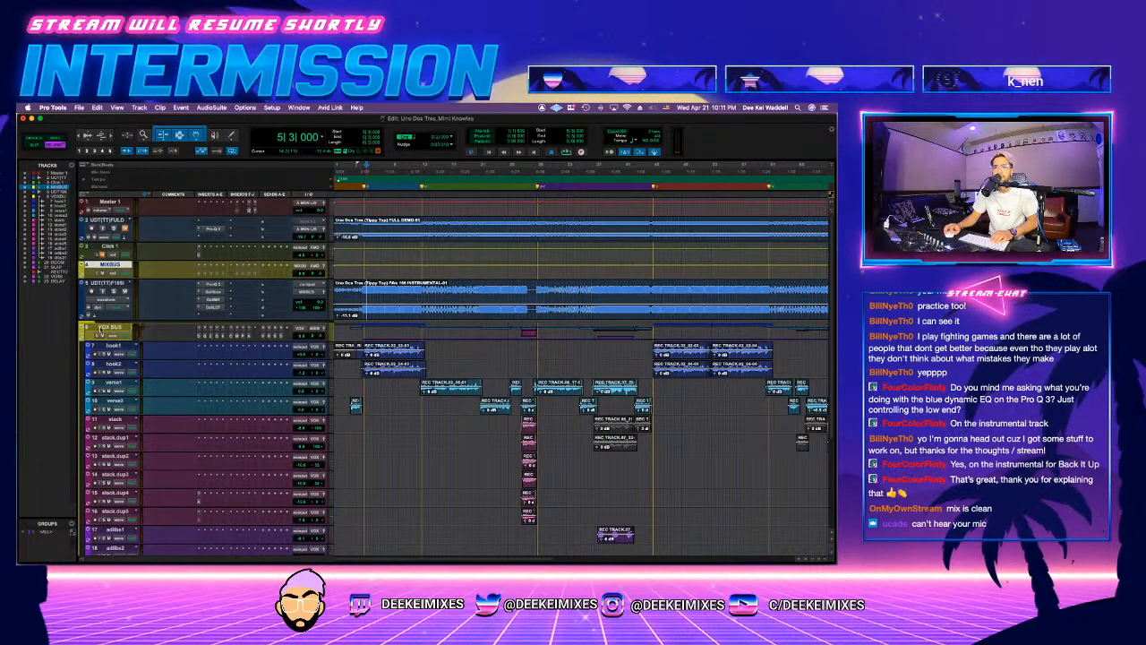
key(space)
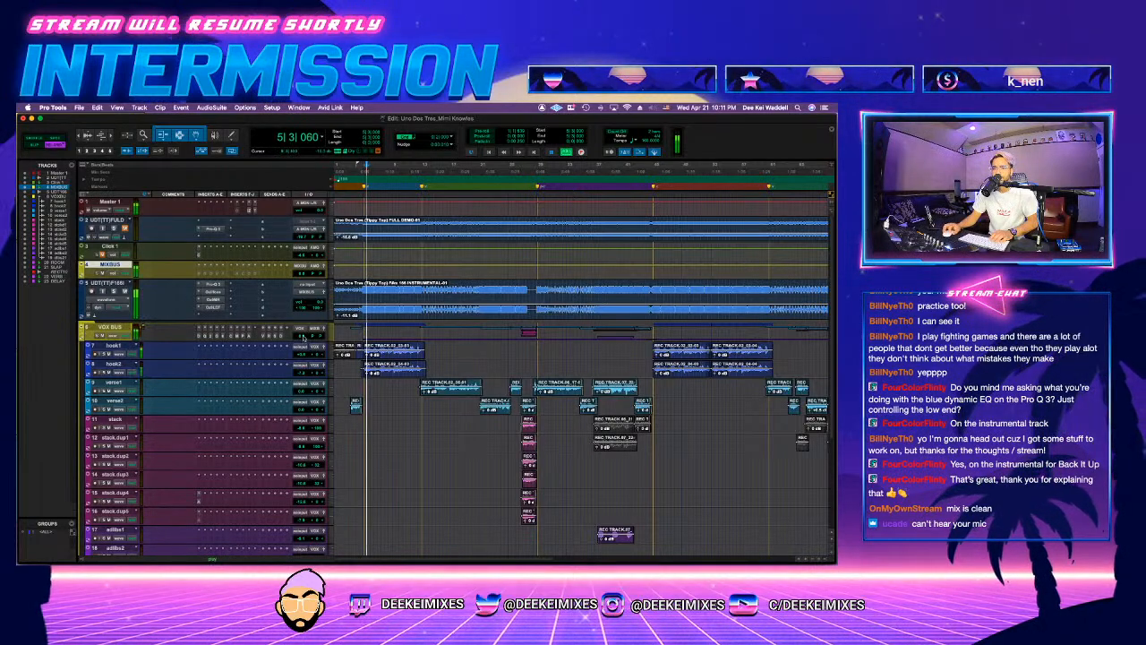
Step: Collapse the VOX BUS folder and adjust the de-essing in its FabFilter Pro-DS insert
click(81, 335)
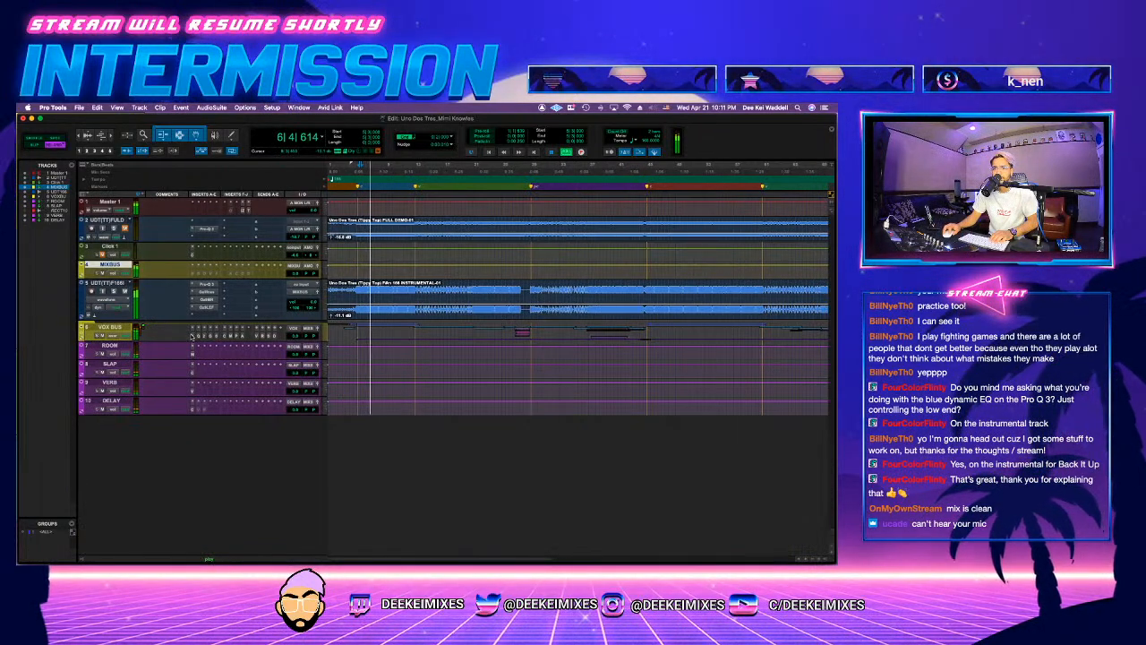
click(193, 335)
drag(266, 357, 329, 369)
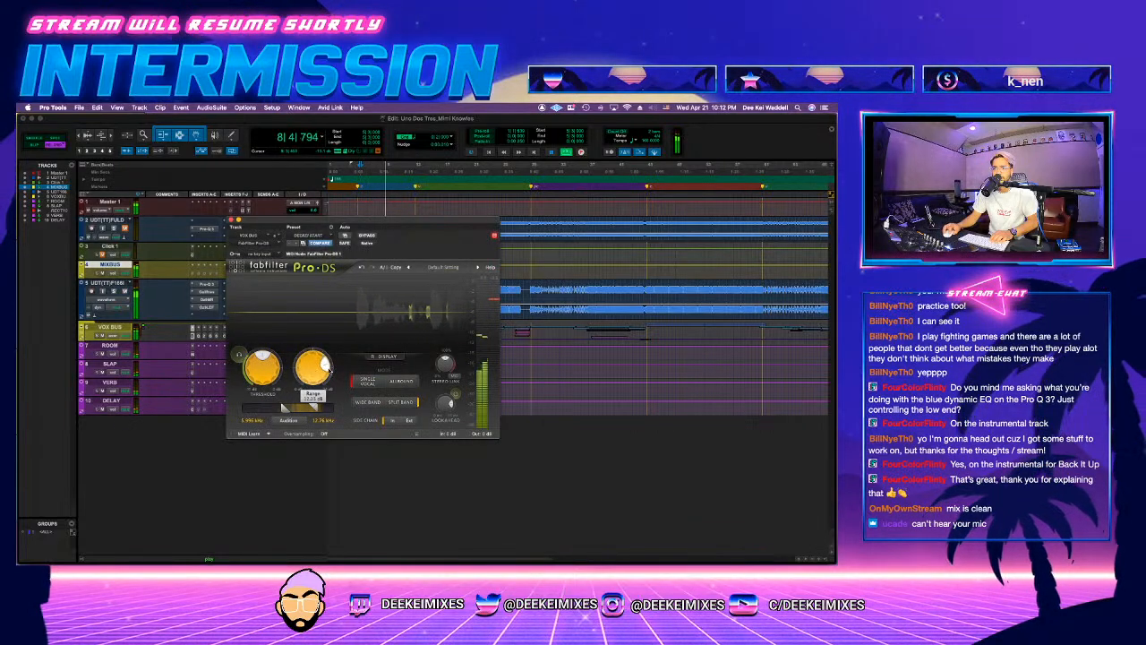
Step: In the VOX BUS Pro-Q 3, soften and widen the narrow treble cut near 10 kHz during playback
click(199, 337)
key(space)
key(space)
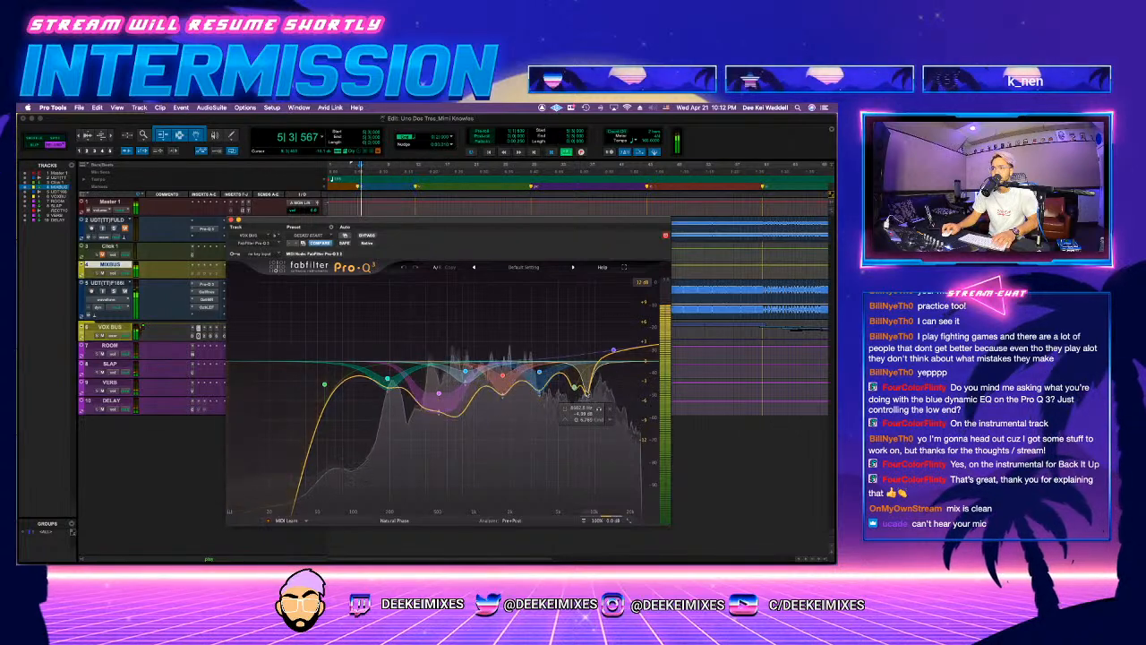
mouse_move(586, 394)
mouse_down()
mouse_move(603, 328)
mouse_move(602, 392)
mouse_move(595, 381)
mouse_up()
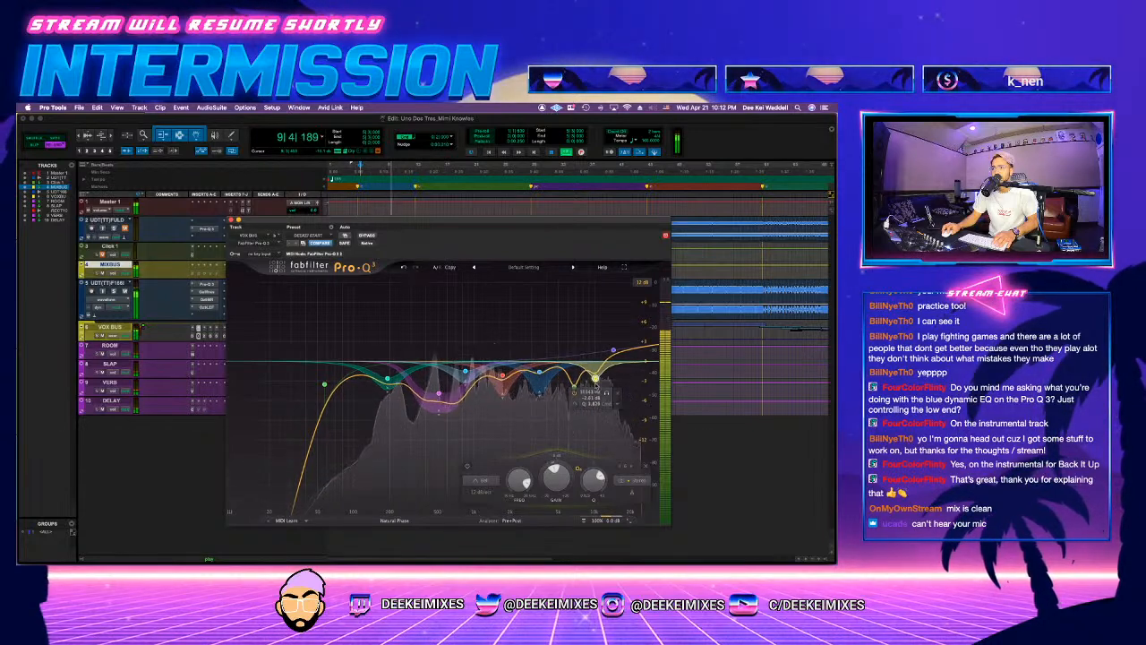
click(489, 493)
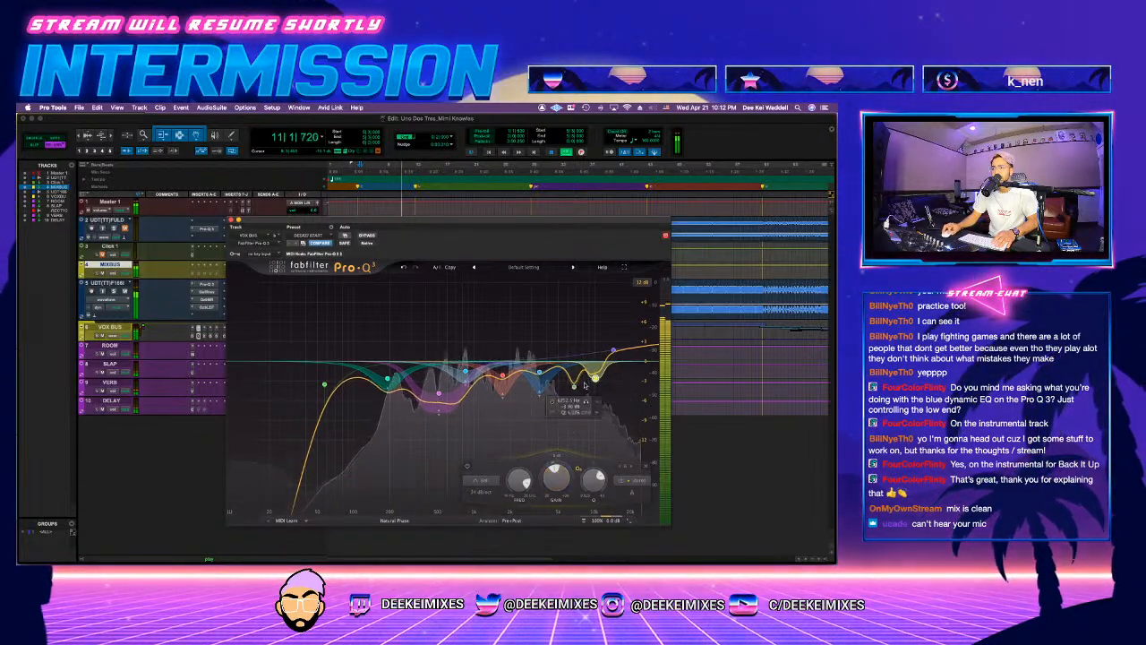
drag(595, 388, 597, 370)
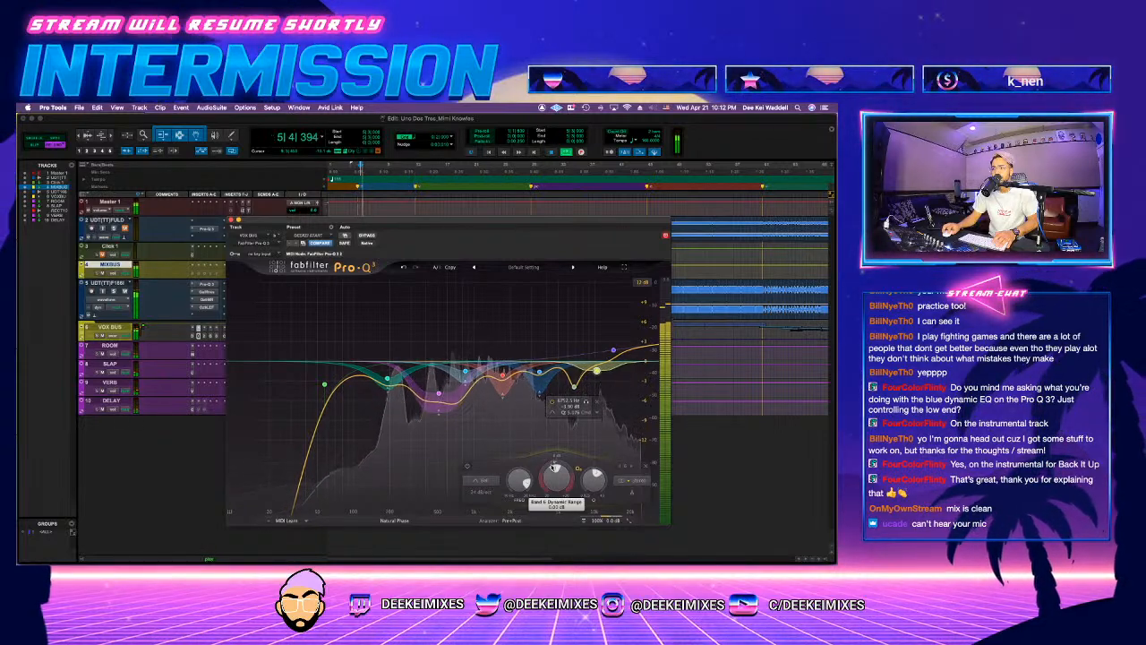
Step: Set the VOX BUS Pro-DS detection range to about 7.6–15.25 kHz and its oversampling to 2x
click(196, 336)
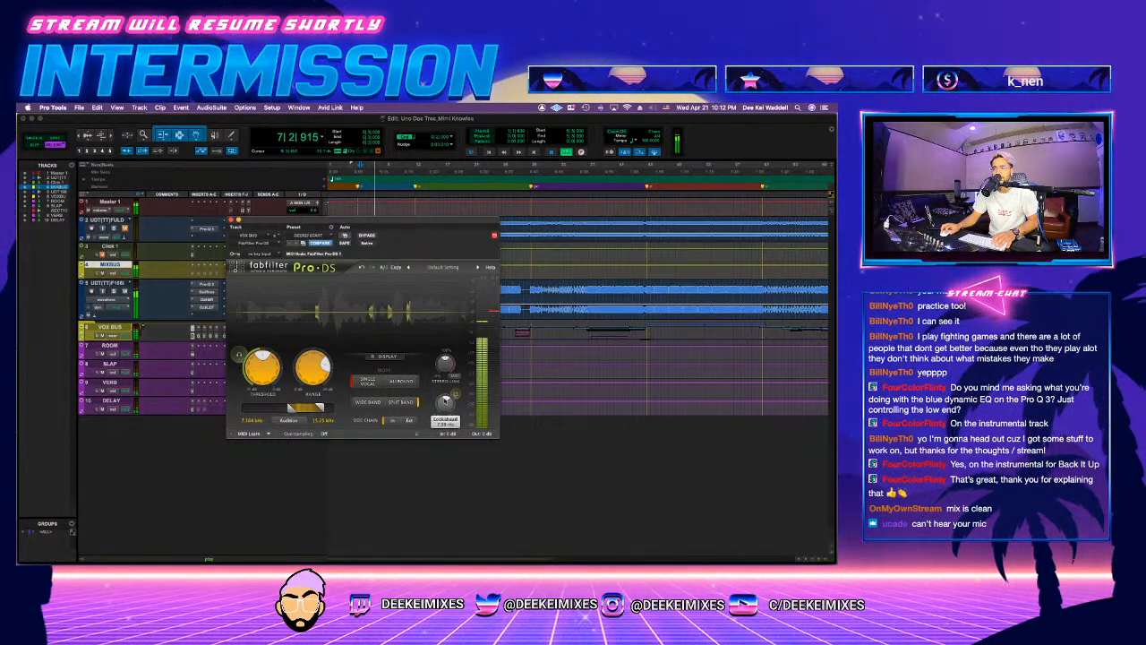
click(324, 434)
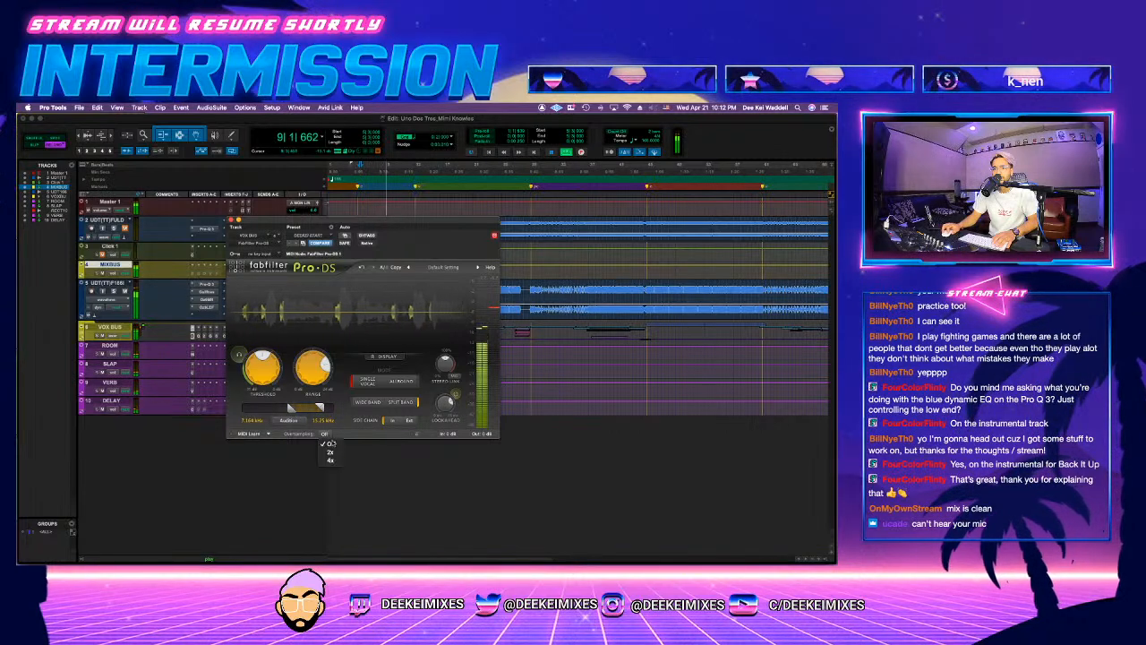
click(230, 219)
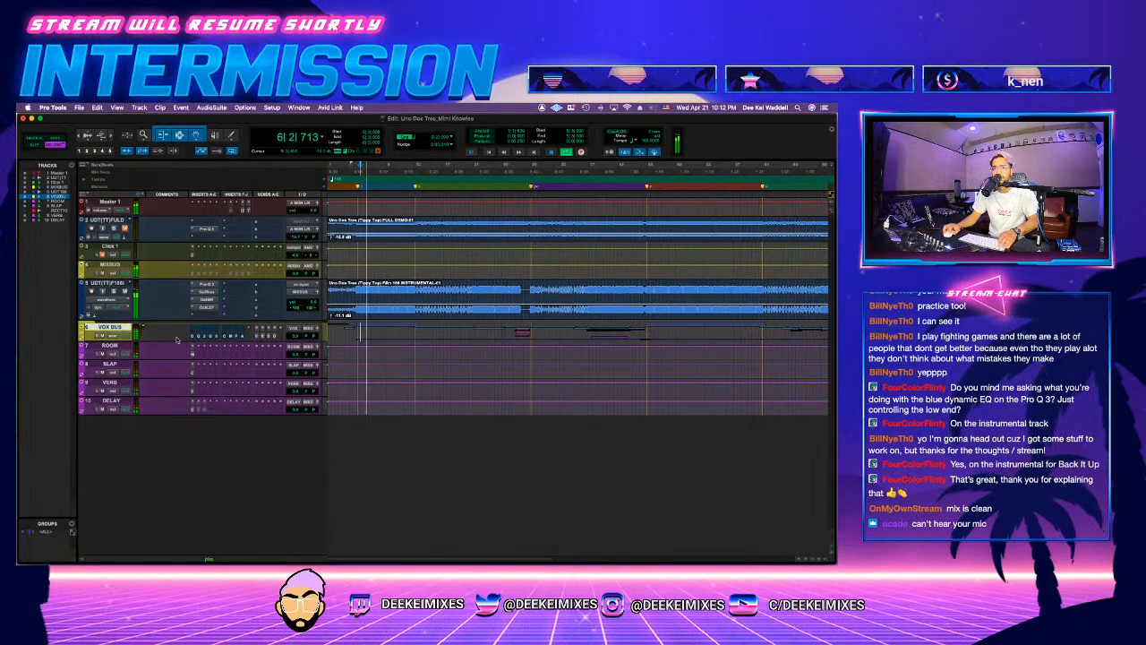
Step: Review the MV2, Gullfoss and Maag inserts on the VOX BUS during playback
click(205, 335)
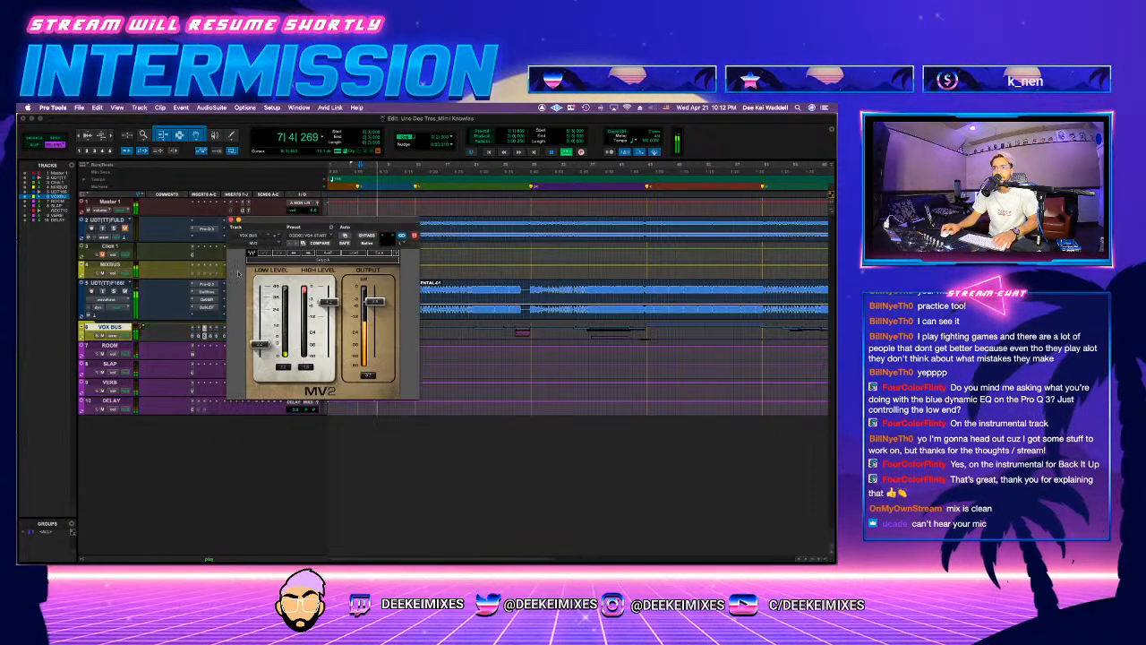
click(215, 337)
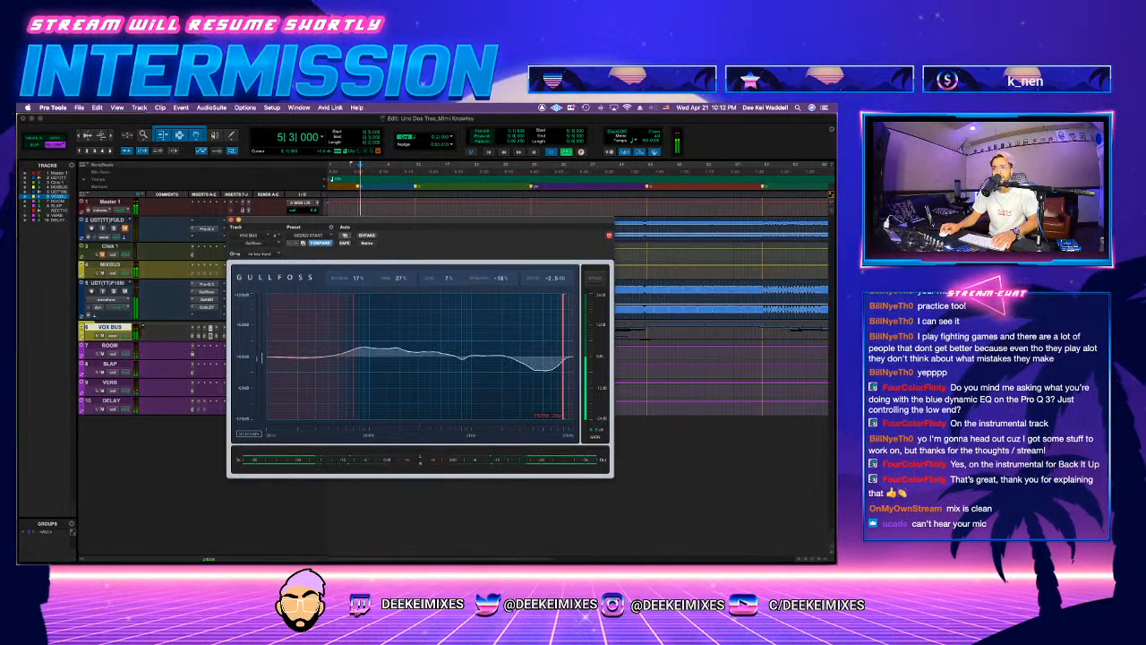
click(231, 219)
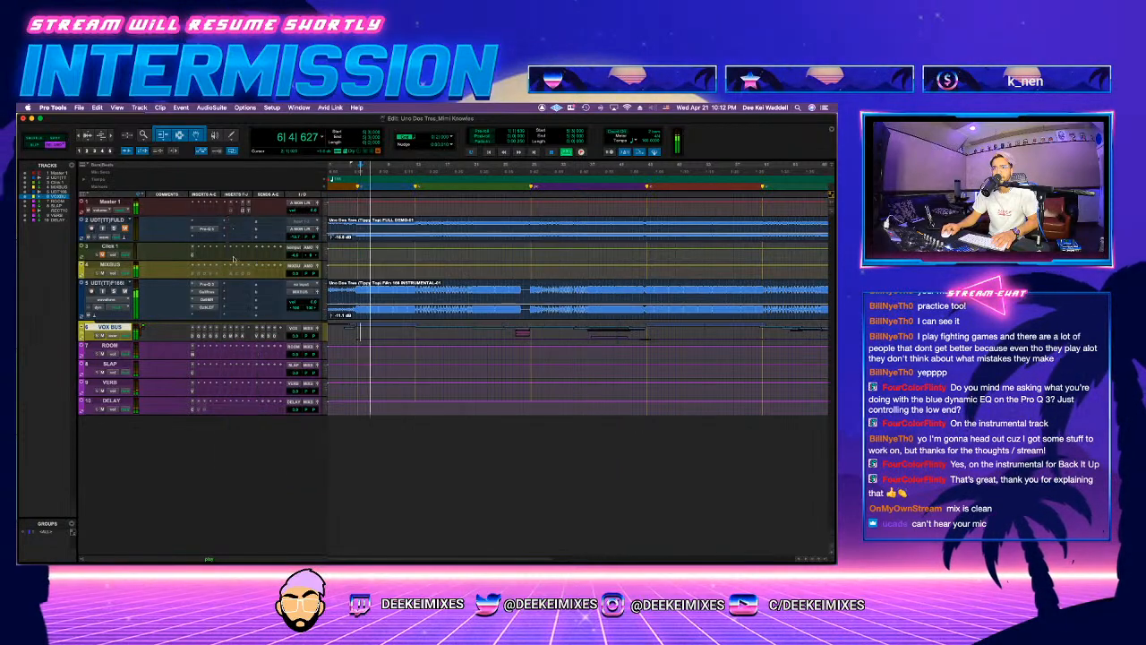
click(231, 337)
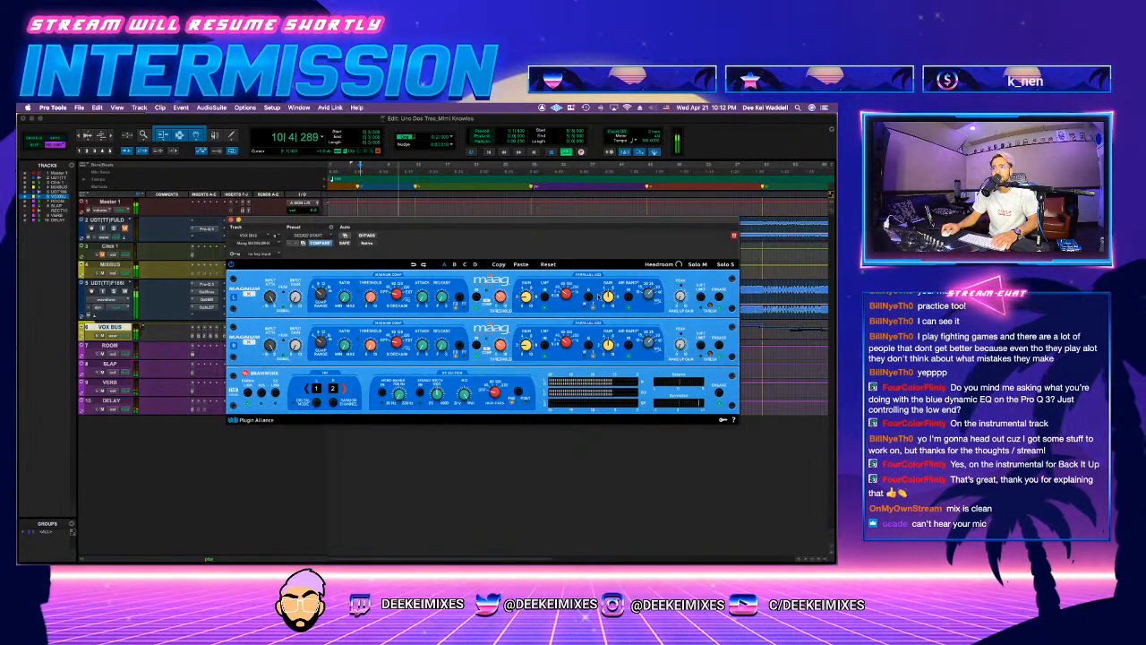
click(231, 221)
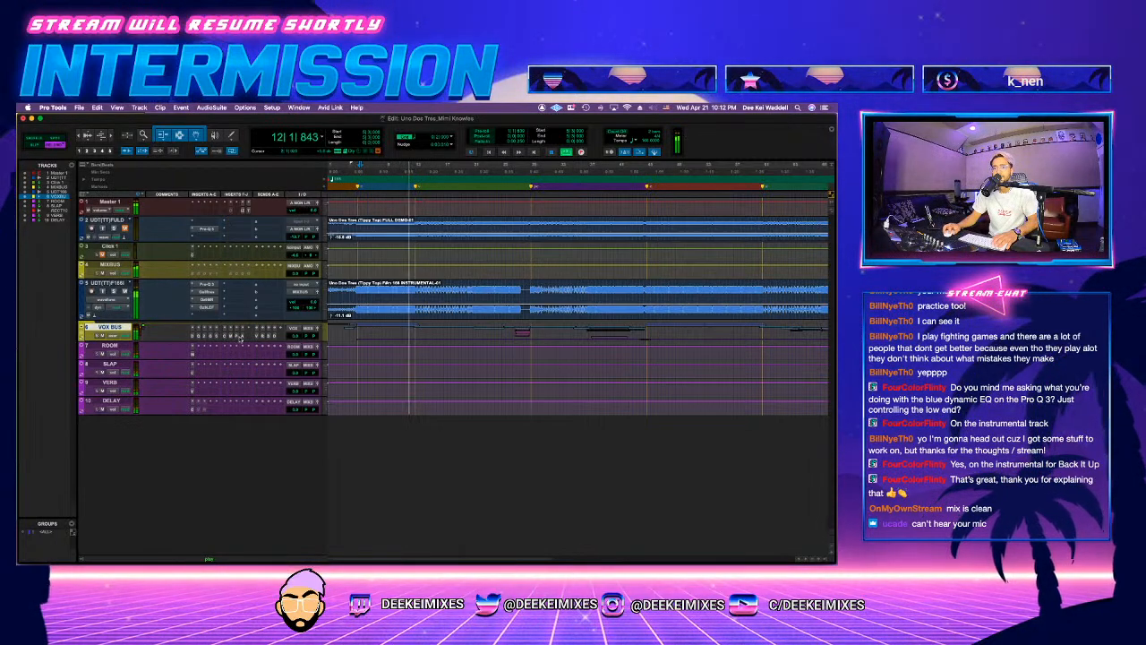
Step: Save the session and expand the VOX BUS folder to reach the individual vocal tracks
key(space)
key(super+s)
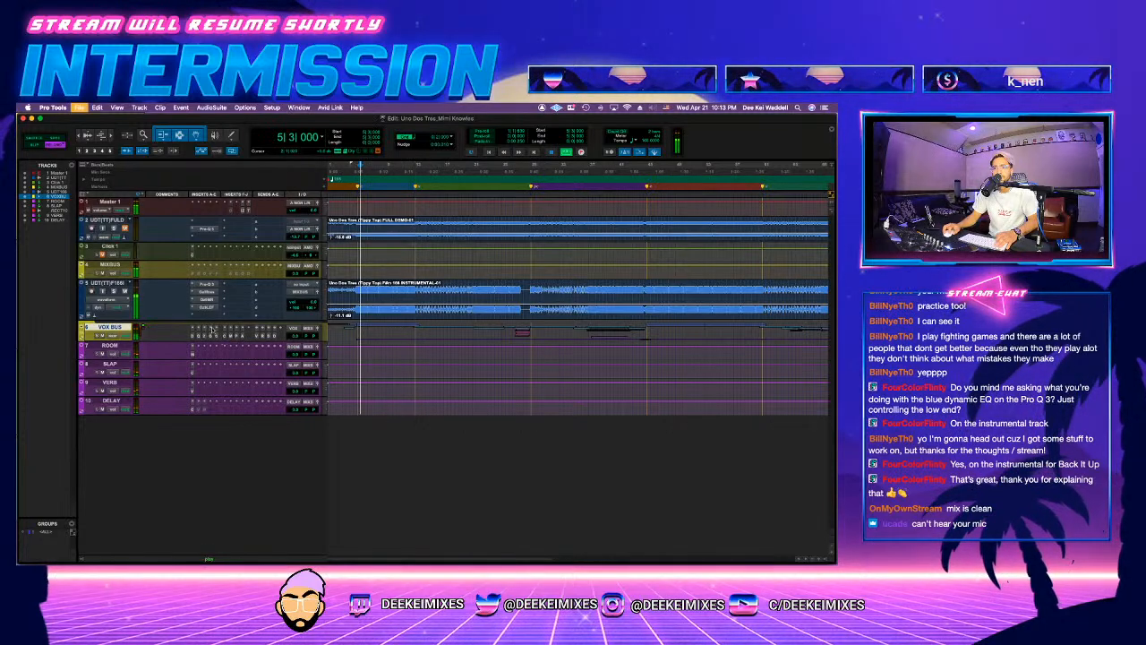
click(84, 329)
scroll(303, 431, down, 5)
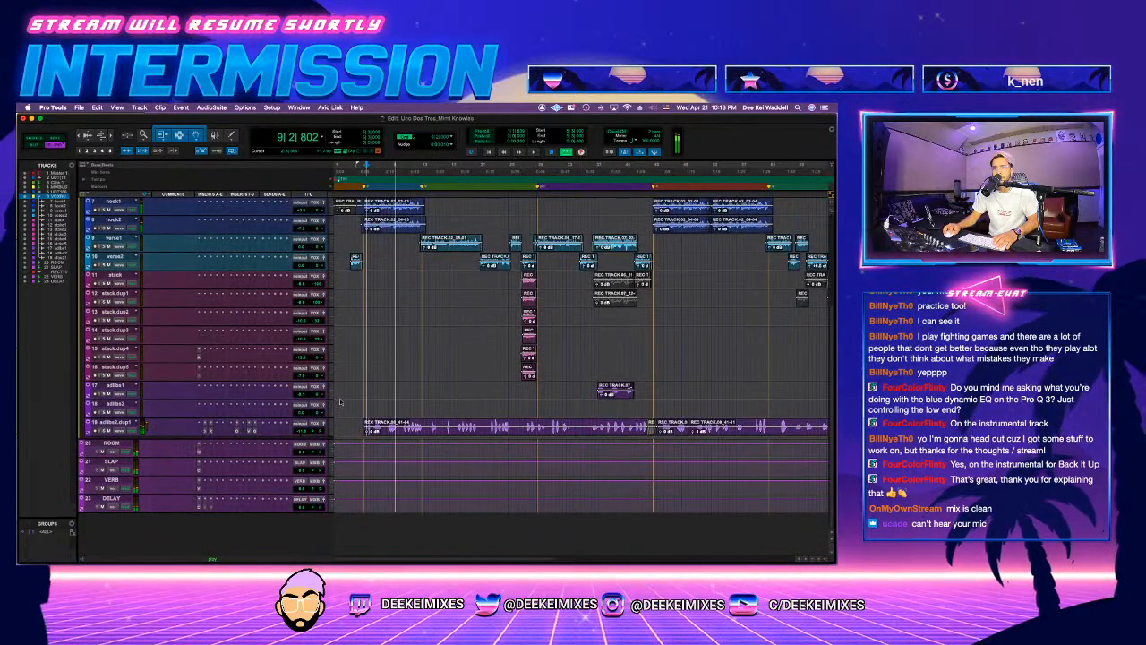
scroll(339, 403, up, 5)
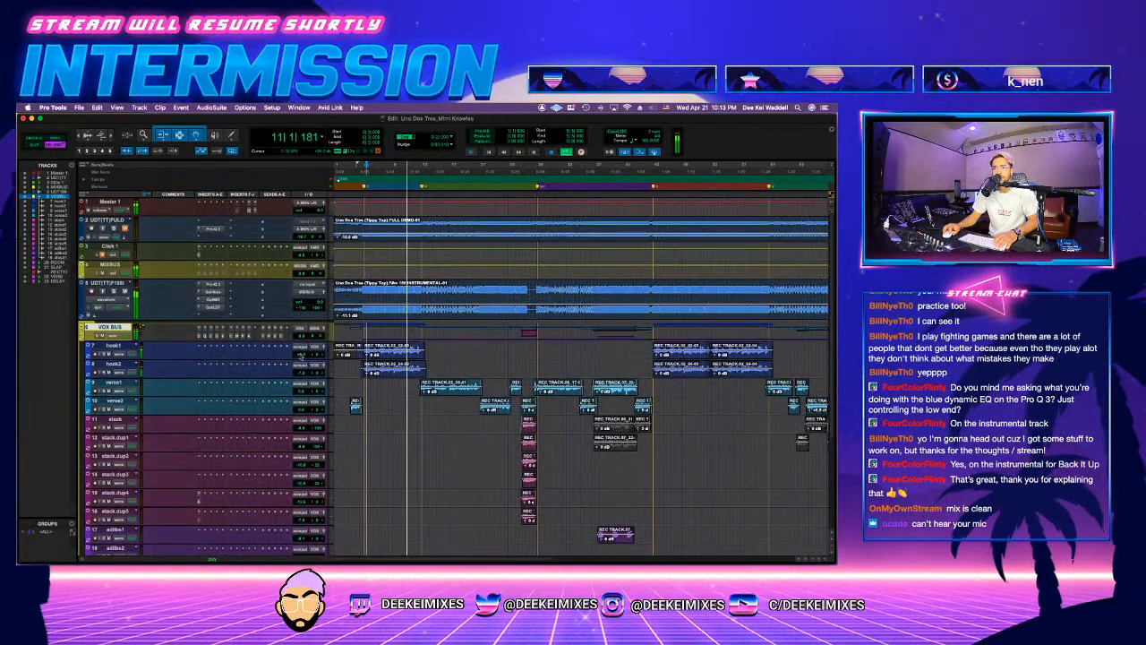
Step: Insert Ozone Imager on the hook2 track and set its Width to 42.5 with a Stereoize amount of 6.0
key(space)
click(199, 366)
click(247, 373)
text(imager)
click(287, 419)
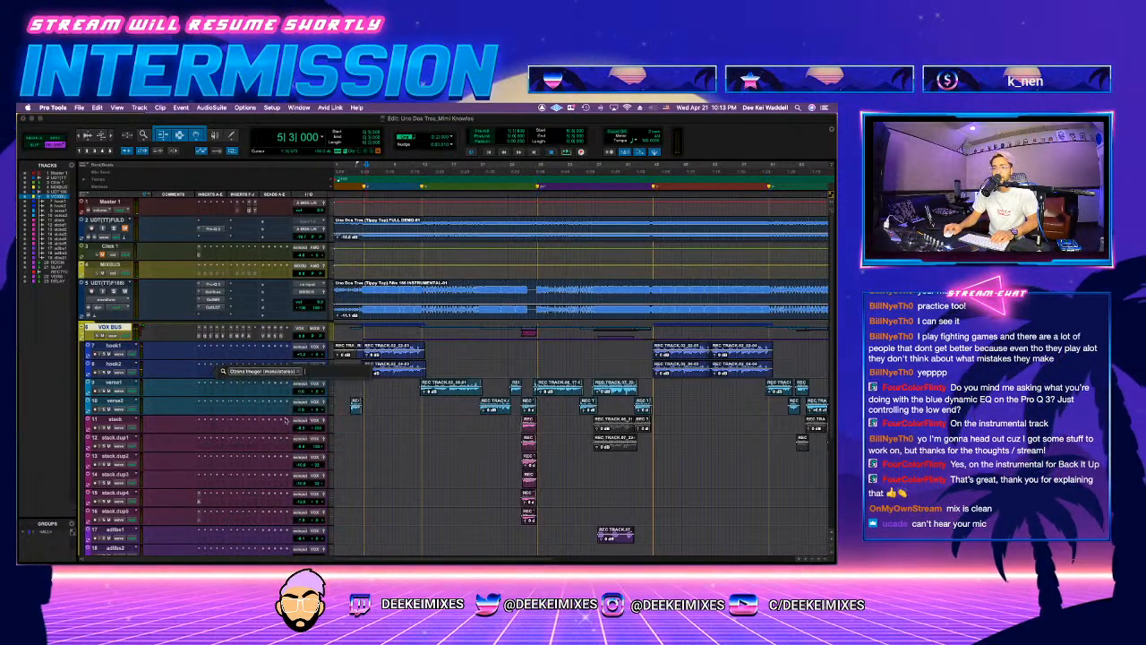
click(285, 279)
key(space)
drag(245, 333, 245, 313)
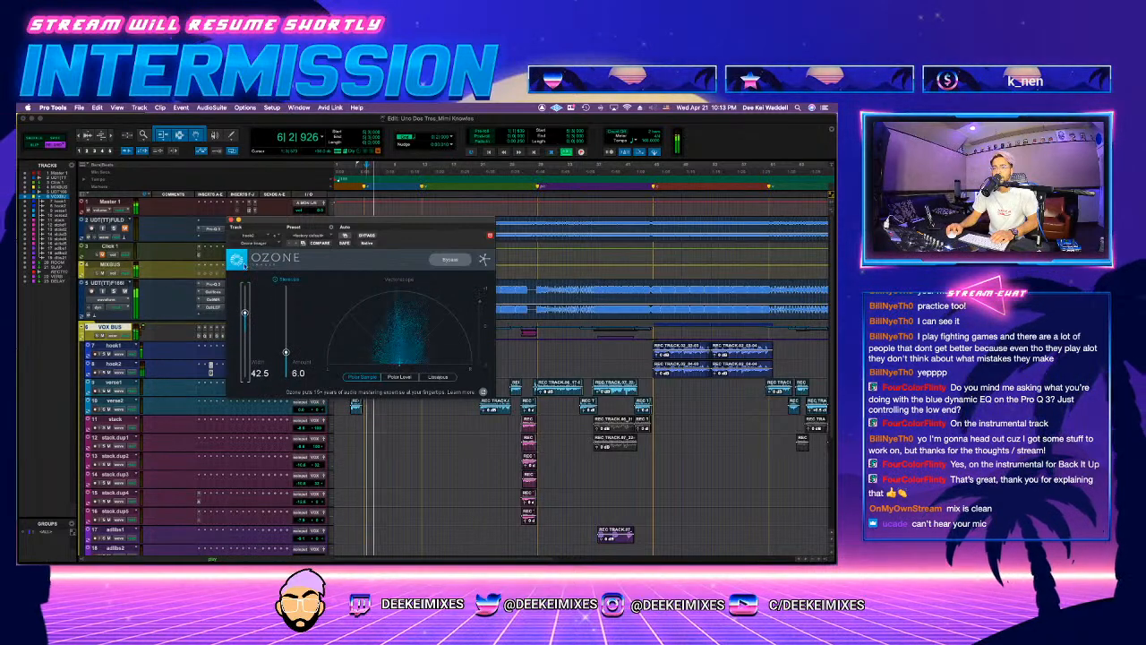
click(231, 219)
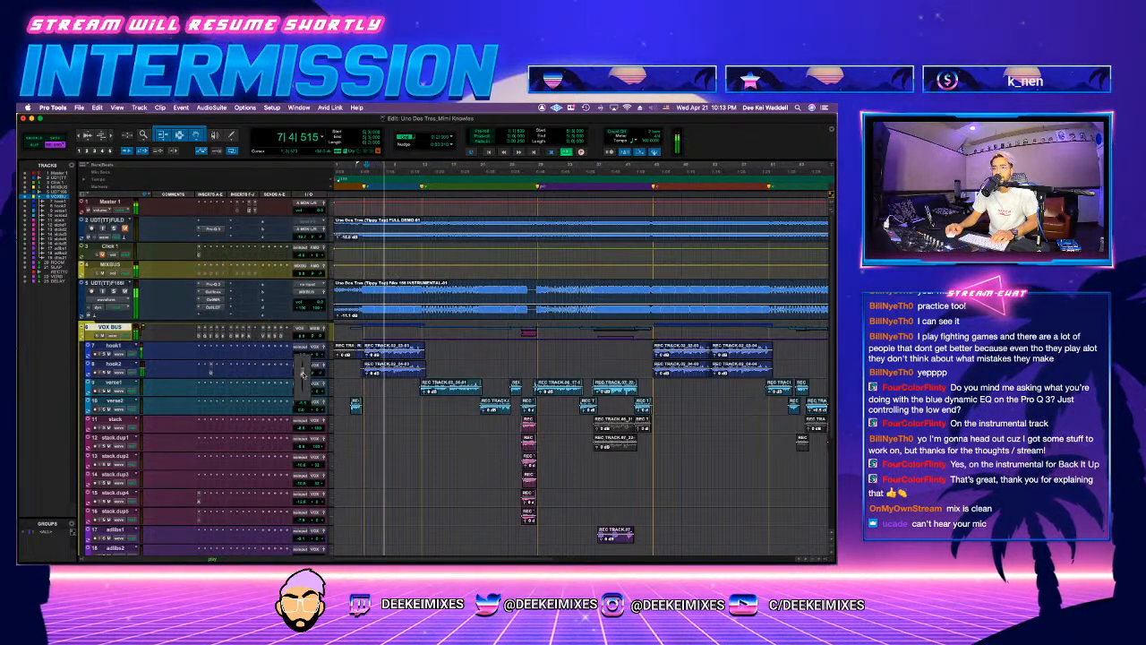
Step: Replay the hook into the first verse from around bar 9 and balance the VOX BUS volume against the instrumental
key(space)
click(424, 328)
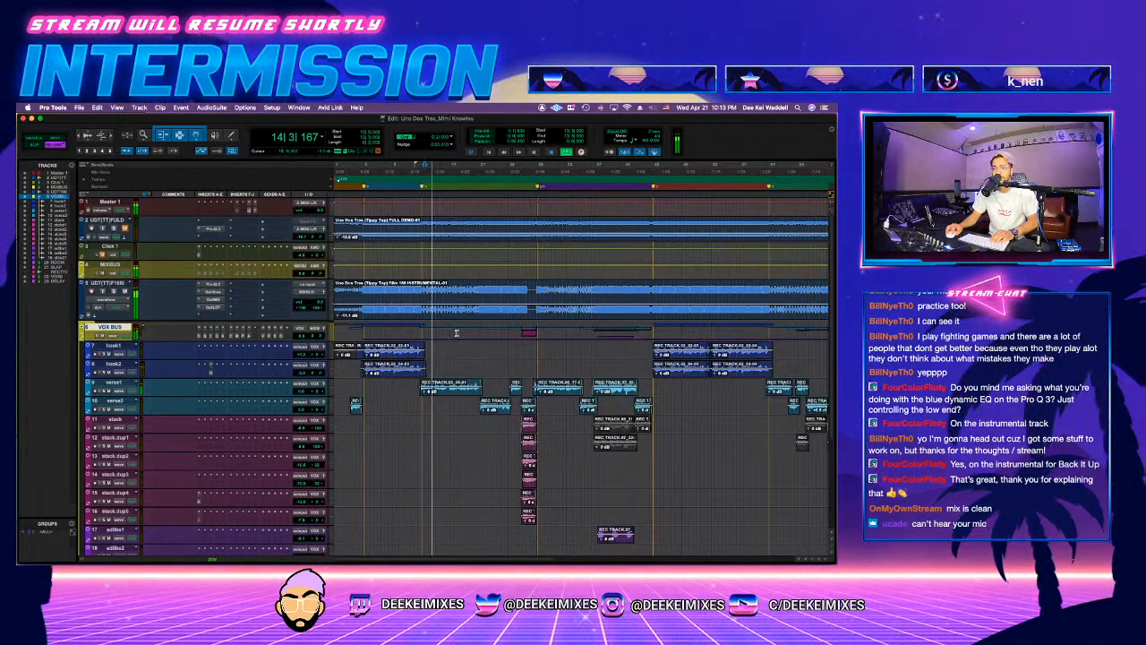
click(396, 333)
key(space)
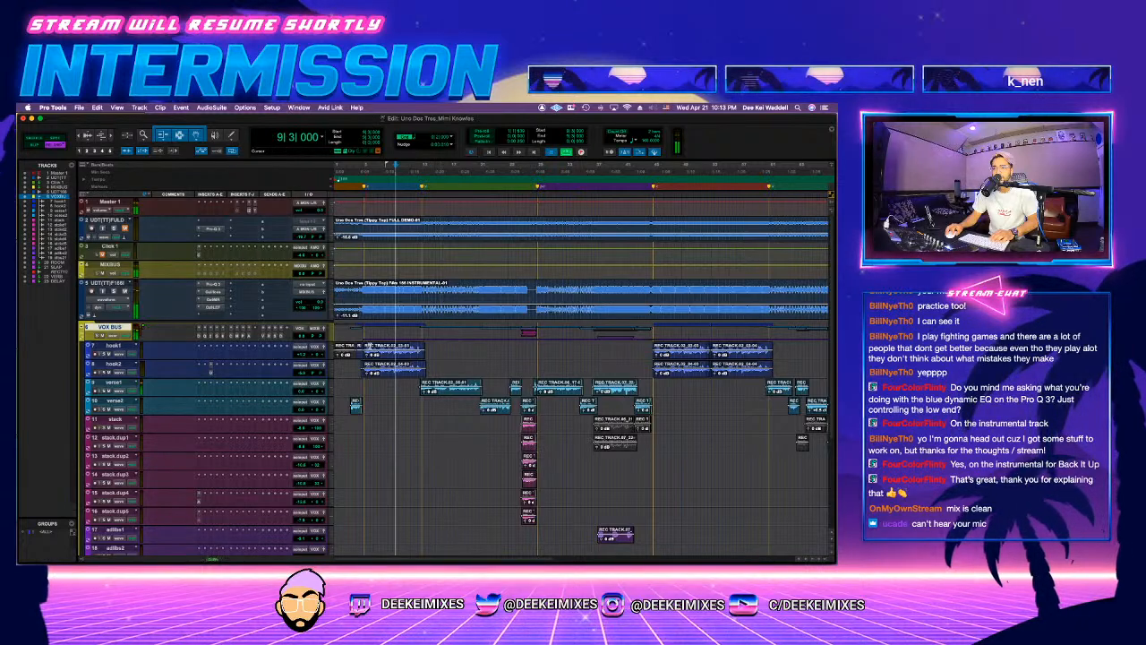
key(space)
drag(299, 337, 298, 339)
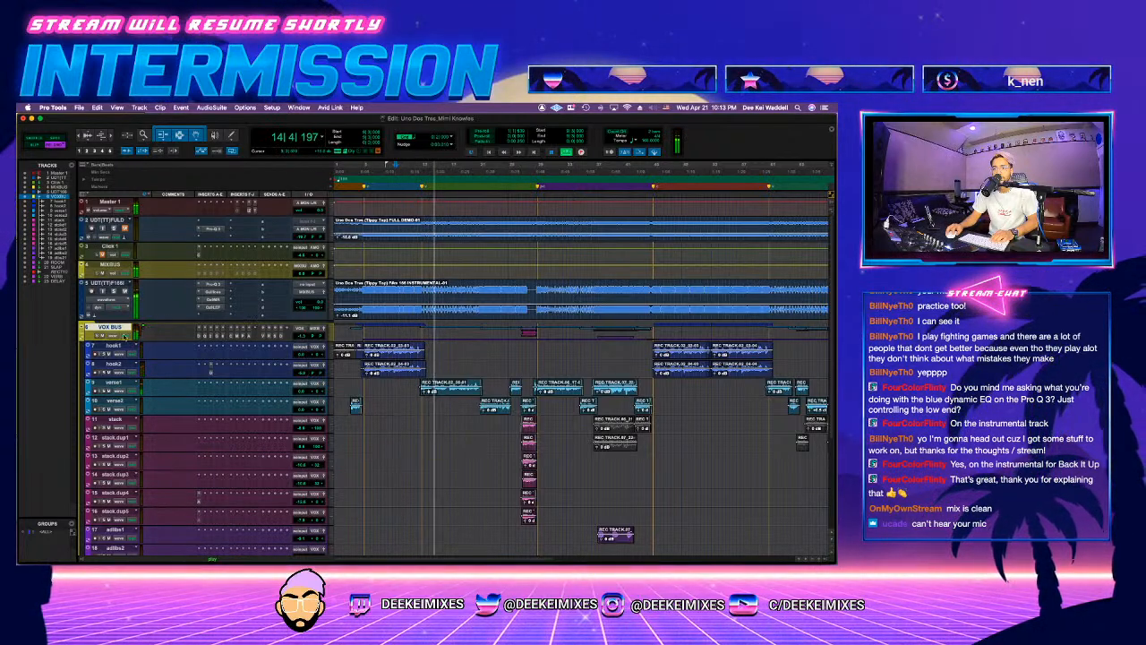
click(80, 328)
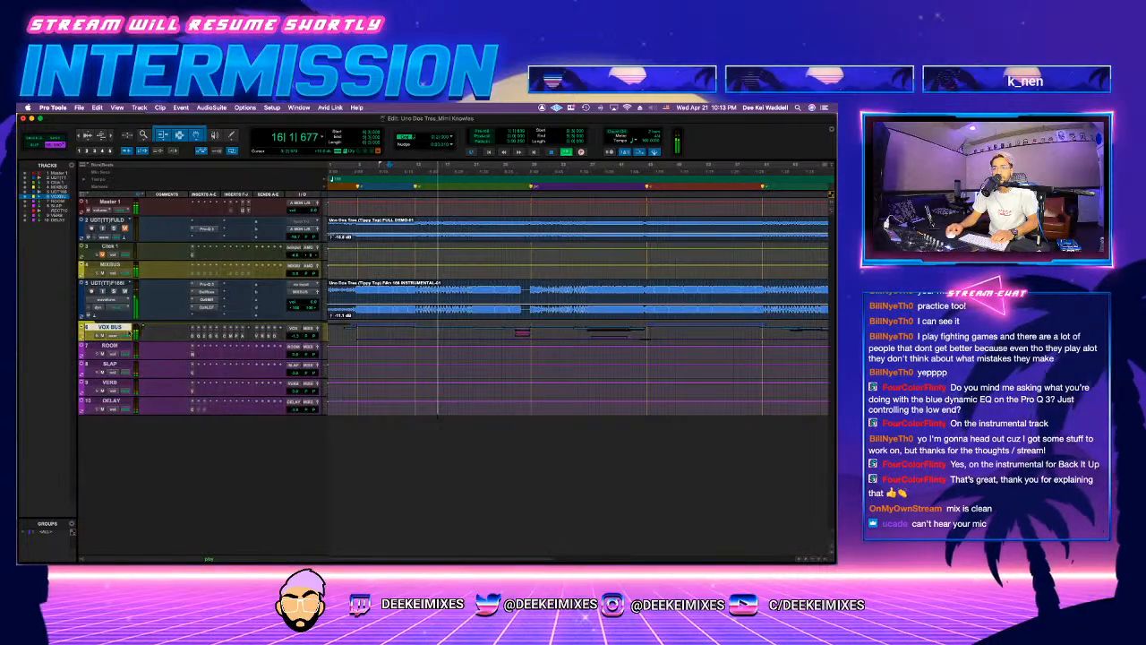
click(80, 328)
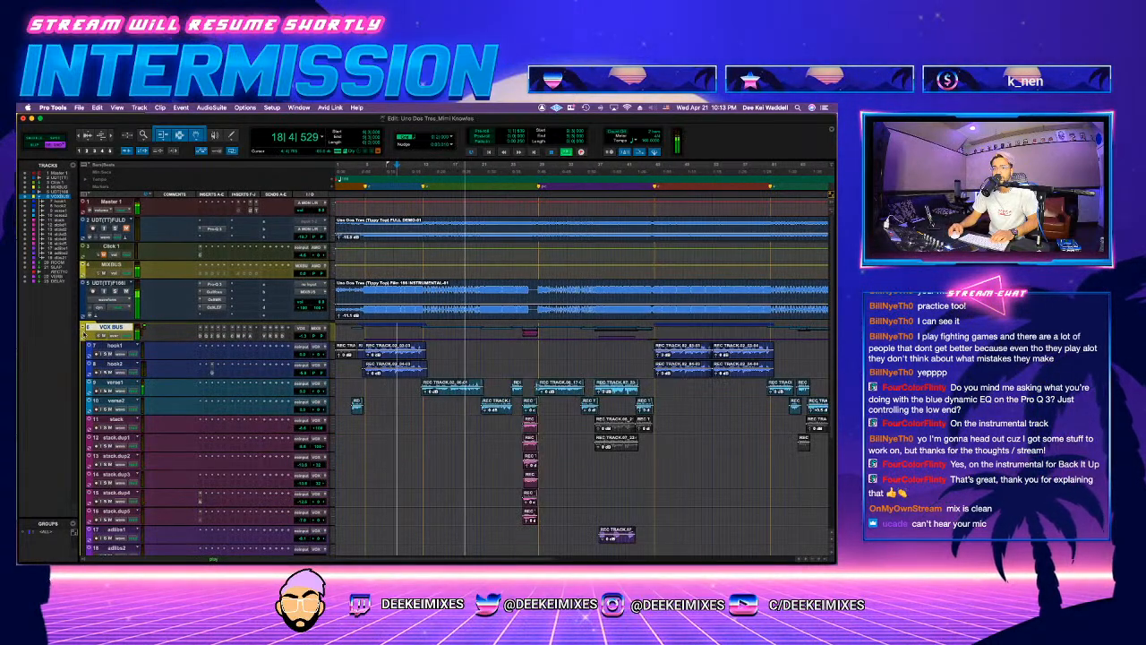
click(87, 328)
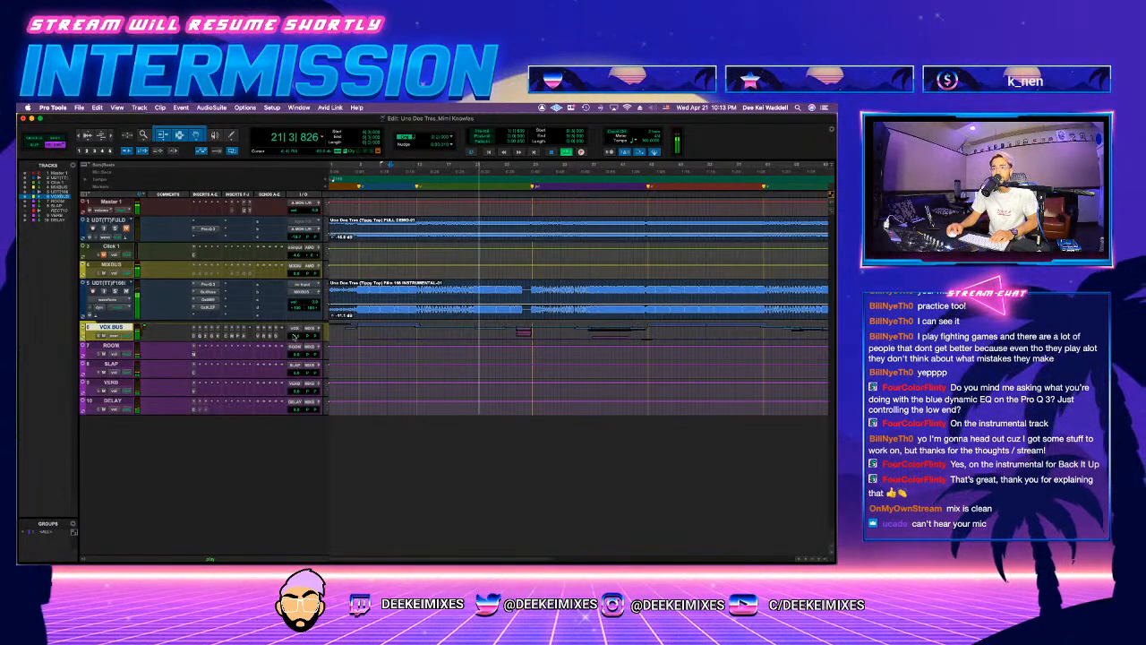
click(87, 329)
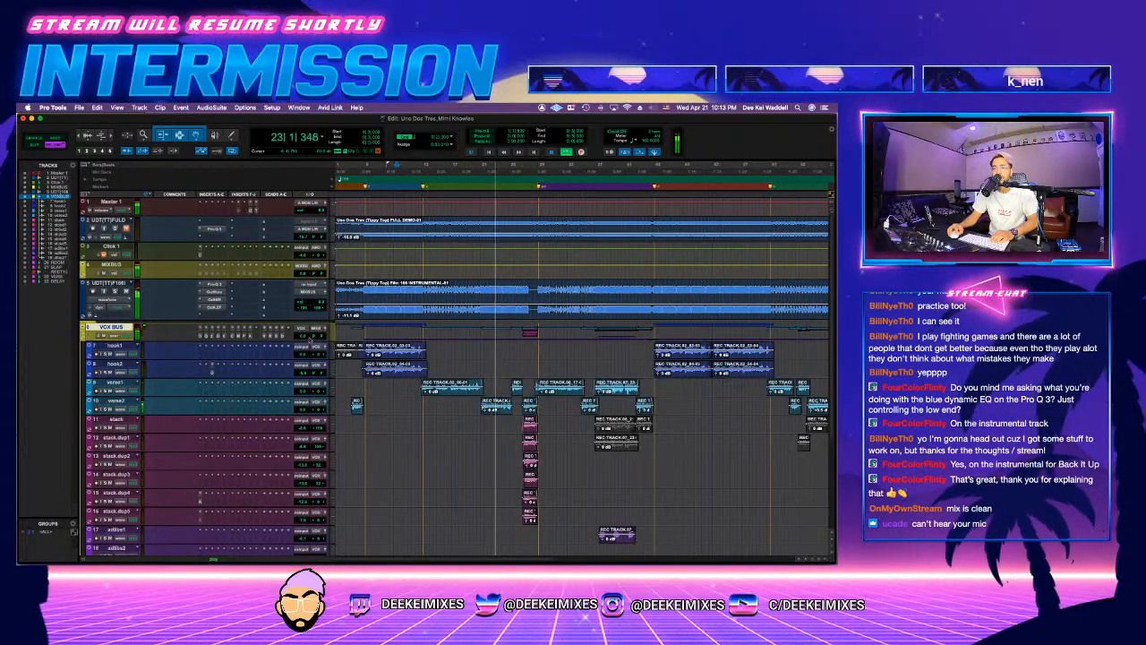
Step: Adjust the clip gain of the three longest clips on the verse1 track to even out the verse level
click(447, 393)
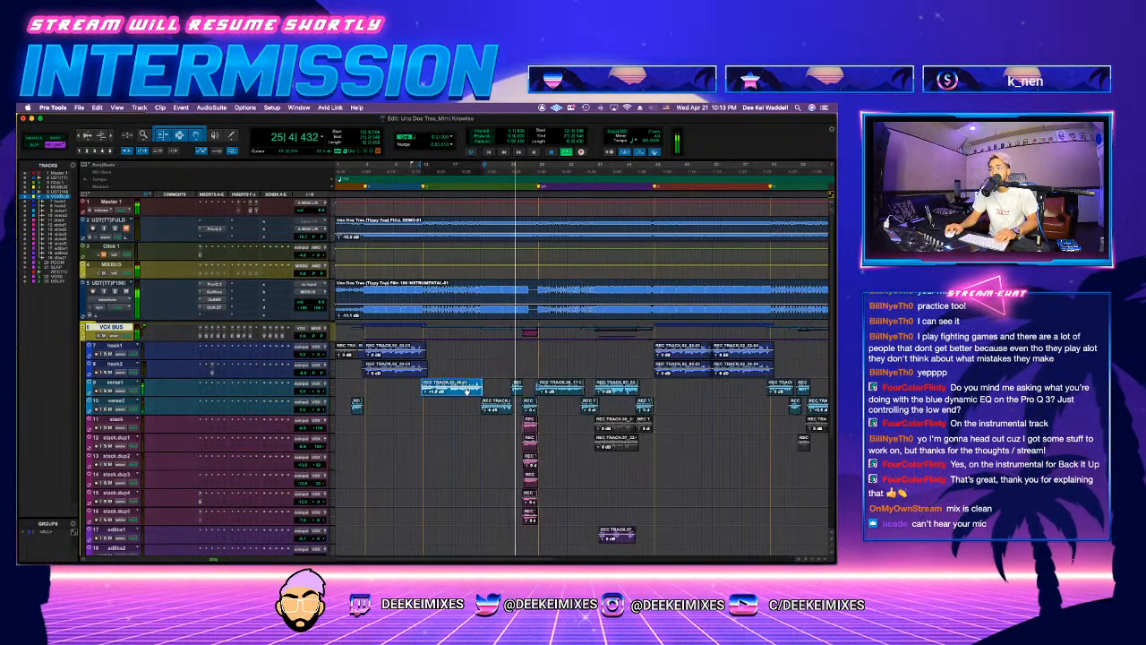
click(563, 387)
click(618, 392)
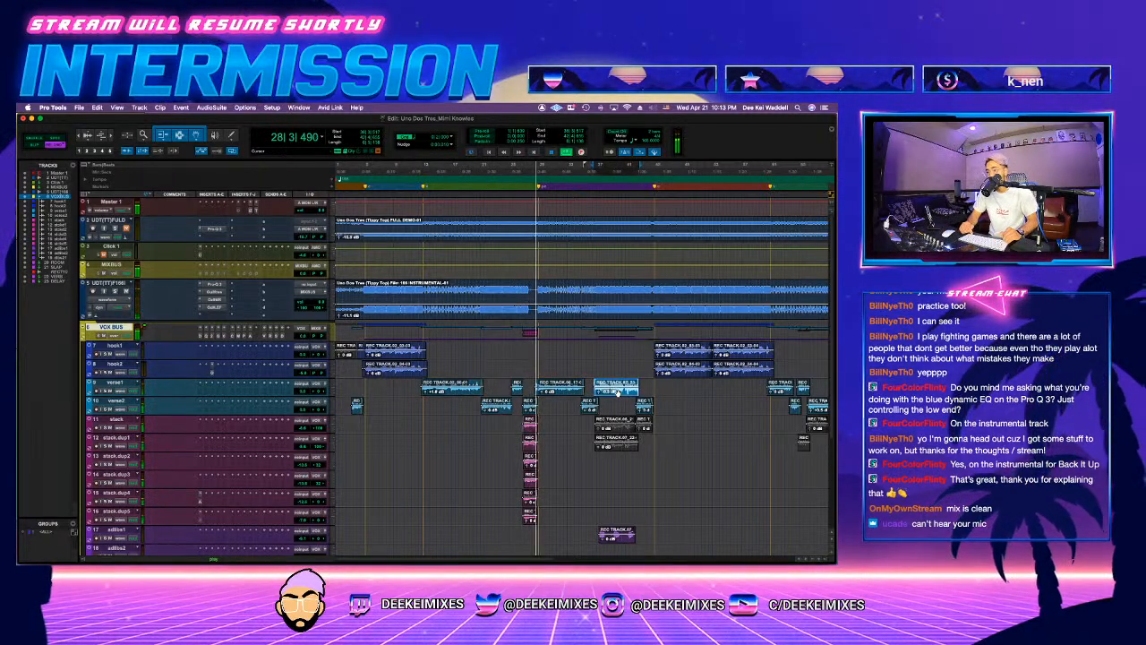
click(578, 392)
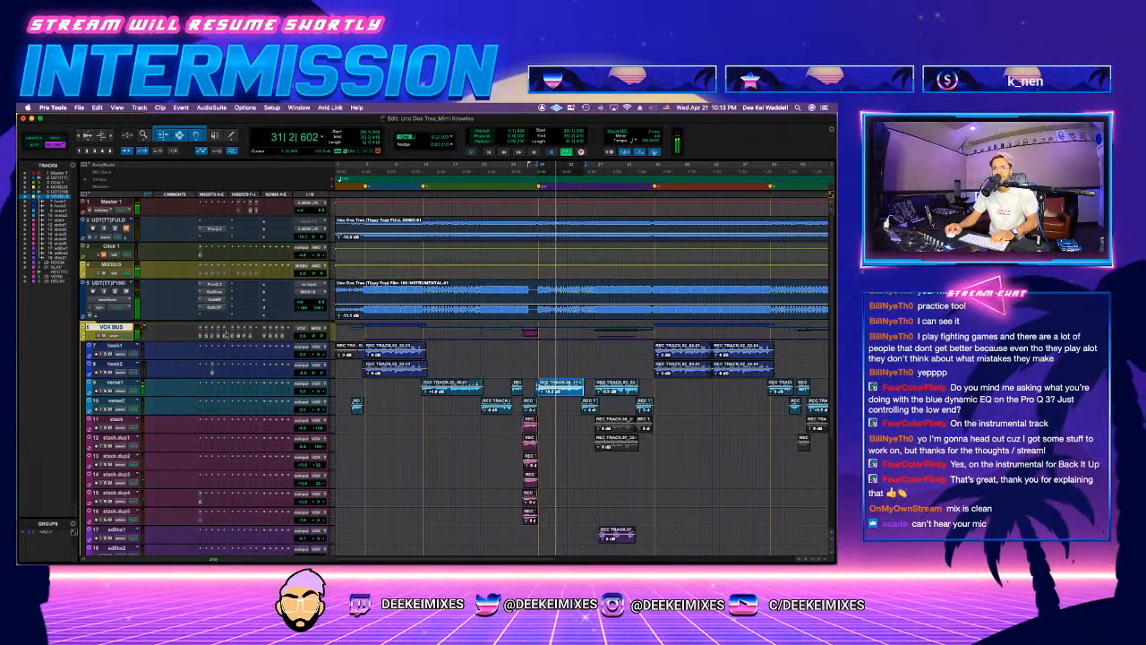
Step: Collapse the VOX BUS folder and replay the hook from near the song's start against the instrumental
click(83, 334)
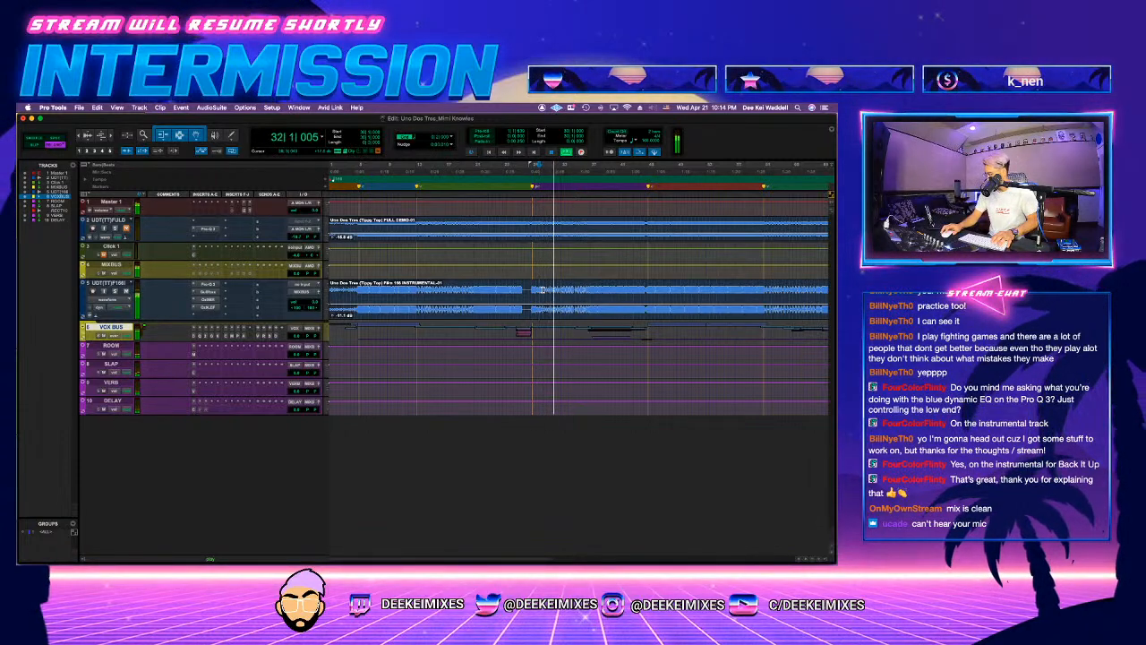
key(space)
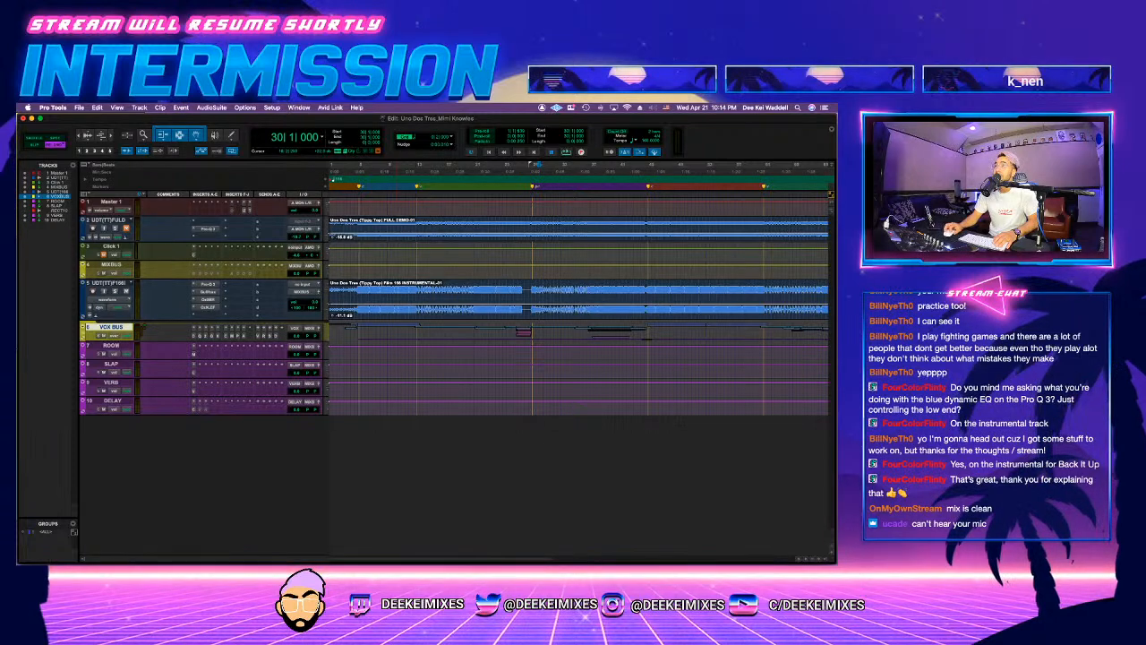
click(376, 292)
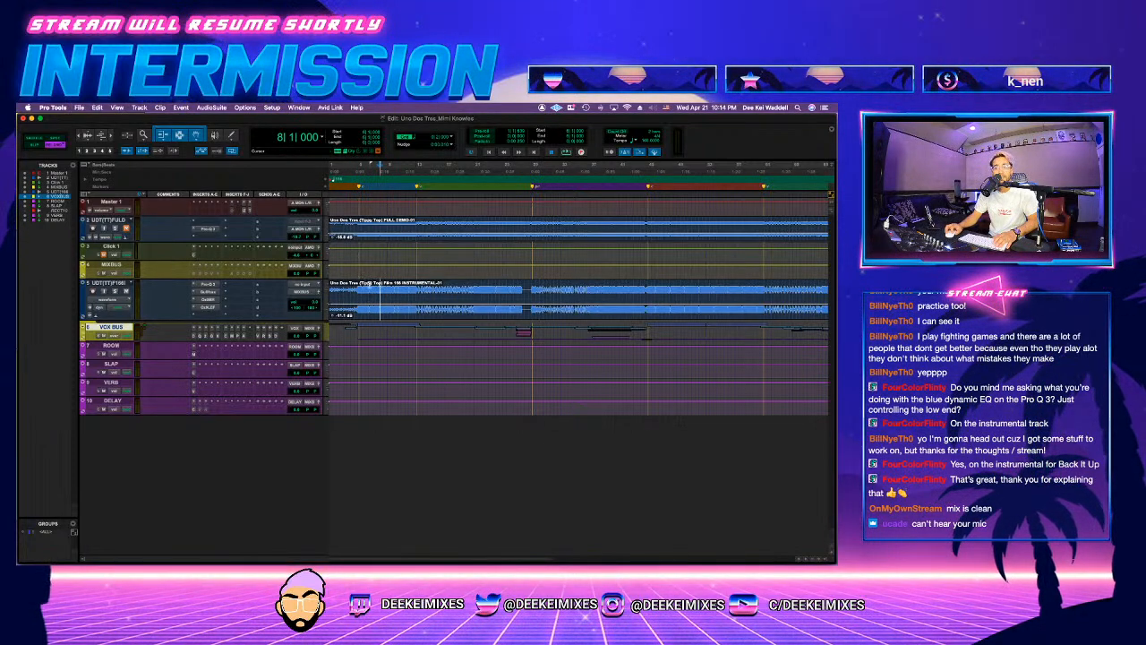
key(space)
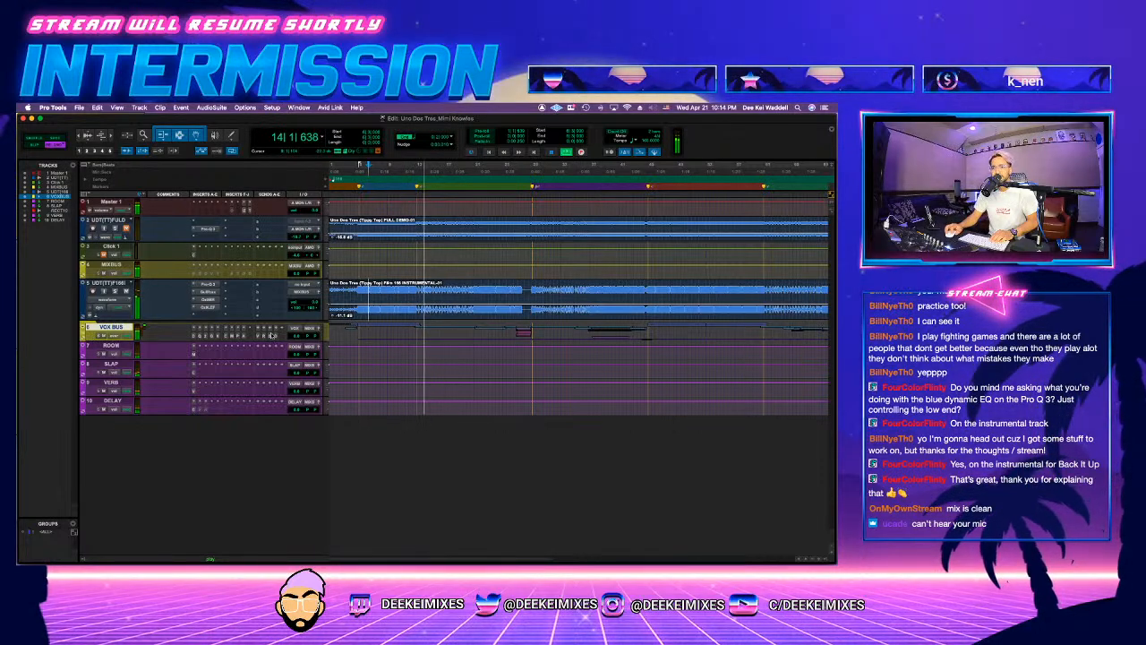
Step: Check the MC77 limiter on the VOX BUS and adjust the Clarity amount in its Clariphonic parallel equalizer
click(237, 337)
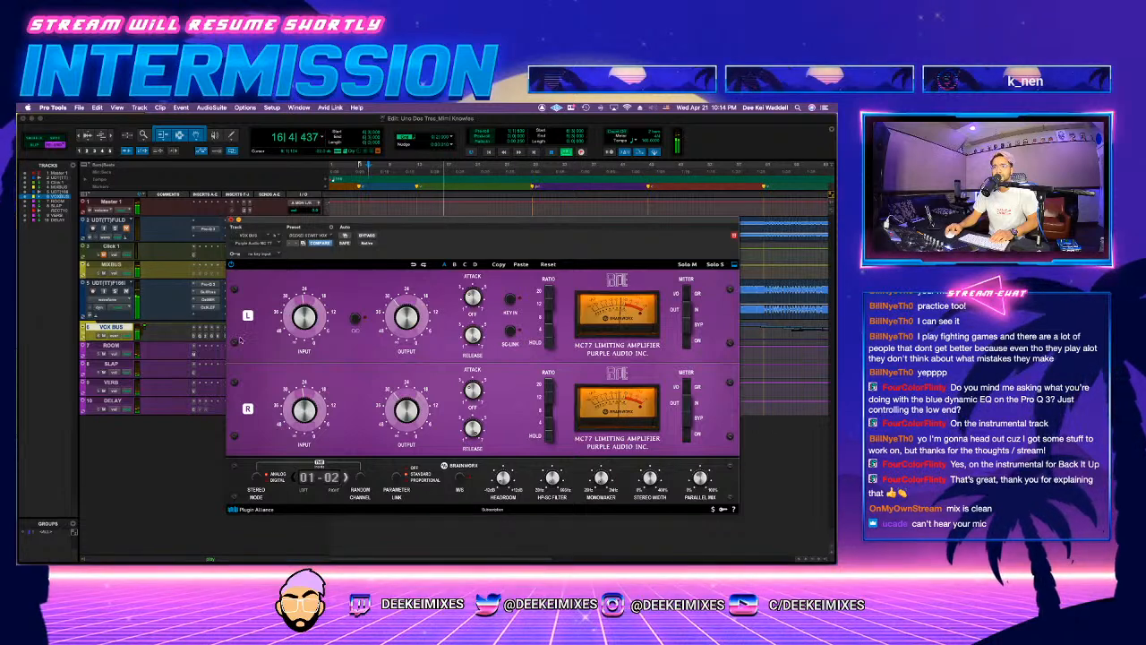
click(231, 219)
click(224, 336)
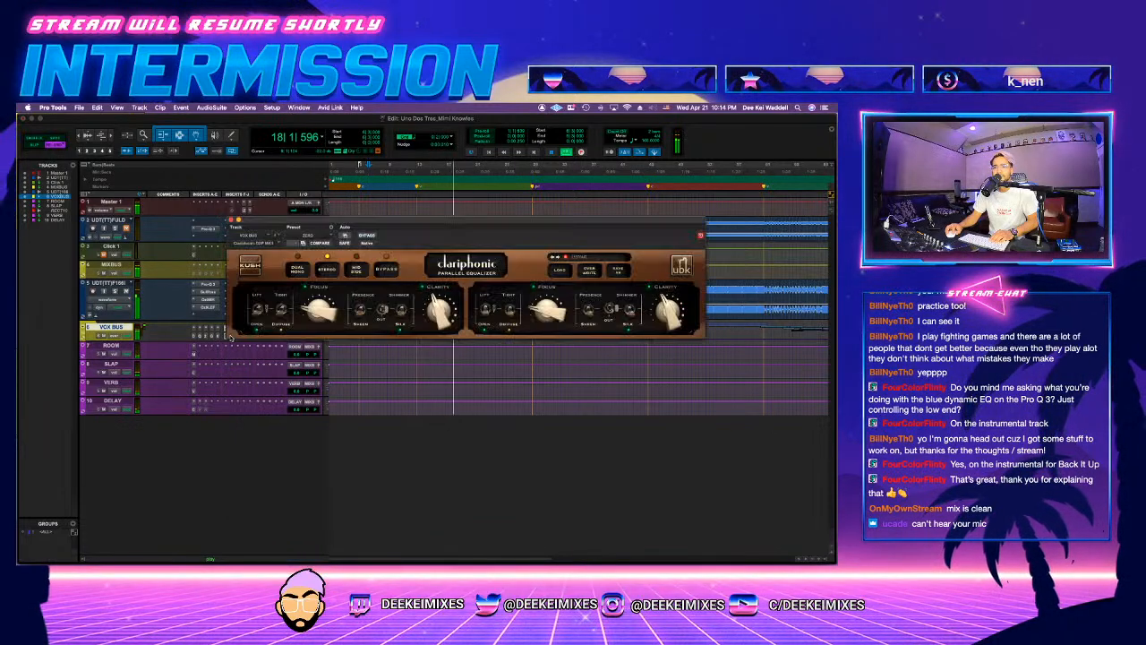
drag(442, 310, 446, 319)
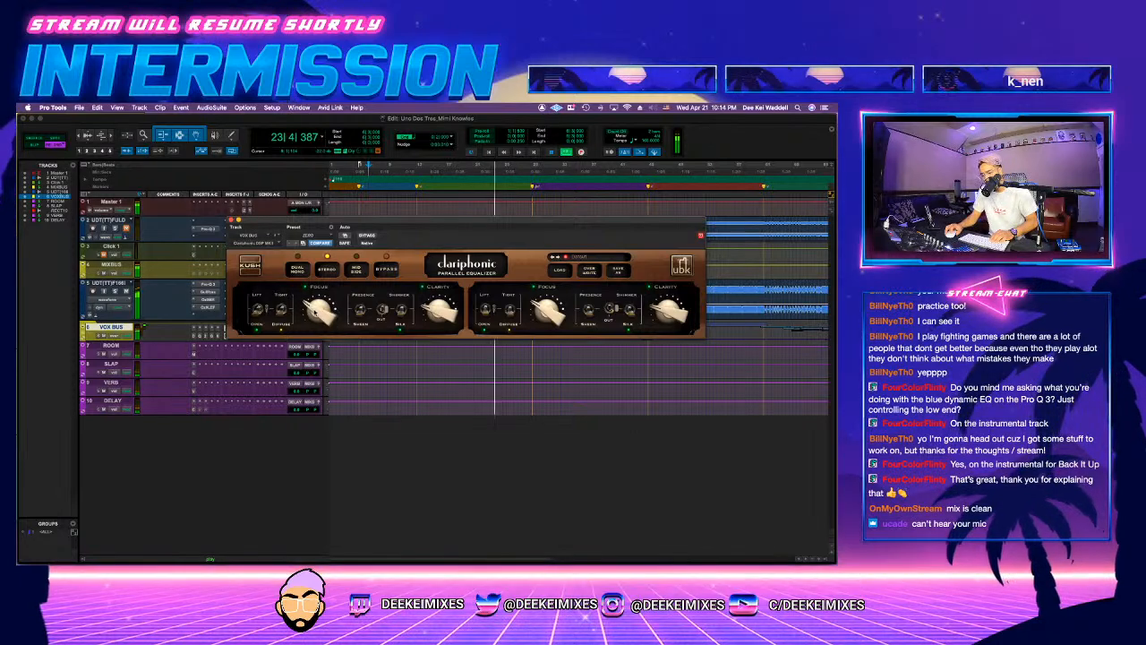
click(232, 220)
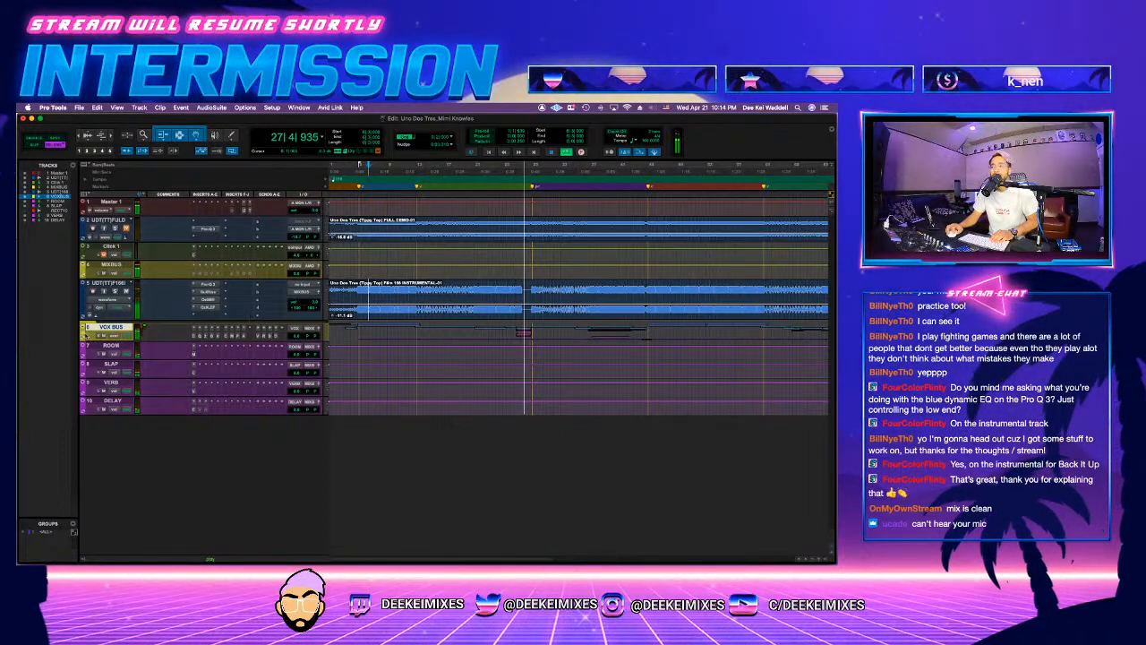
Step: Examine the tracks inside the VOX BUS folder and the Ozone Imager settings on the duplicated adlibs2 track during playback
click(84, 328)
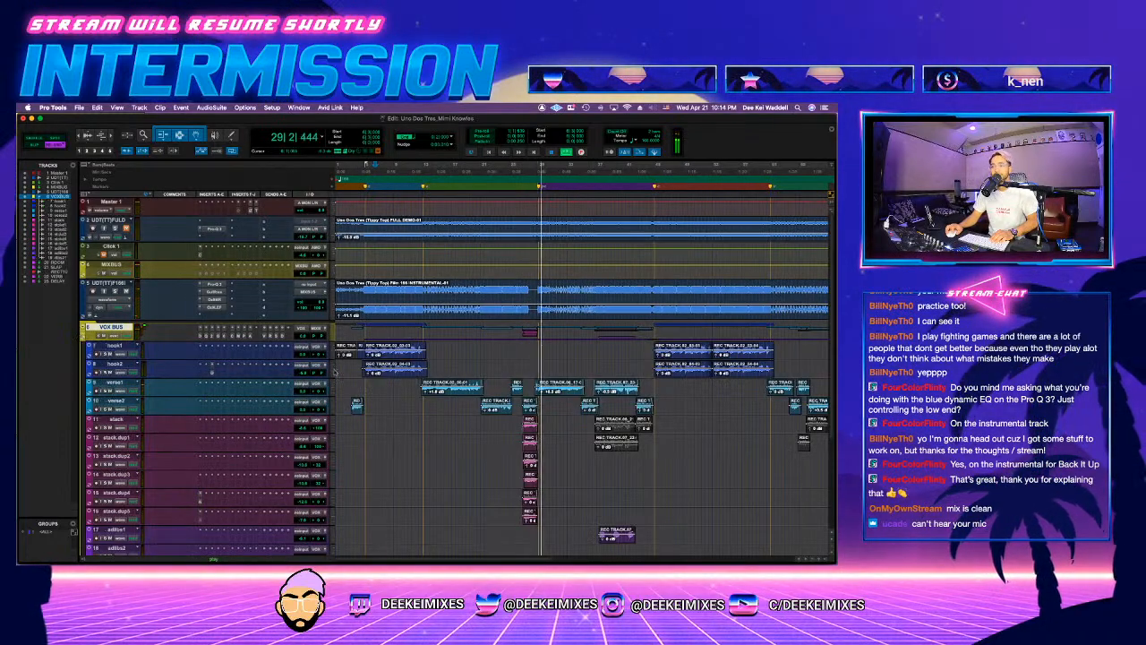
scroll(445, 394, down, 3)
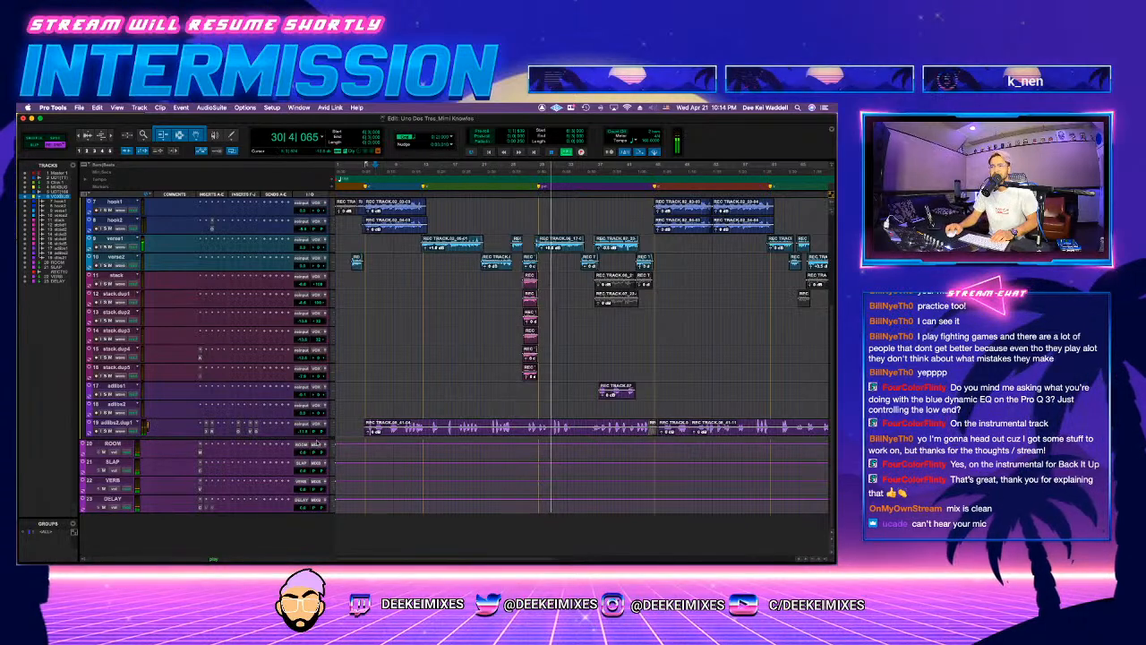
click(238, 433)
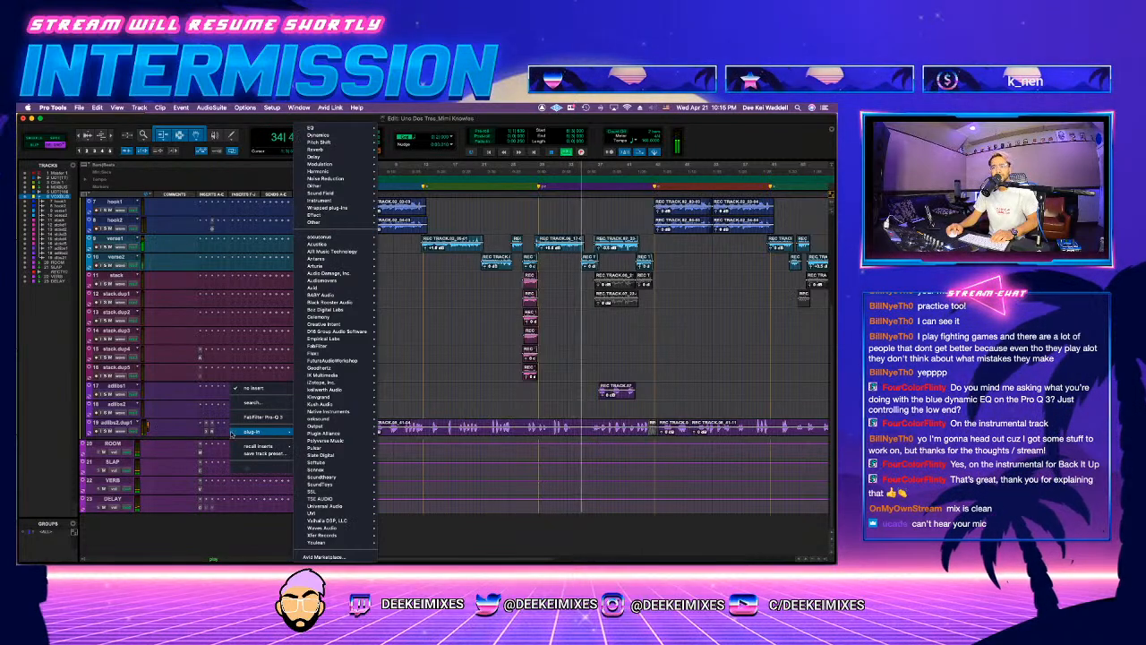
key(Escape)
click(240, 433)
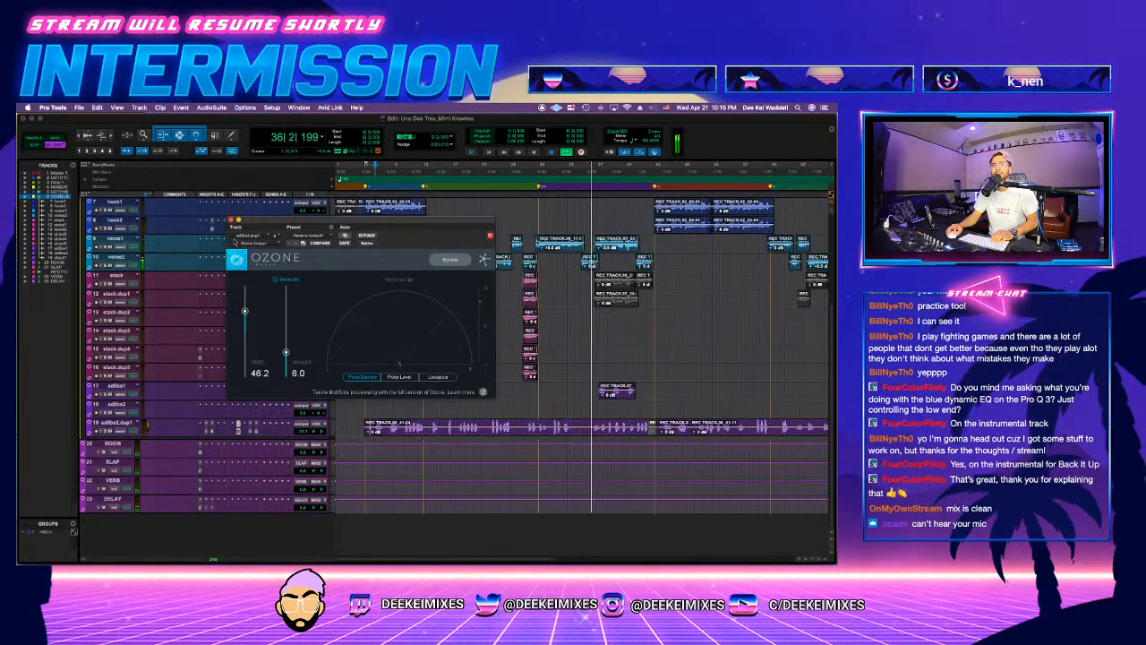
click(230, 220)
scroll(484, 359, up, 5)
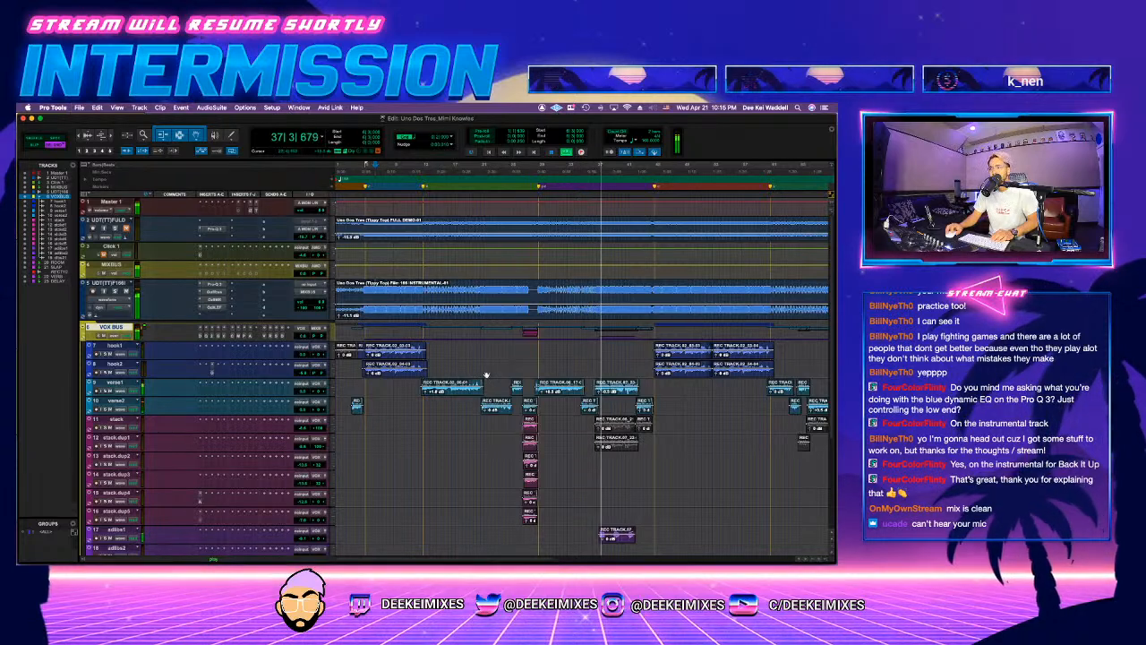
scroll(484, 360, down, 2)
scroll(486, 372, up, 2)
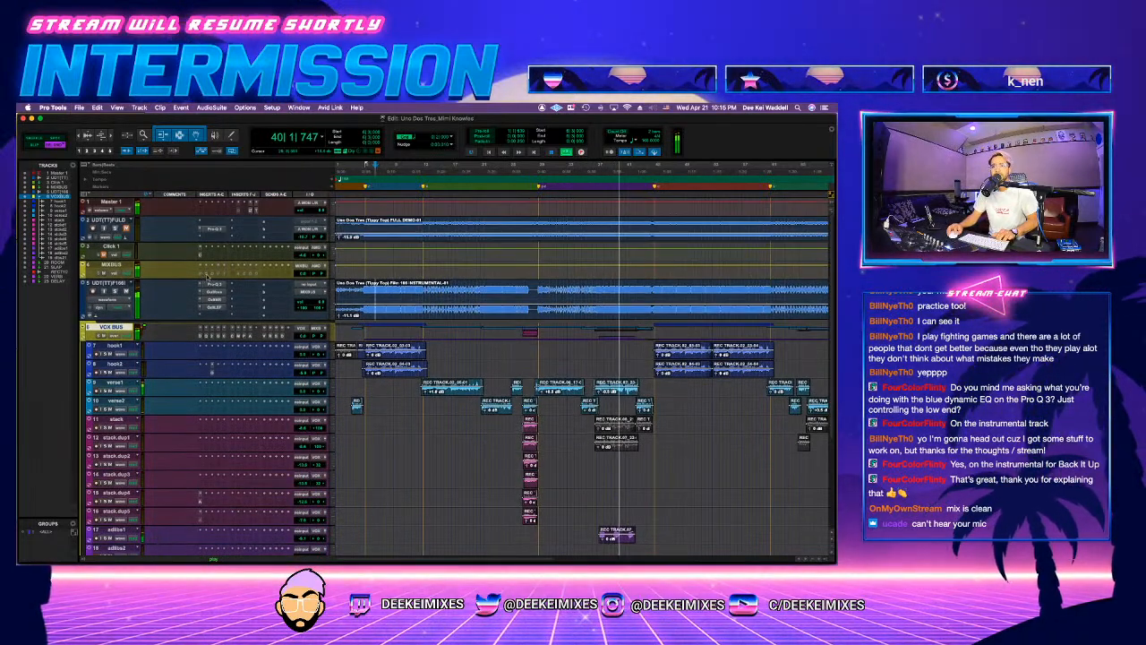
click(94, 336)
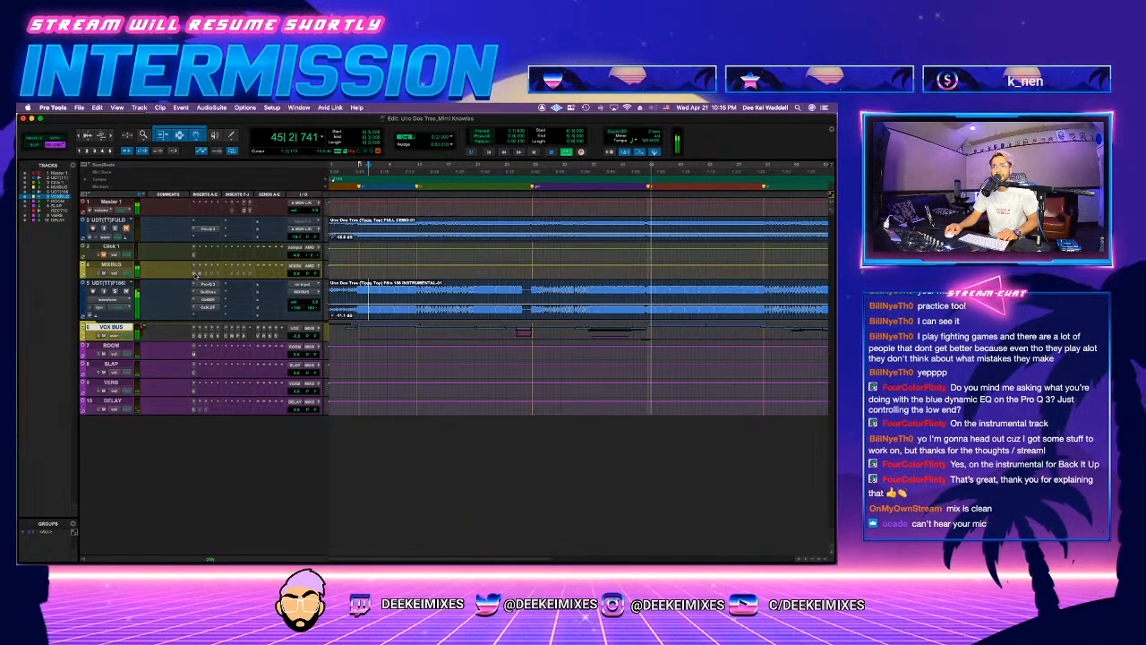
Step: Enable and check the MIXBUS chain of Black Box HG-2MS, Gullfoss, Oxford Inflator and the Lisson Grove compressor
click(196, 274)
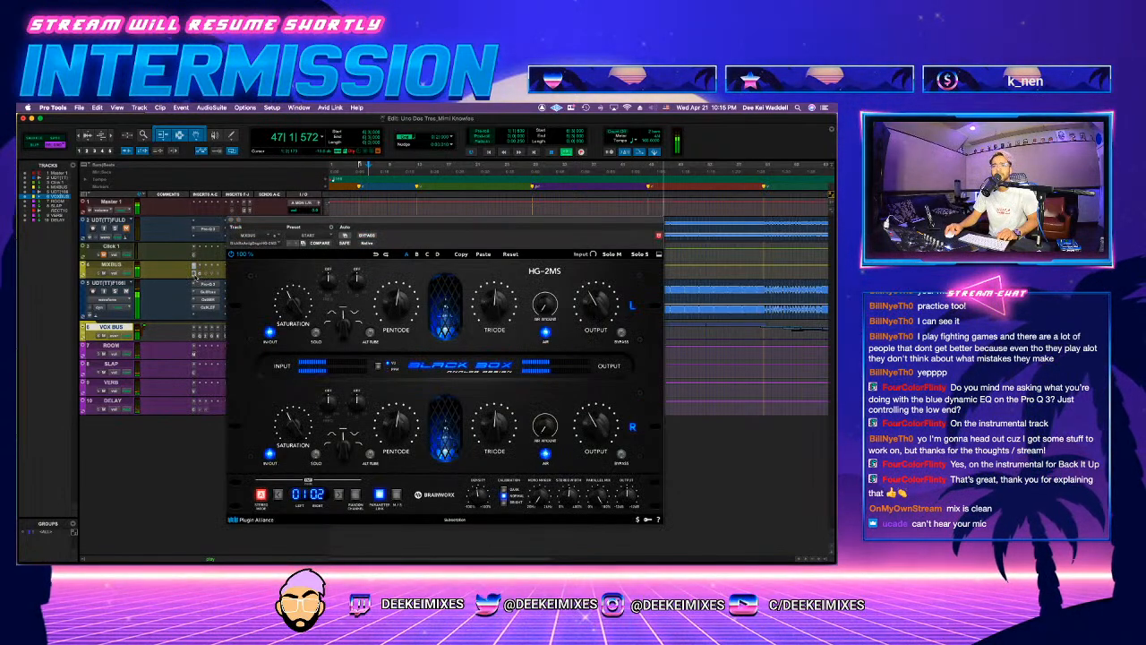
click(194, 266)
click(194, 274)
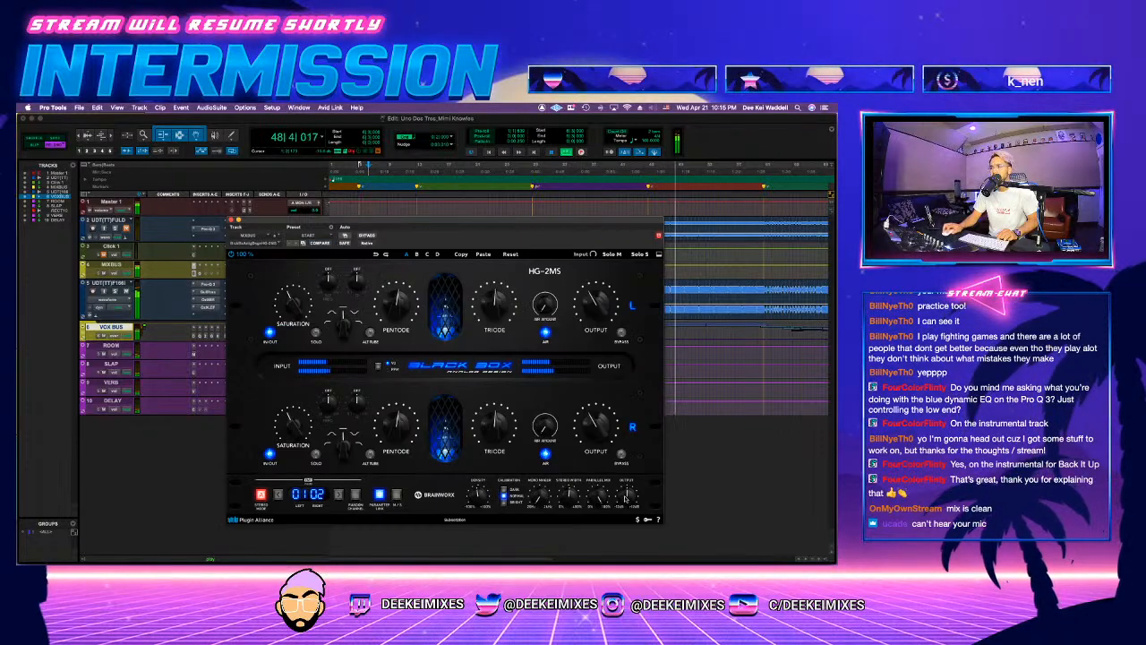
click(204, 267)
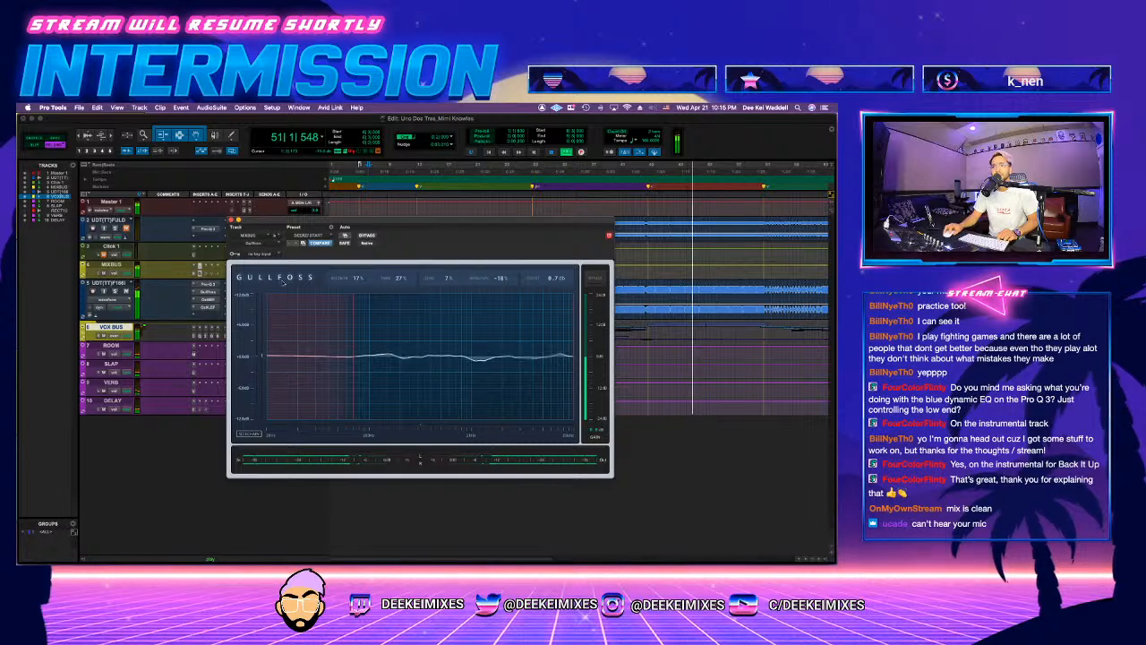
click(211, 273)
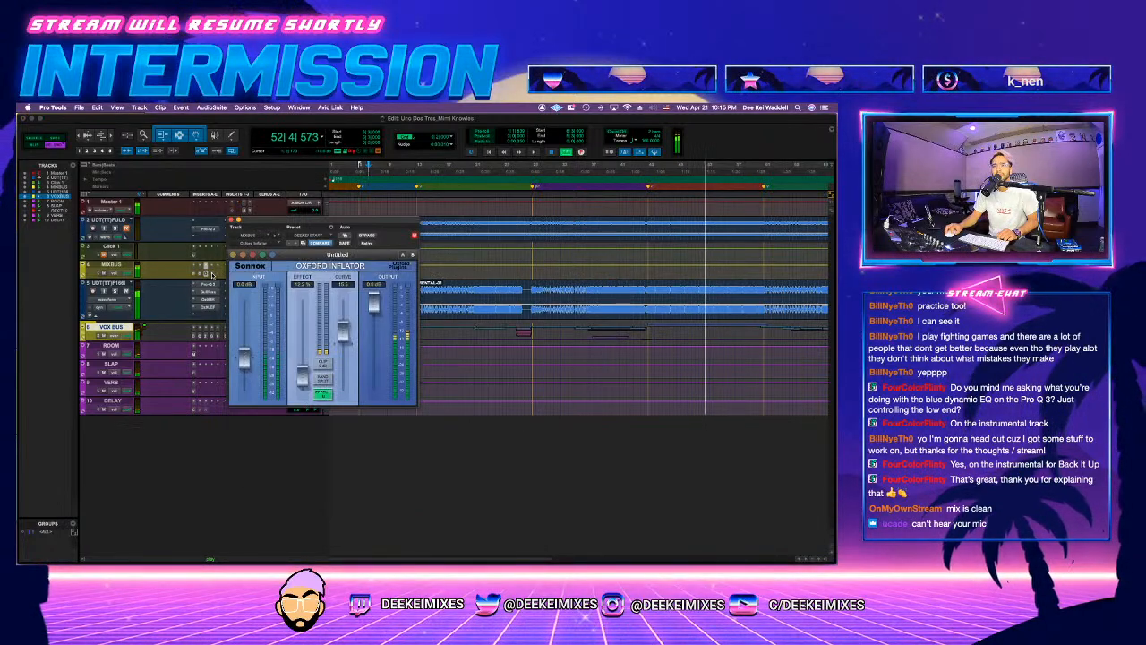
click(212, 275)
click(206, 272)
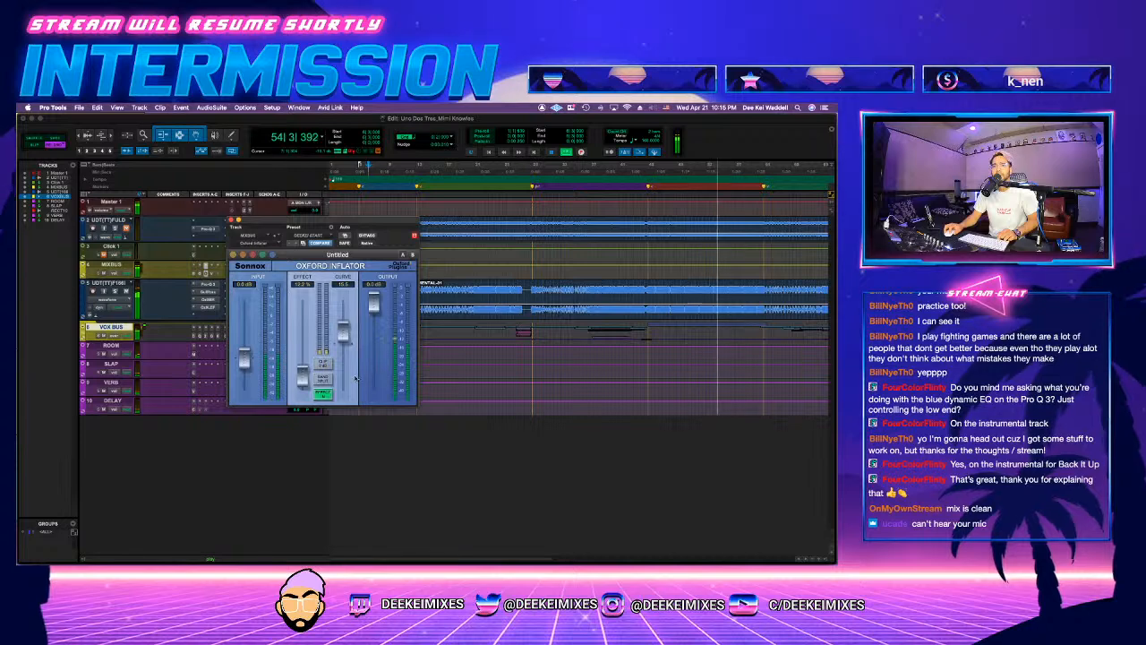
click(215, 273)
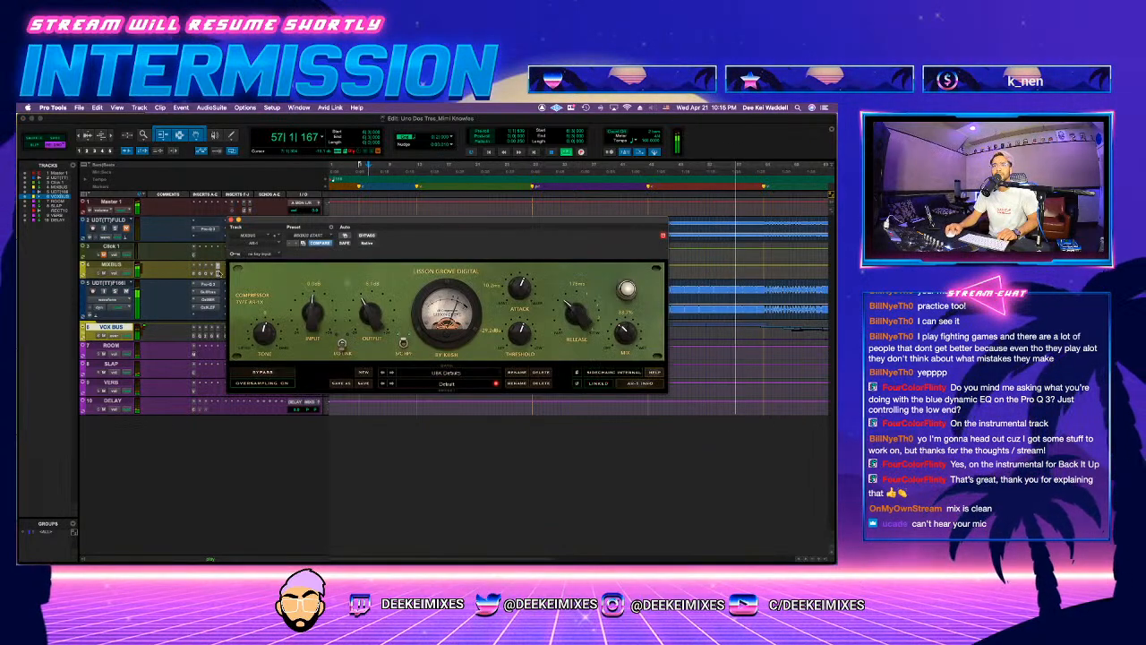
click(218, 273)
click(231, 221)
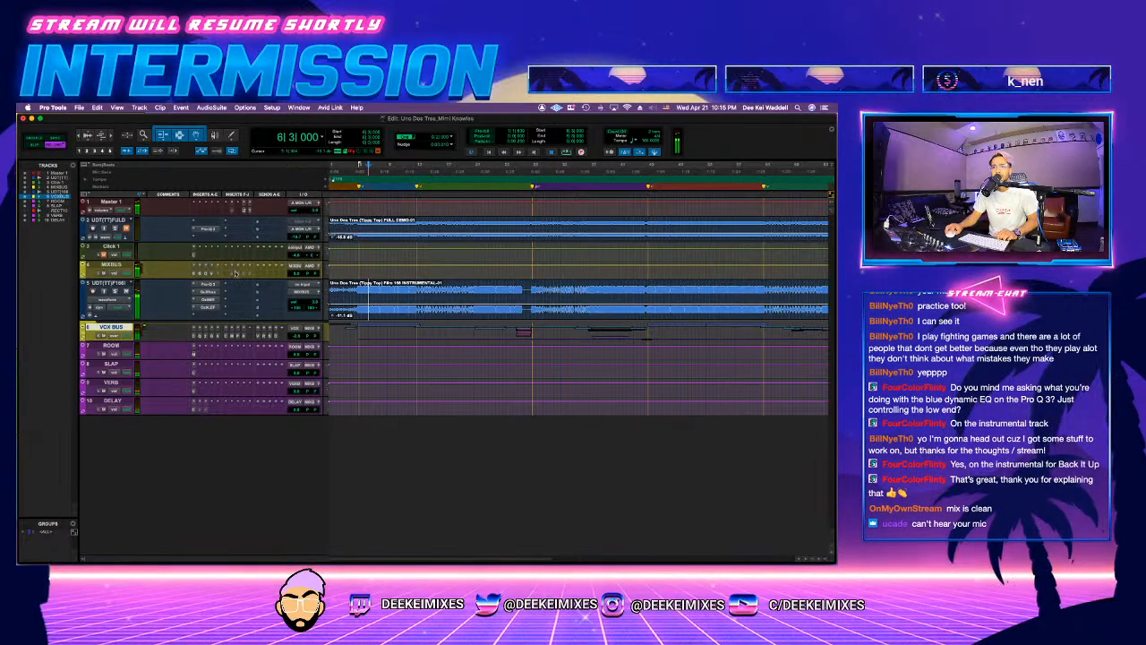
Step: Replay the hook from bar 6 and reload the start preset in the MIXBUS AMEK equalizer
key(space)
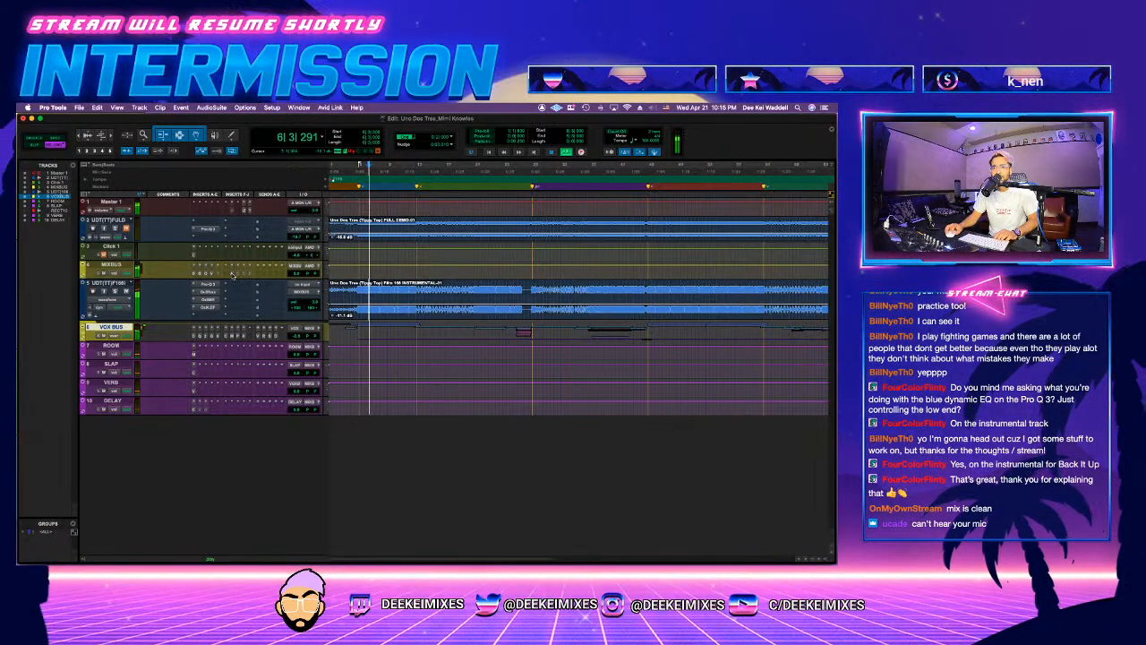
click(205, 273)
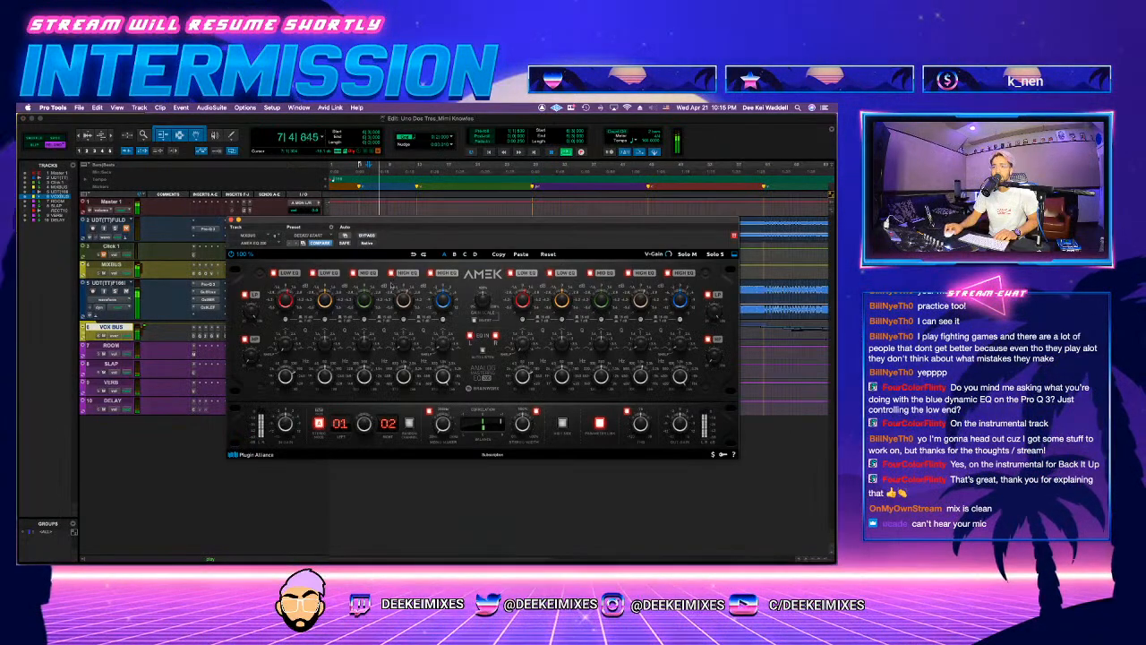
click(305, 236)
click(306, 235)
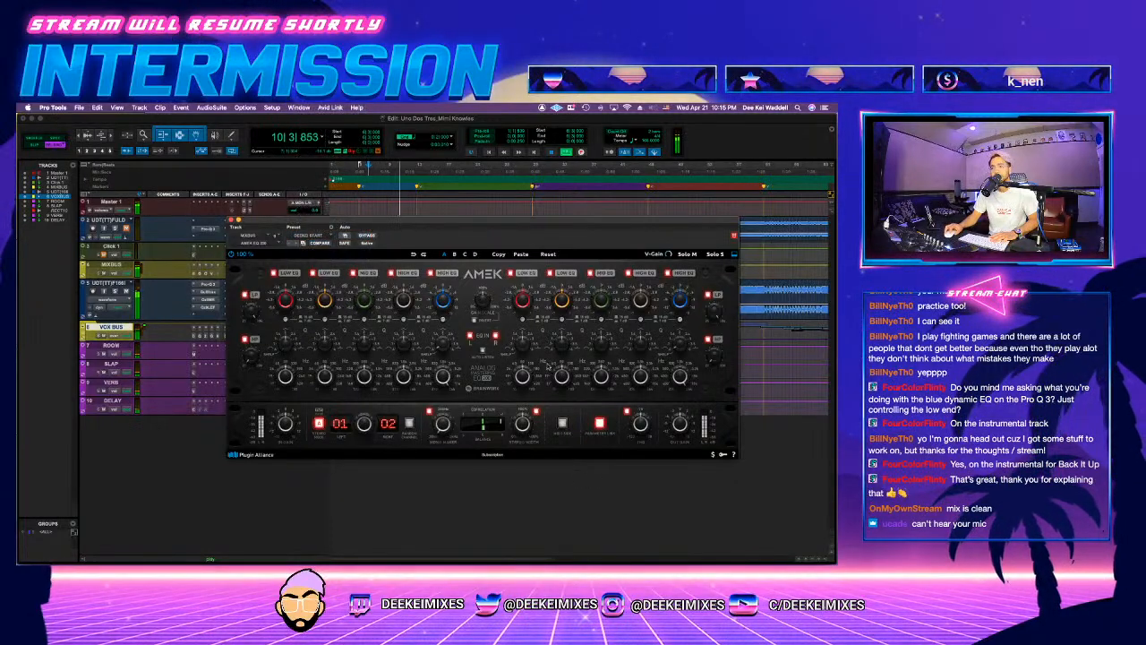
Step: Examine the hook's frequency balance against the Hip Hop target in Tonal Balance Control on Master 1
click(248, 210)
drag(464, 226, 539, 179)
drag(332, 120, 379, 182)
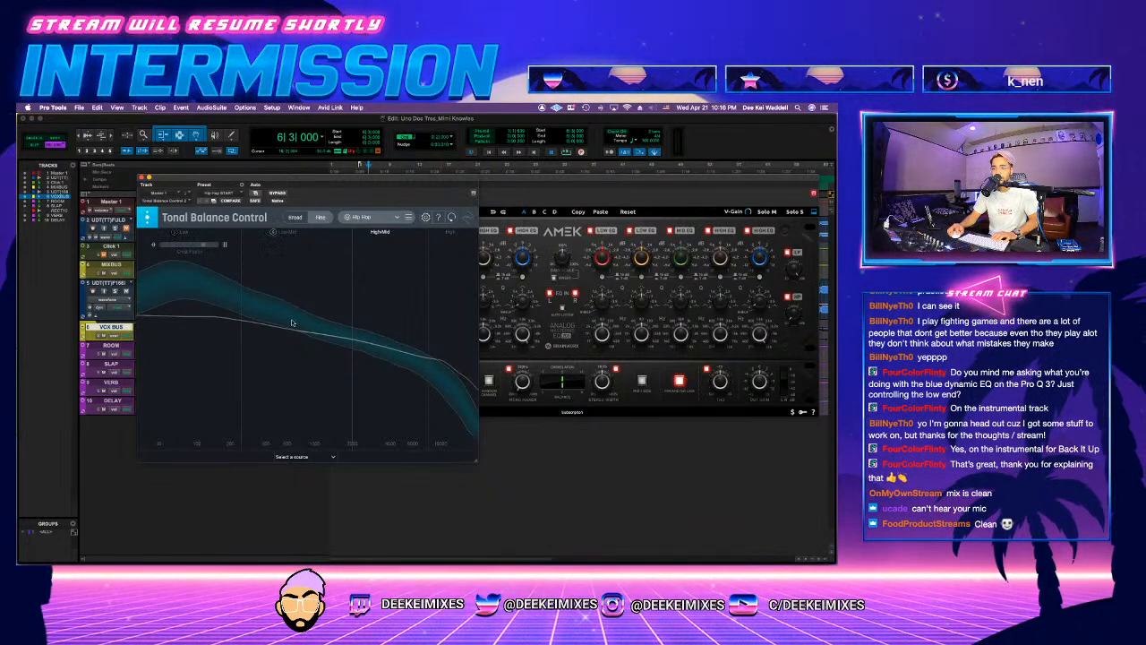
drag(349, 186, 438, 247)
key(space)
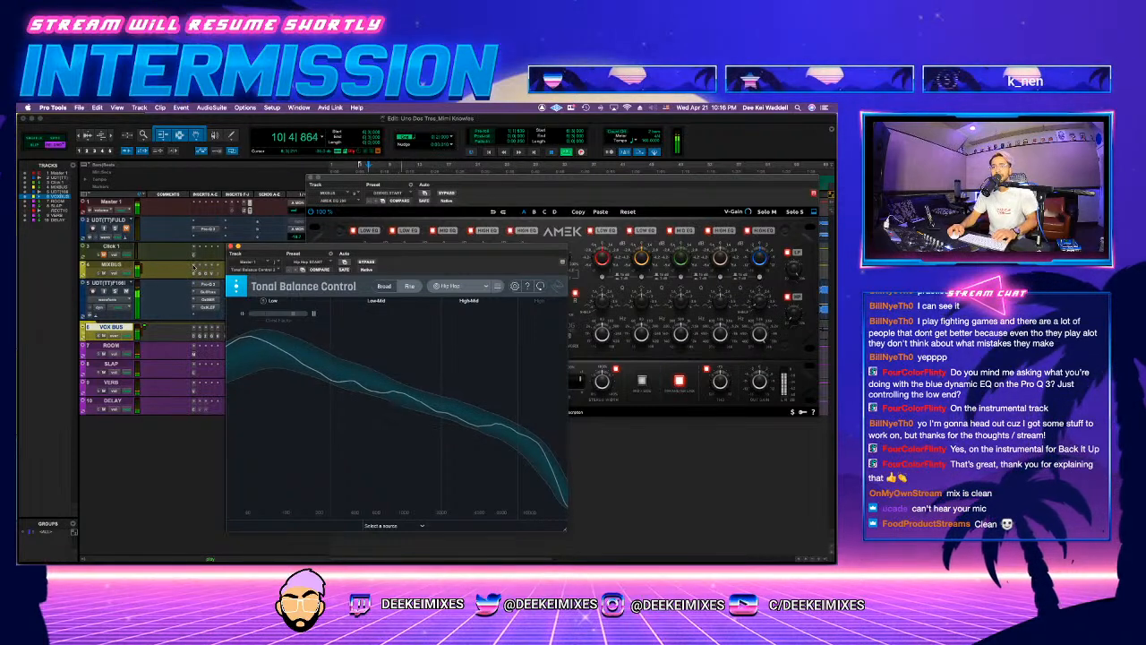
Step: Try a low-mid boost of about 1.7 dB near 239 Hz in the instrumental's Pro-Q 3
click(211, 285)
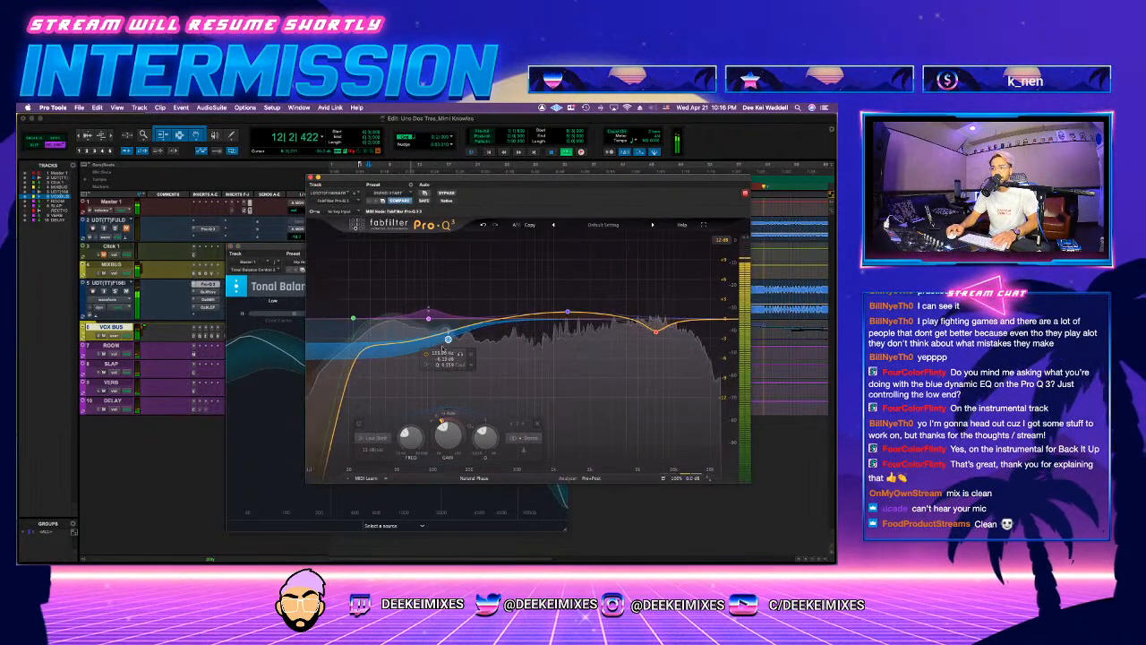
drag(427, 336, 479, 313)
key(space)
key(space)
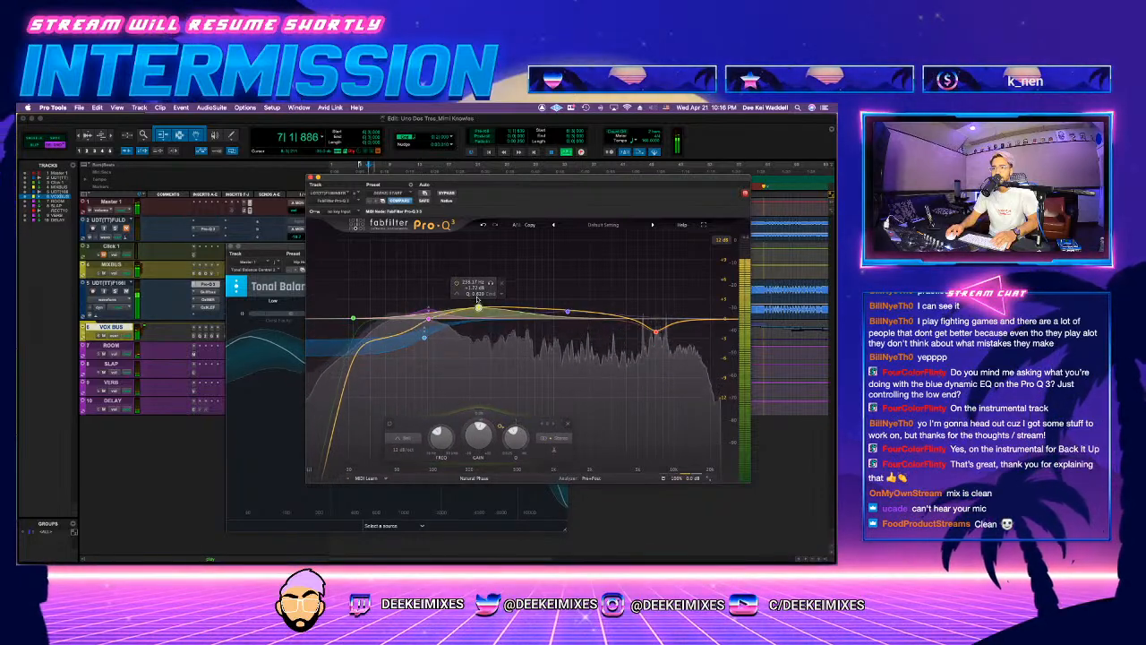
click(502, 289)
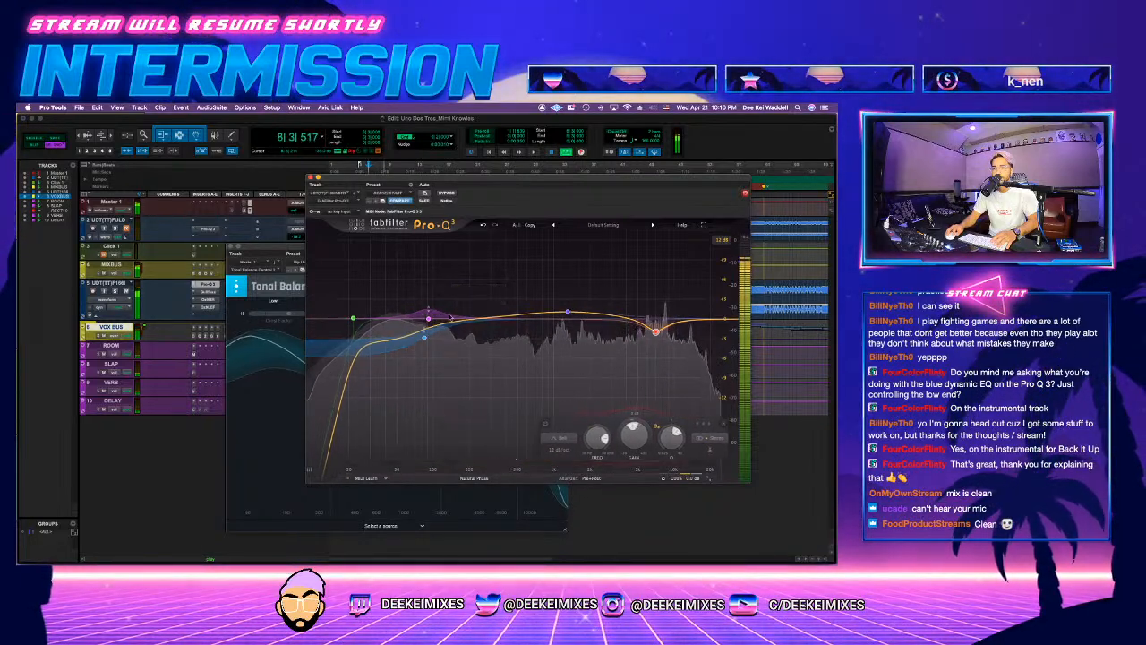
click(309, 177)
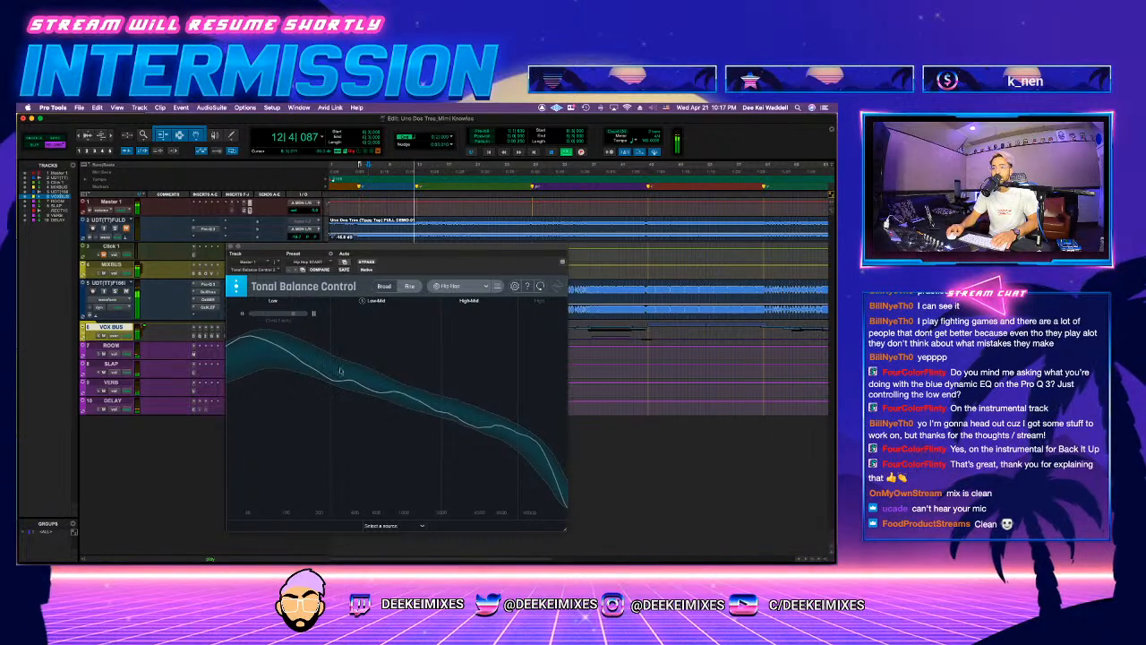
Step: Close Tonal Balance Control and fine-tune the MIXBUS AMEK equalizer while replaying the hook from bar 6
key(space)
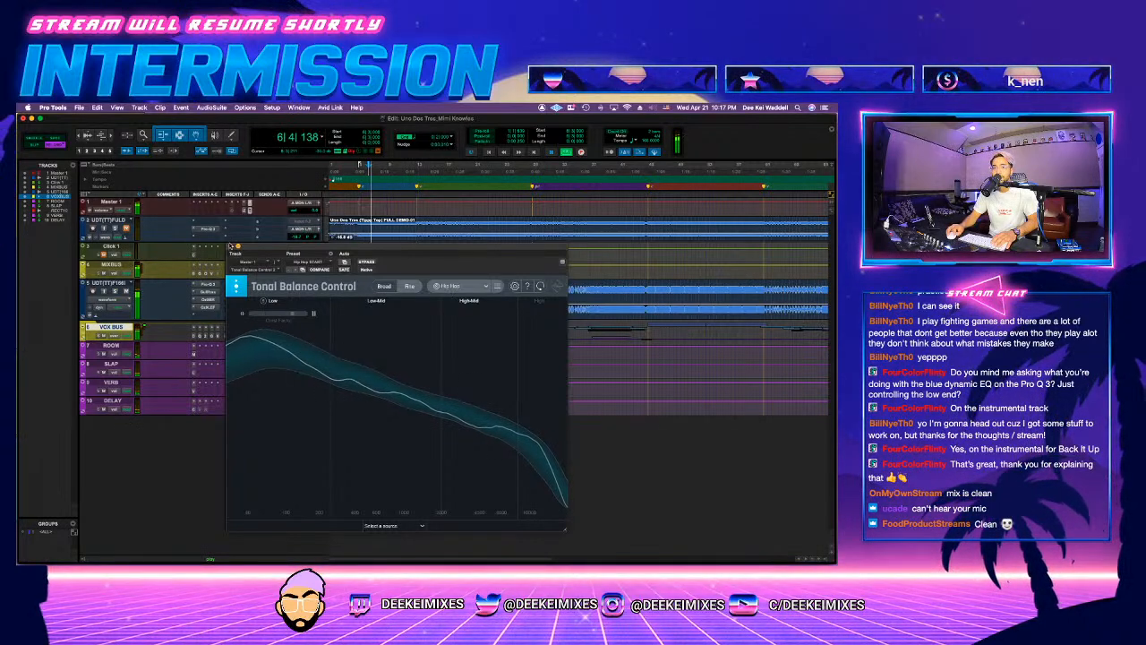
click(231, 245)
click(237, 282)
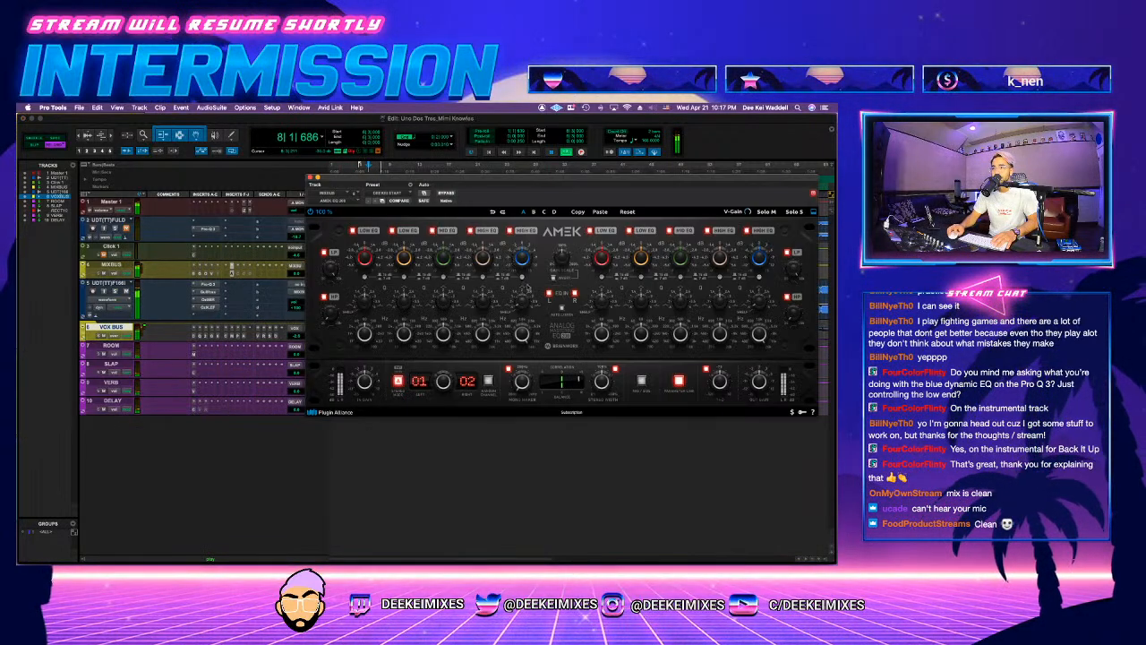
drag(482, 334, 480, 334)
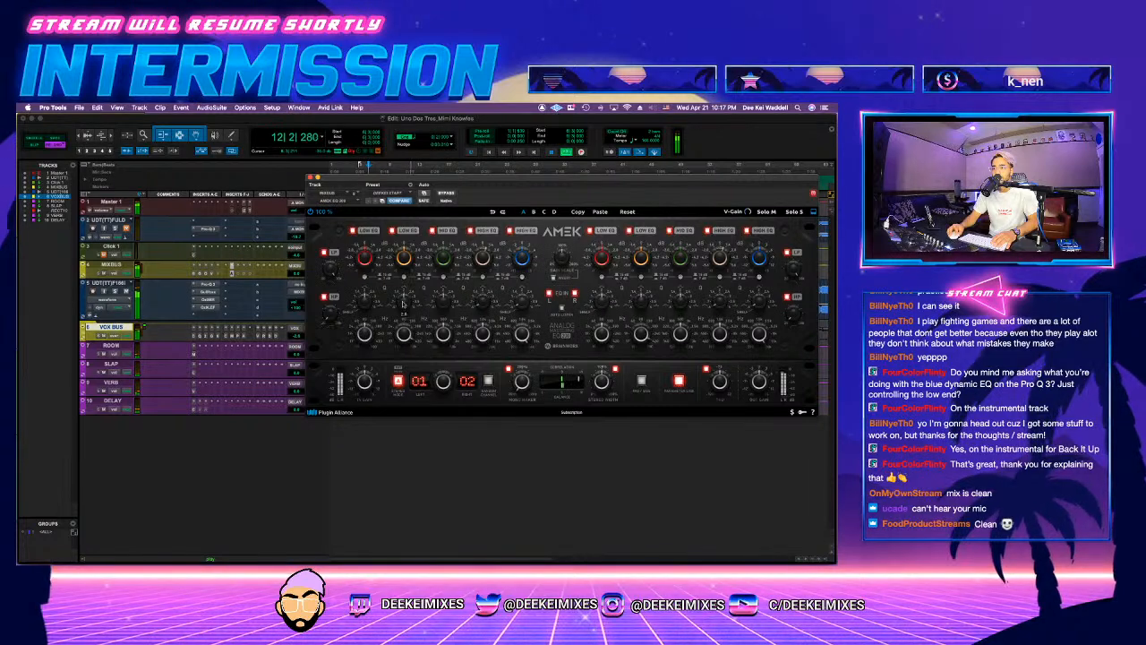
key(space)
key(space)
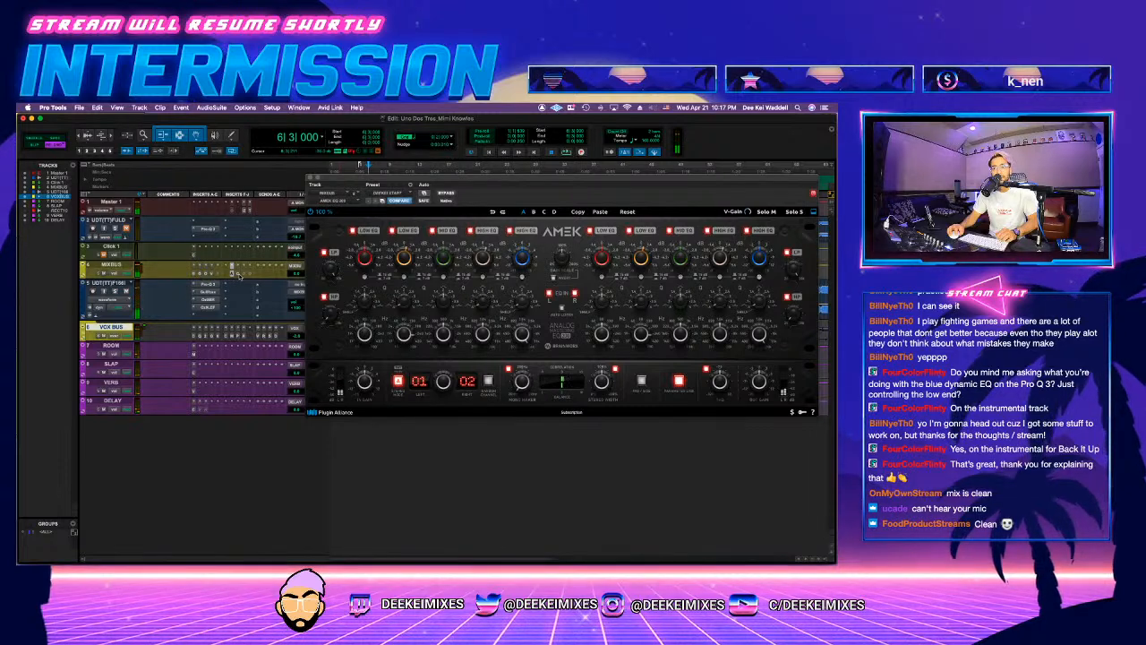
Step: Fine-tune the linked threshold and ceiling in the MIXBUS Ozone maximizer to about -7.9 dB while replaying the hook from bar 6
click(236, 267)
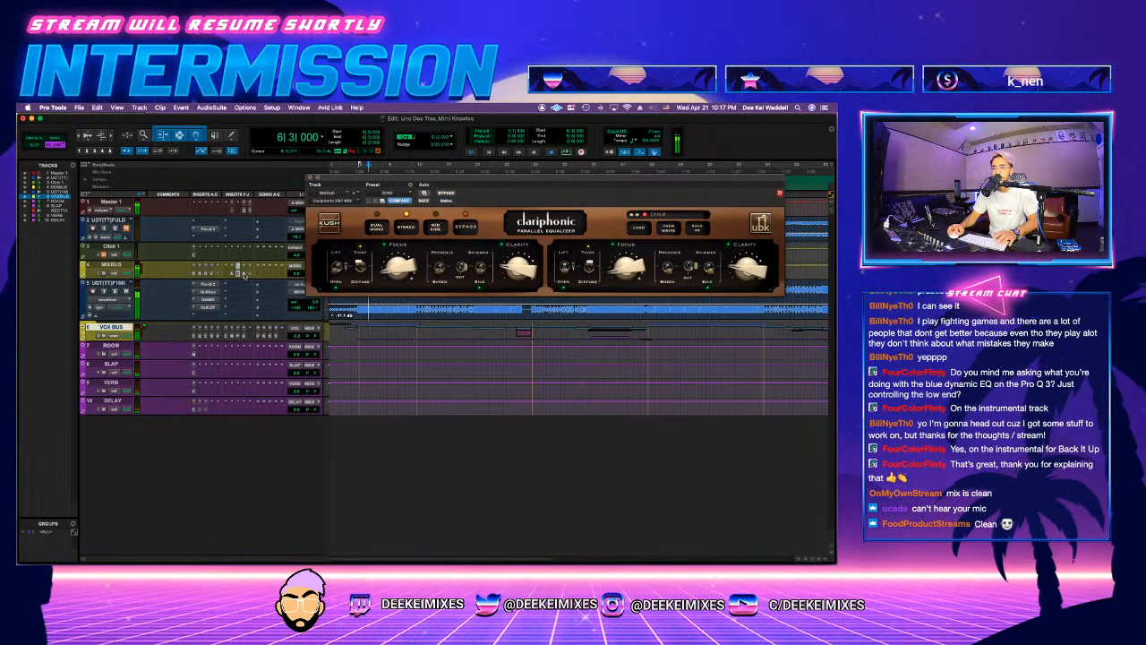
click(245, 274)
key(space)
mouse_move(451, 355)
mouse_down()
mouse_move(447, 364)
mouse_move(458, 359)
mouse_up()
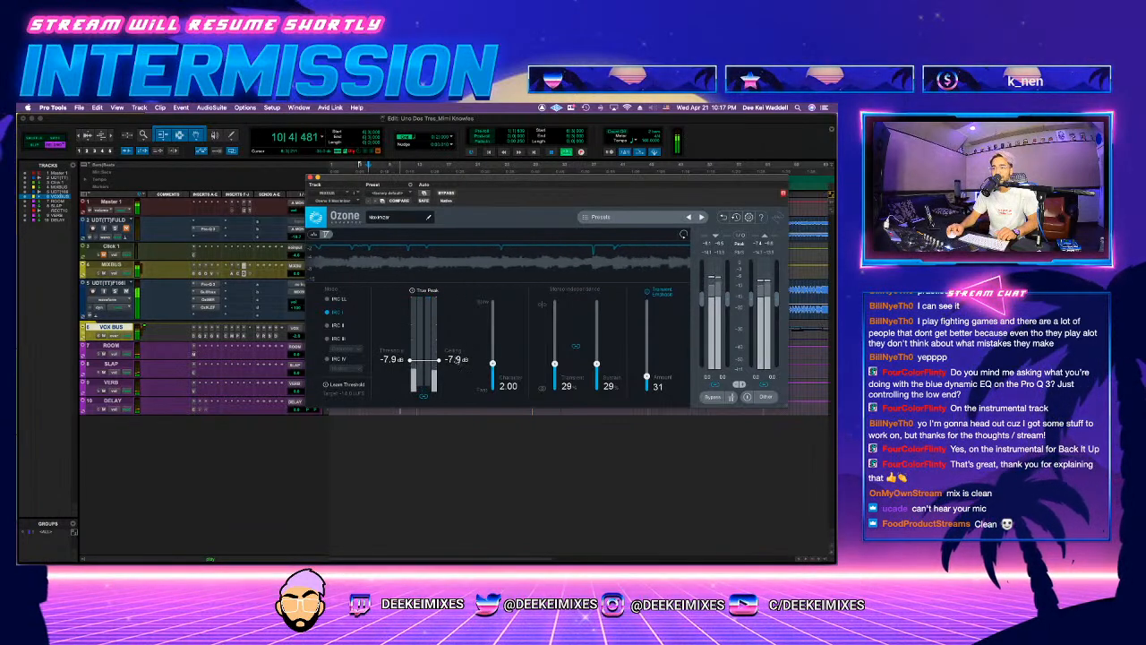
Step: Raise the input gain of the MIXBUS Oxford Limiter while replaying the hook
click(250, 274)
key(space)
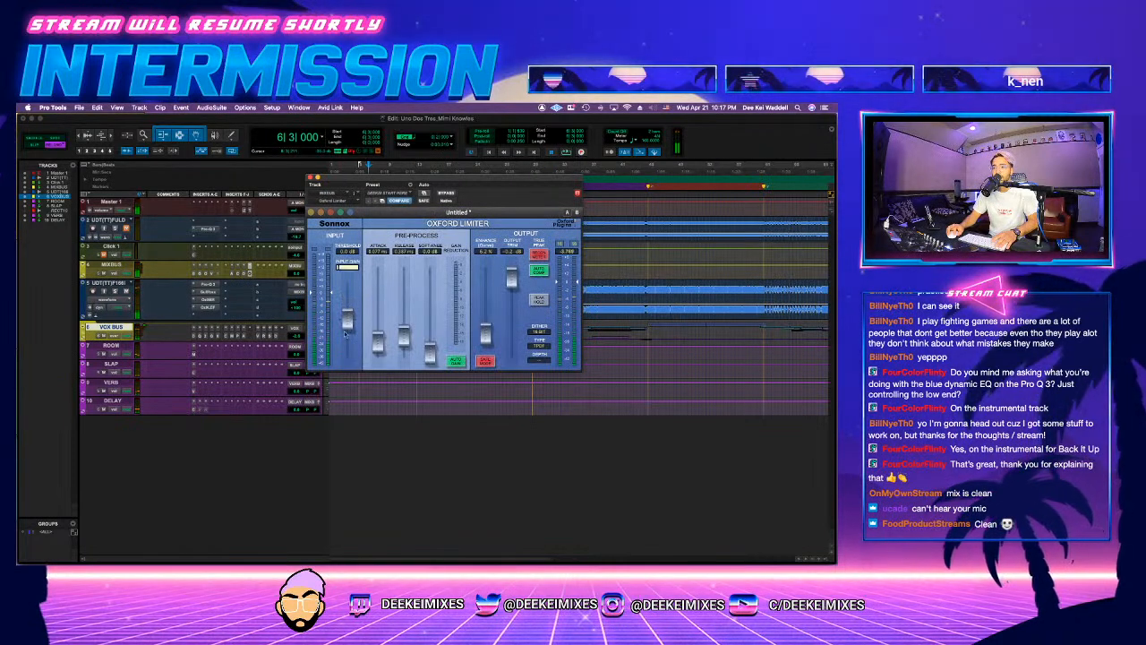
key(space)
drag(353, 320, 349, 303)
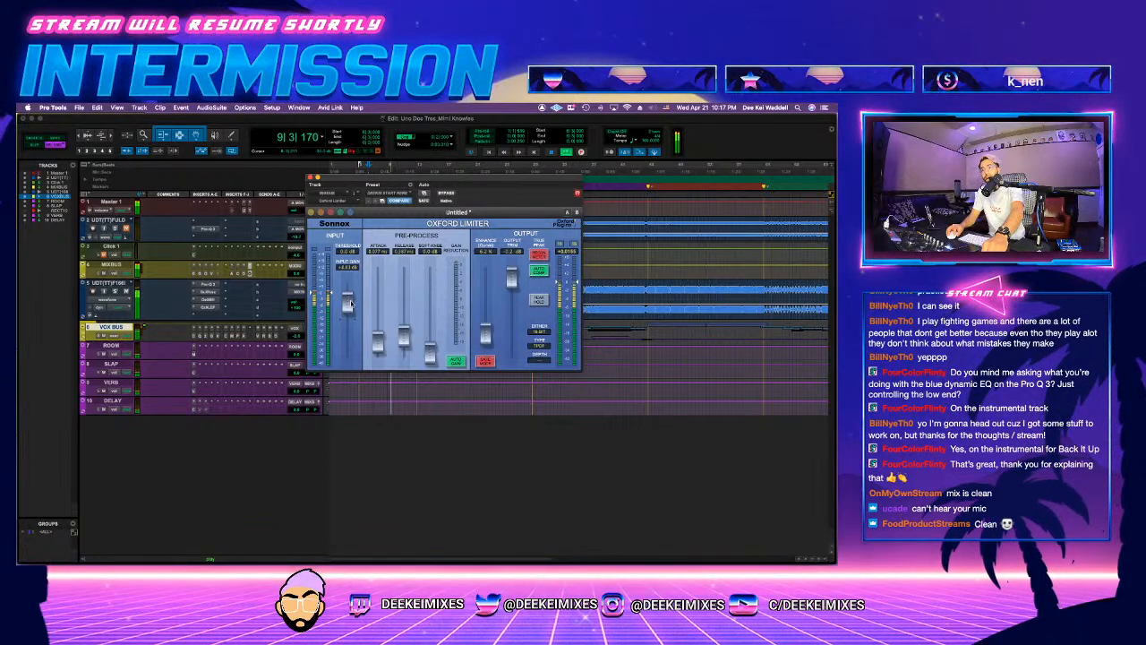
Step: Examine the hook's integrated and short-term loudness in Insight on Master 1, and close the plug-in windows
click(243, 212)
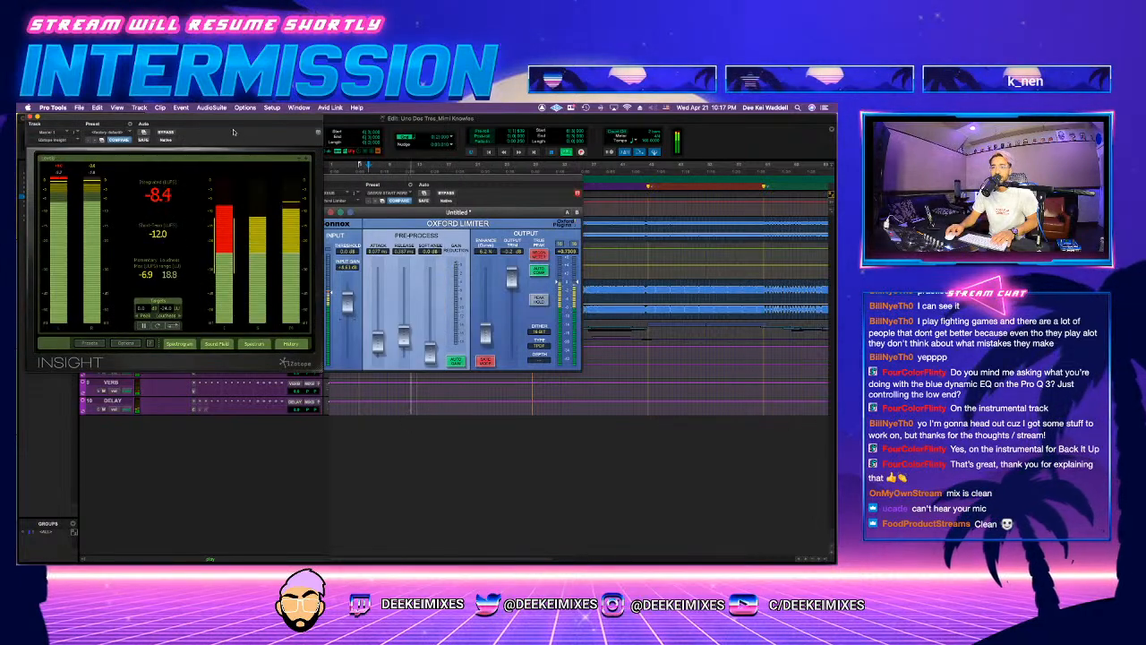
drag(233, 131, 498, 188)
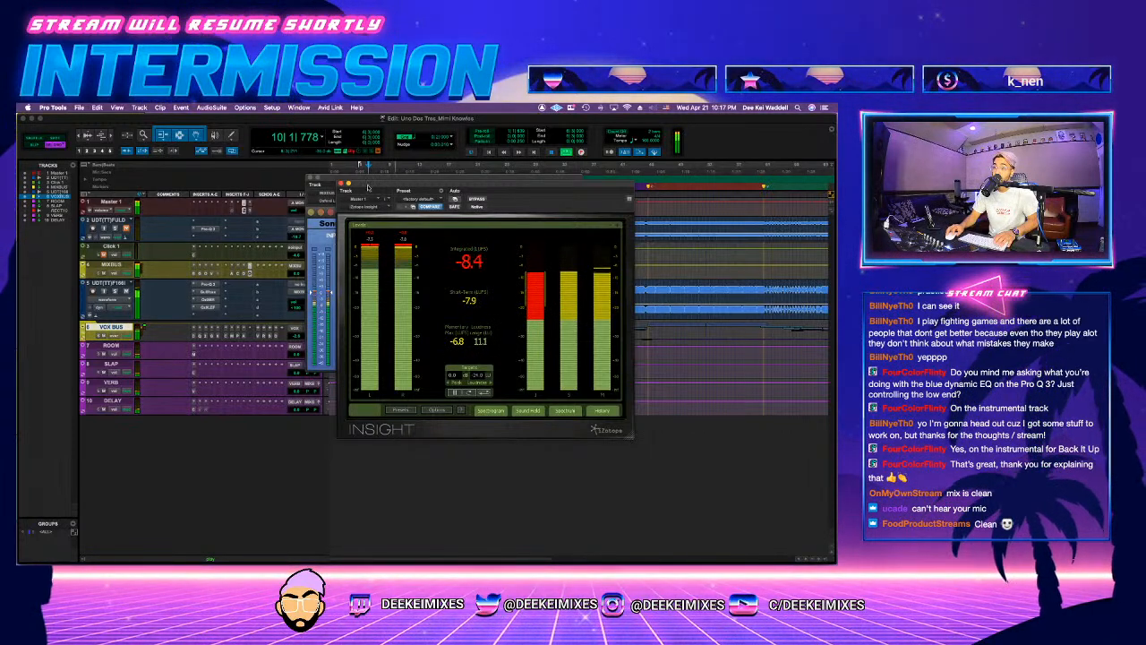
drag(367, 187, 497, 246)
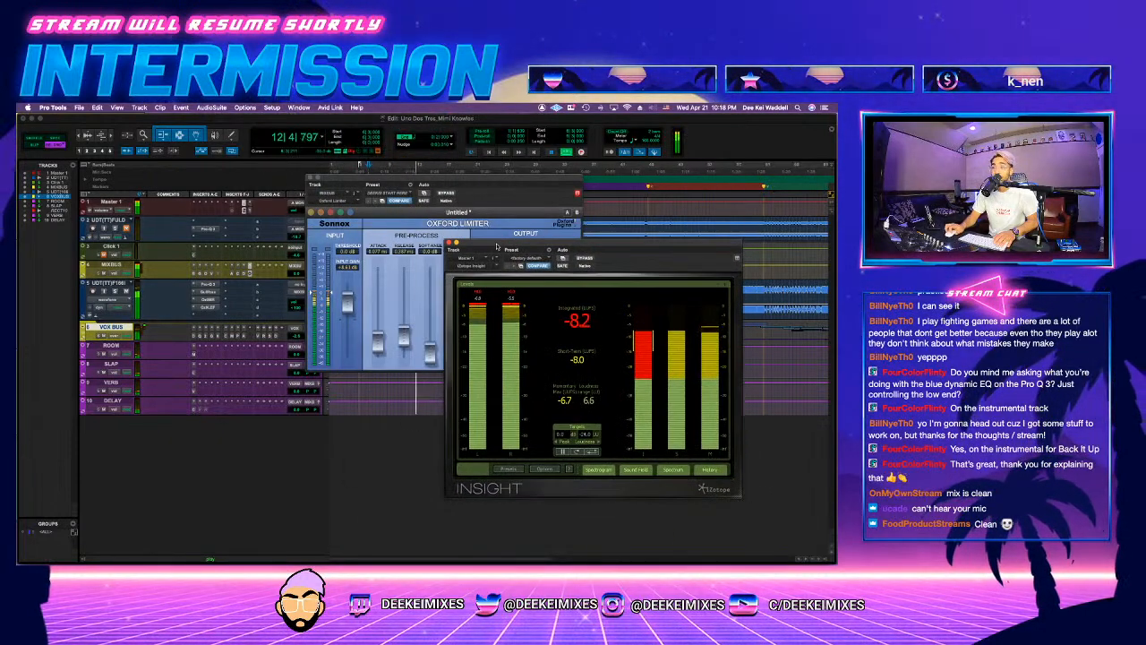
key(super+w)
key(super+w)
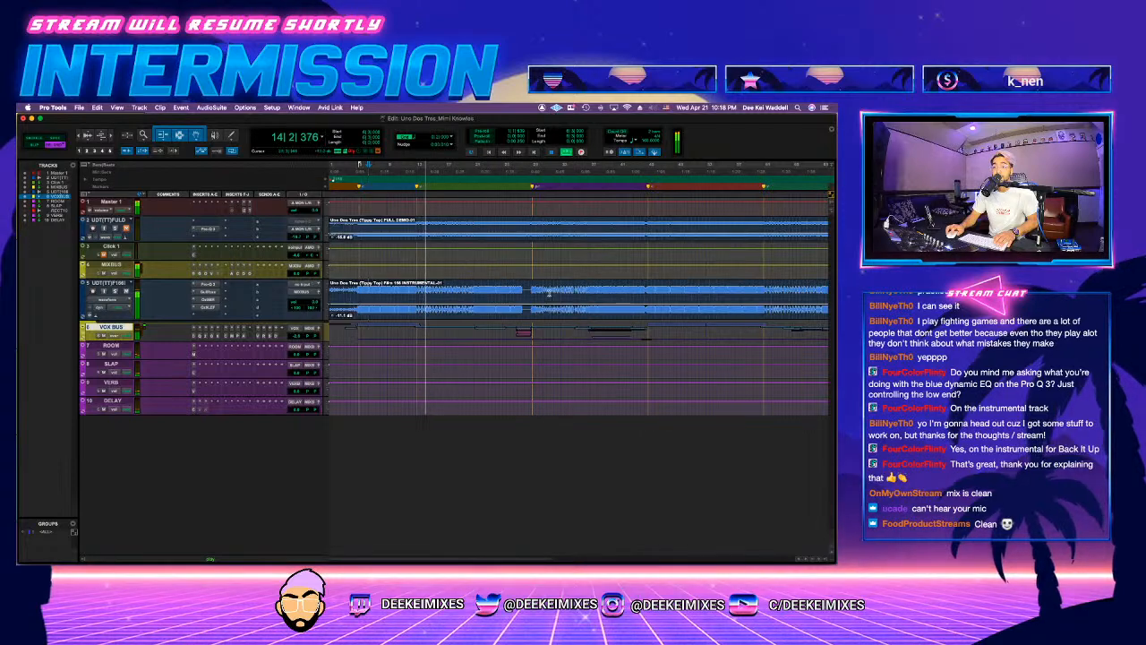
Step: Fine-tune the VOX BUS level while auditioning the later sections of the song, and save the session
click(590, 285)
key(space)
key(space)
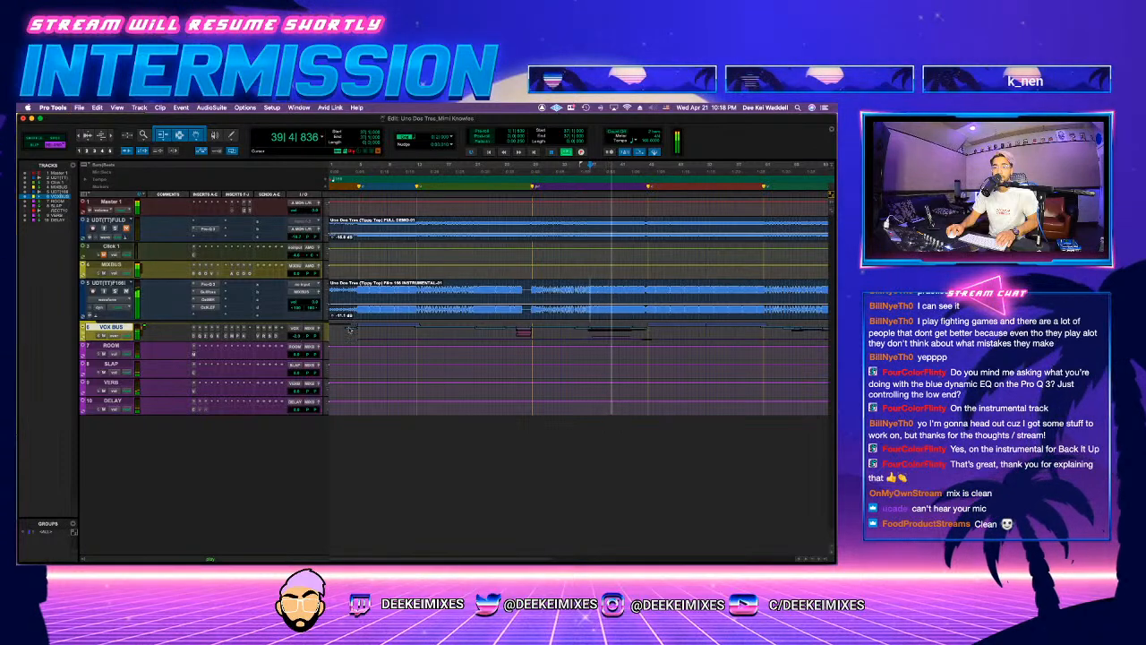
key(space)
key(r)
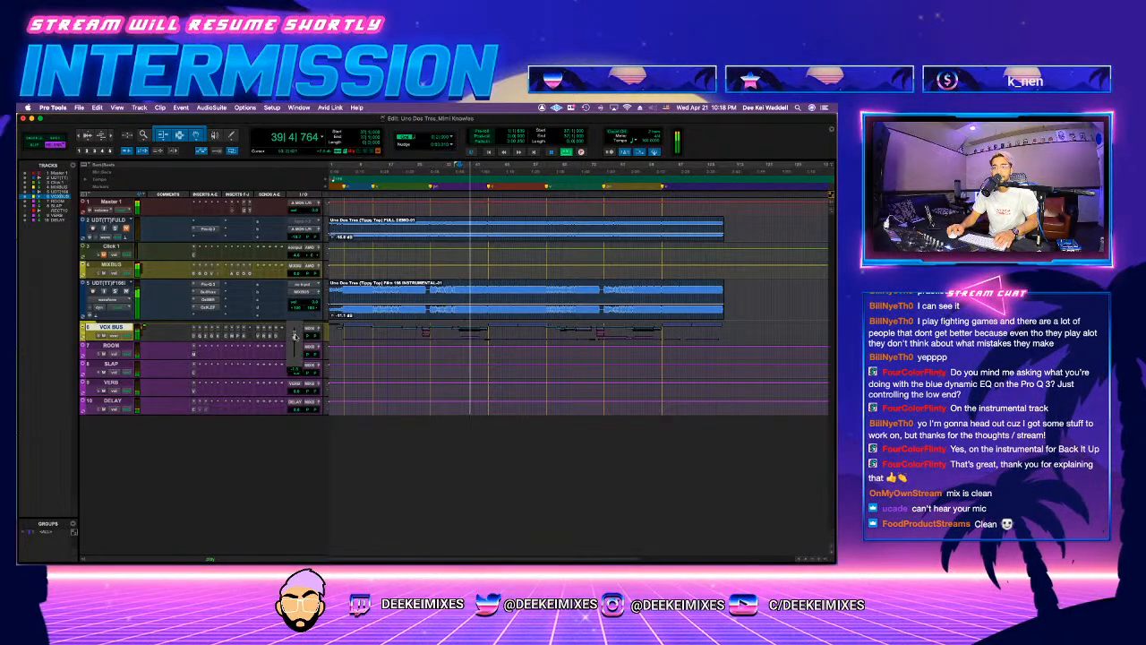
key(space)
click(647, 288)
key(space)
drag(298, 335, 299, 335)
key(super+s)
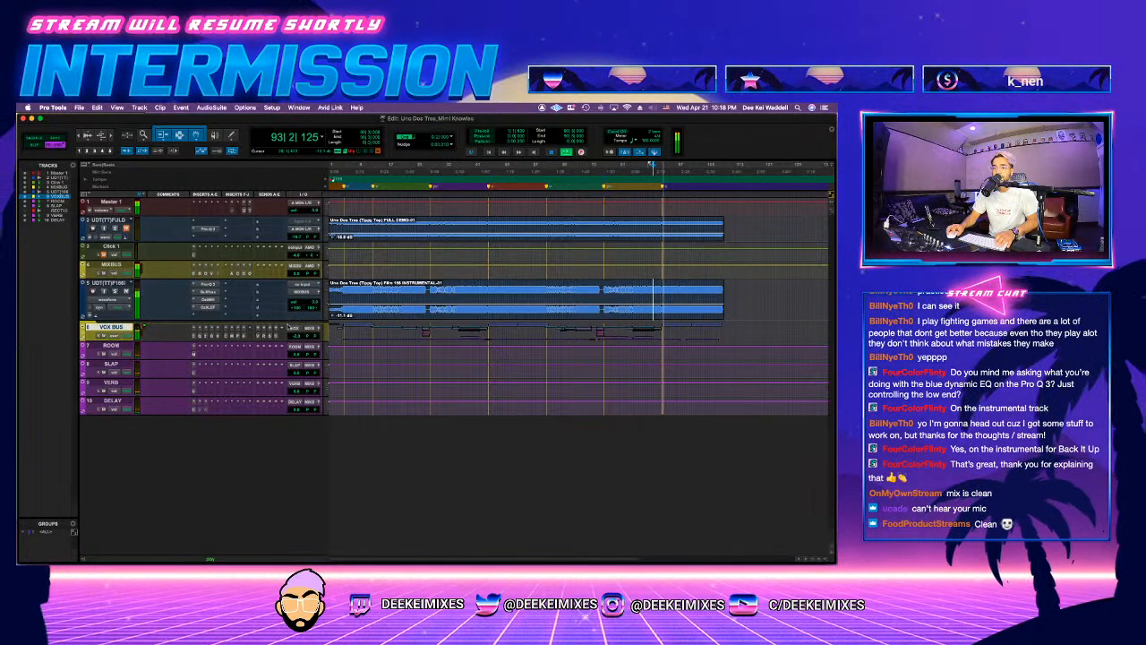
Step: Audition the song's ending and fade the DELAY track's volume automation fully down just after bar 109
click(650, 314)
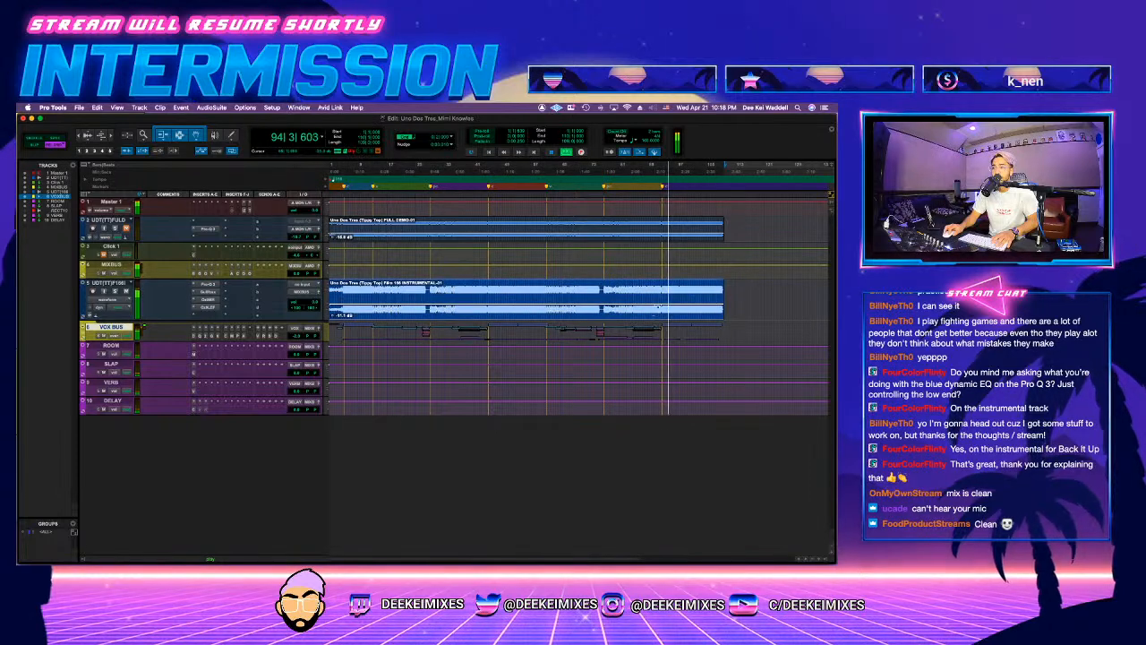
click(714, 285)
key(space)
key(super+bracketright)
key(space)
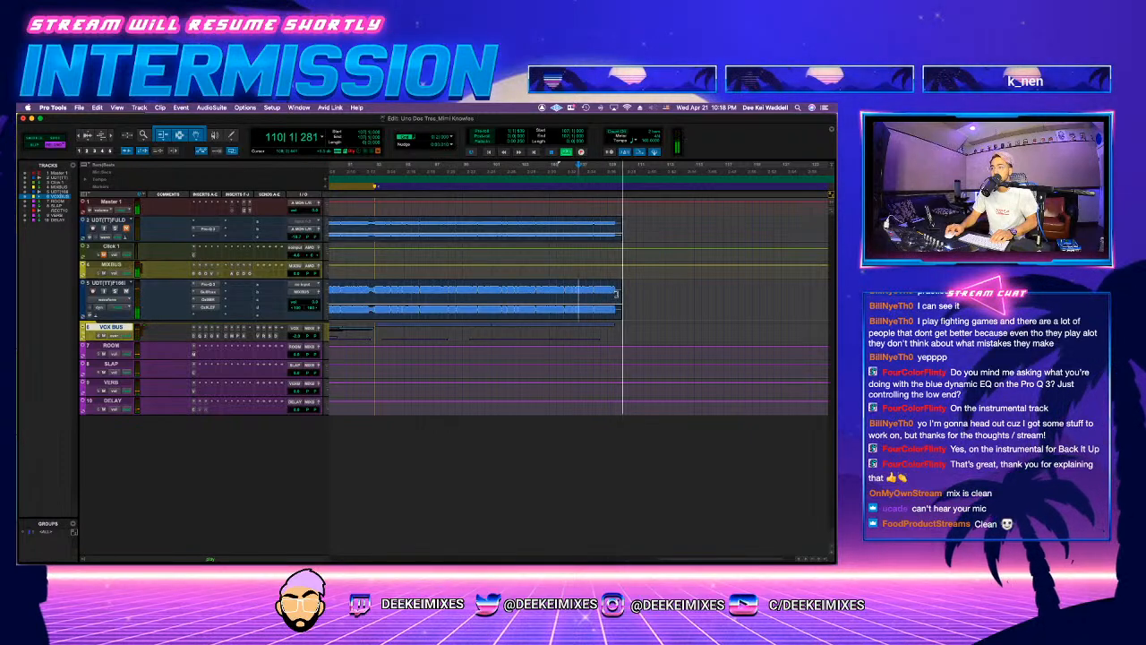
key(space)
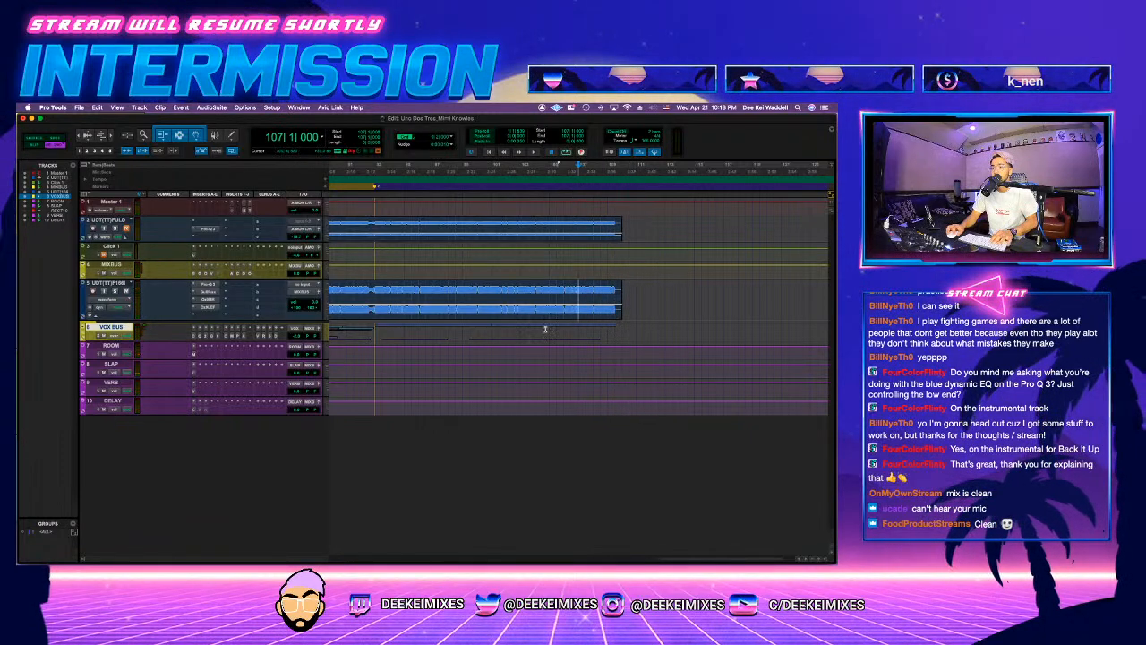
click(617, 401)
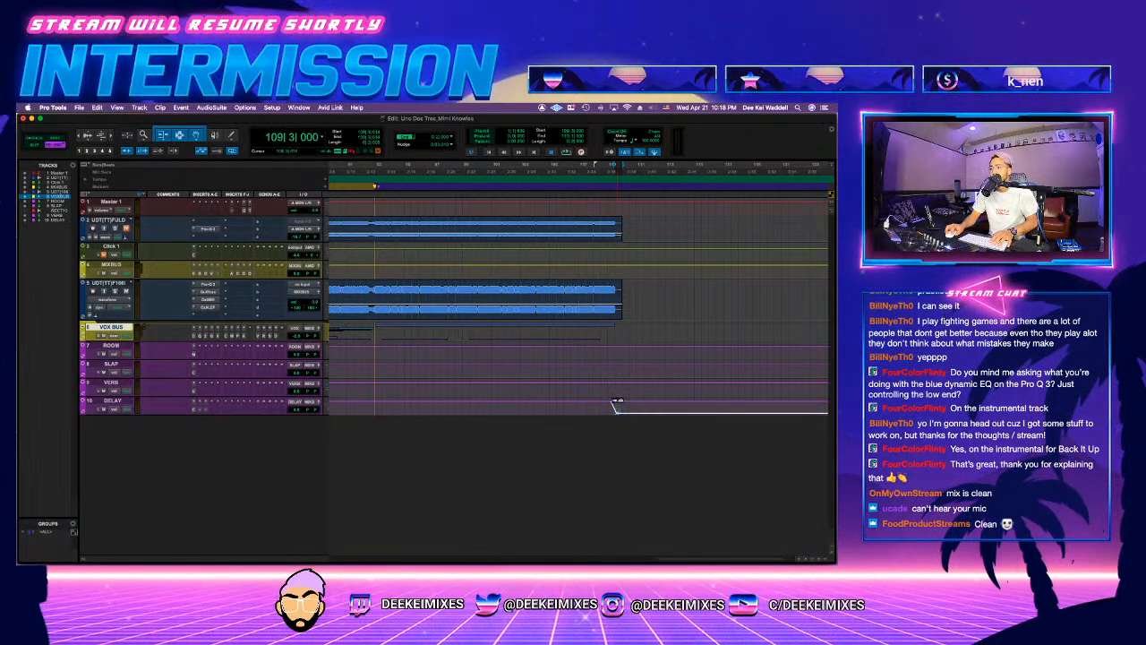
click(604, 408)
key(space)
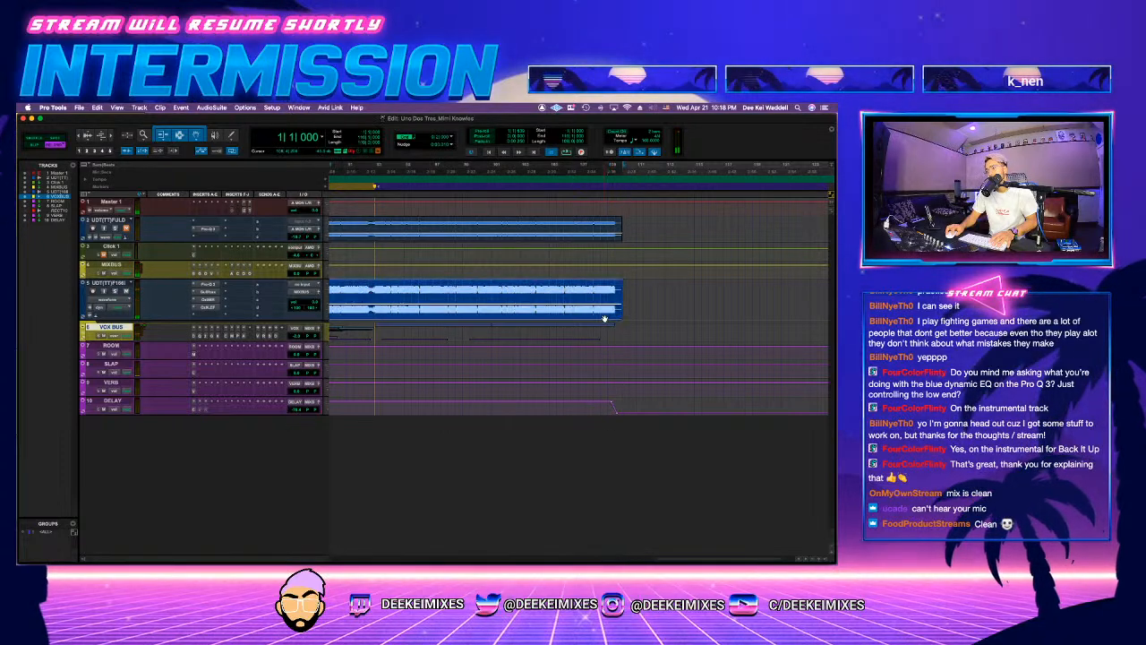
Step: Bounce the full length of the song as a WAV, with the file name ending in DEEKEI MIX1
key(alt+super+b)
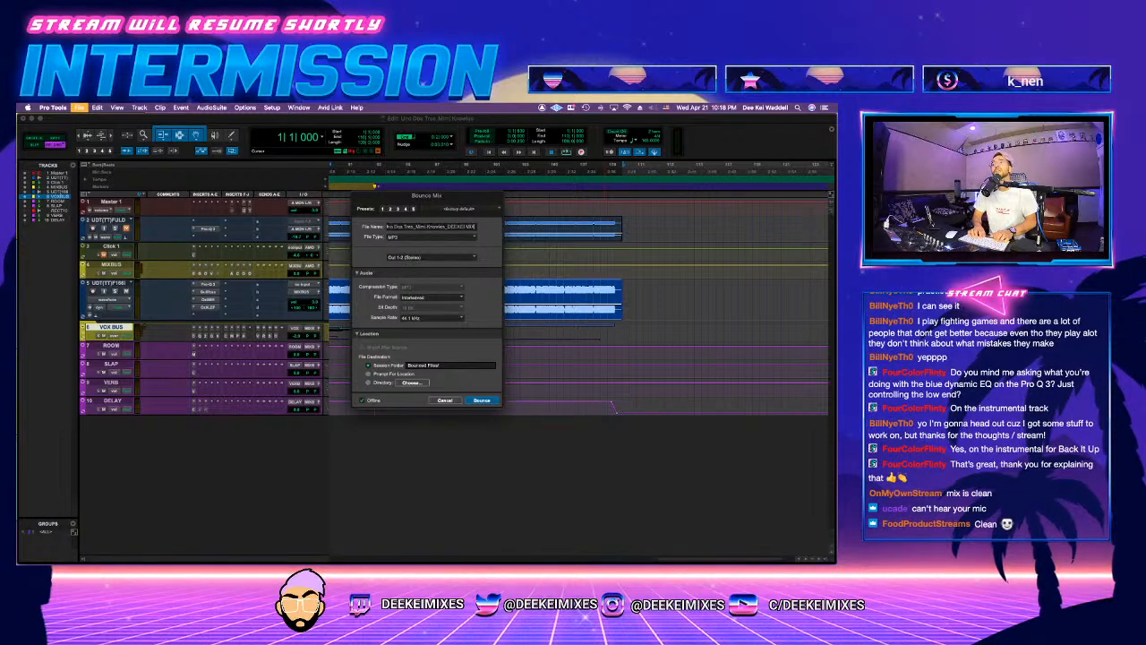
text(1)
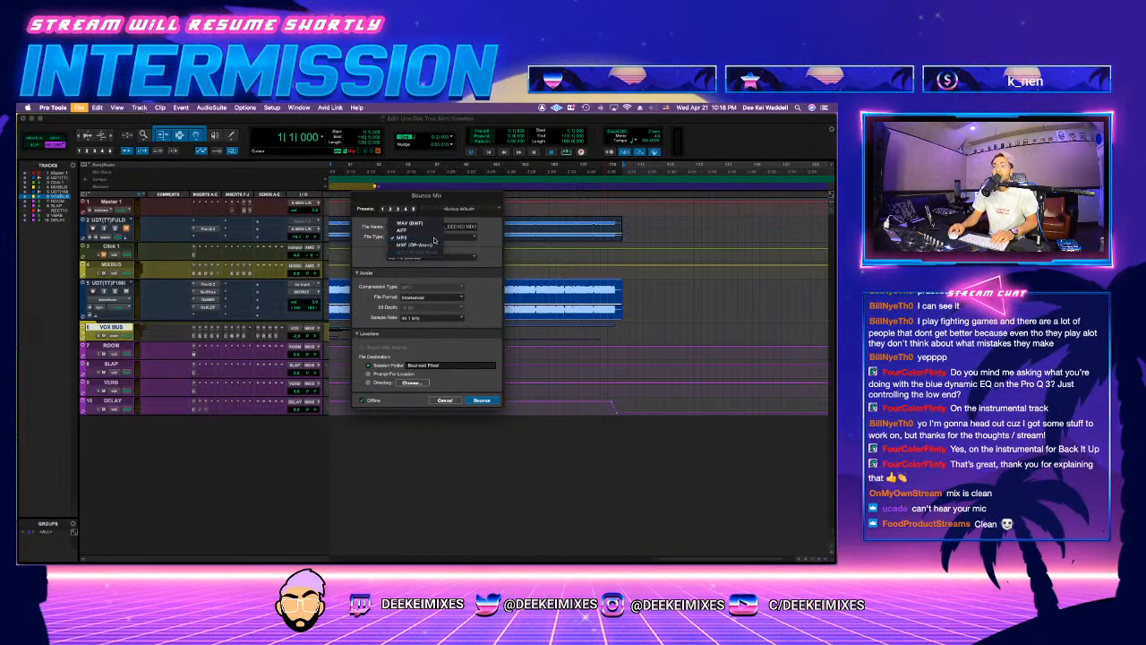
click(435, 237)
click(416, 221)
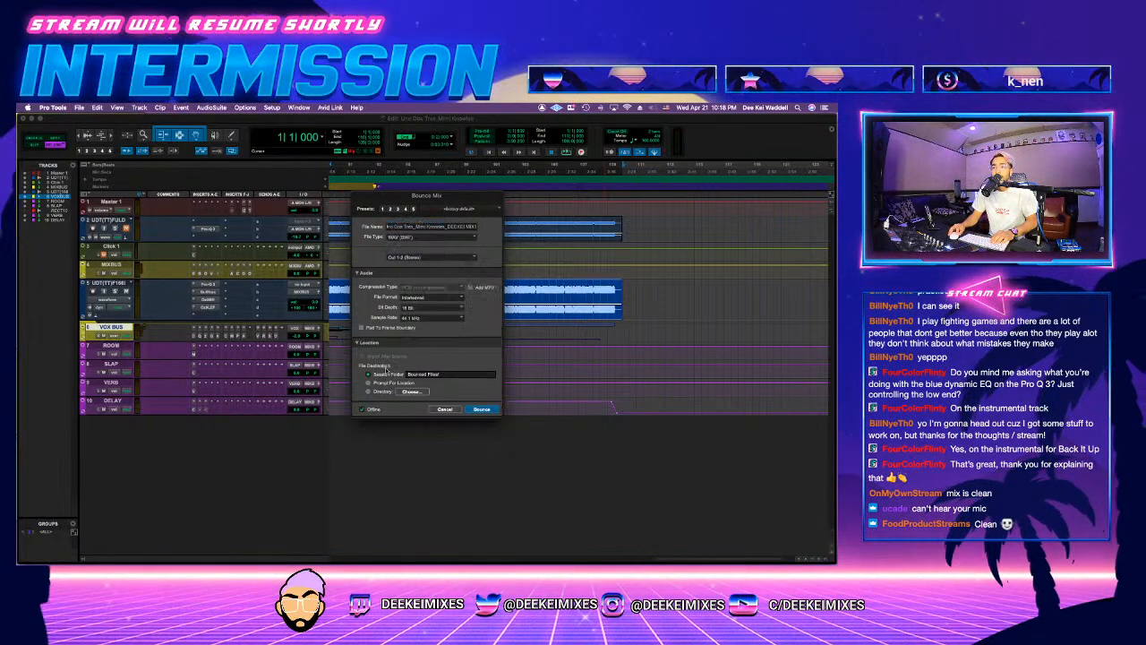
click(482, 409)
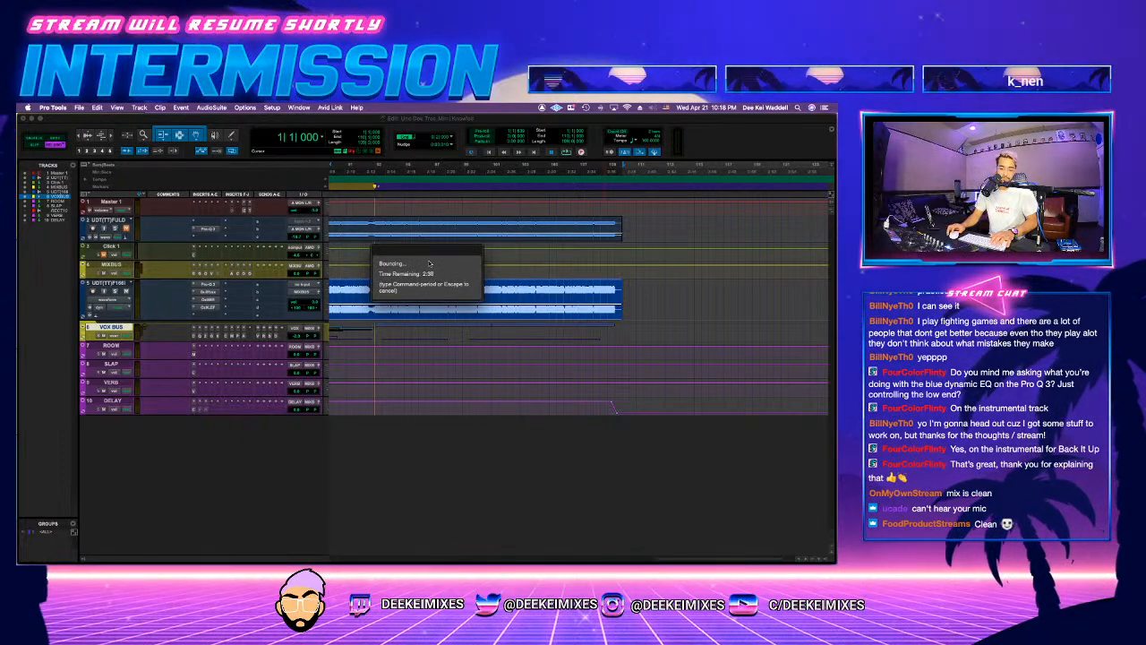
key(ctrl+Up)
key(ctrl+Up)
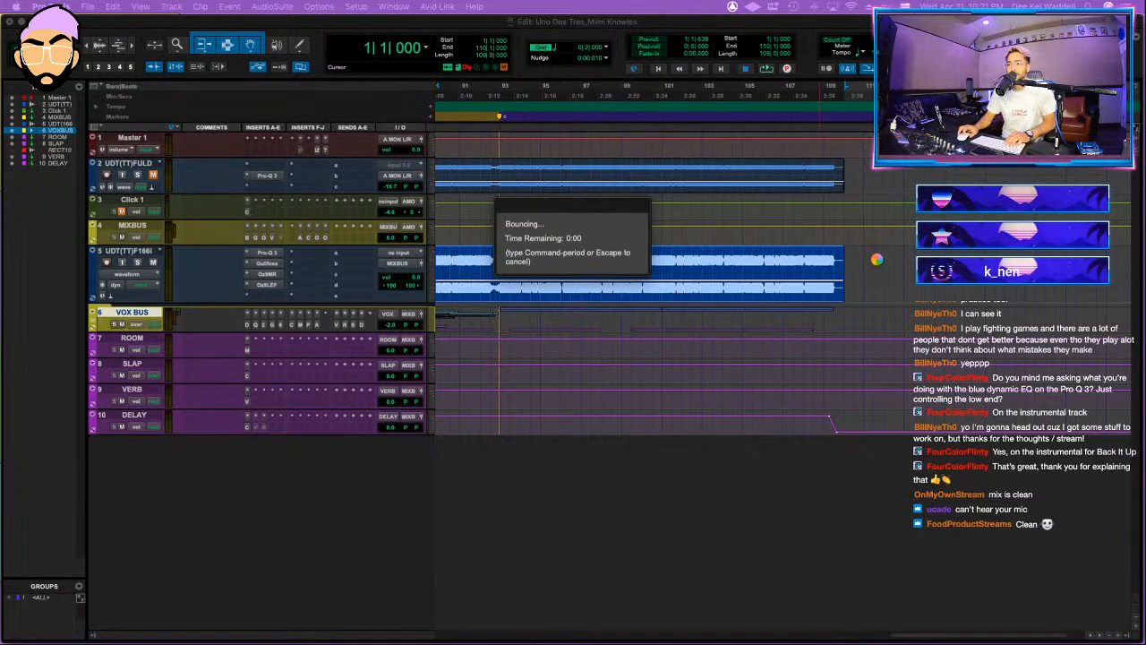
Step: Switch to Finder and replace the Uno Dos Tres session folder's purple tag with a green one
mouse_move(328, 640)
click(175, 627)
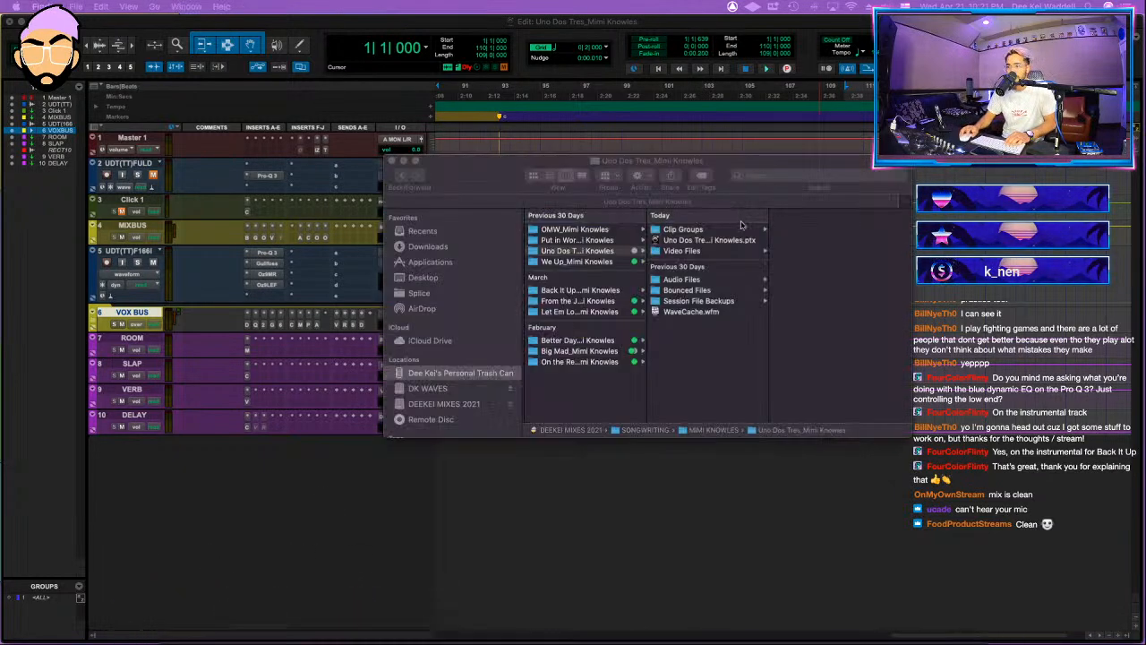
right_click(613, 254)
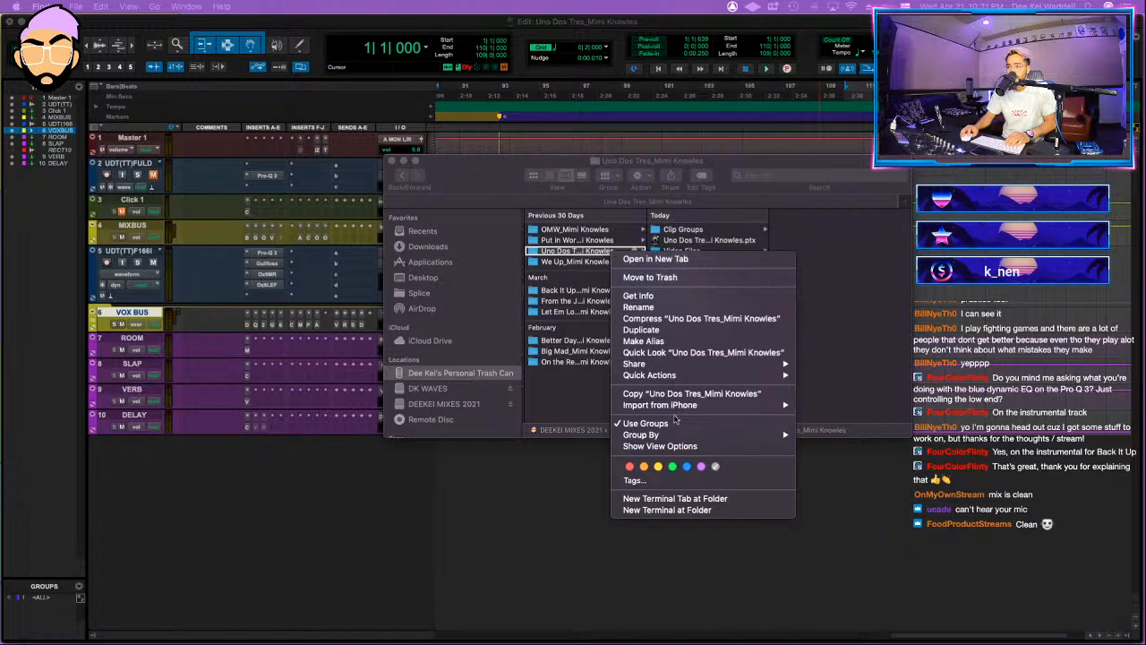
click(716, 466)
right_click(618, 253)
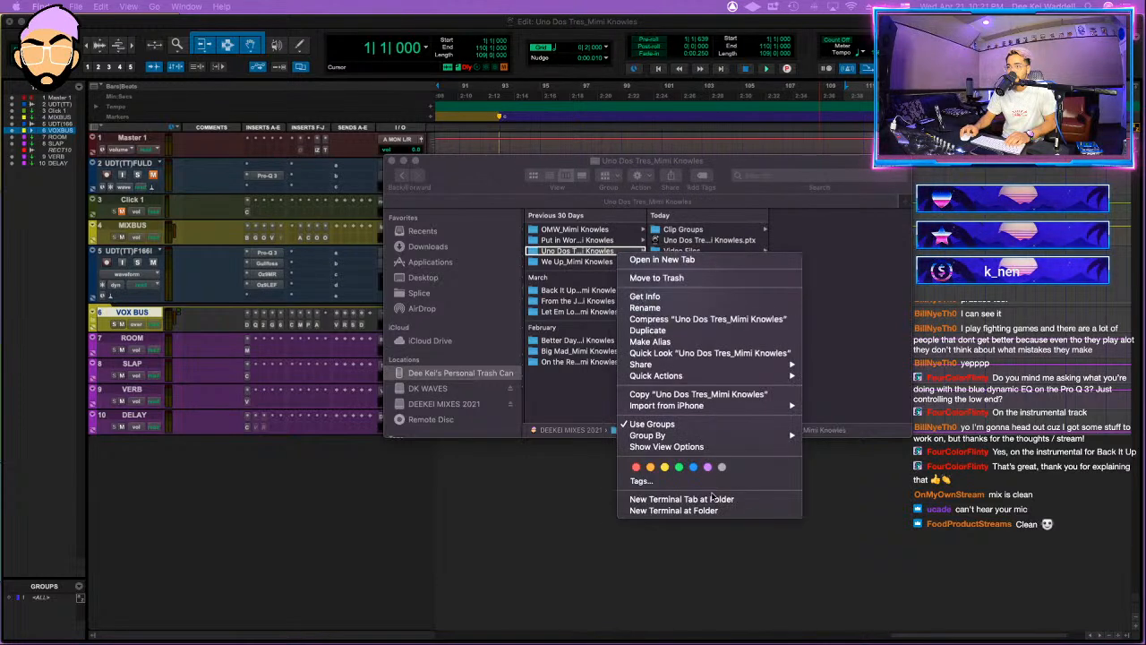
click(678, 468)
Step: Open the Put in Work session from its project folder, decline the detailed report, and close the LA-2A window
click(614, 242)
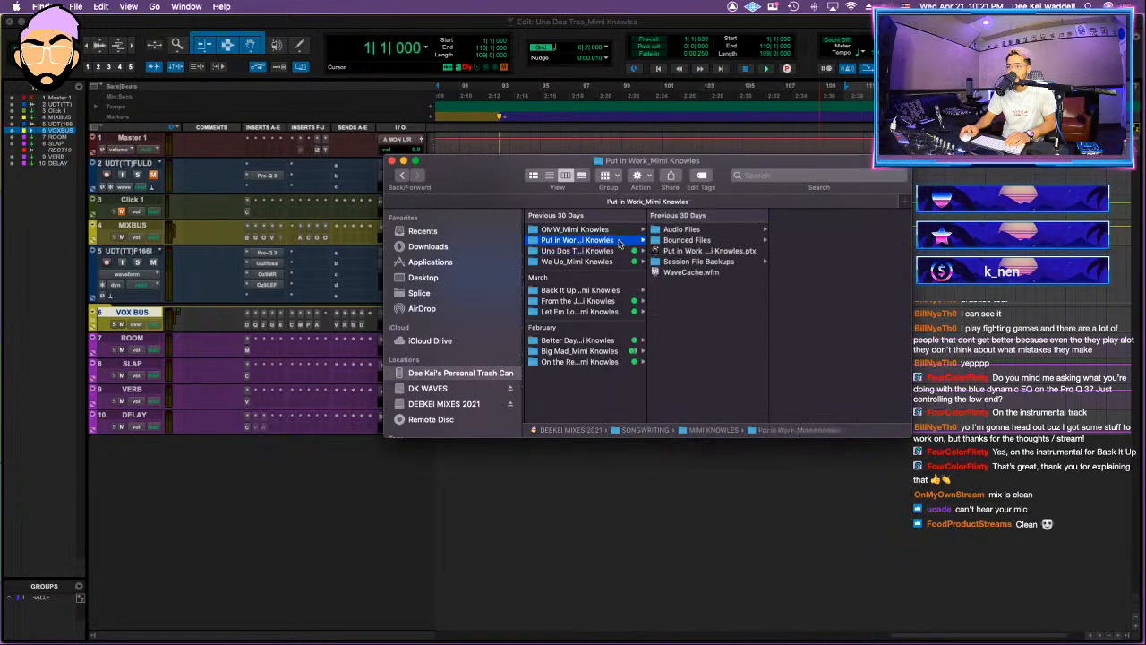
click(655, 251)
double_click(686, 252)
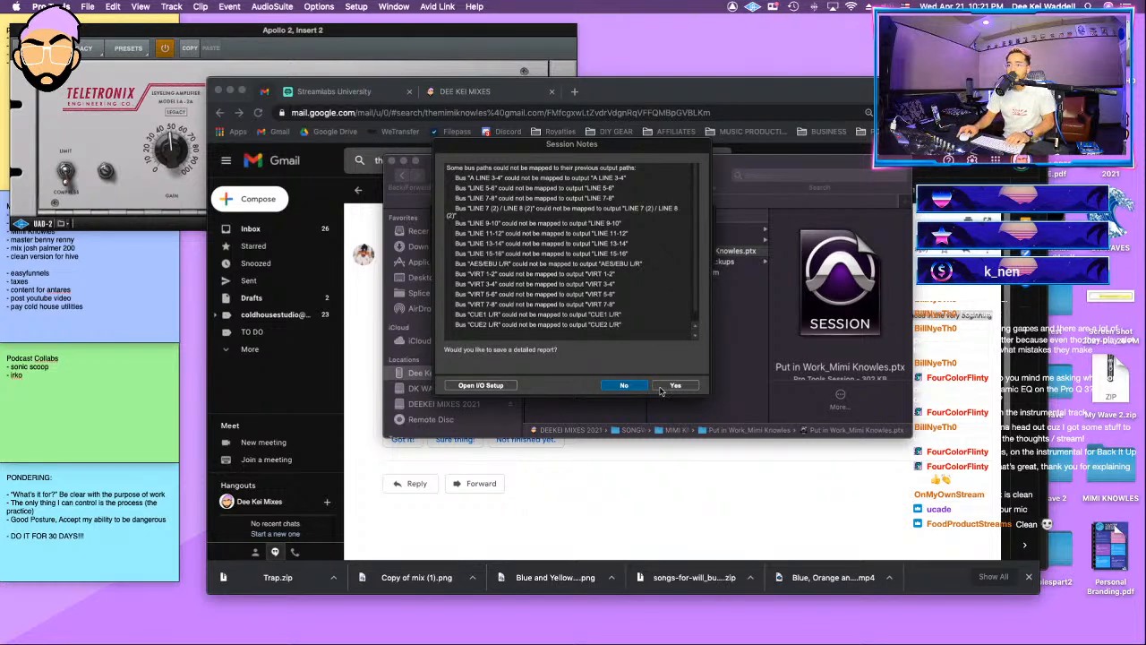
click(627, 385)
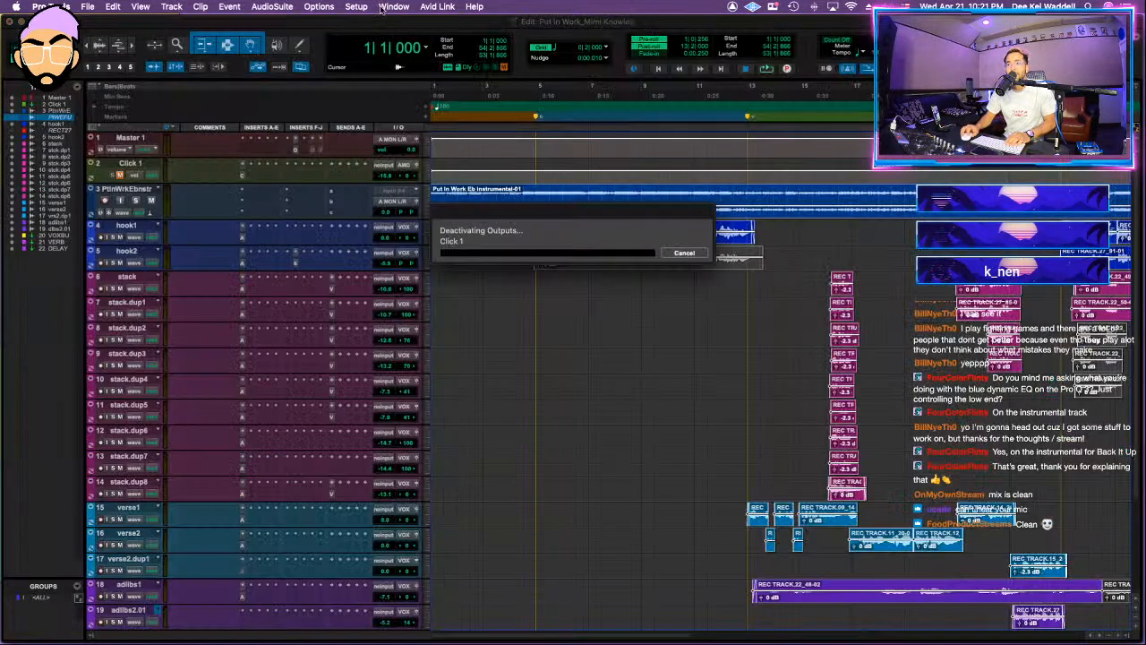
mouse_move(674, 627)
click(819, 612)
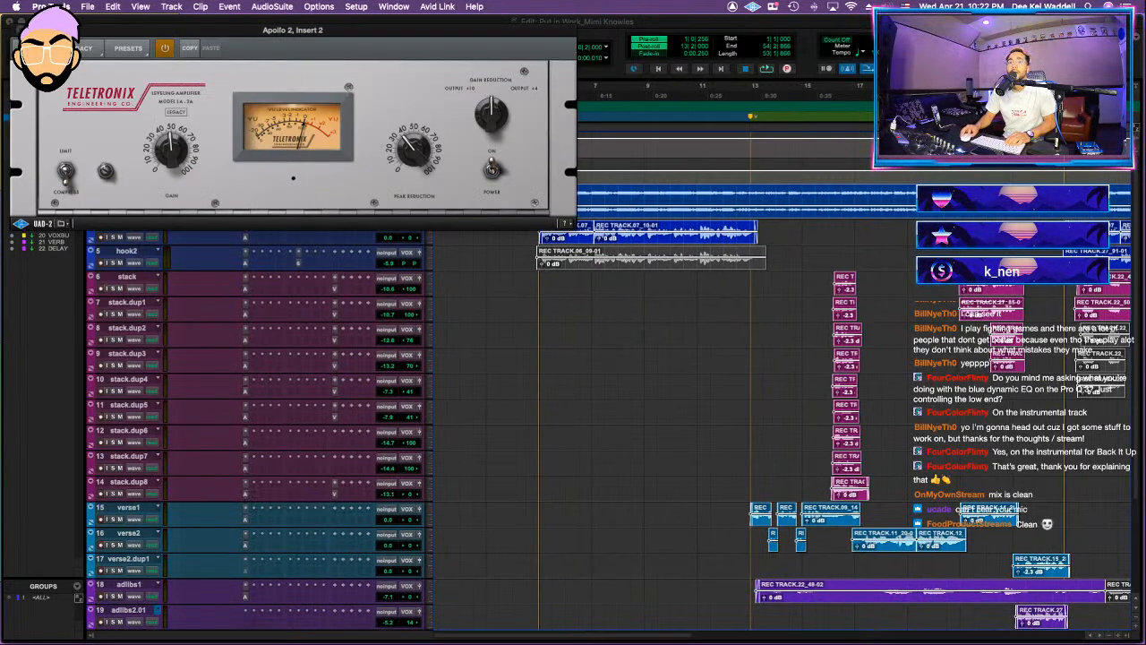
key(super+w)
Step: Zoom out the timeline and save a copy of the Put in Work session with the suffix _DEEKEI MIX1
click(530, 190)
key(r)
key(r)
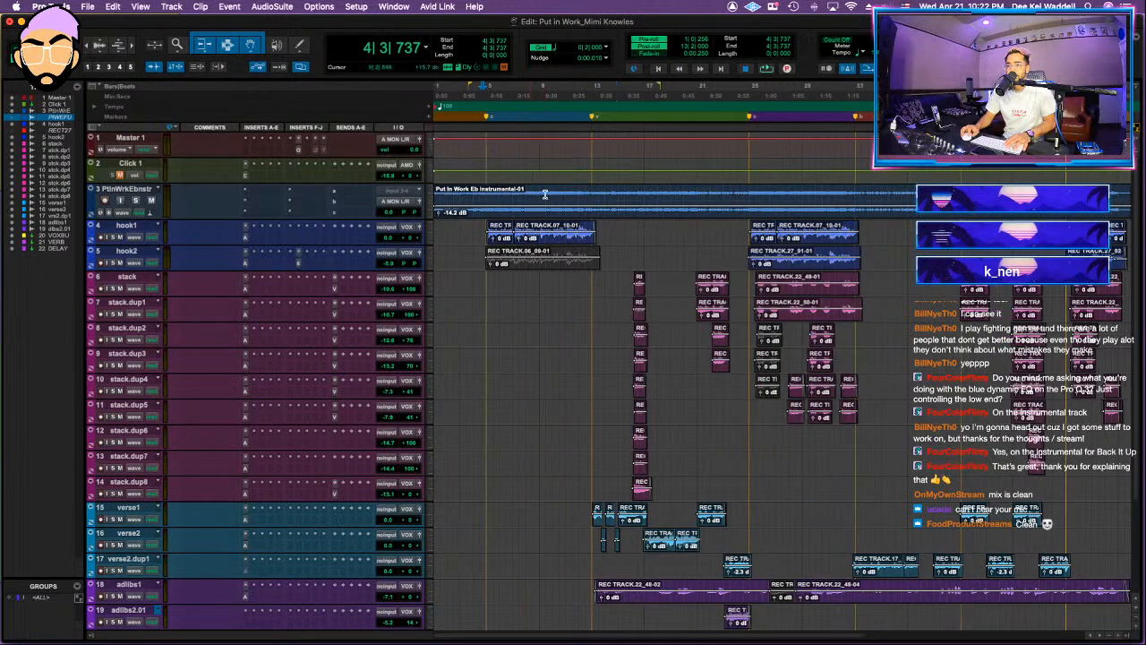
key(super+shift+s)
key(Right)
key(BackSpace)
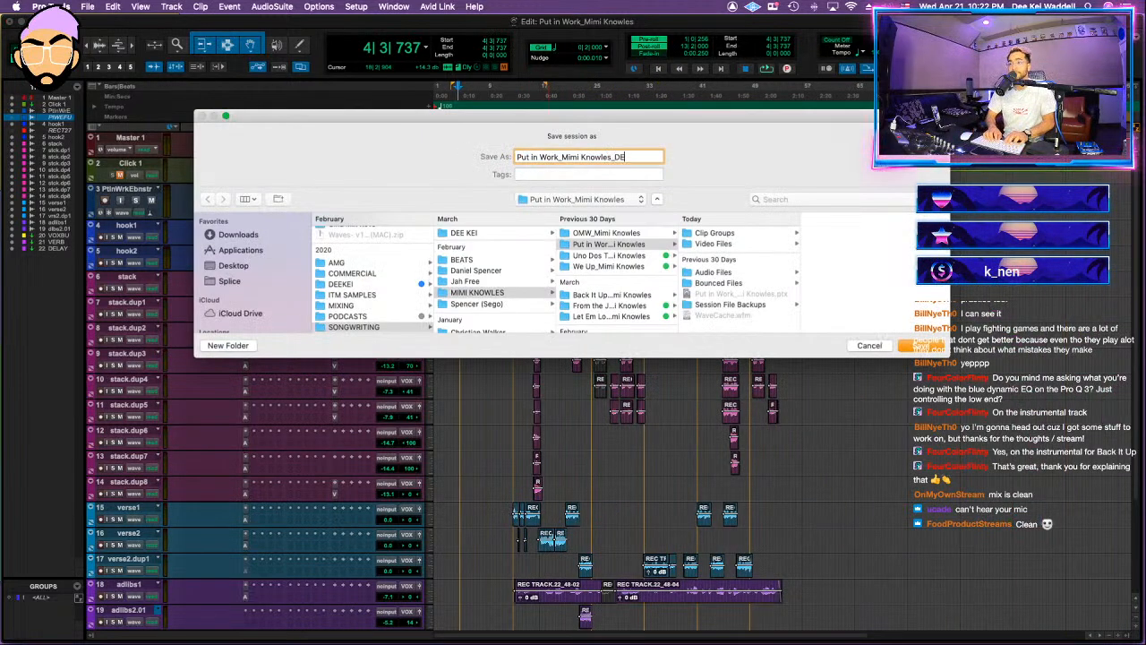
key(Return)
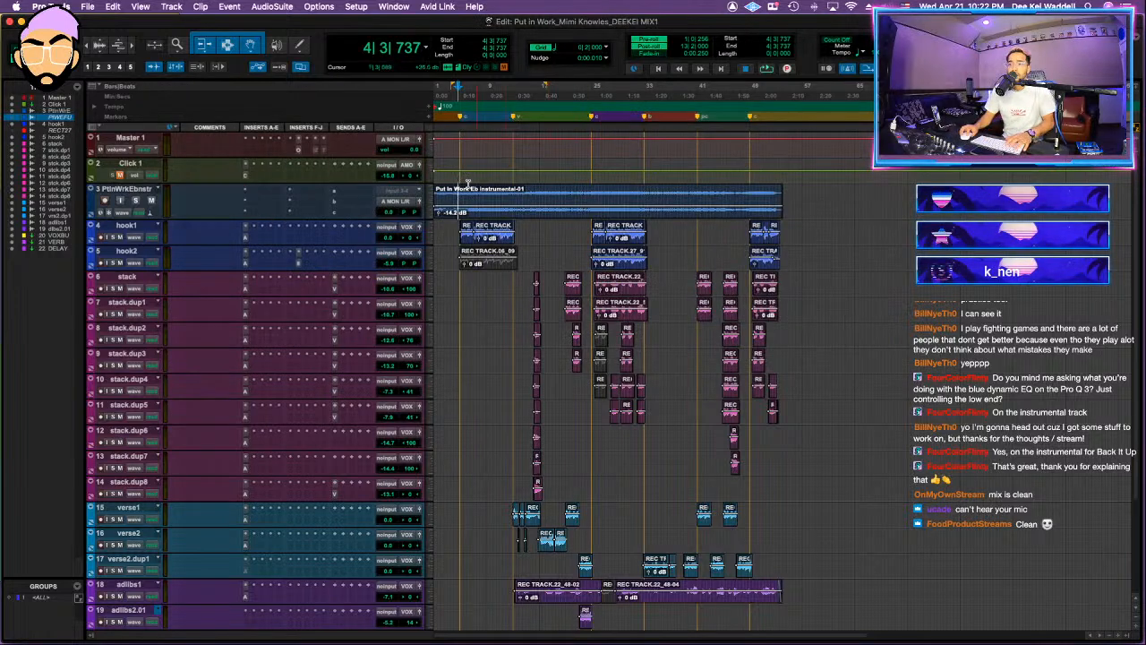
Step: Play the start of the song and move the VOX BUS track directly below the instrumental, above hook1
click(478, 197)
key(space)
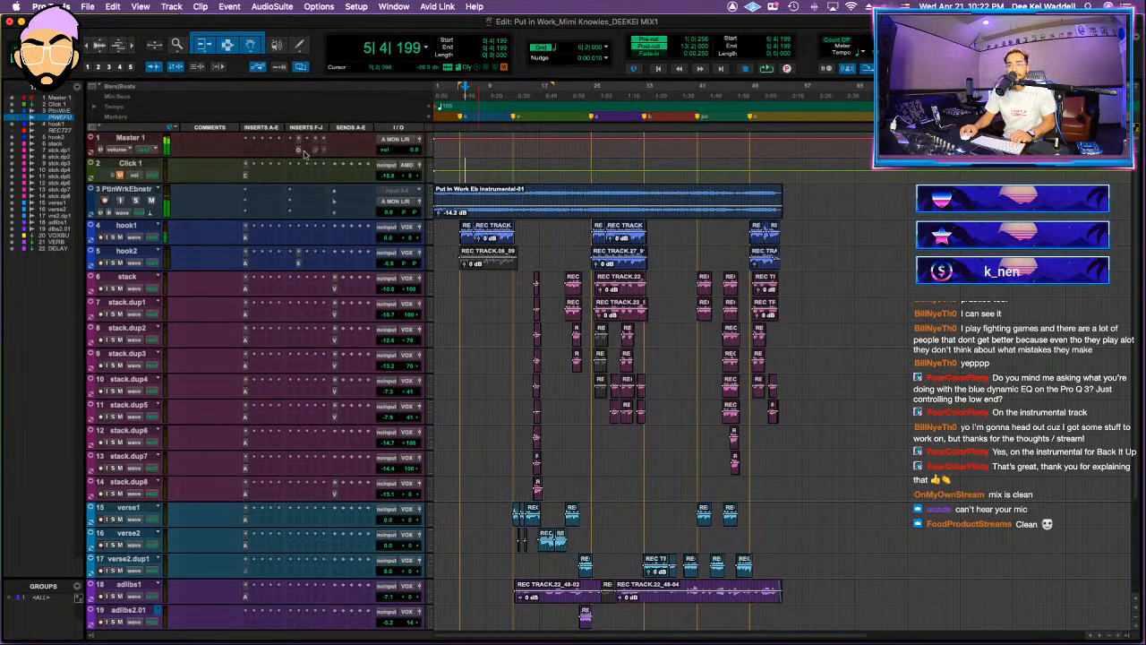
scroll(184, 492, down, 5)
drag(140, 505, 220, 246)
Step: Delete the muted clip at the first hook on the hook2 track
click(484, 289)
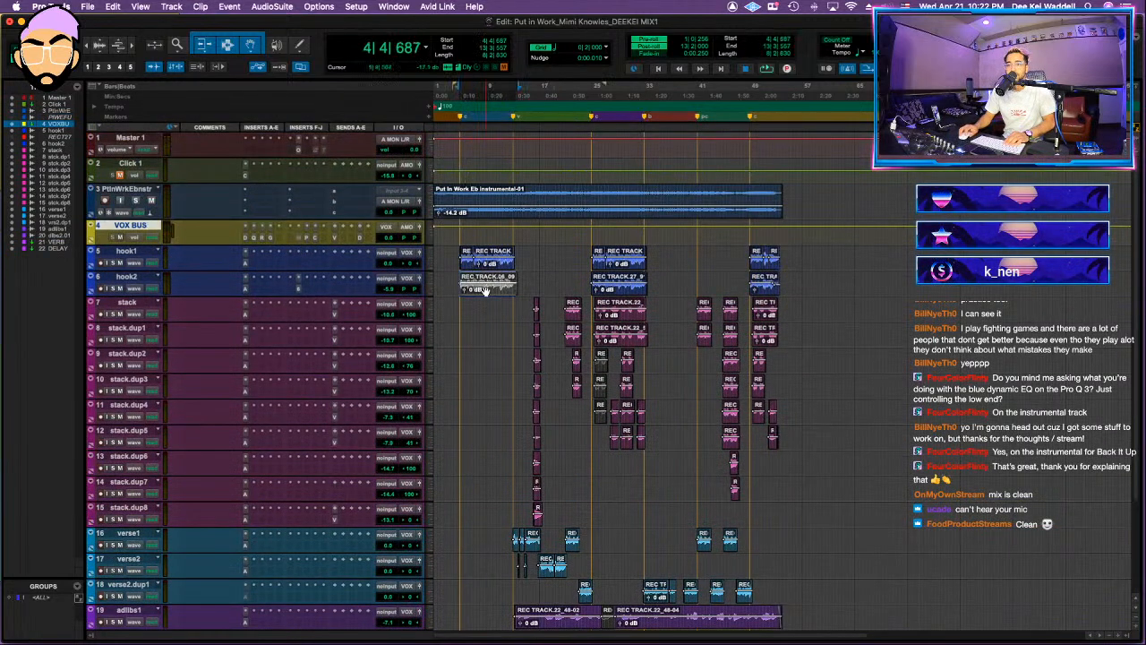
key(Delete)
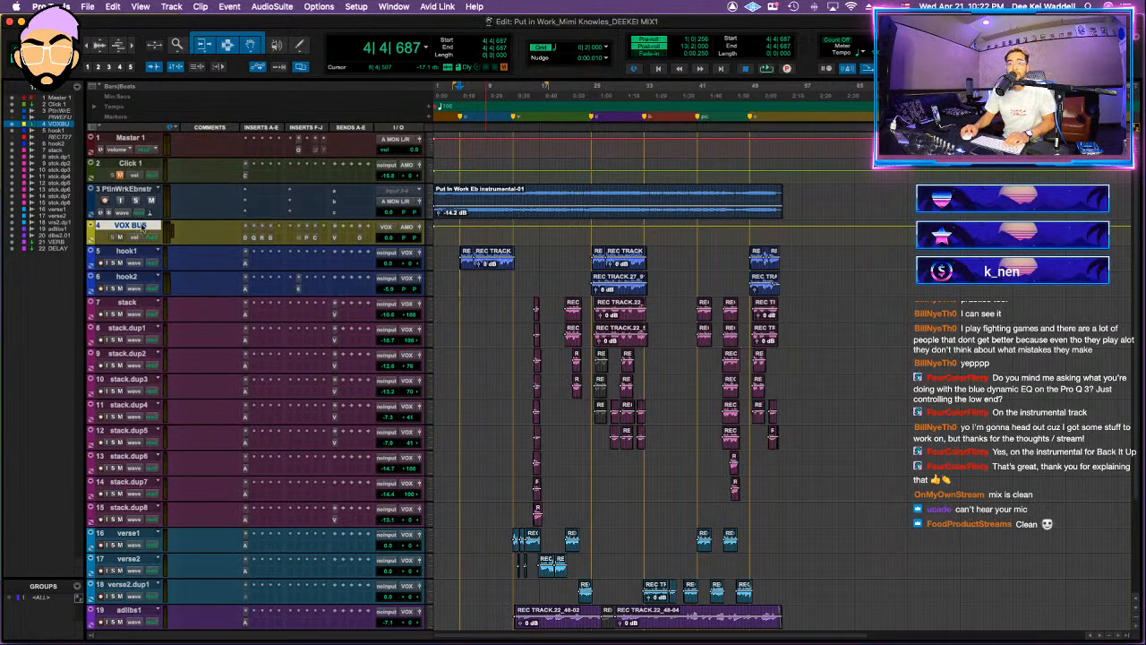
right_click(142, 226)
click(191, 414)
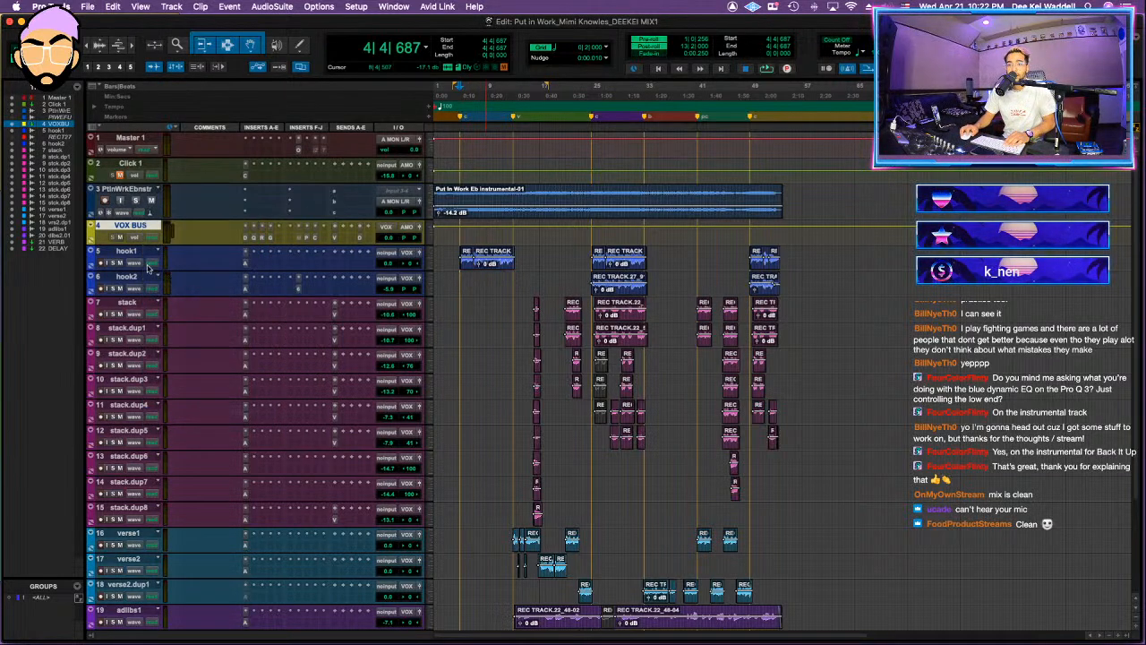
Step: Move all tracks from hook1 through adlibs2.01 into the VOX BUS folder and collapse it
scroll(147, 376, down, 5)
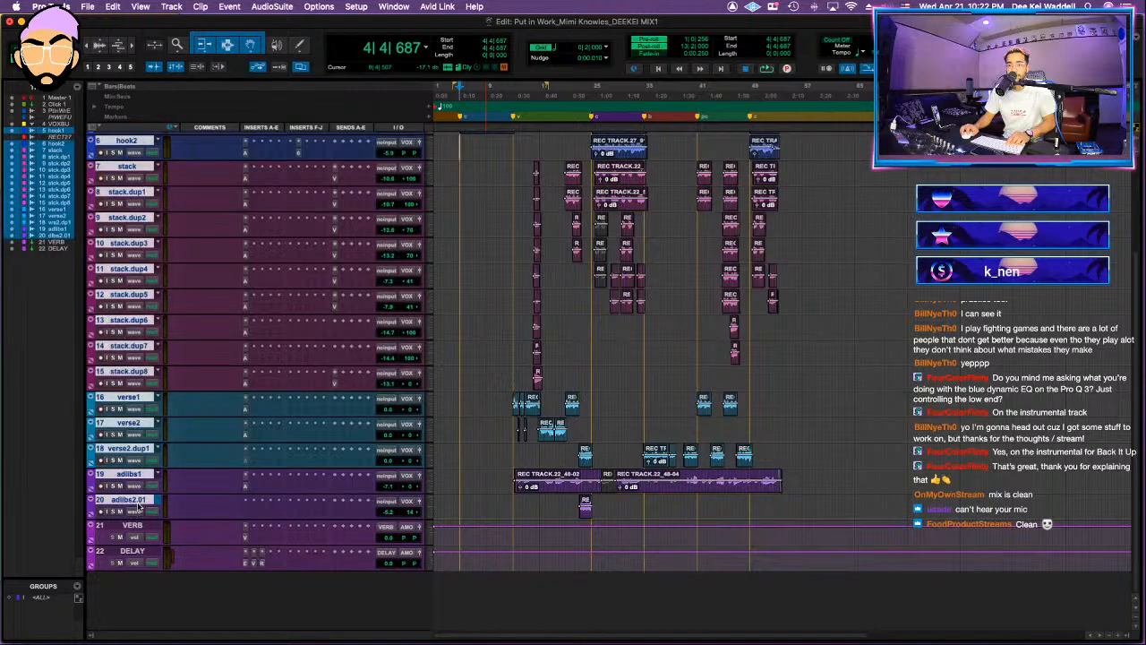
scroll(139, 502, up, 5)
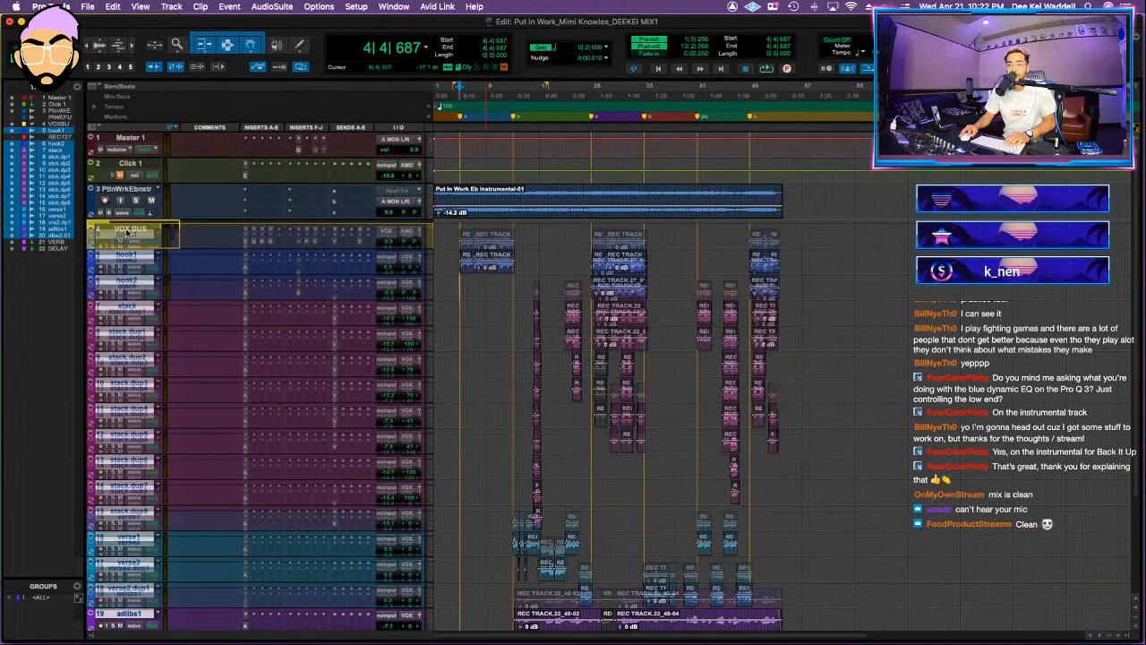
click(92, 235)
click(92, 235)
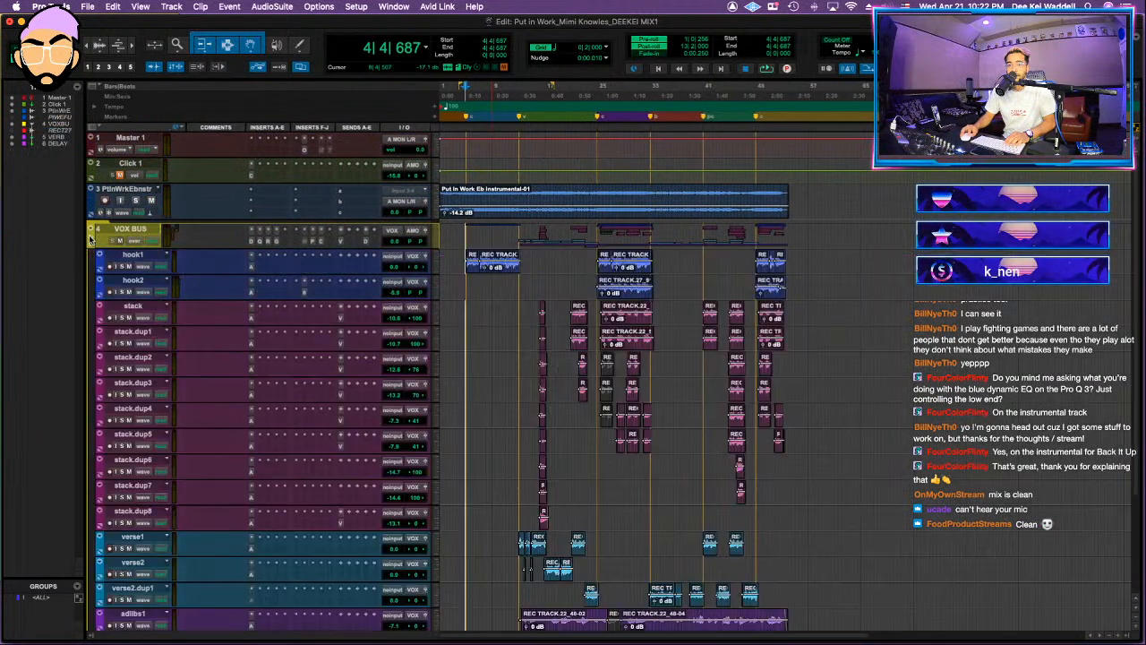
click(91, 235)
Step: With the instrumental track selected, start importing session data from the We Up session file
click(127, 190)
click(87, 7)
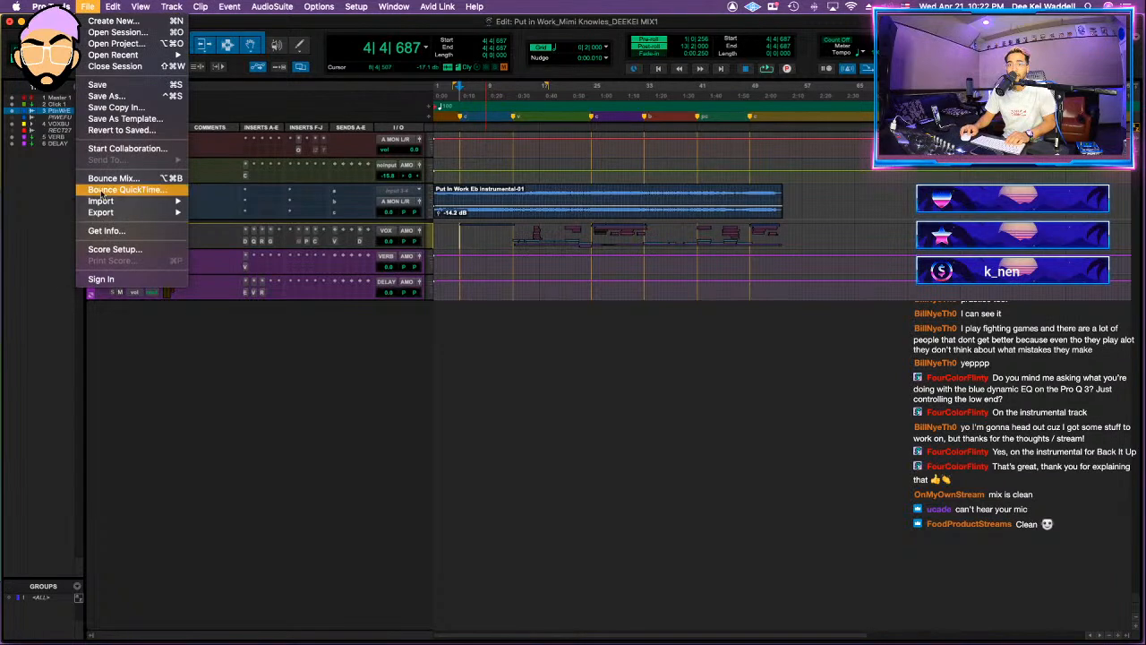
mouse_move(105, 202)
click(280, 206)
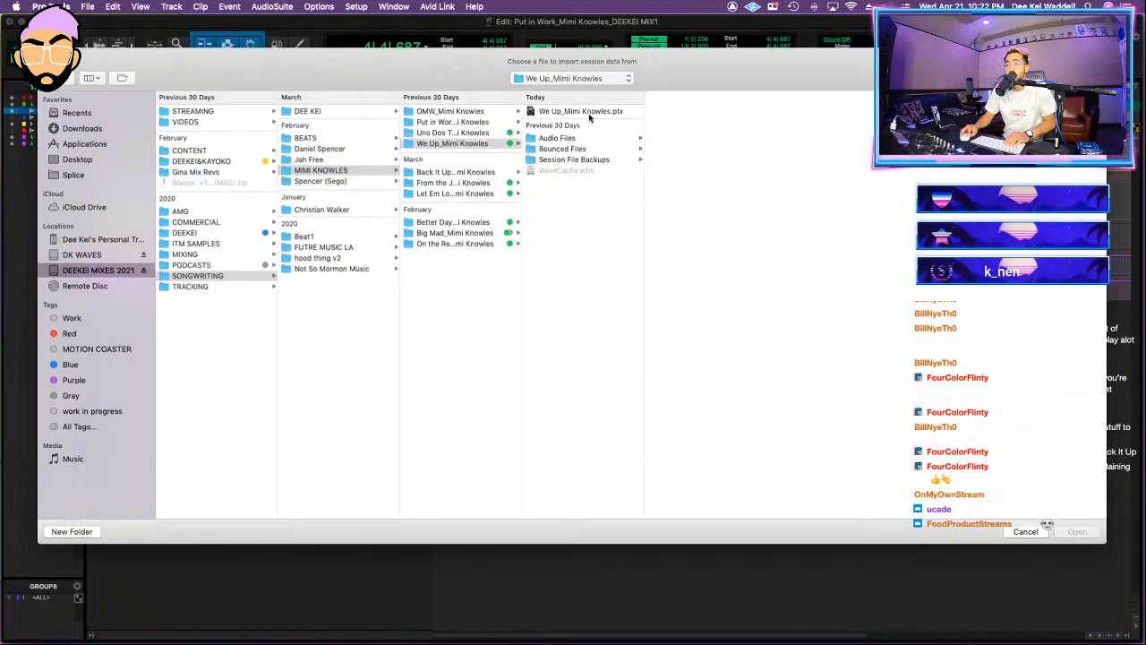
click(587, 113)
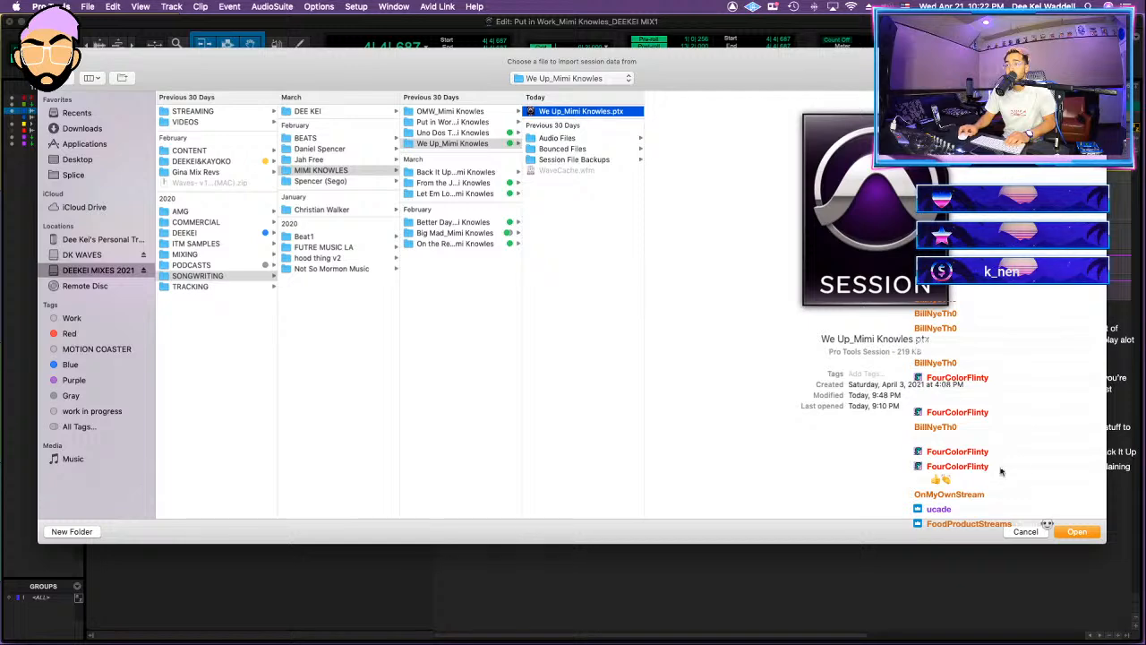
click(1075, 532)
Step: Map the source Master 1 and VOX BUS to their existing counterparts and set MIXBUS as a new track
click(590, 356)
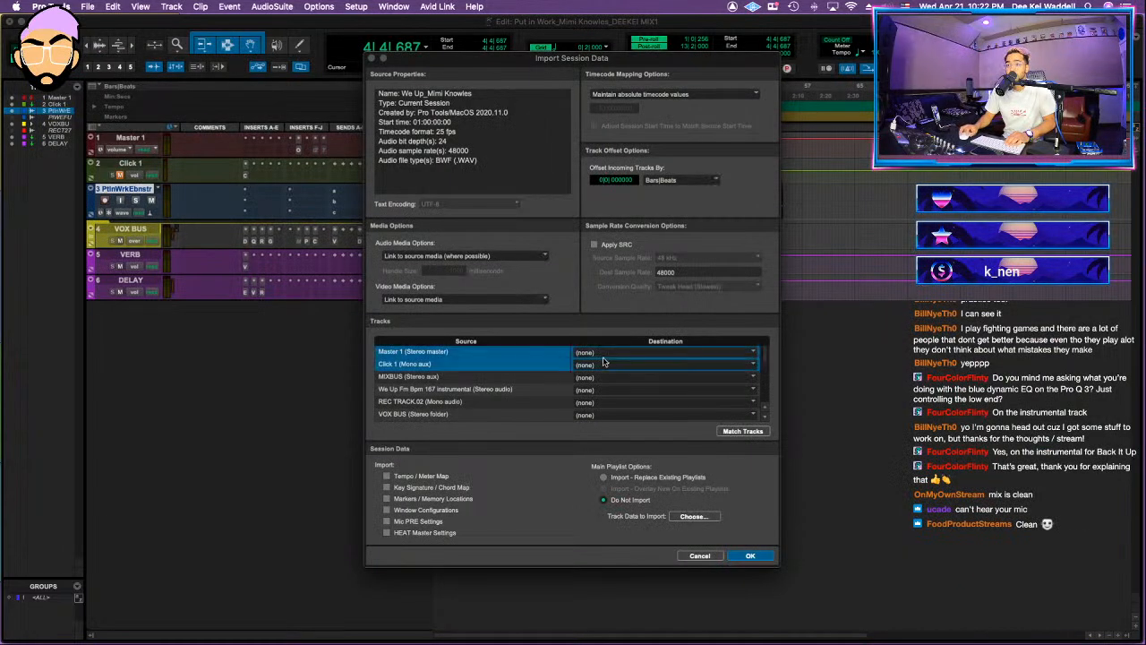
click(604, 362)
super+click(537, 366)
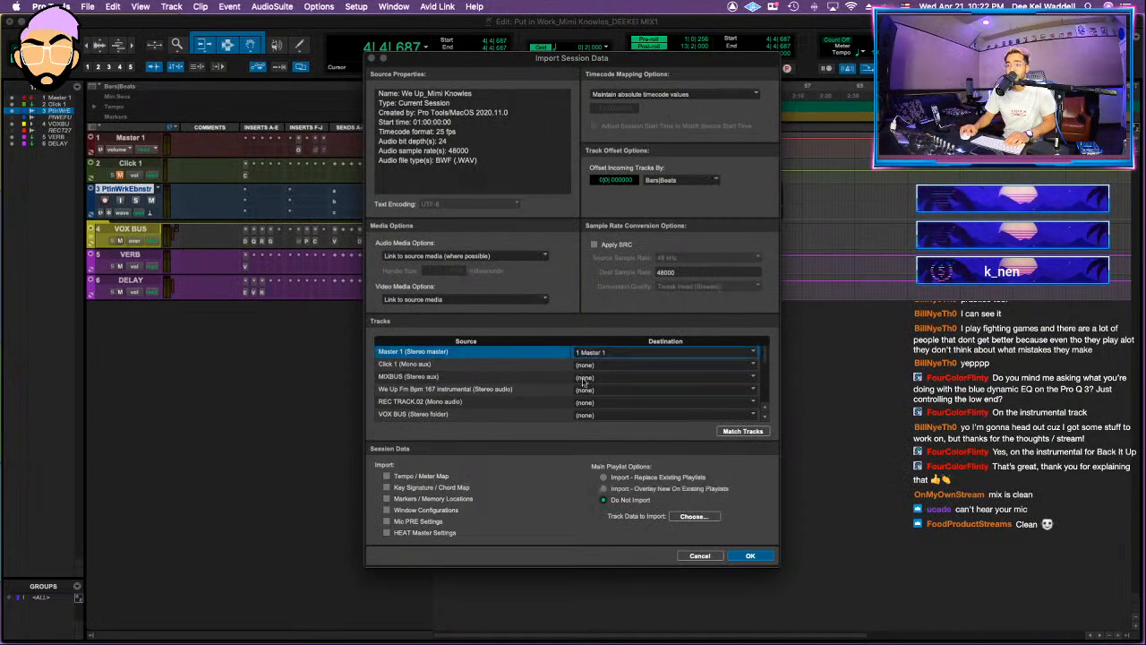
super+click(565, 379)
scroll(566, 384, down, 1)
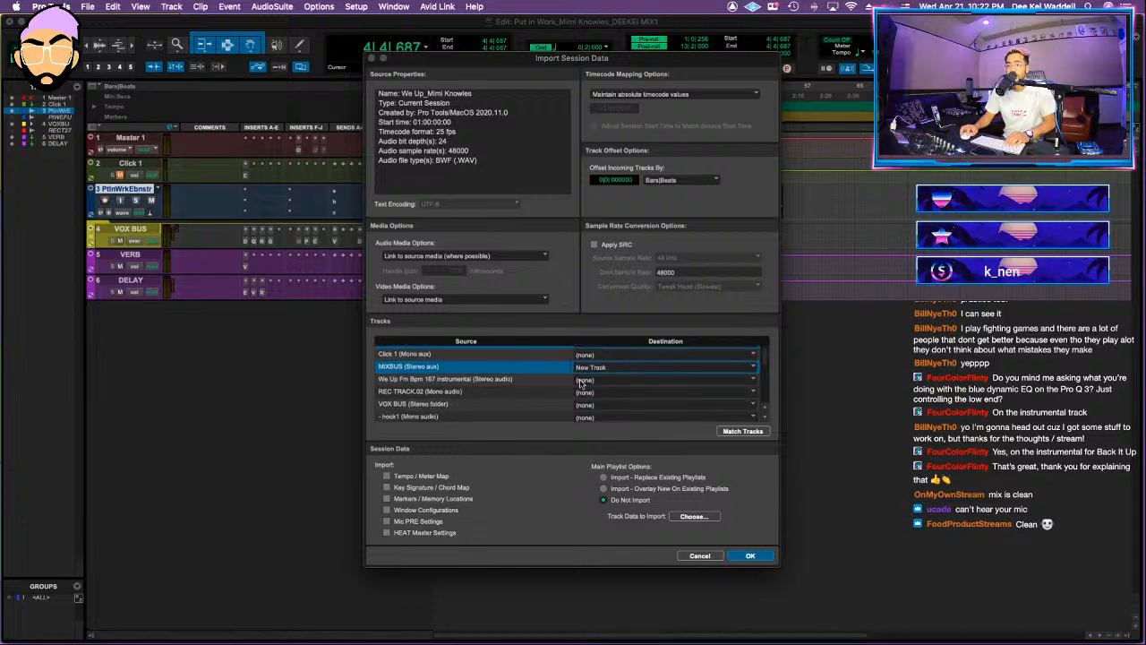
scroll(541, 387, down, 2)
click(585, 369)
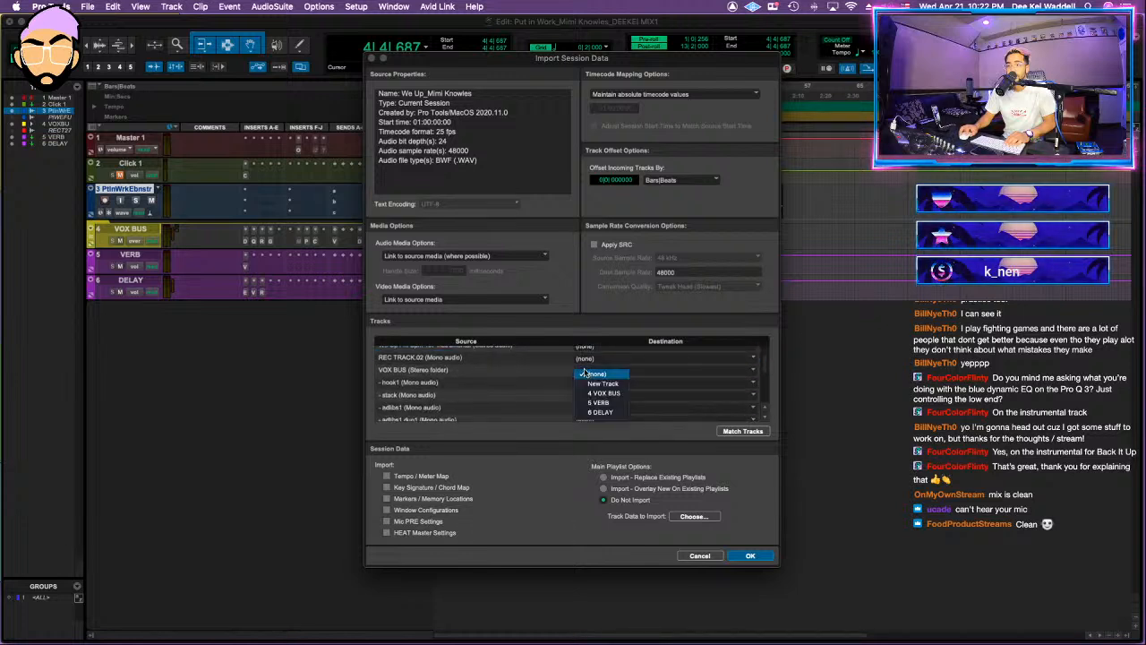
click(598, 403)
Step: Map VERB and DELAY to the existing tracks, add ROOM and SLAP as new tracks, and run the import
scroll(593, 394, down, 3)
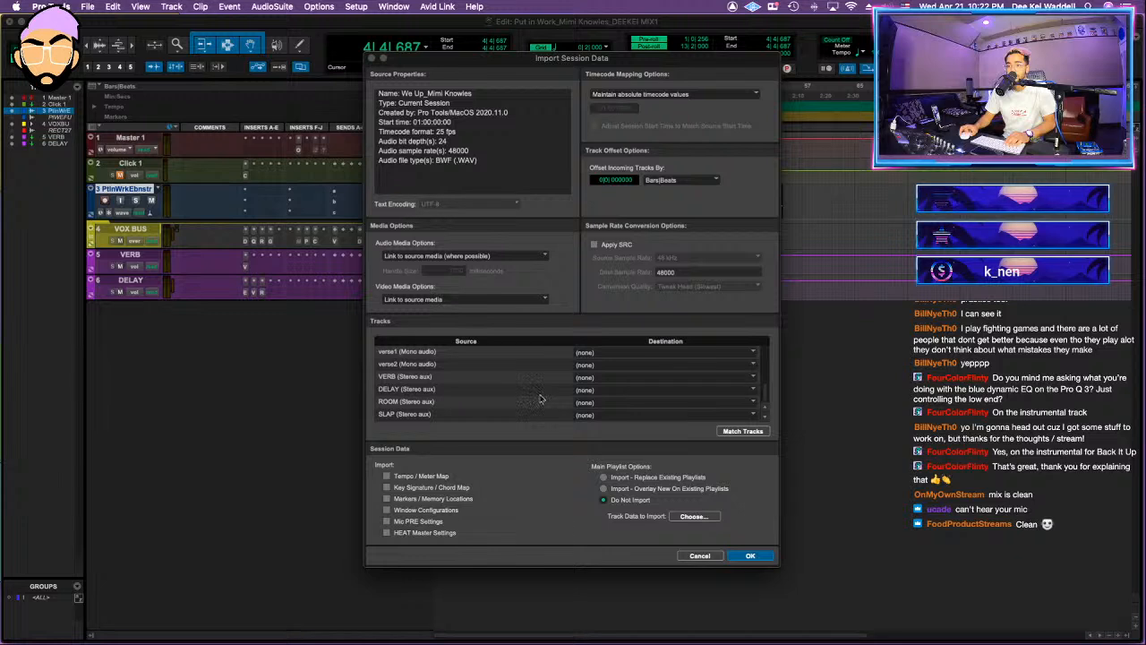
click(593, 393)
click(600, 431)
click(588, 381)
click(604, 411)
click(505, 403)
click(501, 404)
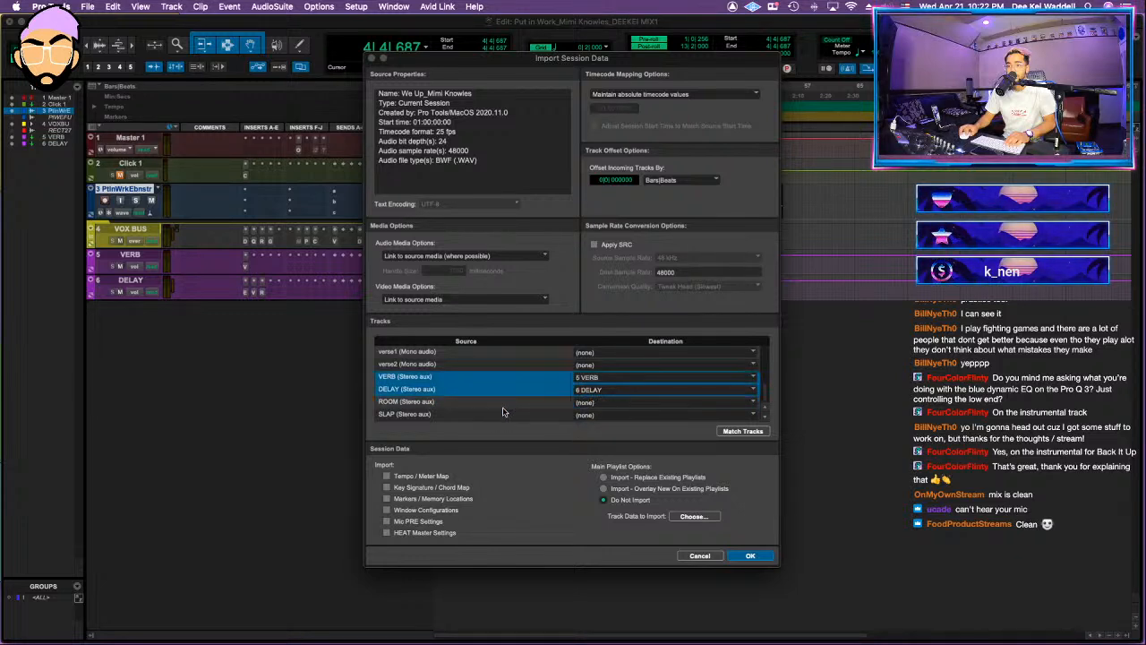
click(505, 413)
click(505, 405)
click(751, 556)
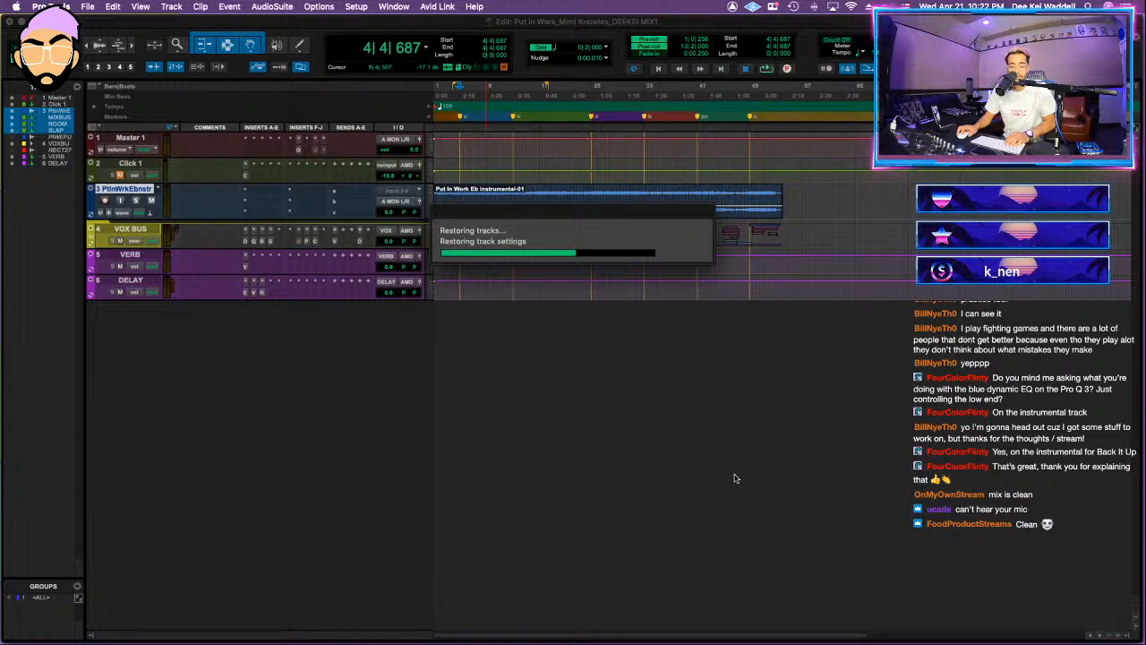
Step: Delete the volume automation drop near the end of the song on the MIXBUS track
key(ctrl+Up)
click(432, 434)
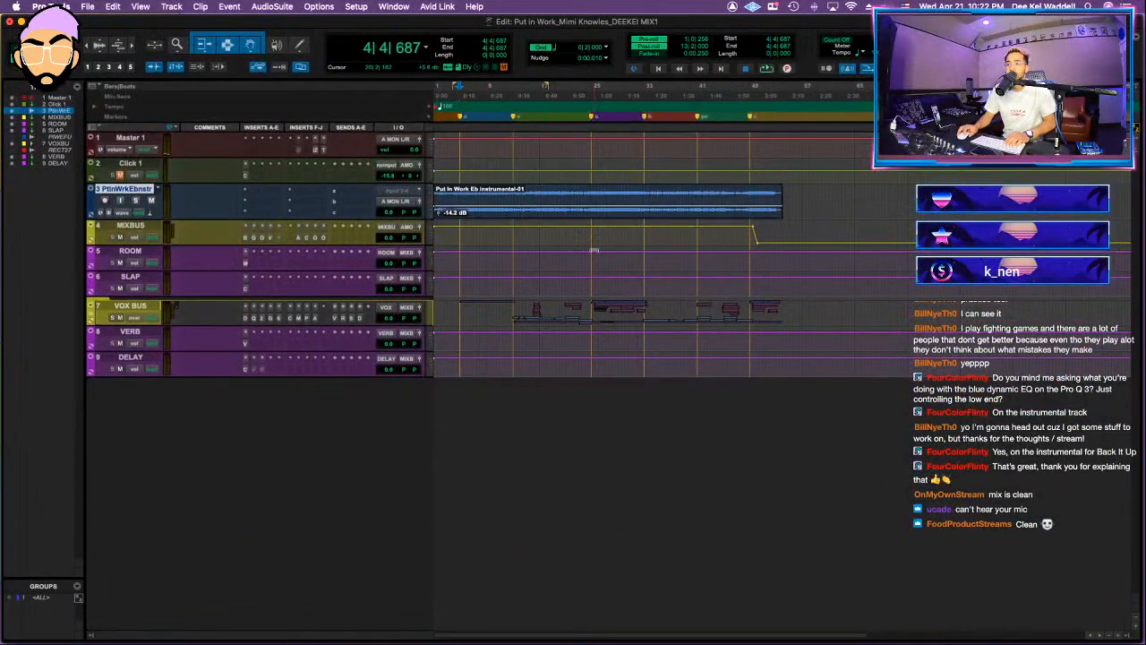
drag(745, 226, 783, 238)
key(Delete)
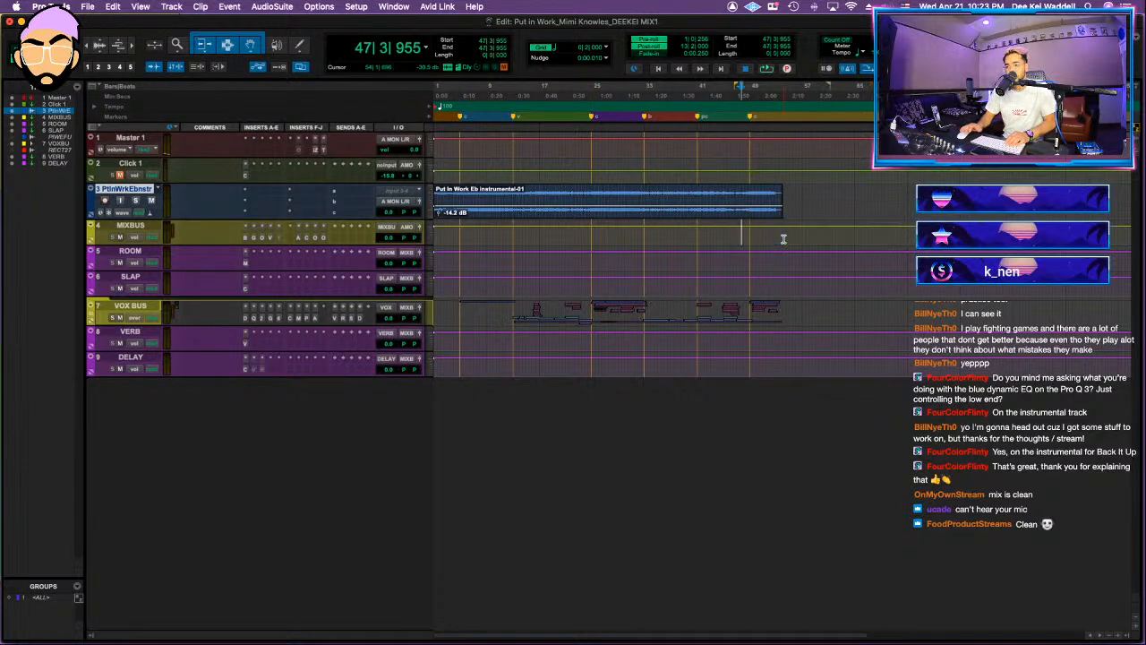
Step: Play the opening of the song with the VOX BUS folder muted and collapsed
key(t)
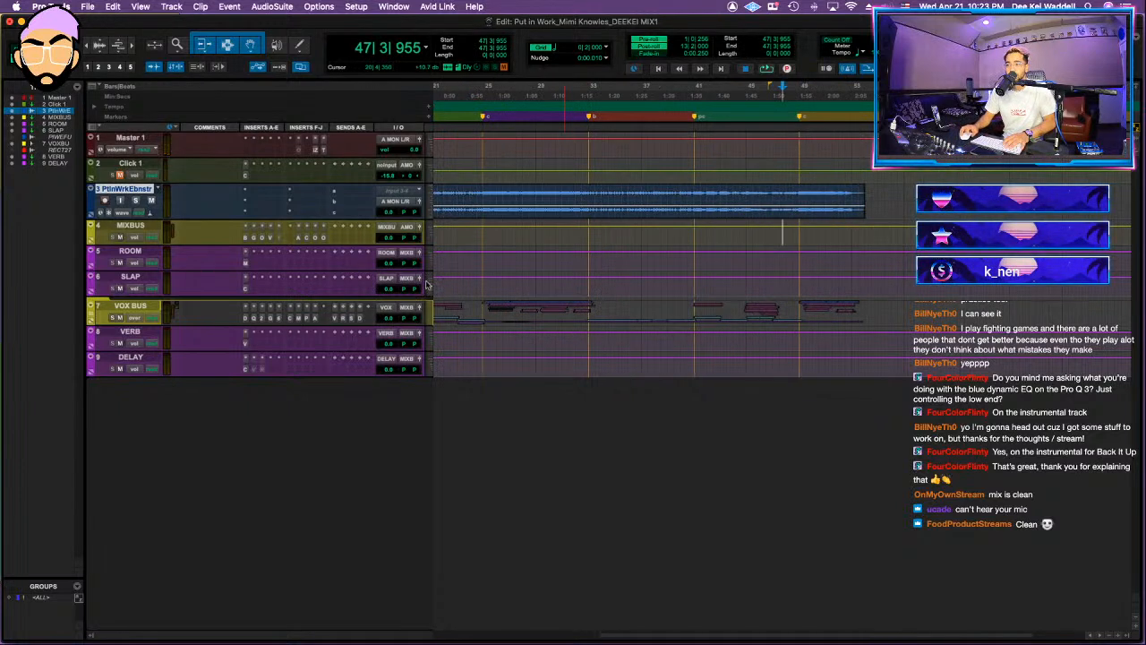
scroll(573, 292, left, 5)
click(90, 310)
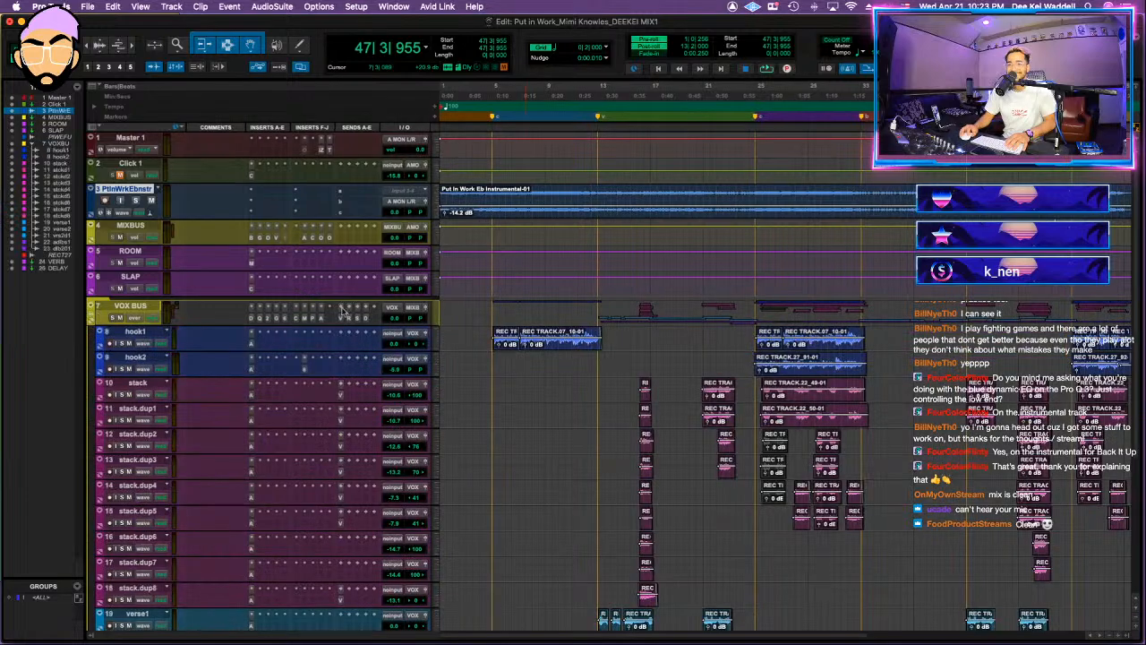
key(r)
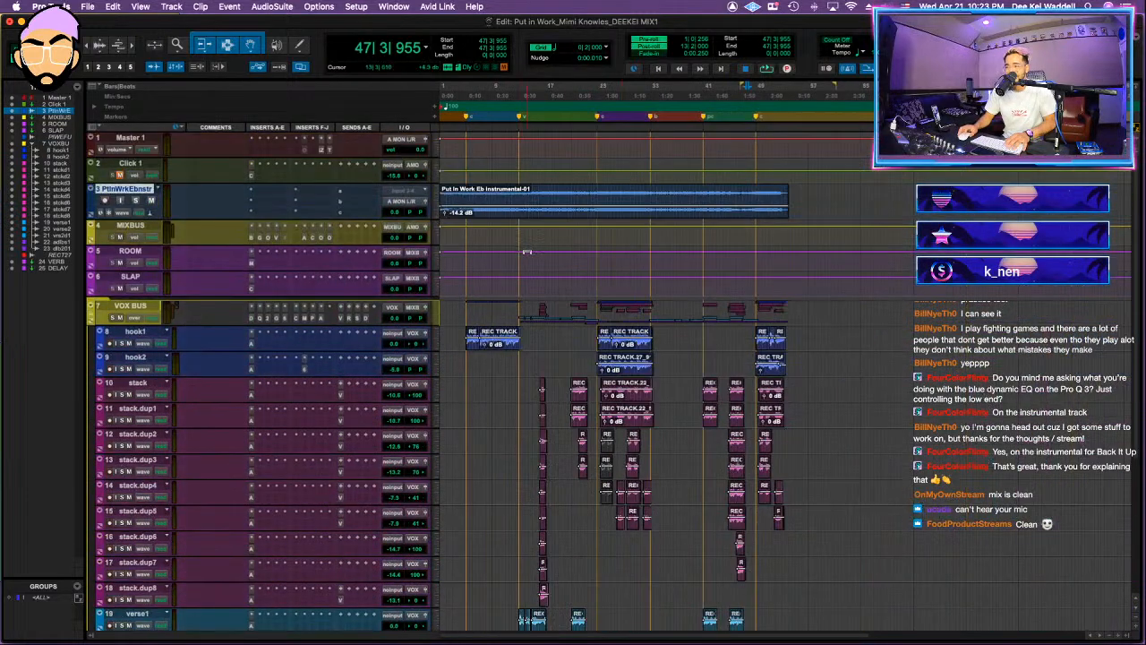
scroll(524, 250, down, 5)
scroll(503, 266, up, 5)
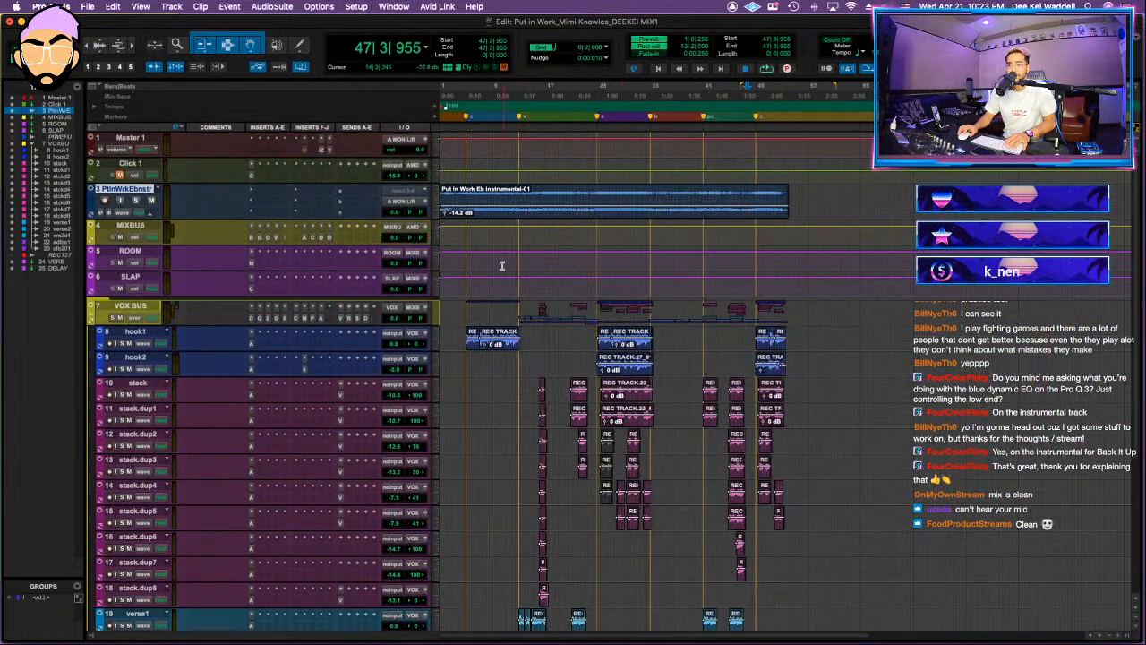
click(454, 280)
key(space)
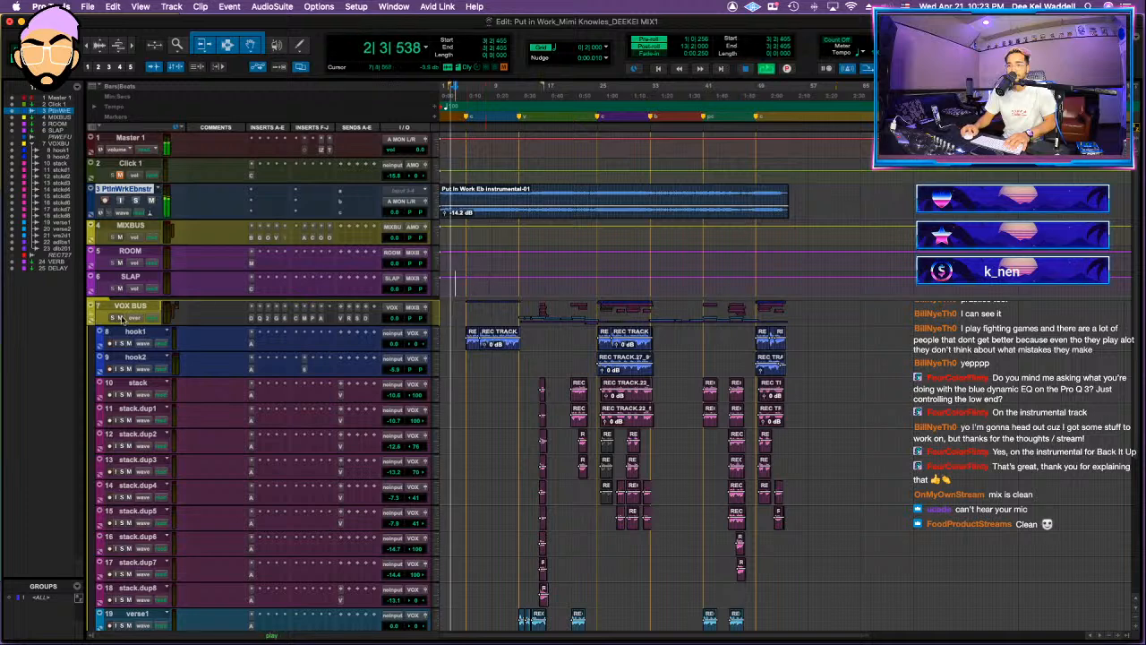
click(93, 309)
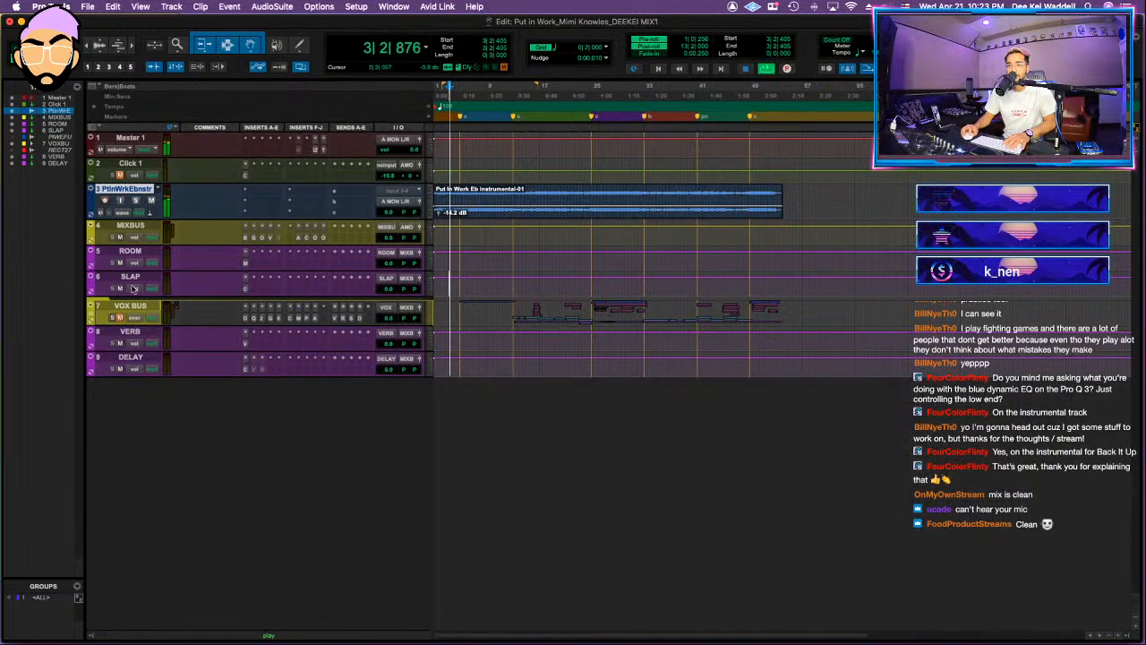
Step: Audition the instrumental in solo, enlarging its waveform and setting the track height to medium
key(t)
key(t)
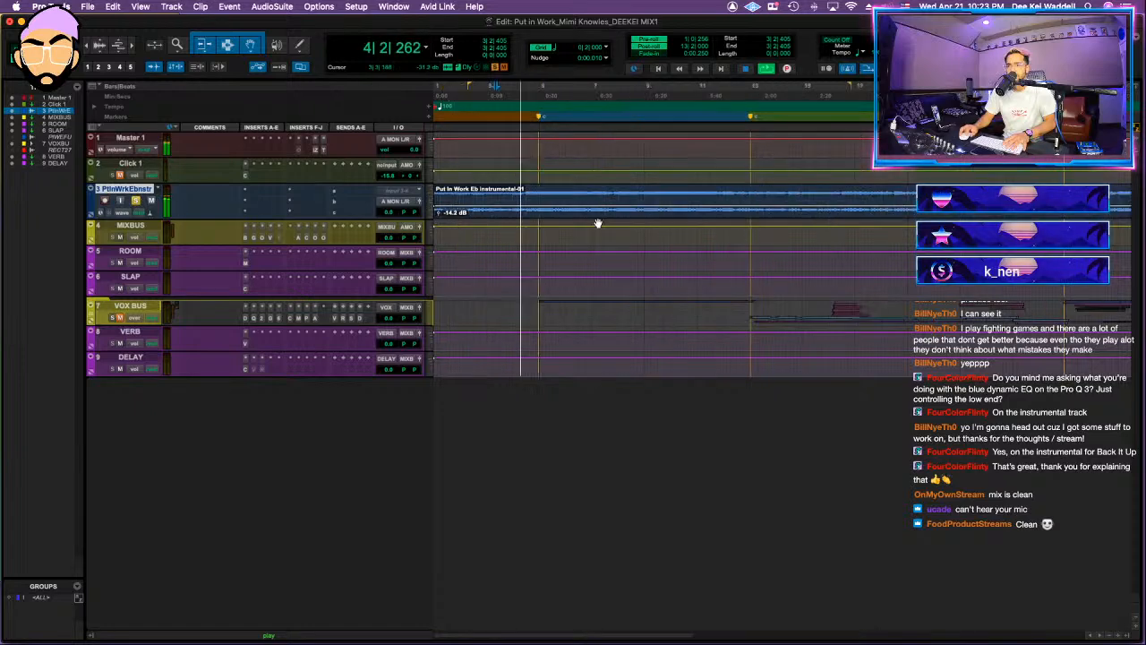
click(431, 208)
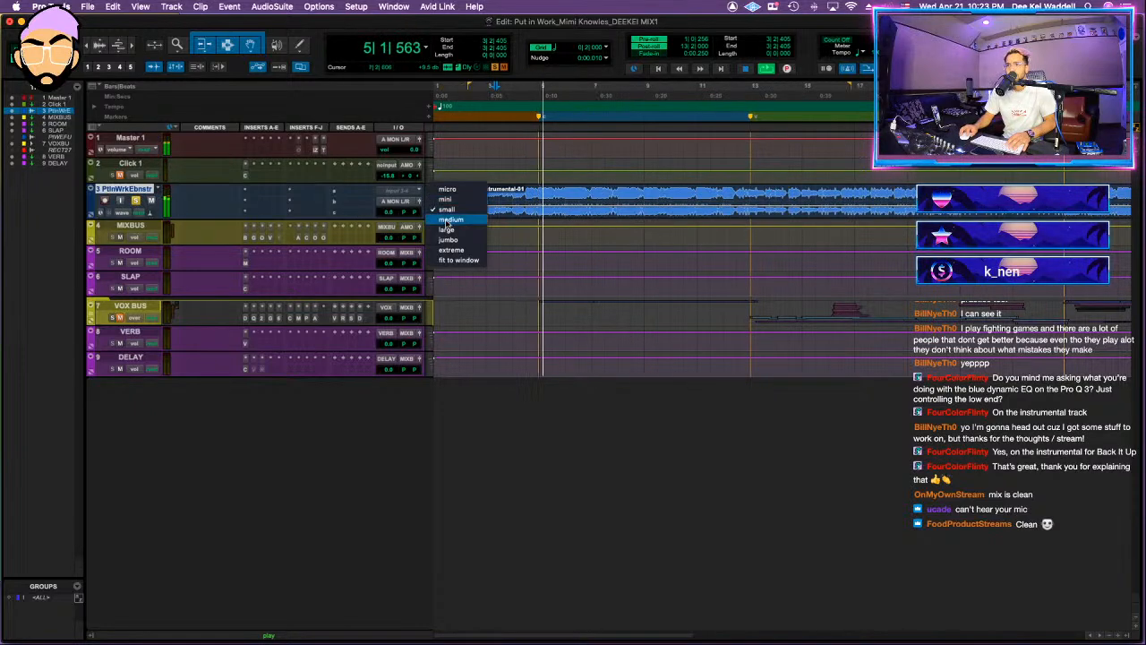
click(449, 224)
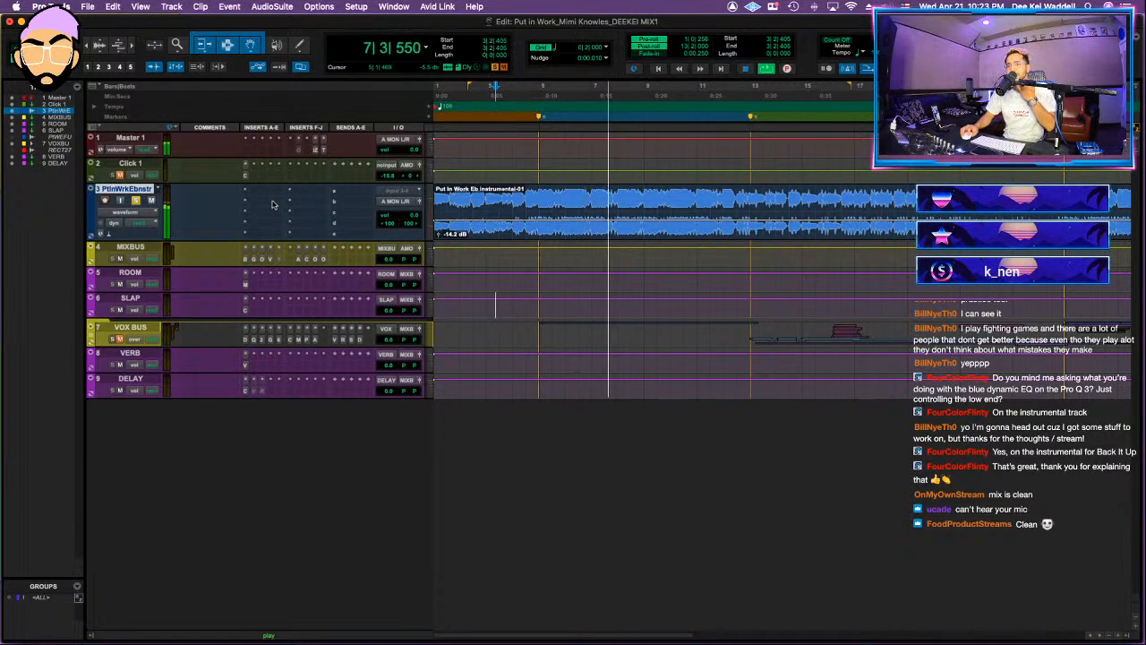
key(space)
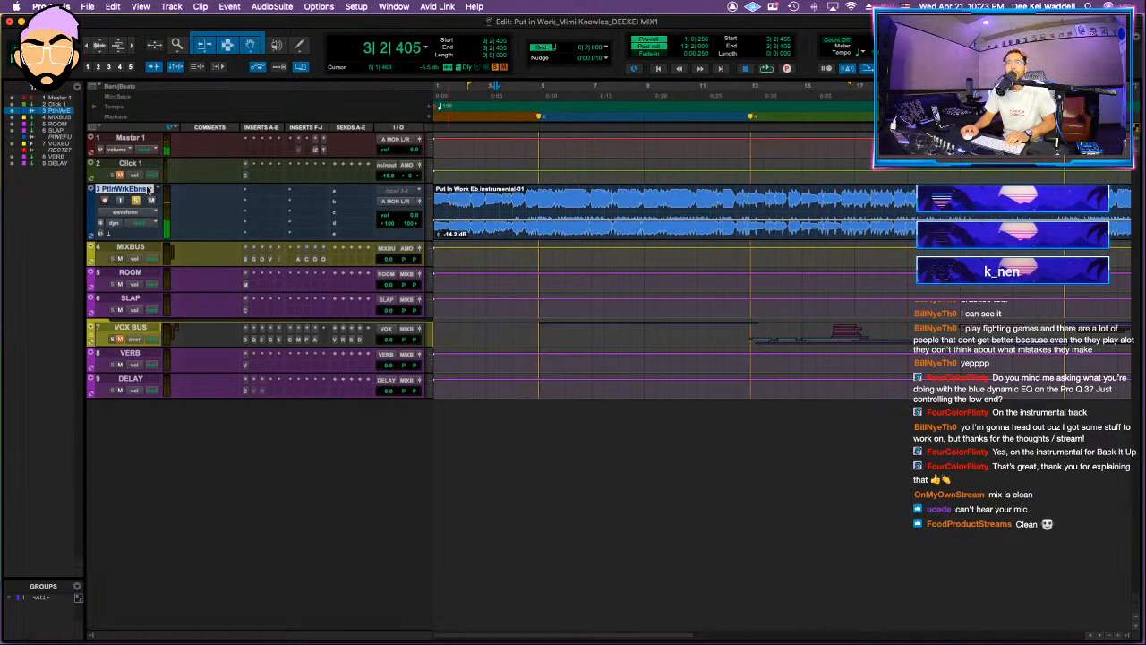
Step: Try to import copies of all stems from the Put In Work Stems folder into the session's Audio Files folder
key(super+s)
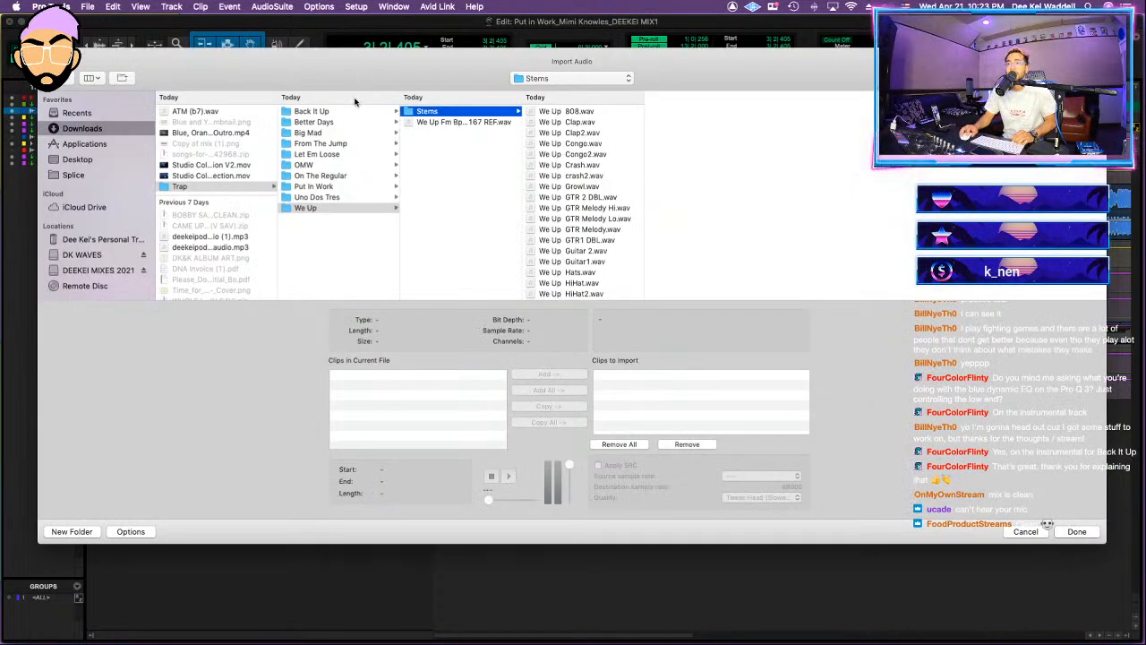
click(313, 186)
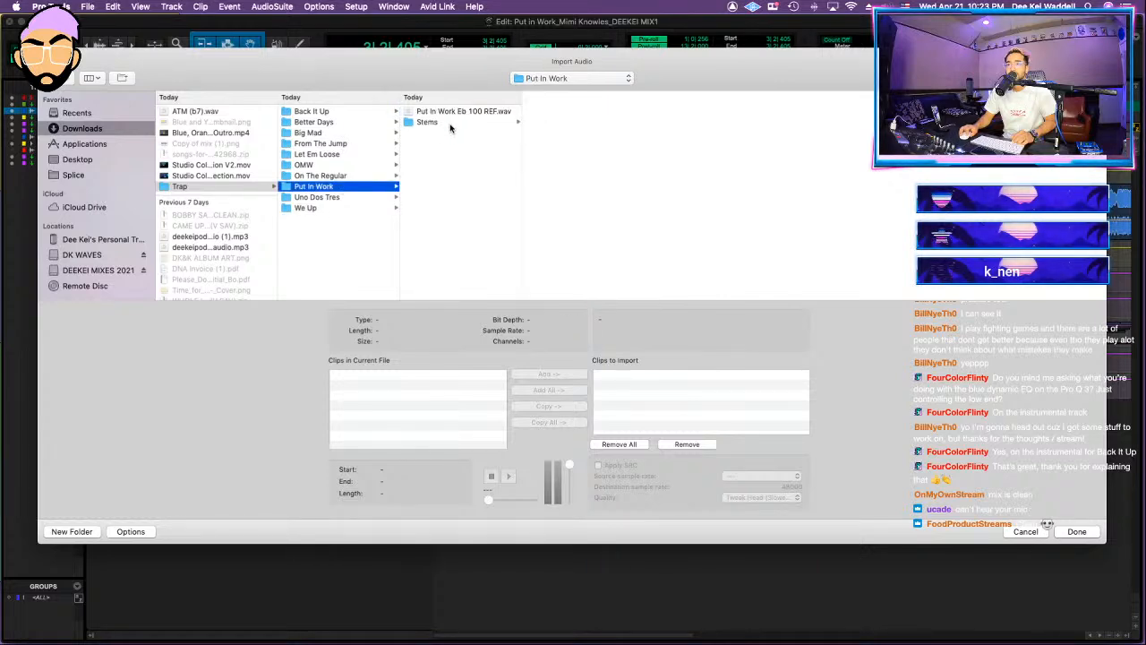
click(428, 122)
click(595, 114)
scroll(601, 188, down, 4)
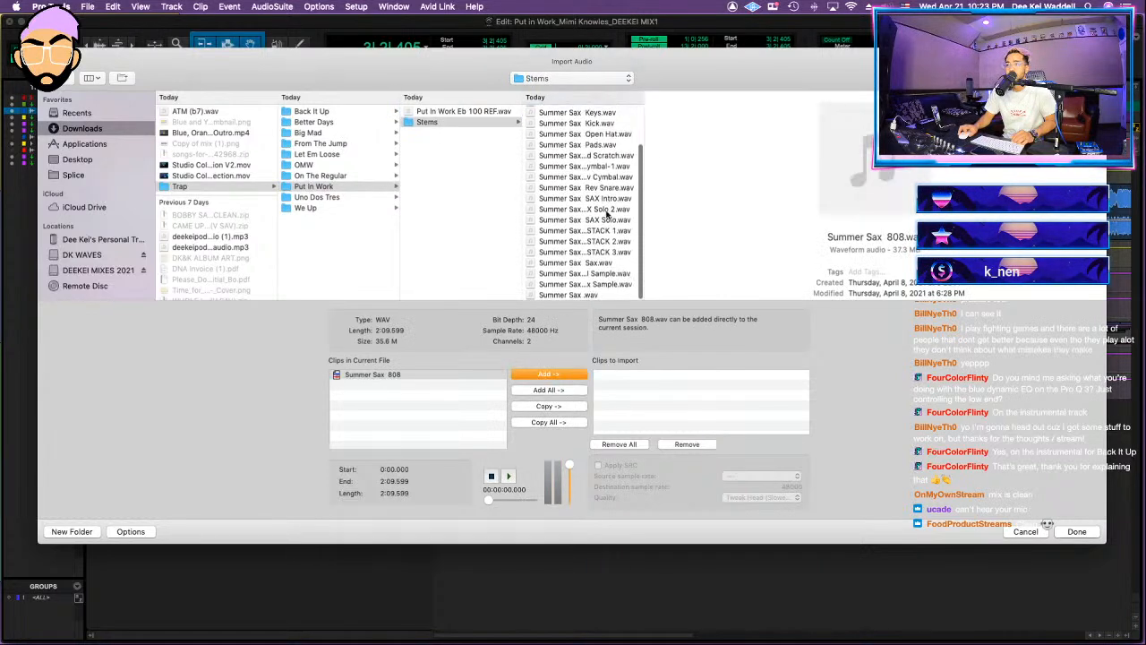
shift+click(589, 288)
shift+click(593, 296)
click(560, 407)
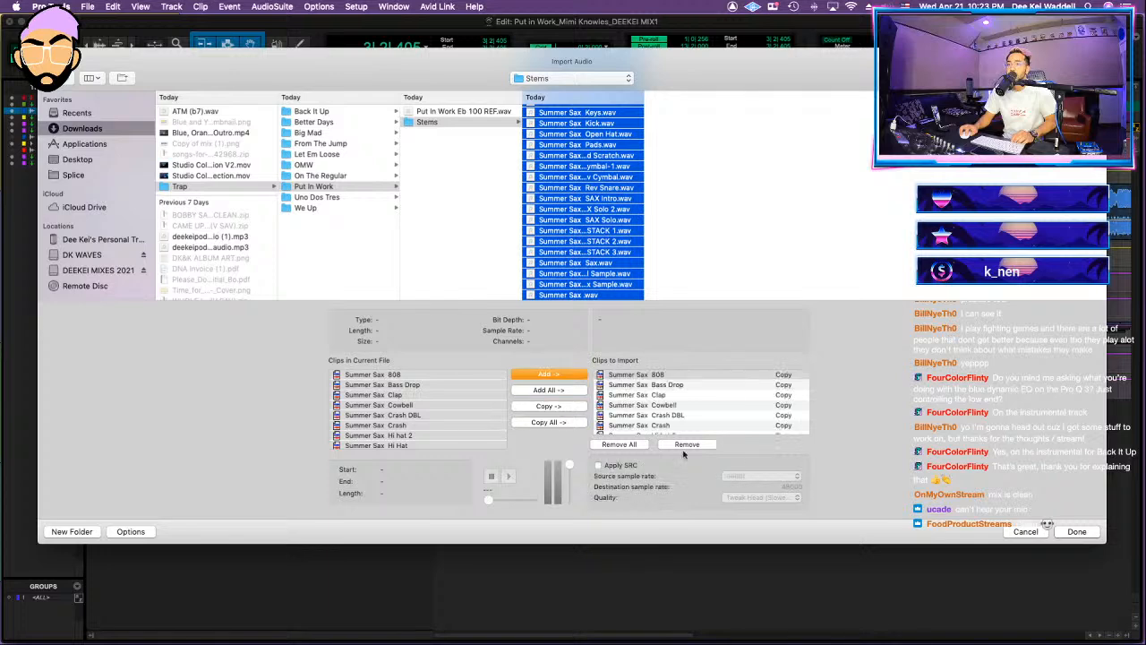
click(1079, 532)
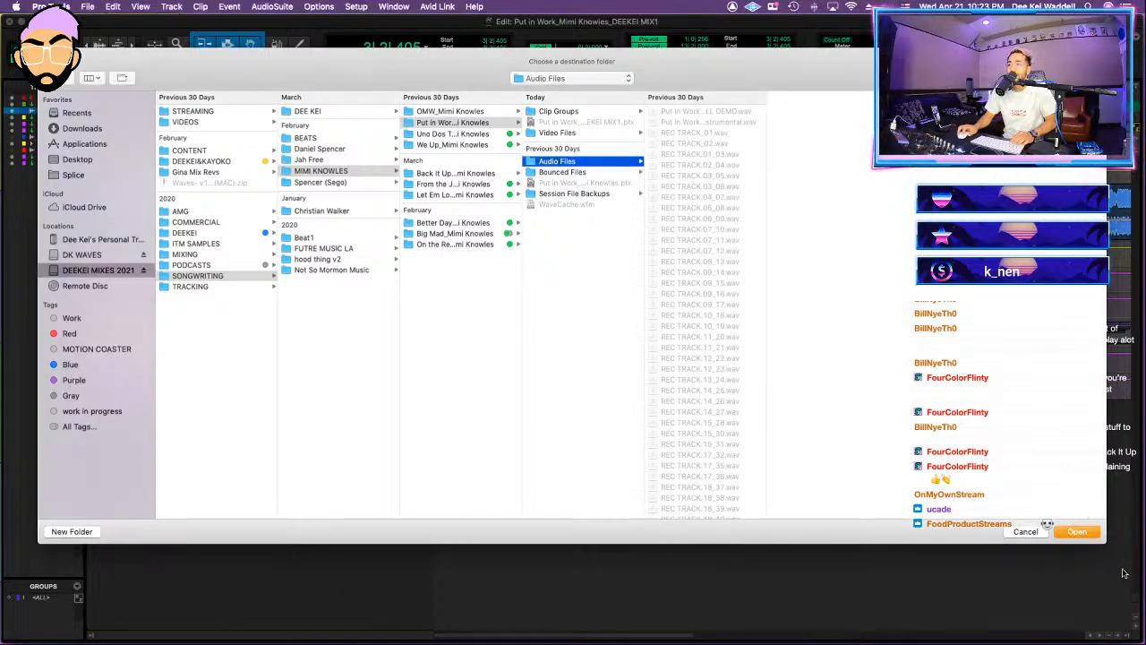
click(1078, 531)
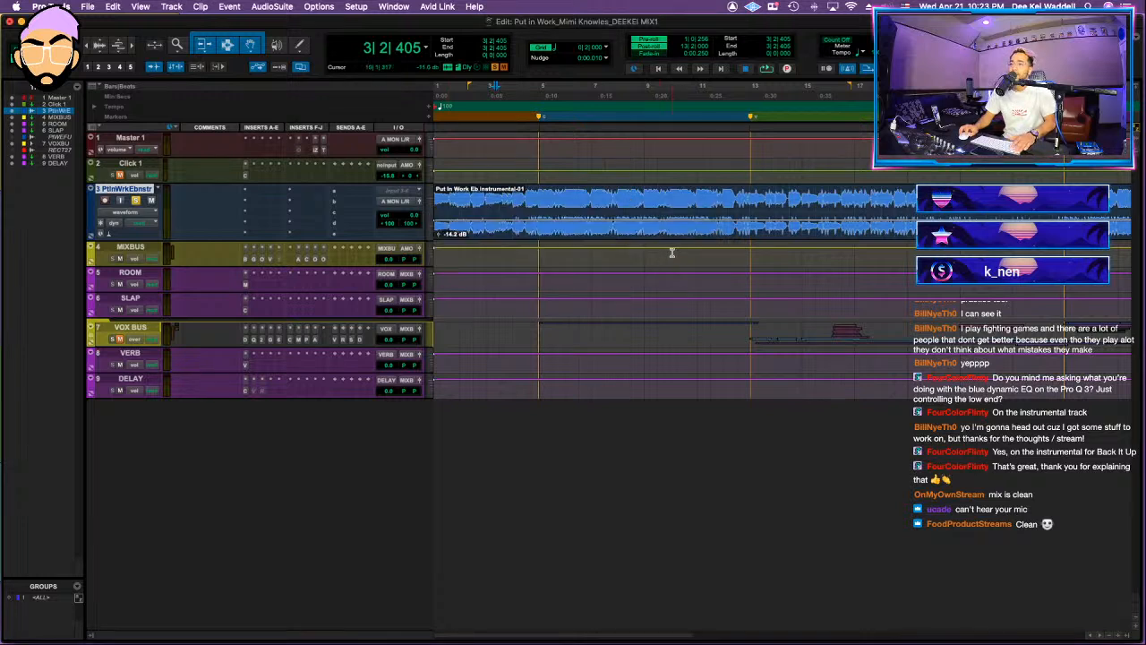
Step: Try again to import copies of all Summer Sax stems from the Put In Work Stems folder
key(super+shift+i)
click(567, 112)
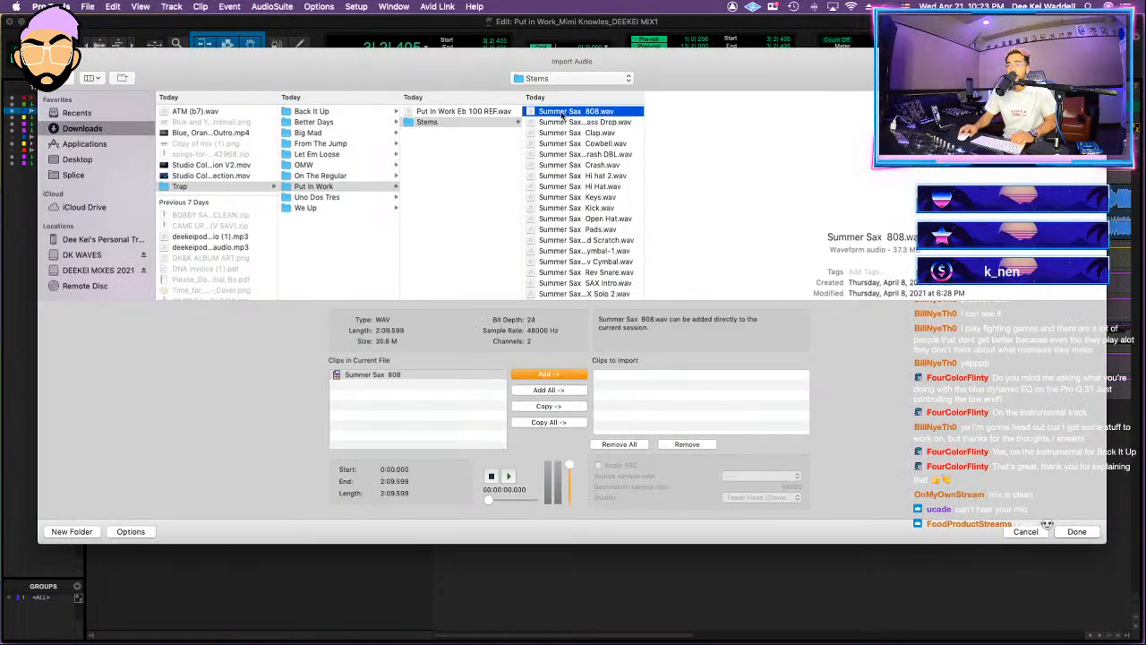
scroll(599, 257, down, 3)
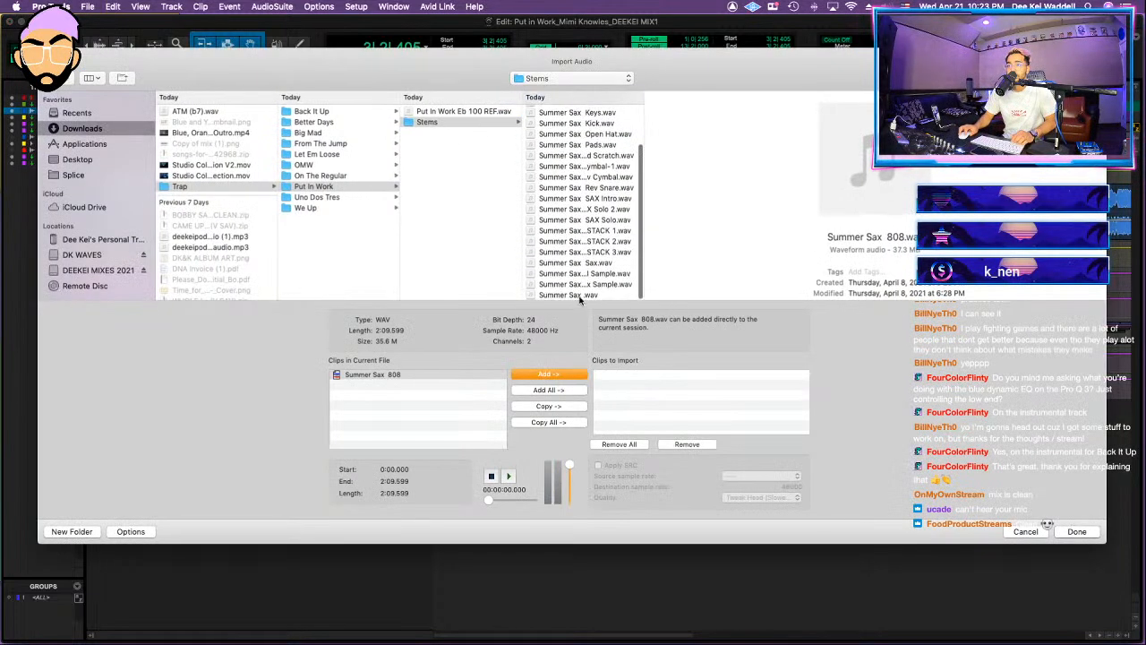
key(super+a)
click(549, 405)
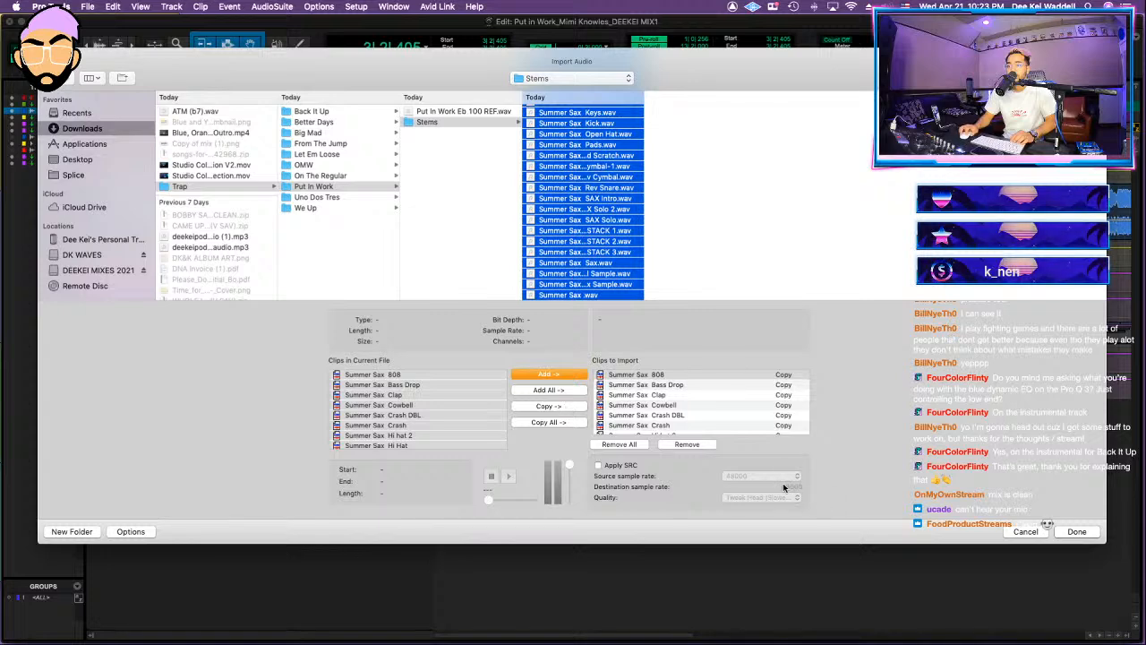
click(1062, 534)
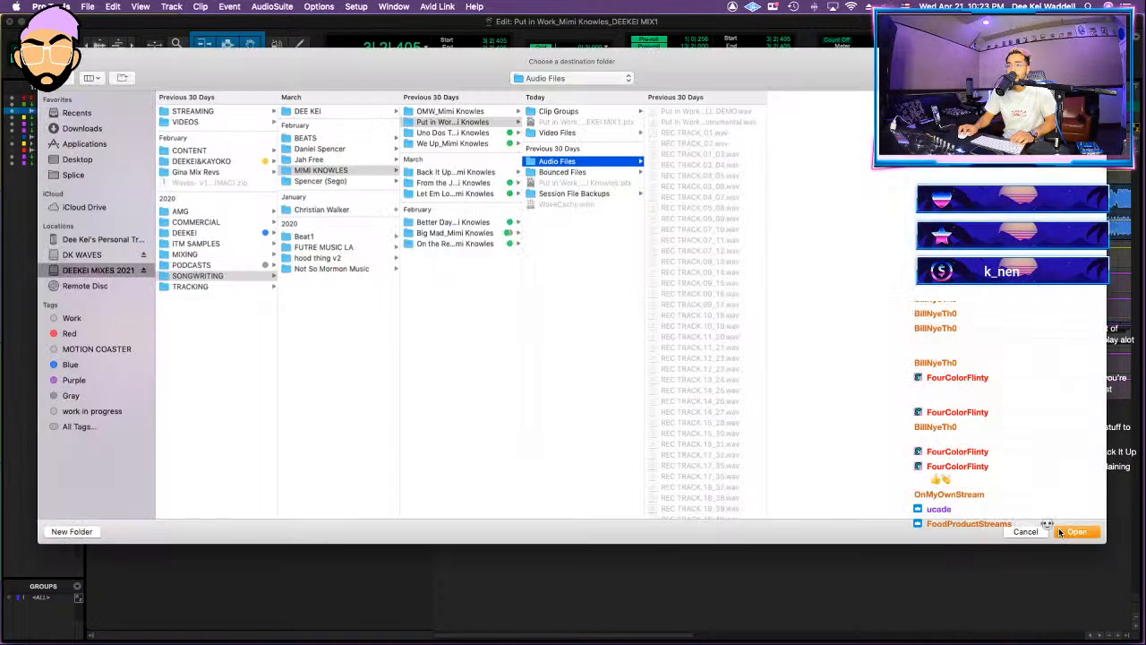
click(1062, 533)
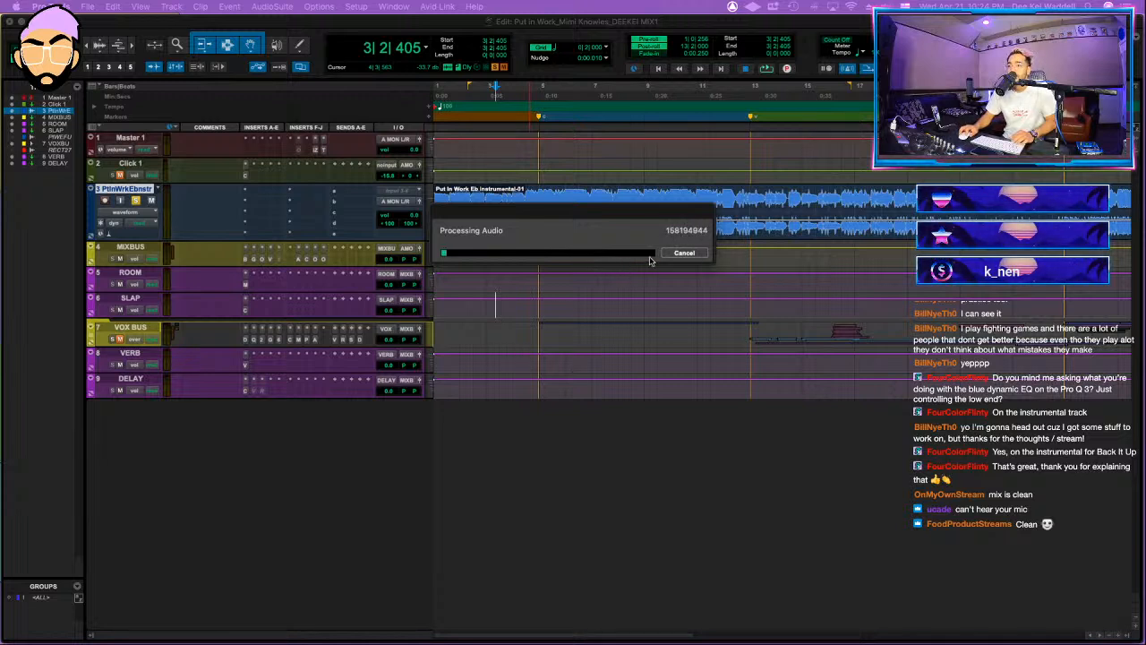
click(685, 254)
Step: Insert FabFilter Pro-Q 3 on the instrumental track and add a 24 dB/oct low cut at about 22 Hz
click(484, 197)
key(space)
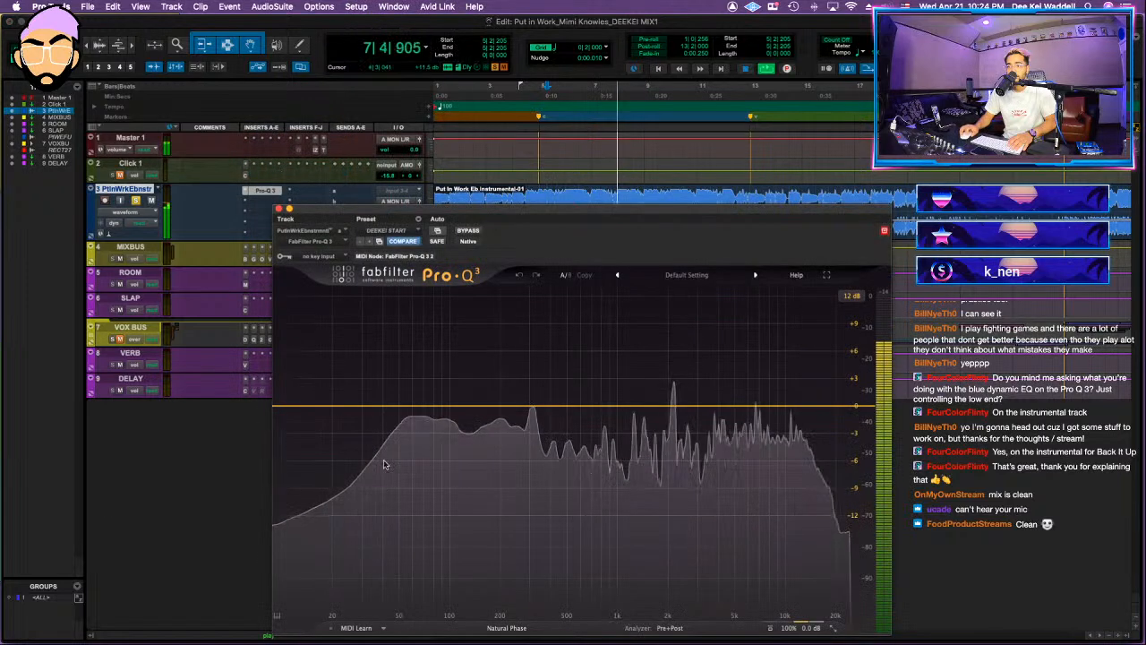
drag(377, 405, 356, 415)
click(326, 451)
click(352, 462)
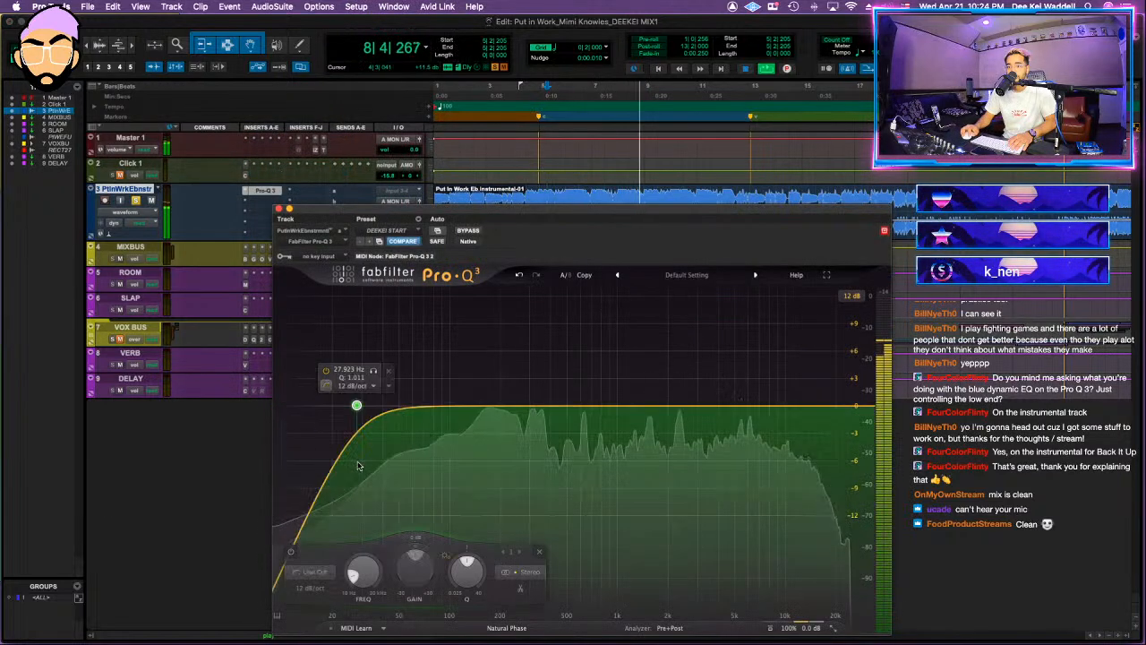
click(355, 386)
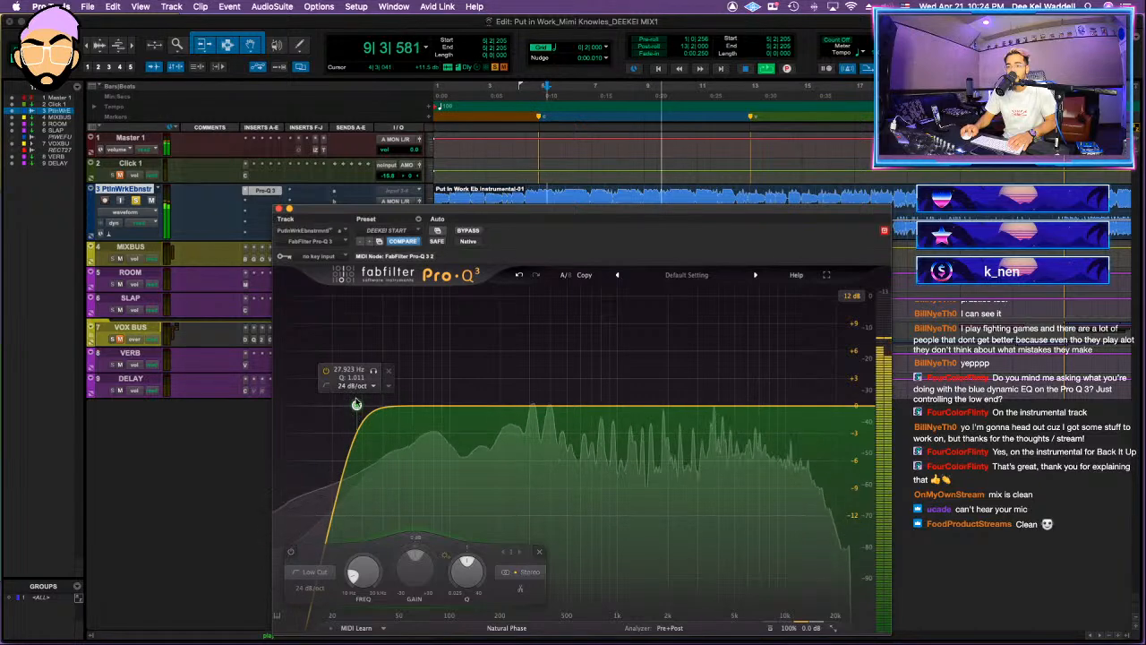
drag(357, 403, 339, 408)
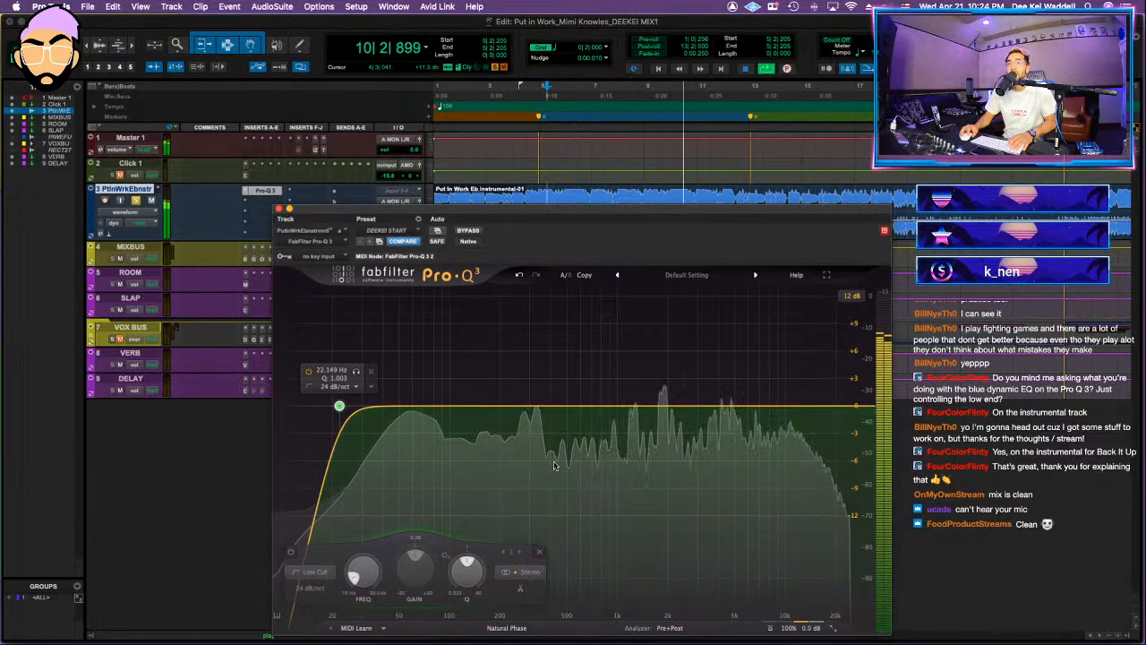
Step: Add a 12 dB/oct low shelf cutting the instrumental's lows by about 3 dB, and take the track out of solo
drag(446, 406, 464, 441)
click(391, 446)
click(406, 458)
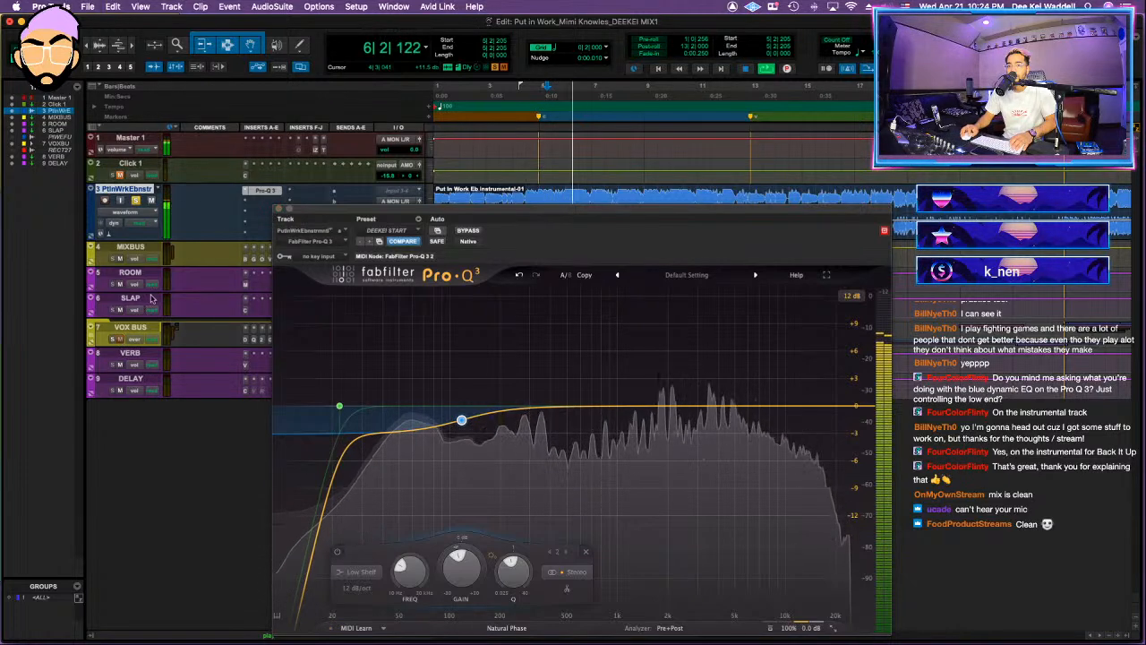
click(135, 201)
click(278, 209)
Step: Lower the VOX BUS volume to -7.0 dB and save the session
drag(388, 341, 387, 358)
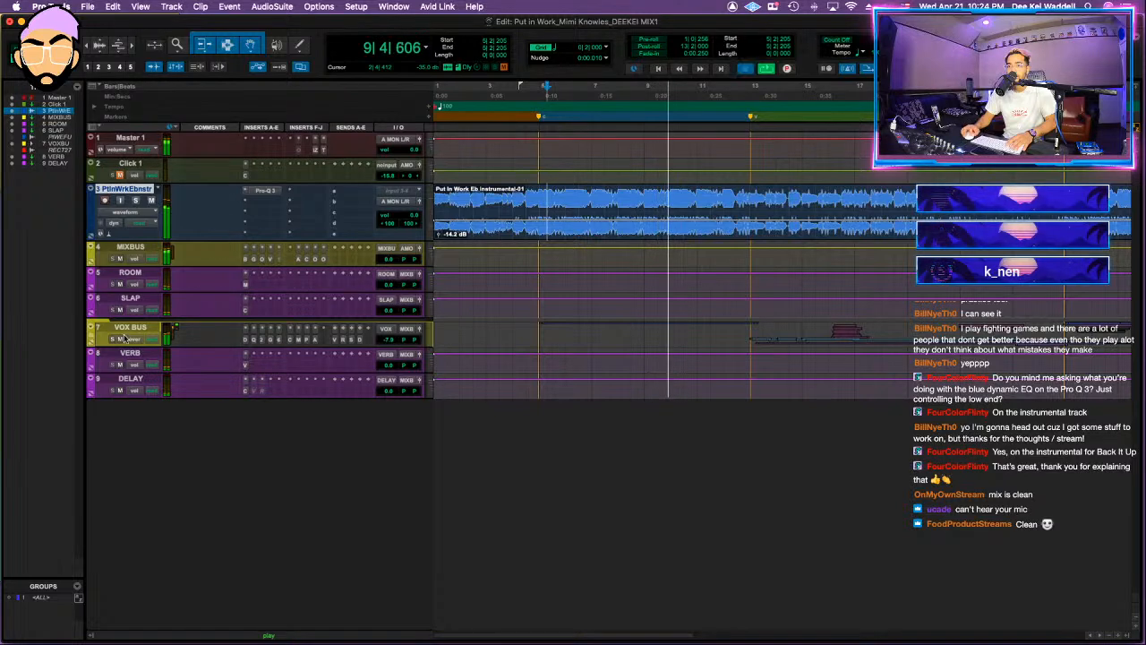
key(space)
key(super+s)
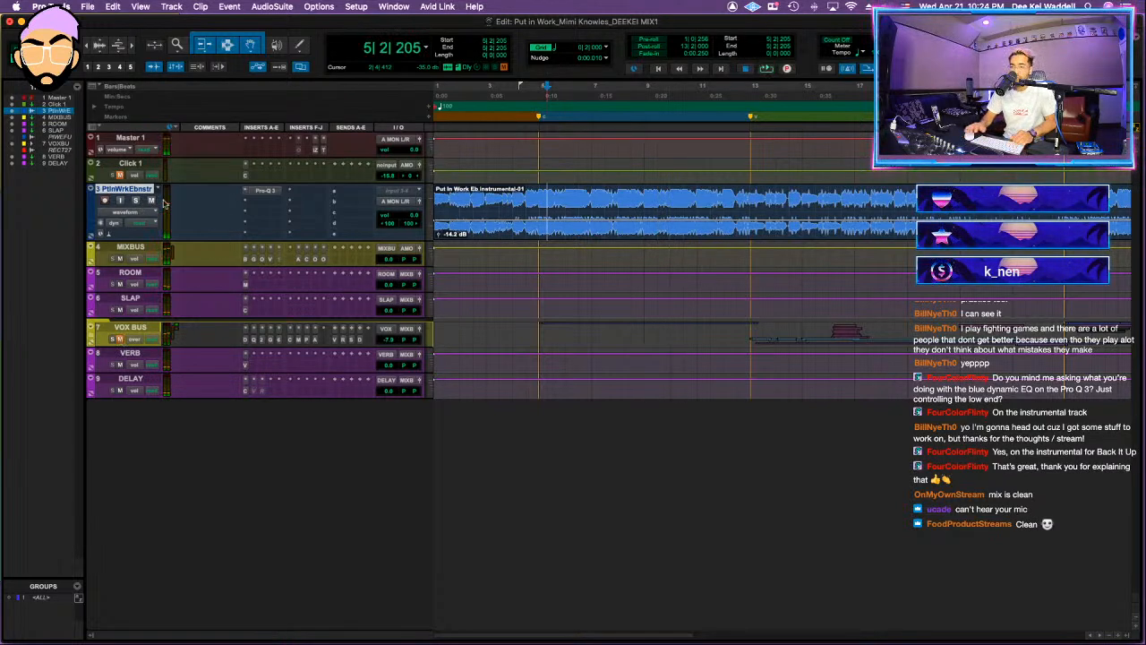
Step: Try to import copies of every stem in the Stems folder except the last file, Summer Sax .wav
key(super+shift+i)
click(594, 111)
scroll(596, 242, down, 5)
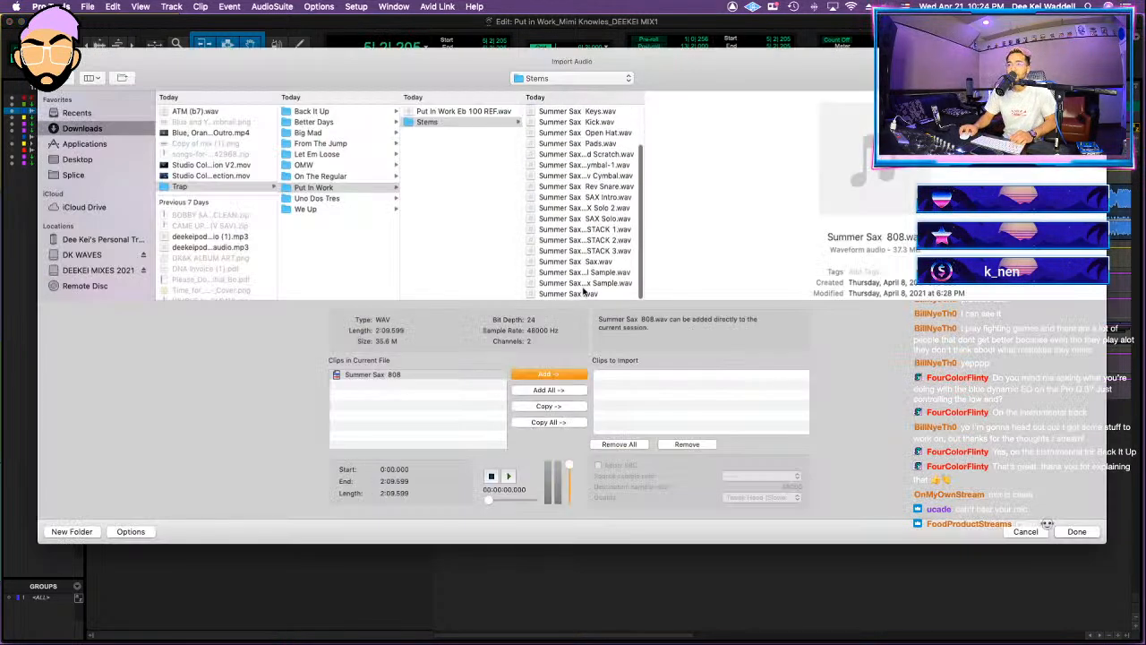
shift+click(589, 284)
click(548, 390)
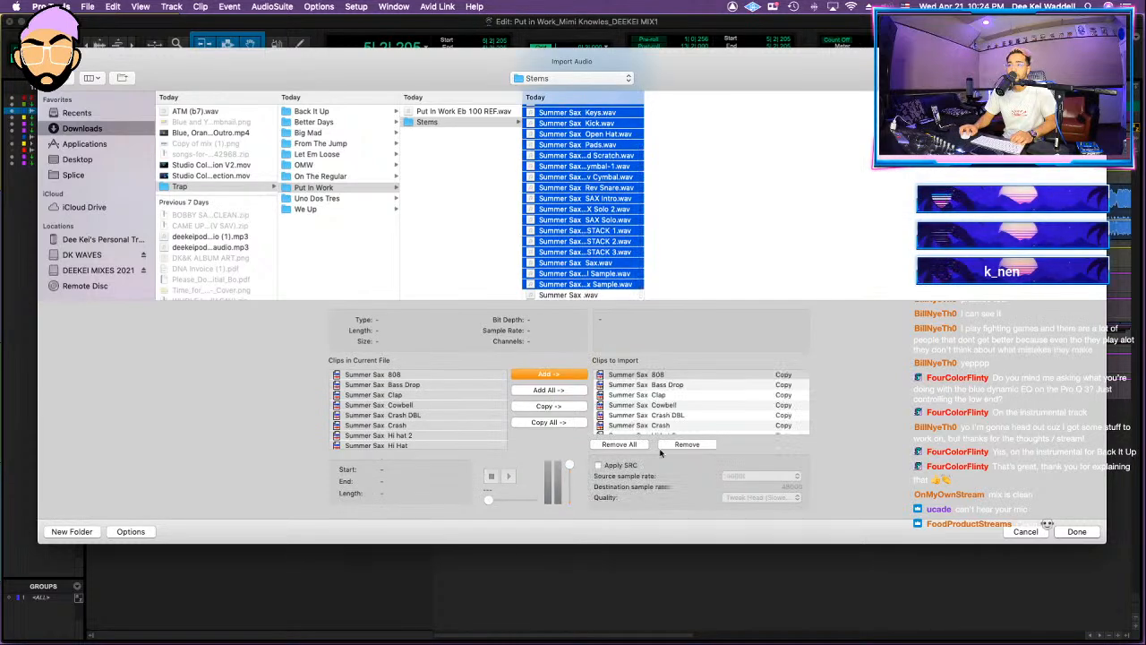
click(1078, 532)
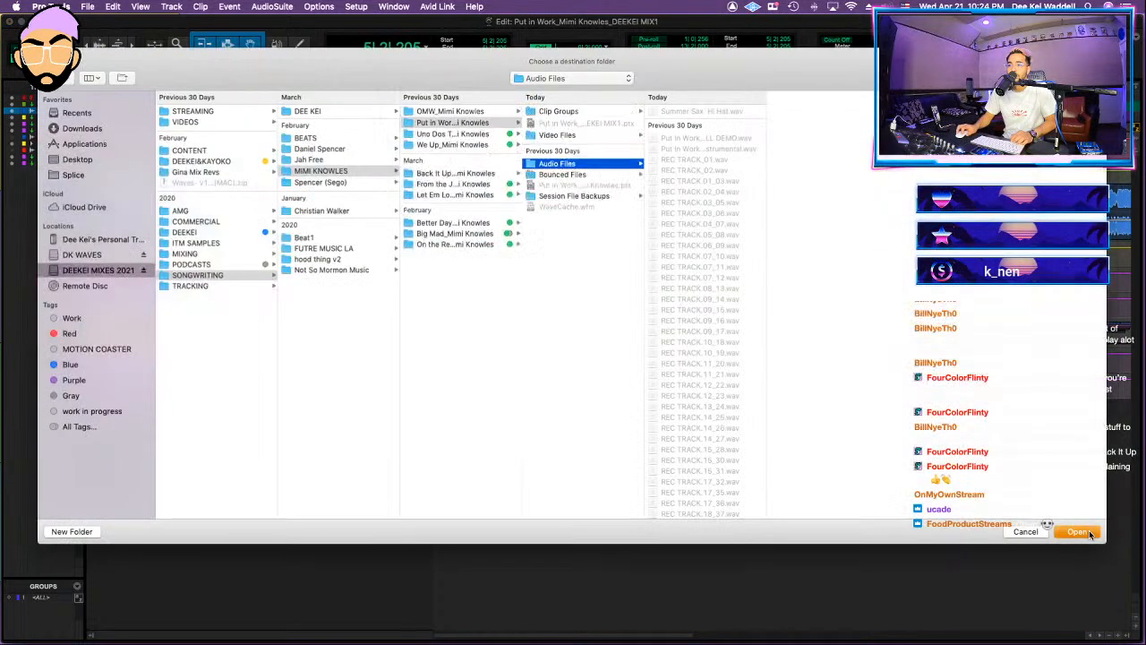
click(1089, 533)
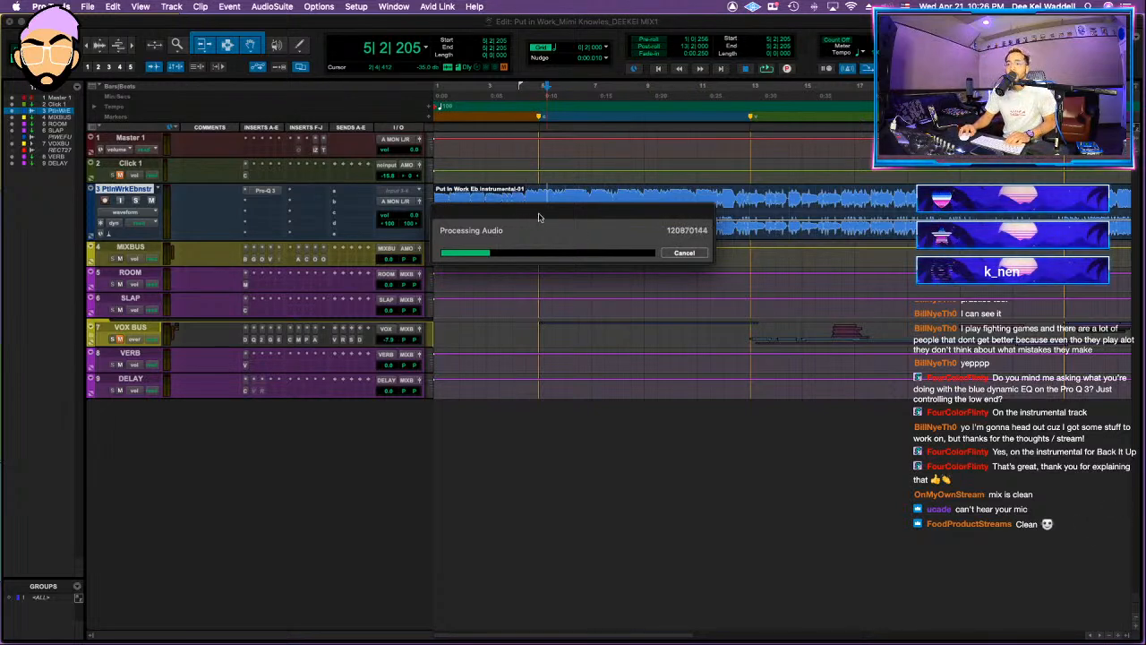
drag(539, 216, 529, 274)
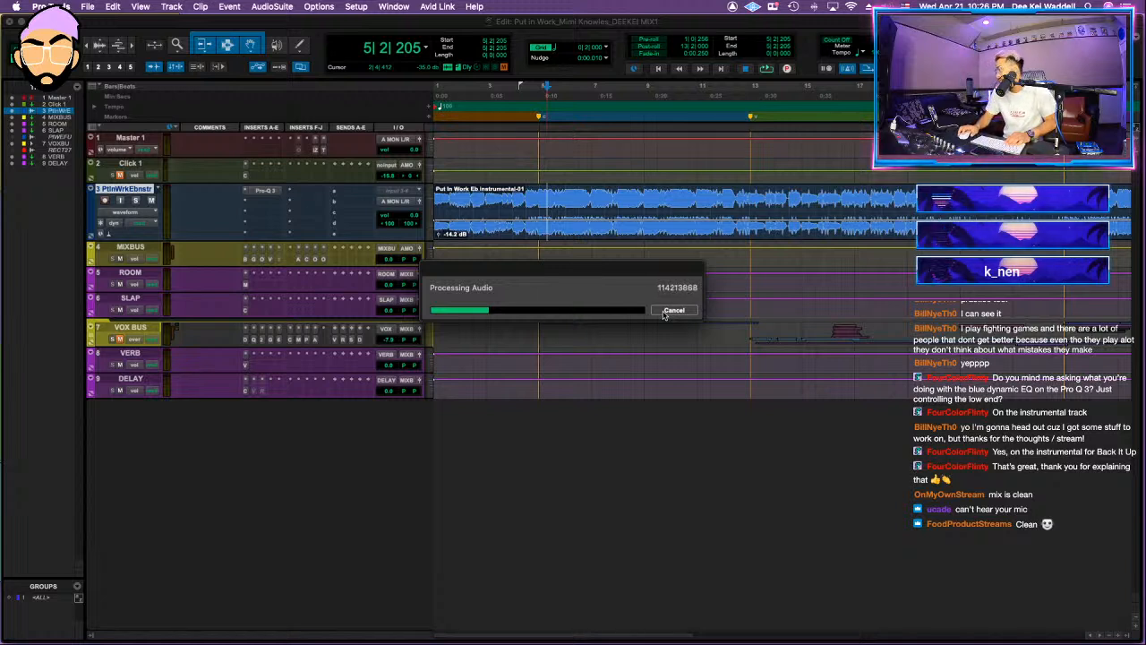
click(674, 311)
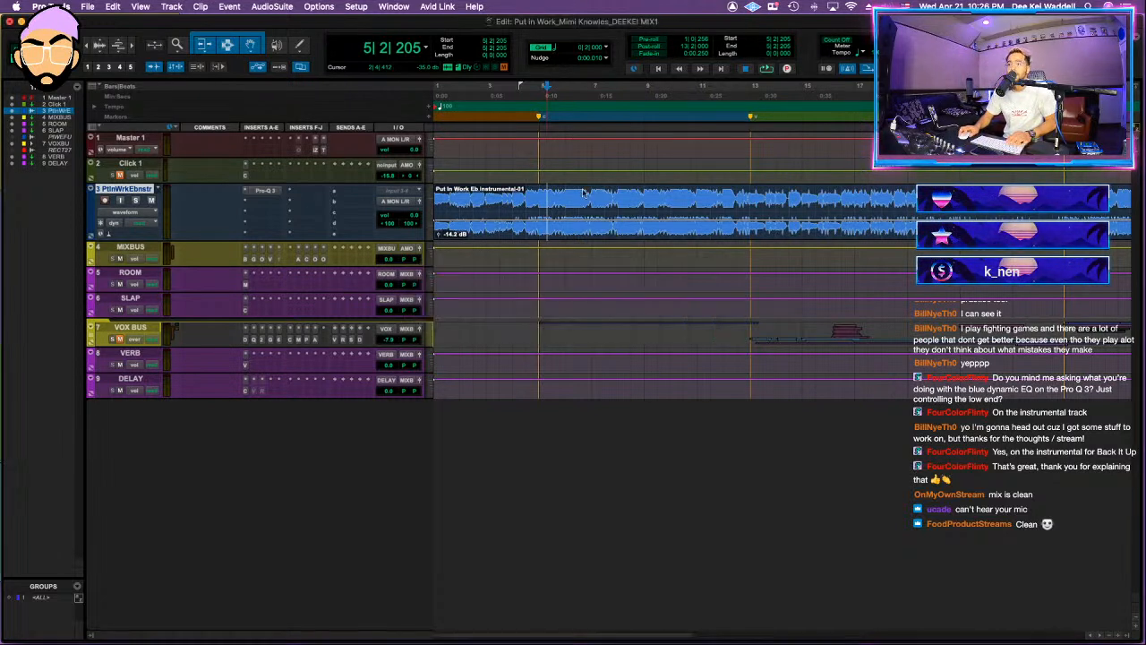
Step: Shift the instrumental's Pro-Q 3 low shelf slightly lower in frequency and give it a dynamic range of about +1.55 dB
click(268, 191)
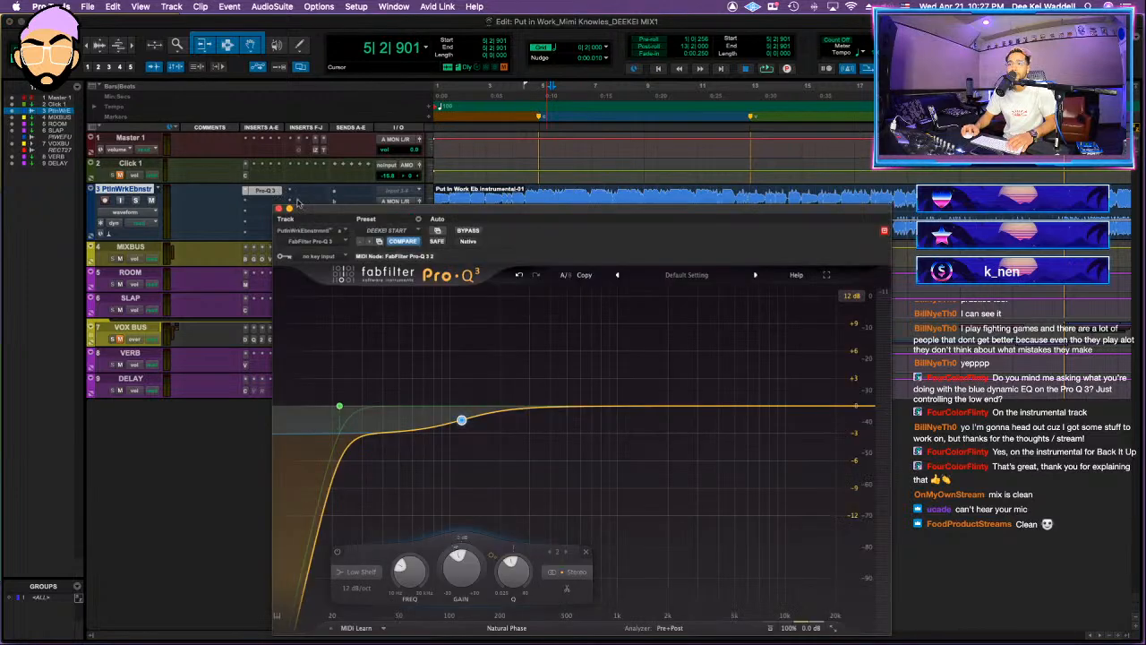
key(space)
drag(468, 426, 459, 426)
scroll(459, 426, up, 3)
drag(452, 548, 453, 523)
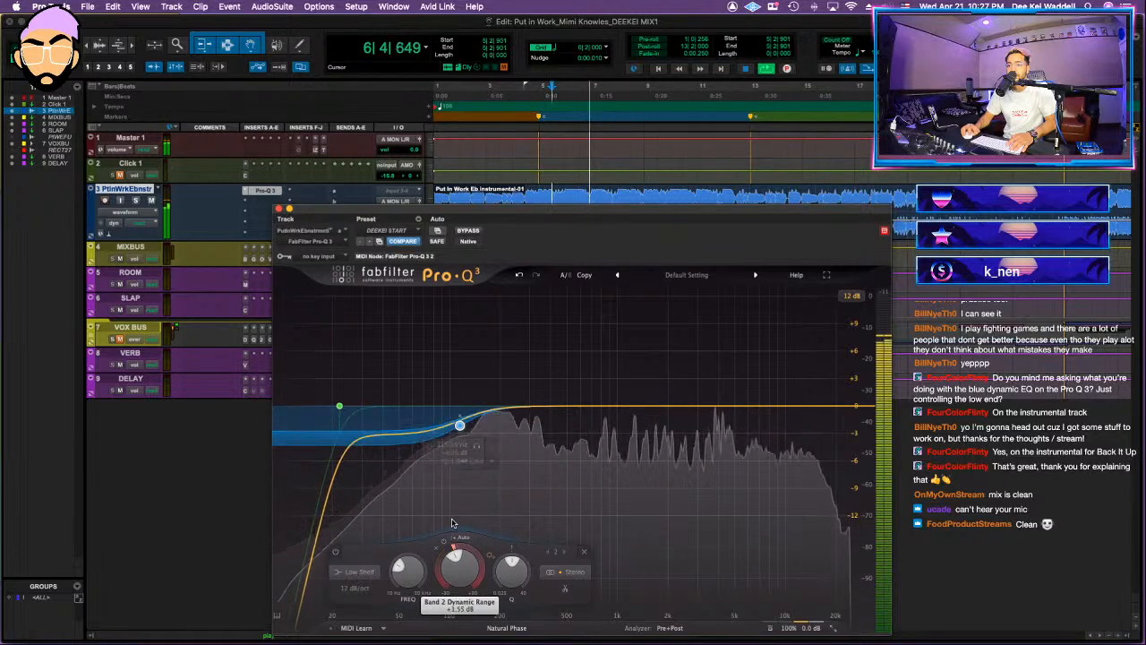
key(space)
Step: Insert Ozone 9 Low End Focus (stereo) on the instrumental with 20.2% contrast, focused on about 78 to 193 Hz
click(257, 202)
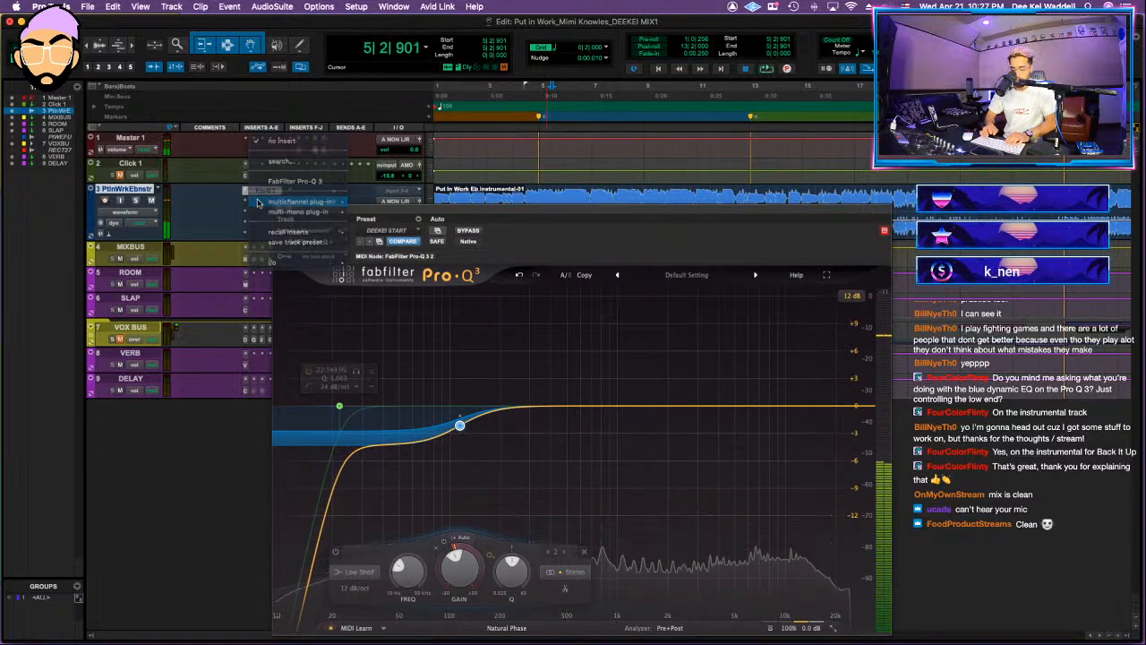
text(low)
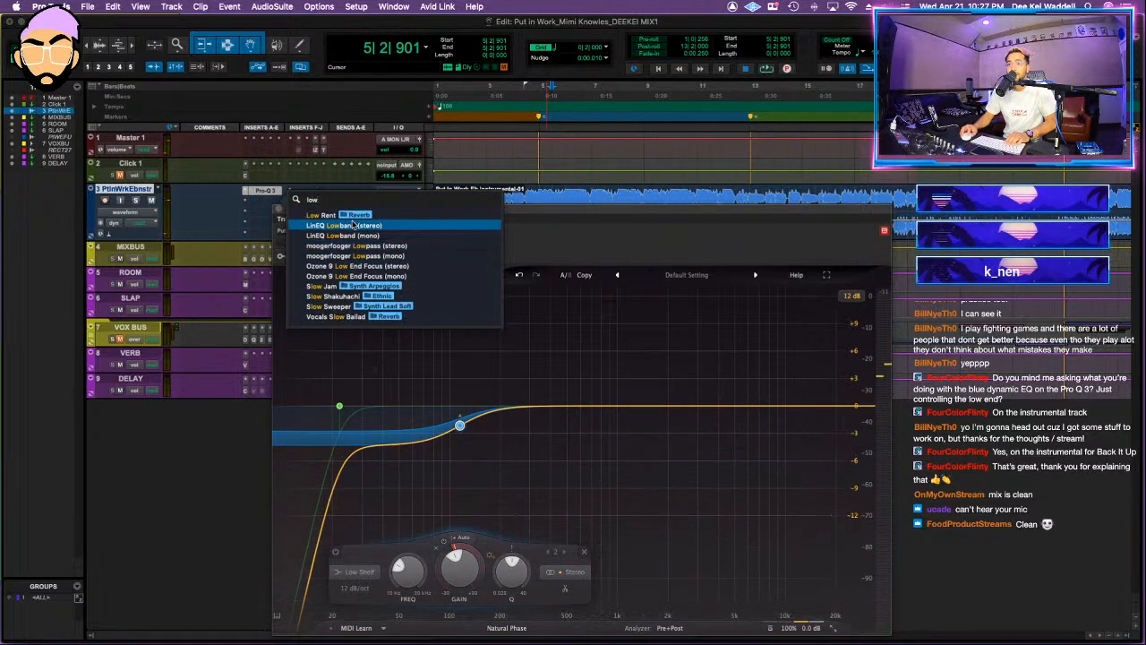
click(409, 268)
key(space)
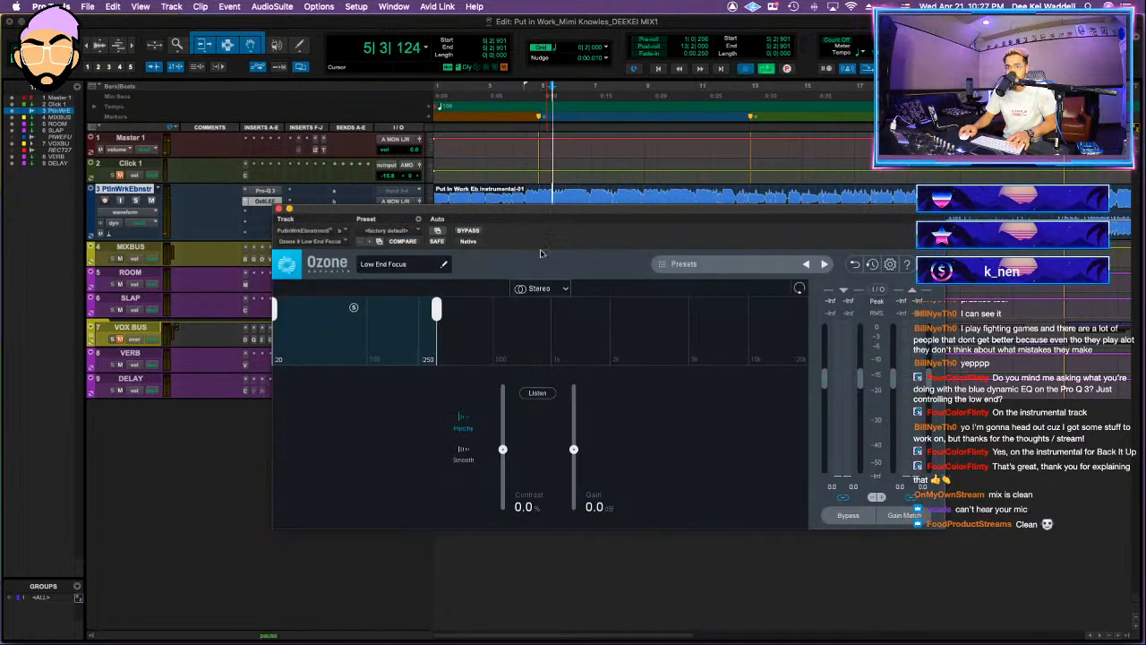
drag(365, 347, 388, 347)
drag(502, 448, 504, 438)
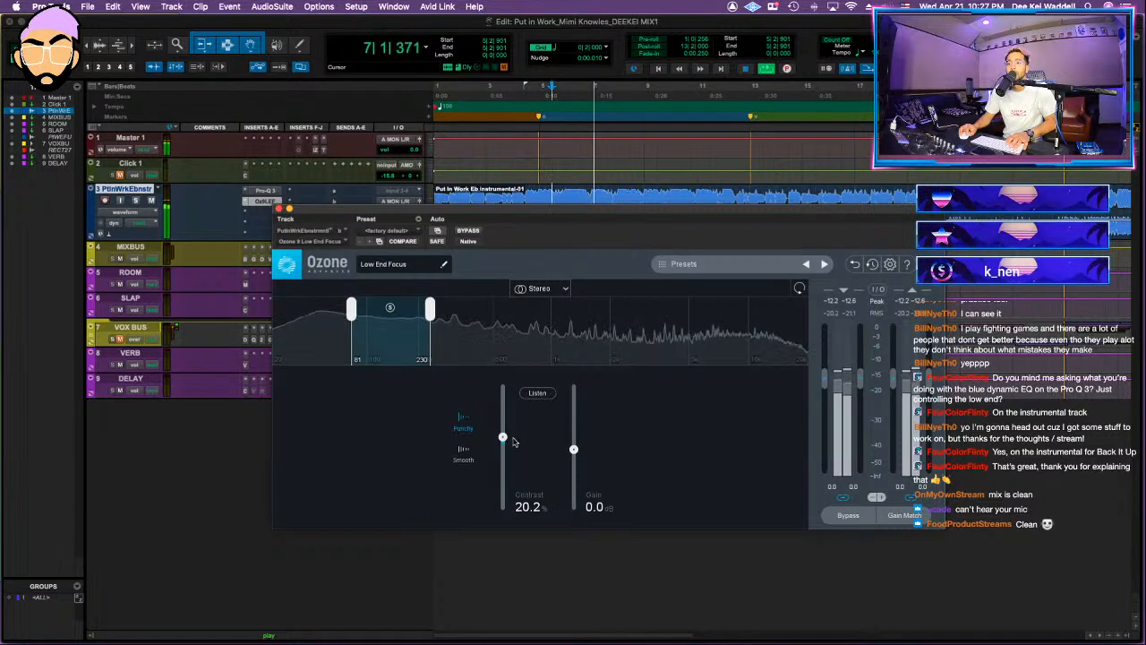
drag(352, 312, 362, 328)
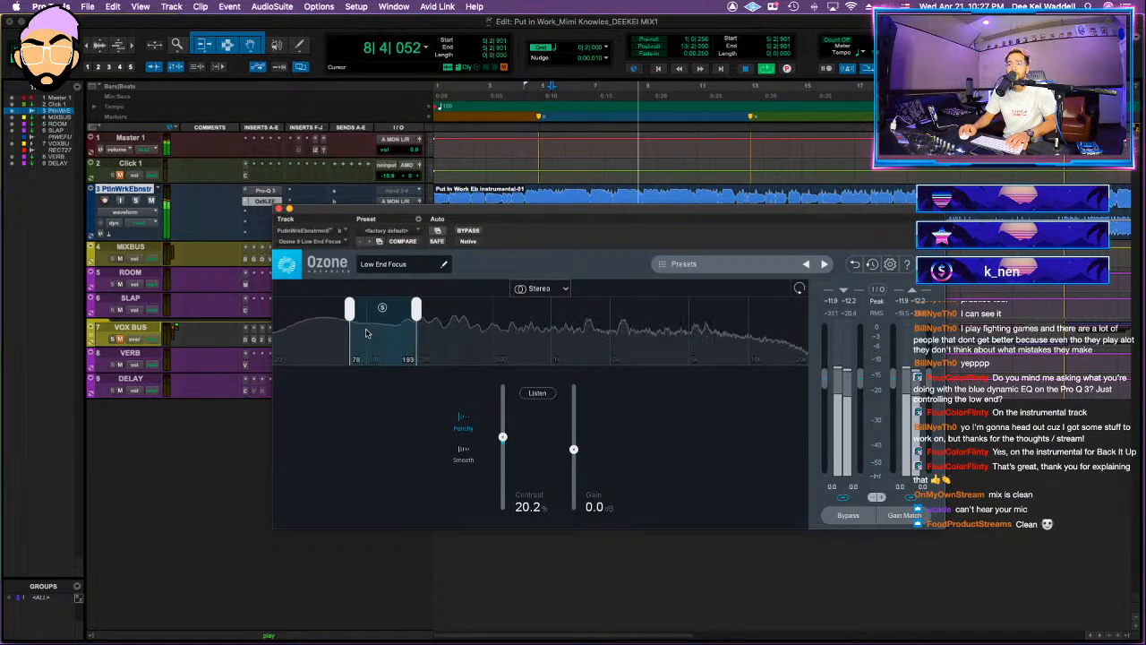
click(281, 209)
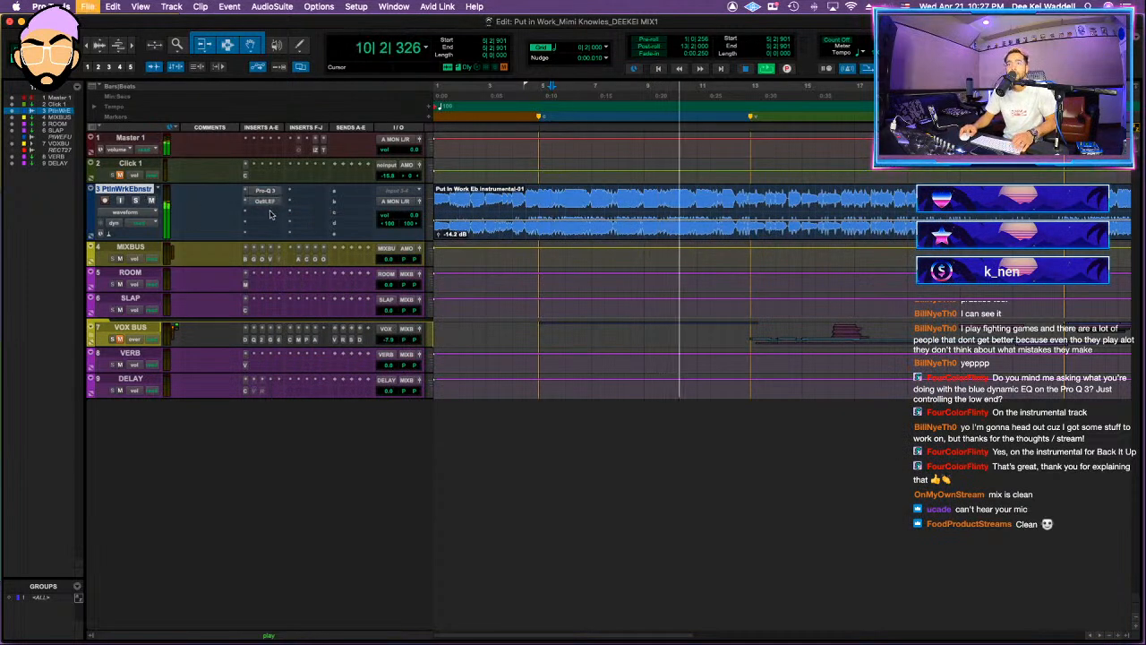
Step: Set the instrumental's Pro-Q 3 low shelf to about -4.78 dB and nudge the low cut slightly higher with a softer knee
click(265, 190)
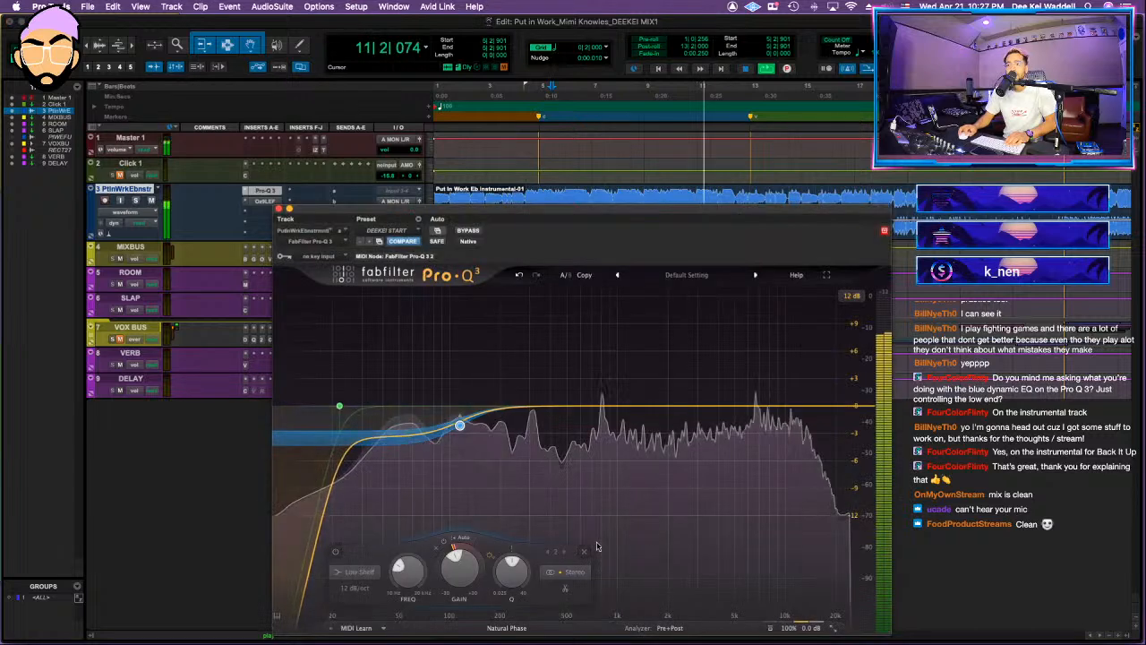
mouse_move(460, 428)
click(341, 407)
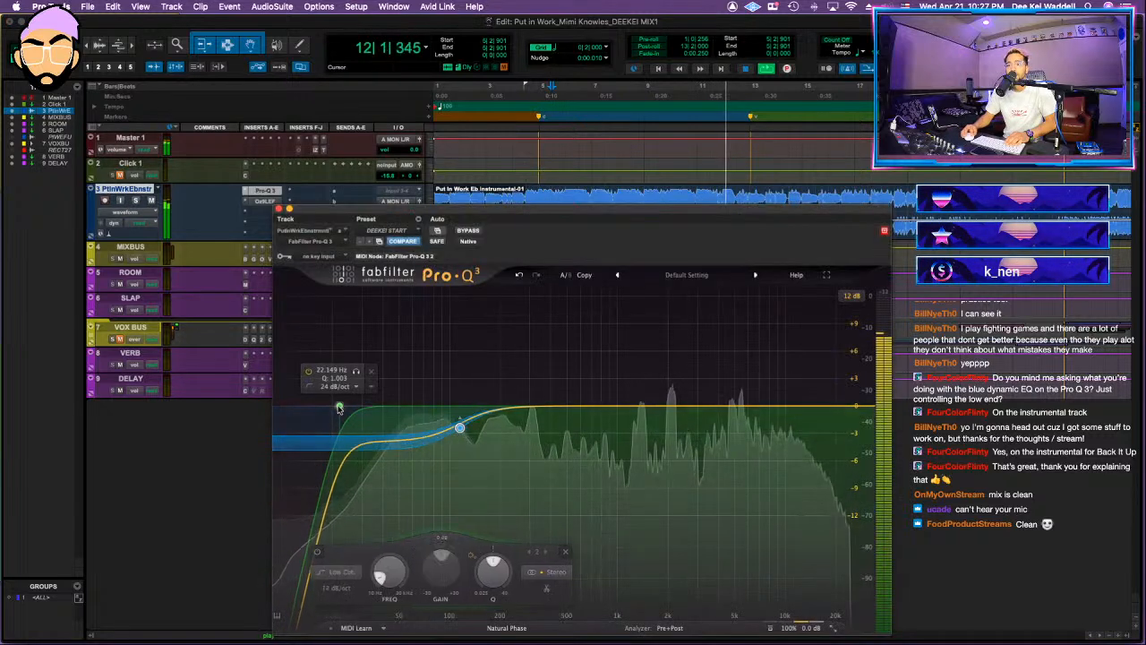
key(space)
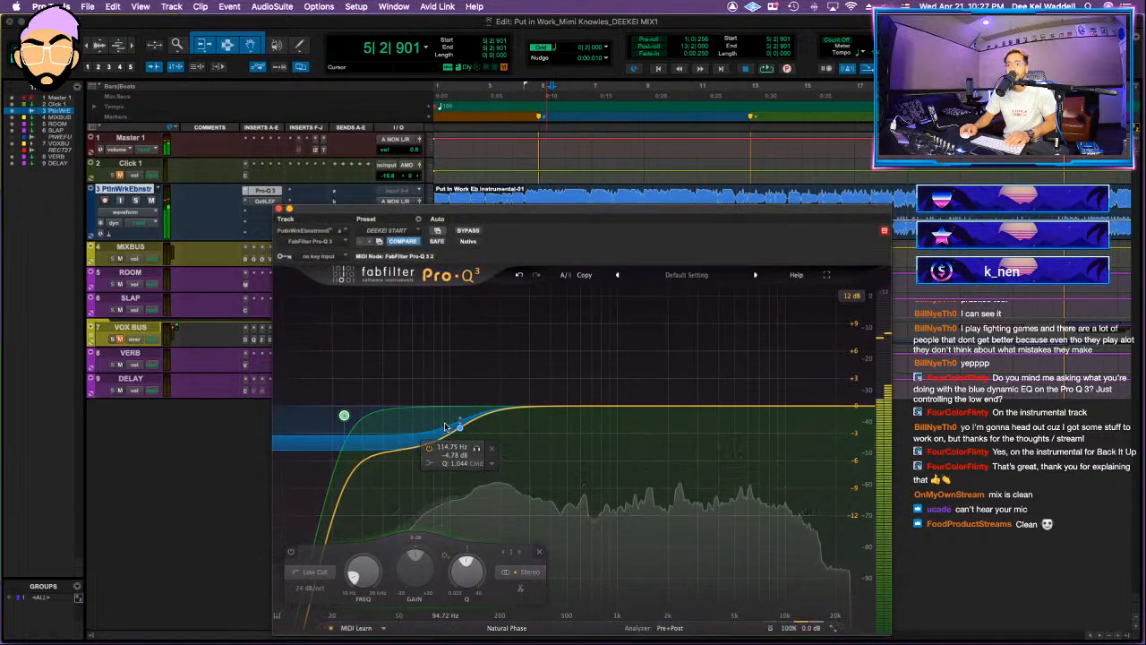
key(space)
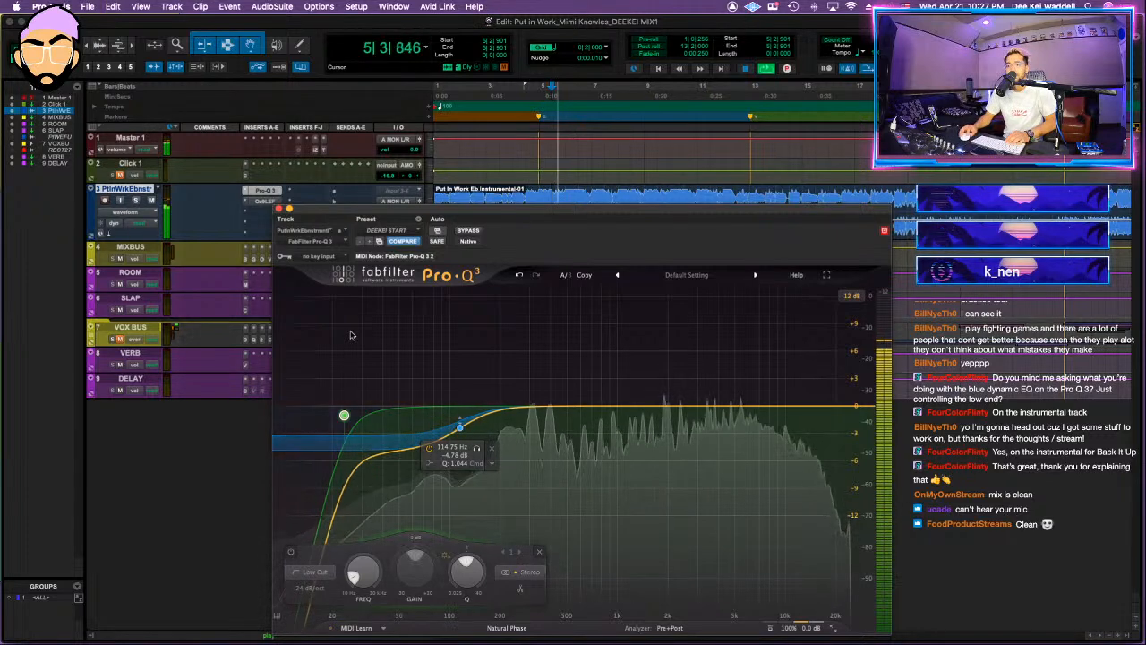
click(279, 209)
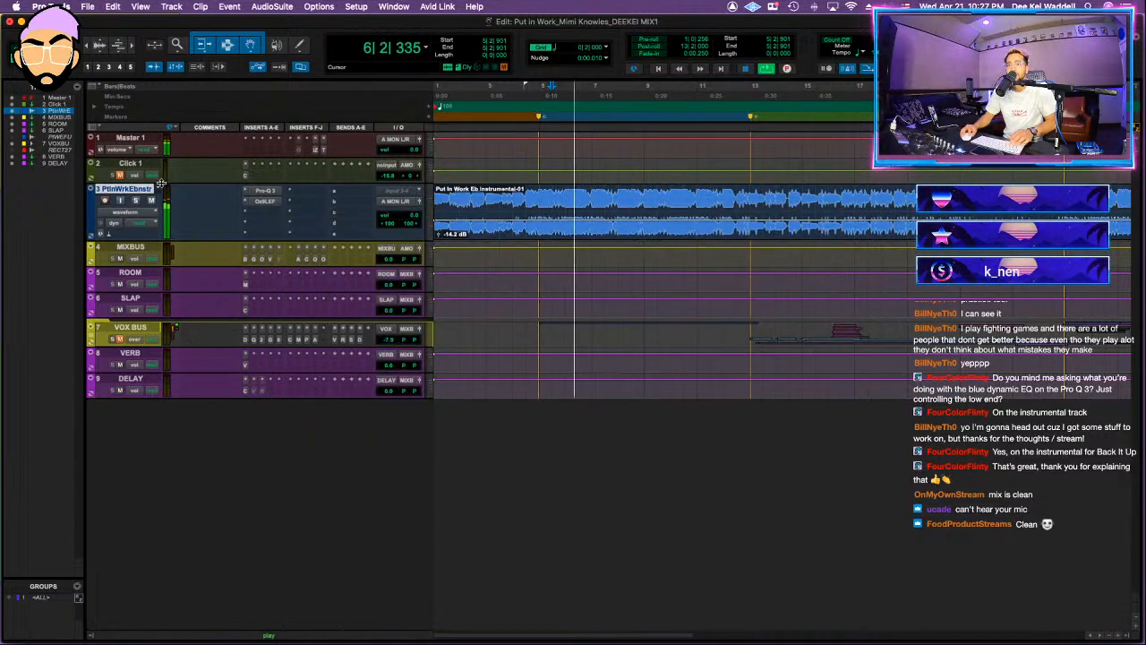
Step: Insert Vertigo VSM-3 on the instrumental track and adjust the level of its 3rd Harmonic Zener Blender
click(268, 217)
text(vertigo)
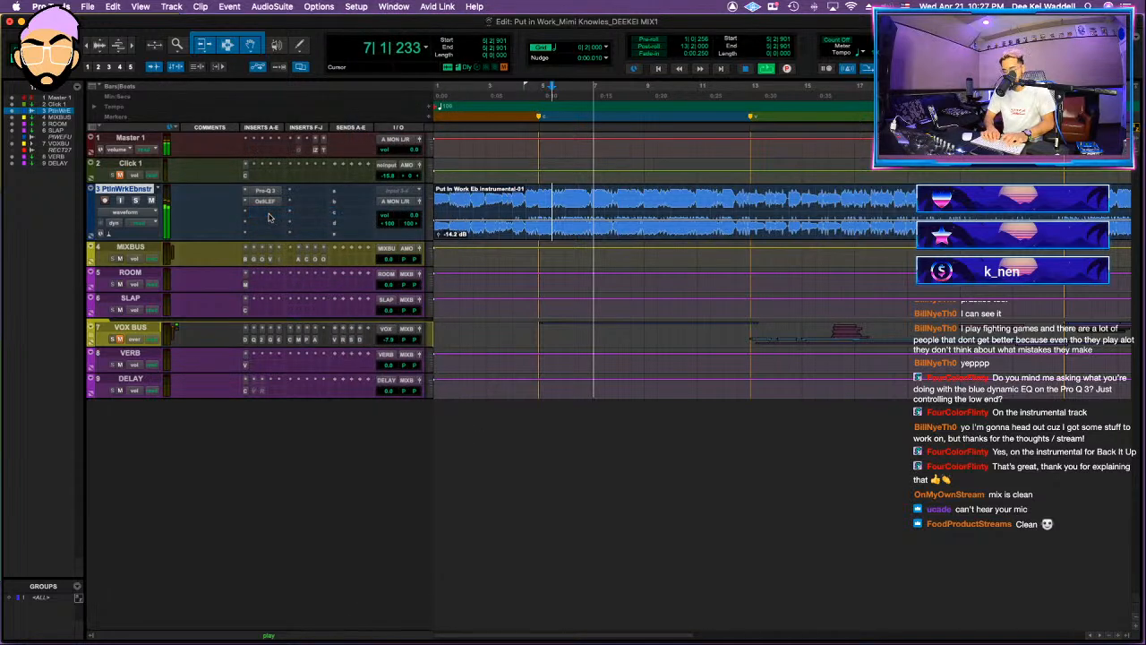
key(Down)
key(Down)
key(Return)
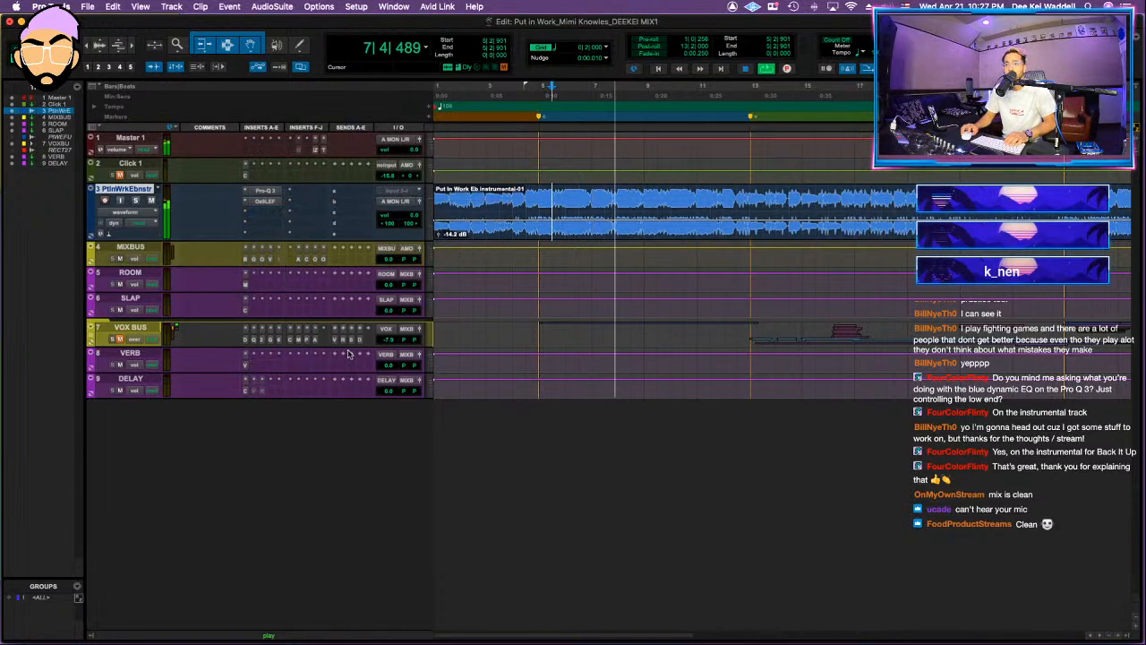
key(space)
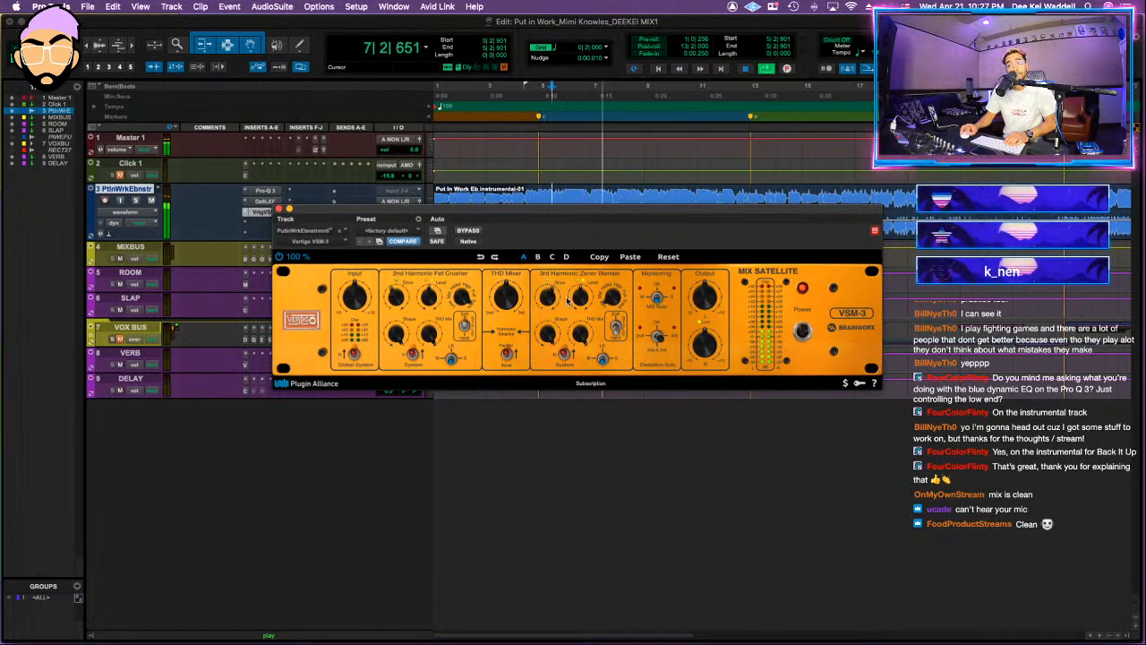
drag(578, 298, 580, 306)
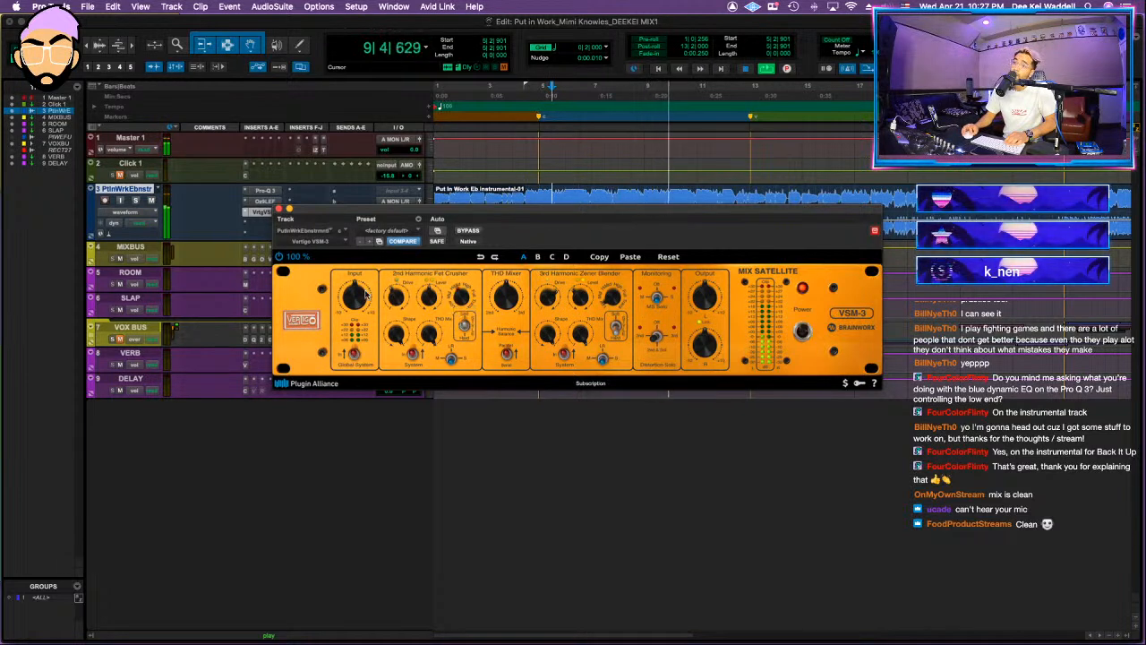
mouse_move(368, 294)
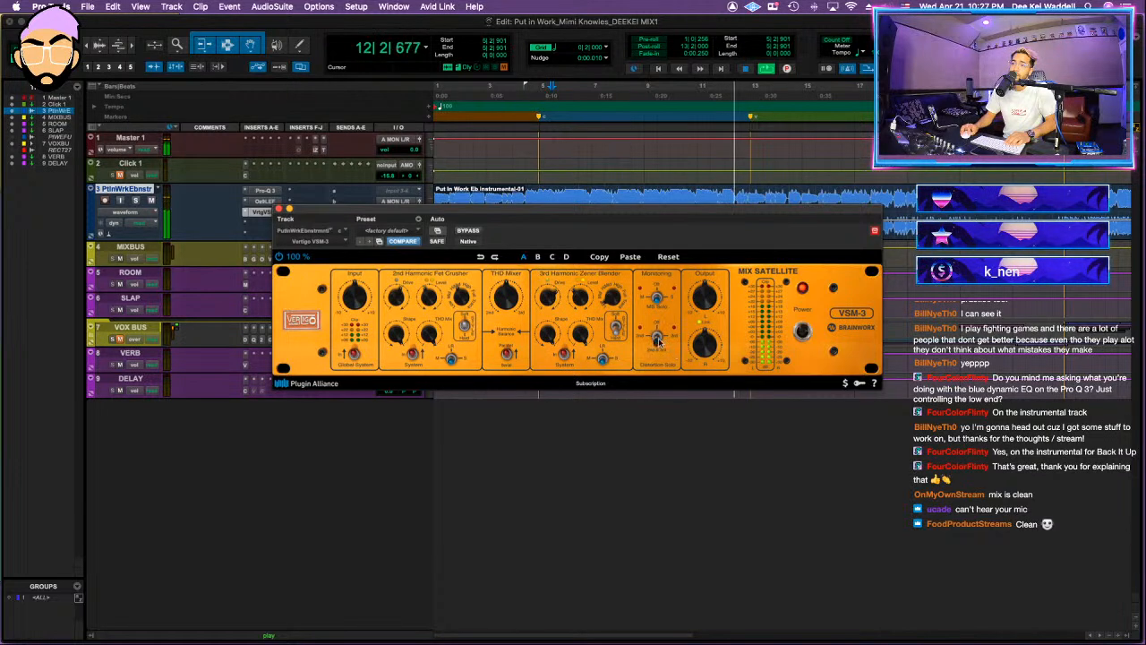
Step: Insert Gullfoss with the DEEKEI START preset on the instrumental track and audition it against bypass
click(258, 228)
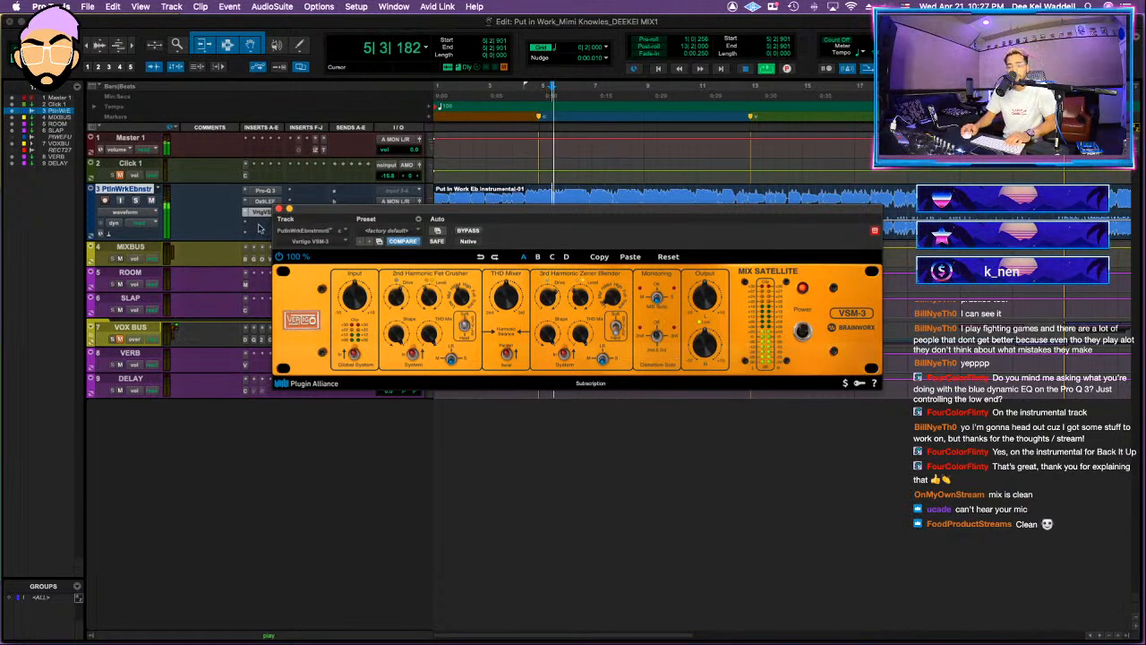
click(261, 221)
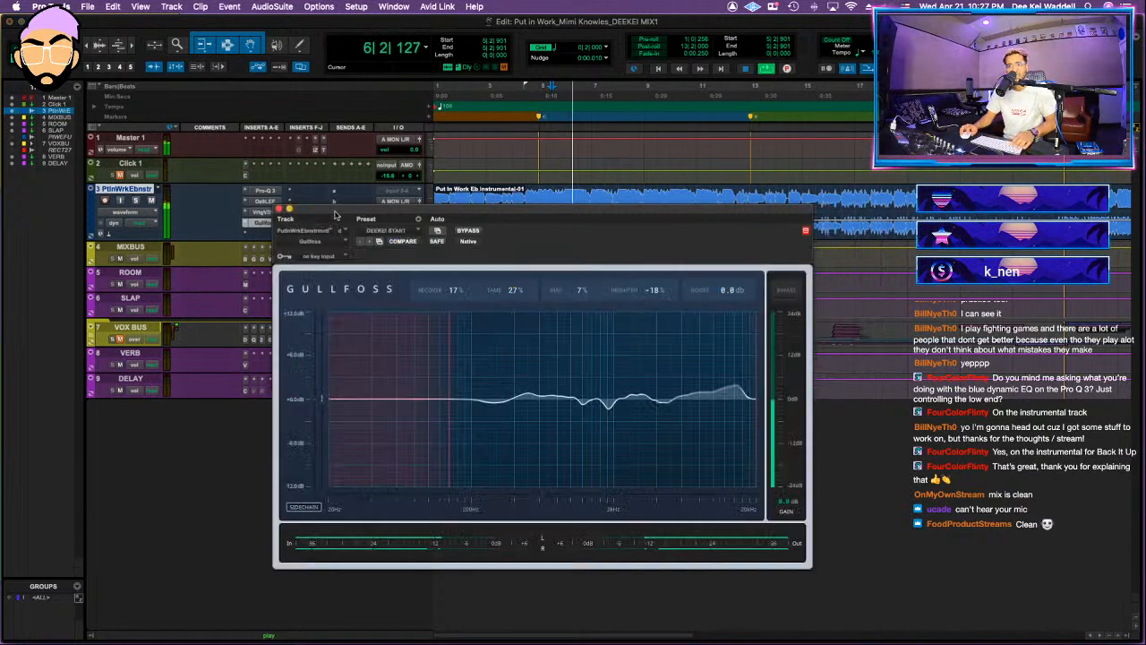
super+click(262, 221)
super+click(261, 221)
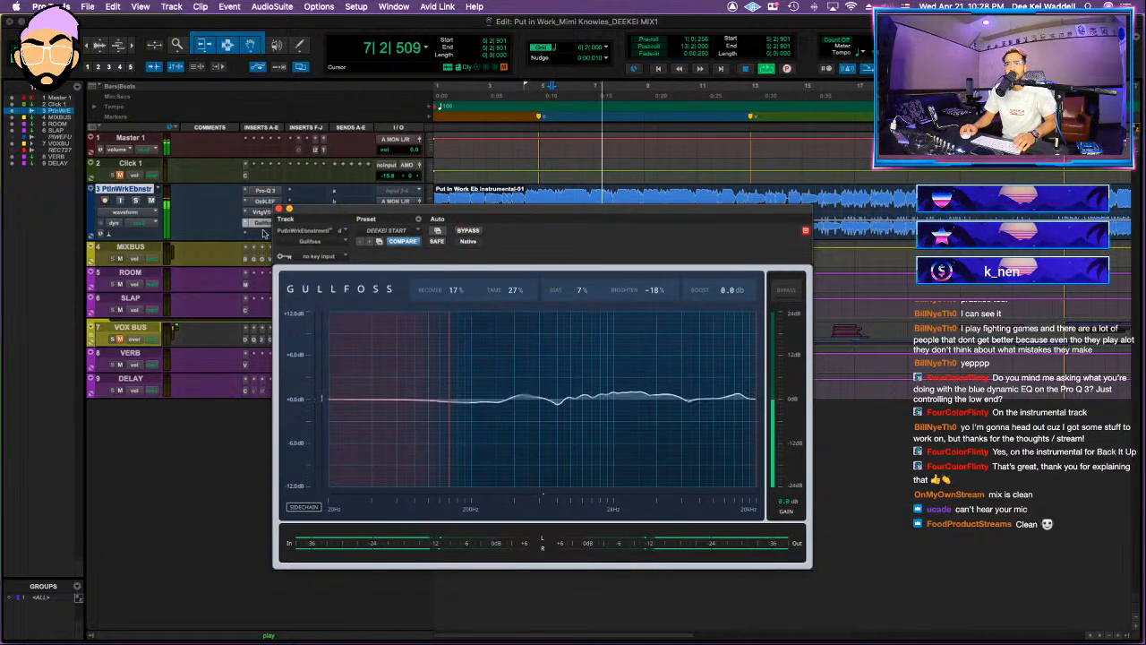
click(259, 234)
key(s)
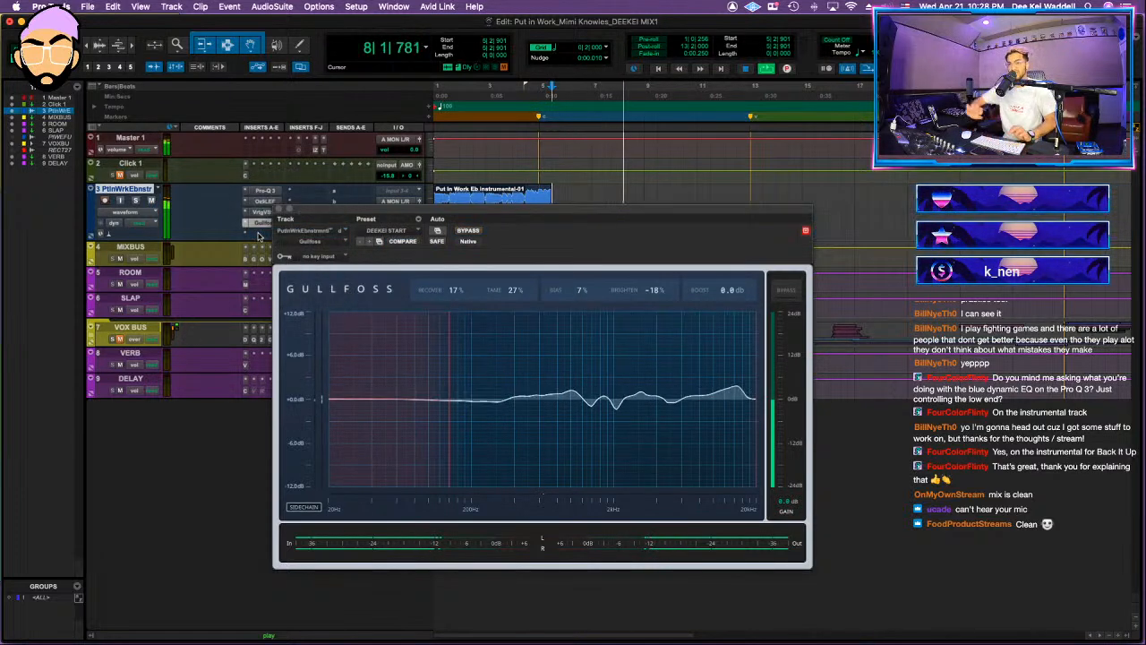
key(space)
key(super+z)
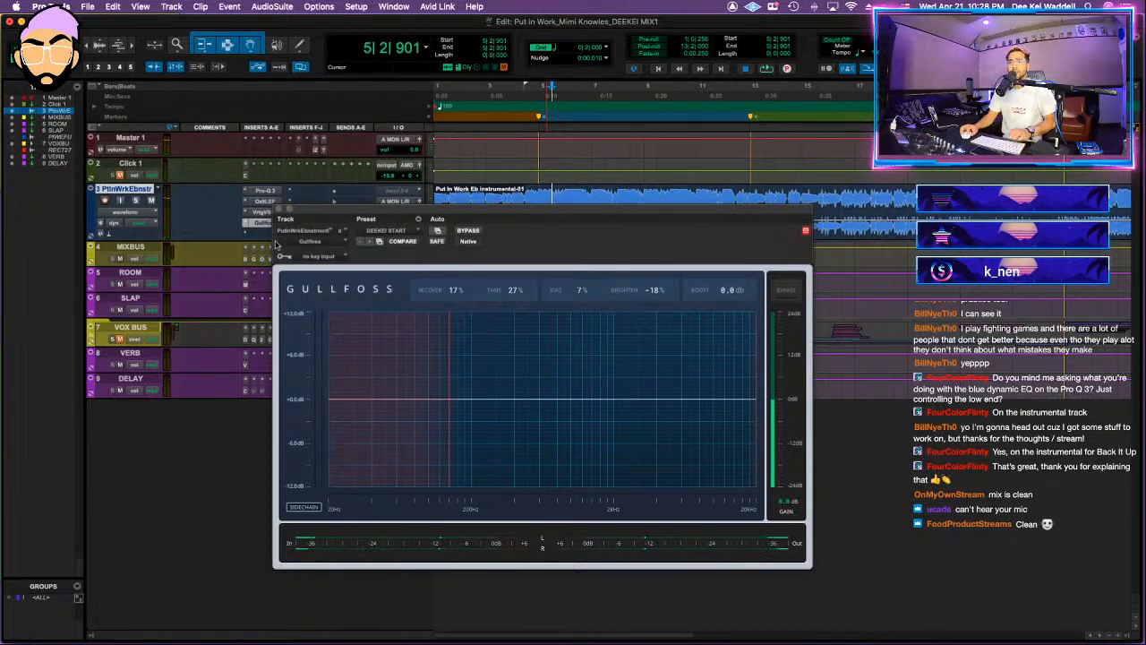
click(259, 235)
key(s)
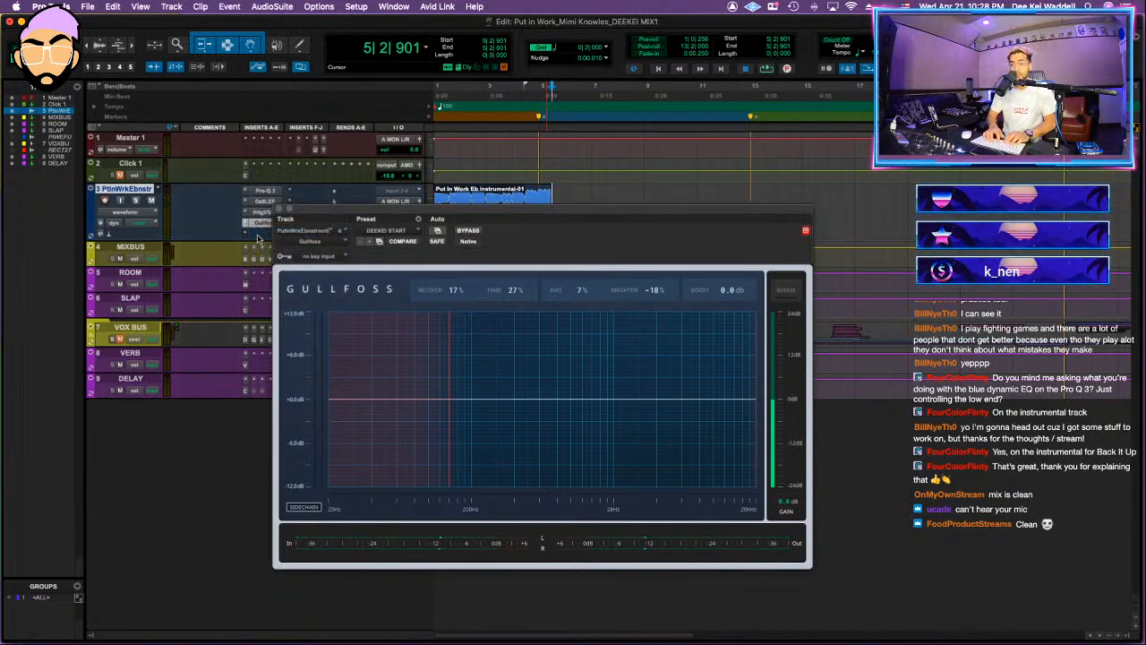
click(278, 209)
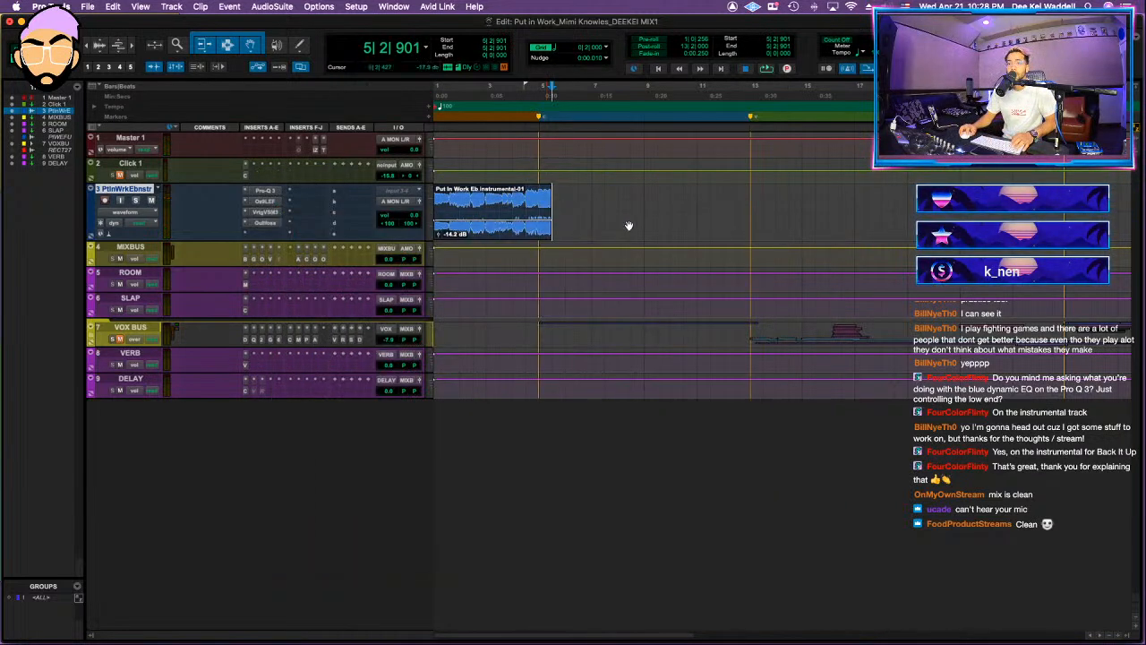
key(super+z)
Step: Insert the Shadow Hills Class A Mastering Compressor with the DEEKEI START preset on the instrumental and raise its optical threshold
click(270, 233)
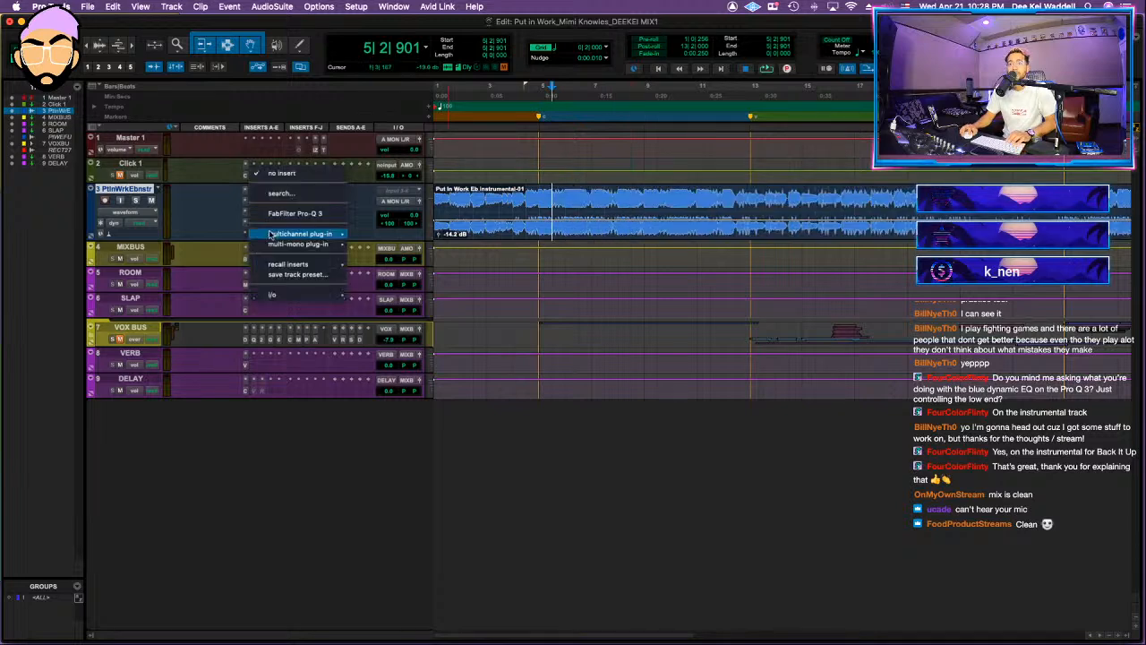
key(Escape)
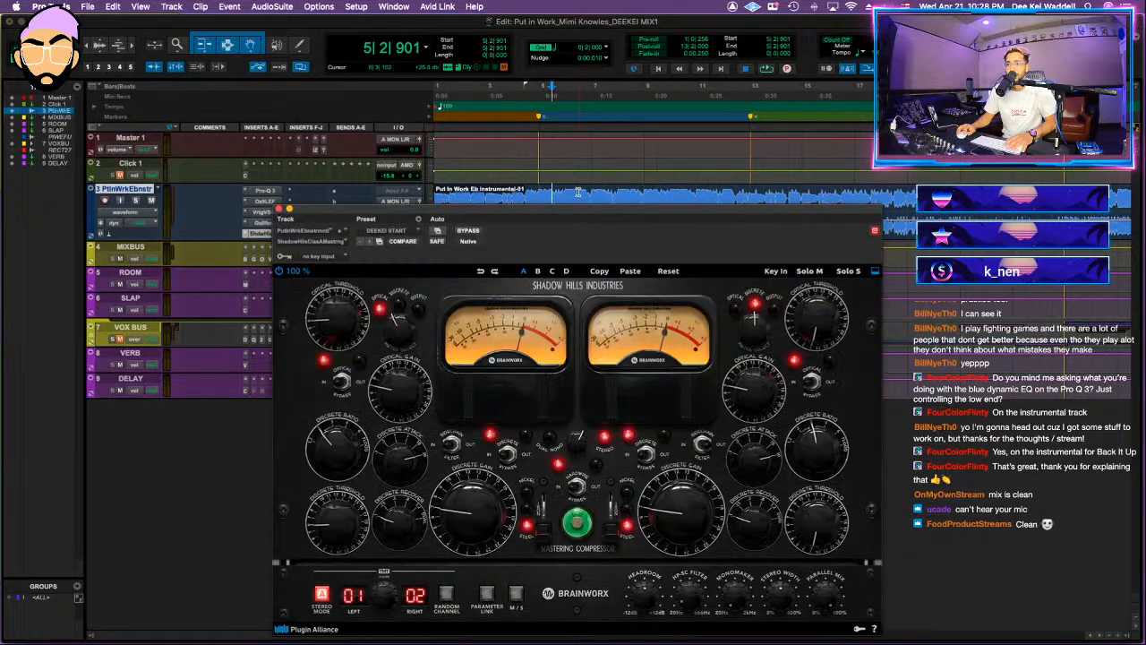
drag(325, 338, 327, 300)
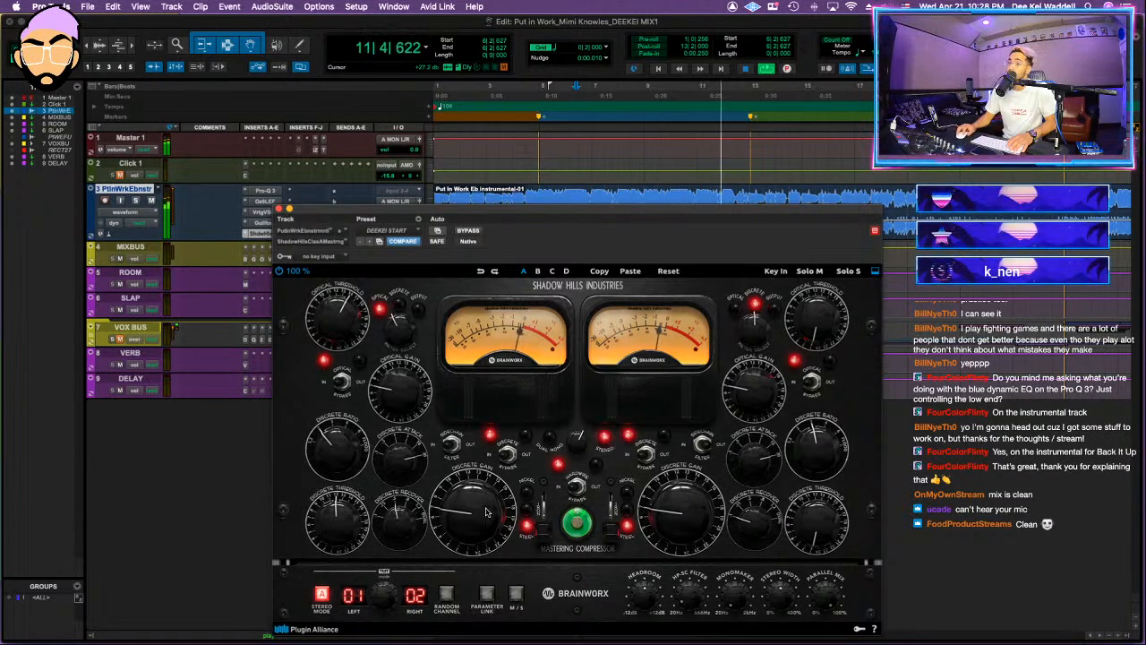
Step: Raise the Shadow Hills discrete gain slightly, switch its transformers to Nickel, and compare the result against bypass
drag(485, 517, 485, 511)
key(shift+a)
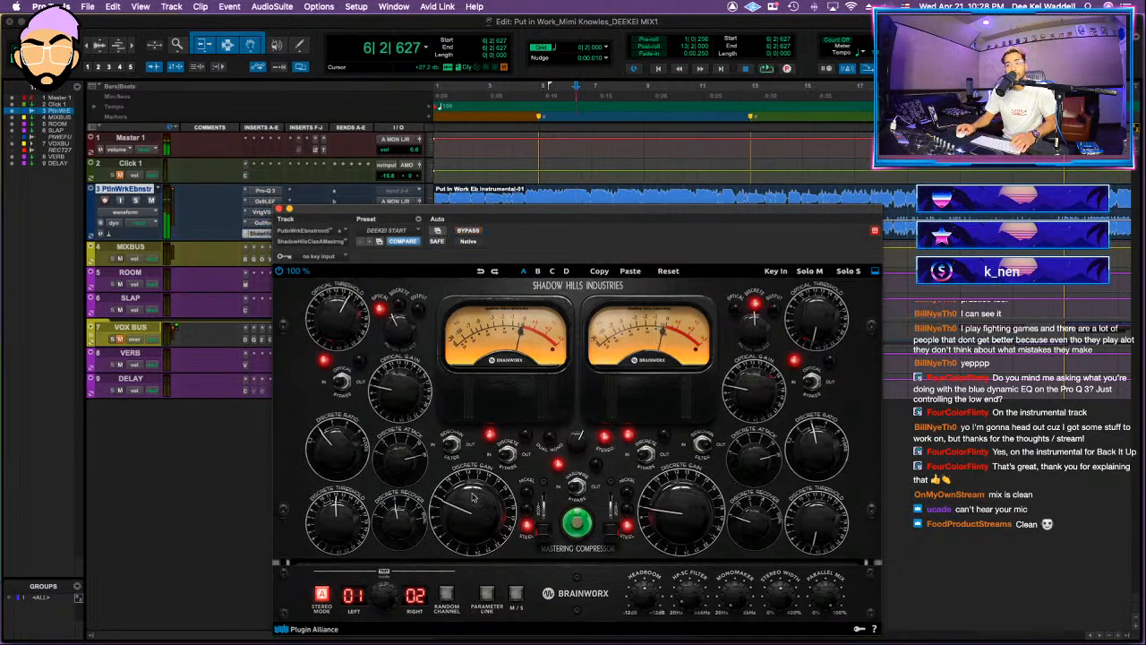
key(shift+a)
key(space)
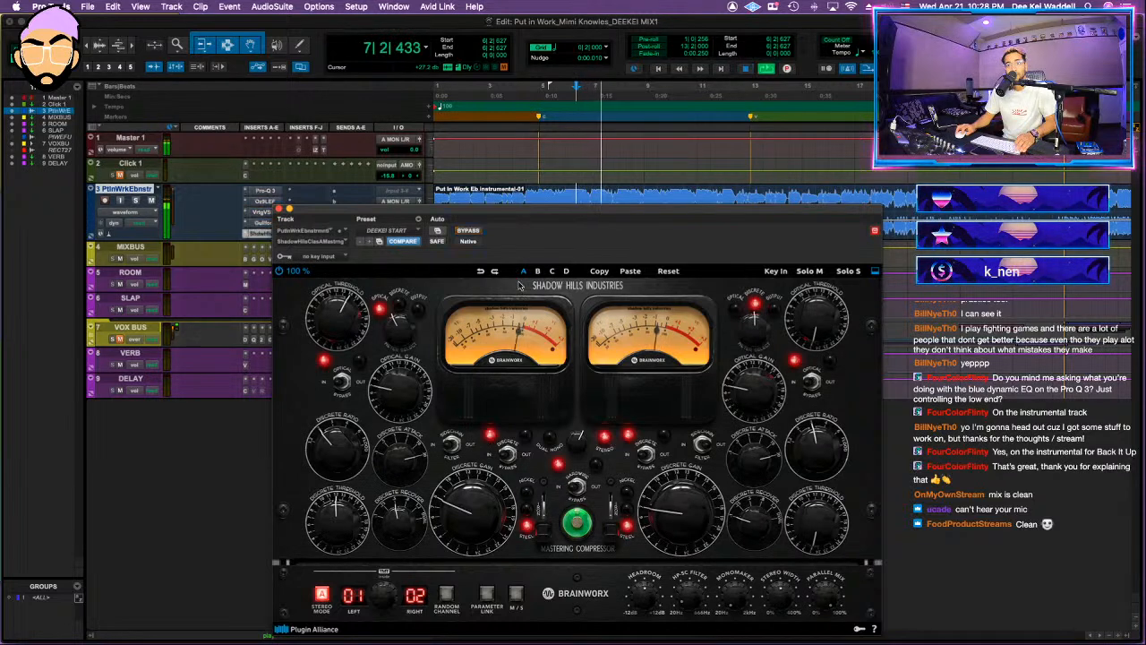
key(shift+a)
key(shift+a)
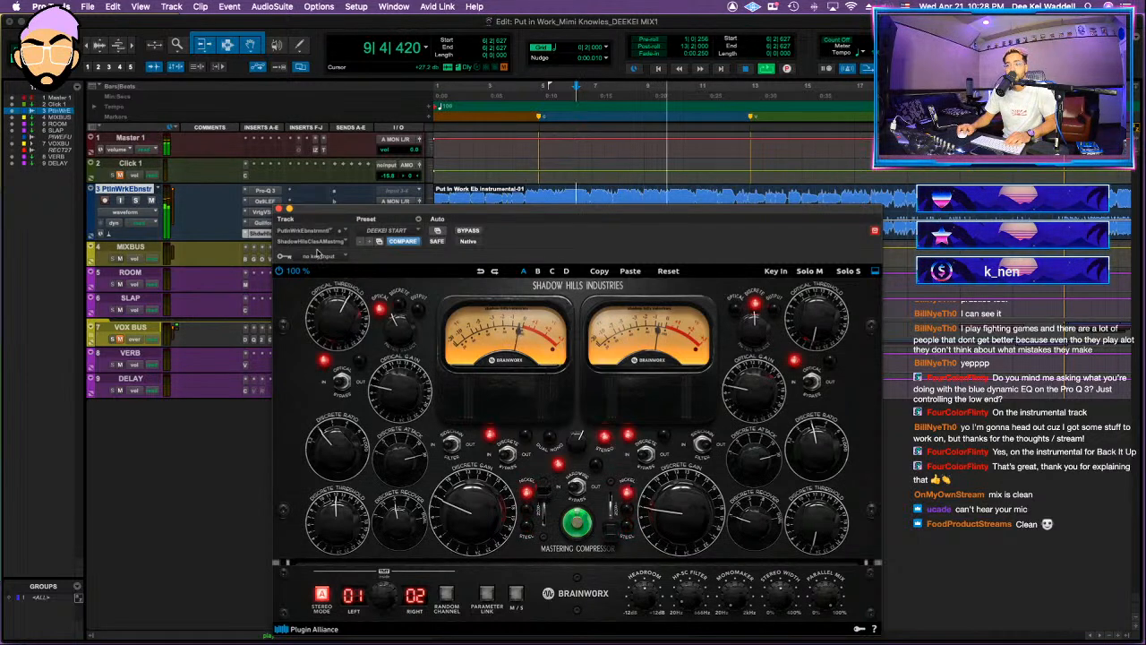
click(279, 210)
Step: Insert Kush Clariphonic DSP MKII on the instrumental, set it to Open, Diffuse and Shimmer, and raise Clarity and Focus
click(305, 192)
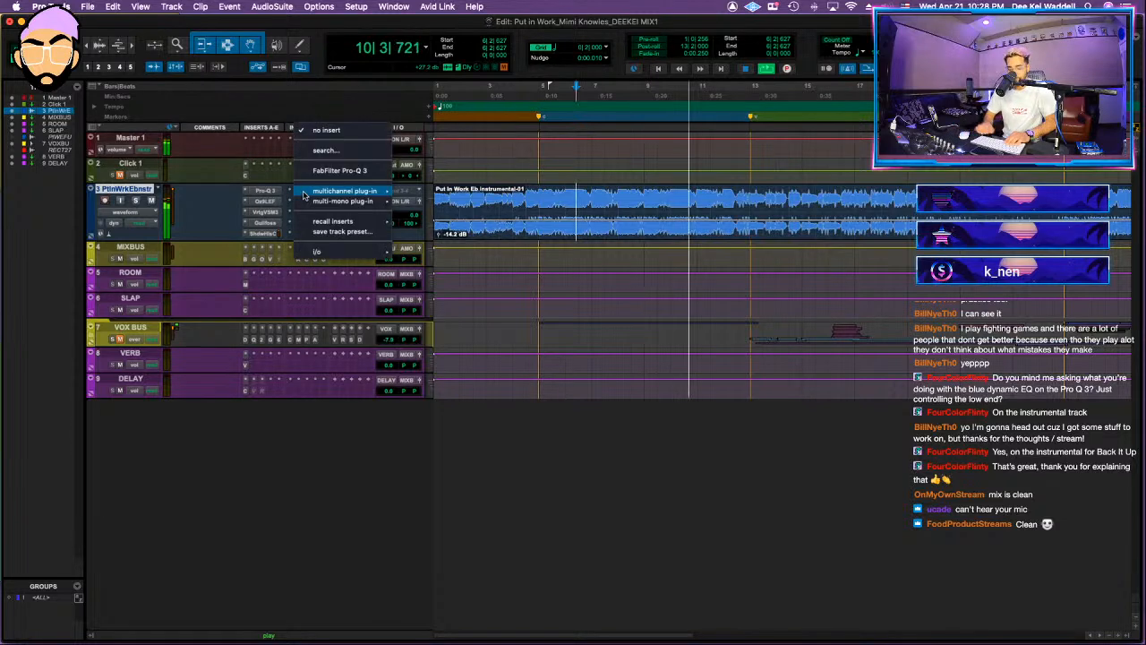
text(com)
key(Return)
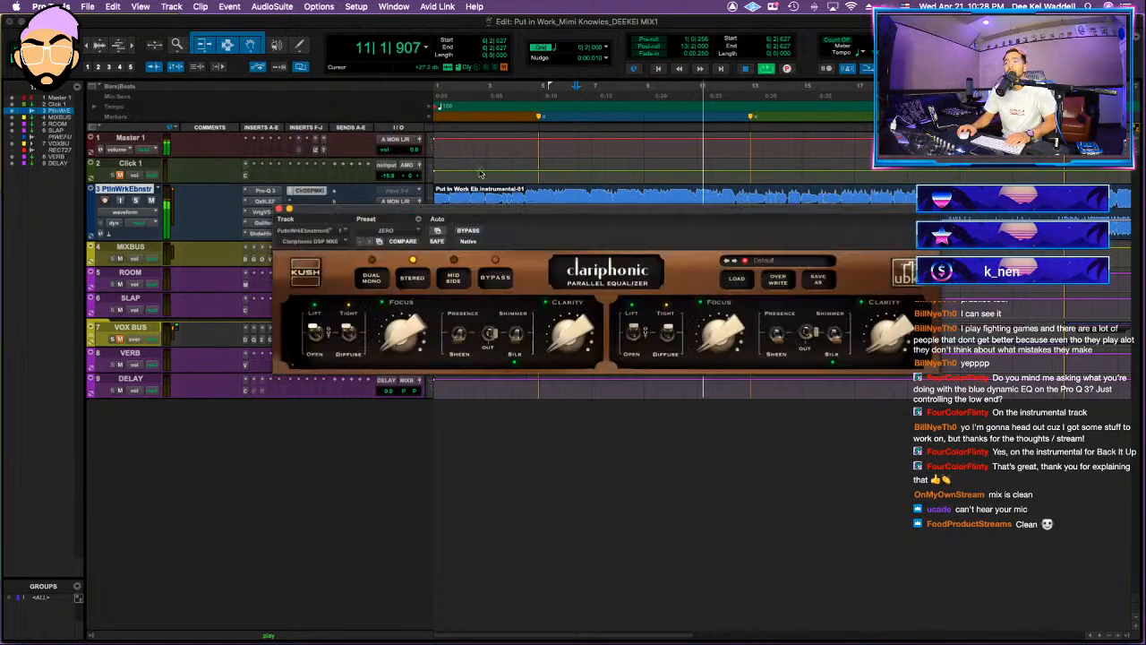
drag(569, 336, 569, 287)
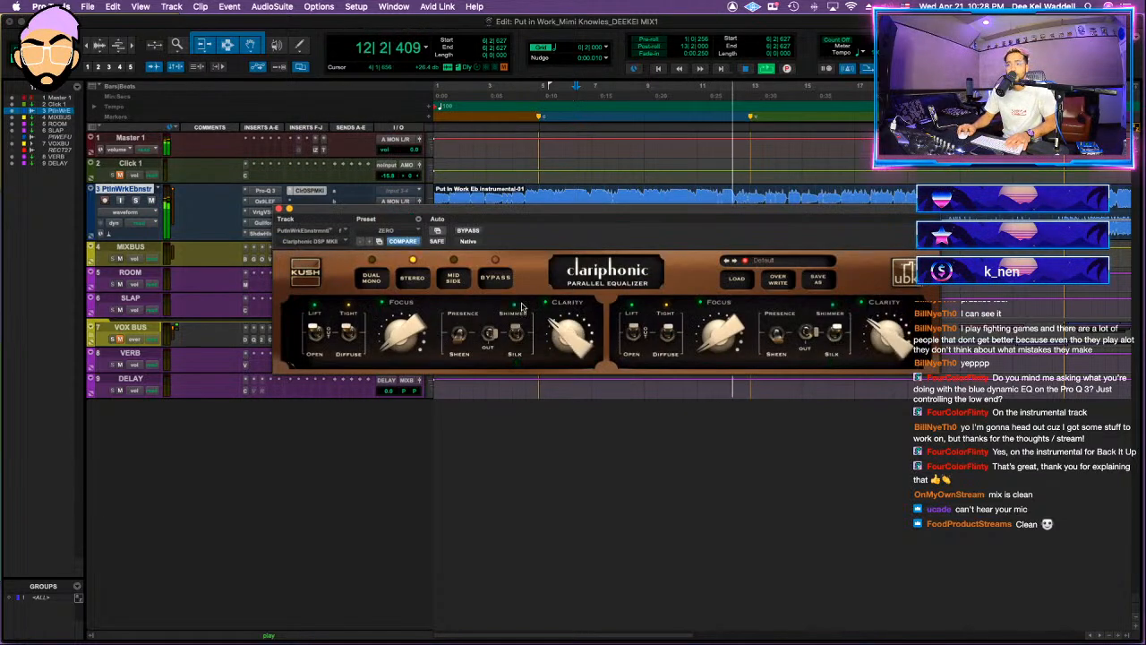
drag(392, 339, 402, 324)
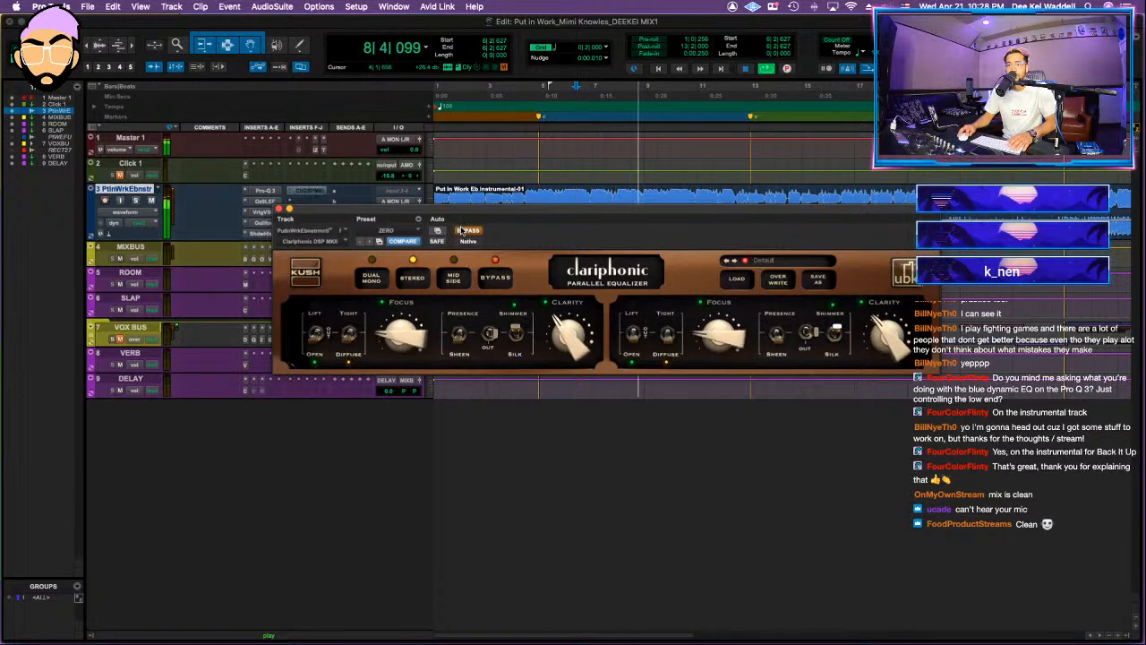
key(space)
click(279, 210)
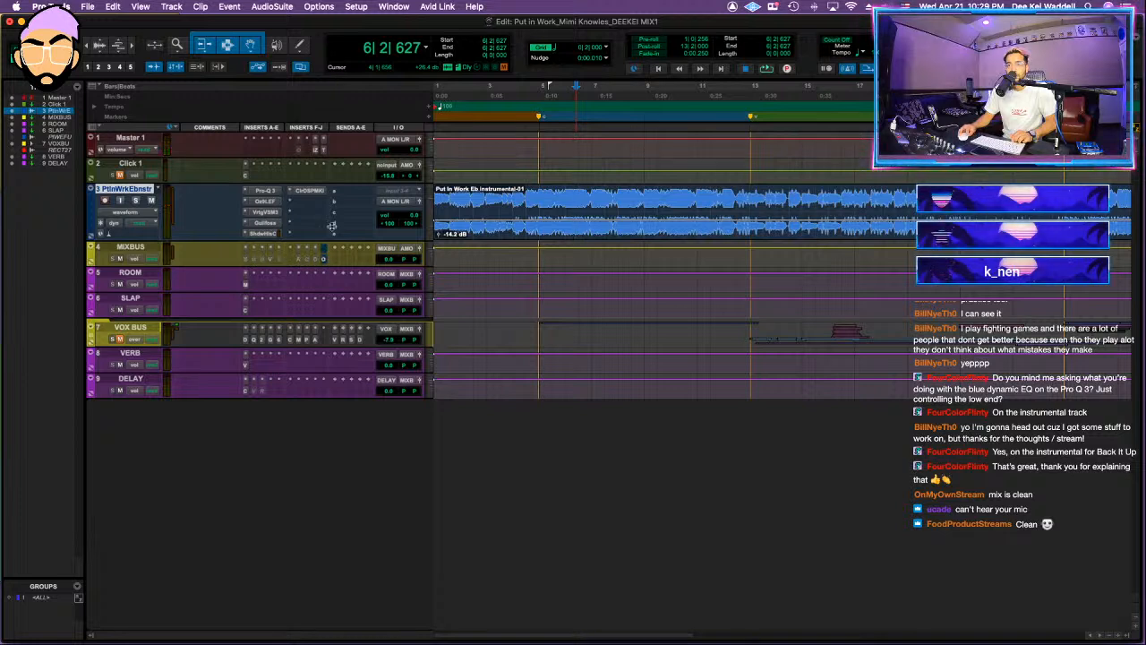
Step: Route the instrumental track's output to the MIXBUS stereo bus
click(400, 200)
mouse_move(405, 212)
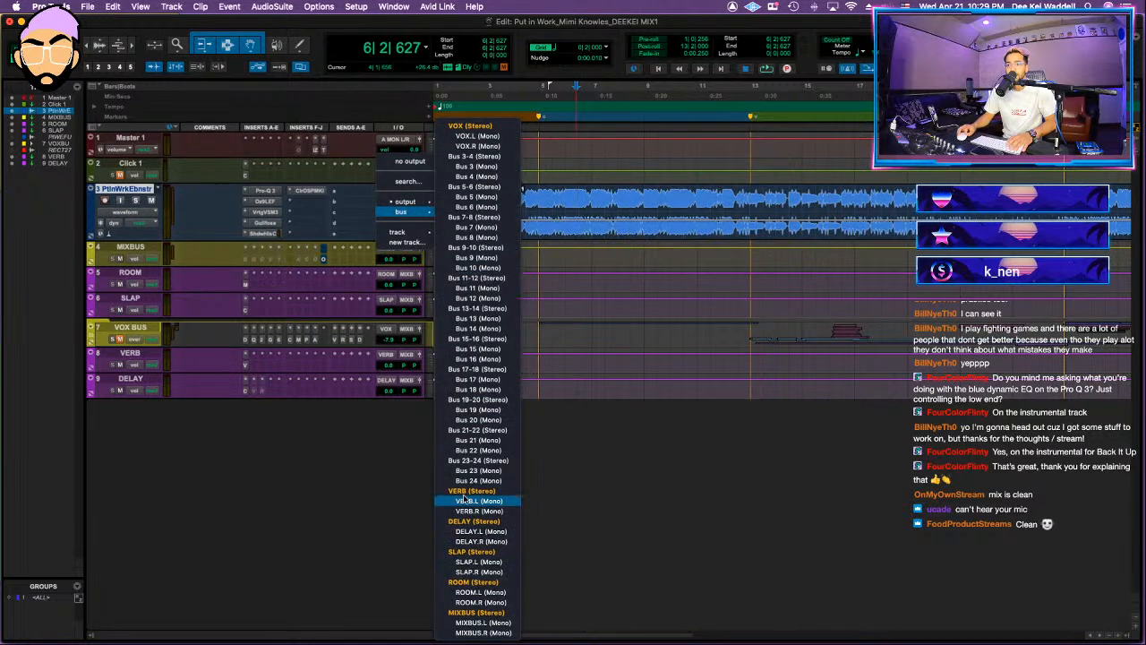
click(473, 606)
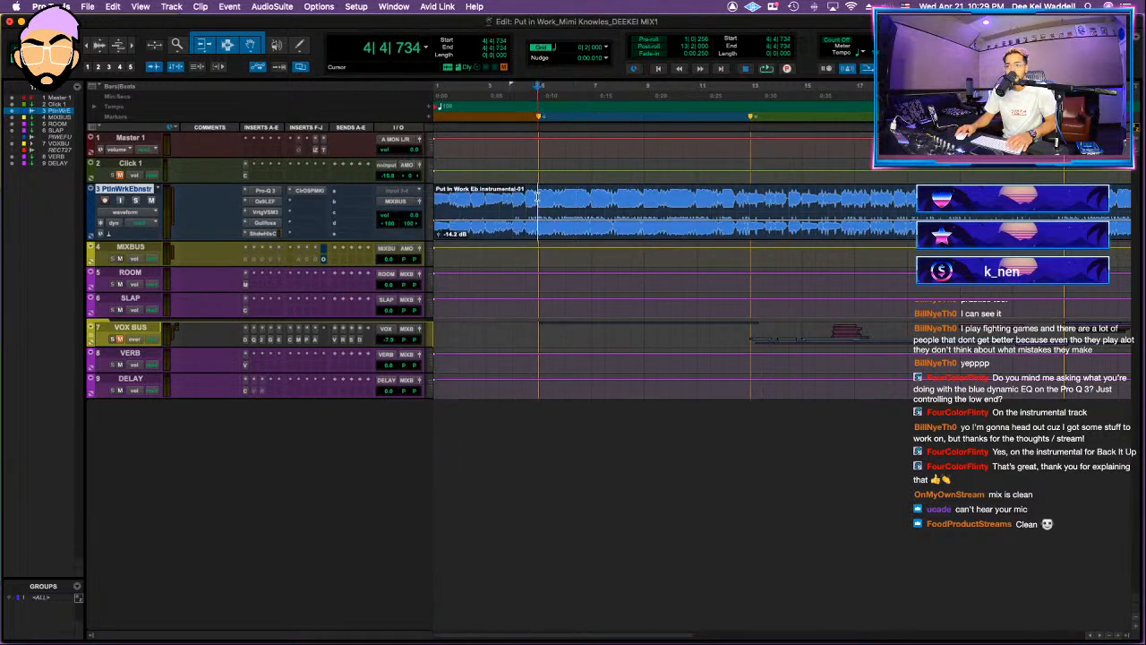
Step: Reorder the tracks to MIXBUS, instrumental, VOX BUS above ROOM during playback, and unmute and expand the VOX BUS folder
key(space)
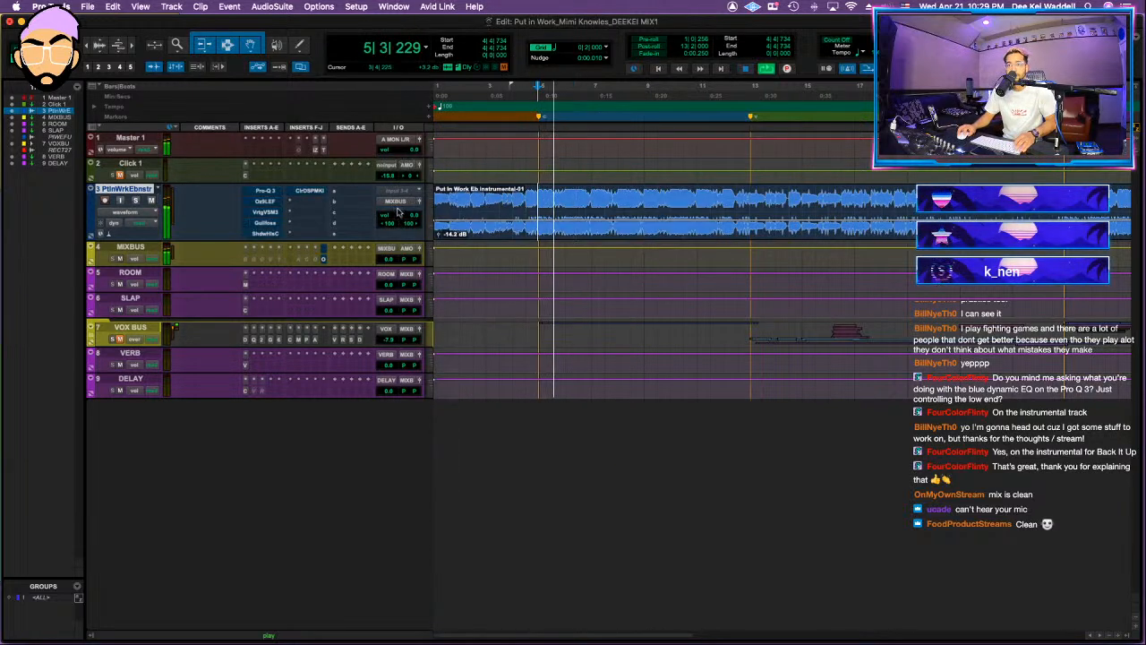
drag(125, 330, 133, 273)
drag(139, 184, 134, 255)
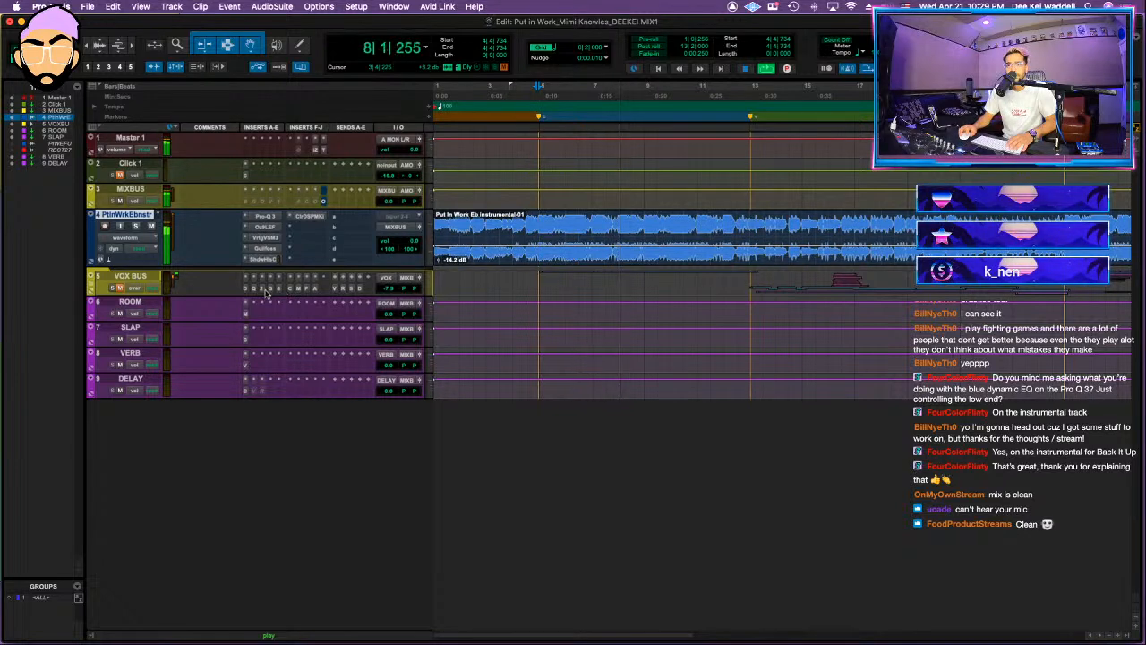
click(90, 283)
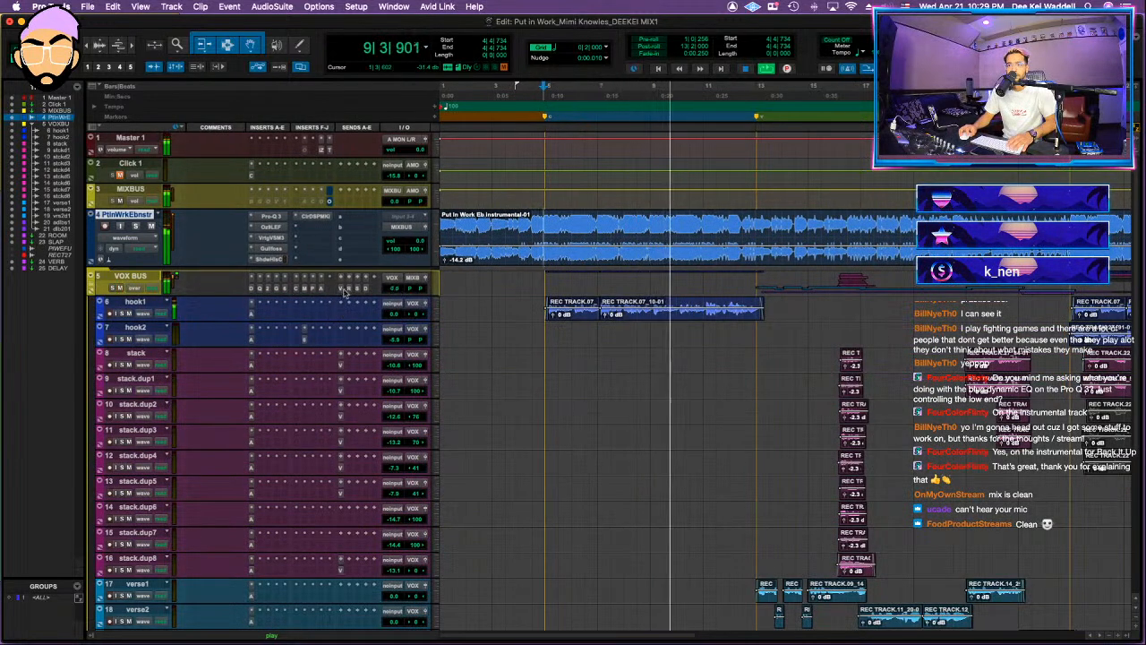
Step: Set the VOX BUS send to VERB to -23.1 dB
click(366, 289)
drag(766, 313, 767, 327)
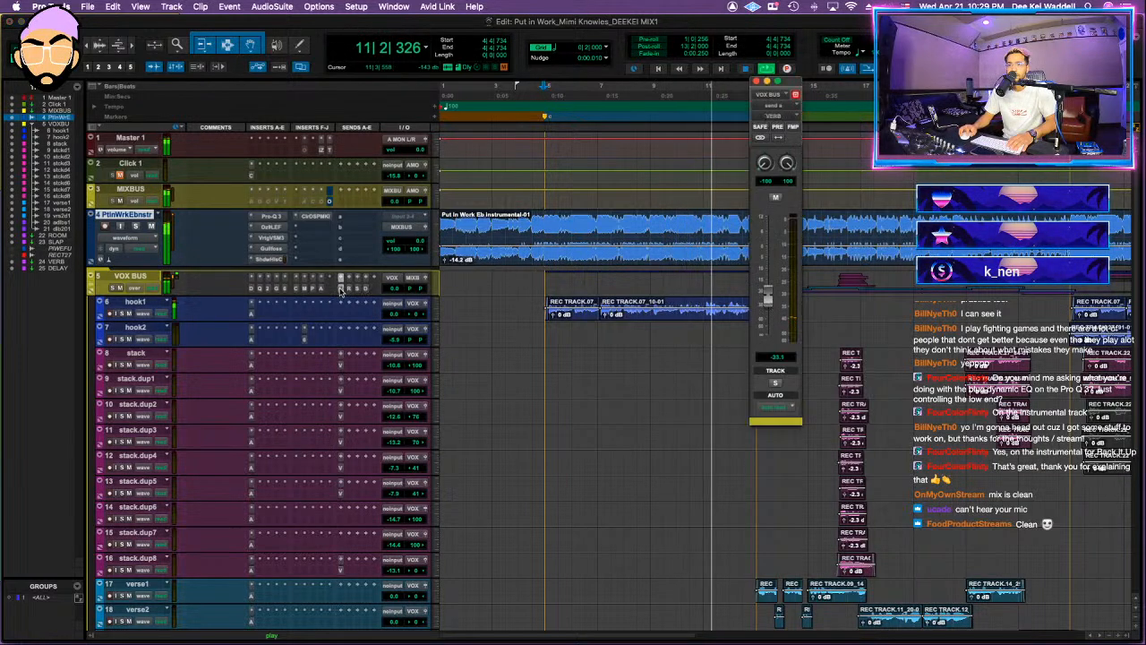
Step: Check the Purple Audio MC77 on the VOX BUS during playback and lower the bus volume to -0.7 dB
click(279, 289)
key(super+w)
key(space)
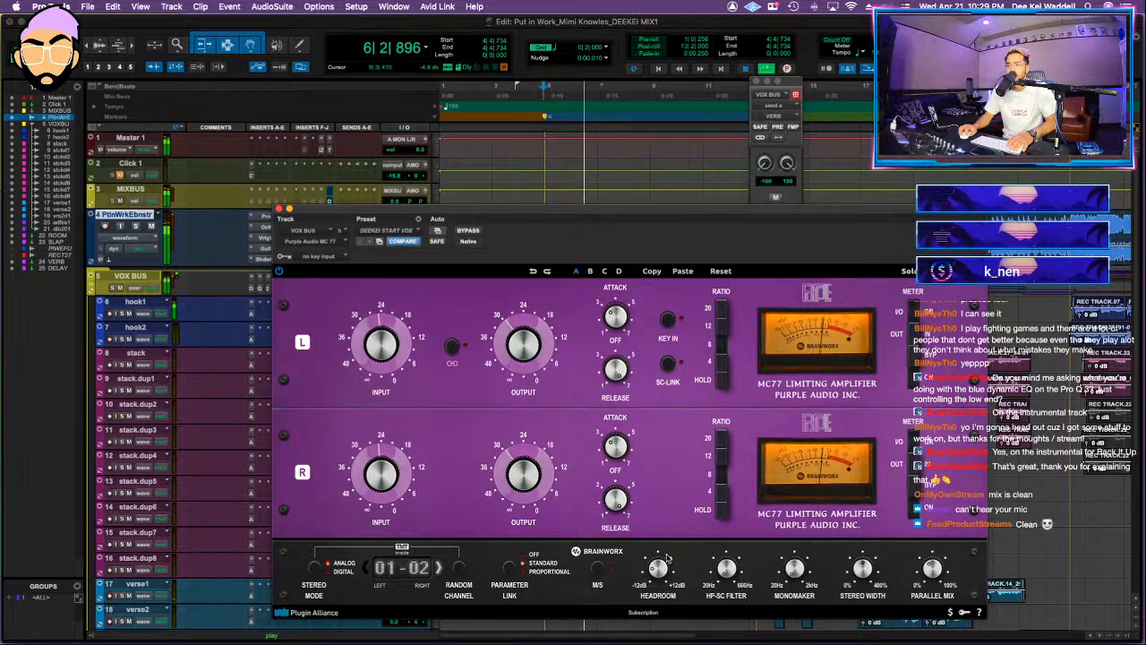
click(279, 208)
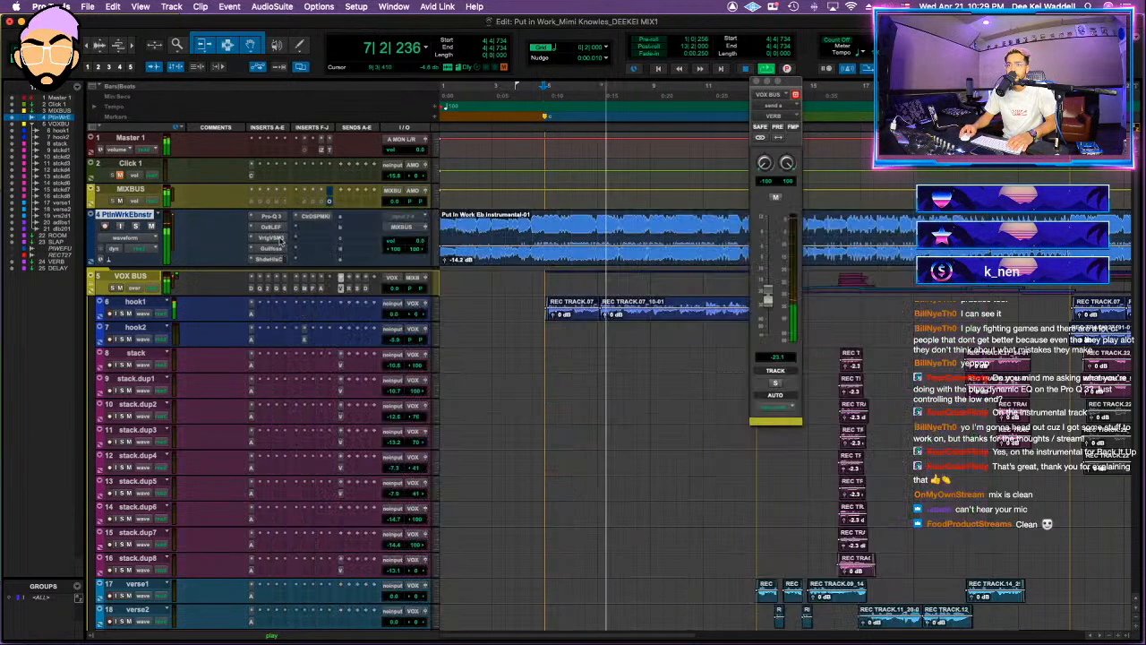
drag(394, 288, 391, 297)
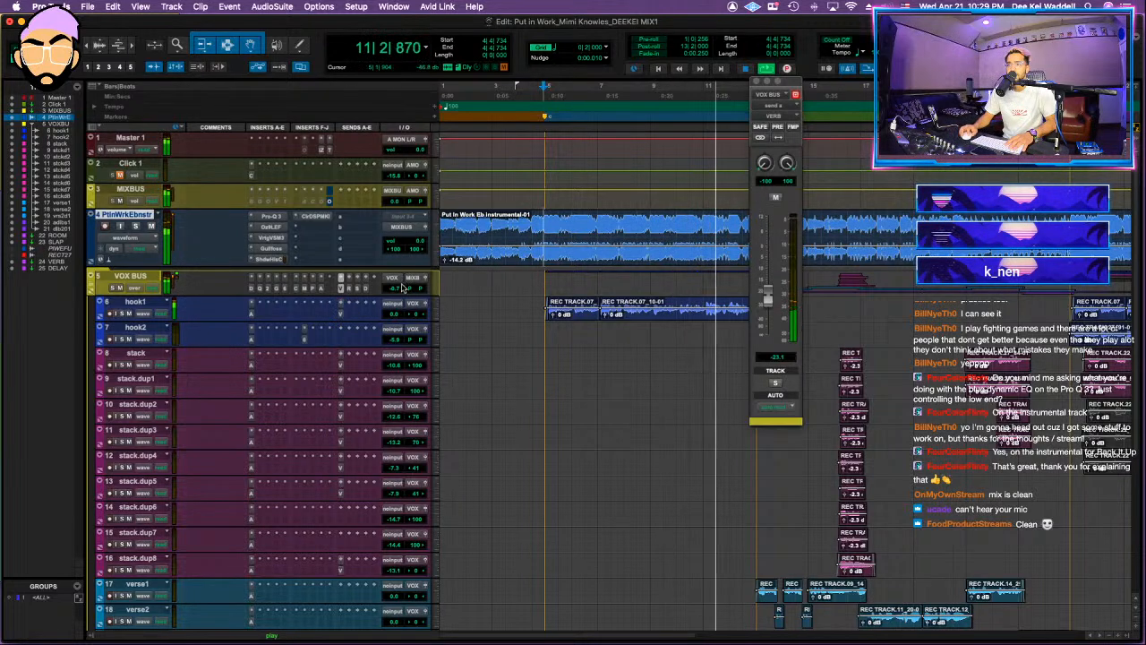
Step: Review the VOX BUS send to VERB and the ValhallaVintageVerb settings on the VERB track
click(342, 290)
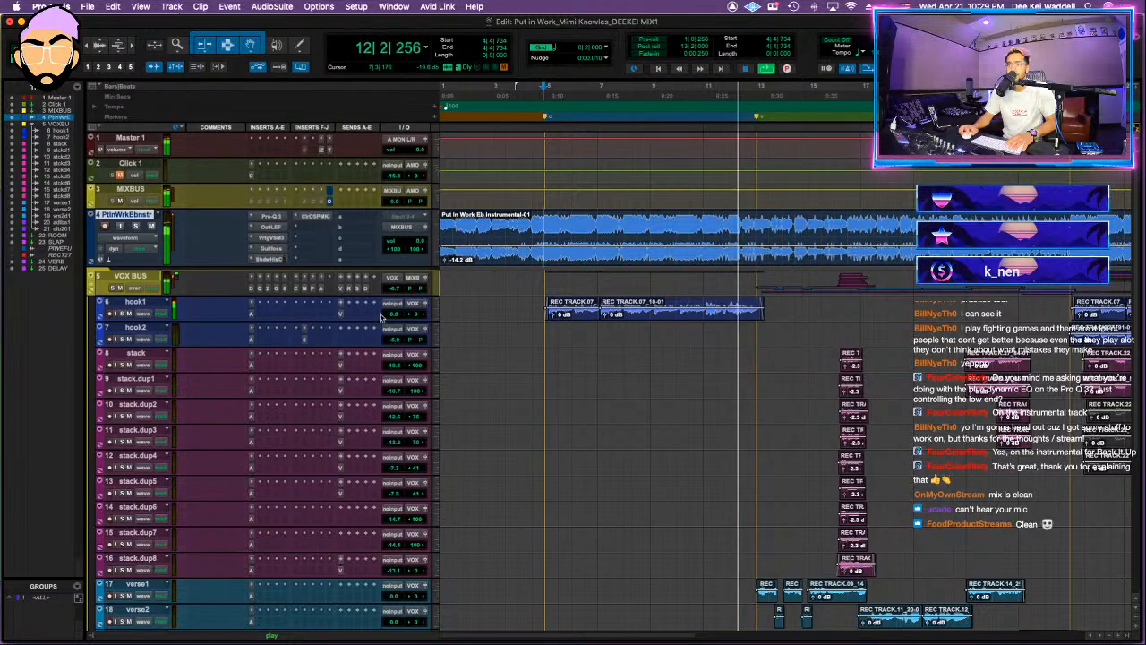
click(341, 291)
scroll(292, 349, down, 5)
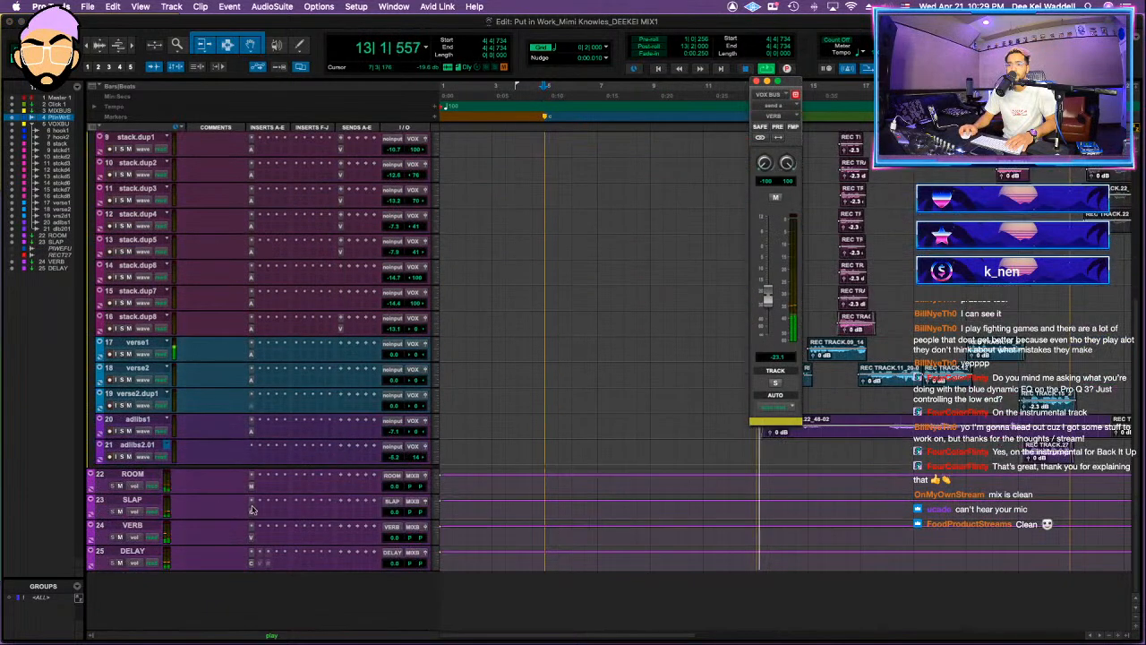
click(252, 537)
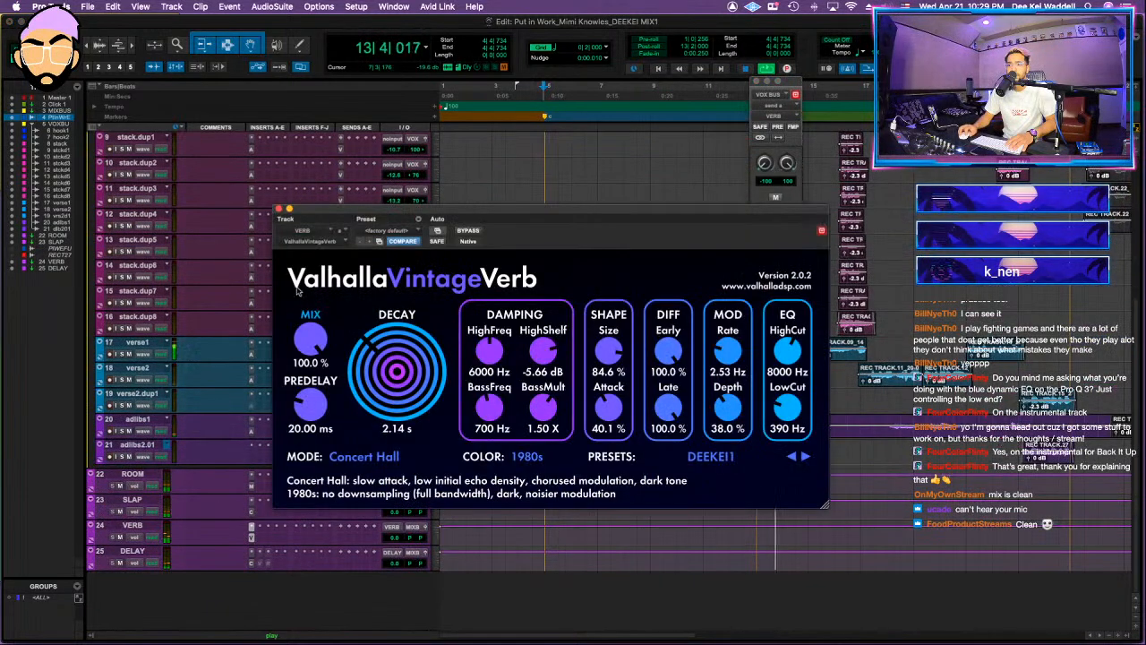
click(279, 209)
scroll(473, 294, up, 5)
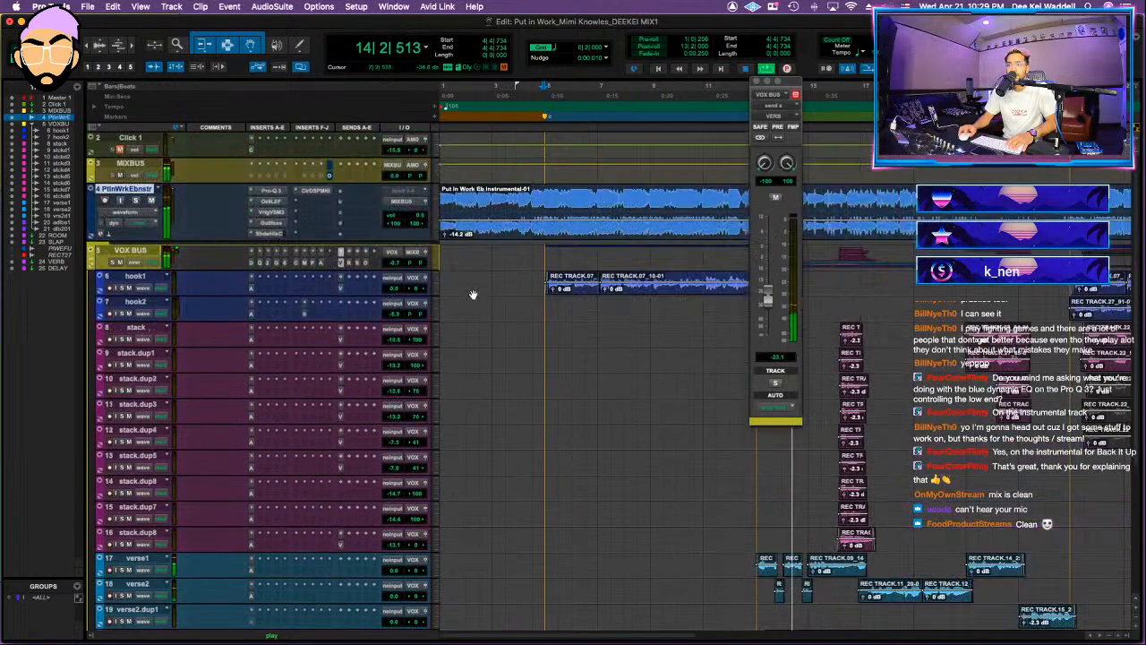
click(754, 83)
Step: Lower the VOX BUS send to DELAY to about -37 dB and place the playback cursor near bar 16
scroll(356, 368, down, 5)
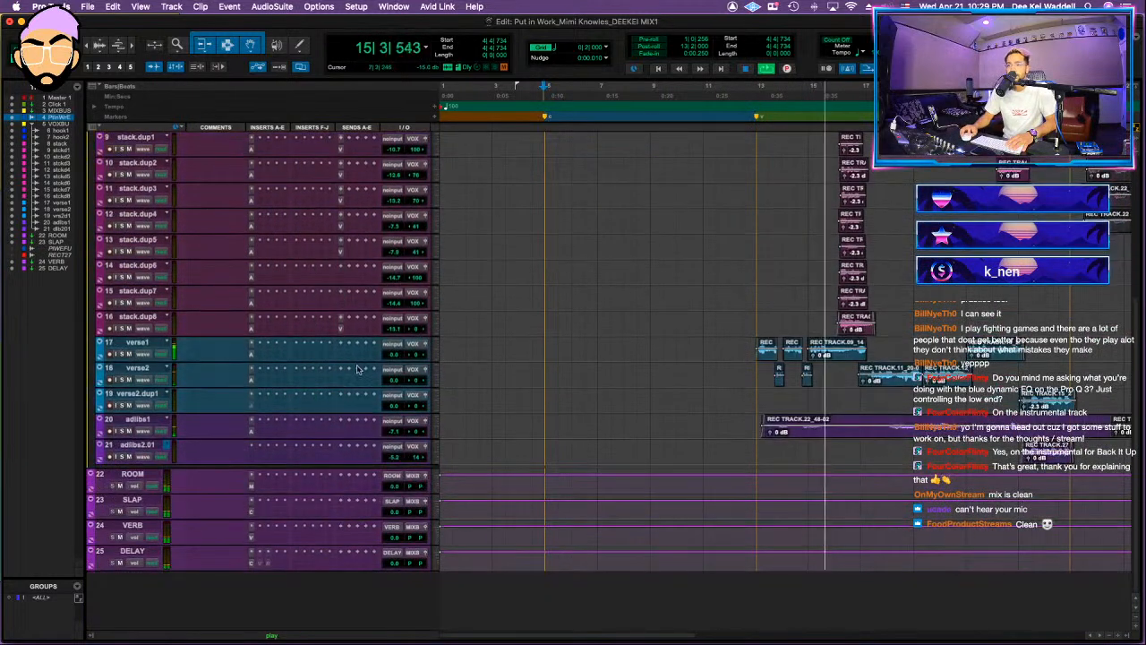
scroll(357, 369, up, 5)
click(366, 287)
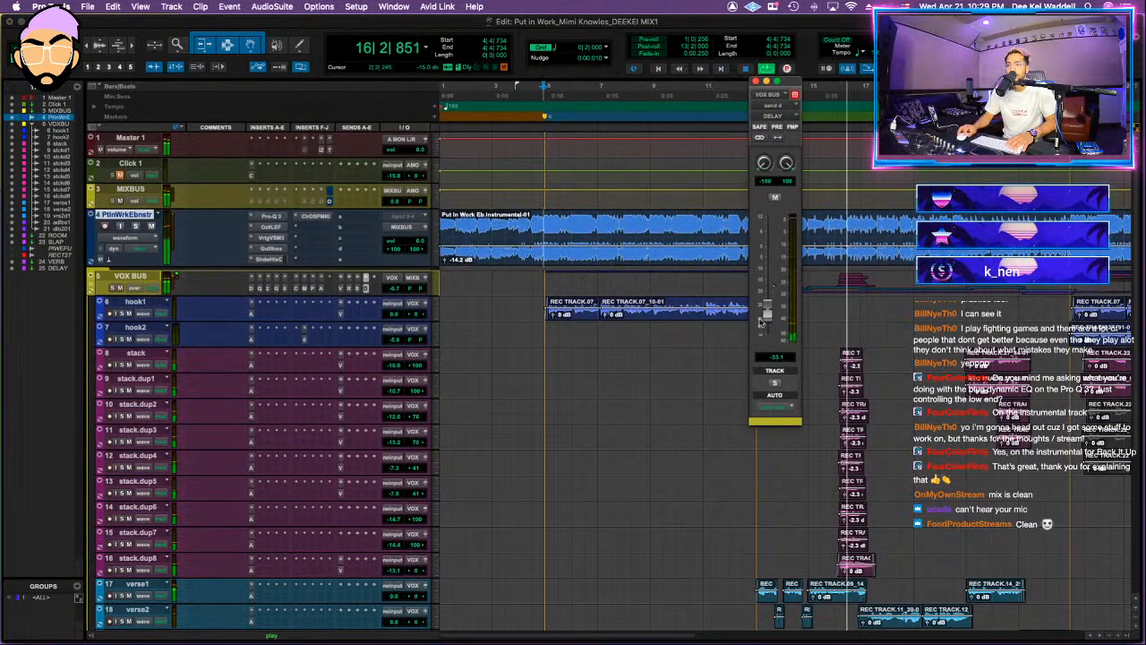
drag(772, 319, 772, 324)
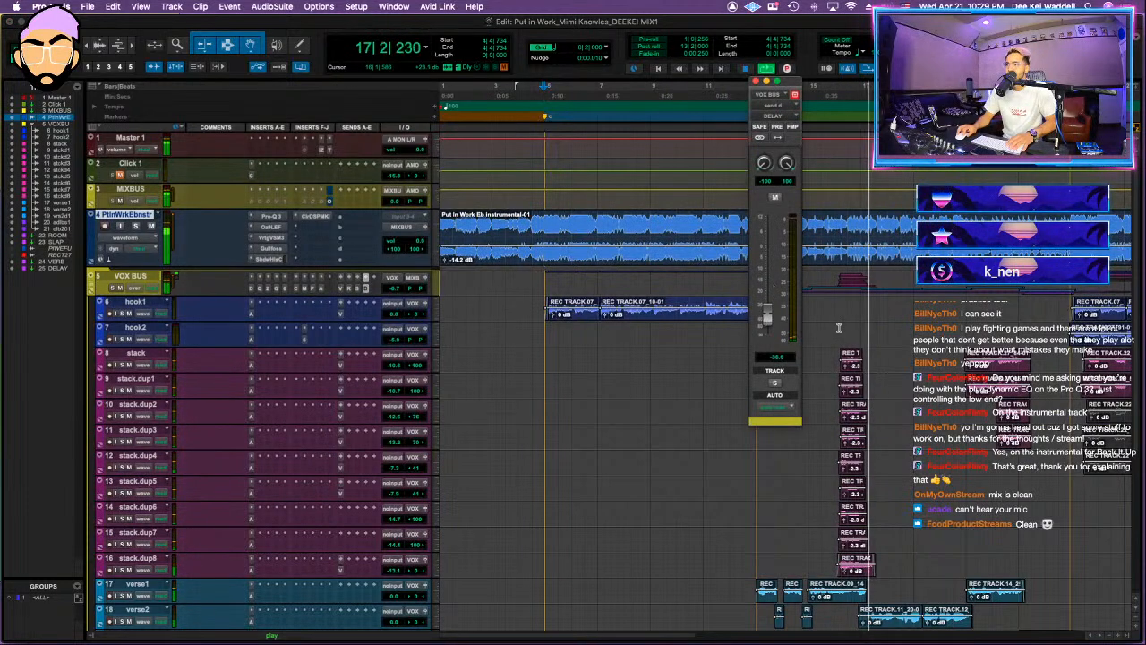
click(839, 329)
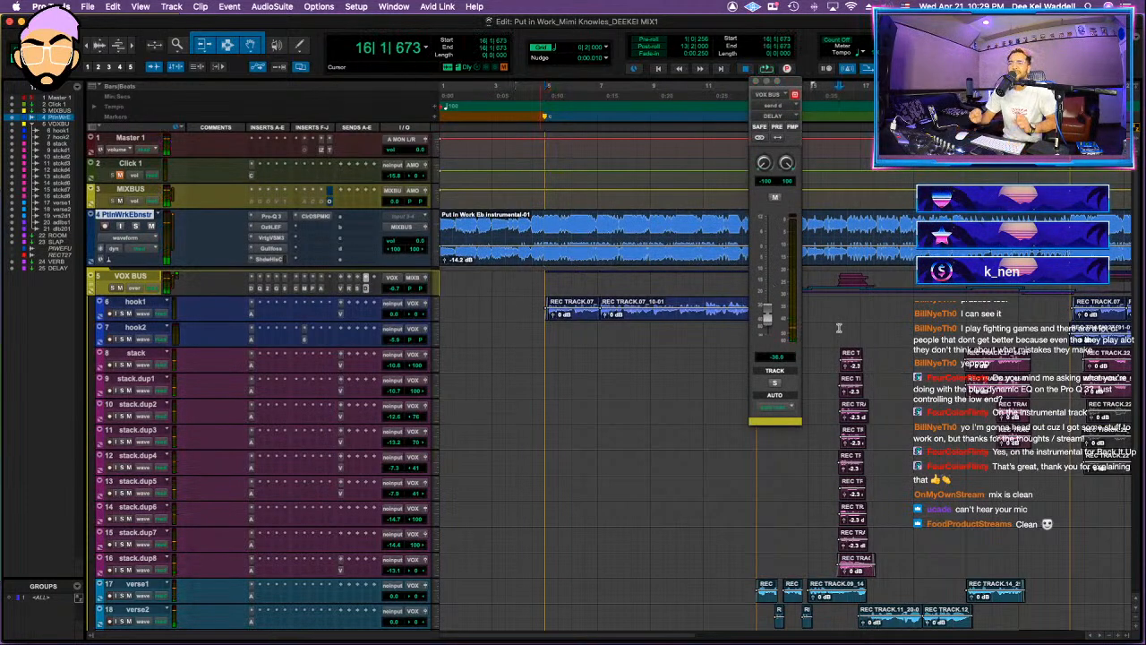
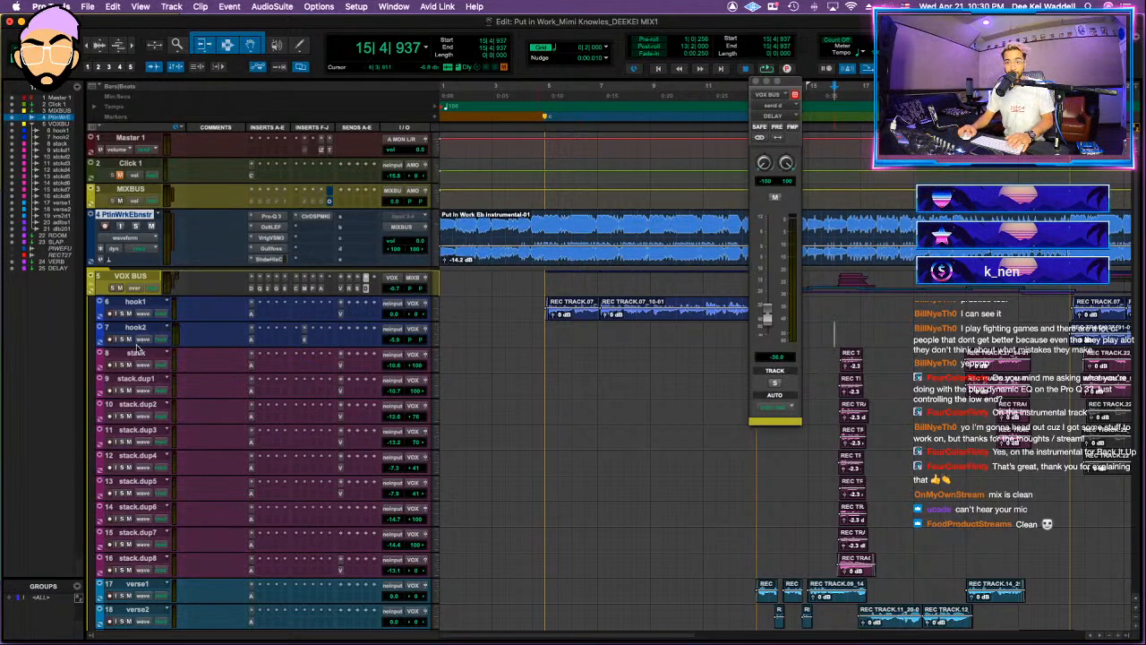
Step: Audition the vocals, then group the tracks from stack through stack.dup8
key(space)
key(space)
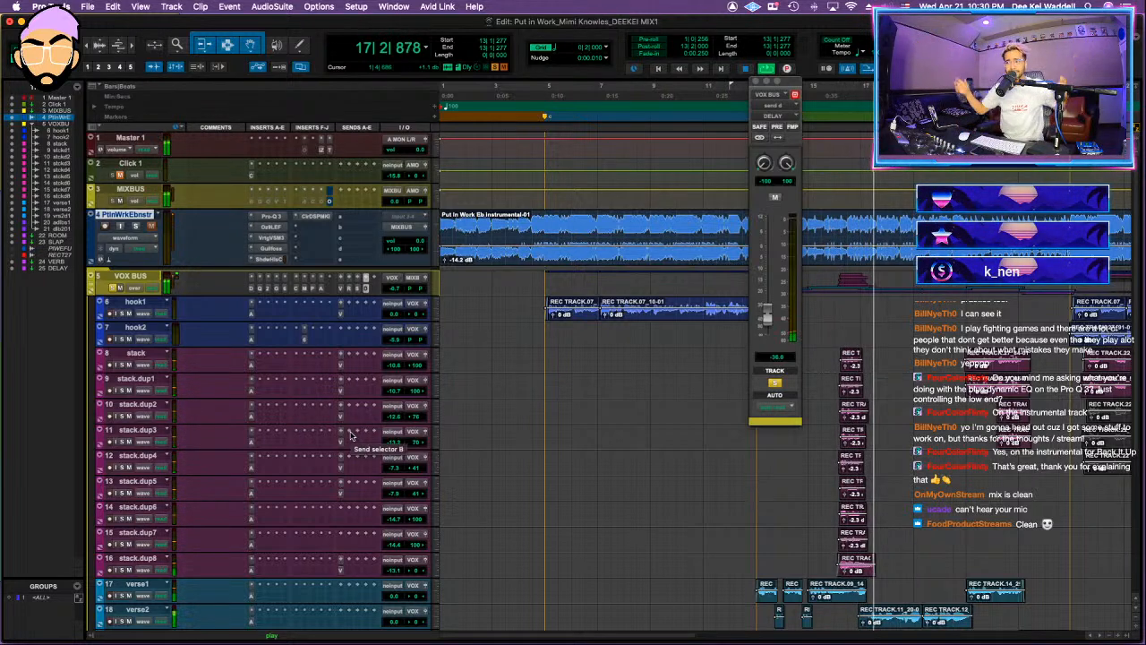
key(space)
click(135, 353)
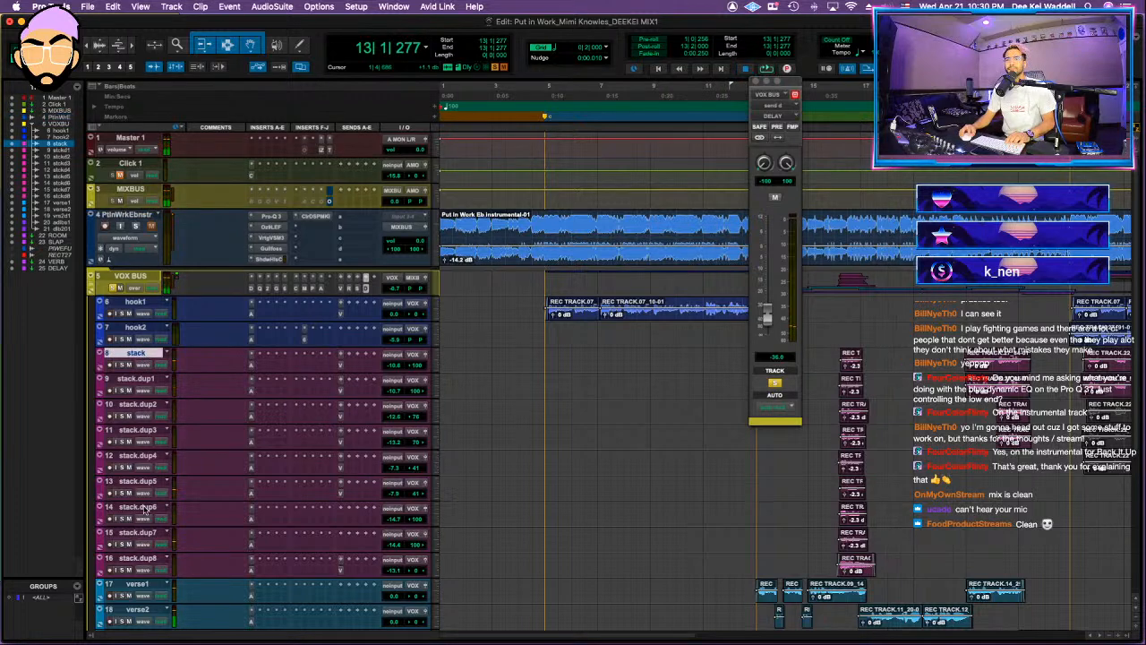
shift+click(141, 562)
key(super+g)
key(Return)
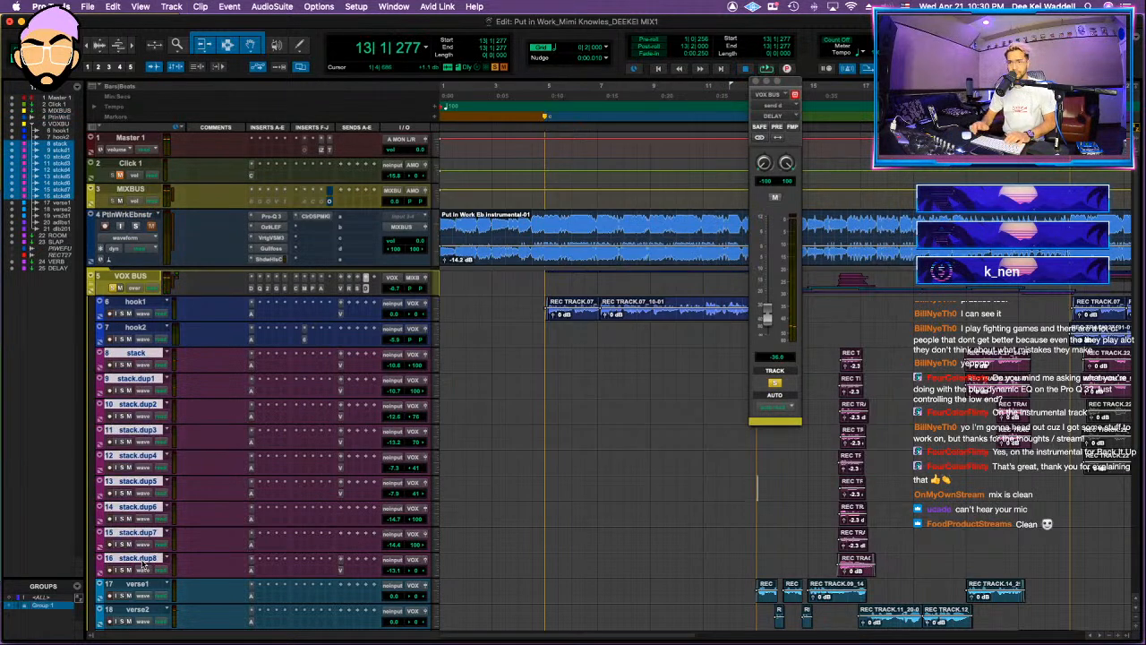
Step: Raise the grouped stack tracks' volume by about 2.7 dB during playback and close the send window
key(space)
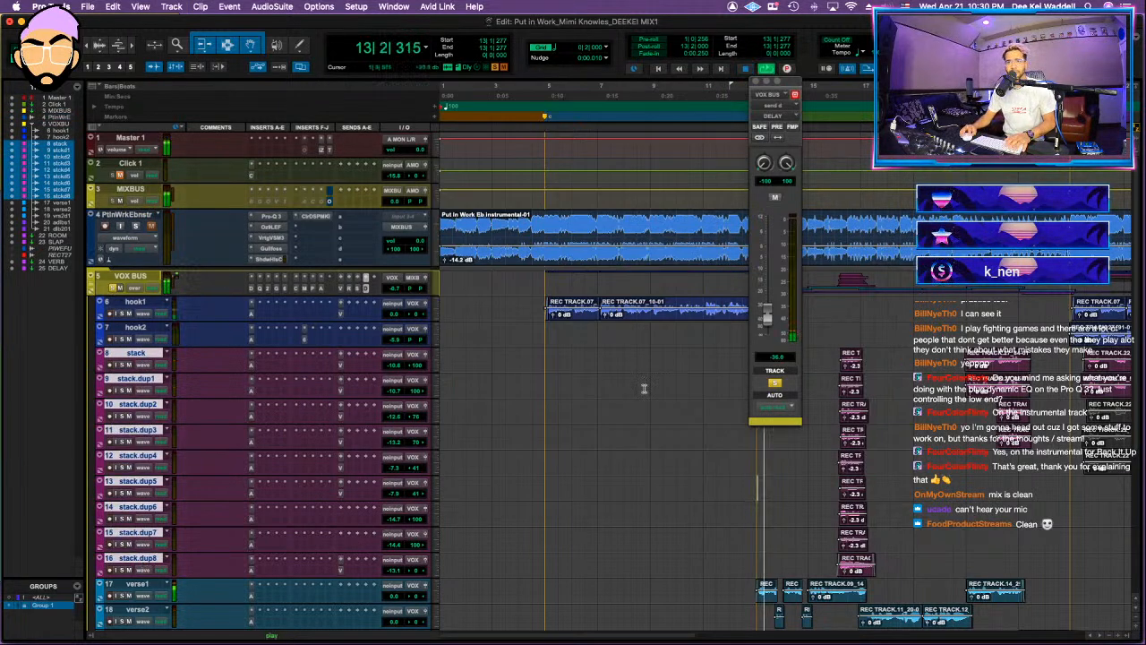
drag(392, 386, 394, 389)
click(755, 82)
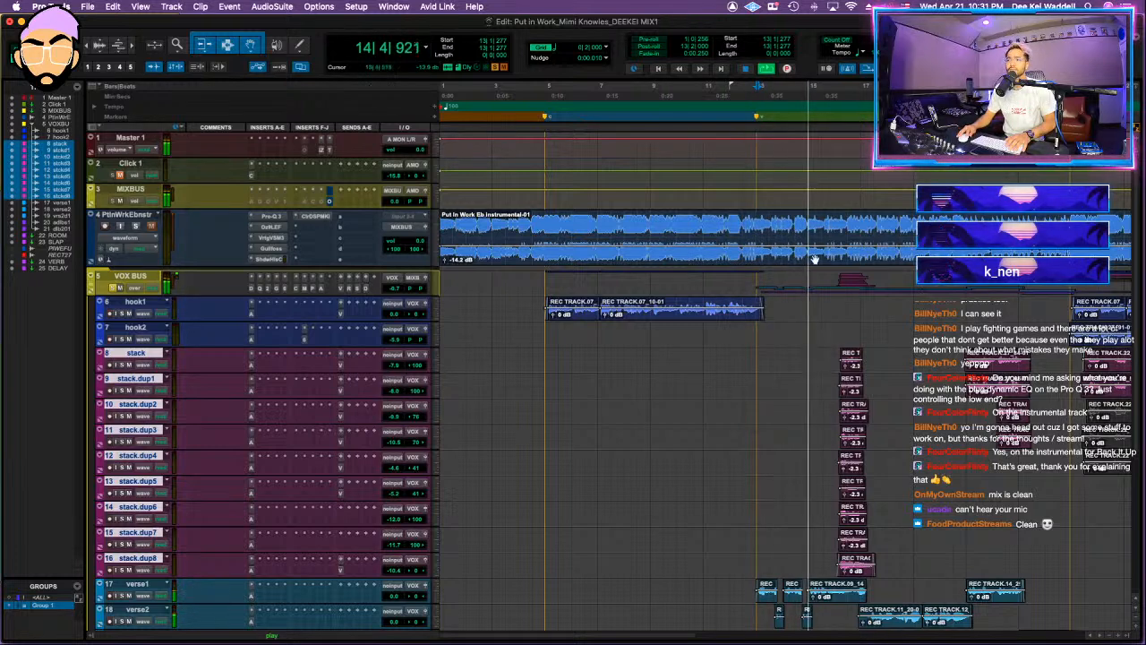
Step: Take the VOX BUS out of solo, check its folder collapsed and expanded, and stop playback
scroll(451, 490, down, 3)
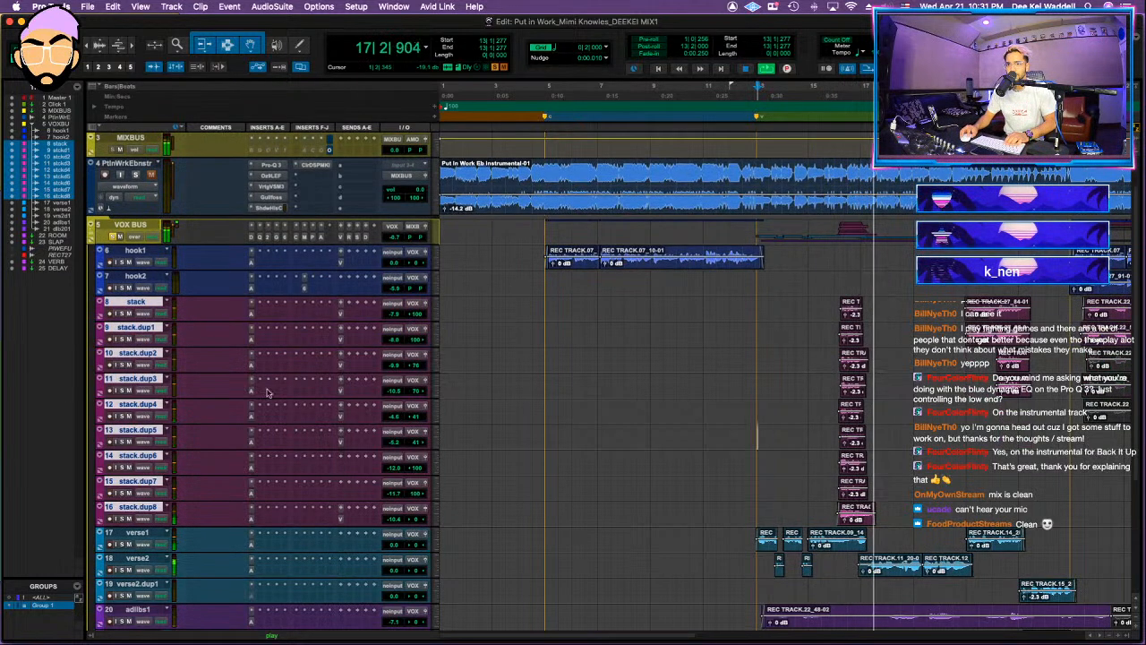
click(111, 236)
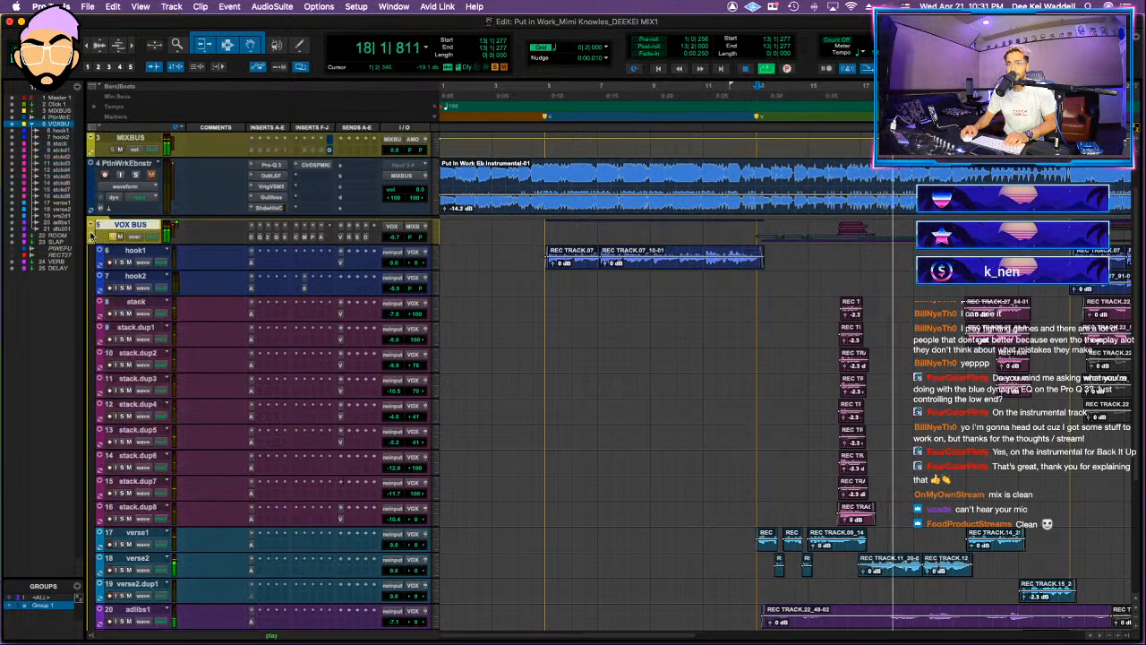
key(shift+f)
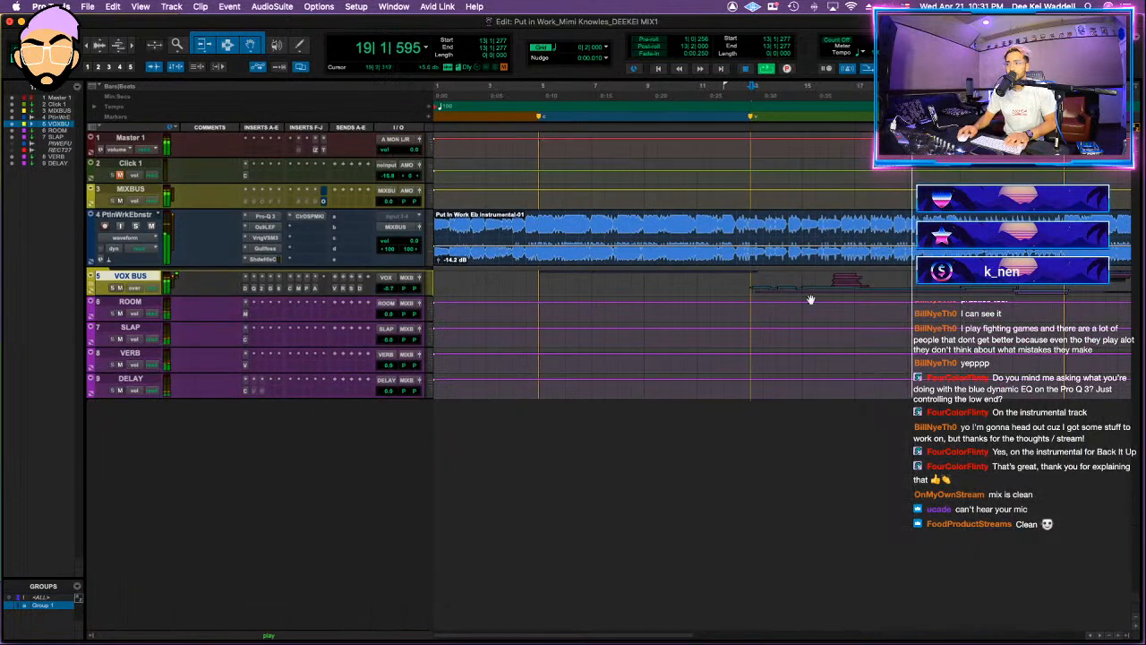
key(space)
click(90, 288)
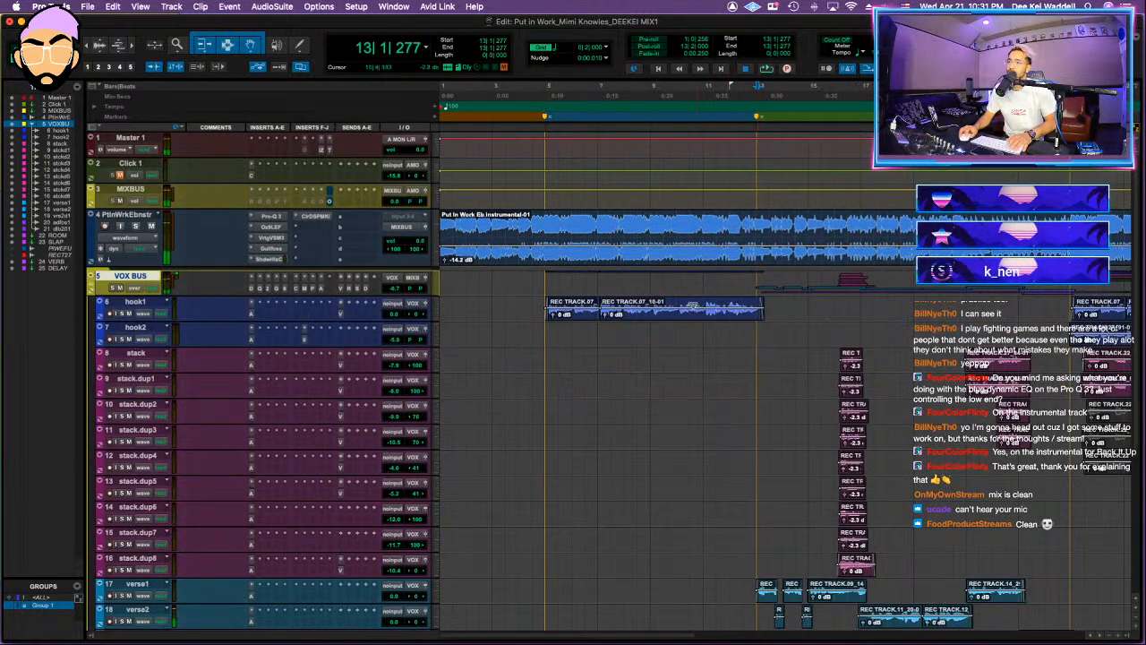
Step: Play from near the end of bar 10 in hook1 and lower the VOX BUS volume to -2.7 dB
click(699, 302)
key(space)
drag(393, 288, 397, 289)
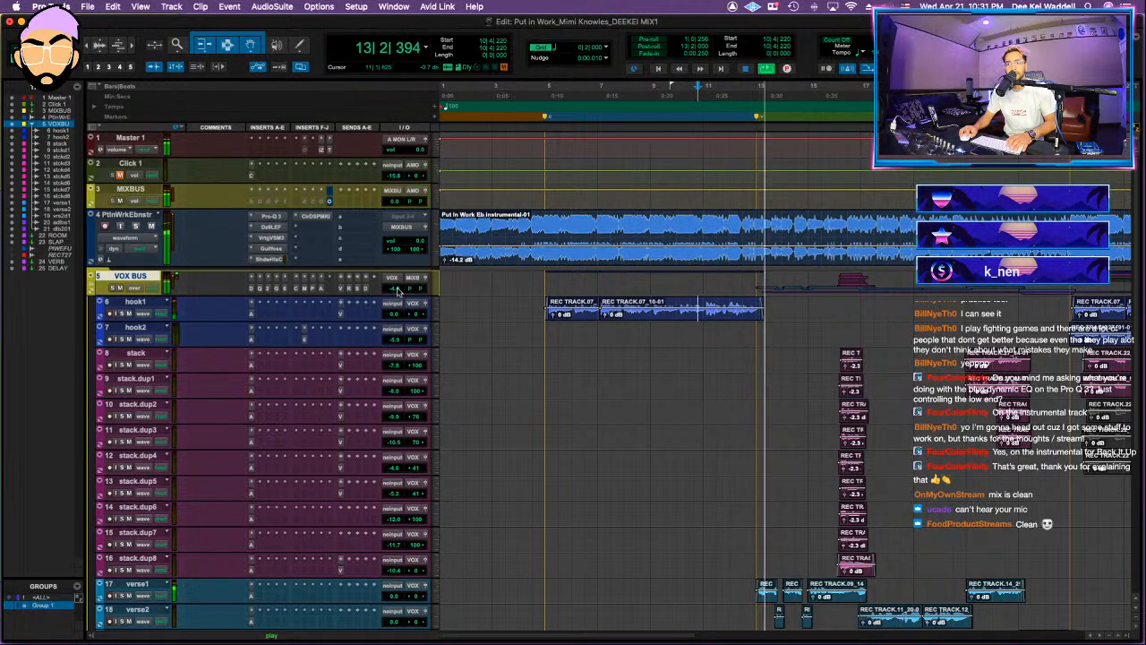
Step: Delete the mid and high-mid cut bands in the VOX BUS Pro-Q 3, keeping the low cut, 191 Hz band and high shelf
click(259, 289)
key(ctrl+Up)
key(ctrl+Up)
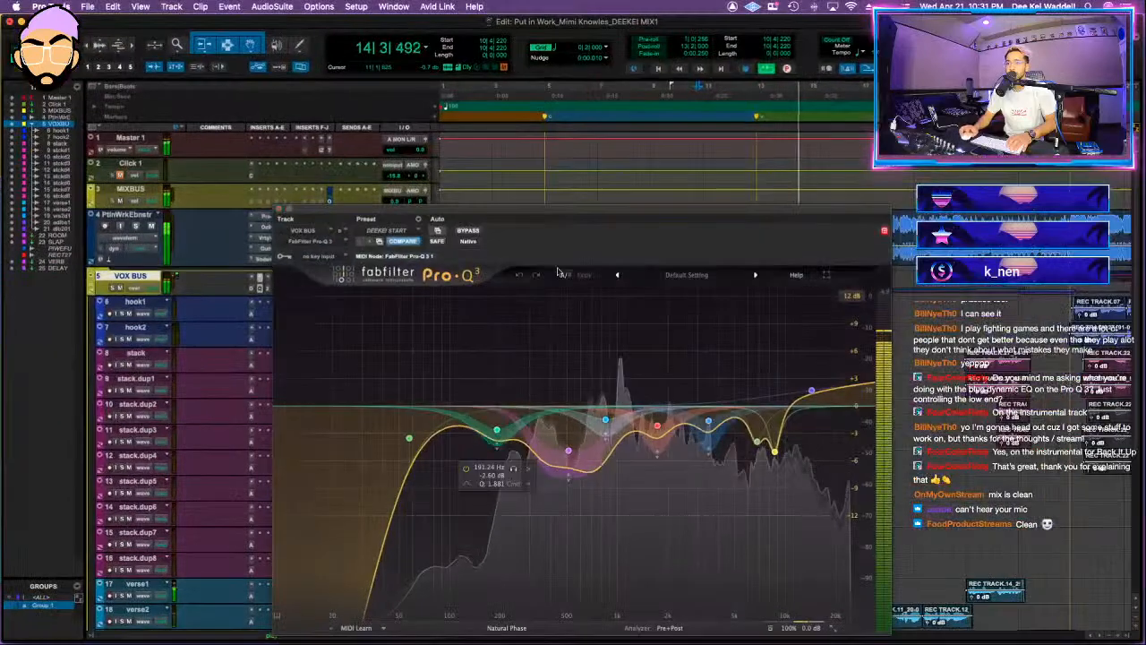
drag(669, 489, 552, 489)
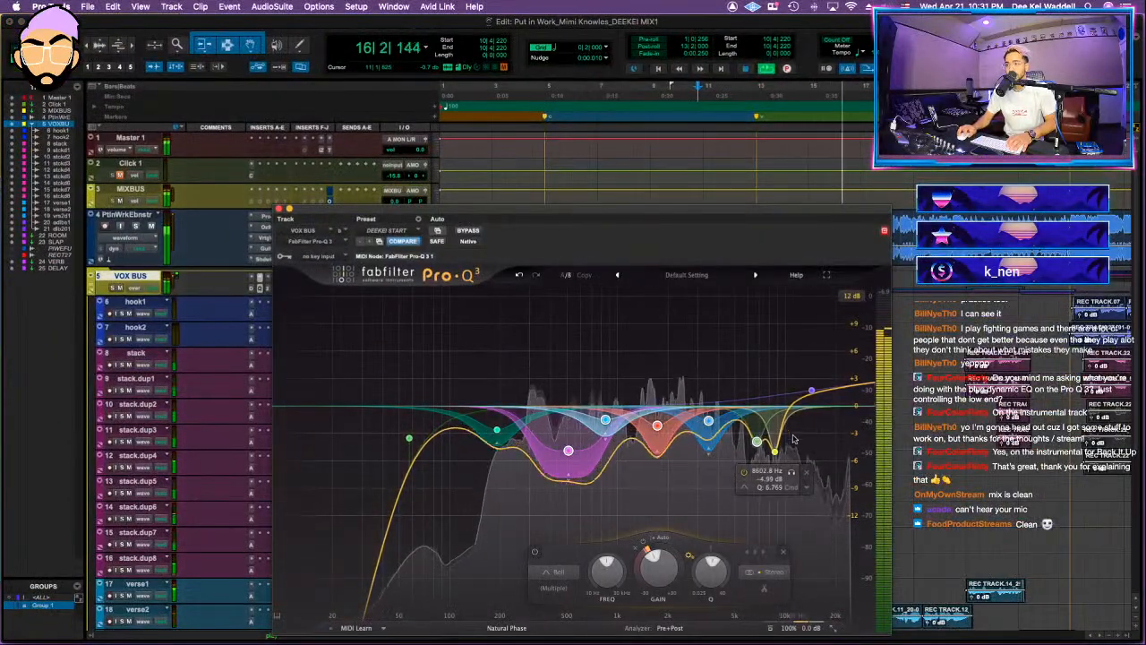
drag(814, 481, 532, 399)
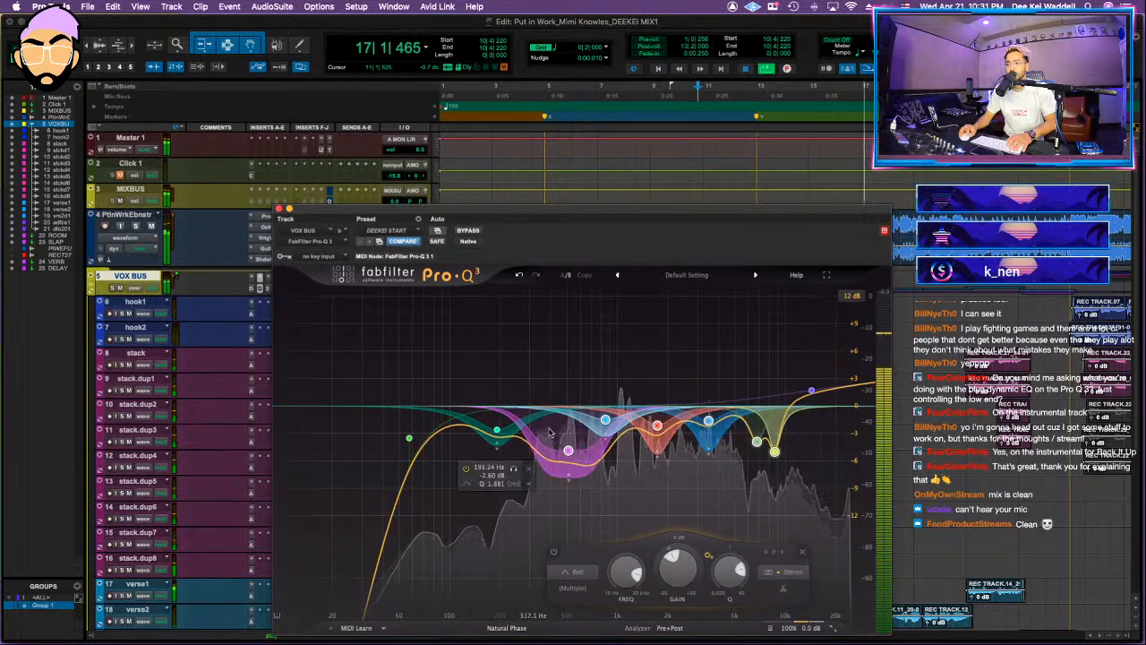
key(Delete)
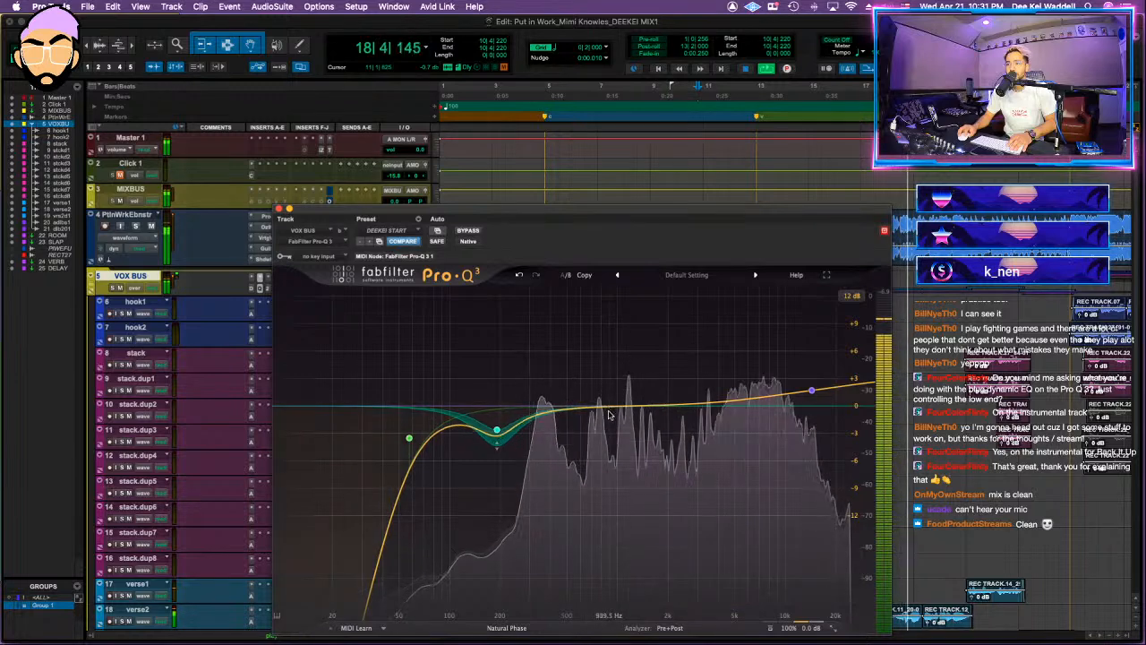
Step: Add a dynamic bell cut of about -2.8 dB near 1 kHz in the VOX BUS Pro-Q 3
drag(606, 409, 621, 449)
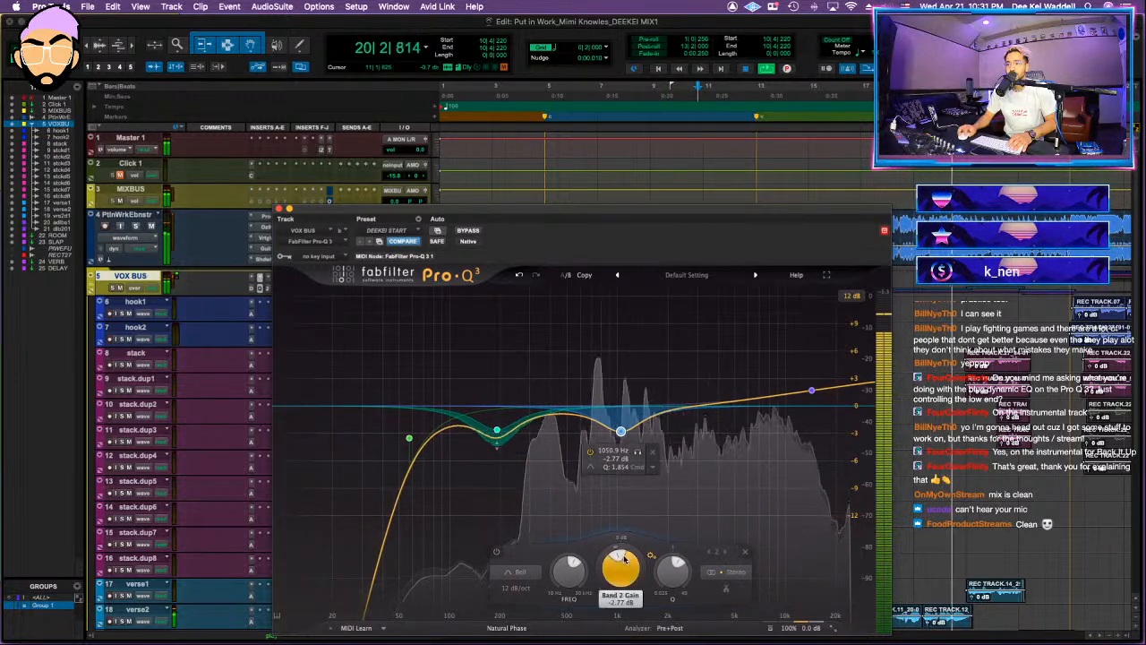
drag(616, 554, 616, 556)
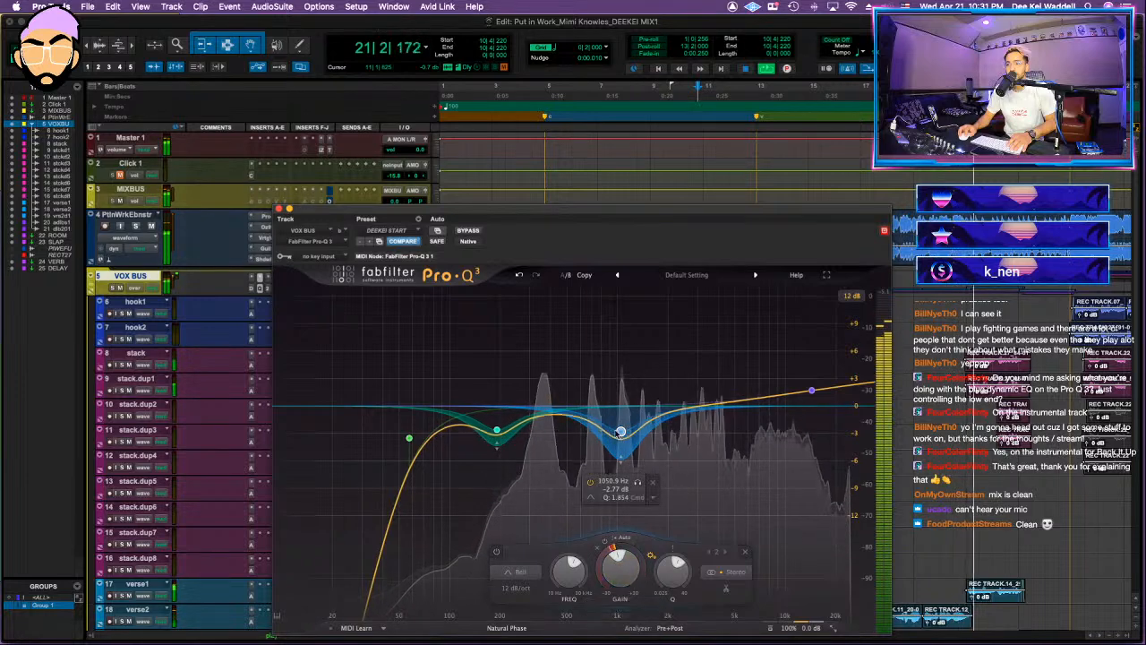
drag(621, 431, 614, 433)
Step: Add a dynamic 24 dB/oct bell cut of about -1.7 dB near 366 Hz
drag(544, 408, 548, 442)
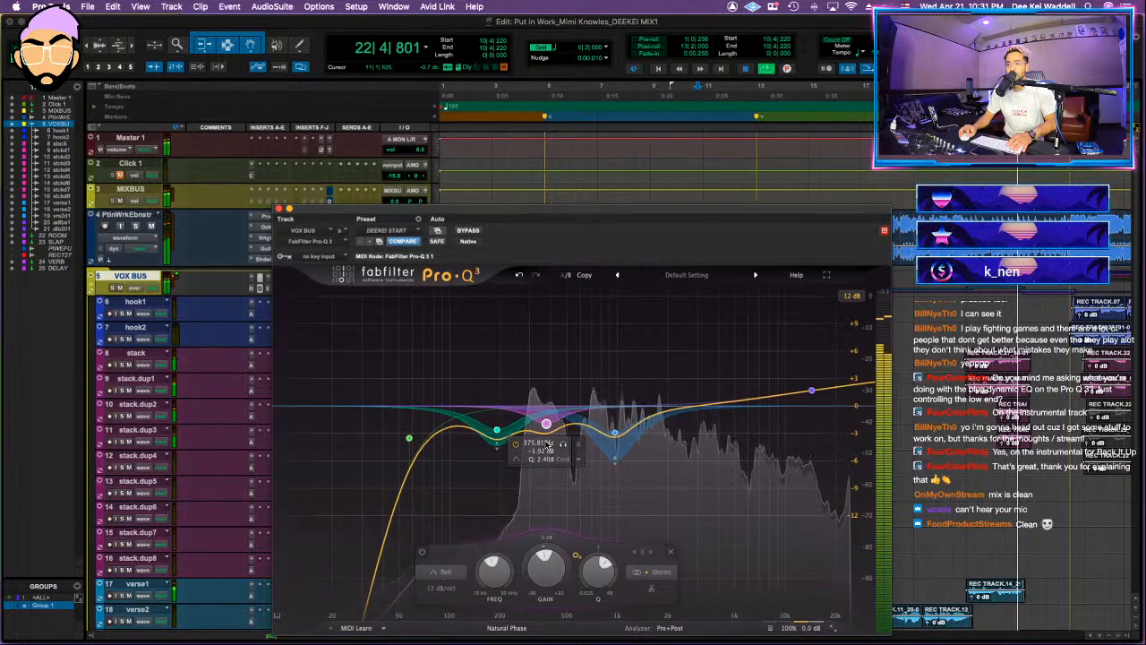
click(447, 589)
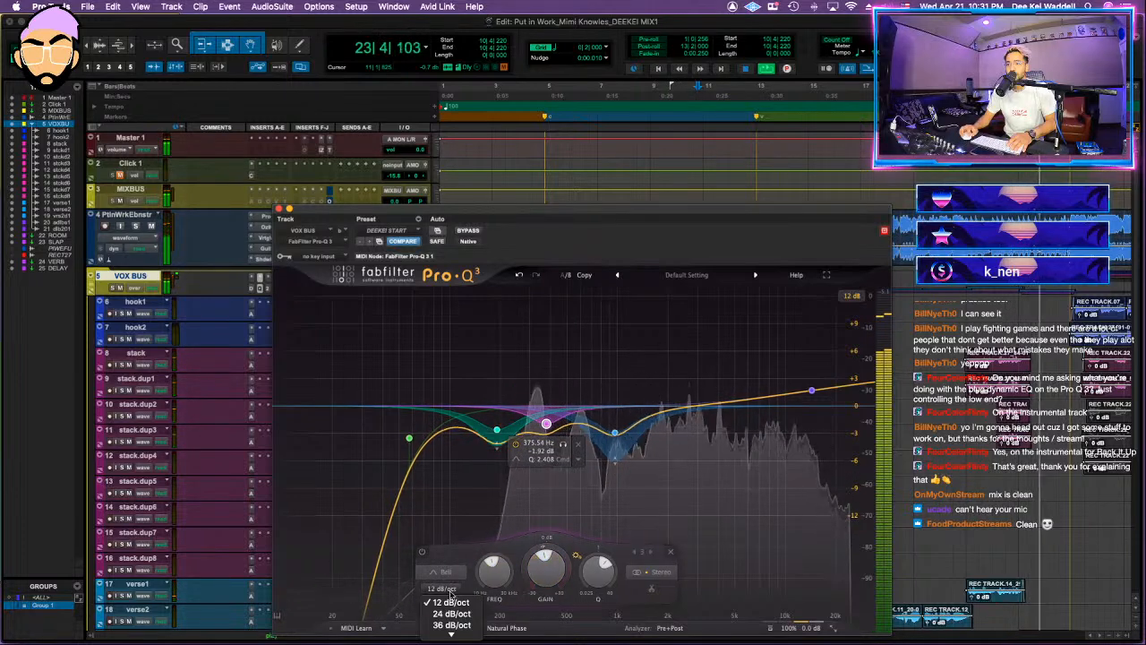
click(462, 614)
drag(544, 550, 543, 566)
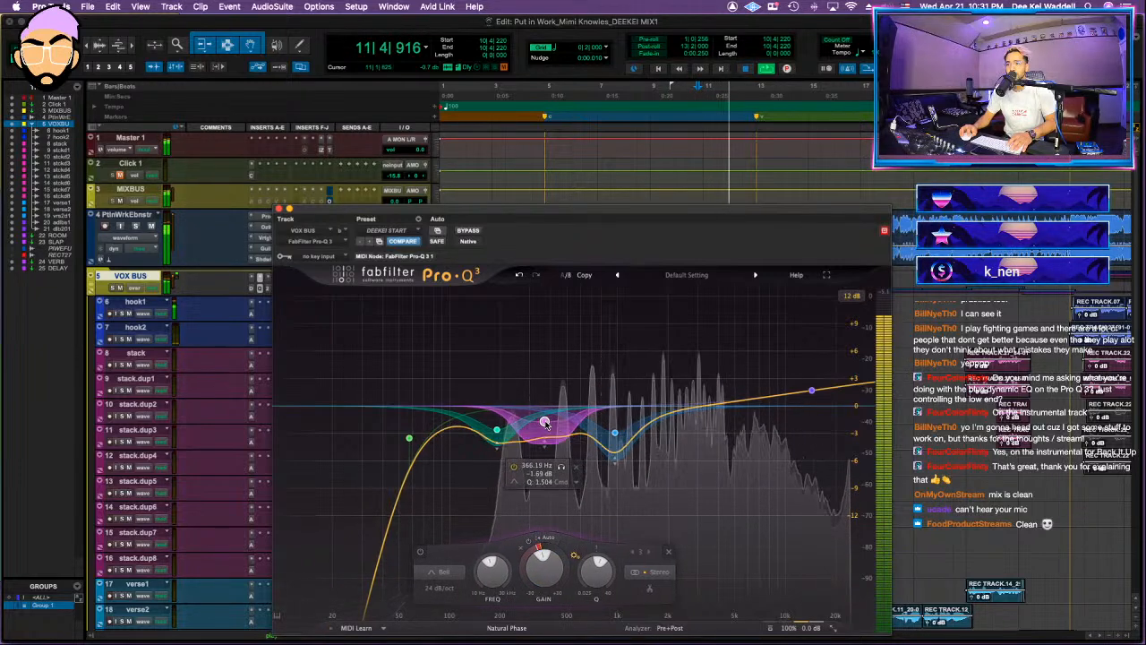
Step: Add a bell cut near 3.3 kHz and adjust the 1 kHz band to about 1145 Hz and -2.1 dB
drag(691, 409, 707, 463)
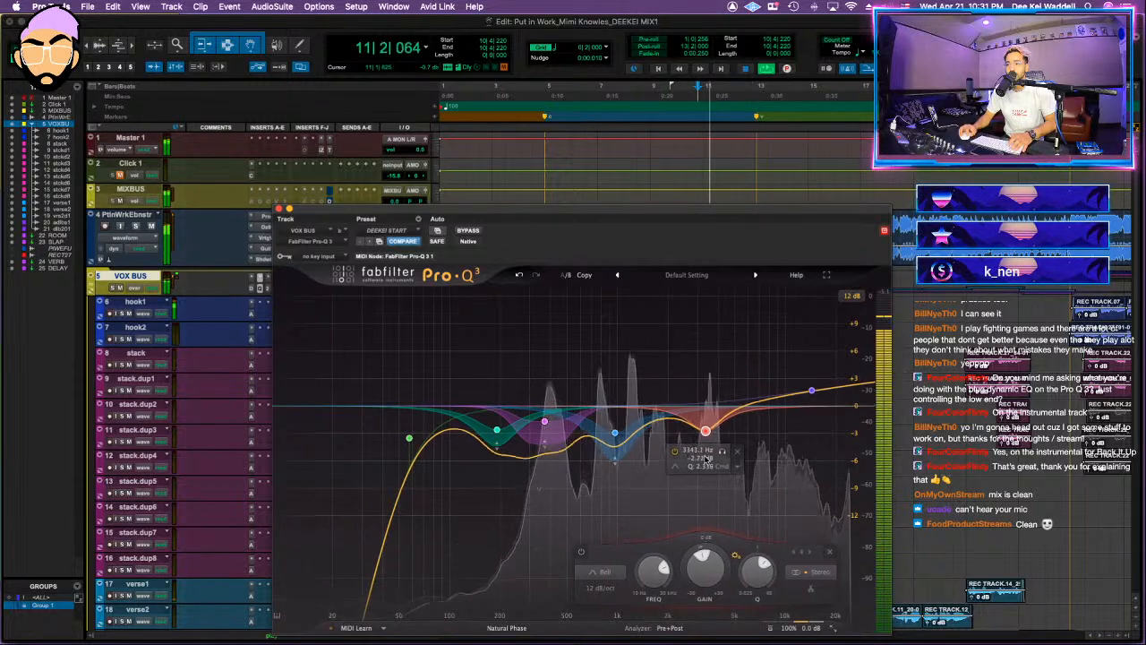
mouse_move(622, 434)
mouse_down()
mouse_move(631, 354)
mouse_move(628, 430)
mouse_up()
click(704, 426)
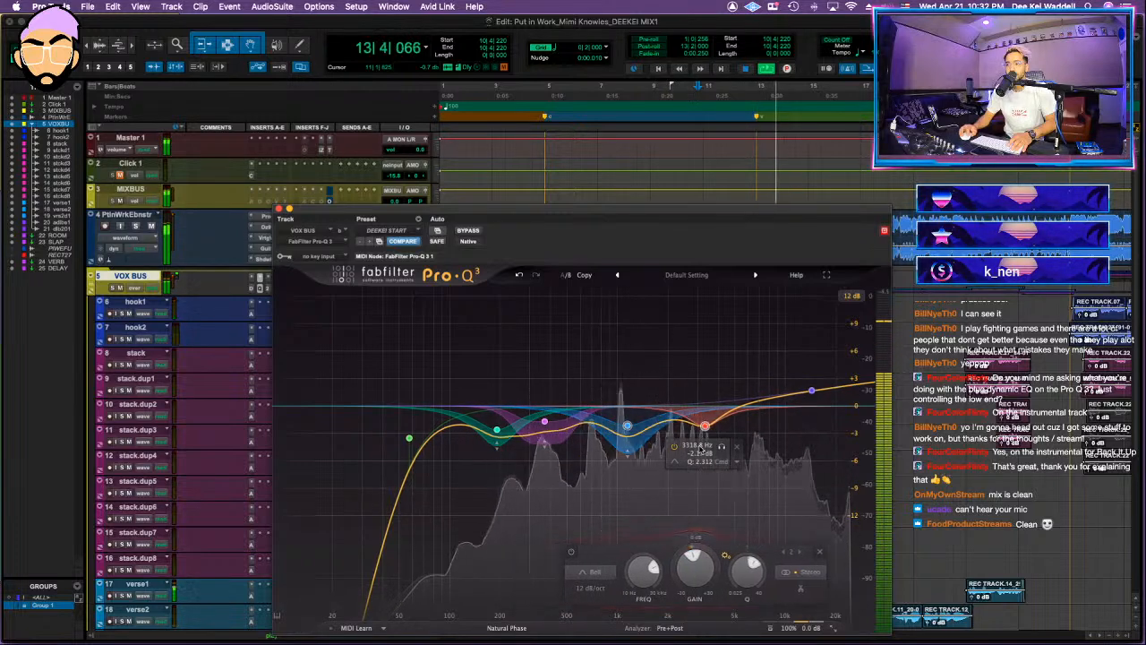
Step: Add a narrow cut near 8.6 kHz and deepen the dynamic cut near 366 Hz, shifting it slightly higher
drag(770, 402, 776, 446)
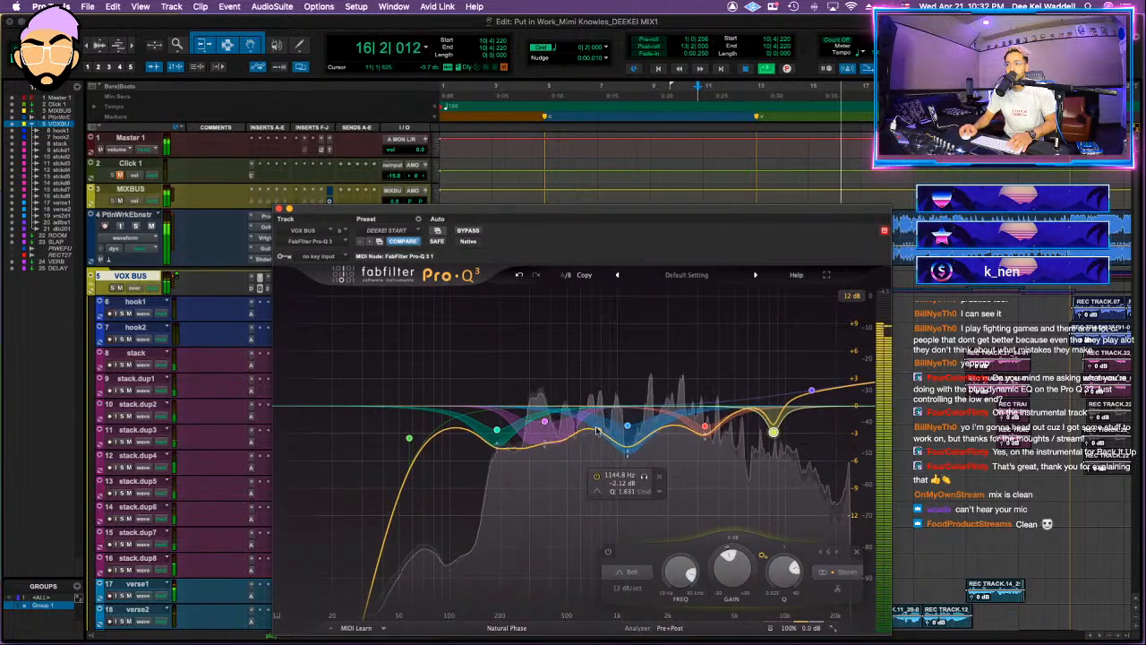
mouse_move(549, 426)
mouse_down()
mouse_move(548, 355)
mouse_move(553, 437)
mouse_up()
scroll(552, 438, down, 3)
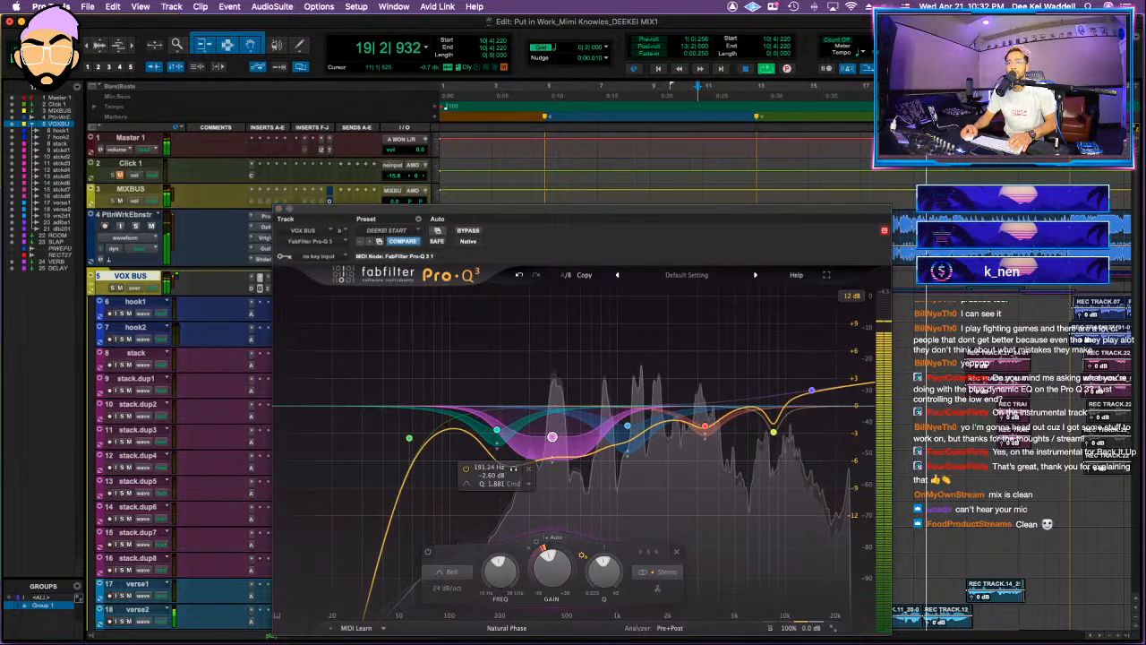
Step: Review the FabFilter Pro-DS threshold and de-essing on the VOX BUS during playback
click(251, 288)
mouse_move(331, 402)
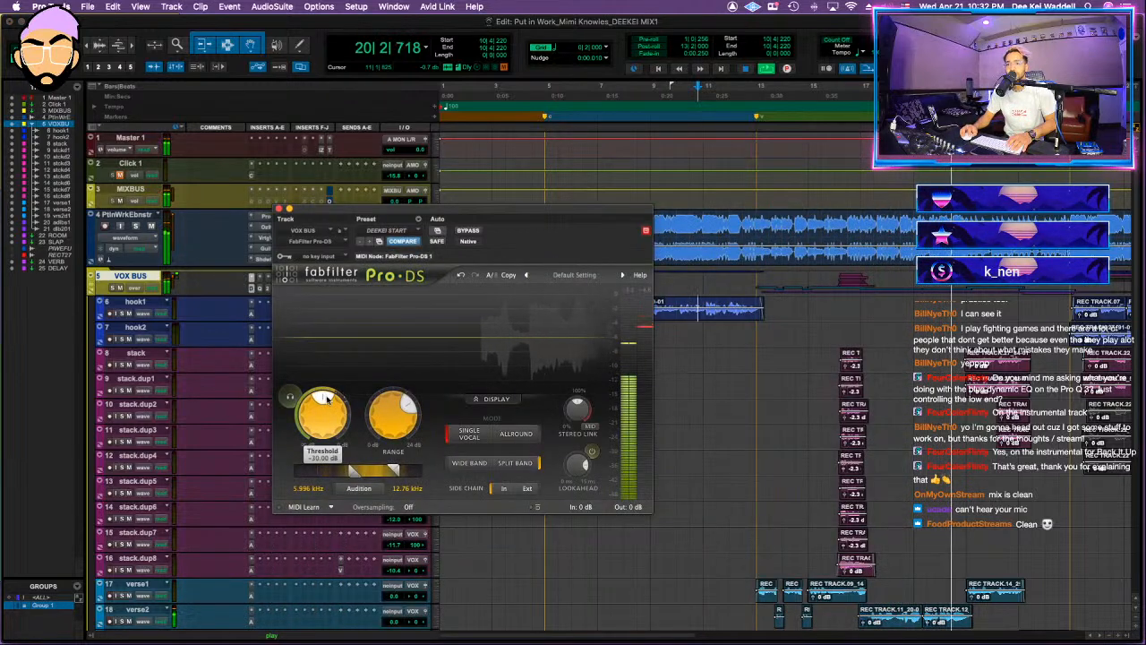
click(278, 208)
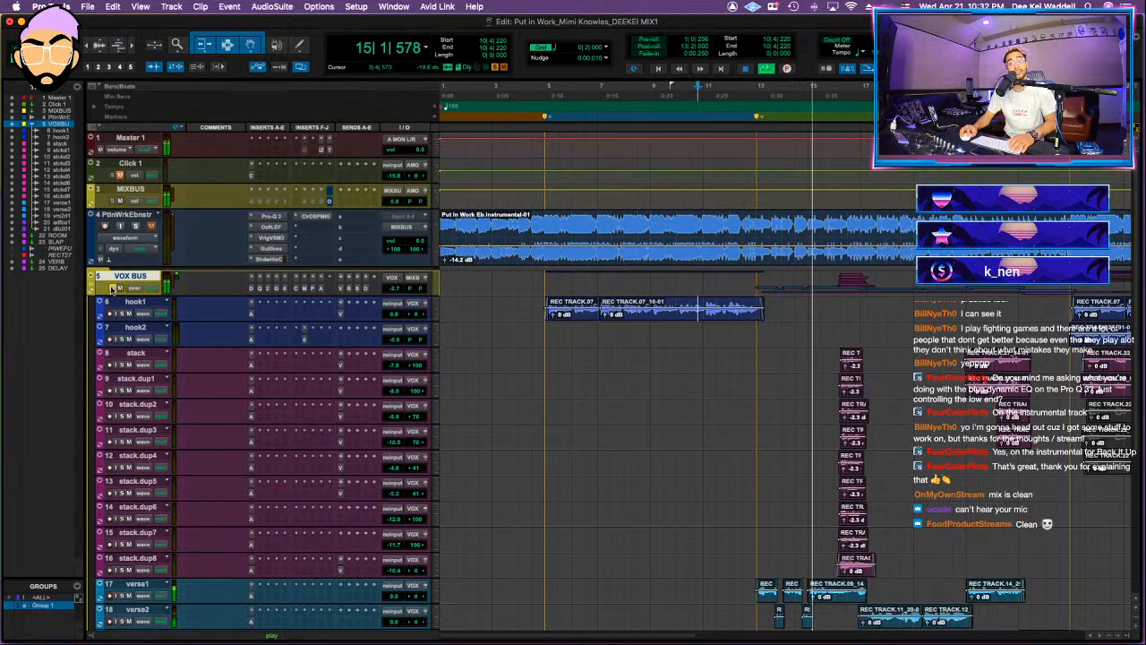
Step: Check the VOX BUS send to ROOM, raise its VERB send to about -19.3 dB and set the bus volume to -1.4 dB
click(347, 280)
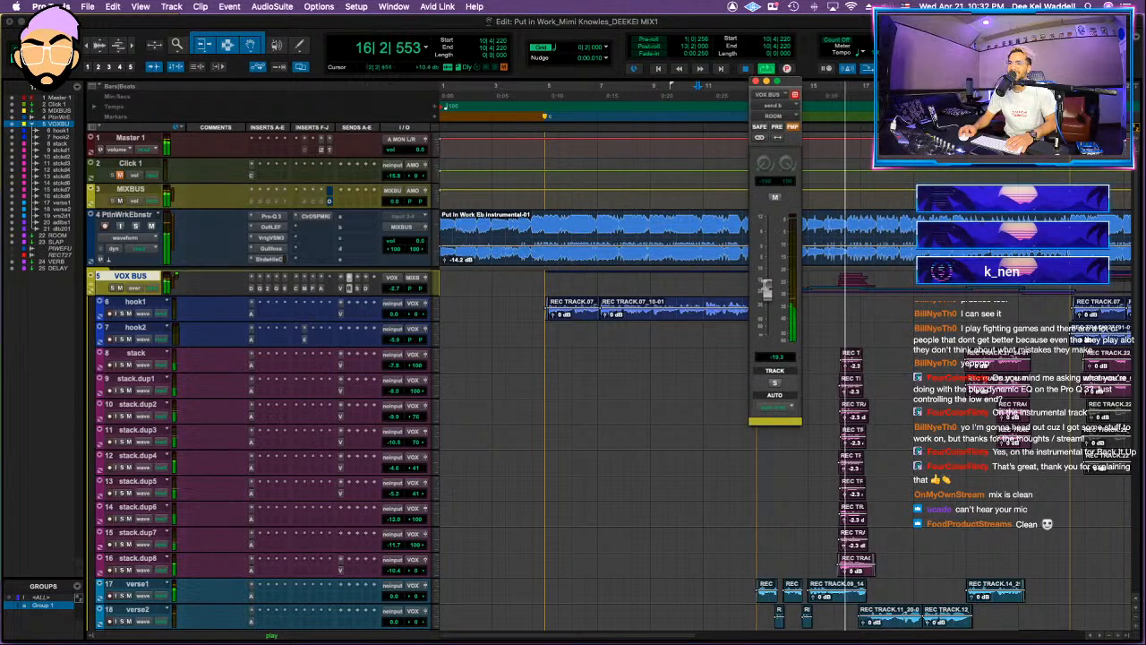
click(341, 290)
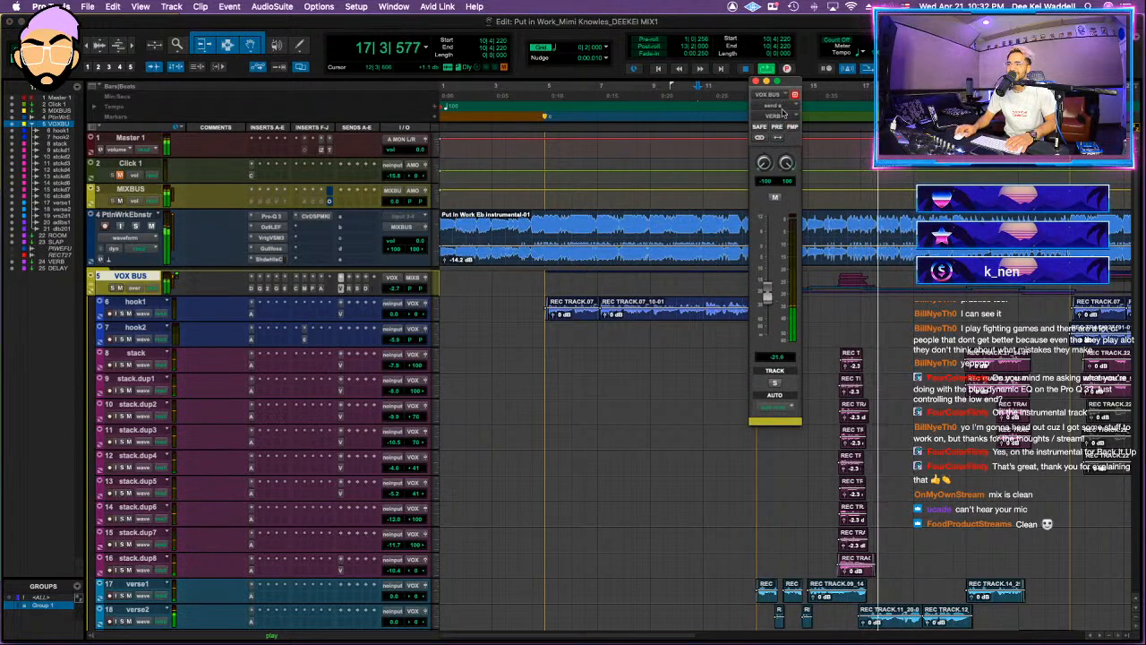
drag(769, 300, 770, 297)
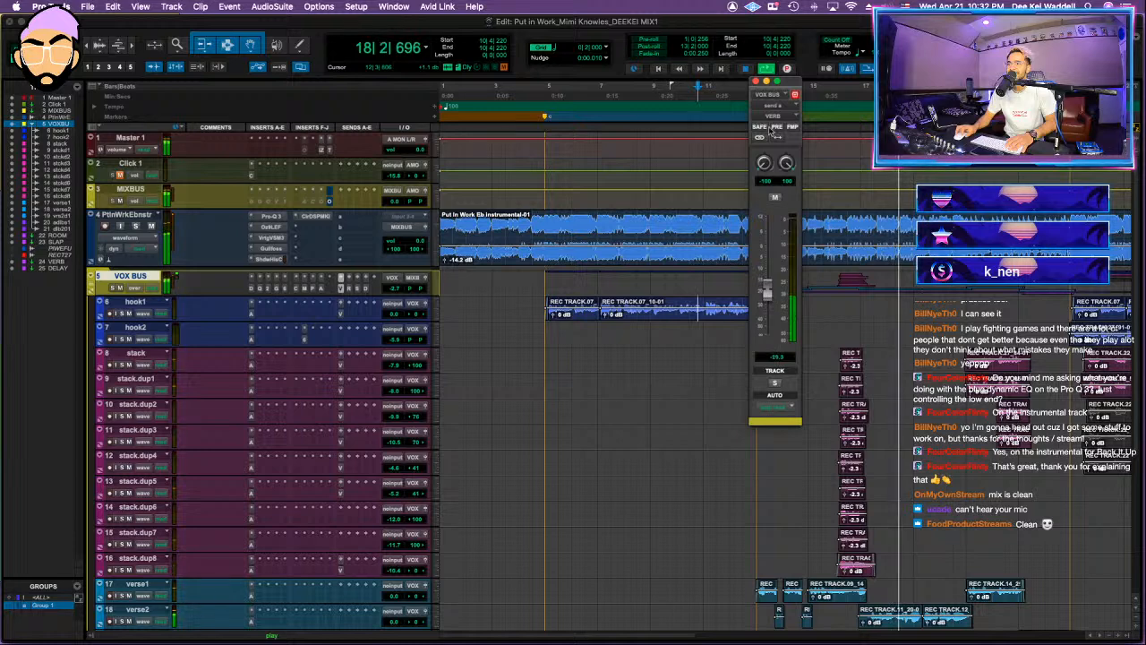
key(super+w)
drag(388, 288, 387, 286)
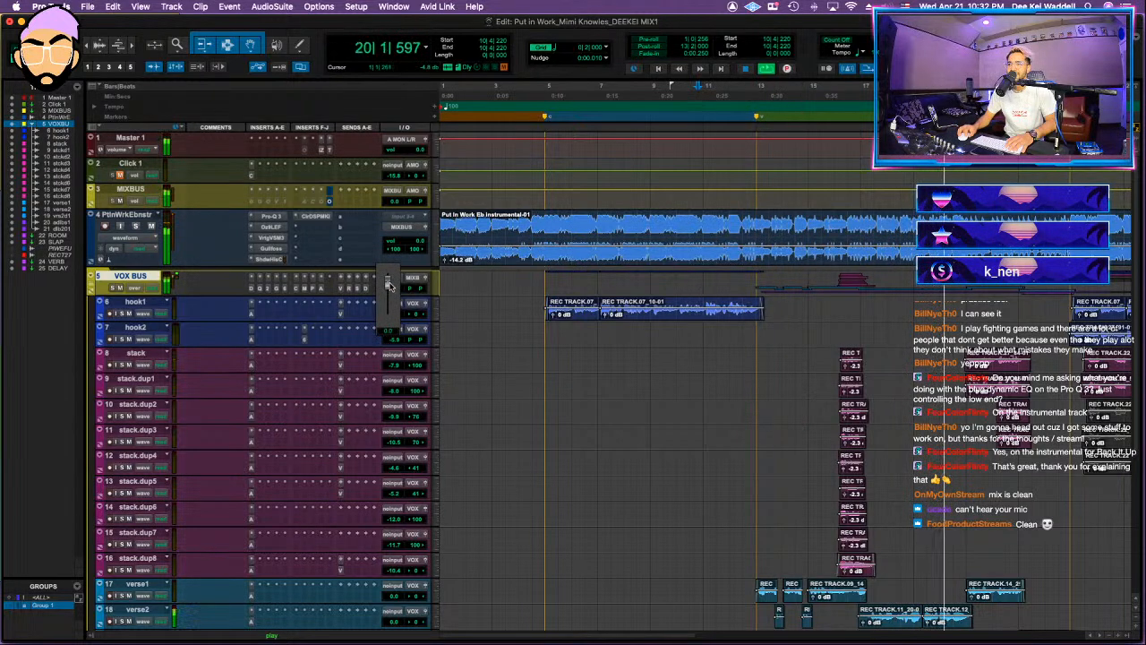
drag(389, 285, 394, 288)
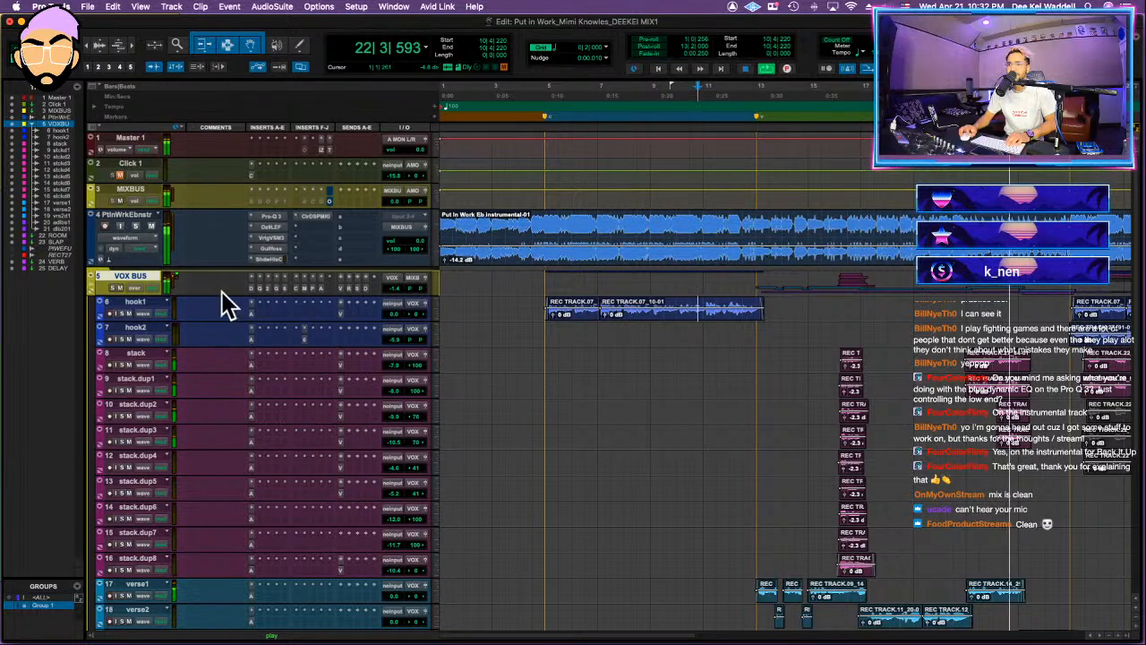
Step: Play the mix from bar 21 into the next hook and review the stack, verse and ad-lib tracks
scroll(910, 381, down, 5)
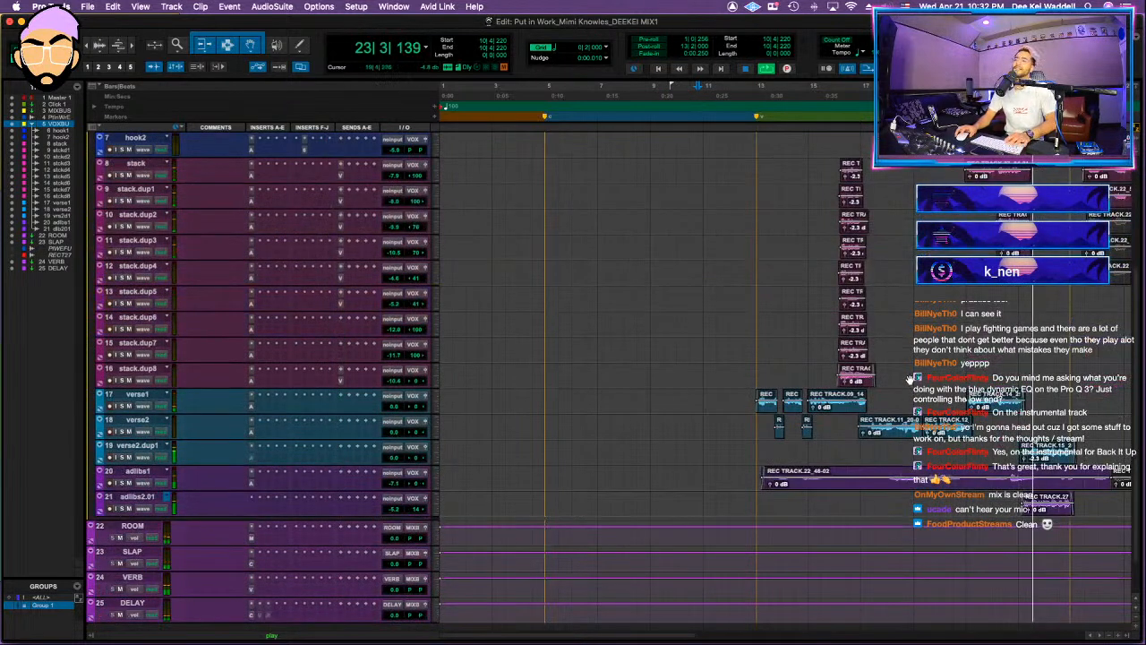
key(space)
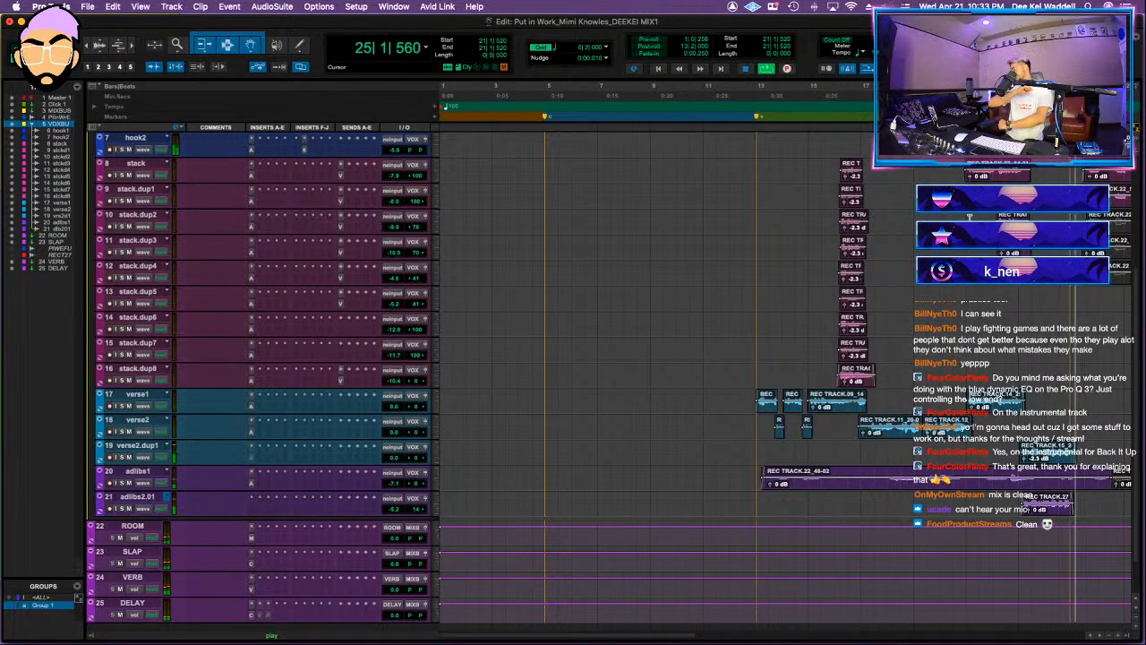
scroll(345, 307, up, 5)
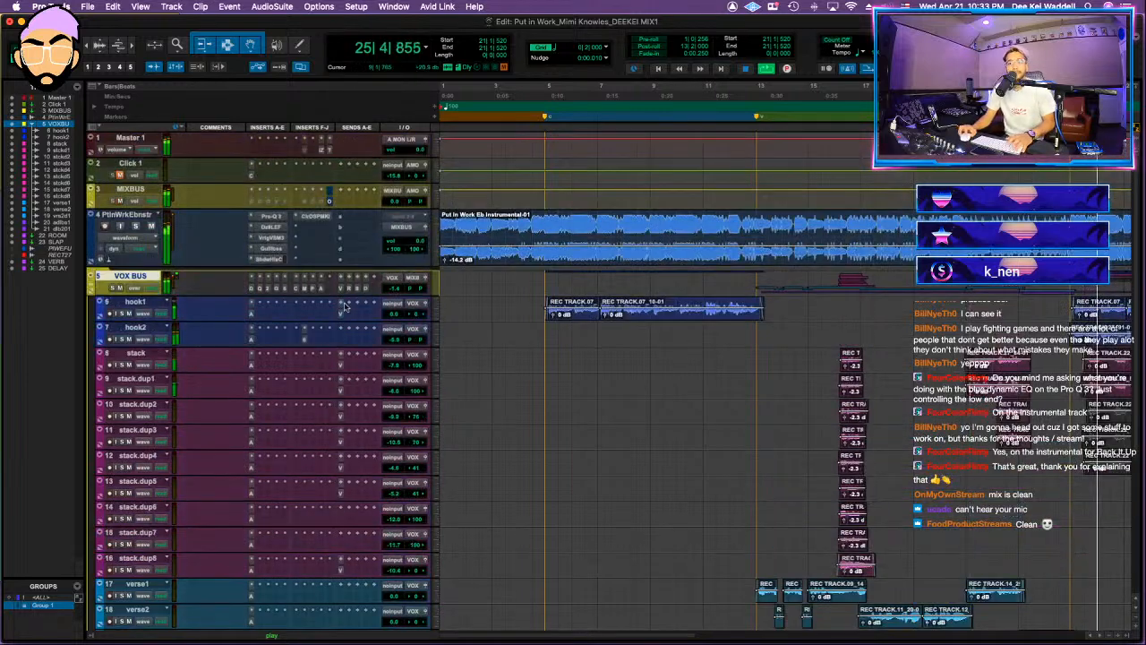
scroll(815, 165, down, 5)
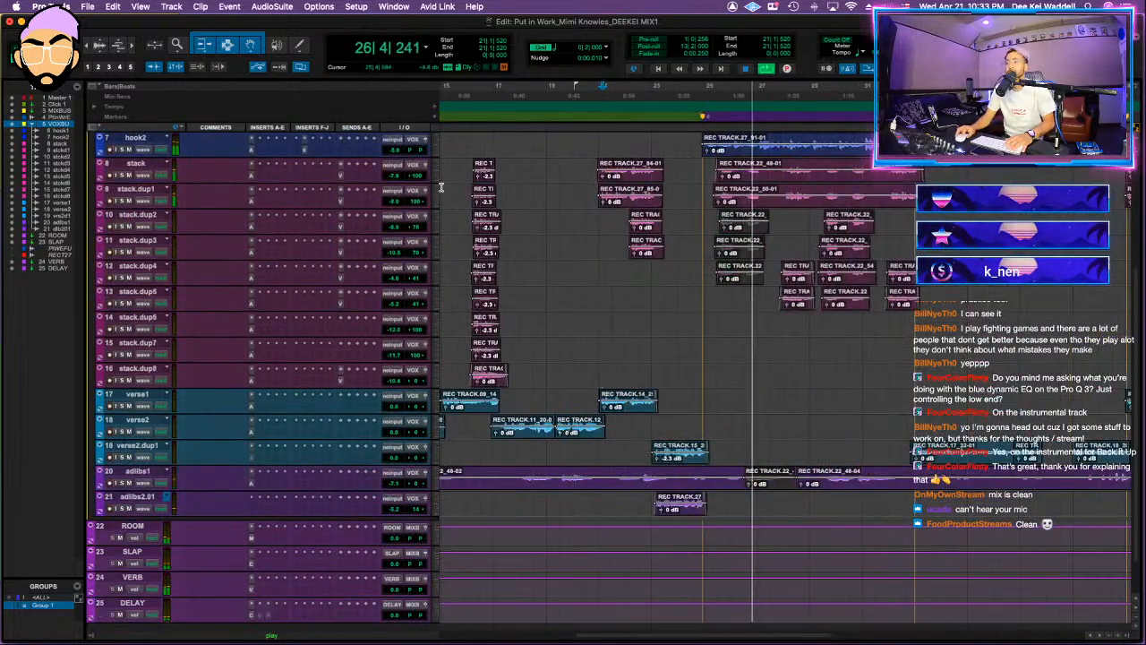
key(r)
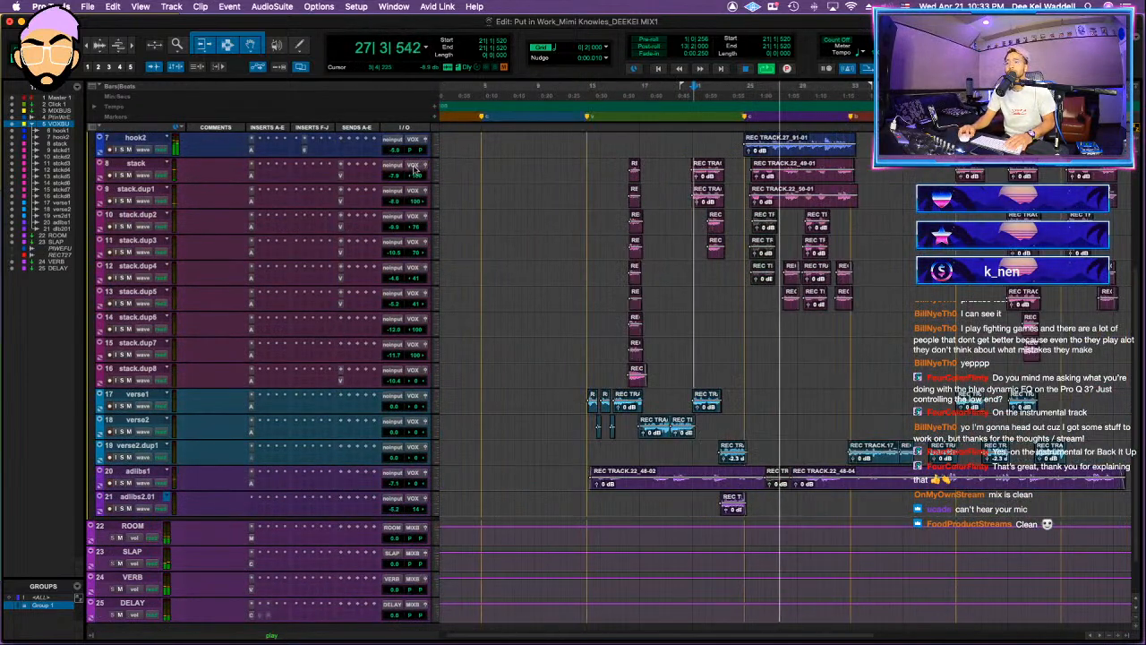
Step: Lower the grouped stack tracks, putting stack at -8.2 dB, and adjust two verse2.dup1 clip gains to +2.0 and +0.5 dB
drag(394, 177, 394, 178)
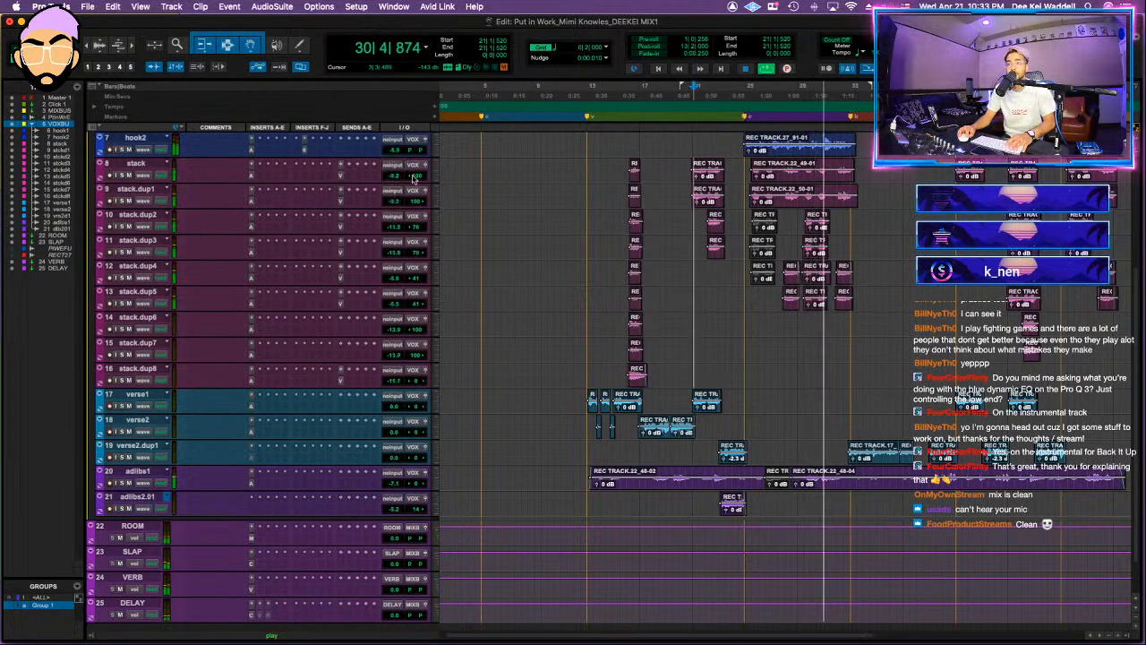
scroll(403, 206, up, 5)
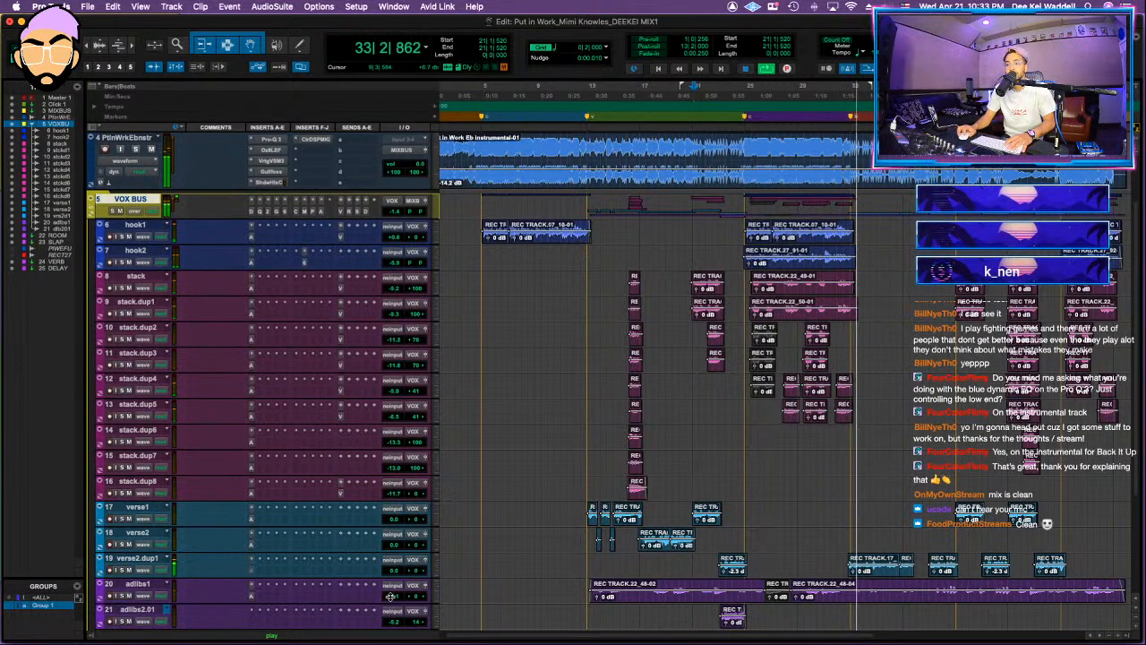
click(885, 571)
shift+click(908, 575)
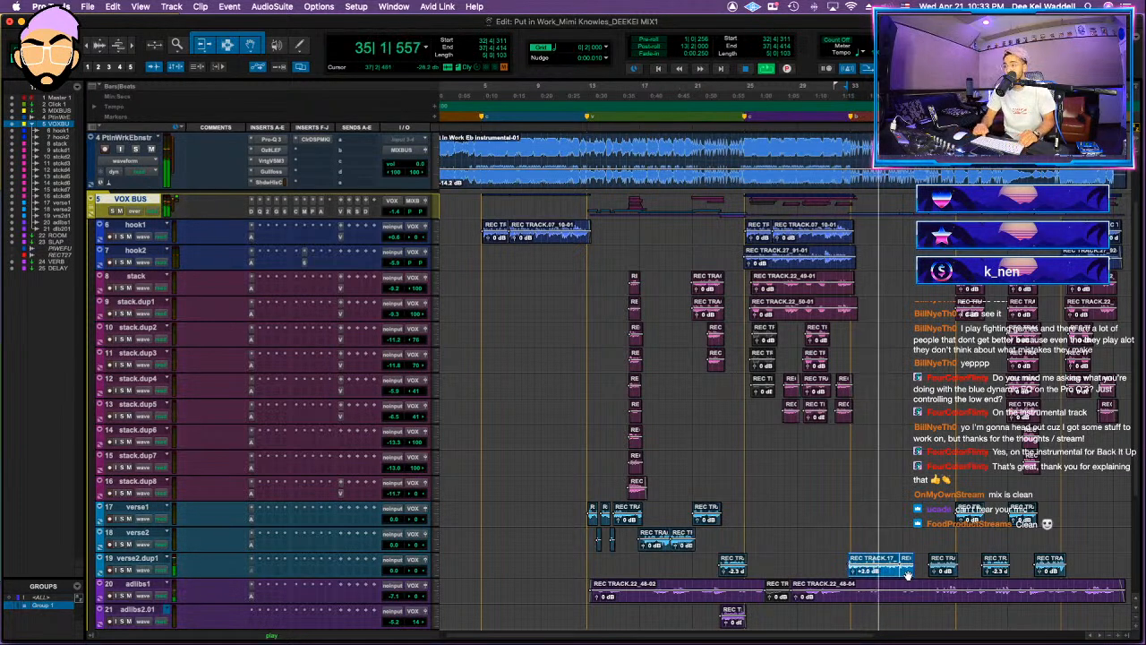
click(942, 570)
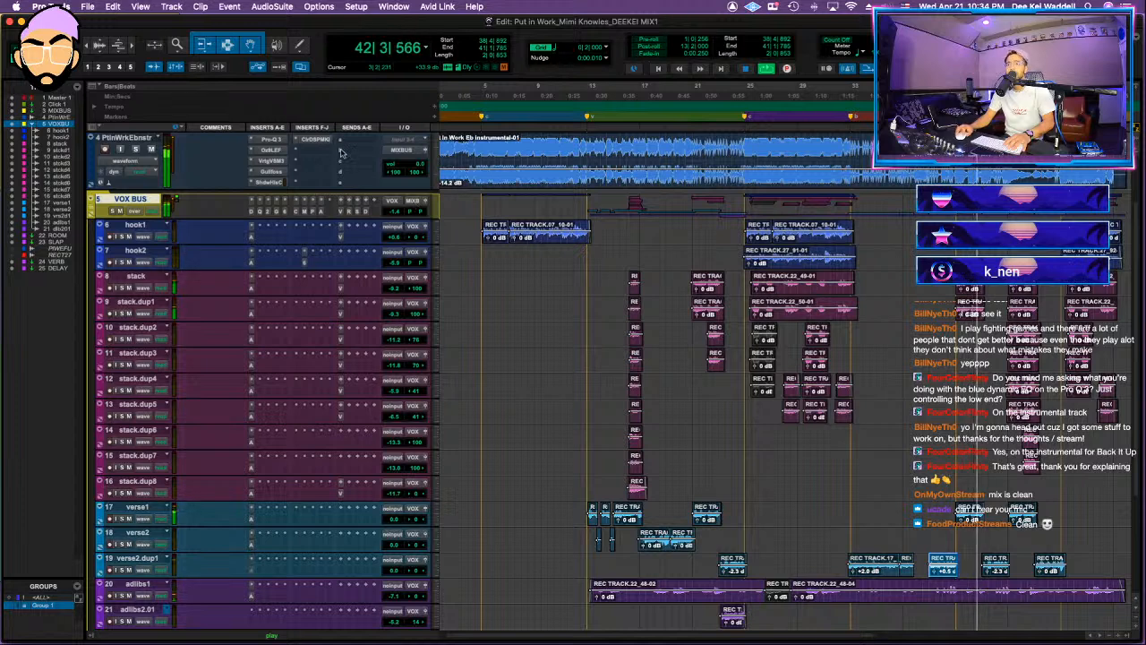
Step: Collapse the VOX BUS folder and review the MIXBUS HG-2MS, Oxford Inflator and VSC-2 compressor during playback, restarting around bar 26
scroll(358, 160, up, 3)
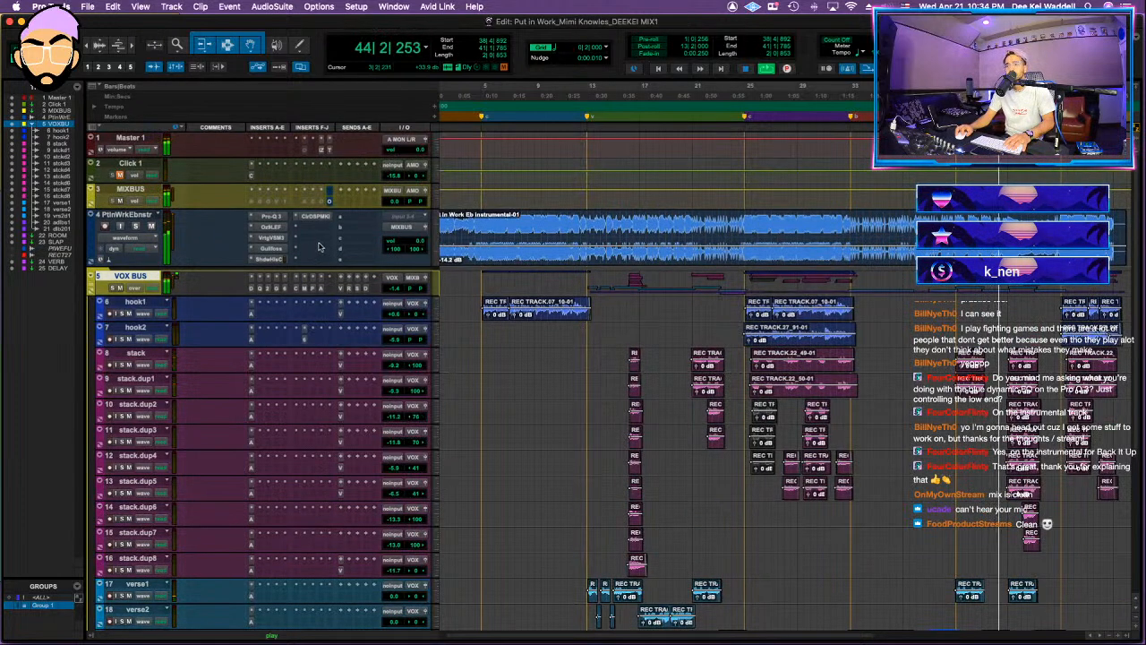
click(93, 280)
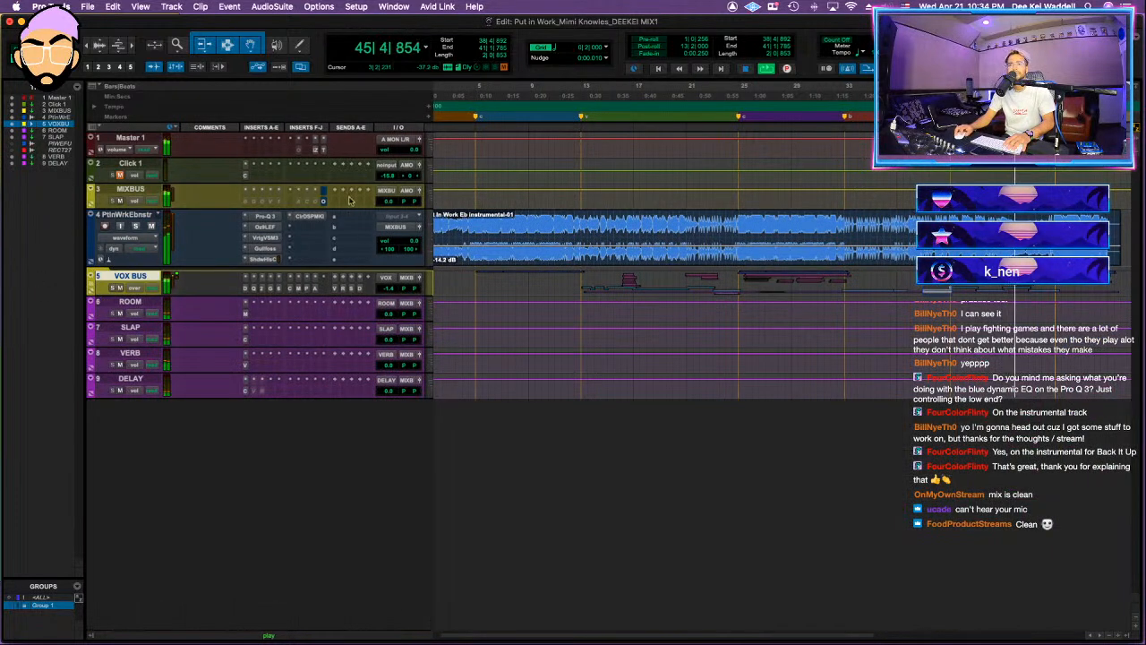
click(249, 202)
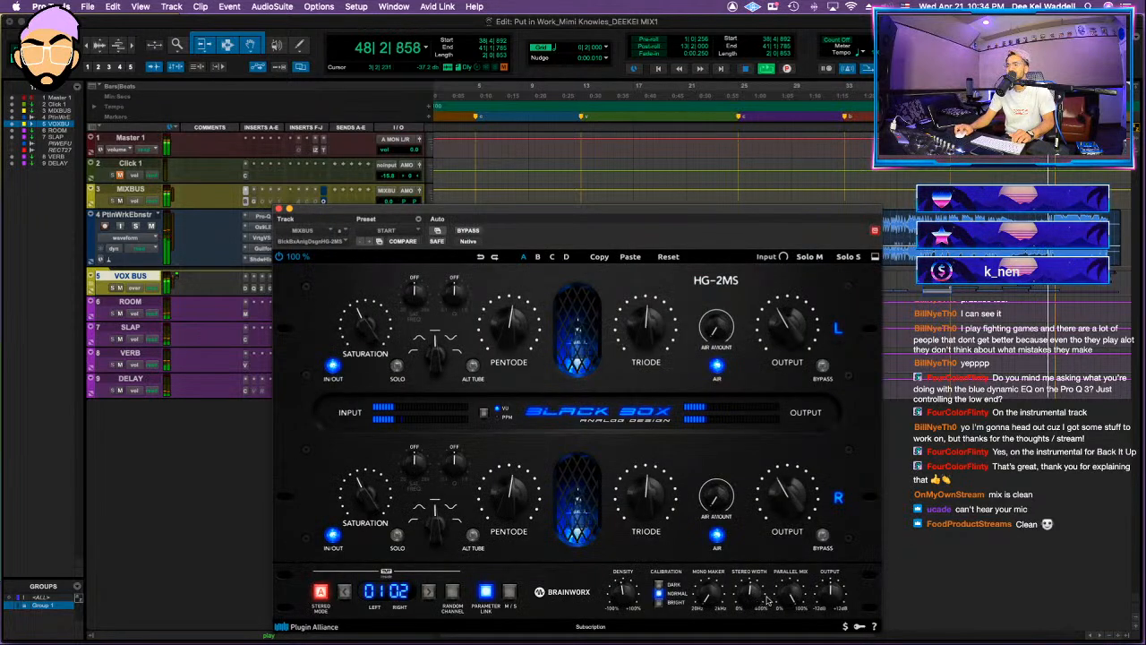
click(278, 209)
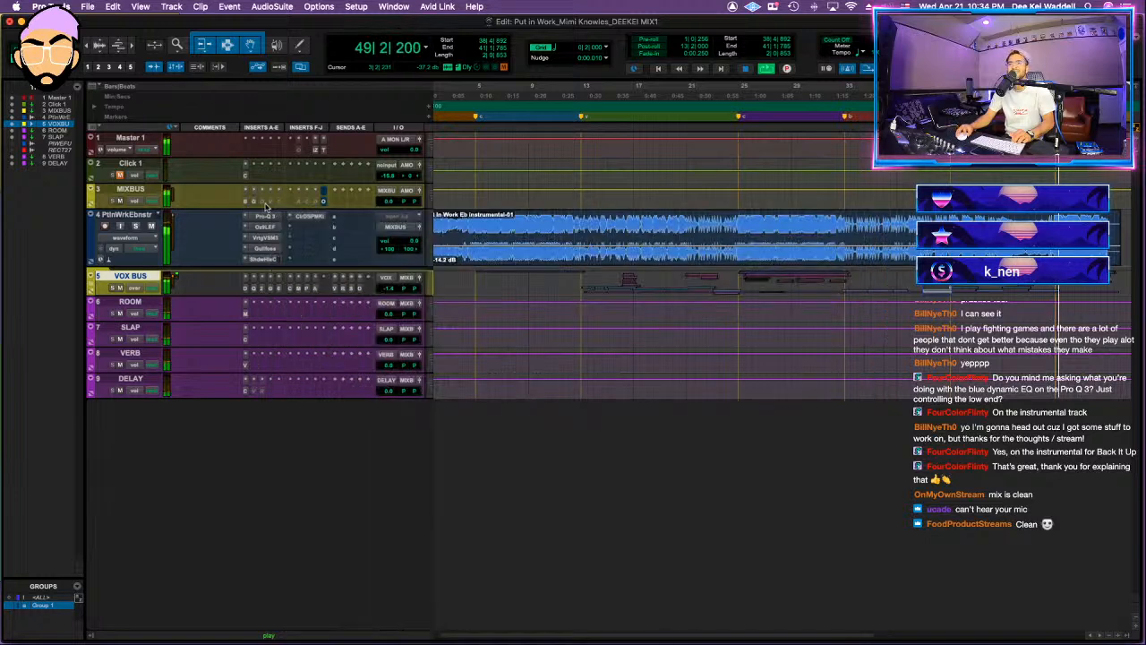
click(262, 203)
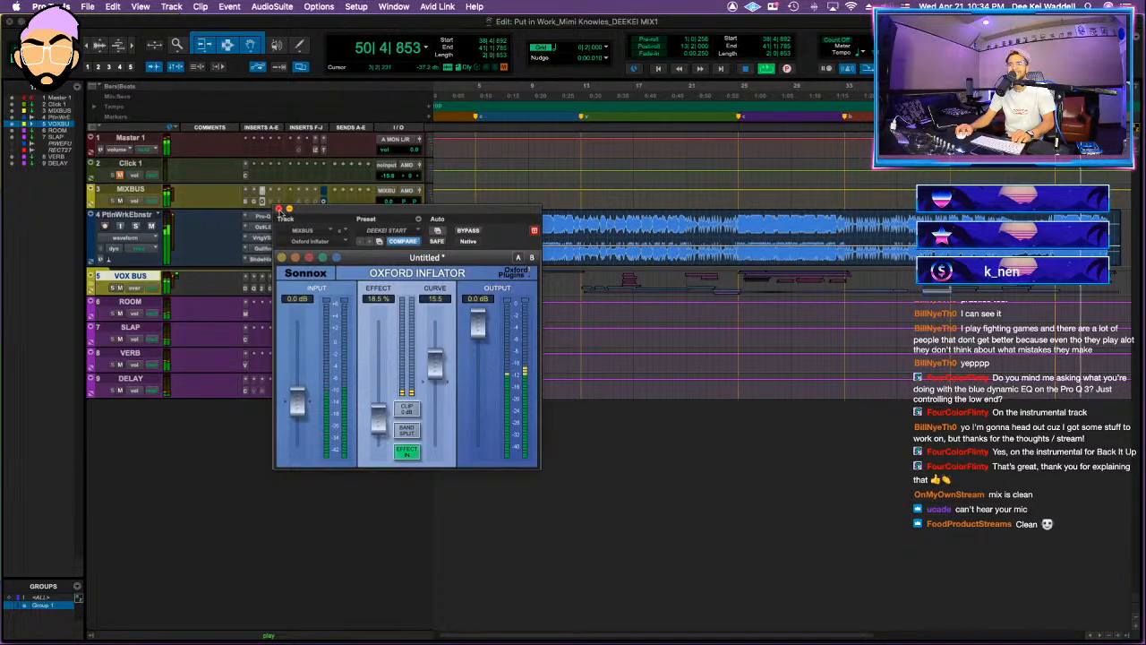
click(271, 200)
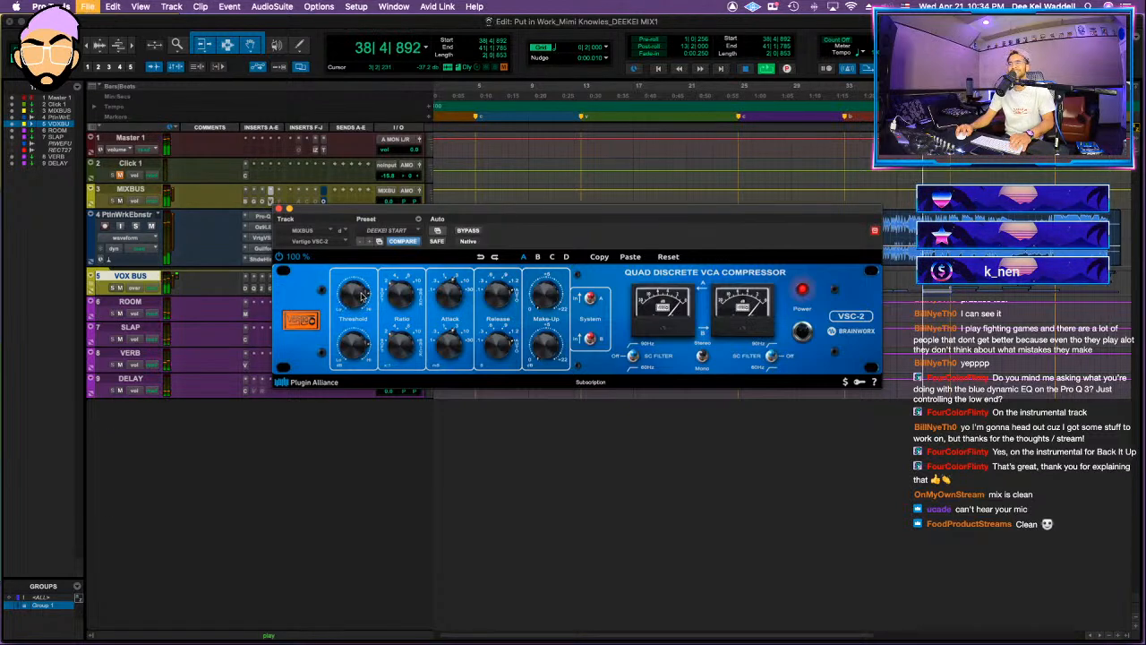
drag(825, 218, 817, 345)
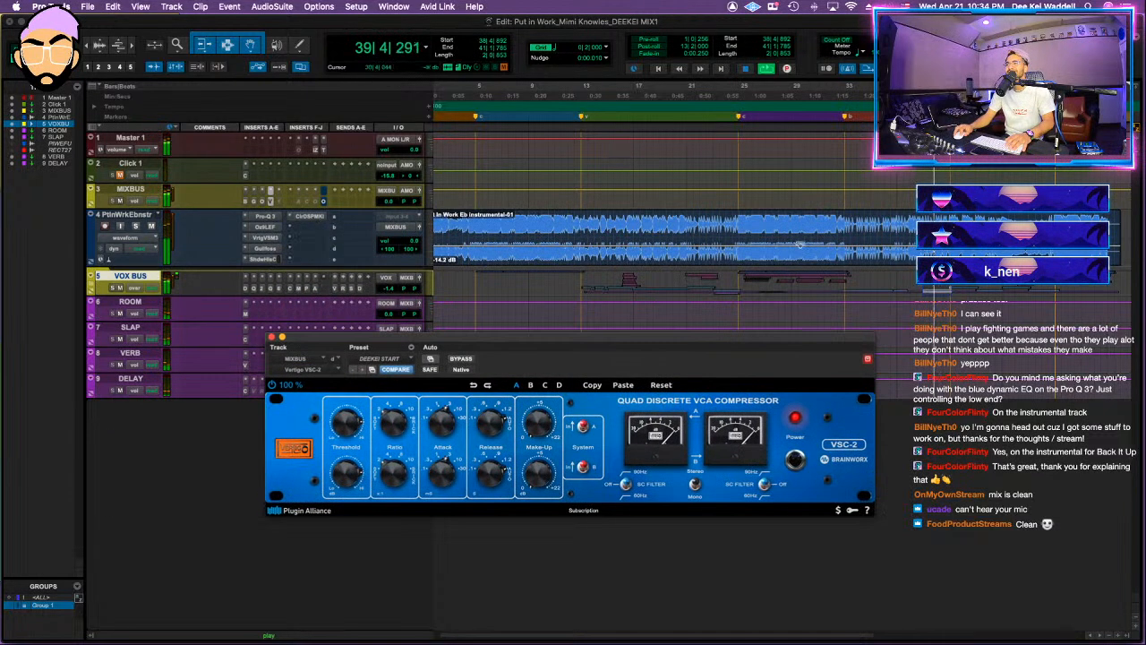
click(763, 220)
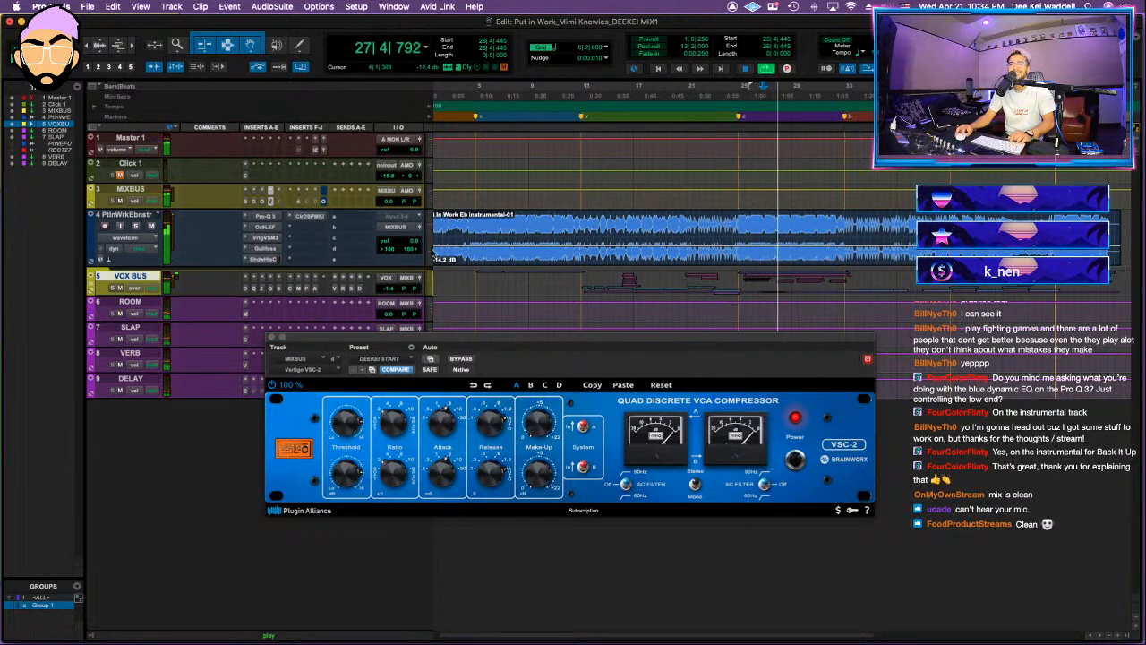
Step: Show the MIXBUS AMEK EQ 200 beside the master's Tonal Balance Control and compare the mix with the Hip Hop target
click(299, 201)
click(323, 150)
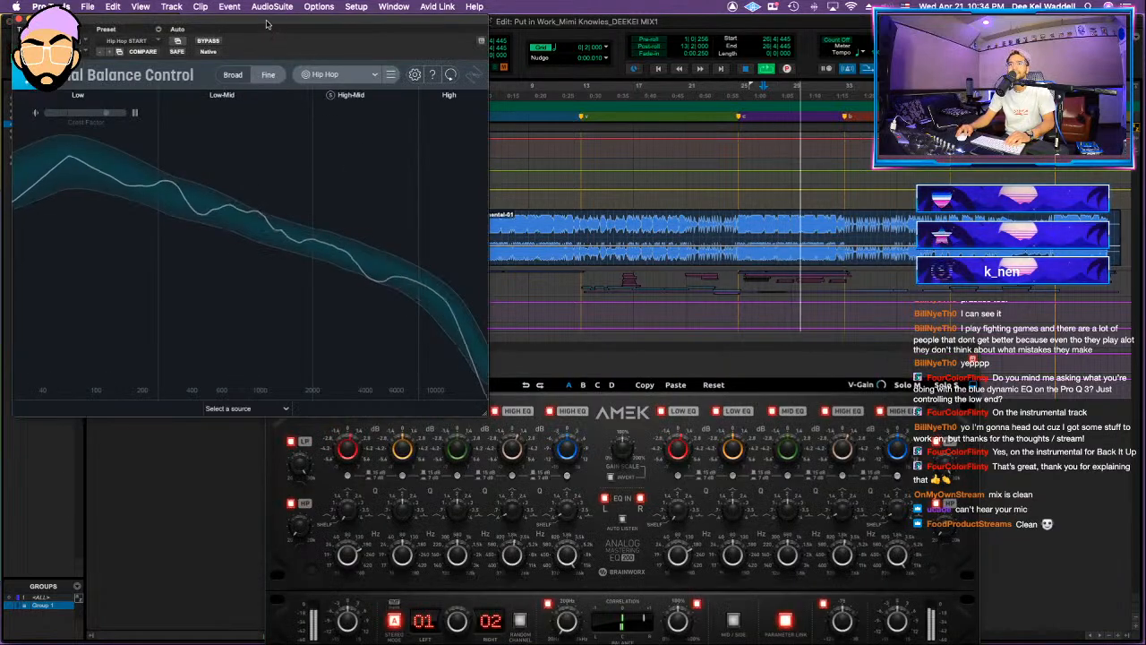
drag(266, 24, 917, 111)
click(575, 341)
drag(575, 340, 438, 288)
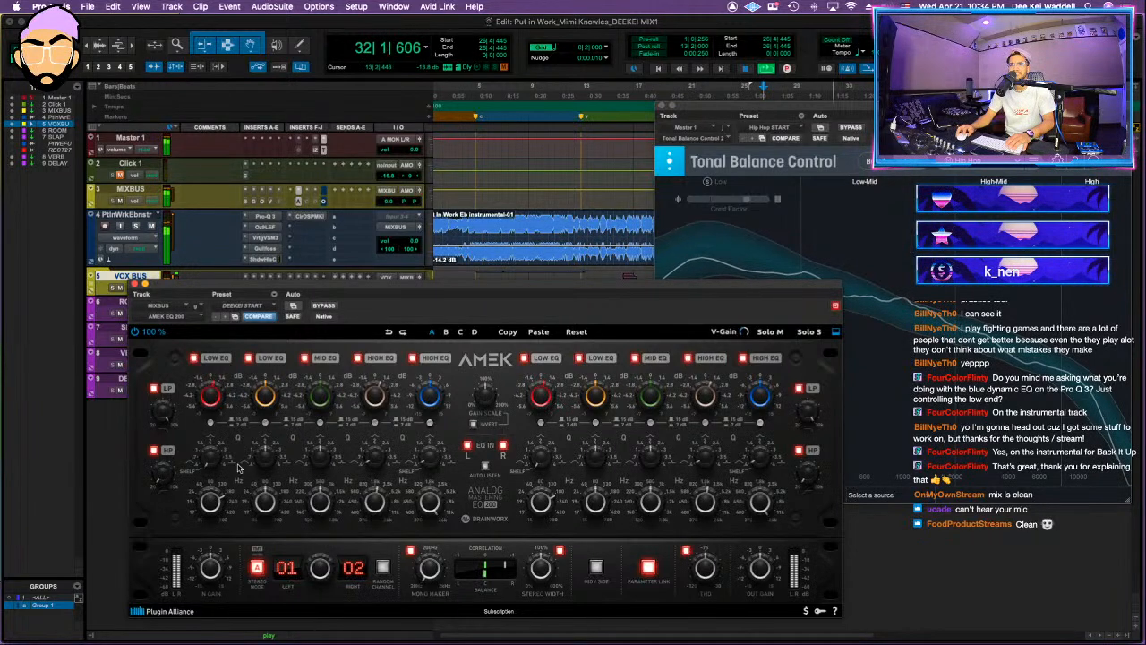
key(space)
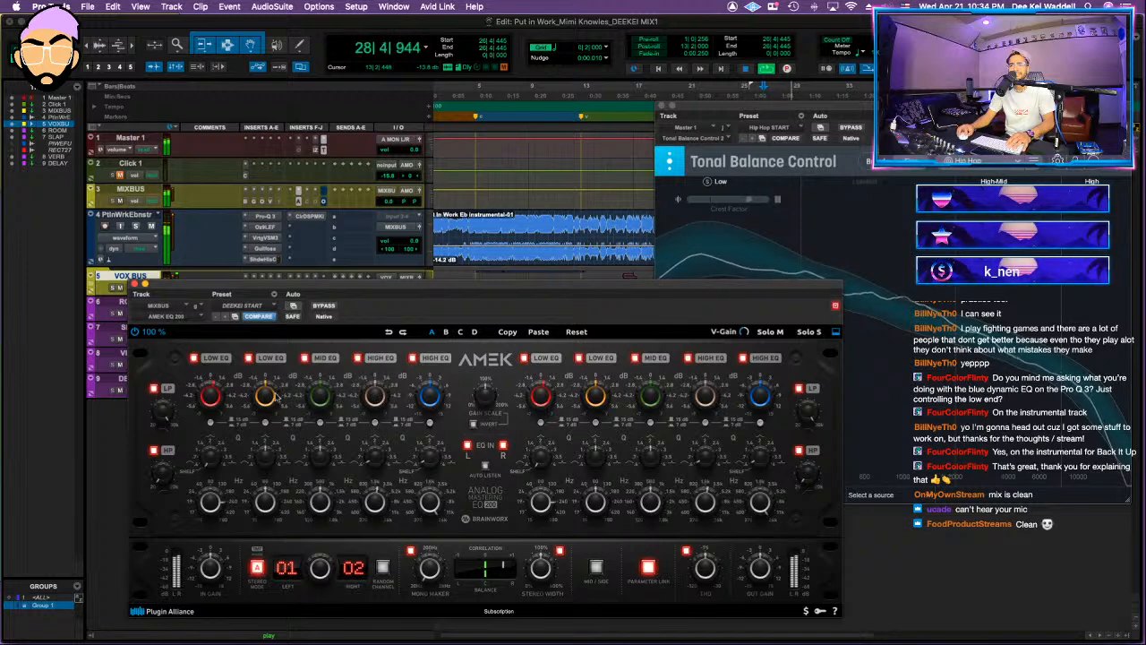
click(904, 250)
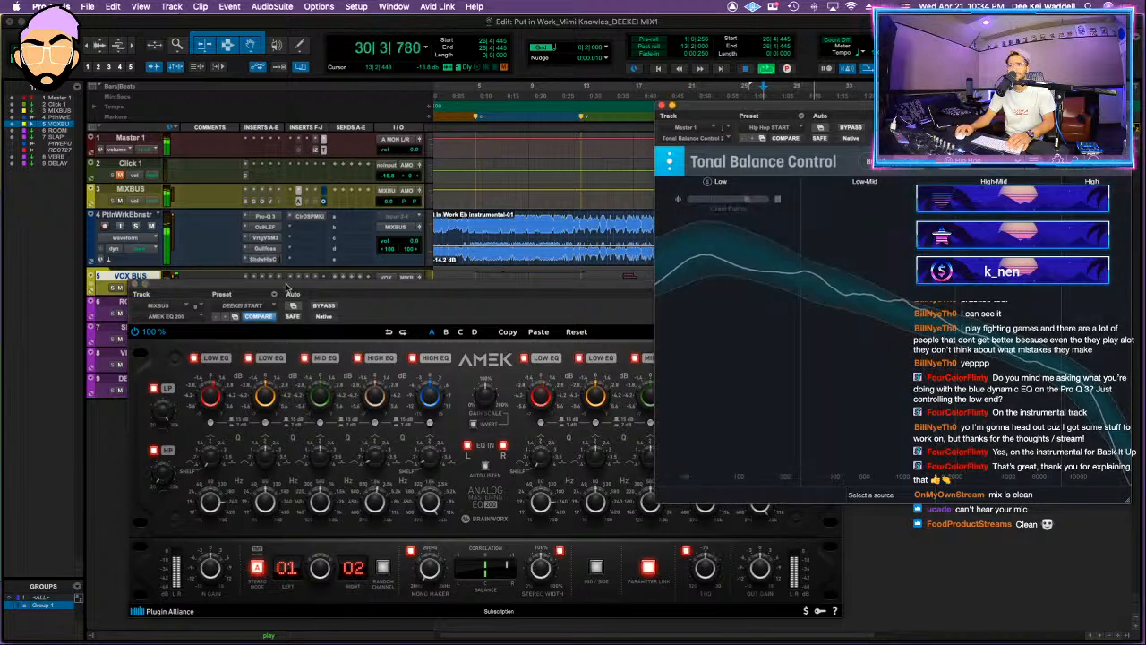
Step: Shift the VOX BUS Pro-Q 3 low-mid dynamic cut to about 408 Hz at -3.39 dB with a Q of 0.869
drag(287, 286, 286, 330)
click(246, 289)
click(255, 288)
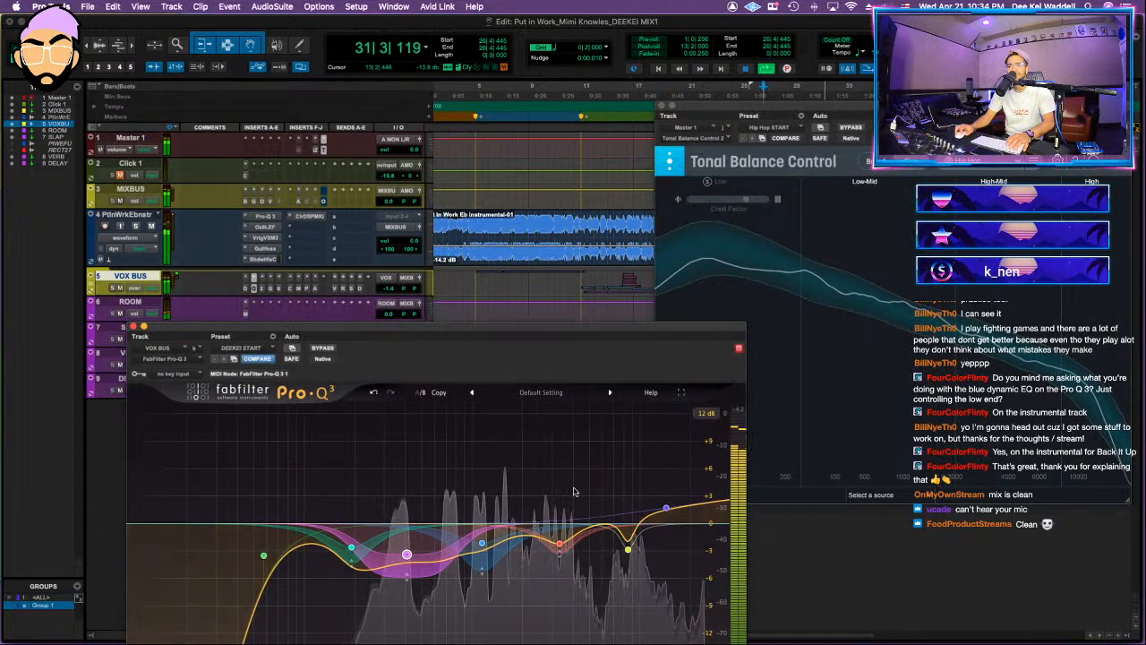
drag(430, 328, 439, 260)
key(space)
key(space)
drag(491, 482, 480, 490)
scroll(482, 483, down, 3)
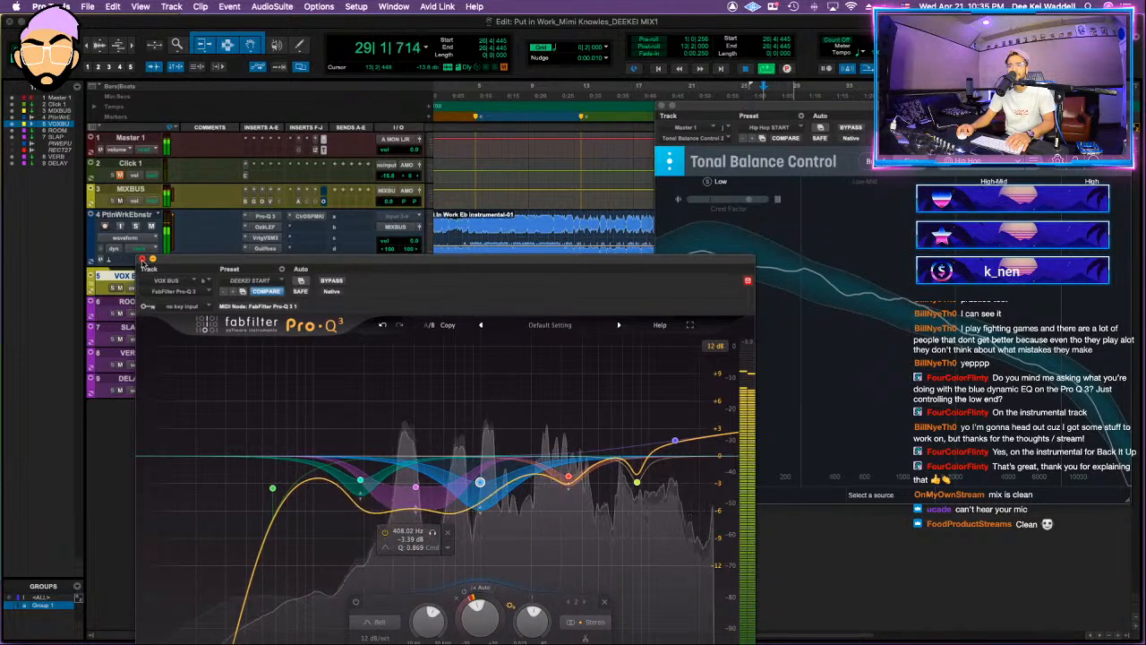
click(142, 260)
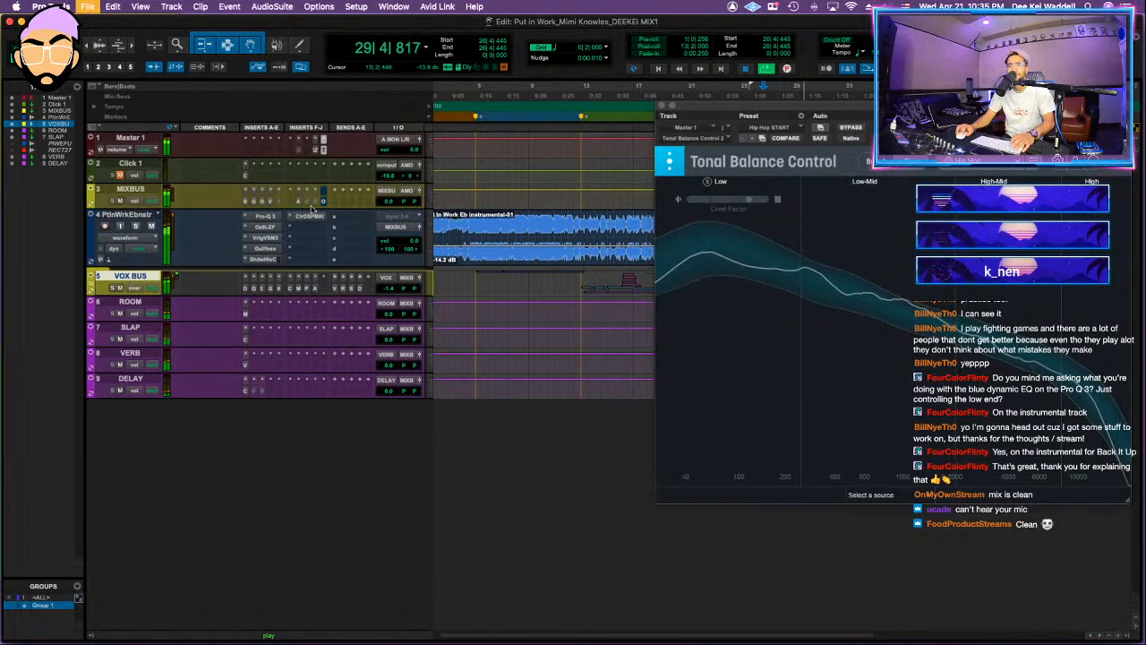
Step: Recheck the VSC-2 compressor and AMEK EQ 200 on the MIXBUS against the tonal balance curve
click(272, 202)
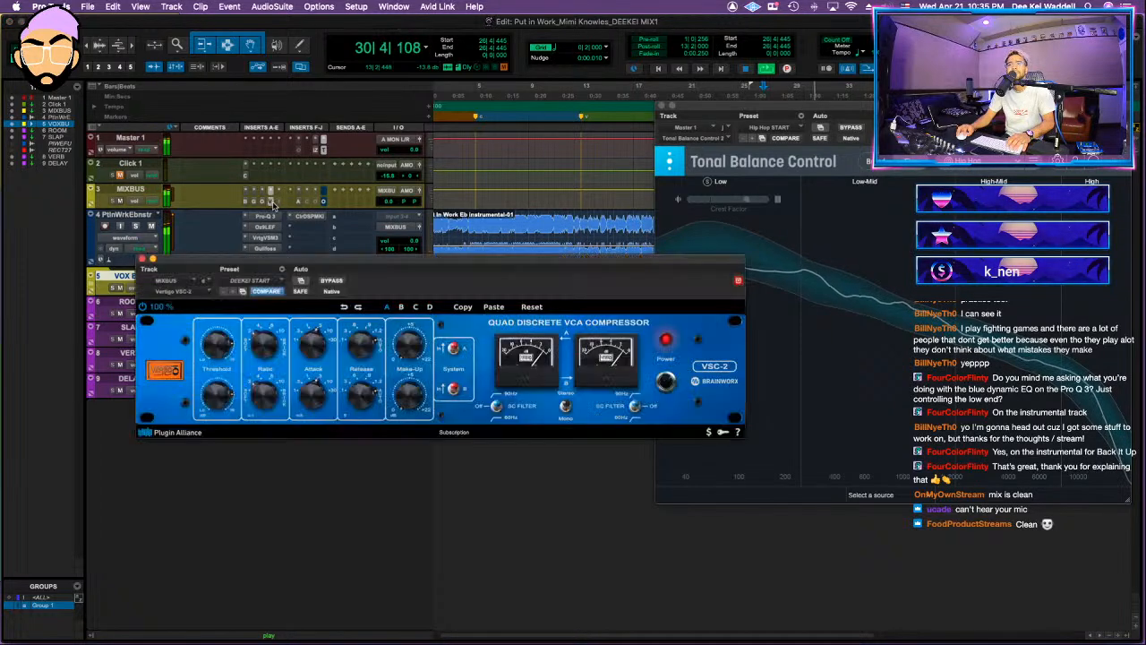
click(297, 203)
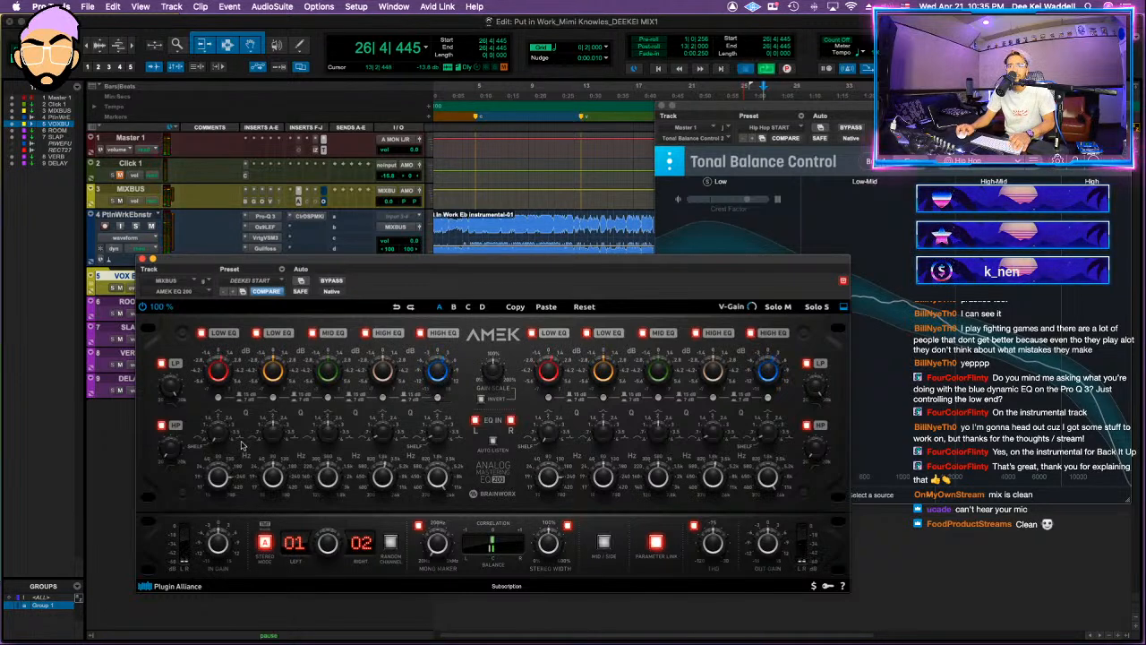
click(142, 260)
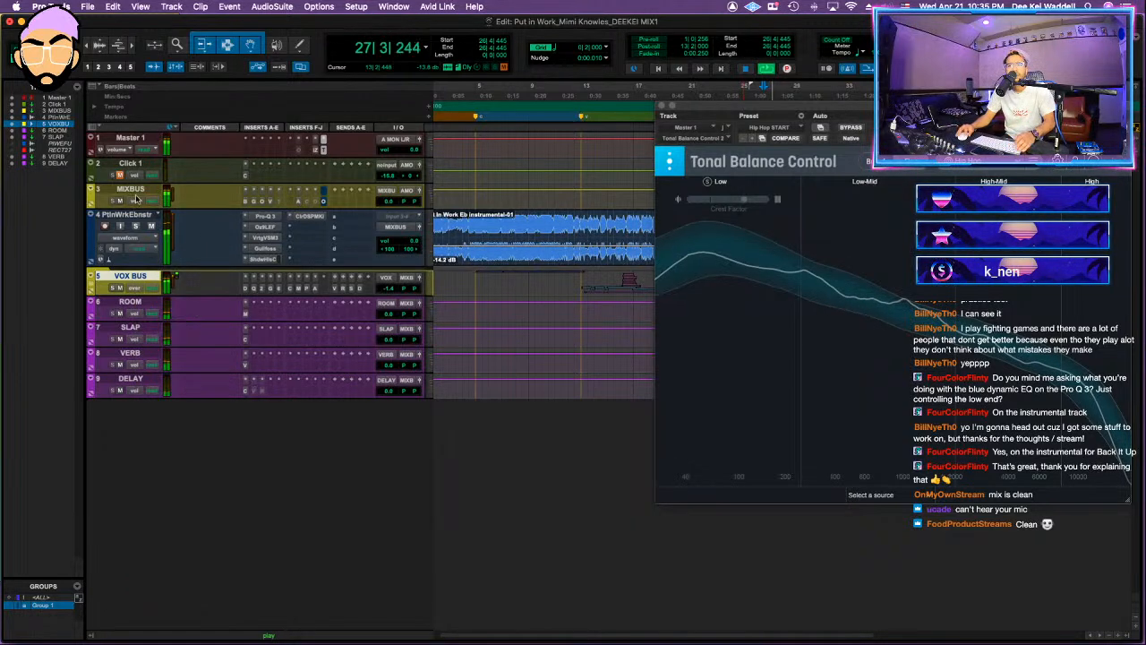
Step: Lower the threshold and ceiling of the MIXBUS Ozone 9 Maximizer to -6.9 dB
key(space)
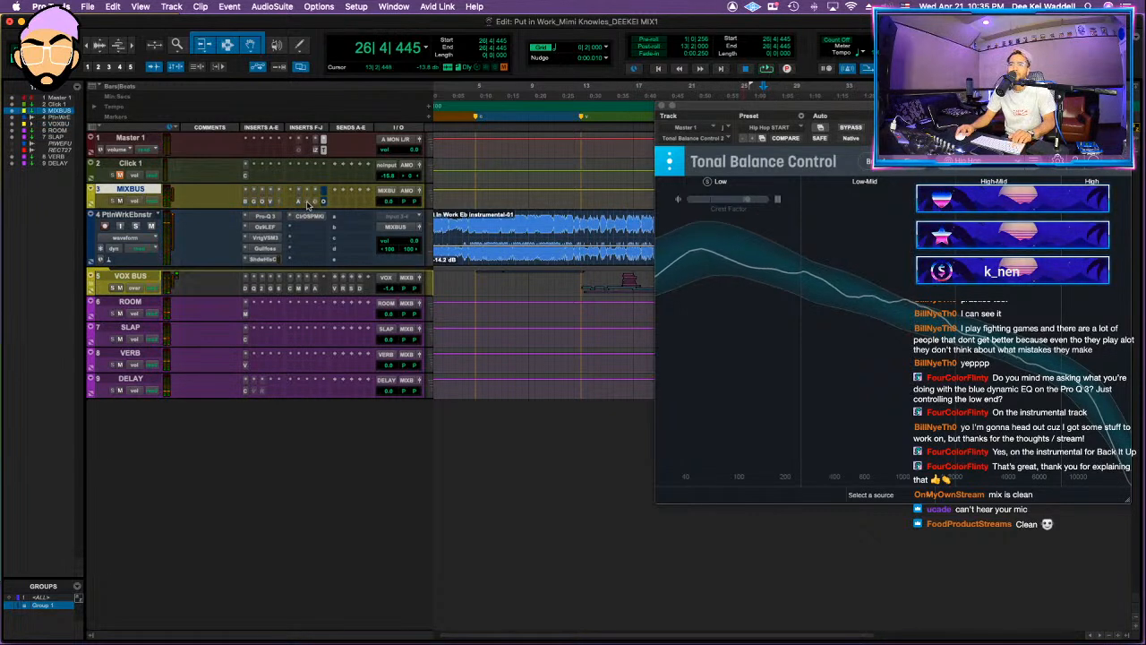
click(324, 202)
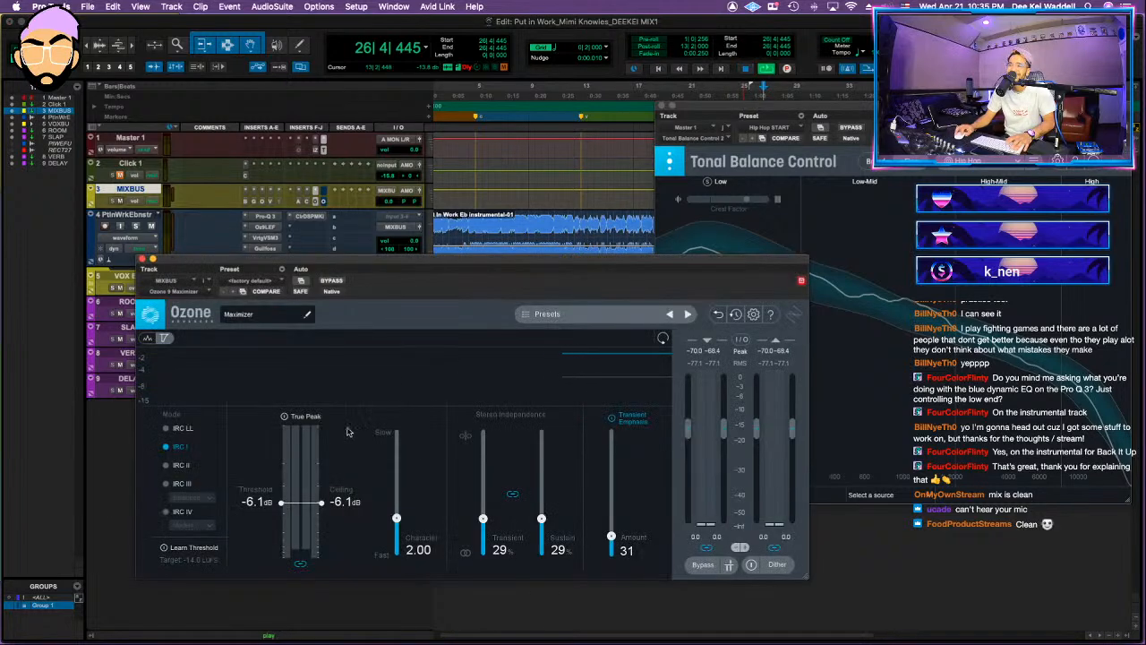
key(space)
drag(341, 501, 338, 511)
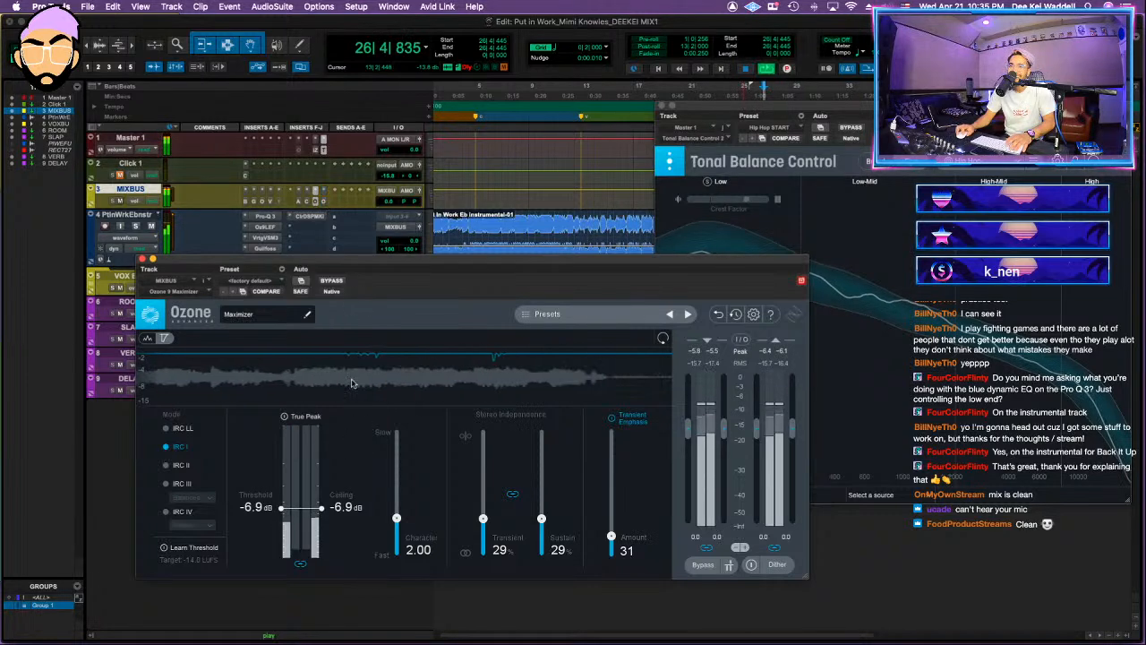
Step: Take the MIXBUS Oxford Limiter out of bypass and replay the section from bar 26
click(323, 201)
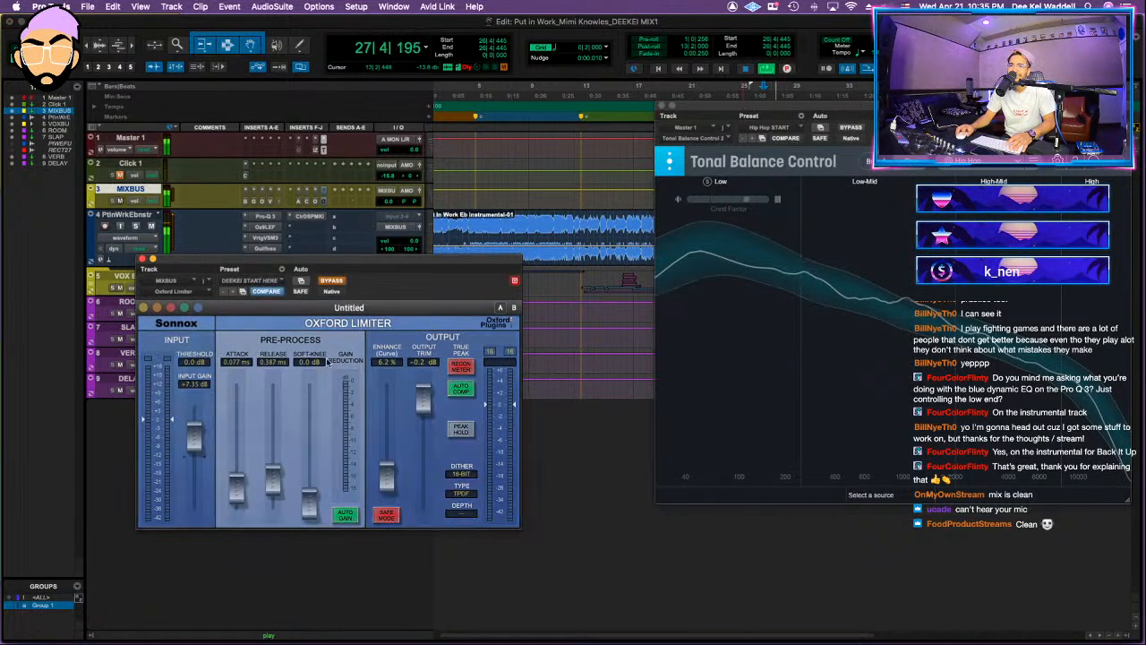
click(331, 281)
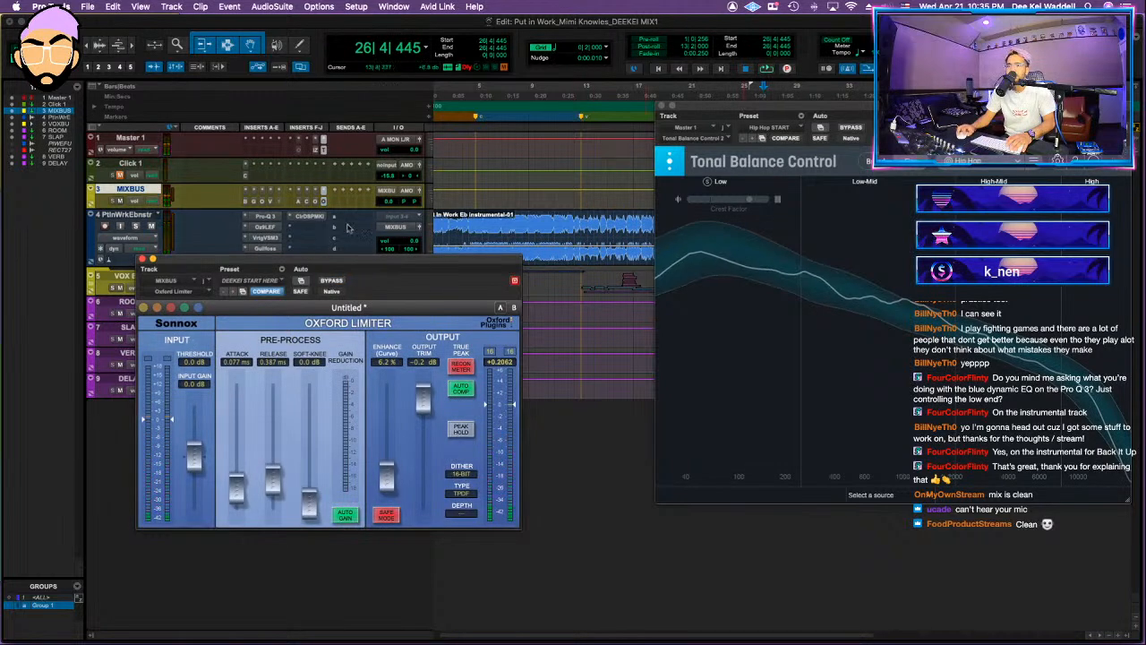
drag(410, 261, 406, 313)
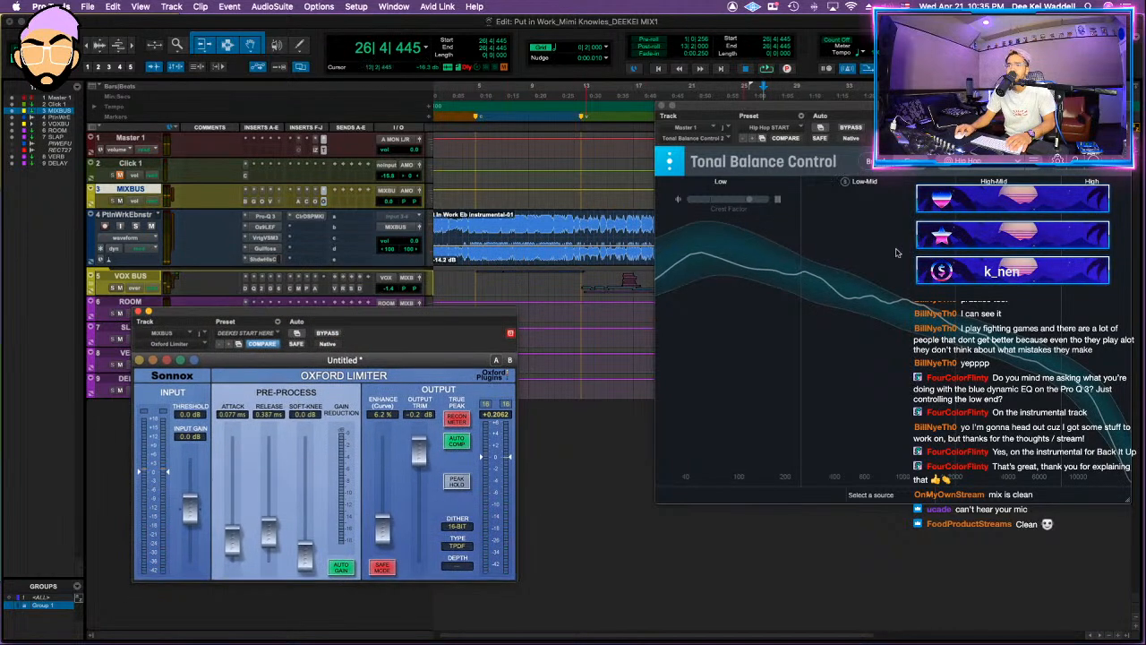
key(space)
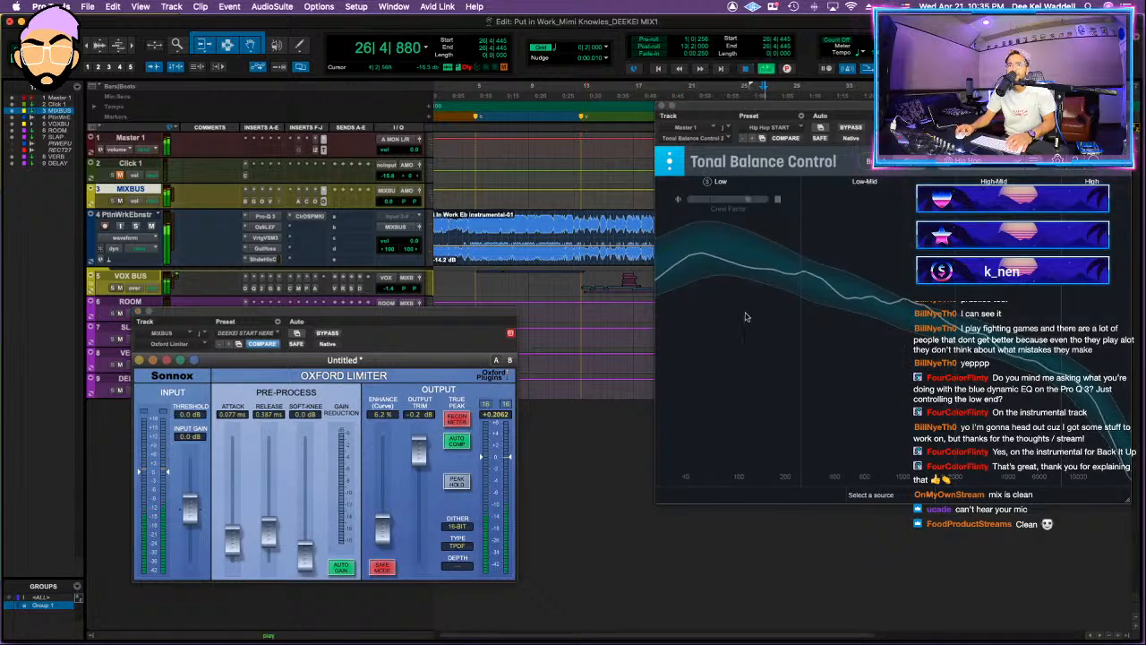
Step: Add a cut of about 2 dB near 921 Hz and a shallower upper-mid cut to the instrumental's Pro-Q 3
click(265, 216)
drag(470, 508, 471, 554)
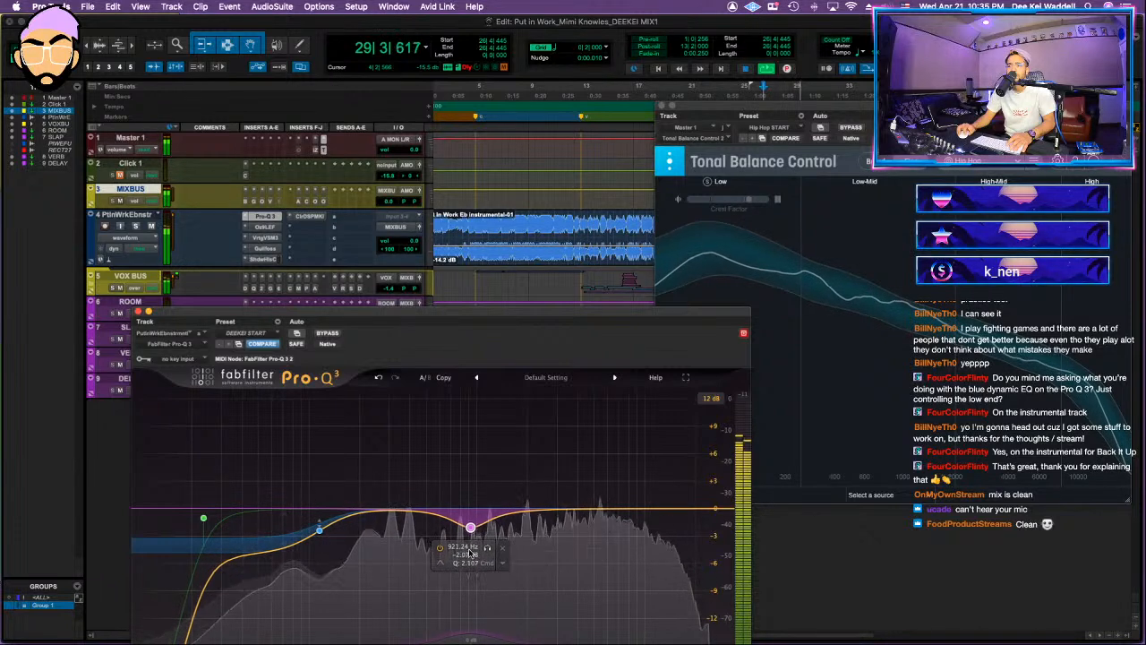
mouse_move(573, 509)
mouse_down()
mouse_move(573, 451)
mouse_move(566, 521)
mouse_up()
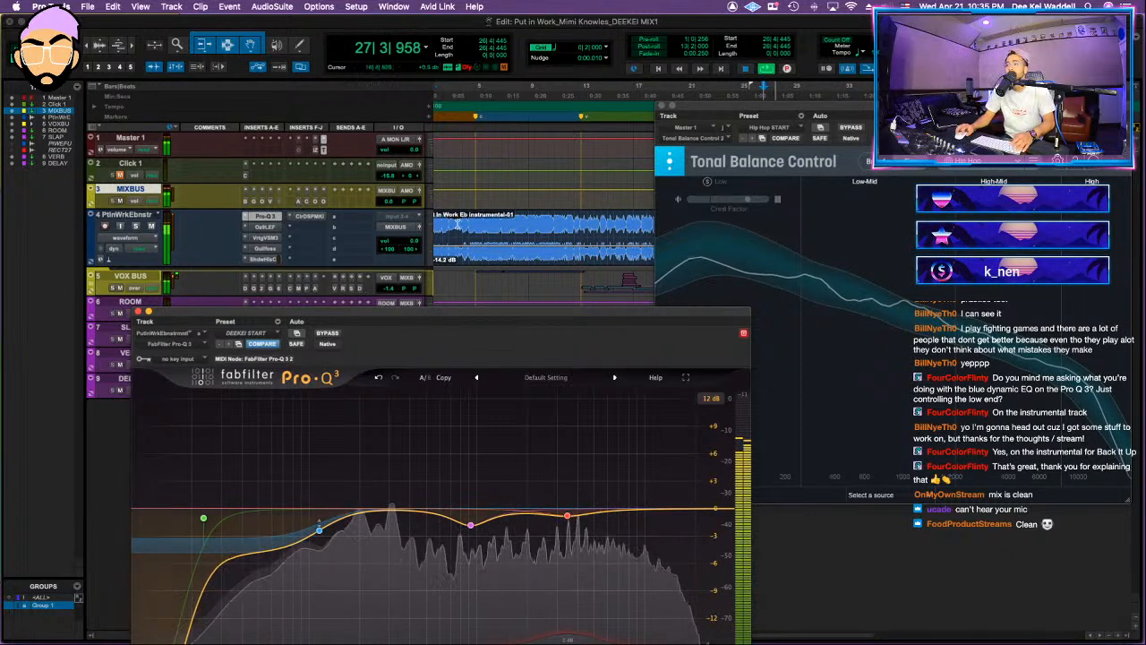
Step: Move the instrumental EQ's low-shelf cut to about 145 Hz at -1.72 dB, and nudge it slightly deeper
mouse_move(318, 530)
drag(316, 529, 336, 515)
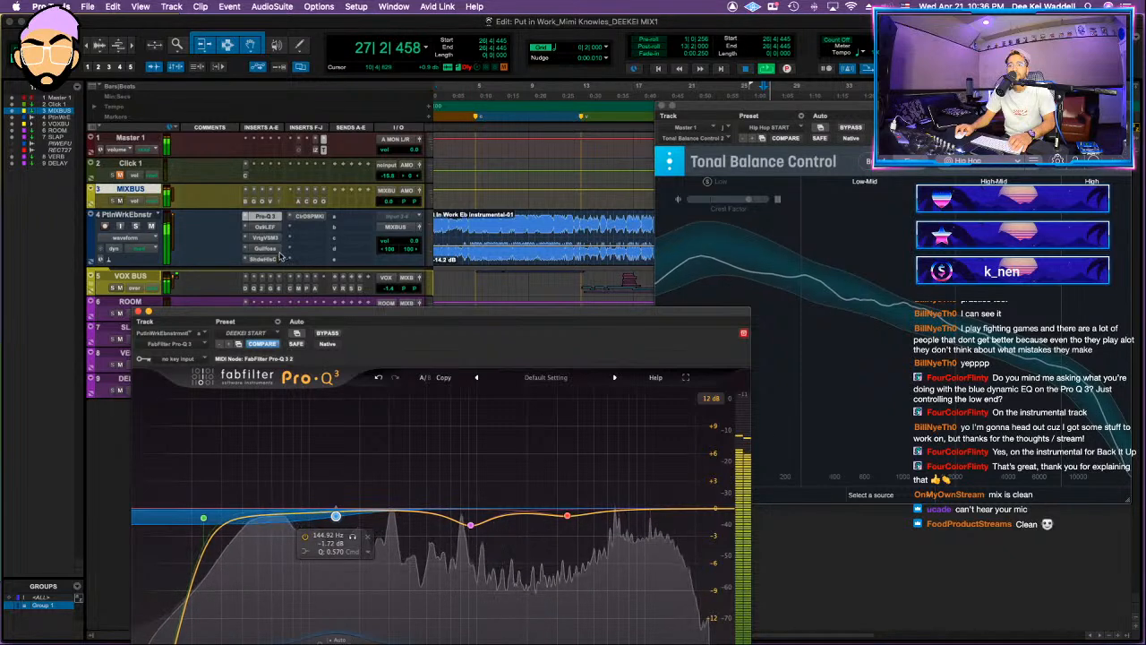
drag(335, 518, 334, 521)
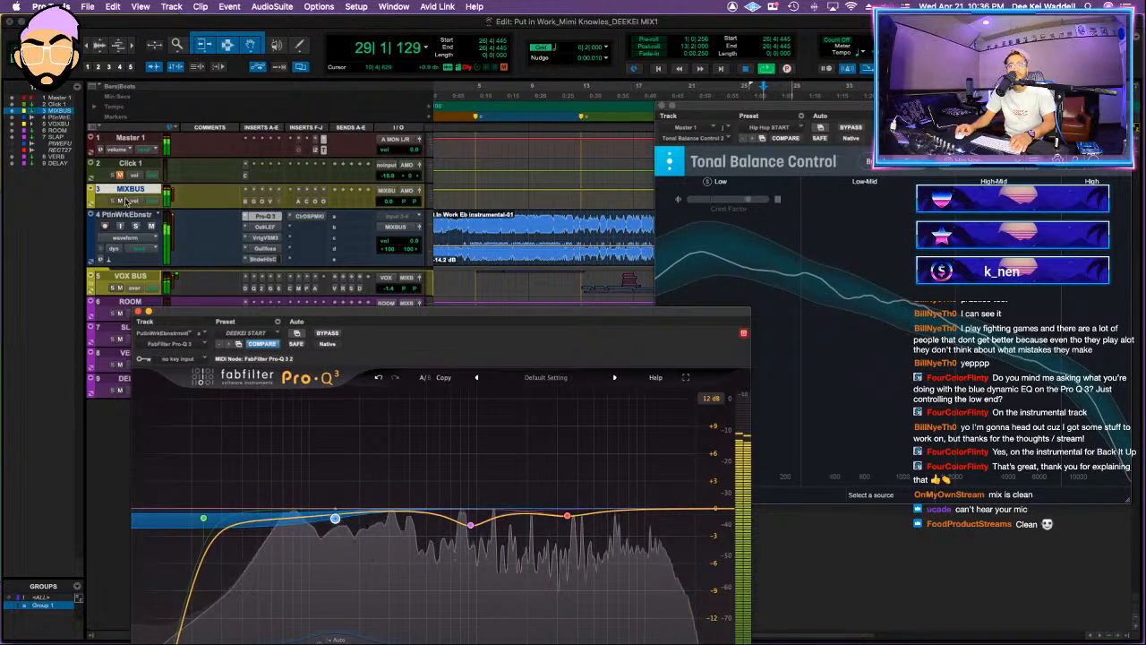
click(138, 311)
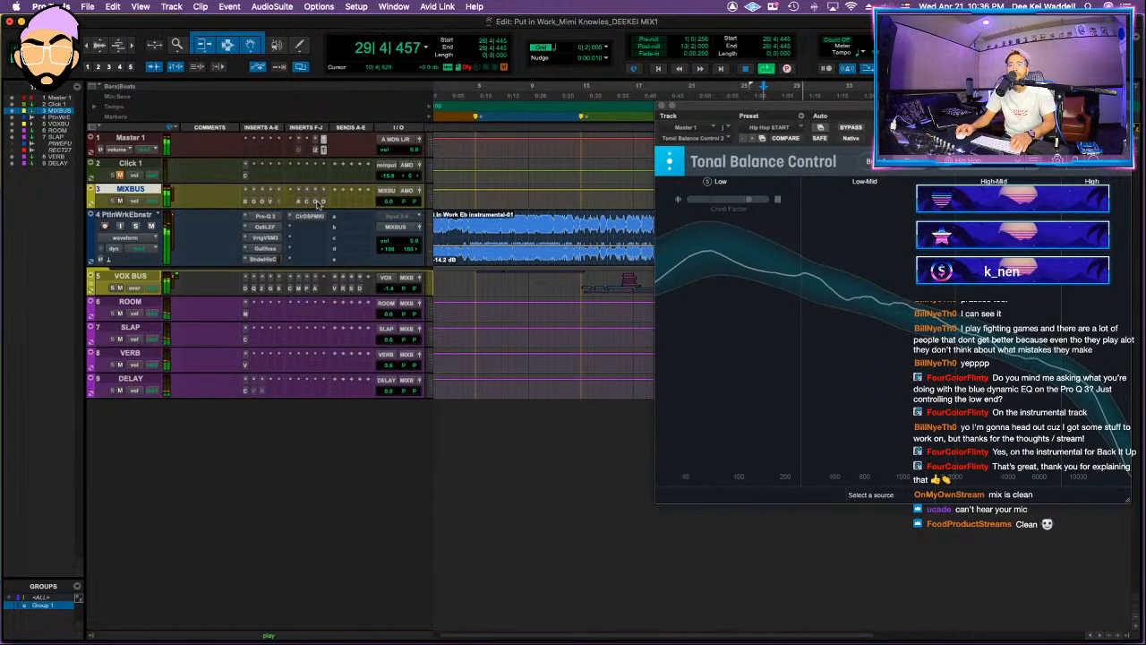
Step: Raise the input gain of the MIXBUS Oxford Limiter to about +7 dB while replaying the section from bar 26
click(323, 201)
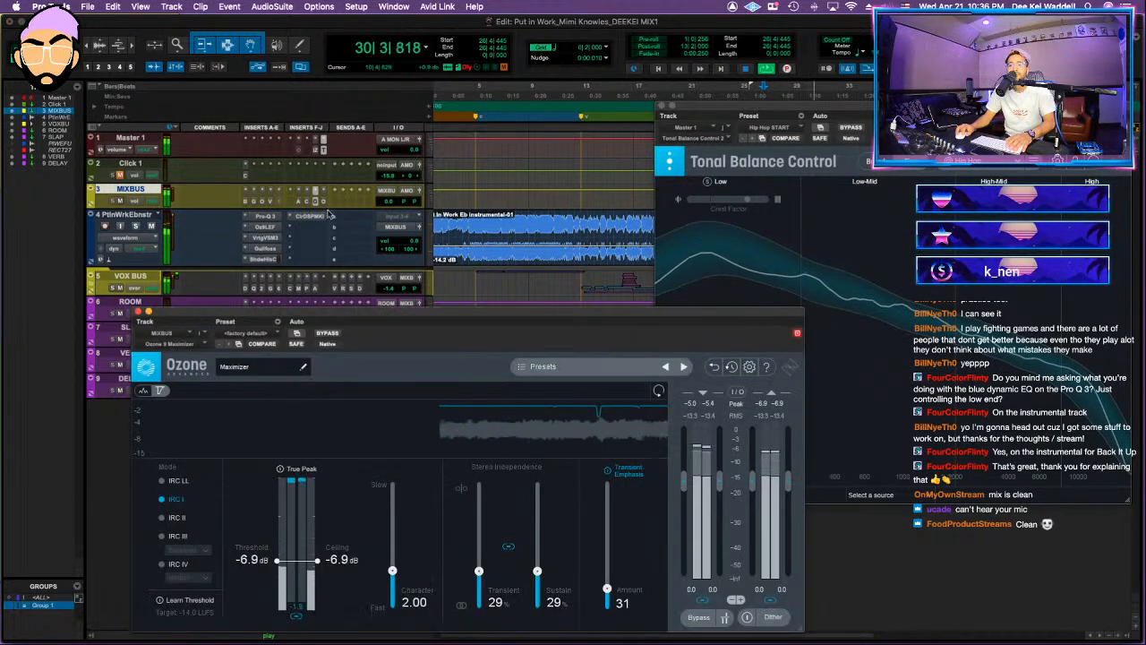
click(326, 203)
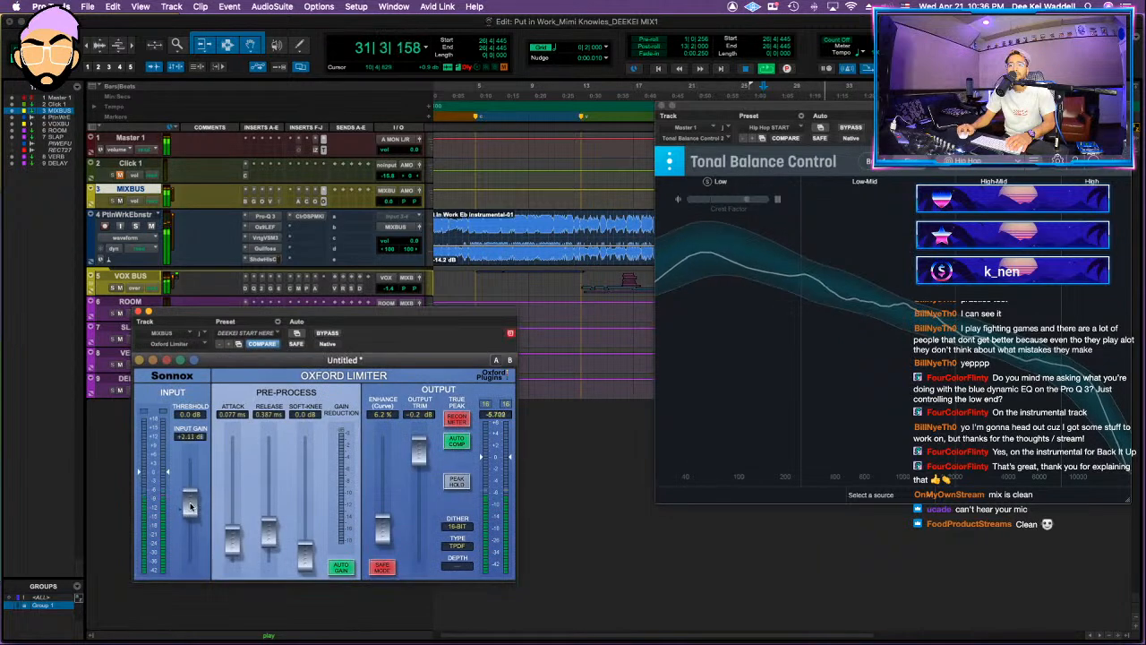
drag(189, 507, 195, 494)
key(space)
key(space)
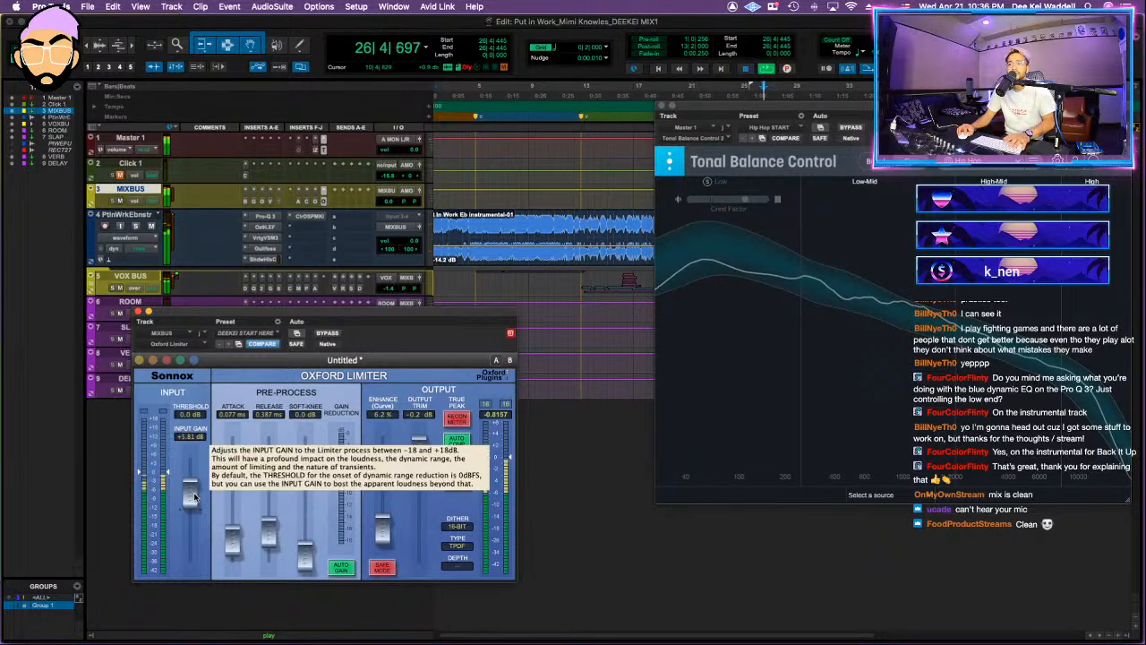
drag(194, 495, 196, 493)
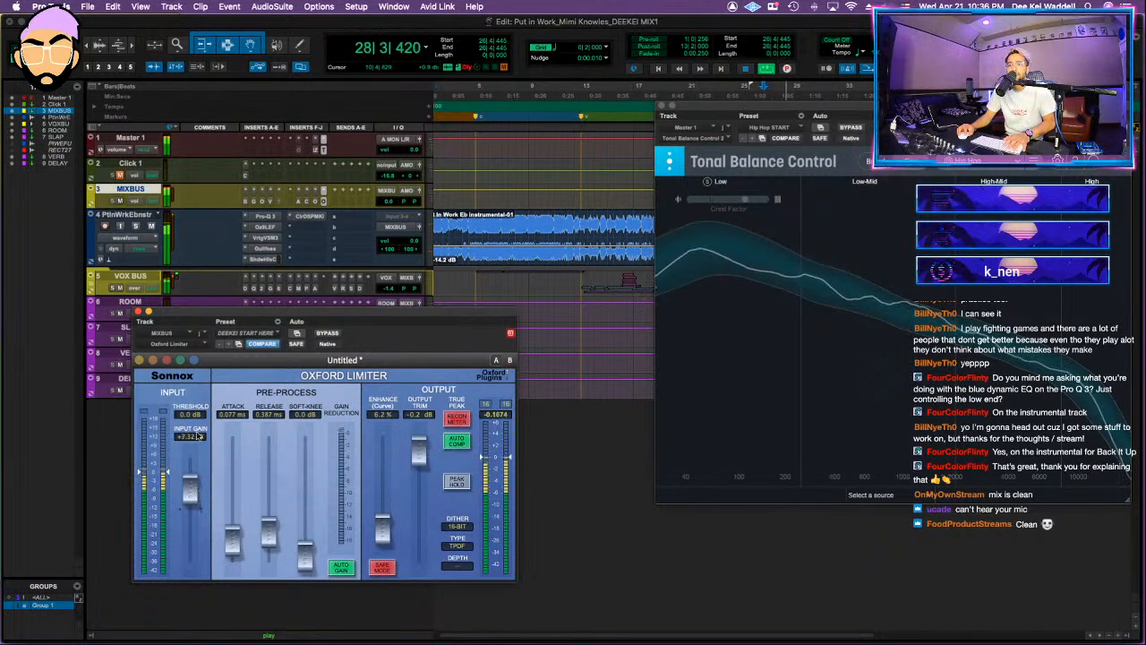
click(138, 311)
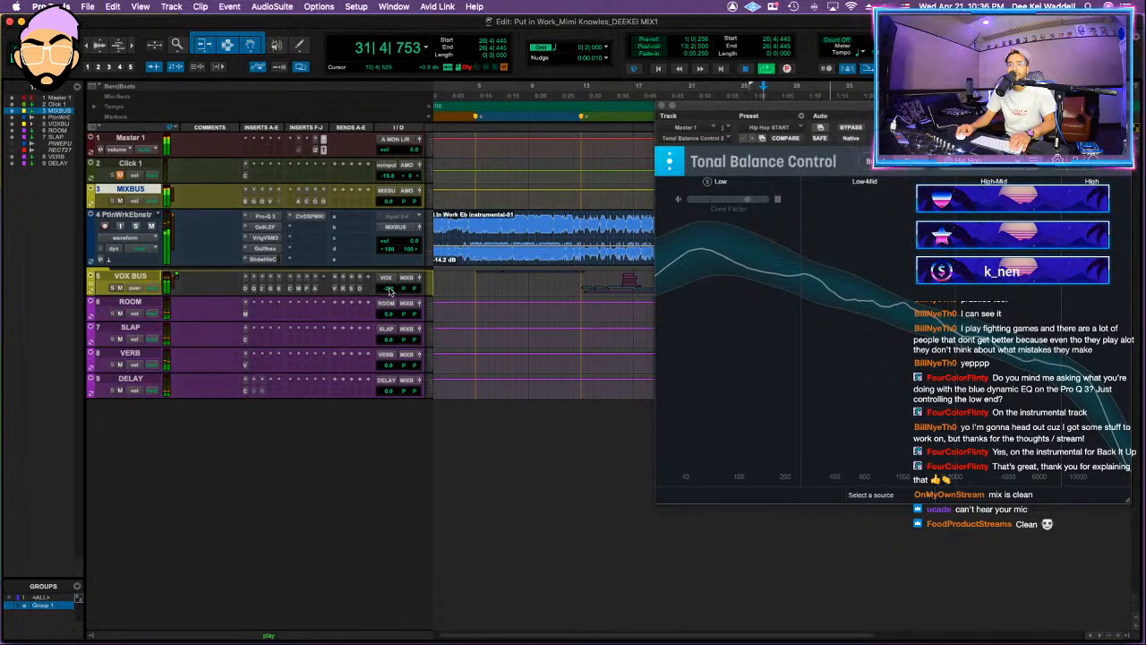
Step: Set the VOX BUS volume to -2.4 dB by ear while replaying from bar 13, and close Tonal Balance Control
drag(388, 292, 390, 298)
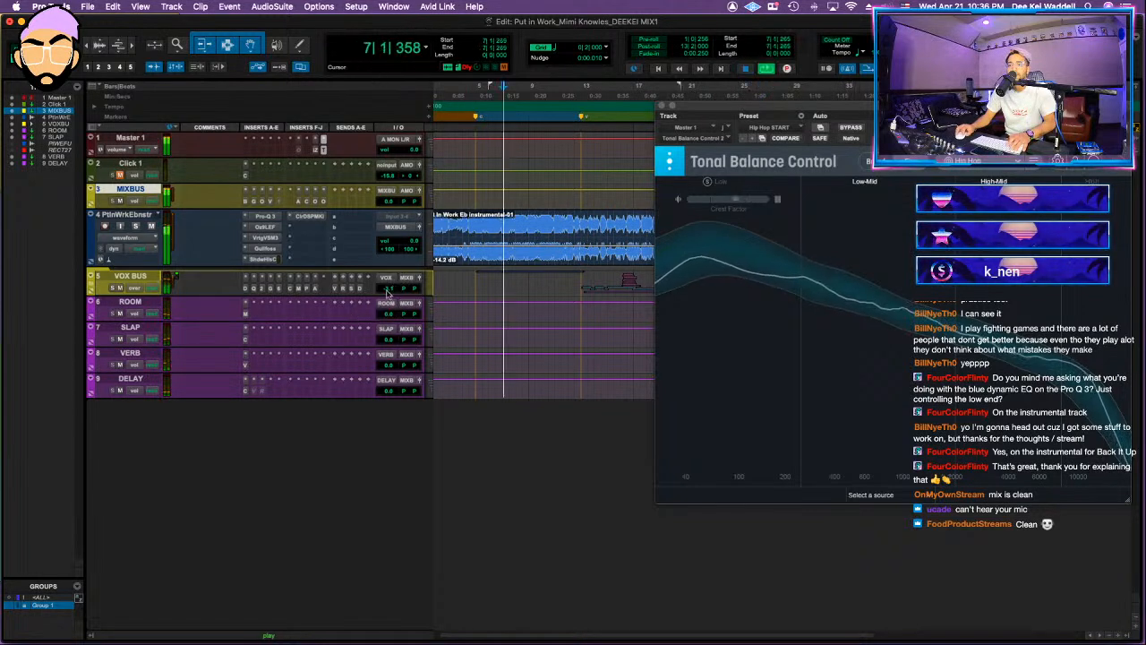
drag(392, 291, 387, 287)
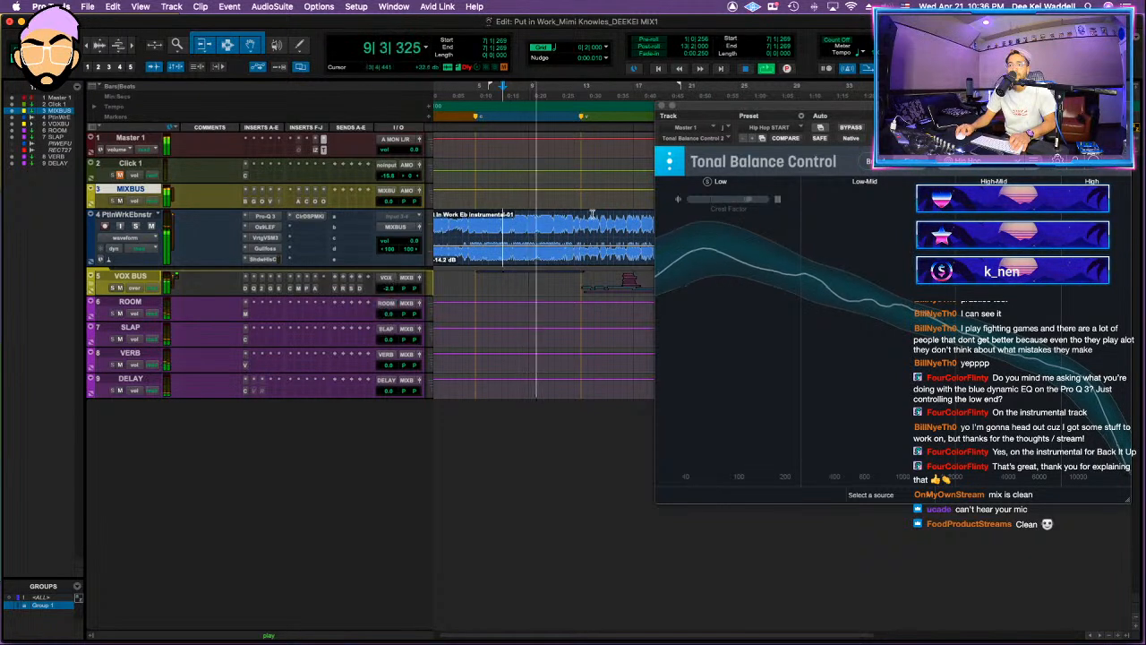
click(591, 215)
key(space)
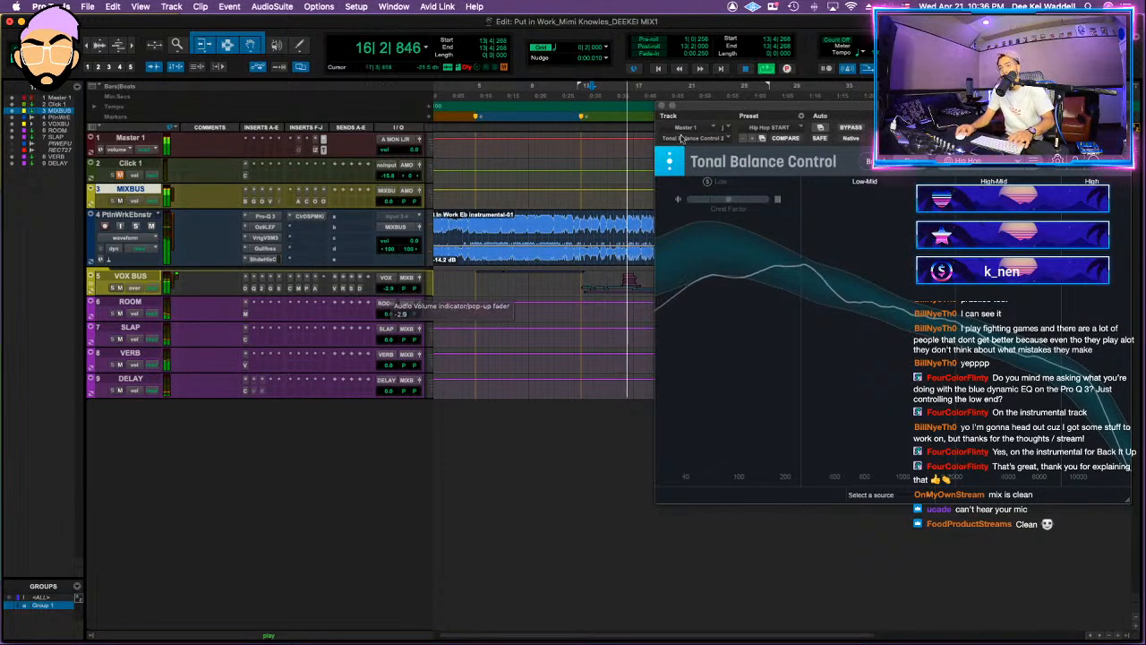
click(662, 105)
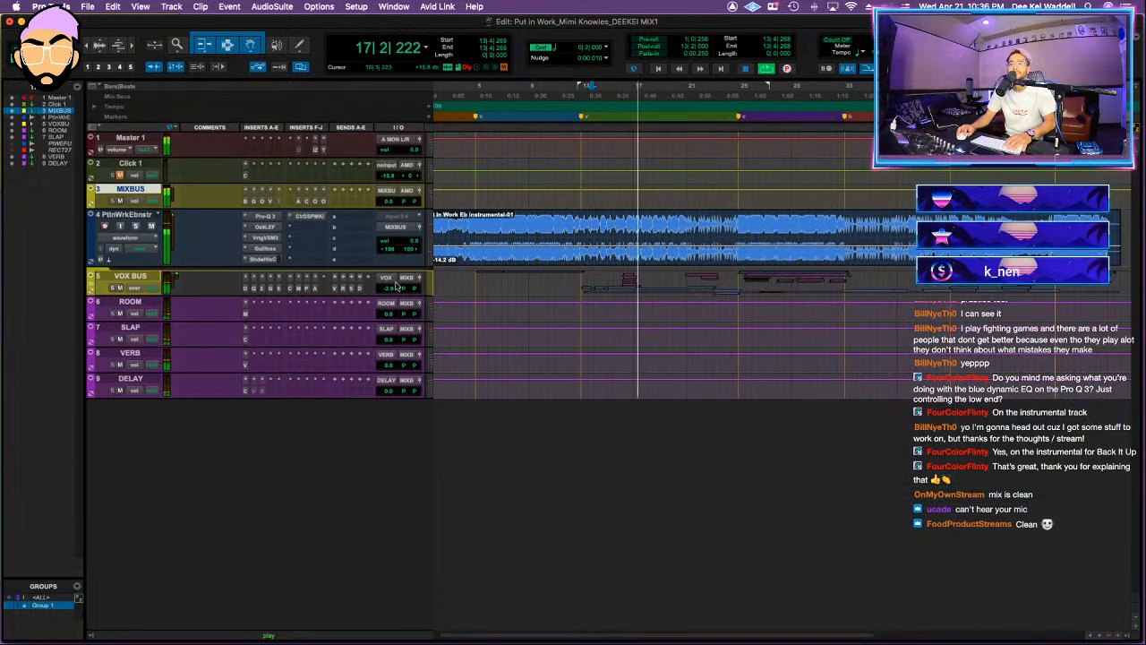
drag(385, 287, 390, 286)
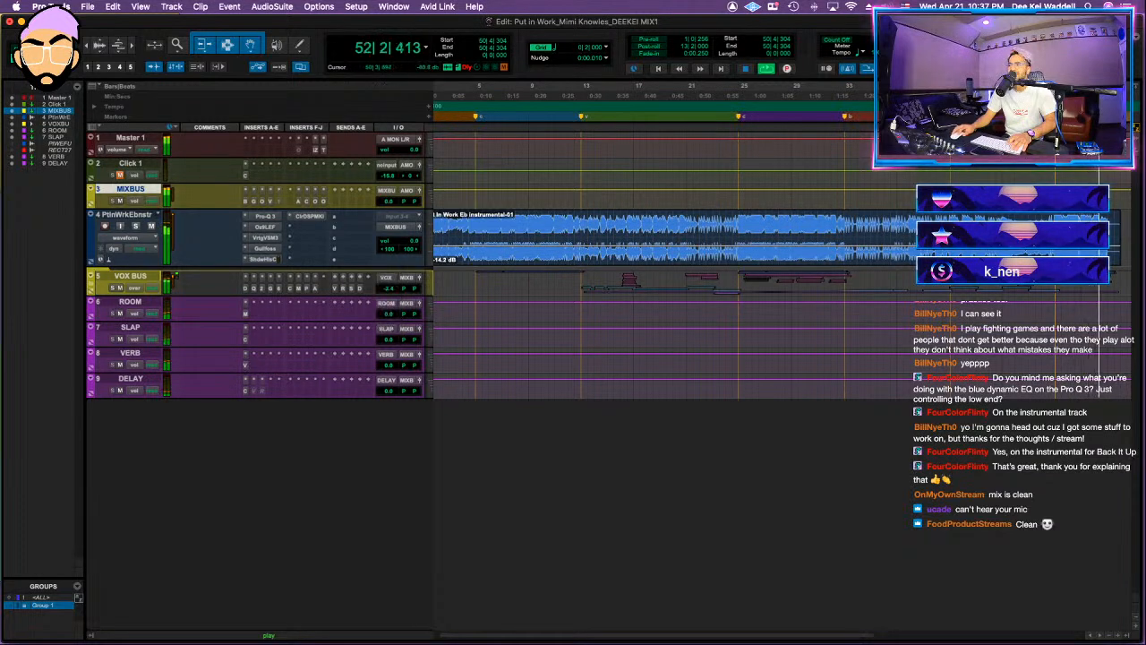
Step: Stop playback at the song's end and select the timeline from the session start to about bar 54
key(t)
scroll(884, 248, right, 2)
key(t)
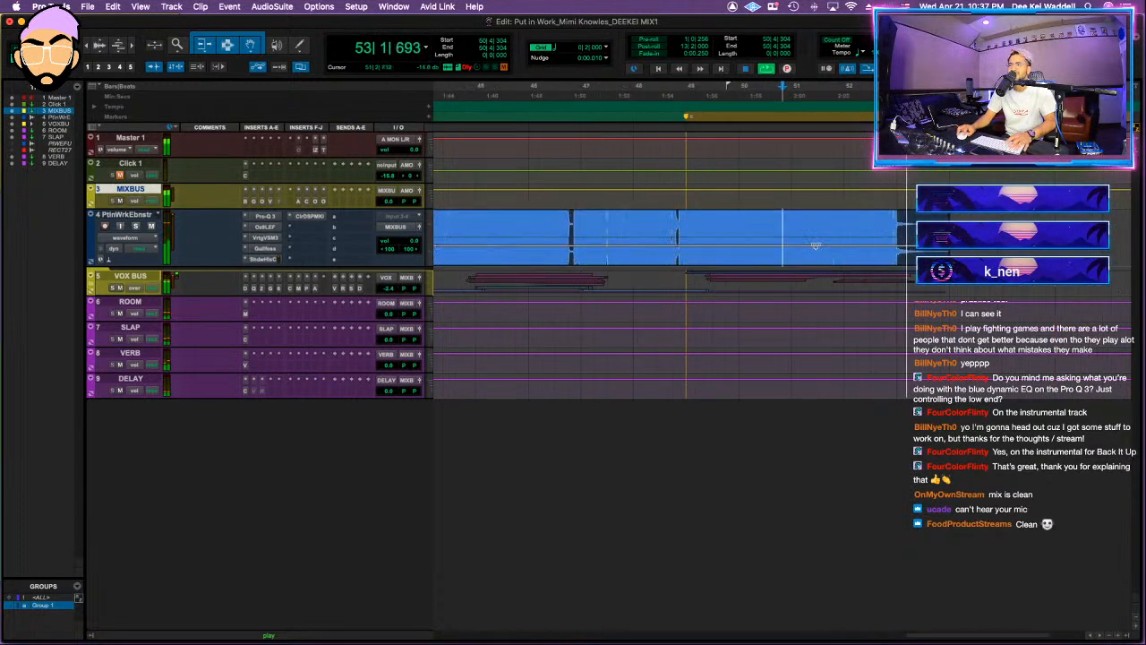
key(space)
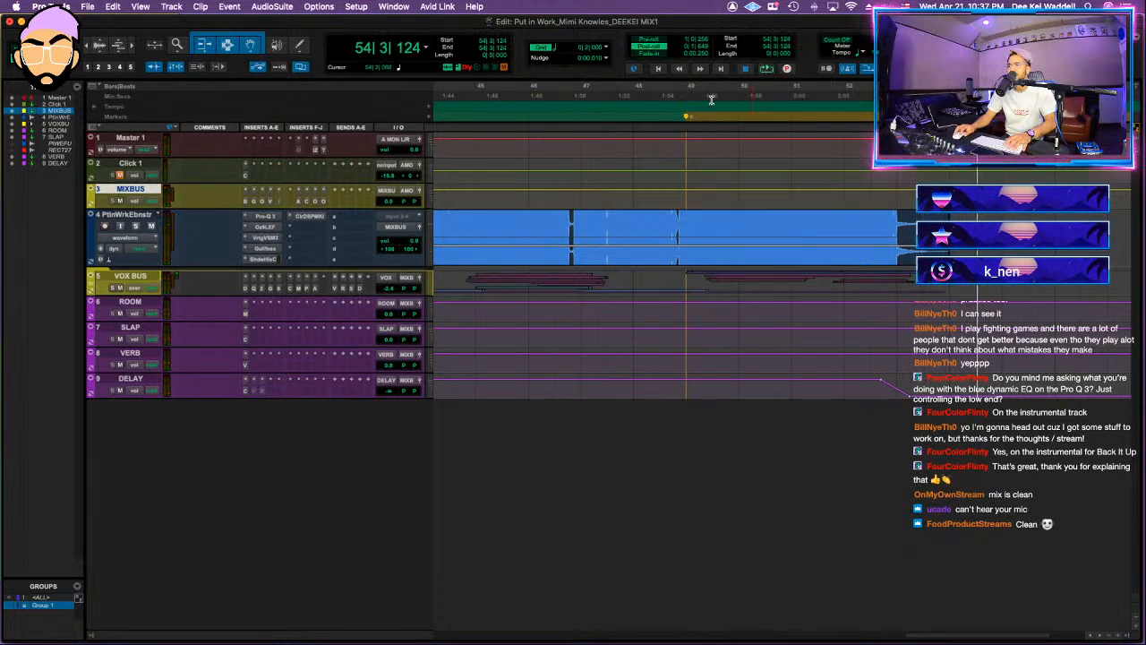
click(428, 106)
key(Return)
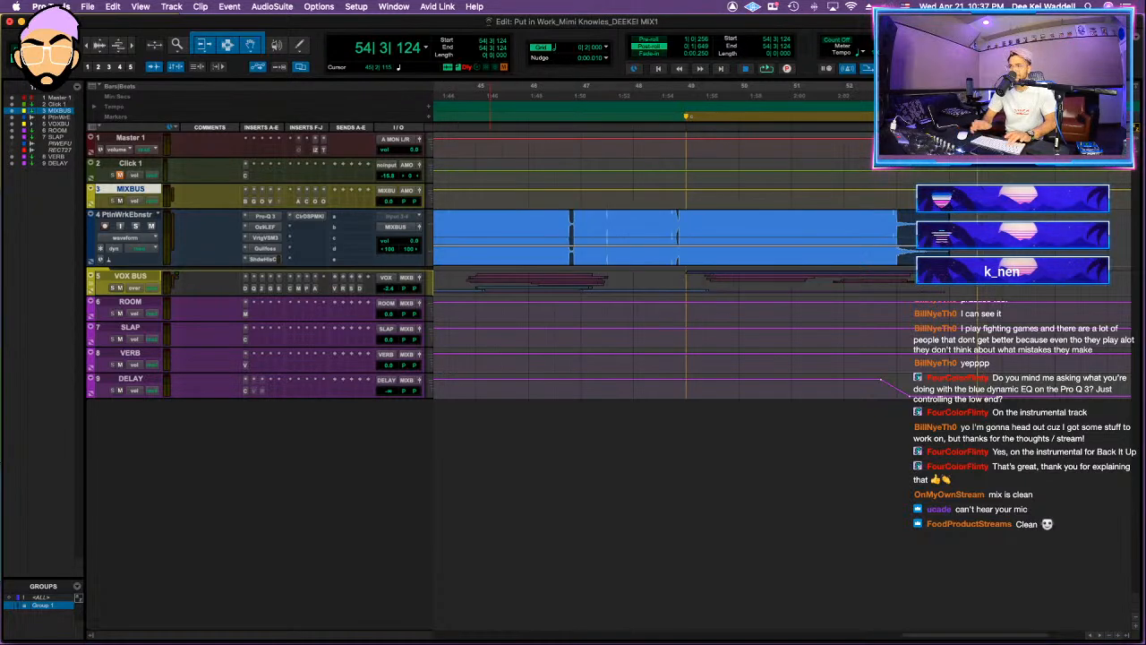
key(shift+Return)
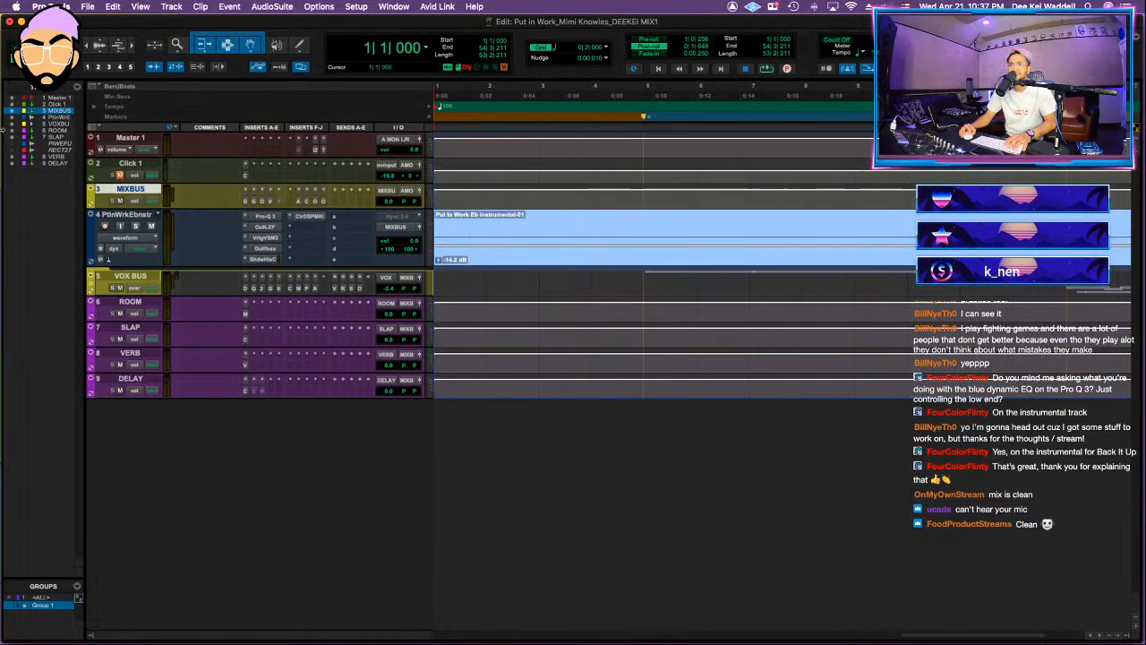
Step: Try to bounce the selected mix offline as a WAV with a file name ending in DEEKEI MIX1
key(super+alt+b)
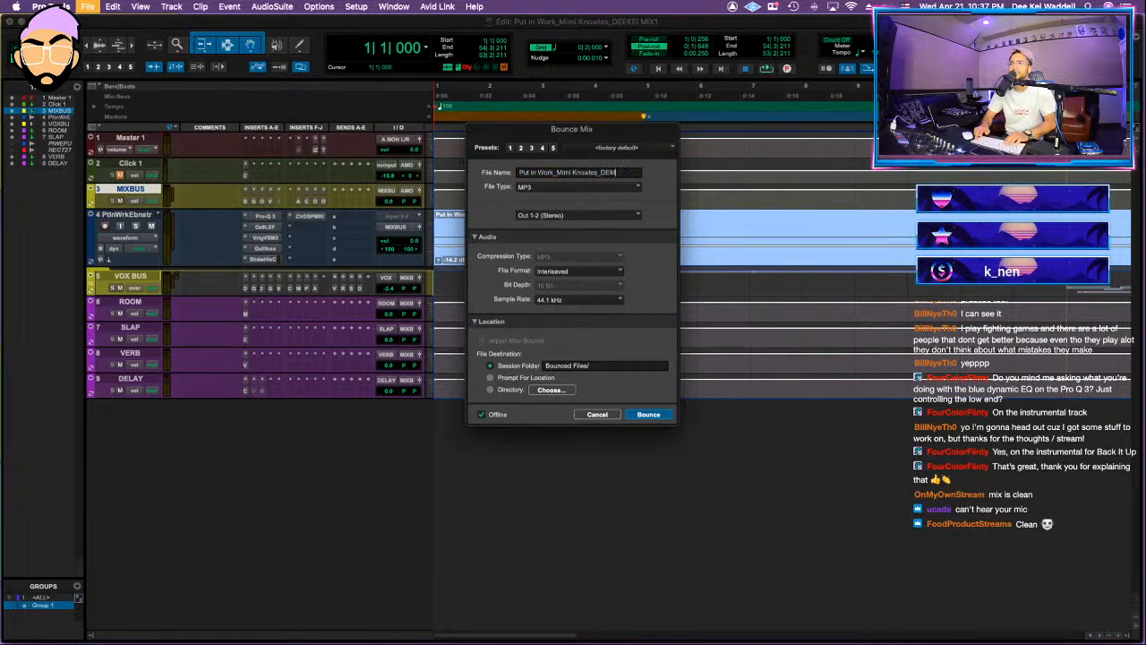
key(BackSpace)
key(BackSpace)
key(BackSpace)
key(BackSpace)
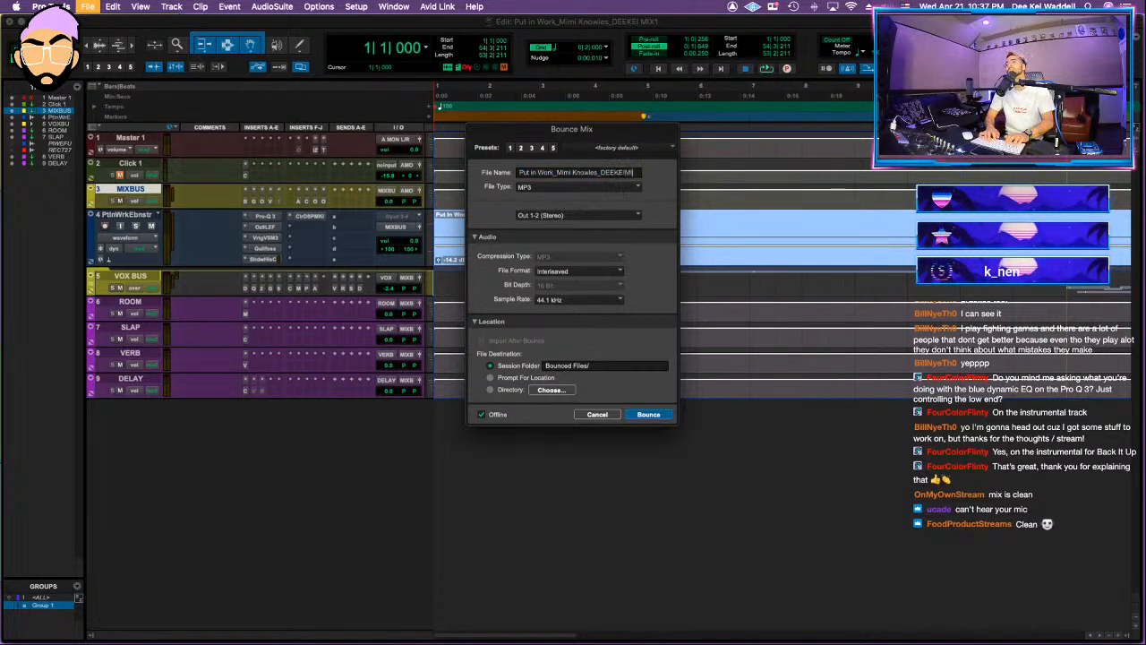
text(MIX1)
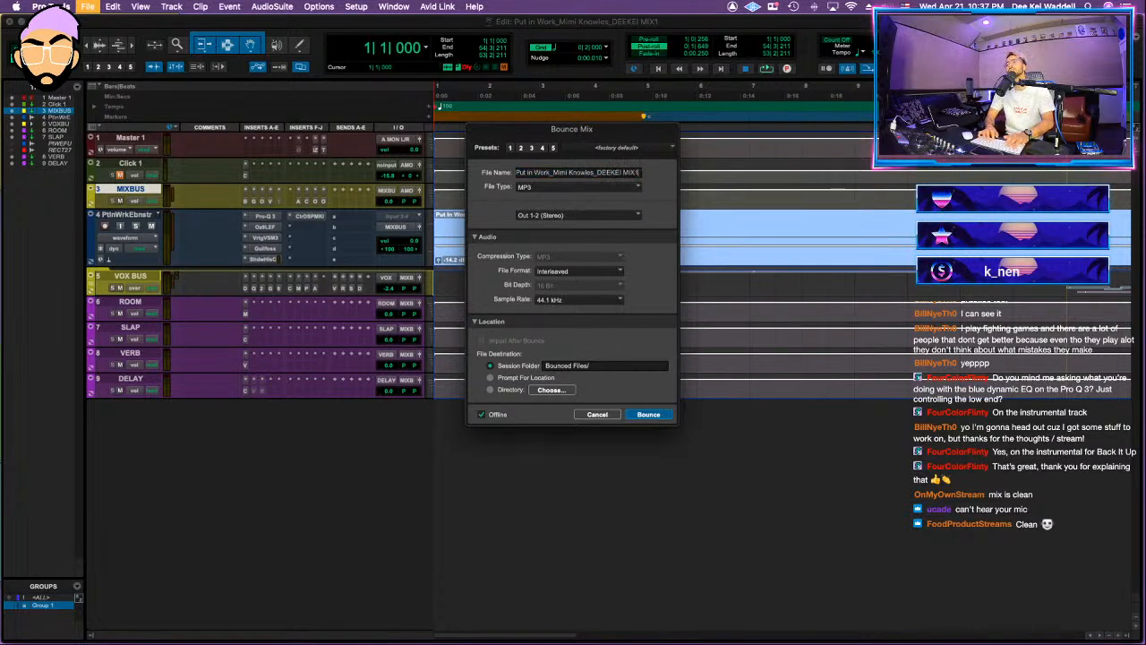
click(533, 186)
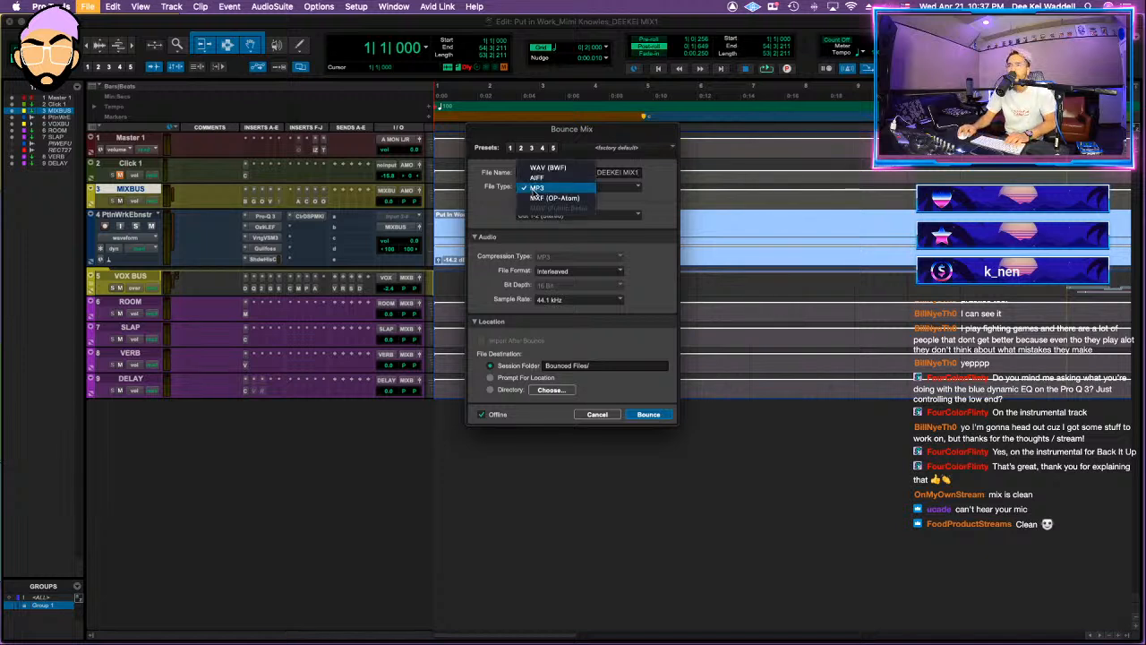
click(538, 167)
click(649, 426)
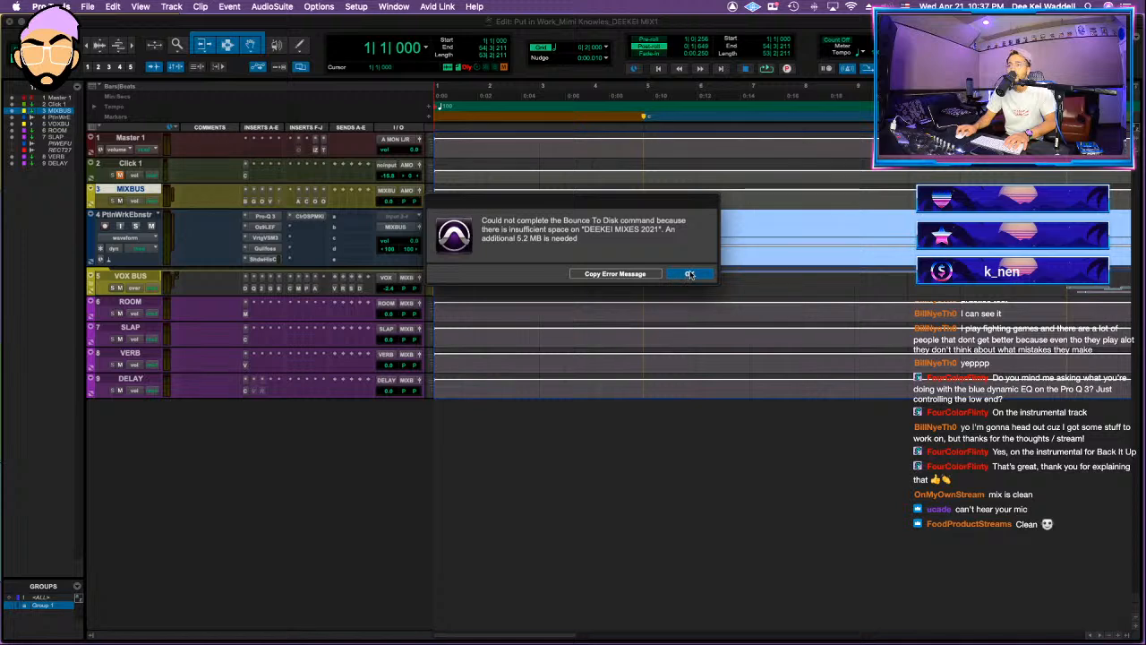
click(690, 274)
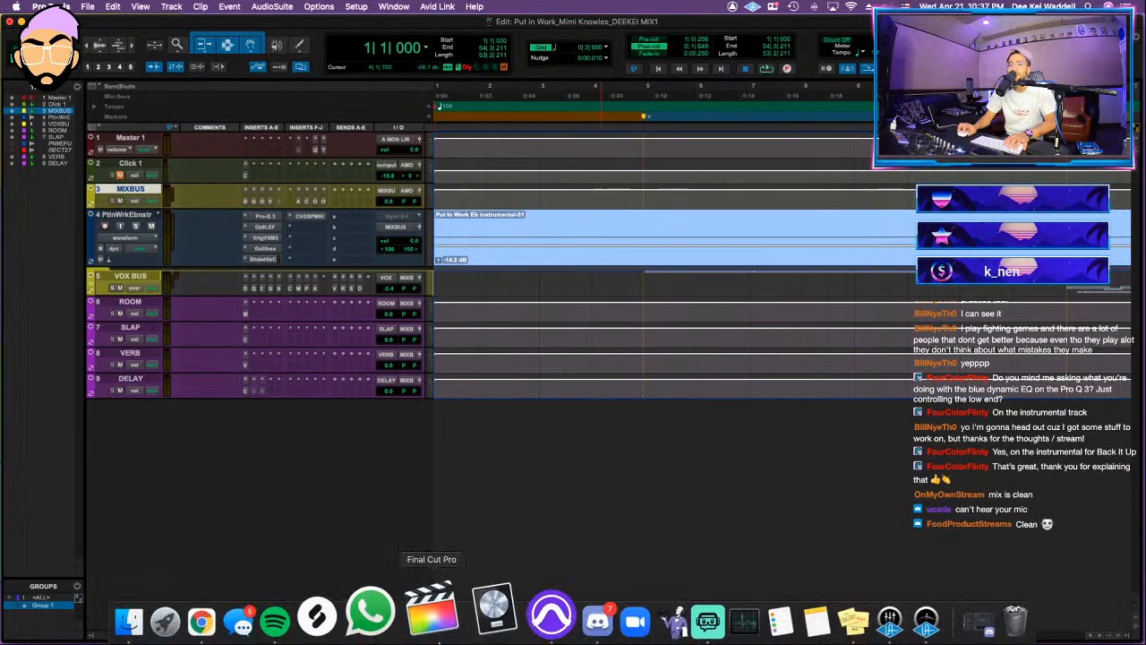
Step: Switch to Finder and inspect the mix revisions folder at the top level of the DEEKEI MIXES 2021 drive
click(168, 623)
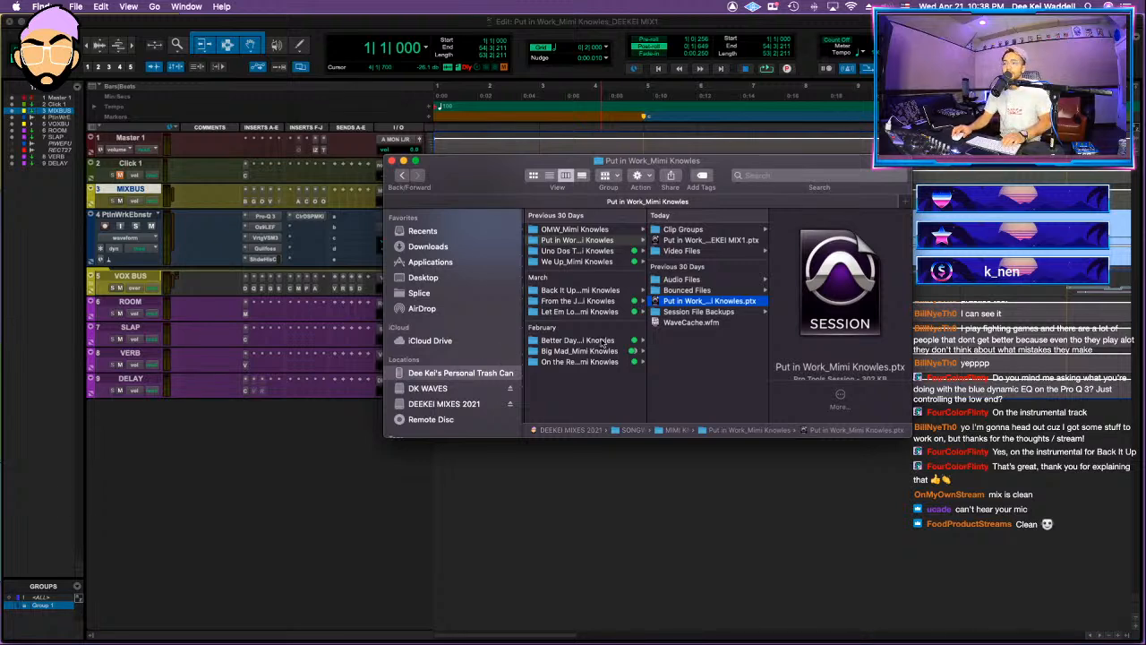
scroll(589, 271, left, 5)
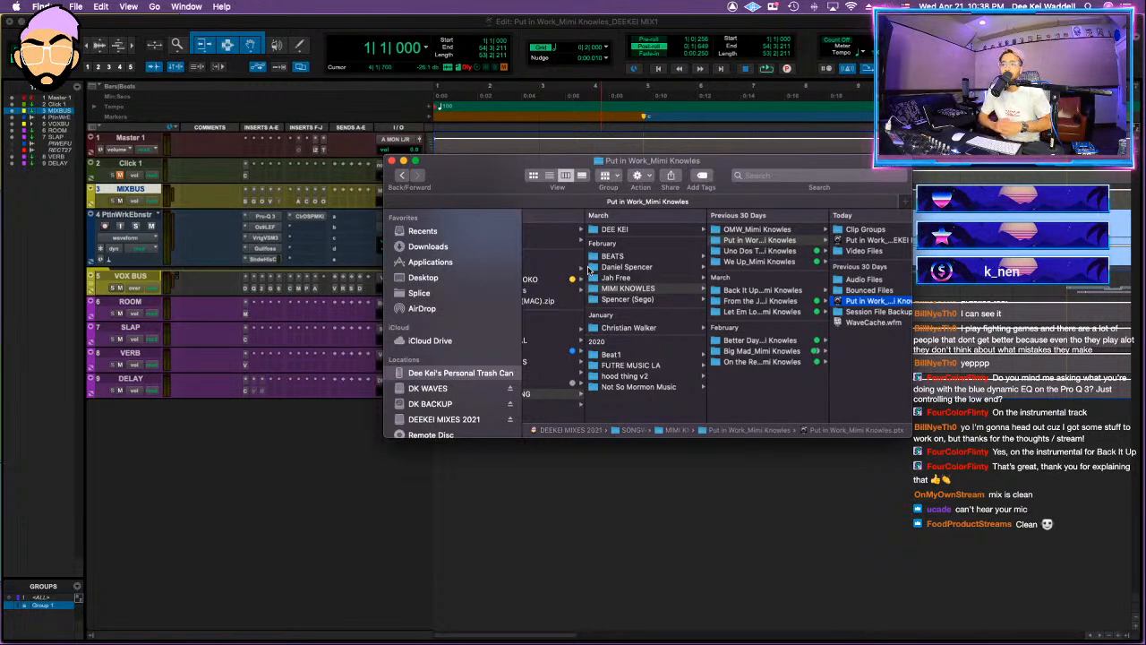
scroll(588, 267, left, 6)
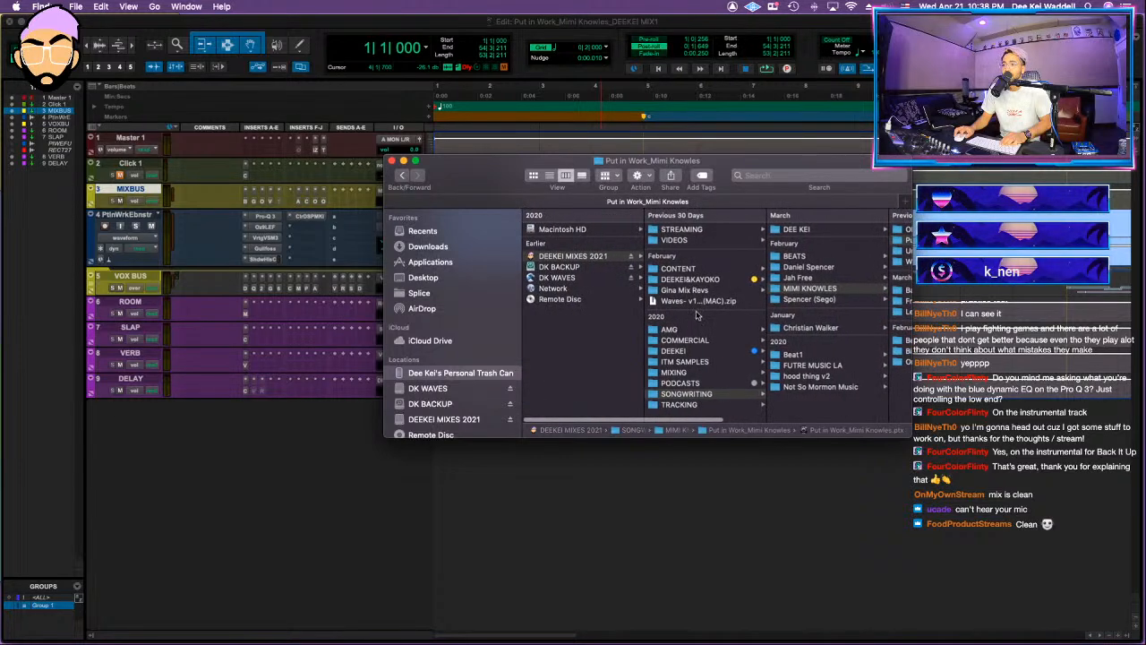
click(686, 290)
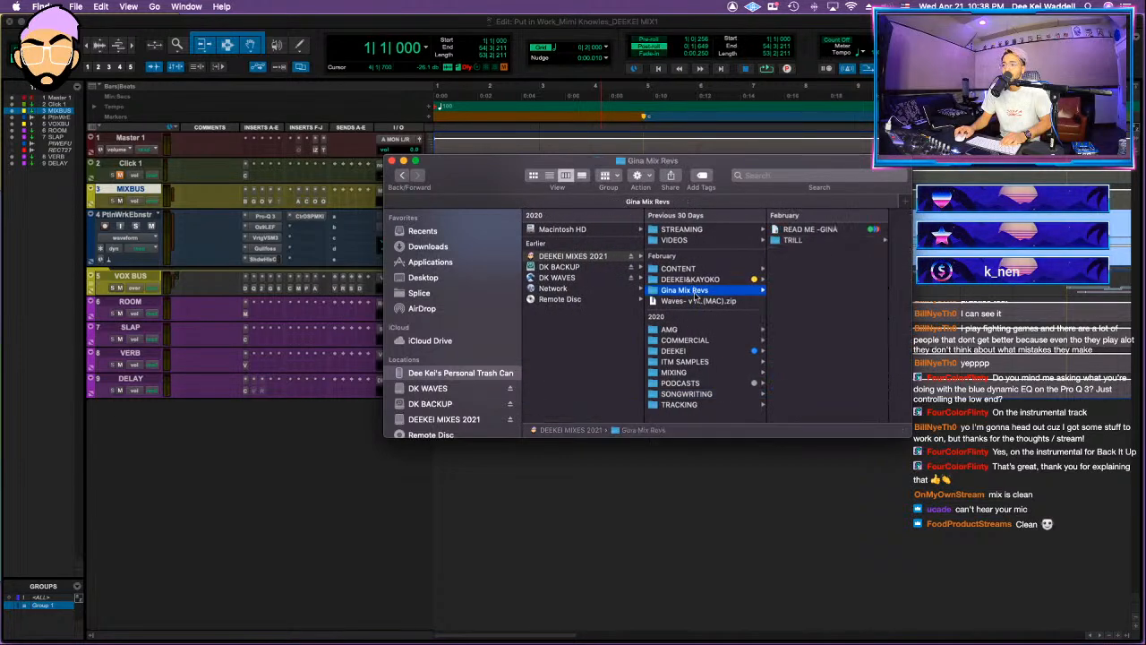
click(705, 301)
click(681, 292)
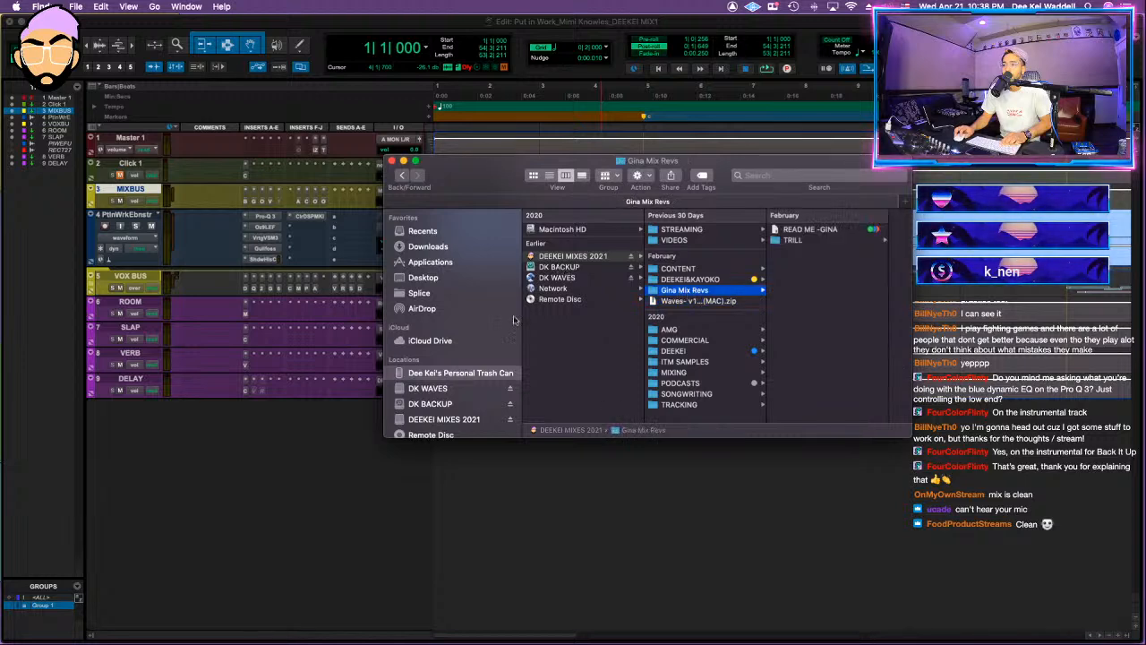
Step: Open the DEEKEI MIXES 2021 backup folder on DK BACKUP in a second Finder window and place both windows side by side
right_click(191, 610)
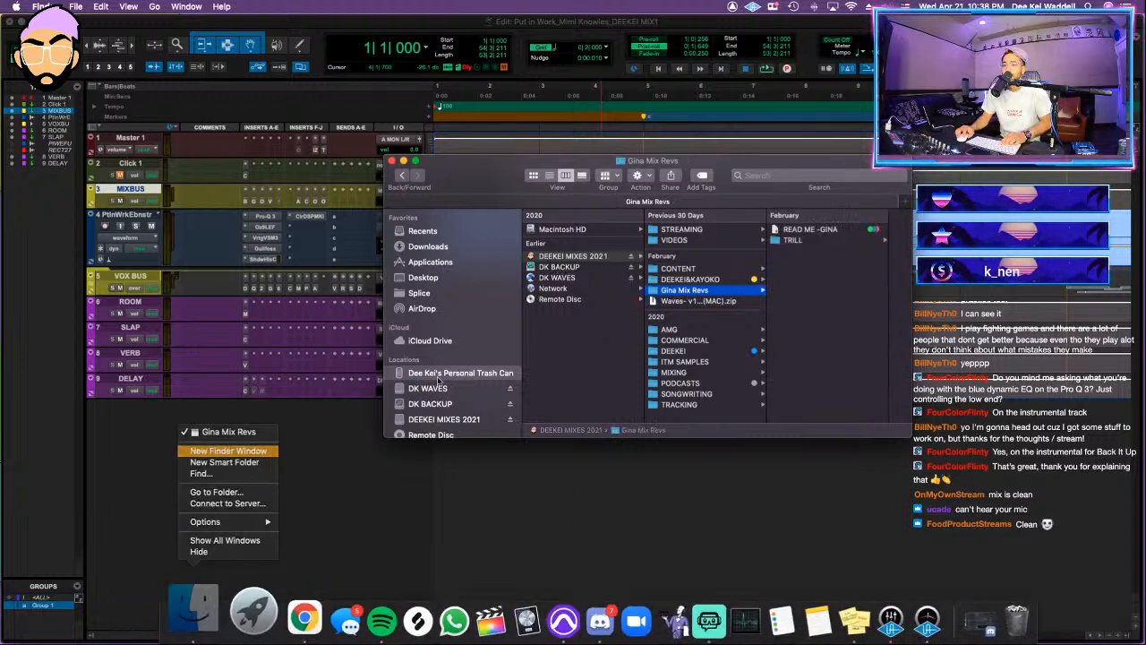
click(265, 451)
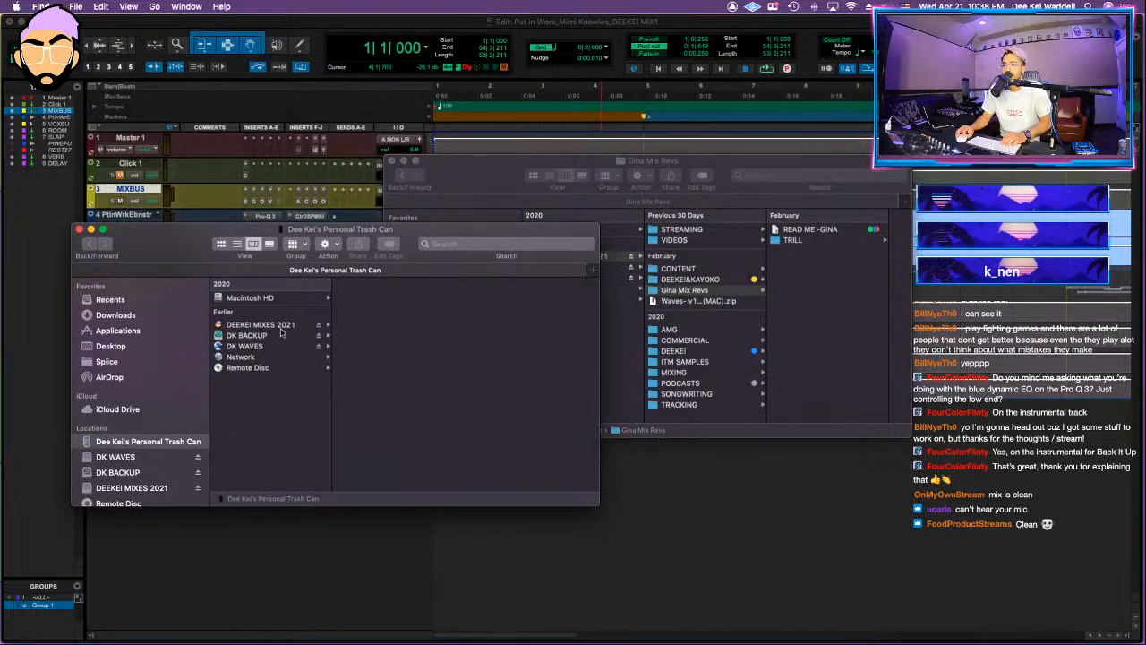
click(269, 335)
click(394, 298)
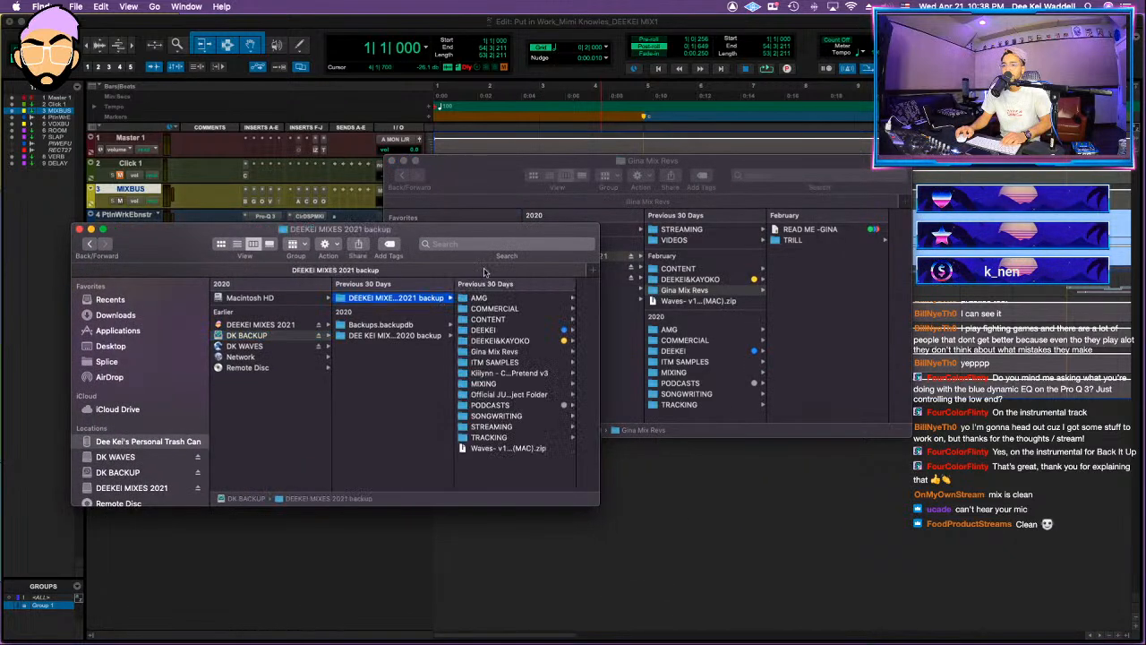
click(627, 177)
drag(627, 176, 793, 131)
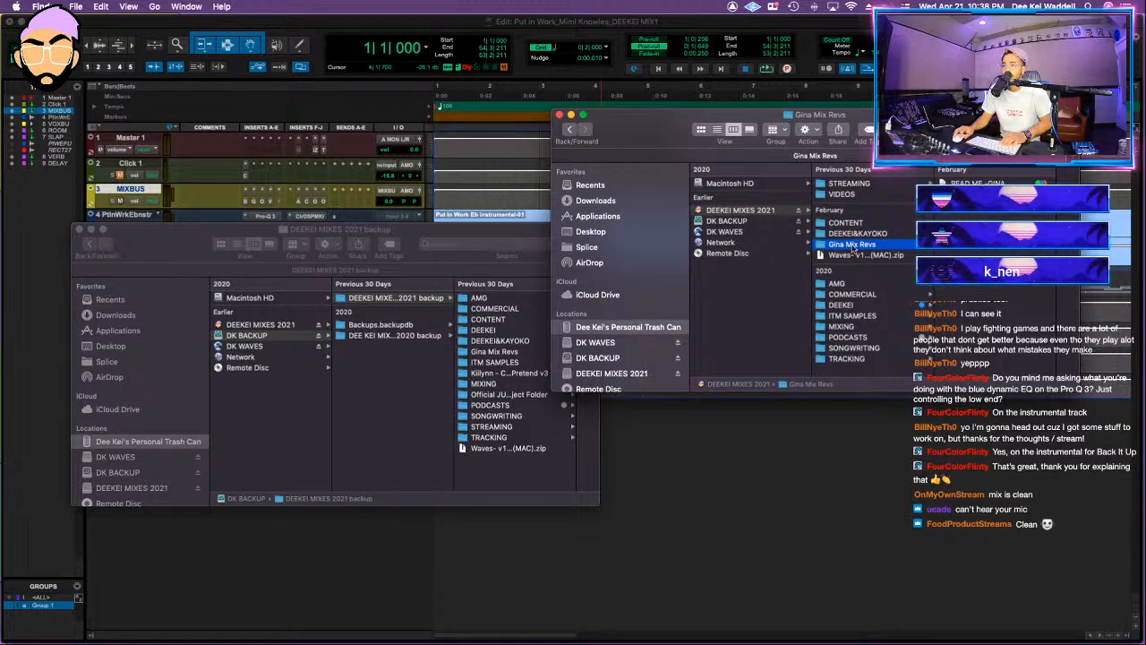
Step: Delete the mix revisions and ITM SAMPLES folders from the DEEKEI MIXES 2021 drive
right_click(851, 252)
click(876, 267)
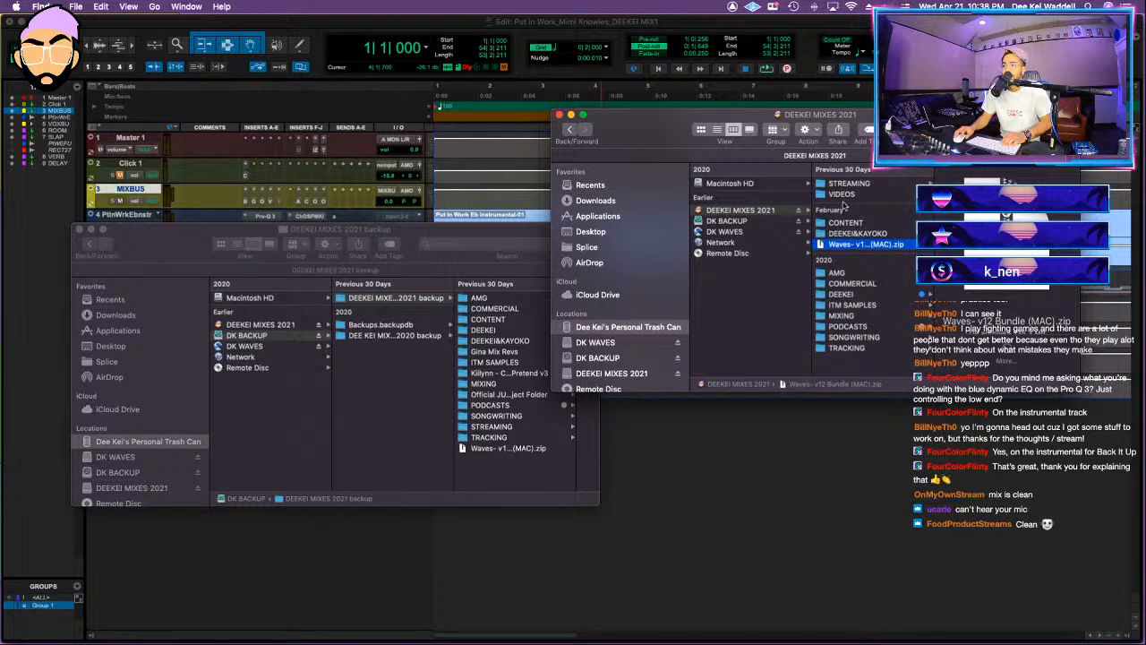
click(858, 284)
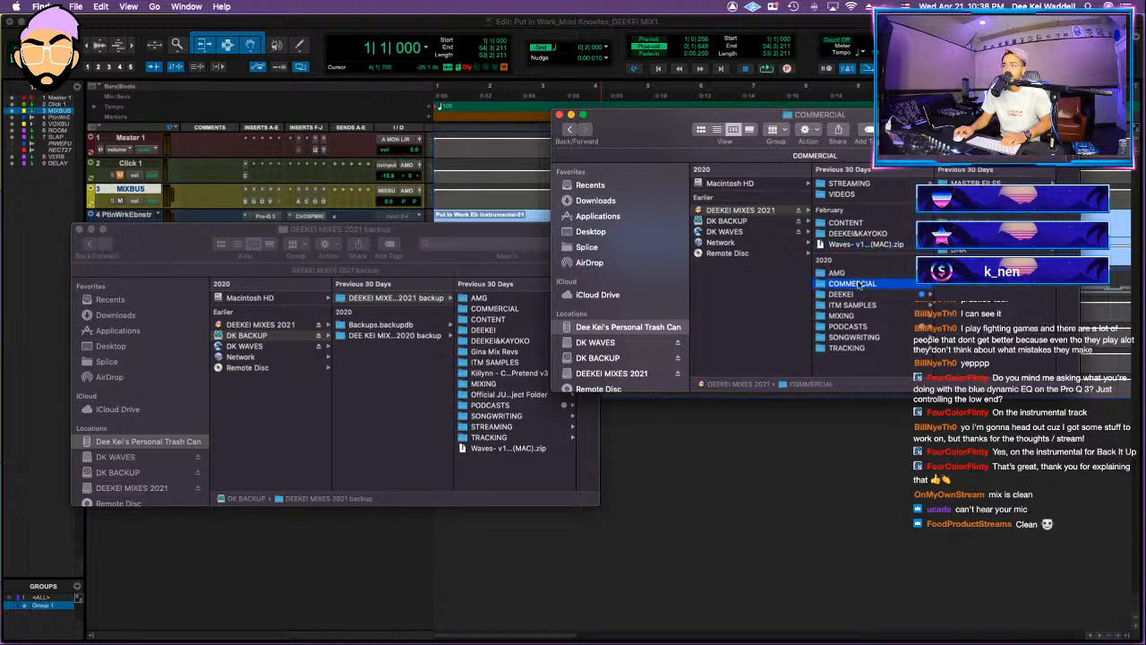
click(859, 305)
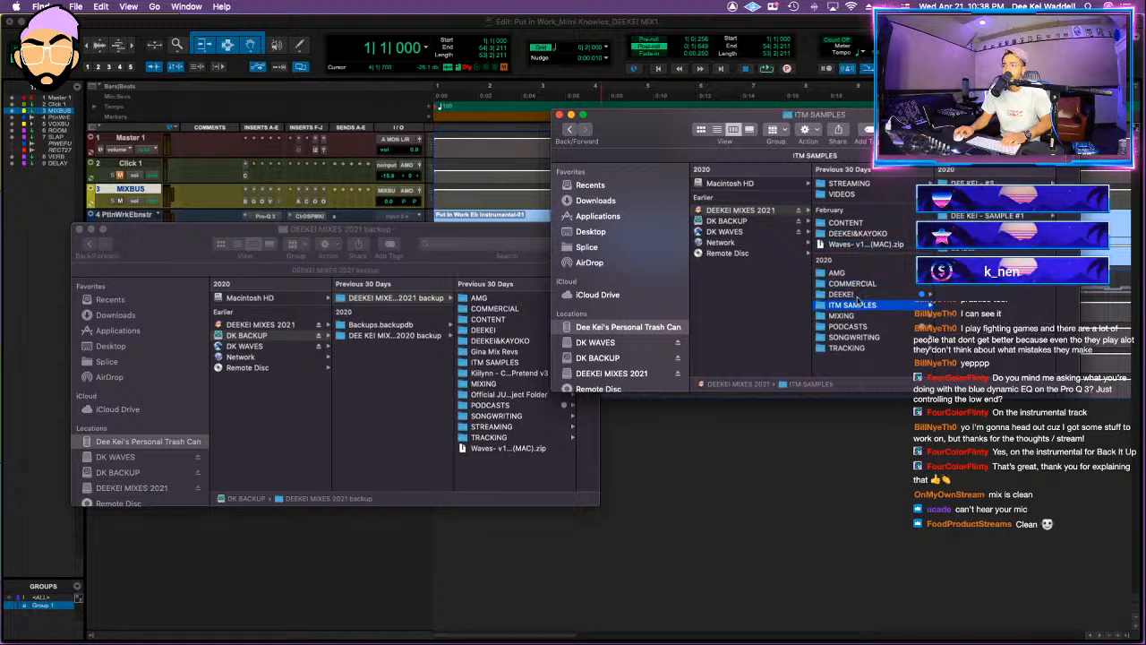
right_click(860, 306)
click(936, 316)
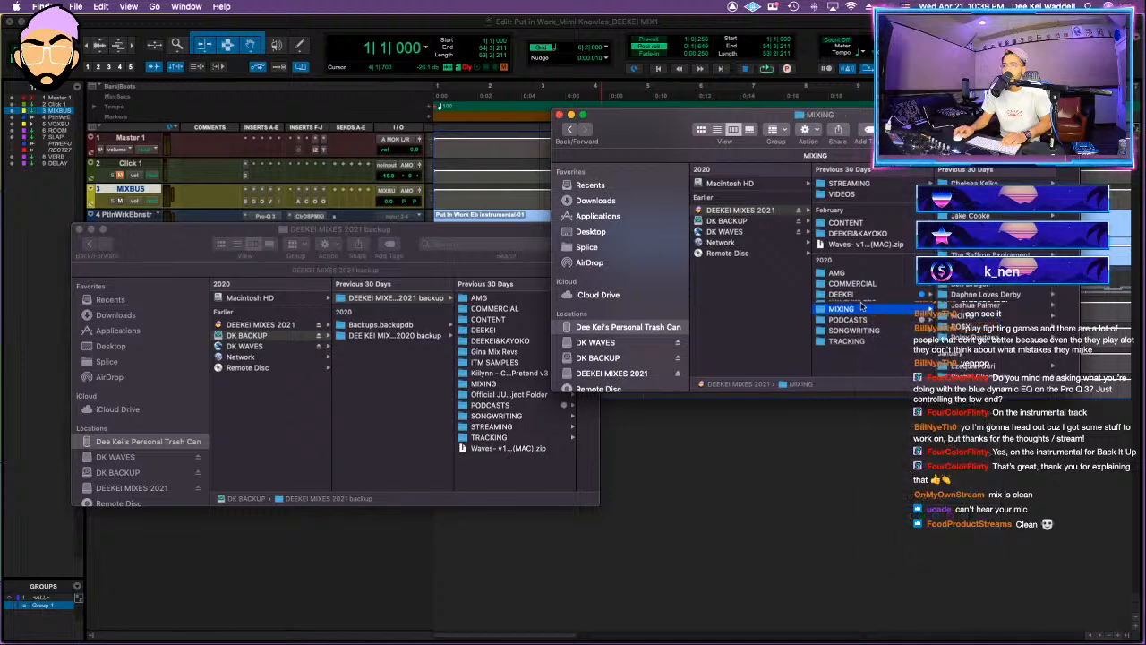
Step: Open the SONGWRITING folder on both the DEEKEI MIXES 2021 drive and its backup to compare their contents
click(852, 317)
click(856, 328)
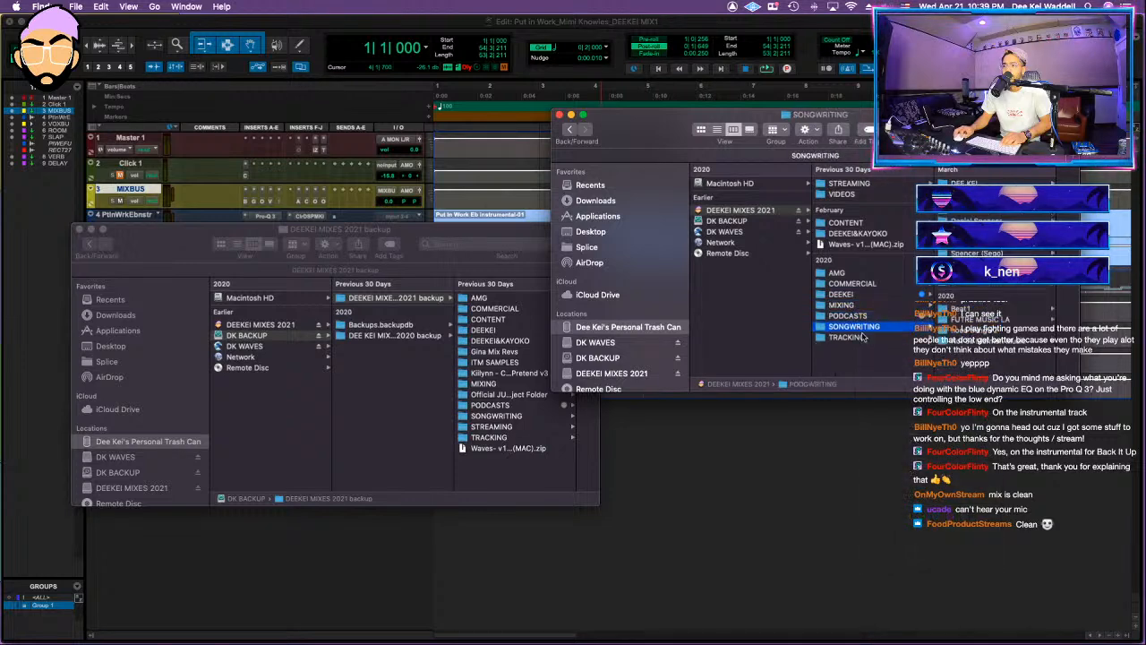
click(506, 421)
click(499, 416)
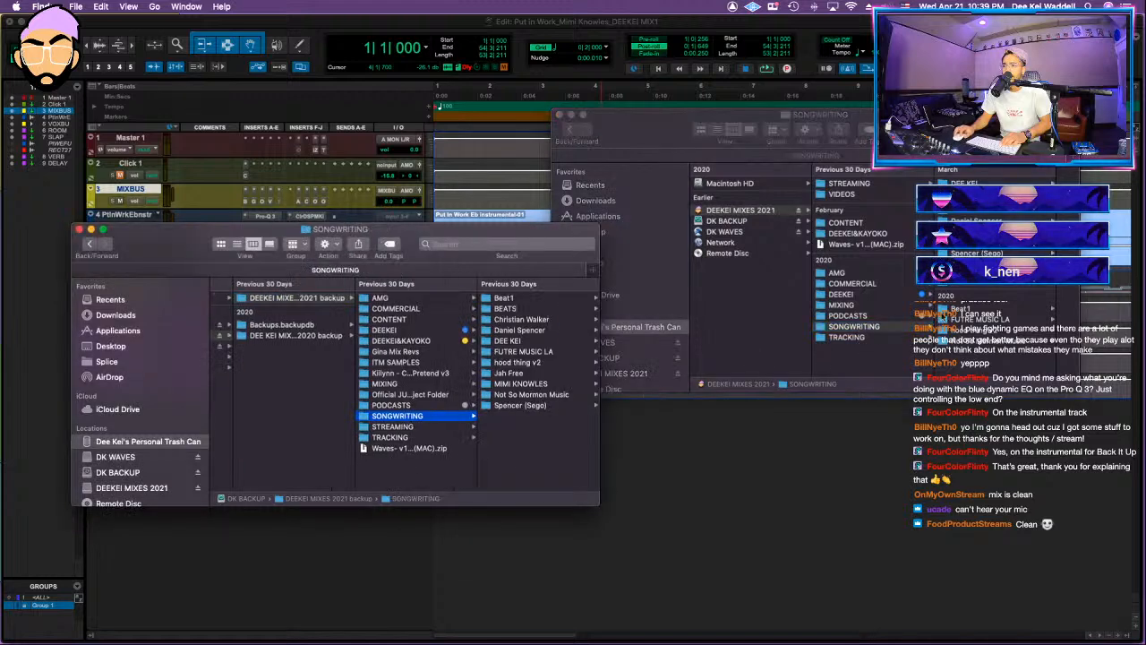
Step: Delete the Jah Free and Not So Mormon Music folders from the SONGWRITING folder on the DEEKEI MIXES 2021 drive
click(967, 233)
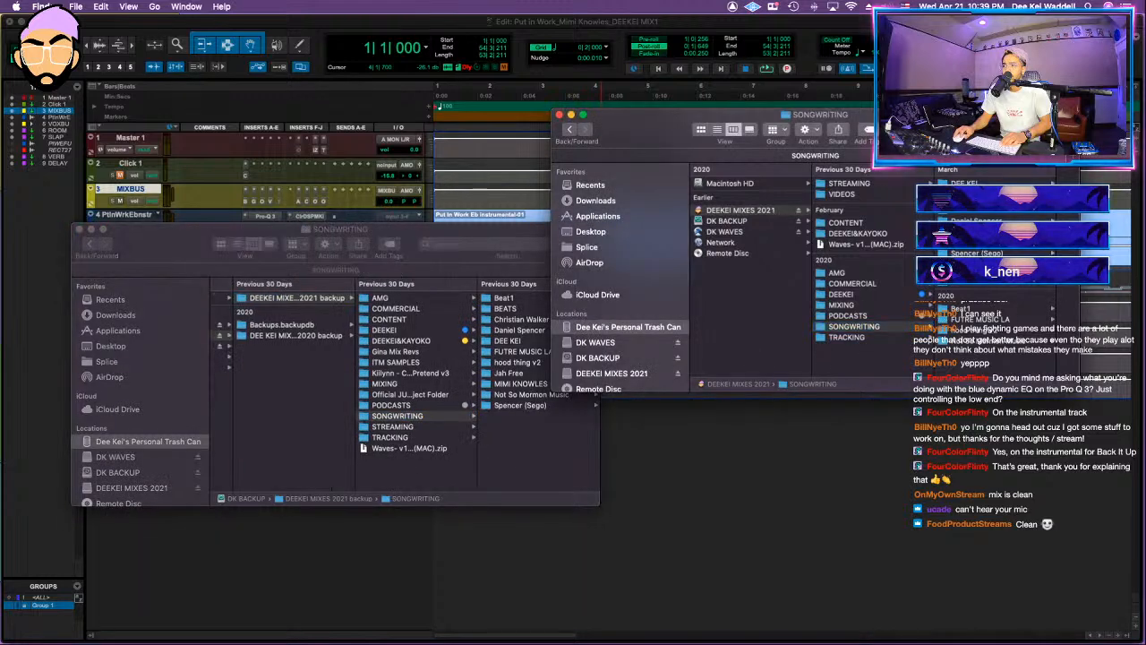
click(968, 232)
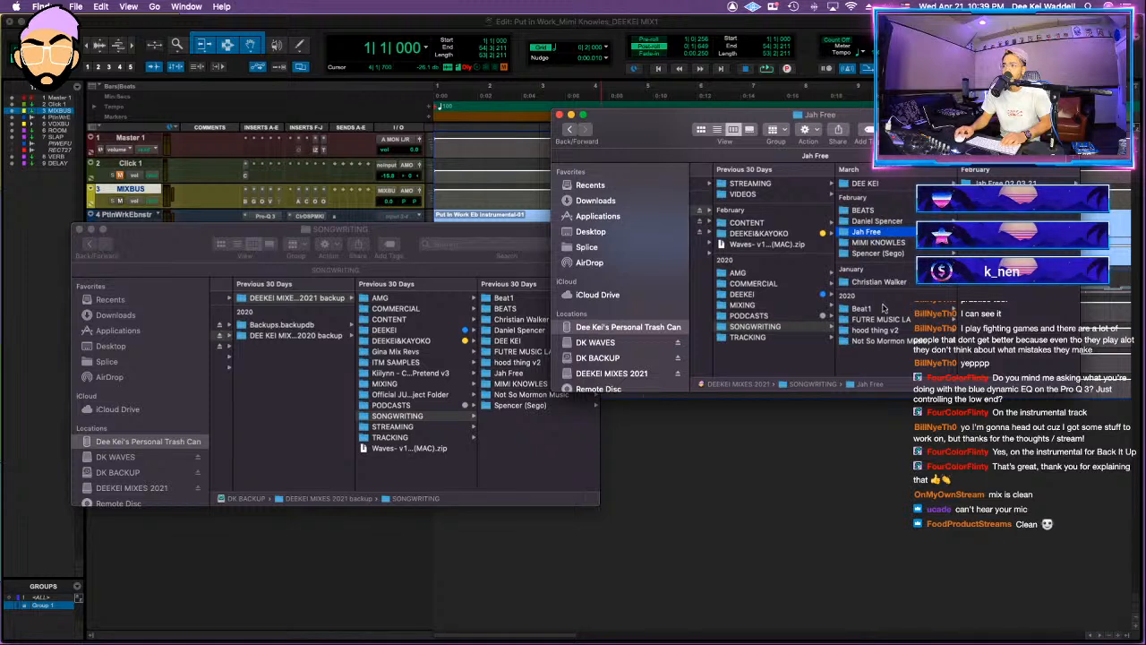
super+click(895, 333)
super+click(897, 332)
super+click(898, 340)
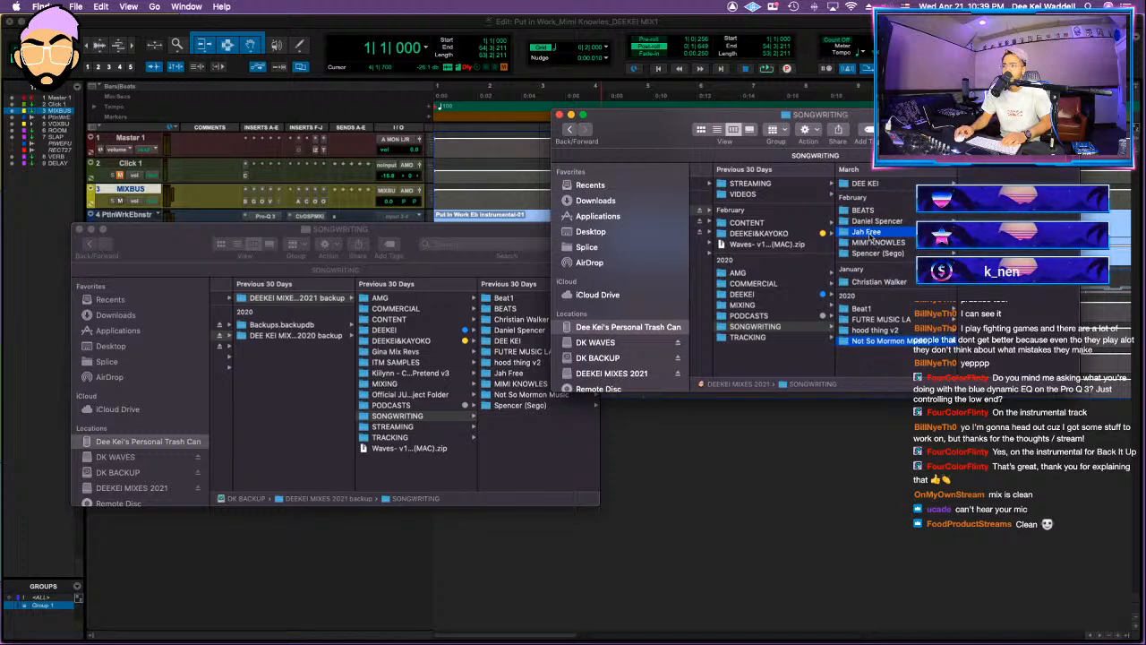
right_click(872, 238)
click(893, 276)
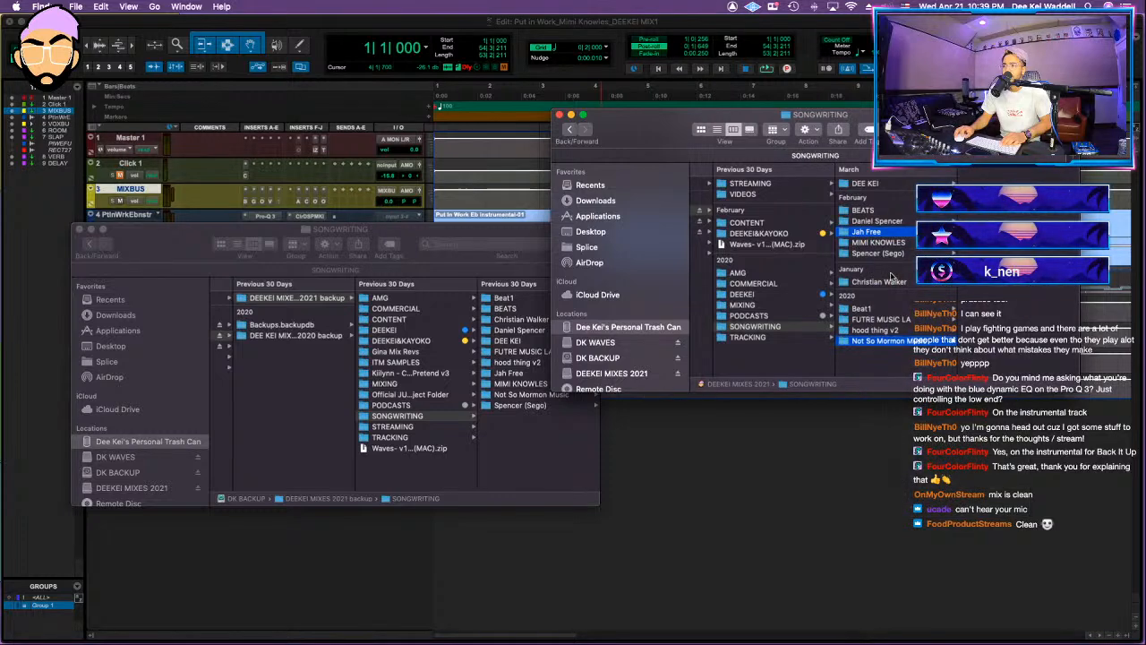
Step: Open the DEEKEI folder on both the DEEKEI MIXES 2021 drive and its backup and compare their contents
scroll(740, 306, left, 5)
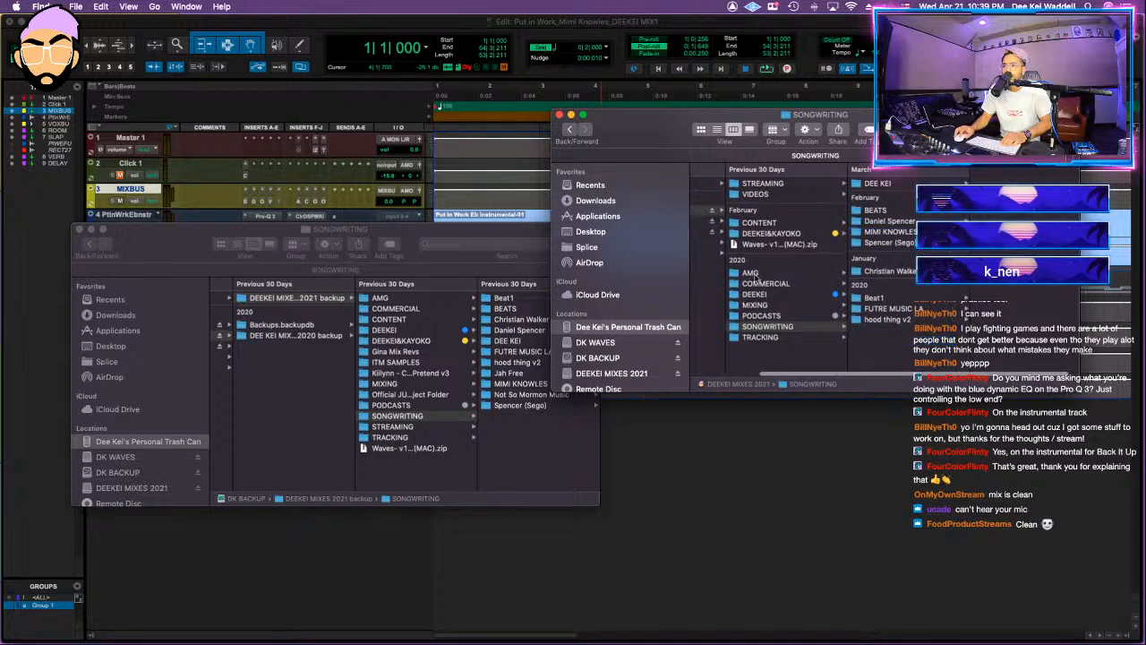
click(844, 295)
scroll(979, 287, down, 5)
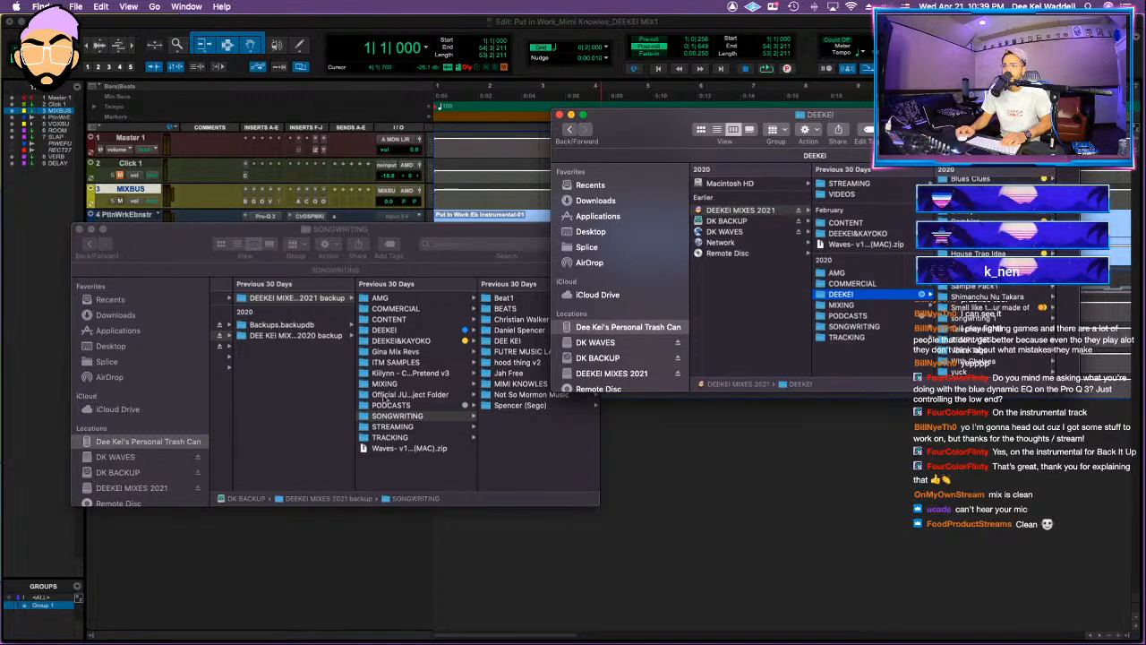
click(438, 266)
click(385, 330)
click(996, 335)
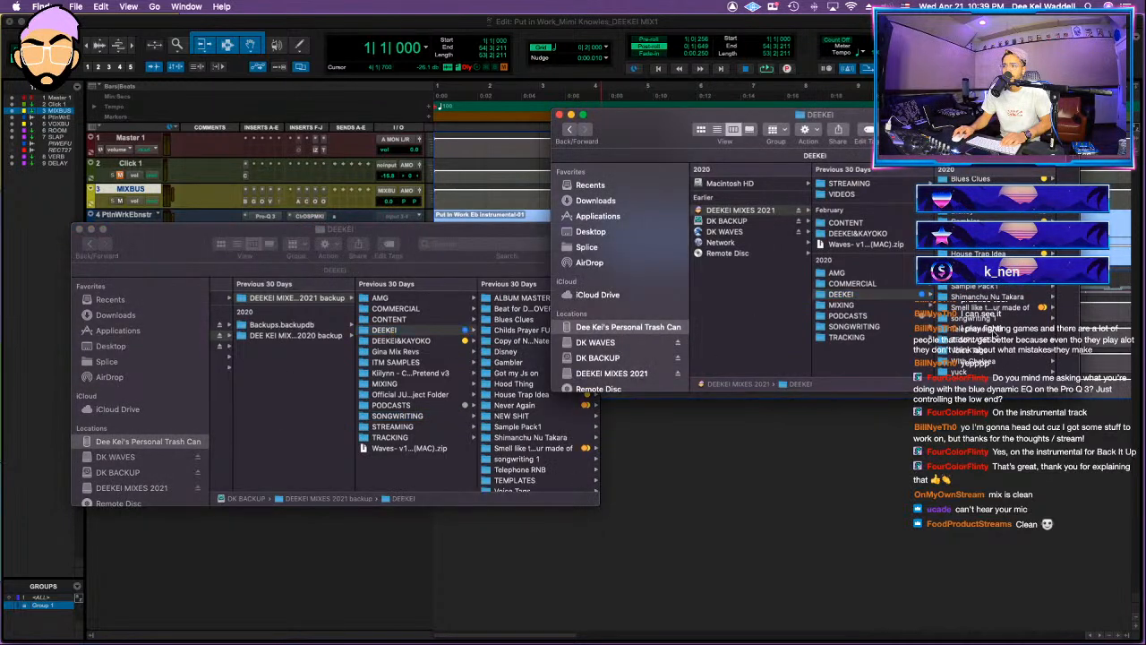
click(995, 332)
key(super+a)
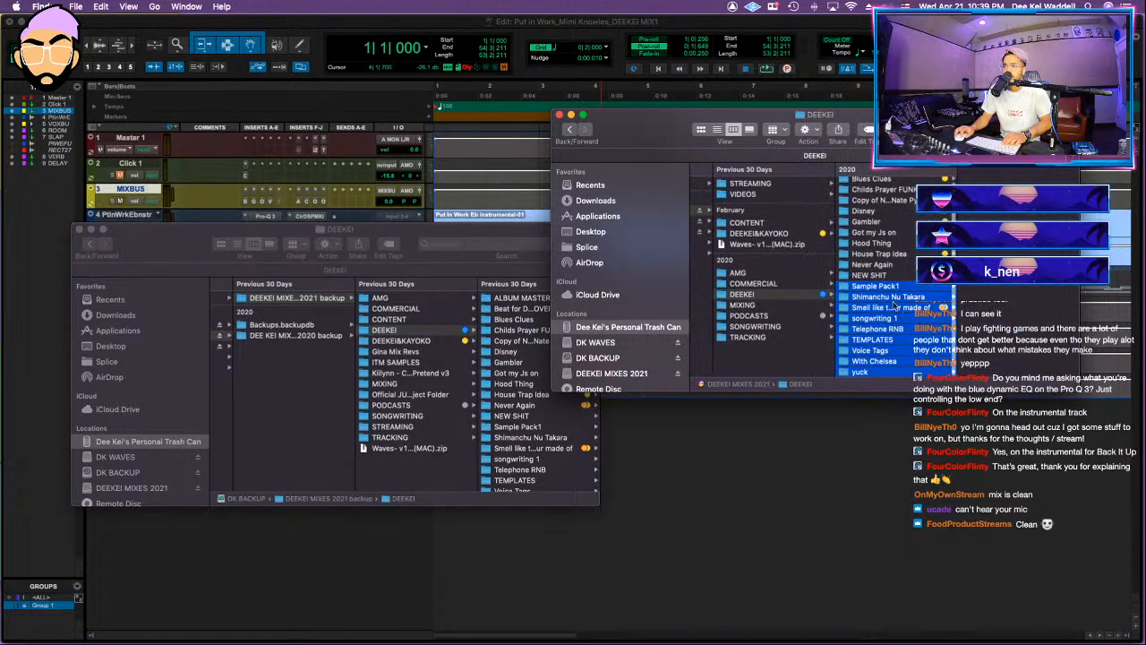
scroll(912, 304, up, 2)
click(901, 243)
scroll(903, 229, up, 1)
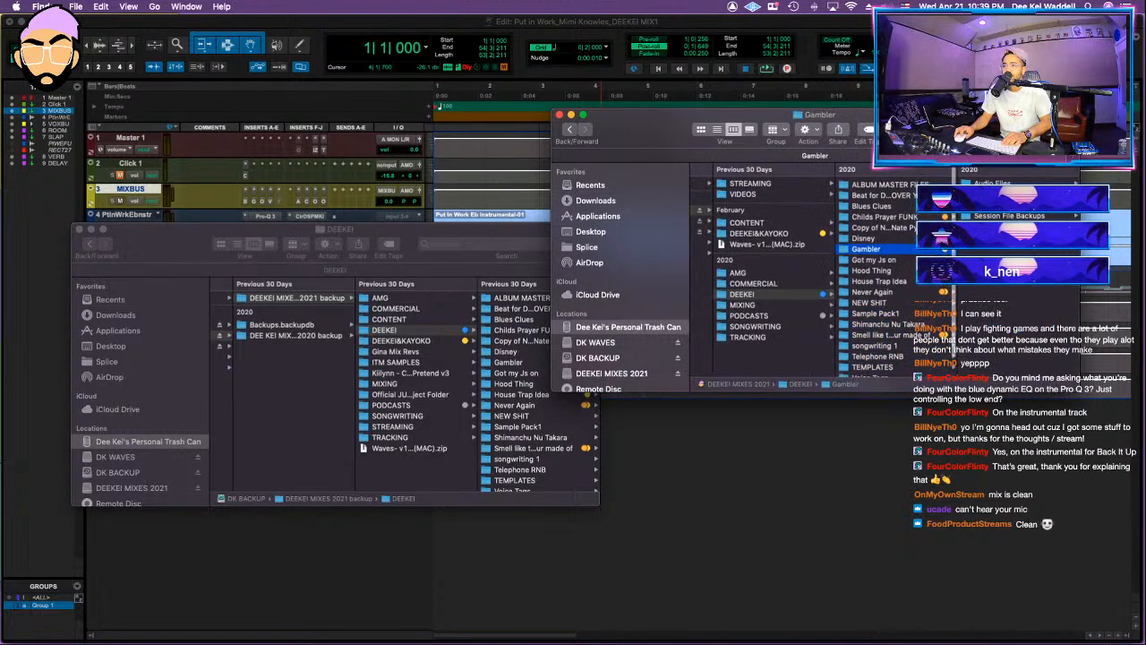
Step: Delete the YOUNG LIT HIPPY folder and four other artist folders from the AMG folder on the DEEKEI MIXES 2021 drive
click(748, 283)
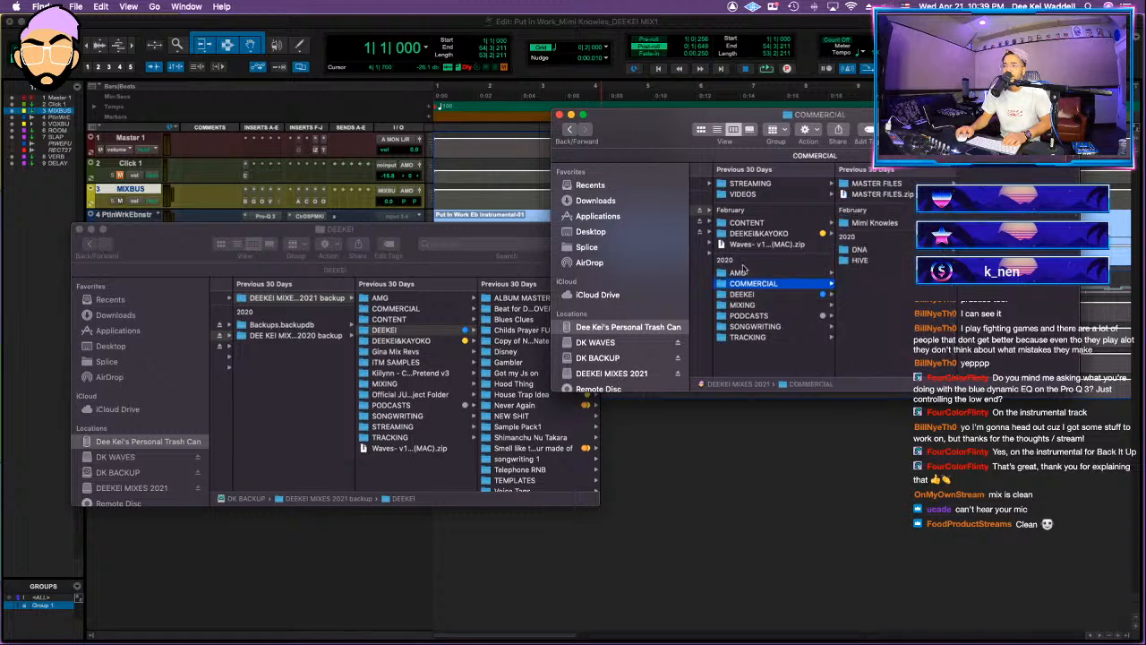
click(755, 273)
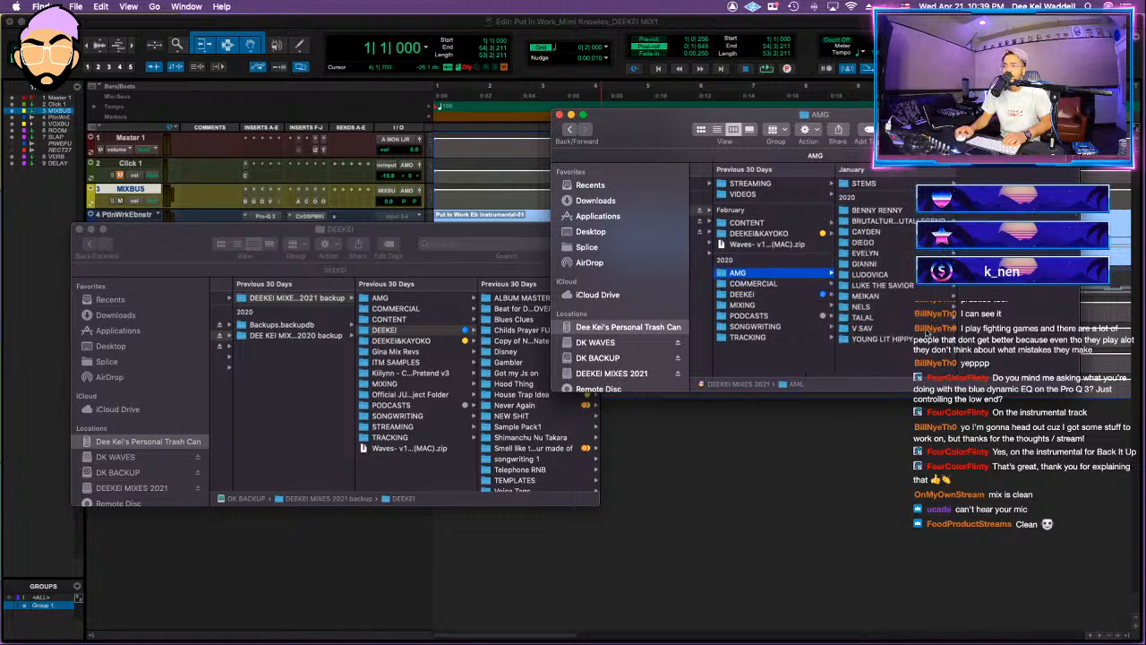
click(881, 339)
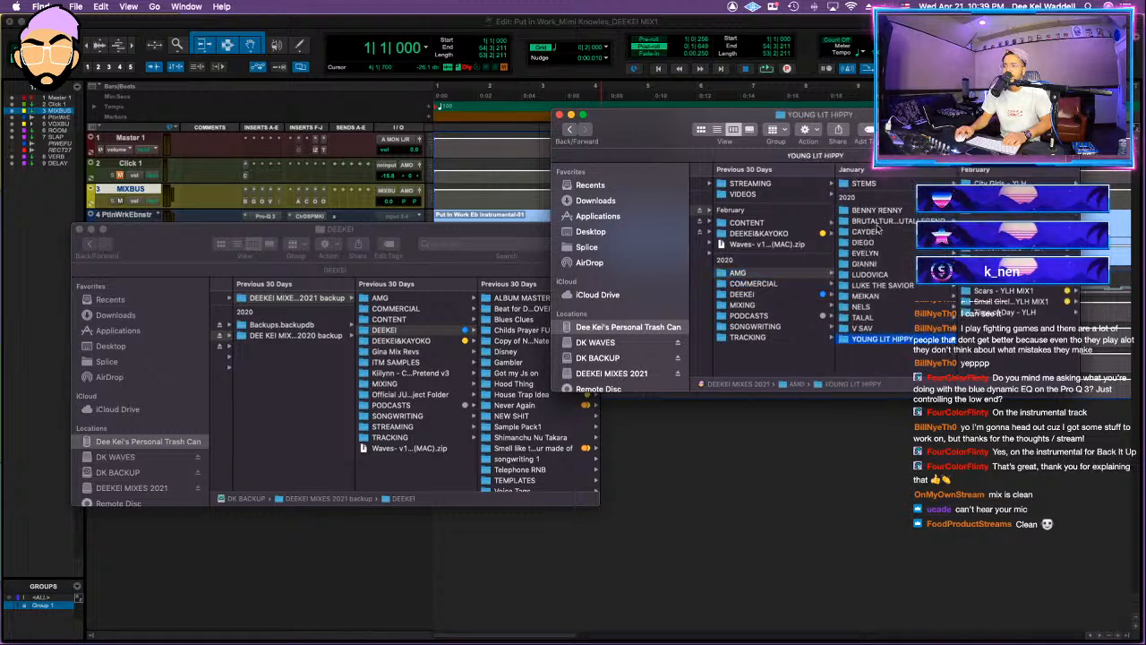
super+click(907, 222)
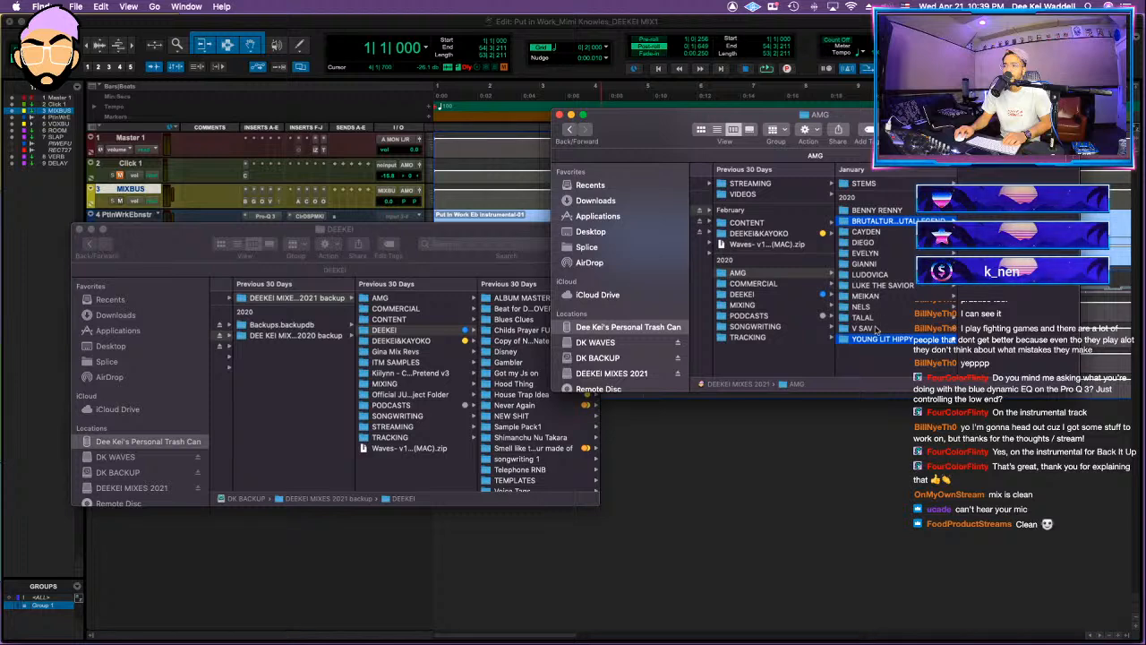
super+click(876, 319)
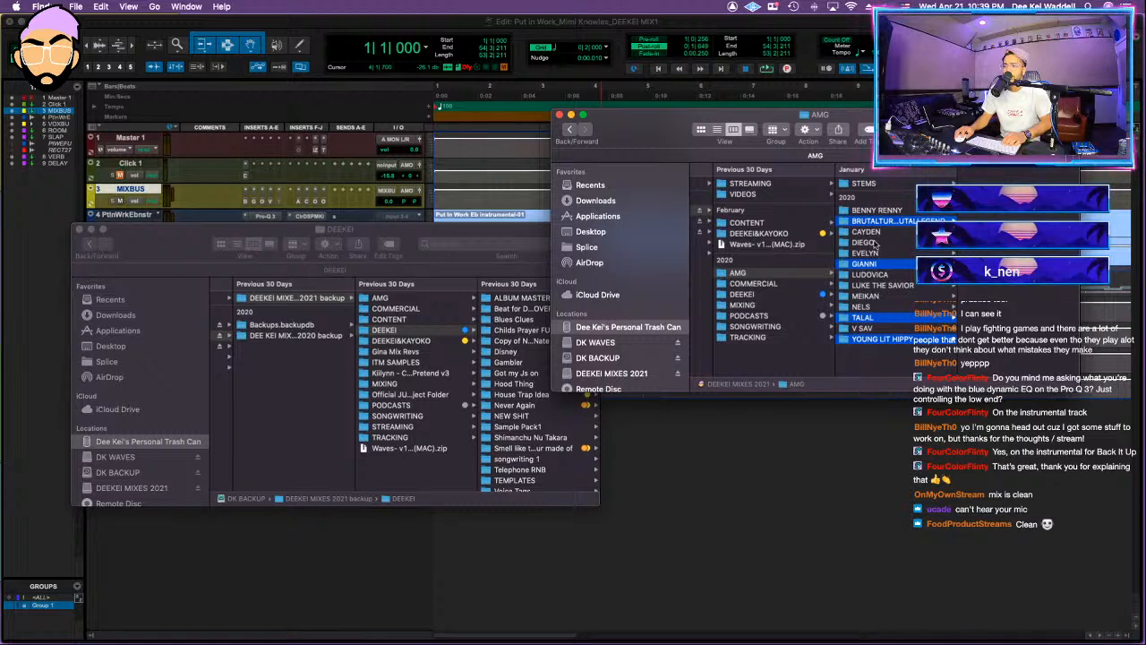
super+click(879, 244)
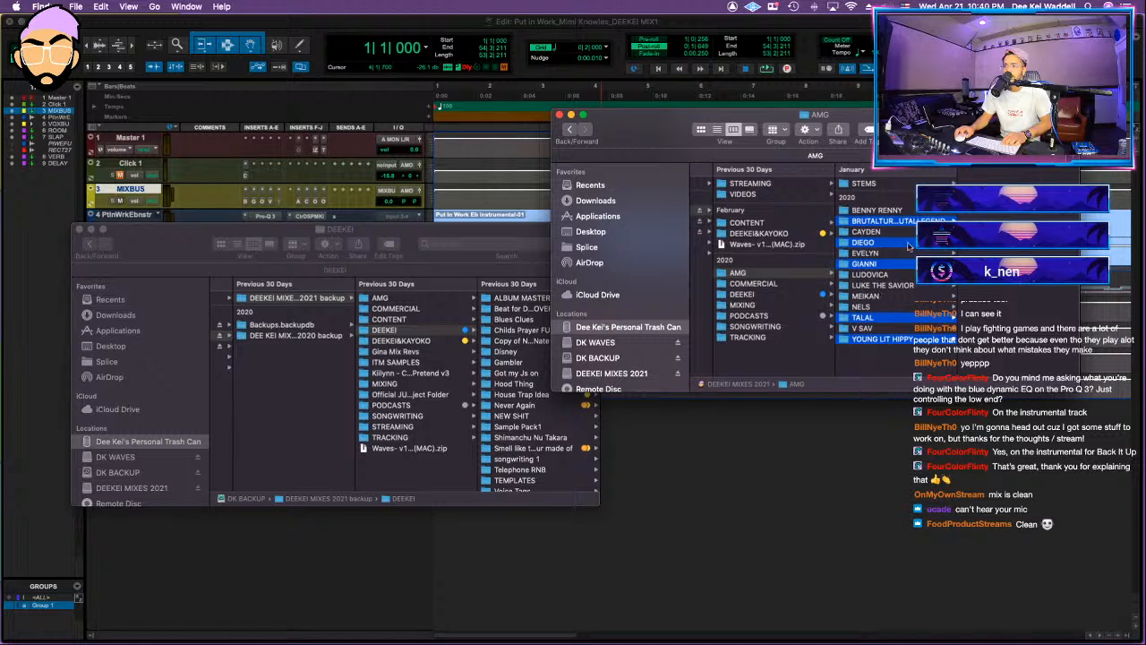
right_click(890, 261)
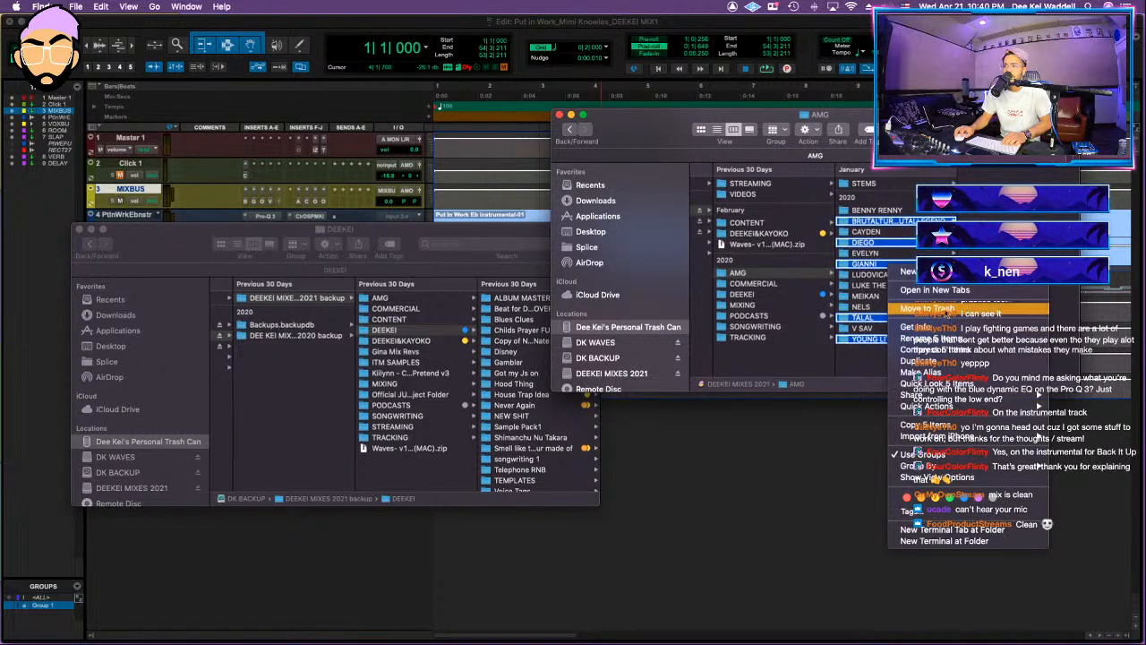
click(942, 309)
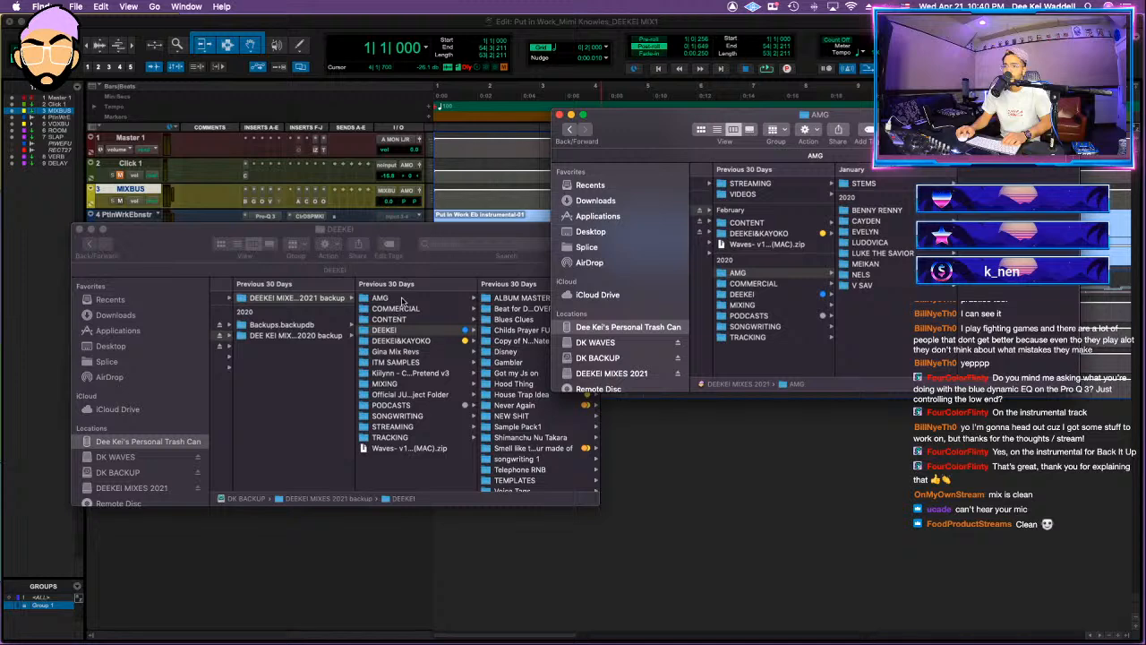
Step: Delete the Open Mind (MMP) and Best I Ever Had mastering tutorial videos from the drive's CONTENT folder, and close that window
click(762, 223)
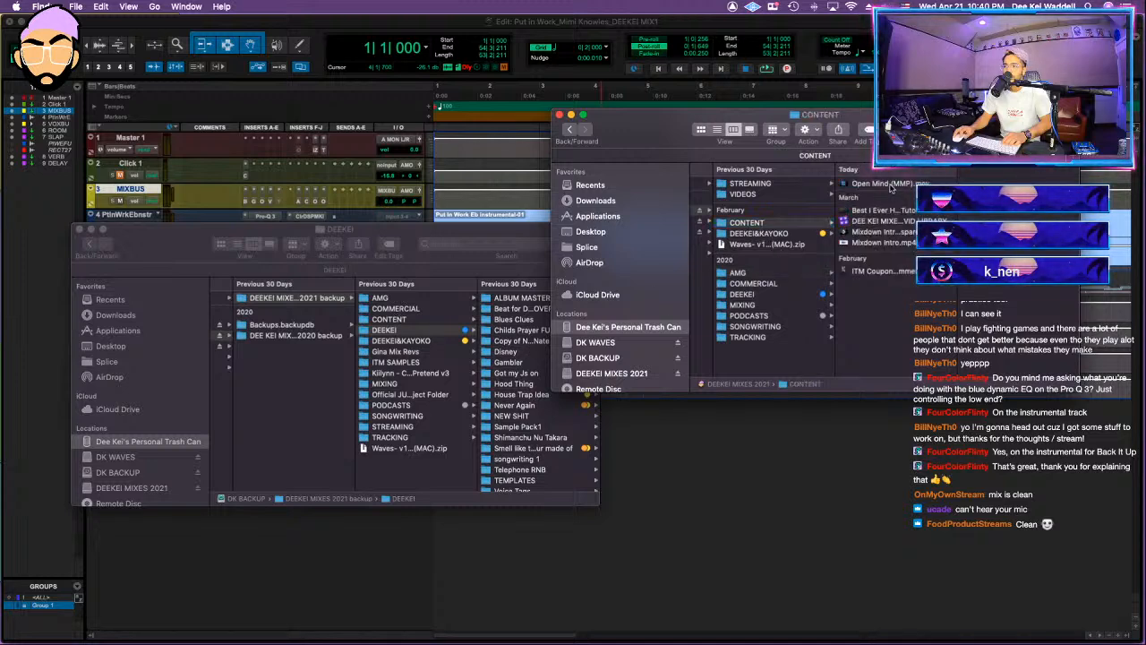
click(862, 184)
right_click(863, 185)
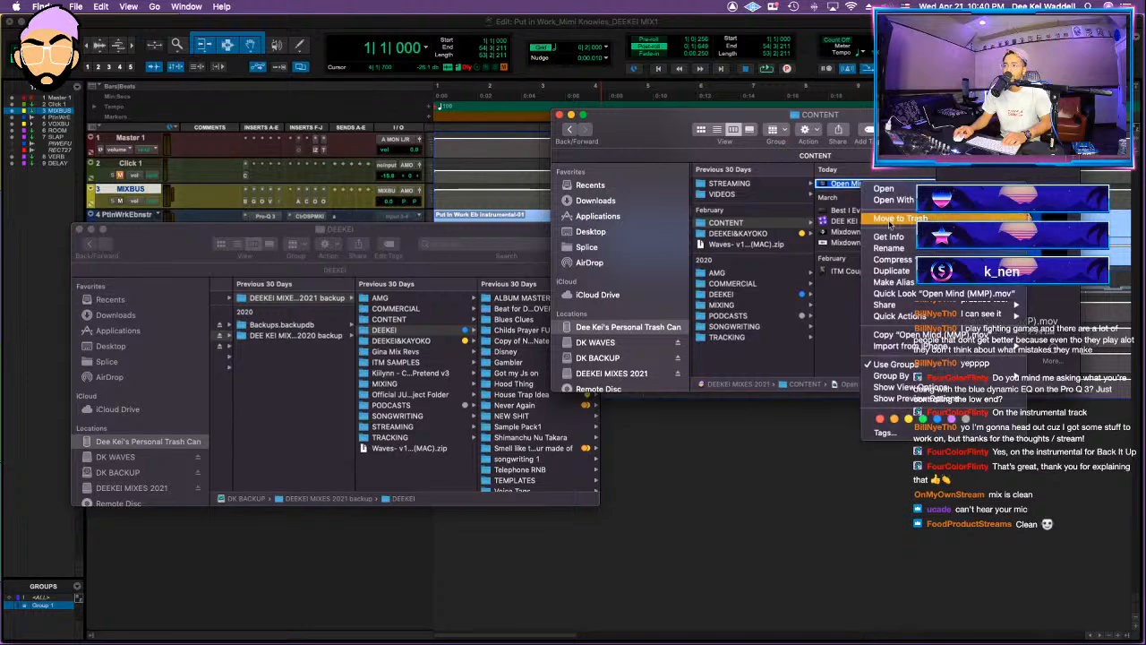
click(904, 219)
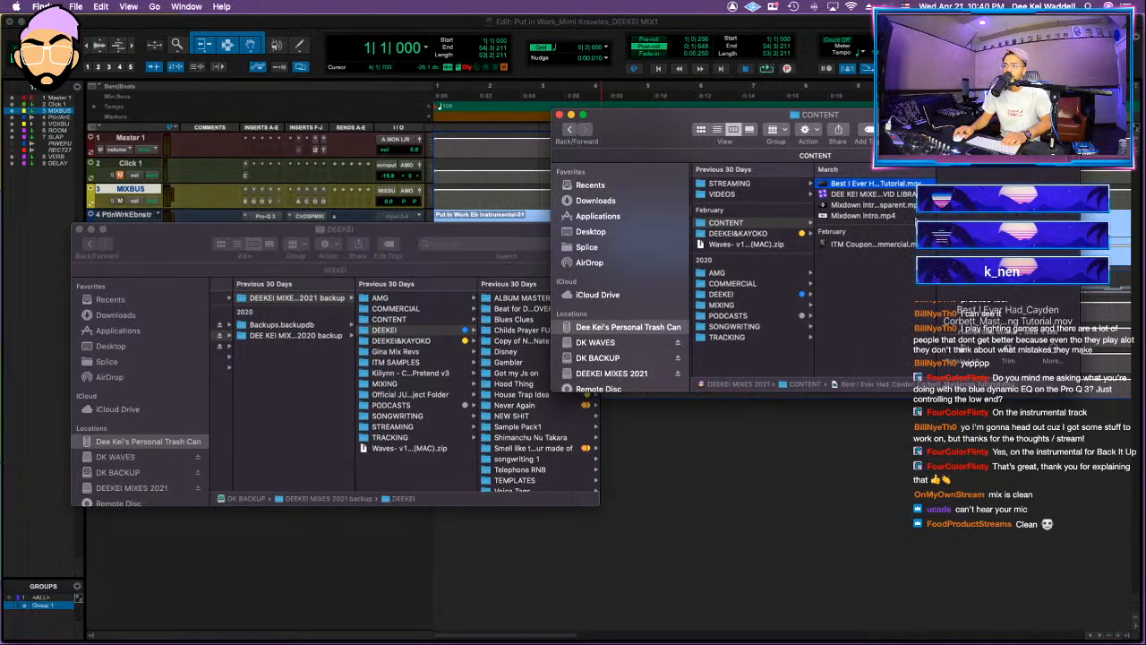
right_click(864, 183)
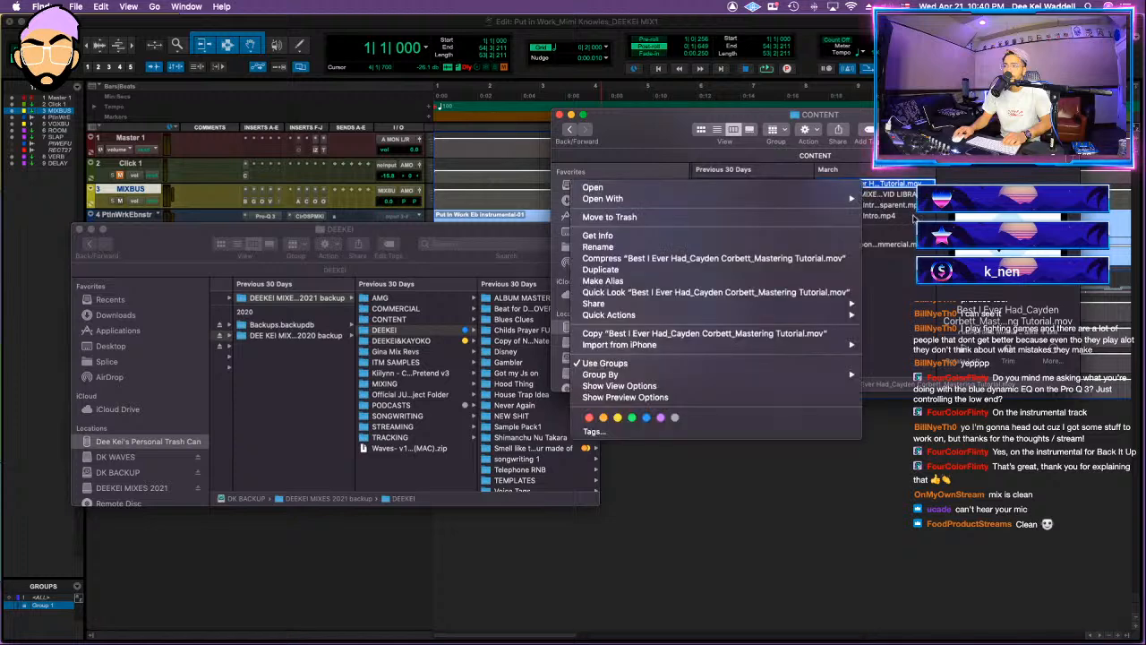
click(919, 215)
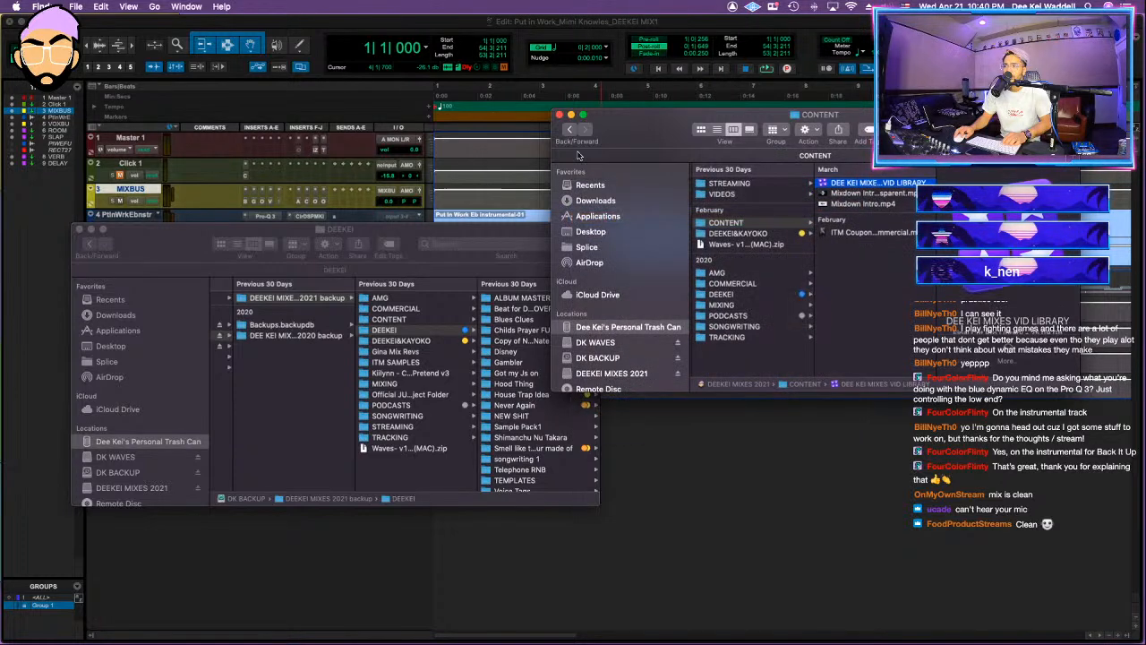
click(560, 115)
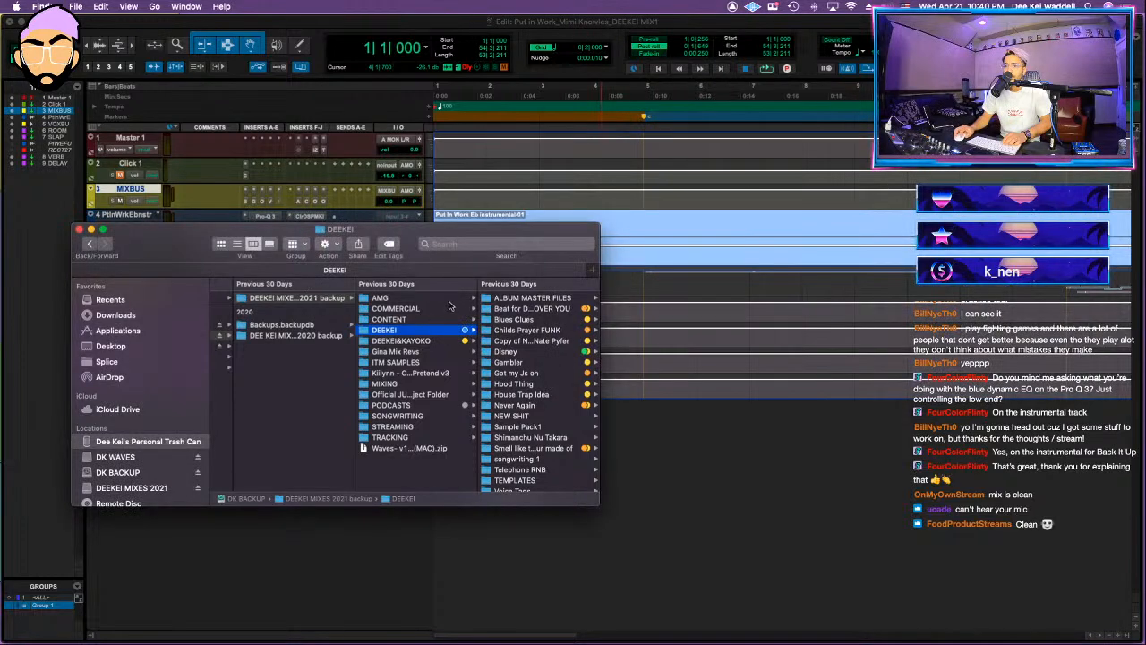
Step: Open the DEEKEI MIXES 2021 drive in a new Finder window placed beside the backup window
mouse_move(197, 638)
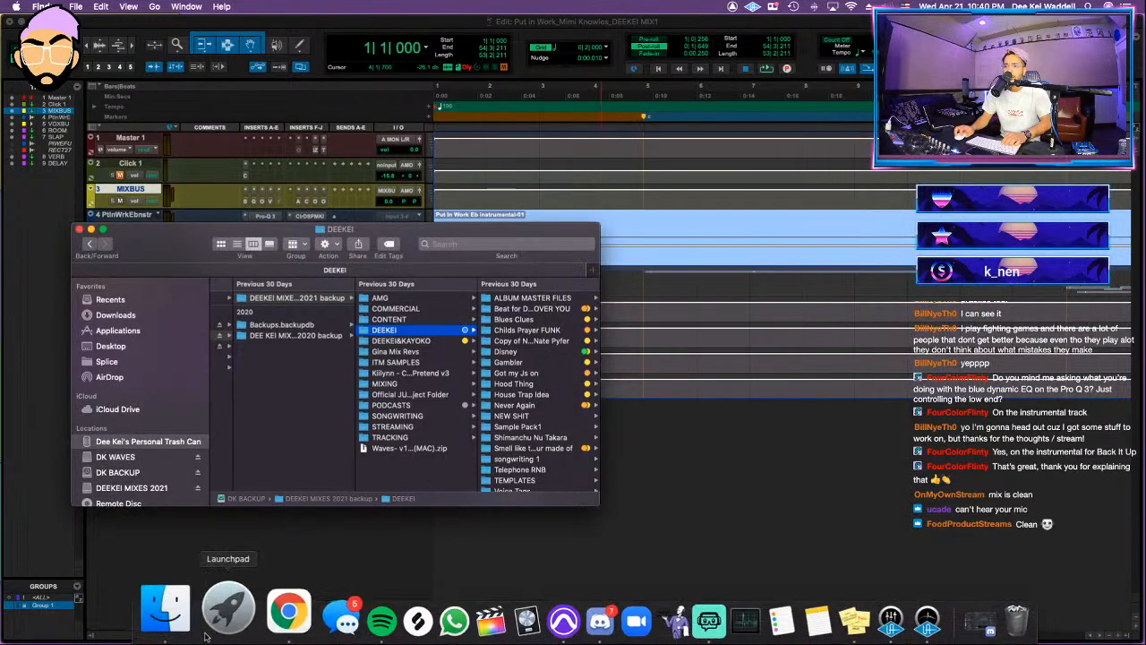
right_click(186, 624)
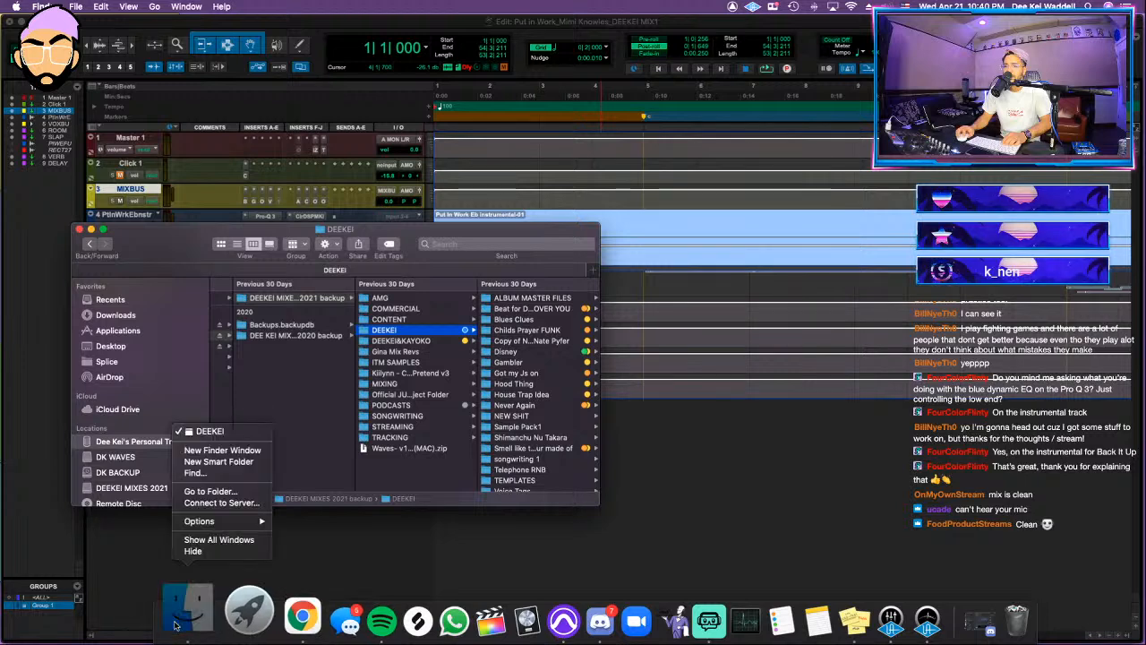
click(221, 451)
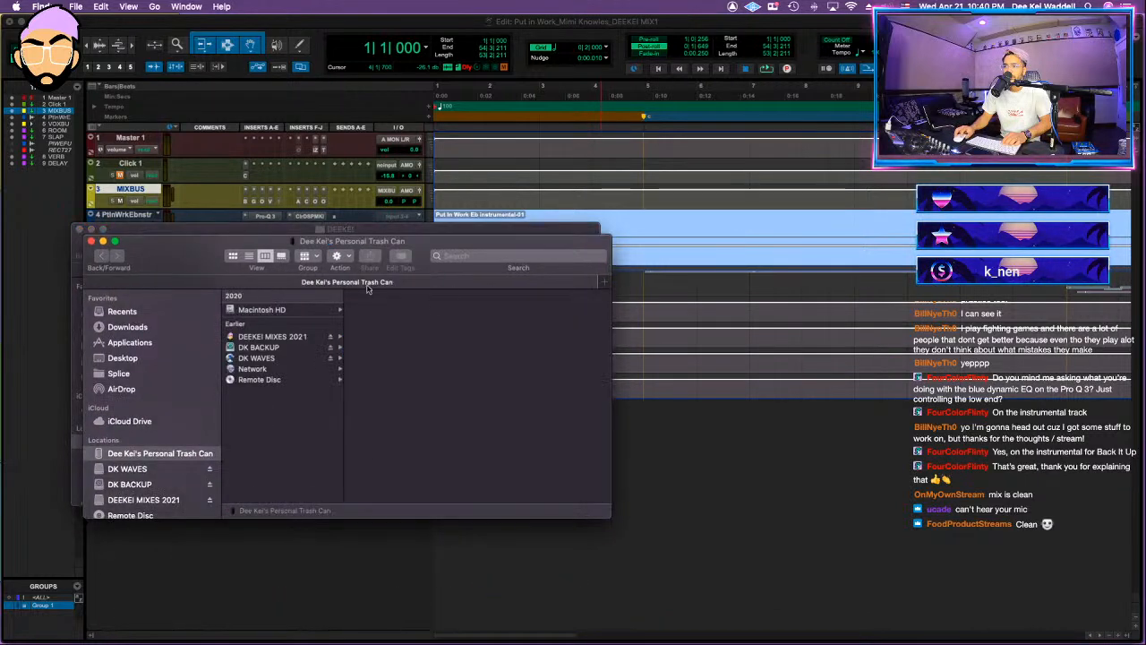
drag(218, 242, 735, 167)
click(767, 261)
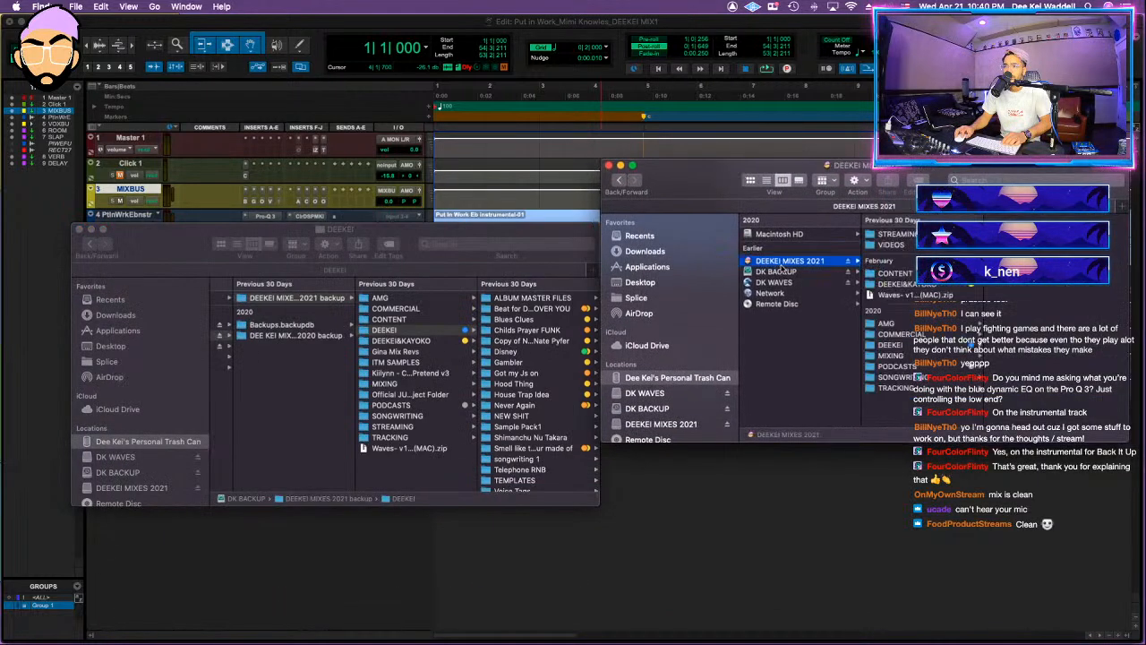
Step: Check the drive's VIDEOS folder, compare its STREAMING and CONTENT folders with the backup, and close the drive's window
click(903, 245)
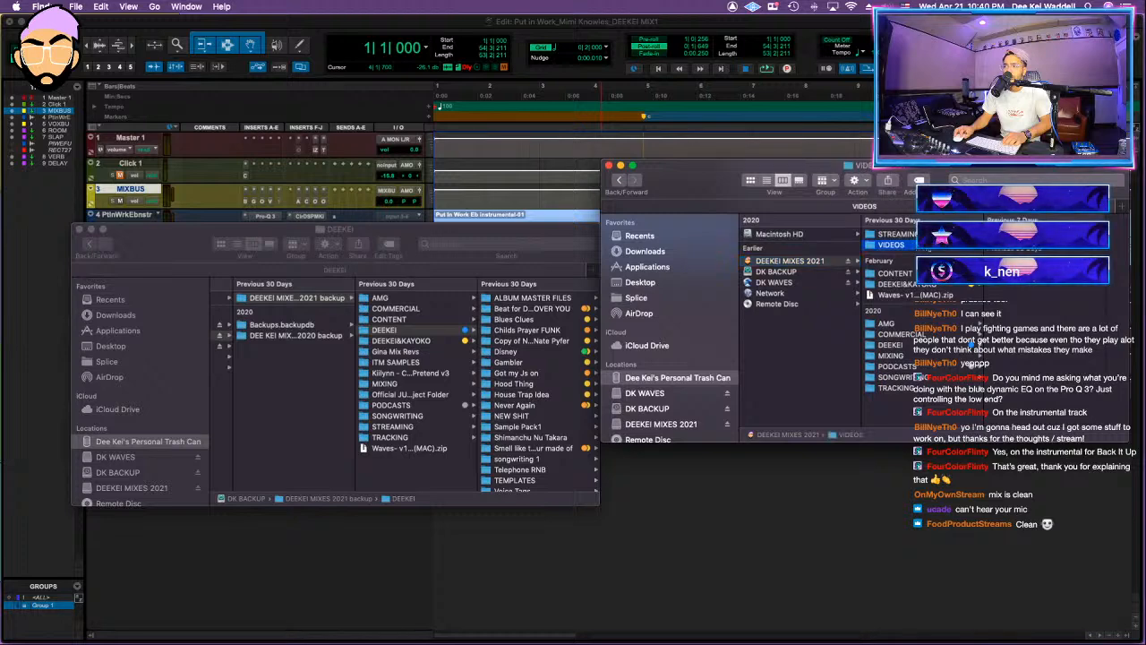
click(904, 235)
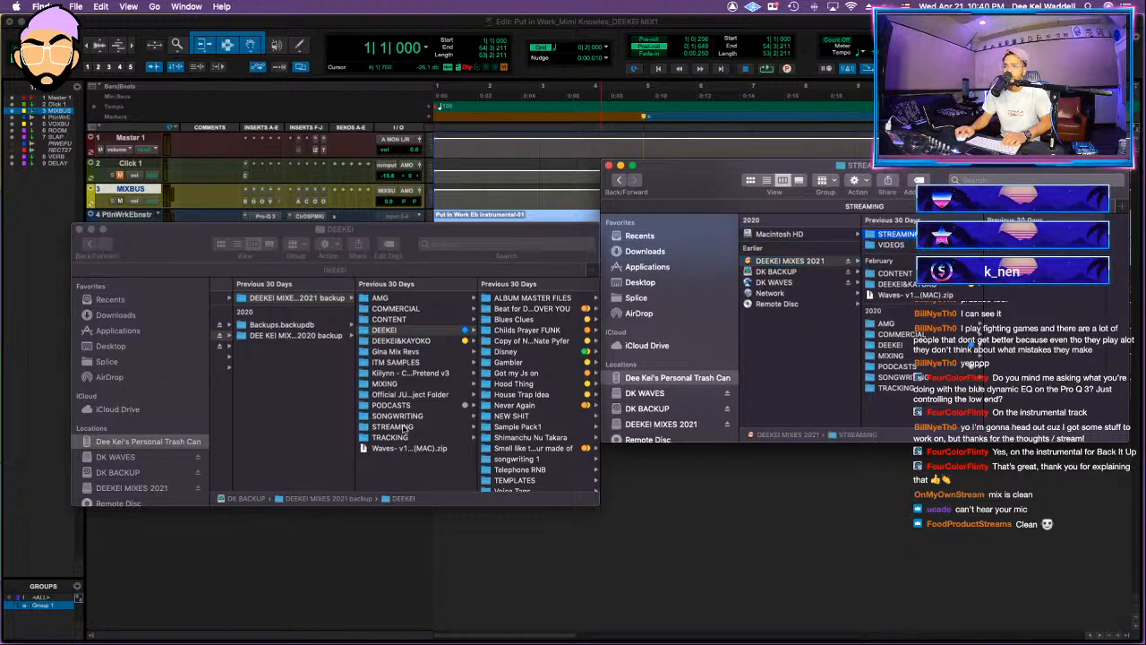
click(403, 428)
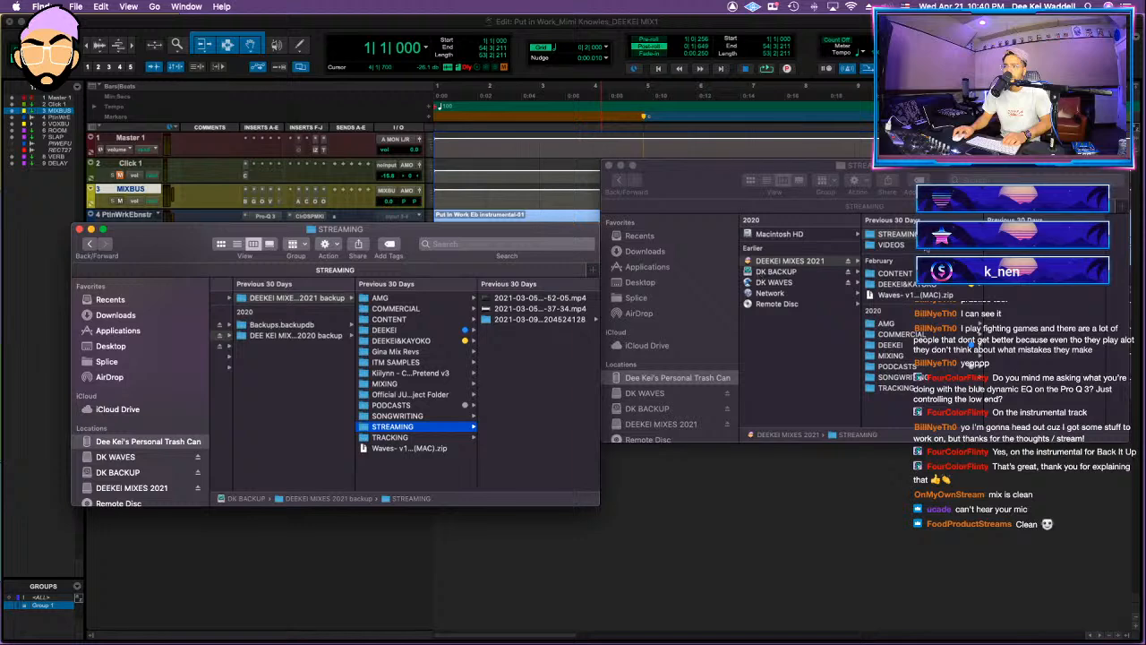
click(896, 274)
click(409, 322)
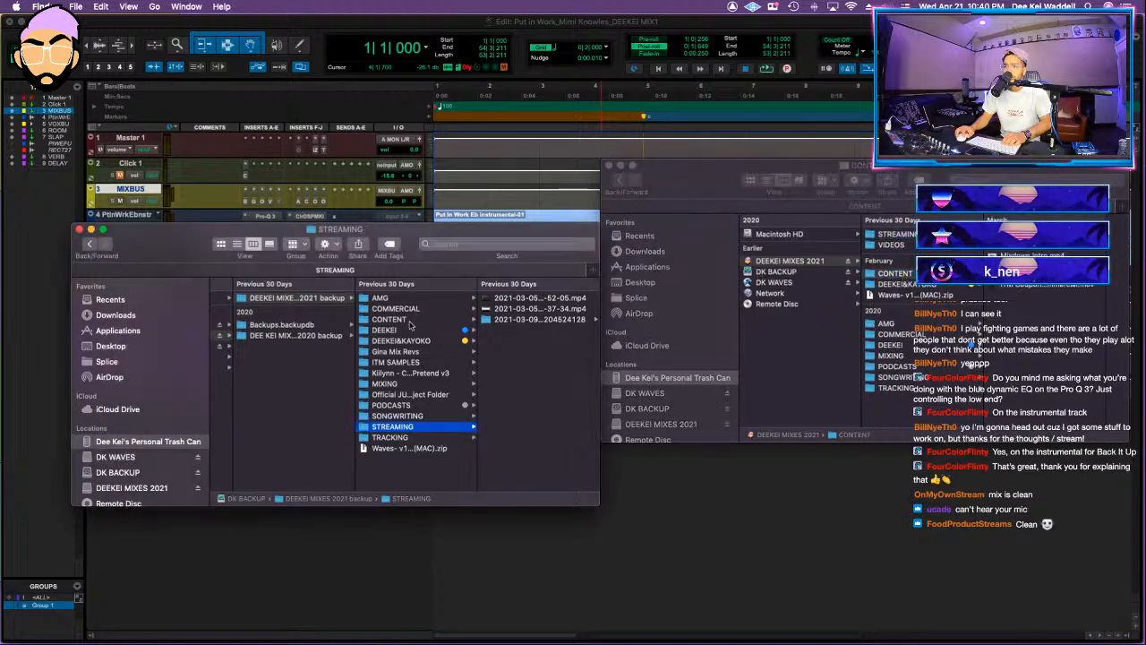
click(410, 322)
click(937, 275)
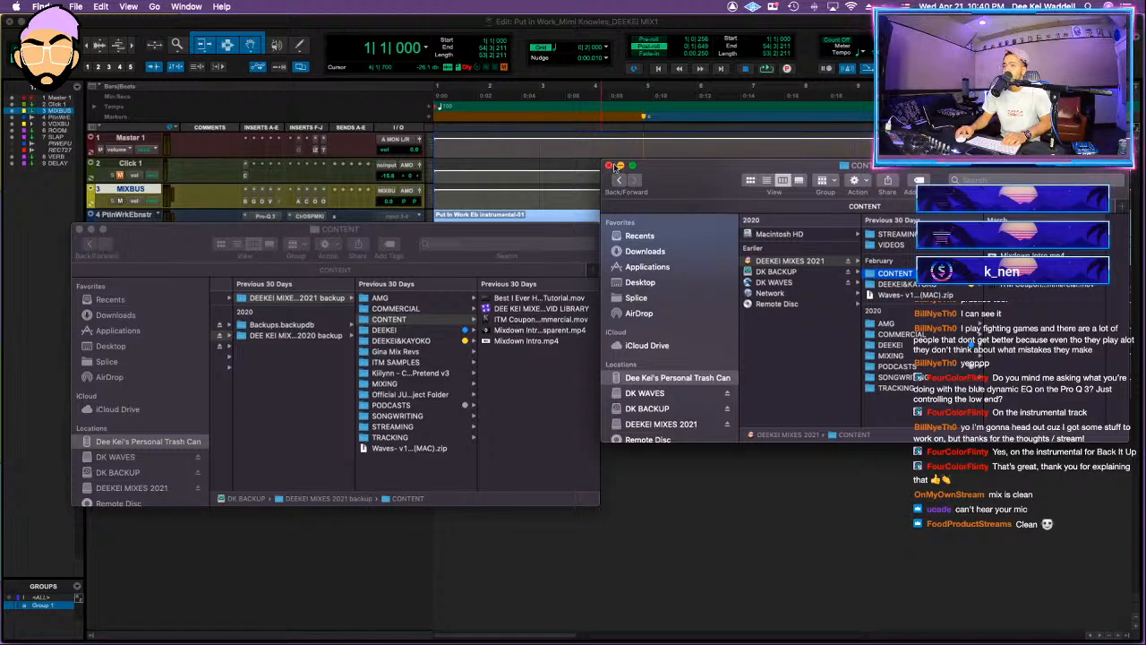
key(super+w)
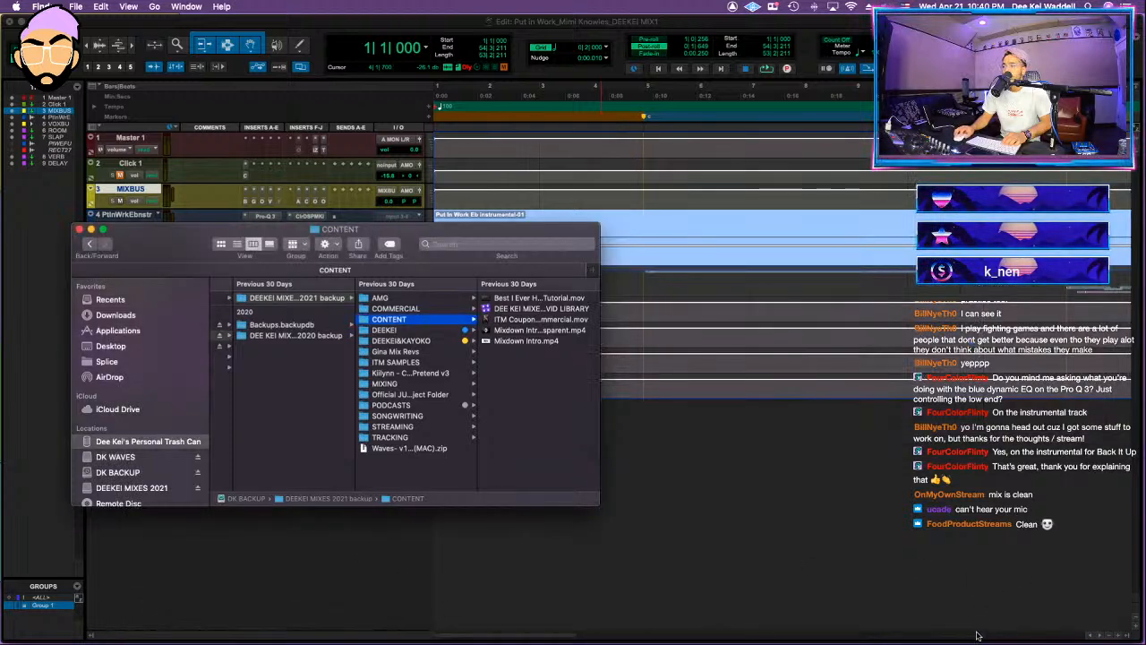
Step: Empty the Trash to permanently remove the deleted folders and videos
right_click(976, 582)
click(986, 551)
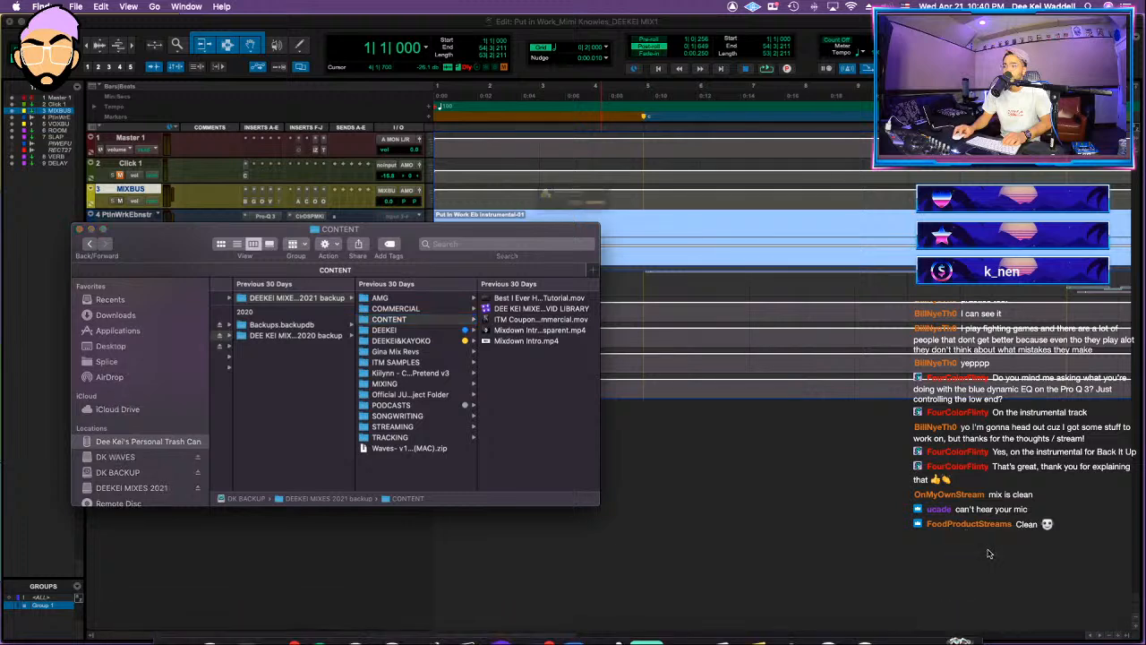
click(655, 224)
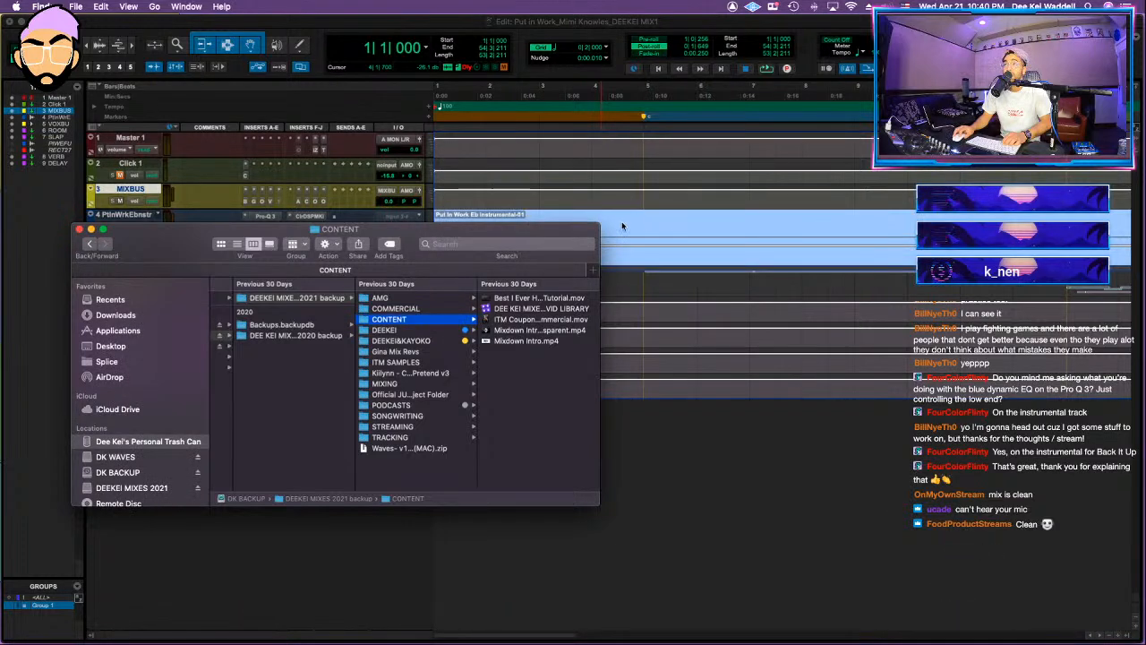
Step: Bounce the full song as a 16-bit, 44.1 kHz interleaved stereo WAV in the session's Bounced Files folder, and play the session through
click(79, 231)
click(775, 232)
key(r)
key(r)
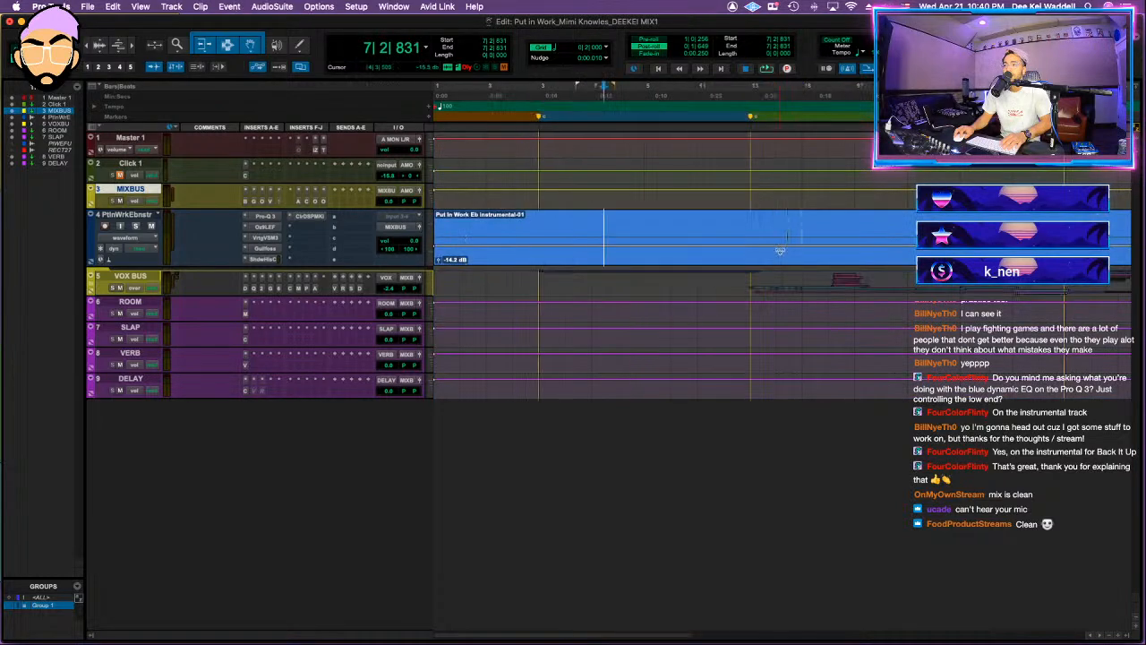
click(765, 265)
key(r)
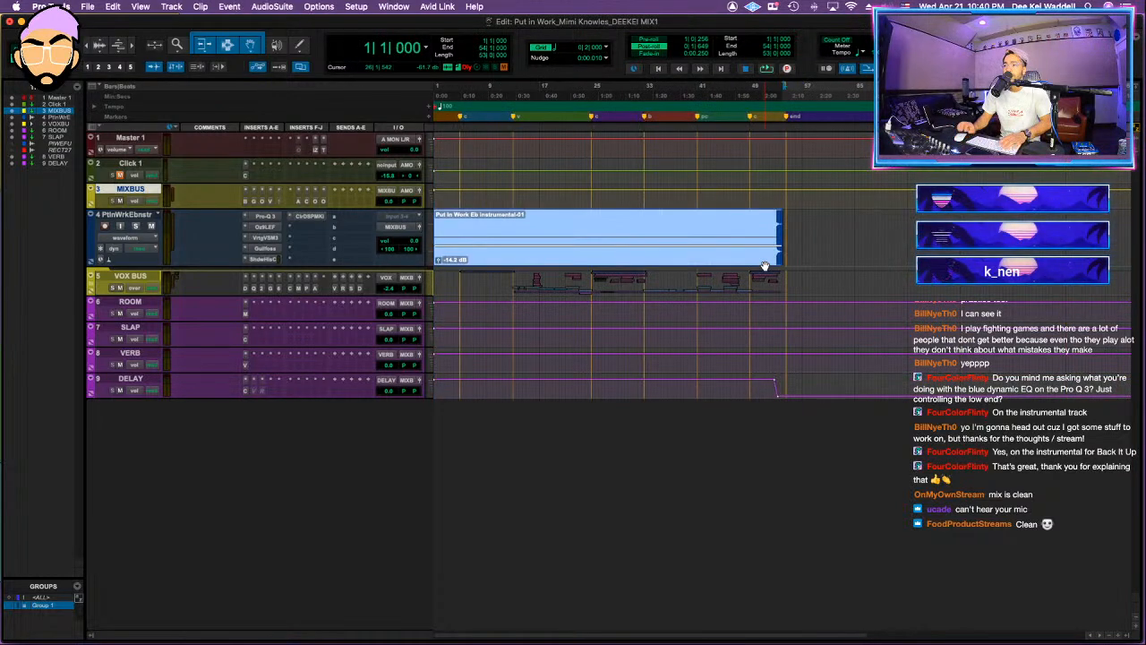
key(super+alt+b)
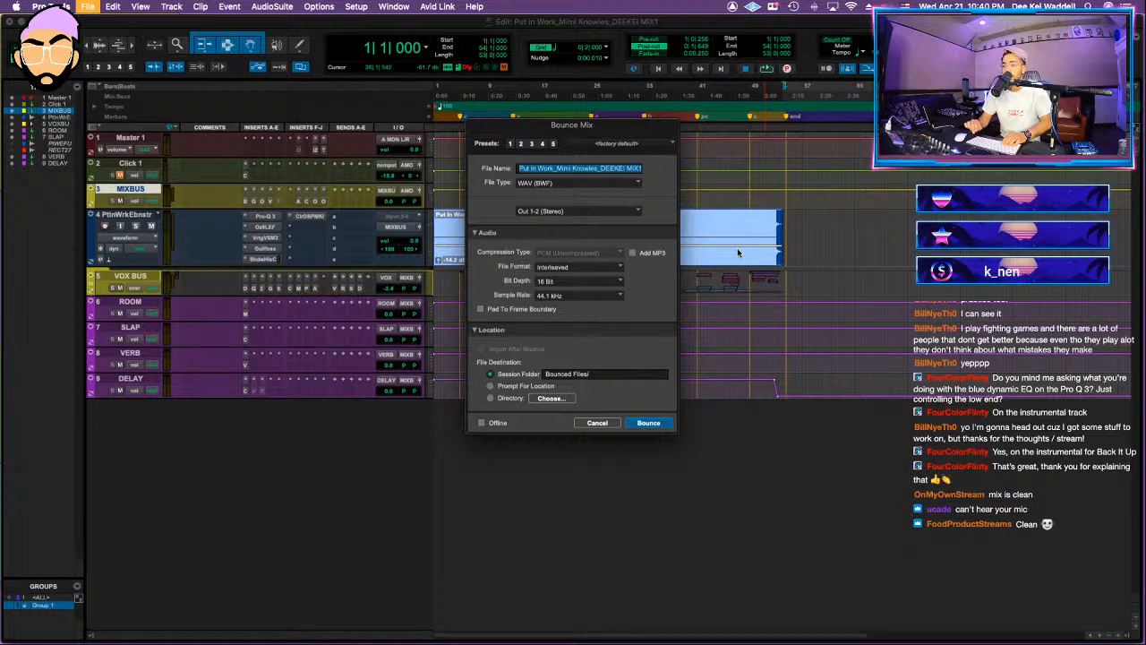
key(Return)
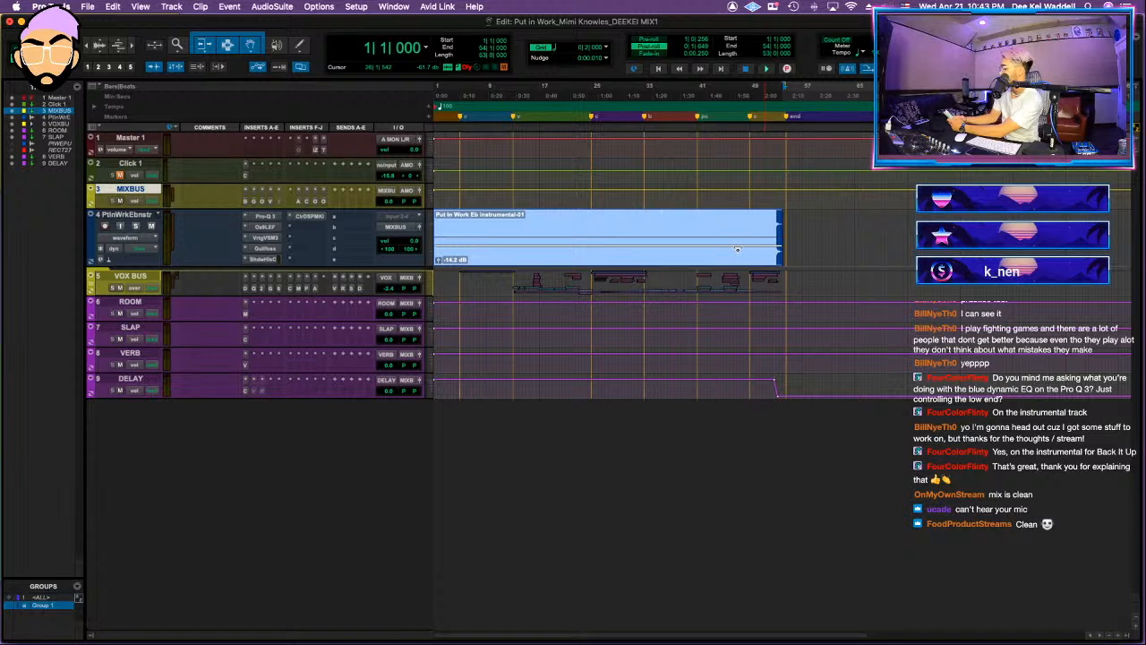
key(space)
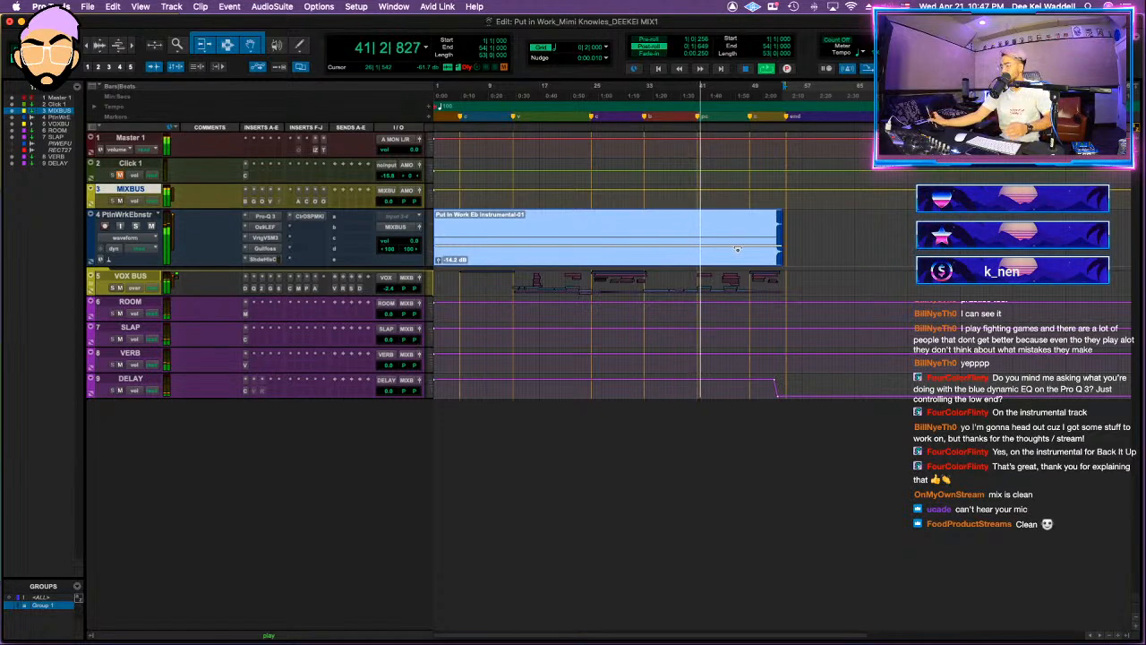
key(space)
Step: Open the artist's folder inside SONGWRITING on the DEEKEI MIXES 2021 drive in a Finder window
click(177, 610)
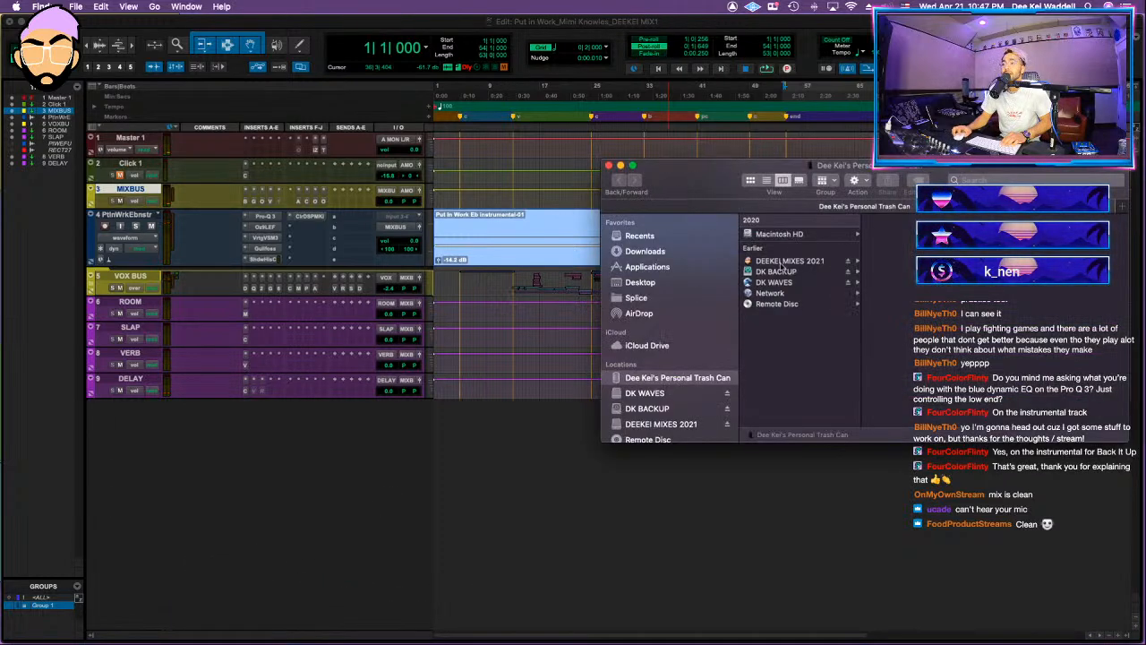
click(800, 259)
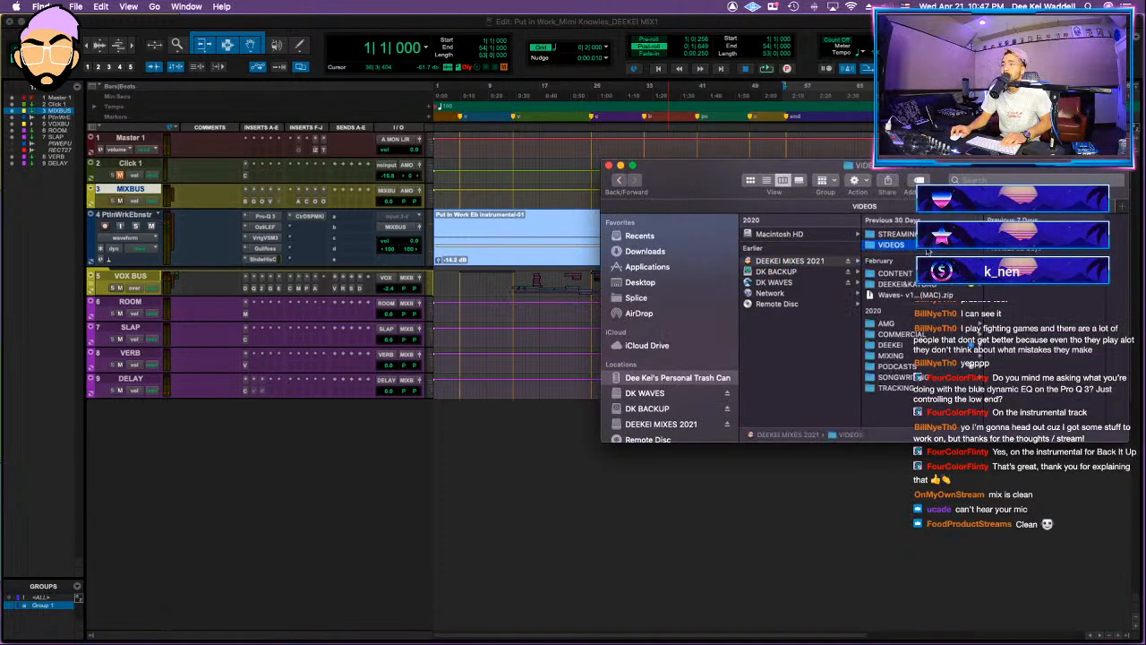
click(897, 377)
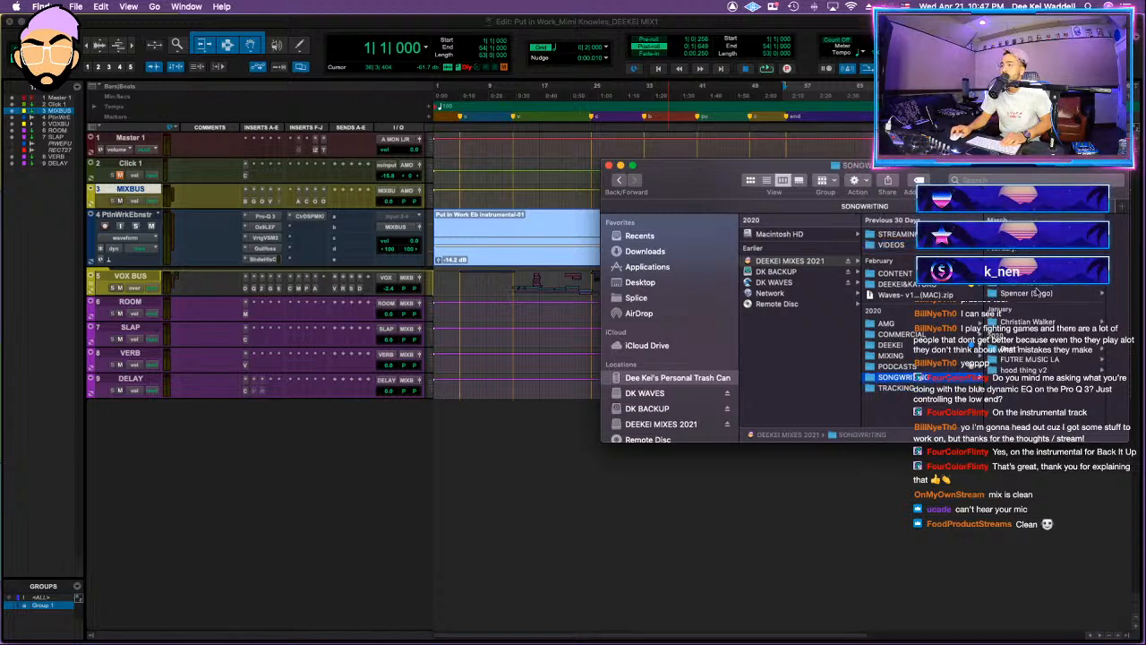
click(1028, 359)
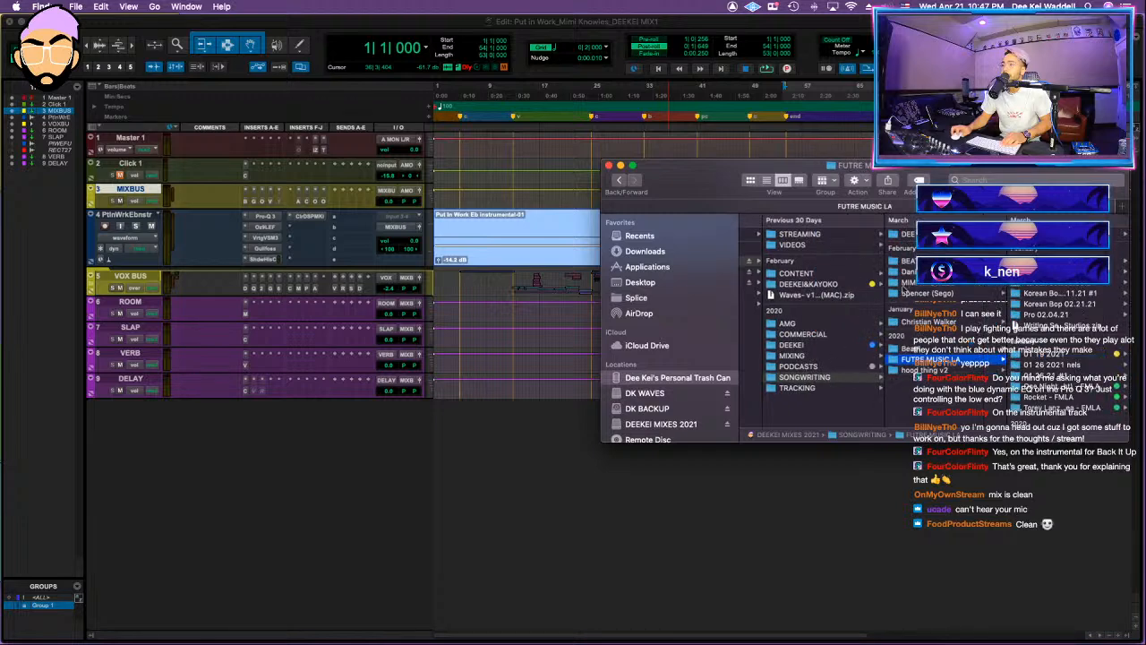
click(936, 234)
click(928, 294)
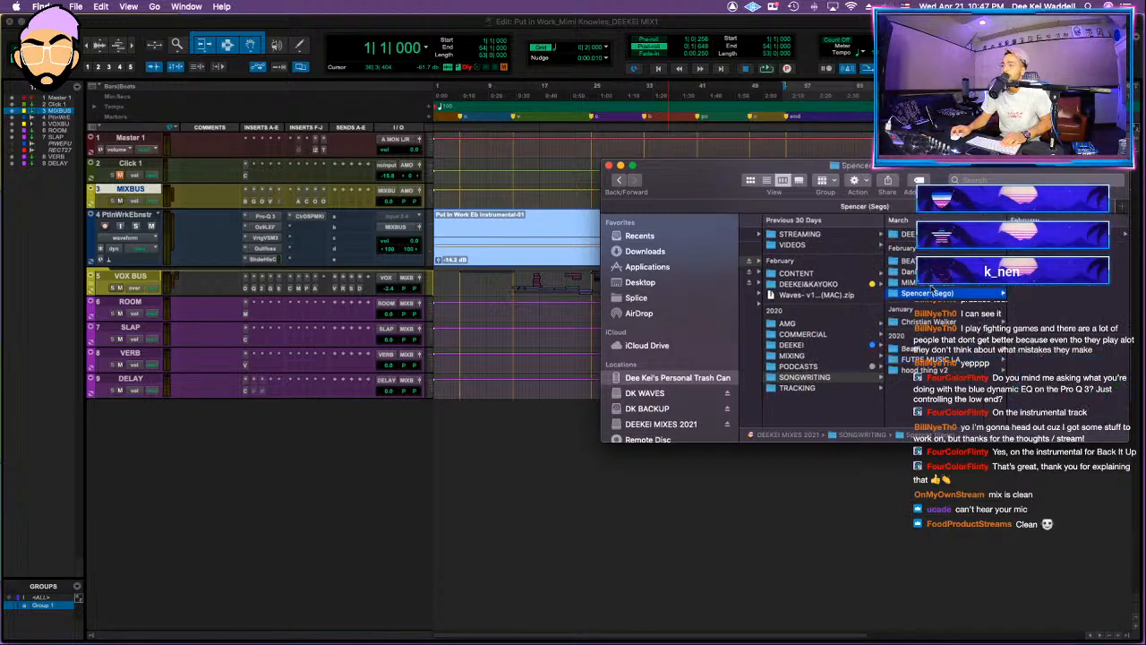
click(931, 282)
click(1030, 235)
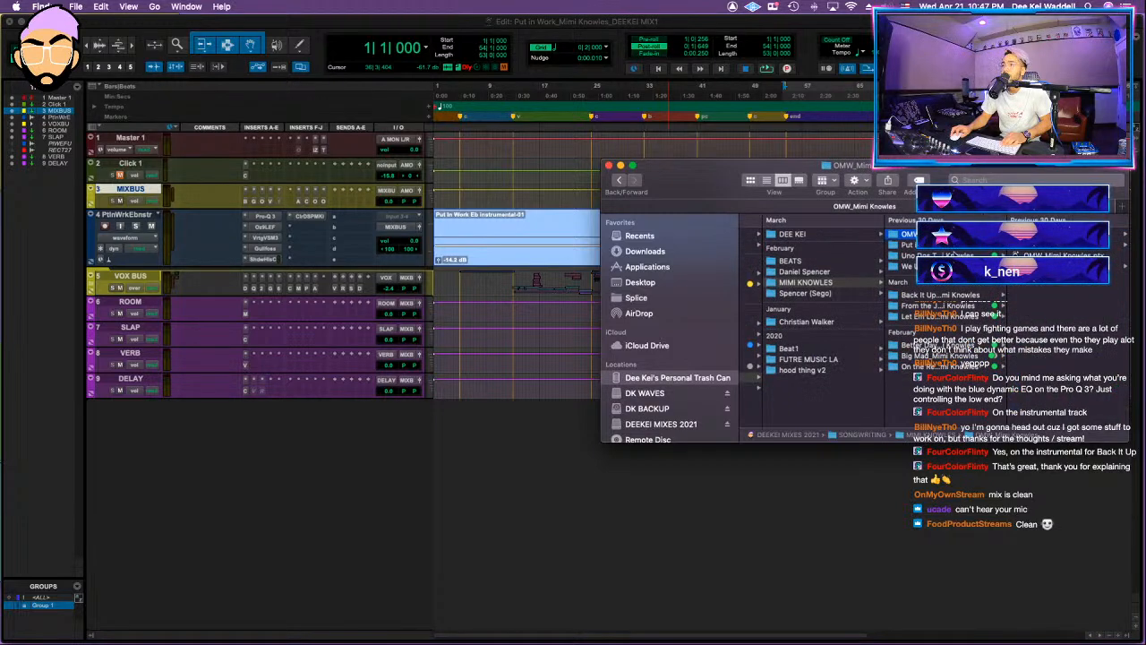
Step: Tag the Put in Work song folder green
click(960, 244)
right_click(962, 245)
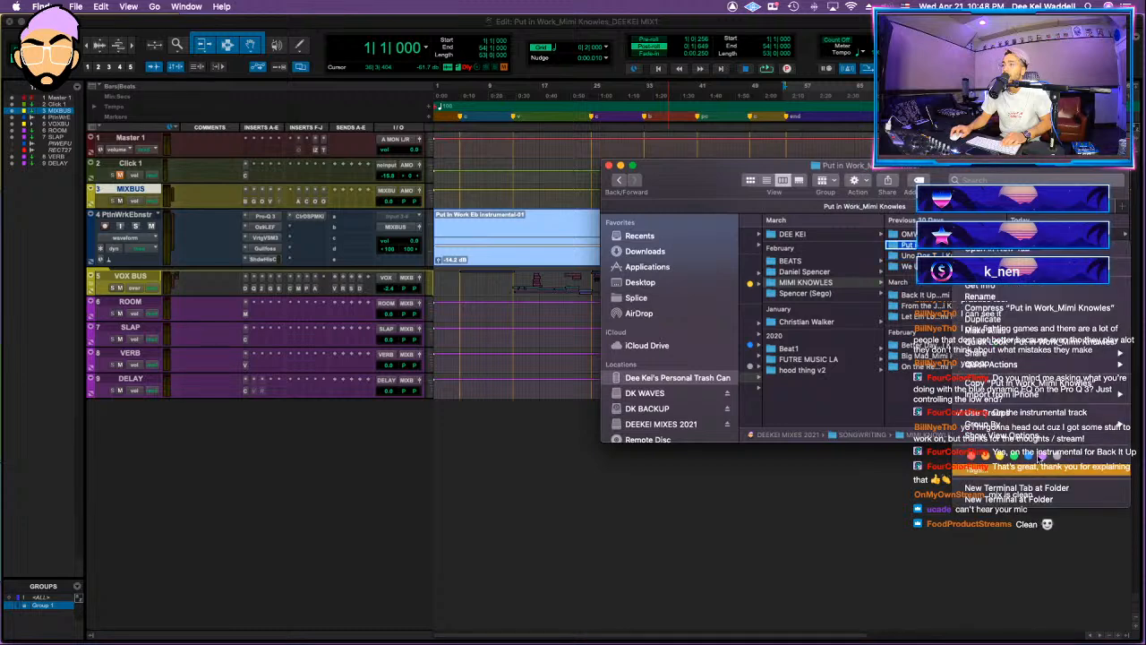
click(1015, 456)
Step: Open the OMW session from its song folder, saving the Put in Work session and declining the detailed session notes report
click(950, 235)
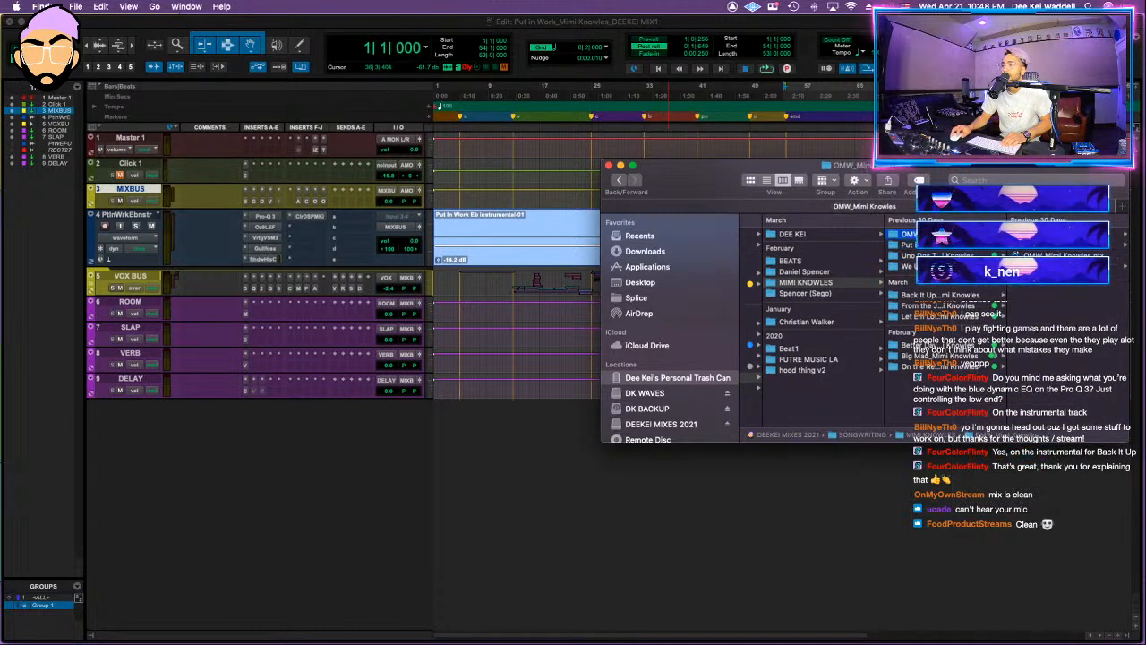
click(1039, 256)
double_click(1039, 256)
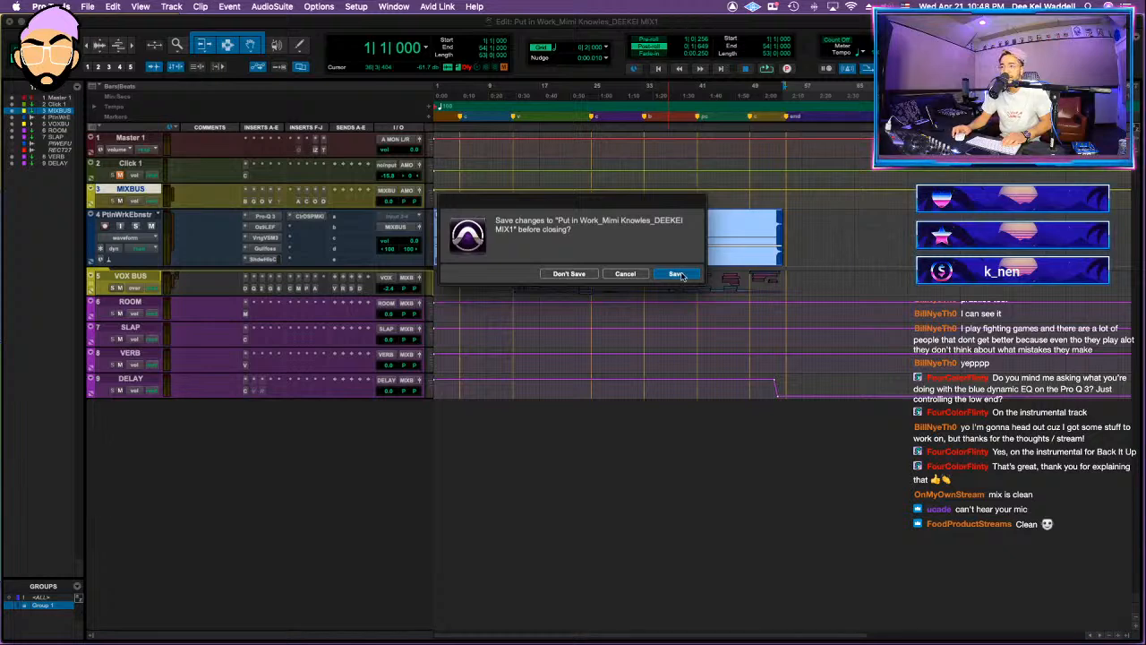
click(678, 273)
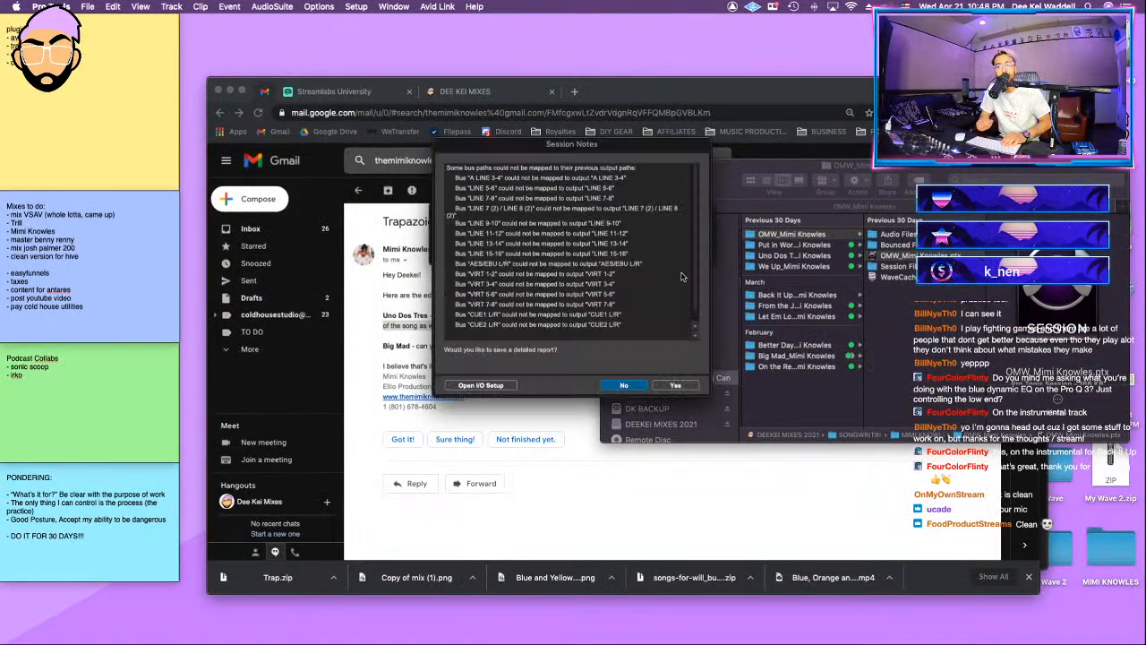
click(624, 385)
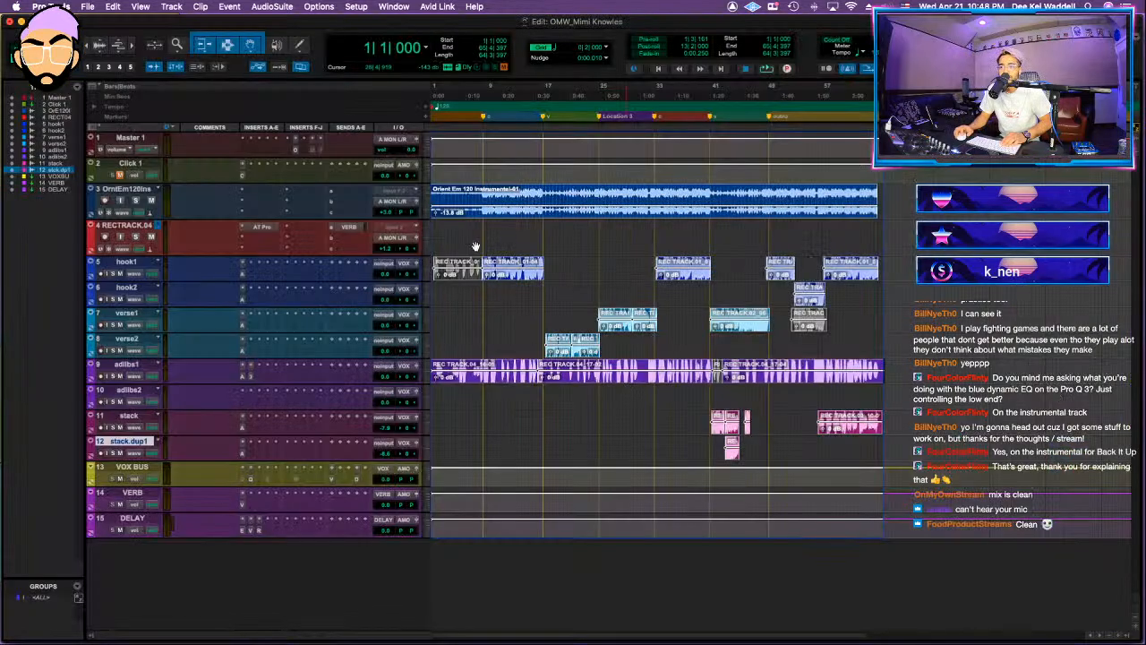
Step: Hide and make inactive the recording track directly below the instrumental, and listen to short parts of the song
click(484, 202)
key(space)
key(space)
right_click(144, 224)
click(188, 239)
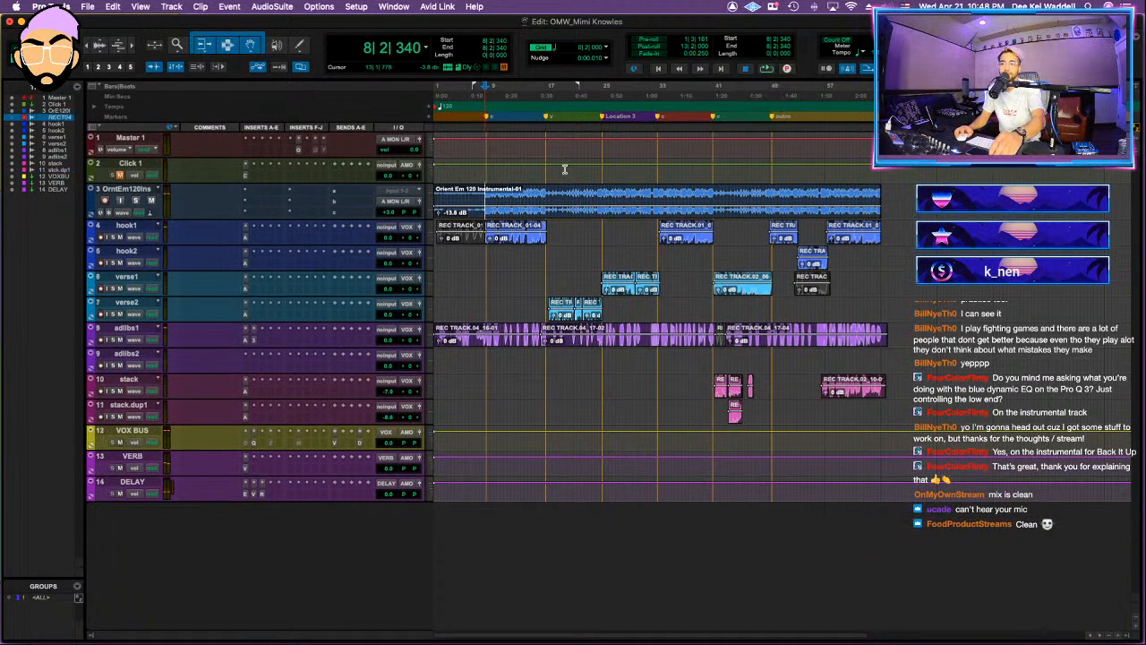
key(space)
key(space)
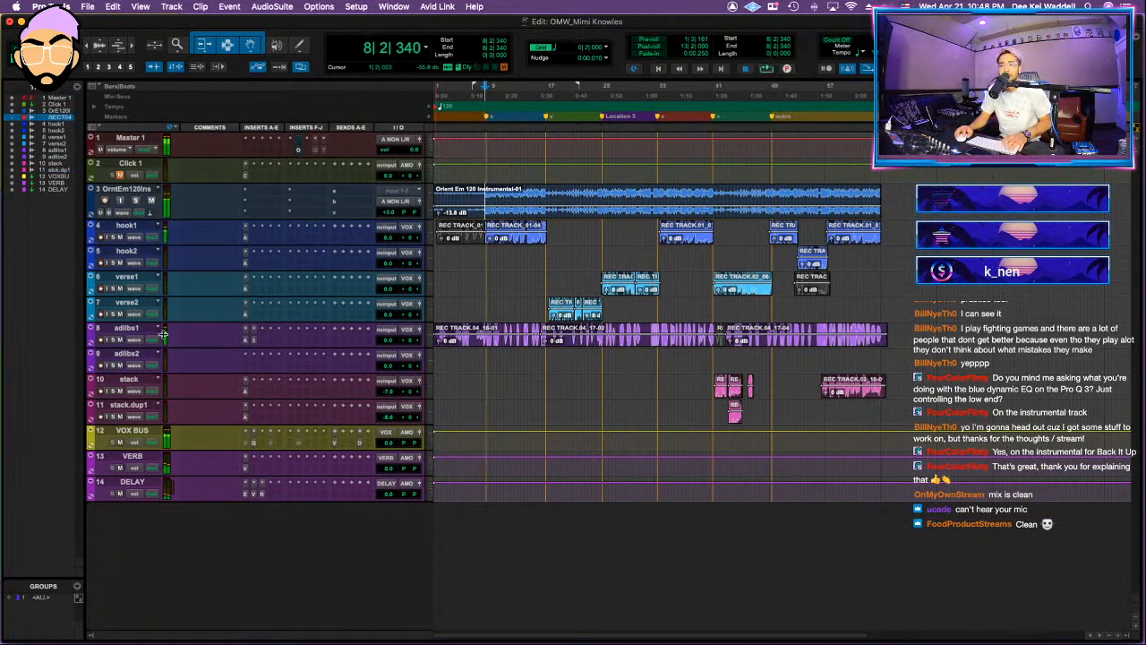
Step: Move the VOX BUS track directly above hook1, and hide and make inactive the empty adlibs2 track
drag(135, 434, 193, 224)
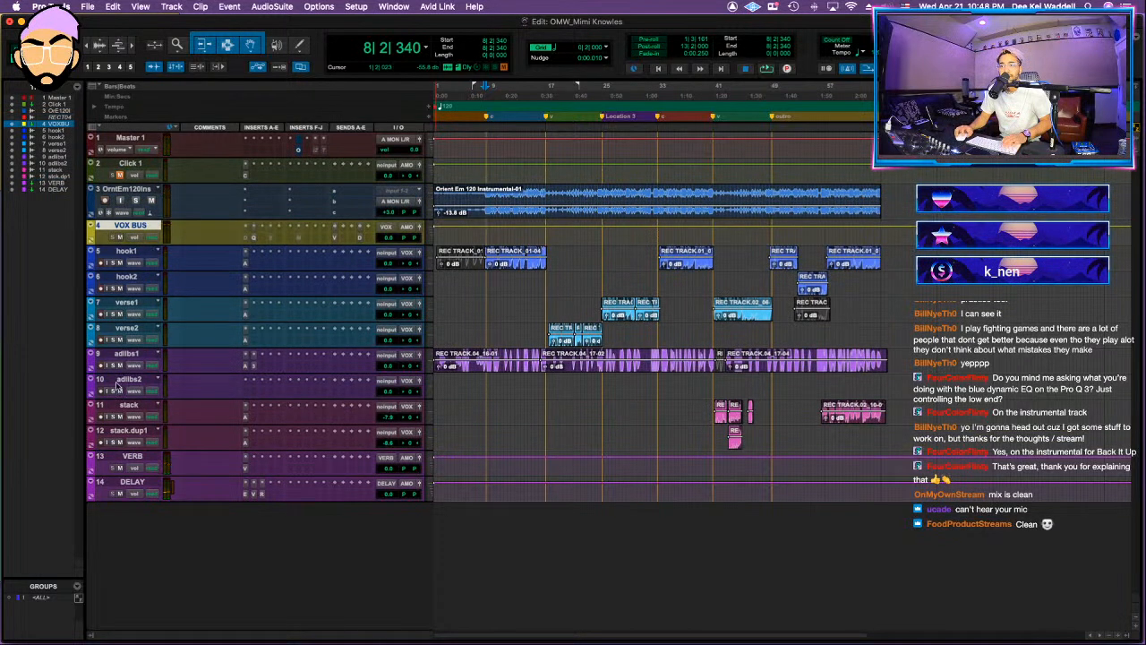
click(133, 382)
right_click(134, 381)
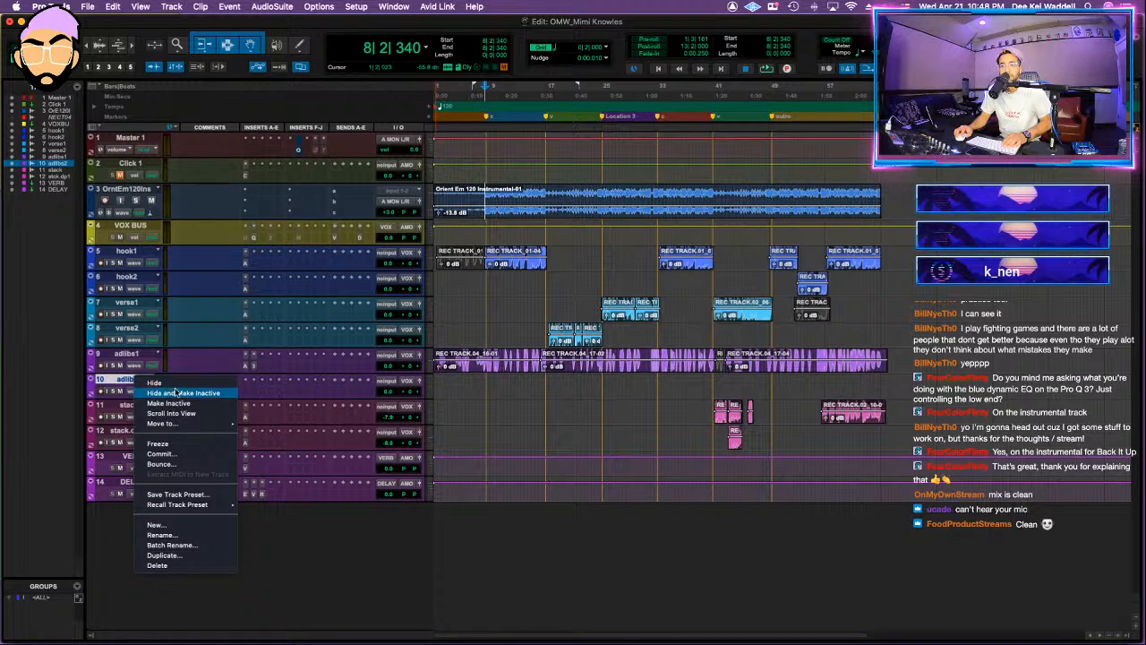
click(166, 392)
Step: Convert the VOX BUS aux to a routing folder and move the vocal tracks hook1 through stack.dup1 into it
click(123, 406)
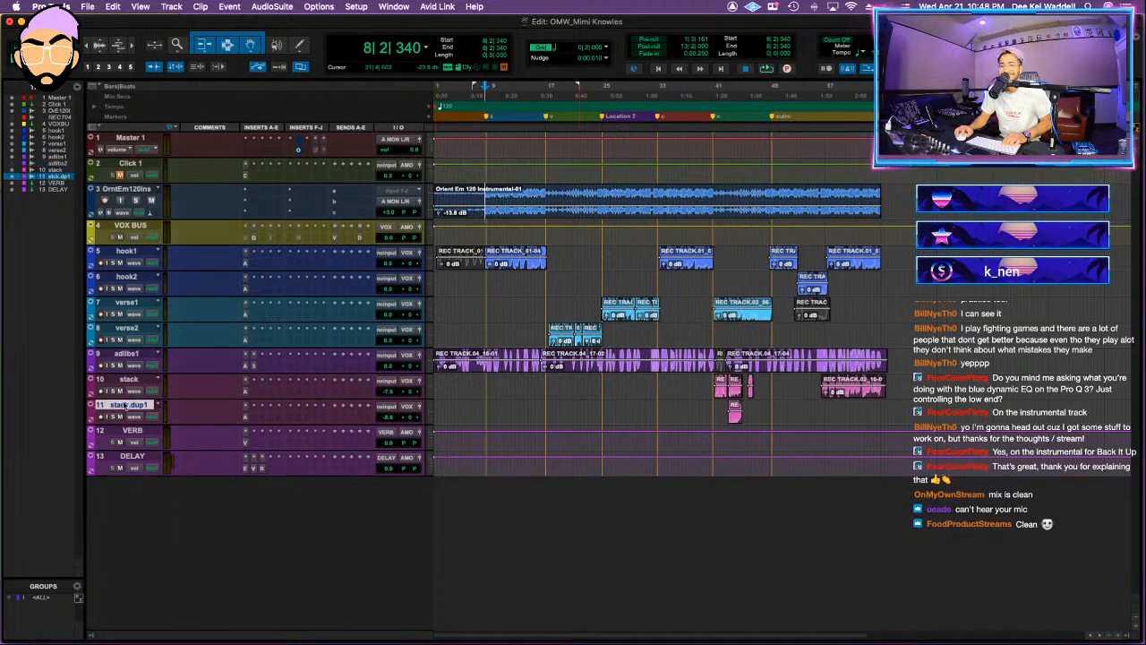
click(130, 226)
right_click(133, 226)
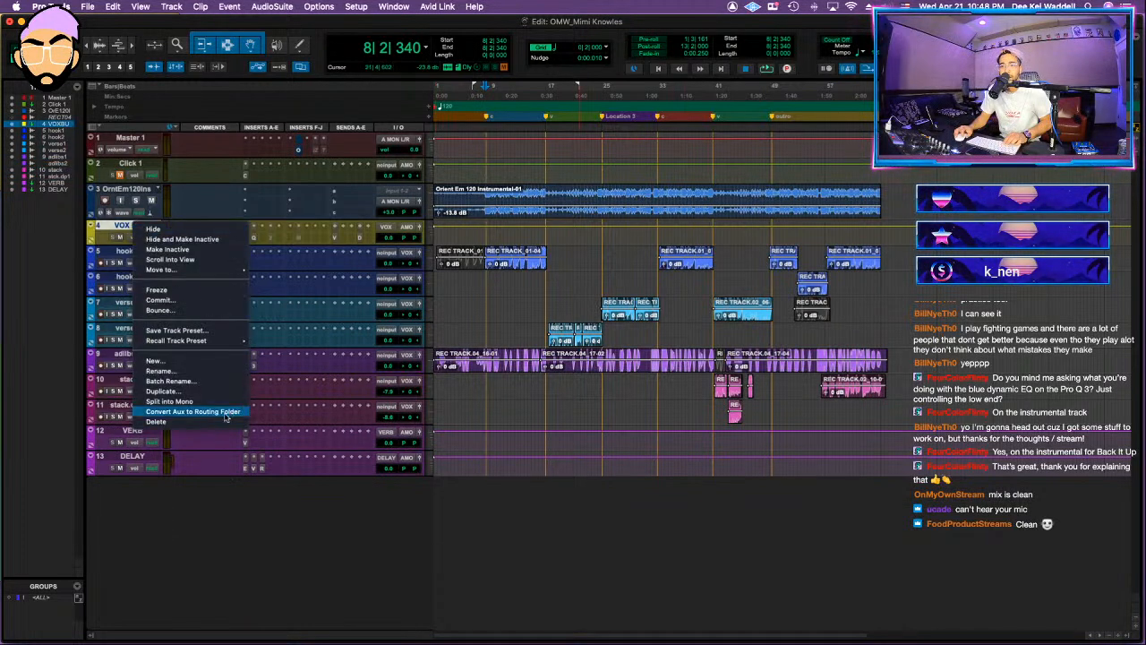
click(218, 413)
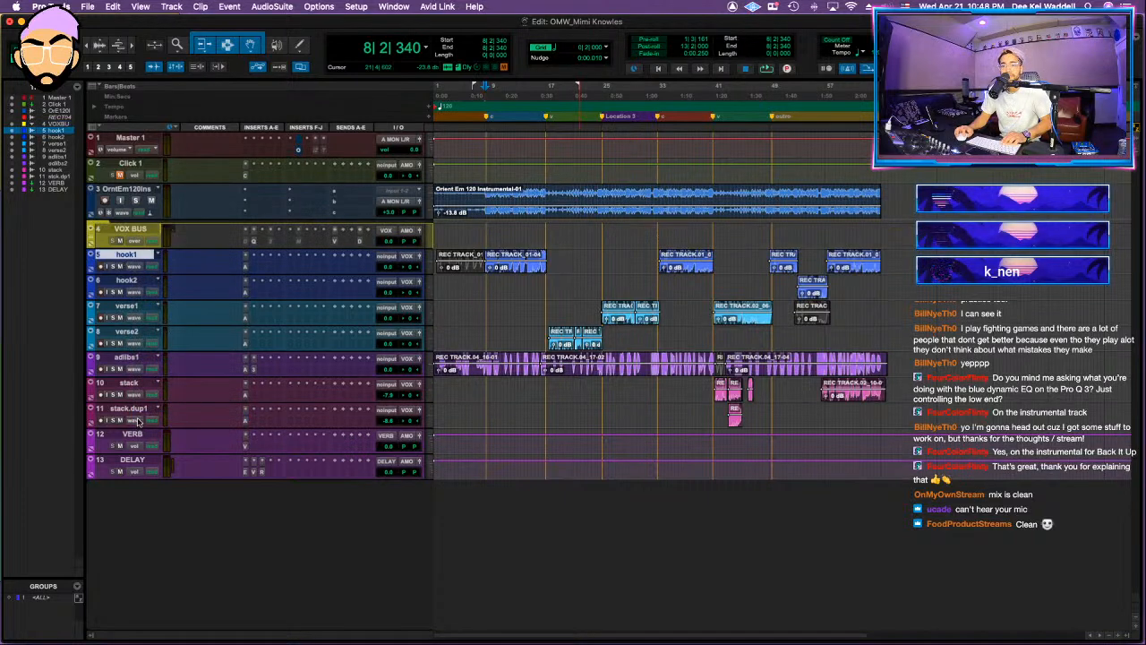
drag(130, 267, 99, 240)
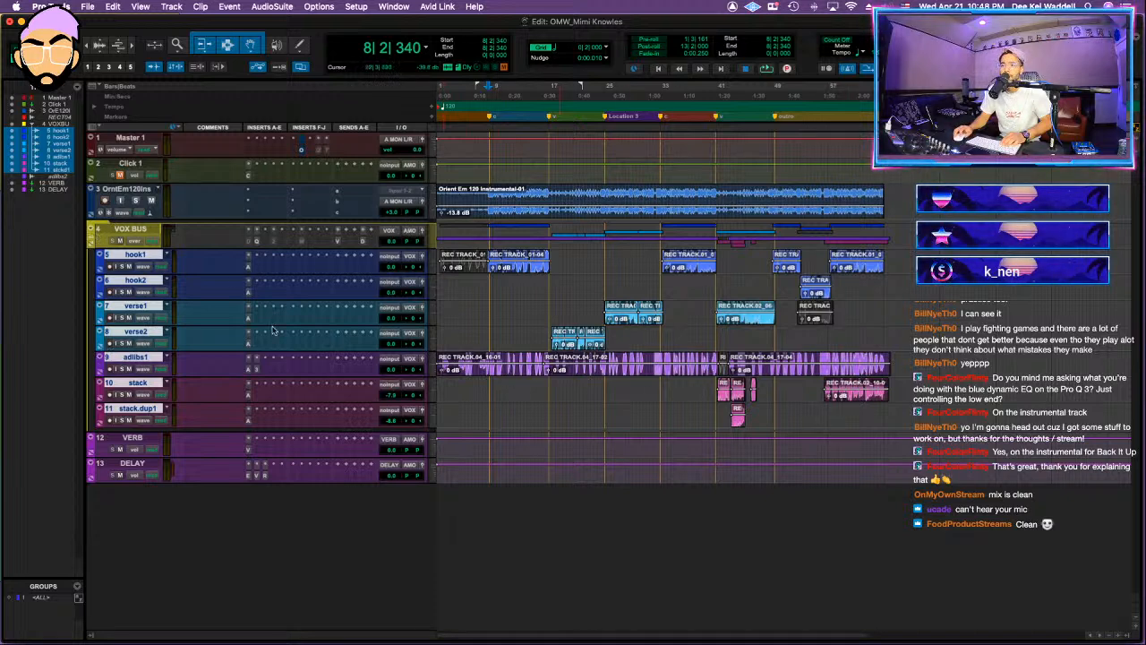
Step: Start importing session data from the We Up session file in the artist's folder
click(88, 6)
mouse_move(135, 201)
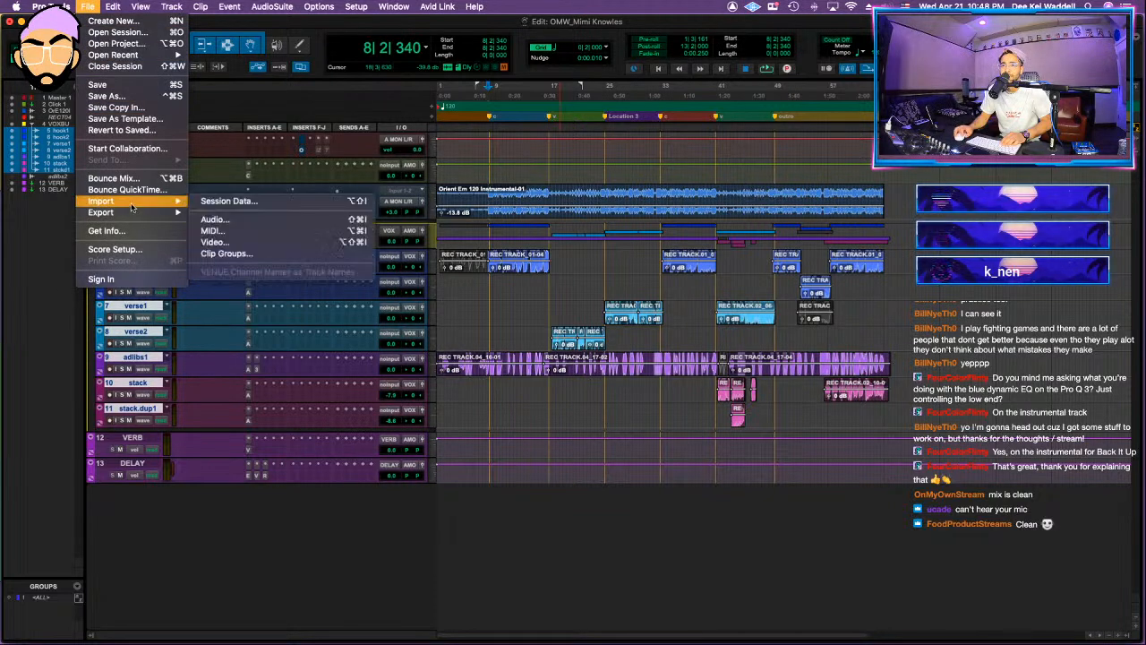
click(287, 204)
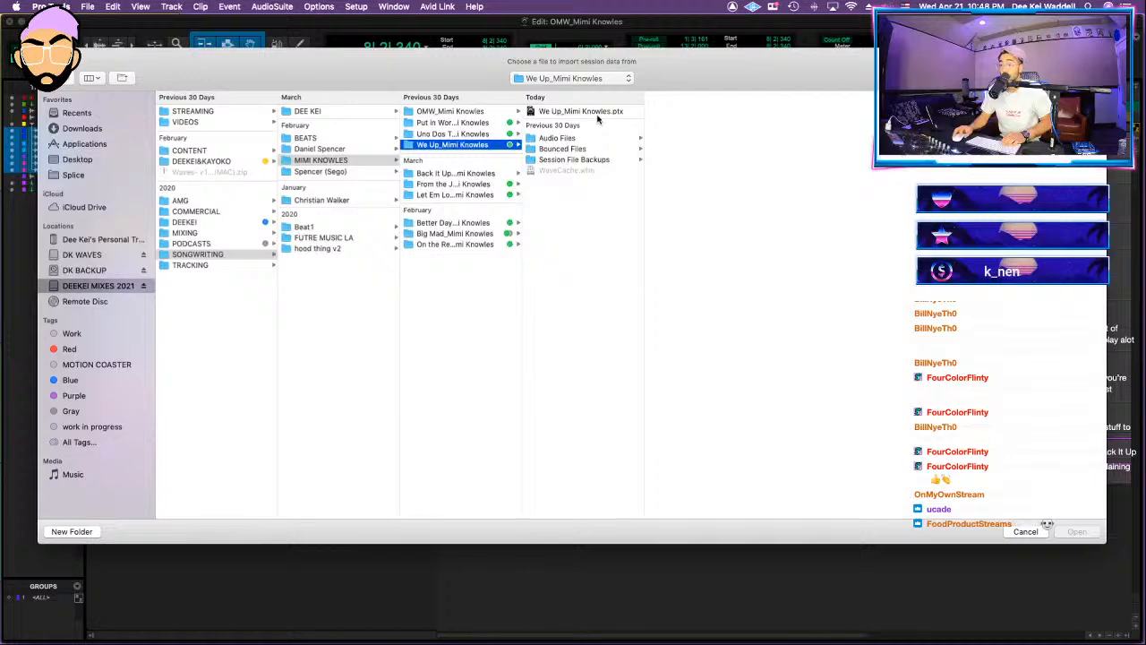
click(582, 112)
click(1077, 531)
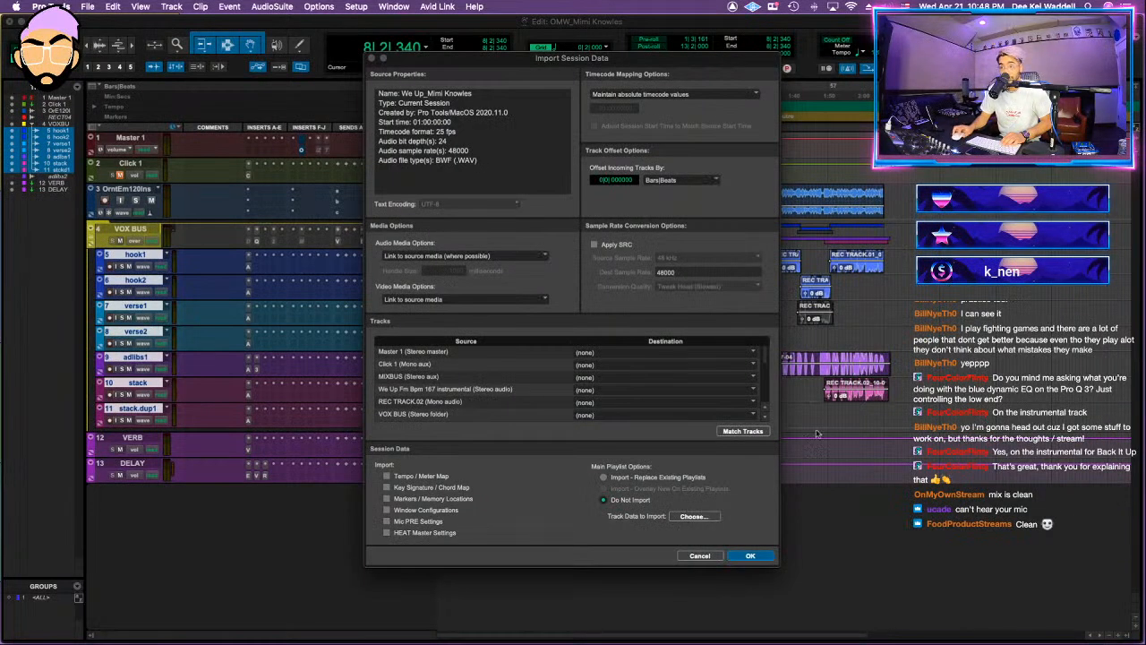
Step: Map the source Master 1 and VOX BUS to the matching existing tracks, and import MIXBUS as a new track
click(584, 352)
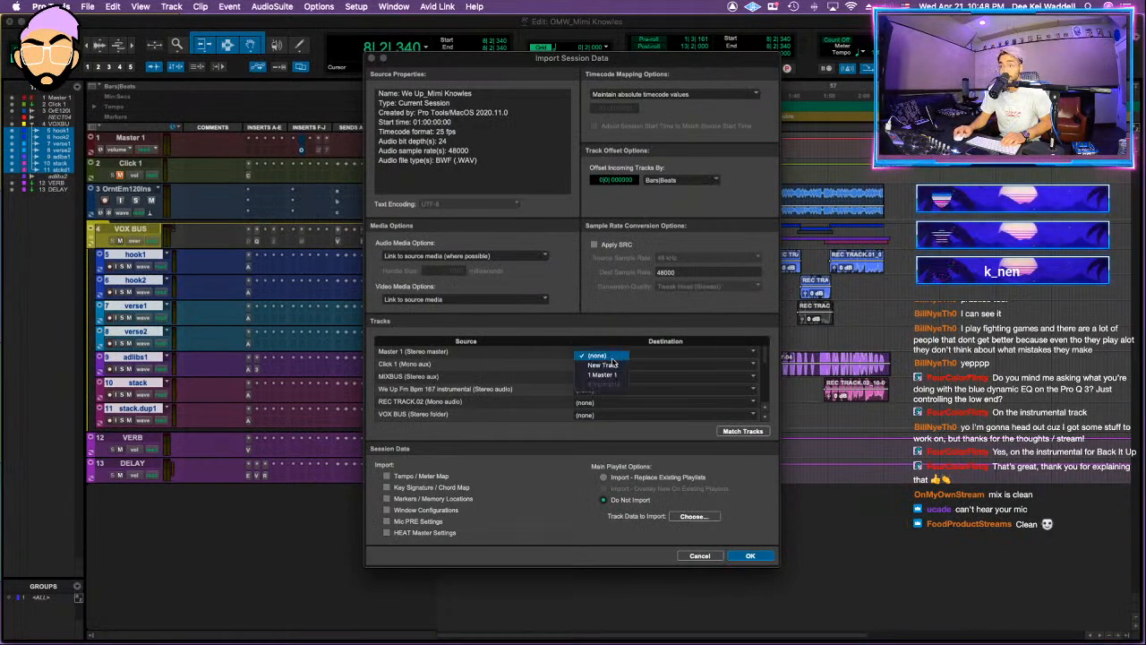
click(565, 371)
click(590, 377)
click(603, 397)
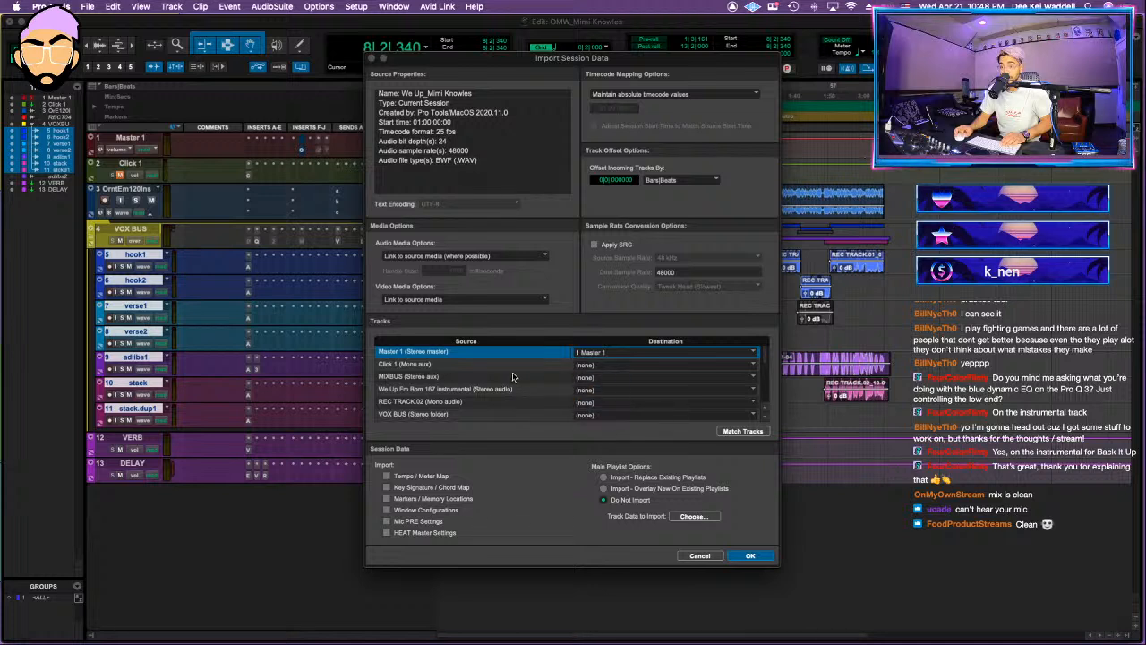
click(593, 416)
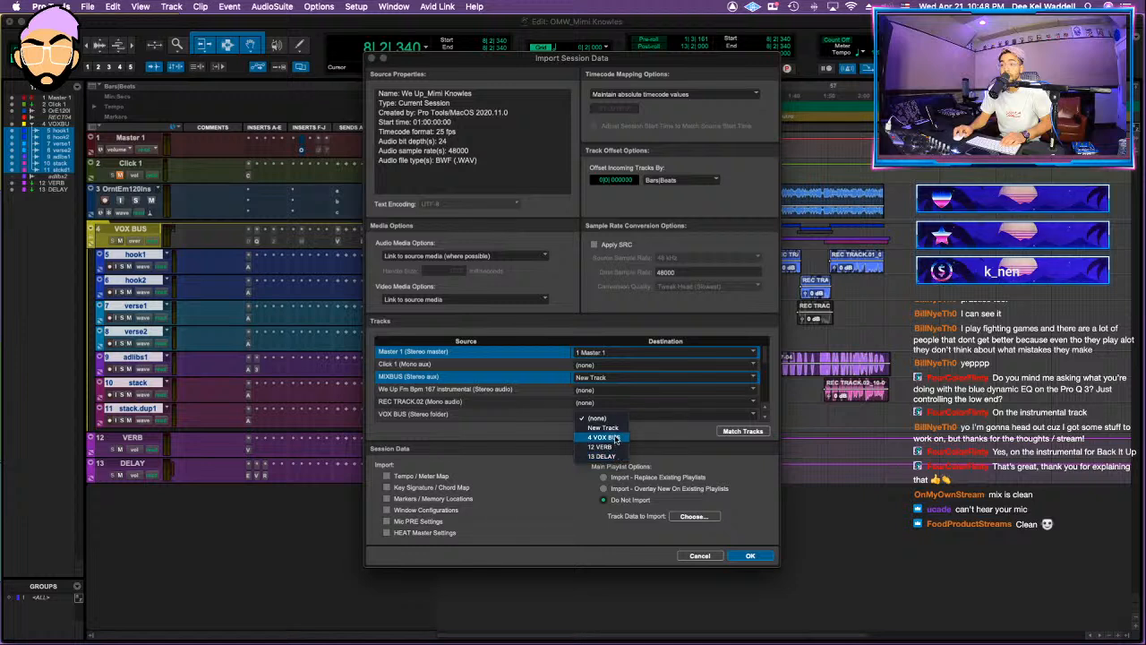
click(617, 438)
Step: Map VERB and DELAY to the matching existing tracks, set ROOM and SLAP to new tracks, and run the import
scroll(489, 394, down, 4)
click(606, 378)
click(598, 407)
click(596, 391)
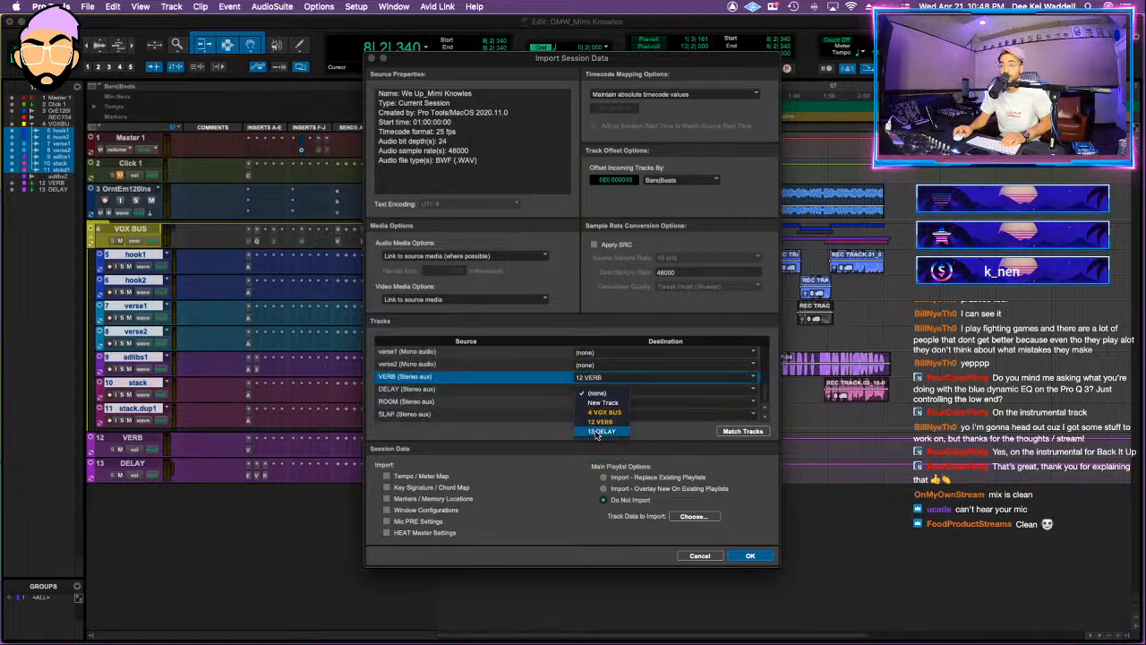
click(597, 433)
click(526, 404)
click(544, 414)
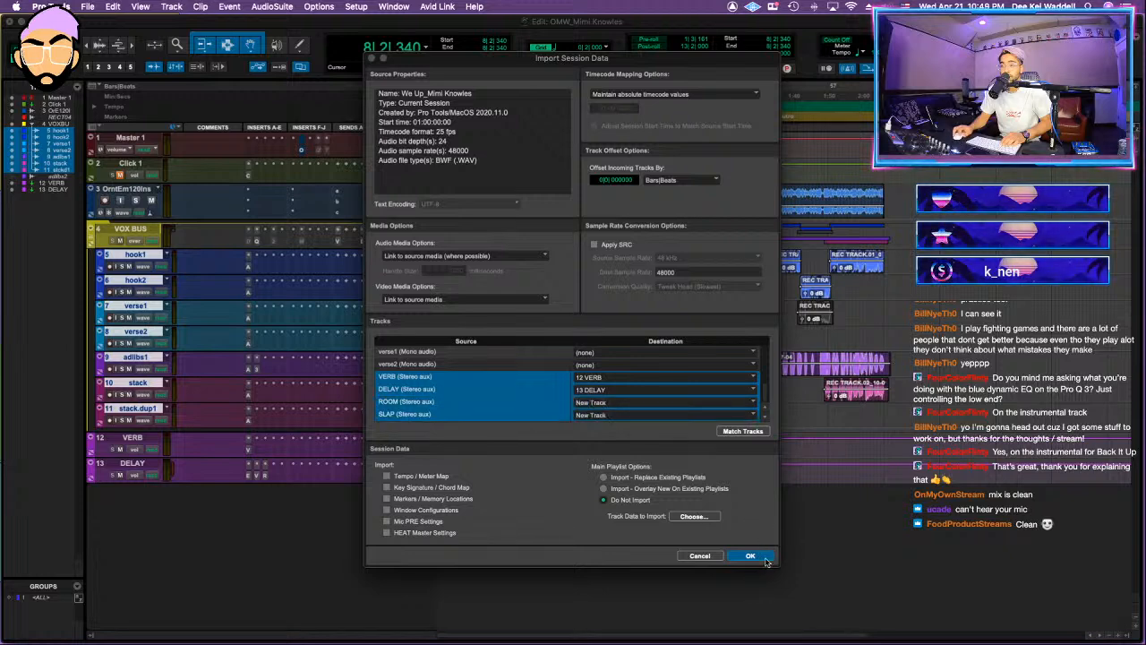
click(764, 557)
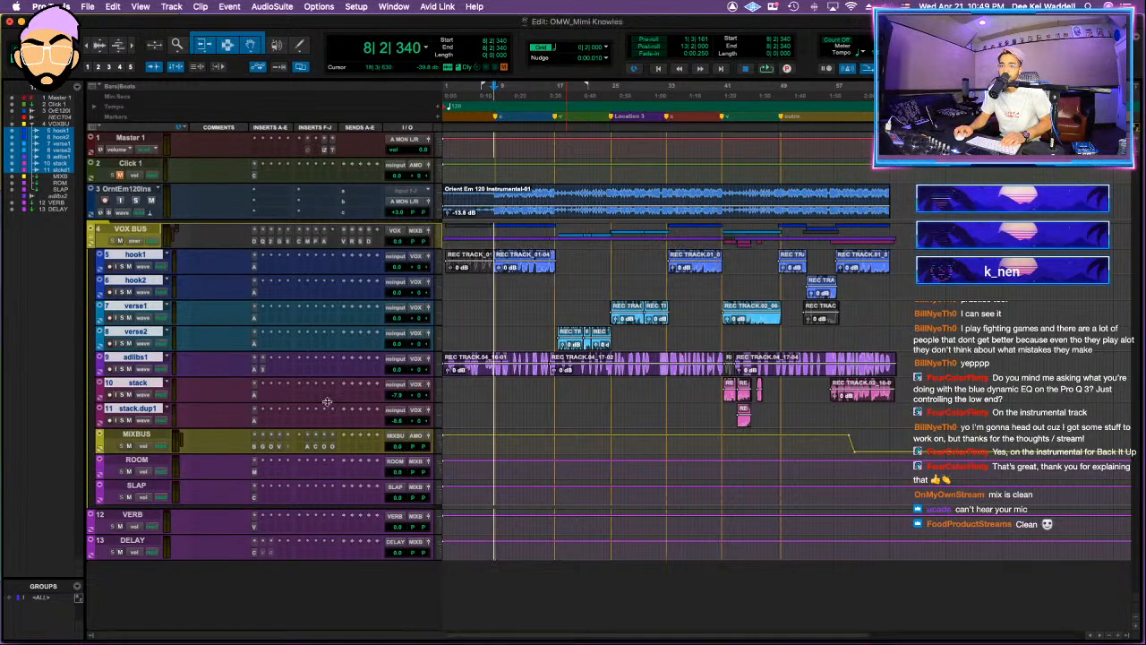
Step: Move the imported MIXBUS track out of the vocal folder to between Click 1 and the instrumental track
double_click(141, 434)
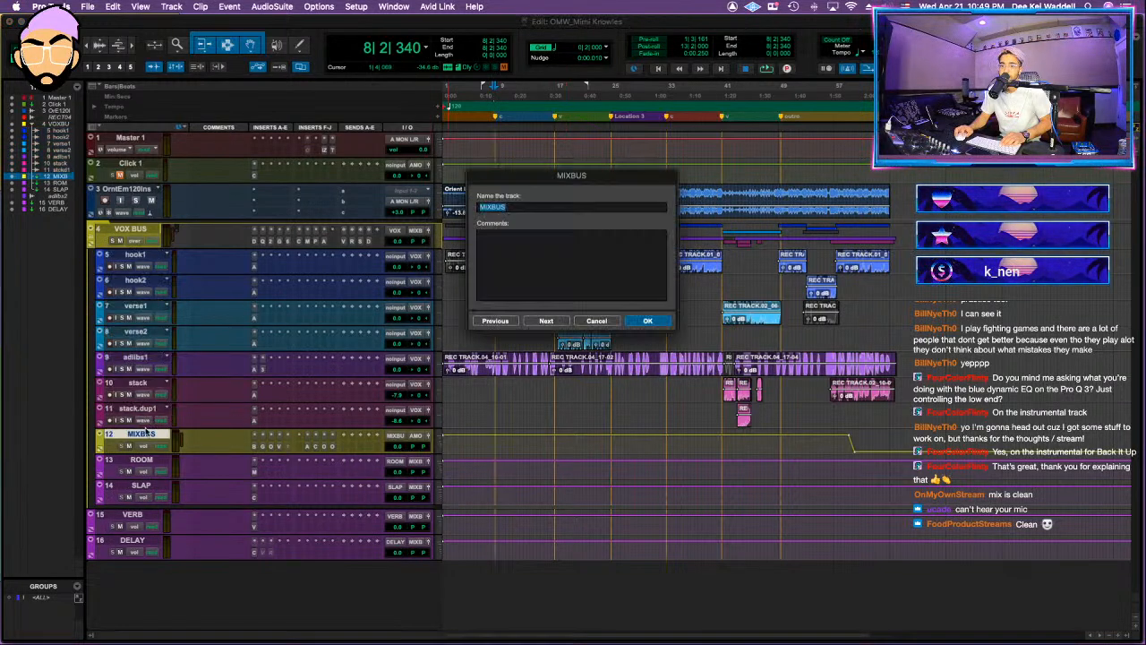
click(596, 320)
drag(131, 435, 141, 176)
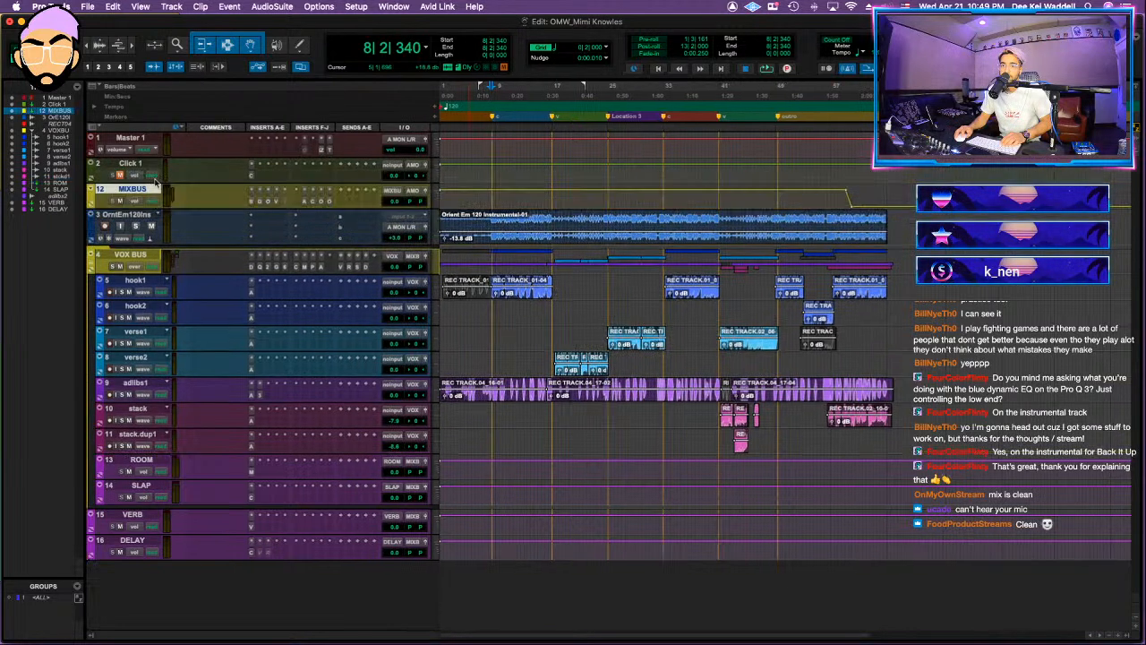
Step: Collapse and mute the VOX BUS folder, and play the instrumental from about bar 9
click(538, 220)
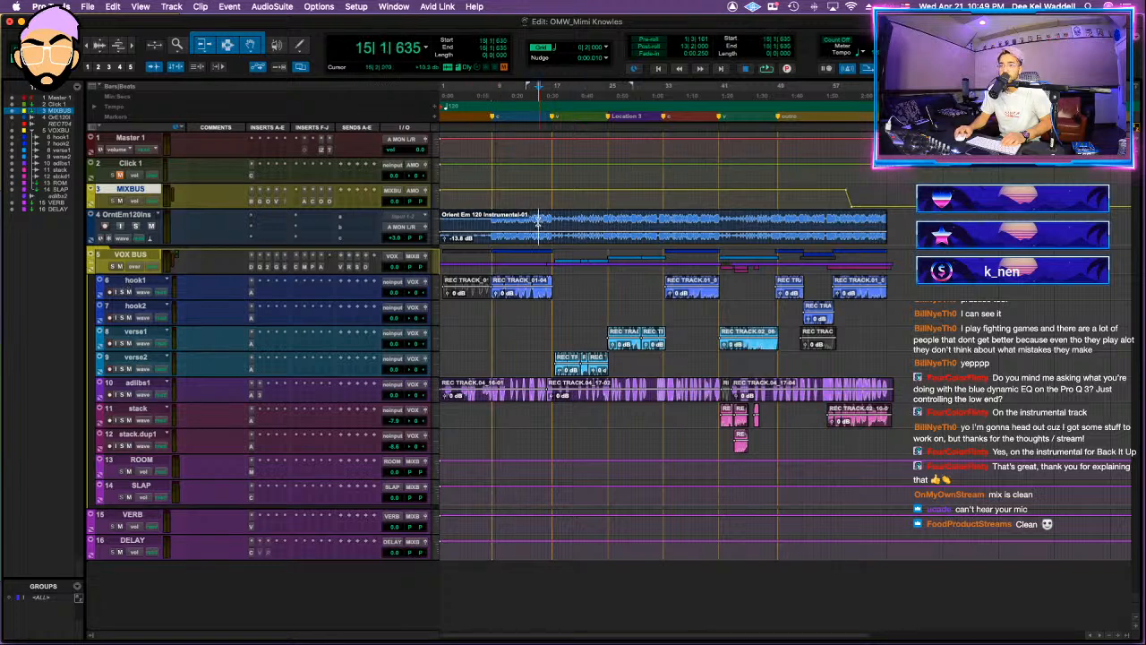
click(100, 266)
click(120, 266)
click(492, 209)
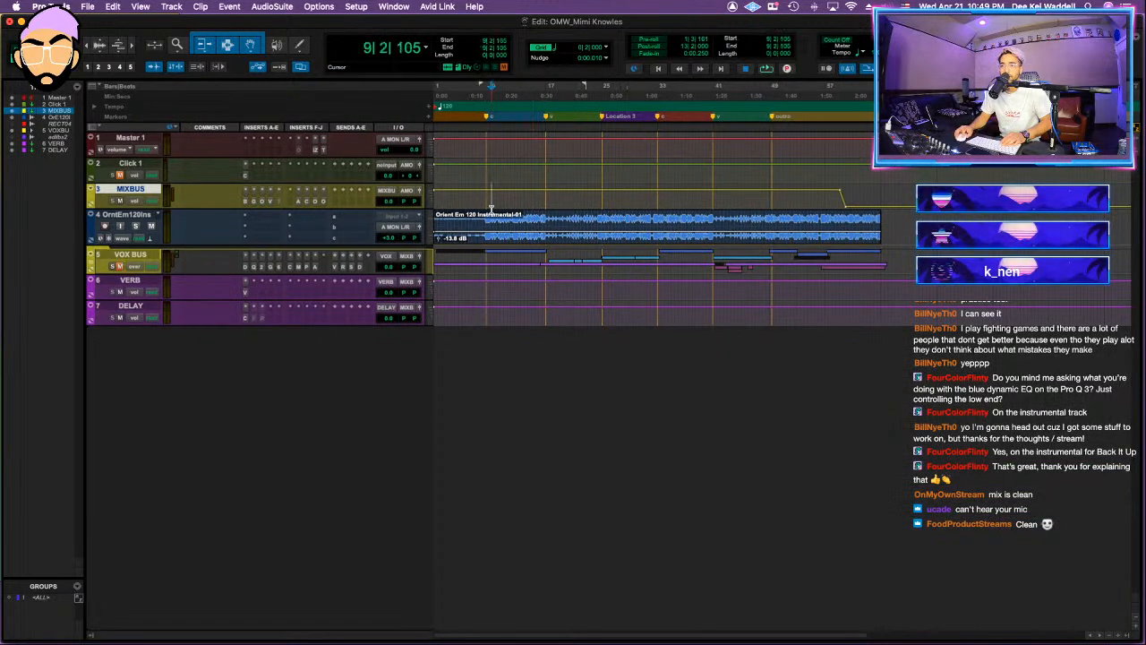
key(t)
key(space)
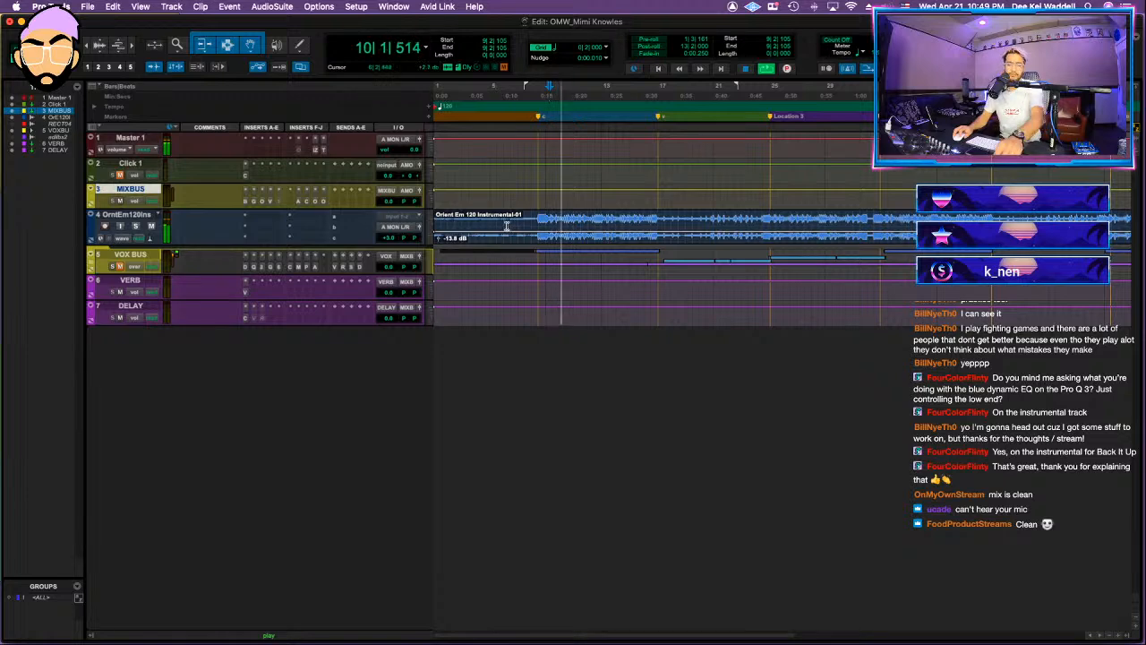
Step: Insert FabFilter Pro-Q 3 on the instrumental track and add a 24 dB/oct low cut at about 23 Hz
click(259, 221)
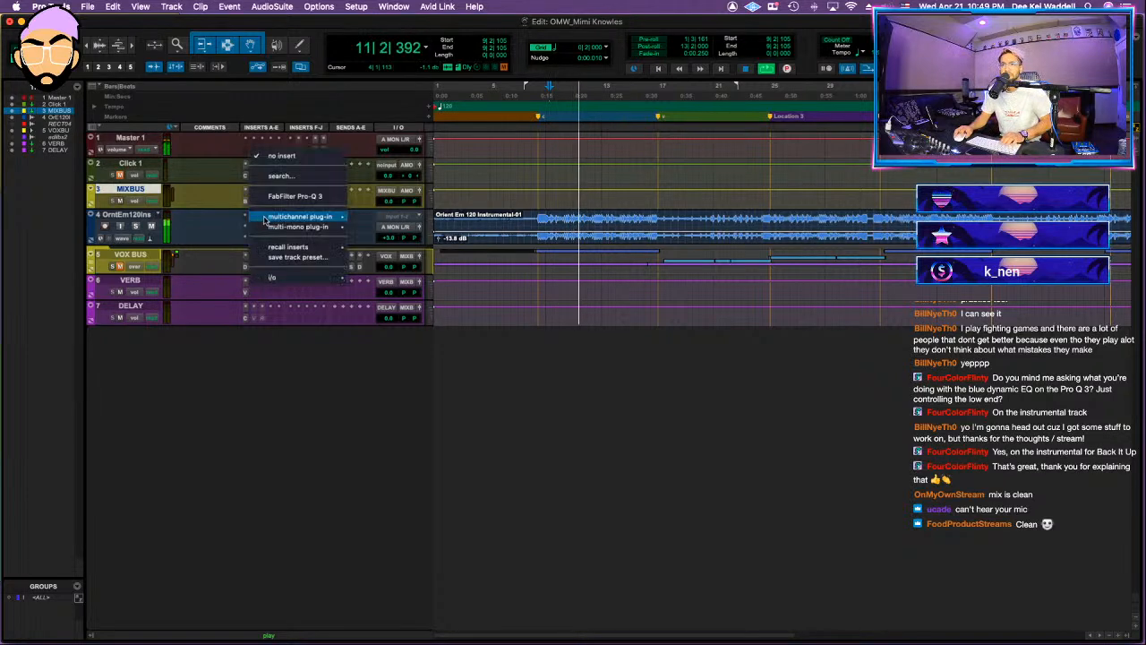
click(311, 197)
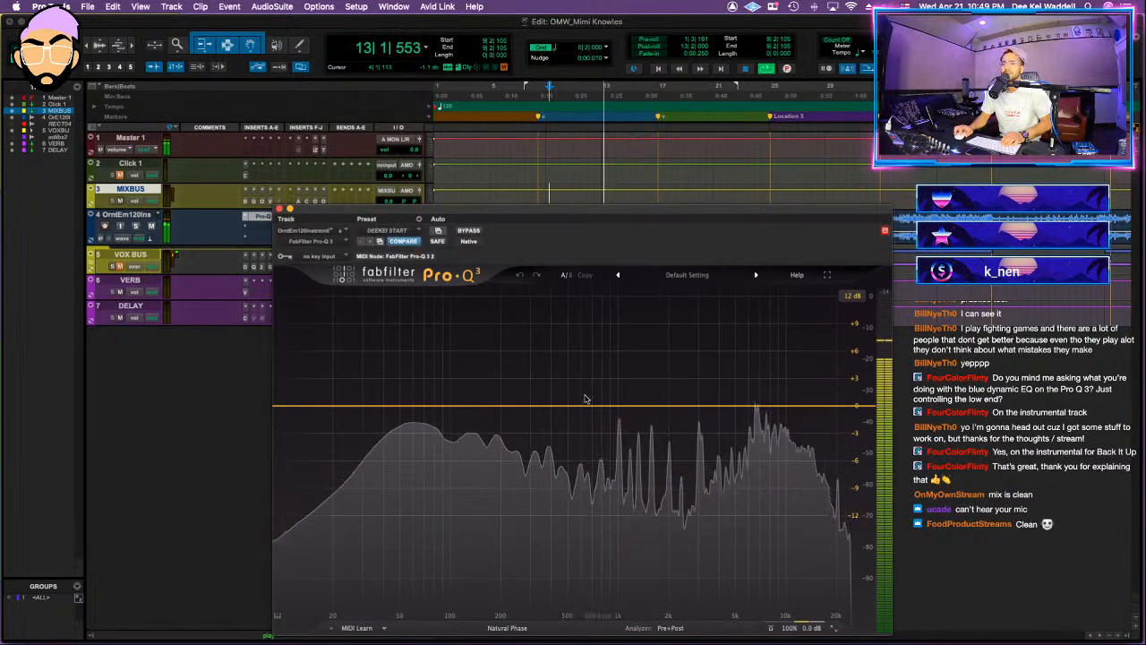
click(312, 410)
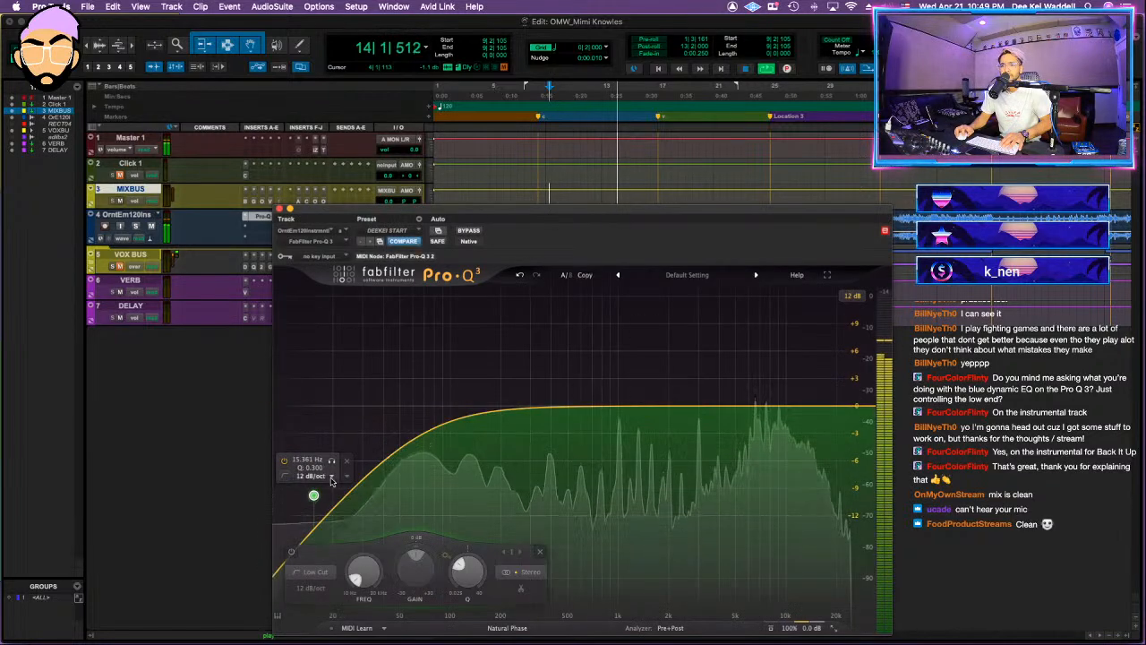
click(318, 476)
click(331, 525)
drag(314, 497, 343, 404)
key(space)
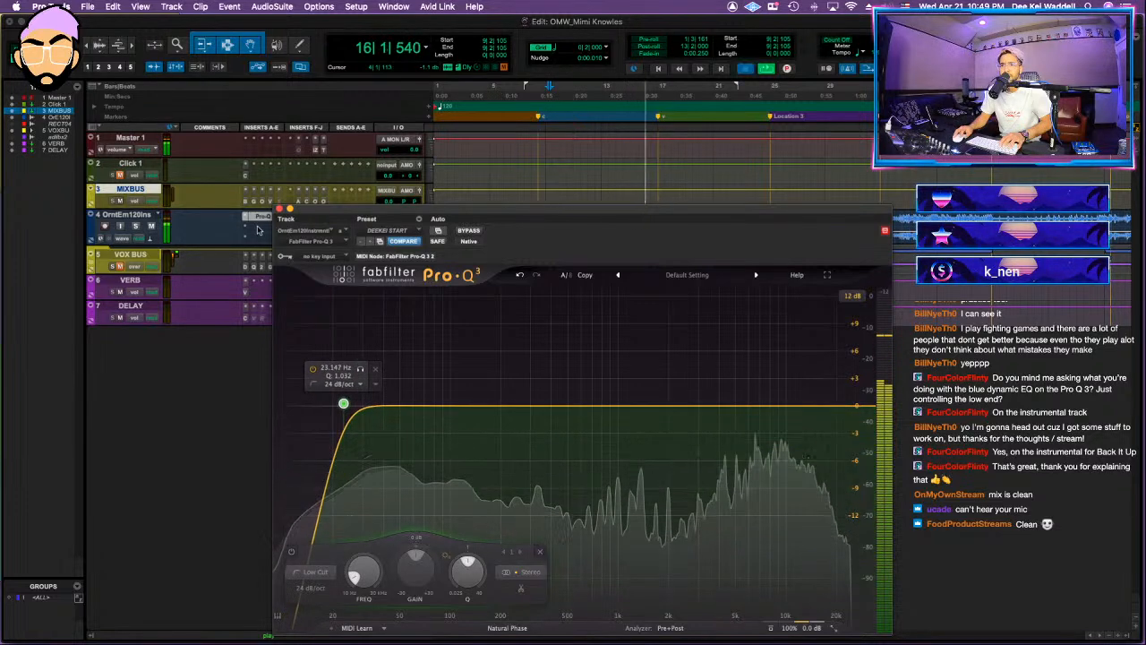
Step: Add UAD Pultec EQP-1A Legacy (stereo) after the Pro-Q 3, raising the low and high boosts and the high attenuation to about 2
click(257, 230)
text(pulte)
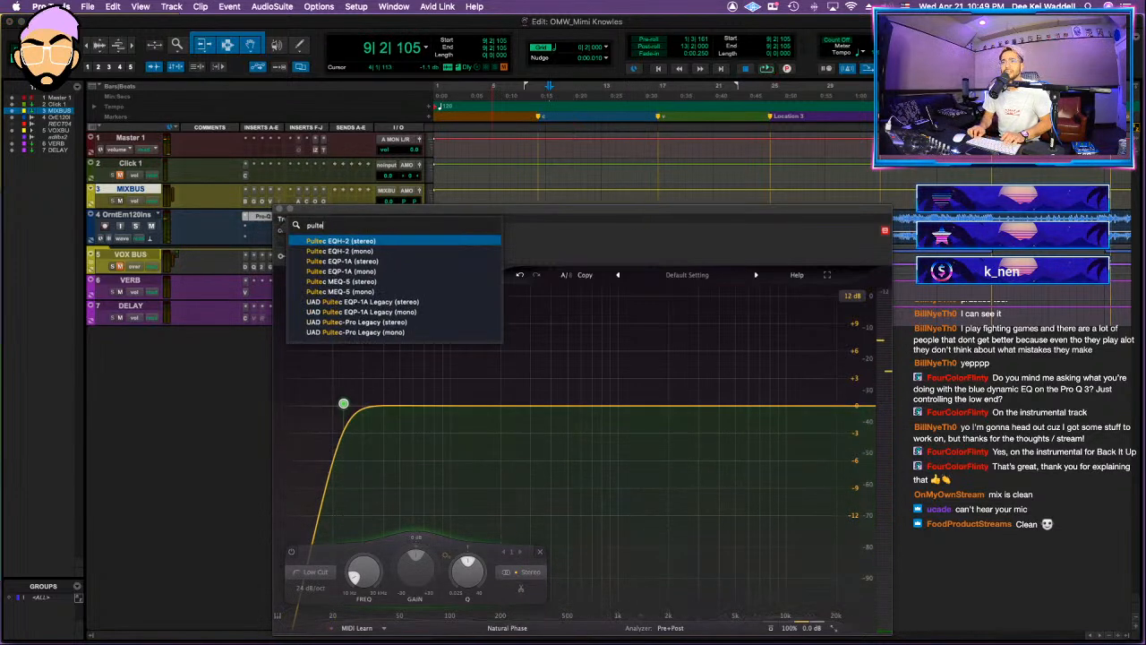
click(345, 307)
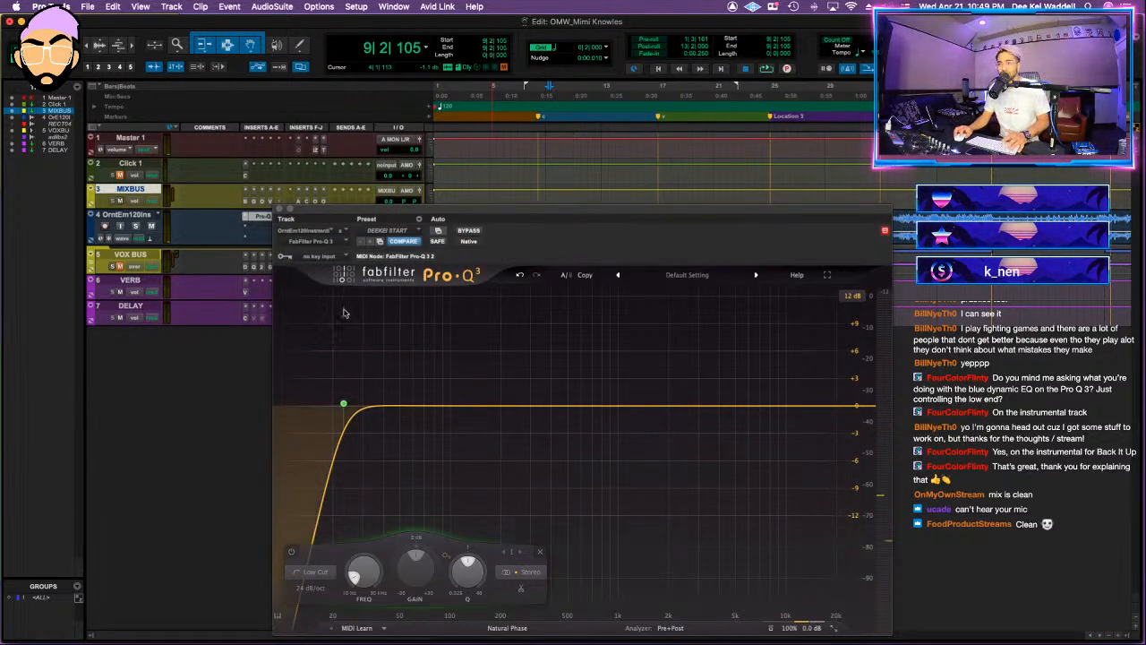
key(space)
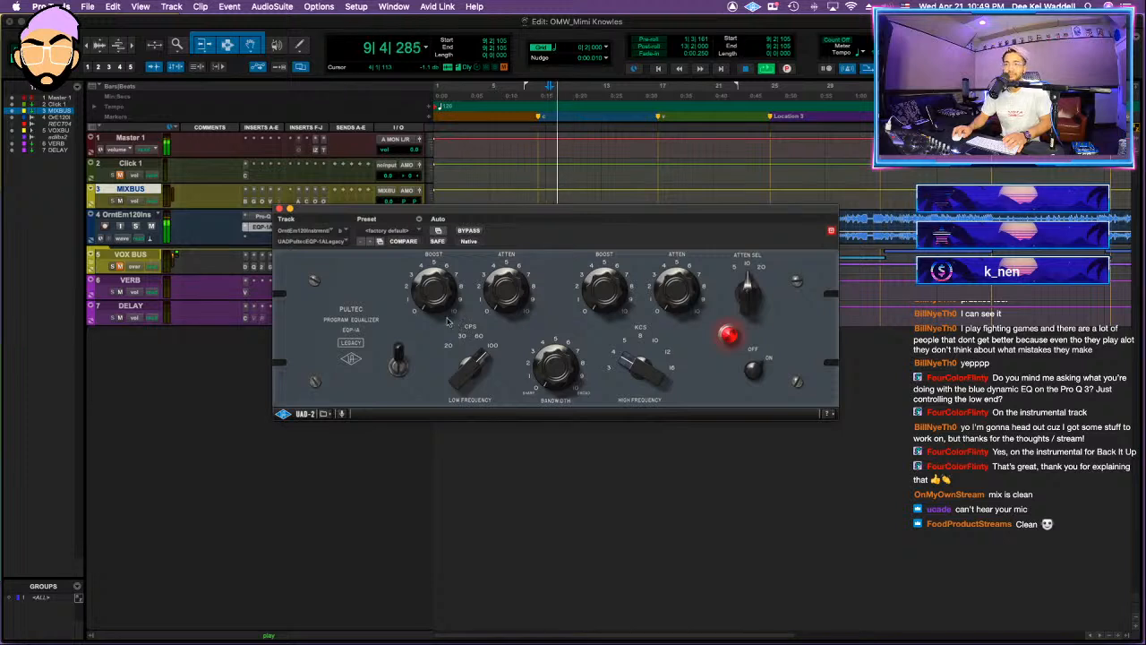
drag(447, 300, 455, 282)
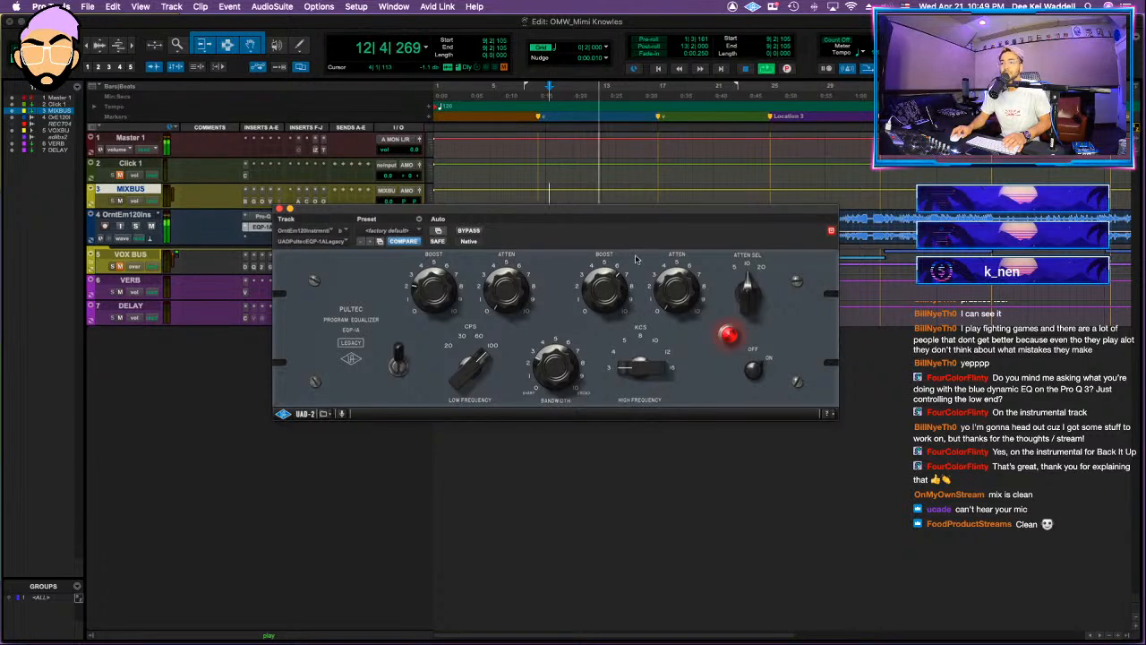
drag(638, 366, 710, 289)
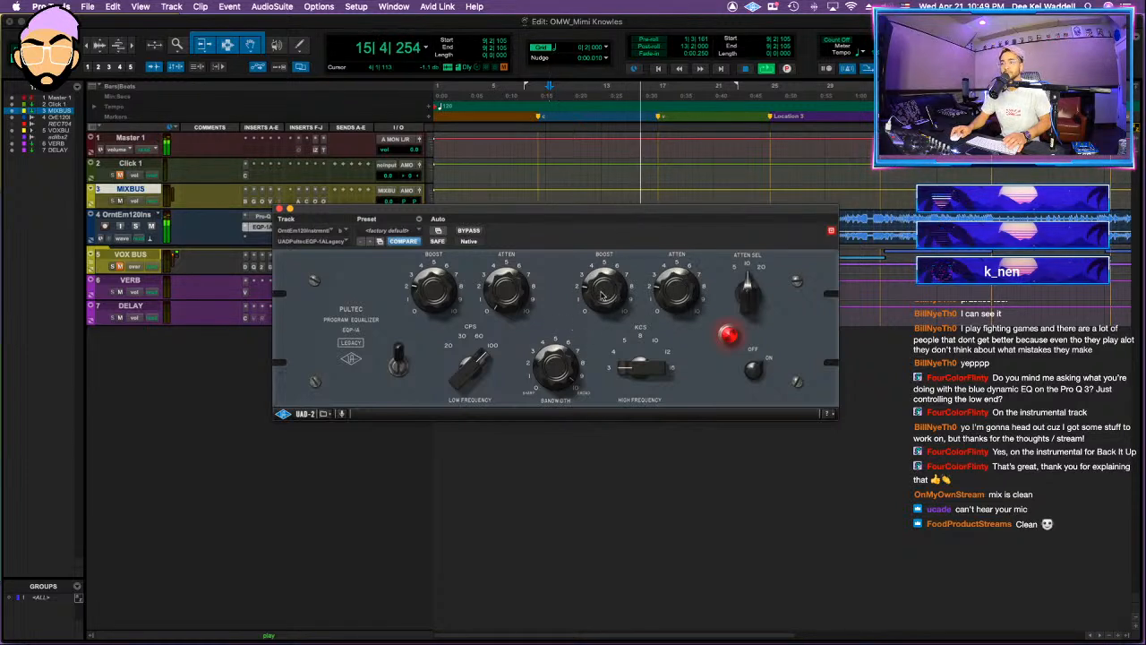
Step: Compare the instrumental with its EQ bypassed and active, and set the Pultec's low frequency to 60 CPS
click(470, 231)
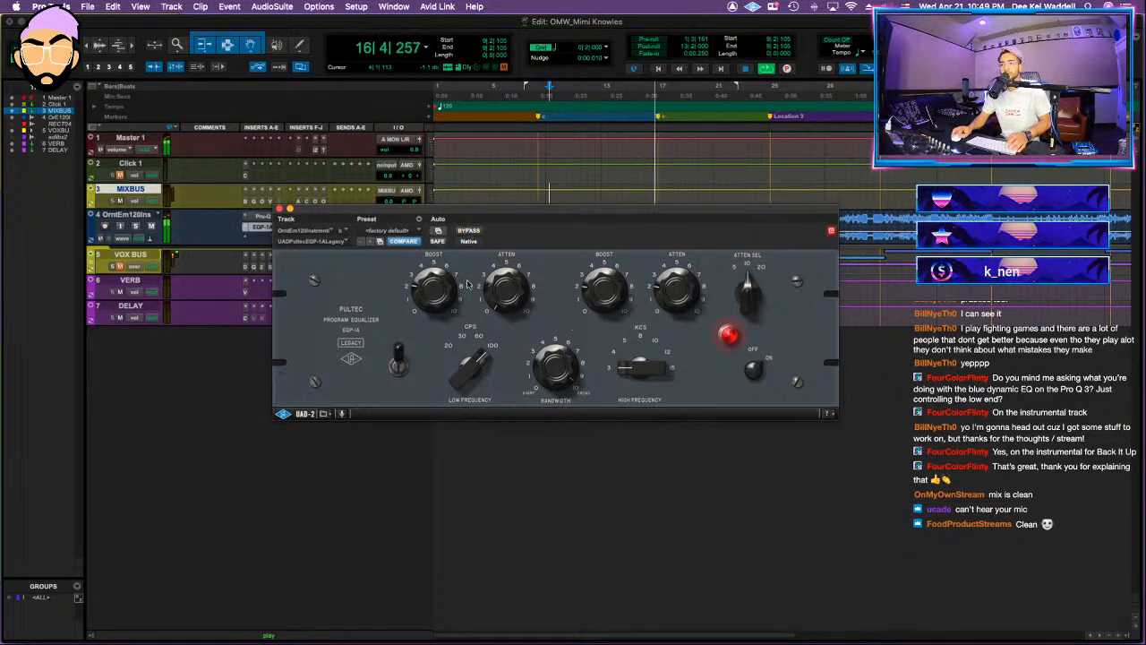
click(136, 218)
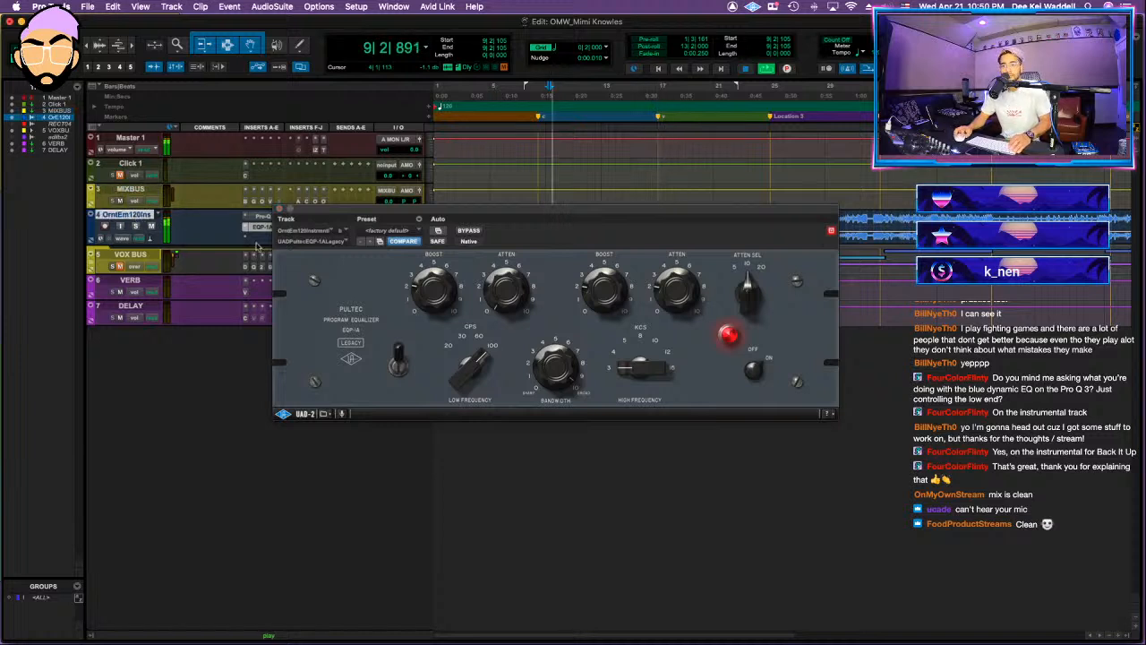
key(shift+e)
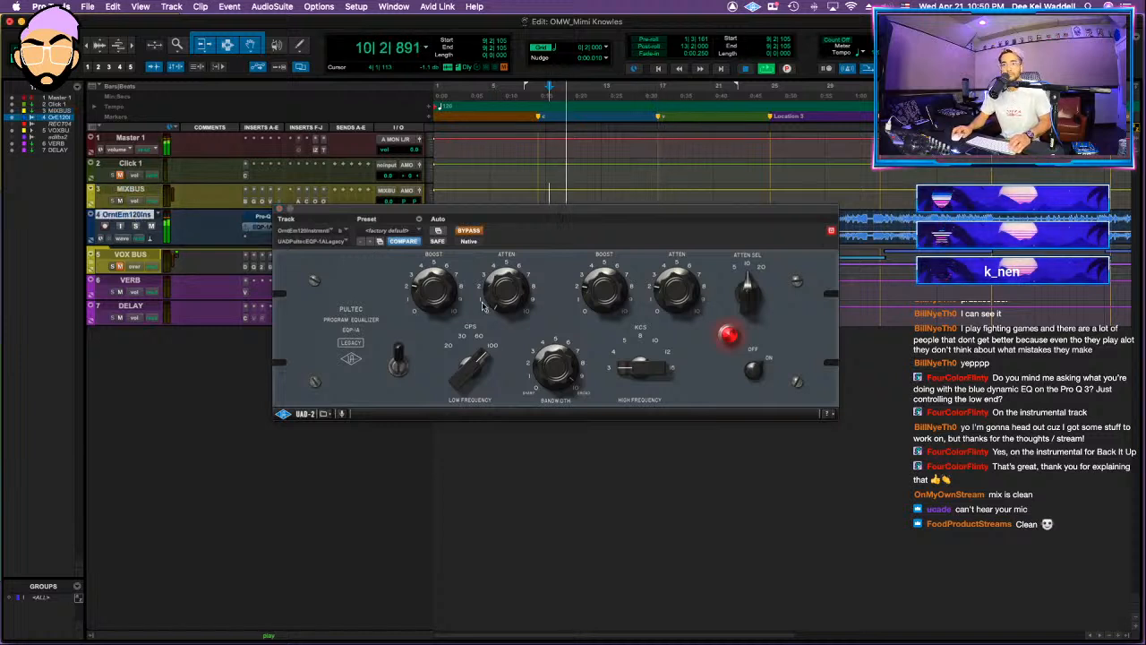
key(shift+e)
drag(476, 374, 441, 359)
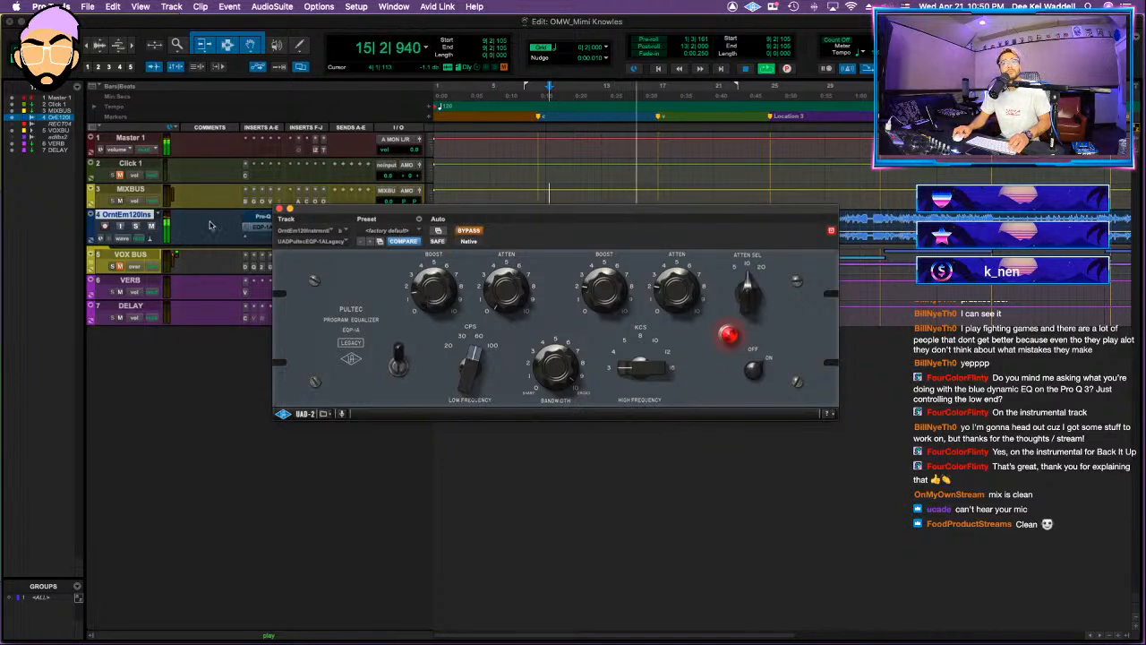
click(280, 209)
Step: Set the instrumental track's height to medium and restart playback from about bar 10
click(270, 240)
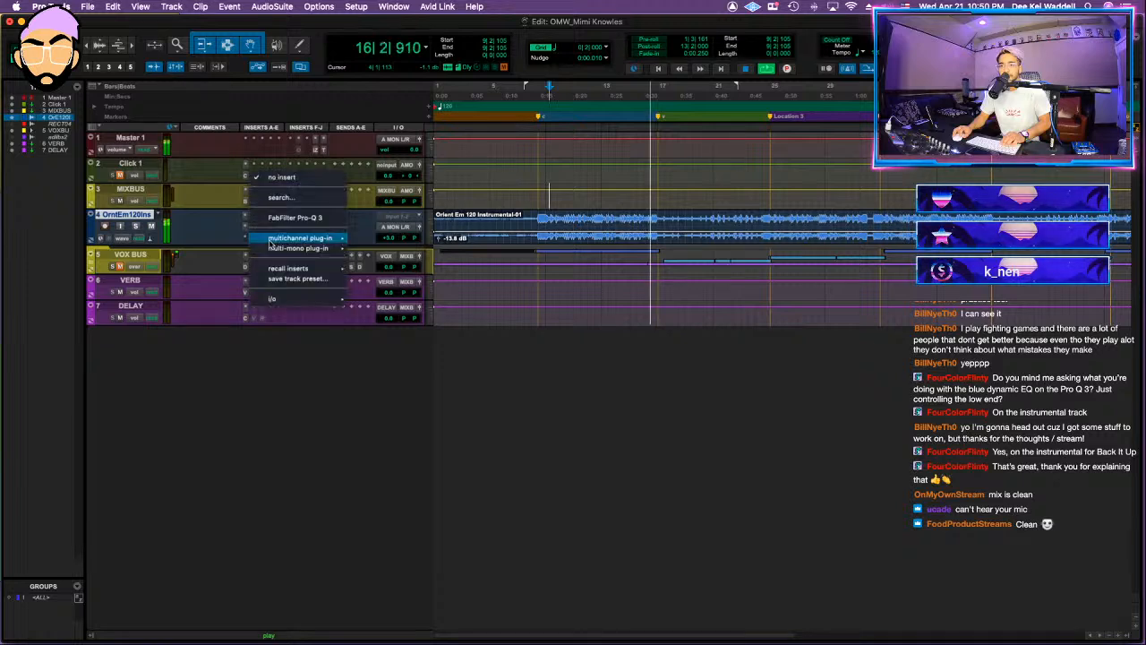
key(Escape)
click(429, 235)
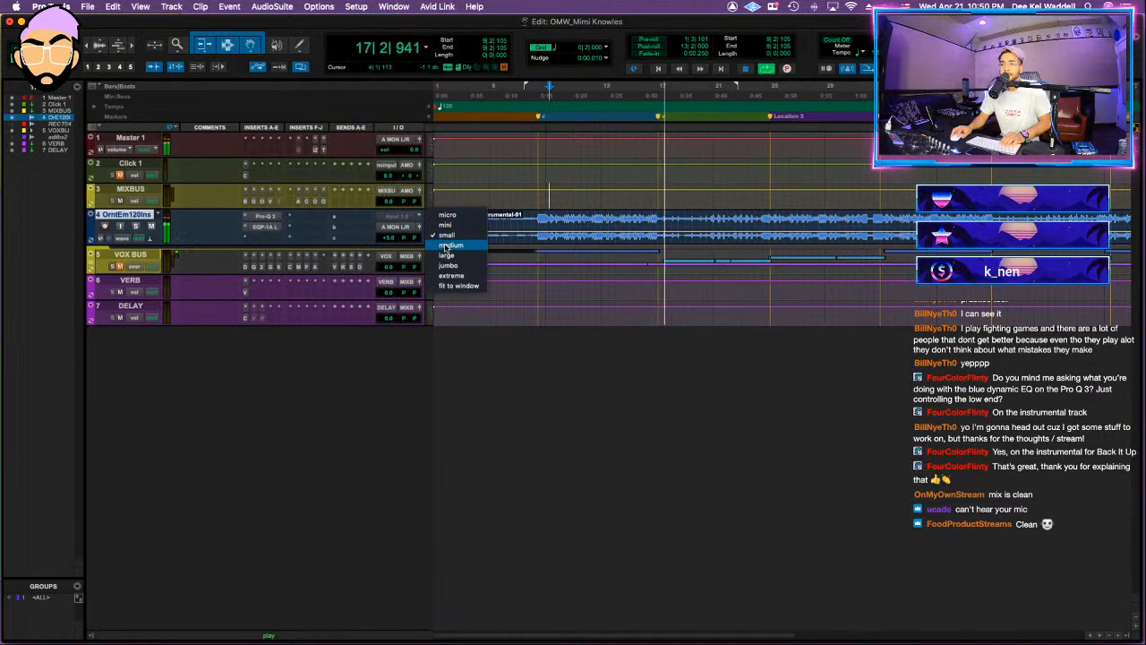
click(446, 246)
click(265, 237)
click(222, 238)
click(268, 239)
click(581, 235)
key(space)
click(572, 232)
key(space)
Step: Insert Gullfoss in the instrumental track's fourth insert slot
click(263, 253)
mouse_move(263, 249)
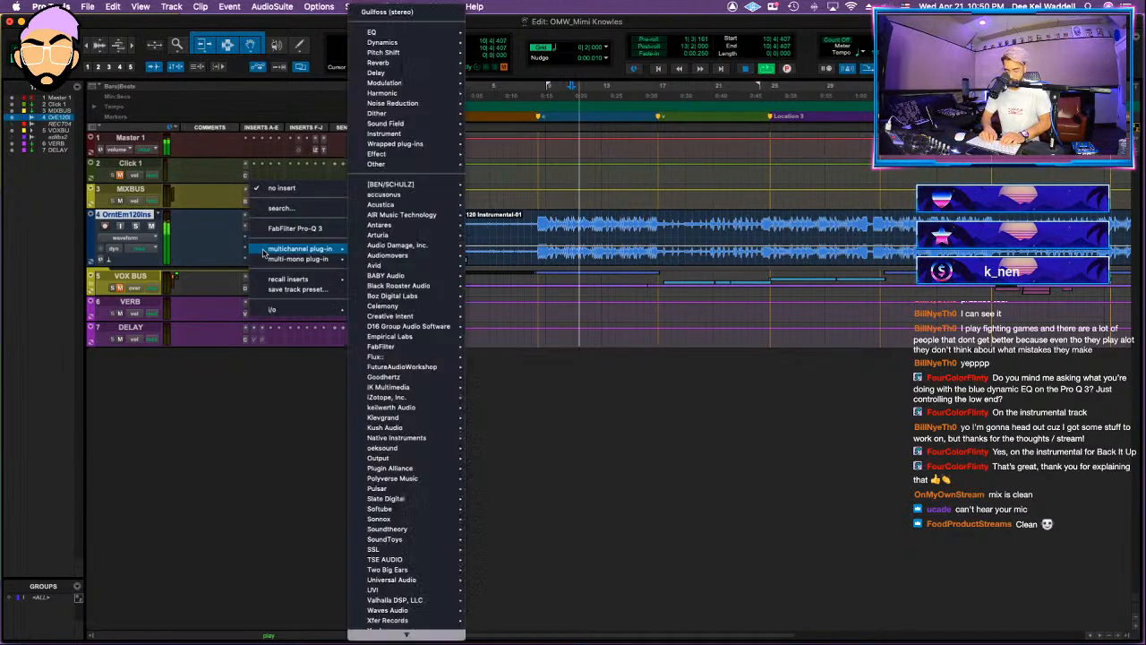
key(Escape)
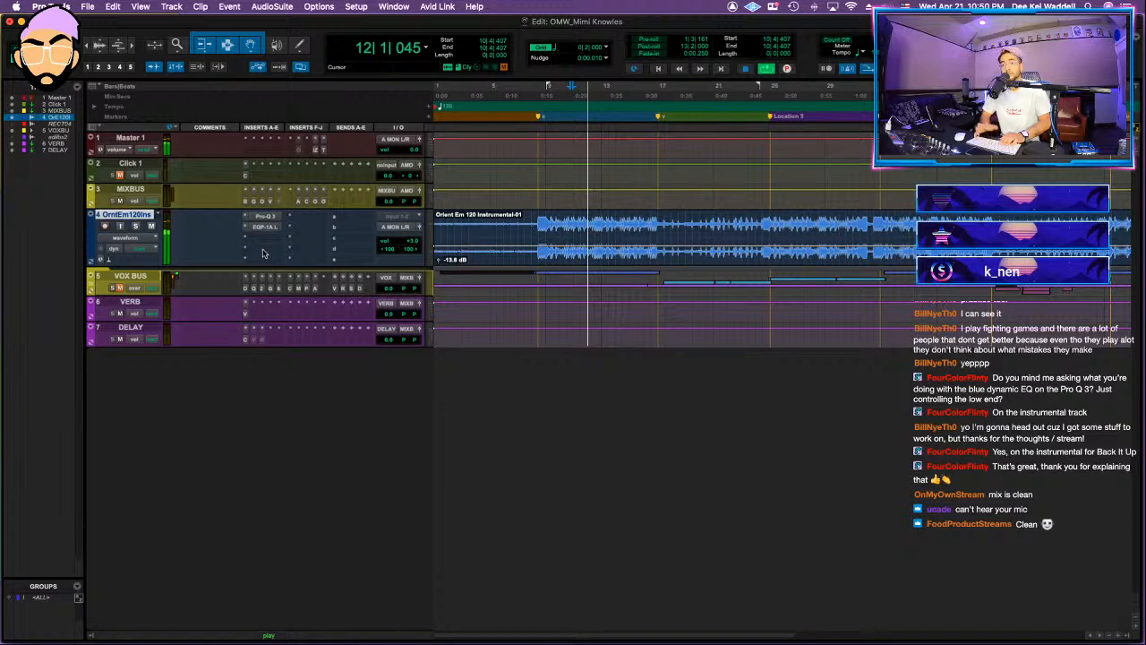
click(262, 248)
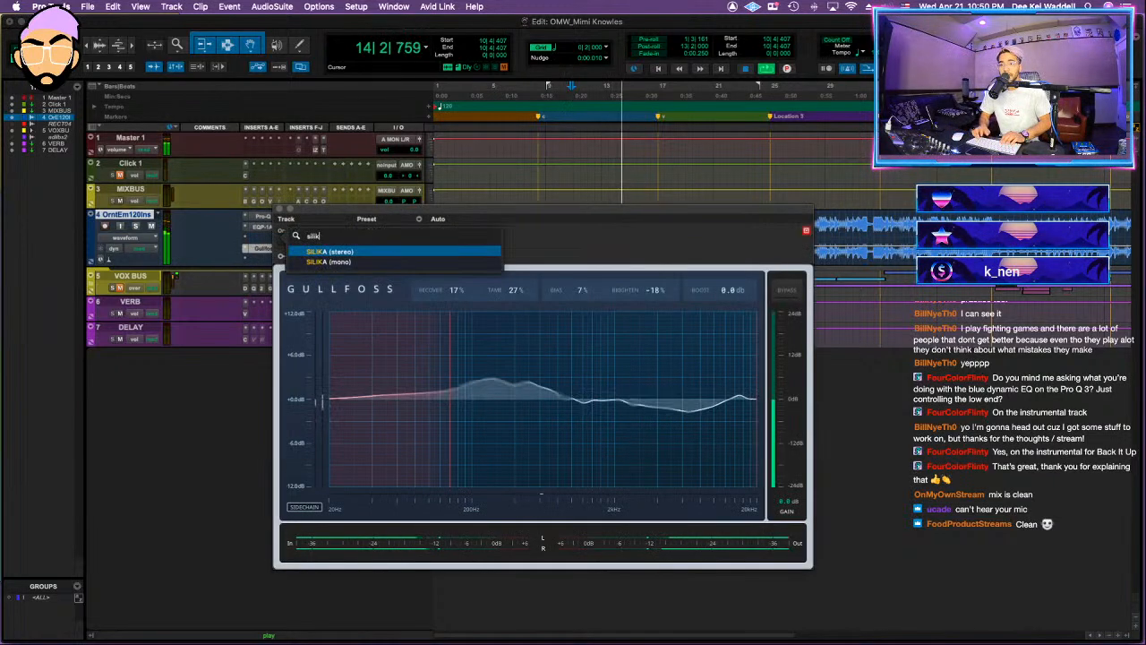
Step: Insert Silika before Gullfoss with input at 6.6 dB, output at -4.0 dB, blend at 73.3% and sidechain high-pass at 133.1 Hz
click(262, 237)
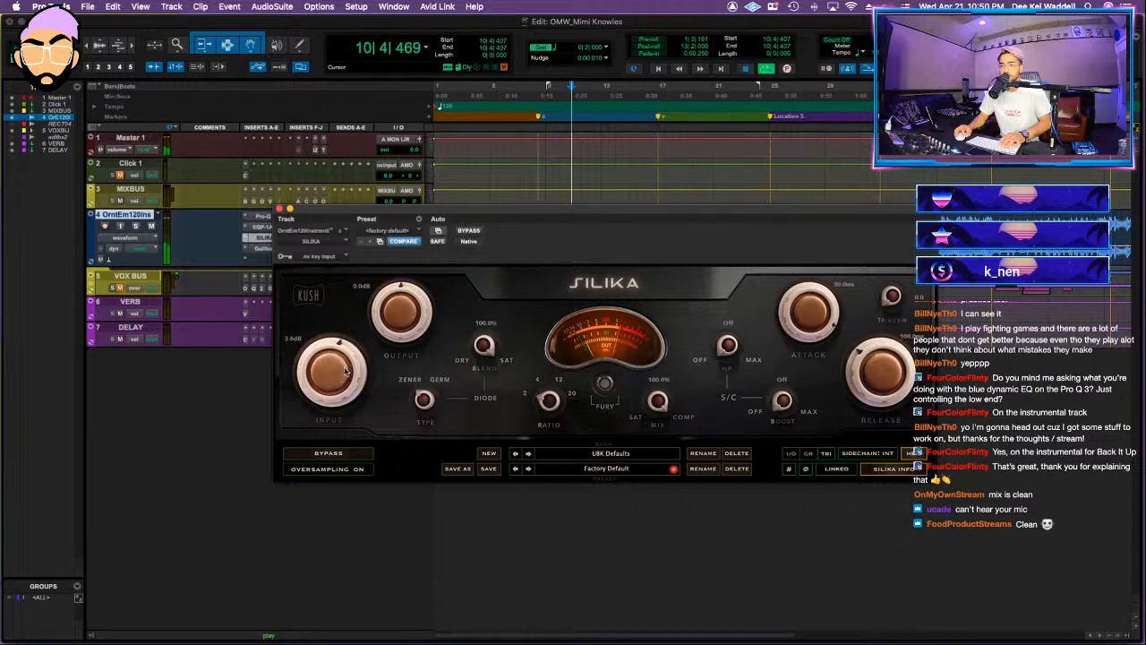
drag(352, 361, 352, 356)
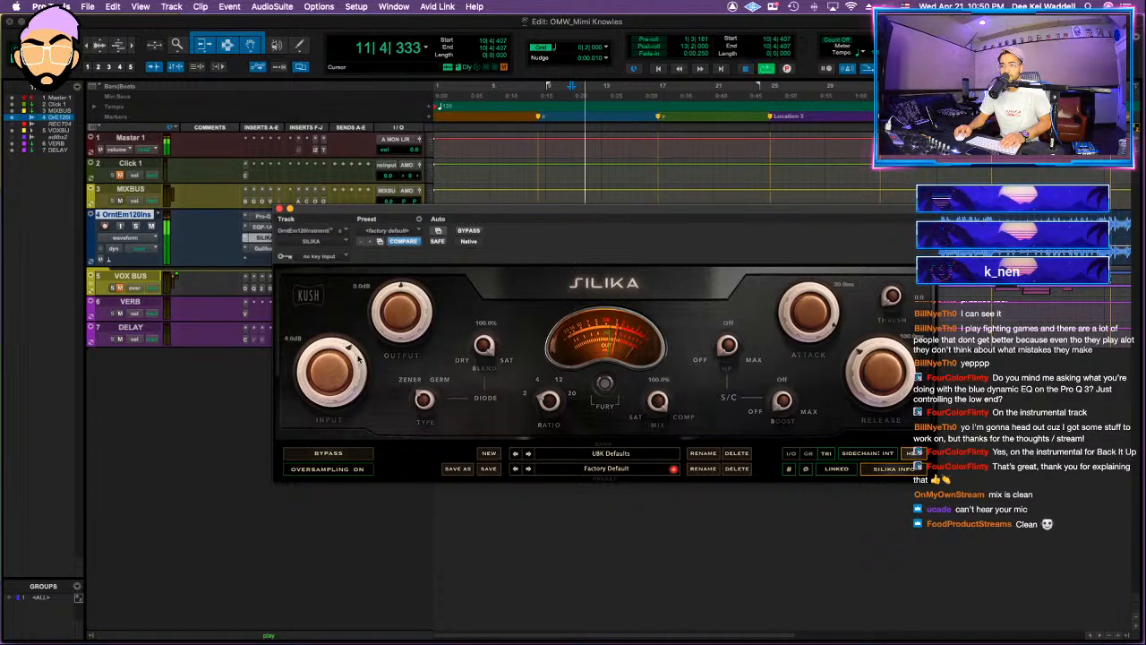
drag(405, 310, 407, 323)
drag(480, 381, 479, 401)
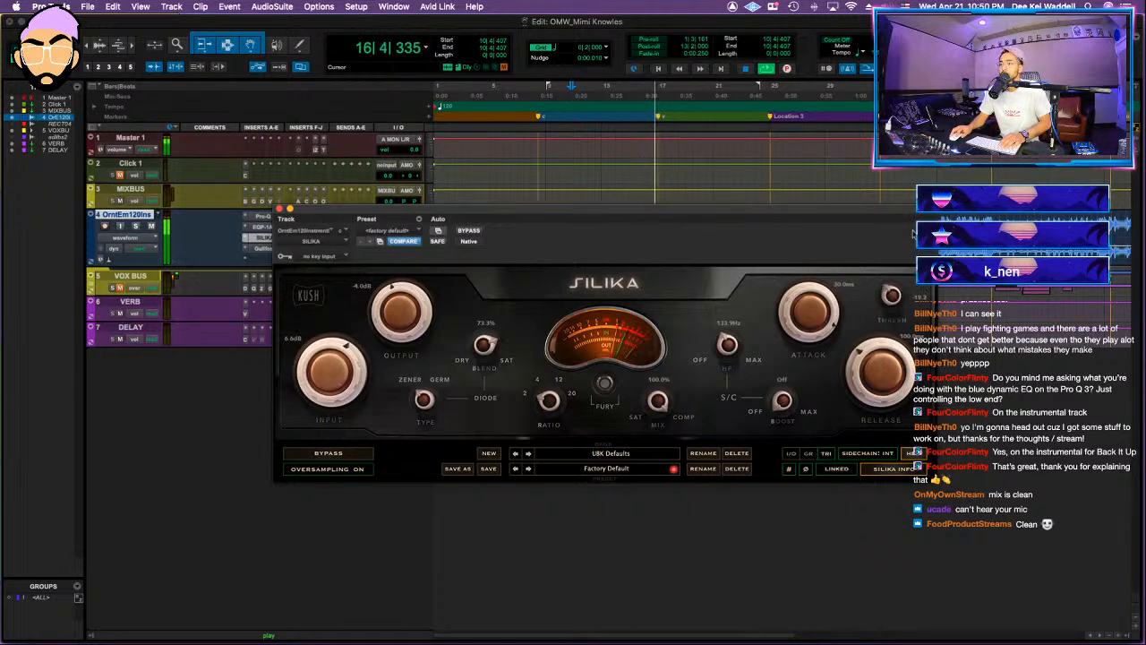
Step: Set Silika's threshold to -31.2, output to -9.6 dB and mix to 77.3%, checking the level against bypass
key(space)
key(space)
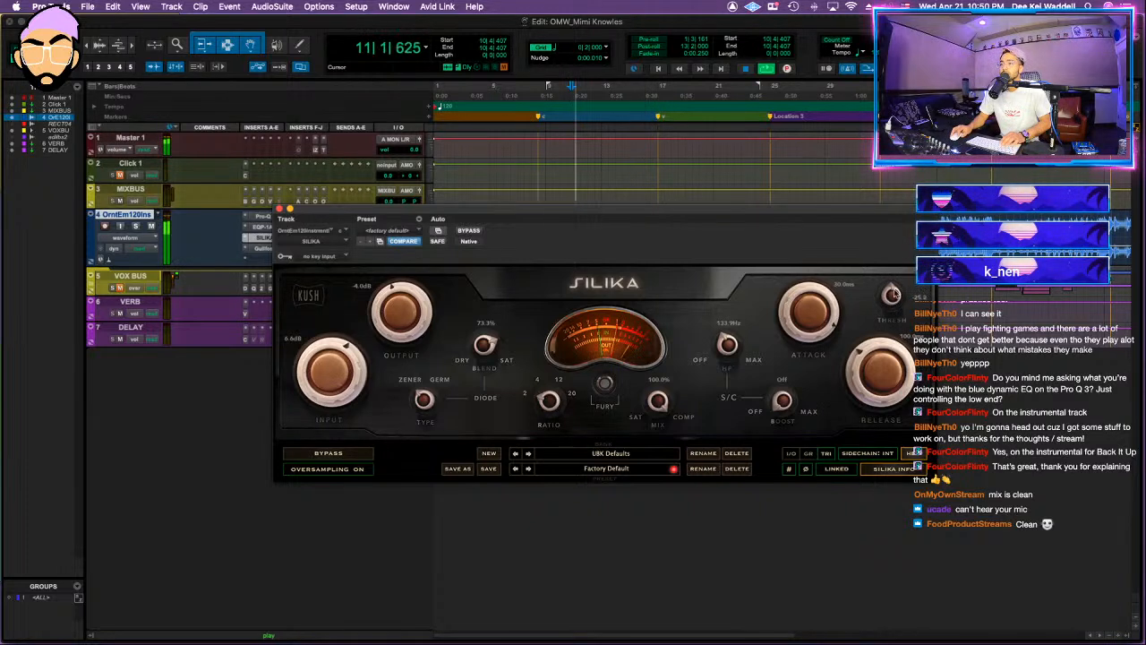
drag(896, 297, 897, 285)
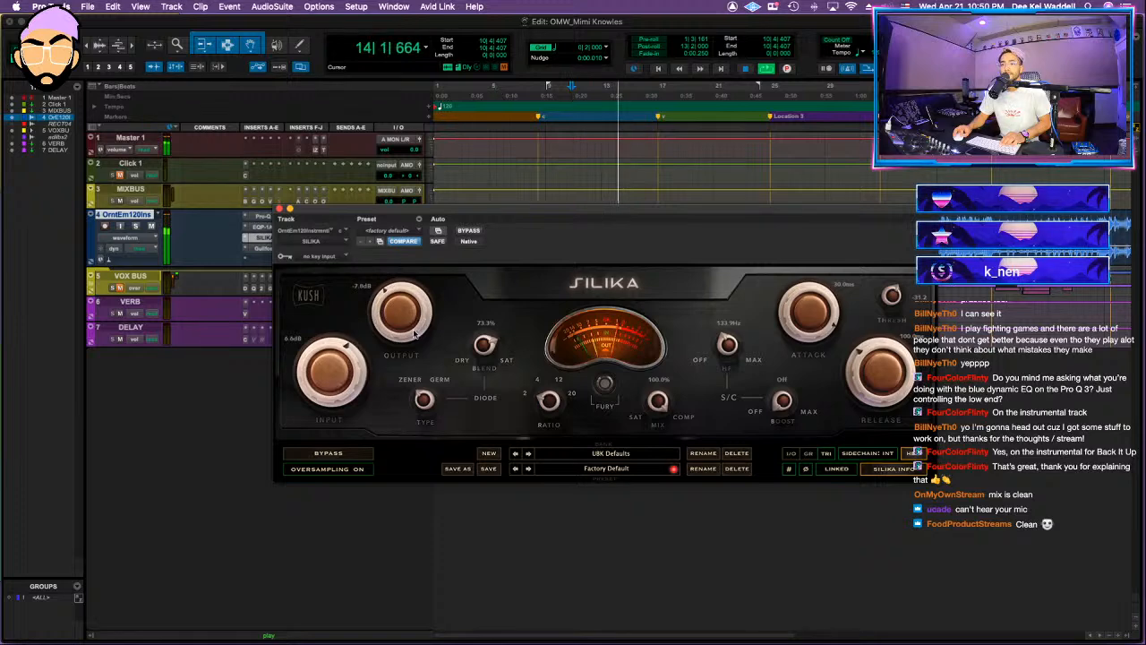
click(468, 232)
click(469, 232)
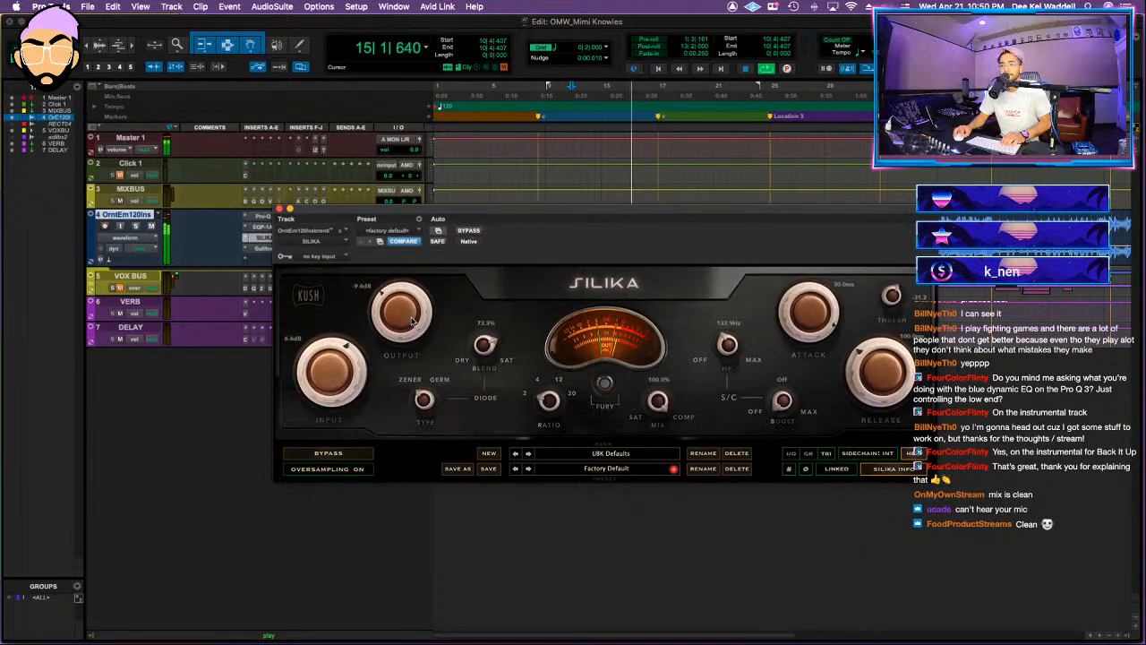
click(470, 231)
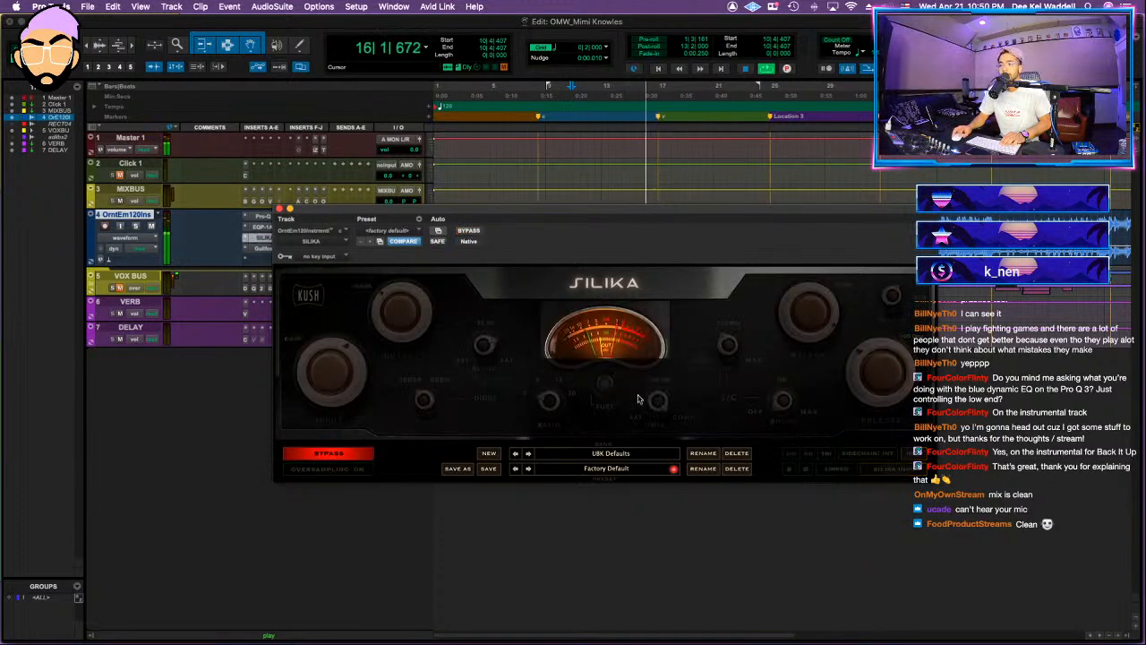
Step: Compare the instrumental with Silika and the other inserts bypassed and active, and close the plug-in window
click(469, 231)
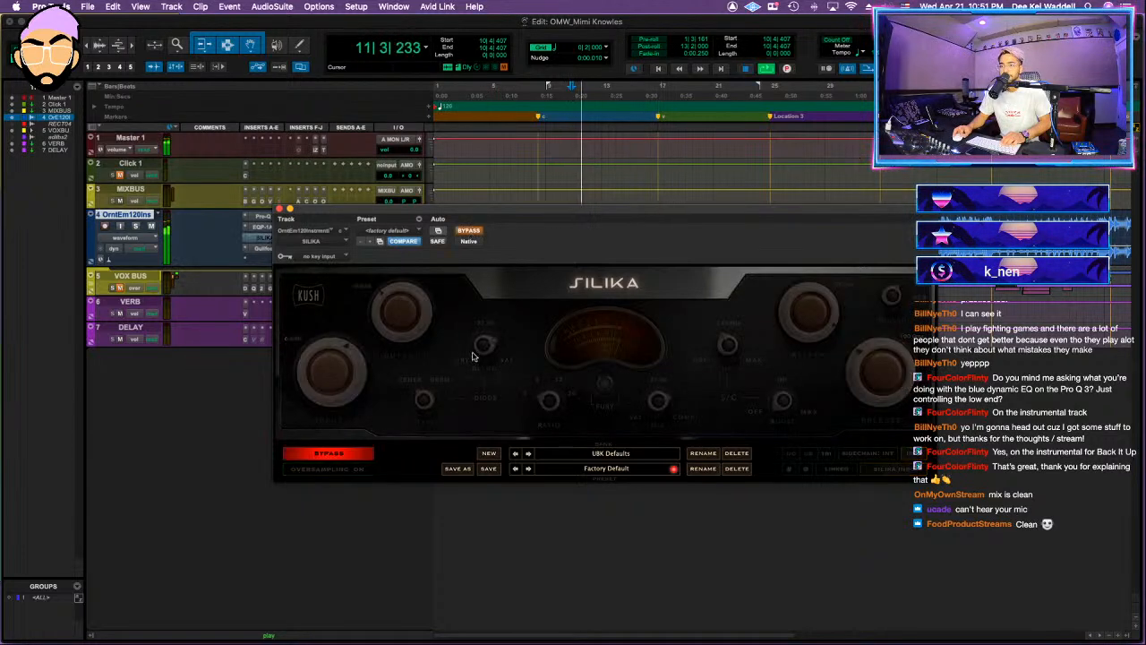
click(469, 231)
click(470, 231)
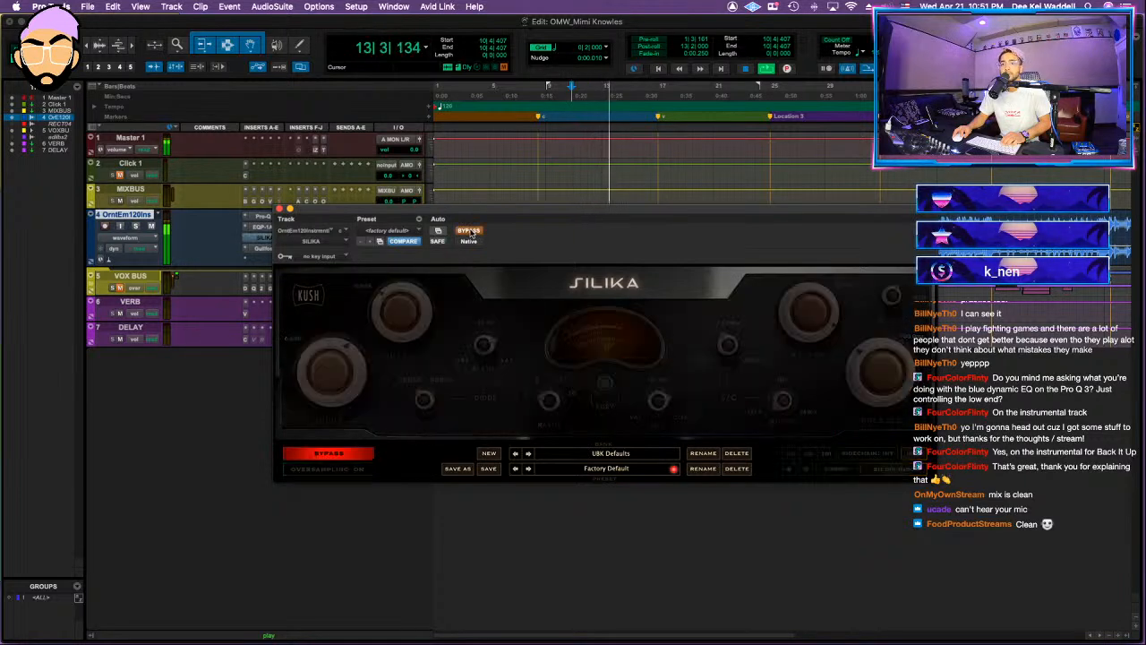
click(469, 231)
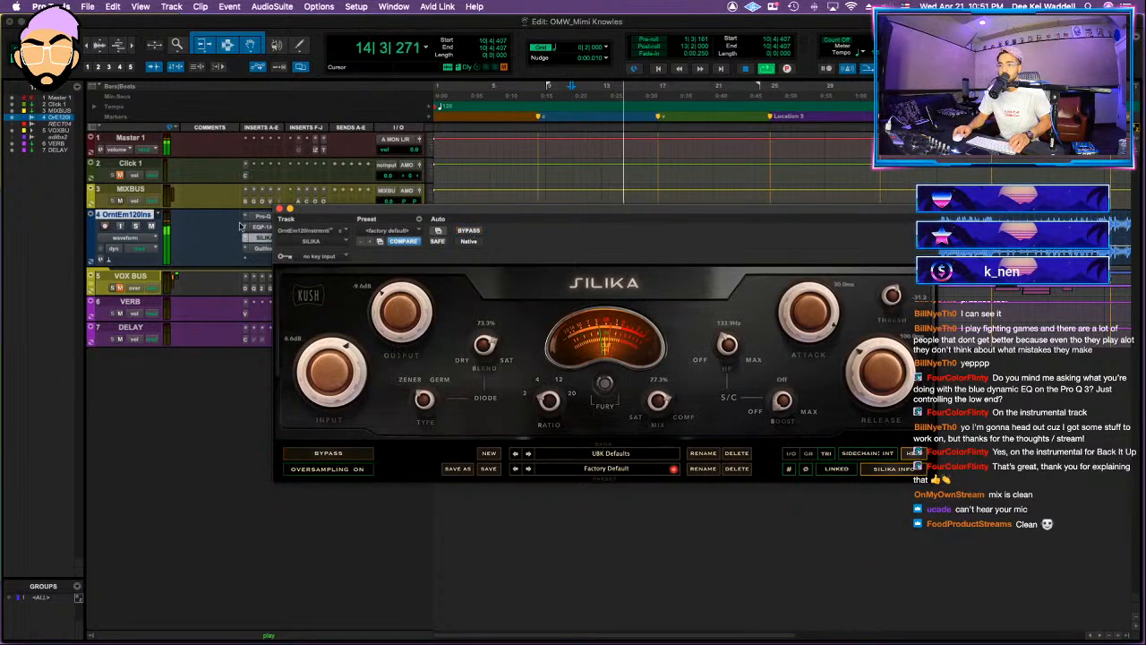
key(shift+a)
key(shift+a)
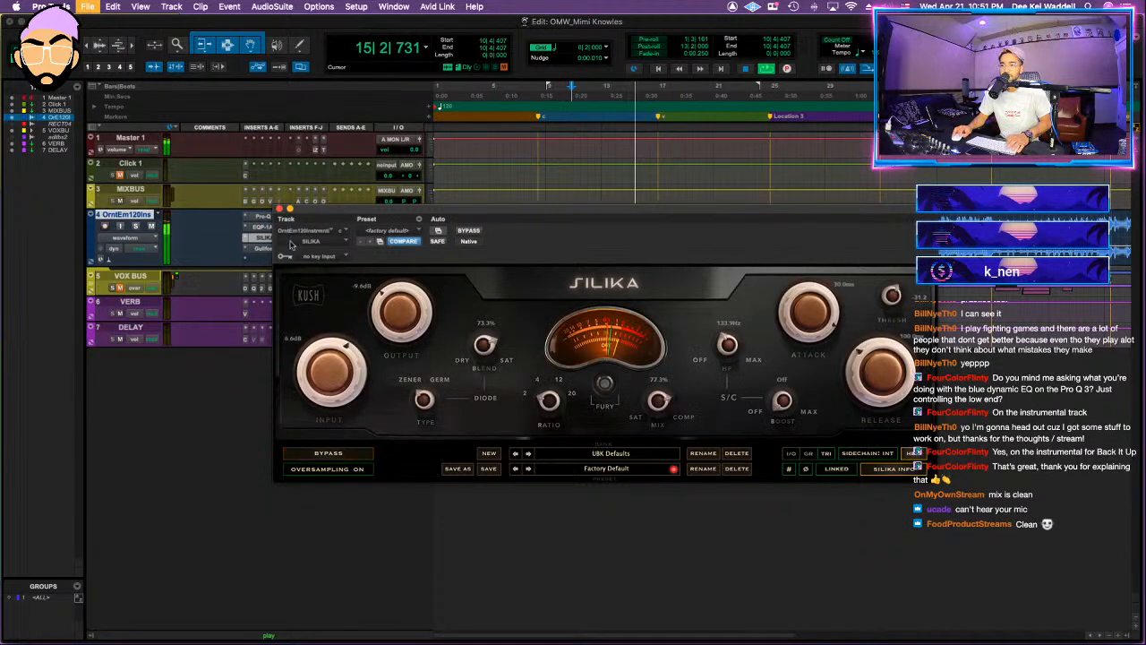
click(279, 208)
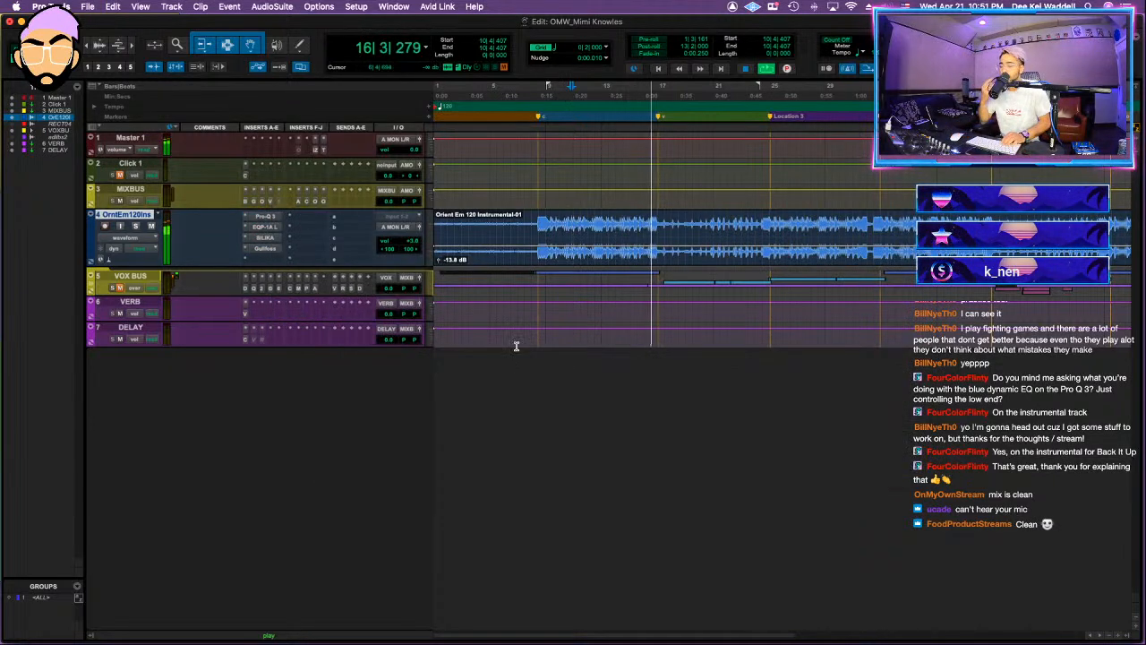
Step: Play the unmuted VOX BUS together with the instrumental and expand its folder
key(space)
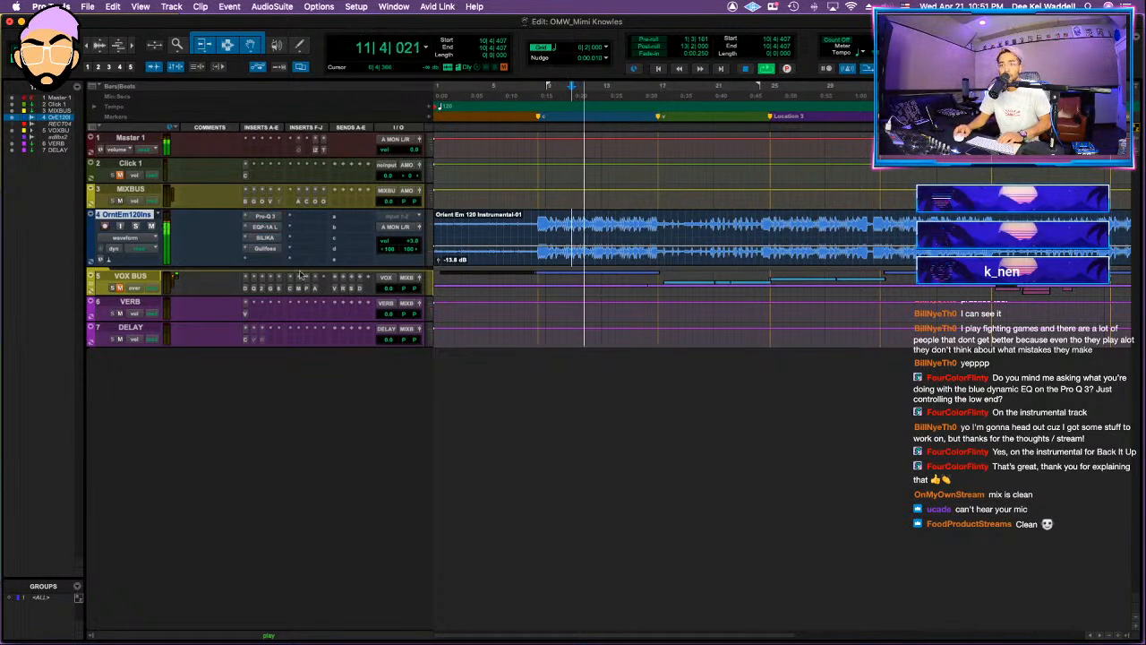
click(91, 281)
key(space)
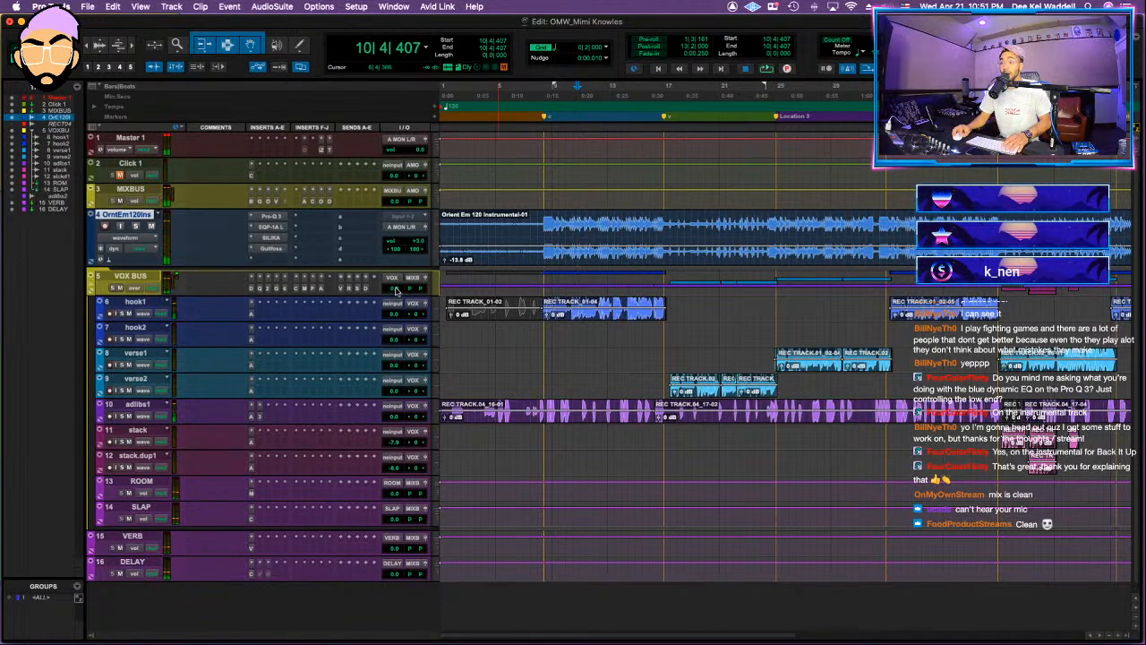
Step: Insert the L2 UltraMaximizer after Gullfoss on the instrumental track and lower its threshold to about -4.5 dB during playback
key(space)
key(r)
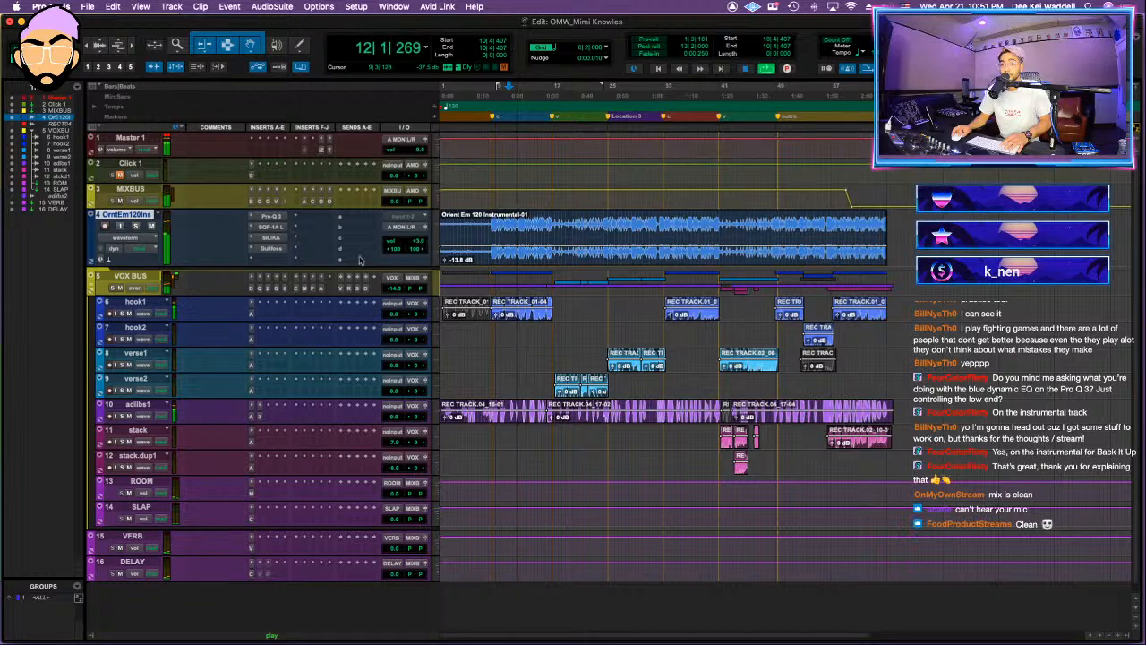
key(space)
click(270, 259)
click(269, 259)
click(271, 259)
click(358, 257)
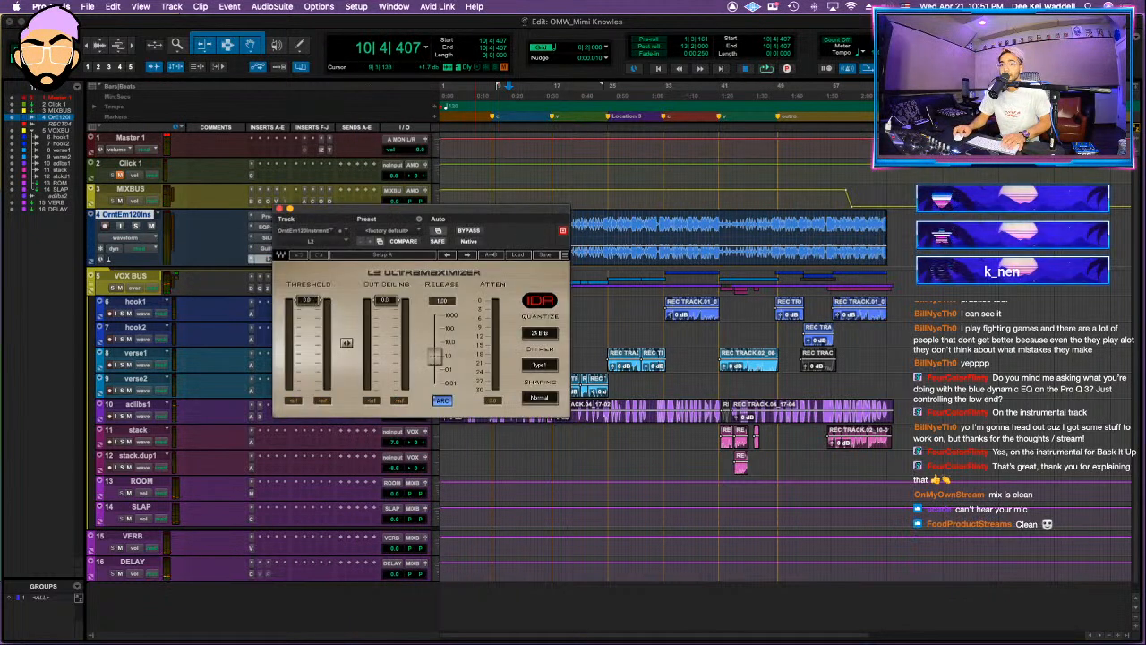
drag(313, 299, 312, 312)
key(space)
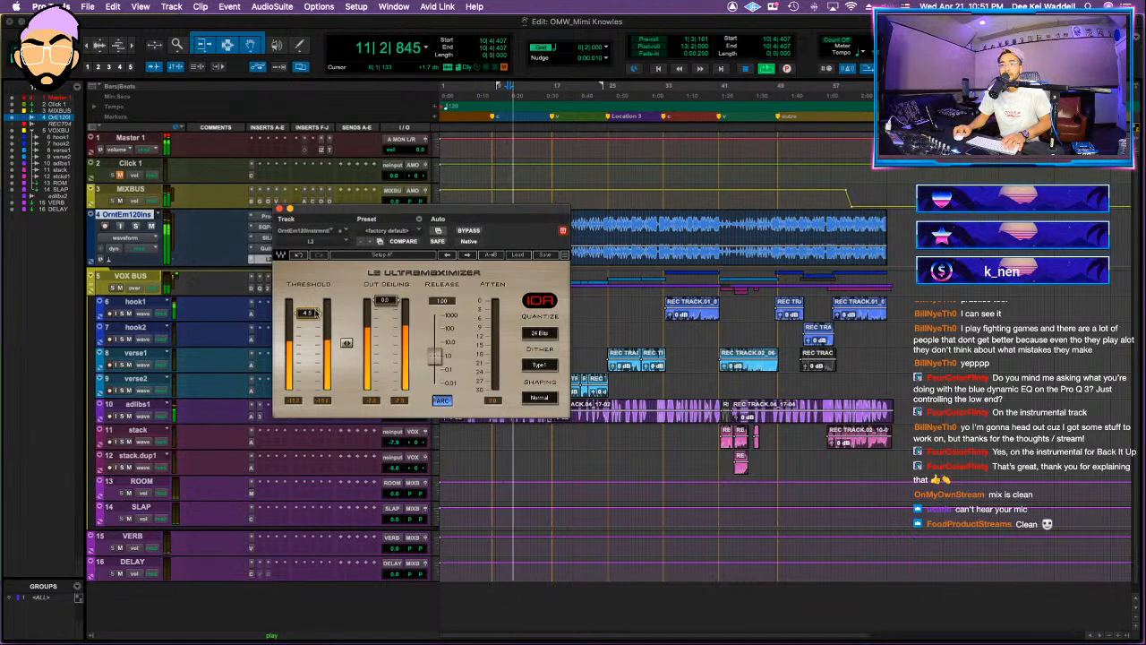
click(279, 209)
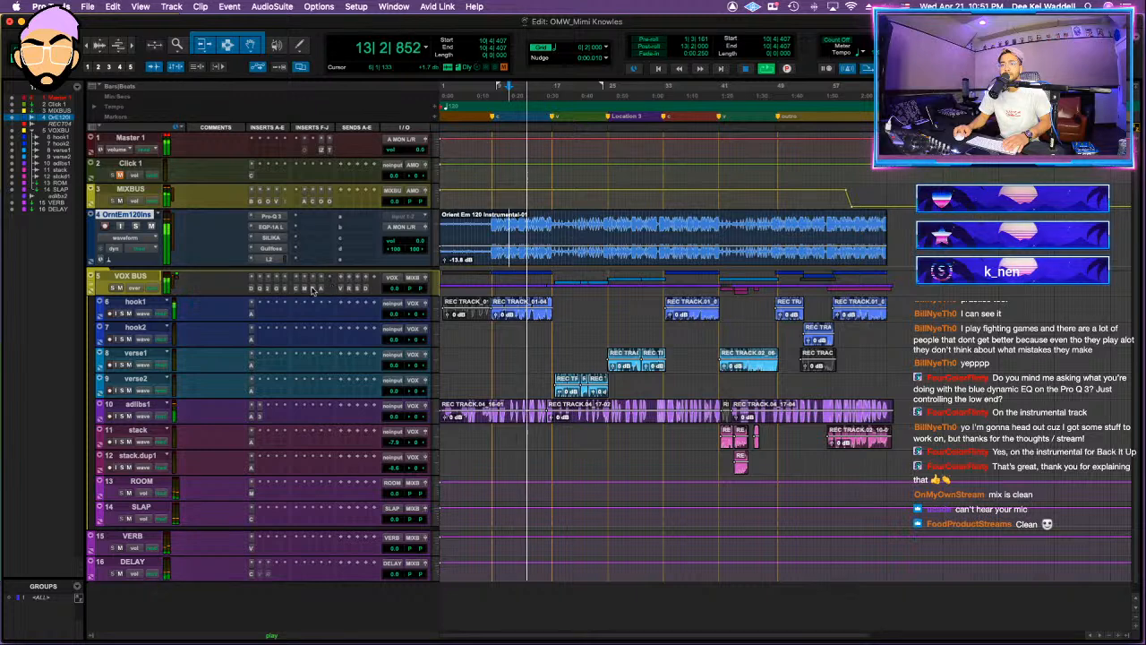
Step: Review the Purple Audio MC77 and FabFilter Pro-DS settings on the VOX BUS while the song plays
click(395, 289)
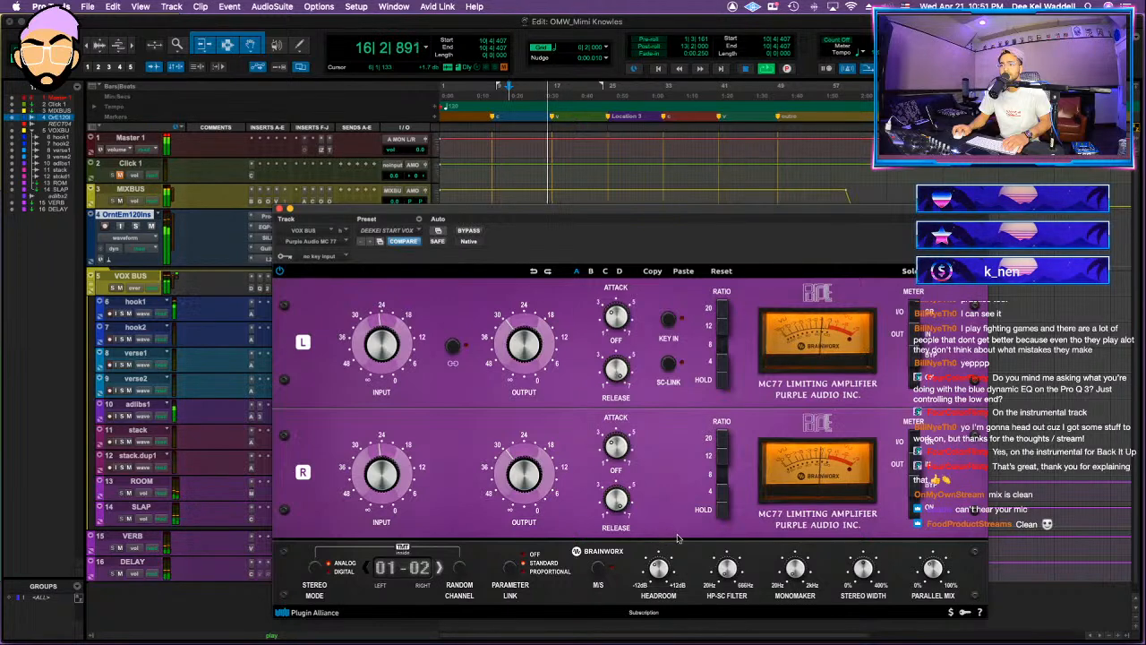
click(286, 209)
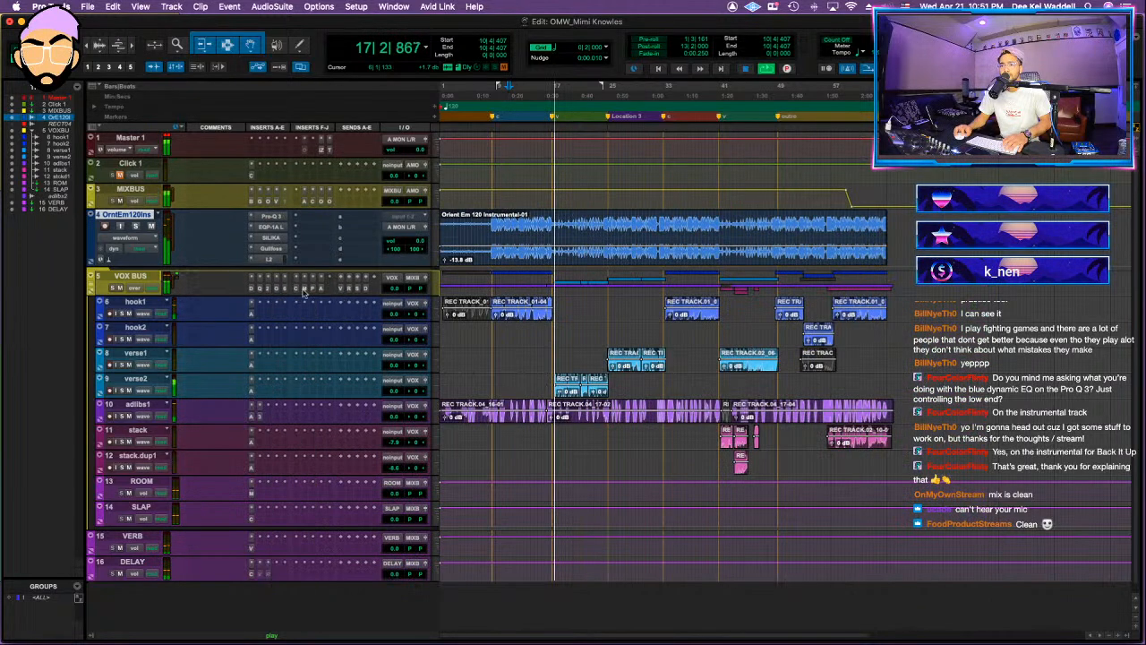
click(252, 249)
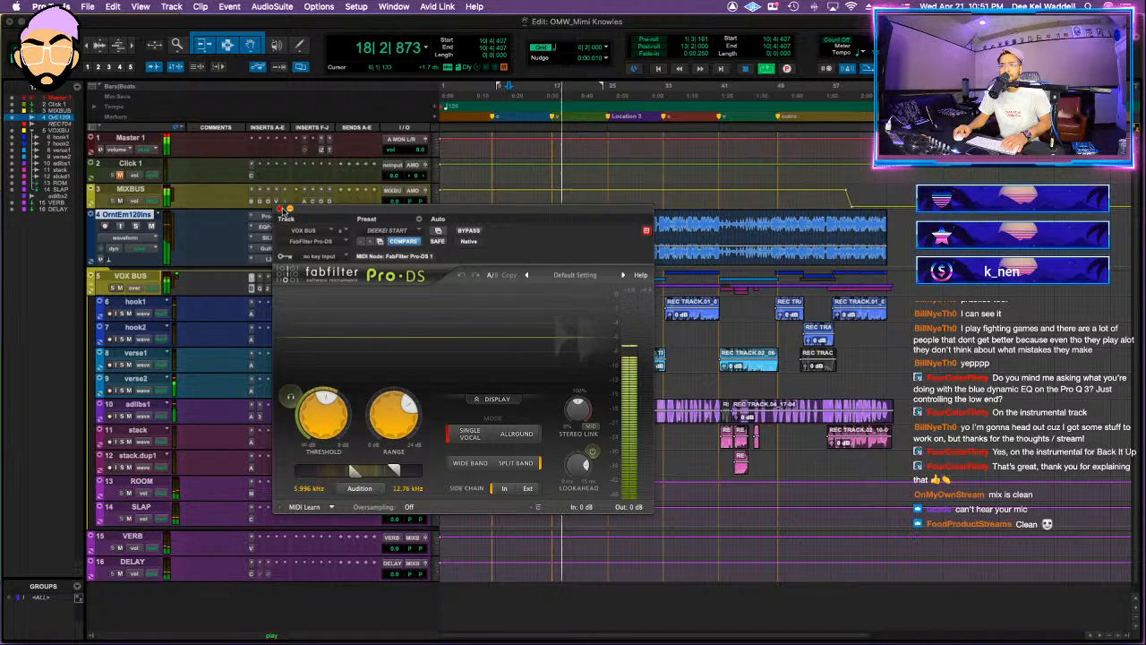
click(280, 209)
key(space)
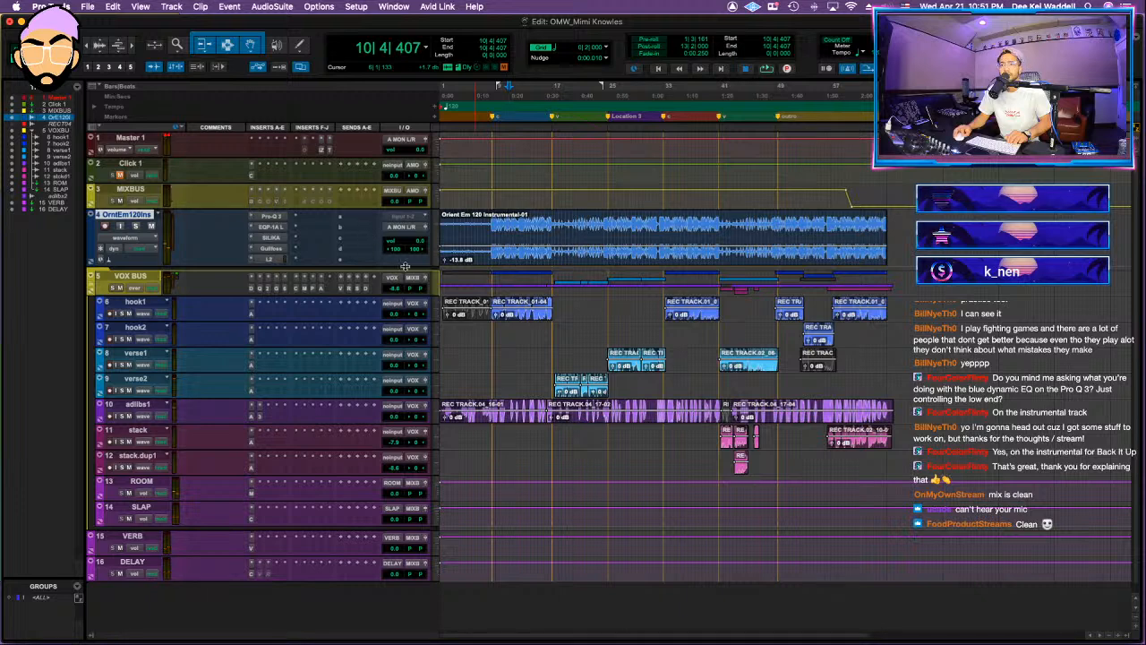
Step: Route the instrumental track's output to the MIXBUS bus and check the VOX BUS MC77 compression during playback
key(space)
click(402, 227)
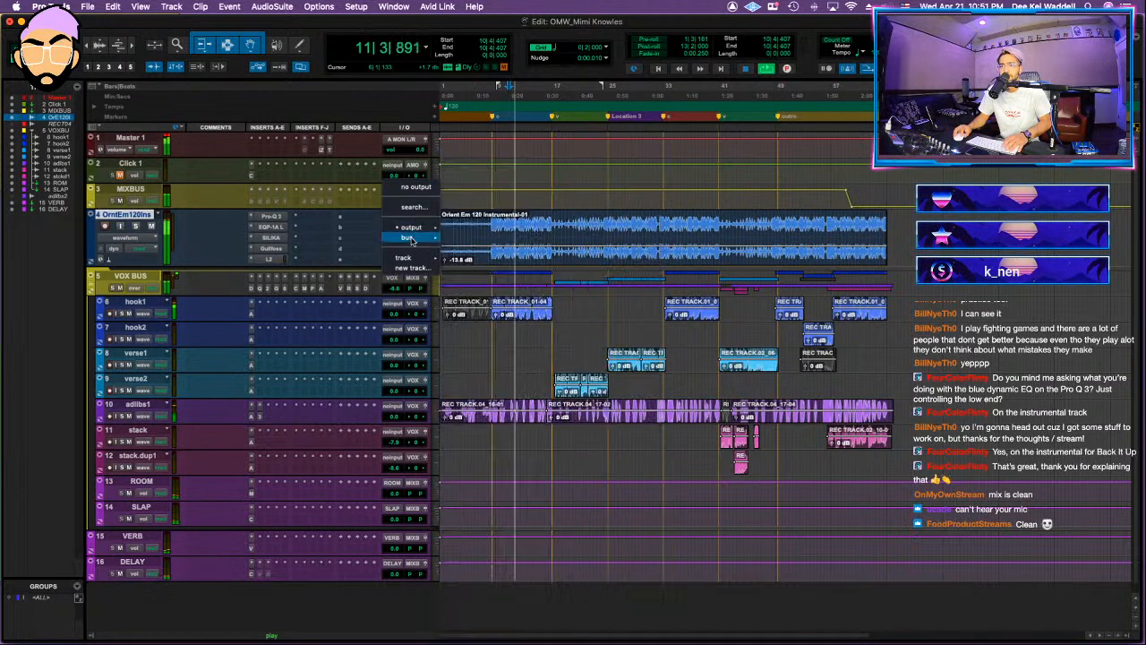
mouse_move(411, 240)
click(493, 613)
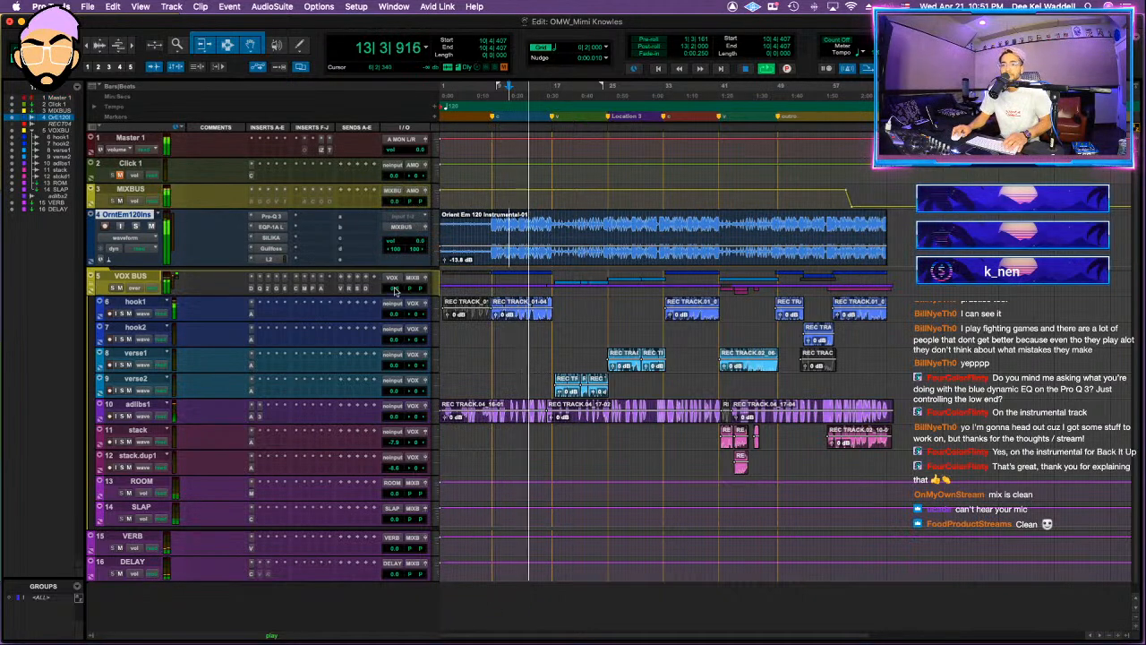
click(314, 289)
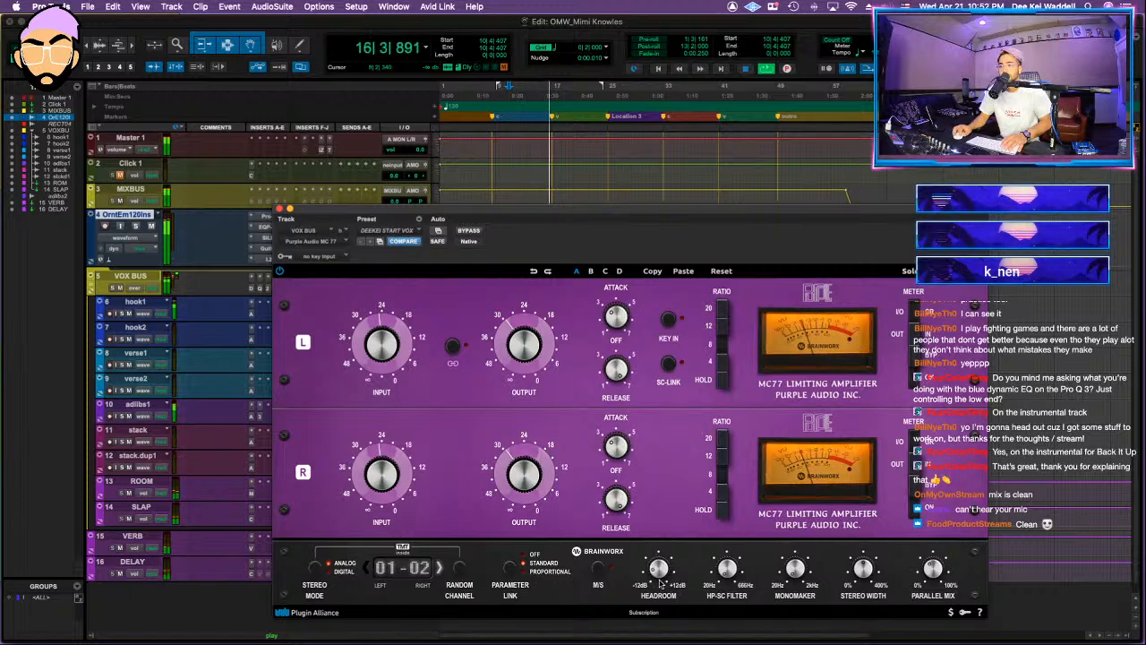
click(279, 208)
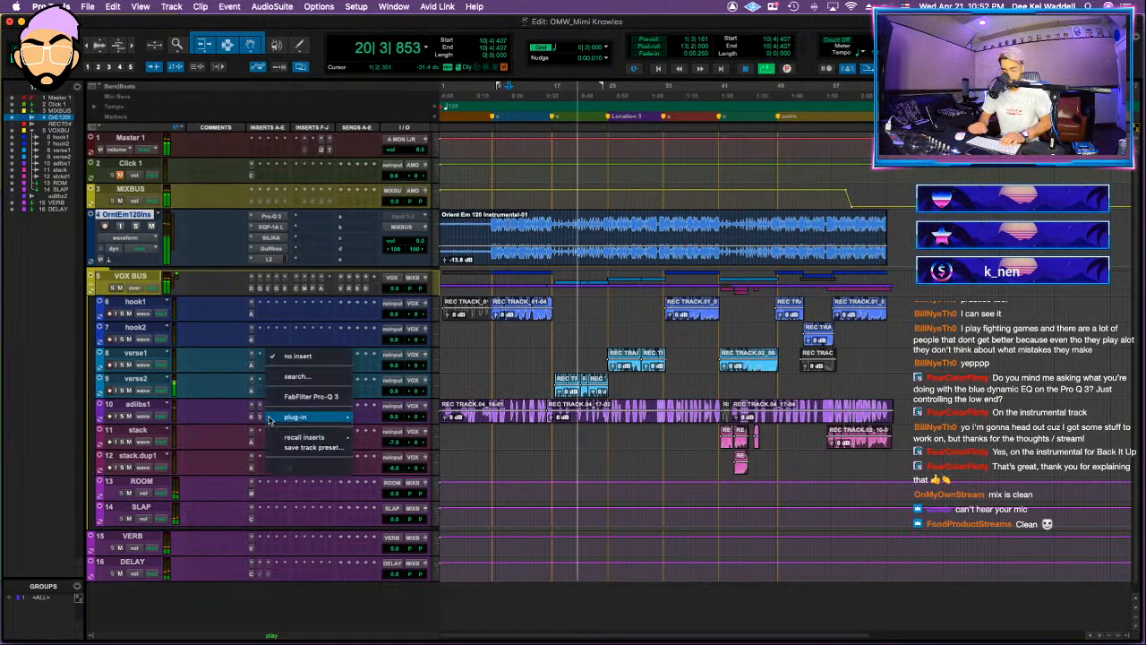
Step: Insert RCompressor on the adlibs1 track, set its threshold to -12.6 and raise the ratio
click(268, 414)
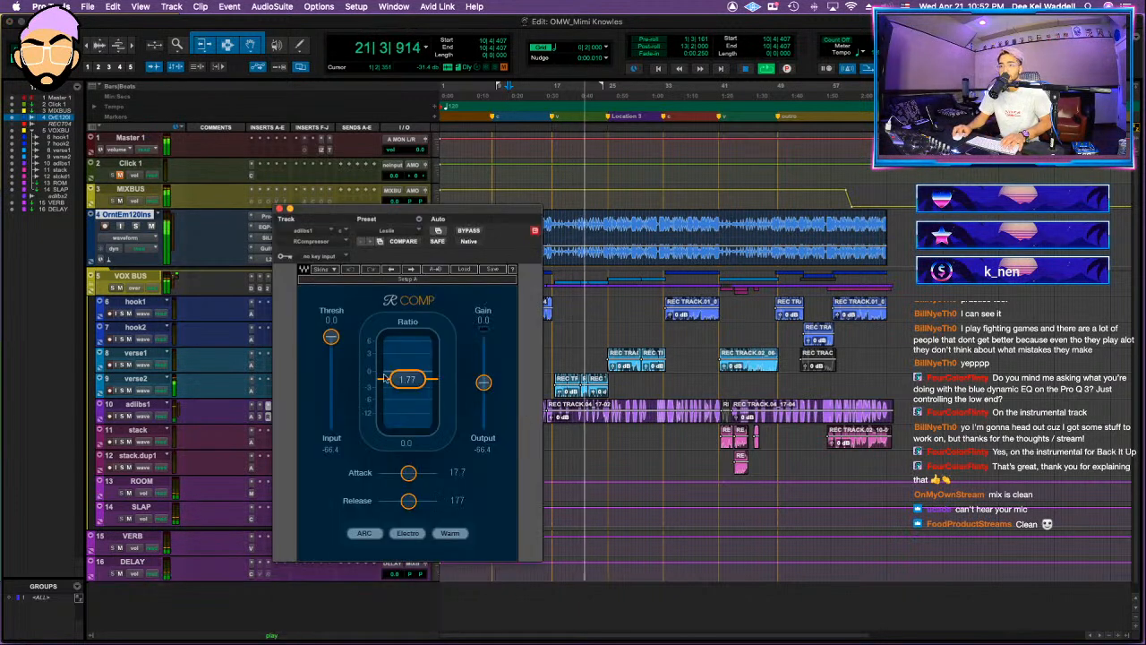
drag(332, 337, 331, 356)
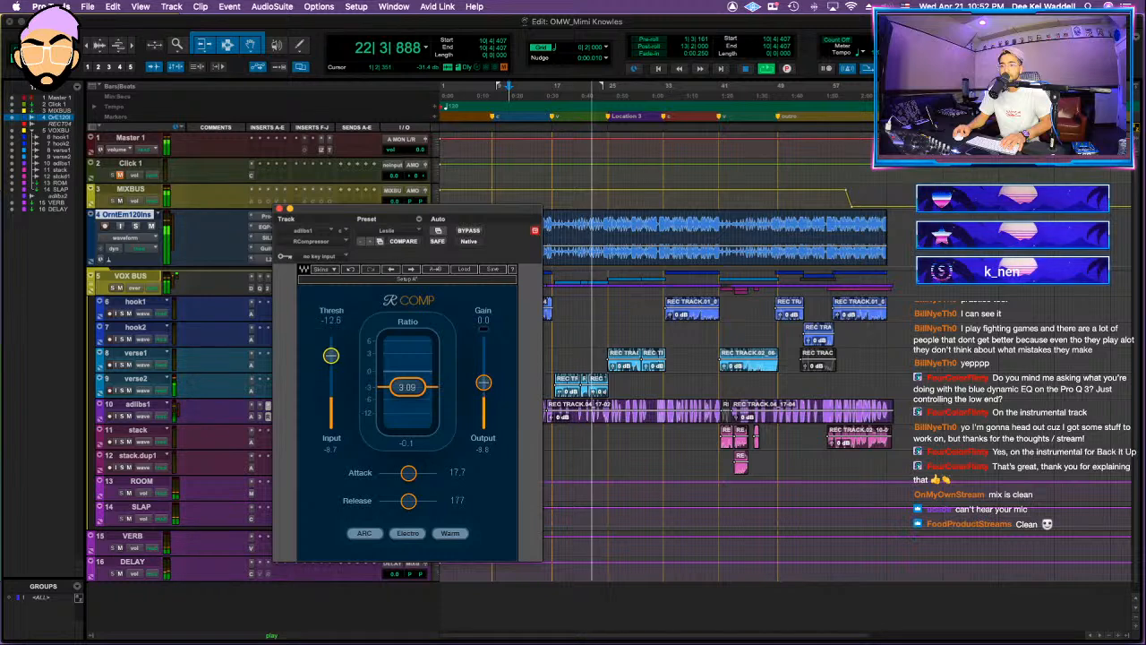
drag(427, 387, 429, 403)
click(280, 209)
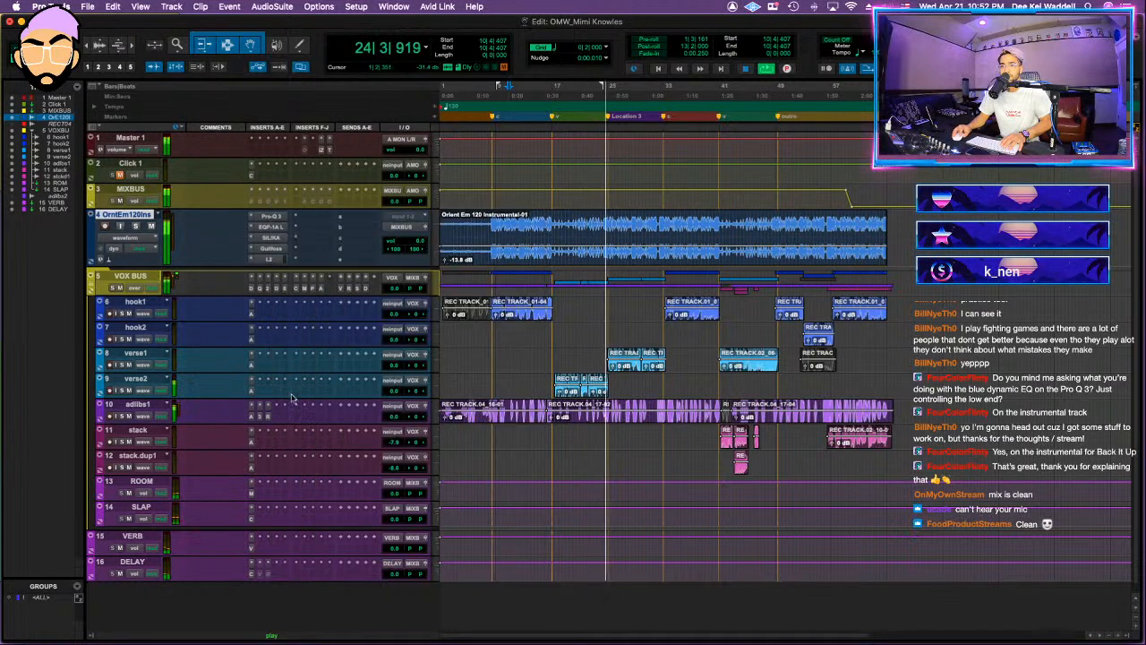
Step: Insert Polyverse Wider on adlibs1 with the width at 84% and lower the track's volume to about -11.3 dB
click(312, 418)
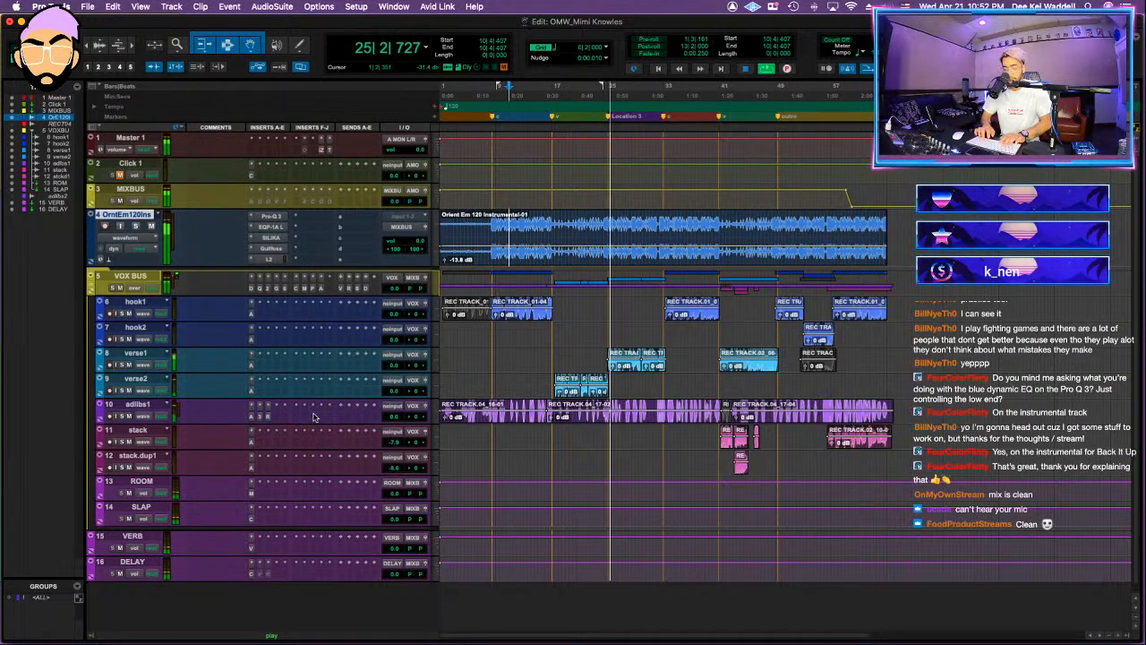
click(568, 309)
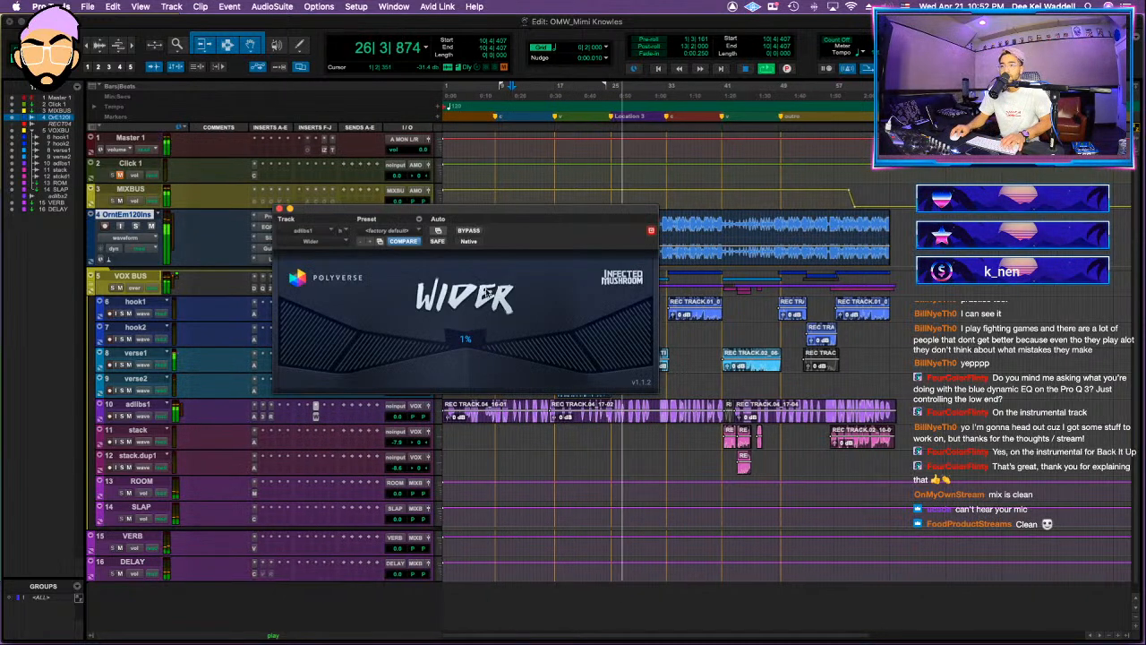
drag(470, 340, 355, 324)
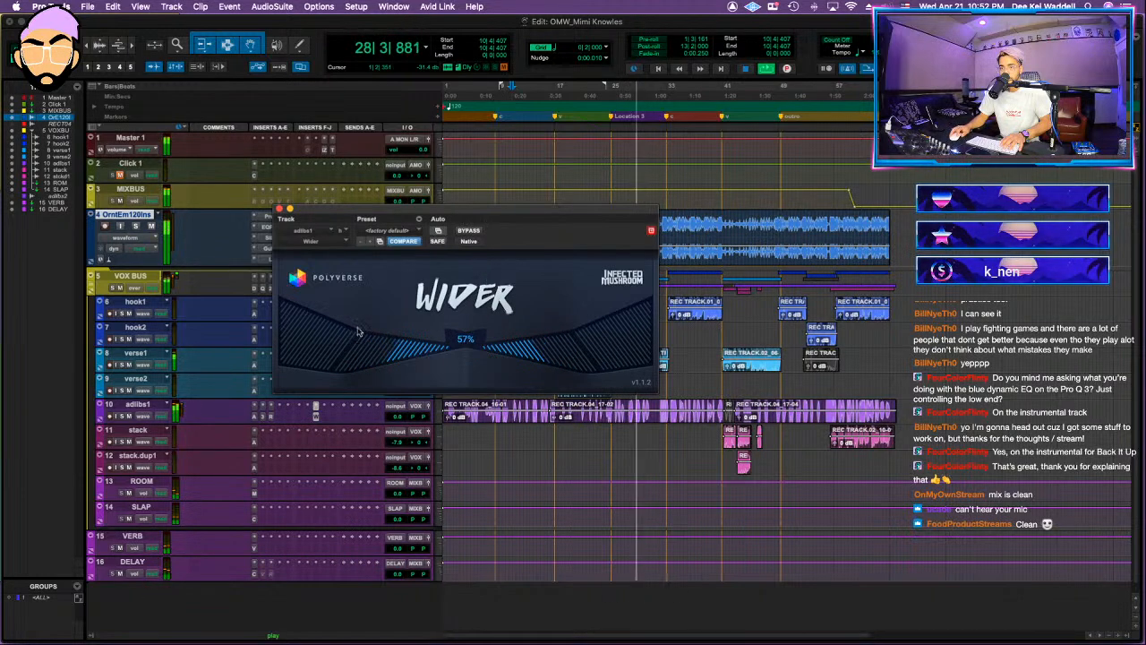
click(279, 210)
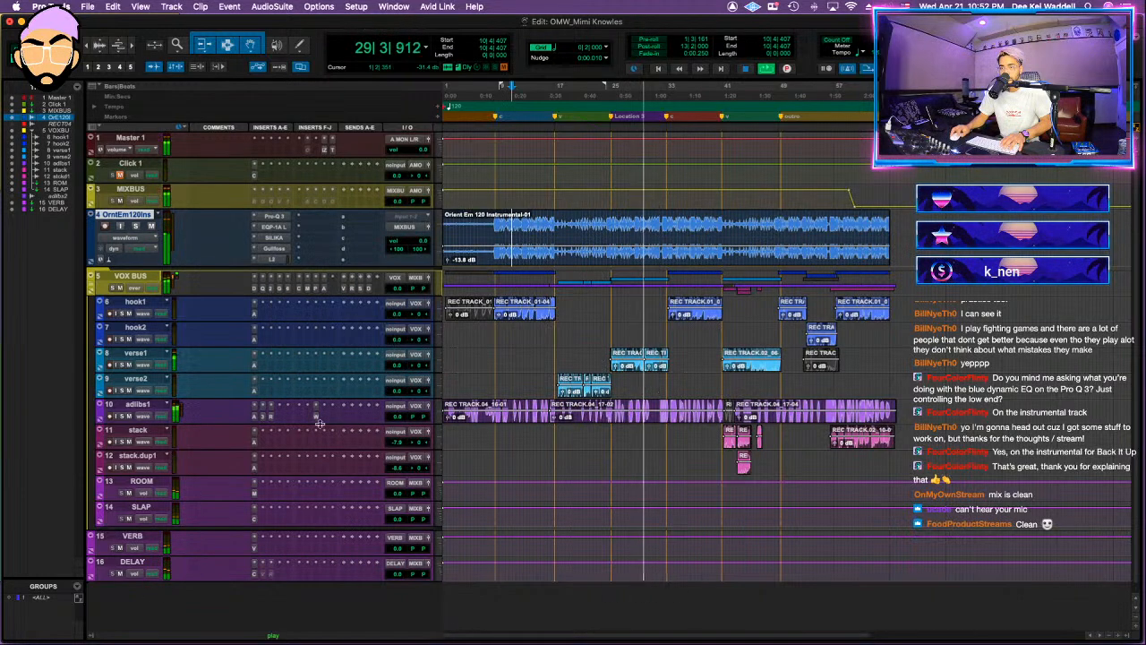
click(316, 417)
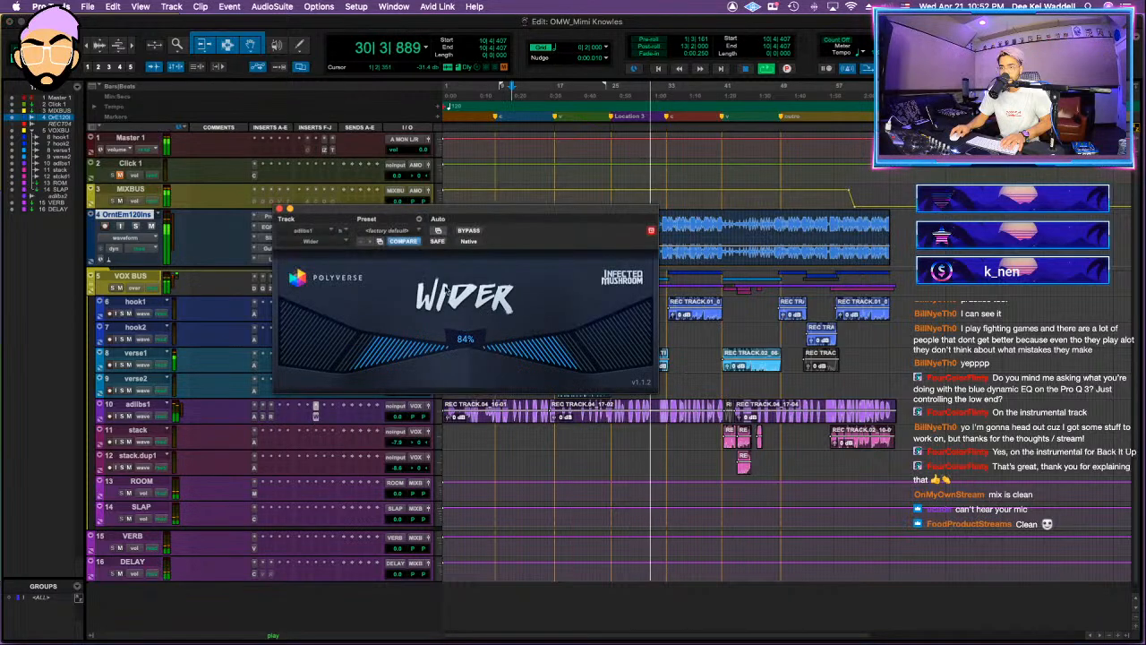
click(279, 209)
click(400, 424)
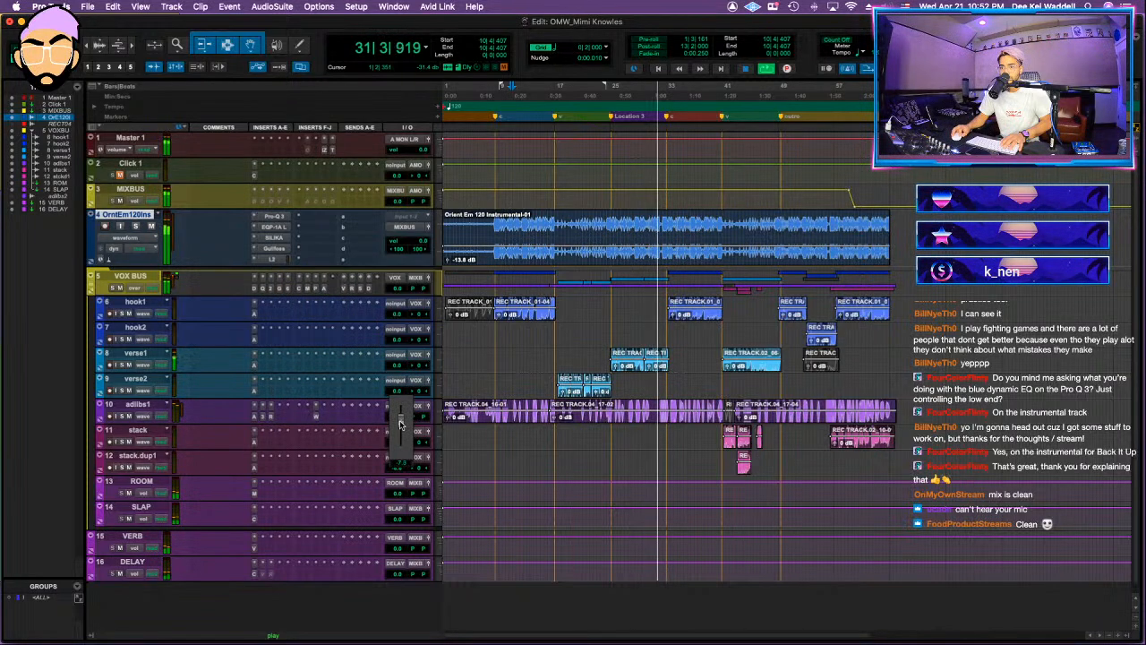
drag(400, 424, 395, 421)
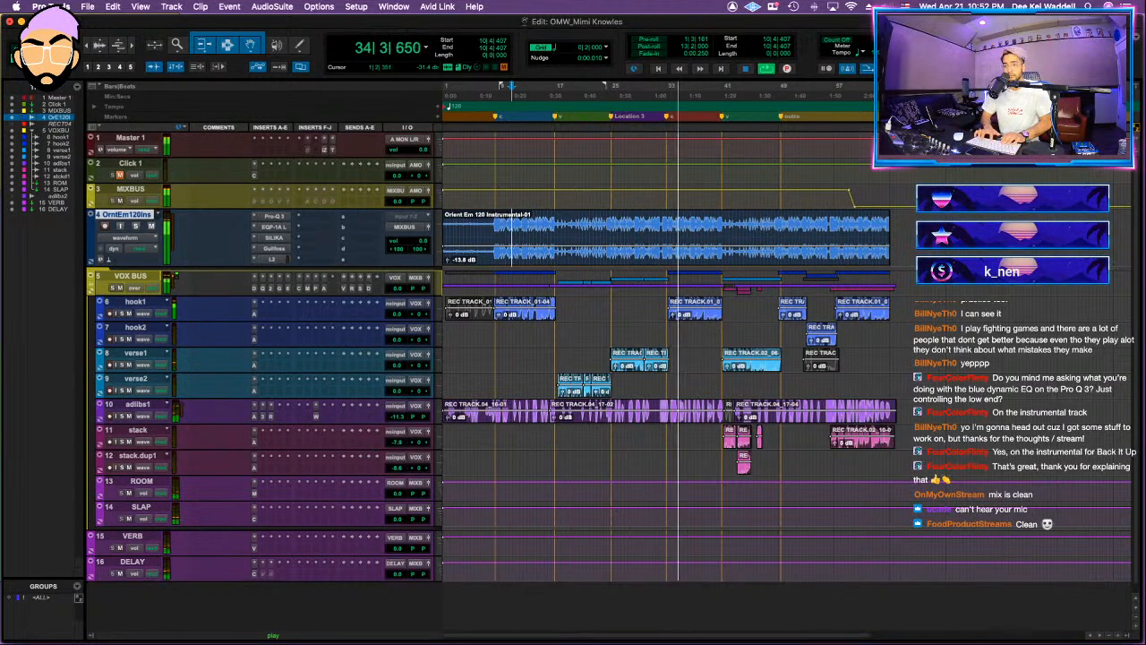
Step: Insert ValhallaVintageVerb on adlibs1, load the DEEKEI ADLIBS preset and set the mix to 21.3%
click(331, 418)
click(712, 455)
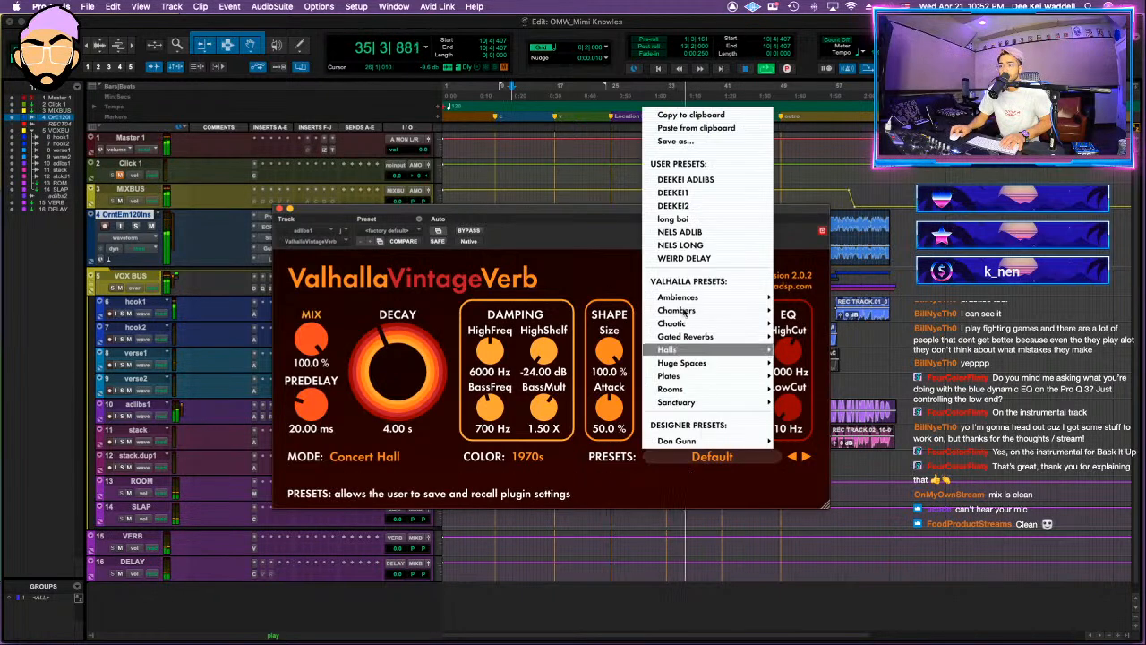
click(689, 179)
drag(310, 339, 310, 323)
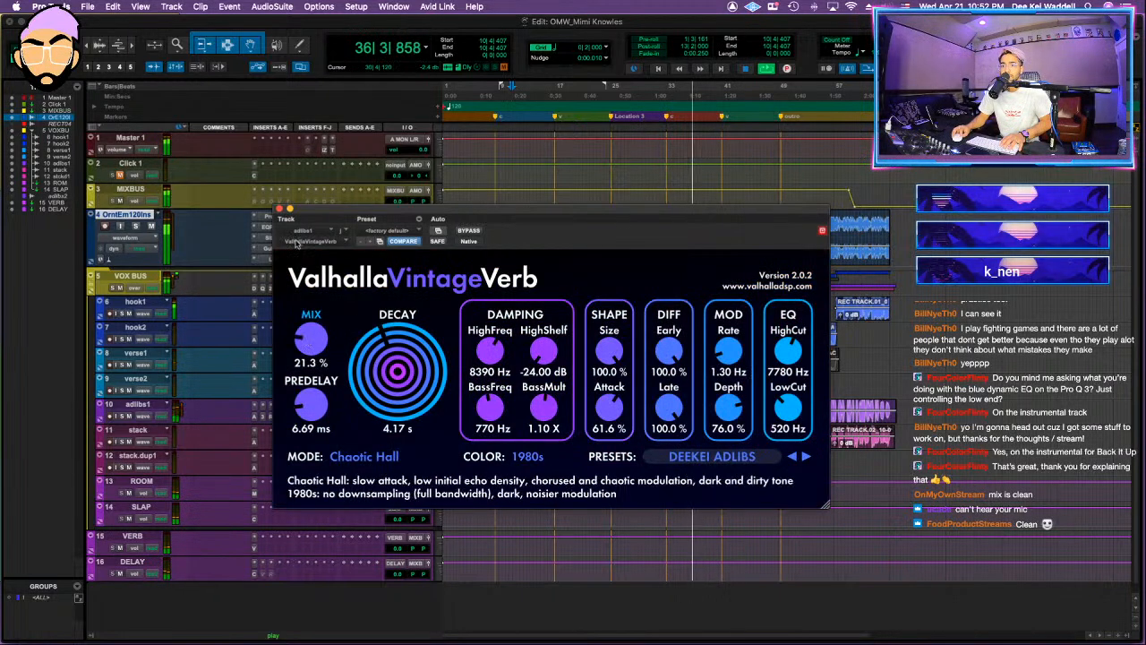
click(280, 208)
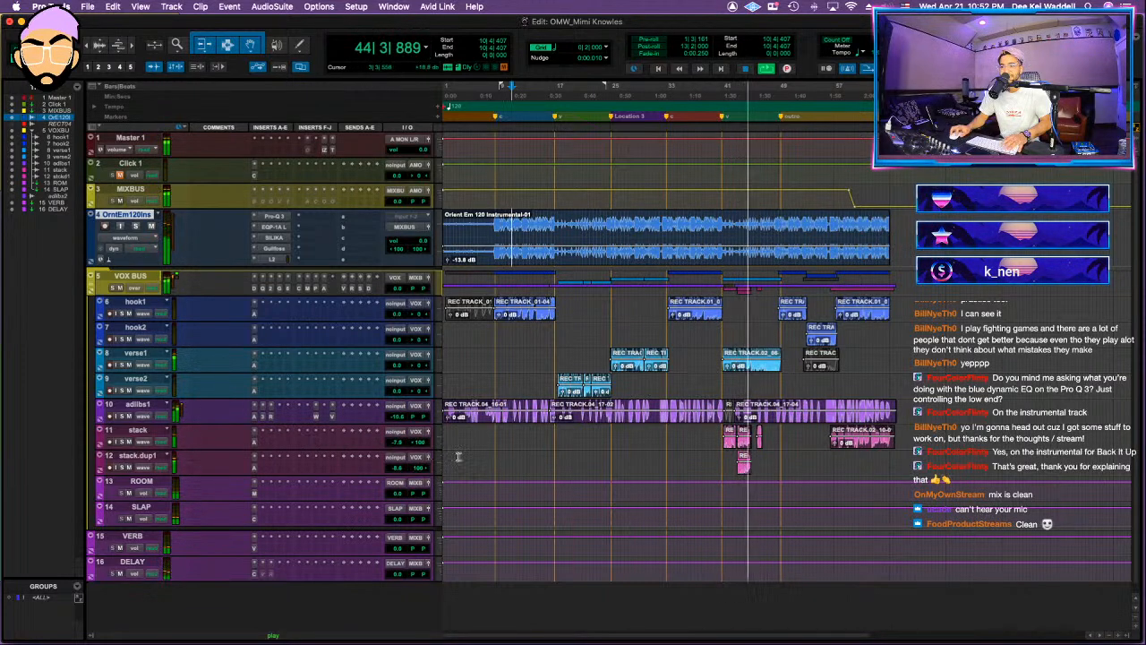
Step: Duplicate the stack track without its playlists and move the stack clip near bar 43 onto the duplicate
key(t)
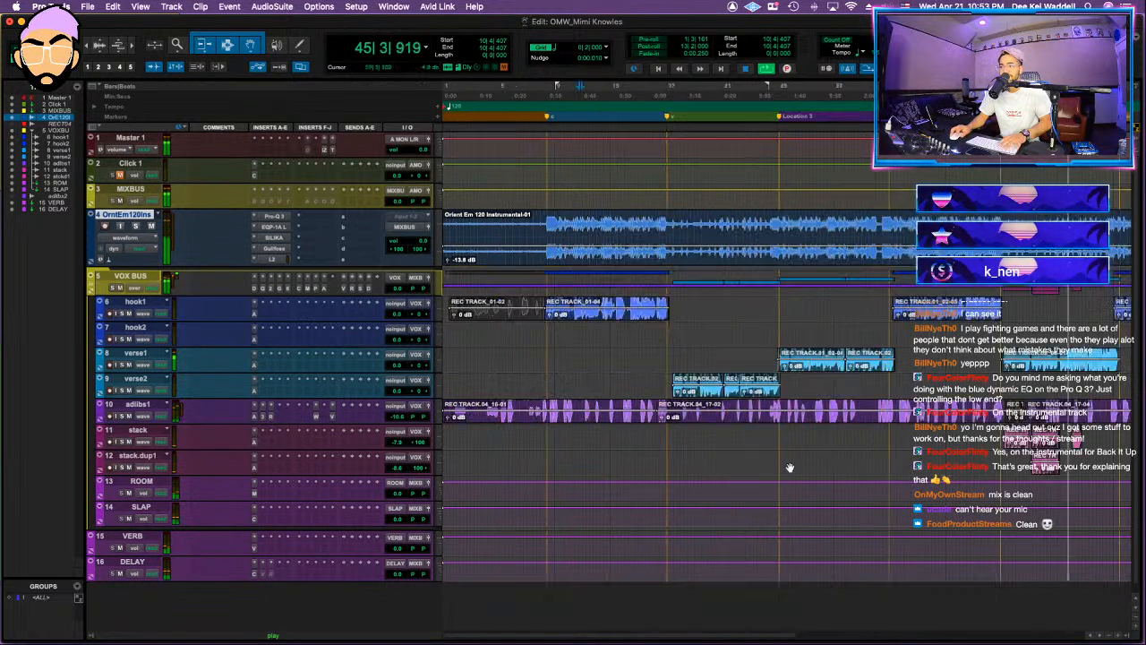
key(space)
click(150, 430)
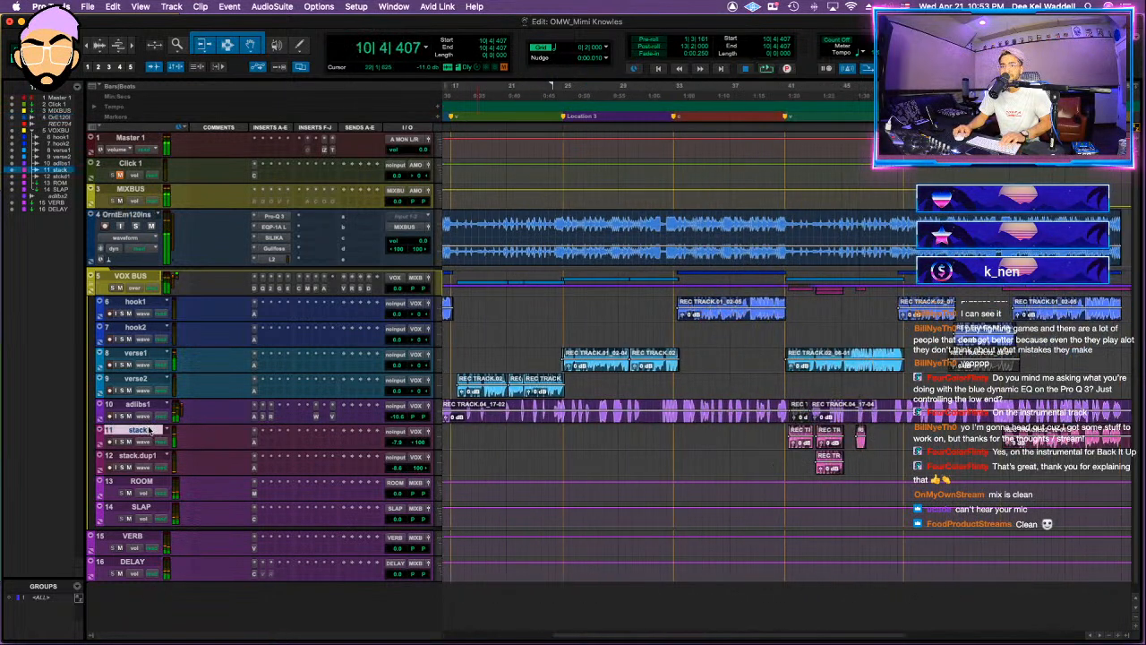
right_click(151, 430)
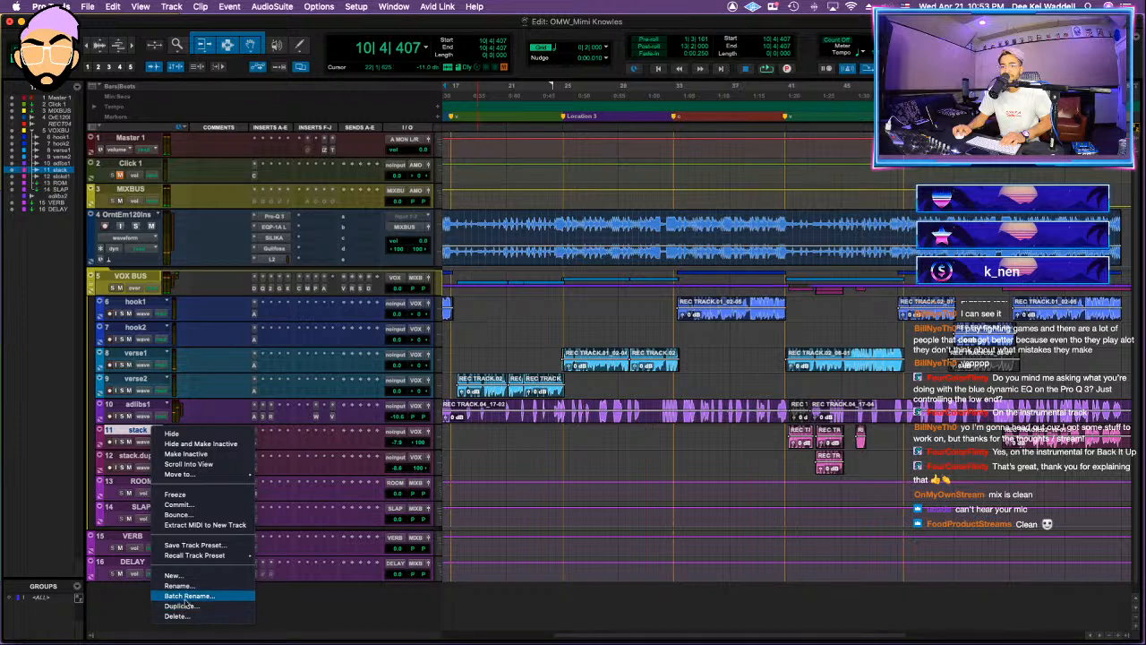
click(181, 606)
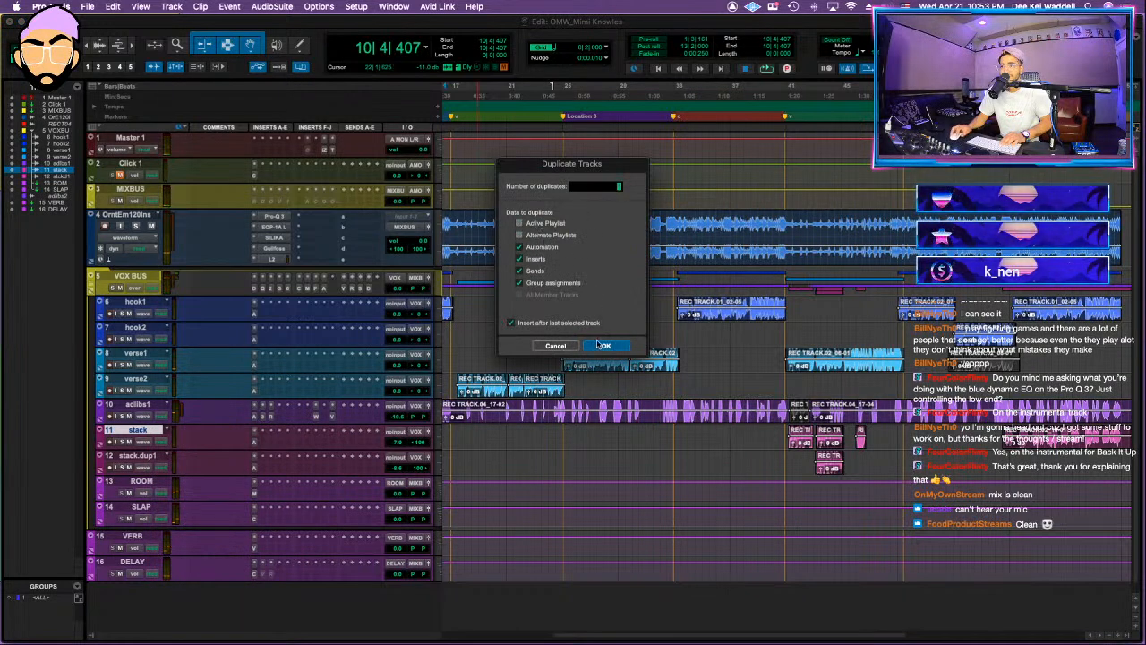
click(606, 346)
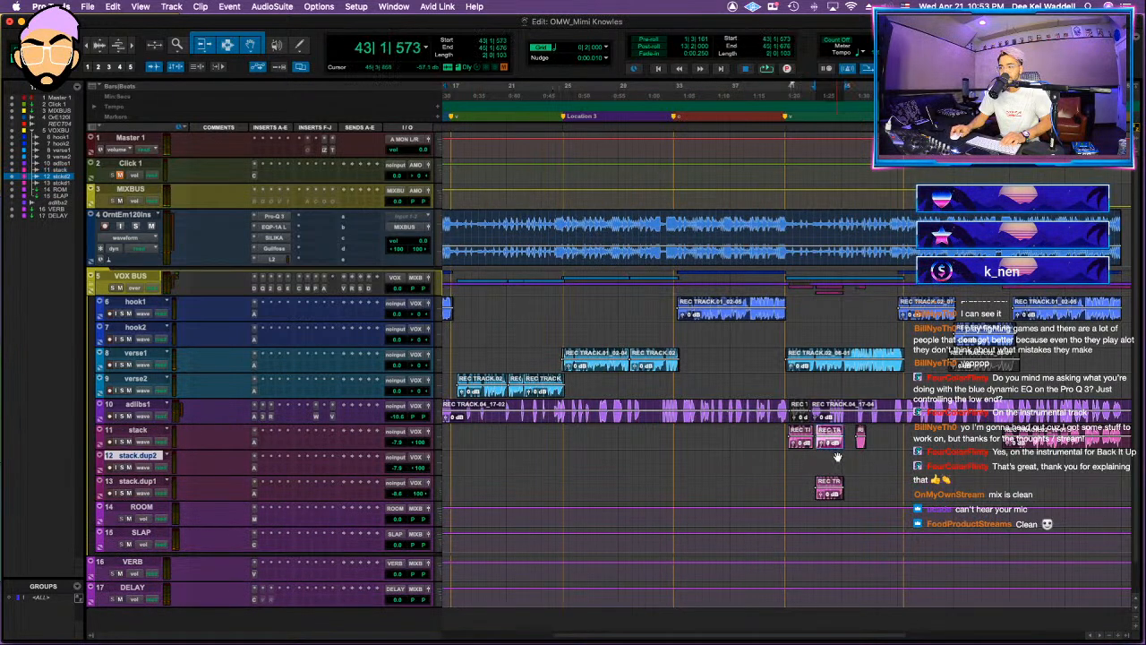
click(780, 431)
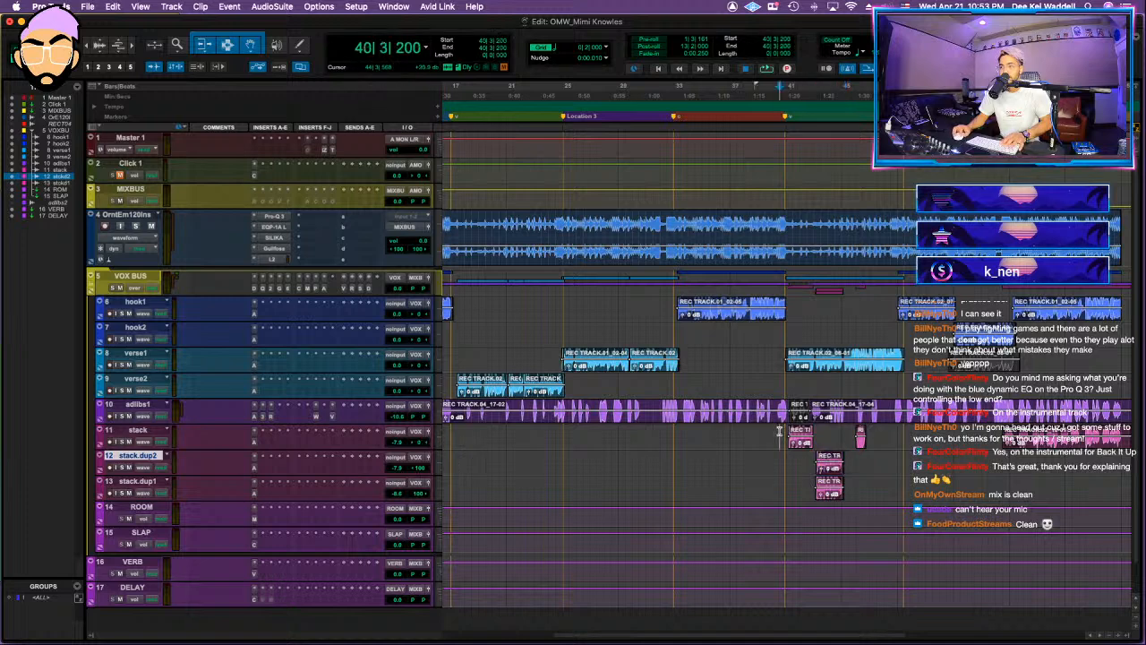
Step: Insert Reel ADT2V (mono/stereo) on the stack track and lower its volume to -11.2 dB during playback
click(311, 445)
mouse_move(340, 442)
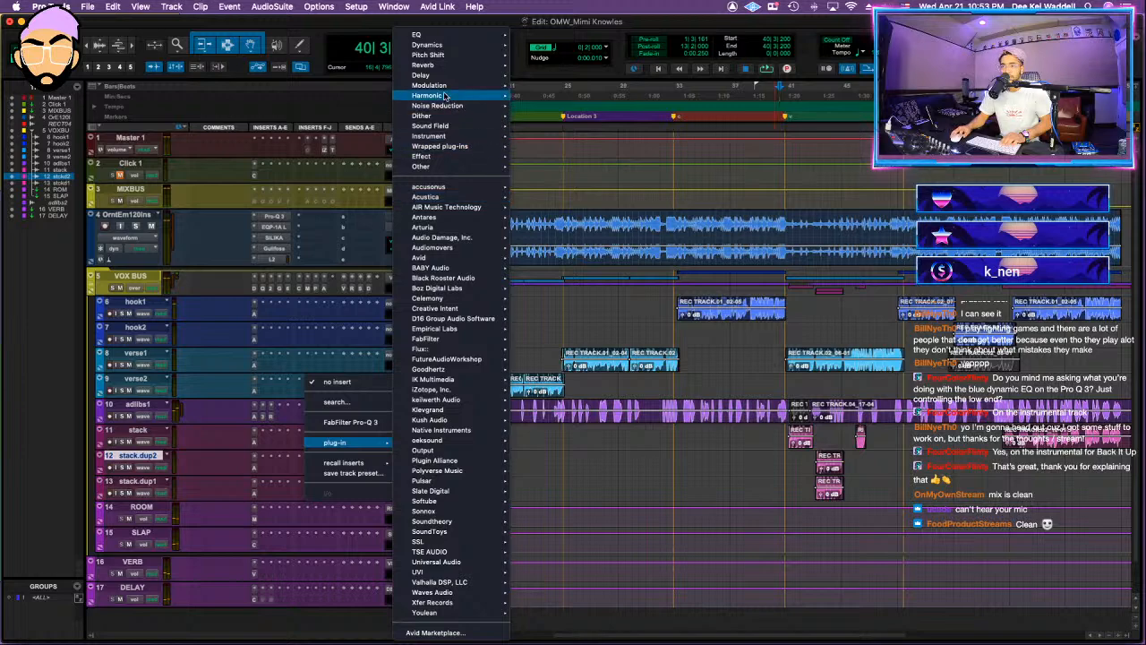
mouse_move(440, 86)
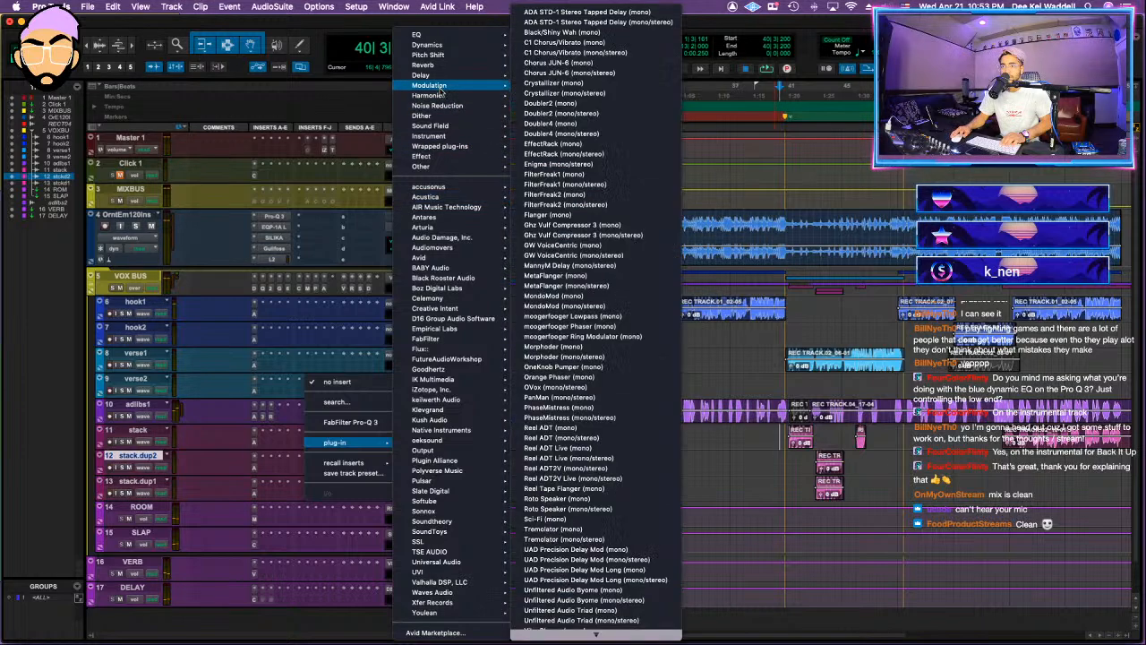
click(578, 473)
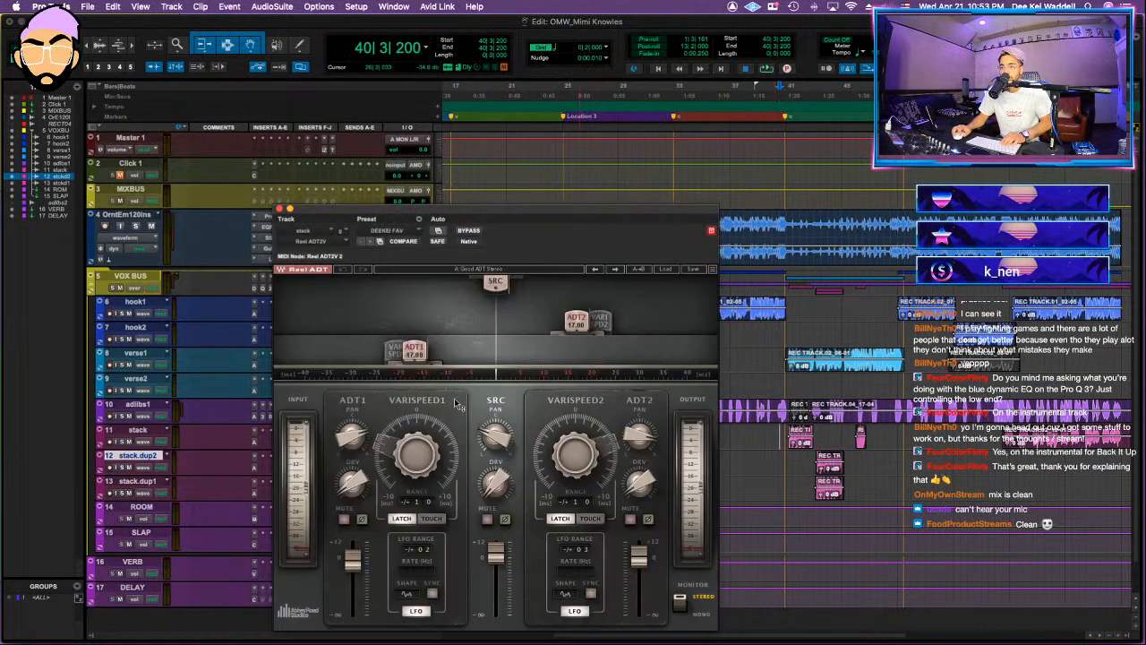
key(space)
click(294, 209)
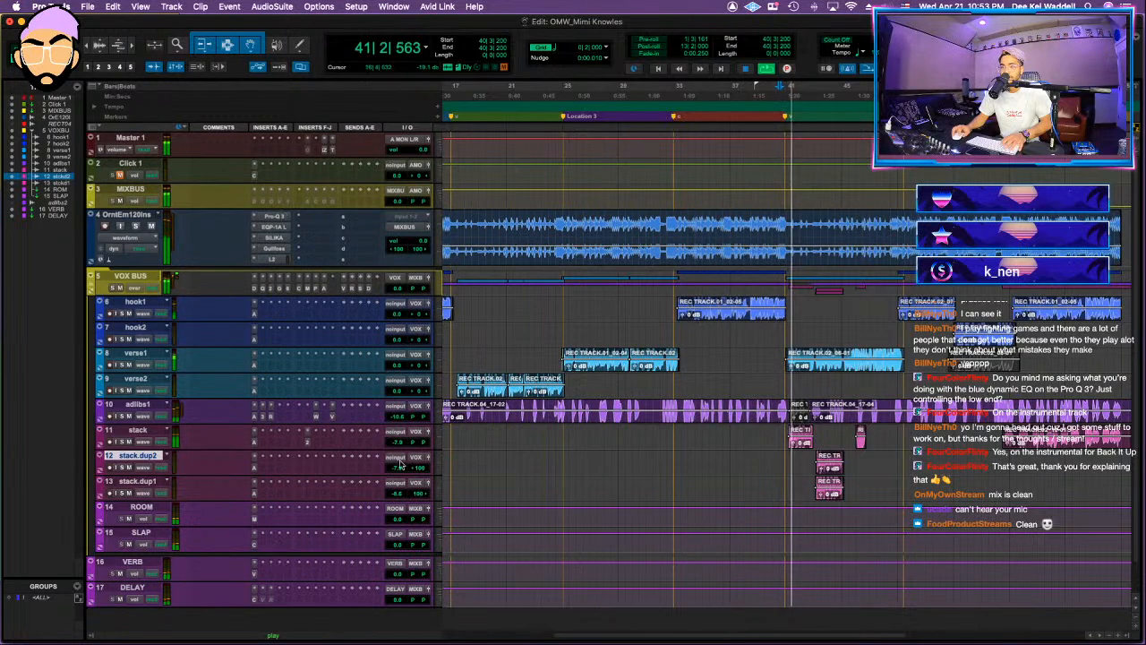
drag(405, 446, 402, 450)
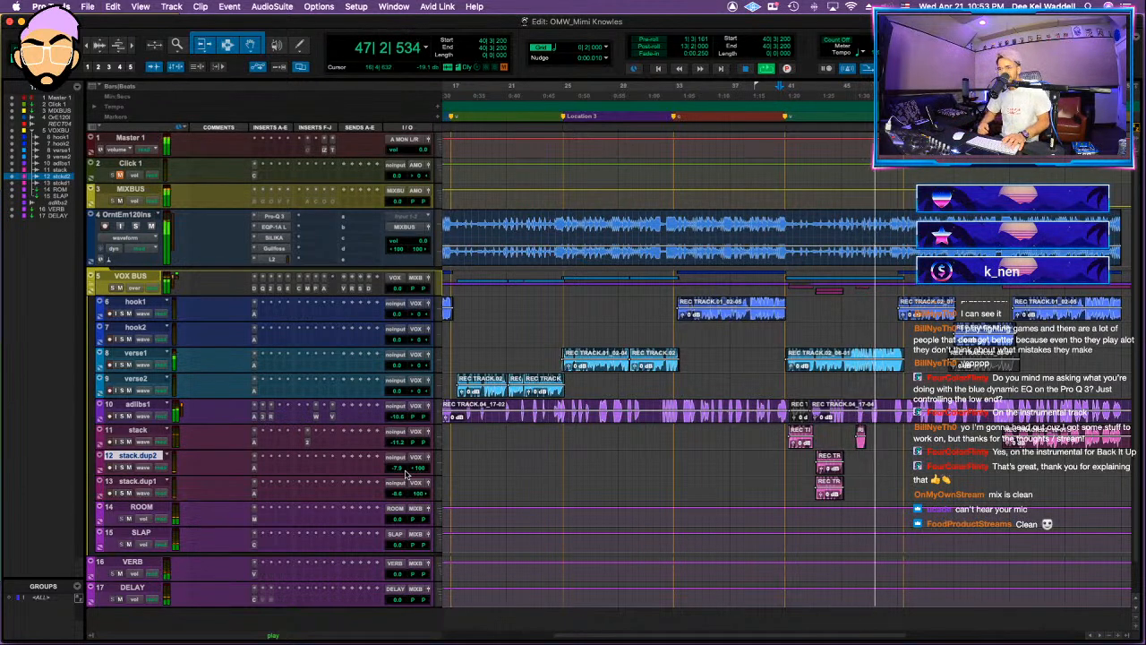
Step: Collapse the VOX BUS folder and review the Oxford Inflator and Vertigo VSC-2 compressor on the MIXBUS
click(92, 288)
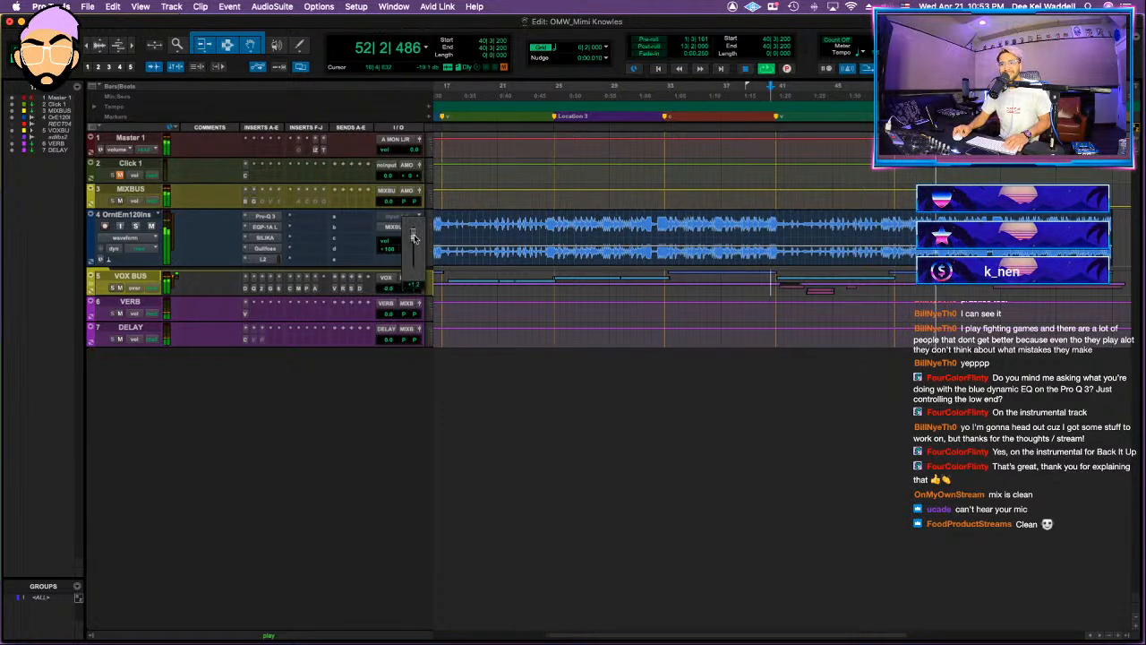
click(262, 204)
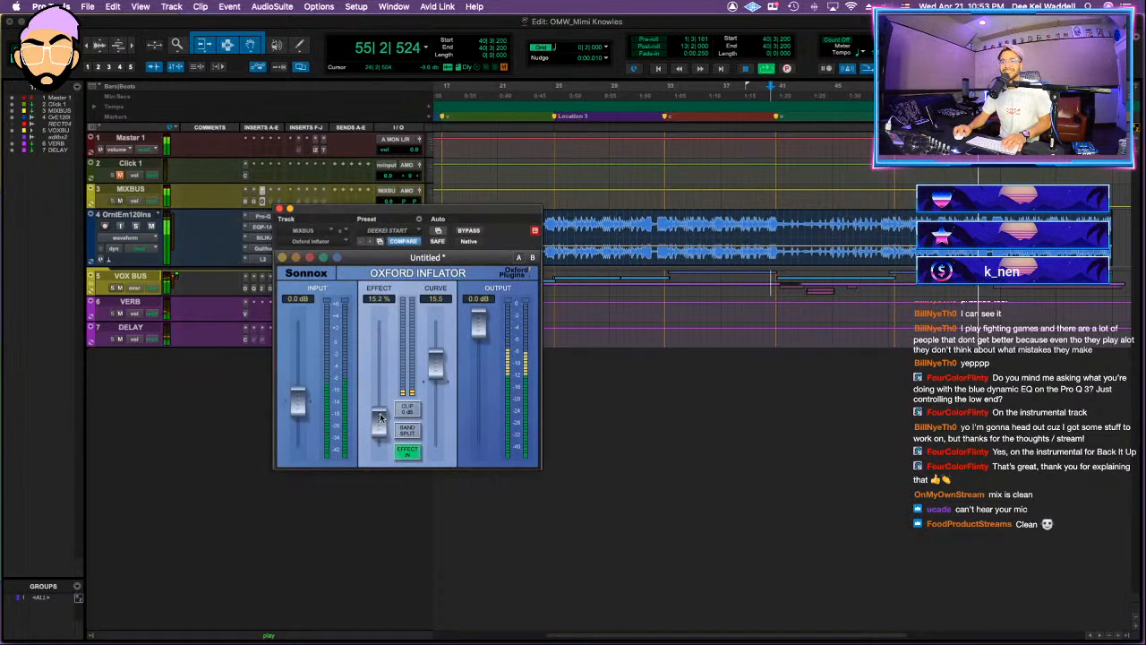
click(278, 209)
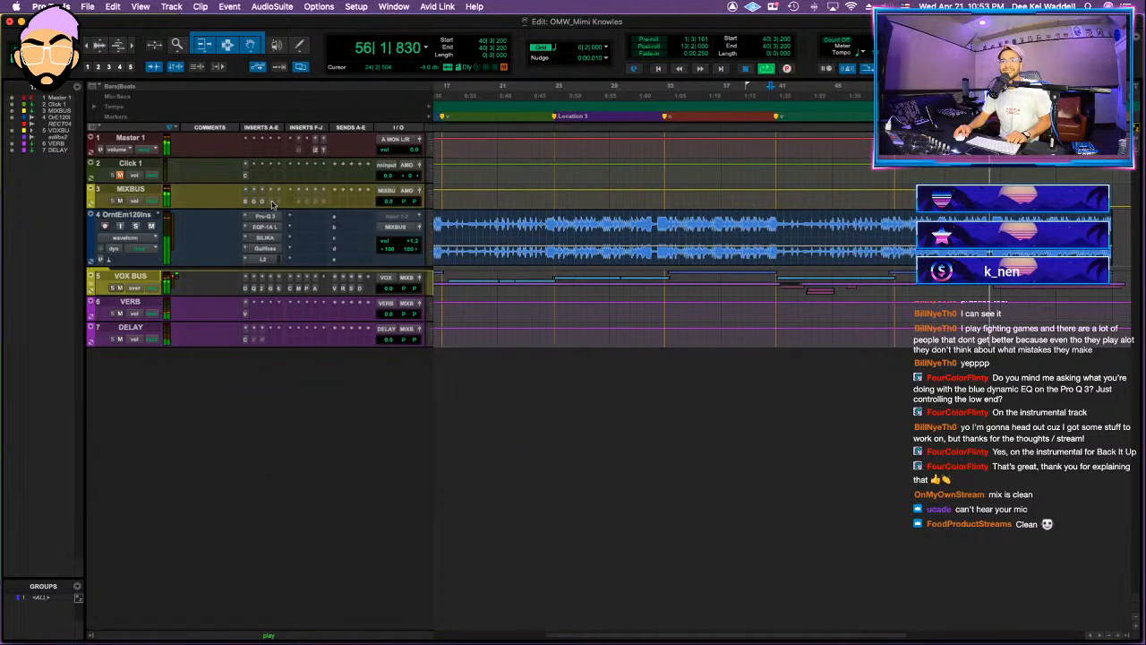
click(270, 204)
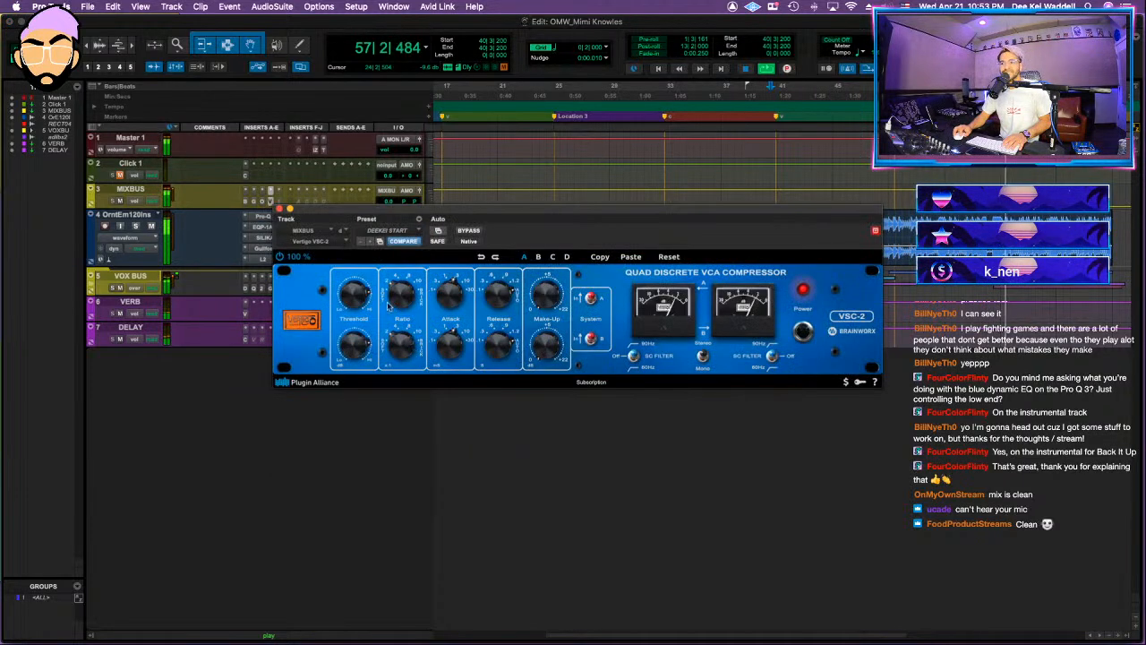
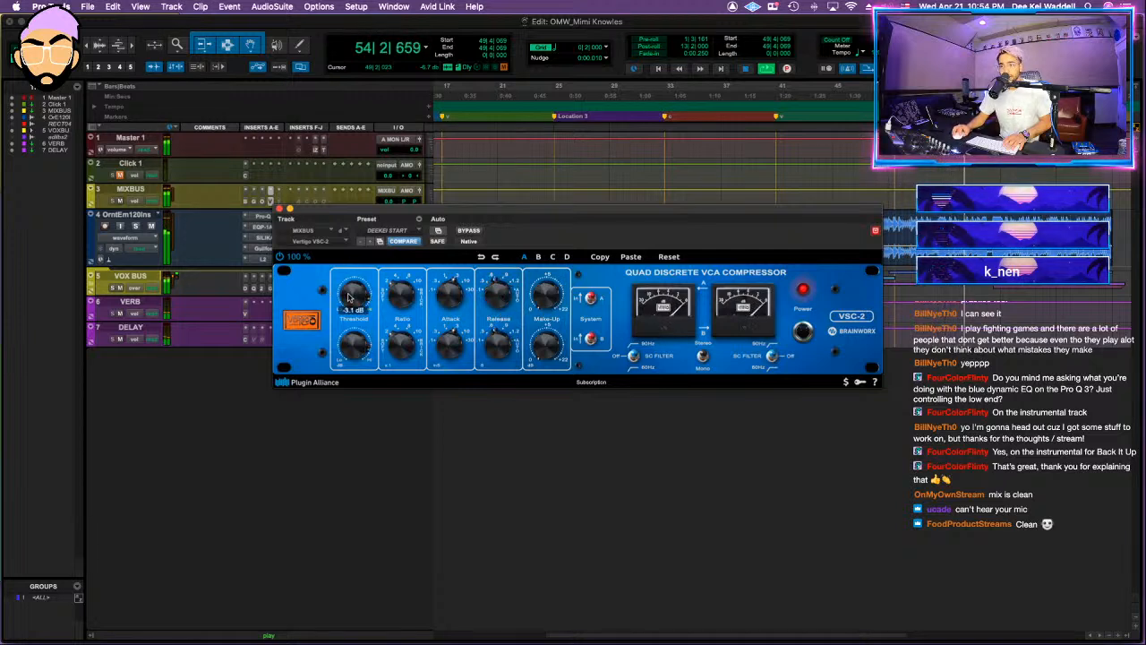
Step: Open the mix bus AMEK EQ 200 during playback and fine-tune its high-pass filter frequency
click(288, 209)
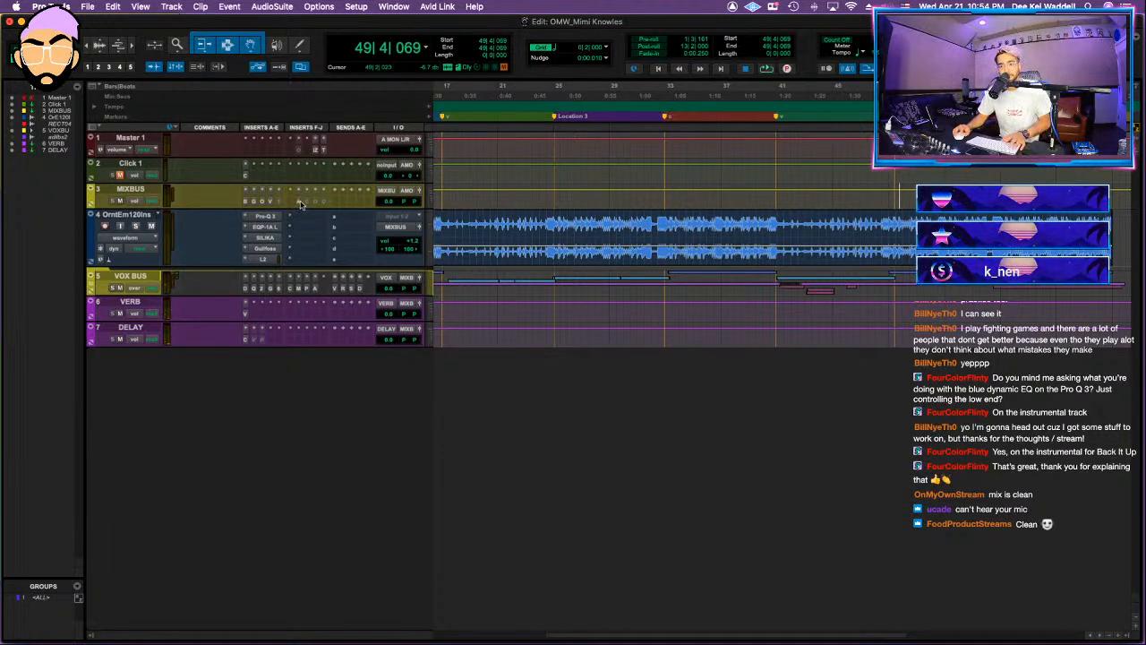
click(300, 202)
key(space)
click(394, 230)
click(399, 228)
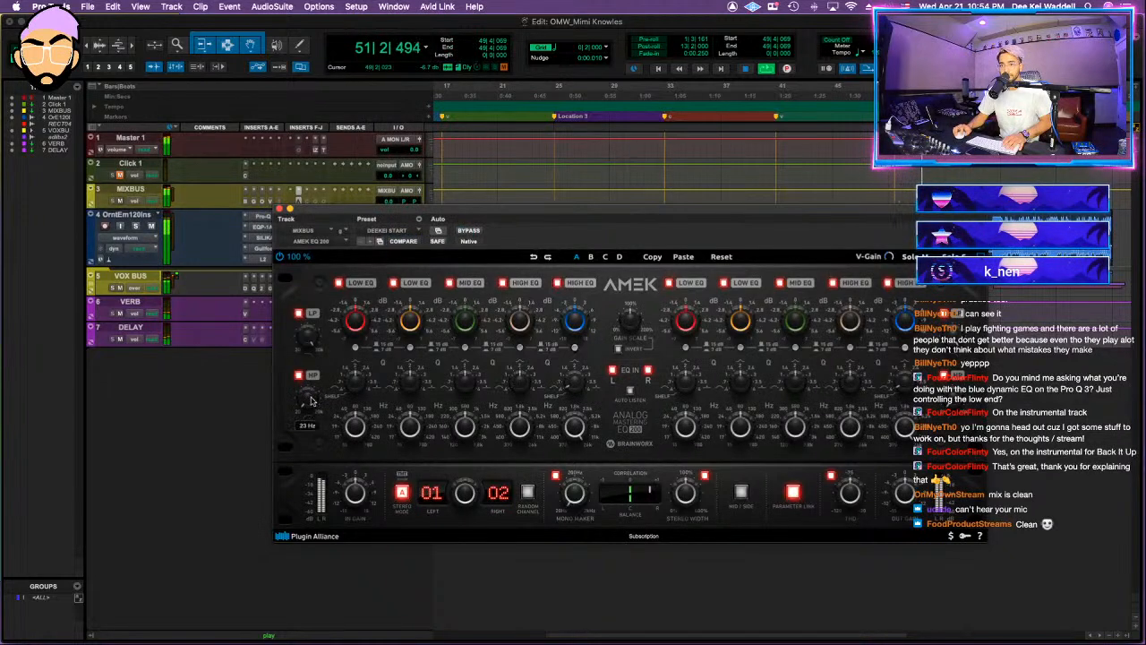
drag(310, 403, 312, 401)
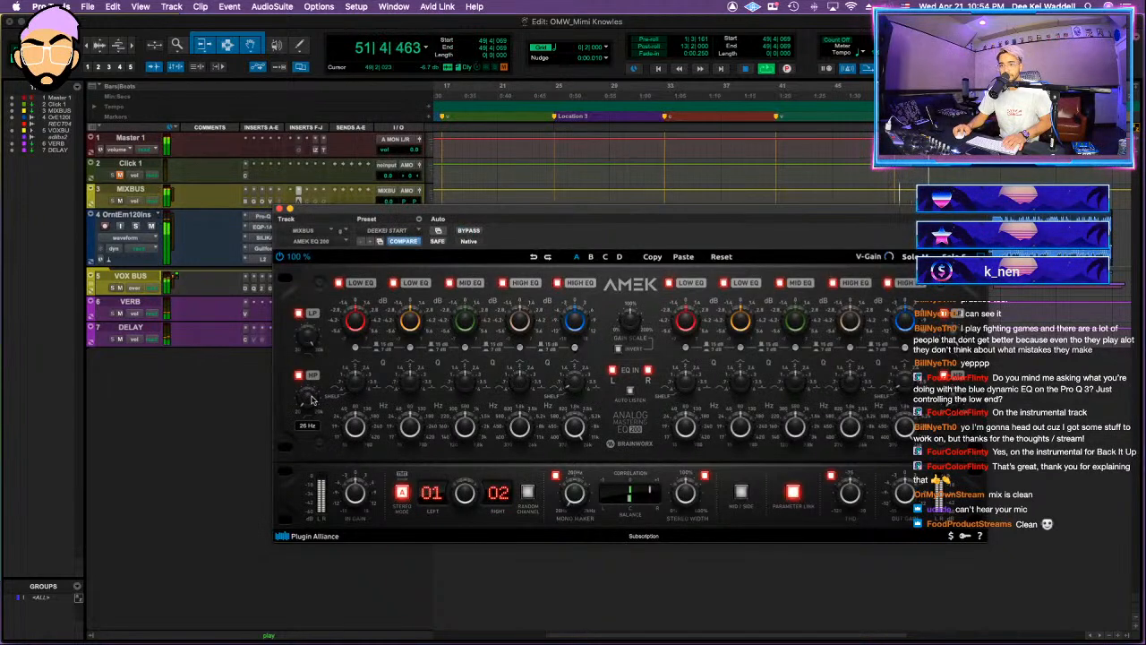
Step: Check the master's frequency curve against the Hip Hop target in Tonal Balance Control, moving the EQ out of the way
click(324, 149)
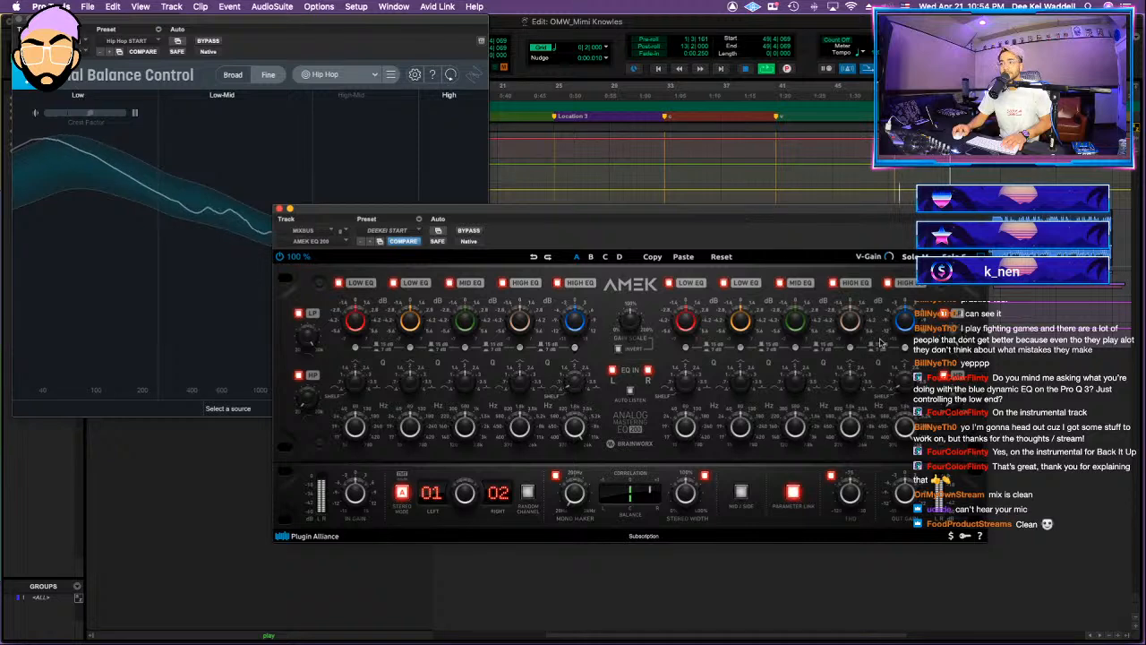
drag(692, 234, 760, 167)
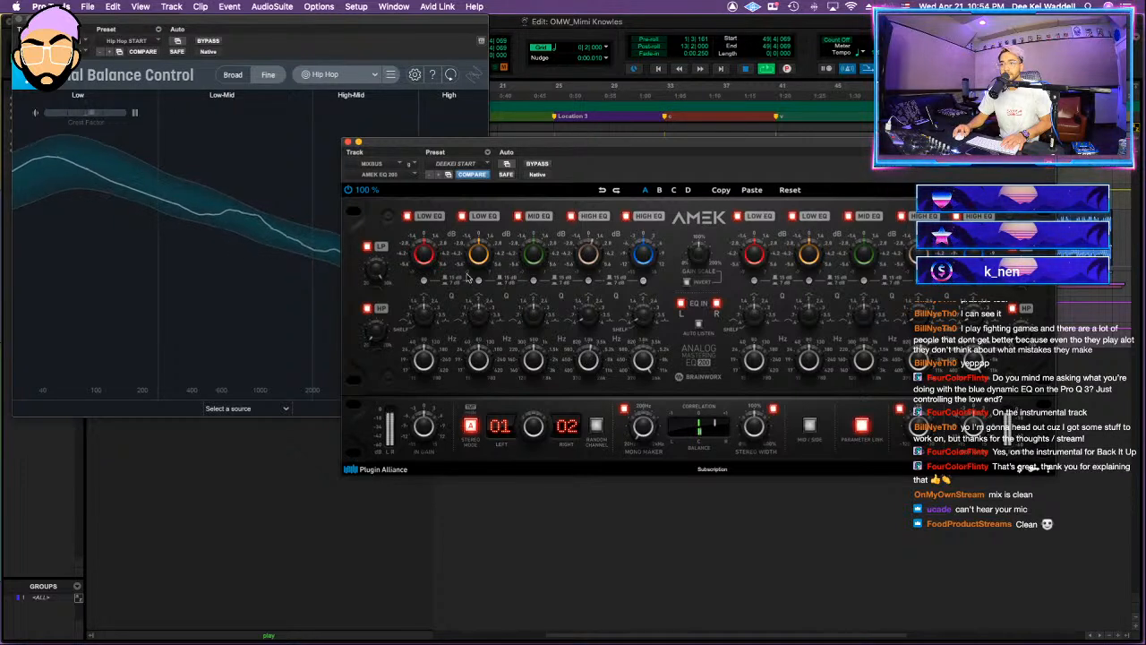
click(348, 143)
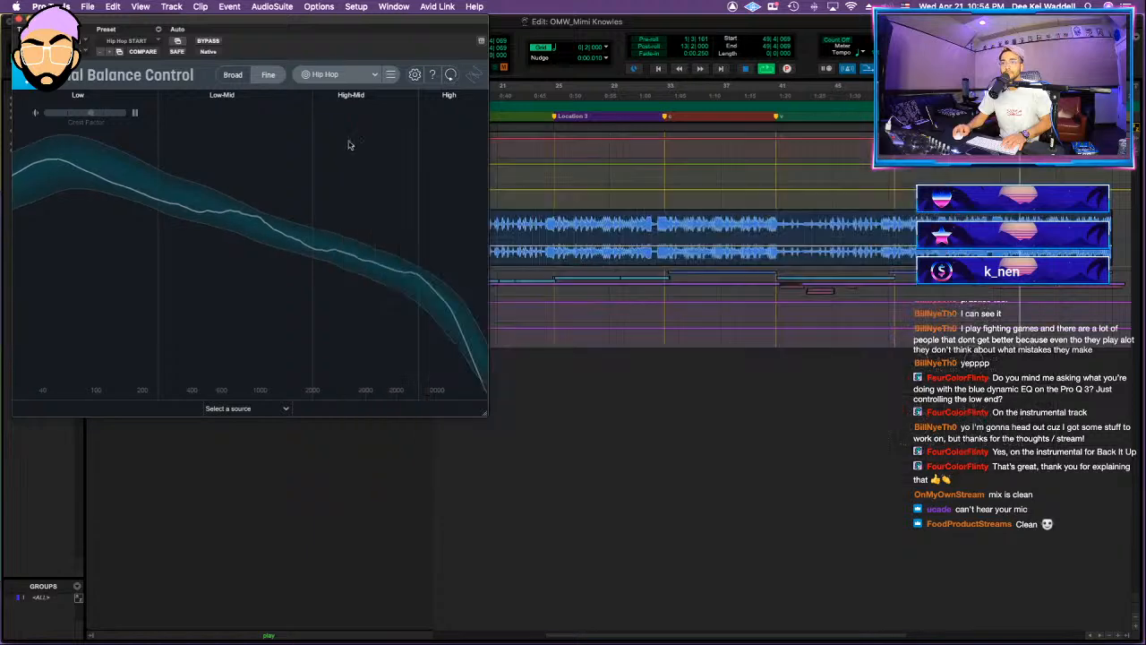
drag(267, 224, 238, 170)
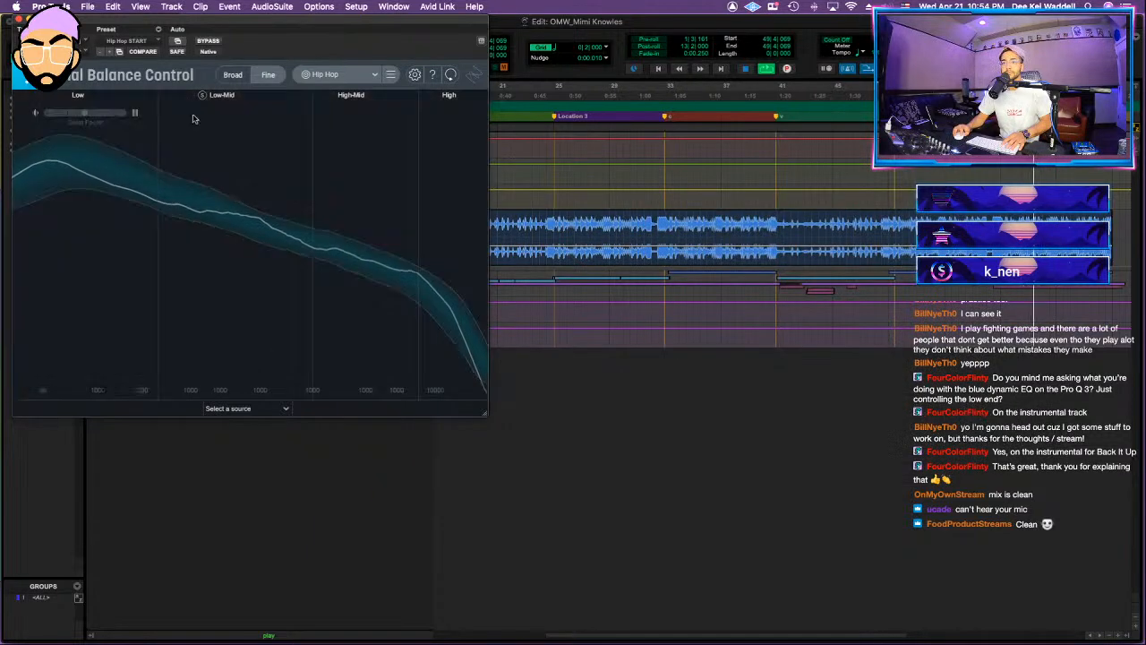
click(19, 19)
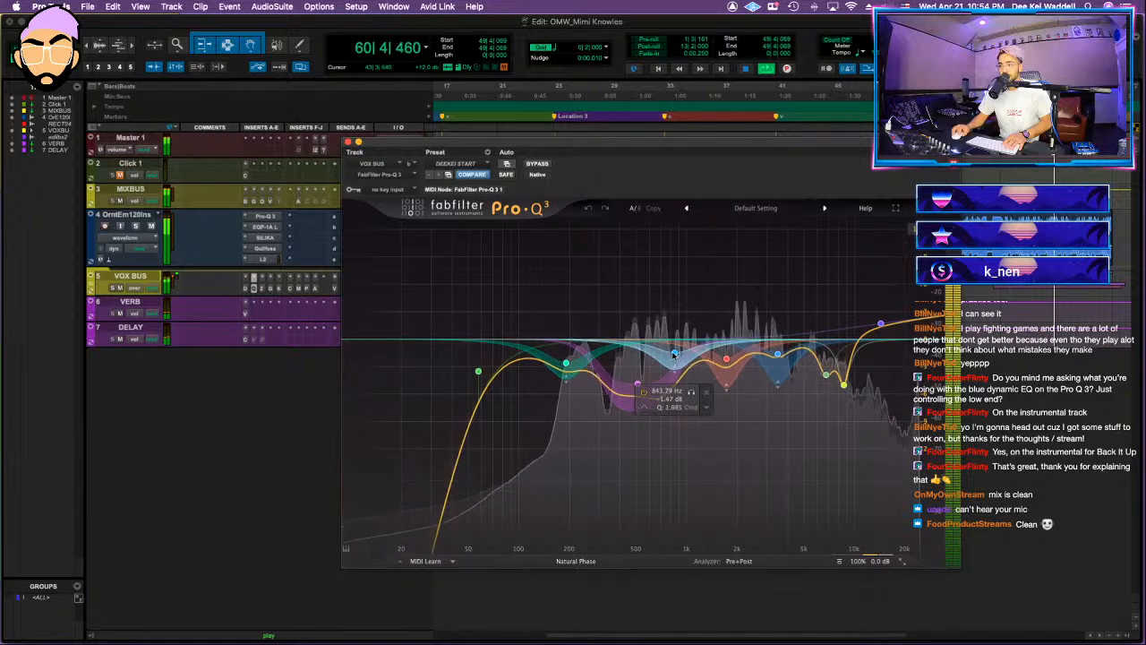
Step: Rework the low-mid and midrange cuts in the vocal bus Pro-Q 3, setting the purple band to -2.60 dB with Q 1.881
mouse_move(673, 354)
mouse_down()
mouse_move(676, 297)
mouse_move(666, 293)
mouse_move(668, 358)
mouse_up()
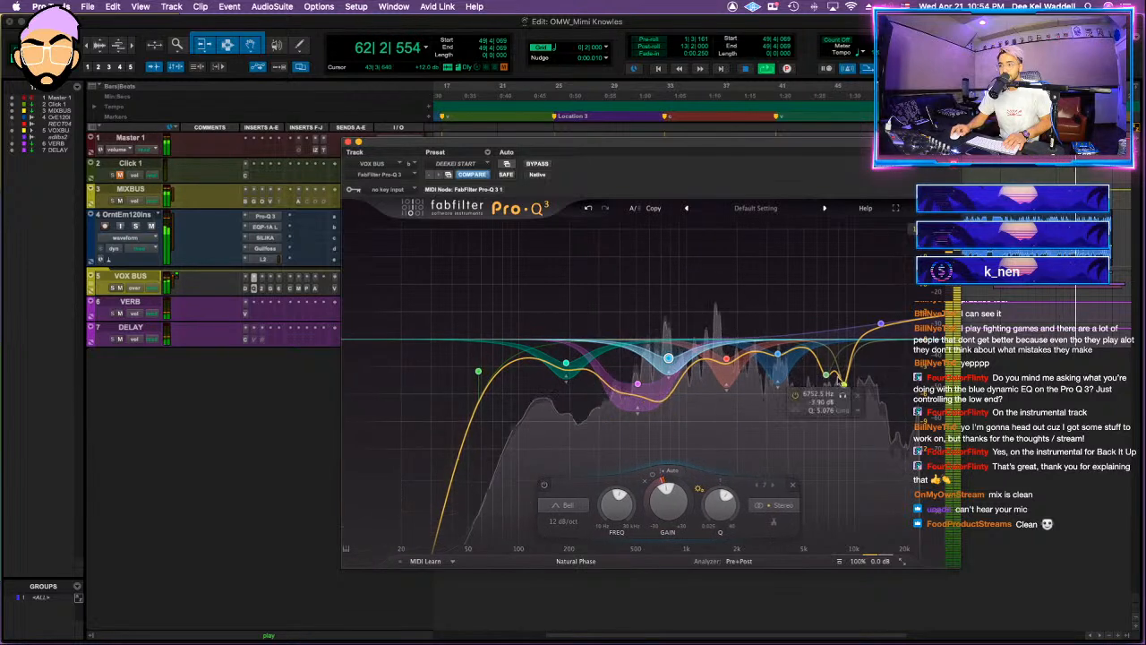
click(840, 377)
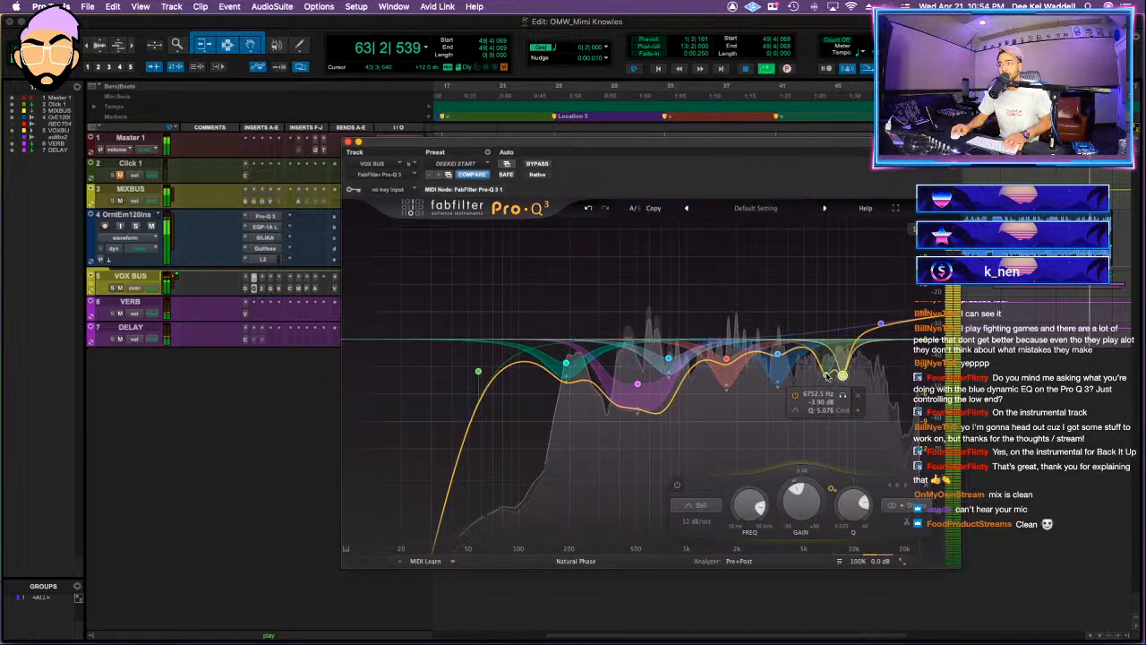
click(779, 356)
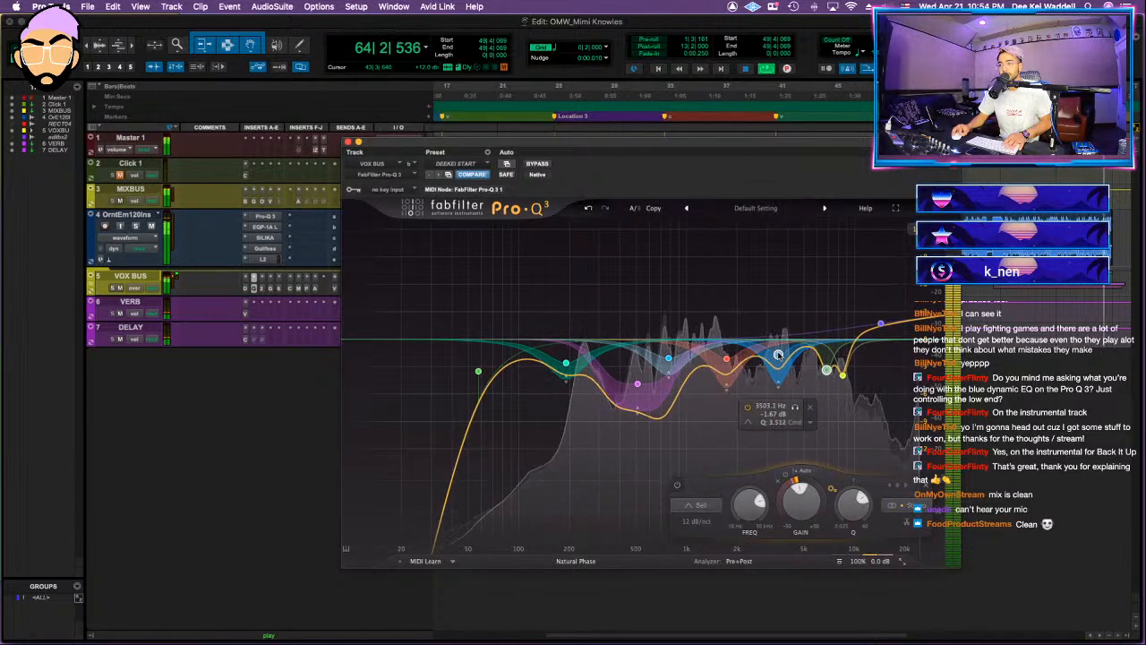
click(669, 360)
key(space)
key(space)
drag(669, 361, 646, 387)
scroll(665, 363, down, 1)
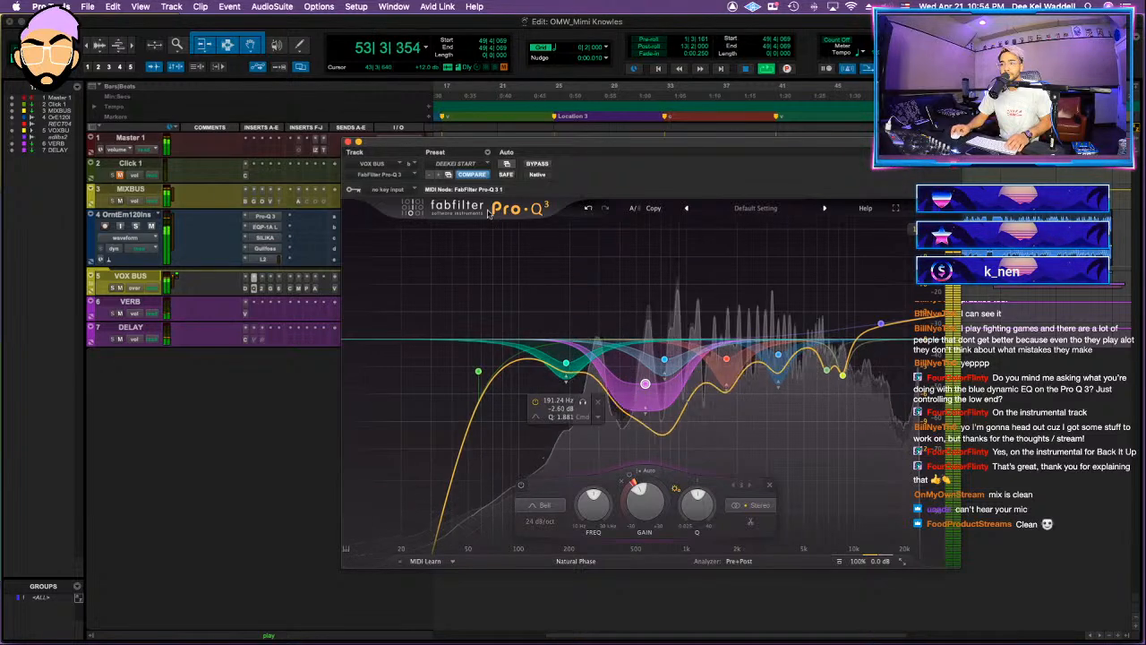
click(348, 141)
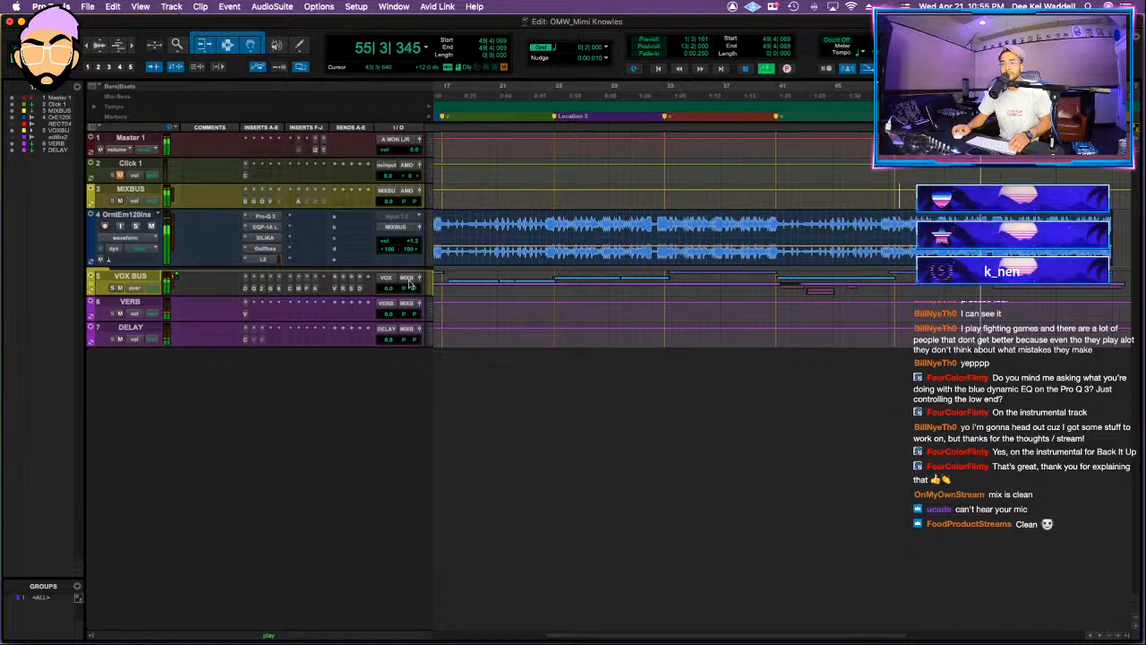
Step: Activate the mix bus Clariphonic and Ozone 9 Maximizer, setting the Maximizer's threshold and ceiling to -4.5 dB and its character to 1.05
click(303, 205)
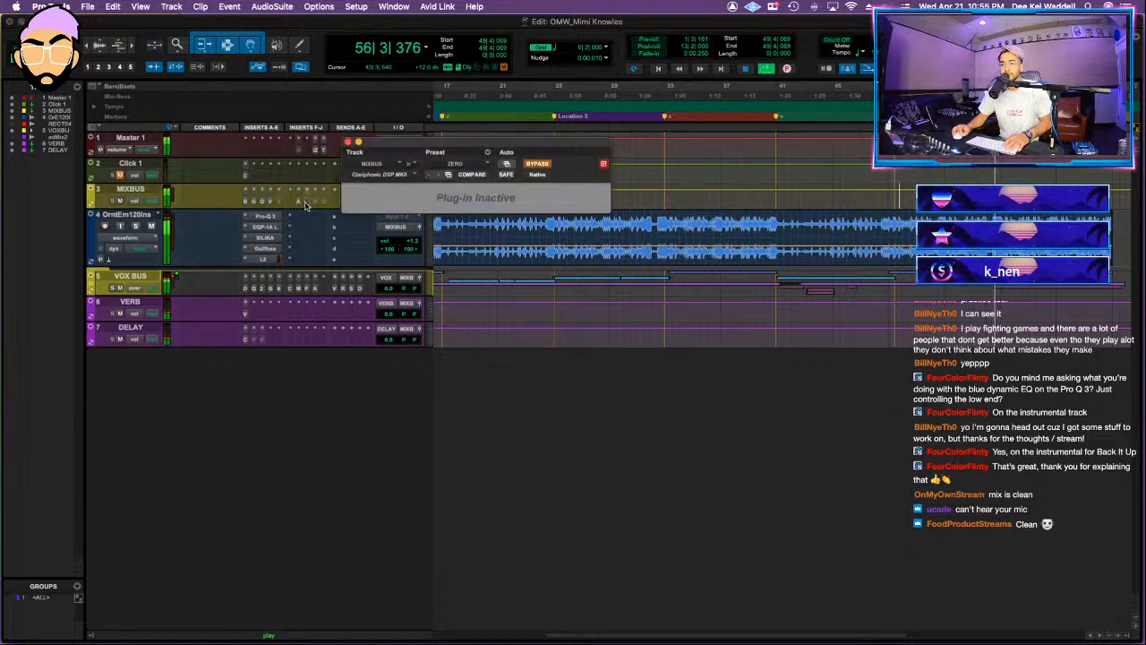
ctrl+super+click(310, 204)
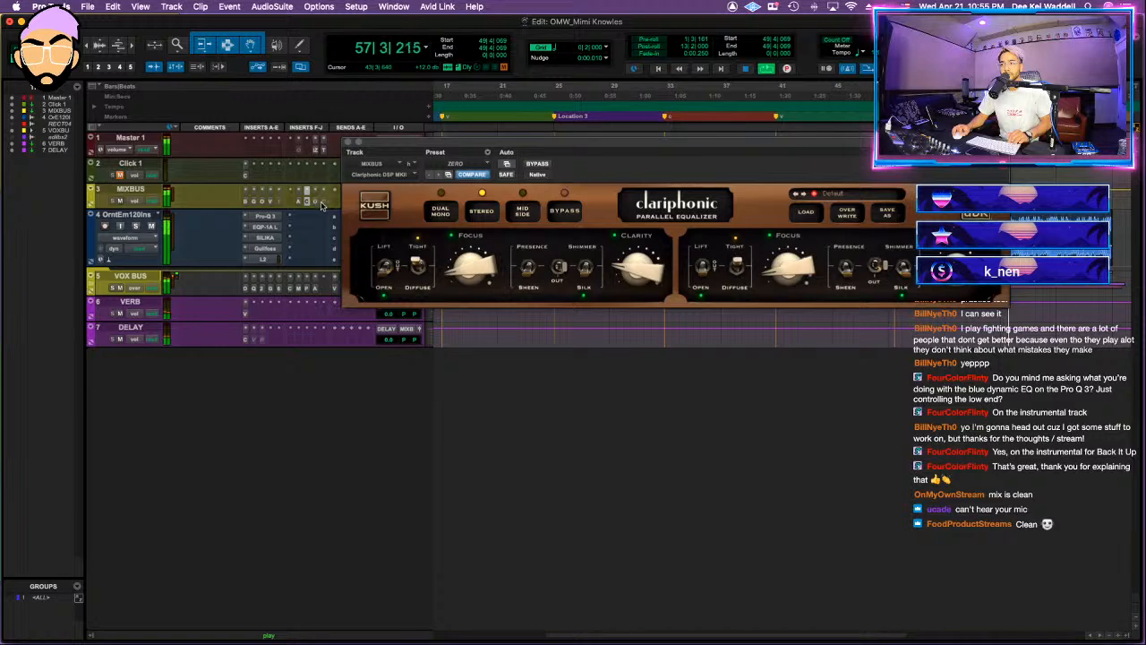
click(319, 203)
drag(470, 388, 469, 379)
drag(601, 402, 602, 419)
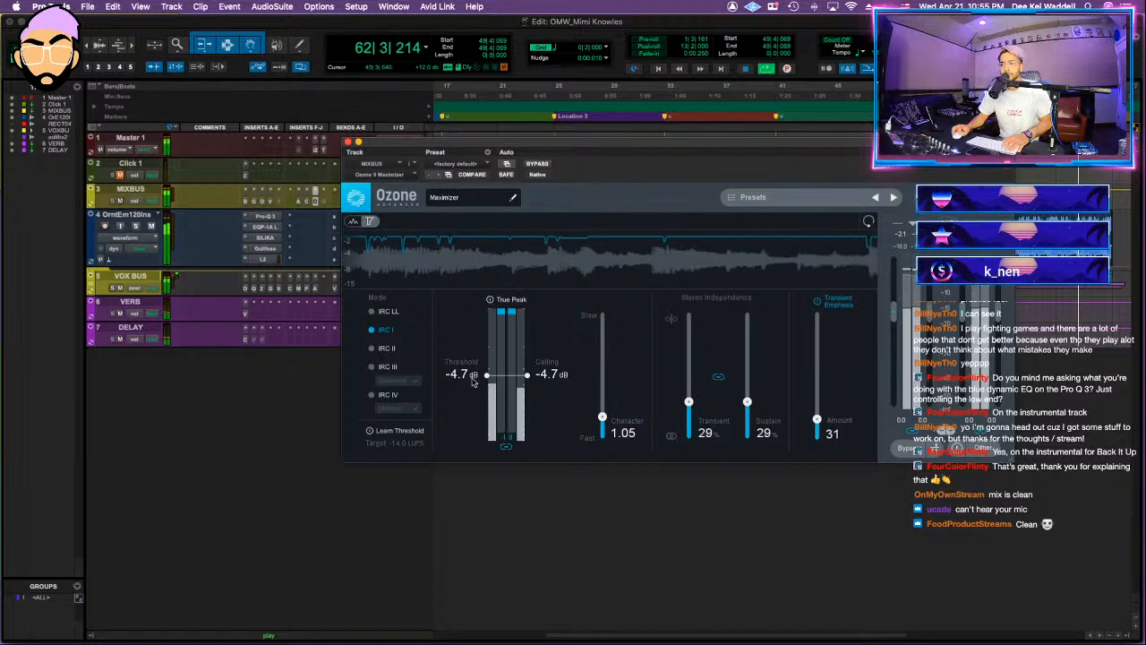
drag(472, 381, 472, 377)
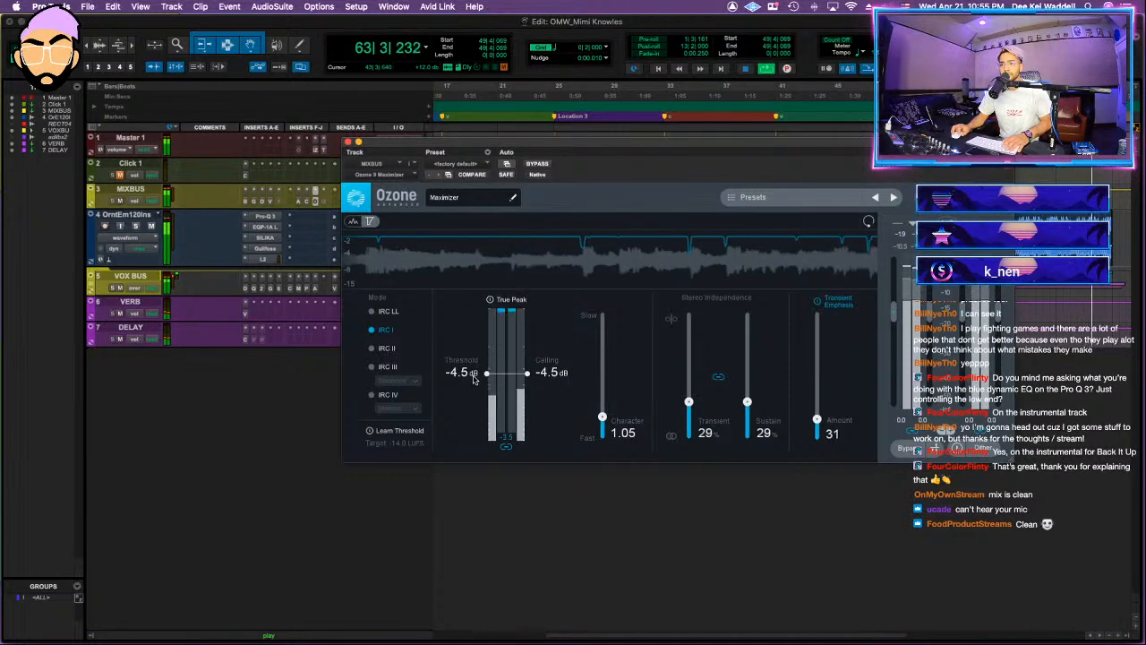
click(349, 141)
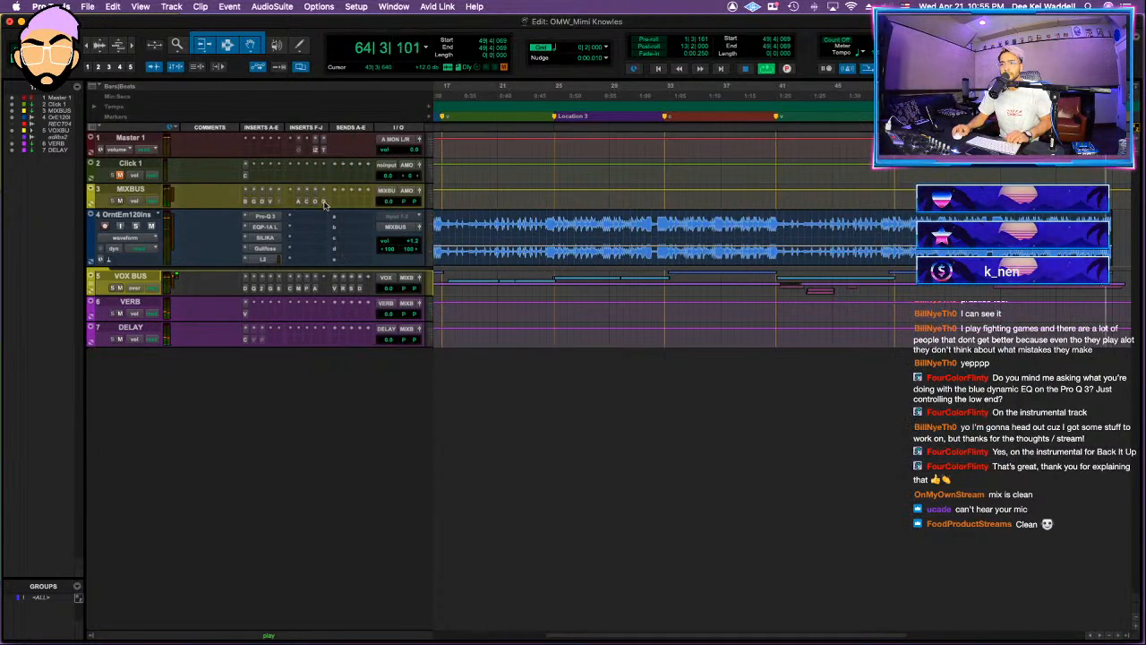
Step: Open the mix bus Oxford Limiter and bring its input gain to about +4.88 dB
click(324, 201)
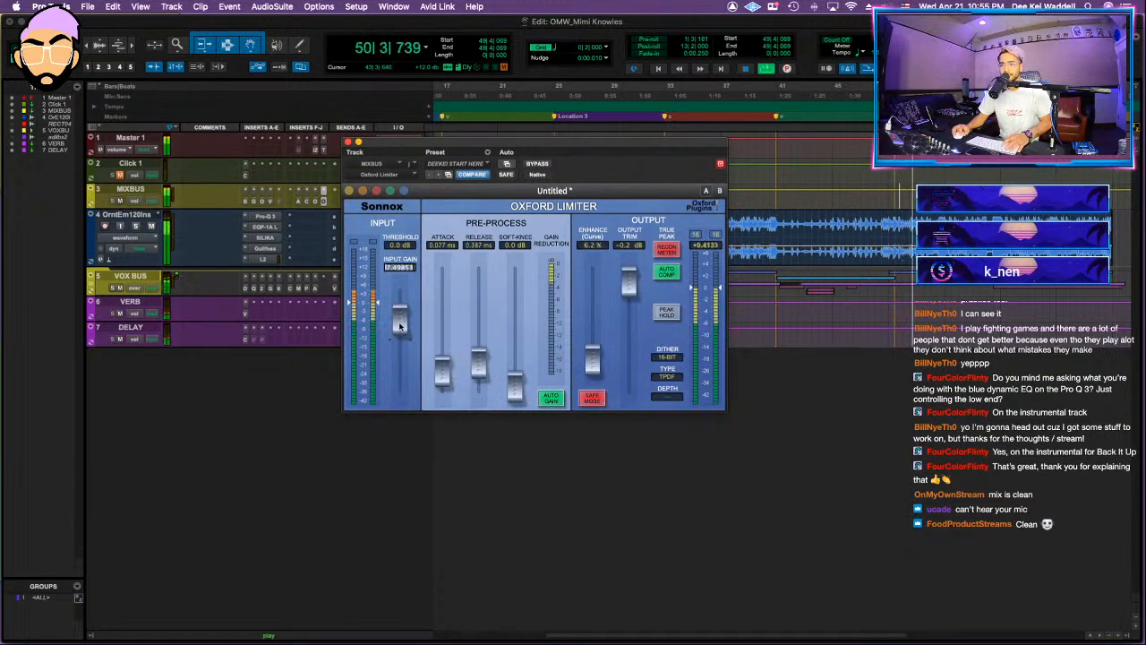
drag(400, 326, 400, 339)
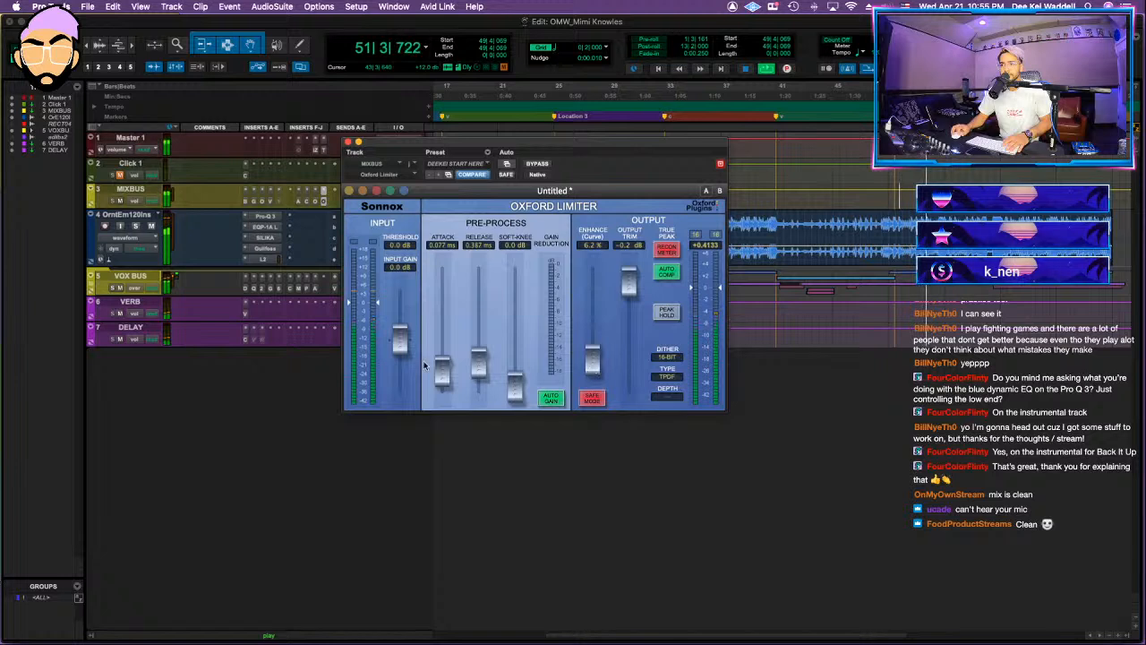
drag(404, 347, 407, 336)
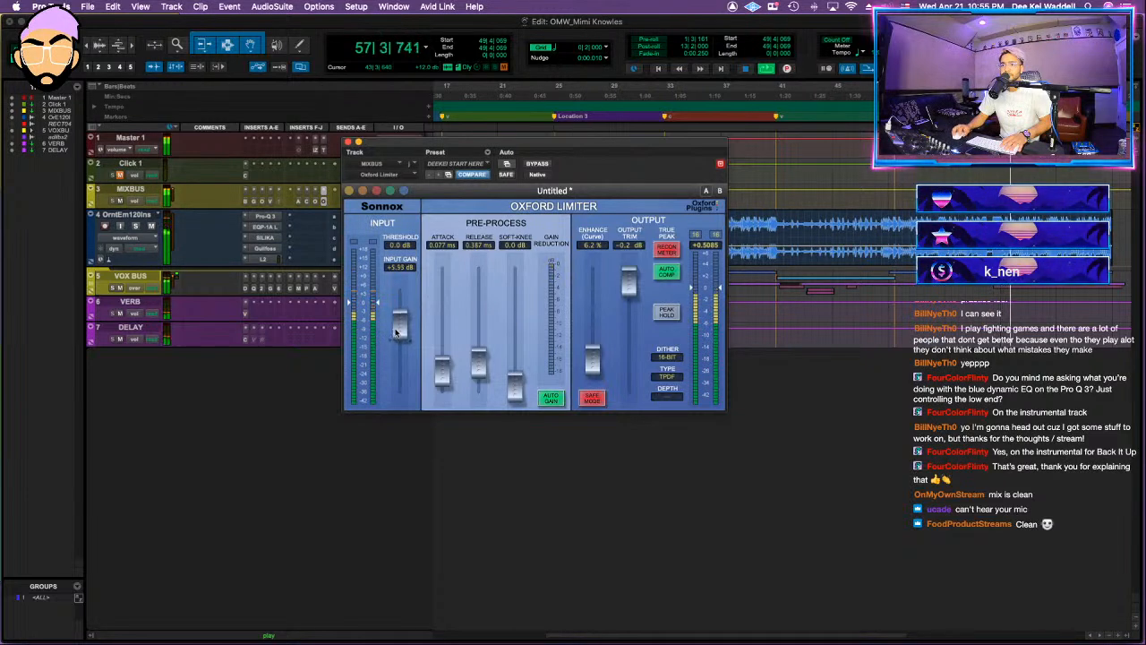
drag(395, 333, 395, 340)
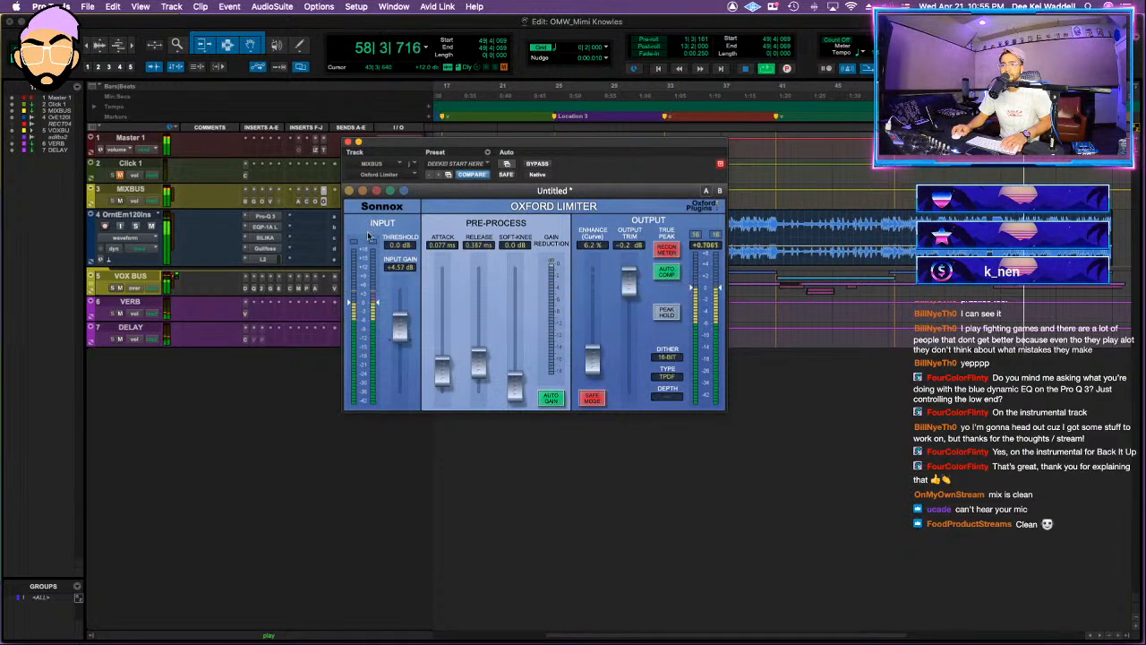
Step: Place the master's Insight loudness meter beside the limiter, raise the limiter's input gain to +5.15 dB, and replay the section
shift+click(322, 150)
drag(301, 26, 959, 253)
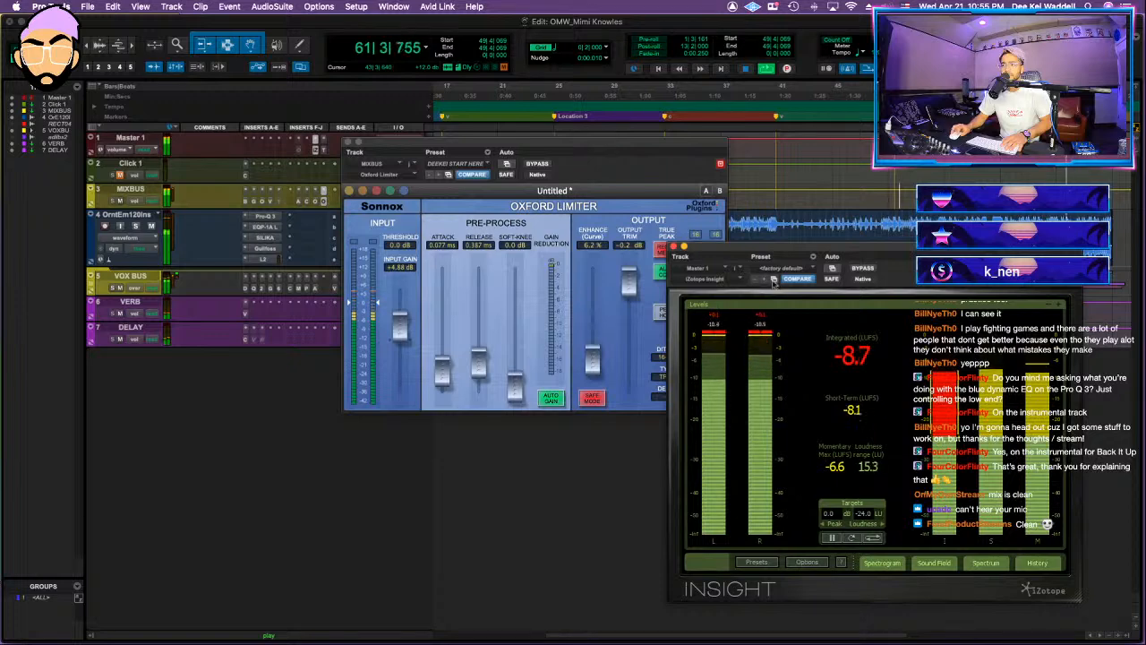
drag(401, 323, 402, 321)
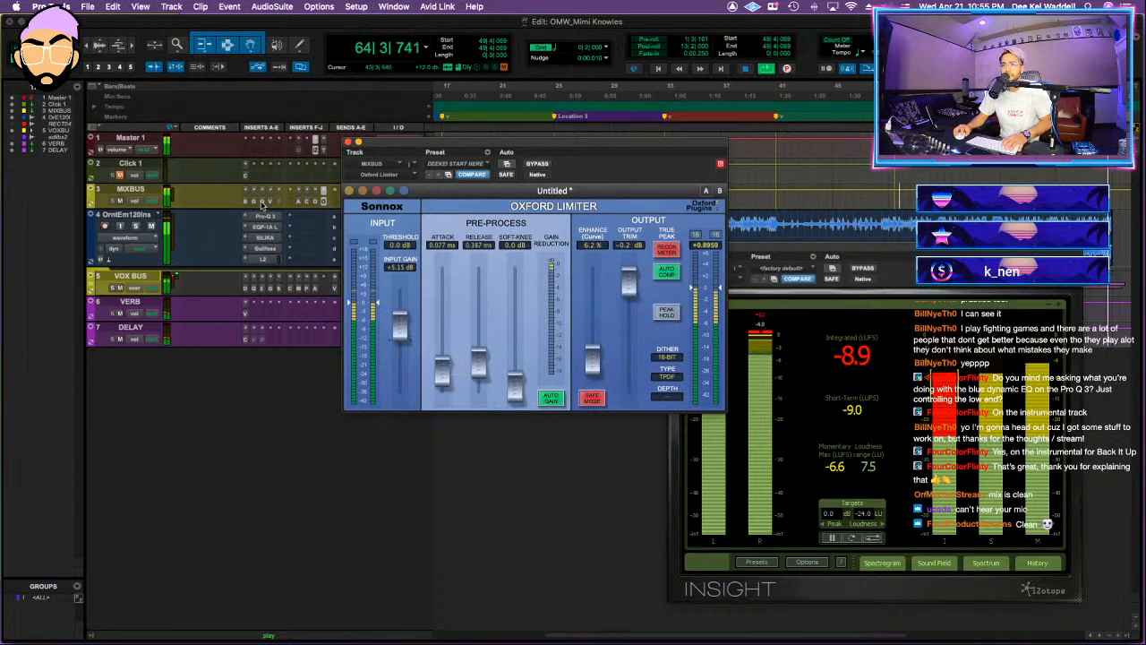
key(space)
key(space)
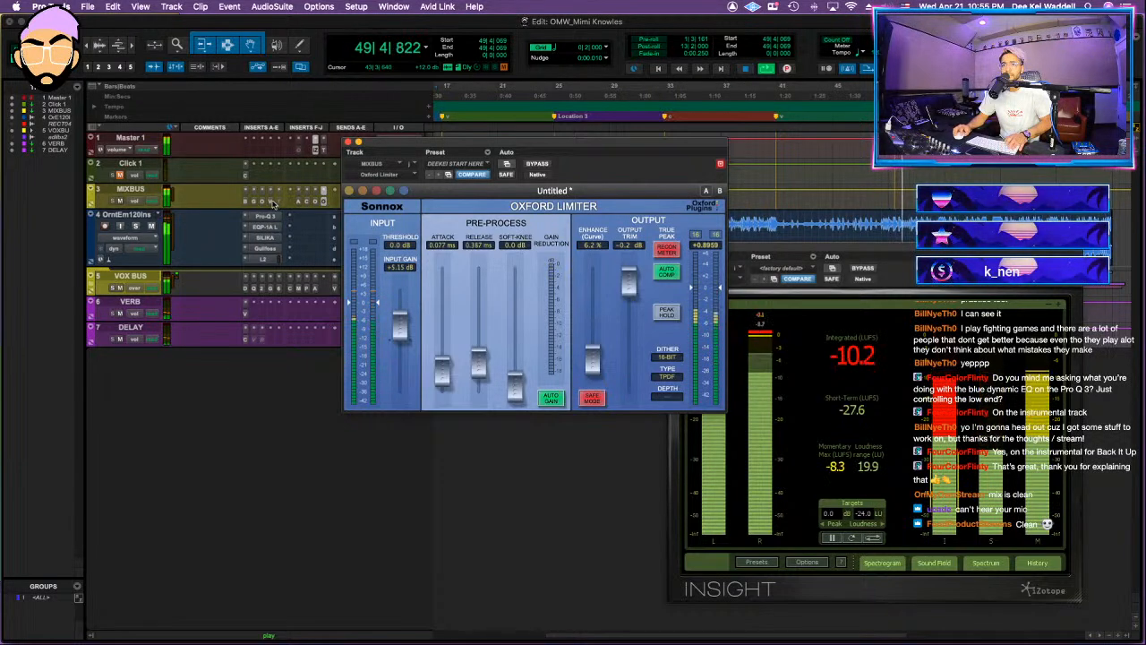
Step: Lower the threshold and output ceiling together on the instrumental track's L2, and open its SILIKA compressor
click(265, 259)
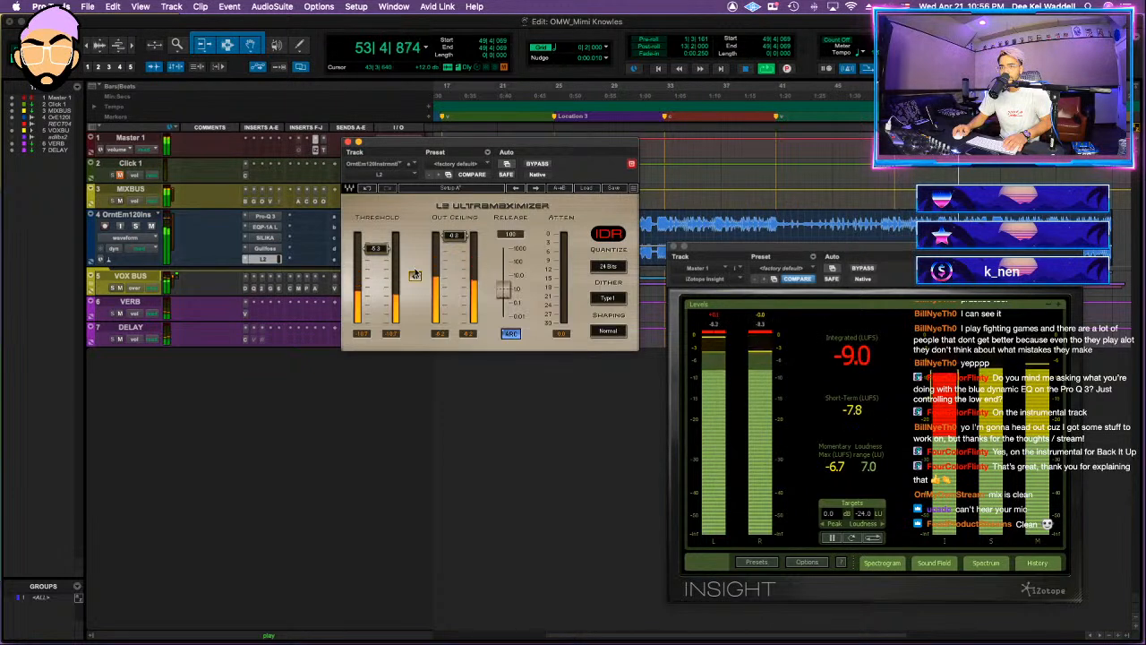
drag(415, 276, 415, 299)
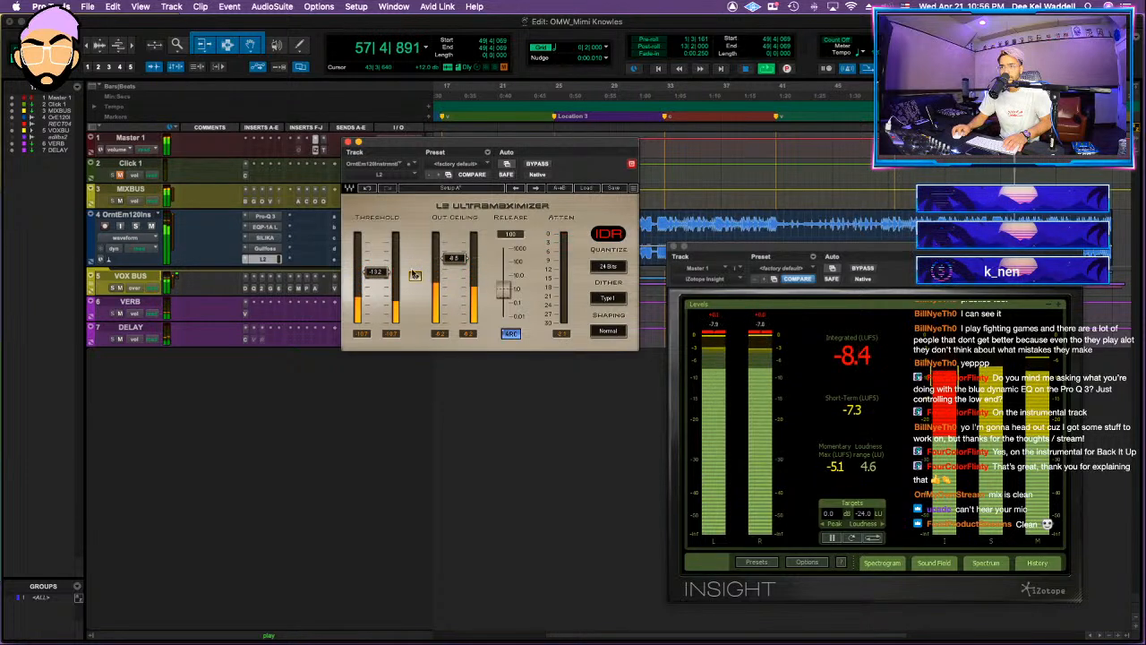
click(266, 238)
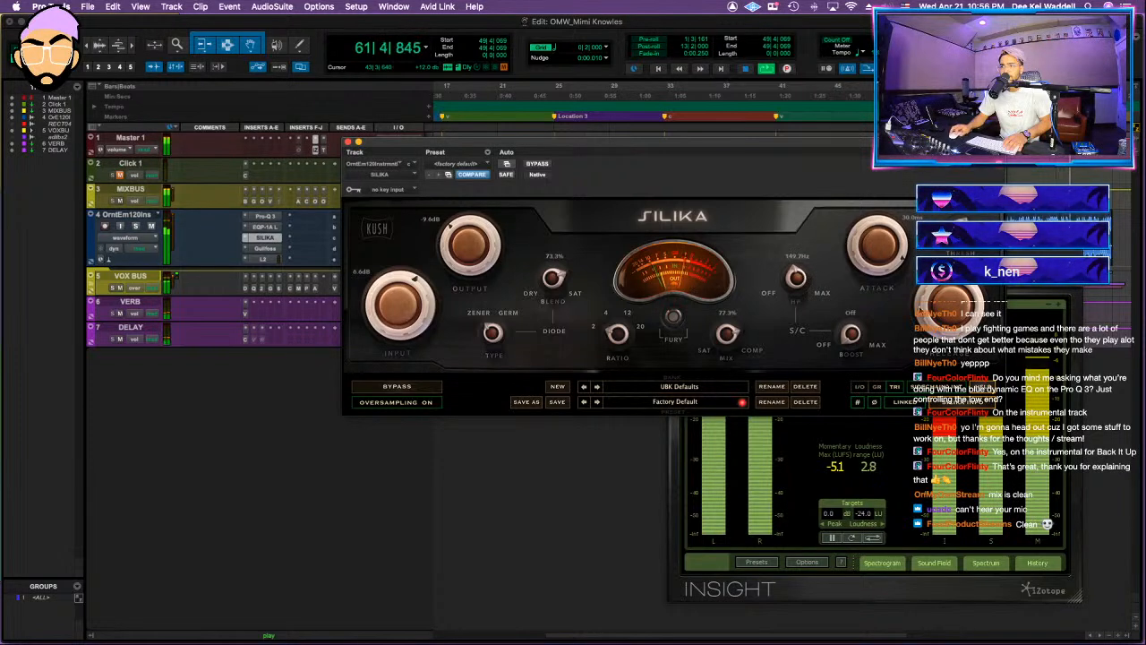
Step: Go through the mix bus compressor and EQs to the Ozone 9 Maximizer and set its character to 1.15
click(268, 201)
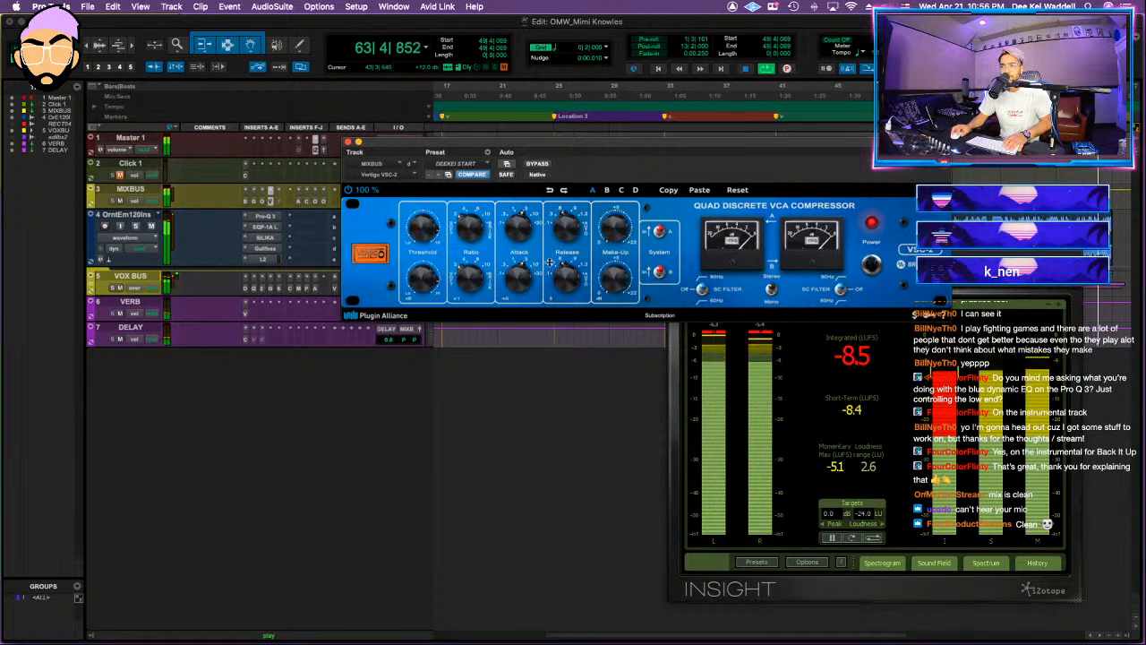
click(297, 201)
click(307, 200)
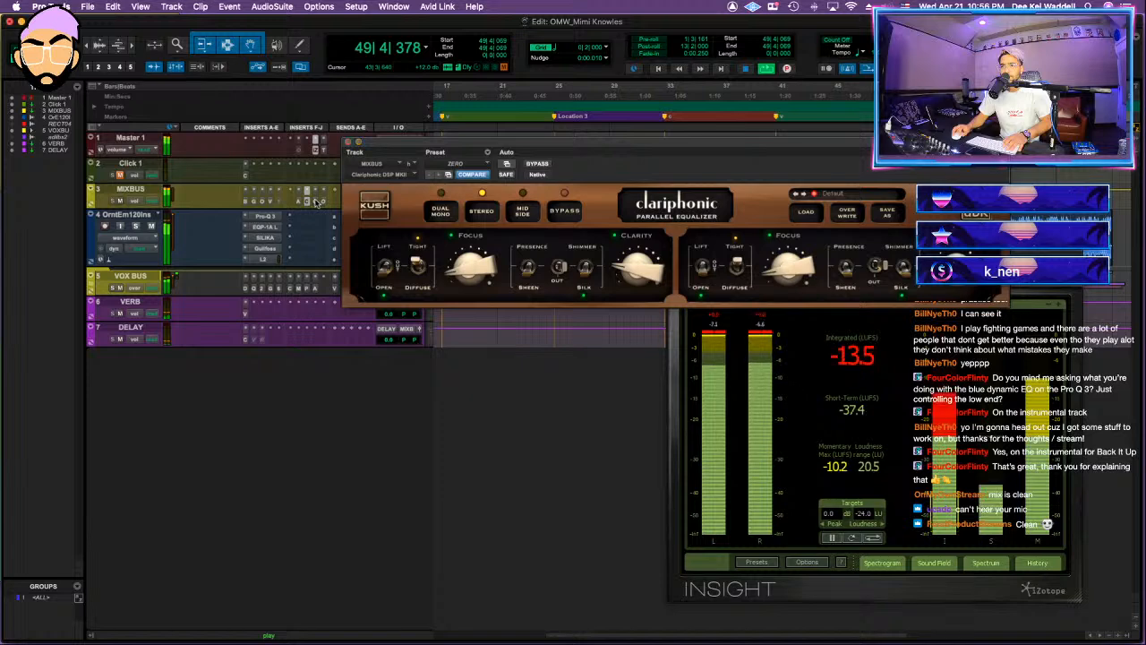
click(316, 203)
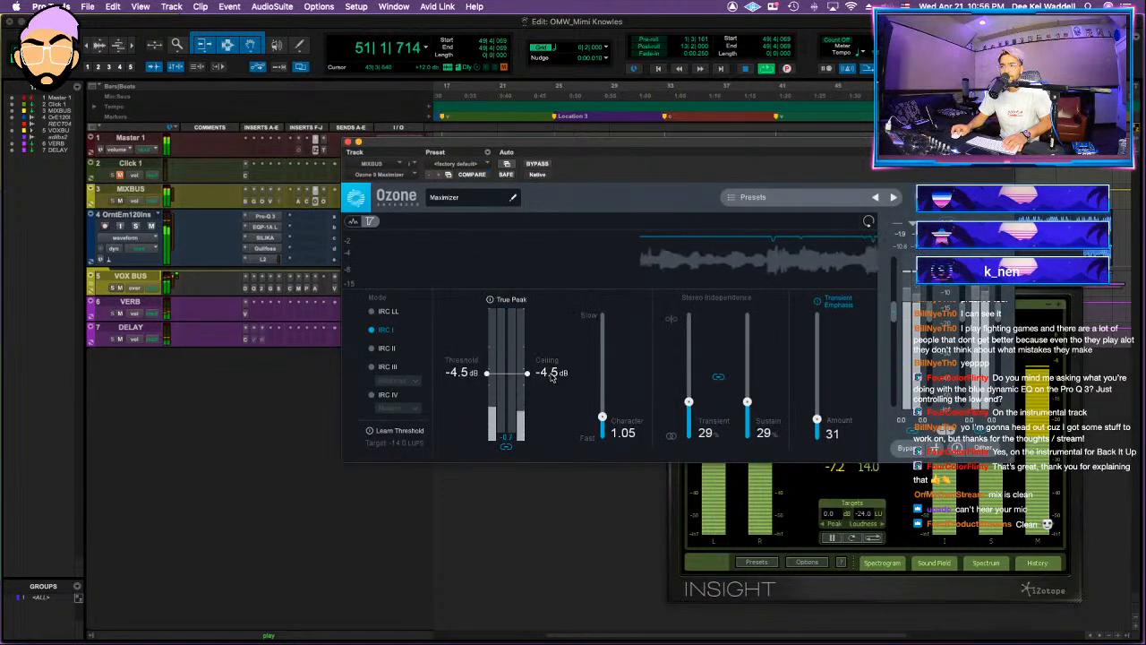
drag(552, 377, 551, 377)
drag(603, 418, 603, 415)
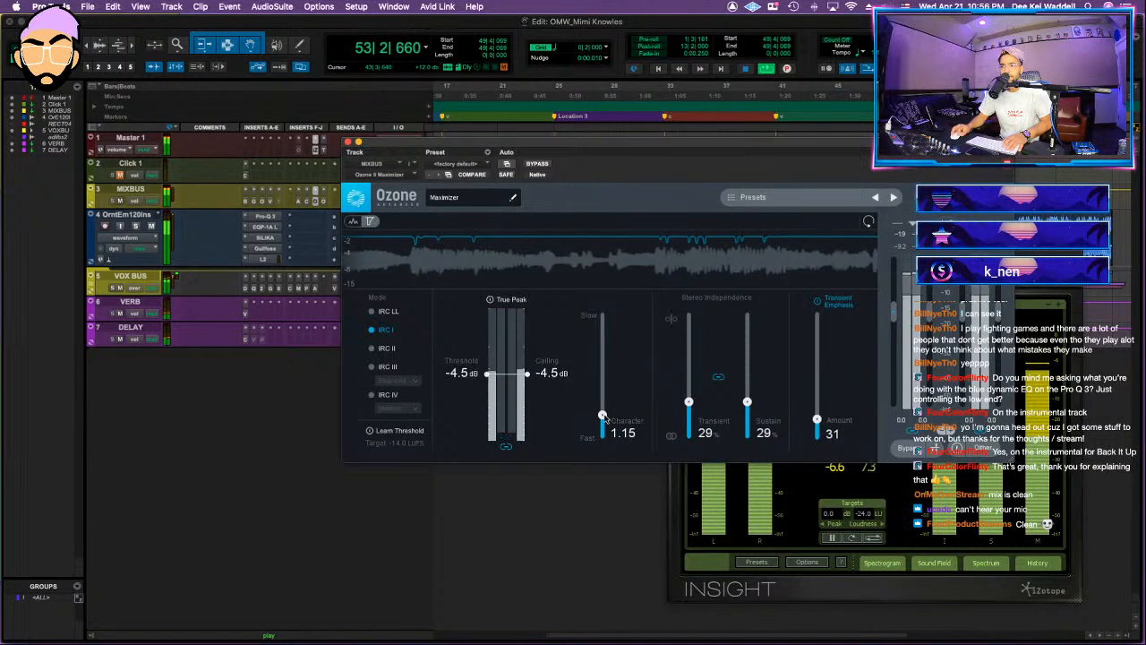
Step: Move the mix bus Oxford Limiter clear of the Insight meter and set its input gain to +5.48 dB
click(319, 201)
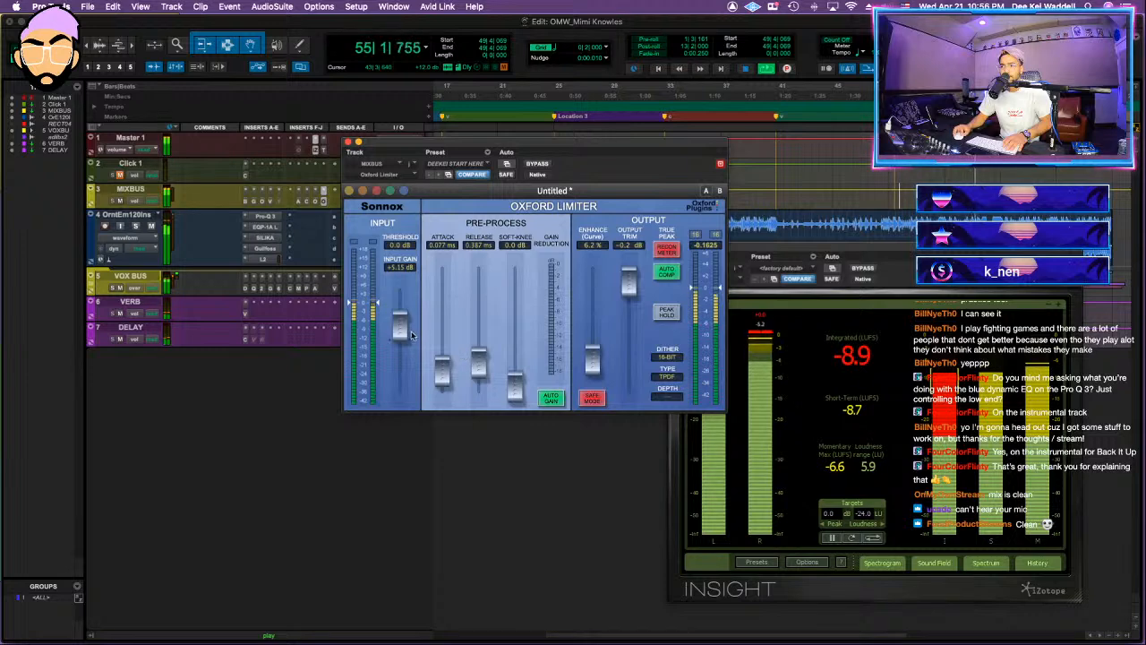
drag(493, 208, 410, 318)
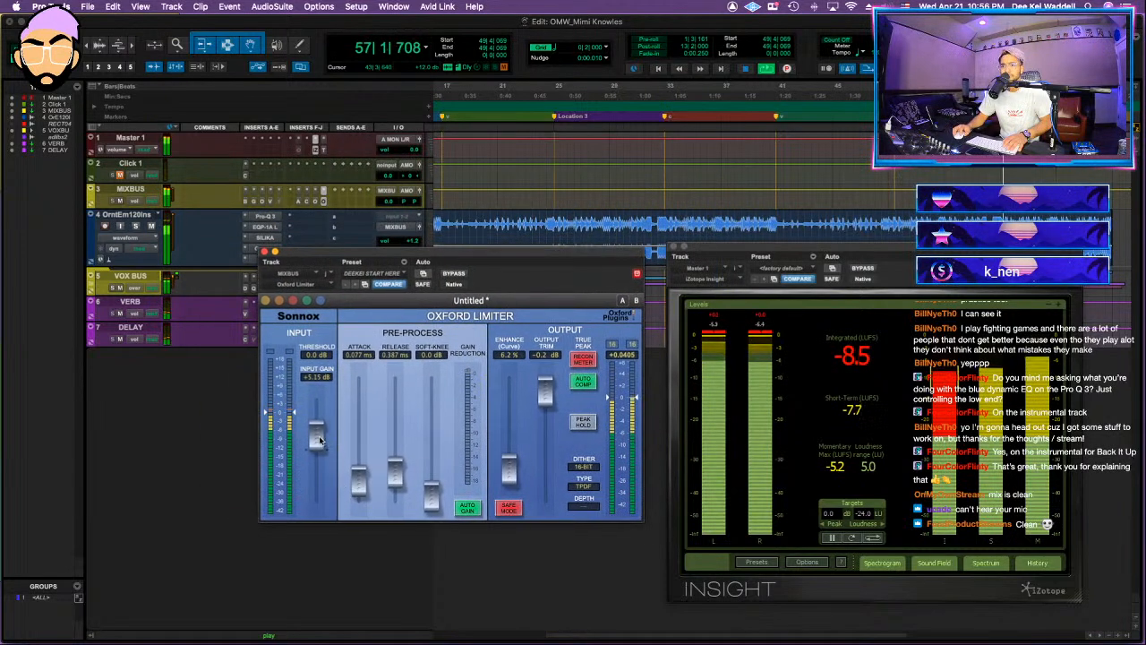
drag(314, 437, 314, 438)
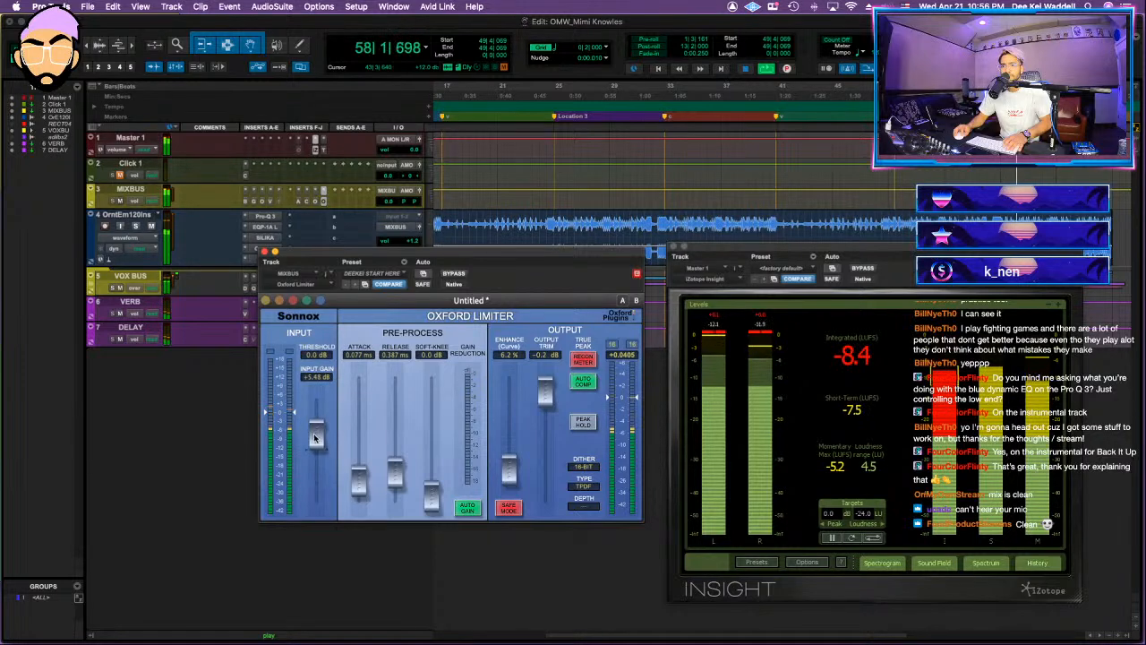
Step: Select the MIXBUS track, close the Oxford Limiter and Insight windows, and restart playback from bar 49
click(141, 190)
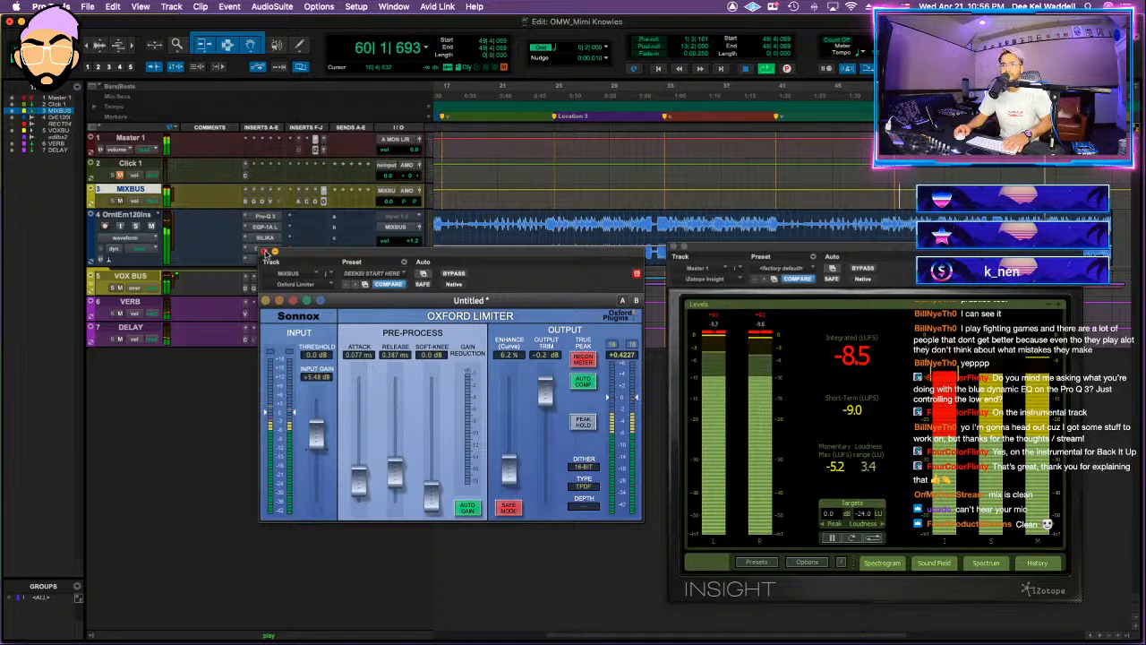
click(265, 252)
click(674, 247)
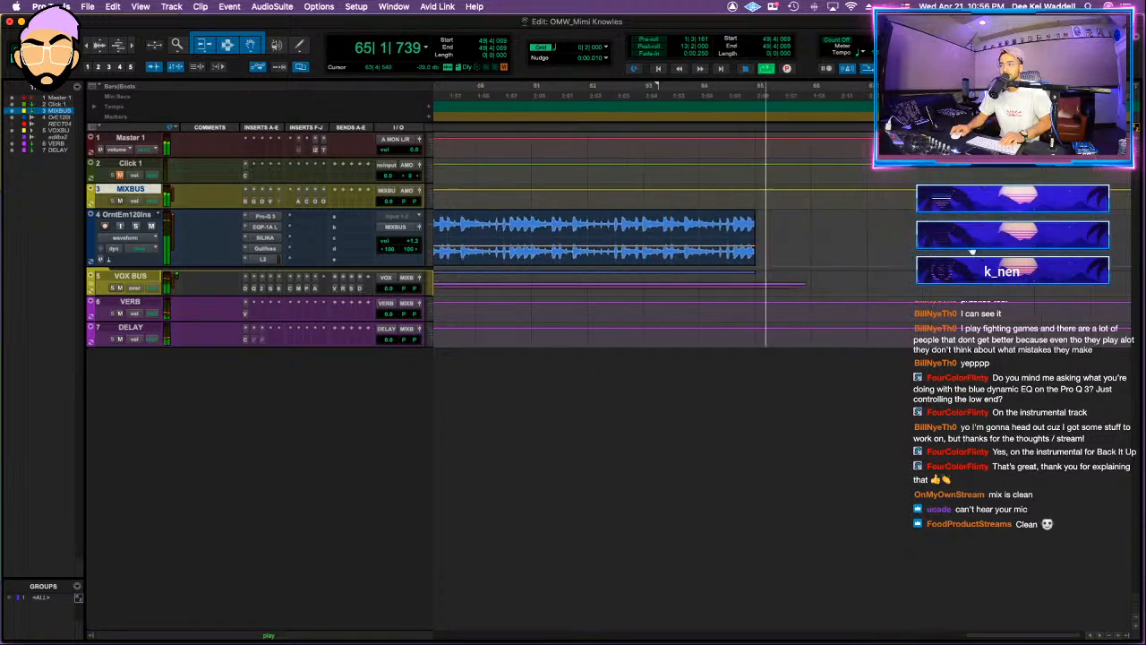
key(space)
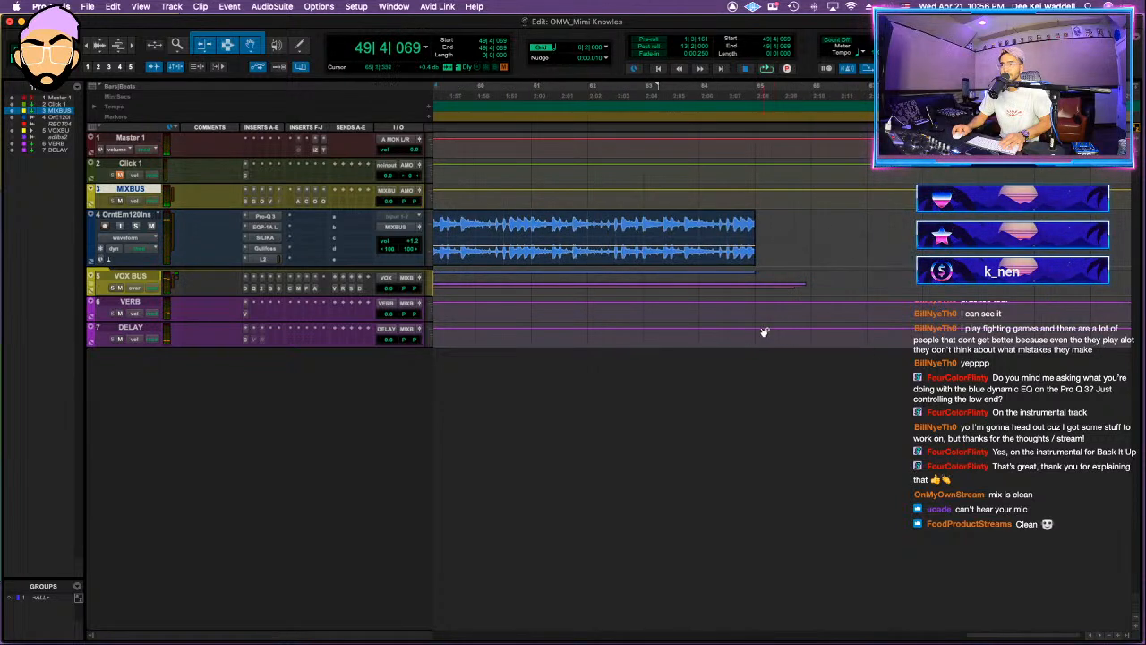
key(space)
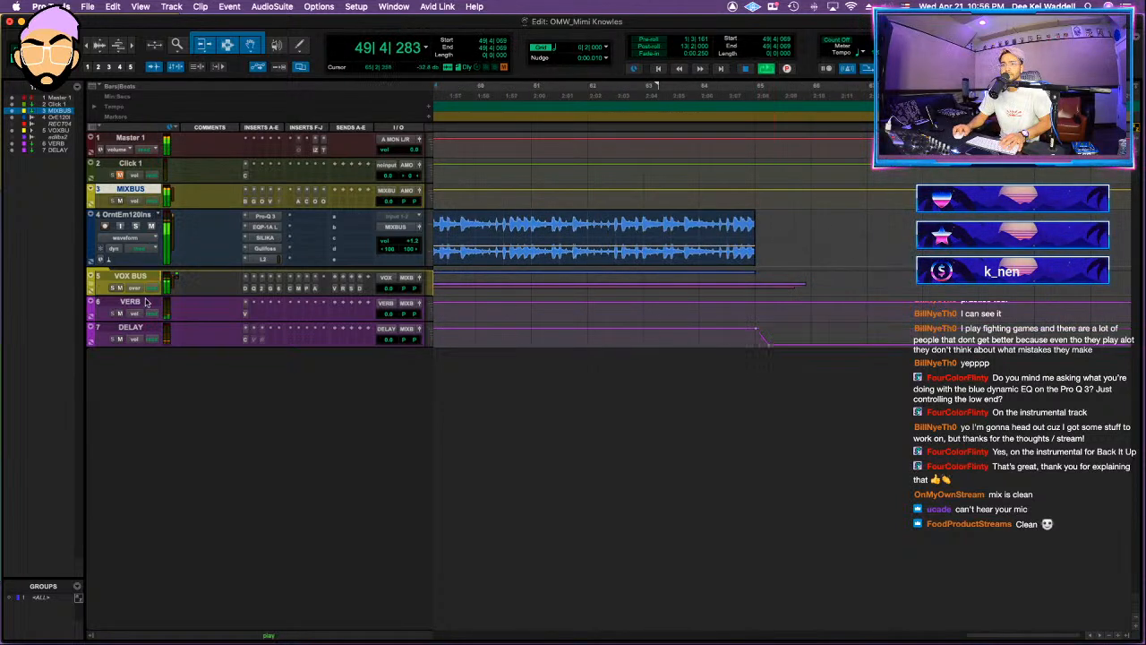
Step: Move the ROOM and SLAP tracks out of the VOX BUS folder and collapse the folder again
click(90, 285)
drag(139, 506, 85, 560)
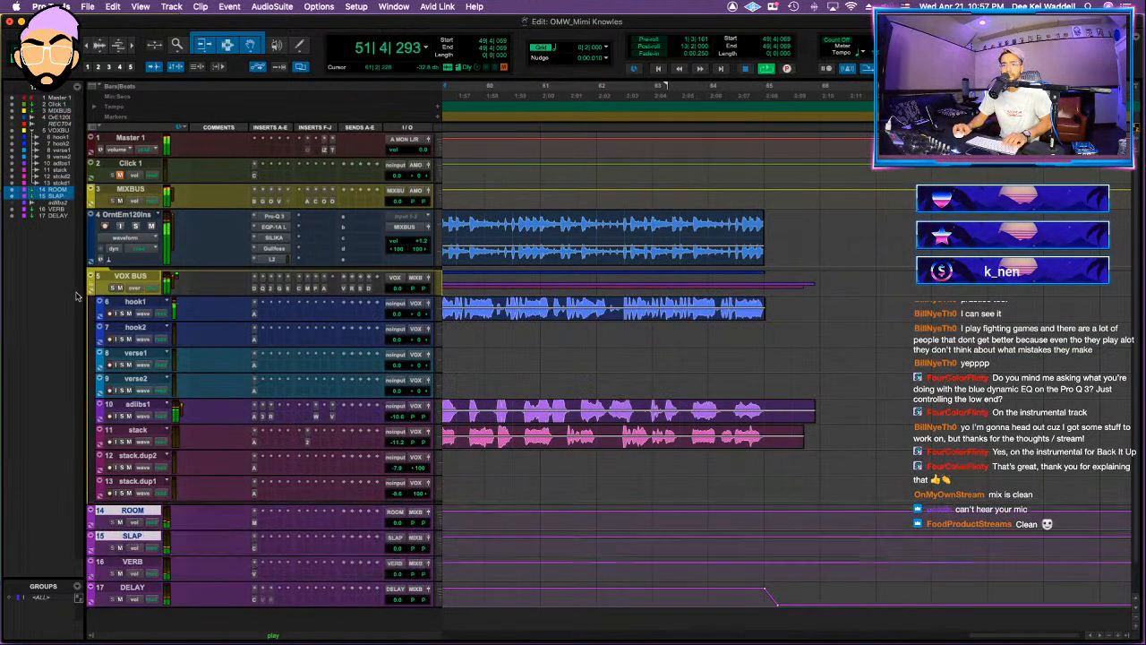
click(91, 285)
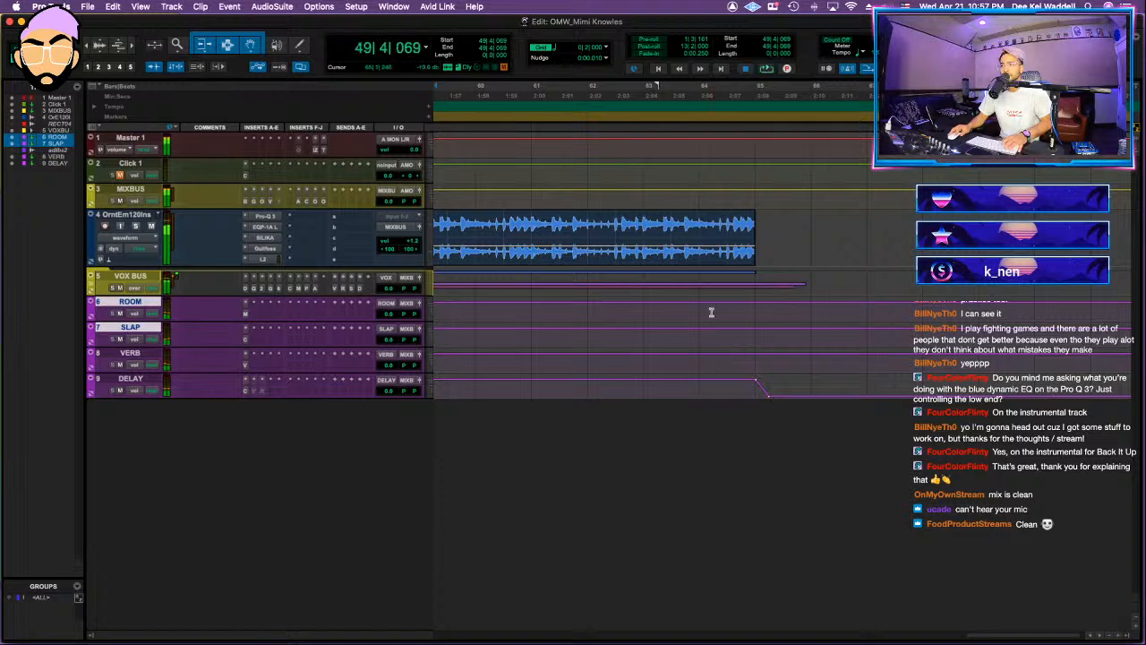
Step: Start the DELAY track's volume fade-out slightly earlier, just before the instrumental clip ends, and listen to the ending
super+click(742, 381)
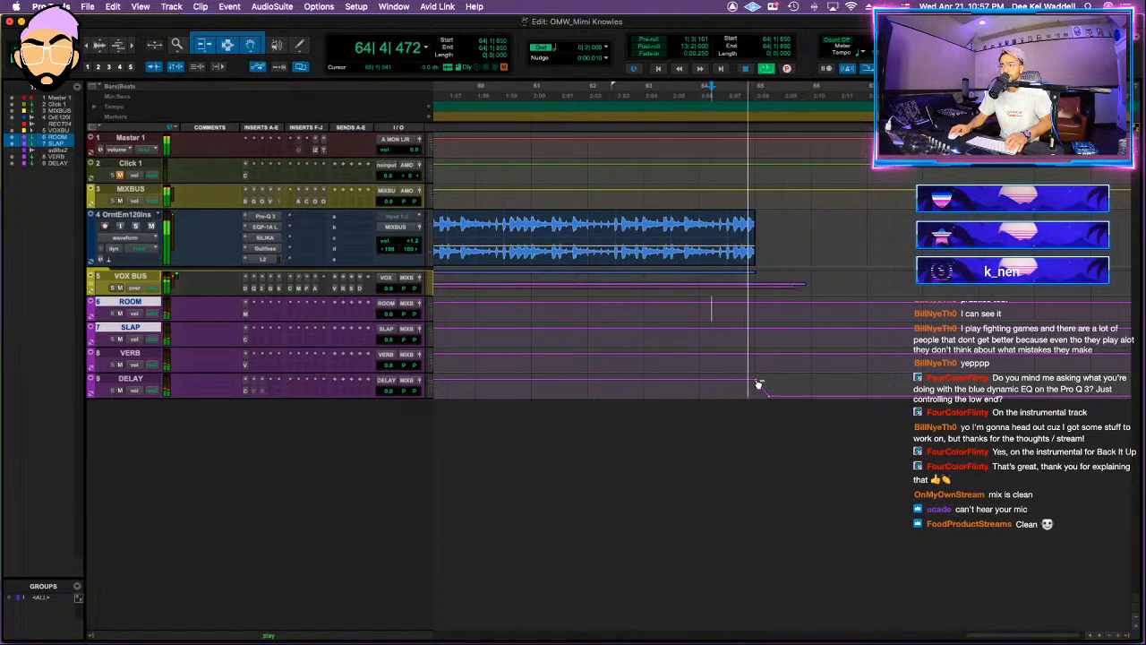
alt+super+click(757, 381)
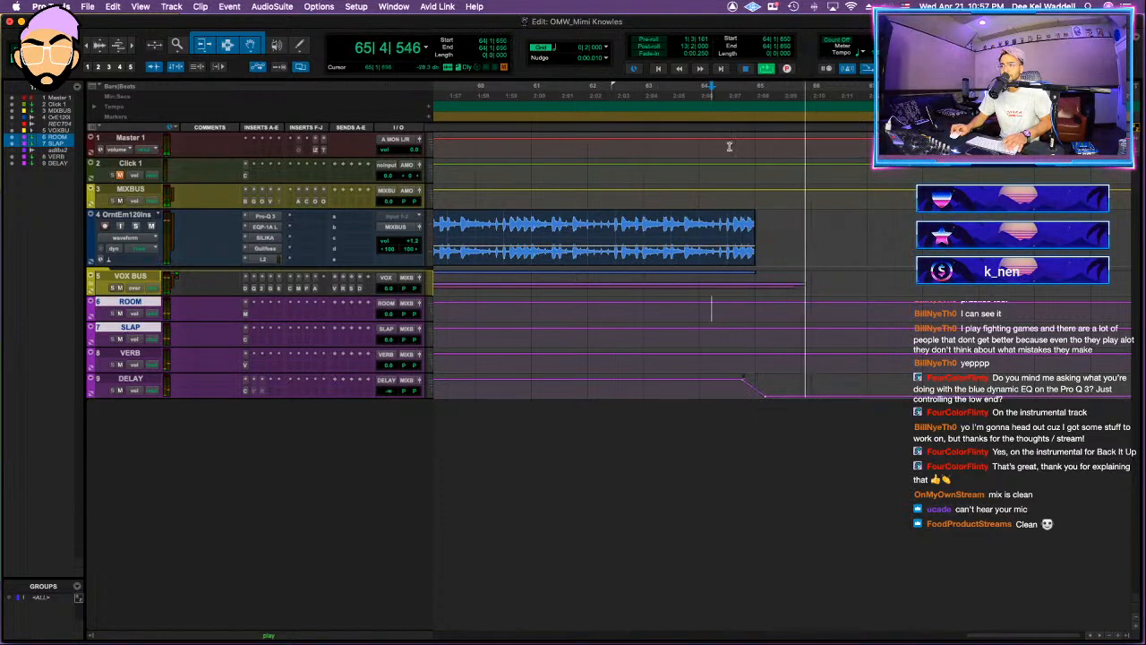
key(space)
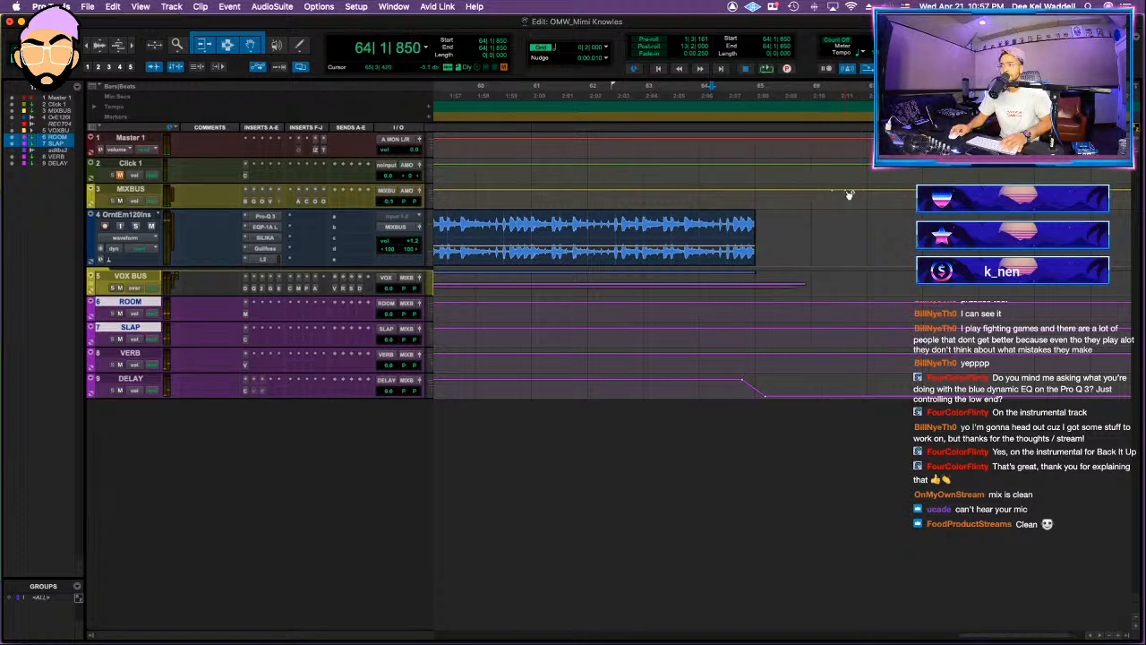
Step: Draw a volume fade-out on MIXBUS after the vocals end, play it, and move its start to just before bar 66
click(714, 194)
key(space)
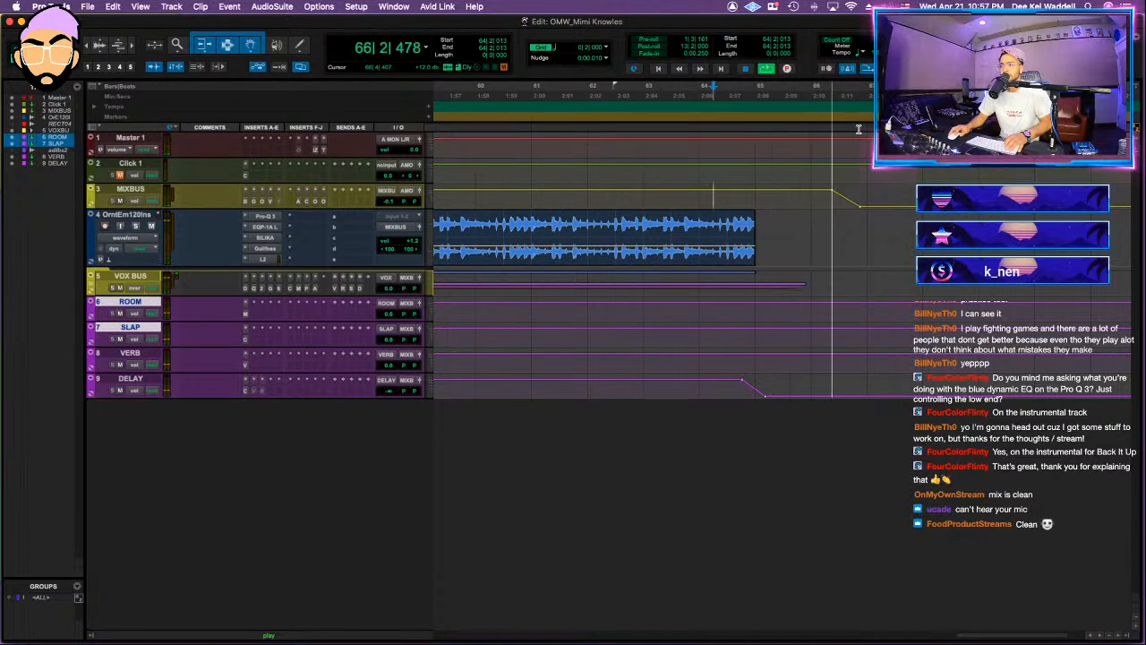
key(space)
super+click(801, 191)
alt+super+click(833, 192)
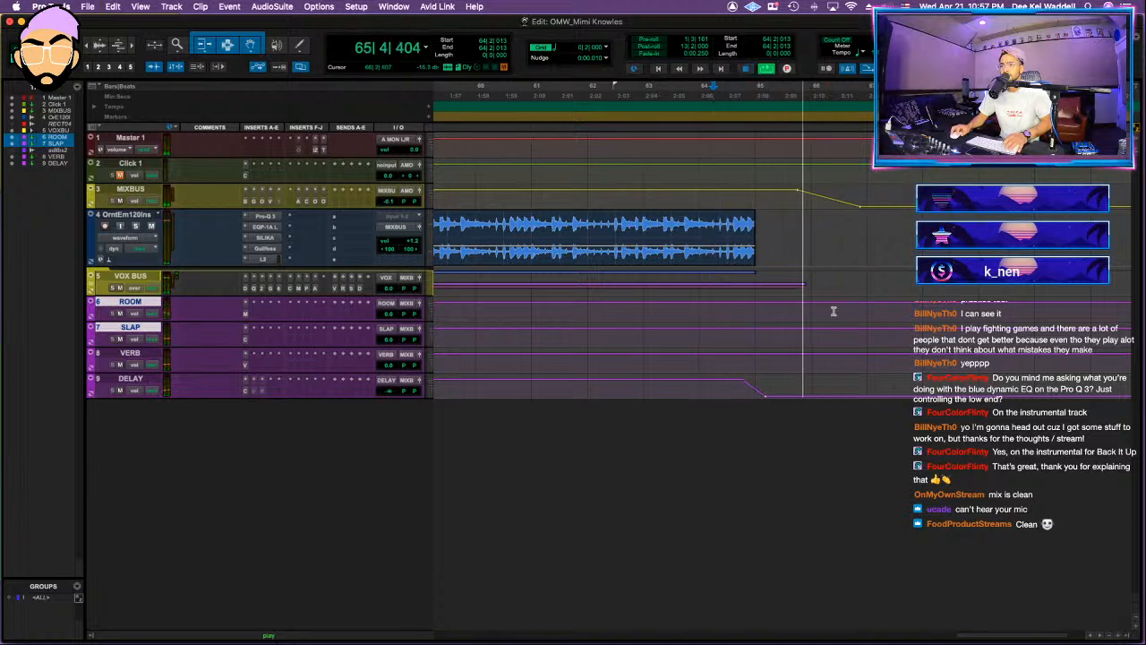
Step: Start the MIXBUS fade-out shortly after bar 66, extend its end to about bar 67, and replay the ending
key(space)
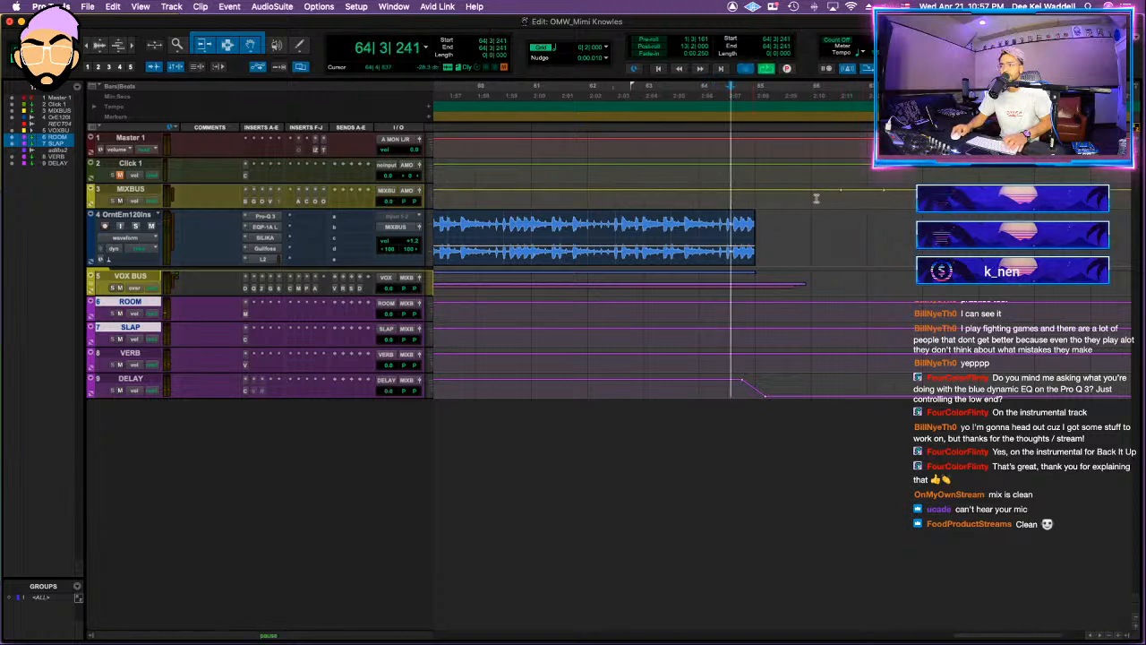
key(space)
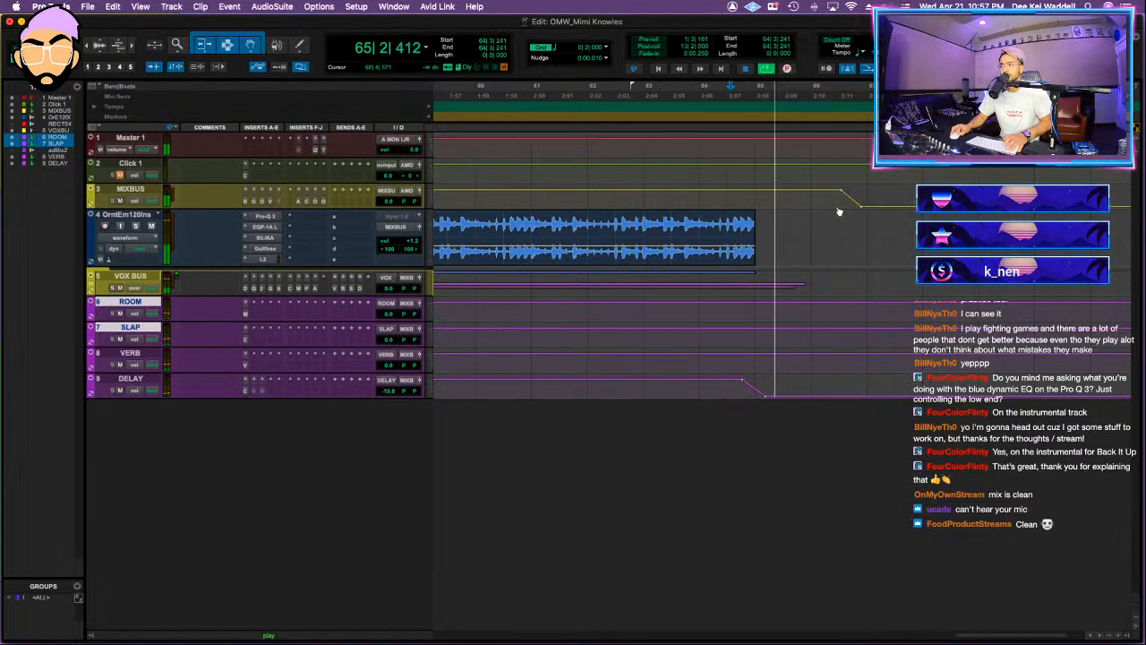
drag(863, 208, 875, 211)
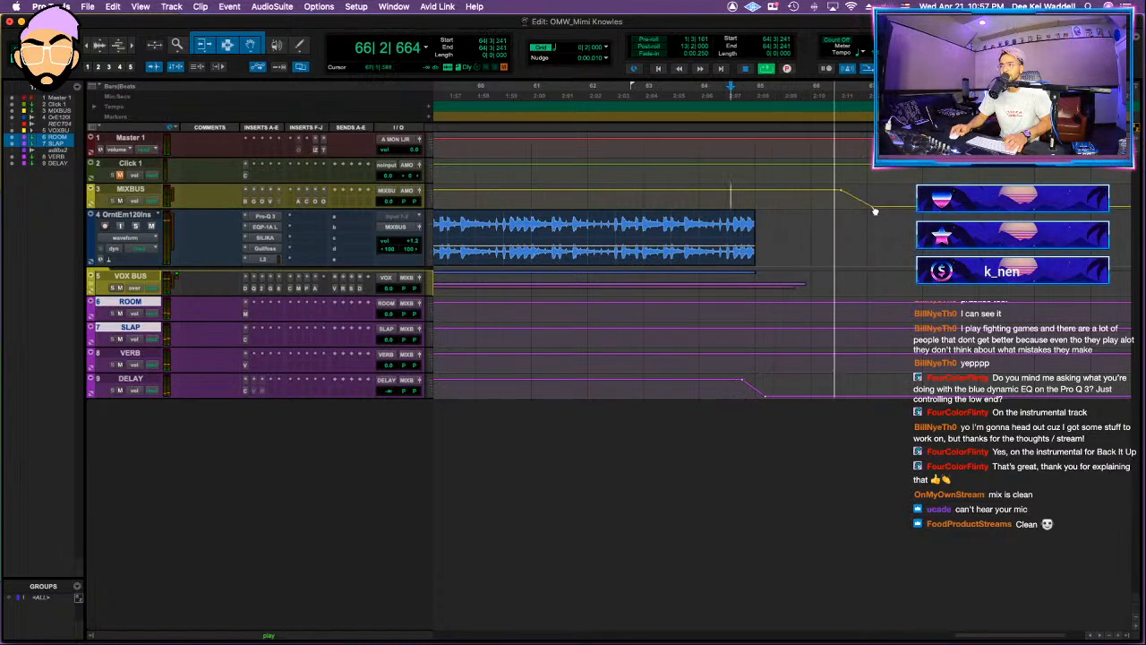
key(space)
Step: Bounce the whole song with offline mode off as a 16-bit, 44.1 kHz interleaved WAV (BWF), its file name ending in "DEEKEI MIX1"
key(Return)
key(super+alt+b)
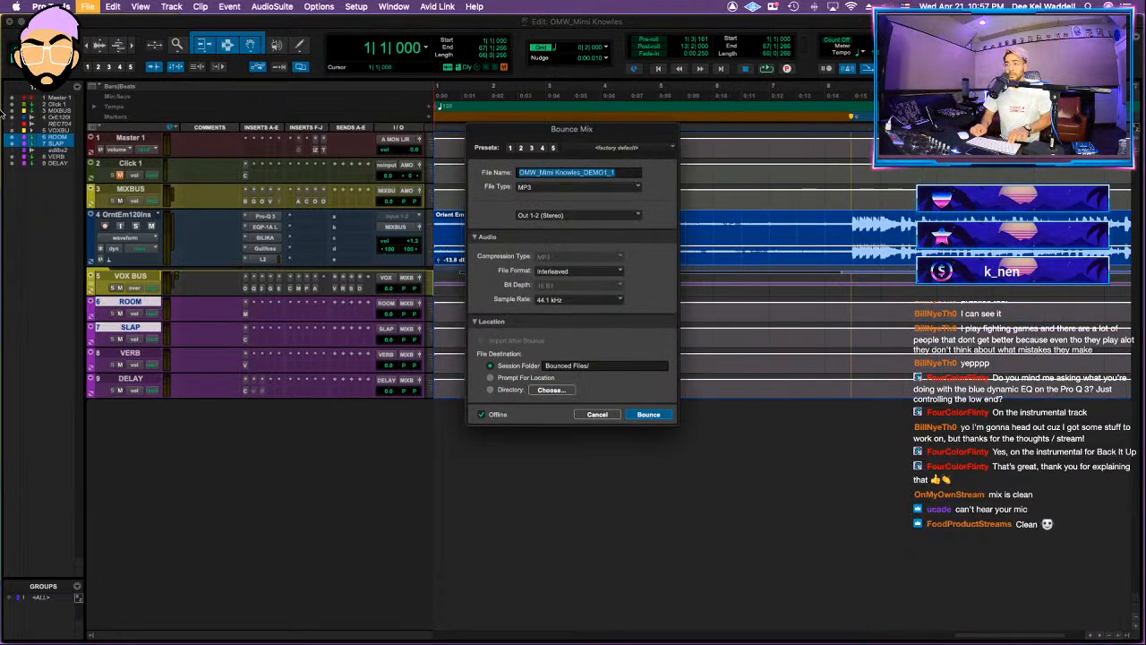
text(EKEL MIX)
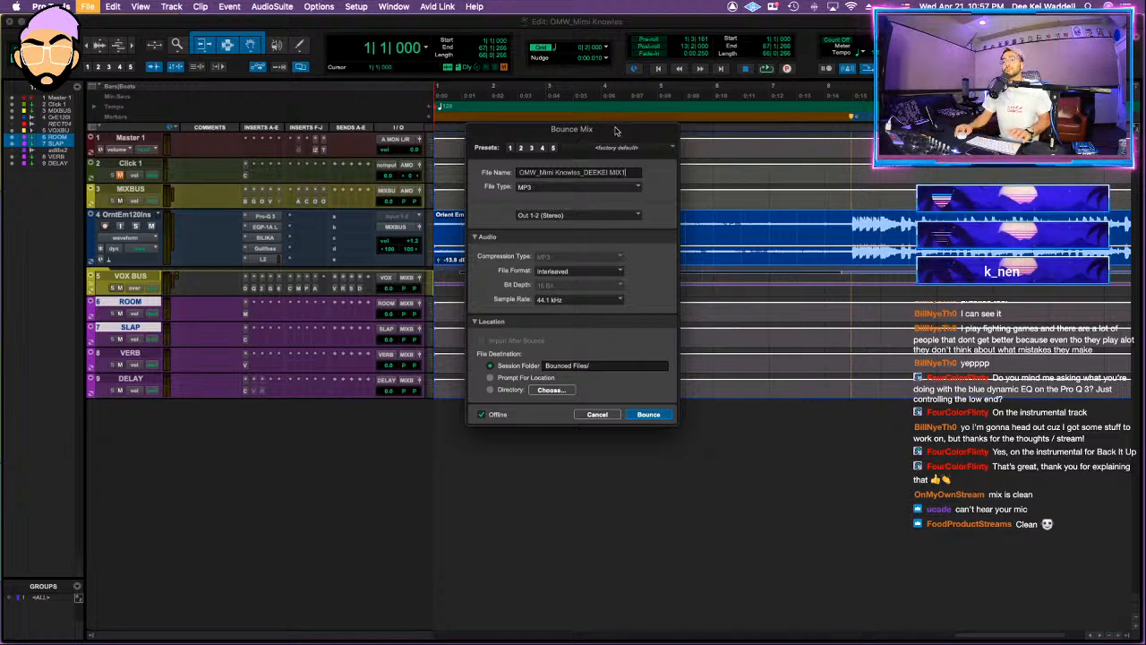
click(577, 187)
click(577, 167)
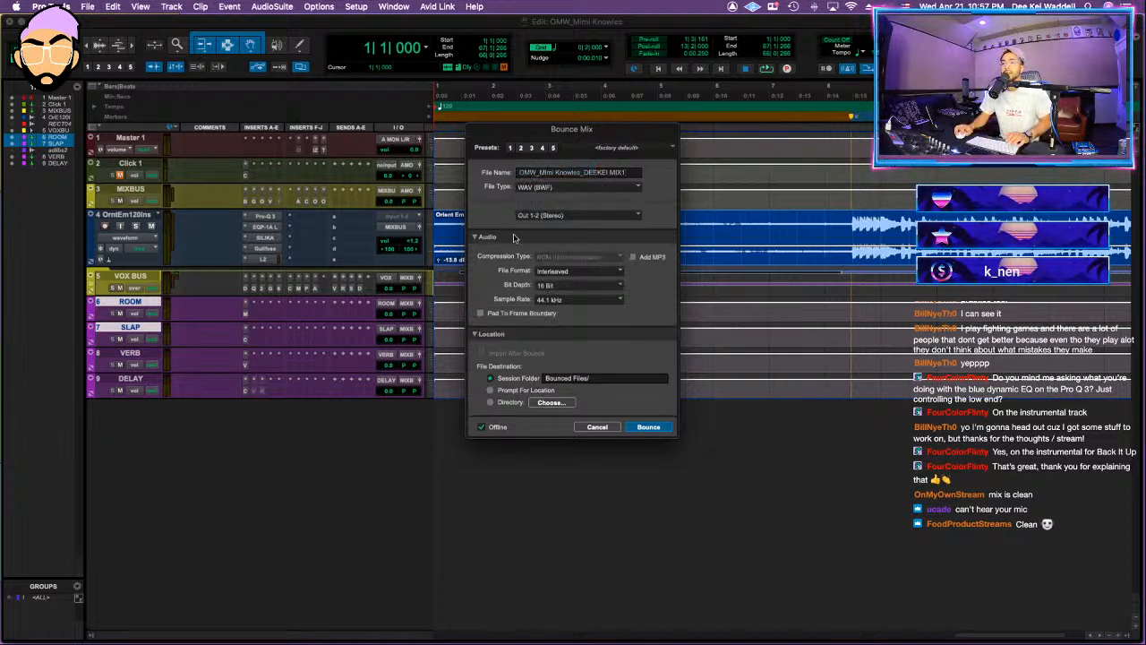
click(648, 428)
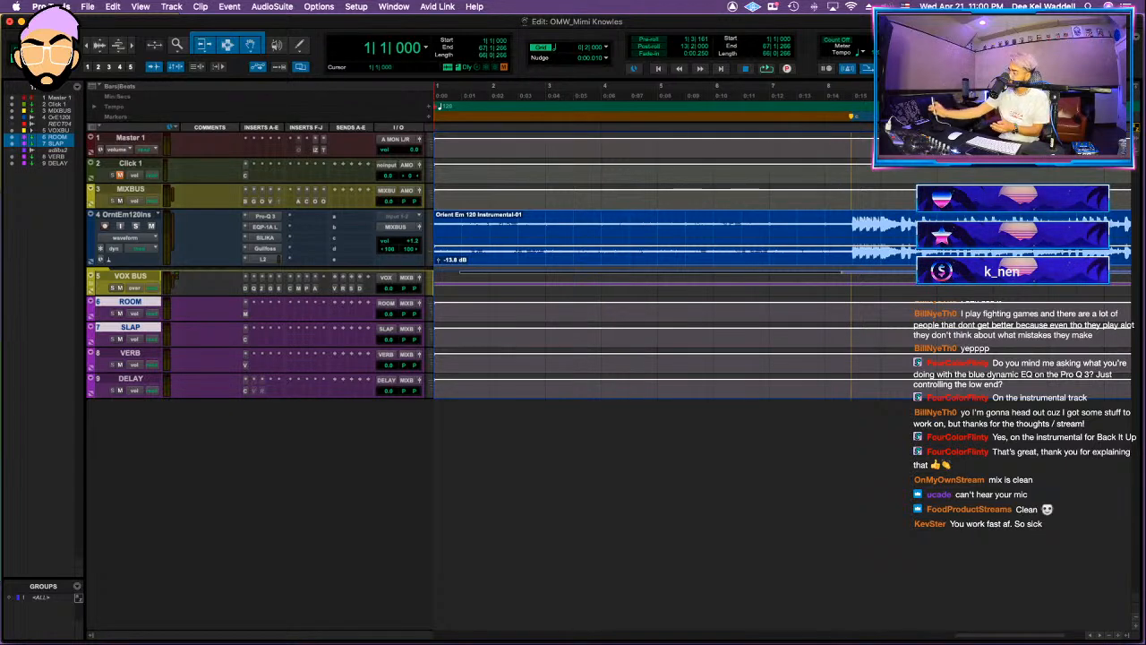
Step: Zoom the timeline out to show the whole song and bring up the Dock
key(r)
key(r)
key(r)
mouse_move(627, 642)
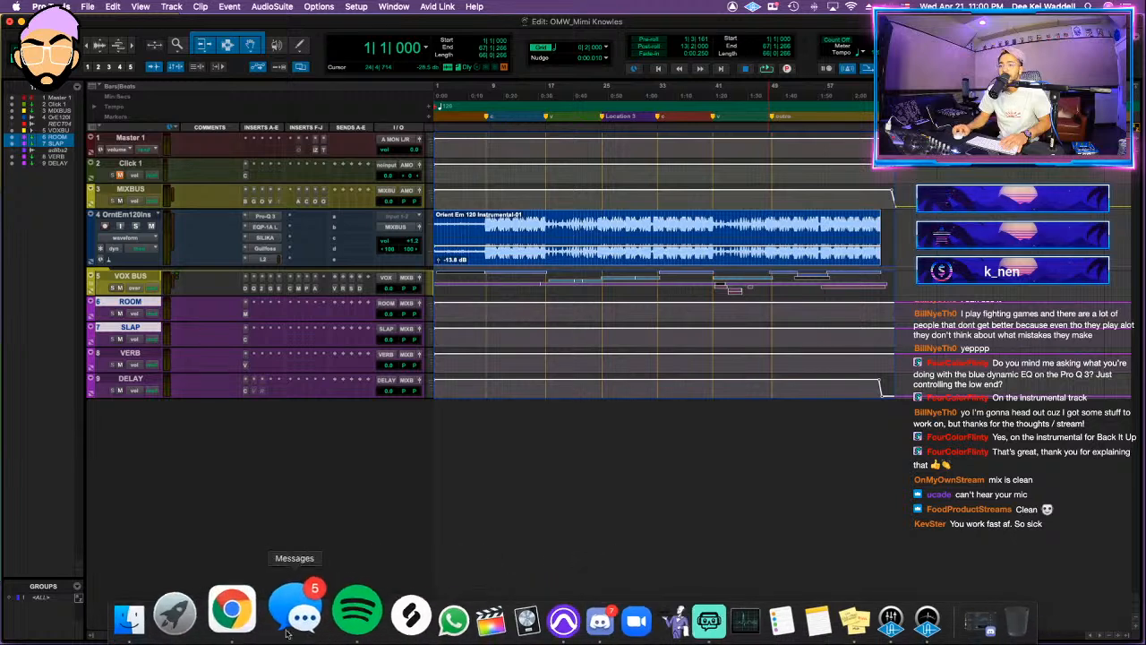